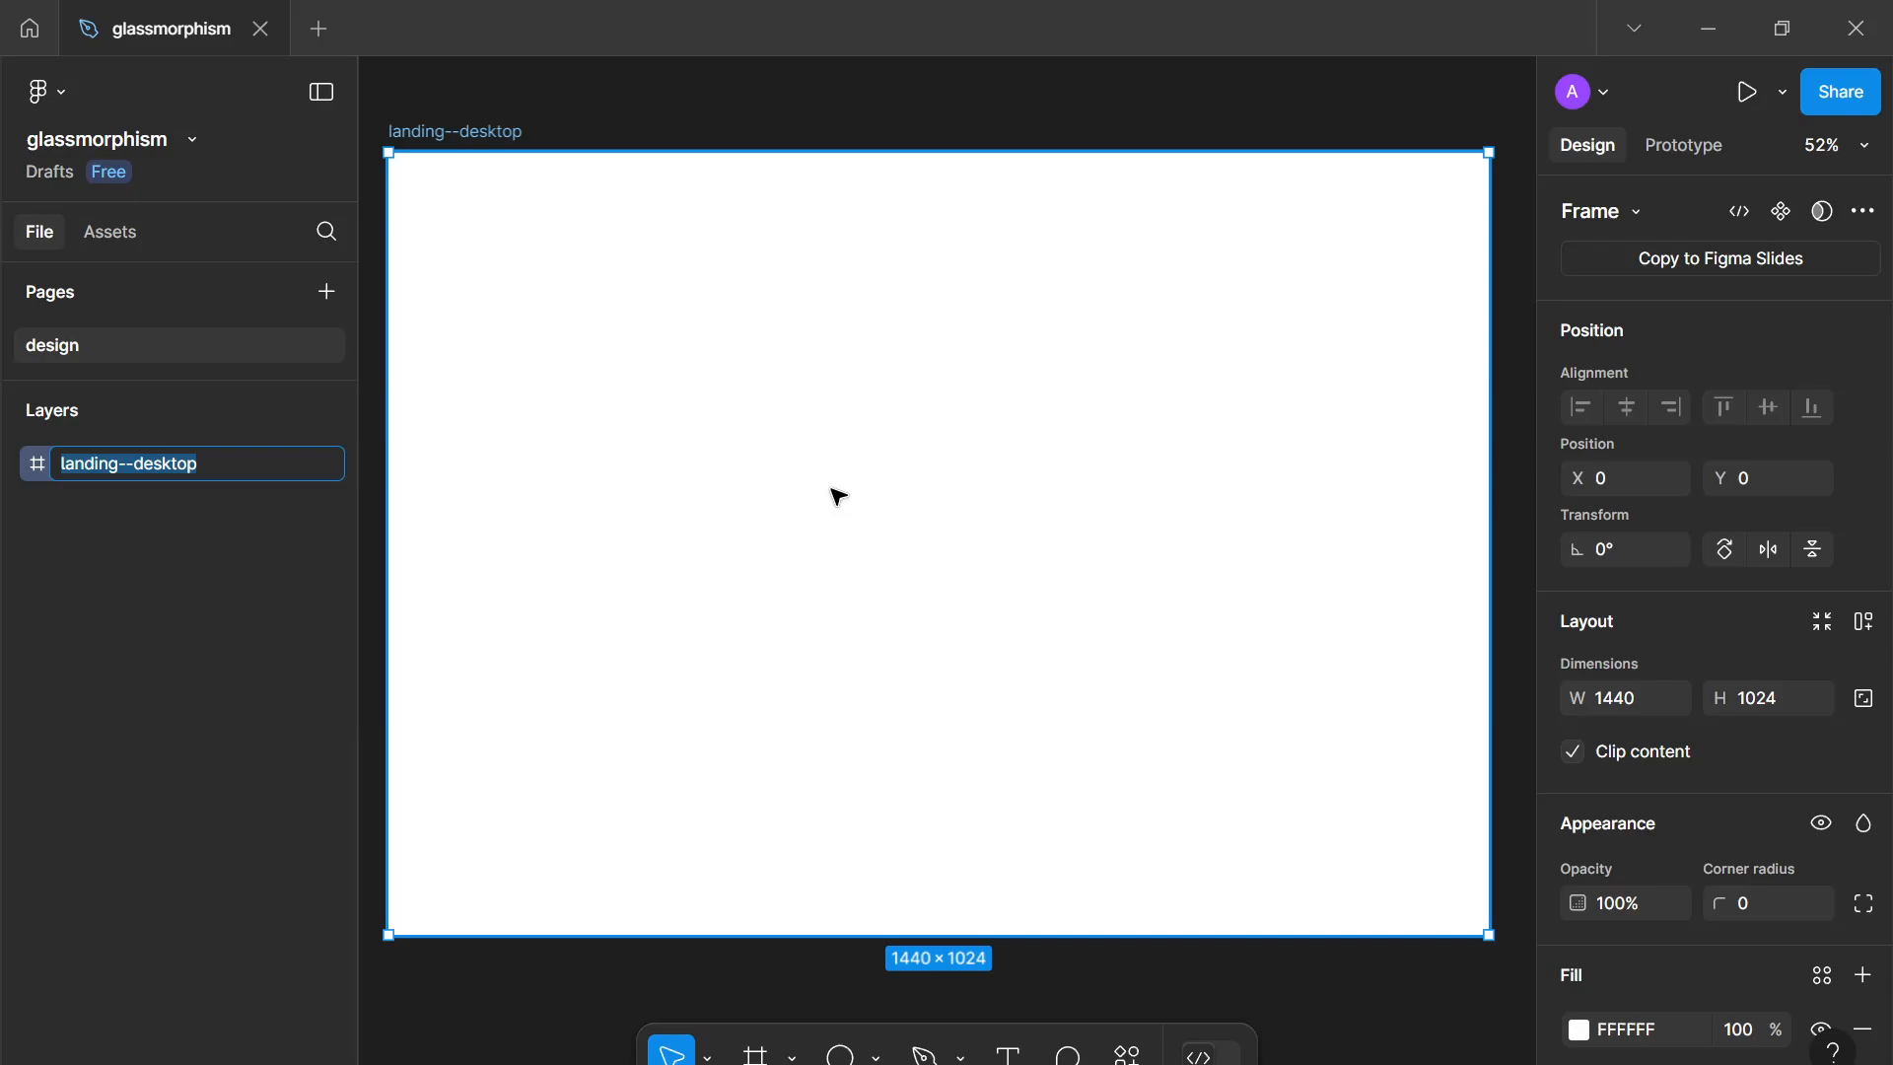
Step: Confirm the frame name landing--desktop and draw a circle about 29 × 29 in the frame's upper-left area
key(Return)
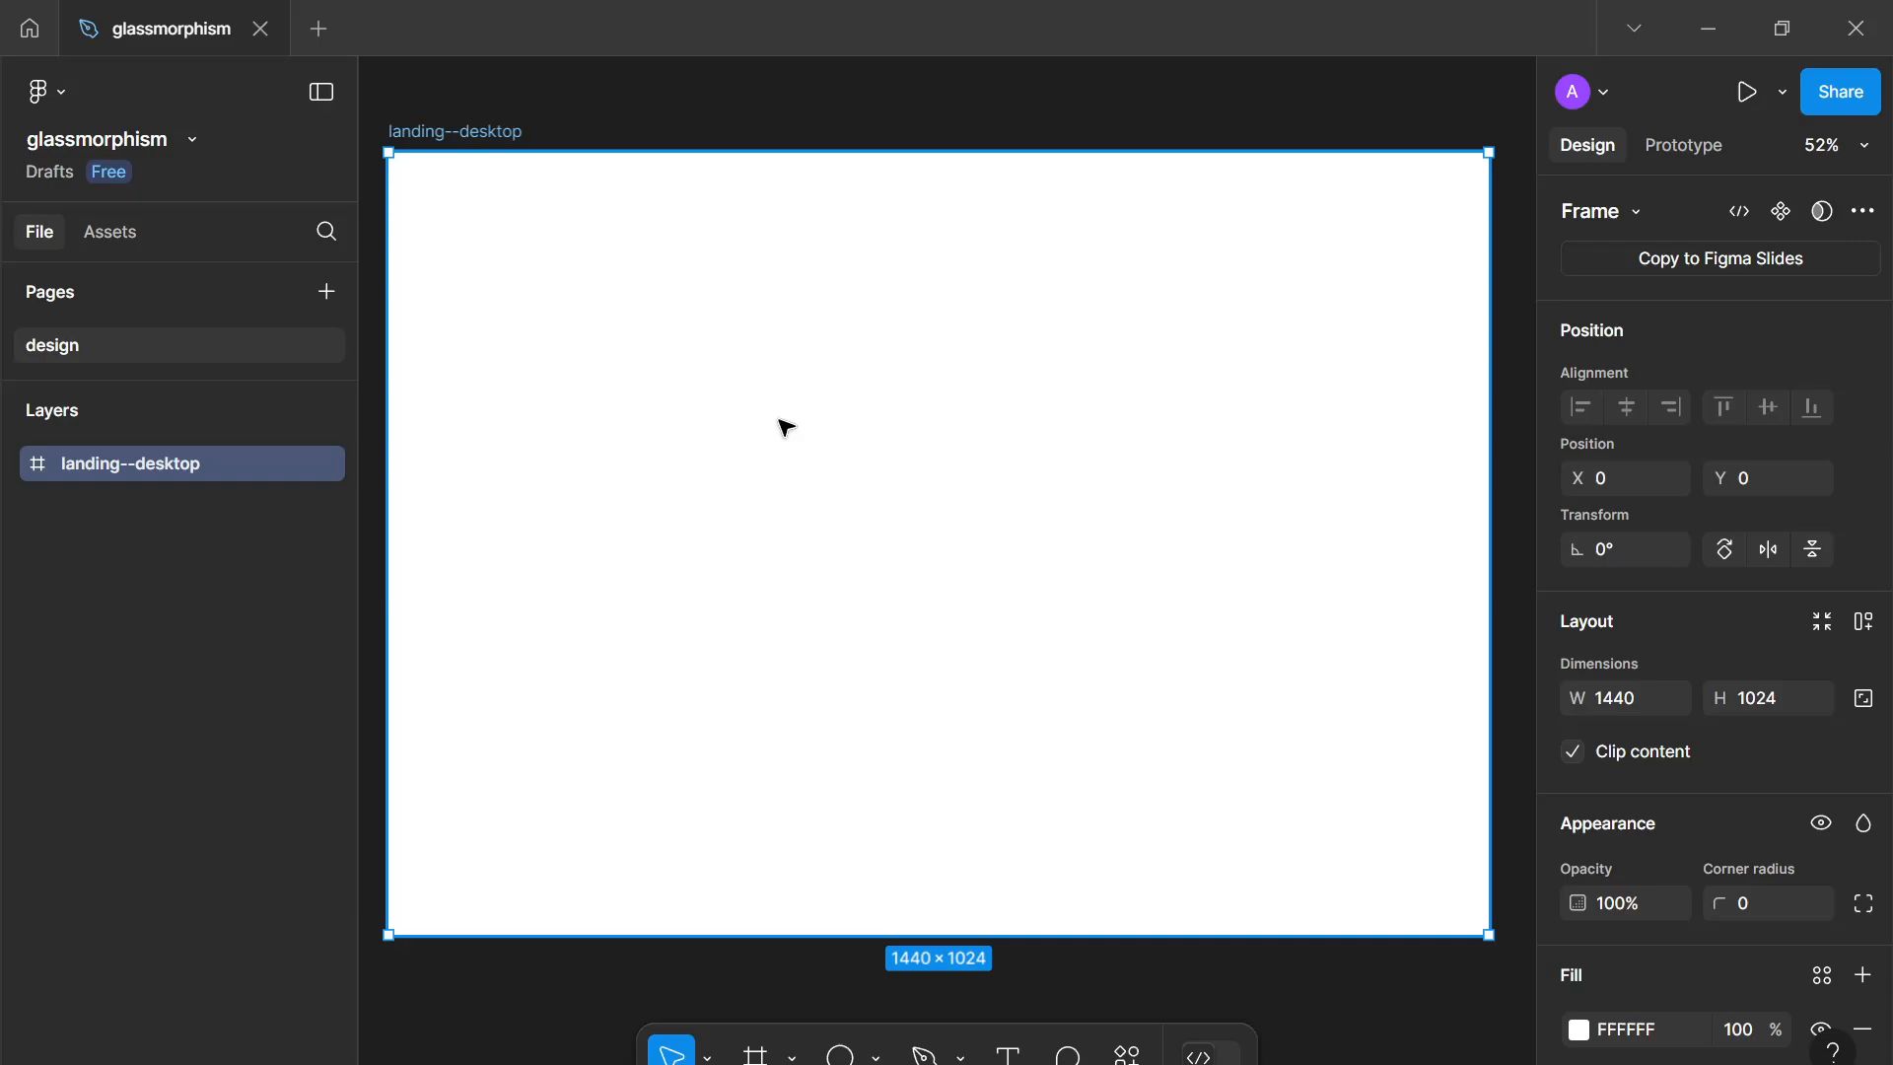
scroll(787, 427, up, 1)
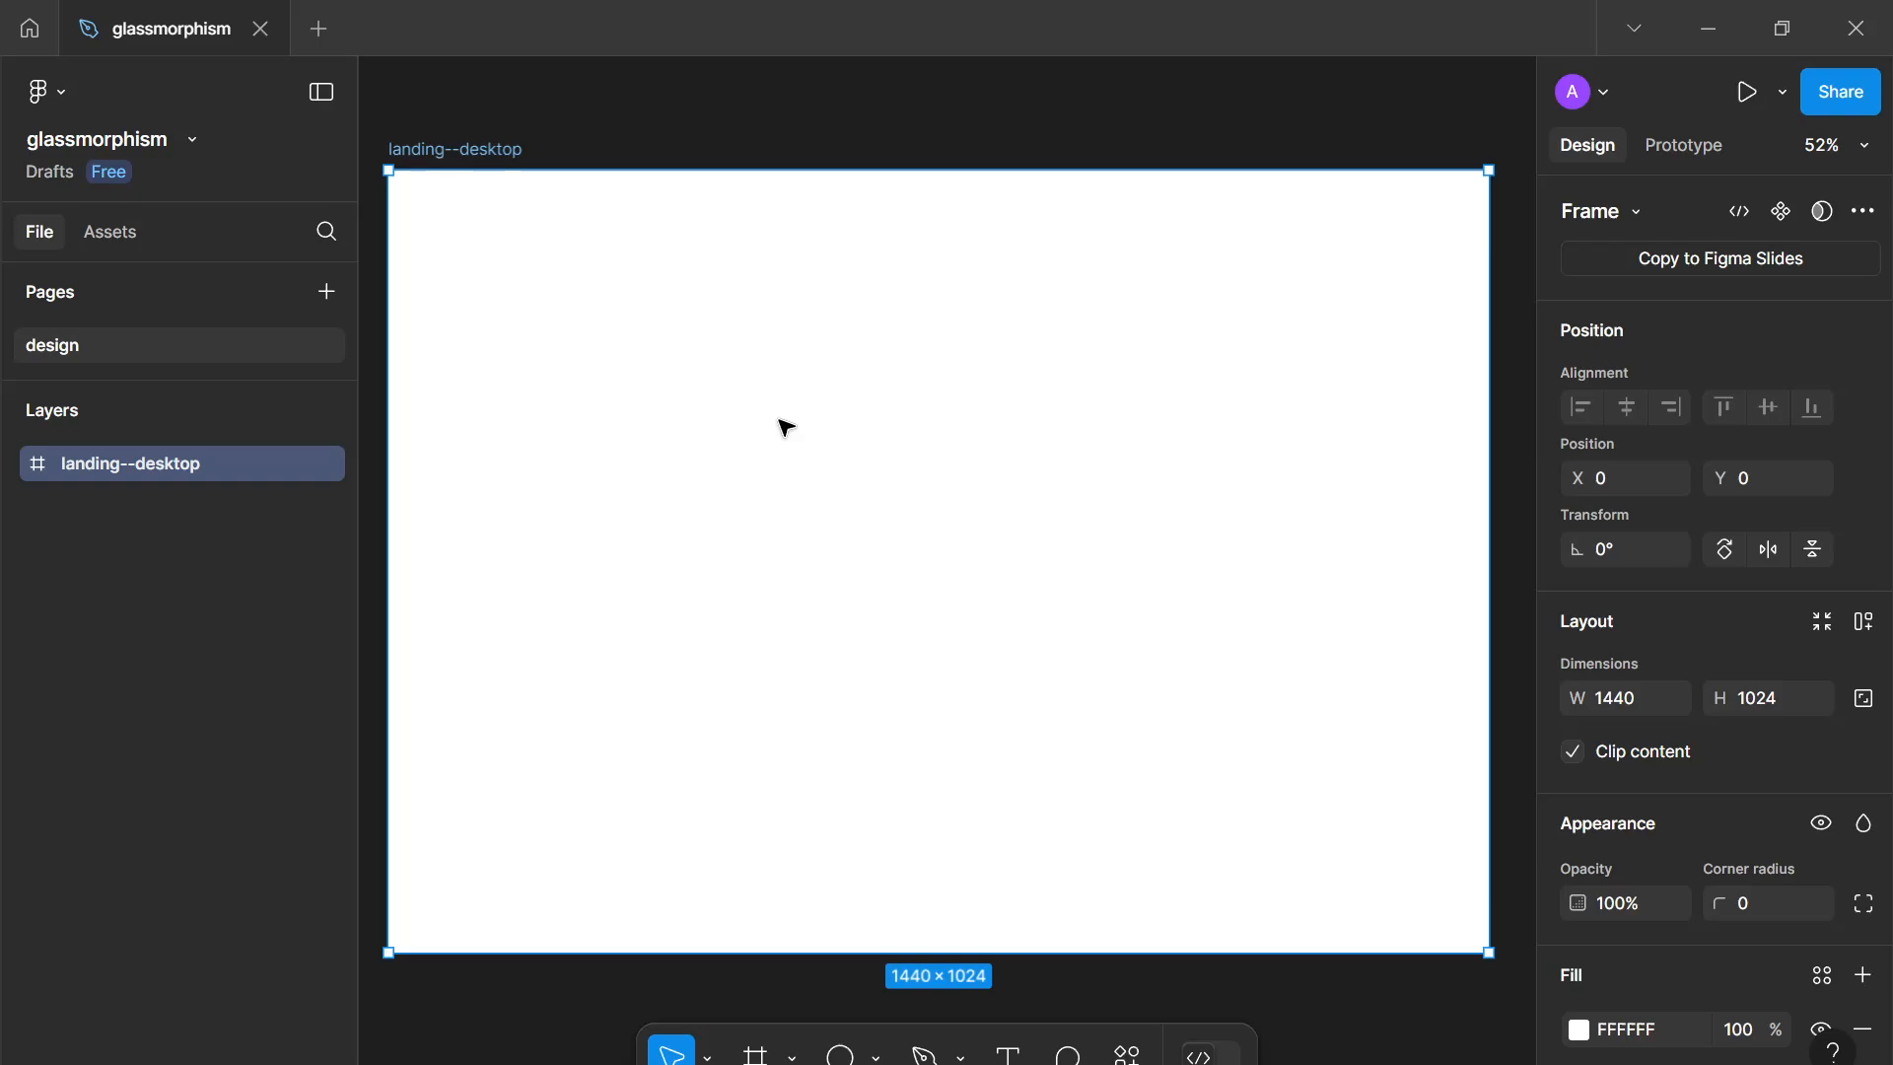
key(o)
scroll(769, 414, up, 2)
scroll(855, 476, up, 1)
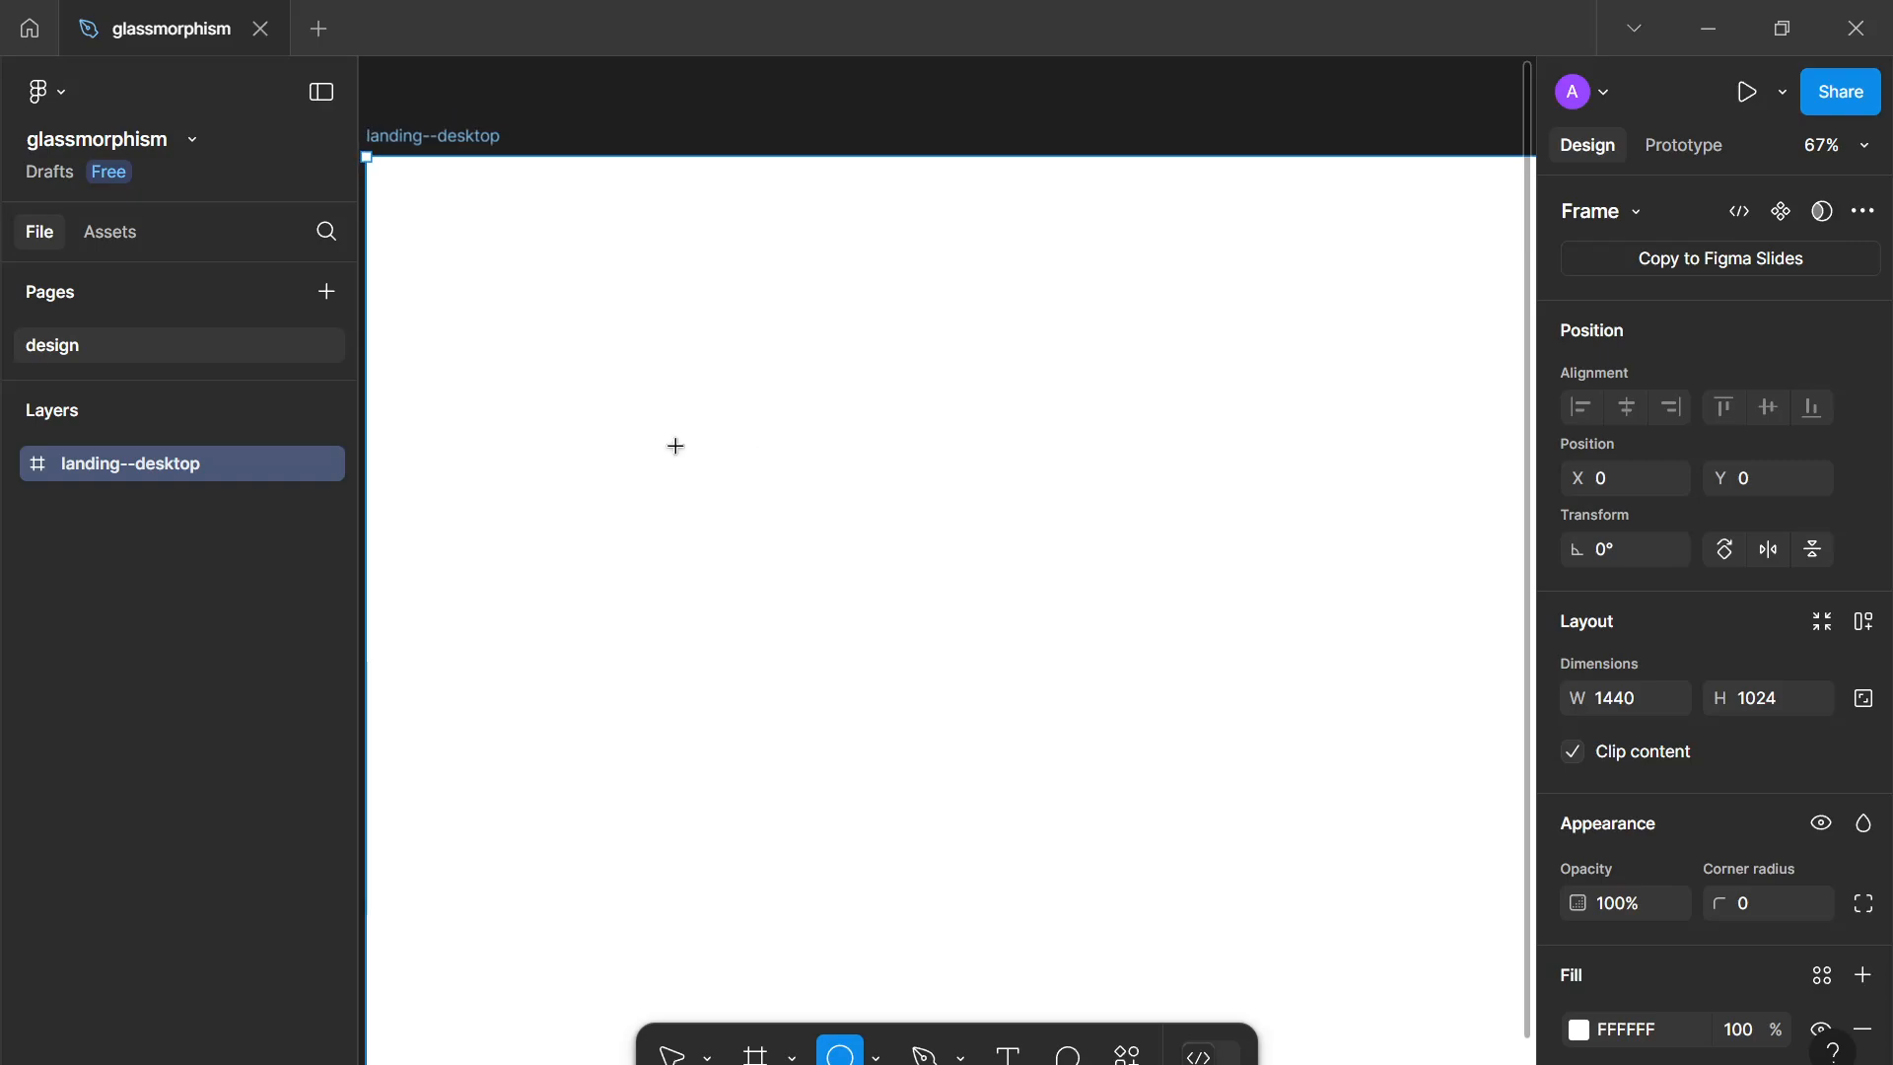
drag(594, 457, 623, 485)
scroll(624, 485, up, 5)
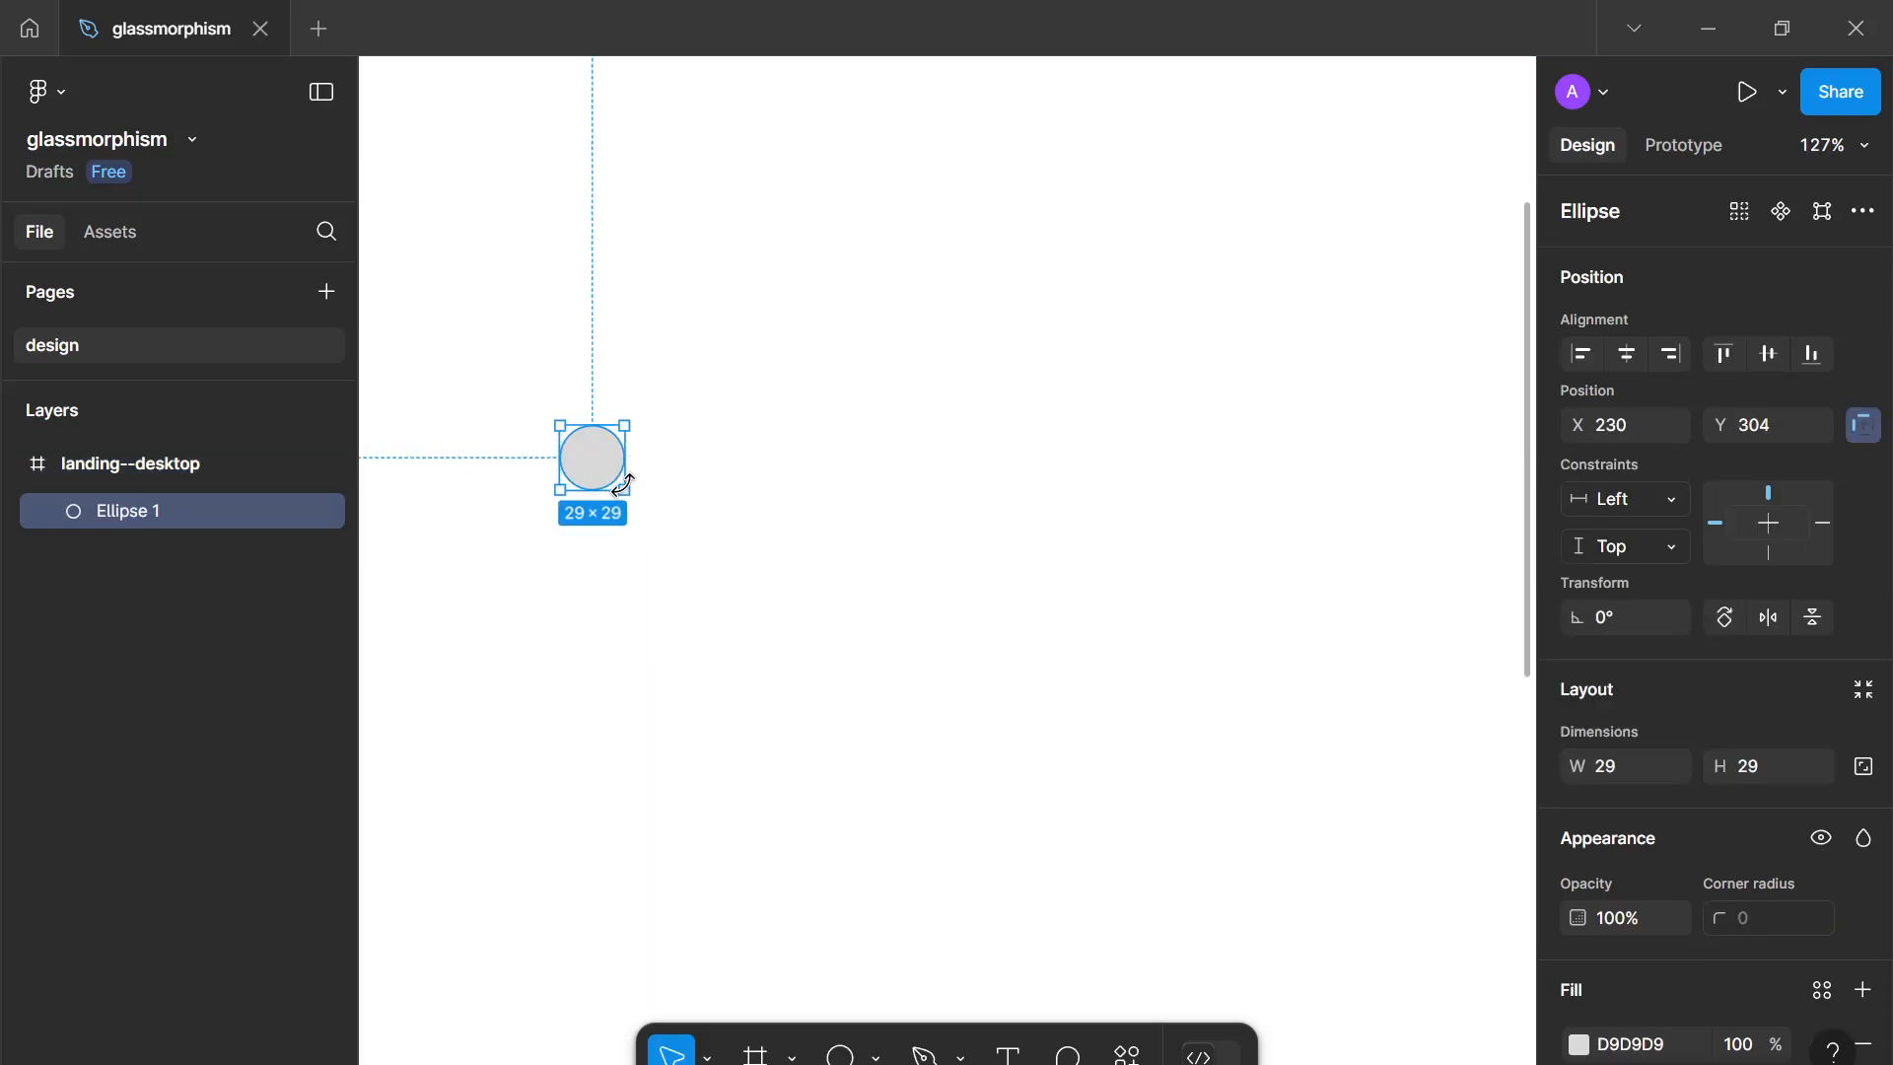
drag(605, 401, 729, 452)
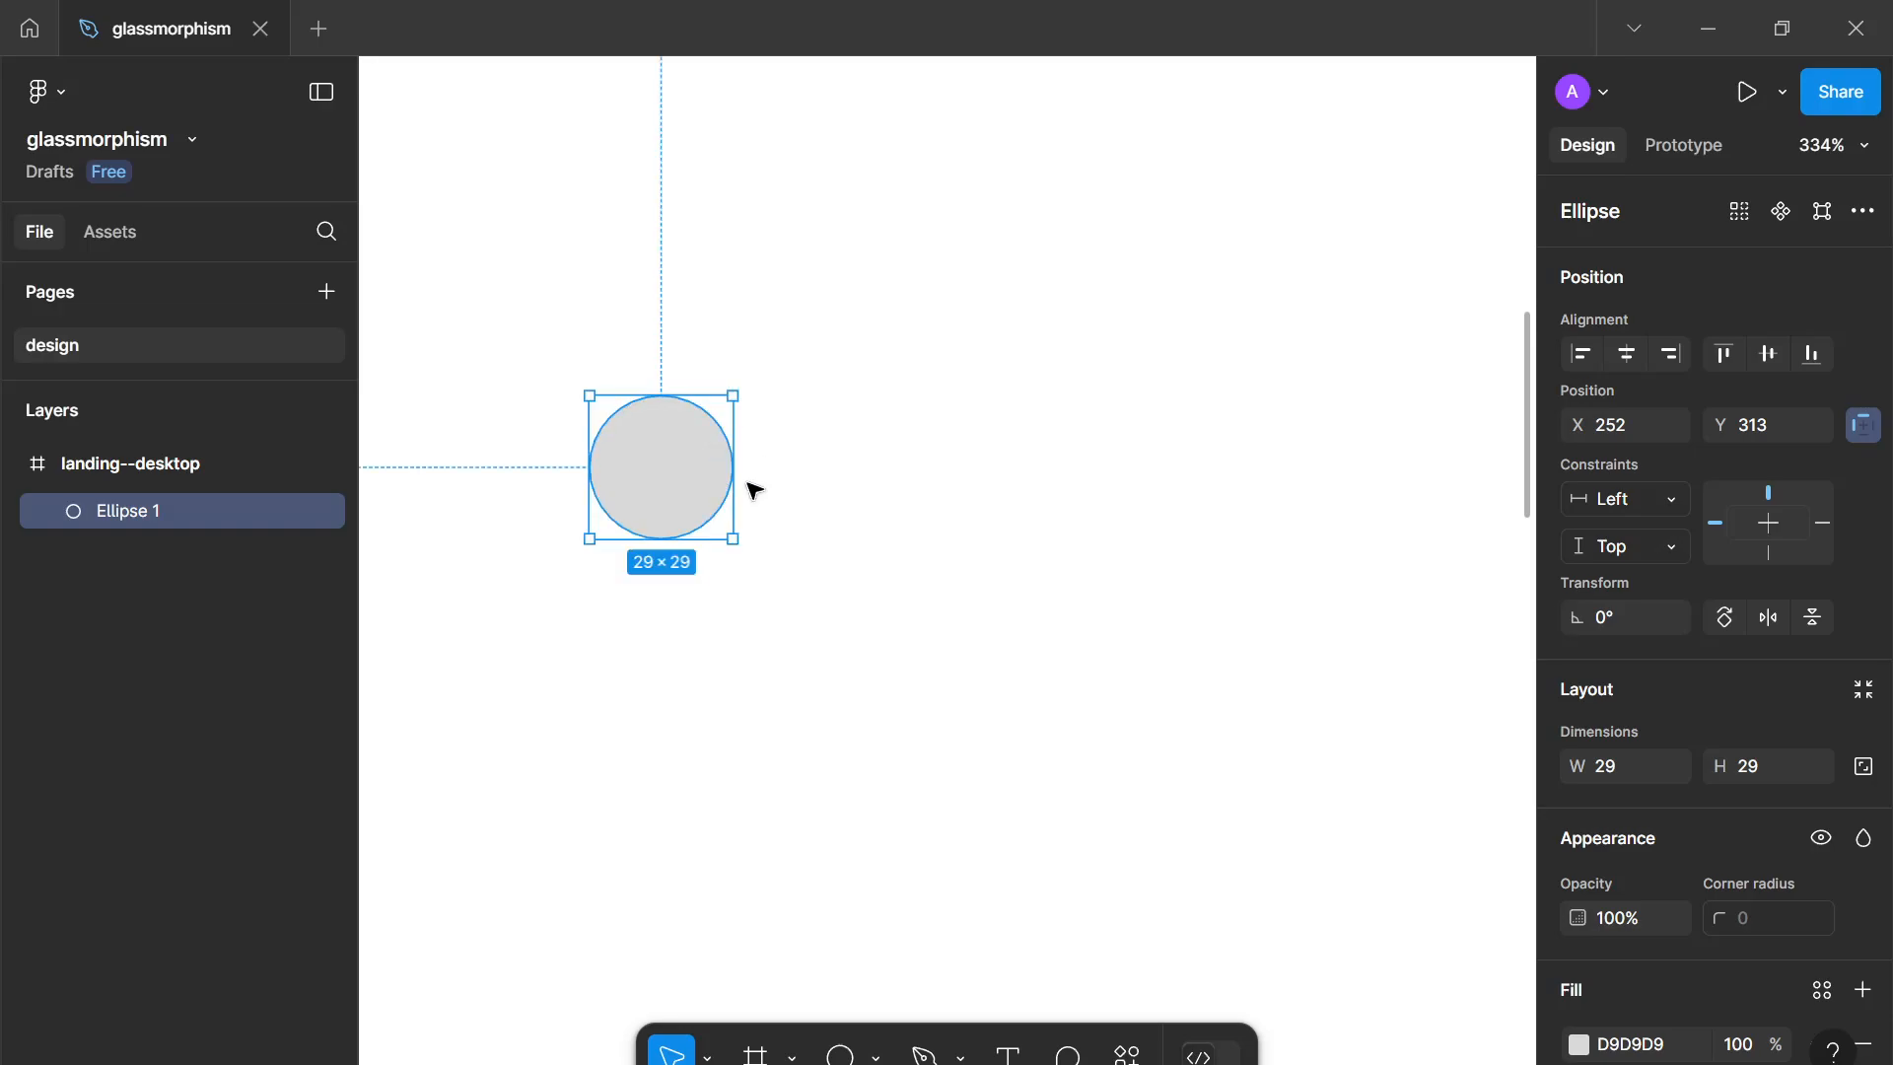
Step: Lock the circle's aspect ratio and set its height to 16
scroll(1479, 670, down, 1)
scroll(1673, 710, down, 2)
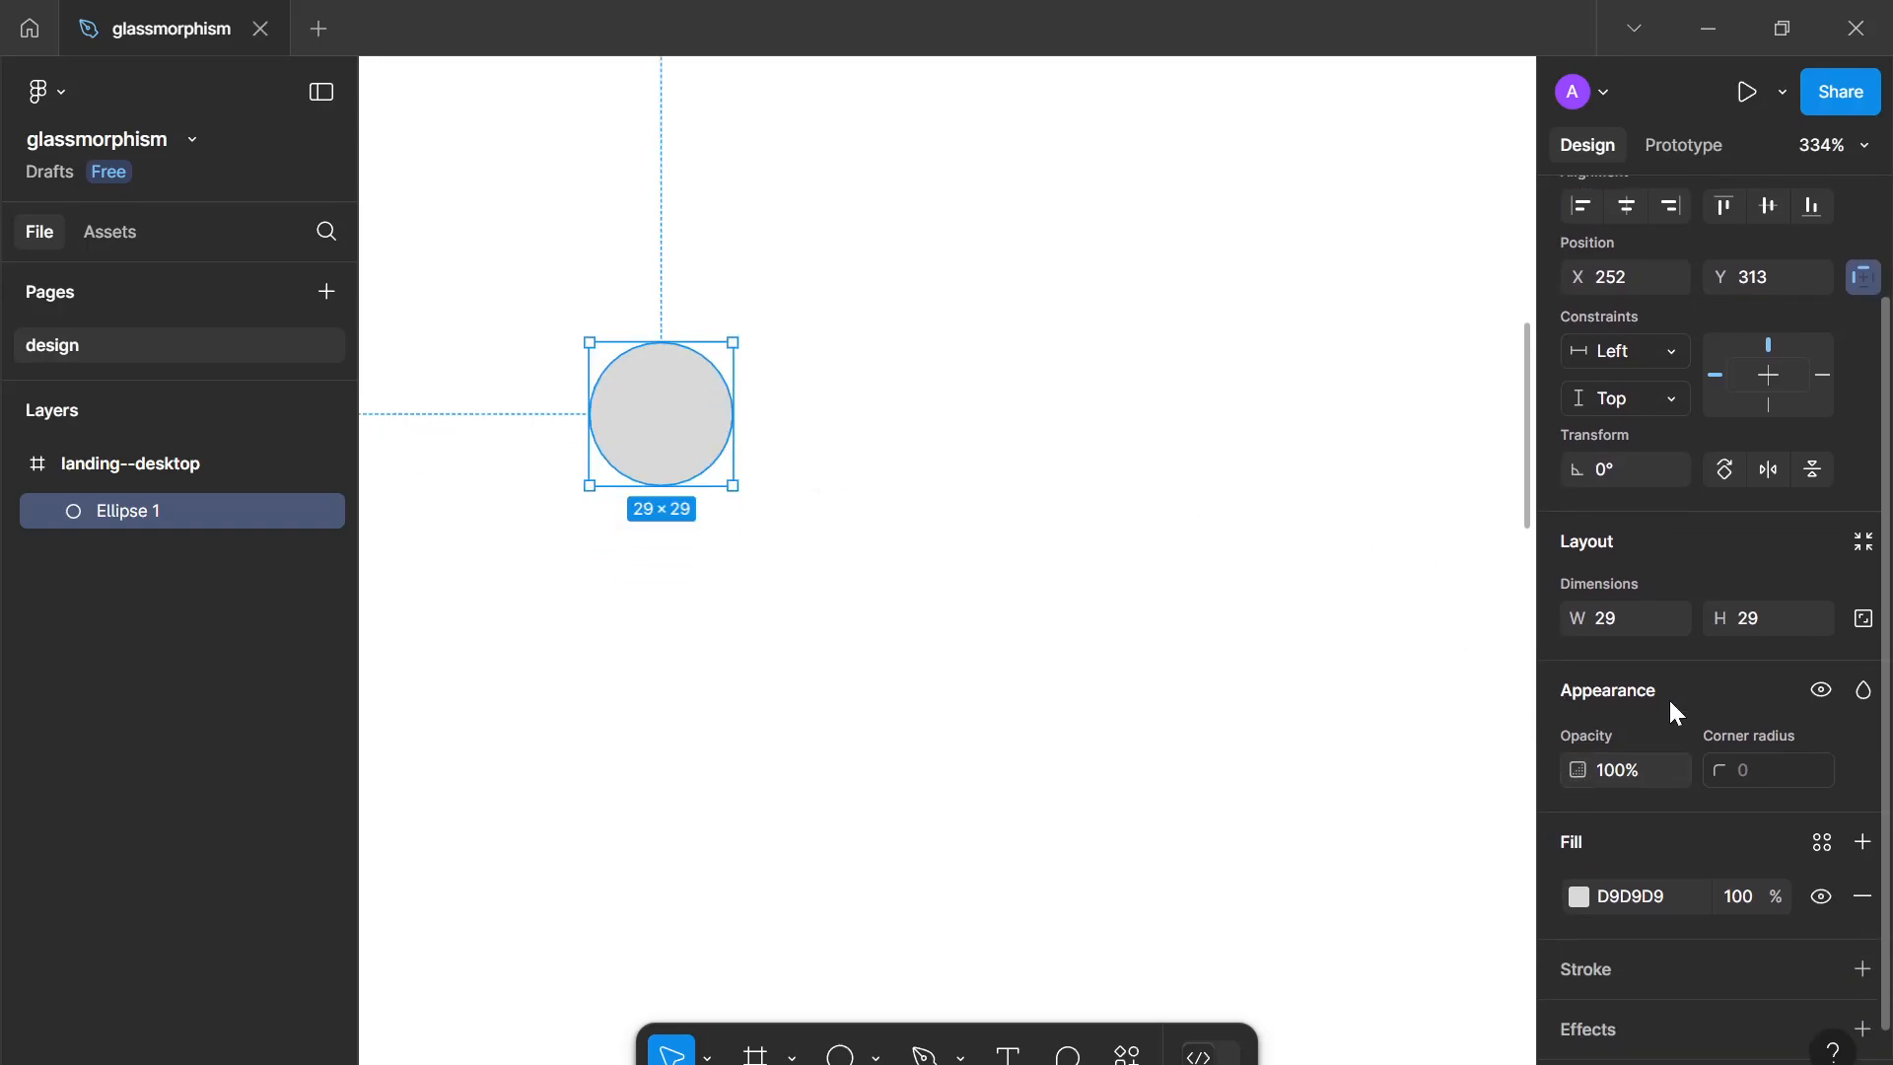
click(1862, 623)
click(1782, 617)
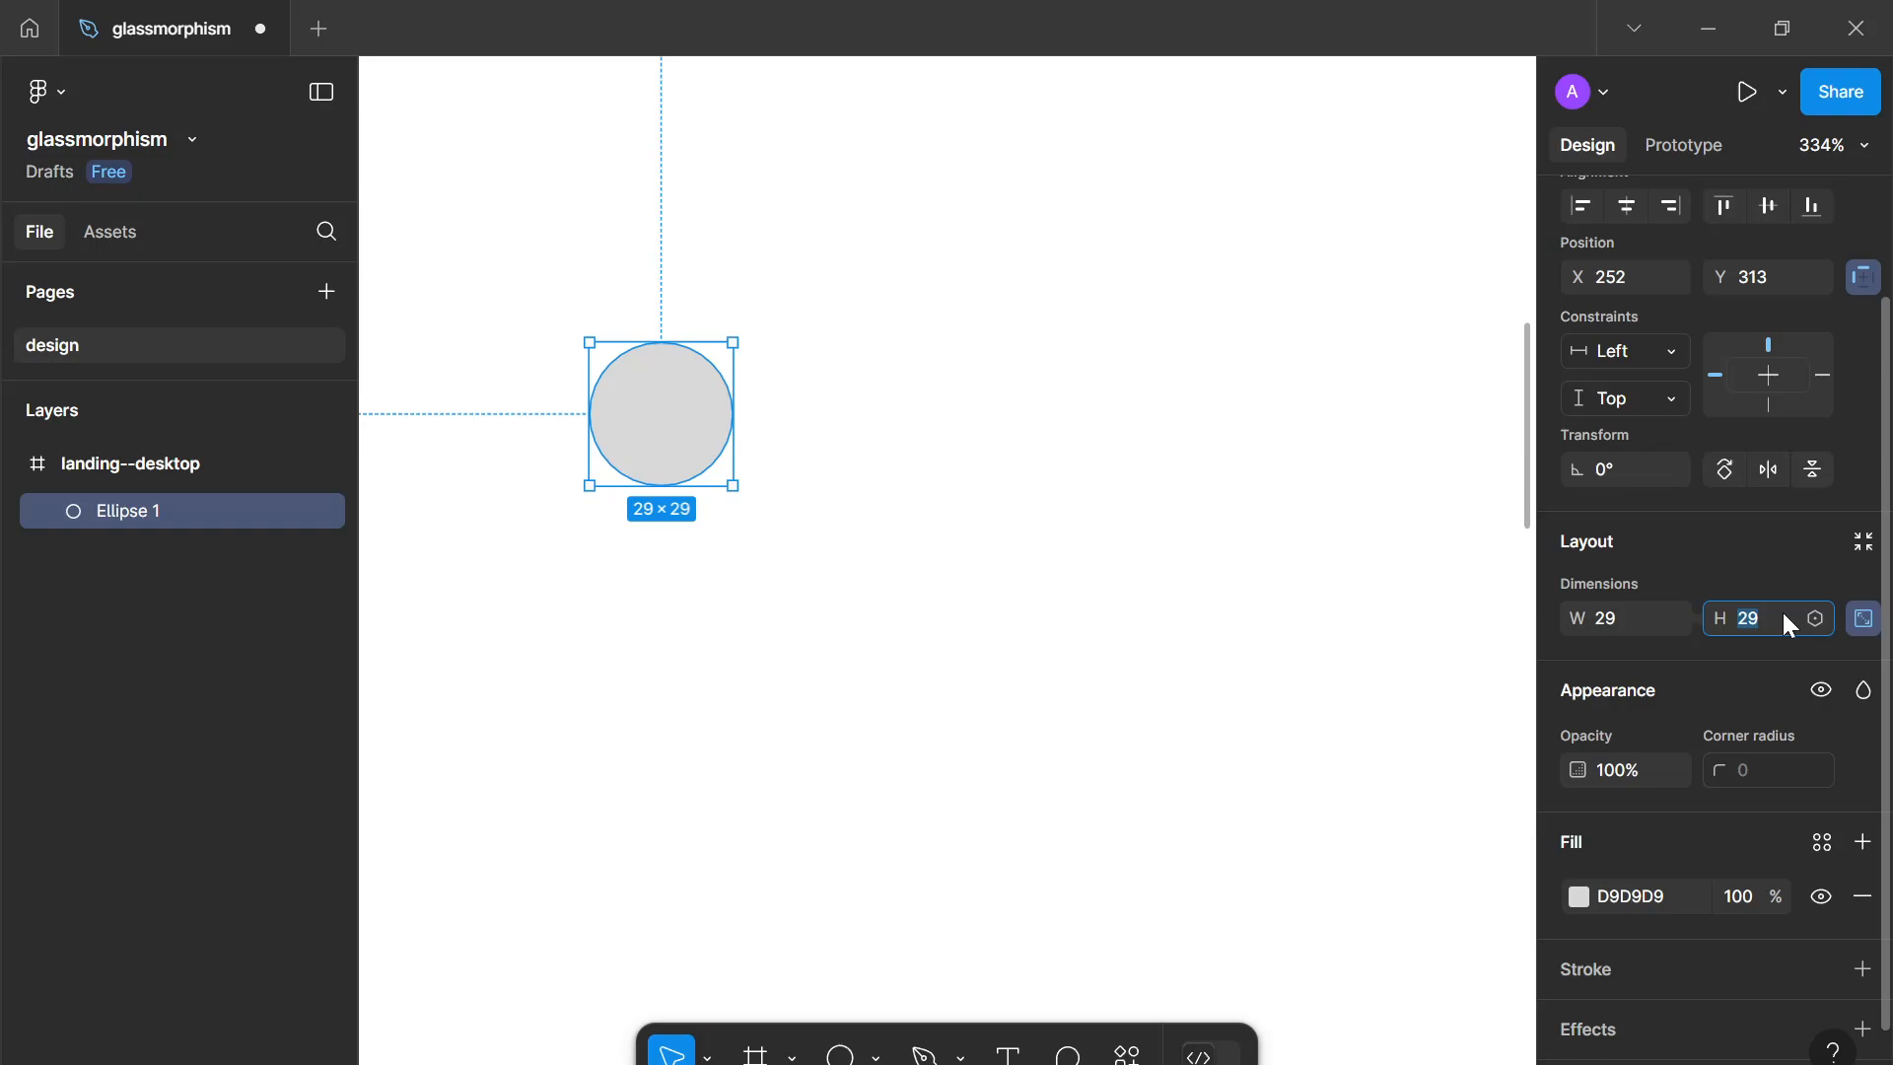
text(16)
click(638, 427)
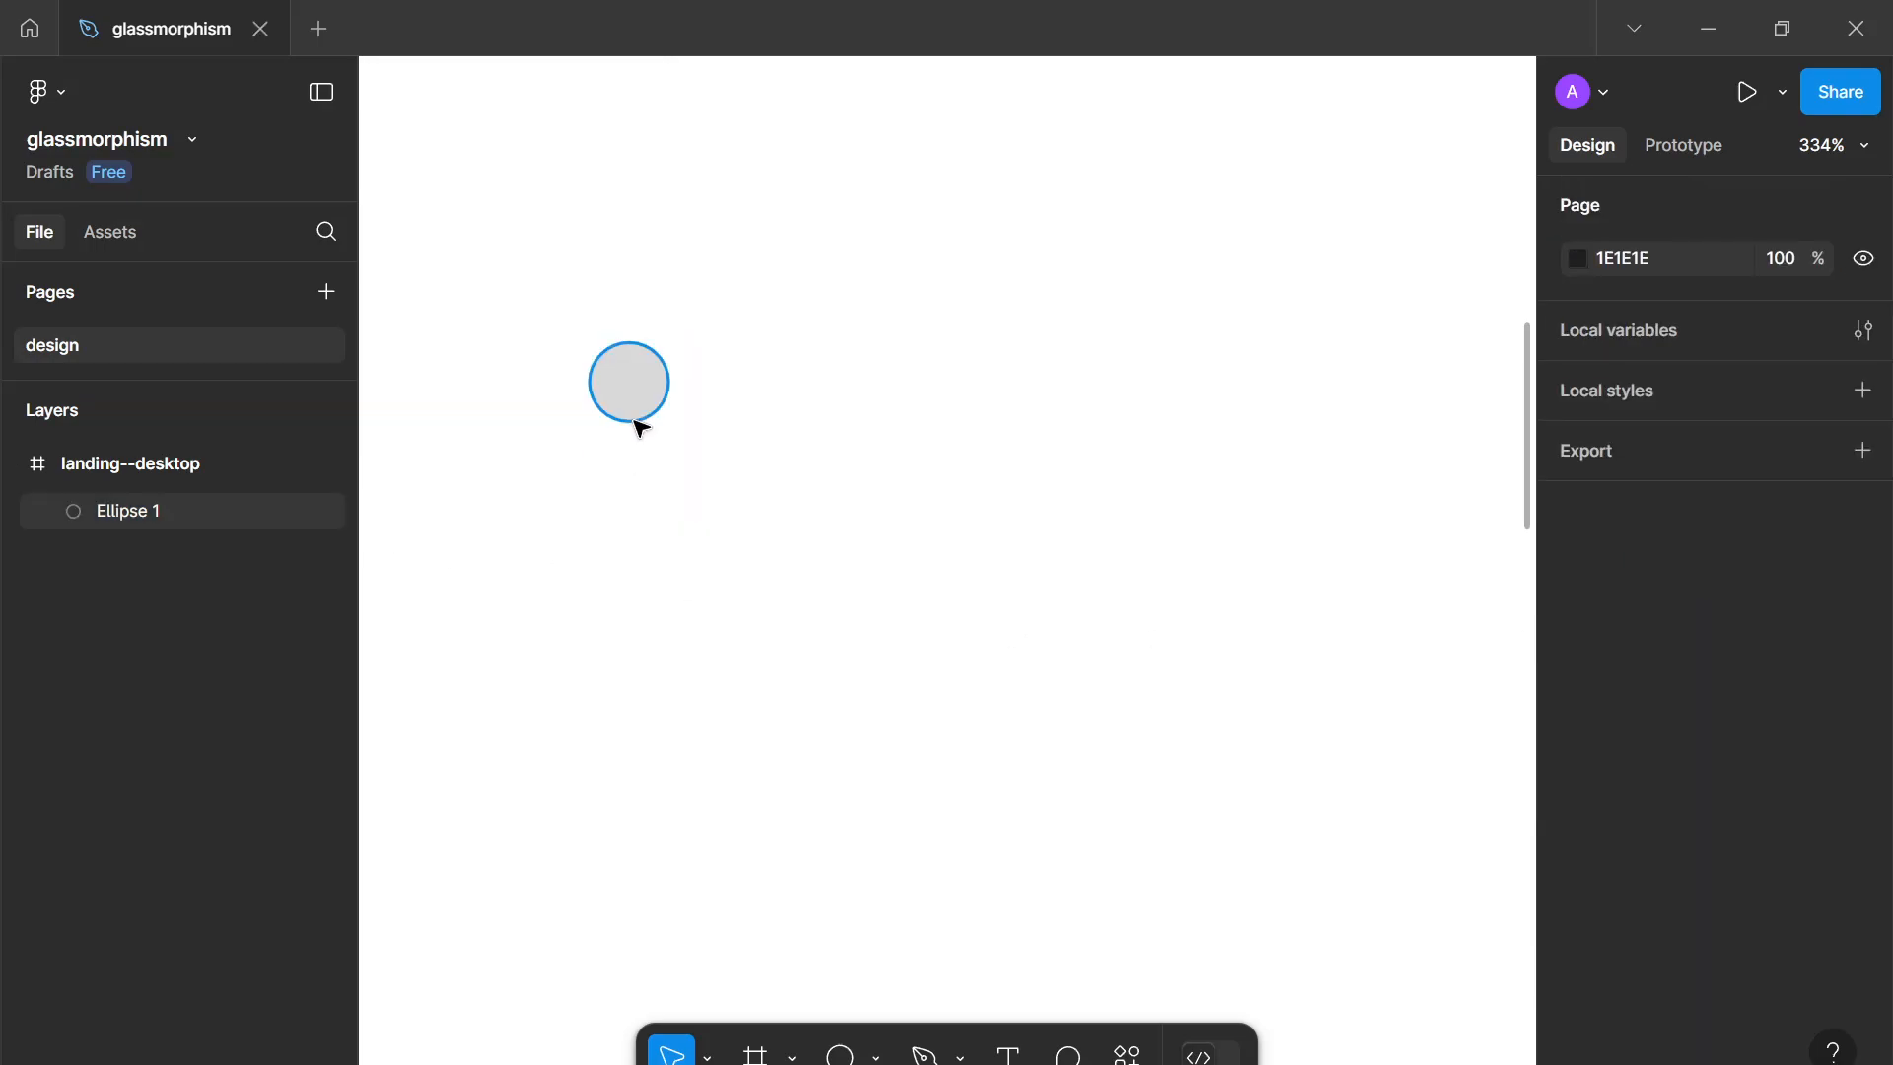
Step: Duplicate the circle and offset the copy 8 to the right so the two overlap by half
click(630, 411)
key(ctrl+d)
drag(677, 393, 717, 395)
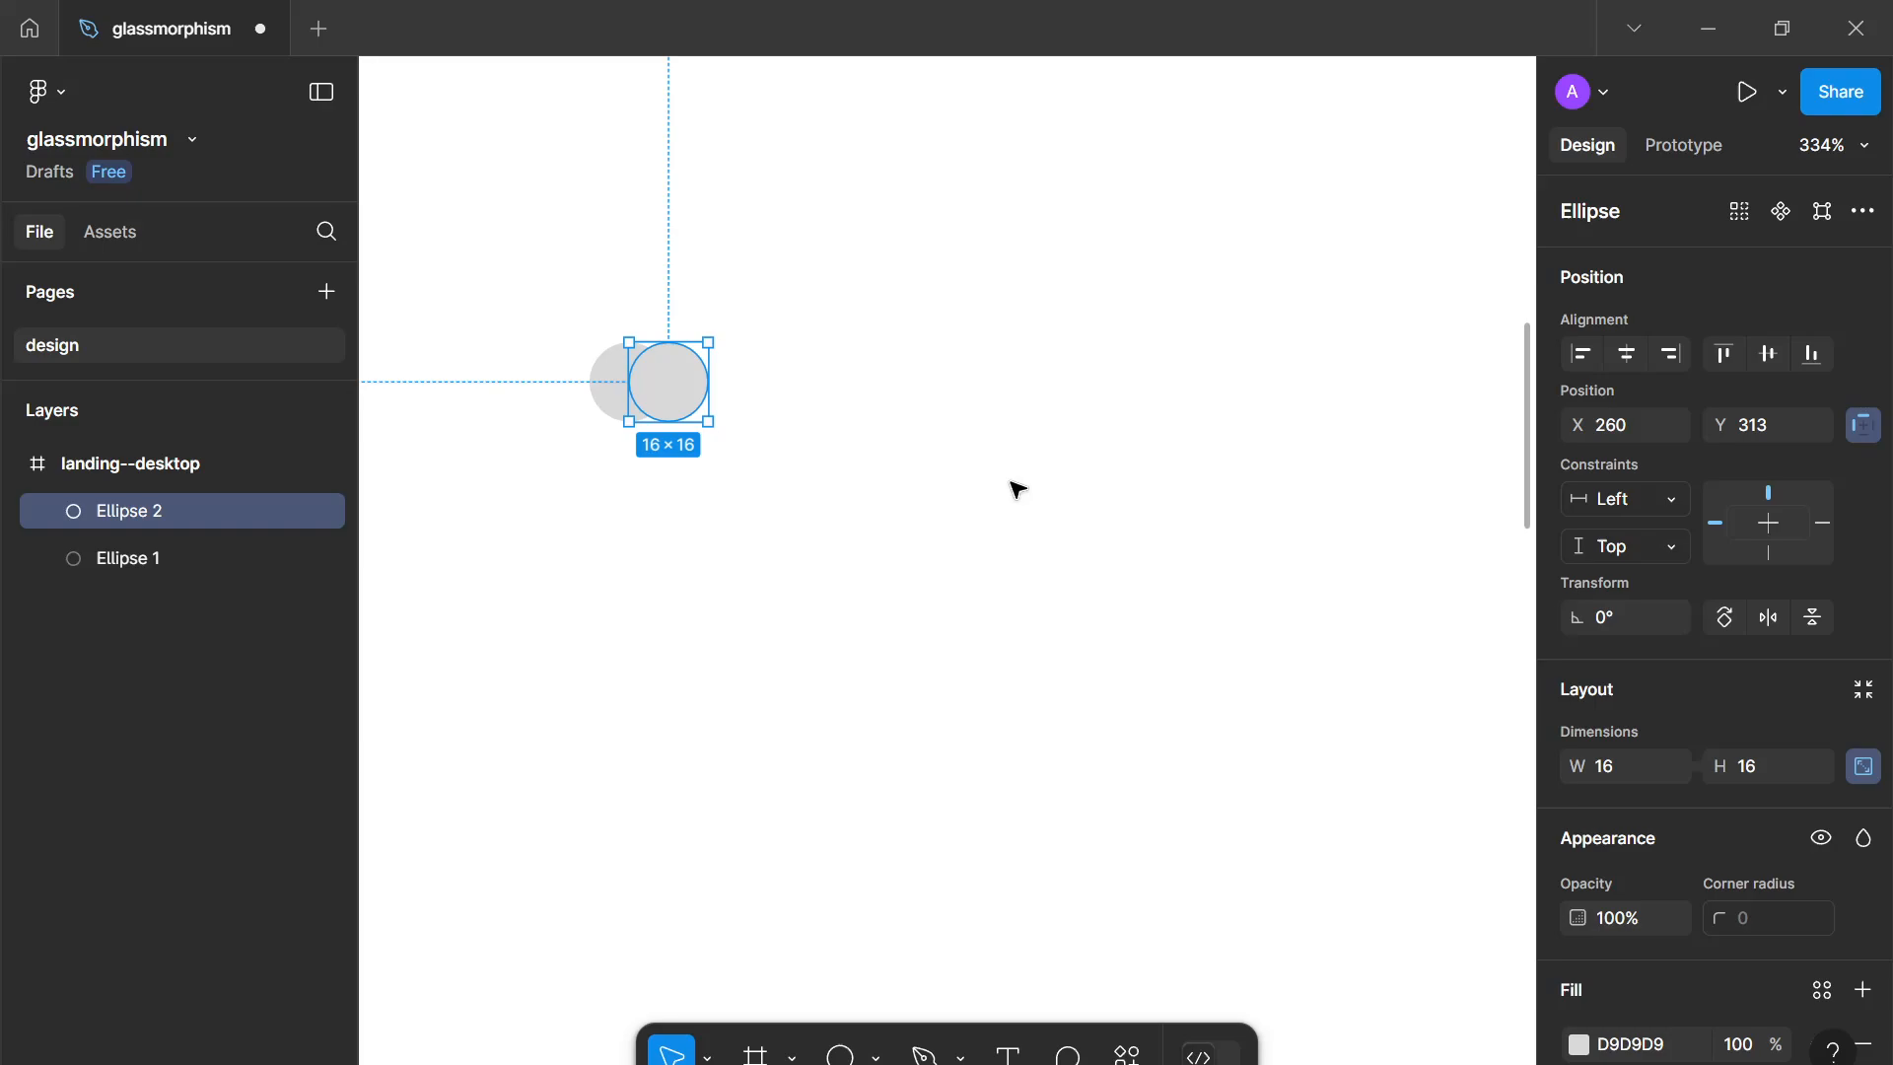
Step: Fill both circles with the purple colour 7B0FFF
scroll(1750, 752, down, 3)
drag(903, 475, 583, 313)
click(1579, 813)
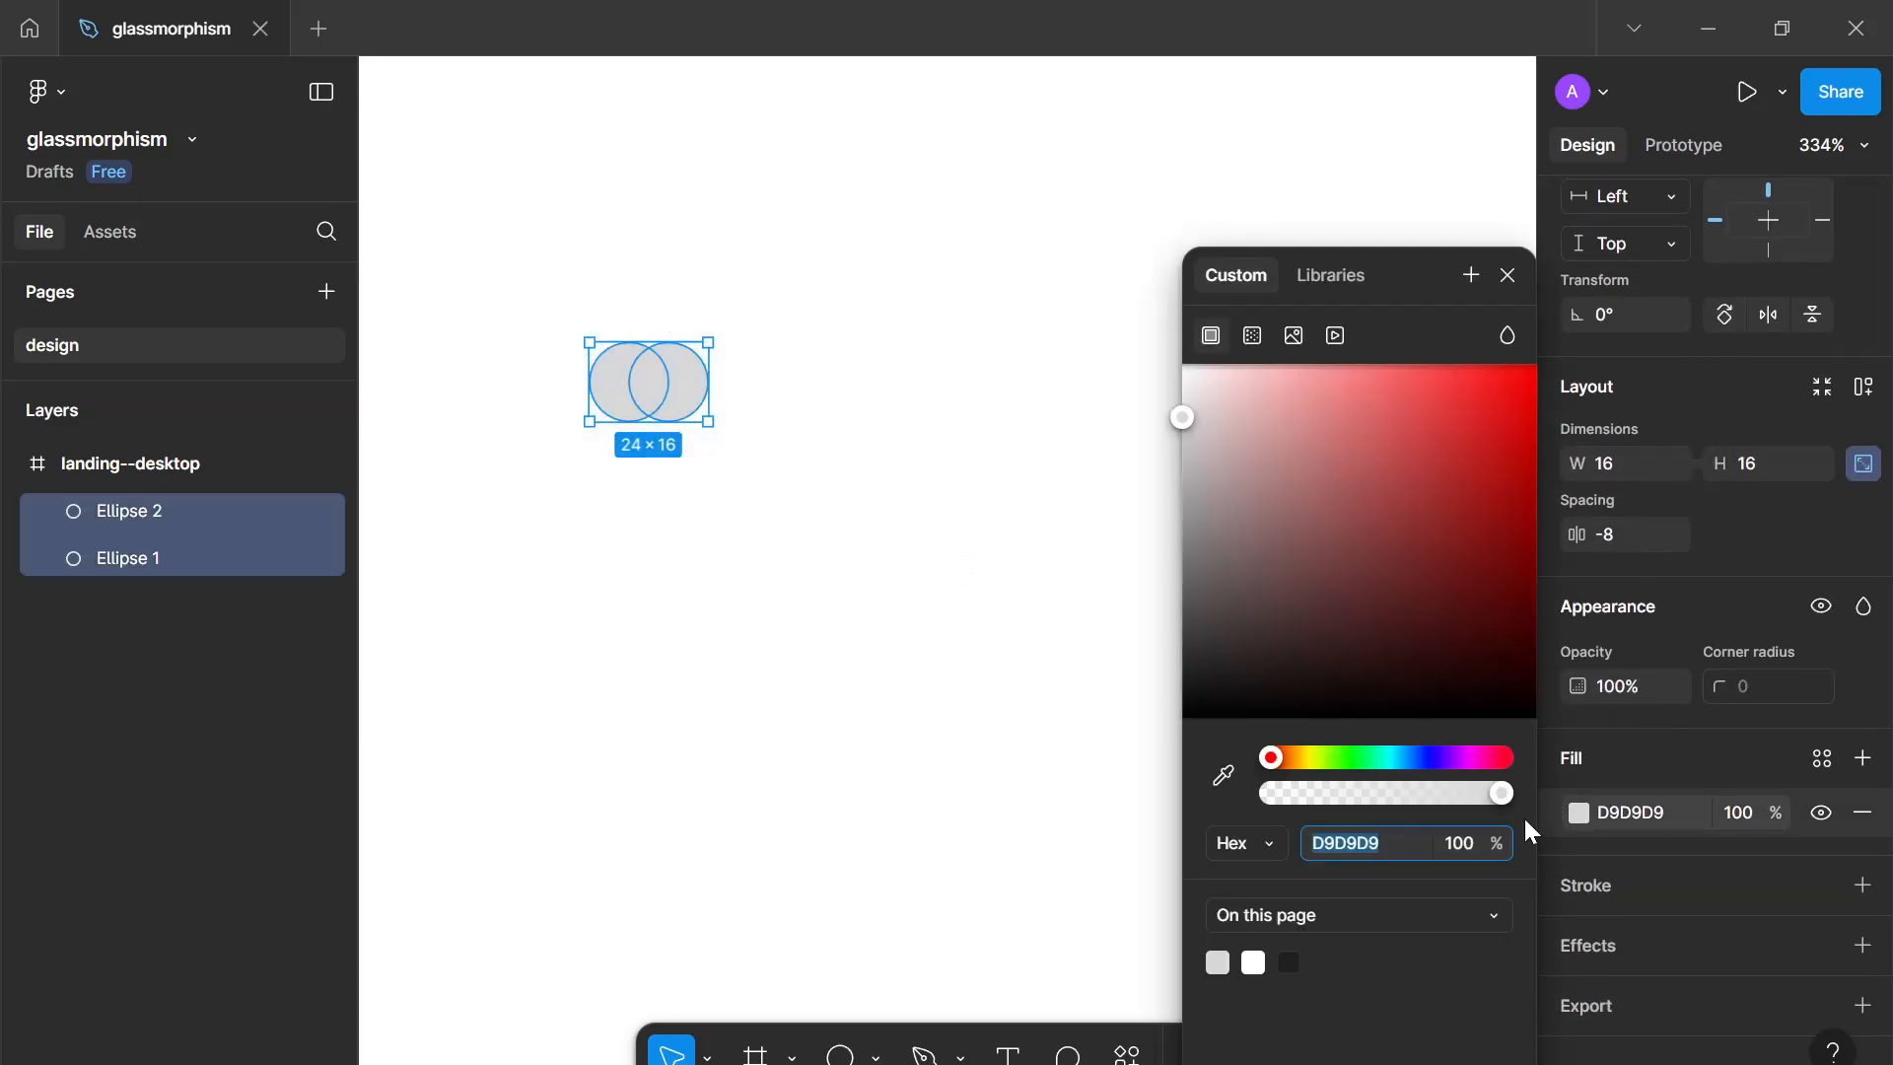
click(1443, 757)
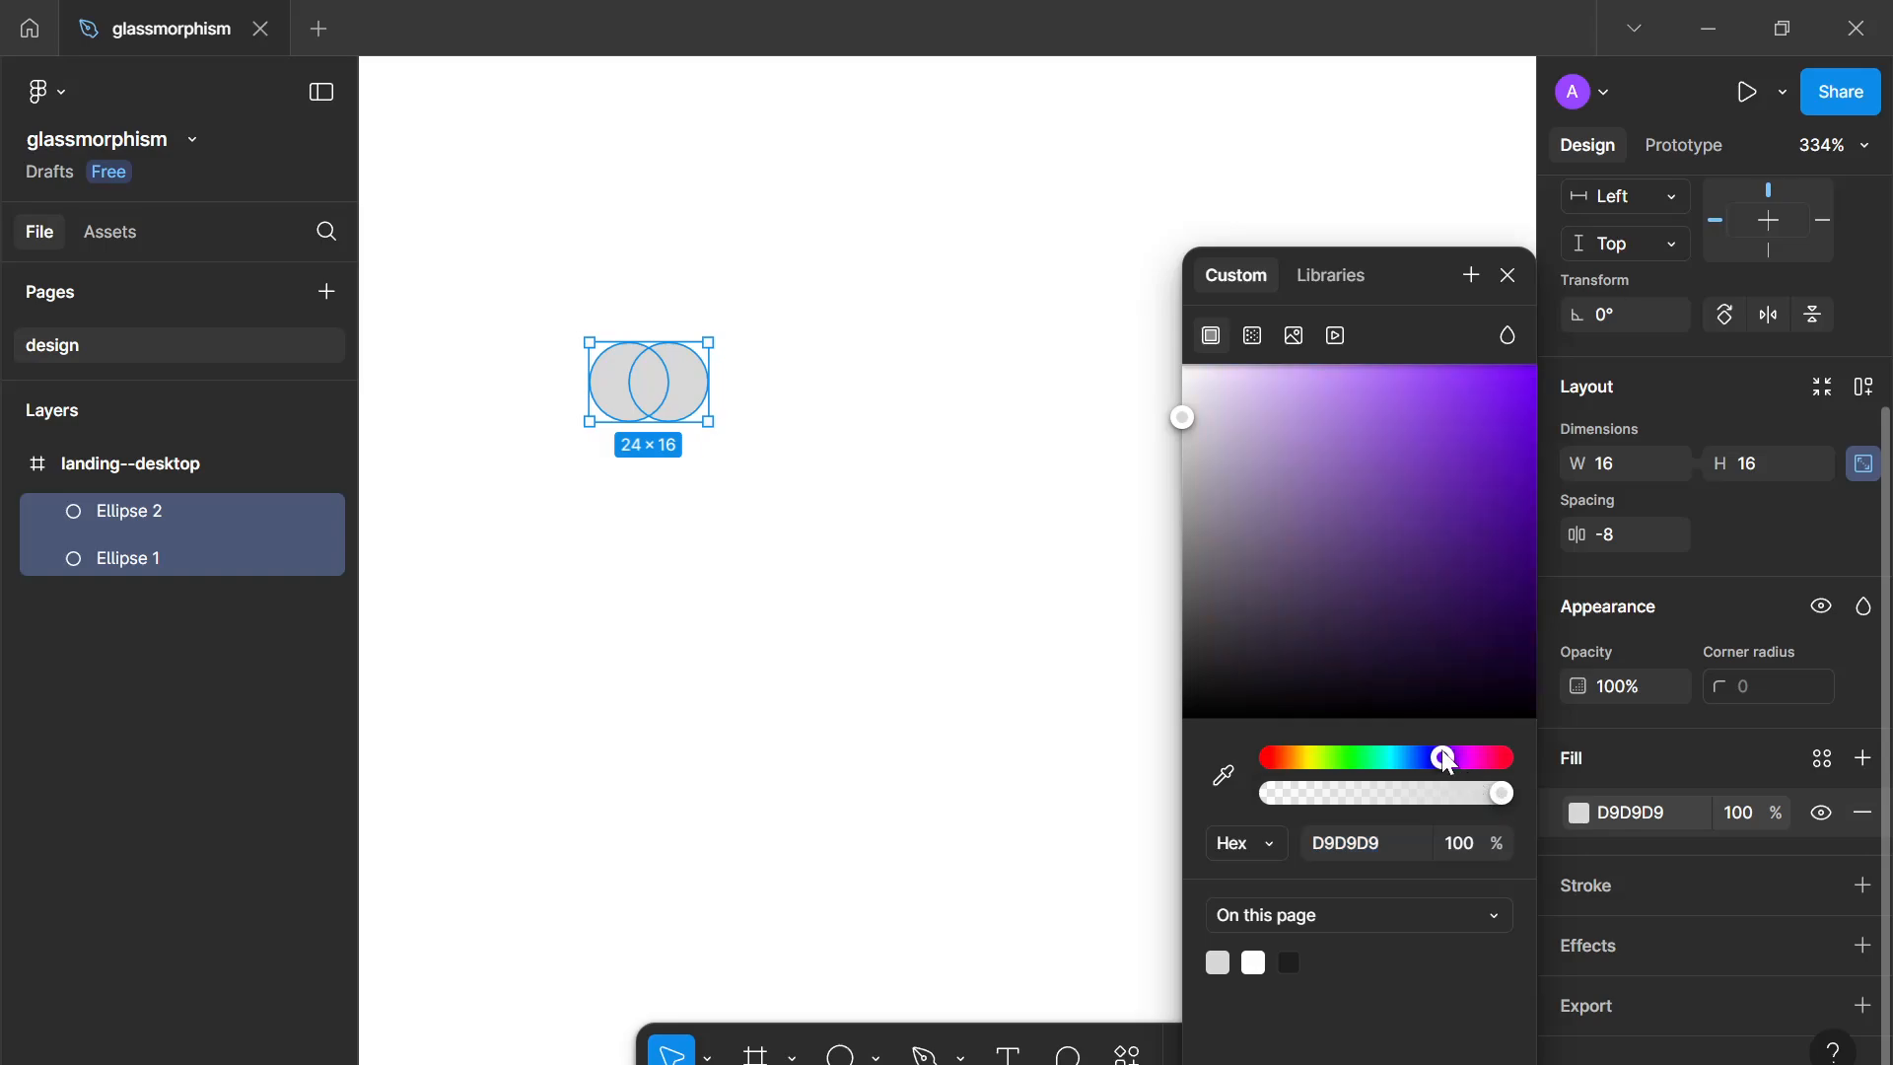
click(1437, 495)
drag(1457, 457, 1512, 322)
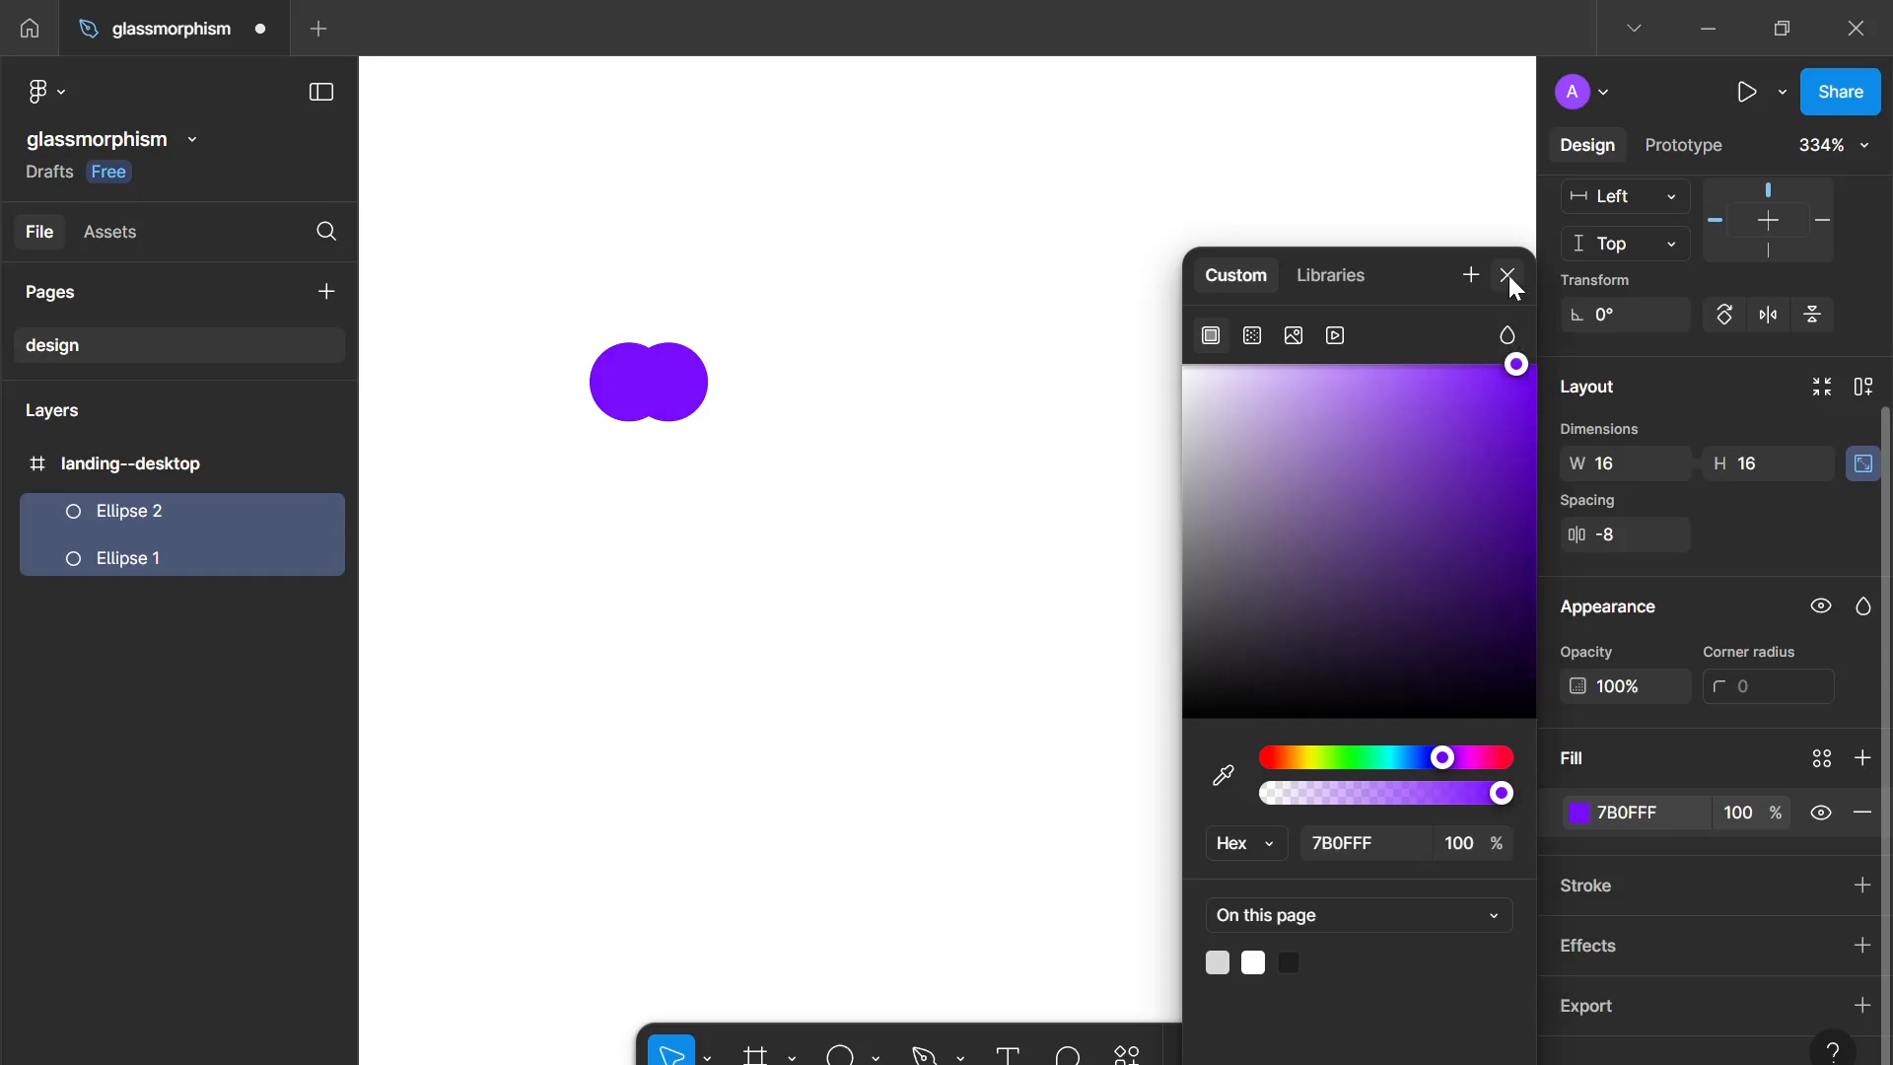
click(1509, 275)
Step: Set the fill of the landing--desktop frame to the very dark blue 000016
scroll(1192, 436, down, 5)
drag(1171, 437, 788, 695)
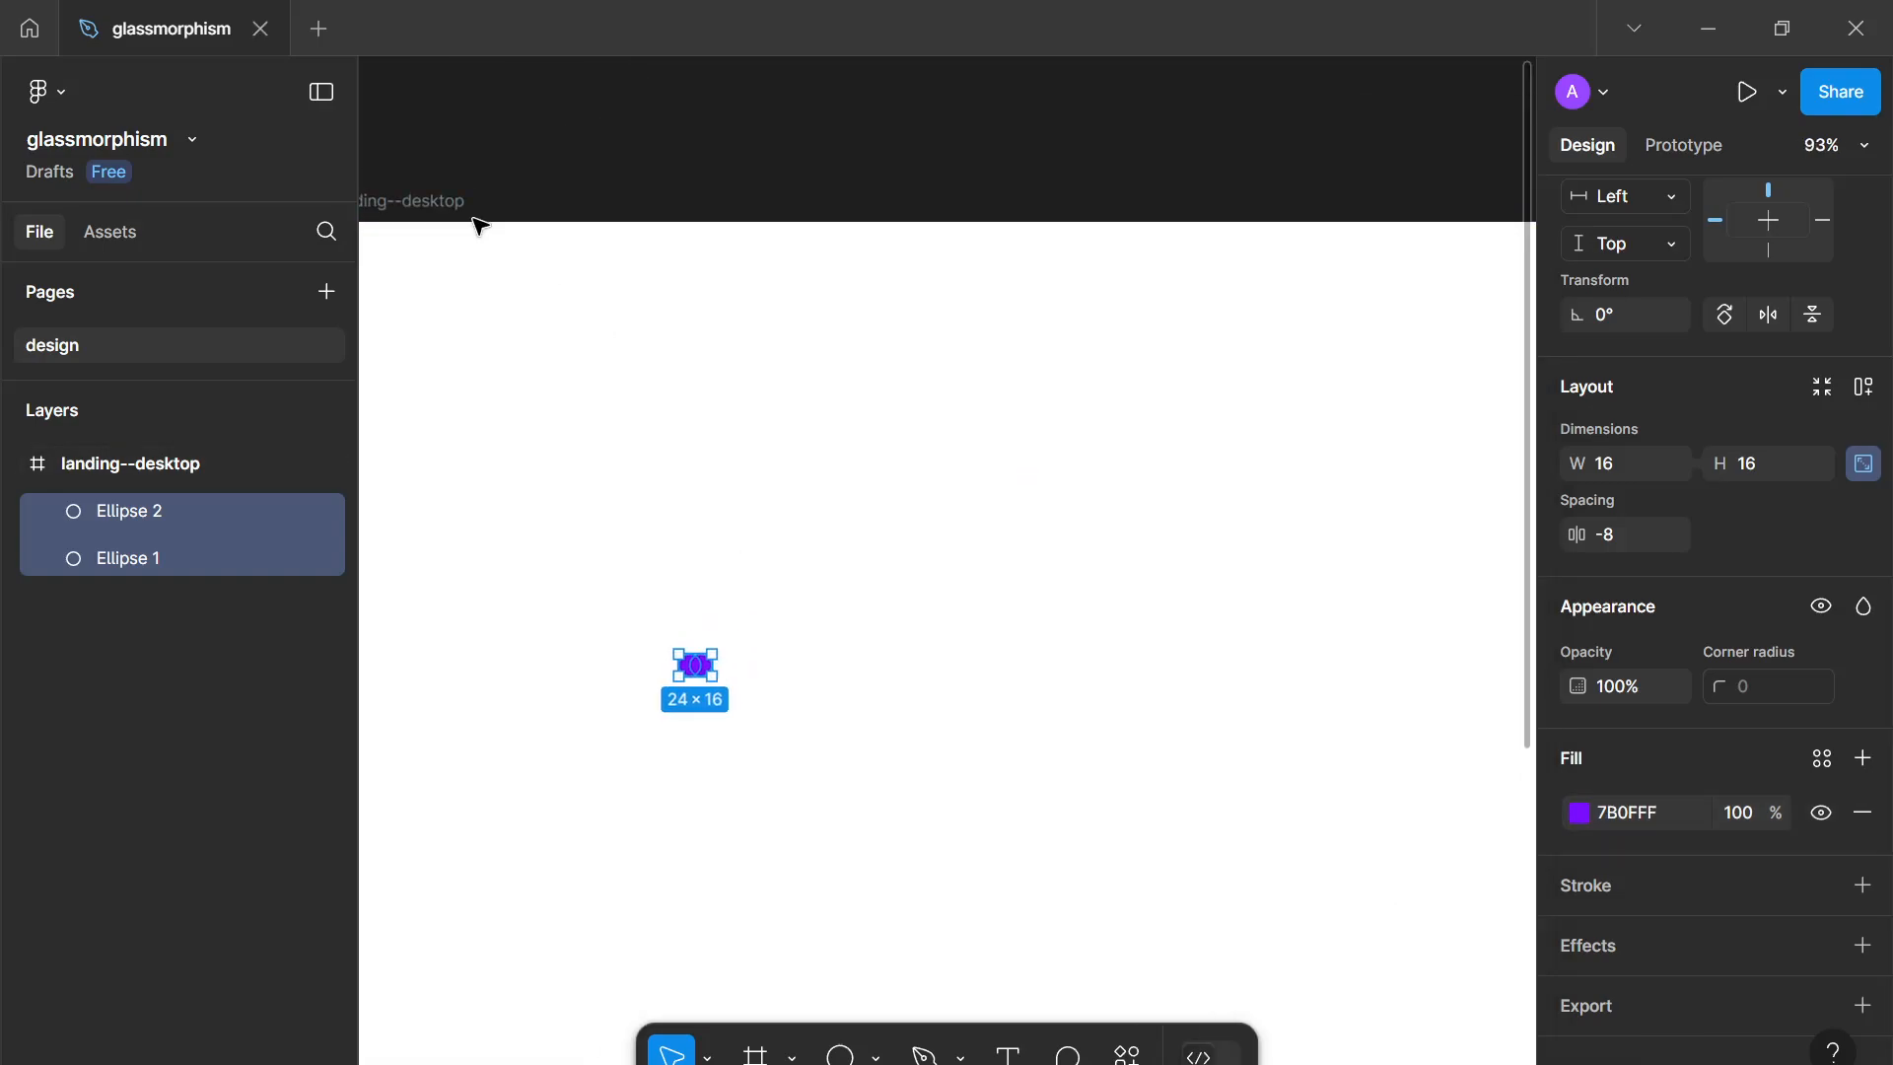
click(446, 201)
scroll(1869, 815, down, 2)
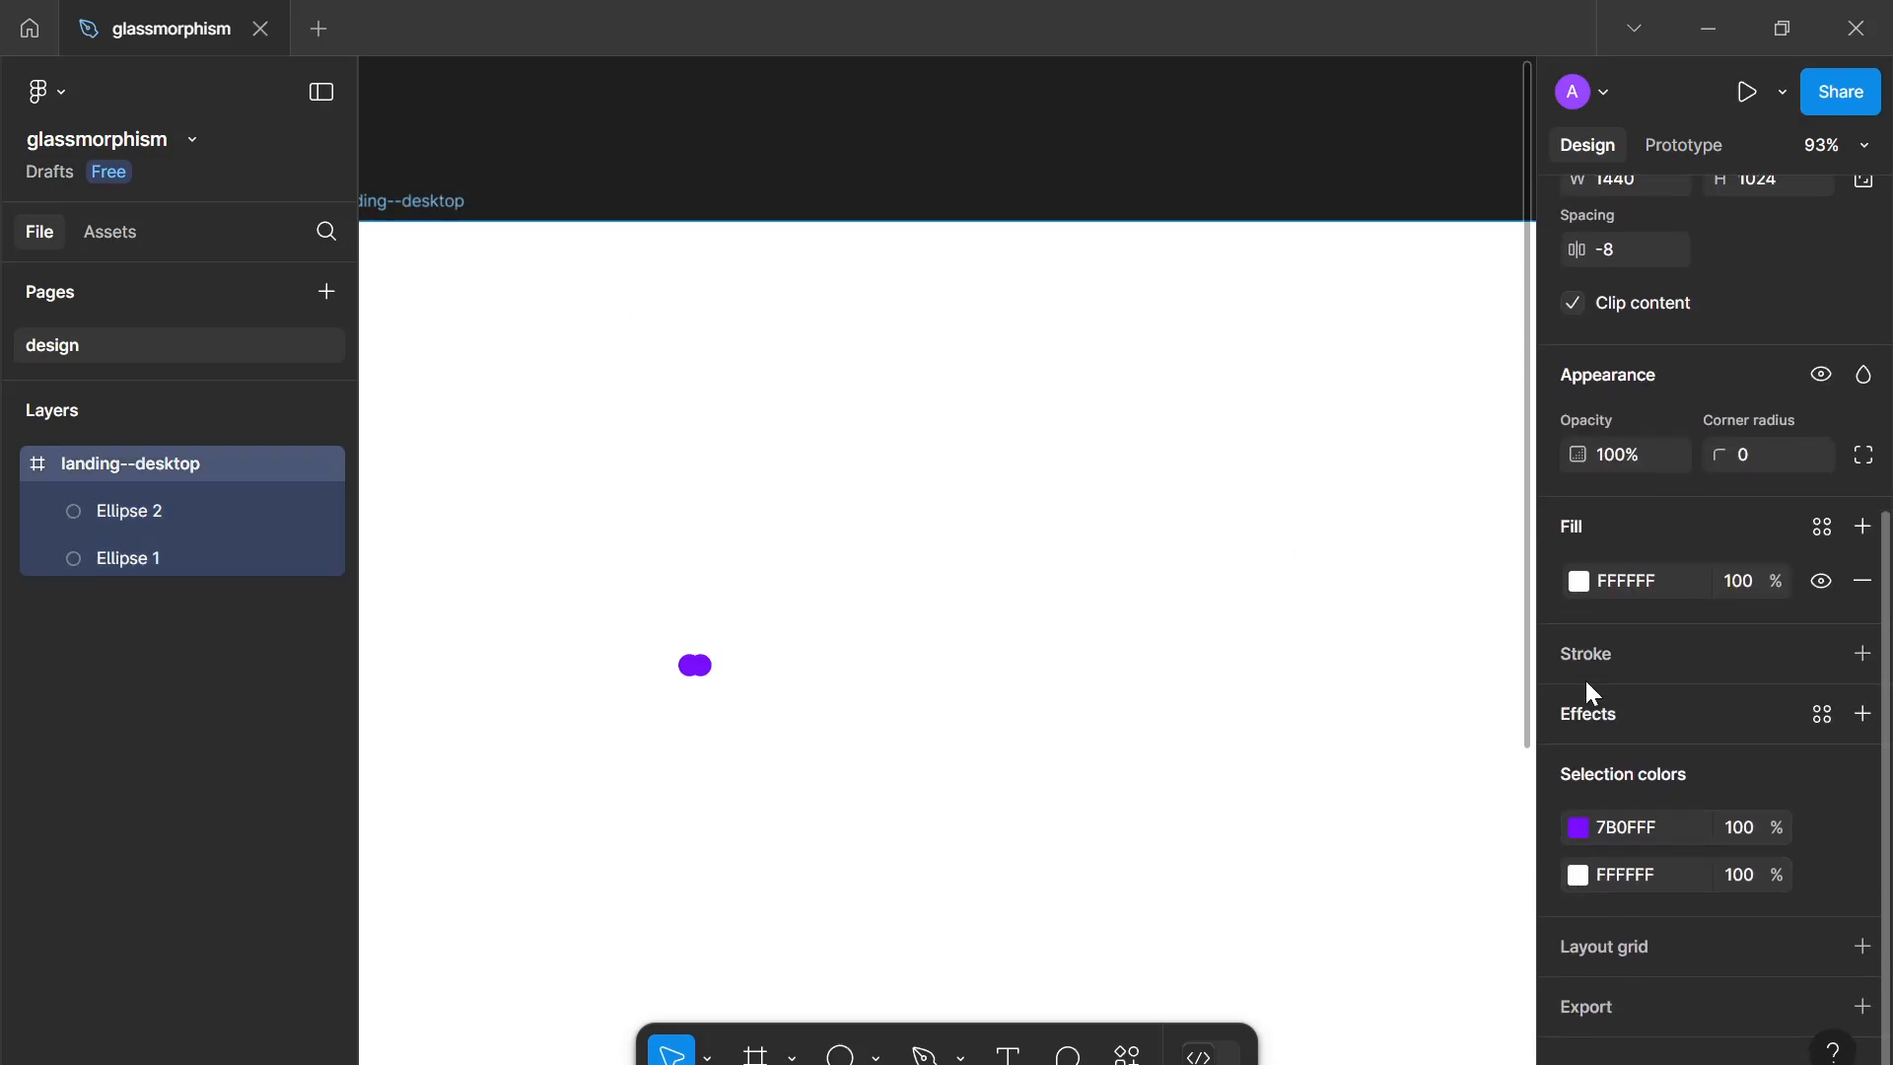
click(1579, 581)
drag(1398, 761, 1429, 776)
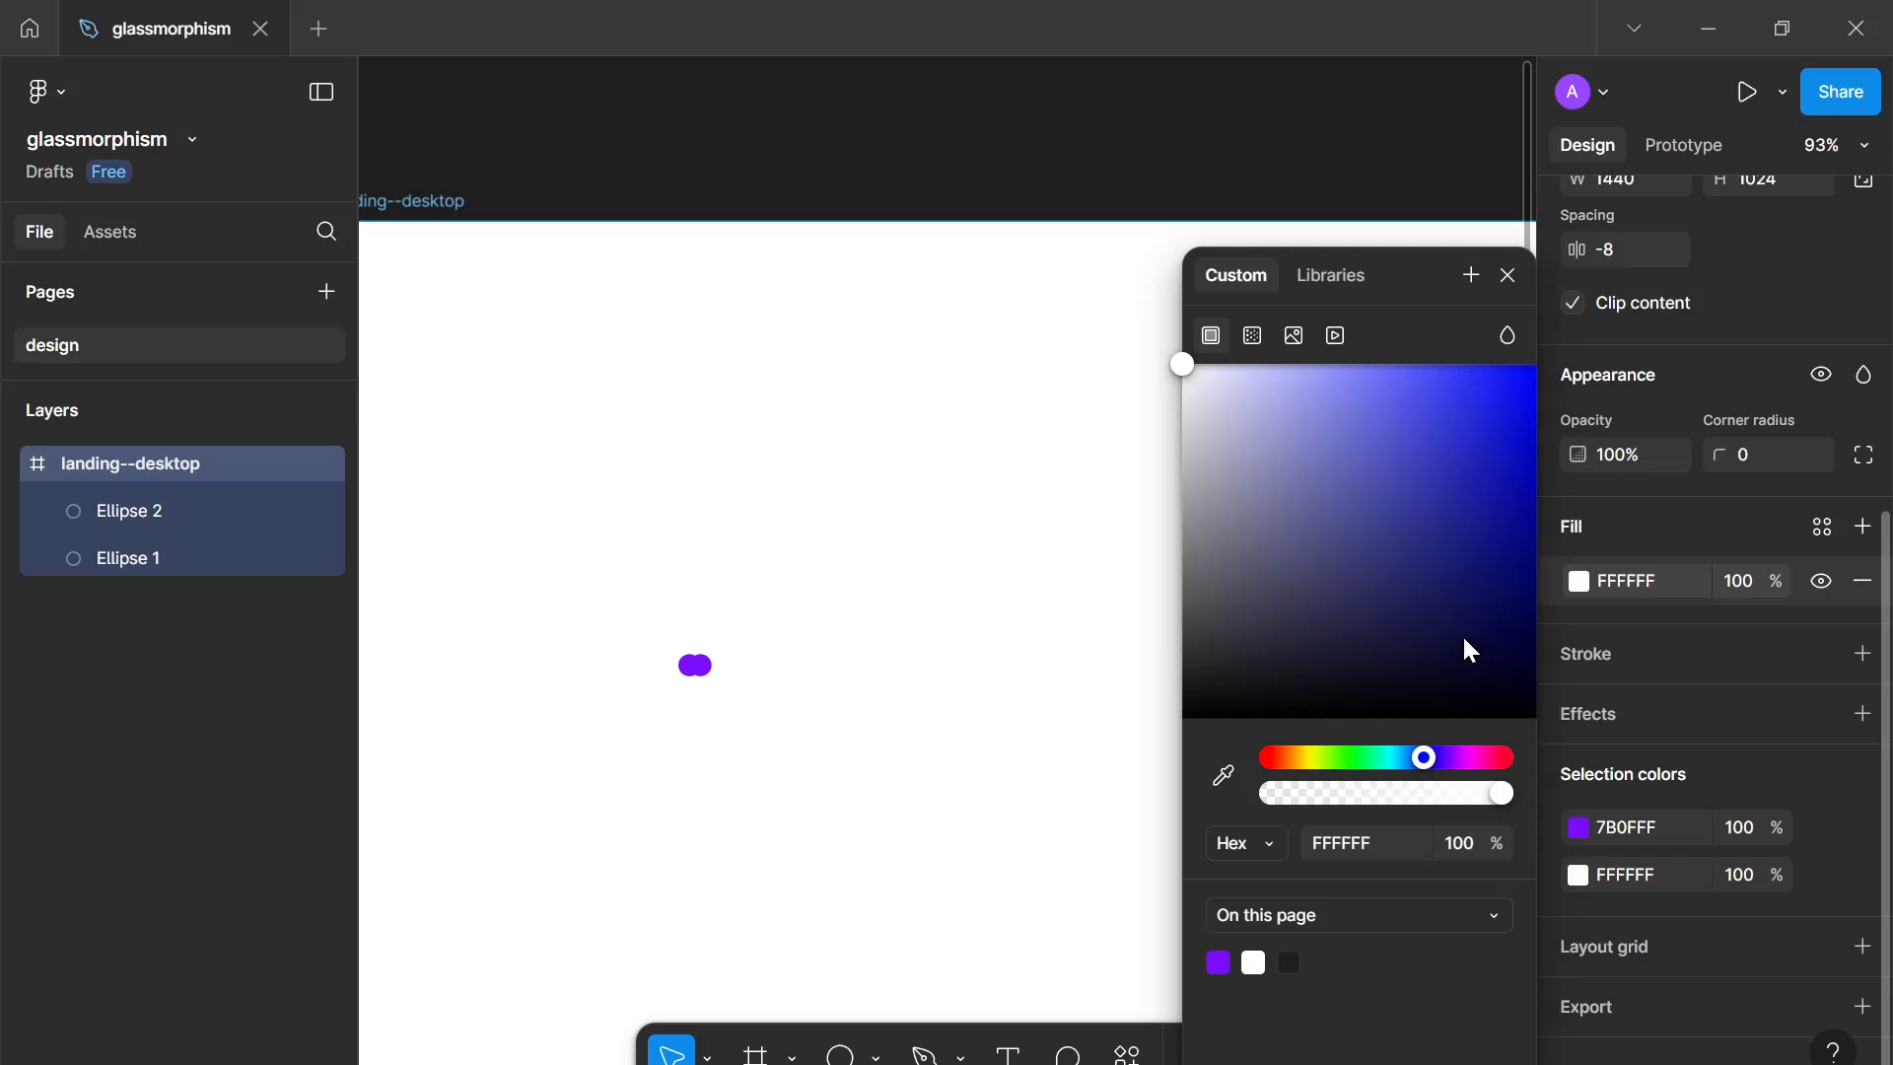
drag(1463, 637, 1609, 286)
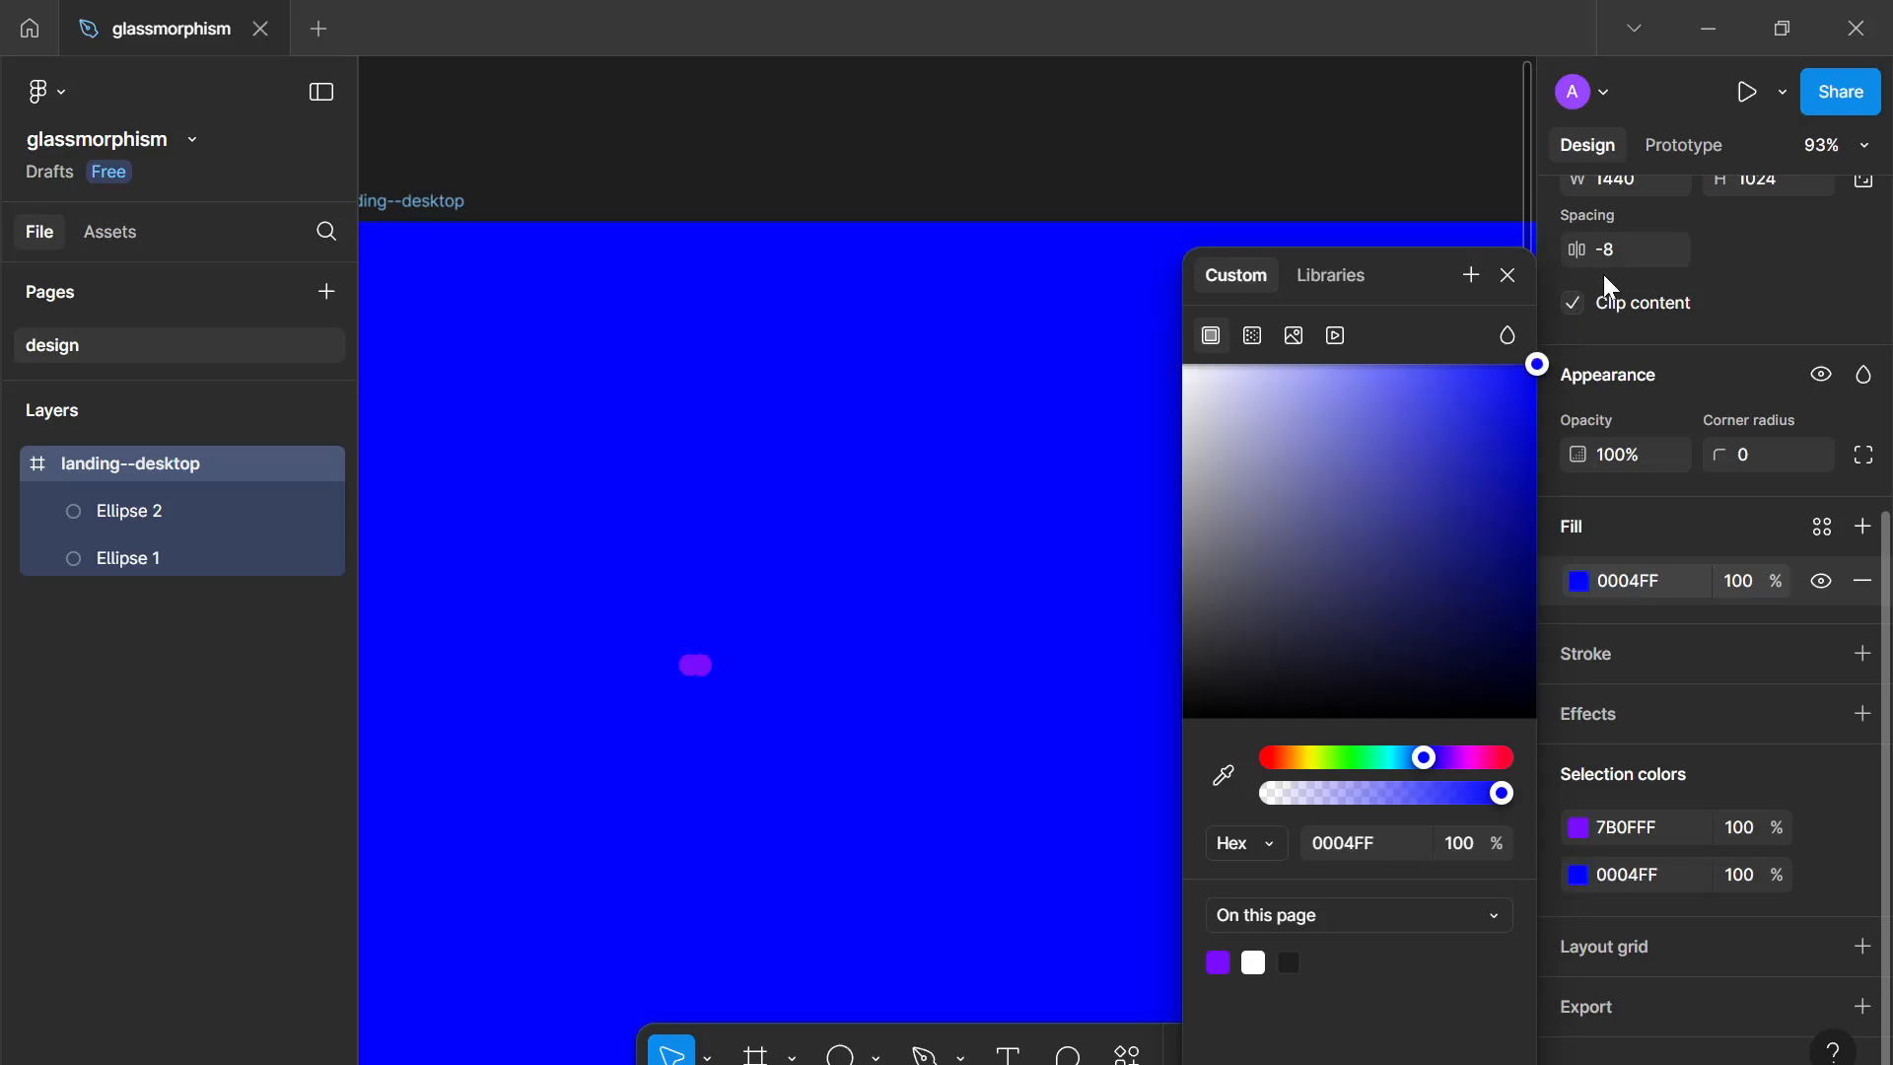
drag(1613, 397, 1599, 700)
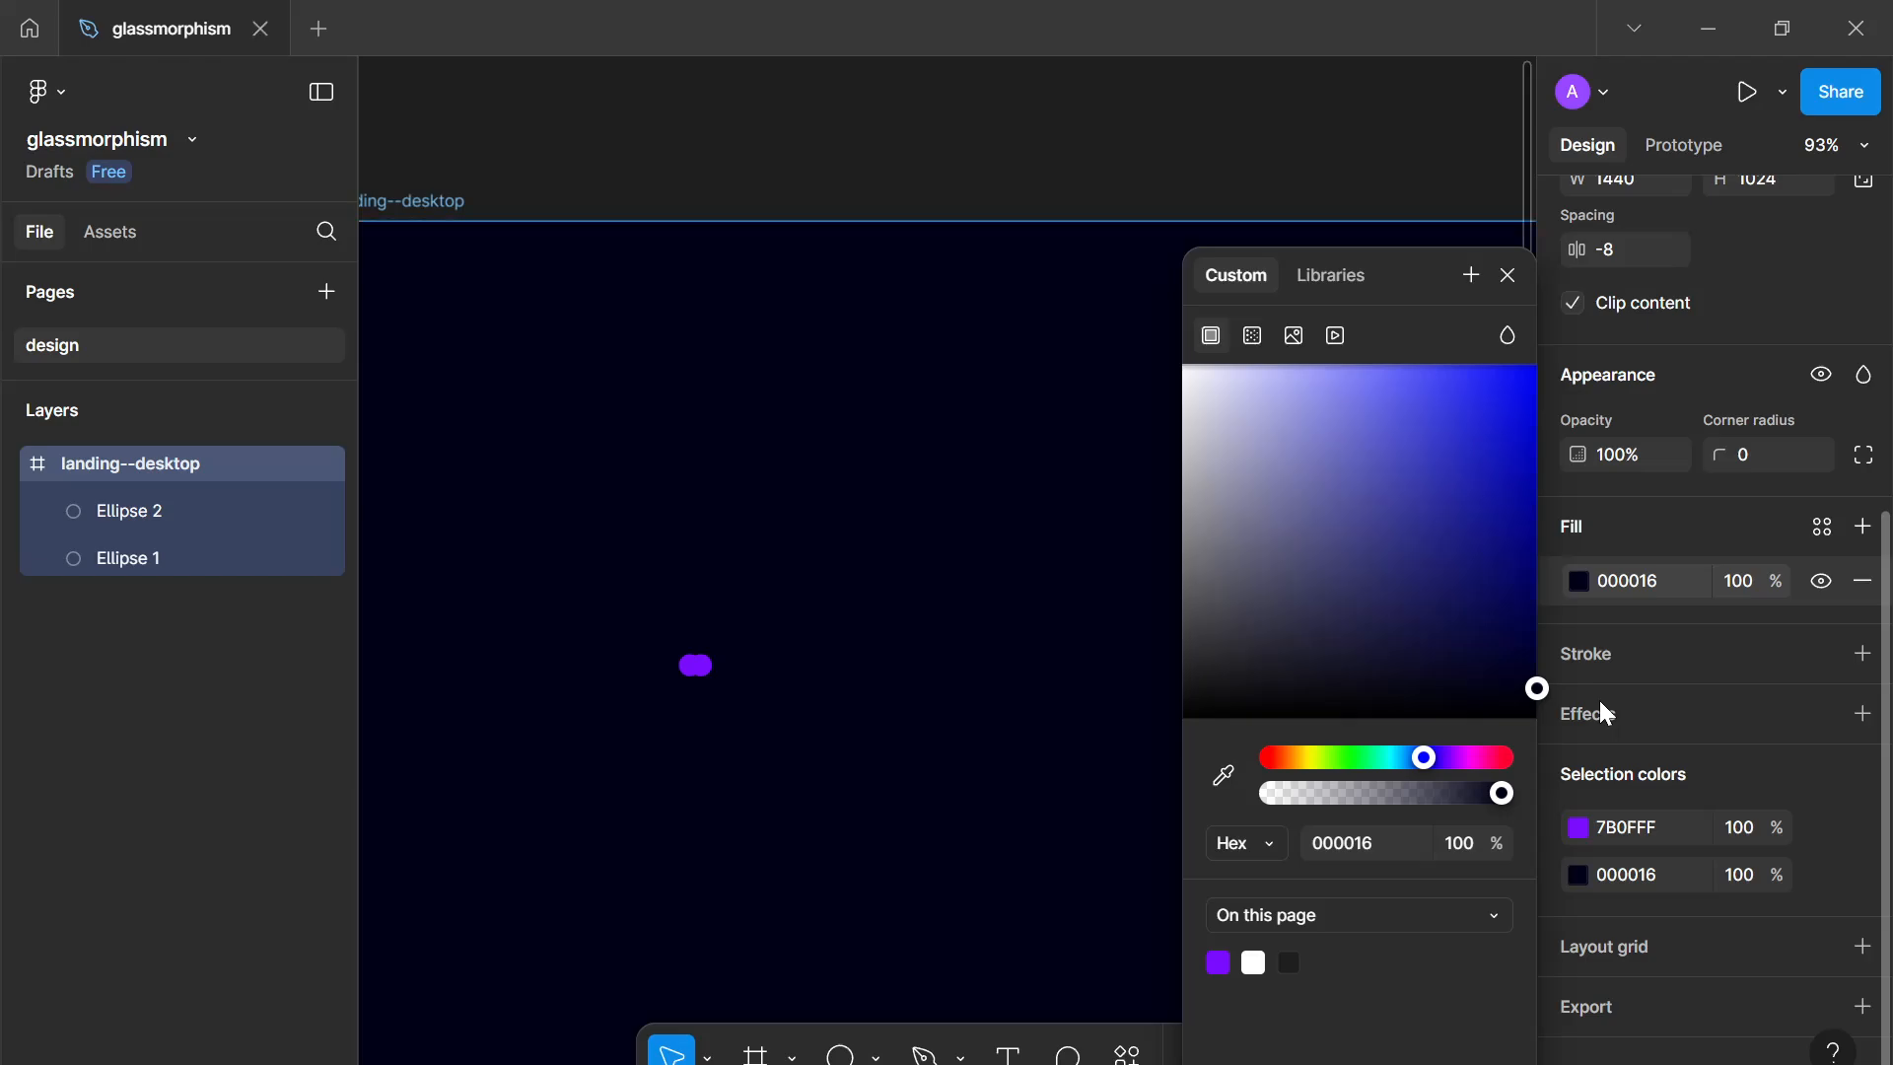
click(1507, 275)
Step: Select both circles and change their fill to the lighter blue 5A5DFF
scroll(719, 731, up, 3)
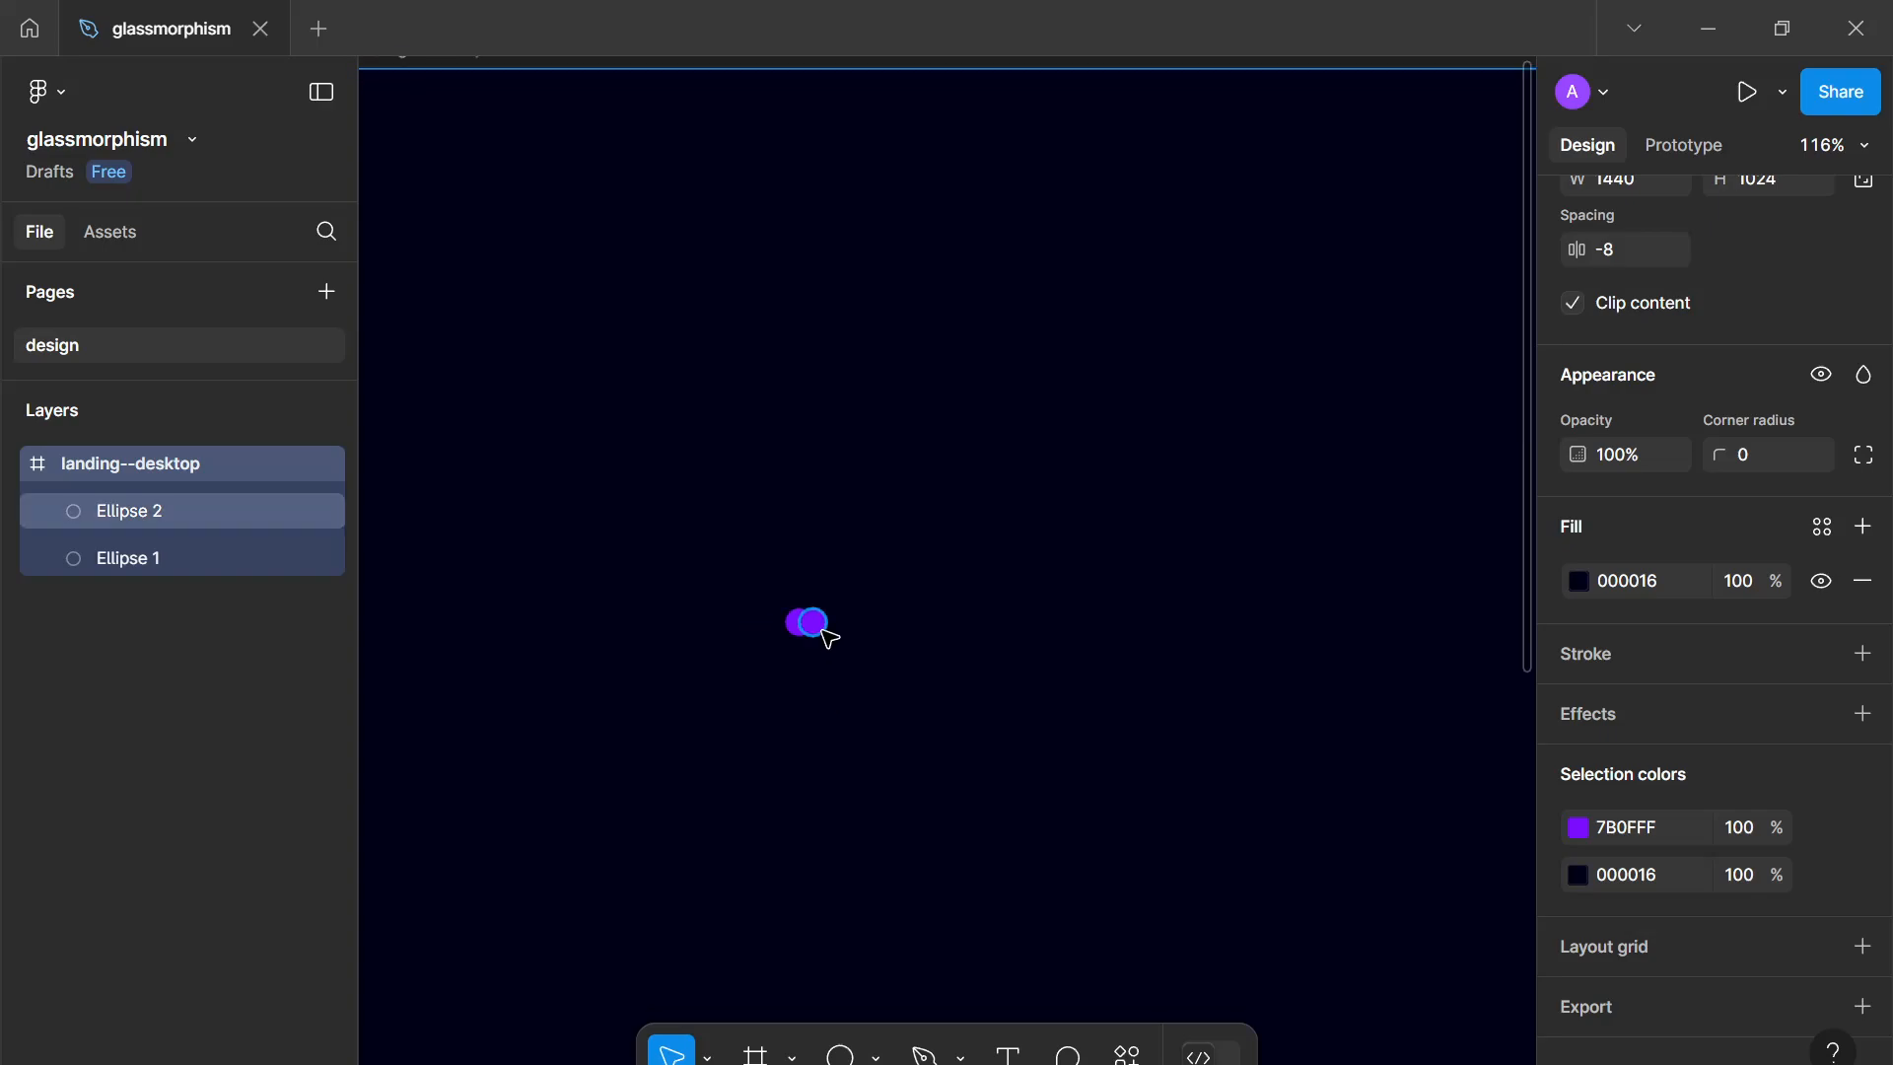
click(821, 627)
scroll(824, 631, up, 5)
shift+click(788, 634)
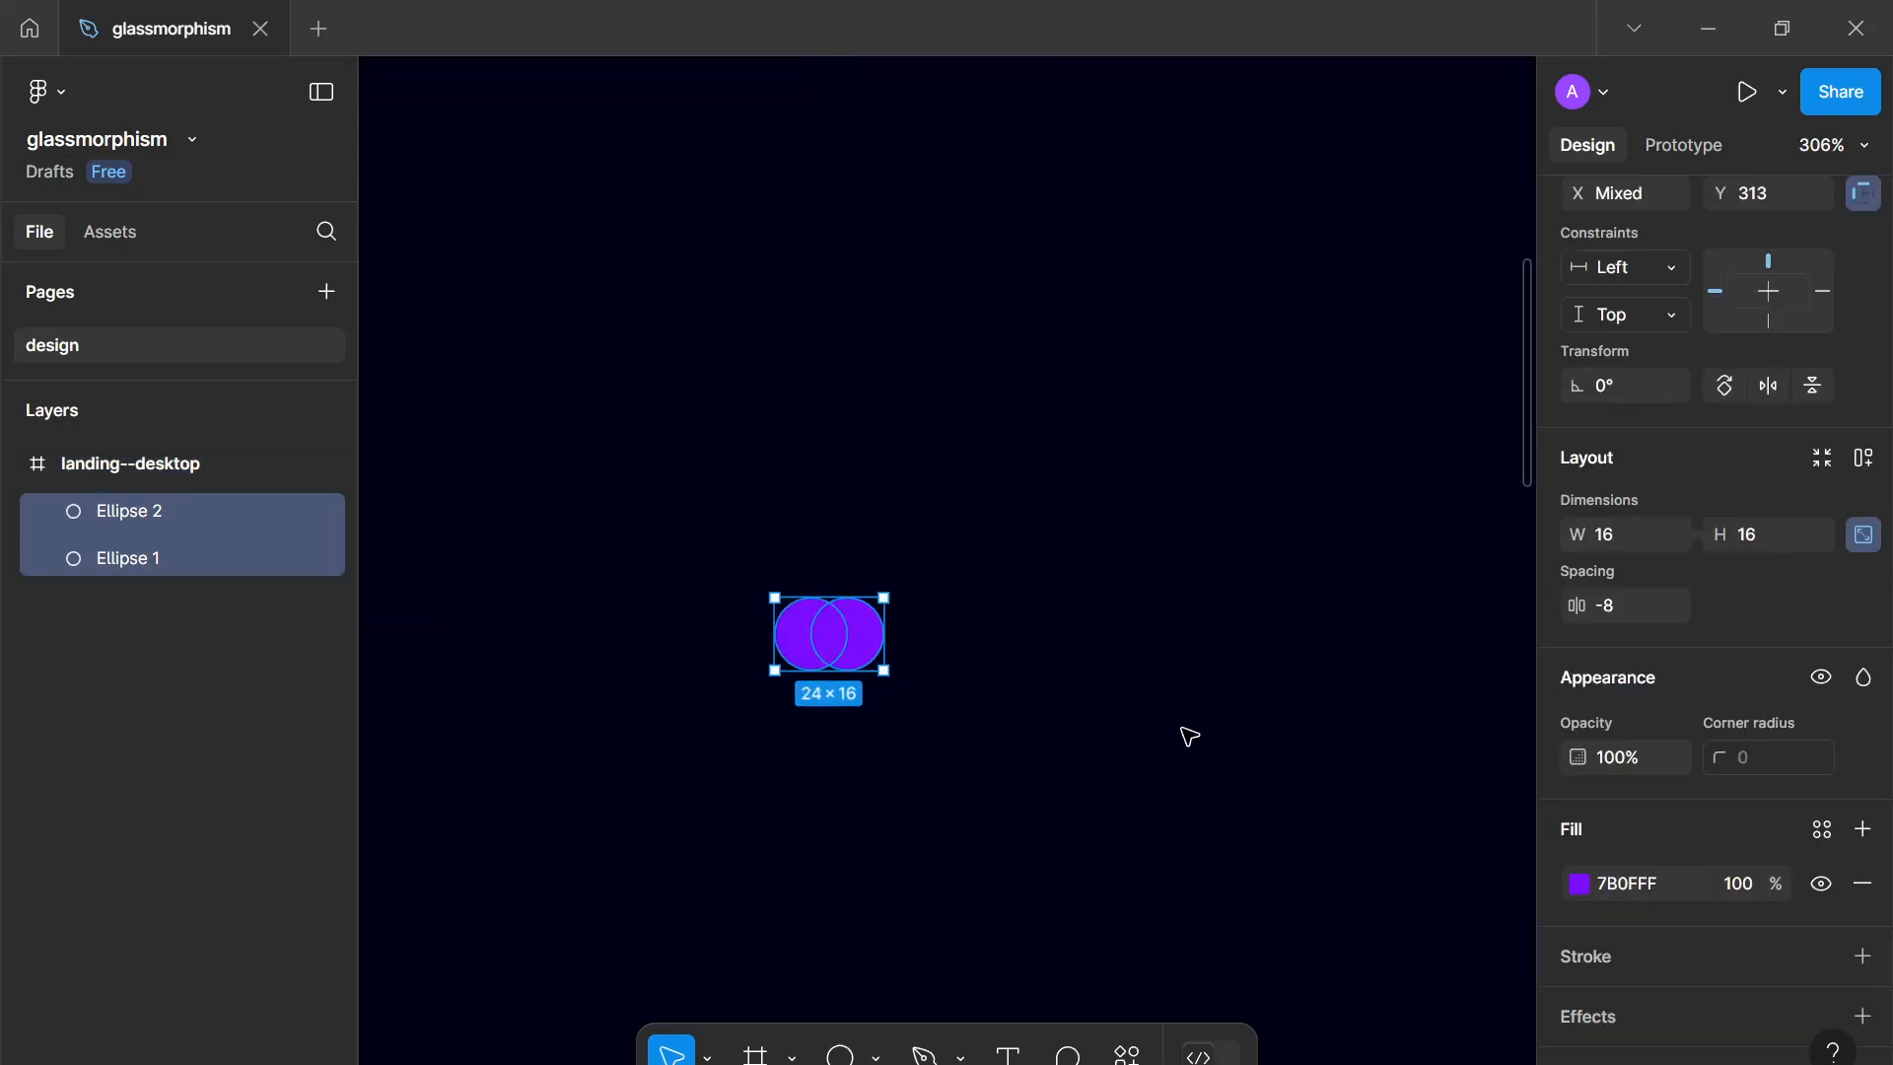
click(1587, 884)
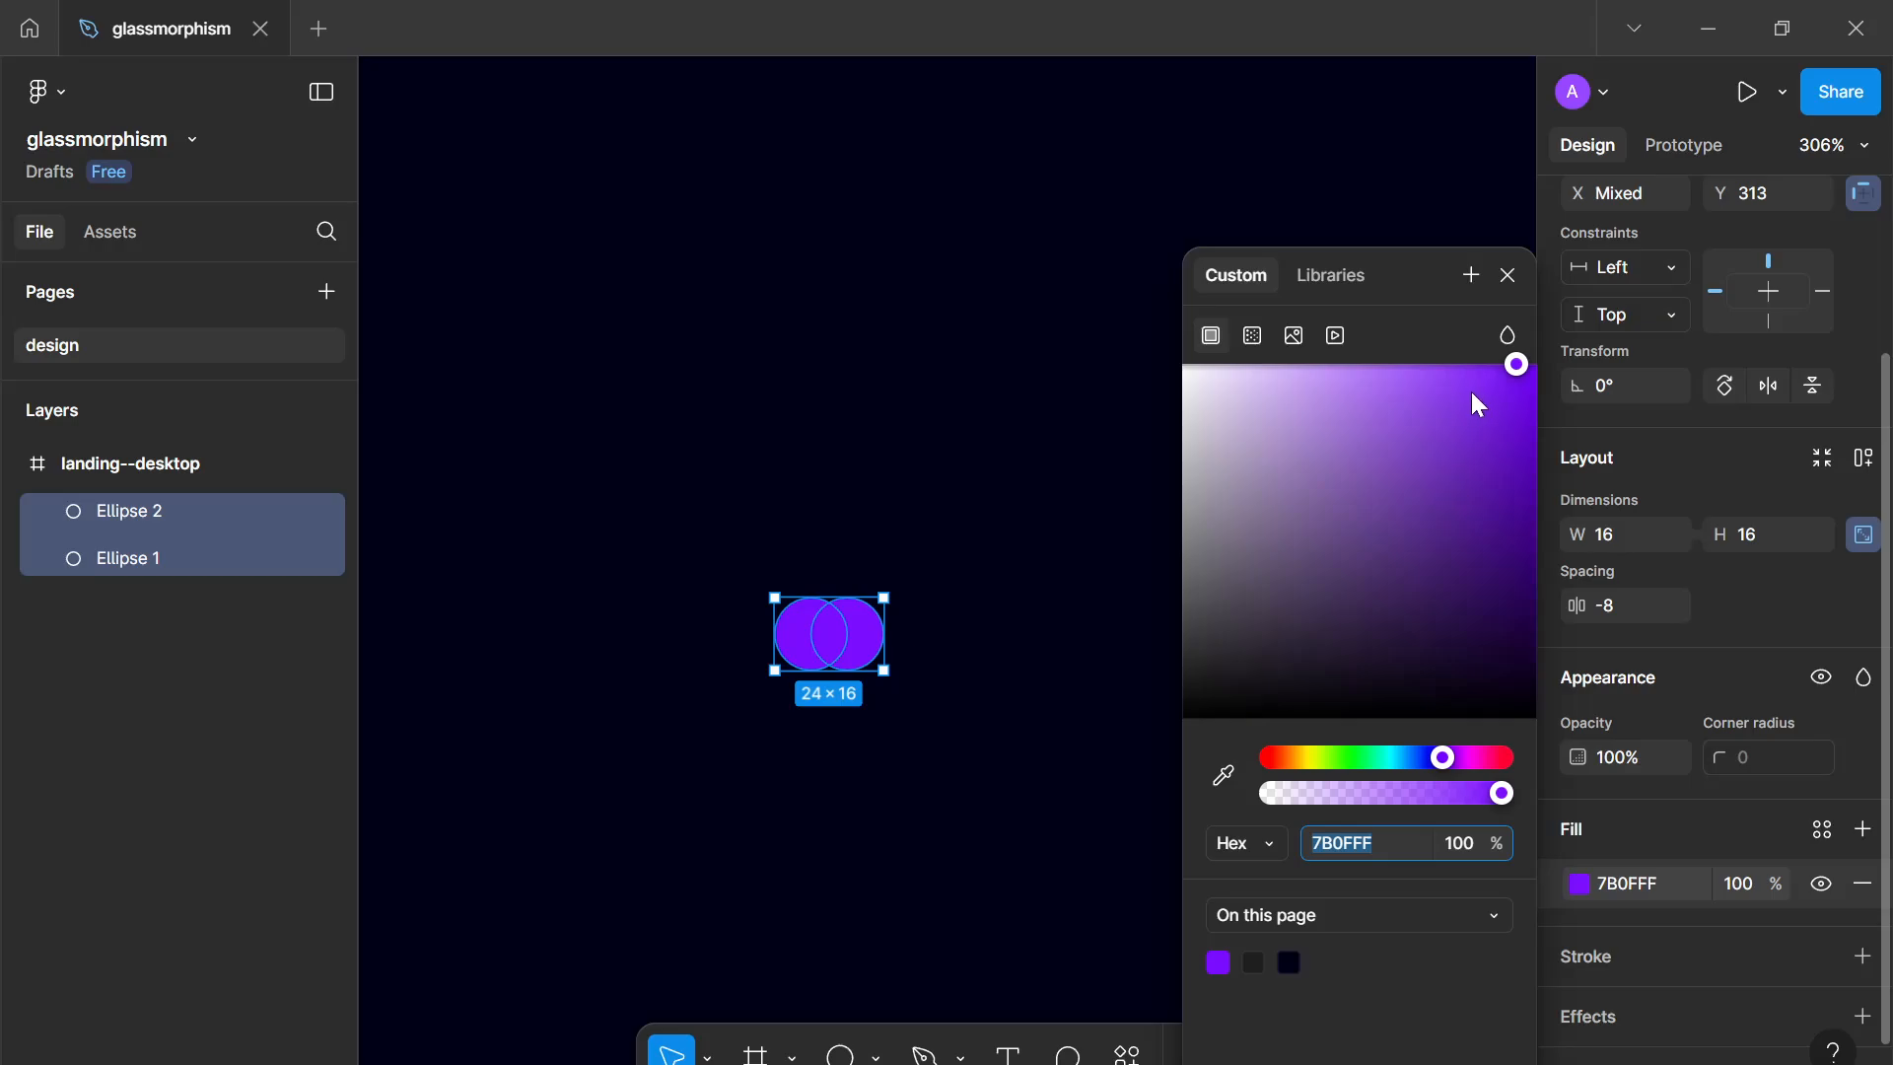
drag(1472, 393, 1470, 366)
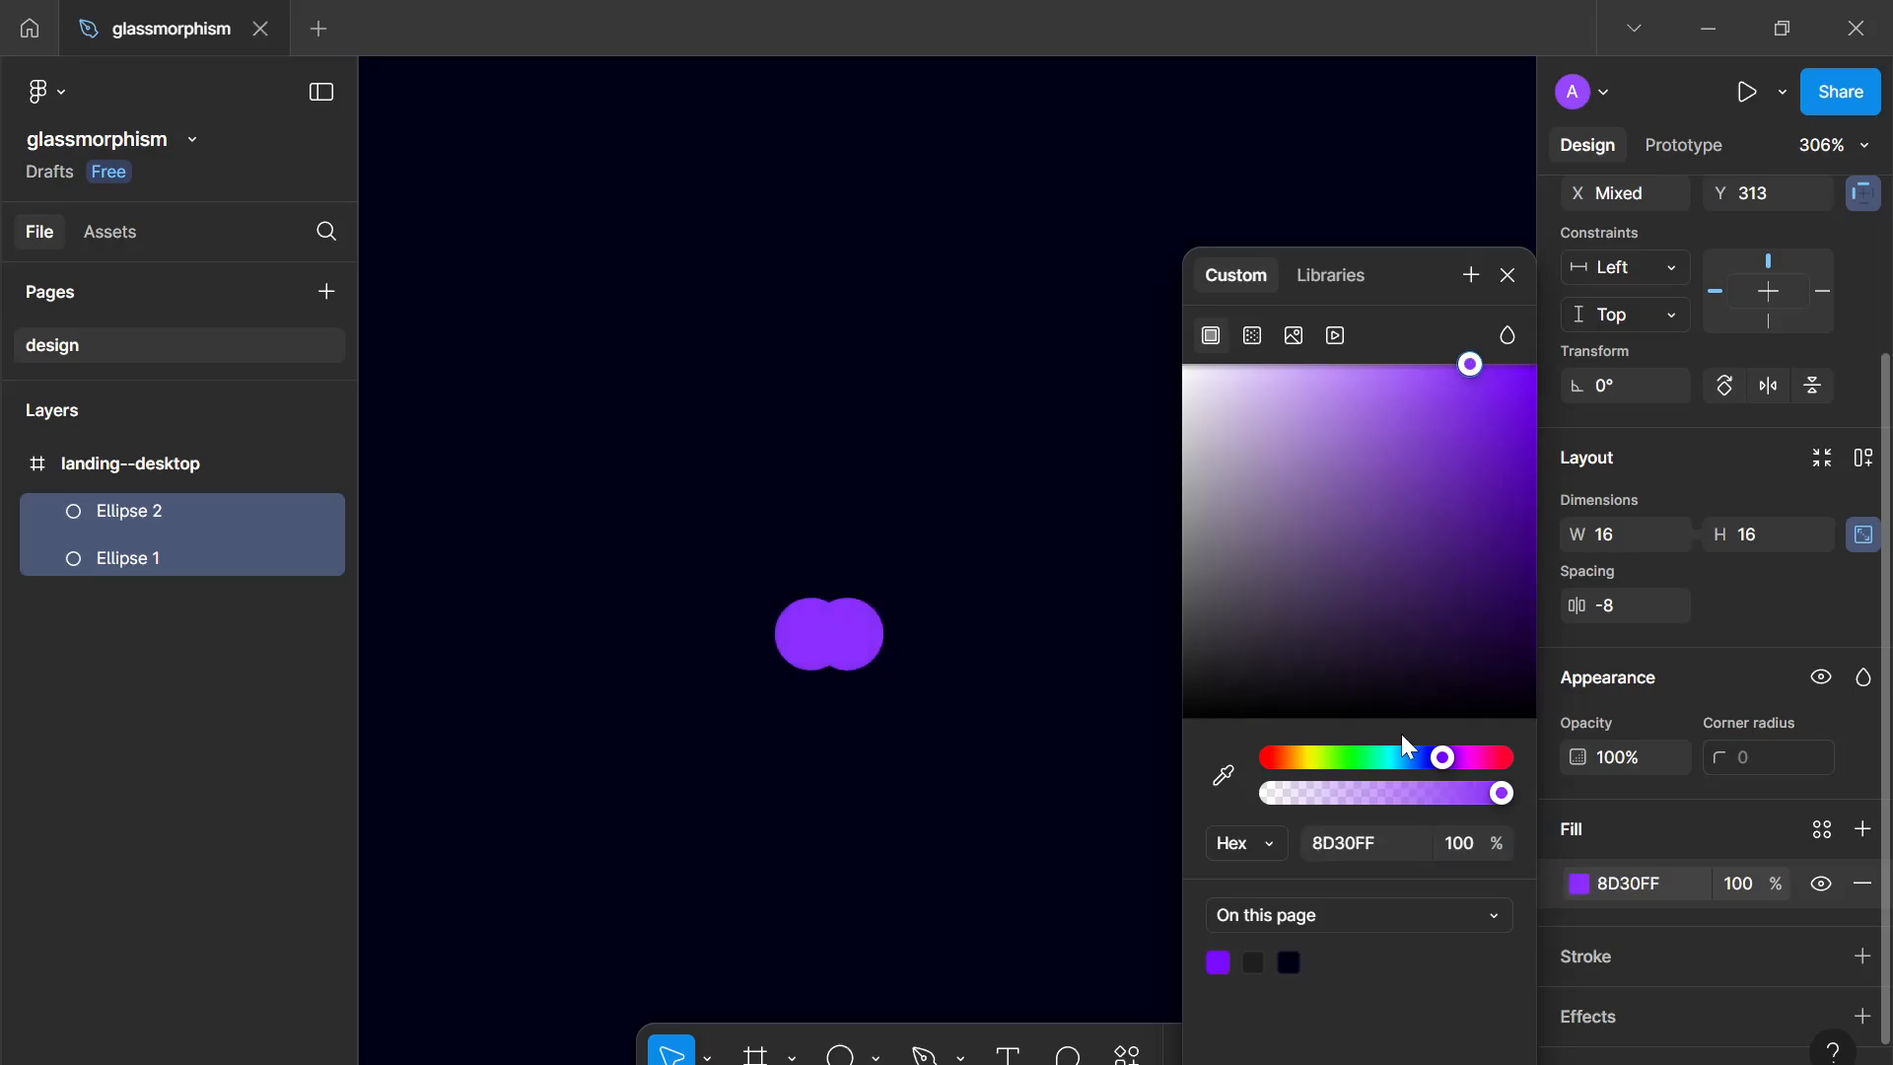
drag(1398, 756, 1440, 761)
drag(1518, 680, 1412, 264)
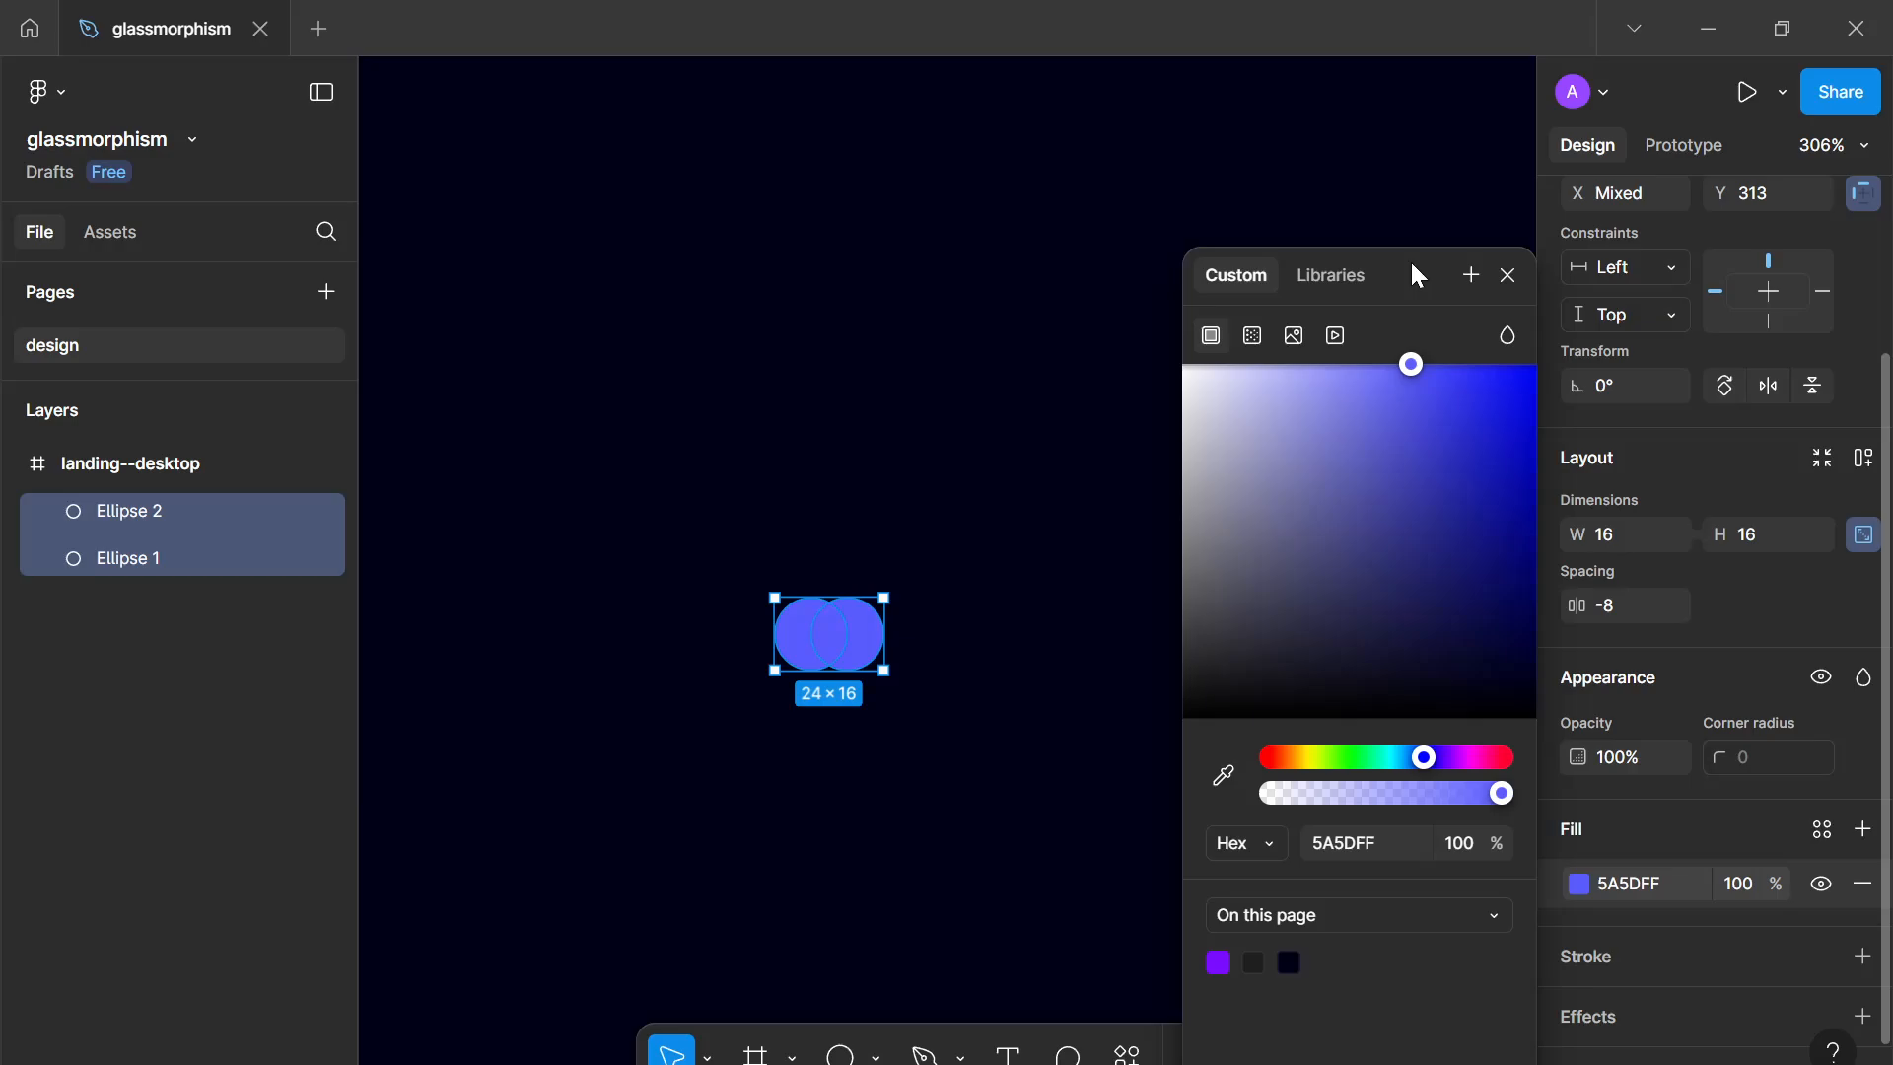
click(1503, 284)
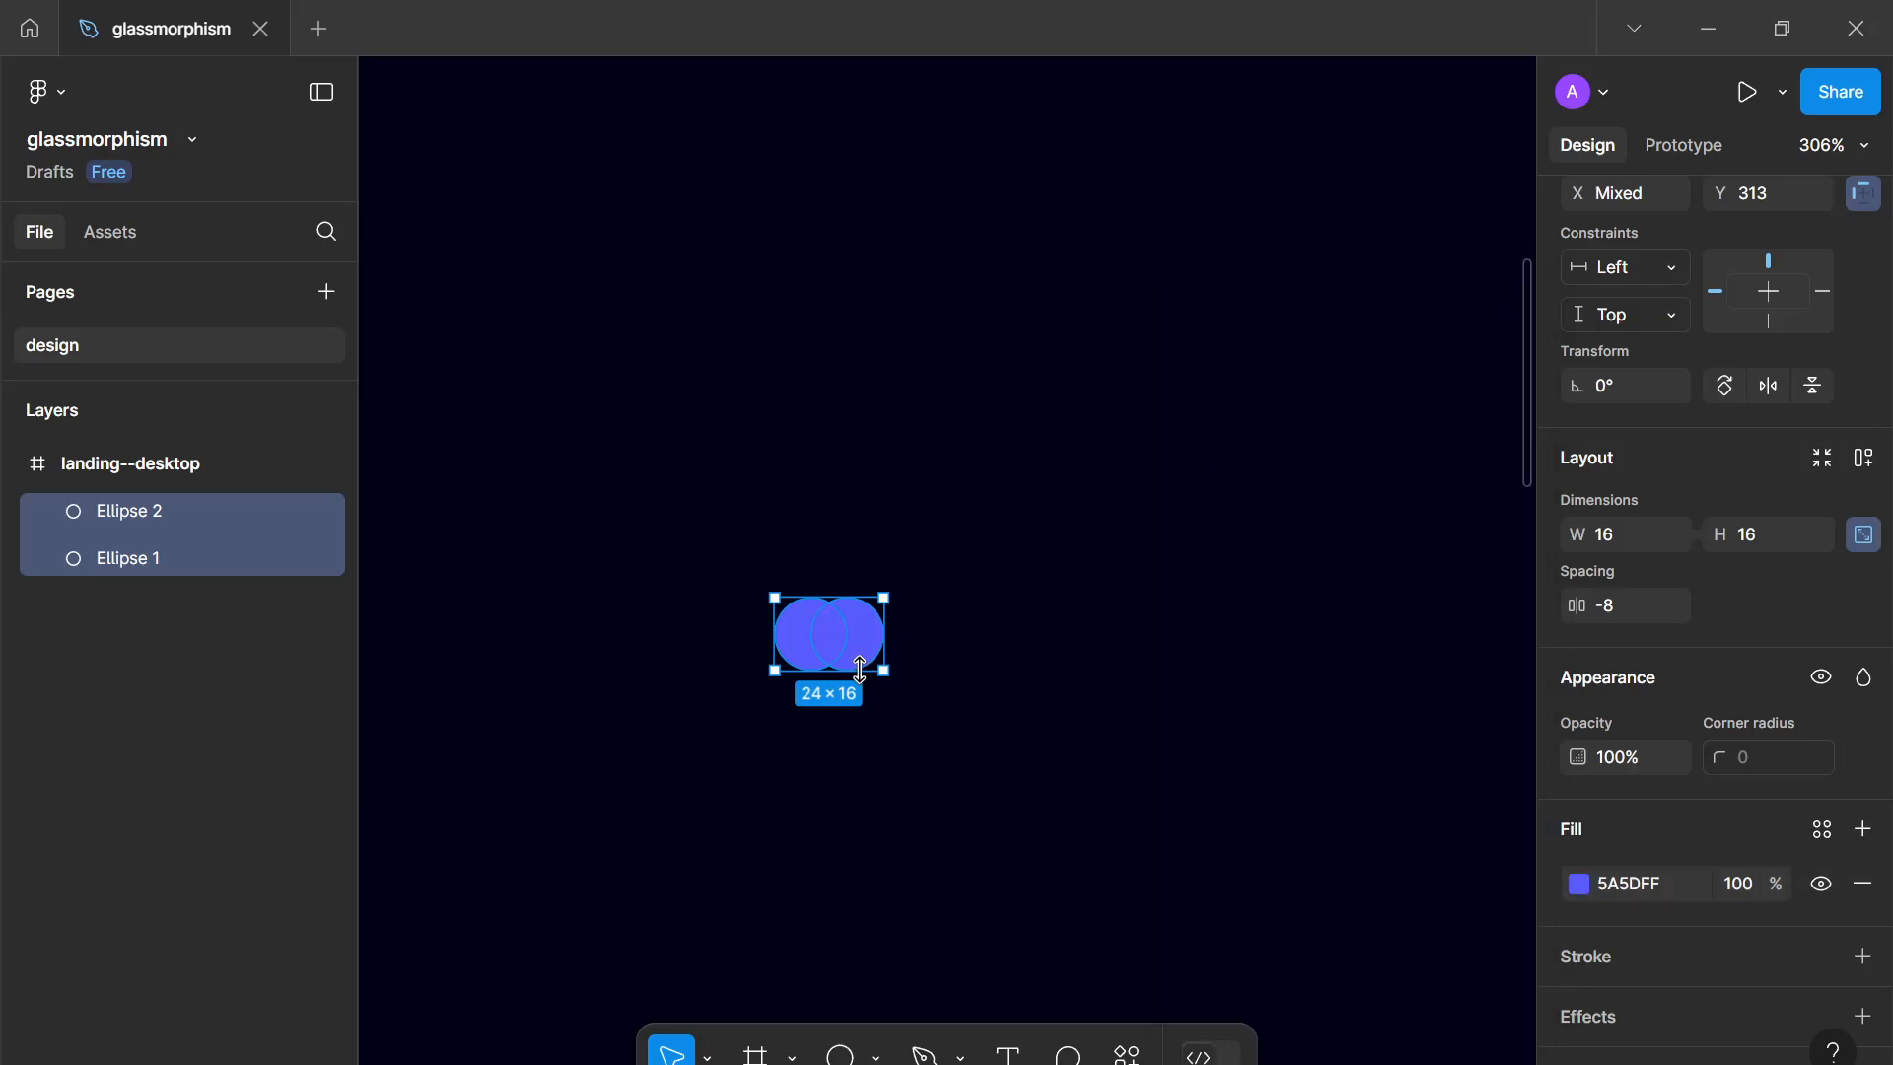
Step: Wrap the two circles in a horizontal auto layout and set the gap between them to -6
key(shift+a)
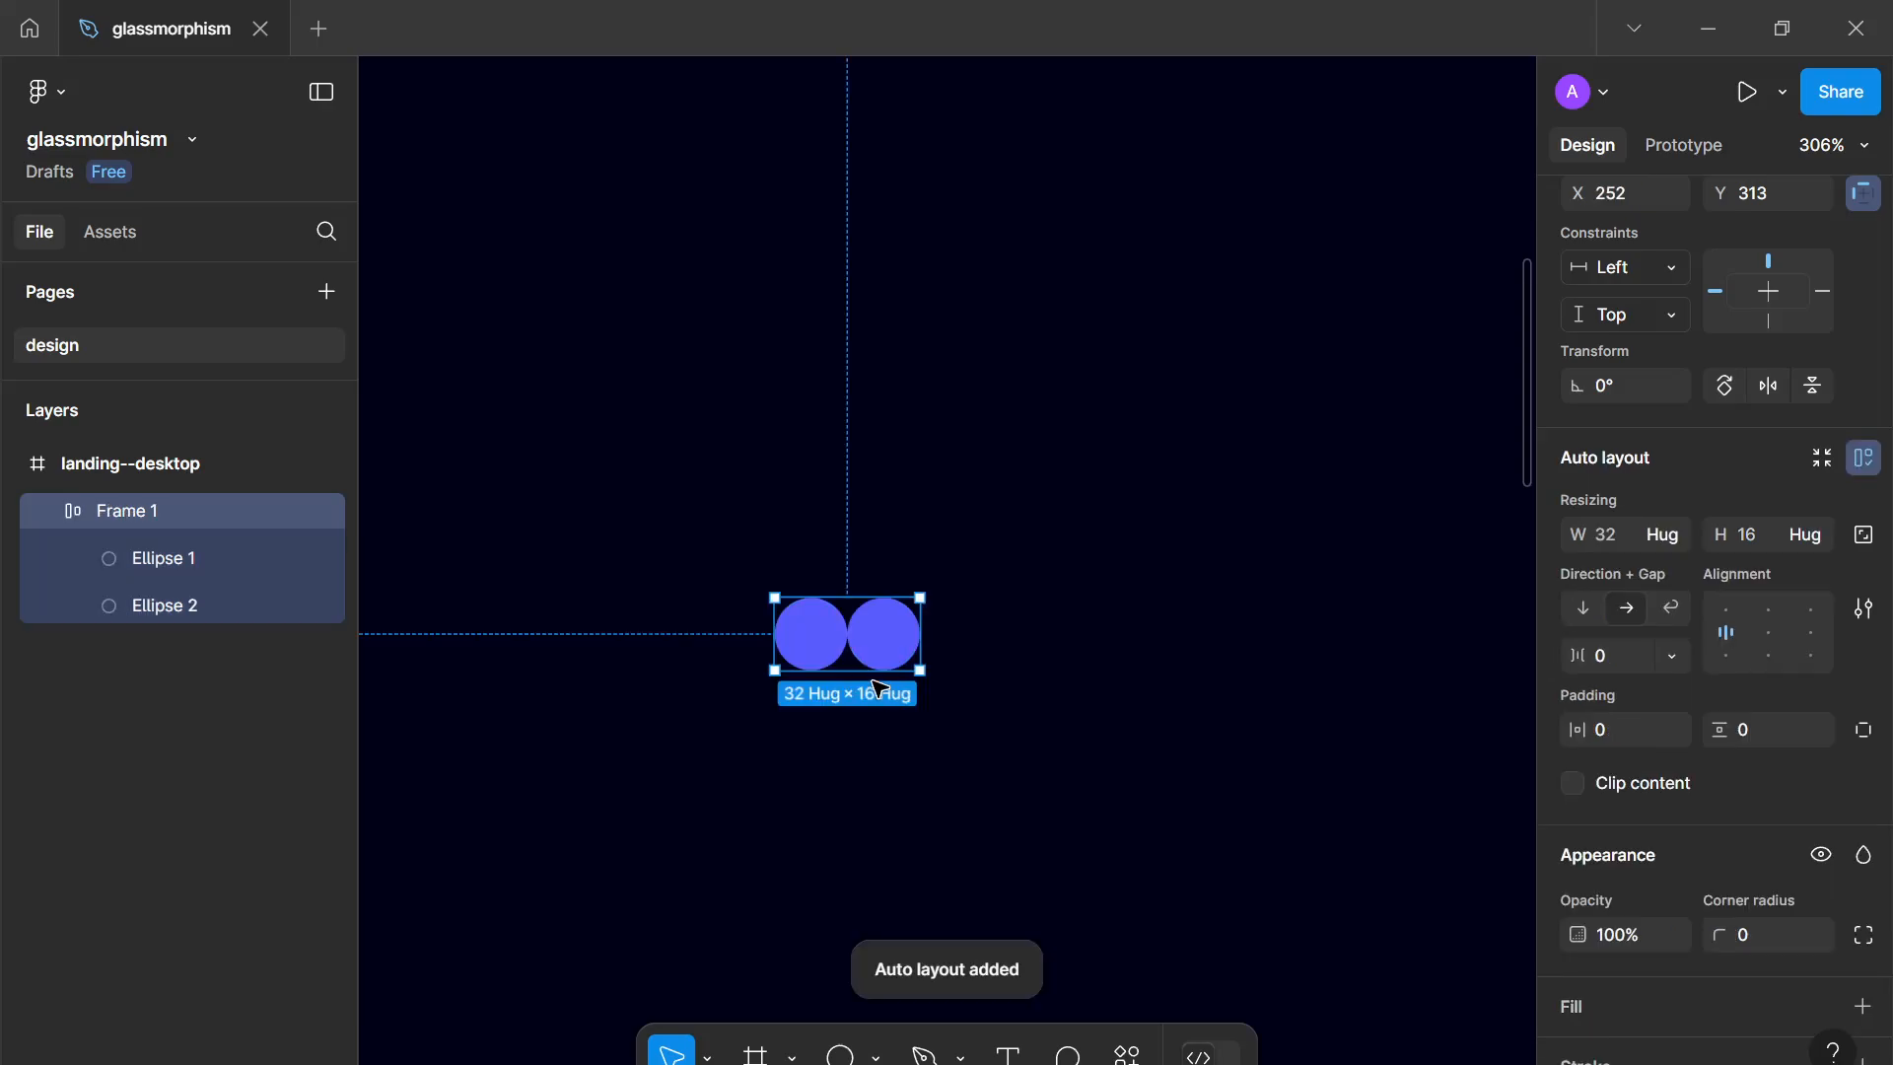
click(1605, 658)
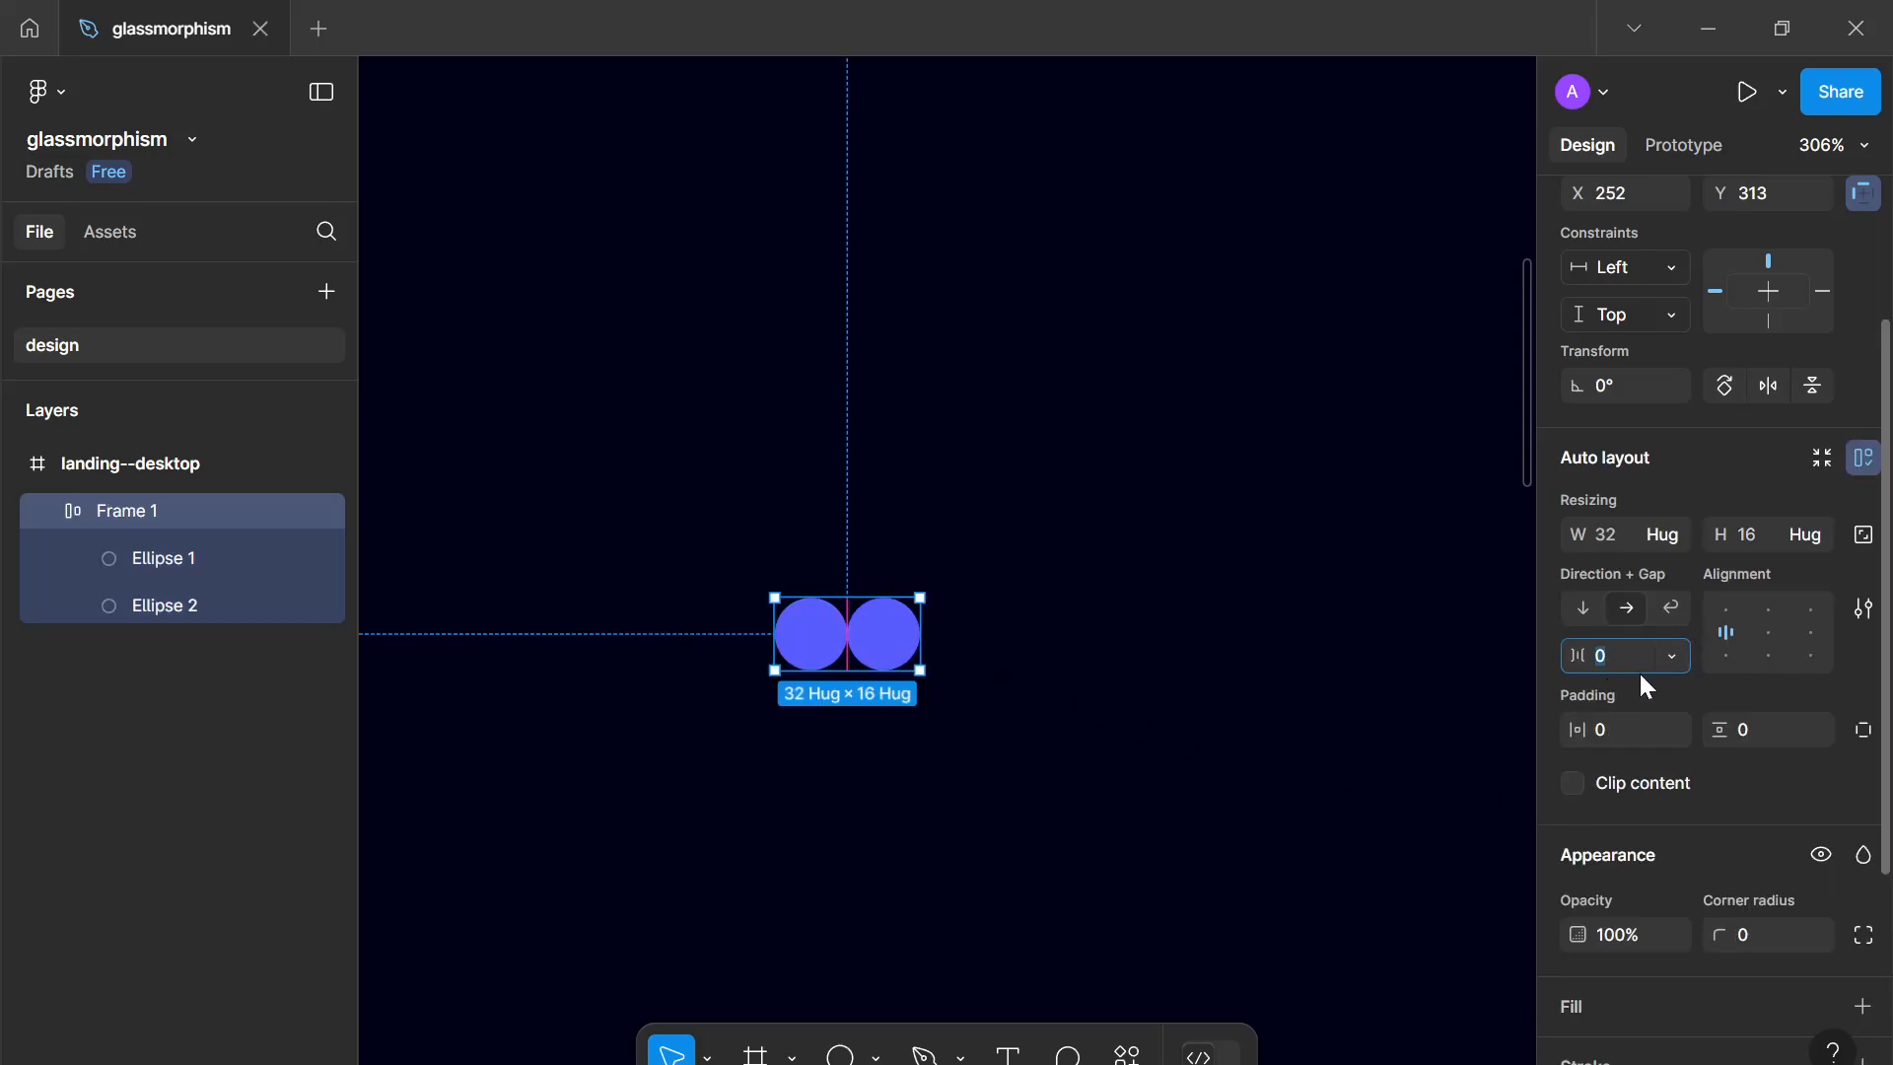
key(Down)
key(Down)
key(Down)
key(Down)
key(Down)
key(Down)
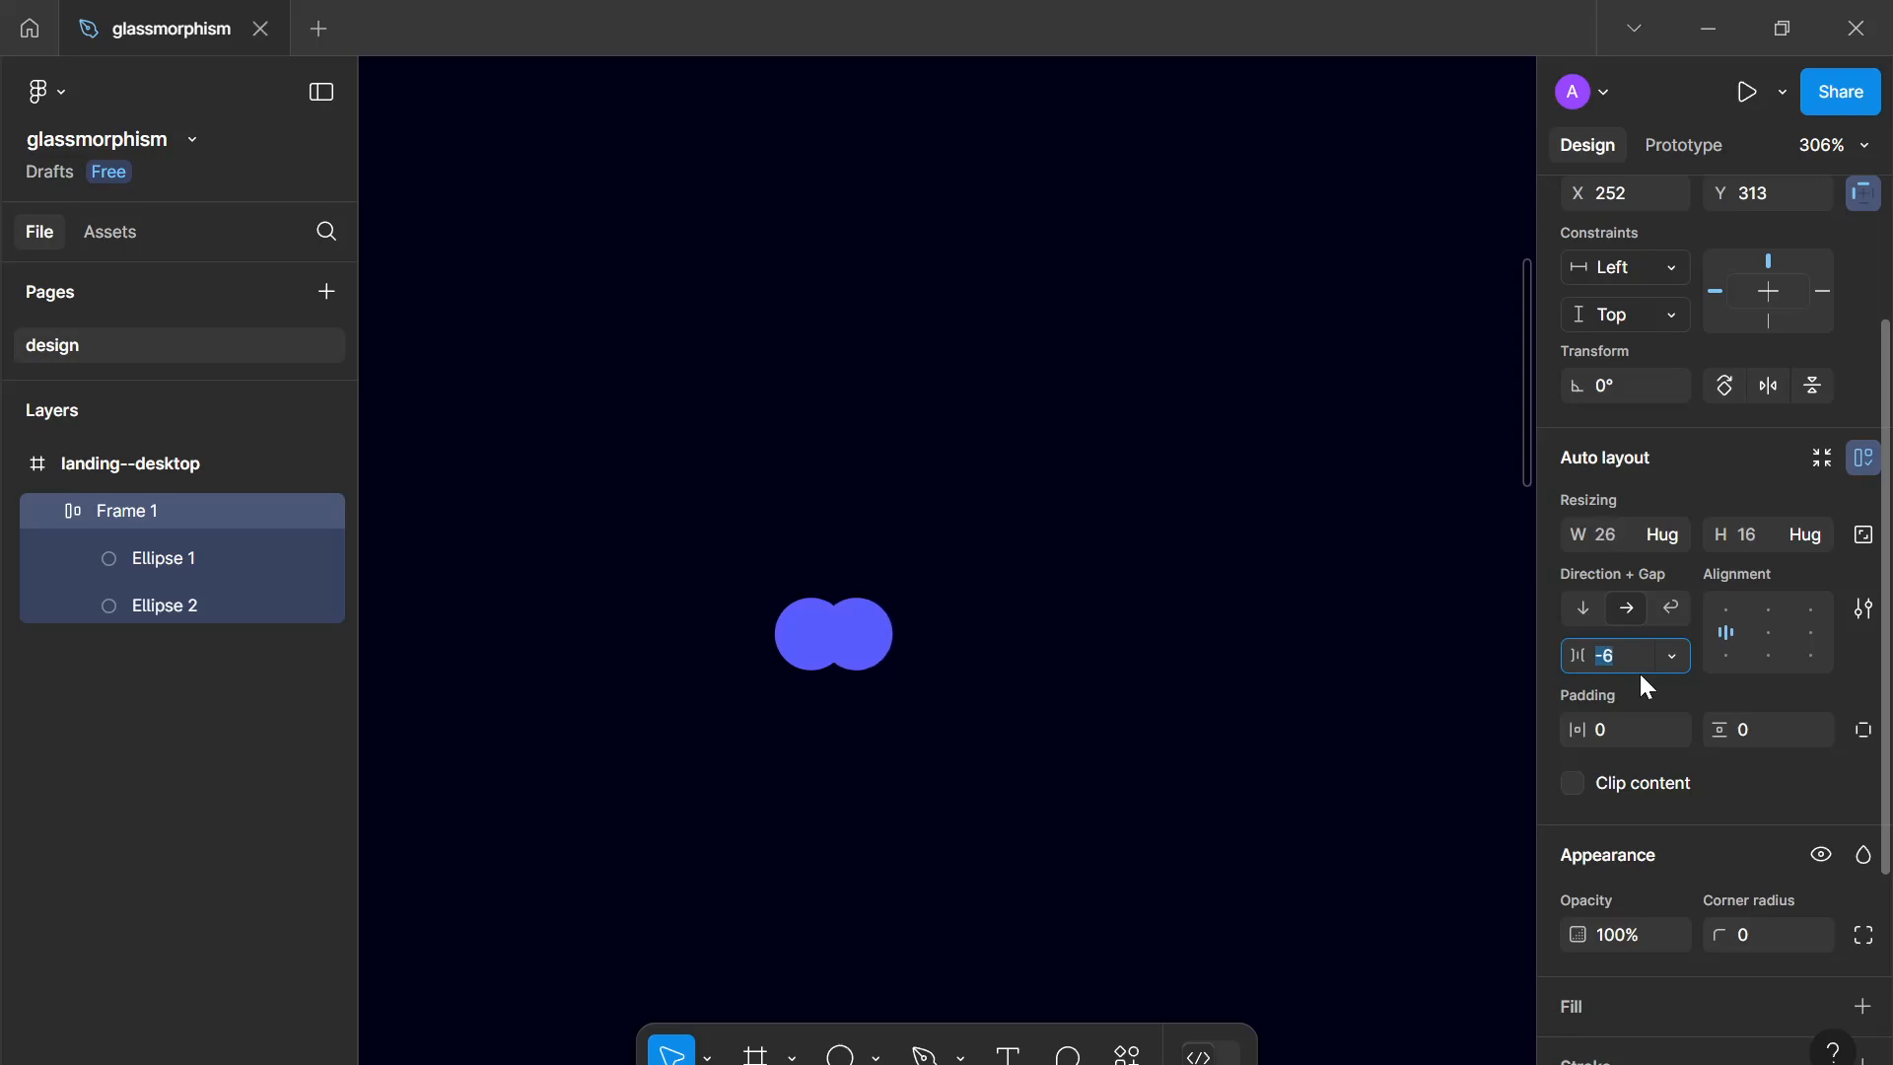
Step: Add an inside stroke with a weight of 3 to the right circle
click(864, 641)
click(864, 642)
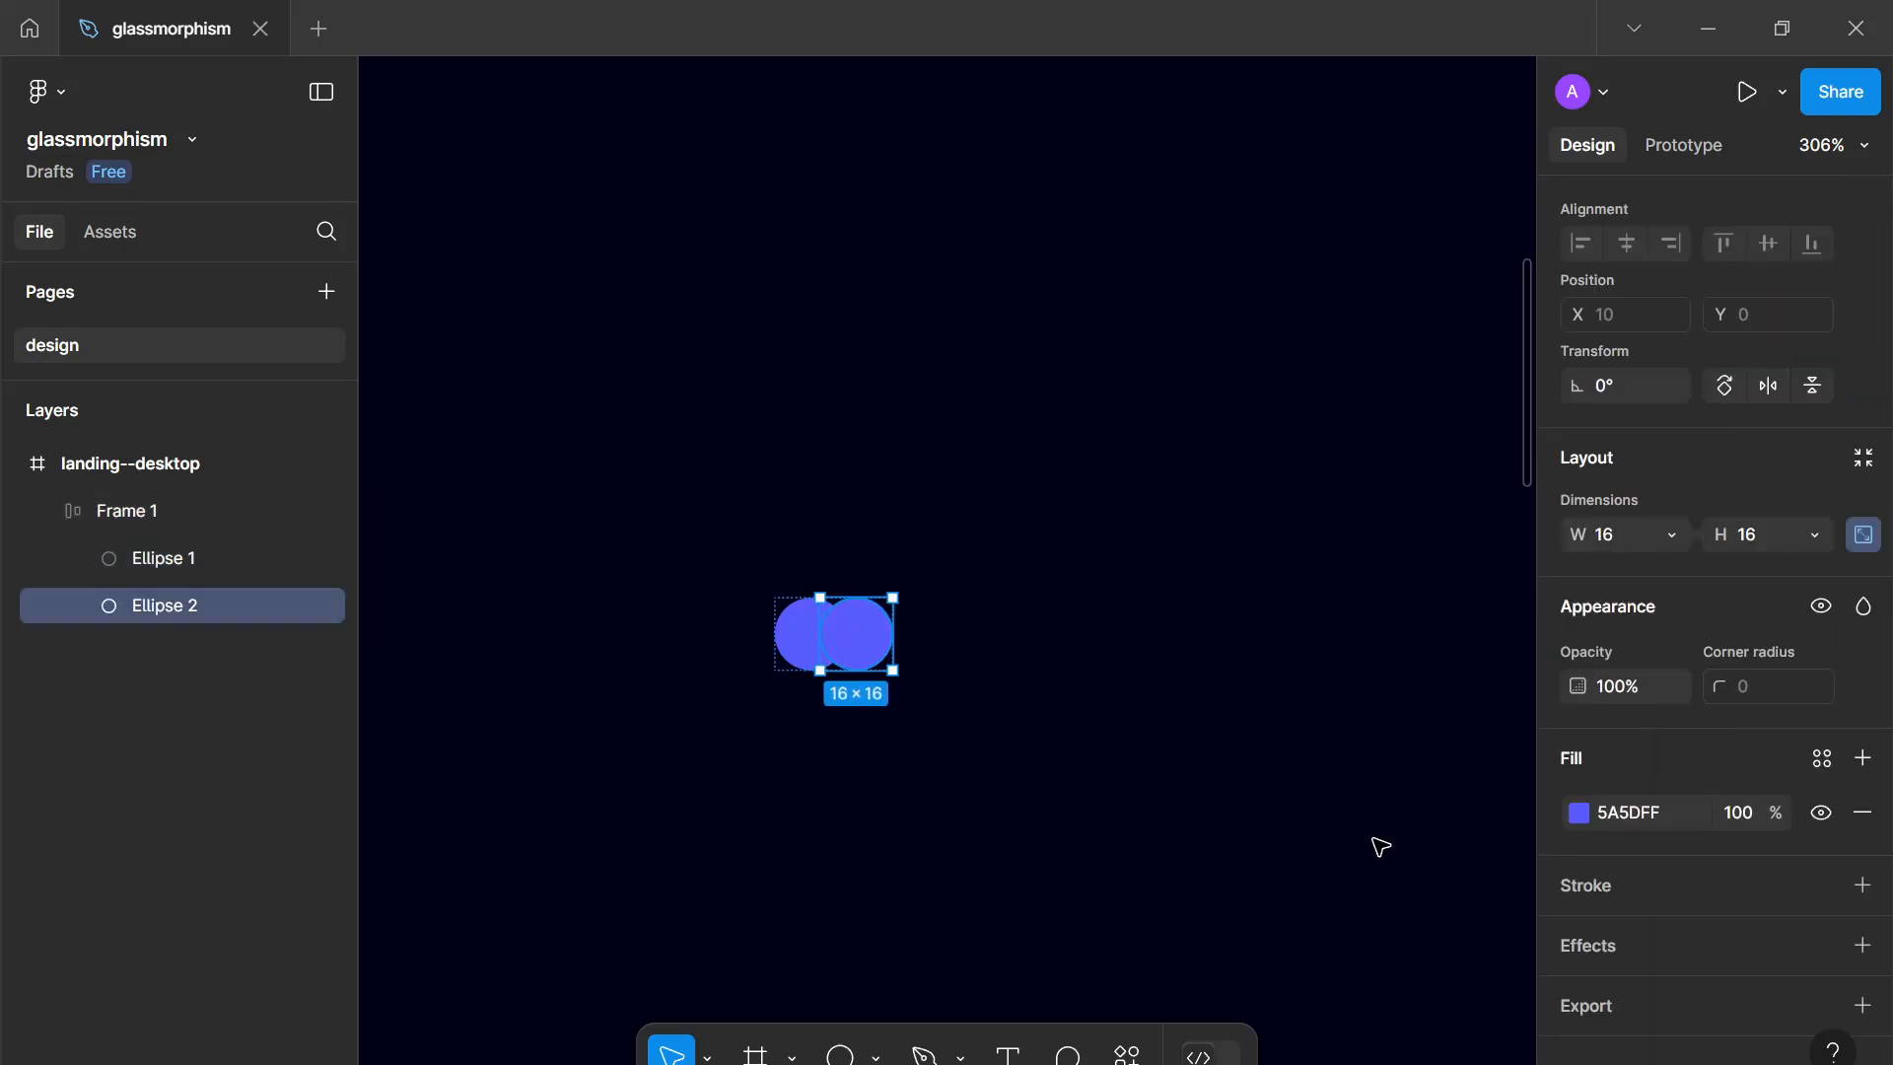
click(1578, 815)
click(1578, 817)
click(1577, 815)
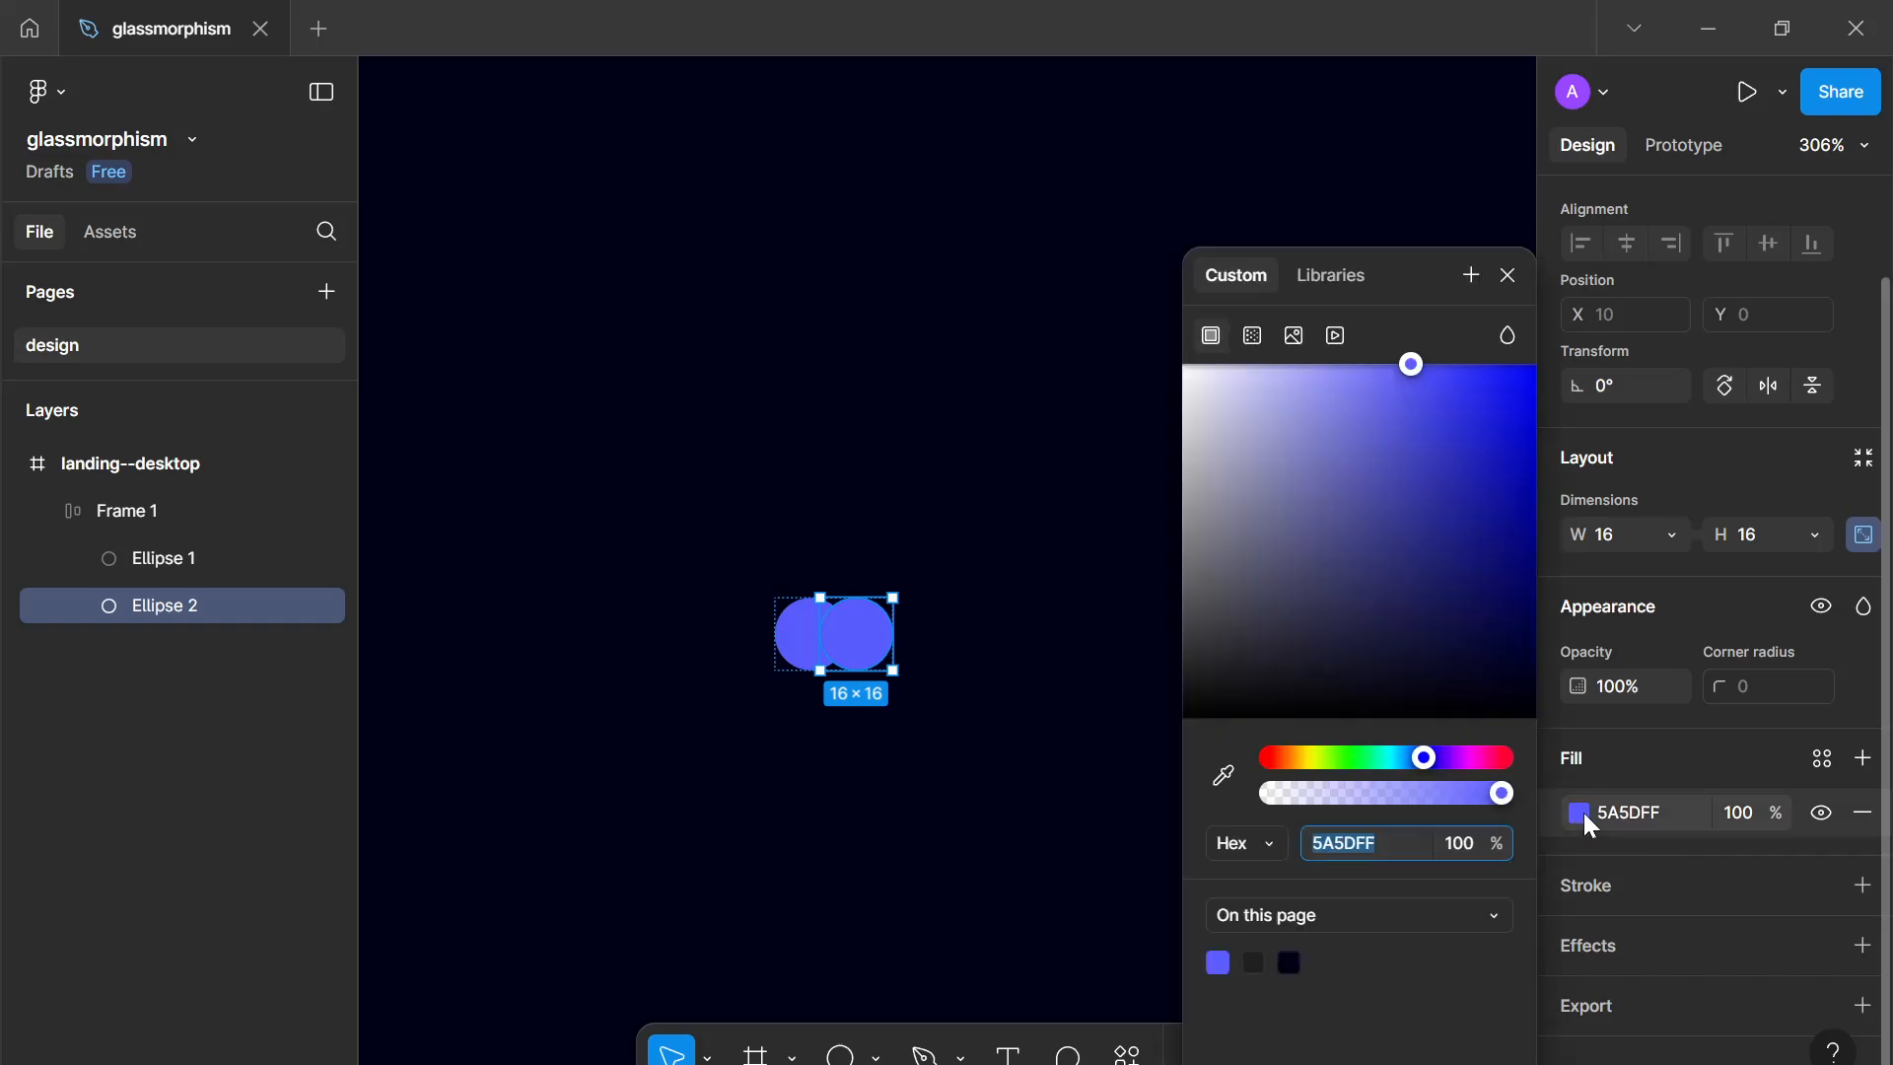
click(1862, 885)
click(1747, 1007)
text(3)
key(Return)
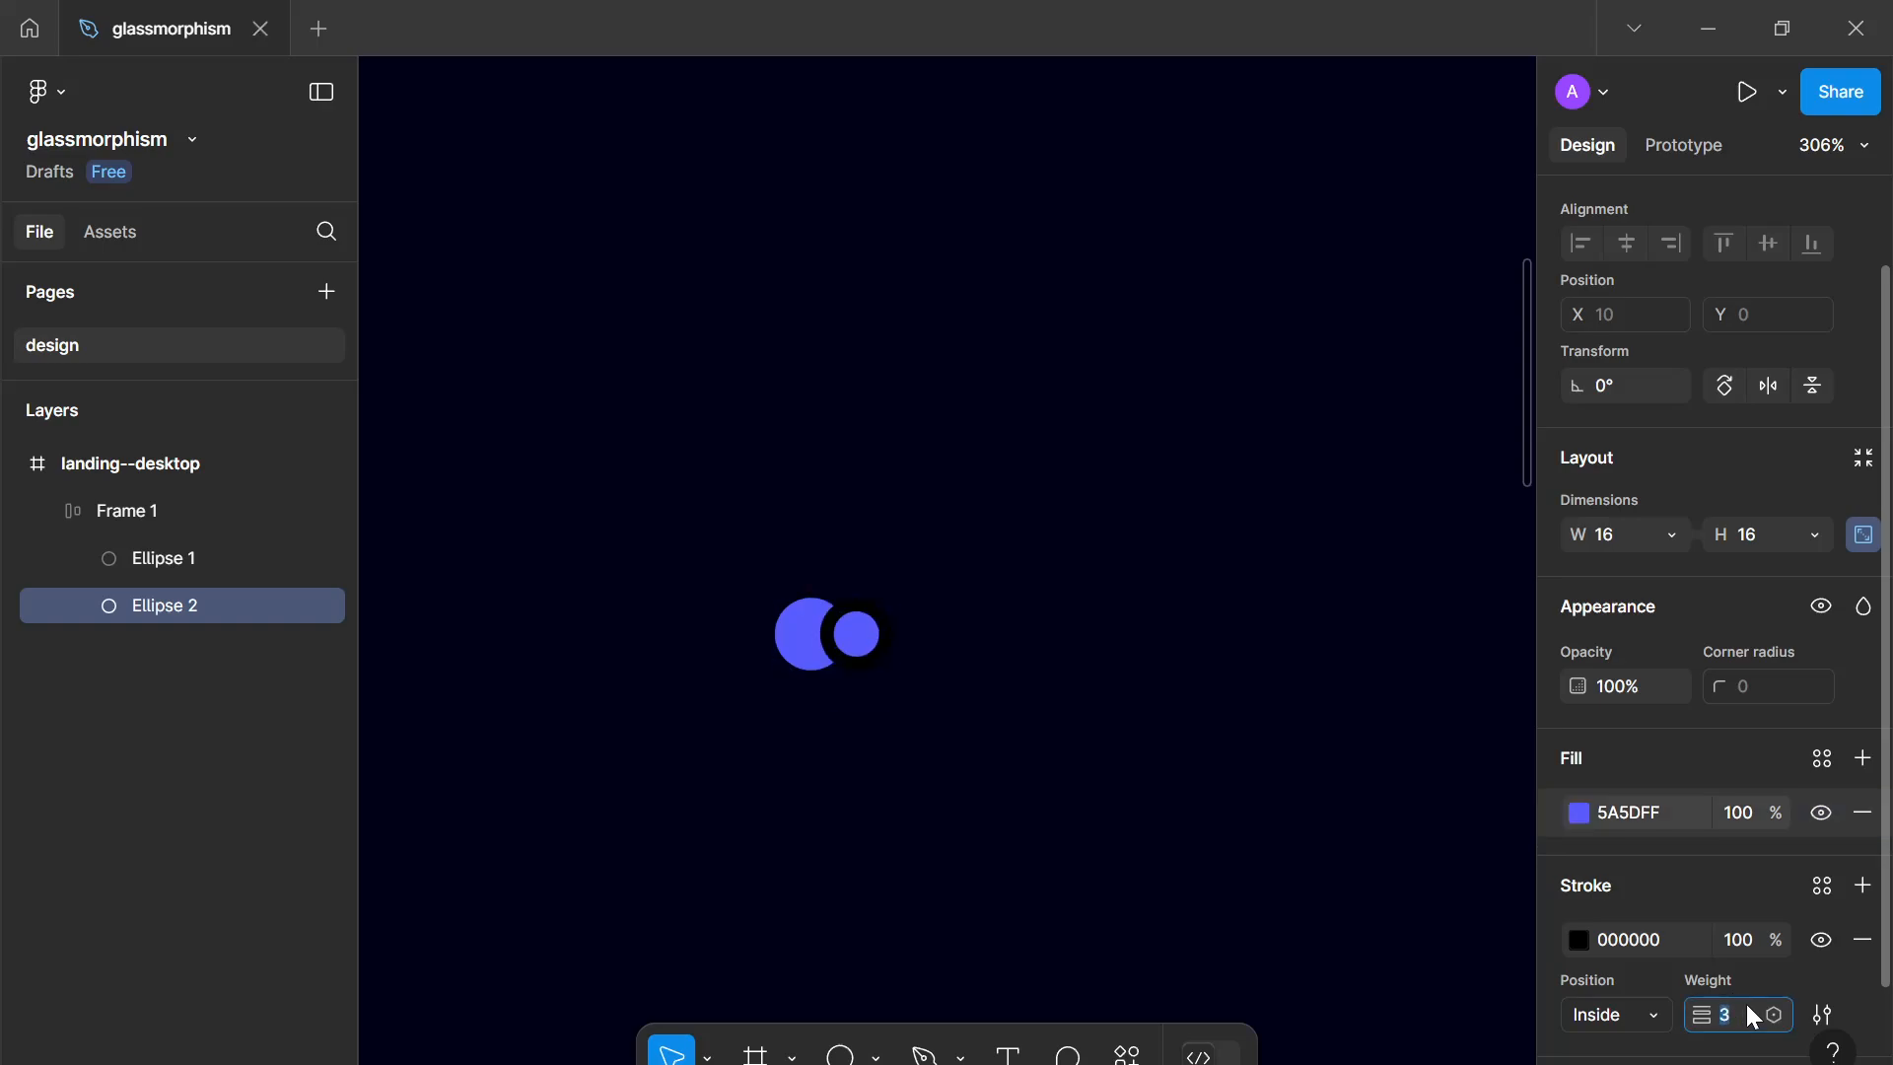
Step: Match the right circle's stroke colour to the frame background, 000016
click(1579, 940)
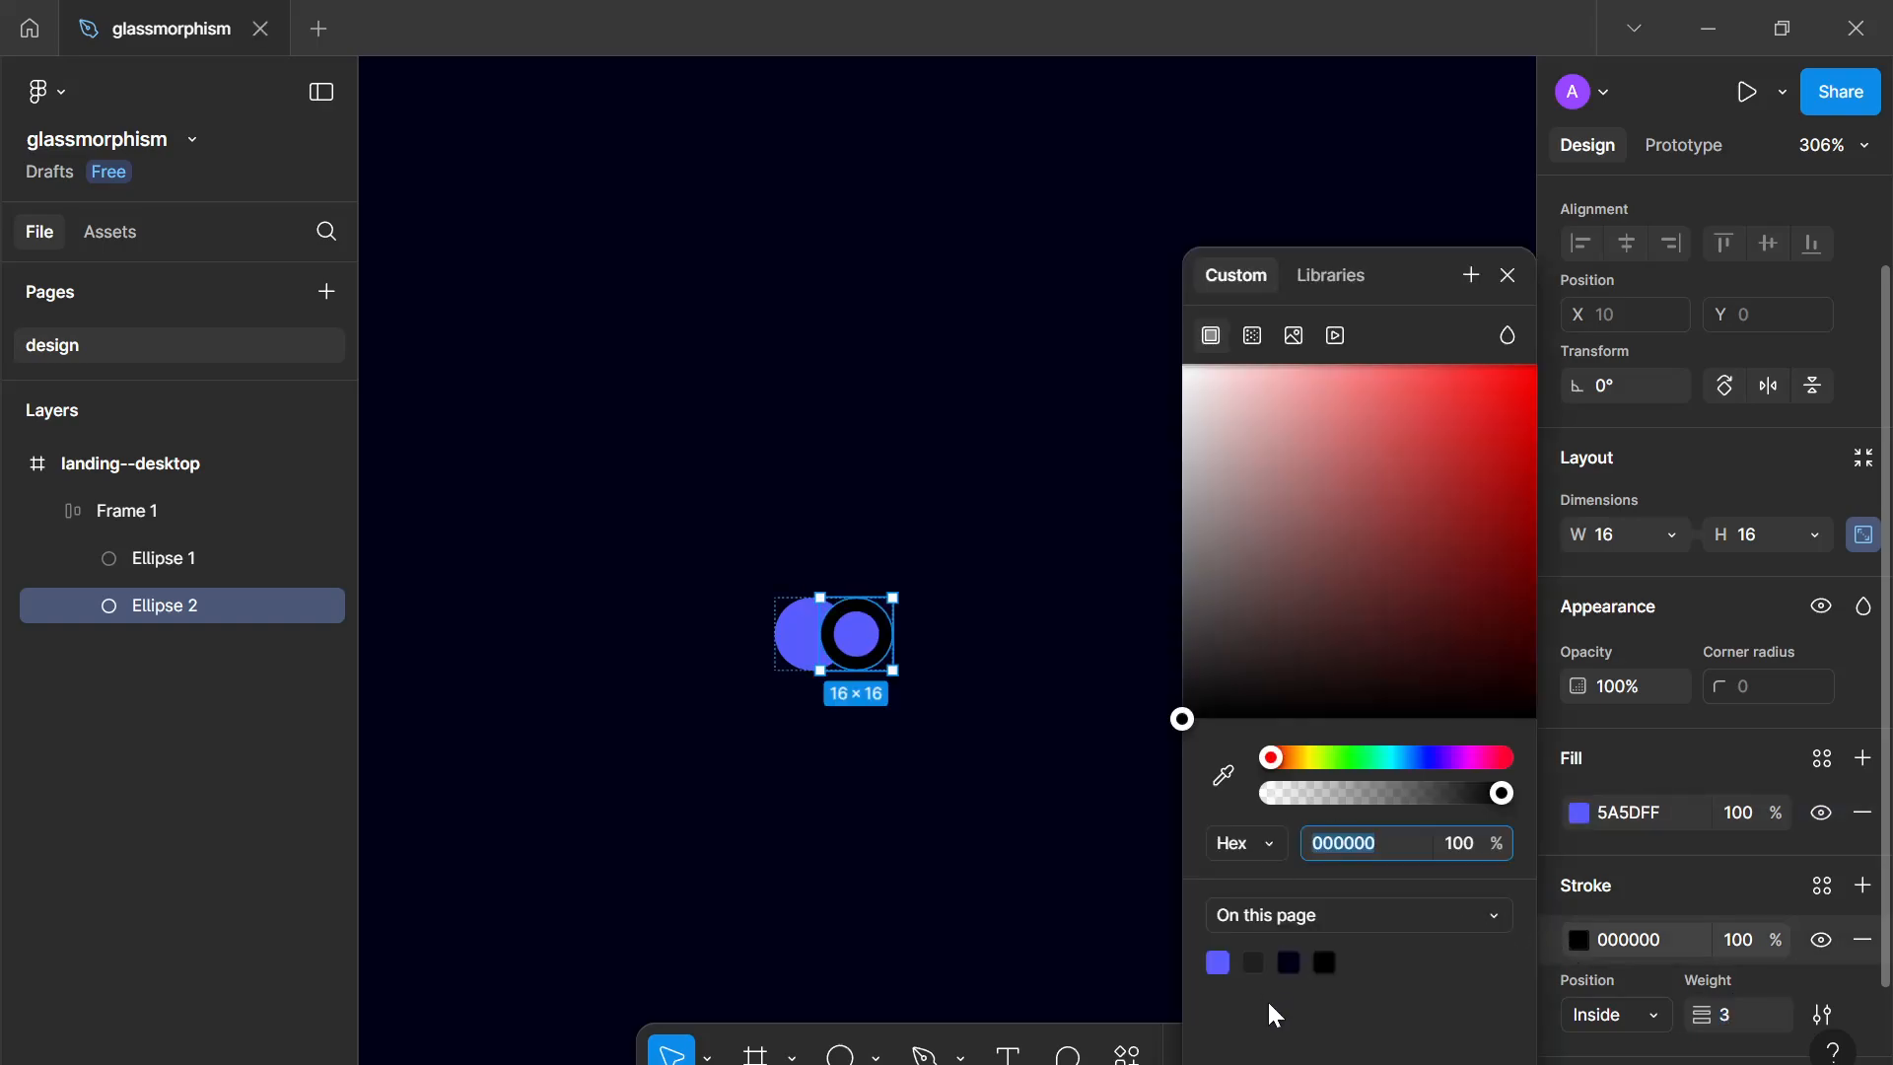
click(1289, 960)
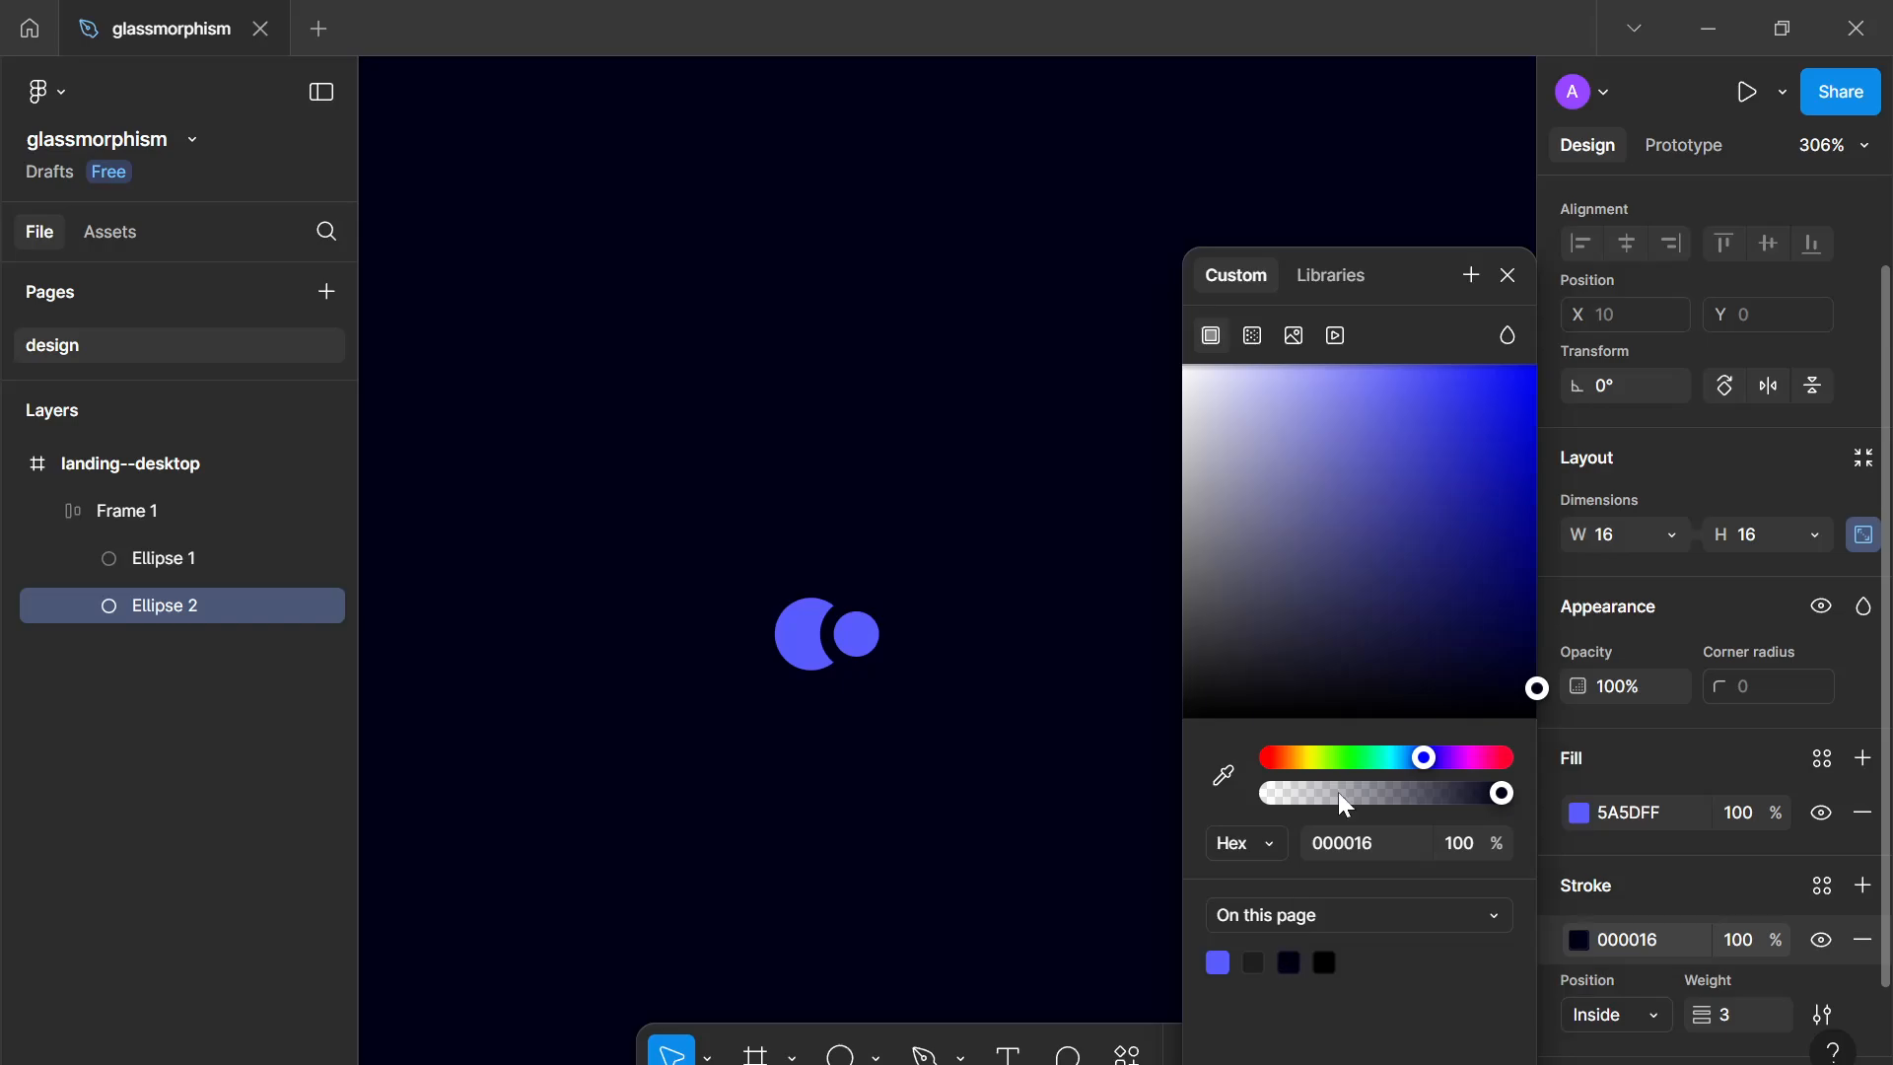
click(1509, 277)
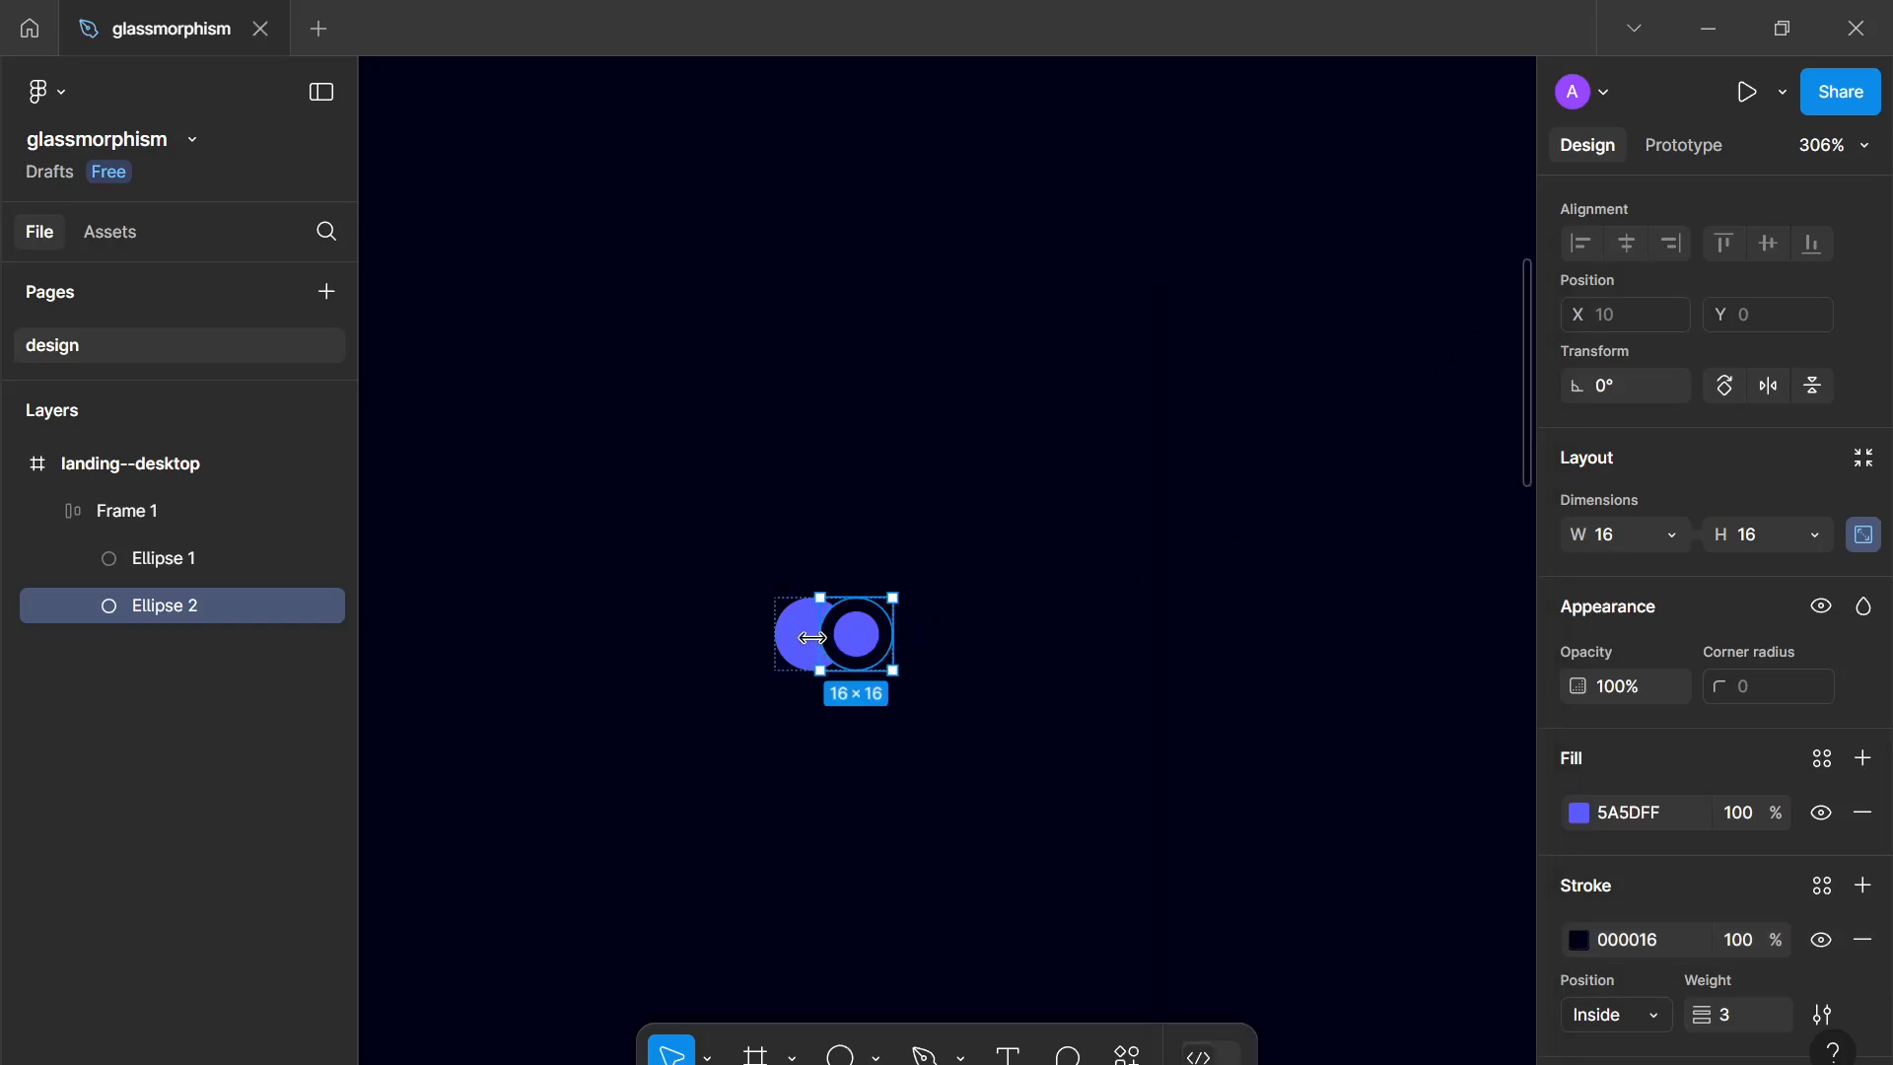
Step: Change the right circle's fill to a linear gradient and rotate it to run horizontally
click(1578, 814)
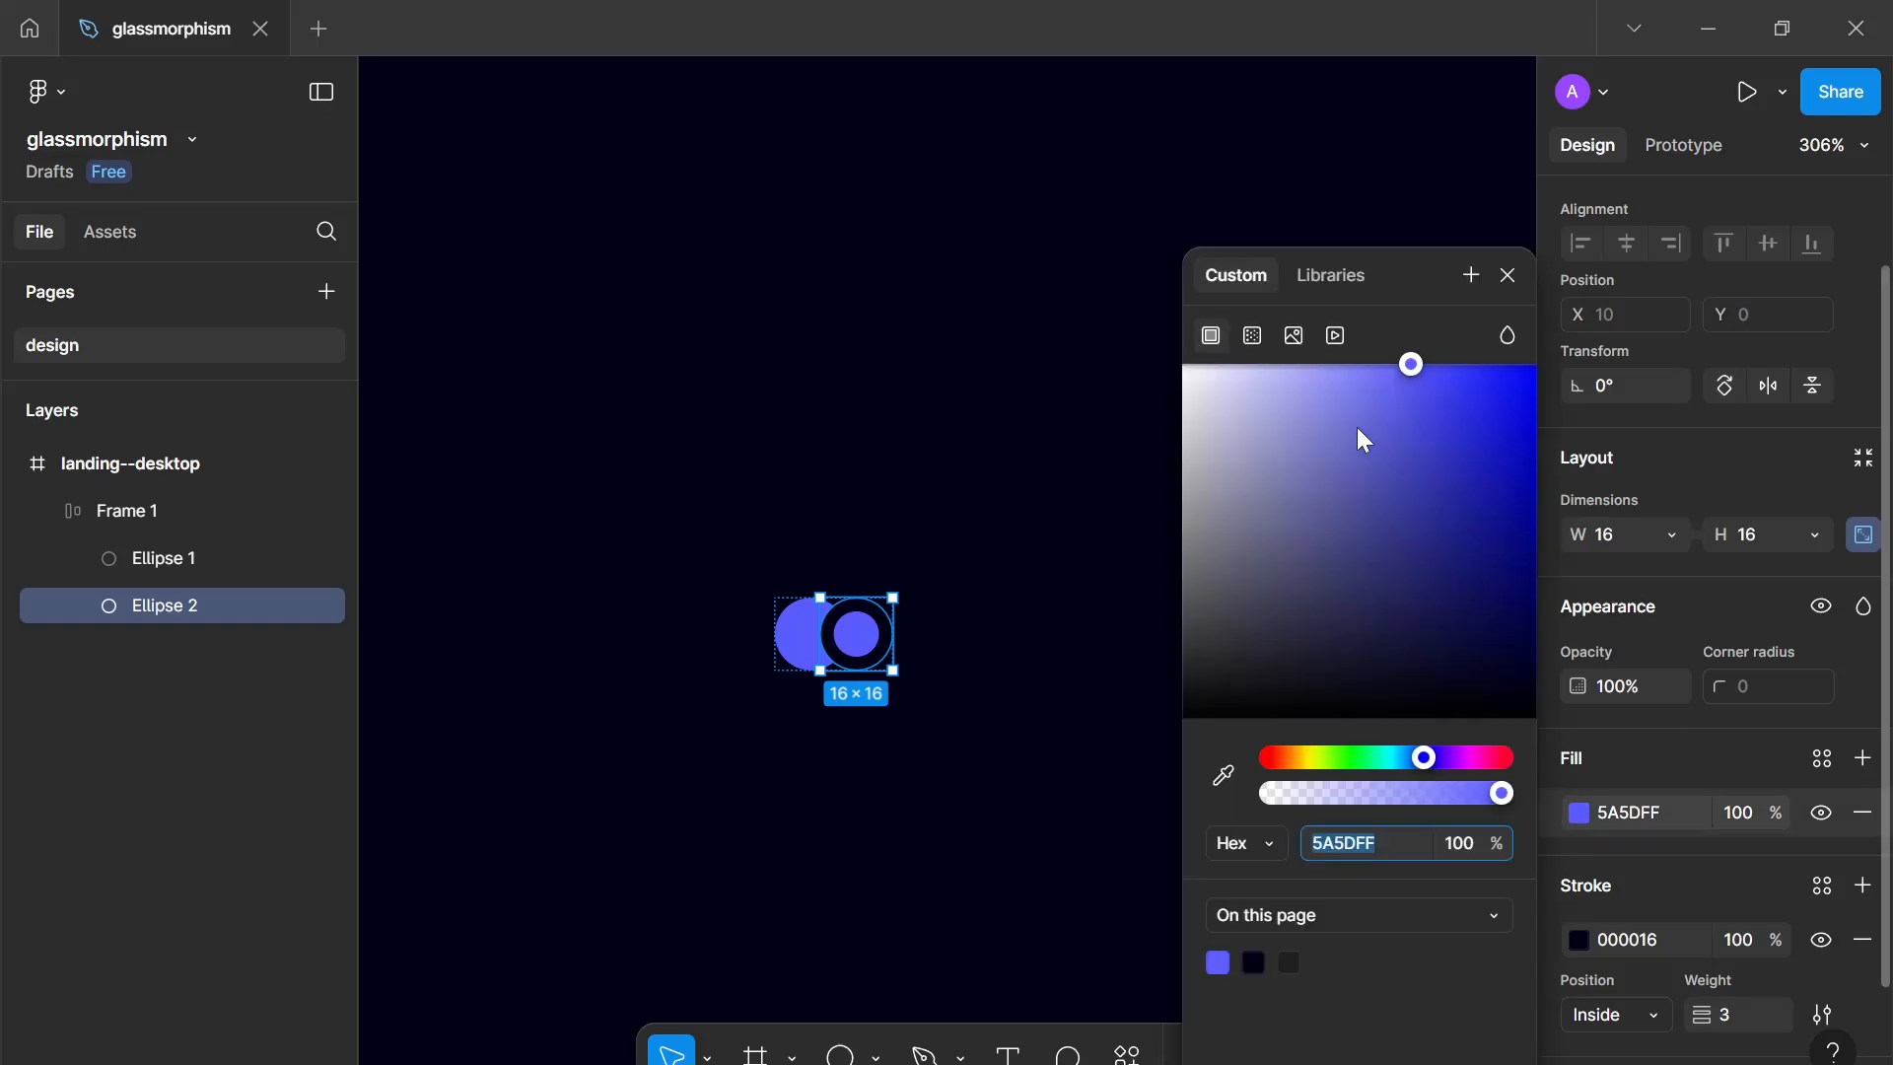
click(1260, 335)
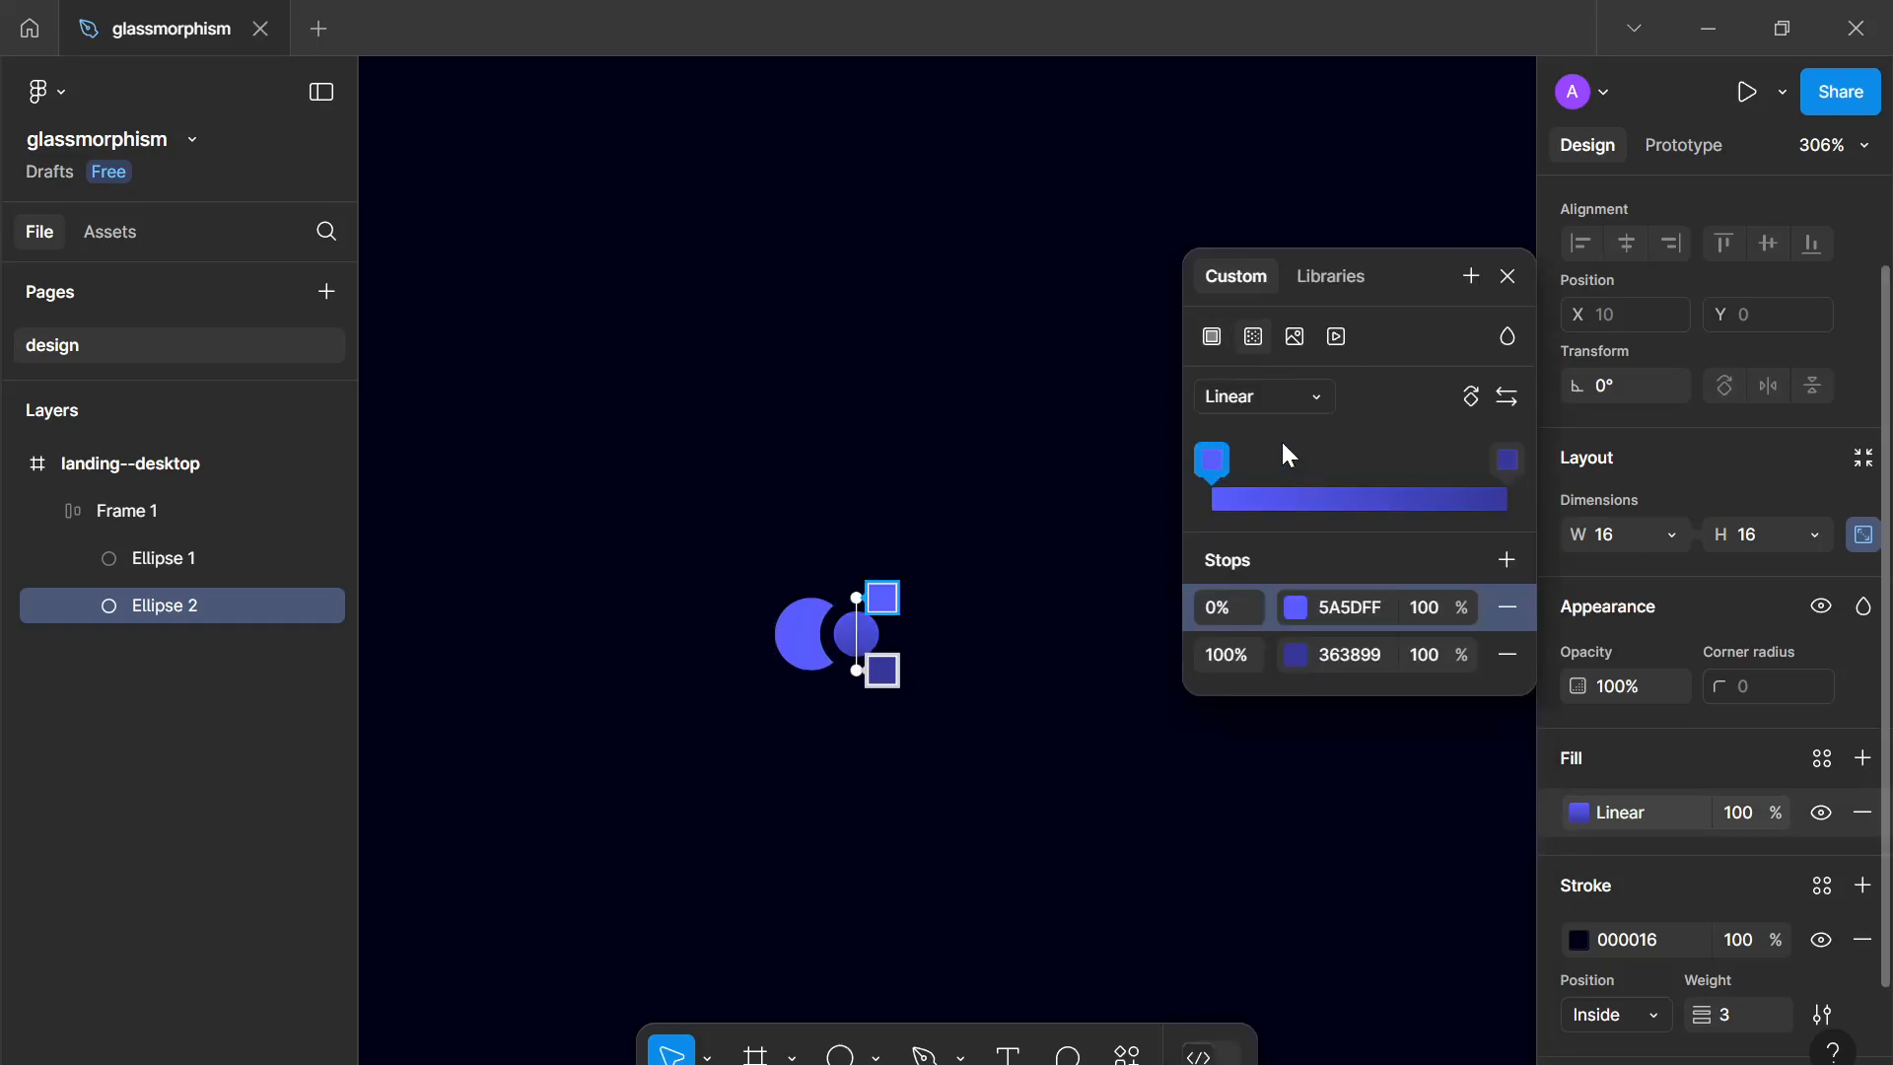
click(1485, 406)
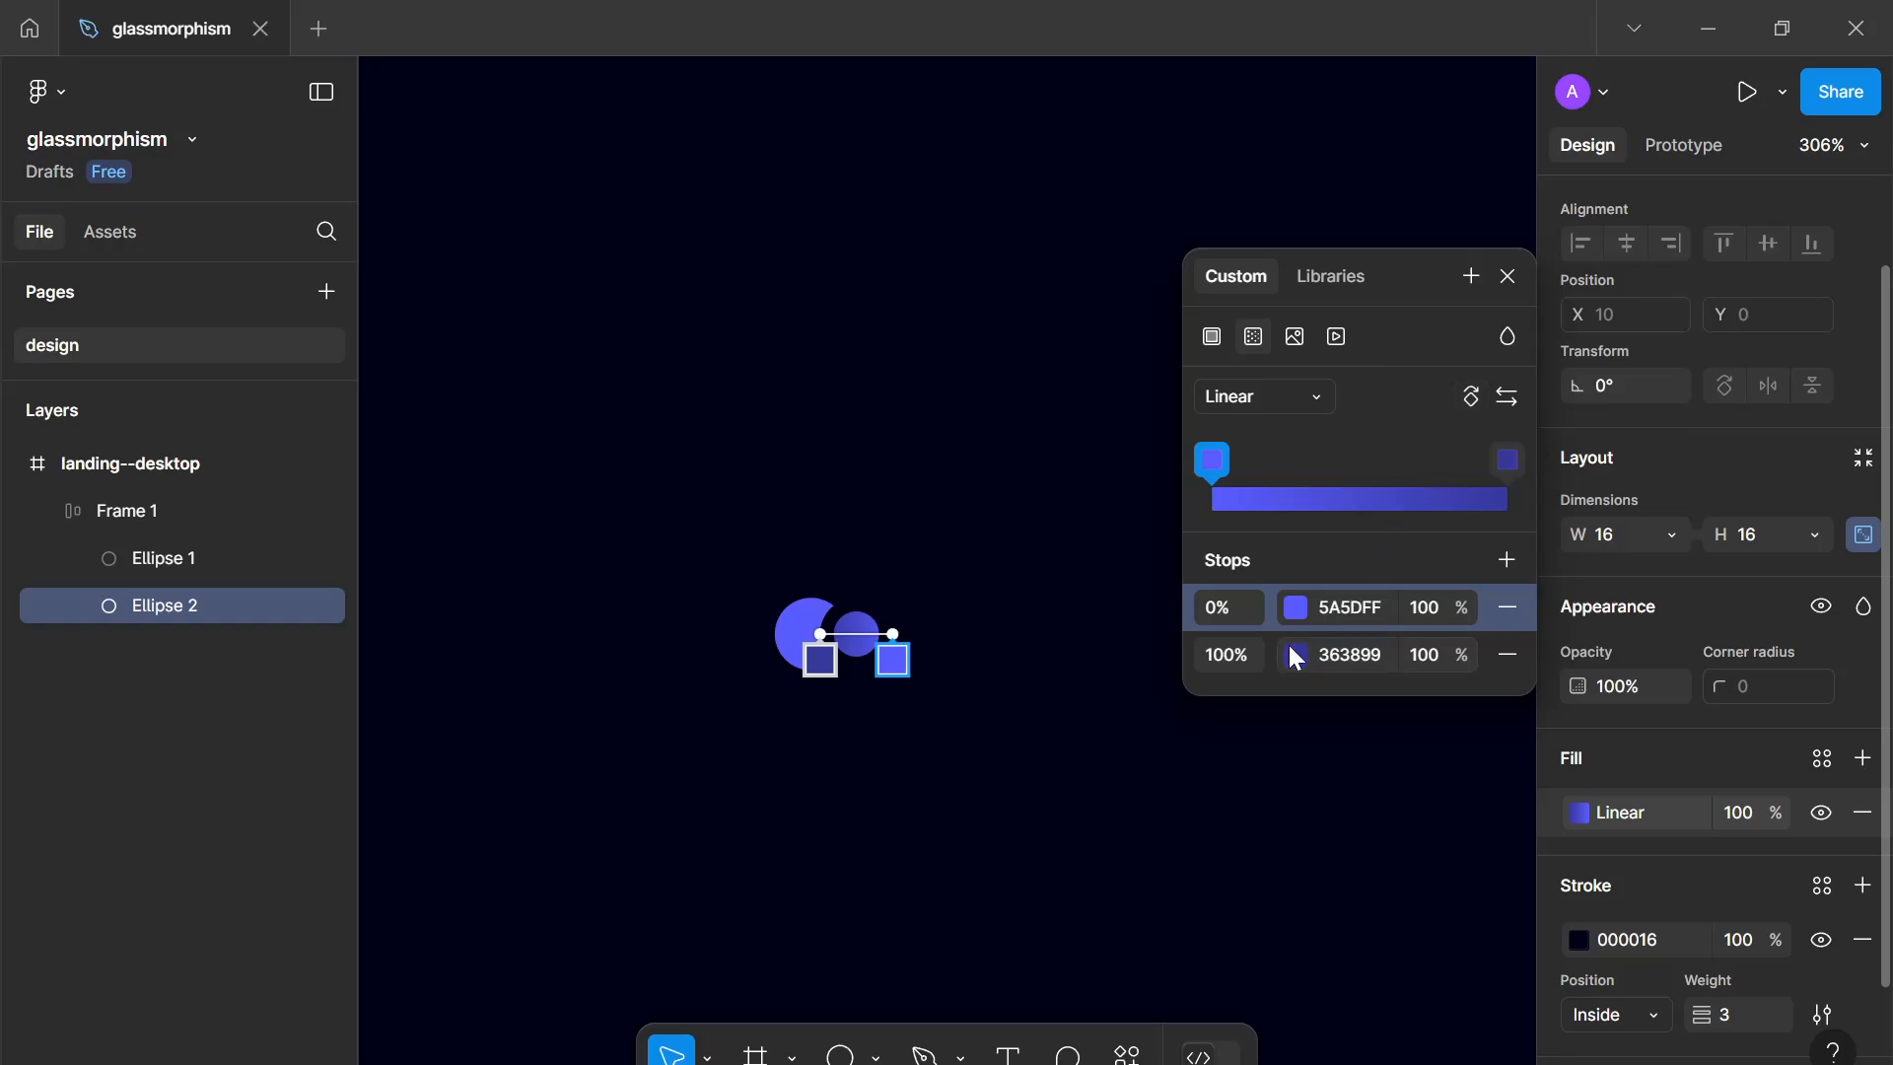
Step: Swap the gradient stops of the smaller circle so 363899 sits at 0% and 5A5DFF at 100%
drag(1487, 470, 1341, 469)
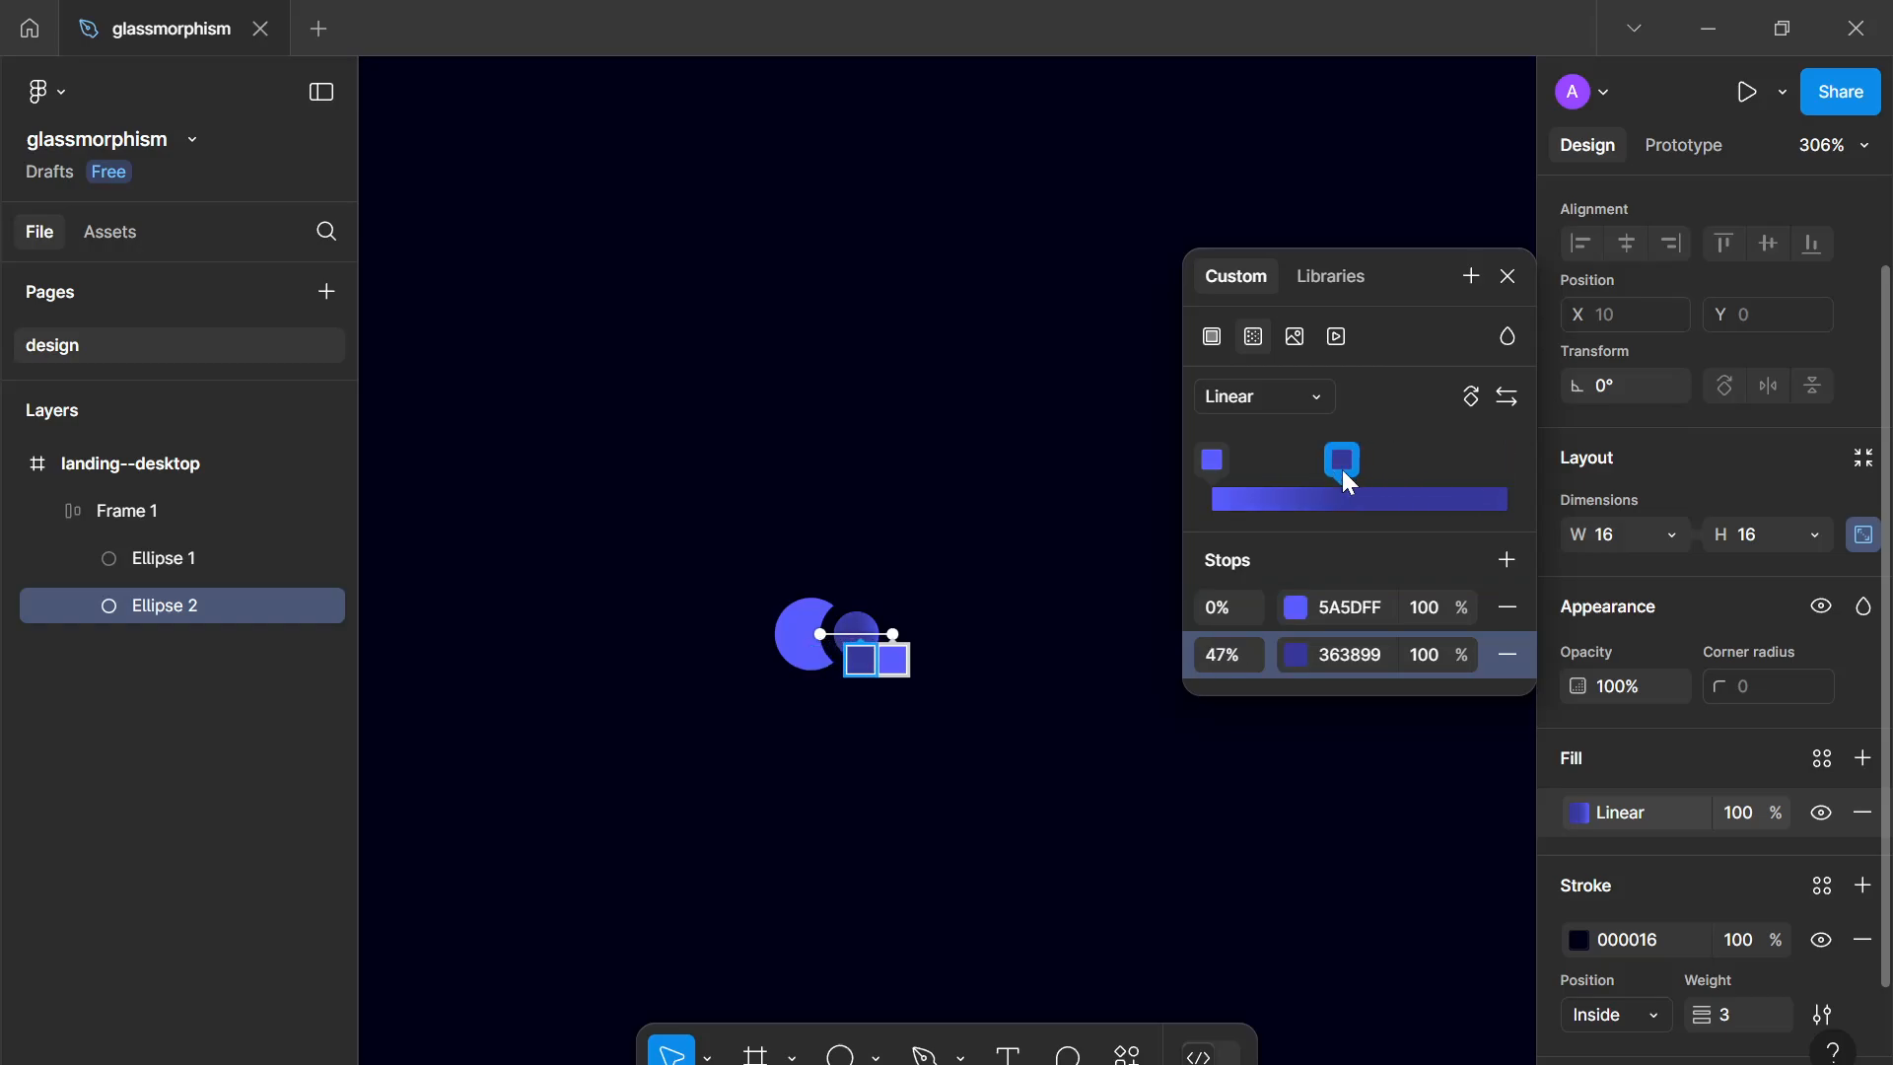
drag(1223, 457, 1505, 454)
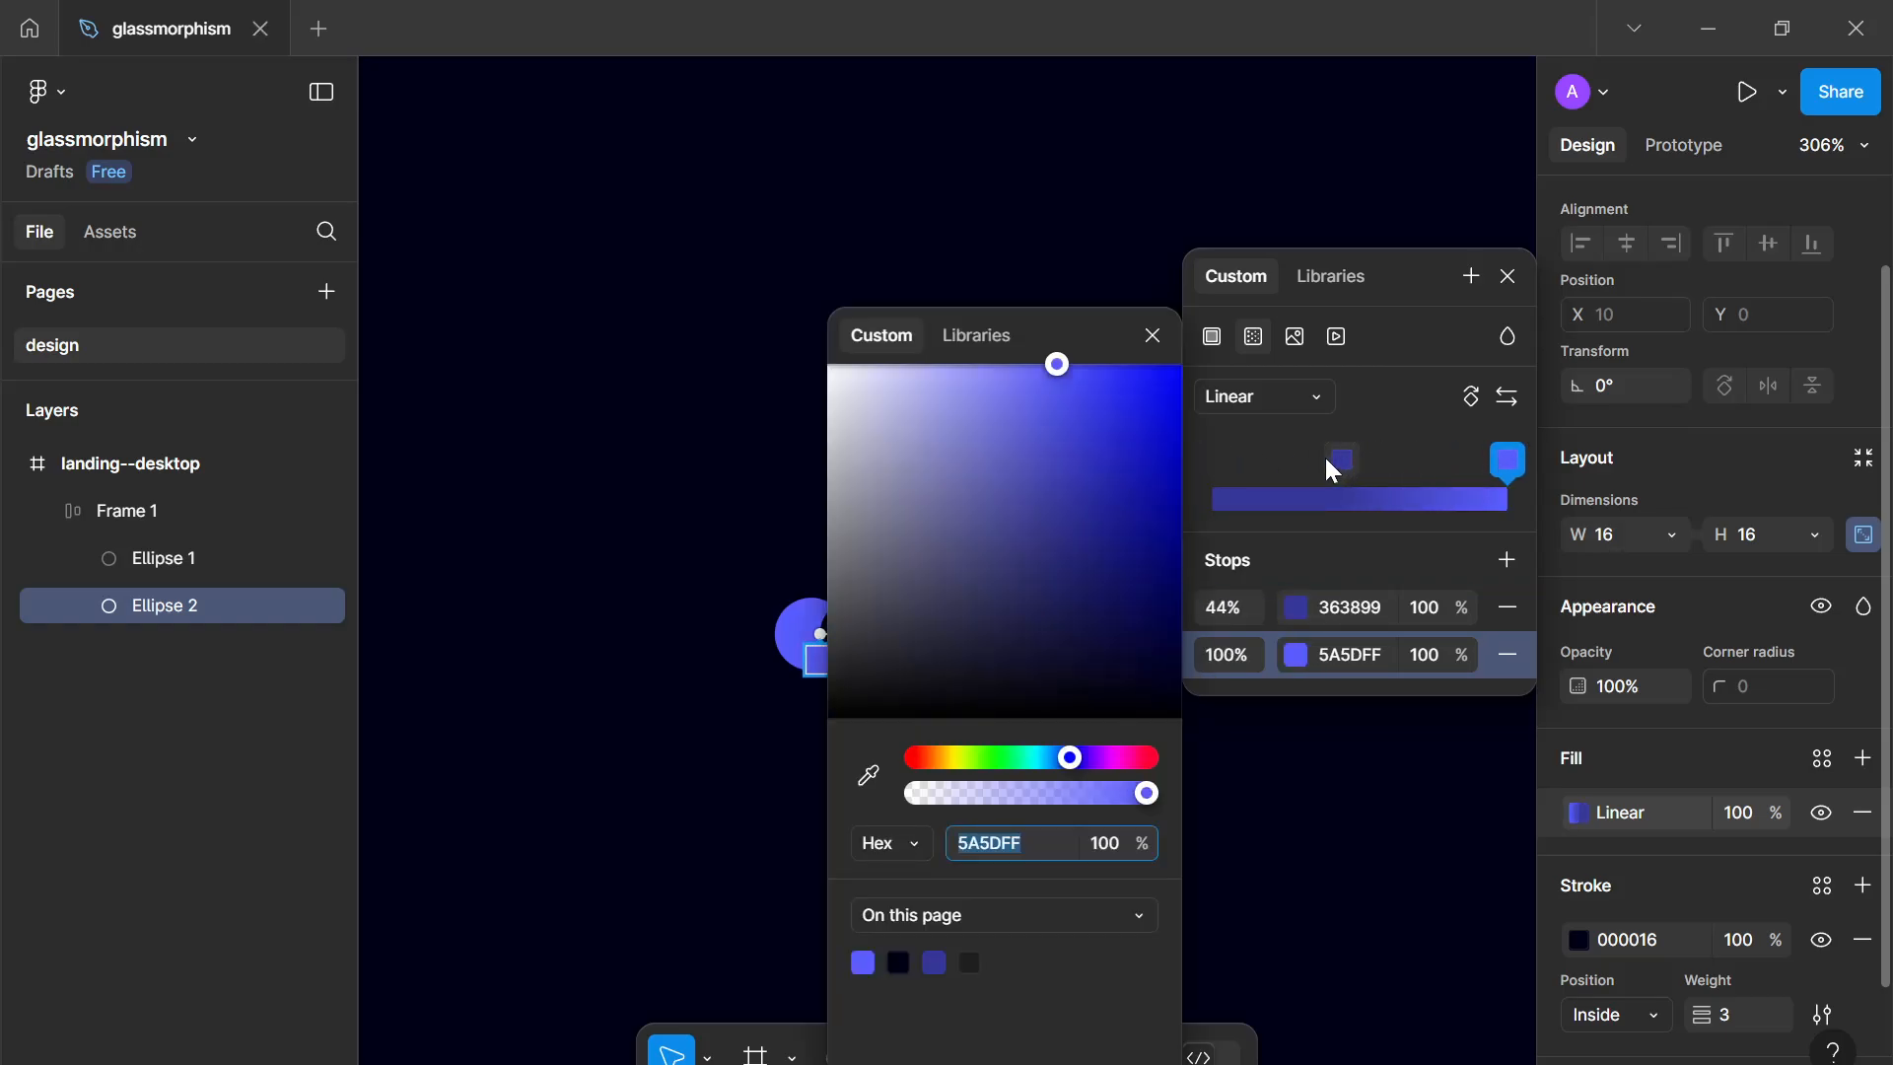
drag(1339, 460, 1185, 463)
Step: Set the gradient's 0% stop colour to 000016 and shift that stop slightly inward
drag(1060, 338, 1296, 280)
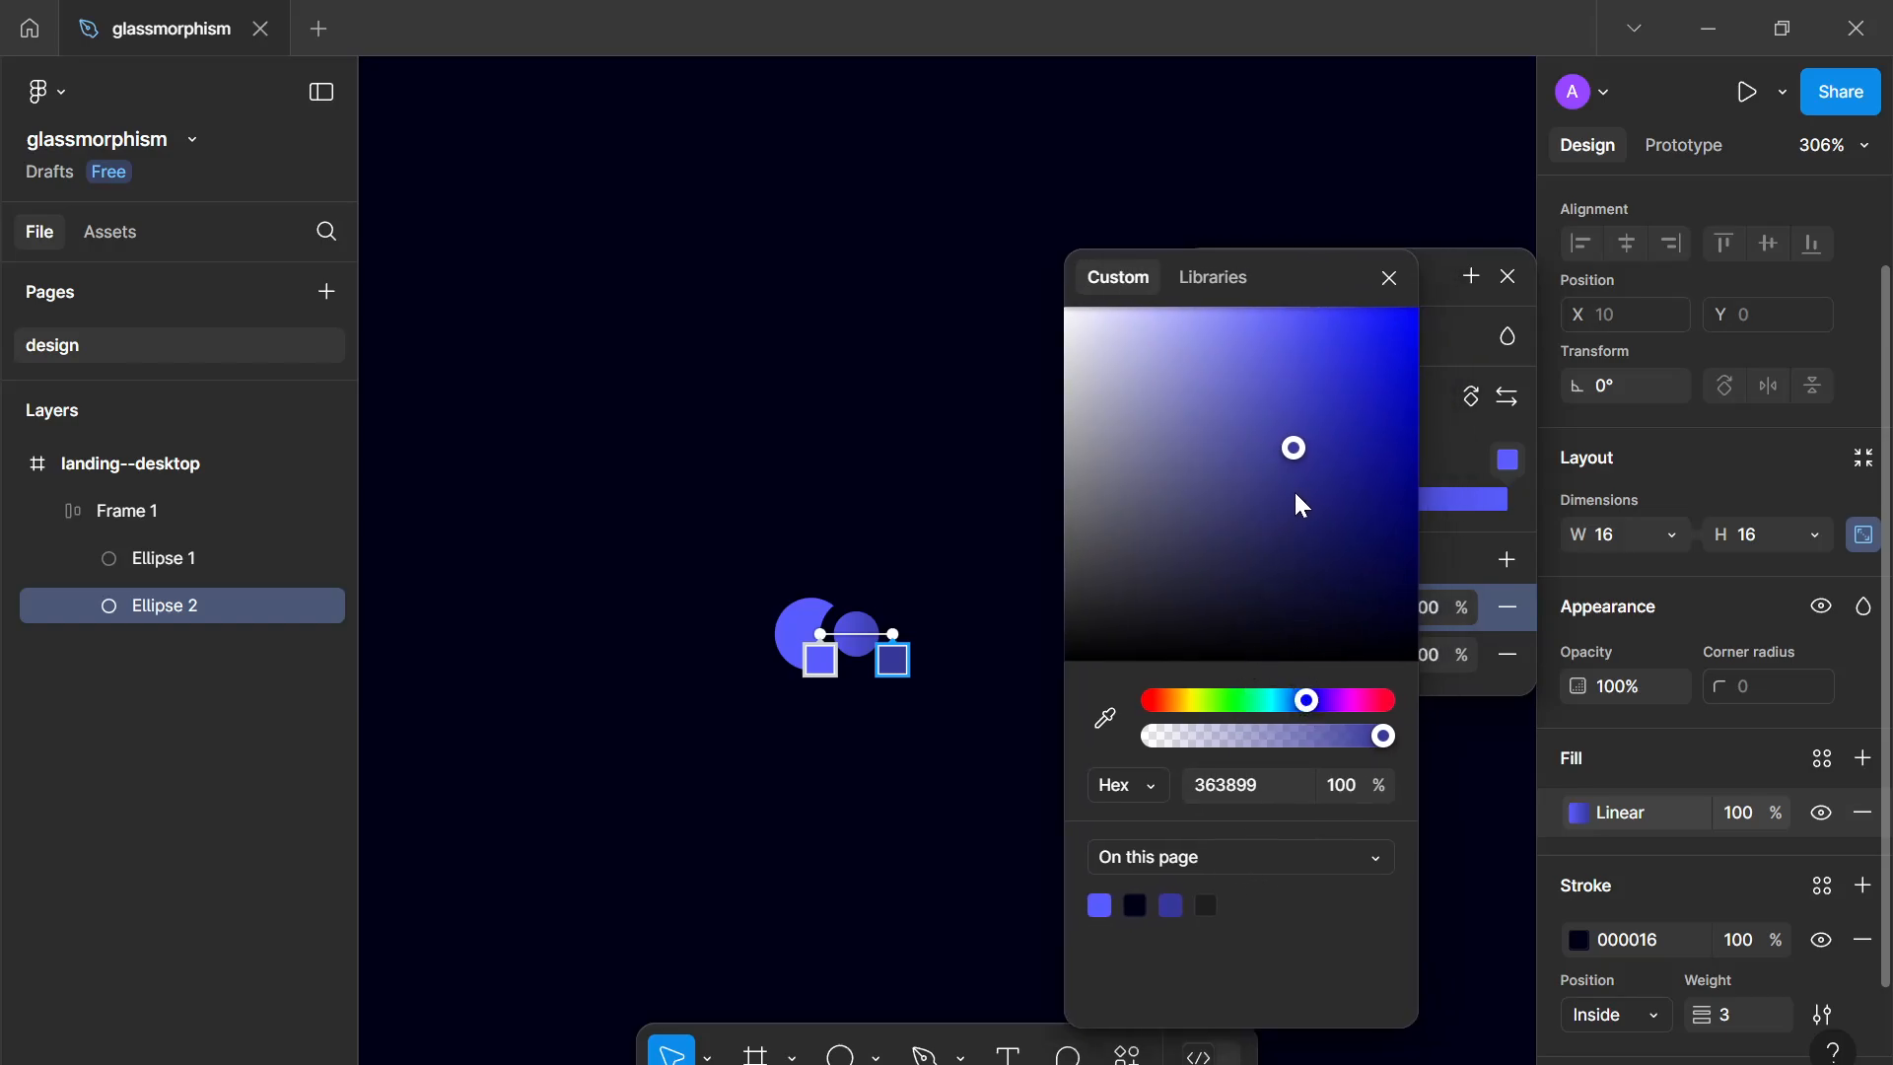
drag(1295, 495, 1347, 524)
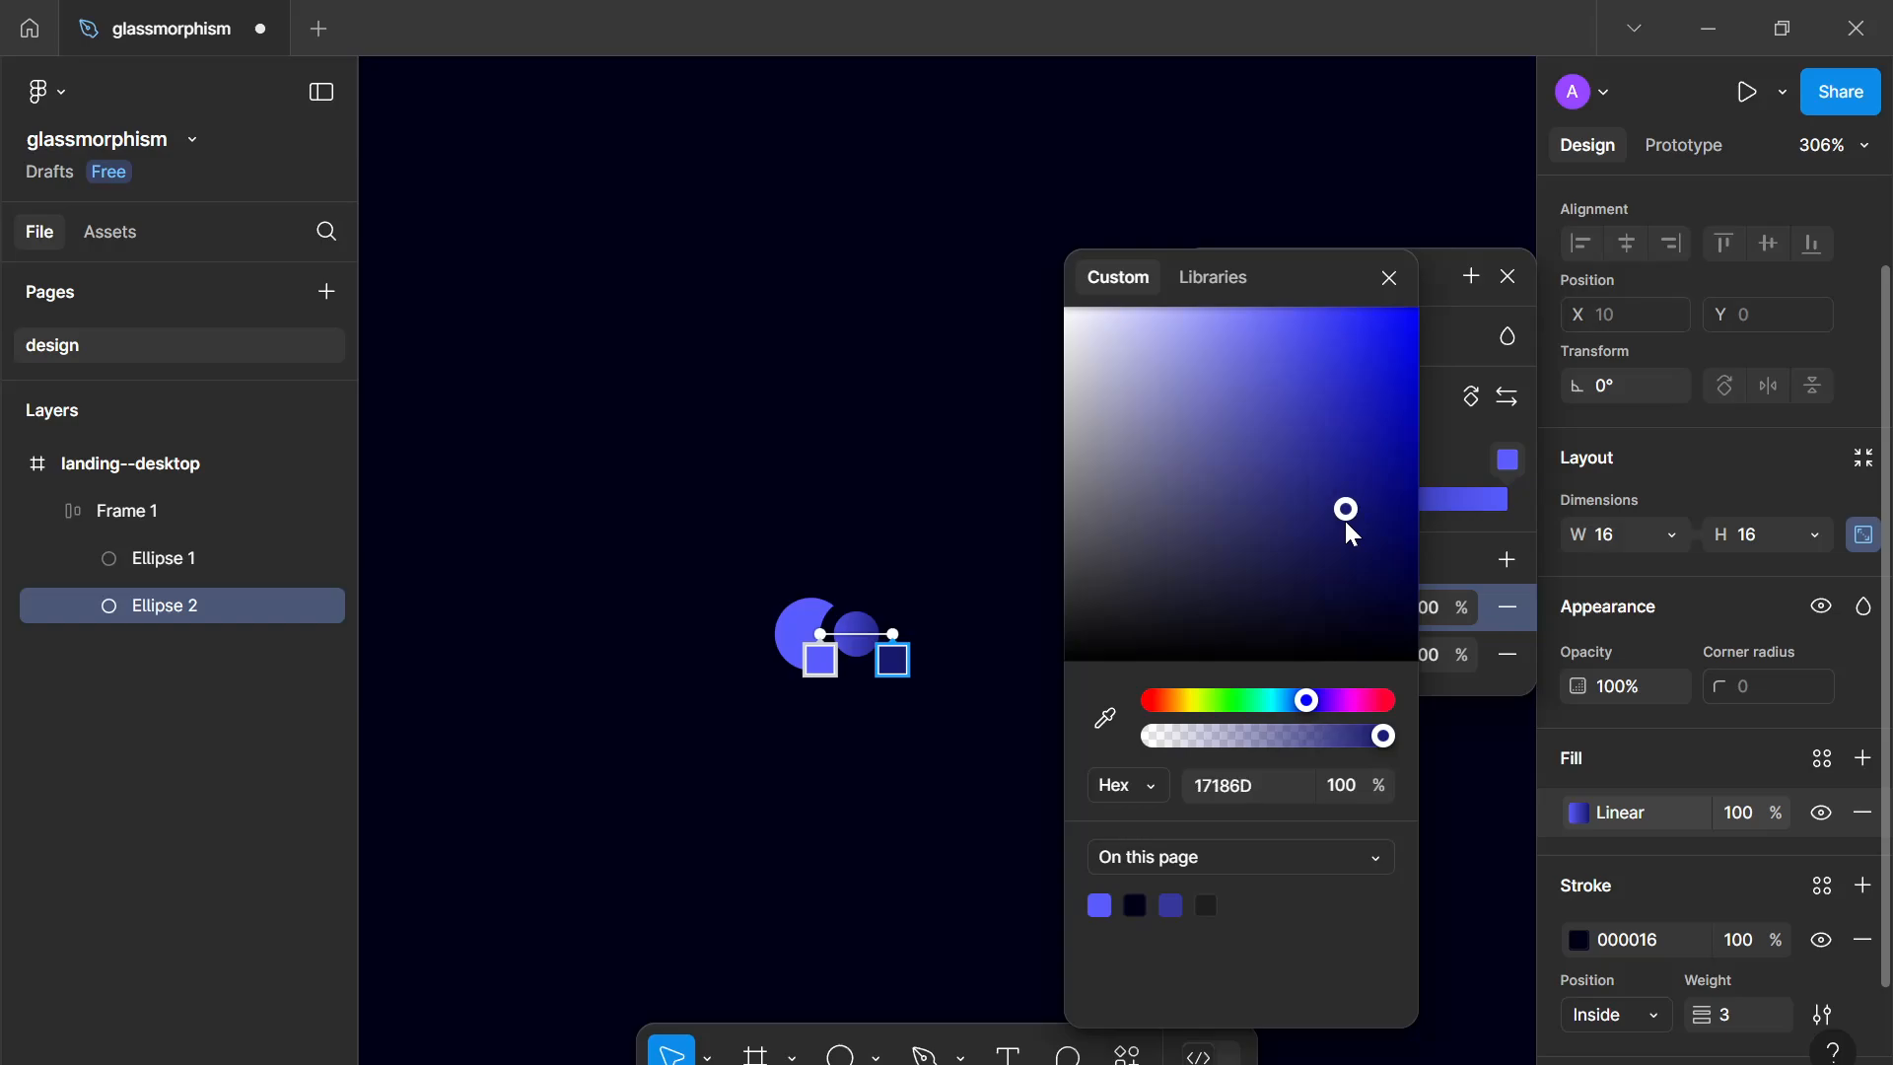
click(1169, 902)
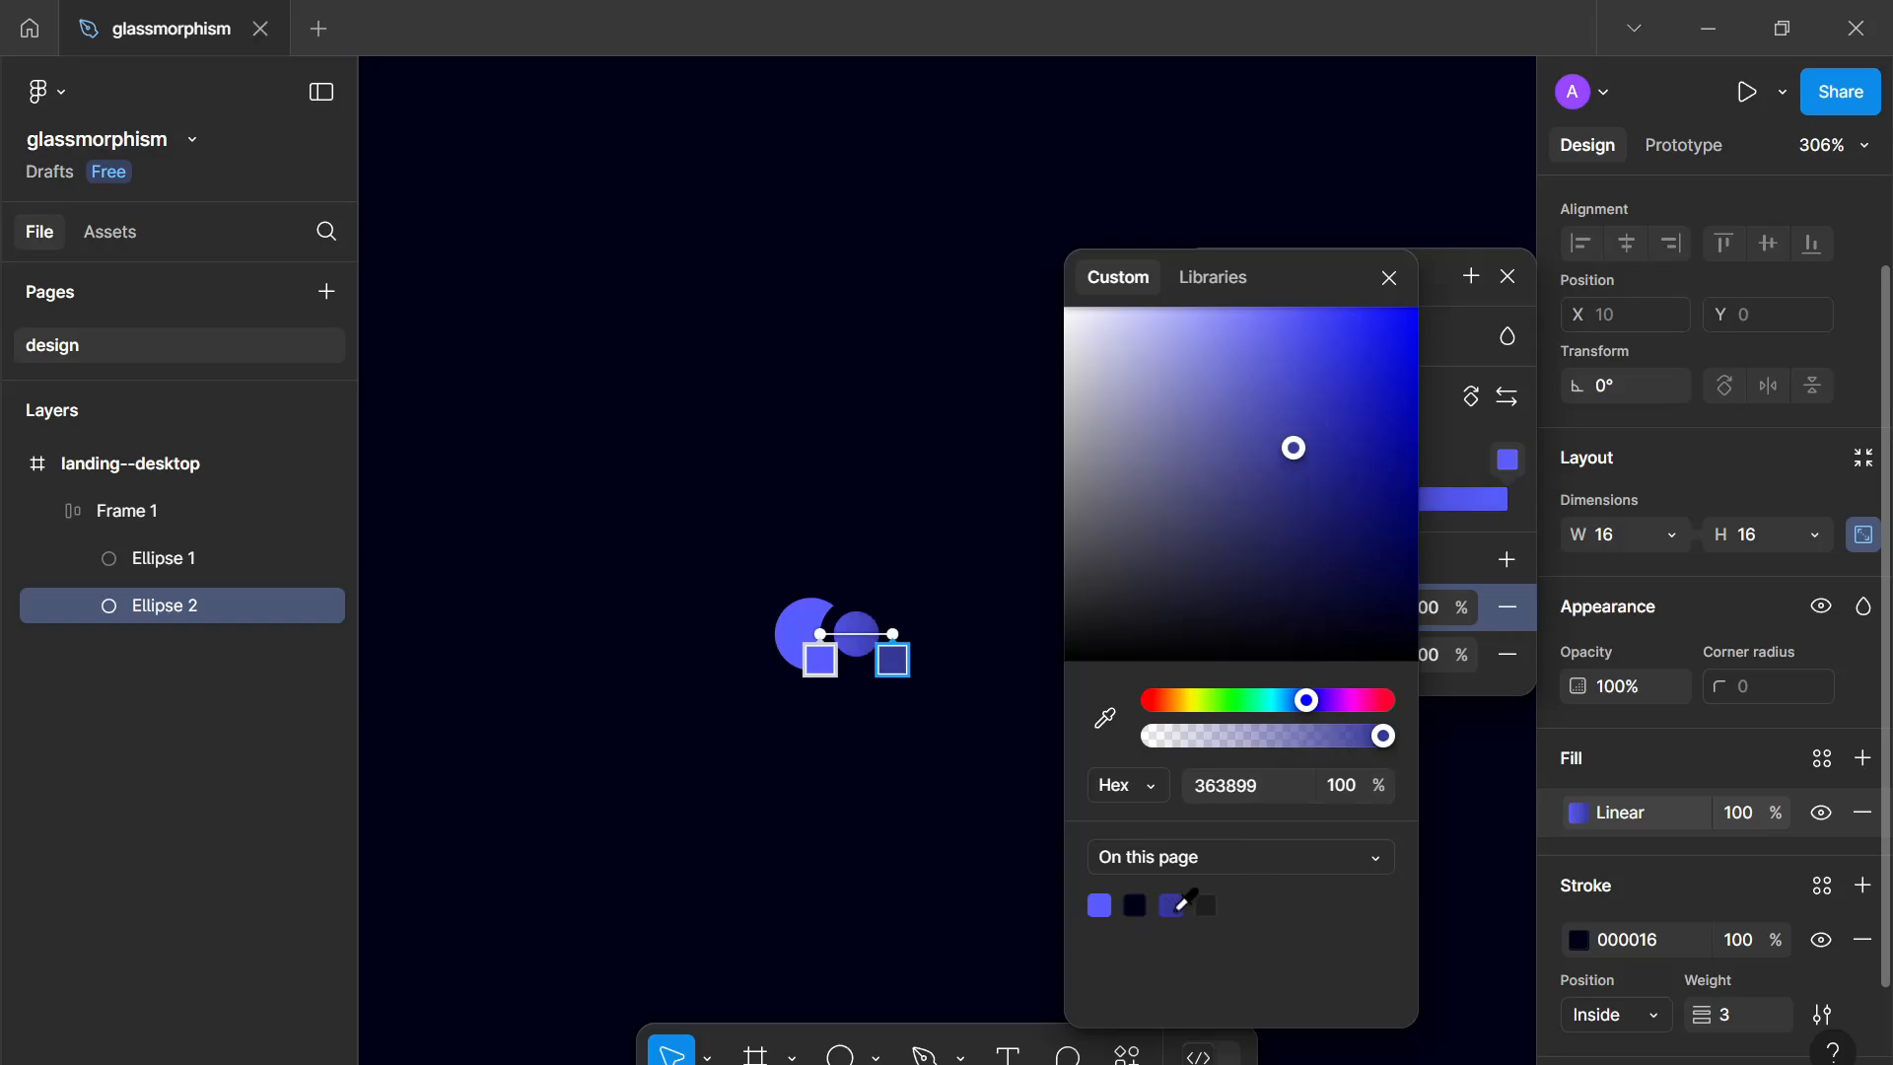
click(1134, 904)
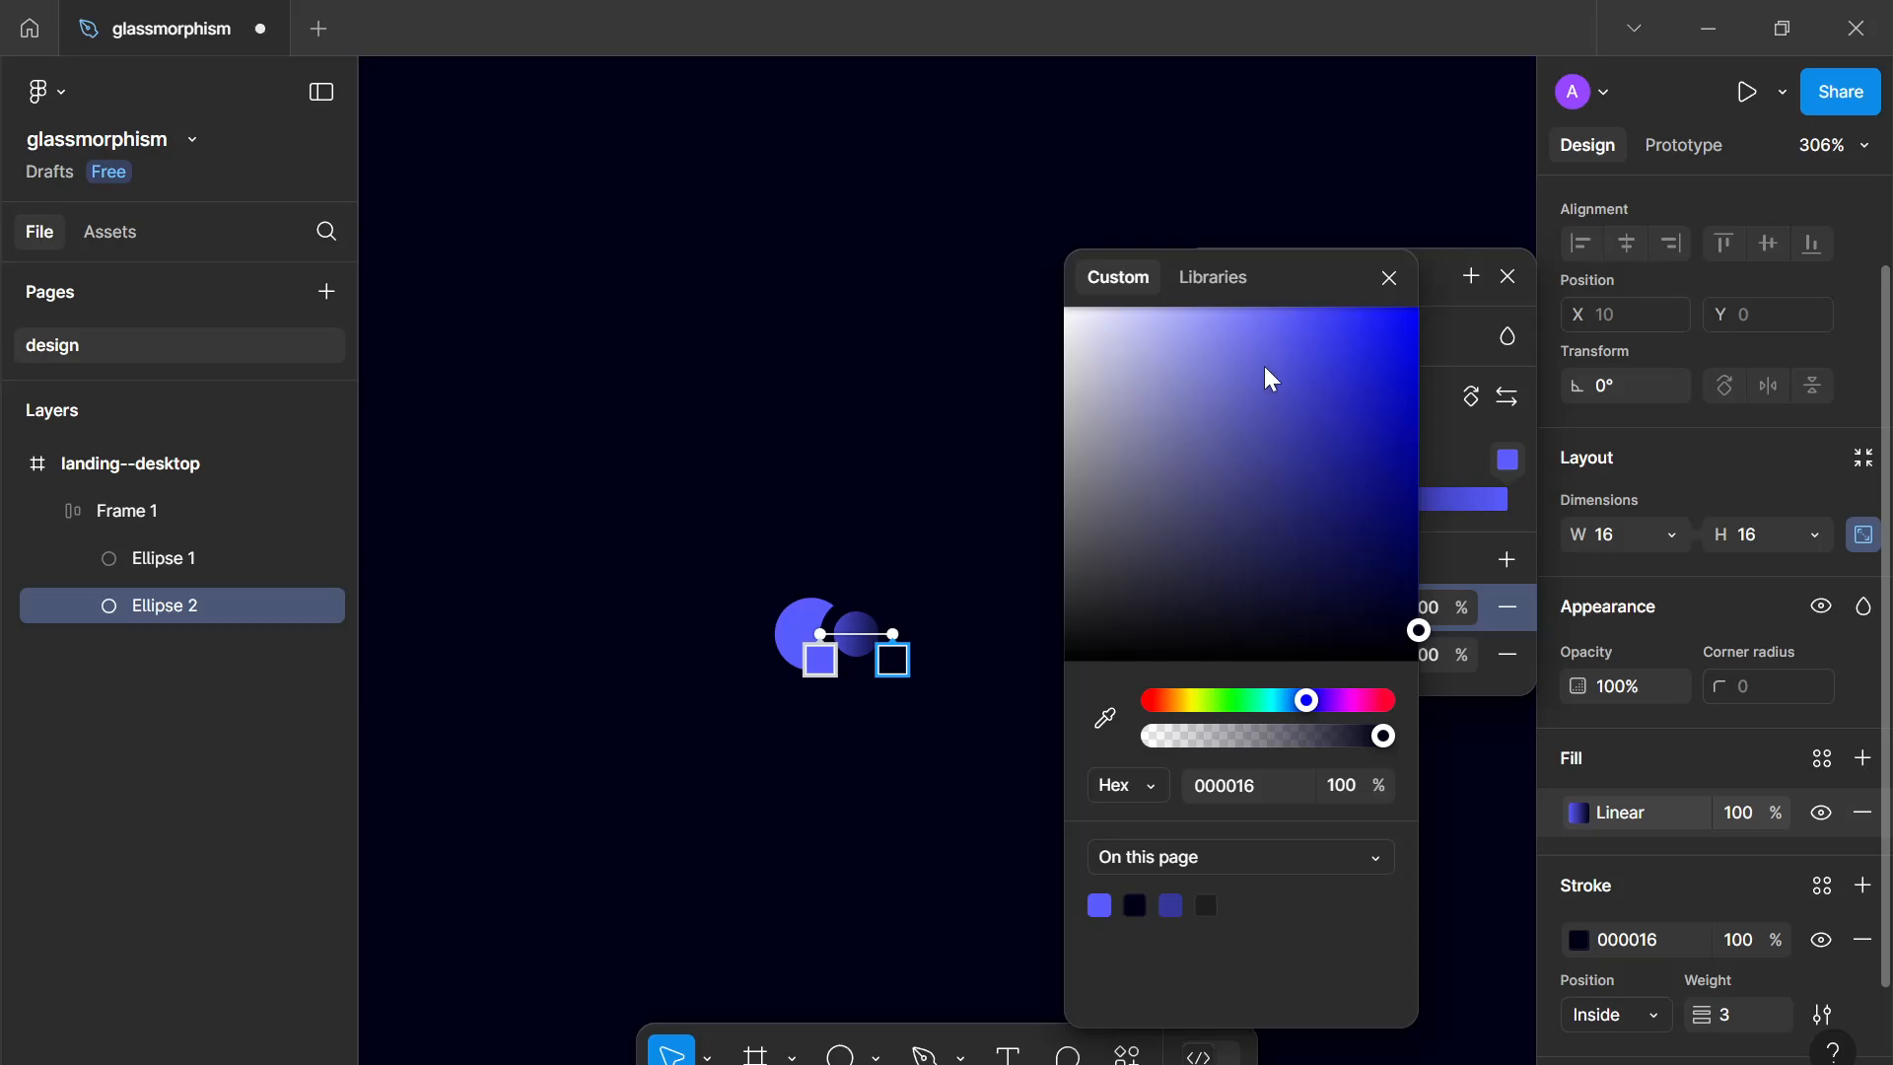
click(1389, 278)
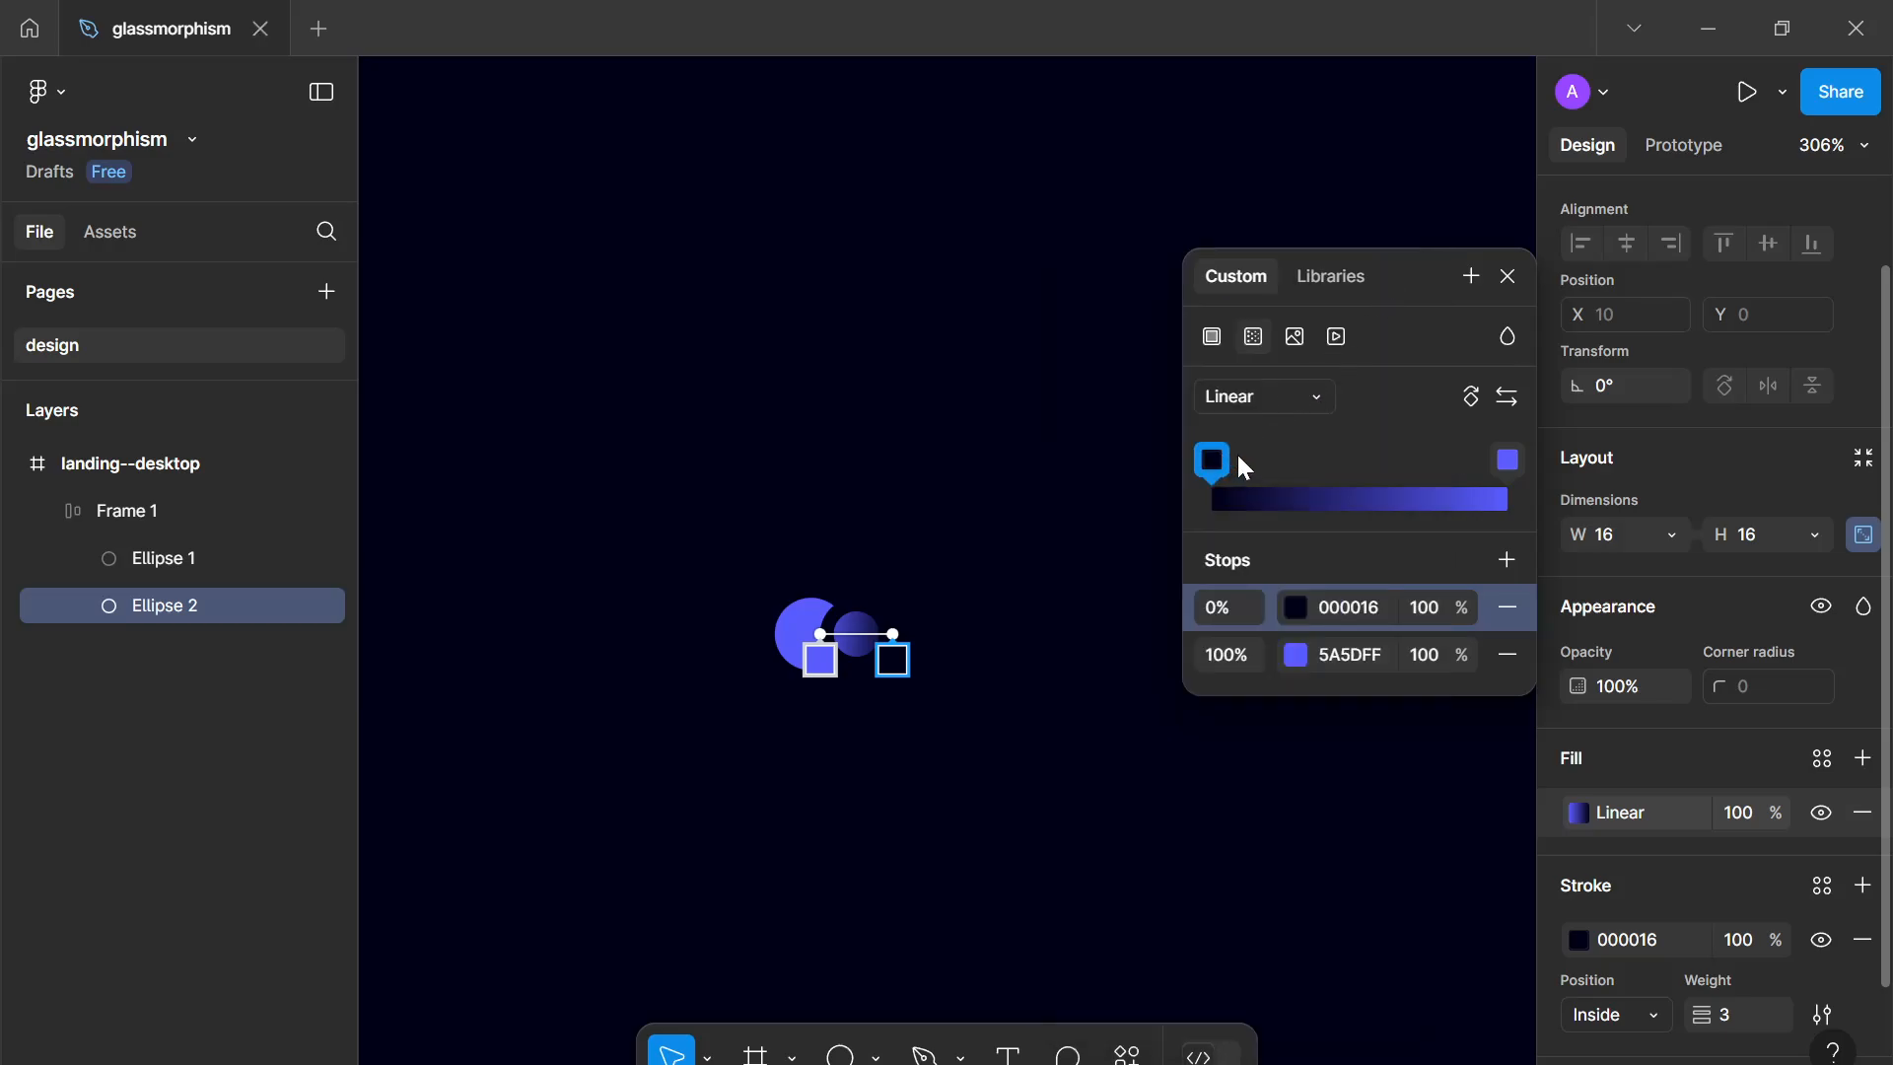
drag(1238, 457, 1257, 451)
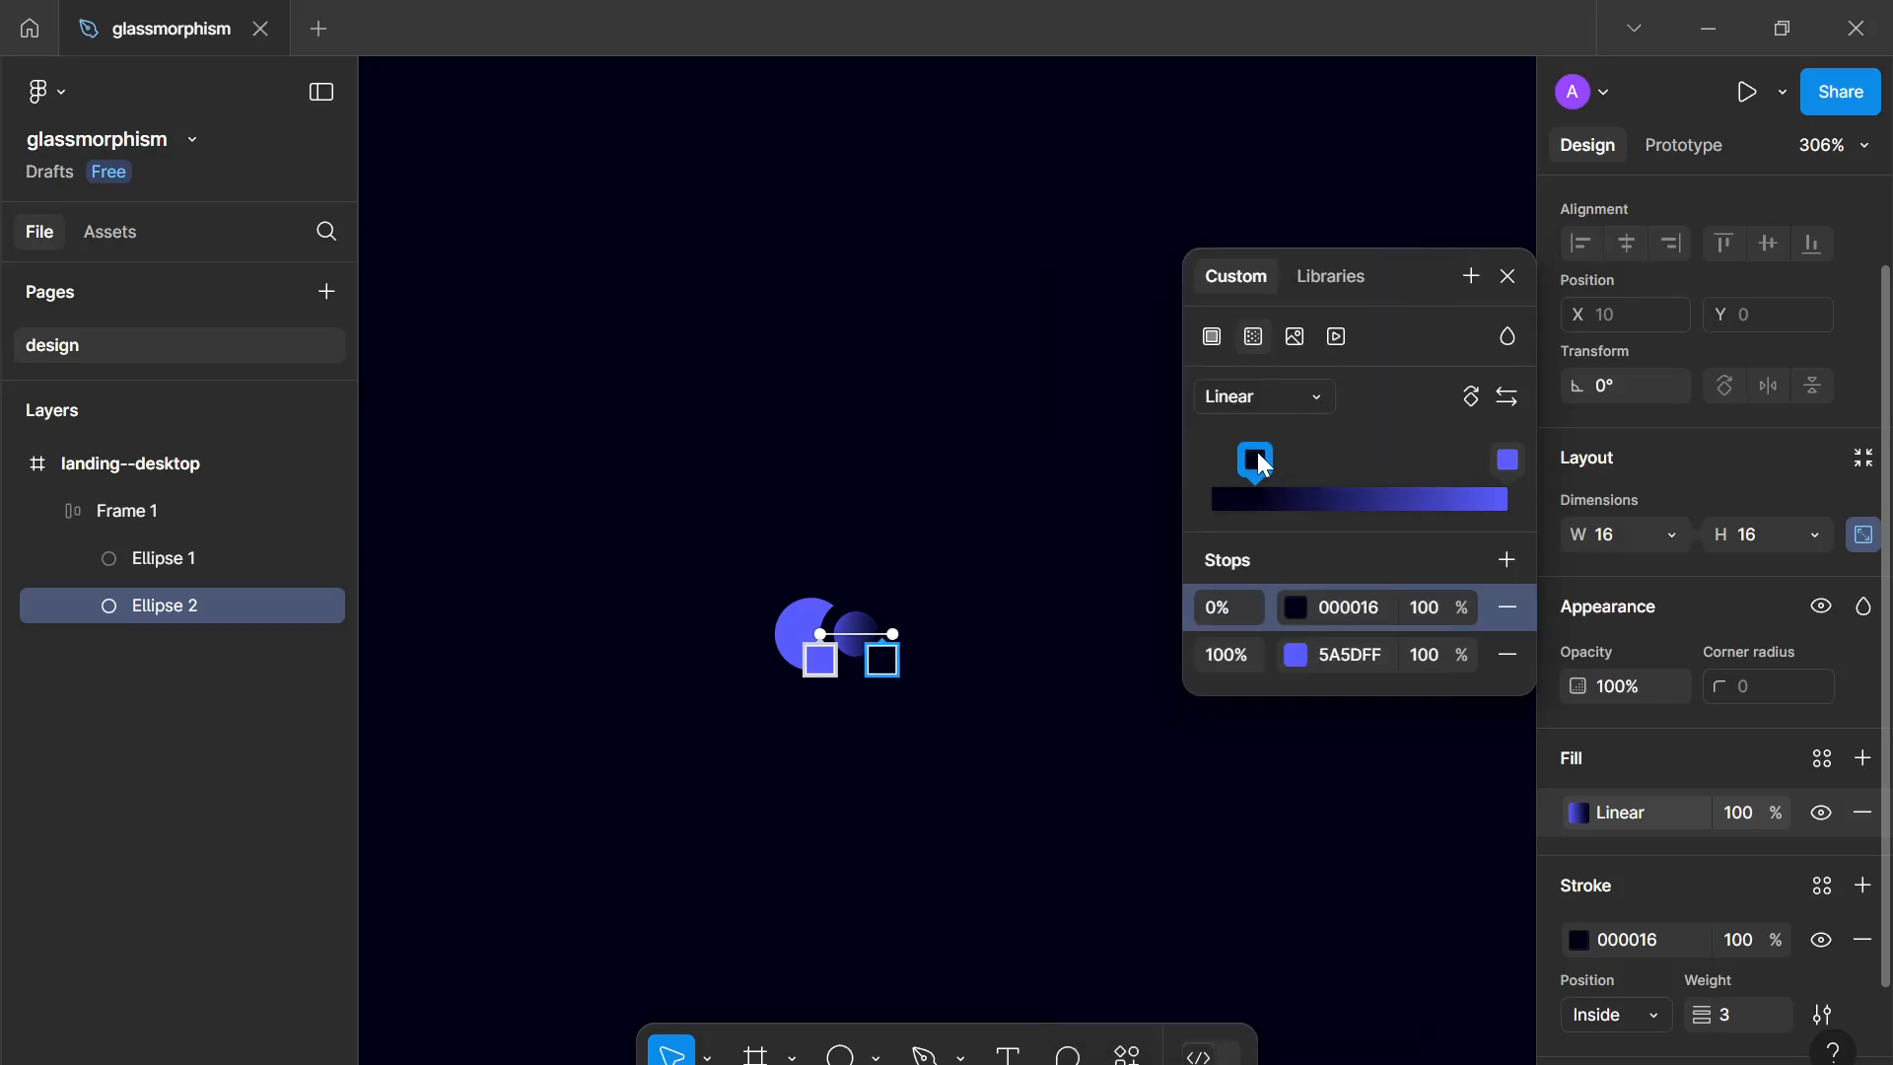
click(1496, 285)
click(1078, 710)
Step: Add the text "Lean" at font size 16 and place it just beside the two-circle logo
key(t)
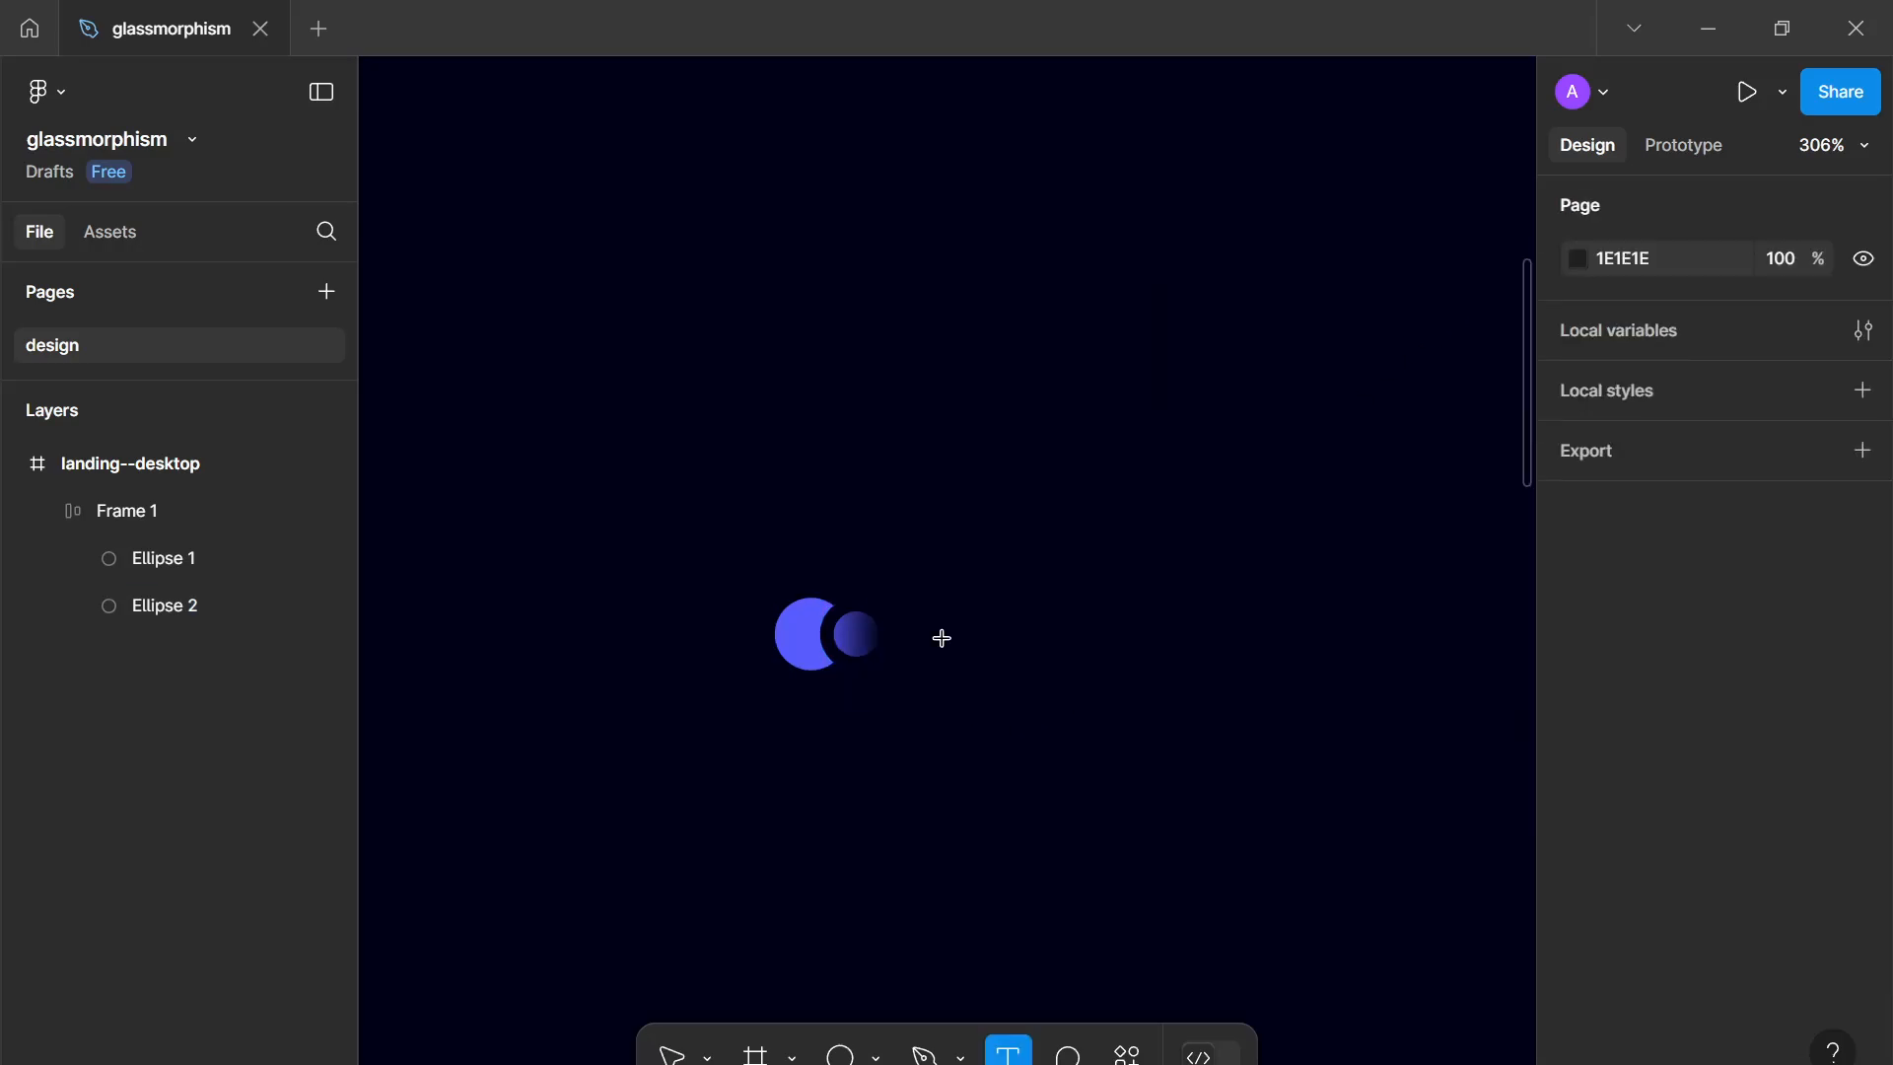
click(940, 637)
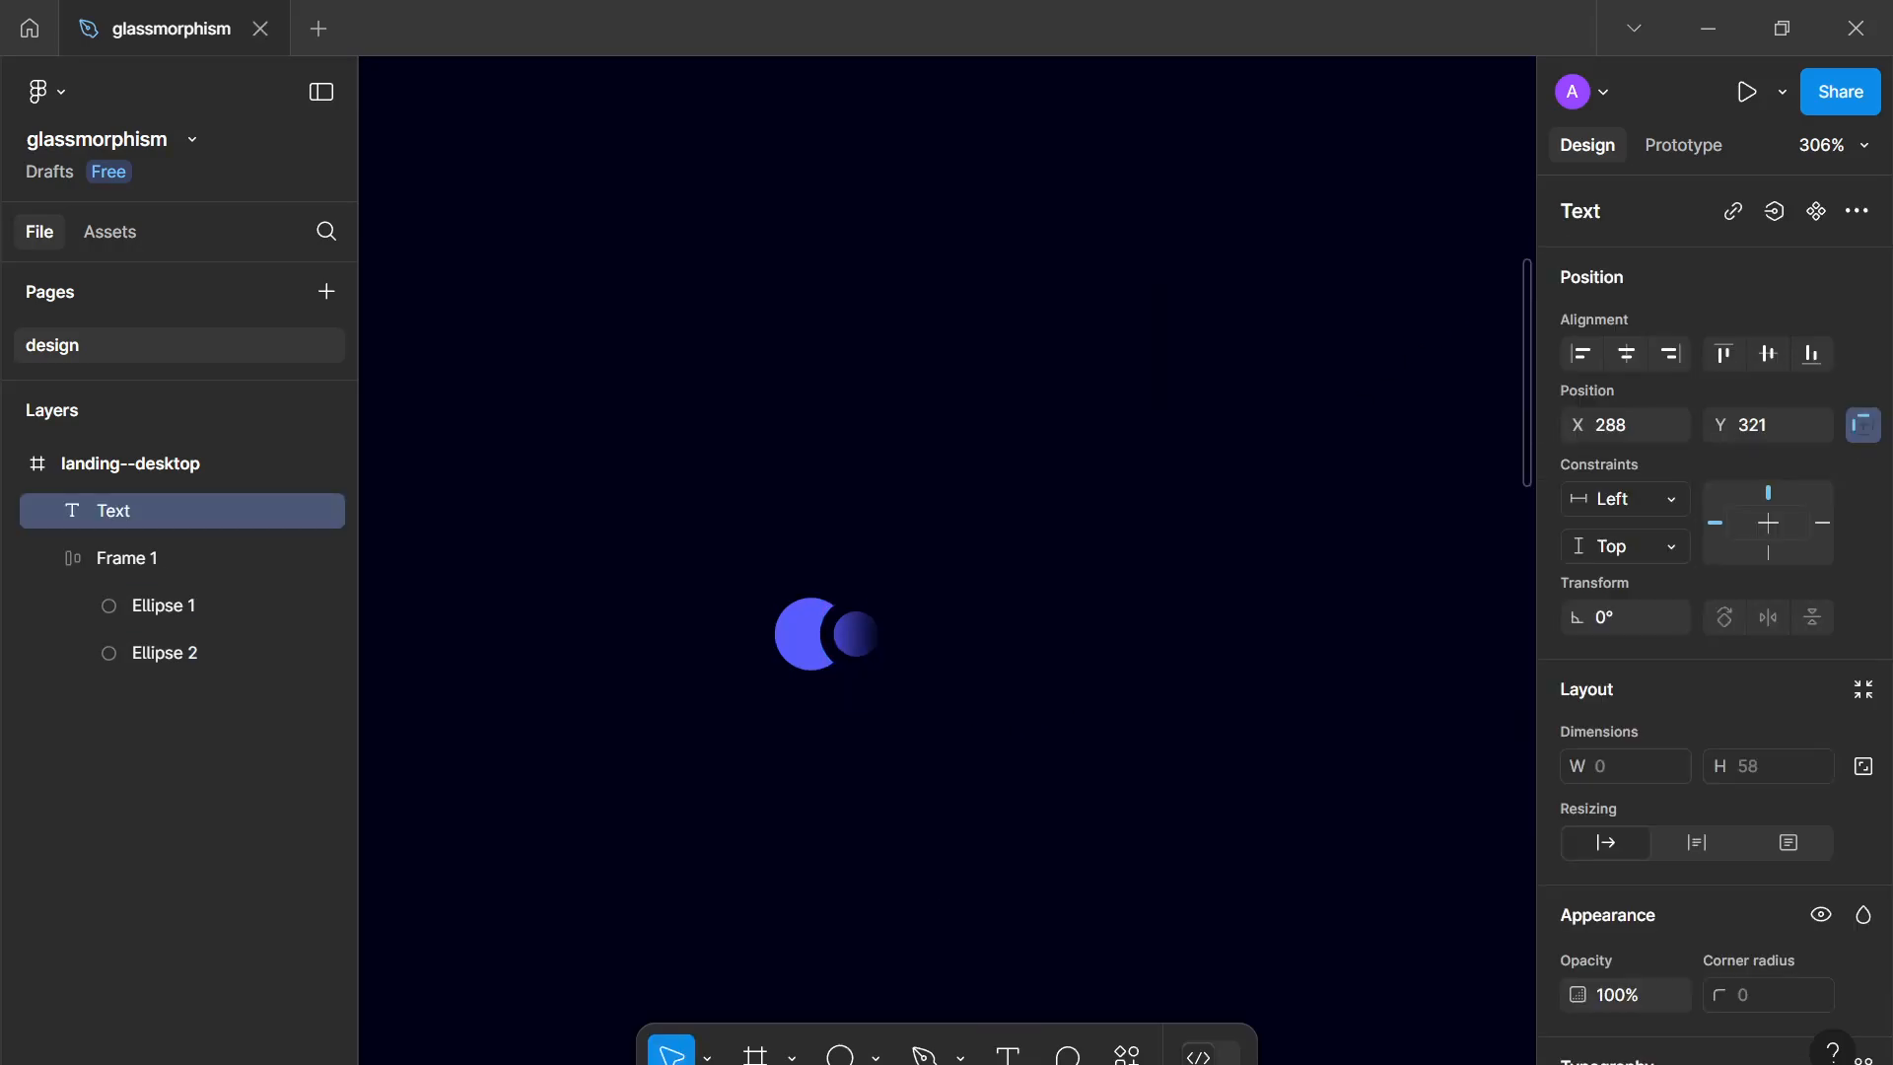
text(Lean)
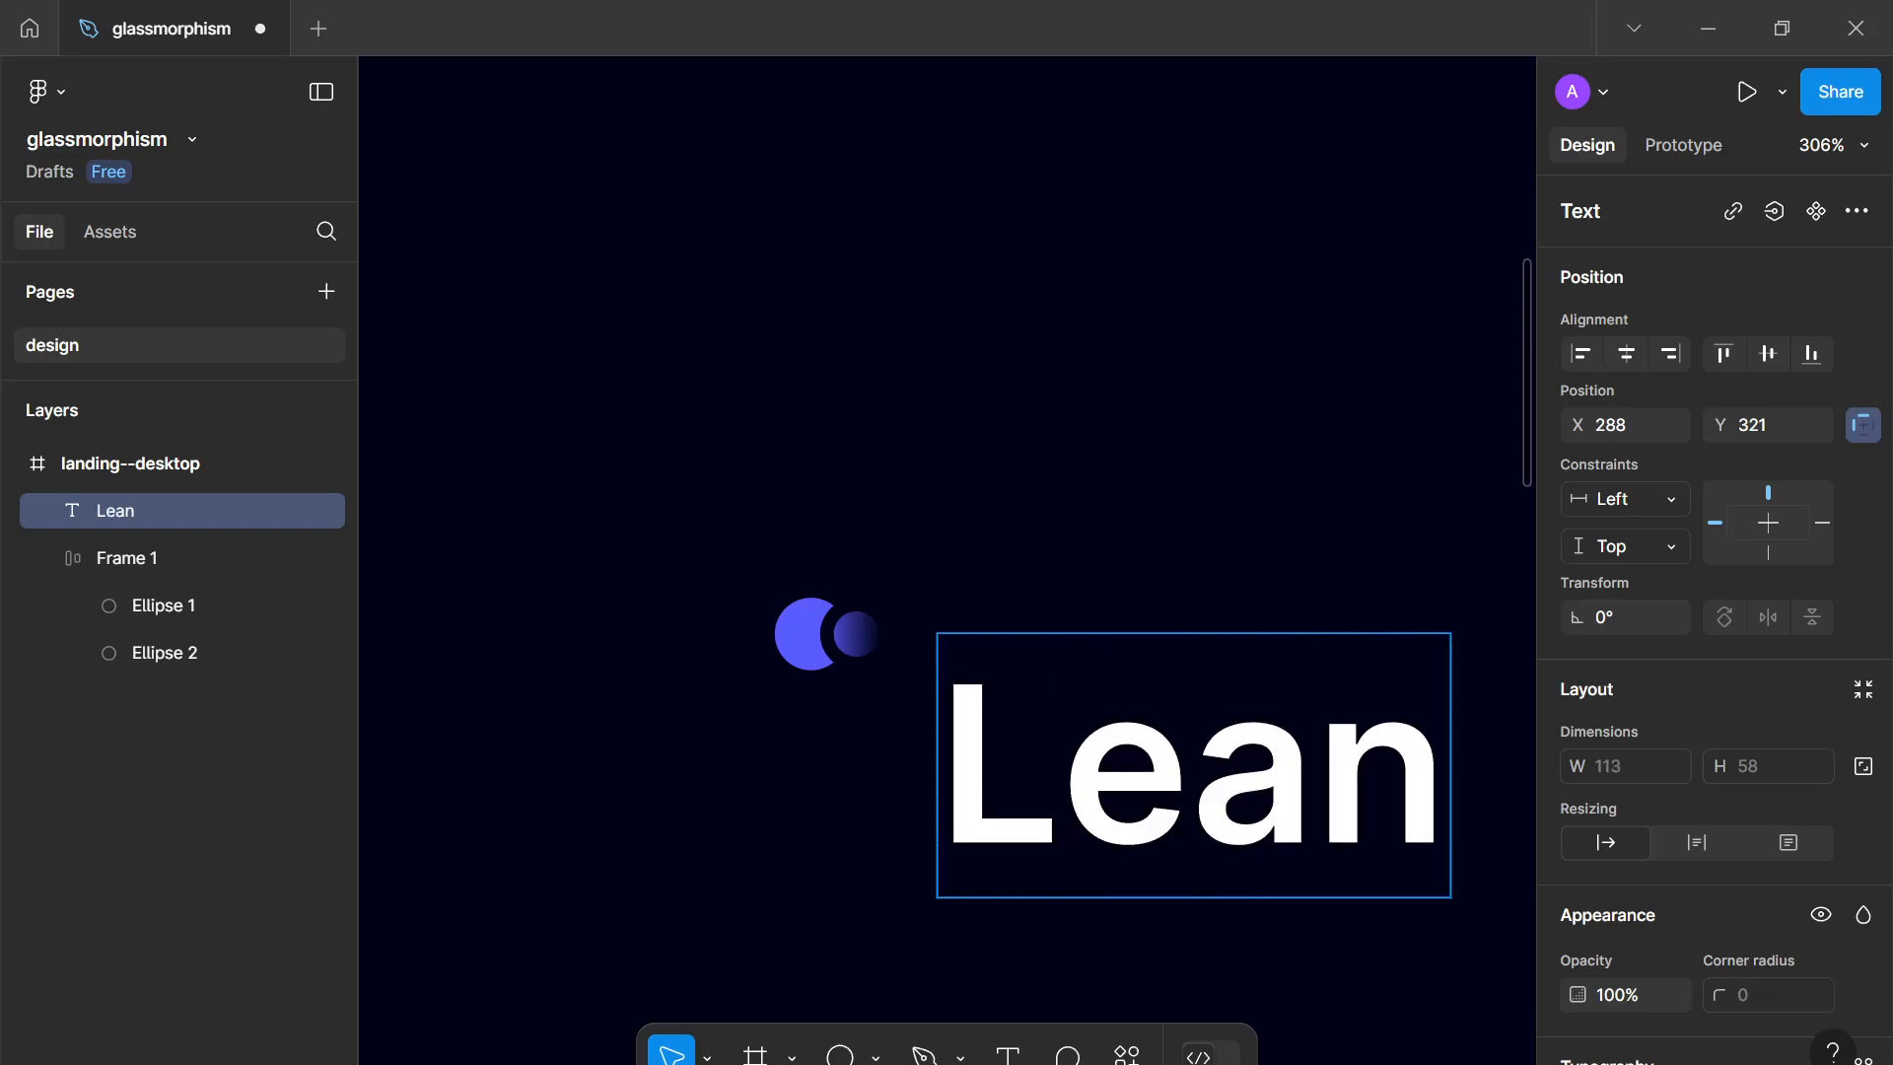
key(Escape)
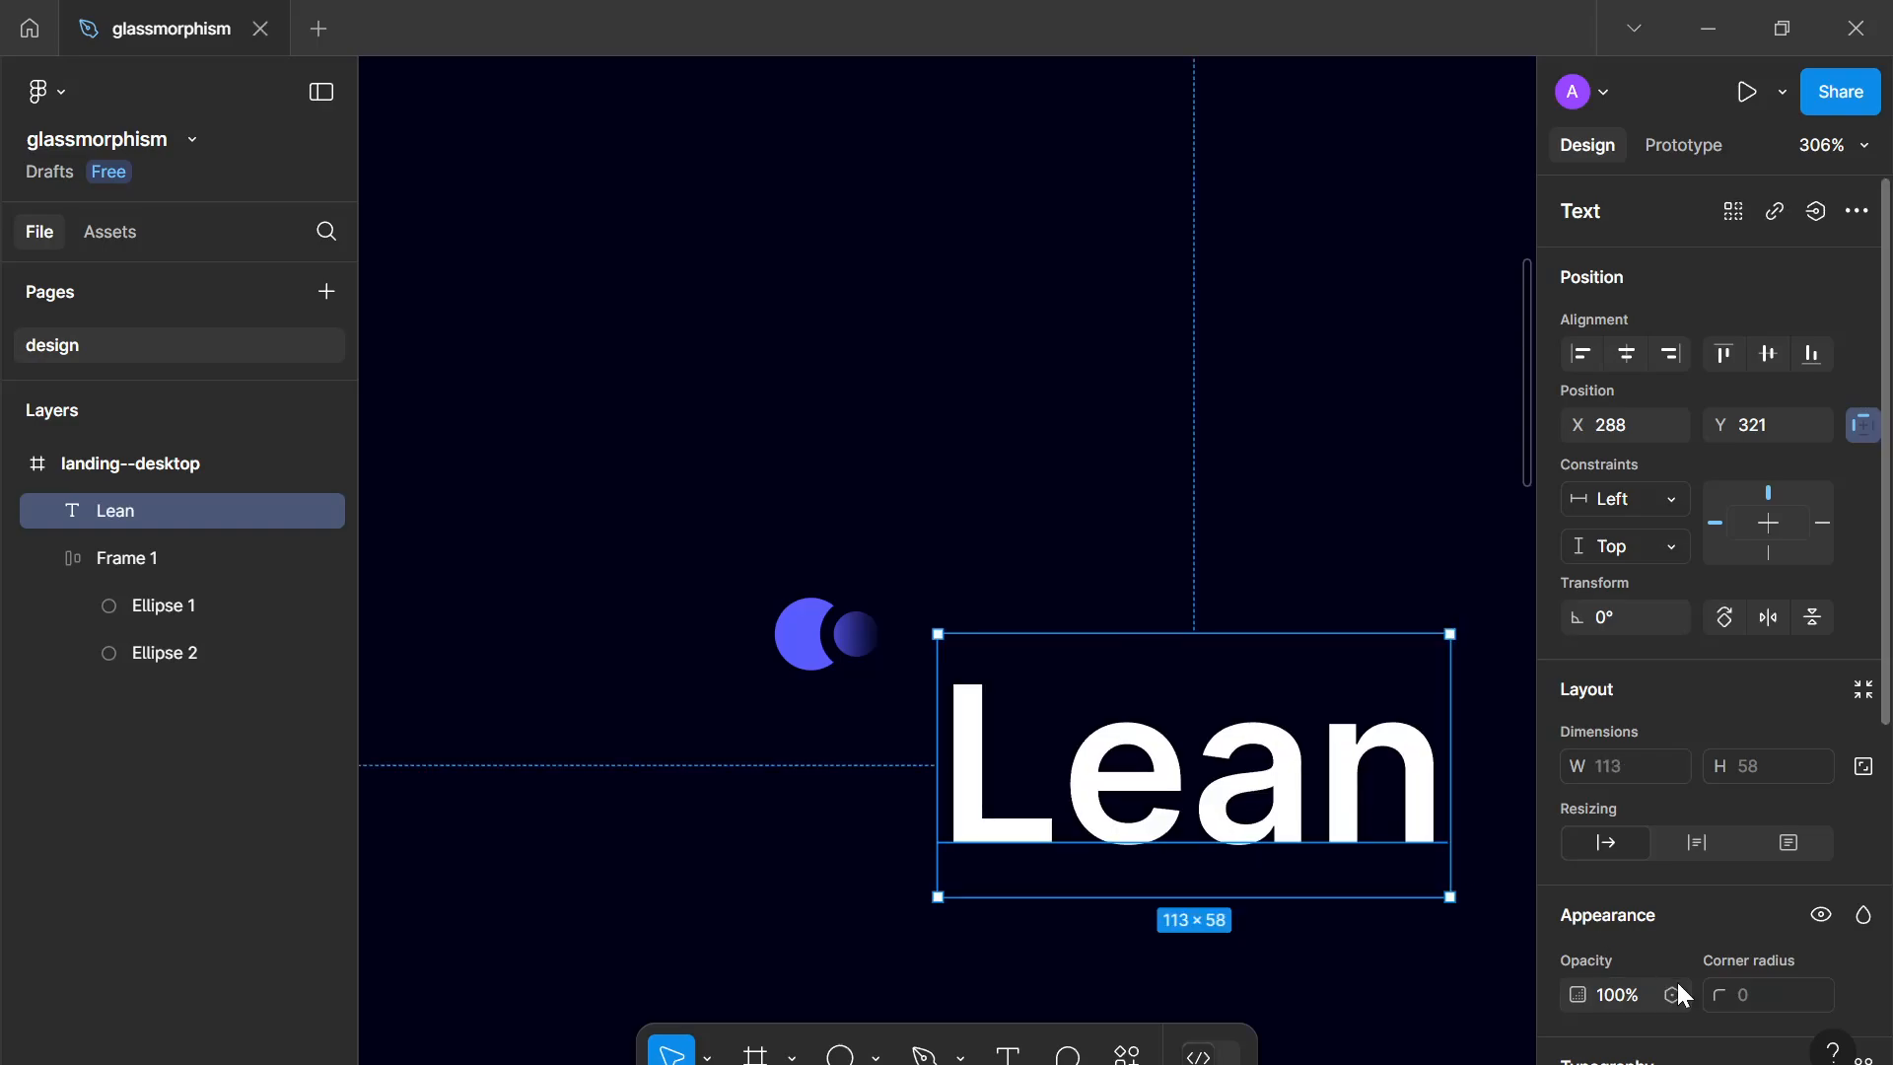
scroll(1684, 995, down, 3)
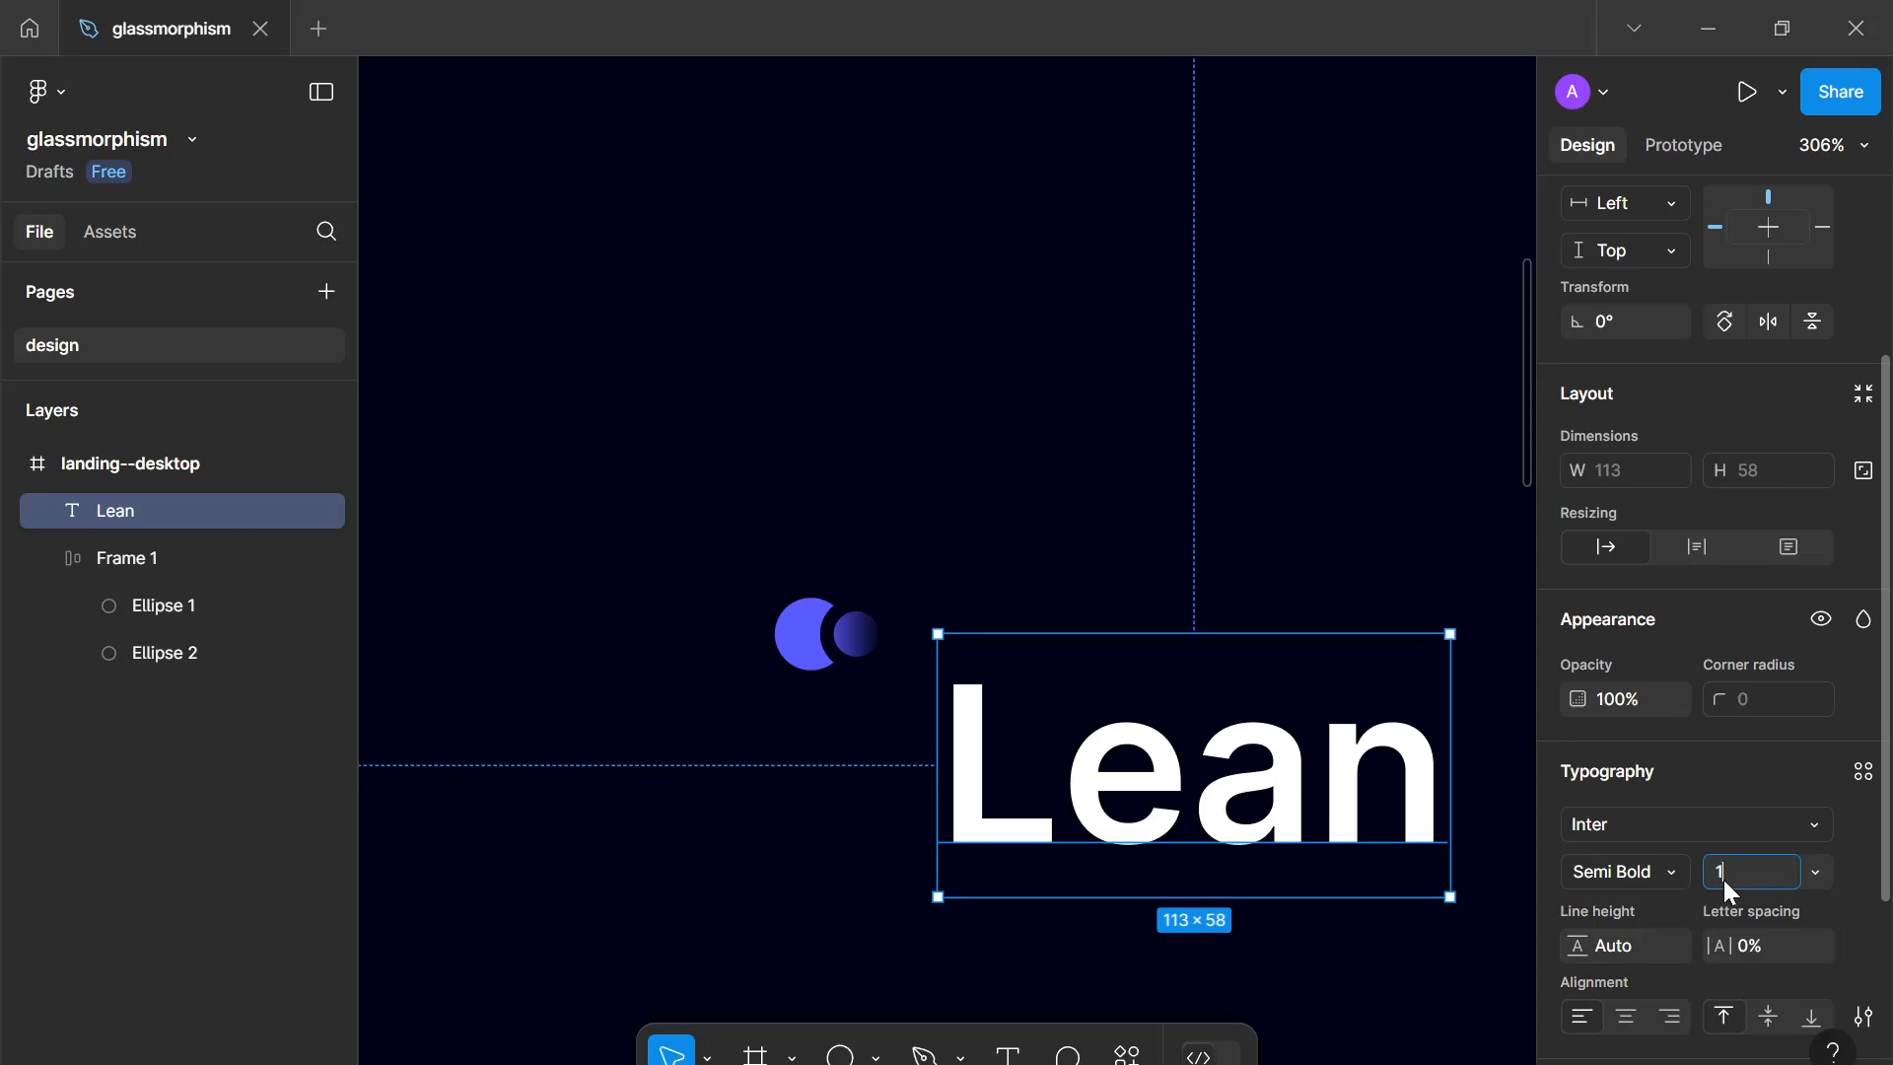
key(Return)
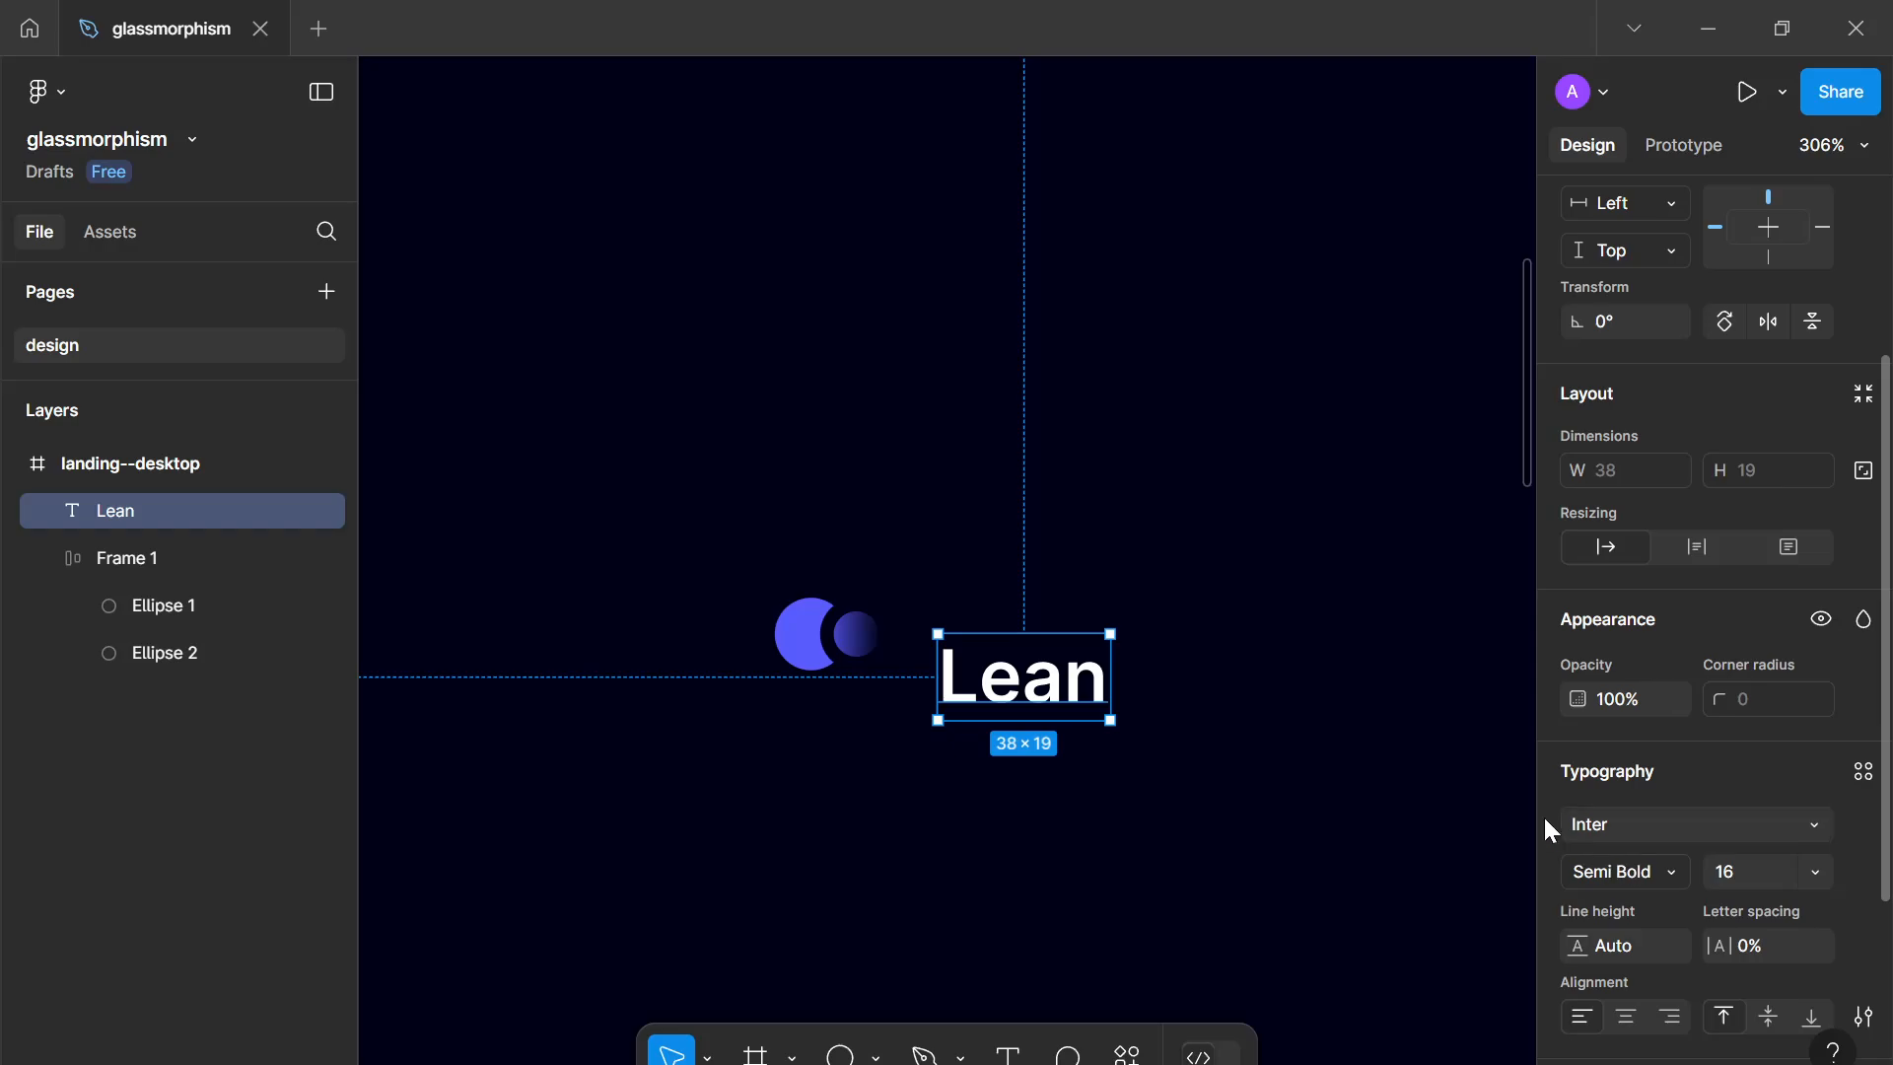
drag(1083, 687, 1075, 630)
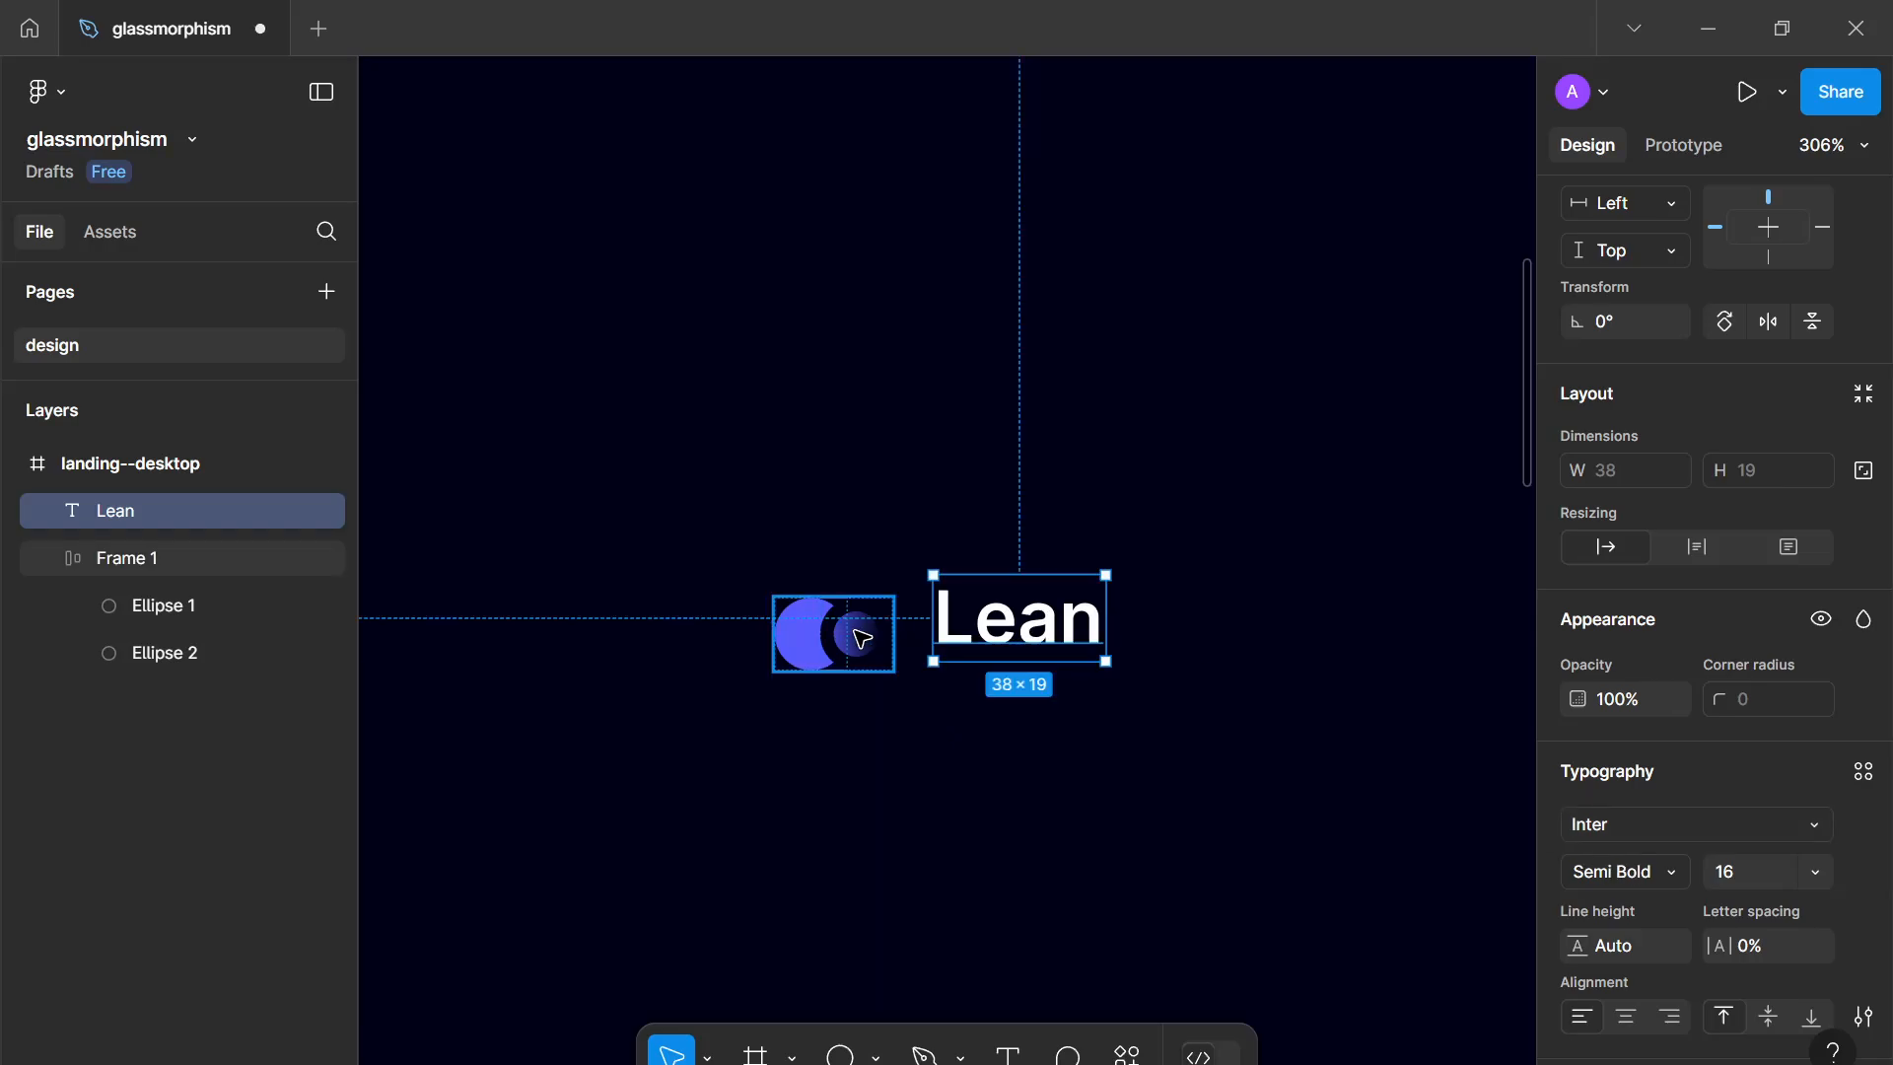
click(857, 632)
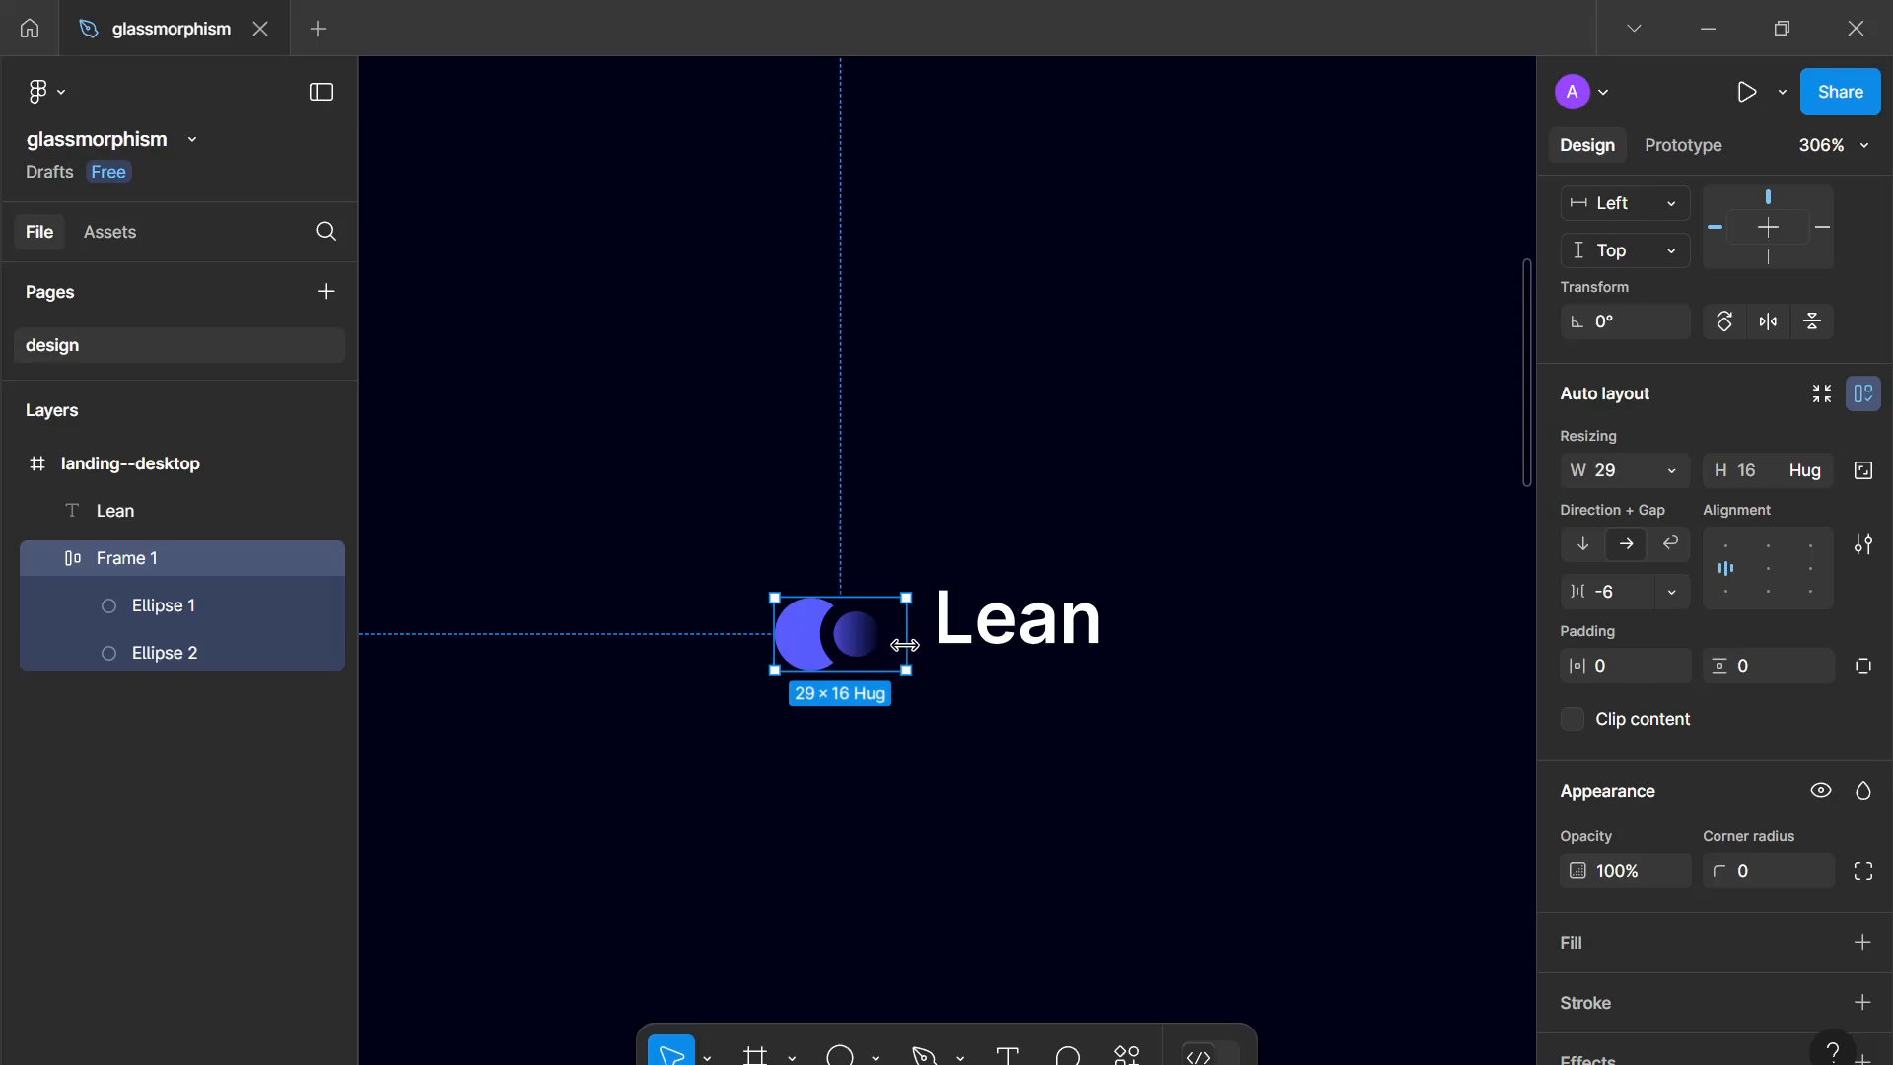
double_click(906, 645)
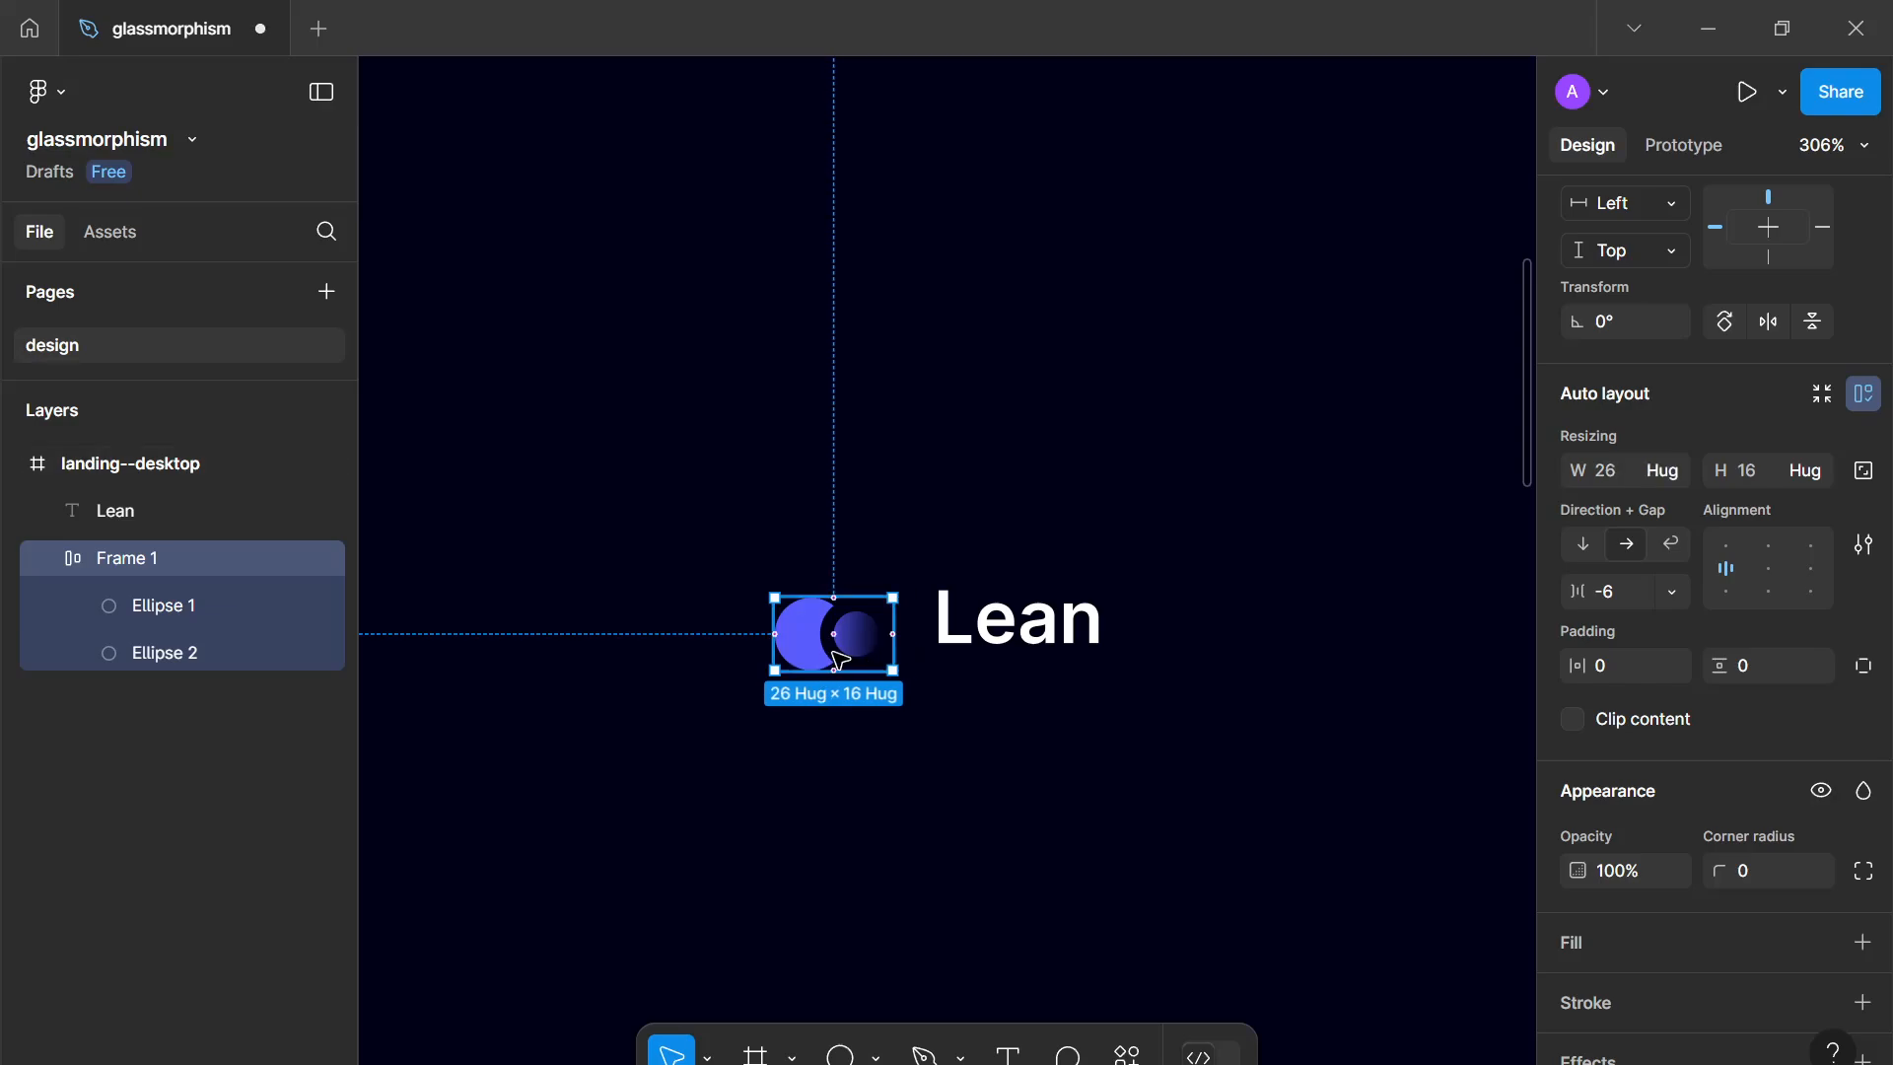
right_click(833, 635)
click(927, 534)
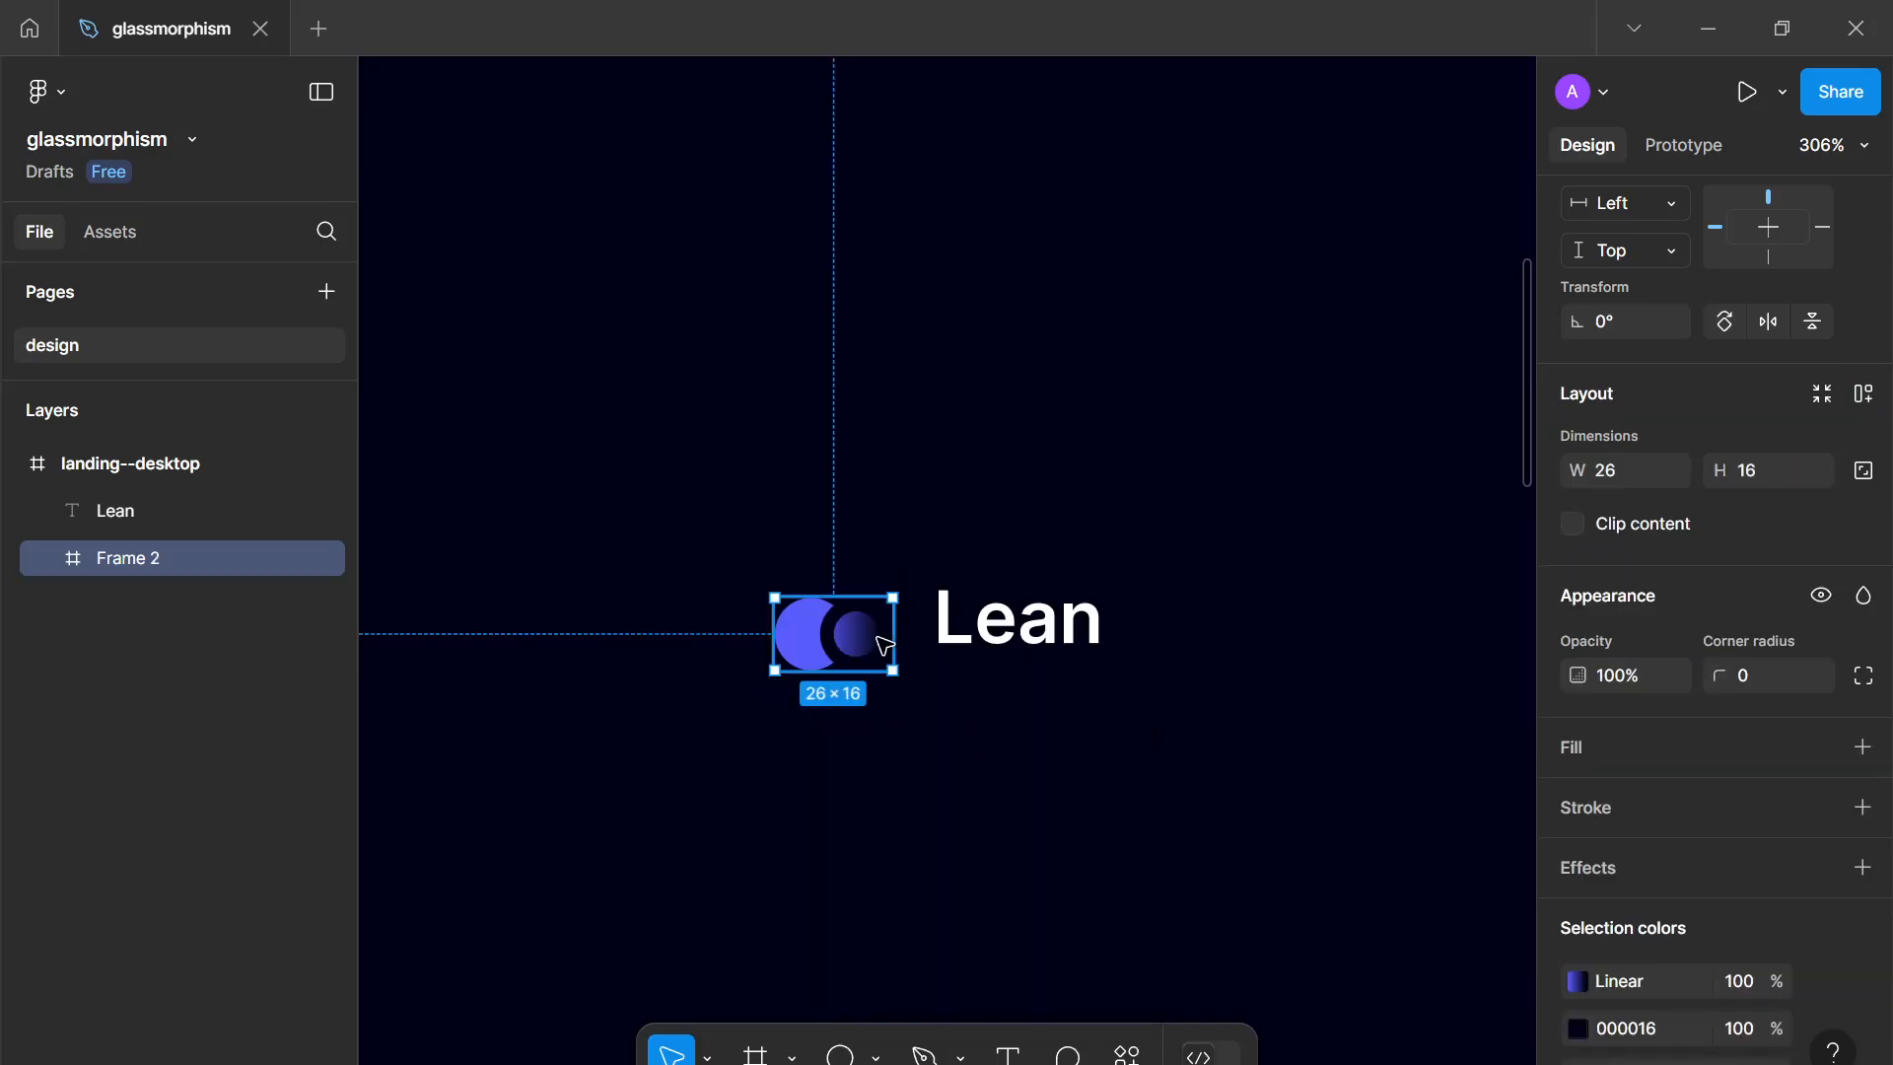
drag(918, 633, 894, 634)
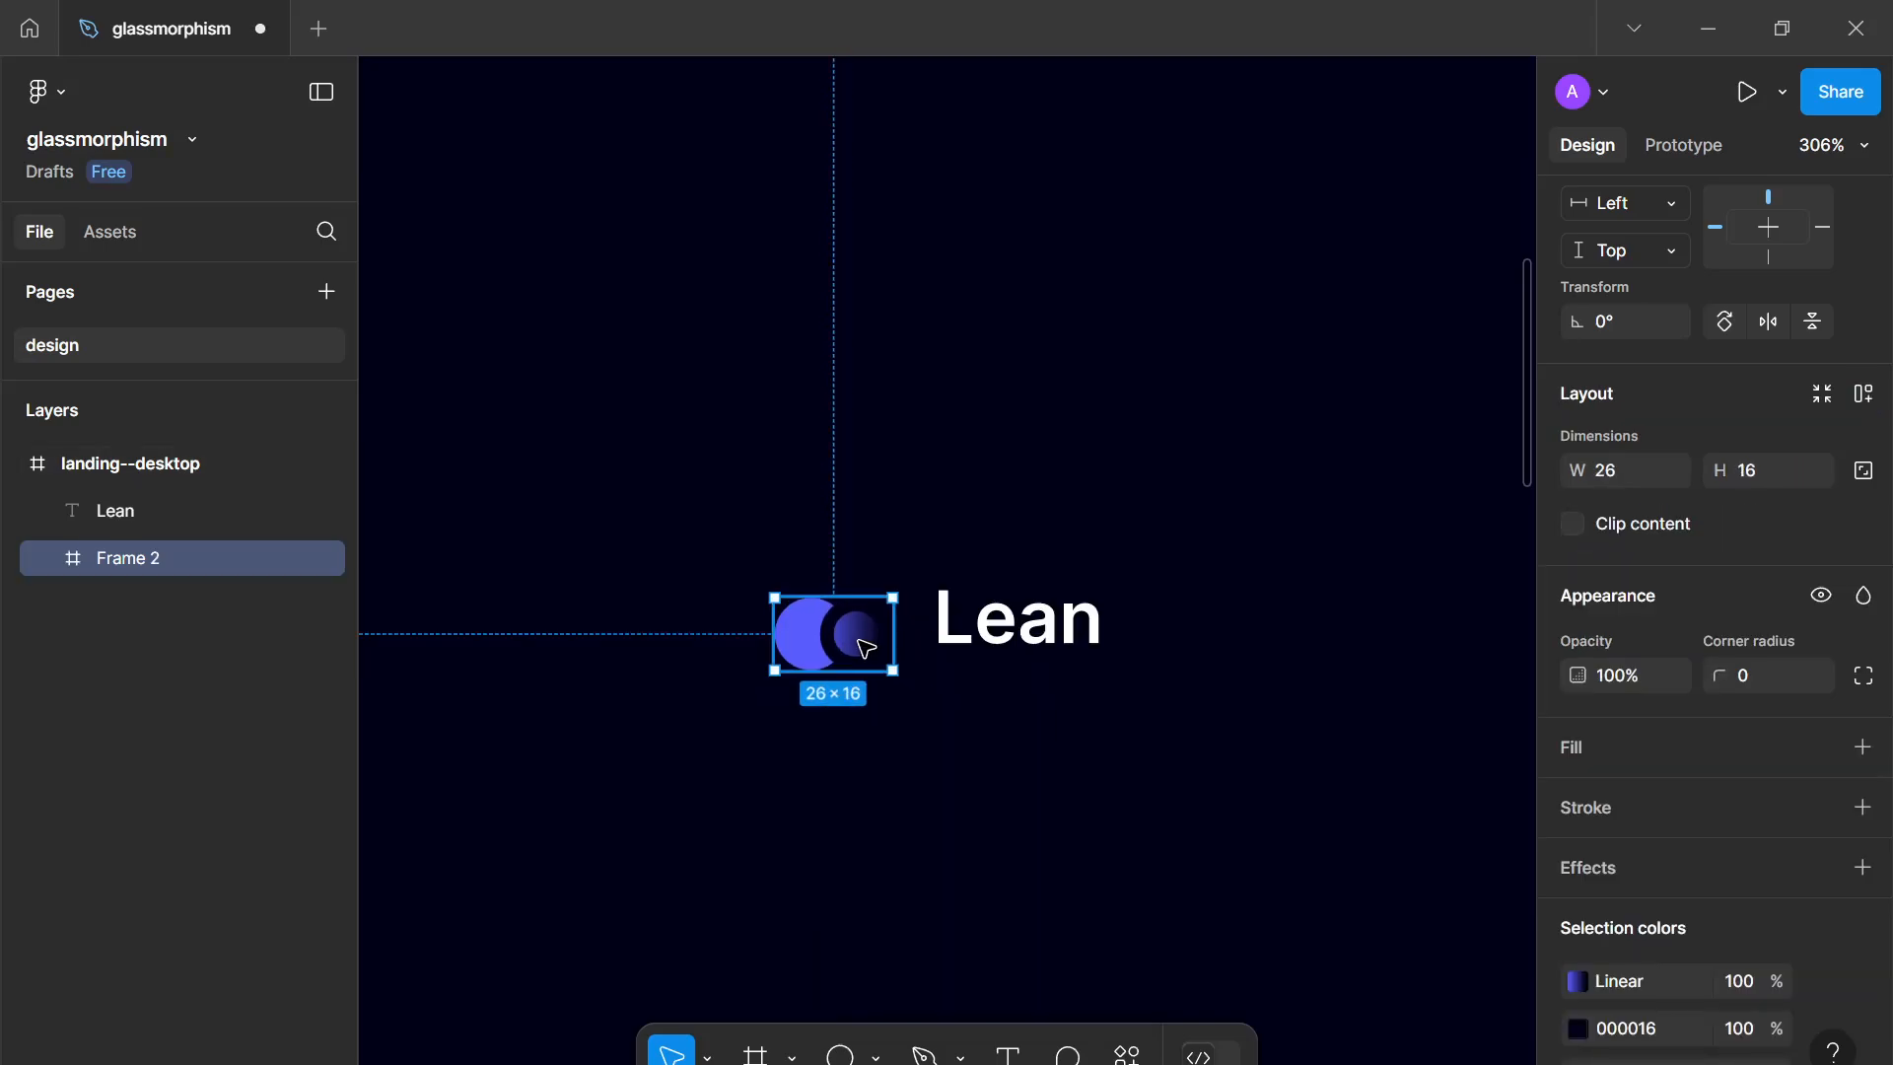
click(51, 558)
click(140, 599)
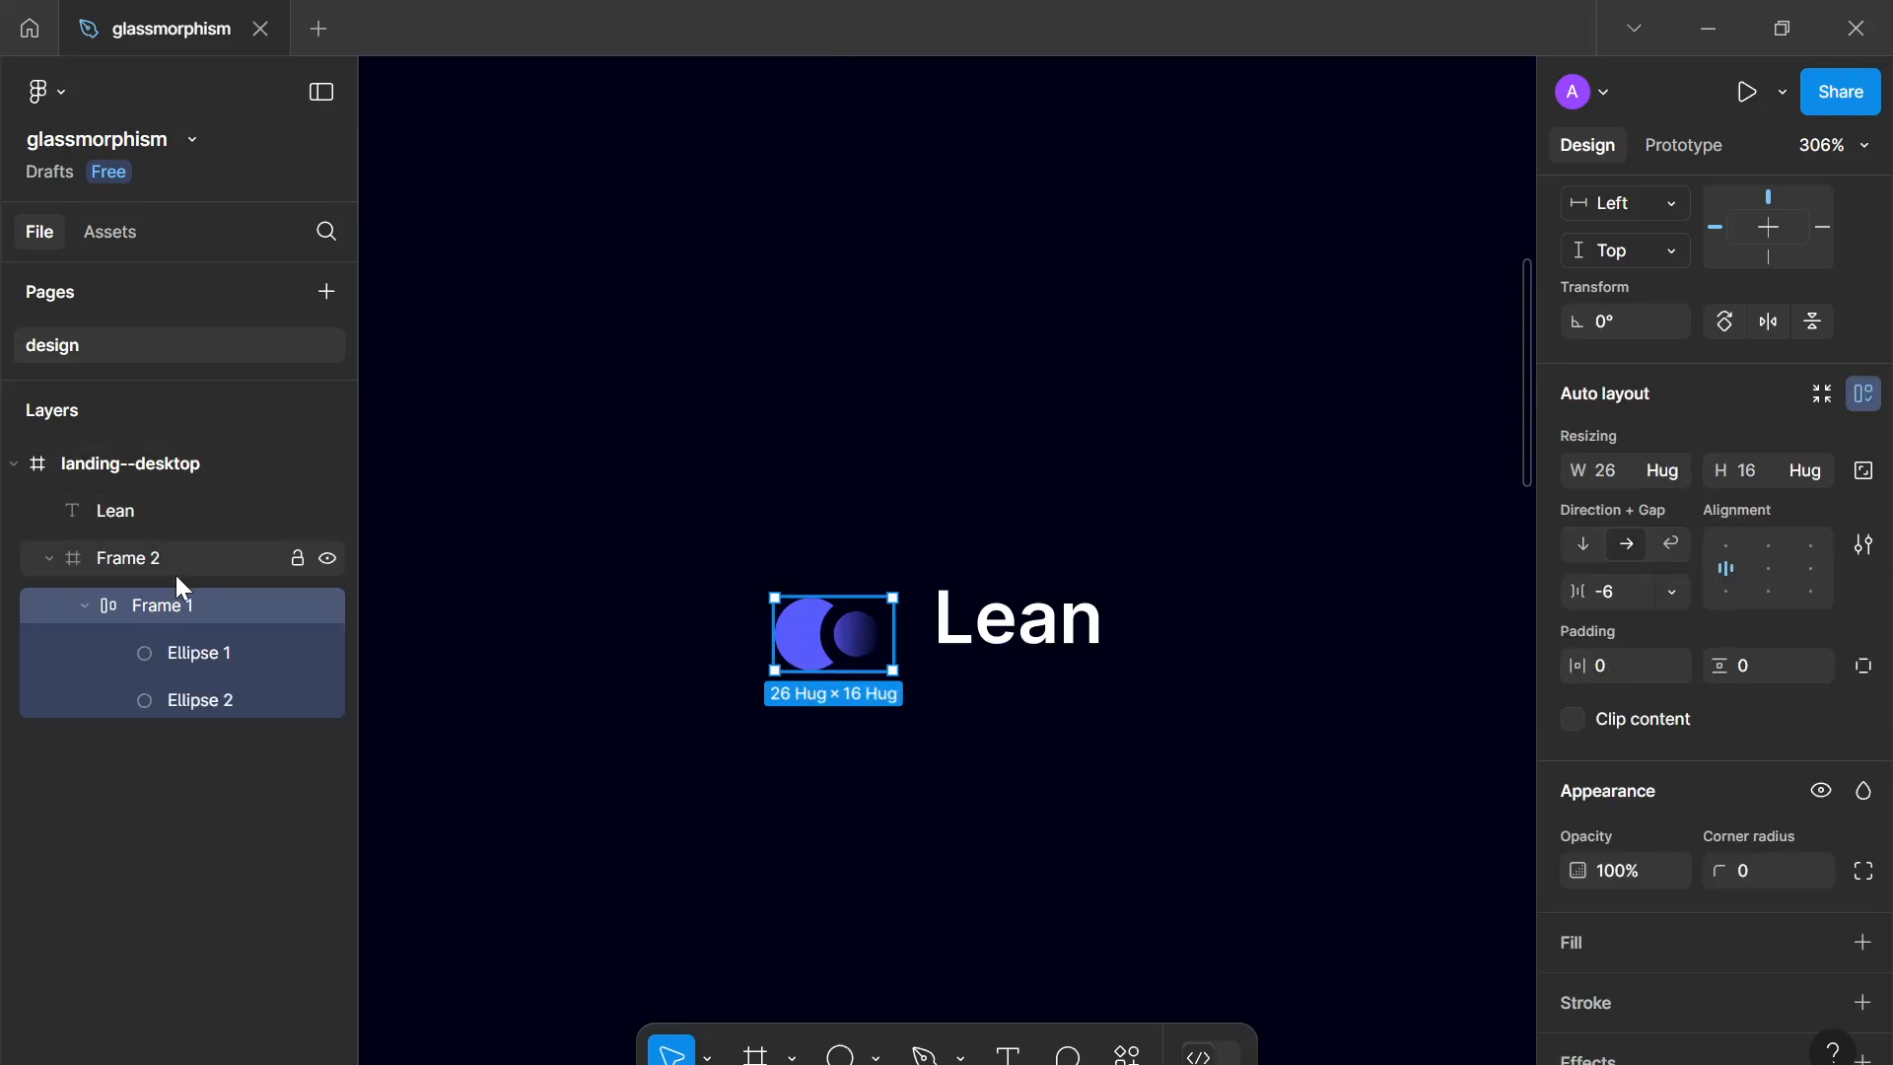
drag(179, 618, 175, 543)
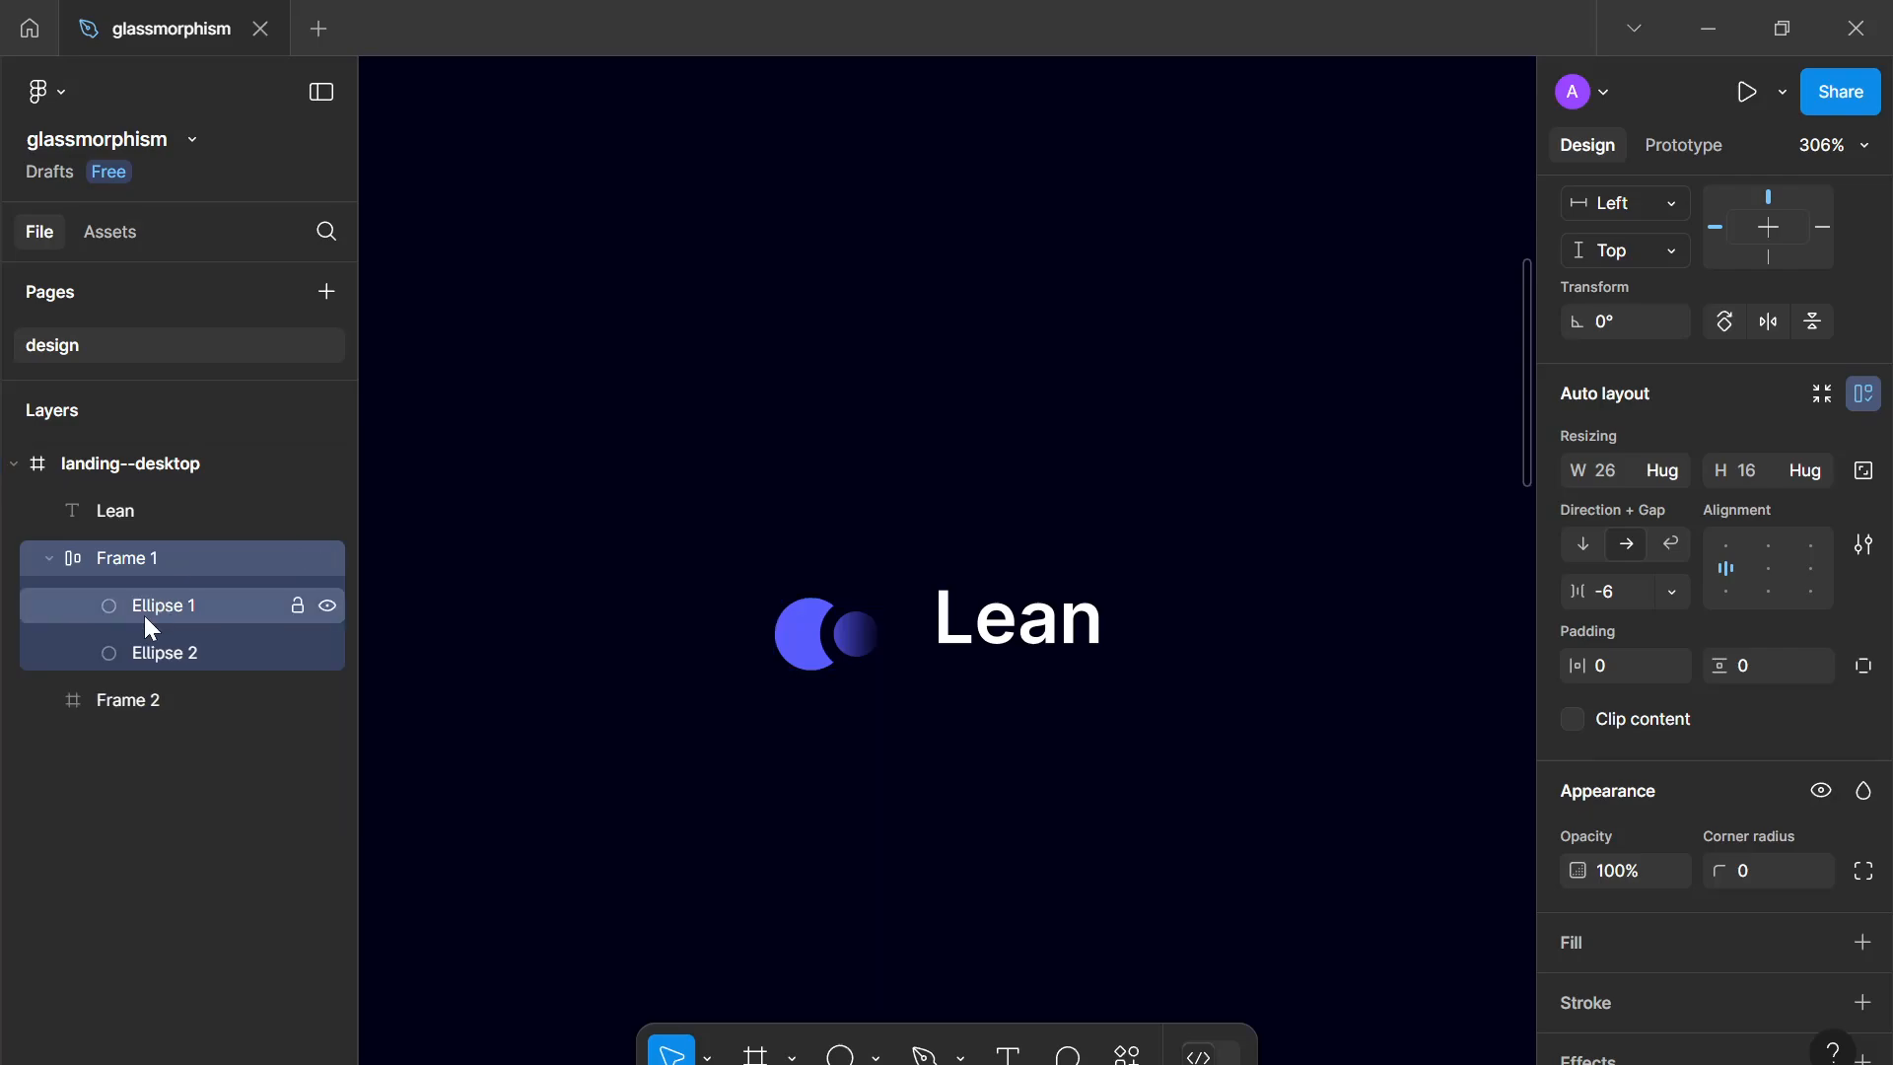
click(130, 702)
key(Delete)
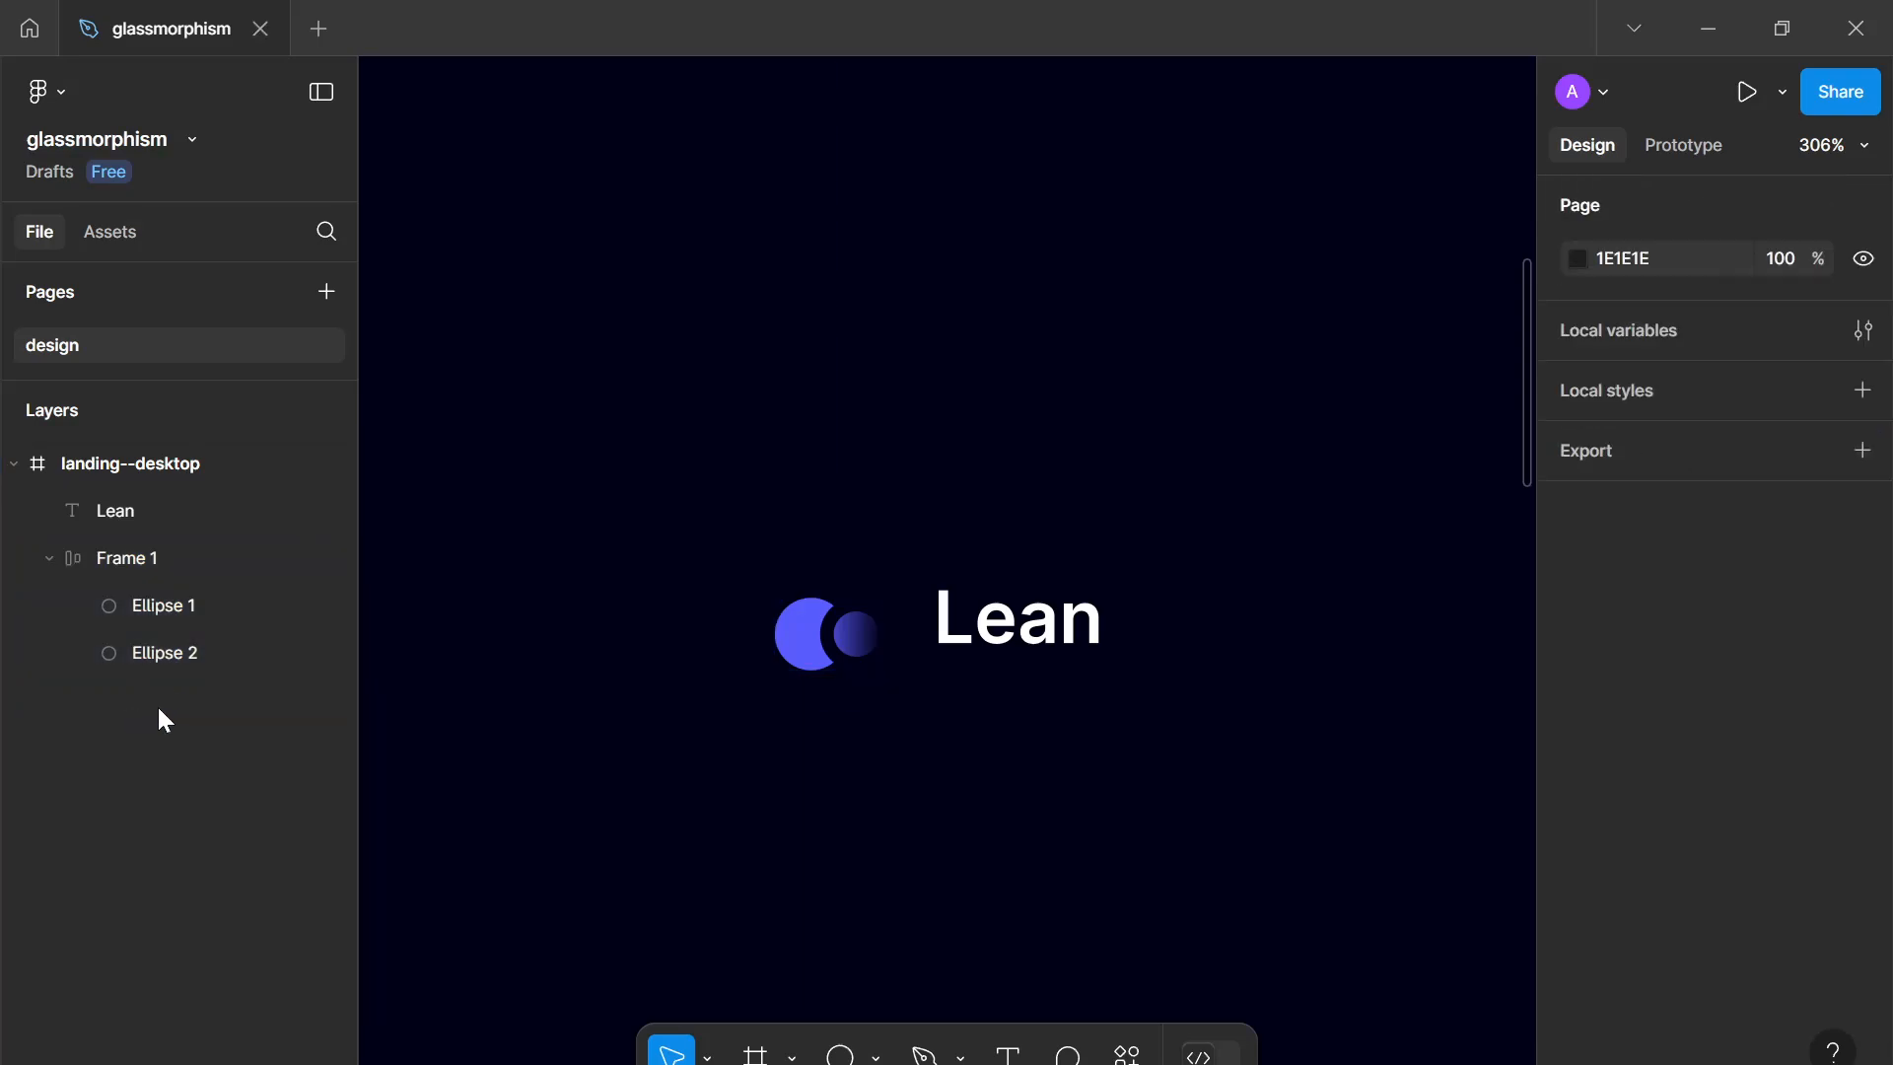
Step: Resize both logo circles together to 18 × 18
click(189, 631)
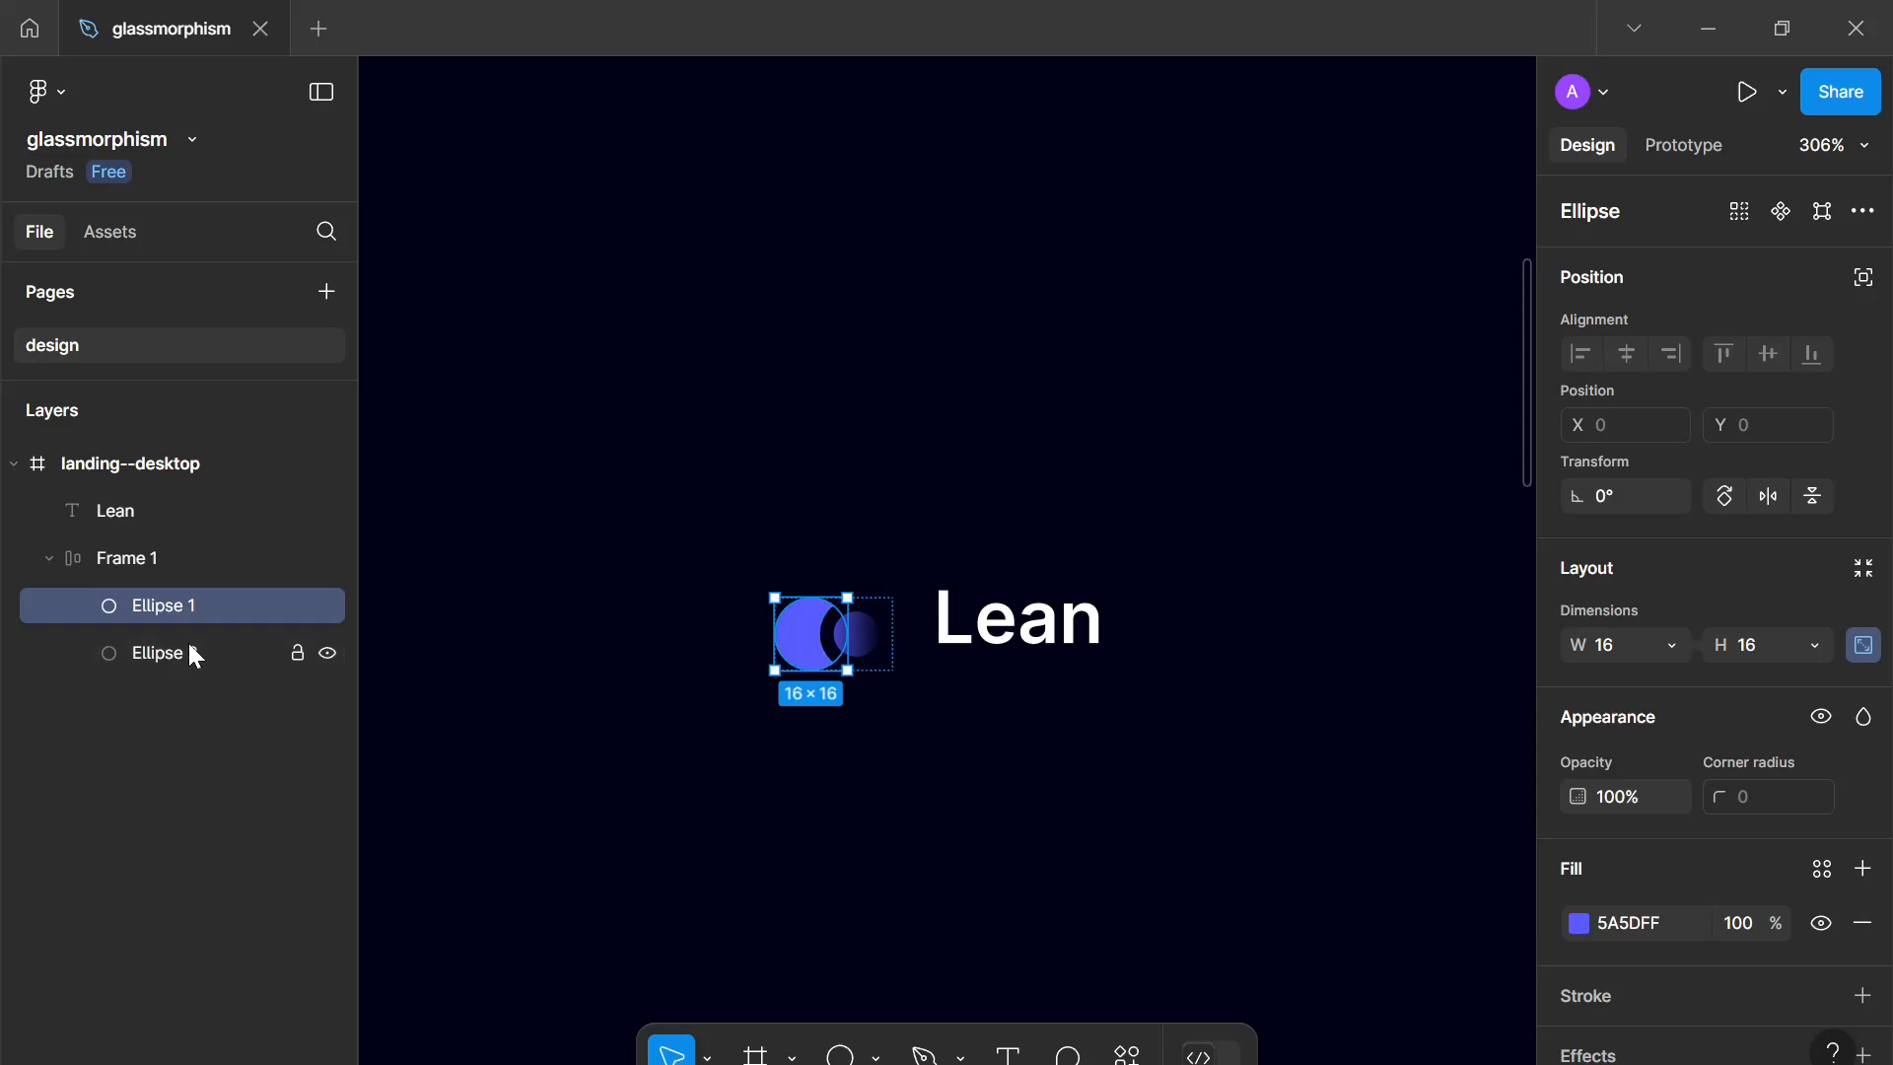
shift+click(188, 643)
drag(763, 648, 755, 644)
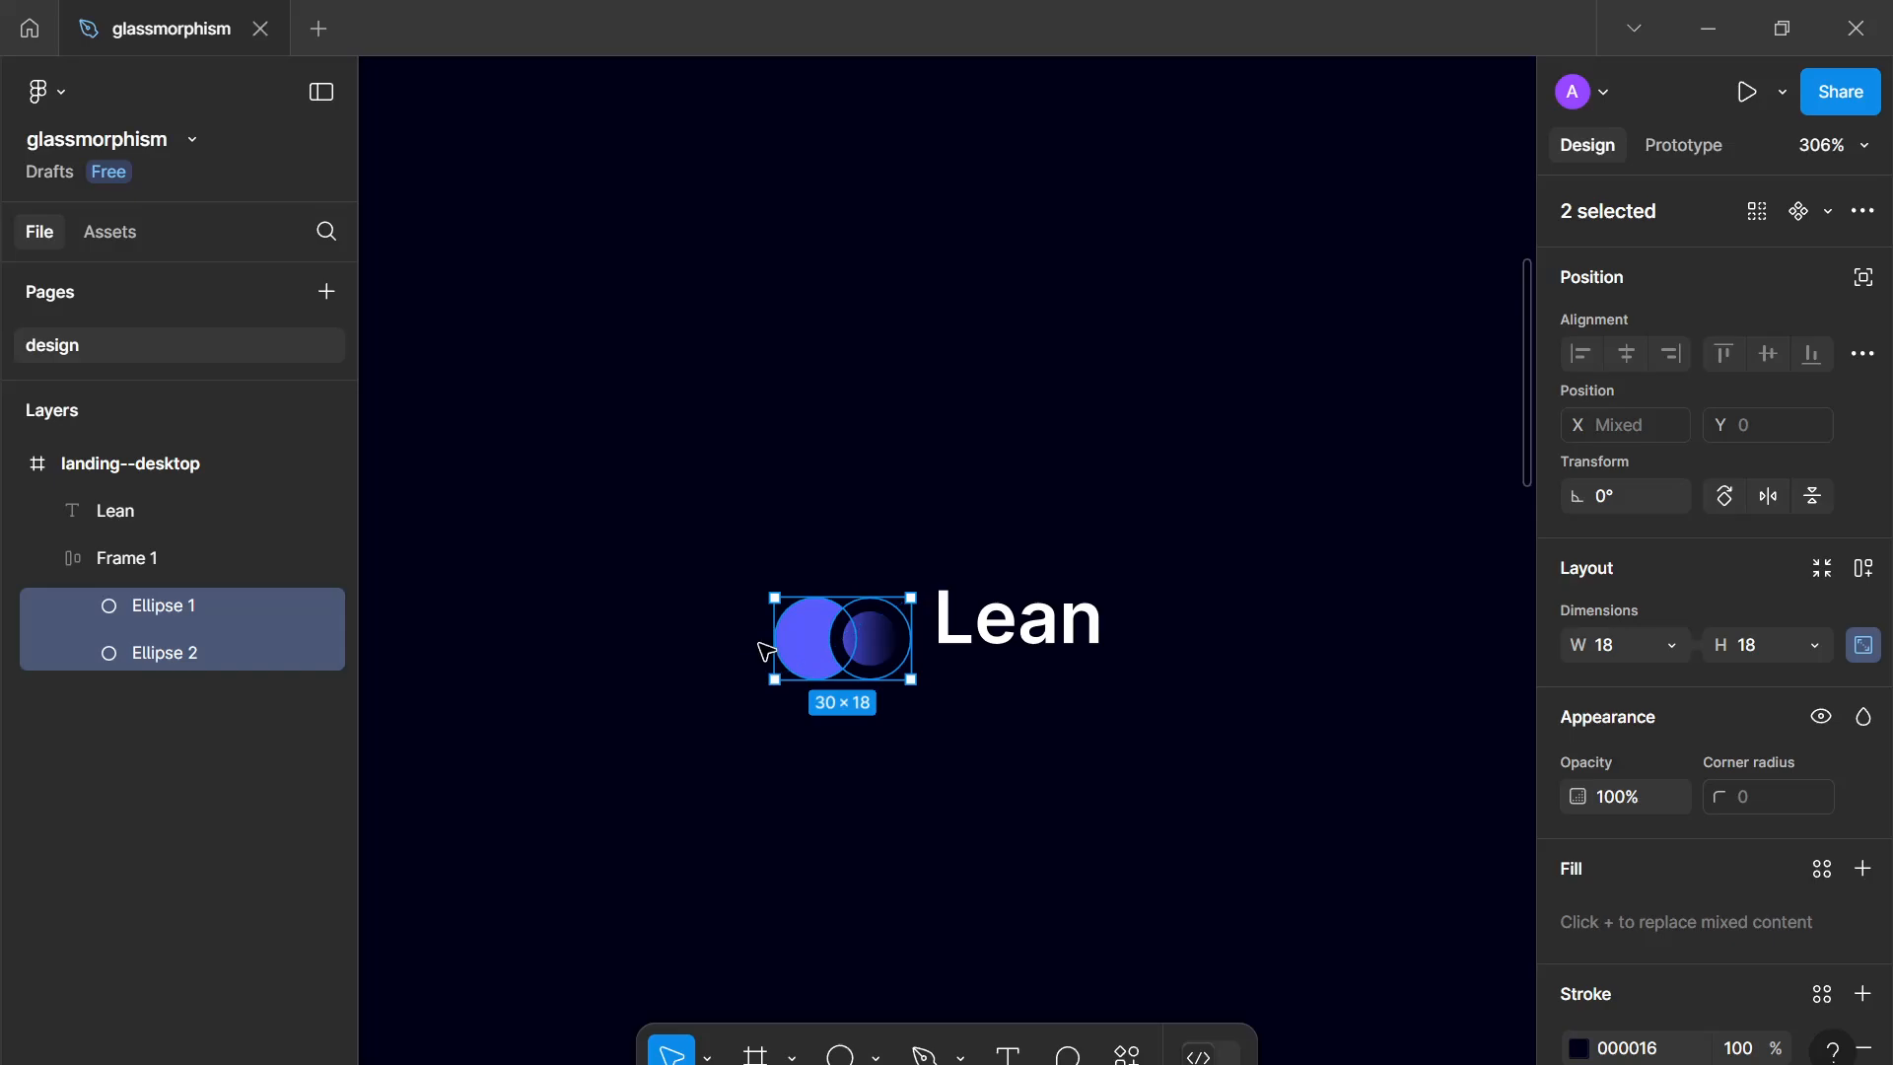
click(921, 760)
Step: Align the two-circle logo with the "Lean" text and wrap both in a horizontal auto layout
click(861, 642)
drag(861, 642, 760, 594)
click(1120, 730)
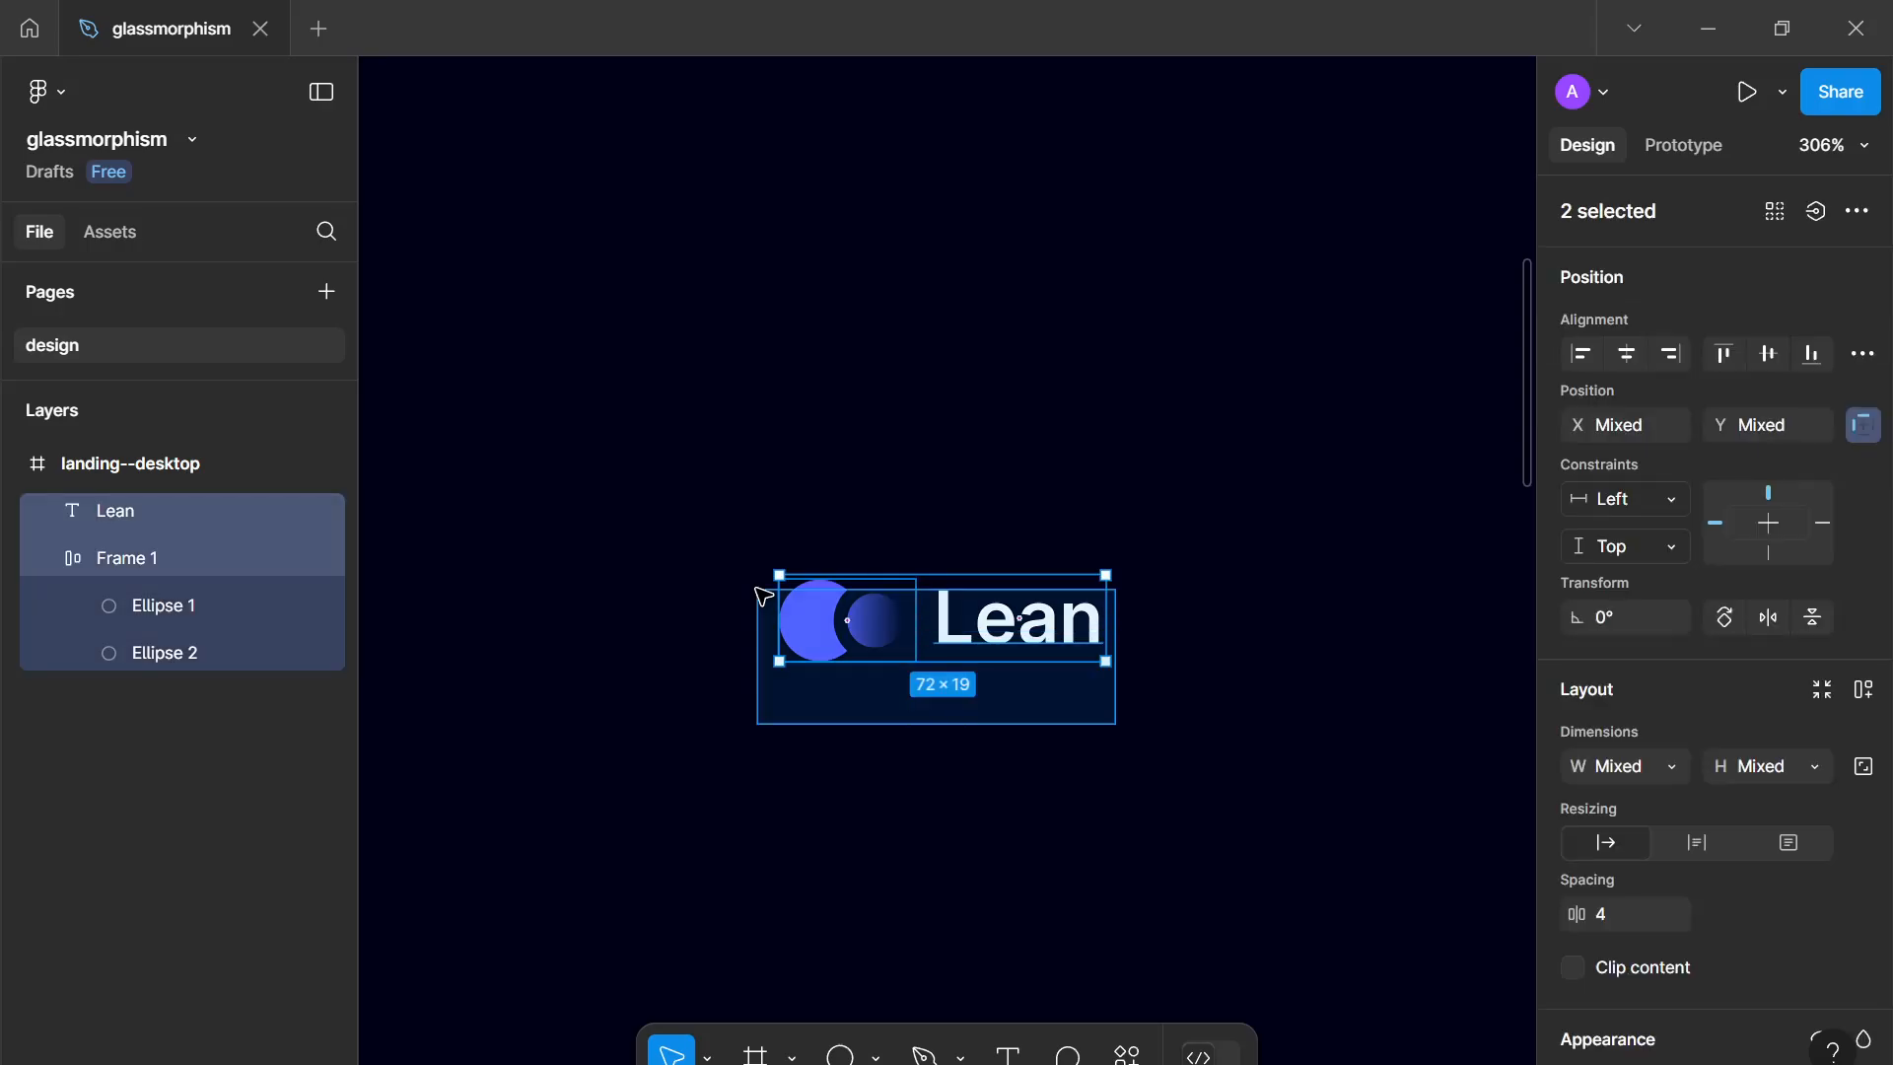
key(shift+a)
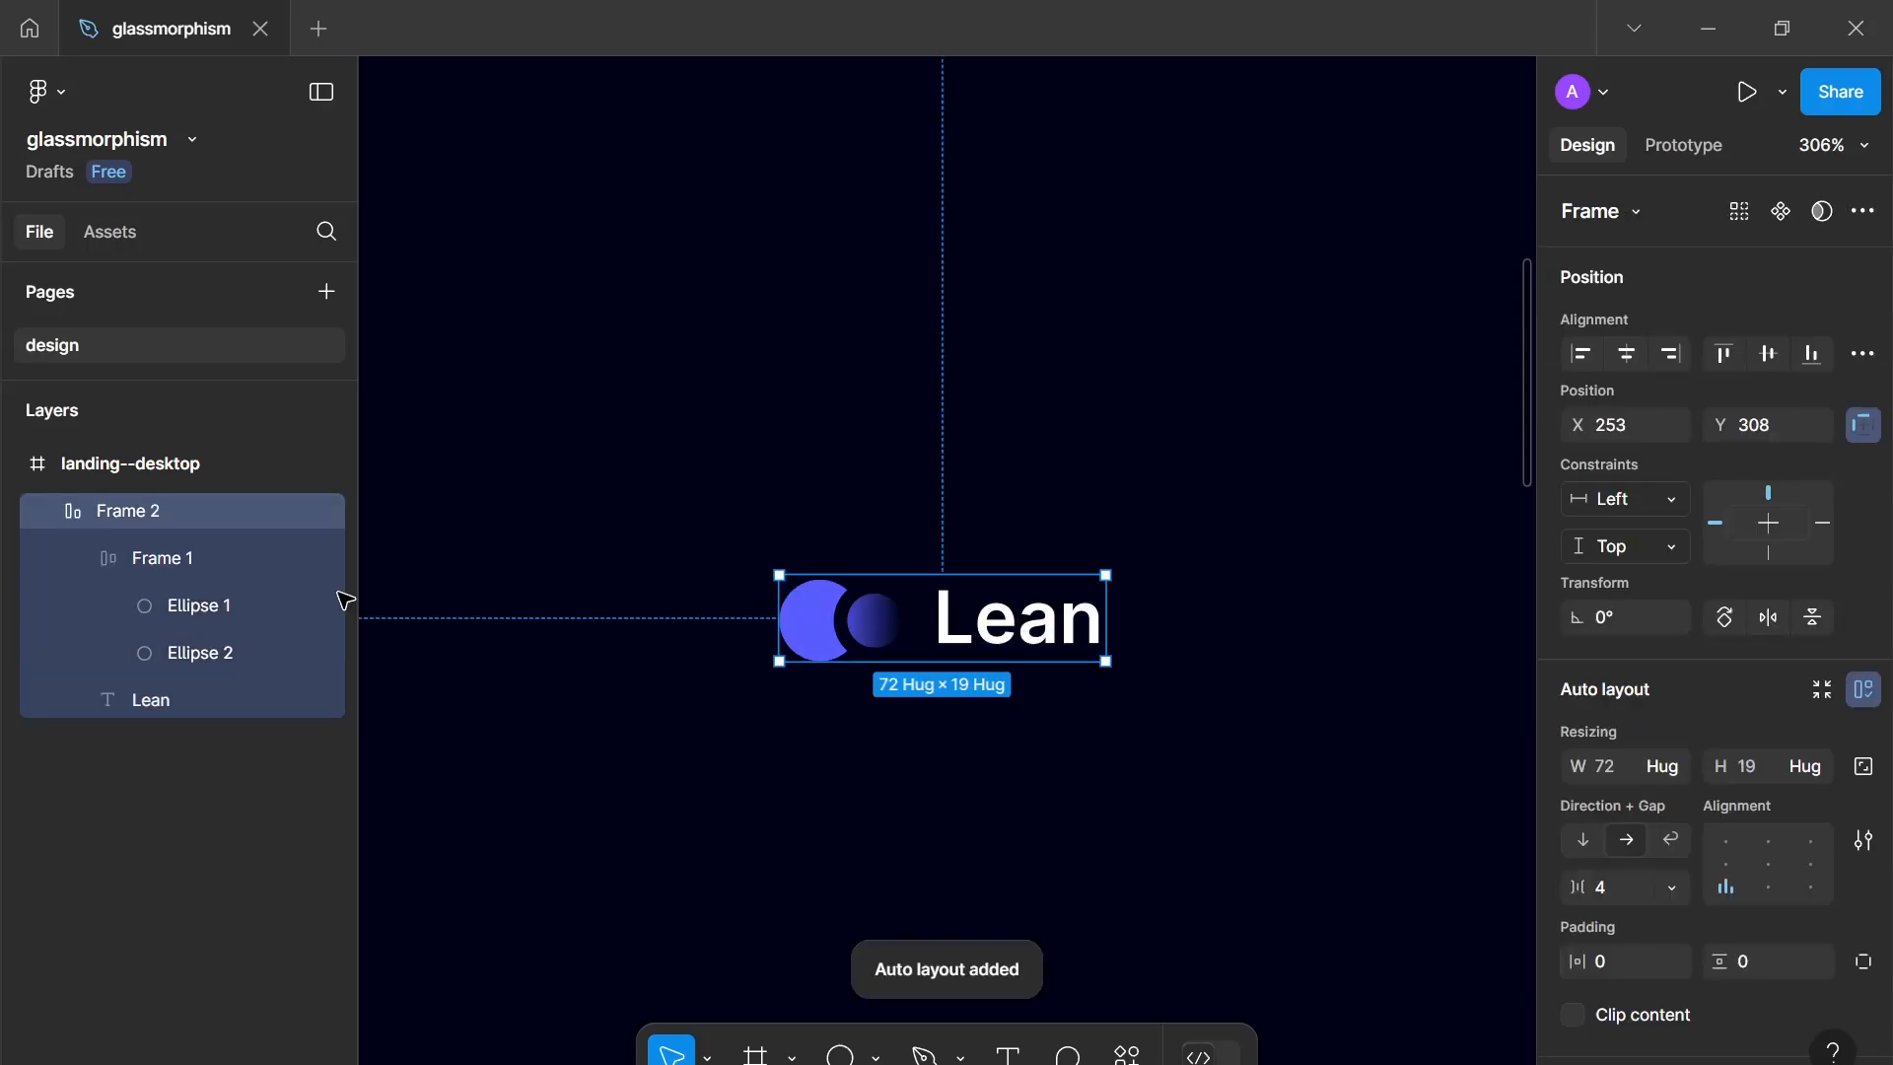
Step: Rename the inner frame holding the two circles to "logo"
double_click(138, 559)
text(LOGO)
key(Return)
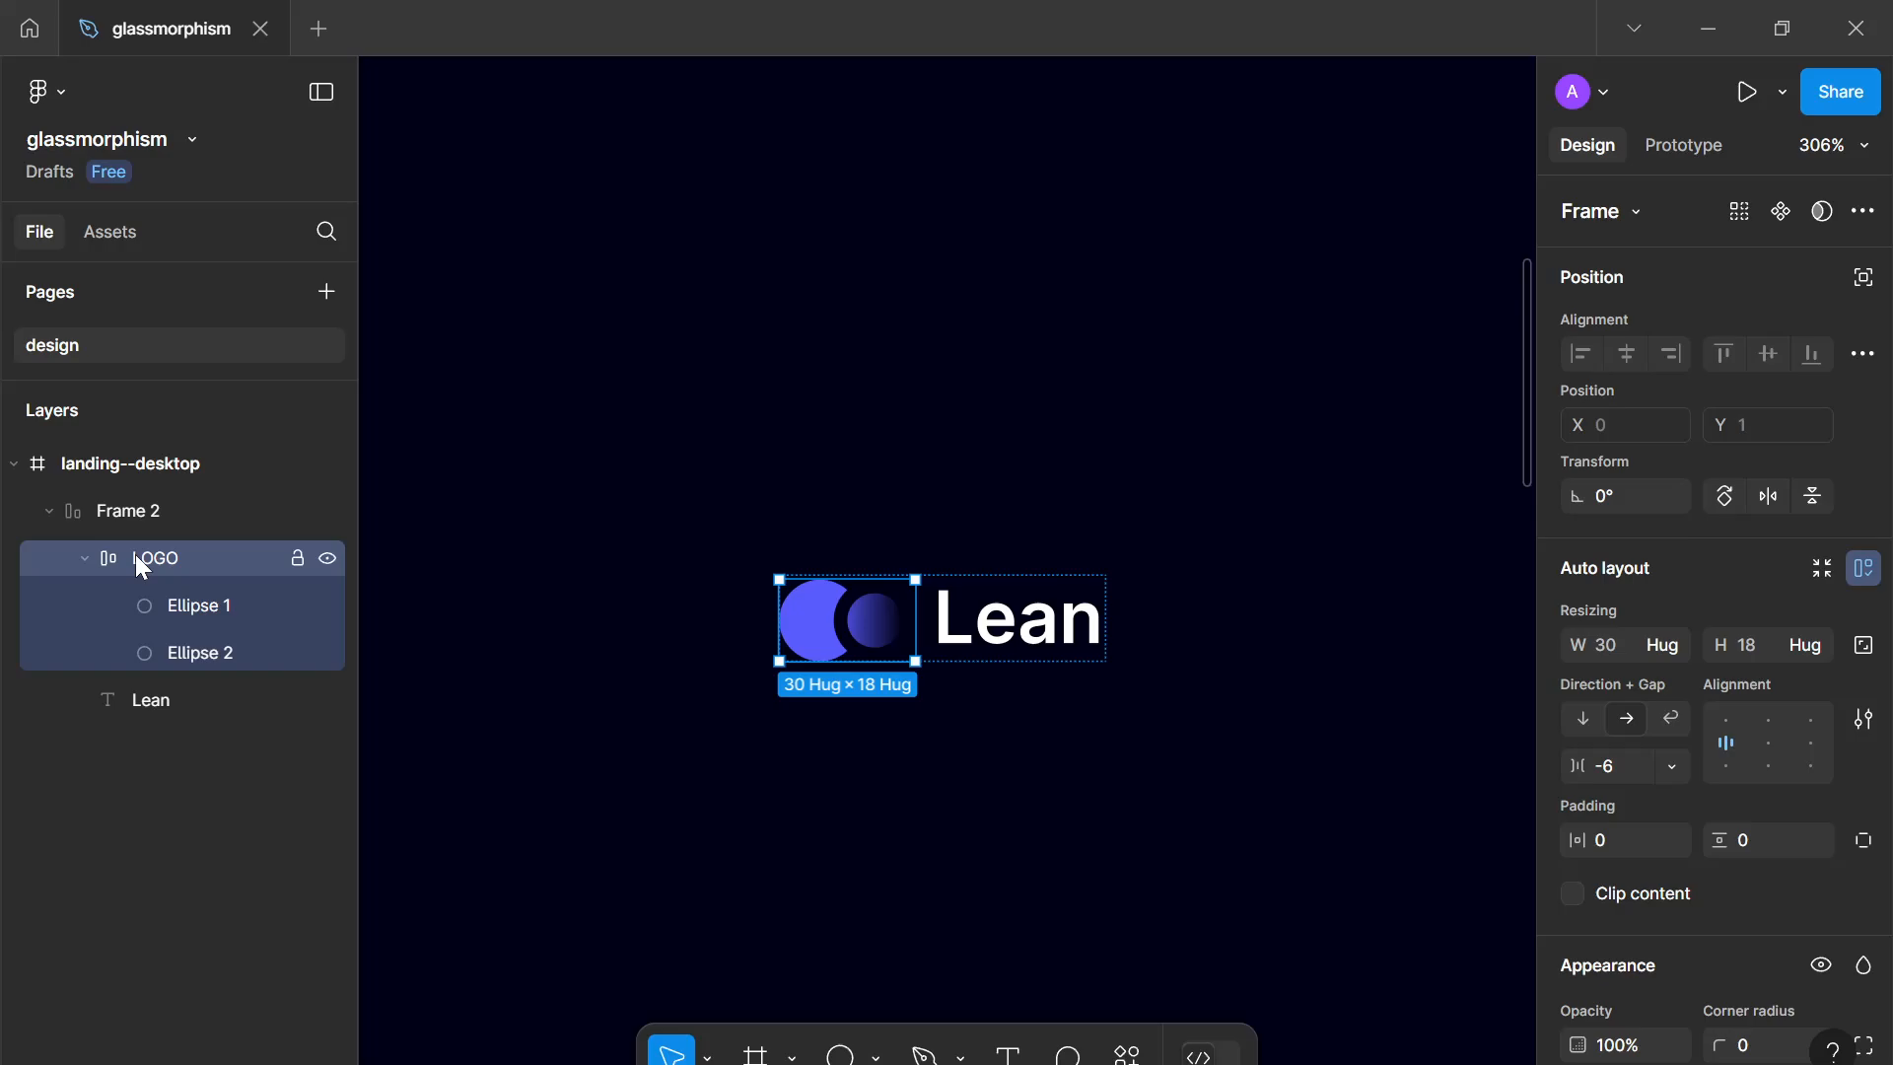
double_click(134, 554)
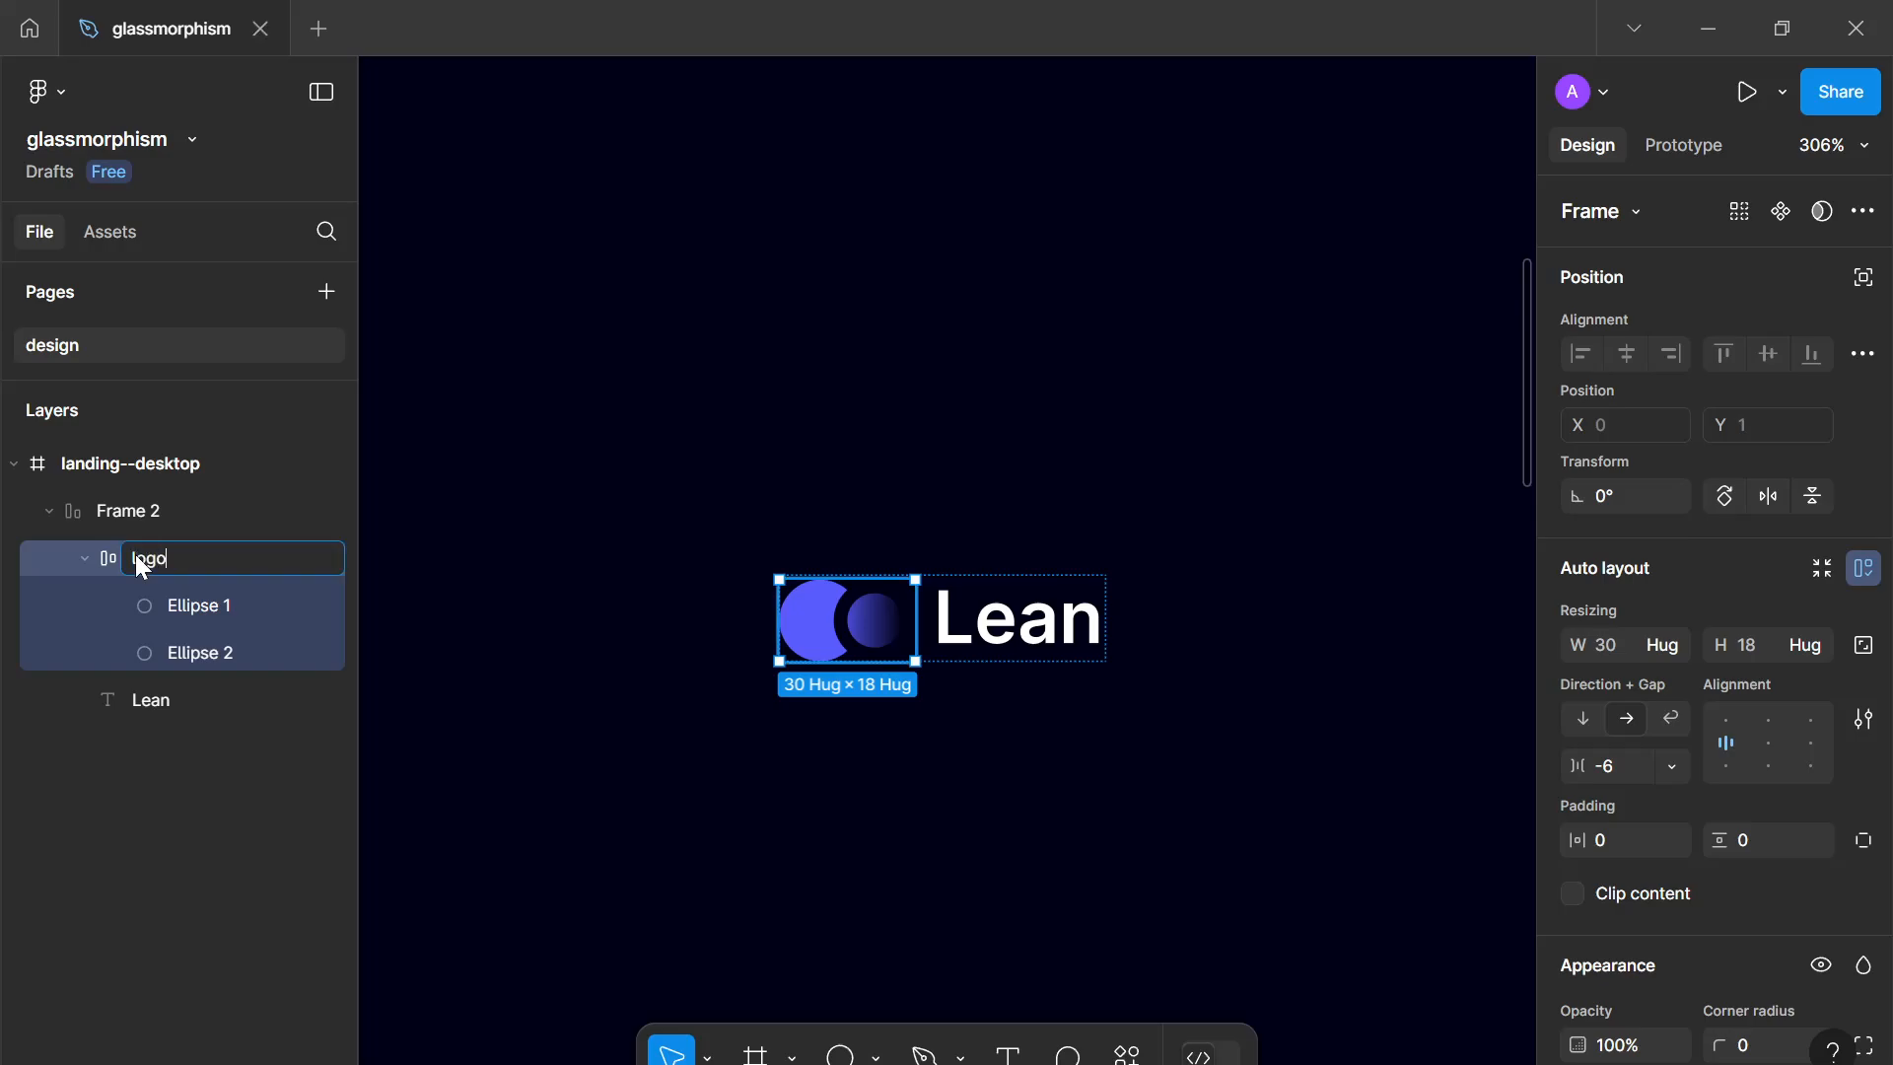
key(Return)
Step: Rename the outer frame holding the logo and the "Lean" text to "identity"
click(167, 515)
double_click(167, 514)
text(iden)
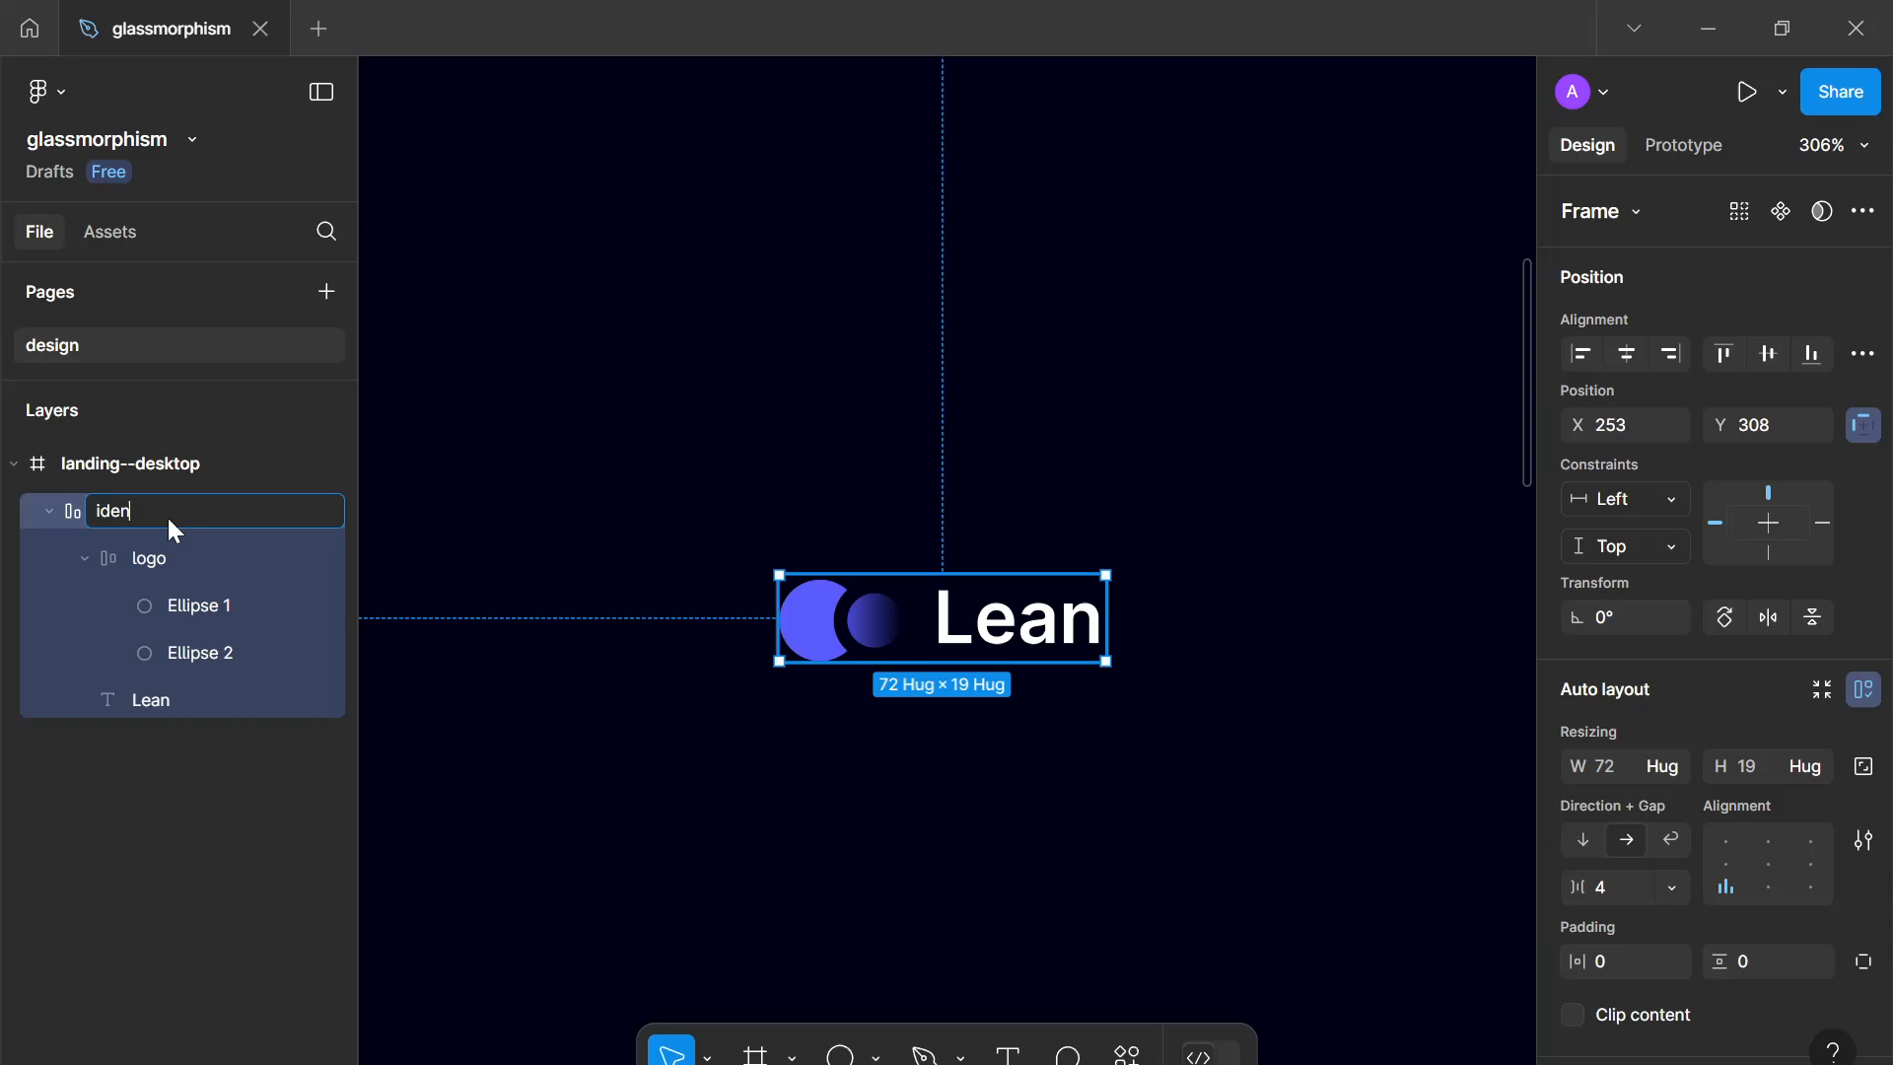
text(tity)
key(Return)
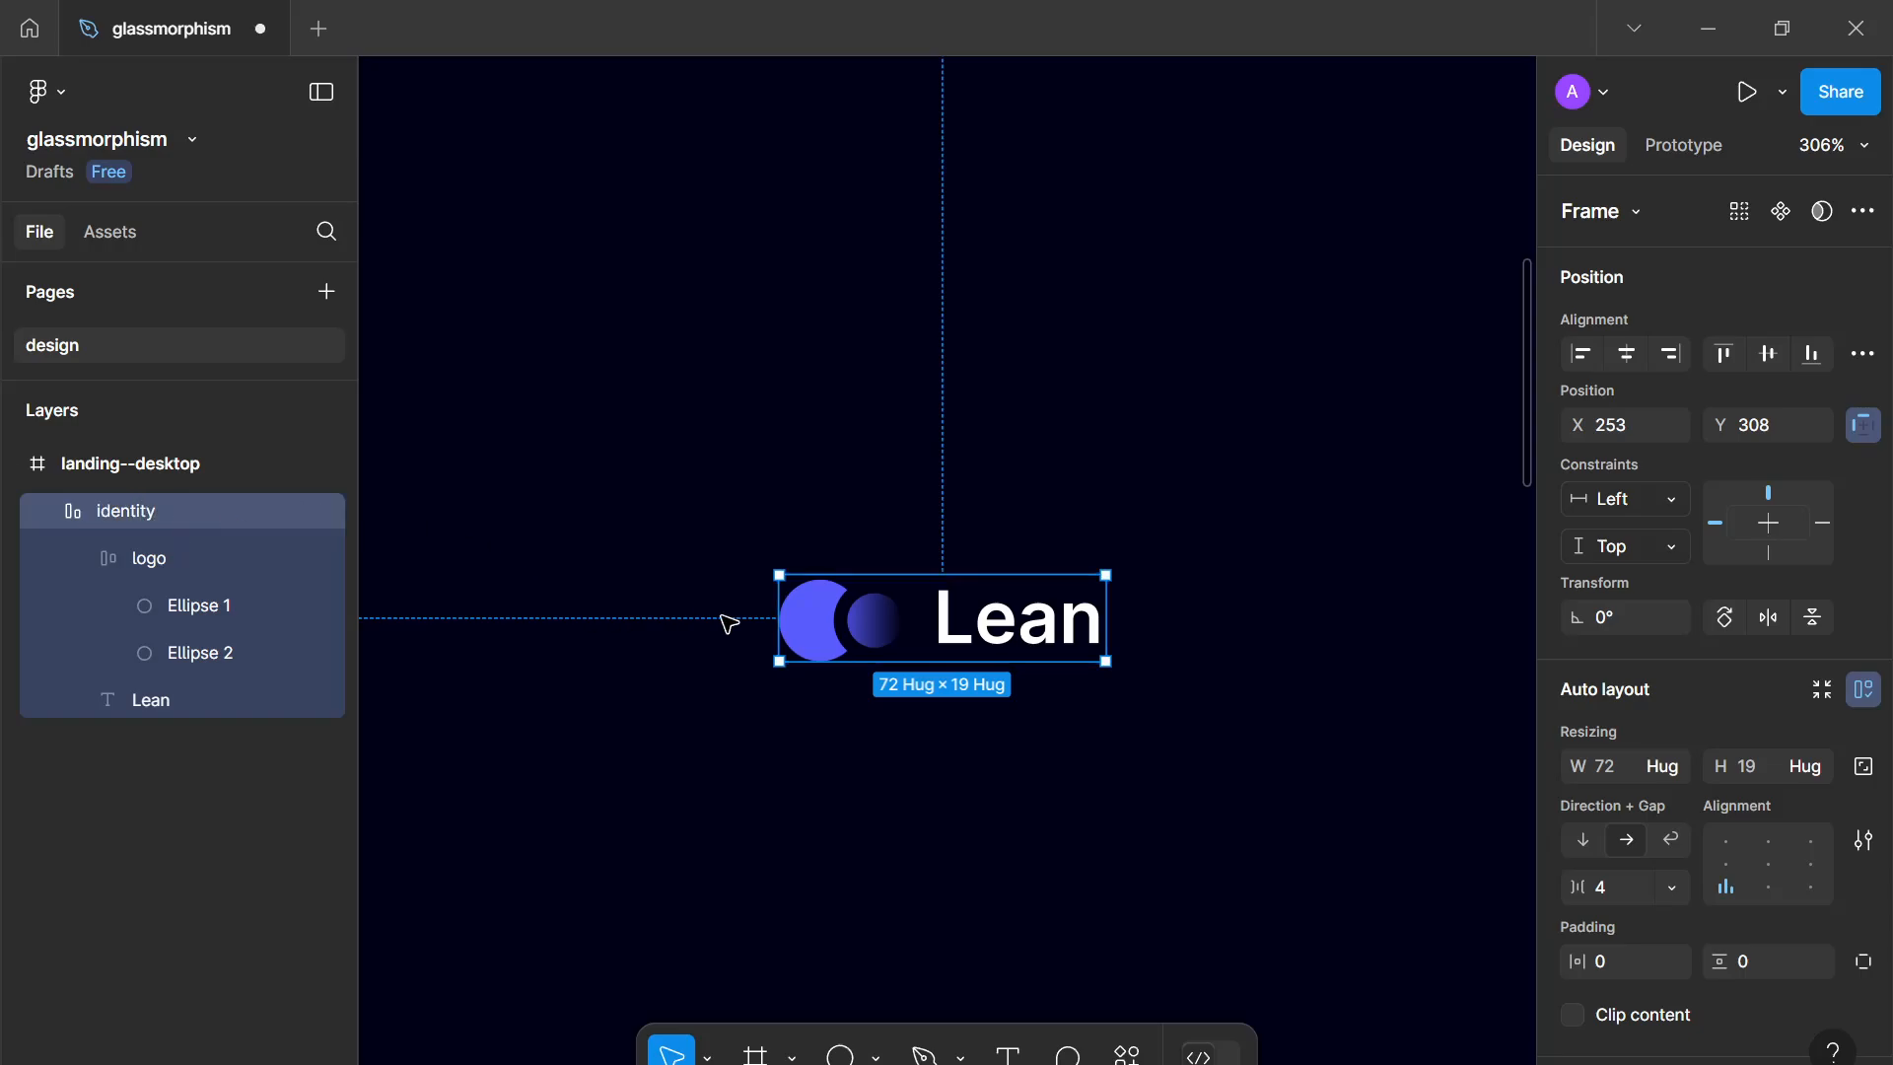
Step: Try a gap of 6 between the logo and the text in the identity frame, and return it to 4
scroll(1676, 809, down, 3)
click(1631, 750)
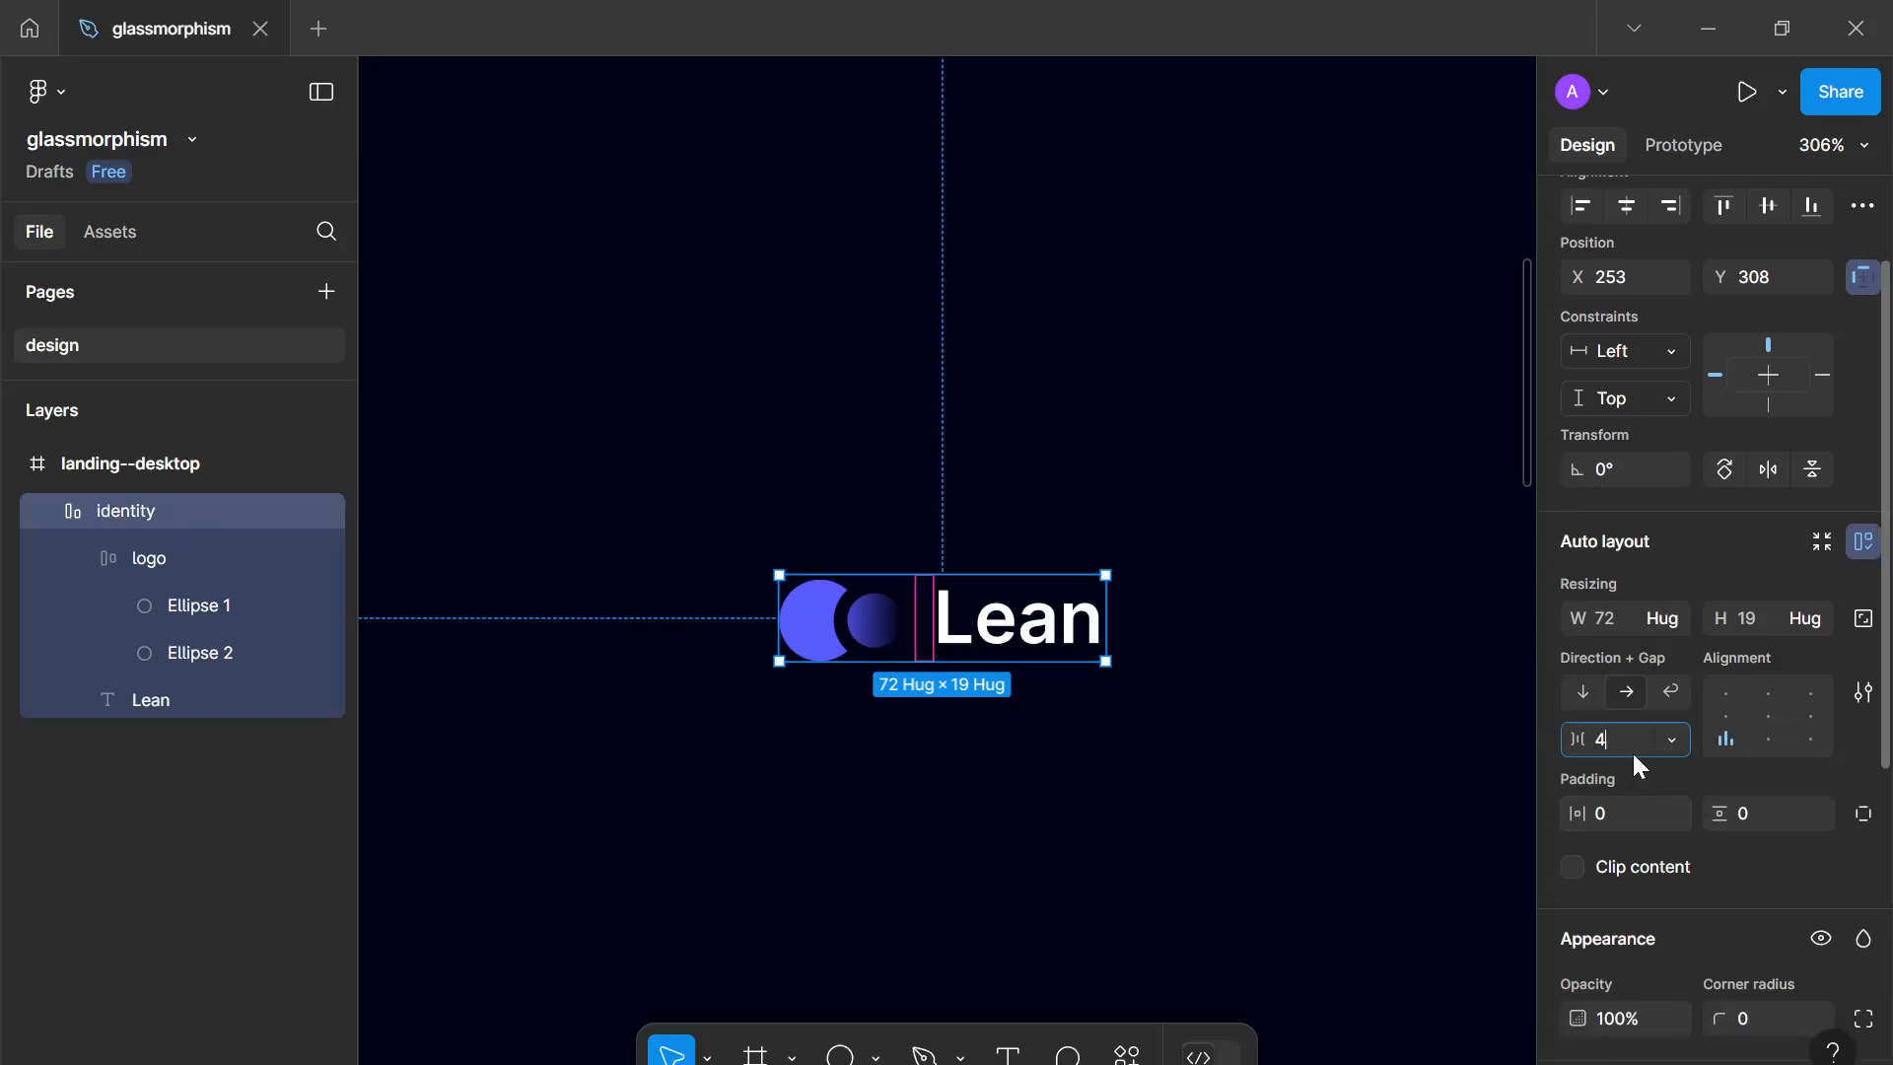
key(Up)
key(Up)
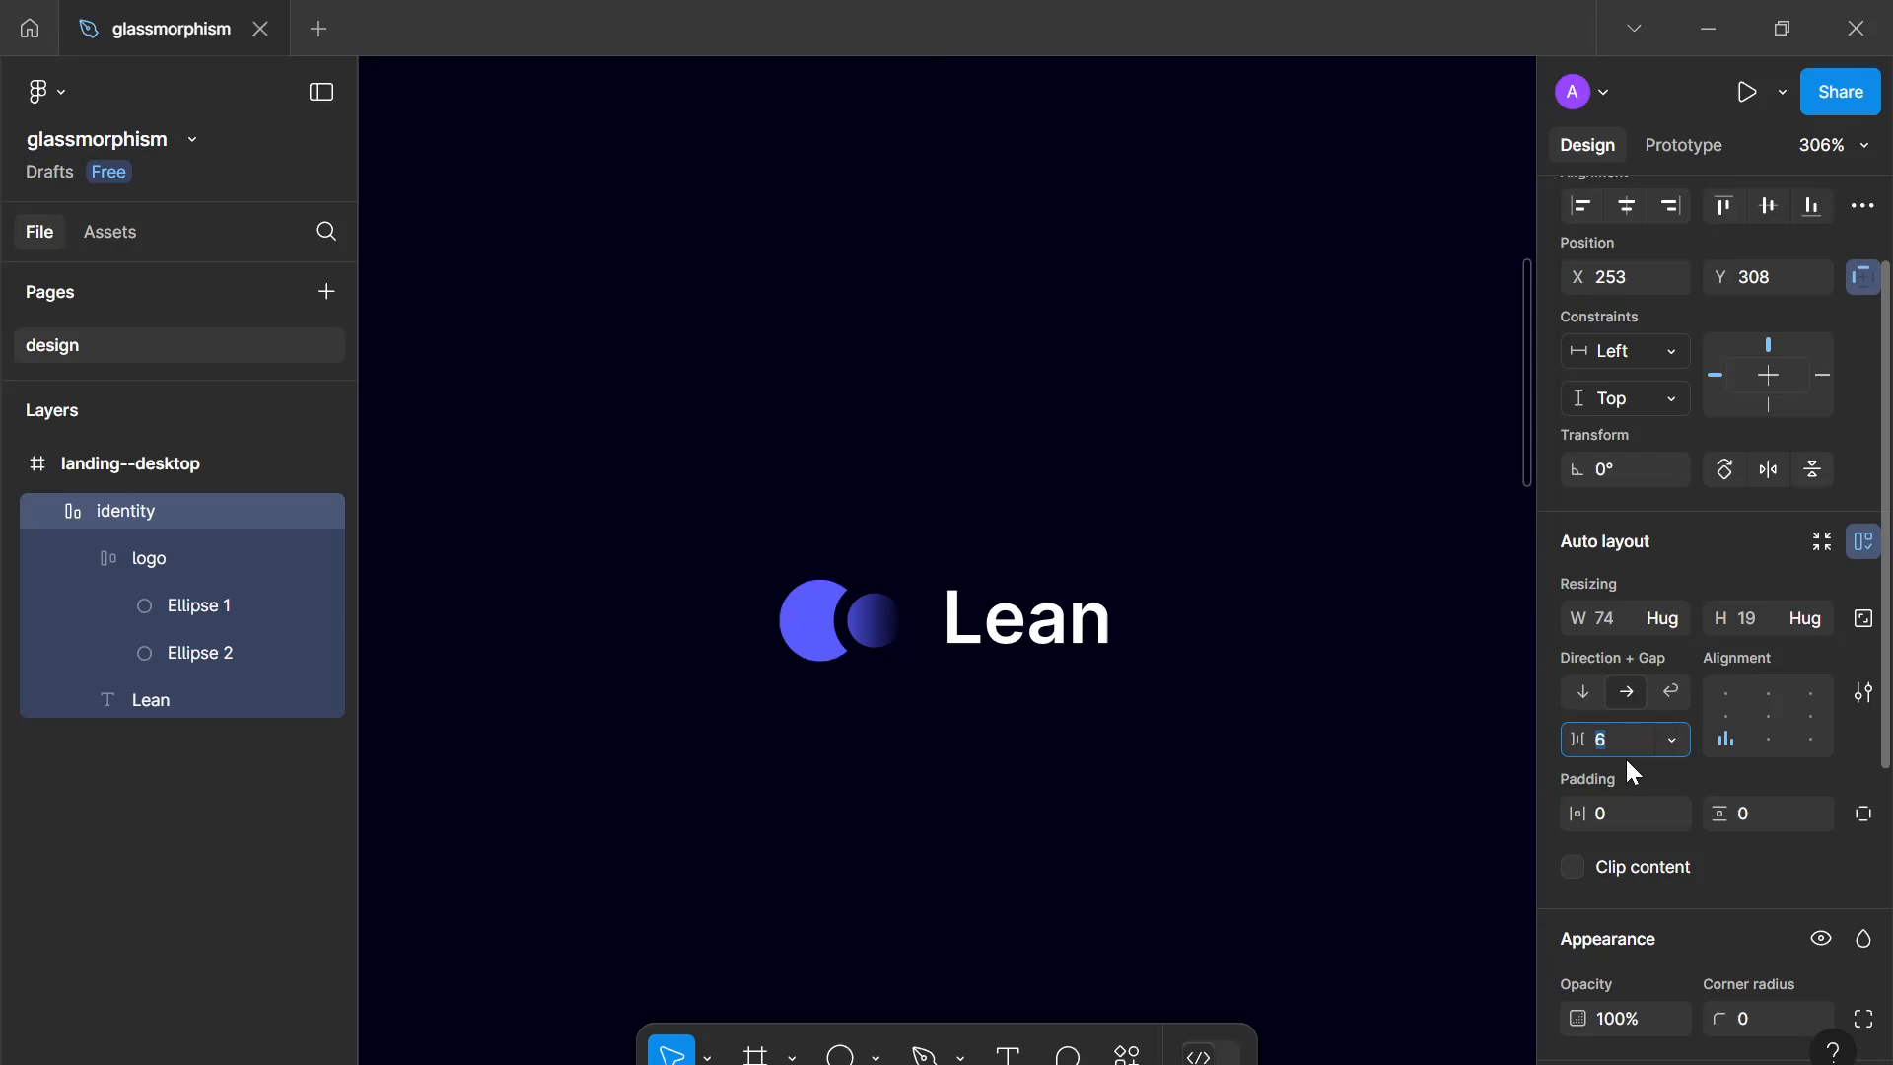
key(Down)
key(Down)
Step: Set the auto layout gap of the identity frame to -37
scroll(1625, 755, down, 3)
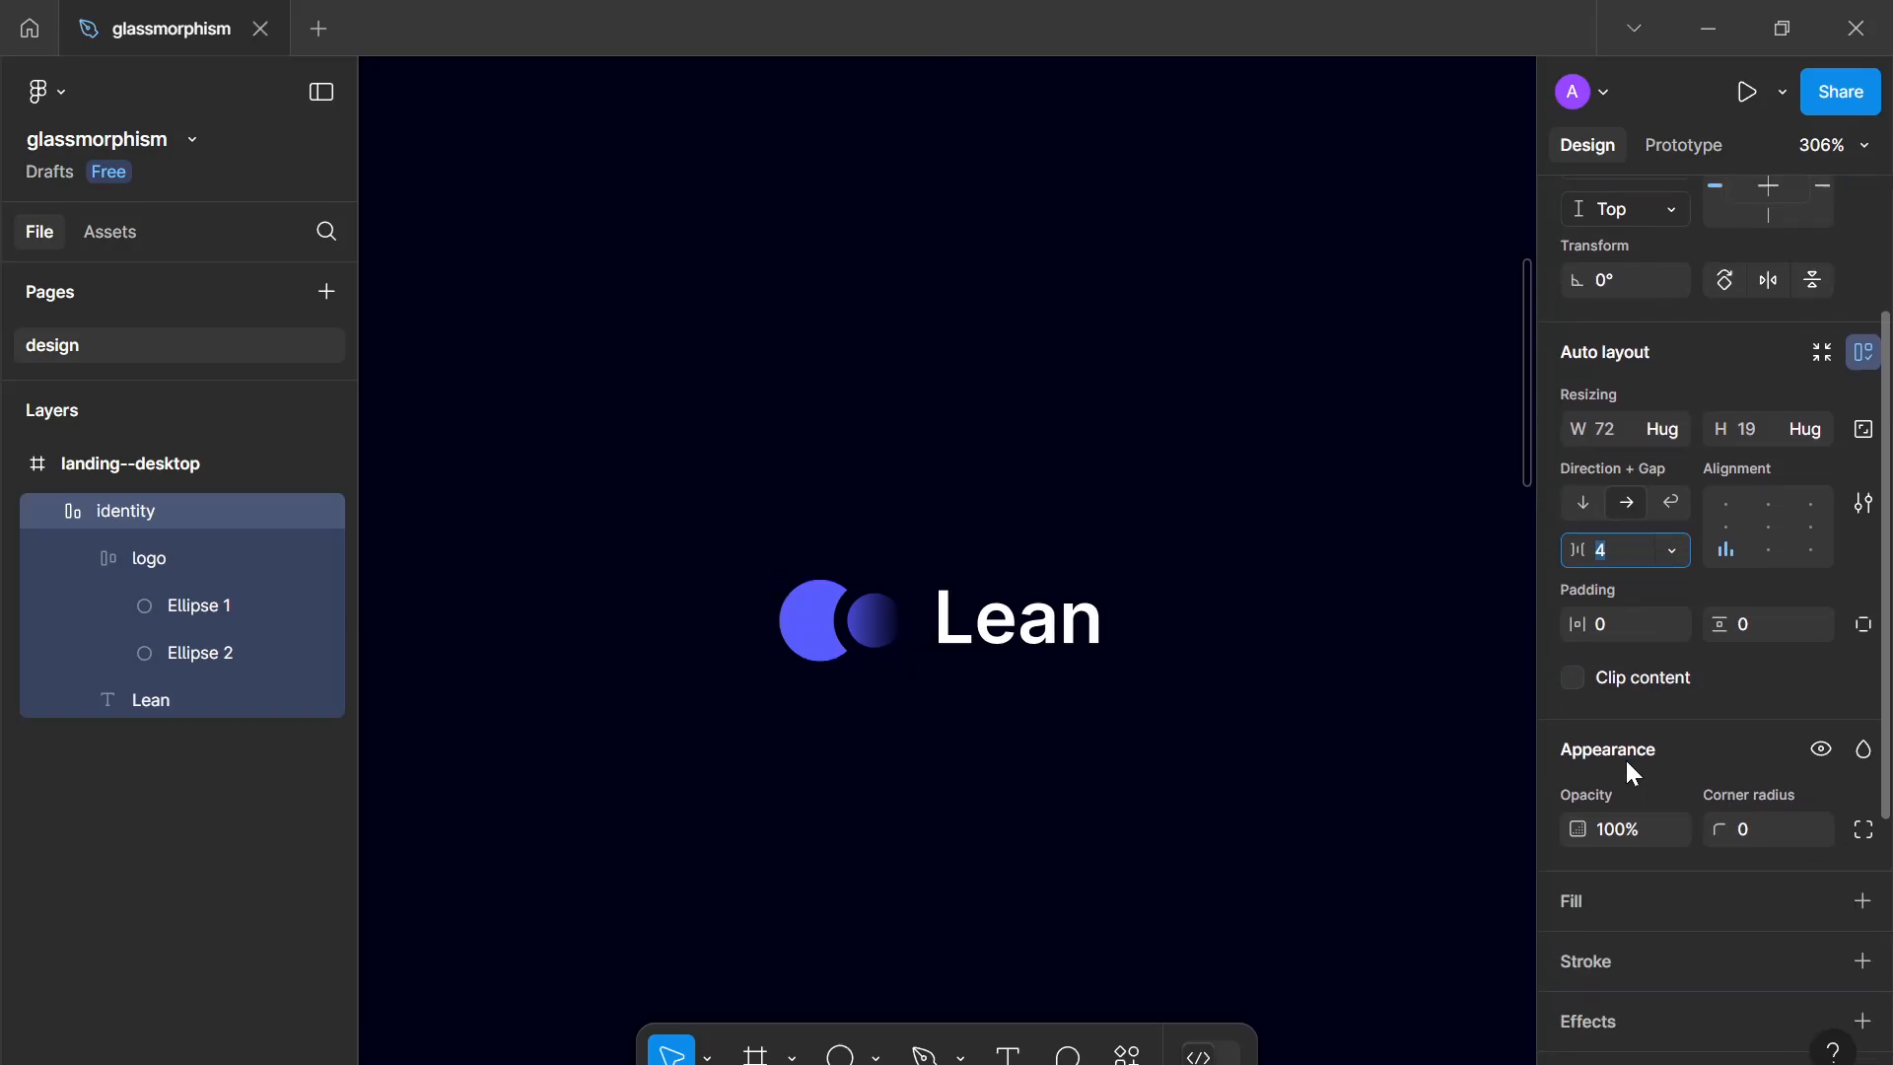
scroll(1629, 750, down, 2)
scroll(1656, 779, down, 2)
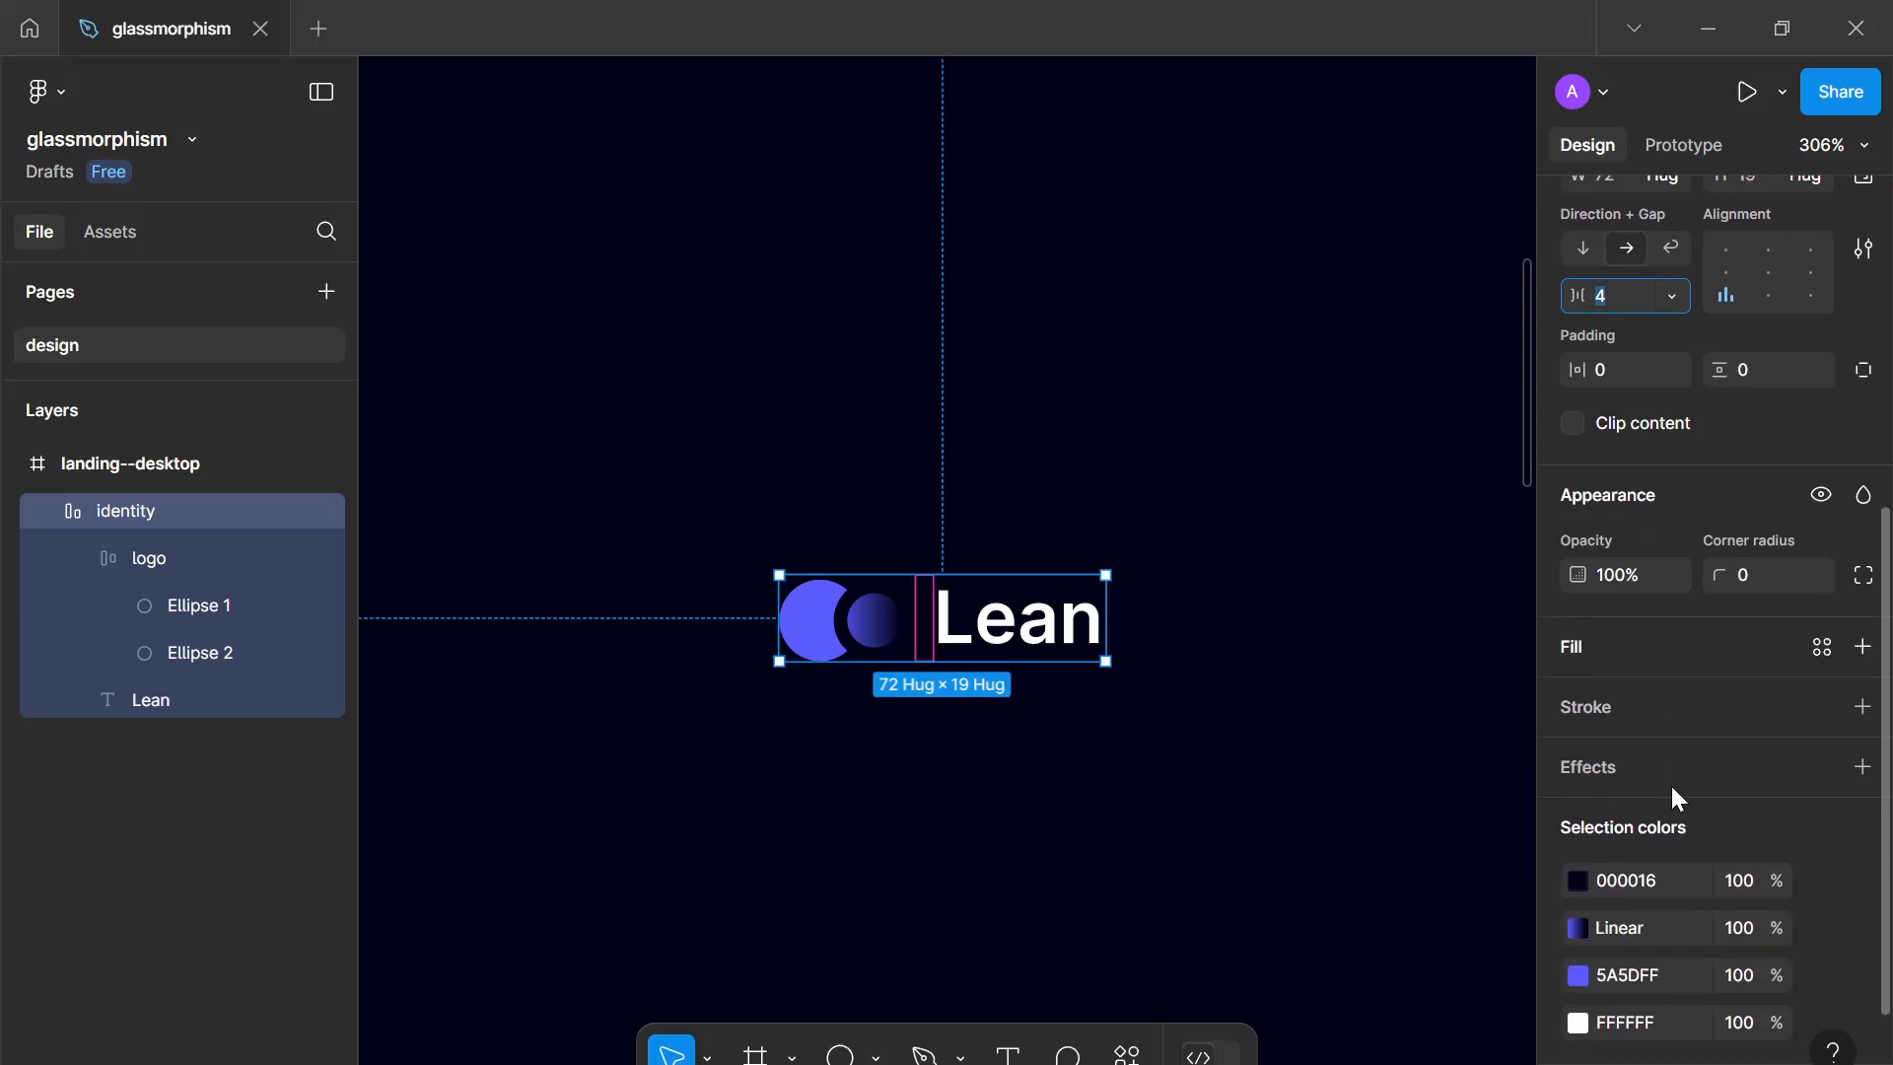
text(-37)
key(Return)
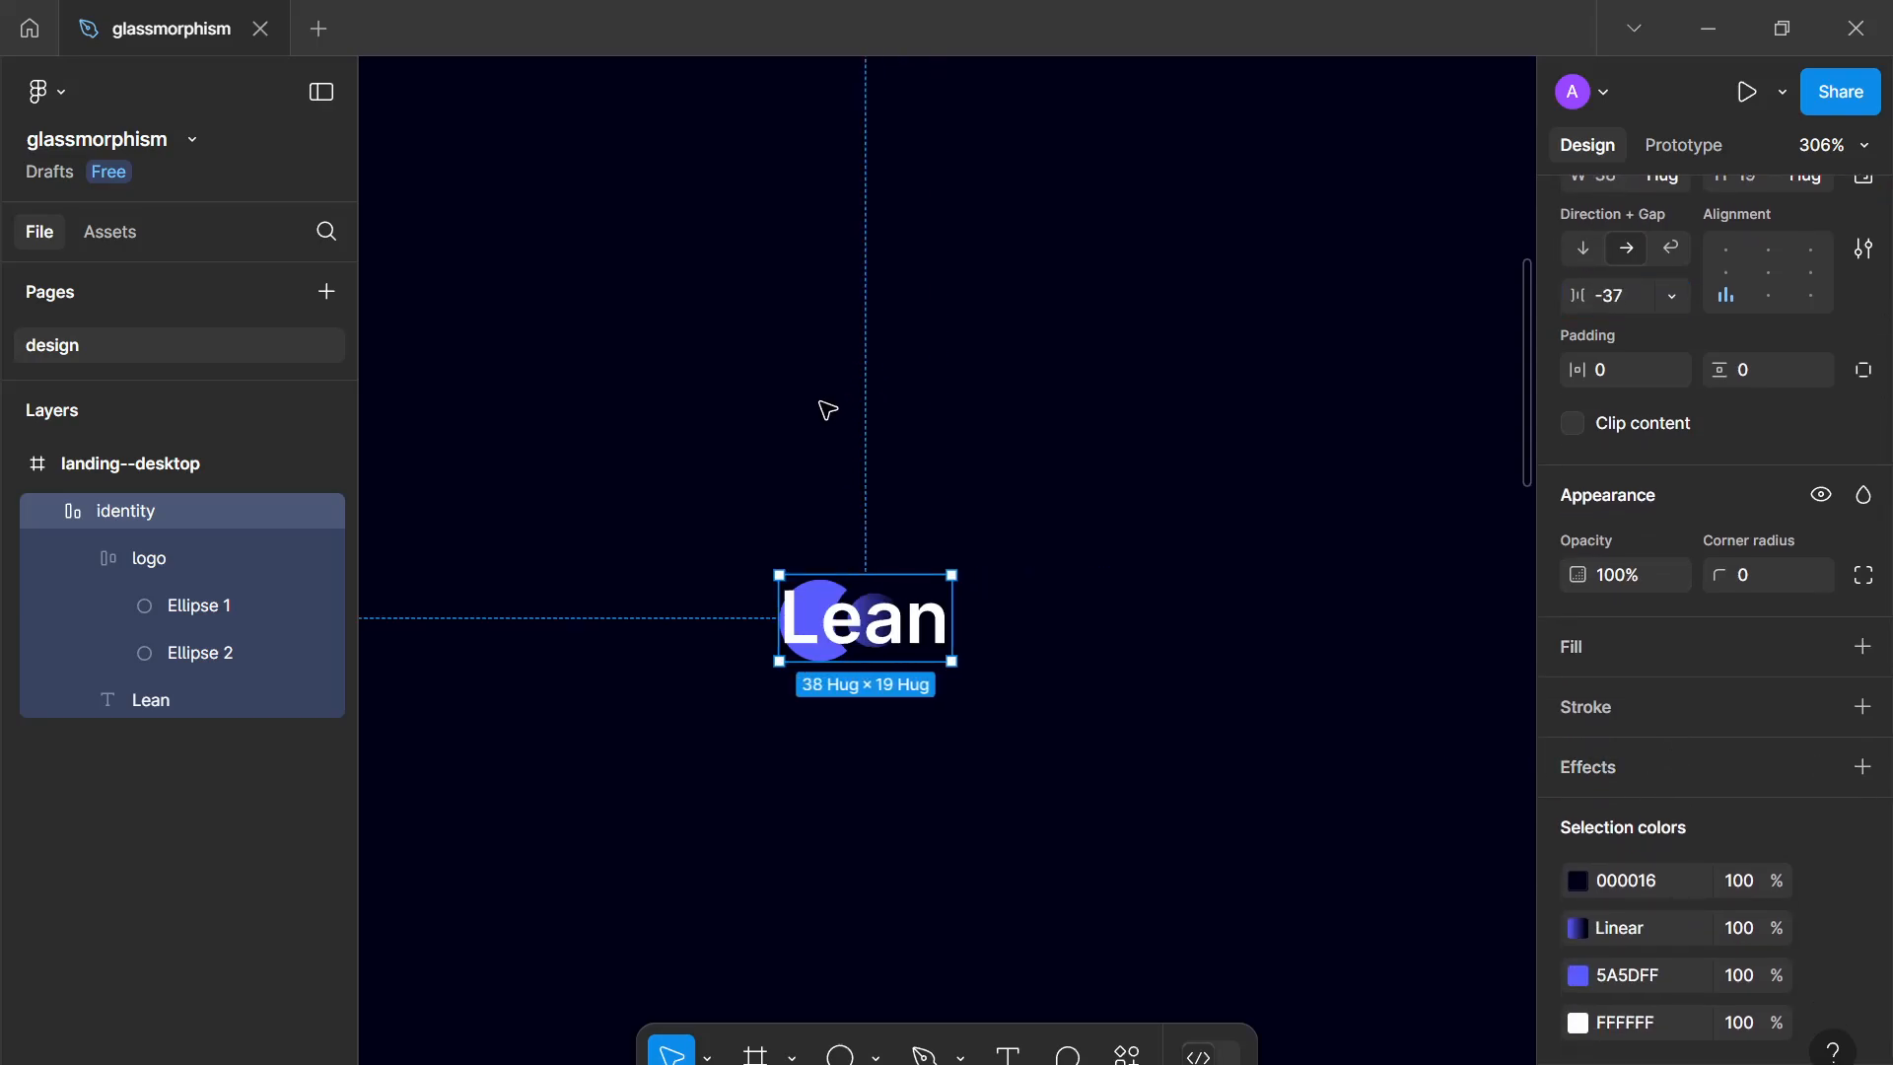
Step: Undo the last gap change on the identity frame
key(ctrl+z)
click(1044, 801)
scroll(1044, 801, down, 6)
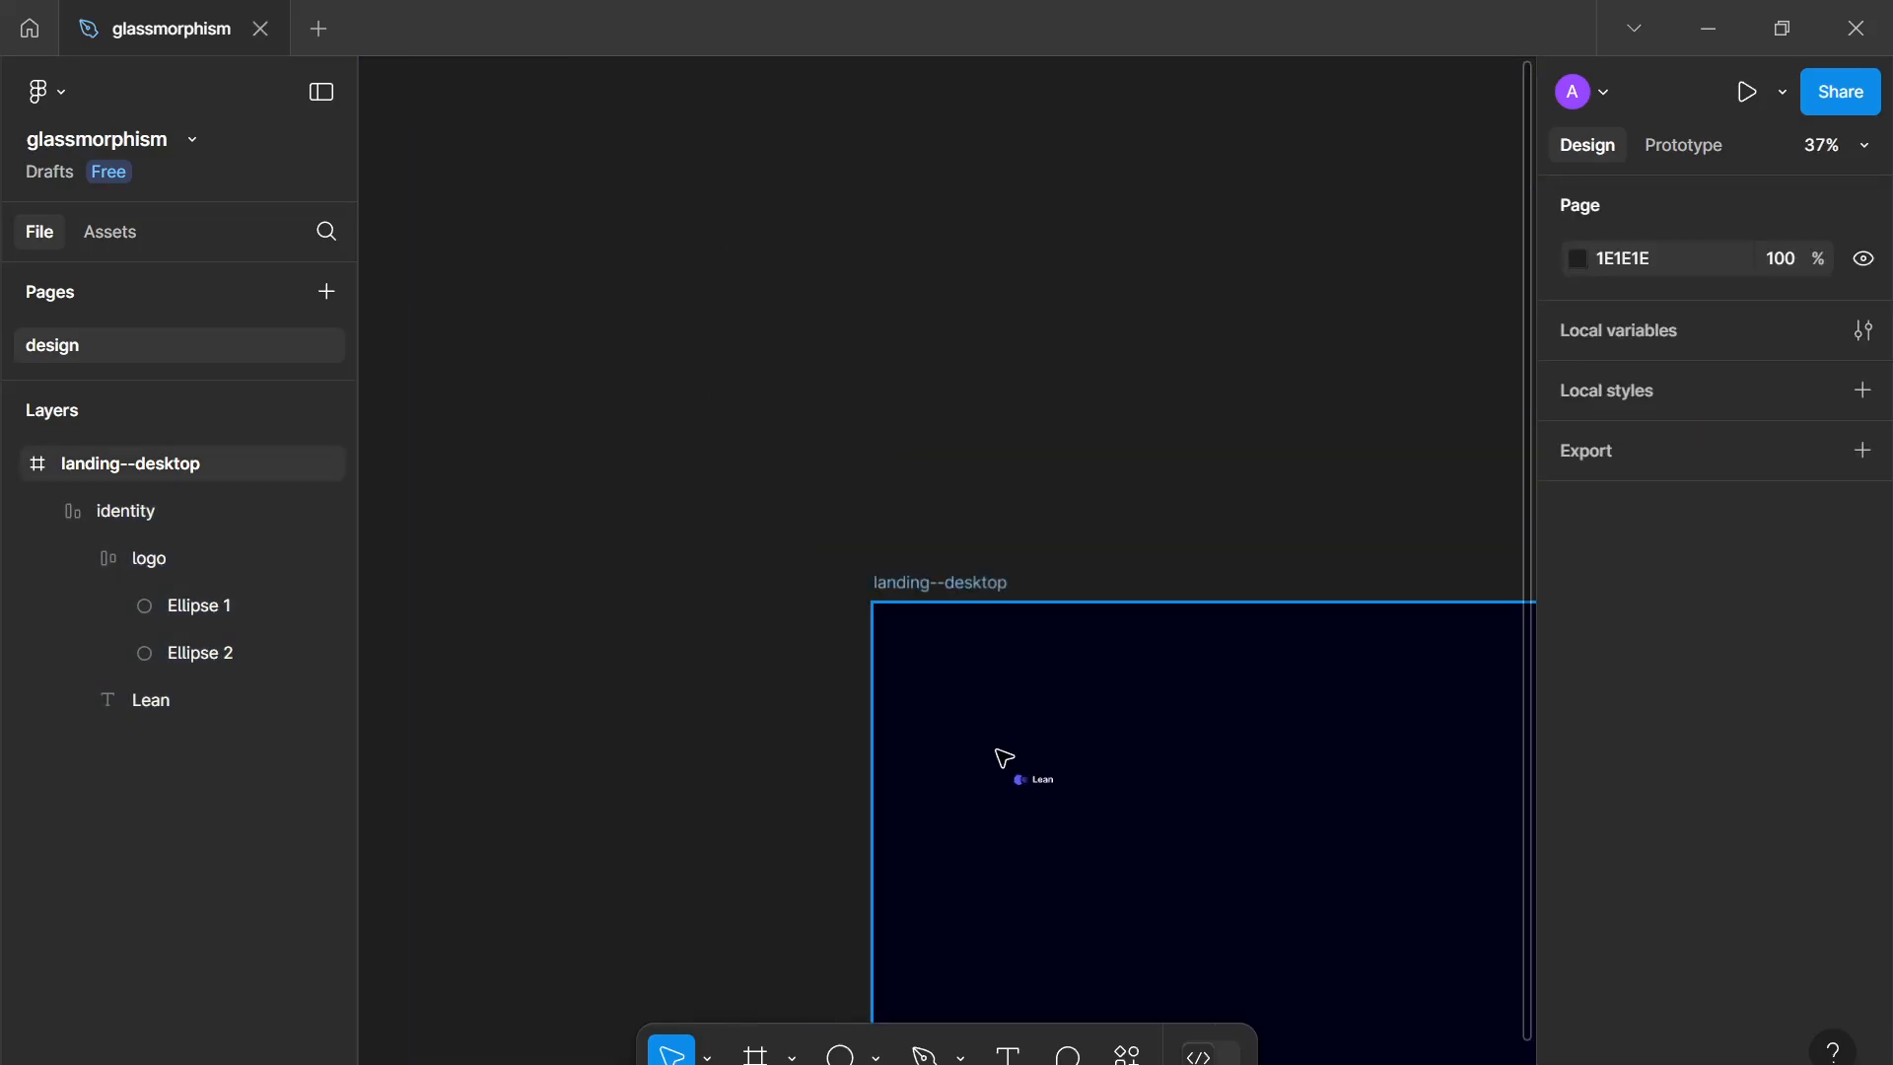
Step: Add the text "Home" in the empty area of the landing page below the identity frame
drag(922, 624, 728, 352)
click(833, 501)
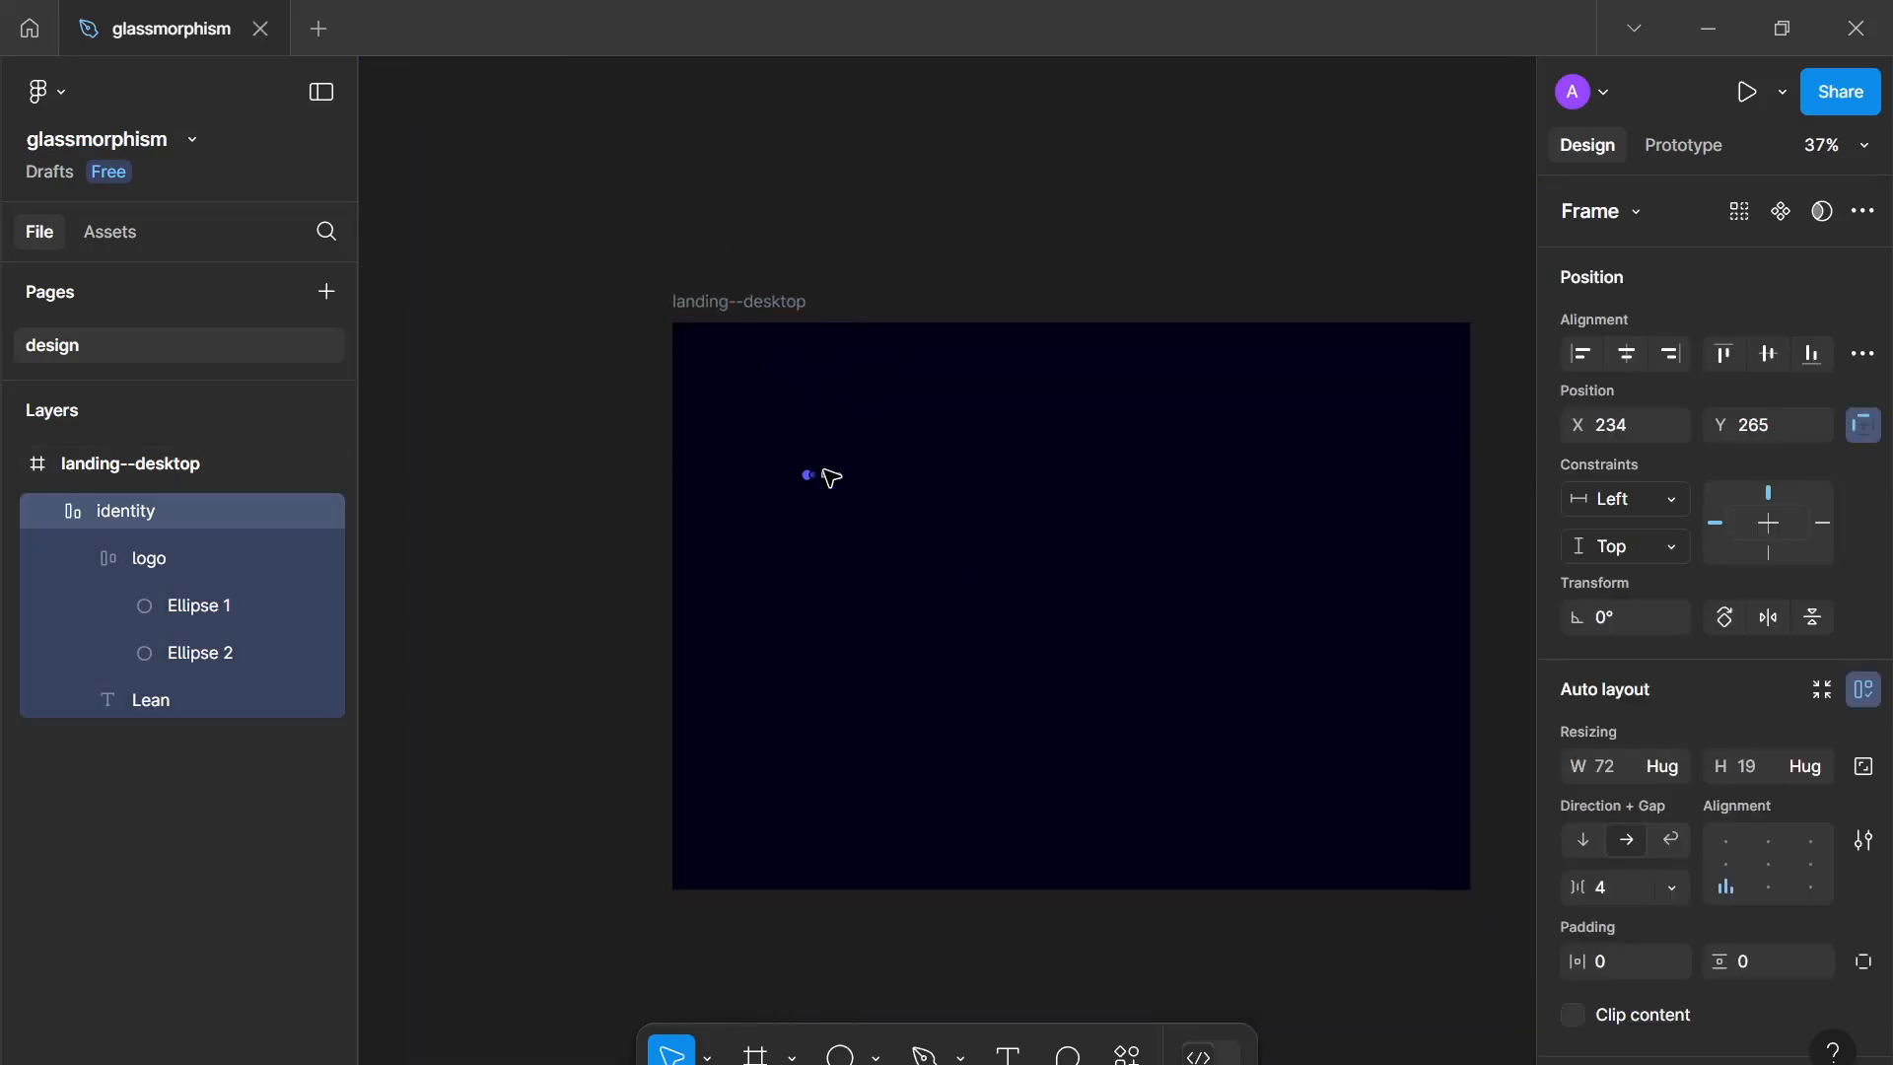
scroll(829, 479, up, 2)
drag(831, 479, 722, 350)
key(t)
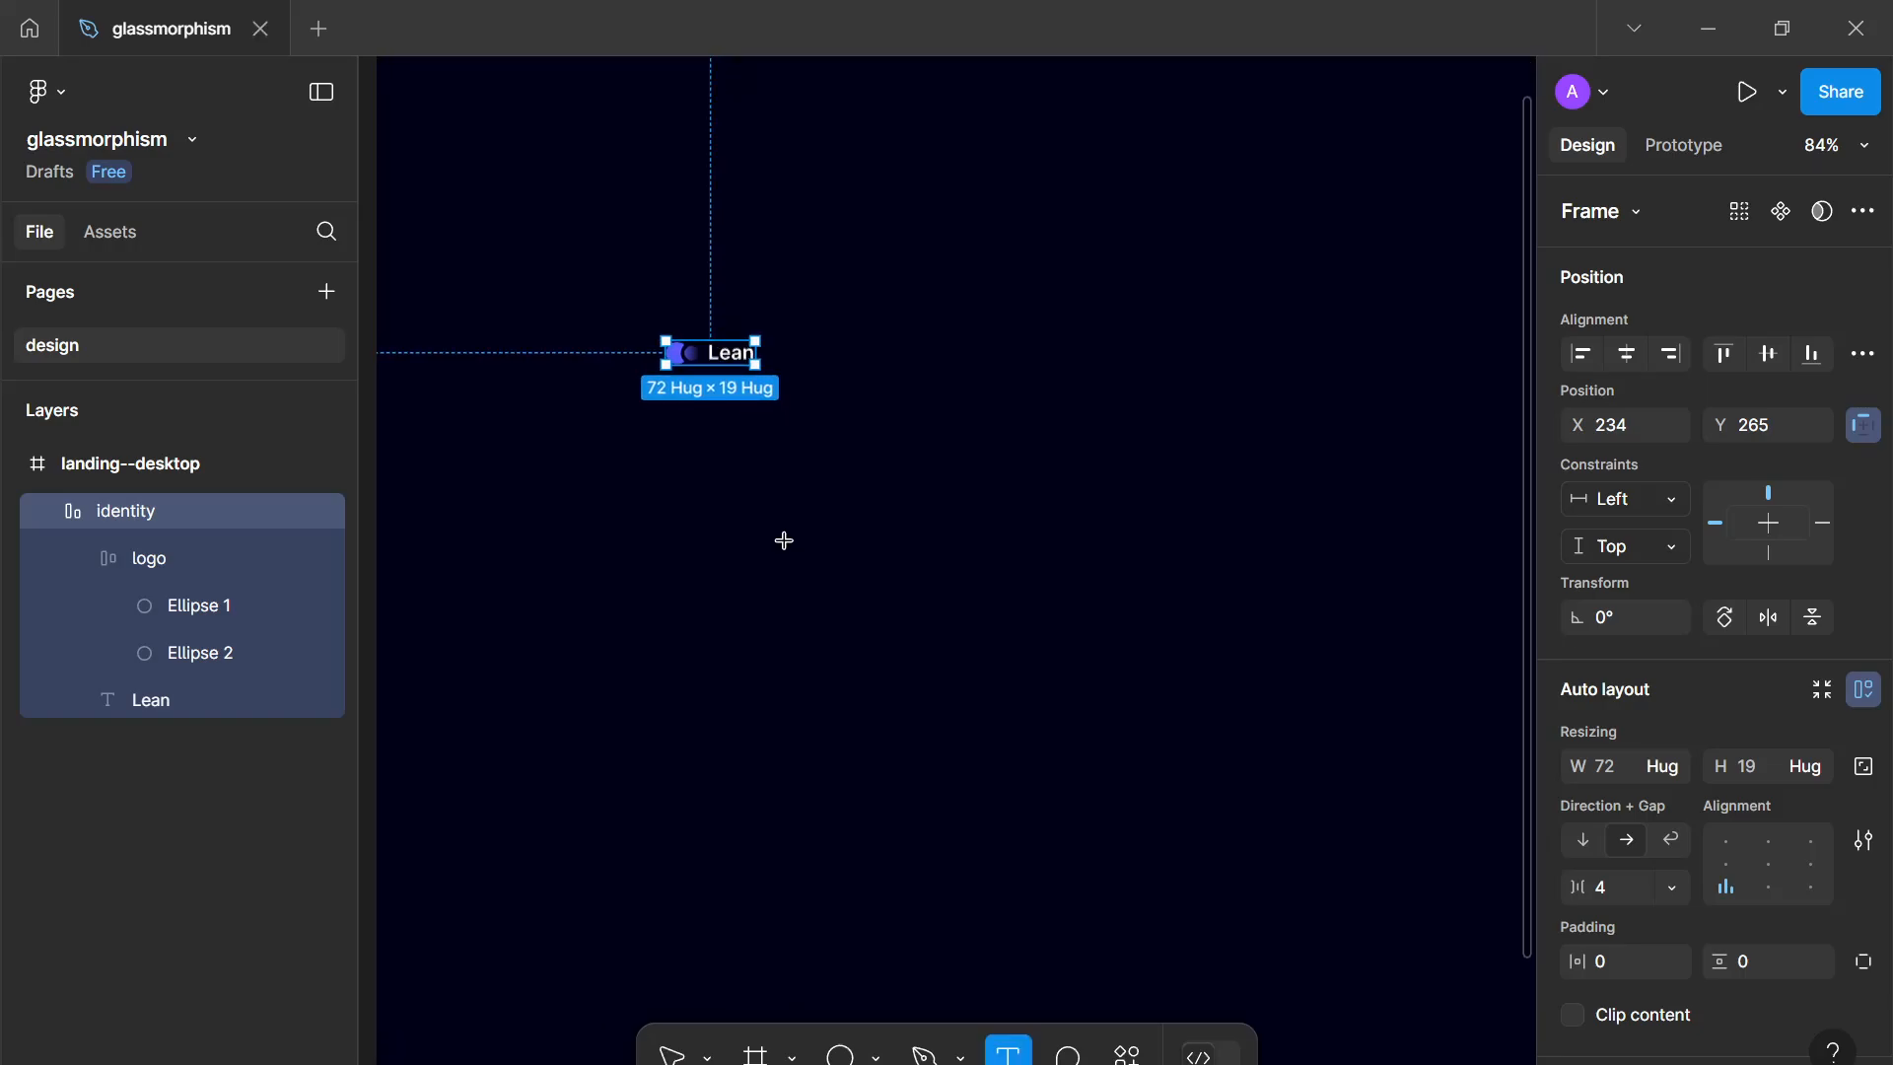
click(784, 543)
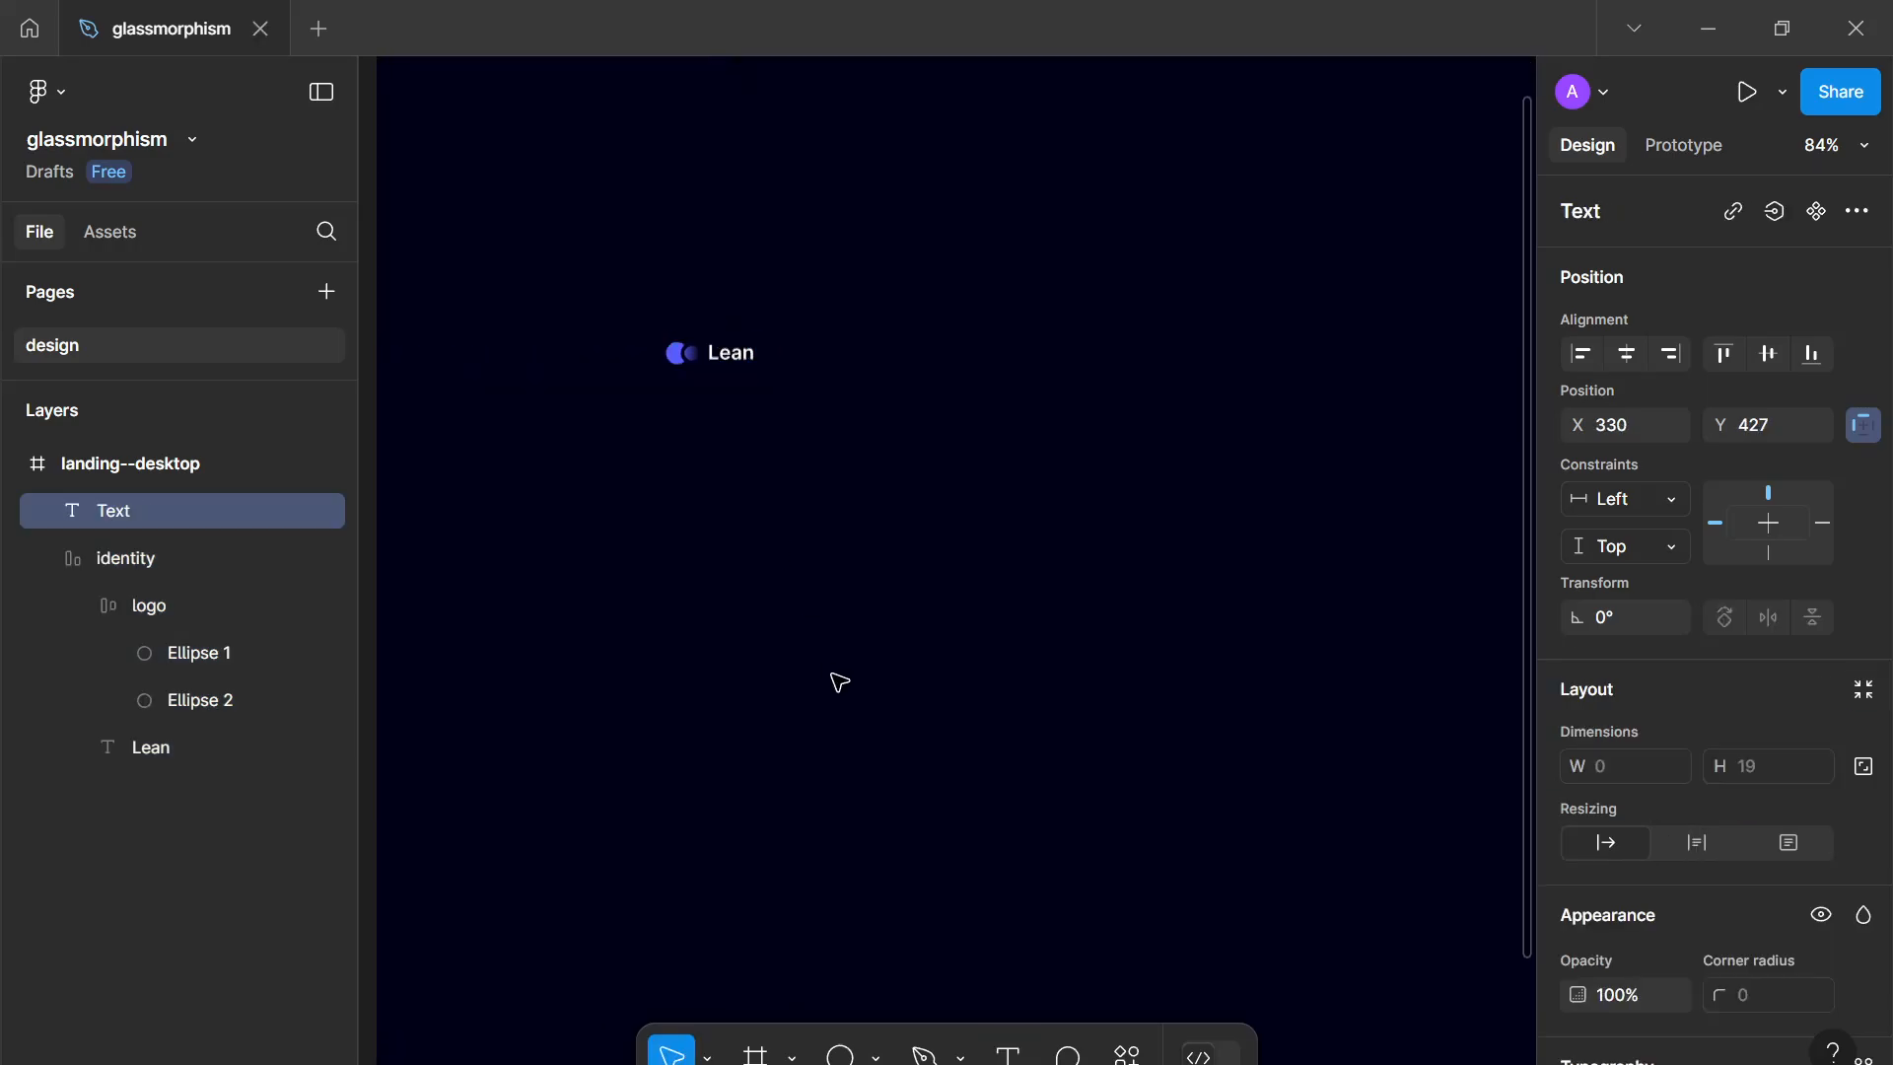
text(Home)
key(Escape)
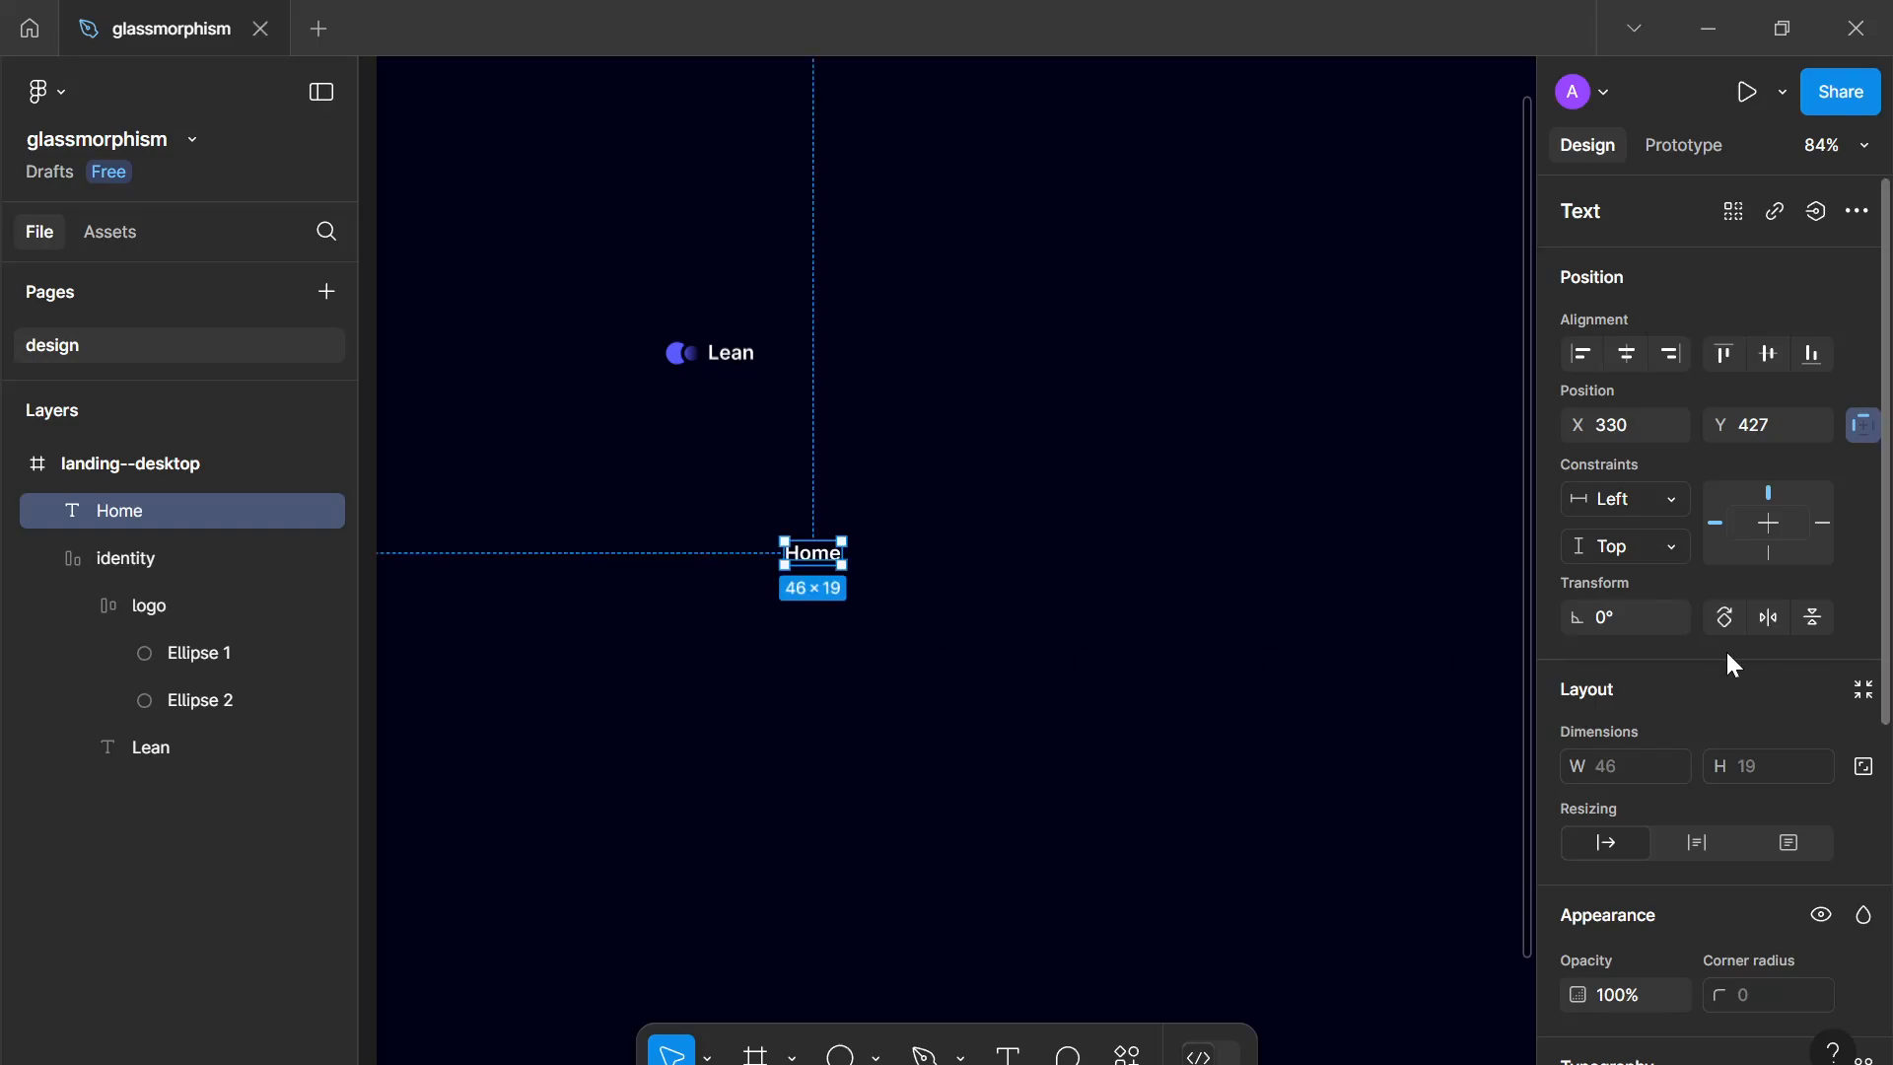
Step: Set the "Home" text to Regular weight and font size 14
scroll(1689, 710, down, 5)
scroll(1715, 670, down, 2)
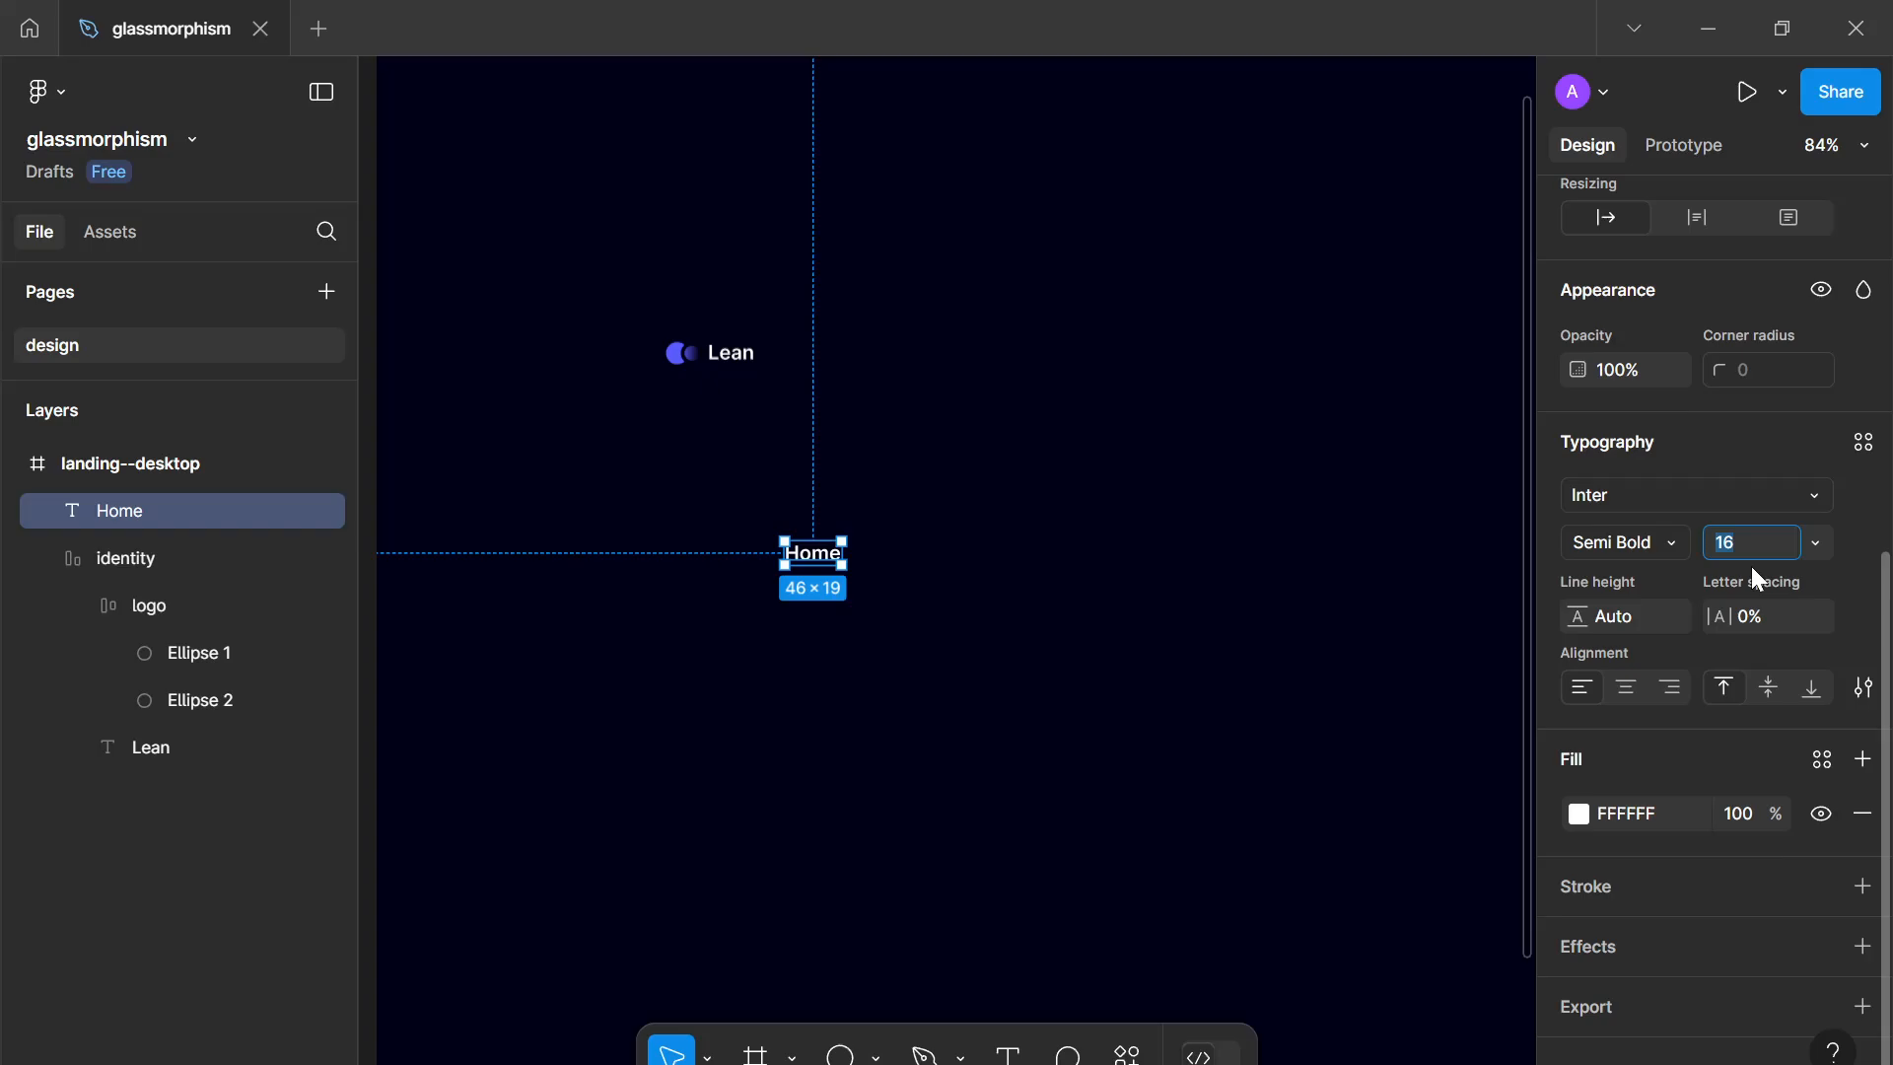
click(1672, 543)
click(1670, 416)
Step: Duplicate the "Home" text beside the original on the same line and change the copy to "About"
scroll(1183, 583, up, 3)
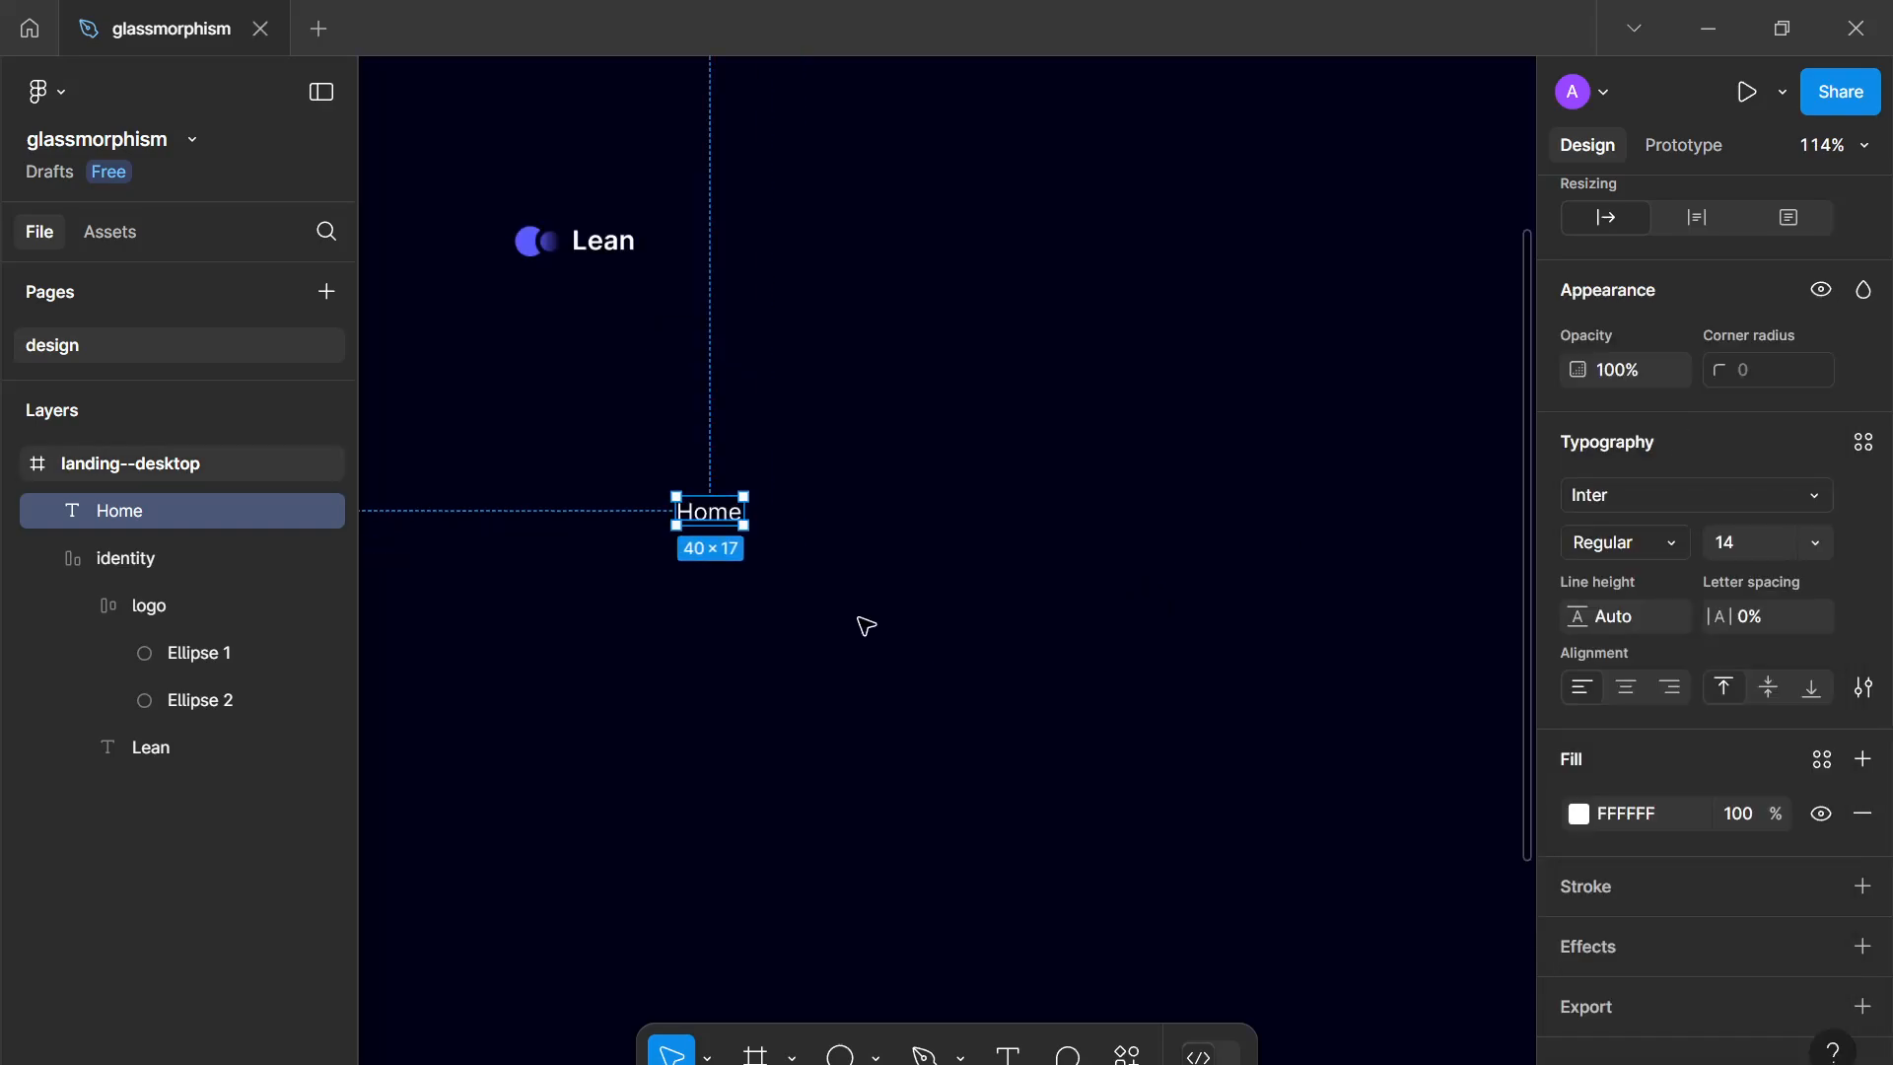
drag(732, 527, 894, 522)
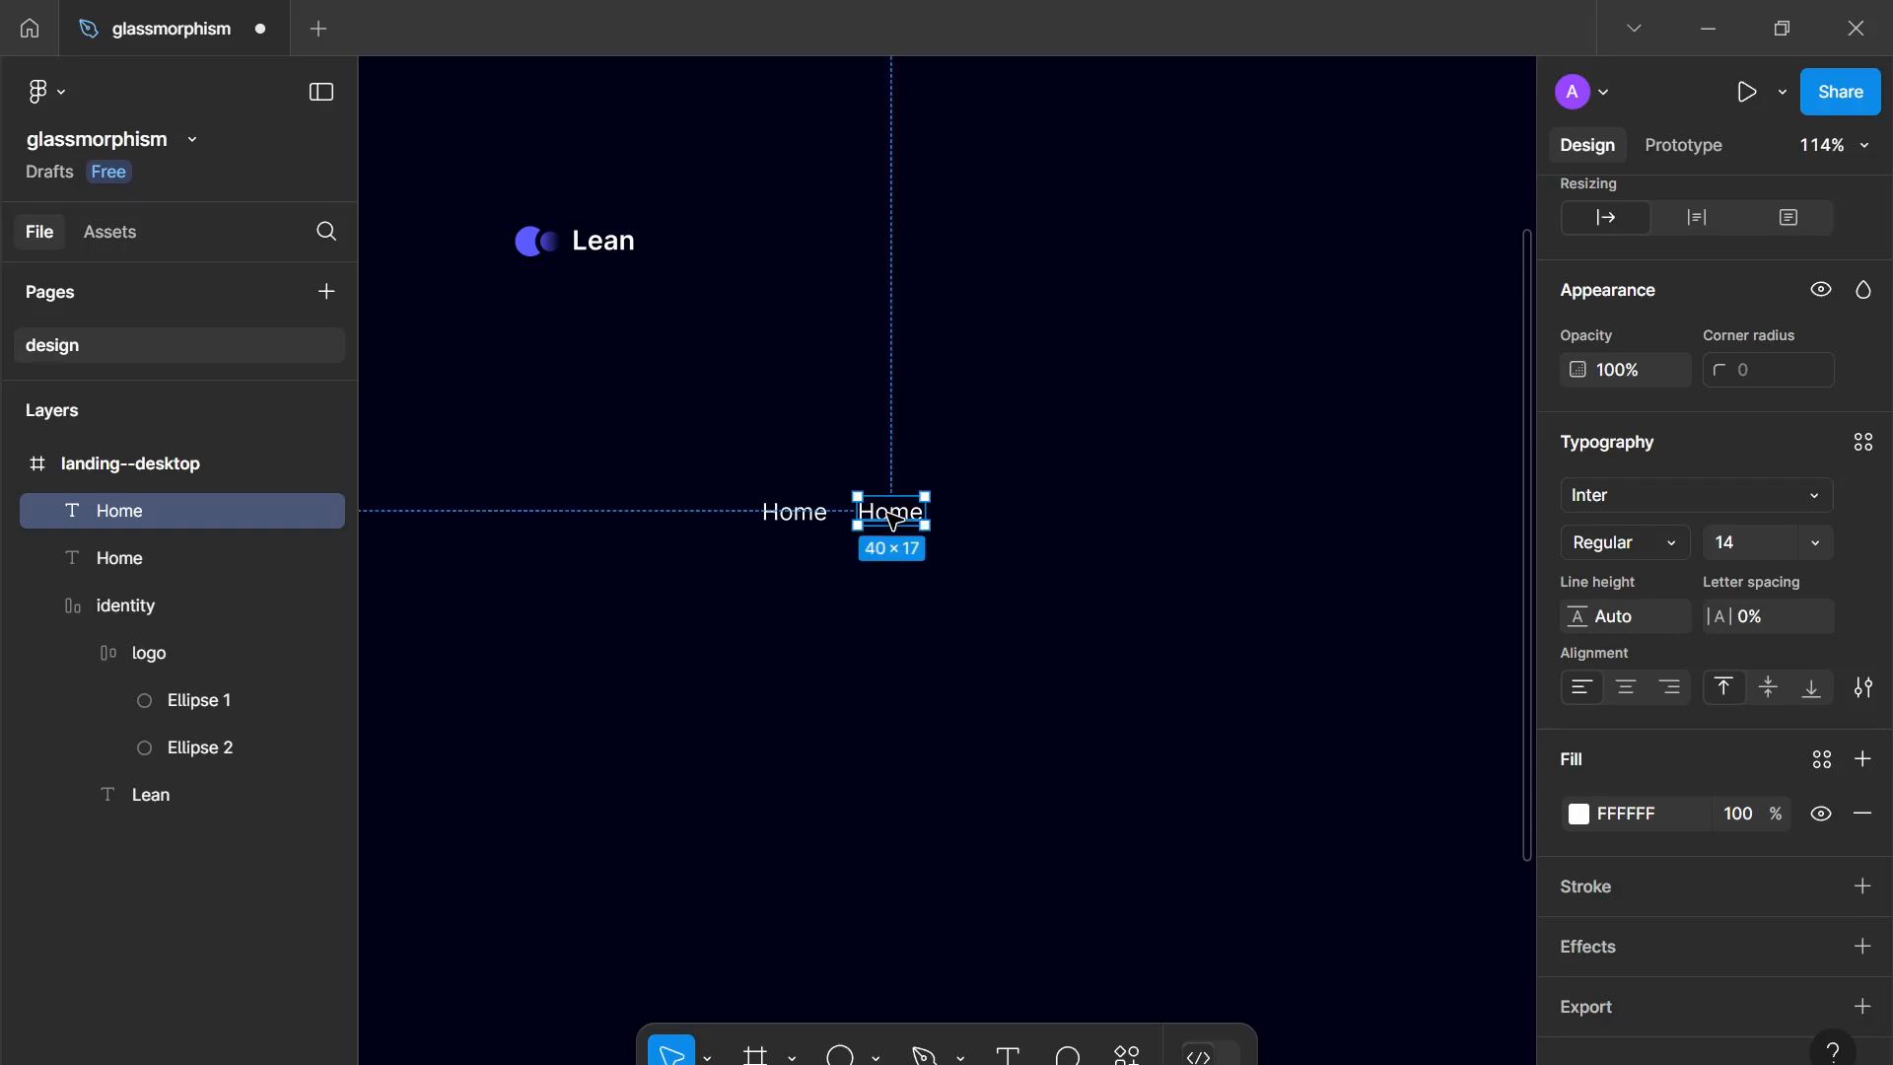
double_click(894, 521)
text(About)
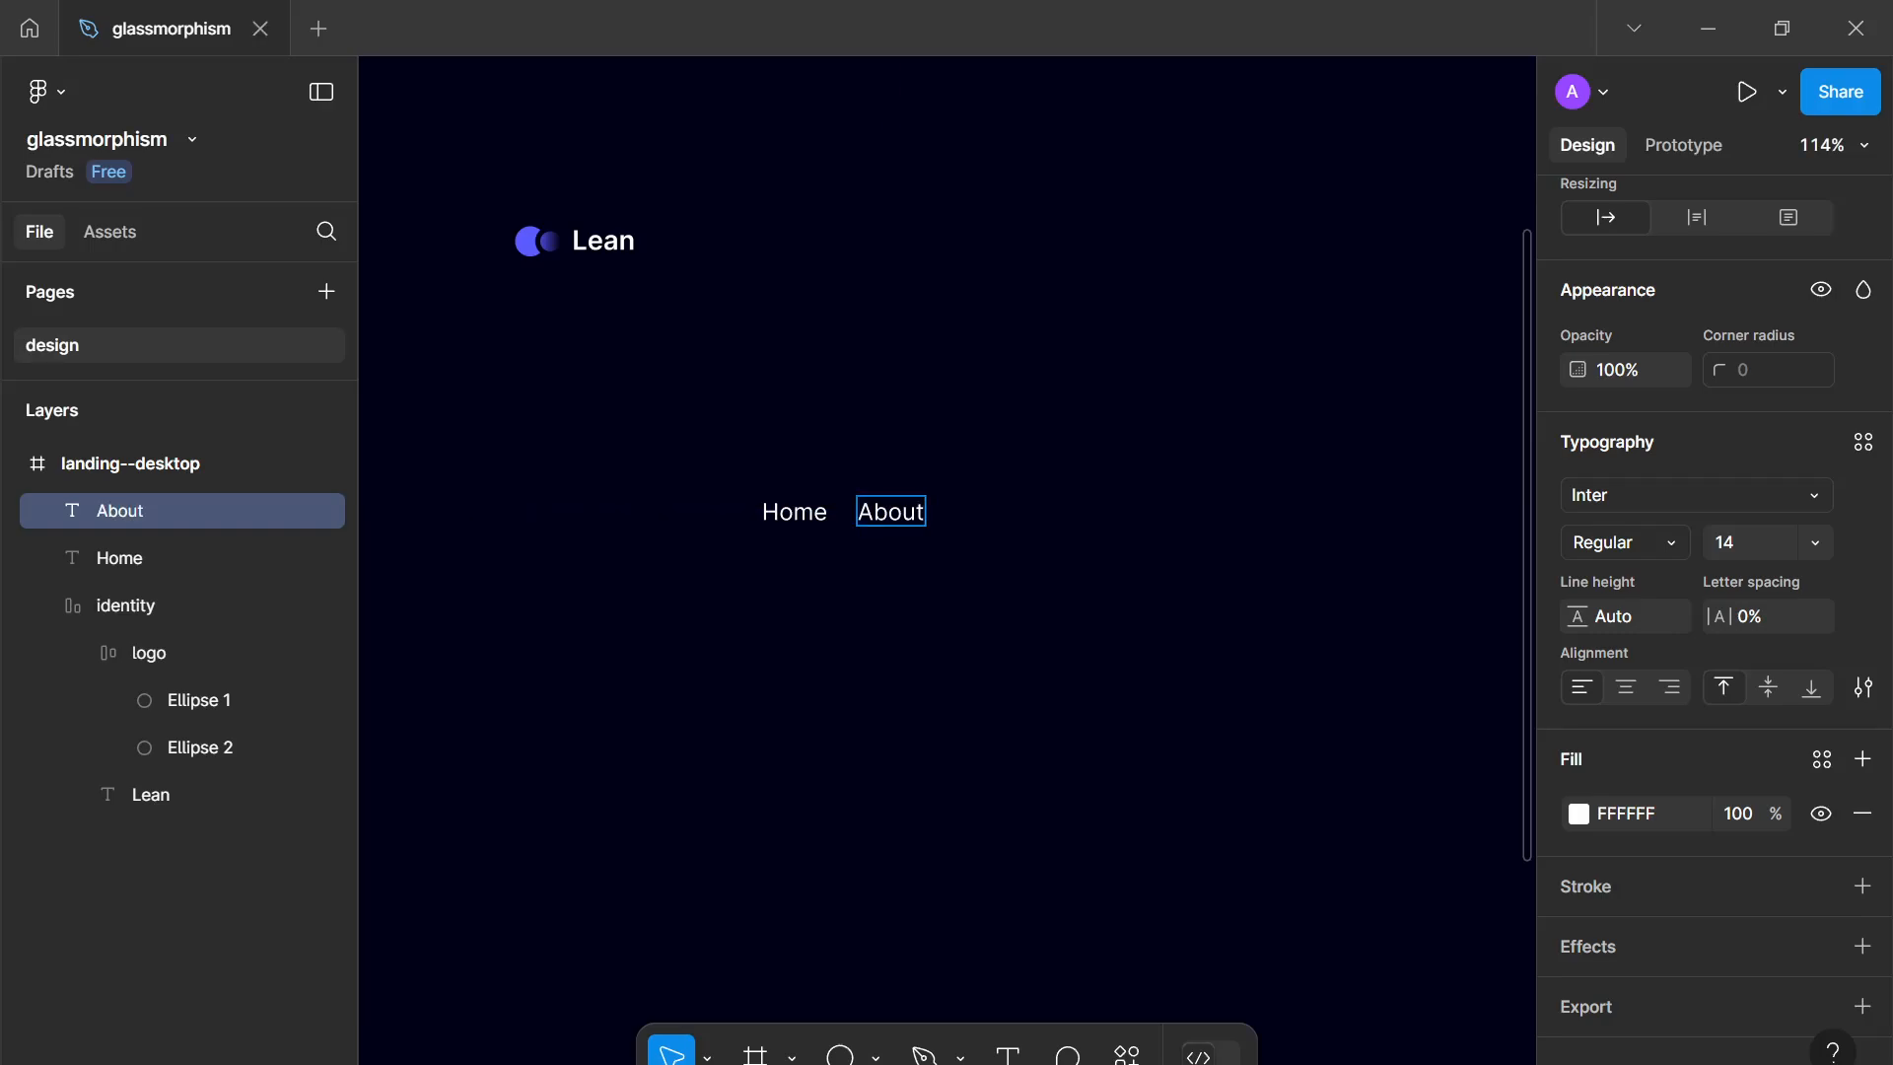
key(Escape)
Step: Duplicate the "About" text further along the line and change the copy to "Products"
scroll(938, 535, up, 1)
mouse_move(941, 548)
mouse_down()
mouse_move(881, 583)
mouse_move(862, 536)
mouse_move(937, 528)
mouse_up()
key(ctrl+d)
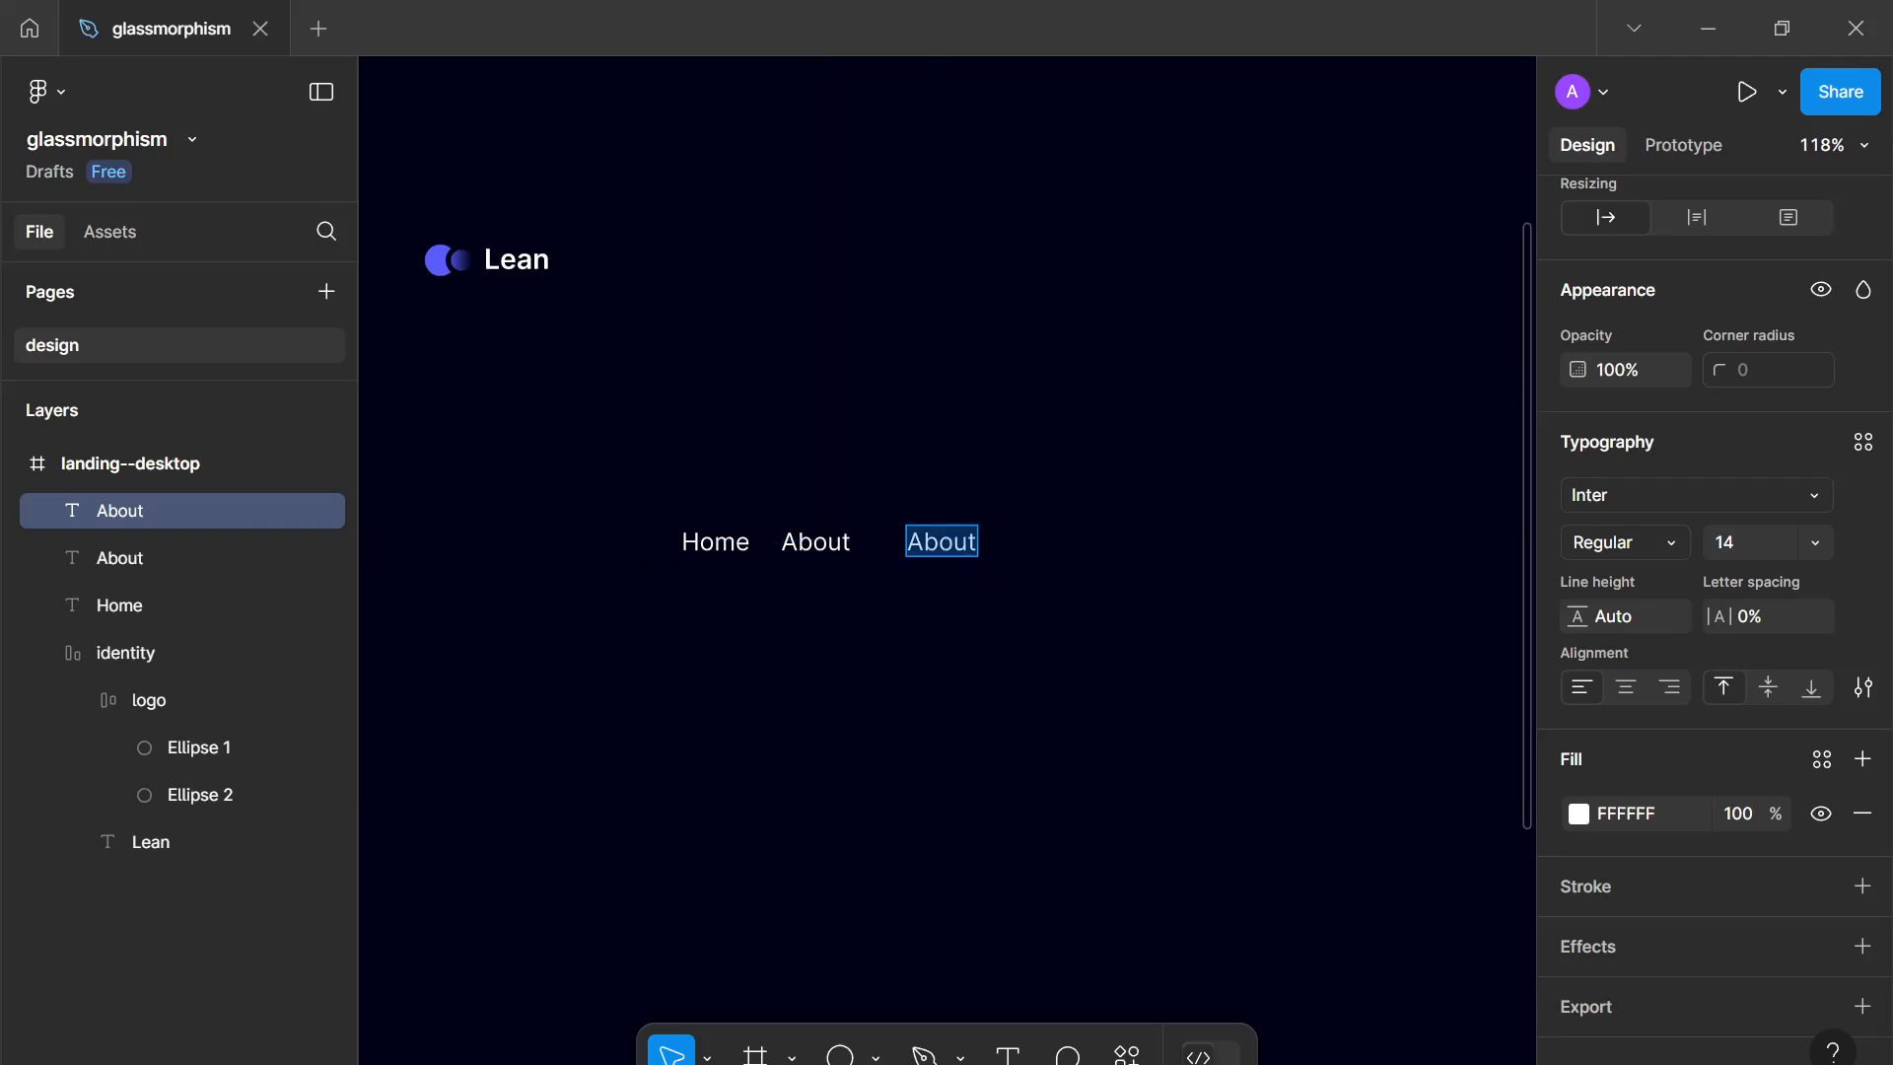
text(Products)
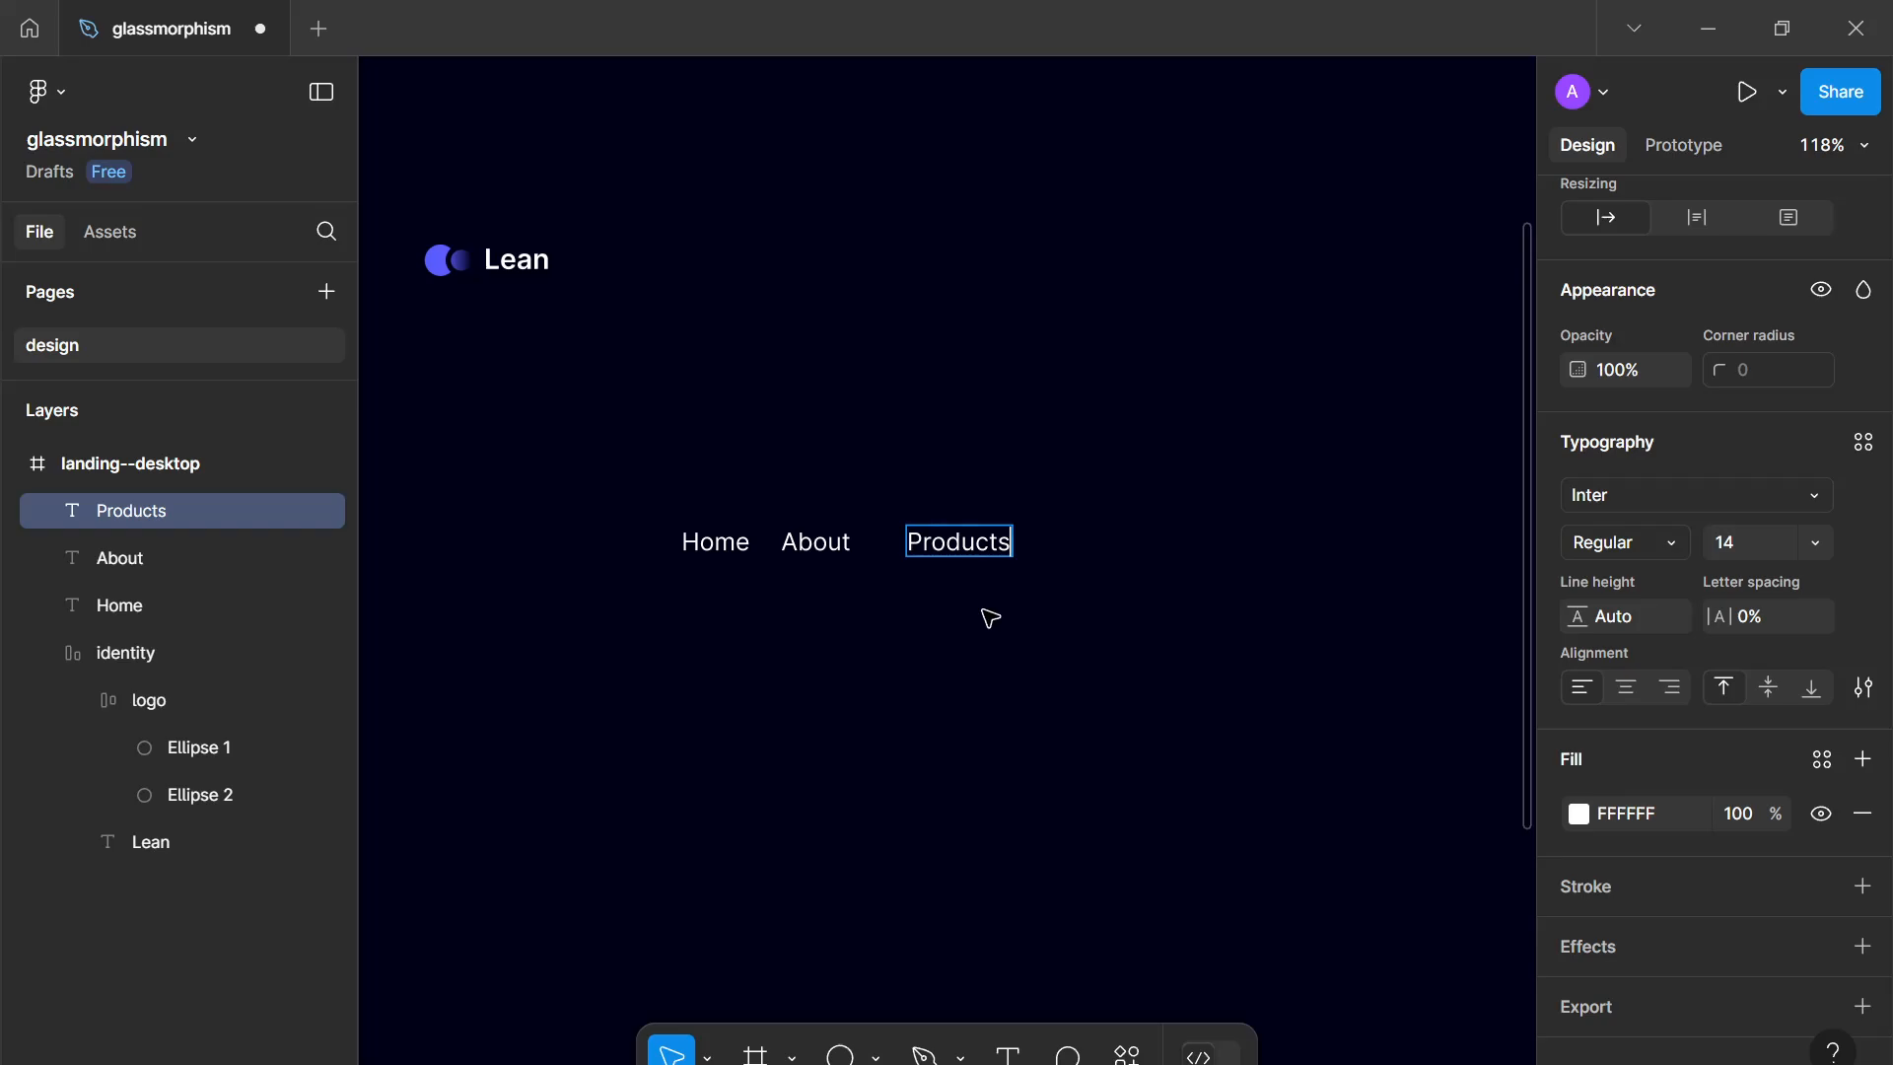
key(Escape)
Step: Duplicate the "Products" text further along the line and change the copy to "Services"
key(ctrl+d)
drag(974, 548, 1109, 550)
key(Return)
text(S)
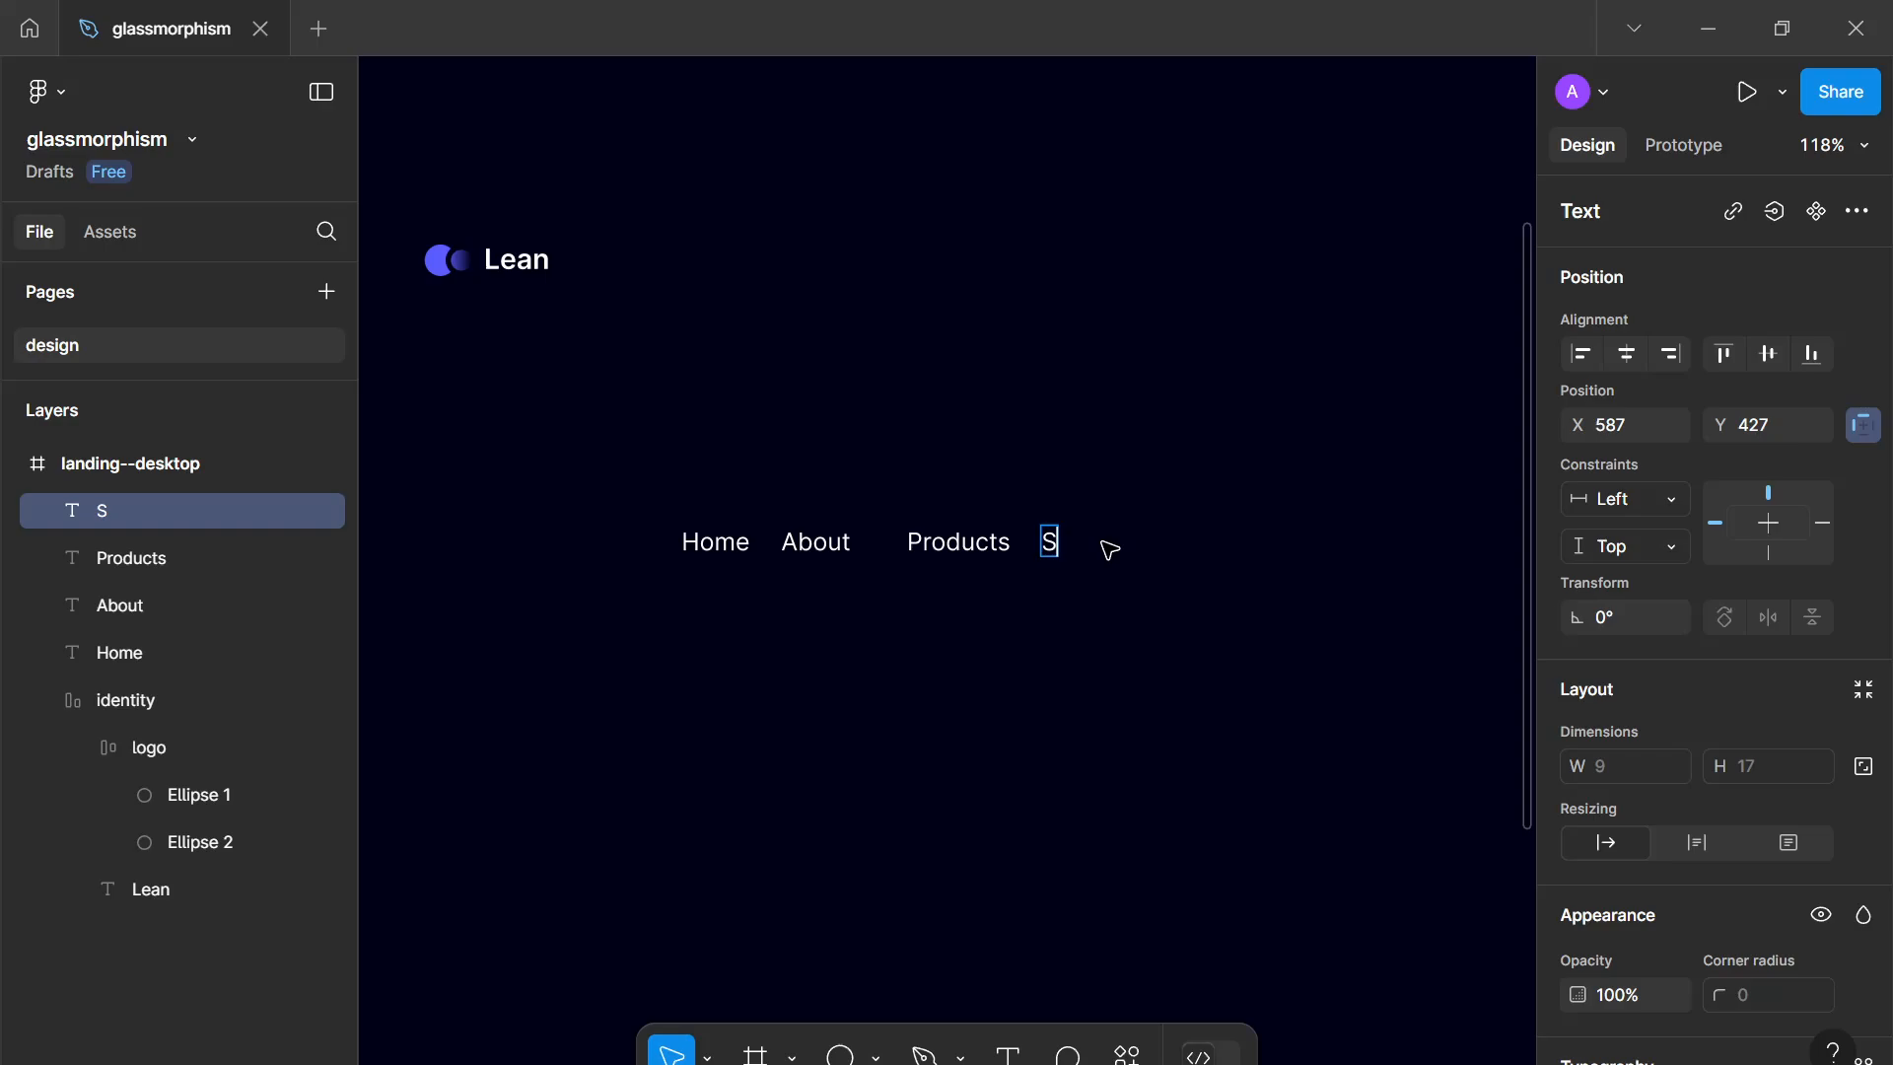
text(ervices)
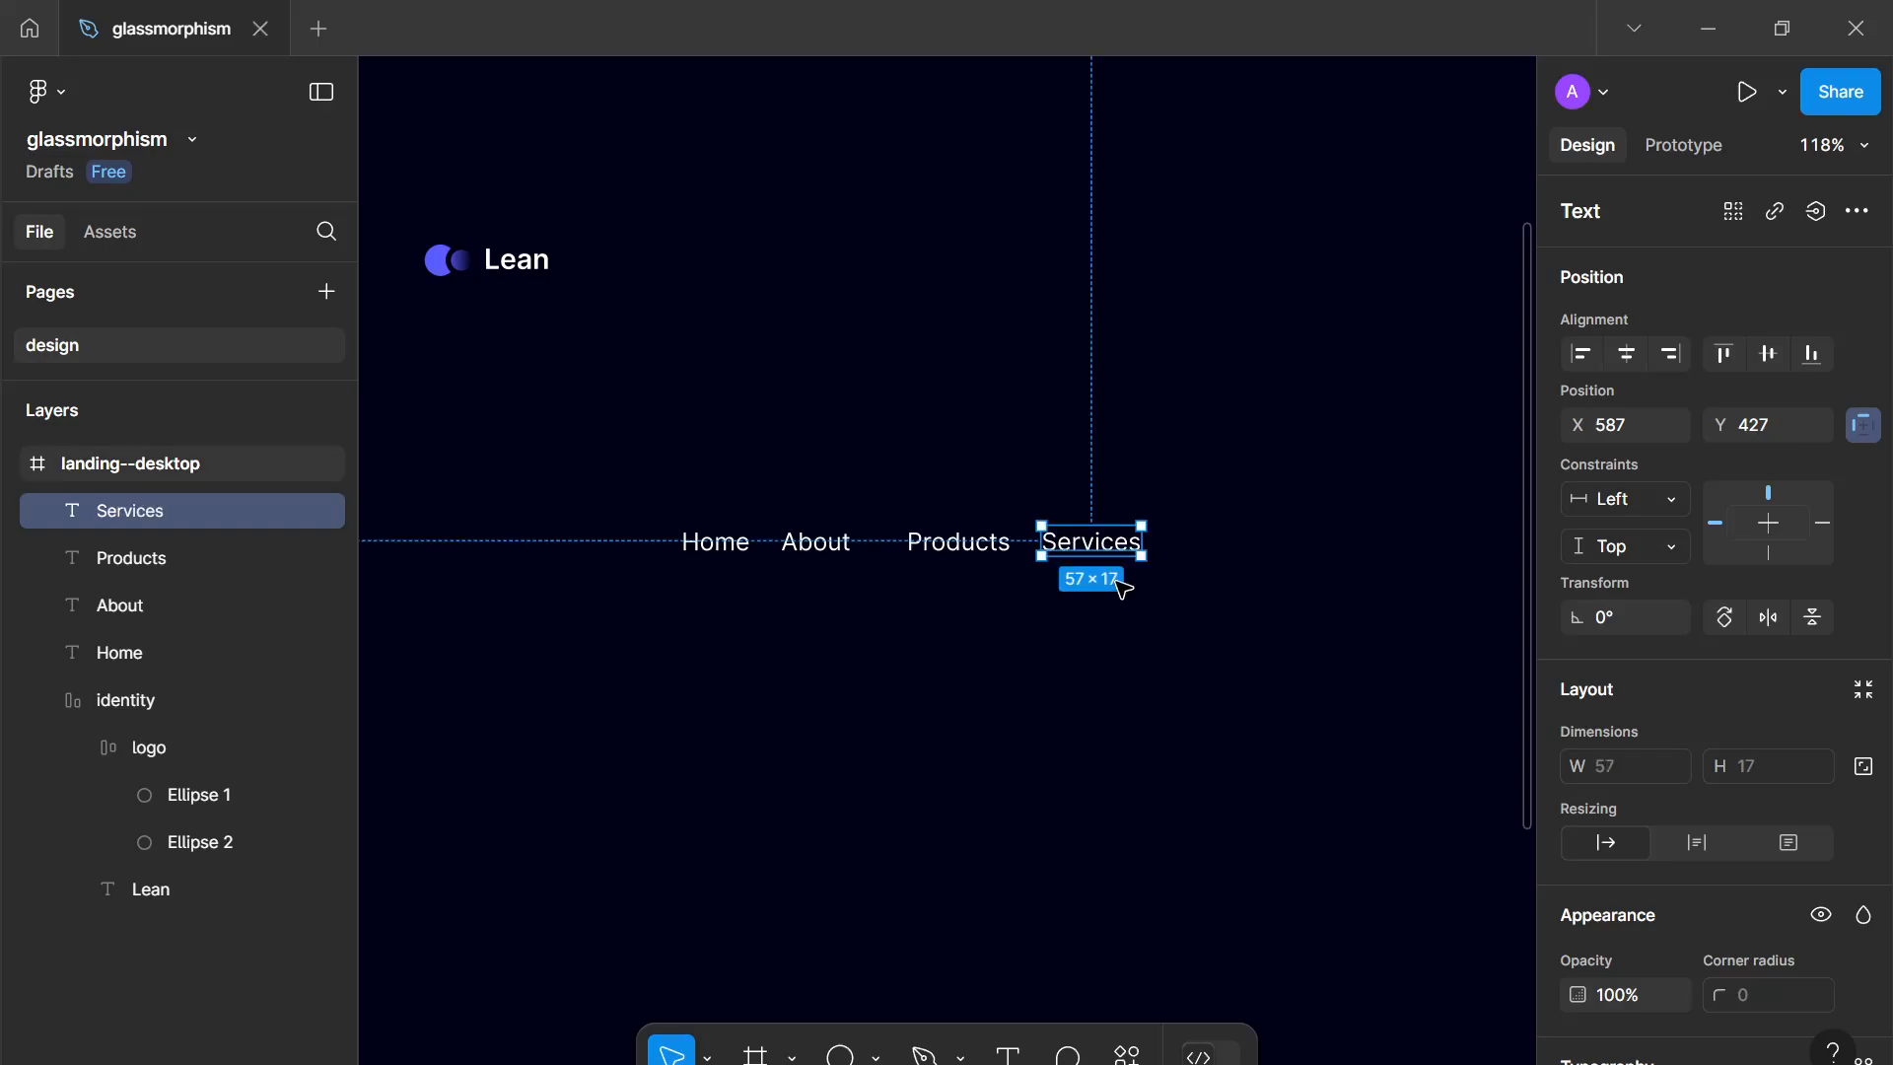
Step: Duplicate the "Services" text at the end of the line and change the copy to "Pricing"
key(ctrl+d)
drag(1122, 544, 1245, 539)
key(Return)
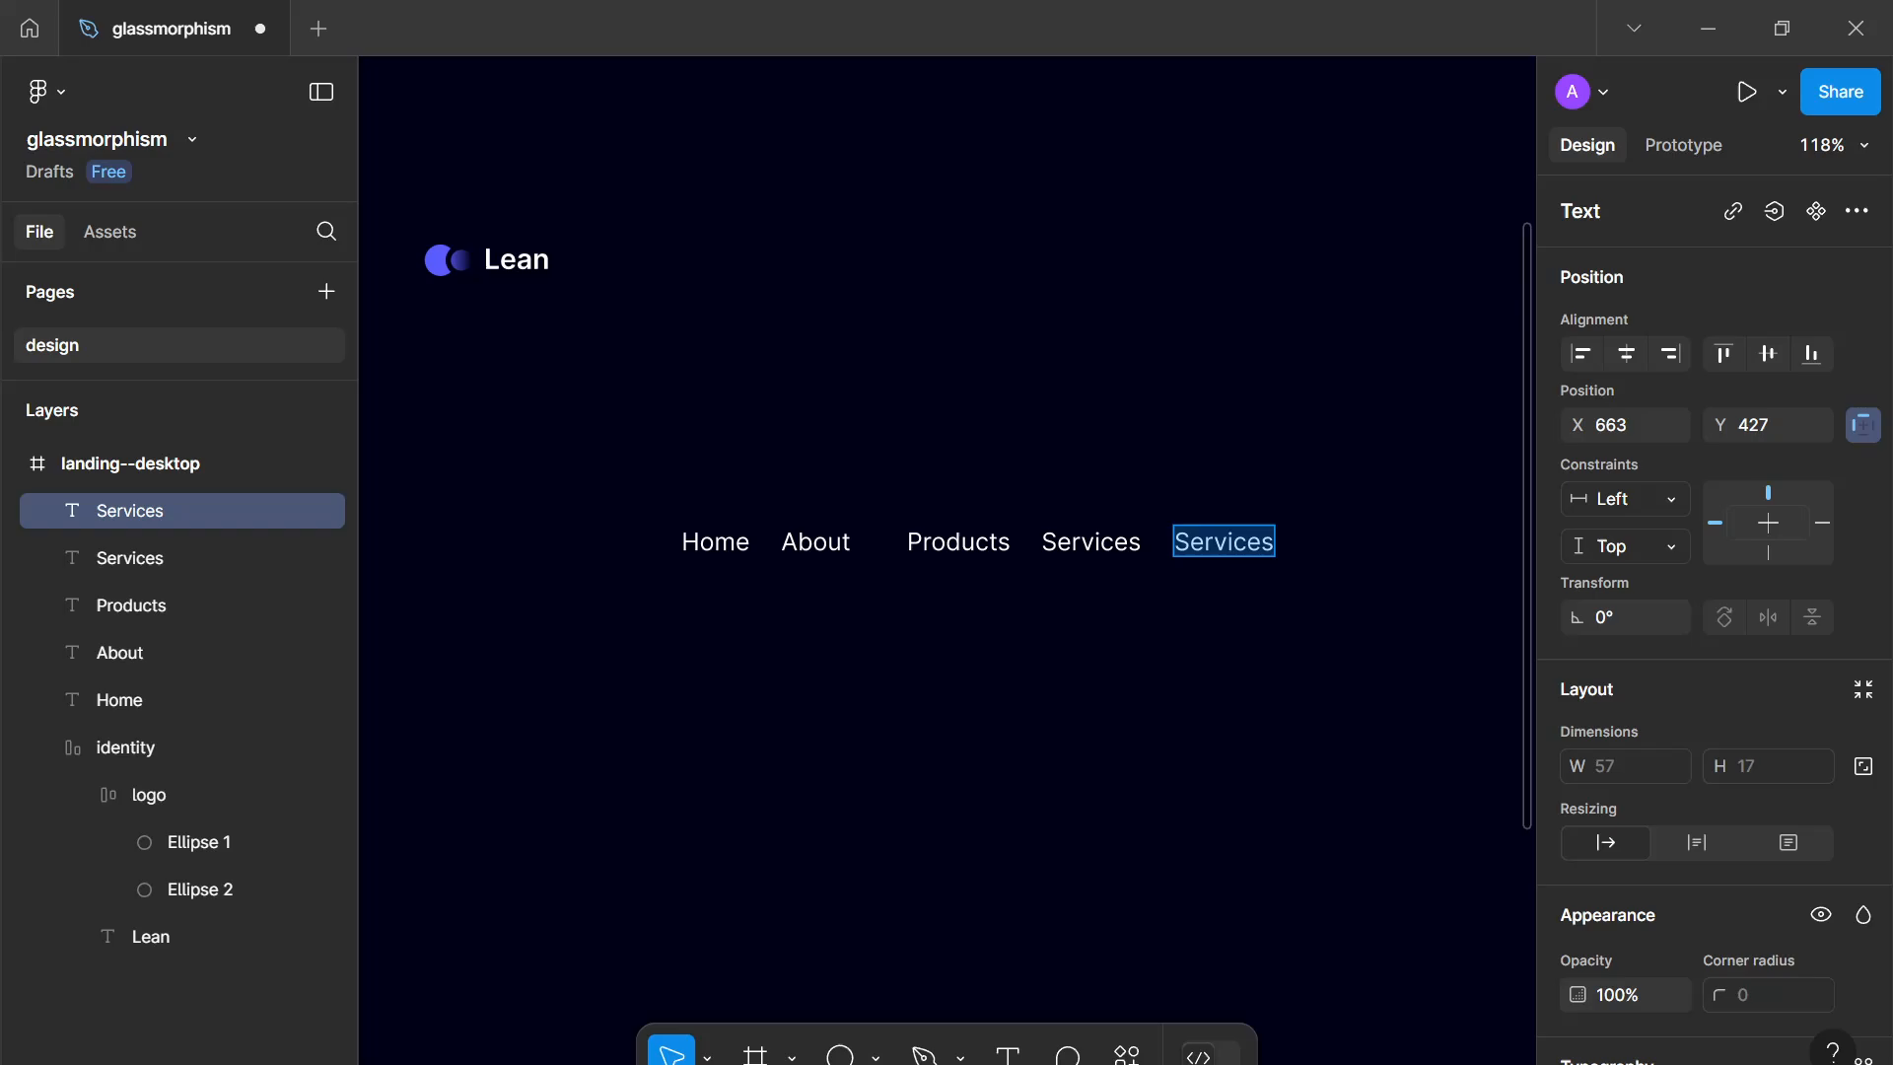
text(P)
key(BackSpace)
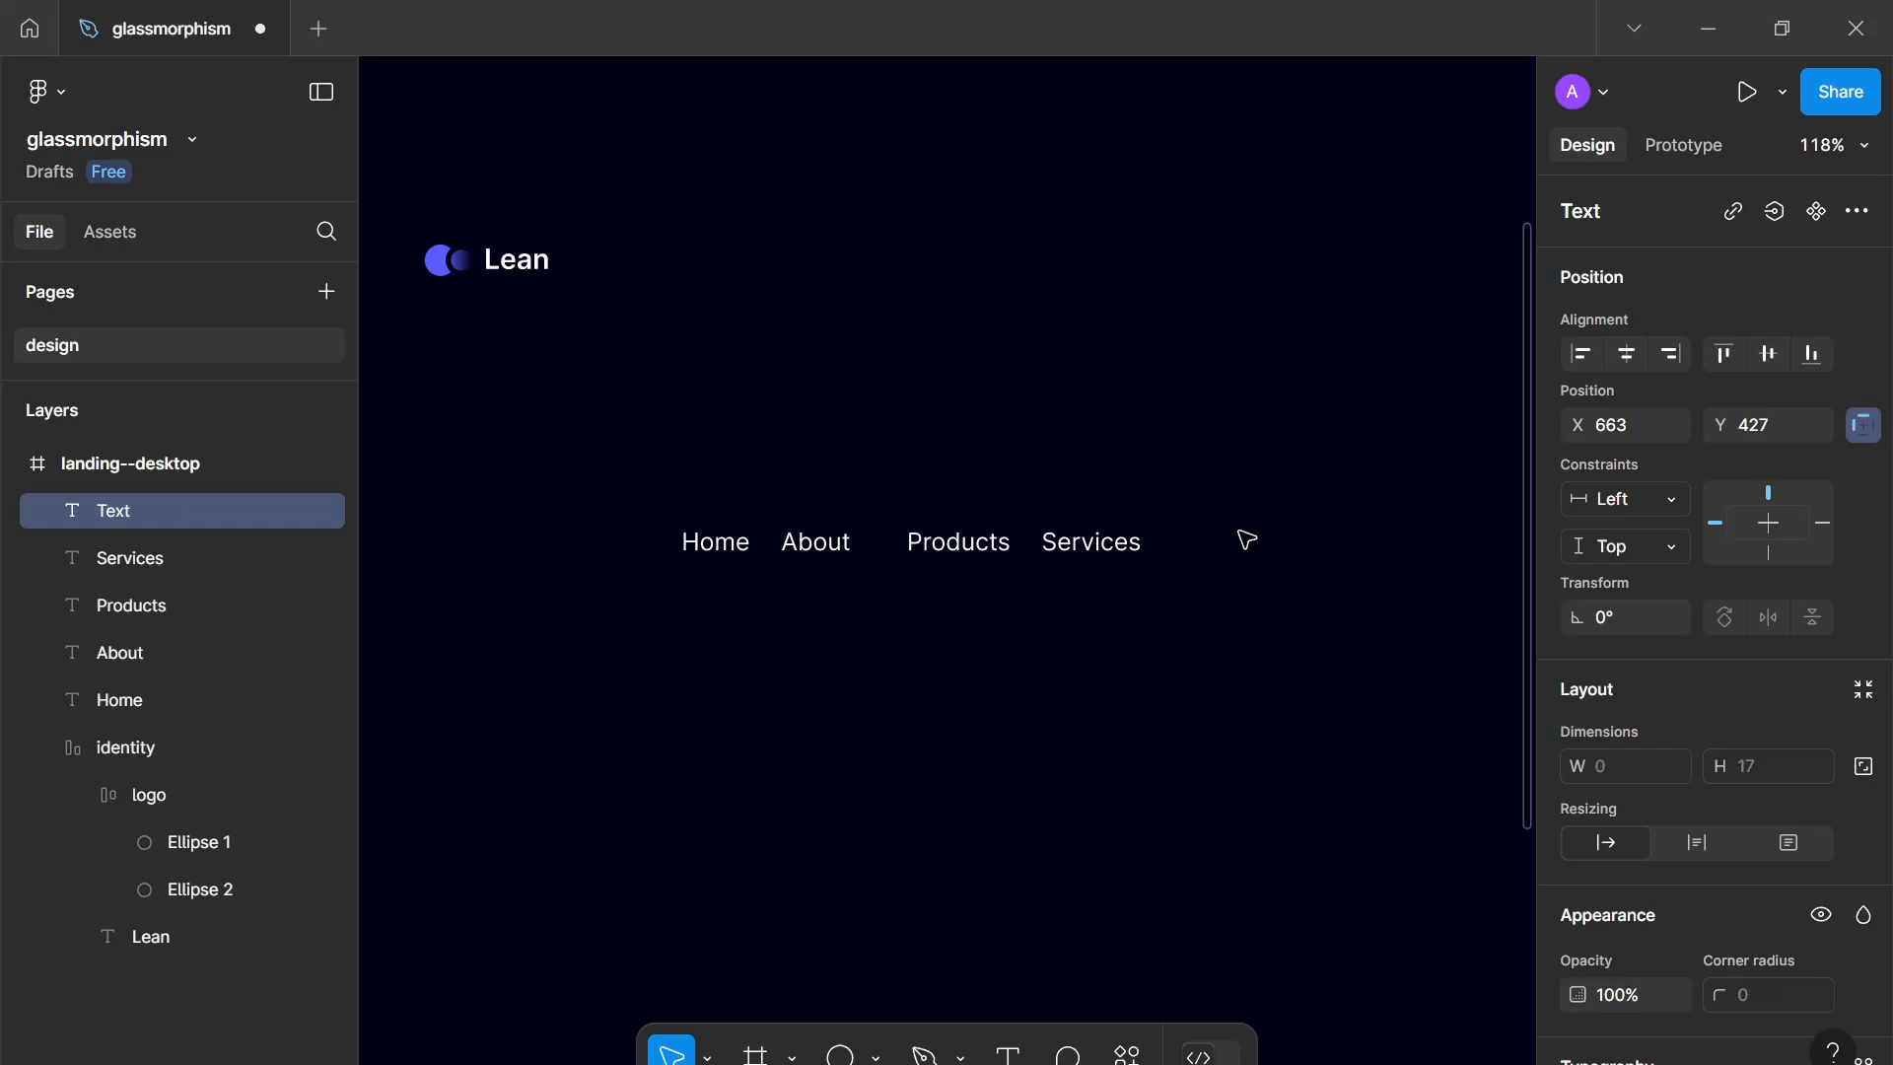
text(Pricing)
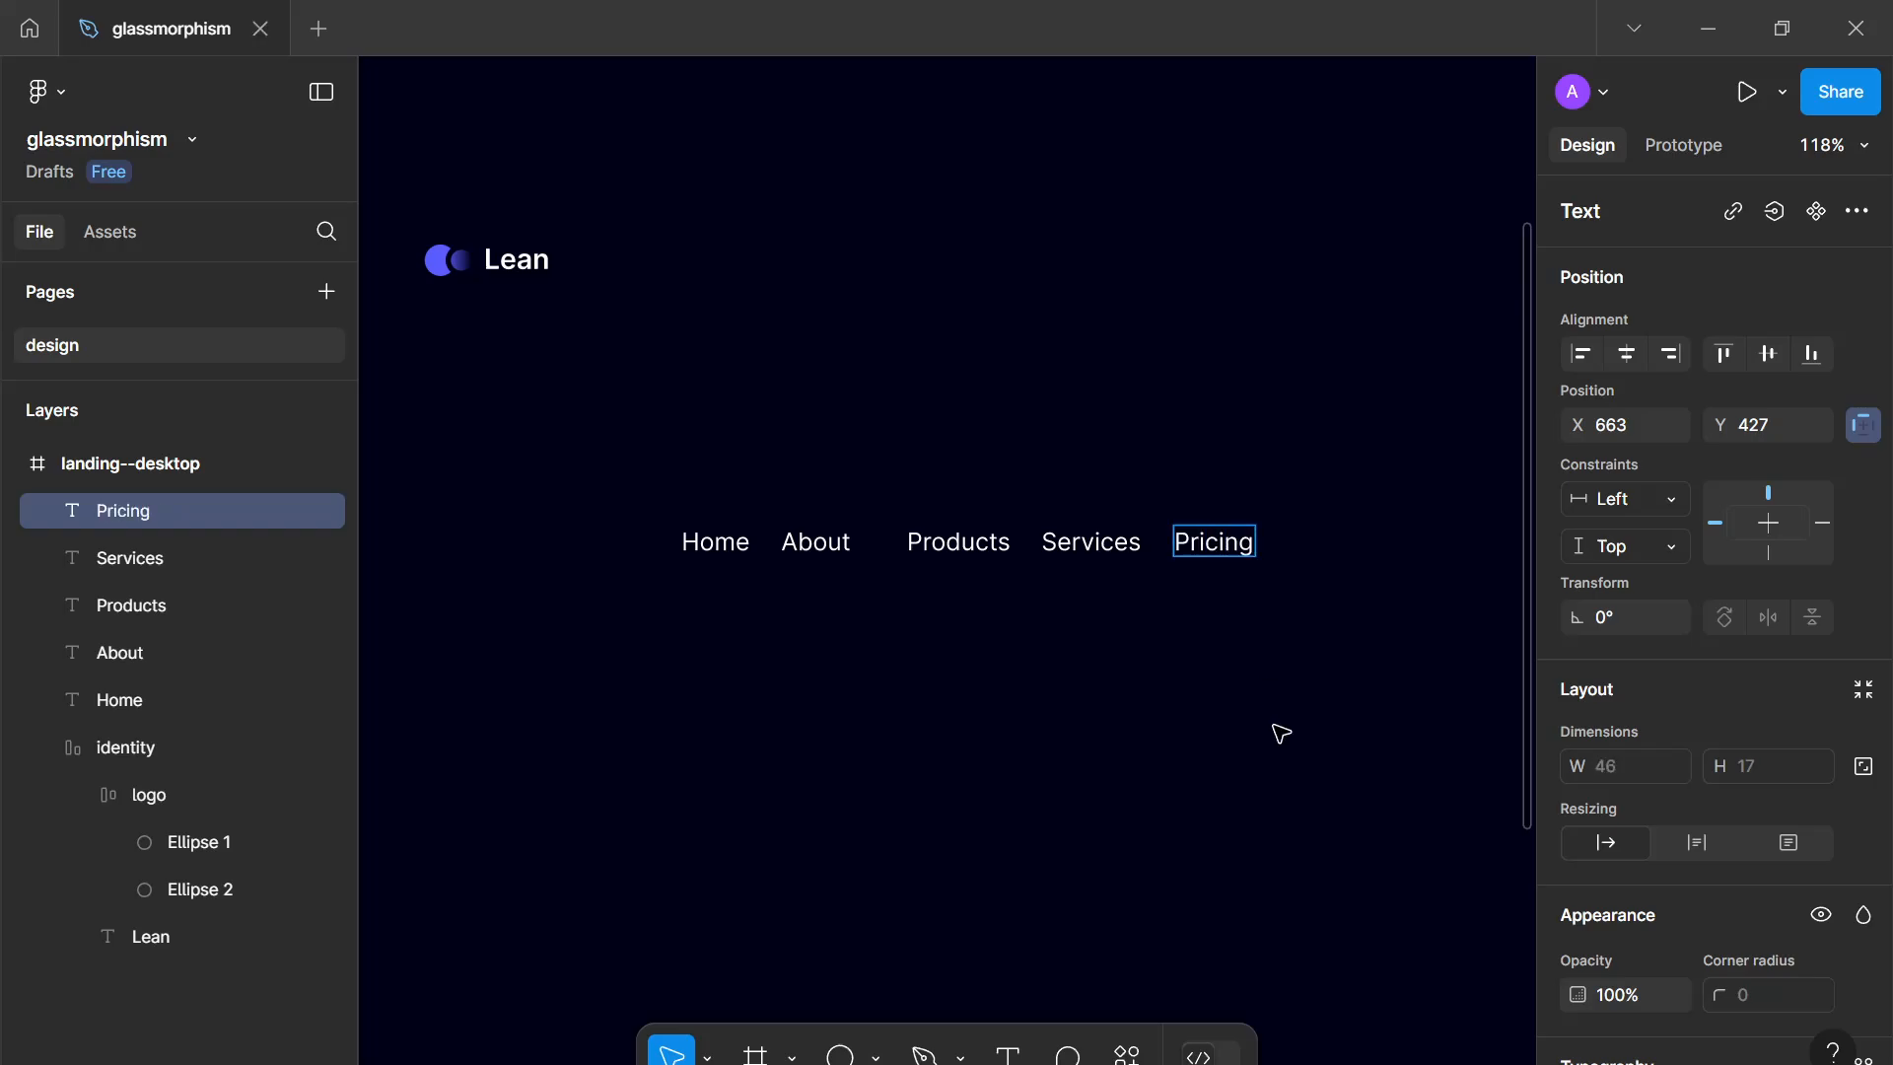
key(Escape)
Step: Set the fill of the About, Products, Services and Pricing texts to grey 757575, keeping Home out of the selection
drag(815, 446, 1289, 677)
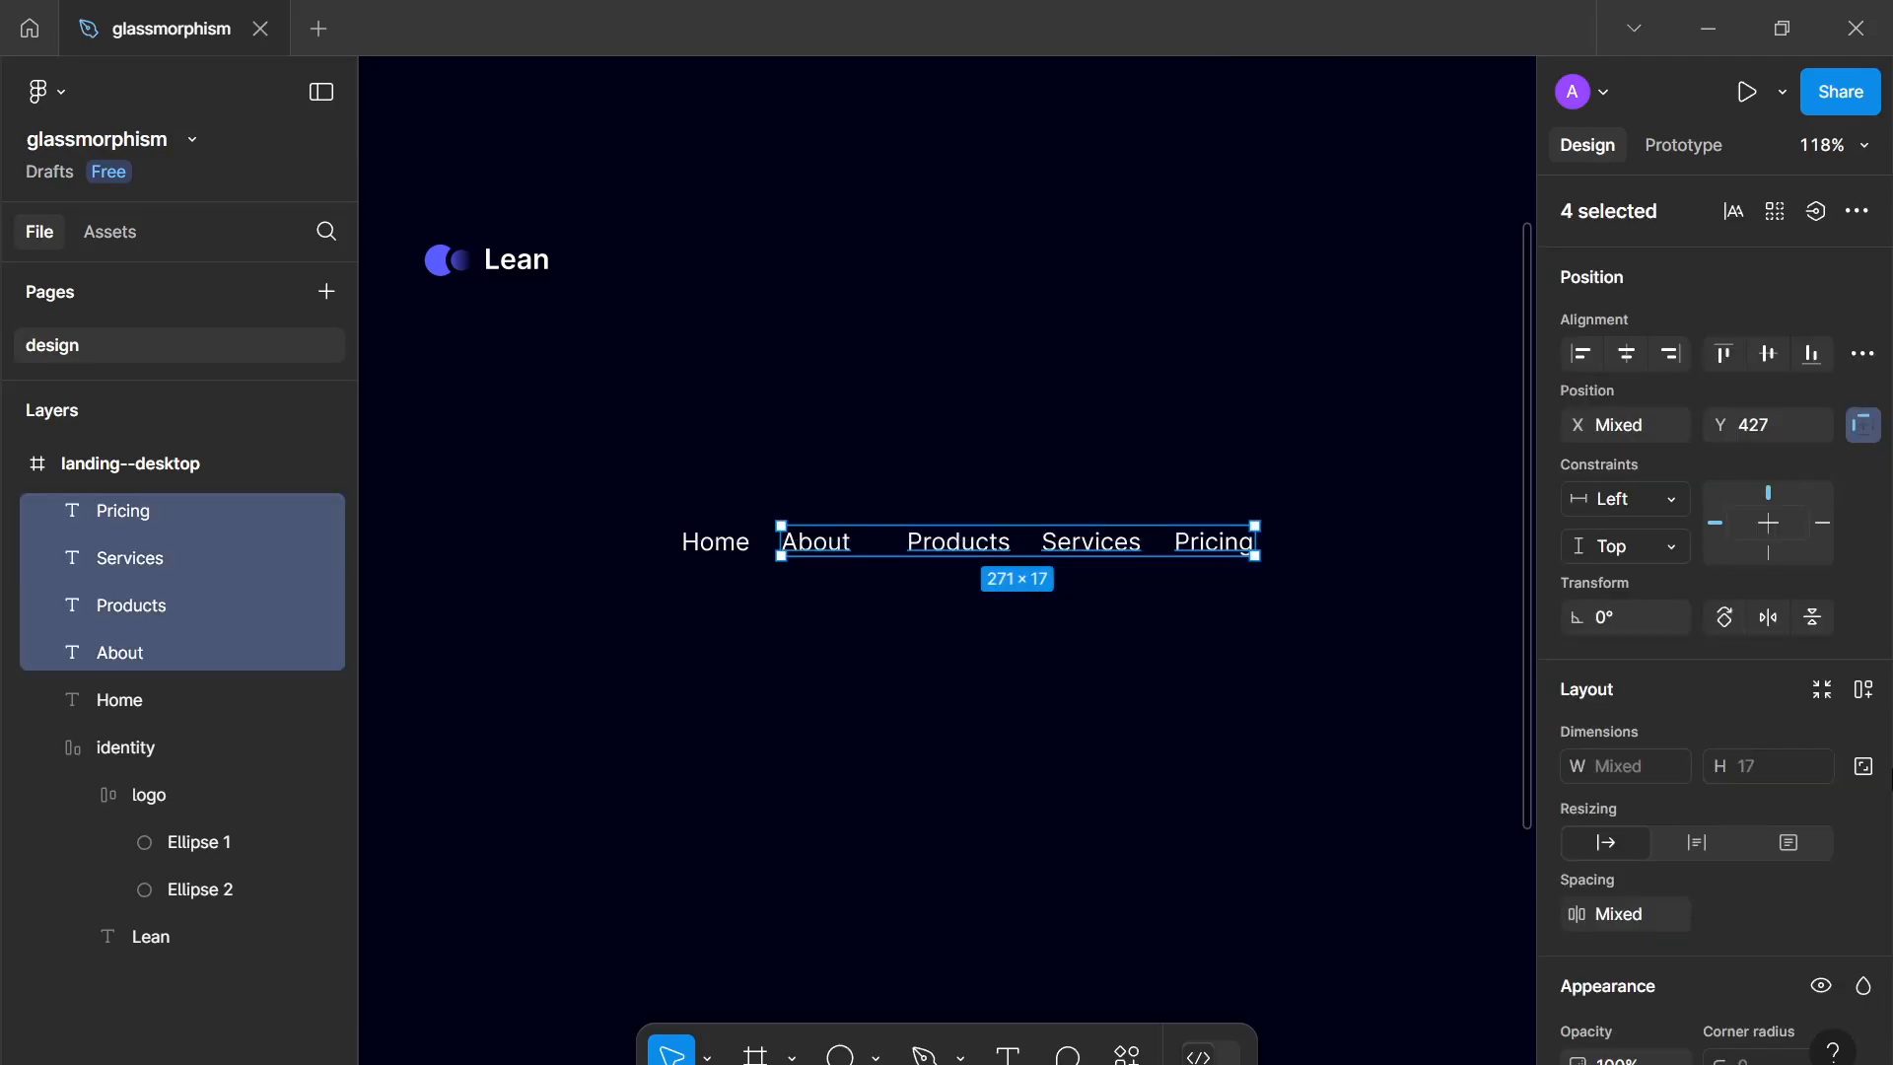
scroll(1851, 802, down, 7)
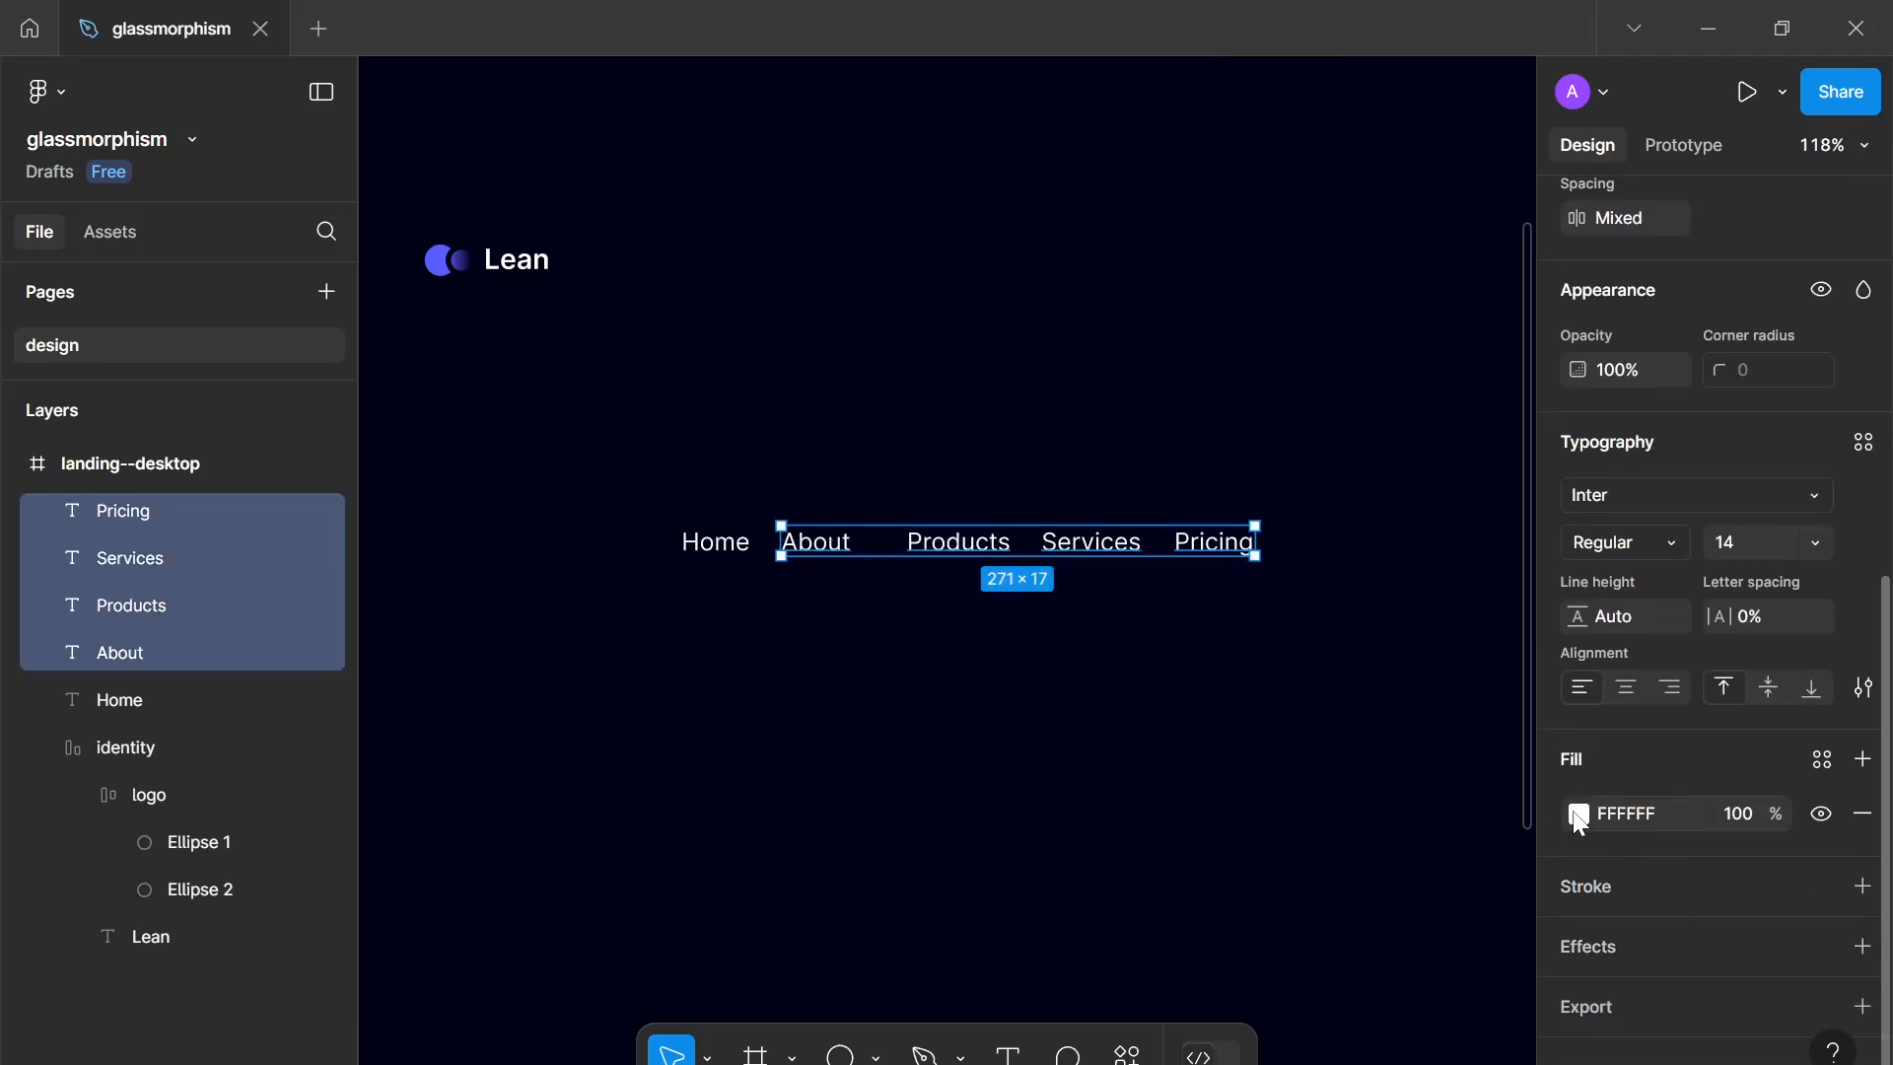
click(1579, 814)
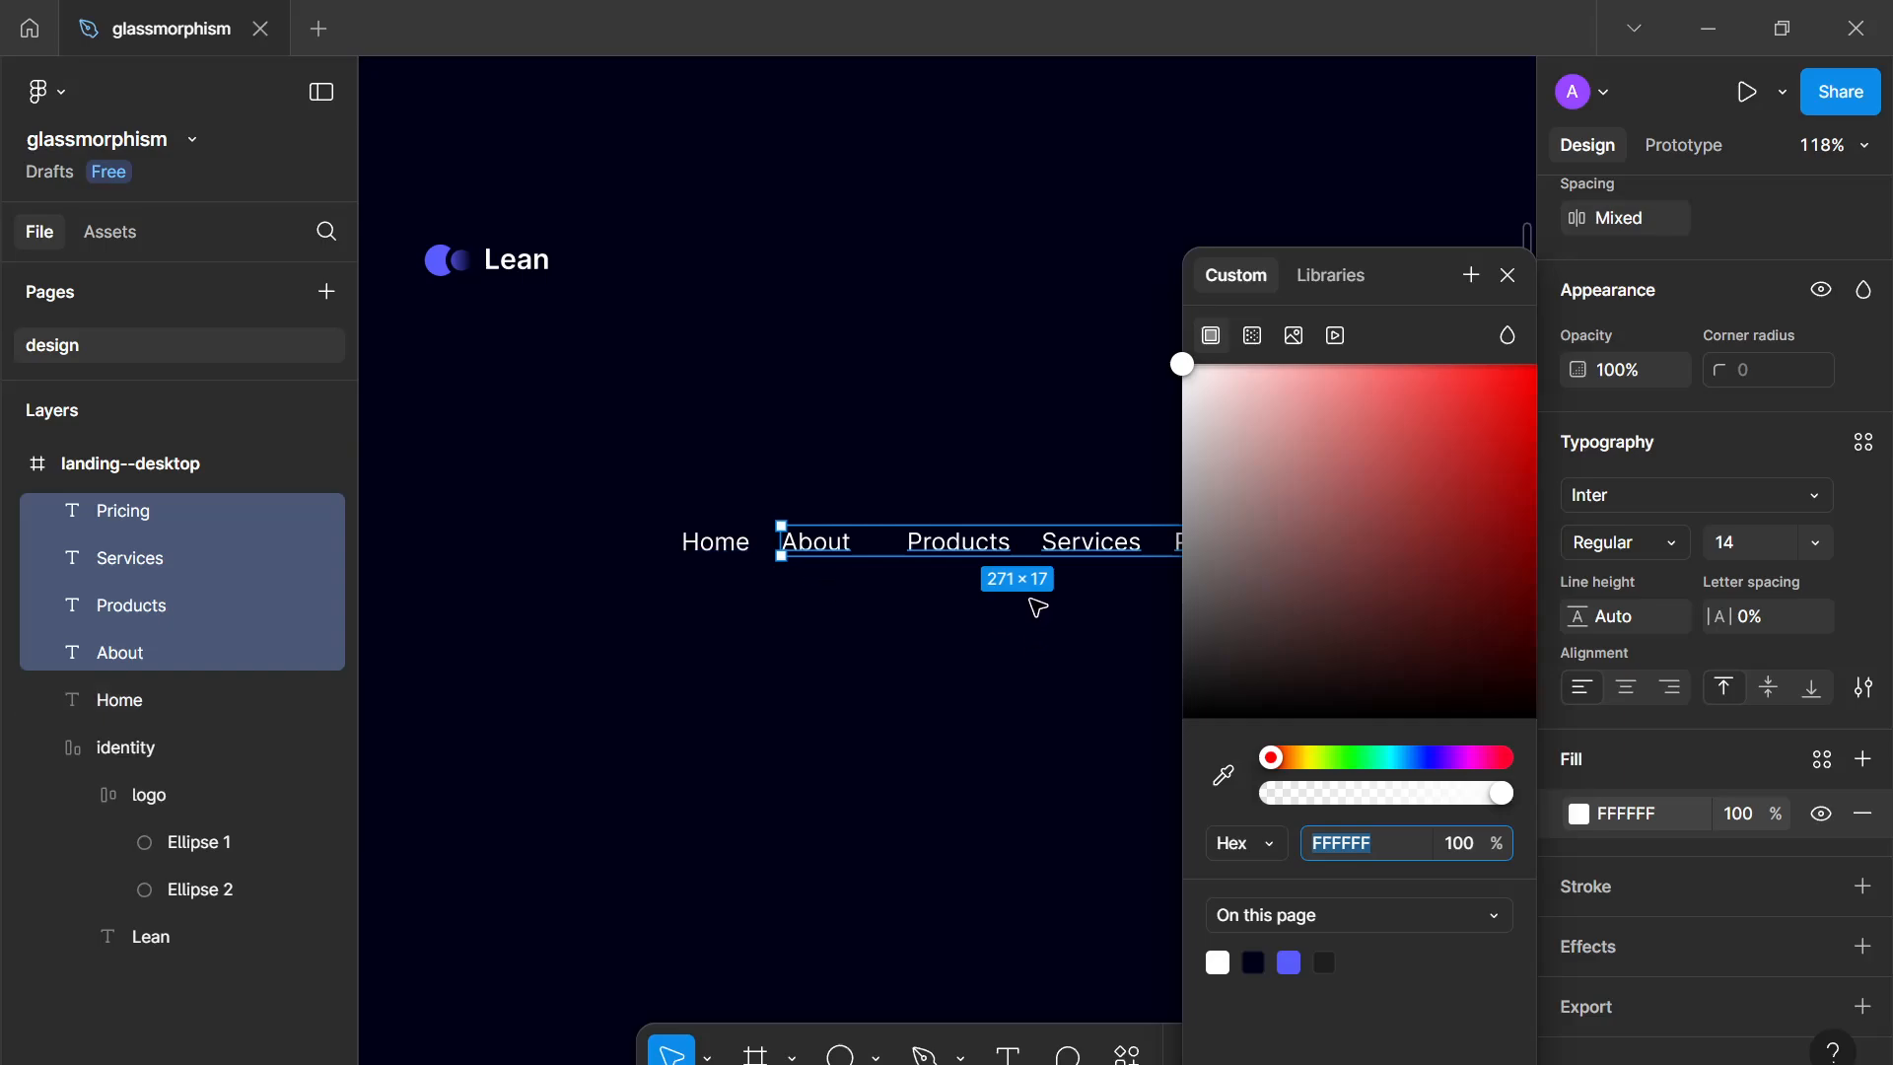
click(1224, 776)
click(1067, 736)
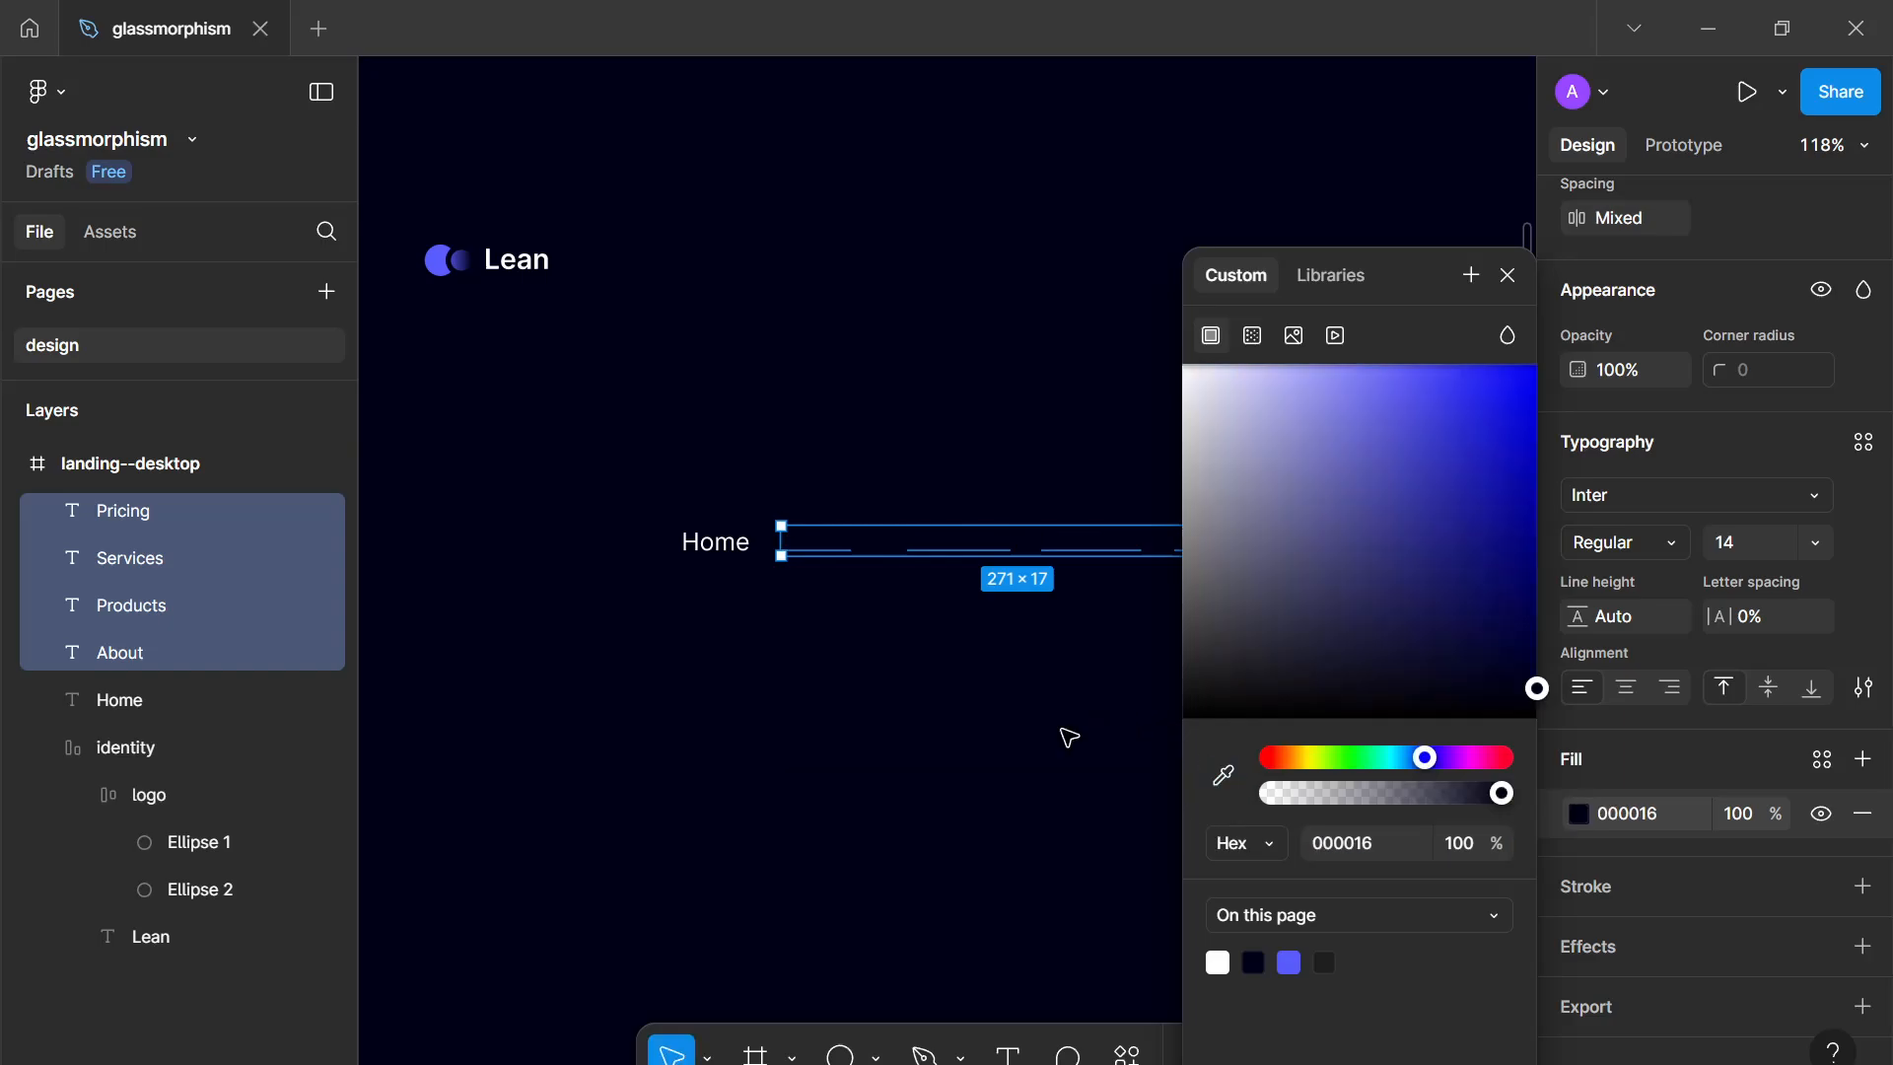
drag(1542, 700, 1569, 430)
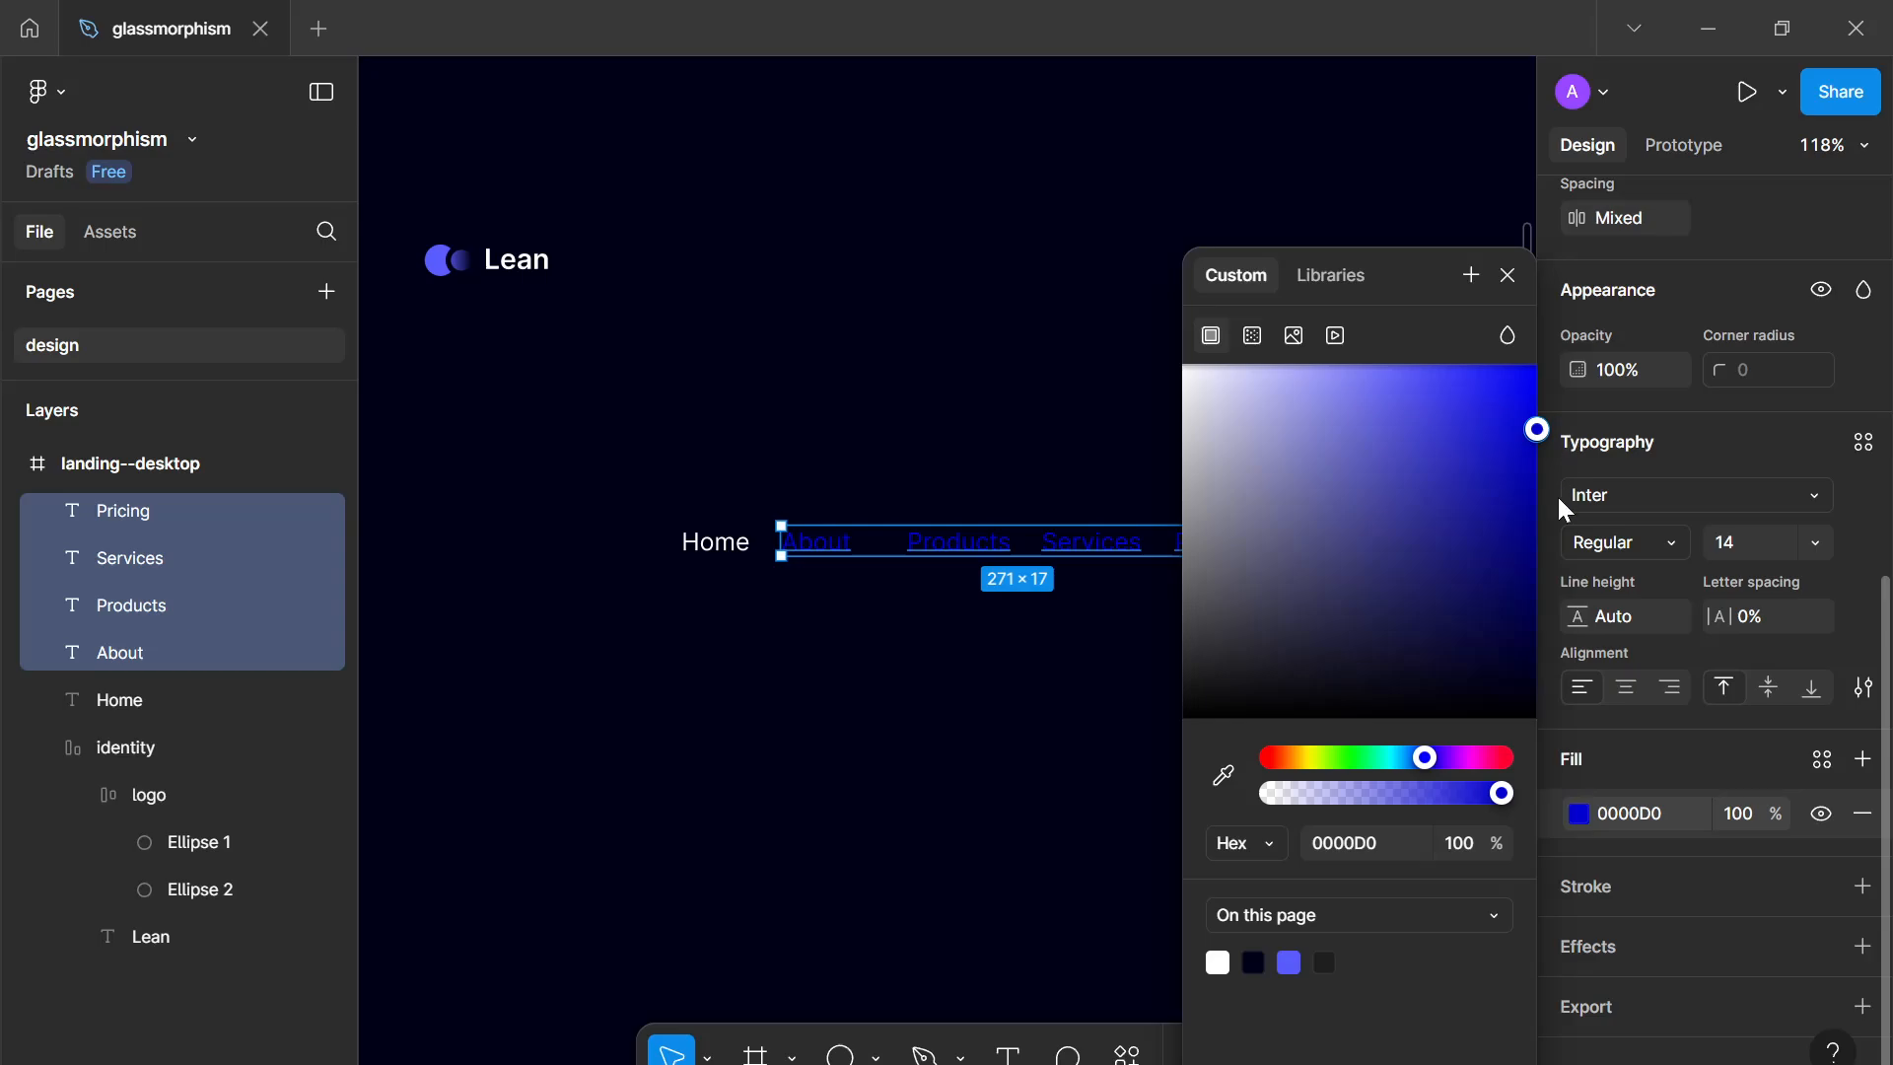
drag(1507, 584, 1386, 718)
drag(1232, 734, 869, 574)
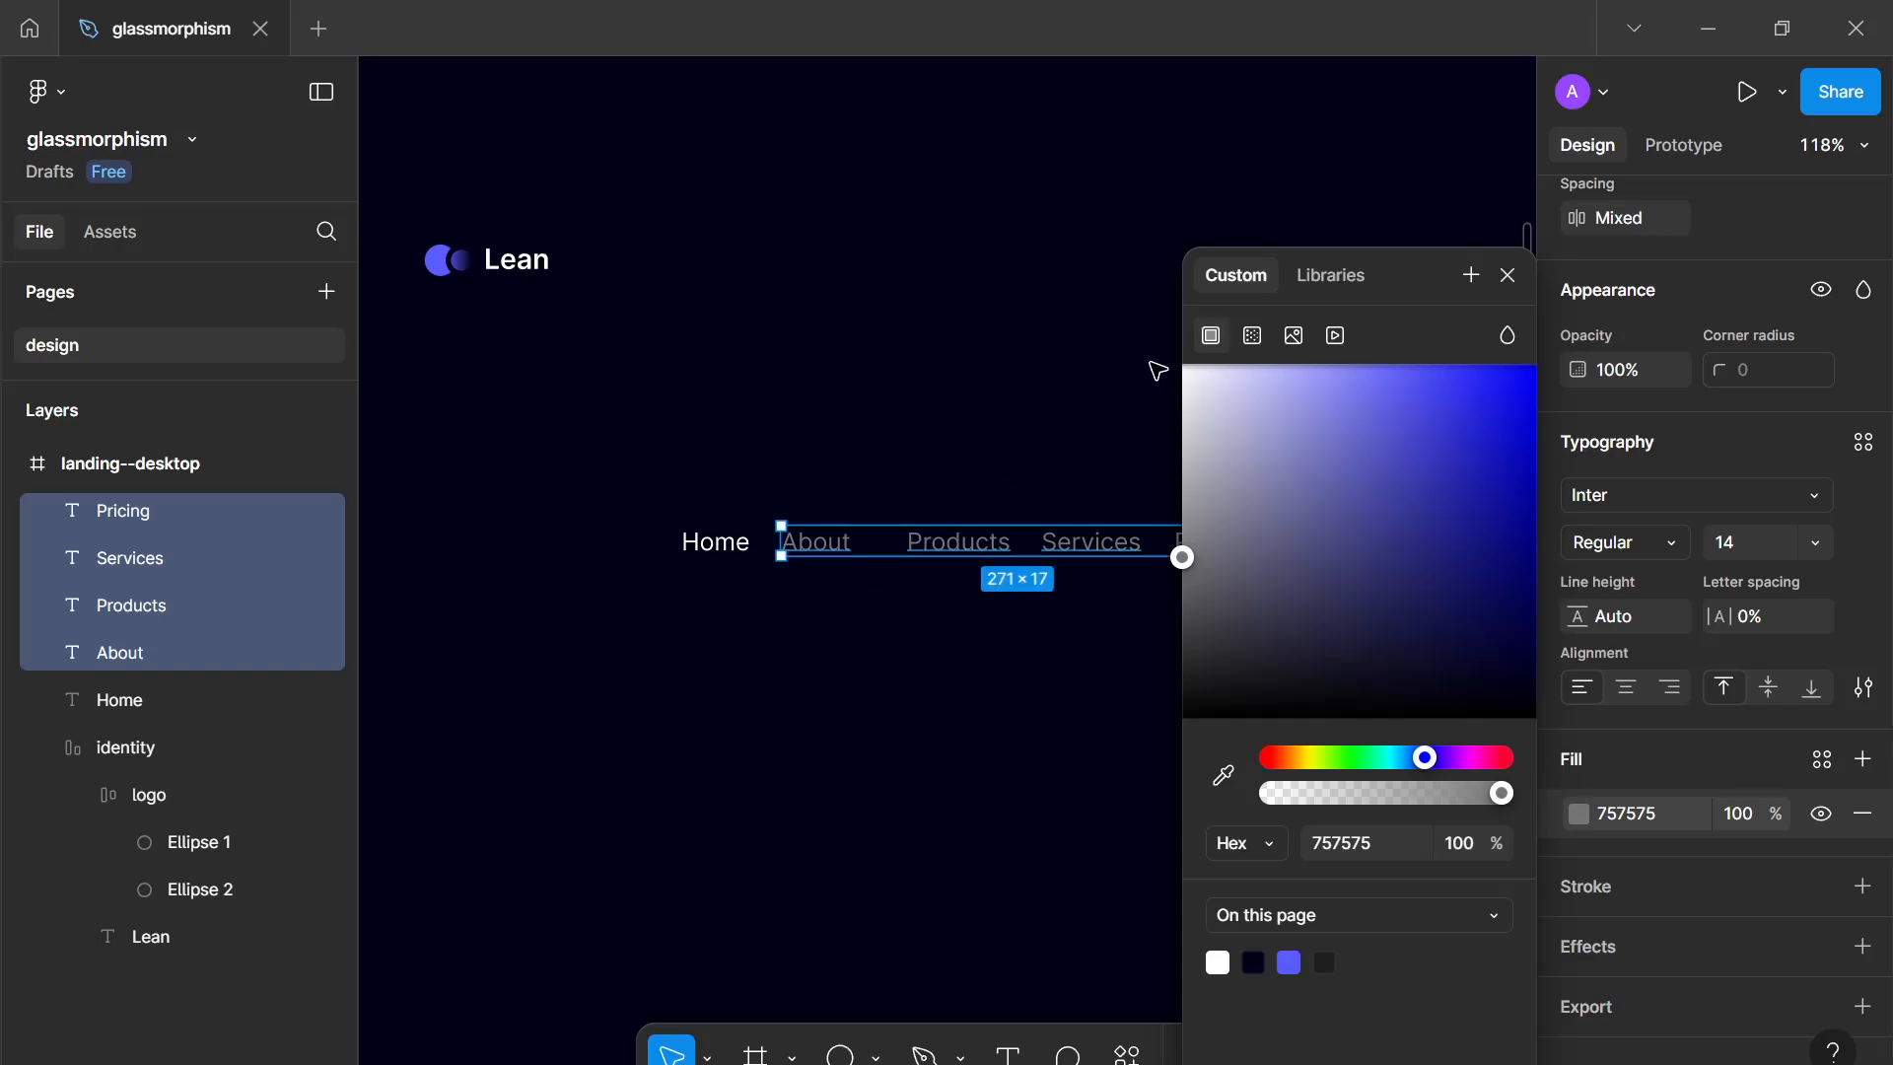
click(1508, 276)
click(1166, 779)
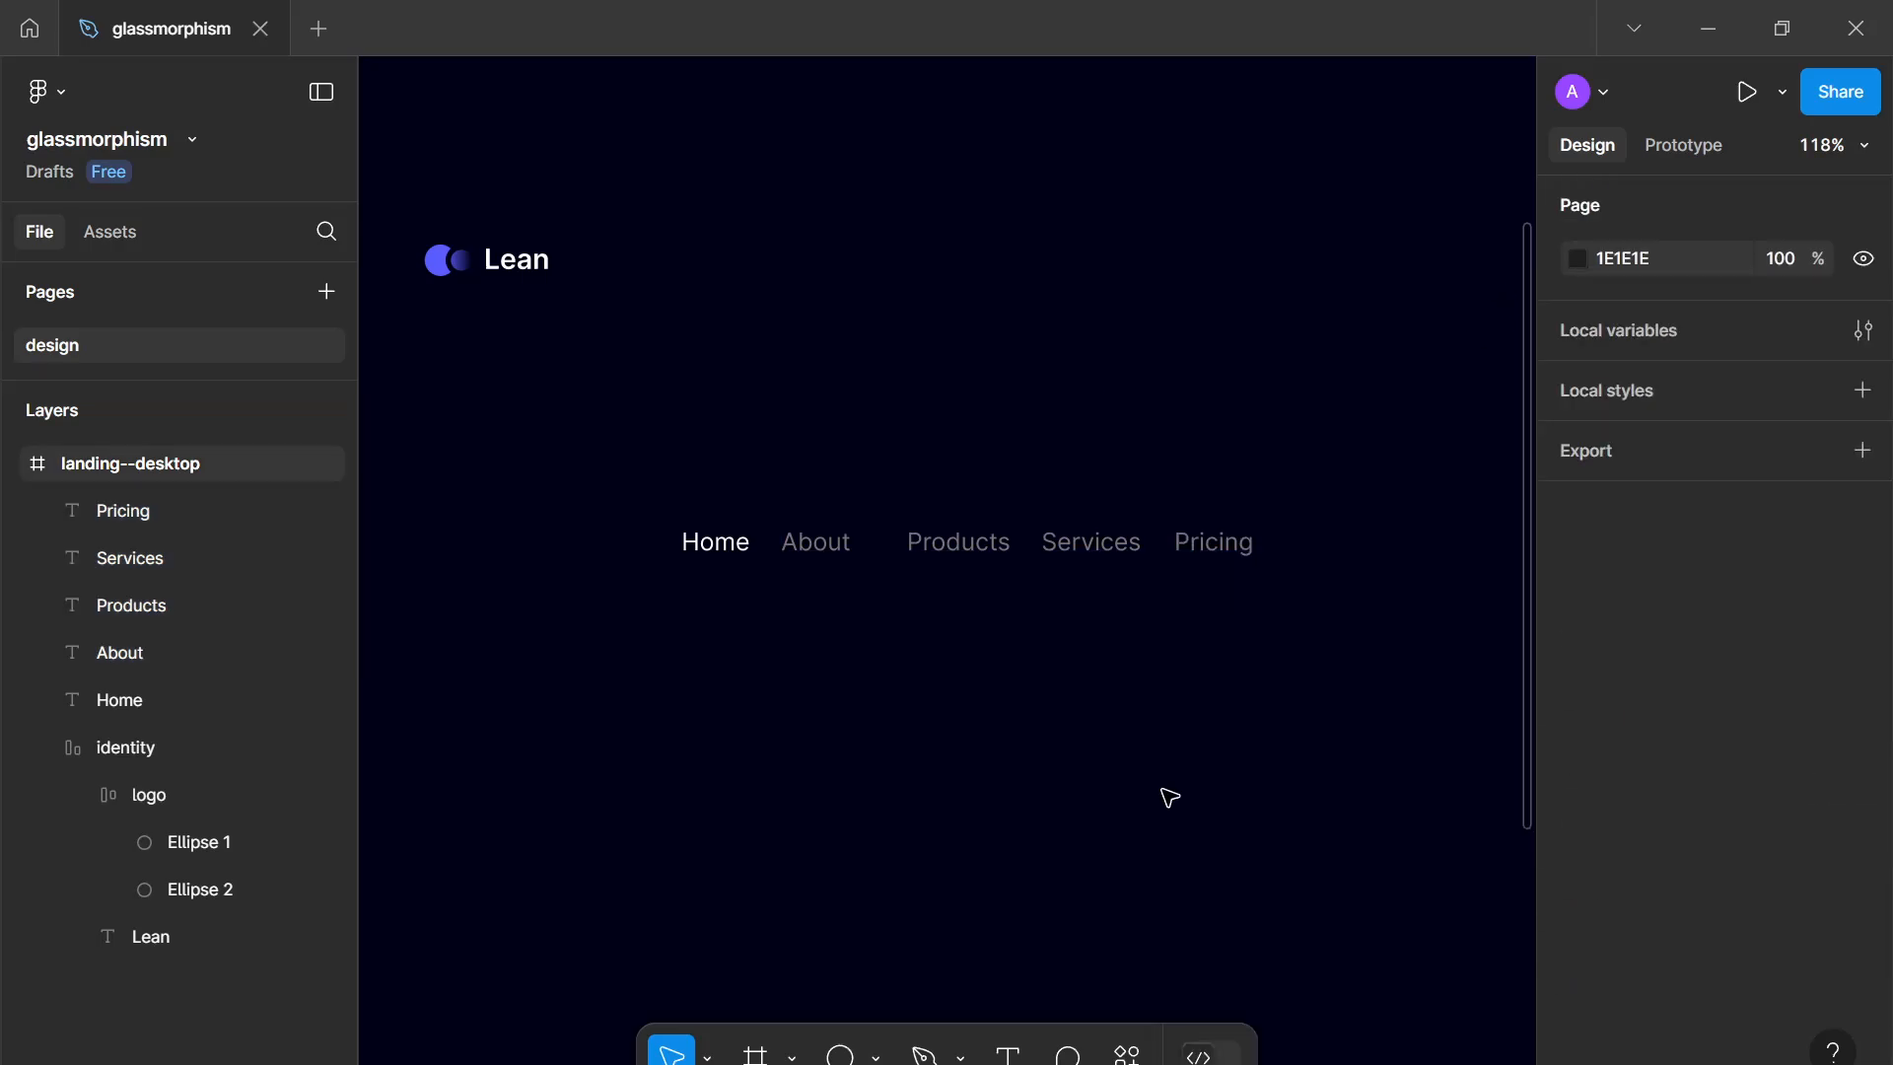
Step: Wrap the five navigation texts in a horizontal auto layout frame, trying a gap of 24 and settling on 32
scroll(1144, 789, down, 5)
scroll(1094, 774, up, 1)
scroll(1079, 767, up, 3)
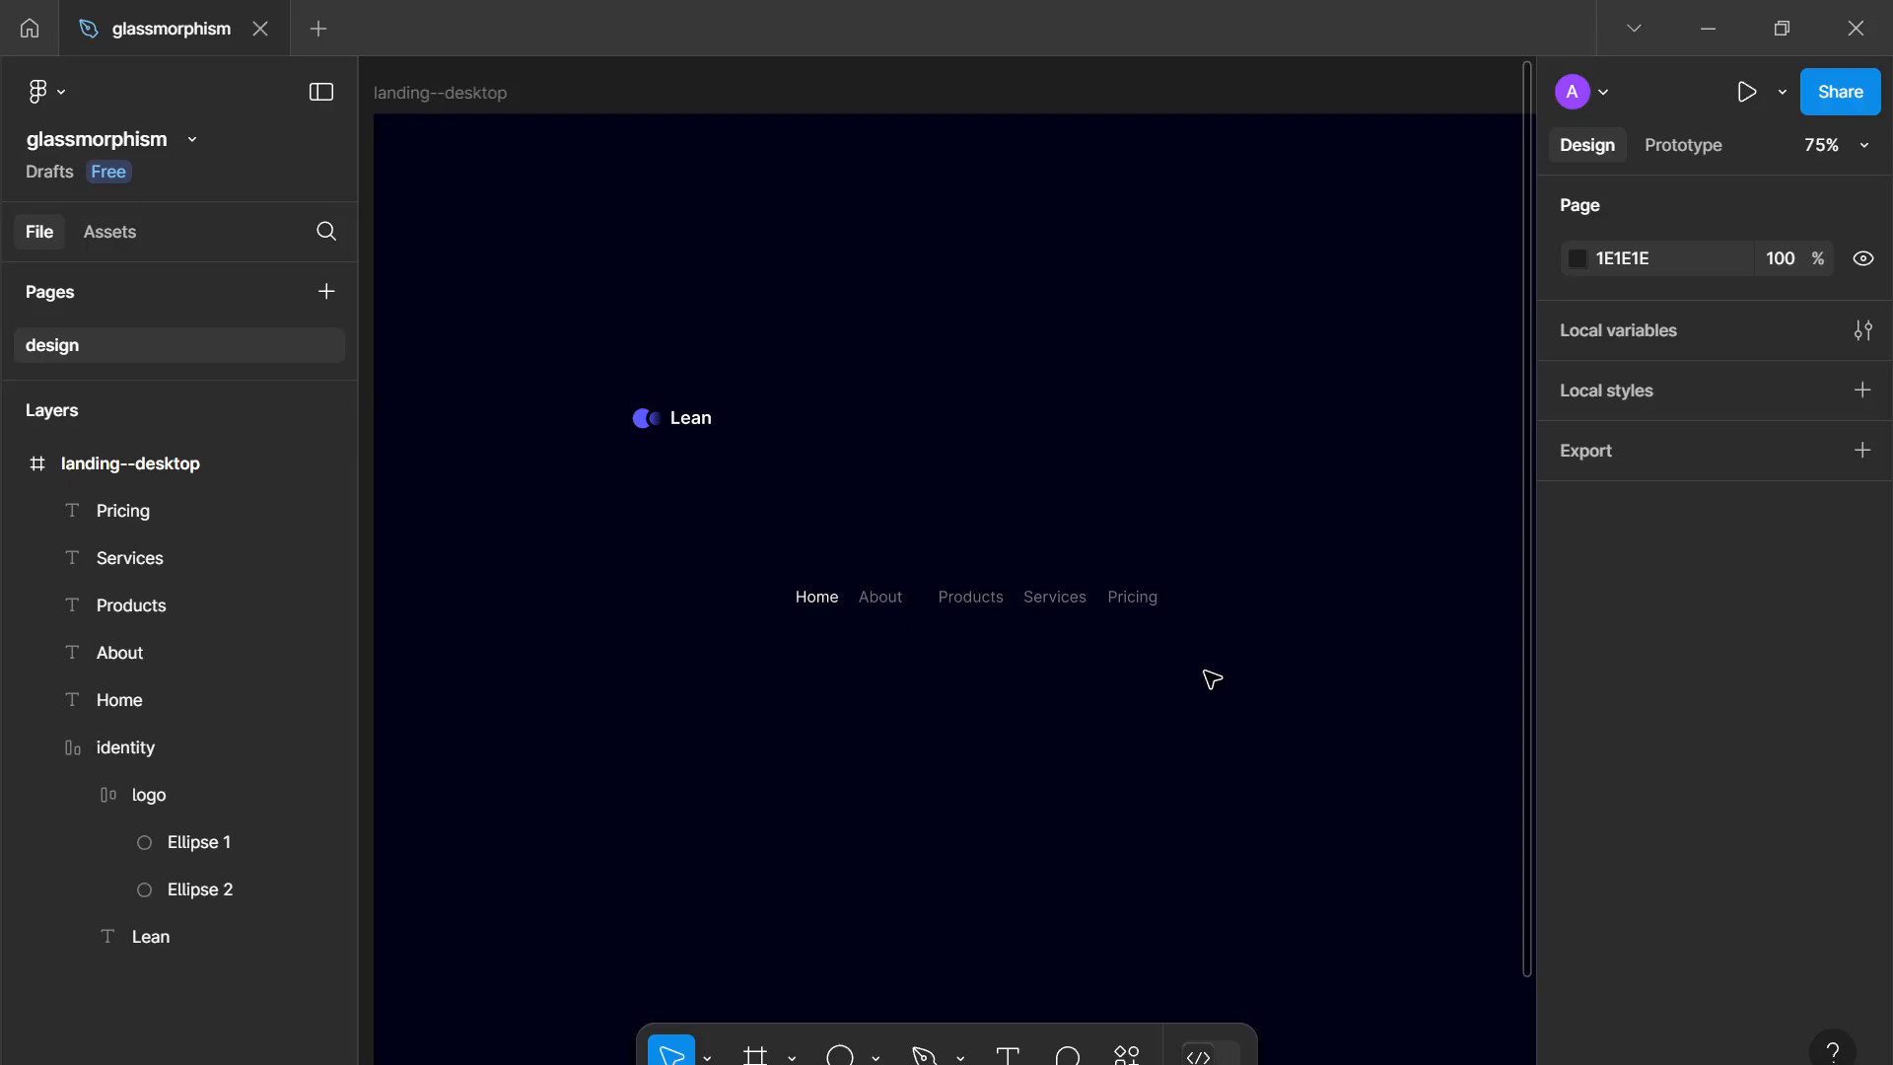
drag(1205, 671, 784, 577)
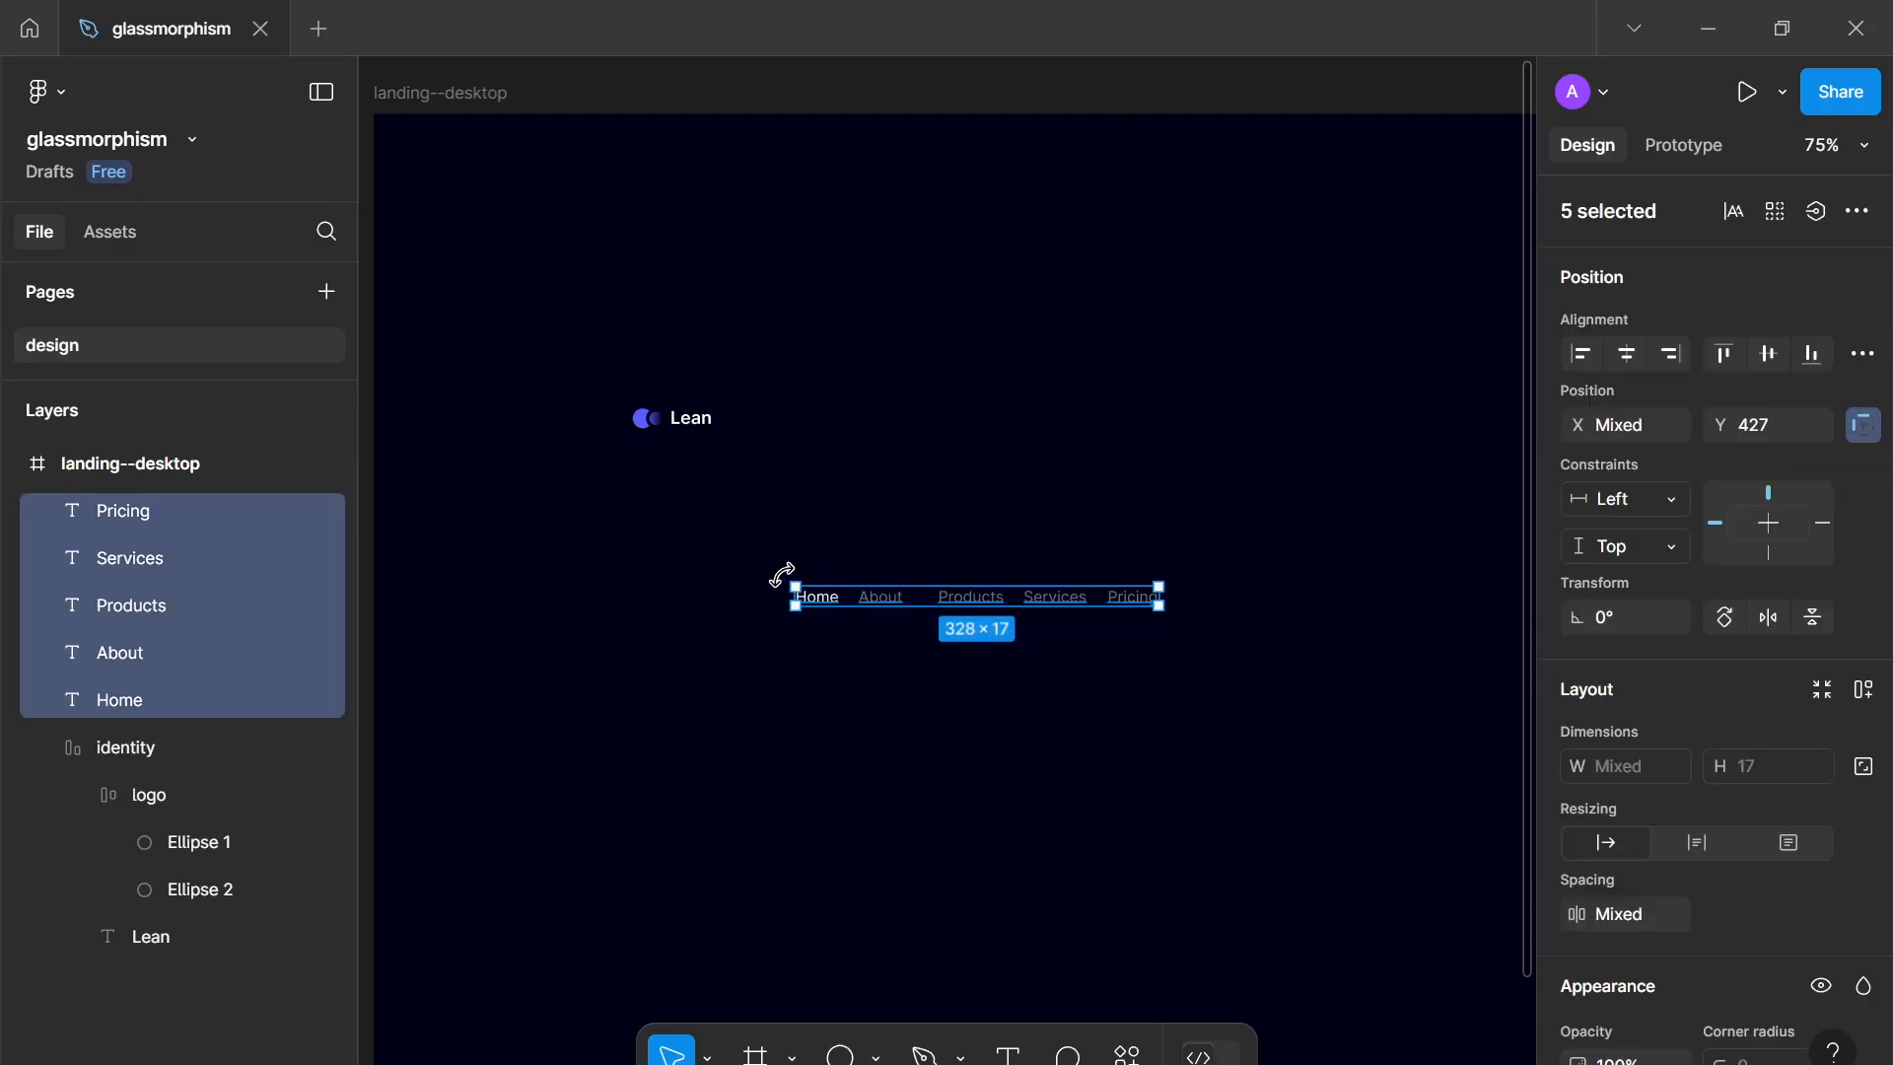
key(shift+a)
click(1617, 878)
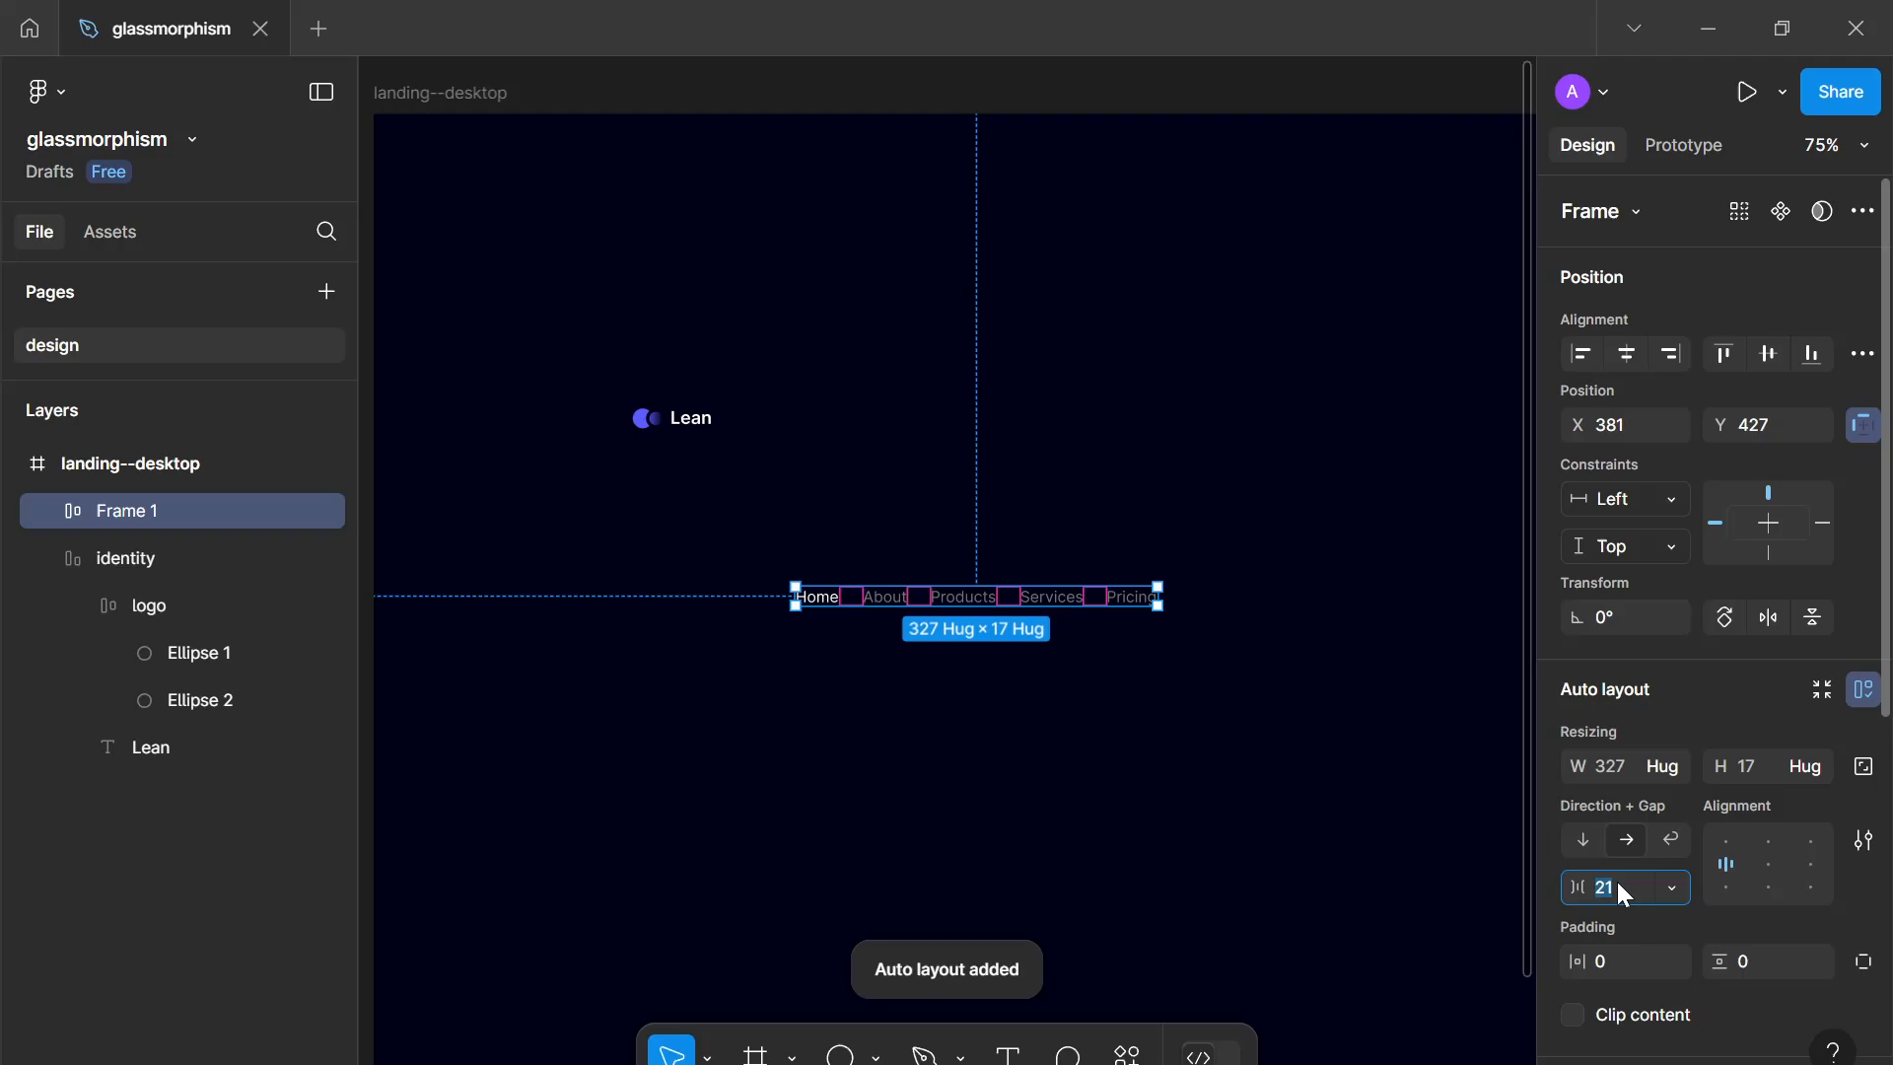
text(24)
key(Return)
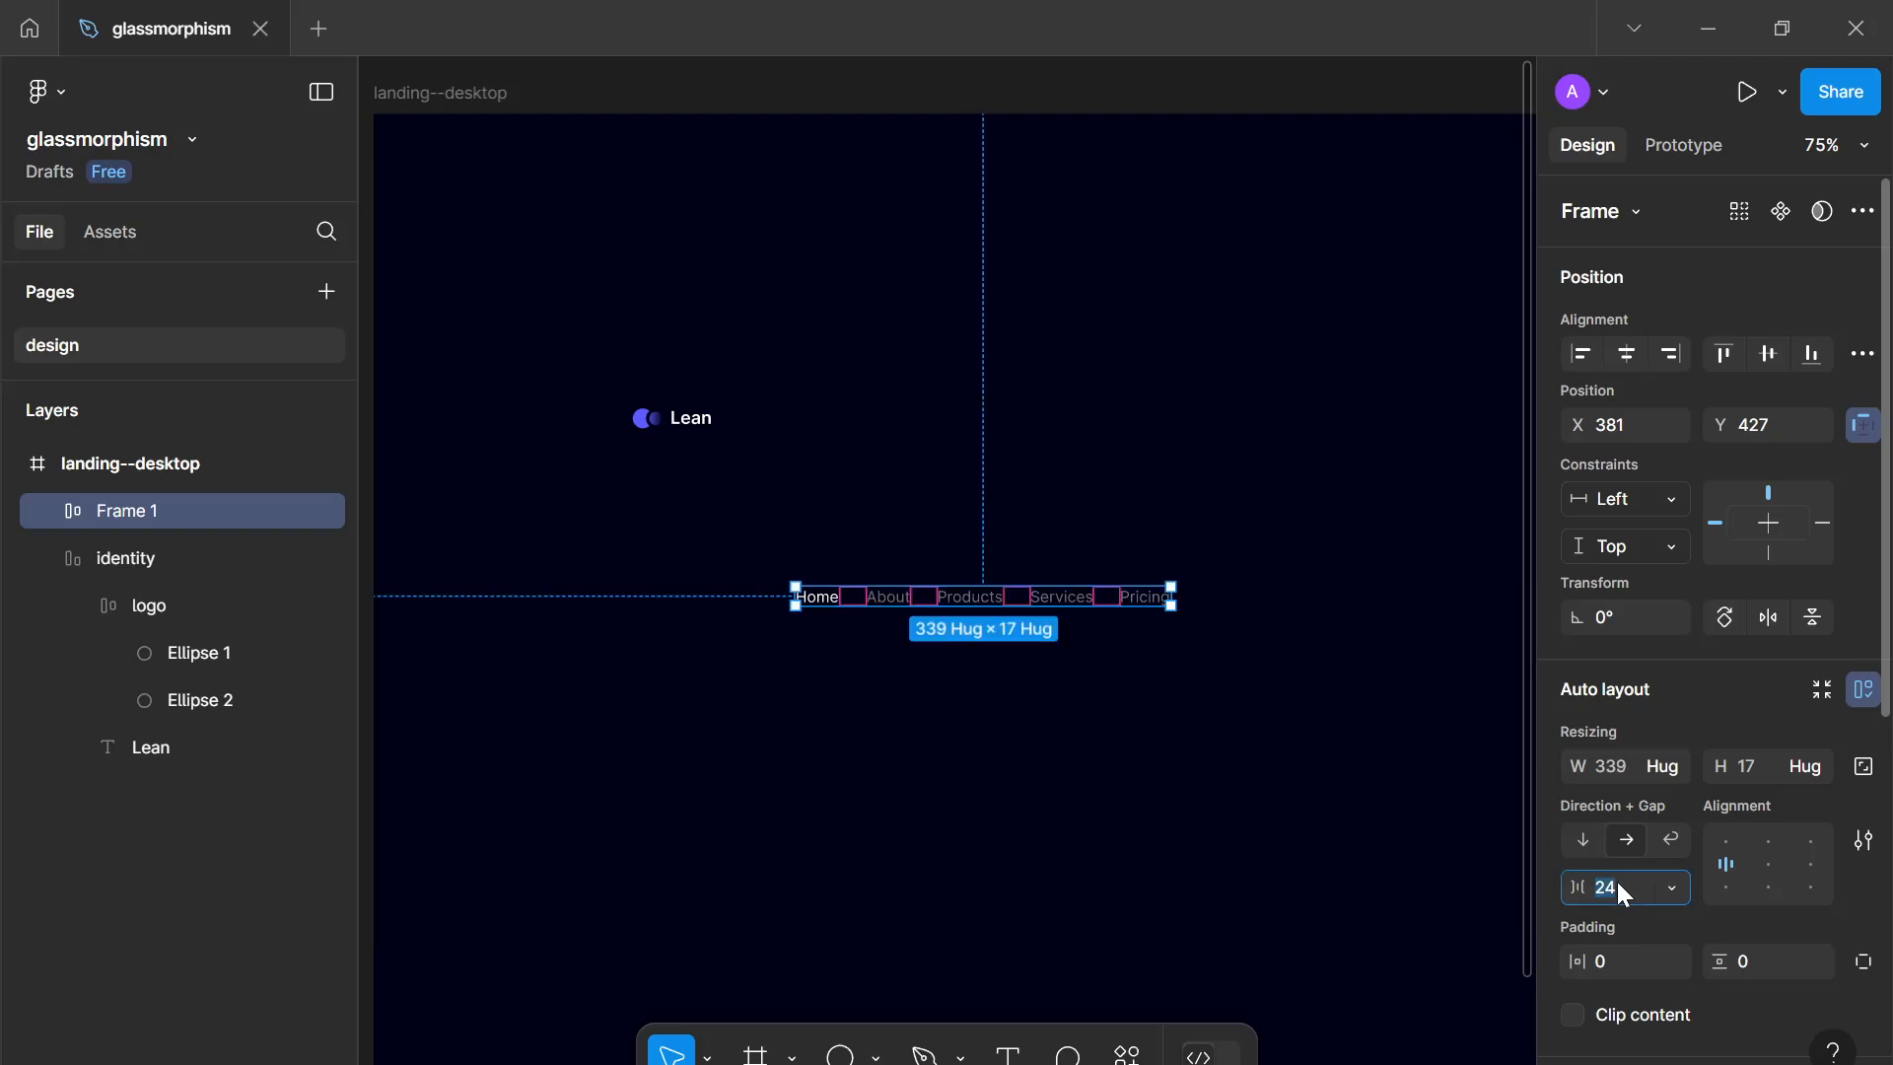
text(32)
key(Return)
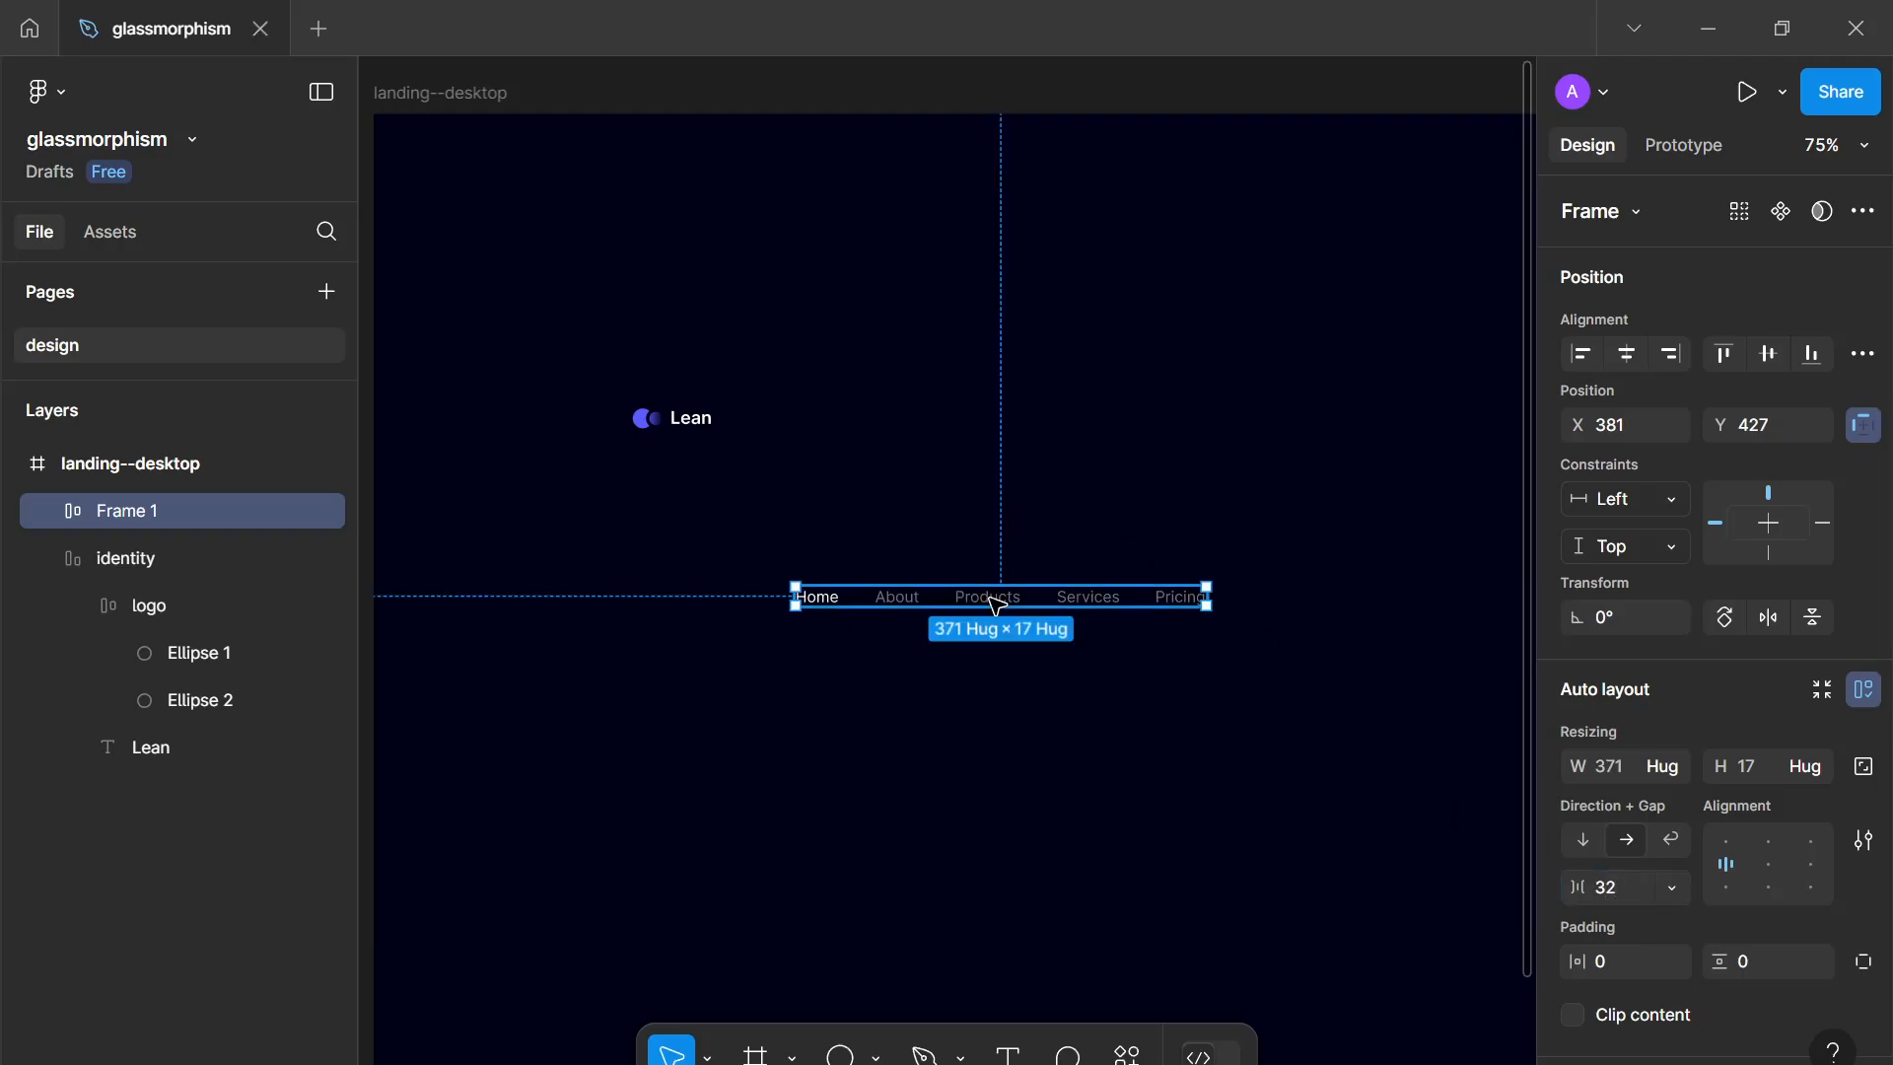
Step: Move the navigation frame below the logo, left-aligned with the identity frame at X 234, Y 354
drag(996, 603, 832, 515)
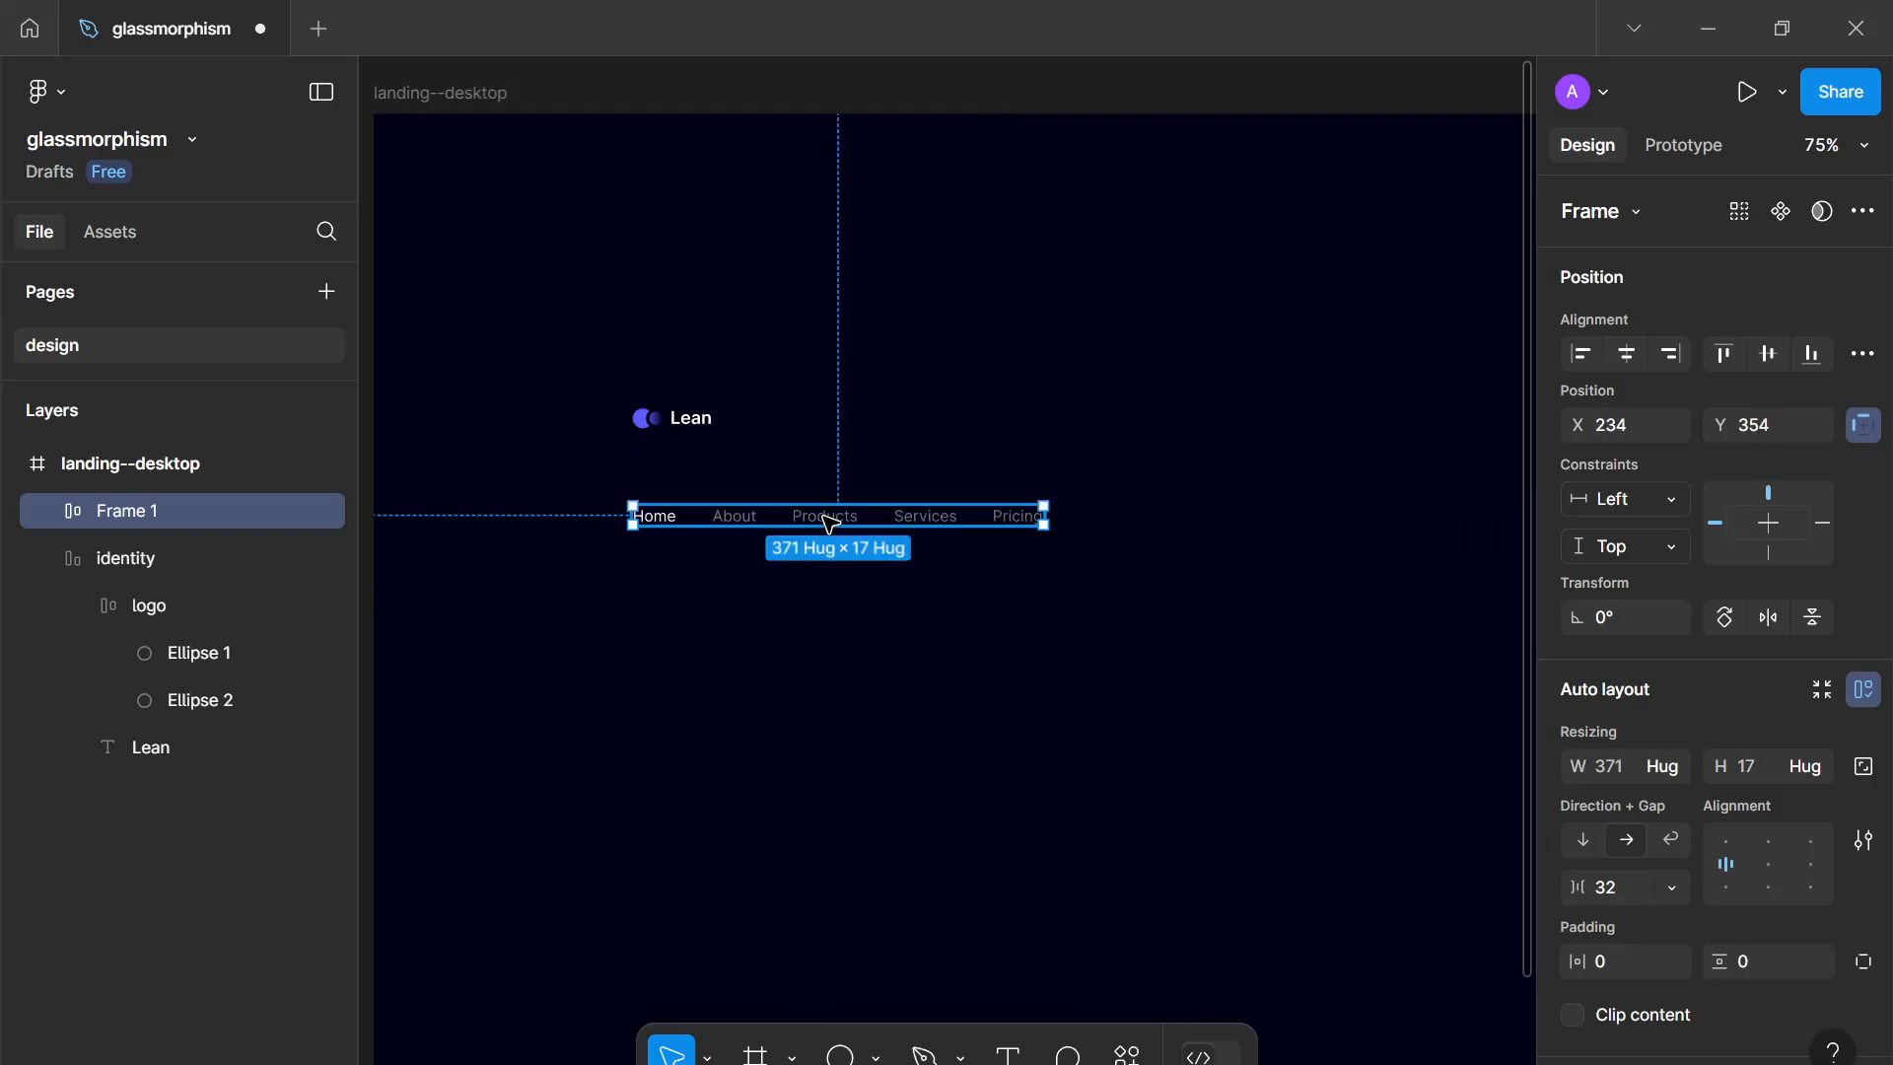
click(855, 706)
scroll(855, 706, down, 6)
drag(854, 706, 791, 644)
scroll(791, 678, up, 4)
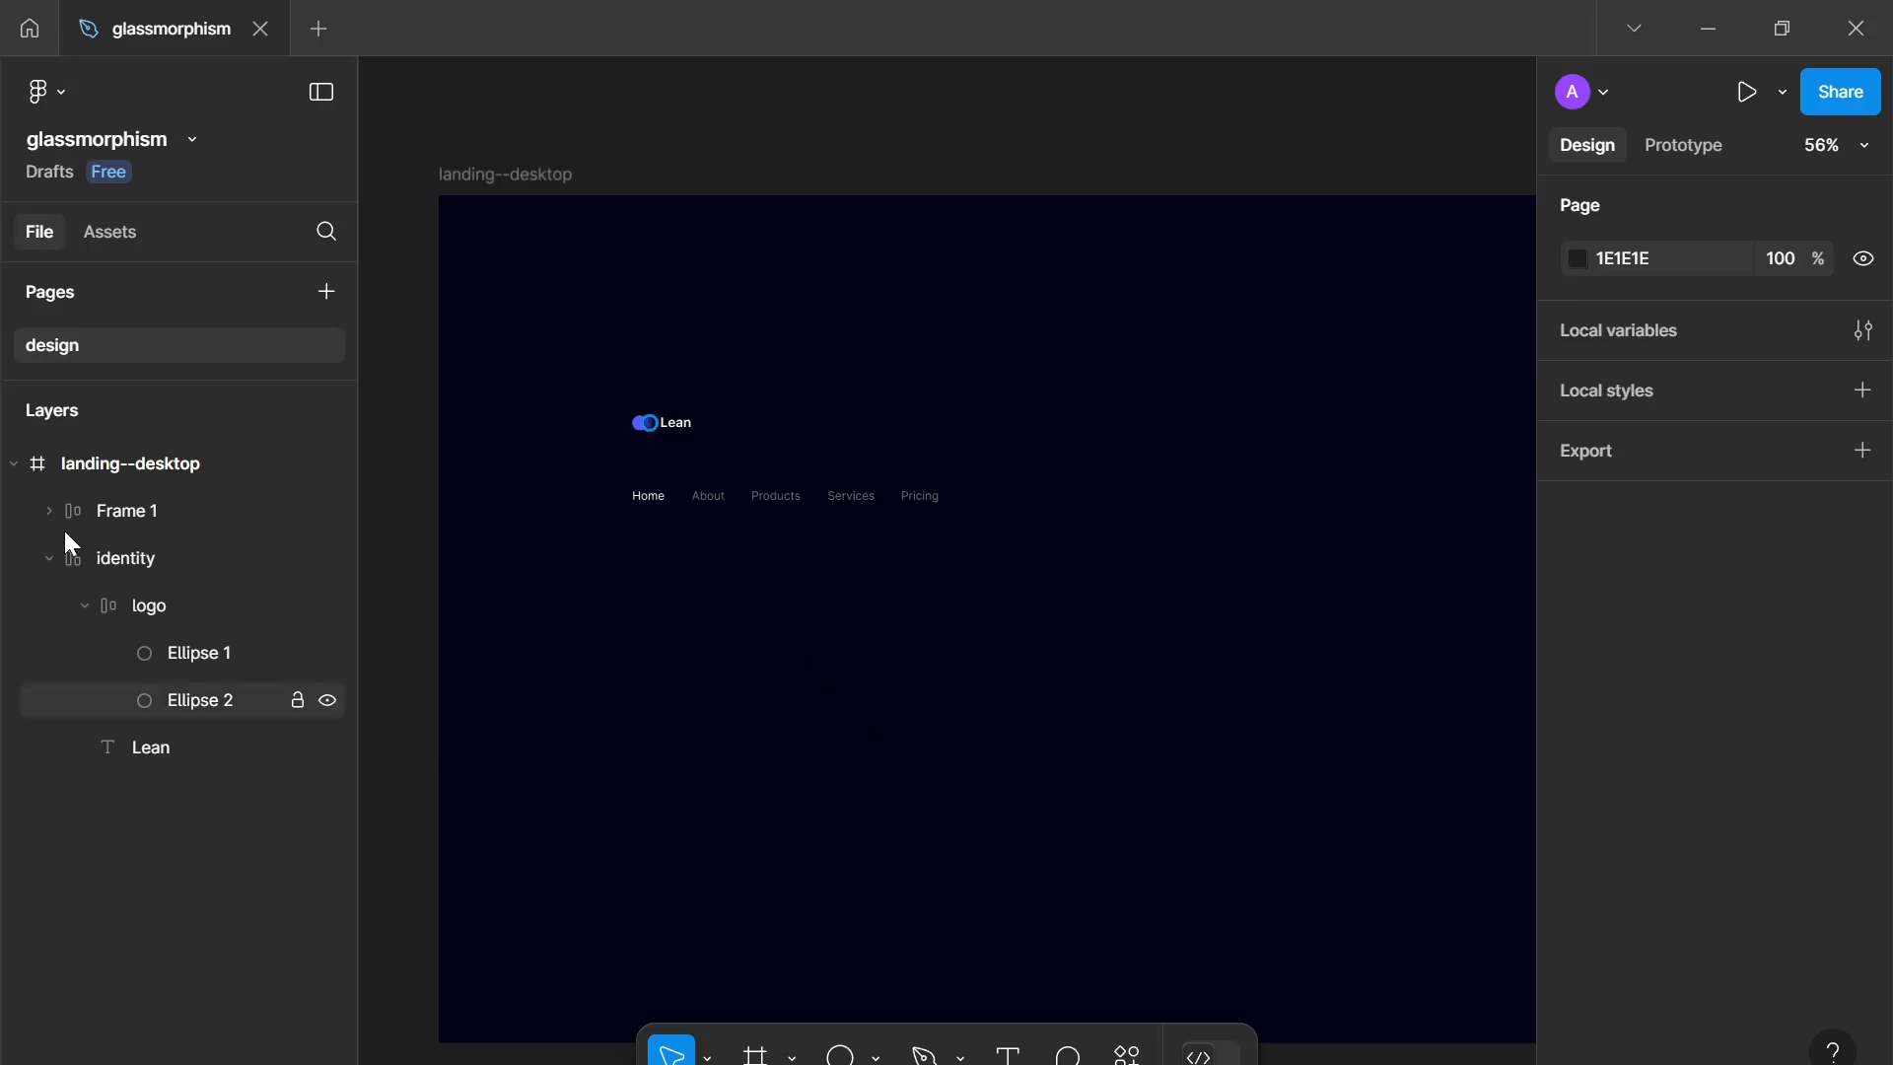
Step: Rename the frame holding the navigation texts to "links"
double_click(100, 516)
text(link)
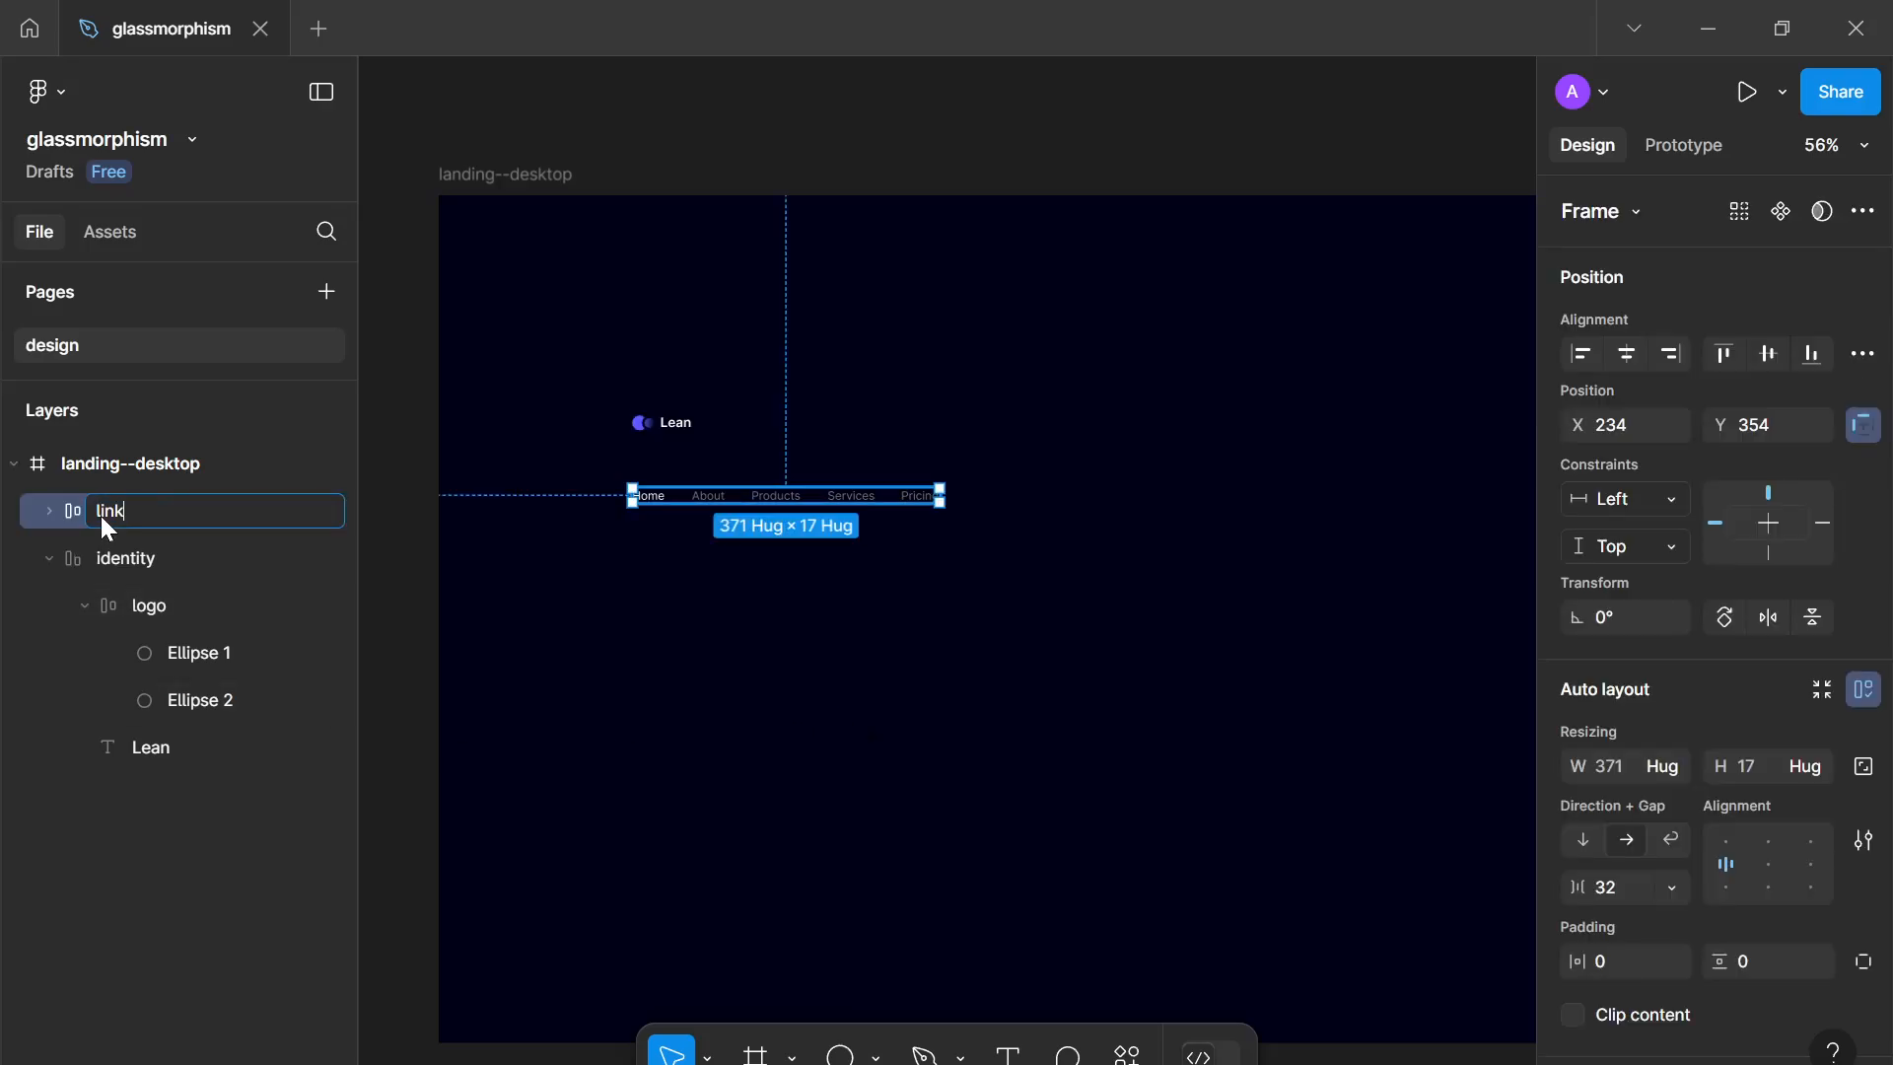
text(s)
key(Return)
click(949, 759)
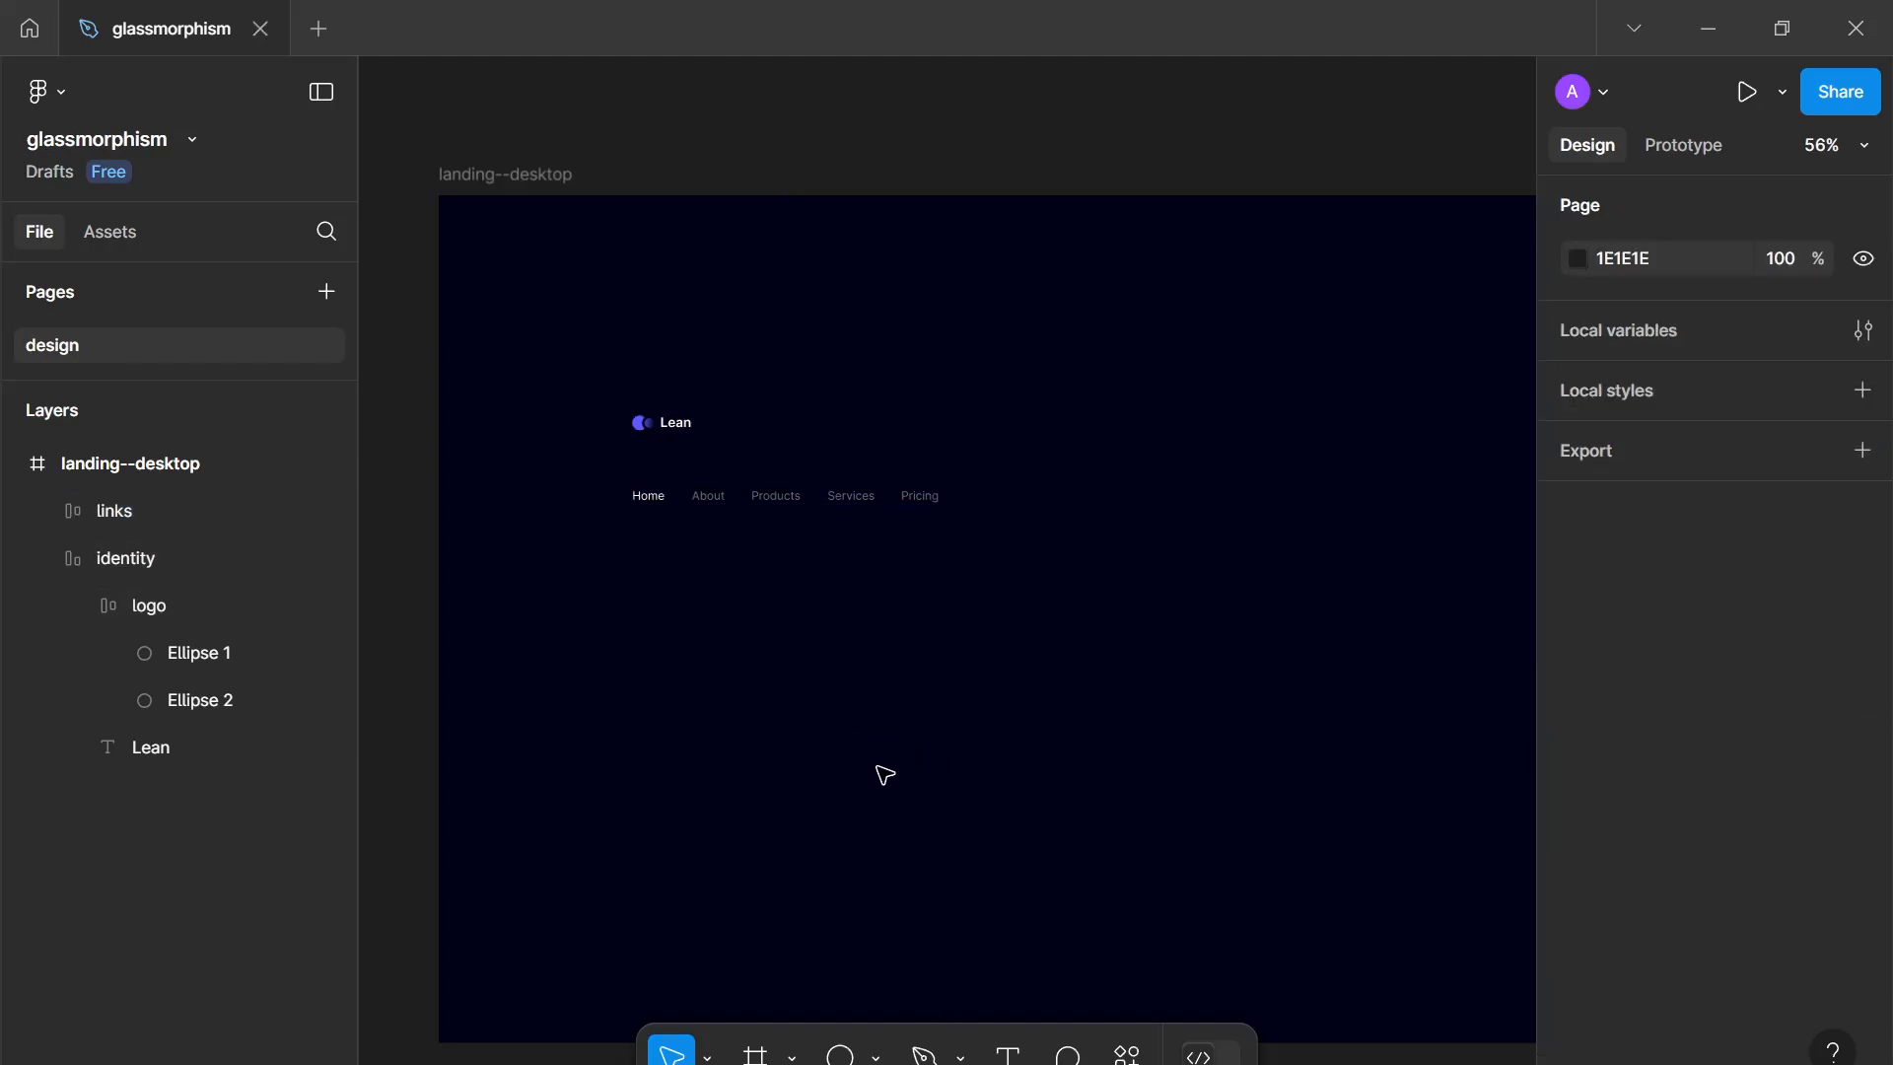
Step: Add the text "Signup" in the empty area below the navigation links, at X 468, Y 622
key(t)
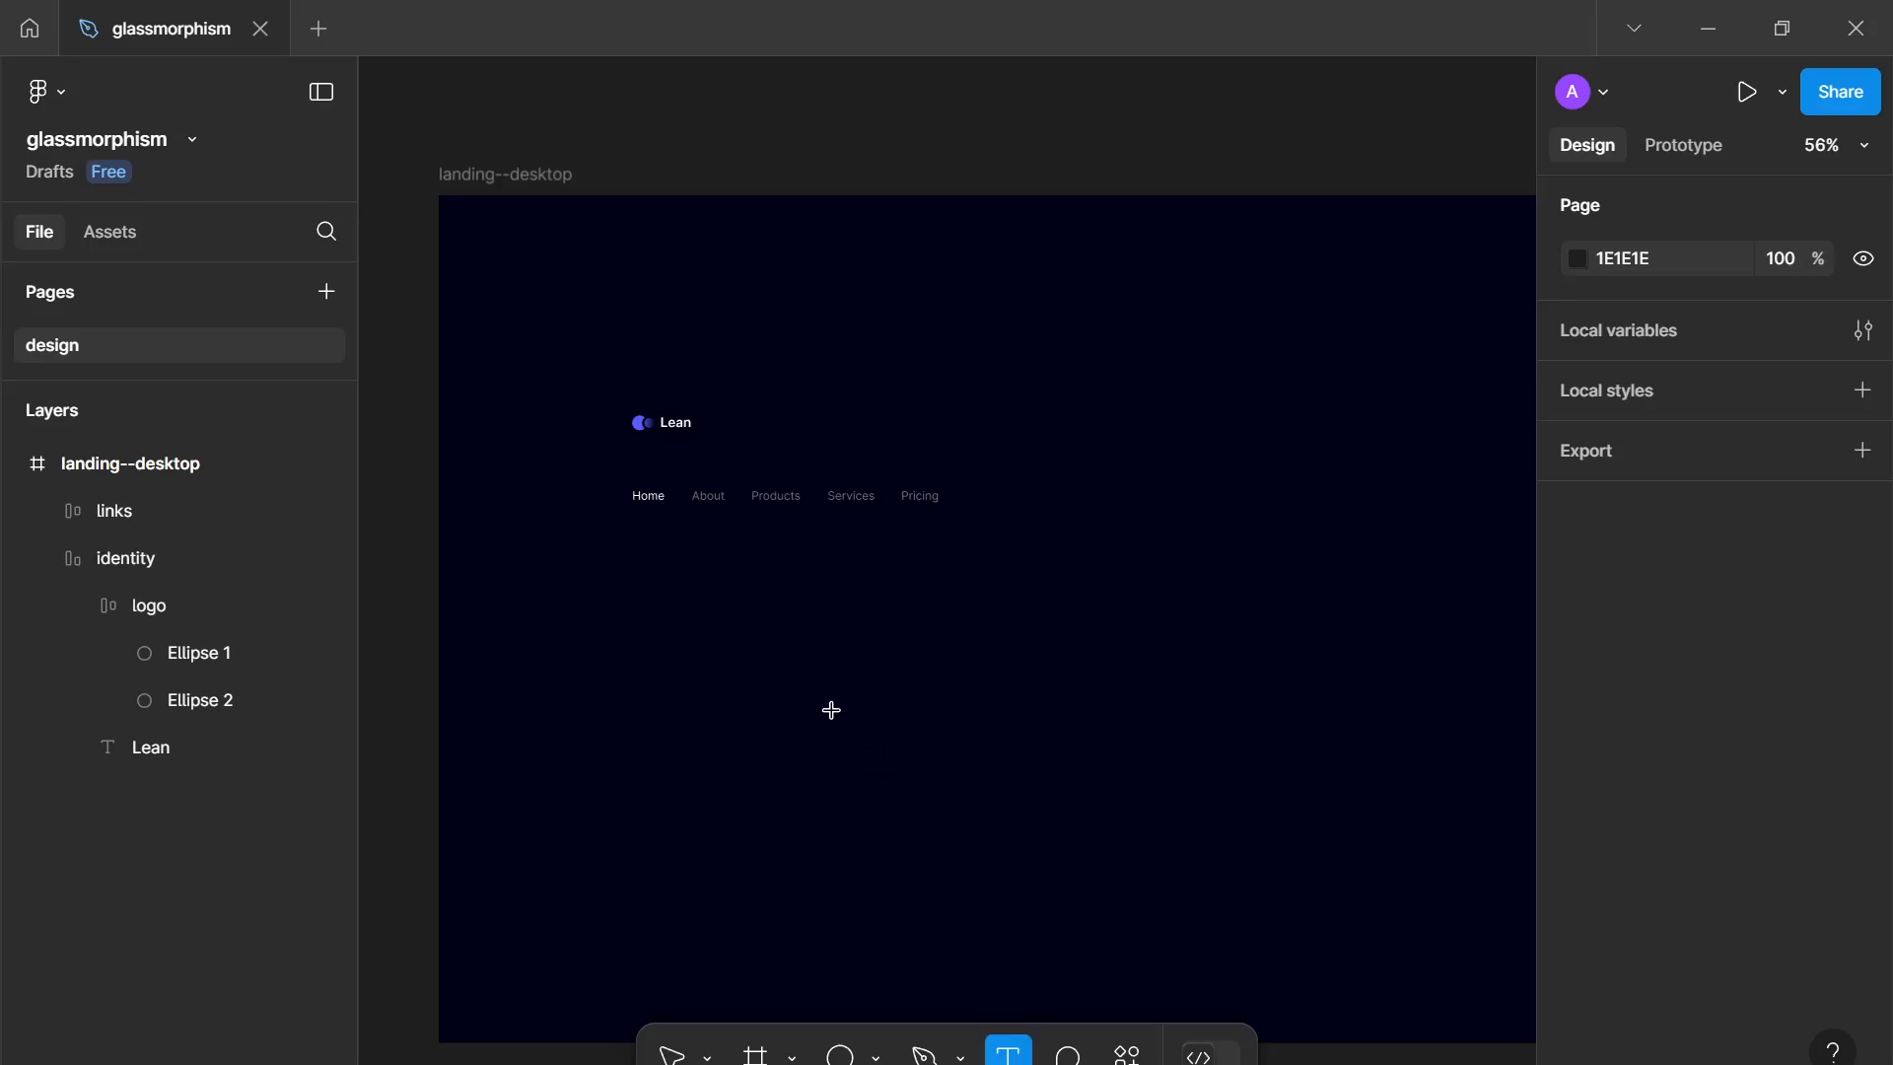
click(826, 717)
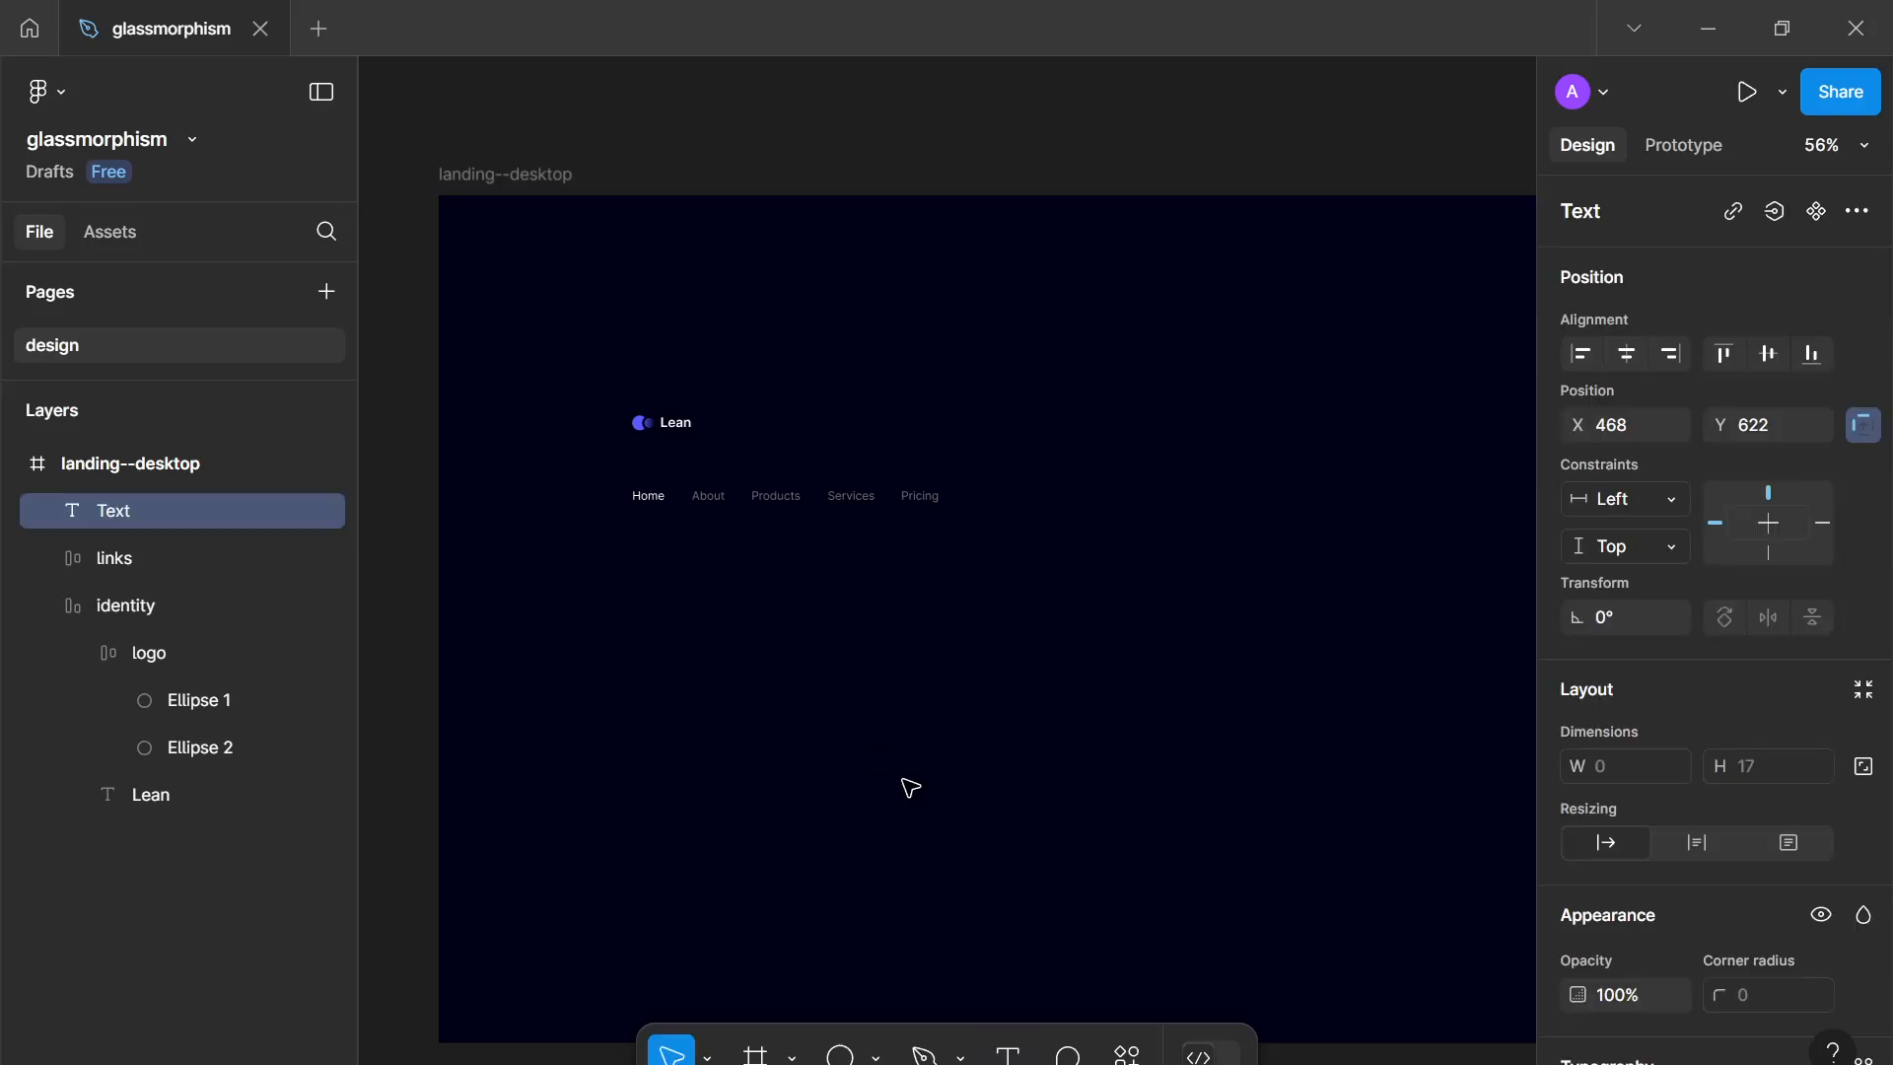
text(Signup)
key(Escape)
scroll(903, 780, up, 4)
drag(904, 782, 1016, 790)
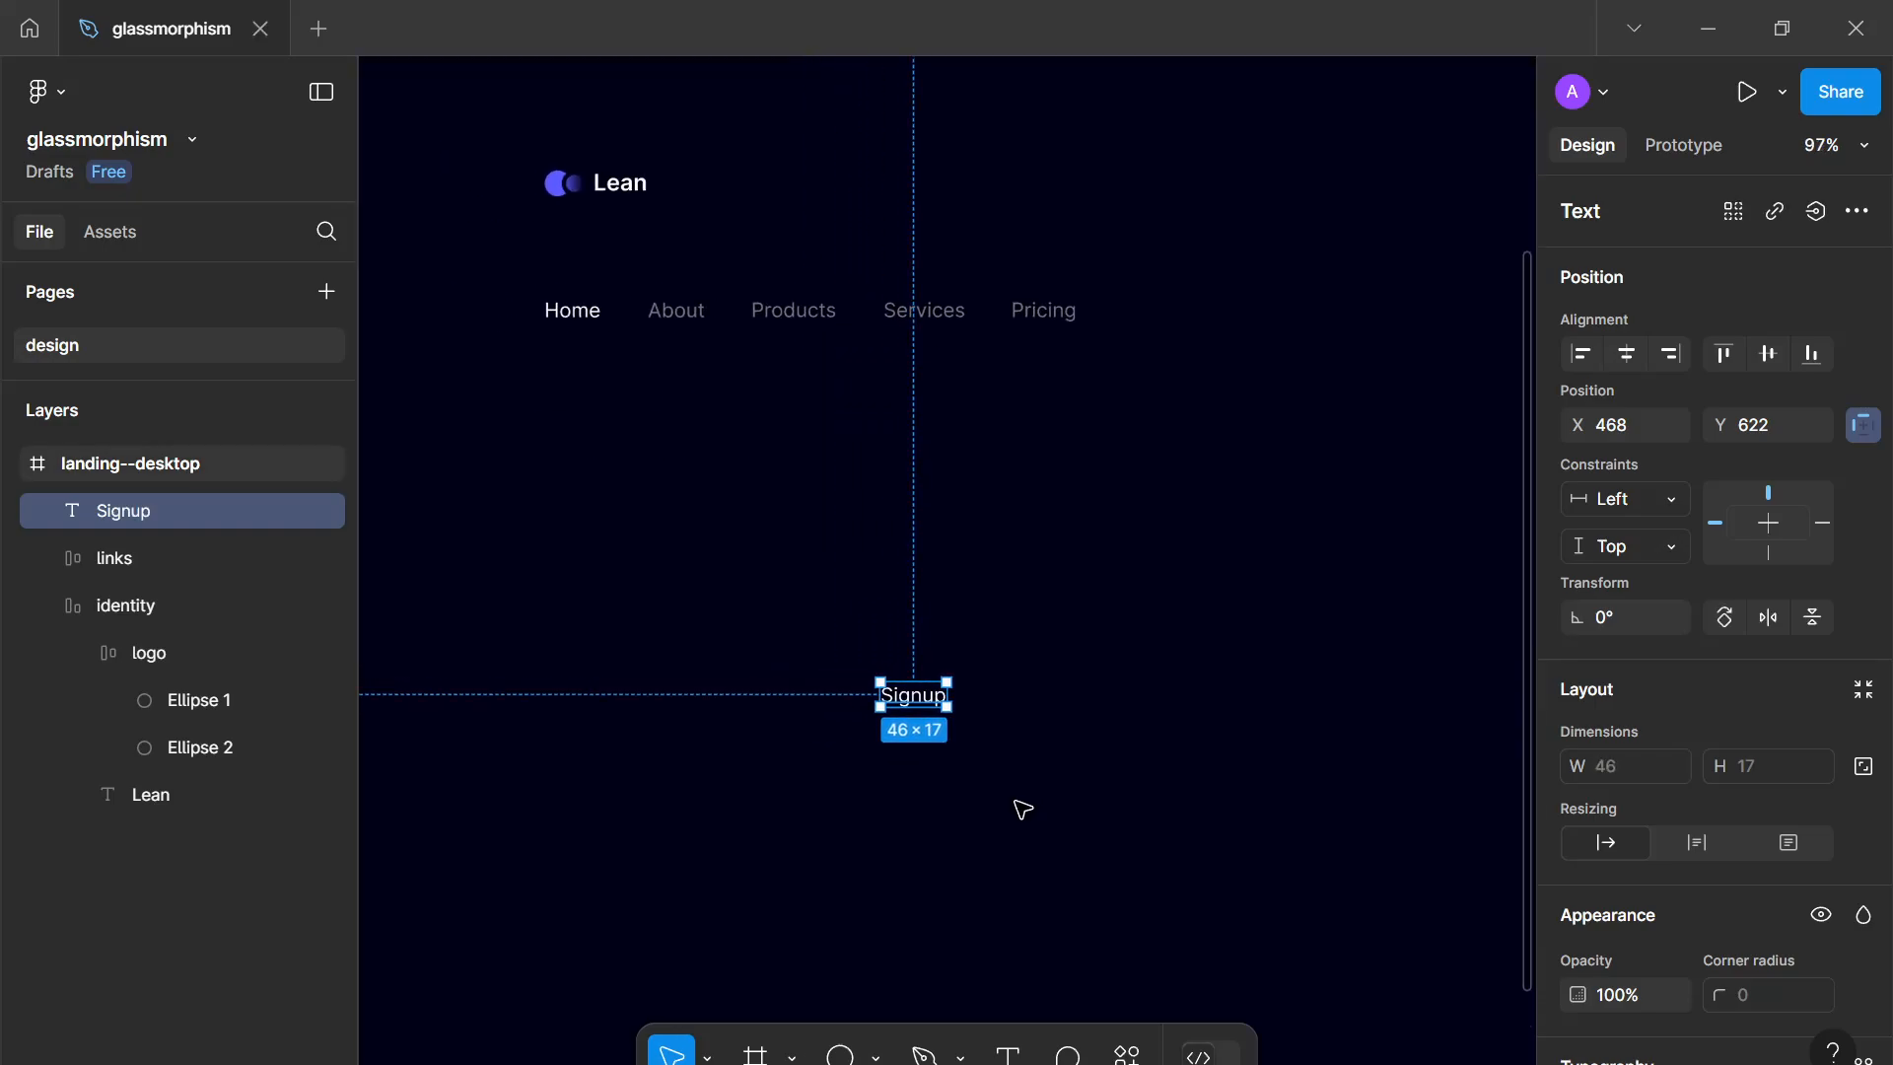
Step: Set the "Signup" text to font size 16 and Semi Bold weight
scroll(1793, 829, down, 3)
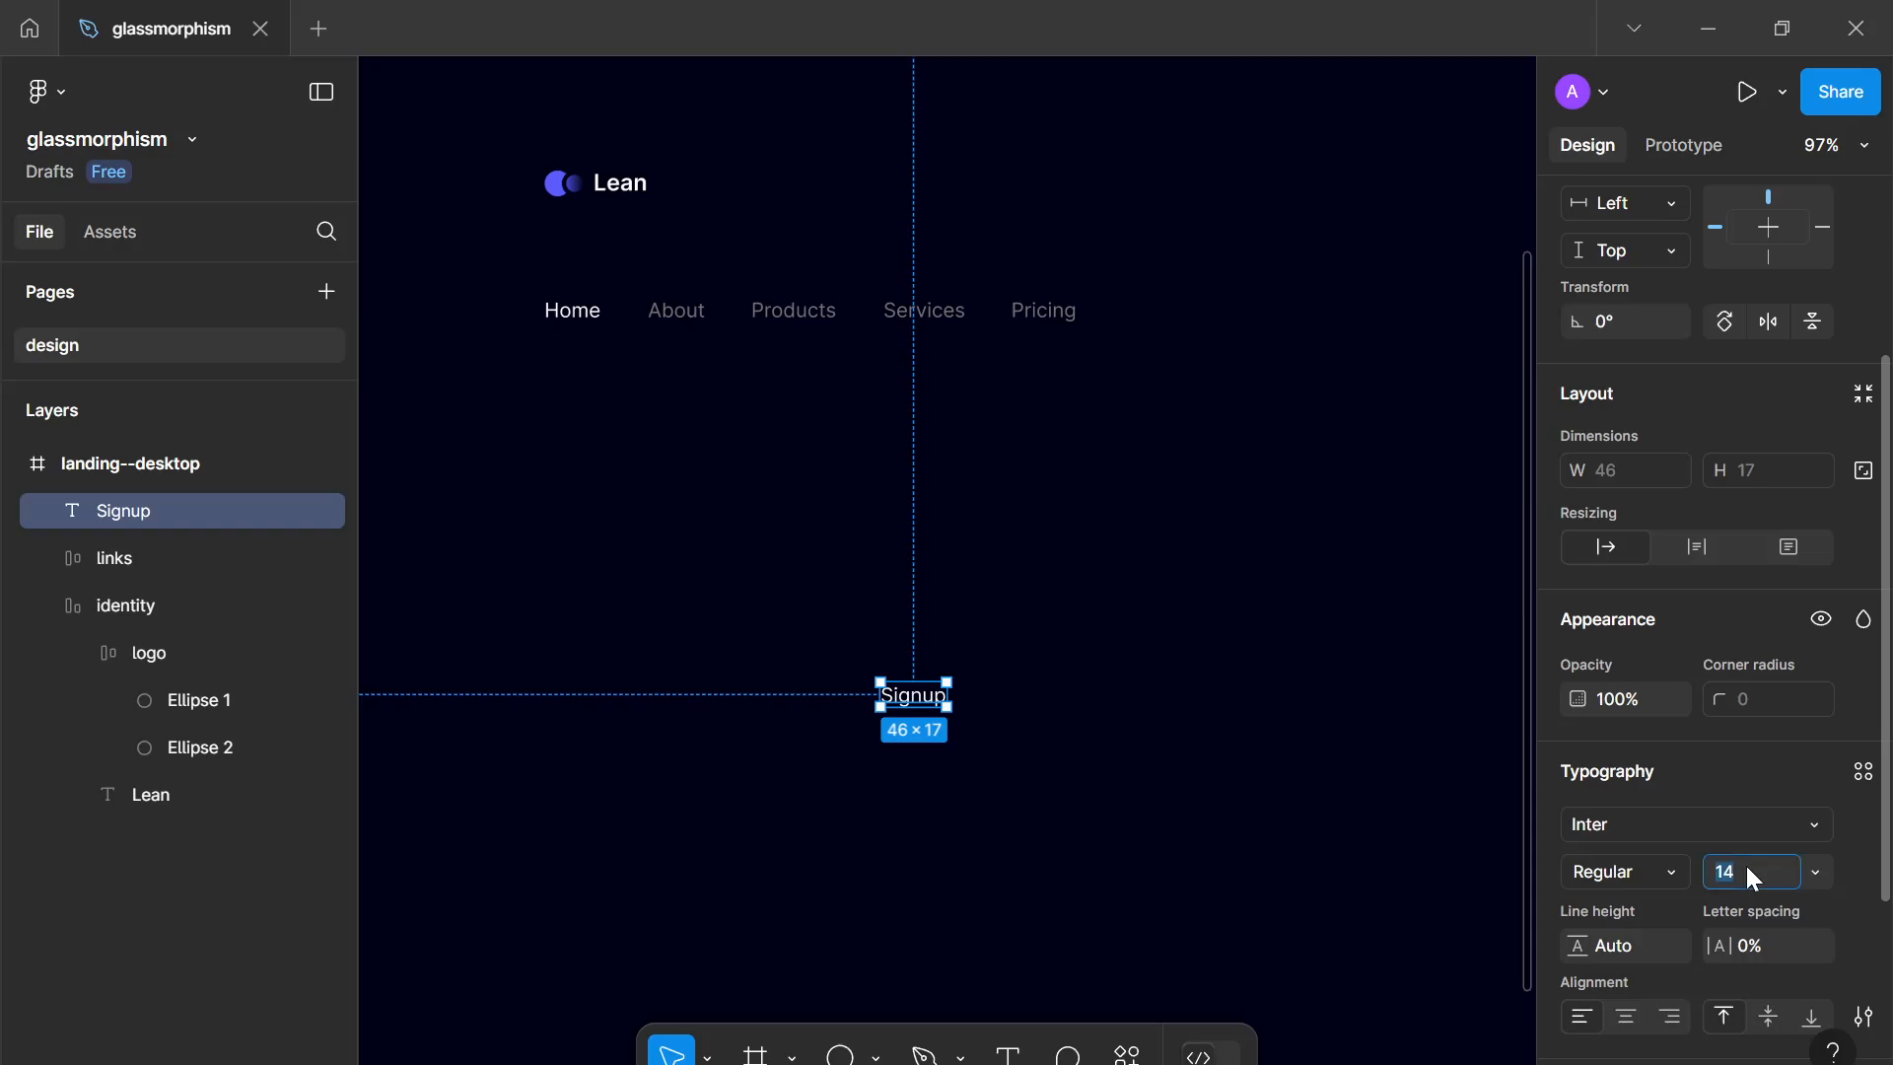
text(16)
key(Return)
click(1614, 840)
click(1613, 867)
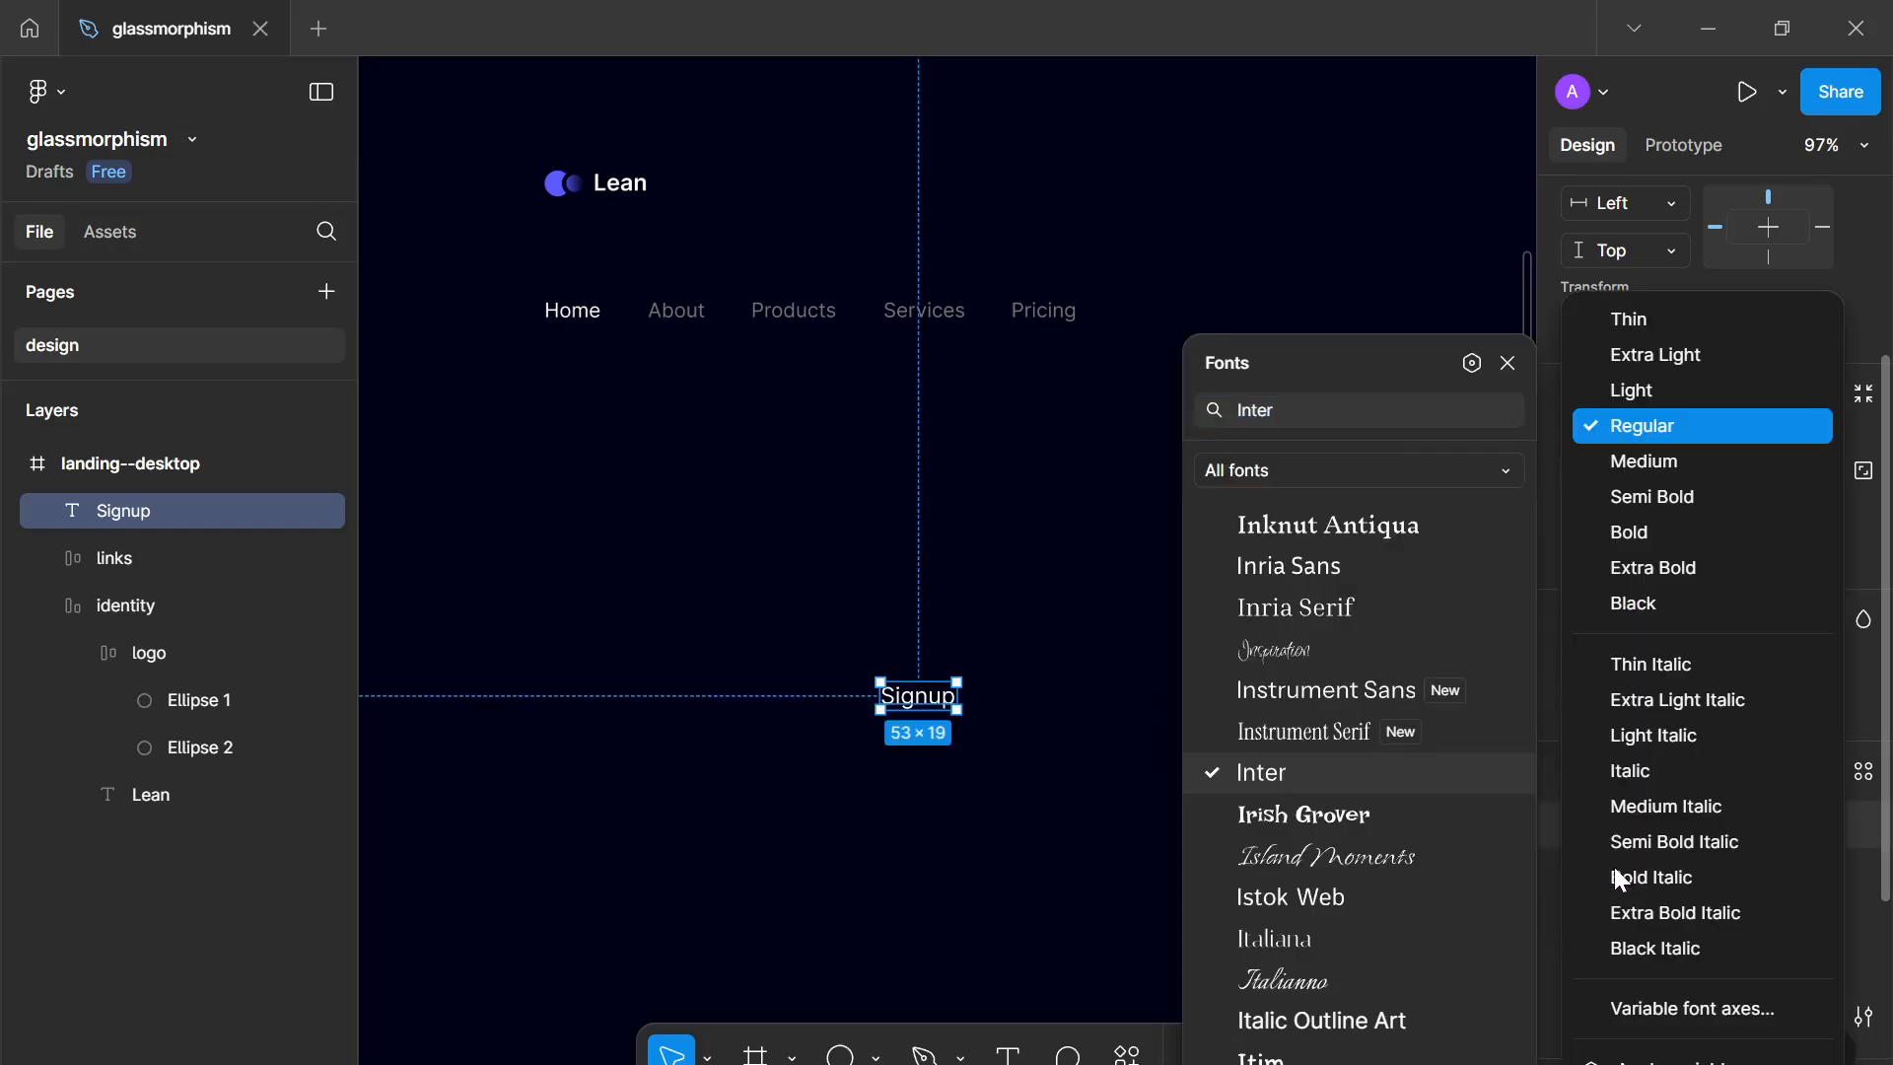
click(1666, 494)
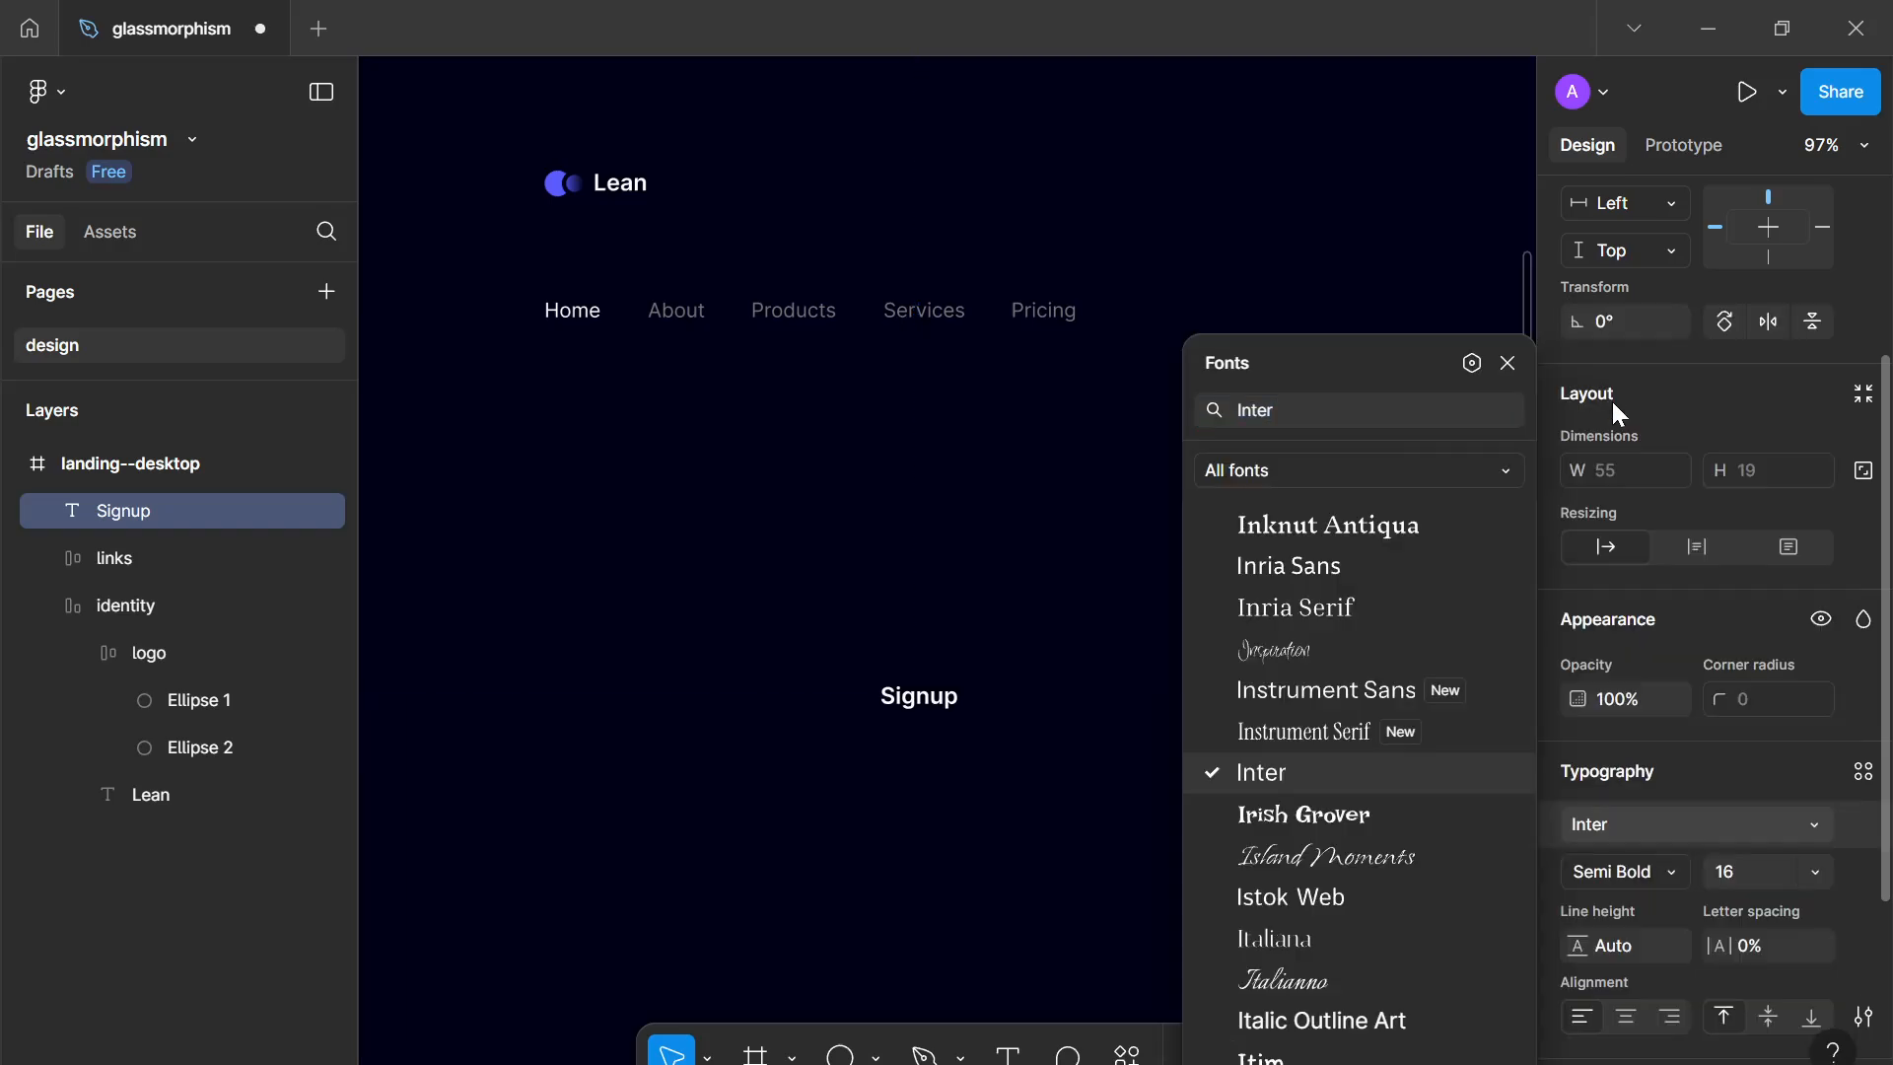
click(1513, 366)
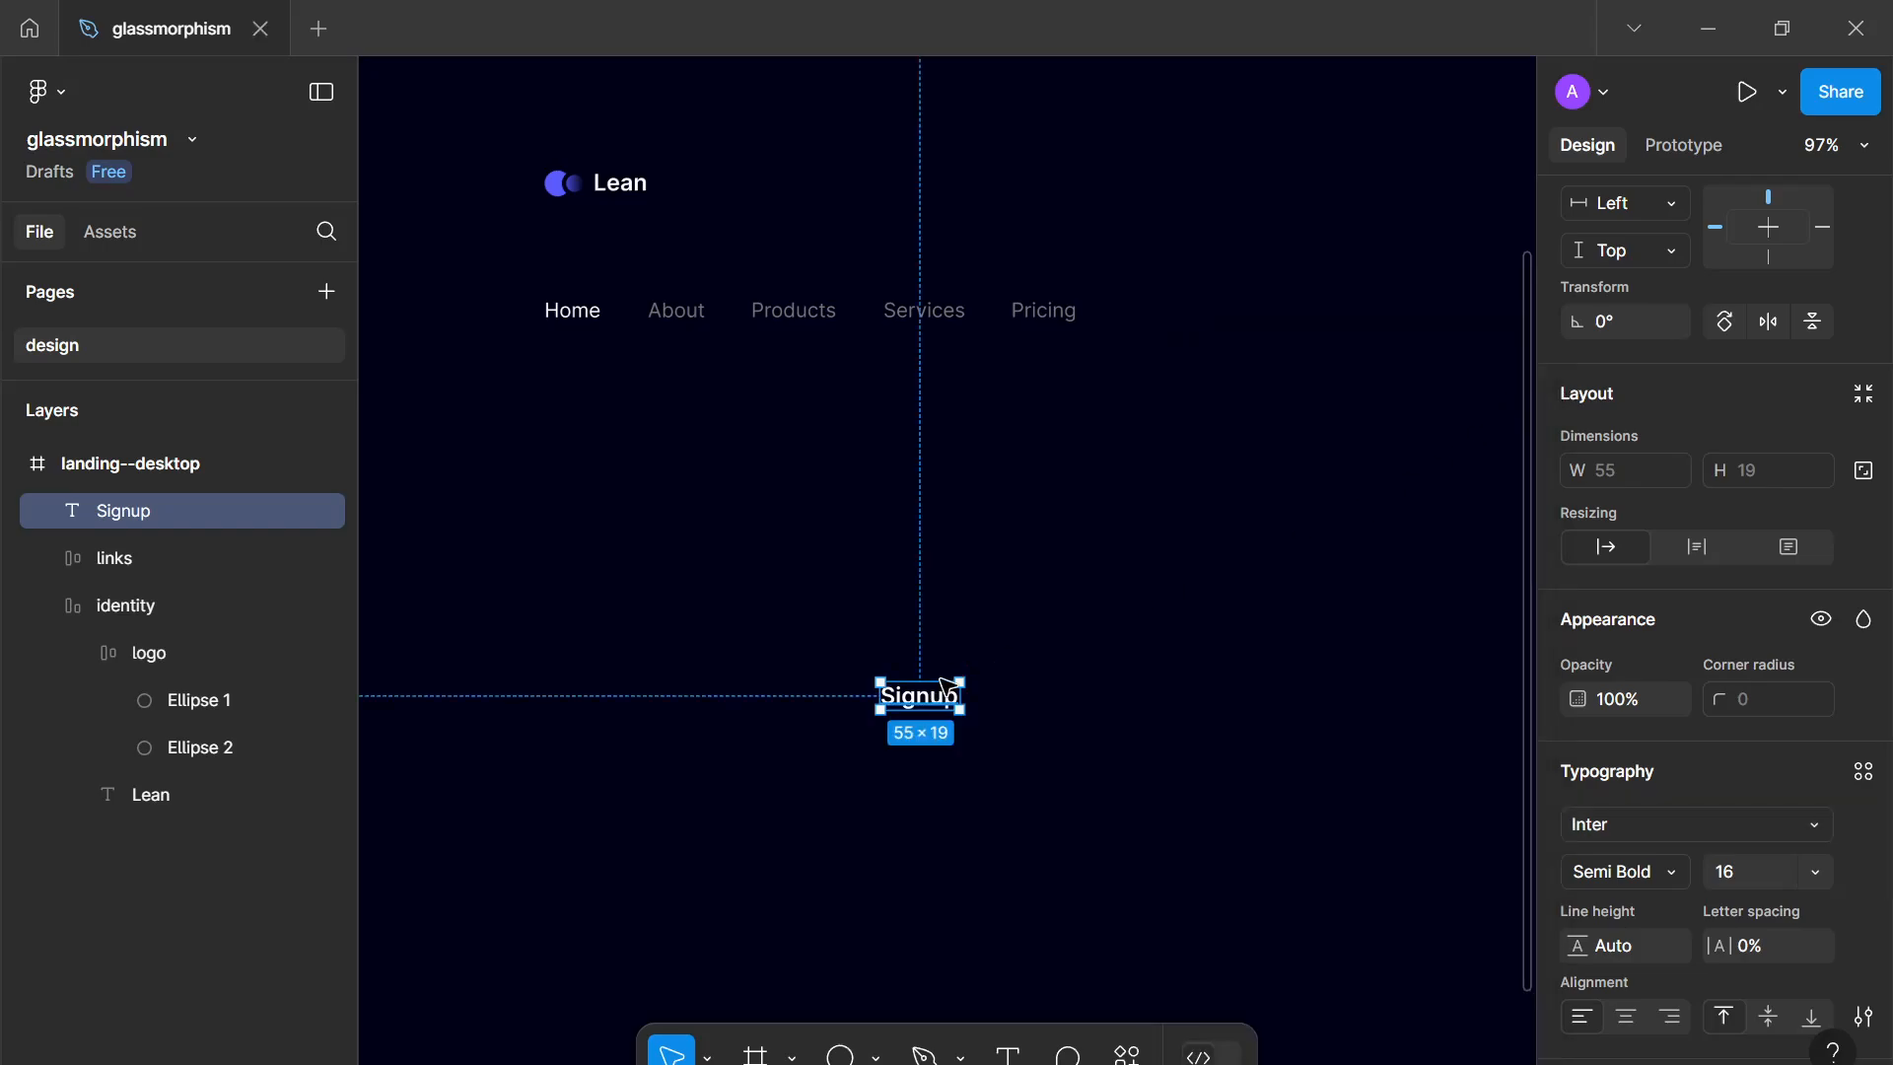
Step: Nudge the "Signup" text slightly upward and wrap it in an auto layout frame named "primary"
drag(936, 696, 958, 662)
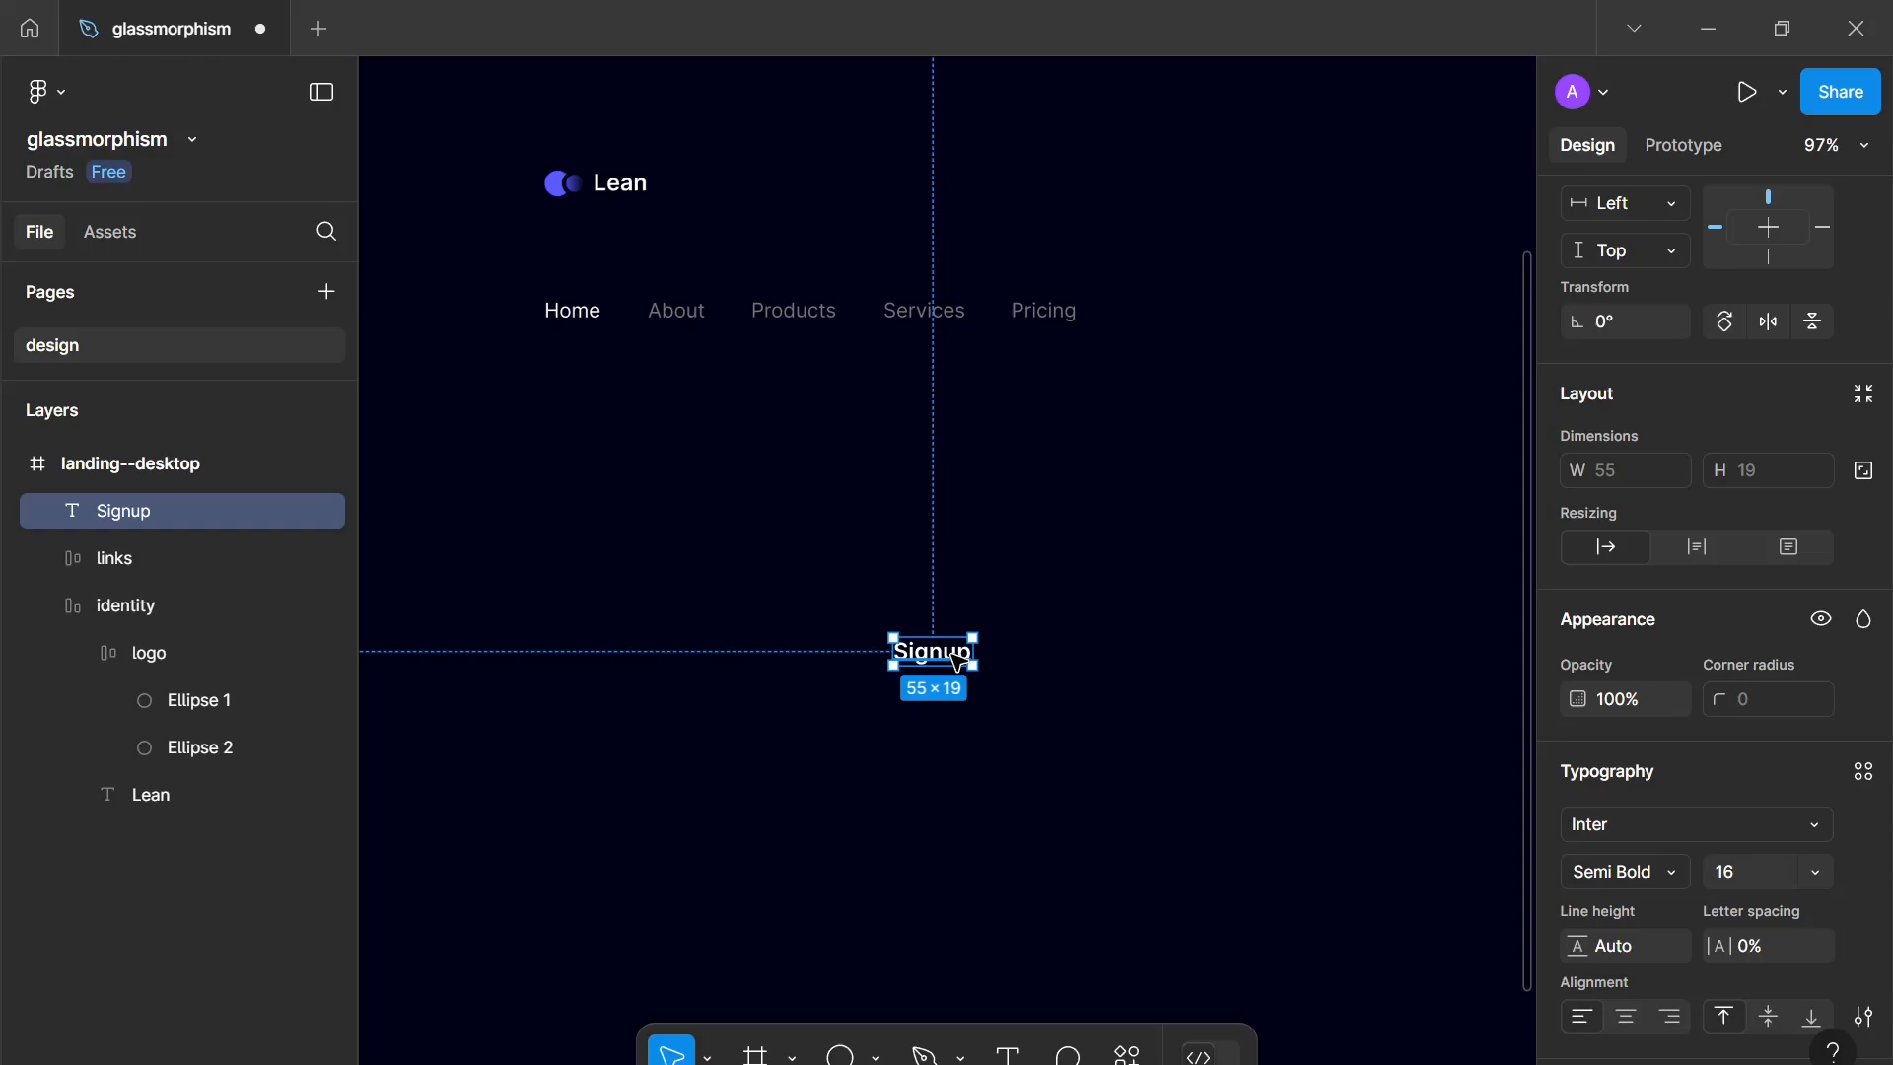
key(shift+a)
double_click(95, 507)
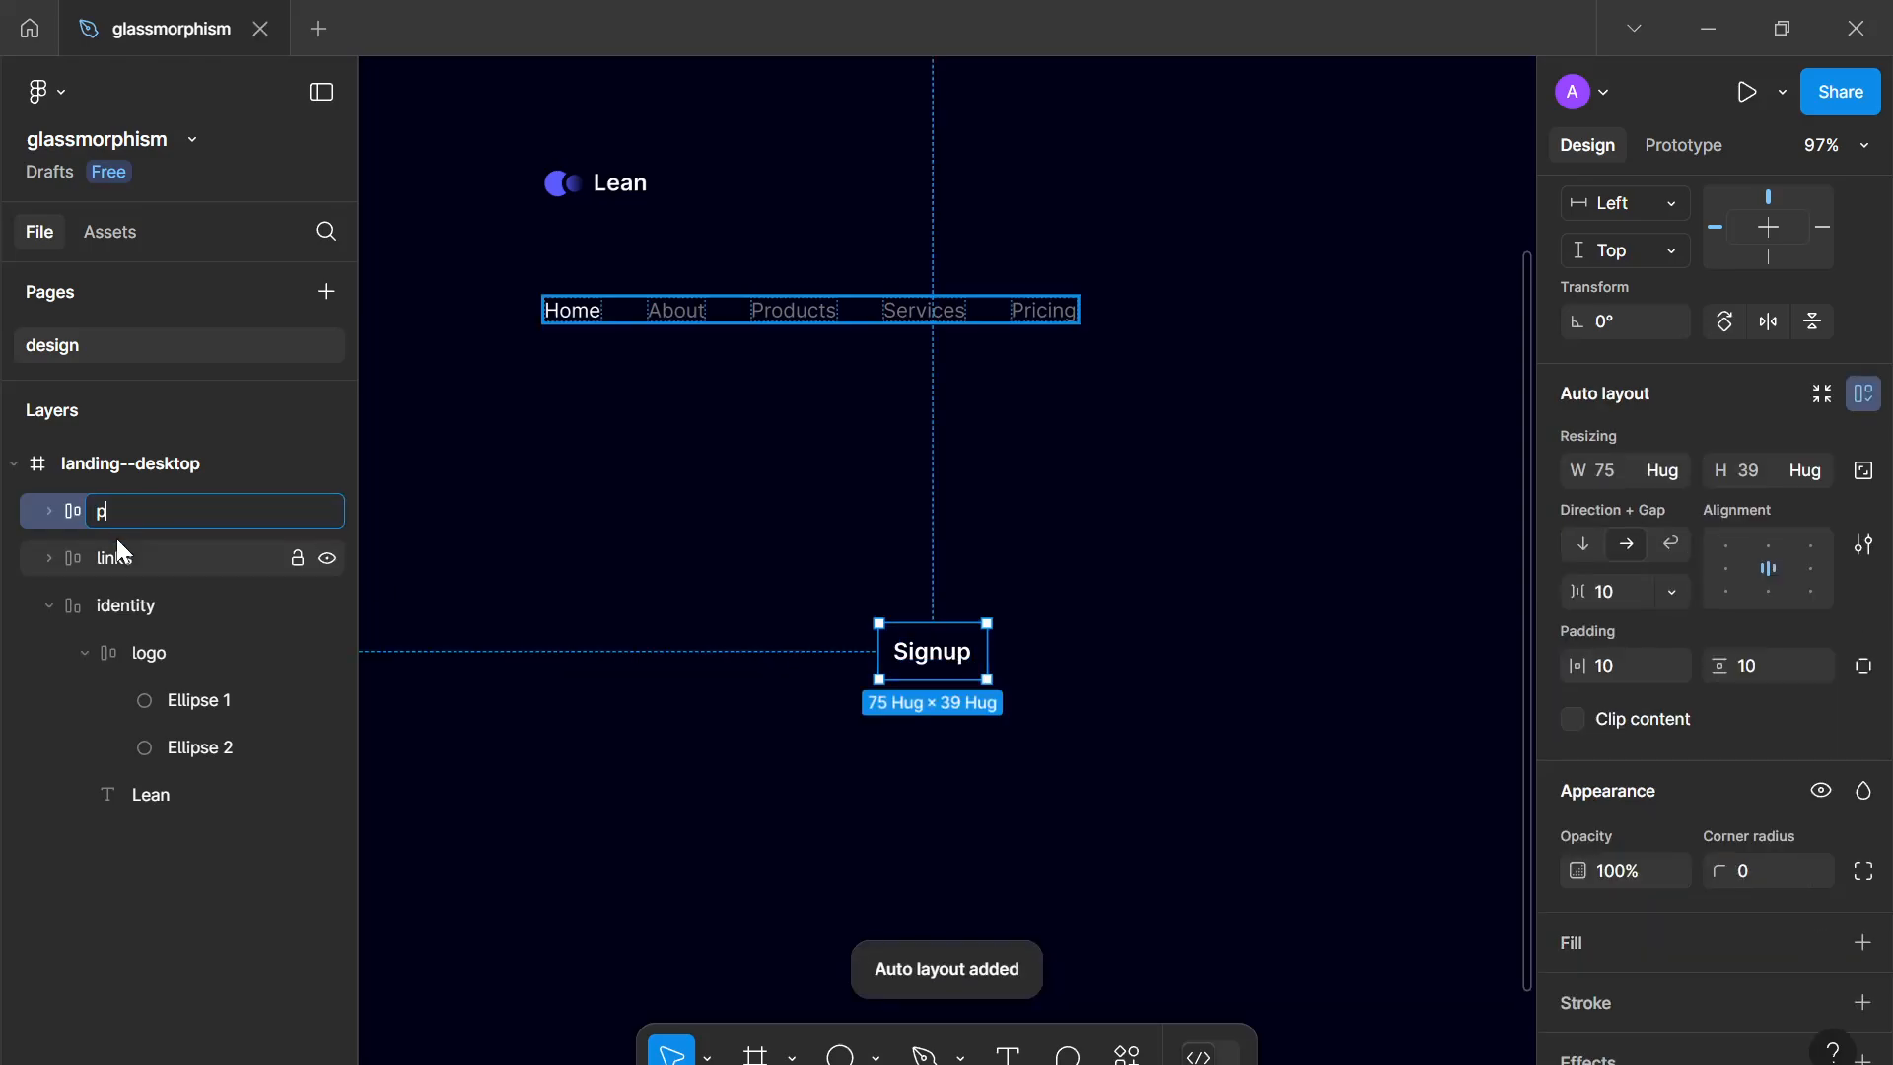
text(praimry)
key(Return)
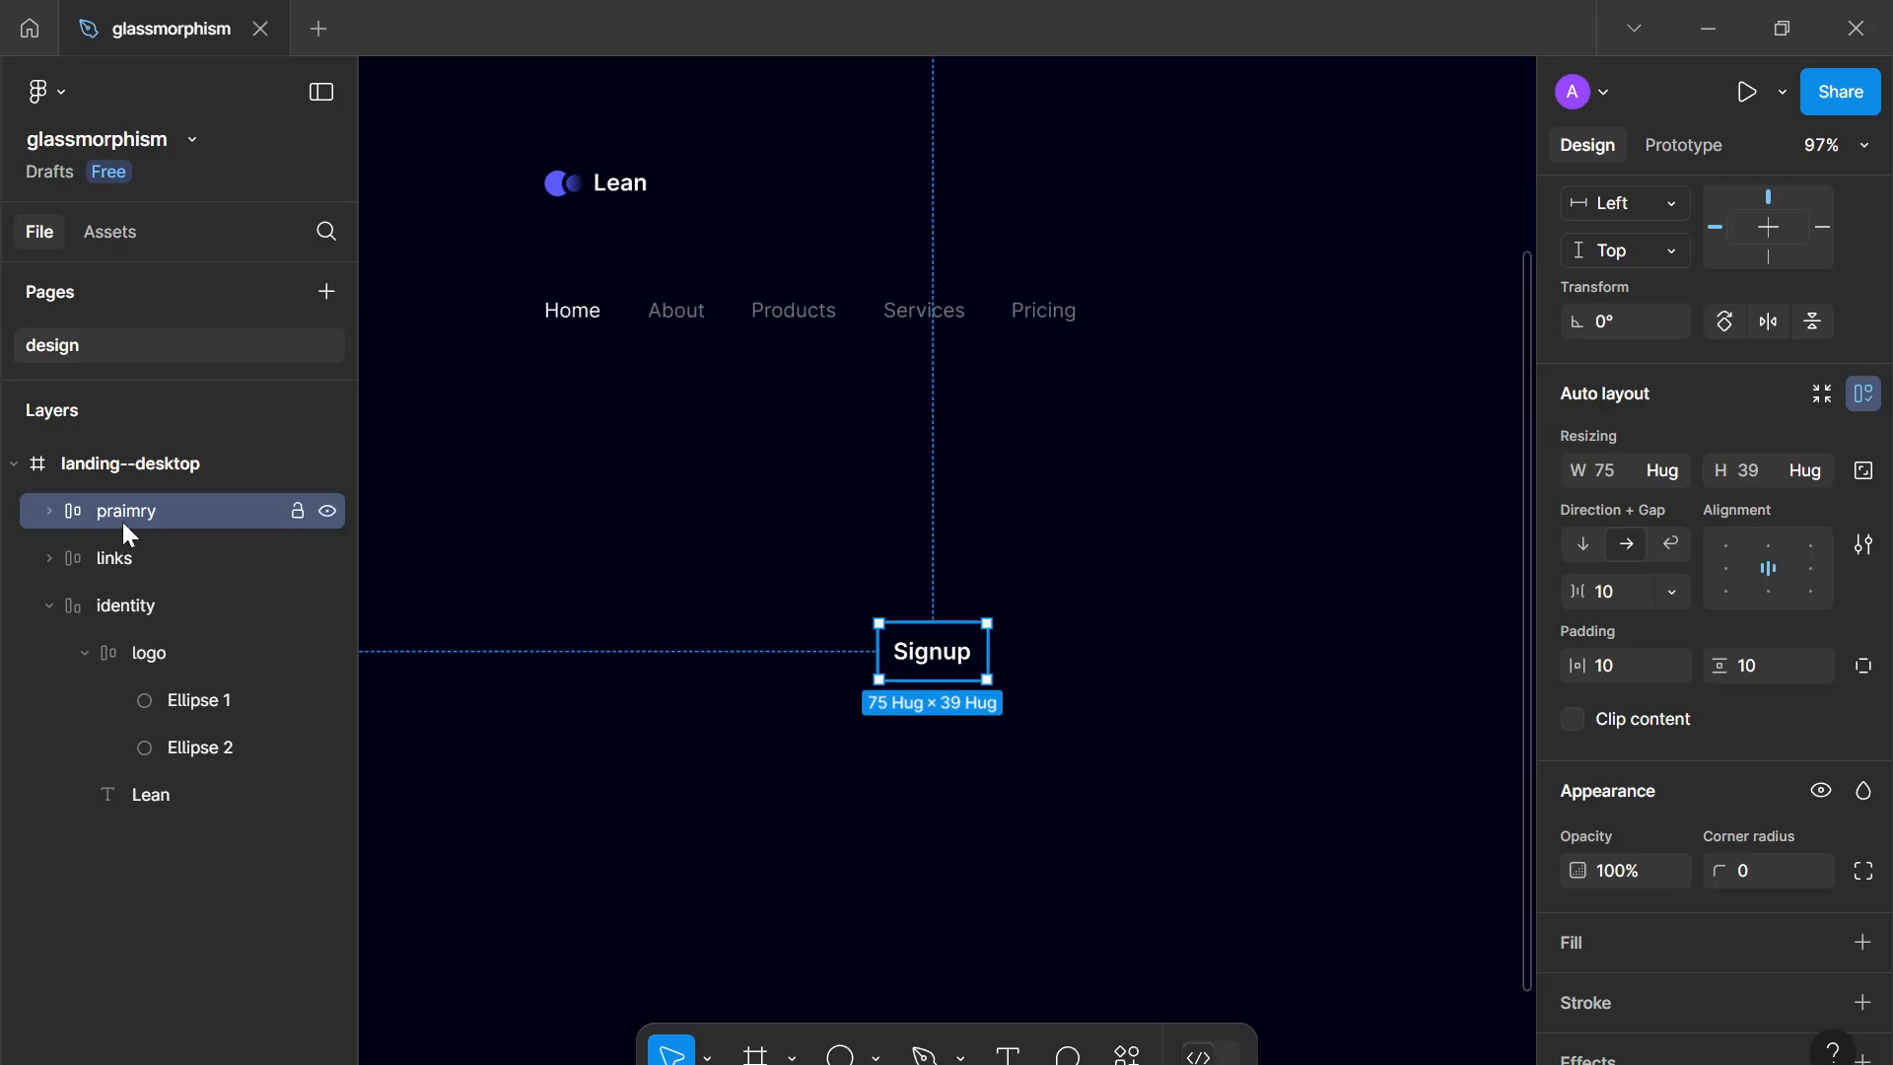
double_click(123, 522)
text(primary)
key(Return)
Step: Set the primary frame's horizontal padding to 32, vertical padding to 16 and gap to 0
click(1634, 668)
text(32)
click(1749, 669)
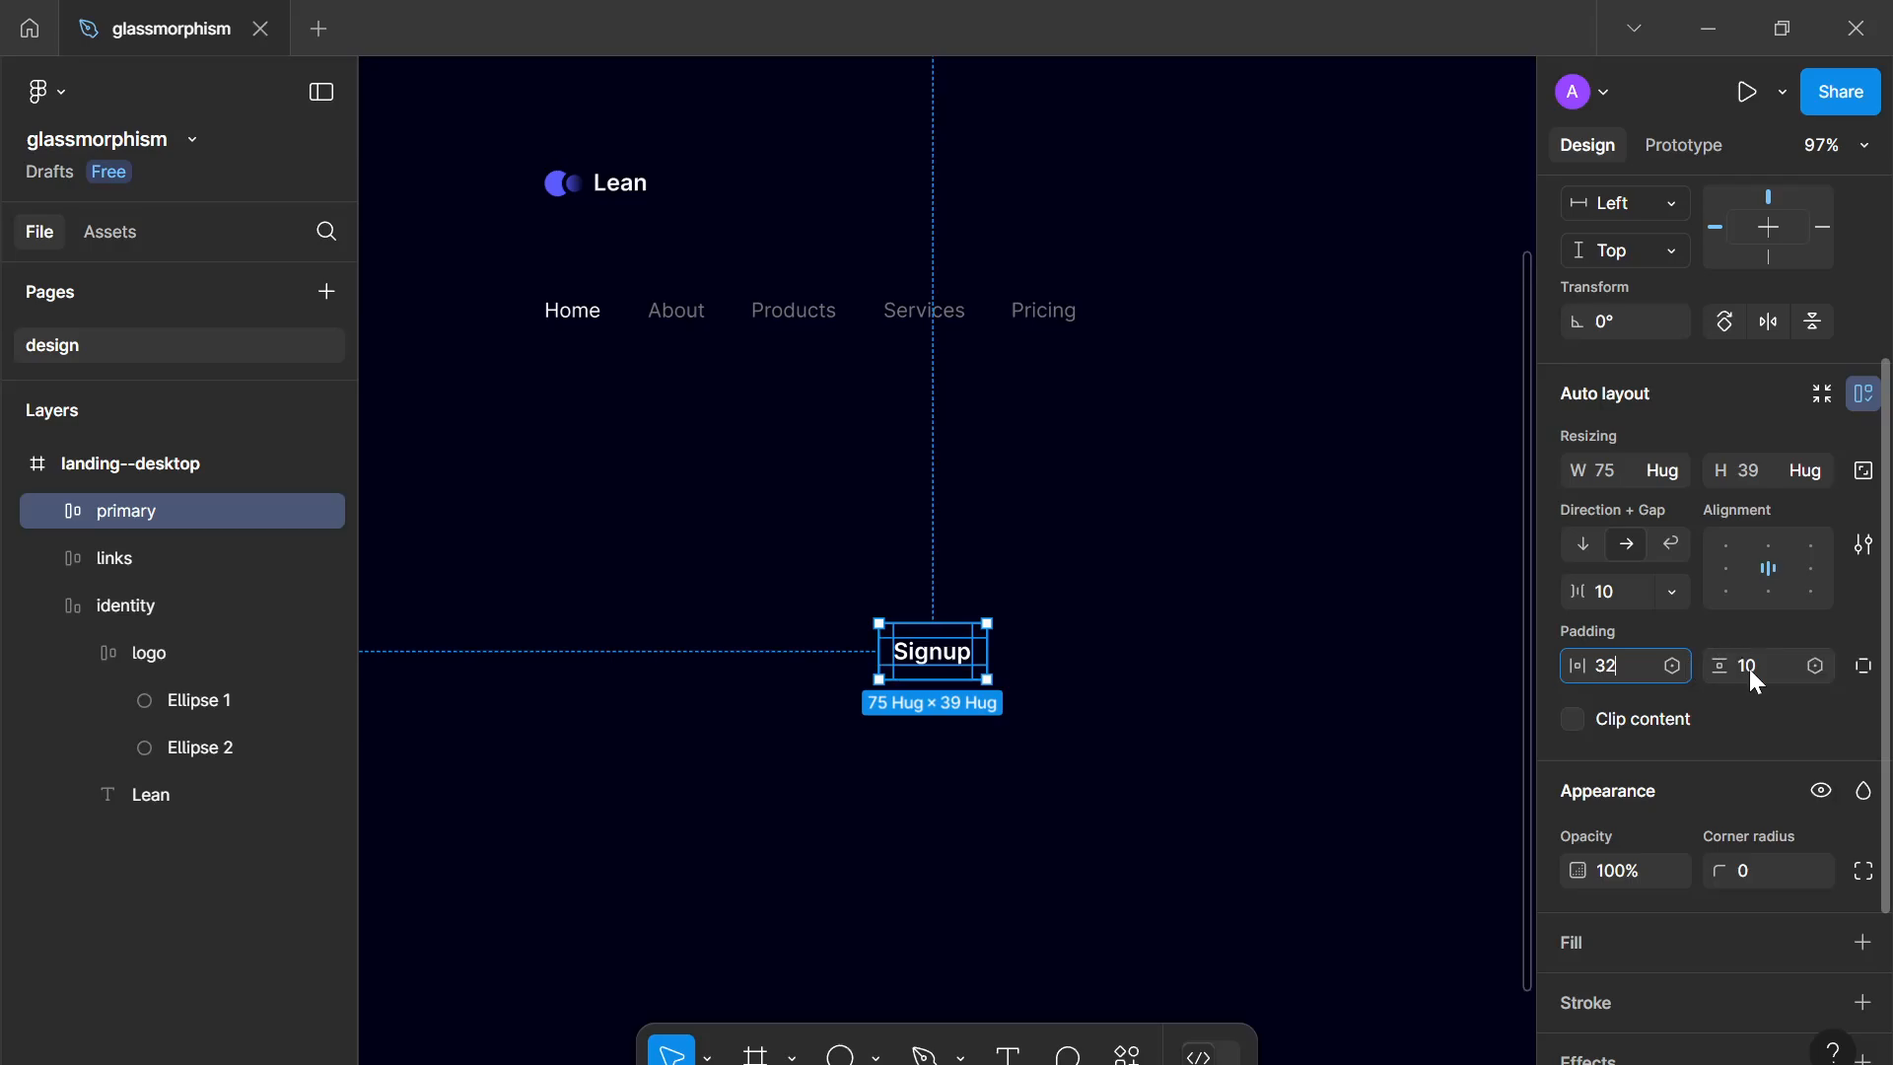
text(16)
key(Return)
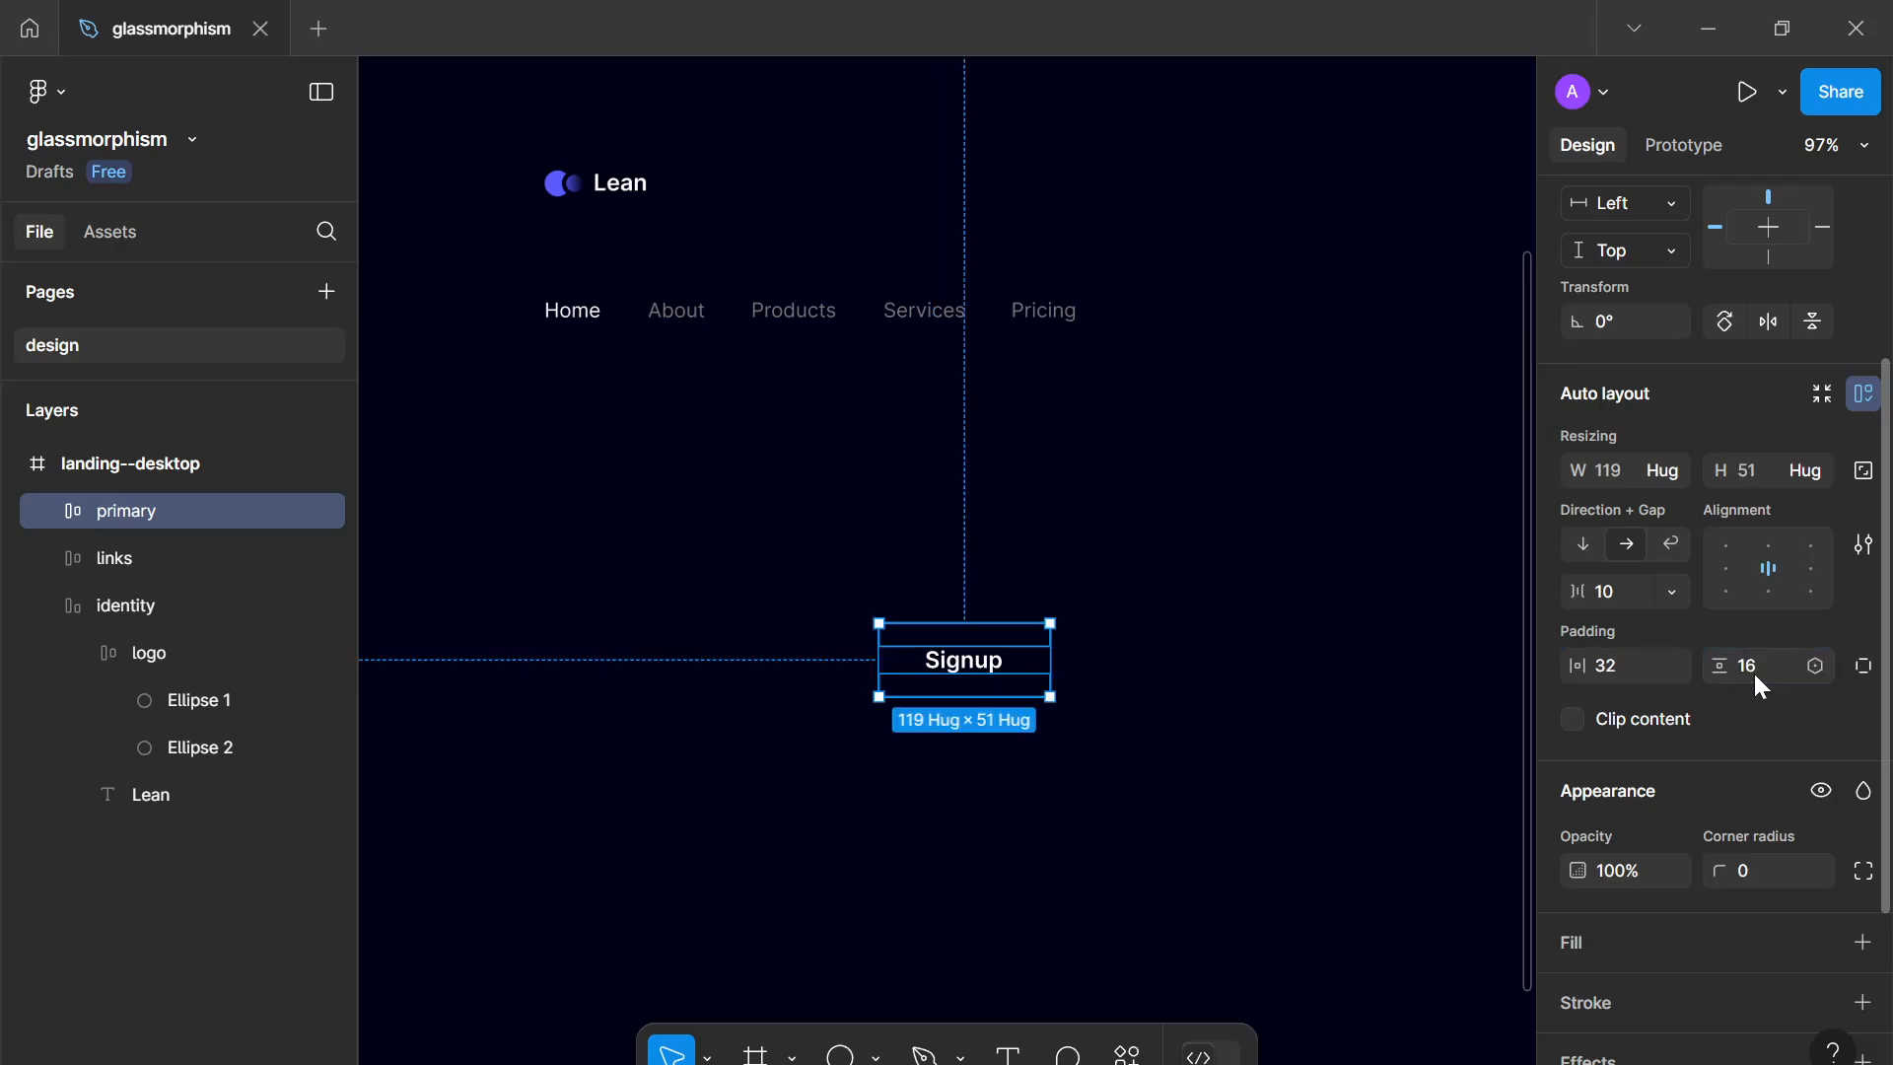
text(0)
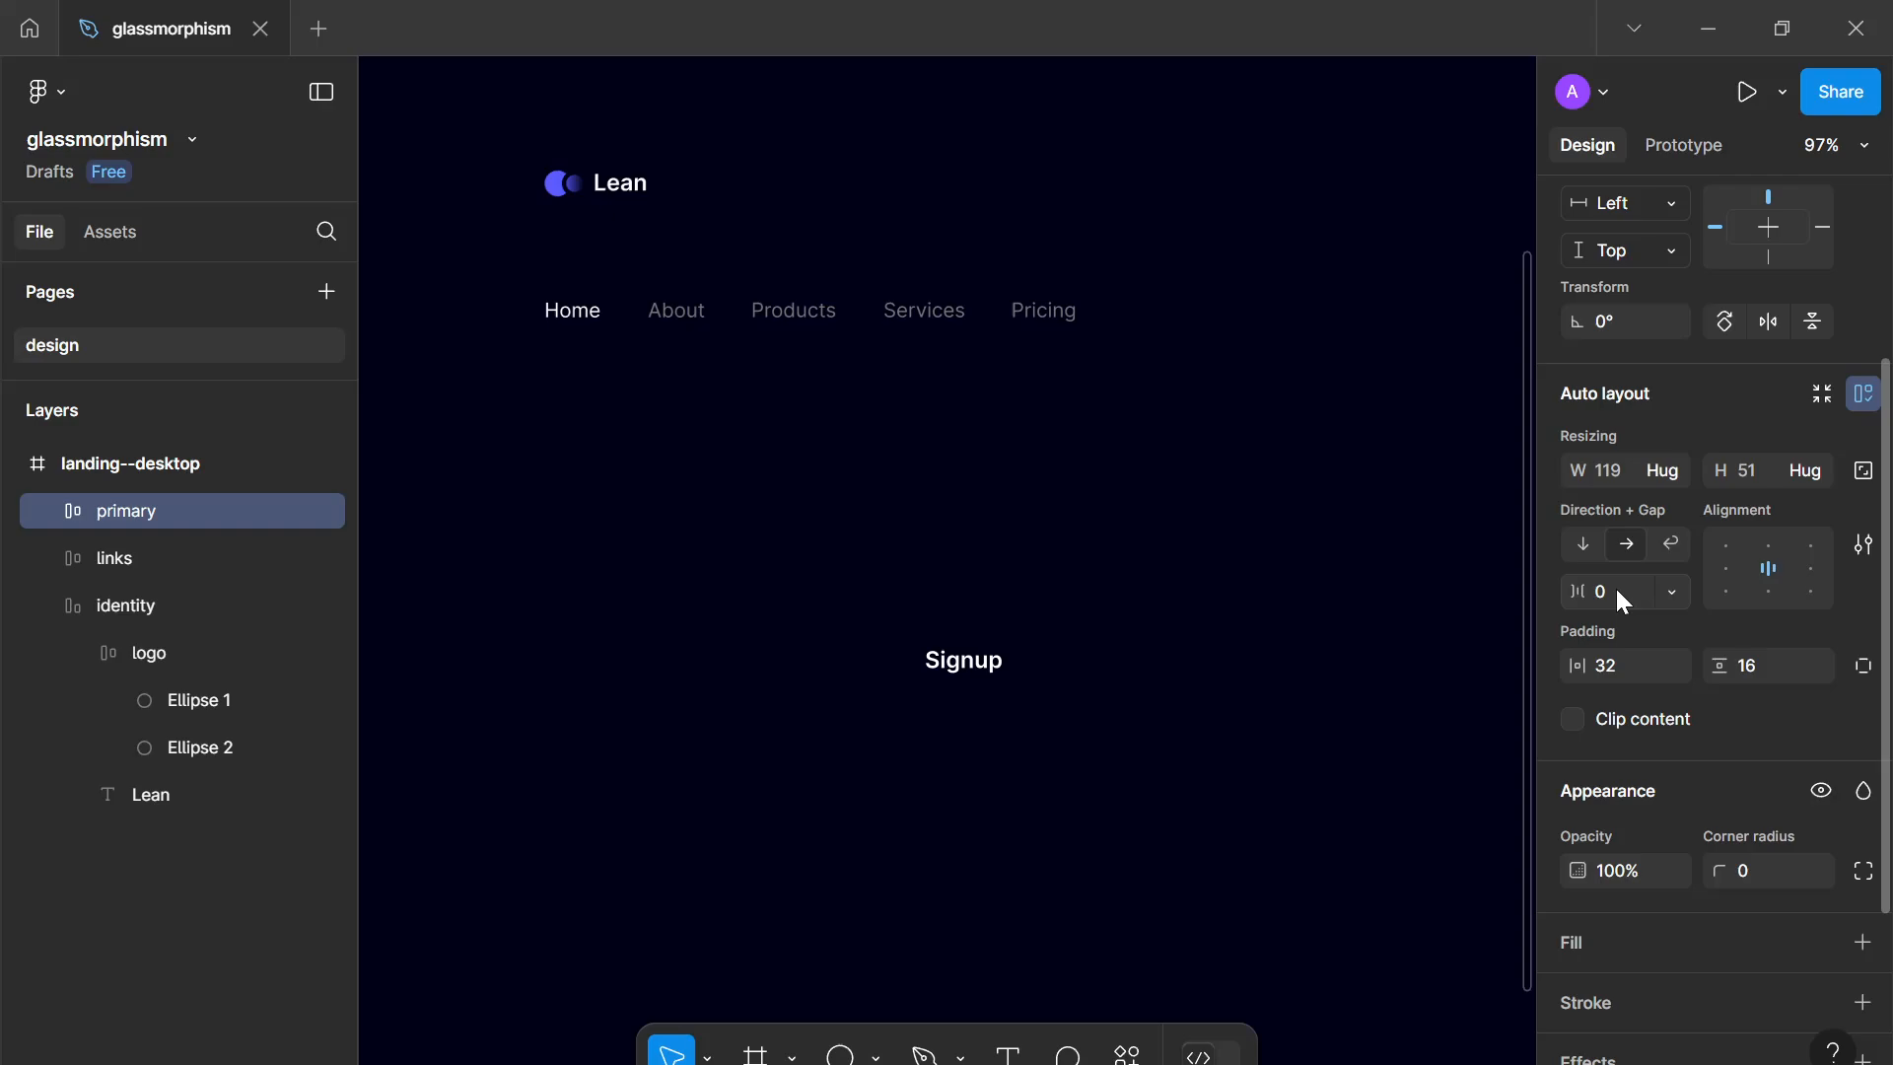
Step: Add a fill to the primary frame and choose the page's existing purple-blue 5A5DFF
scroll(1608, 642, down, 3)
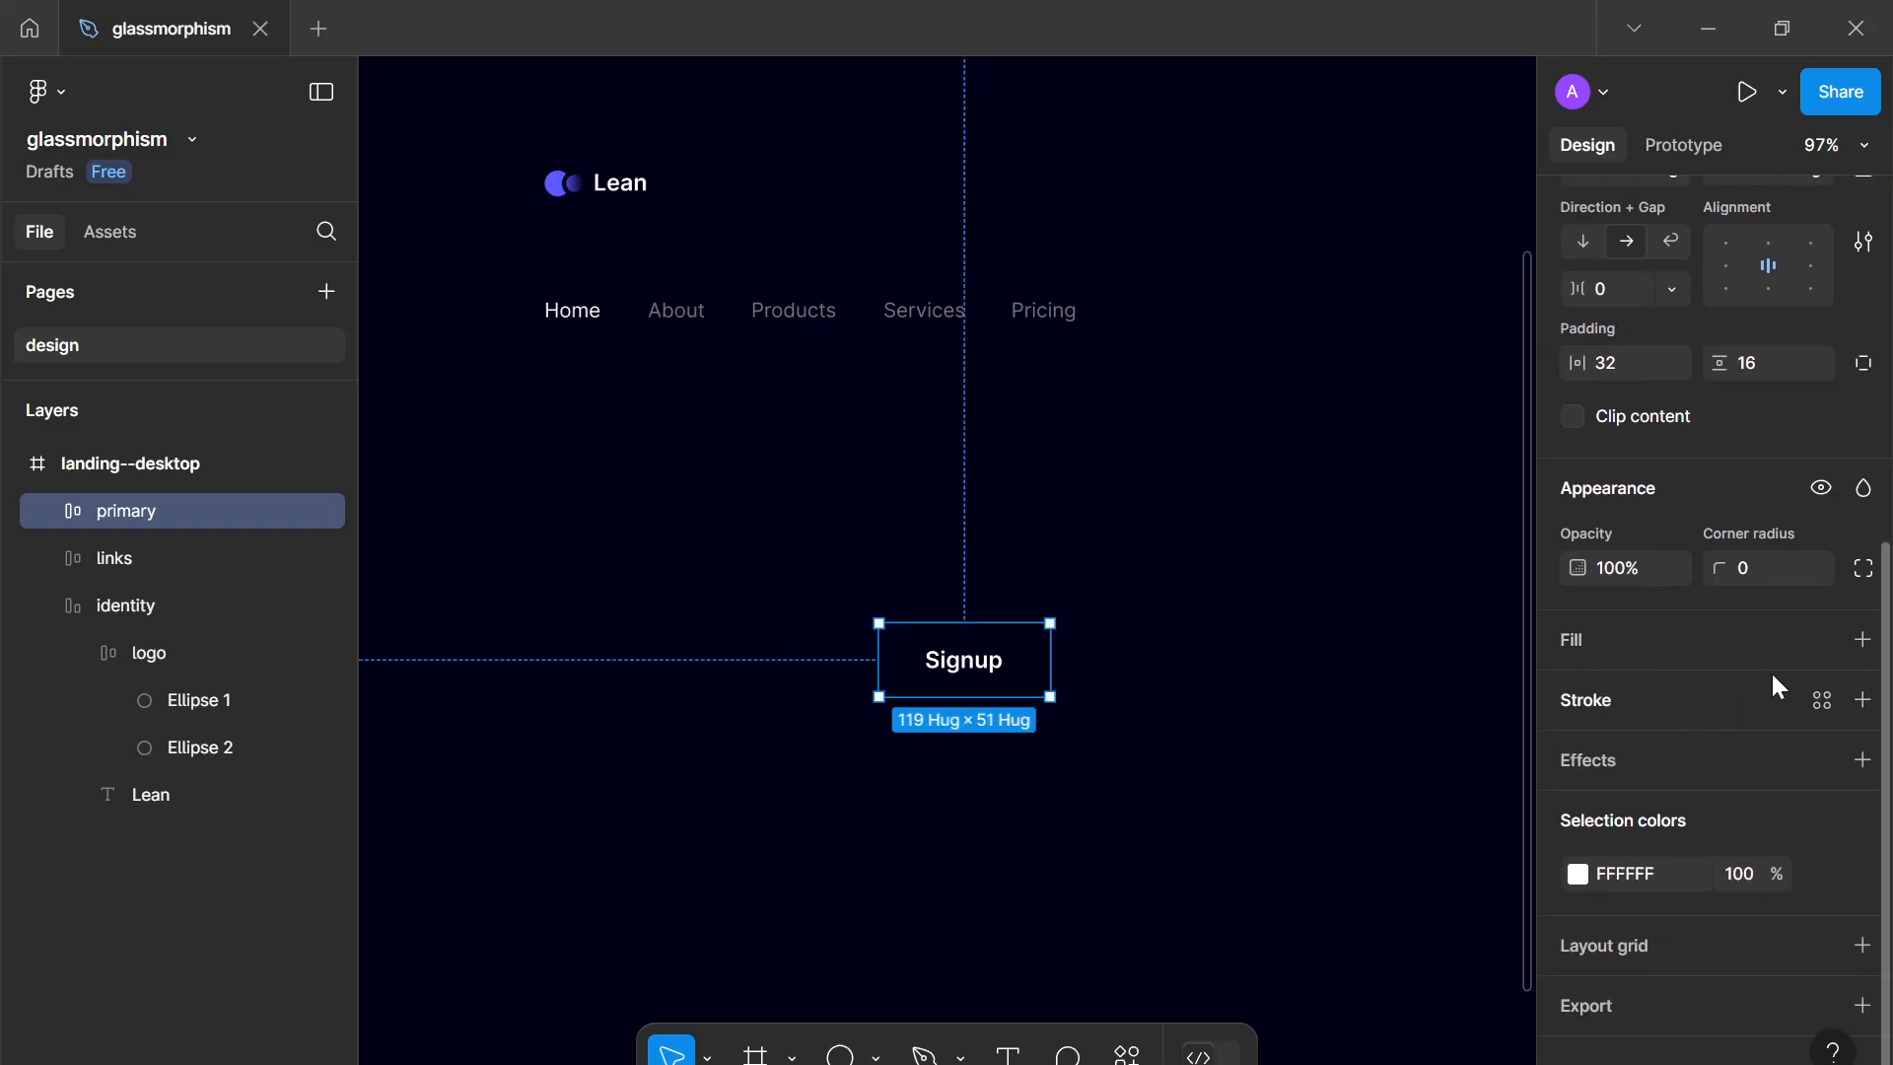
click(1862, 643)
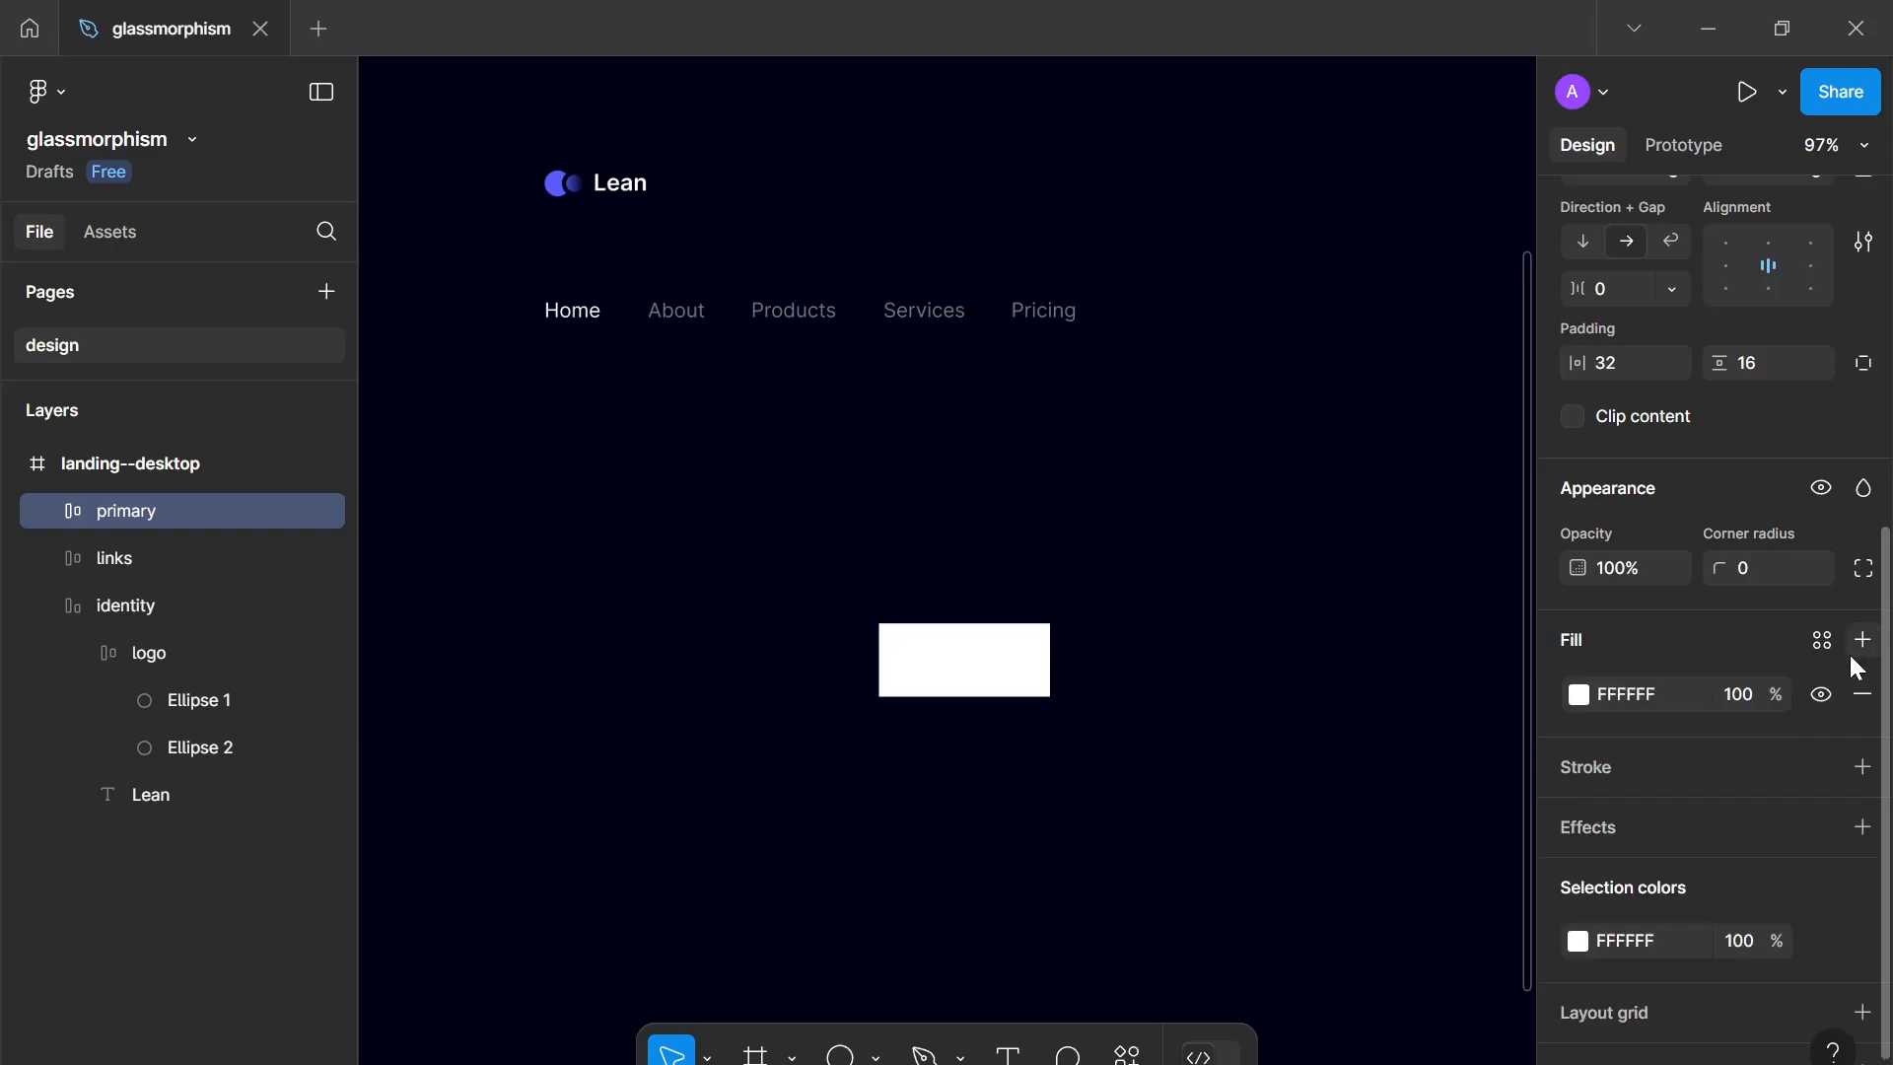
click(1584, 692)
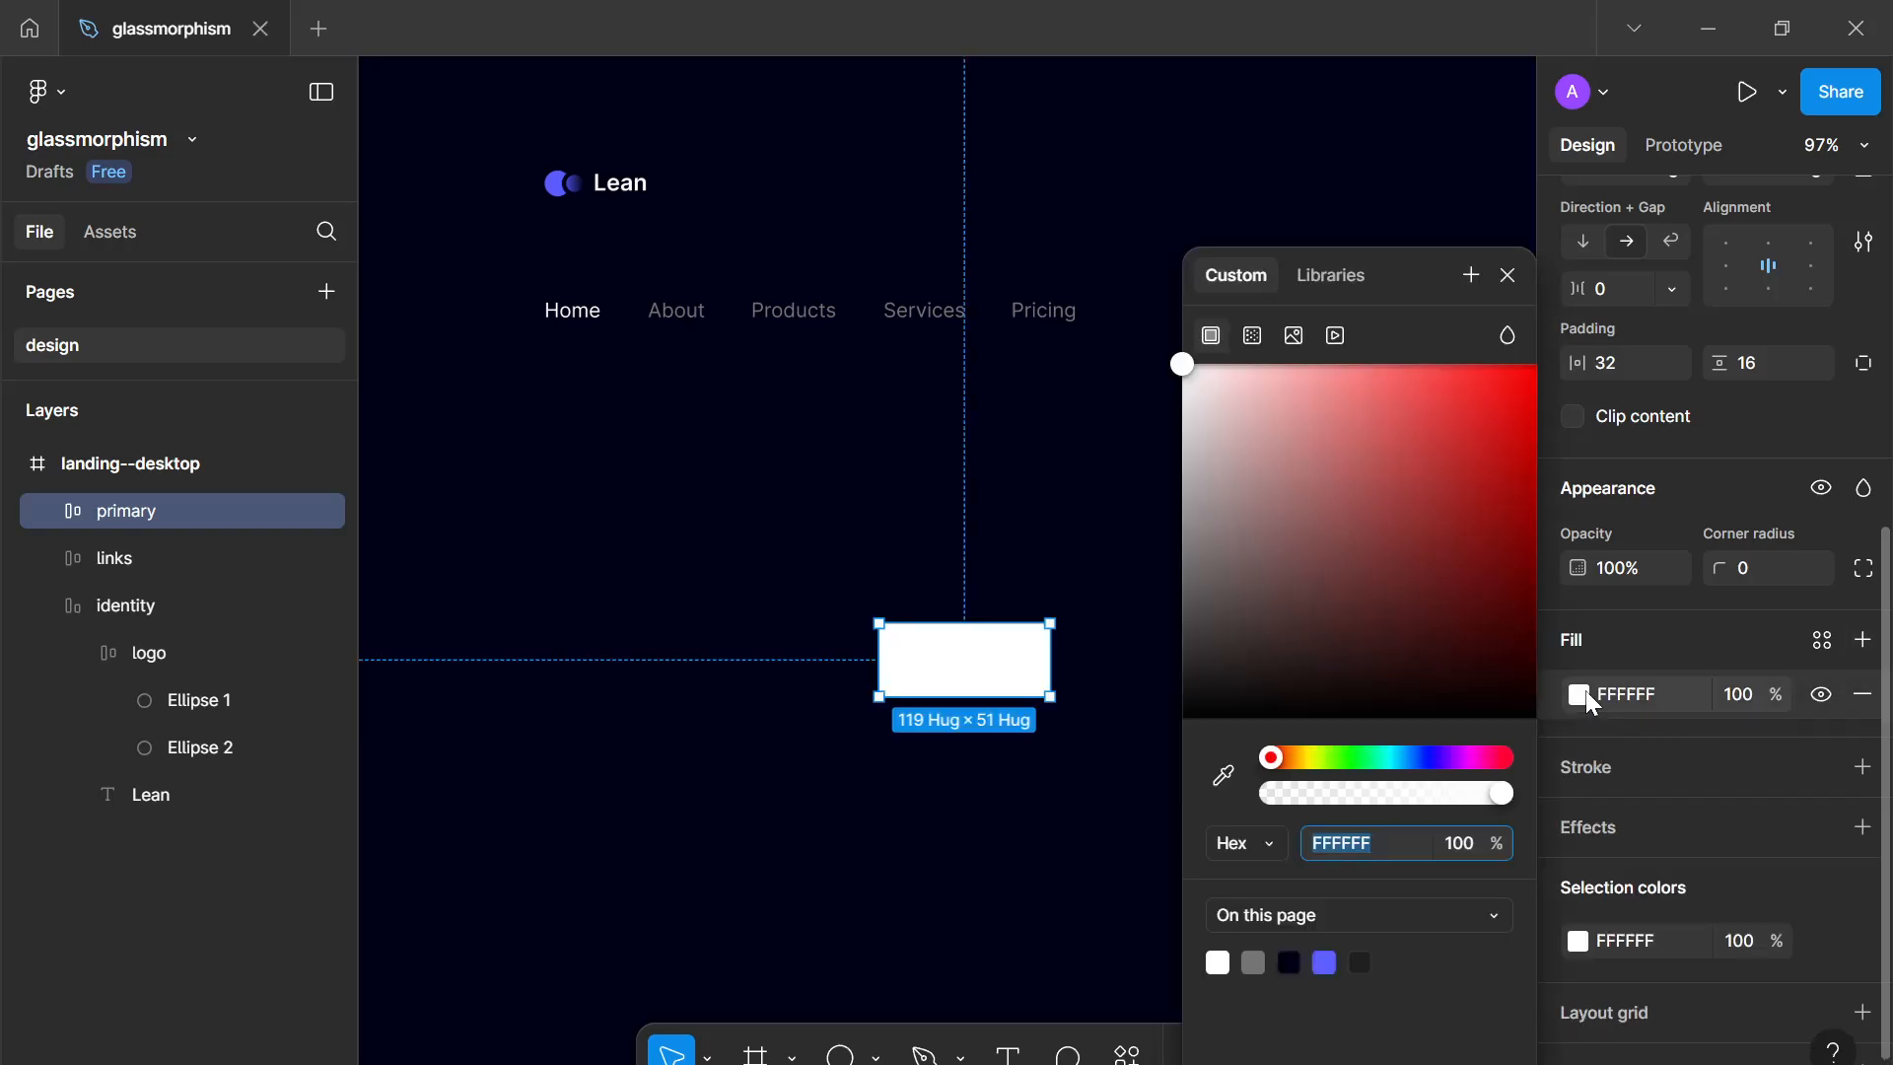
click(1331, 956)
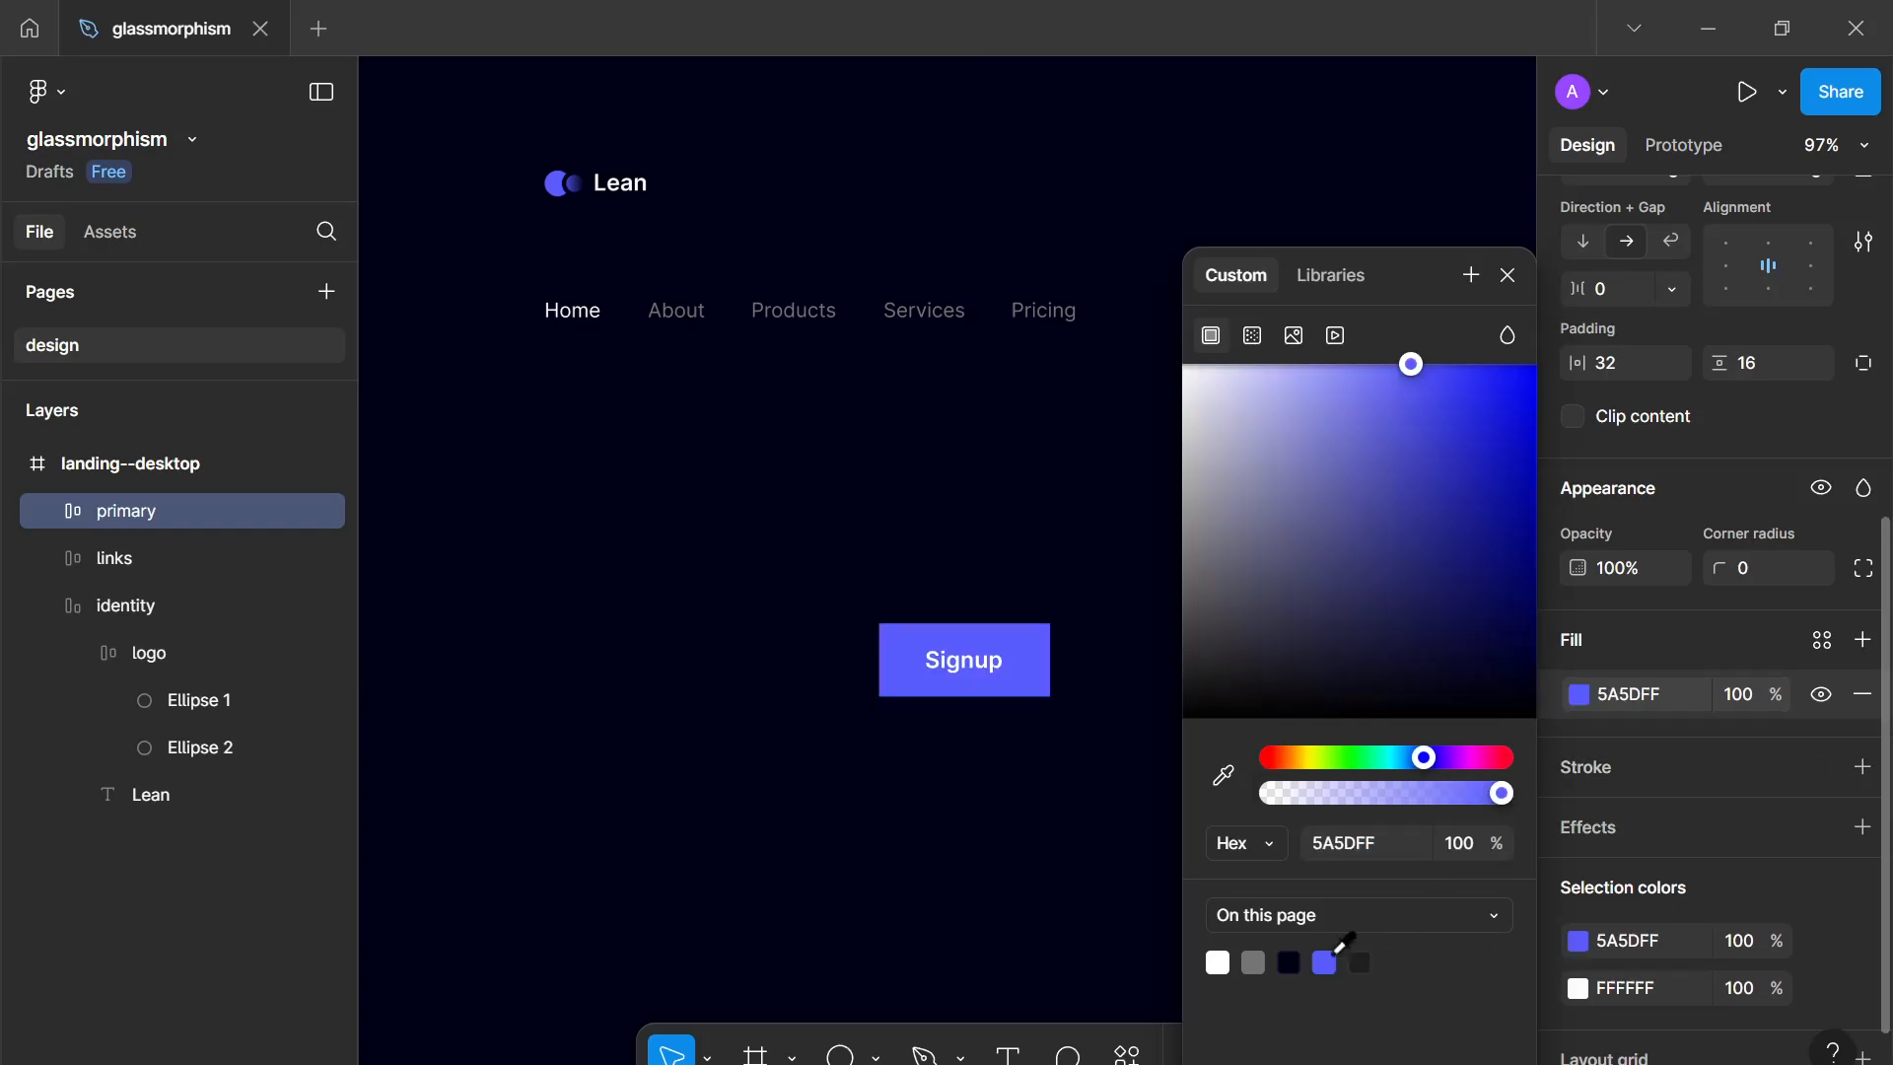
Step: Round the Signup button's corners with a radius of 8
scroll(1670, 808, down, 2)
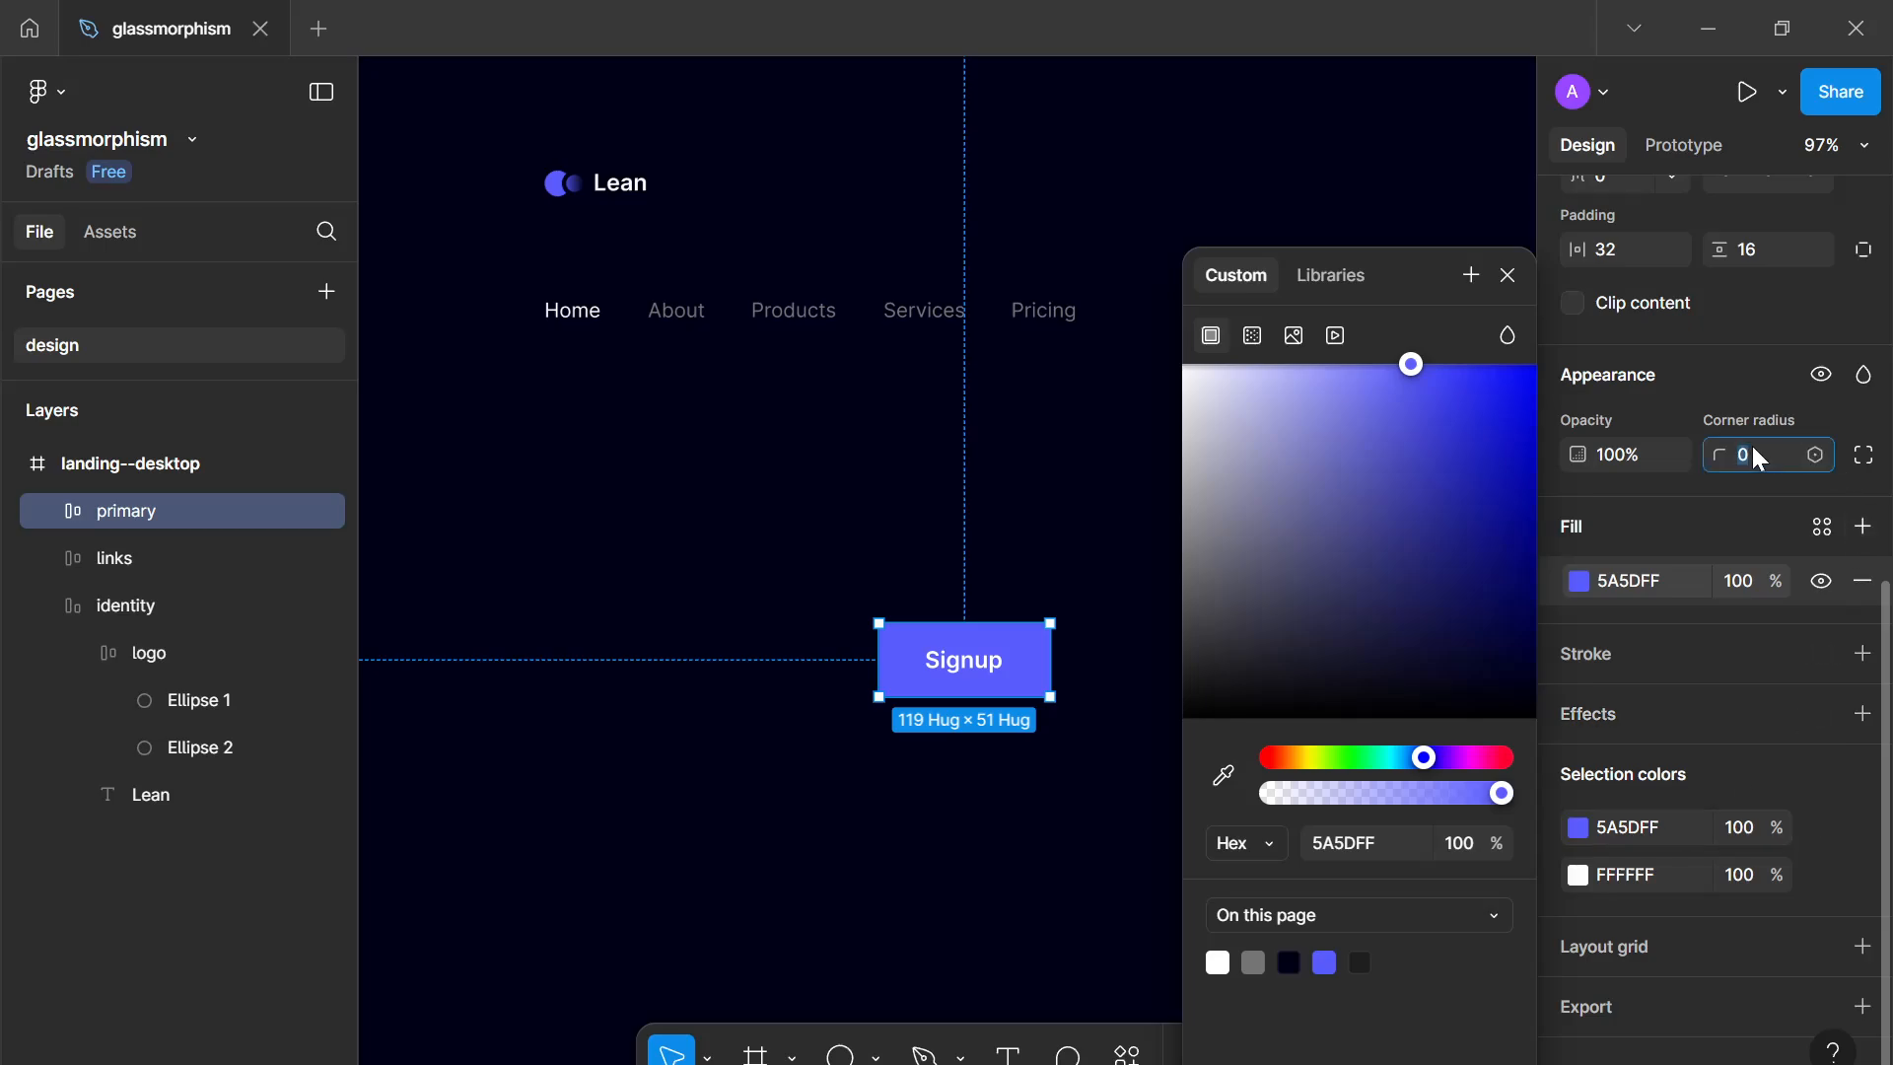
text(8)
key(Return)
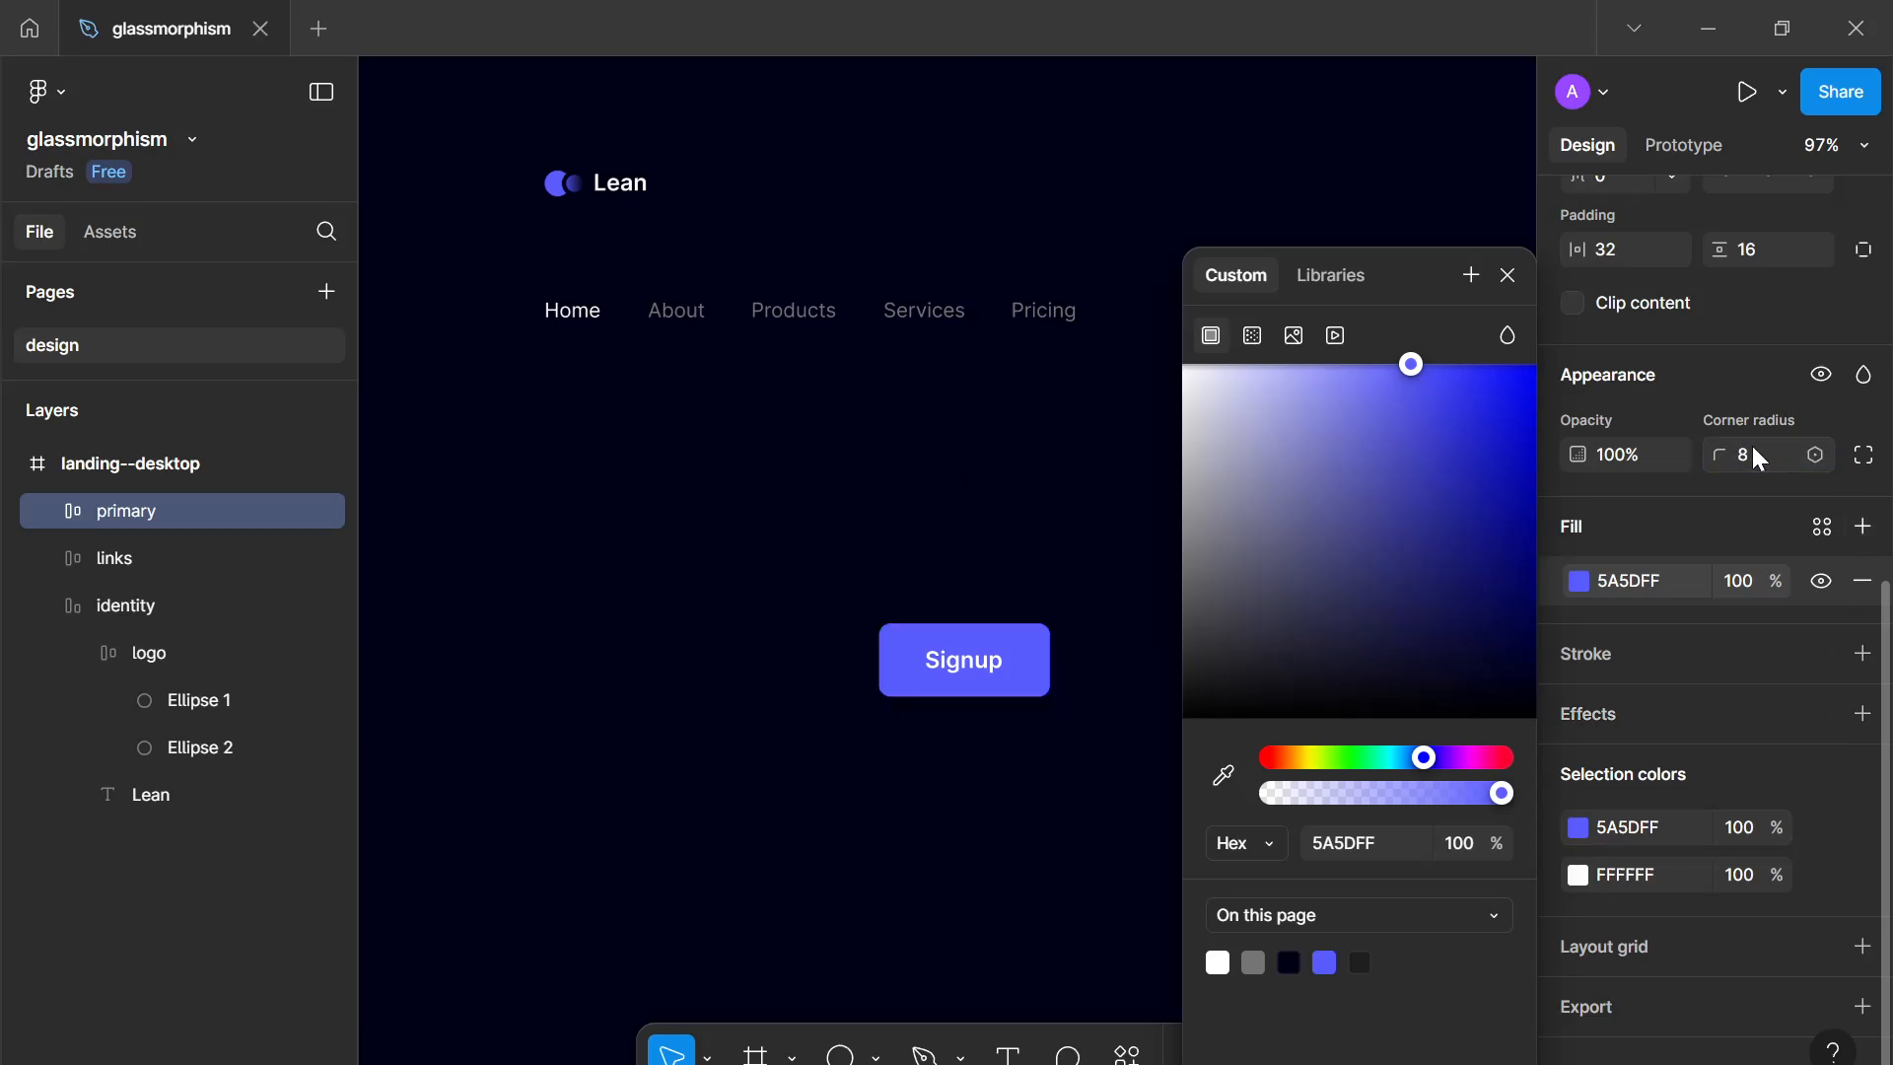
click(1508, 275)
Step: Reduce the Signup button's vertical padding to 14 and its horizontal padding to 28
scroll(976, 690, up, 5)
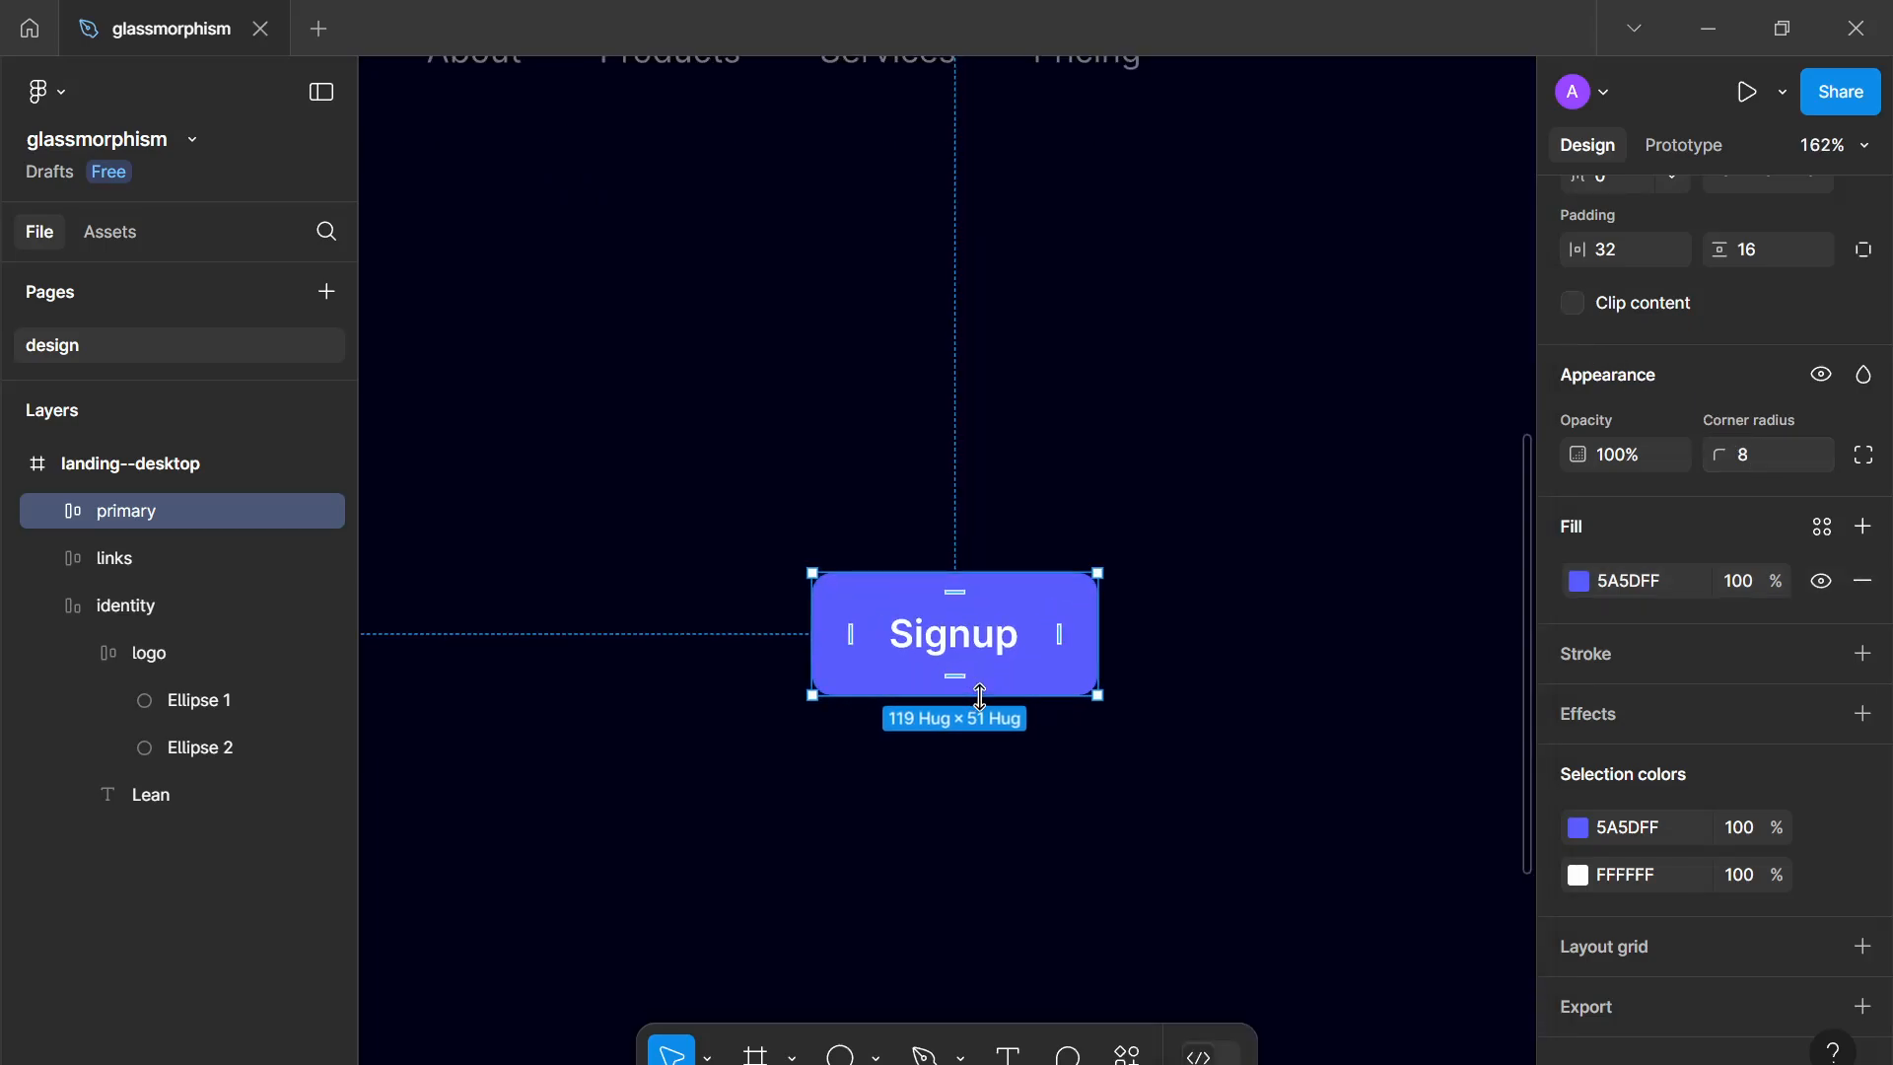
scroll(1312, 565, down, 3)
scroll(1696, 347, up, 3)
click(1763, 394)
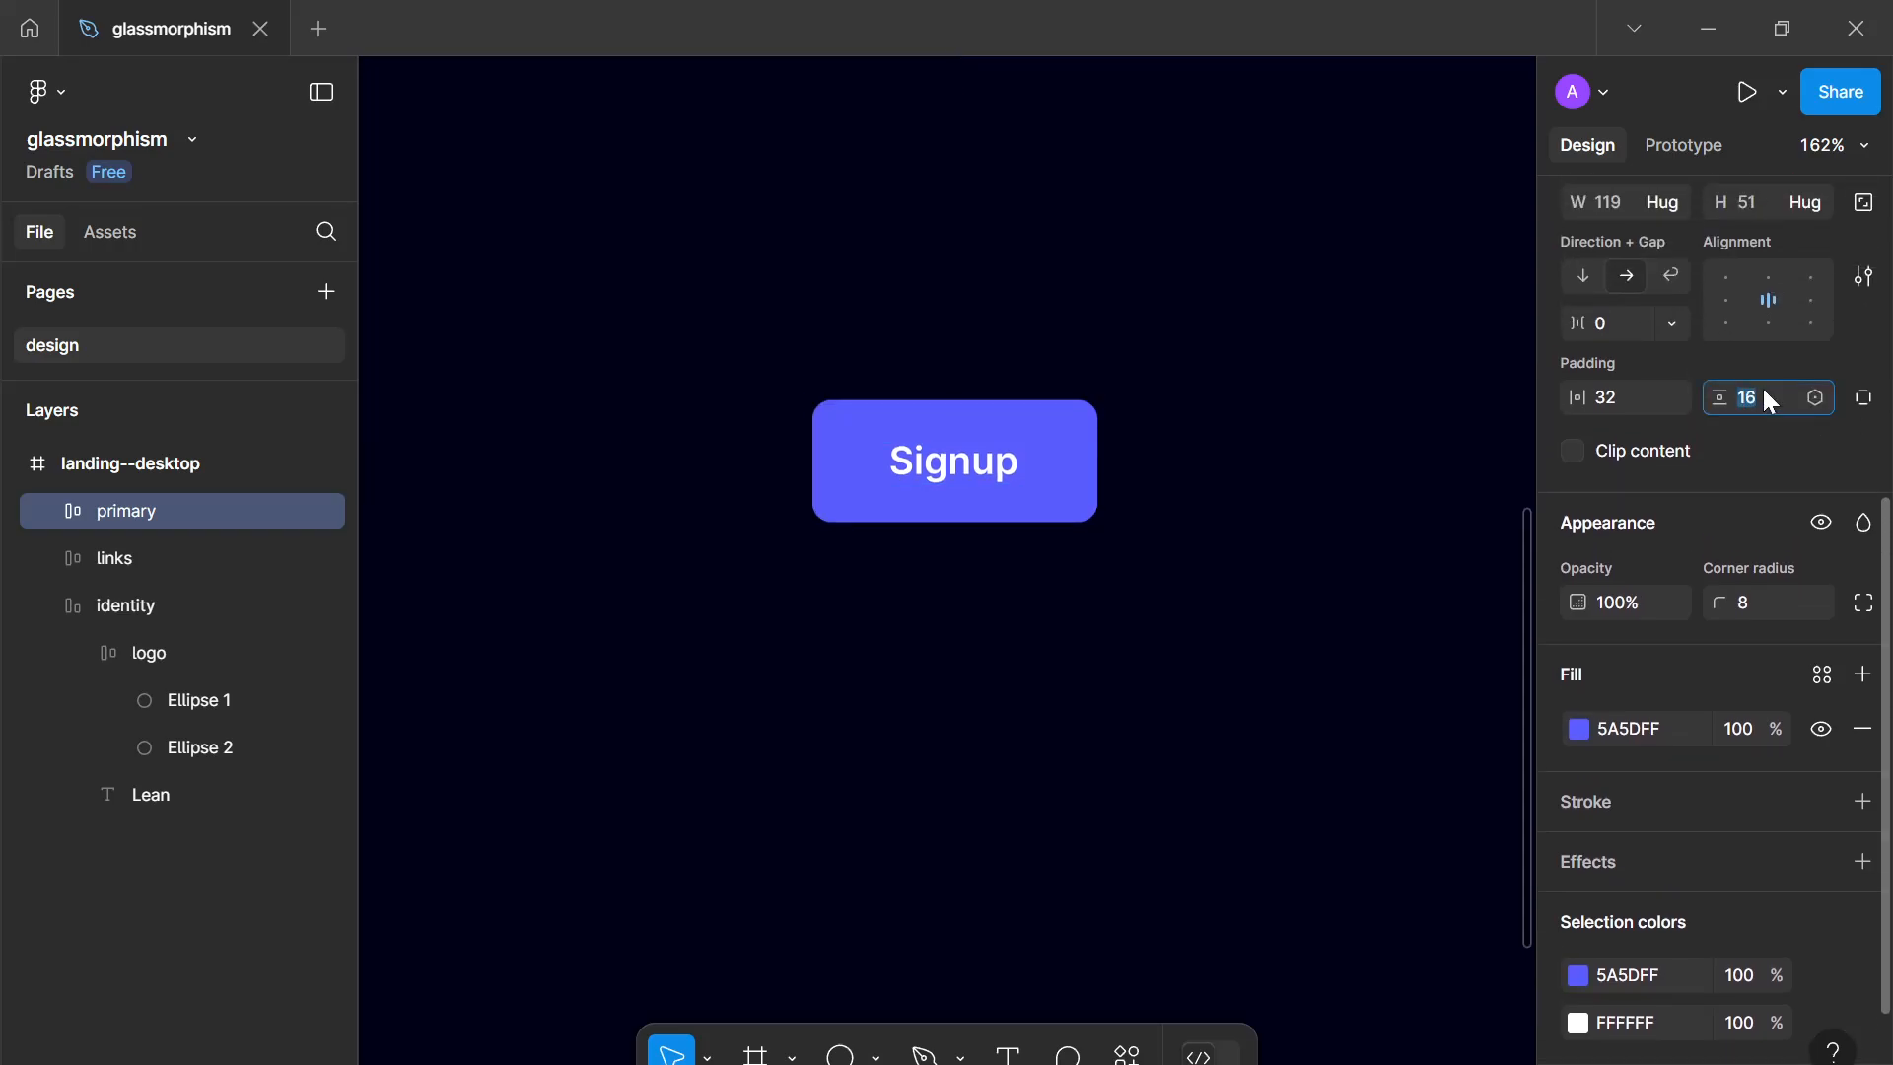
key(Down)
key(Down)
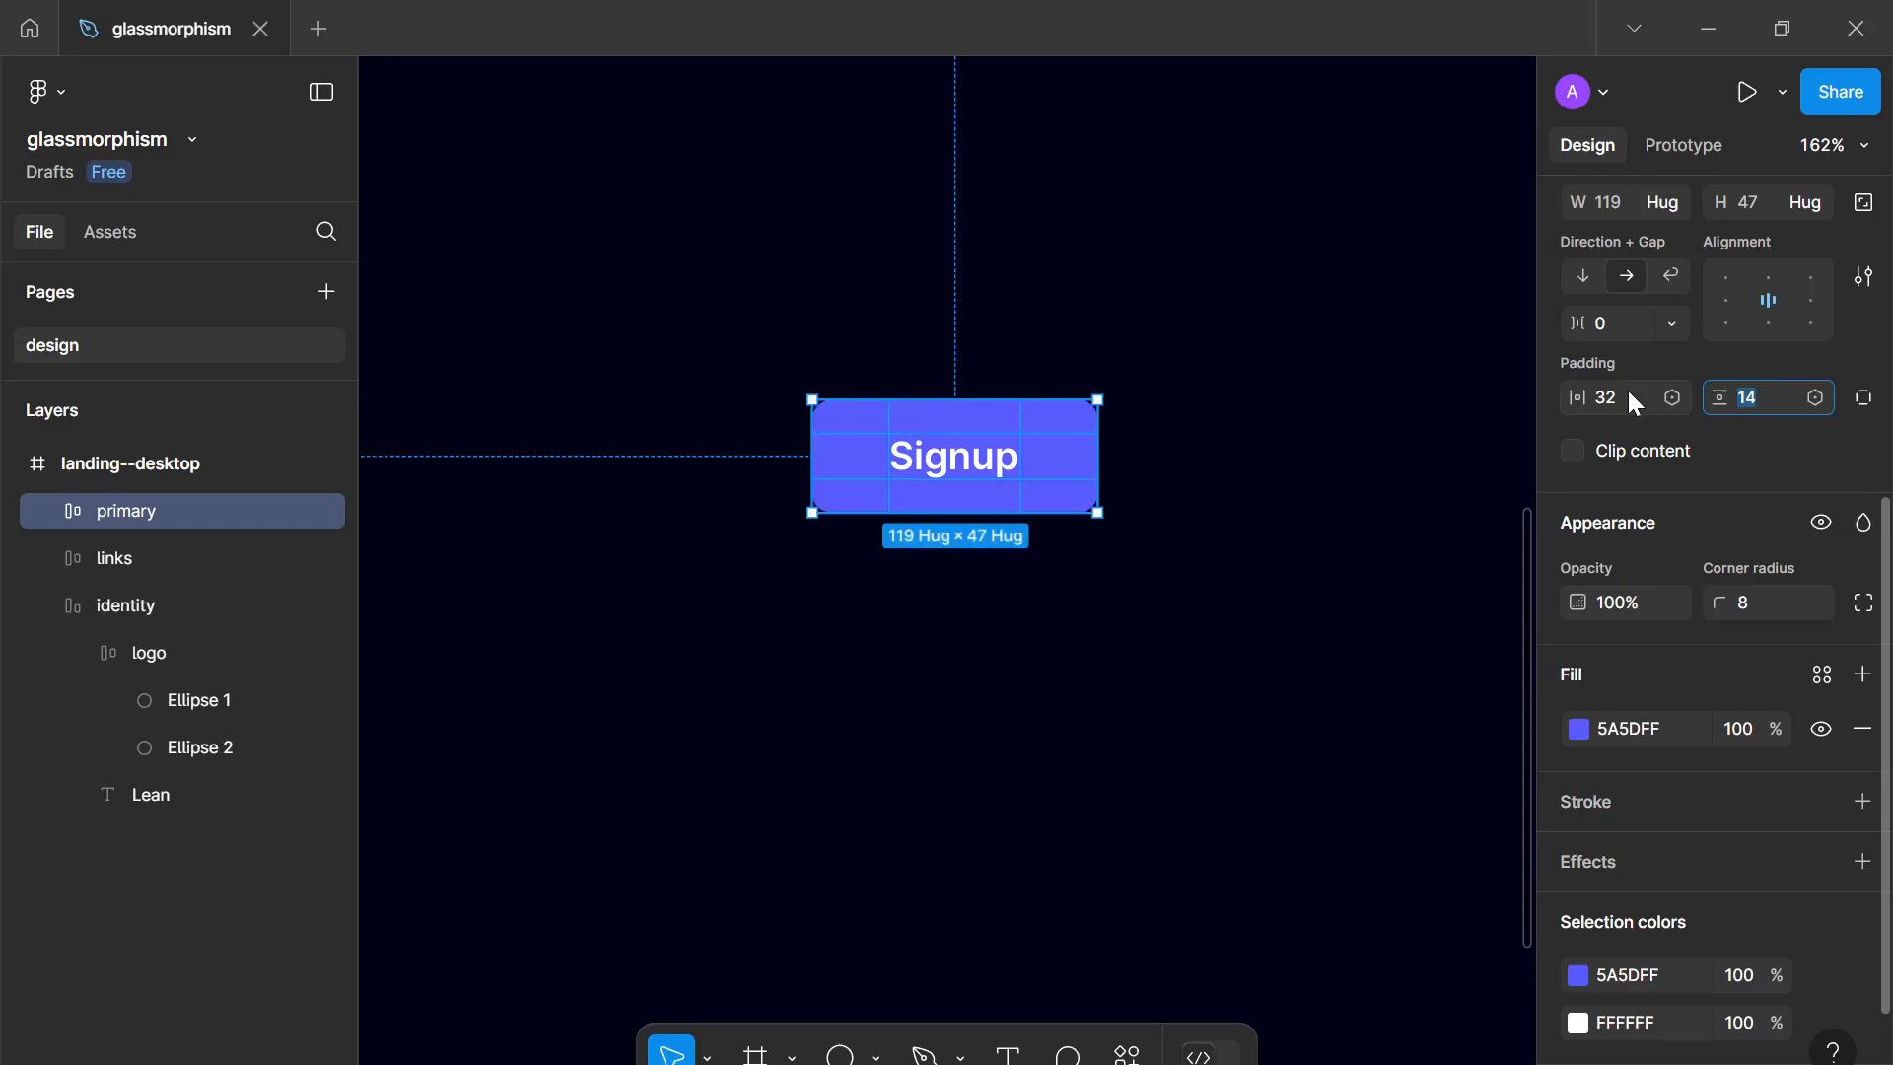
click(1627, 397)
key(Down)
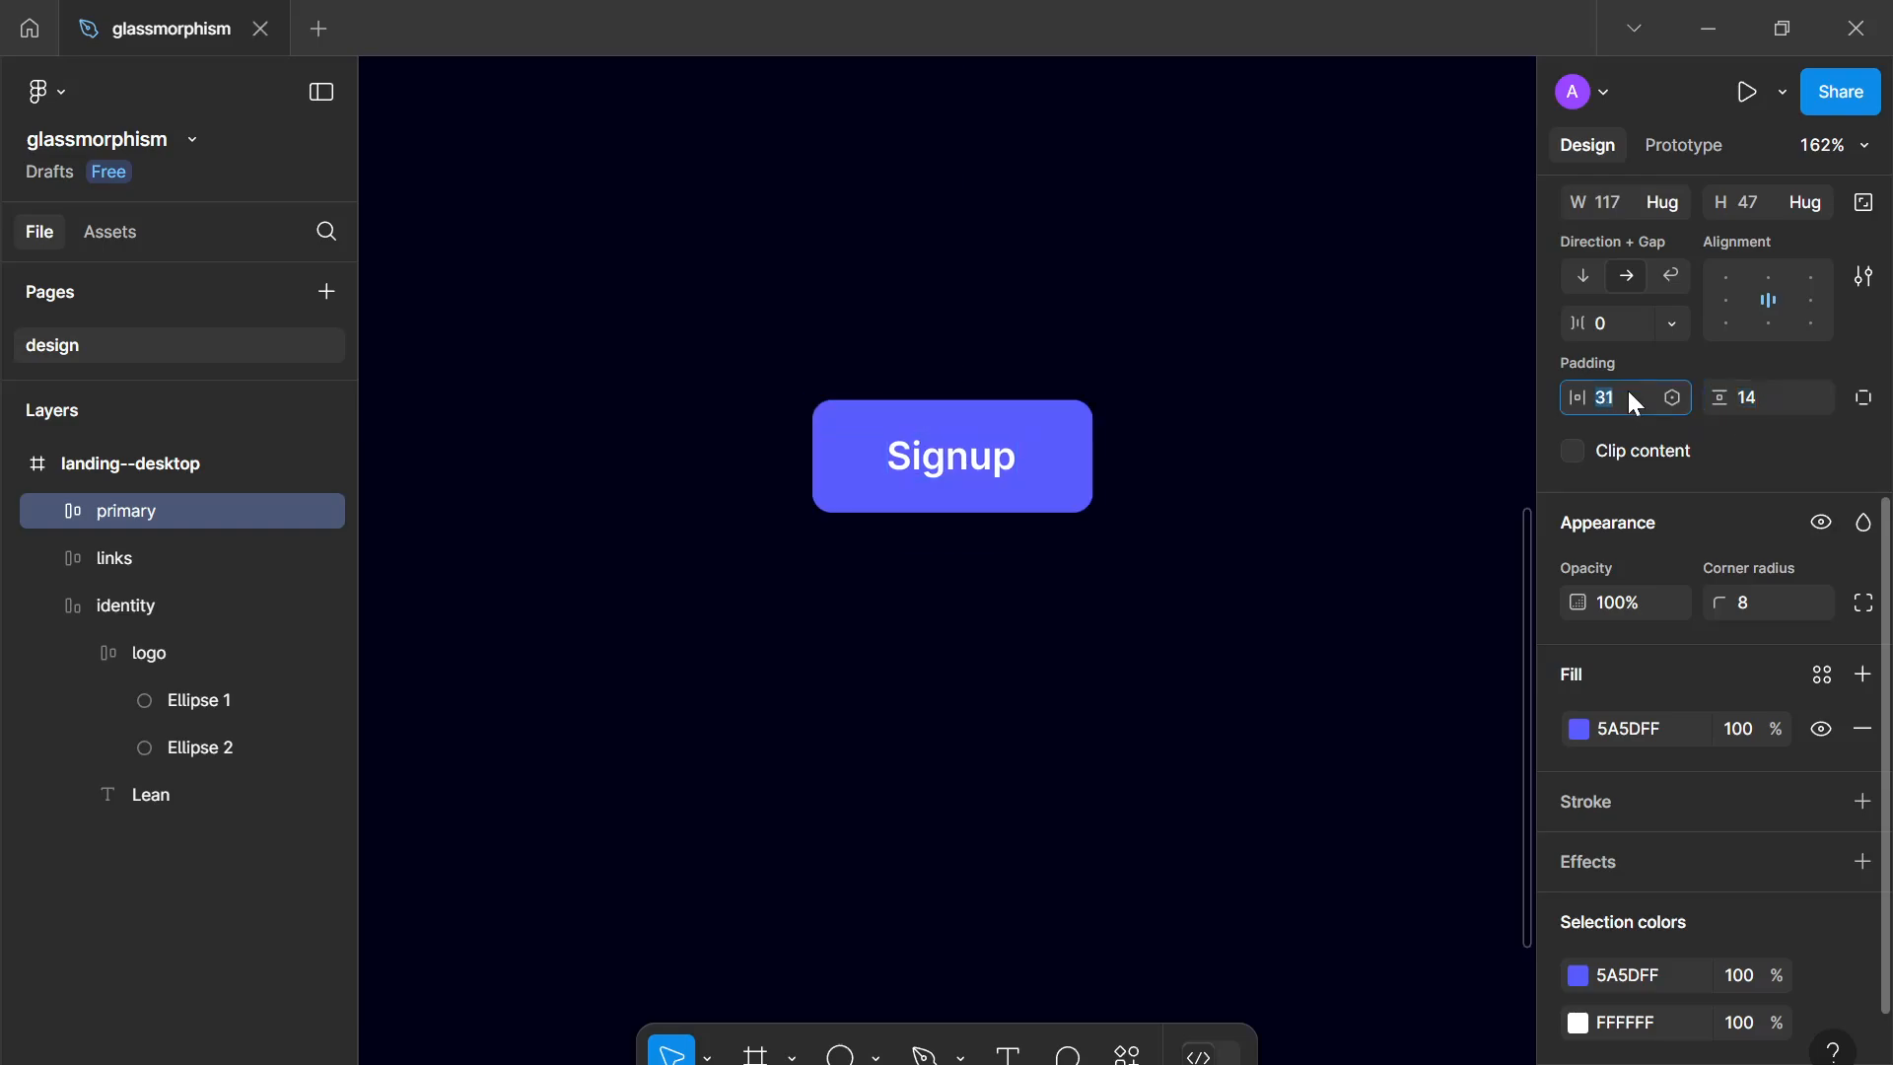
key(Down)
key(Down)
key(Down)
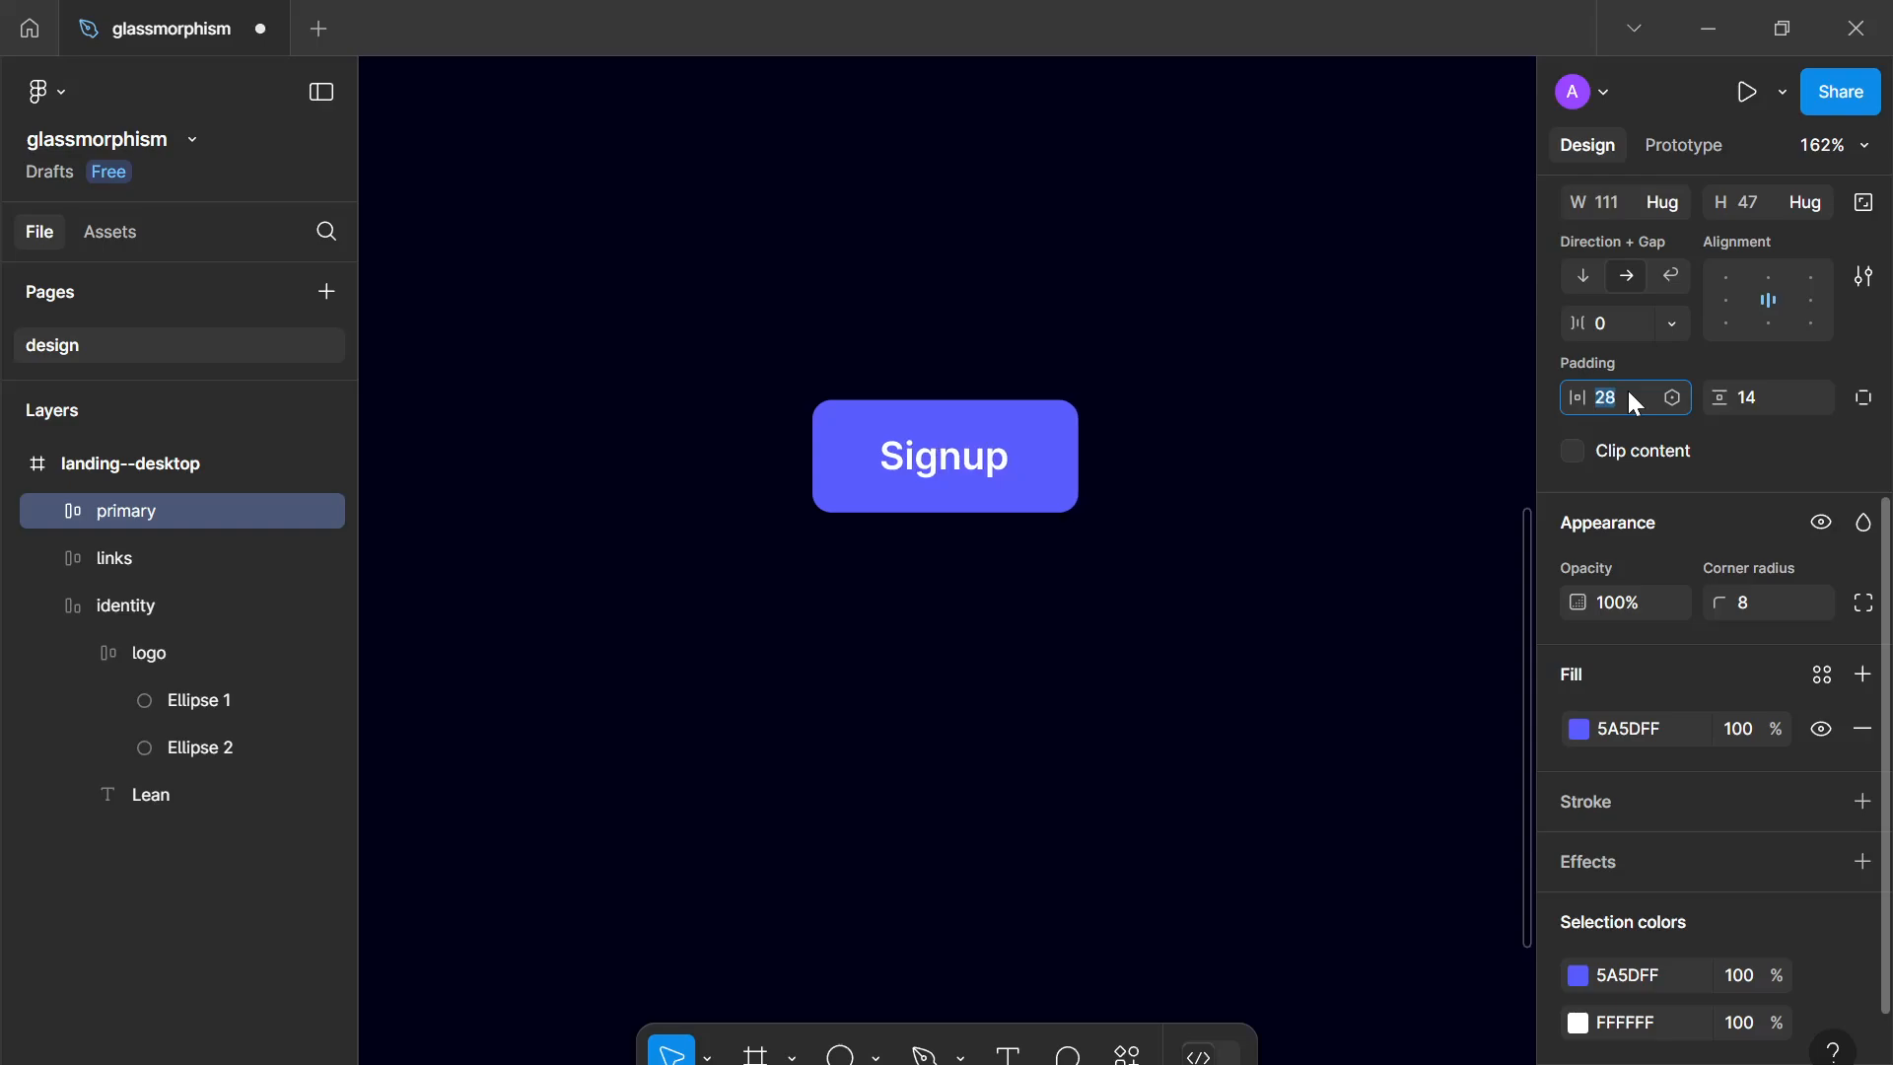
Step: Change the Signup button's solid fill to a linear gradient
scroll(1196, 426, down, 3)
drag(1099, 442, 1090, 457)
scroll(1093, 455, down, 1)
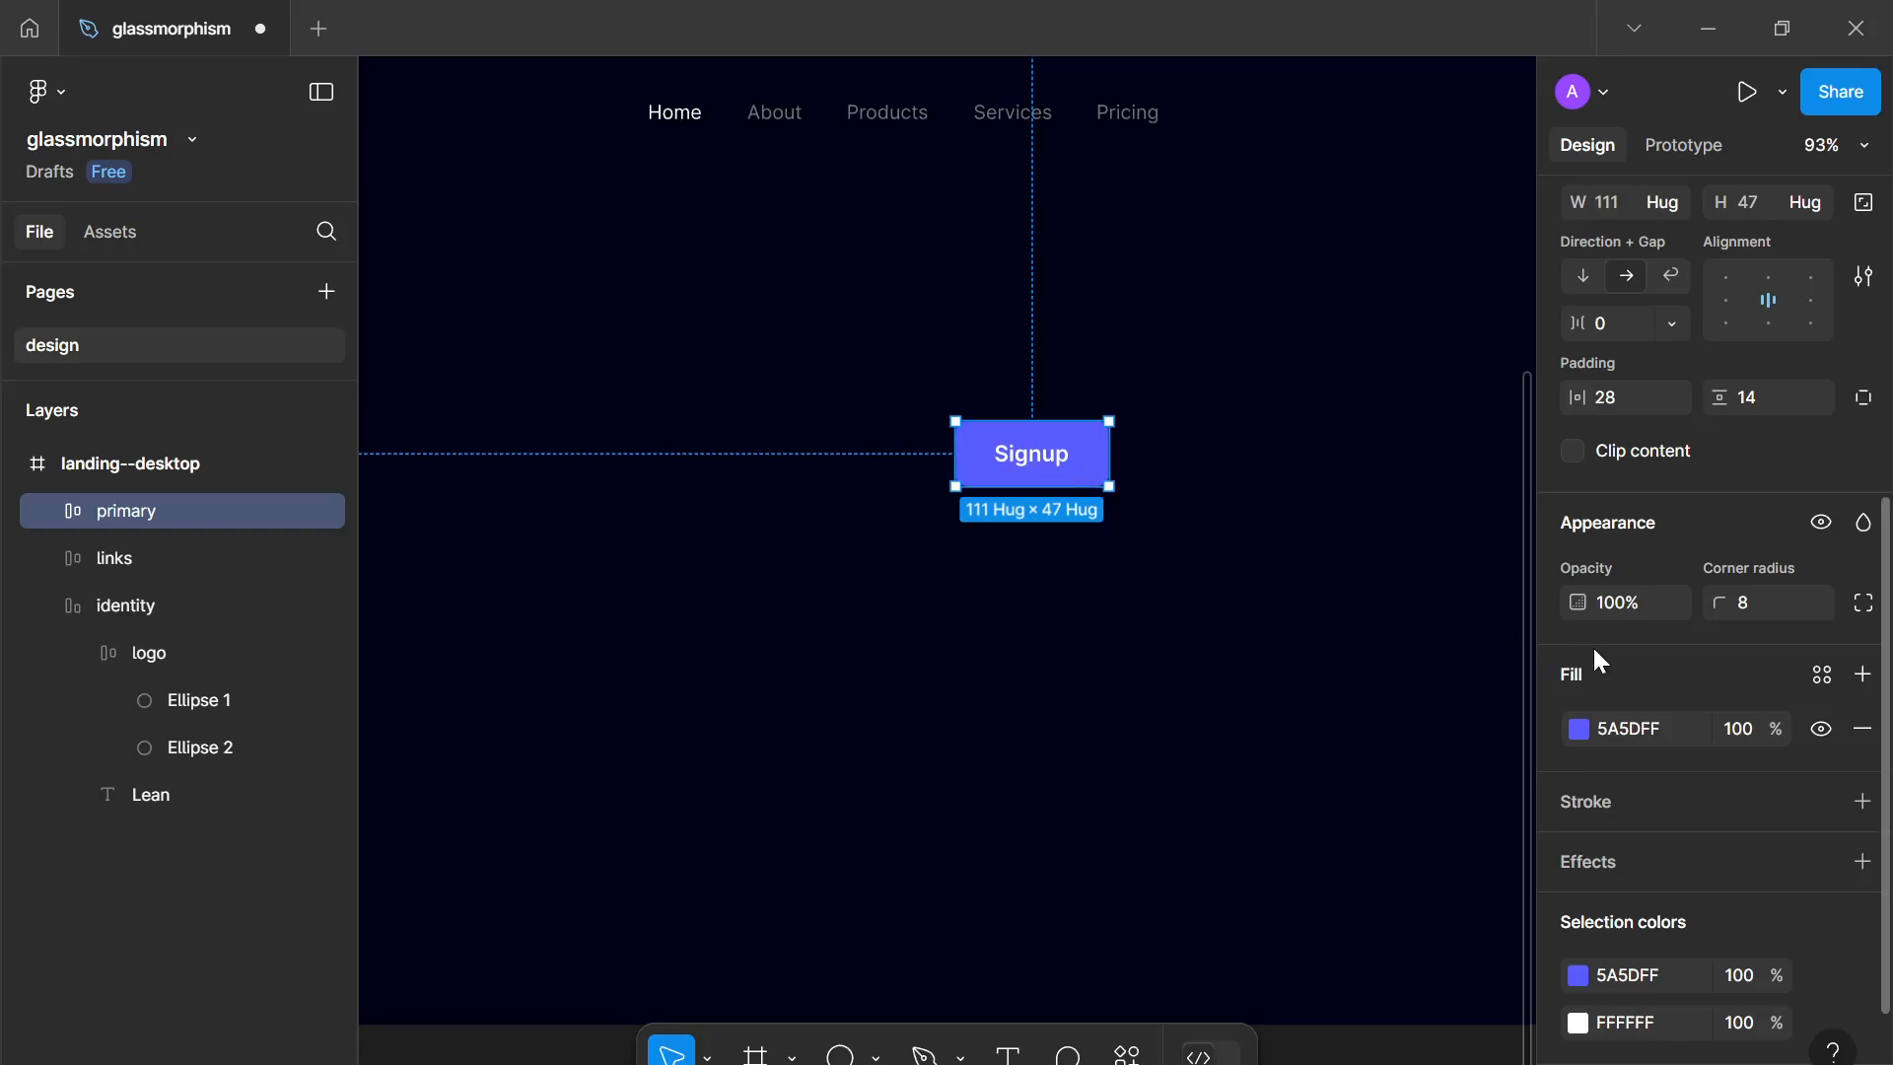
click(1580, 729)
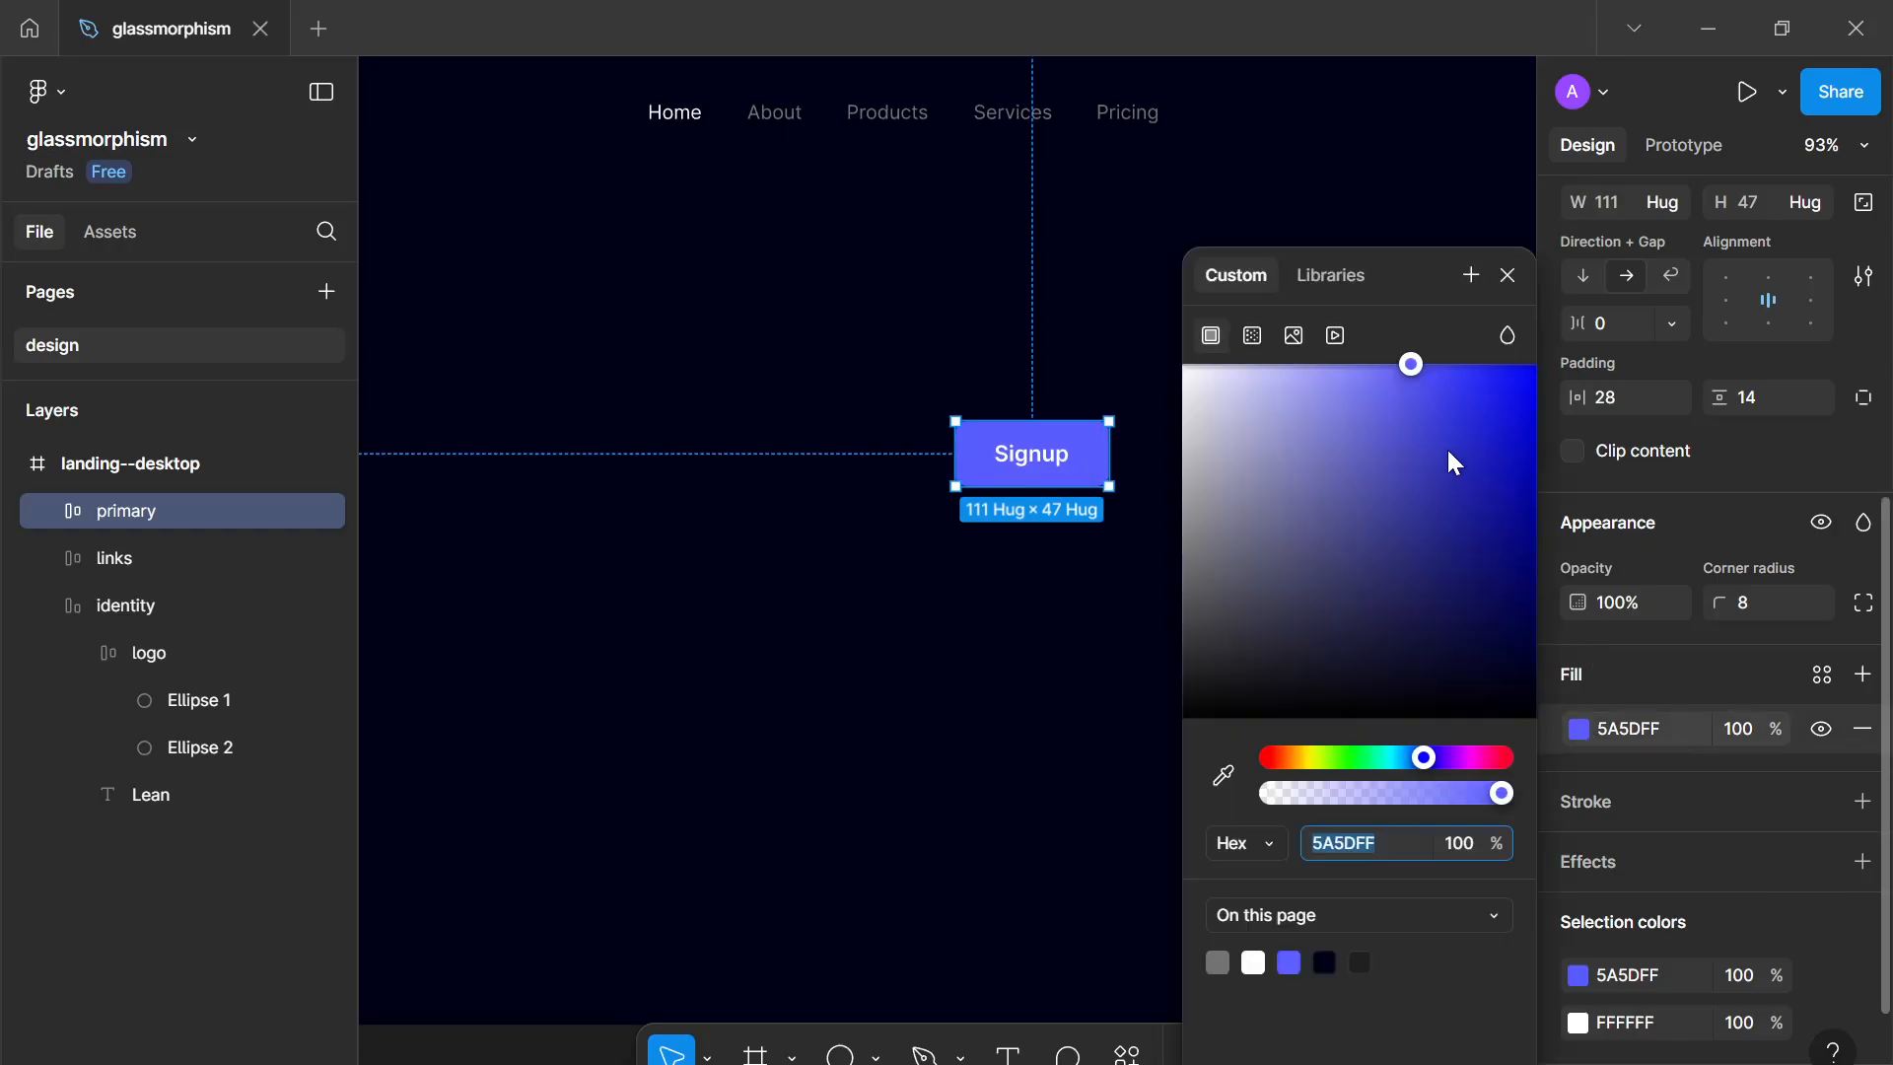
click(1256, 337)
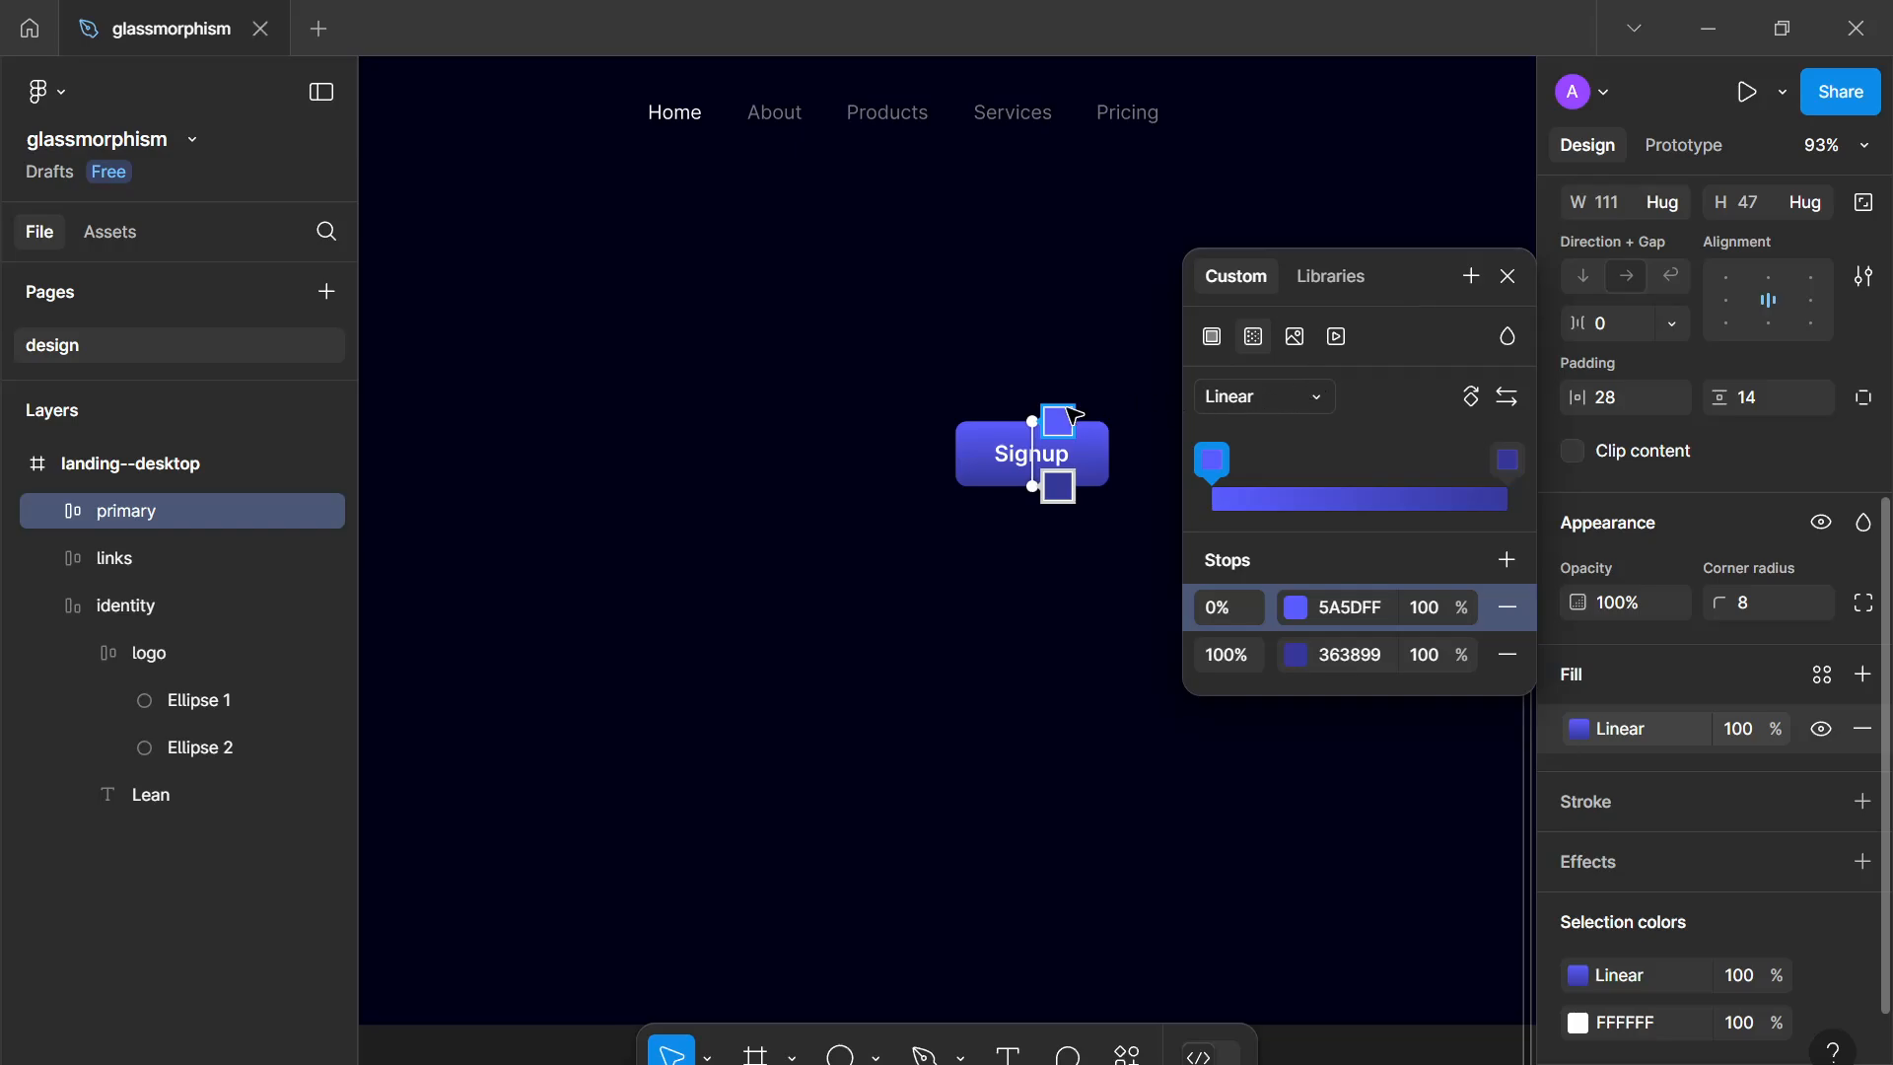
Step: Darken the gradient's 100% stop on the Signup button to 282A8D
scroll(1075, 414, up, 5)
drag(1128, 473, 1020, 484)
click(1294, 655)
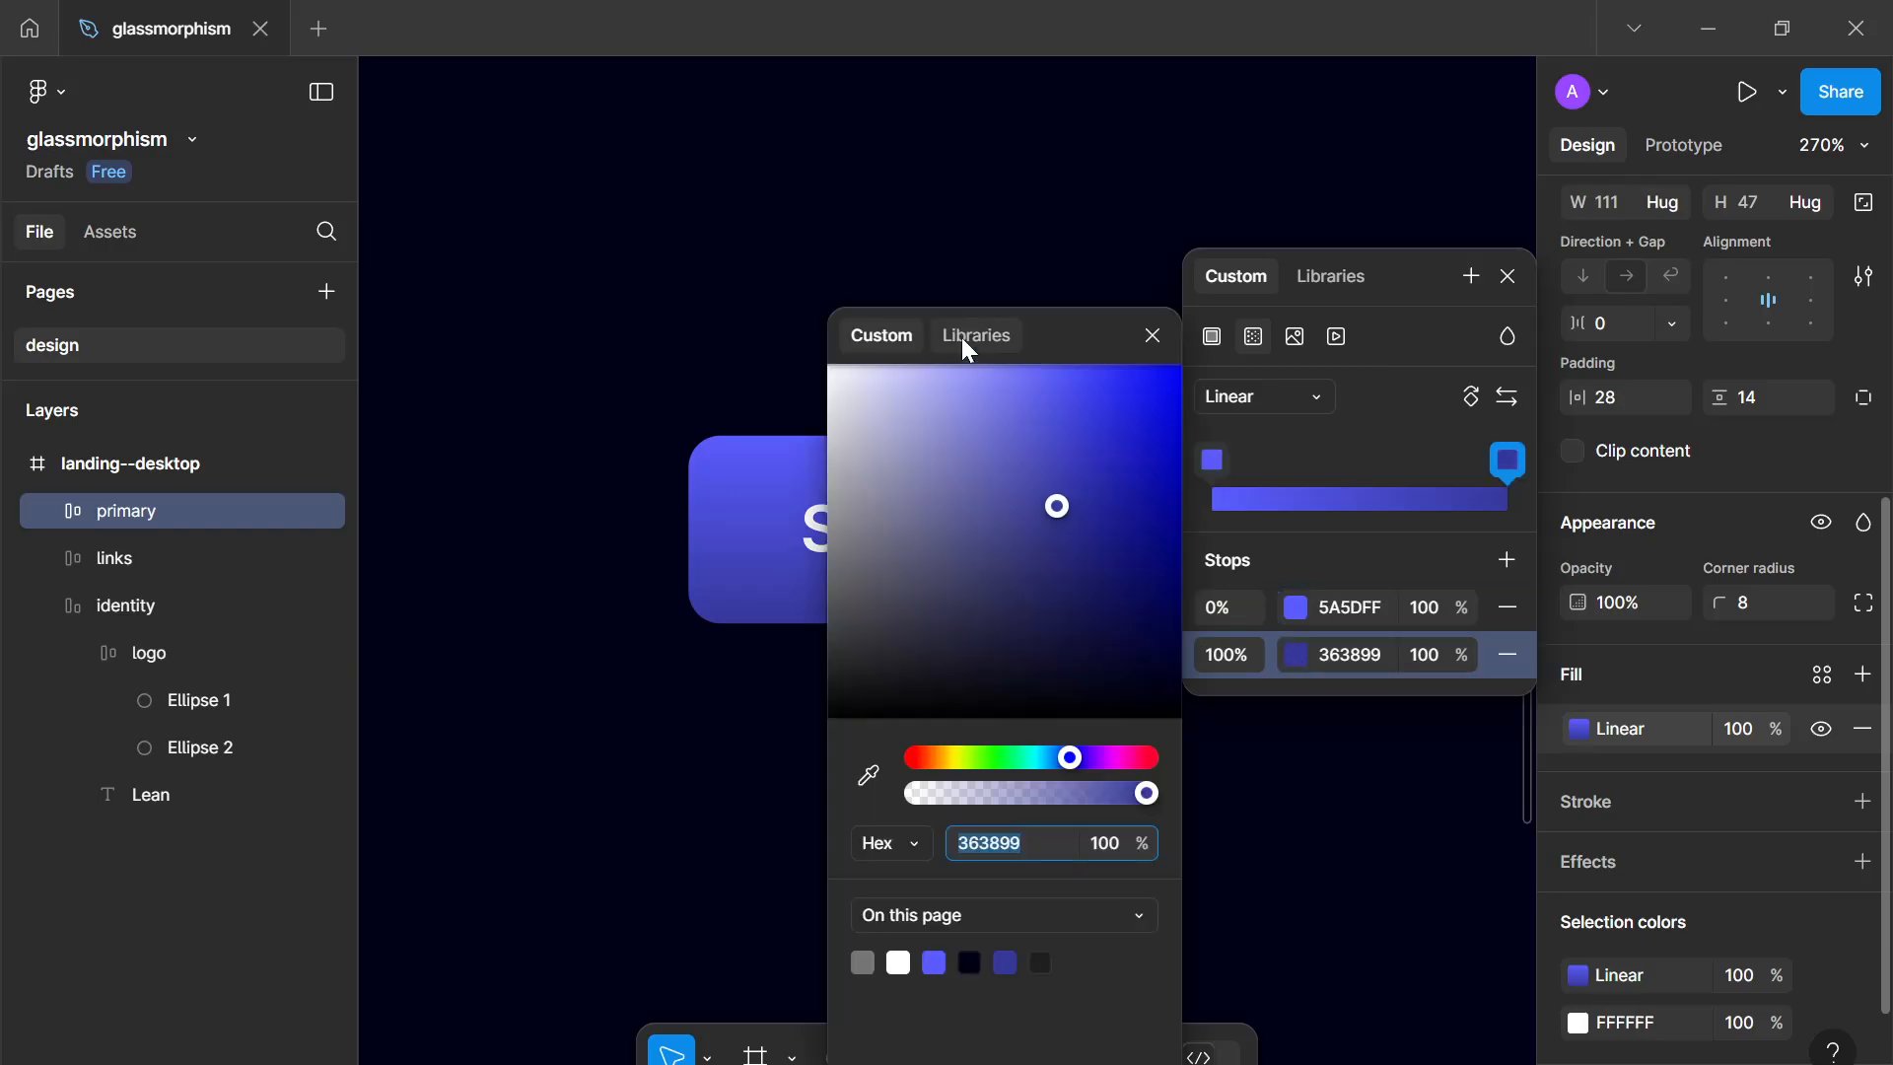
drag(1055, 349, 1442, 243)
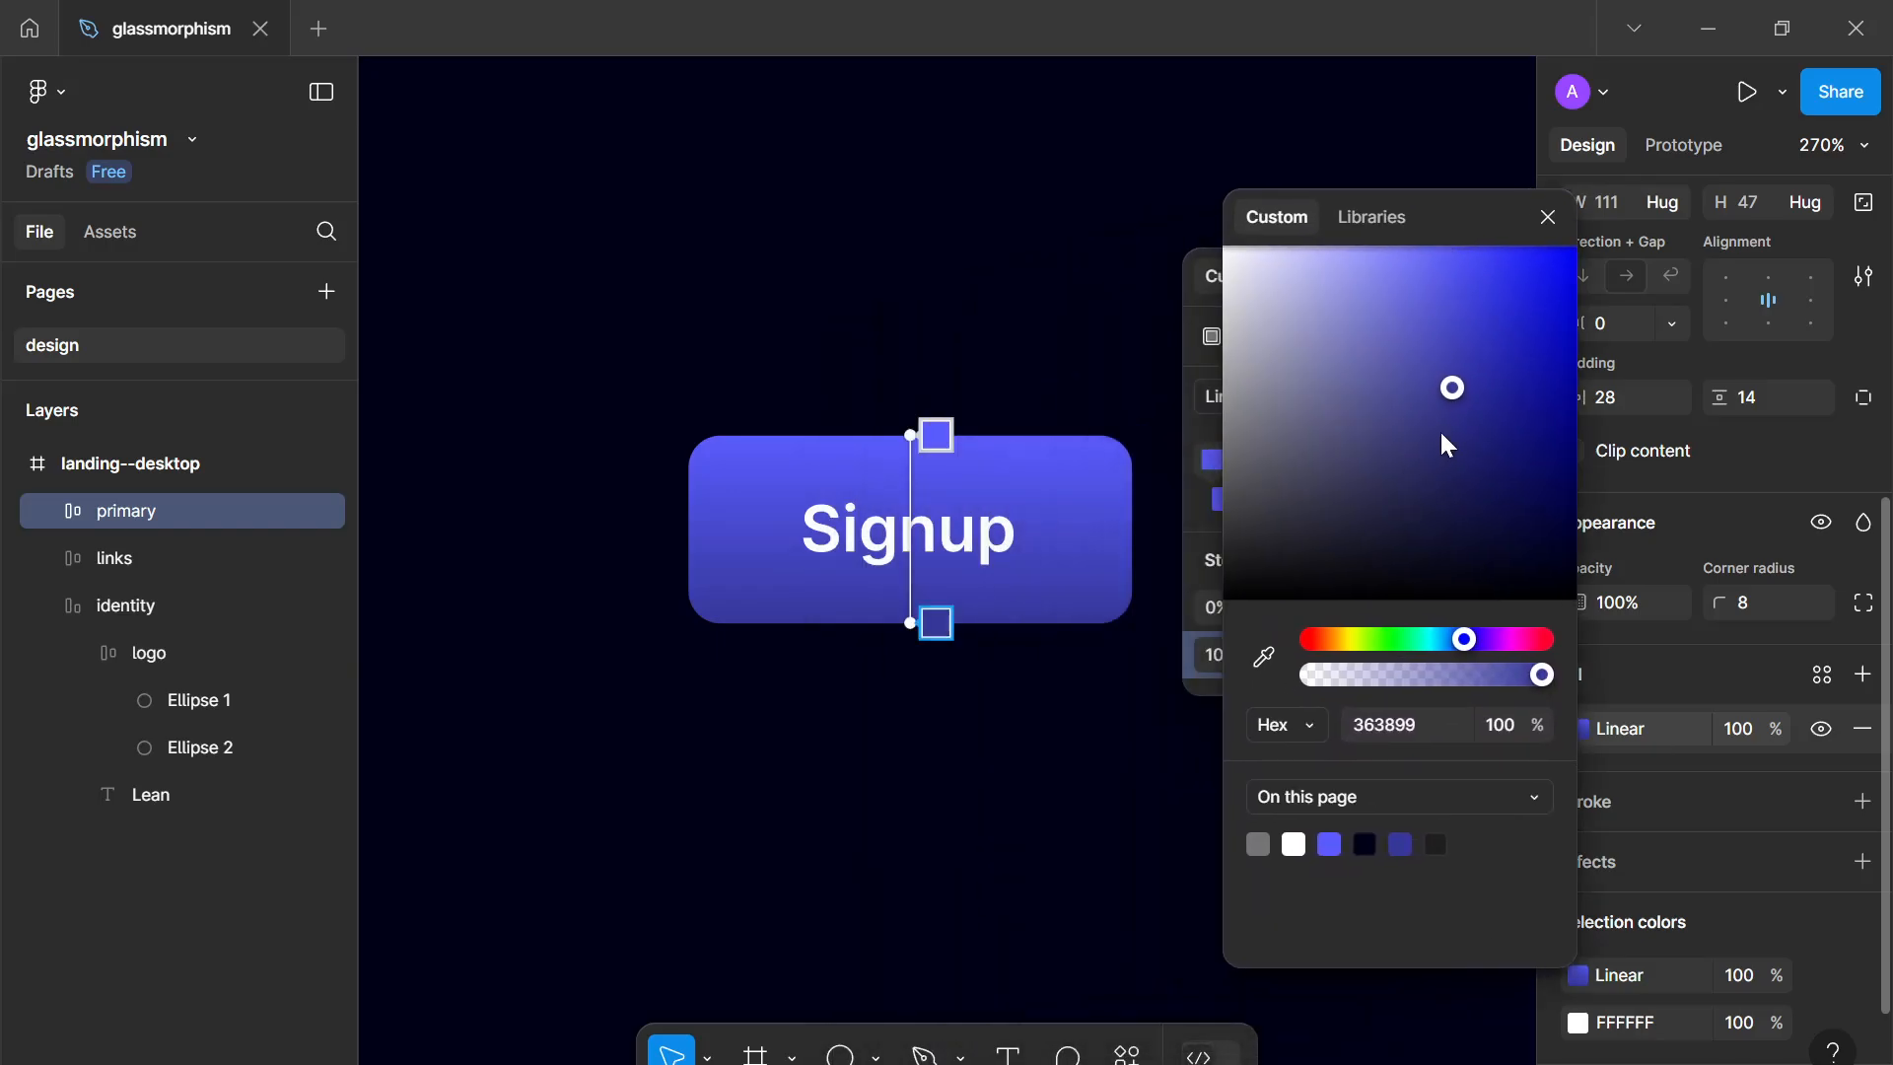
click(1467, 407)
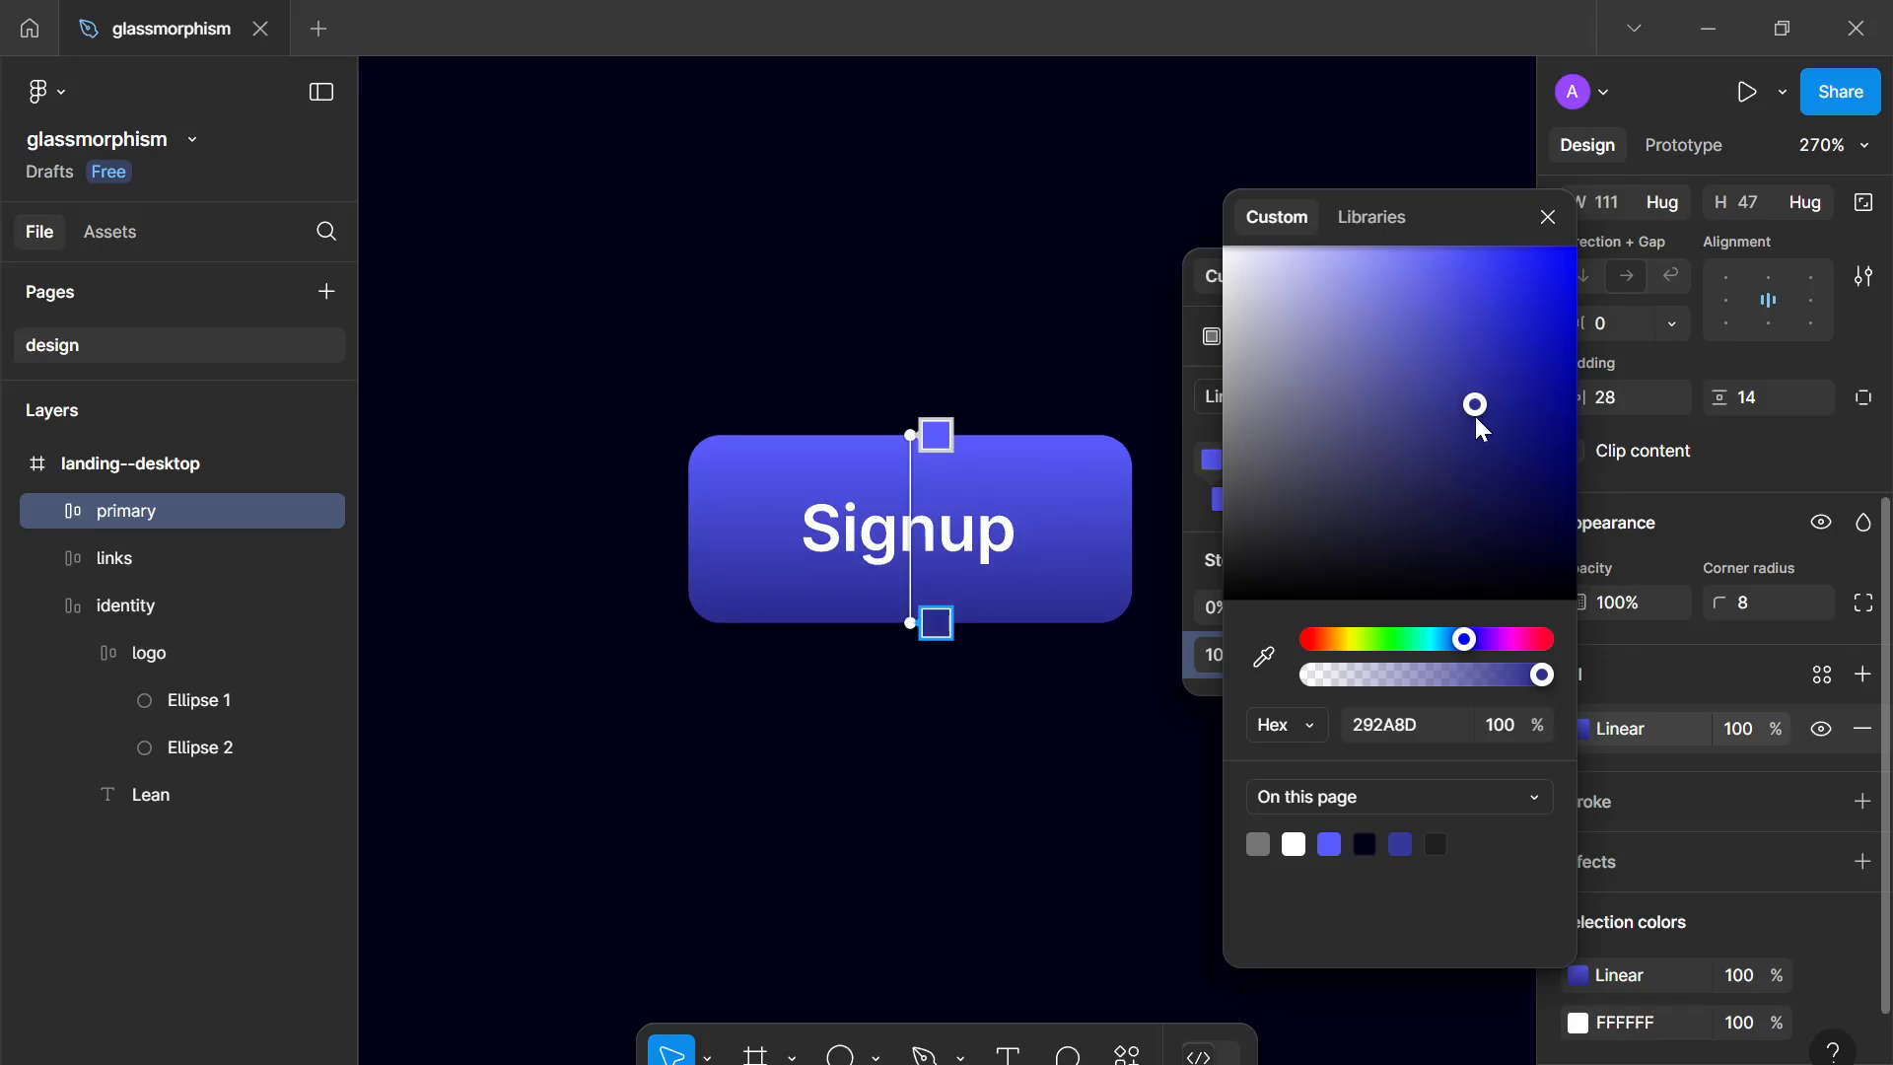
click(1547, 218)
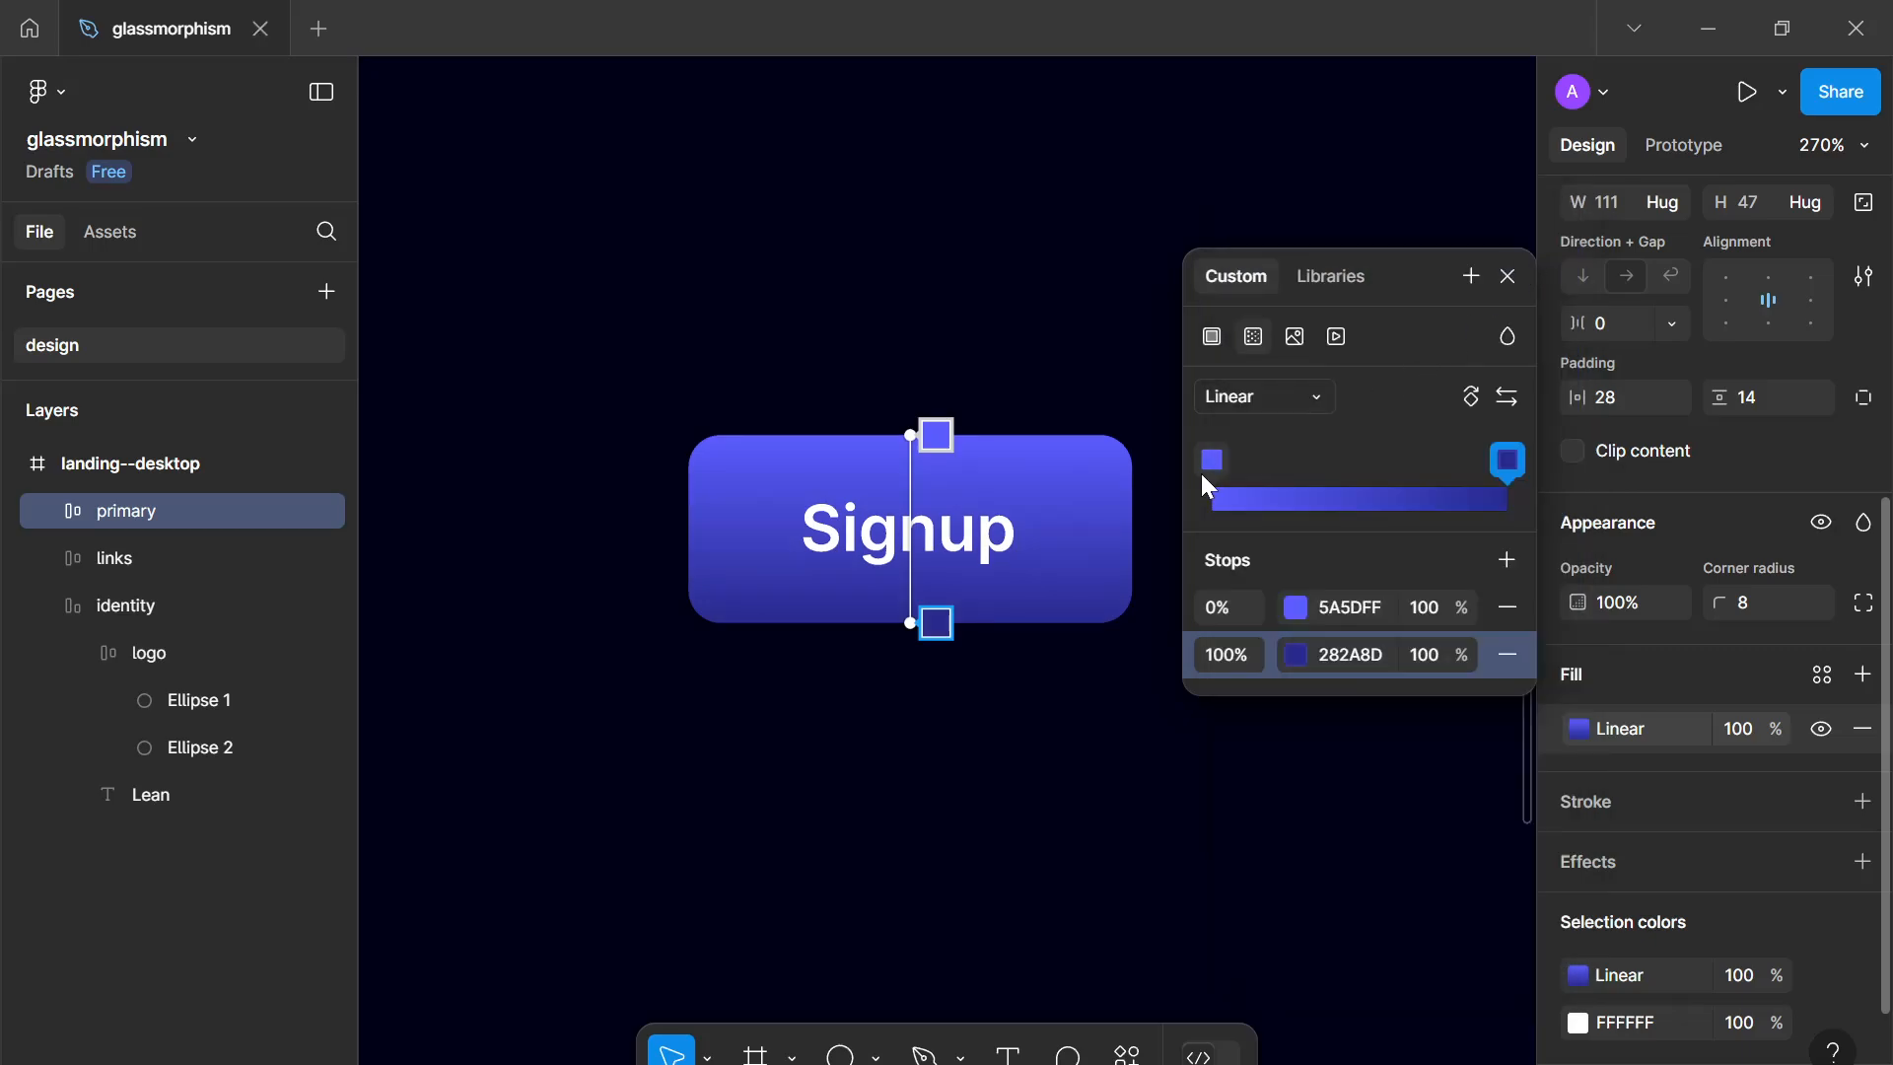
Step: Move the gradient's 5A5DFF stop to 22% and add a lighter 8A8CFF stop at 0%
drag(1211, 467, 1276, 463)
click(1214, 499)
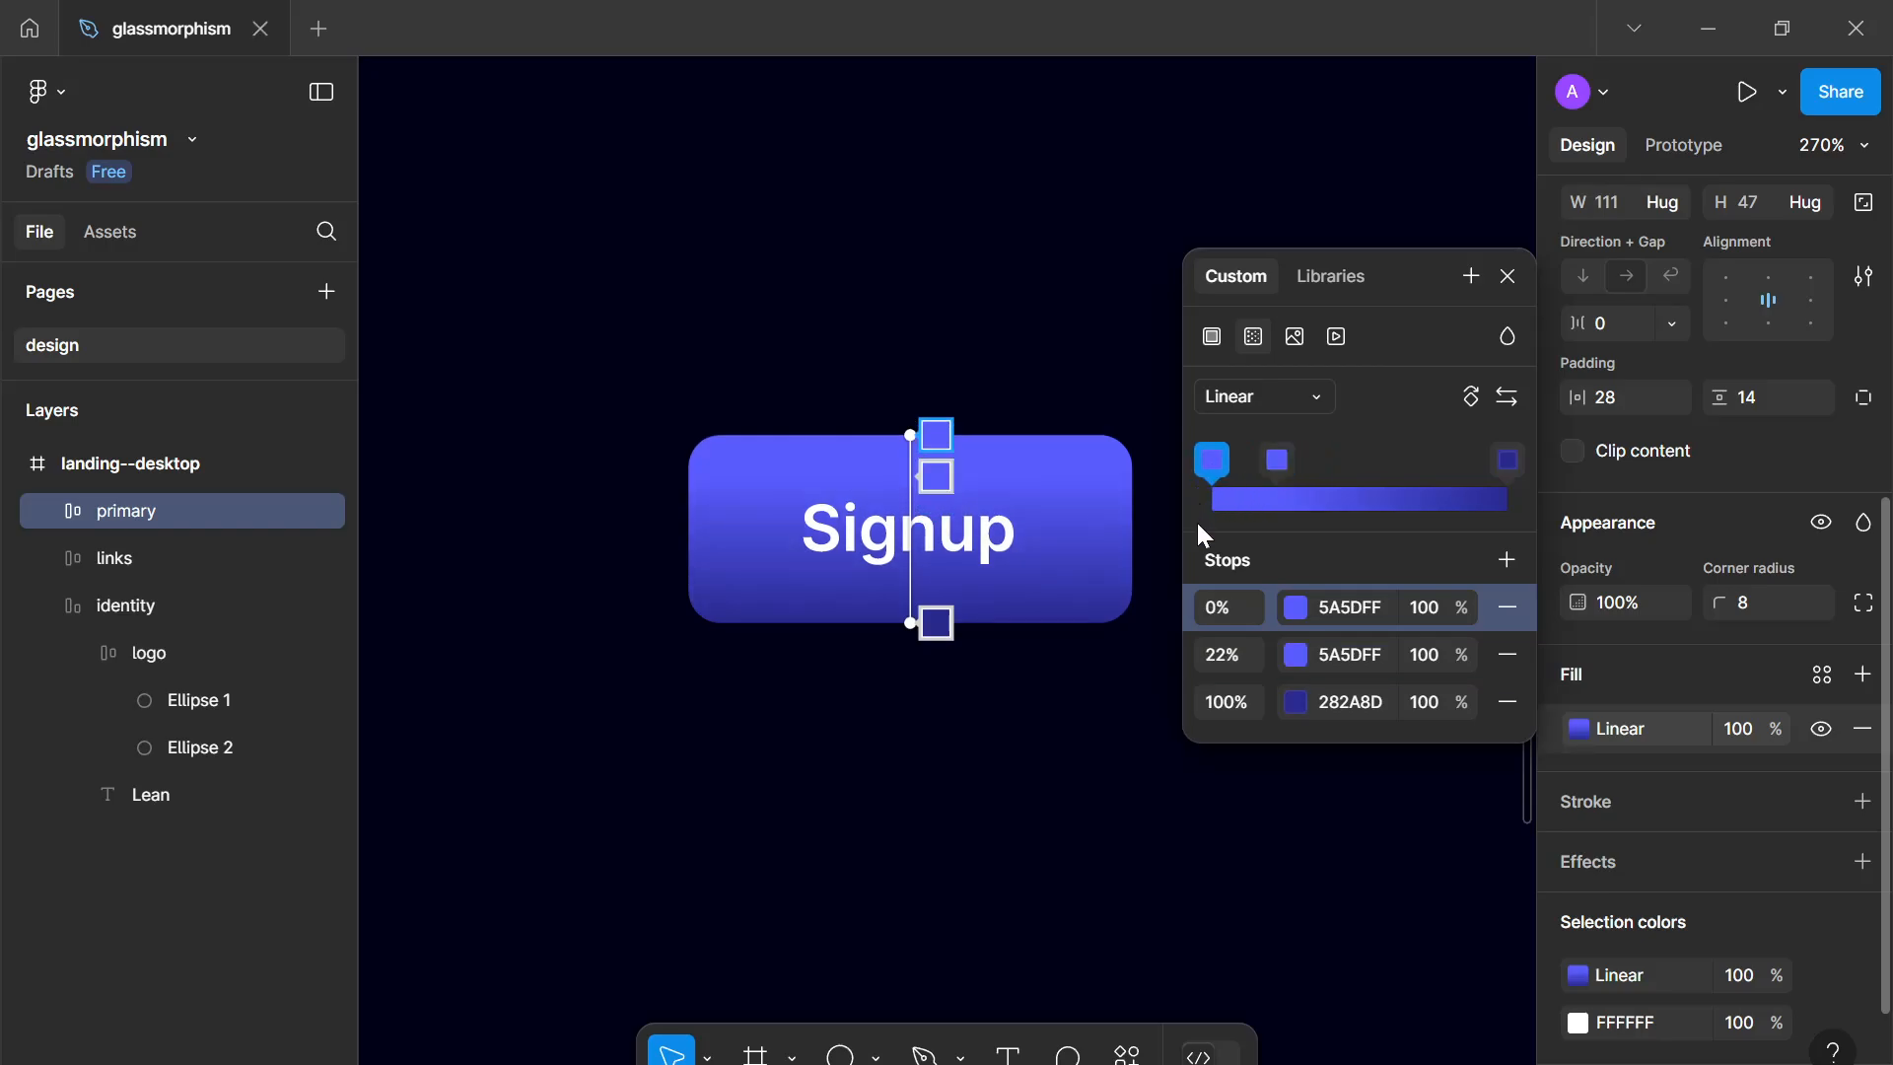
click(1292, 609)
drag(1007, 388, 990, 366)
click(1153, 336)
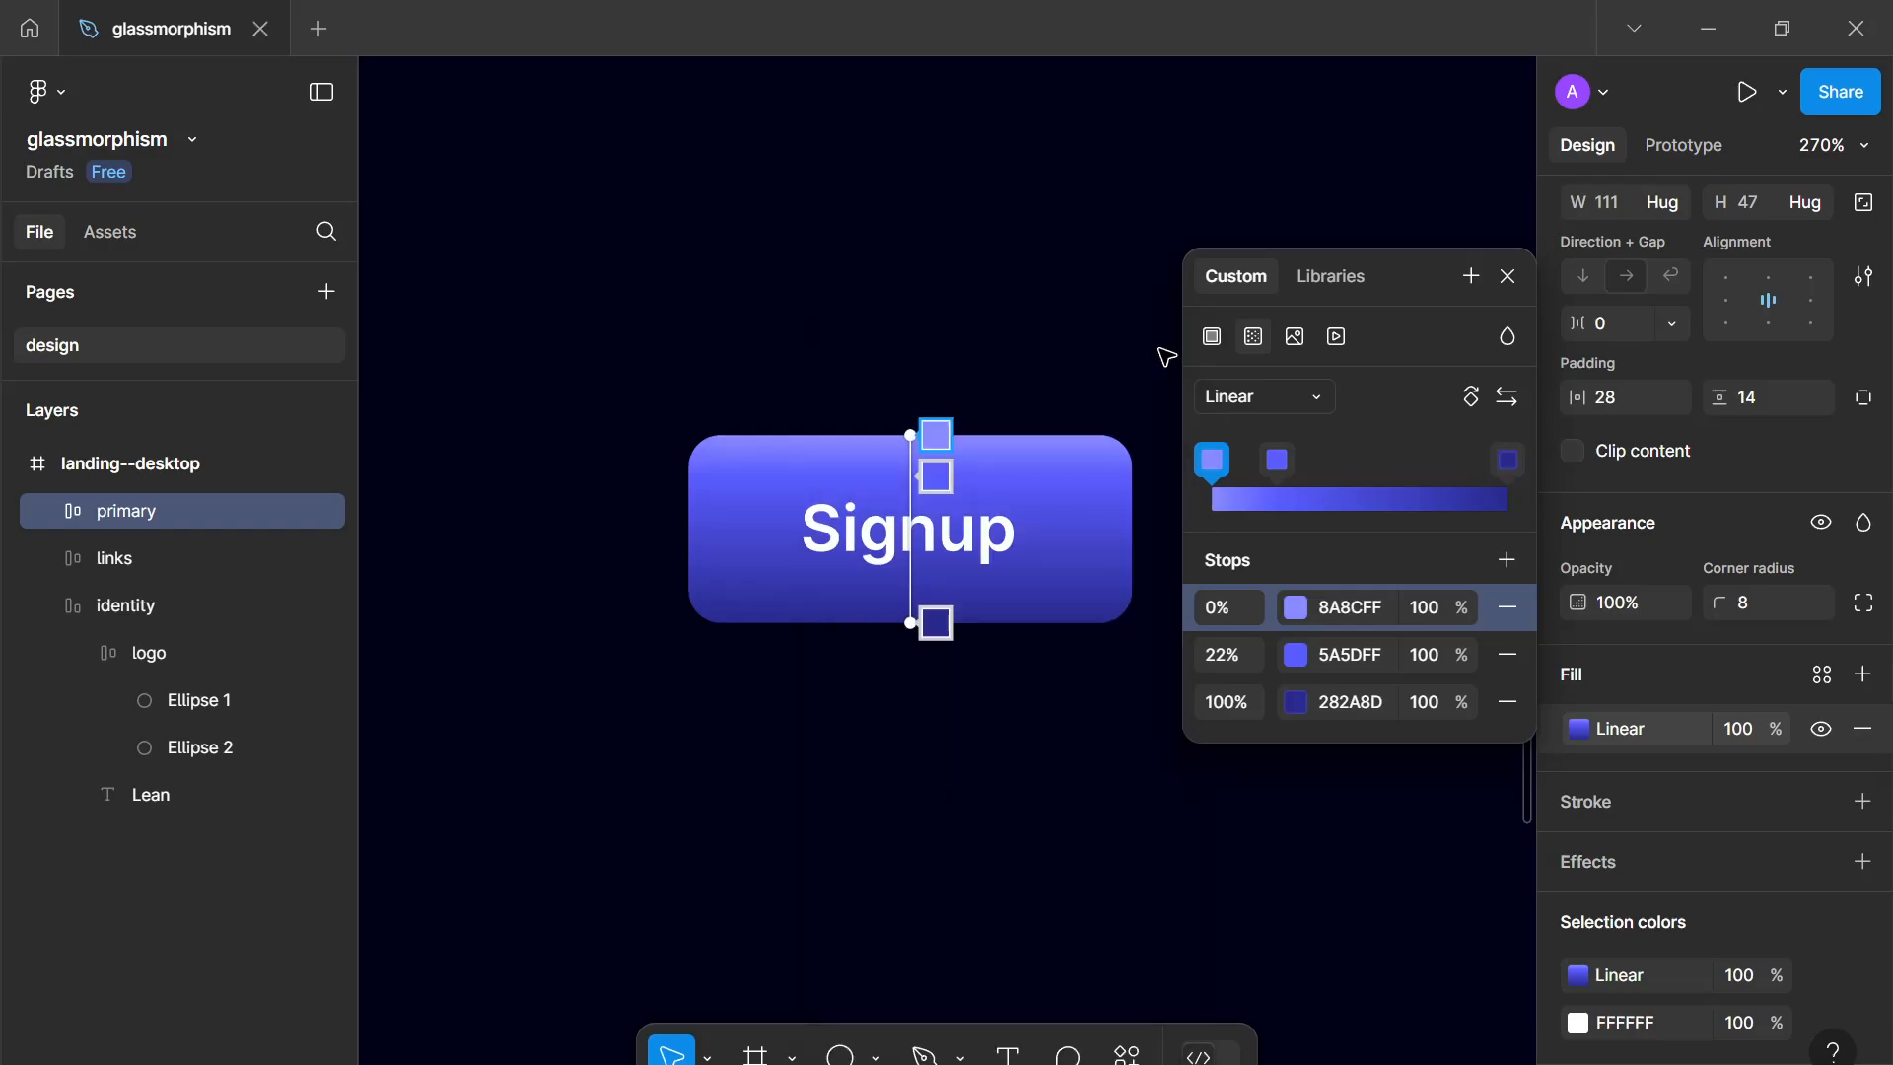
Step: Deselect the button to check its gradient, and move it slightly up to X 474, Y 540
key(Escape)
click(1164, 588)
scroll(1184, 592, up, 4)
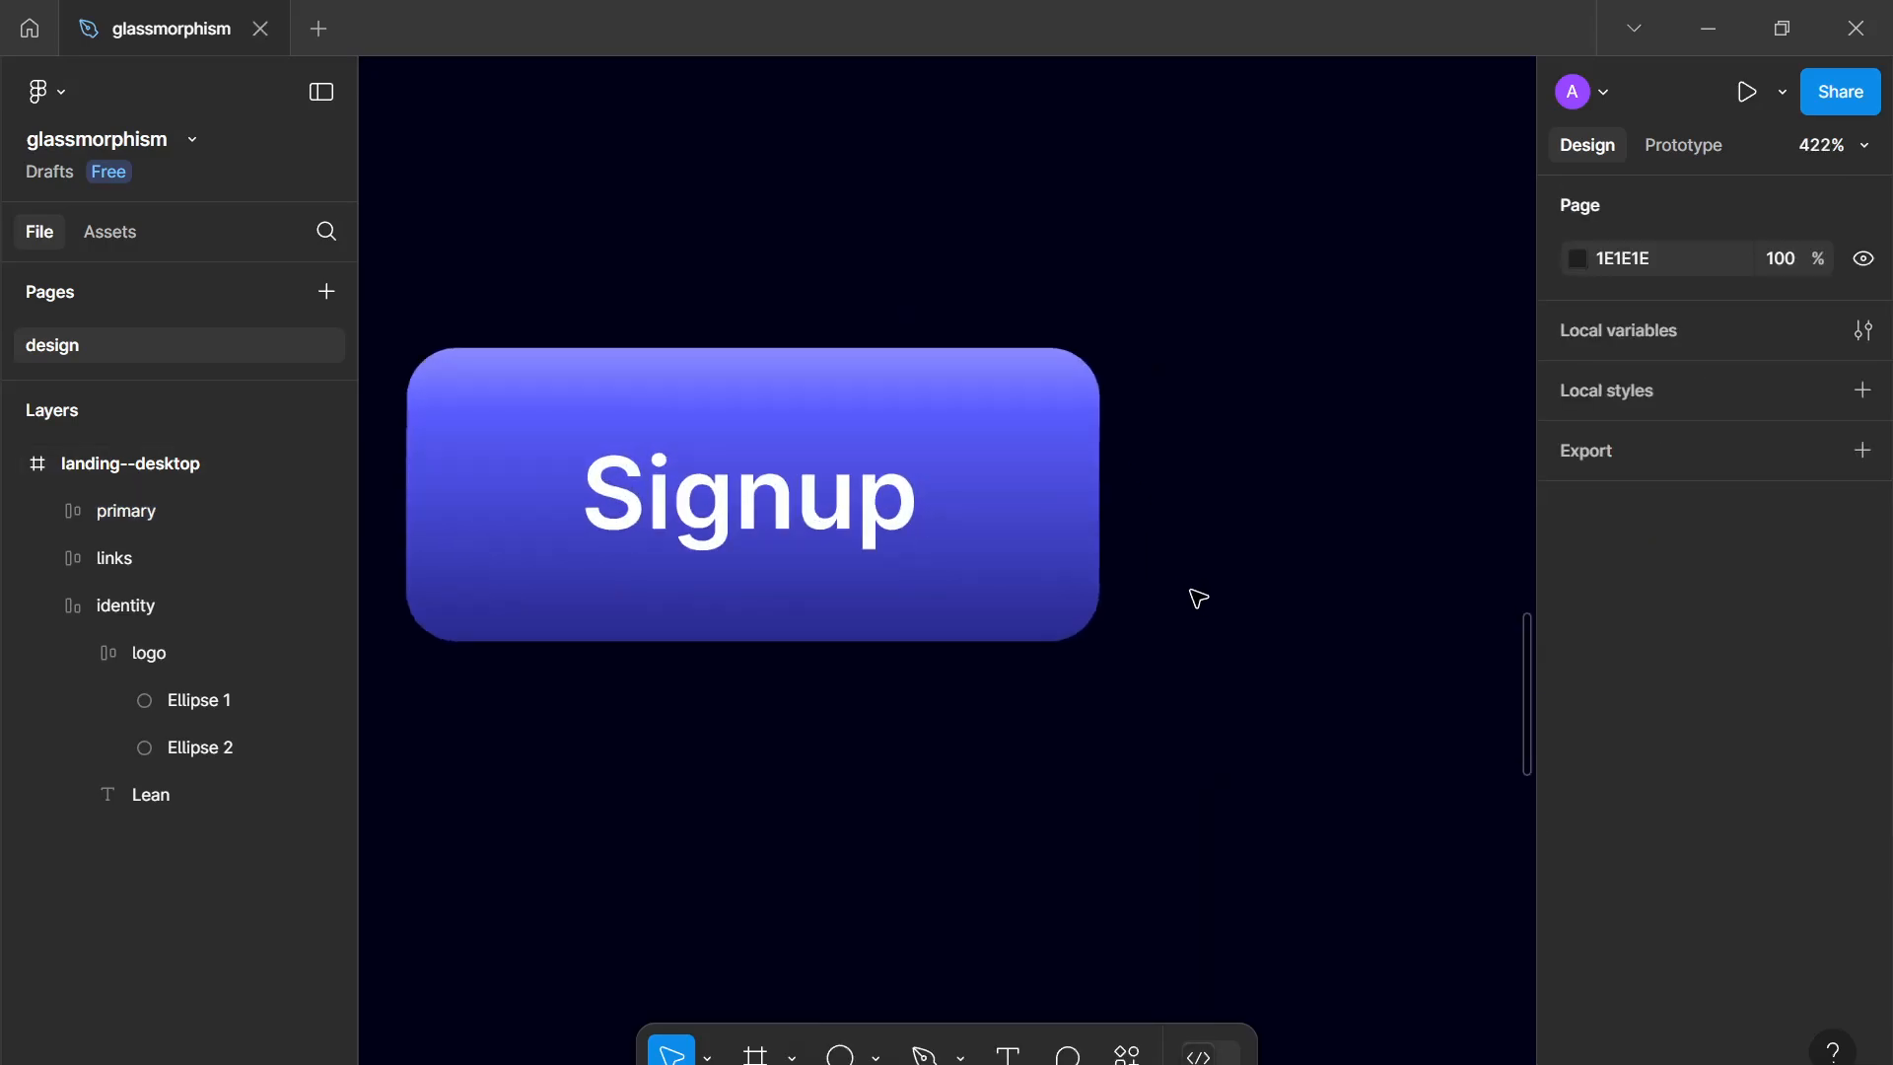
scroll(1178, 594, down, 2)
scroll(1177, 594, down, 10)
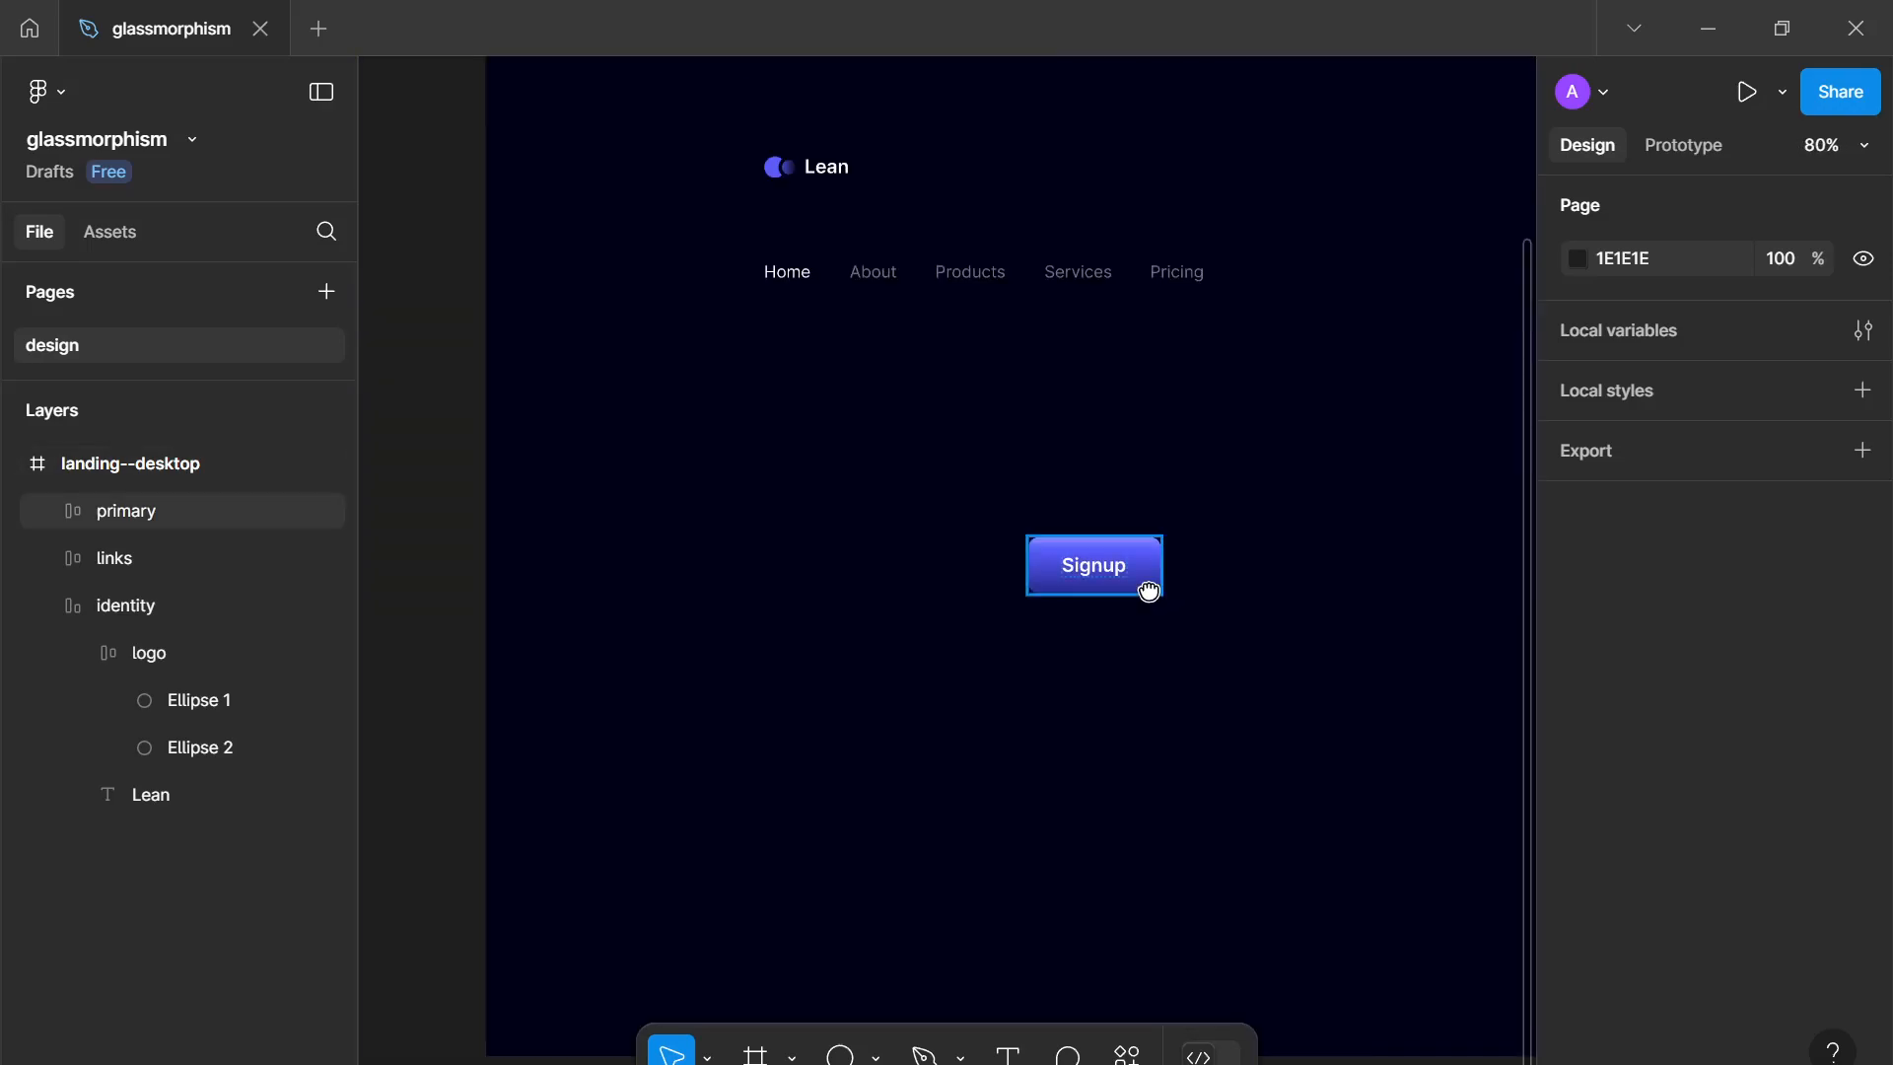
drag(1062, 603, 1001, 558)
scroll(1056, 598, up, 1)
scroll(1007, 593, down, 1)
scroll(1006, 594, up, 1)
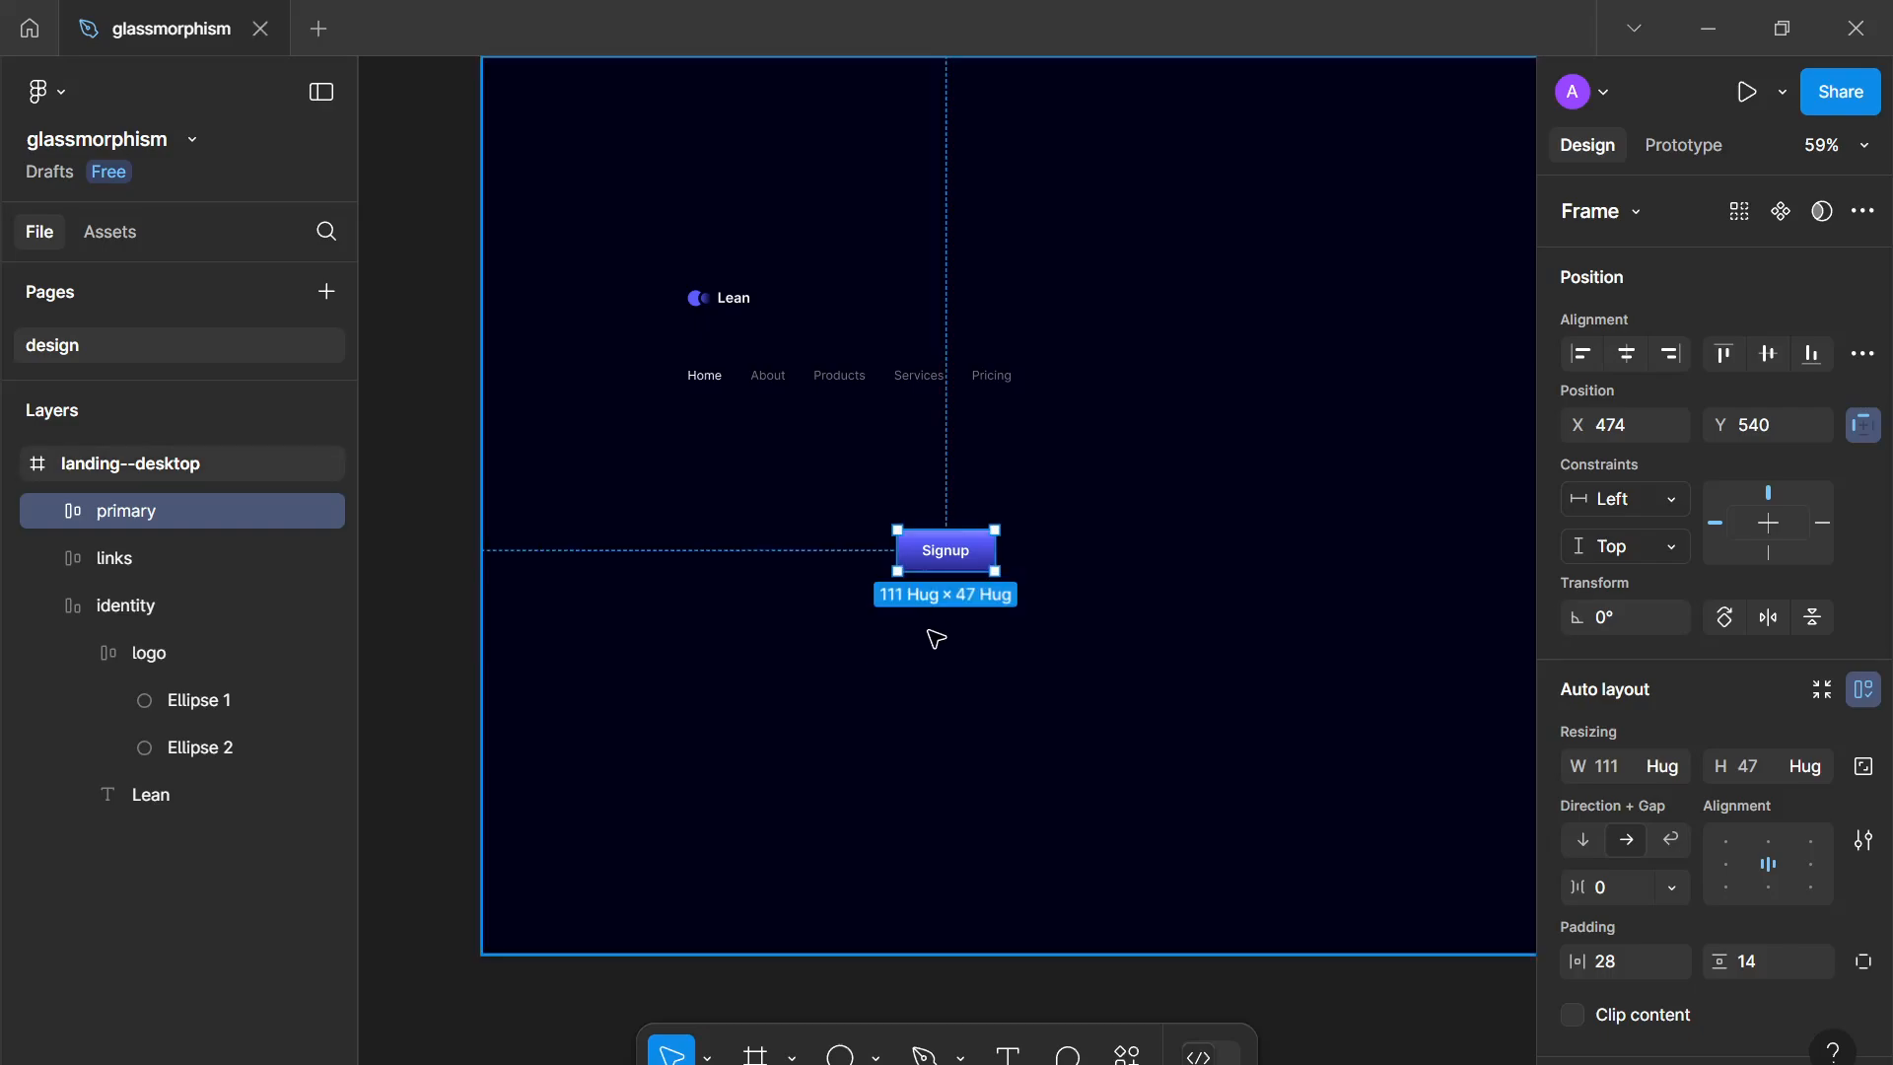
Step: Duplicate the Signup button and place the copy beside the original on its right, at X 605, Y 540
key(ctrl+d)
drag(963, 550, 1076, 552)
key(Escape)
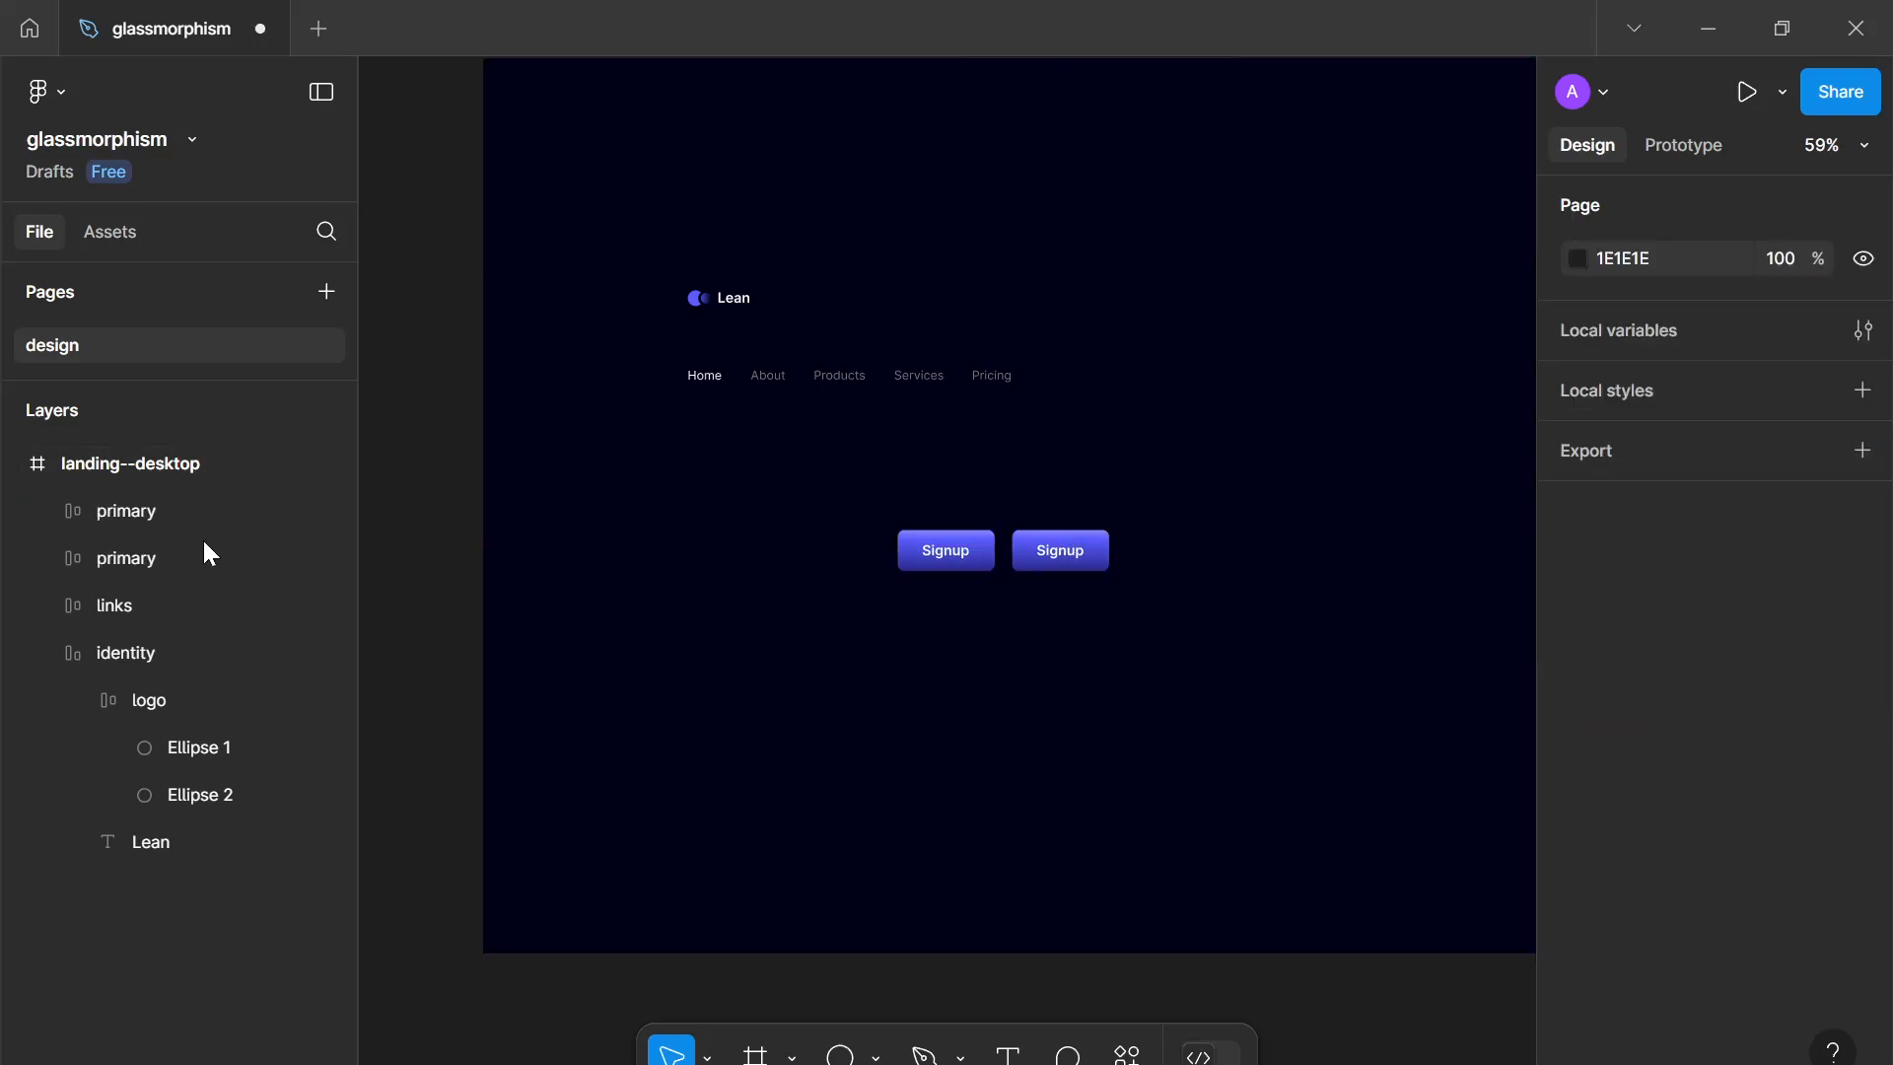
Step: Rename the layer of the copied Signup button to "secondary"
double_click(144, 499)
text(sec)
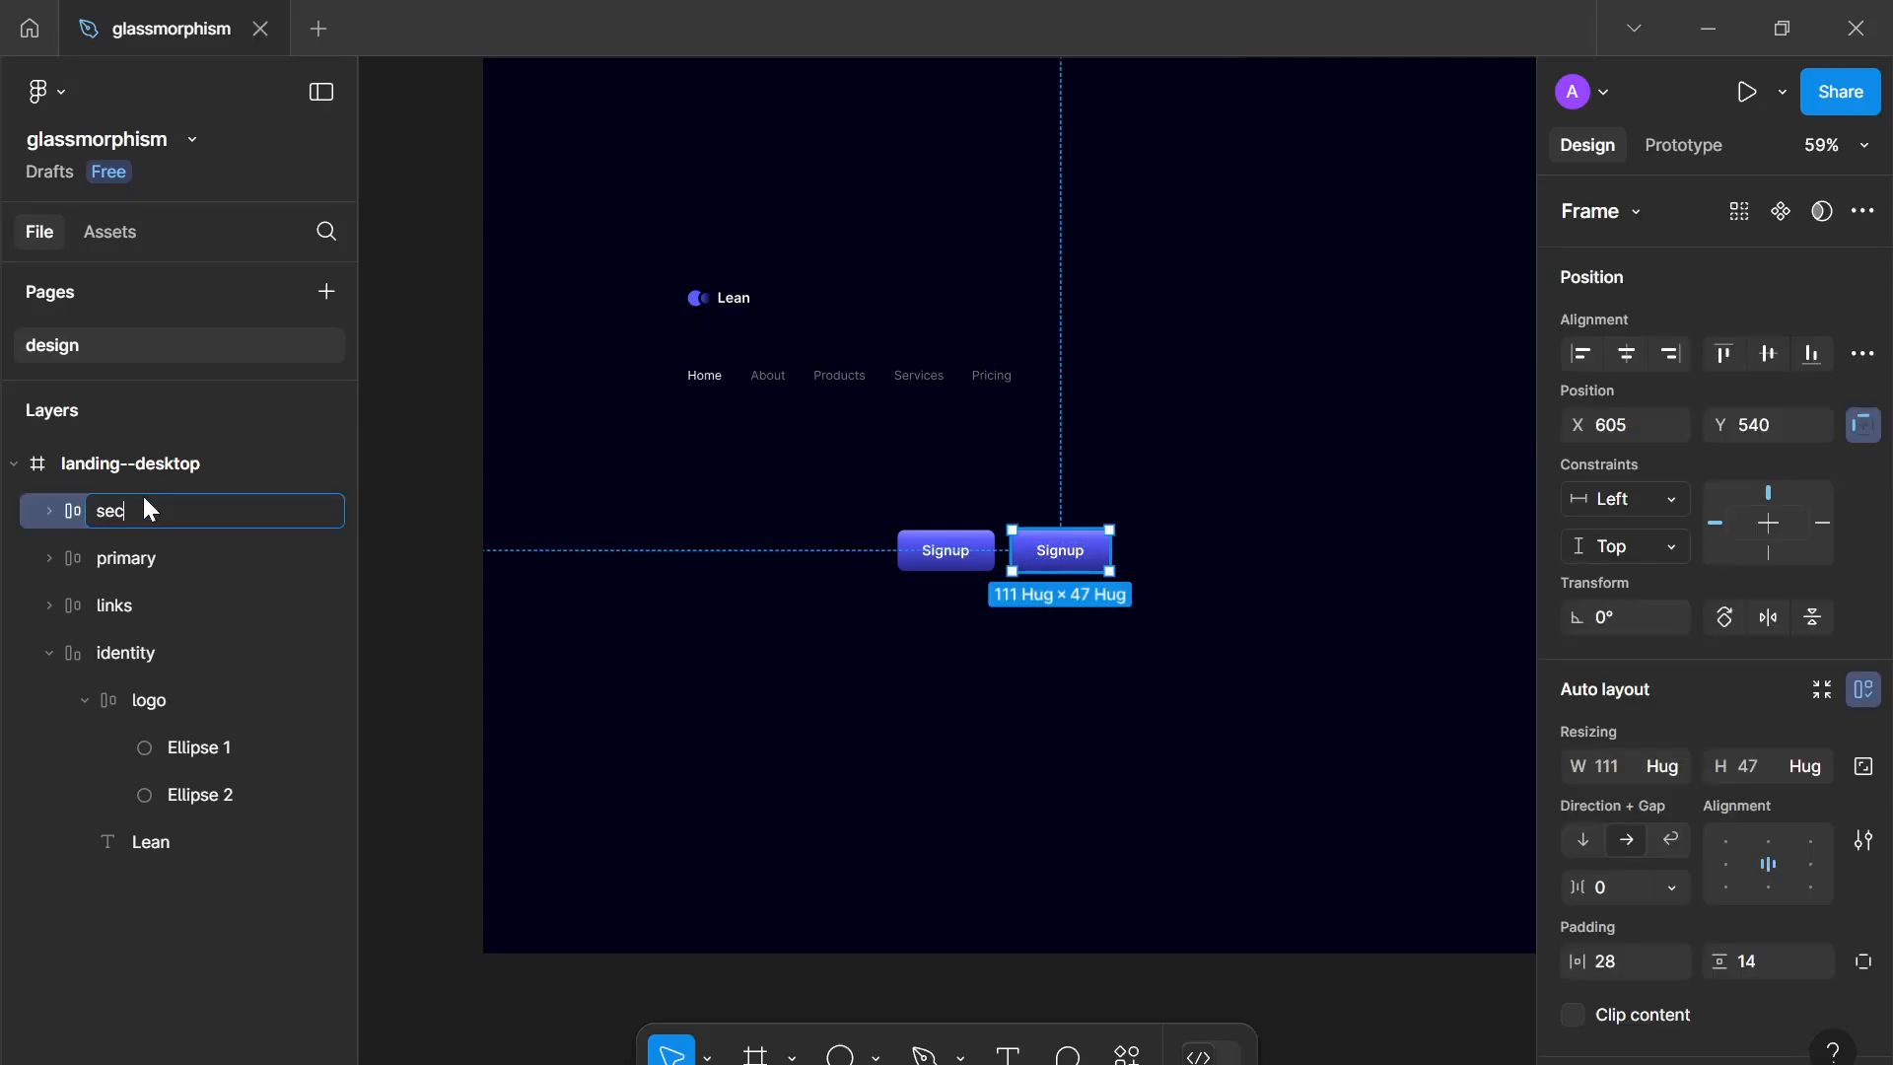
text(ondary)
key(Return)
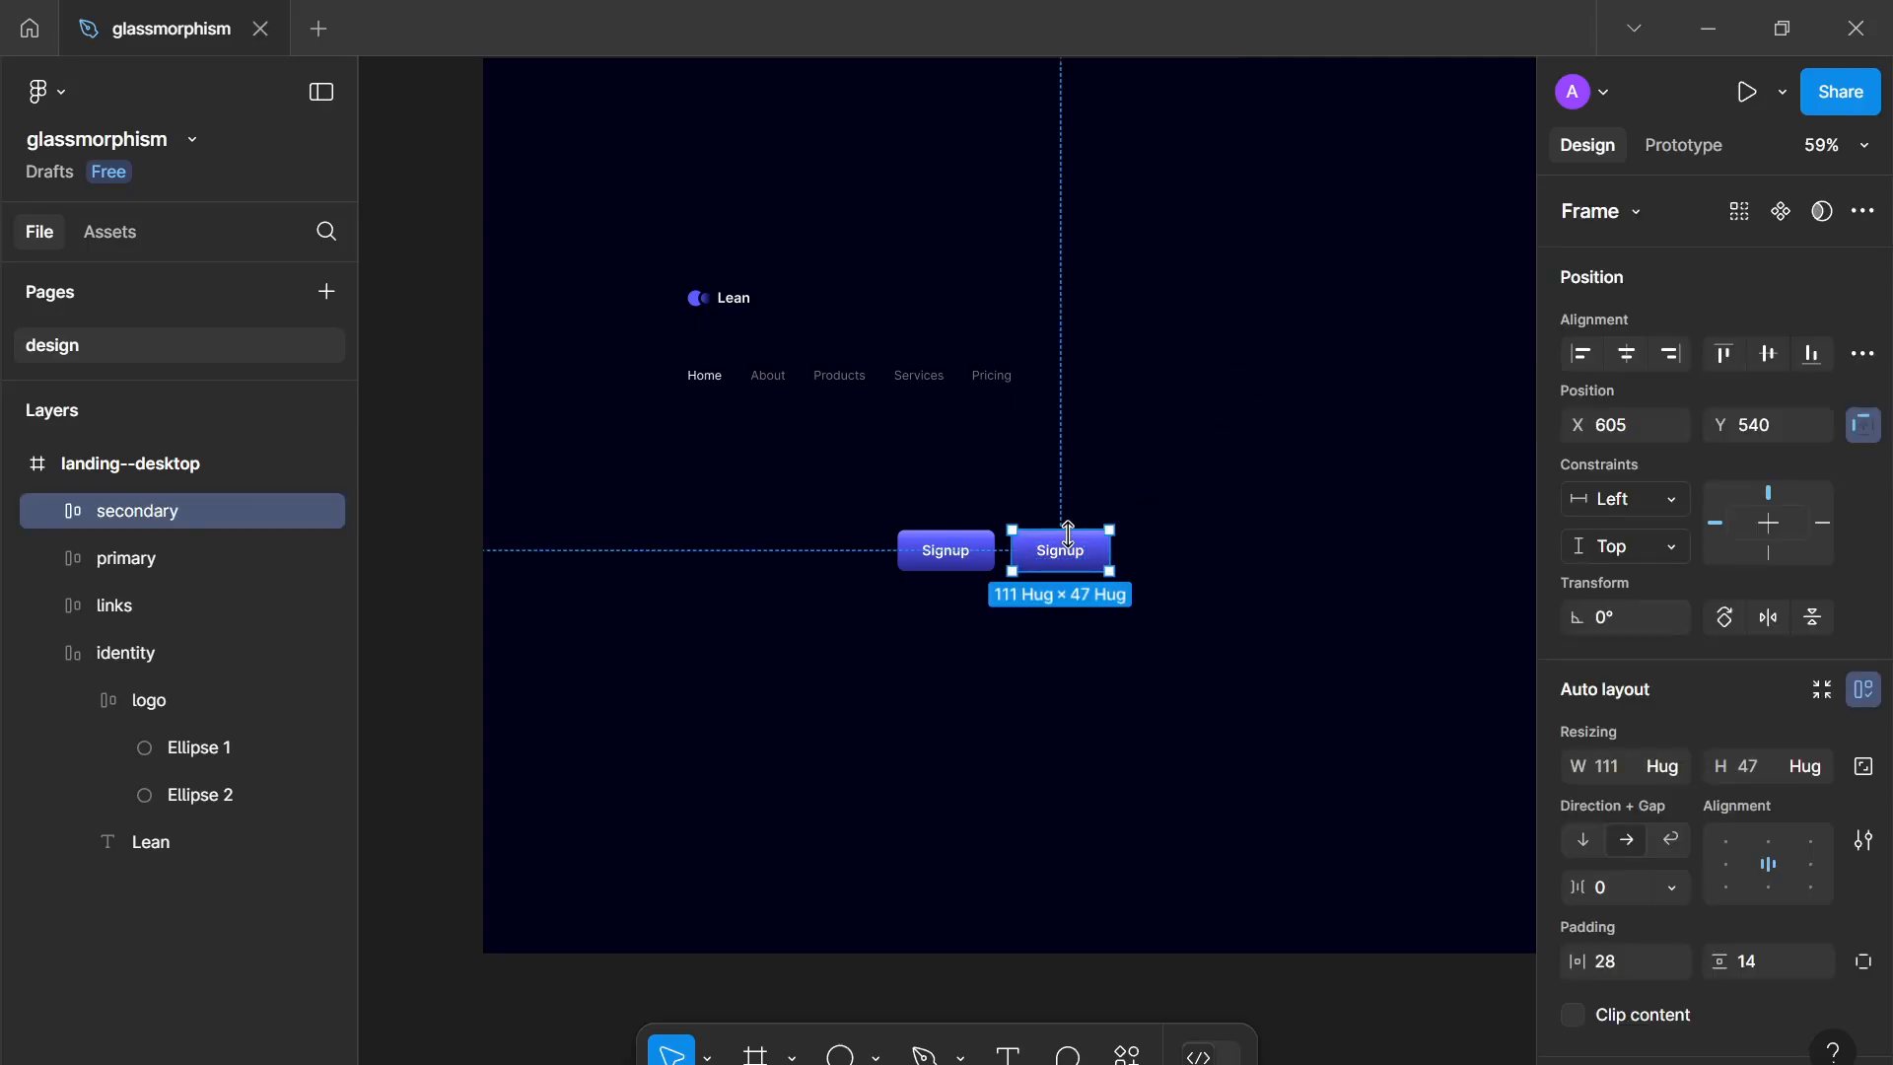
Step: Change the text of the secondary button to "Login" and deselect it
double_click(1067, 564)
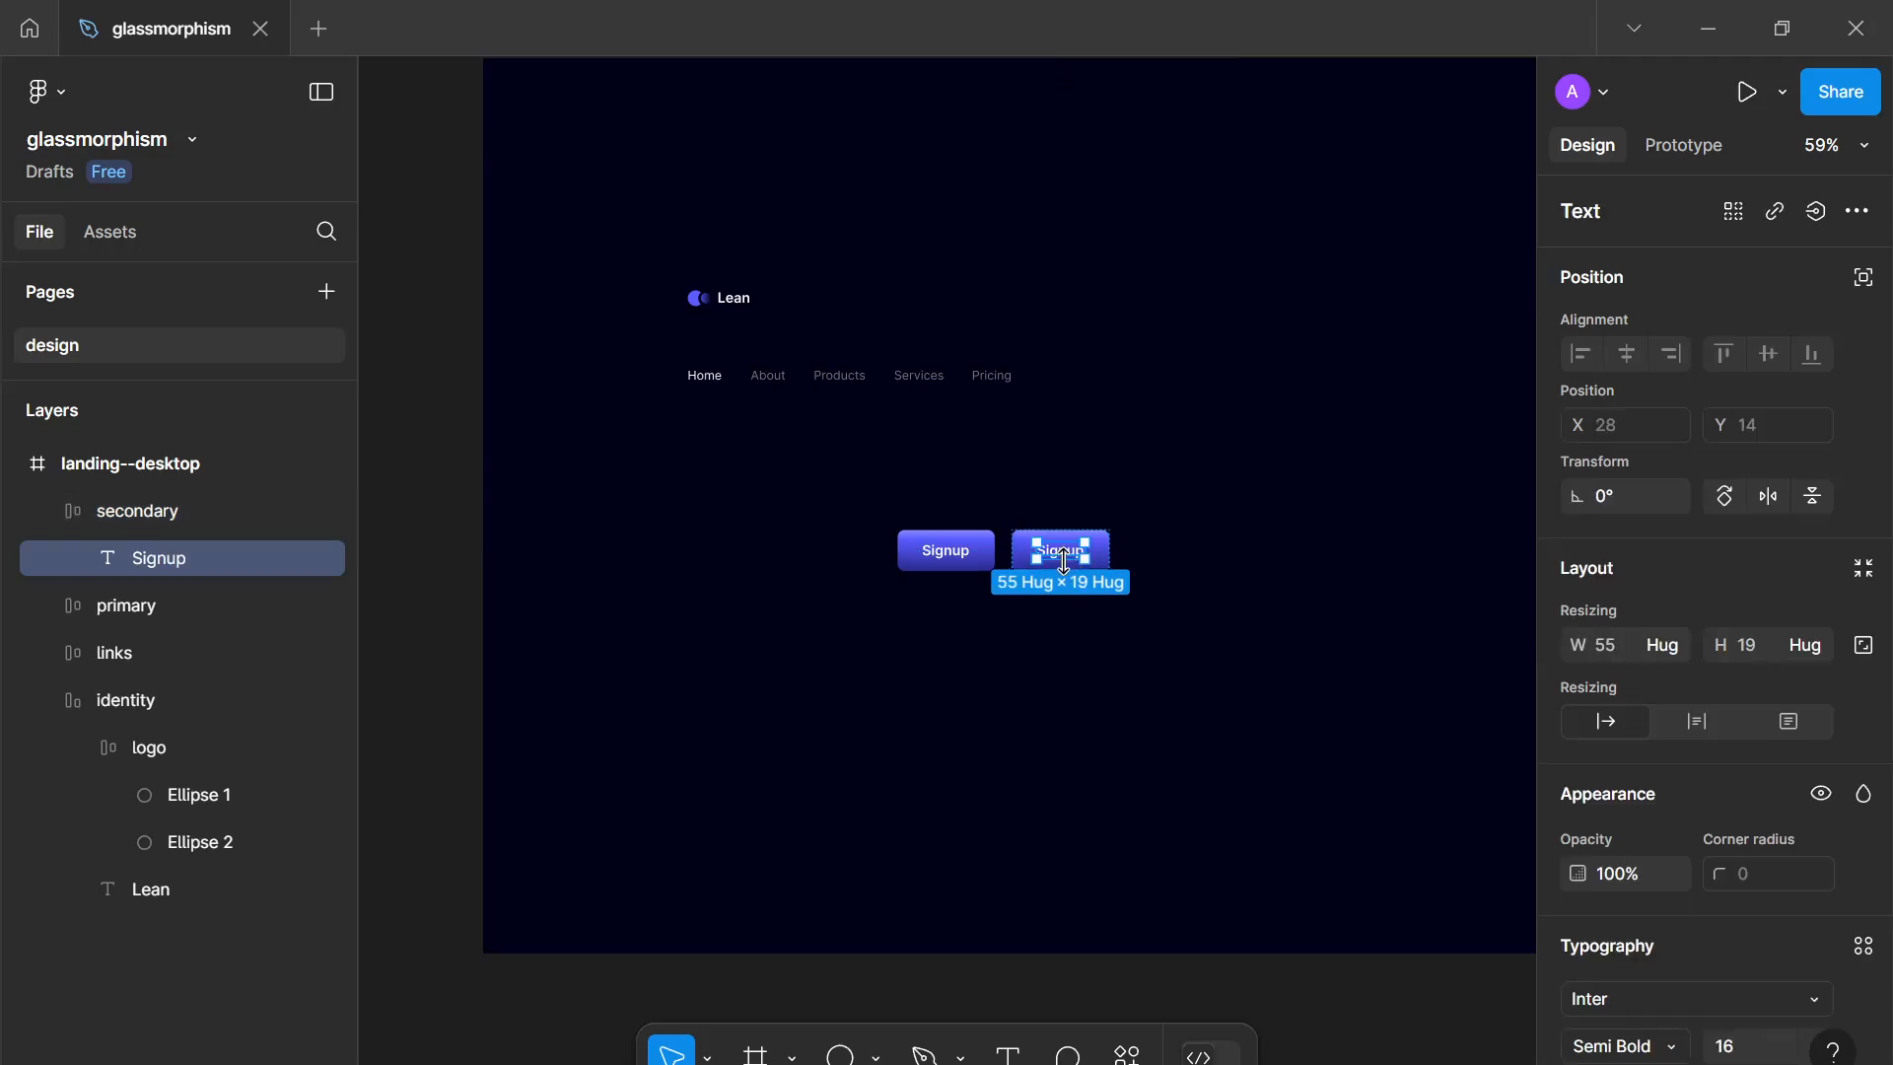
scroll(1065, 562, up, 5)
key(Return)
text(L)
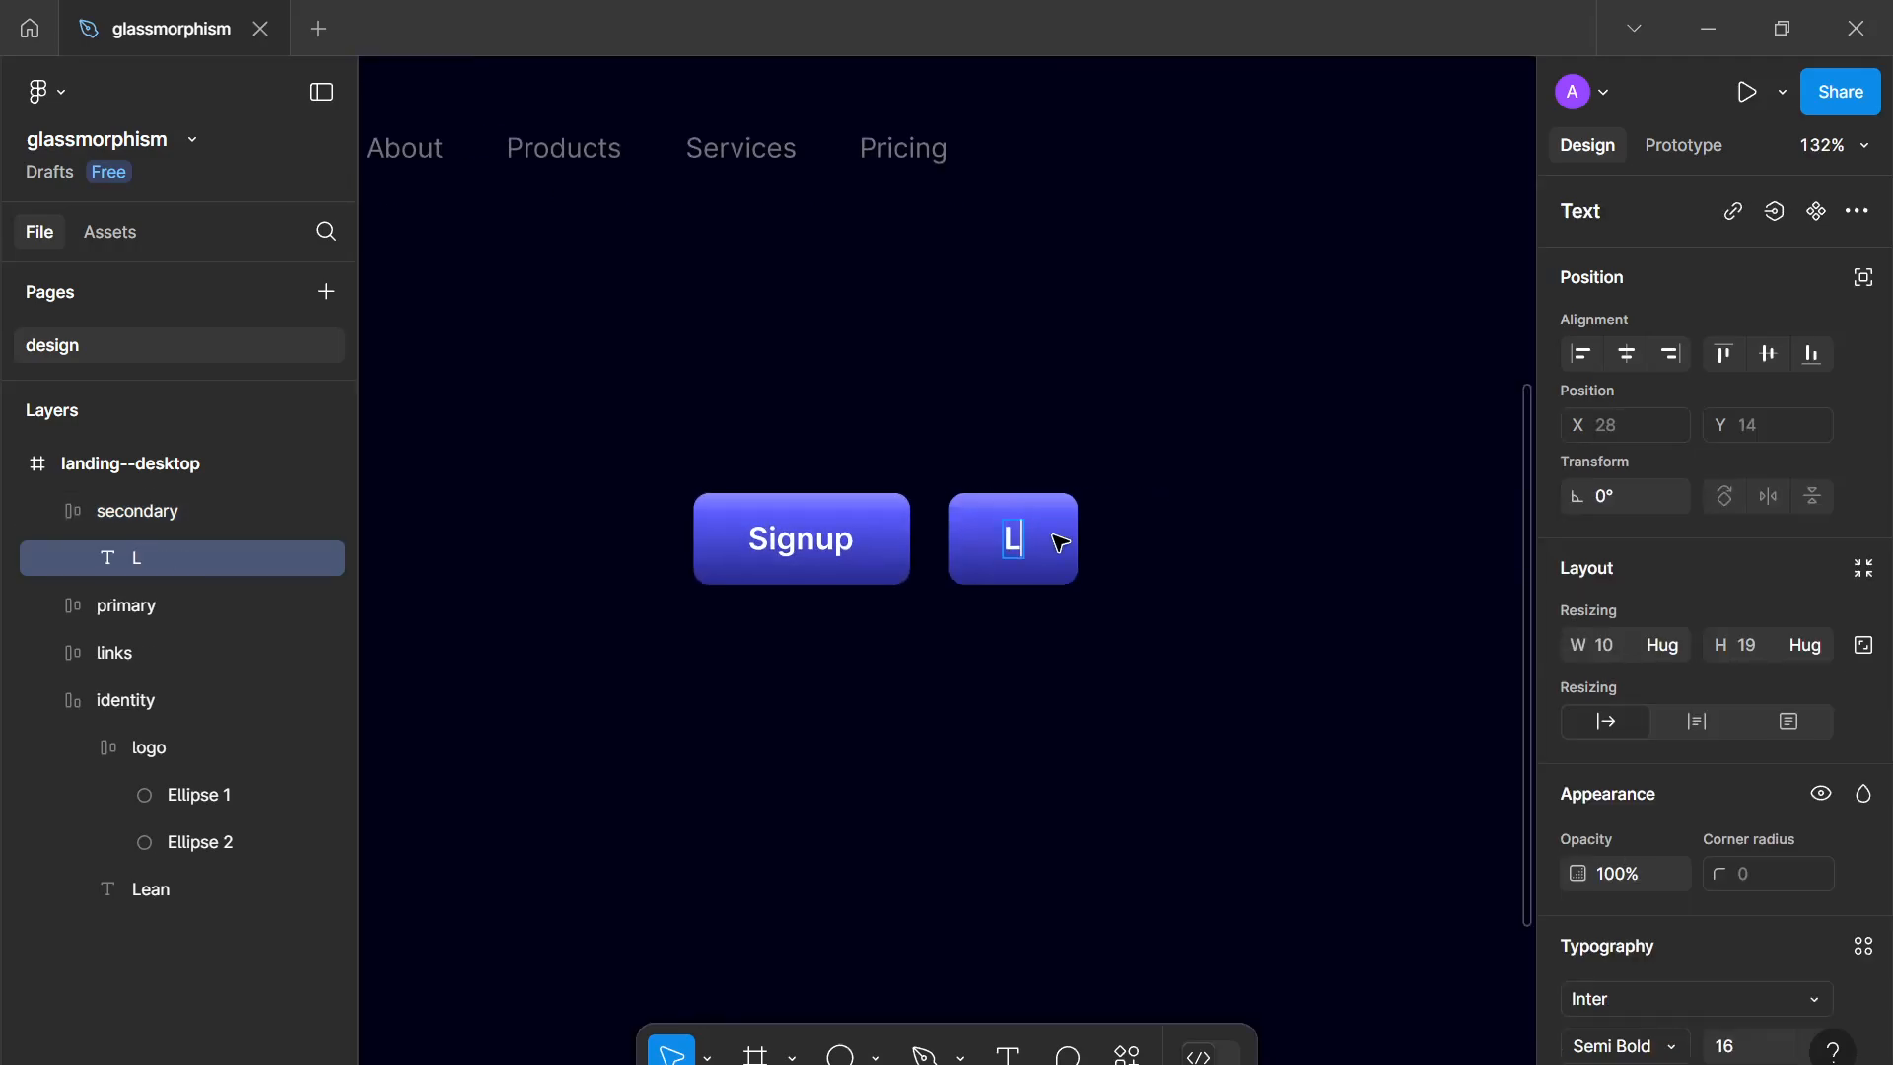
text(ogin)
key(Escape)
click(1151, 582)
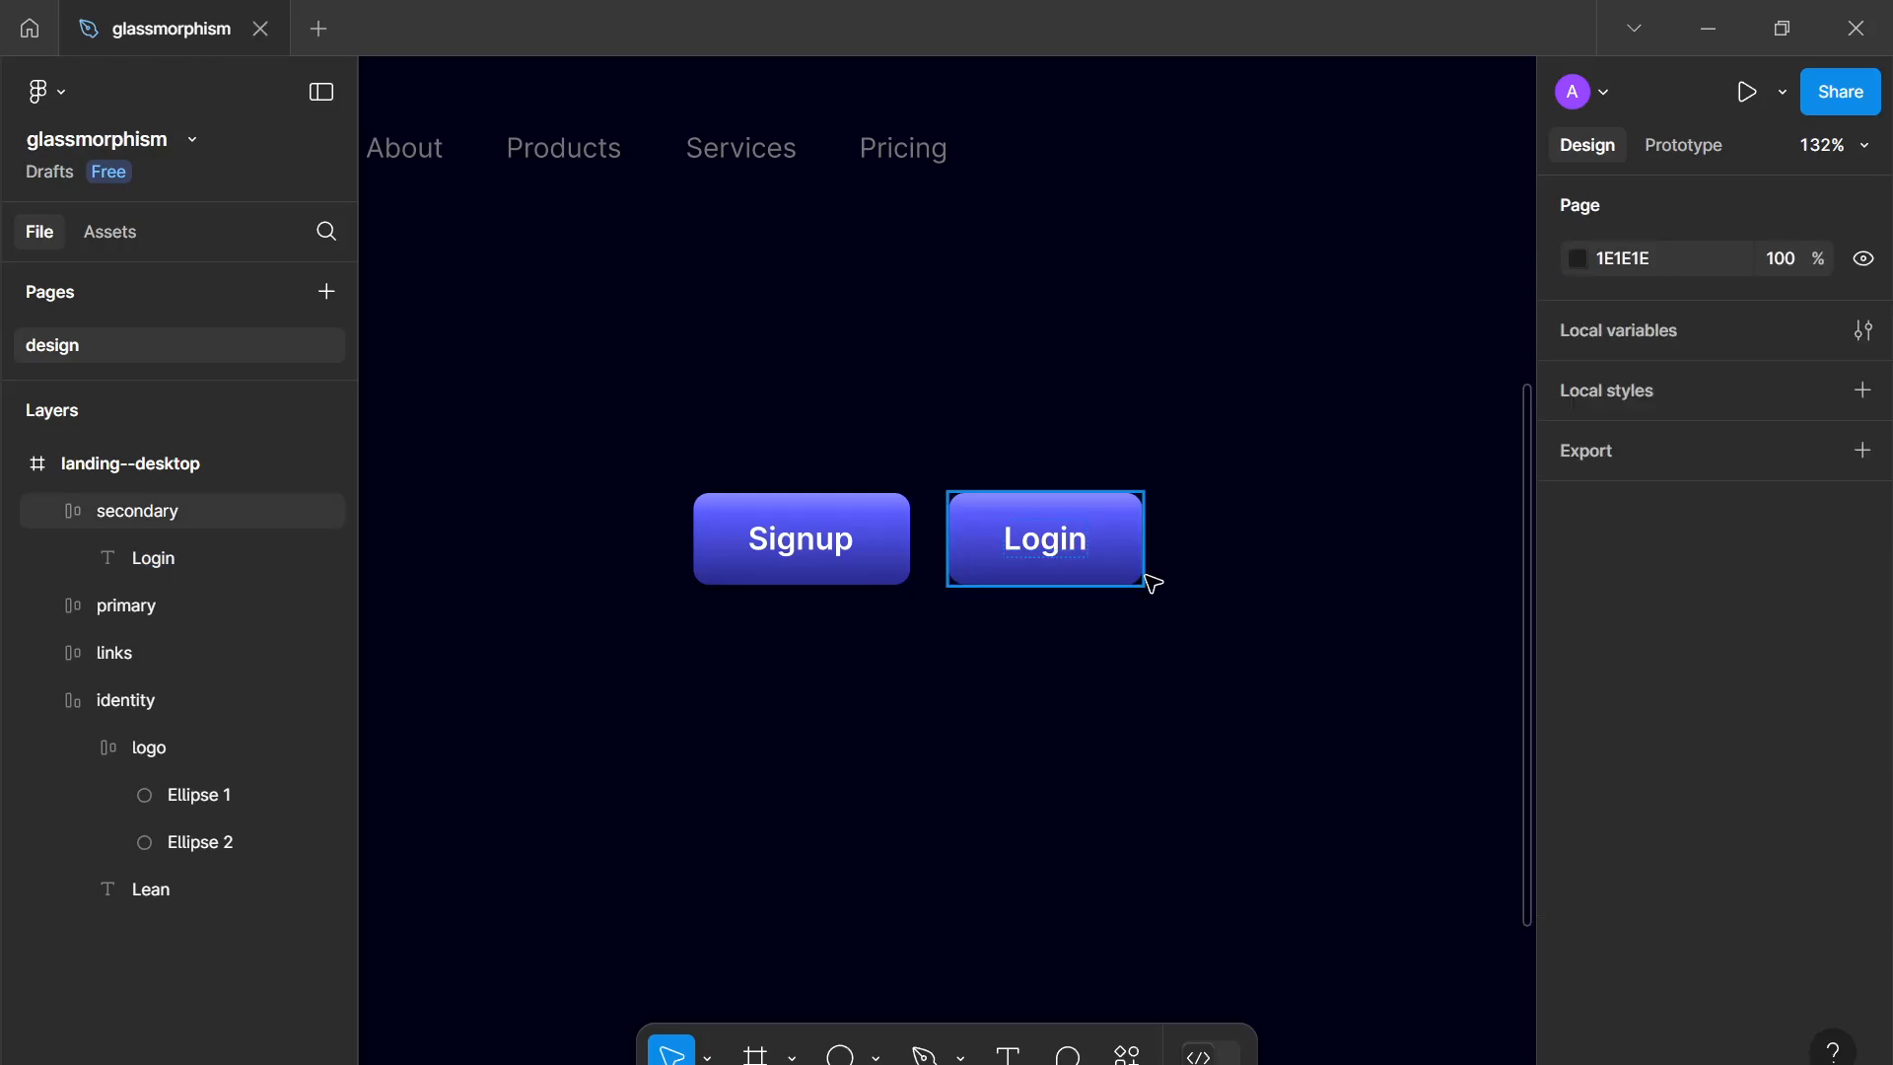
Step: Replace the Login button's gradient fill with the solid page colour 000016
click(1109, 562)
scroll(1659, 718, down, 5)
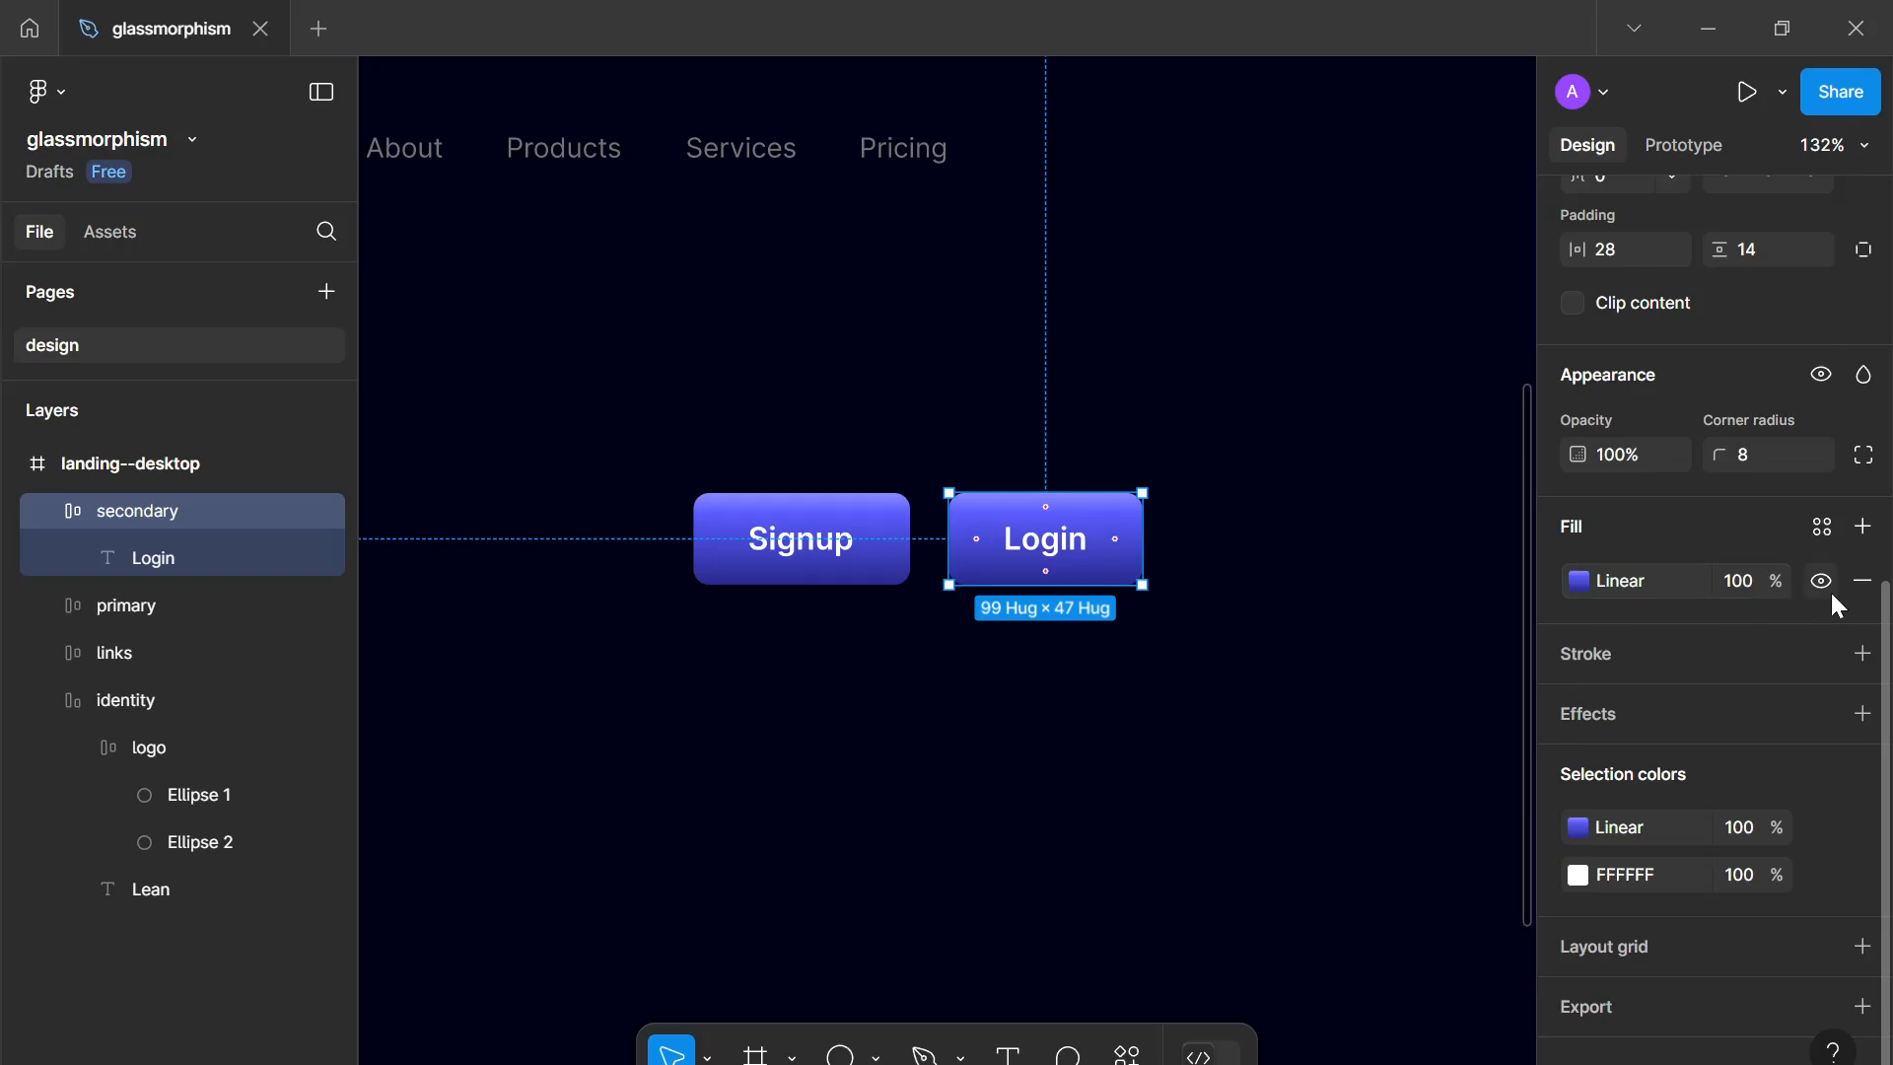
click(1579, 581)
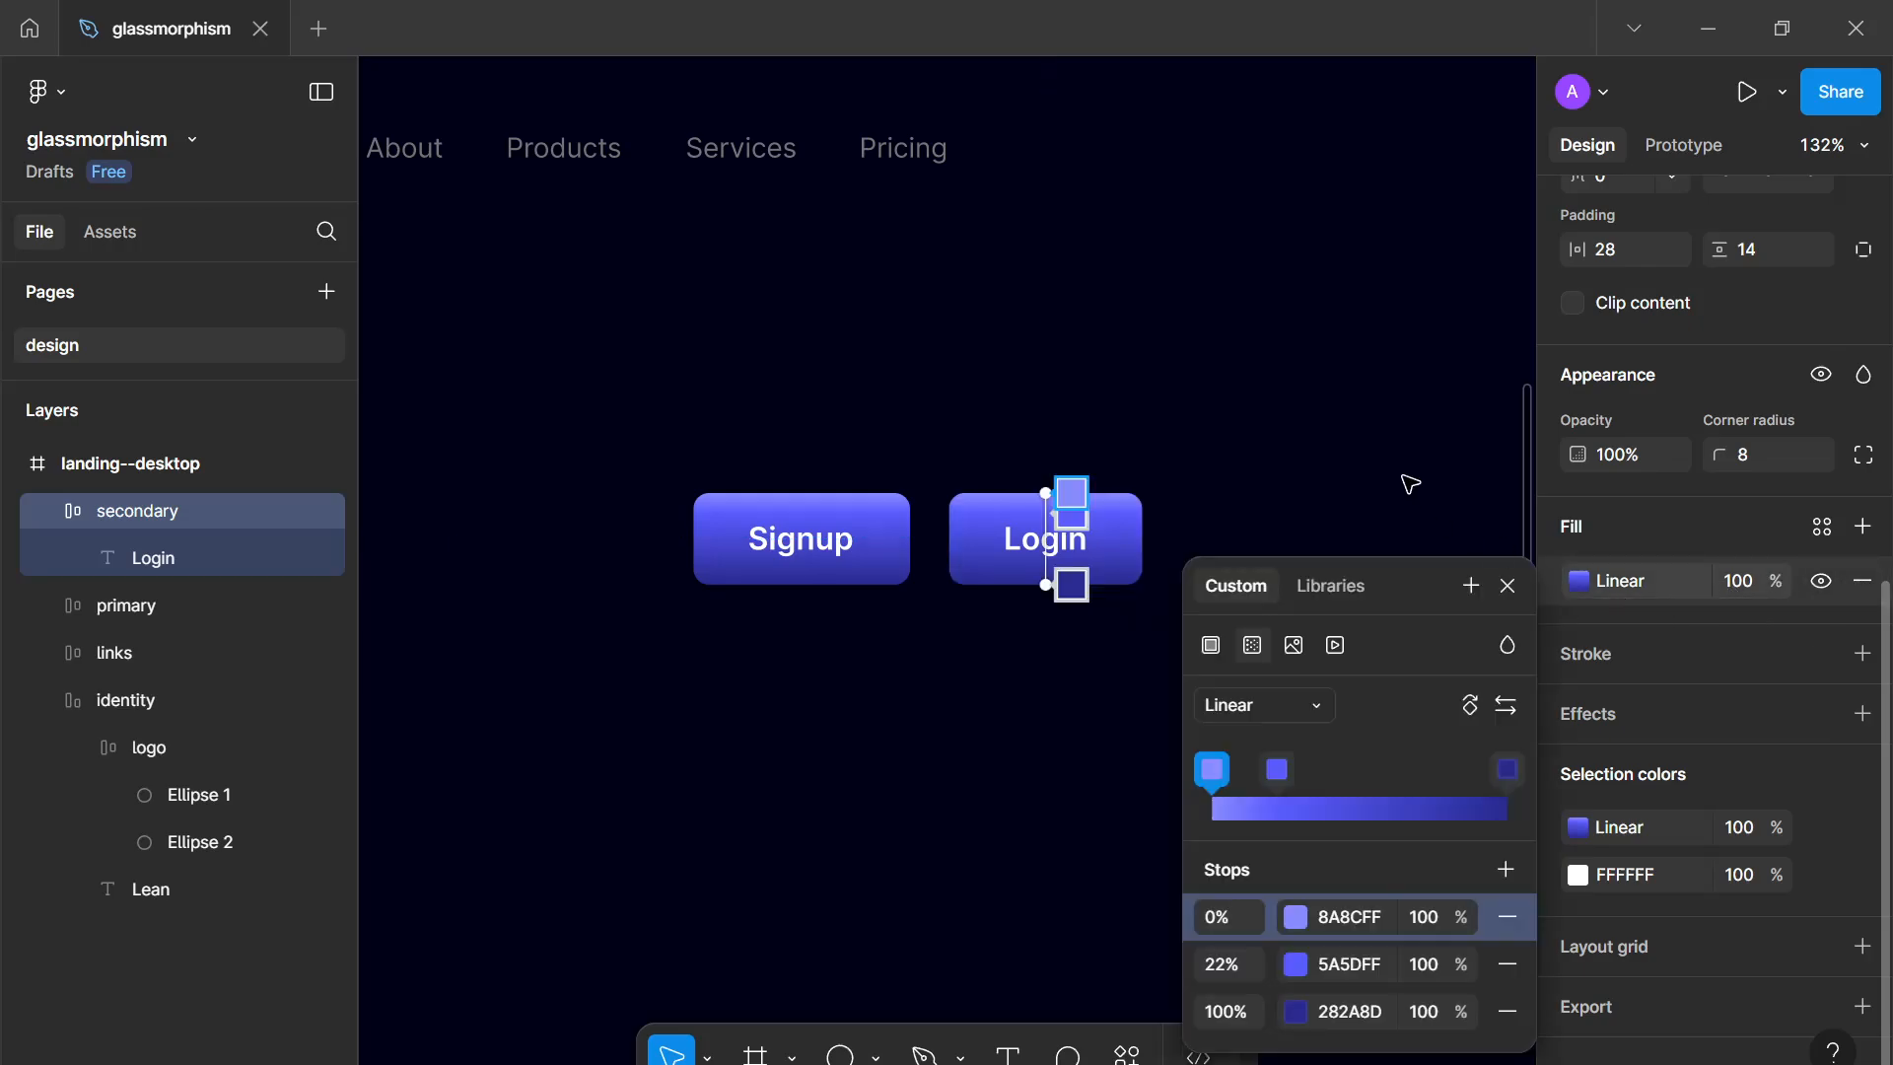
click(1211, 645)
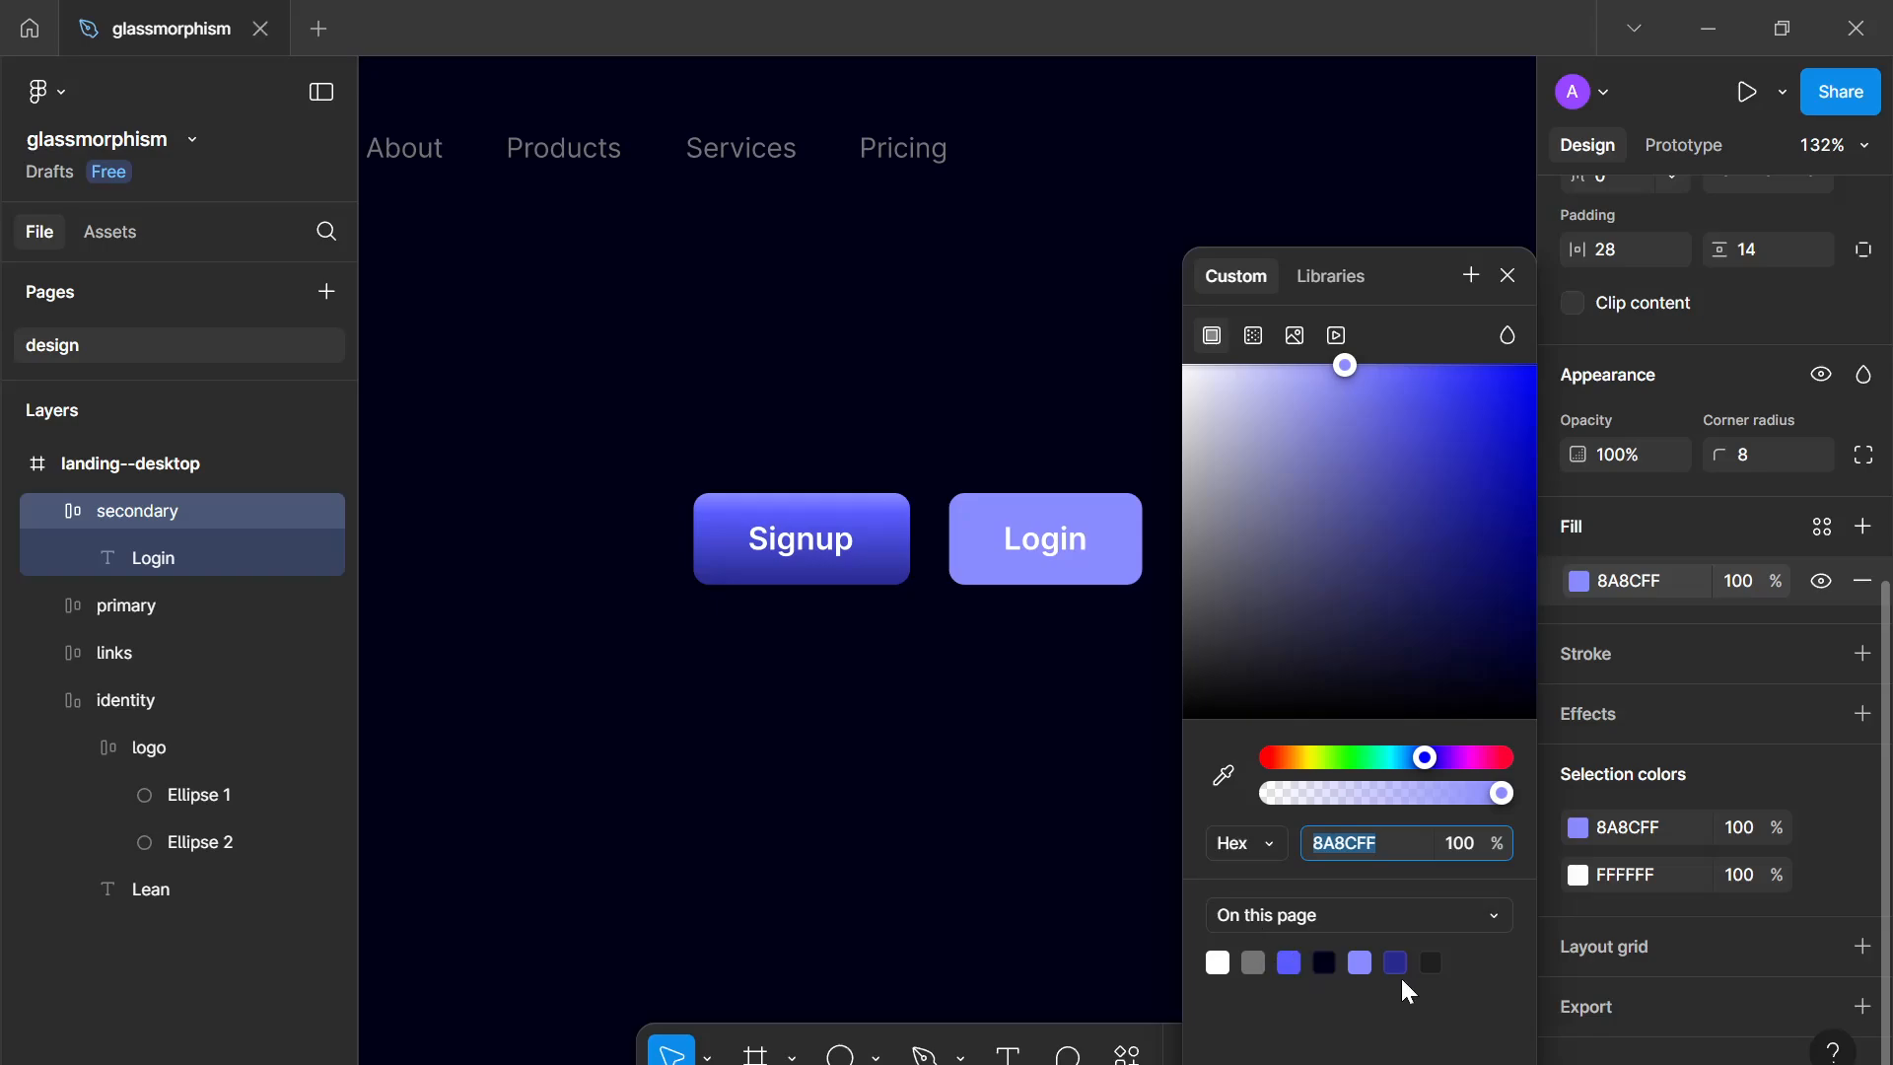
click(1326, 964)
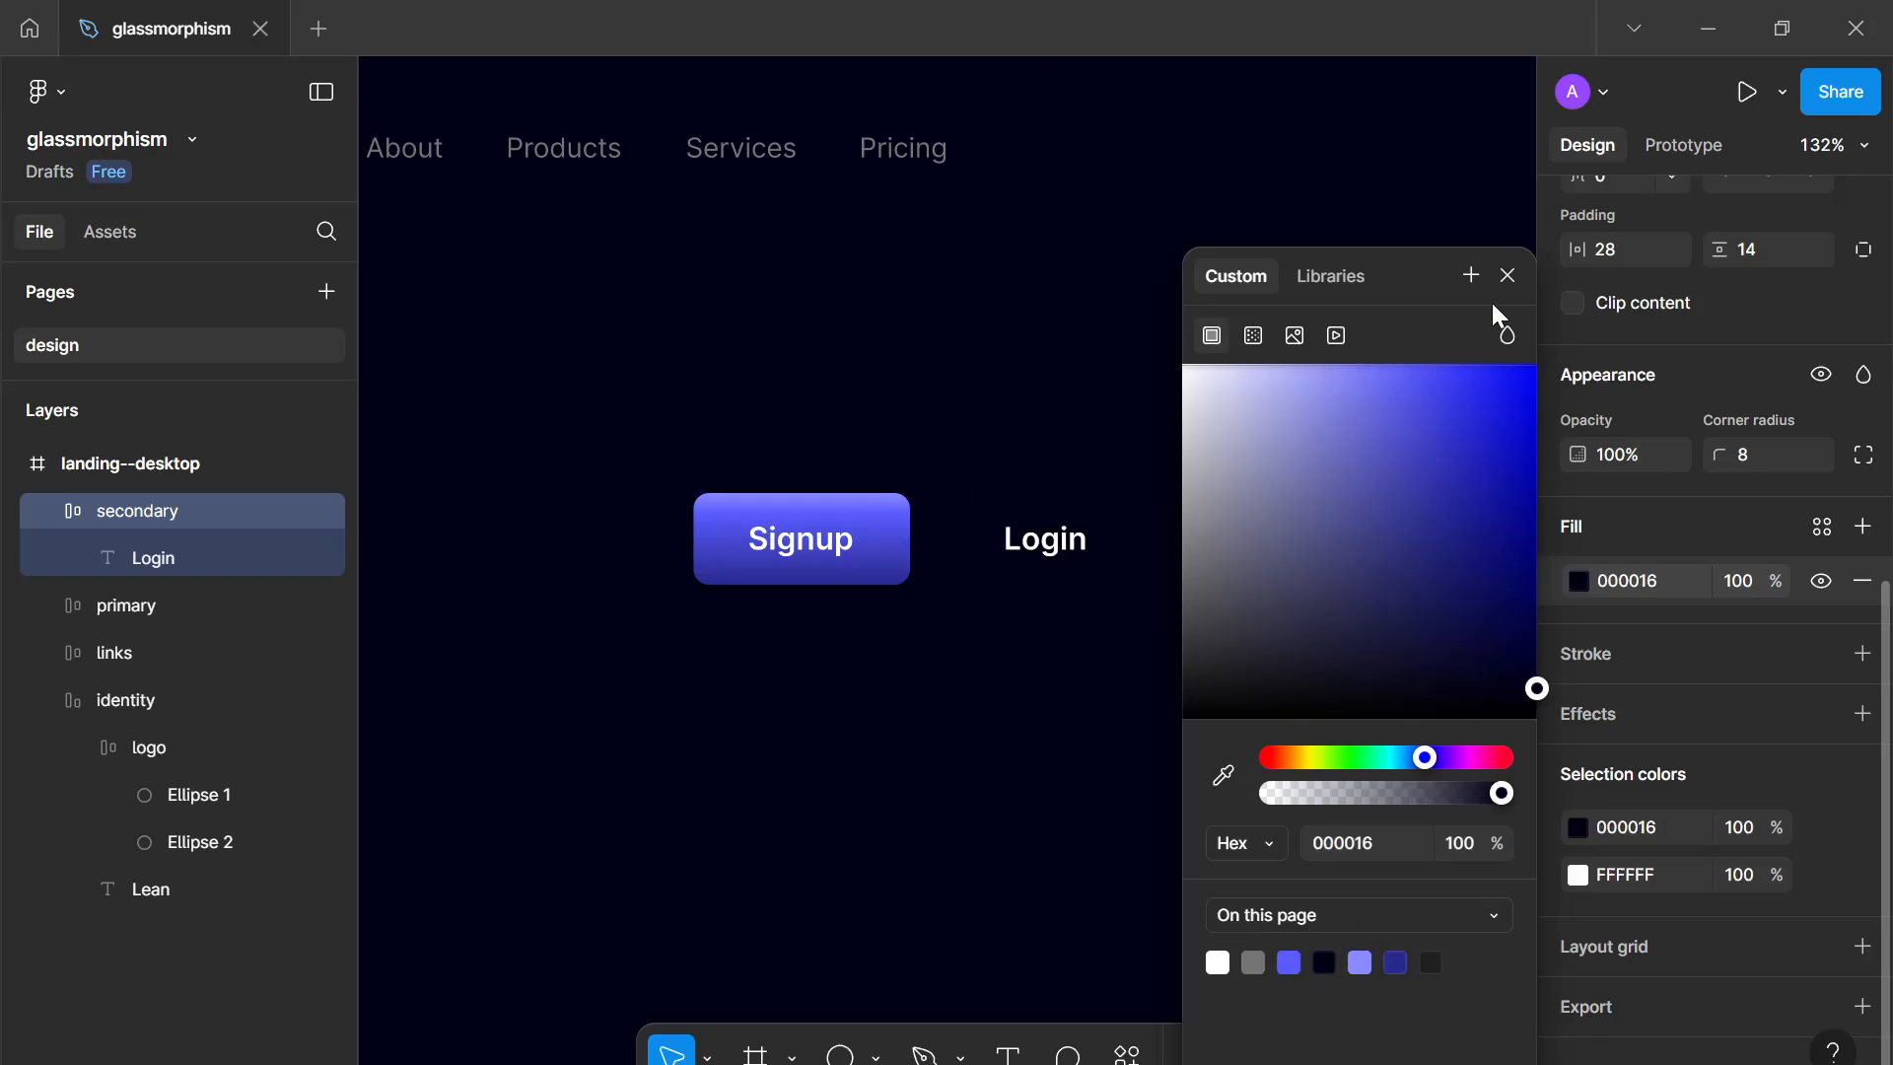
click(1508, 275)
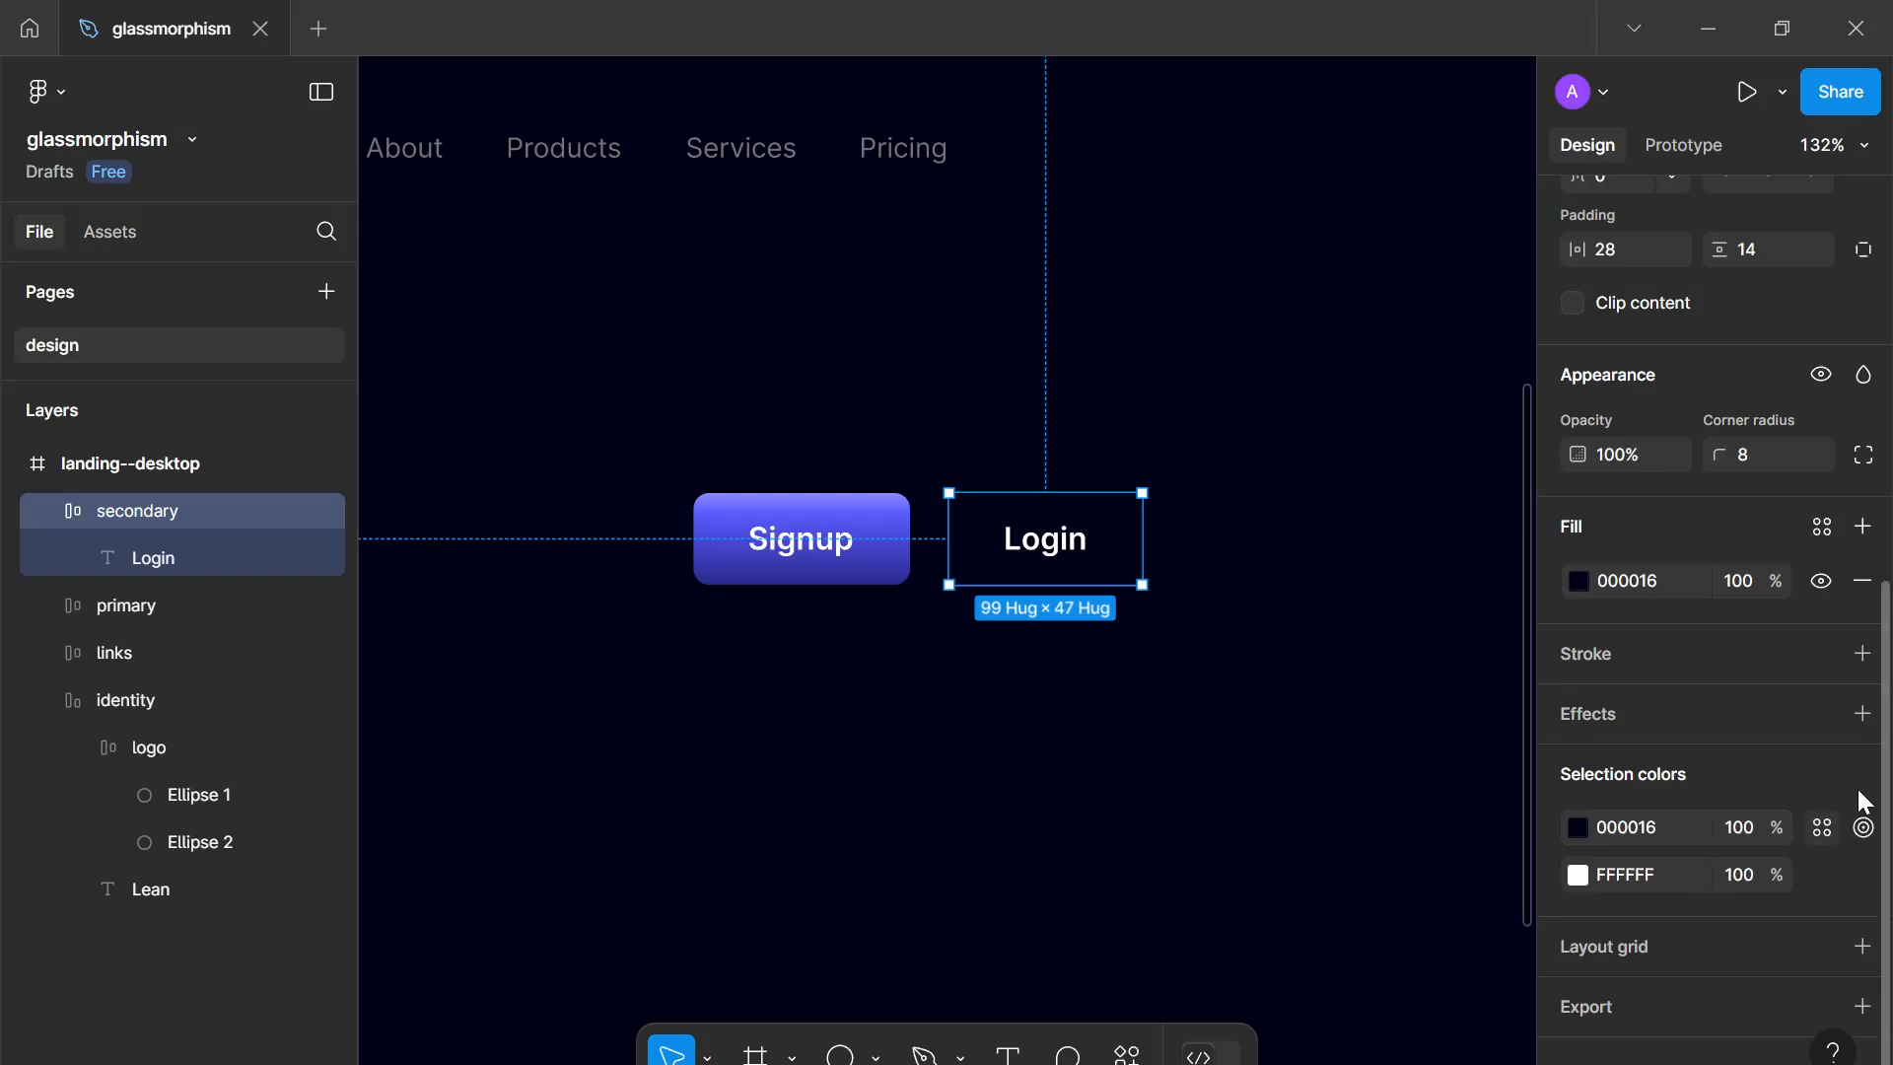
Step: Add a 1 px inside stroke to the Login button and colour it muted grey 444454
click(1862, 655)
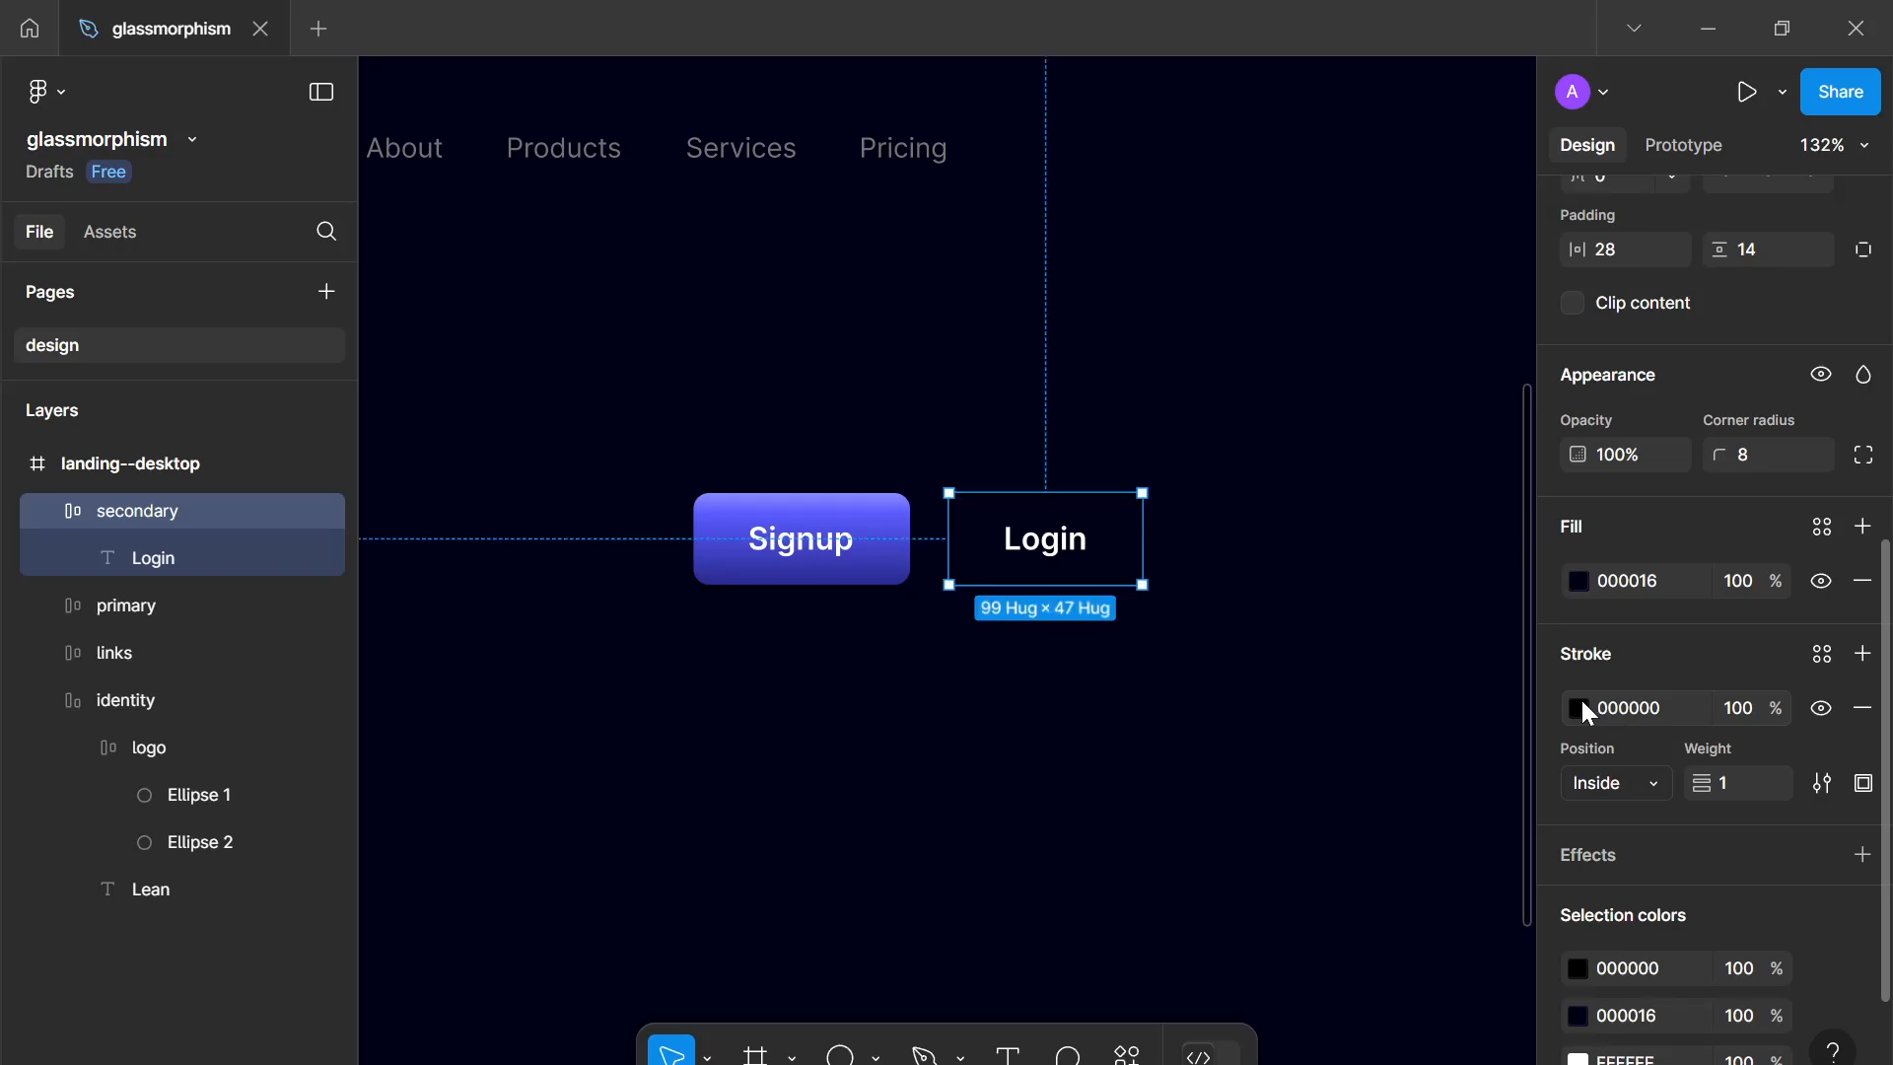
click(1580, 708)
mouse_move(1203, 653)
mouse_down()
mouse_move(1240, 210)
mouse_move(1150, 409)
mouse_move(1101, 637)
mouse_move(1075, 606)
mouse_up()
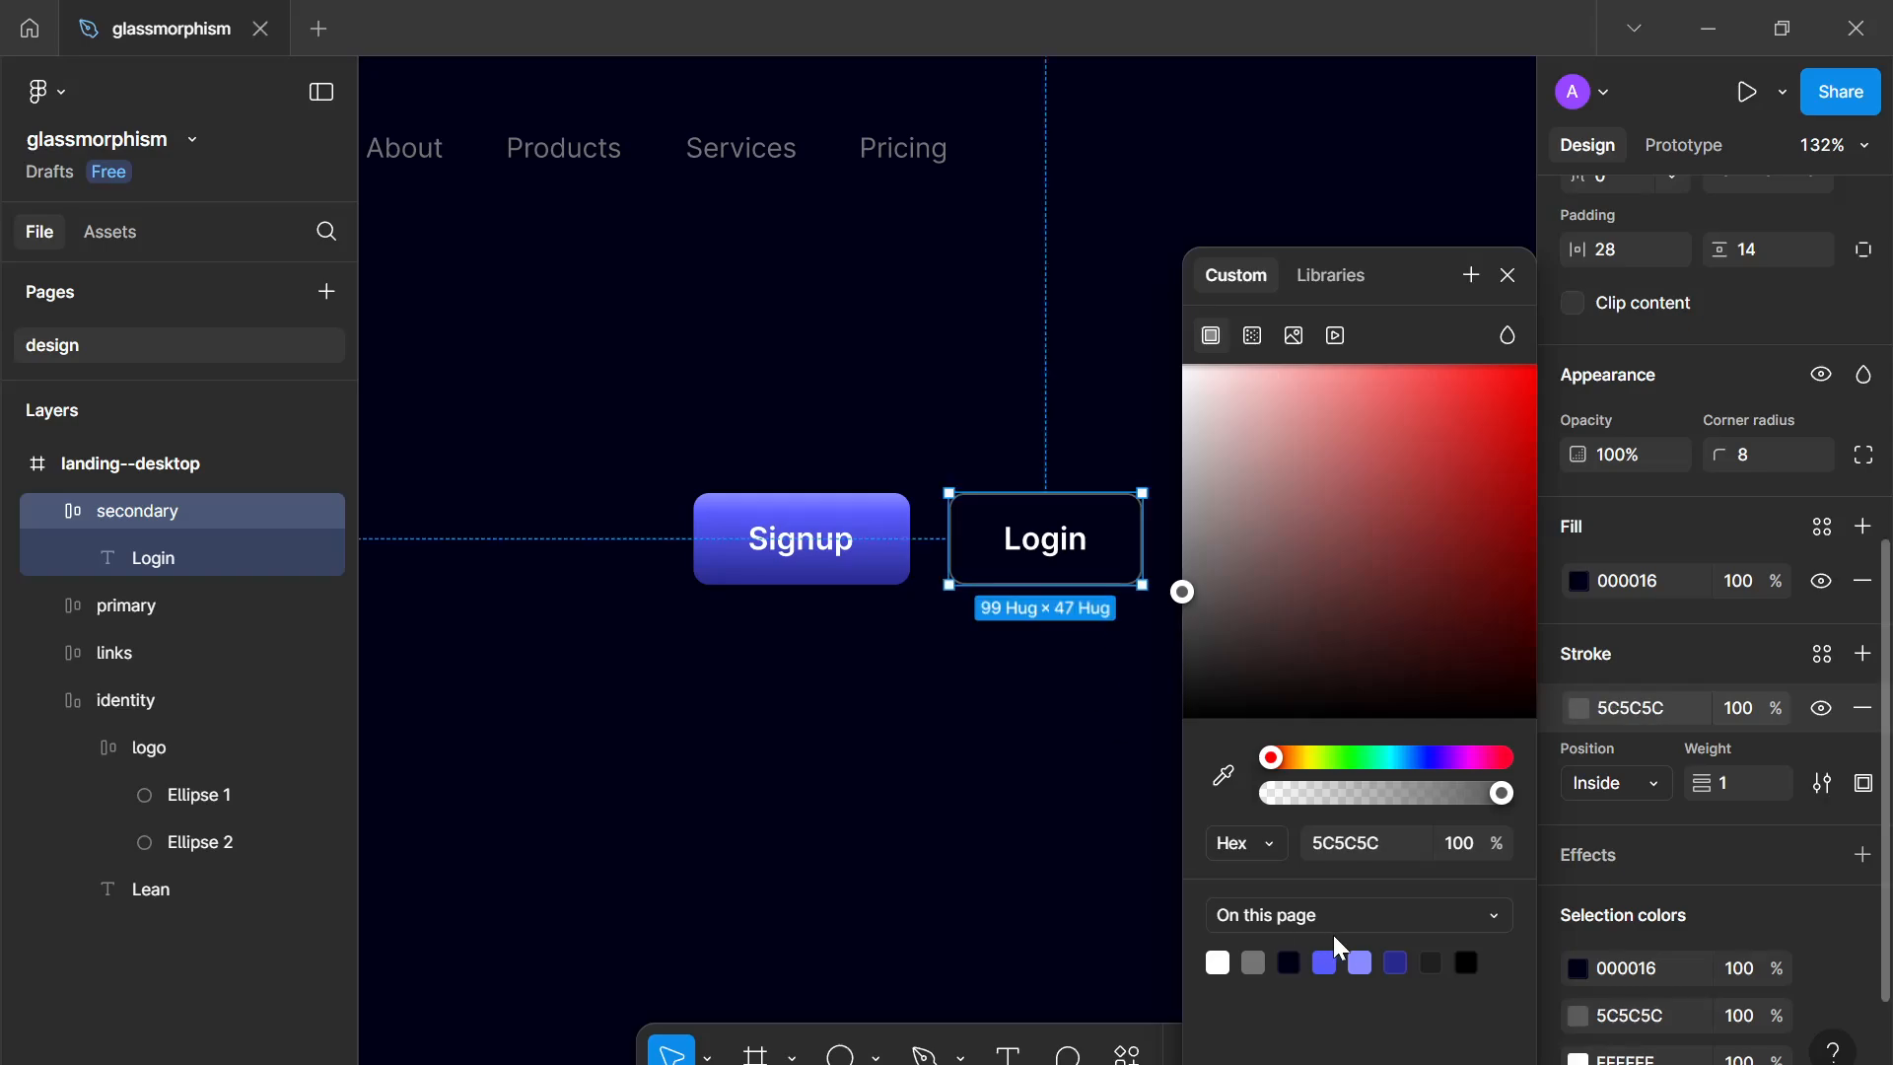
click(1367, 955)
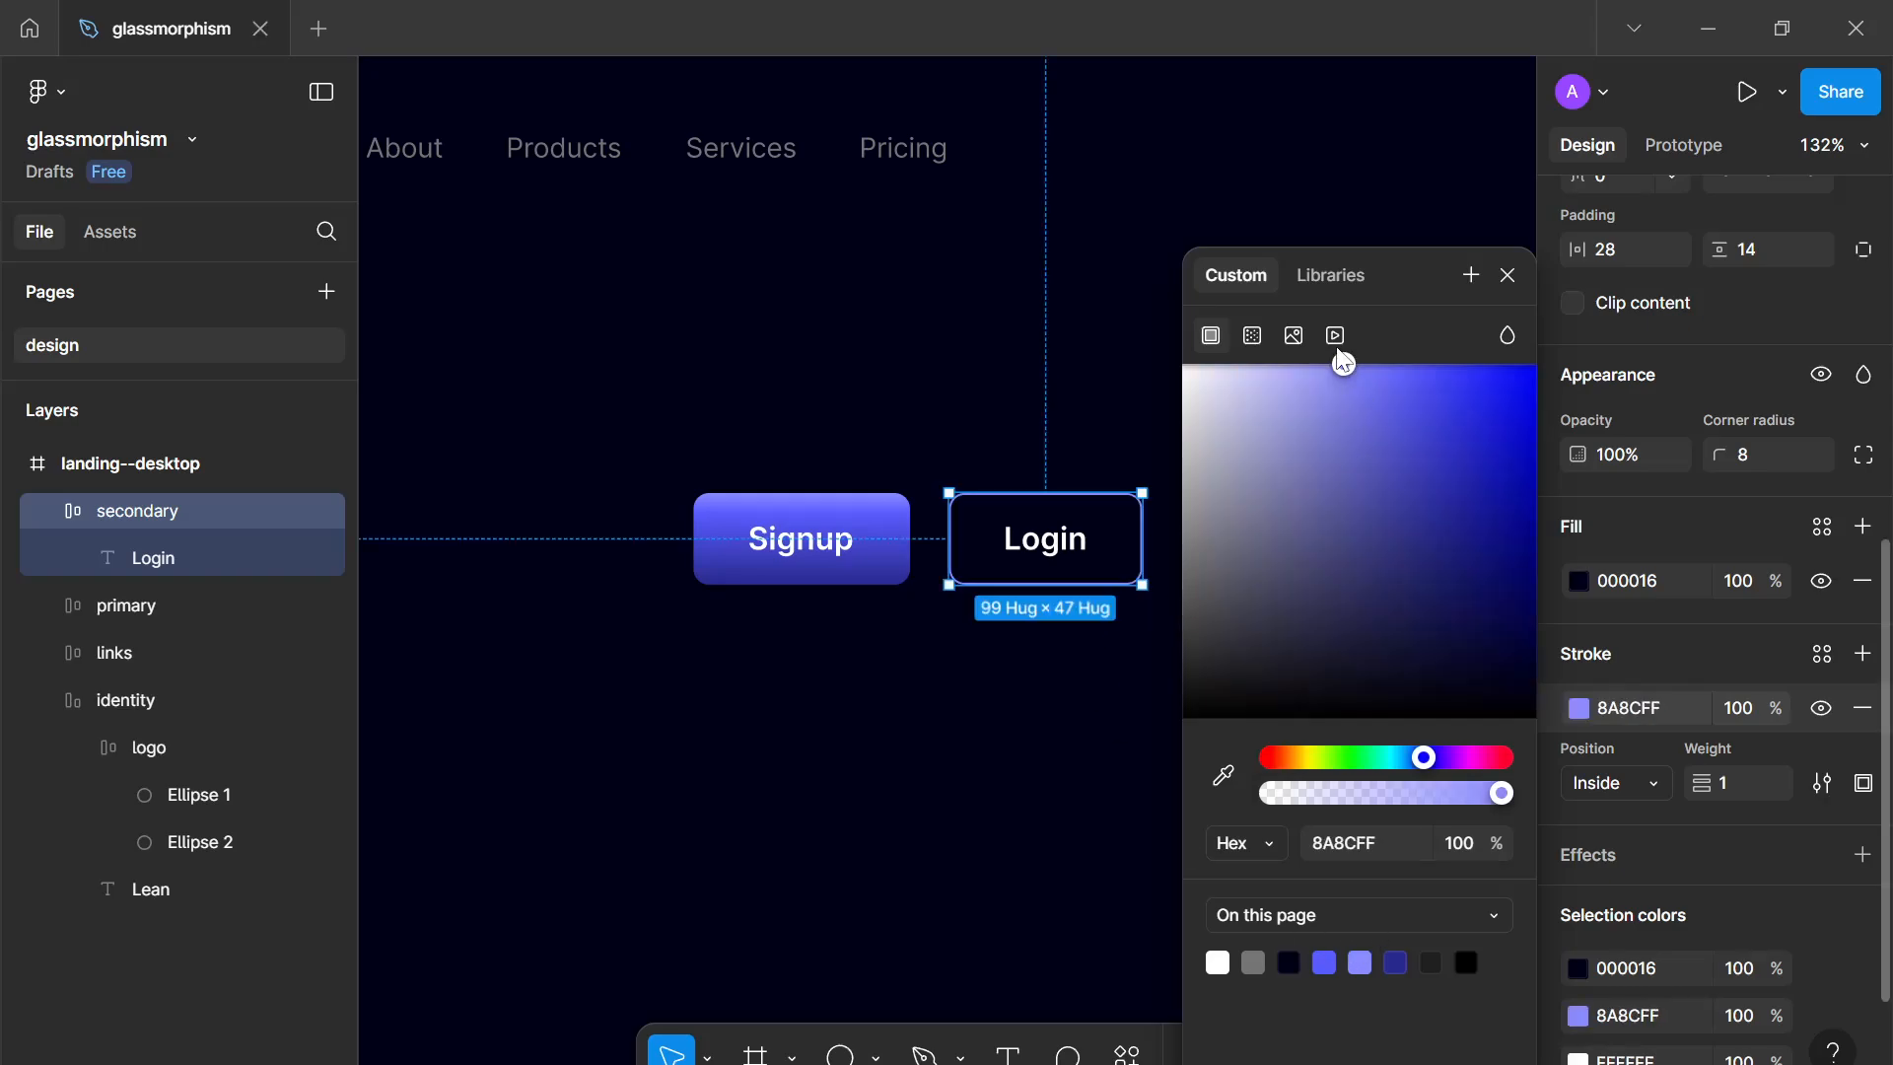
mouse_move(1329, 380)
mouse_down()
mouse_move(1250, 345)
mouse_move(1233, 470)
mouse_move(1199, 524)
mouse_move(1240, 539)
mouse_move(1255, 584)
mouse_move(1242, 719)
mouse_up()
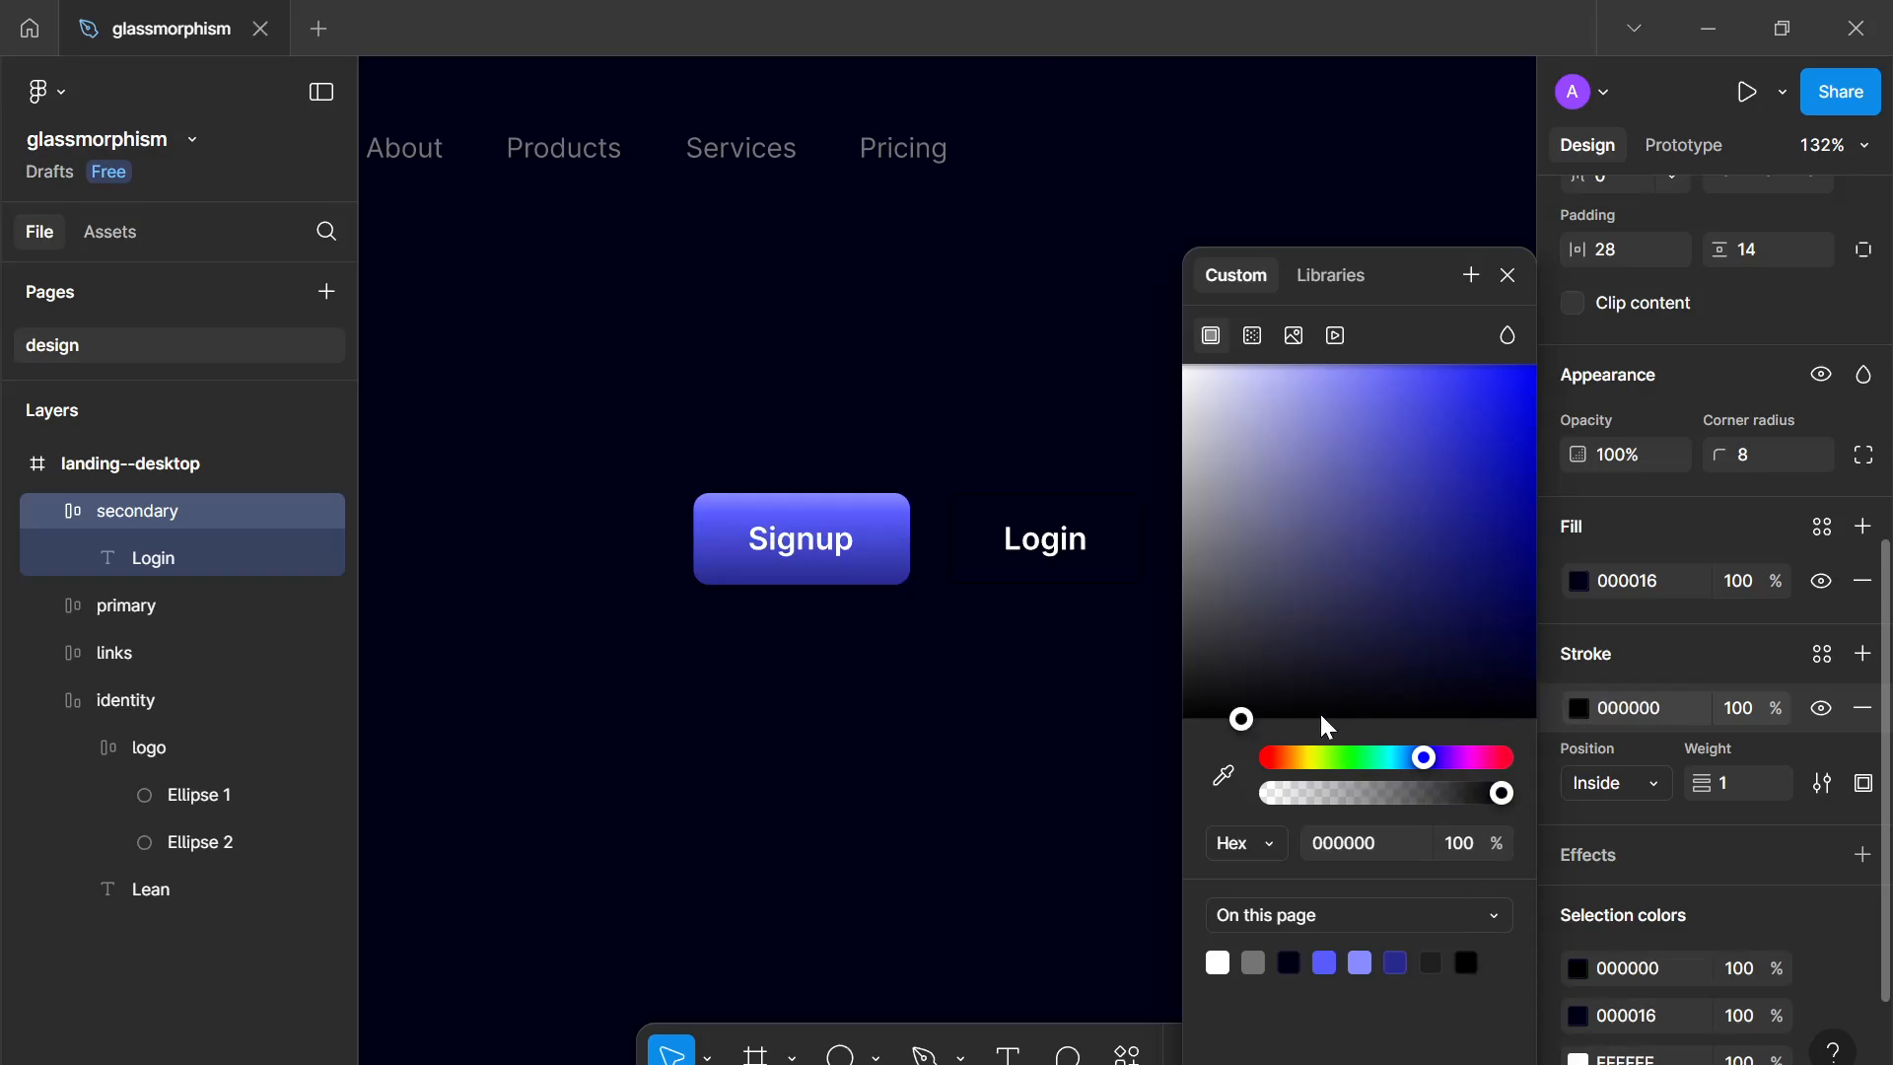
click(1289, 961)
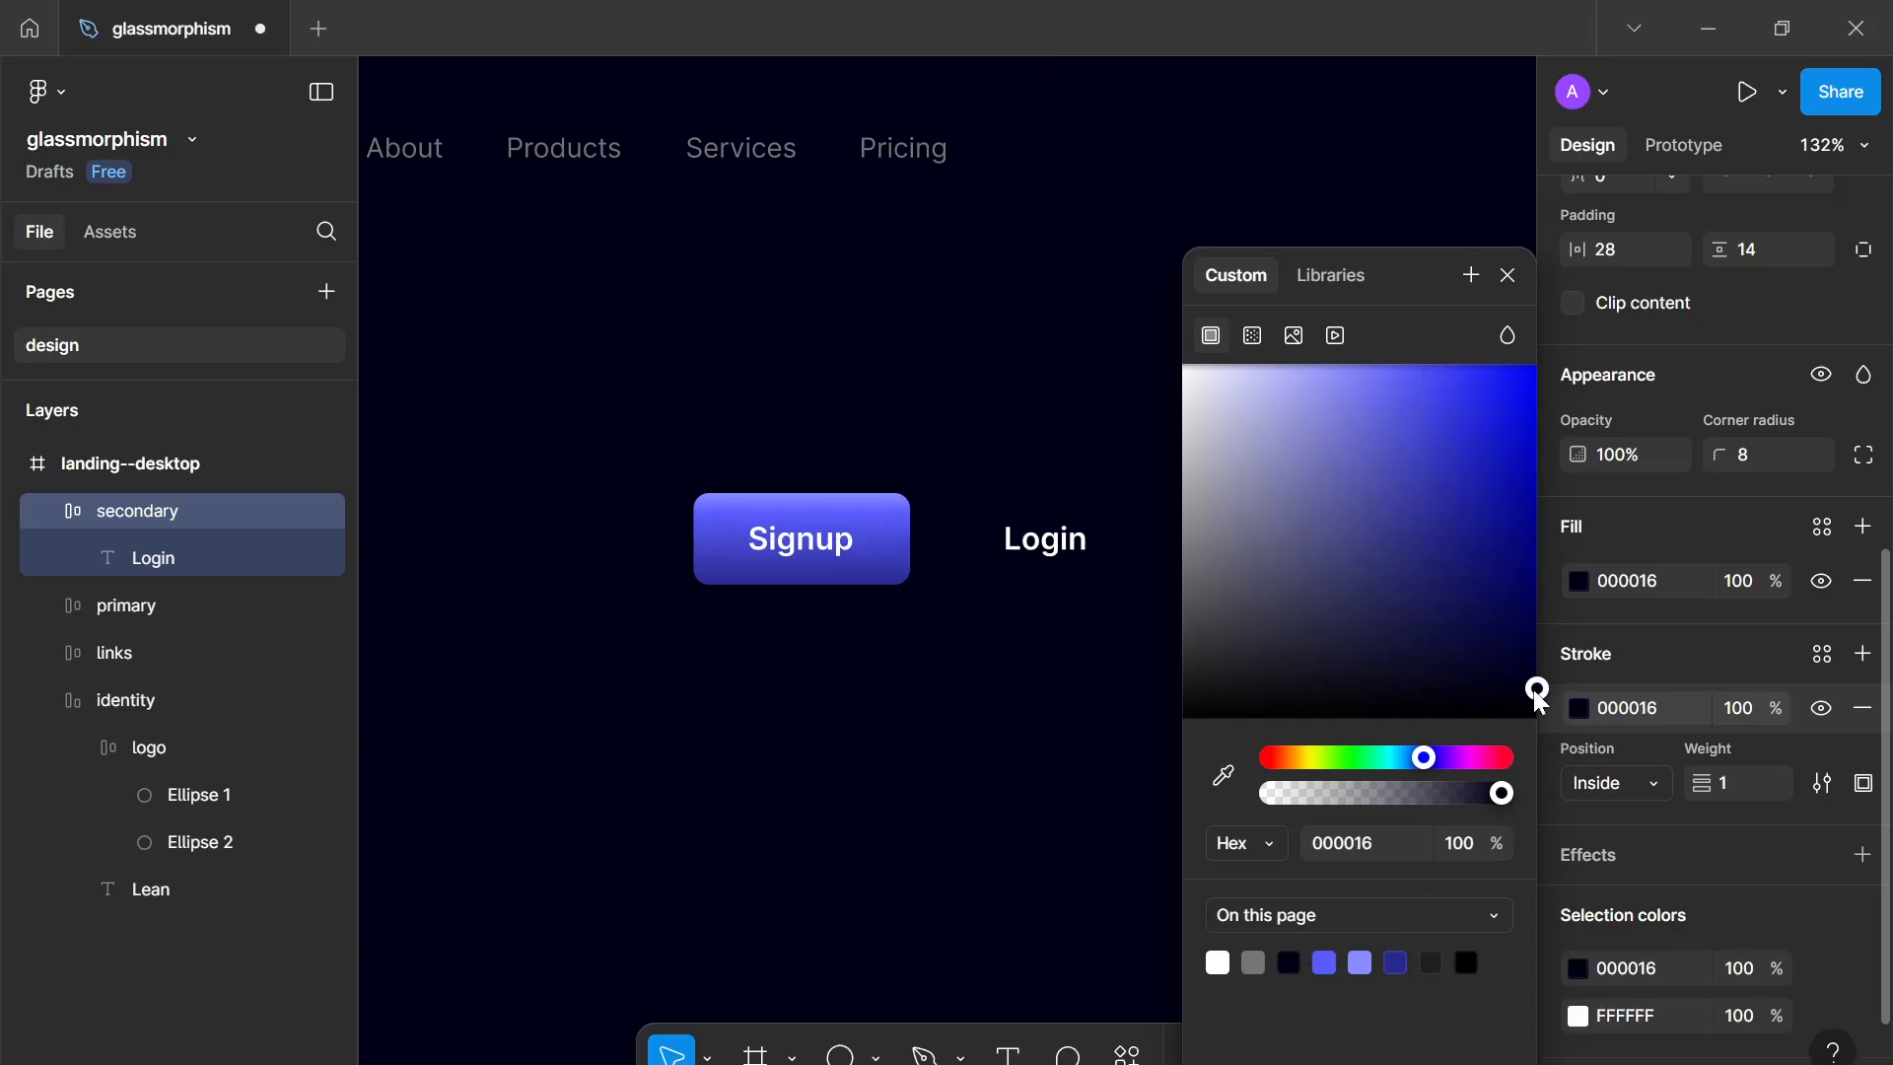
drag(1535, 691, 1534, 683)
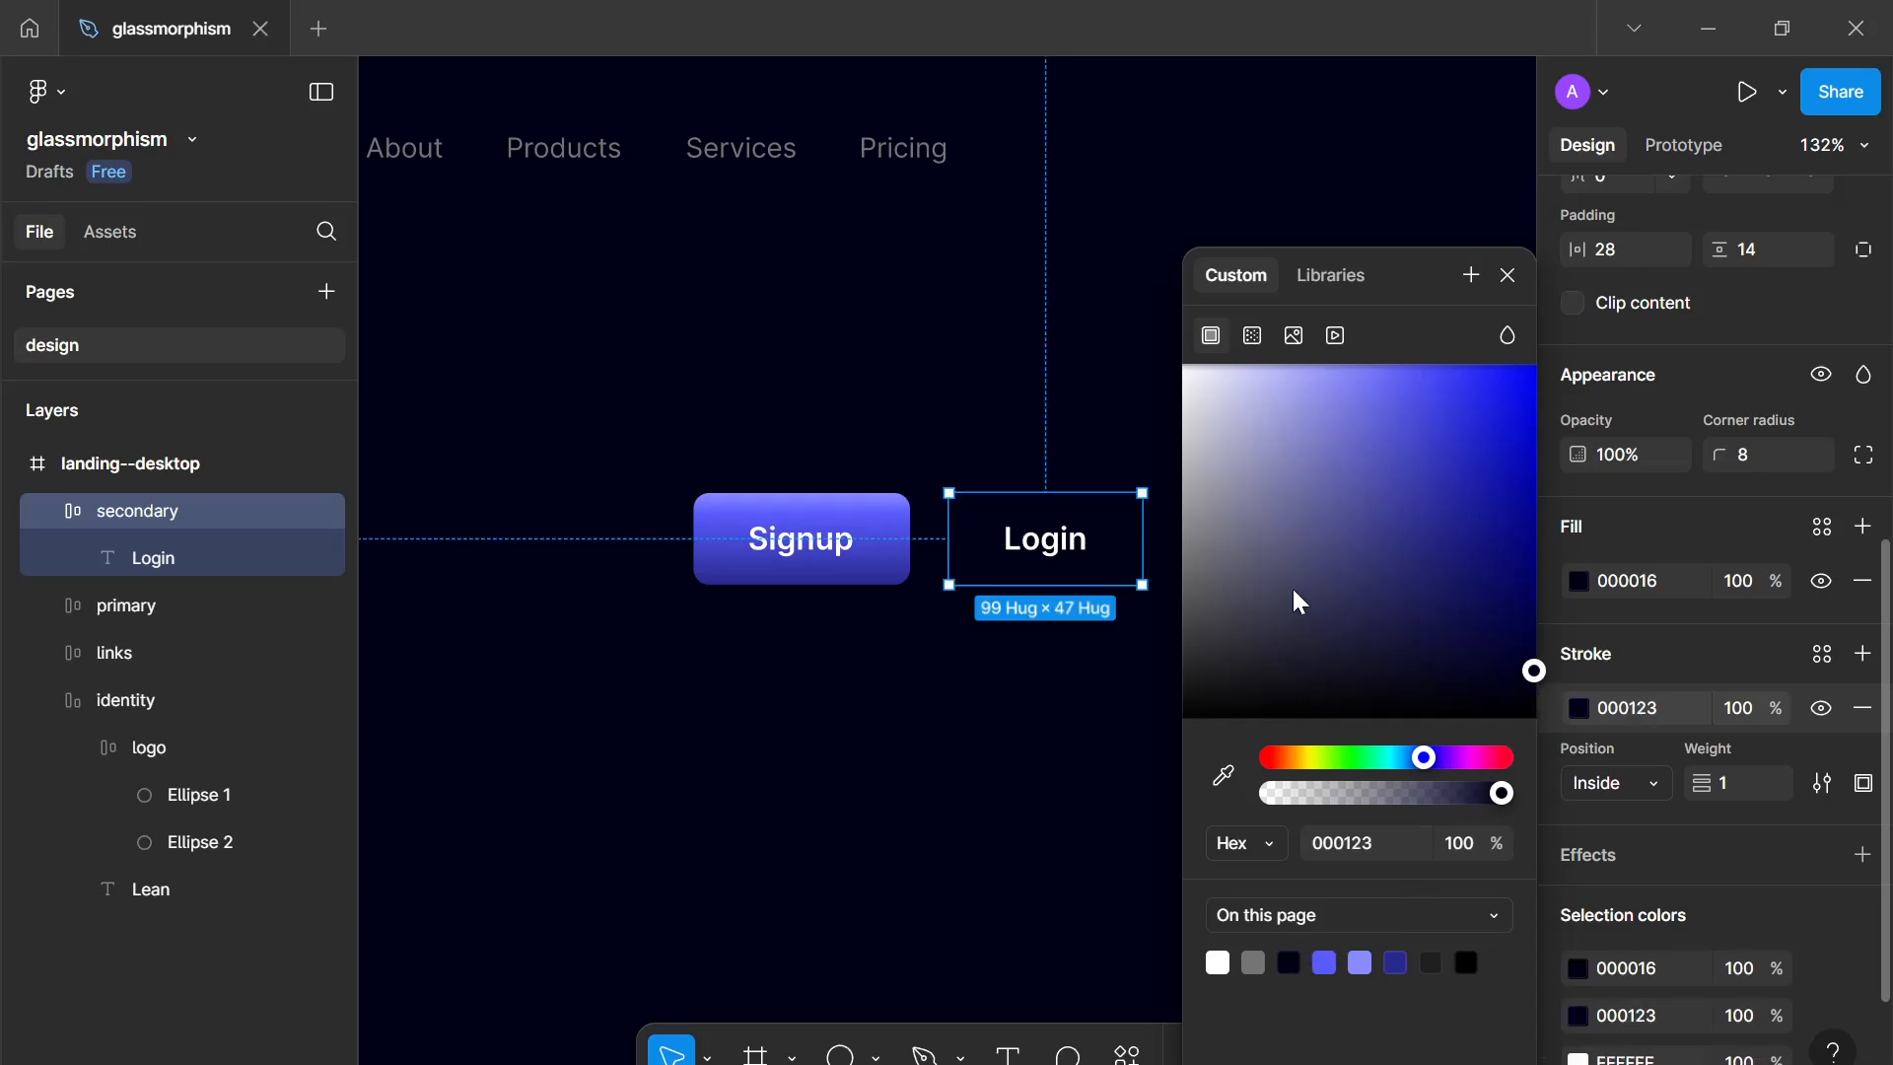
drag(1291, 591, 1249, 617)
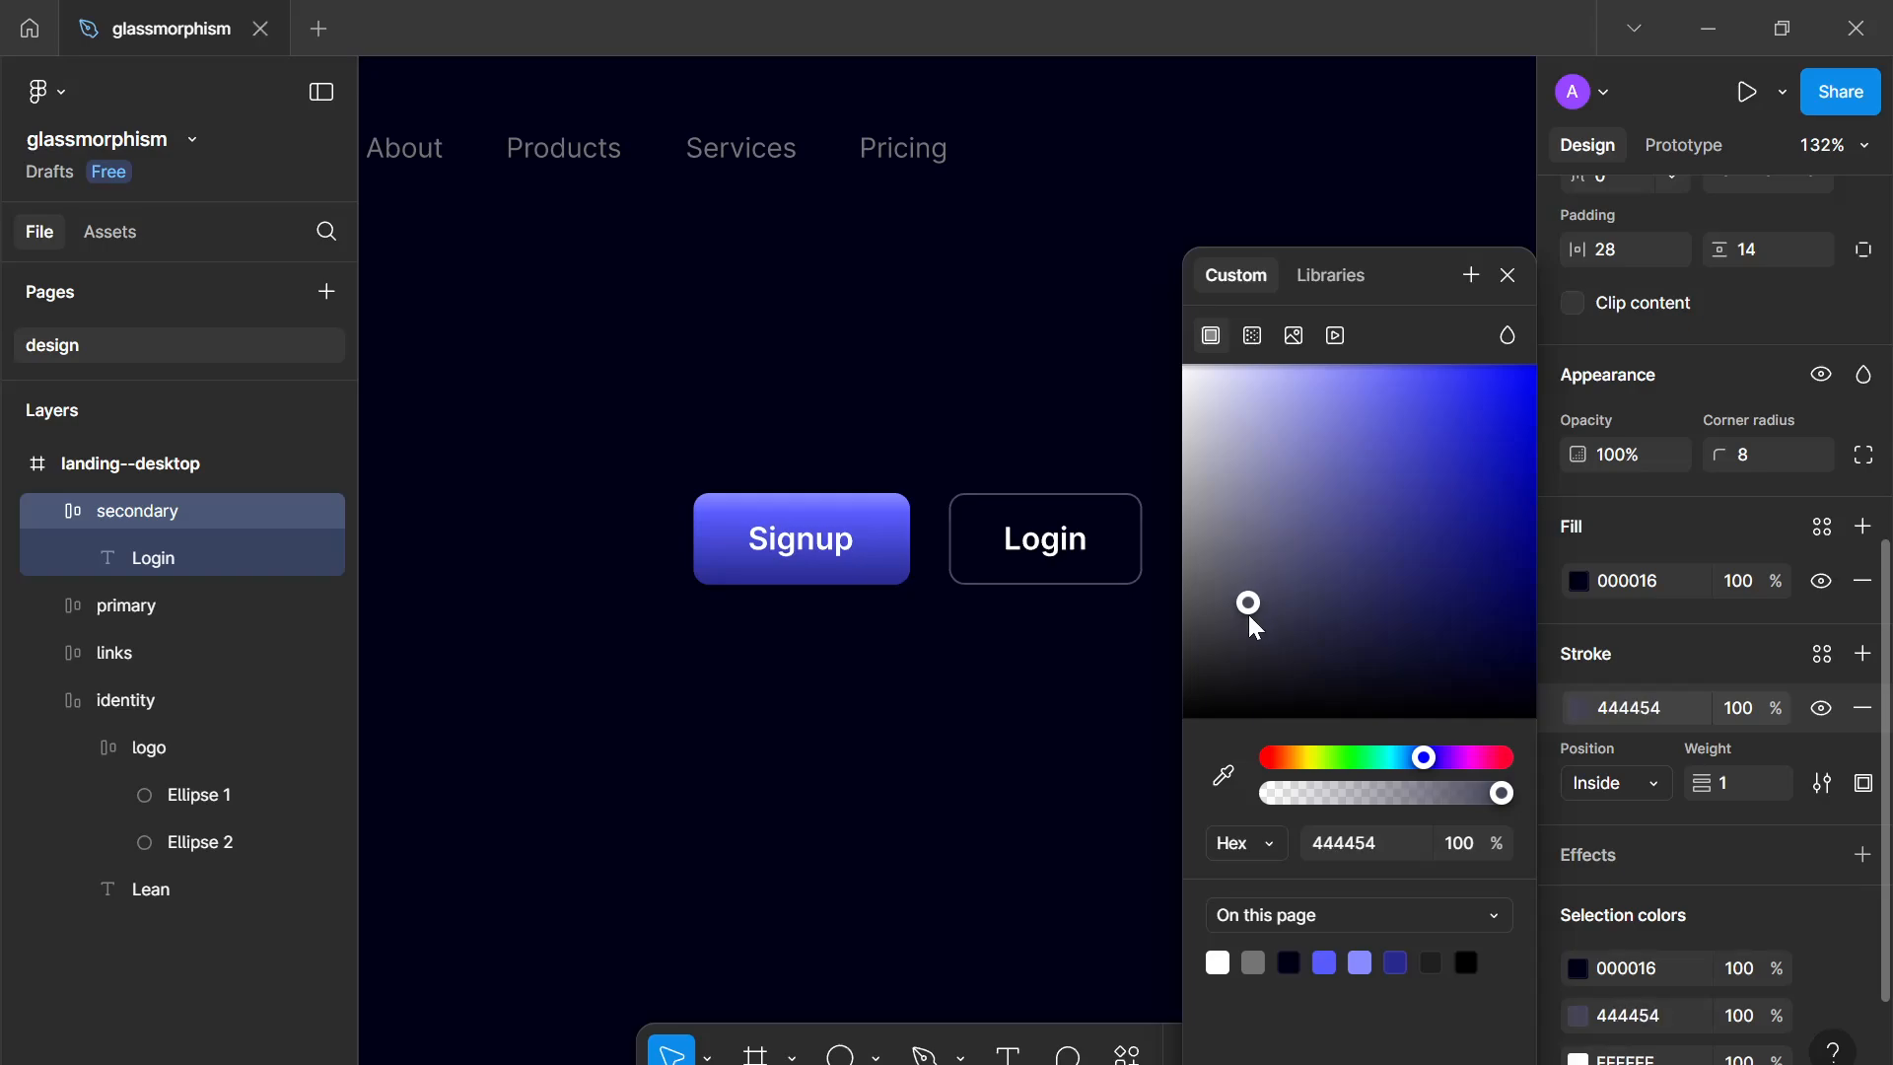
click(1507, 279)
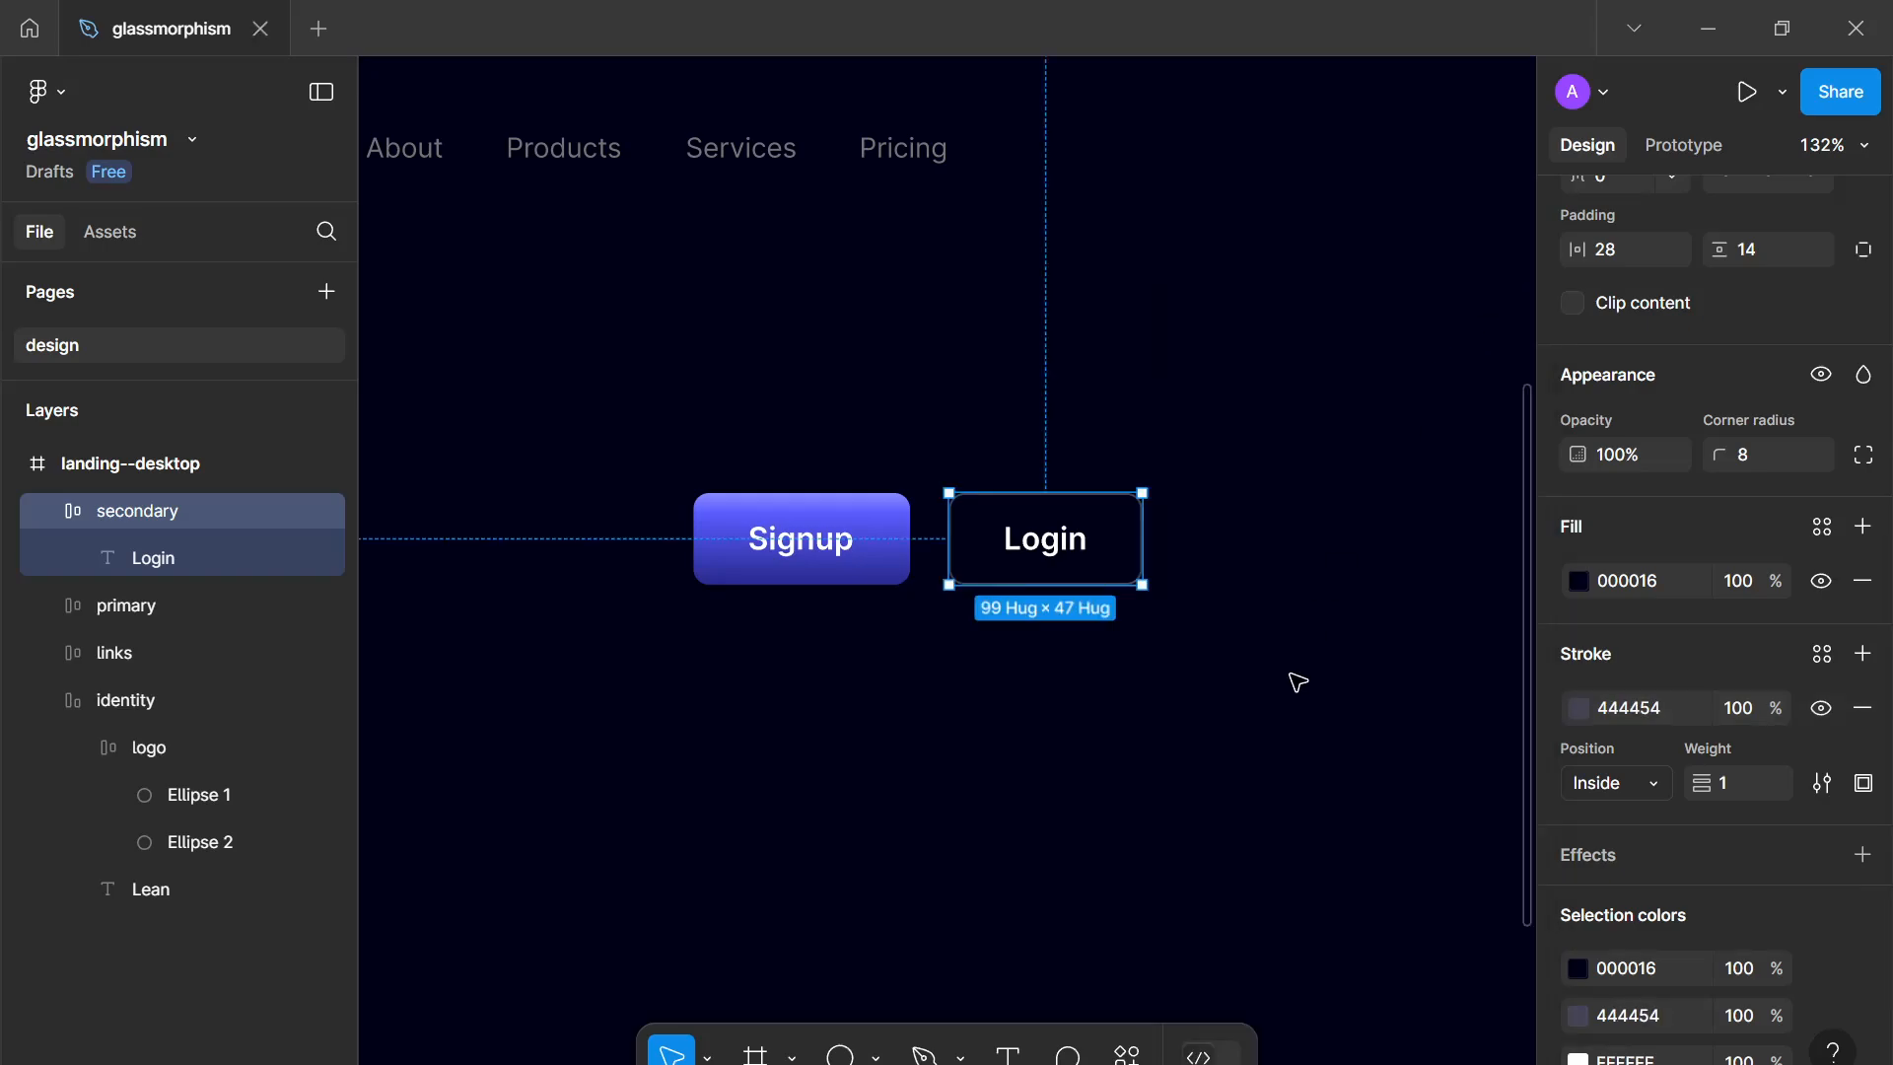
click(1268, 706)
scroll(1266, 736, down, 5)
Step: Add a background blur effect to the Login button with a blur value of 48
click(1193, 653)
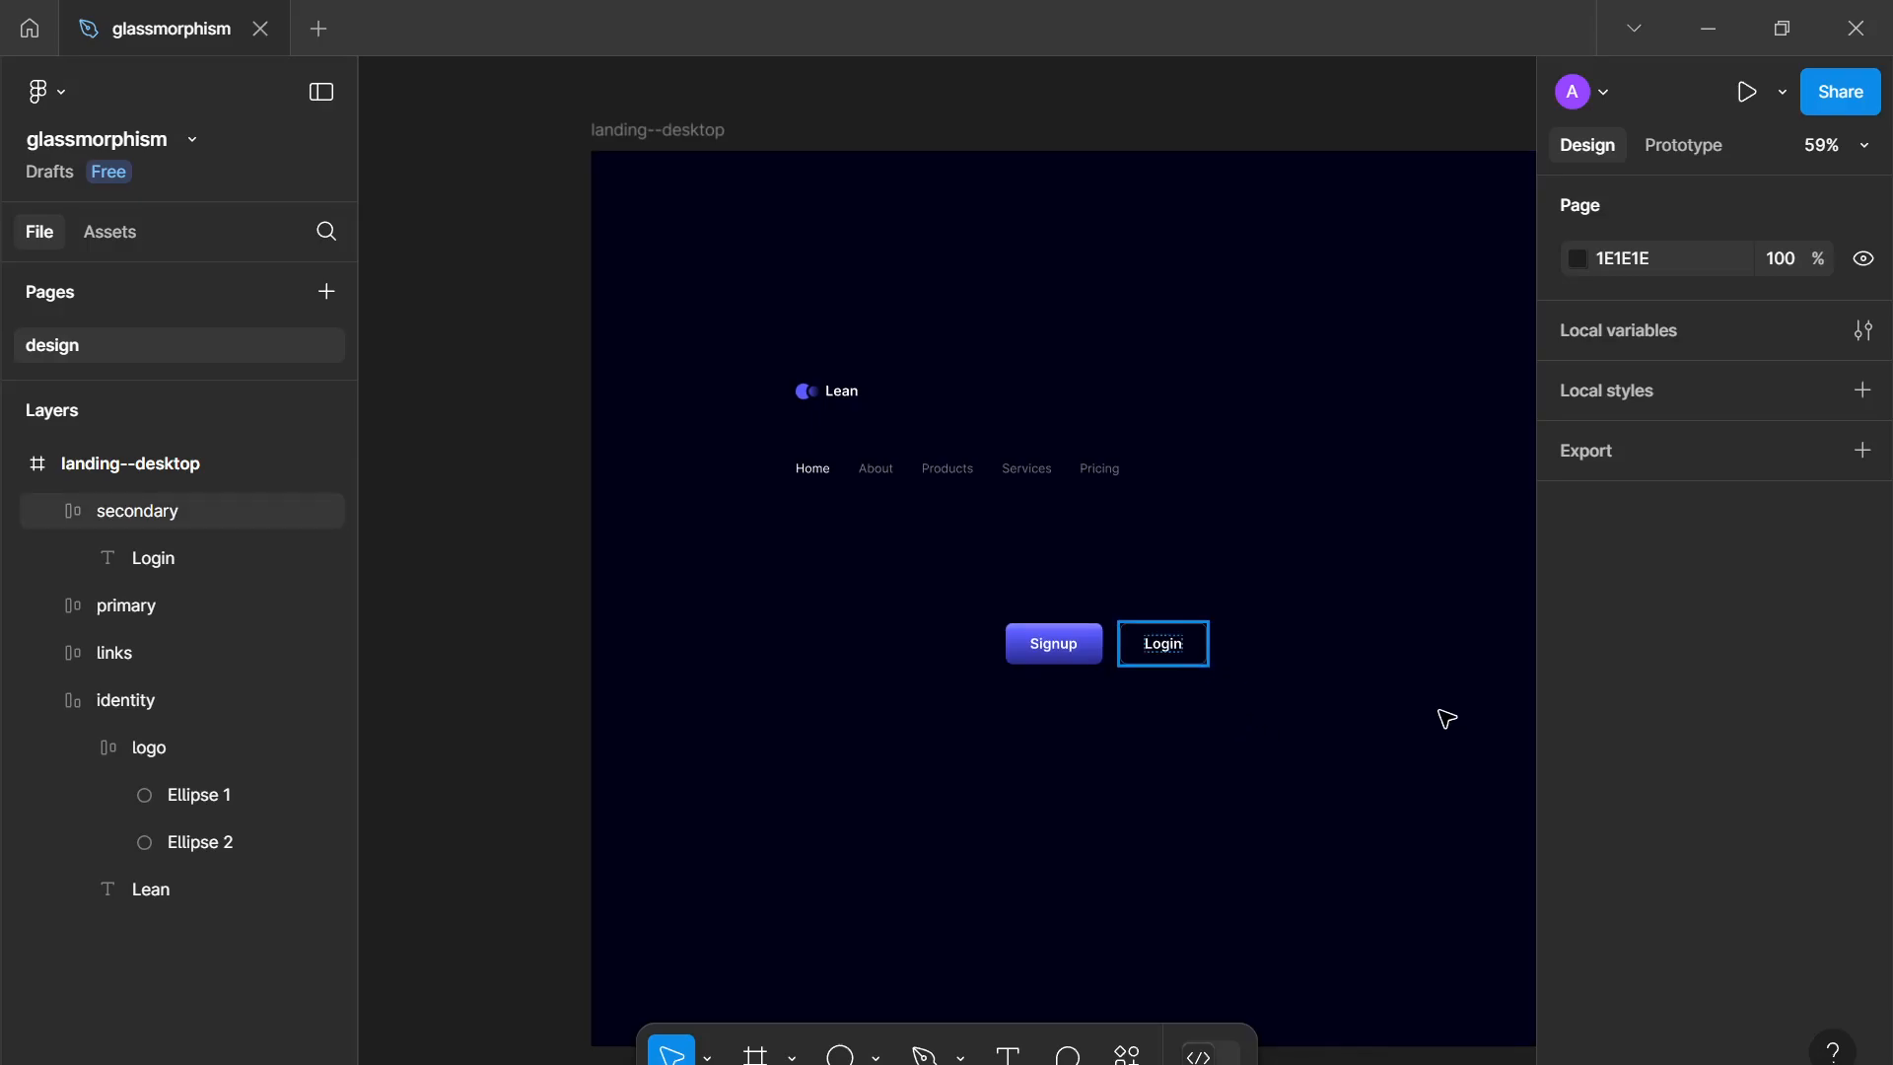
scroll(1642, 743, down, 4)
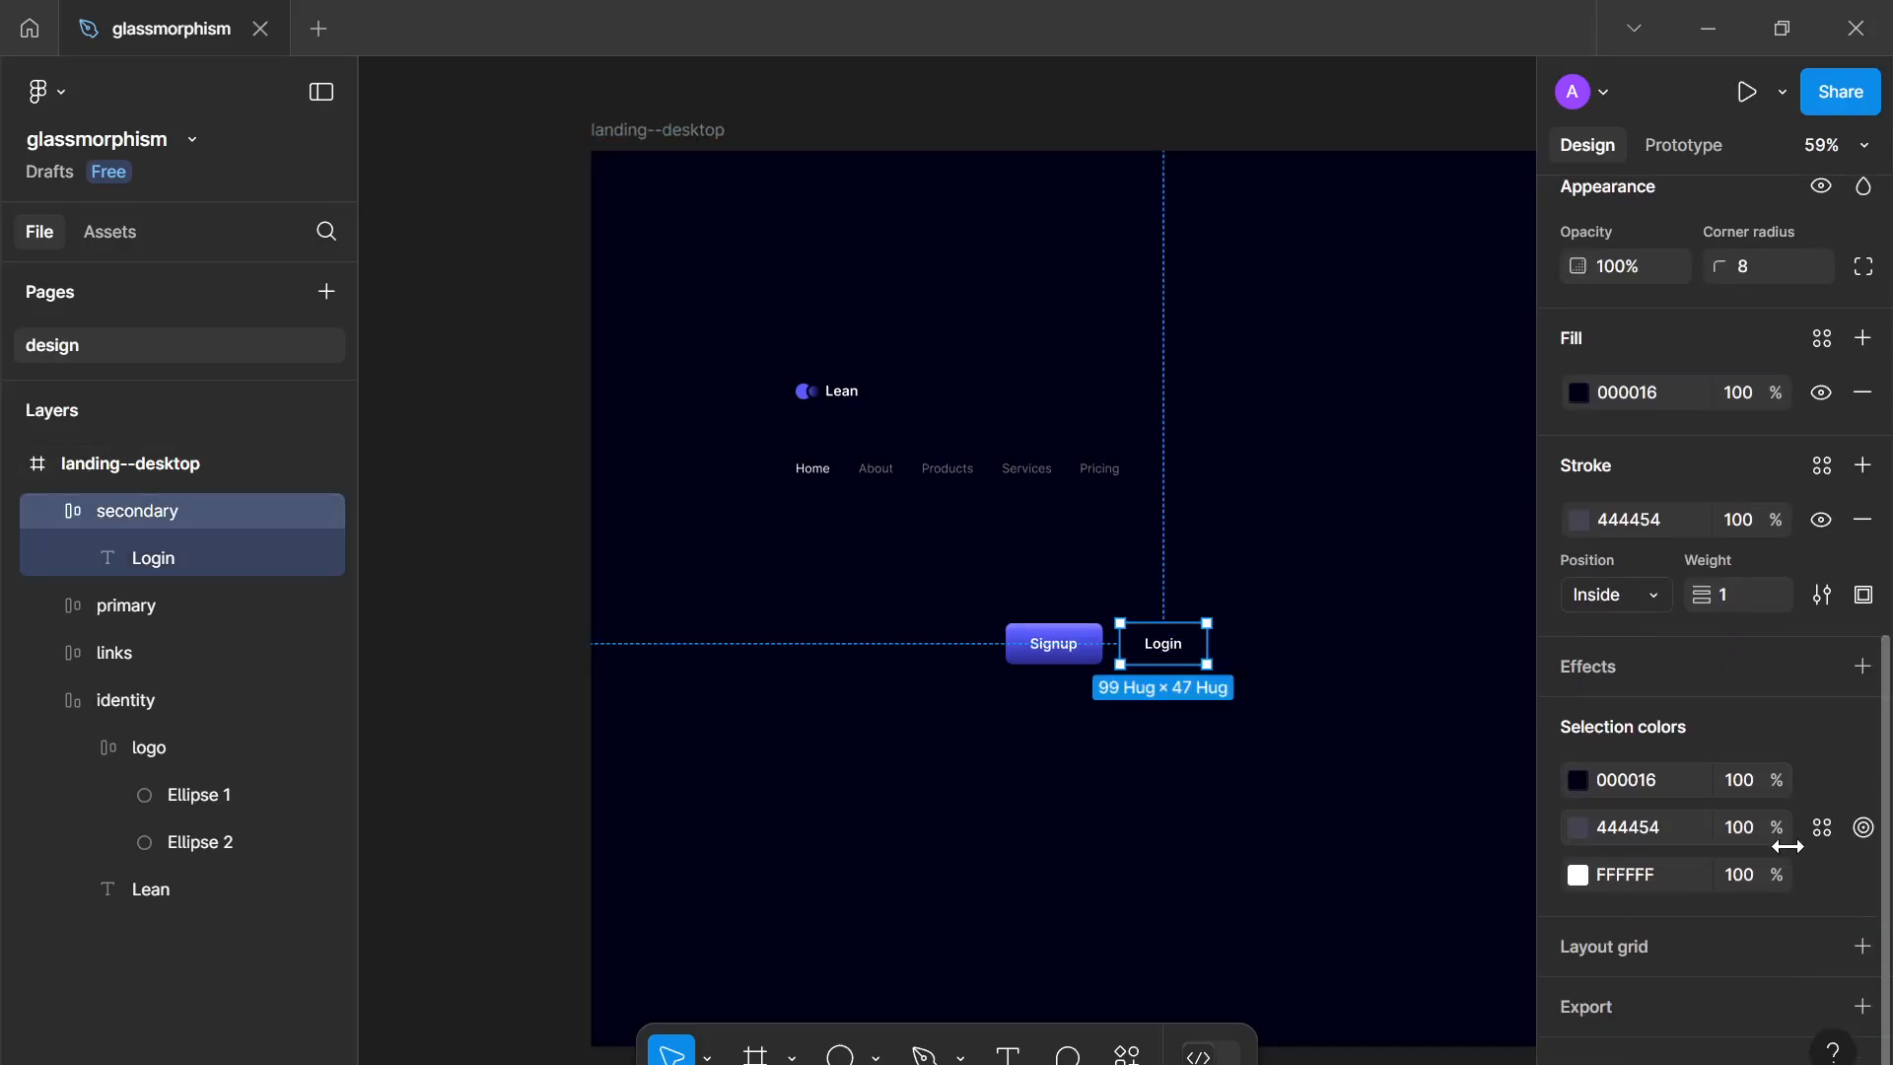
click(1860, 947)
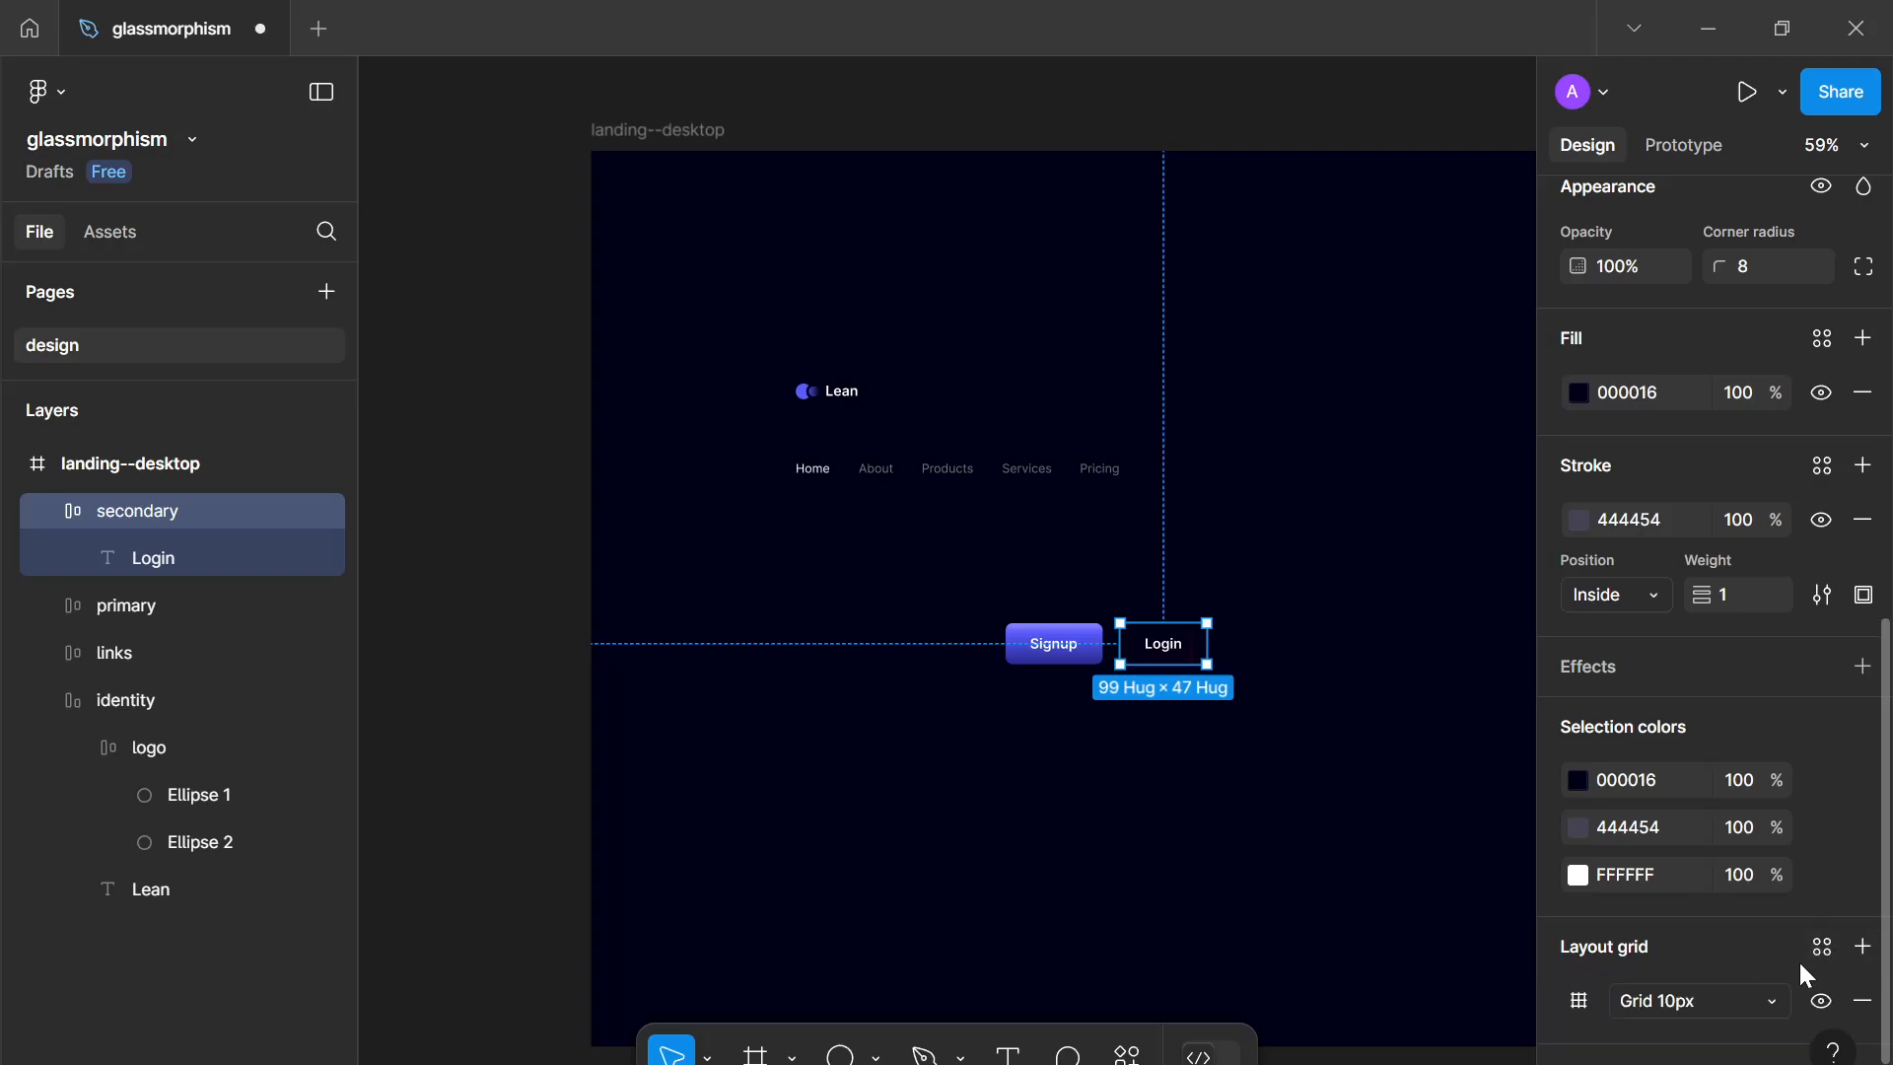
click(1861, 1001)
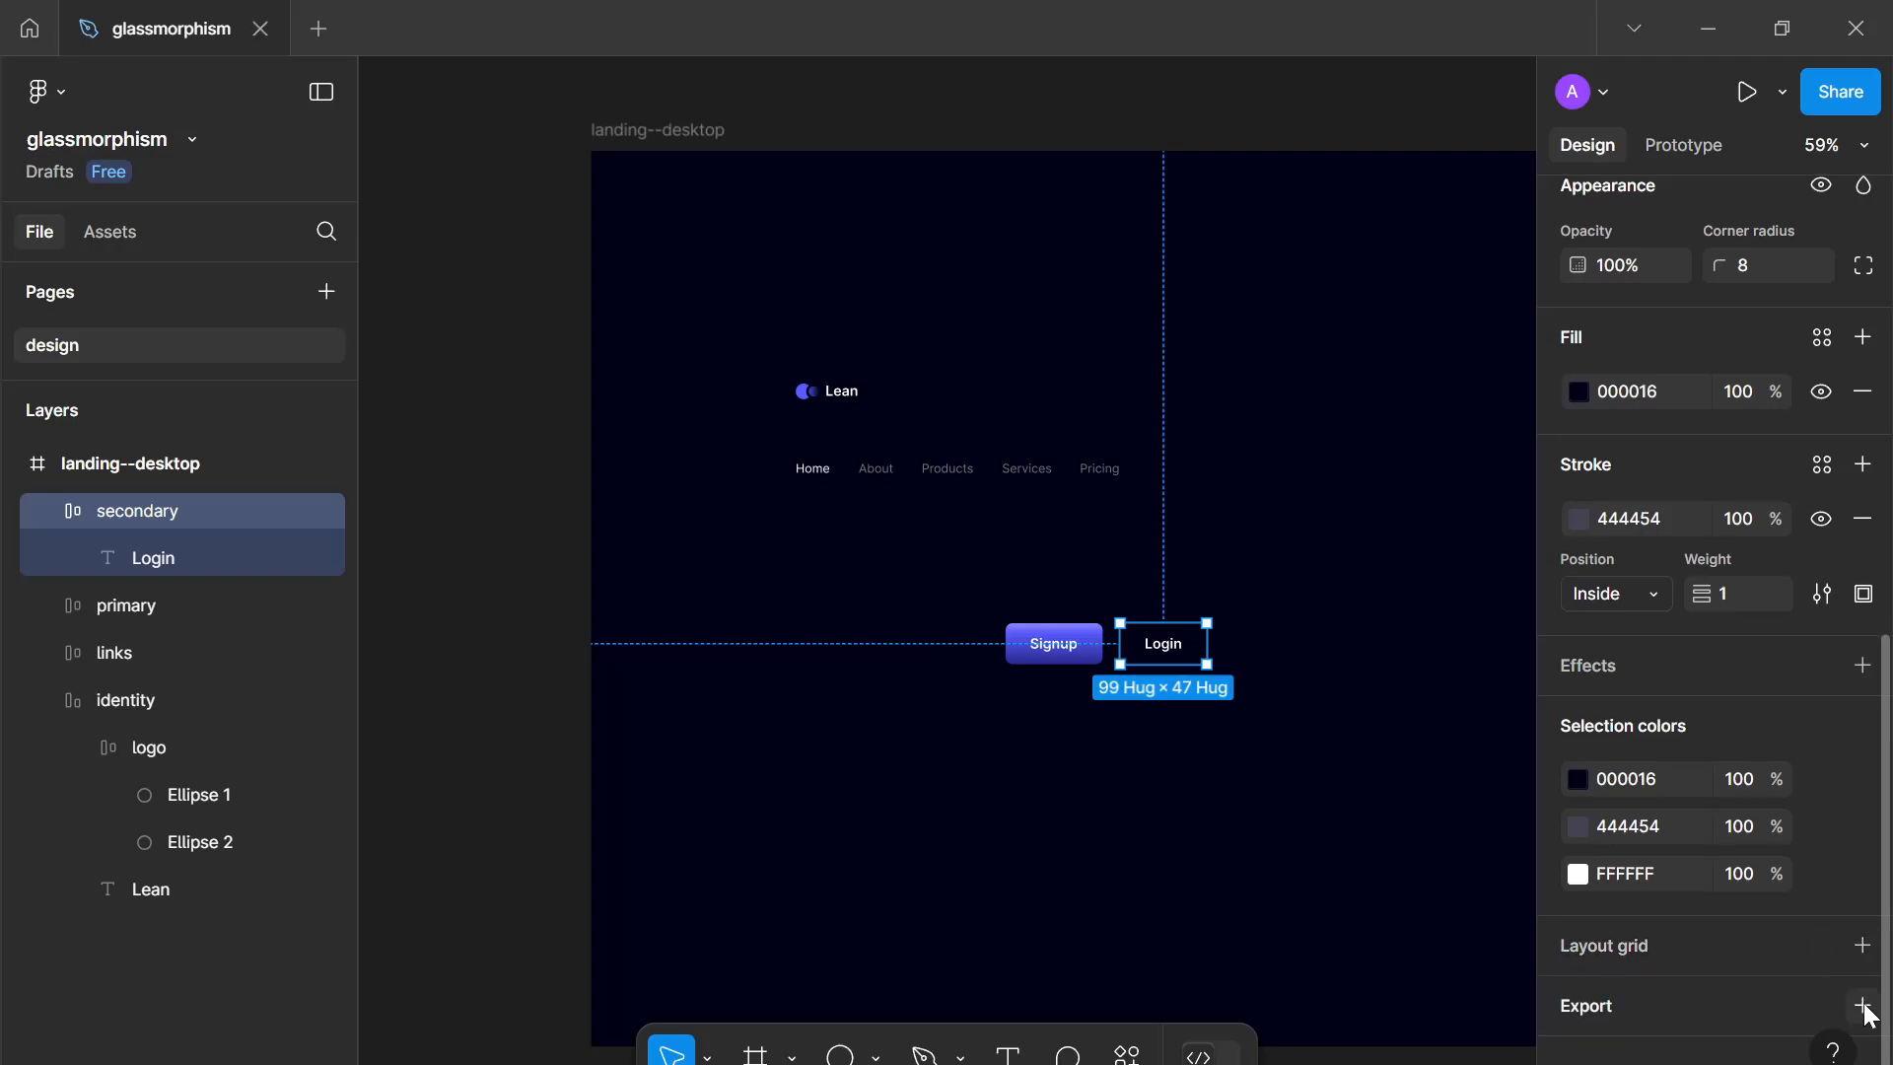
click(1861, 666)
click(1658, 730)
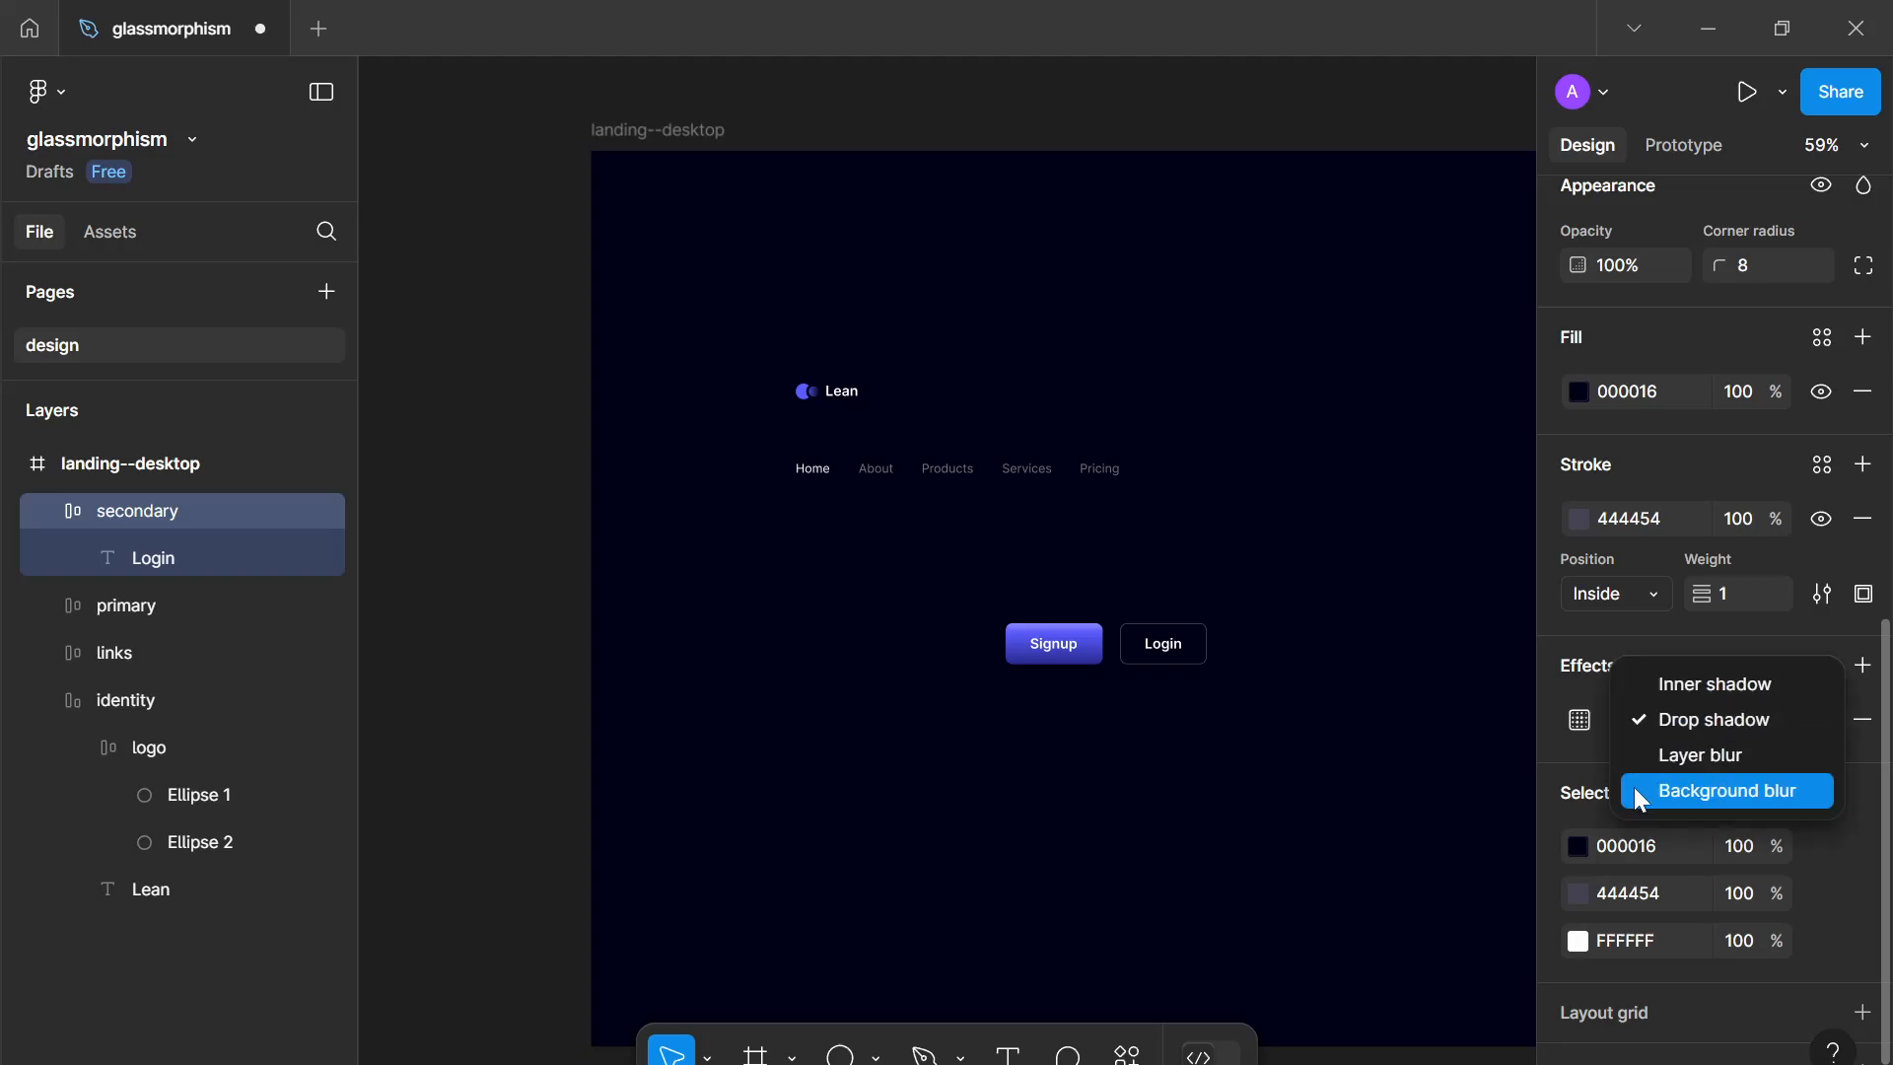
click(1631, 787)
click(1579, 719)
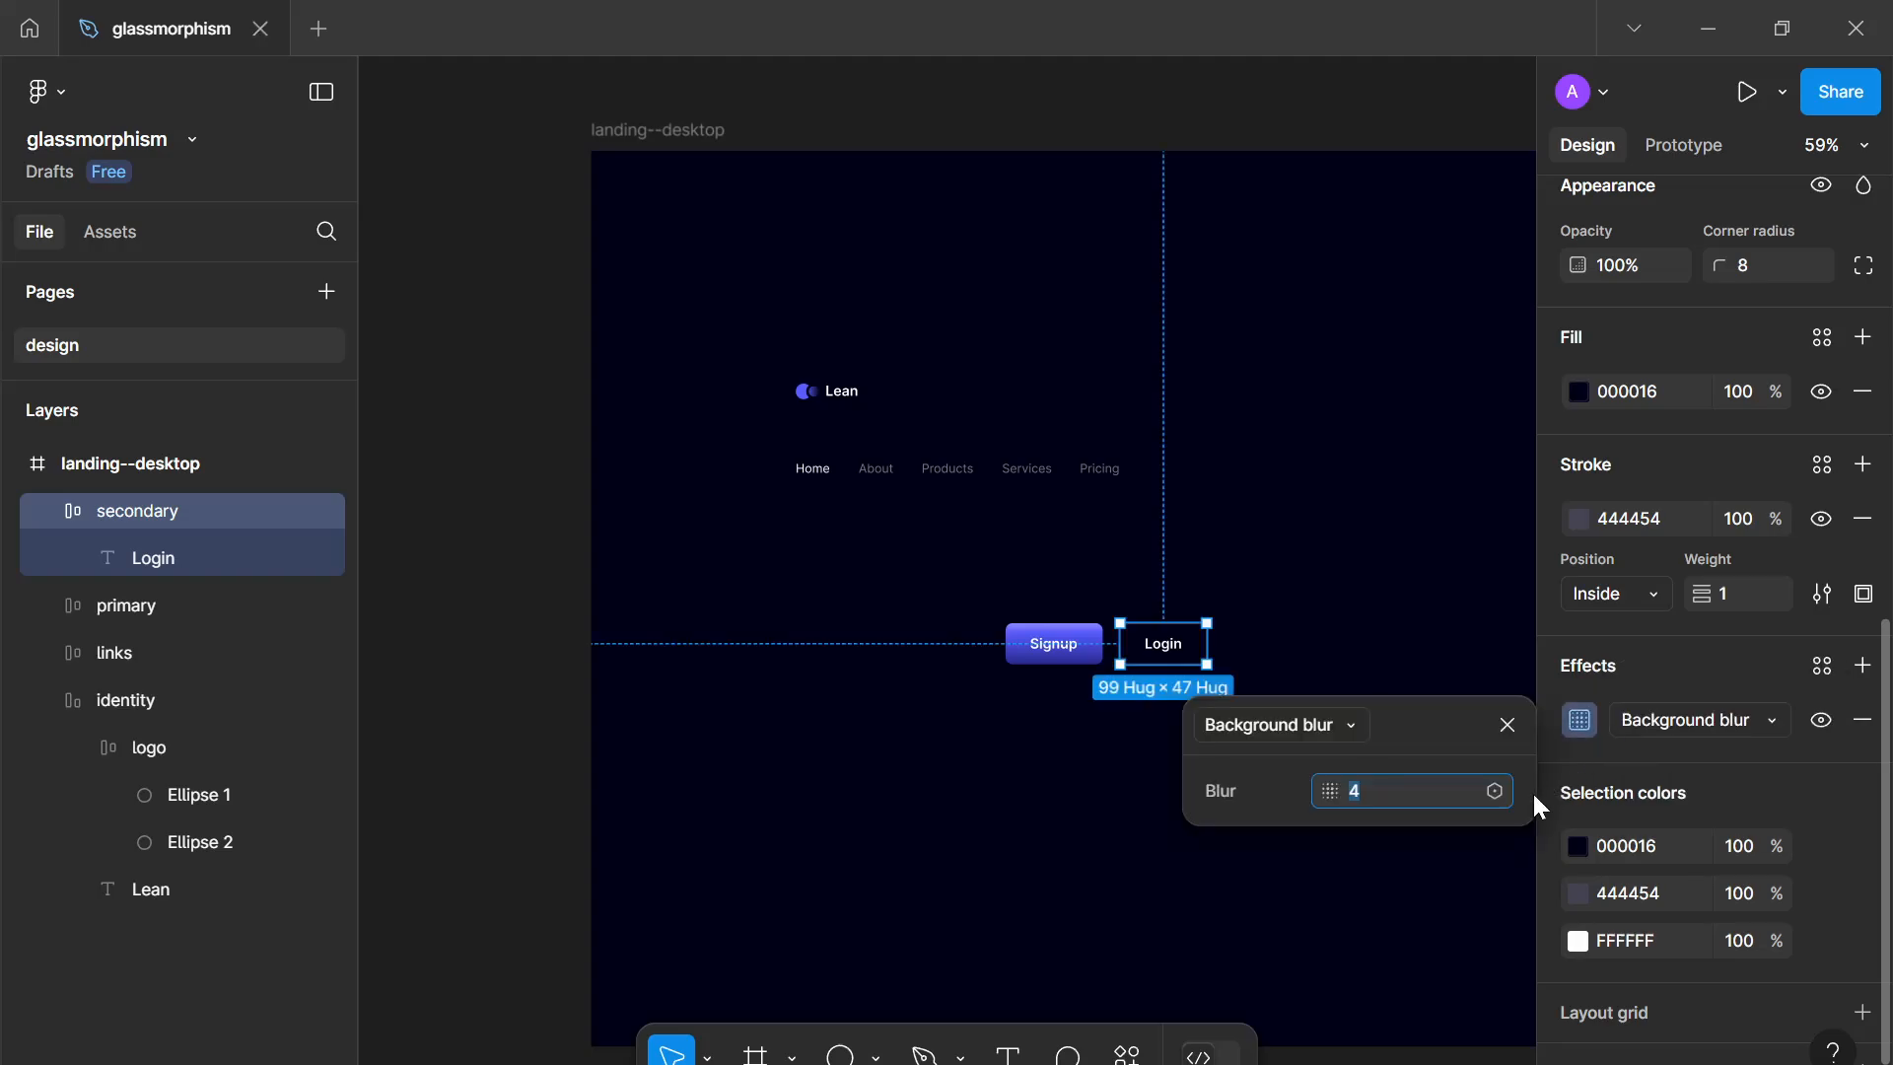
text(48)
key(Return)
Step: Reduce the opacity of the Login button's 000016 fill to 1%
click(1733, 400)
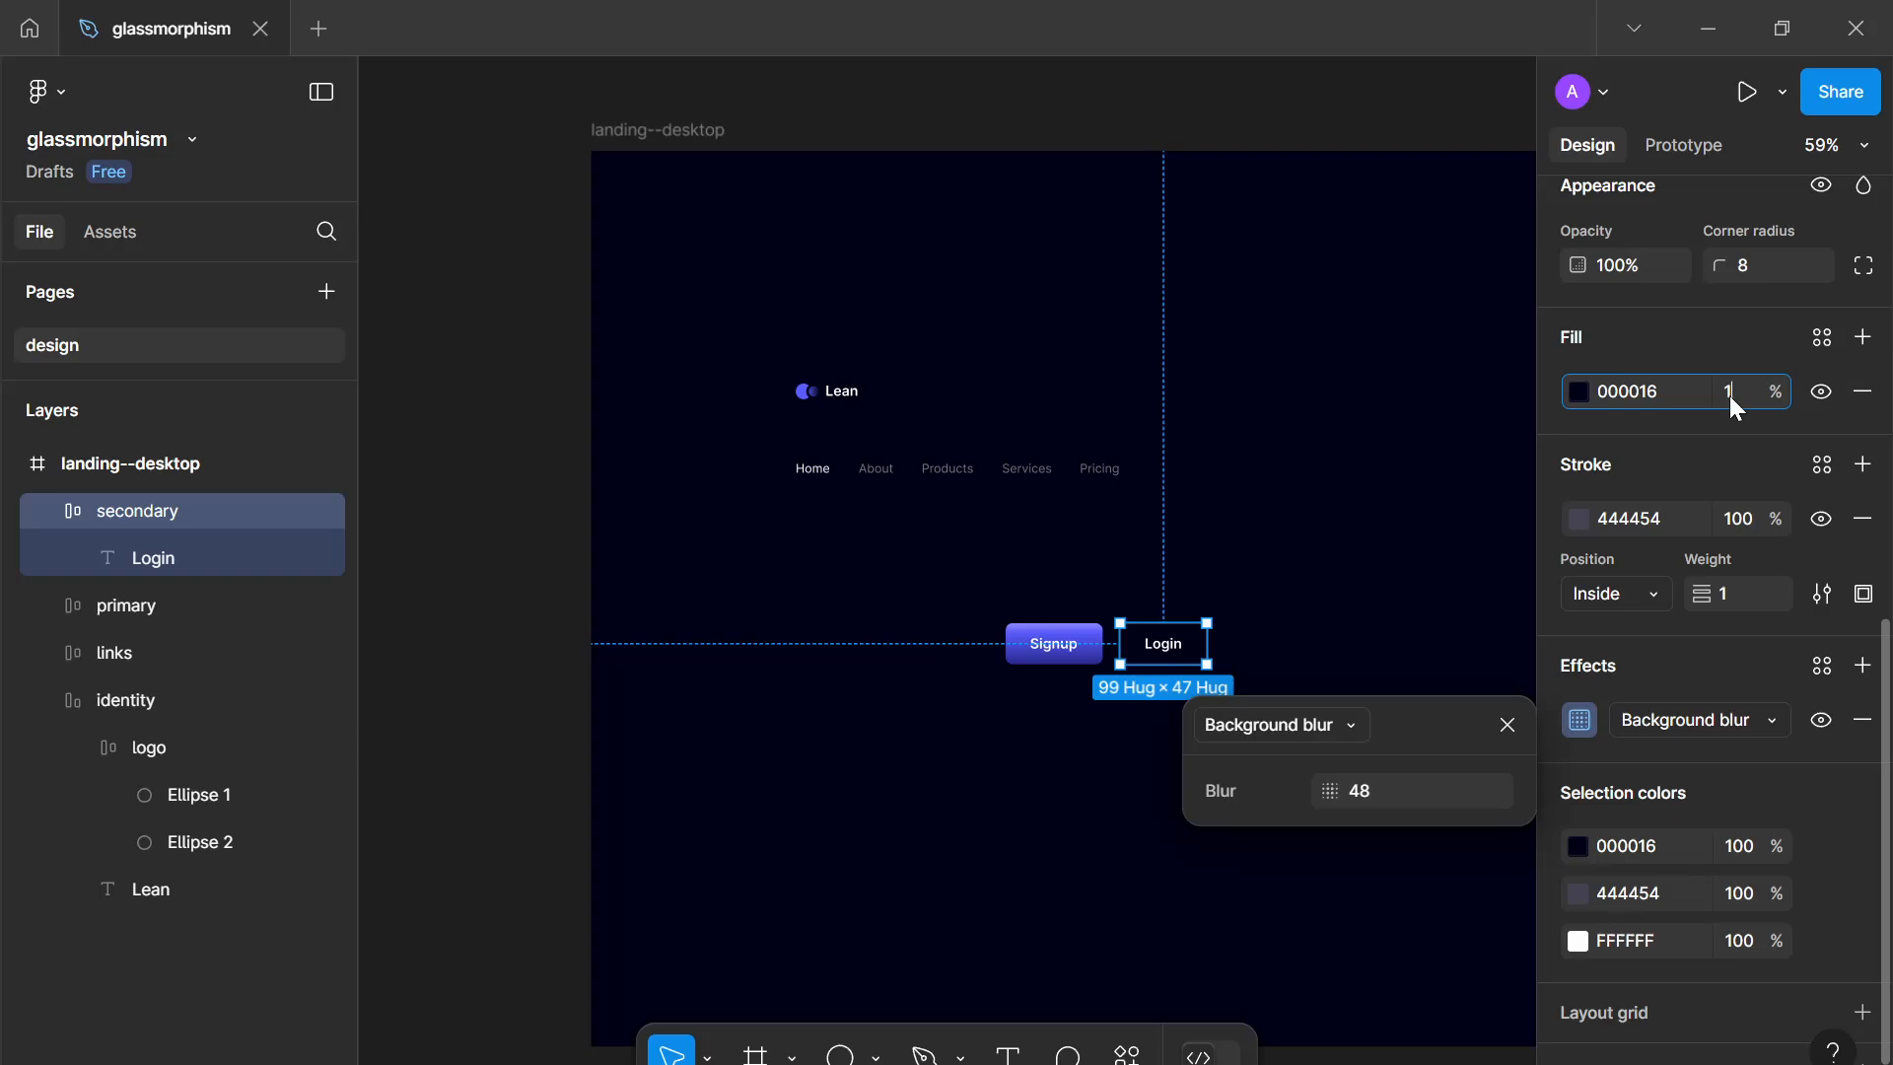
text(1)
key(Return)
click(1519, 738)
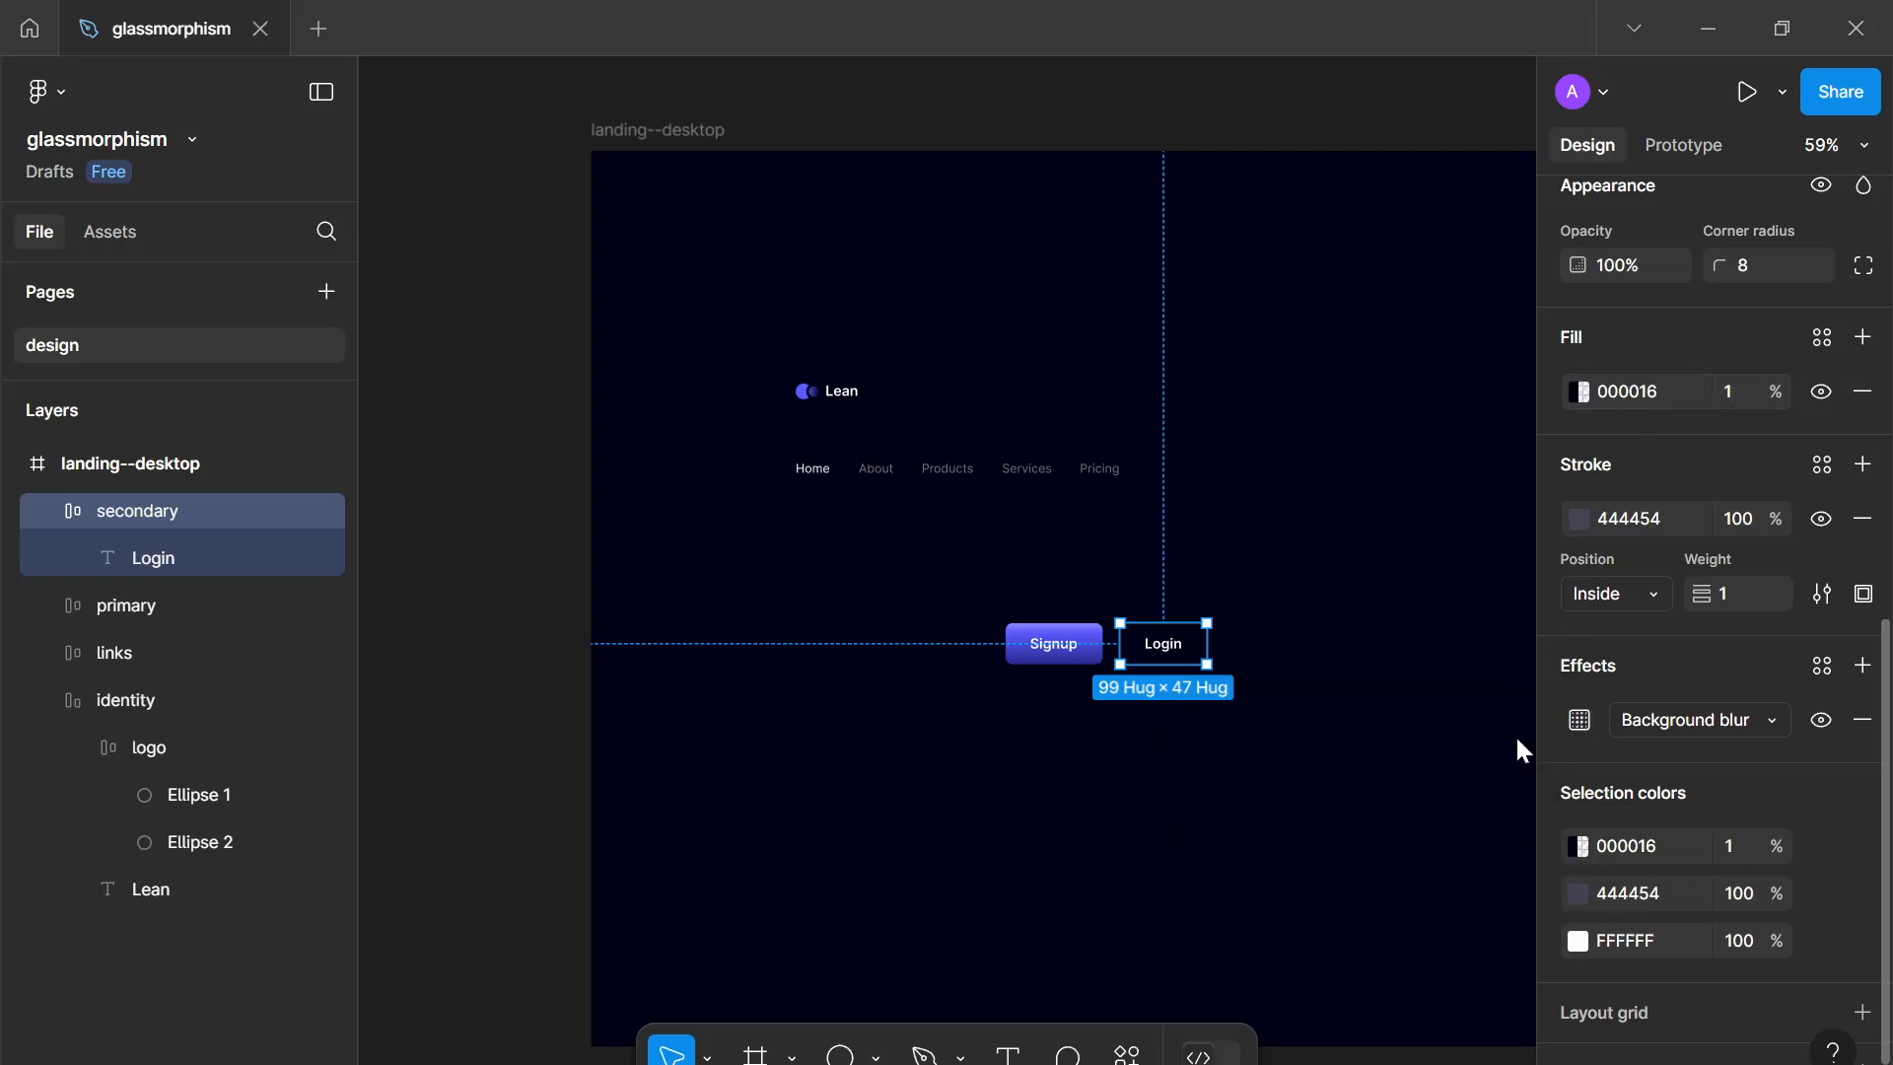
Step: Draw a curved, hook-shaped test path about 160.5 × 313.5 beside the Login button with the Pen tool
key(p)
scroll(1376, 636, up, 5)
scroll(1375, 636, up, 2)
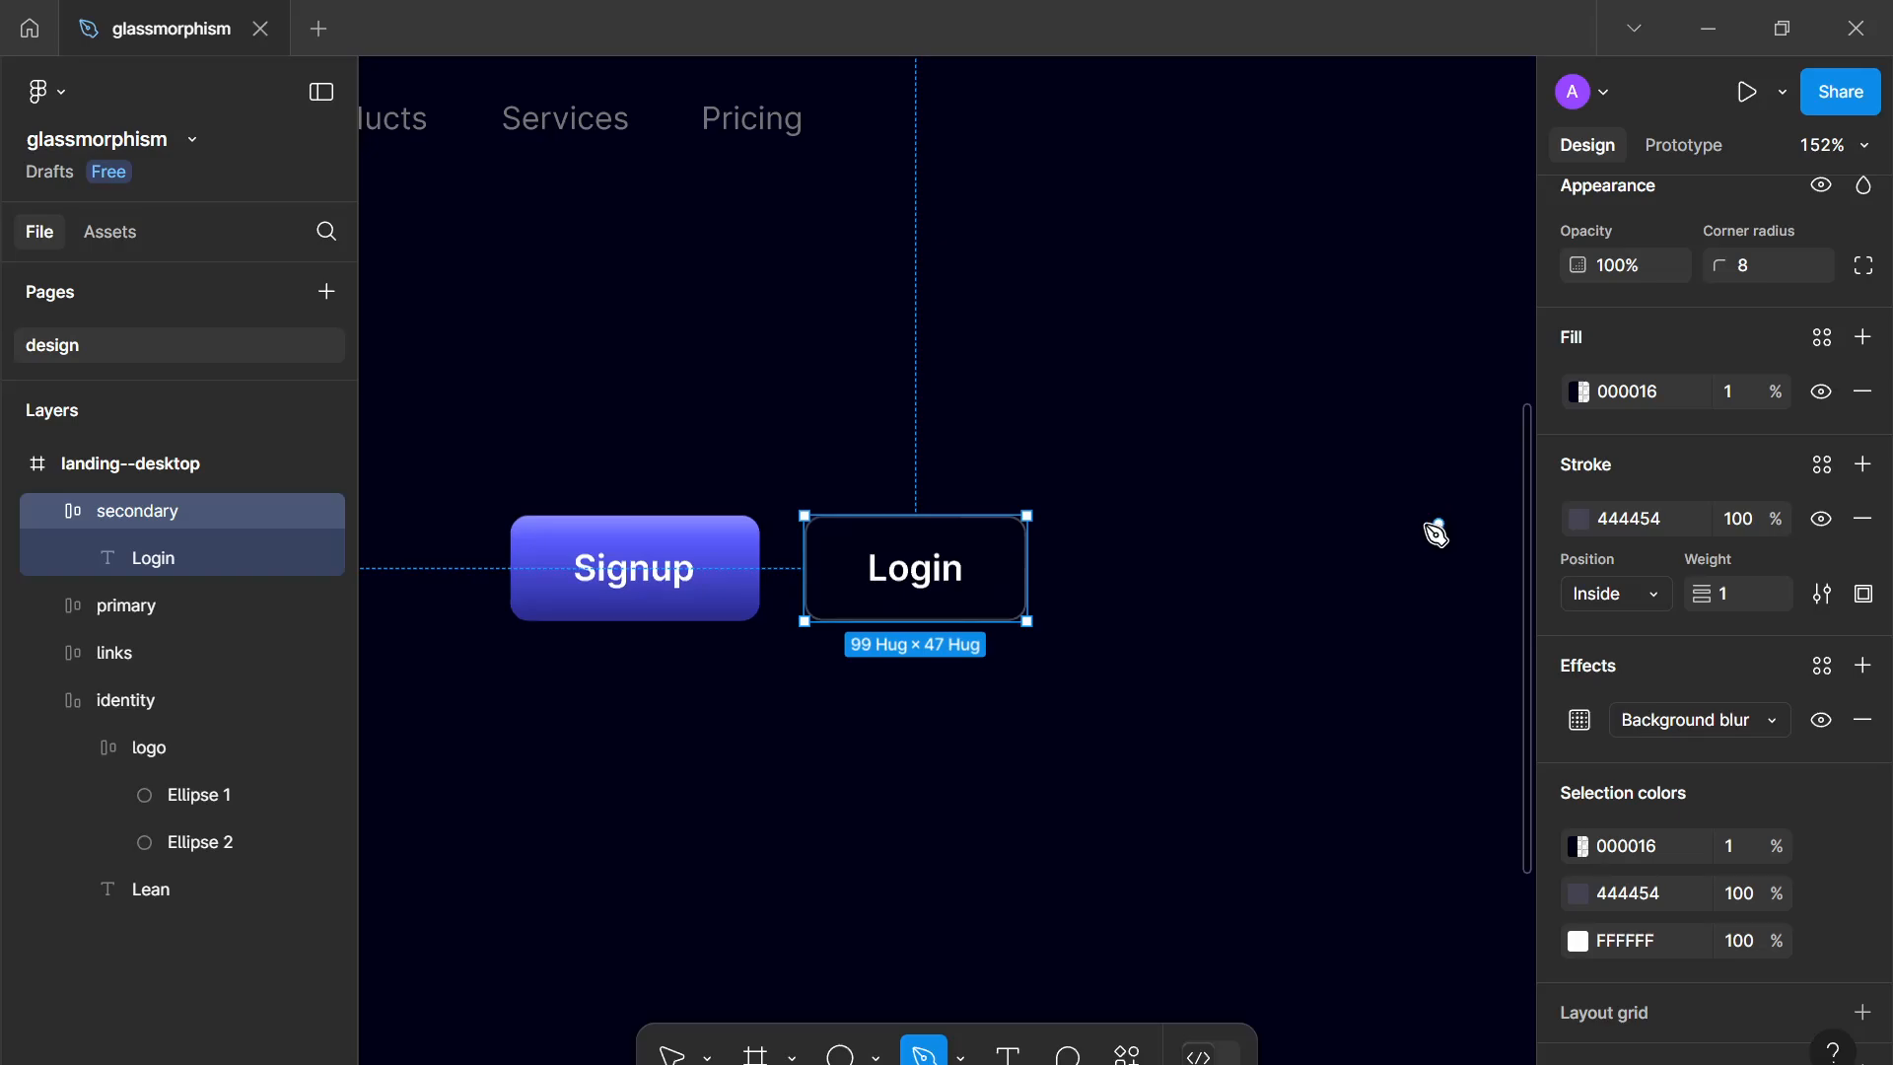
drag(1007, 151, 1159, 346)
drag(1251, 854, 1331, 706)
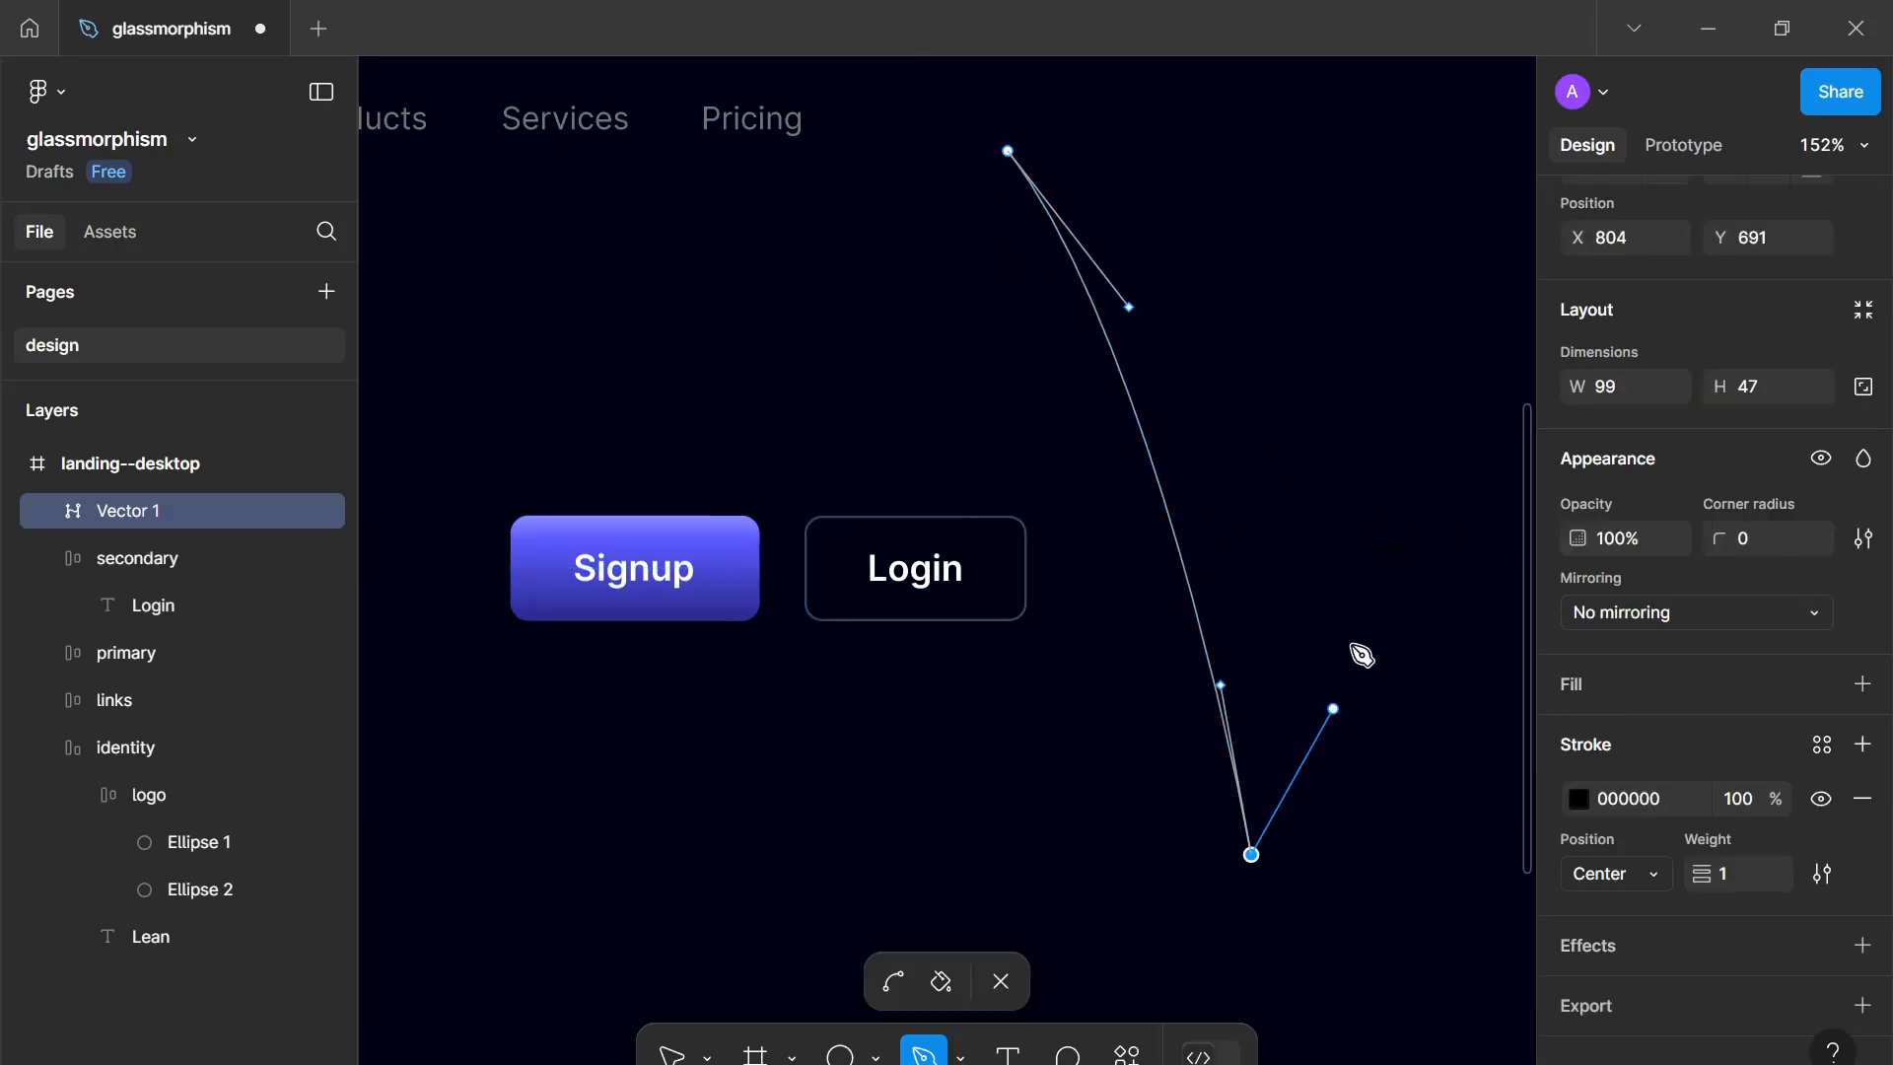
drag(1368, 606, 1388, 365)
key(Escape)
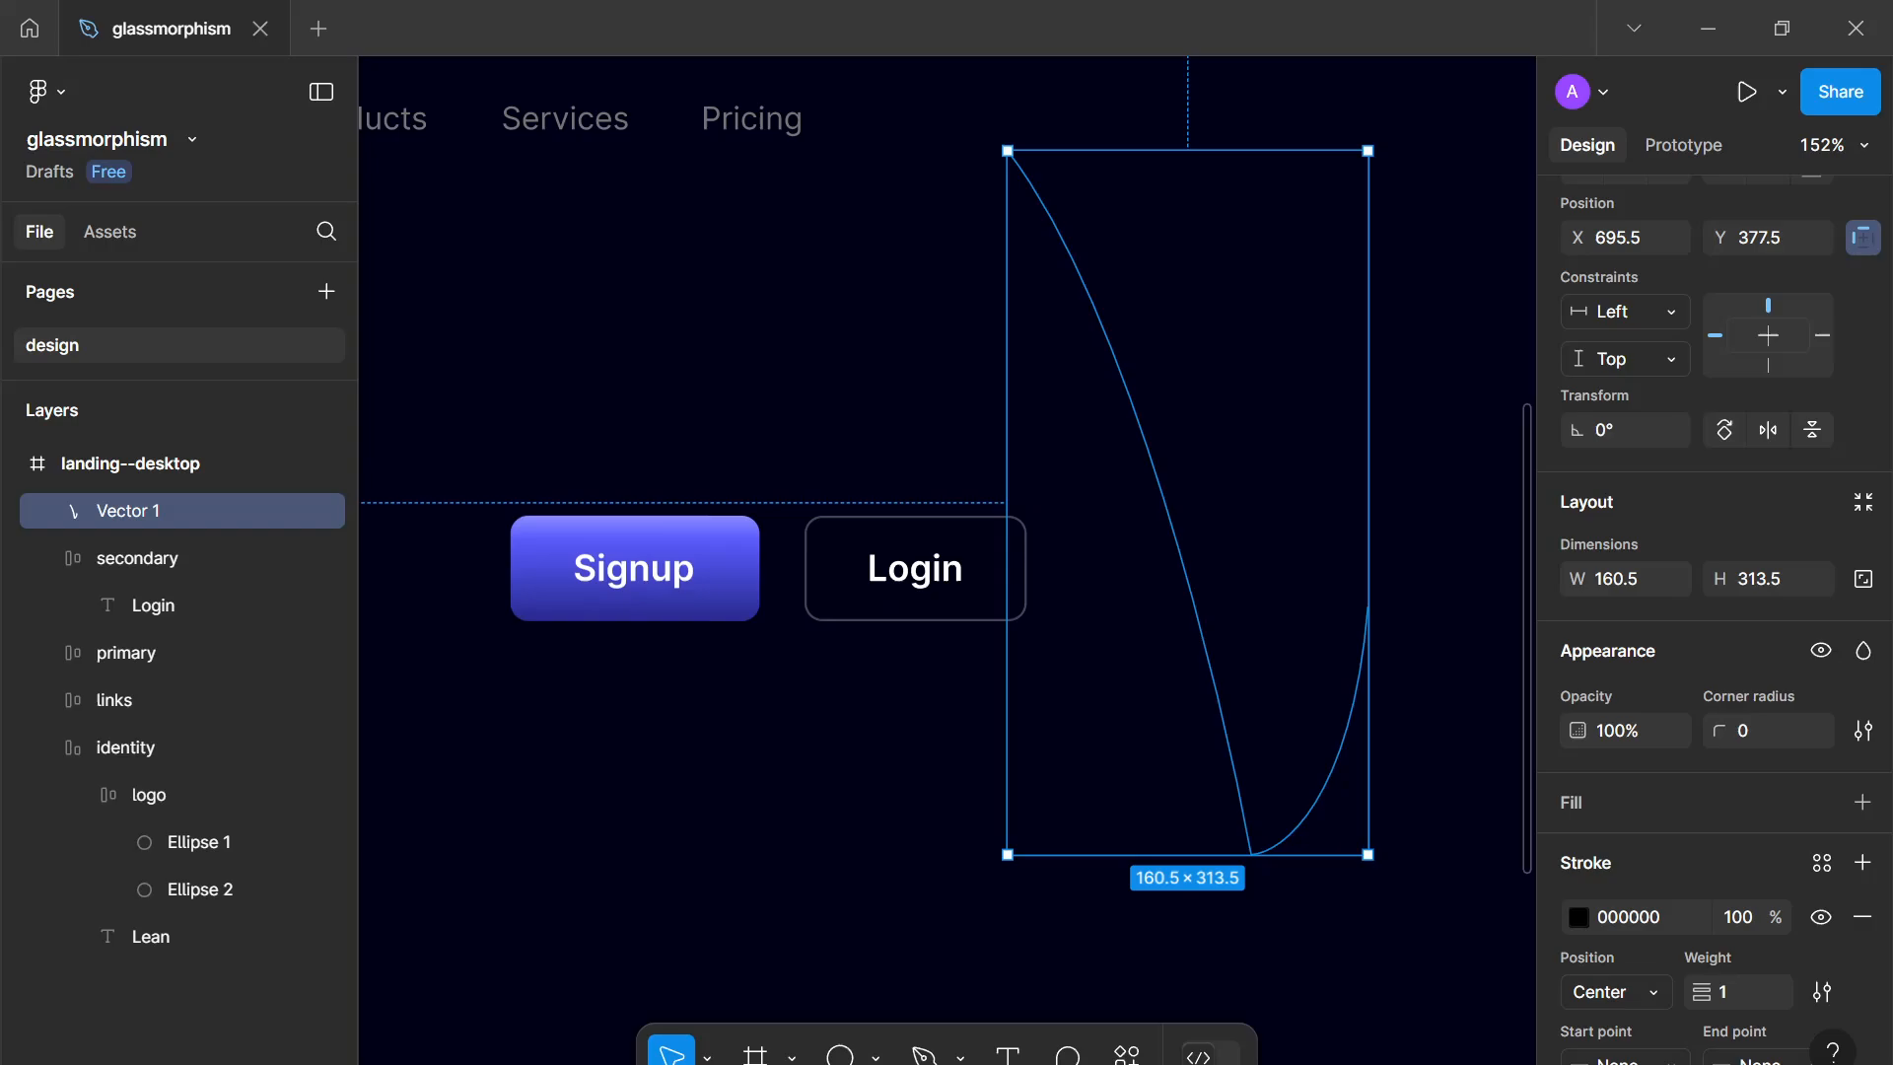
Step: Set the test path's stroke weight to 44 and its stroke colour to FFFFFF
text(2)
key(Return)
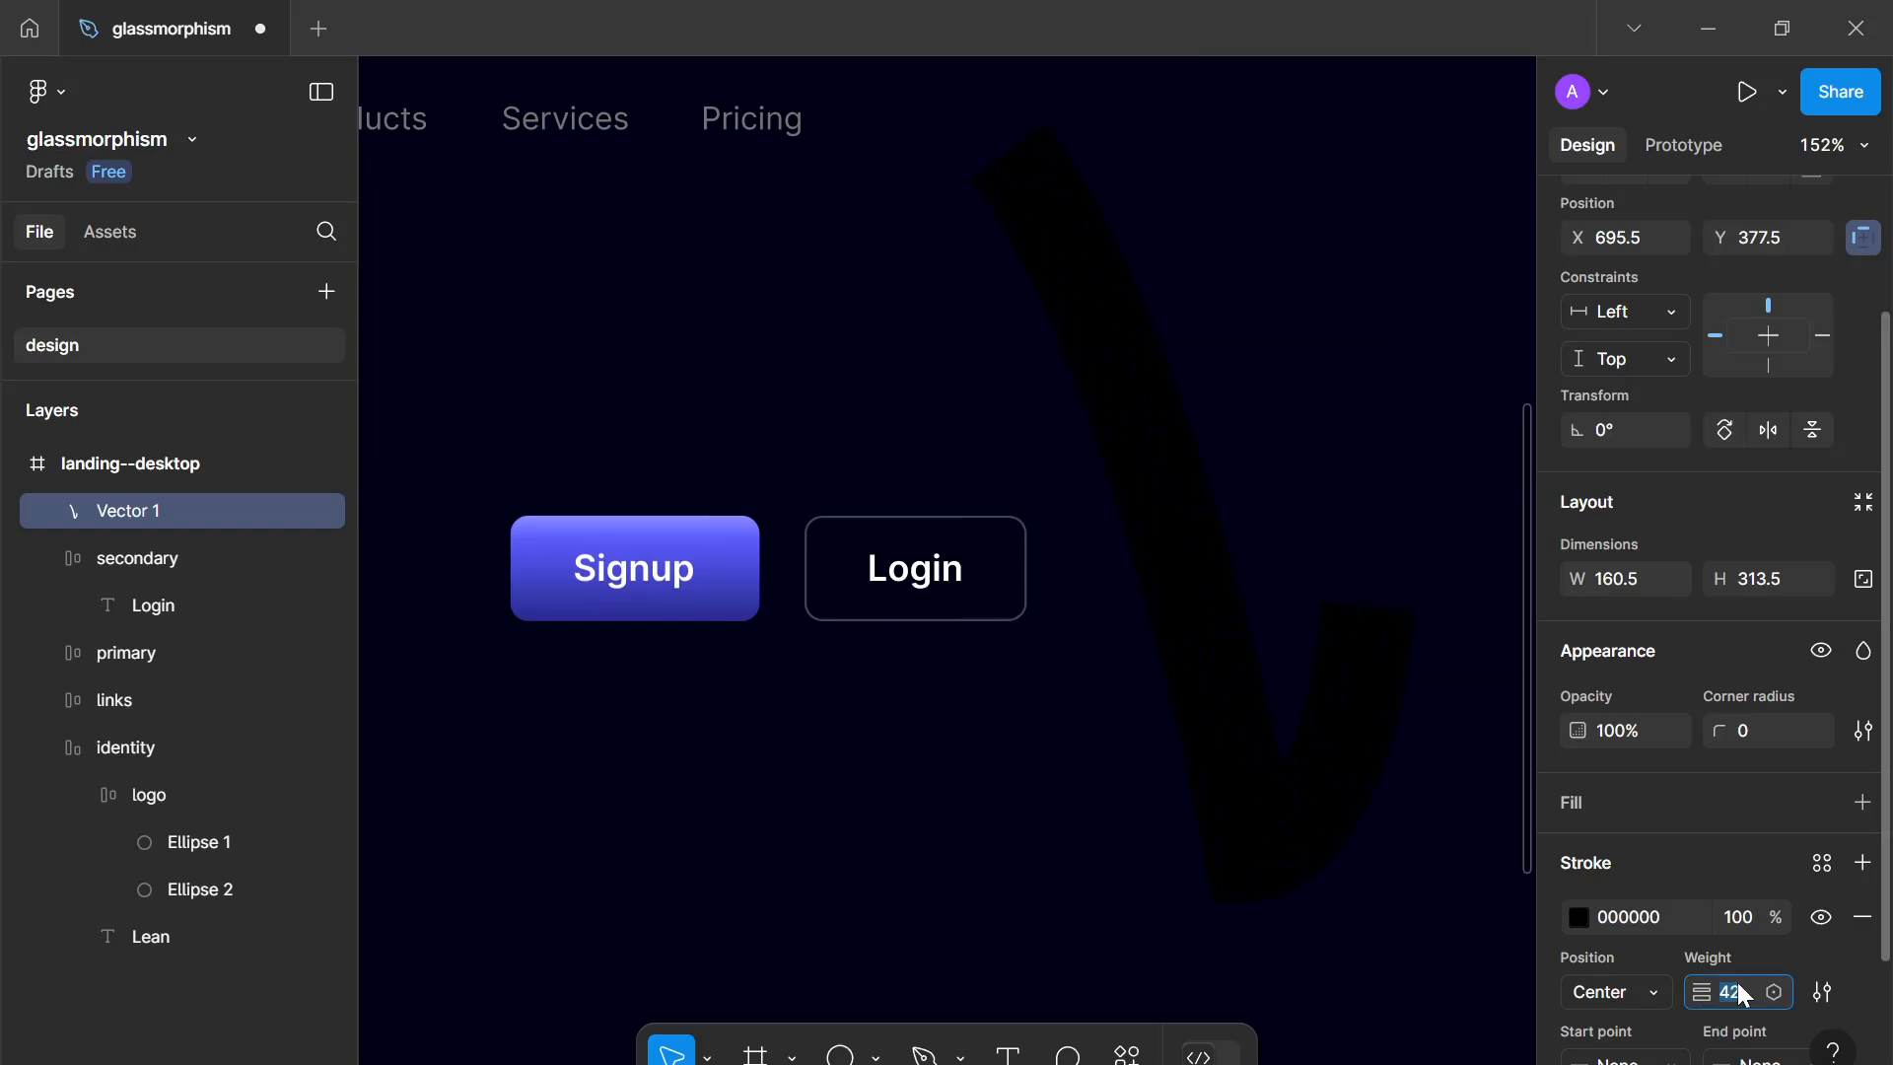
click(1647, 919)
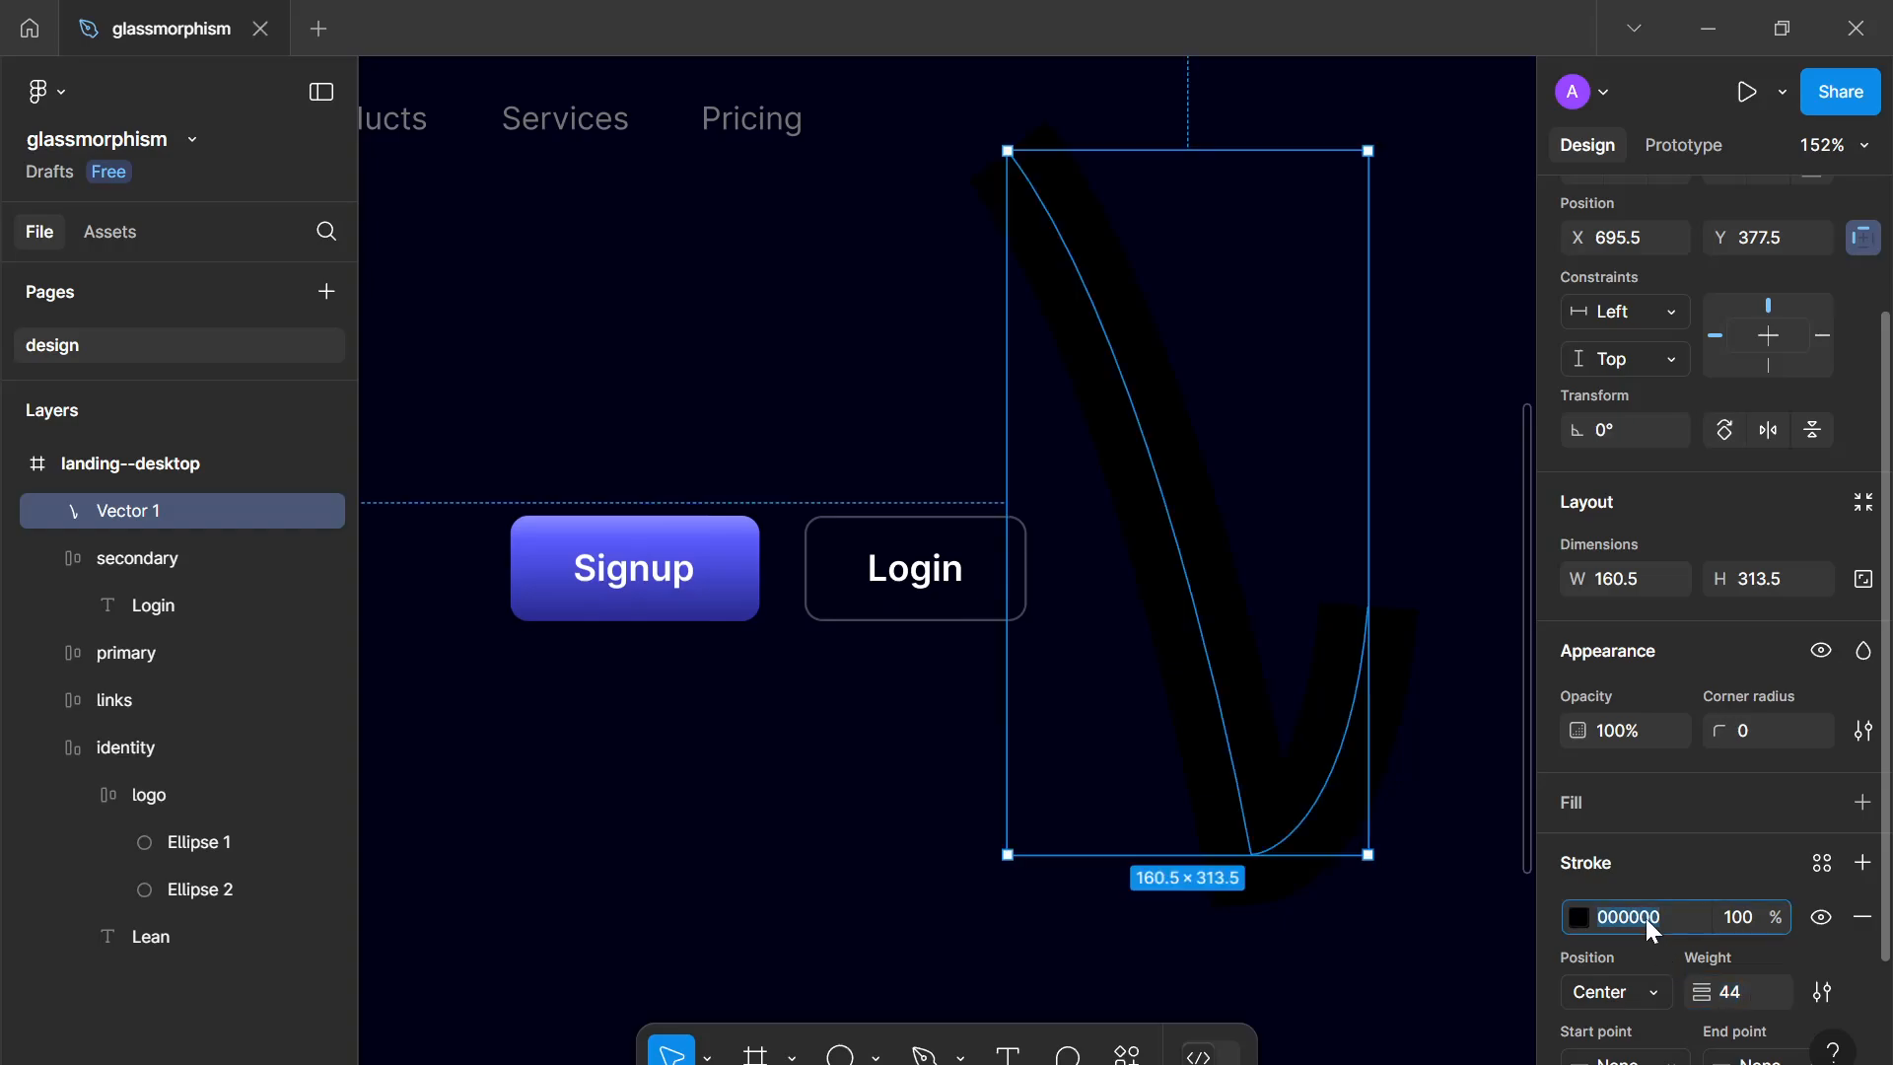
text(FFFFFF)
key(Return)
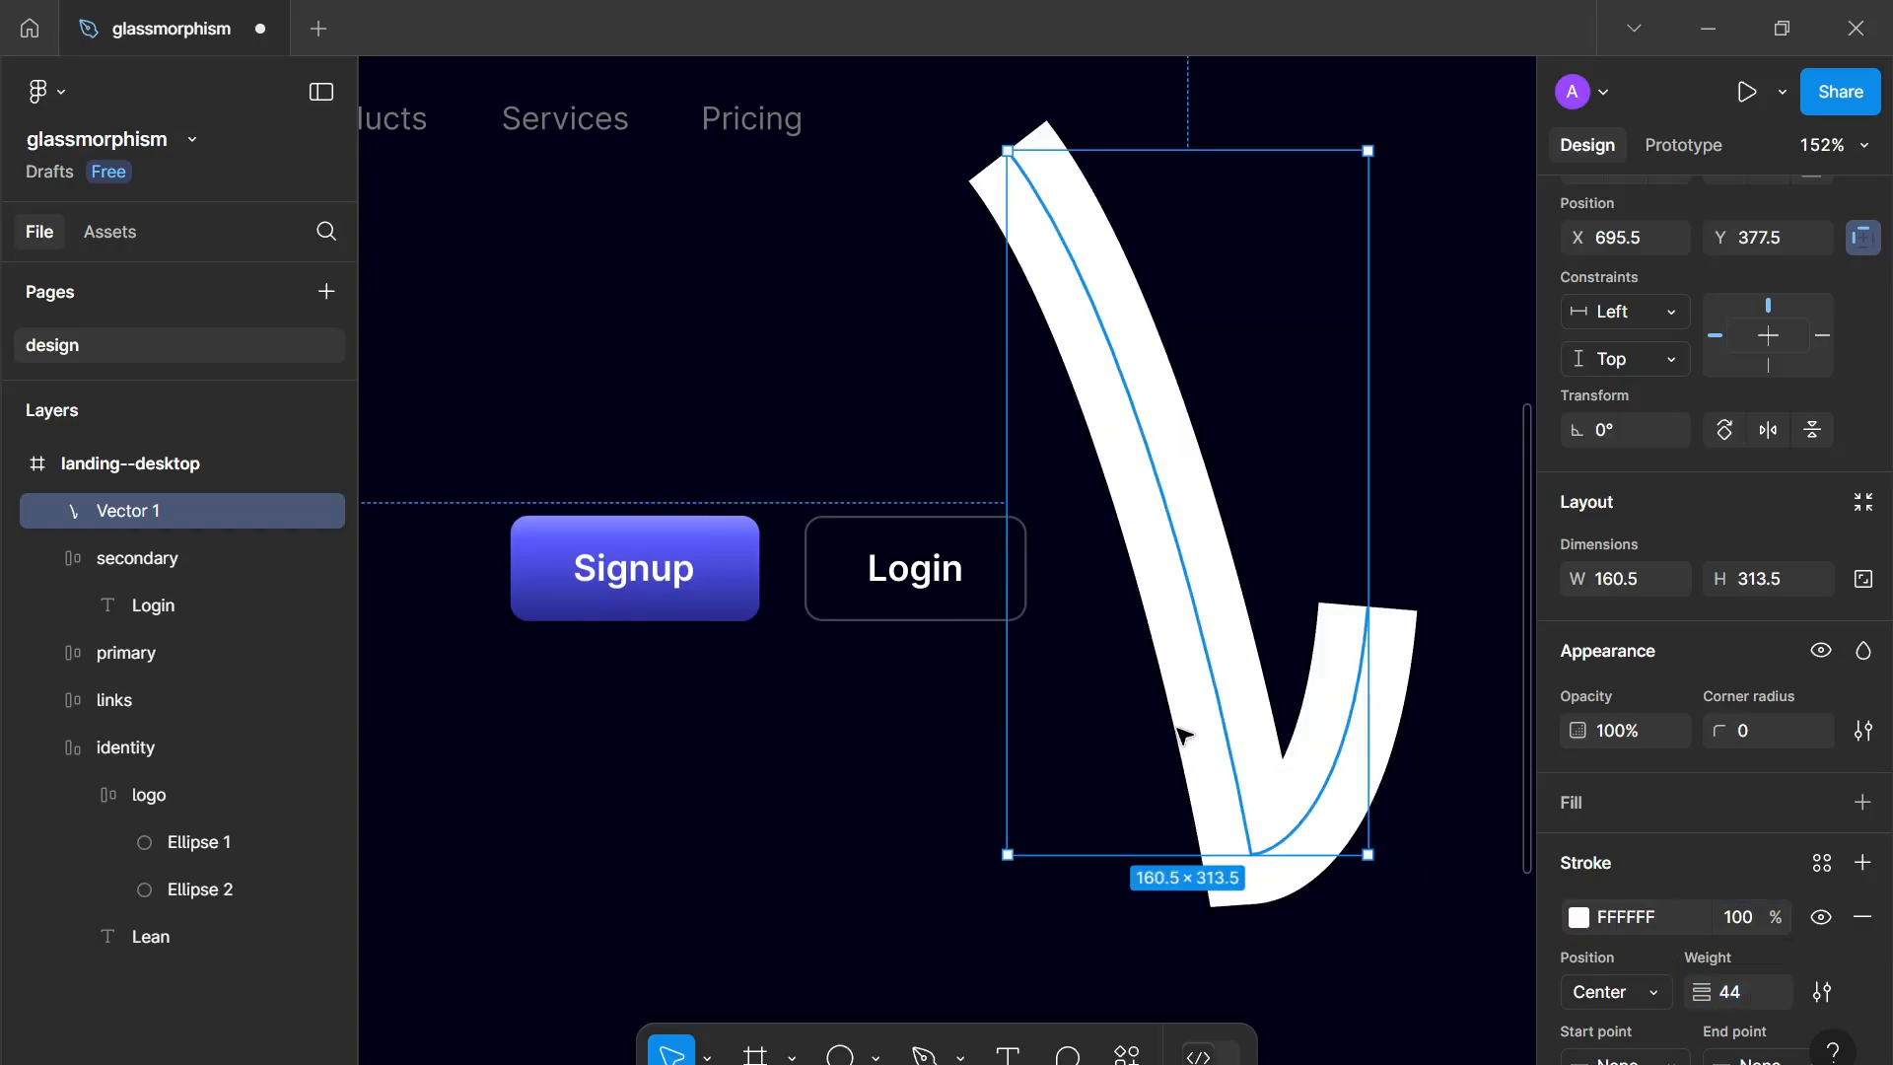
Step: Move the white path across the Login button, send it to the back to check the background blur, and delete it
drag(1190, 714, 1035, 676)
key(ctrl+shift+bracketleft)
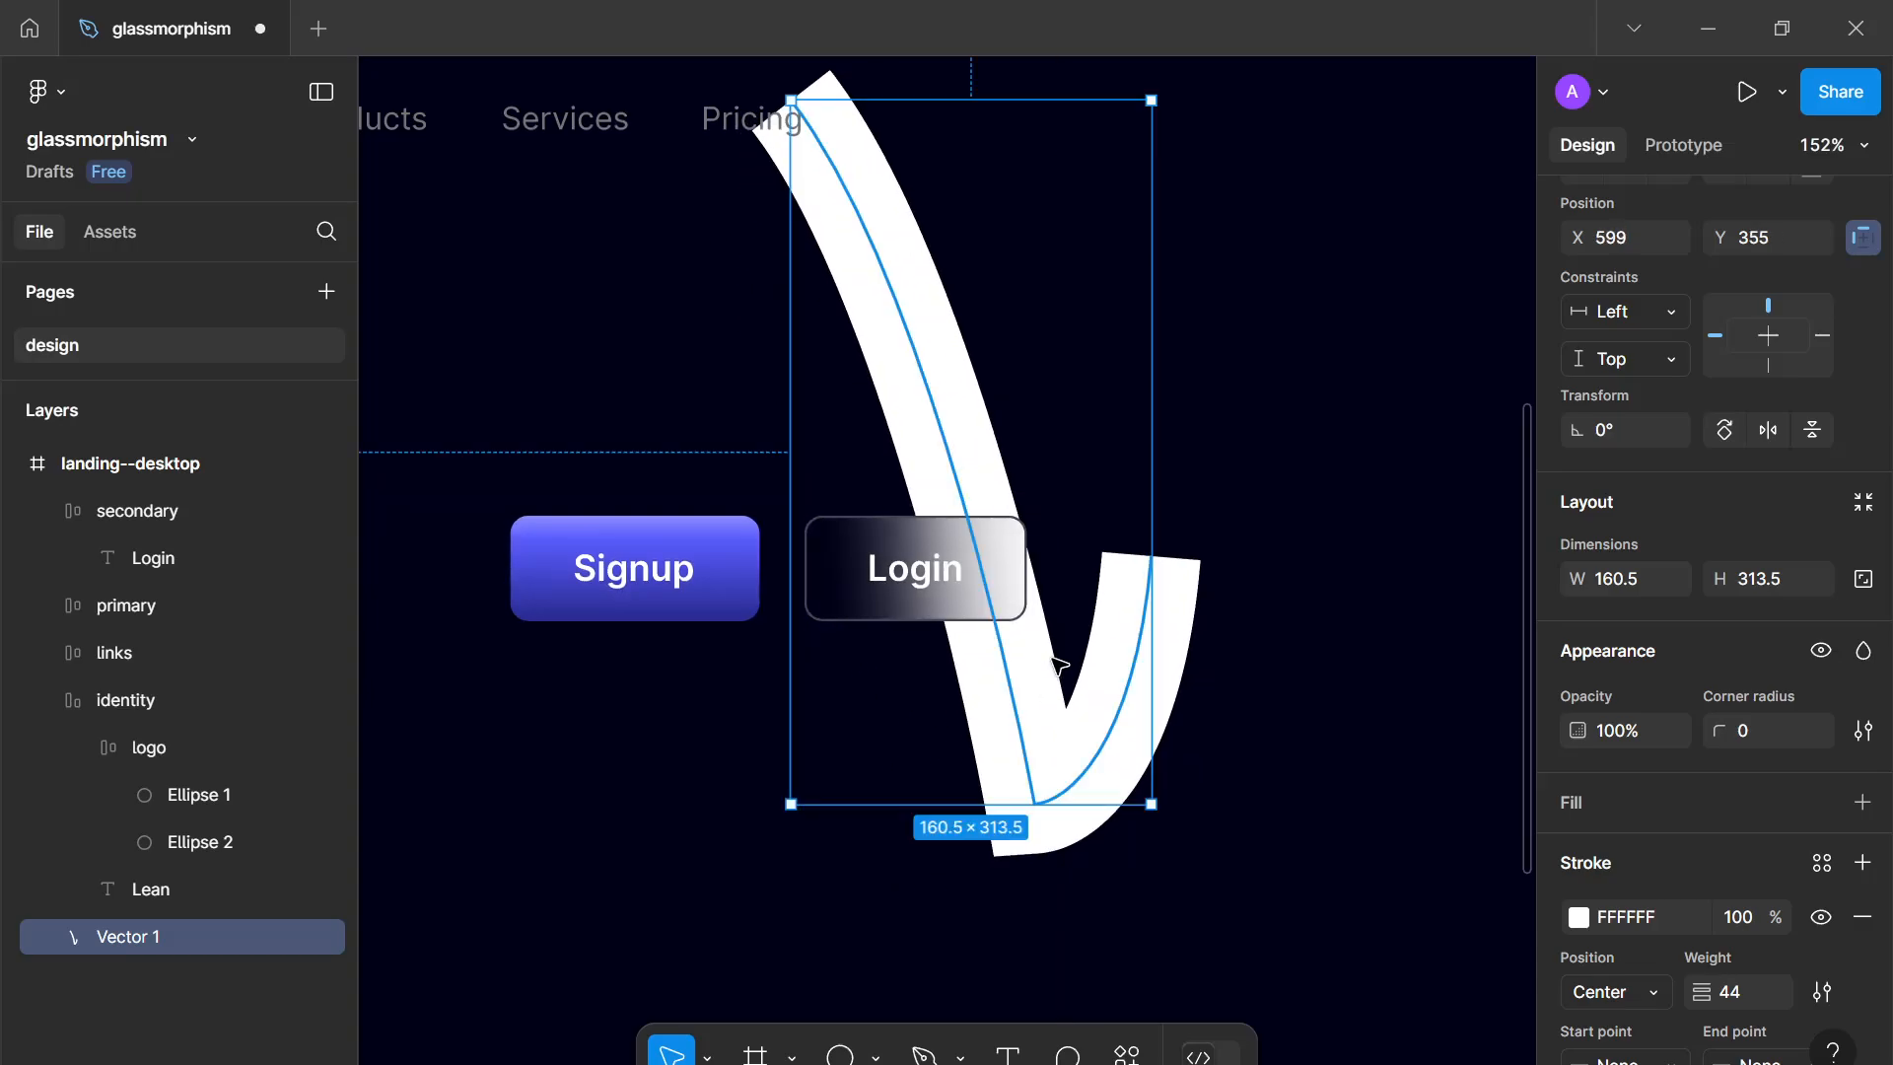
key(Delete)
Step: Wrap the Signup and Login buttons in an auto layout frame named ctas
scroll(1055, 680, down, 5)
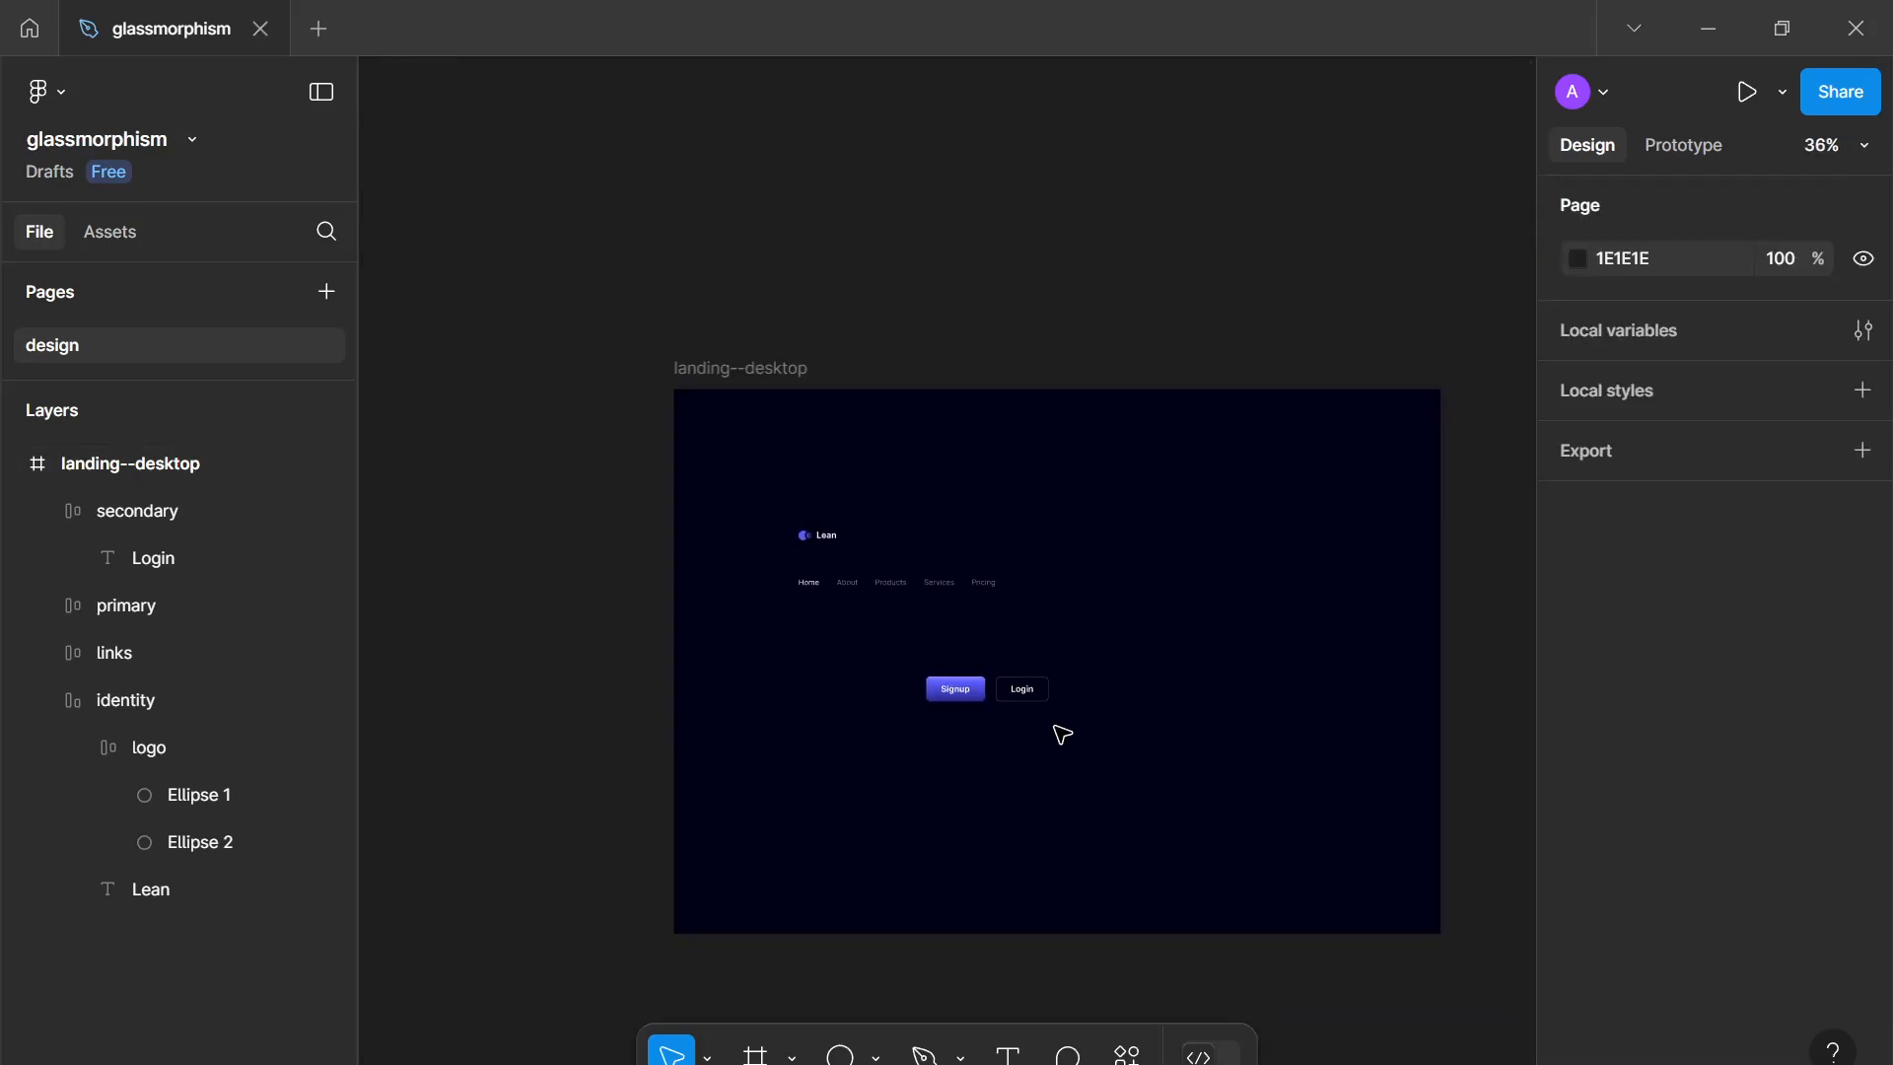
scroll(1119, 803, up, 2)
drag(1123, 832, 818, 639)
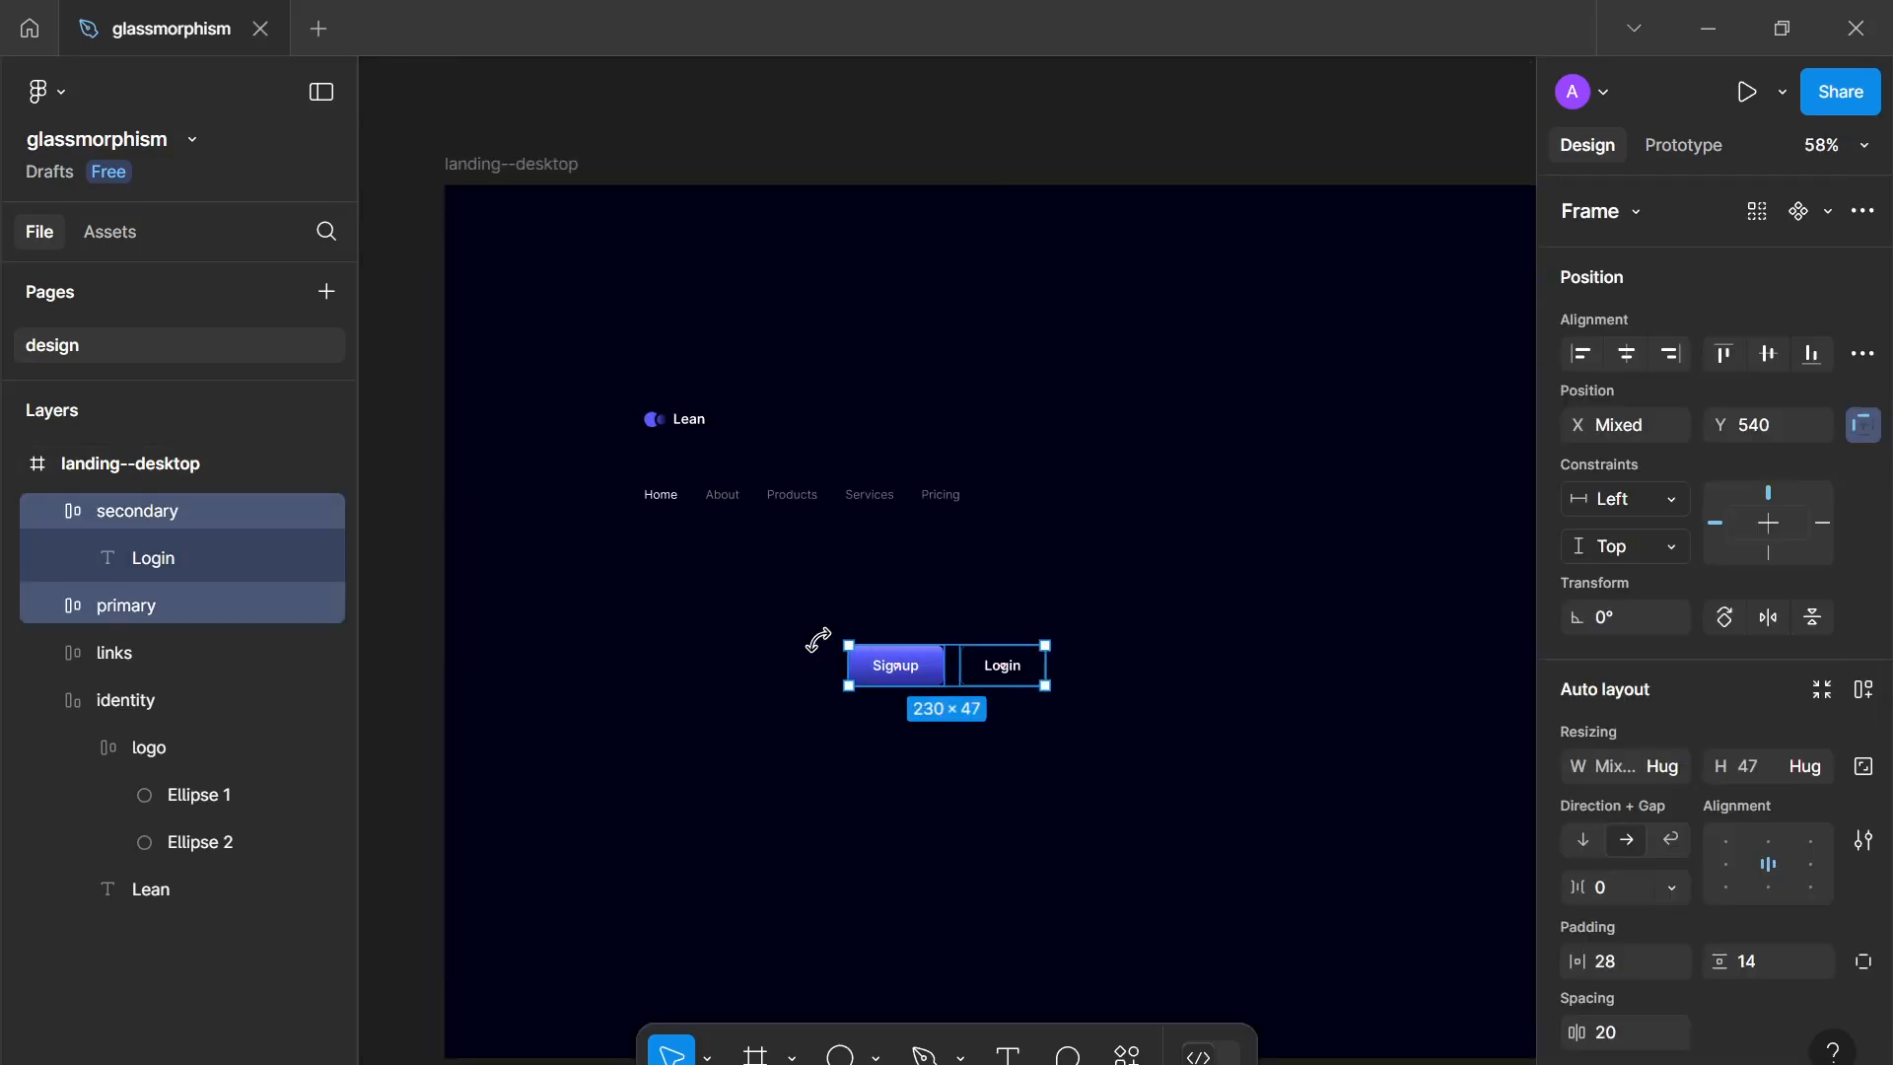
key(shift+a)
double_click(150, 510)
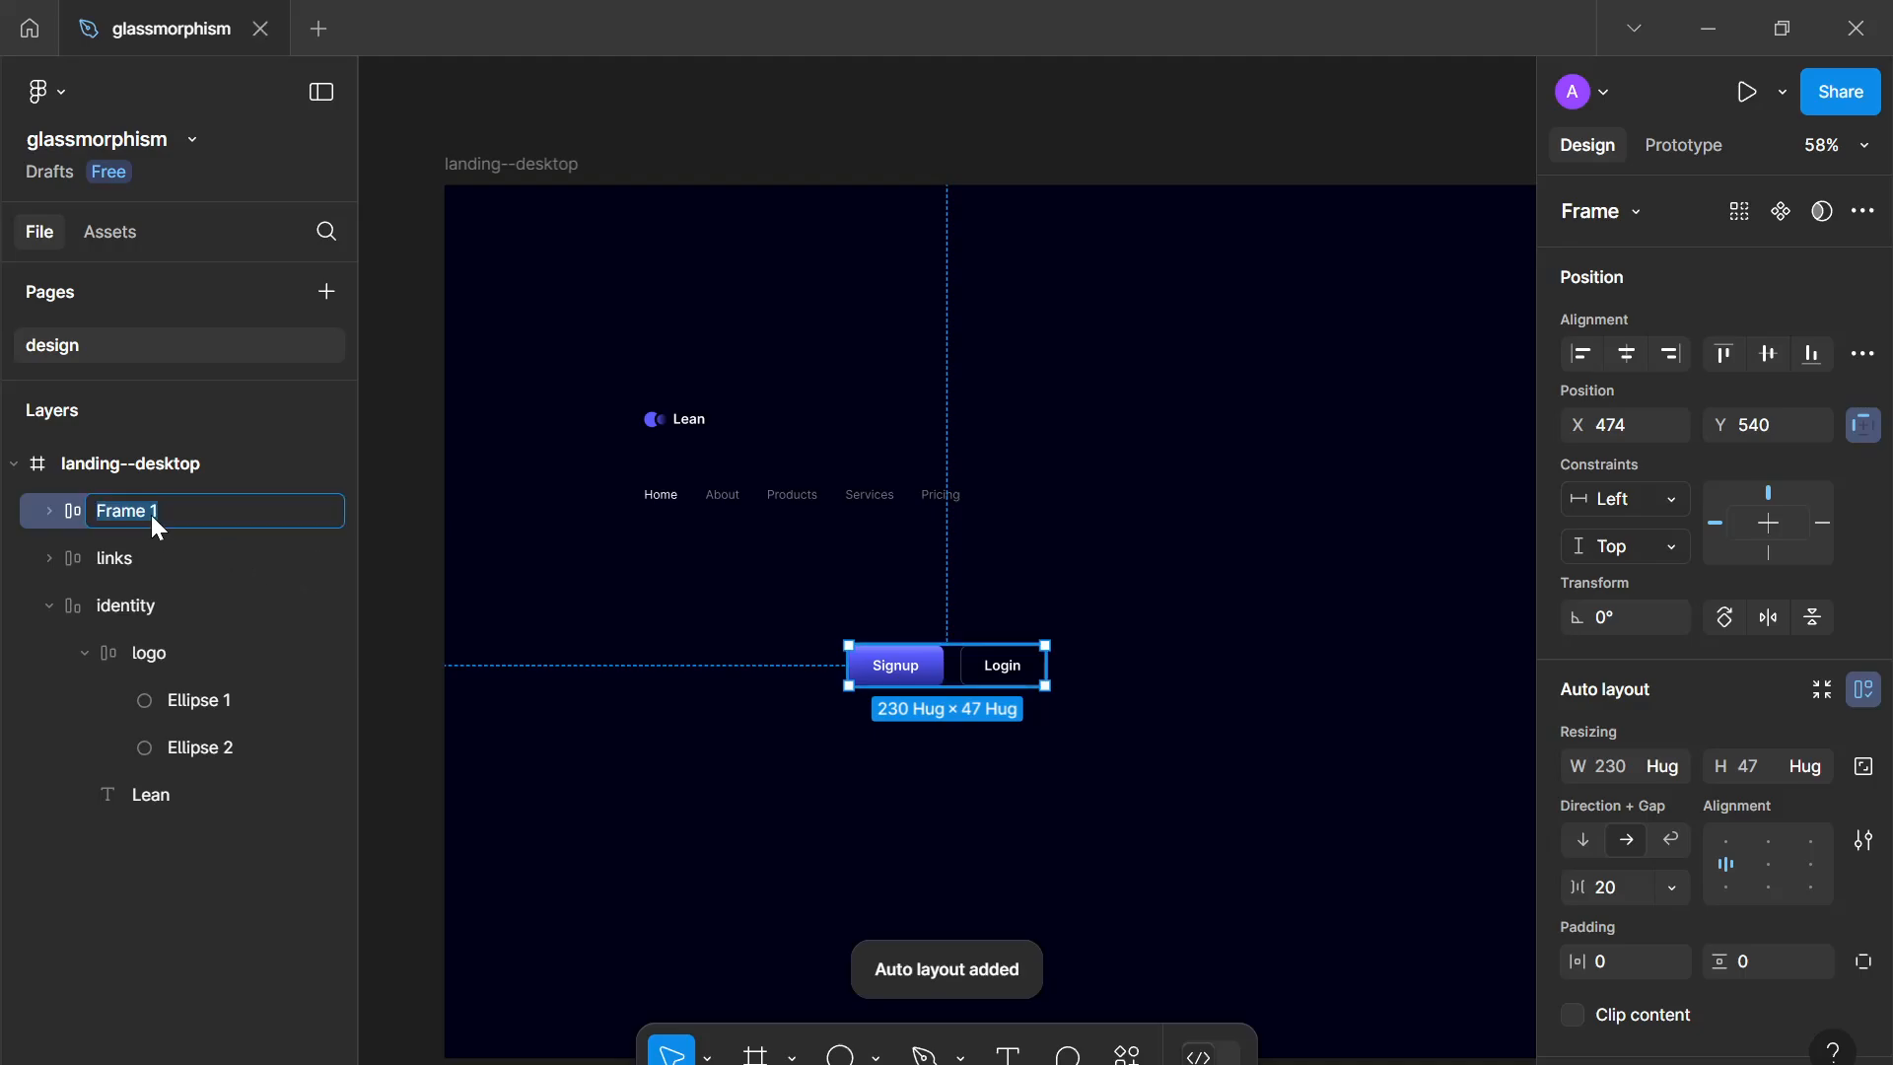
text(ctas)
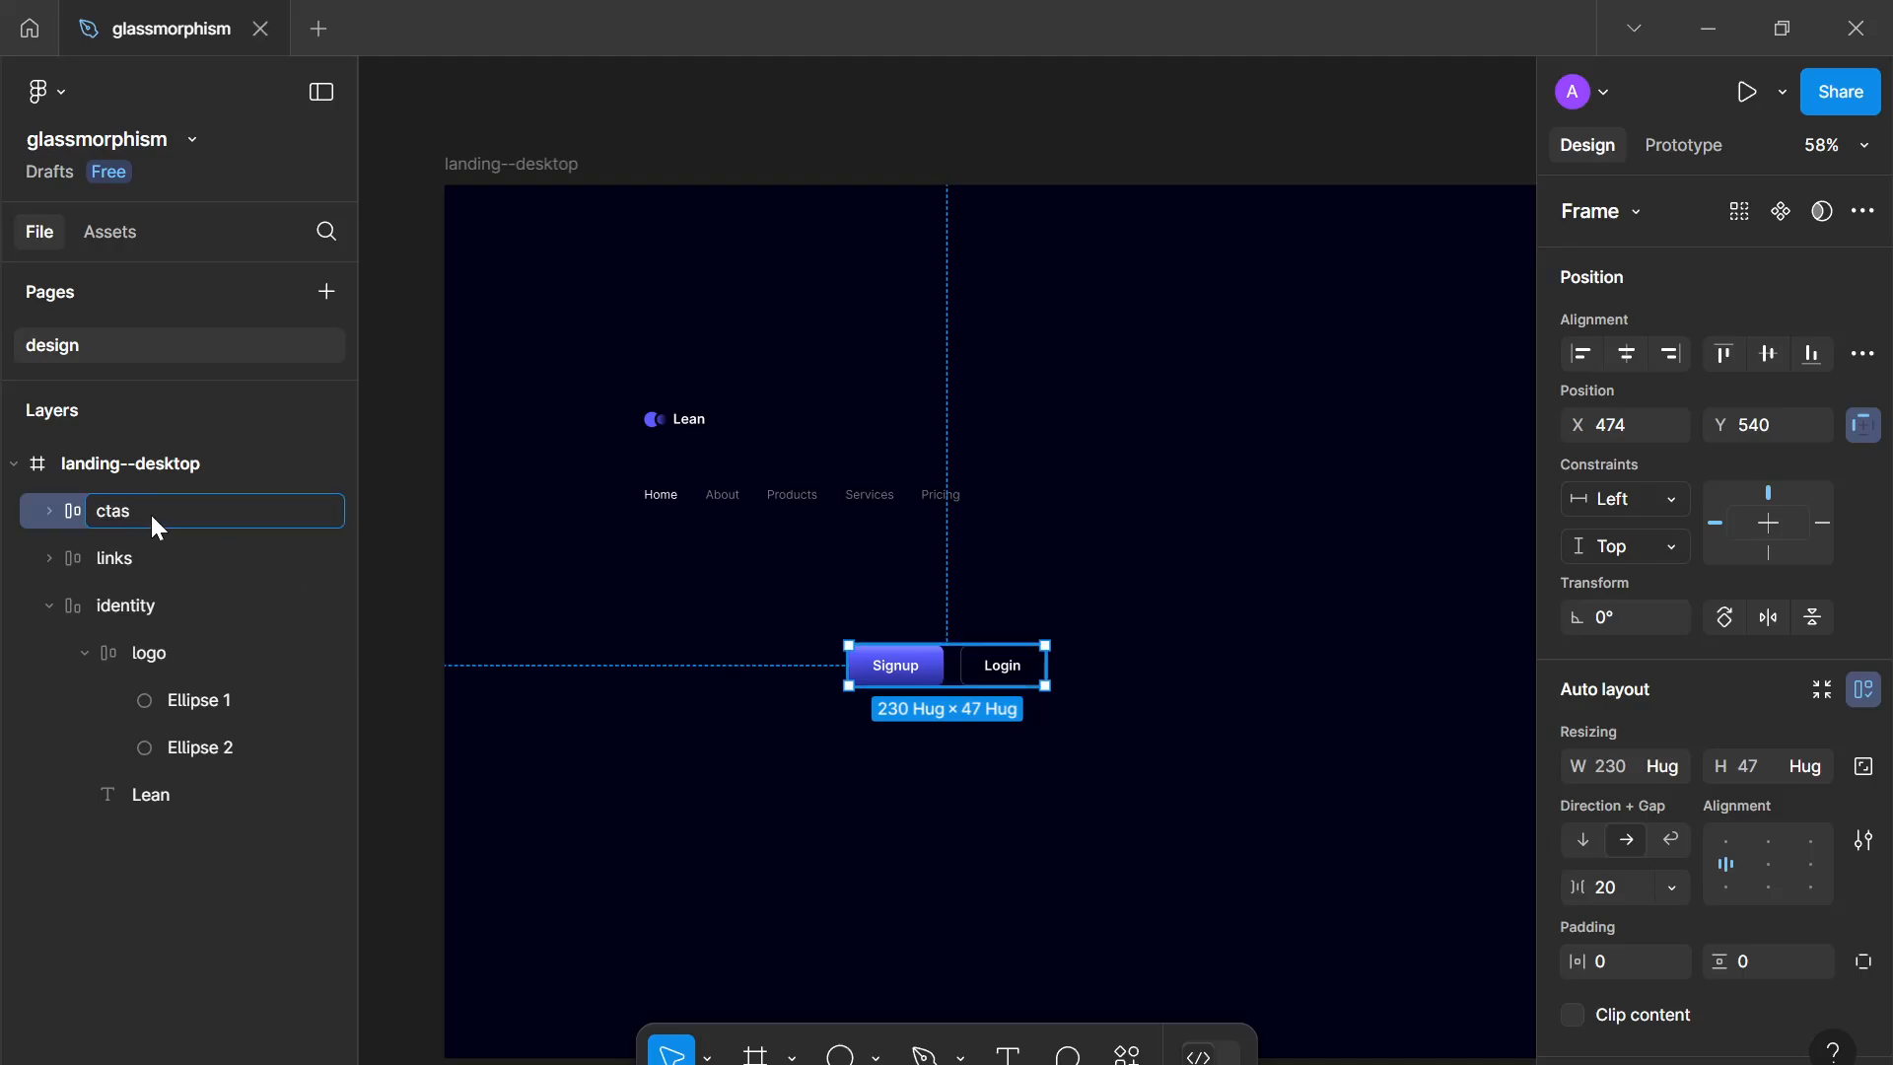
key(Return)
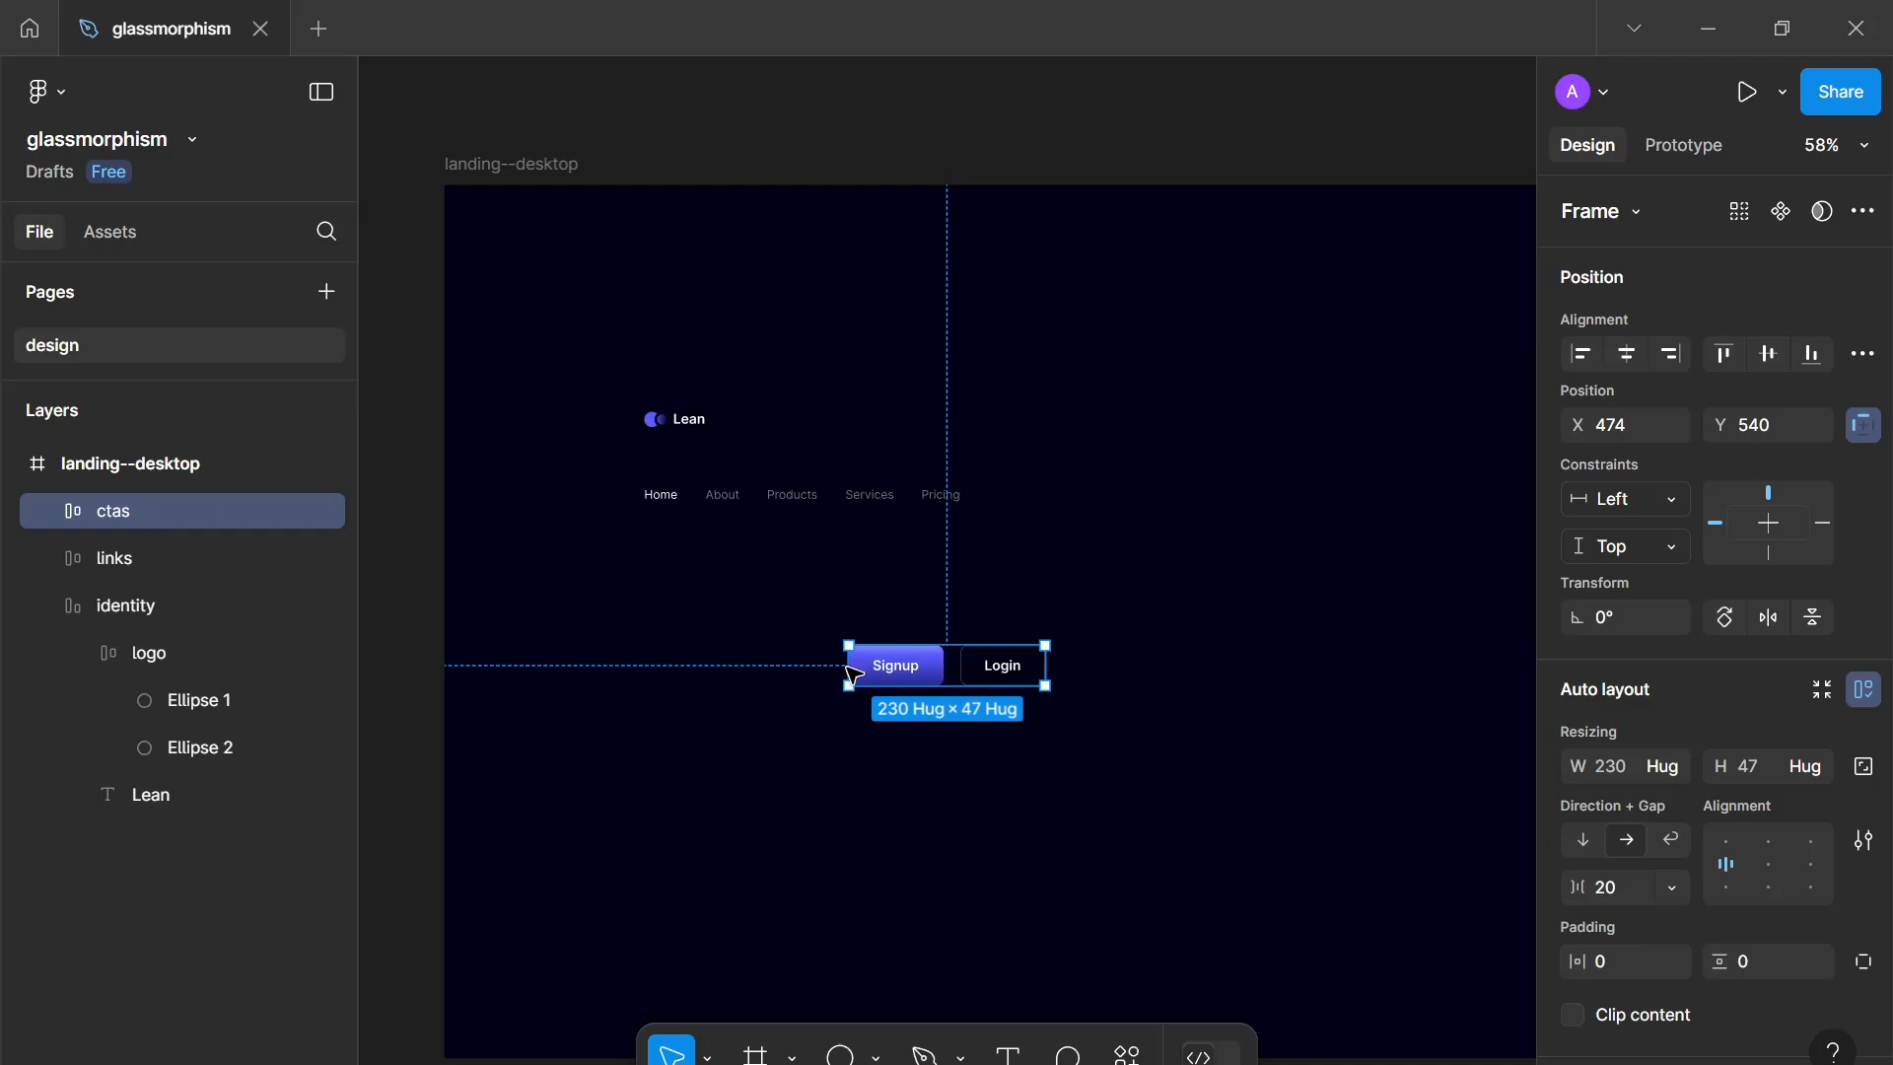
Step: Set the gap between the buttons in the ctas frame to 16
click(1637, 889)
text(16)
key(Return)
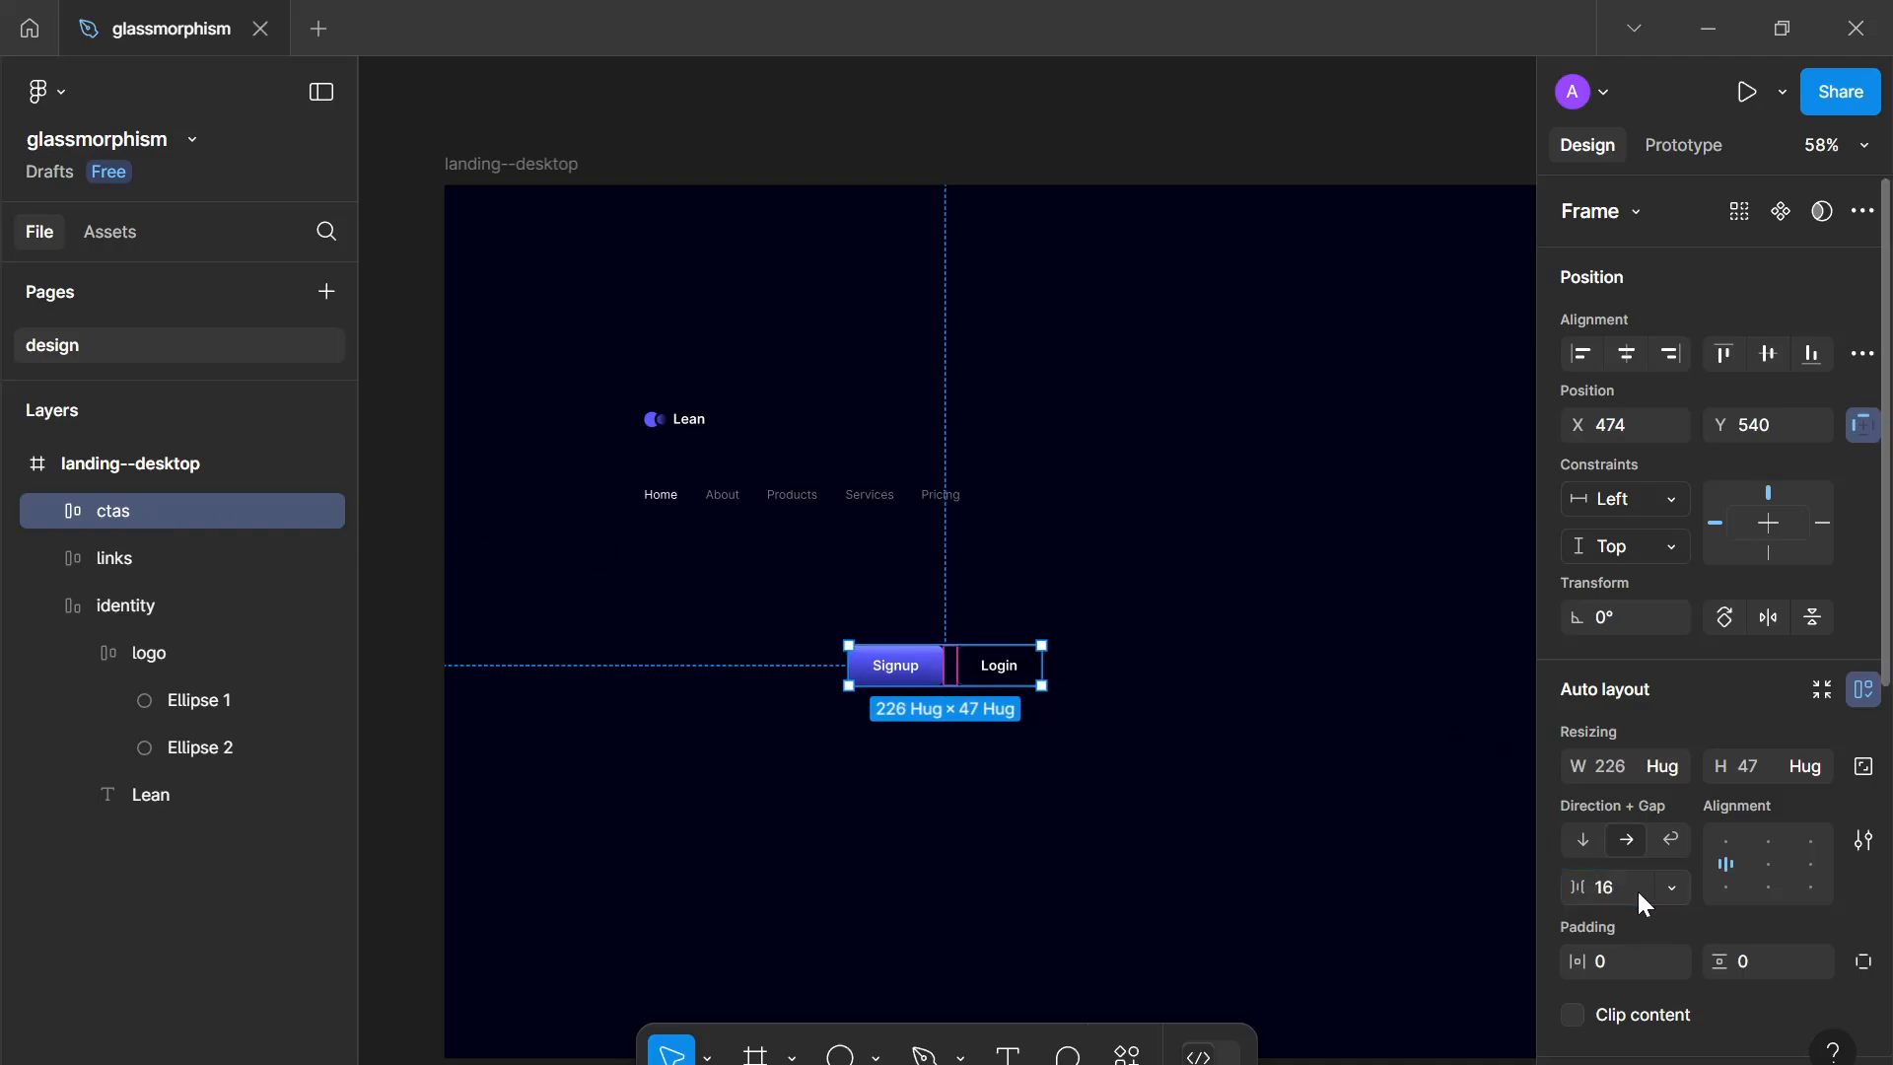
Step: Move ctas just below the page links and combine it with links and identity in one horizontal auto layout frame
drag(961, 673, 769, 579)
shift+click(688, 498)
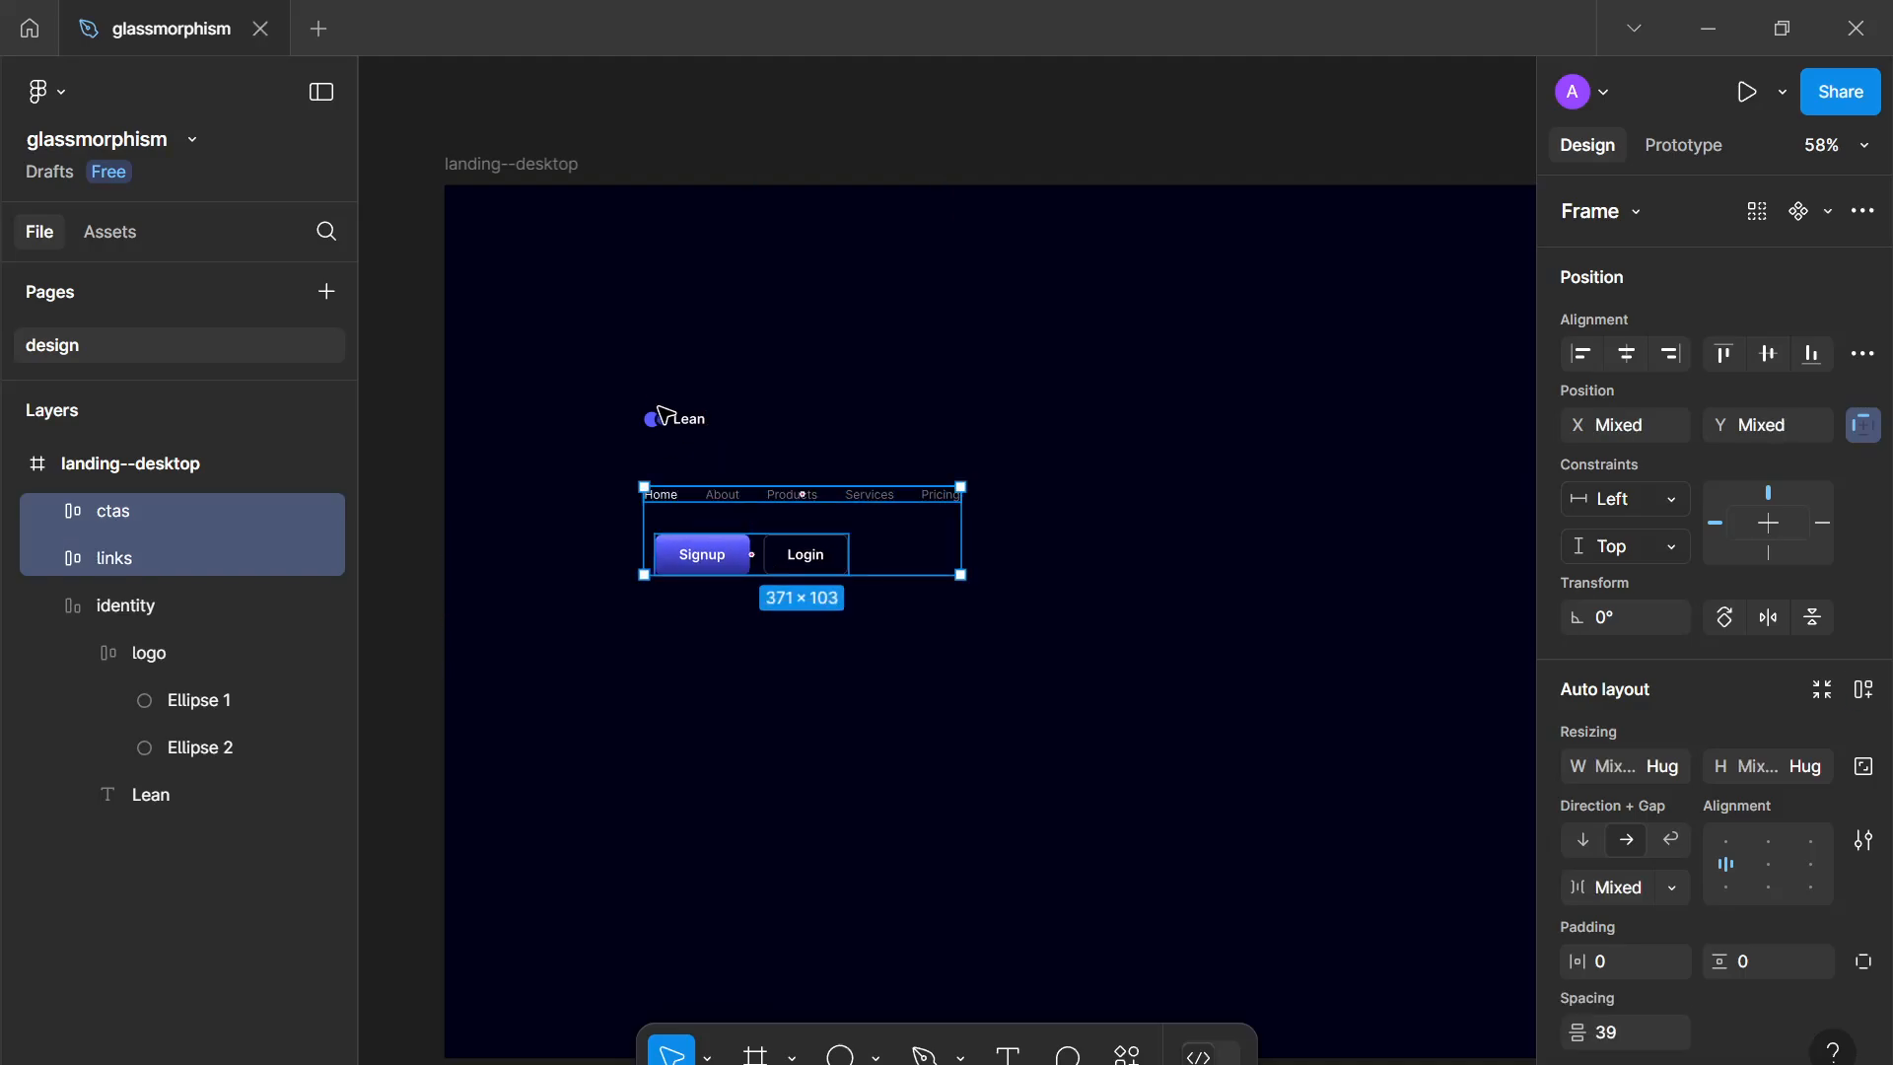
shift+click(657, 414)
key(shift+a)
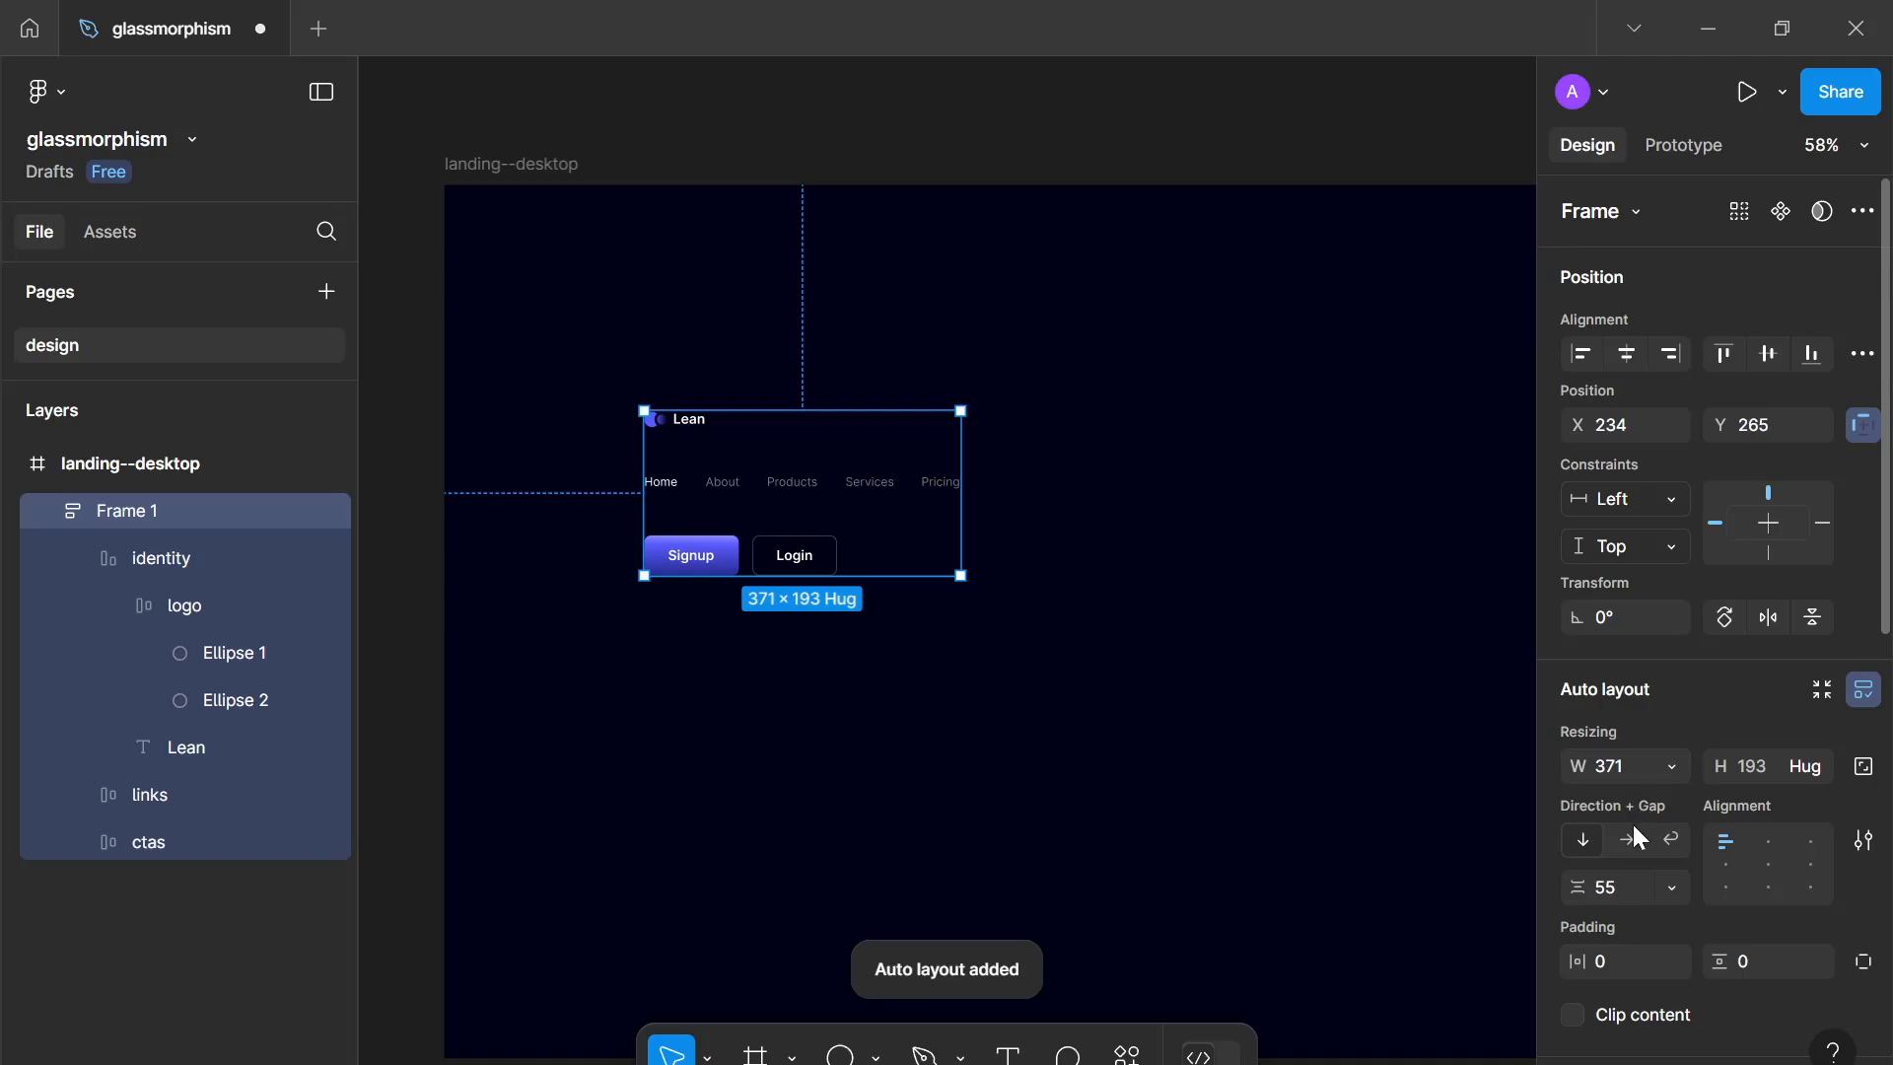
click(1629, 840)
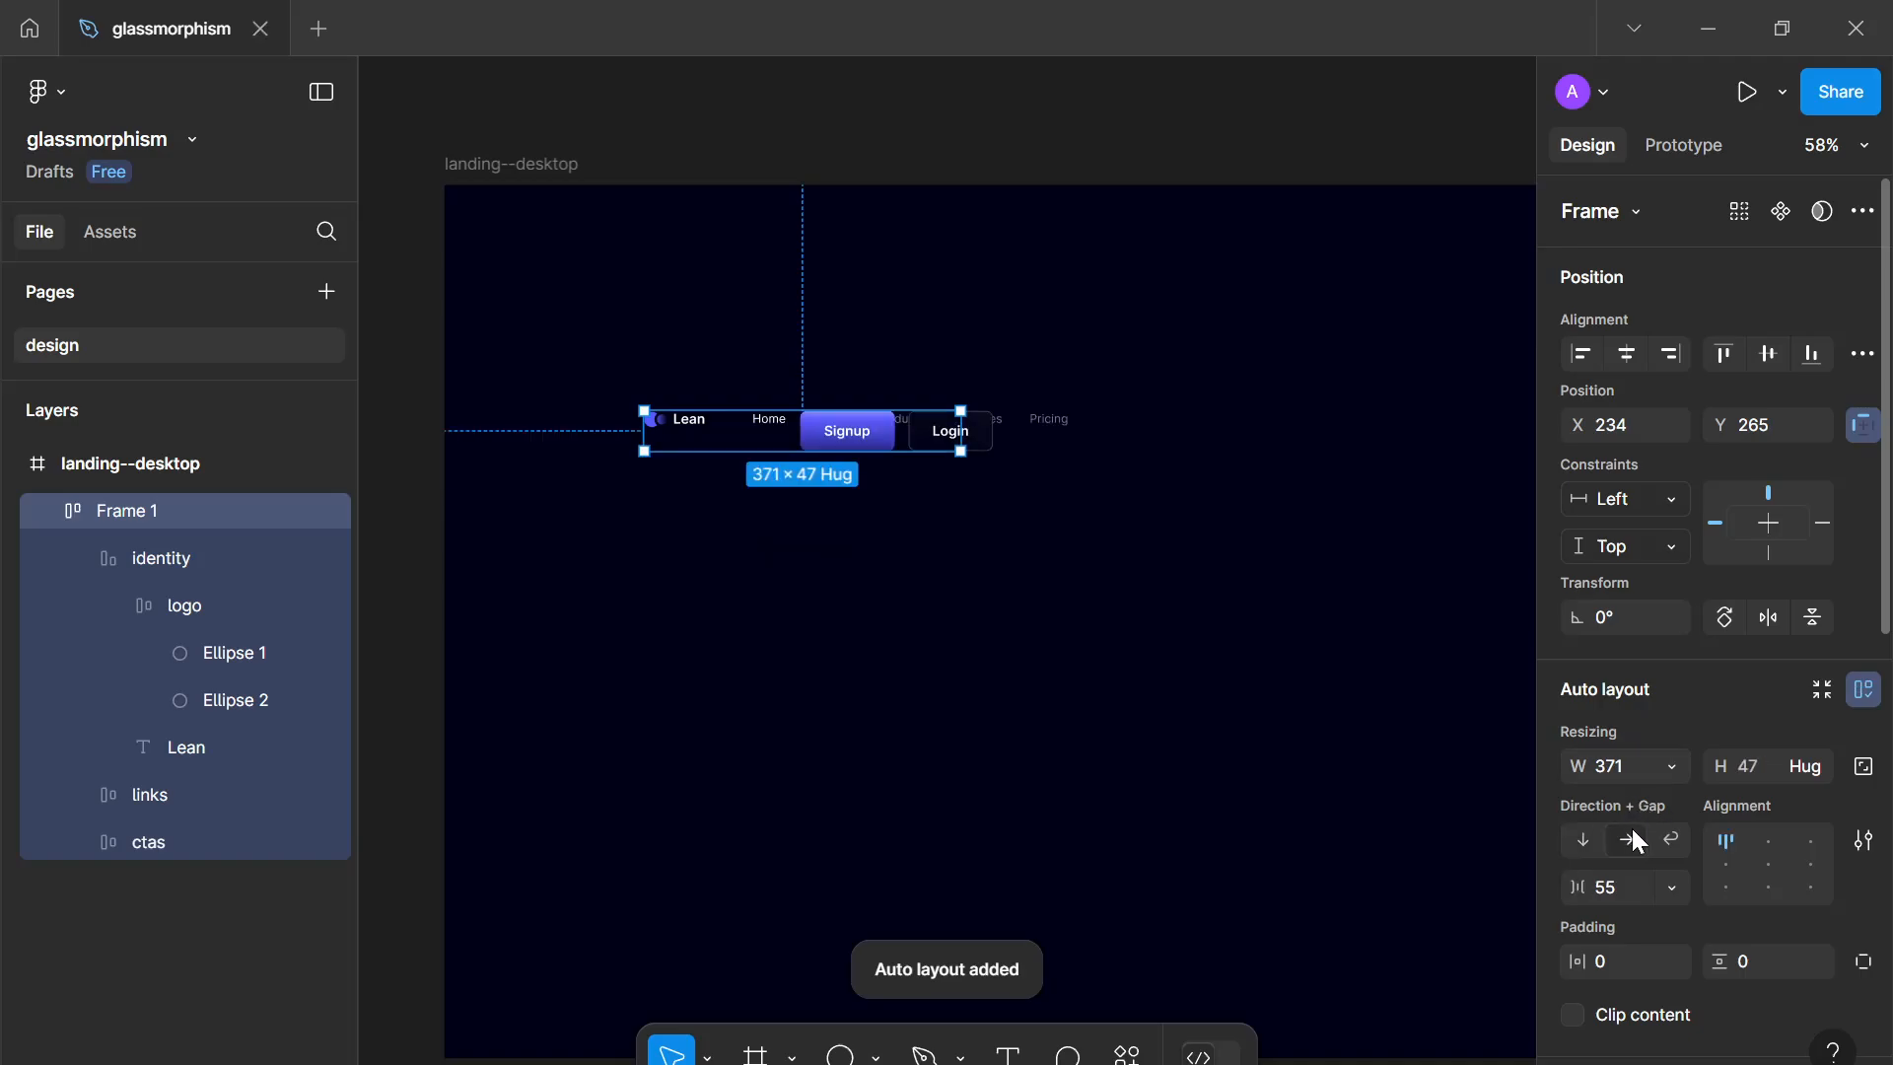
Step: Set the new auto layout frame's width to hug contents and rename it navbar
click(1675, 766)
click(1695, 809)
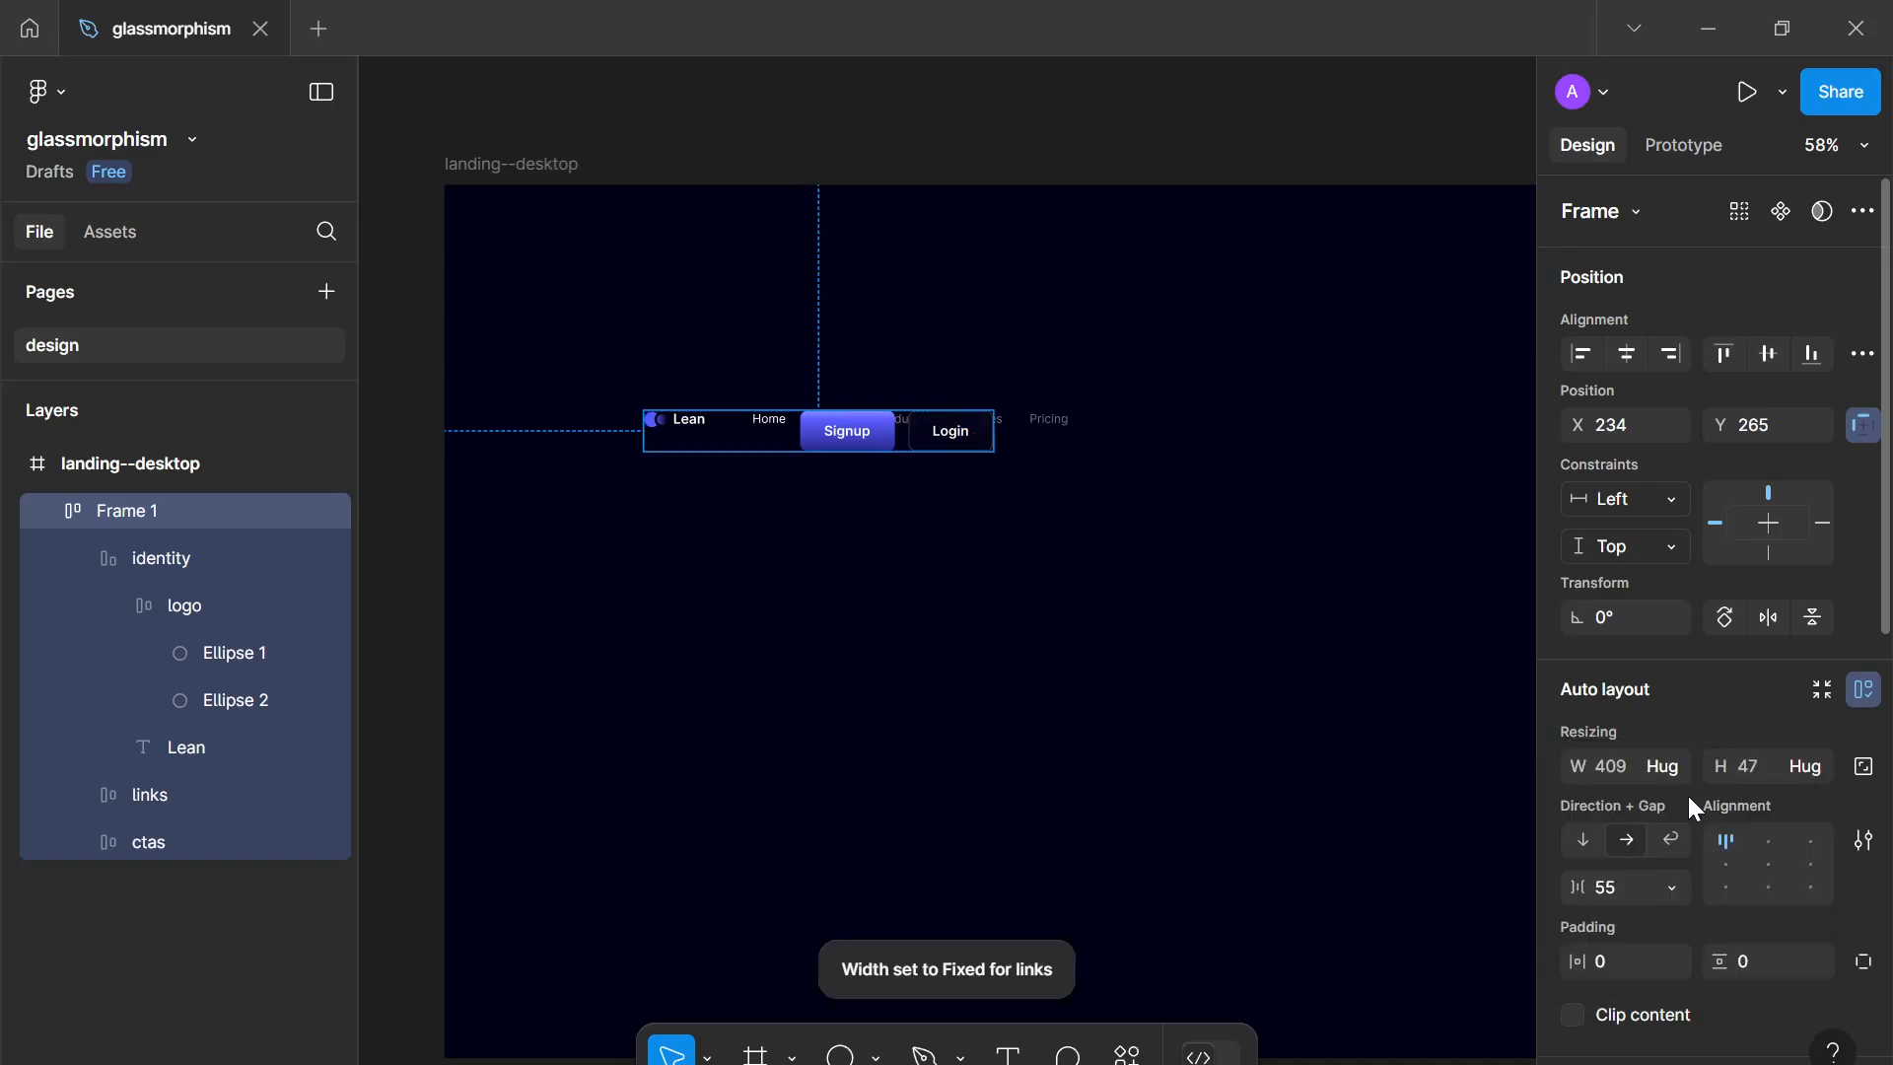
click(1678, 773)
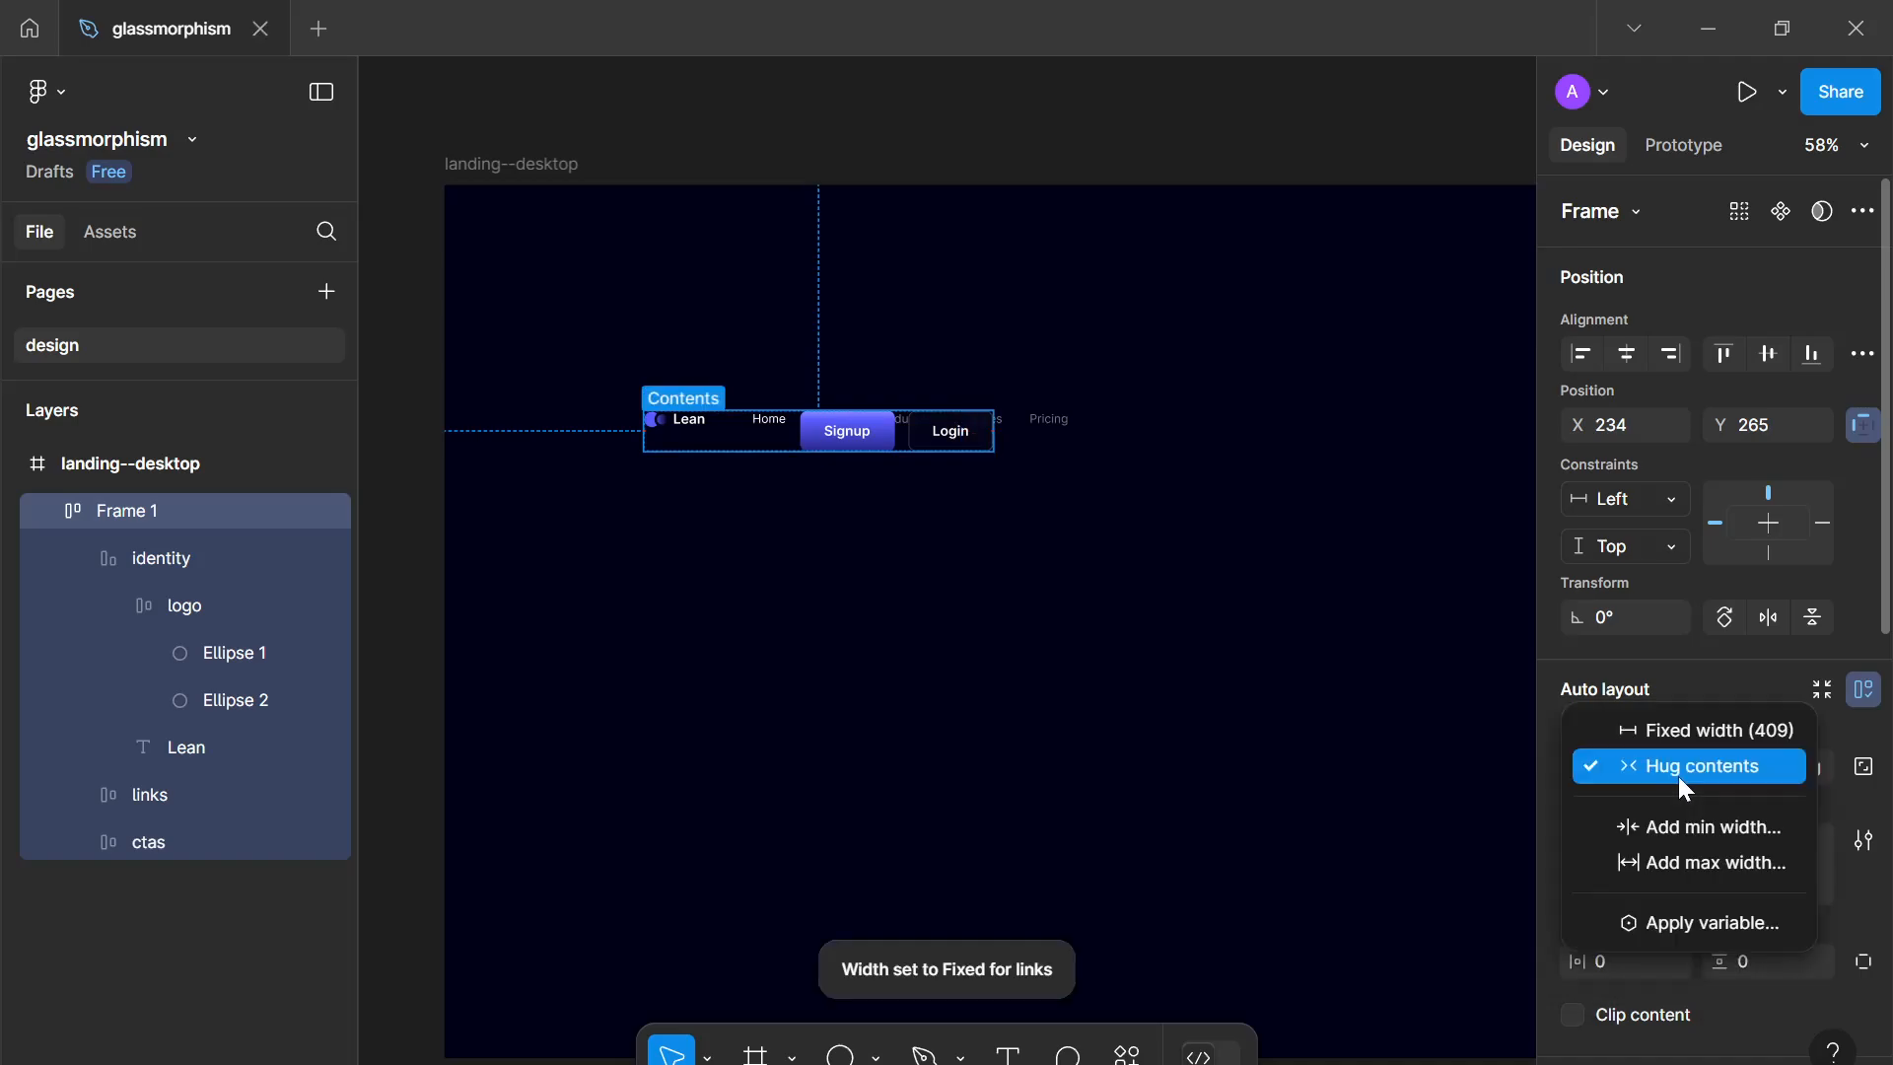
click(1678, 777)
click(848, 434)
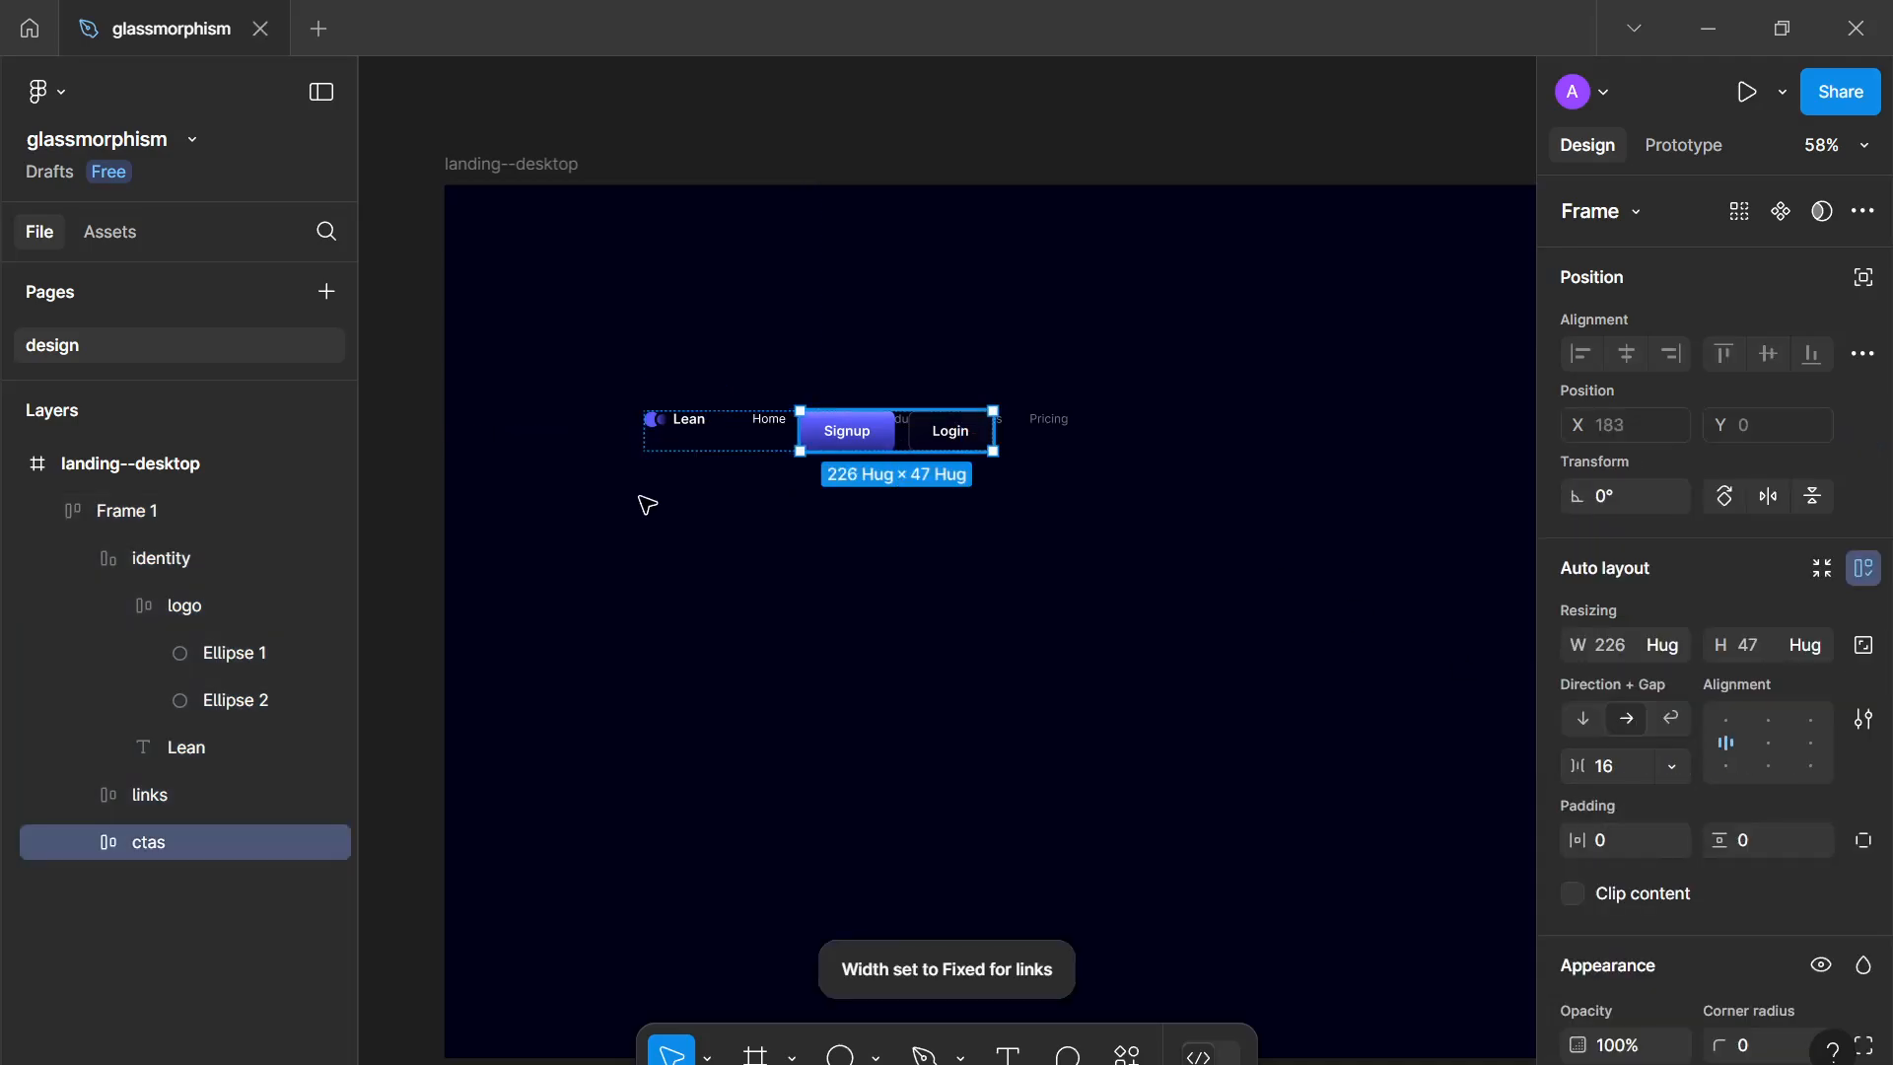
double_click(242, 505)
text(navbar)
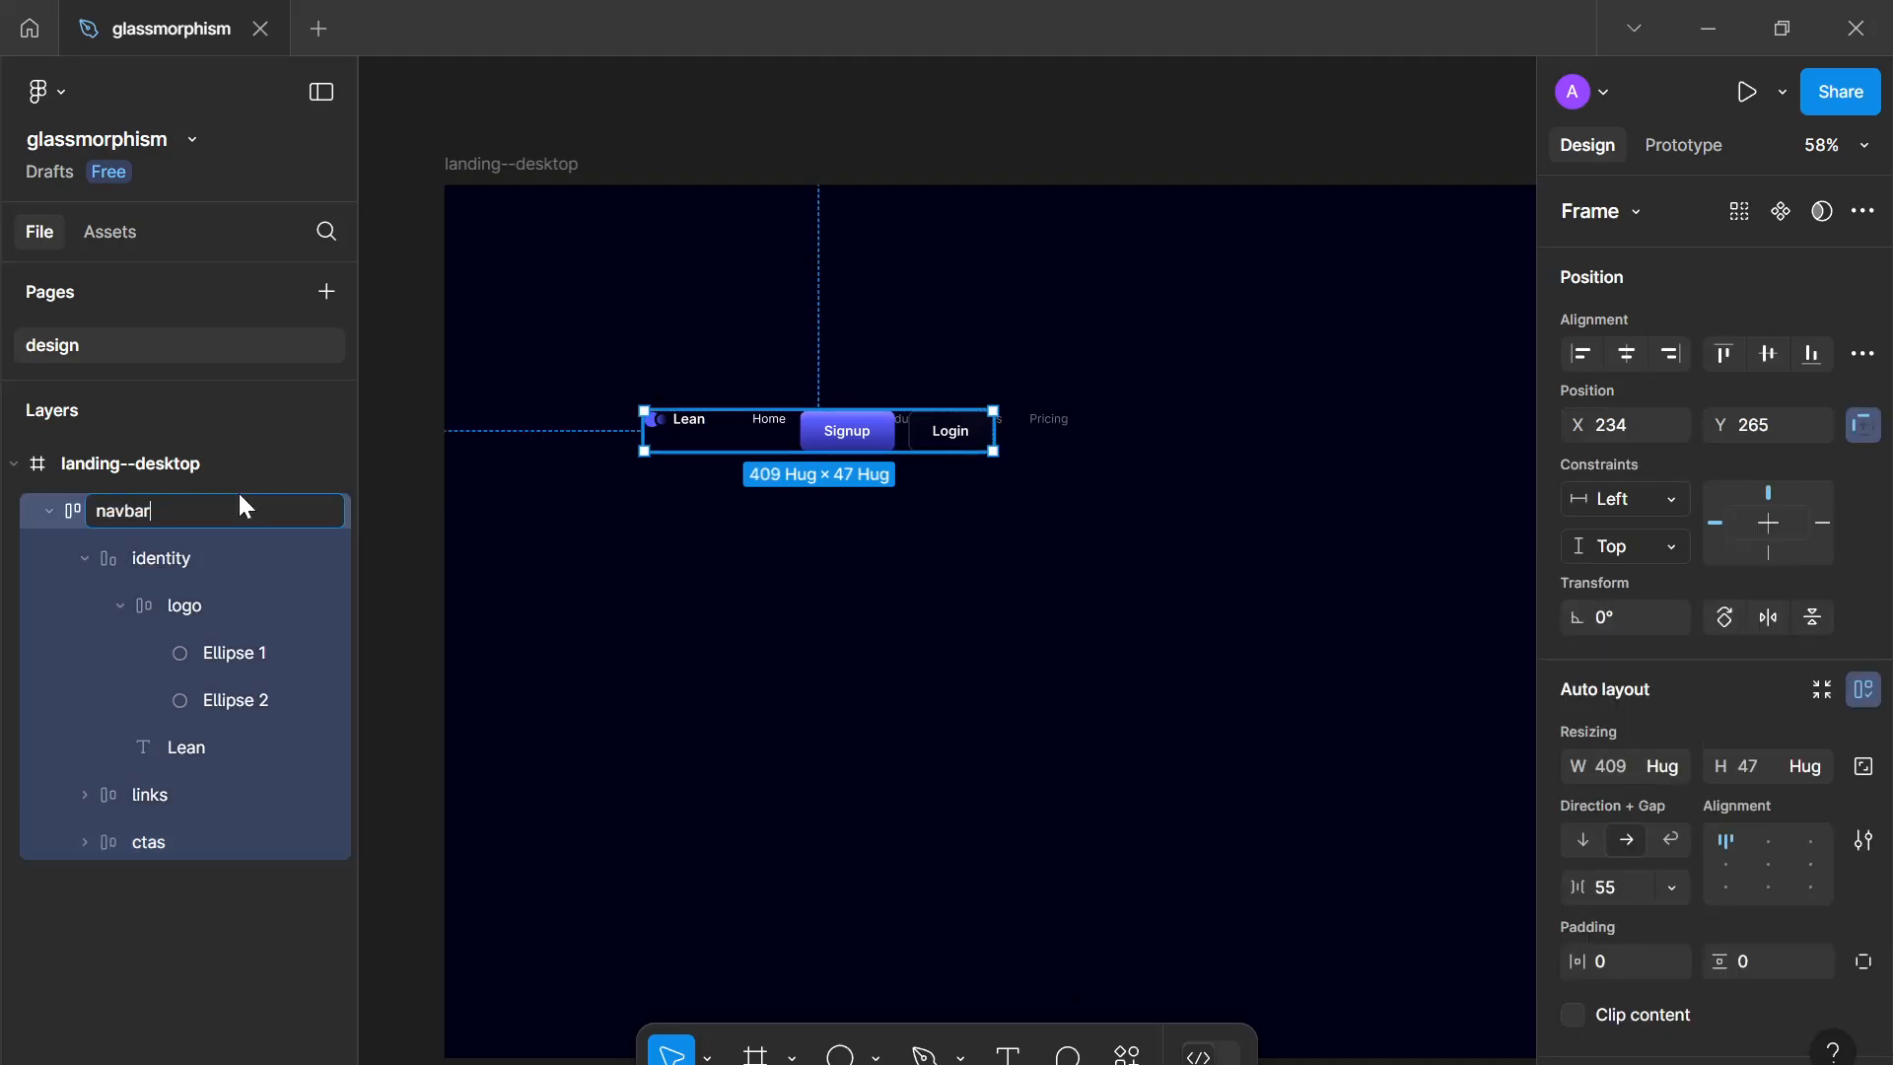
key(Return)
click(85, 559)
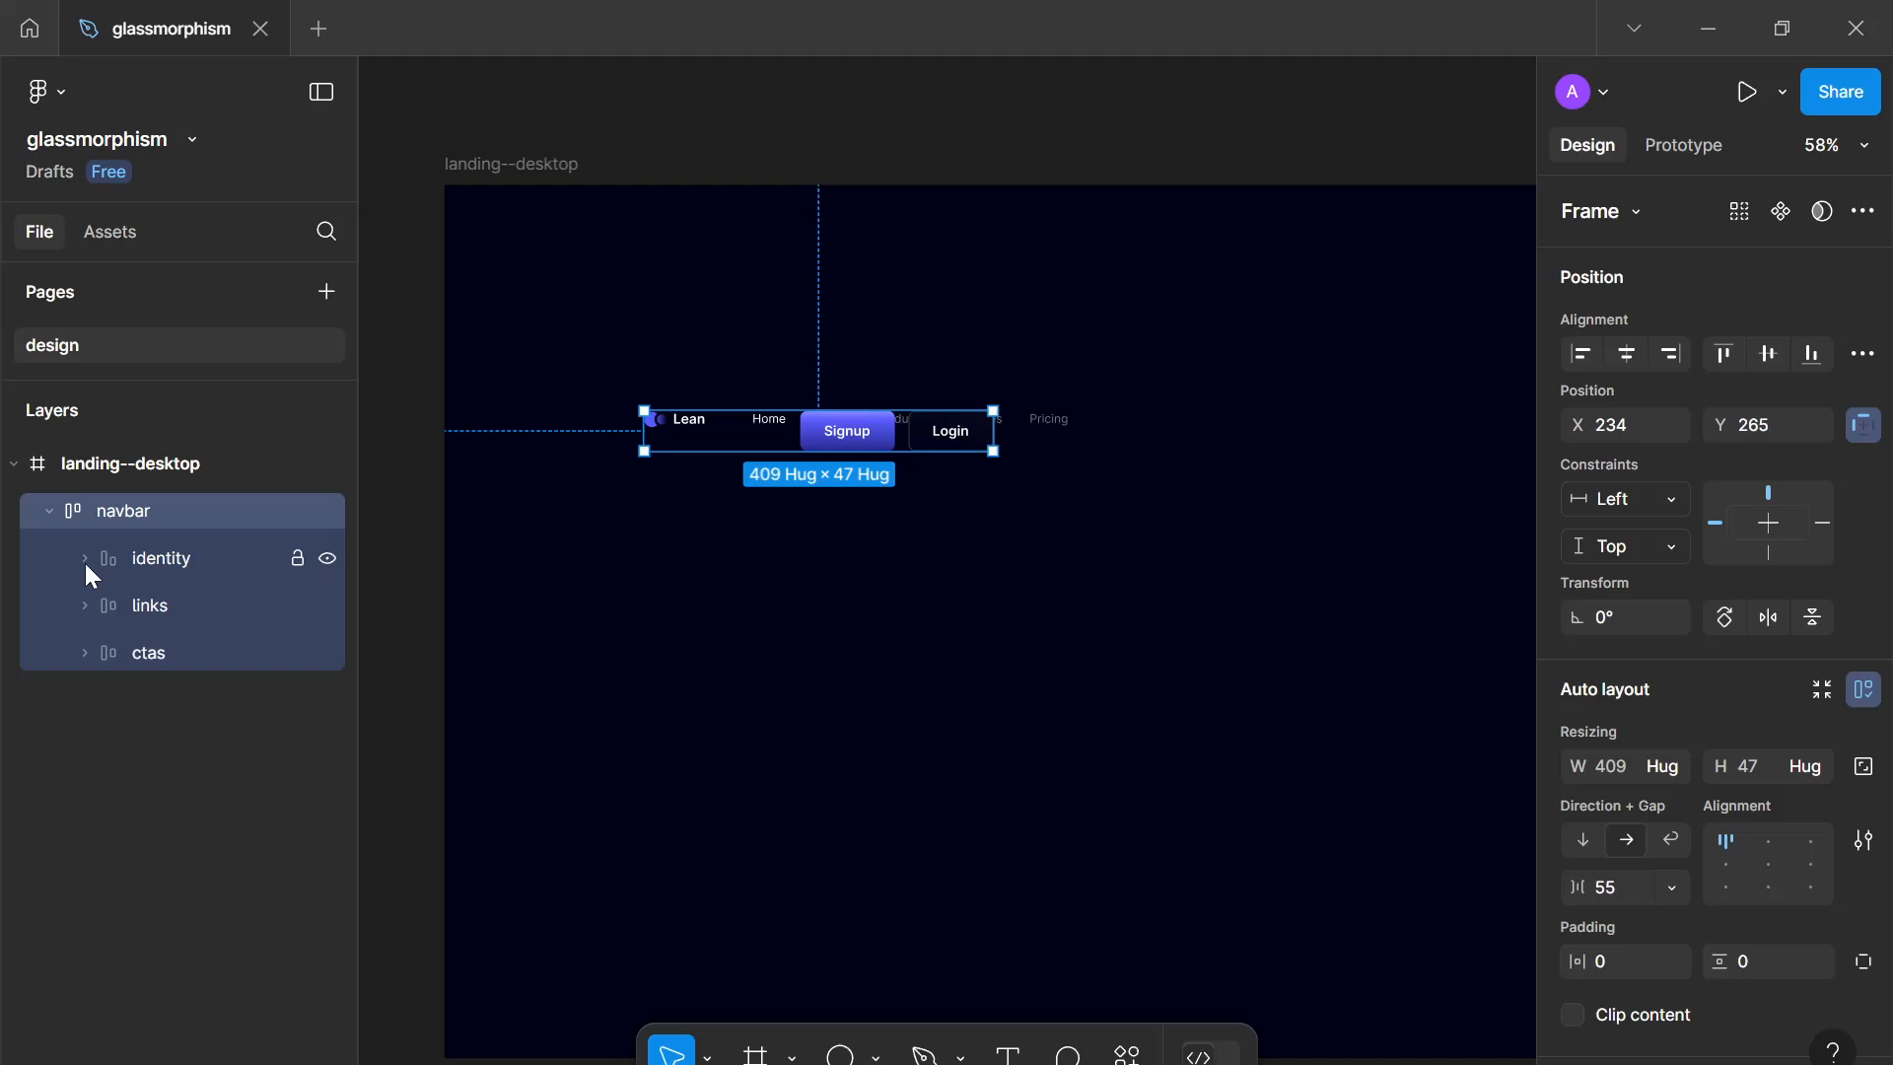
Step: Check the width sizing of ctas and identity, and set the links frame's width to hug contents
click(134, 571)
shift+click(175, 599)
click(185, 643)
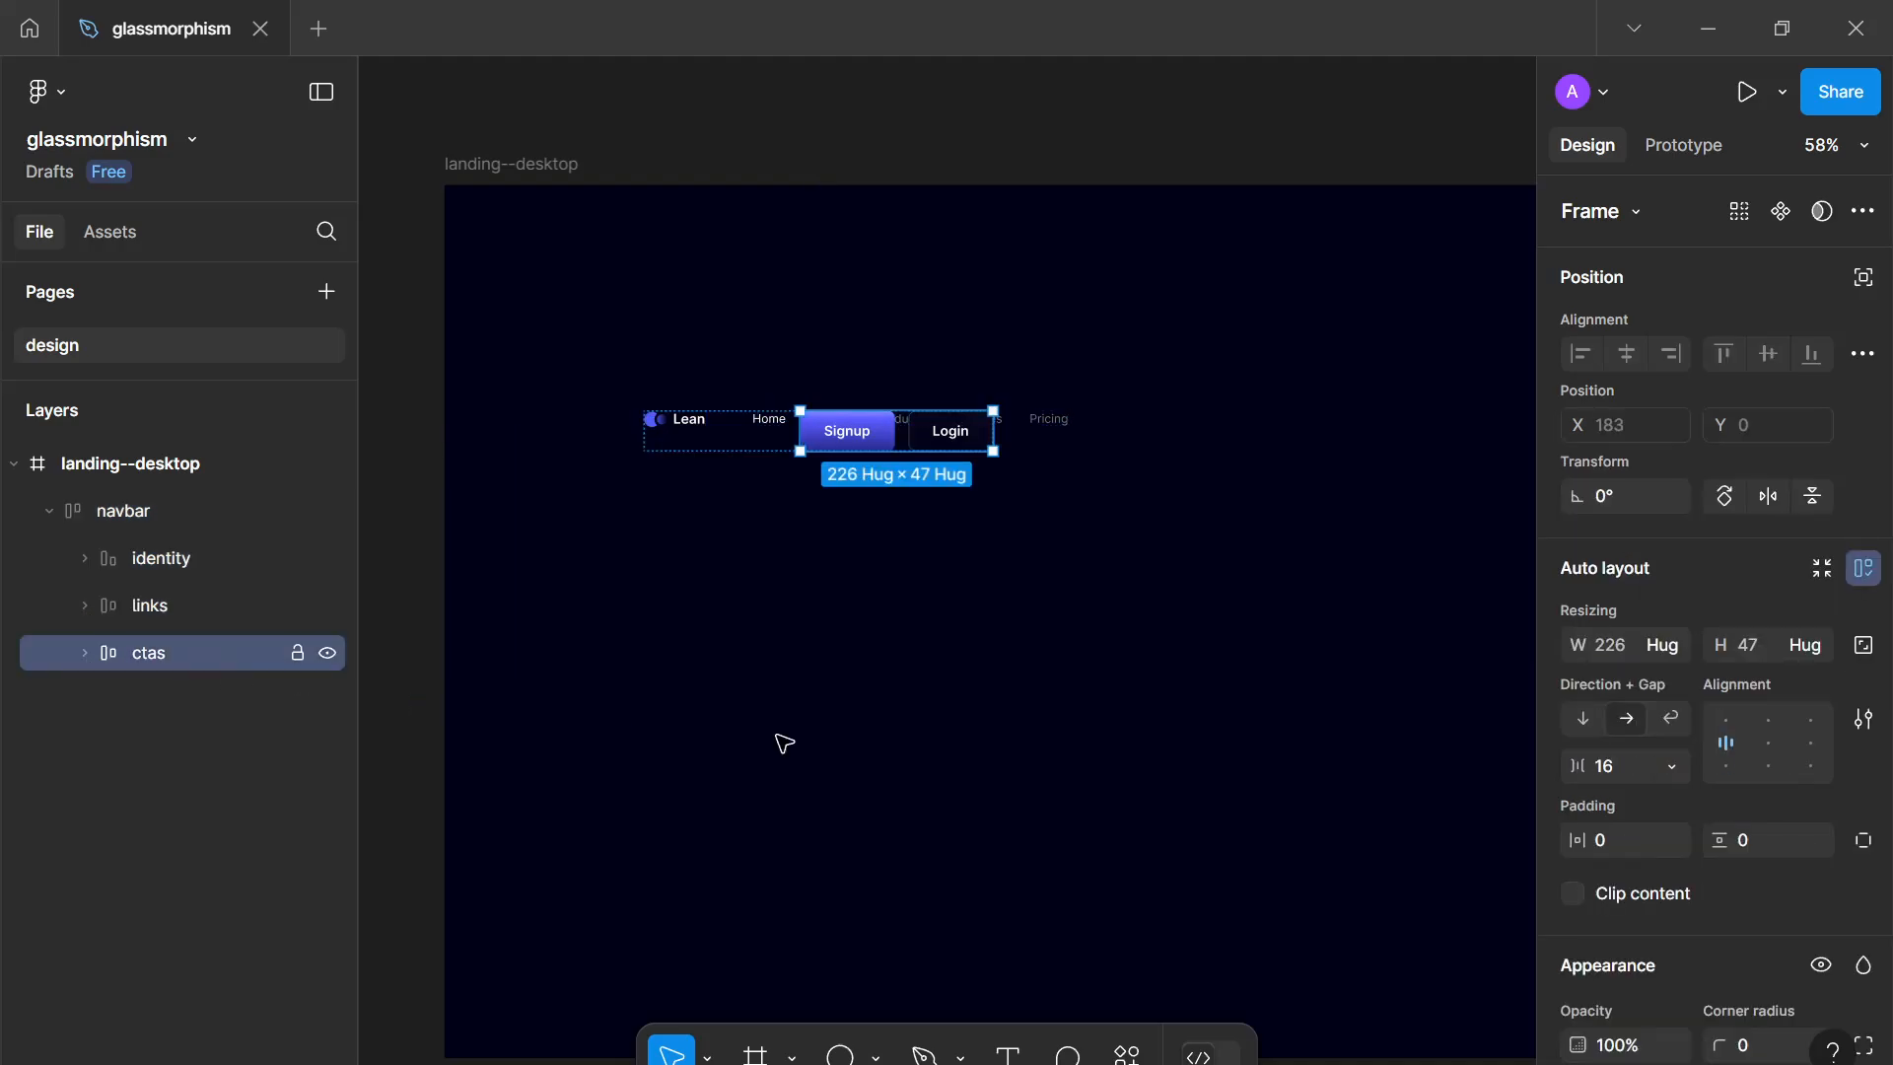
click(1664, 648)
click(1652, 639)
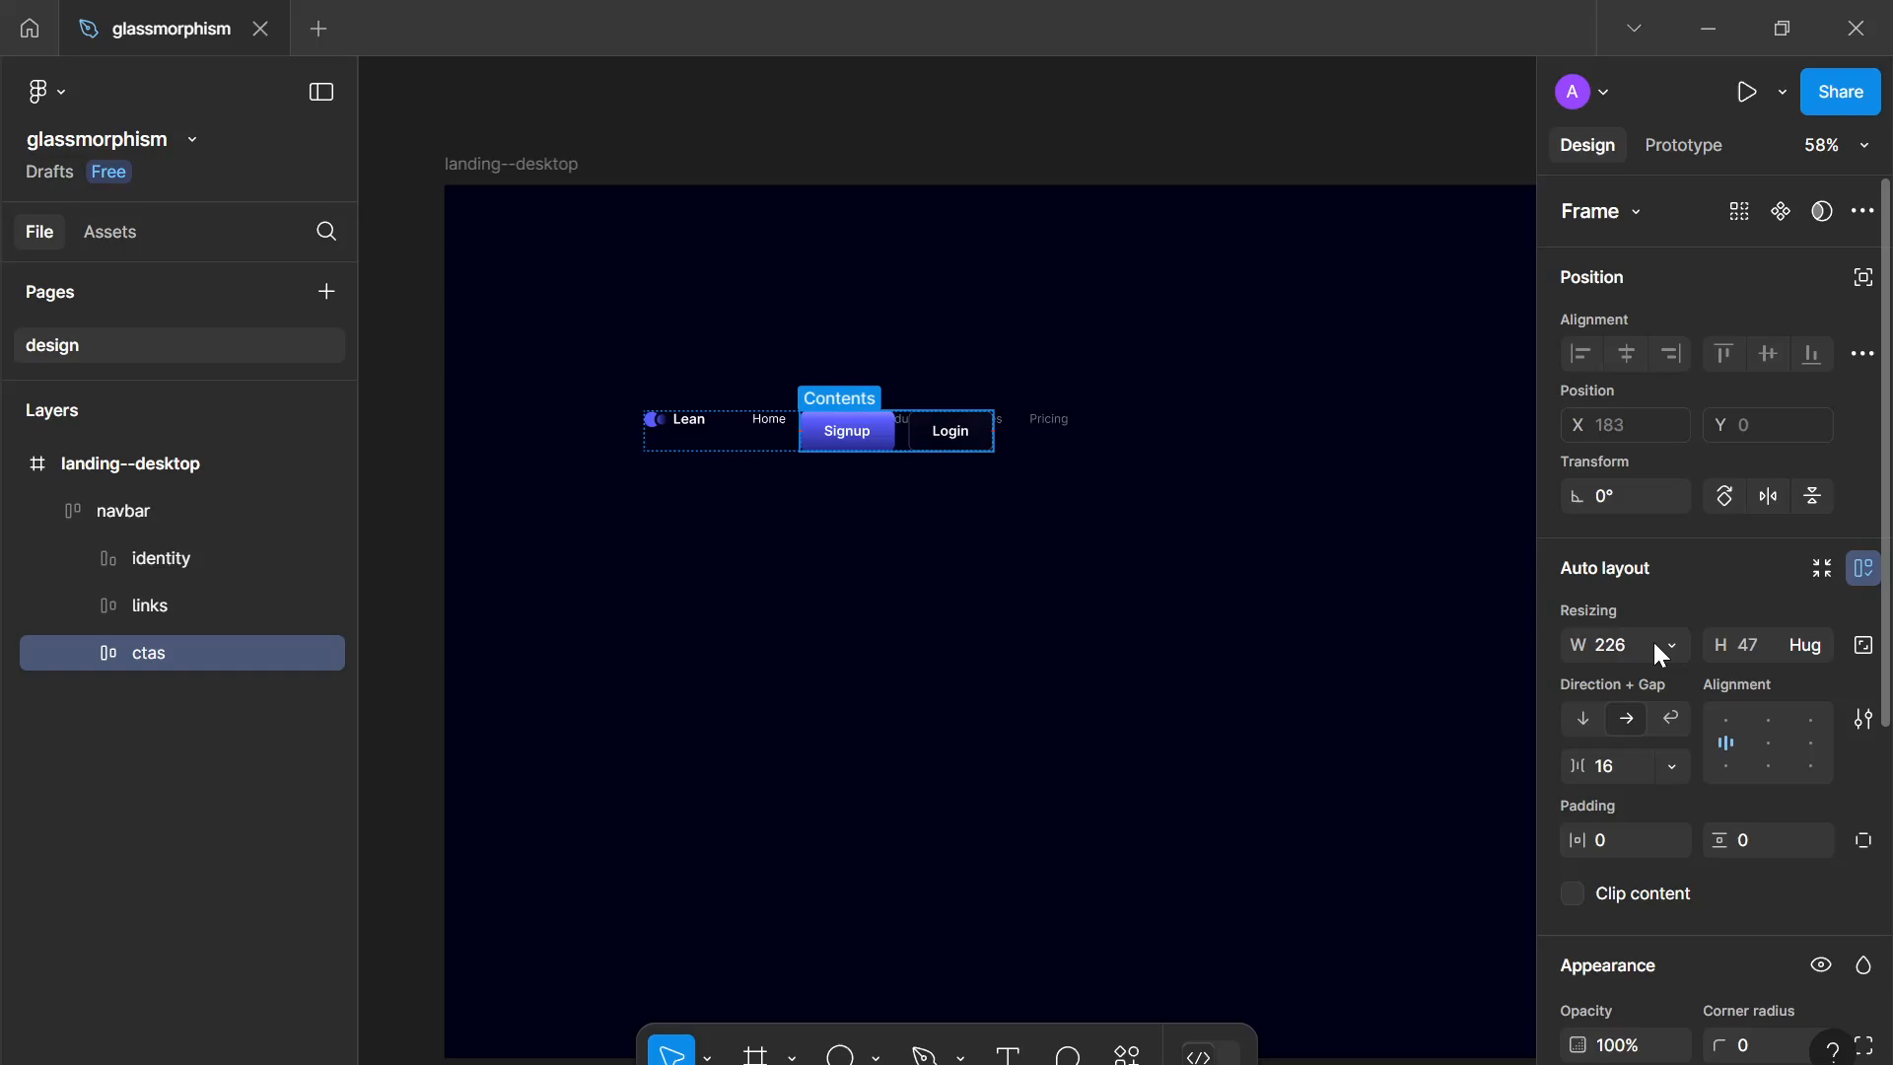
click(155, 576)
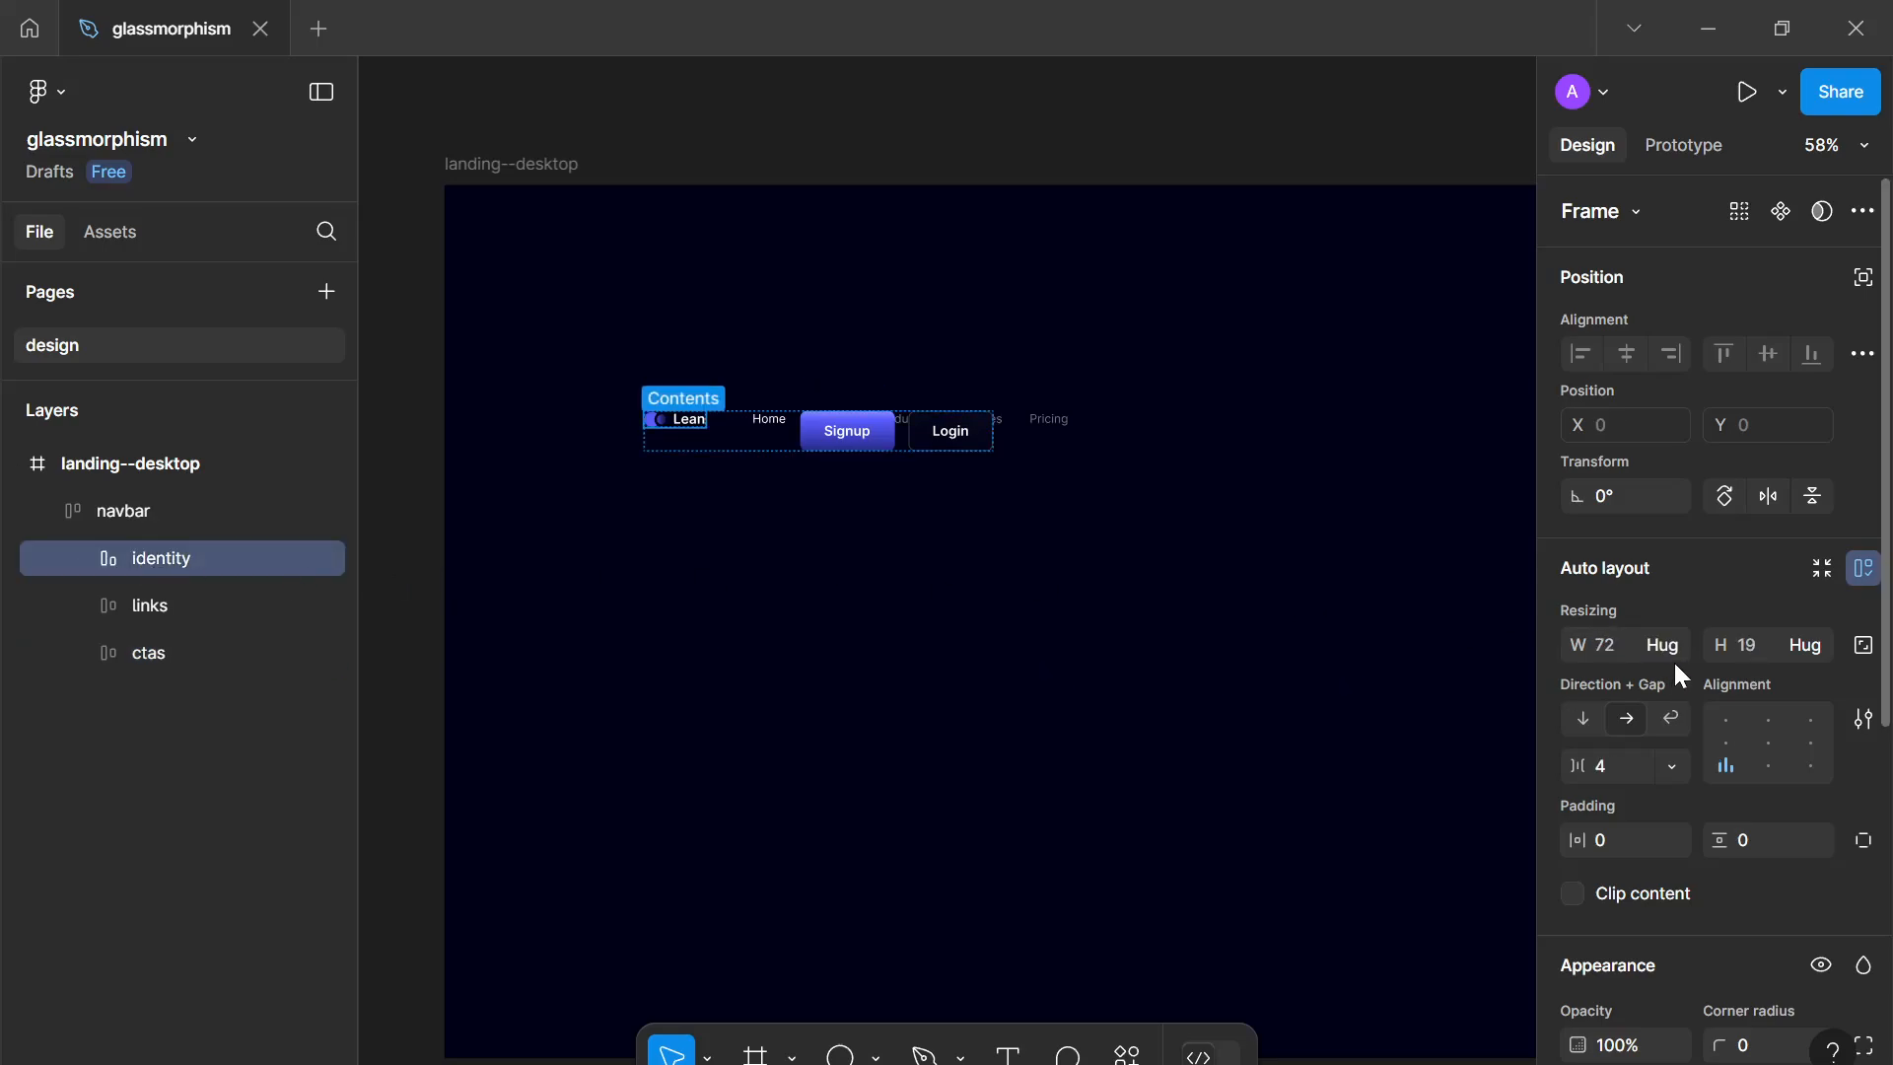
click(179, 611)
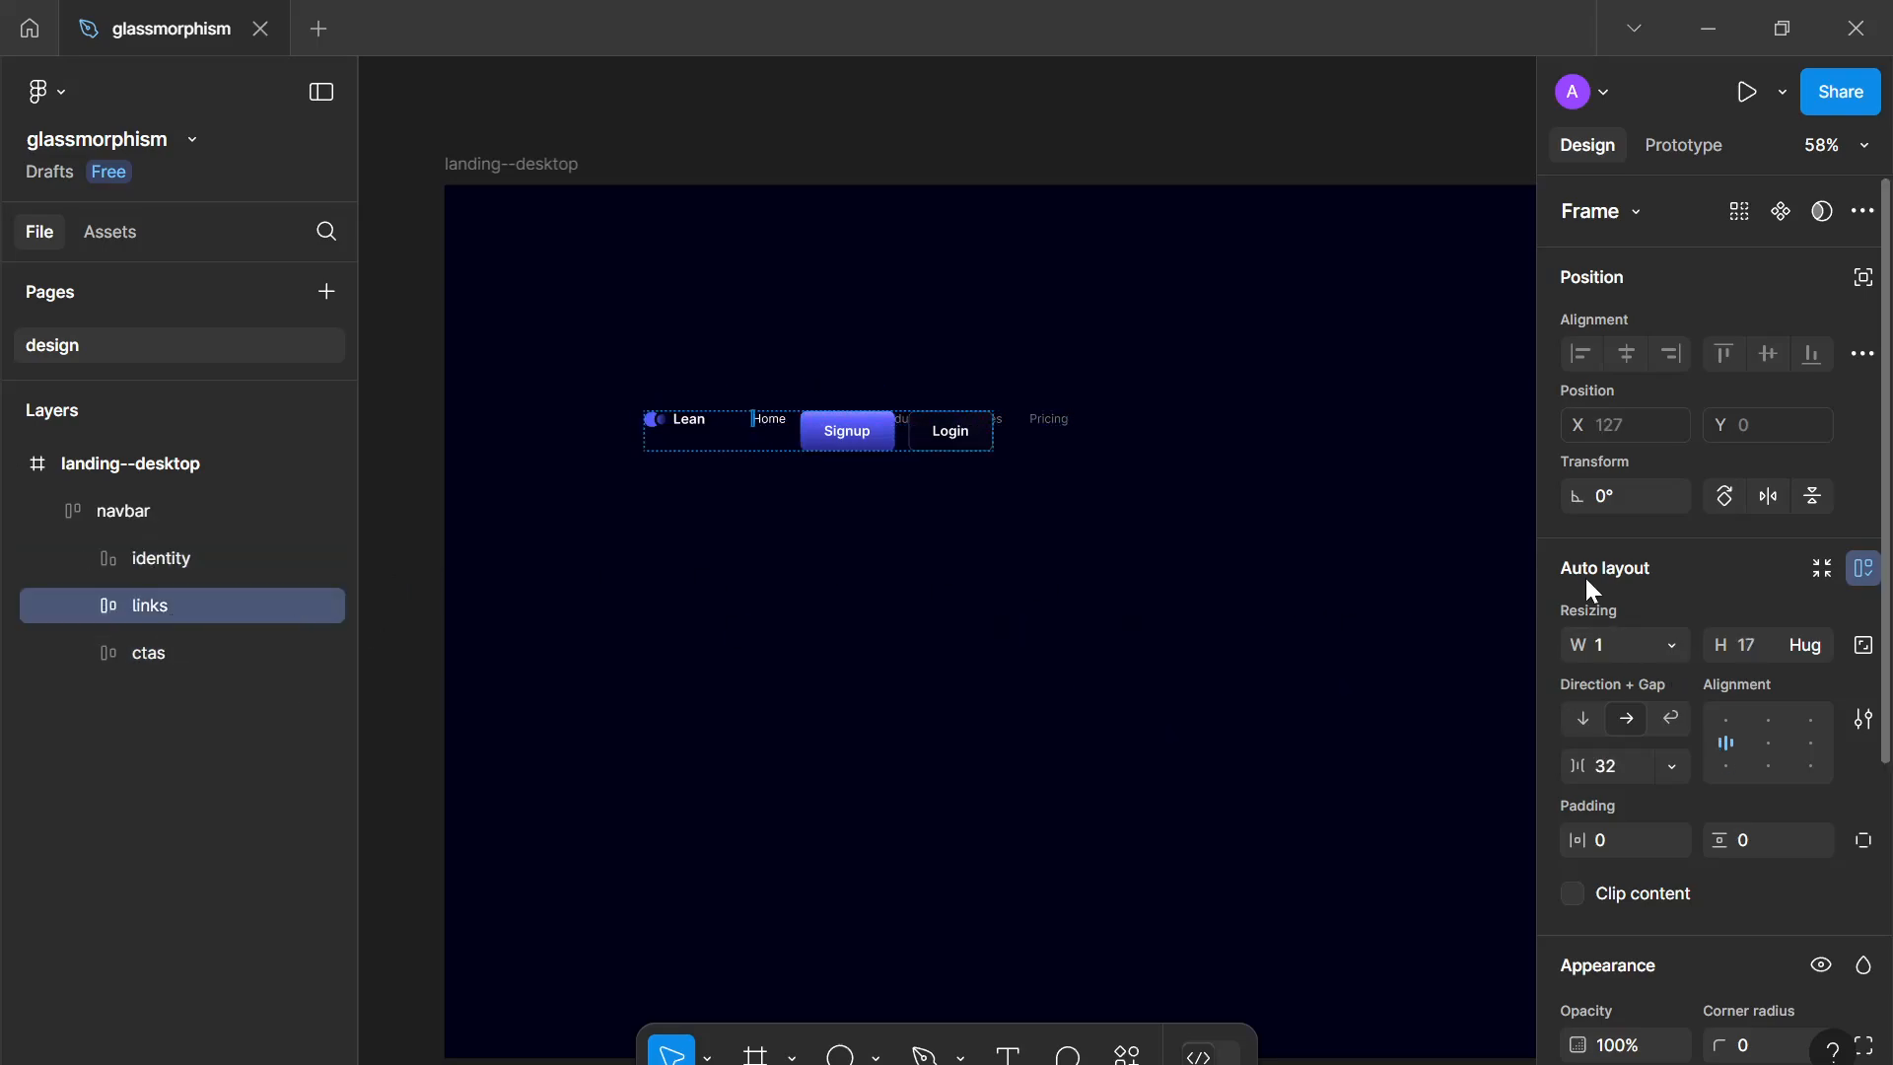
click(1679, 646)
click(1660, 676)
click(1159, 562)
Step: Align the navbar's items to the left and vertically centred, with a vertical padding of 16
scroll(1159, 562, down, 3)
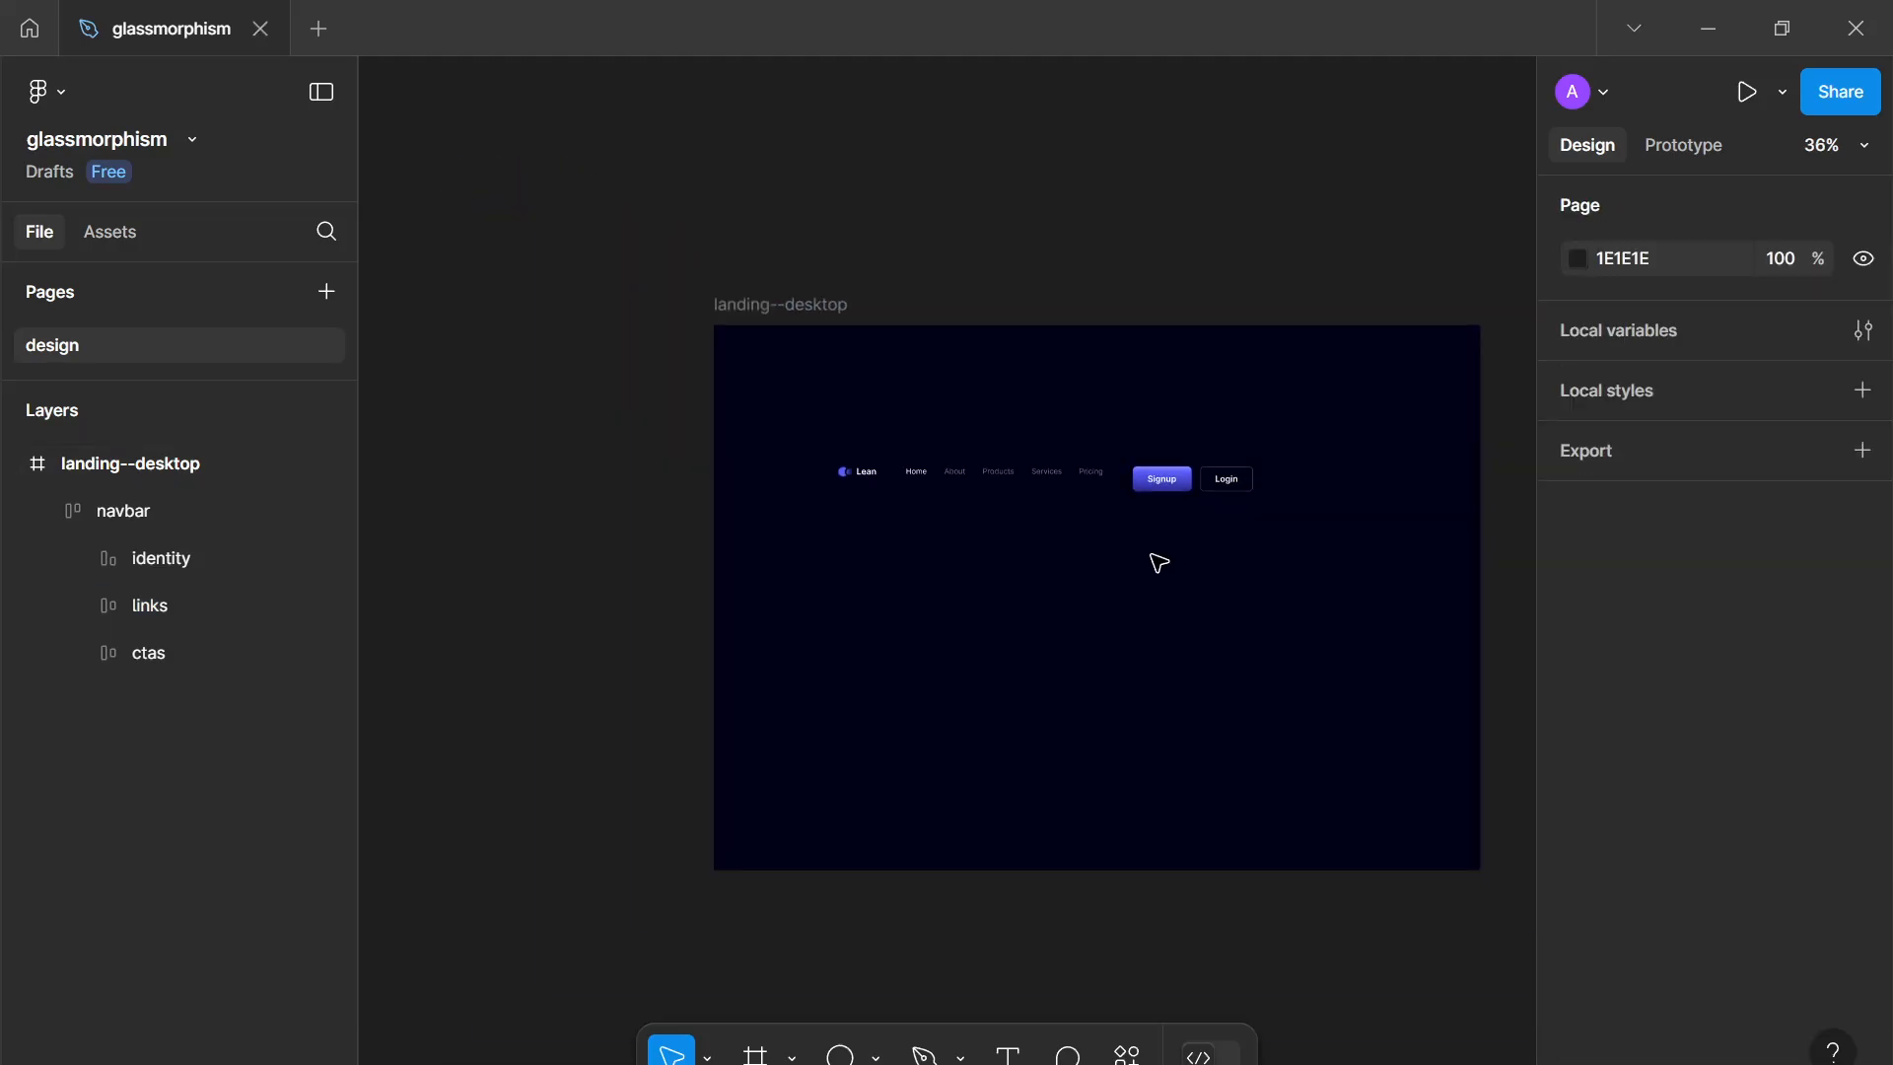
scroll(1134, 543, down, 1)
click(1112, 493)
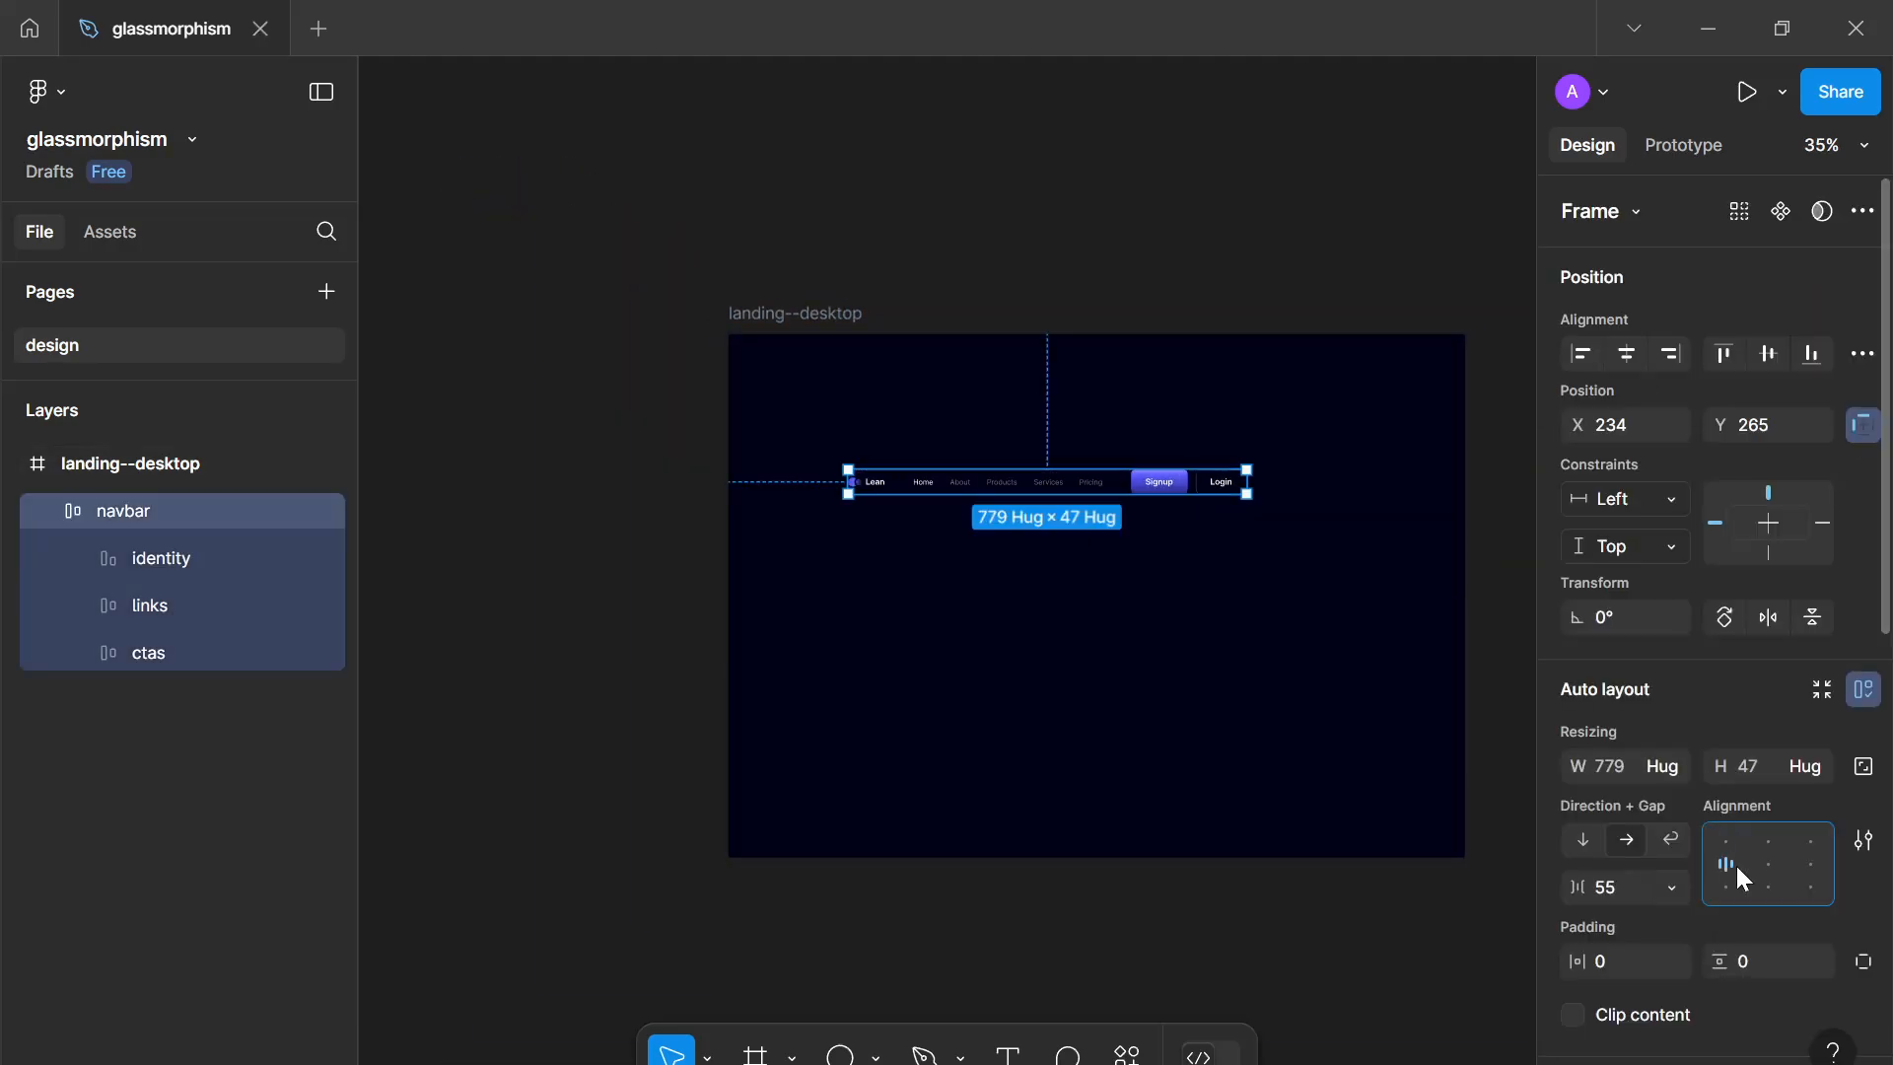
click(1753, 963)
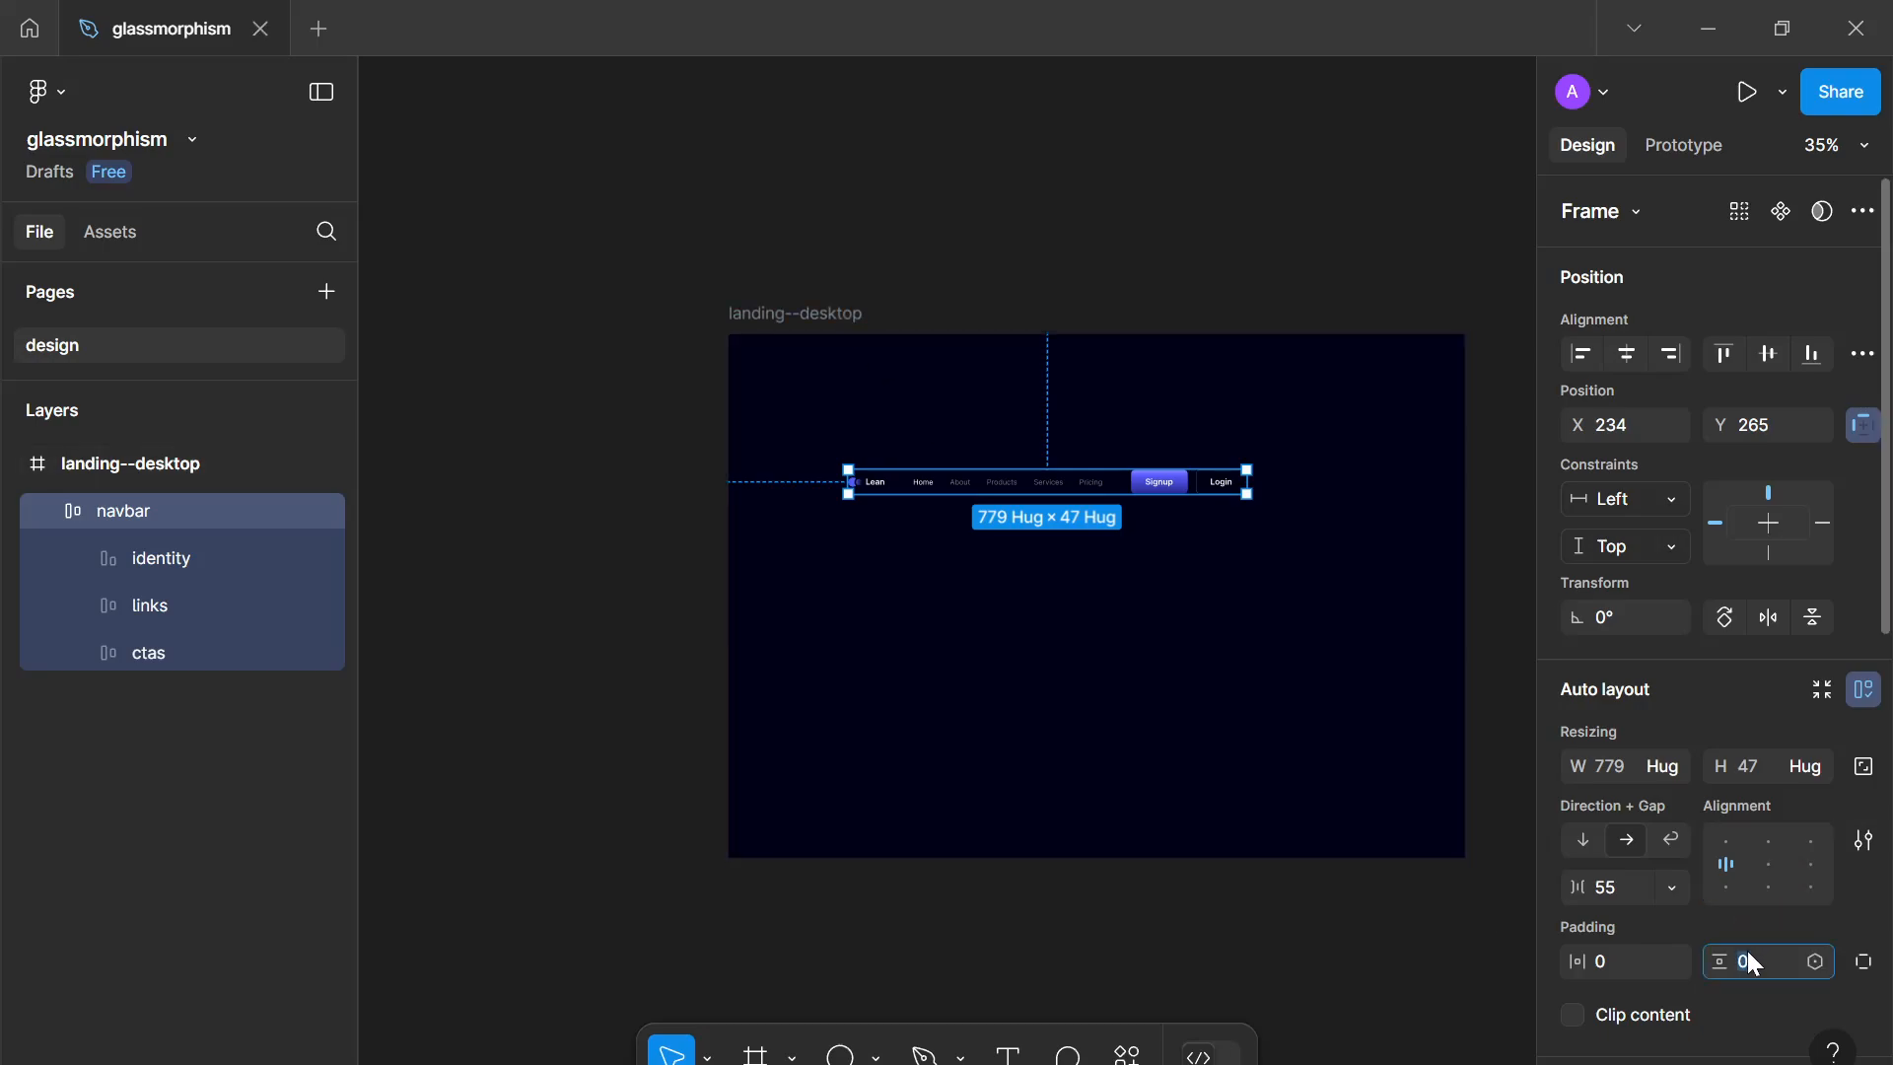
text(16)
click(893, 679)
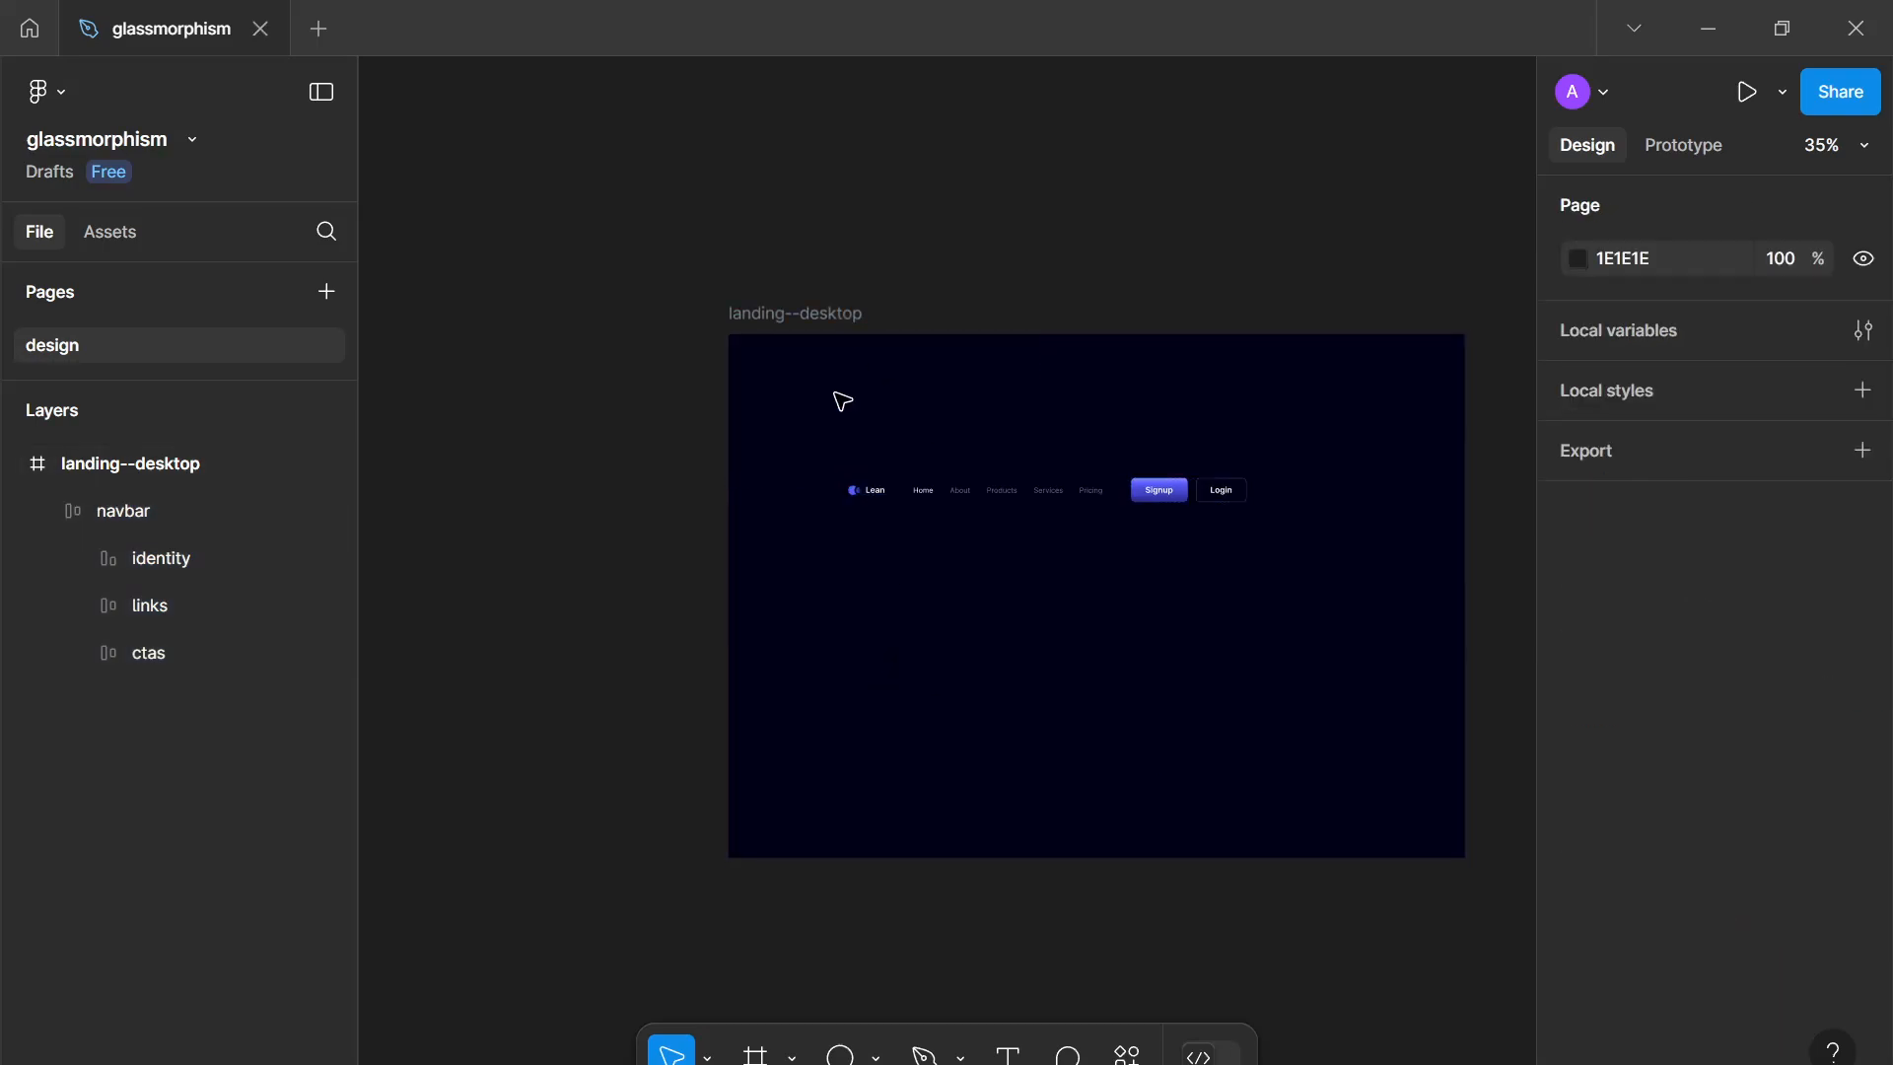
Step: Add a layout grid to the landing--desktop frame and change its type to Columns
click(824, 317)
scroll(1594, 754, down, 5)
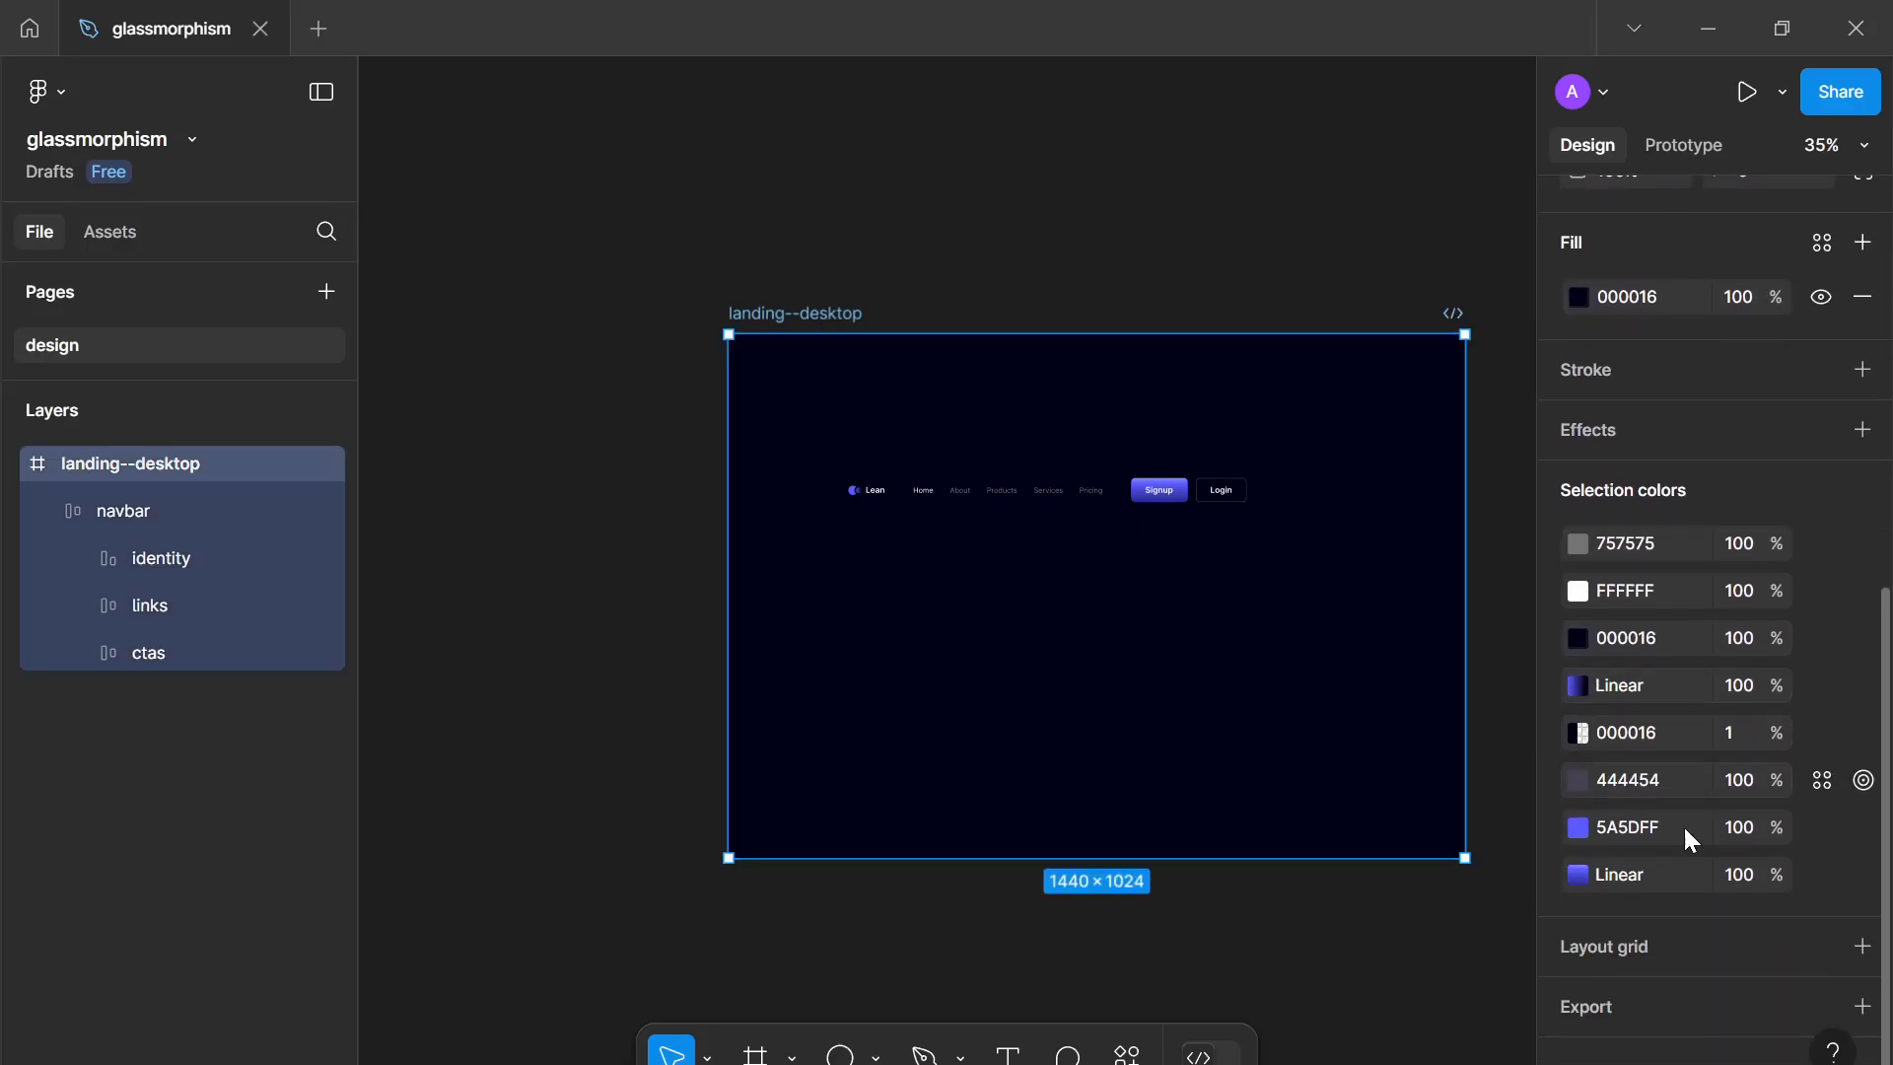
click(1863, 947)
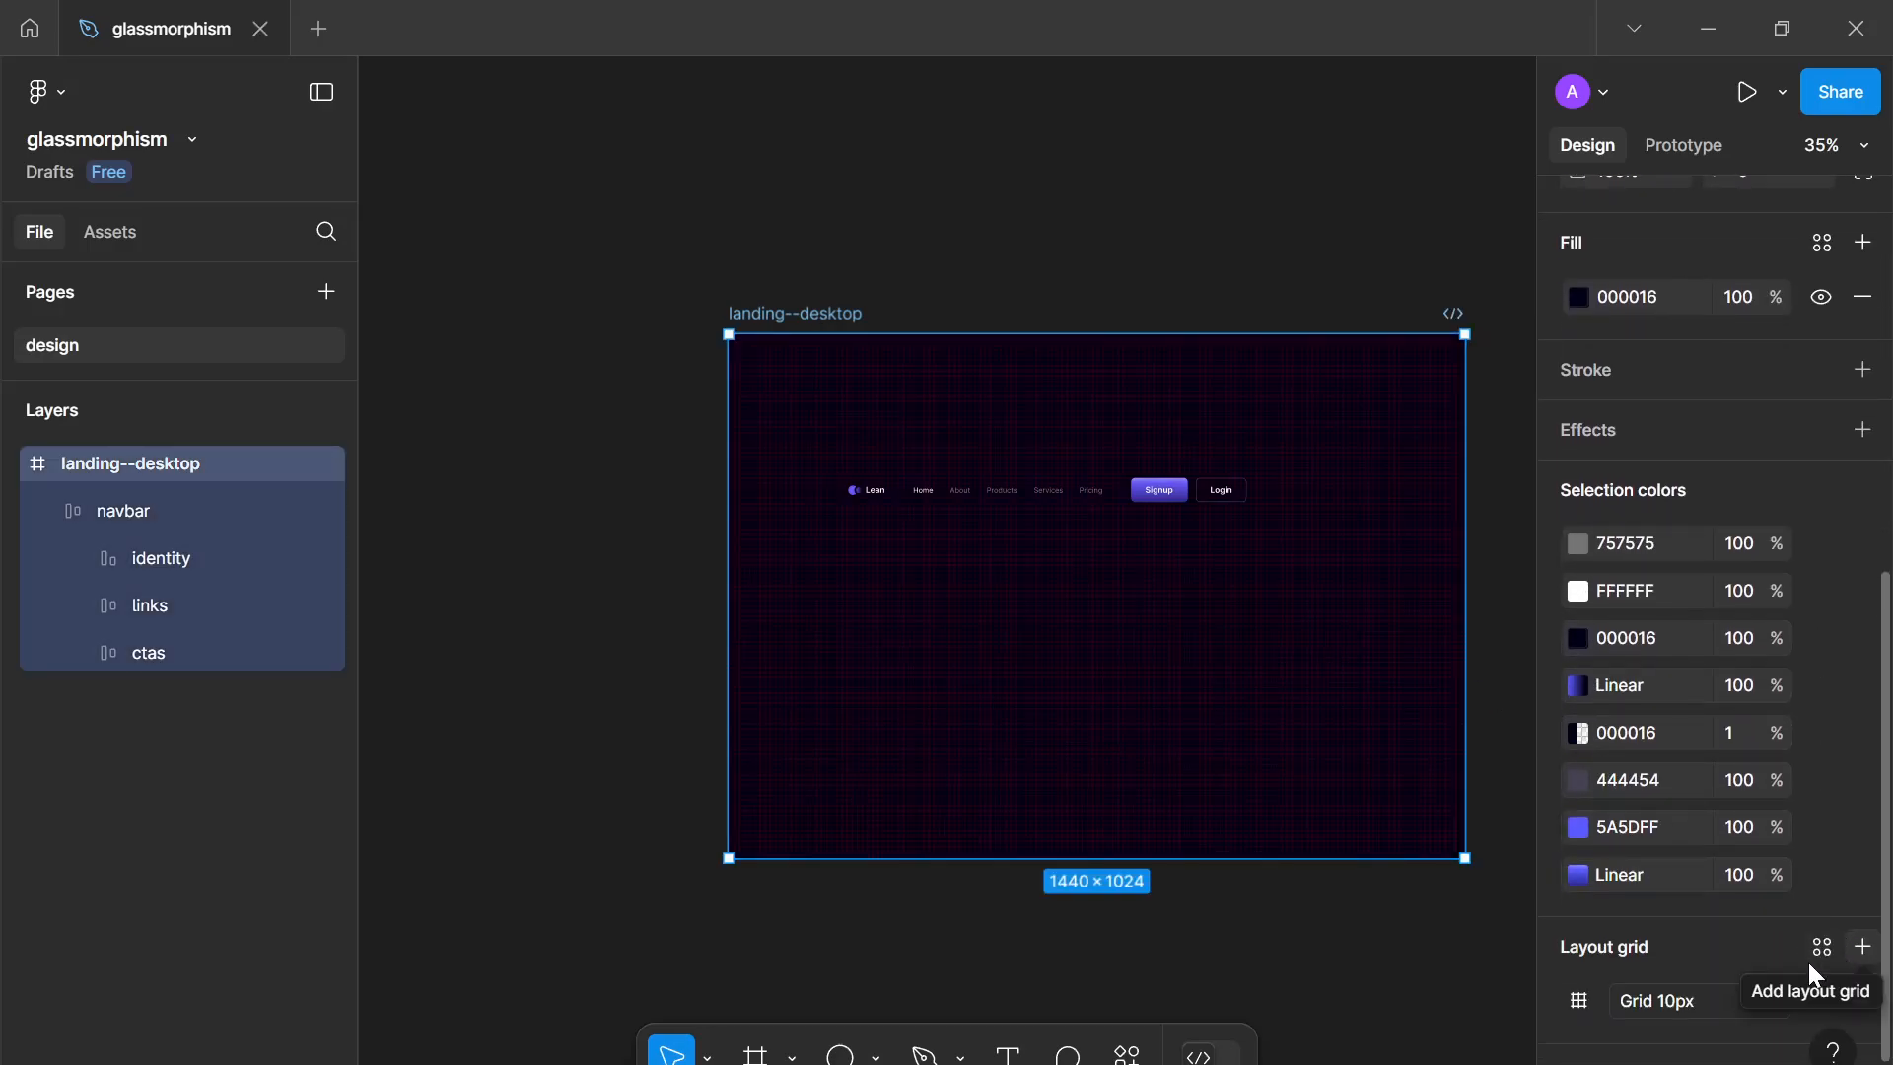
click(1669, 1001)
click(1665, 1004)
click(1665, 1004)
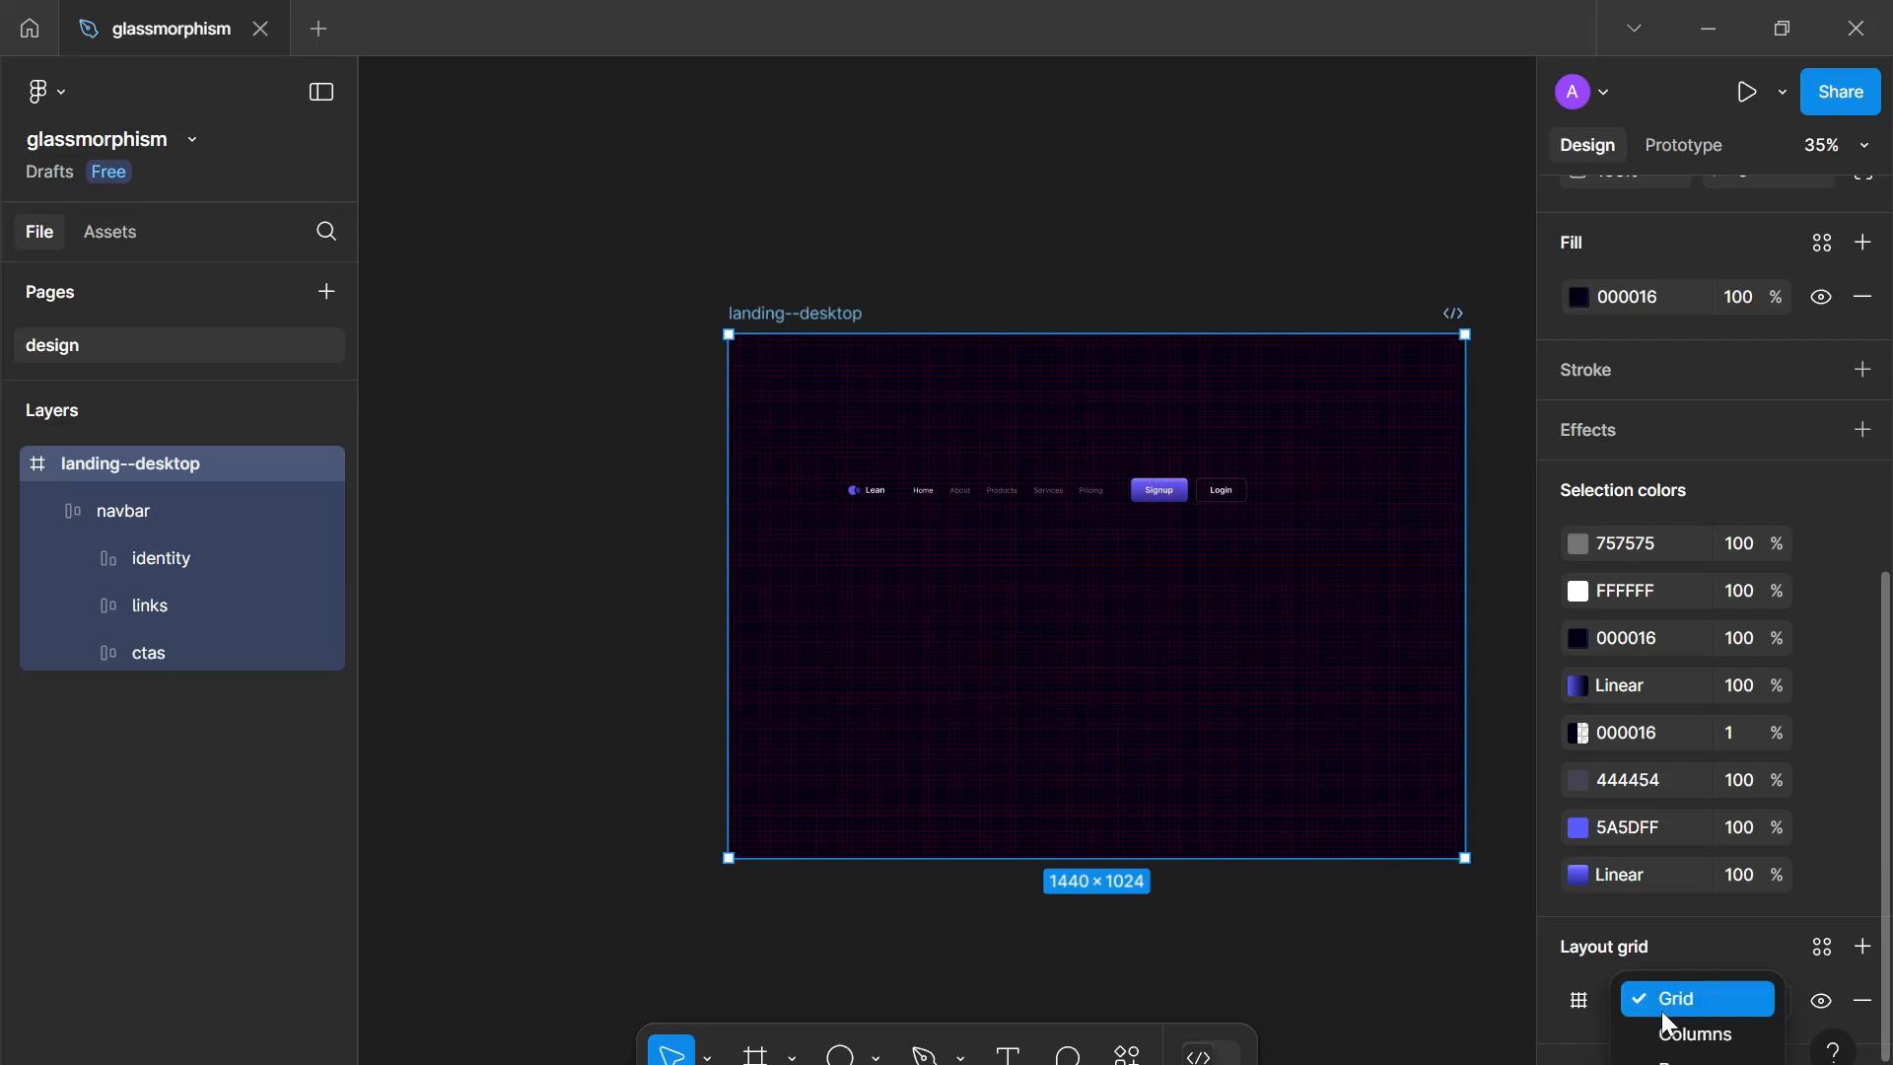
click(1669, 1030)
Step: Set the layout grid's column count to 16
click(1579, 1001)
text(12)
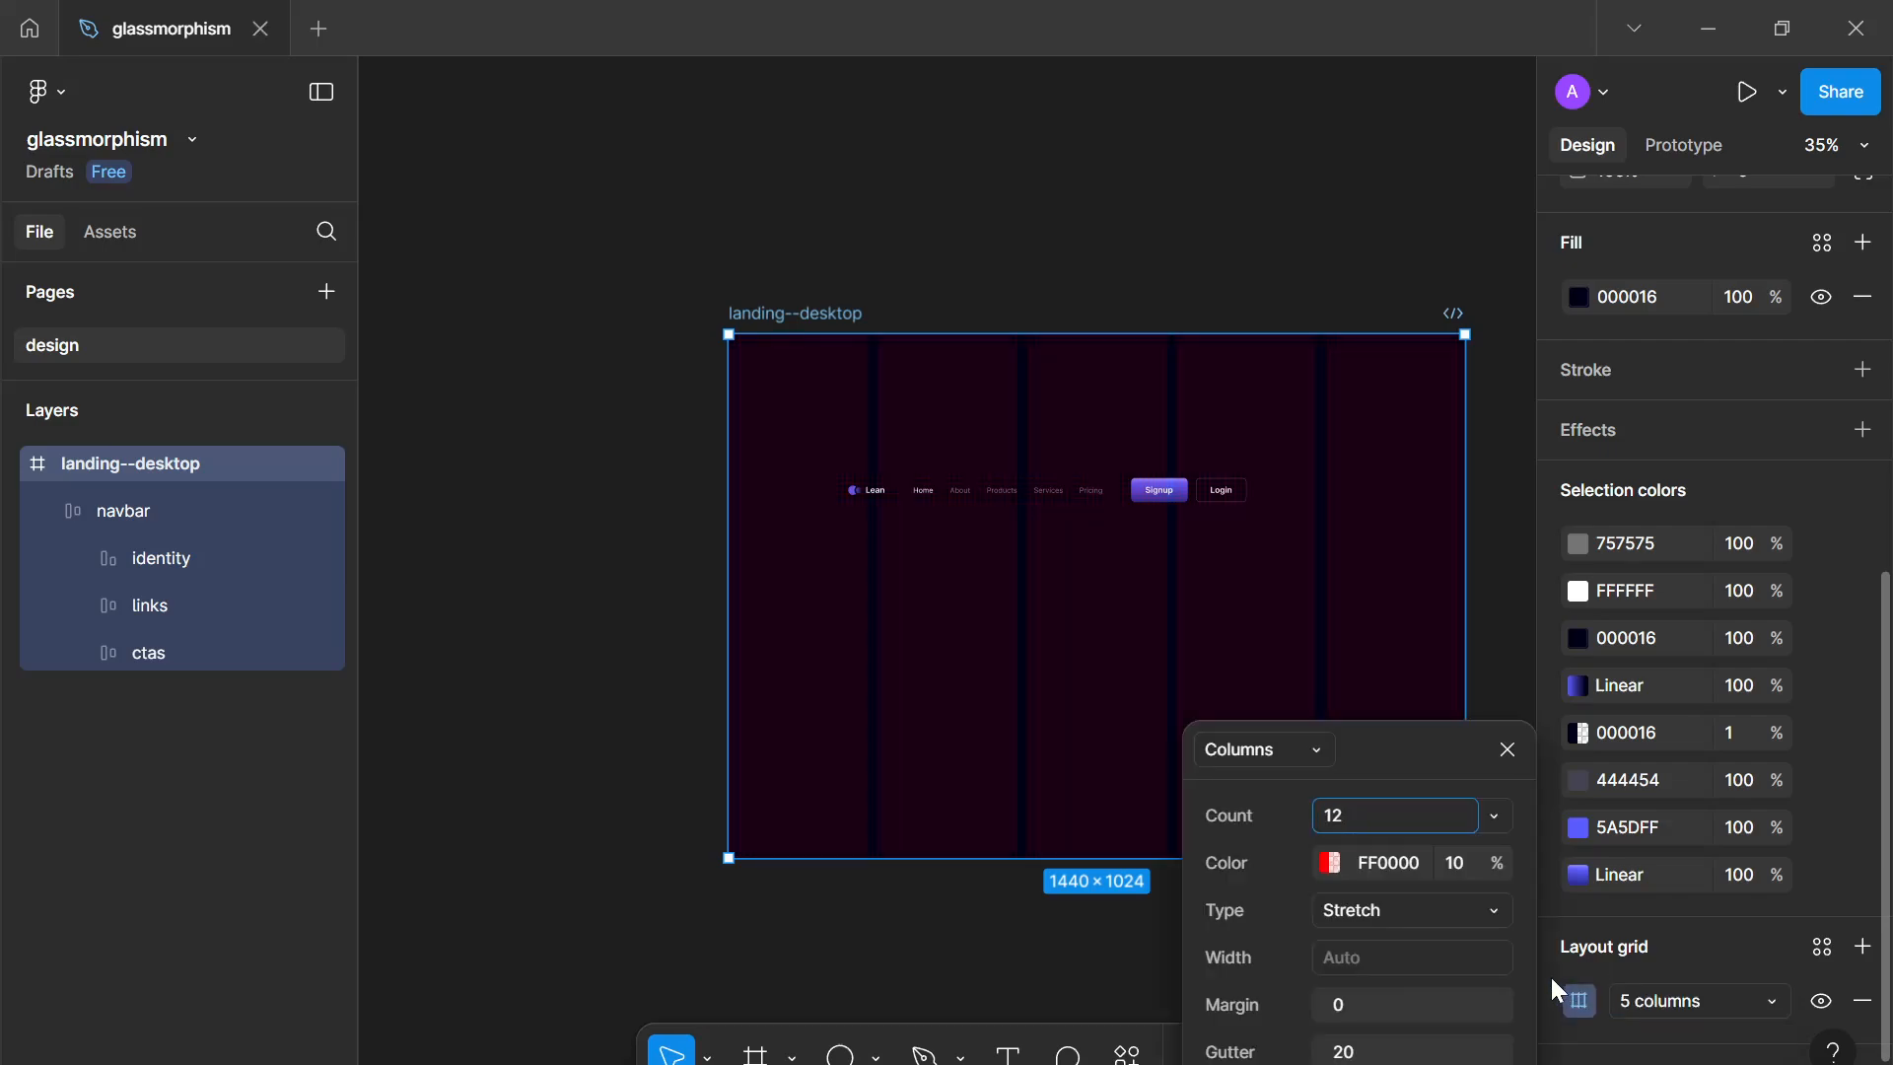
key(Up)
key(Up)
key(Up)
key(Up)
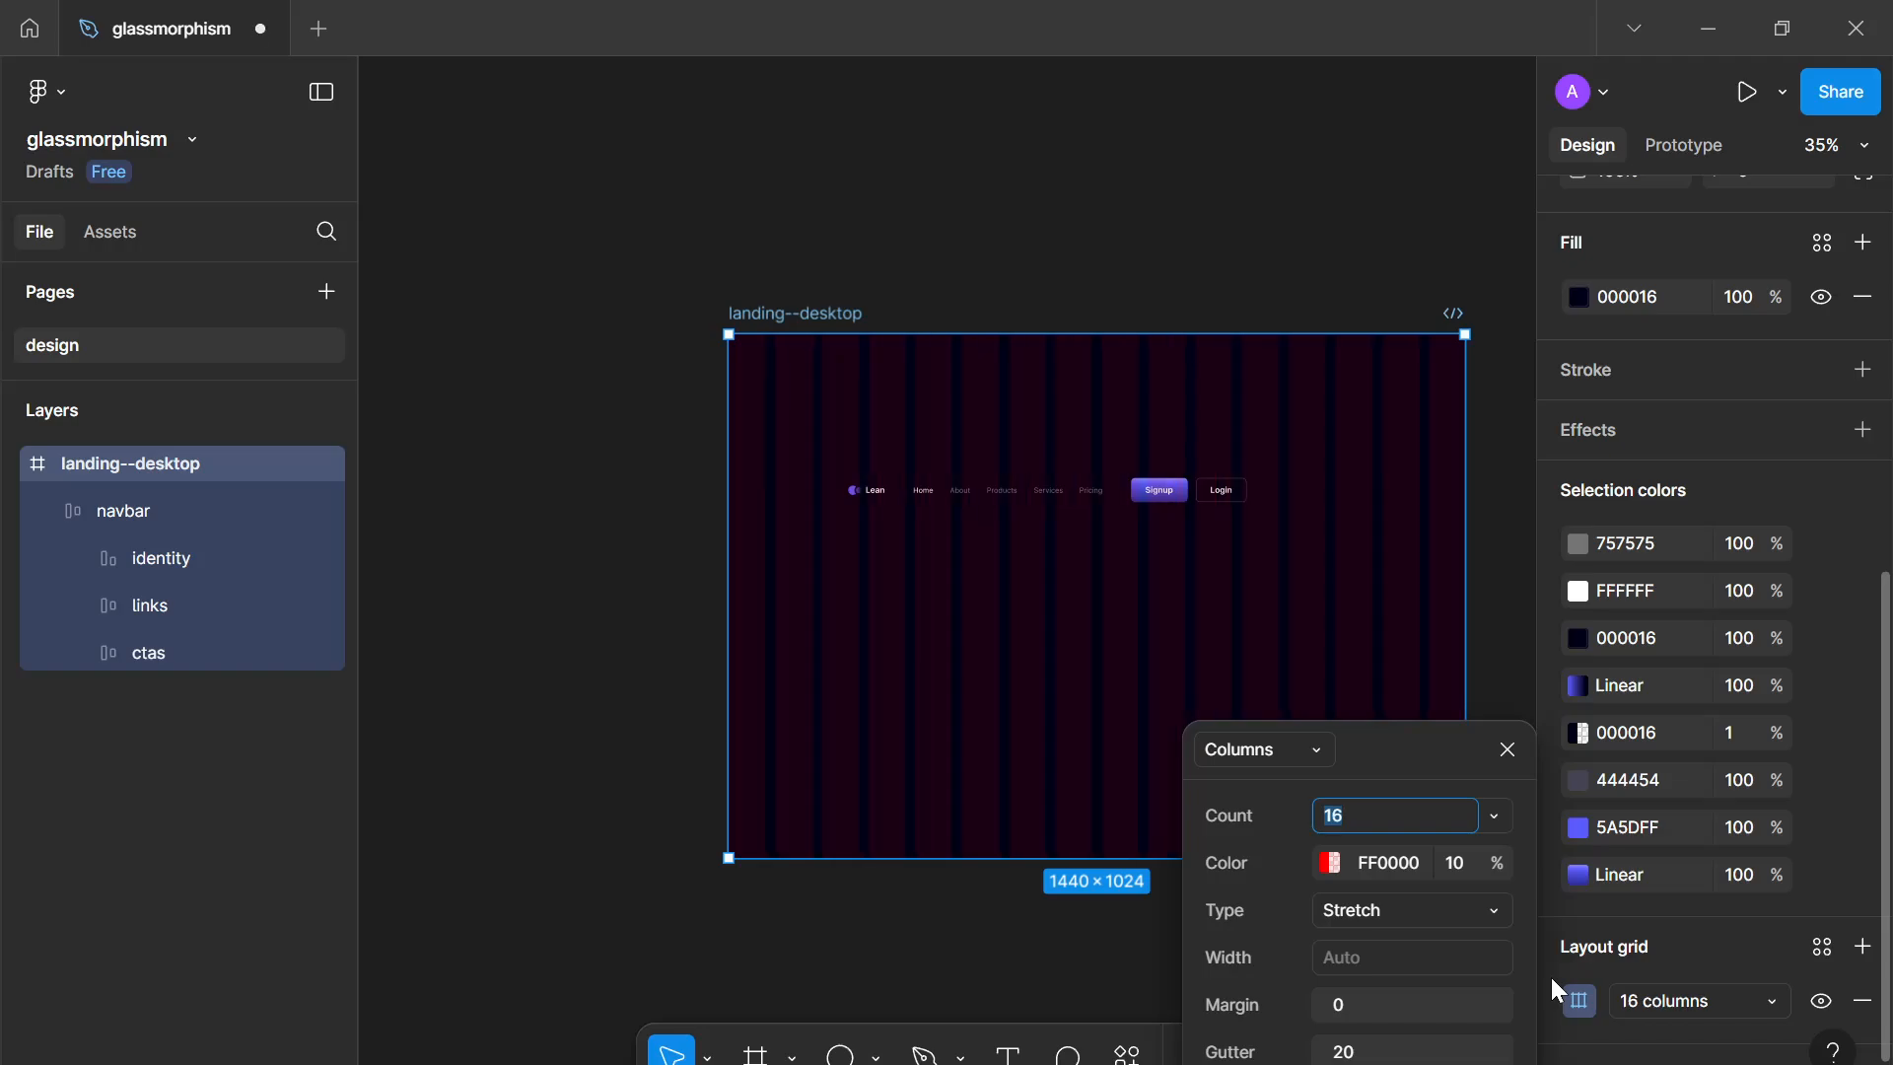
click(1508, 749)
key(Escape)
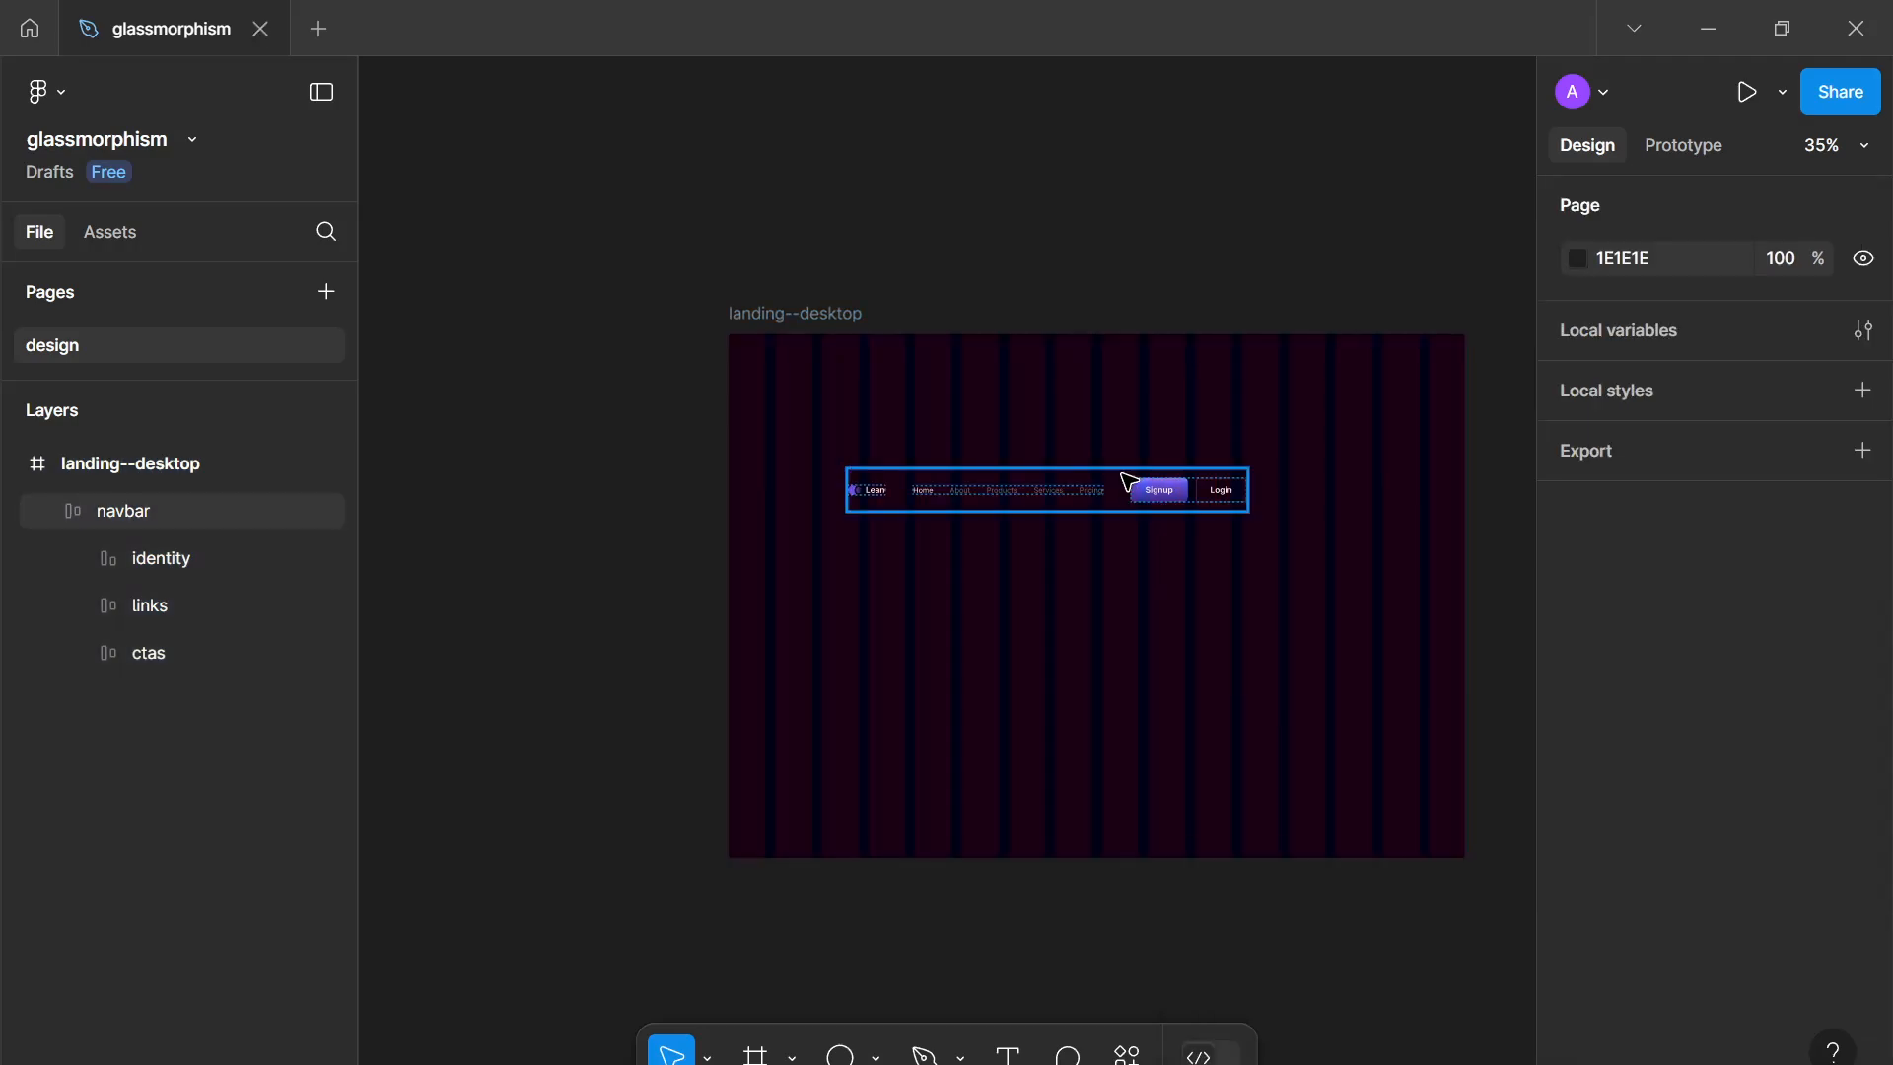
Step: Move the navbar to the frame's upper edge at X 71, Y 0, aligned to a column edge
drag(1131, 490, 1044, 363)
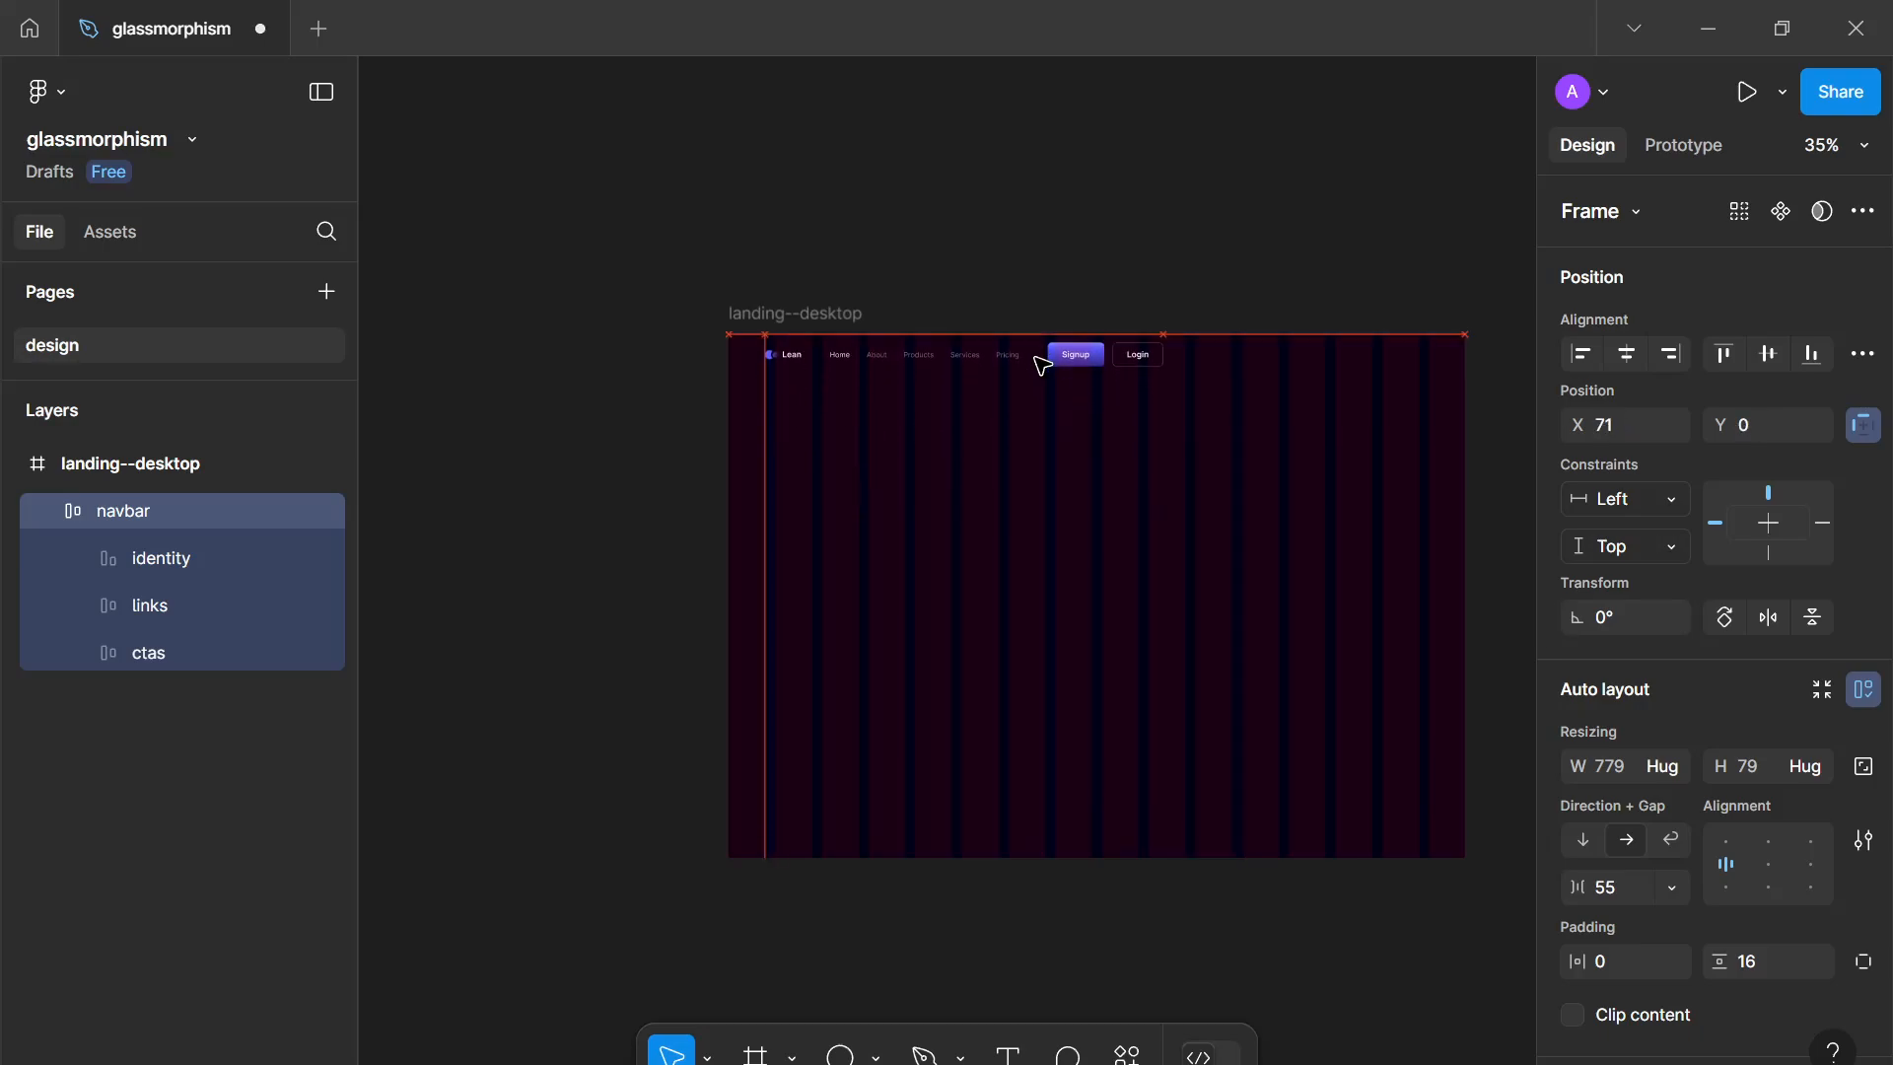
drag(1164, 361, 1429, 375)
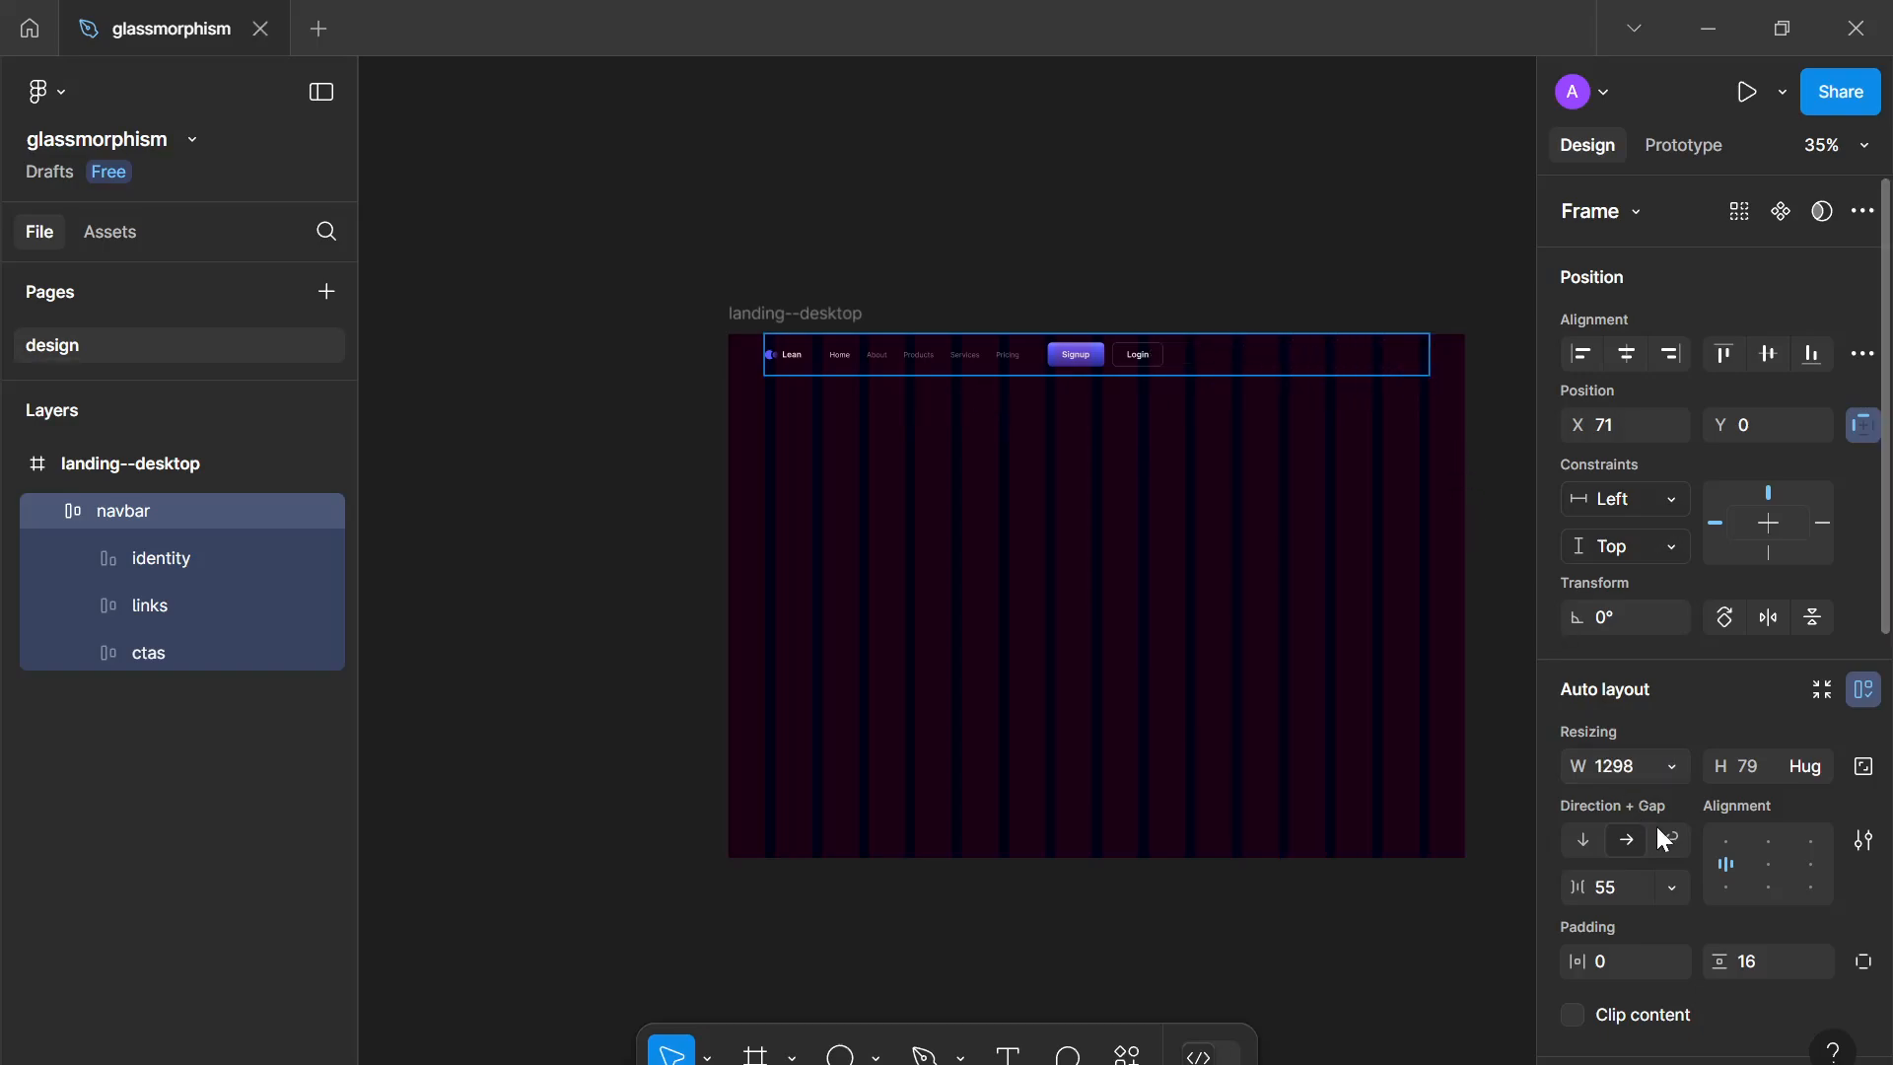
click(1682, 760)
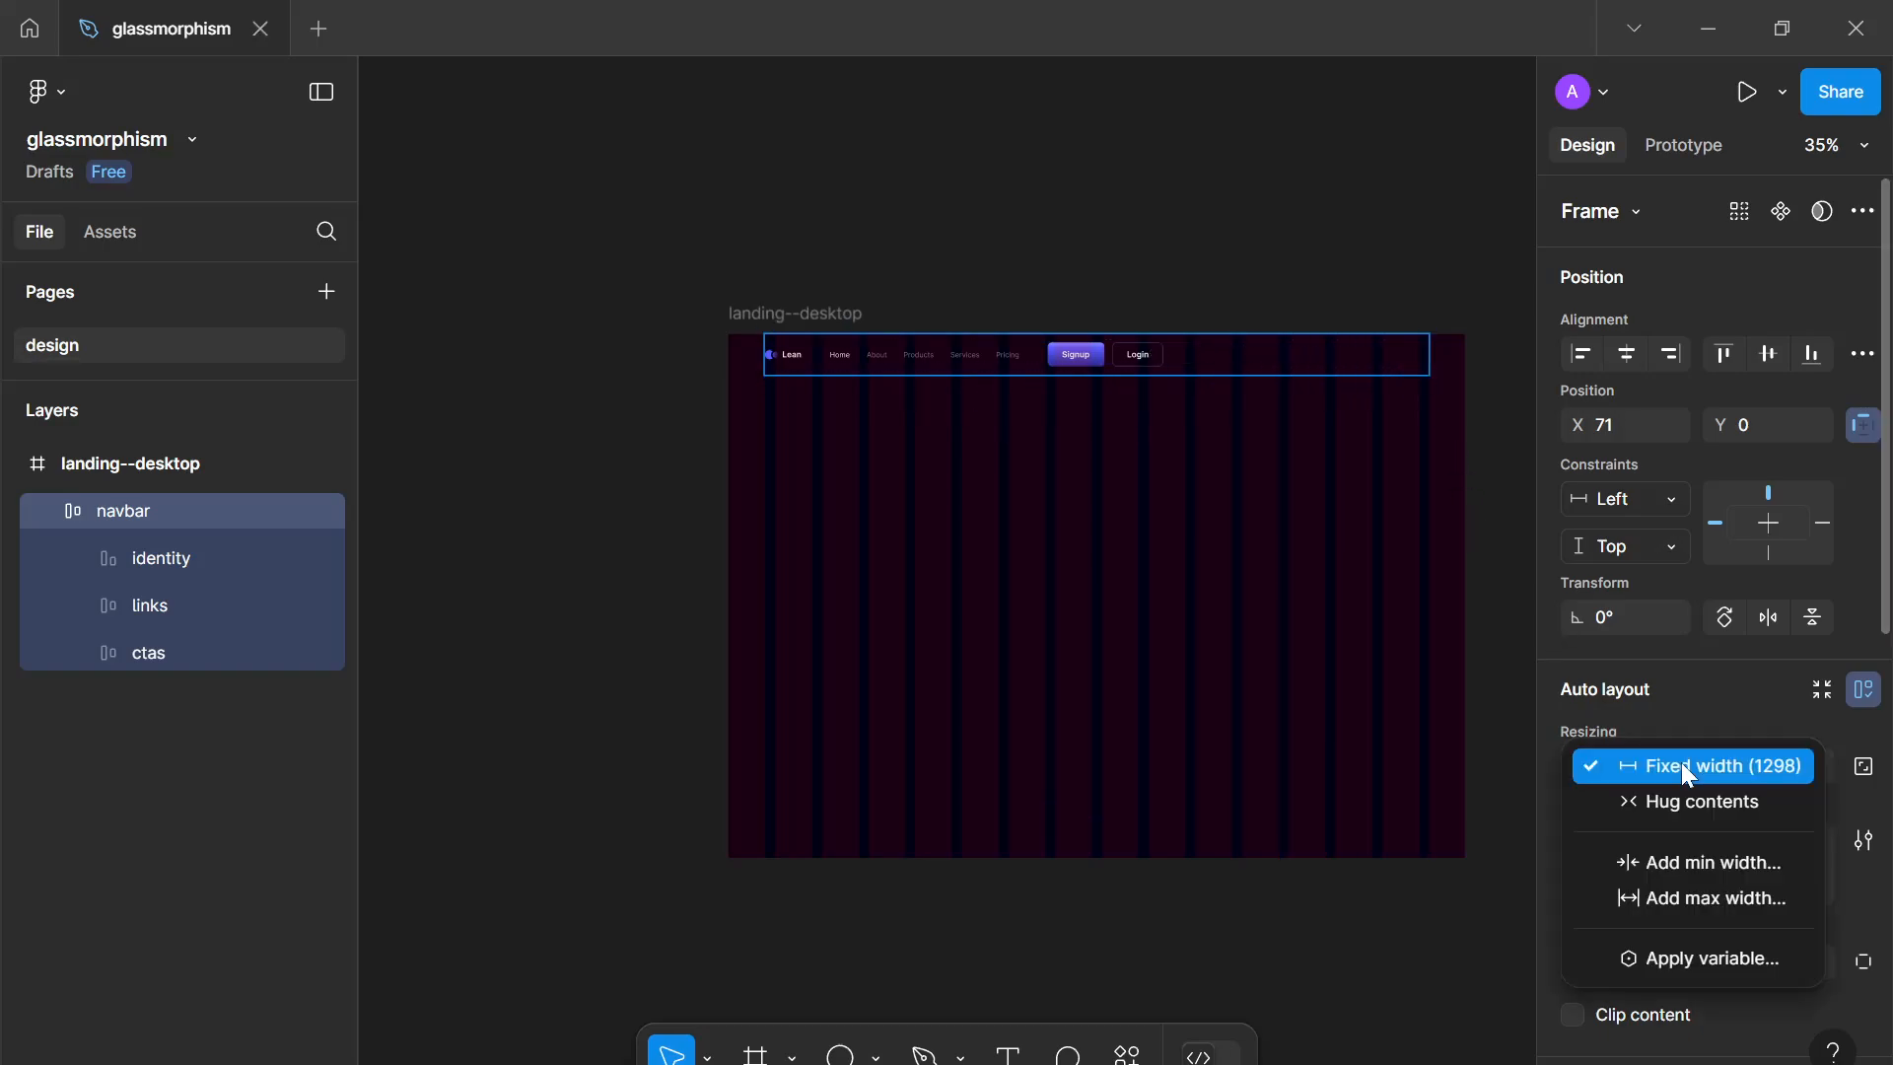
click(1684, 814)
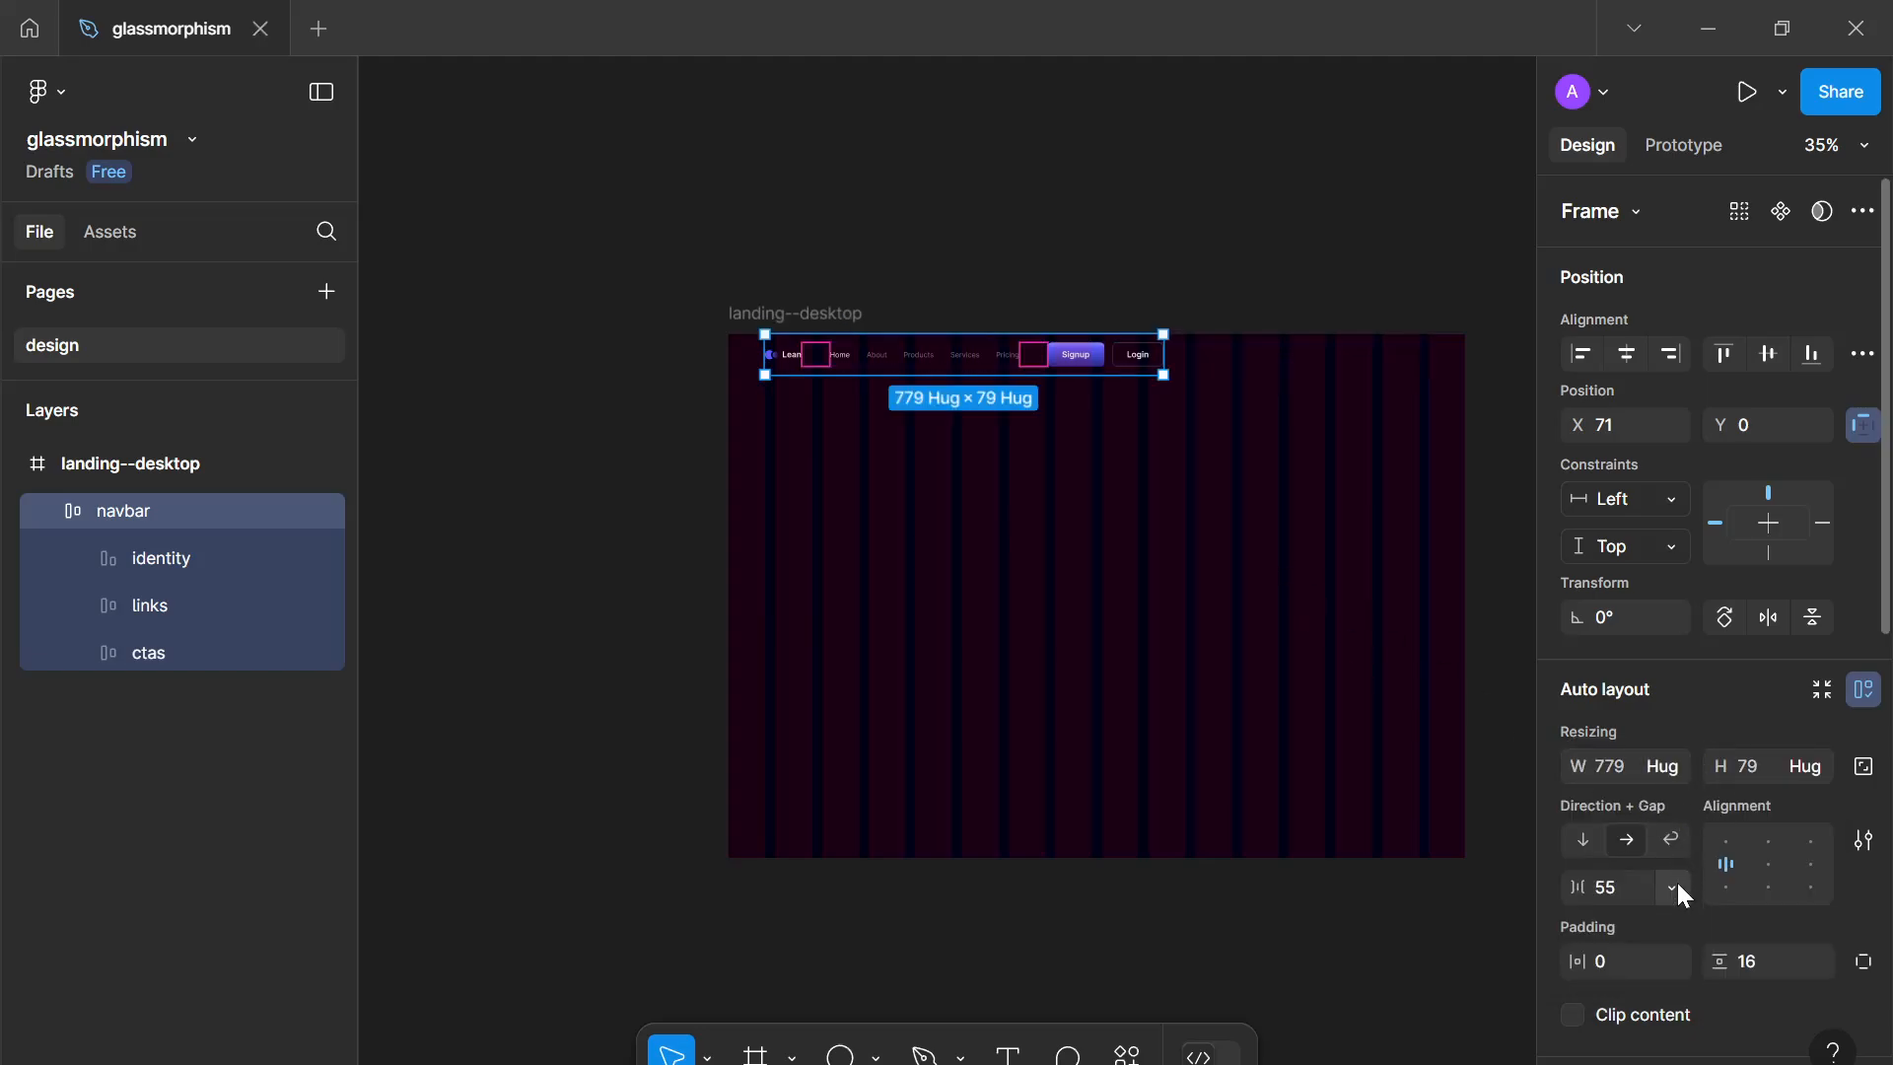
Step: Set the navbar's gap to Auto and widen it to 1298 along the column grid
click(1692, 927)
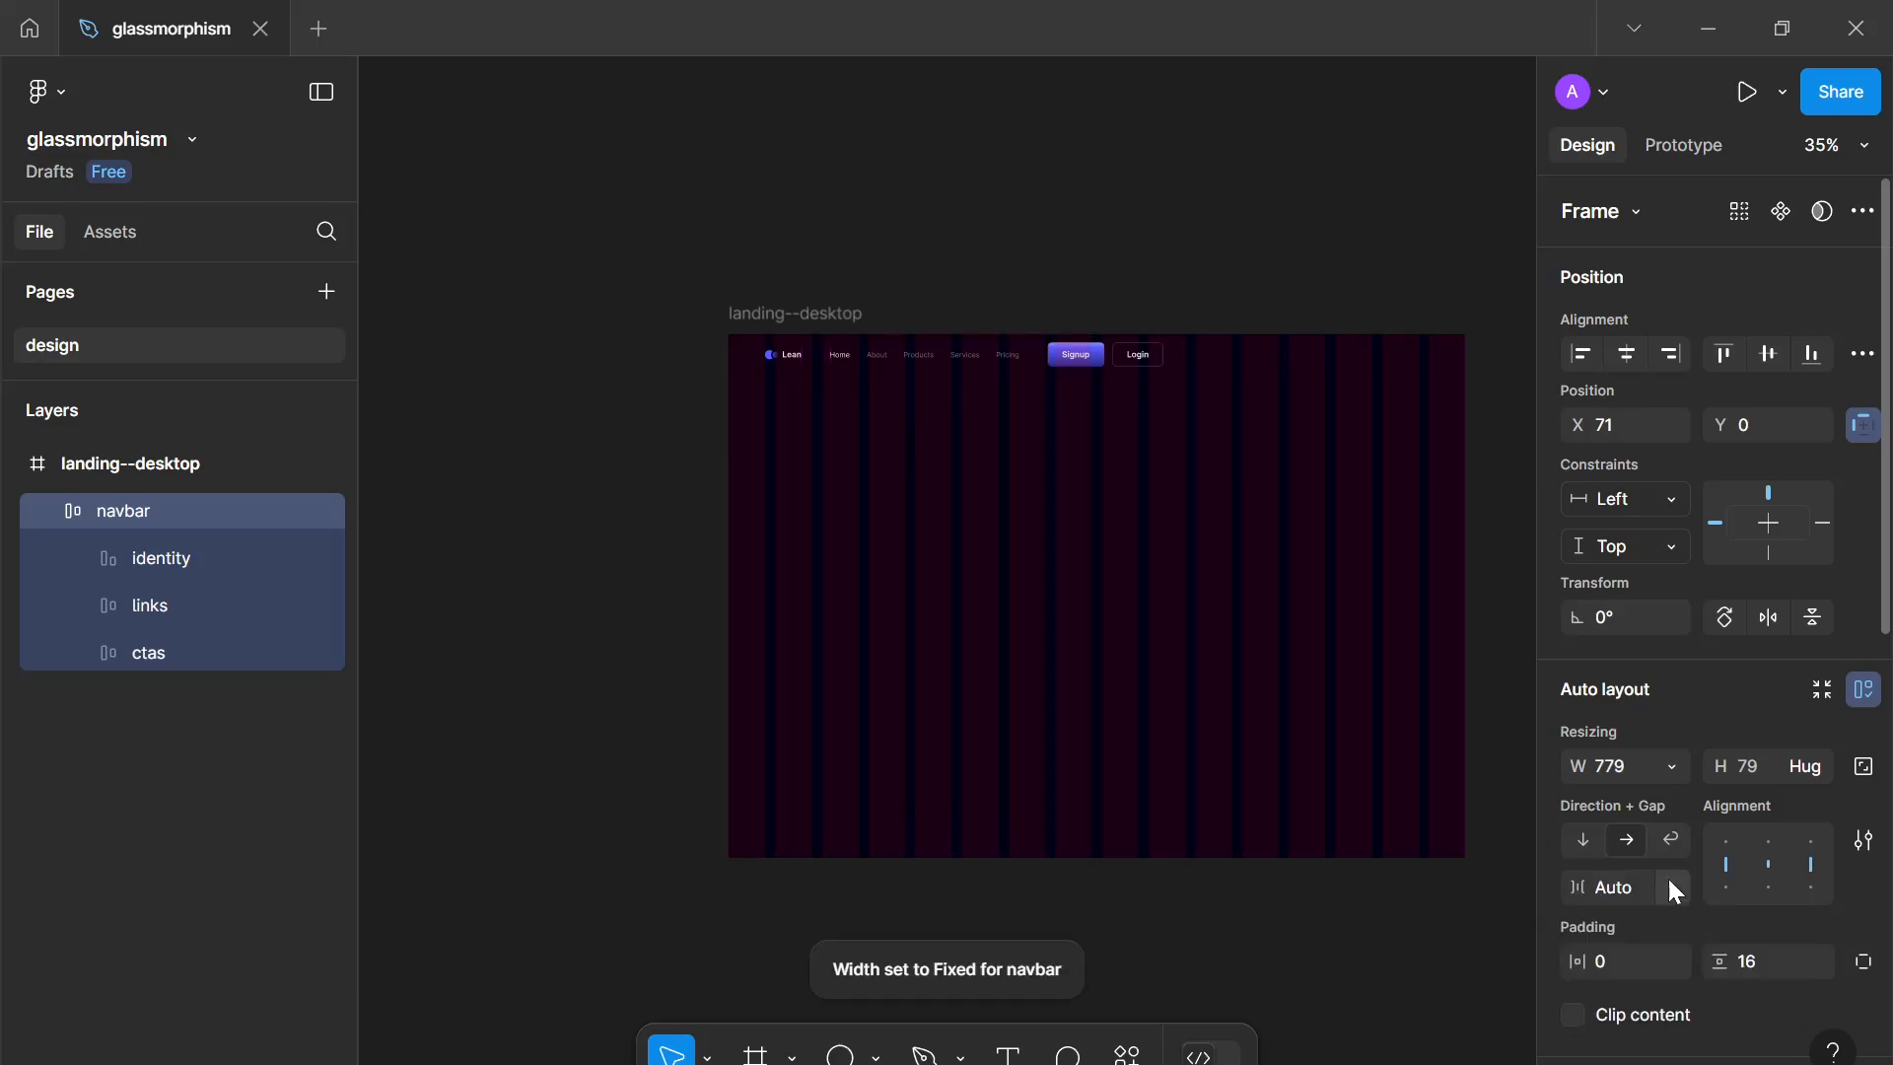
drag(1167, 355, 1441, 378)
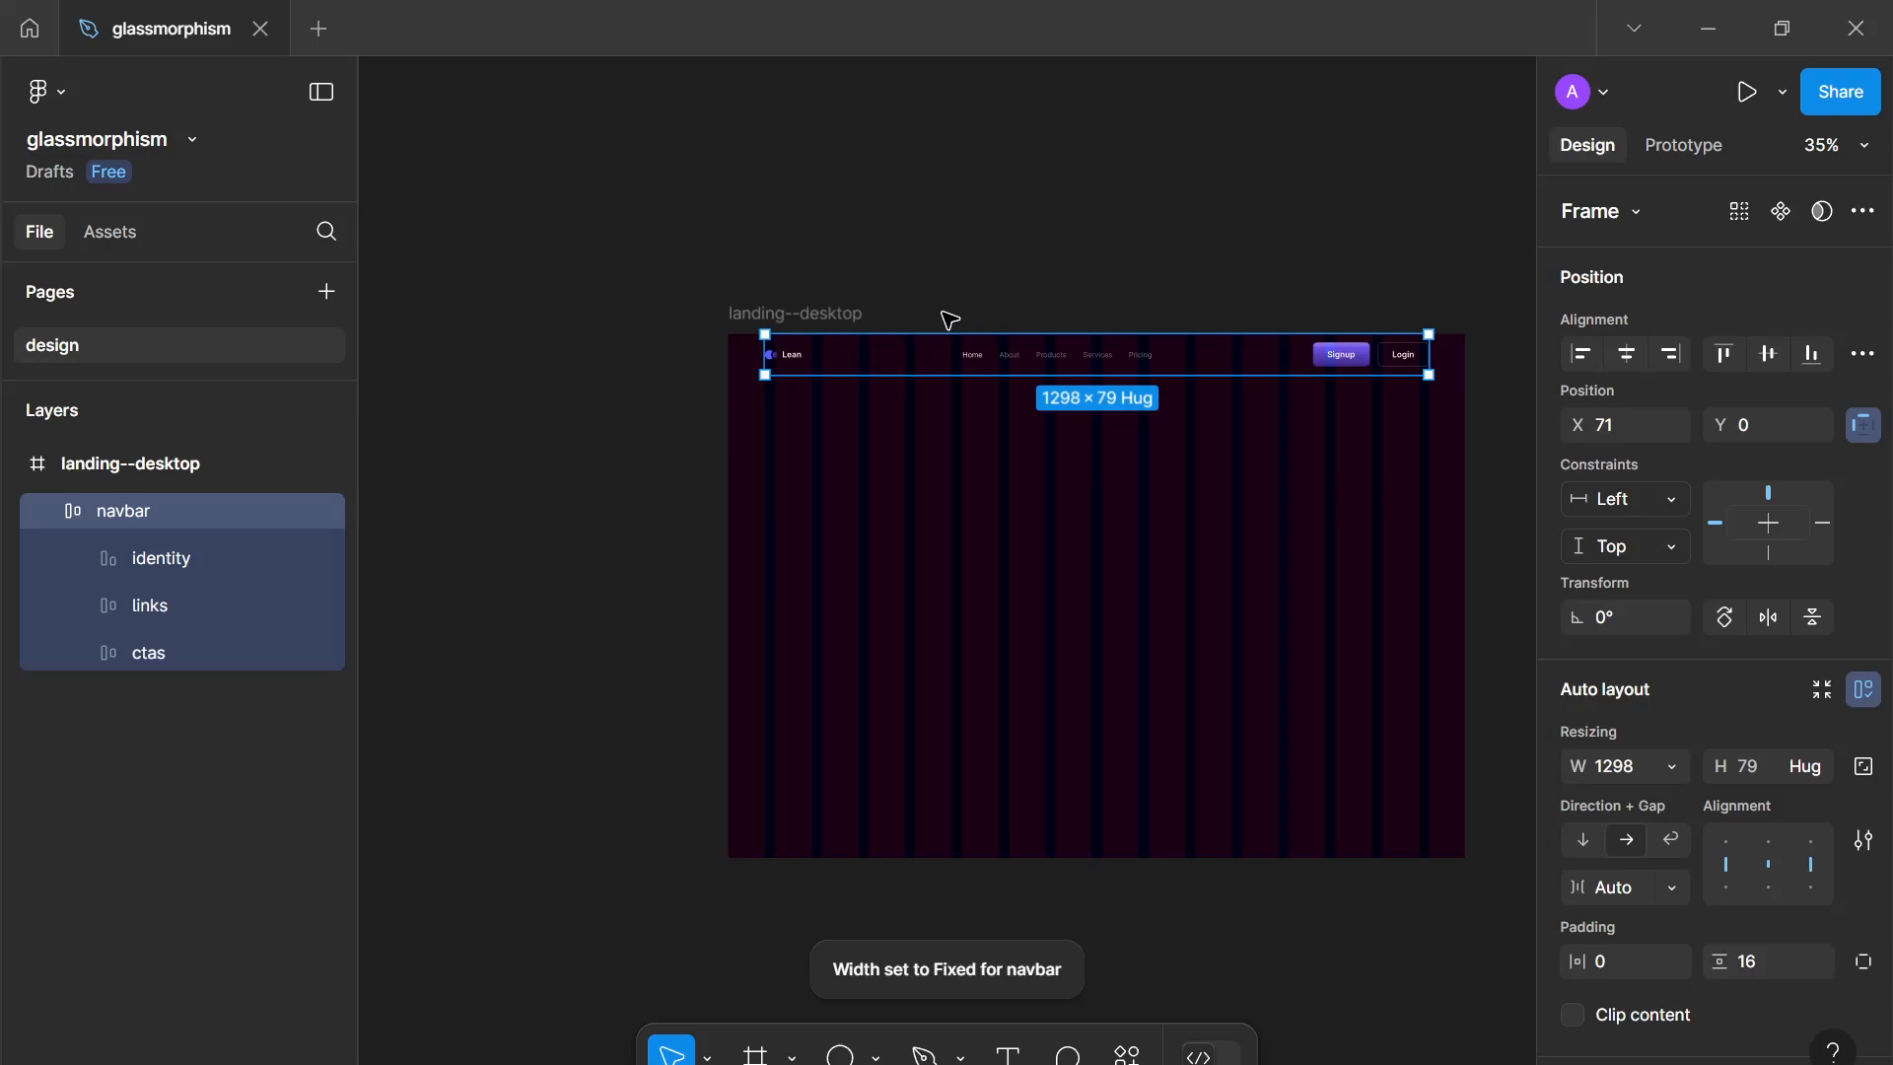
Step: Hide the 16-column layout grid on the landing--desktop frame
click(849, 313)
scroll(1824, 858, down, 5)
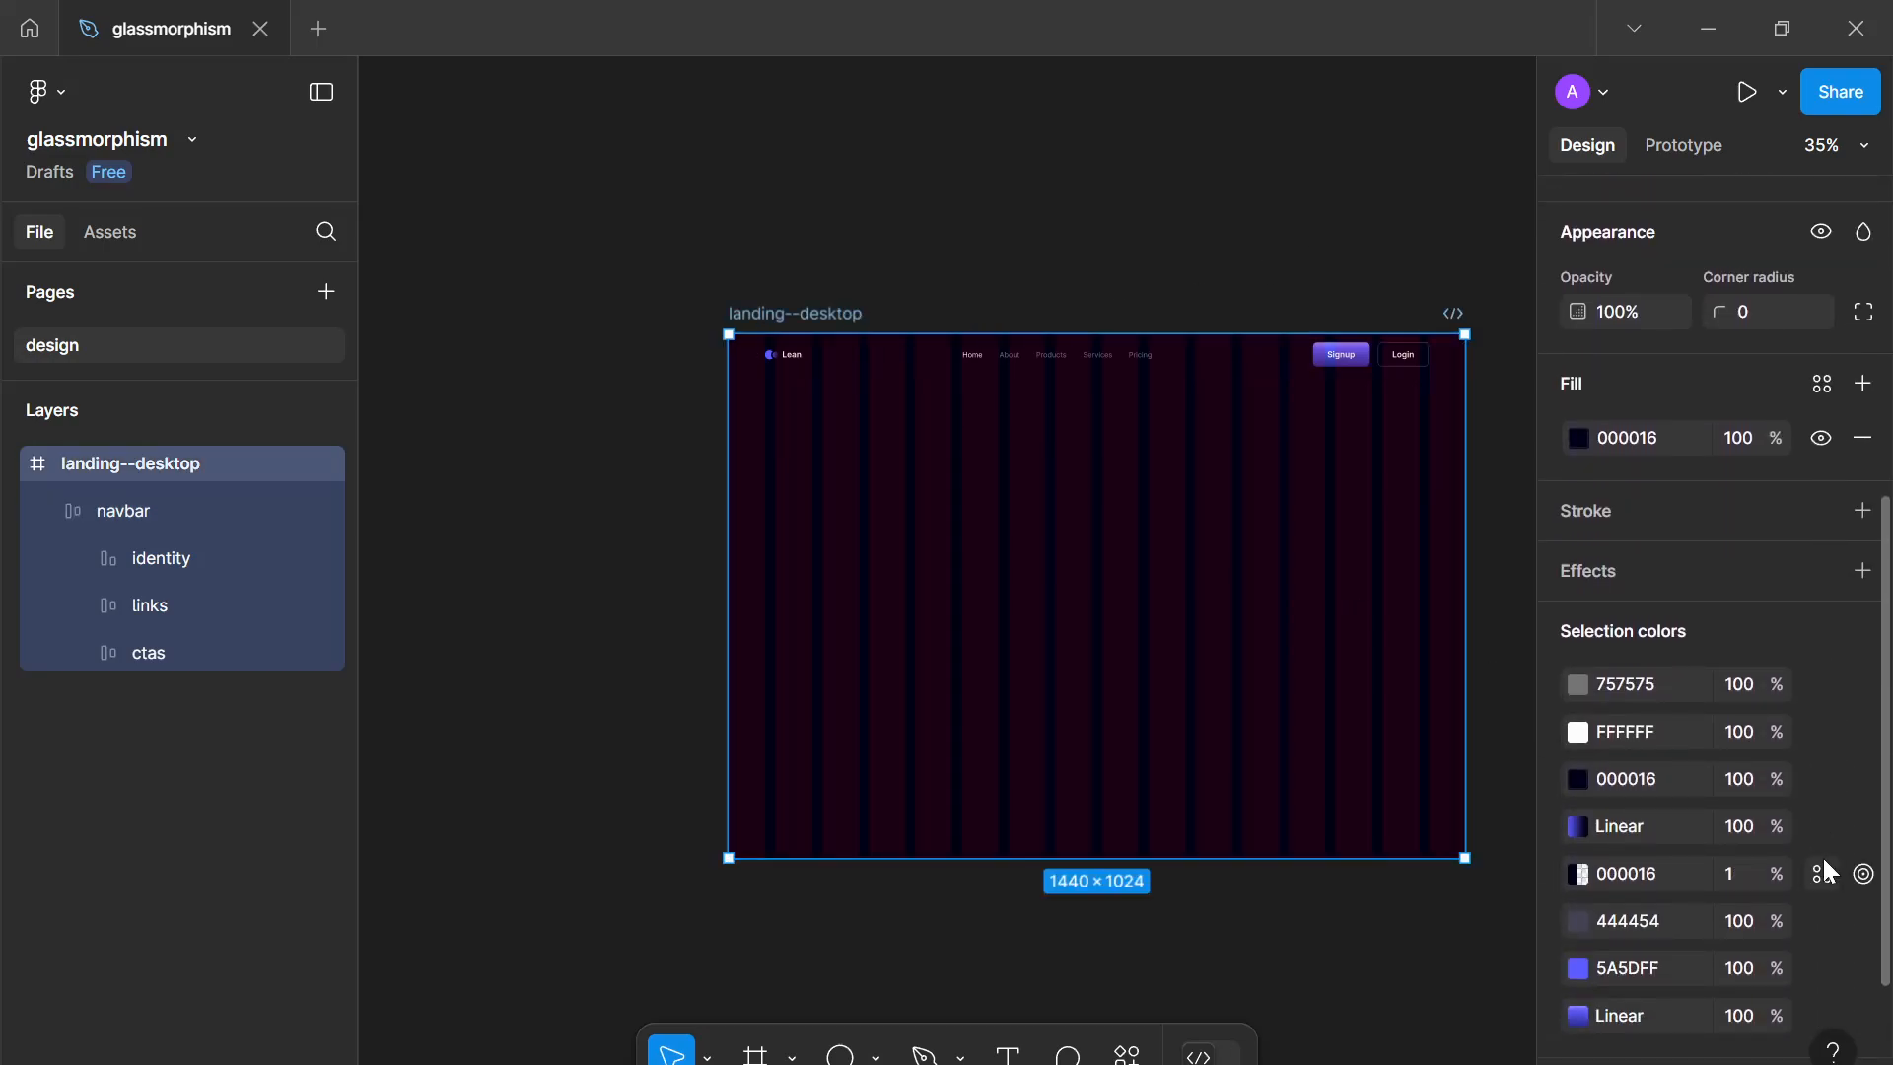
click(1821, 934)
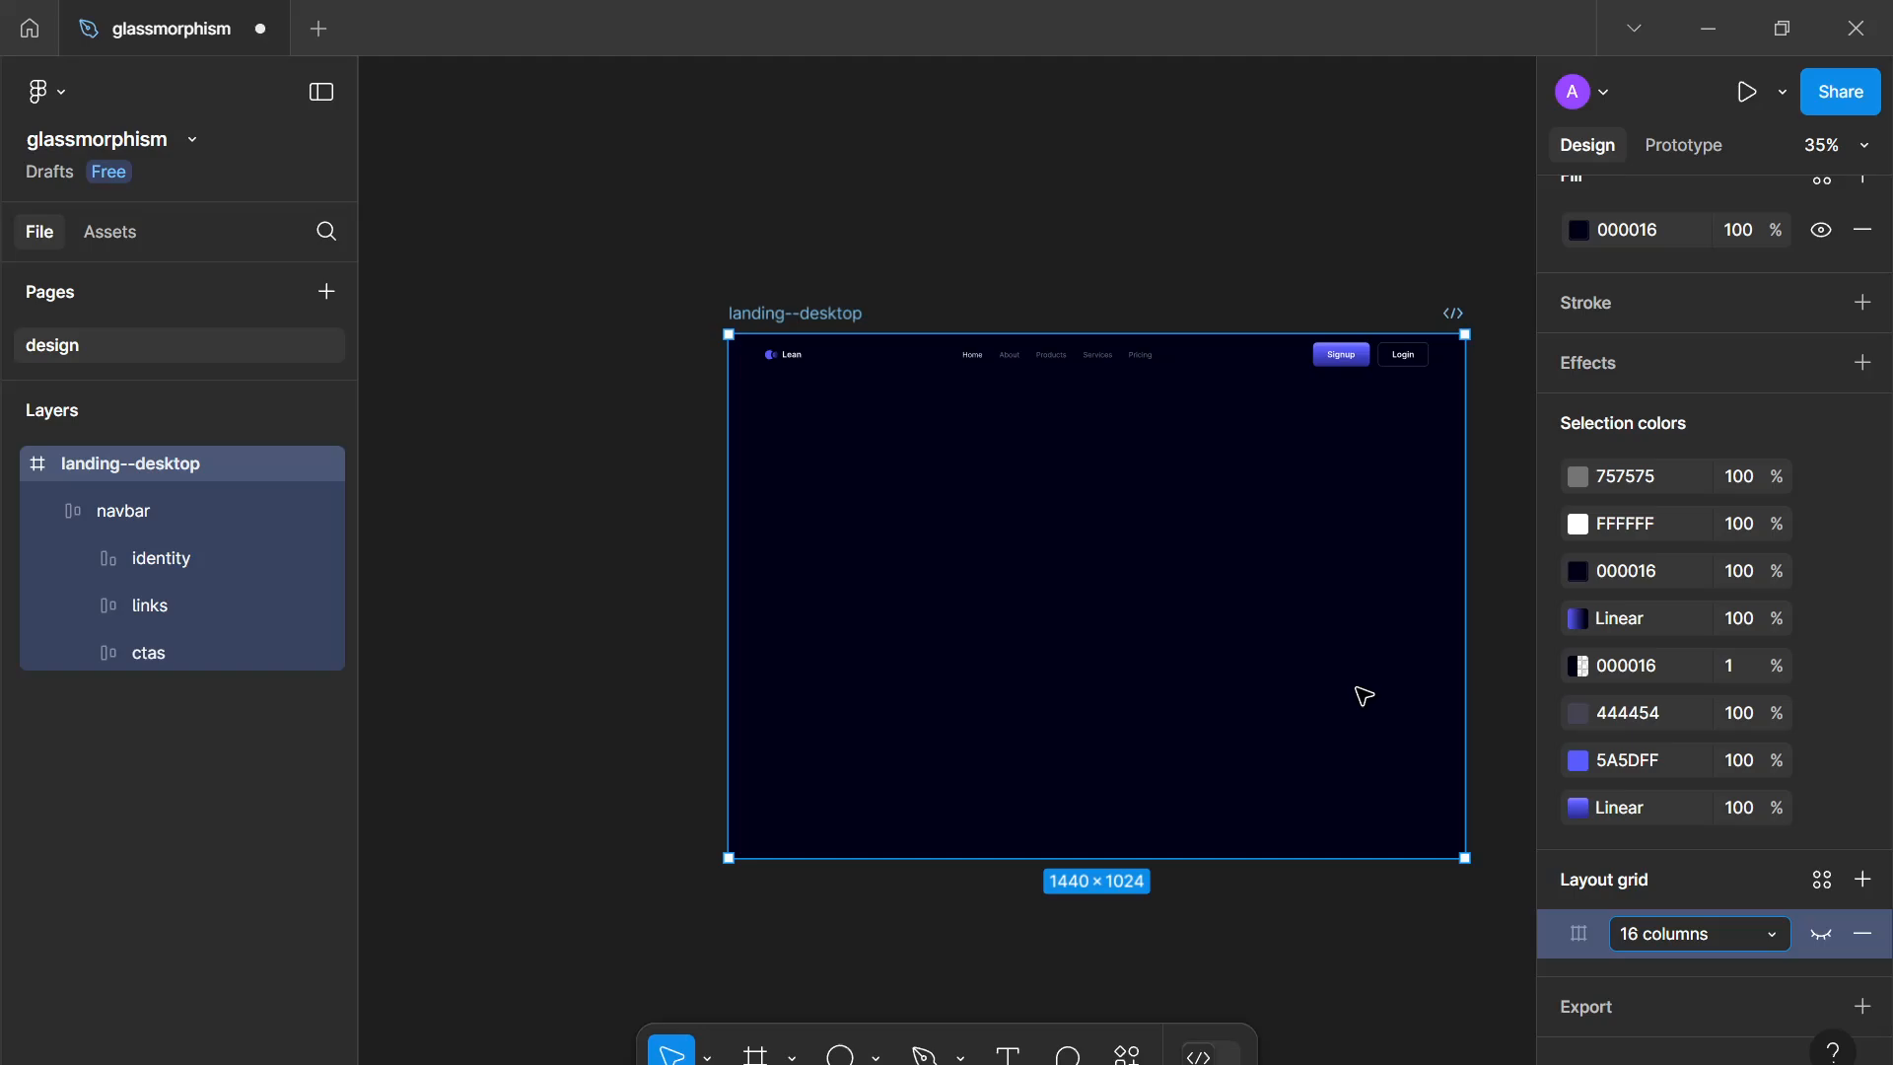
click(1356, 698)
Step: Add a heading text below the navbar reading "We make the best UI/UX designs online"
scroll(1322, 845, up, 5)
scroll(1272, 938, down, 3)
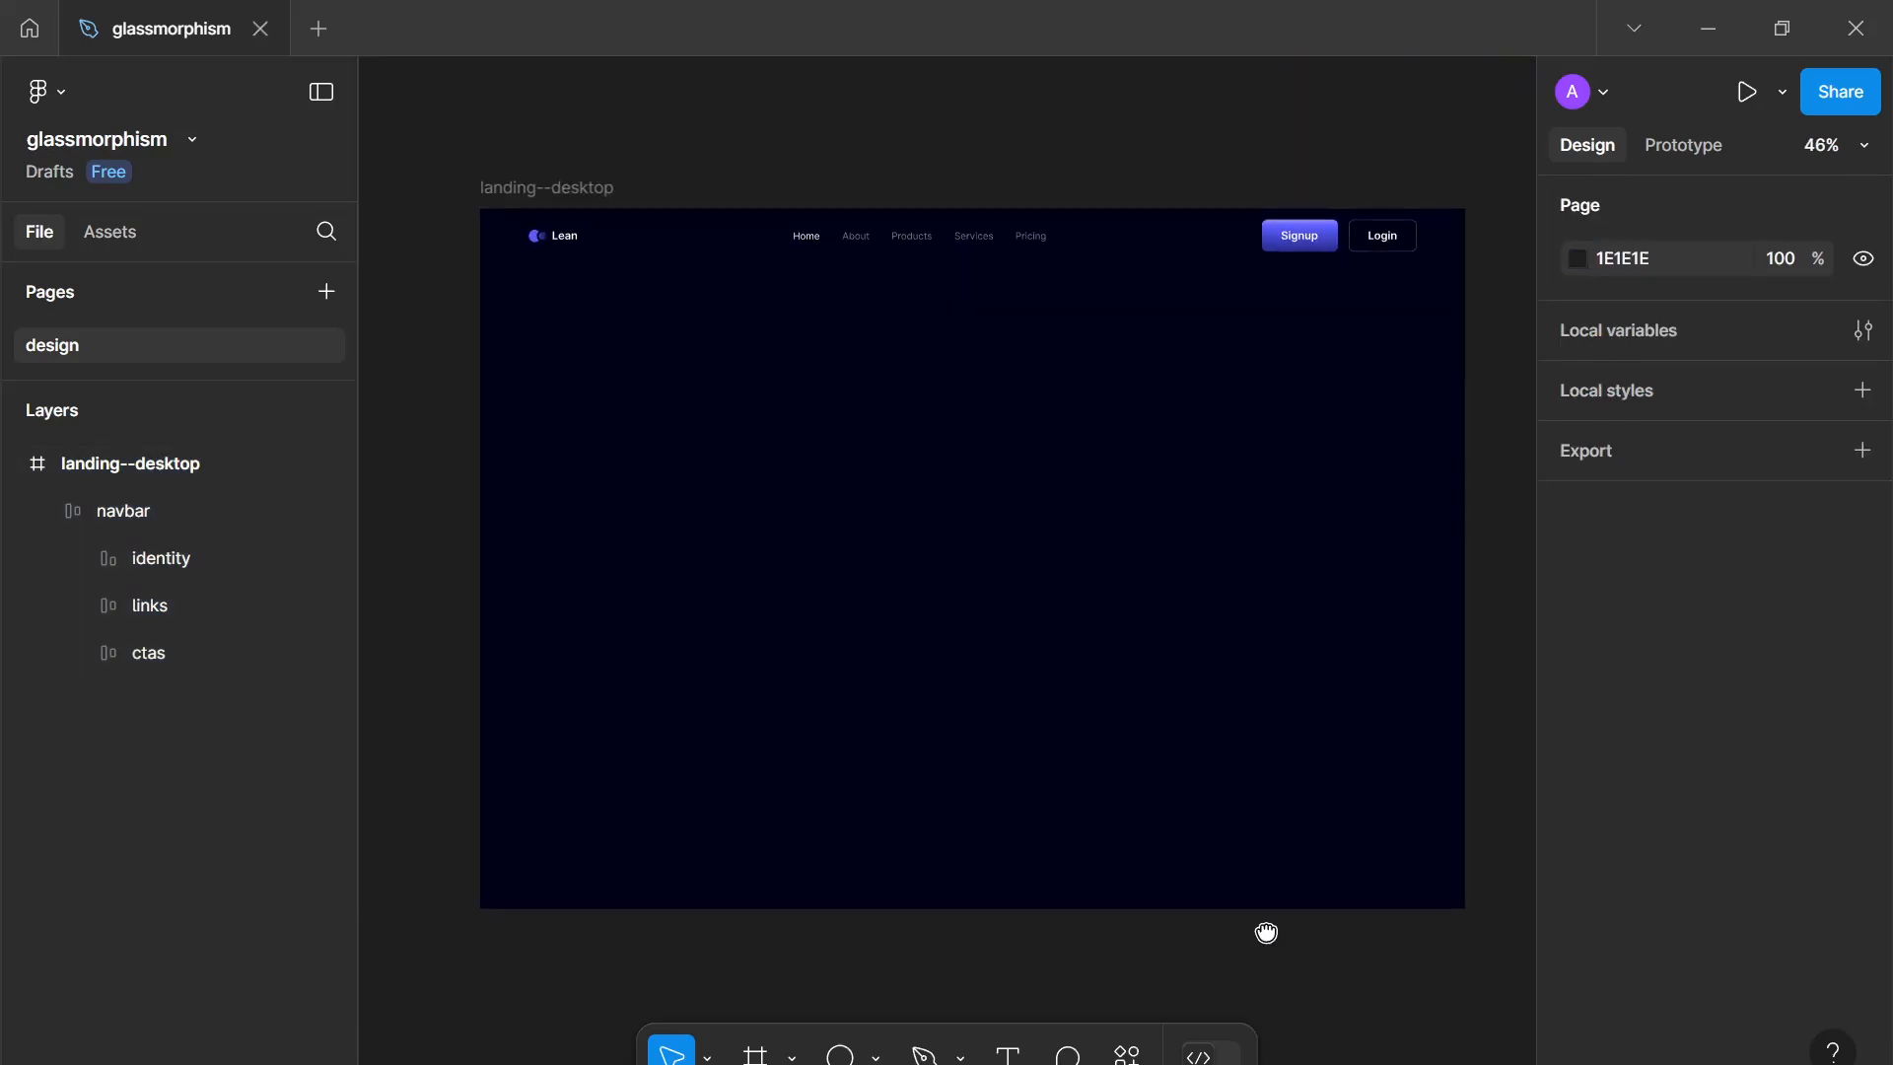
scroll(1276, 937, up, 2)
scroll(1287, 952, up, 1)
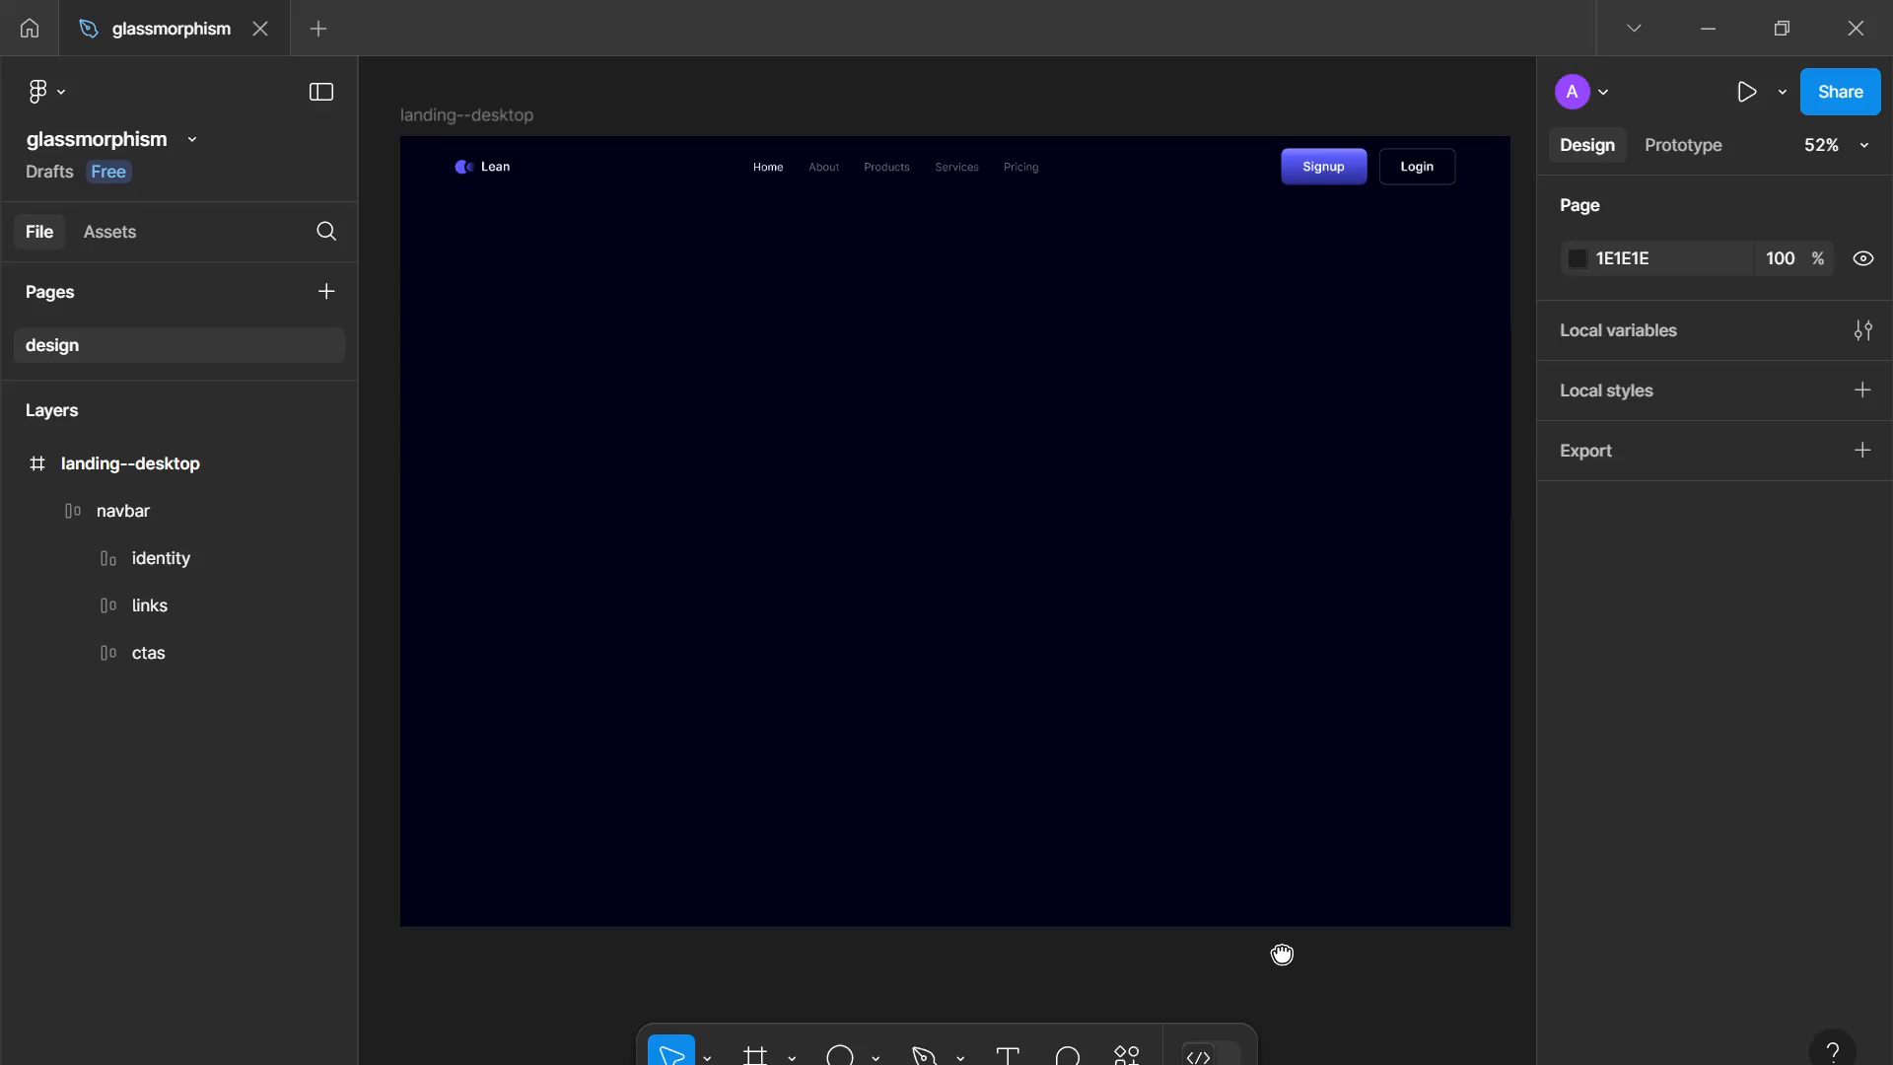
drag(1278, 957, 1313, 978)
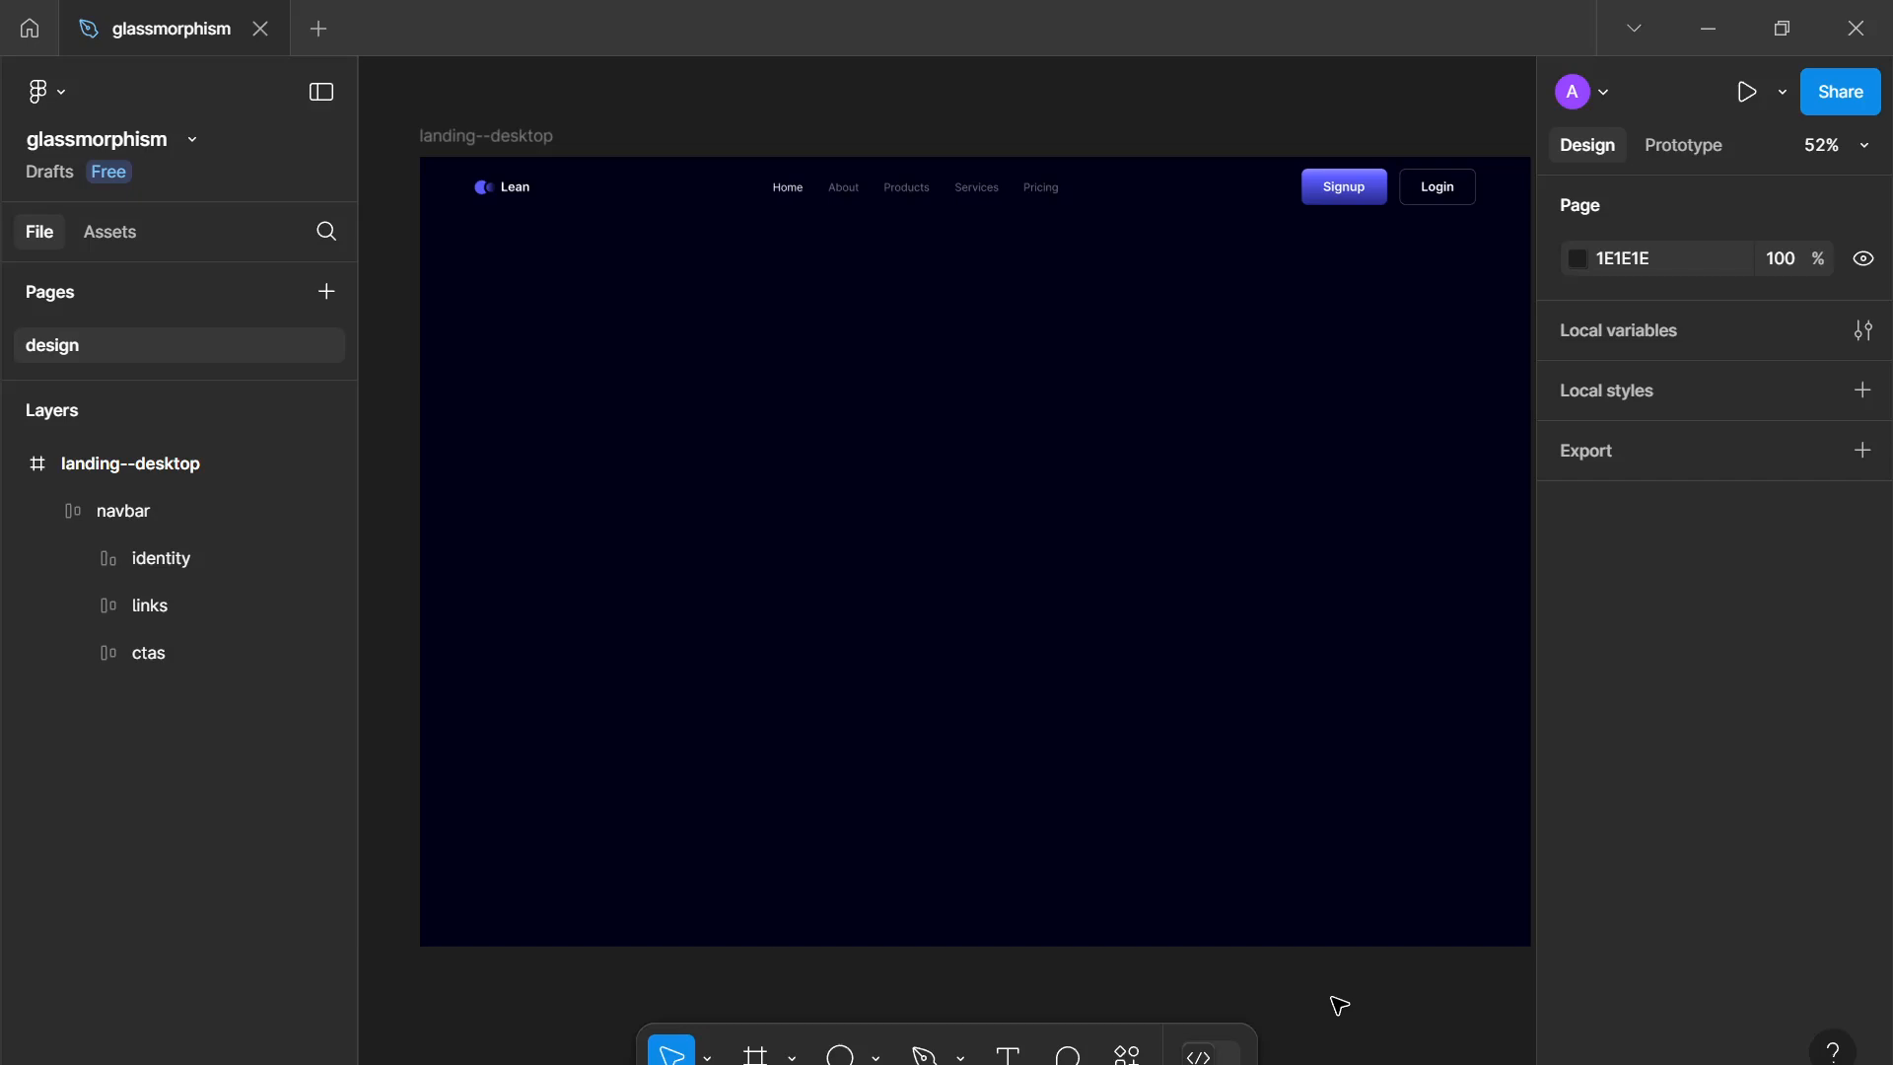
scroll(1351, 994, down, 1)
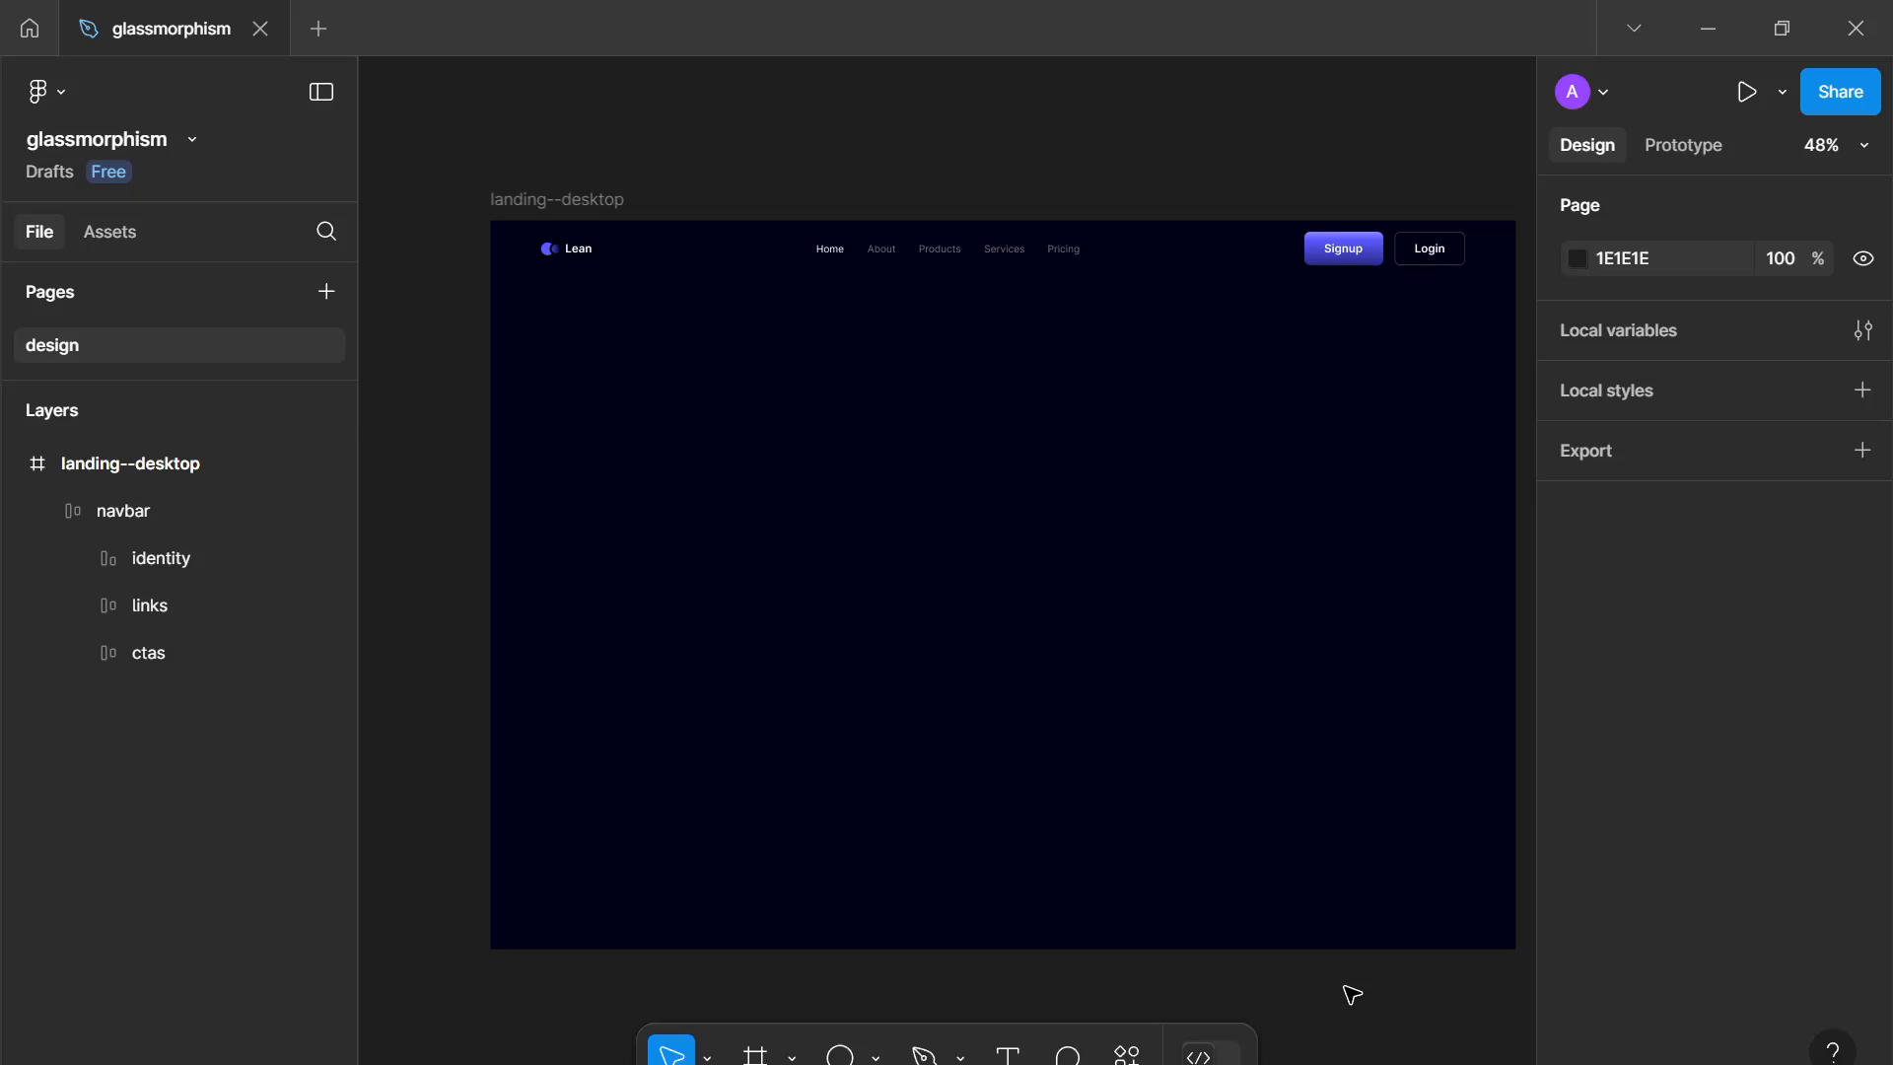
key(t)
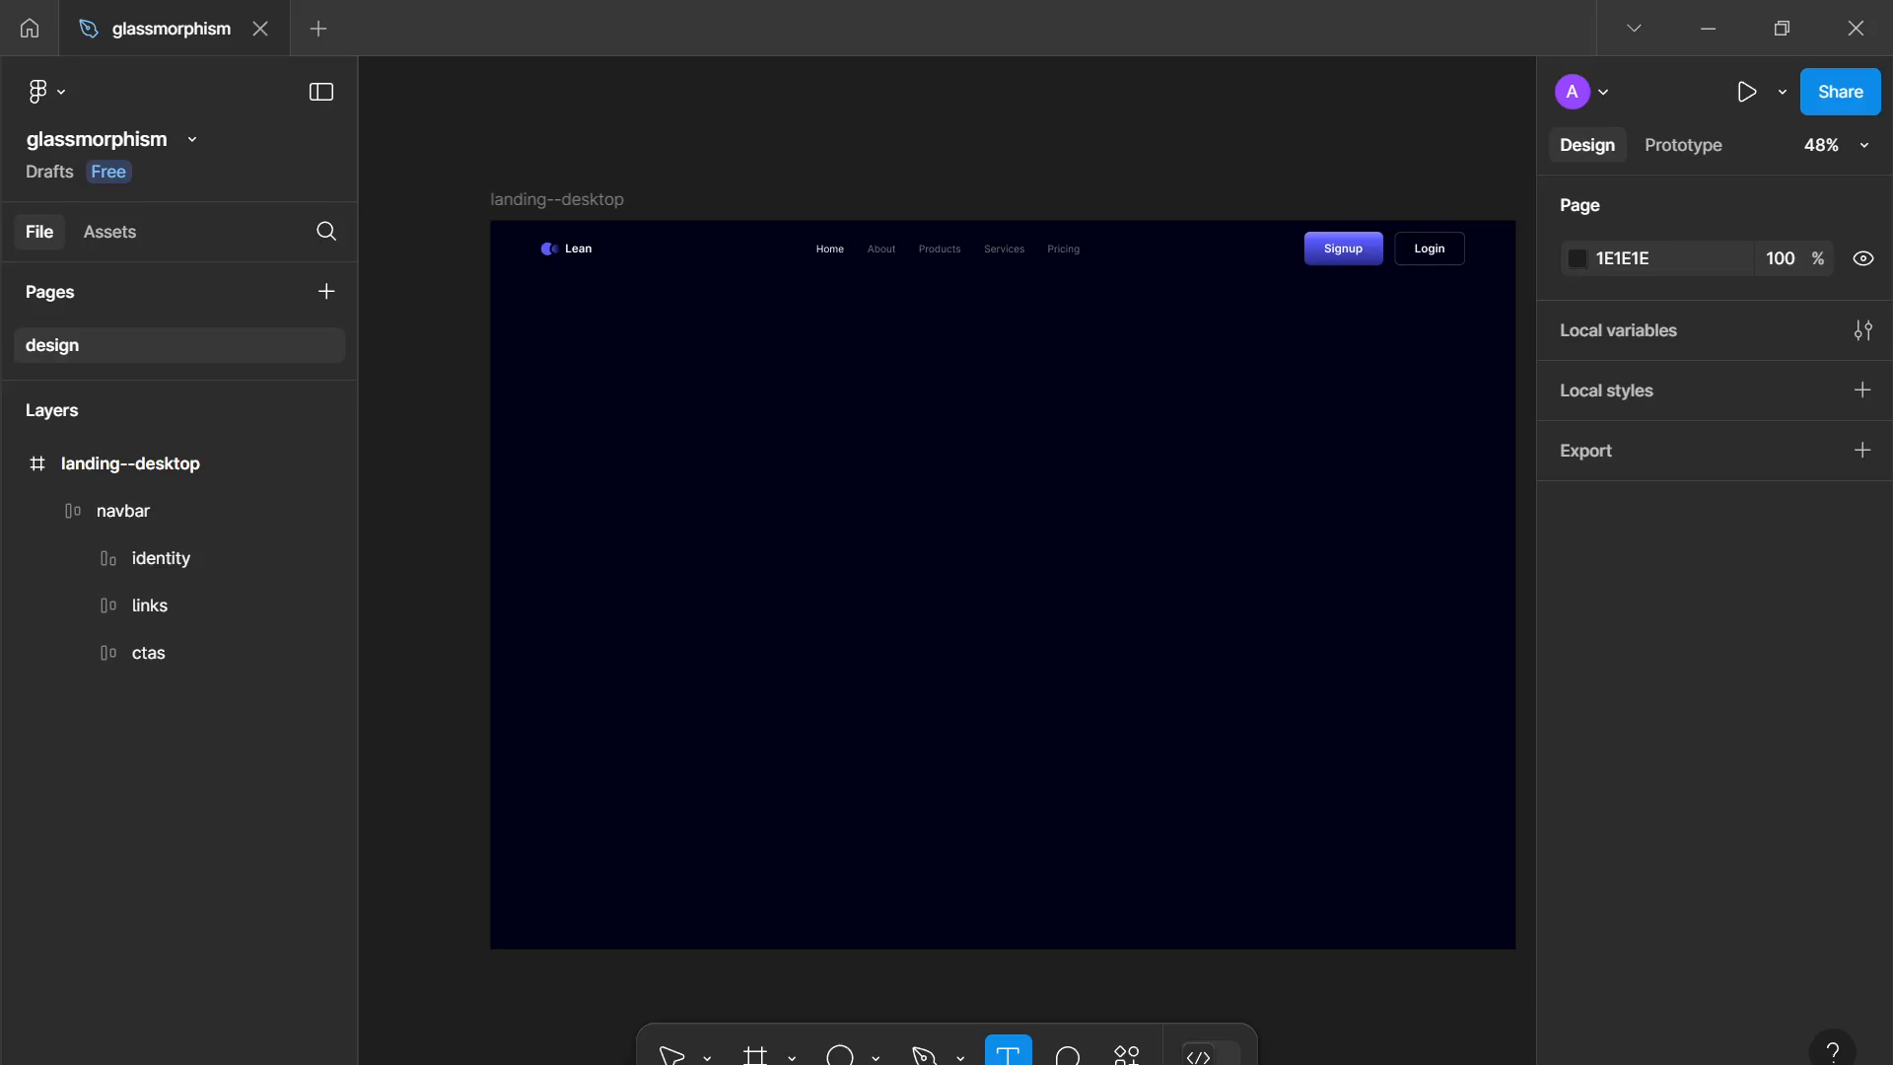
click(848, 479)
text(Head)
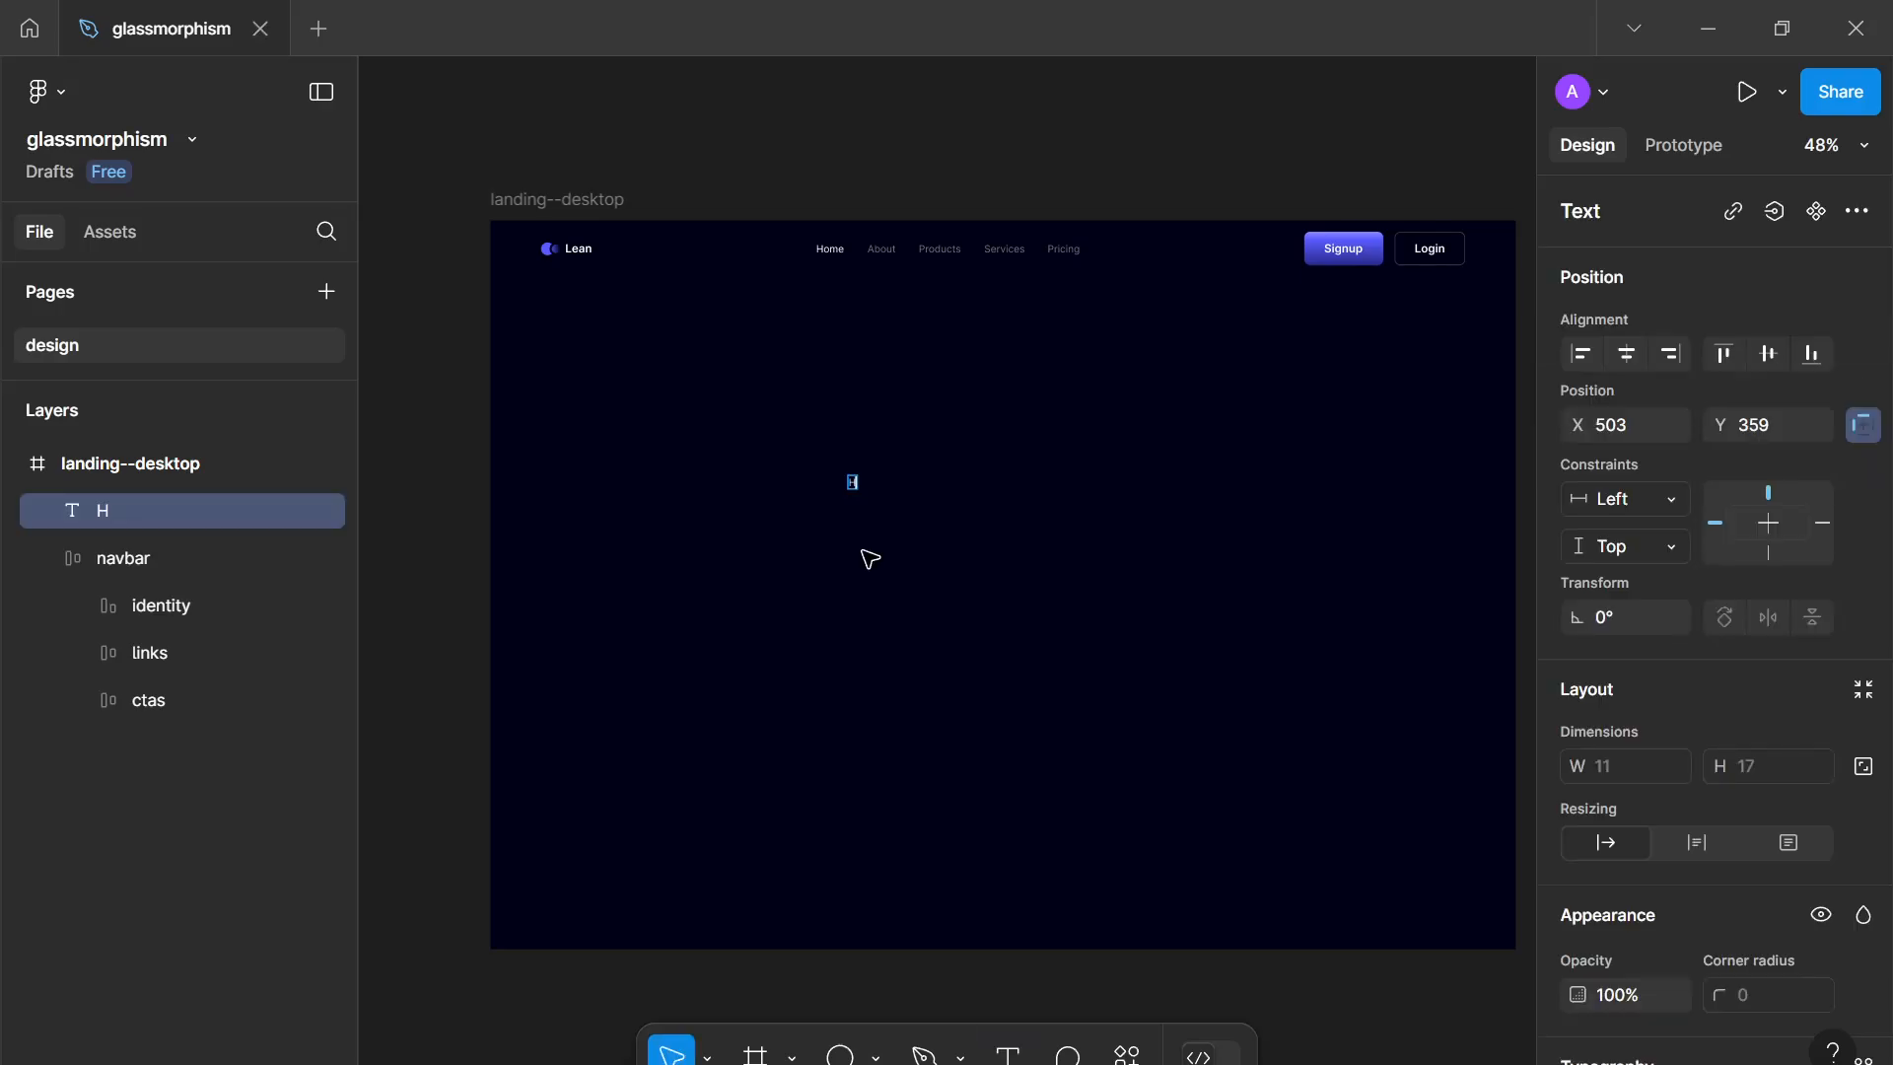
key(ctrl+a)
key(BackSpace)
text(UI)
key(BackSpace)
key(BackSpace)
text(We make th)
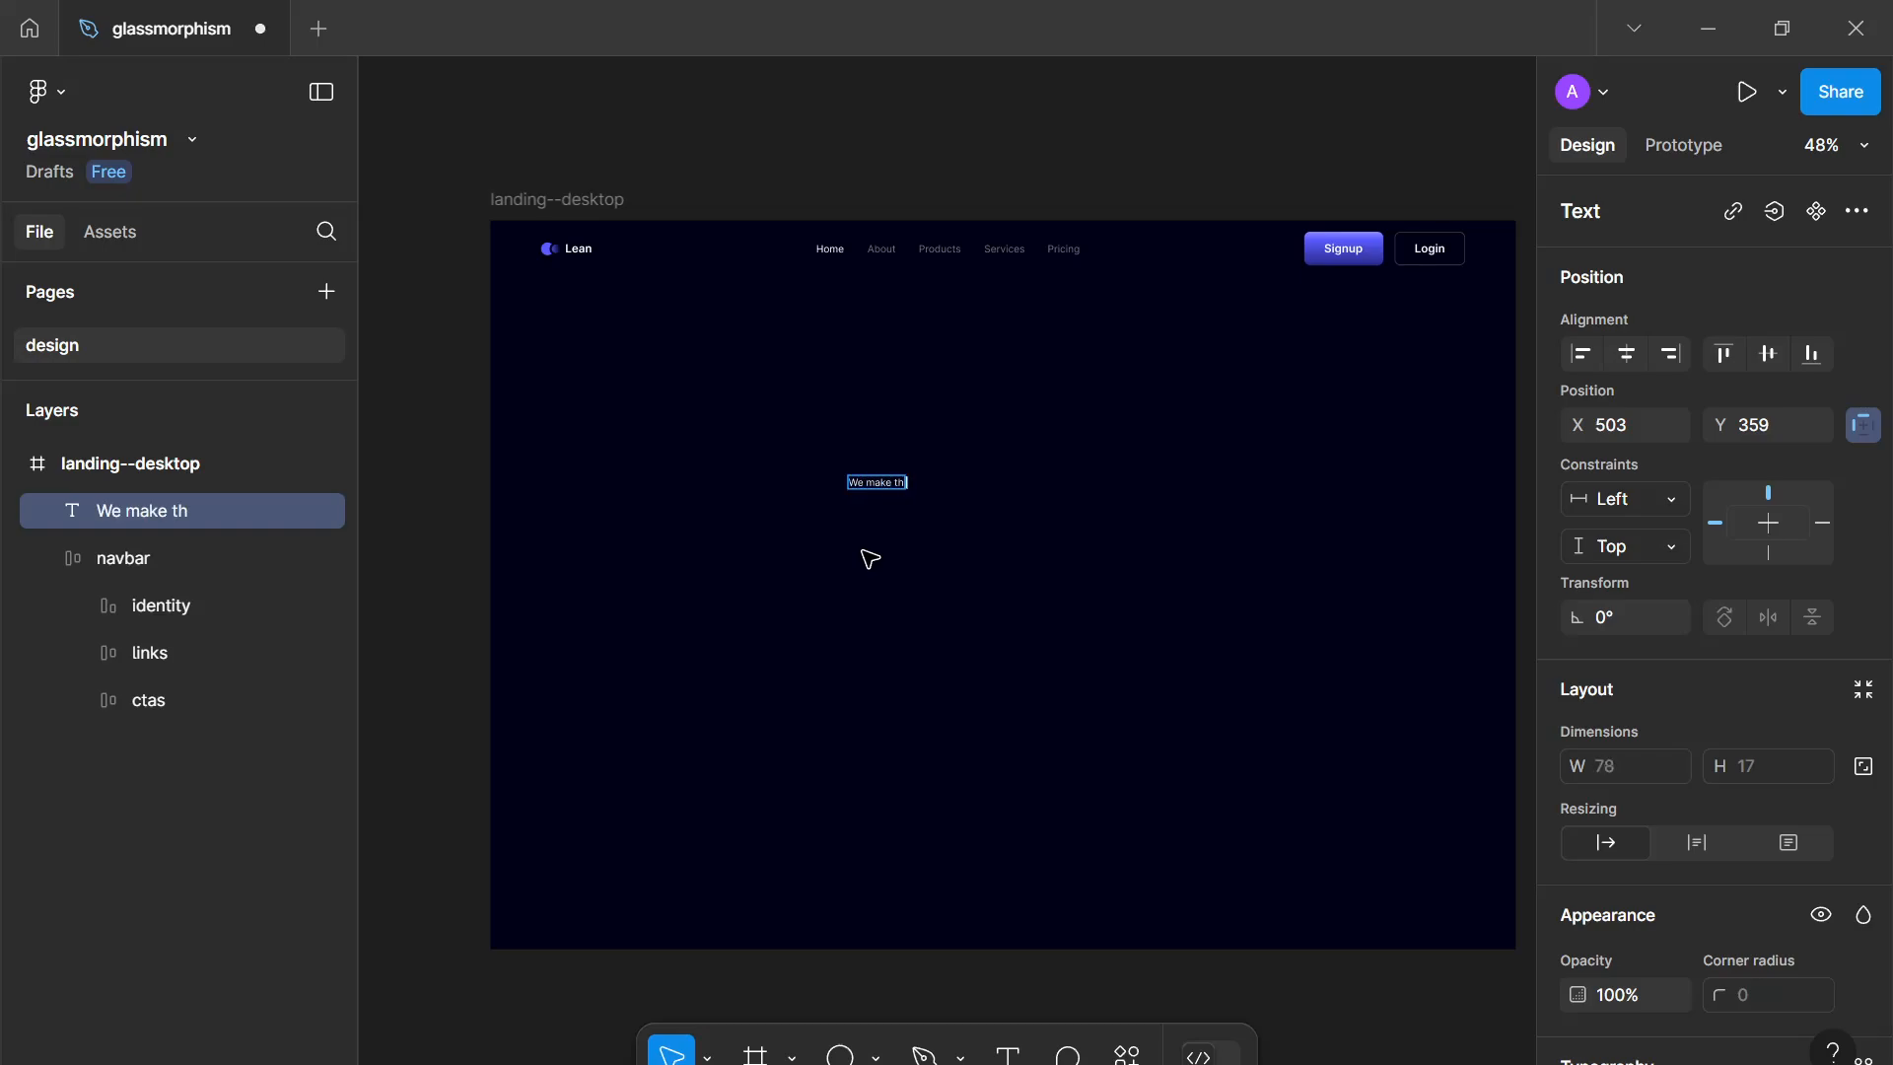
text(e best UI/UX designs)
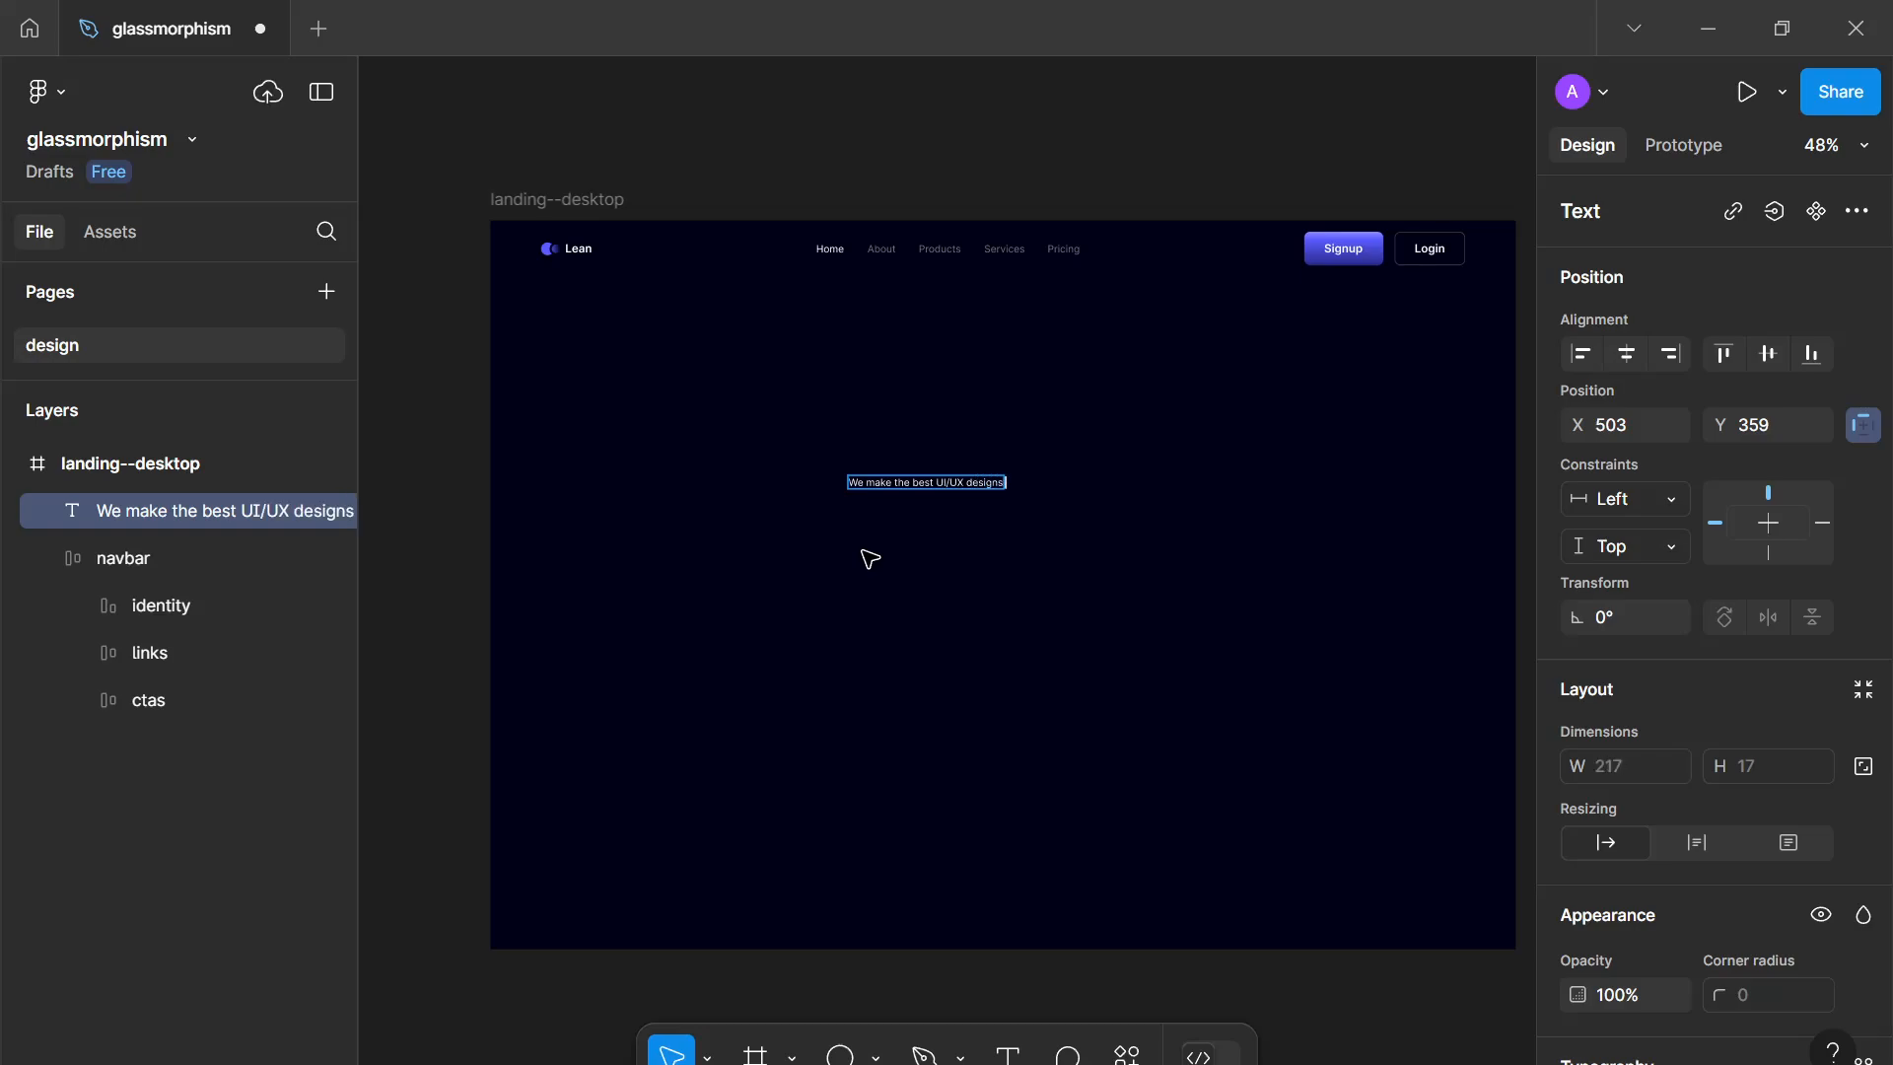
text( online)
key(Escape)
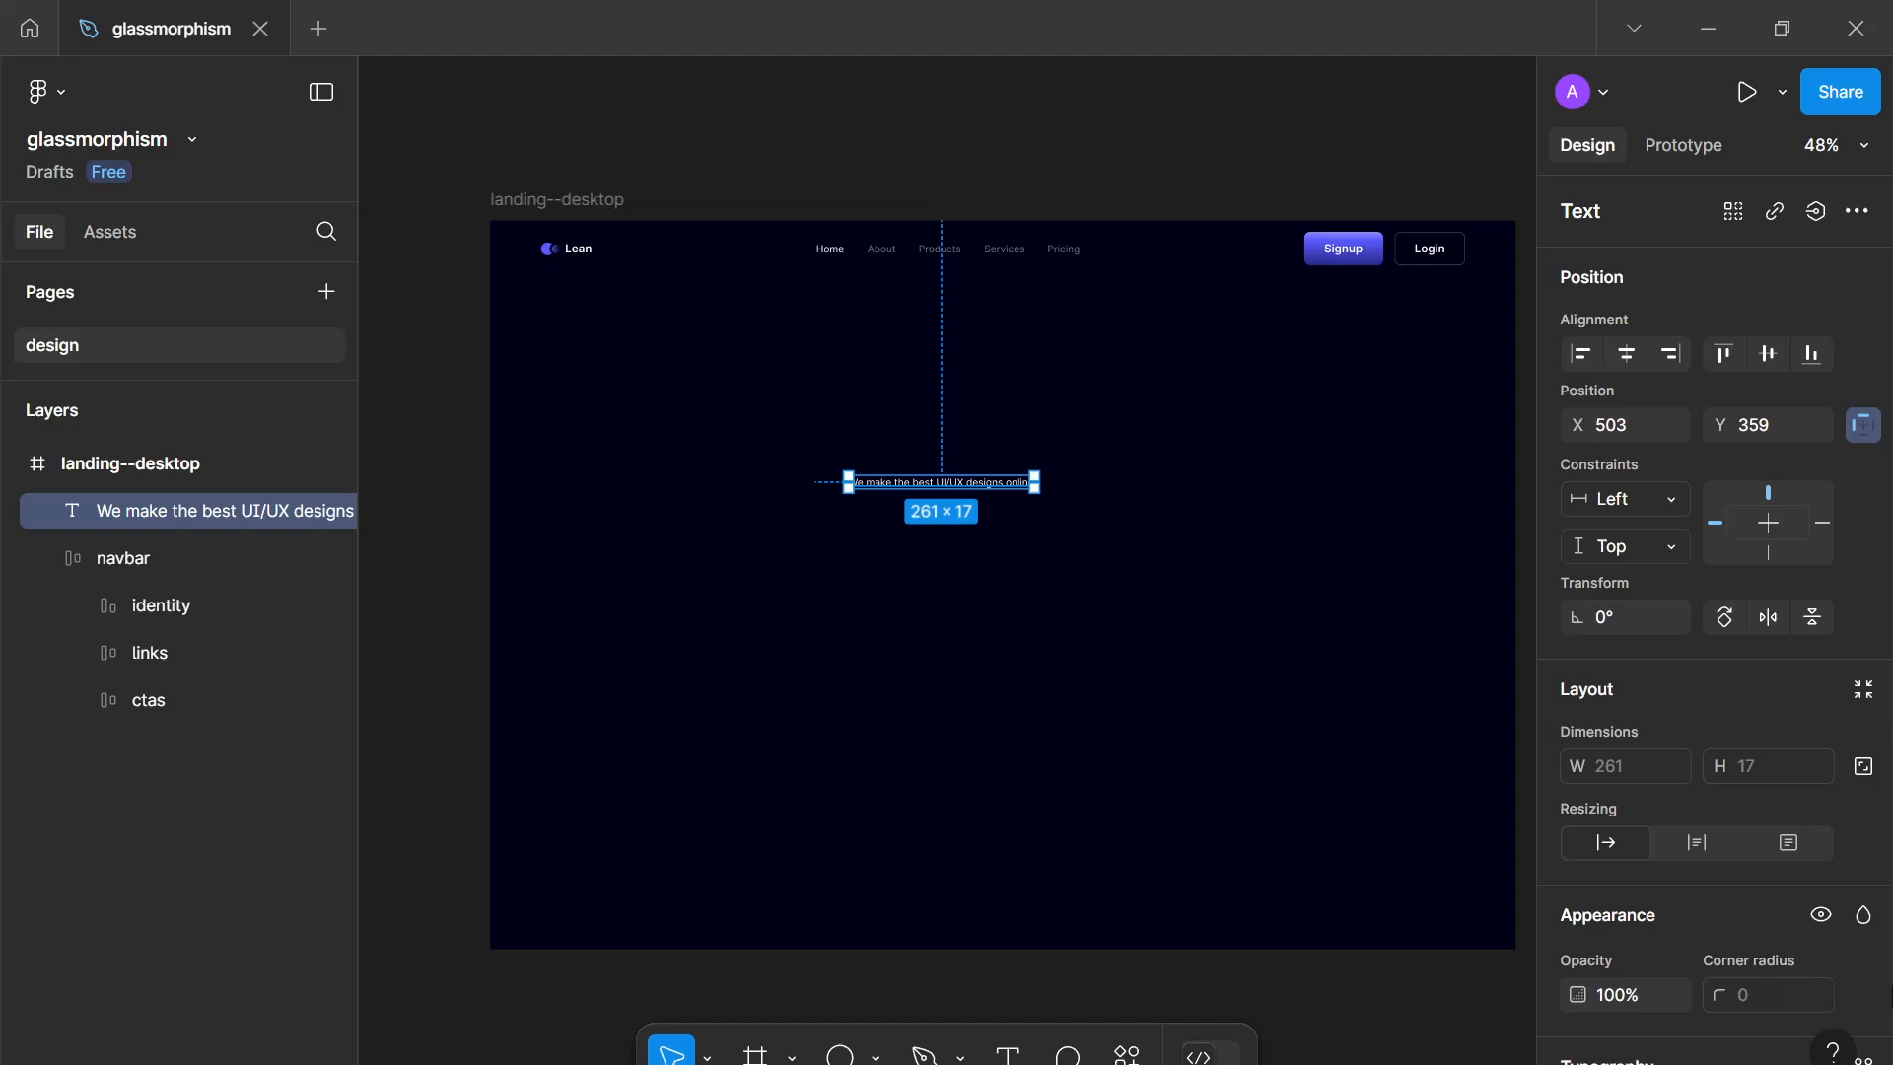
Step: Set the heading to size 48 and Semi Bold weight, and move it closer to the frame's horizontal centre
scroll(1716, 933, down, 5)
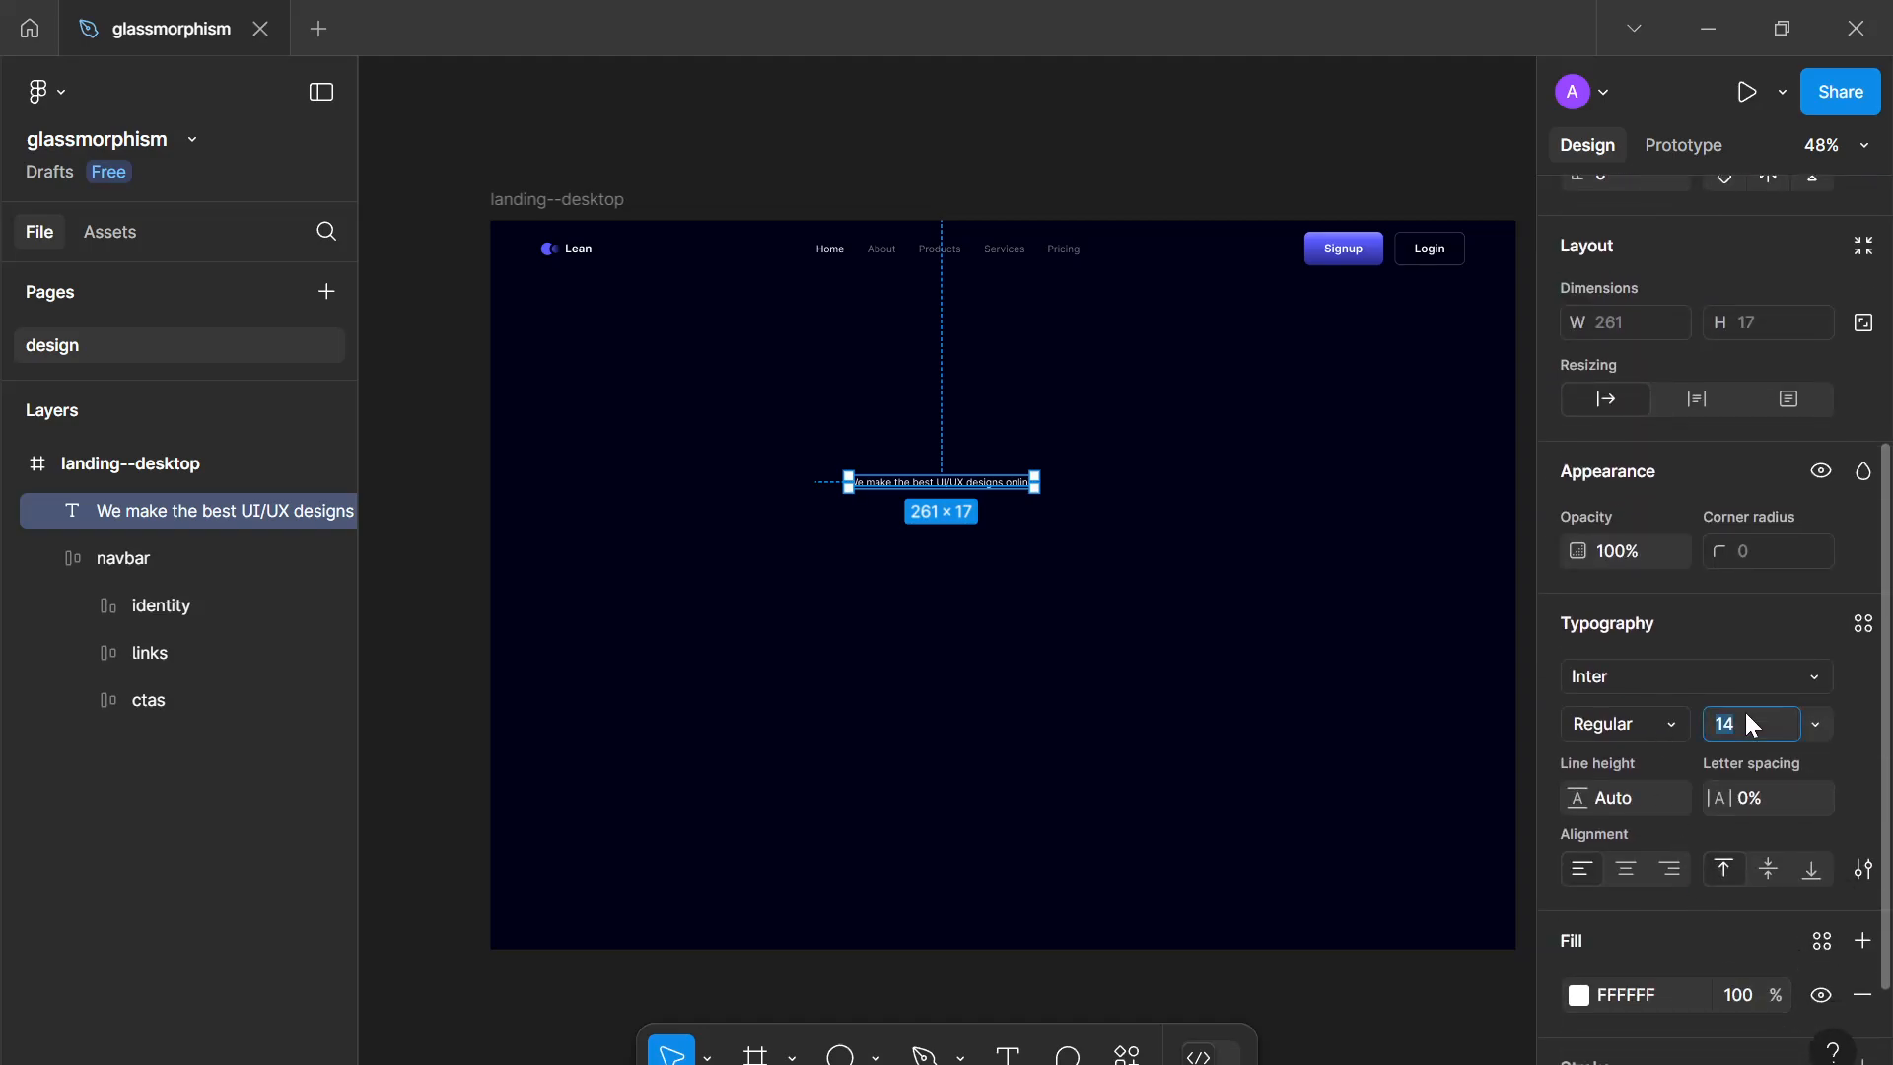
key(Return)
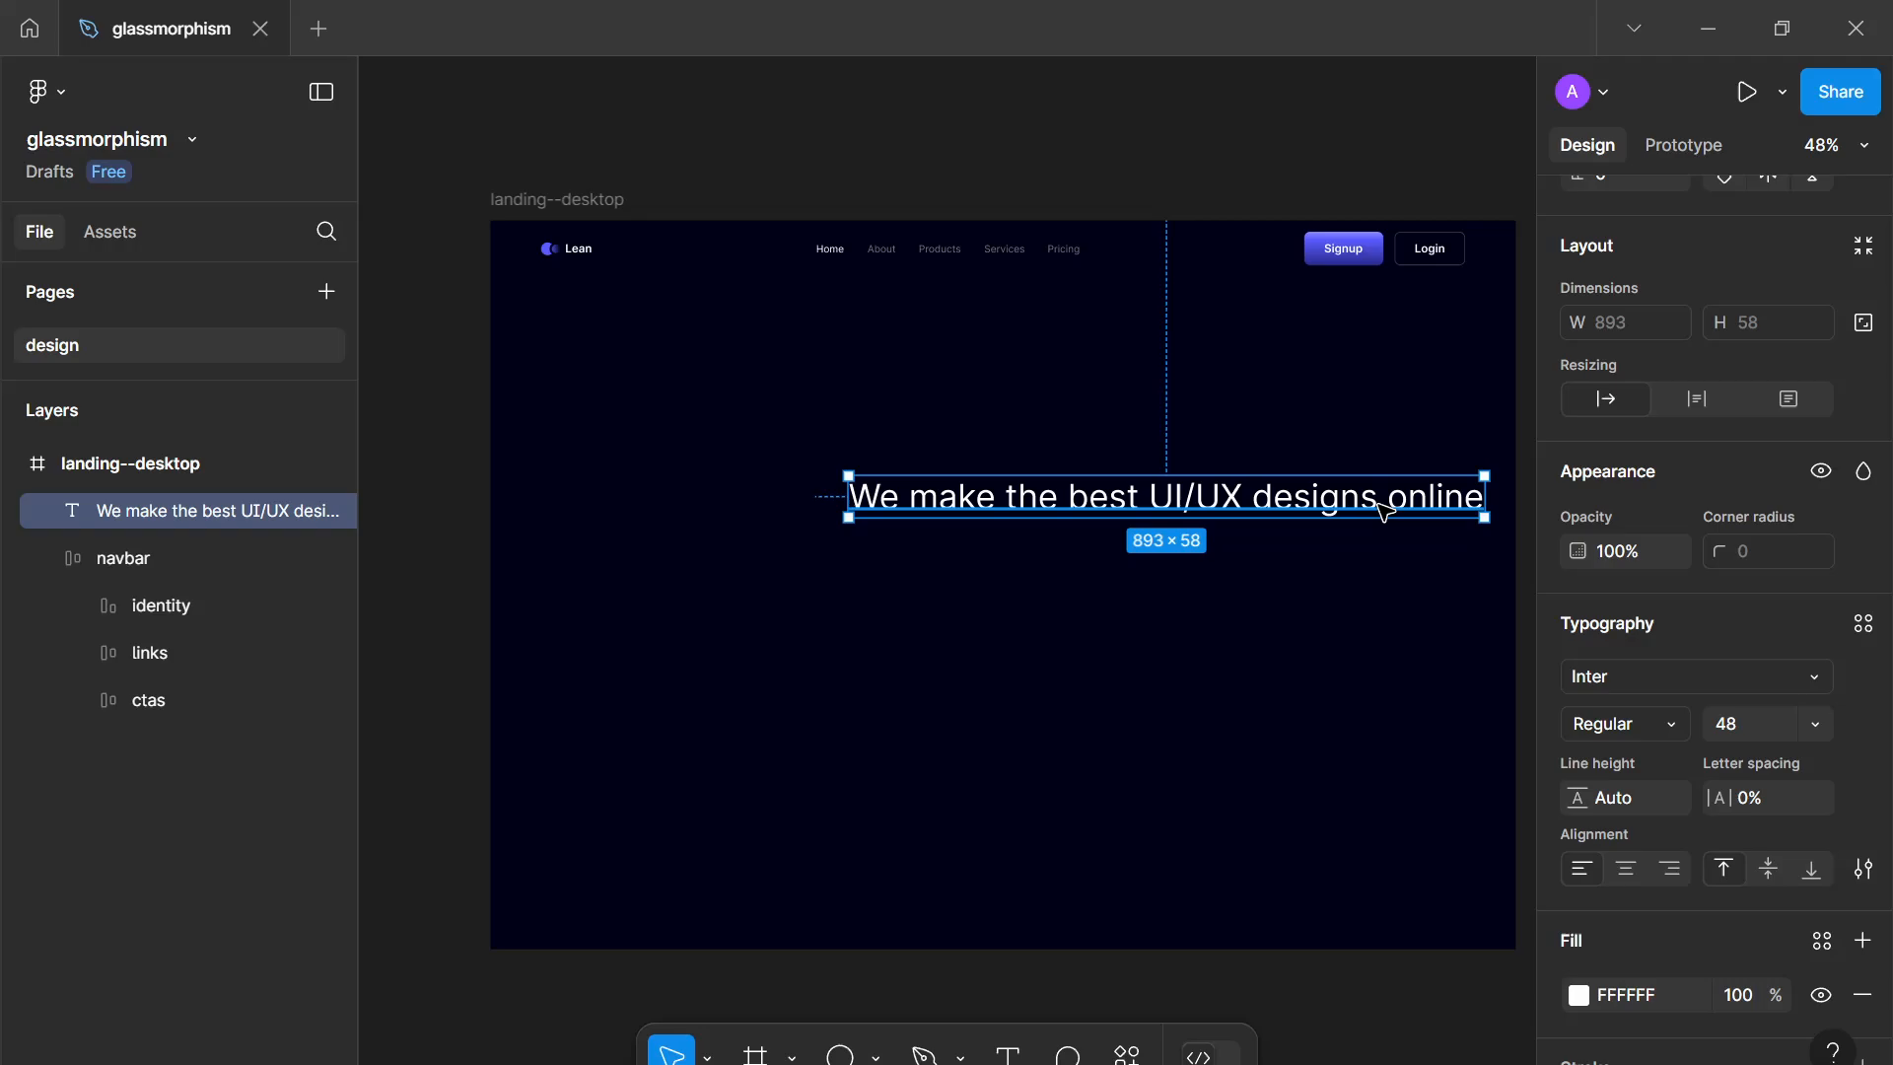
click(1638, 714)
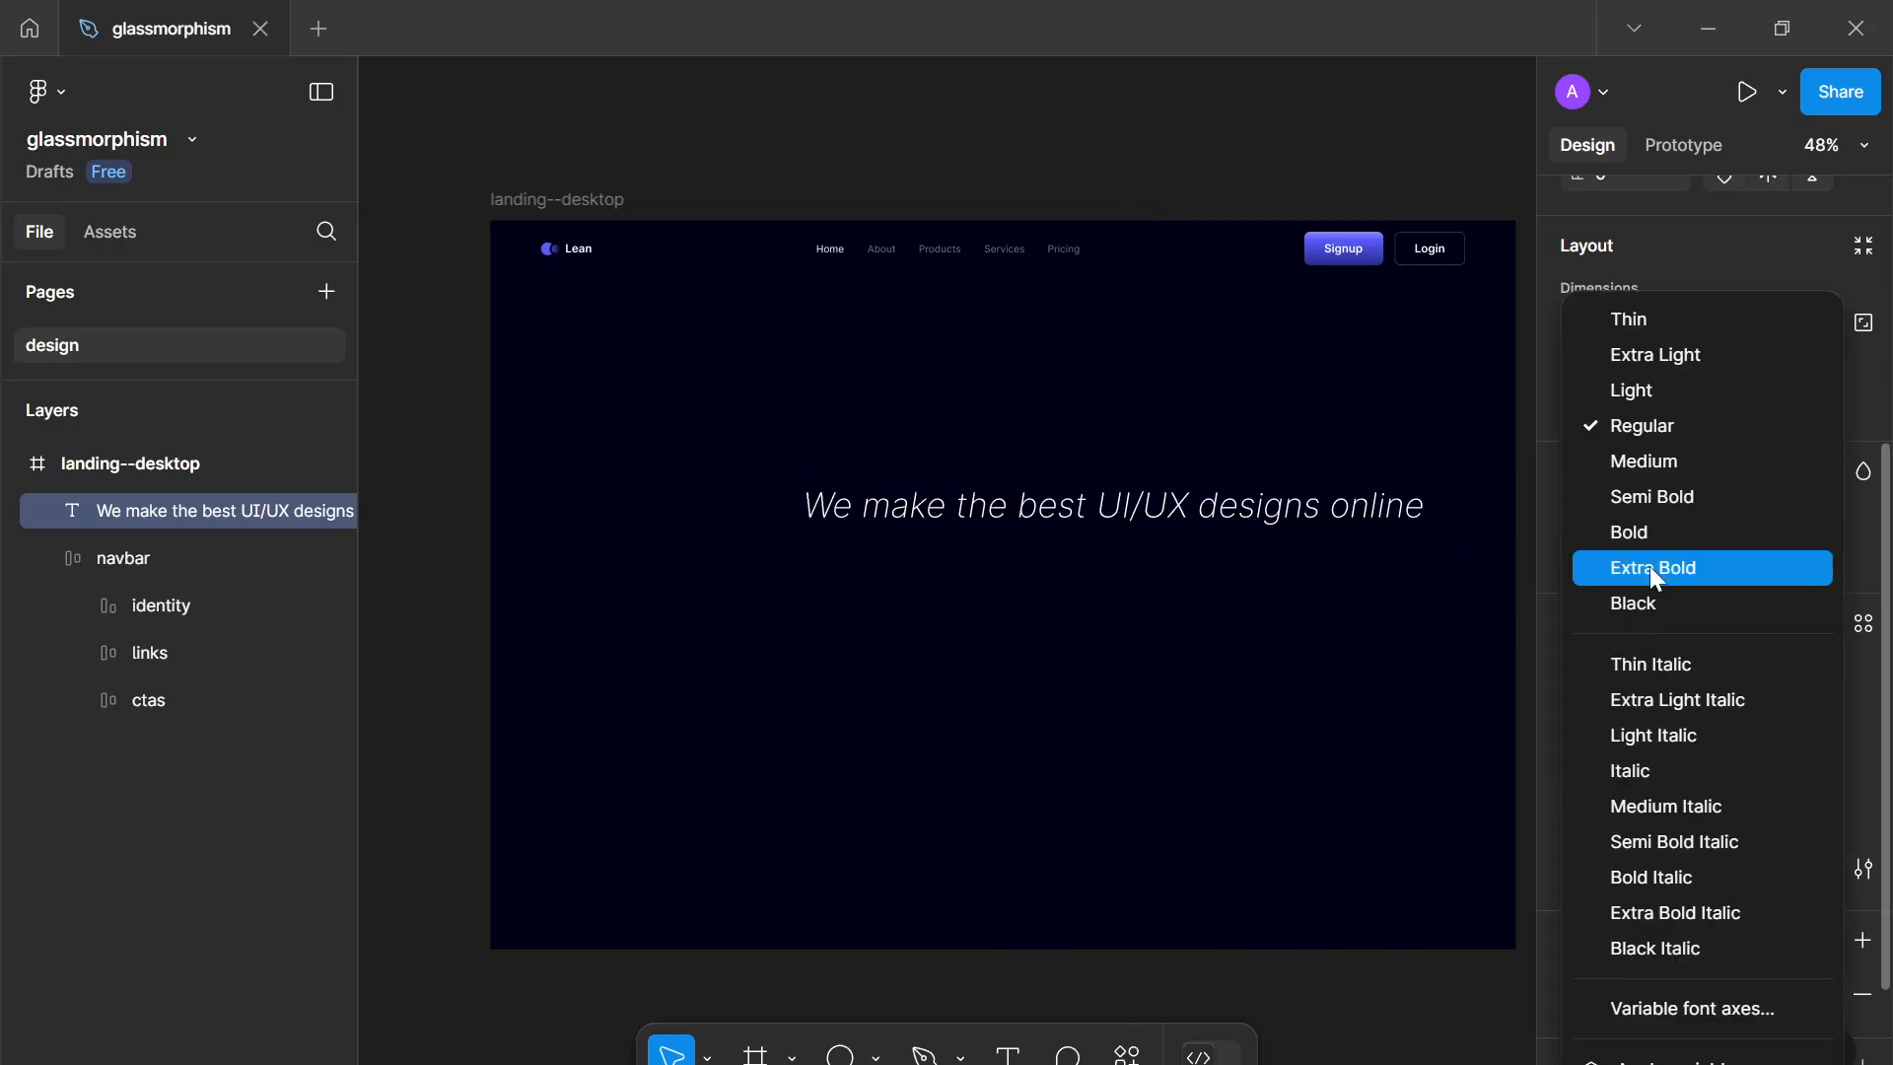
click(1653, 499)
drag(1202, 507, 1127, 460)
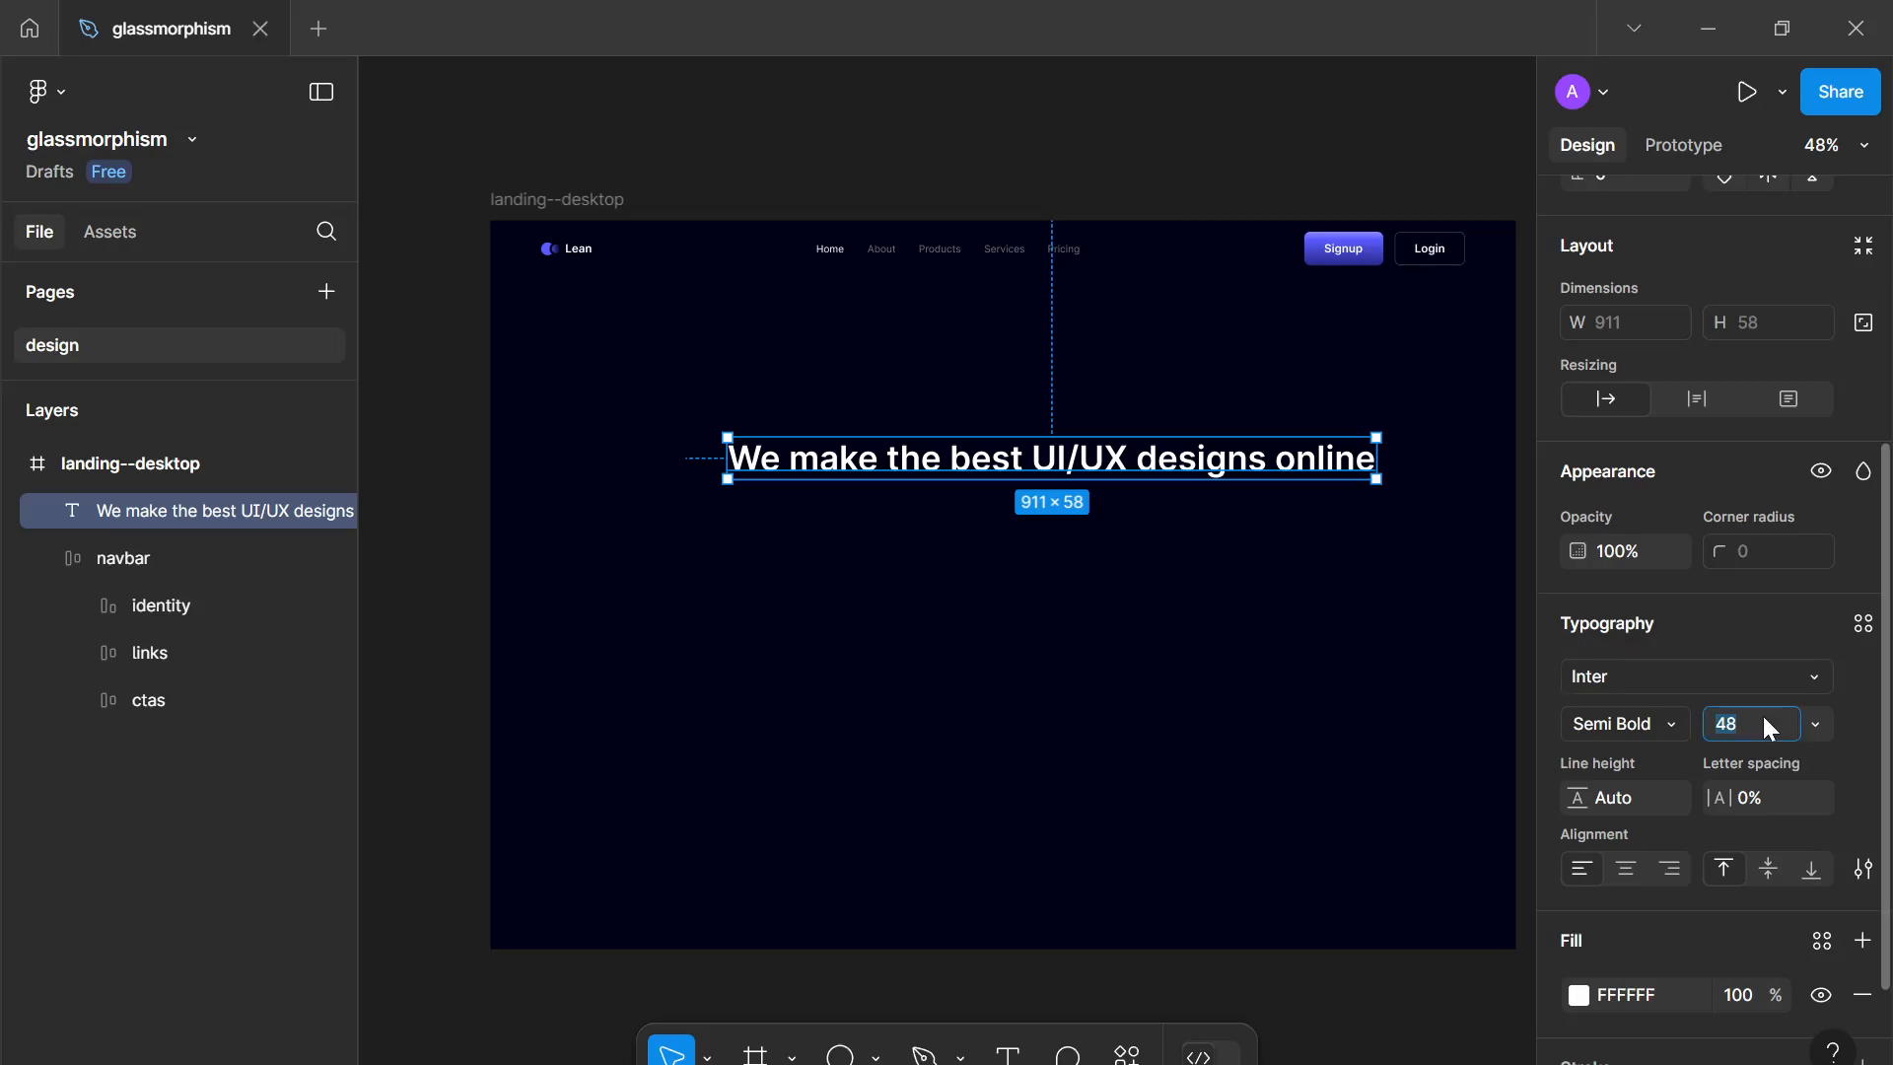
Step: Increase the heading's font size to 56
key(Up)
key(Up)
key(Up)
key(Up)
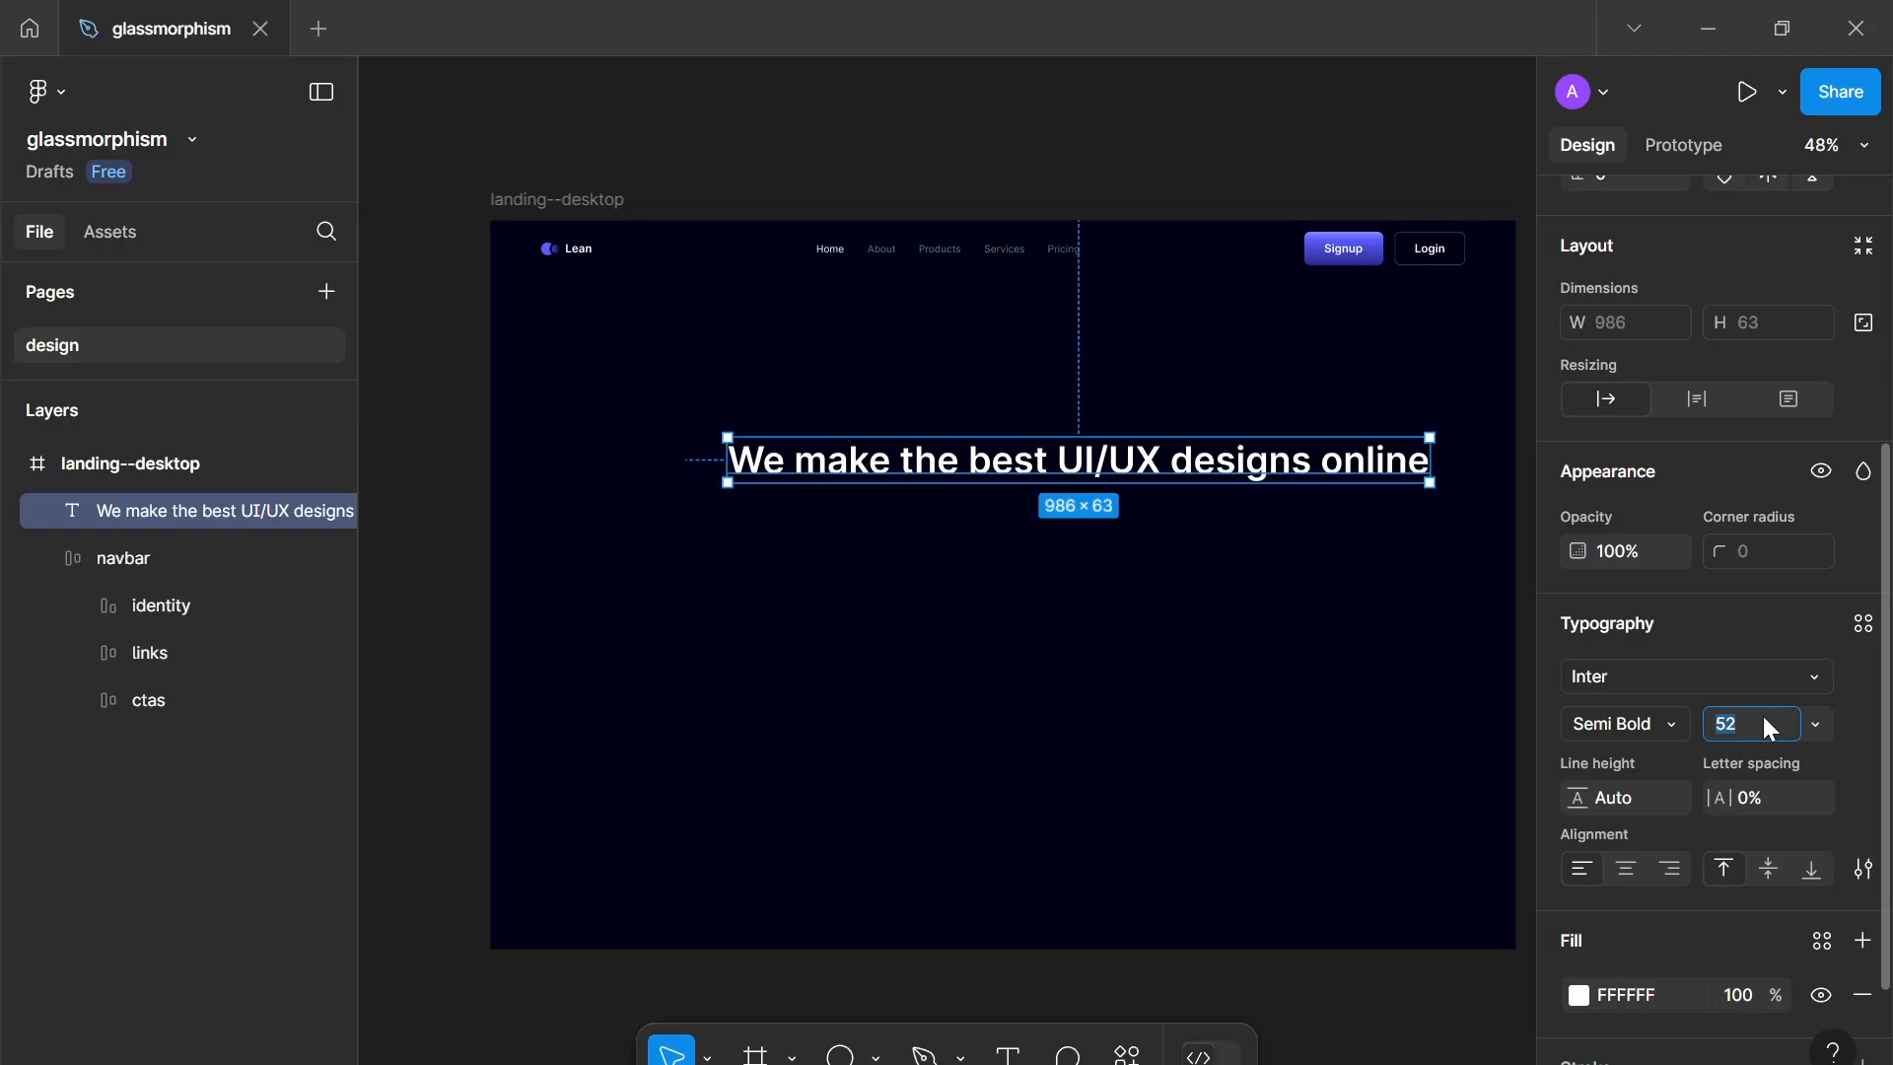
key(Up)
key(Up)
key(Up)
key(Up)
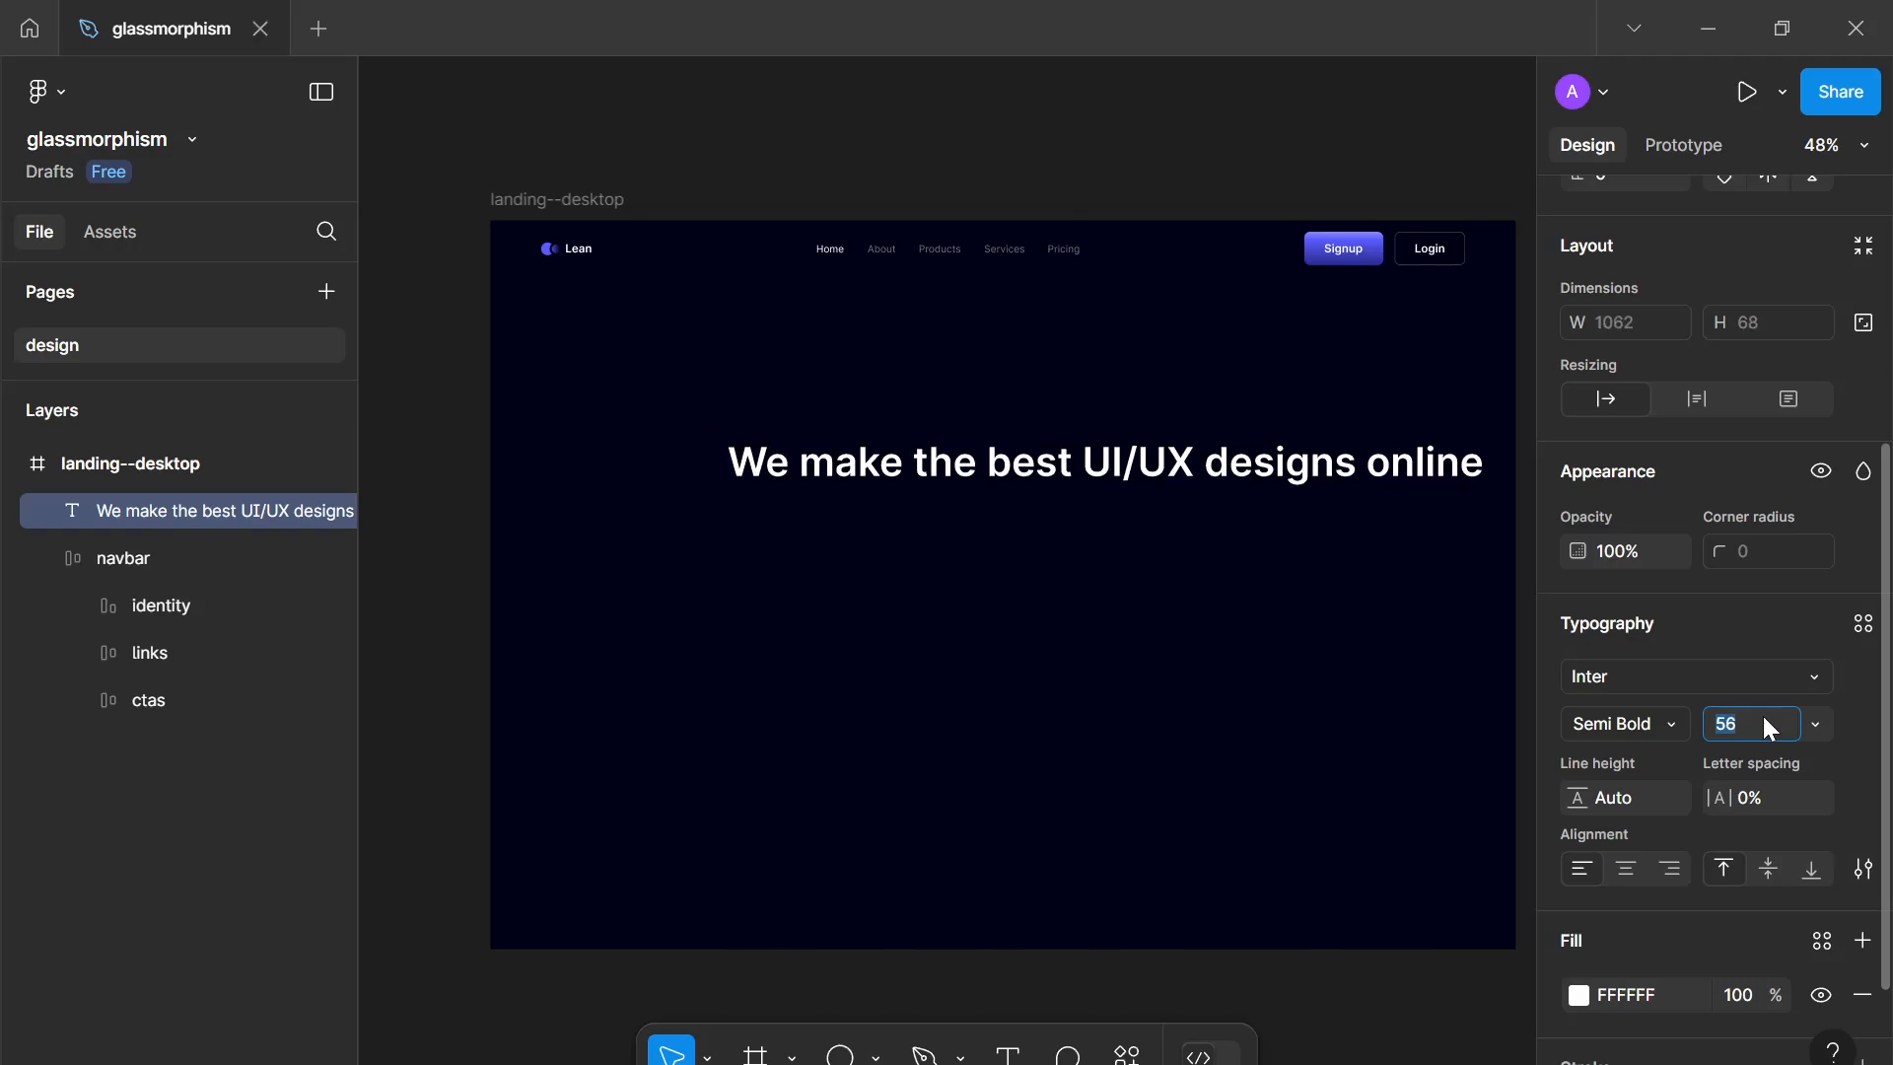
Step: Narrow the heading's text box to 676 so it wraps onto two lines, centre-align it, and move it to the frame's horizontal centre
drag(725, 458, 1001, 444)
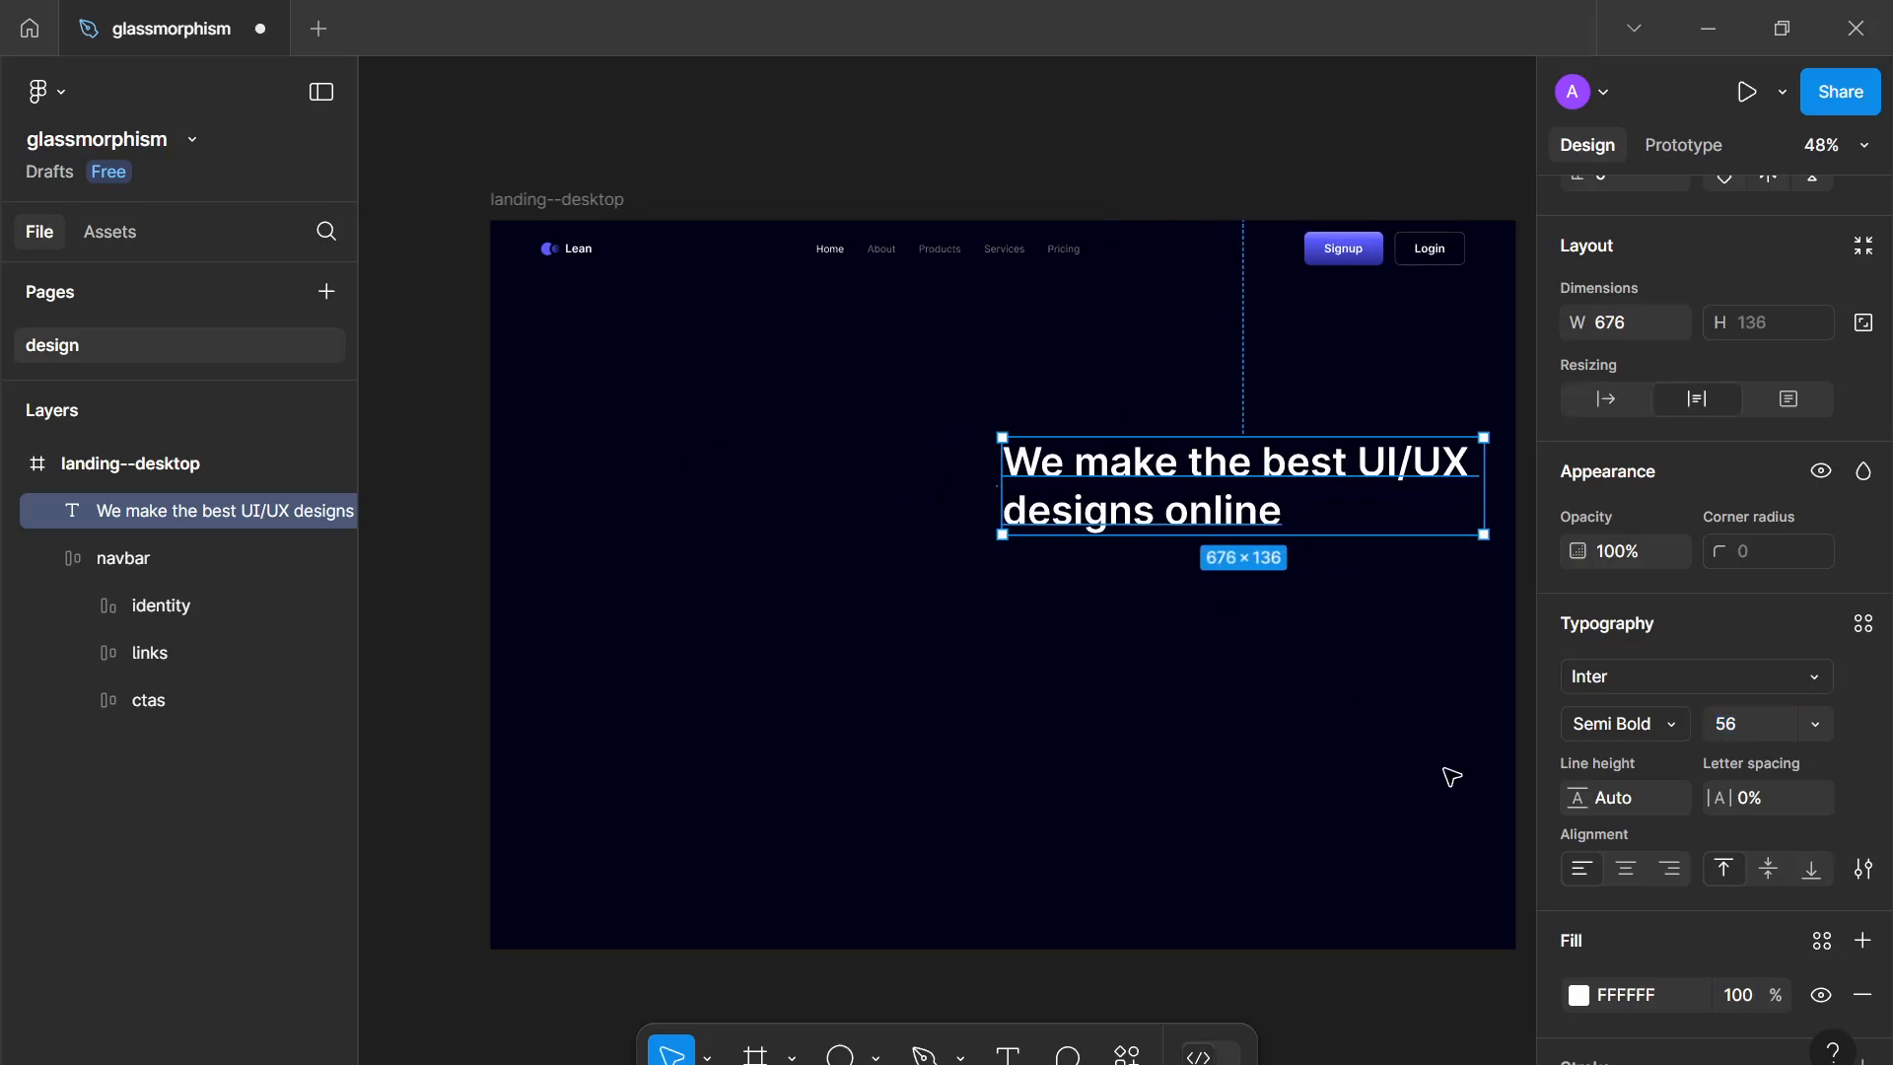
click(1626, 868)
drag(1222, 511, 982, 504)
Step: Preview other weights and the Poppins font on the heading, keeping Inter Semi Bold
click(1649, 726)
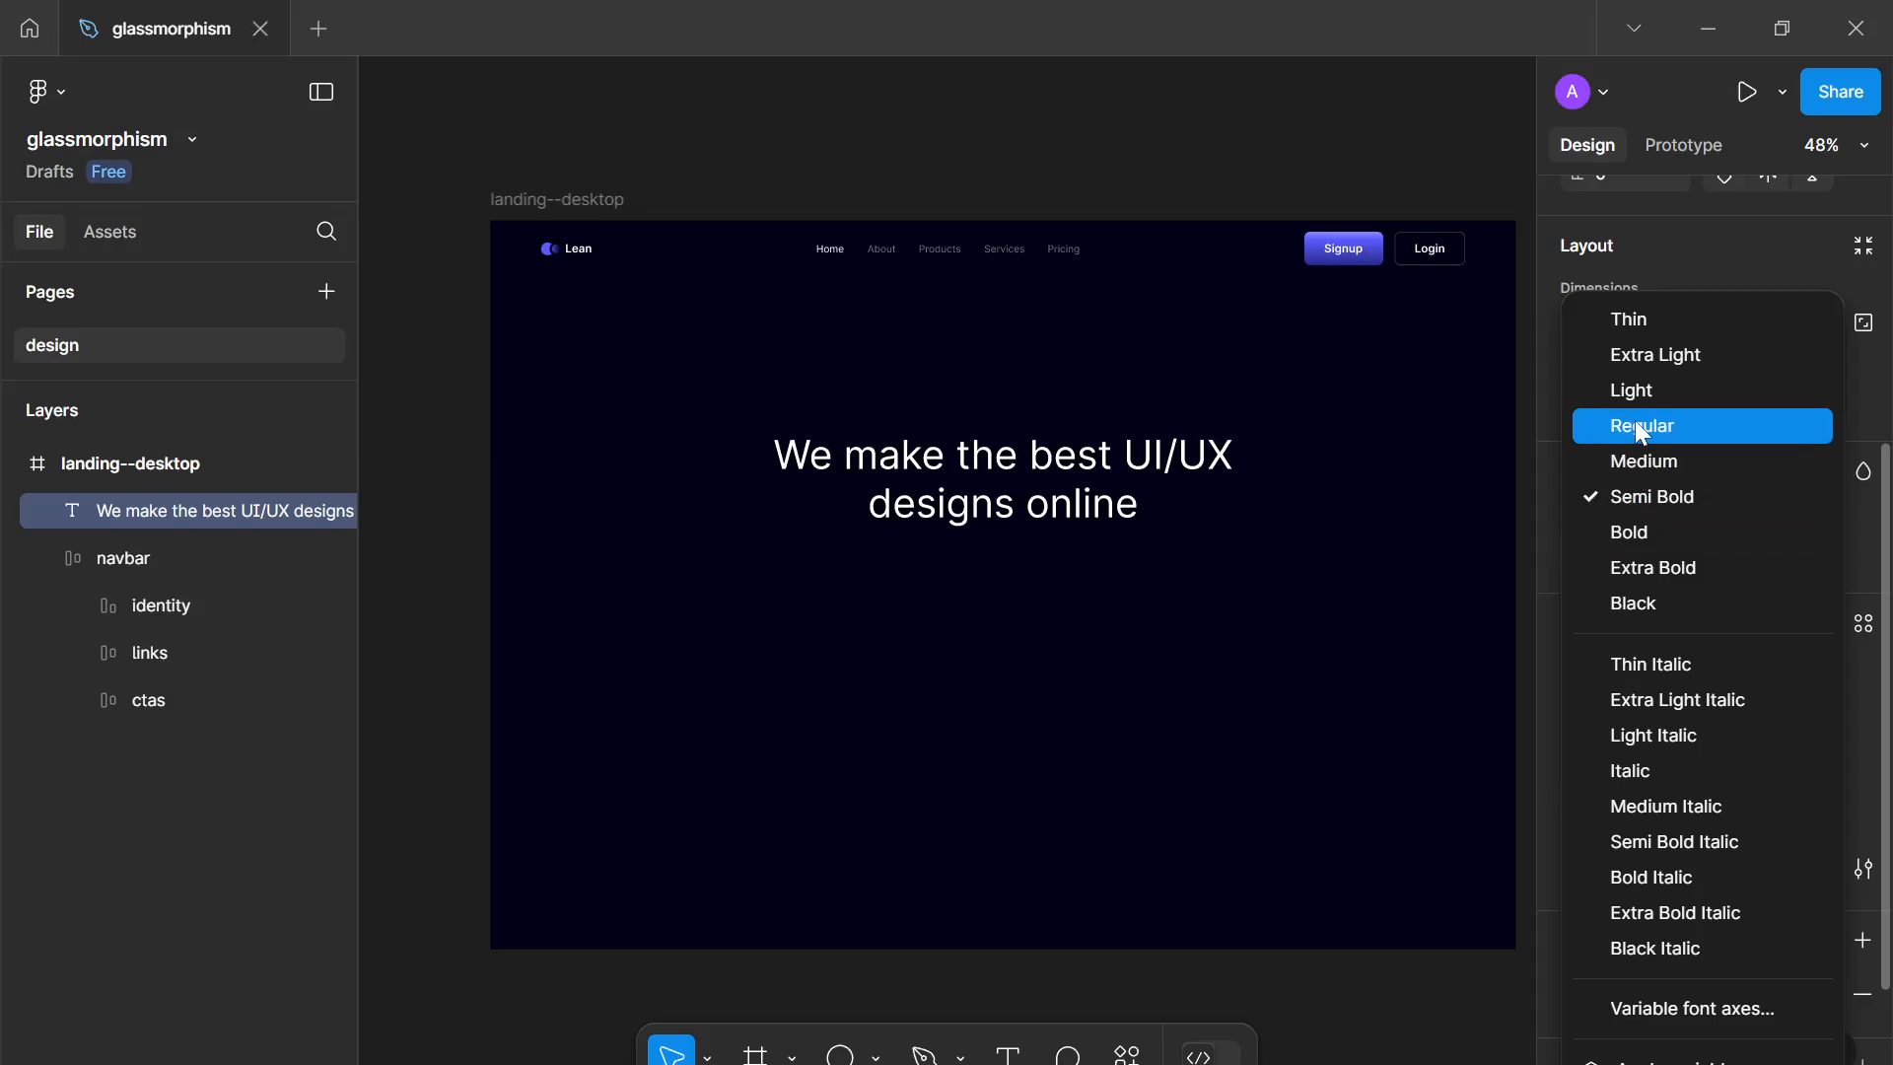
click(1661, 498)
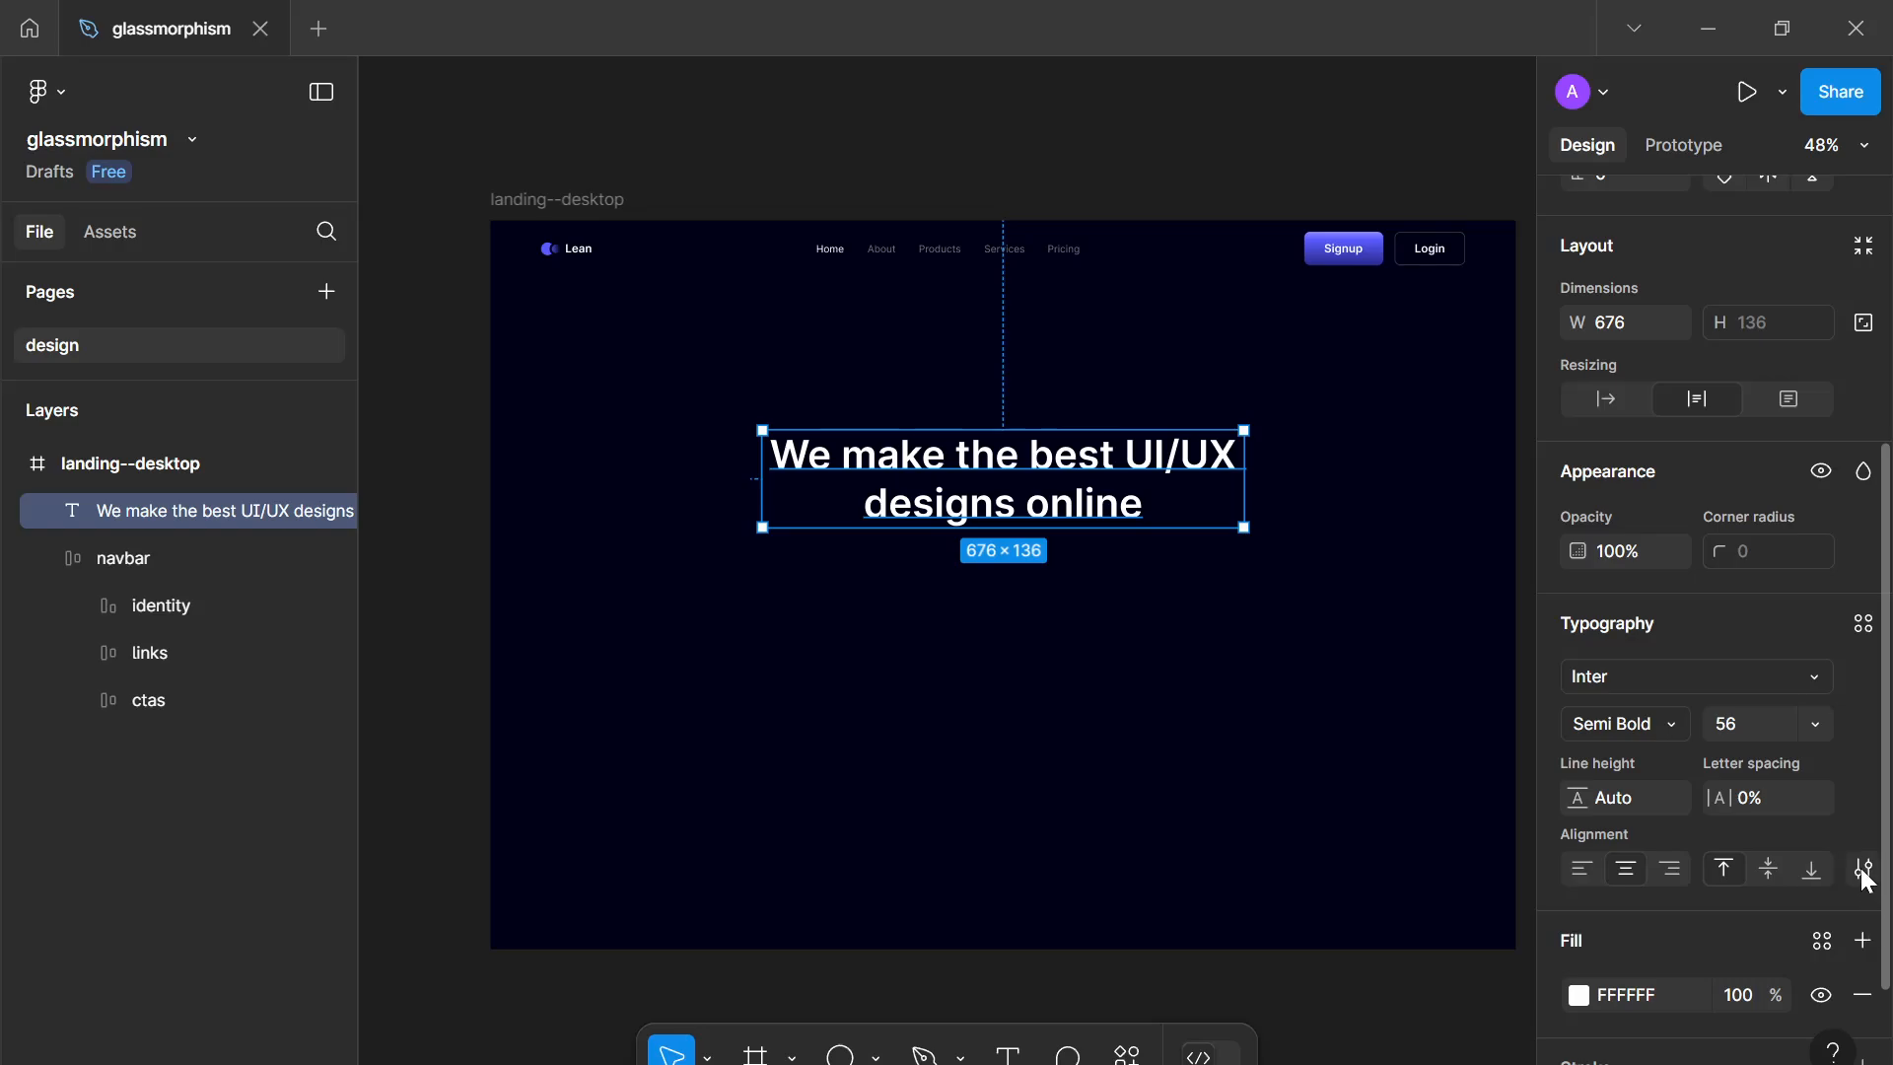
click(1689, 676)
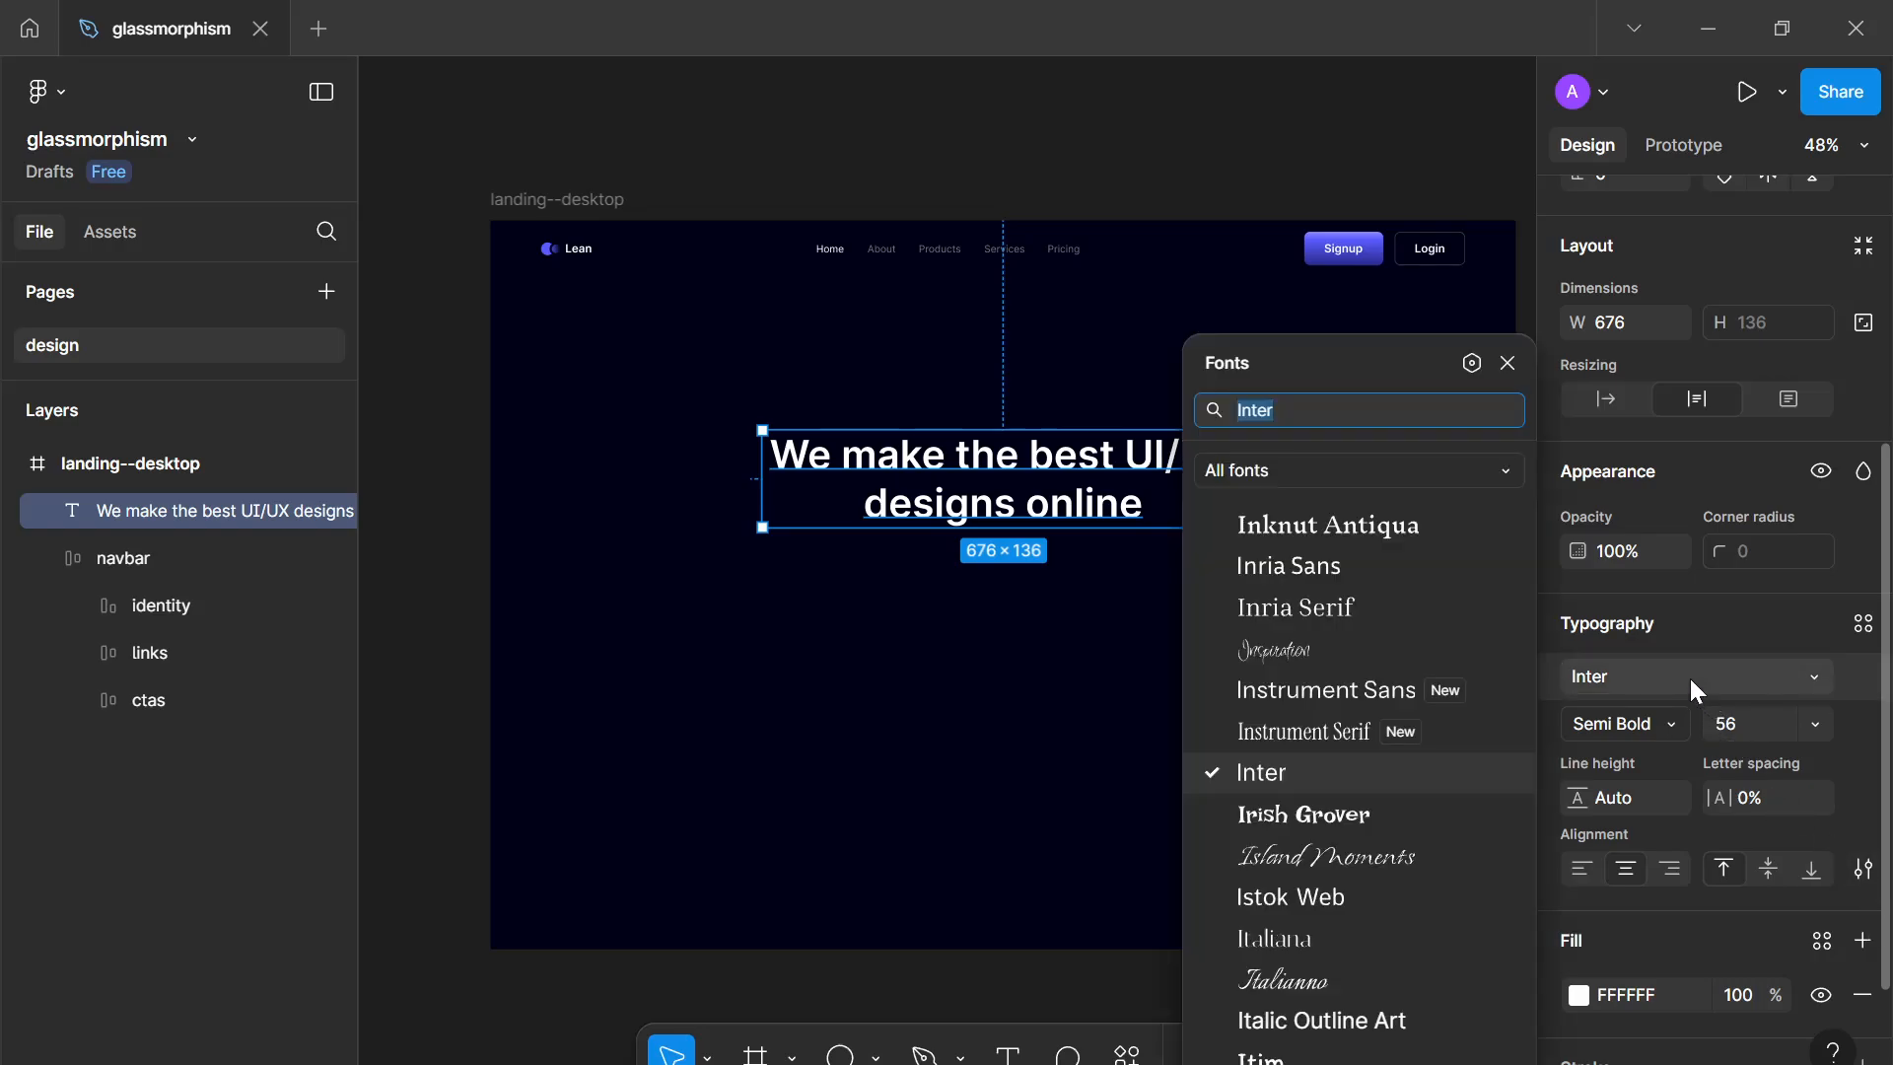
text(pop)
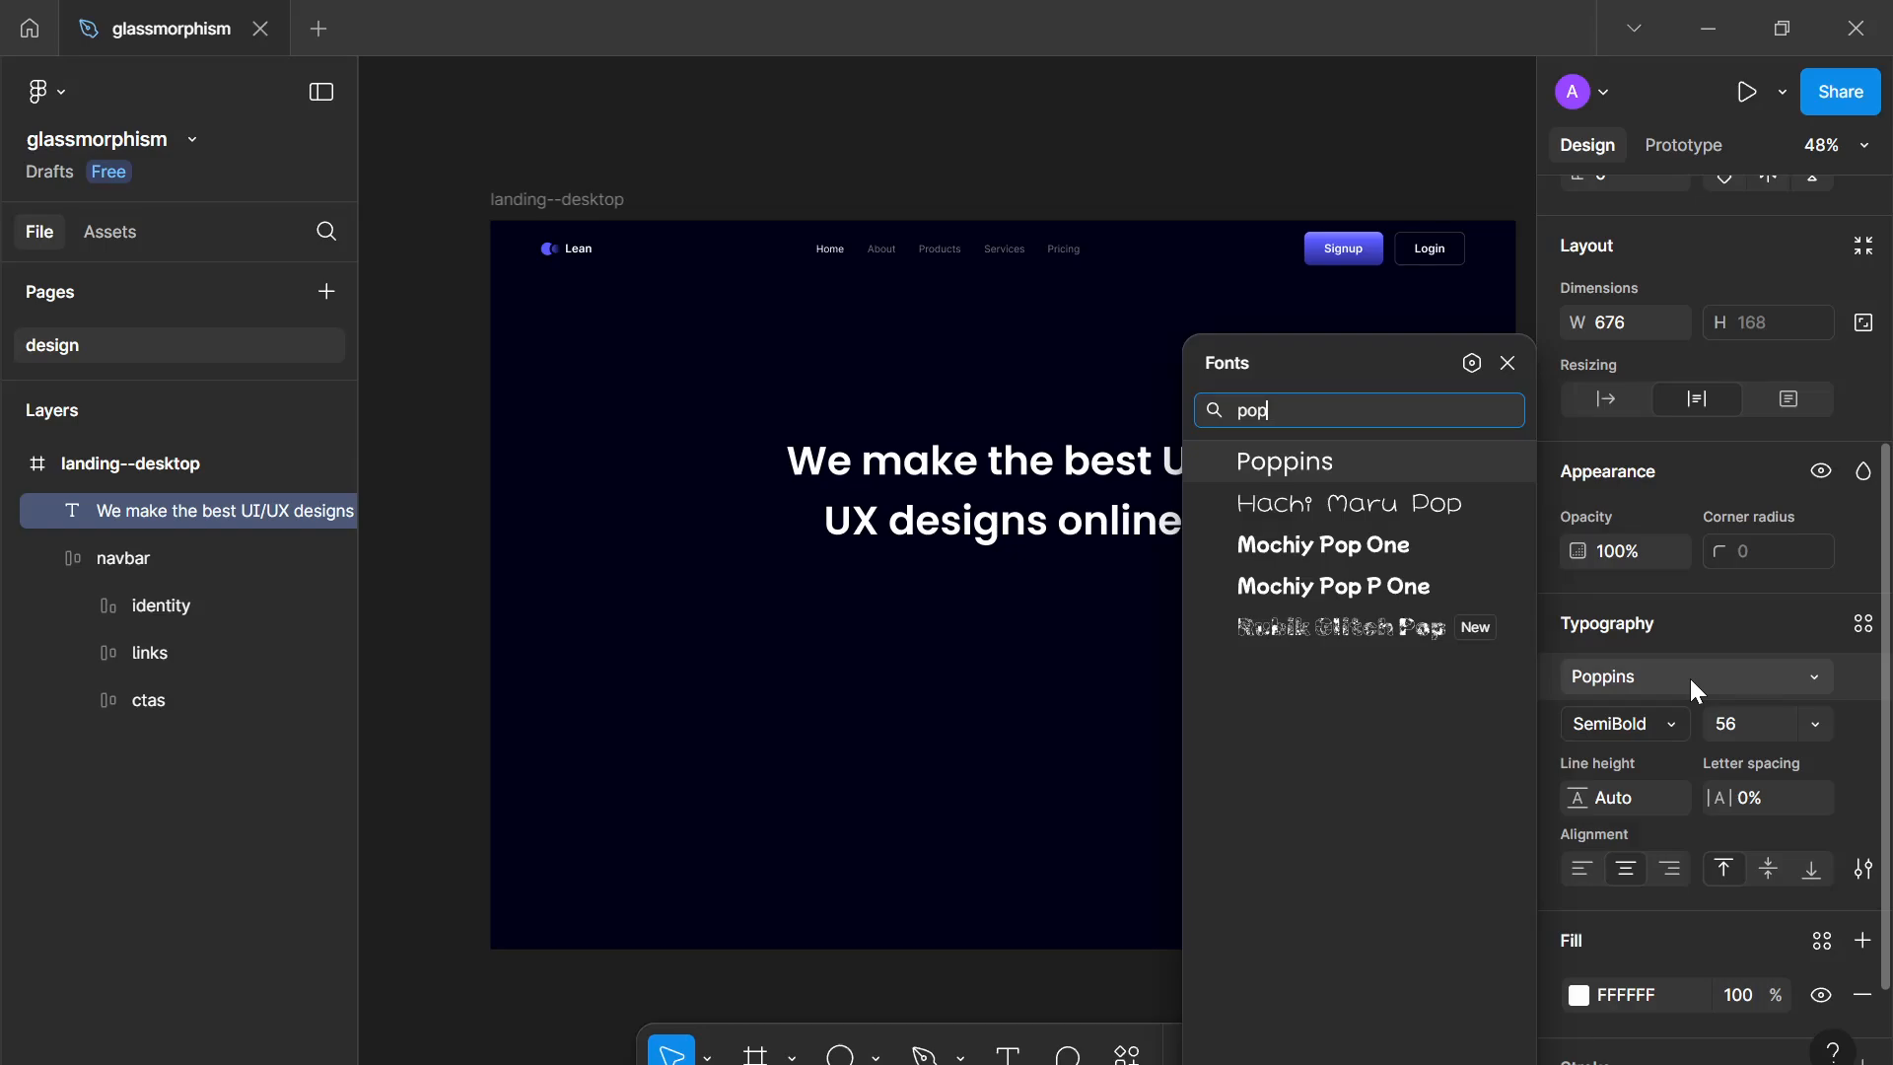
key(BackSpace)
key(BackSpace)
key(BackSpace)
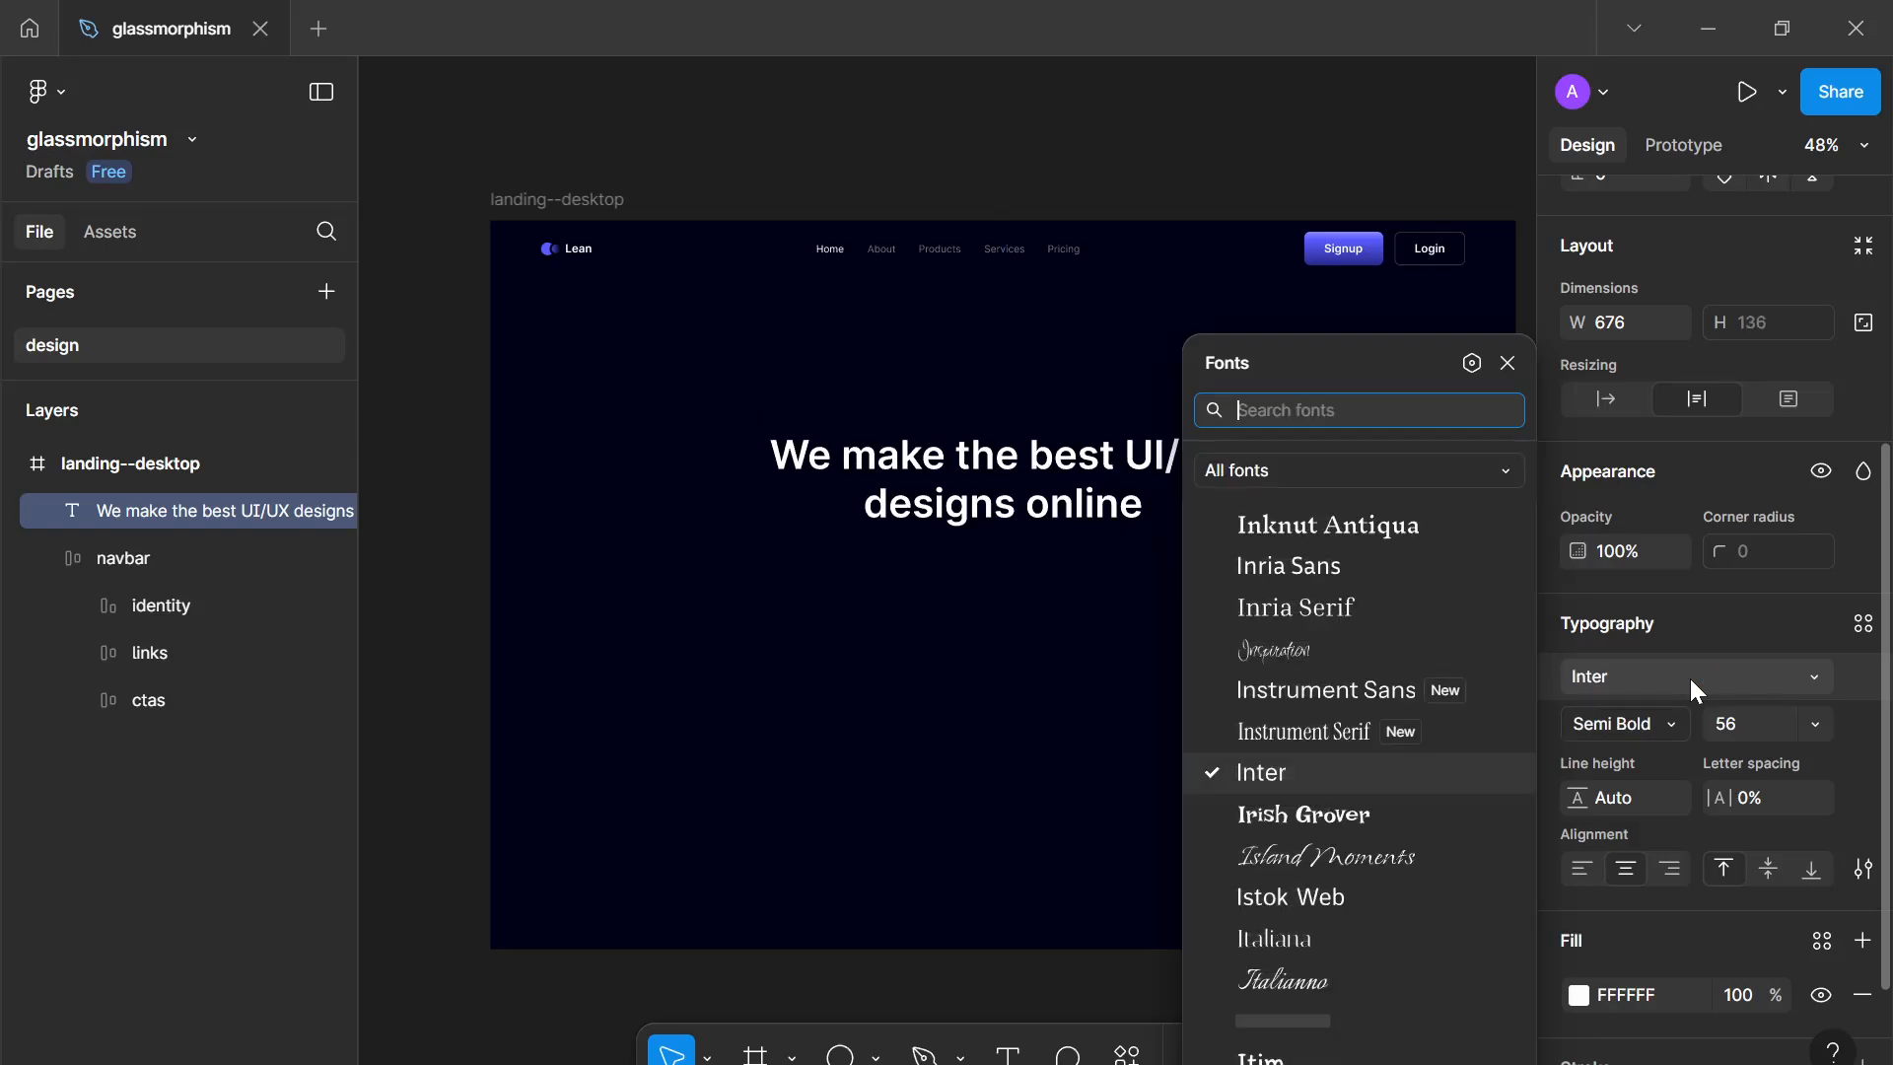
text(Inter)
click(1506, 363)
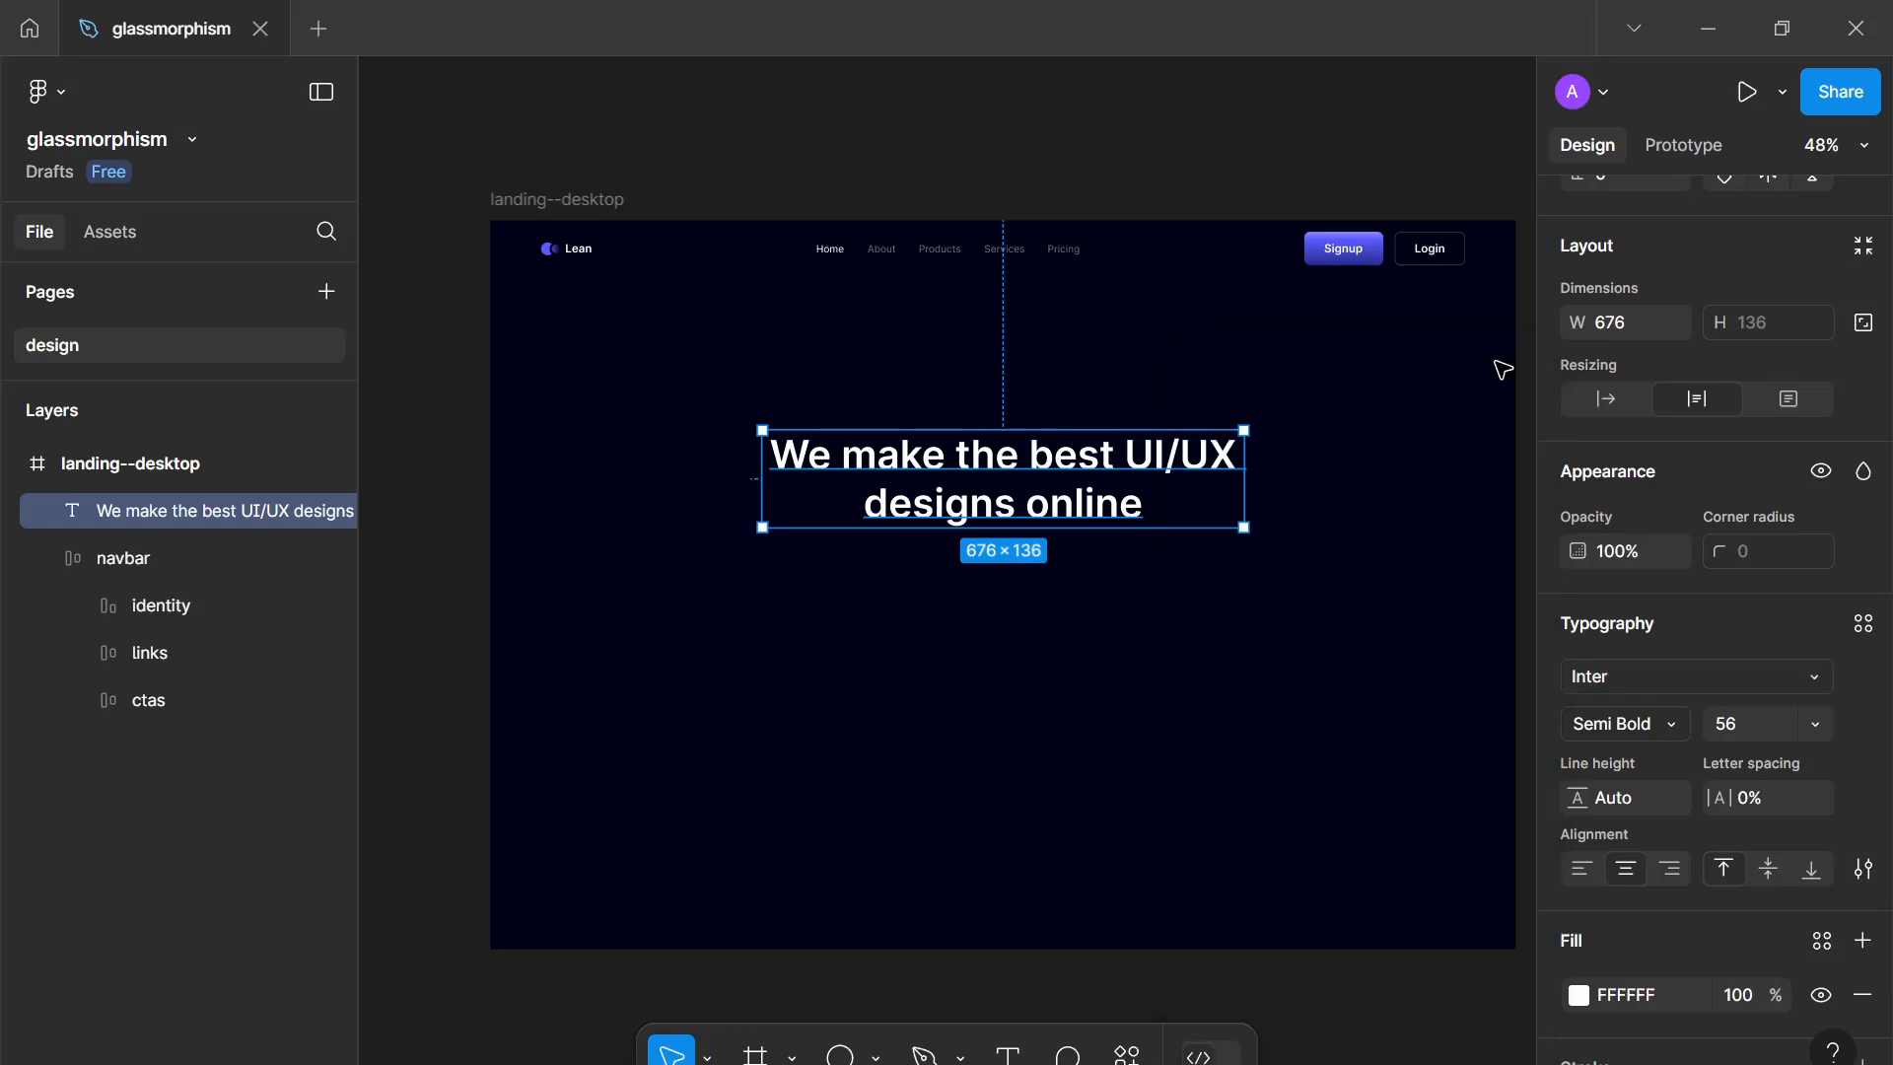
Step: Move the heading slightly upward and place a new text layer with the placeholder "a" below it
drag(1080, 509, 1080, 477)
scroll(1081, 477, up, 3)
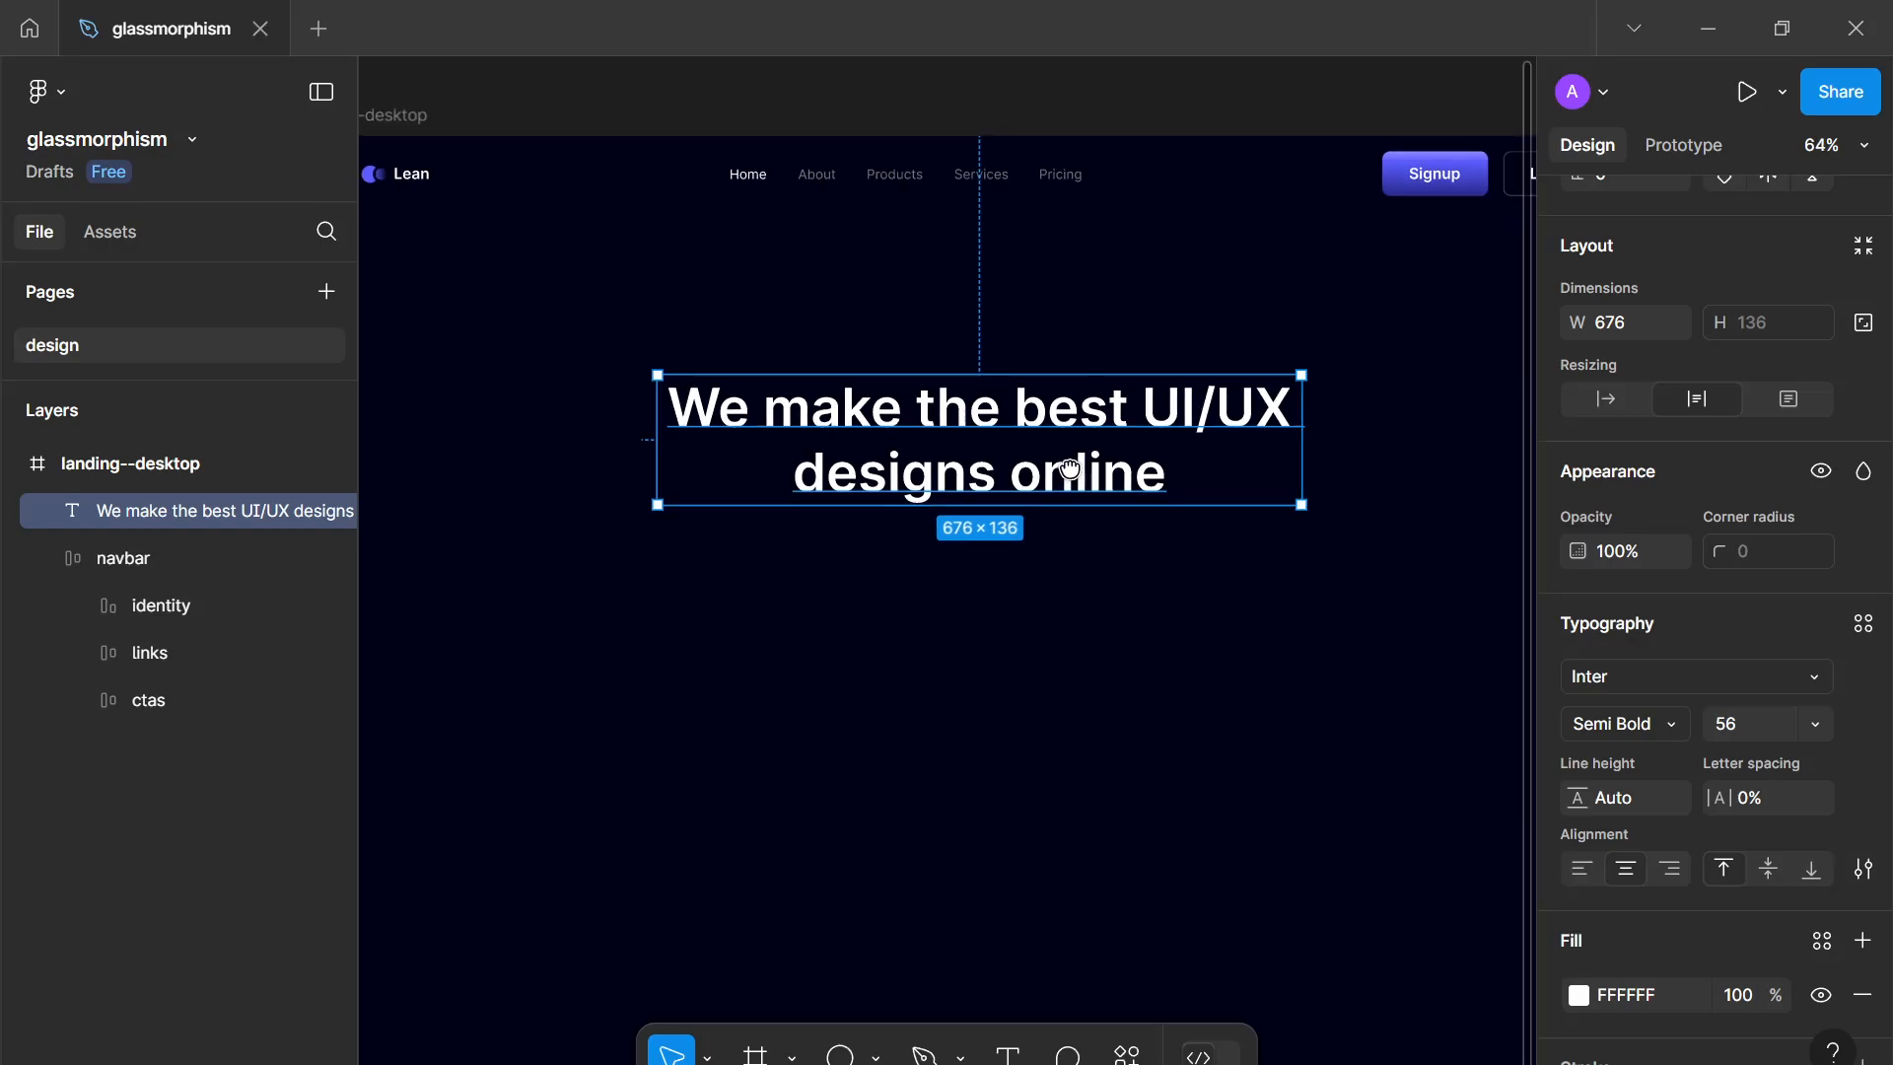
key(Return)
click(755, 556)
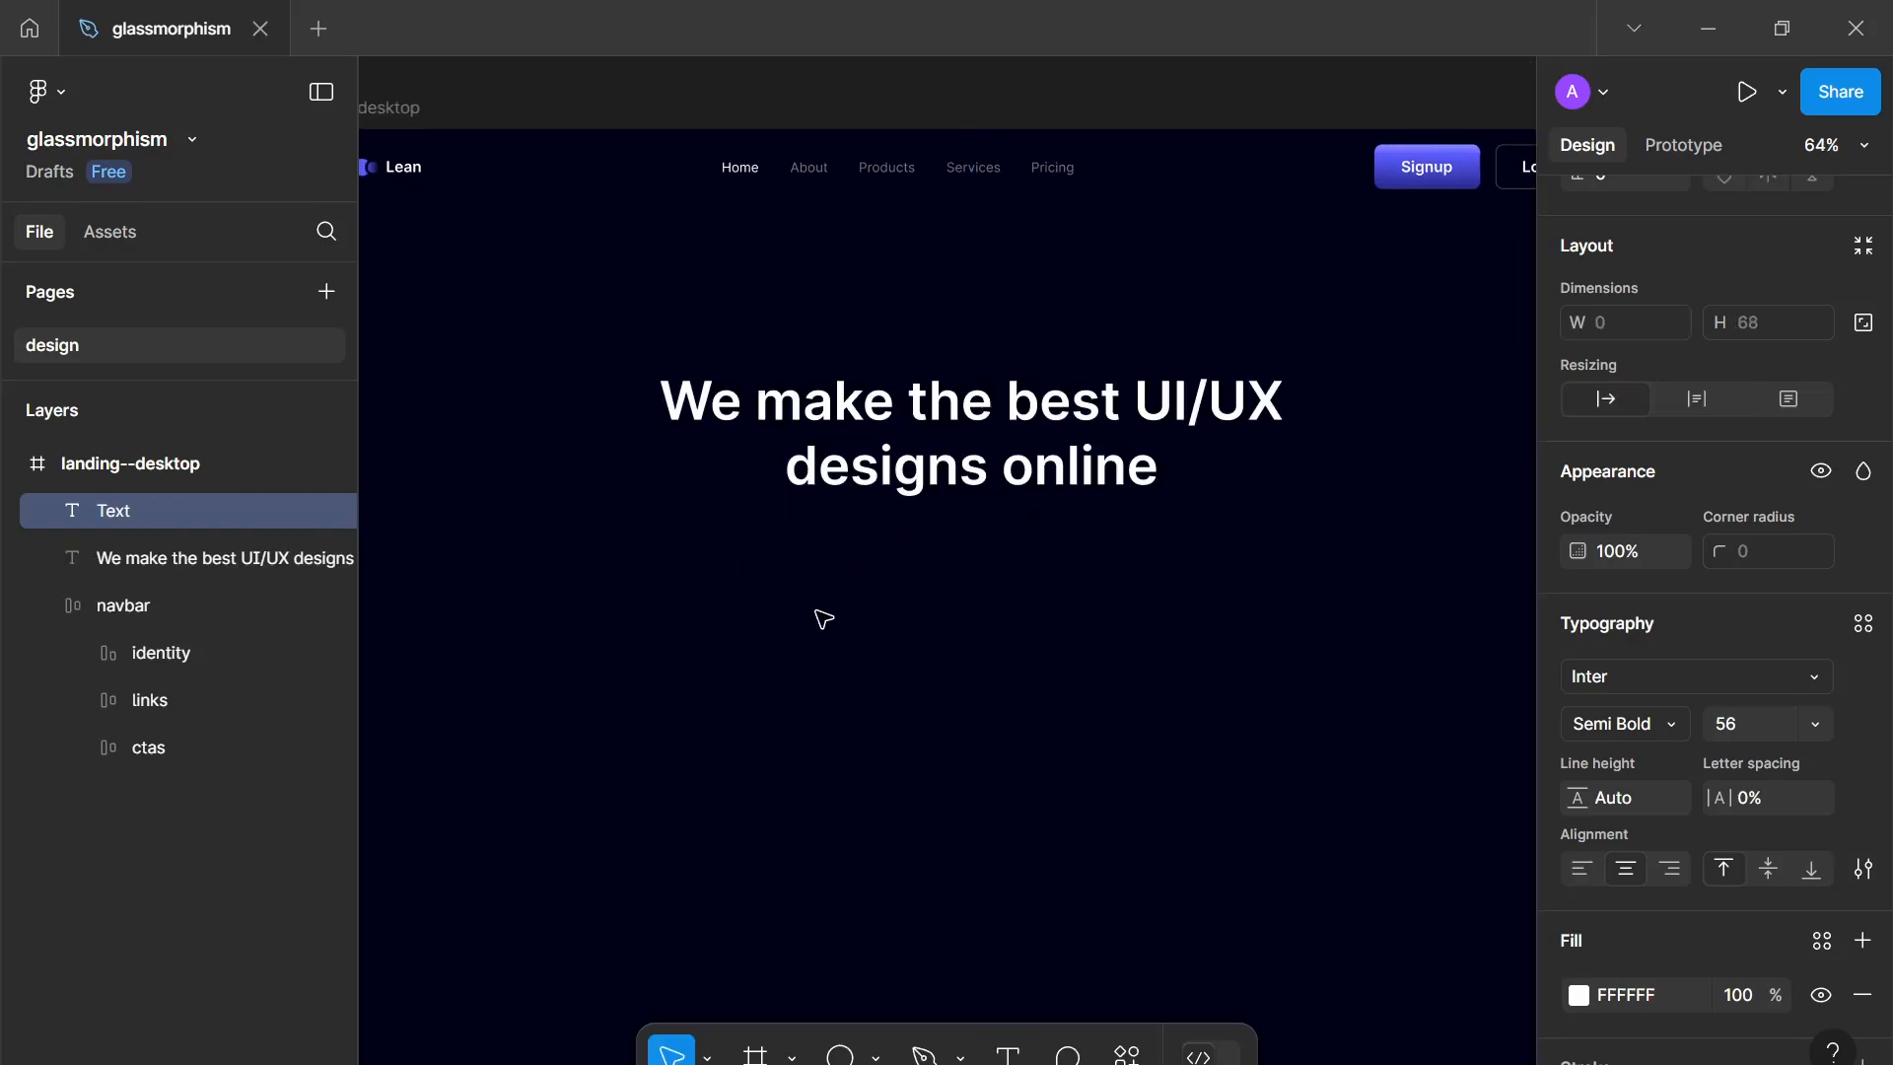
text(a)
key(Escape)
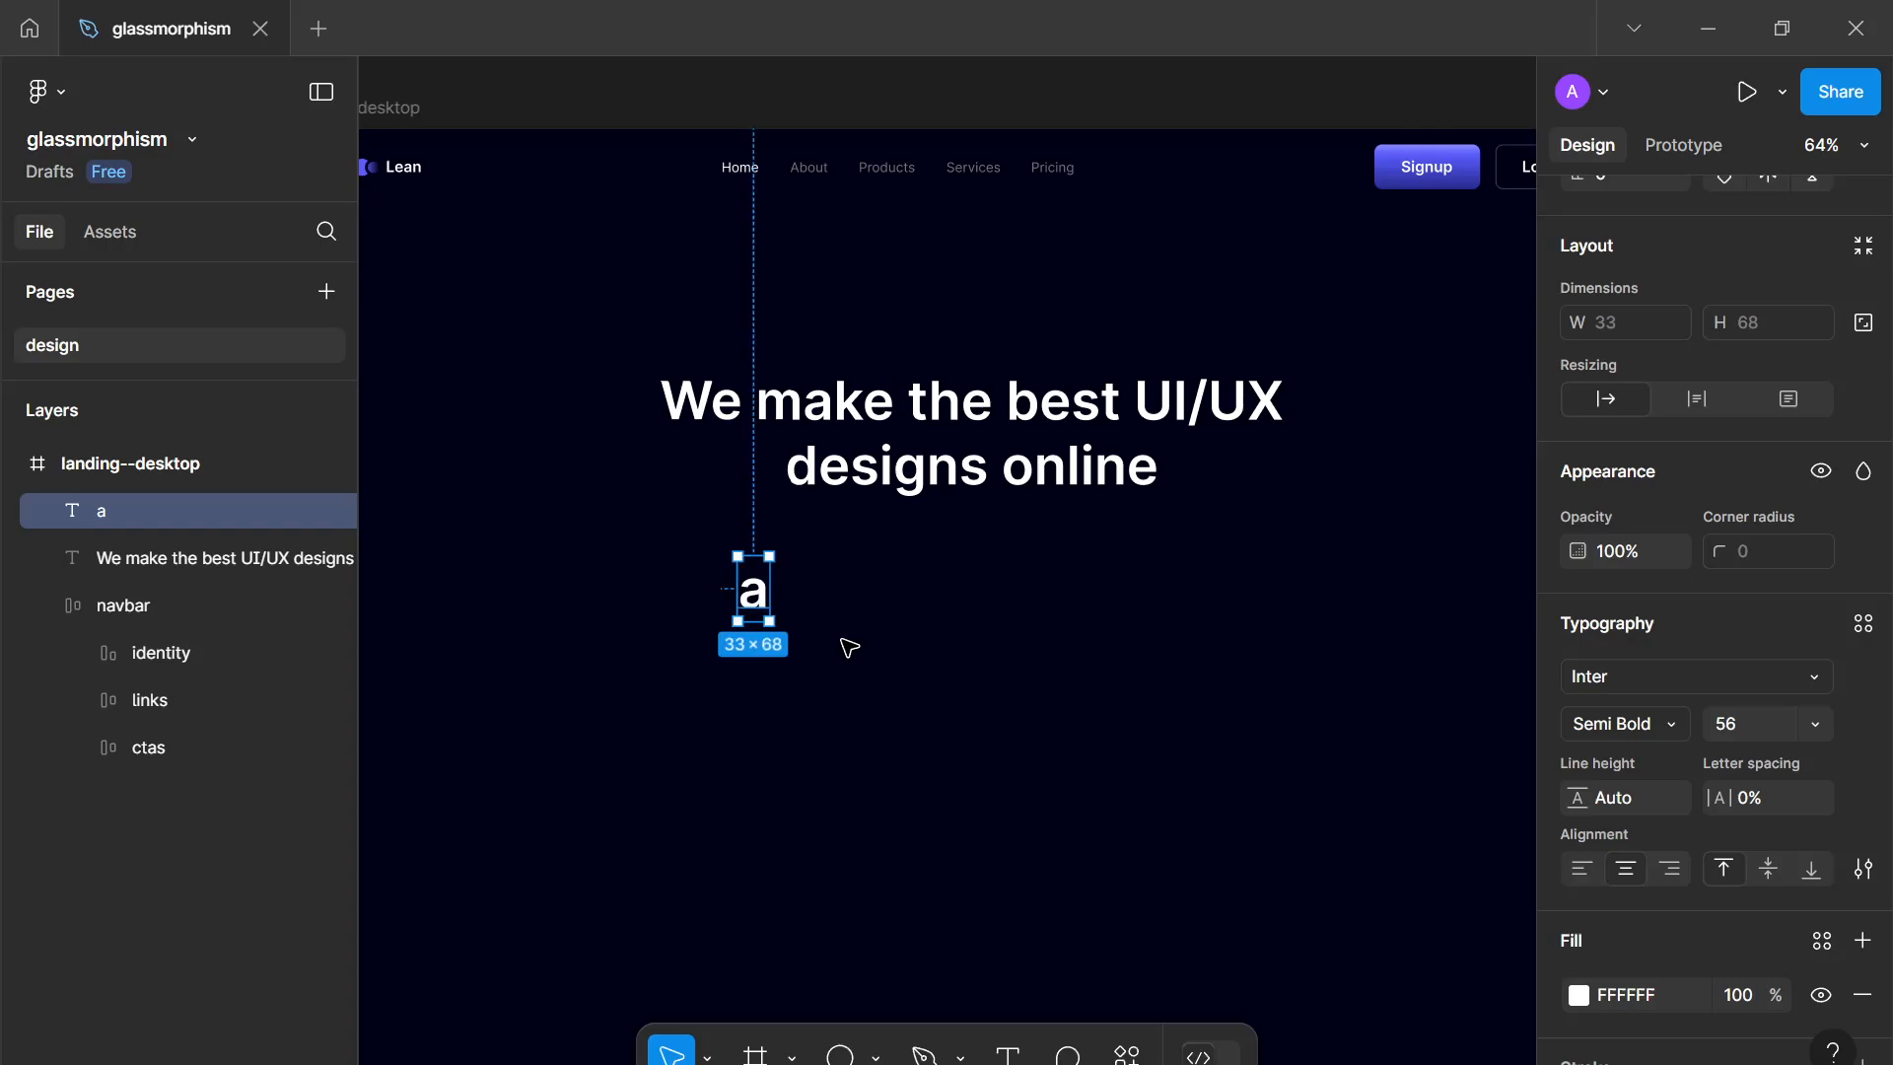
Step: Set the placeholder text's font size to 14
scroll(808, 663, up, 5)
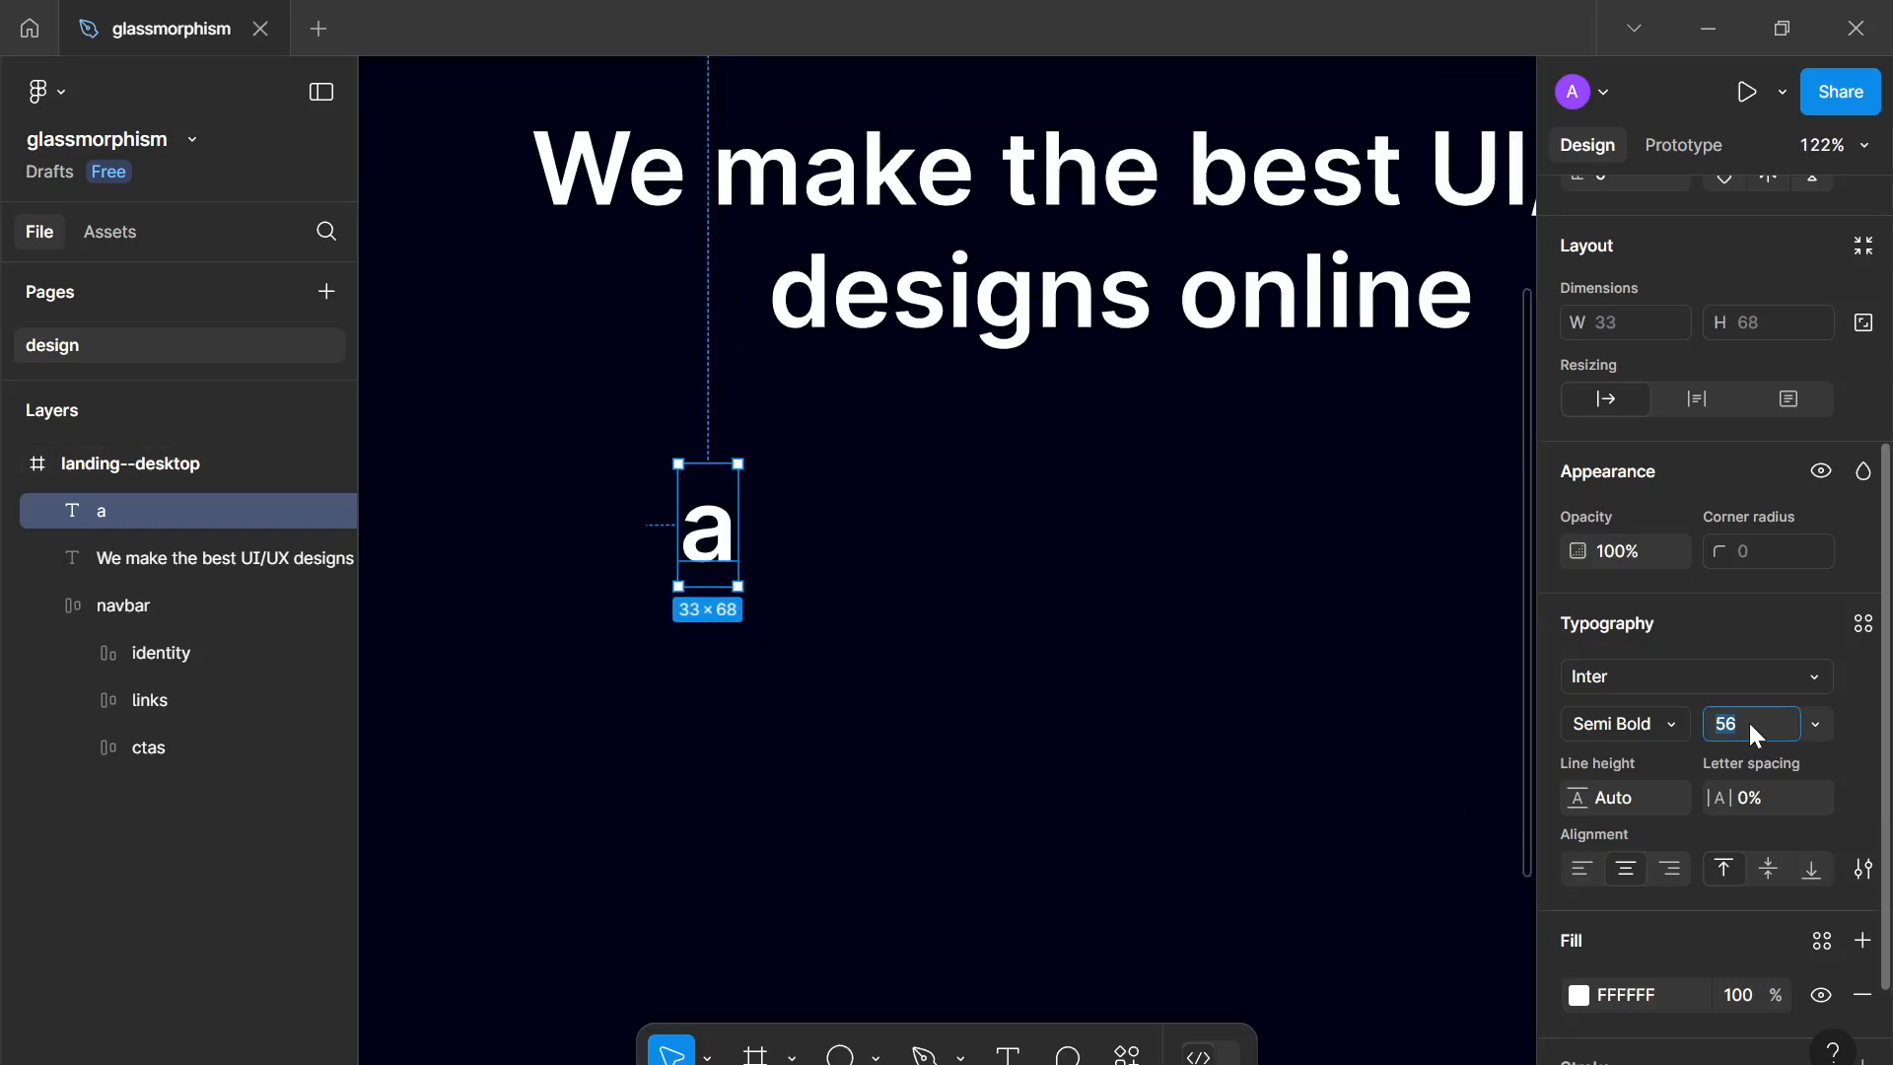
text(14)
click(785, 545)
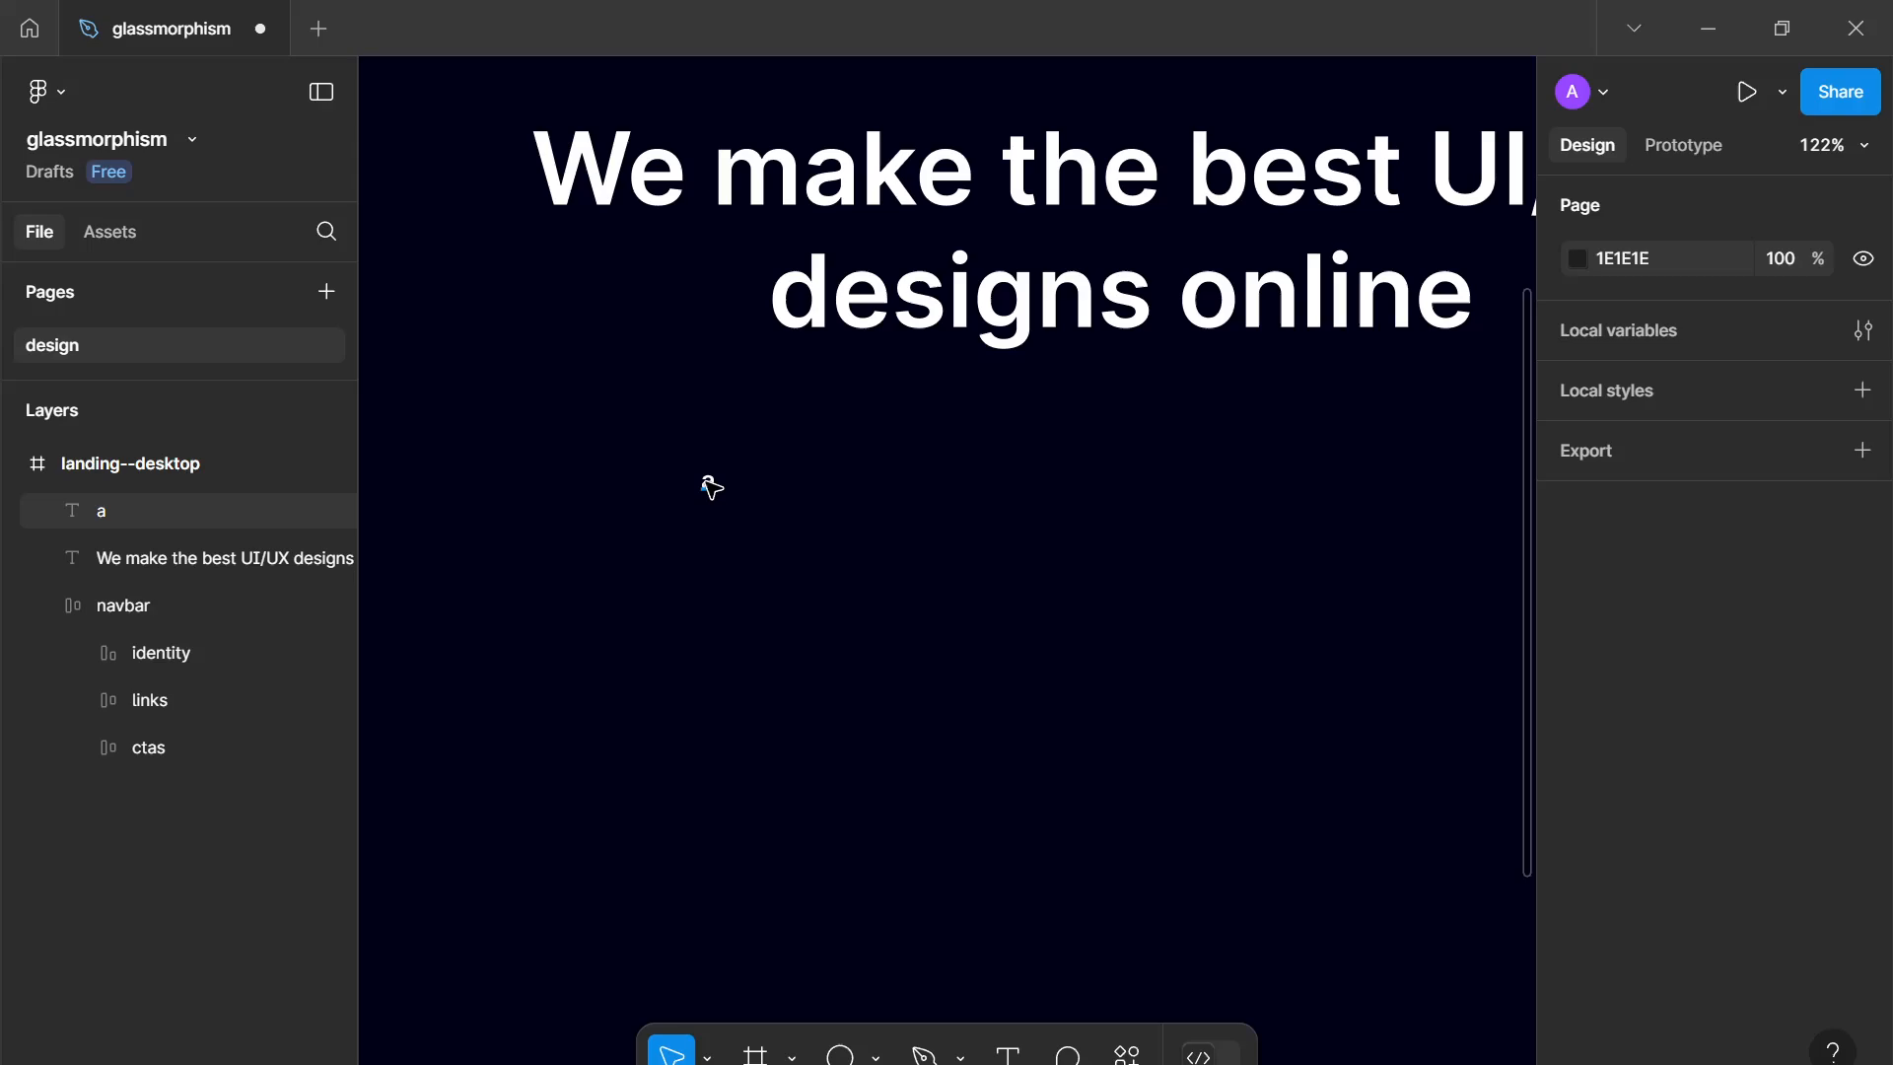
Step: Replace the placeholder text with "Lean is one of the most trustworthy web and mobile design agencies in today's web development market."
click(706, 482)
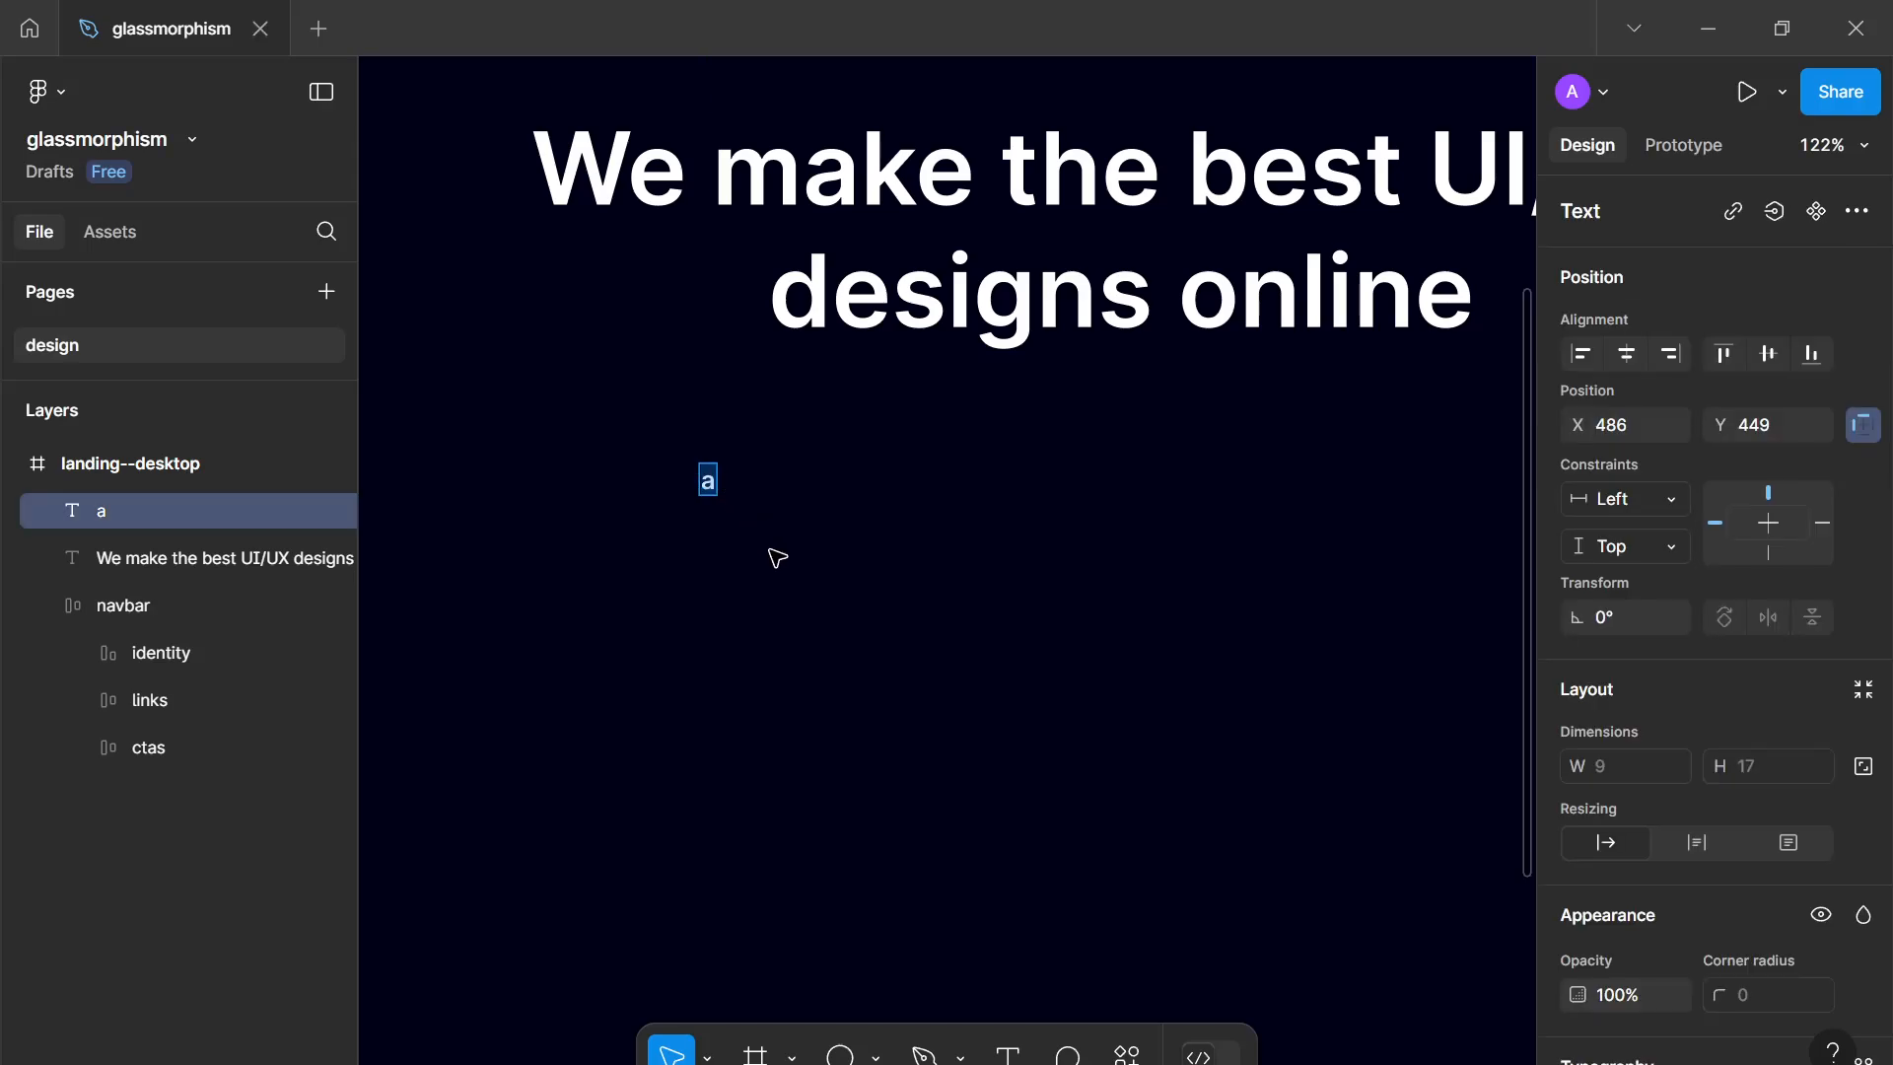
text(Lean is )
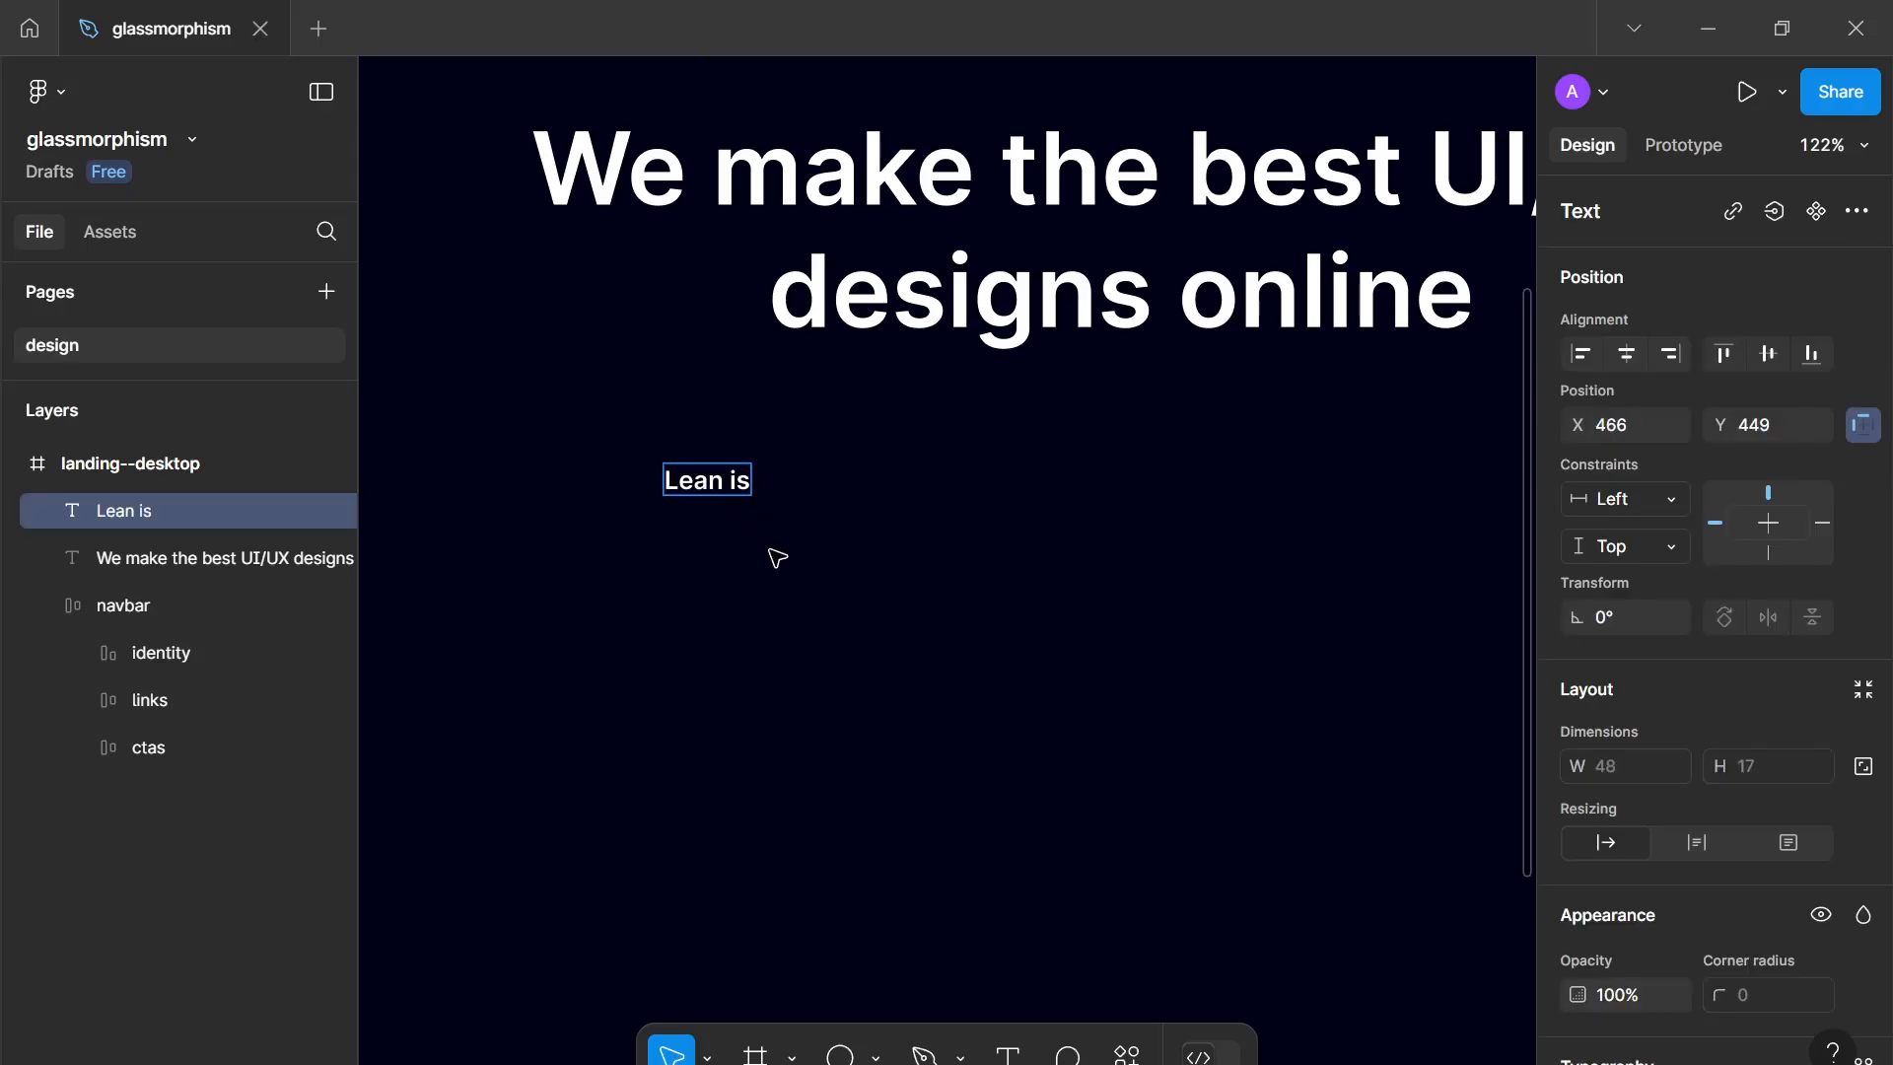
text(one of the most)
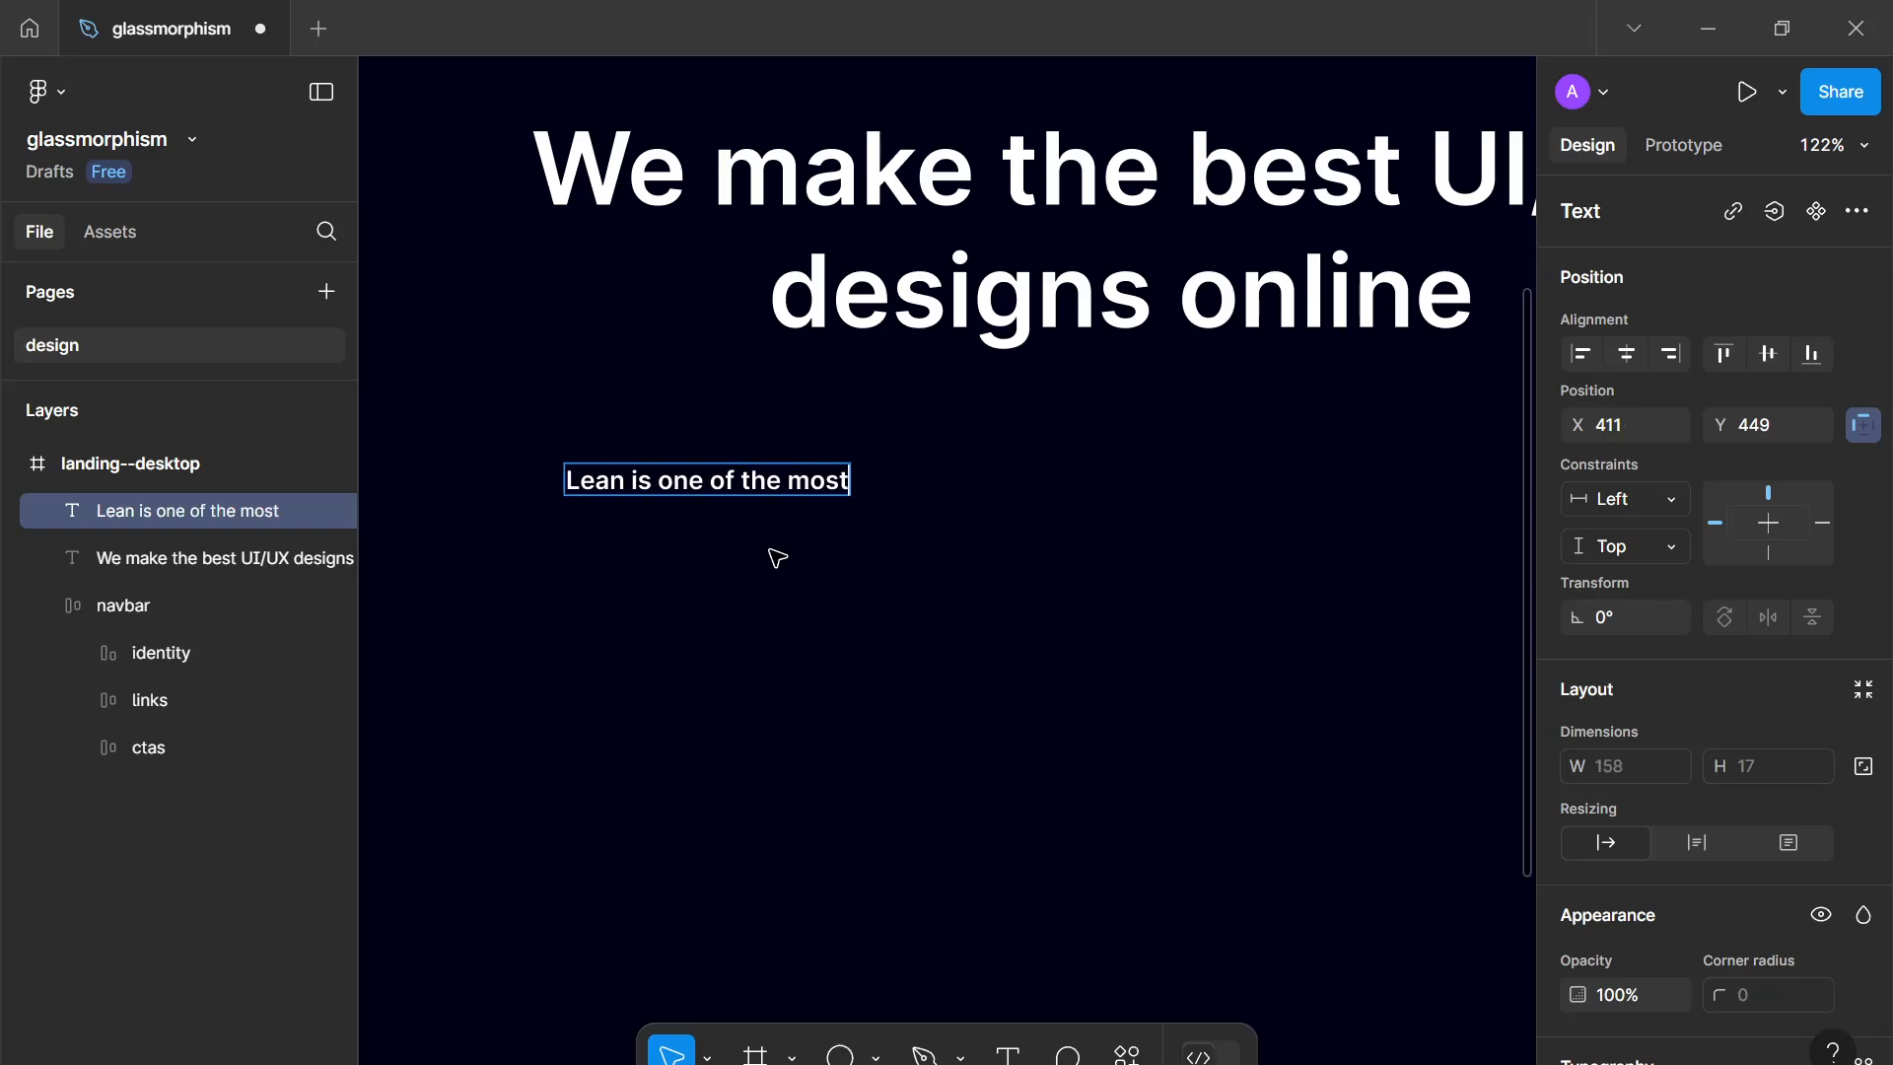
text( tru)
key(BackSpace)
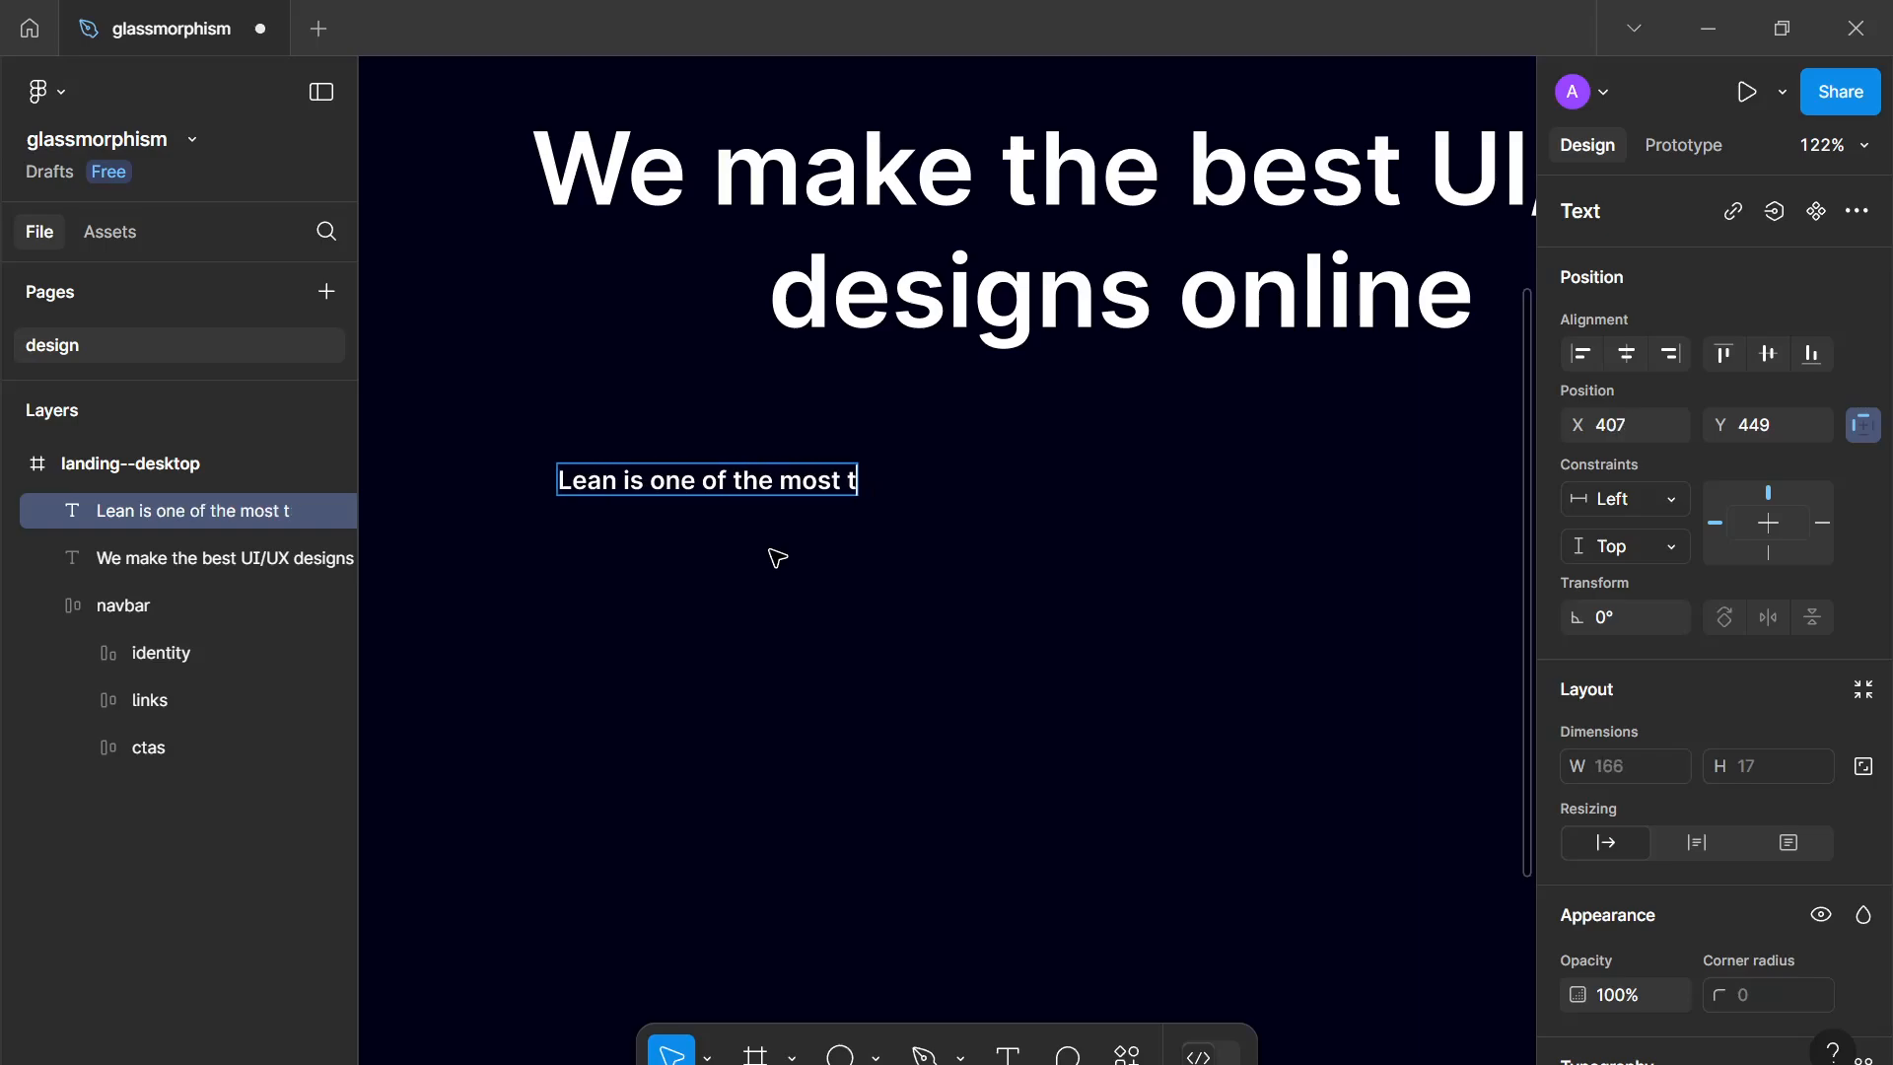
text(rustwor)
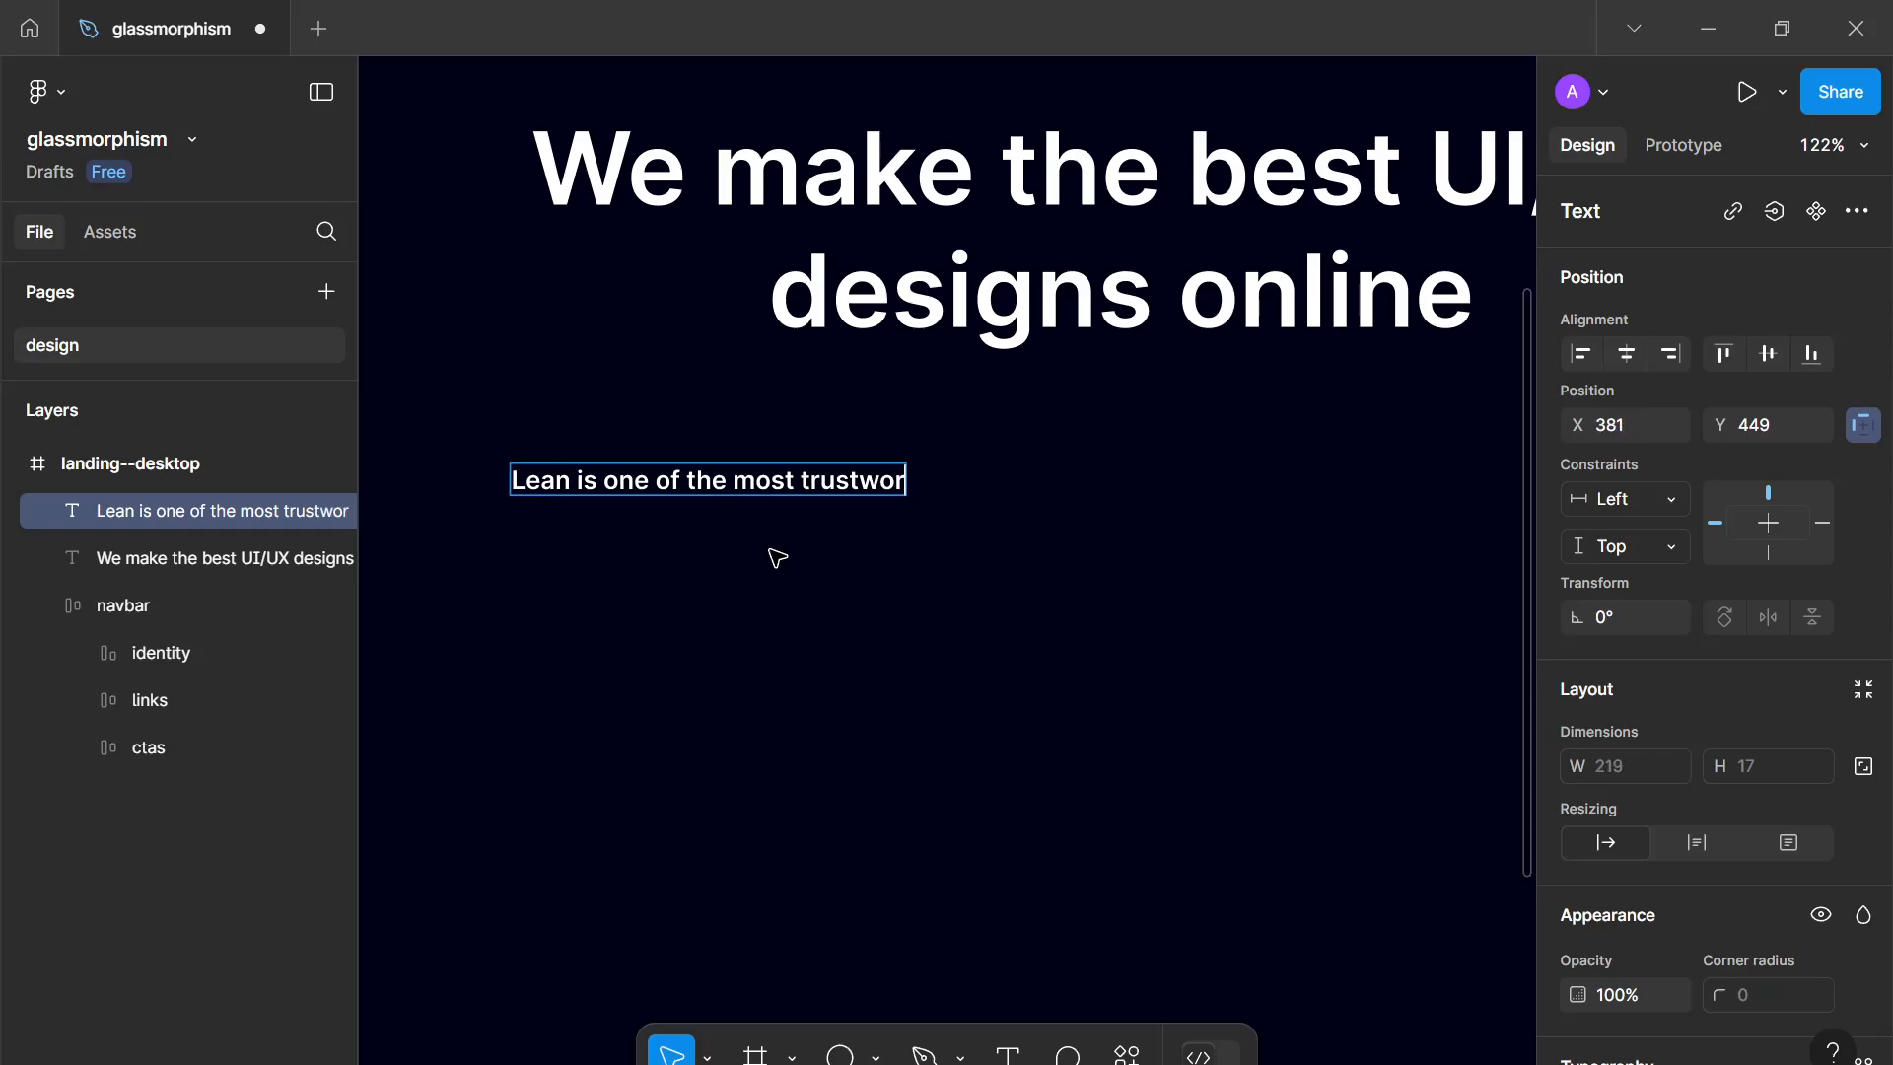
text(thy design)
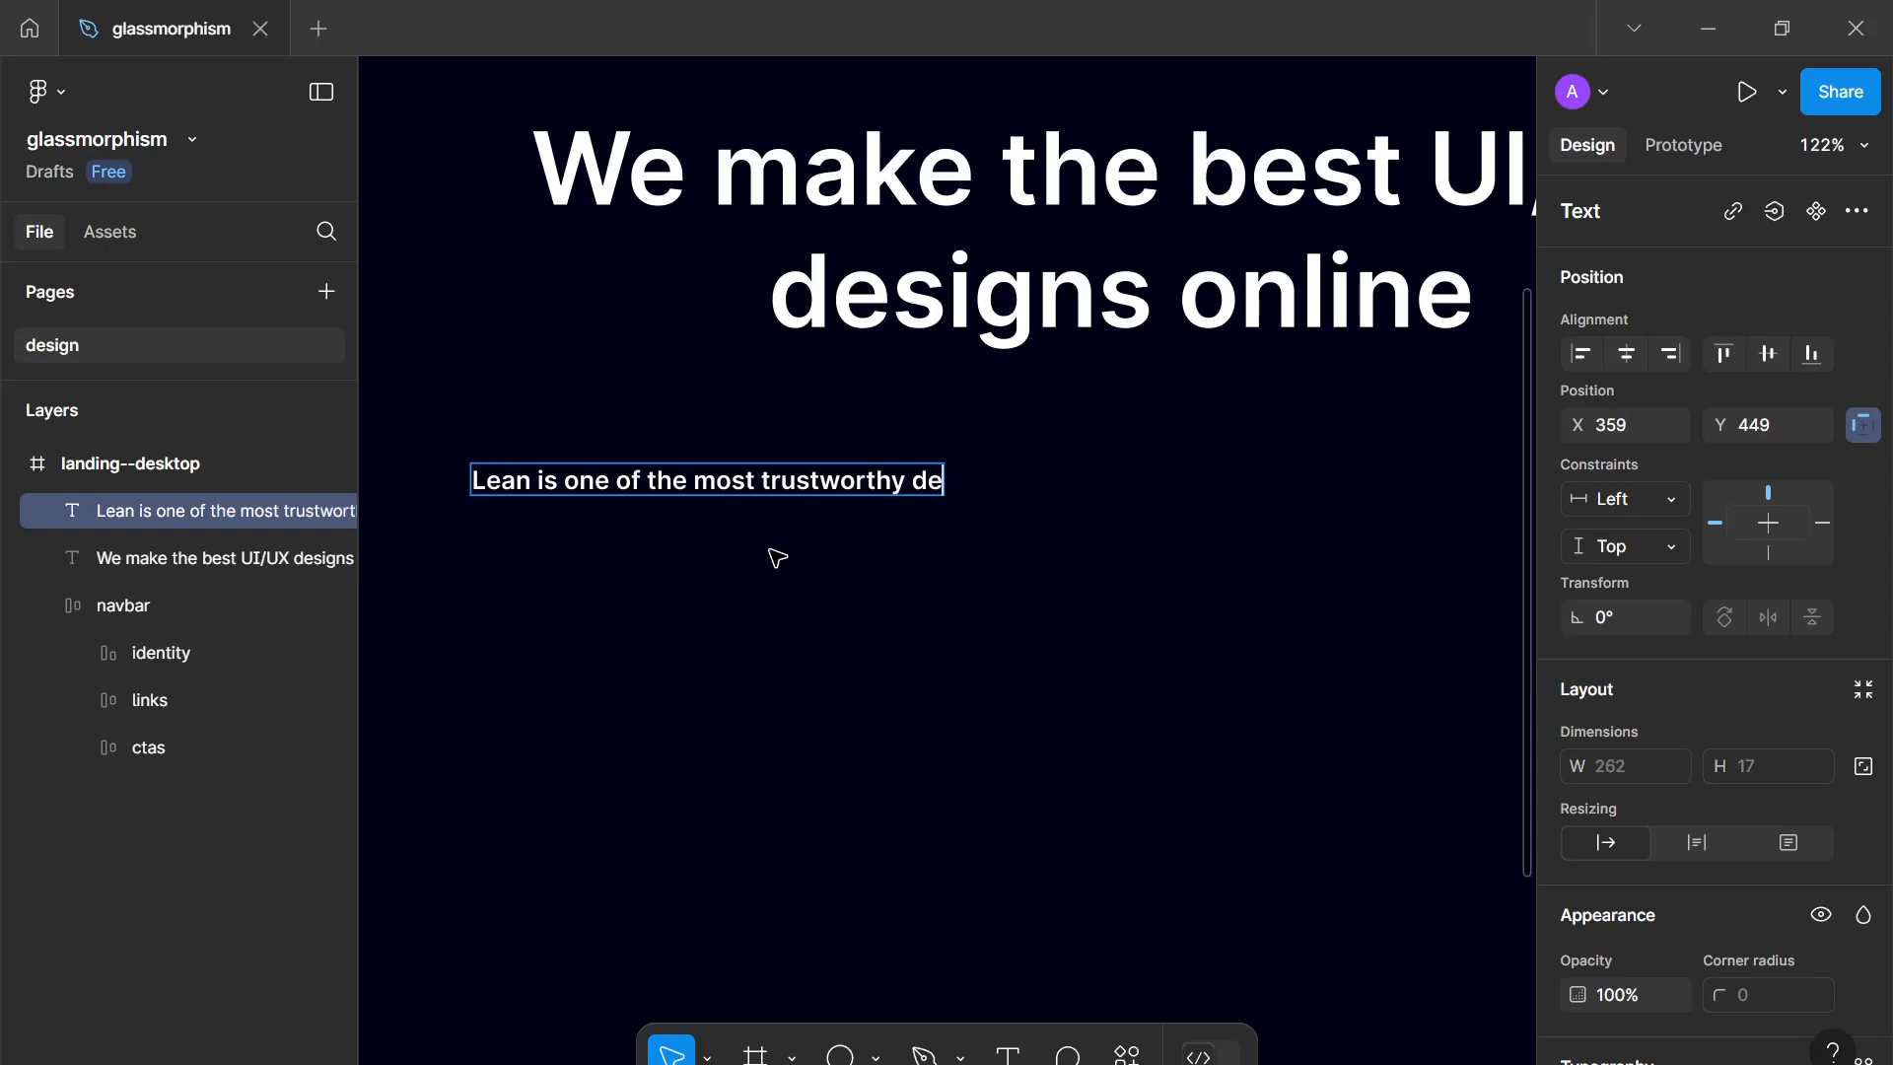
key(BackSpace)
key(BackSpace)
key(BackSpace)
key(BackSpace)
key(BackSpace)
key(BackSpace)
text(web )
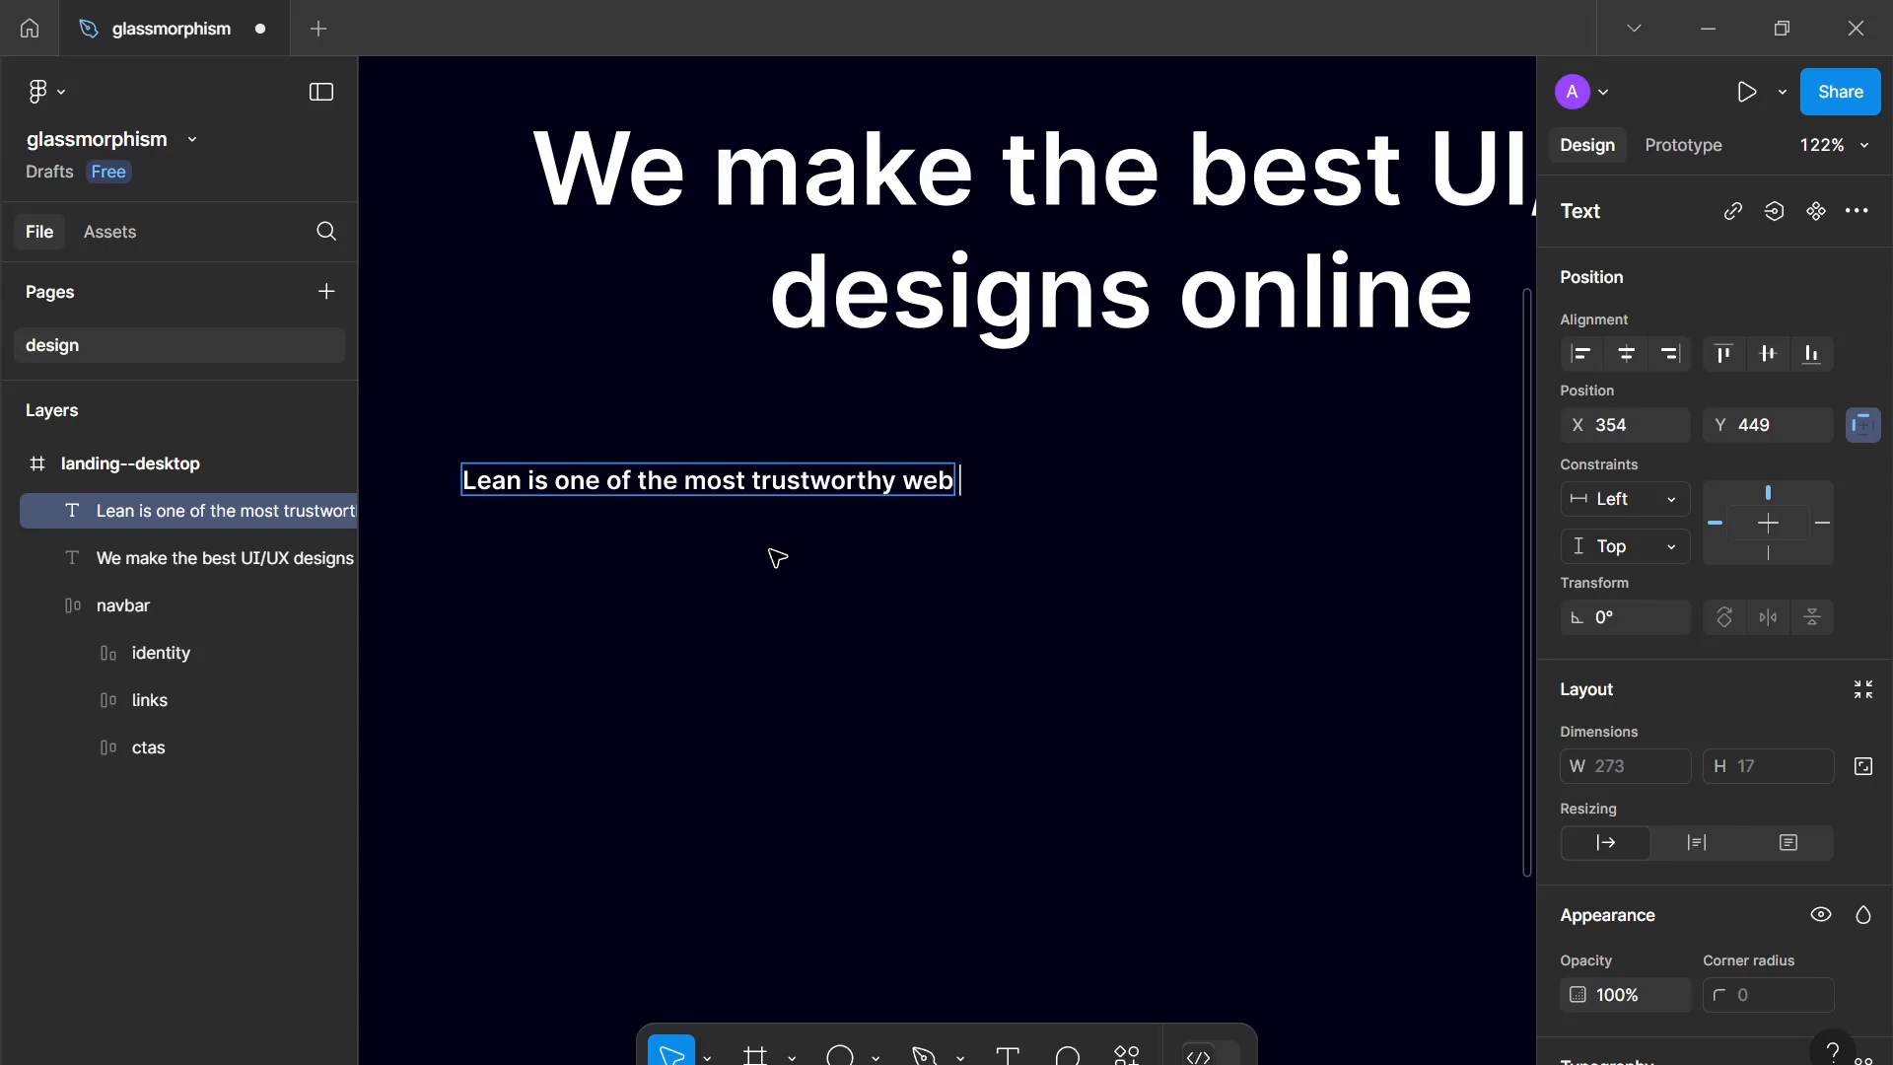
text(and mobile ddesign)
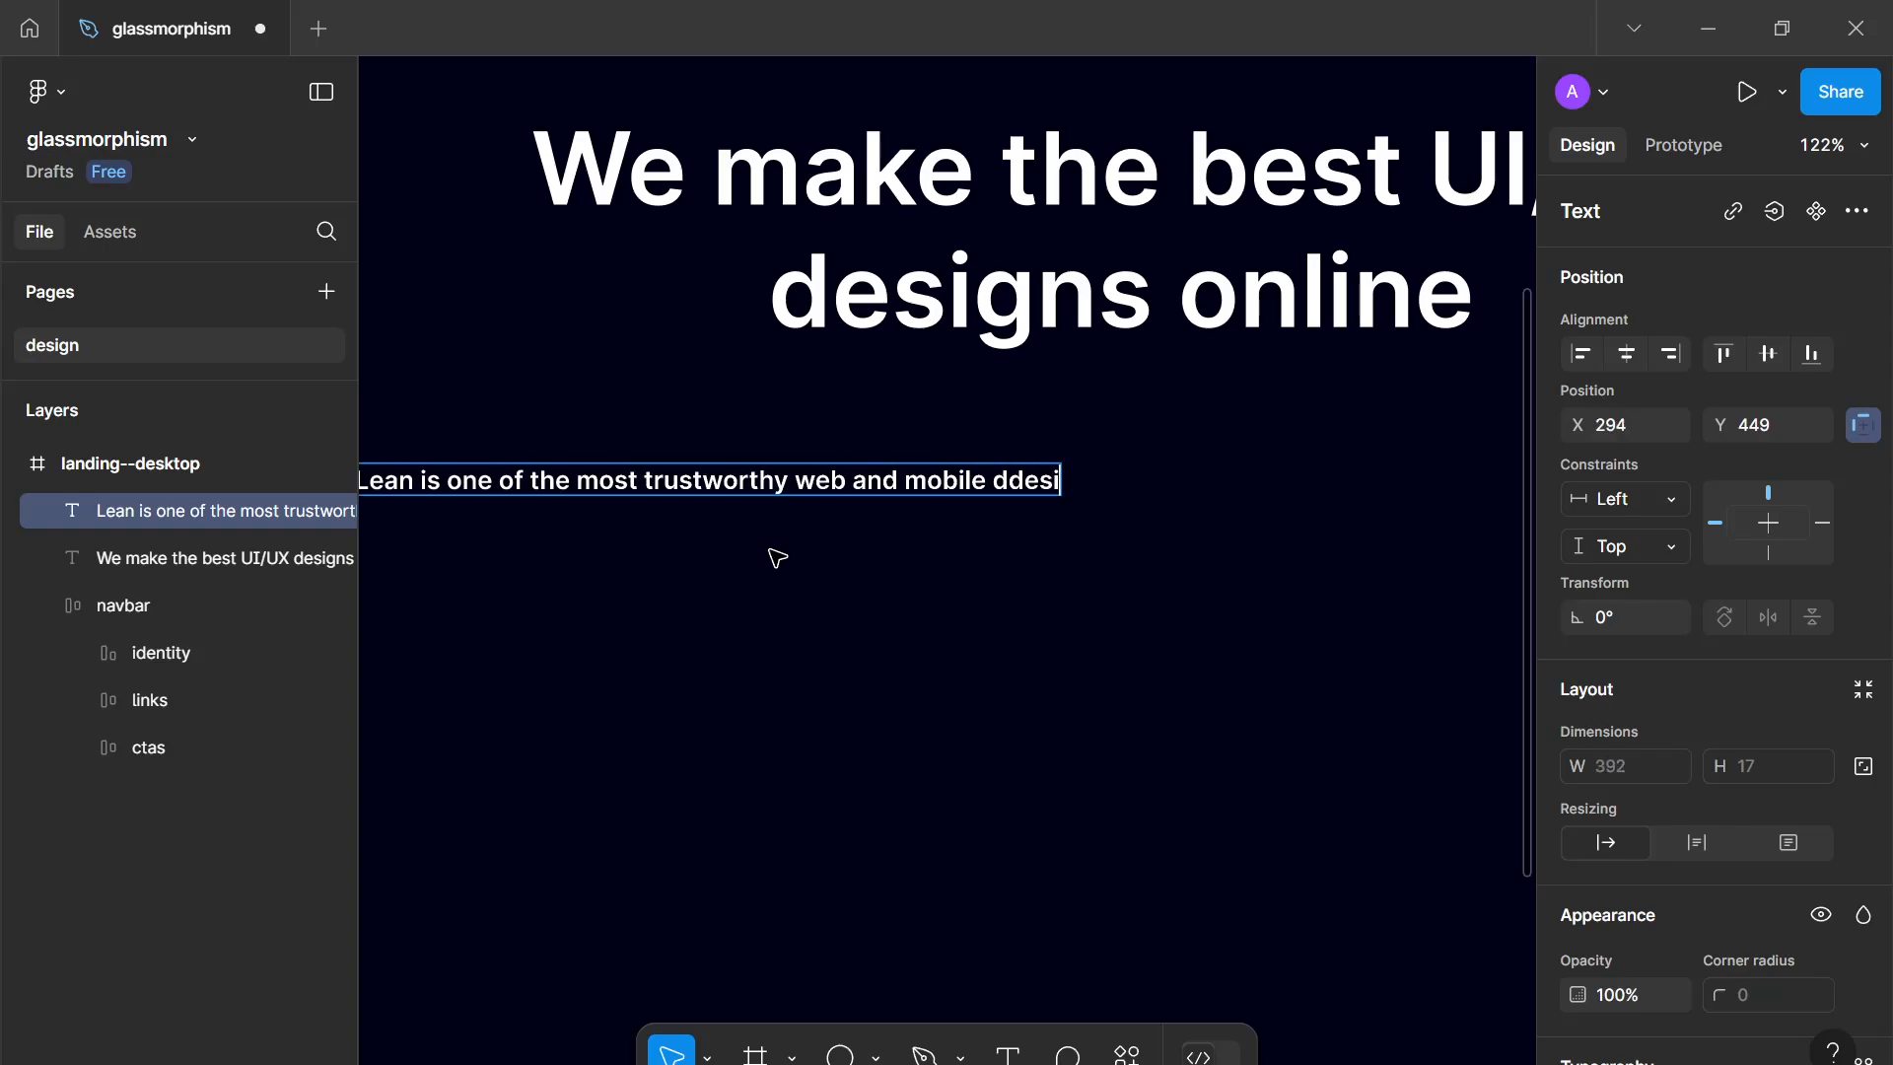
key(BackSpace)
key(BackSpace)
key(BackSpace)
key(BackSpace)
key(BackSpace)
key(BackSpace)
text(esign a)
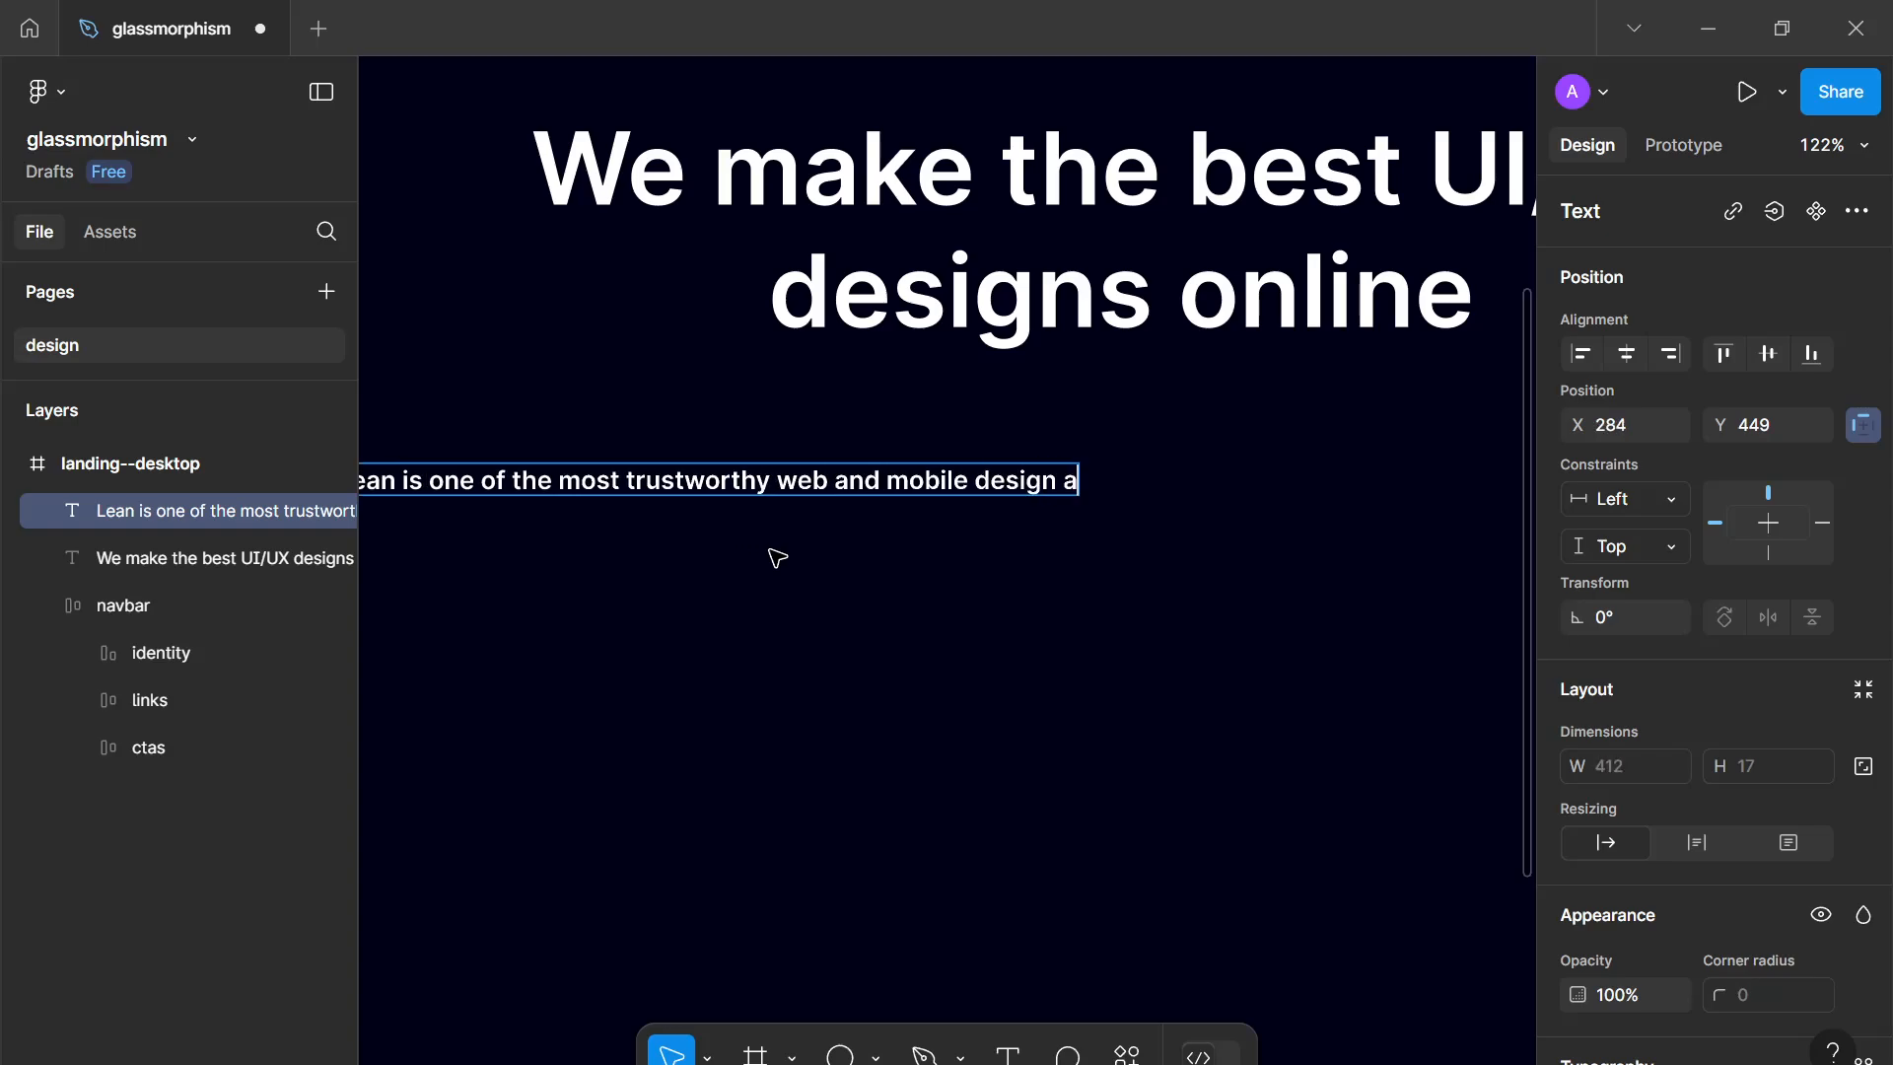
text(gencie)
key(BackSpace)
key(BackSpace)
text(encies)
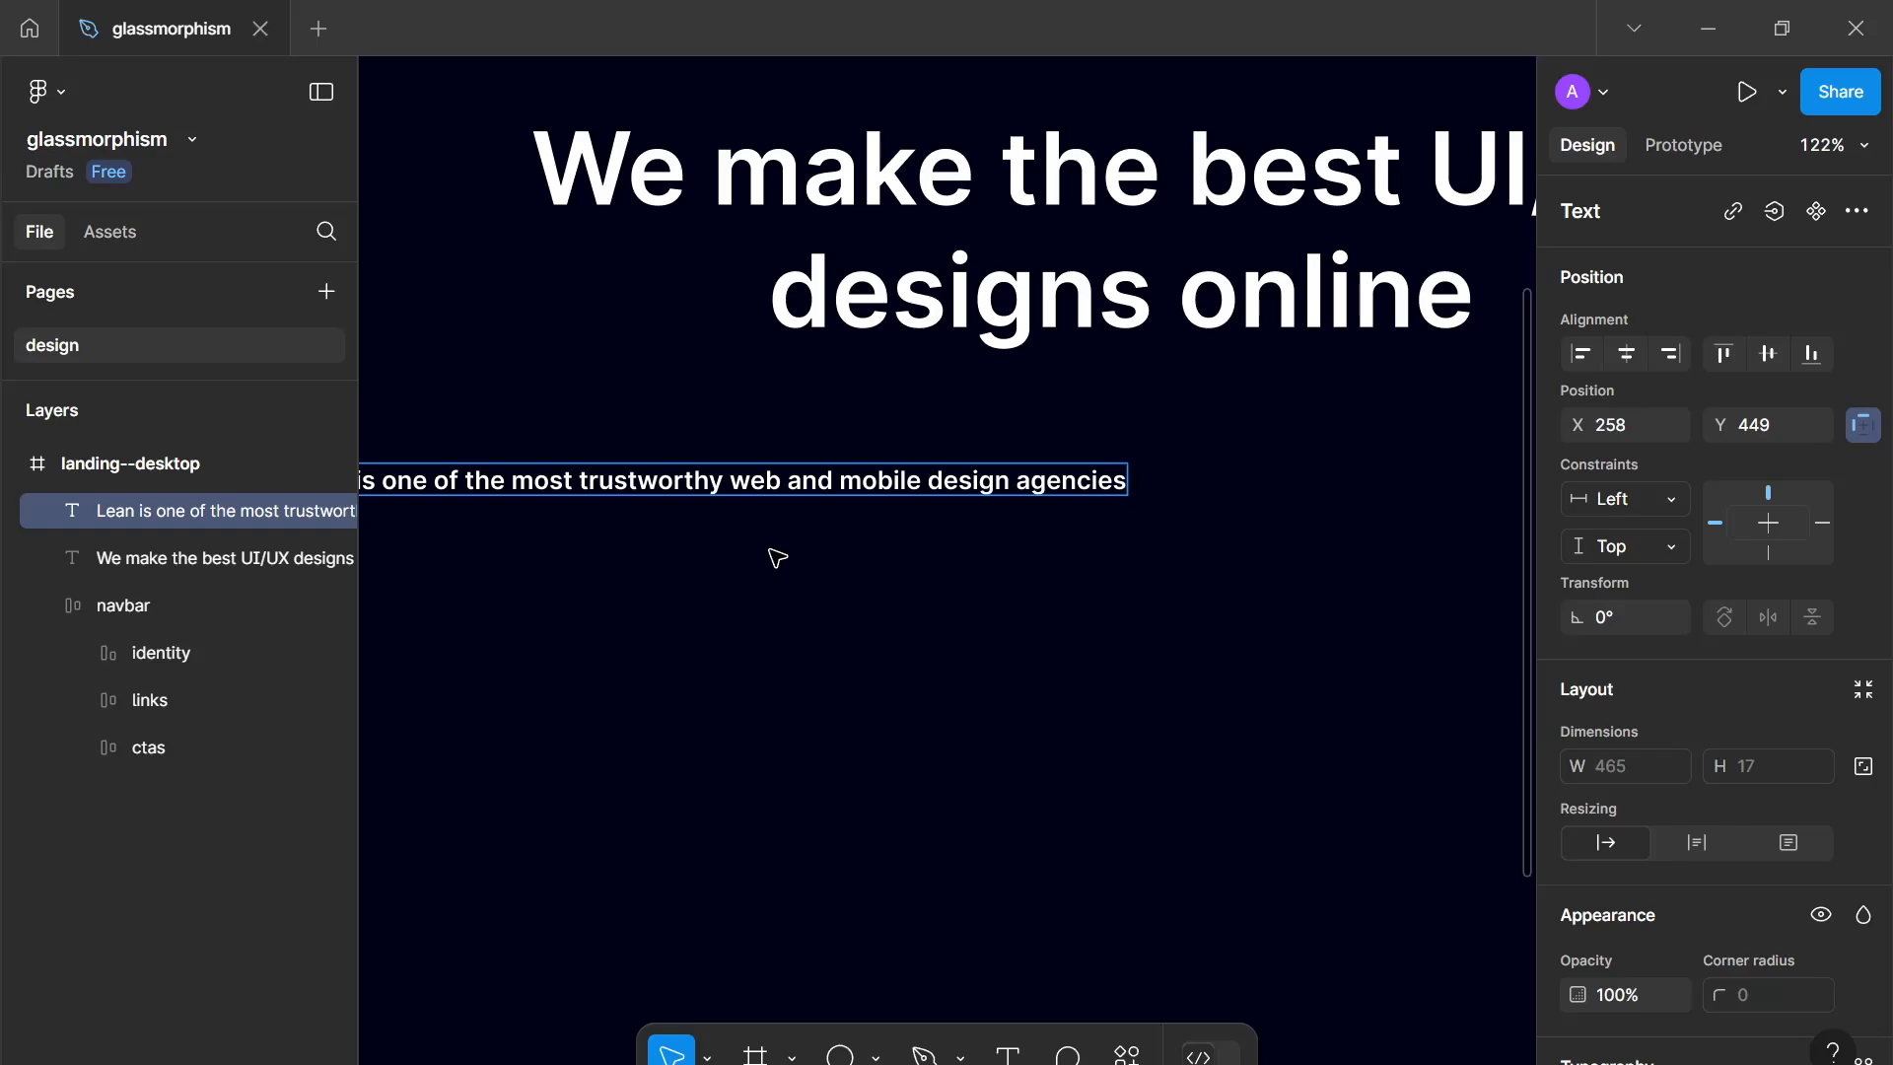
text(in )
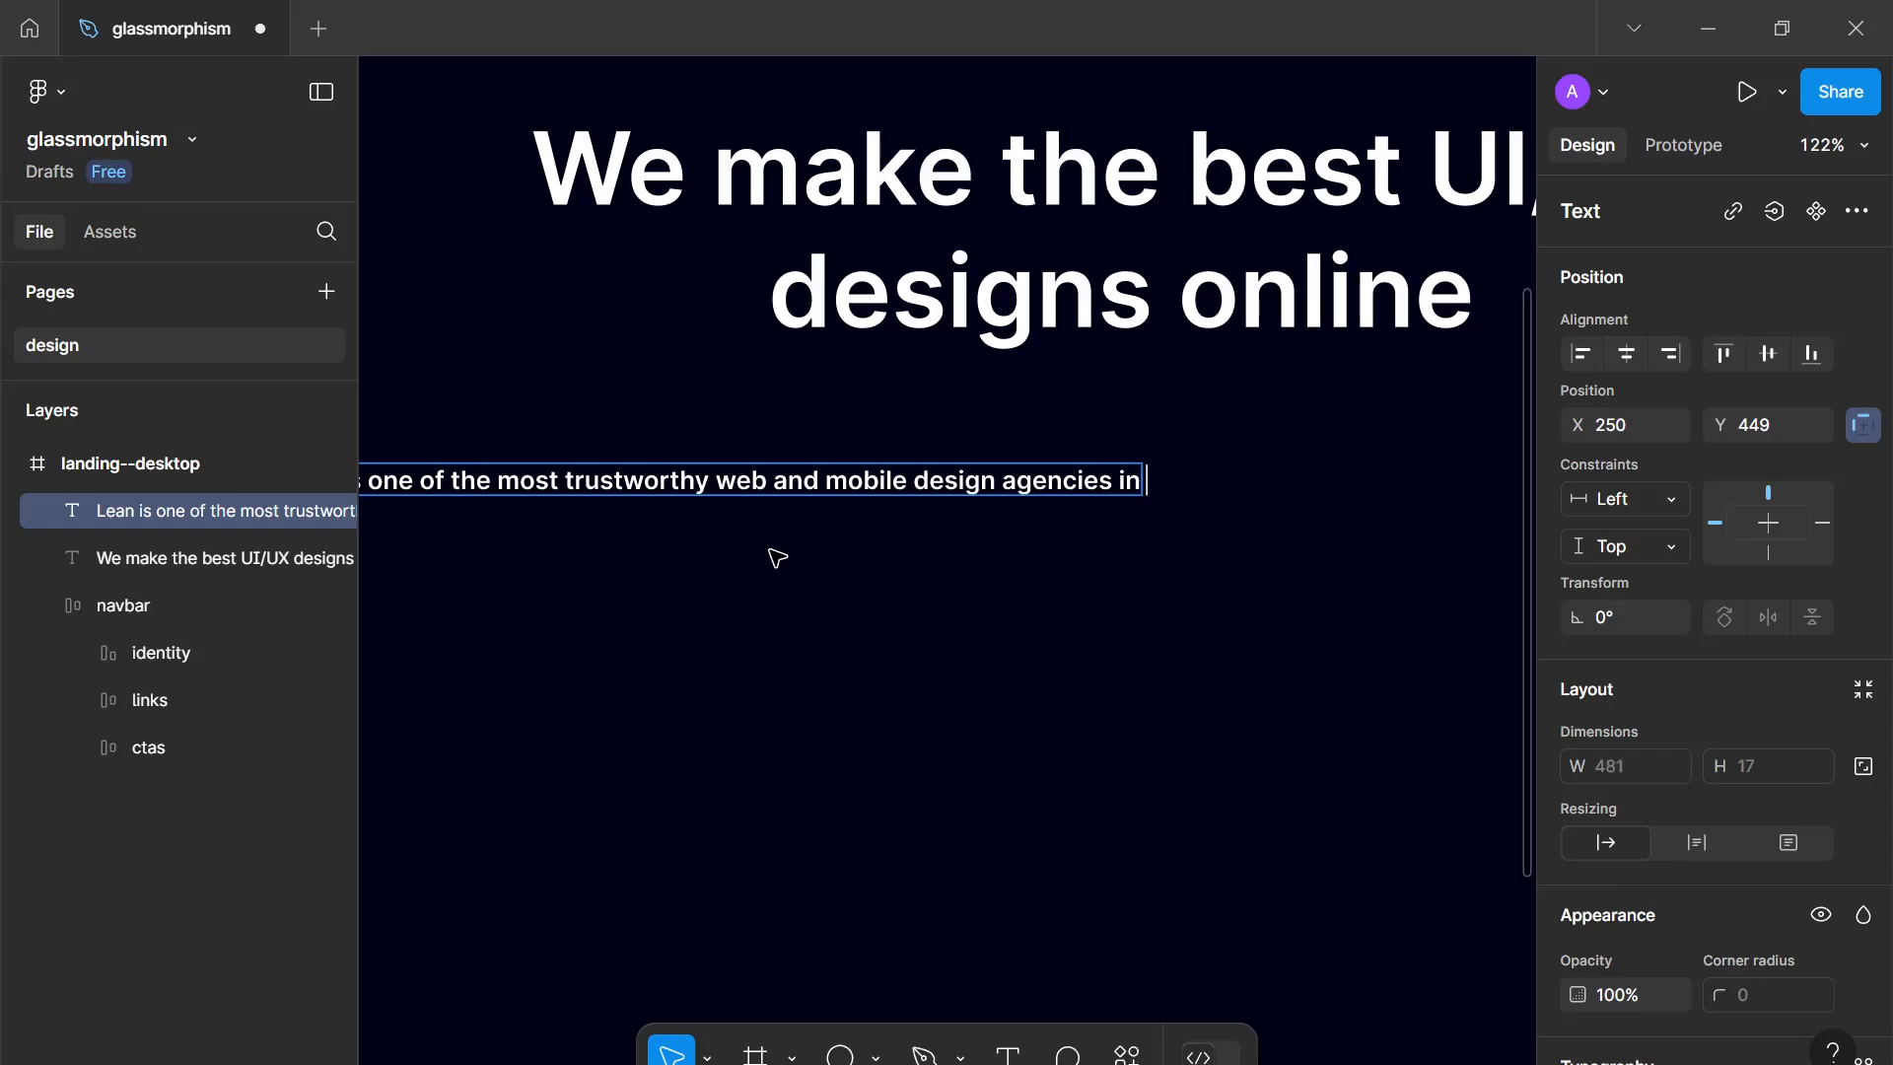
text(today's web development)
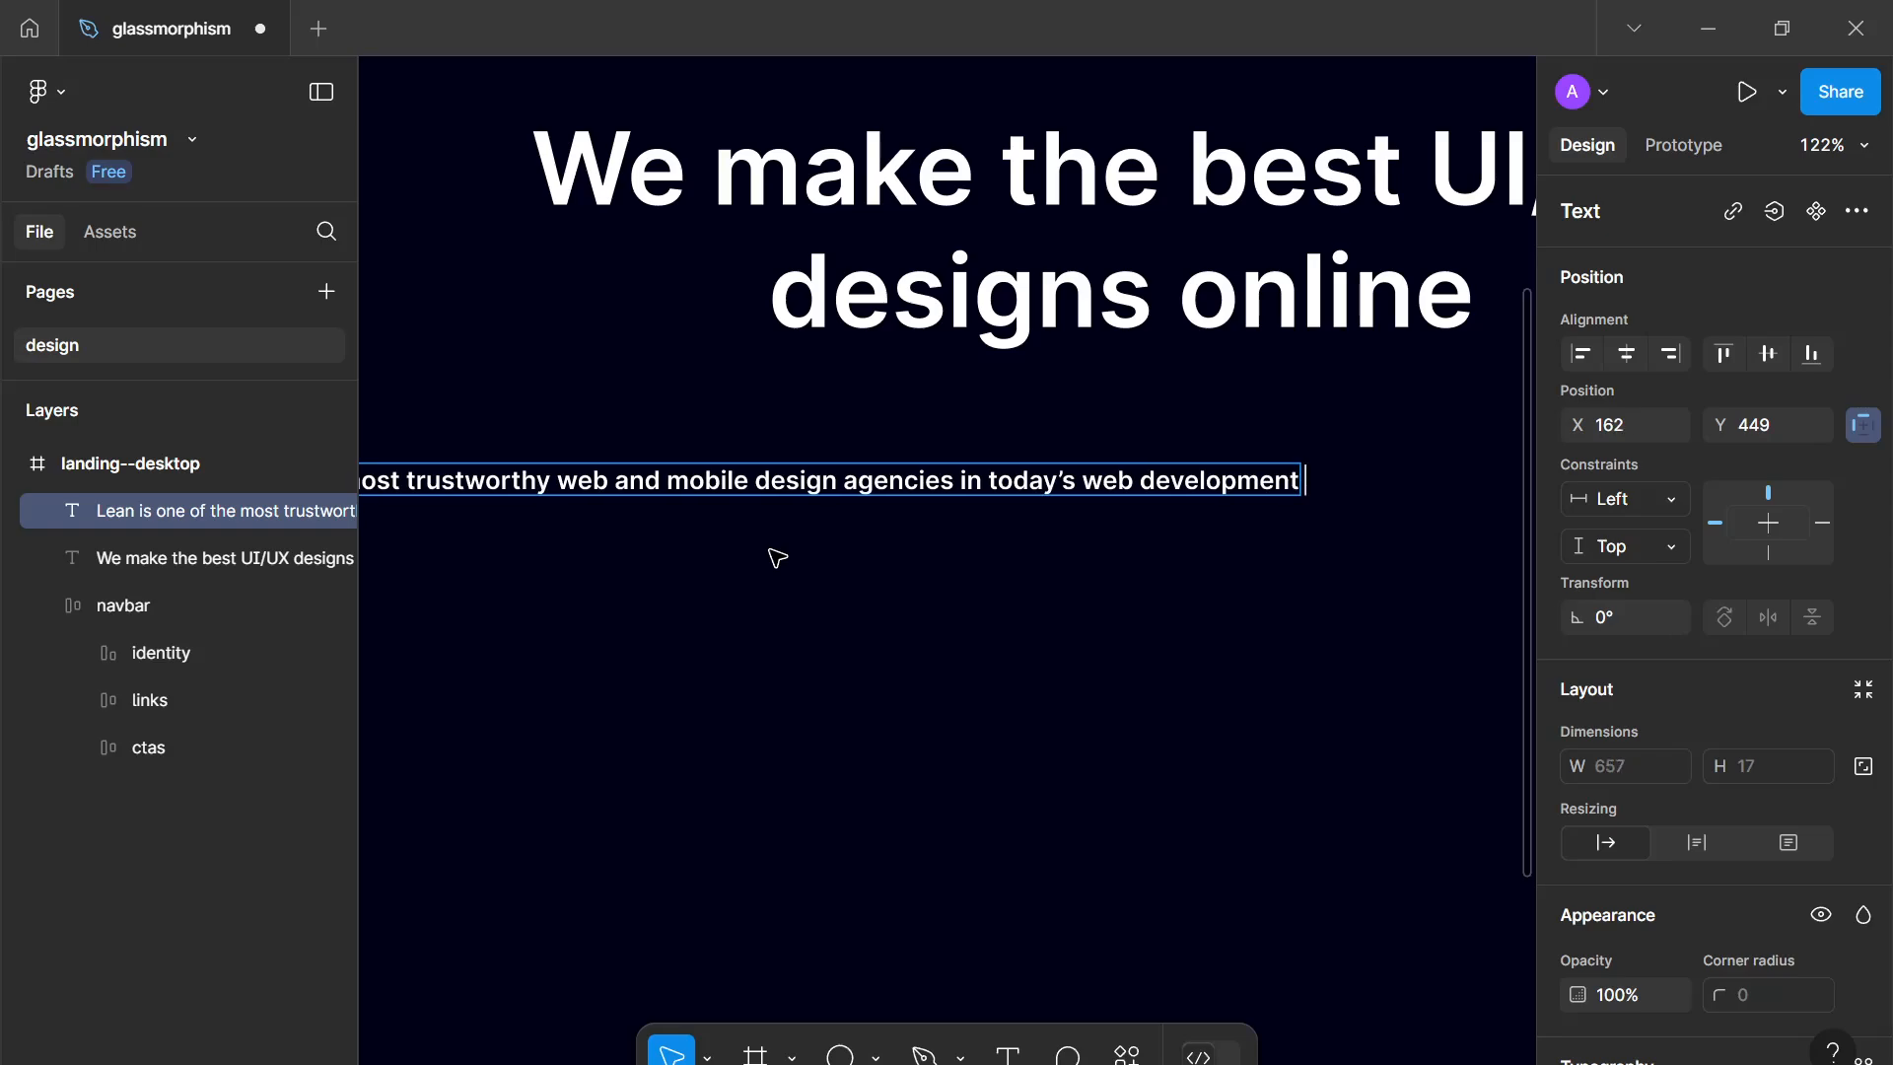
text( market.)
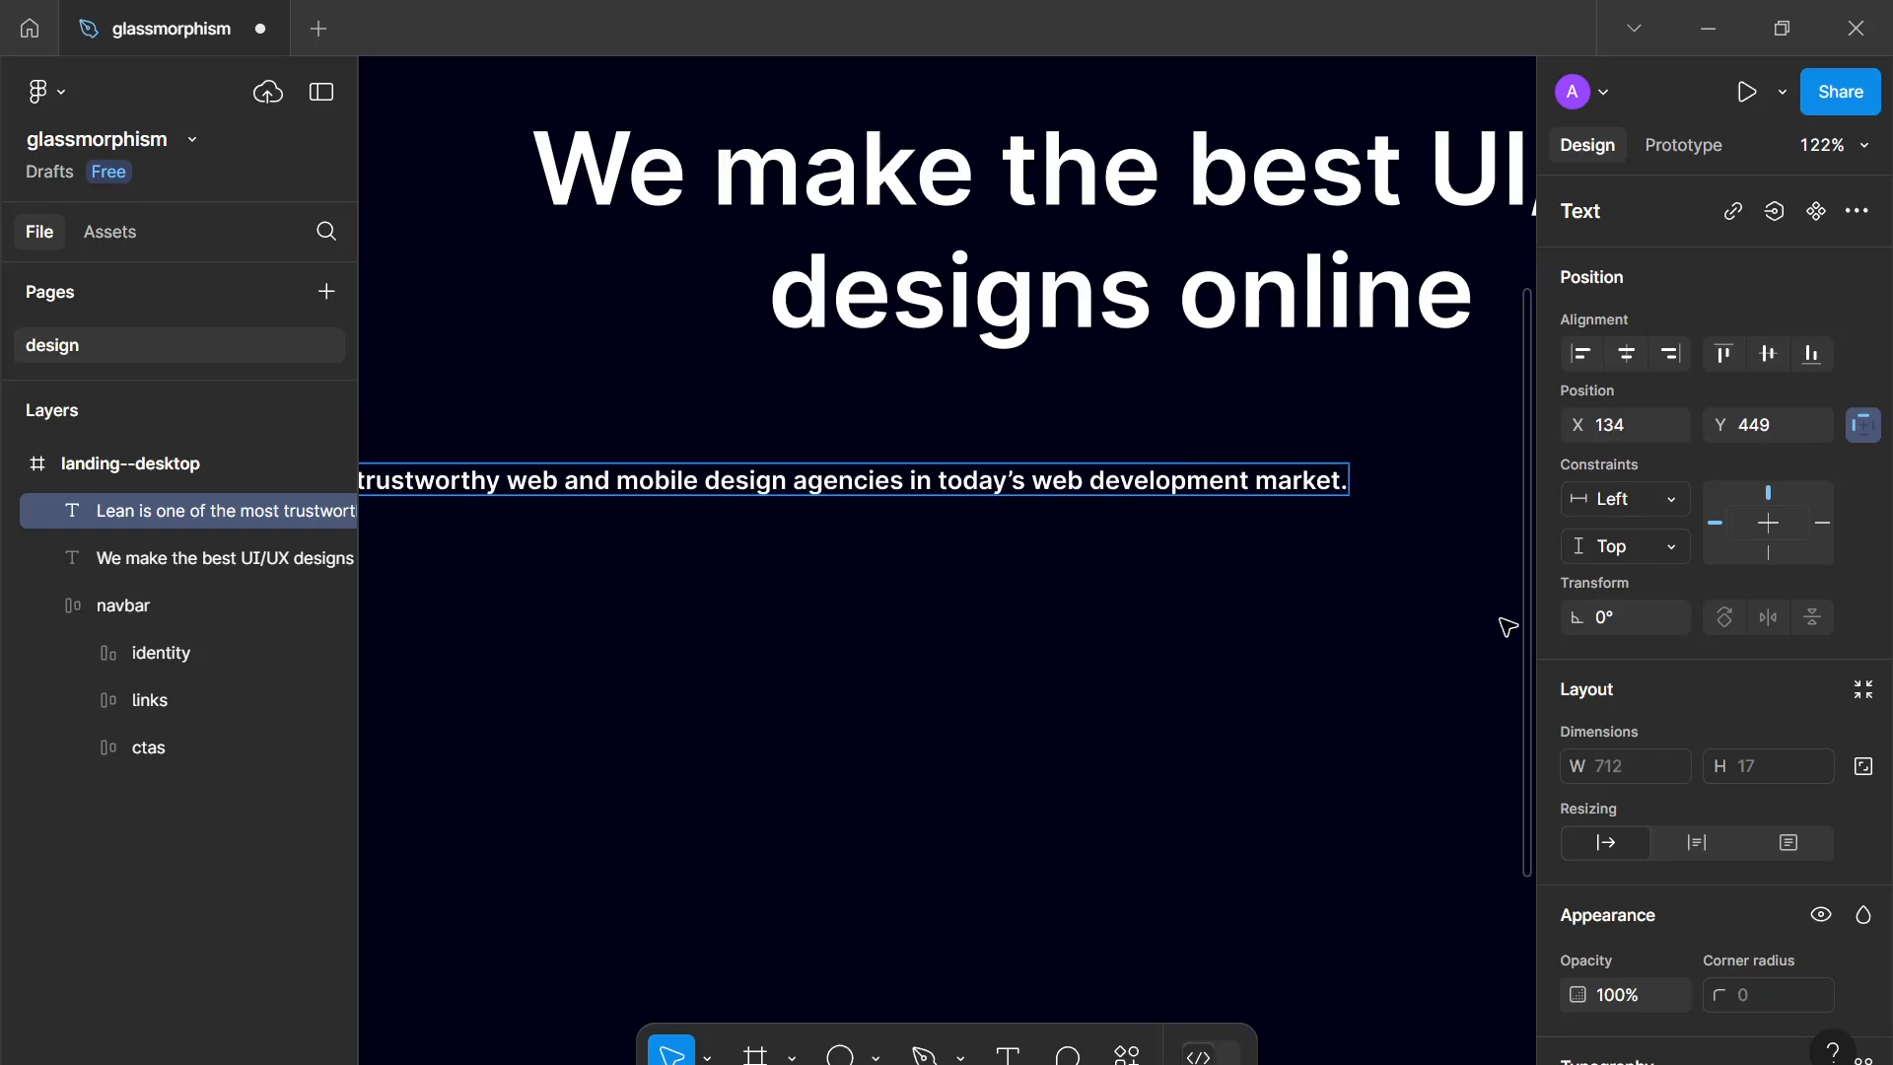
Step: Change "web development" to "software development" in the description text and finish editing
double_click(1067, 480)
text(s)
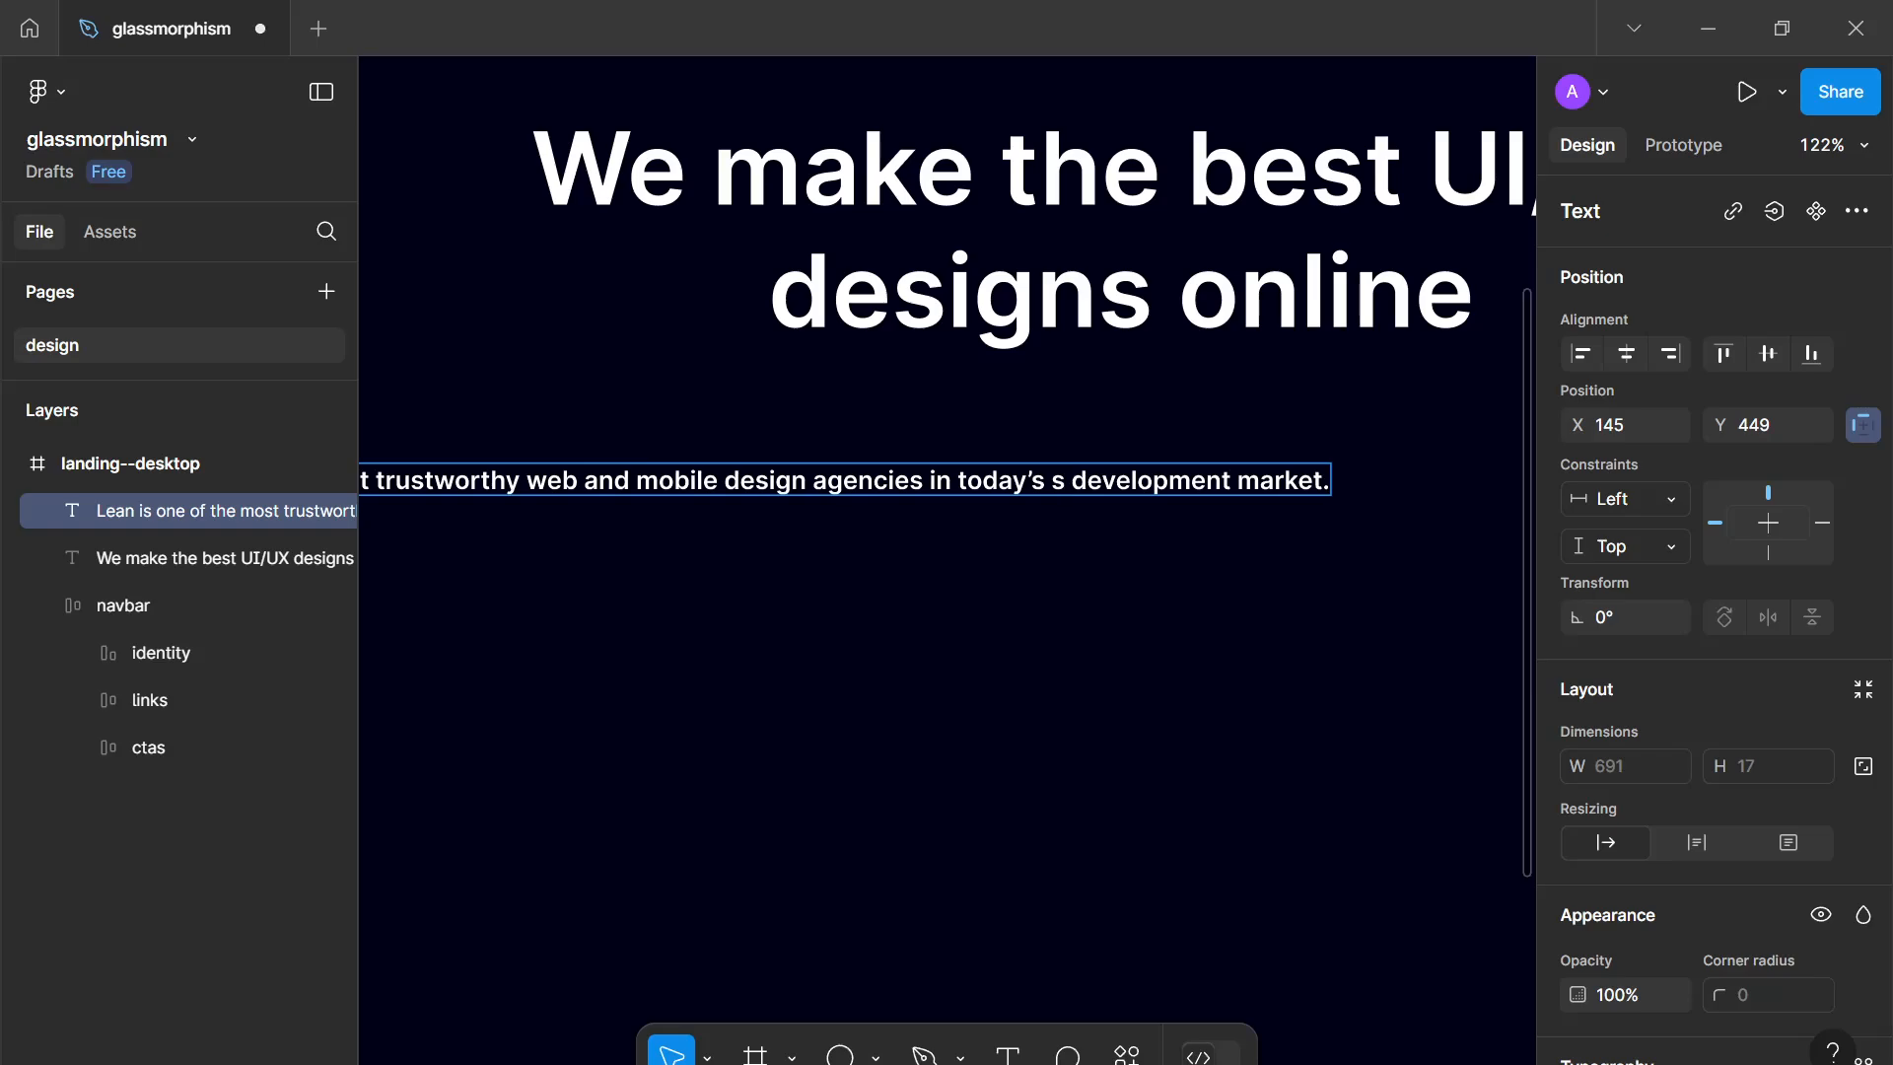
text(oftware)
key(Escape)
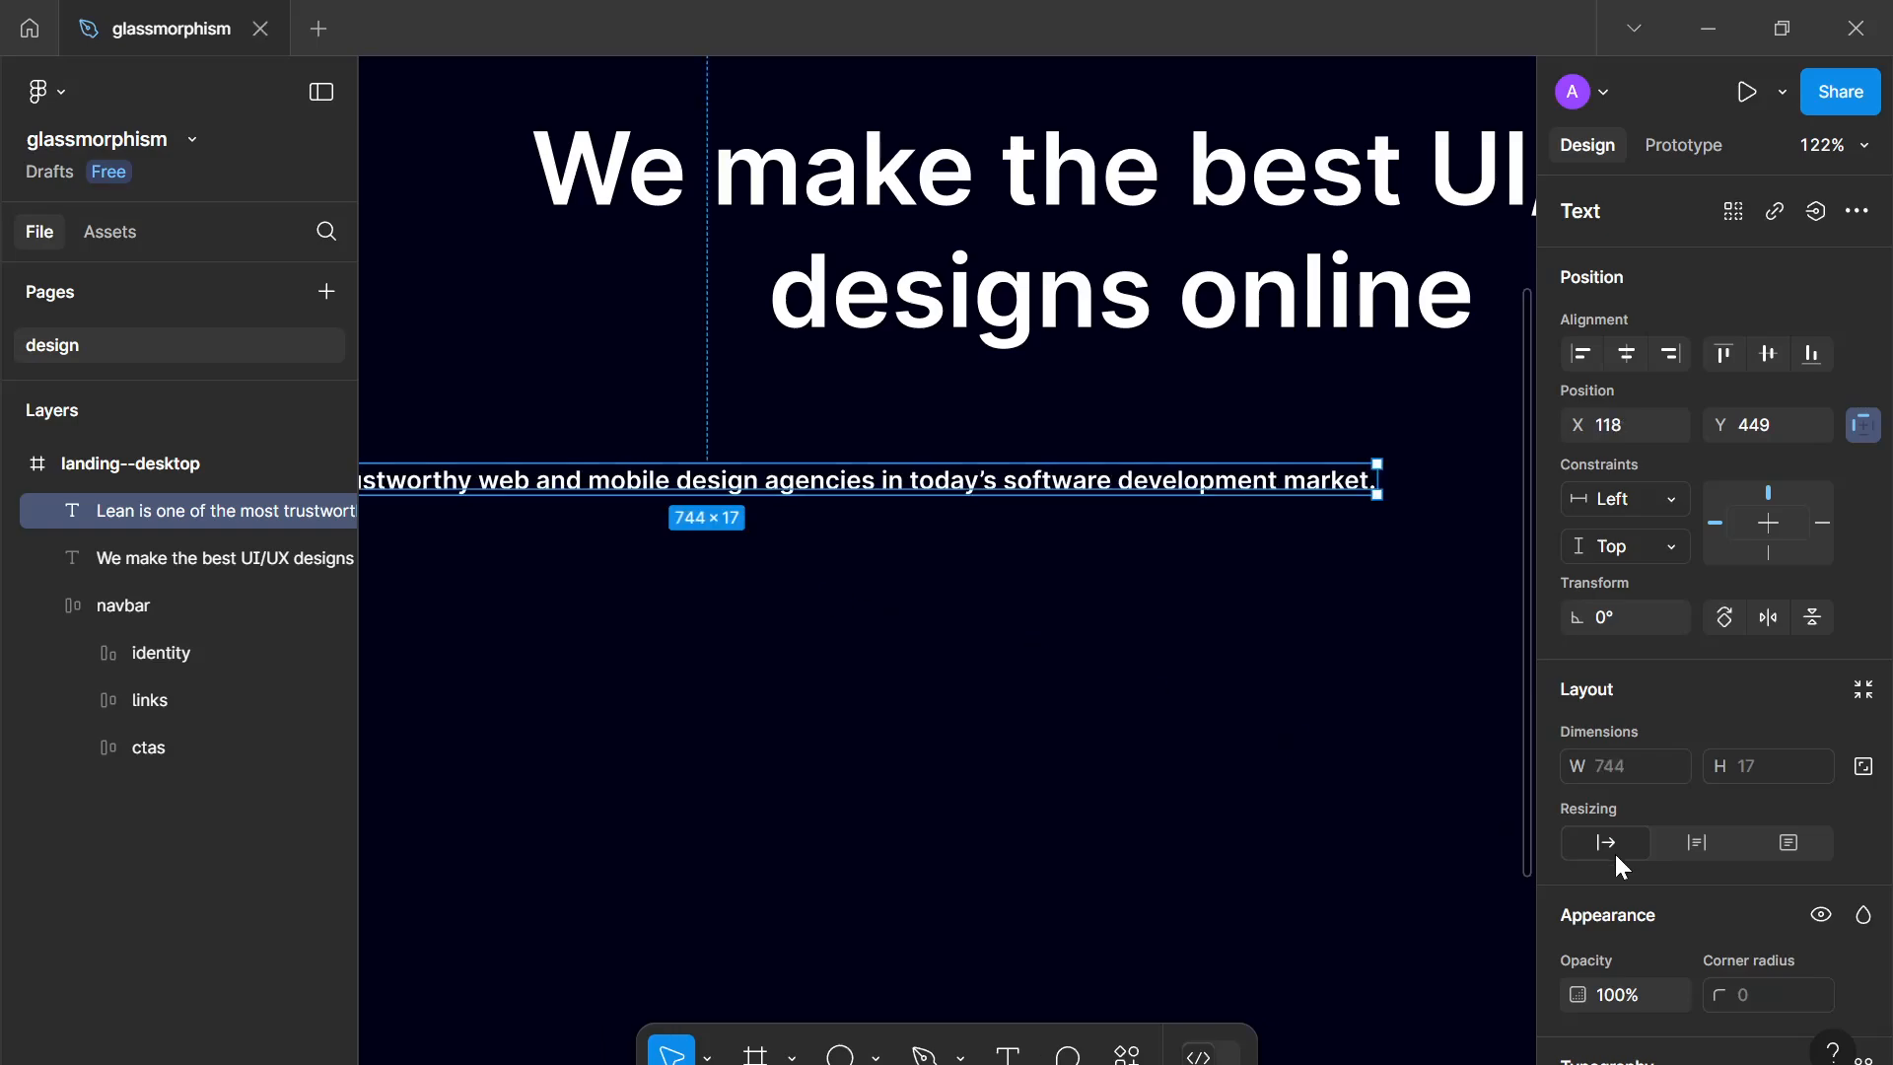
Step: Set the description text's font weight to Regular
scroll(1707, 937, down, 6)
click(1638, 575)
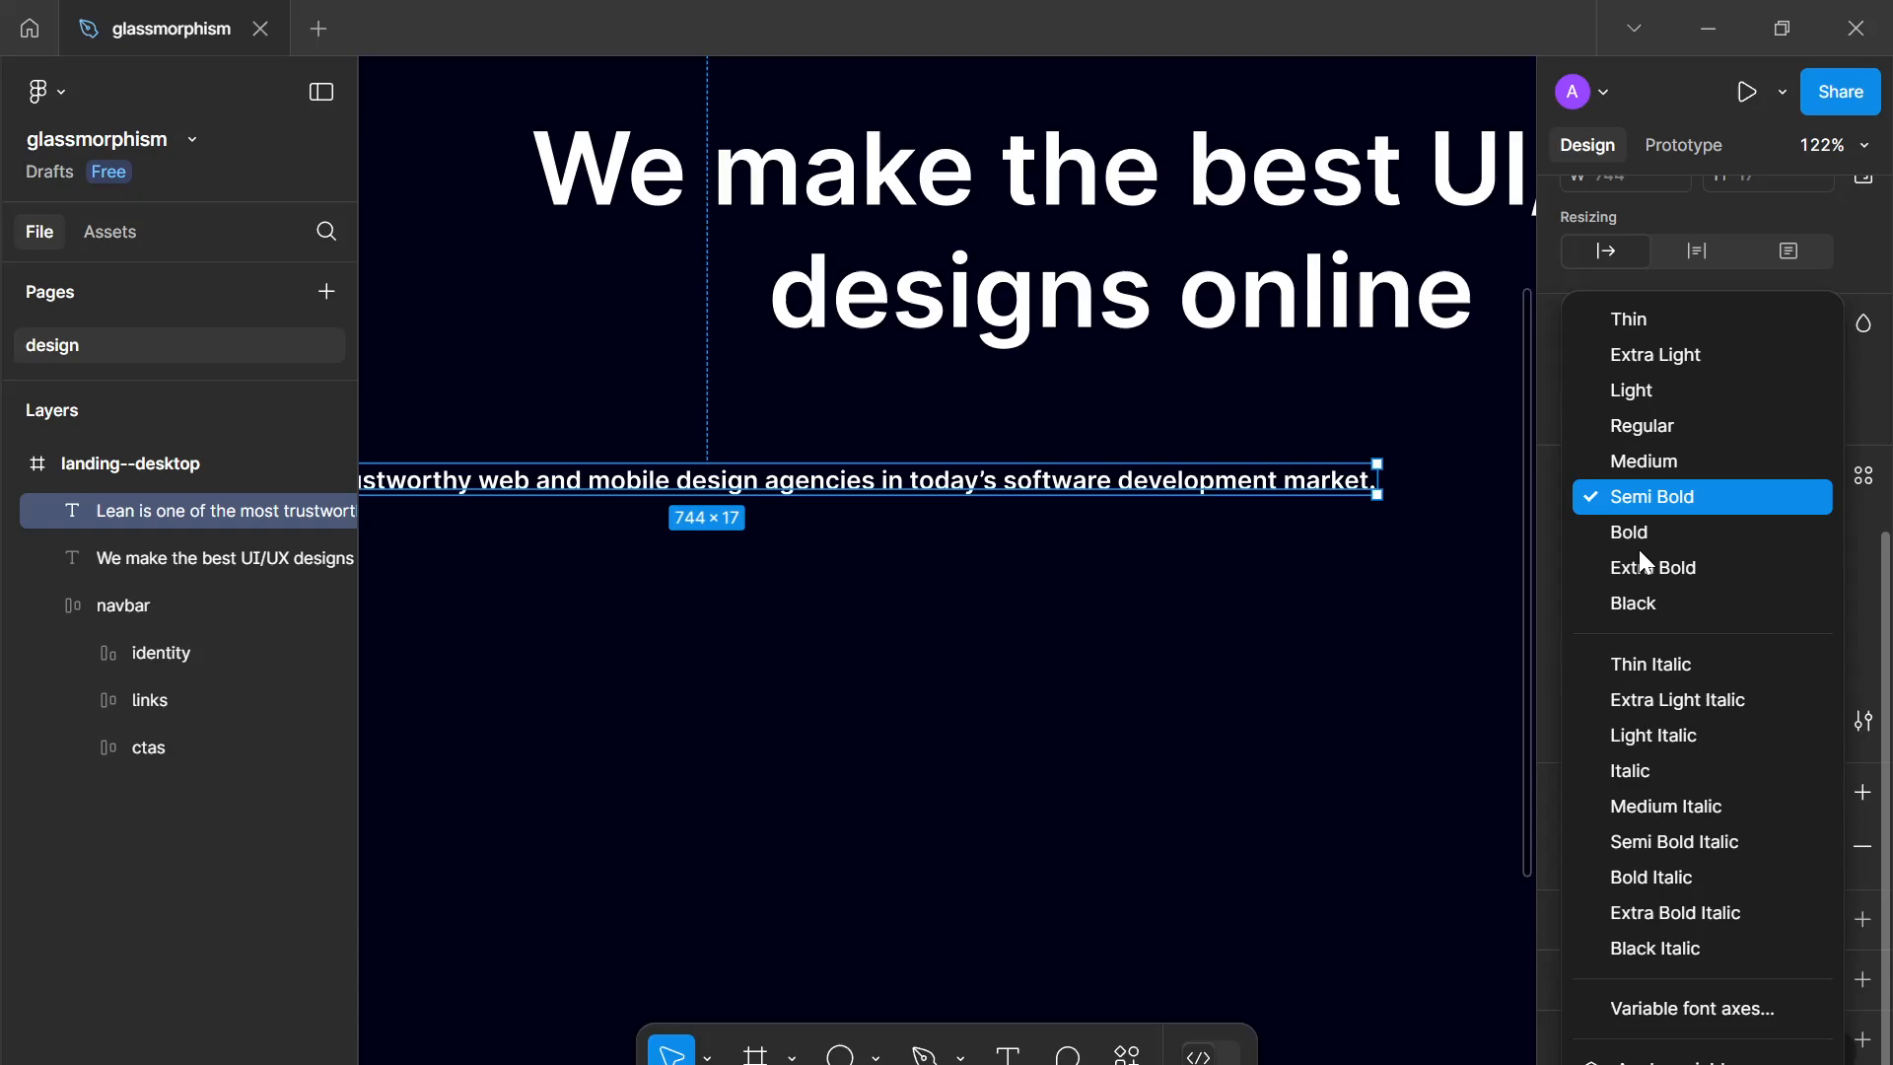
click(1647, 426)
Step: Move the description just below the hero heading, horizontally centred with it
scroll(542, 566, down, 5)
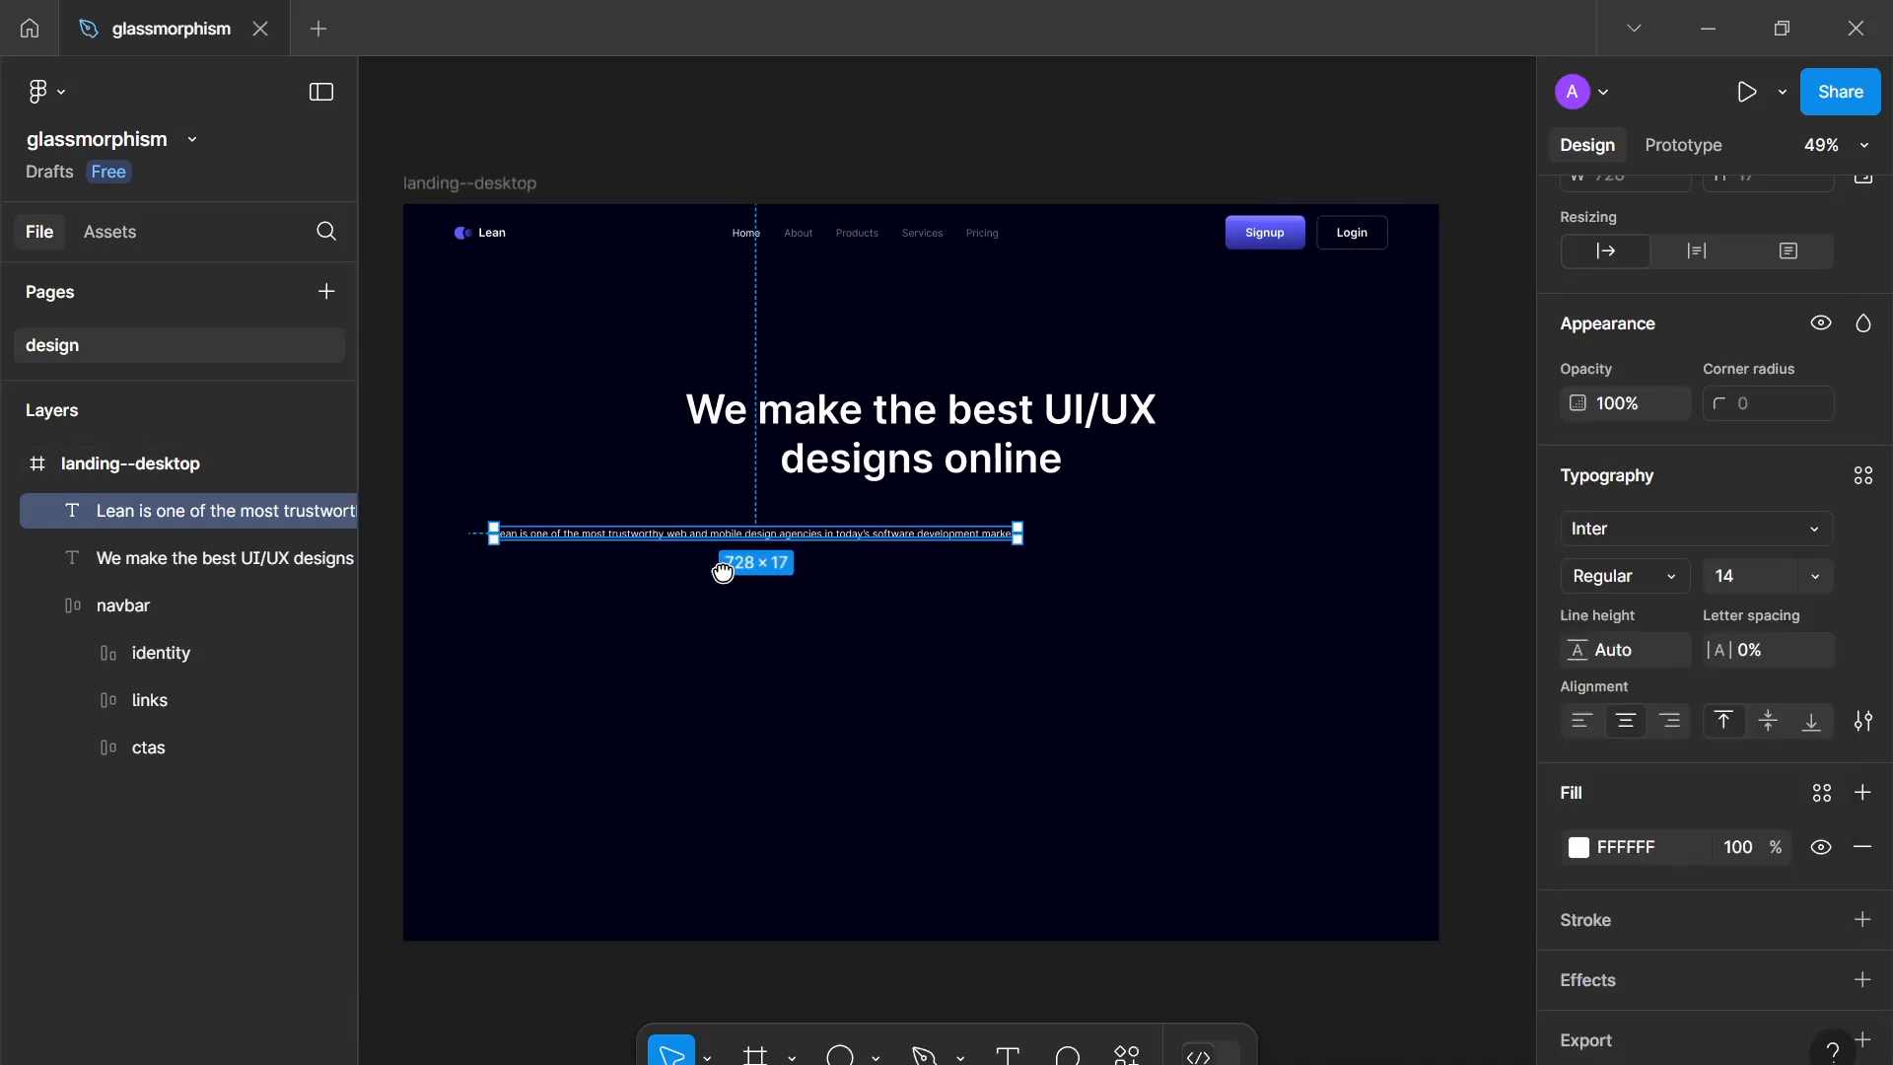
drag(664, 537, 819, 515)
scroll(817, 516, up, 5)
scroll(774, 533, down, 4)
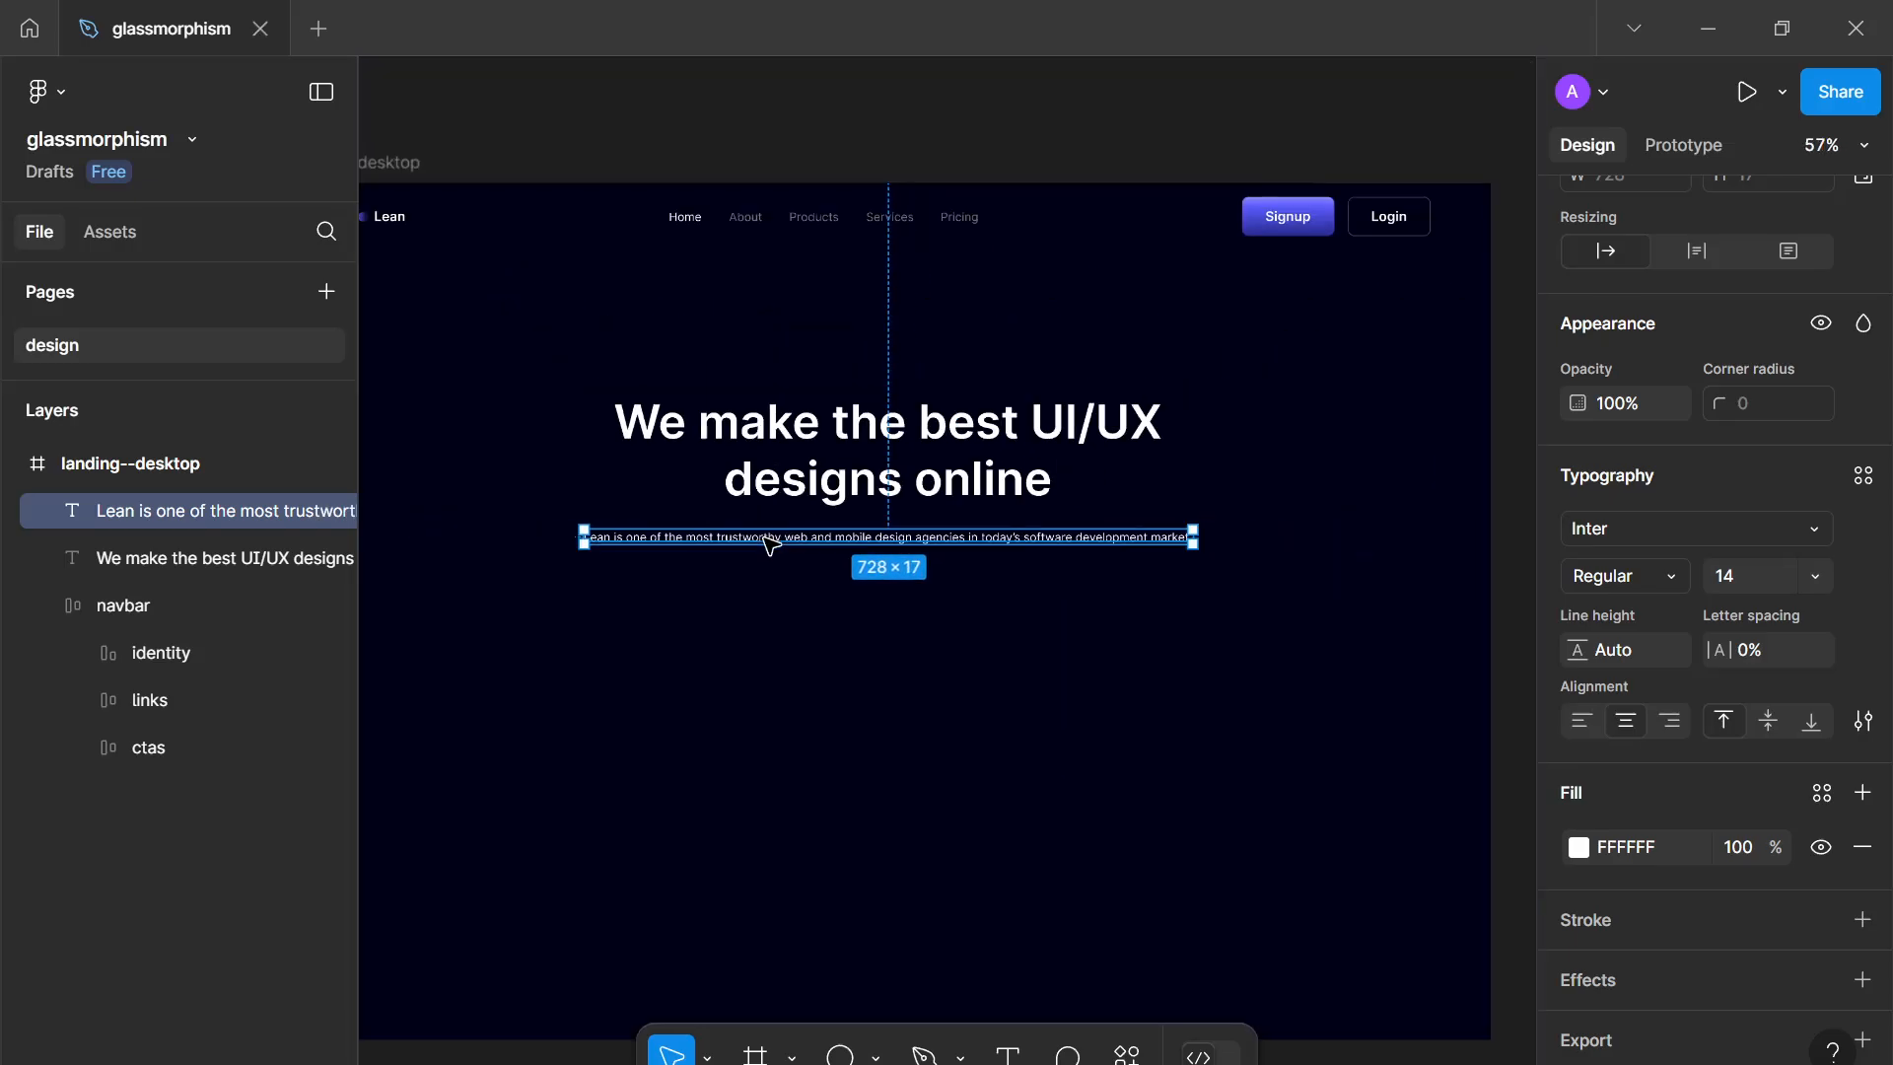
Step: Change the description's text fill to the grey 999999
click(1579, 847)
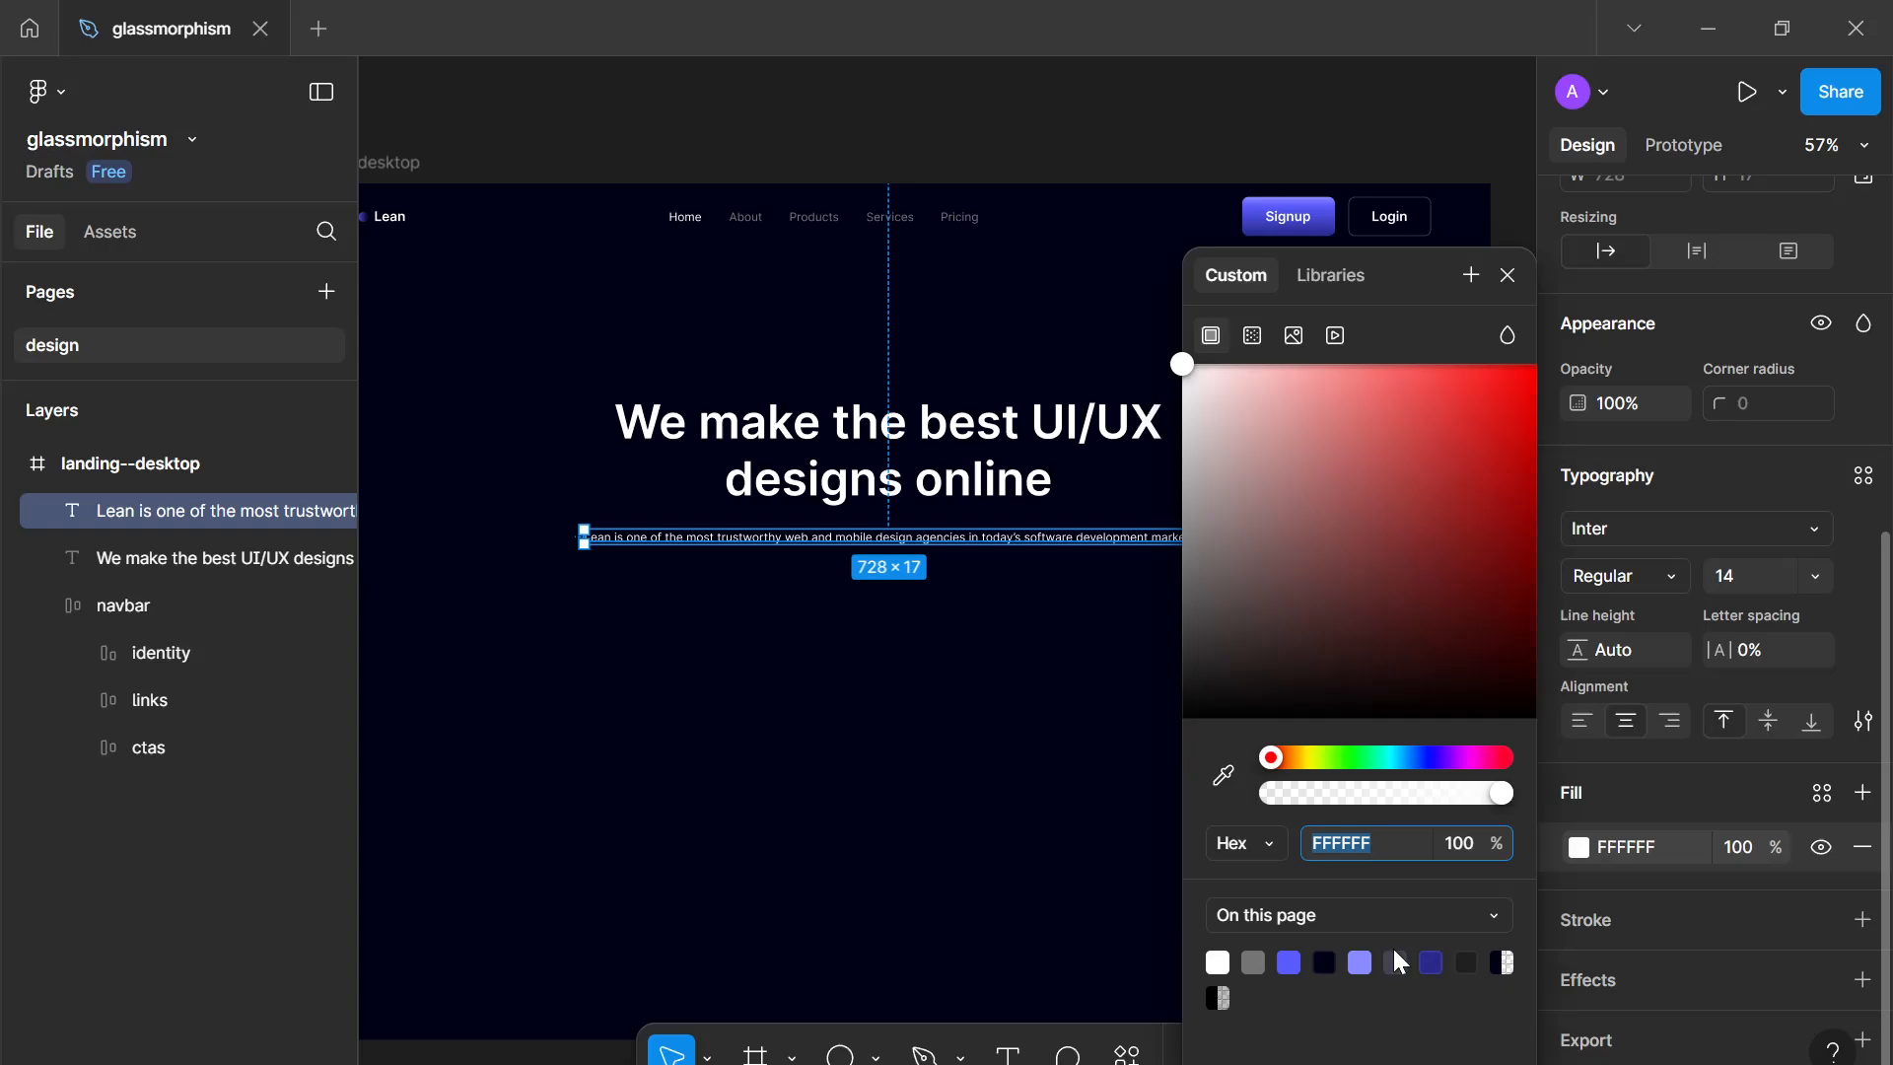
drag(1197, 499, 1090, 520)
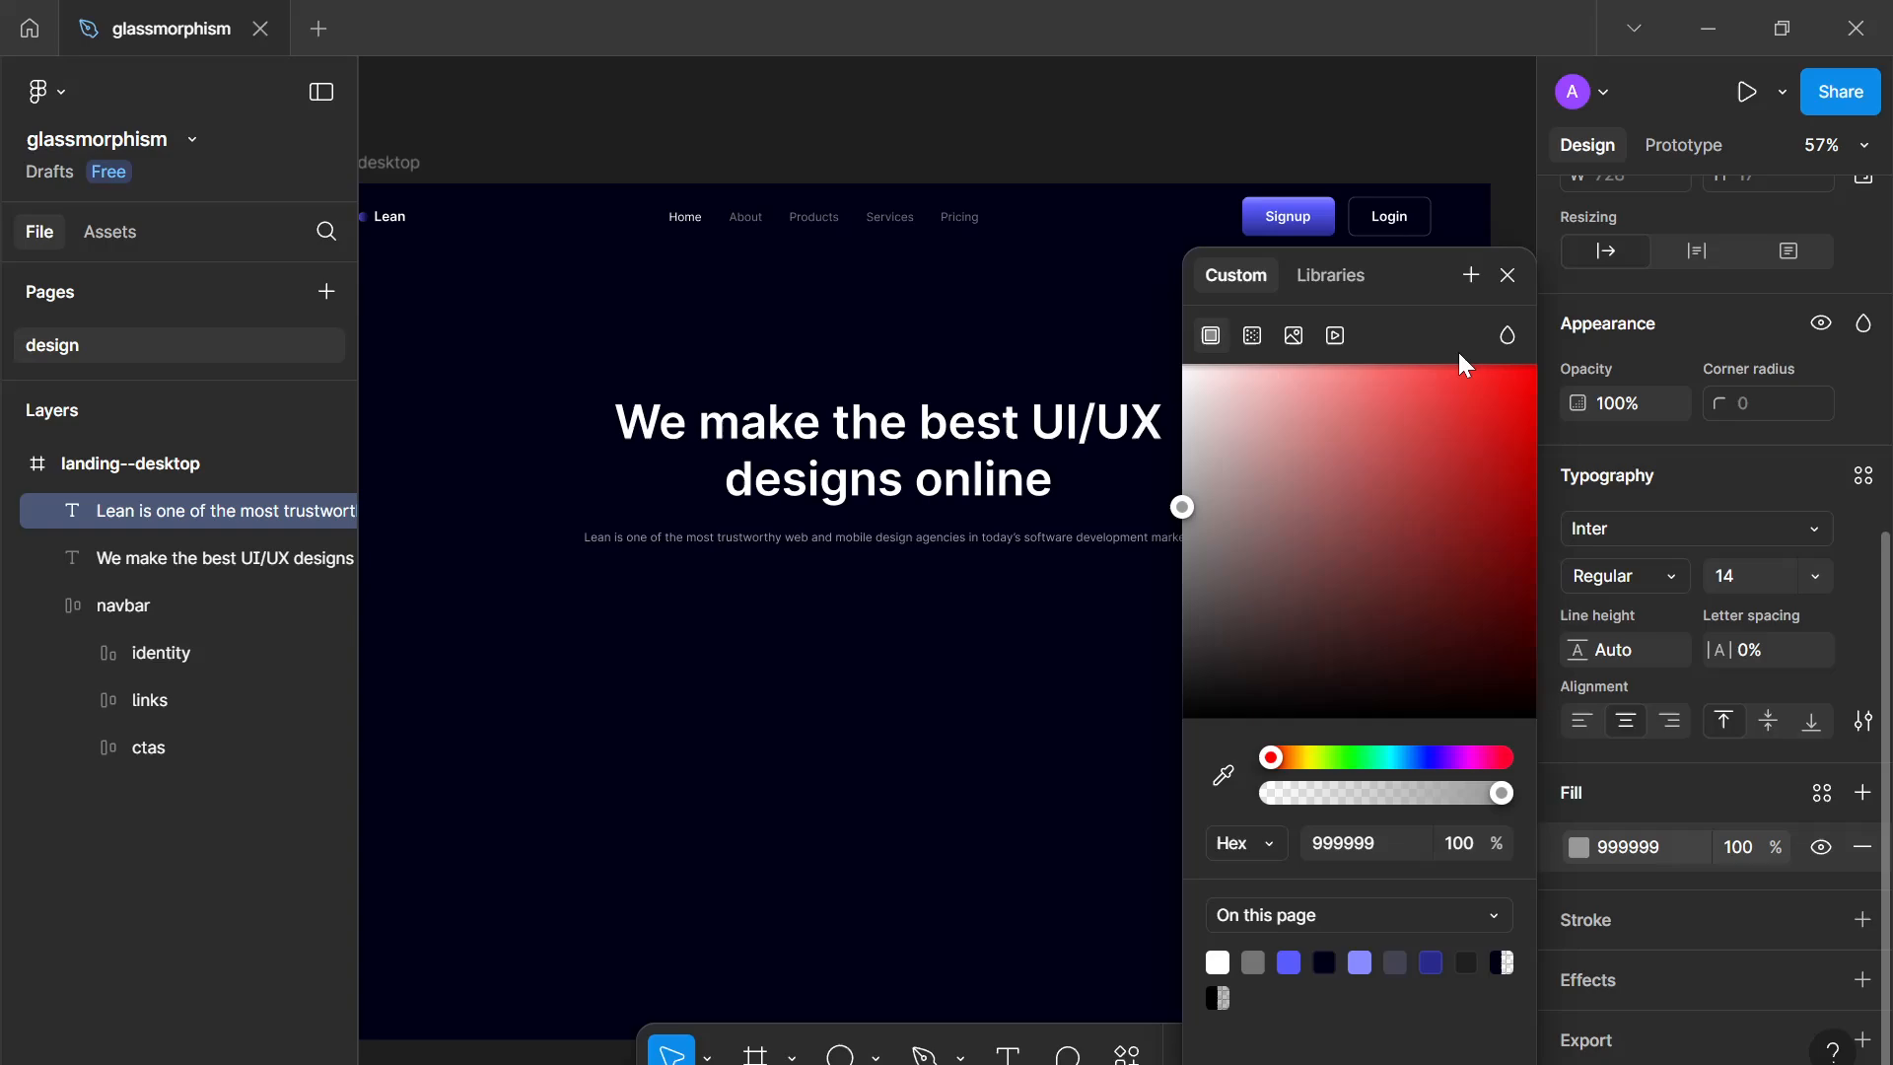
click(1506, 276)
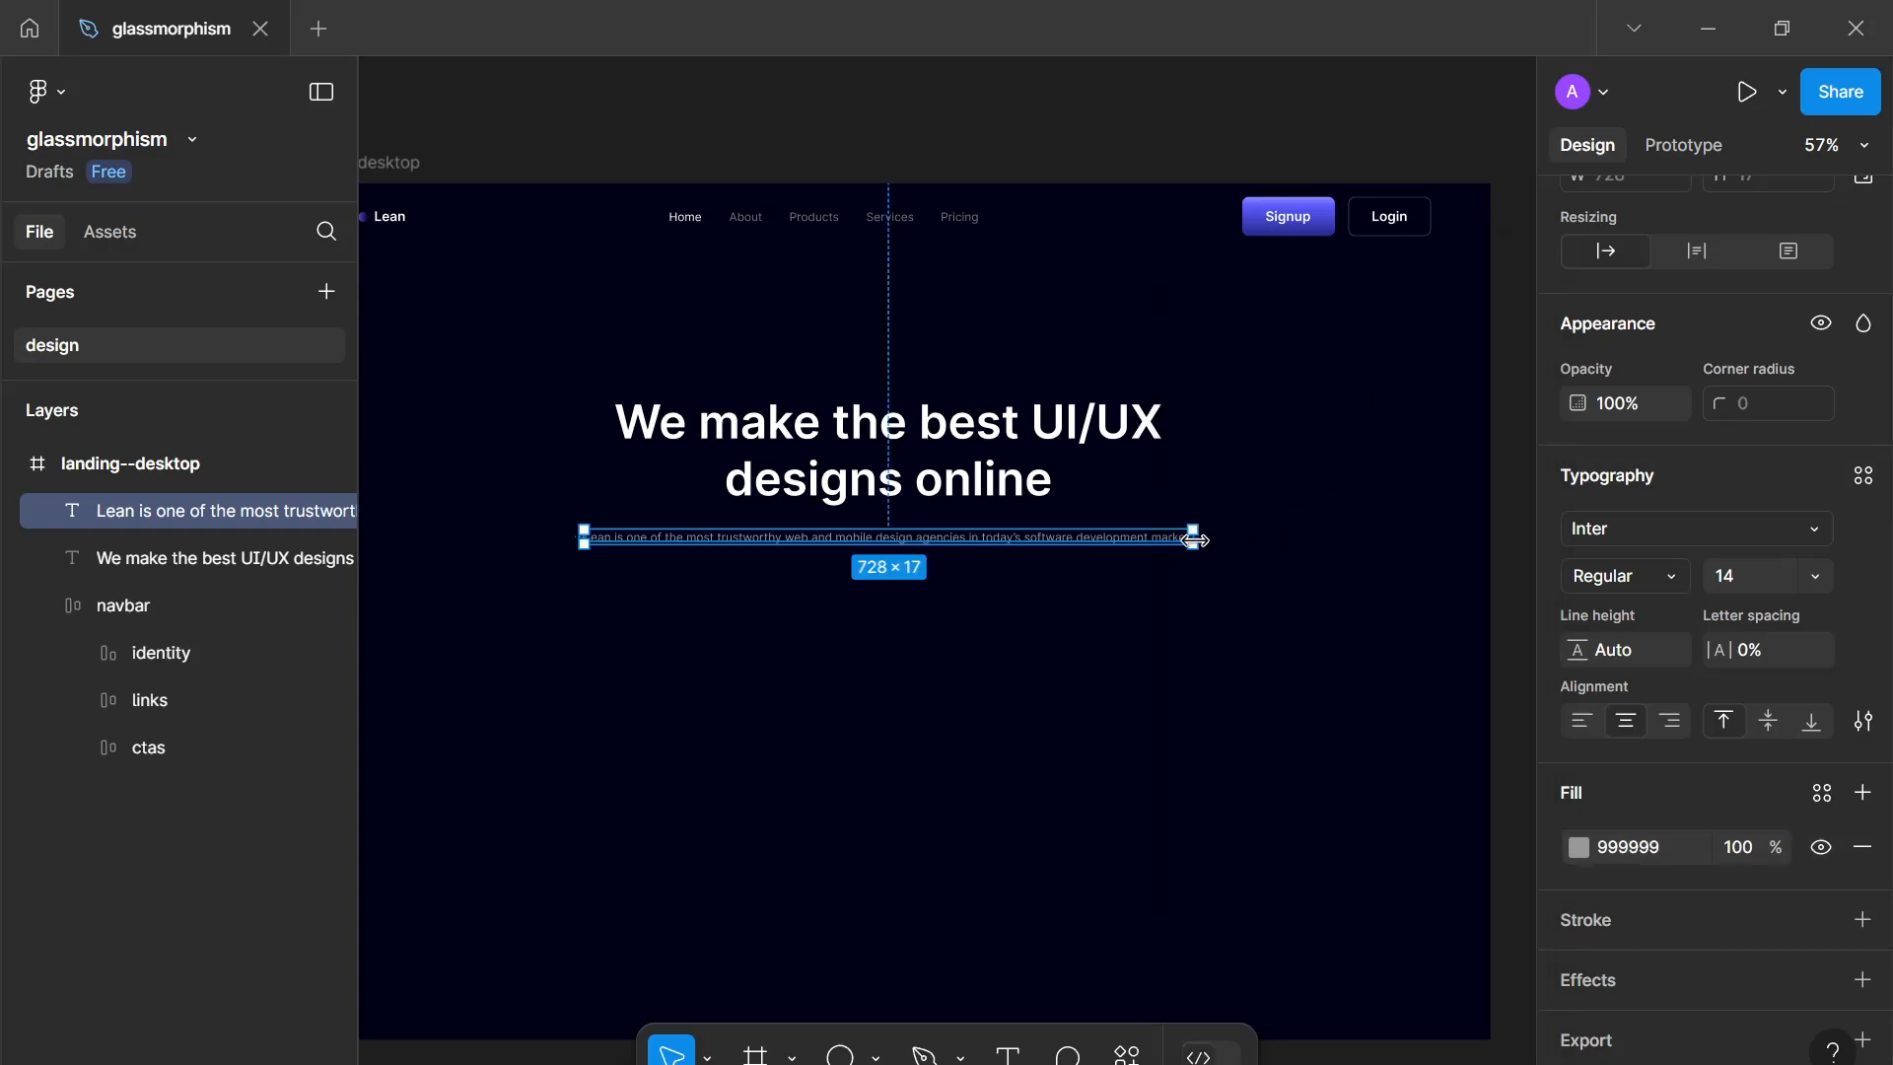
Step: Narrow the description's text box to 405 so it wraps onto two lines, keeping it centred beneath the heading
drag(1195, 539, 976, 556)
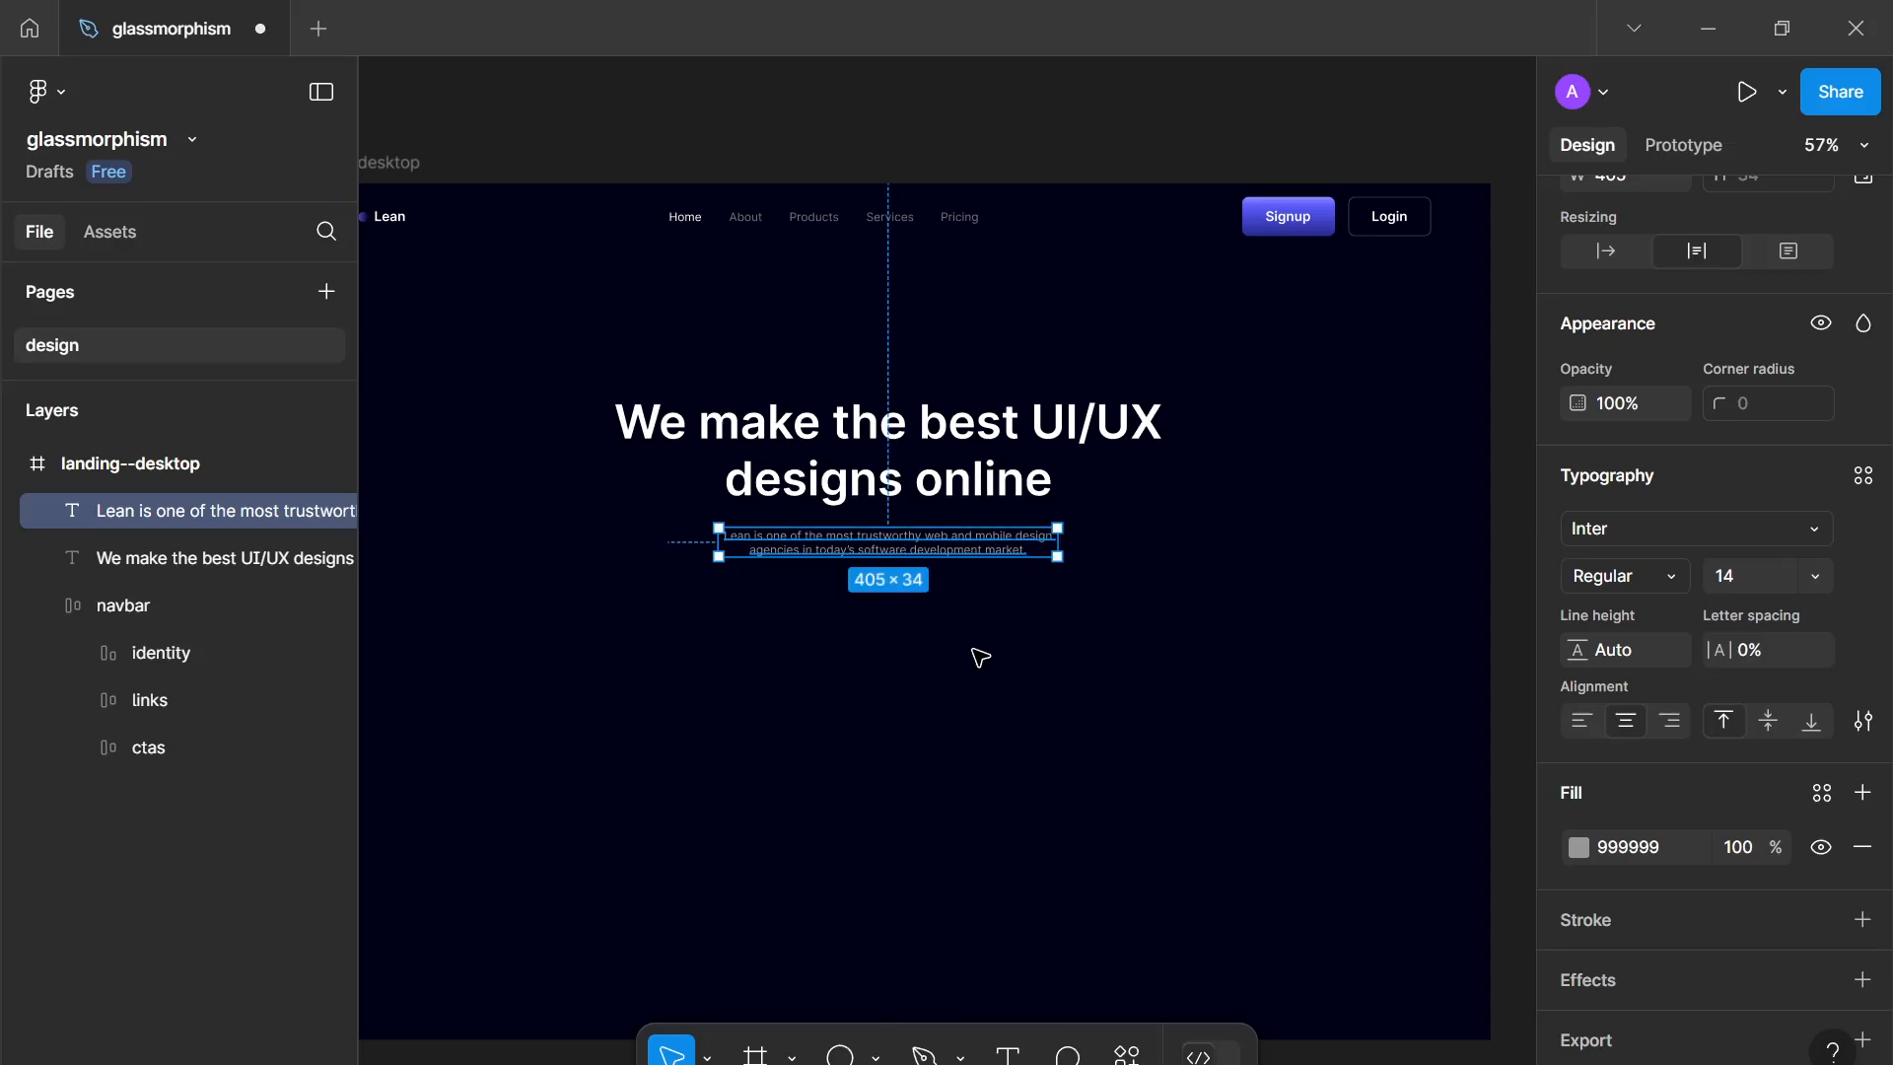
click(1017, 720)
scroll(1020, 721, down, 3)
scroll(1083, 648, up, 3)
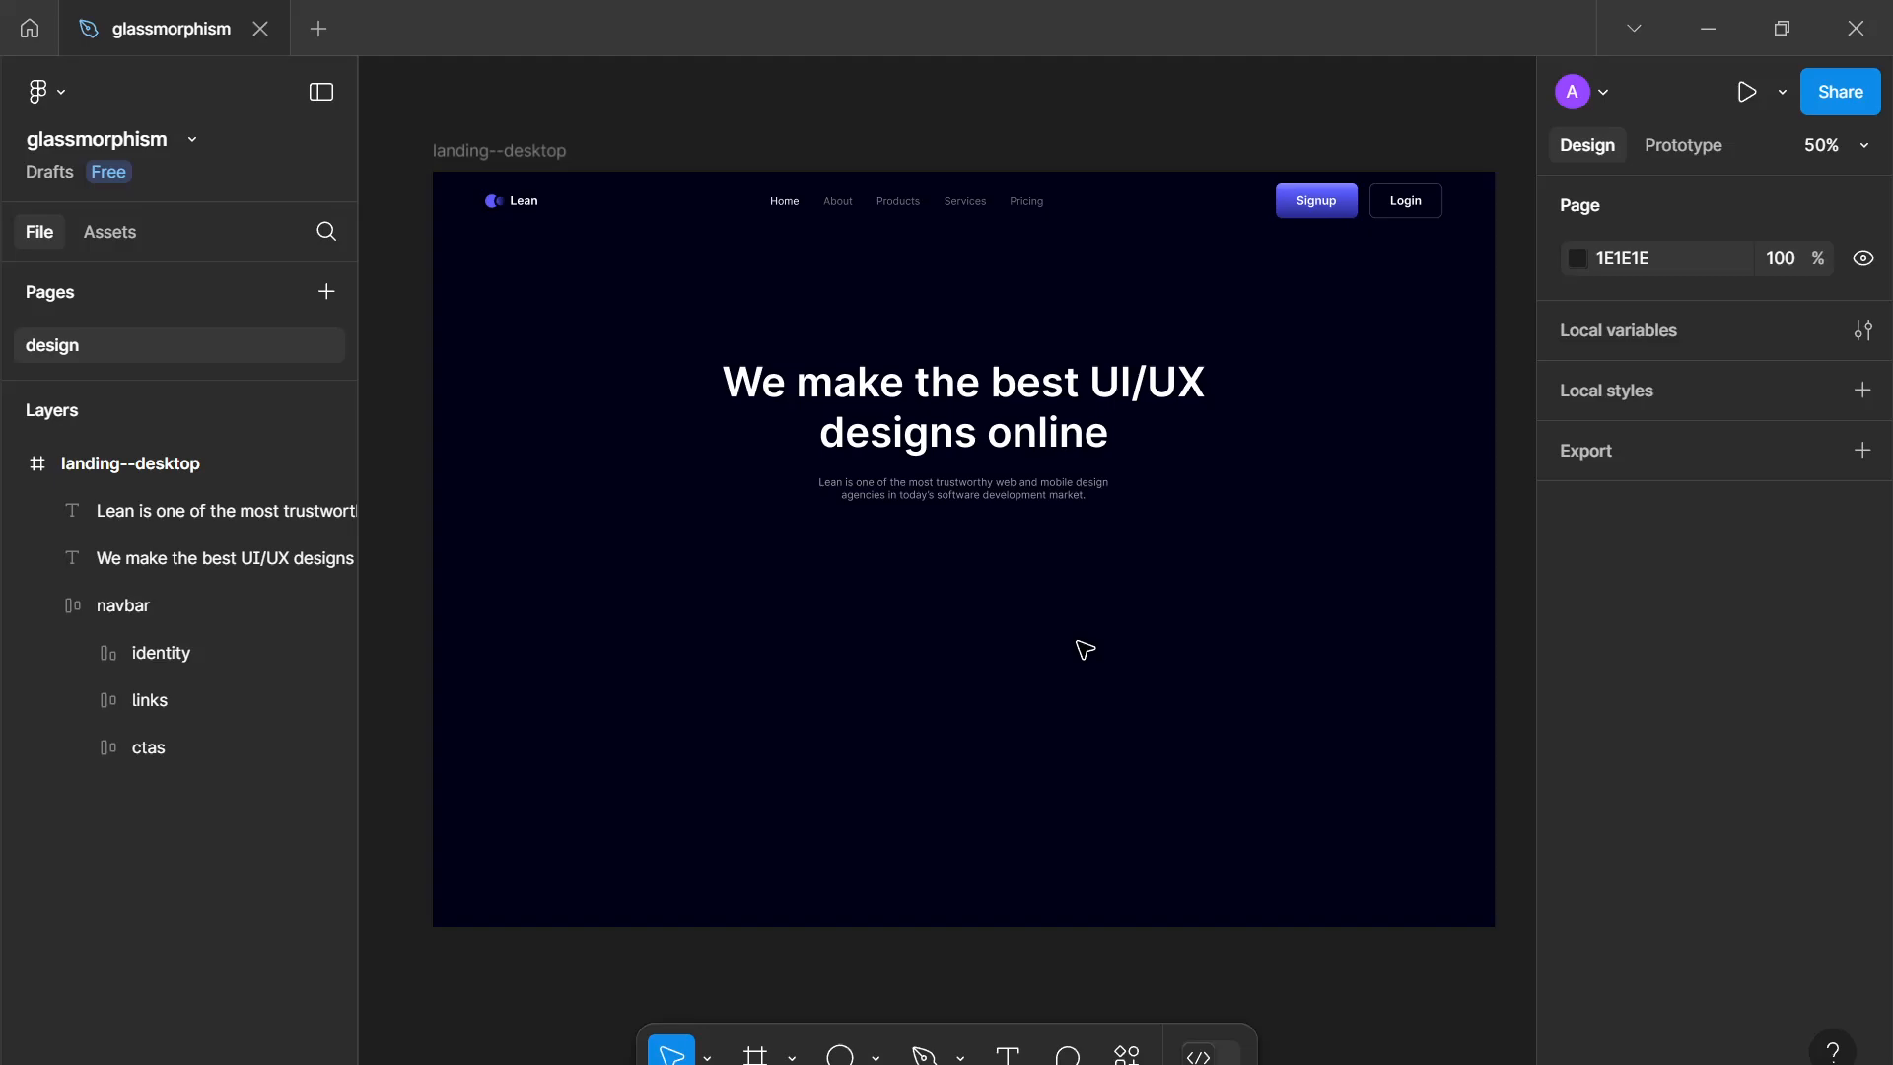
Step: Duplicate the navbar's ctas button group and move the copy into the hero section, centred below the description
double_click(1366, 215)
key(ctrl+d)
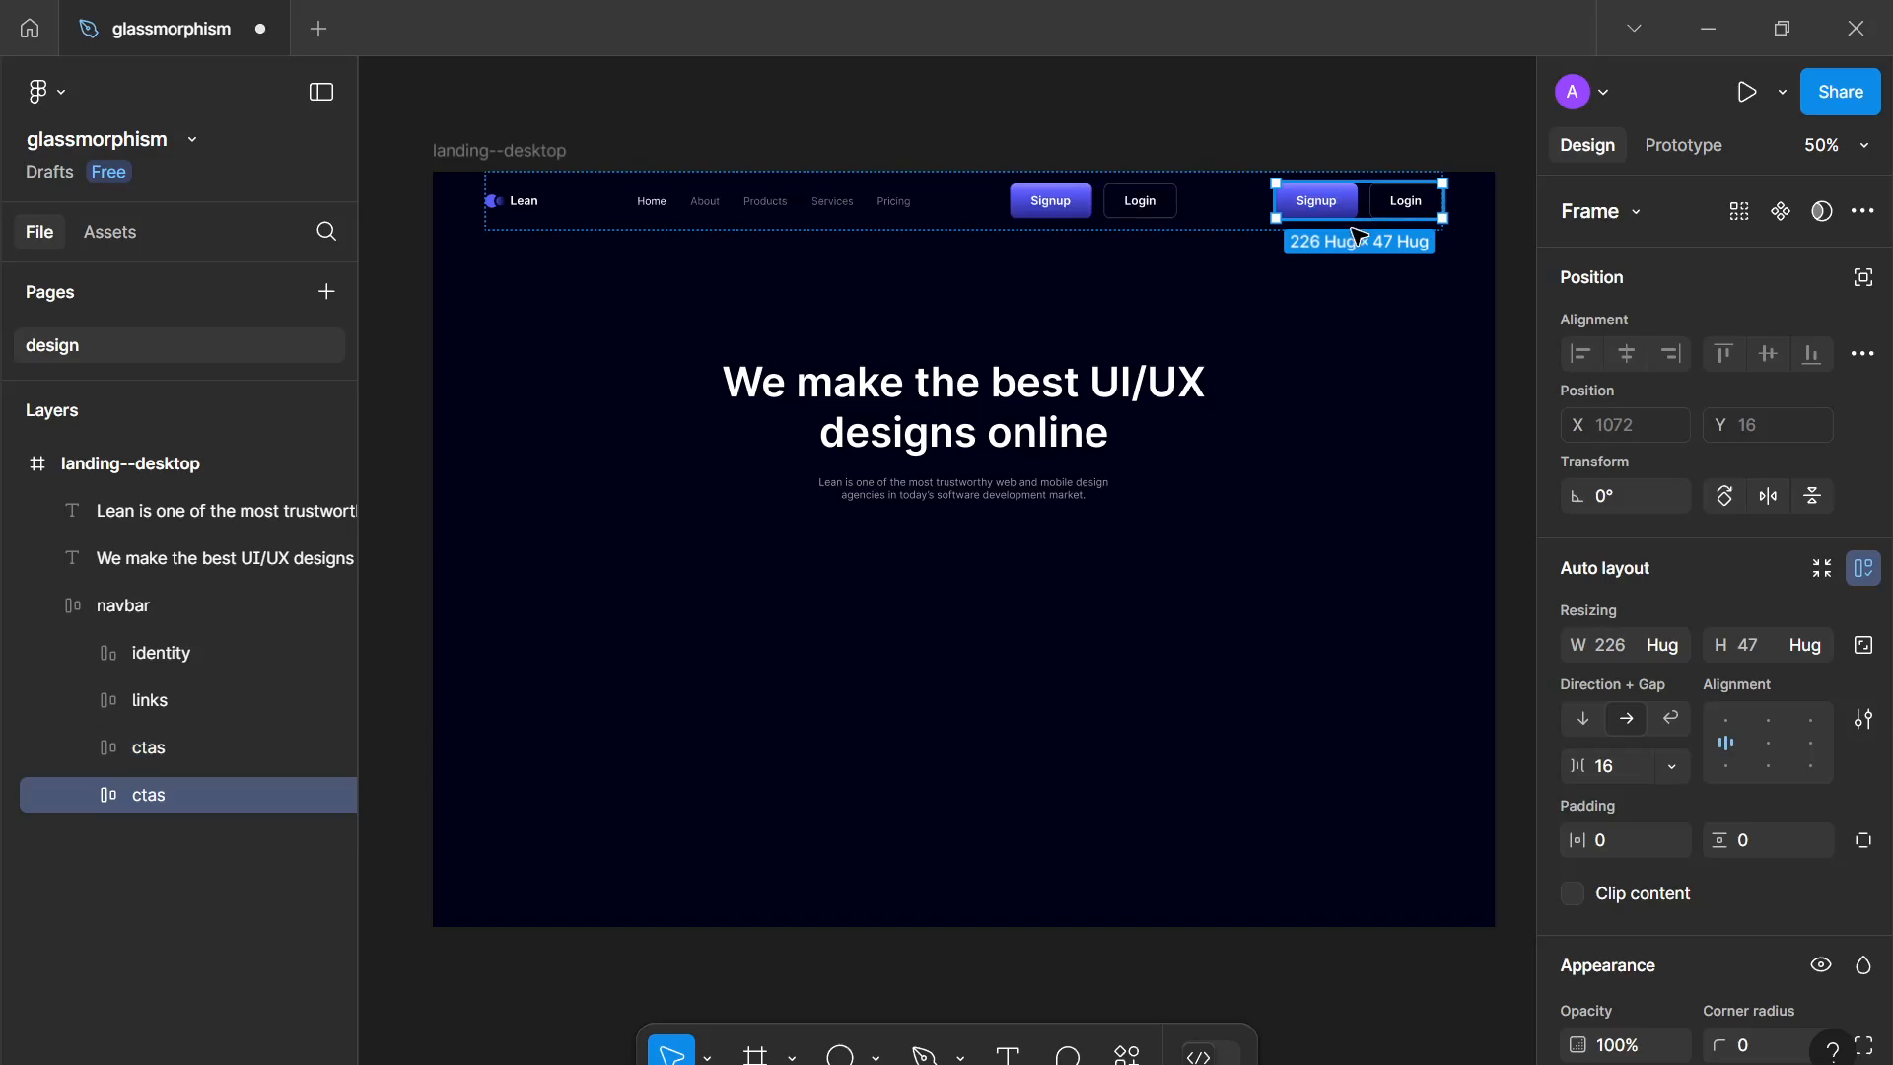
drag(1359, 237, 973, 567)
Step: Change the label of the hero section's primary button to "Get started"
scroll(973, 567, up, 10)
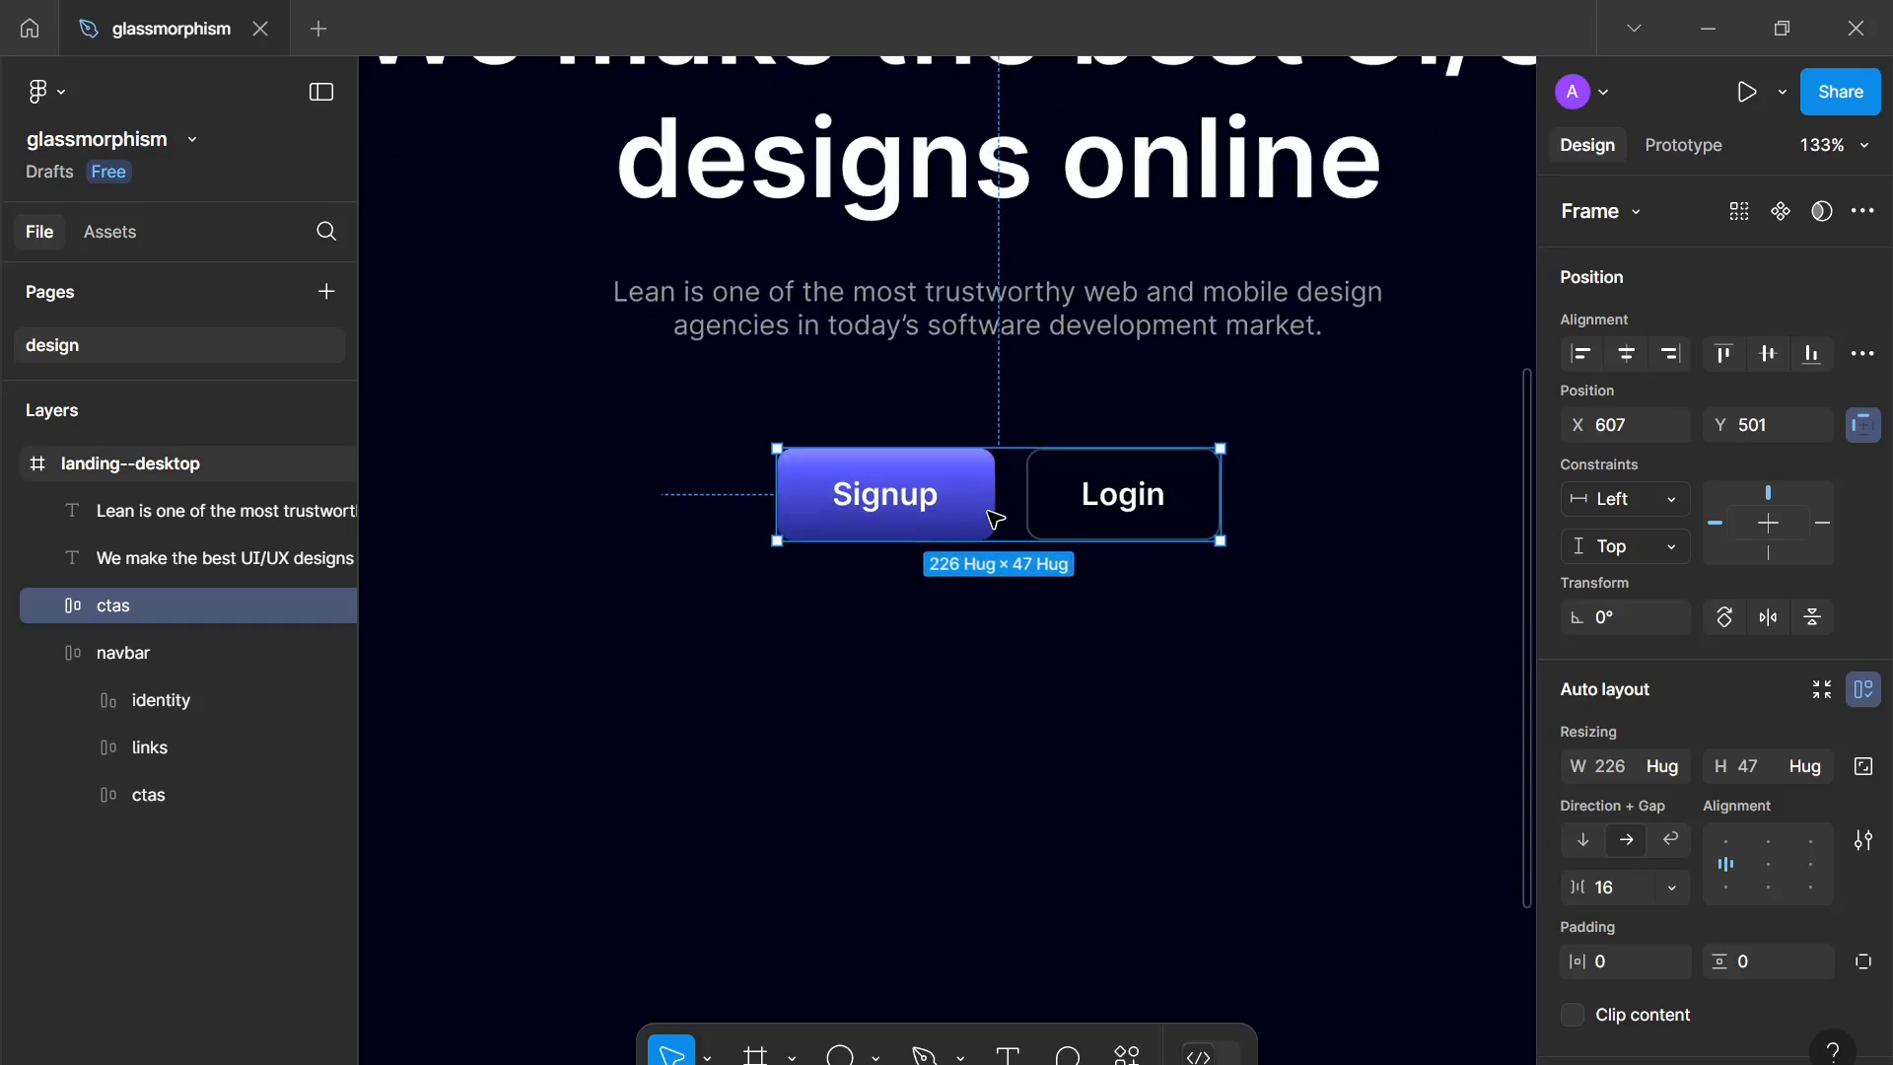
double_click(922, 493)
double_click(921, 494)
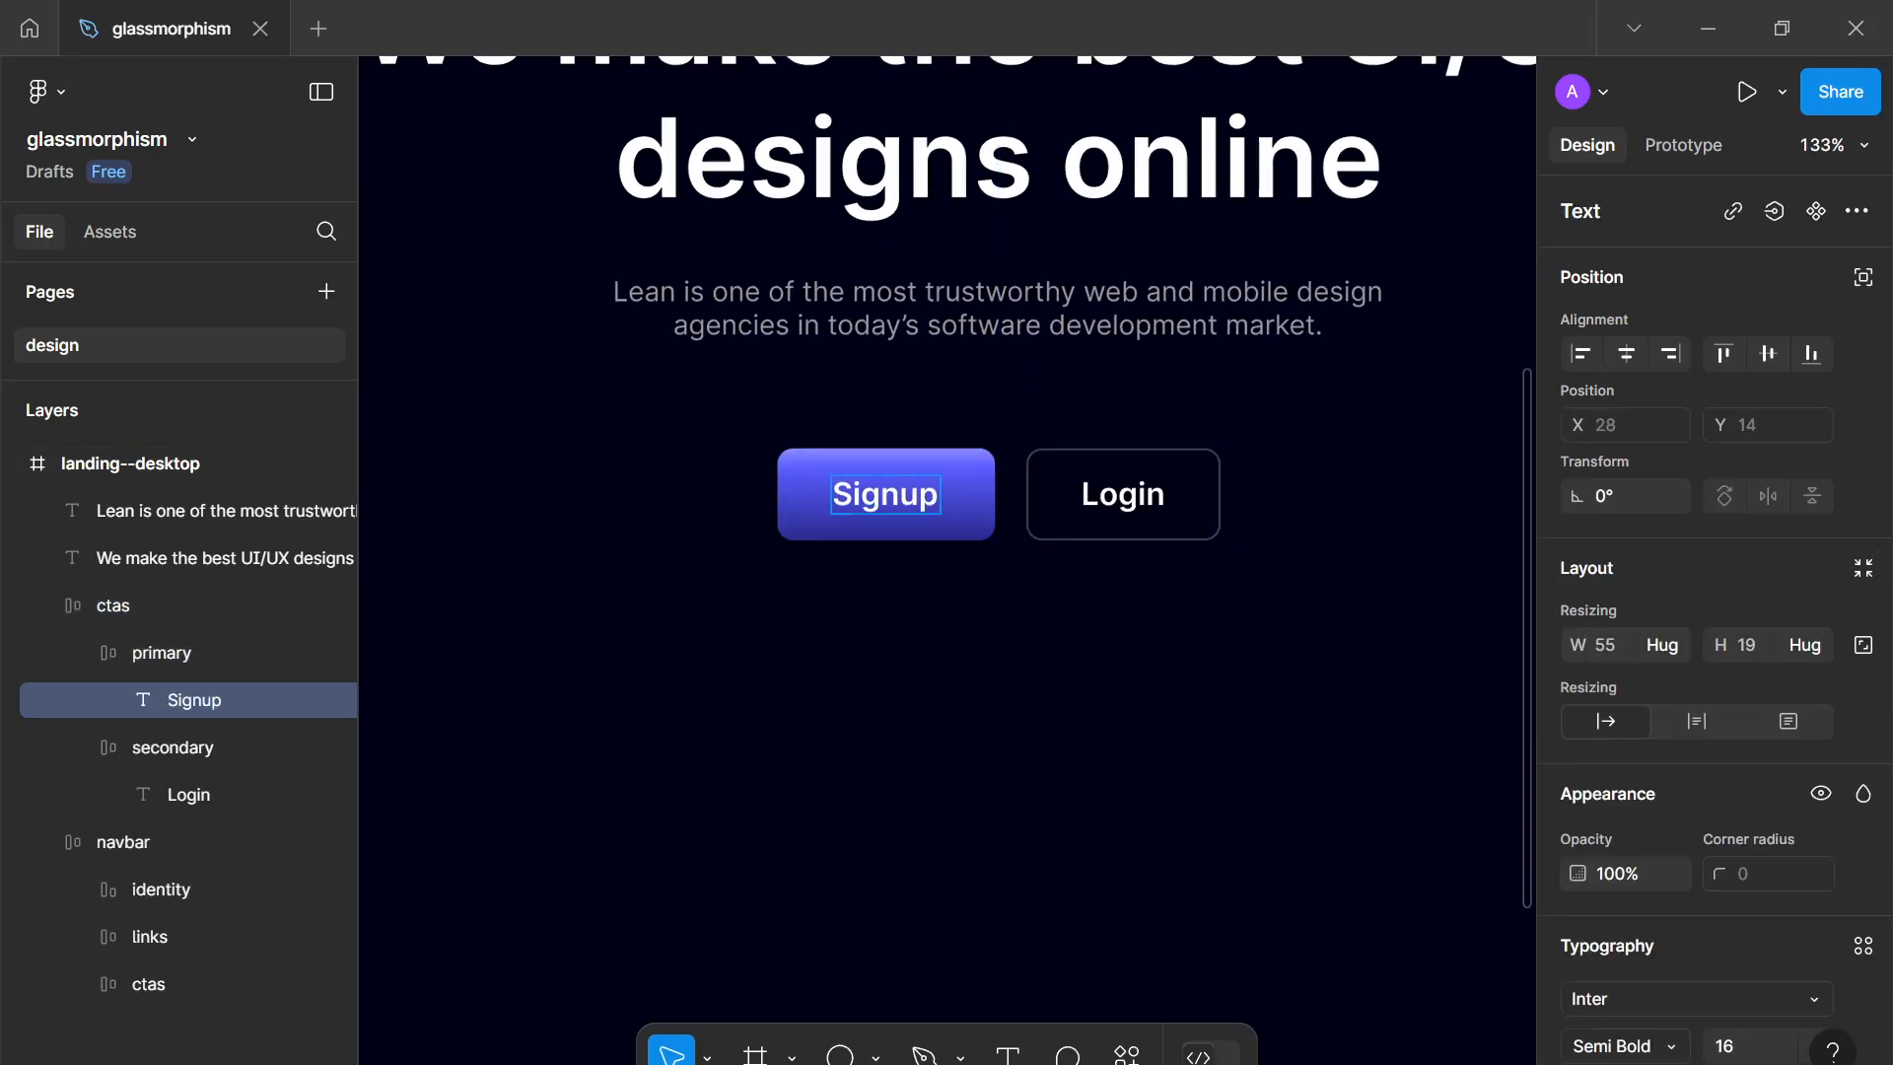
key(ctrl+a)
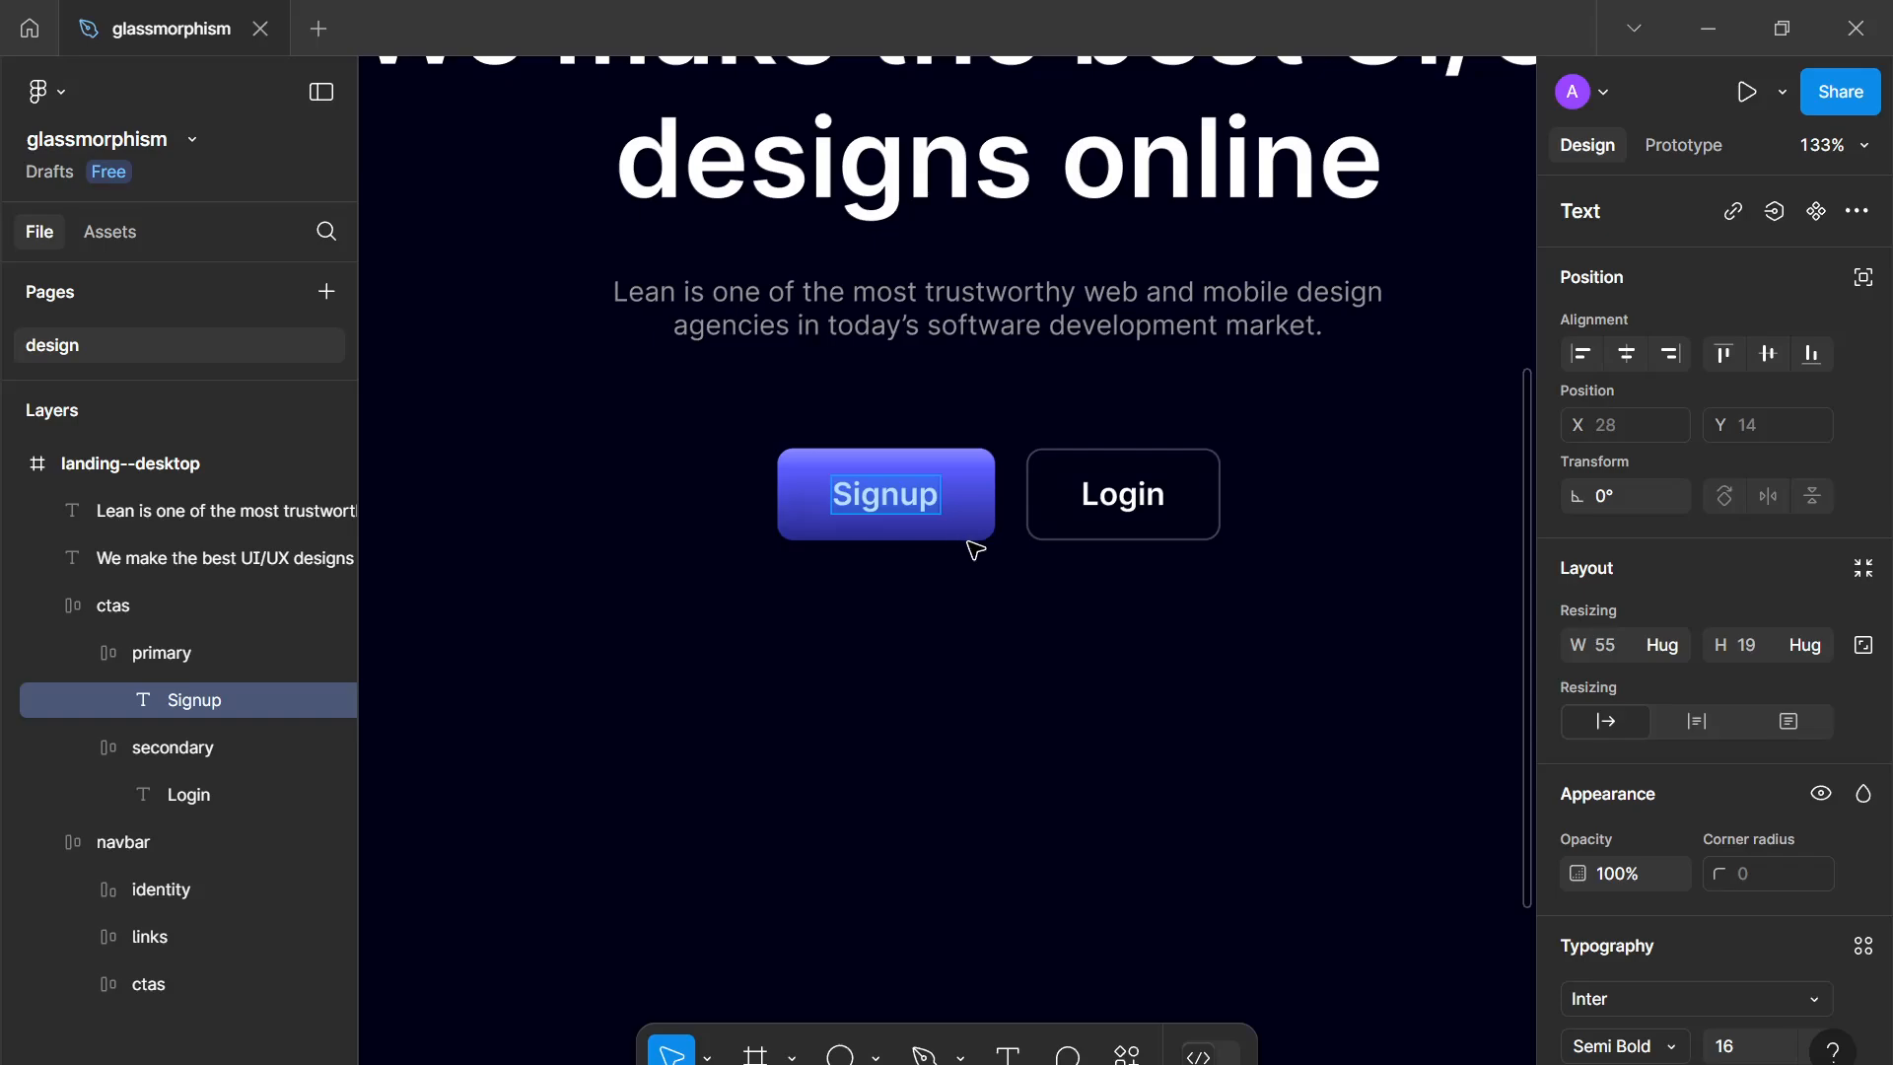
text(Get sta)
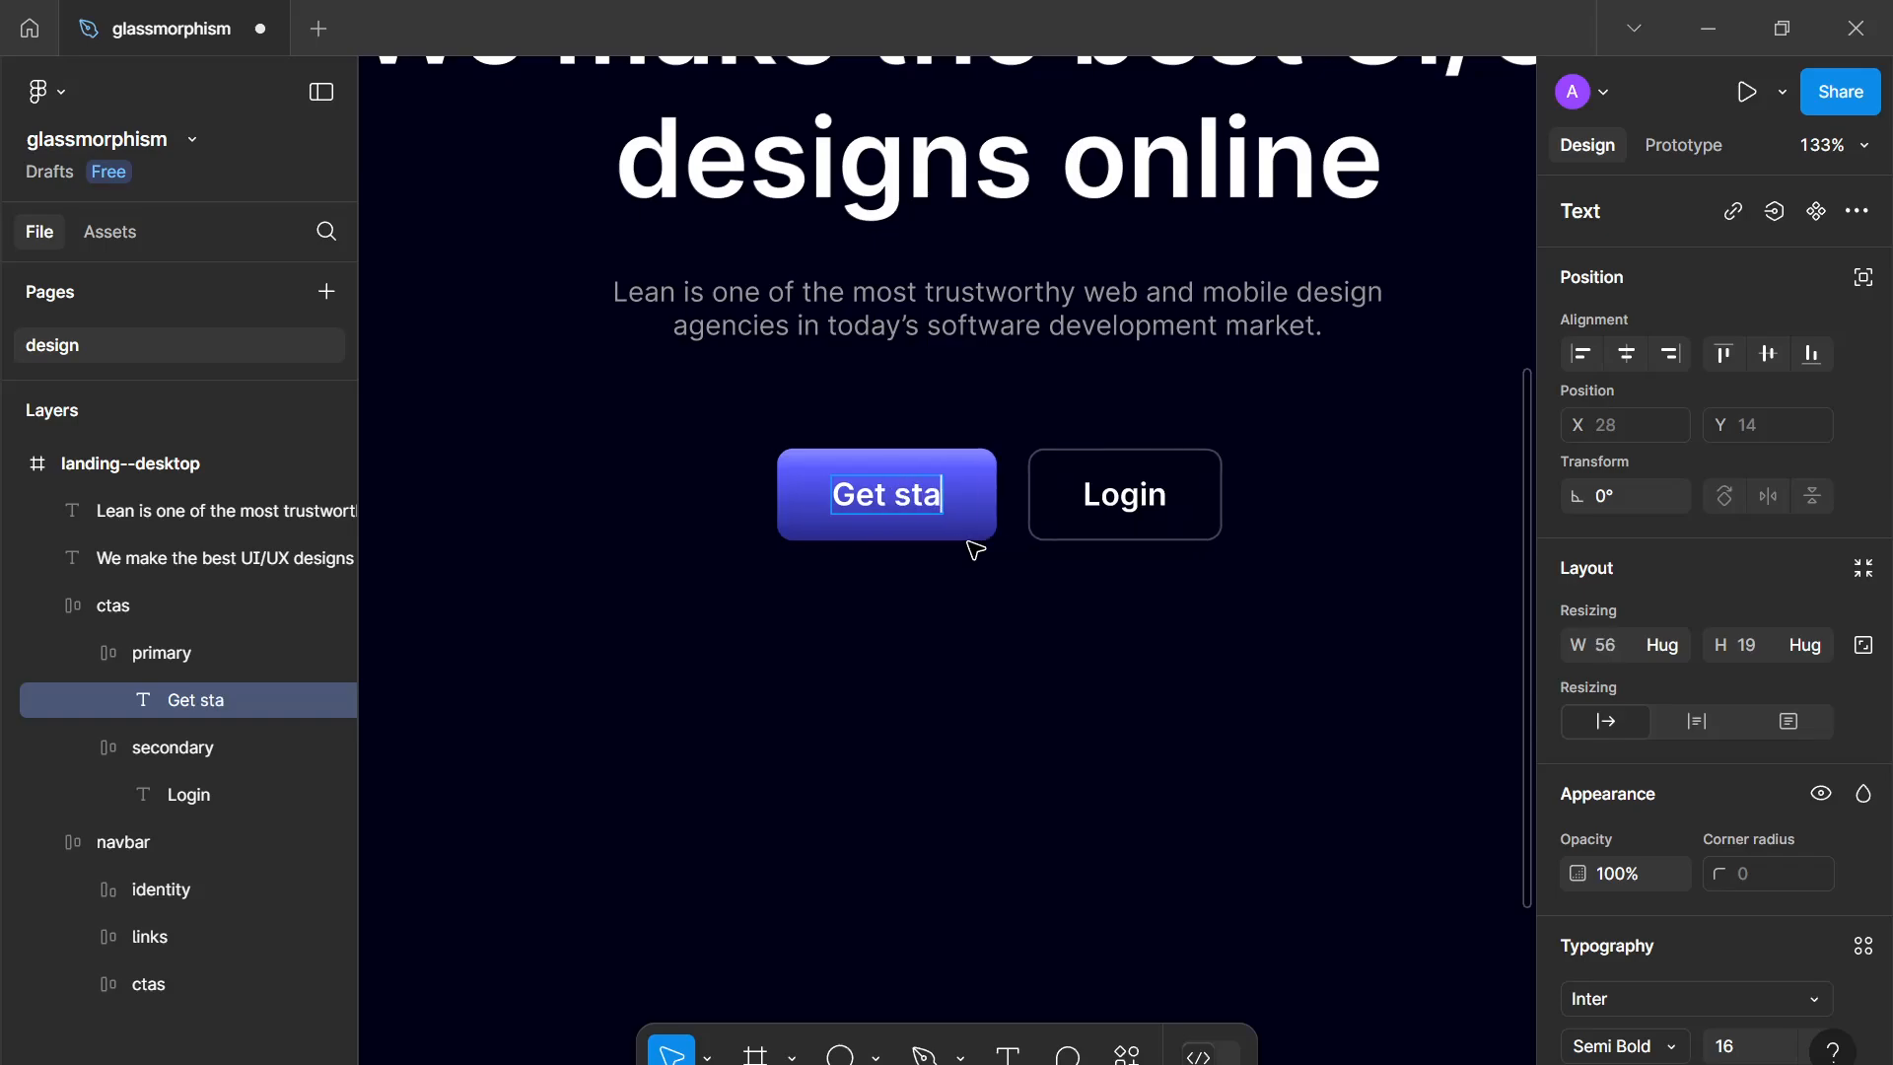
text(rted)
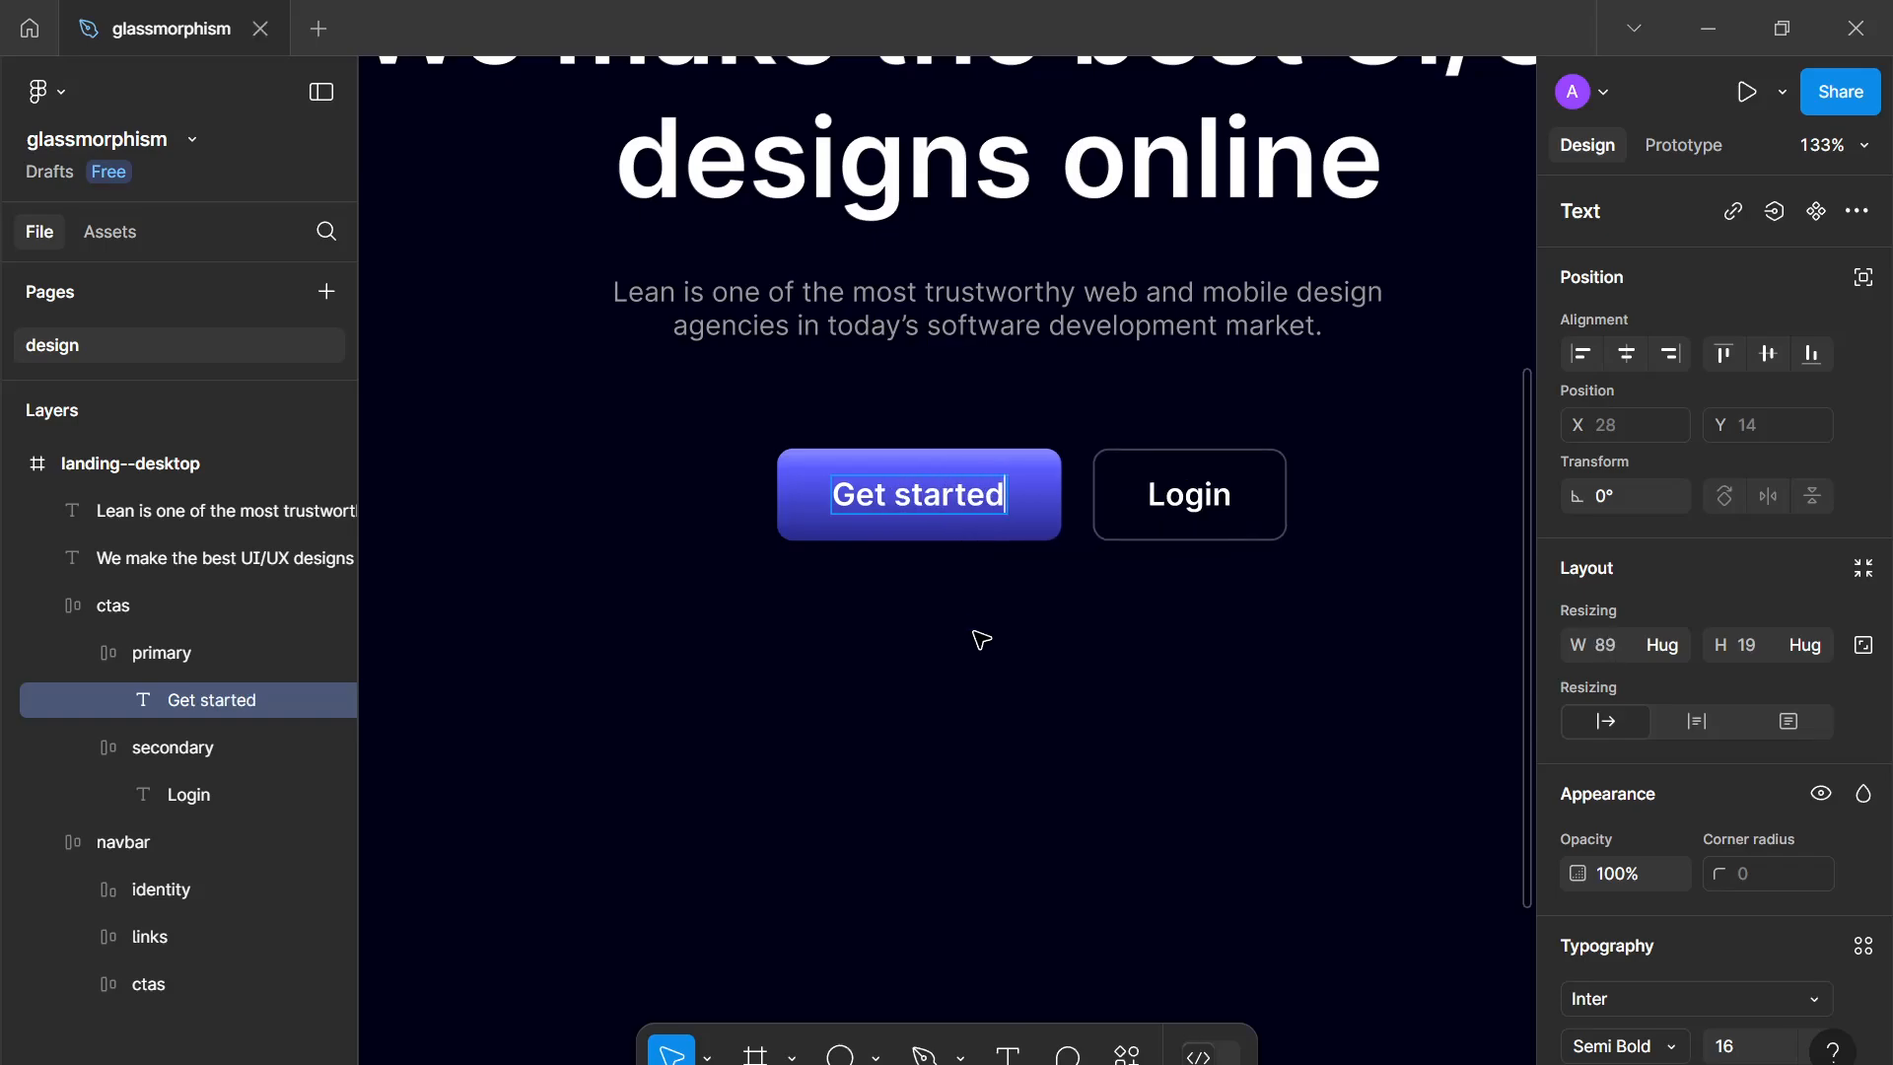
key(Escape)
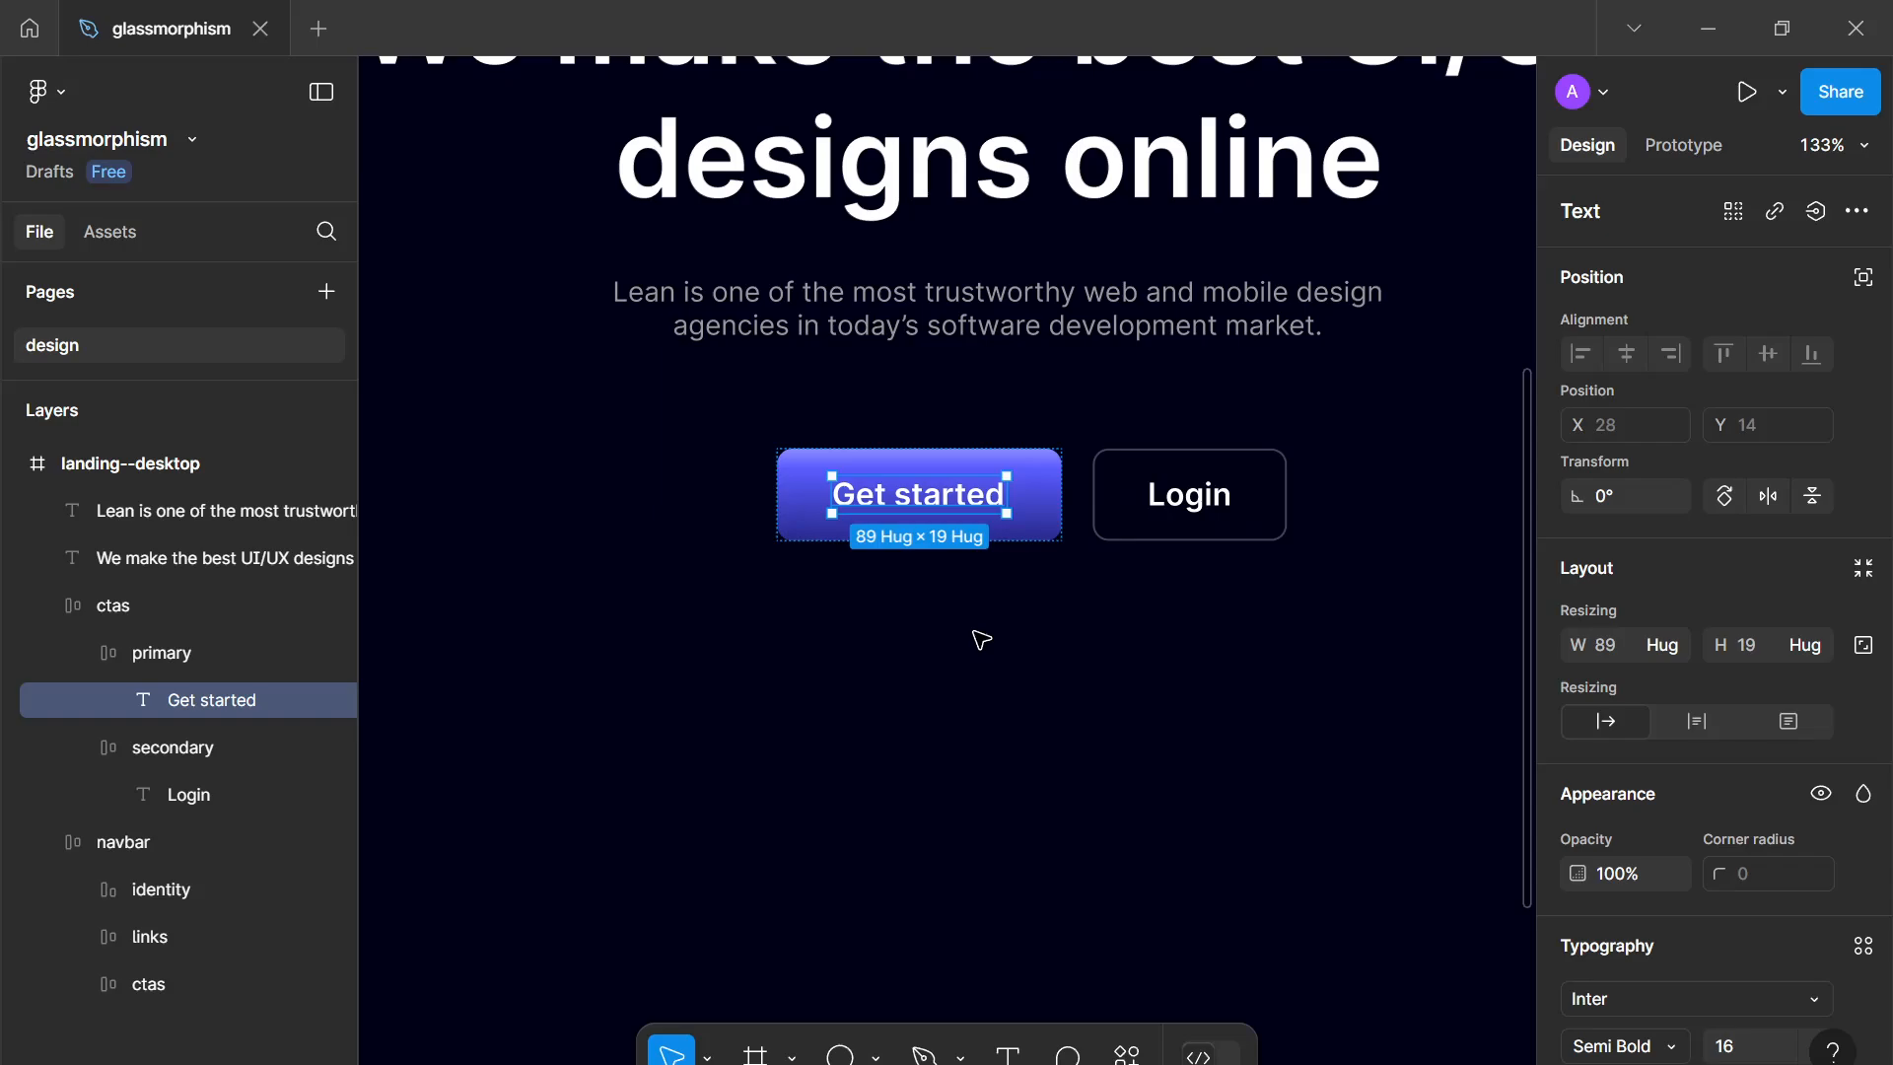
click(965, 652)
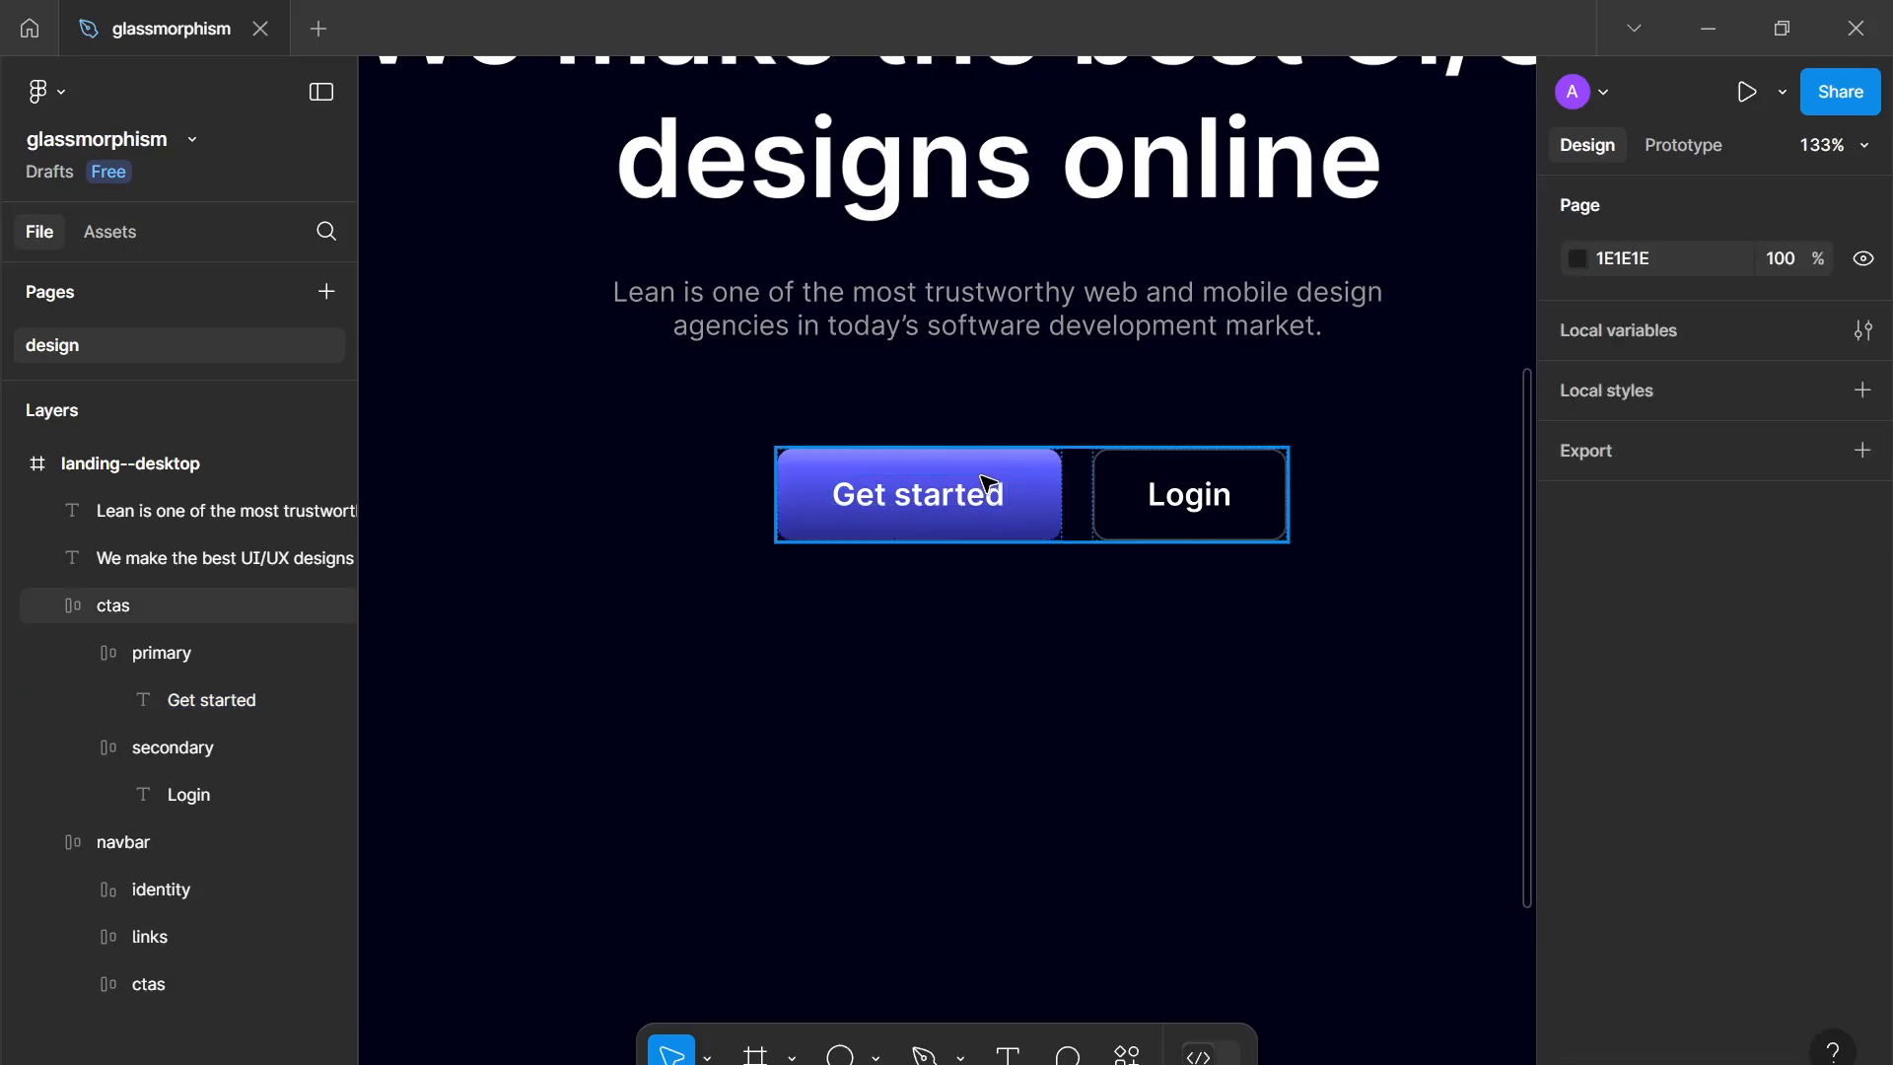
Step: Draw a triangle about 21 × 21 below the hero section's "Get started" button and flatten it
click(874, 1057)
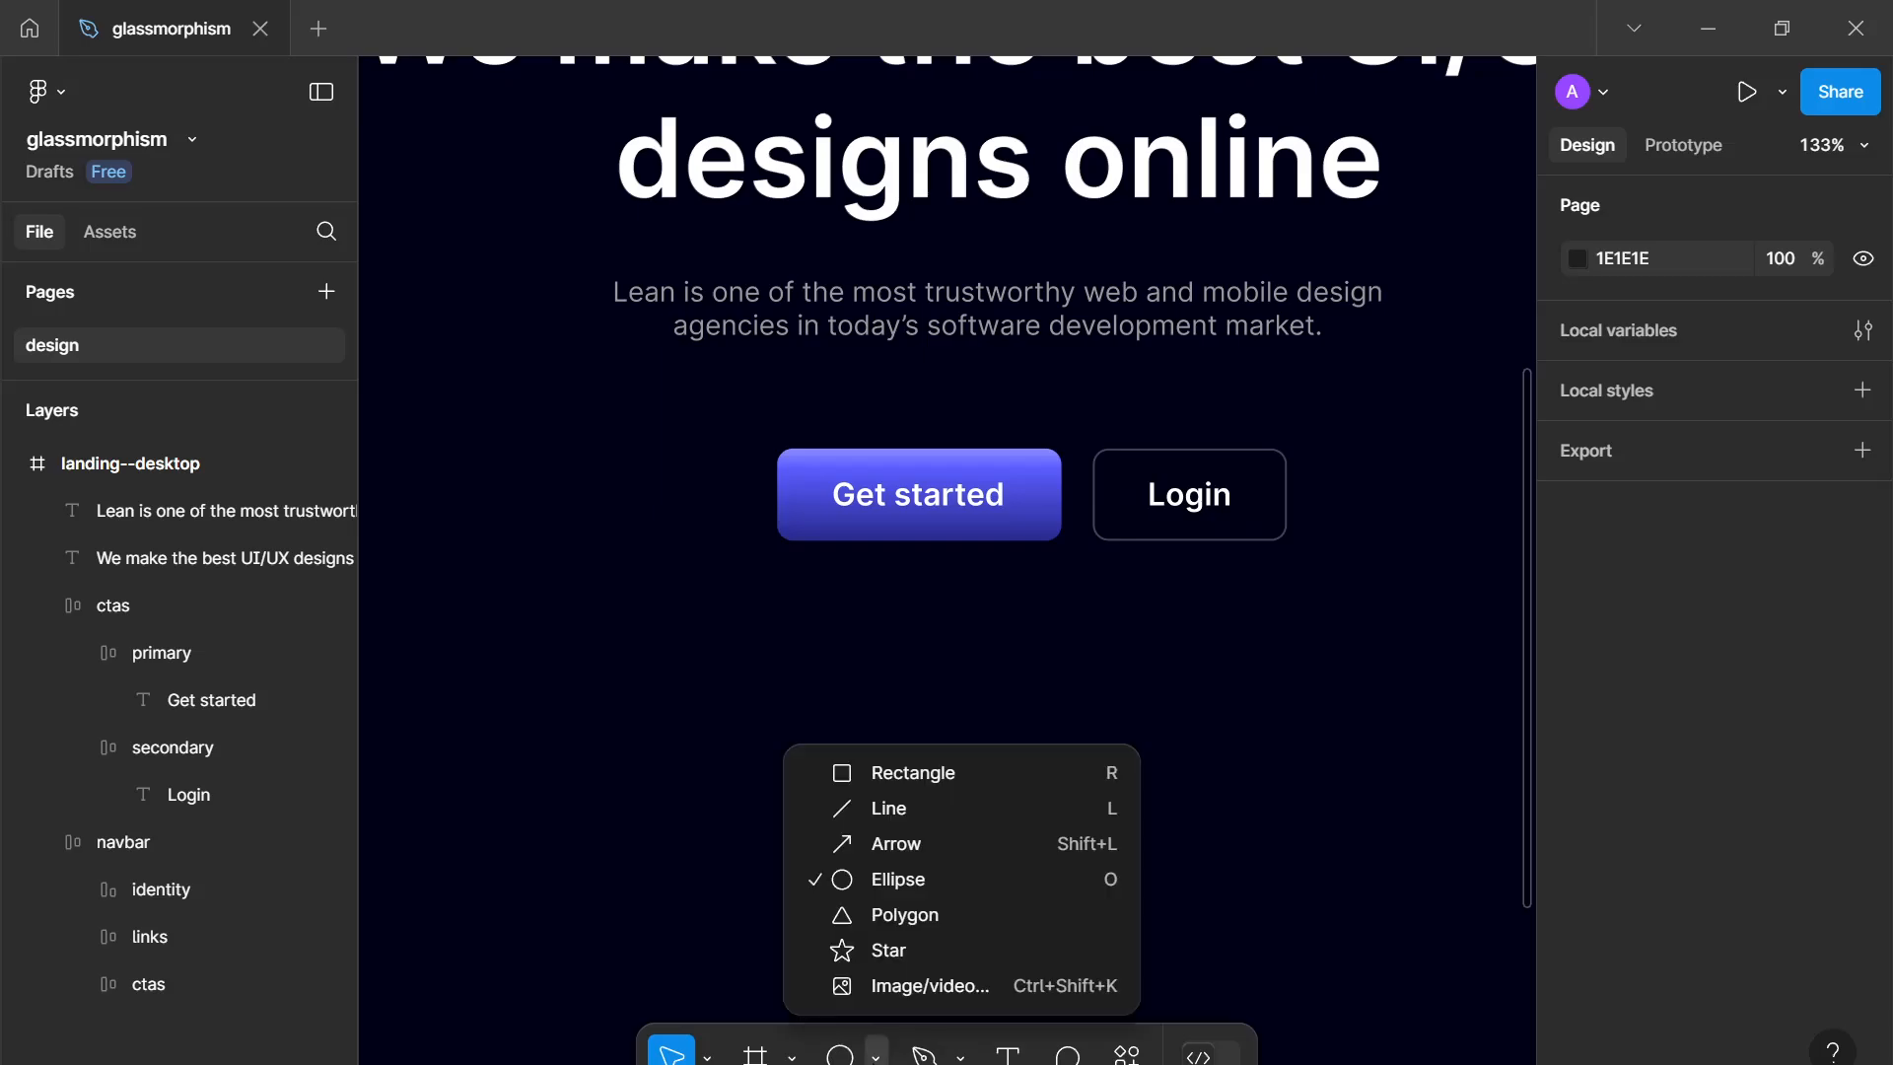
click(868, 908)
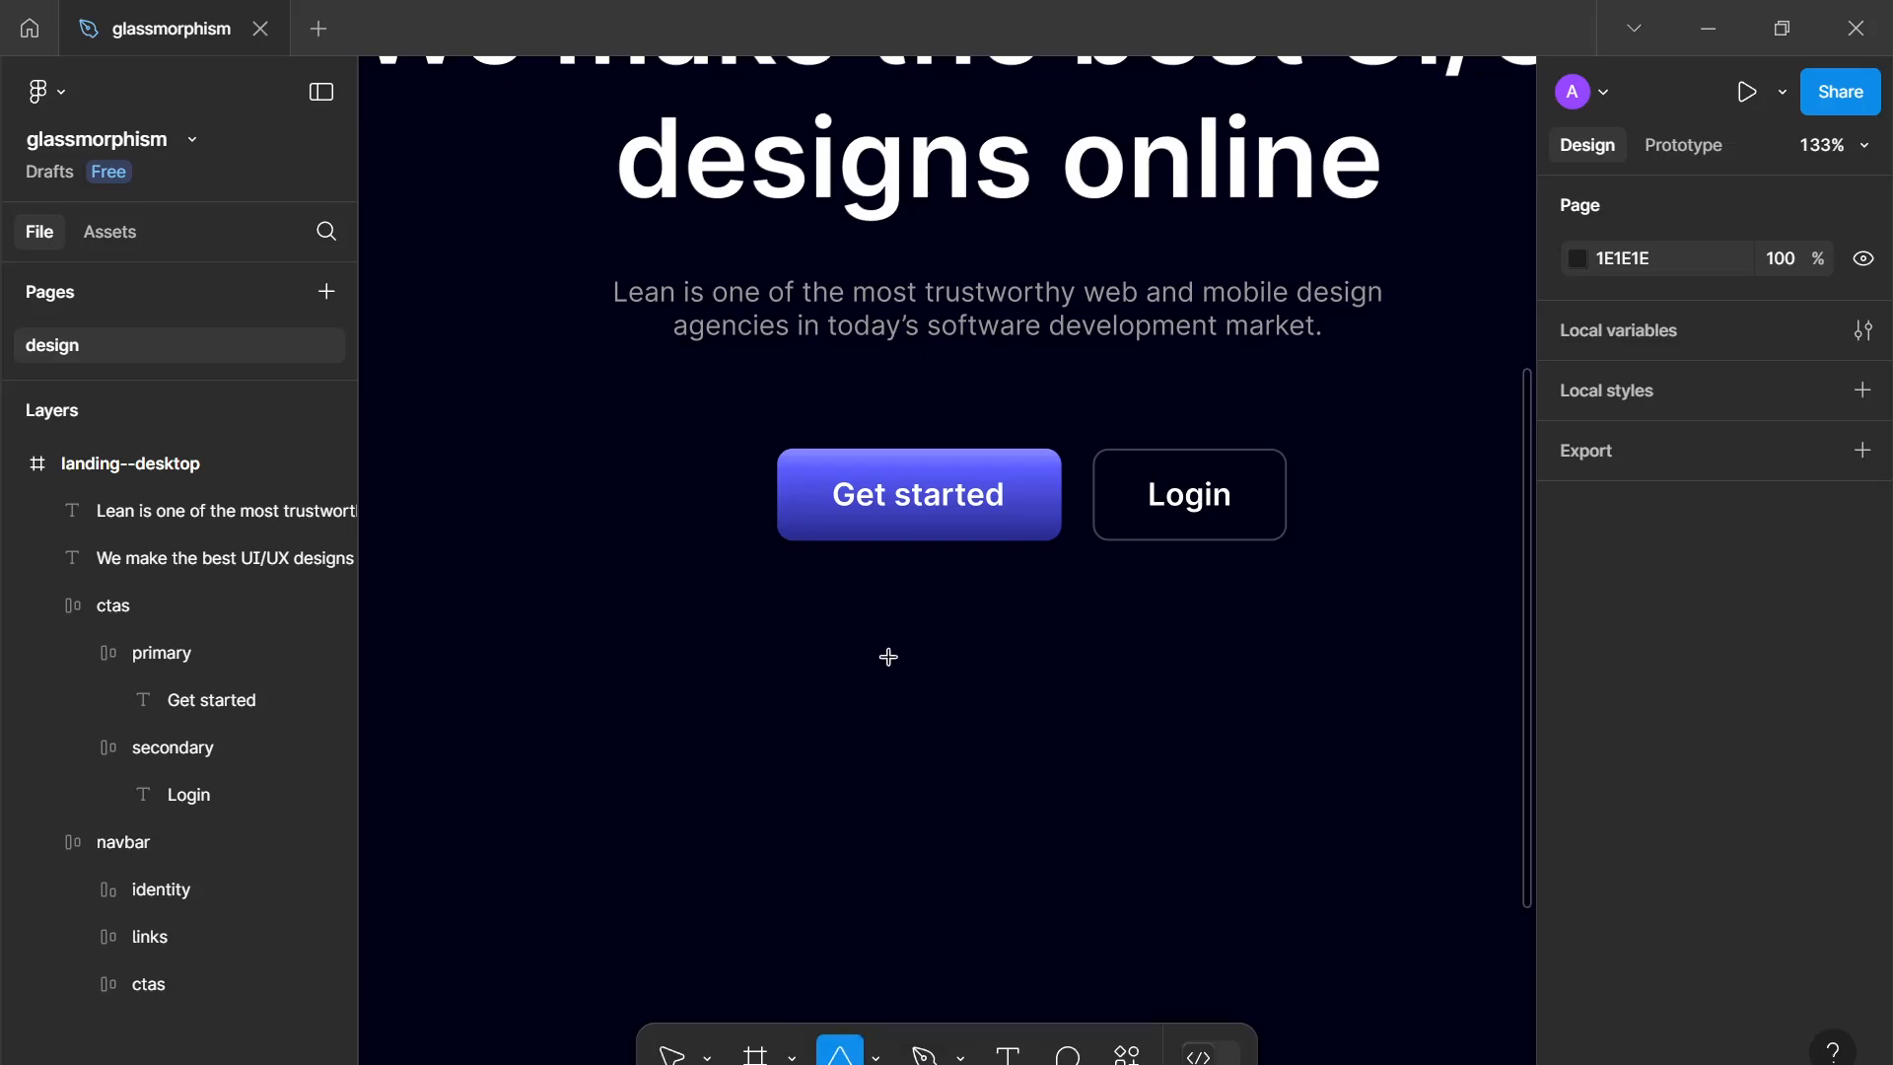
drag(888, 658, 927, 692)
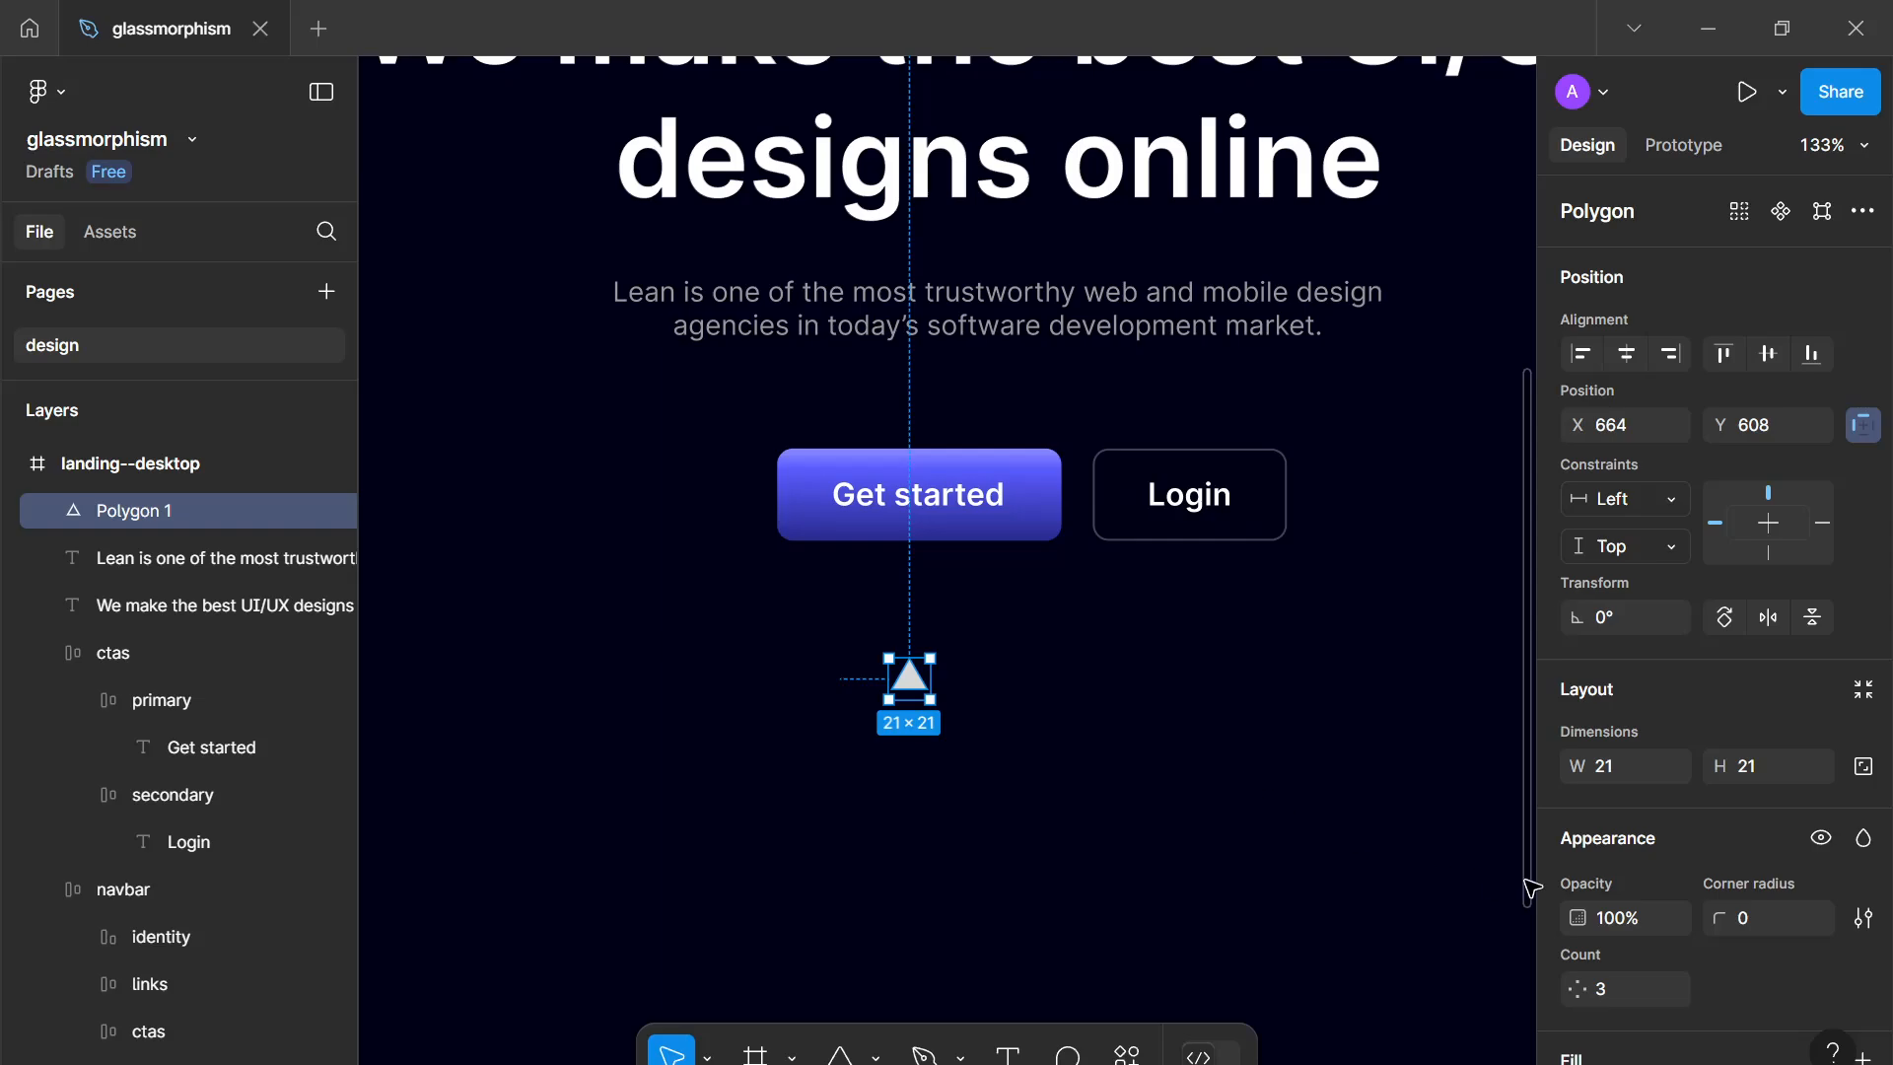
right_click(905, 681)
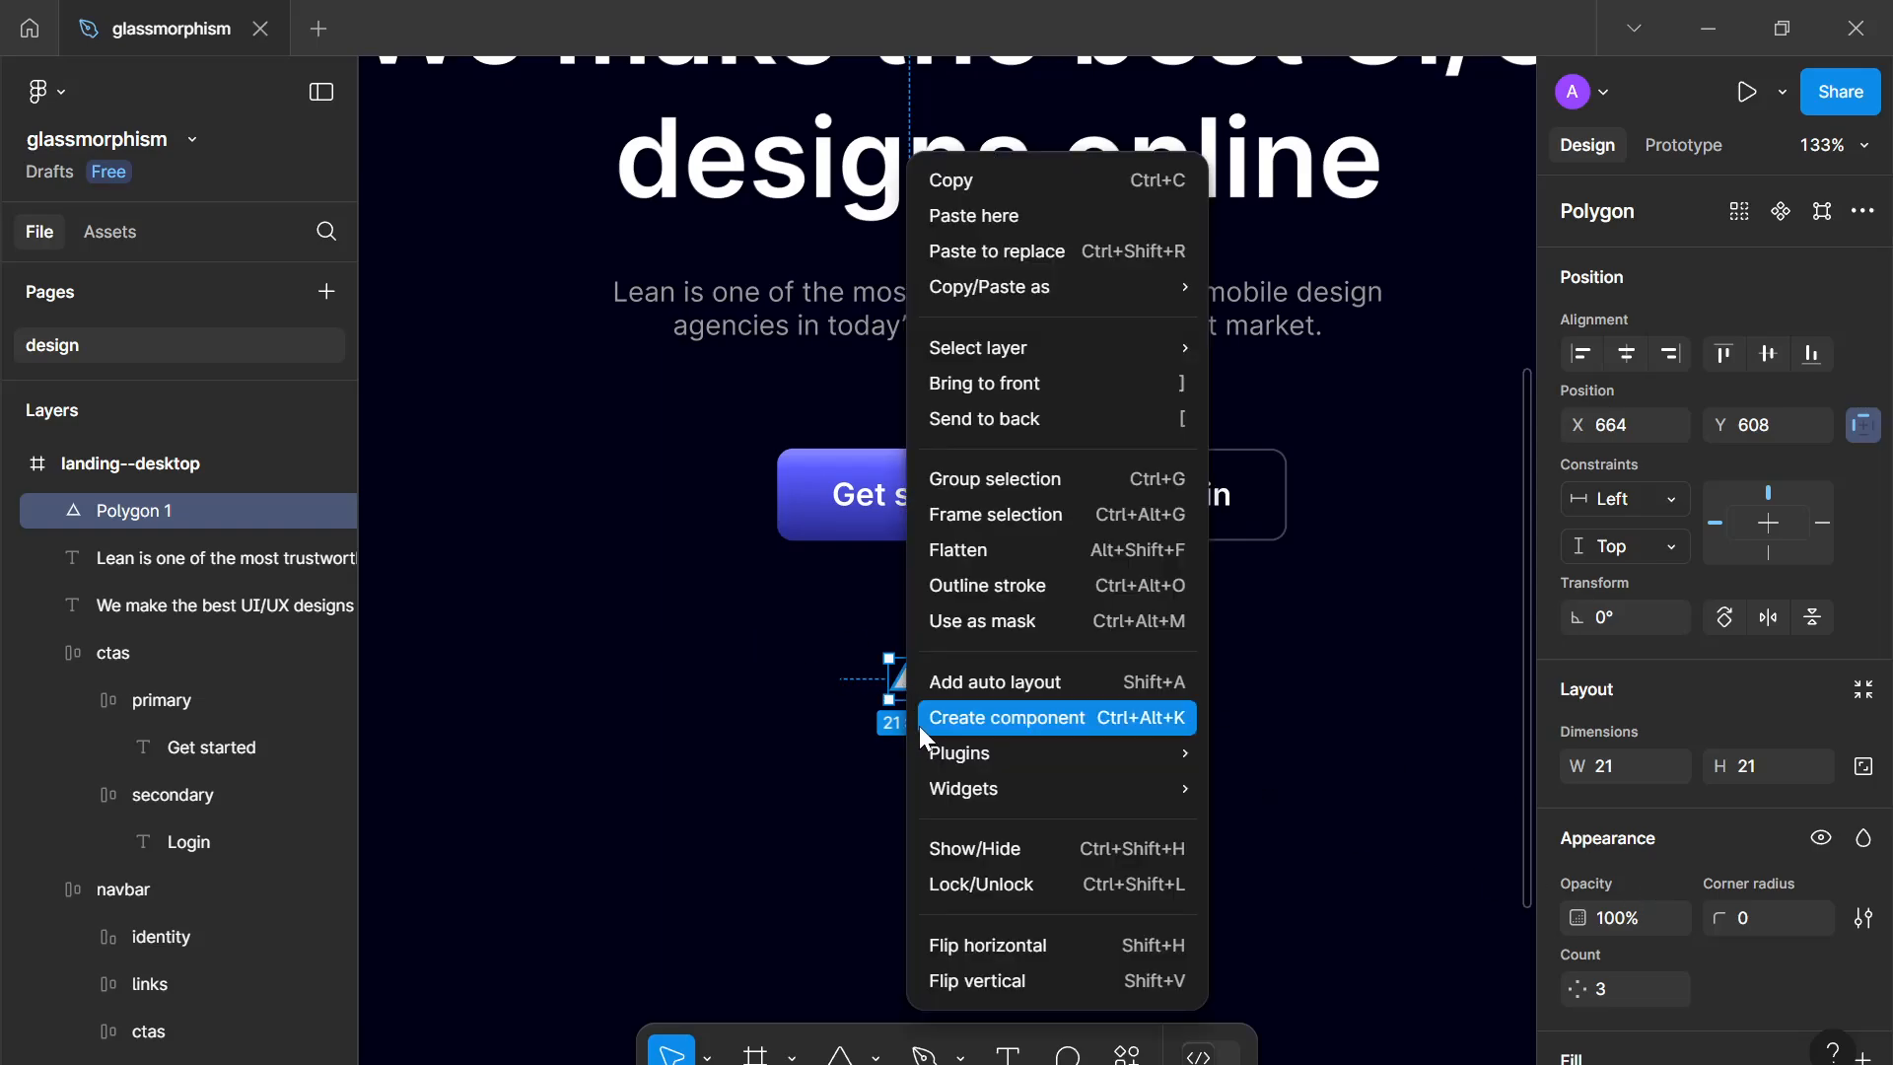
click(1026, 552)
Step: Set the triangle's fill to white FFFFFF and its corner radius to 1.5
scroll(1741, 967, down, 2)
click(1581, 897)
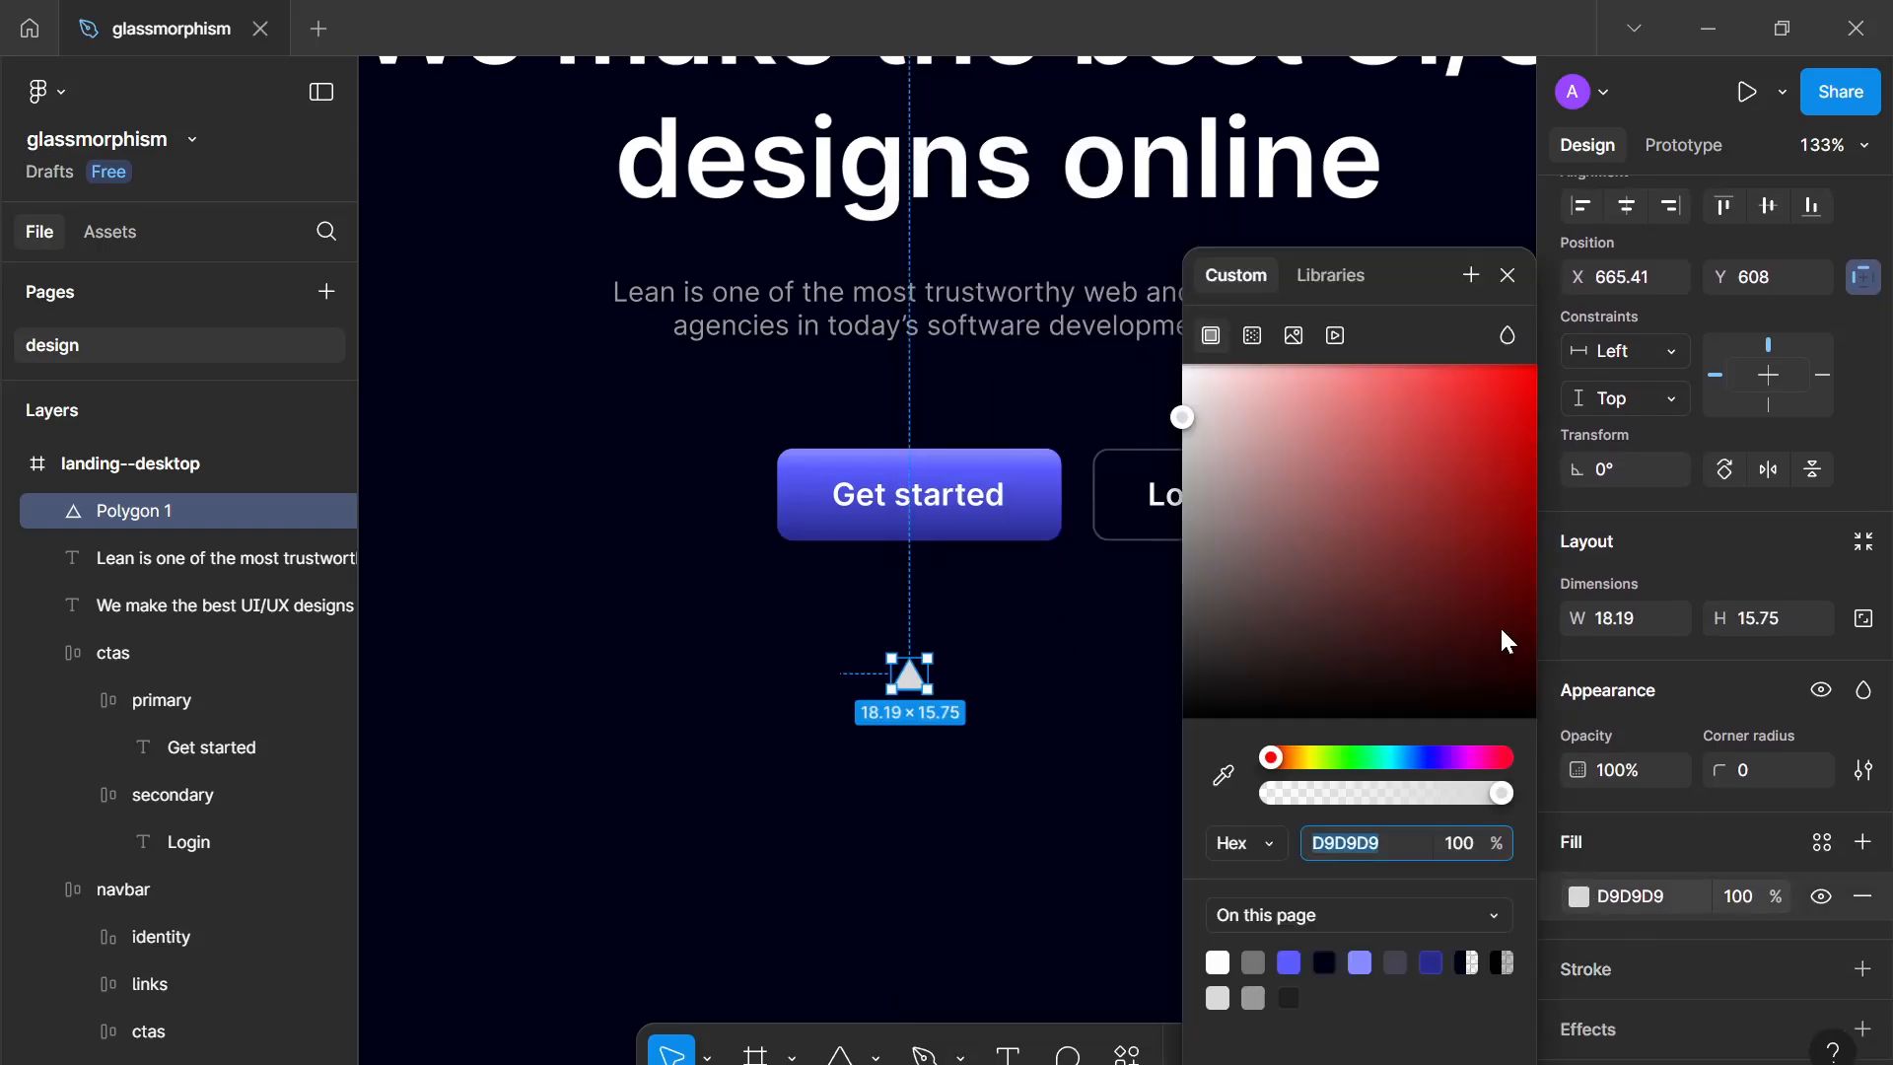
drag(1499, 624, 1013, 247)
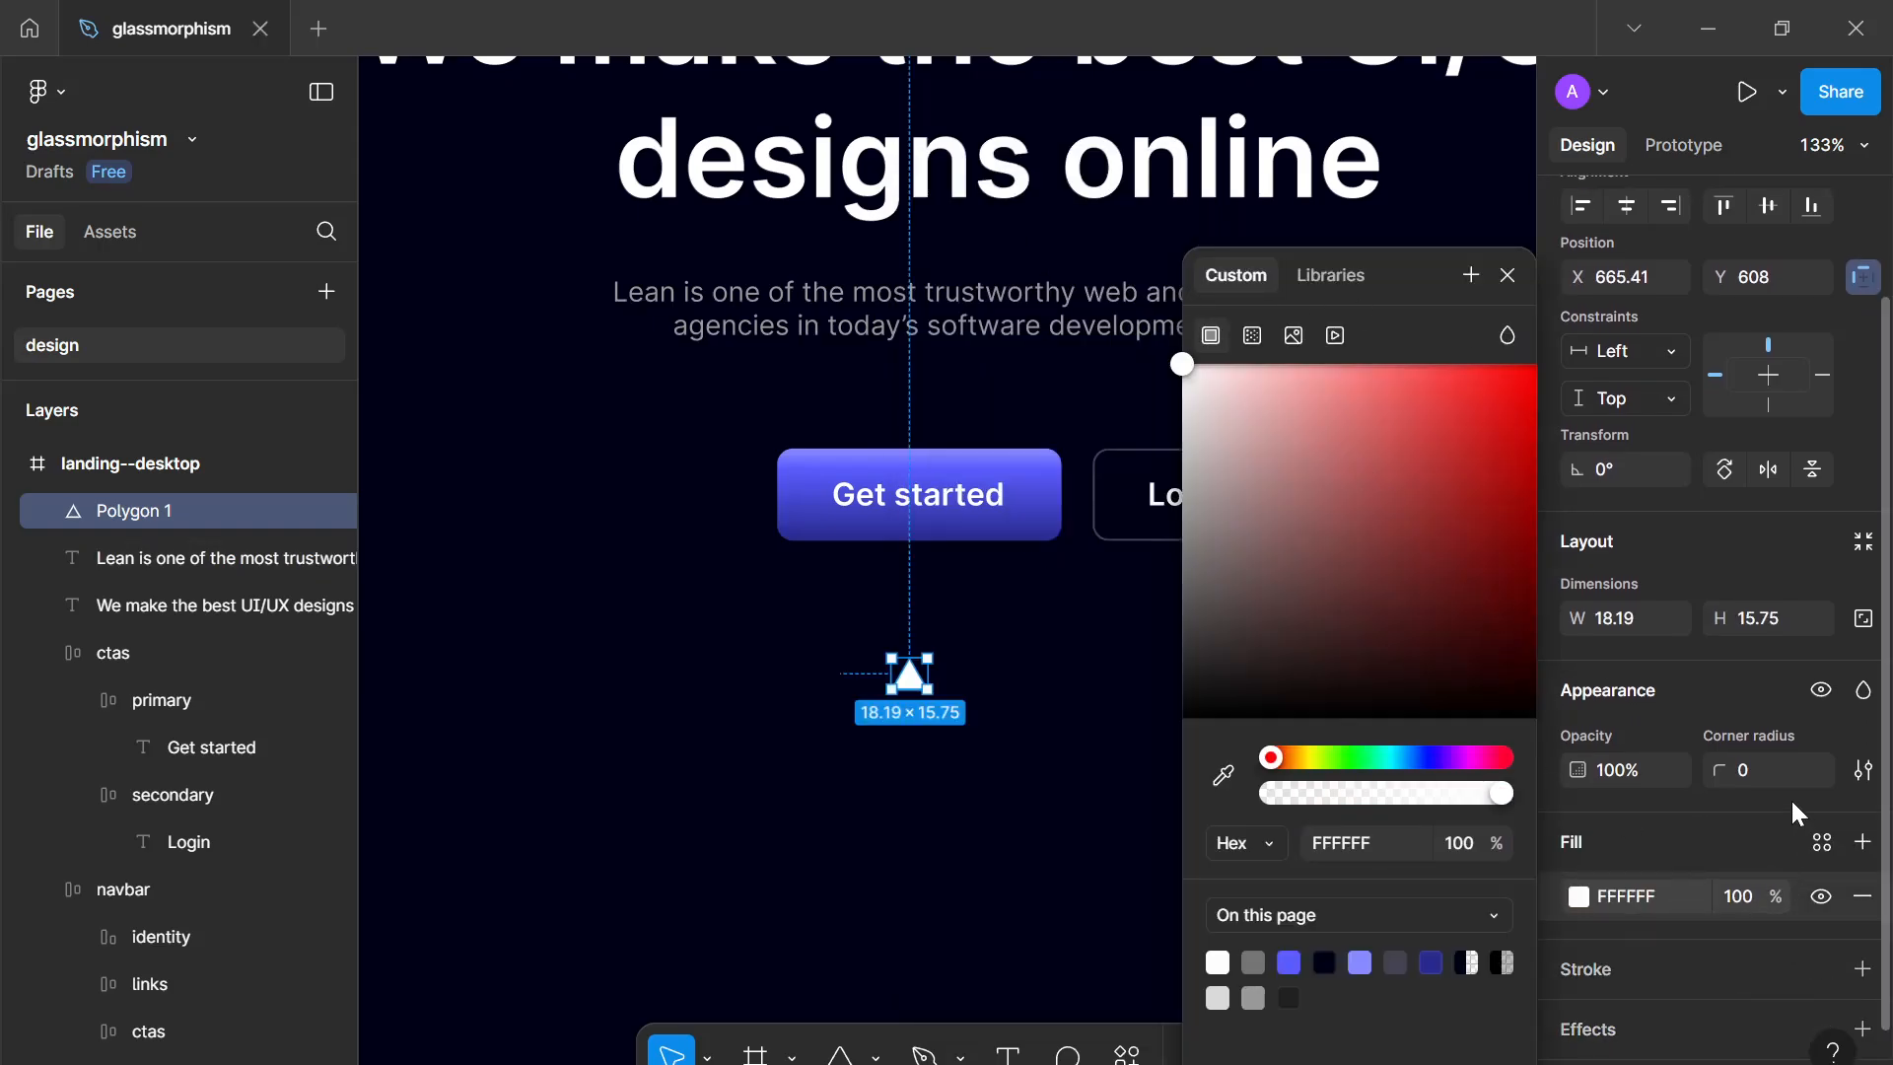
text(1)
key(Return)
click(1751, 770)
text(.5)
key(Return)
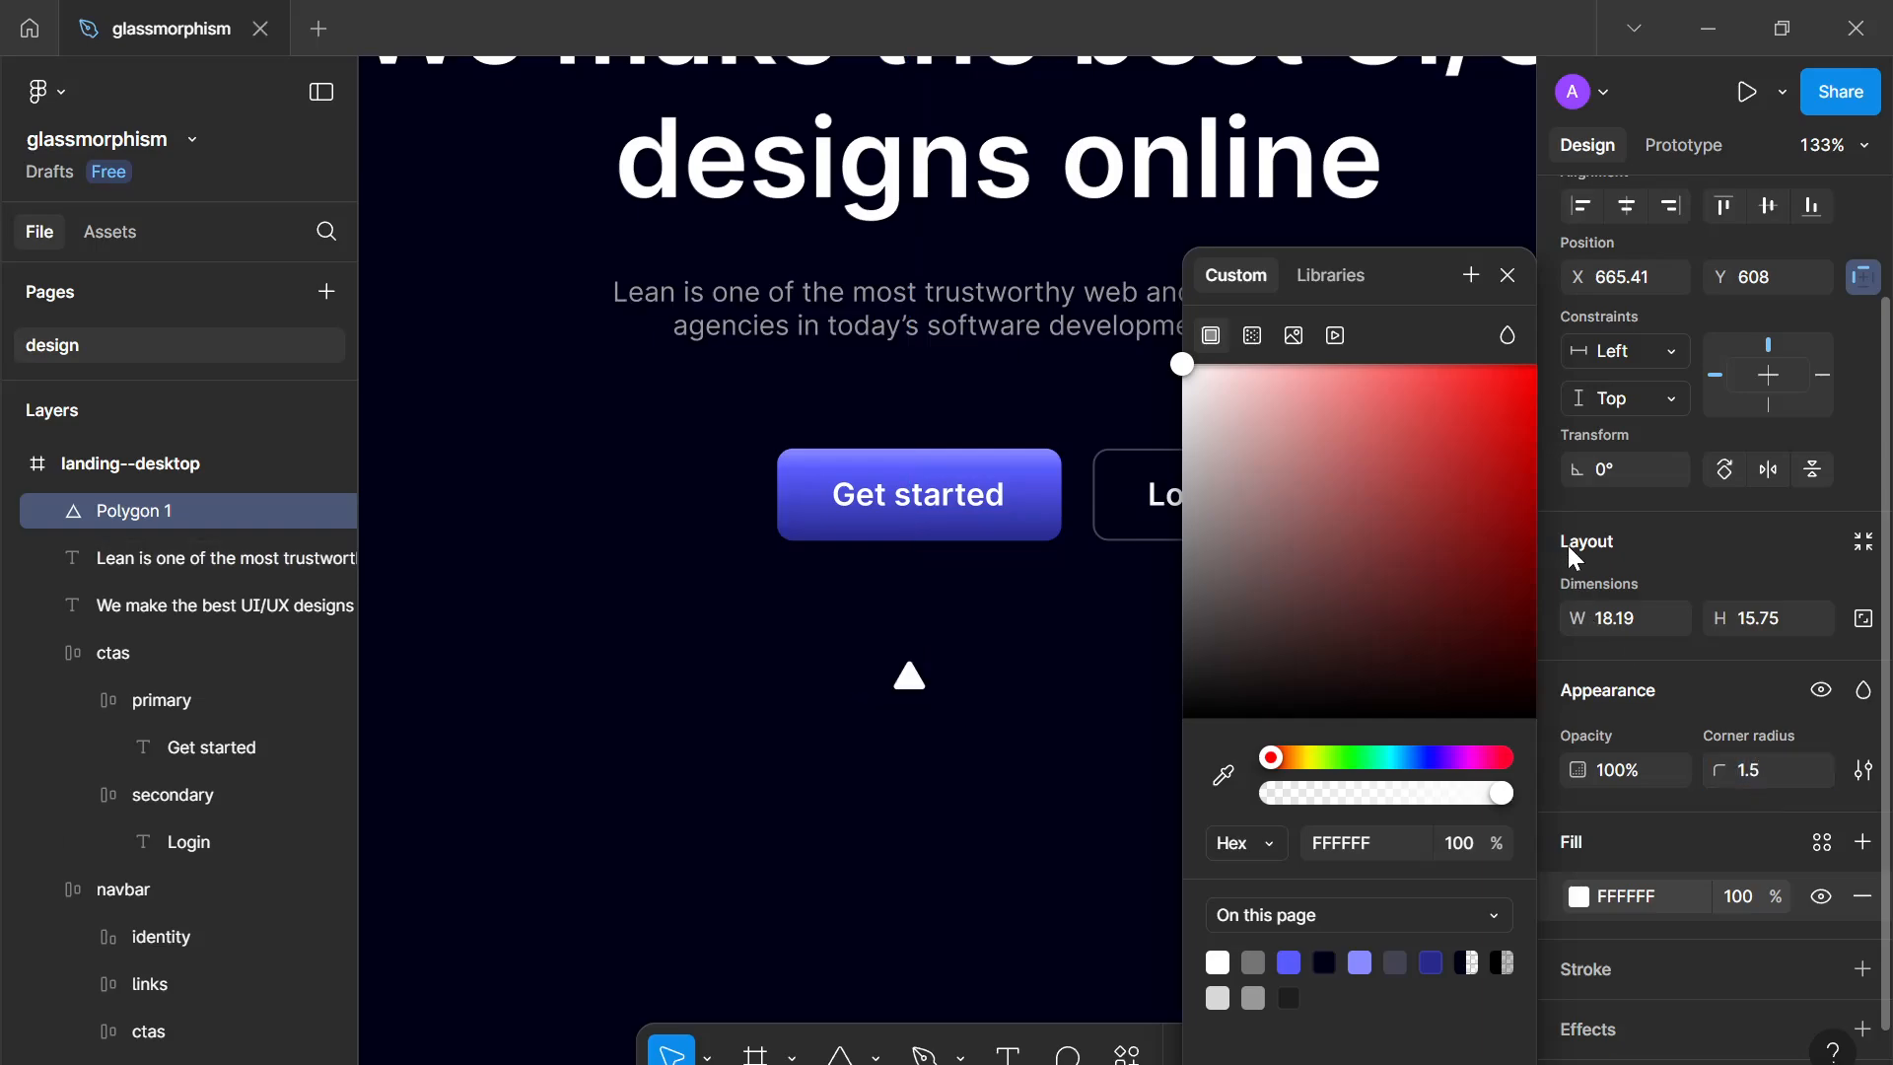
click(1508, 276)
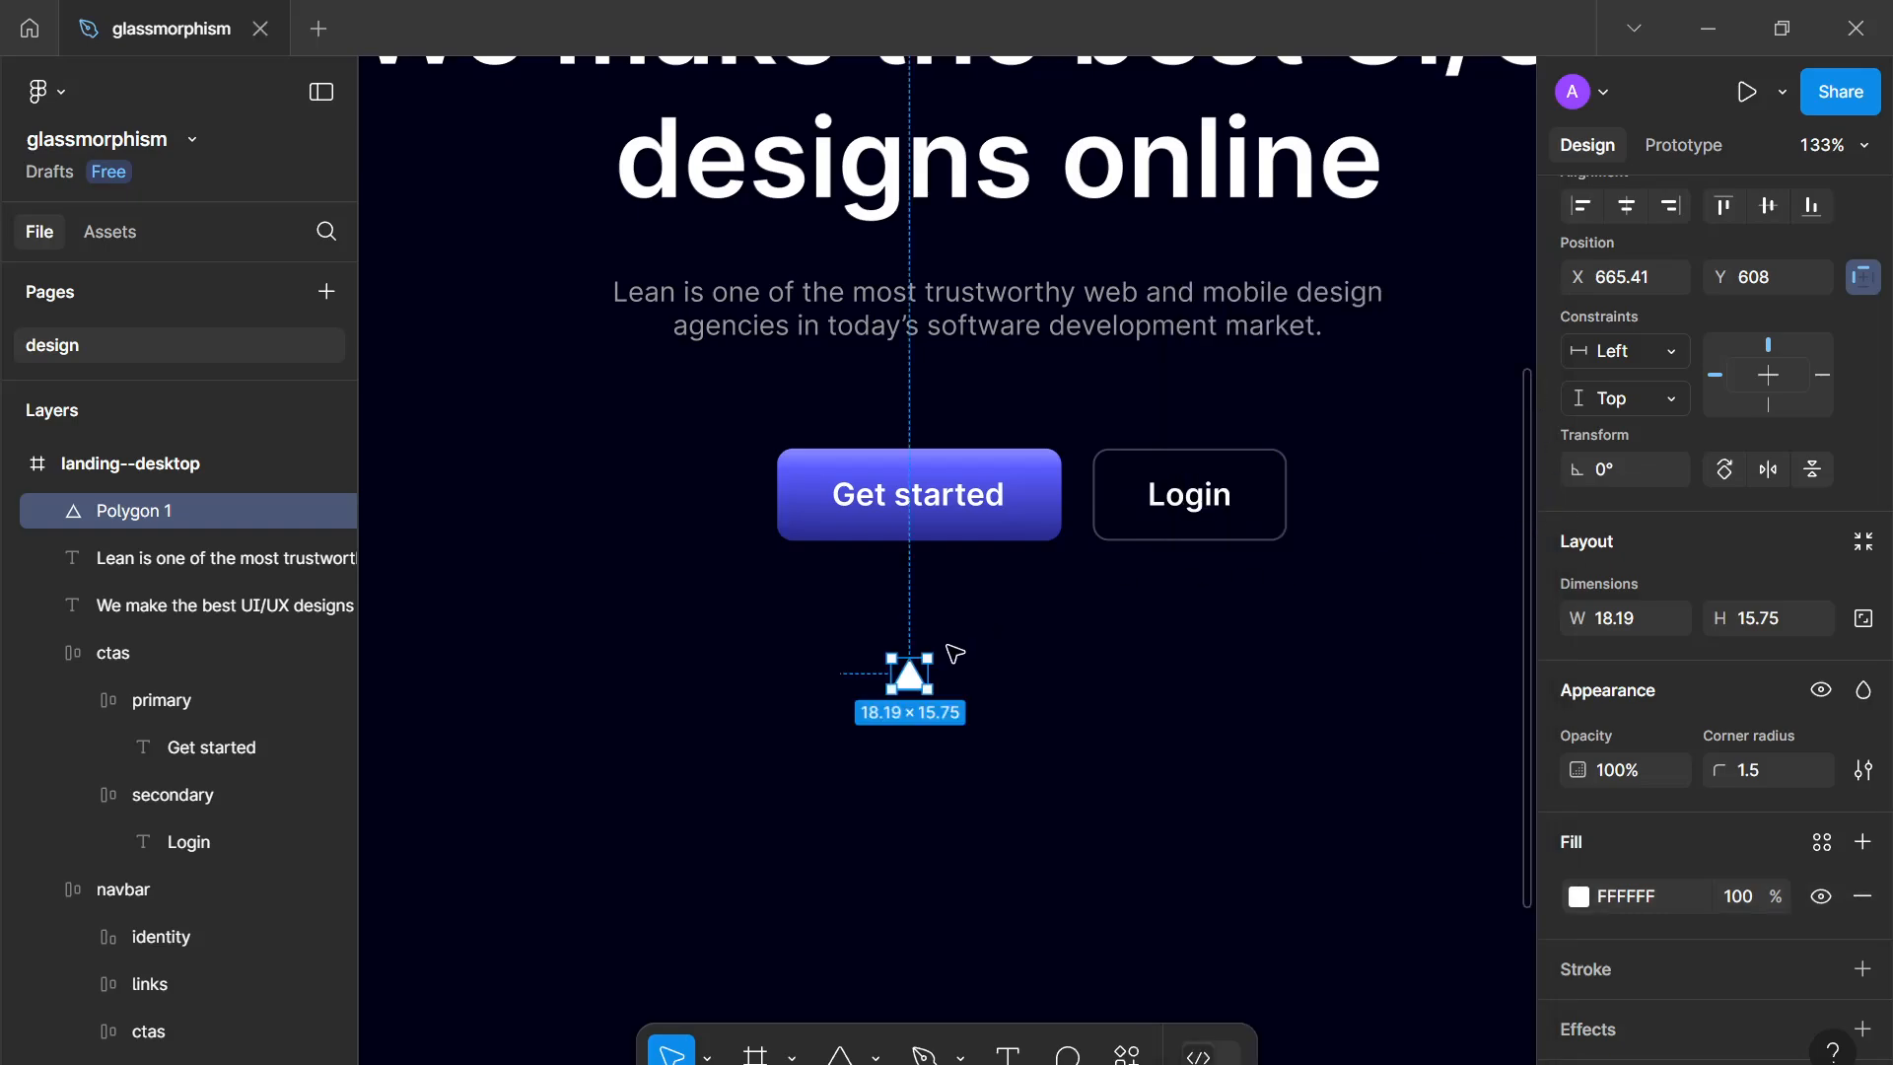
Step: Rotate the triangle to -90° and move it inside the "Get started" button, after the label
drag(939, 646, 950, 683)
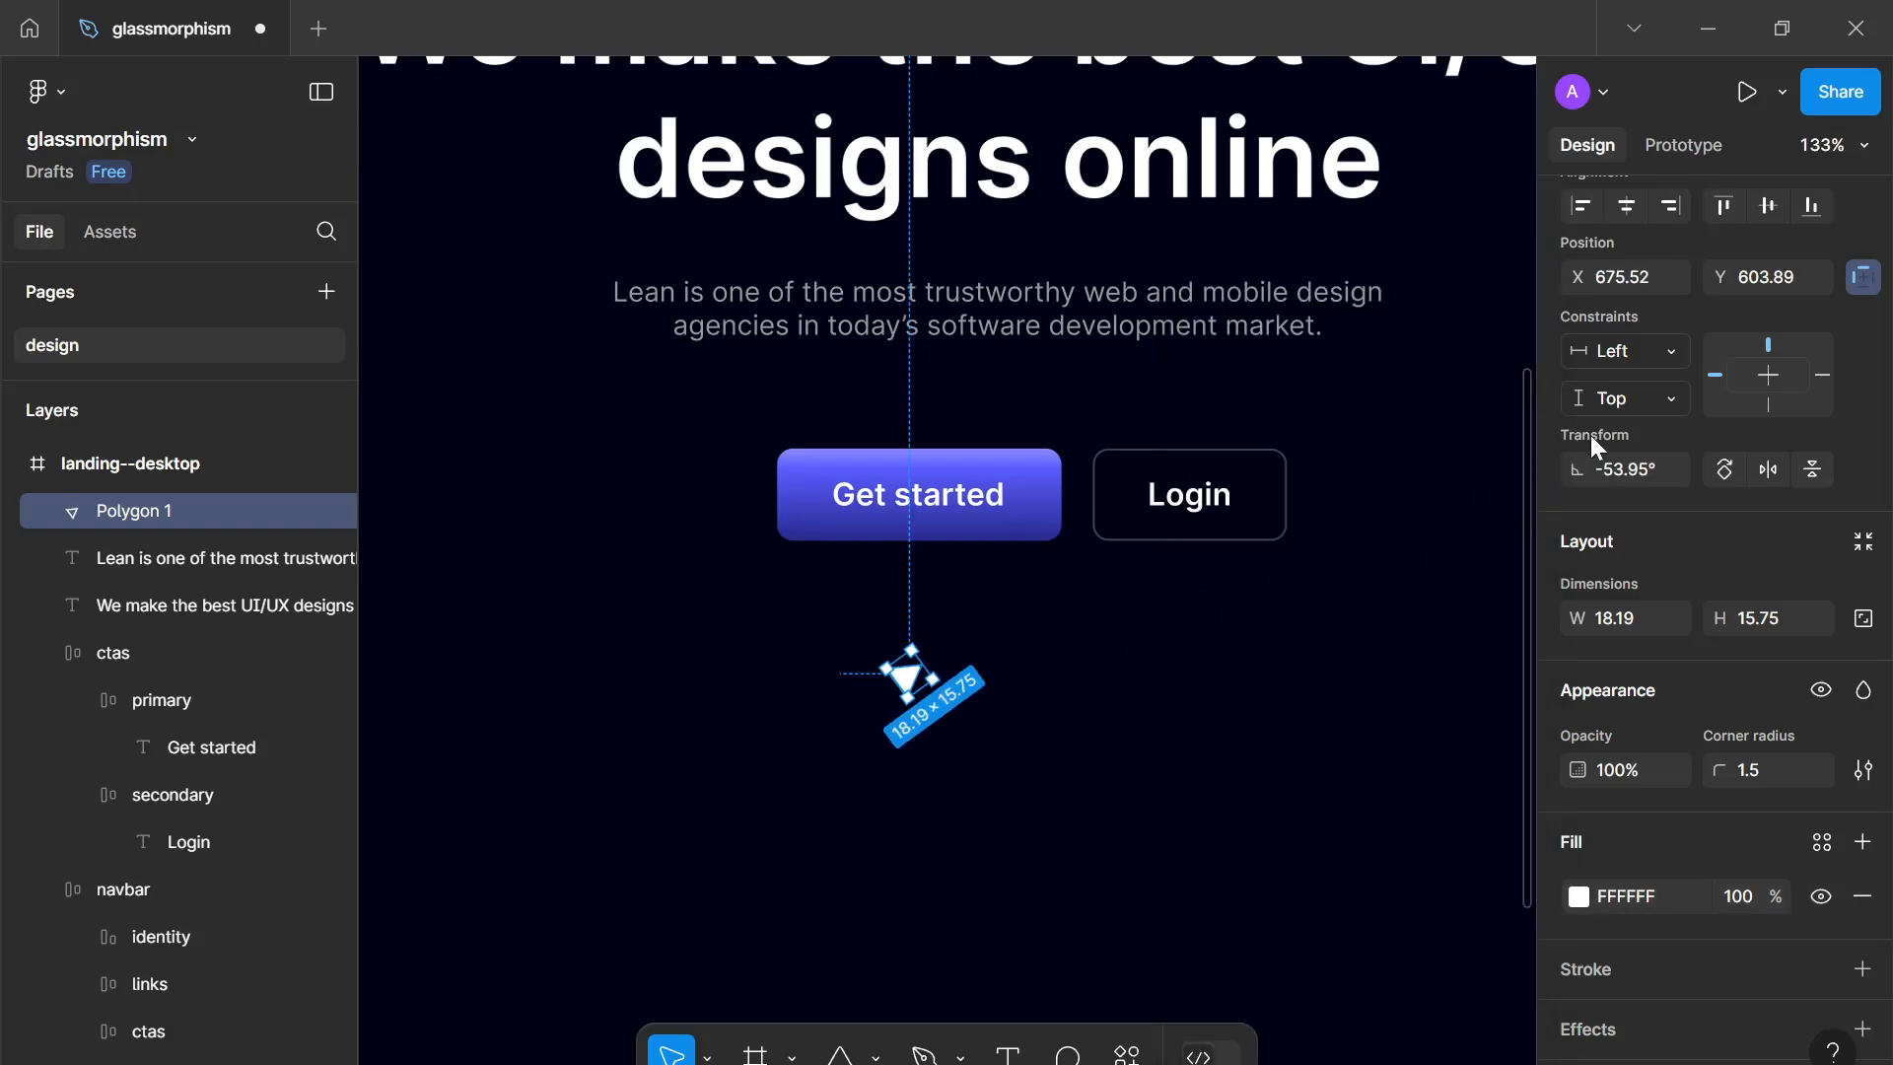
key(Return)
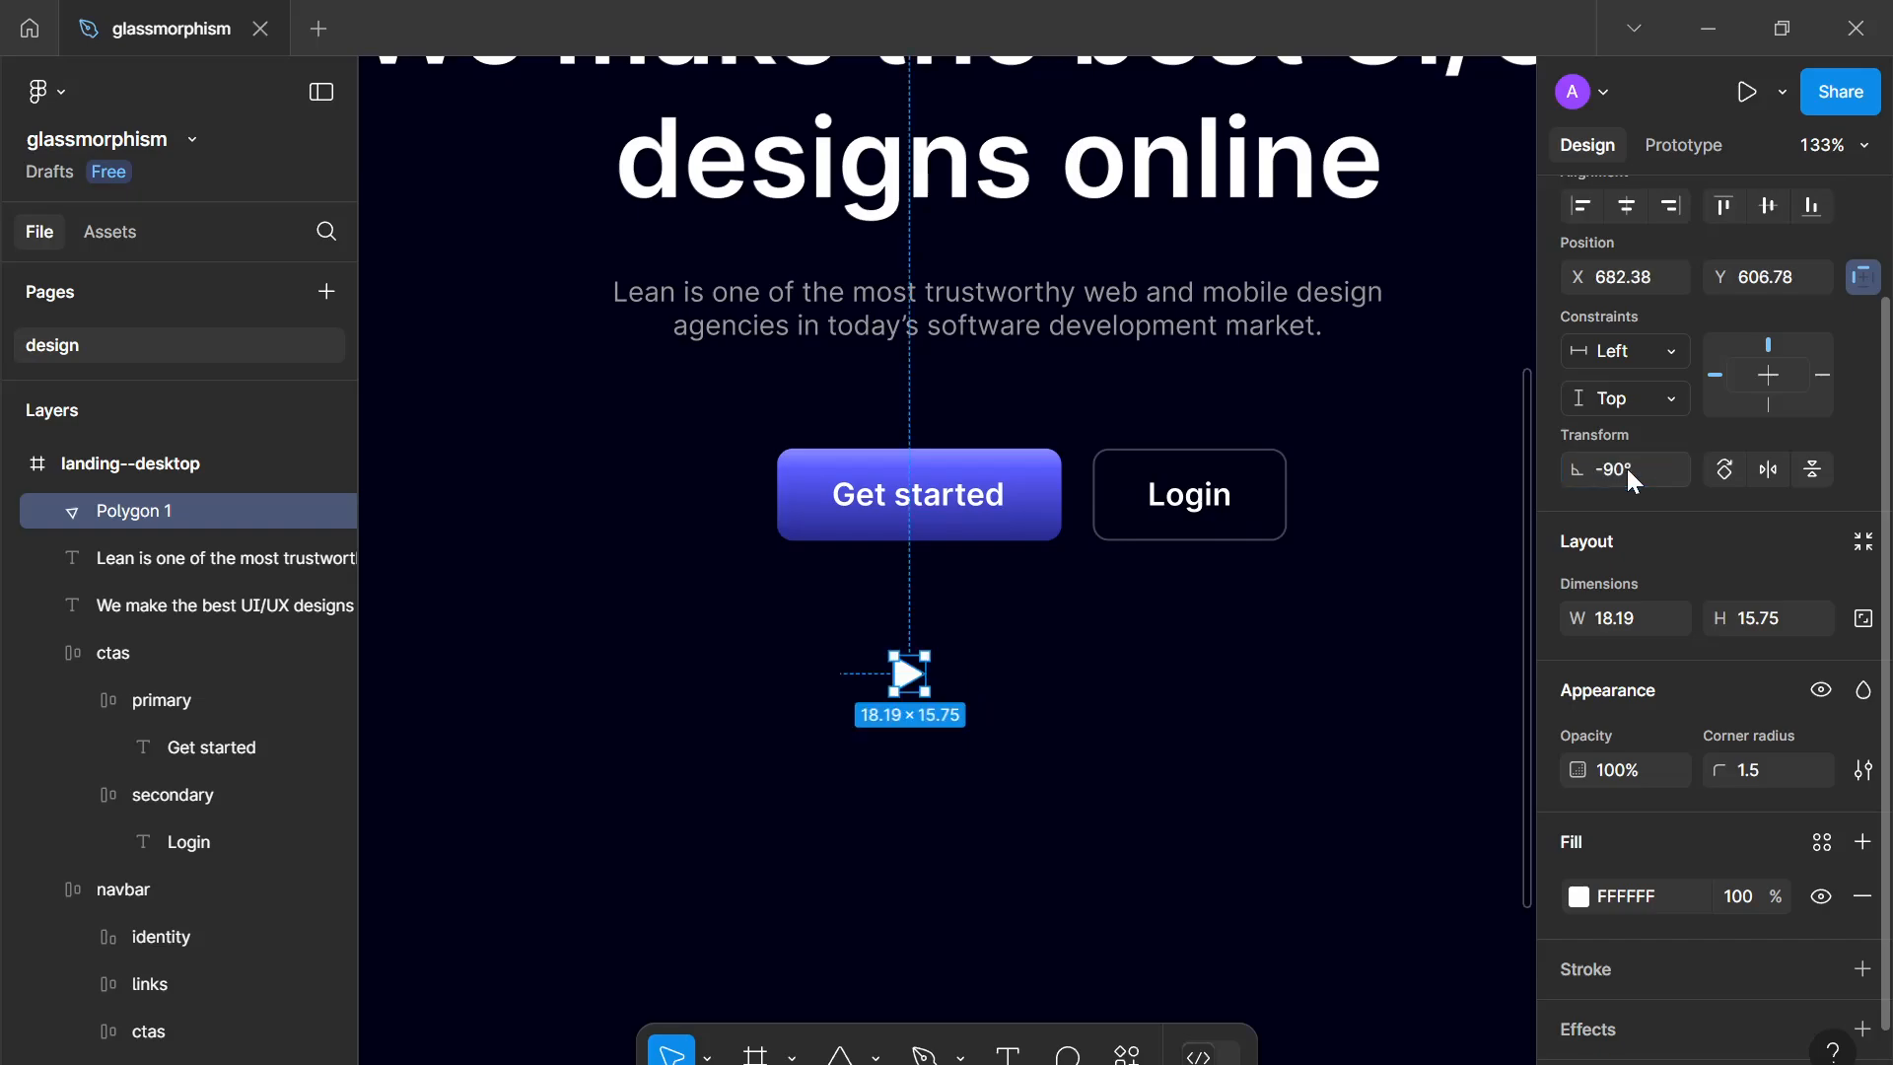
drag(905, 670, 1025, 512)
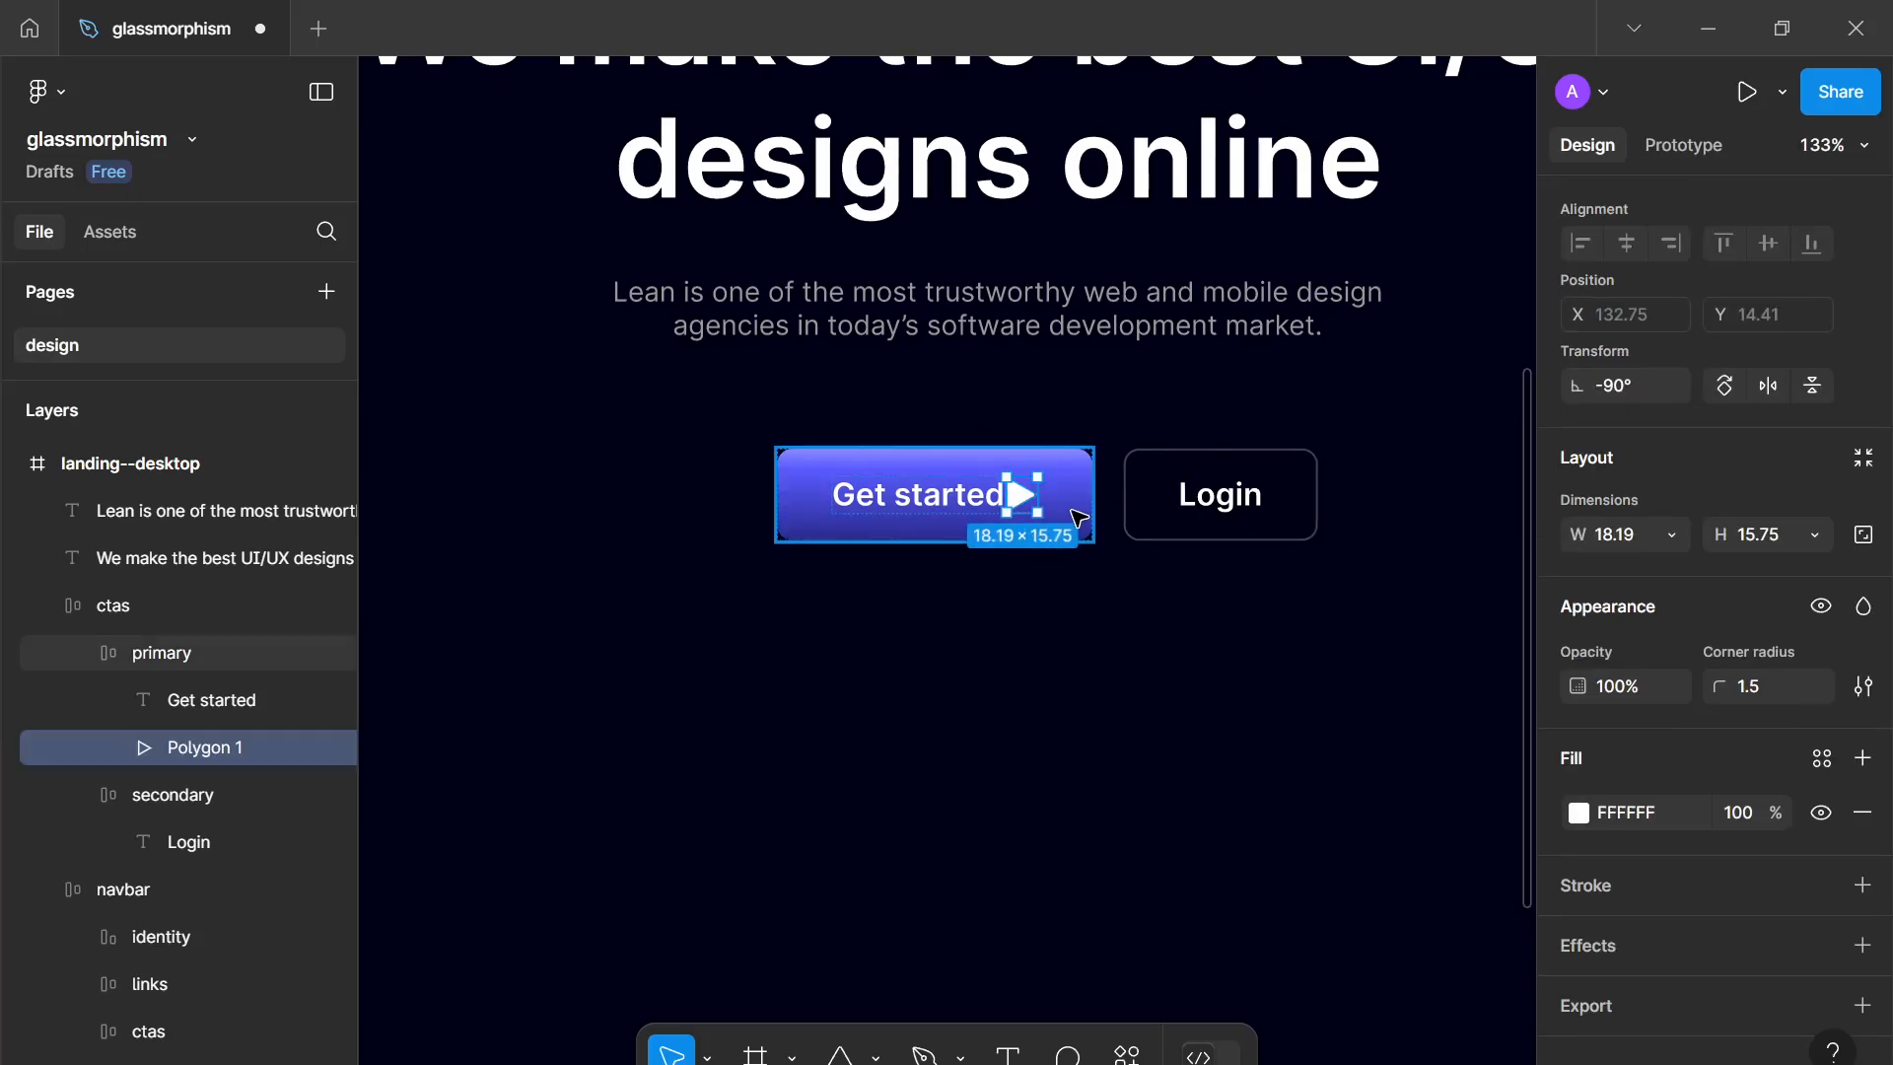
Step: Set the auto layout gap of the hero section's primary button to 8
click(1075, 510)
click(1635, 652)
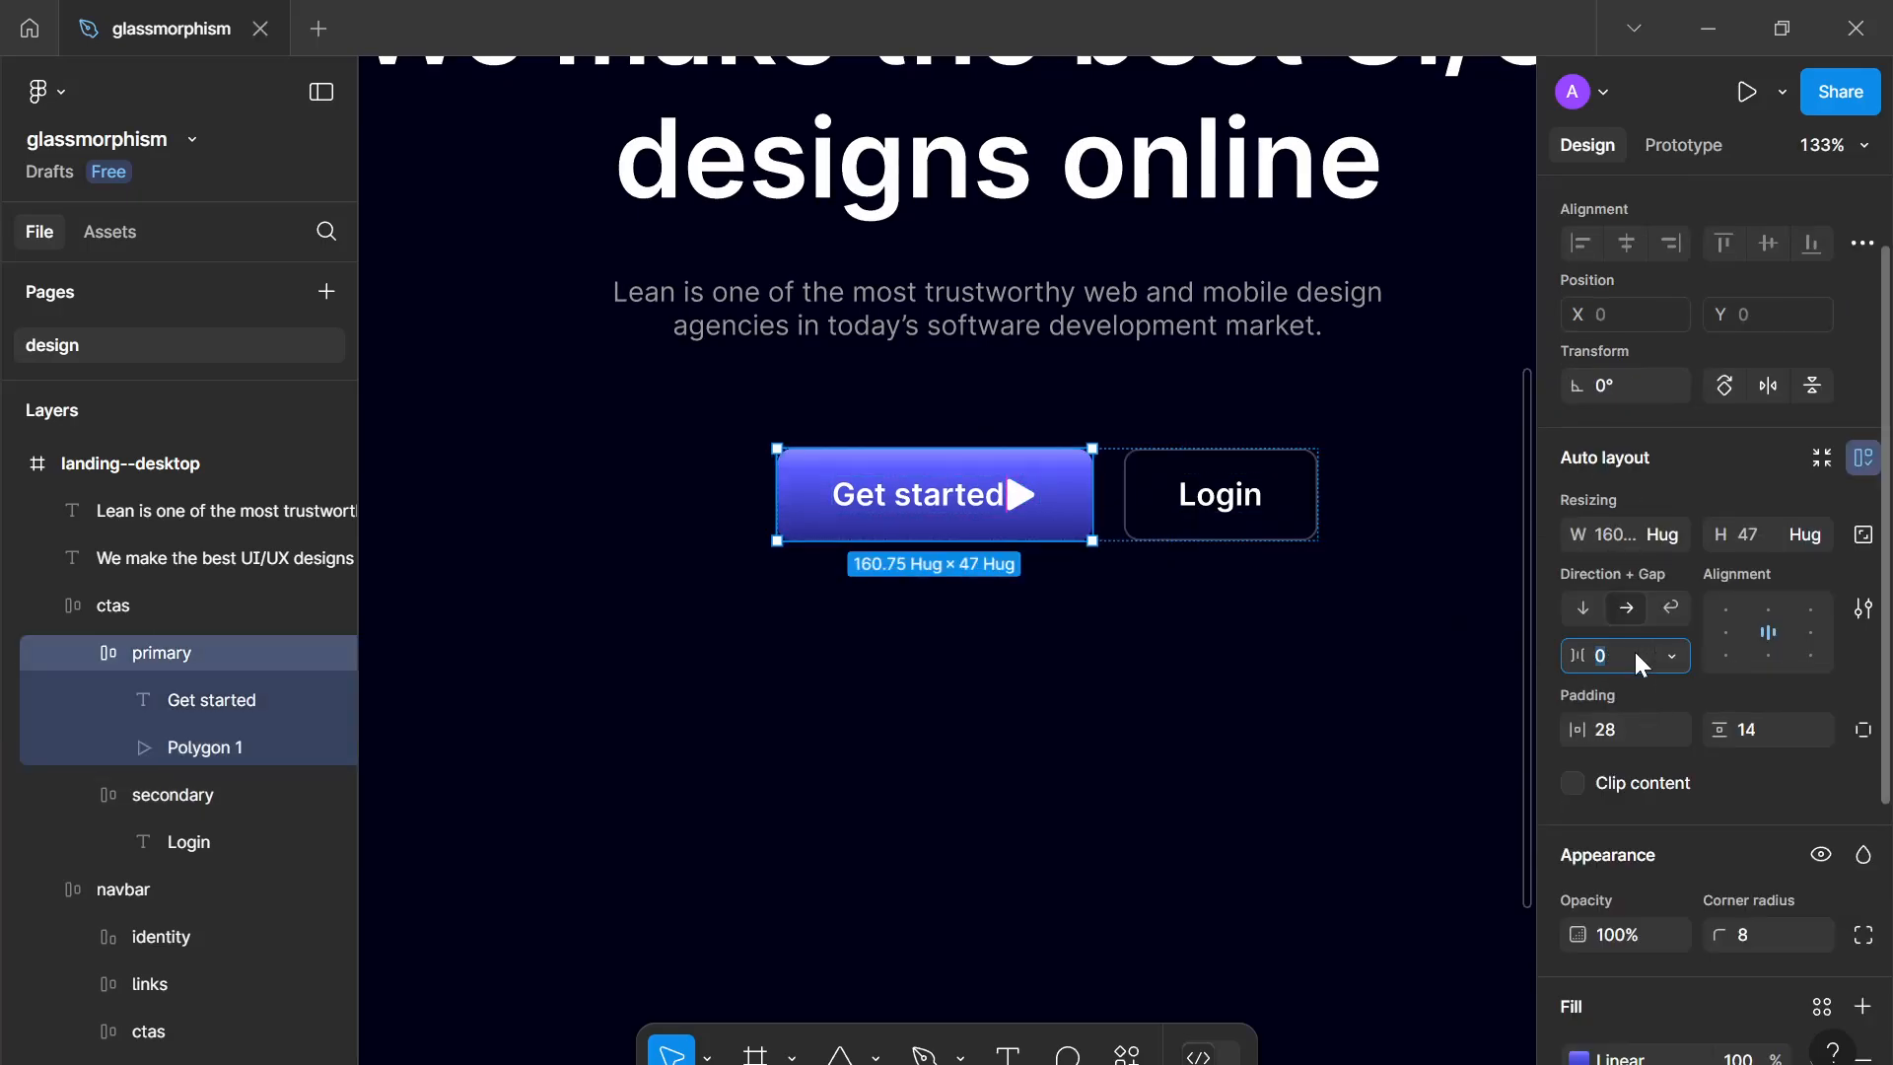
text(8)
key(Return)
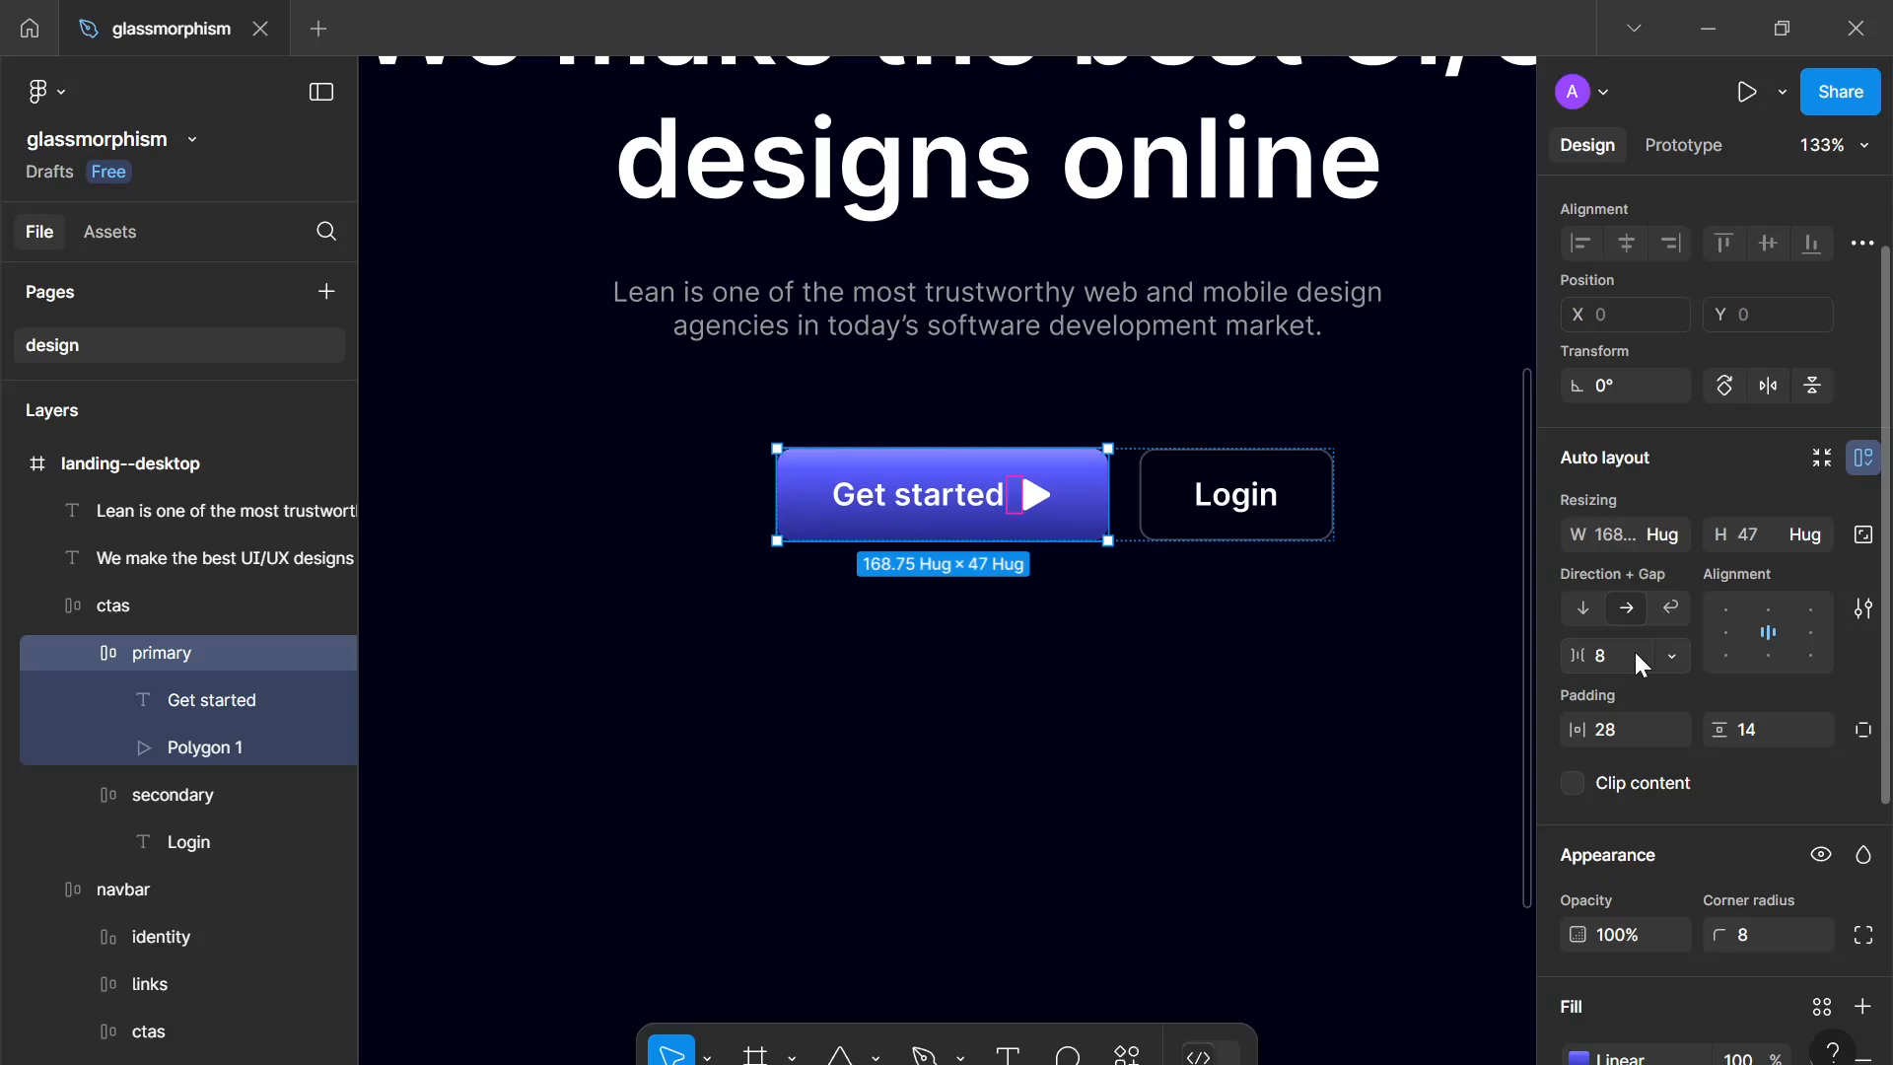
Step: Resize the triangle in the "Get started" button to 14 × 12 with its proportions locked
click(1035, 495)
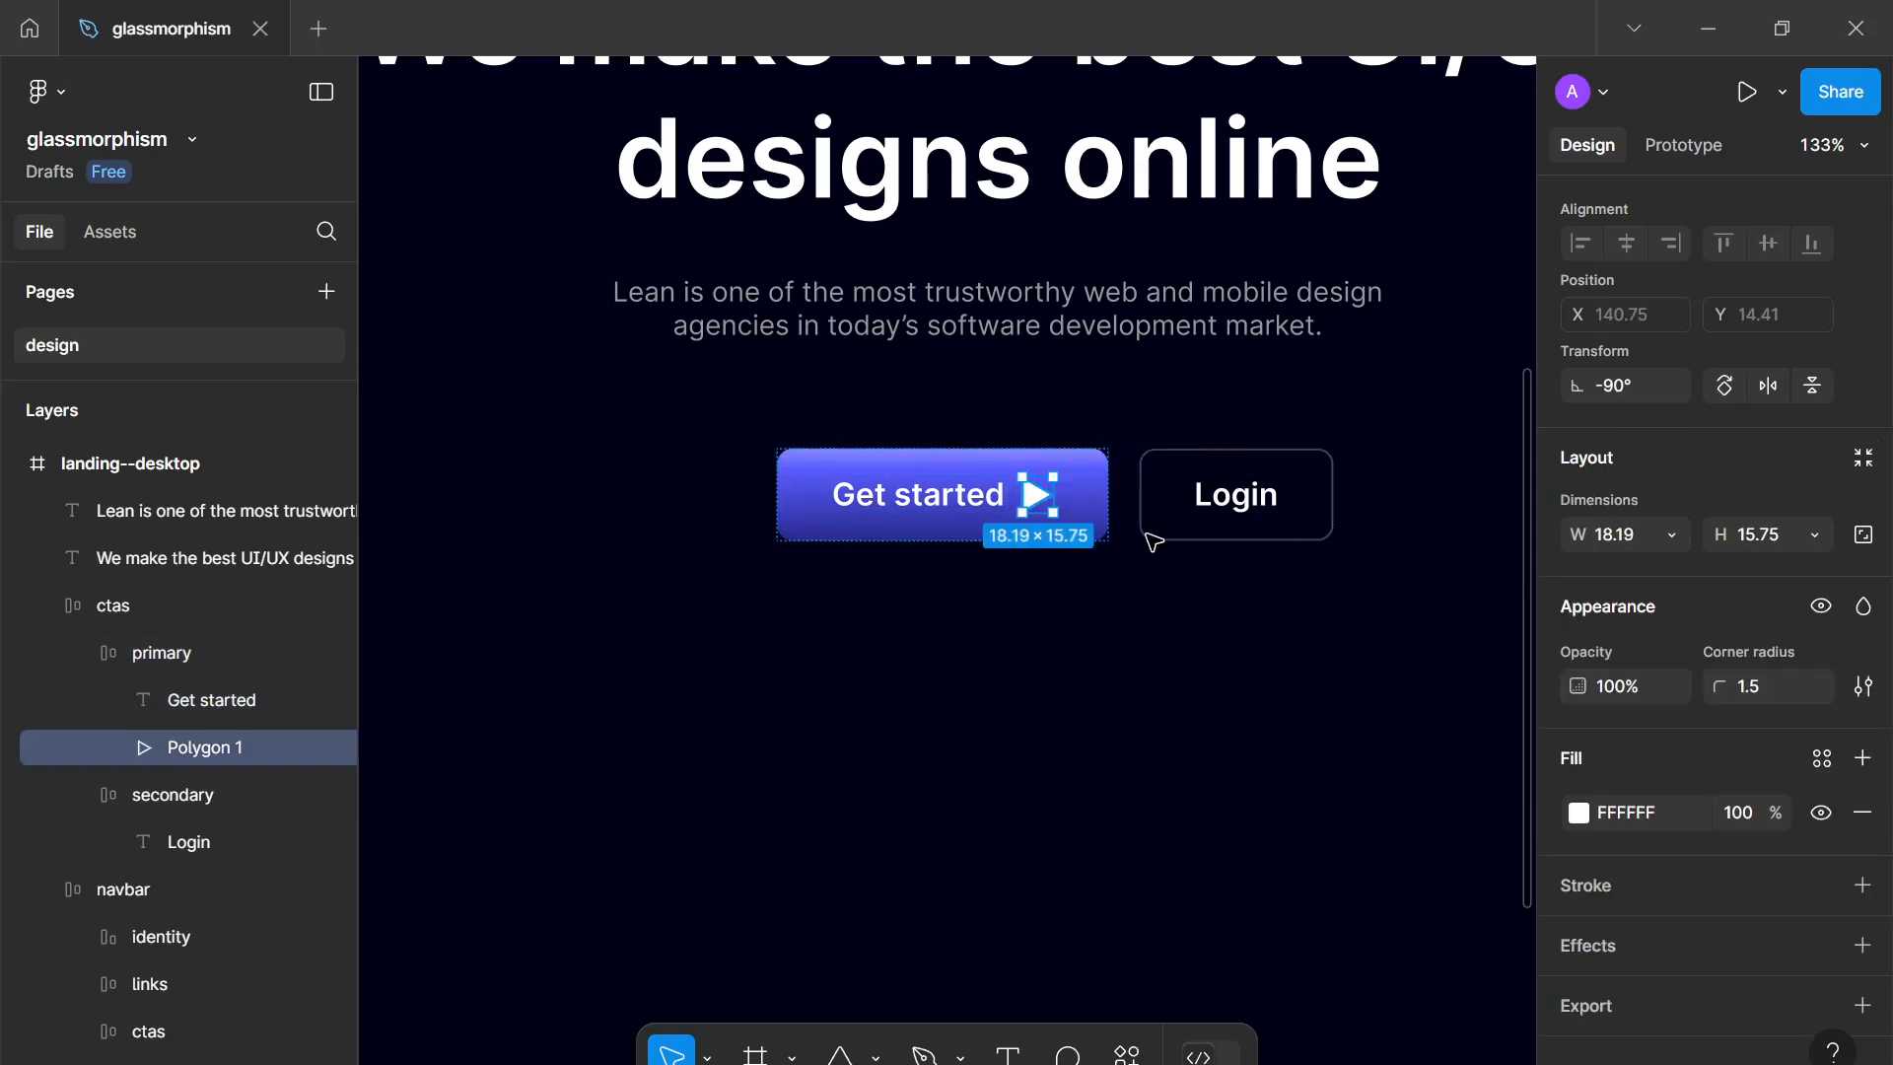
click(1774, 537)
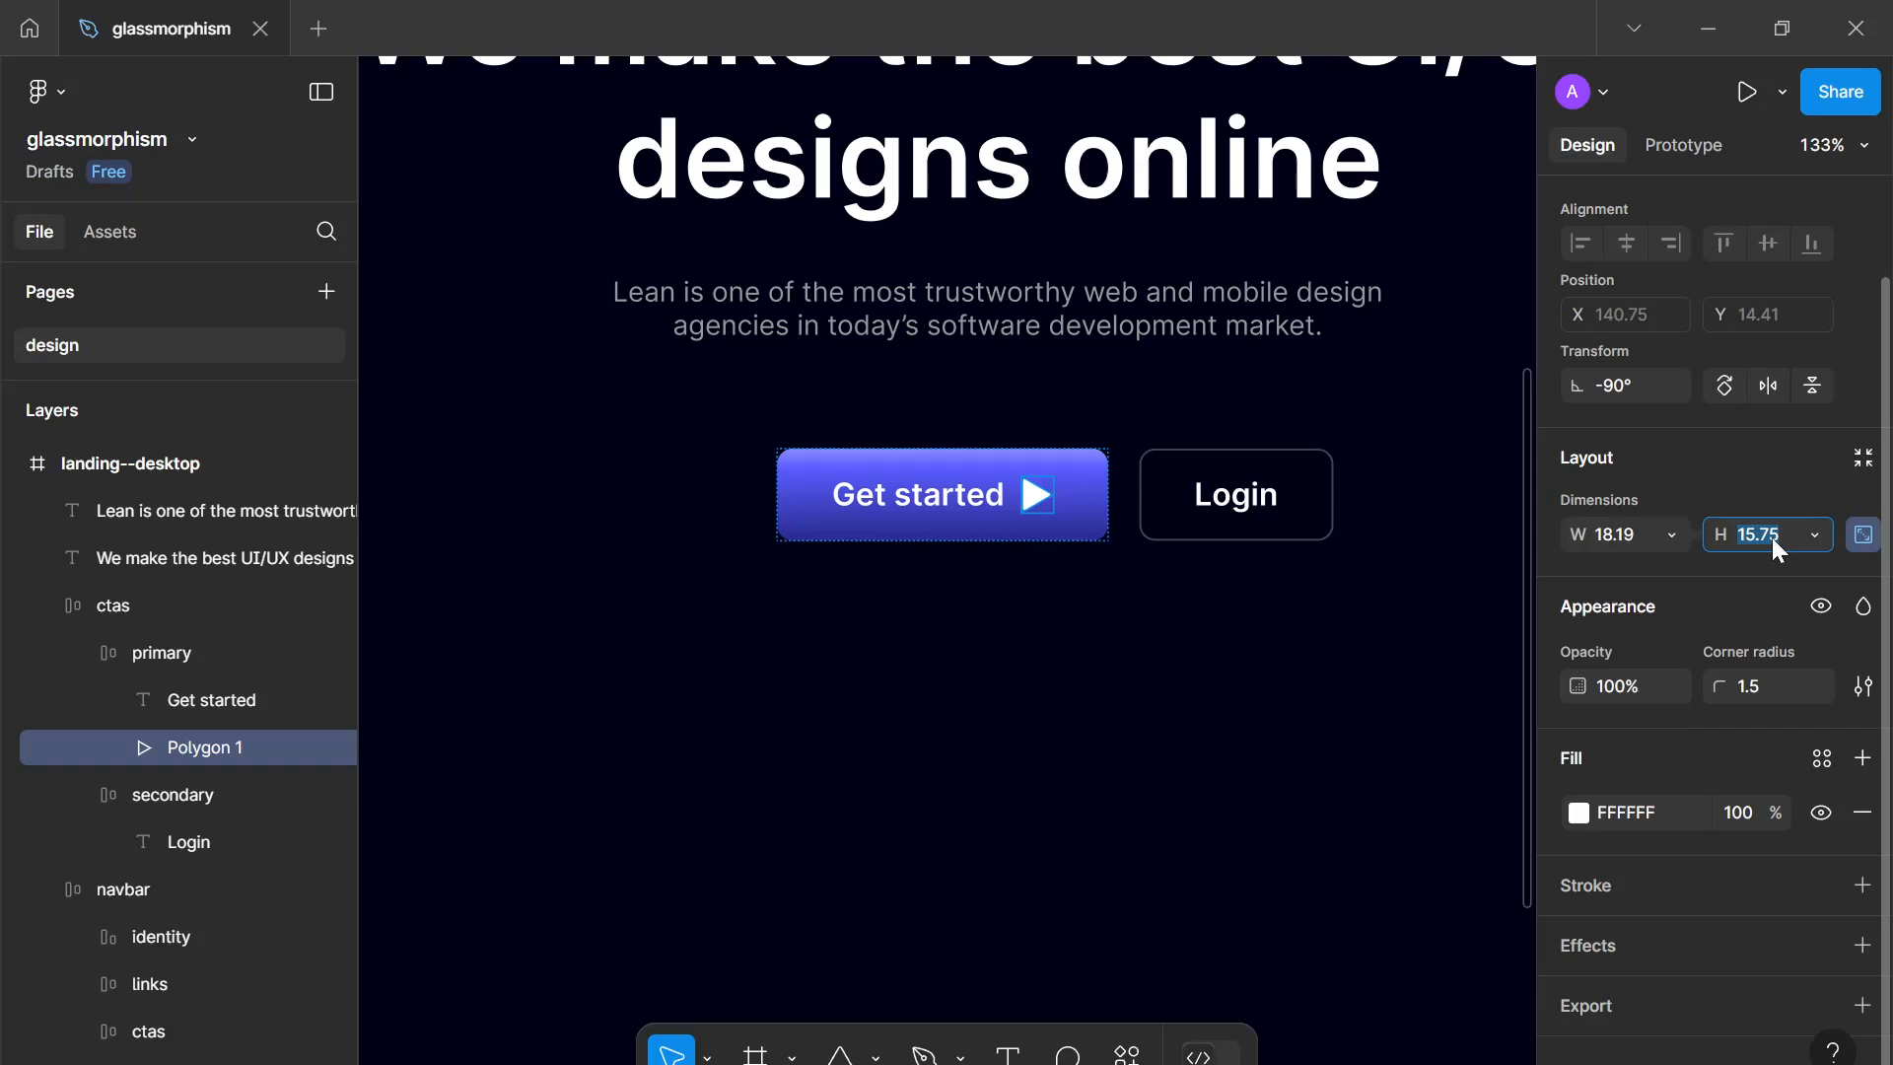
key(Return)
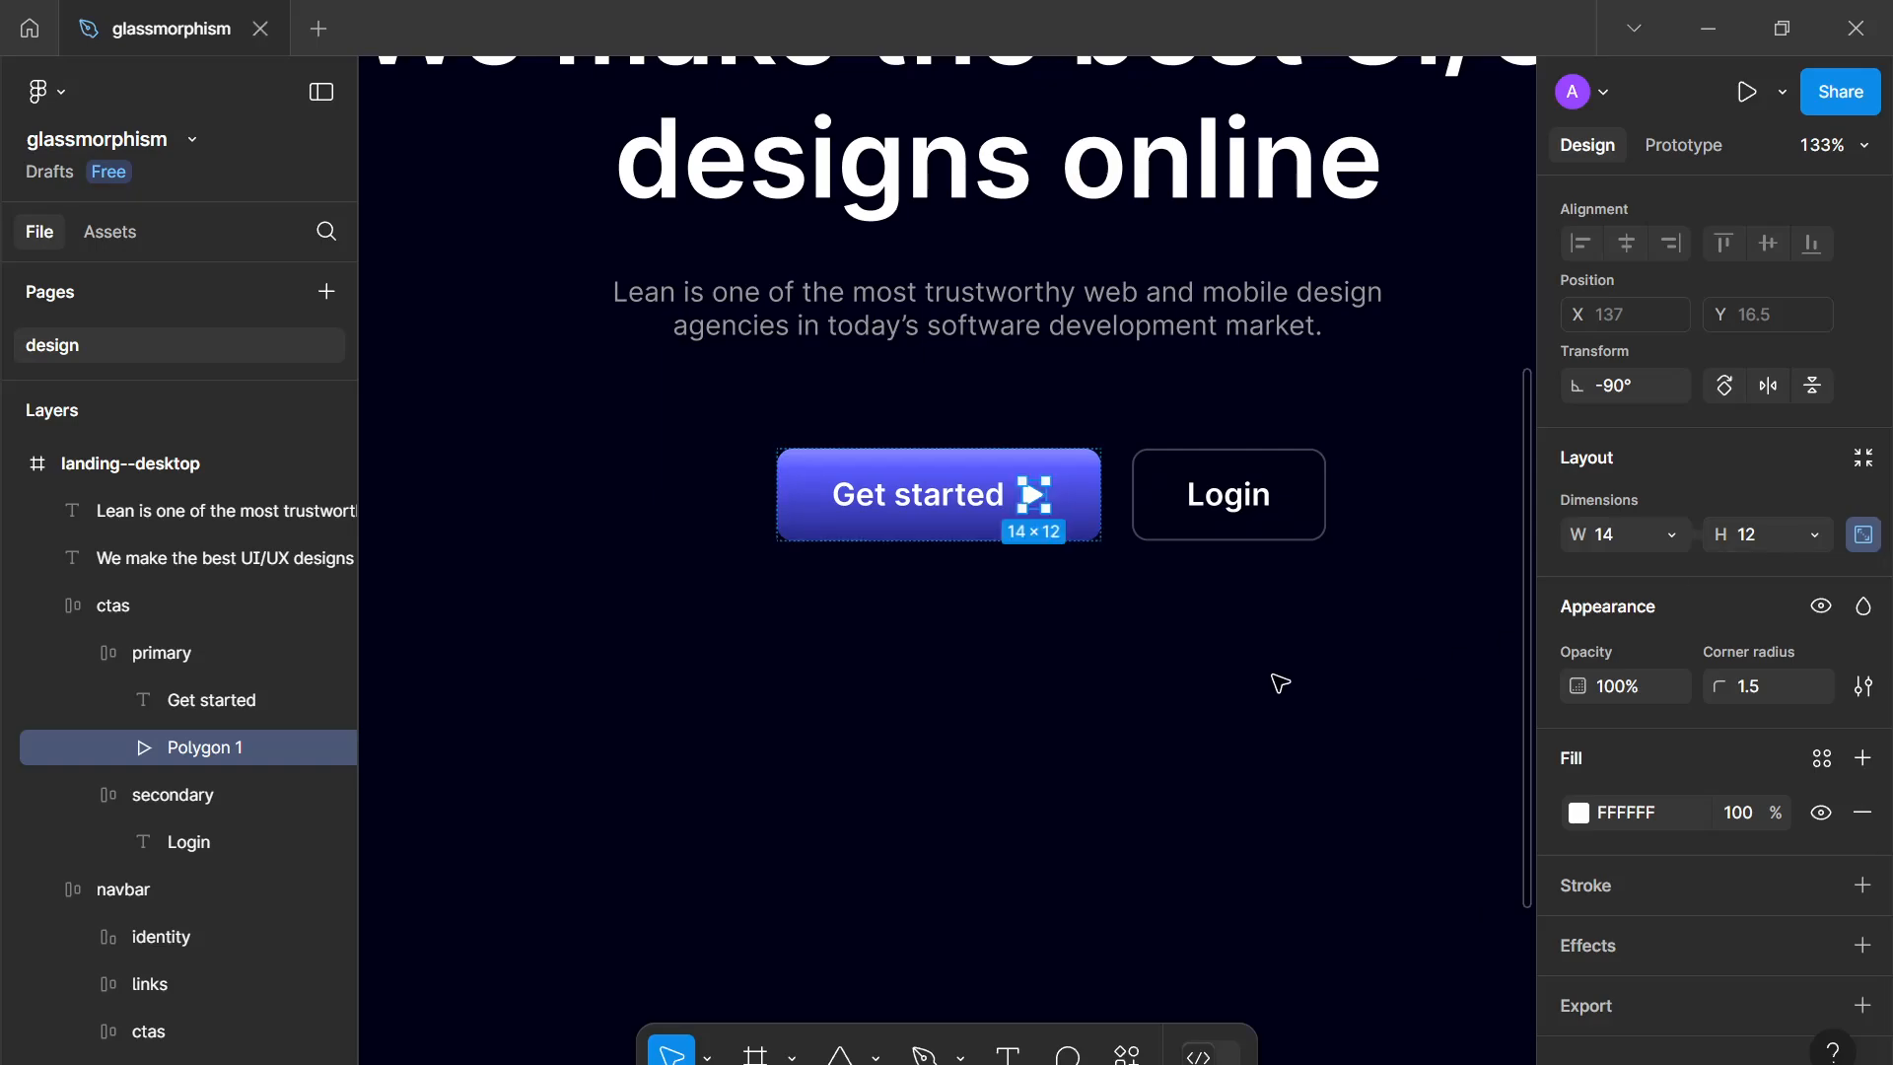
click(1279, 683)
Step: Change the label of the hero section's secondary button to "Watch a video"
scroll(1279, 683, down, 5)
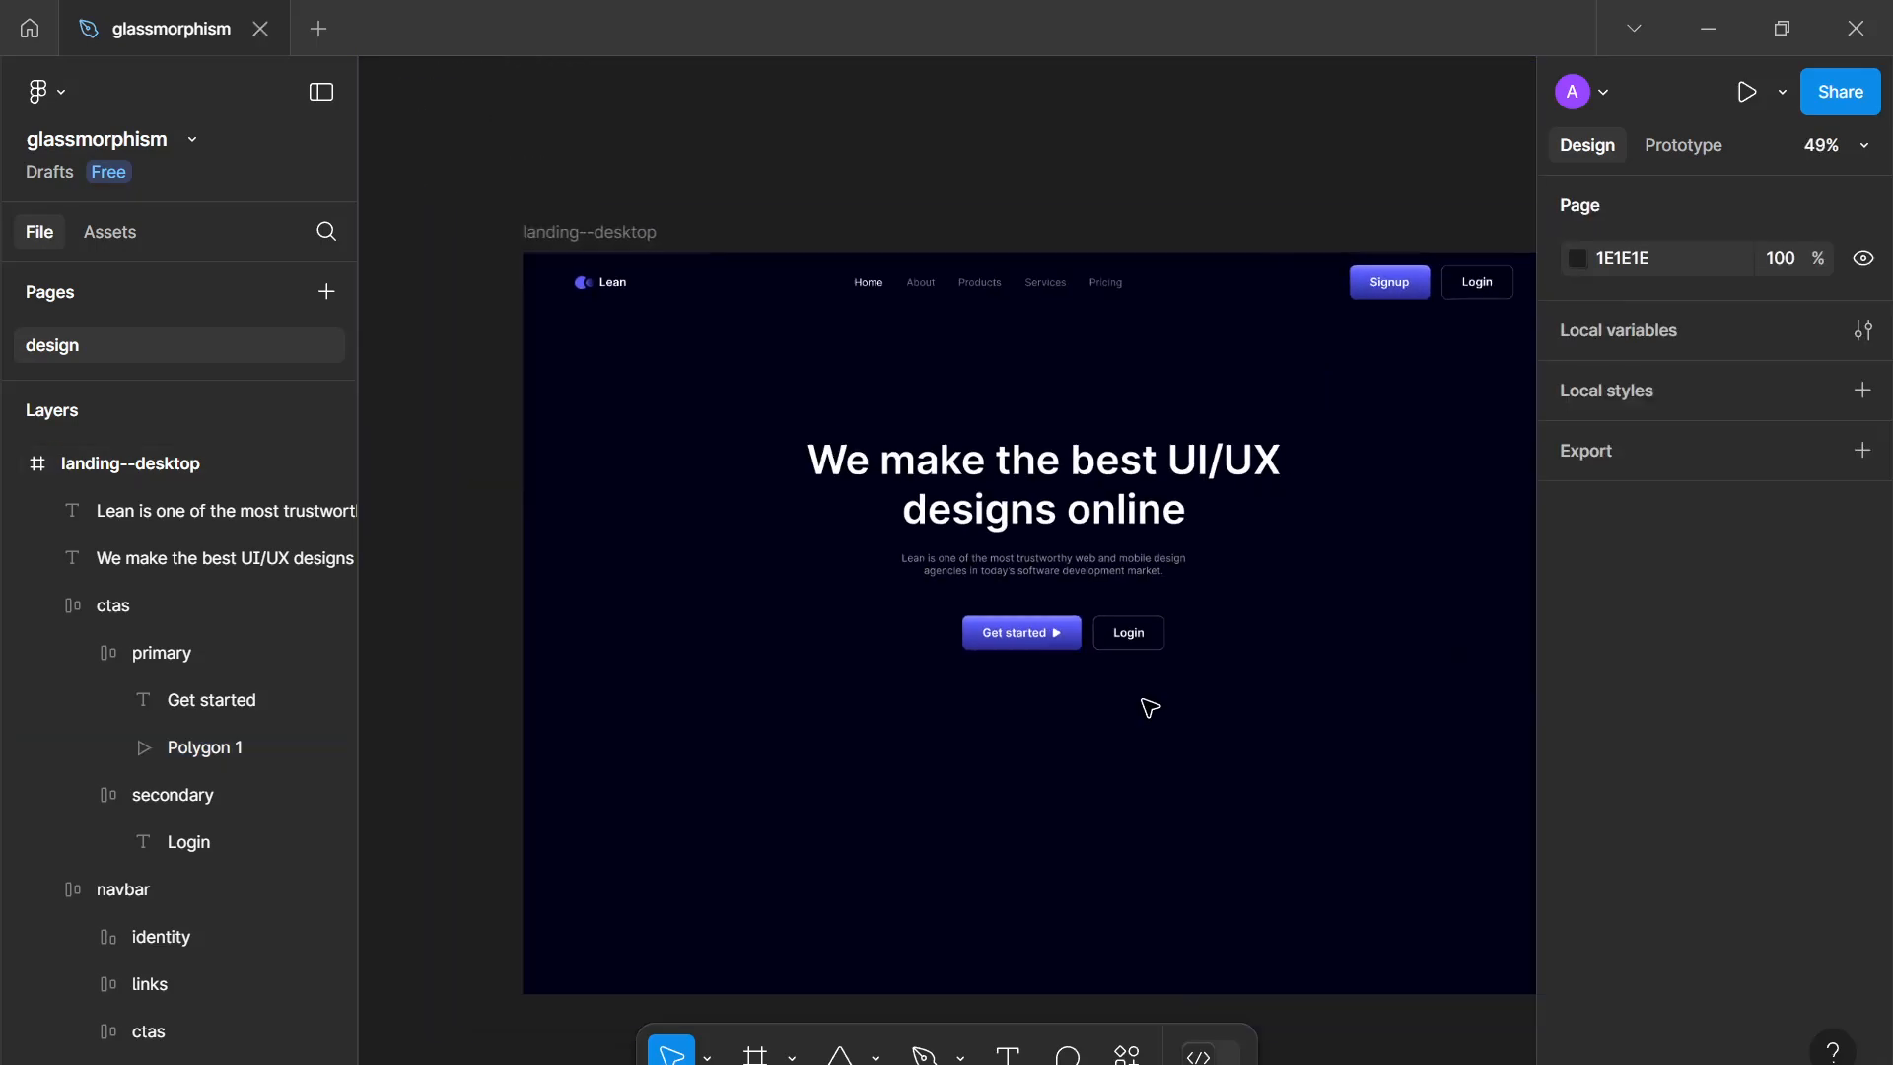
scroll(1148, 707, up, 3)
click(1098, 595)
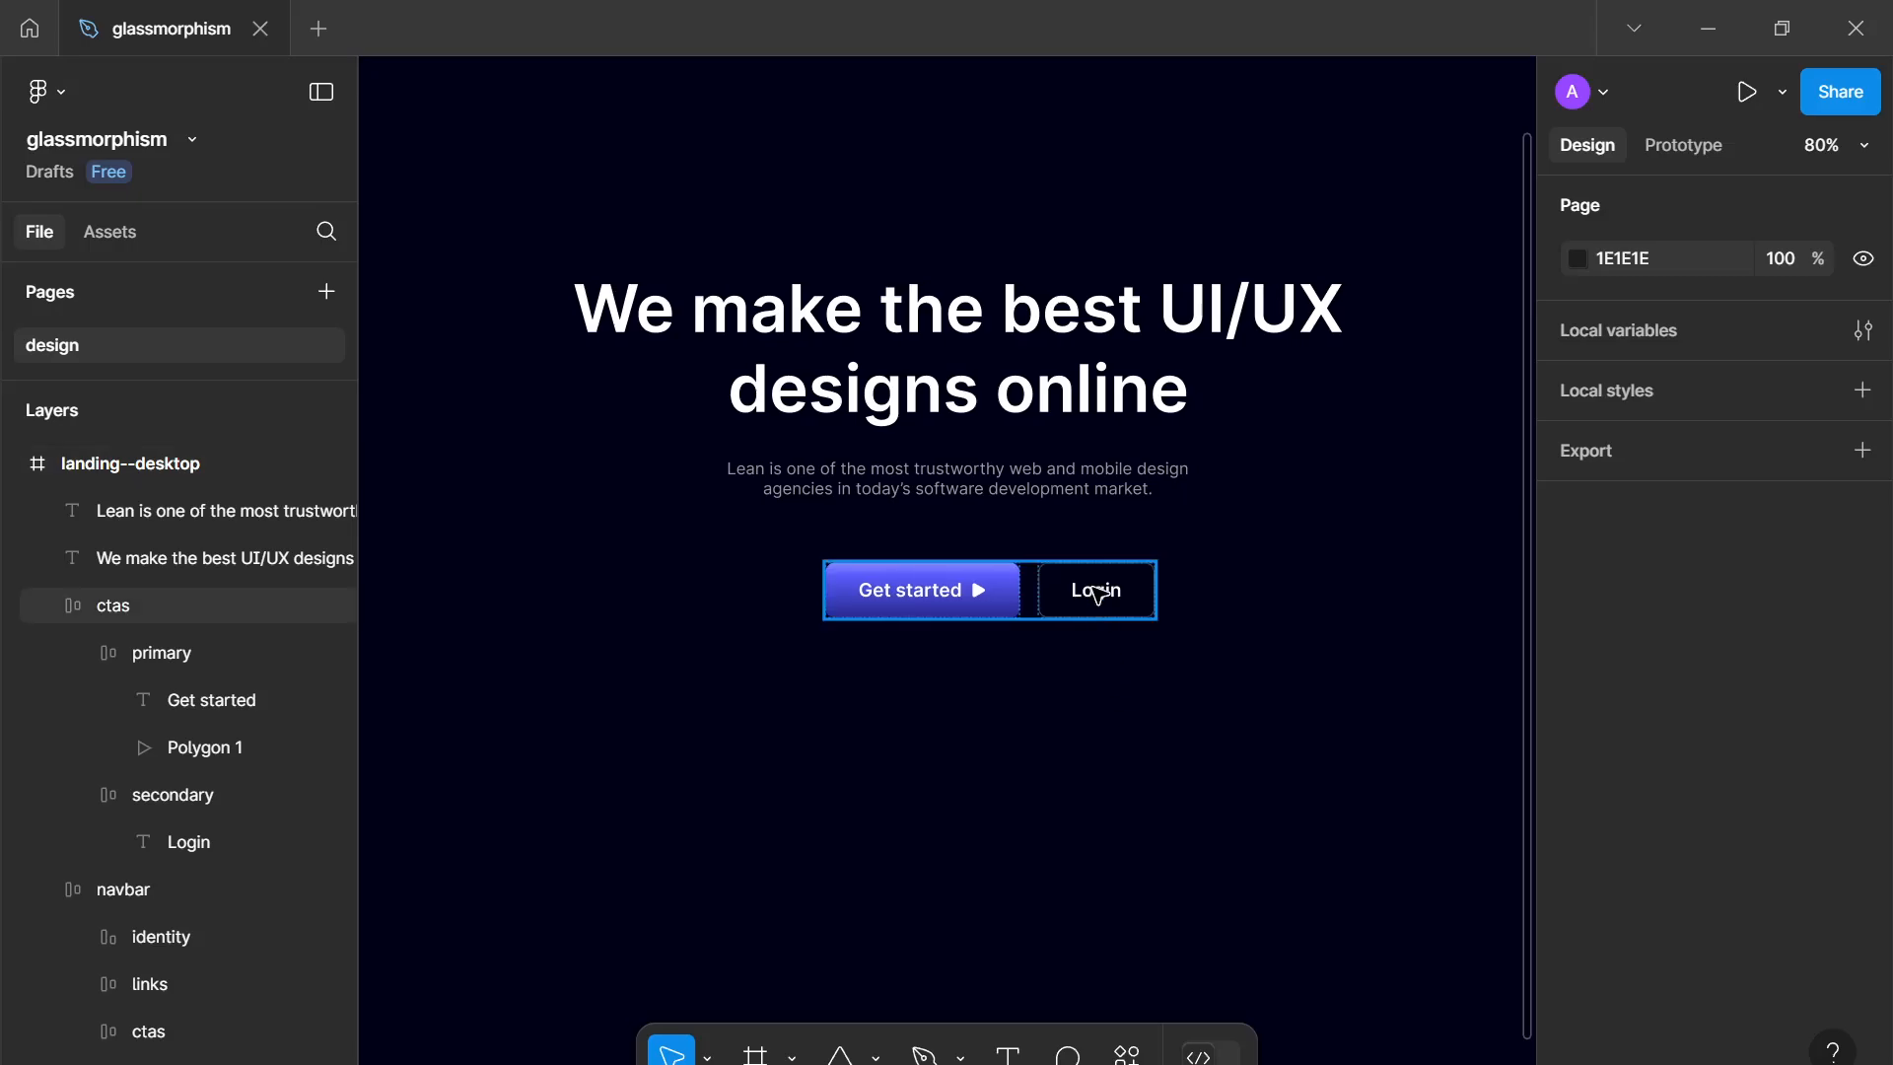
double_click(1097, 595)
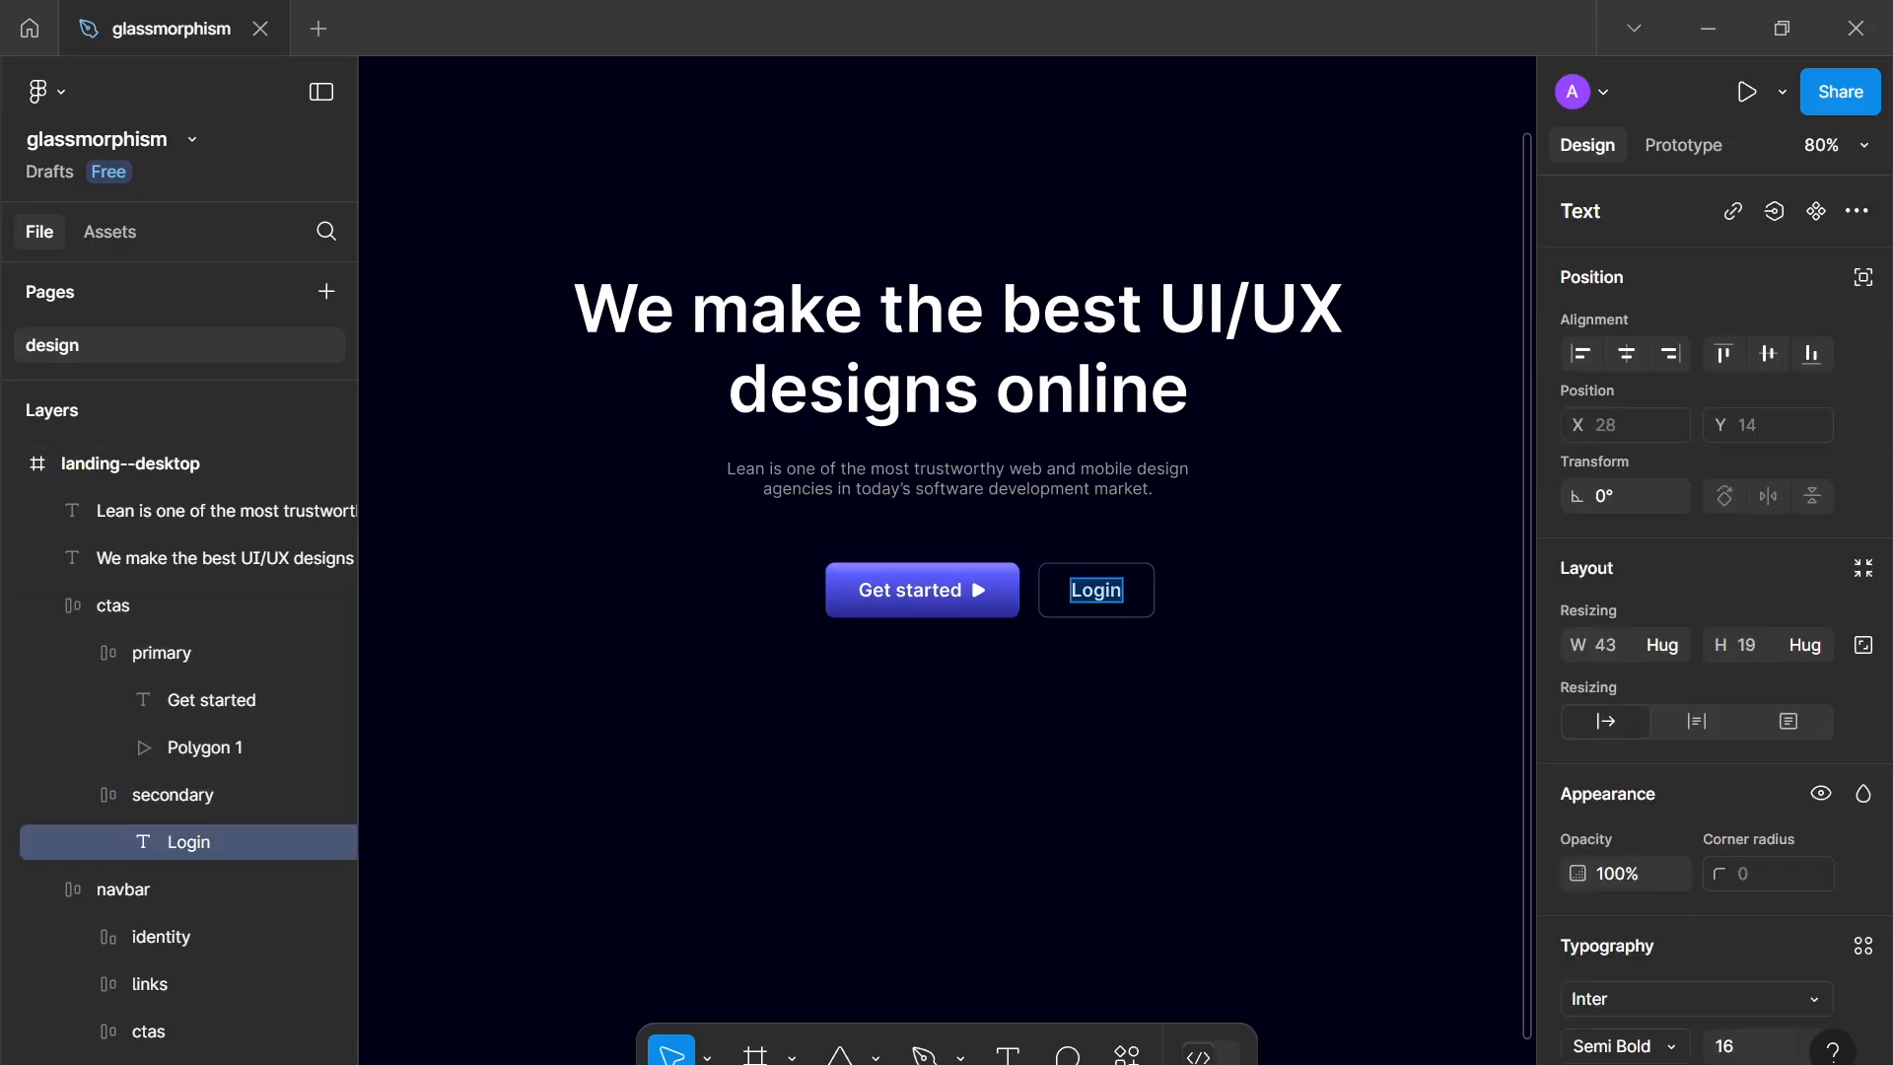
text(Watch)
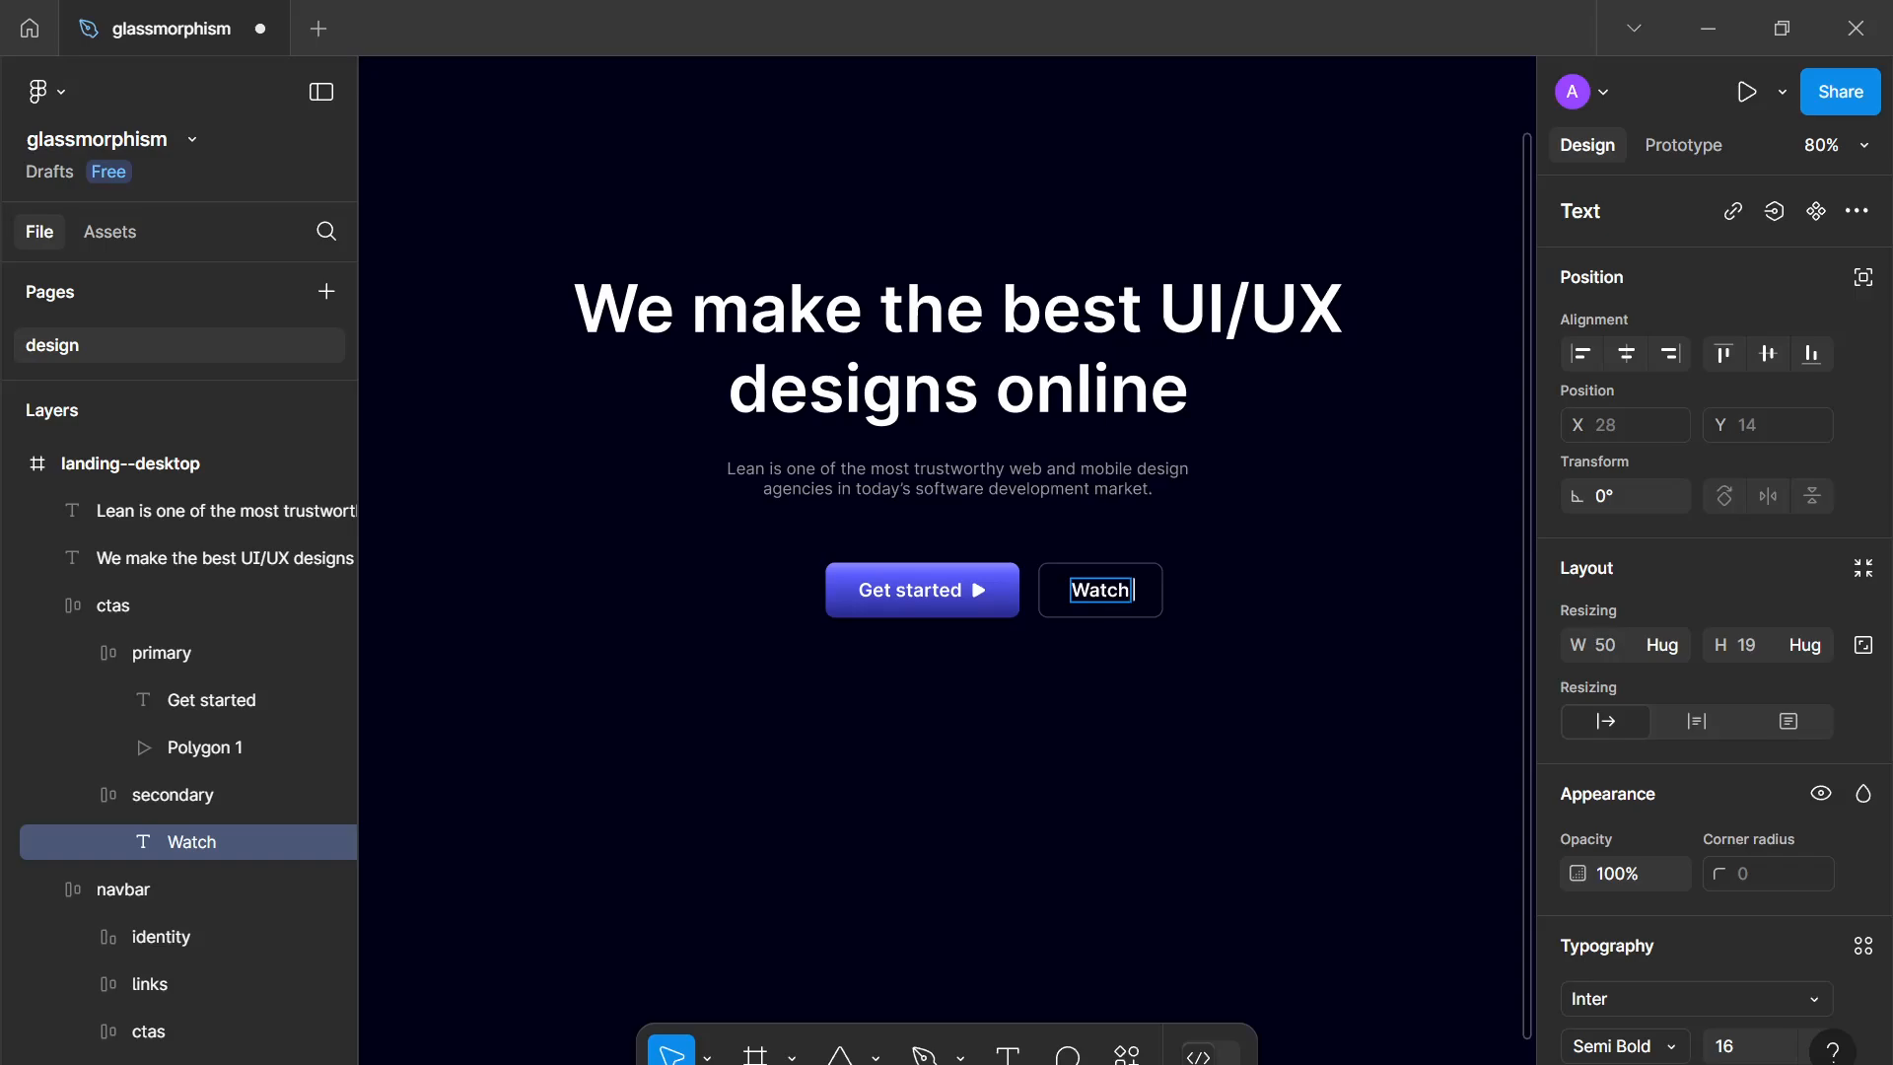
text( a video)
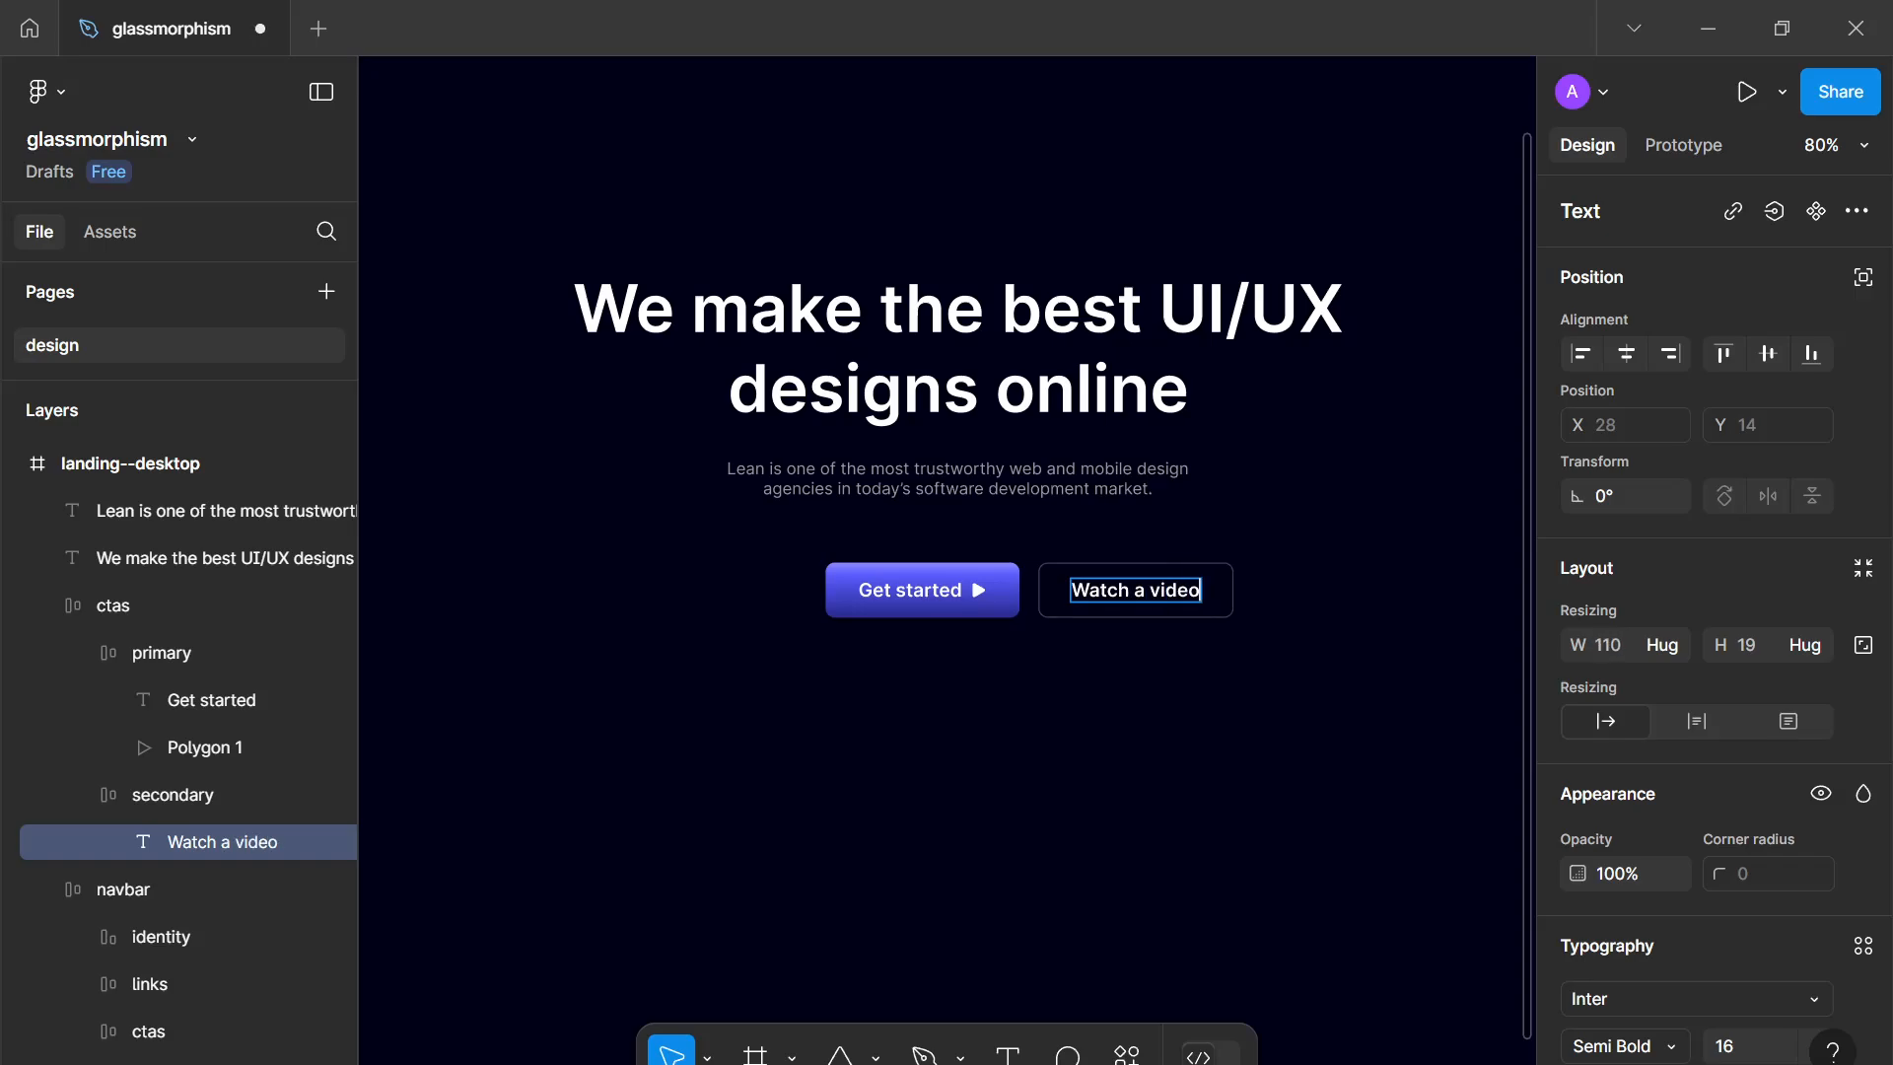
key(Escape)
key(Escape)
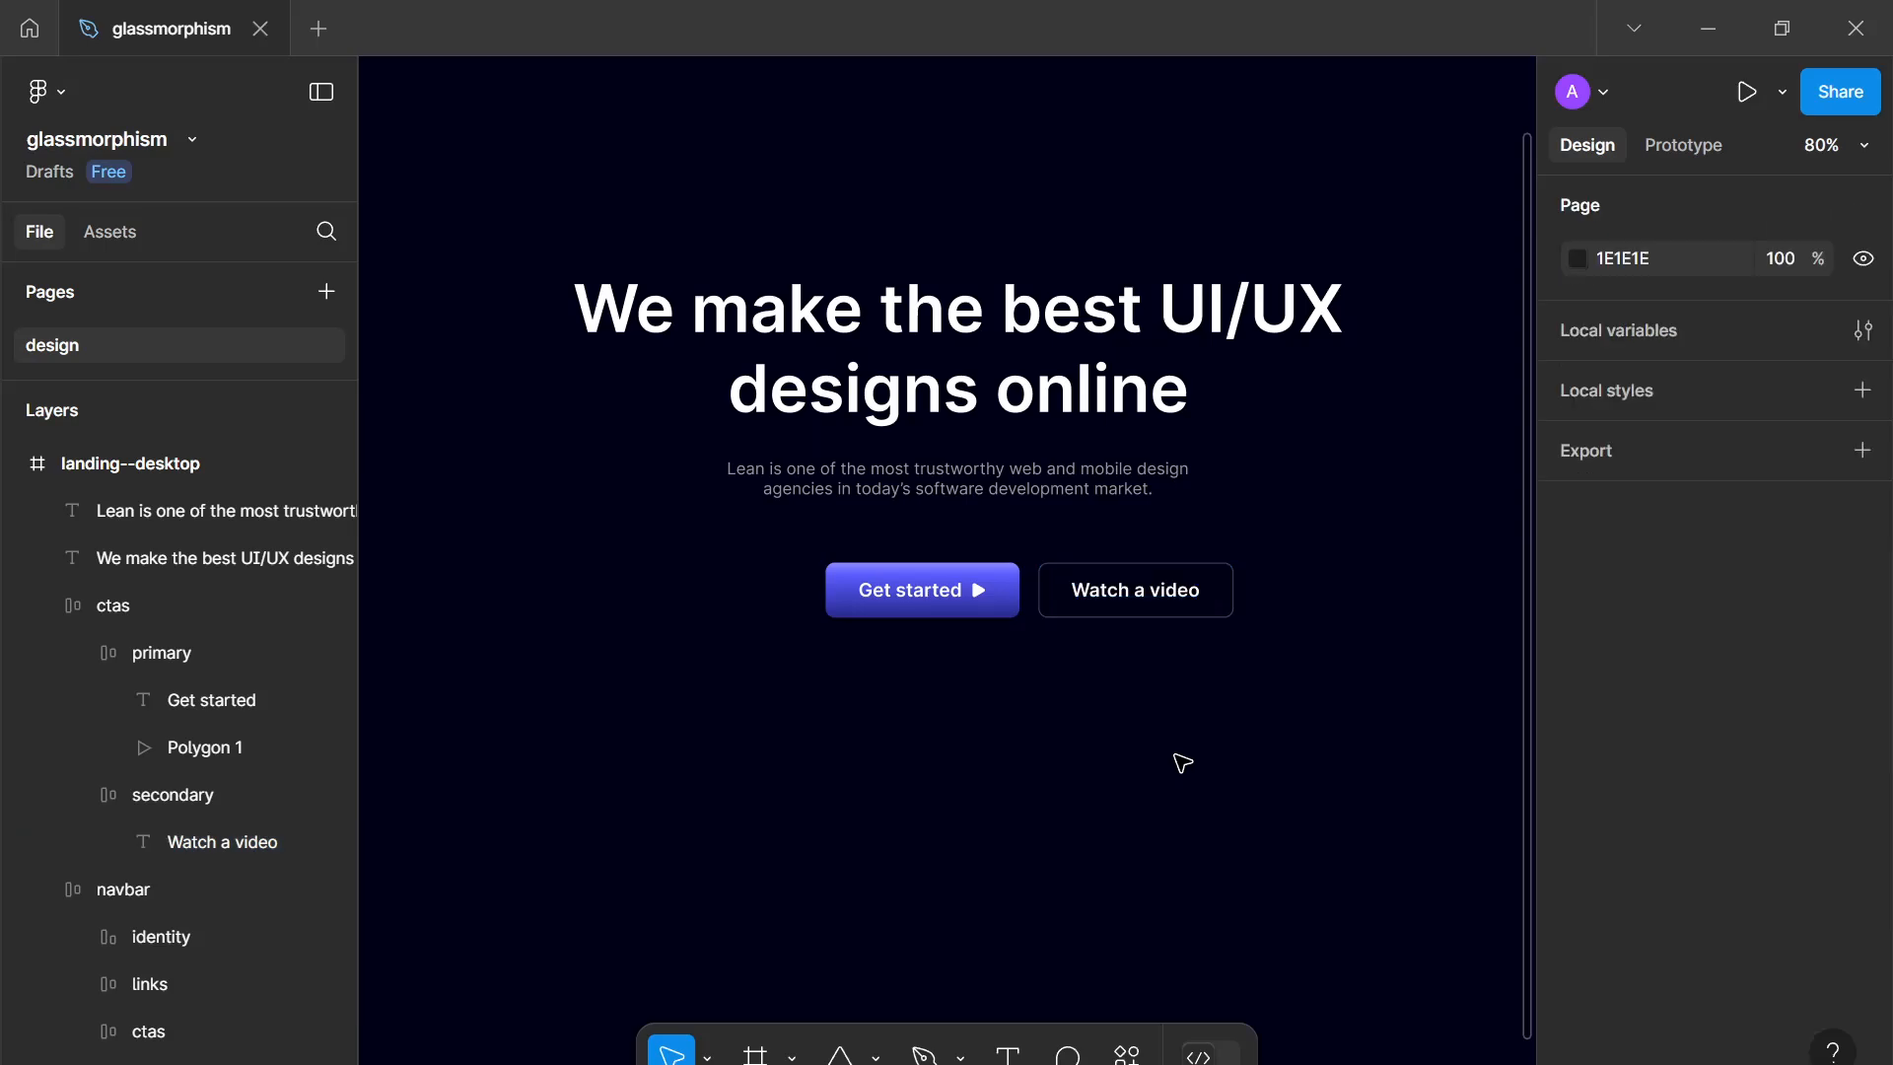
Step: Switch to the Xnix Icon pack file and search its Line Icon page for "video"
scroll(1182, 762, down, 3)
scroll(1134, 720, up, 3)
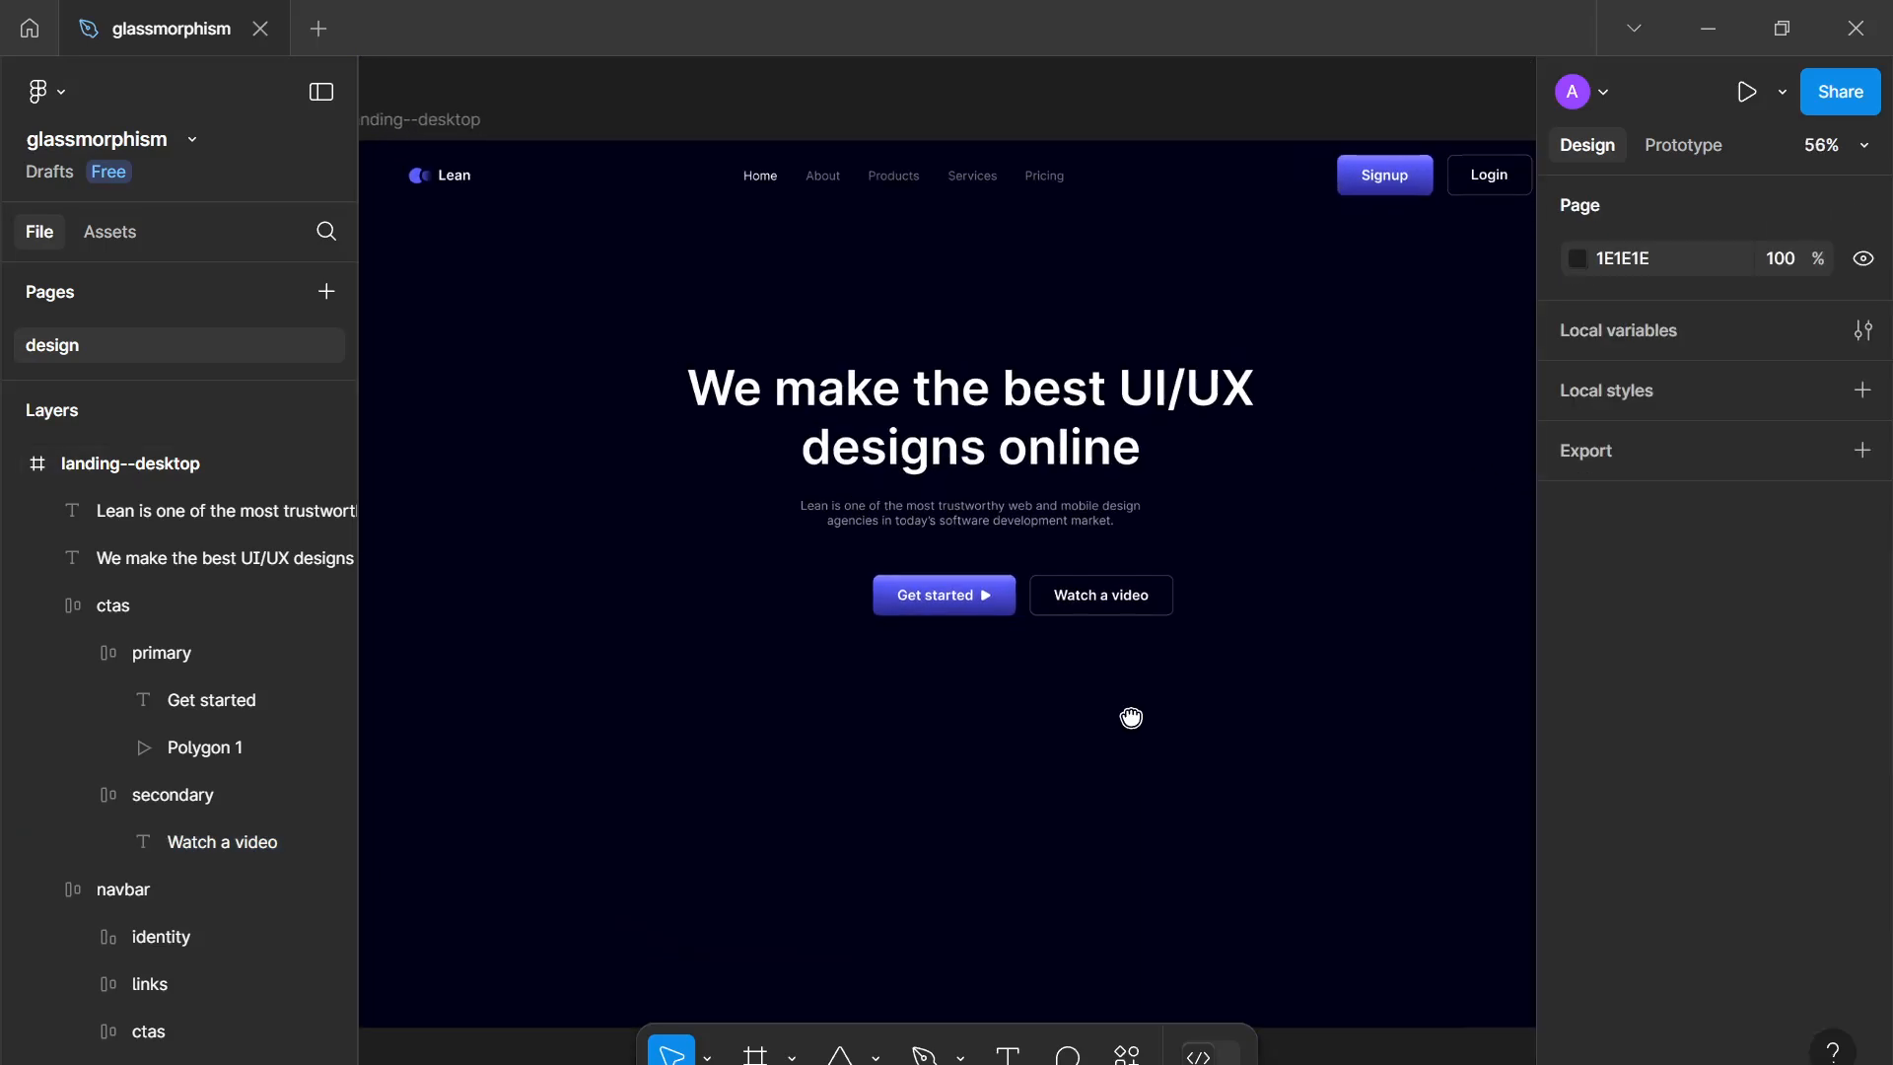
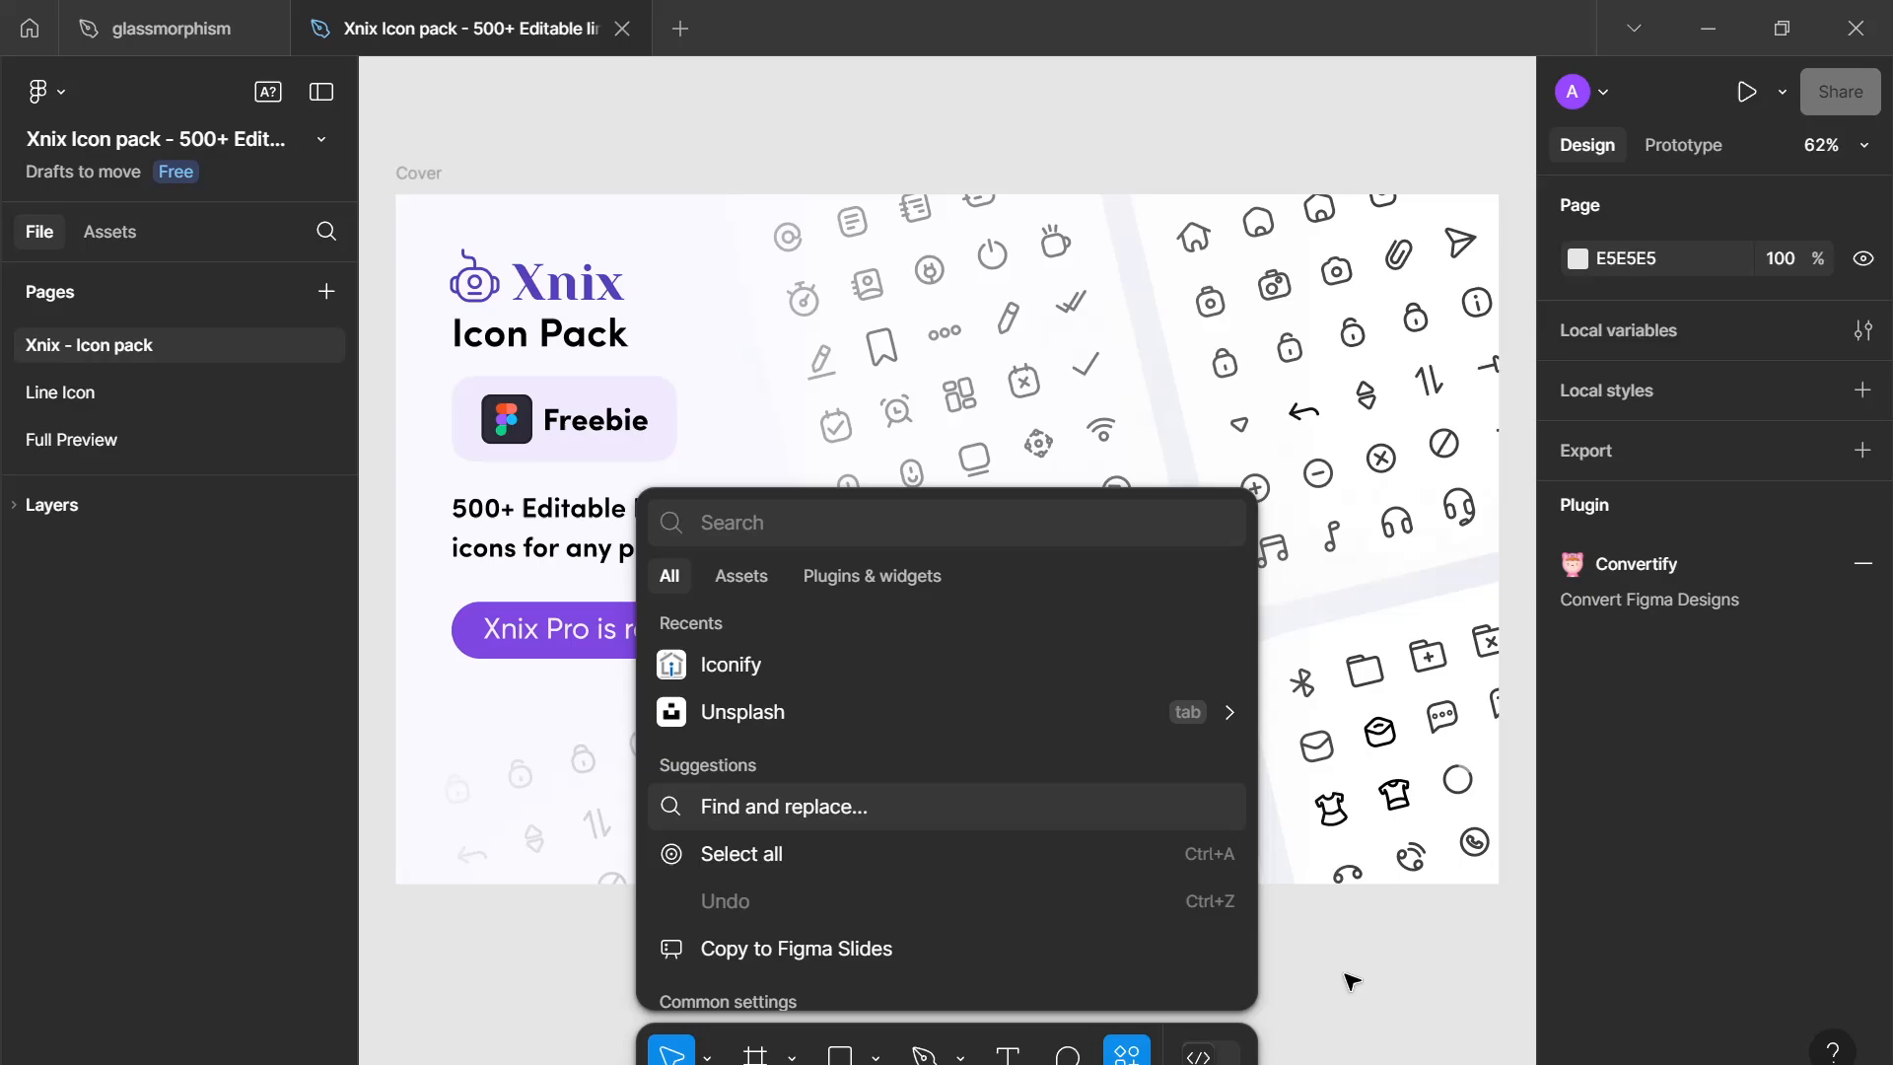
click(1351, 982)
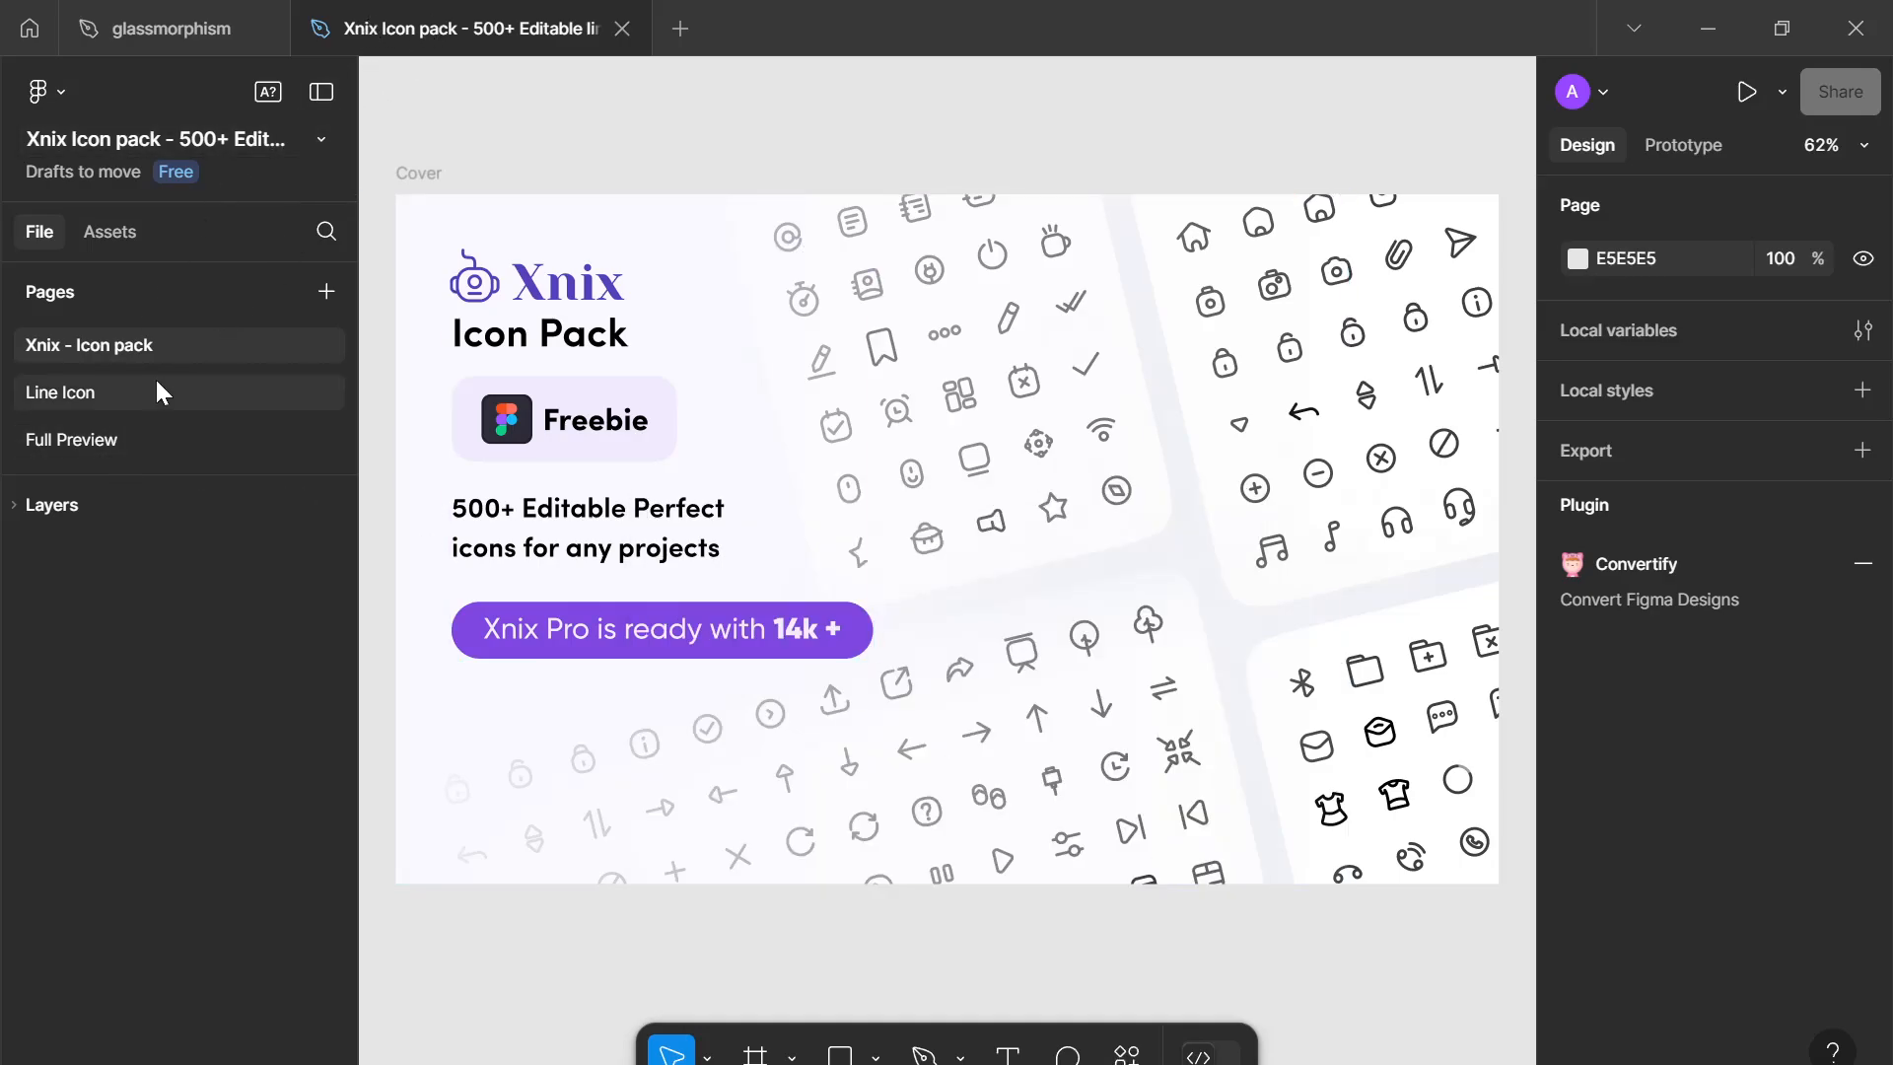
click(124, 394)
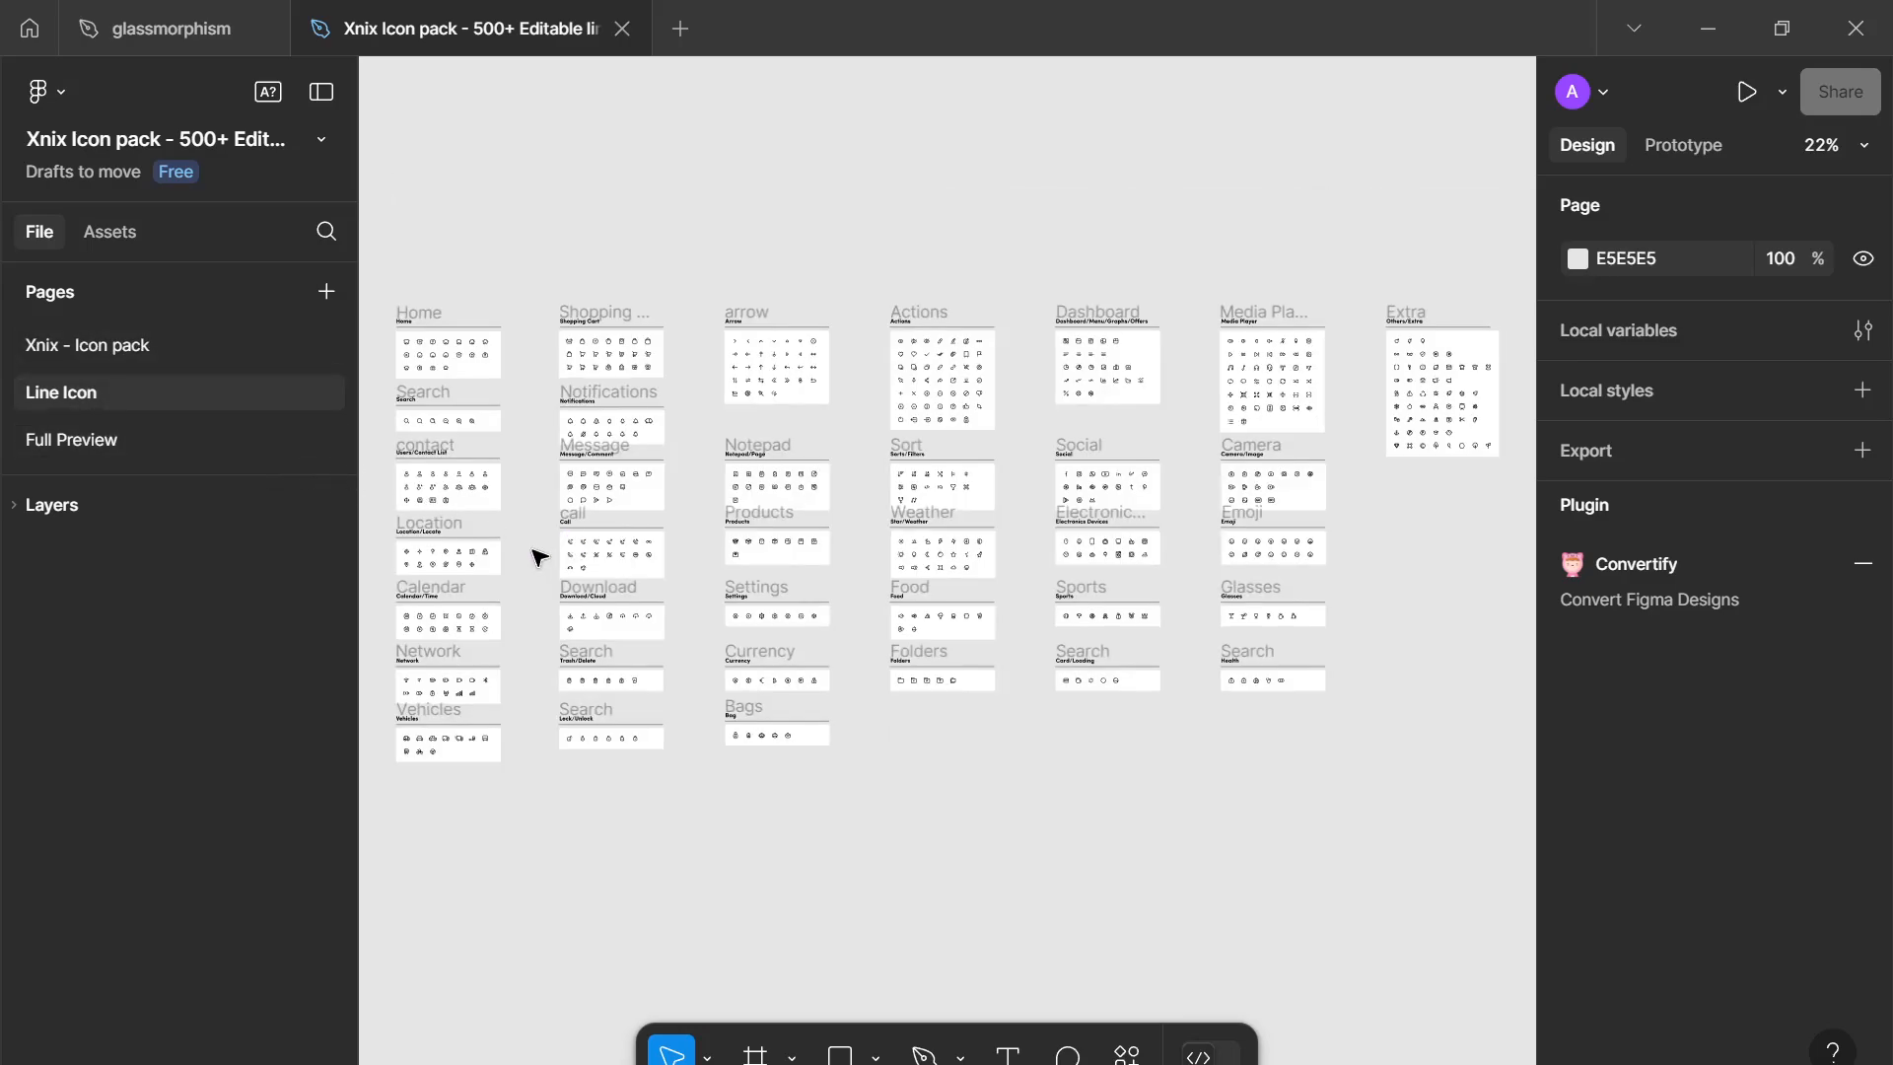
scroll(642, 558, up, 1)
drag(541, 555, 677, 577)
drag(540, 434, 603, 428)
scroll(603, 429, up, 1)
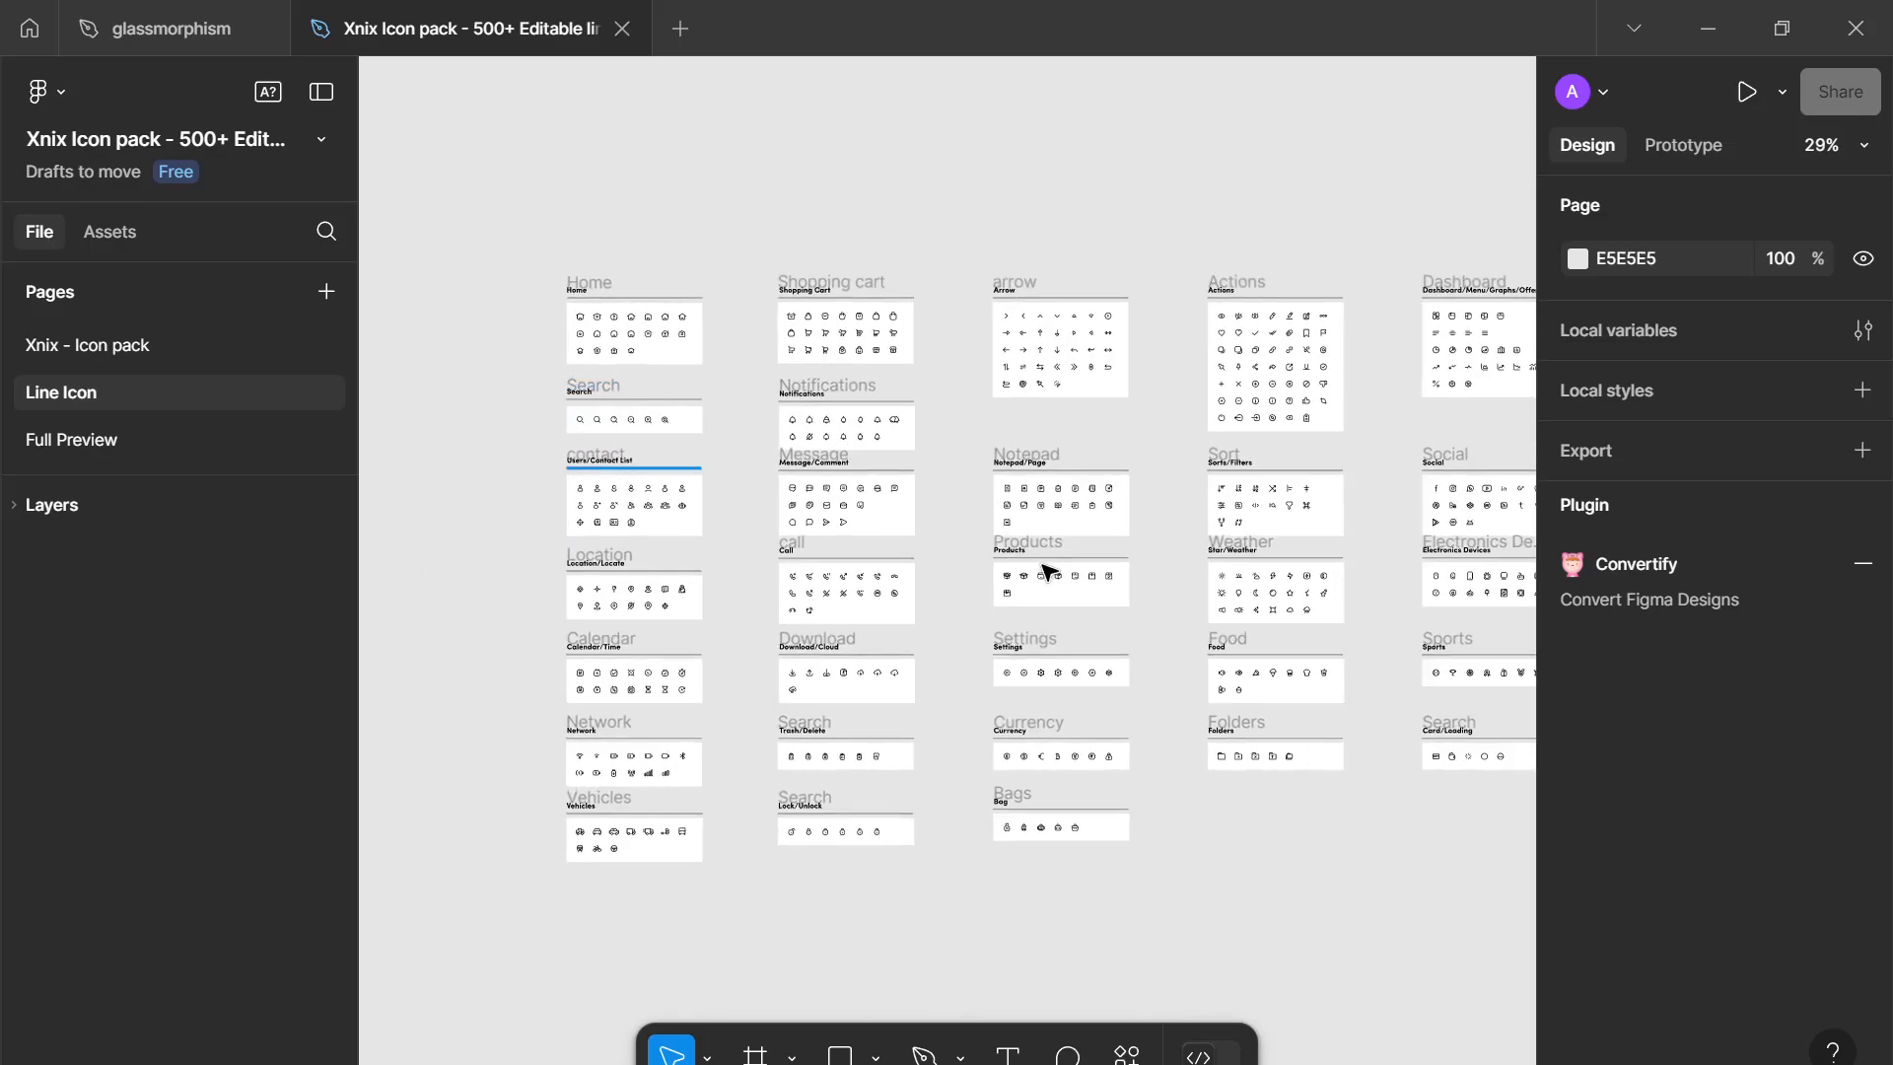
scroll(1085, 581, up, 3)
scroll(1086, 583, down, 1)
key(ctrl+f)
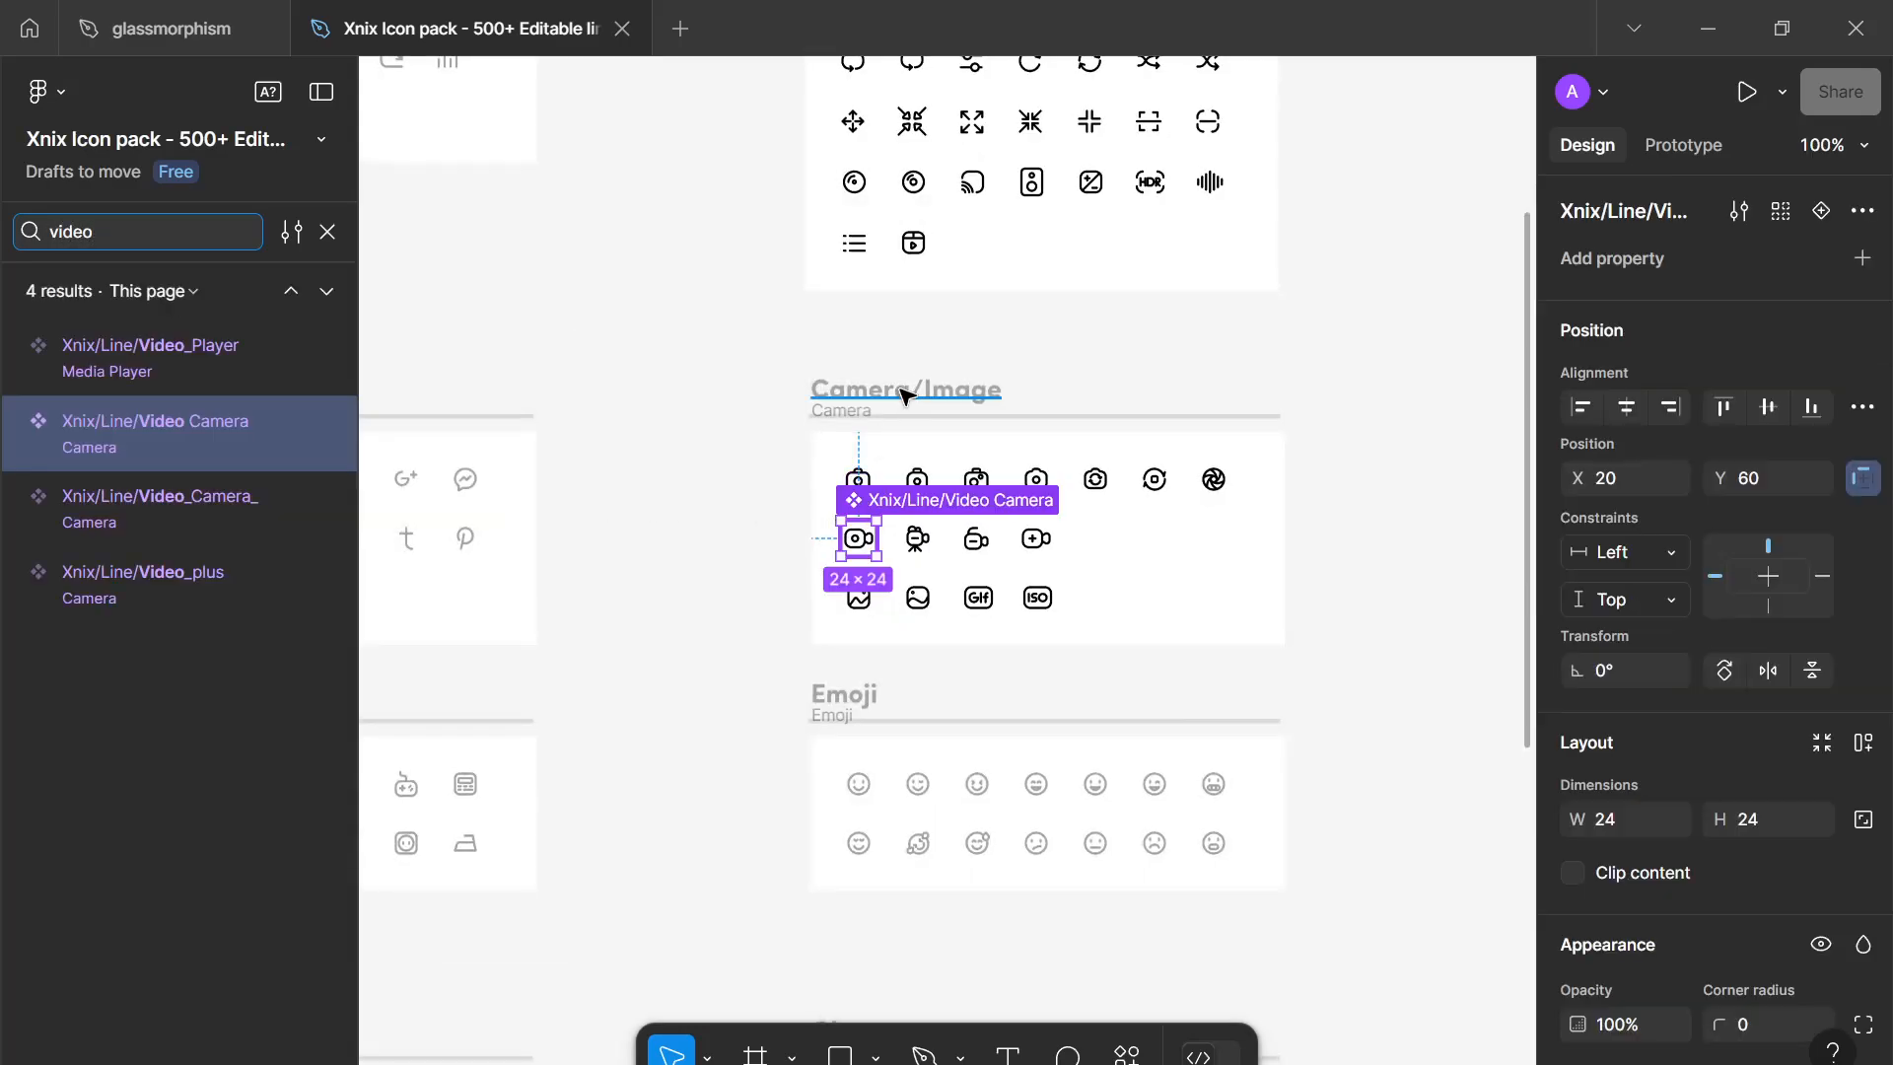
Step: Copy the vector of the video player icon at the end of the Media Player icon set
scroll(902, 512, up, 3)
scroll(900, 631, up, 5)
click(898, 669)
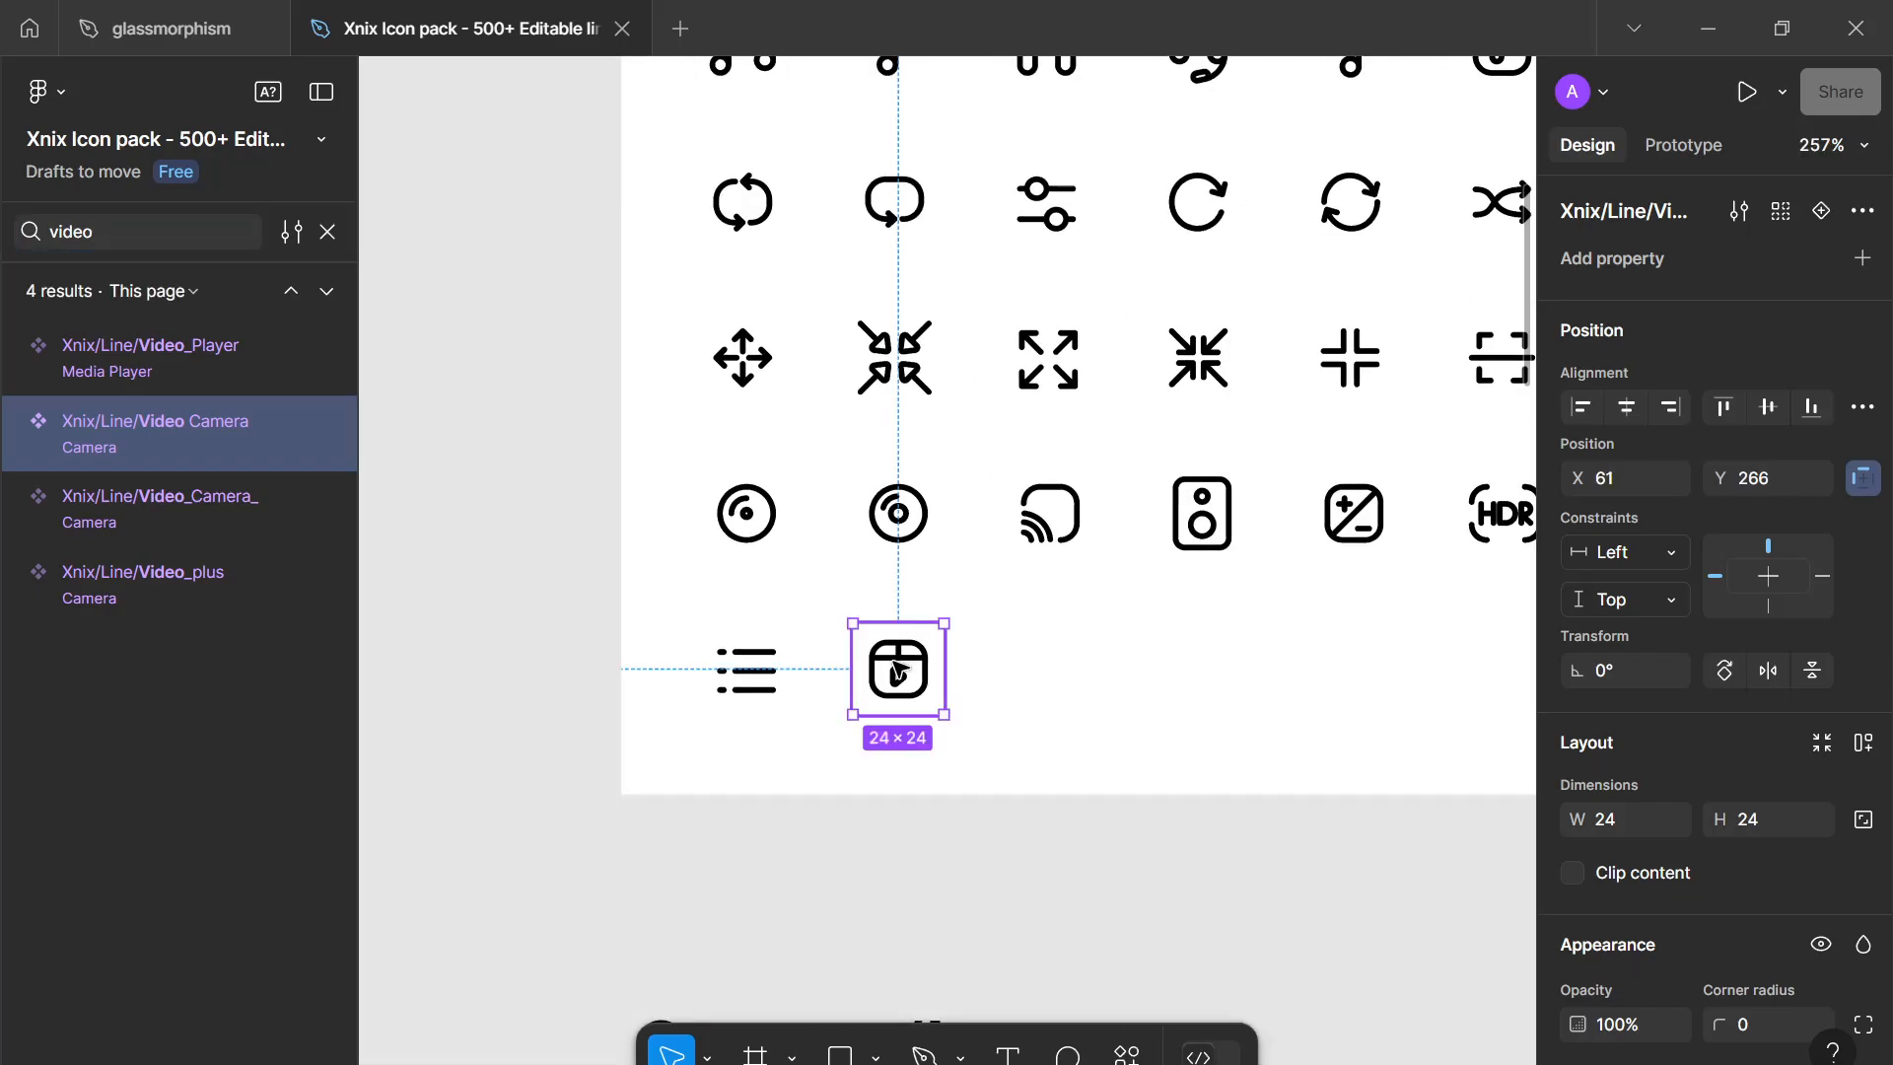
double_click(898, 669)
Step: Return to the glassmorphism file and paste the copied icon into the "Watch a video" button, after the label
click(202, 25)
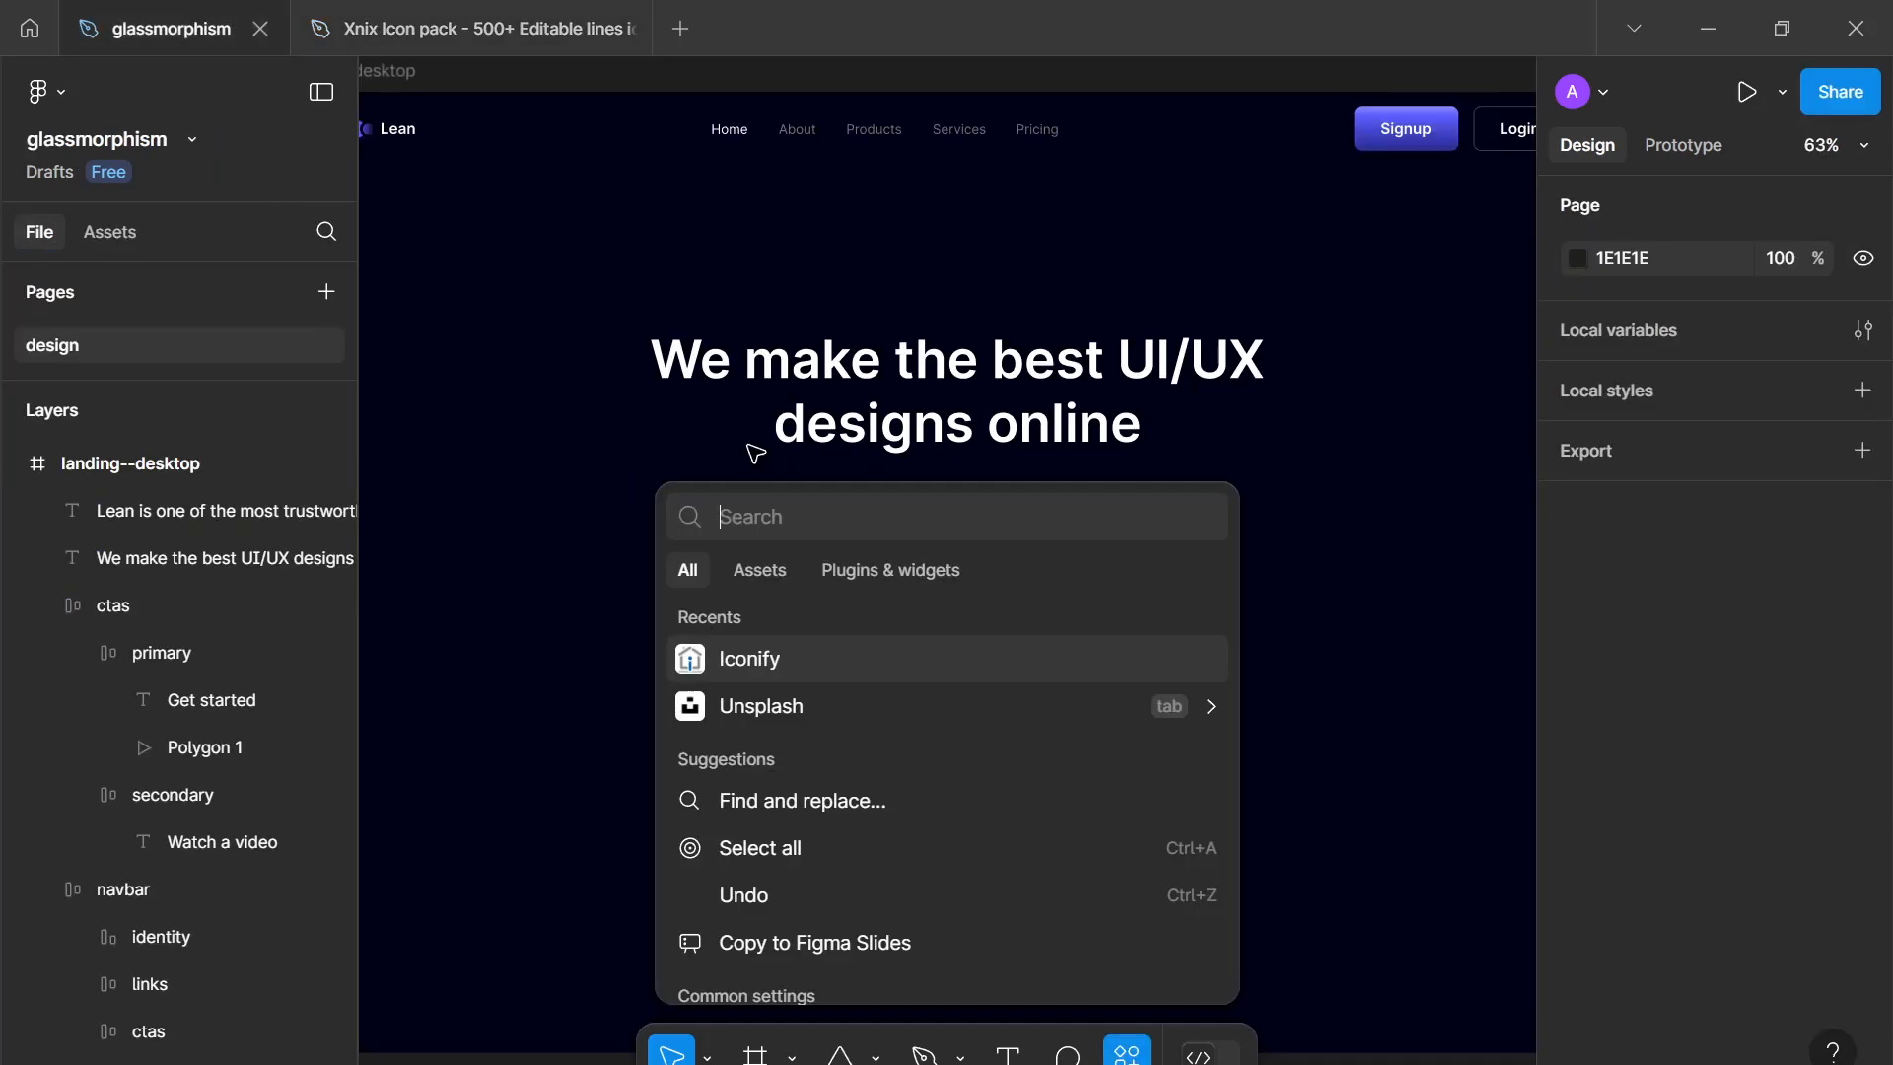
key(Escape)
click(1097, 588)
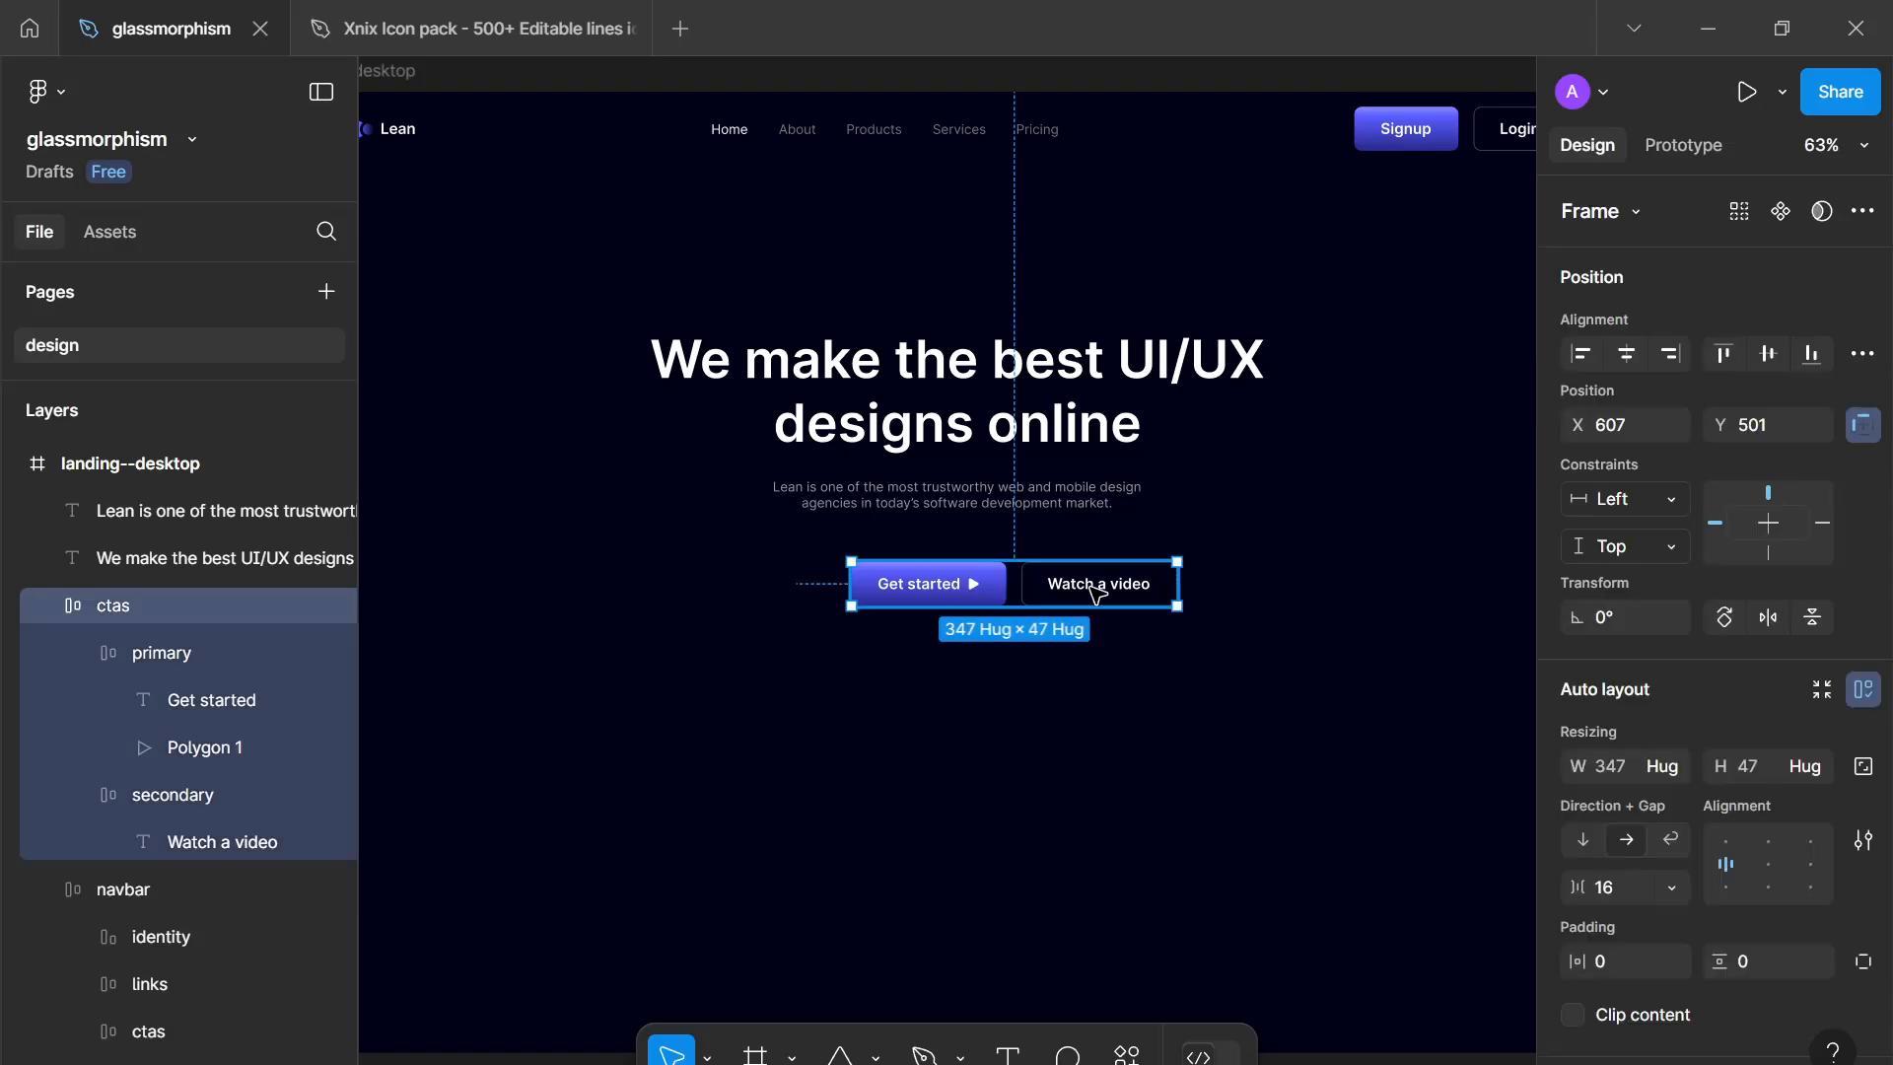
click(1097, 589)
key(ctrl+v)
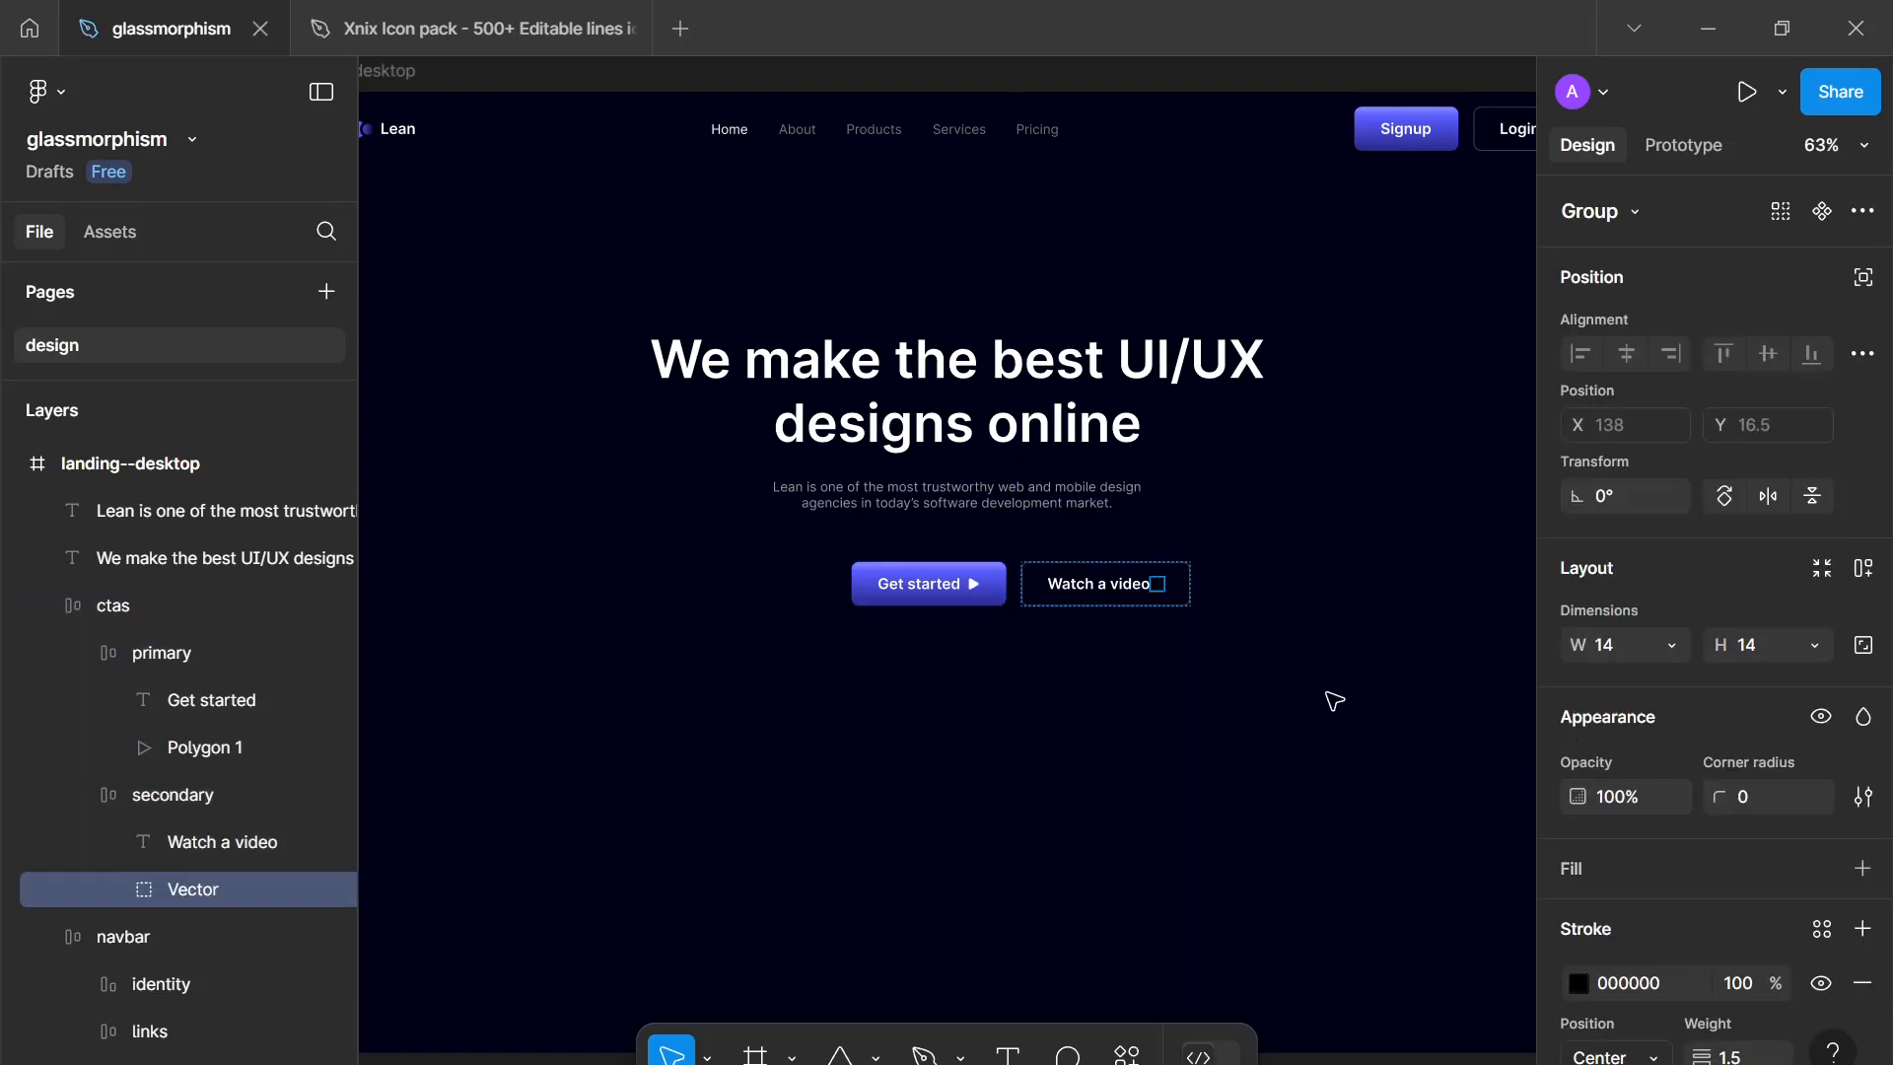
Step: Set the stroke colour of the video icon in the "Watch a video" button to white FFFFFF
scroll(1174, 594, up, 5)
scroll(1176, 598, up, 6)
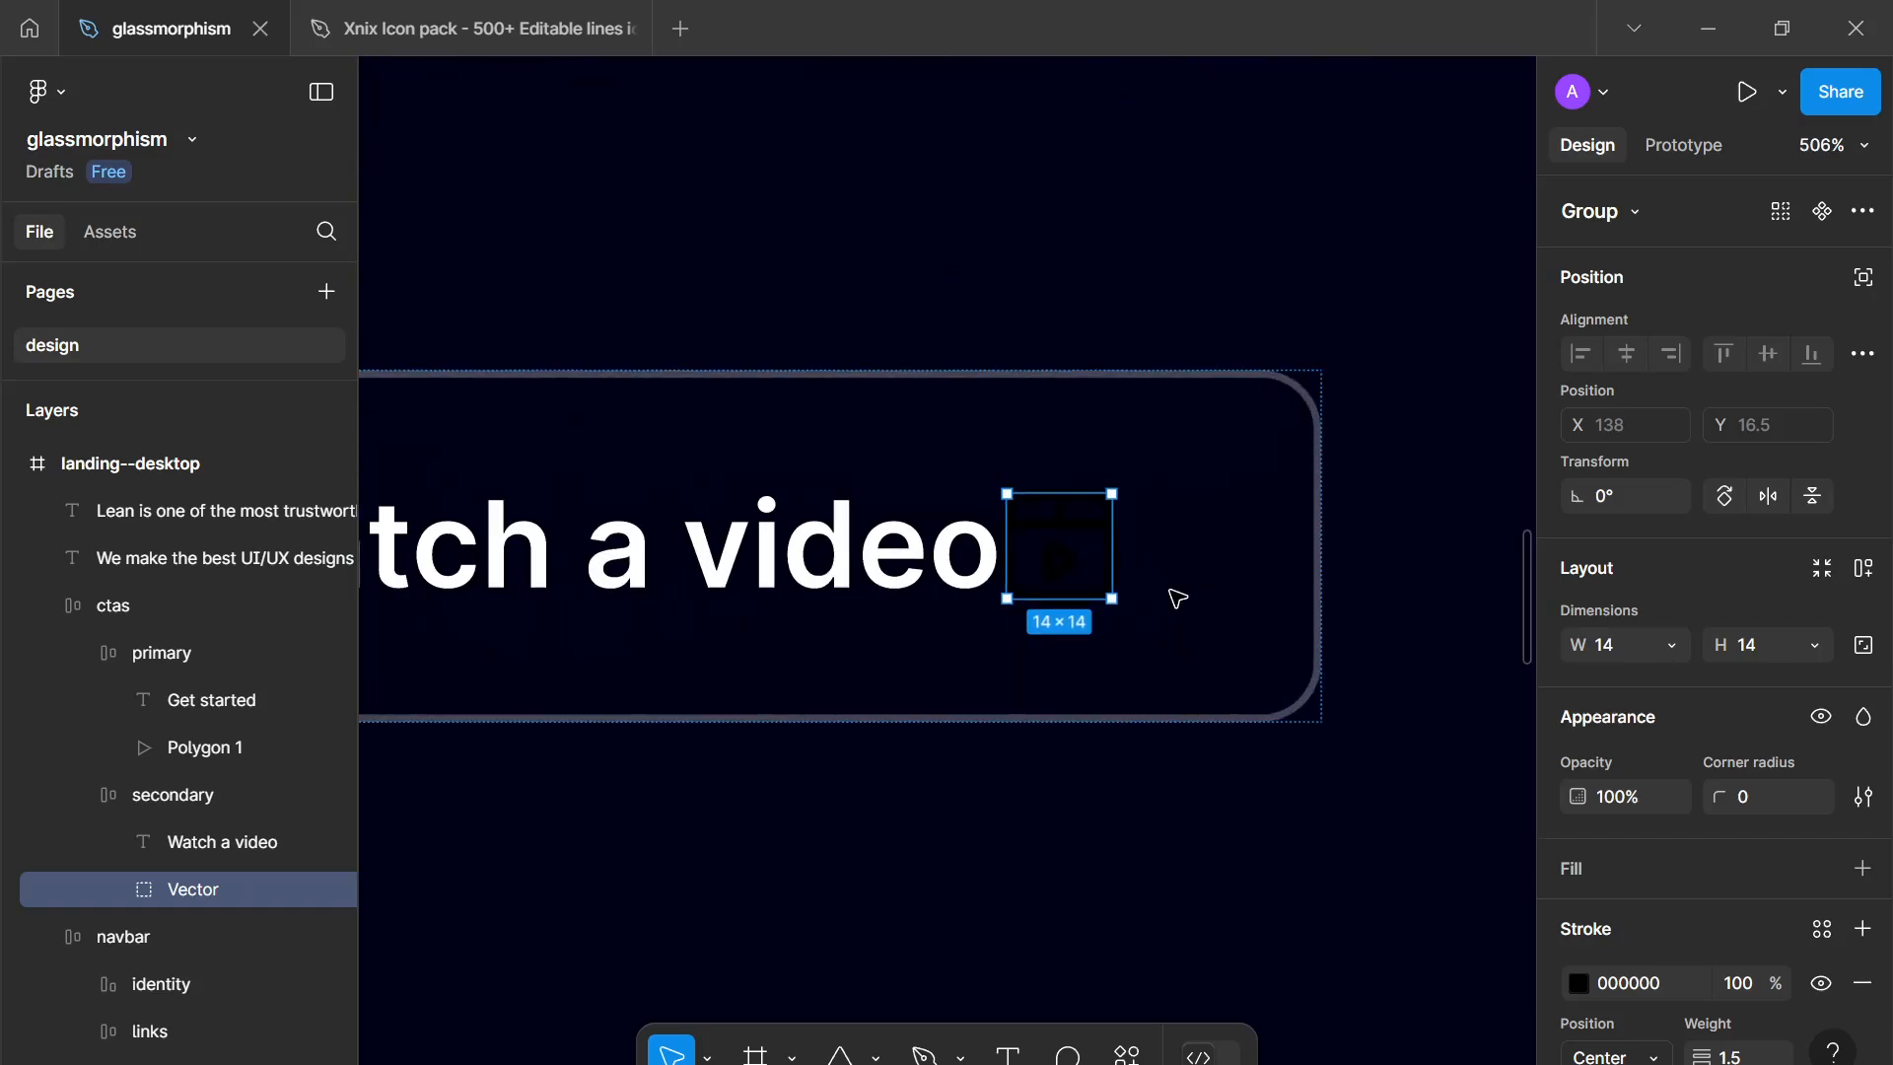
scroll(1678, 914, down, 3)
click(1579, 676)
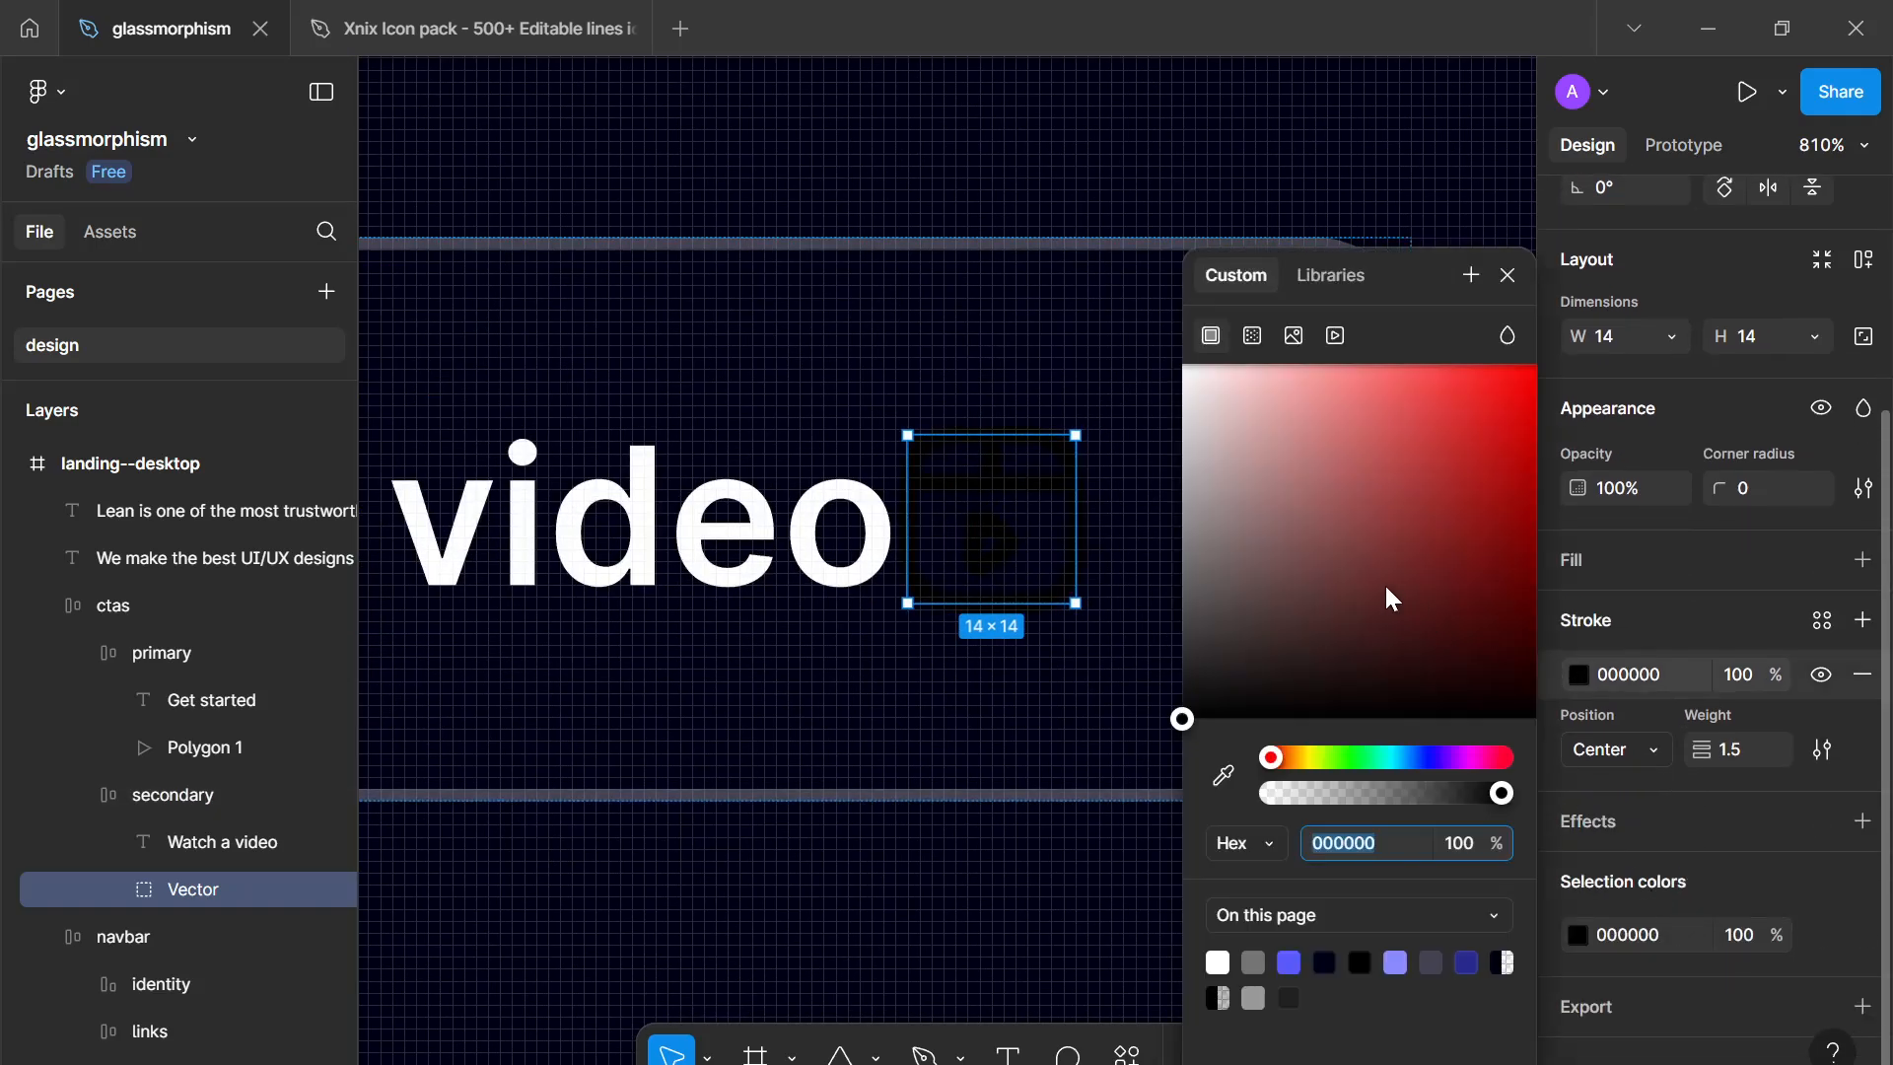
text(FFFFFF)
key(Return)
click(1509, 277)
scroll(1280, 506, down, 5)
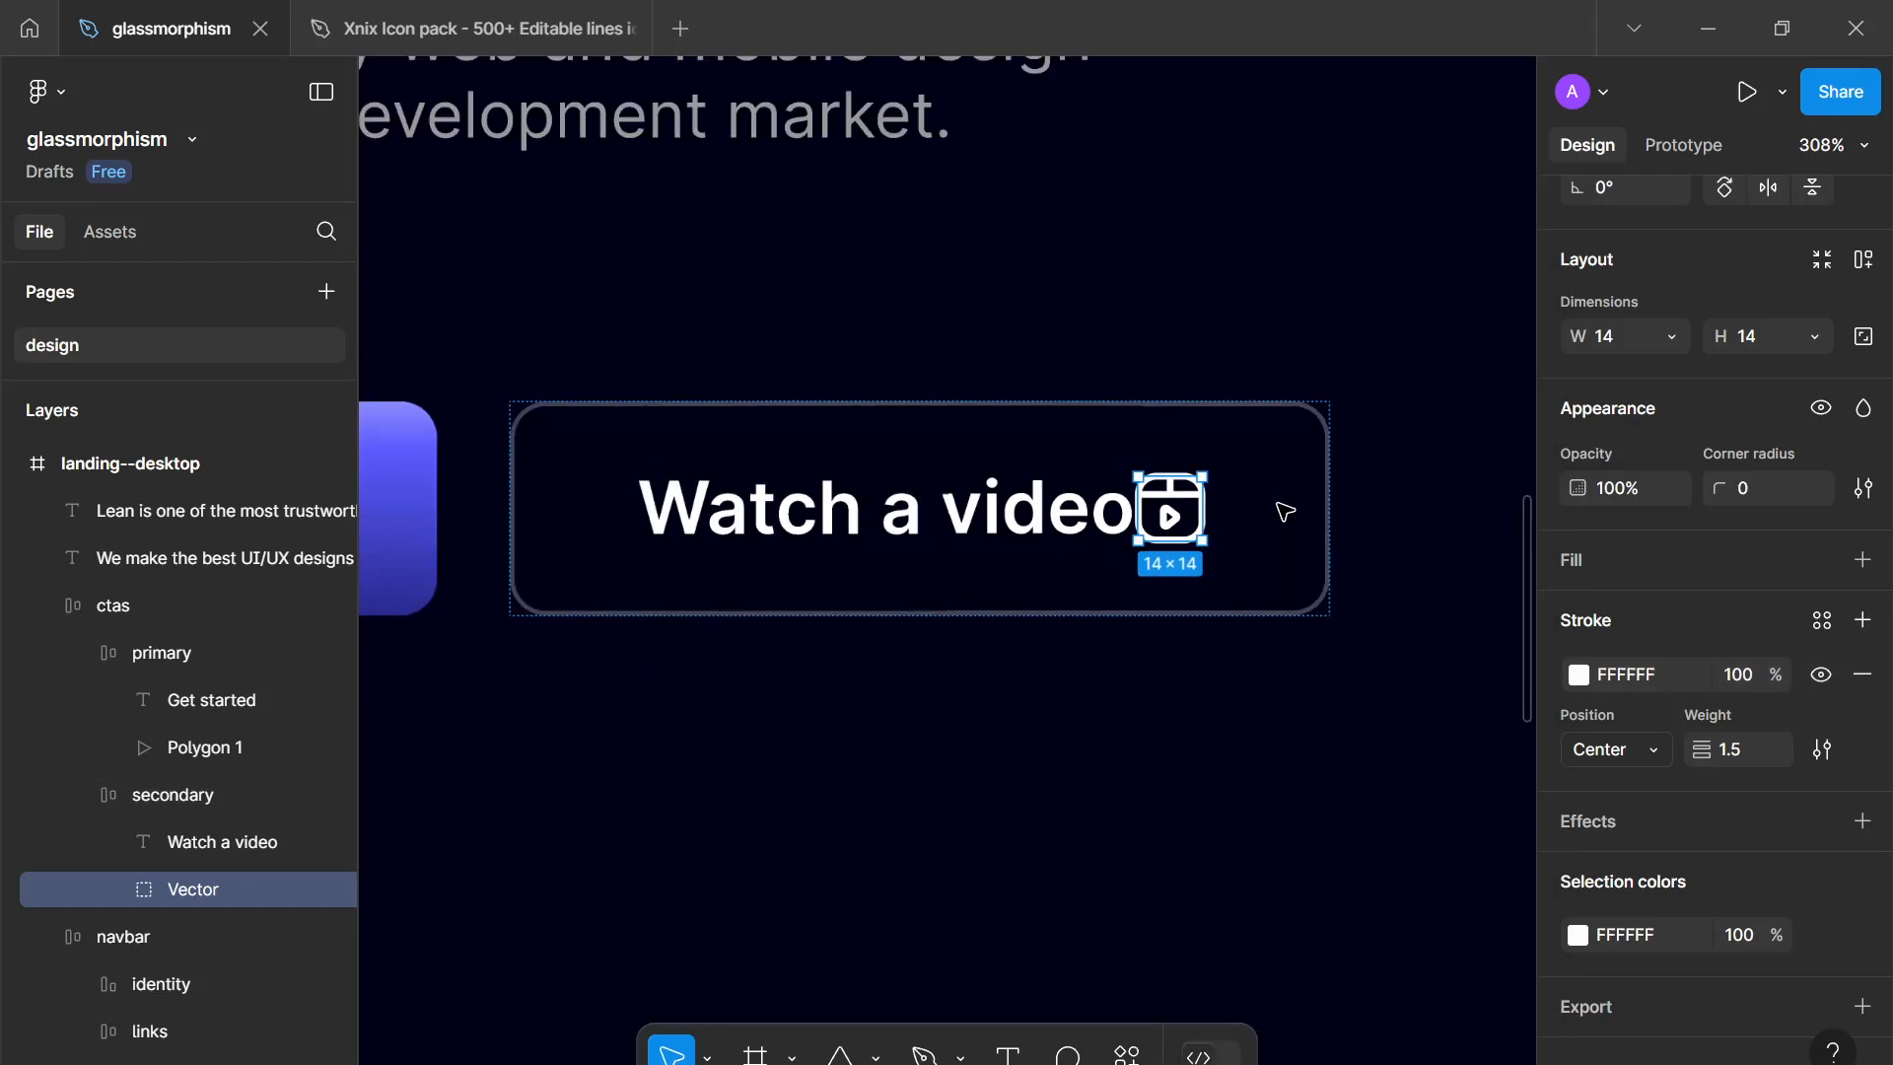
Step: Convert the strokes of the video icon in the "Watch a video" button to outlines
right_click(1194, 515)
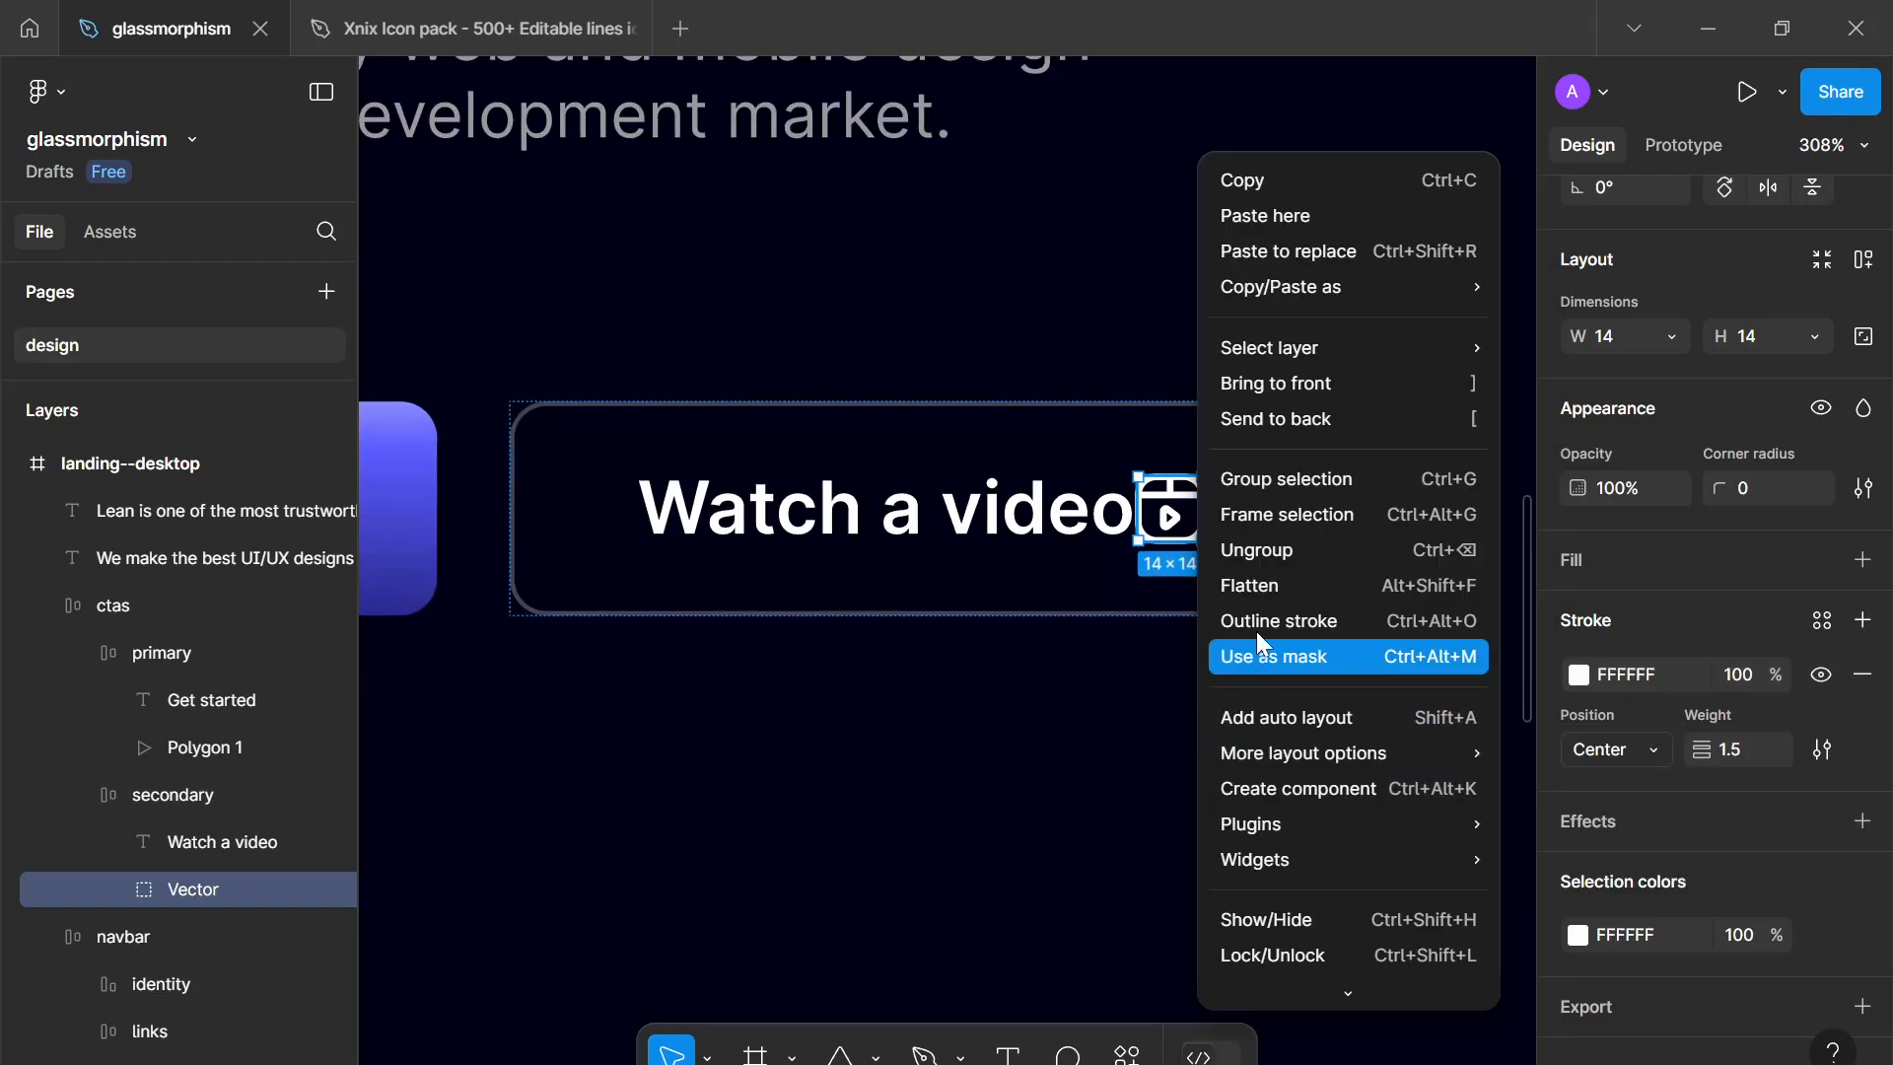
key(ctrl+alt+o)
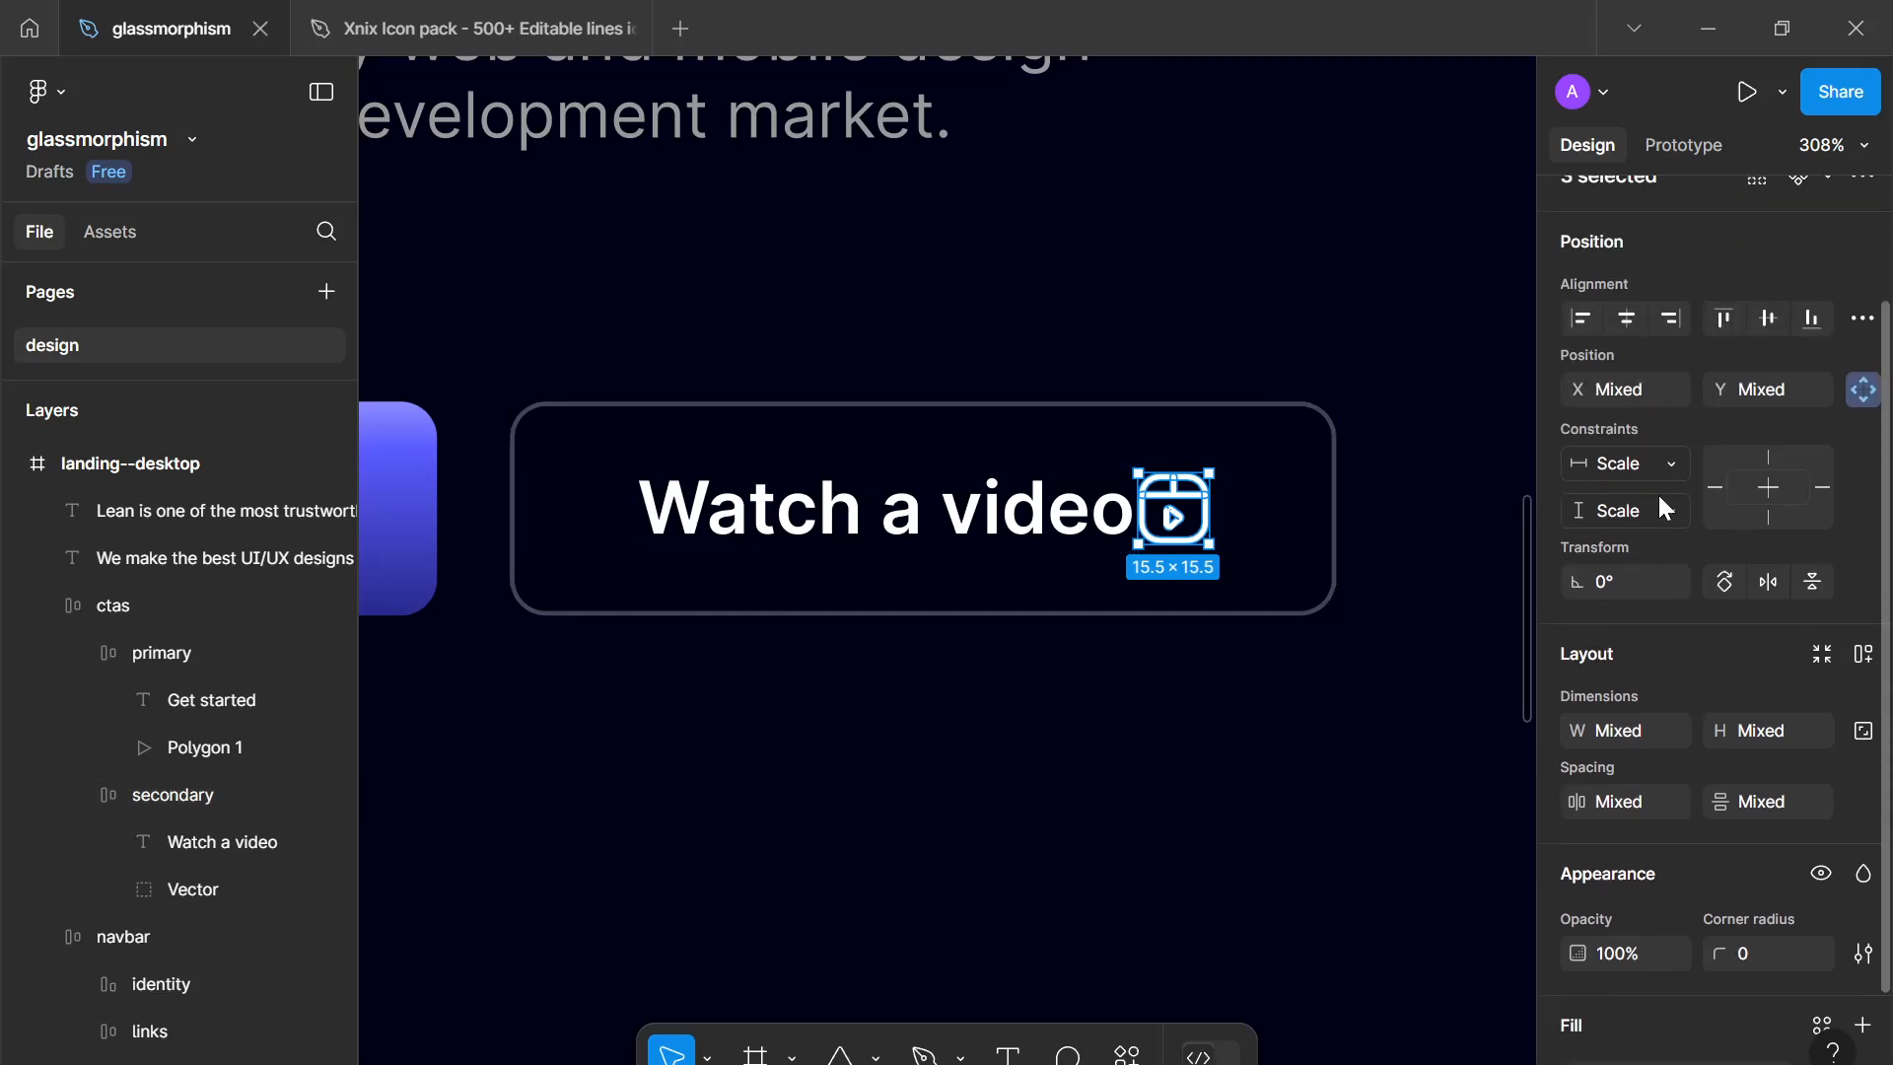
click(1268, 710)
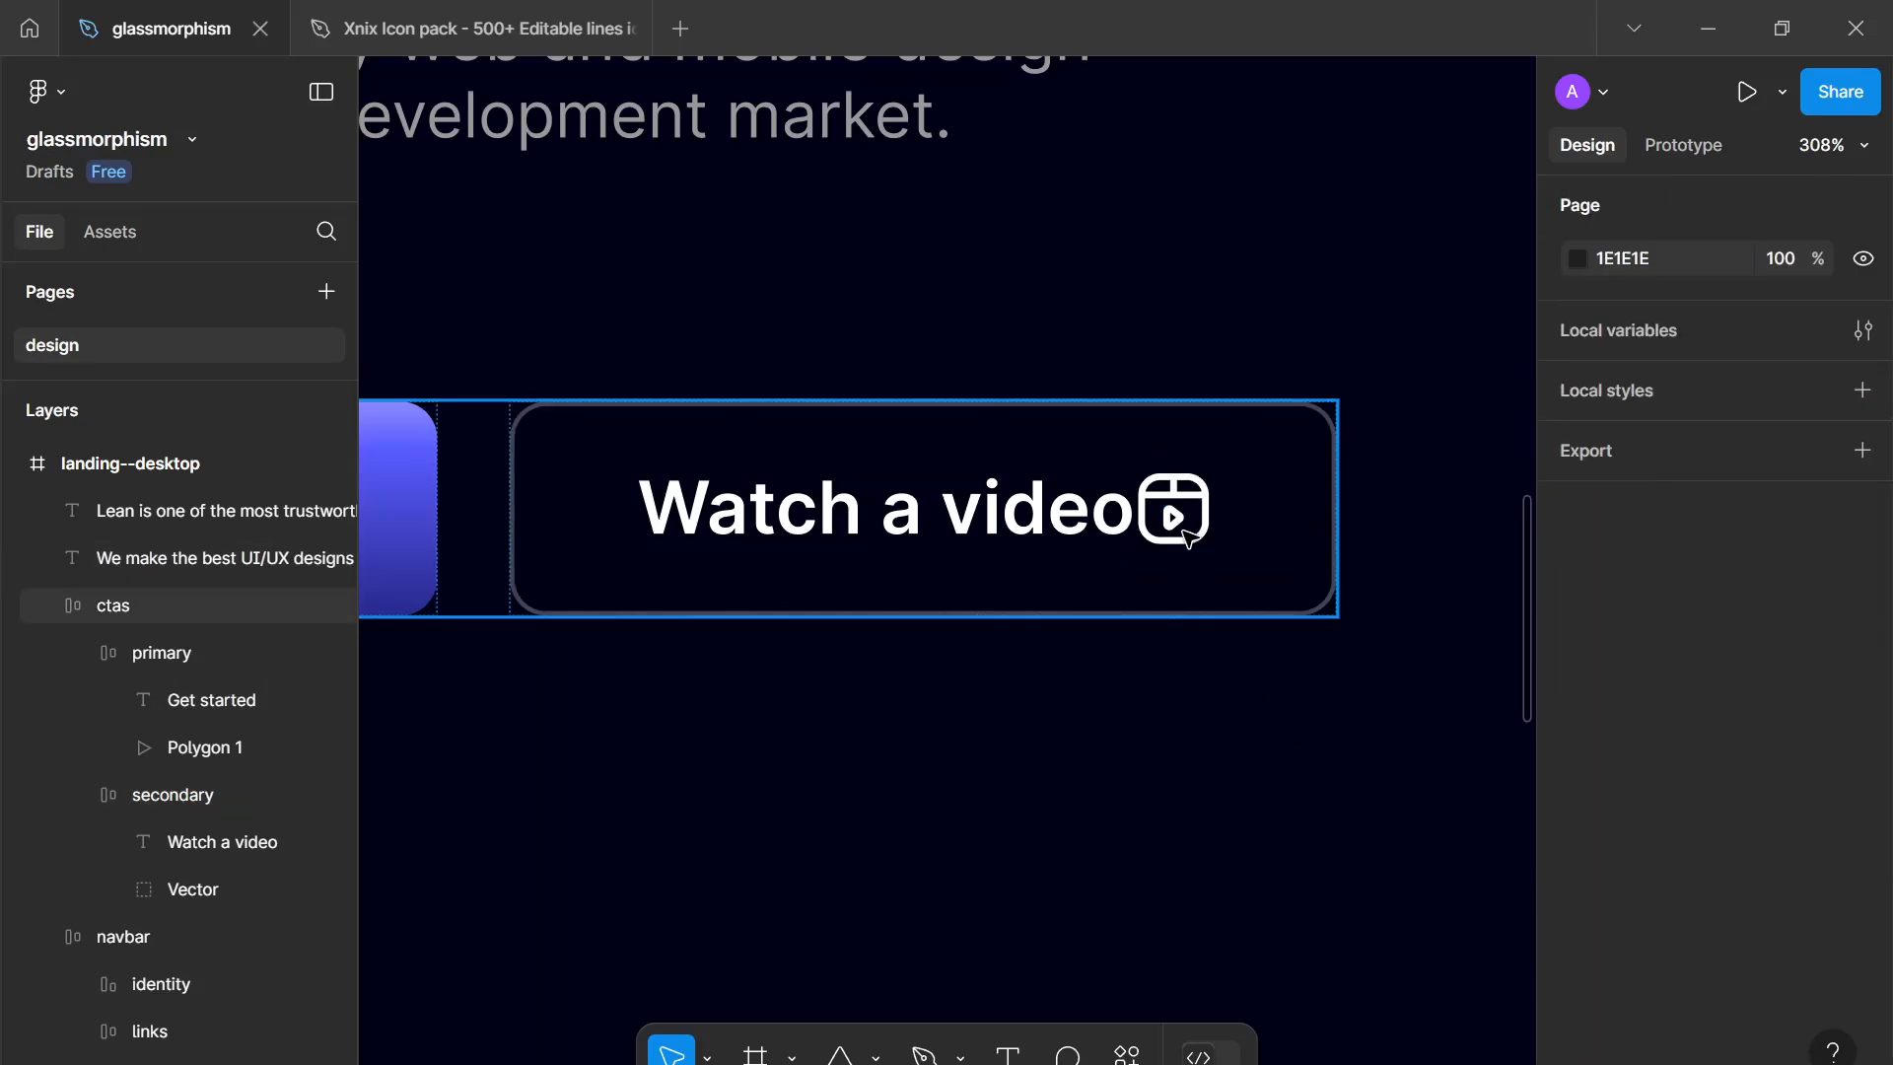
Step: Set the "Watch a video" button's auto layout gap to 8 and move the video icon before the label
click(1188, 537)
click(1188, 537)
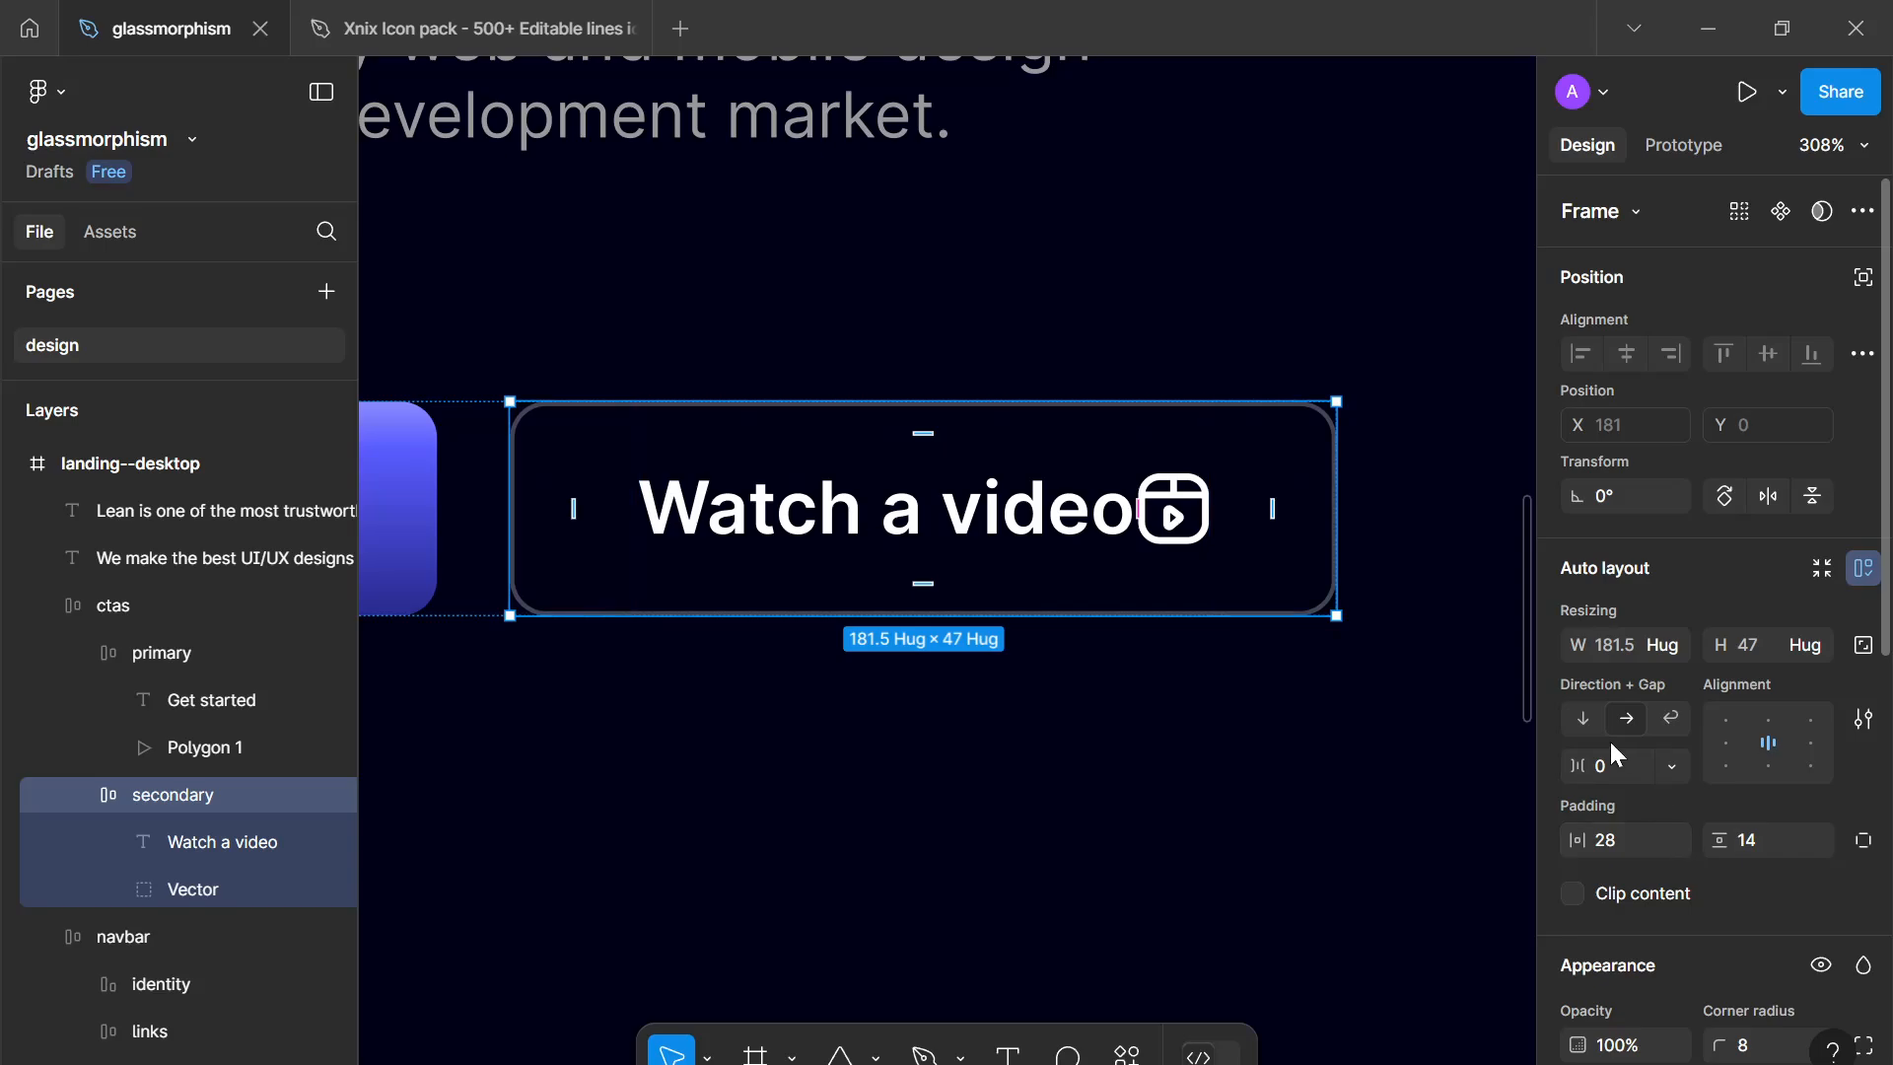
click(1615, 774)
text(12)
key(Return)
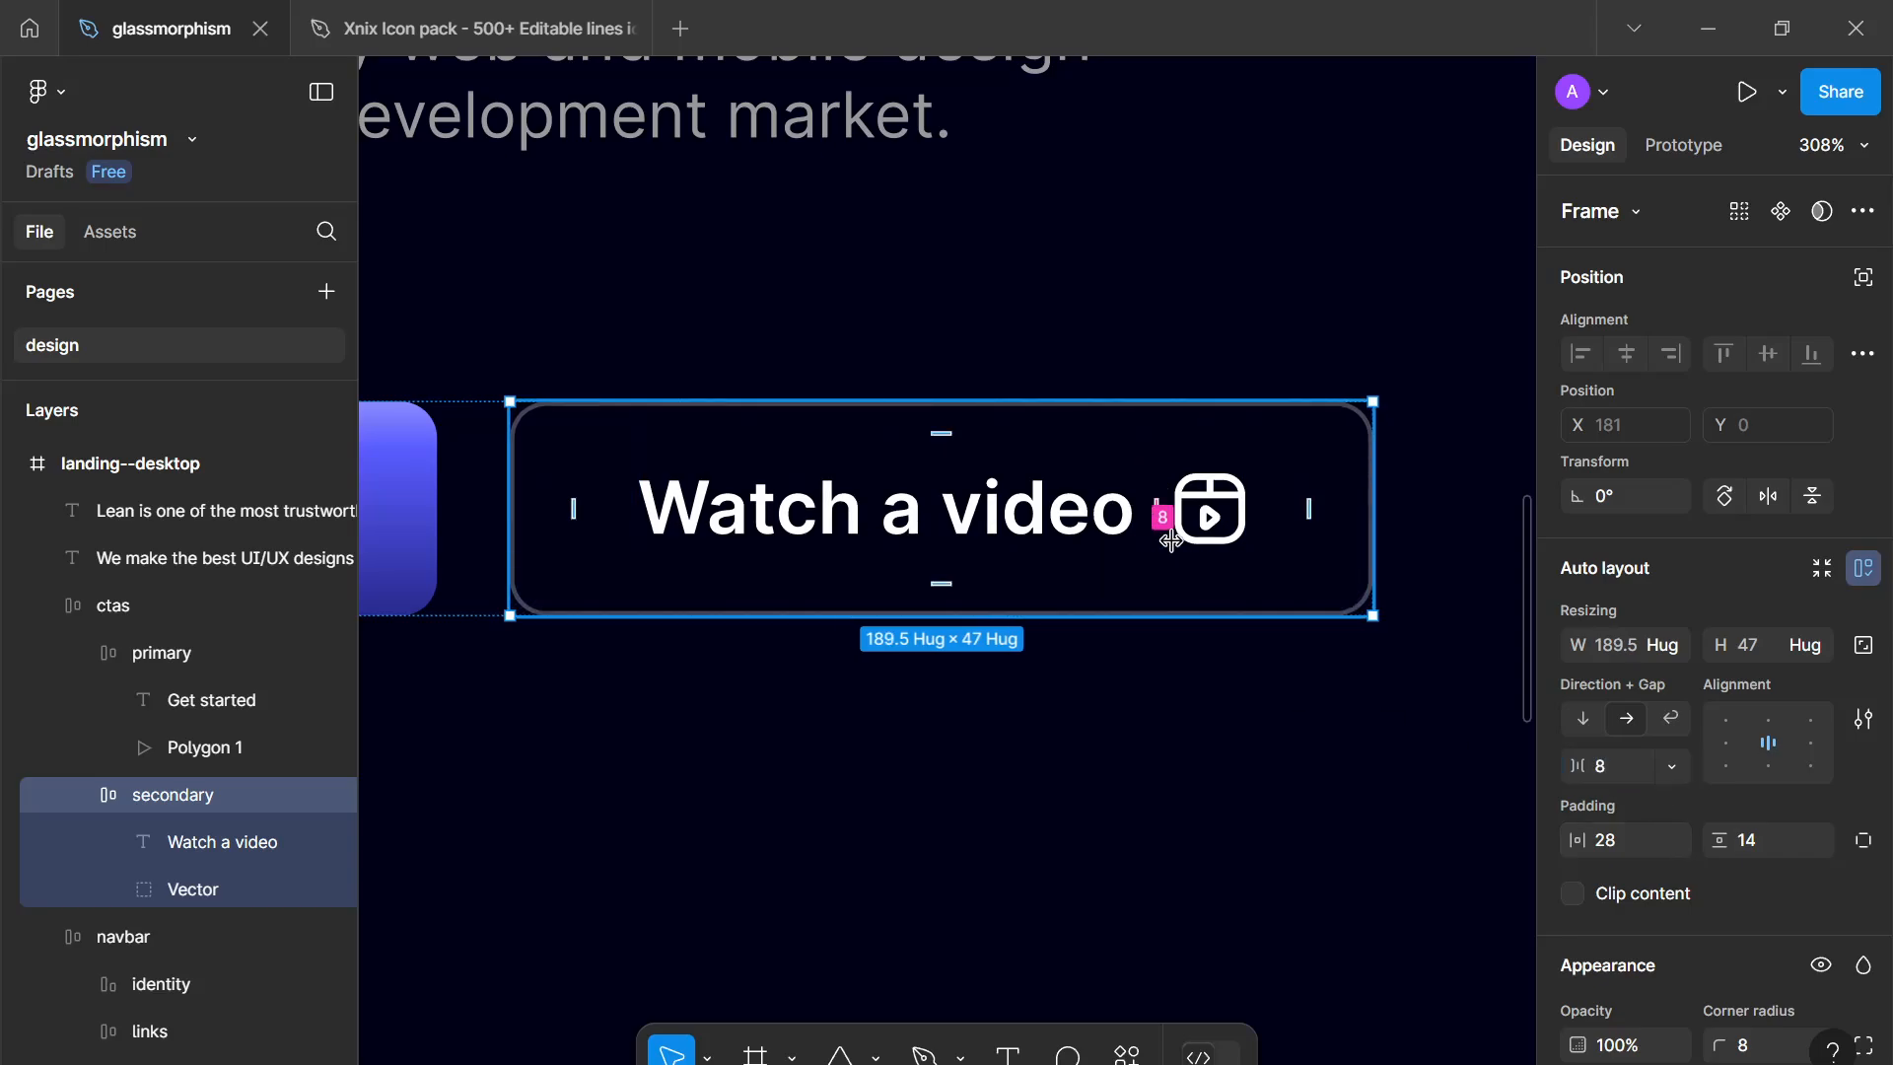
click(1196, 538)
key(Left)
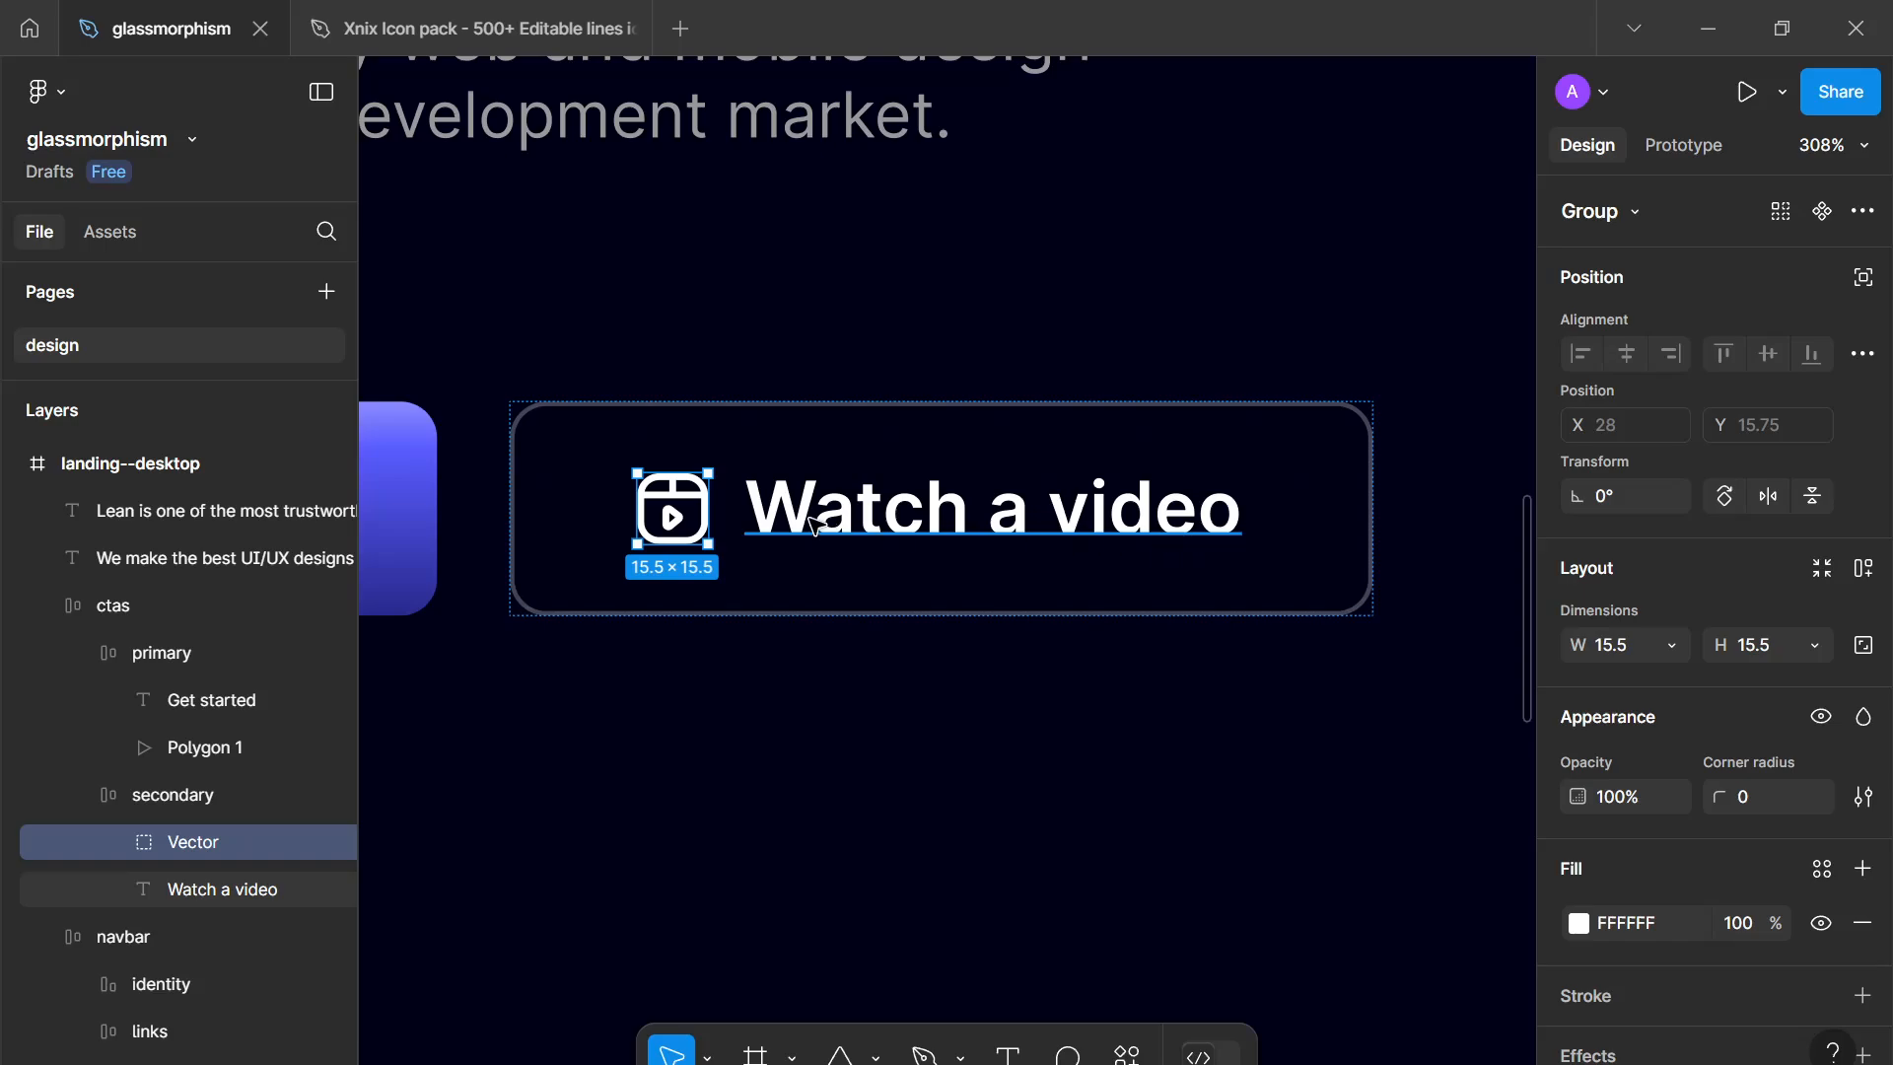
Step: Lock the video icon's aspect ratio and set its height to 12 so it scales proportionally
click(1860, 651)
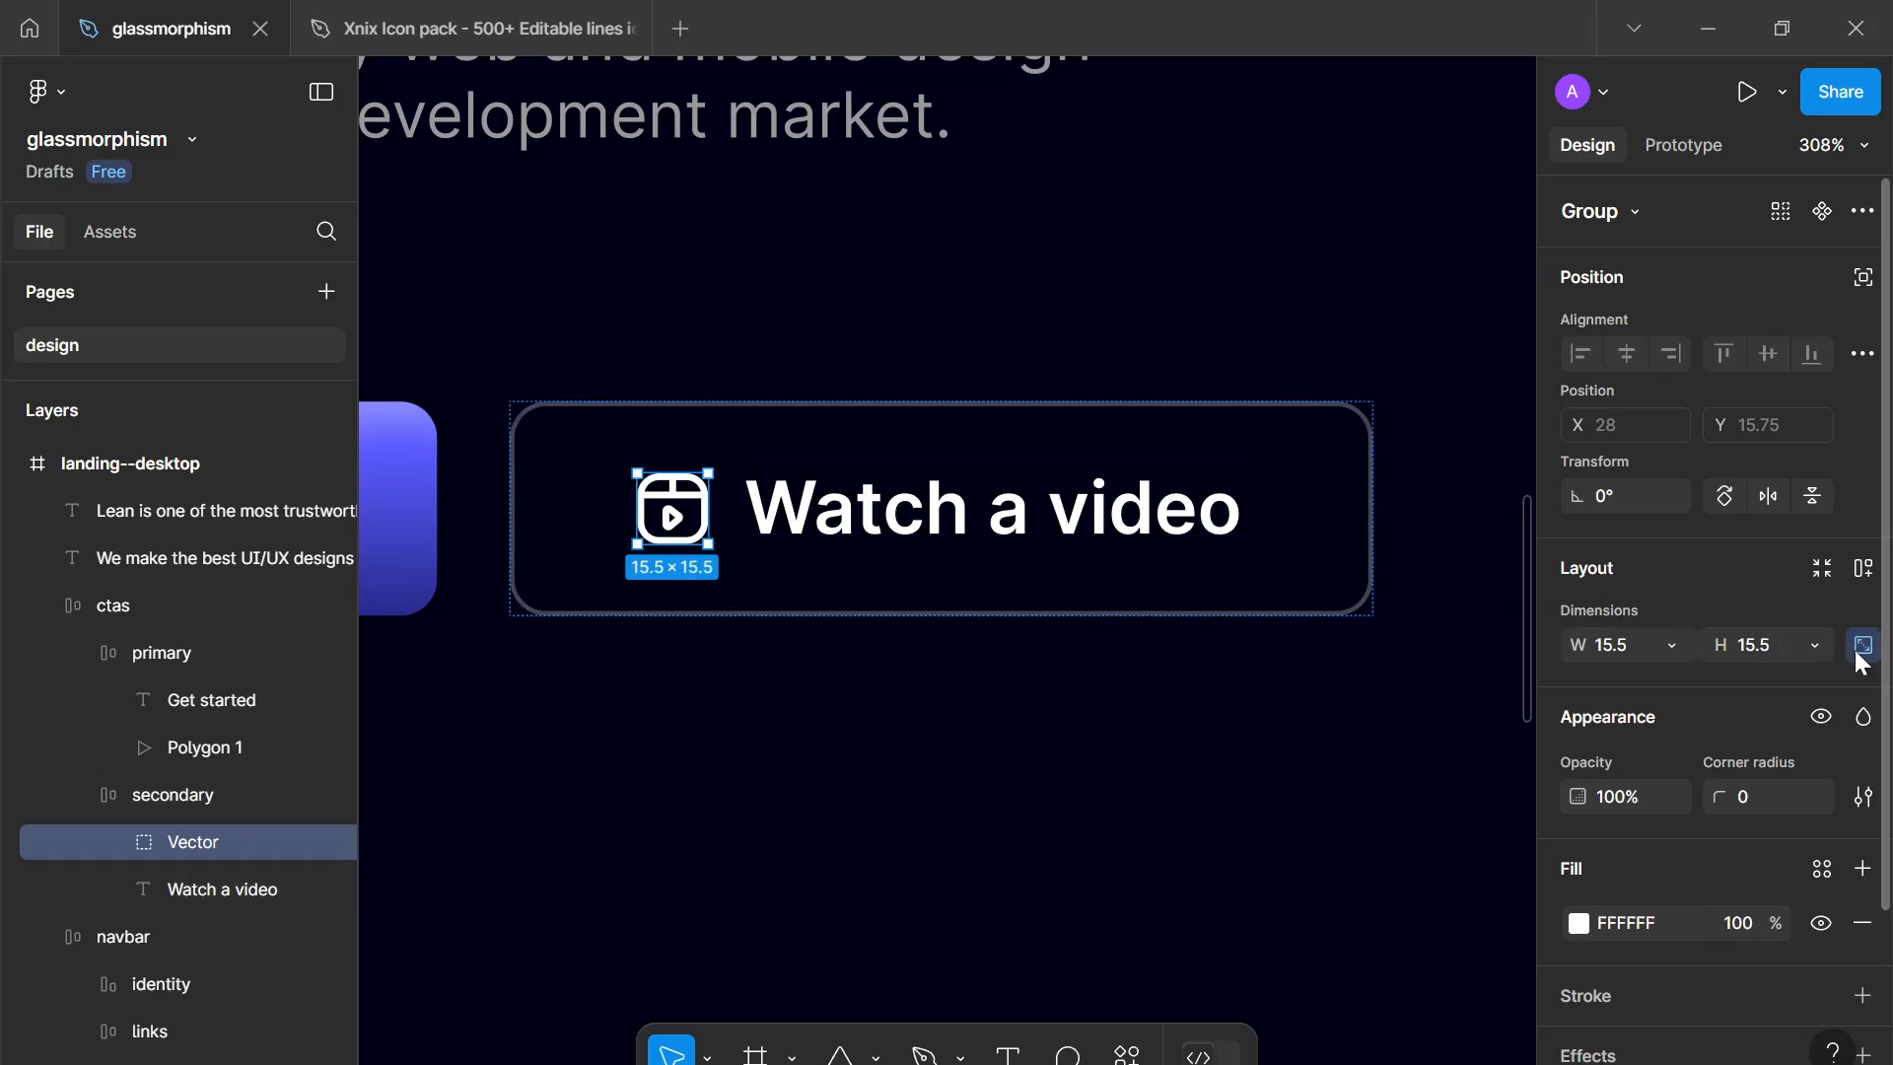
click(1783, 650)
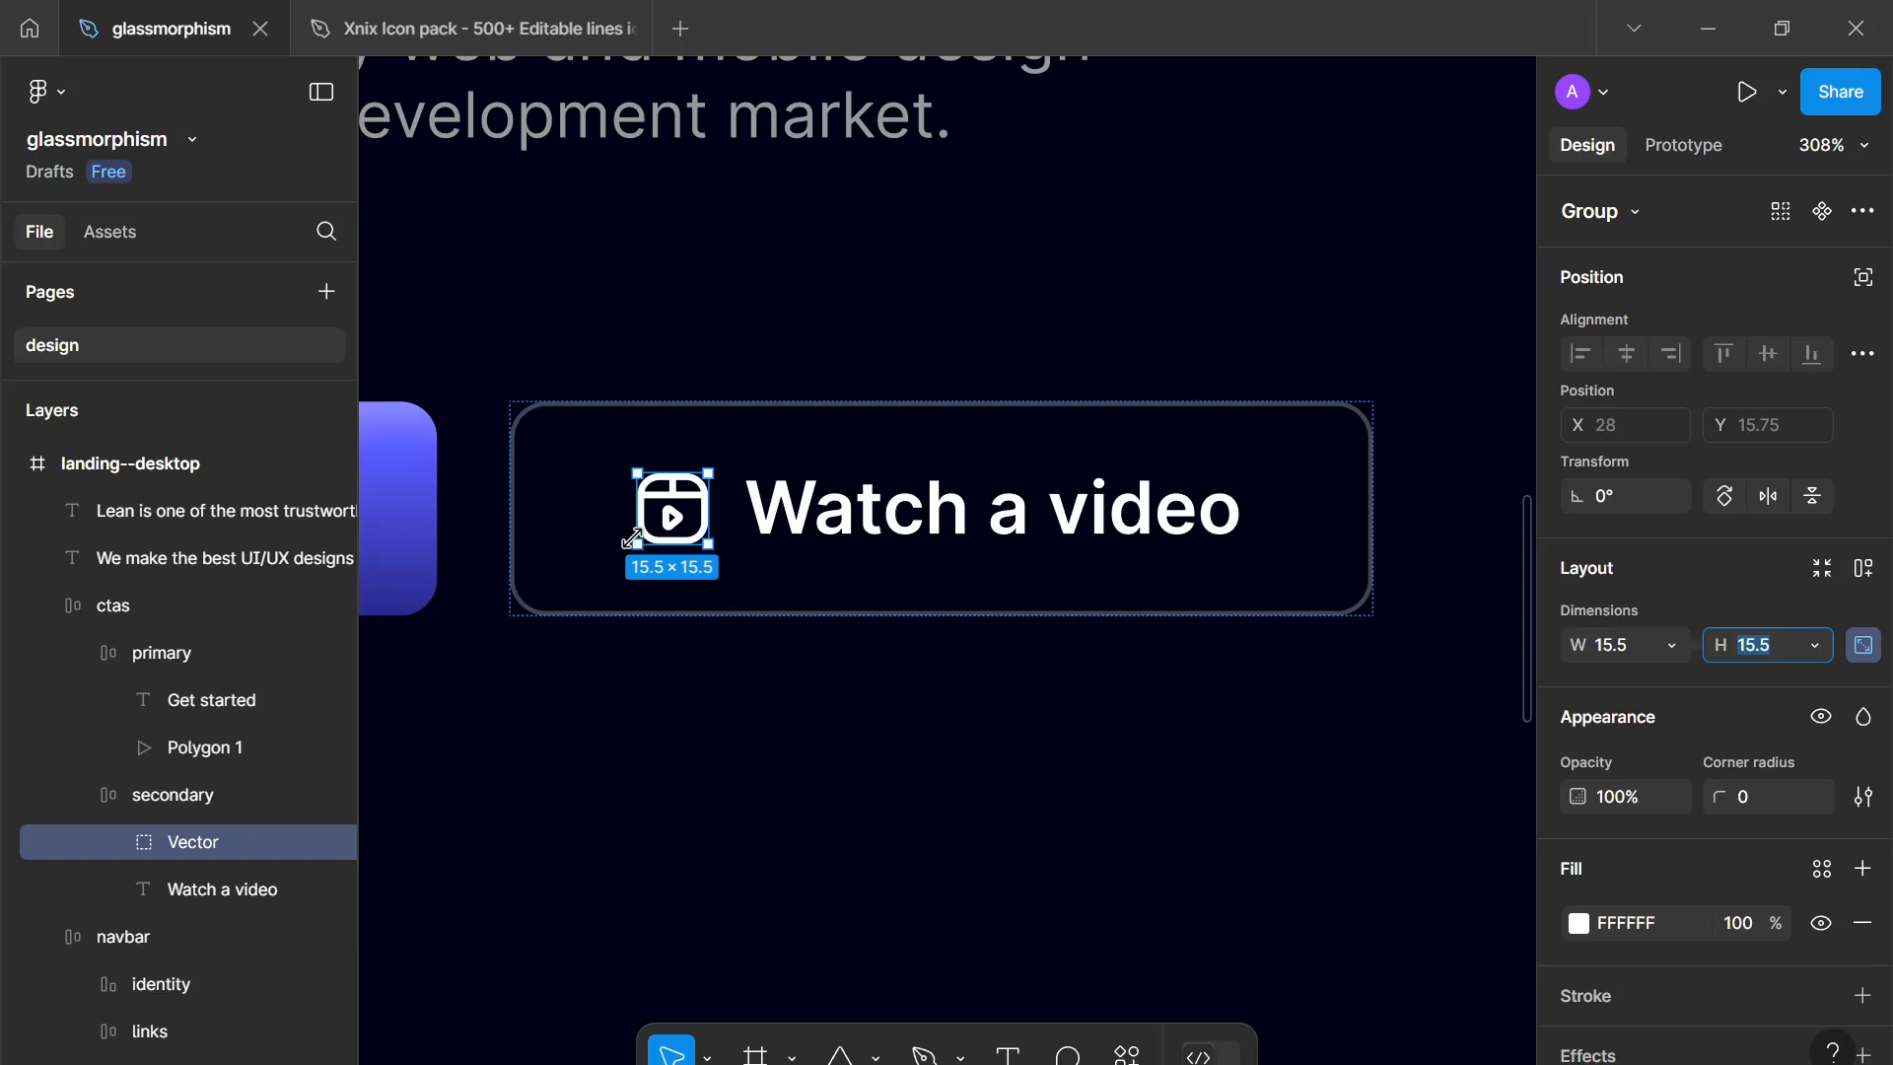
drag(648, 586, 1046, 694)
scroll(756, 647, down, 5)
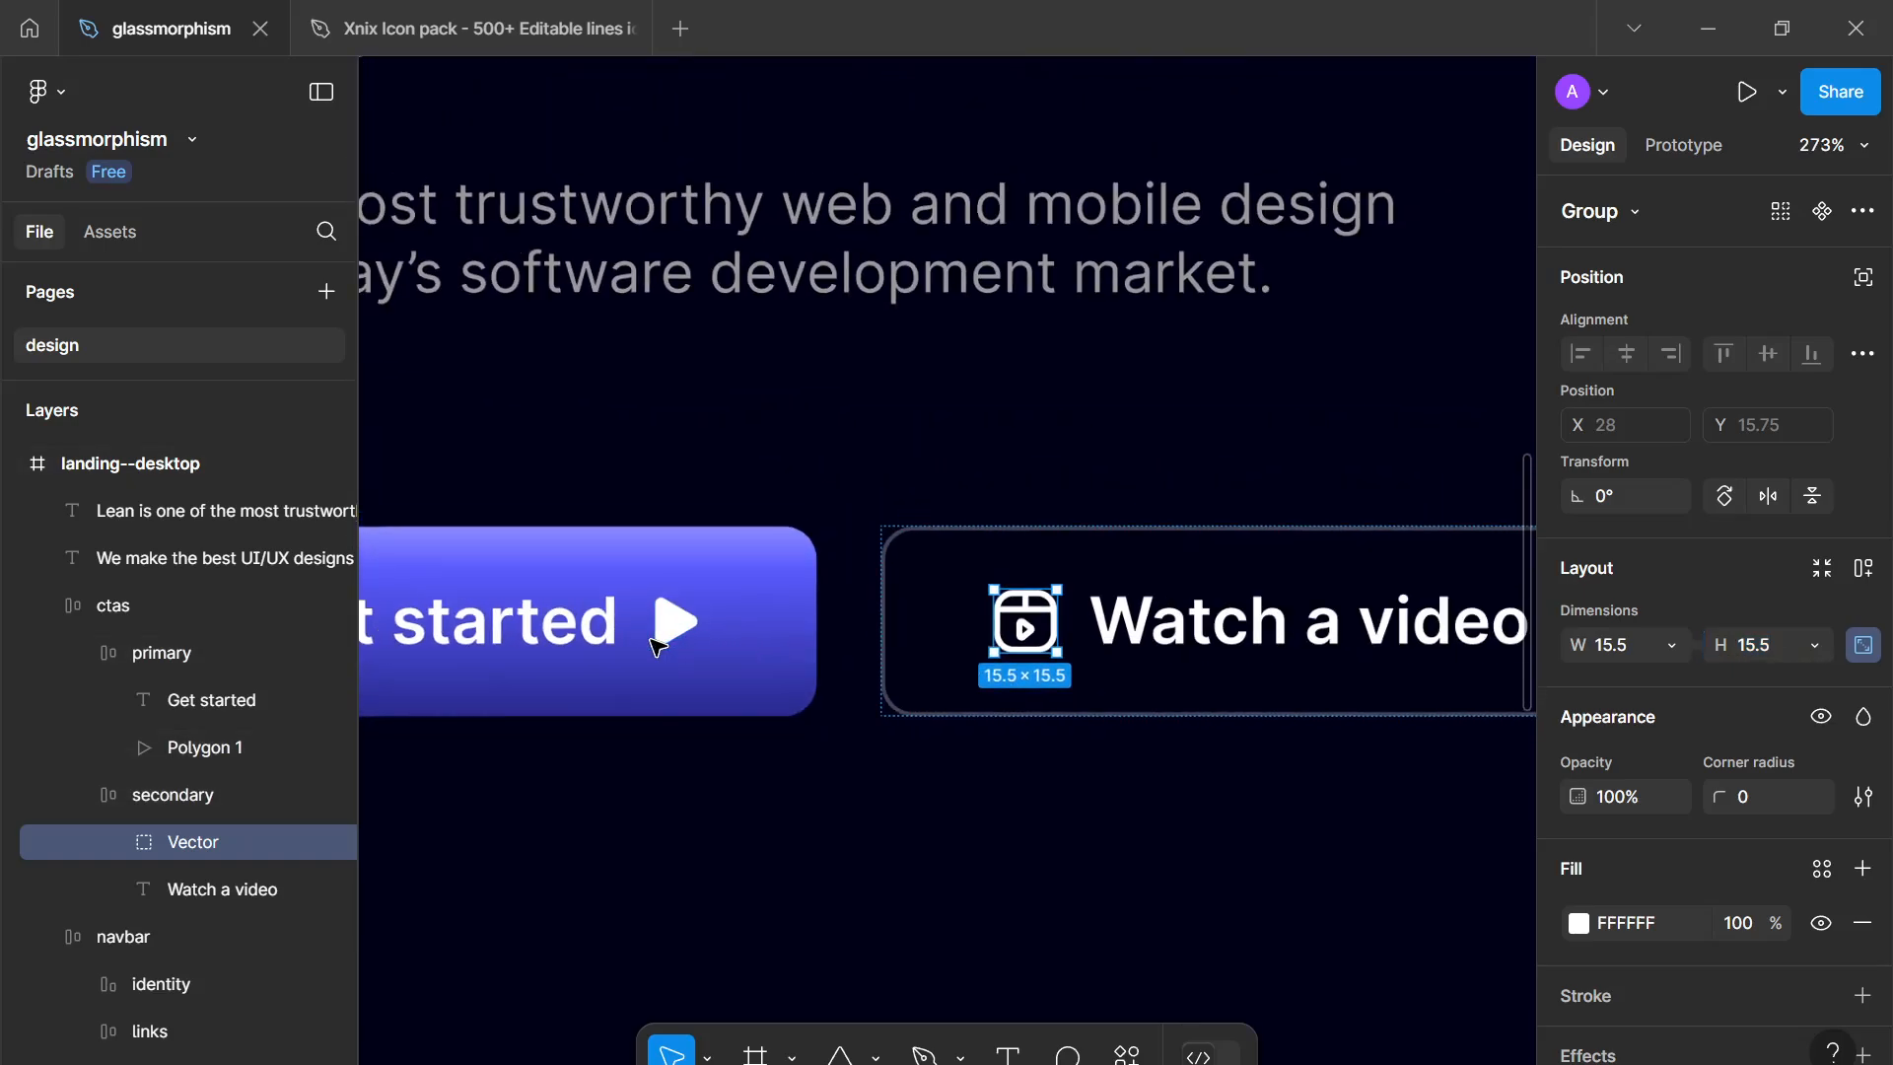
scroll(779, 635, up, 1)
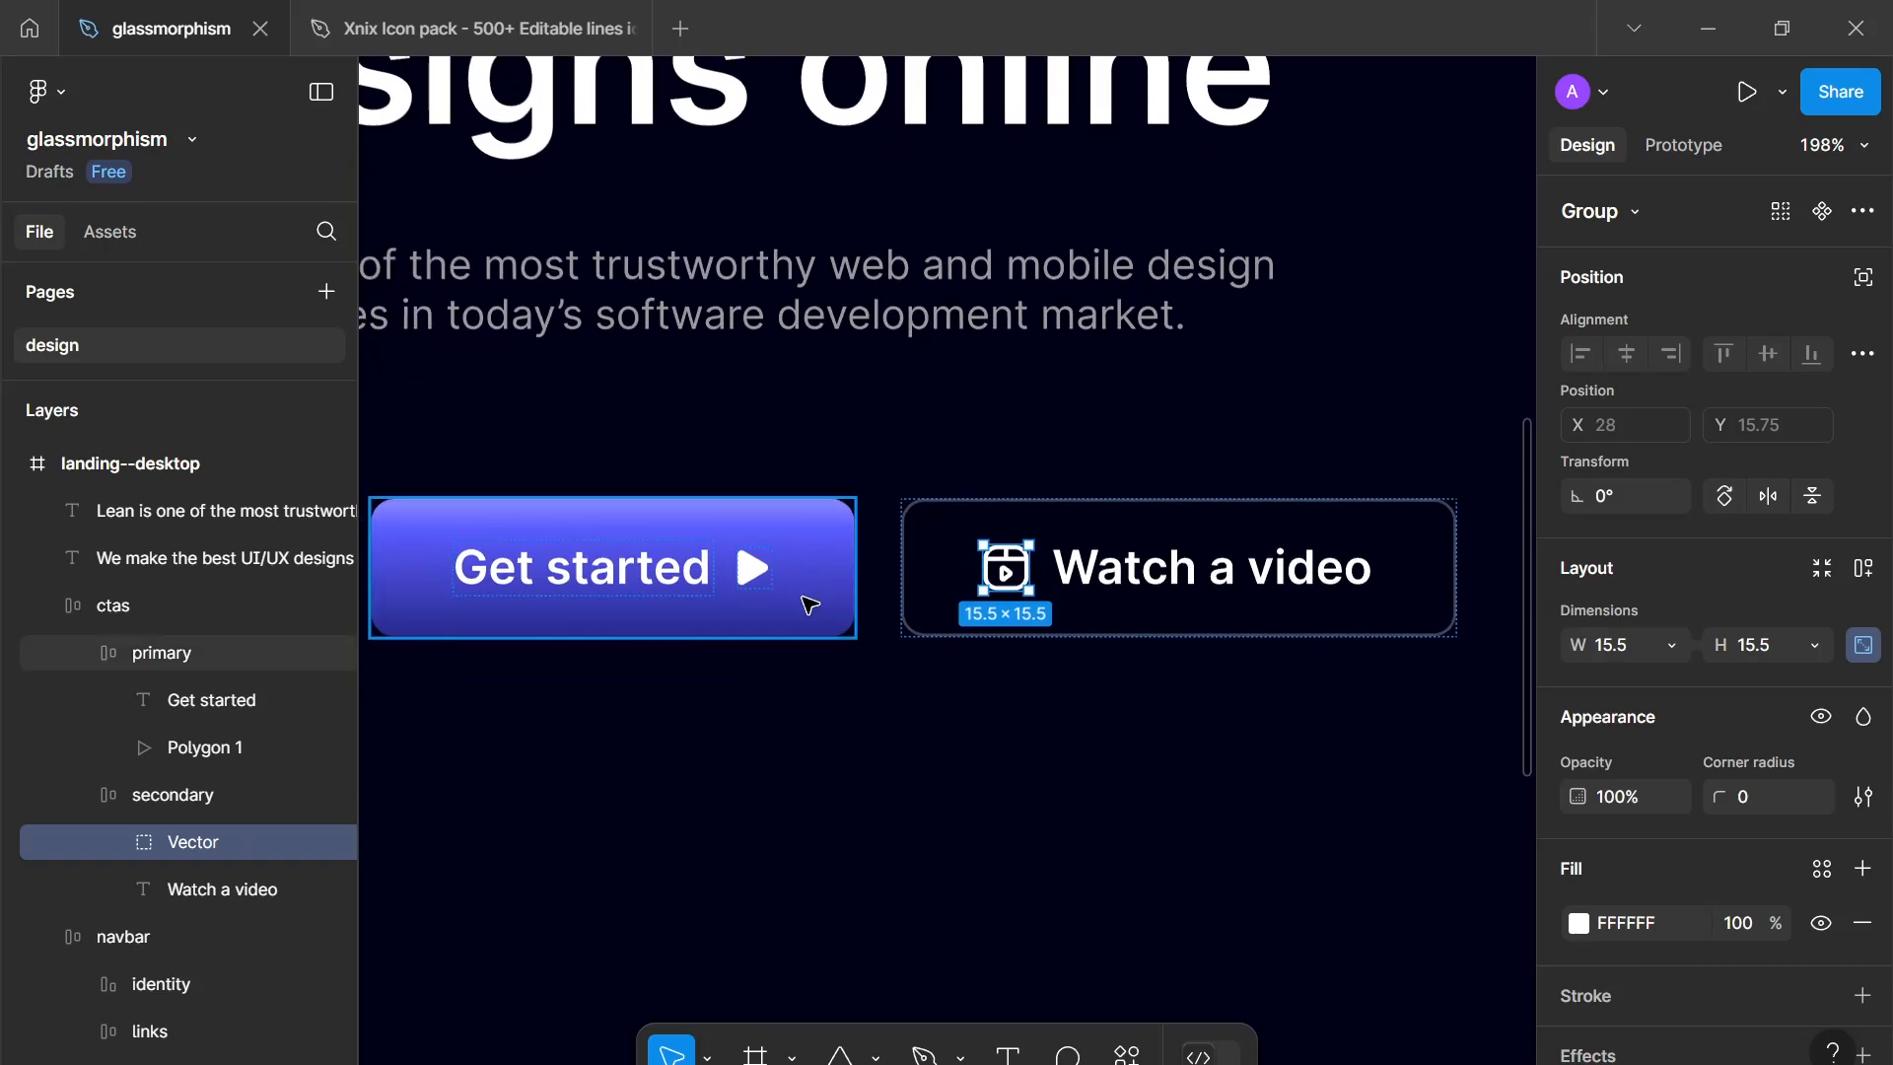
drag(803, 603, 835, 595)
drag(1049, 578, 1002, 601)
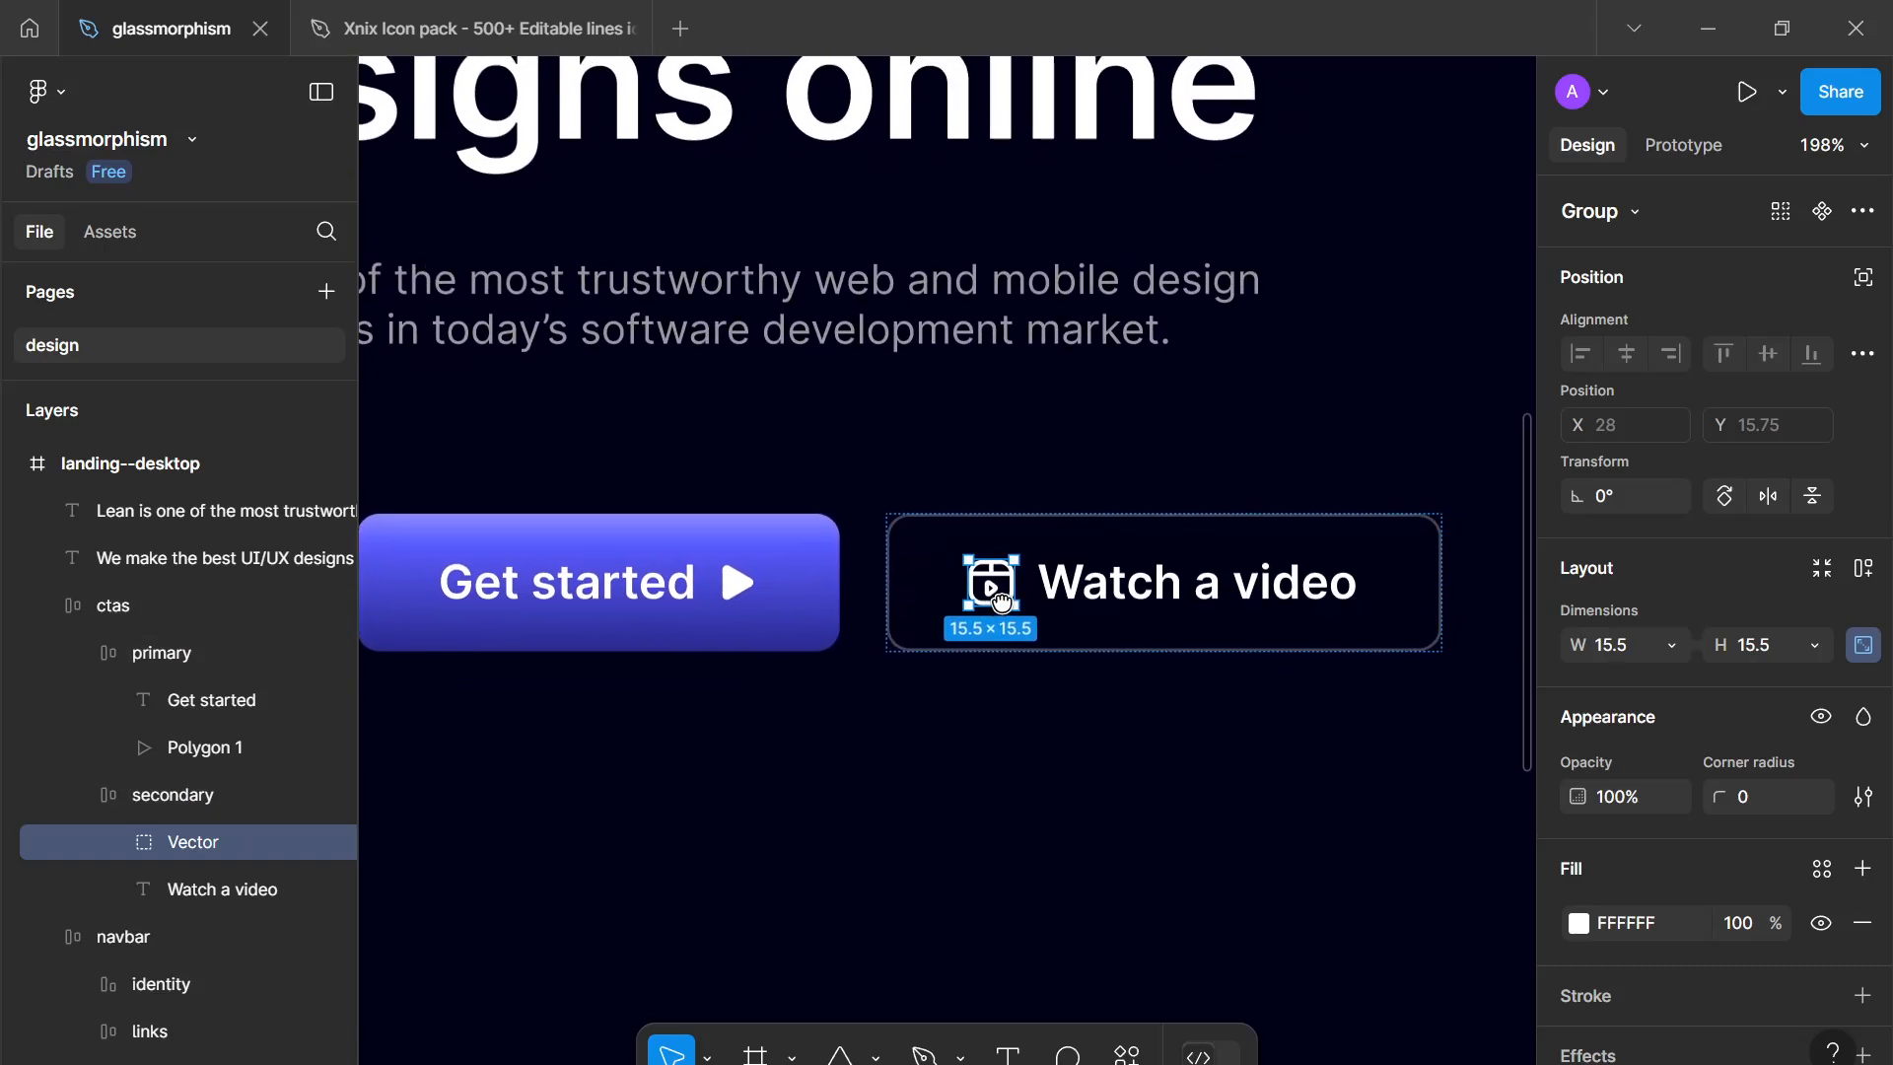
scroll(1001, 601, up, 6)
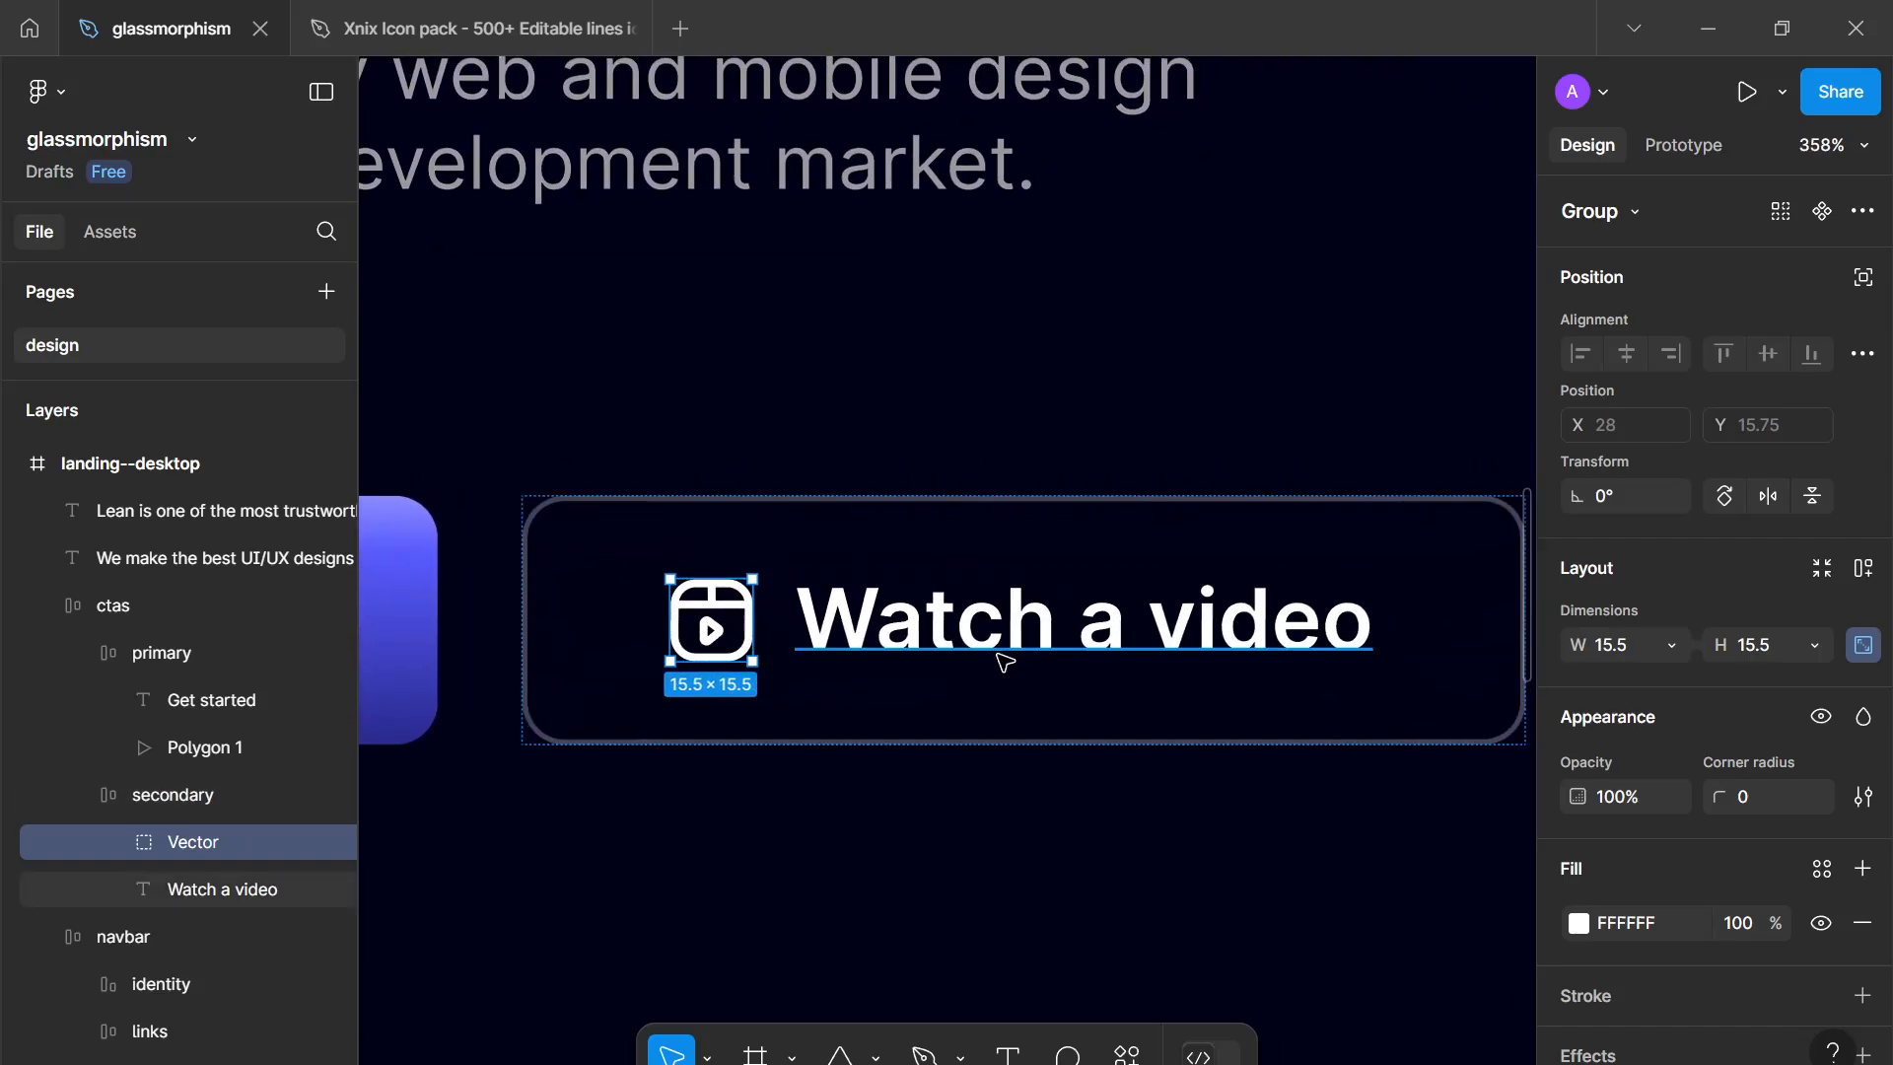
scroll(1007, 662, down, 1)
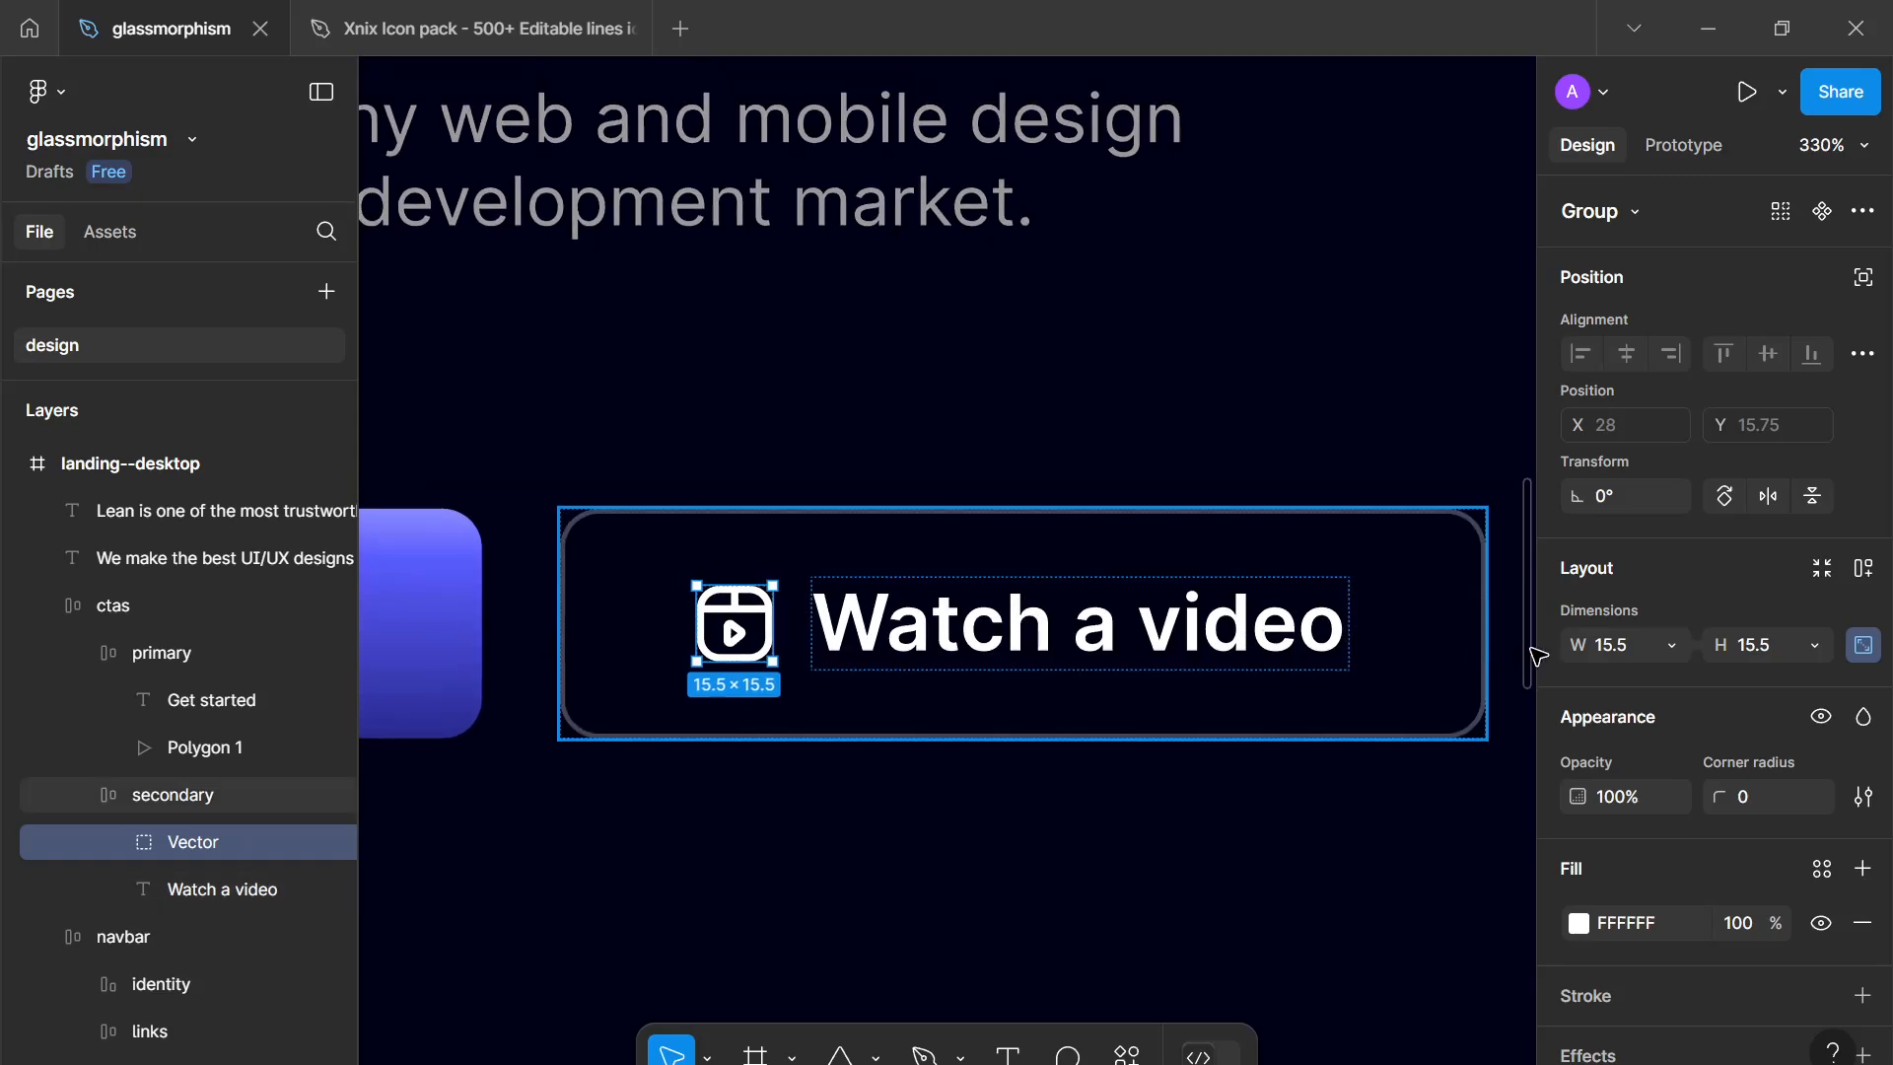
text(12)
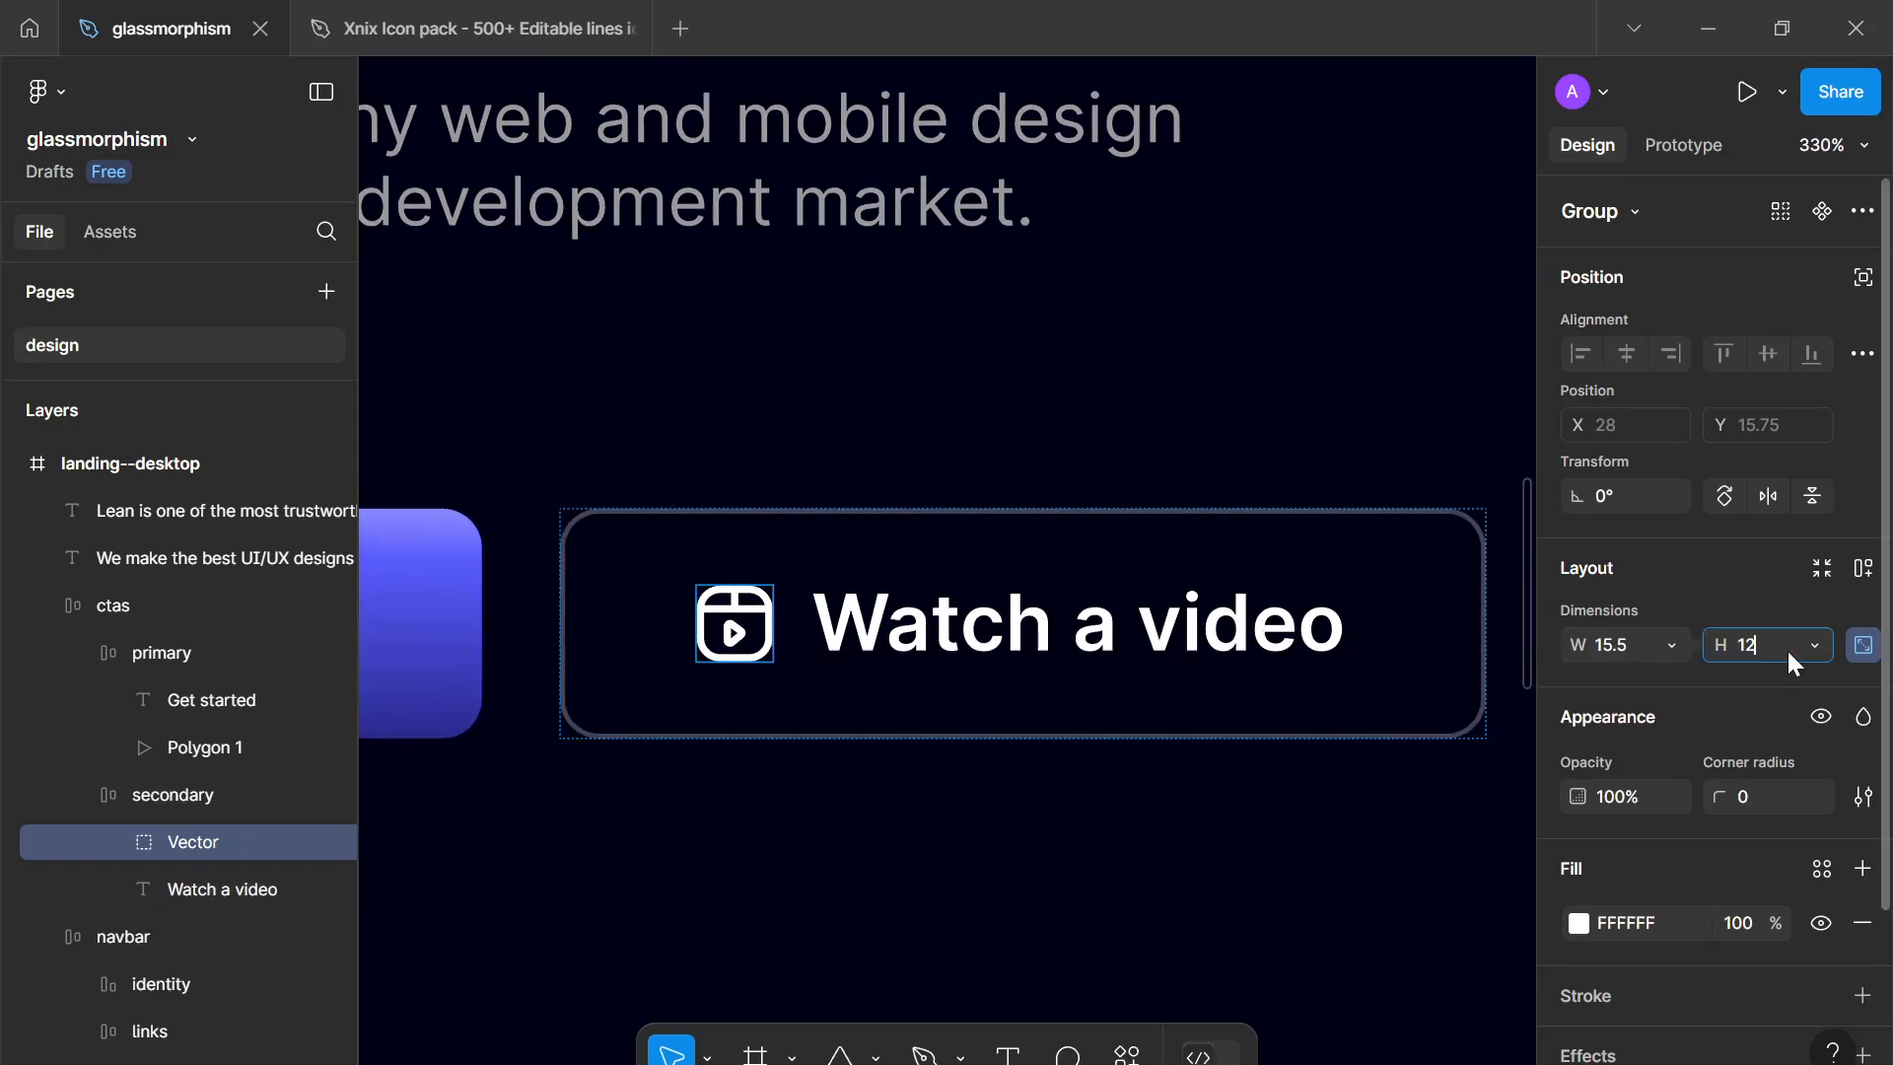
key(Return)
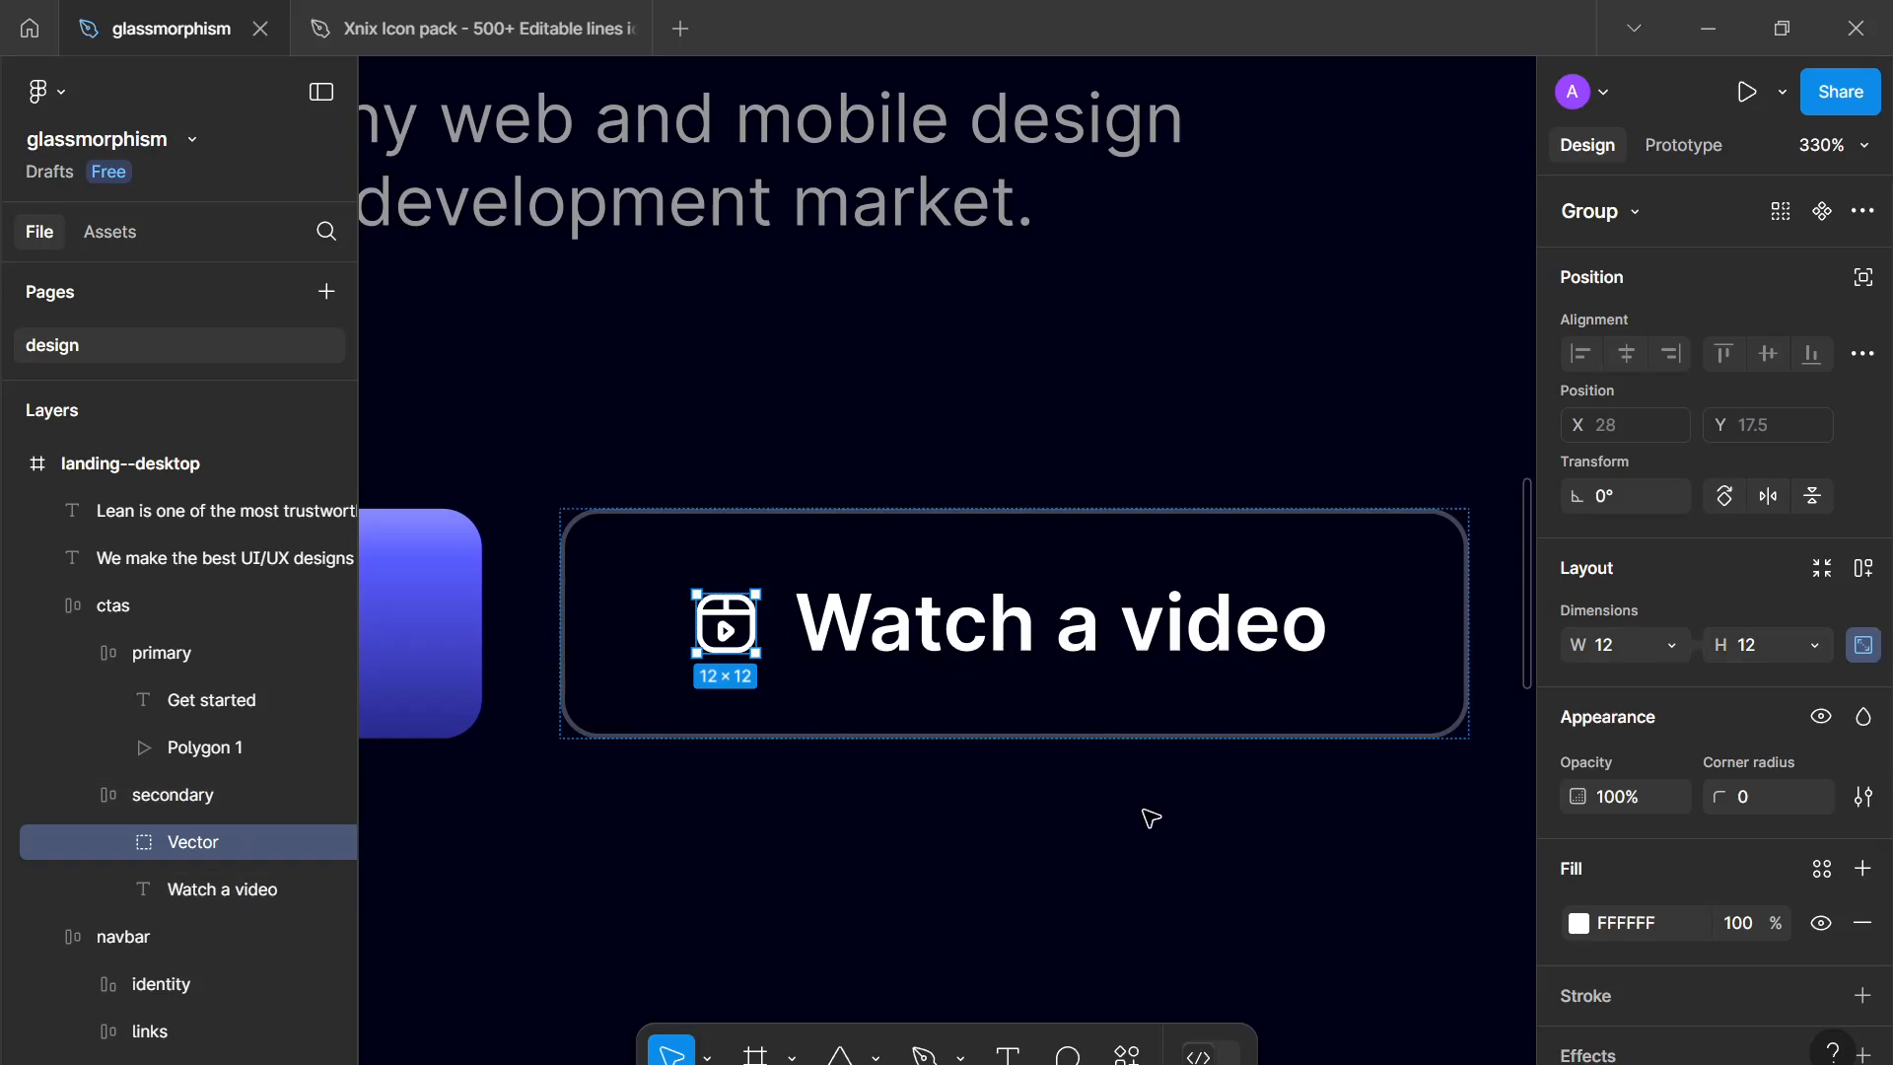
scroll(1151, 819, down, 3)
click(1775, 658)
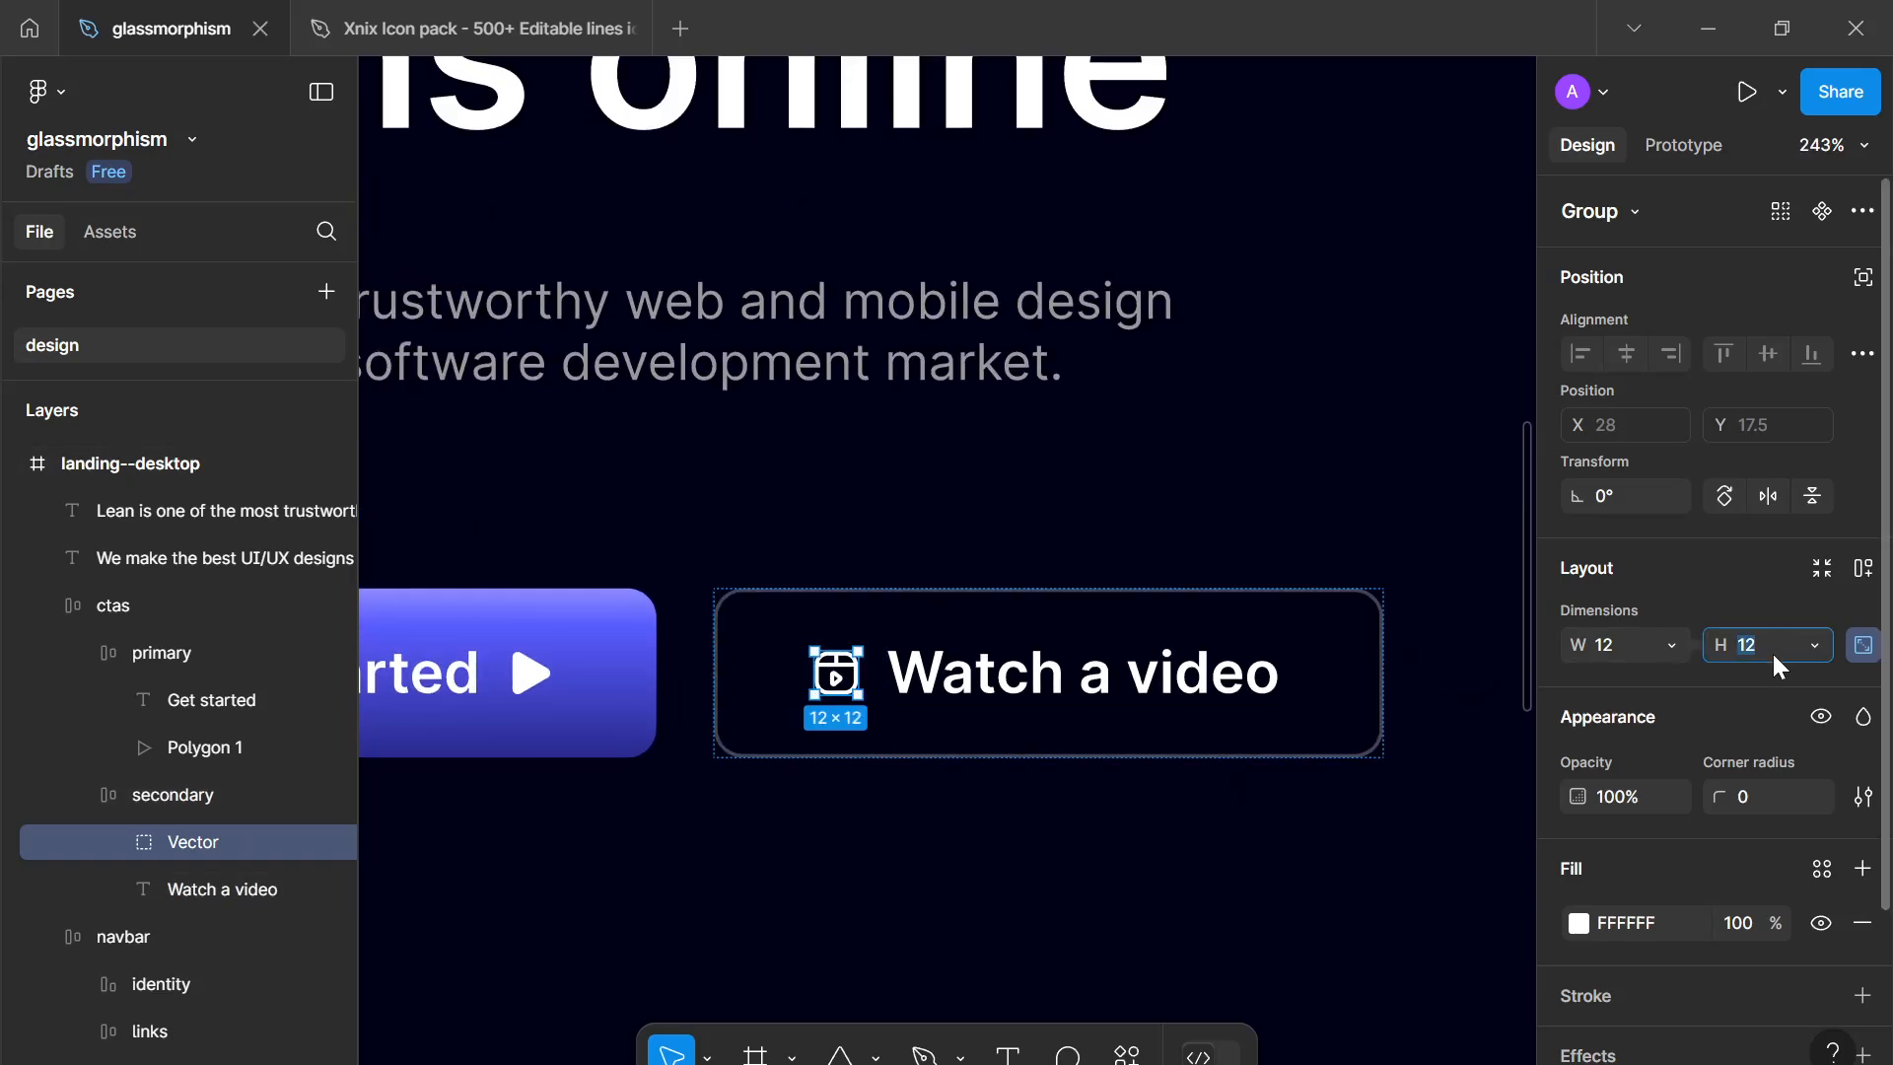
click(1200, 824)
Step: Draw an open curved path about 500 × 350 with the Pen tool, from beside the "Watch a video" button down to the frame's lower middle
scroll(1203, 821, down, 4)
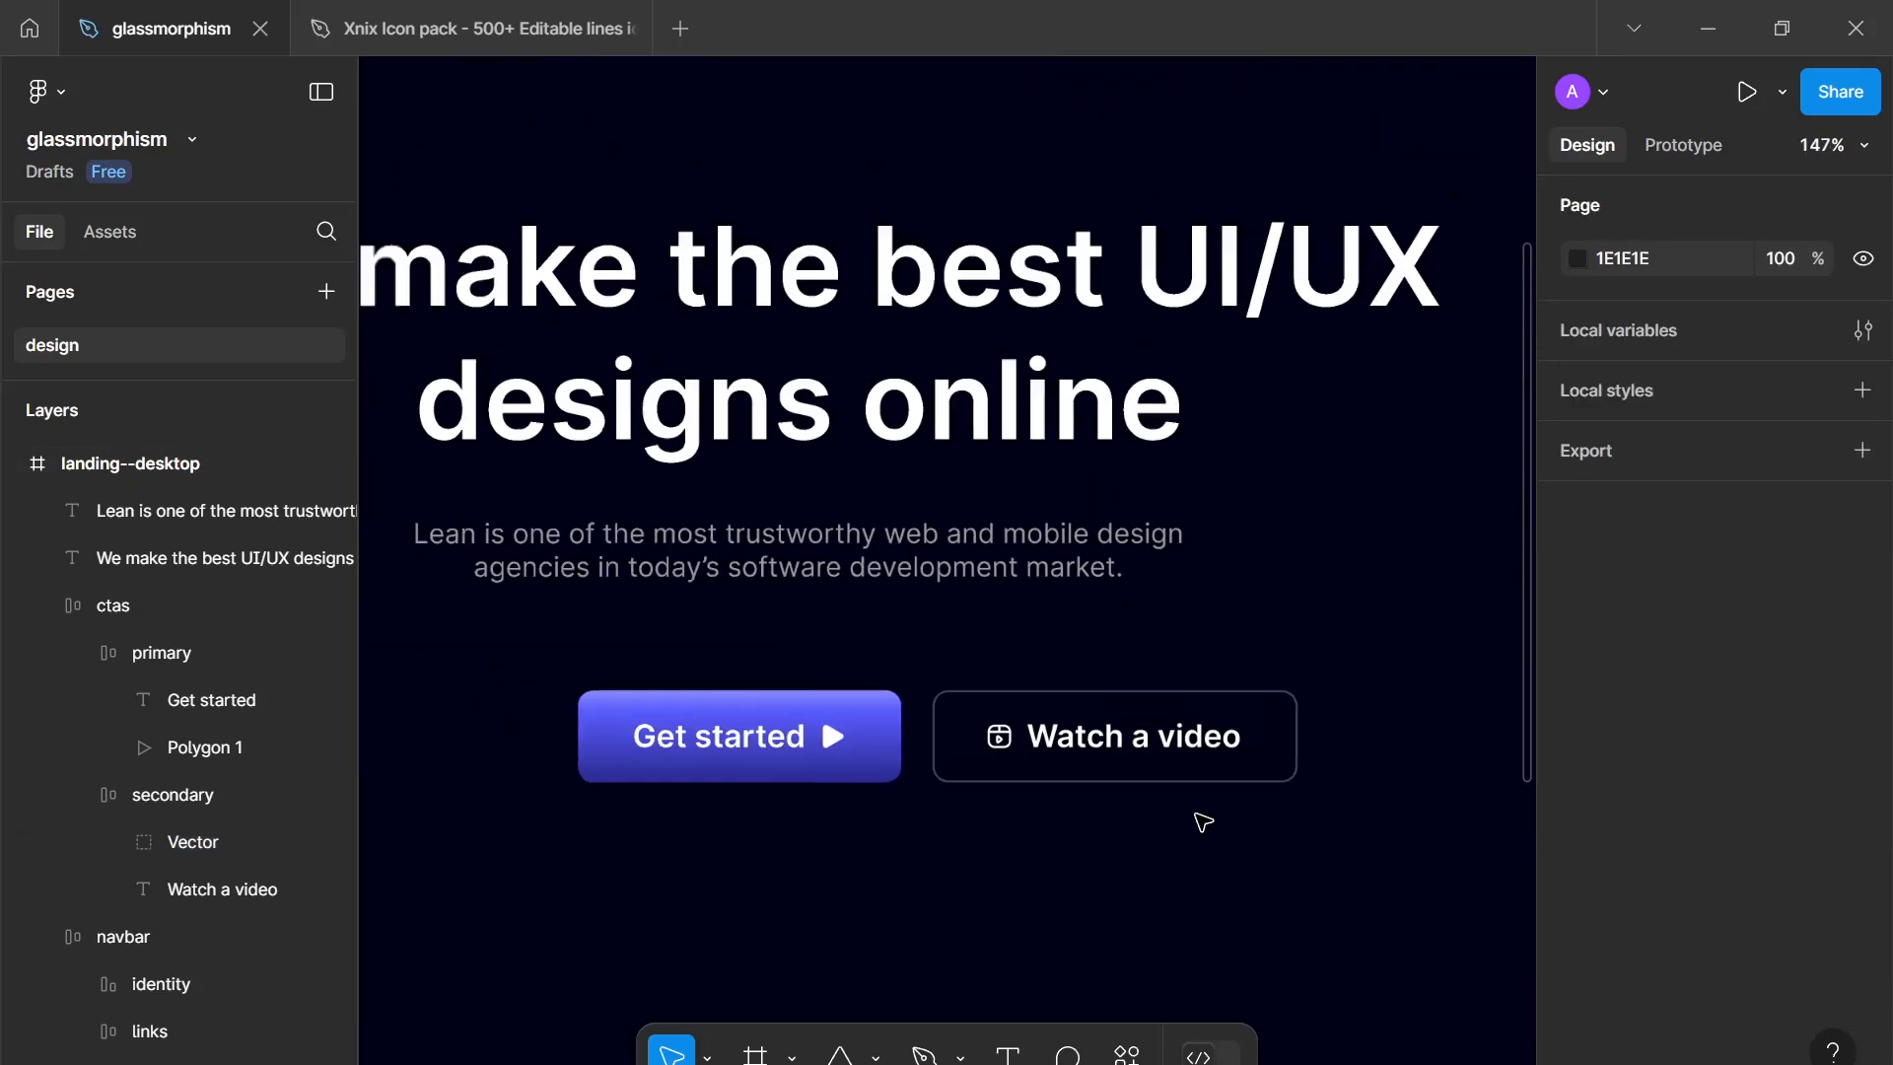
scroll(1203, 821, down, 5)
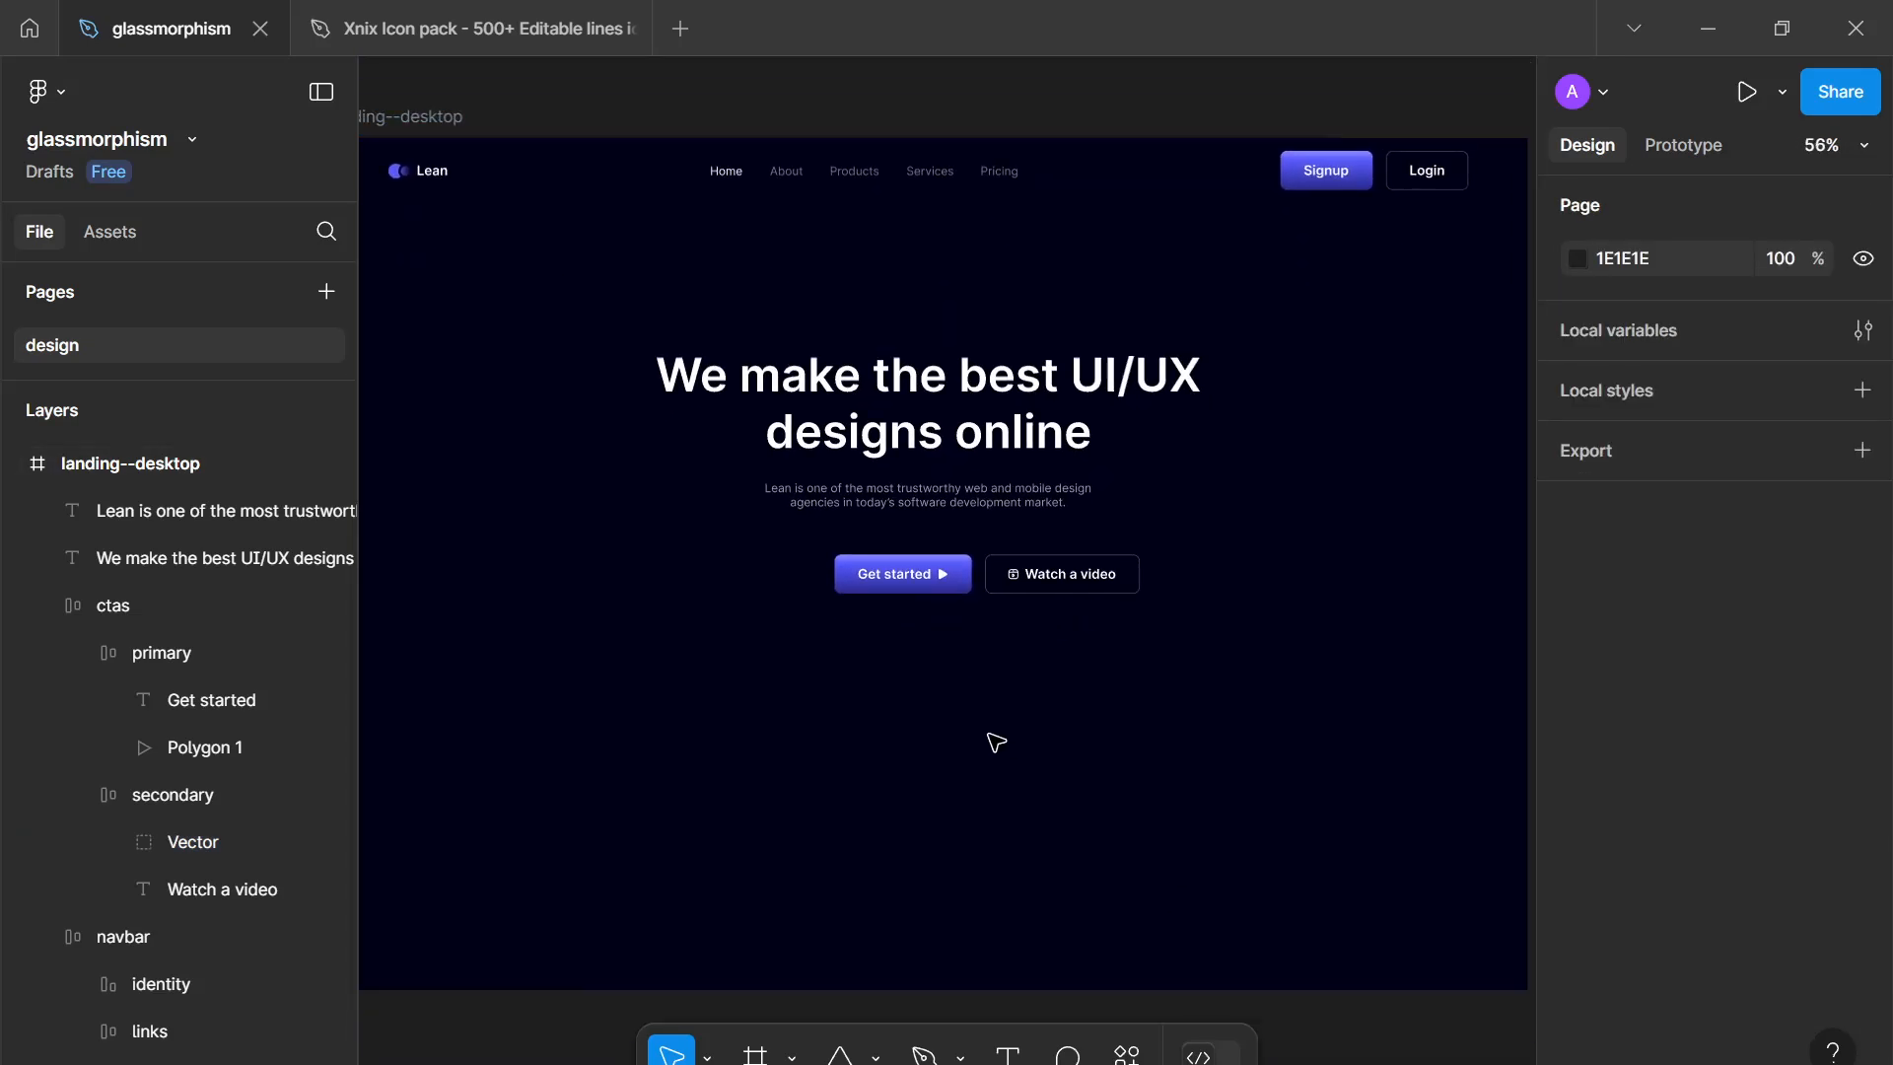
key(p)
click(1331, 569)
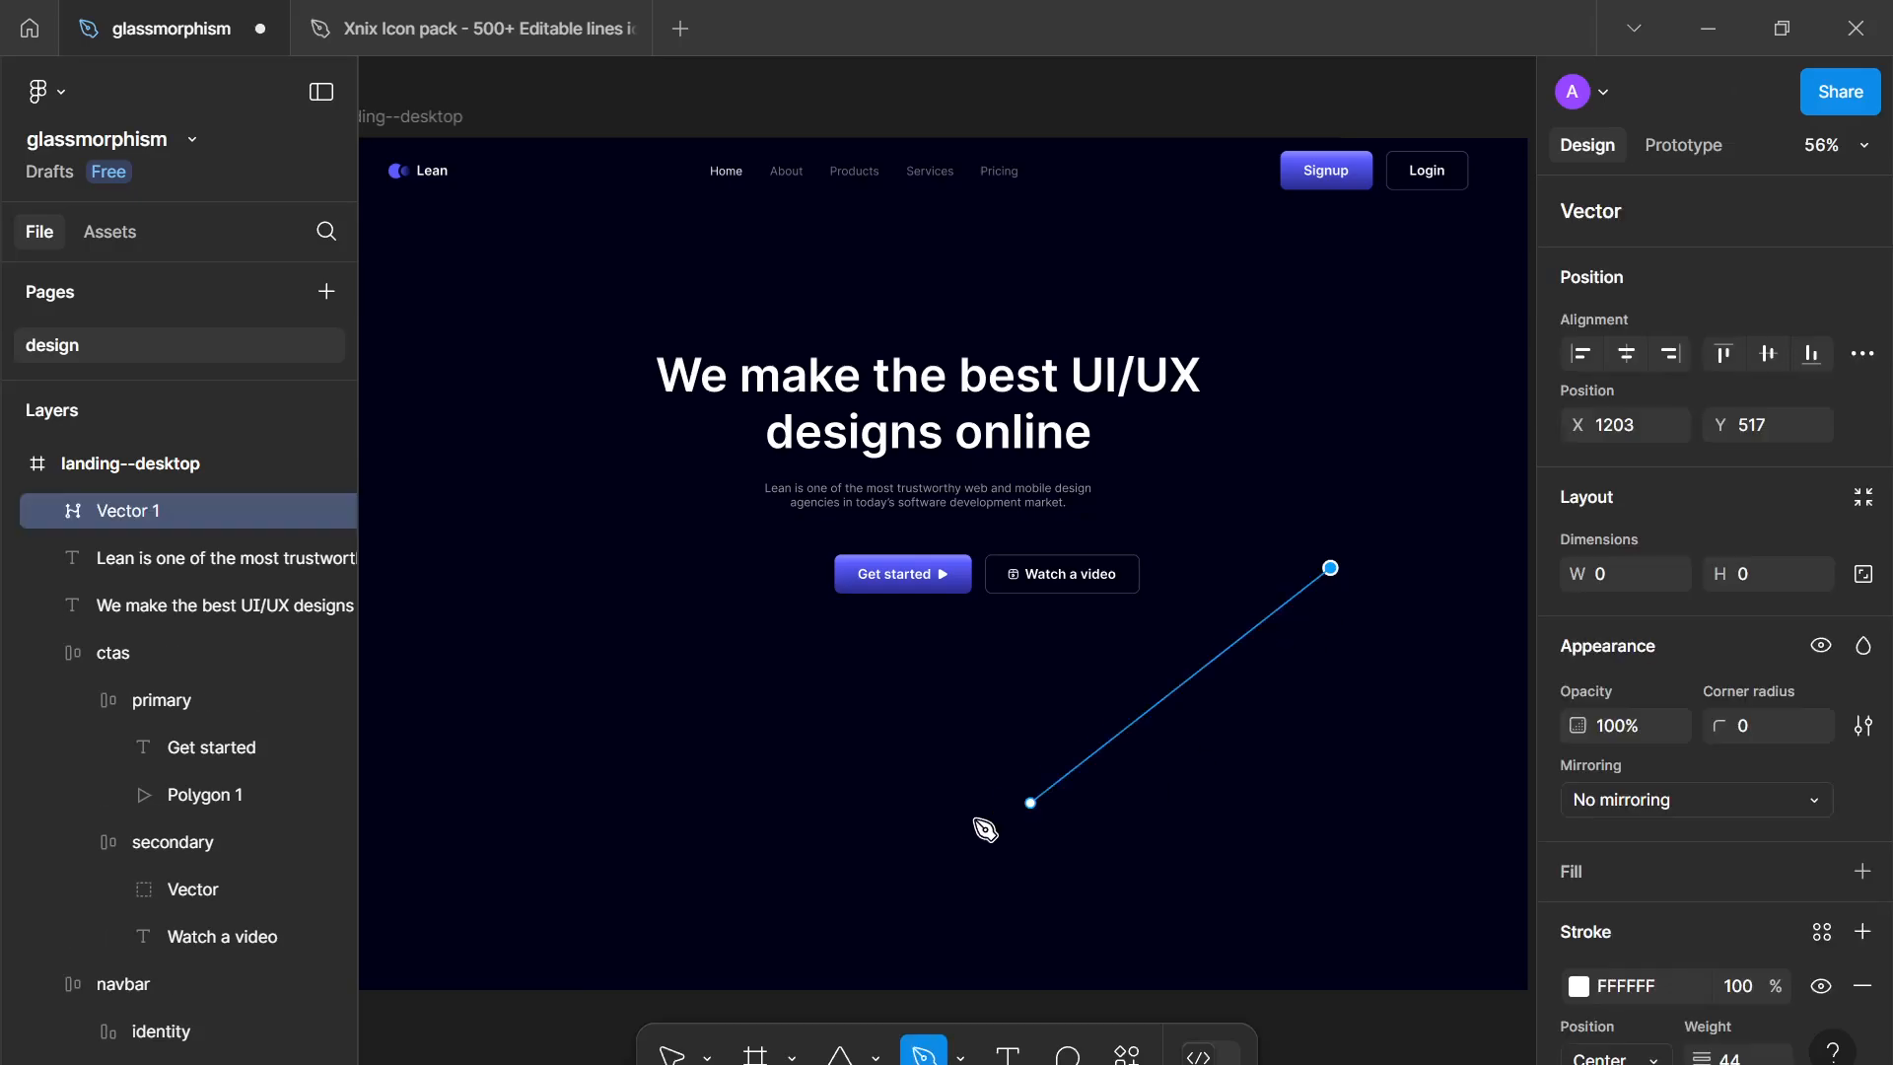
drag(915, 827, 836, 687)
key(Escape)
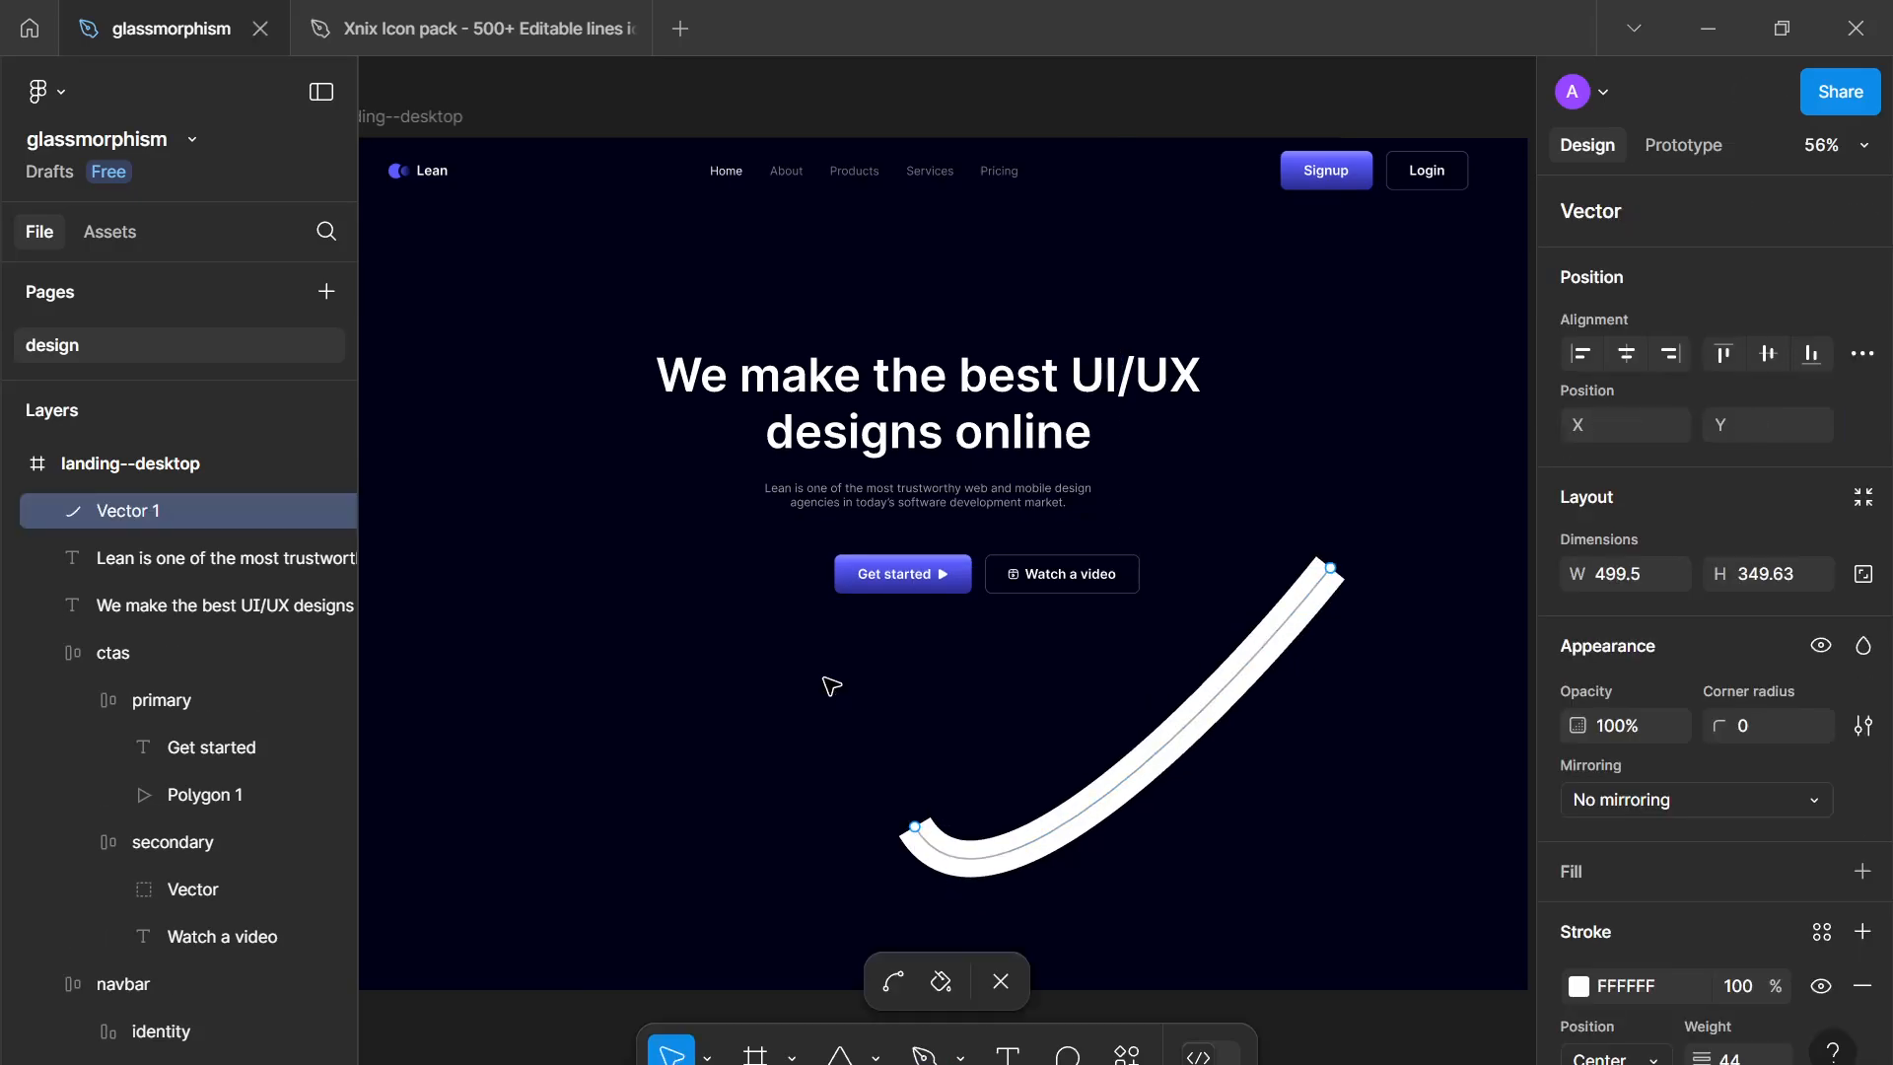
key(Escape)
scroll(1170, 724, up, 5)
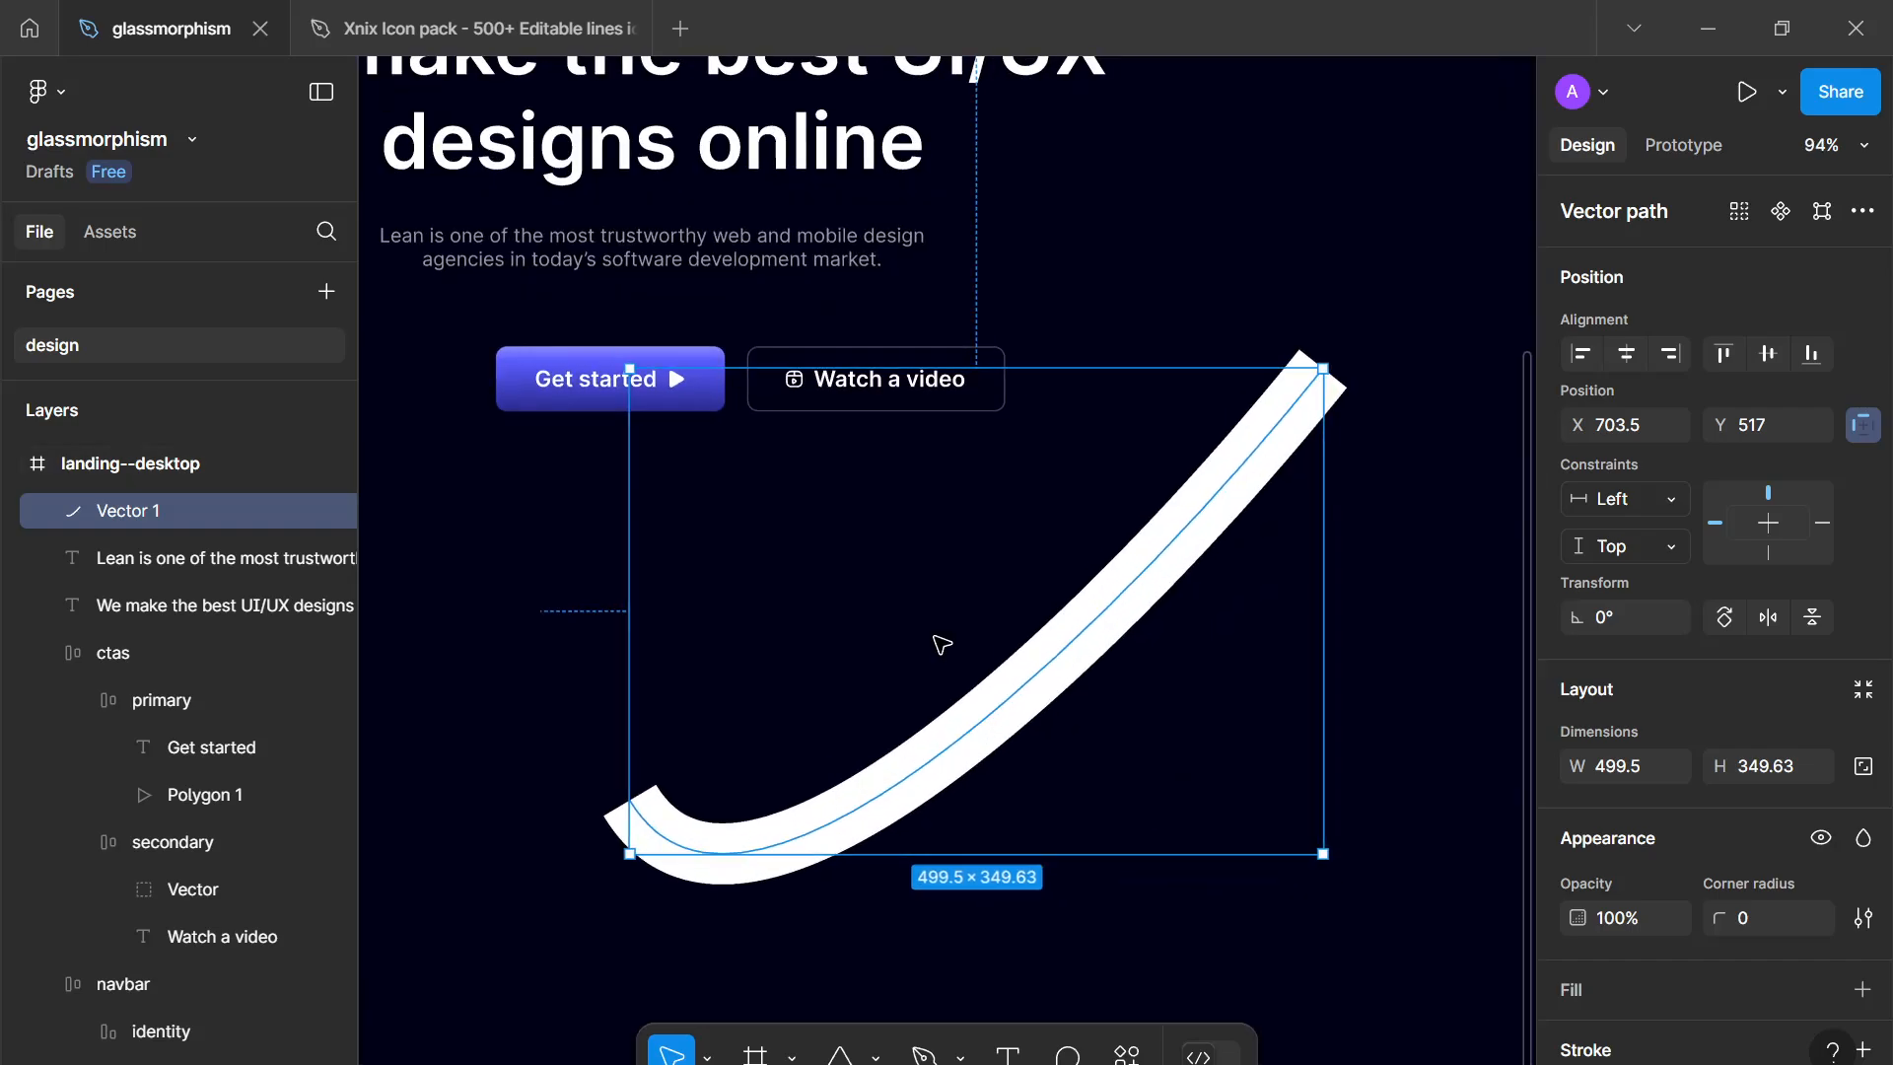
Step: Delete the thick white curved vector from the landing--desktop frame
drag(1141, 642, 1001, 846)
key([)
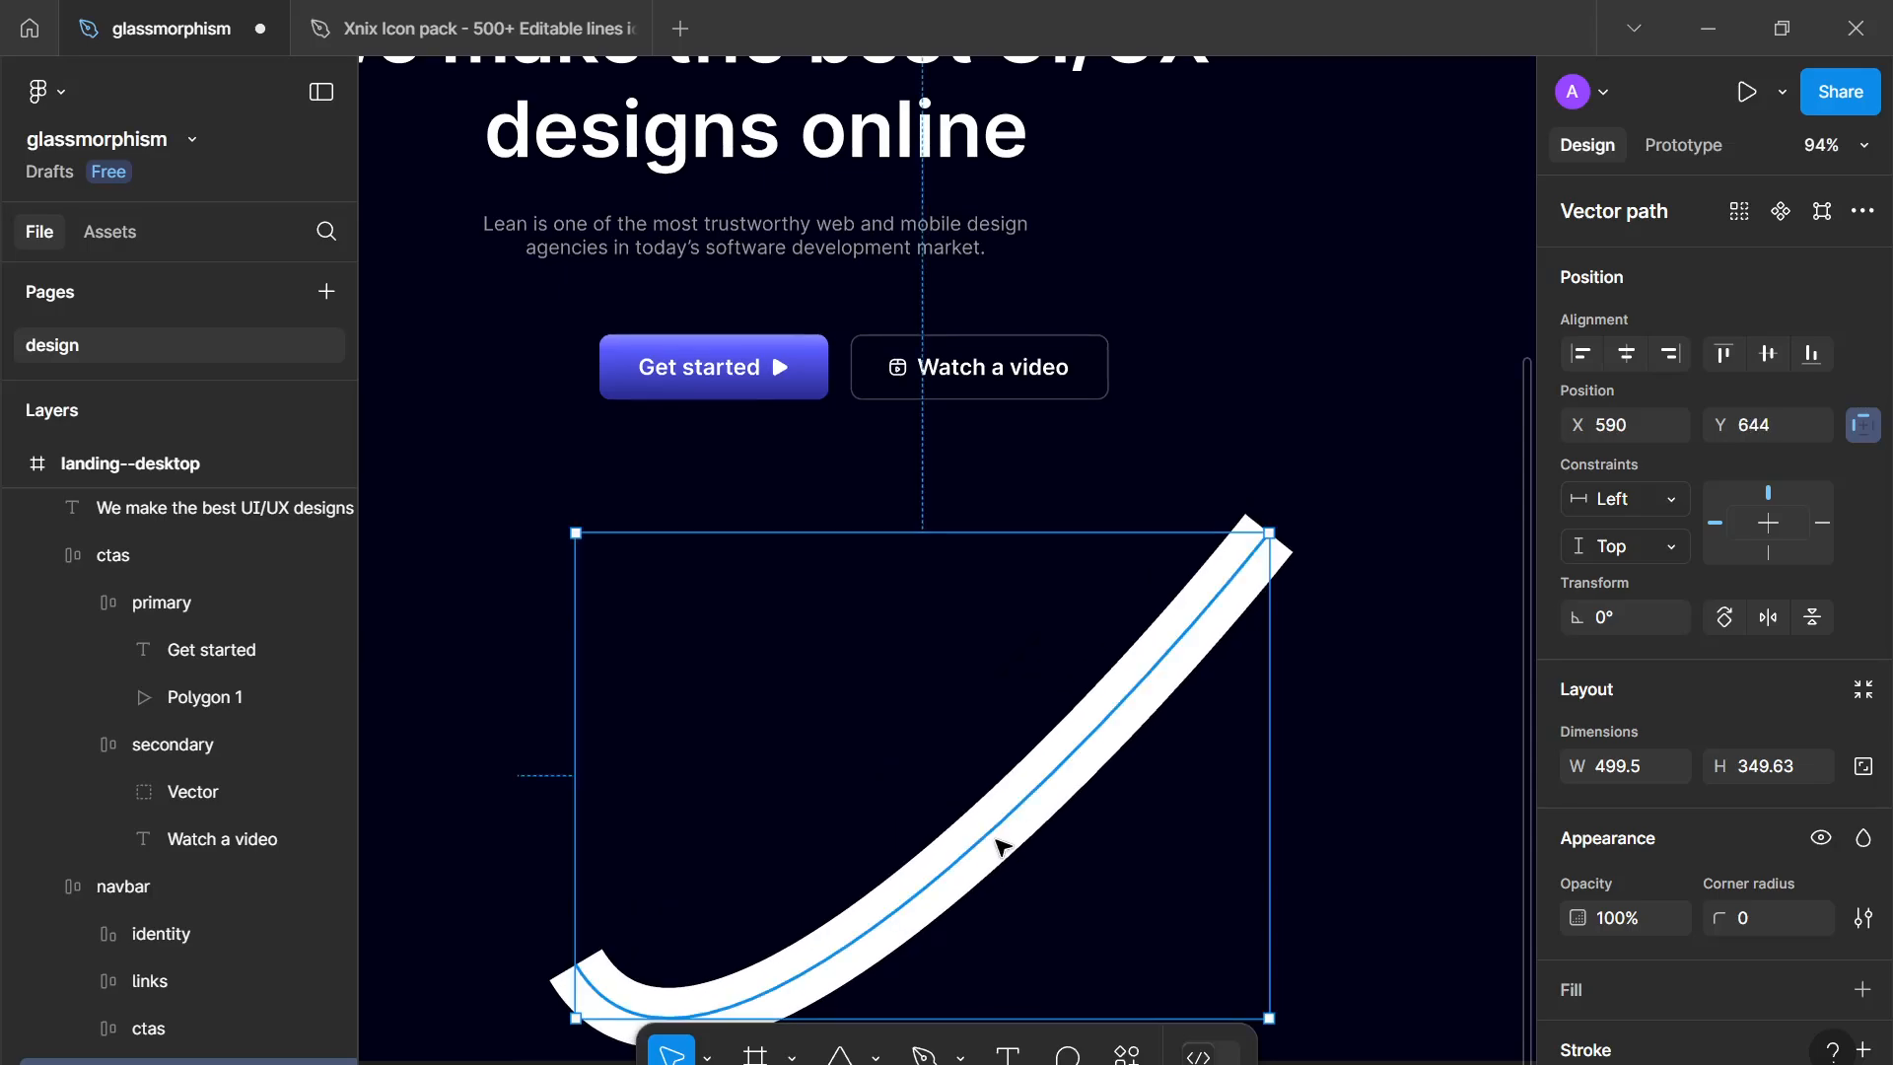
key(Delete)
key(shift+1)
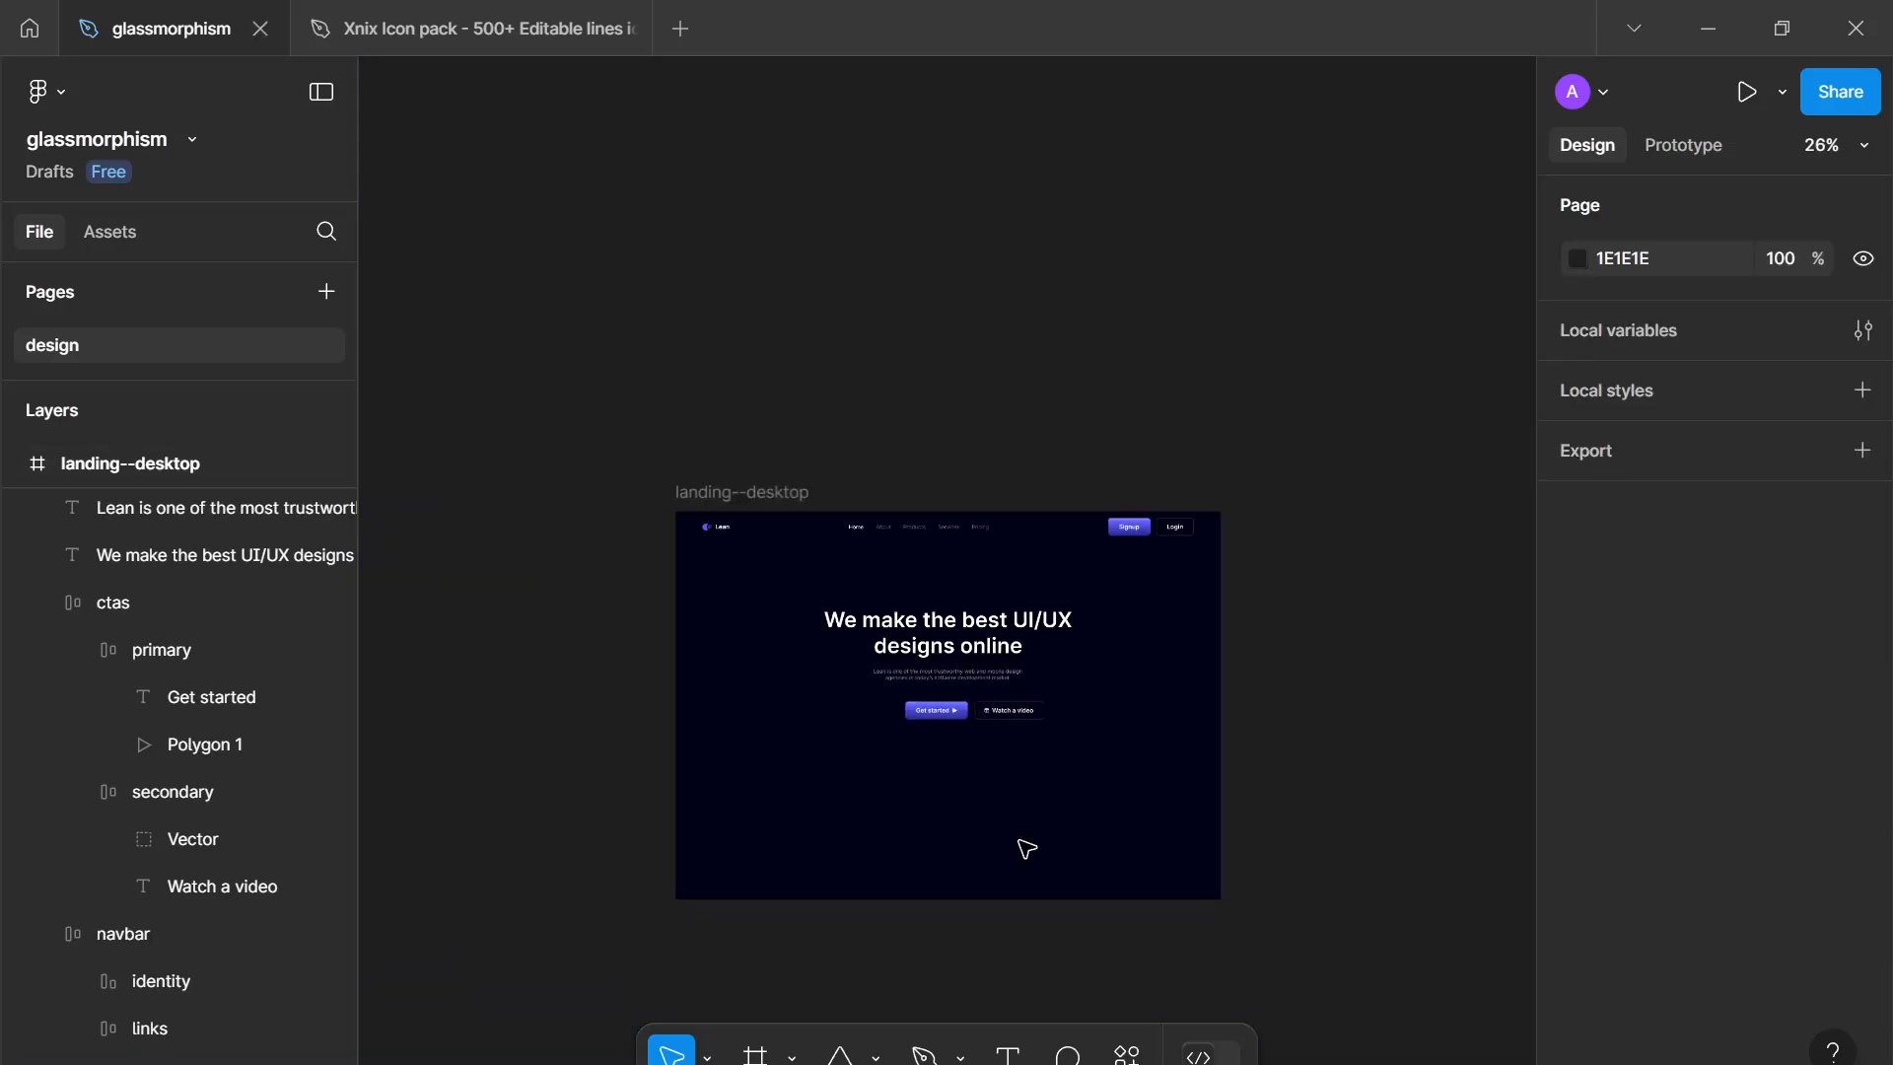
scroll(1092, 914, up, 2)
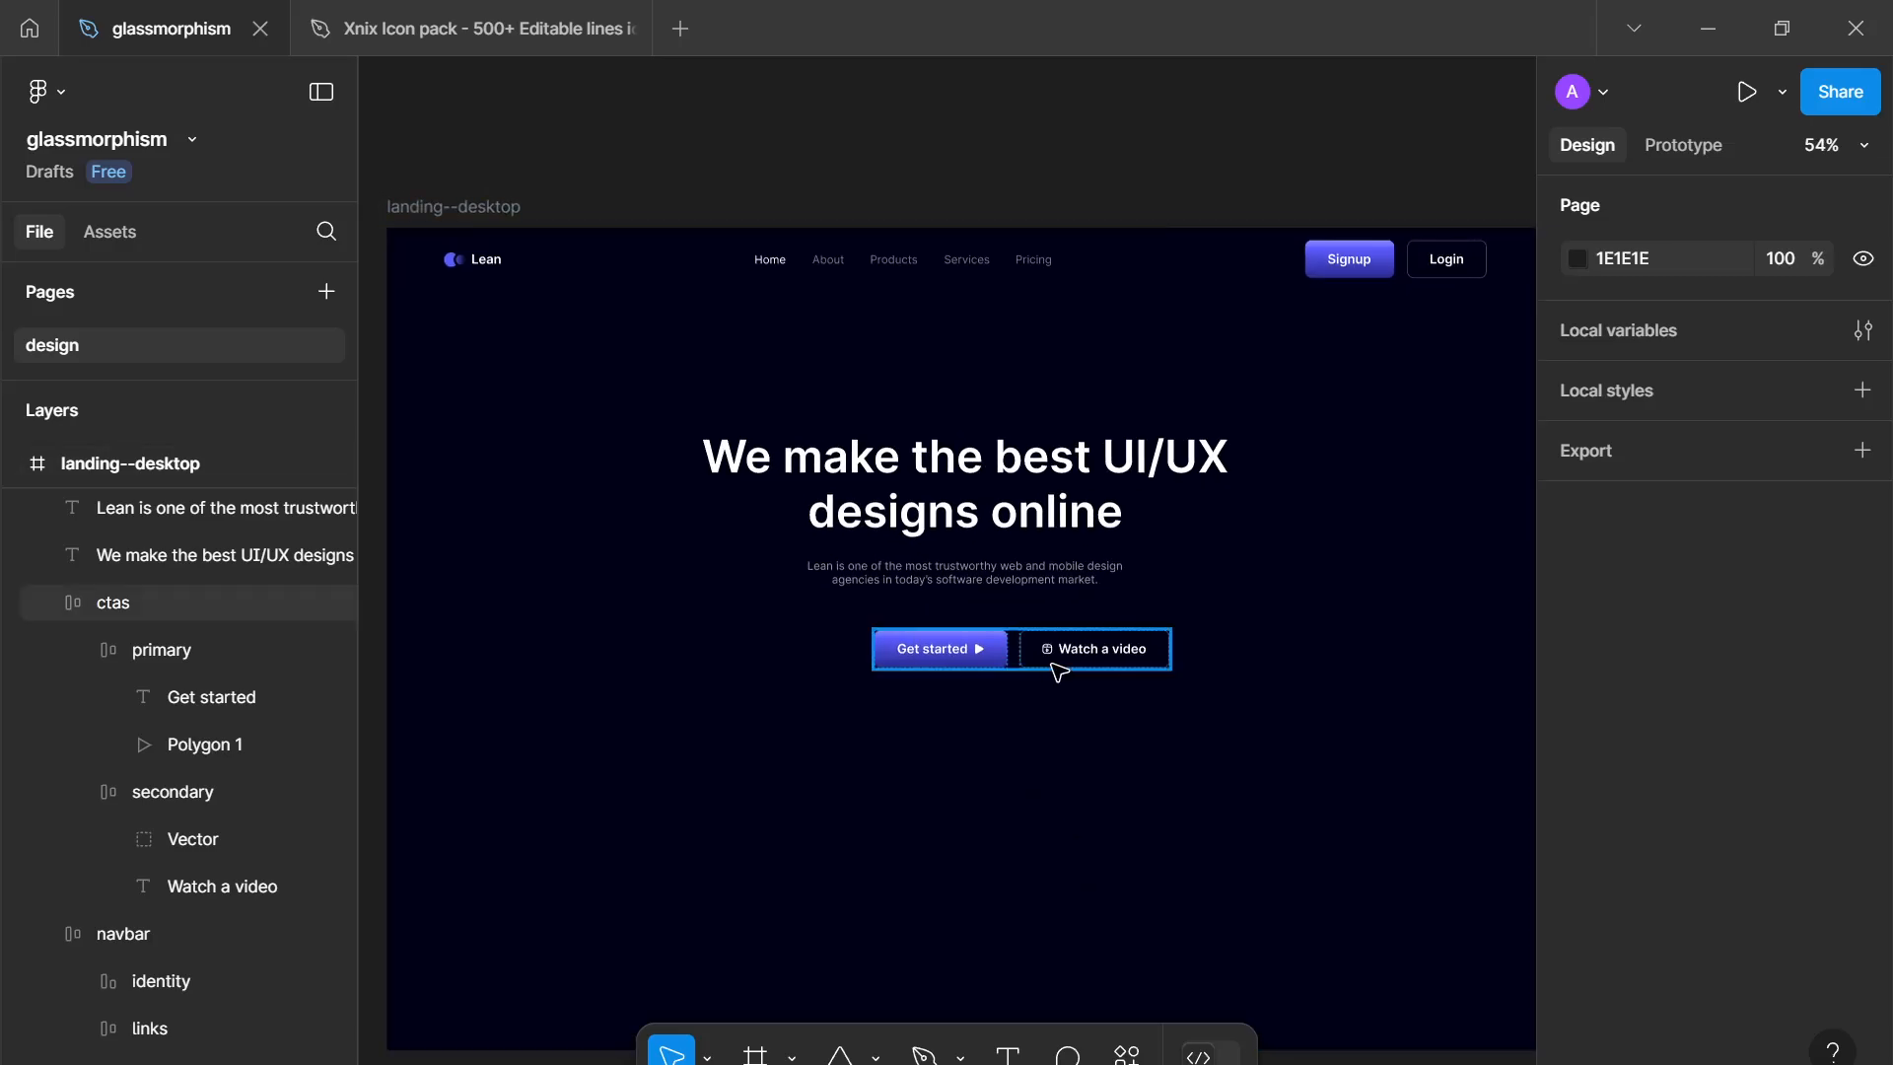
drag(1088, 648, 1018, 639)
click(1056, 777)
scroll(1054, 775, down, 5)
drag(1052, 772, 1071, 622)
scroll(1071, 622, up, 4)
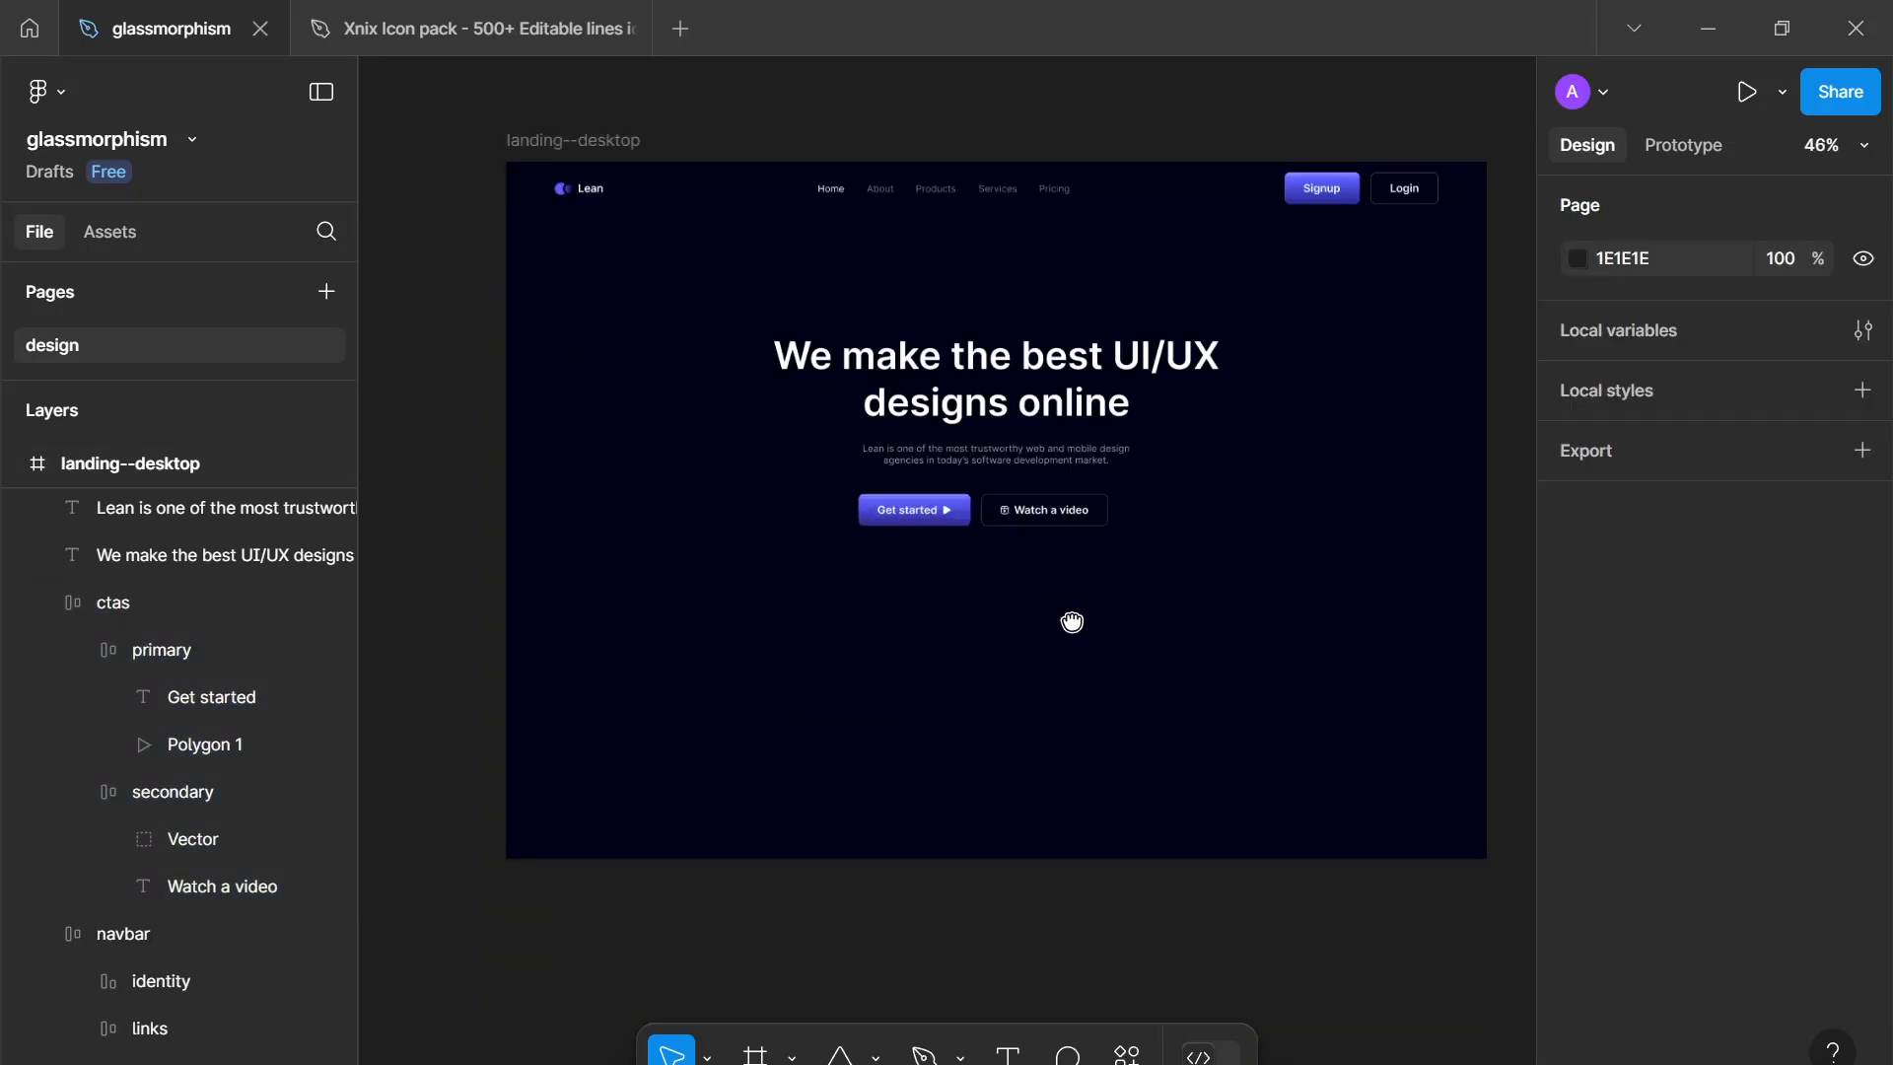
scroll(1072, 623, up, 1)
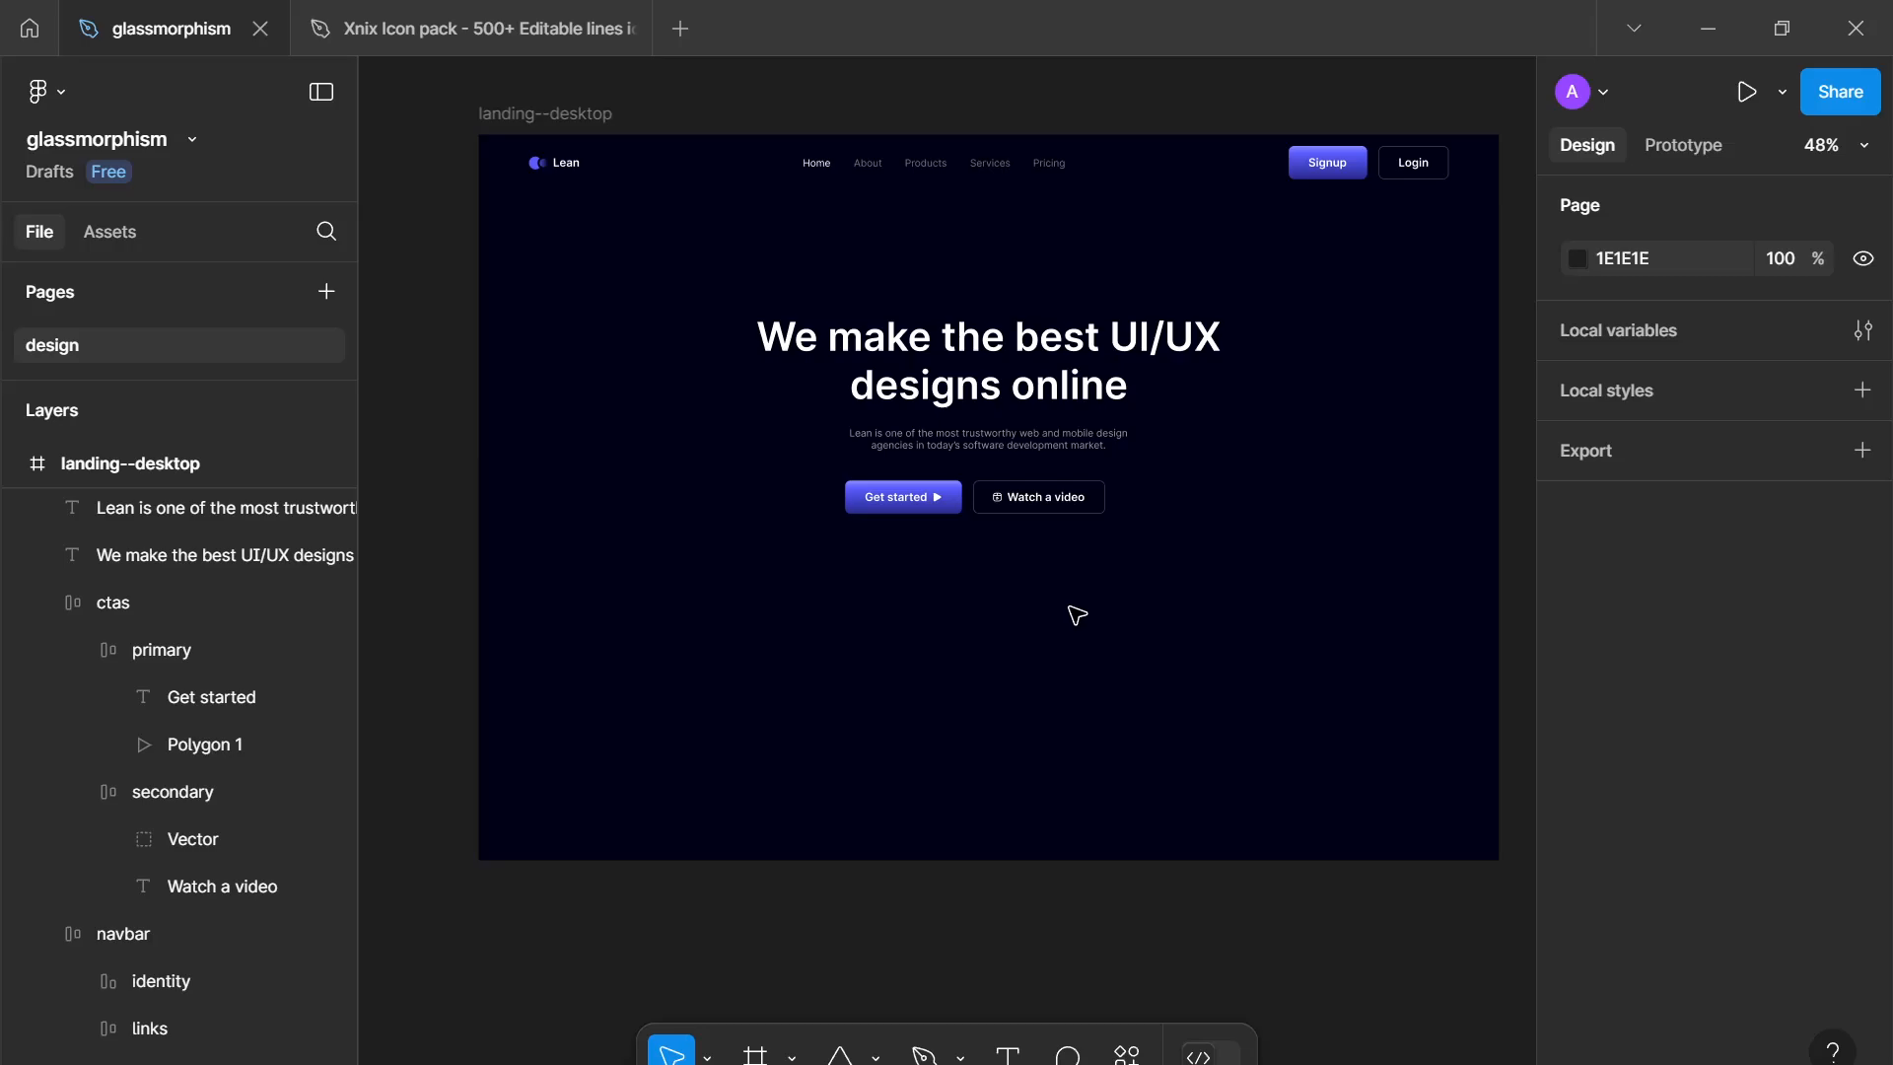
drag(1070, 608, 1077, 622)
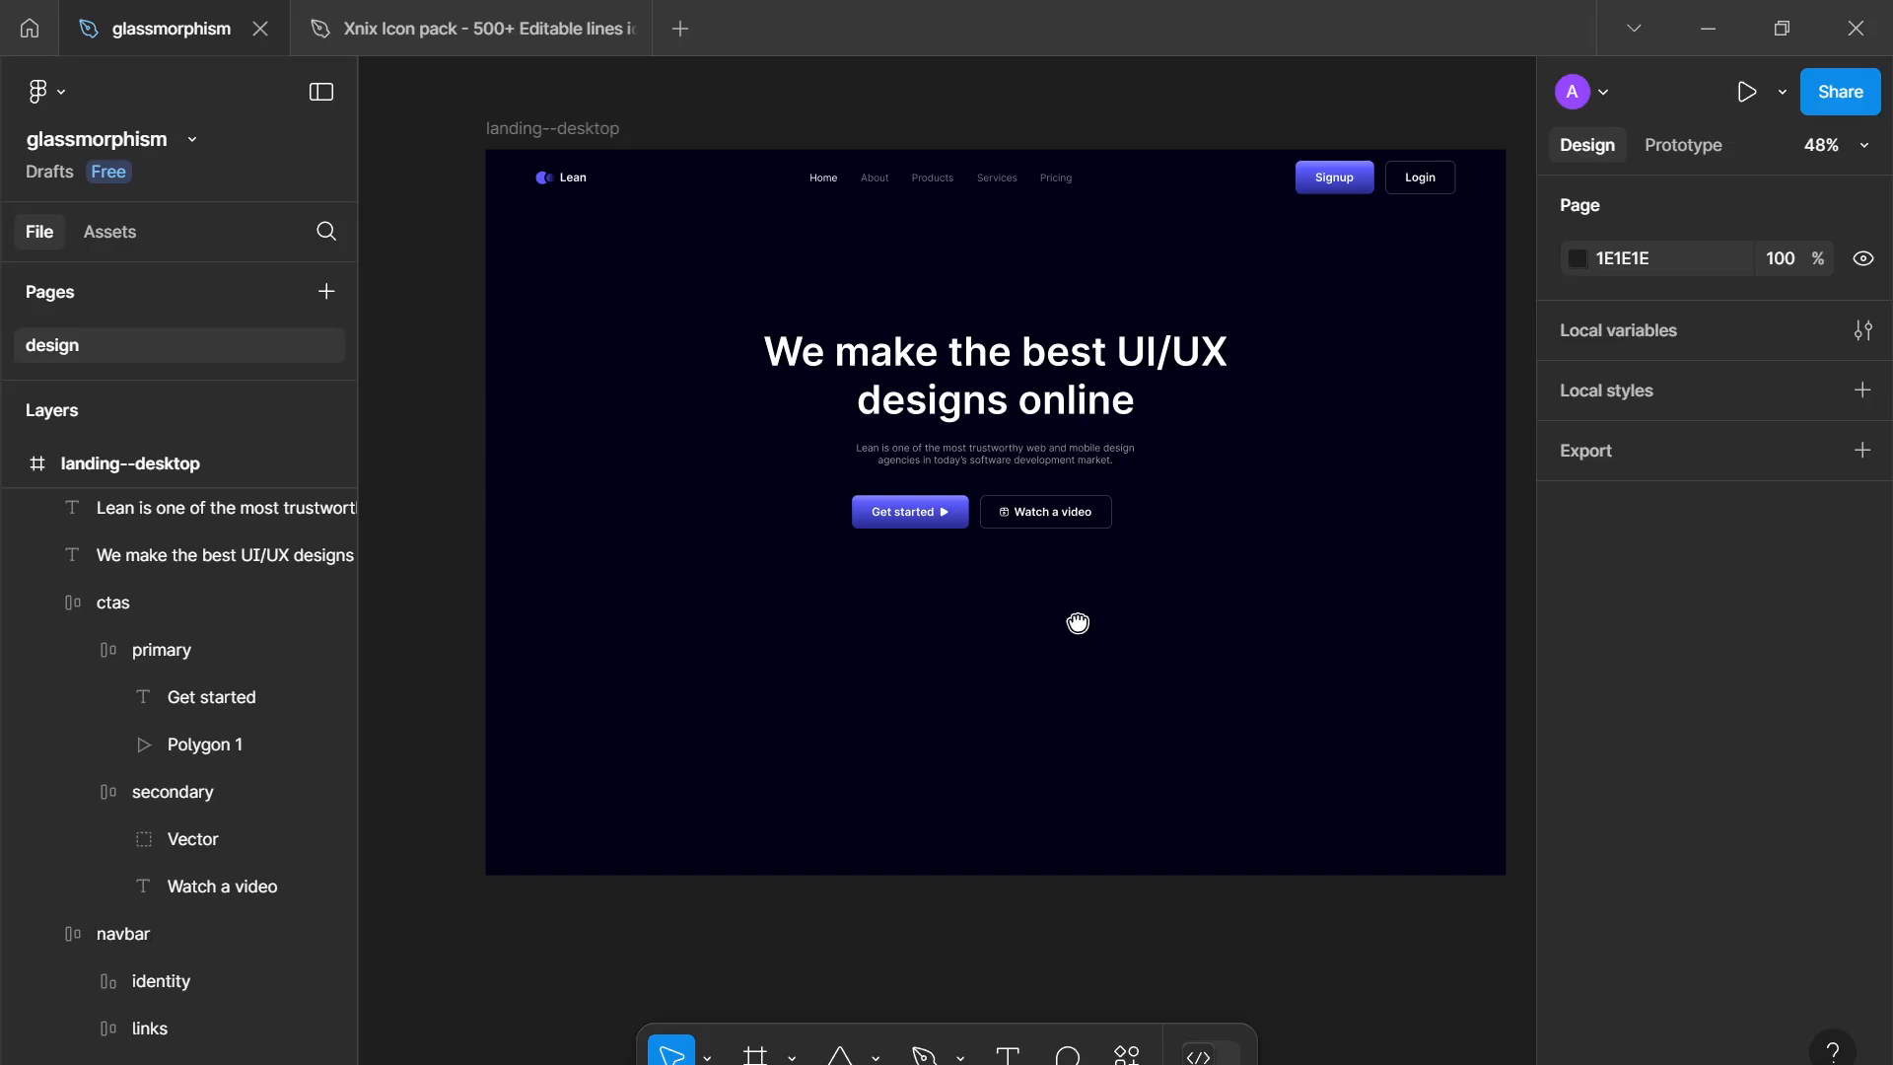
drag(1078, 622, 1084, 686)
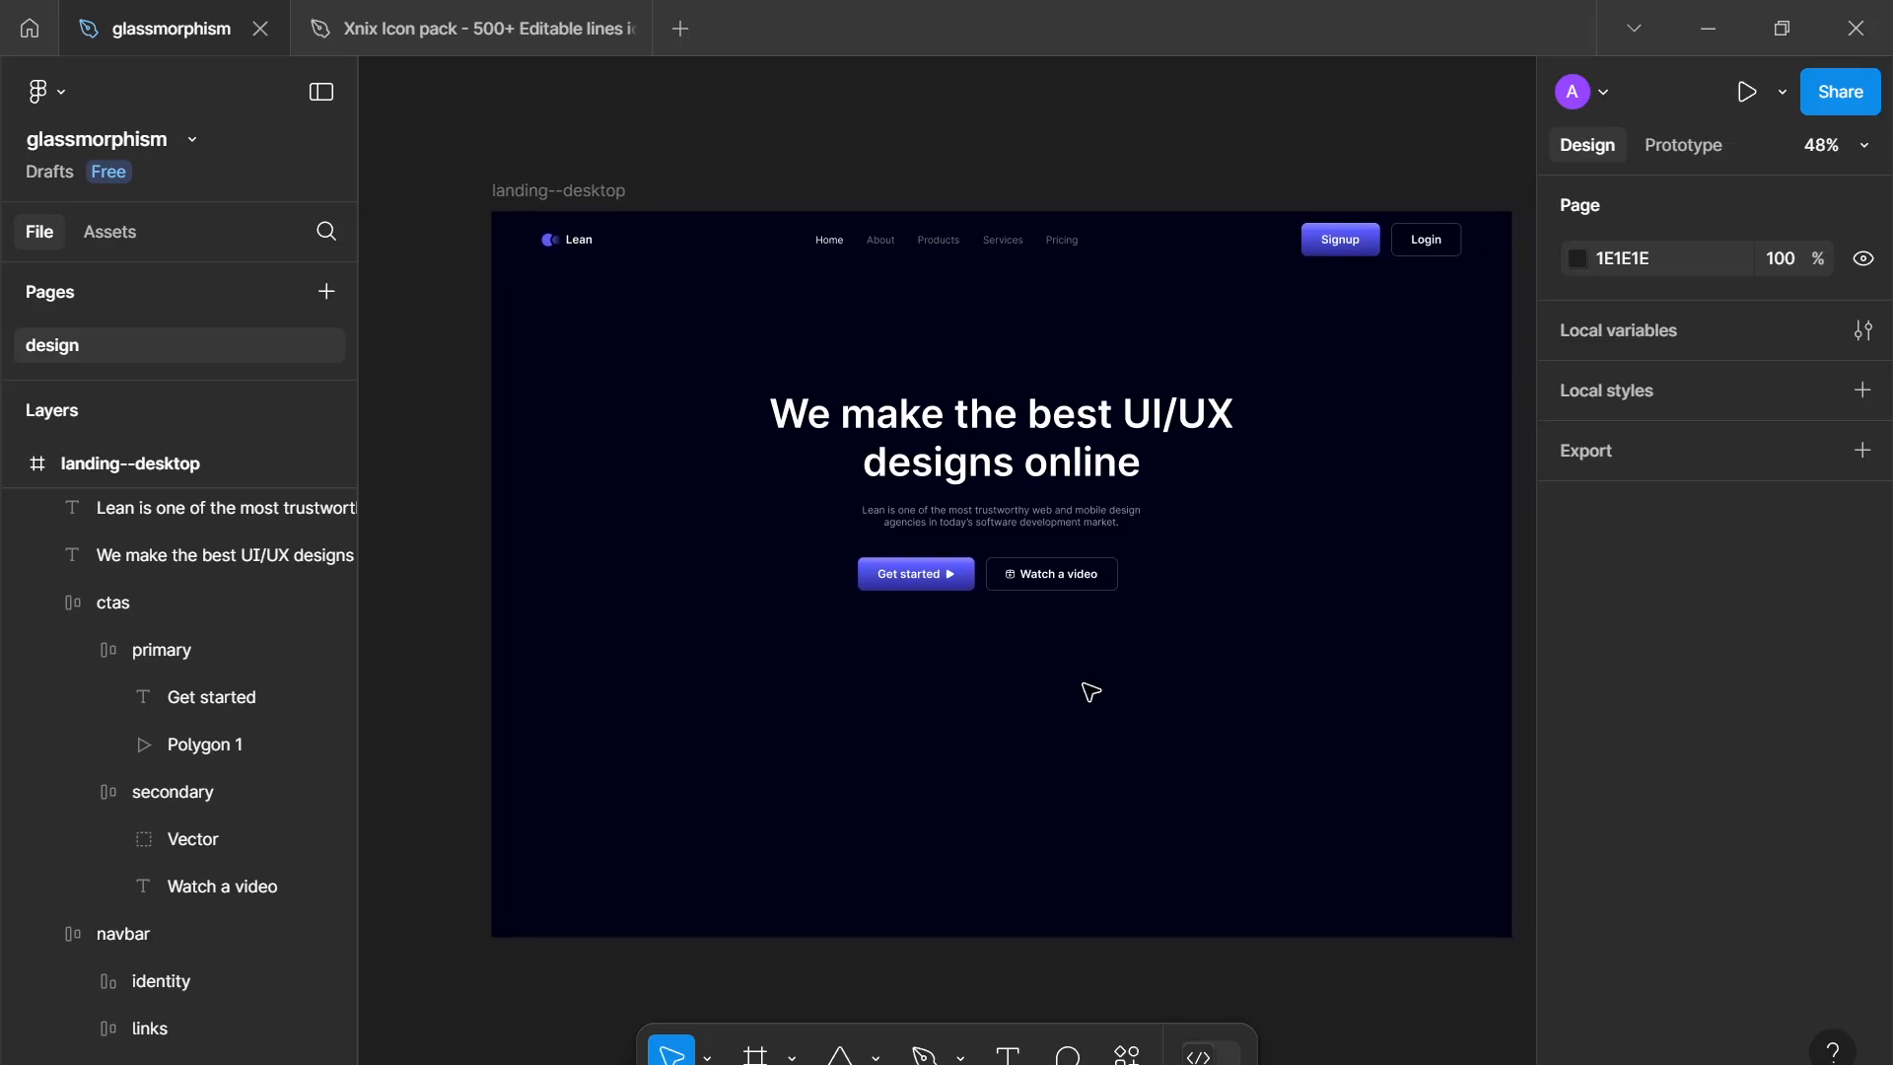
Step: Add the text "Join our 2025 web design confrence." below the hero's call-to-action buttons
key(t)
scroll(924, 701, up, 5)
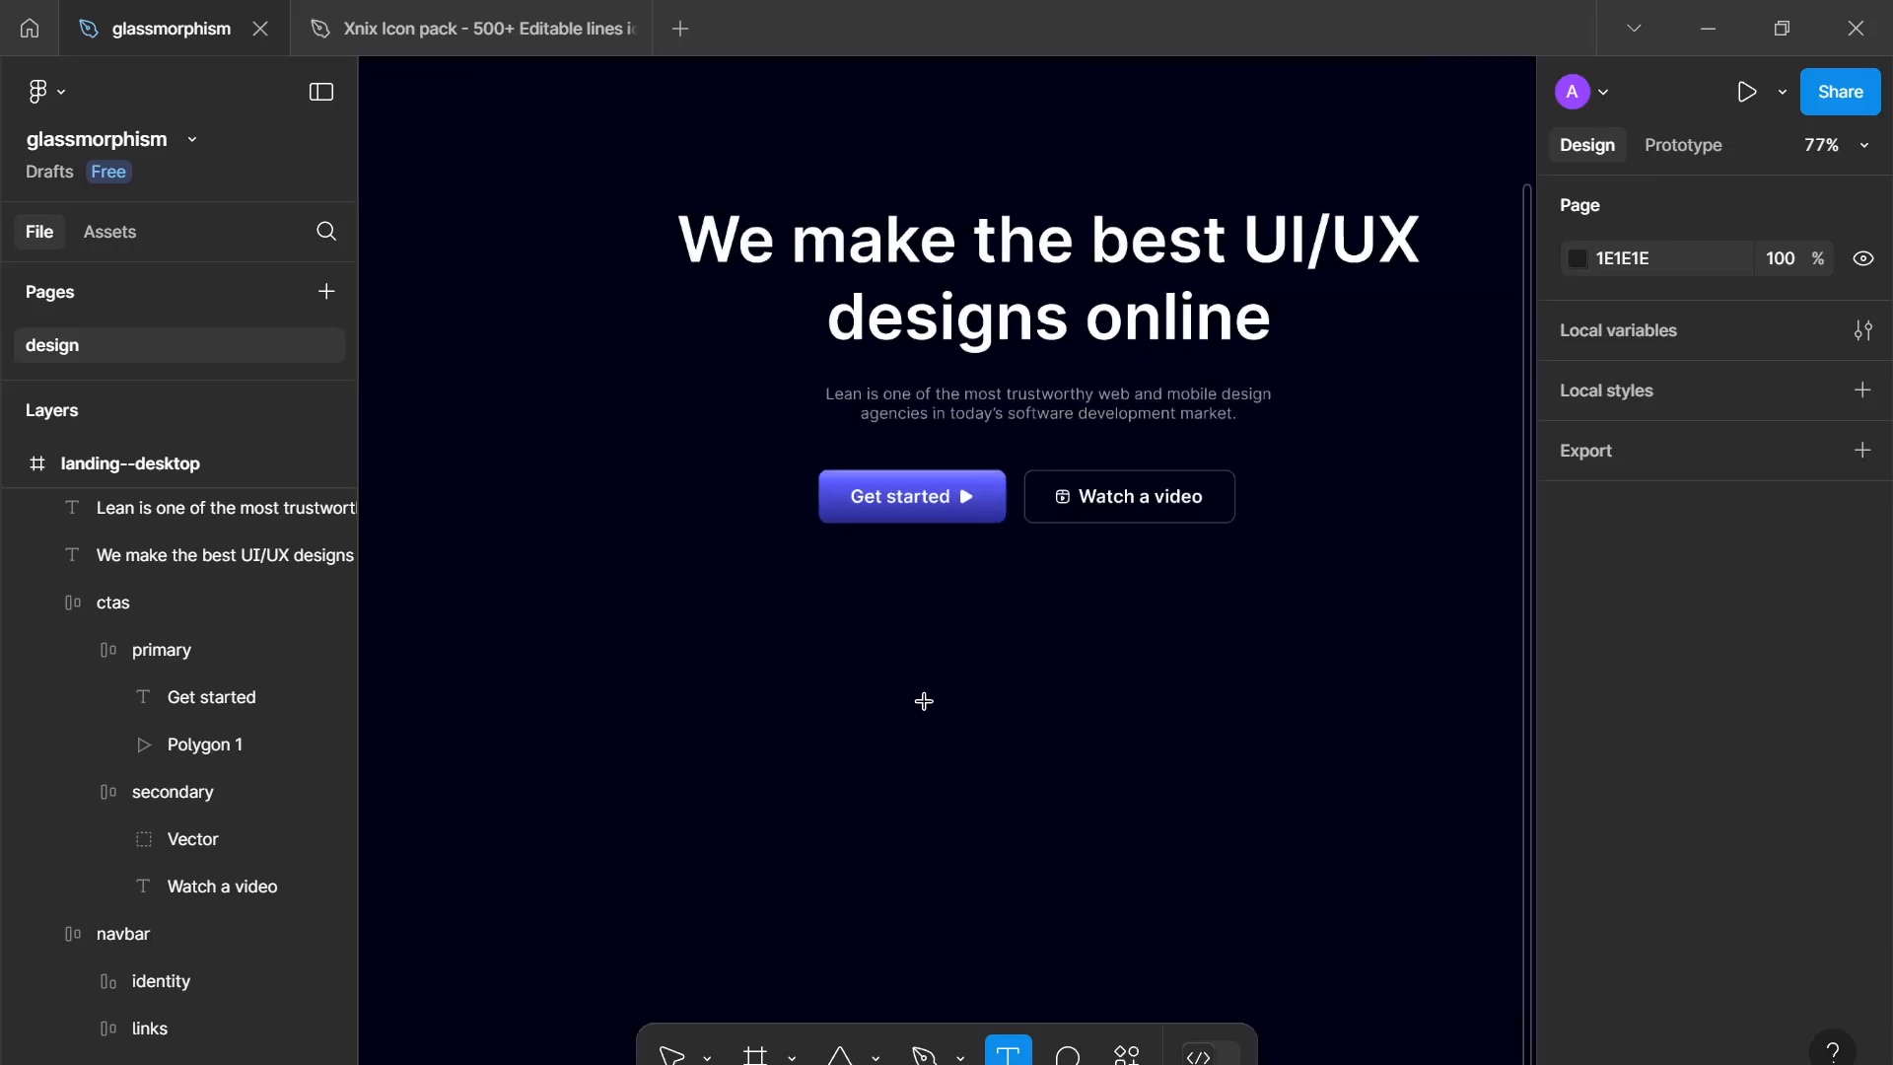
click(740, 643)
text(Join)
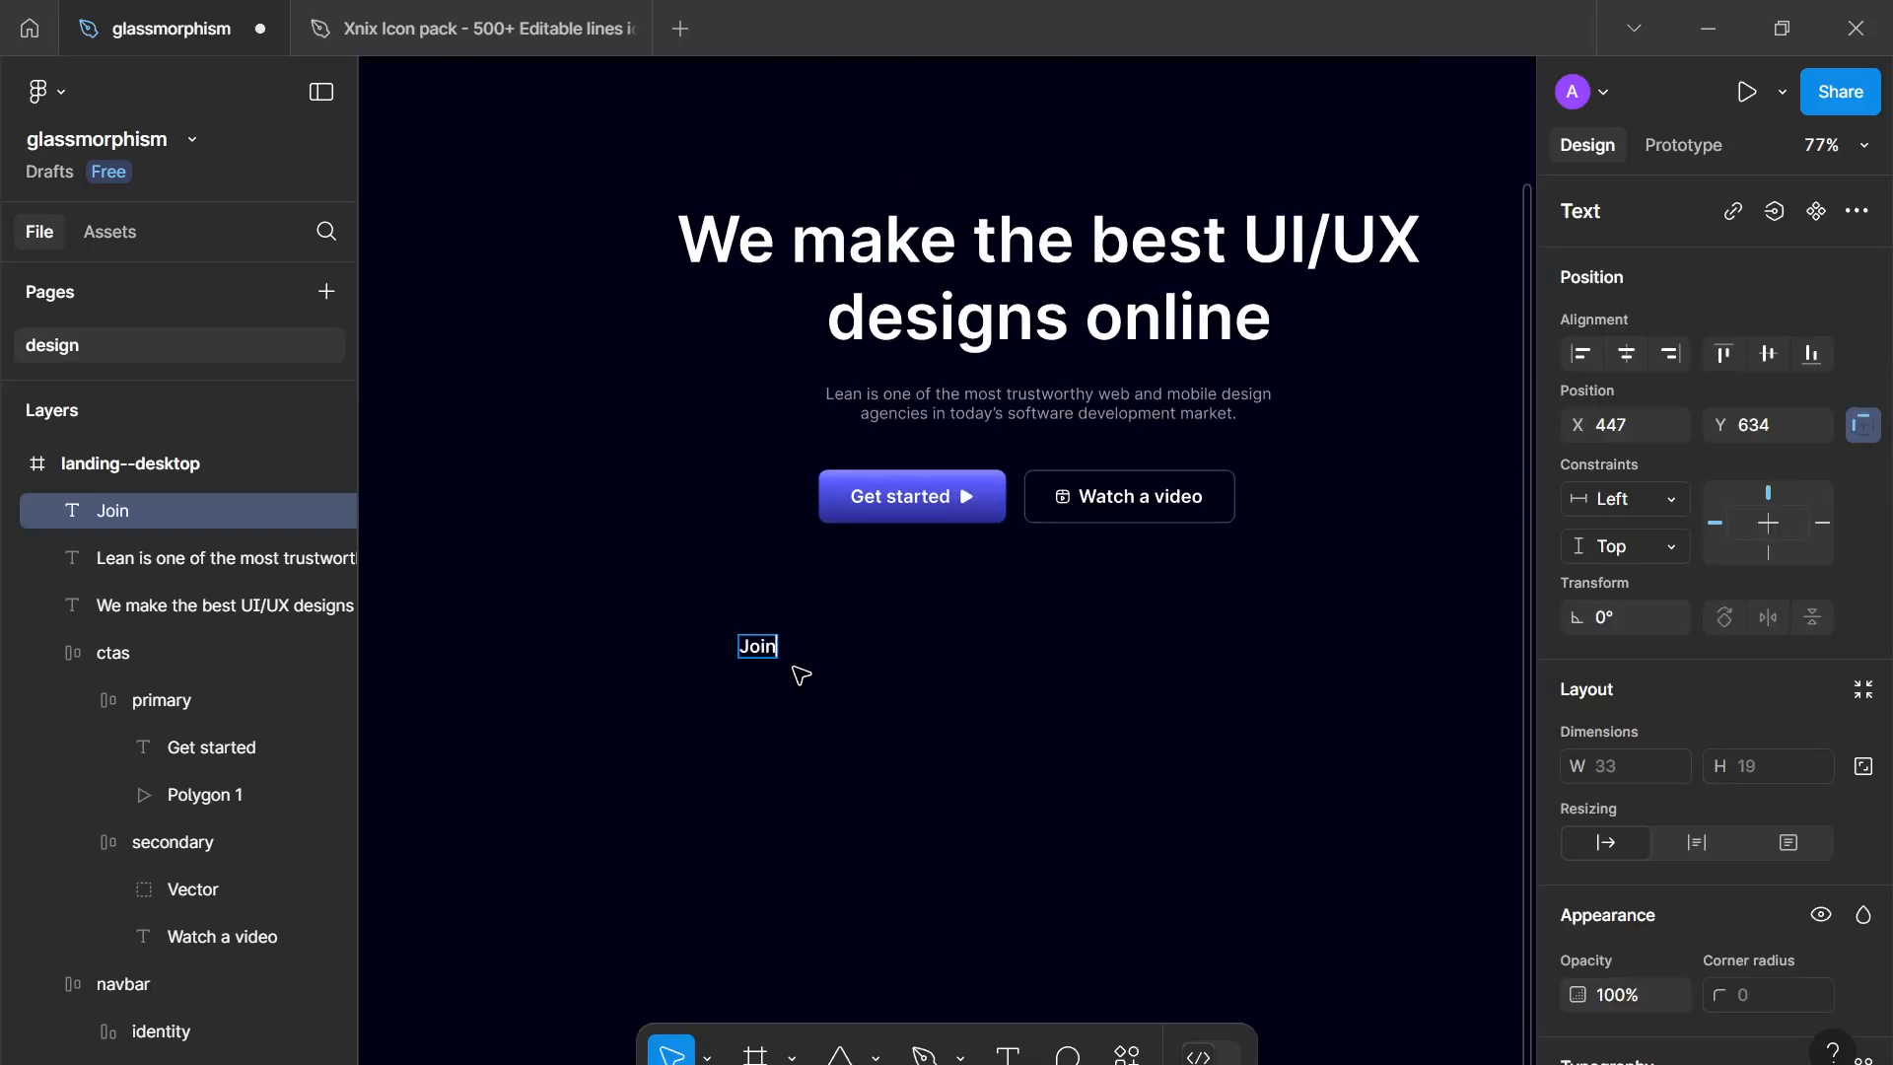
text( our 202)
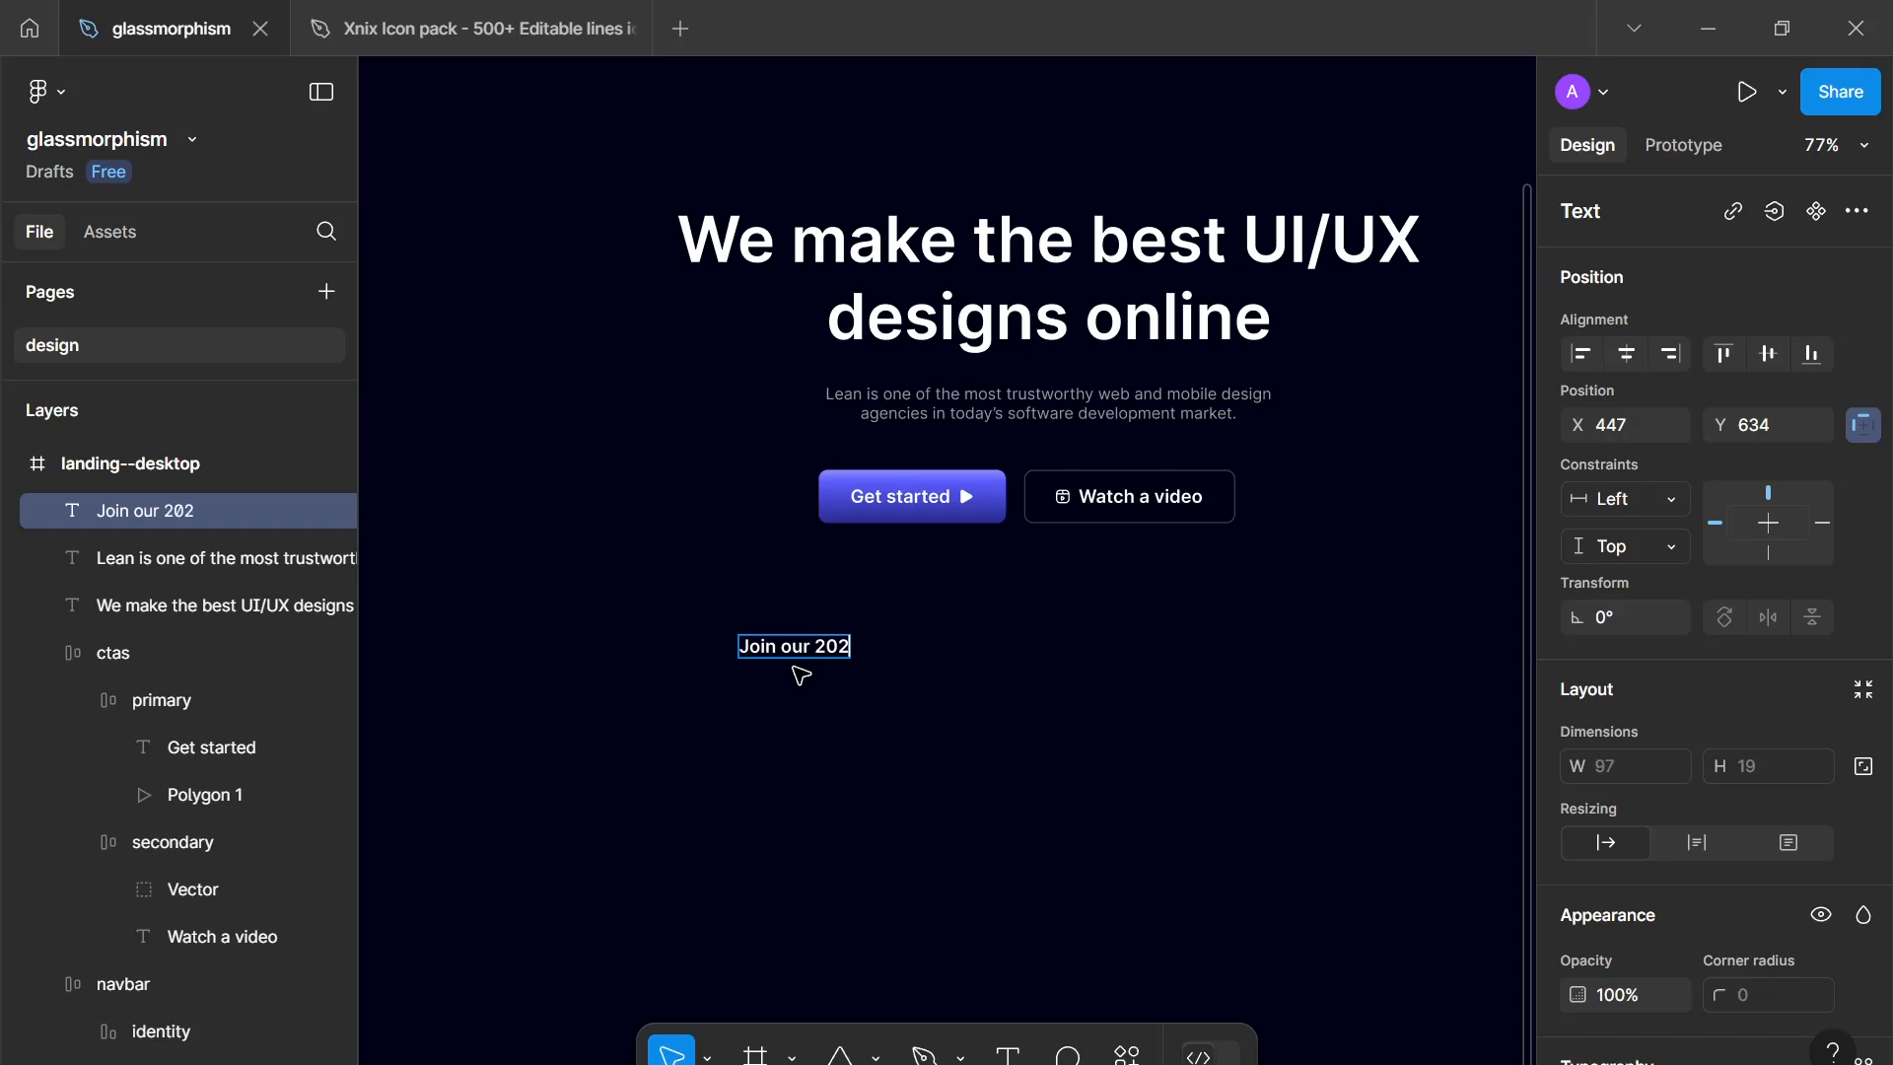
text(5 web design)
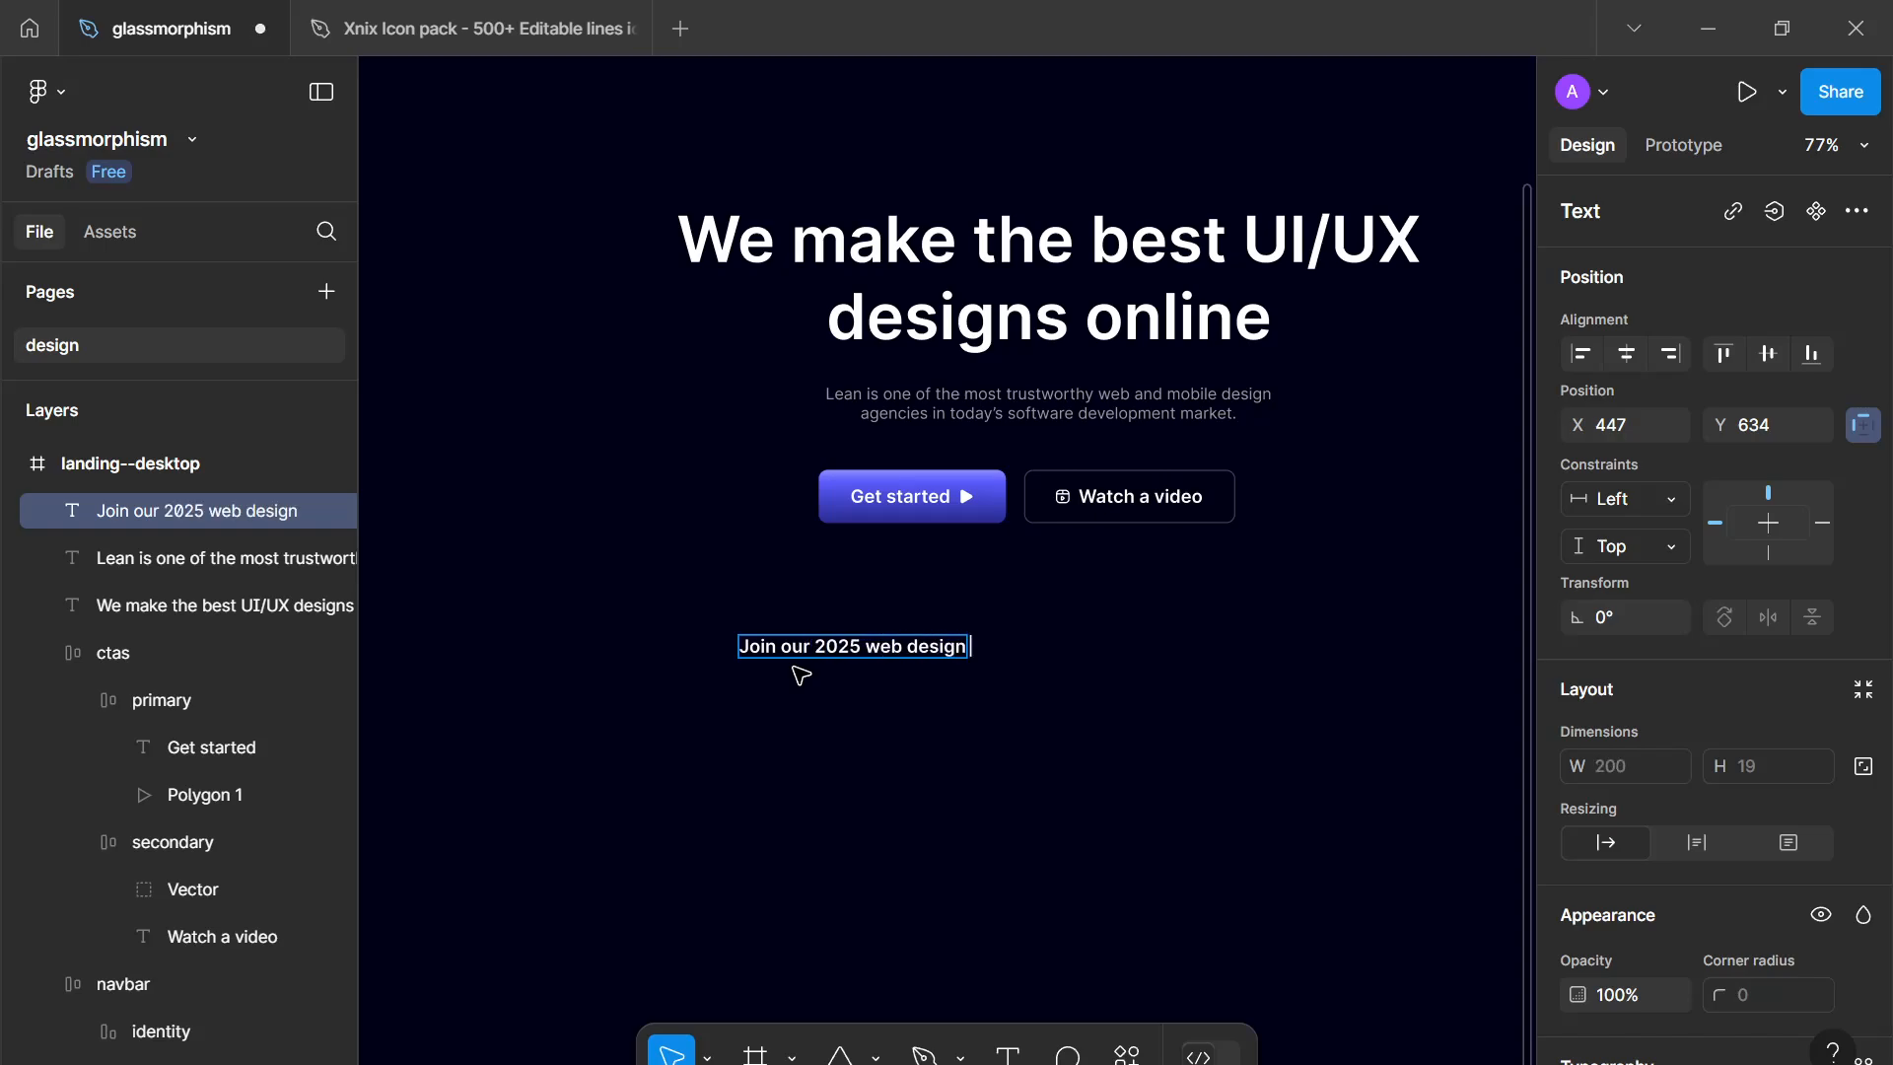
text( confrence.)
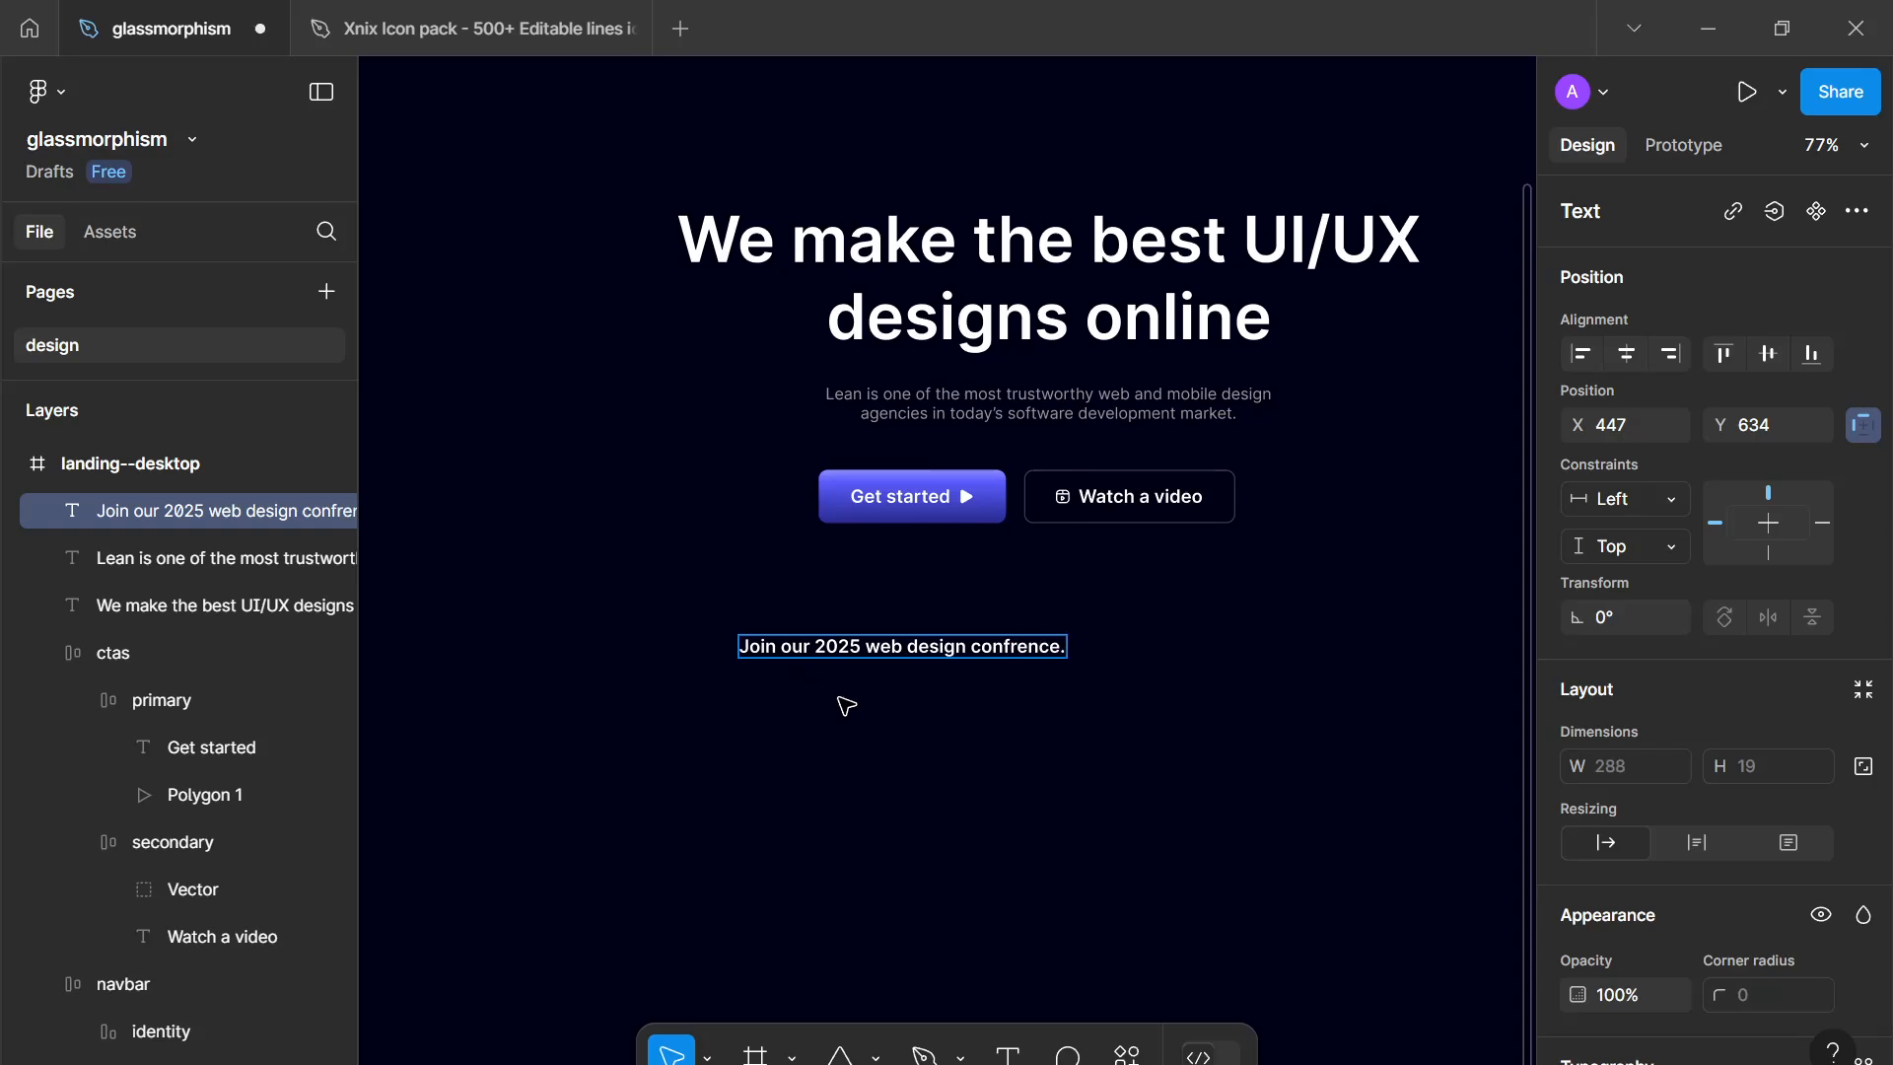
key(Escape)
Step: Set the conference text to Regular weight and font size 14
scroll(1765, 954, down, 3)
click(1645, 882)
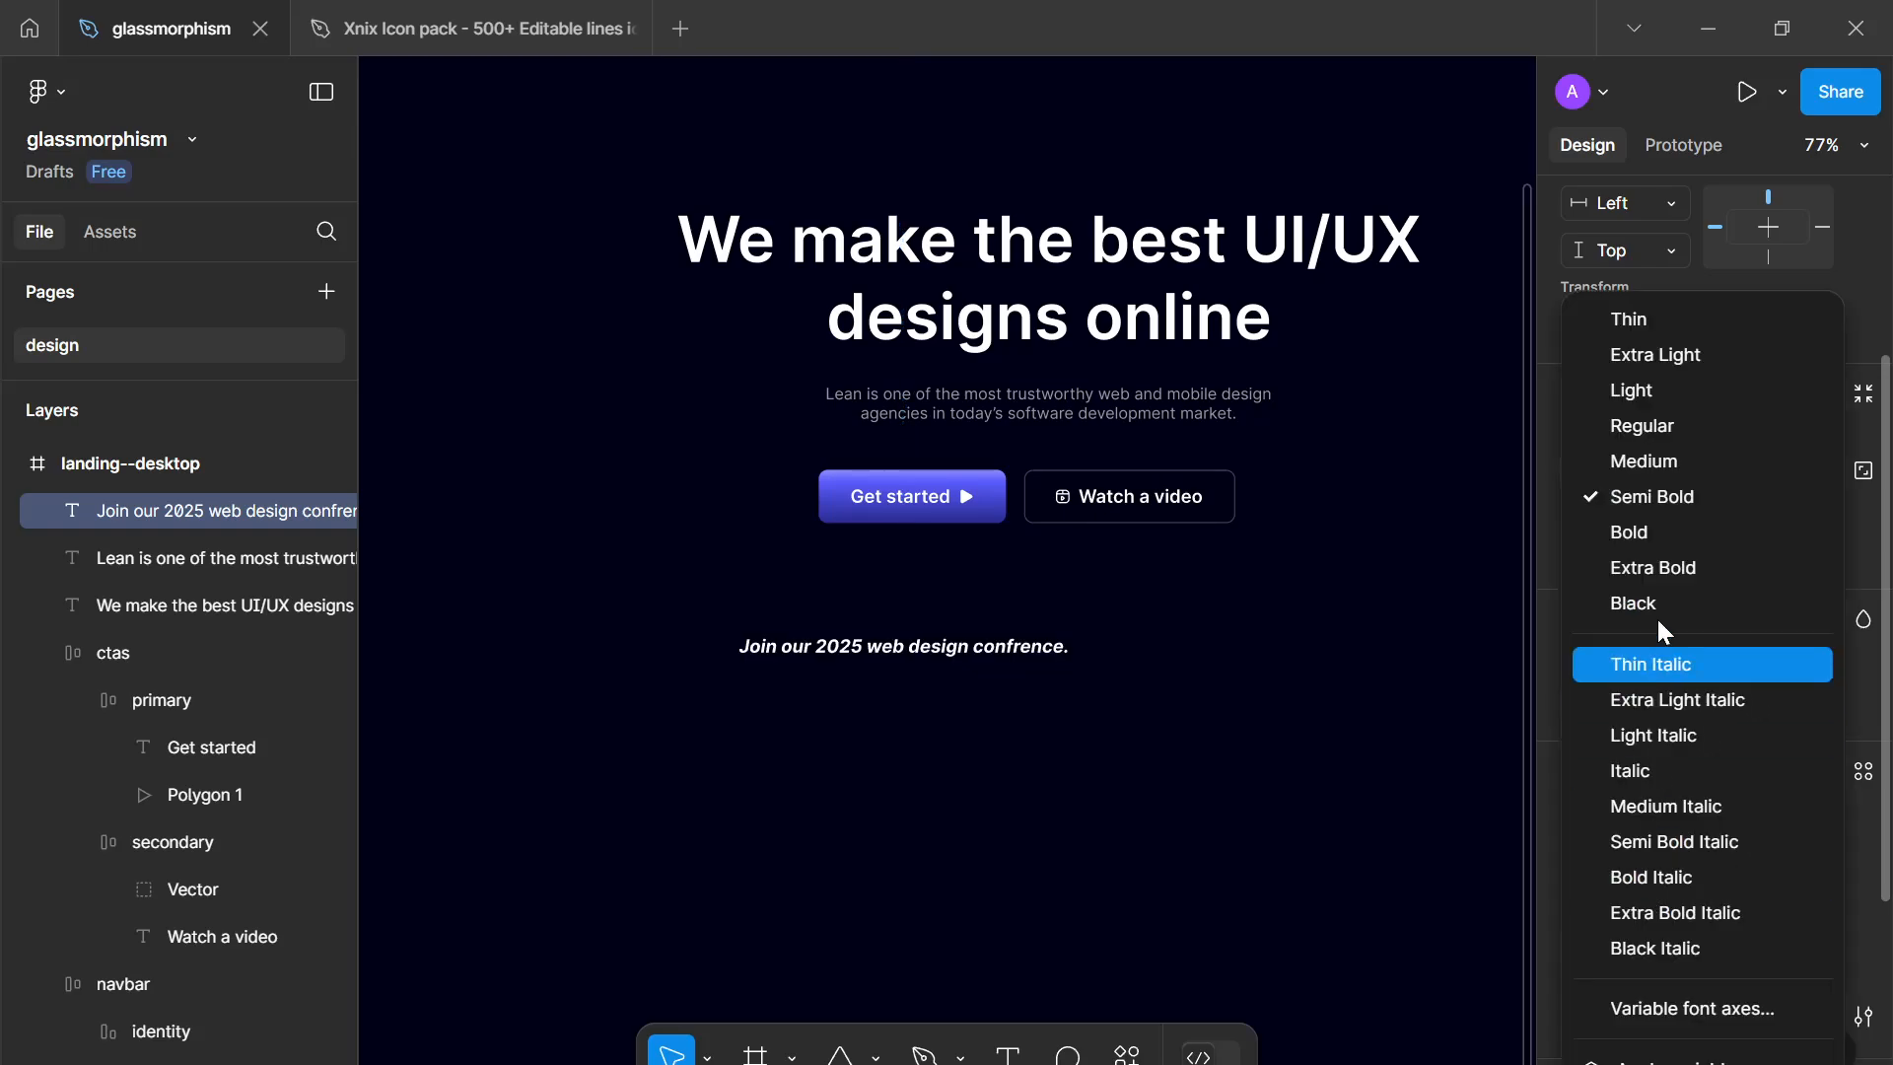
click(1641, 434)
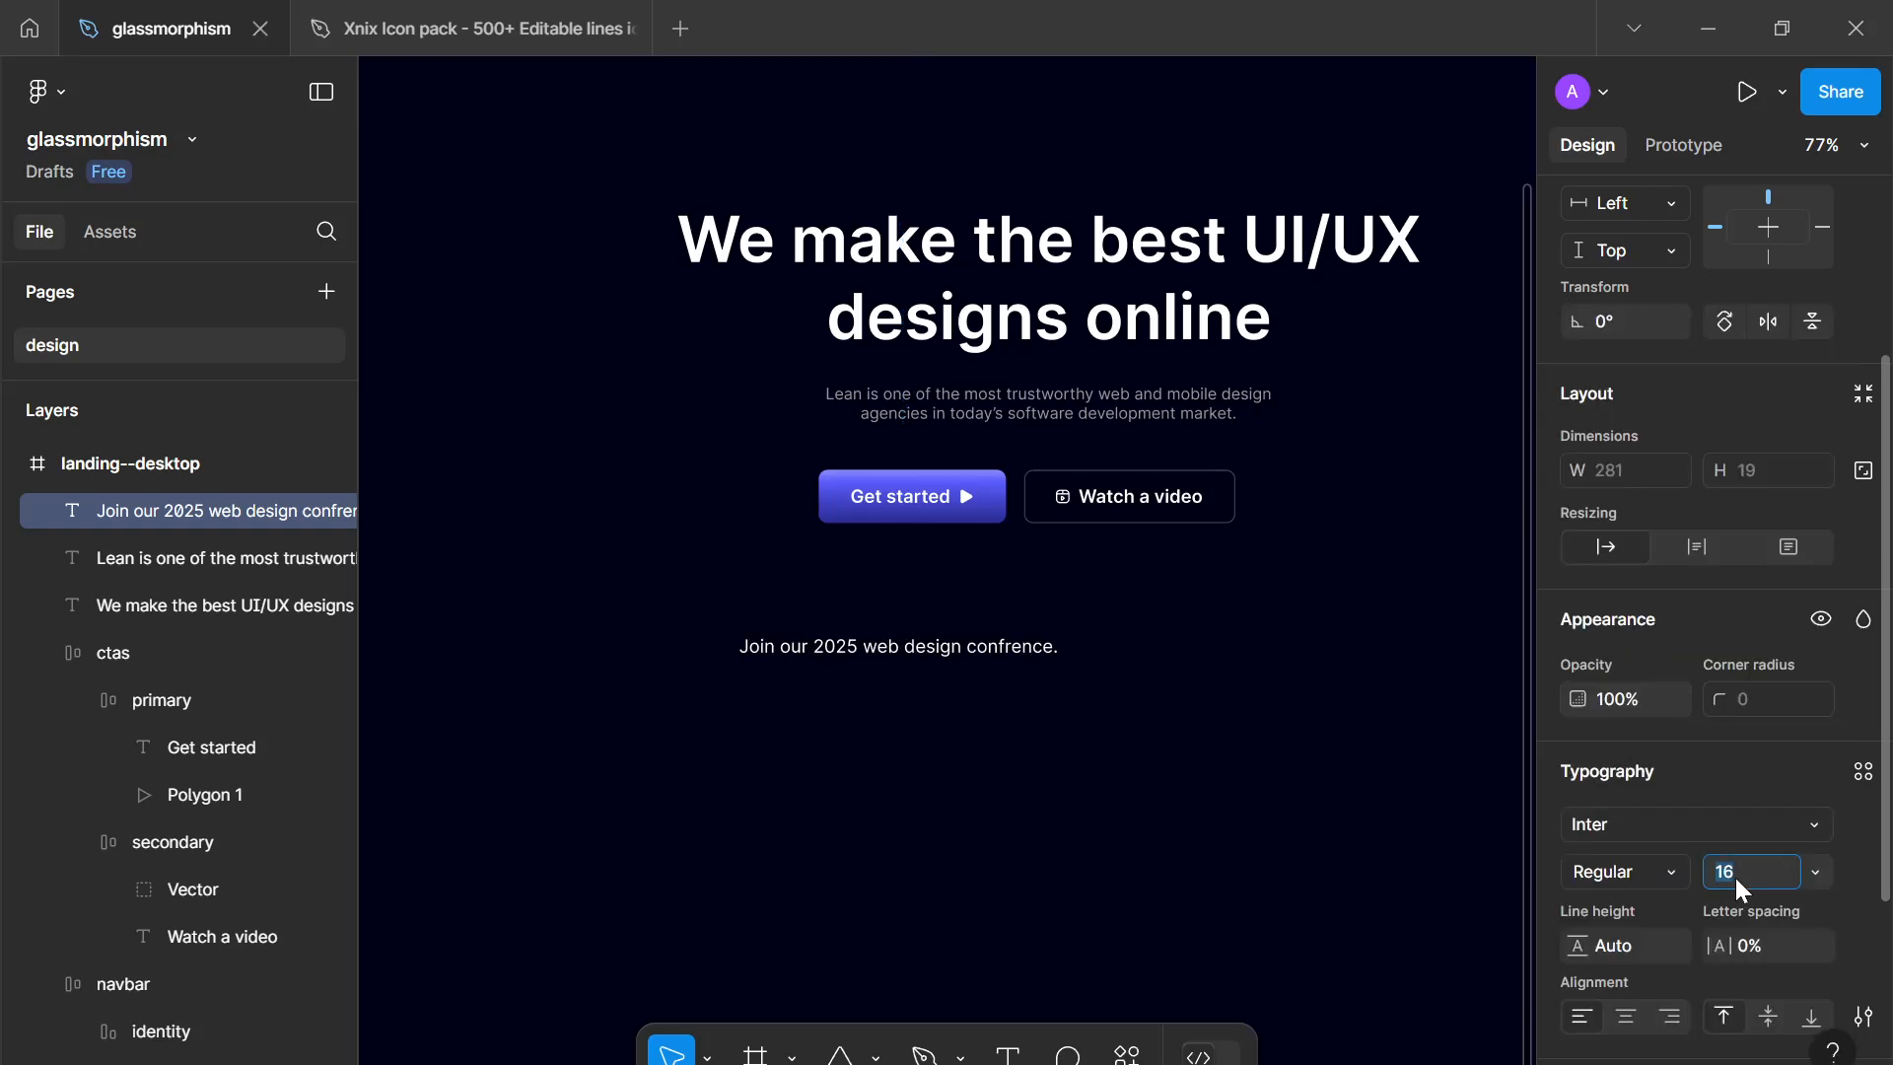
key(Down)
key(Down)
Step: Add a separate text reading "Follow for more" just to the right of the conference line
scroll(1361, 805, up, 3)
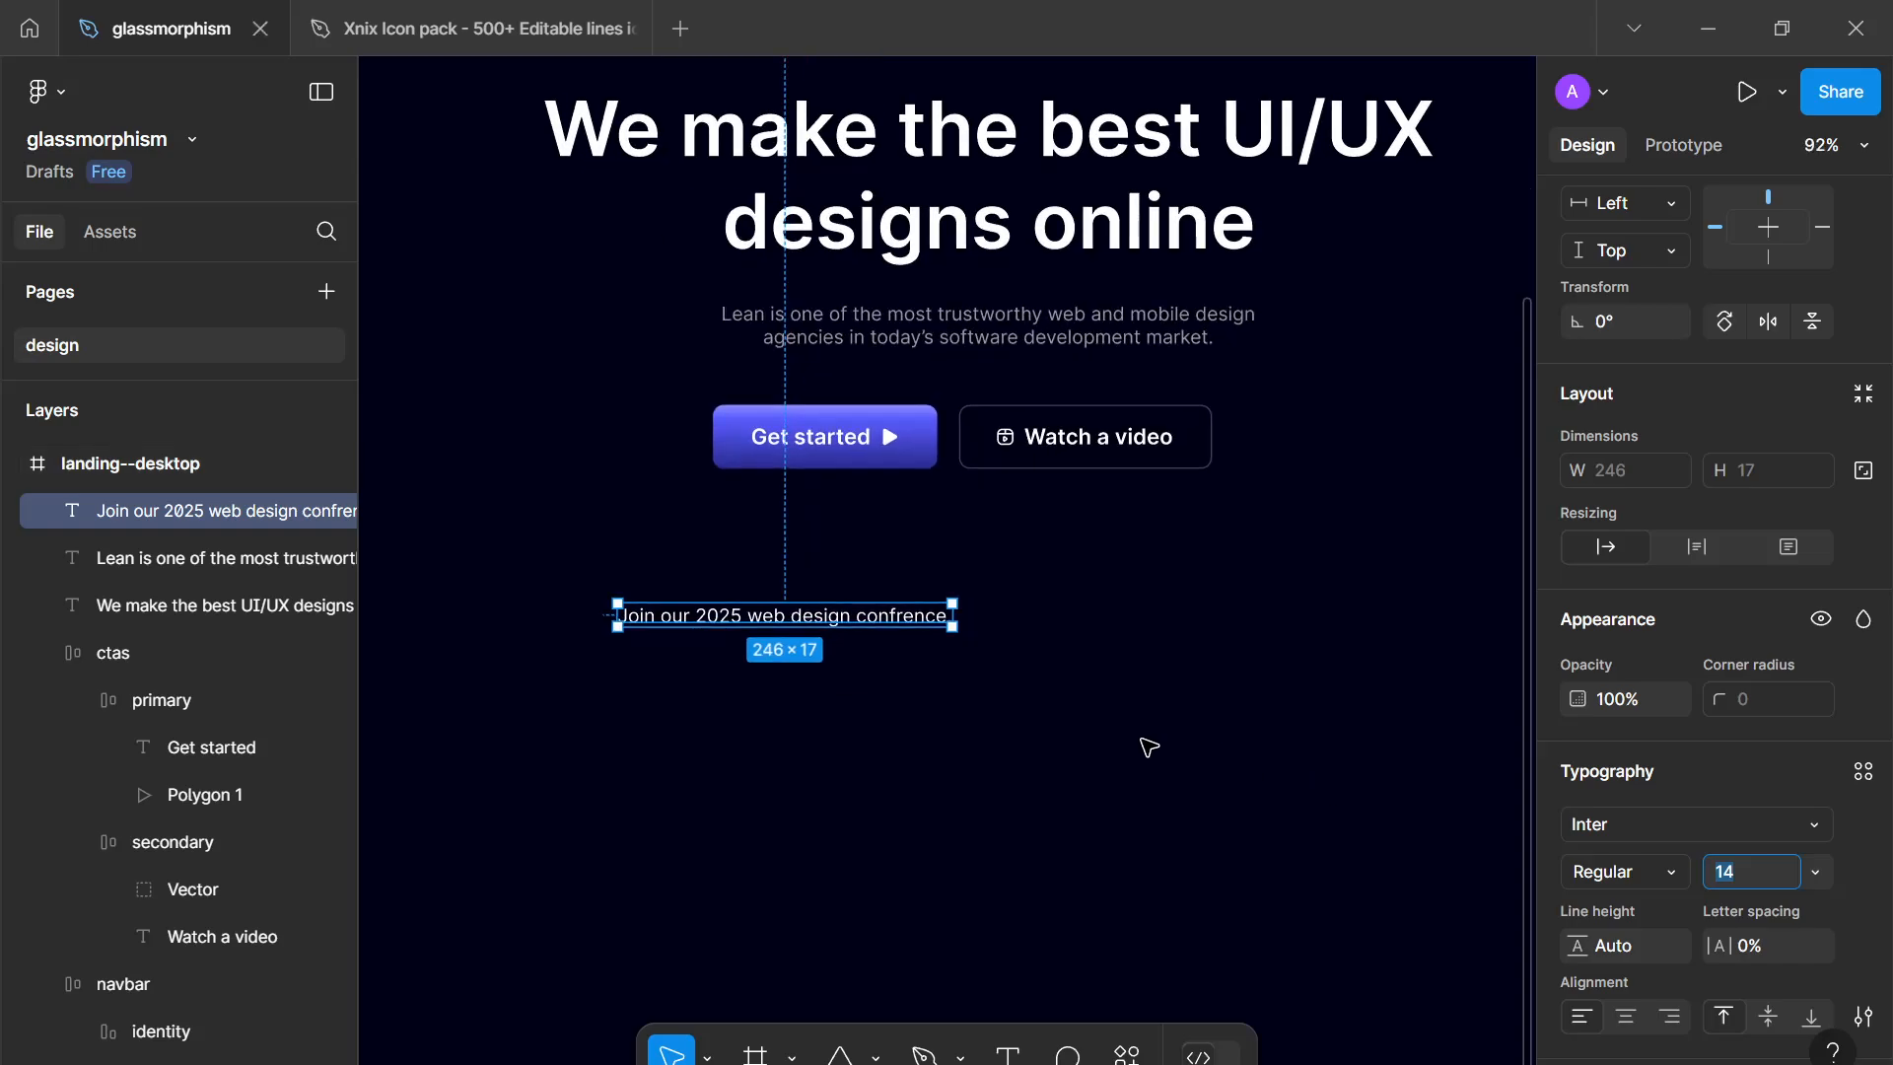
click(1026, 650)
key(t)
click(1013, 640)
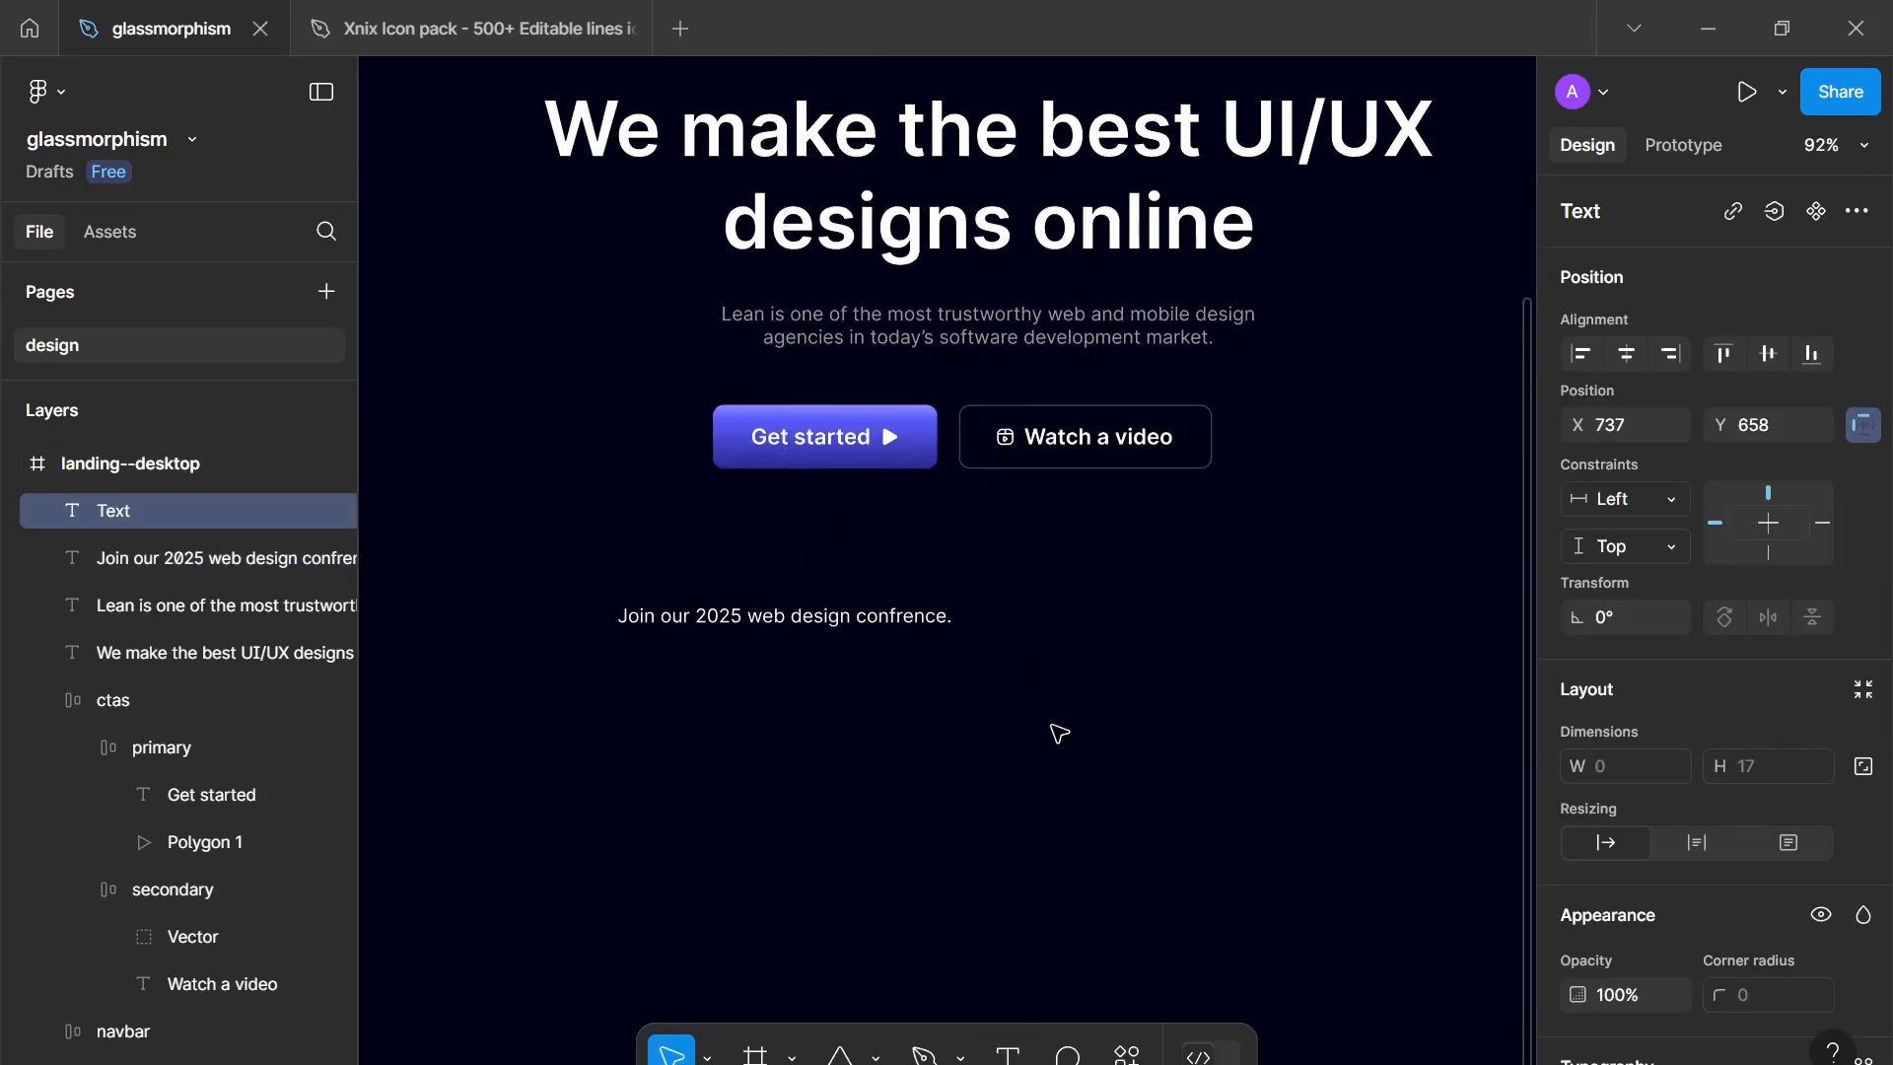
text(Follow)
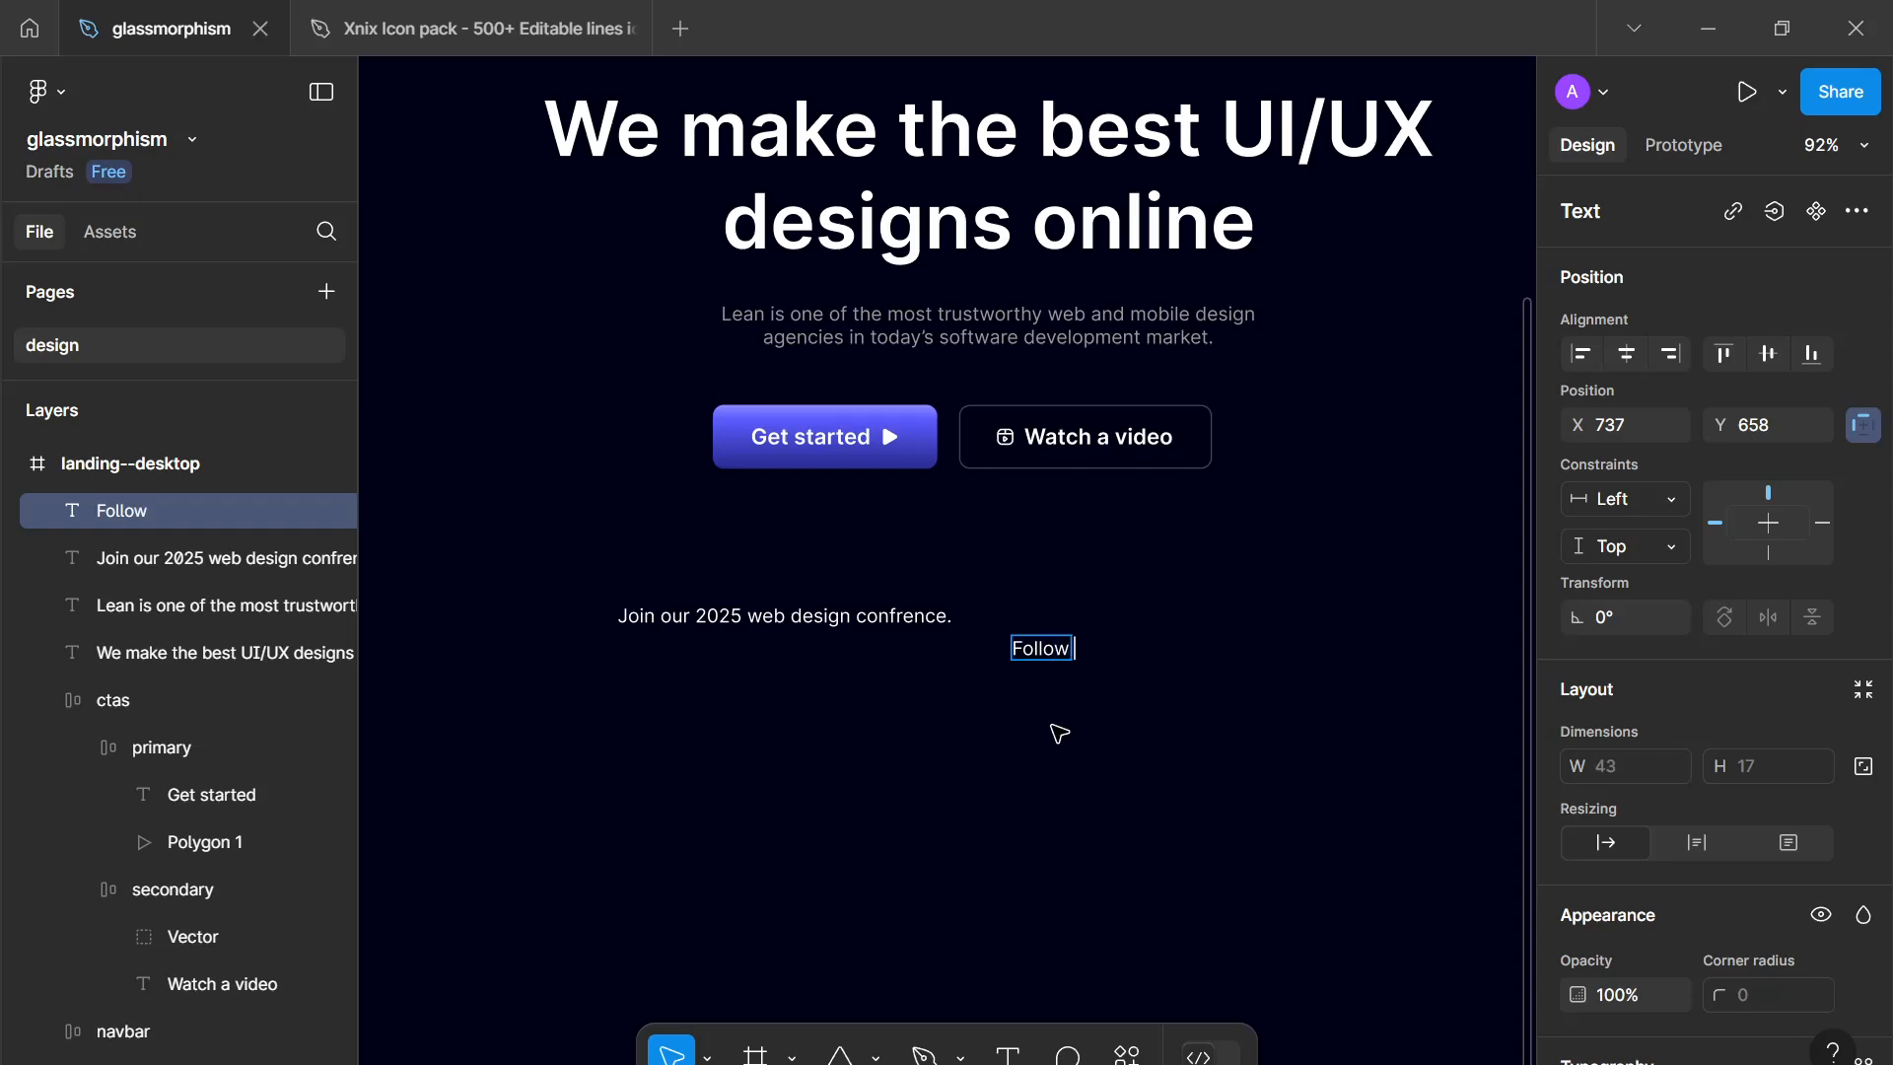
text( for more)
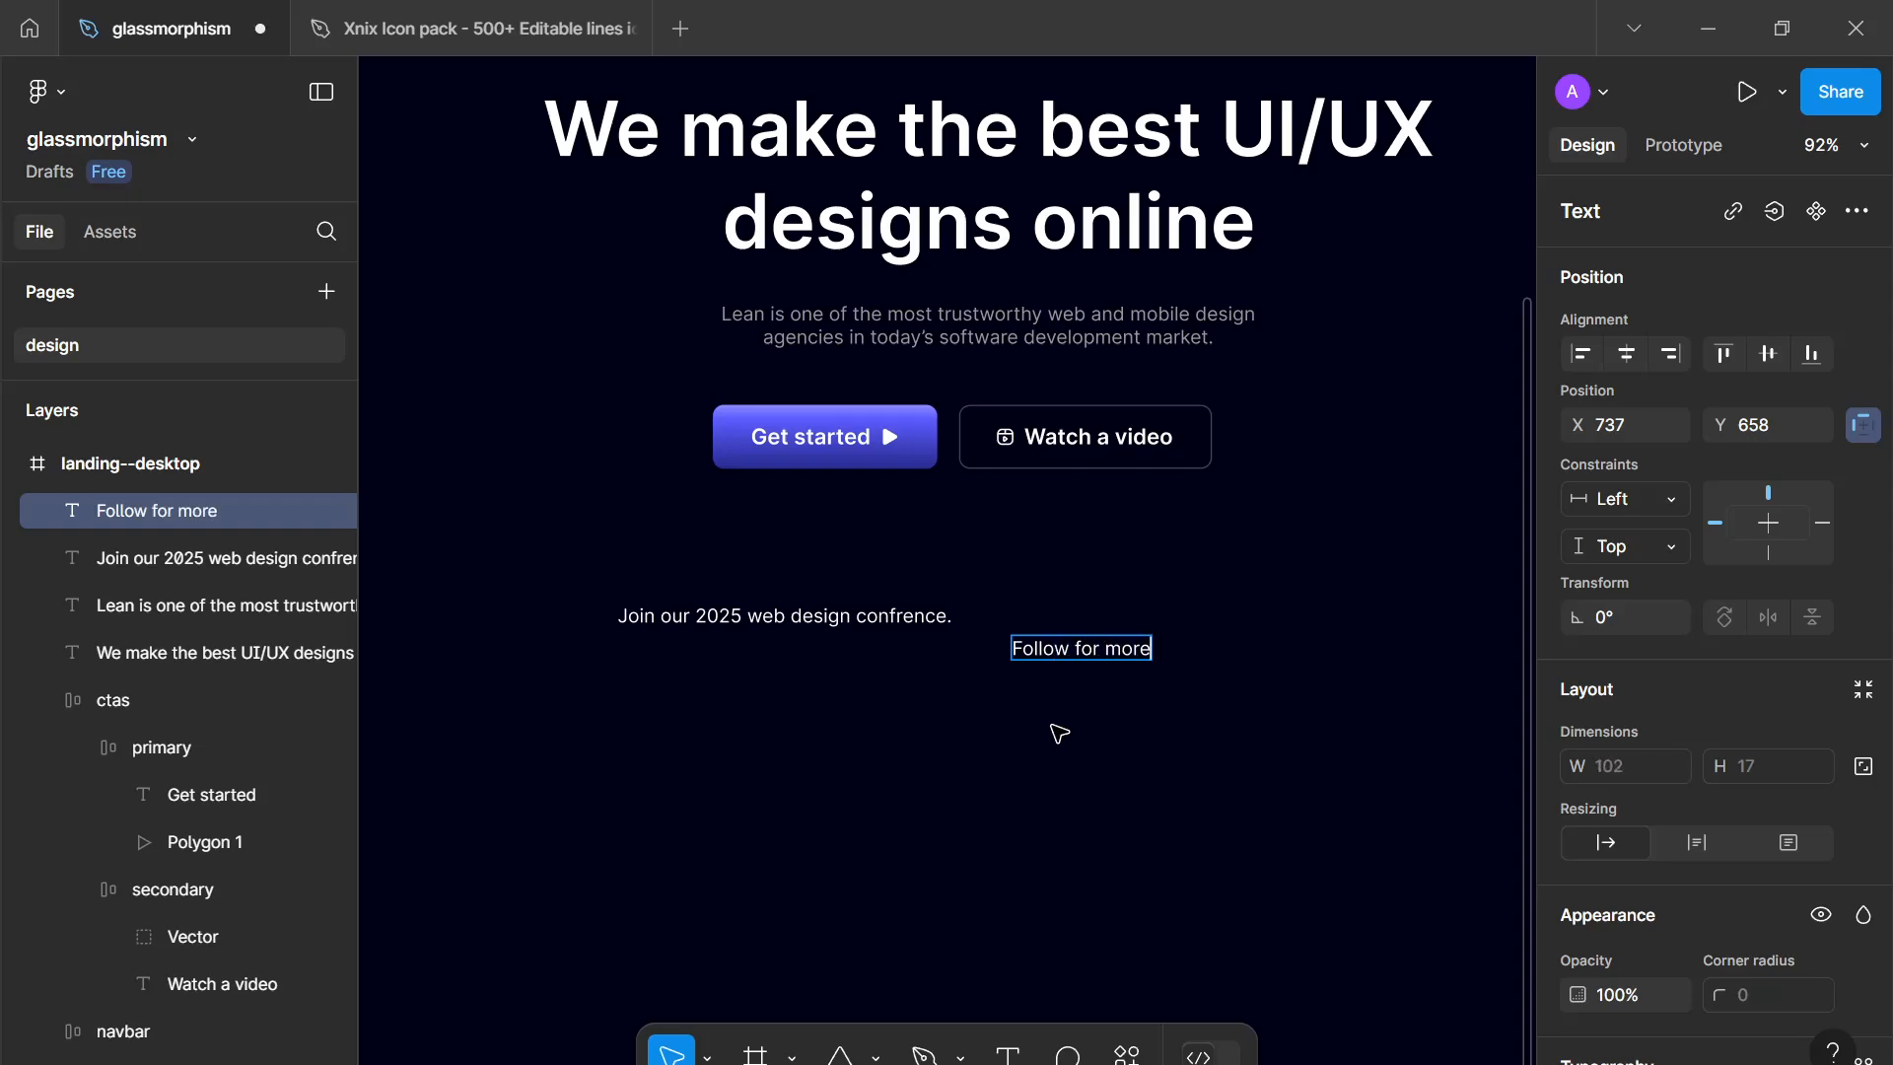
key(Escape)
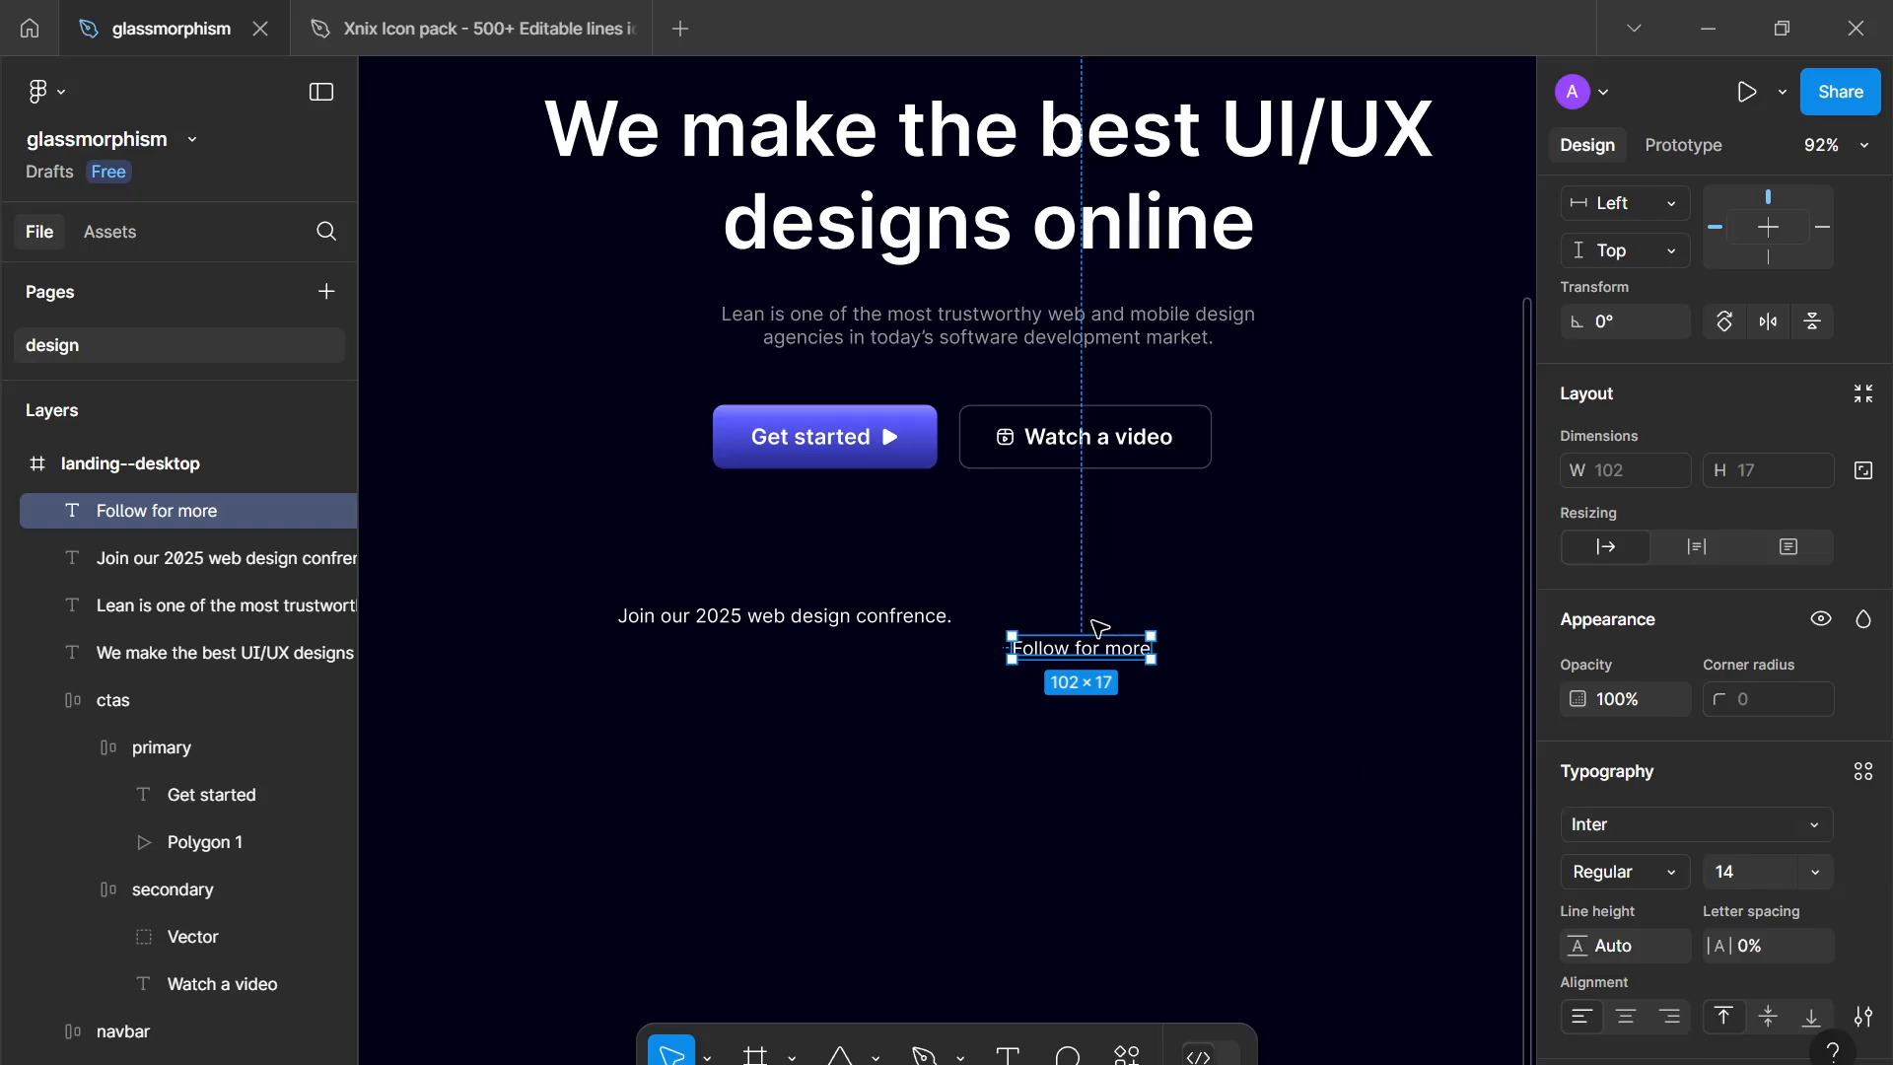
Step: Replace the "Follow for more" wording with "Book a ticket"
double_click(1104, 652)
text(Book a ticket)
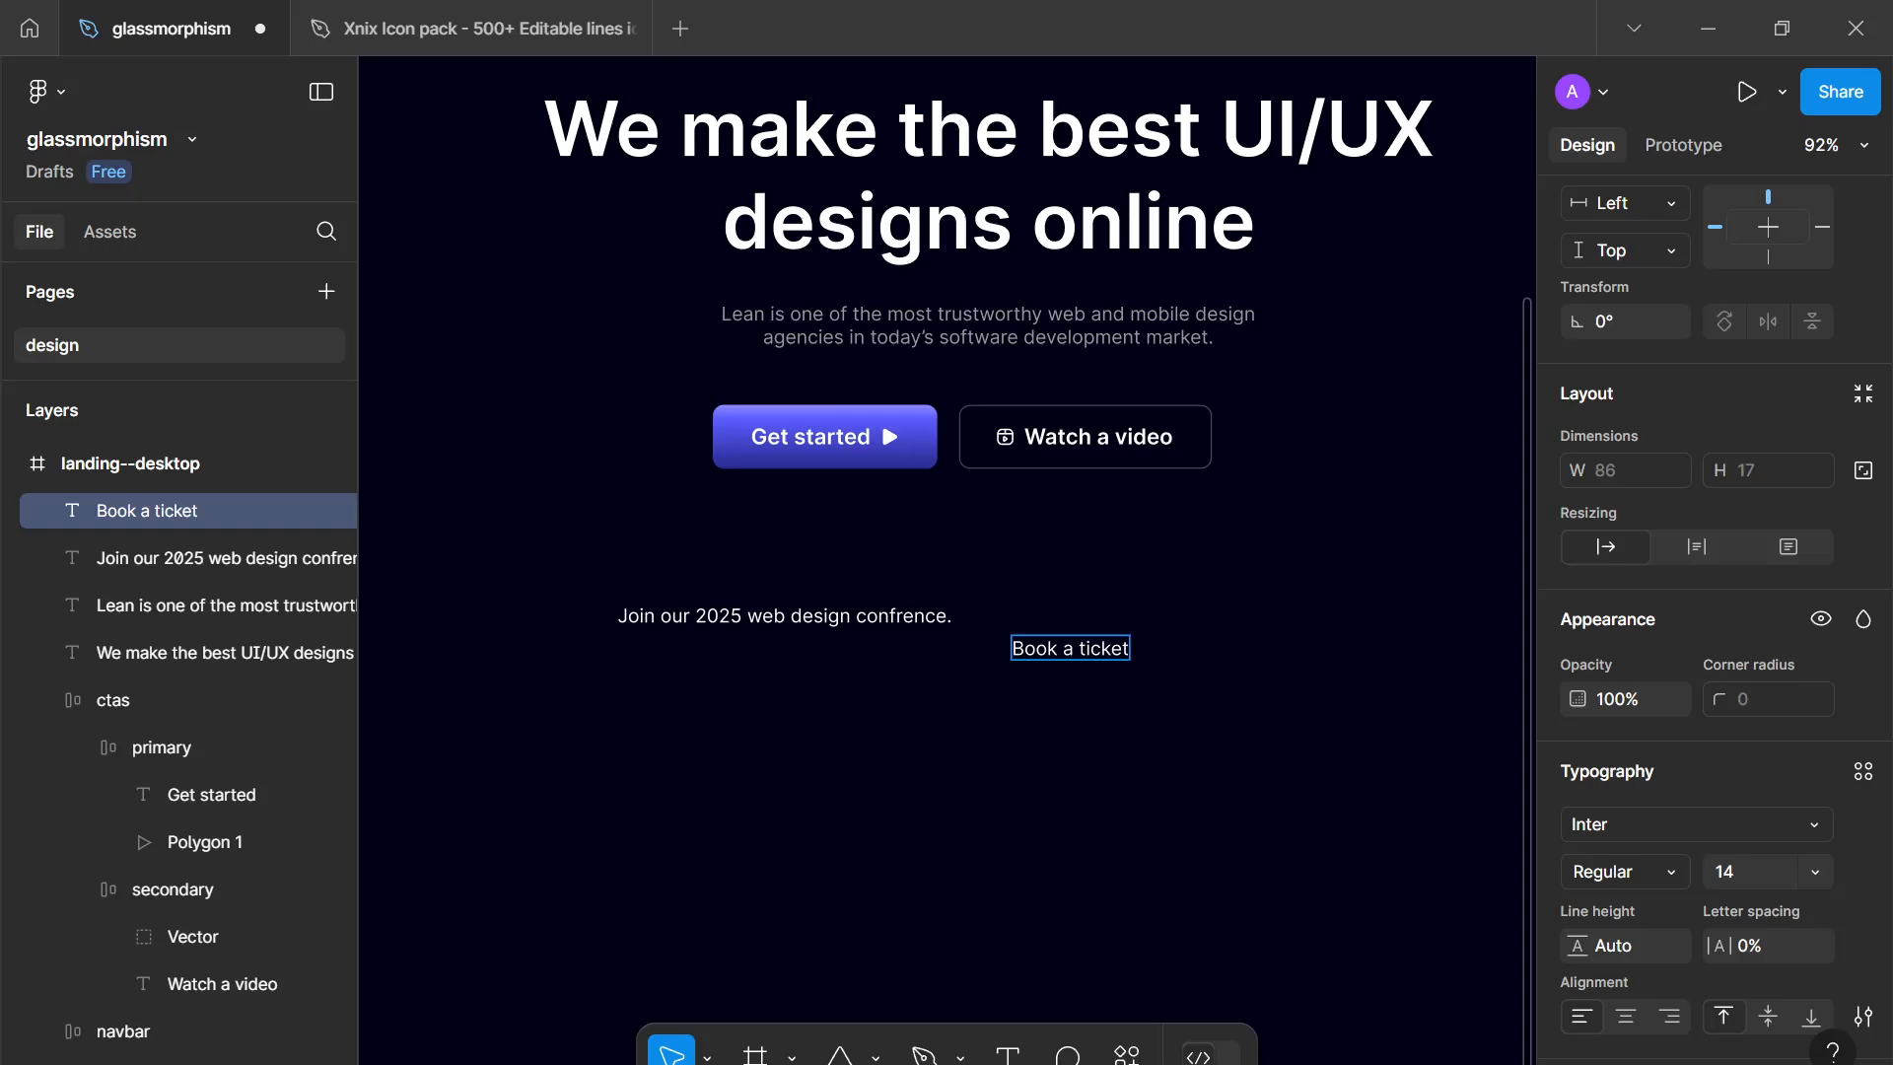
key(Escape)
Step: Wrap the "Book a ticket" text in an auto layout frame and rename the frame as cta
scroll(1573, 819, down, 3)
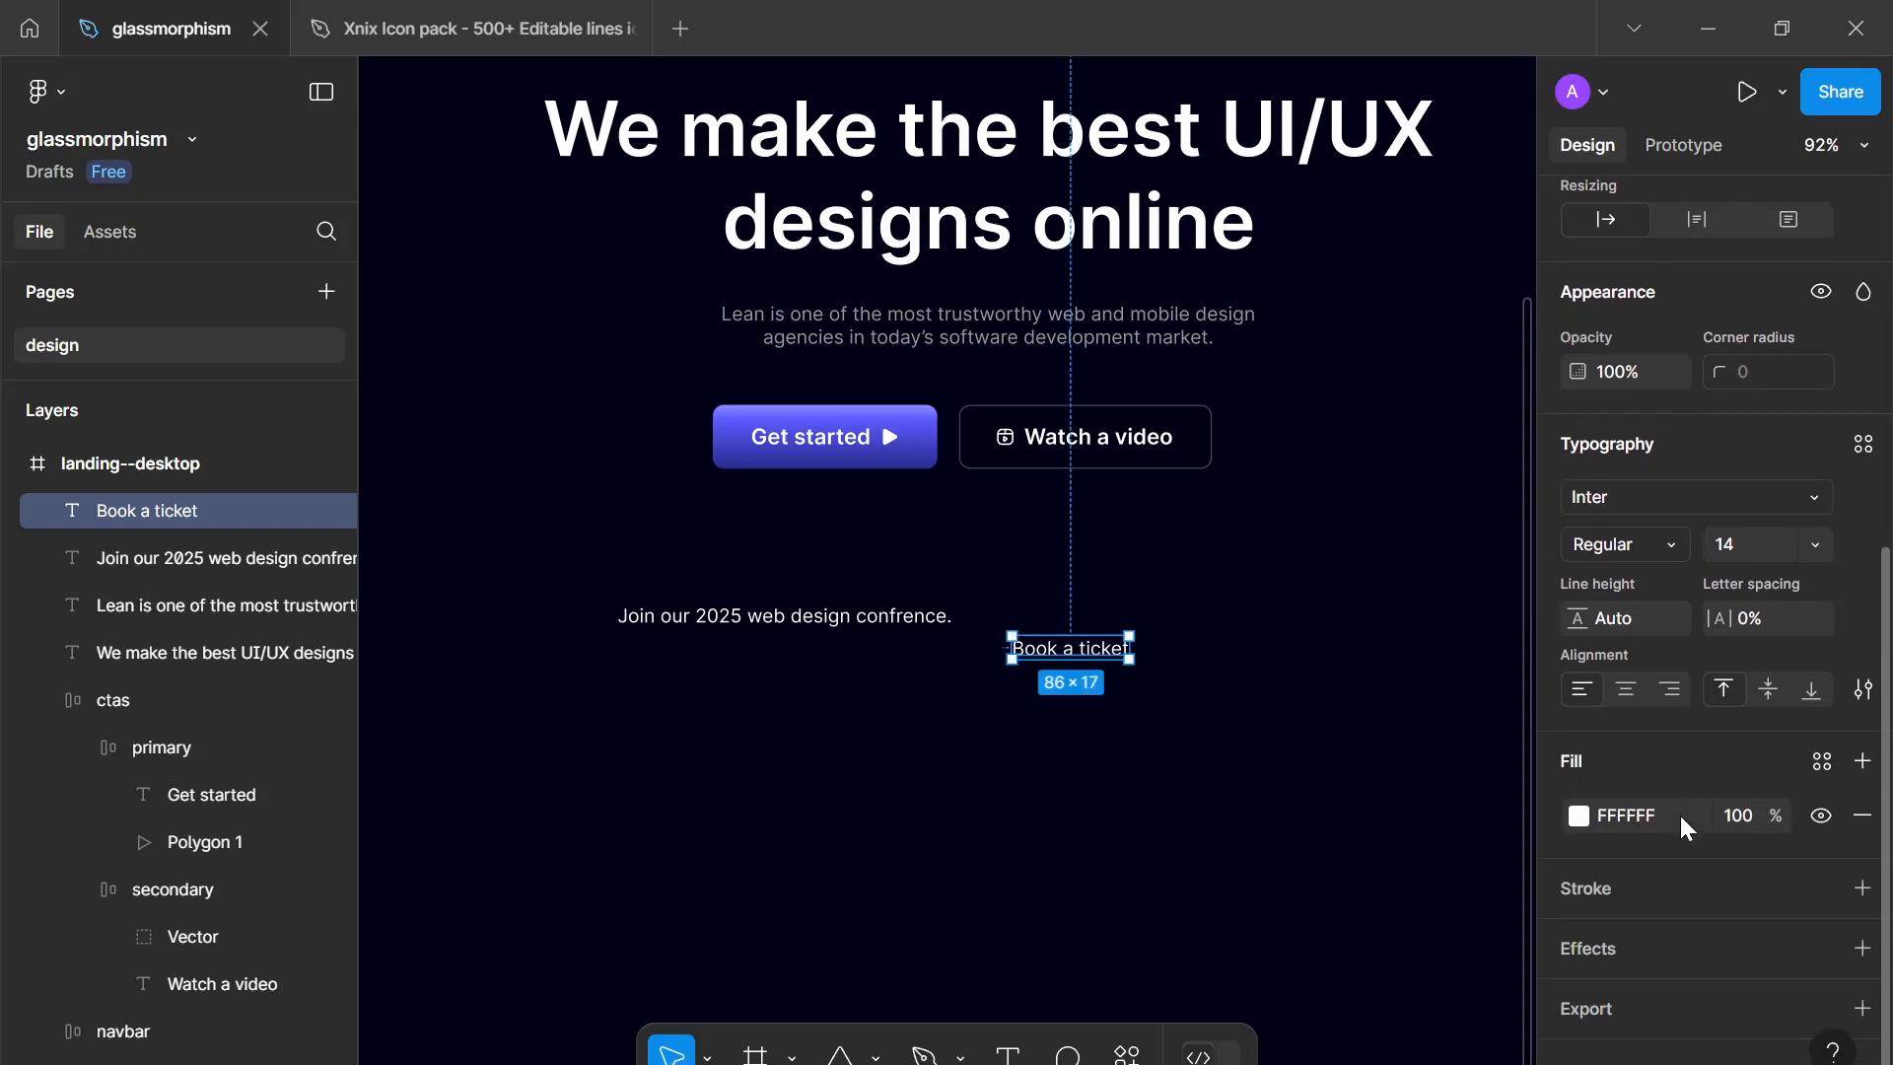
key(shift+a)
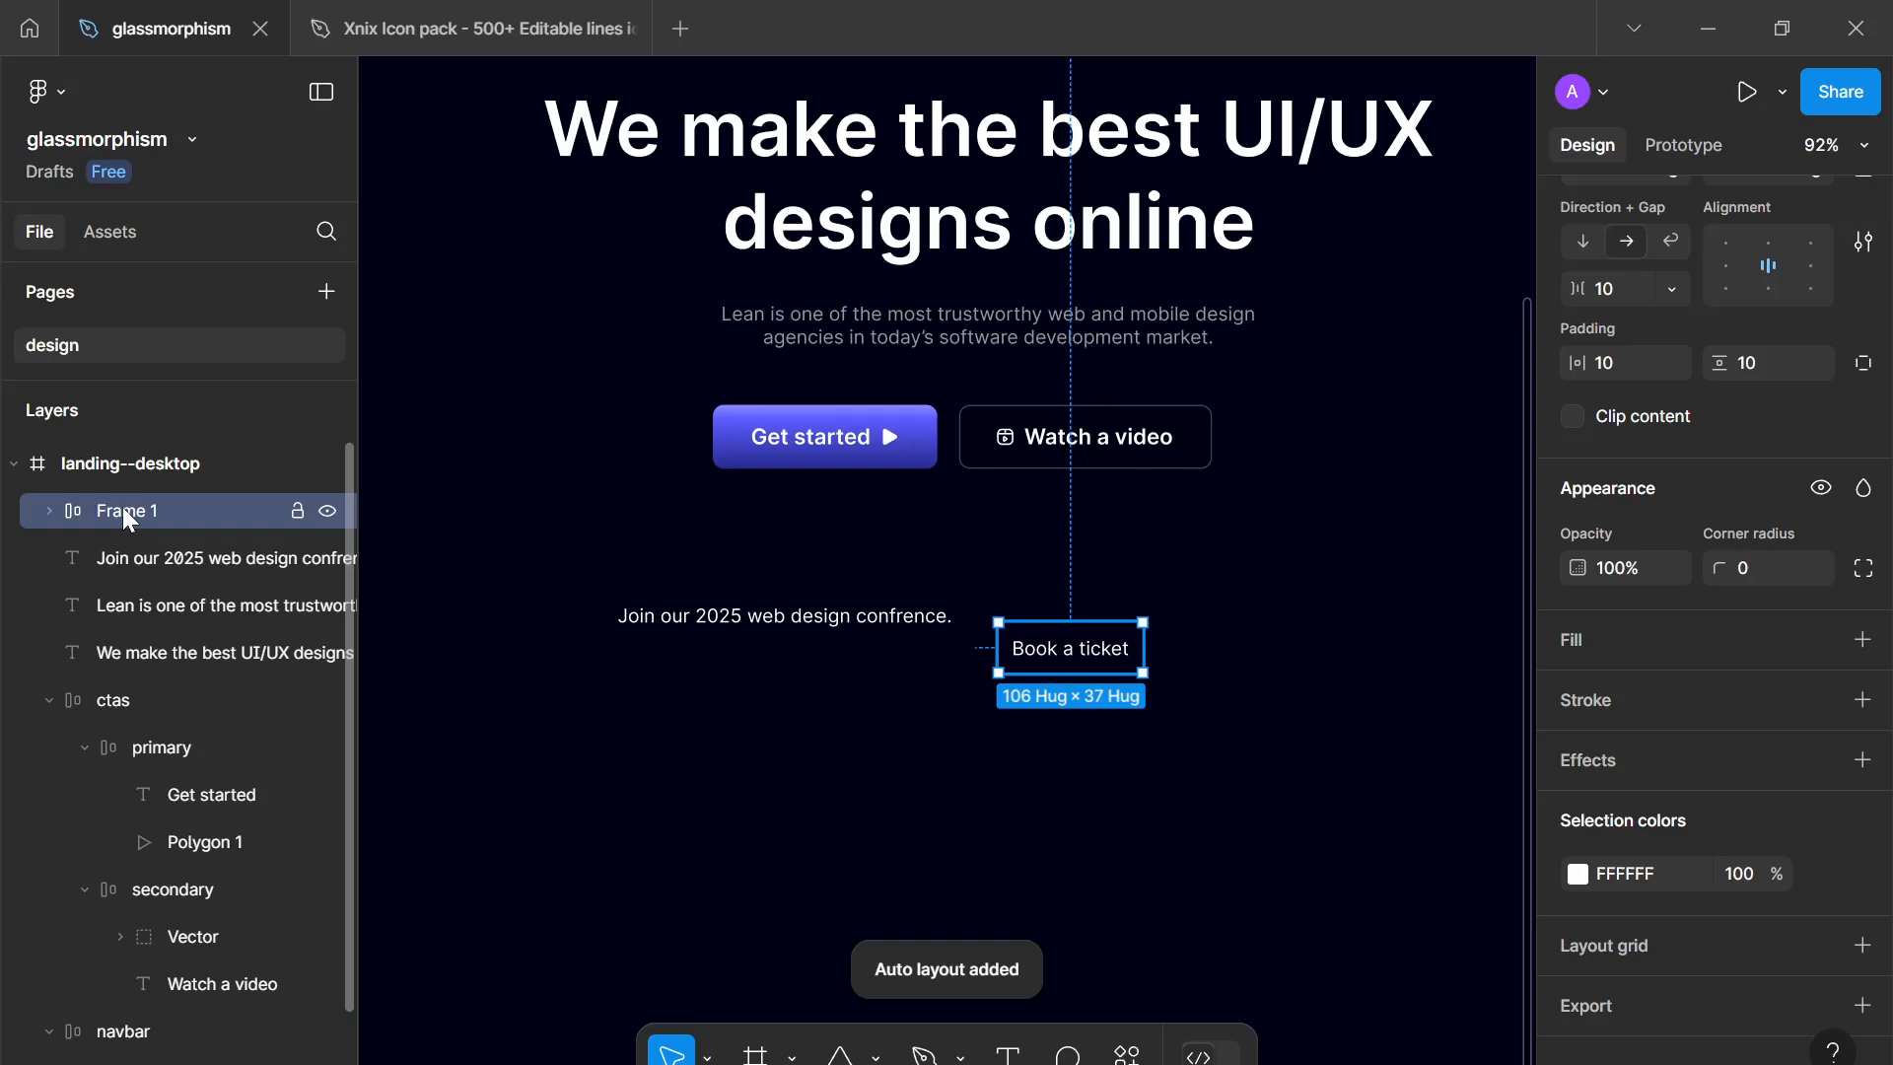
key(c)
click(152, 497)
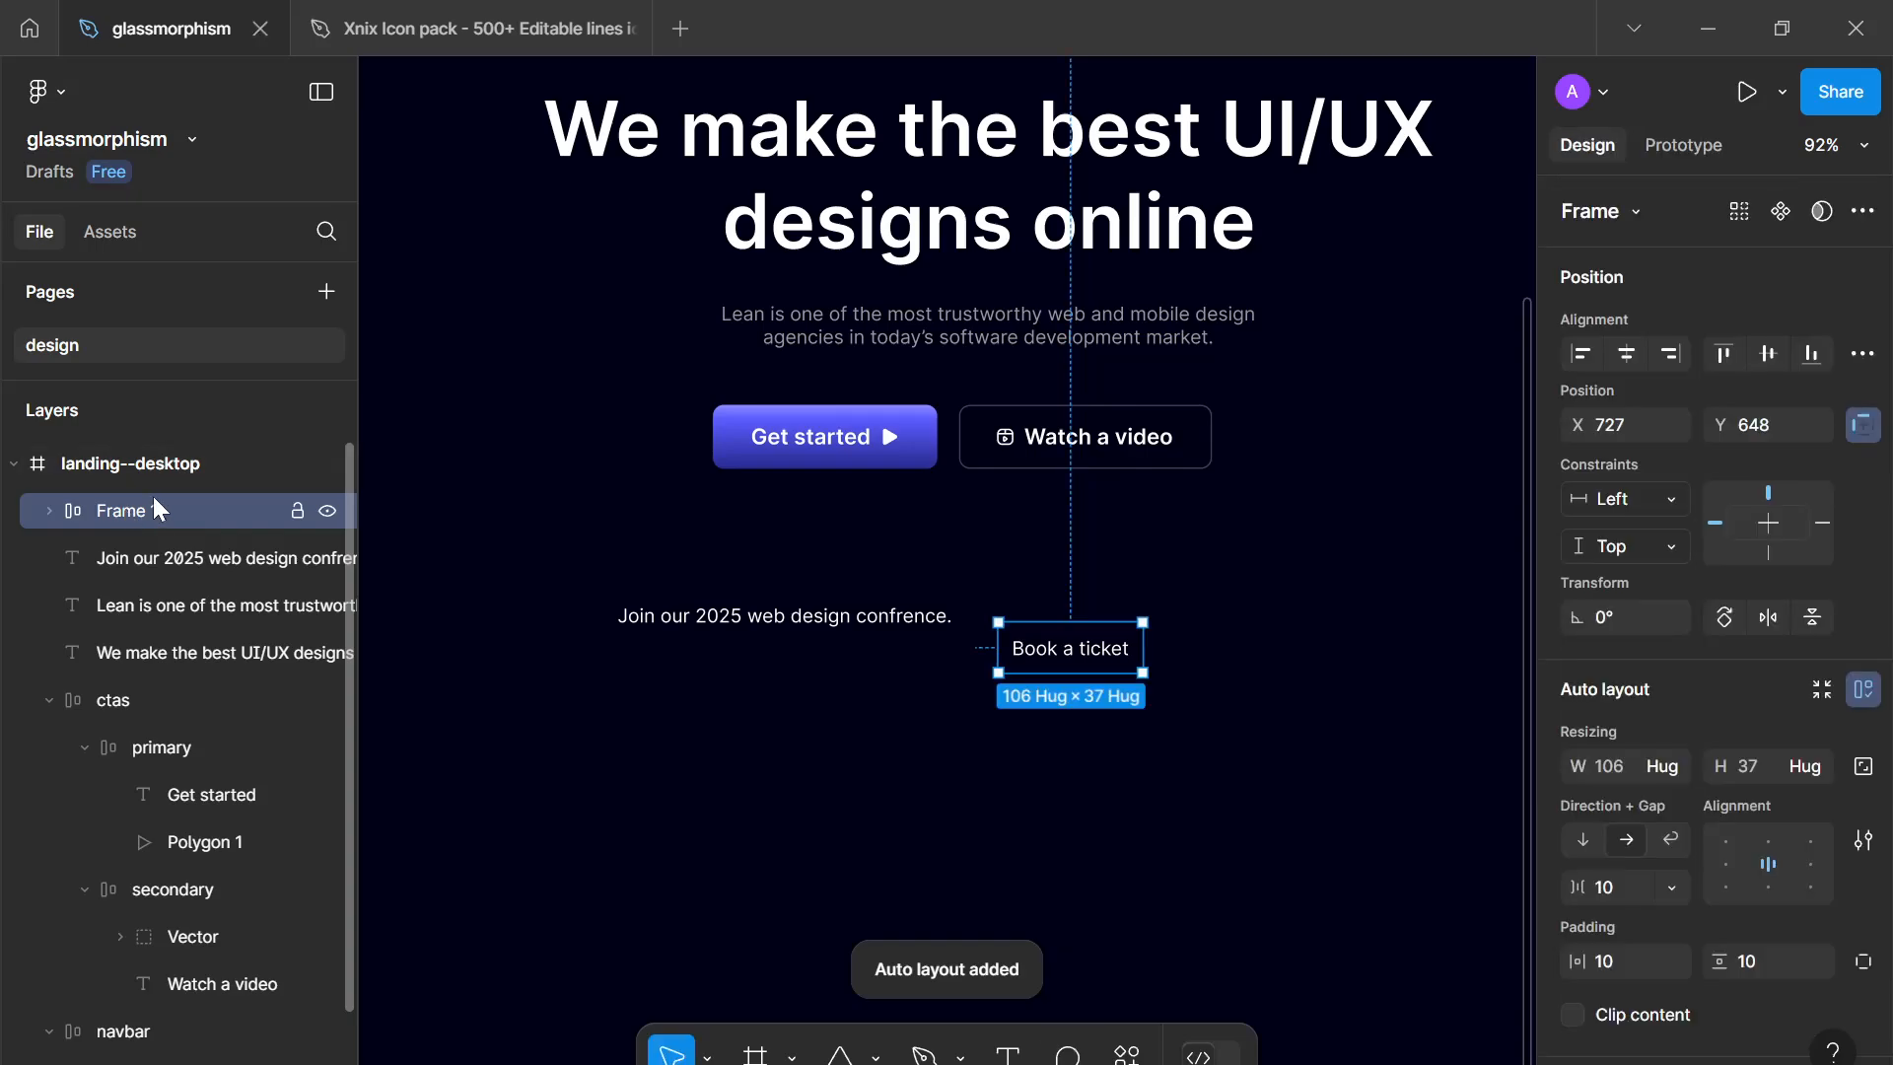
double_click(151, 495)
text(cta)
key(Return)
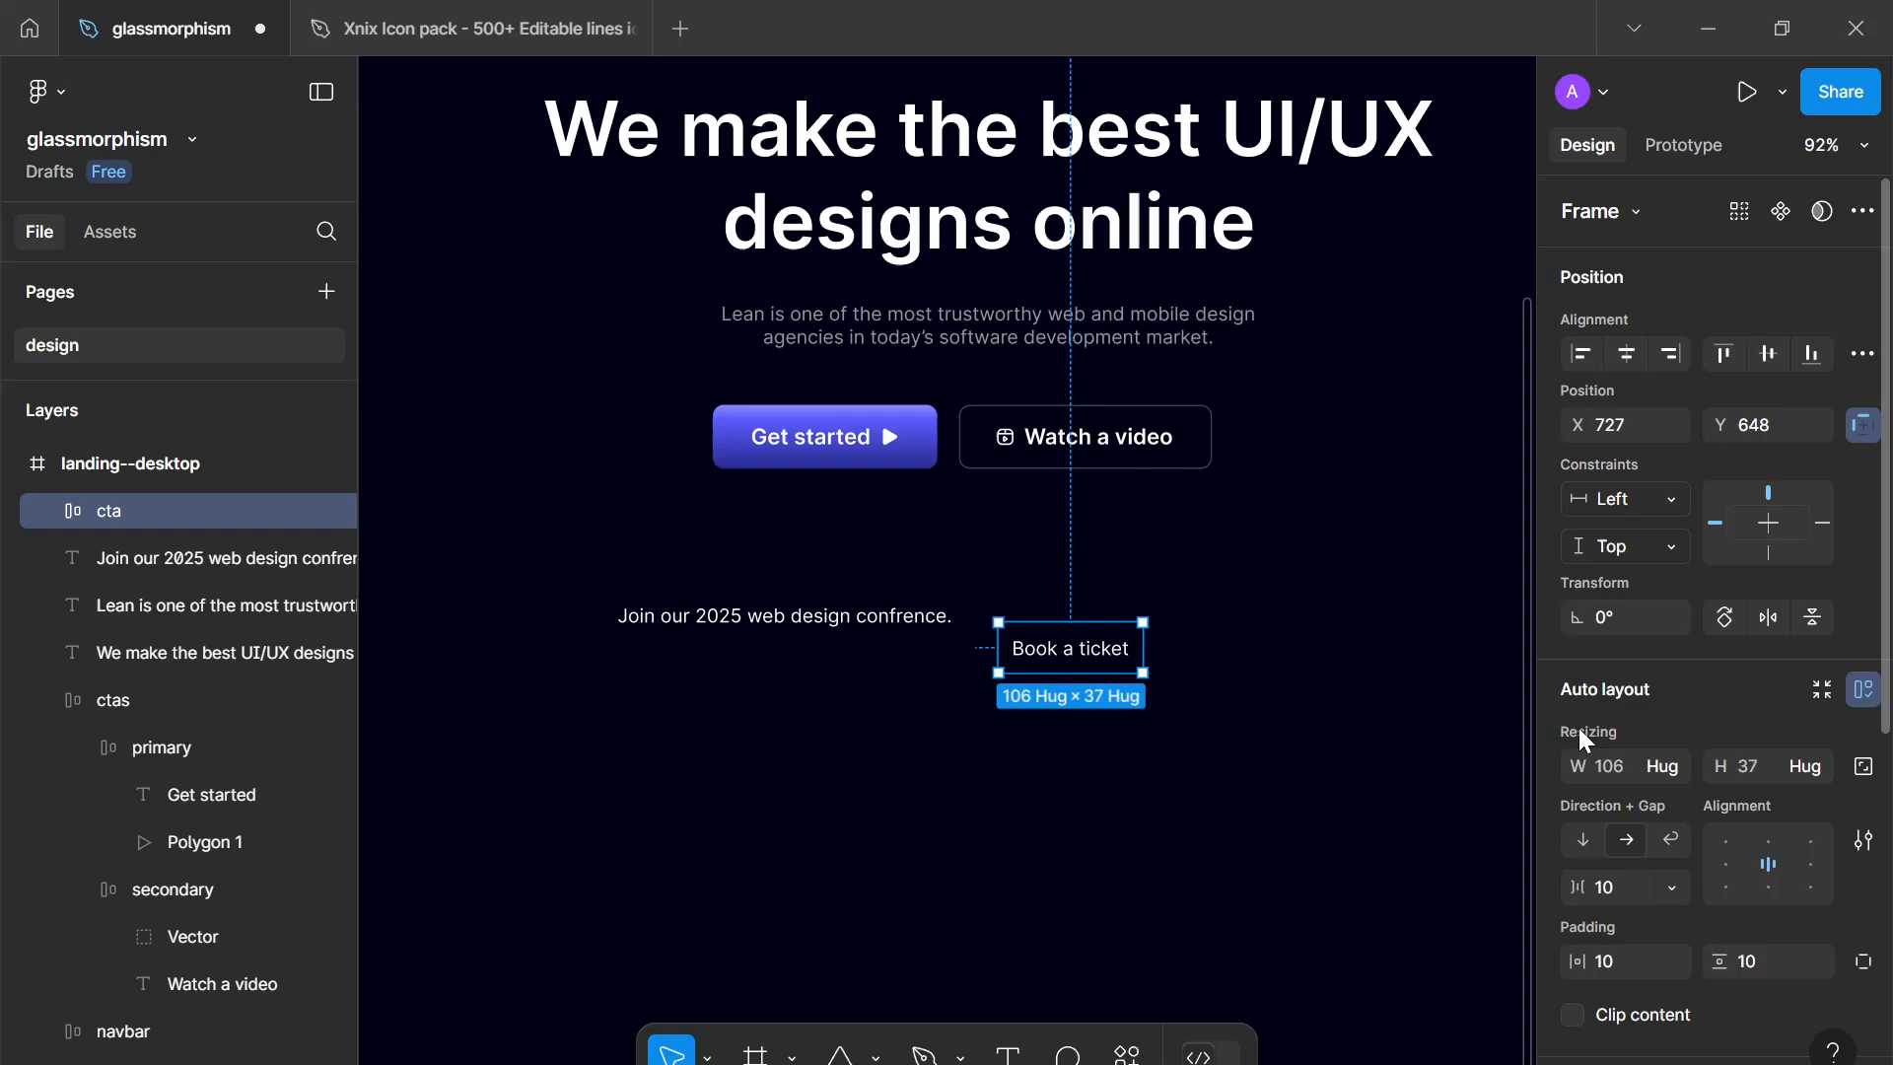
Step: Set the cta frame's auto layout gap to 0 and its horizontal and vertical padding to 8
scroll(1674, 822, down, 3)
click(1603, 749)
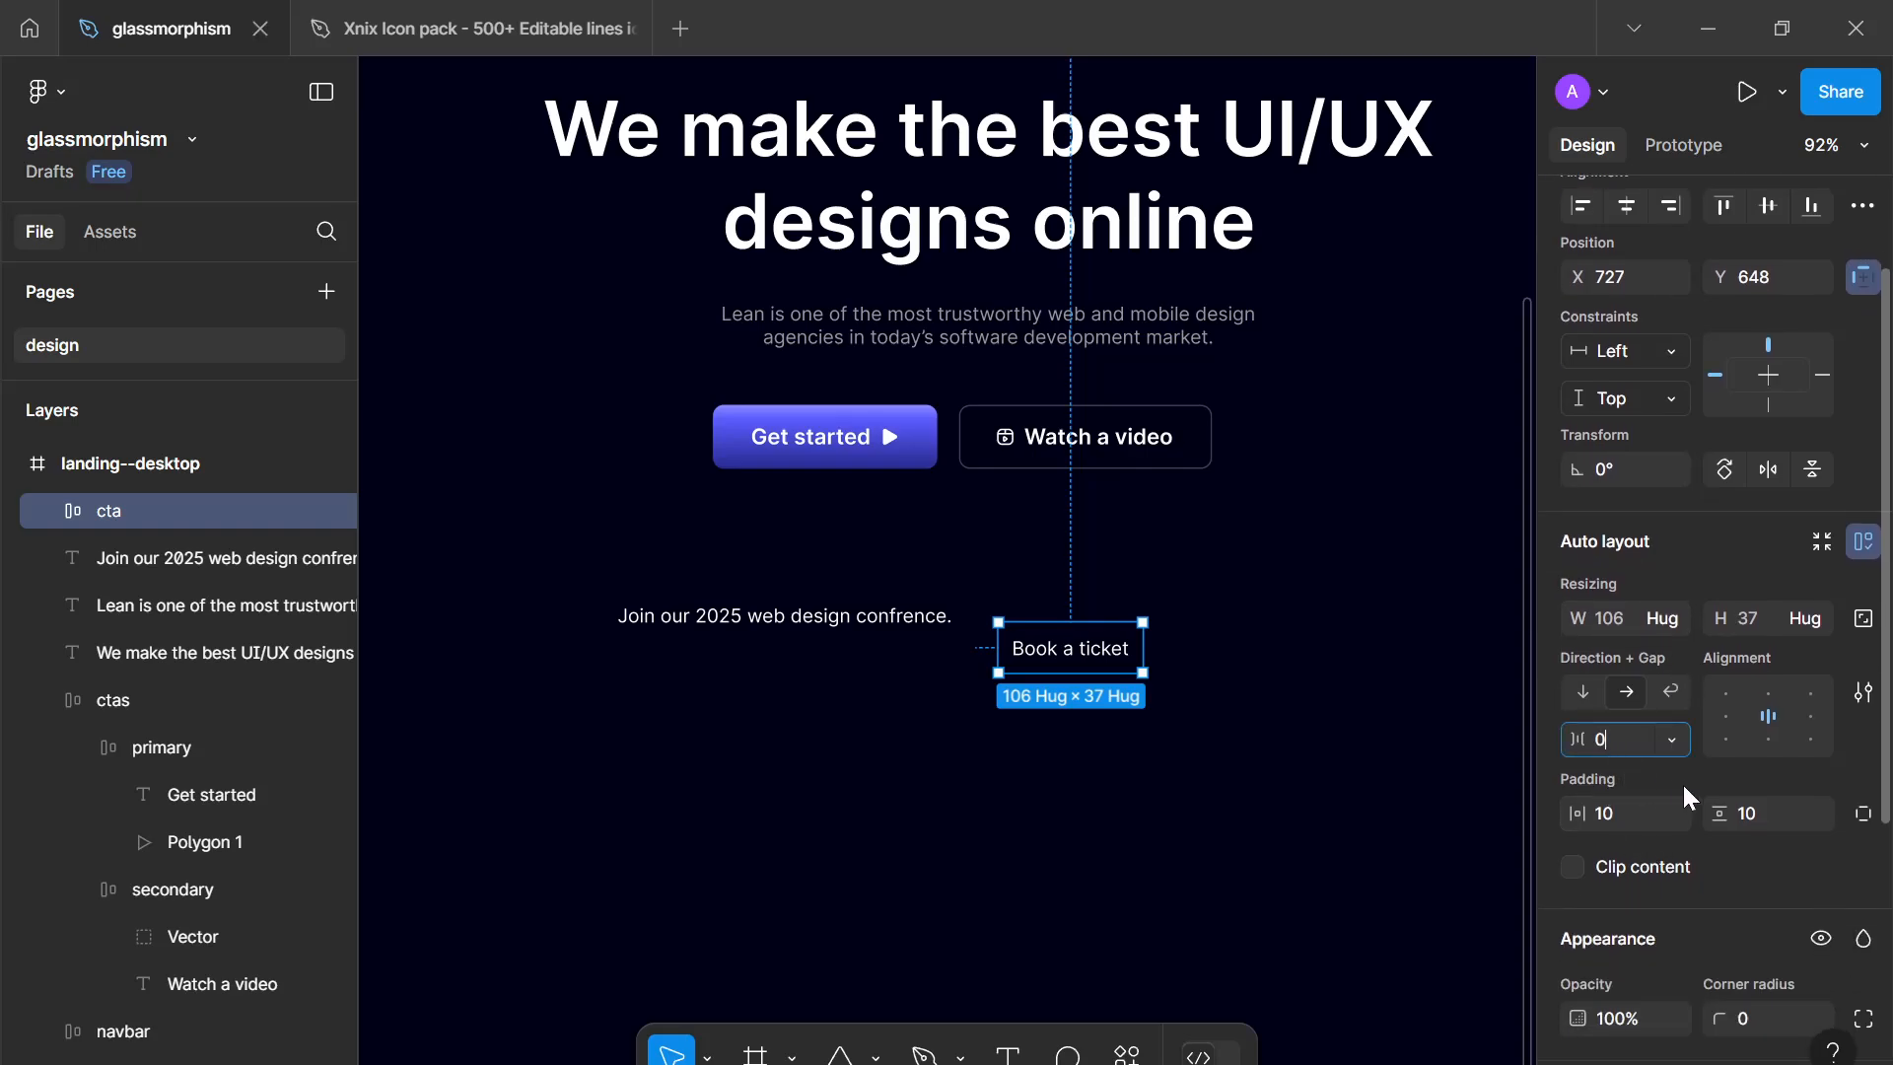
text(0)
click(1607, 813)
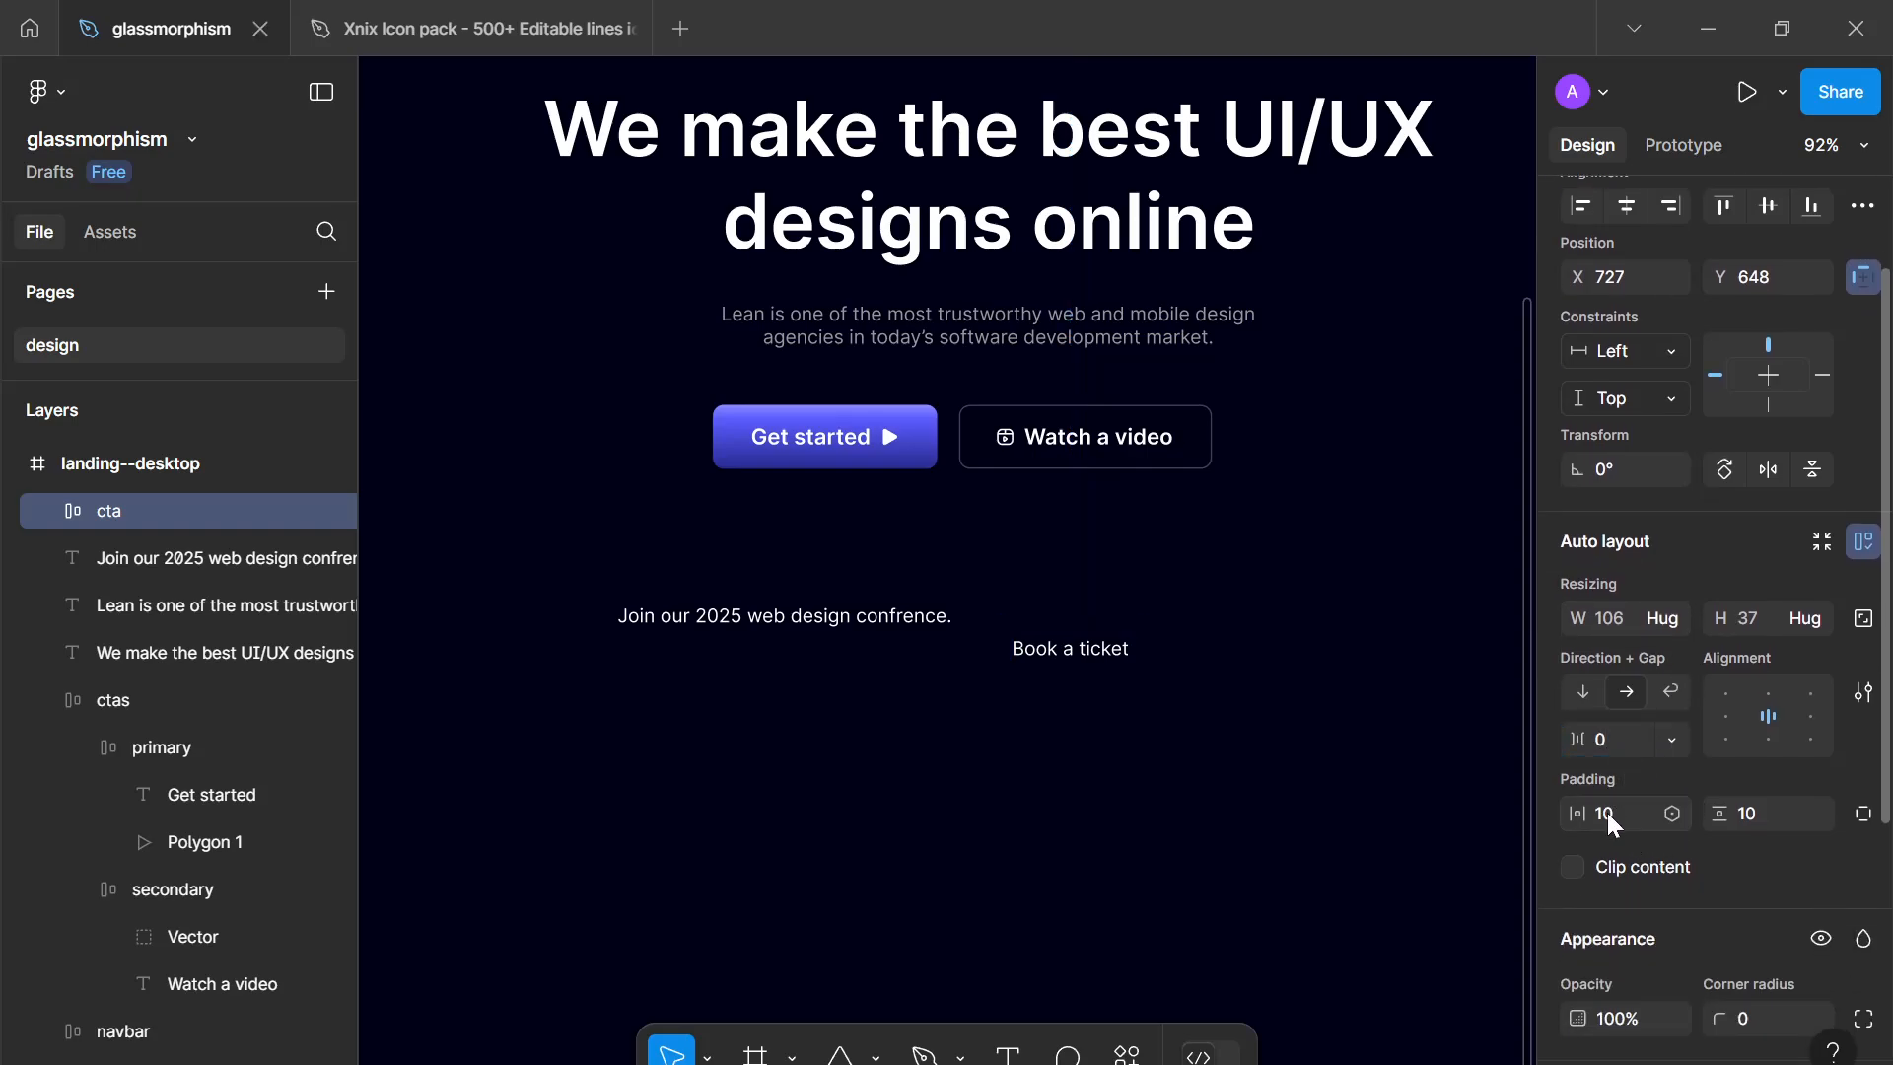
text(8)
click(1778, 813)
text(8)
Step: Fill the cta frame with the page's blue-violet 5A5DFF and set its corner radius to 8
scroll(1779, 812, down, 8)
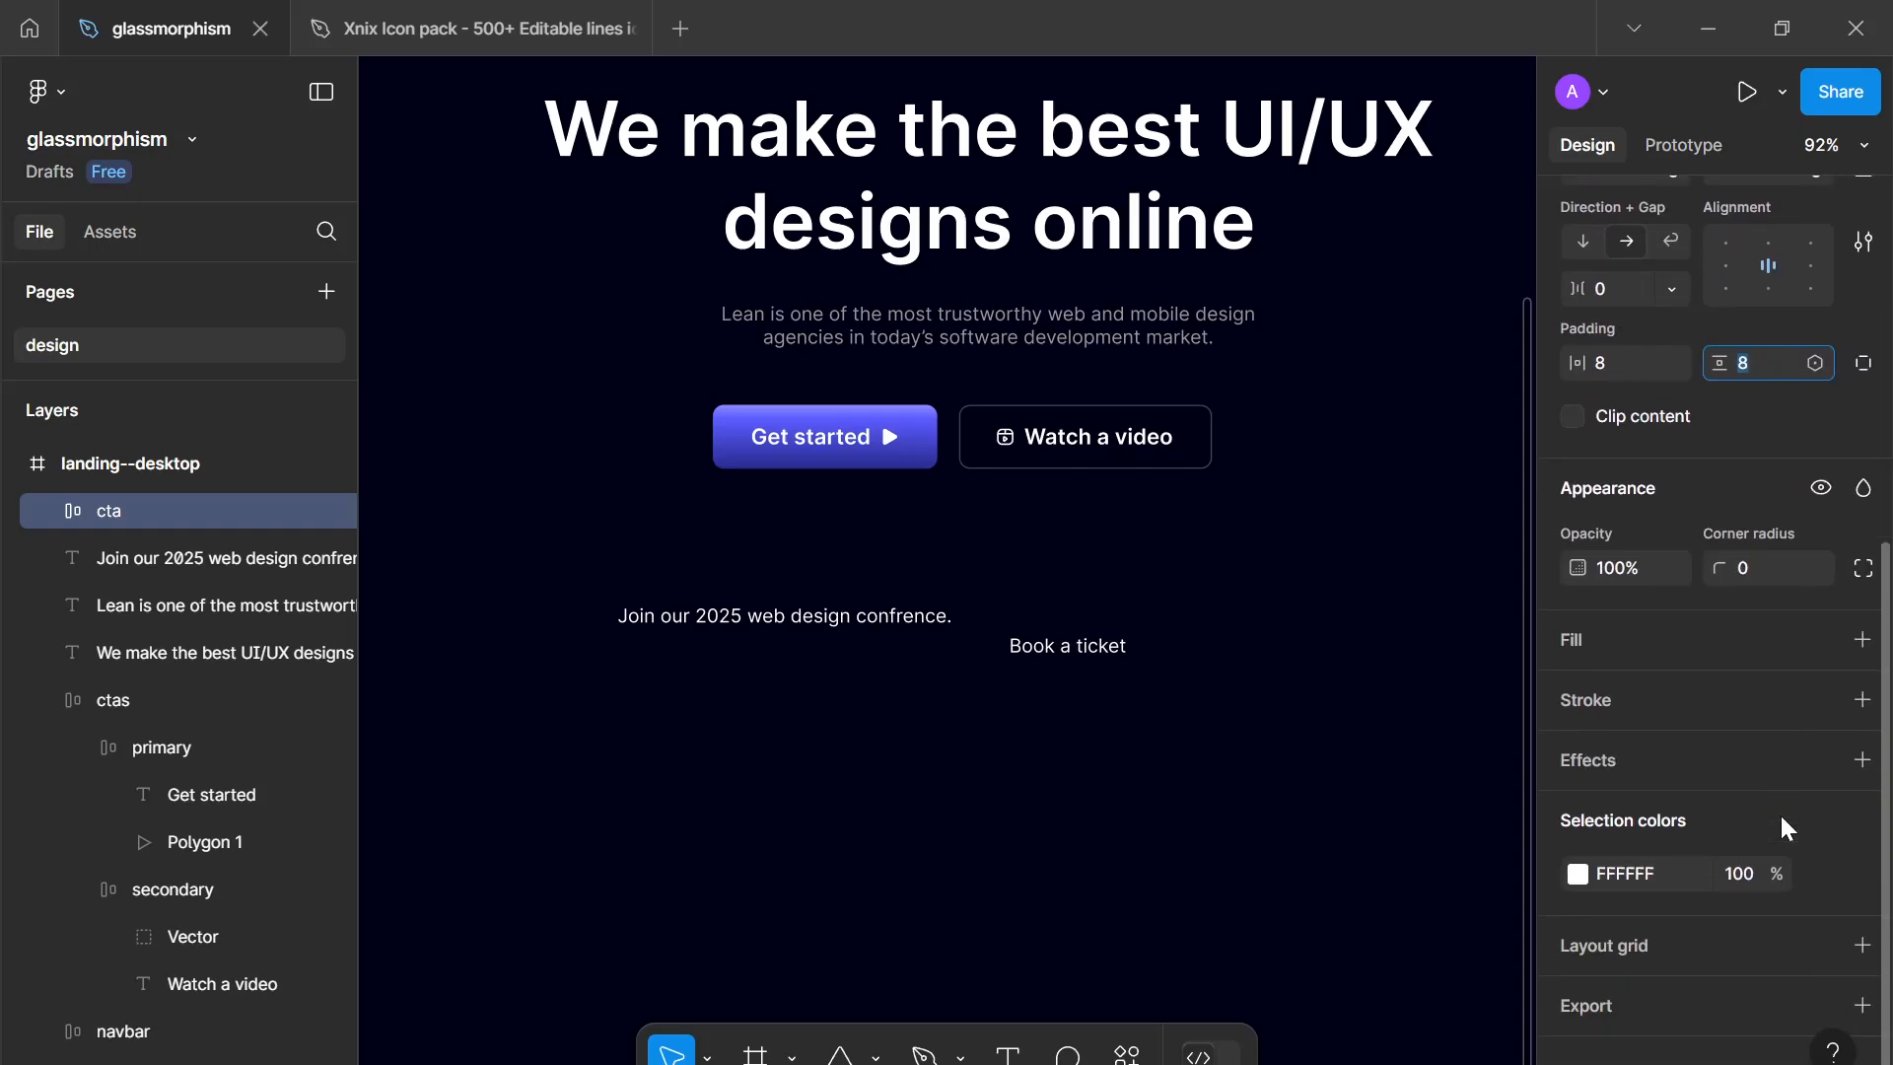
click(1862, 639)
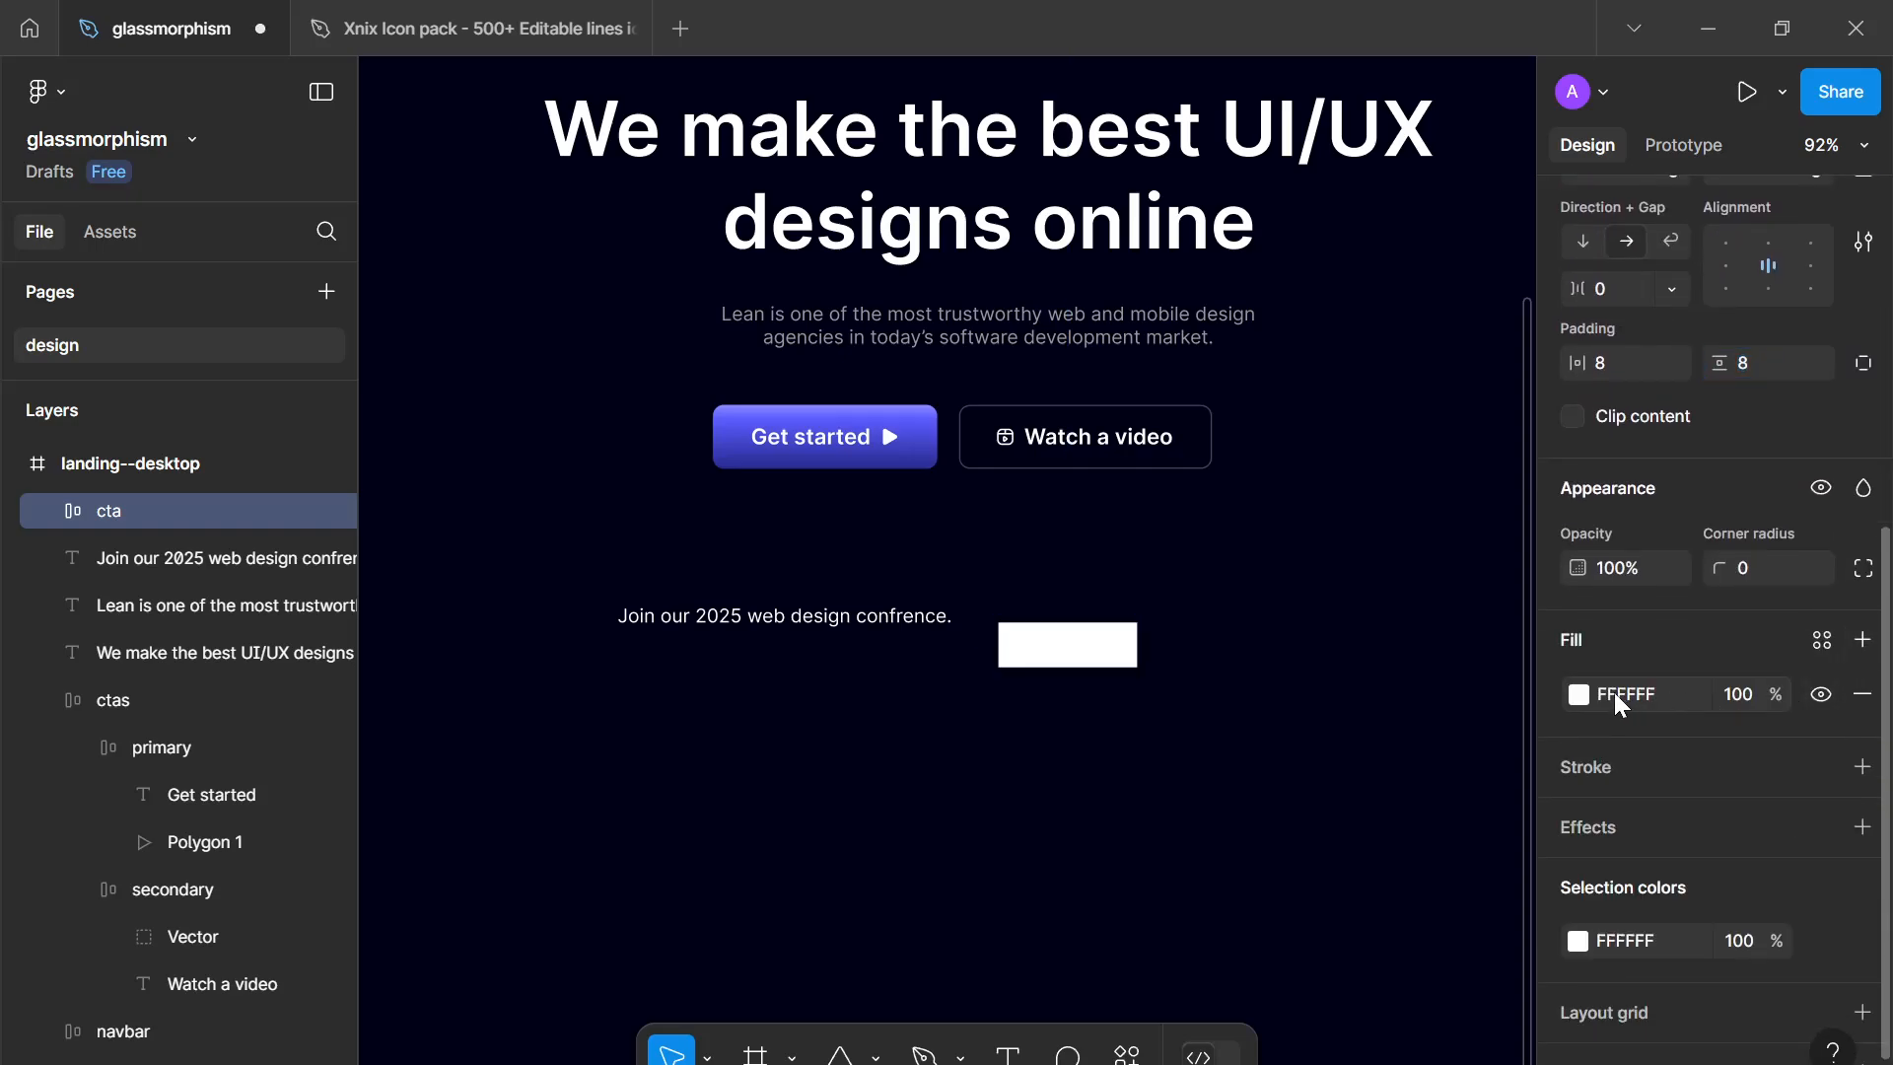
click(1586, 692)
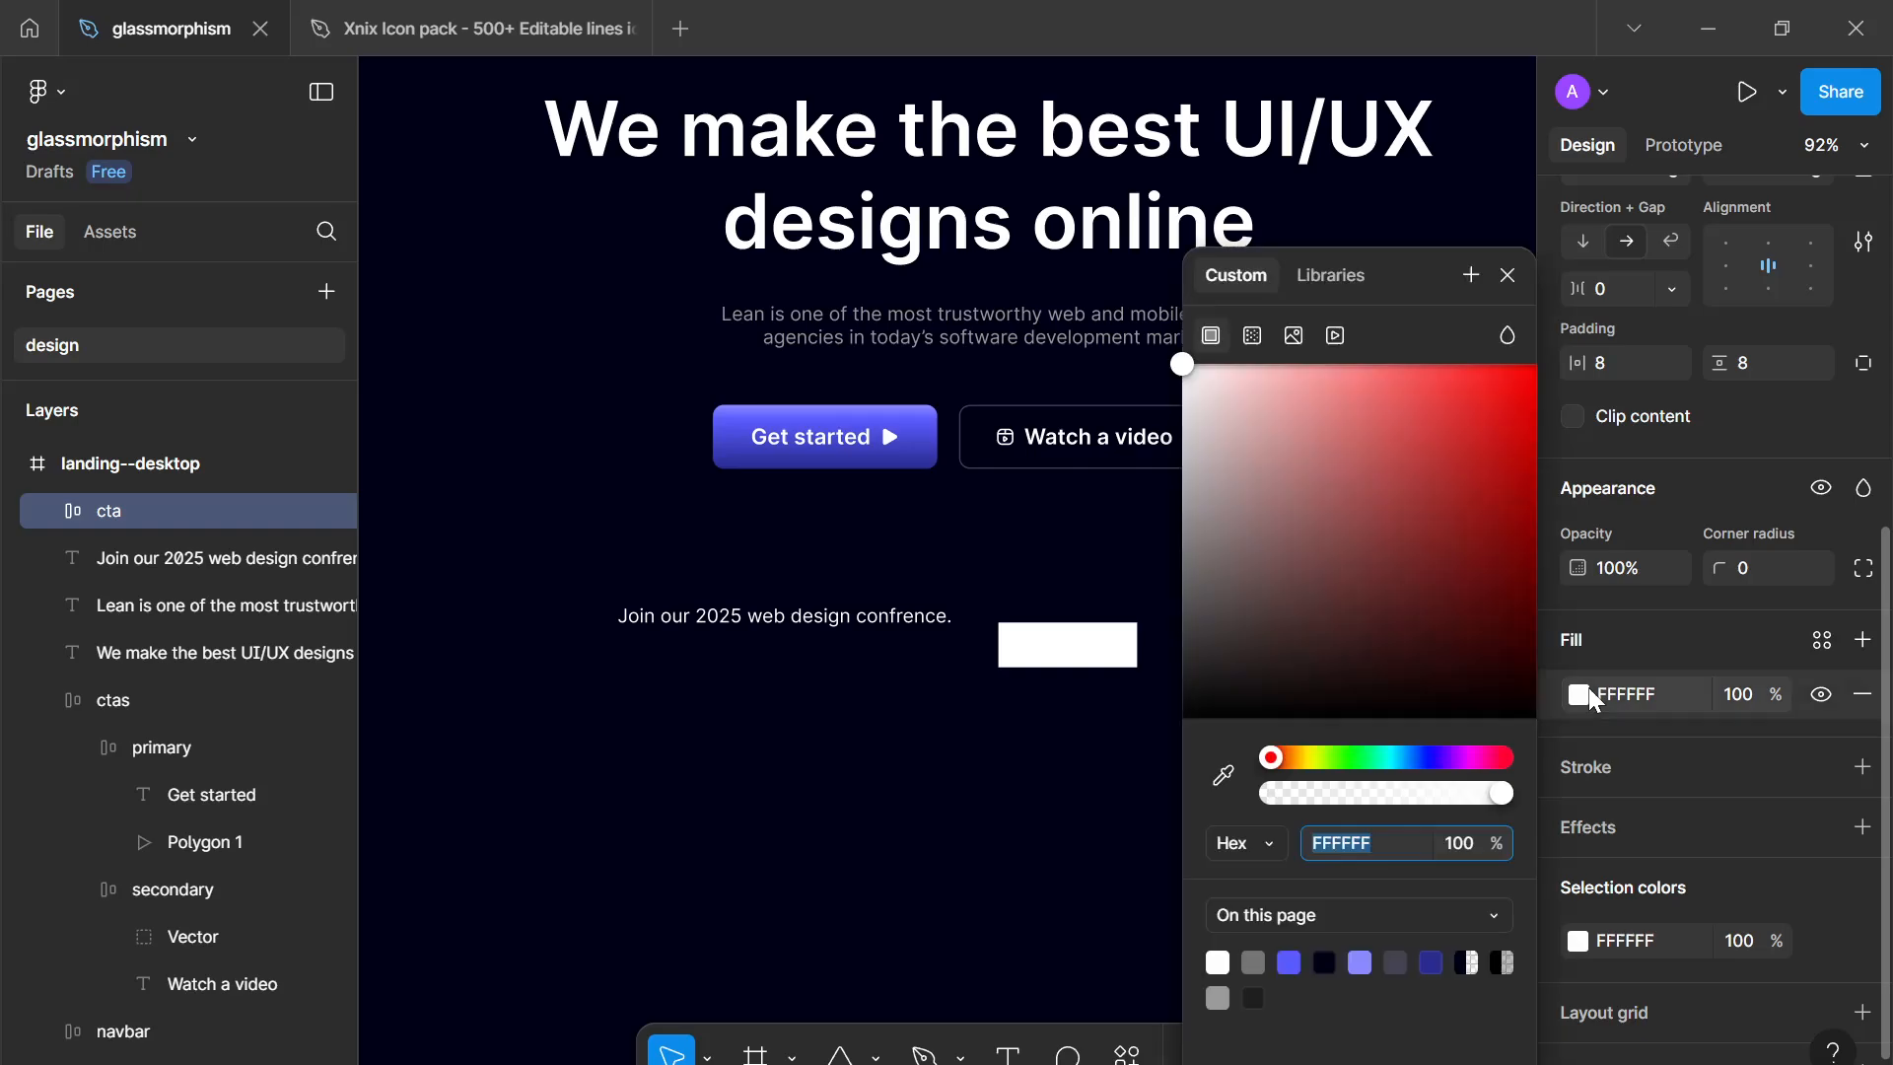
click(1289, 962)
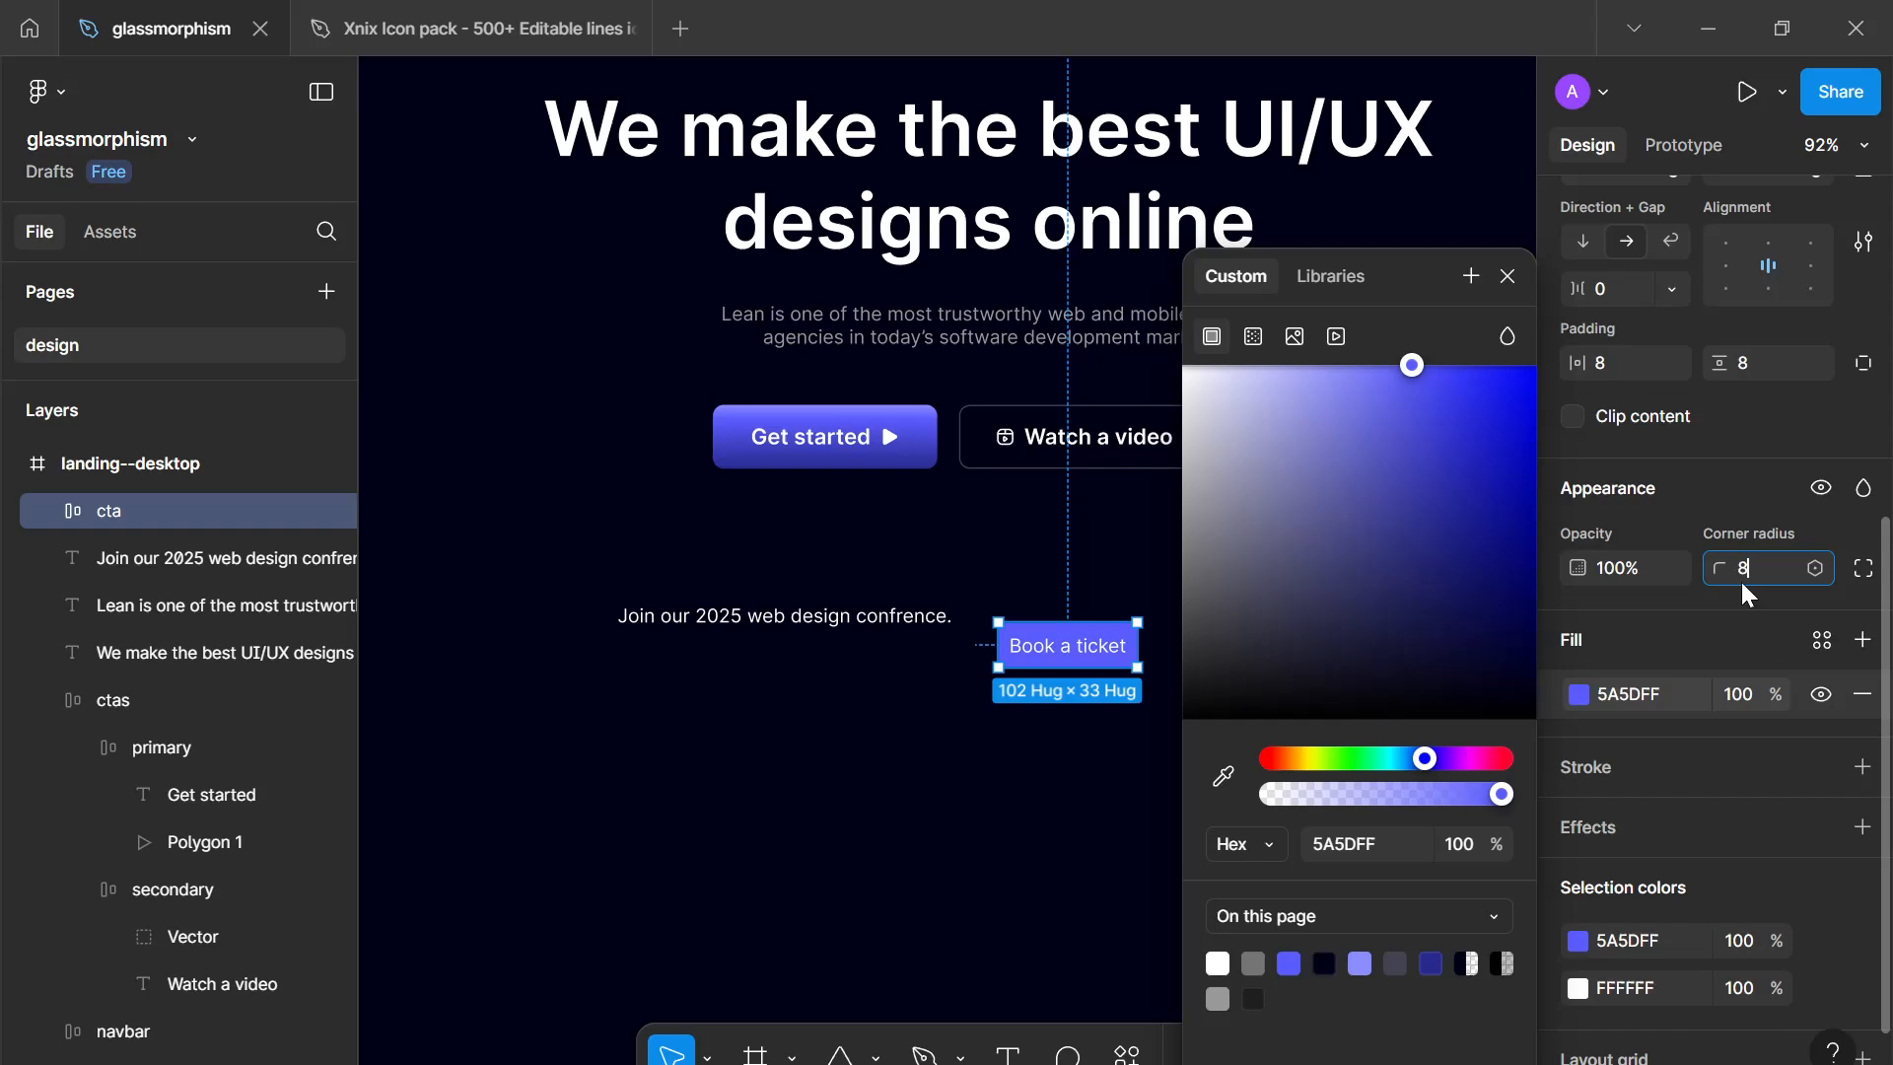
click(1509, 277)
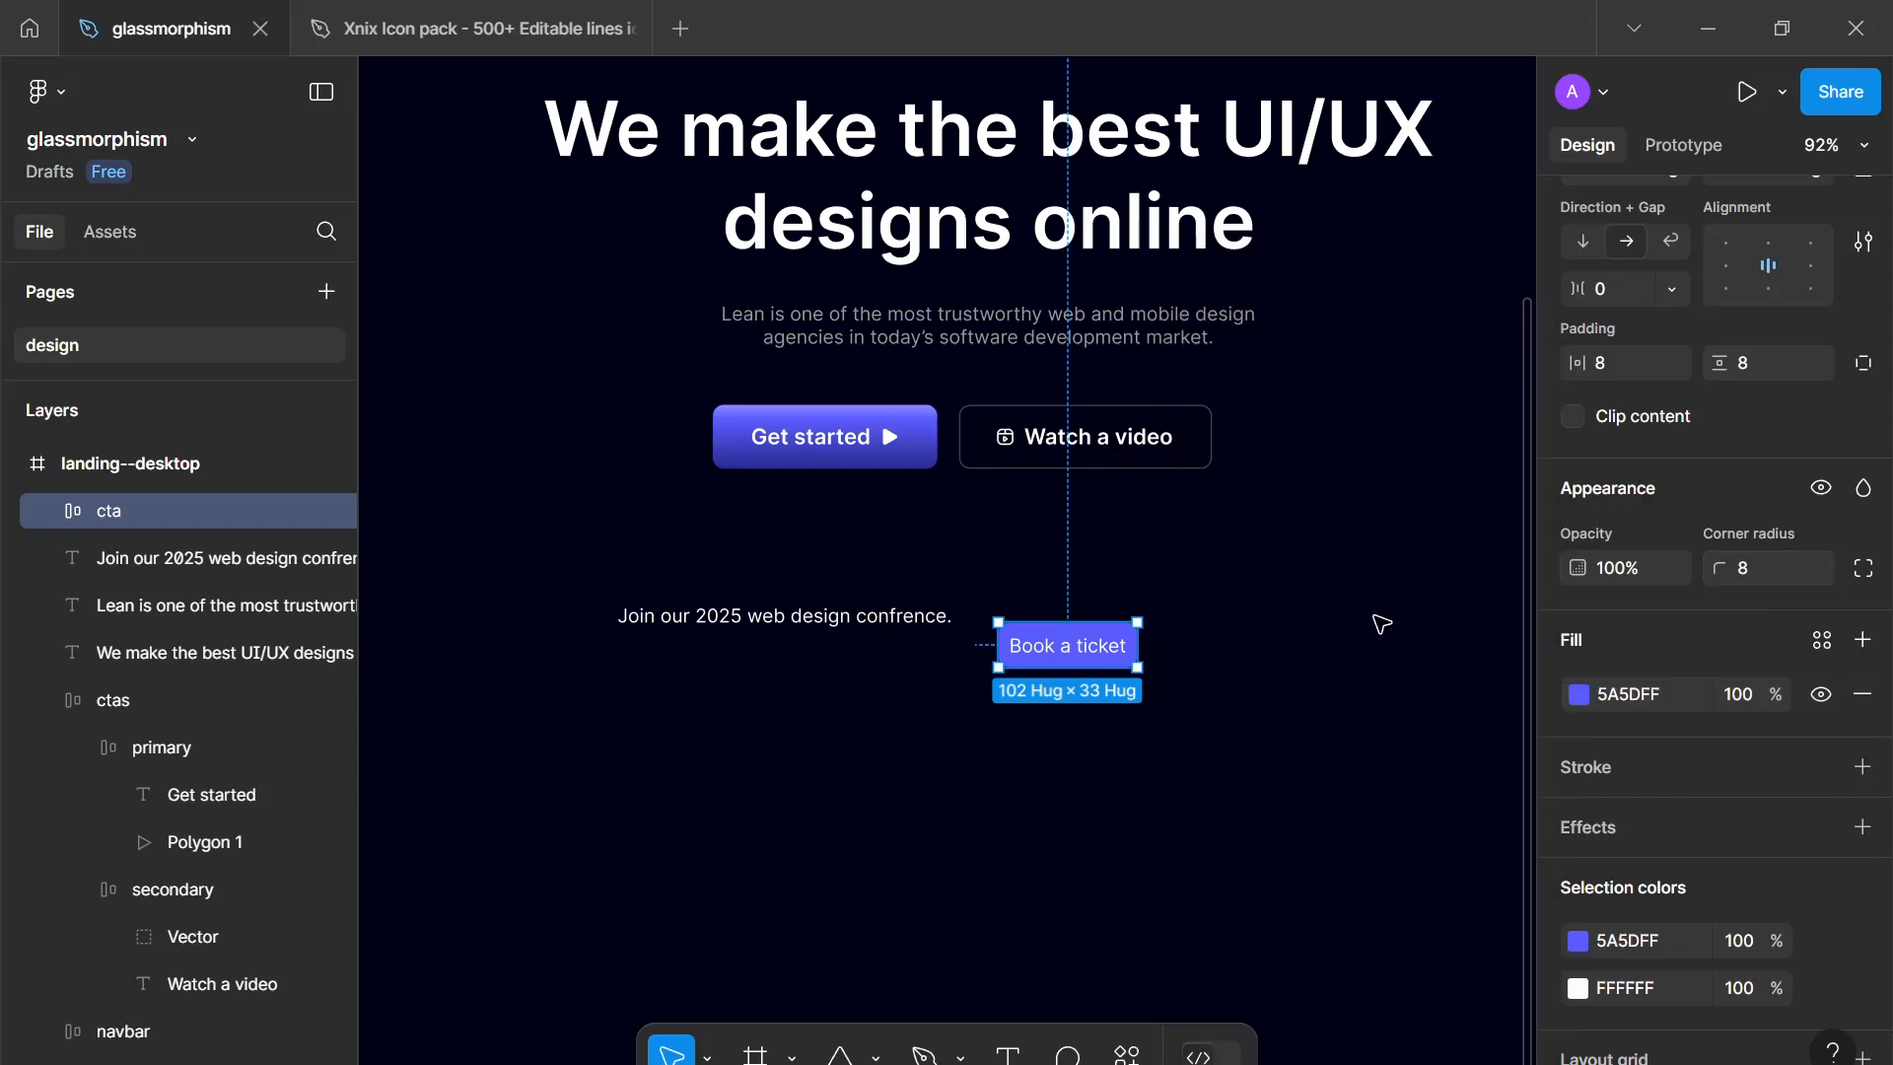
Step: Set the cta button's horizontal padding to 12 and move it up roughly level with the conference text
click(1613, 365)
text(10)
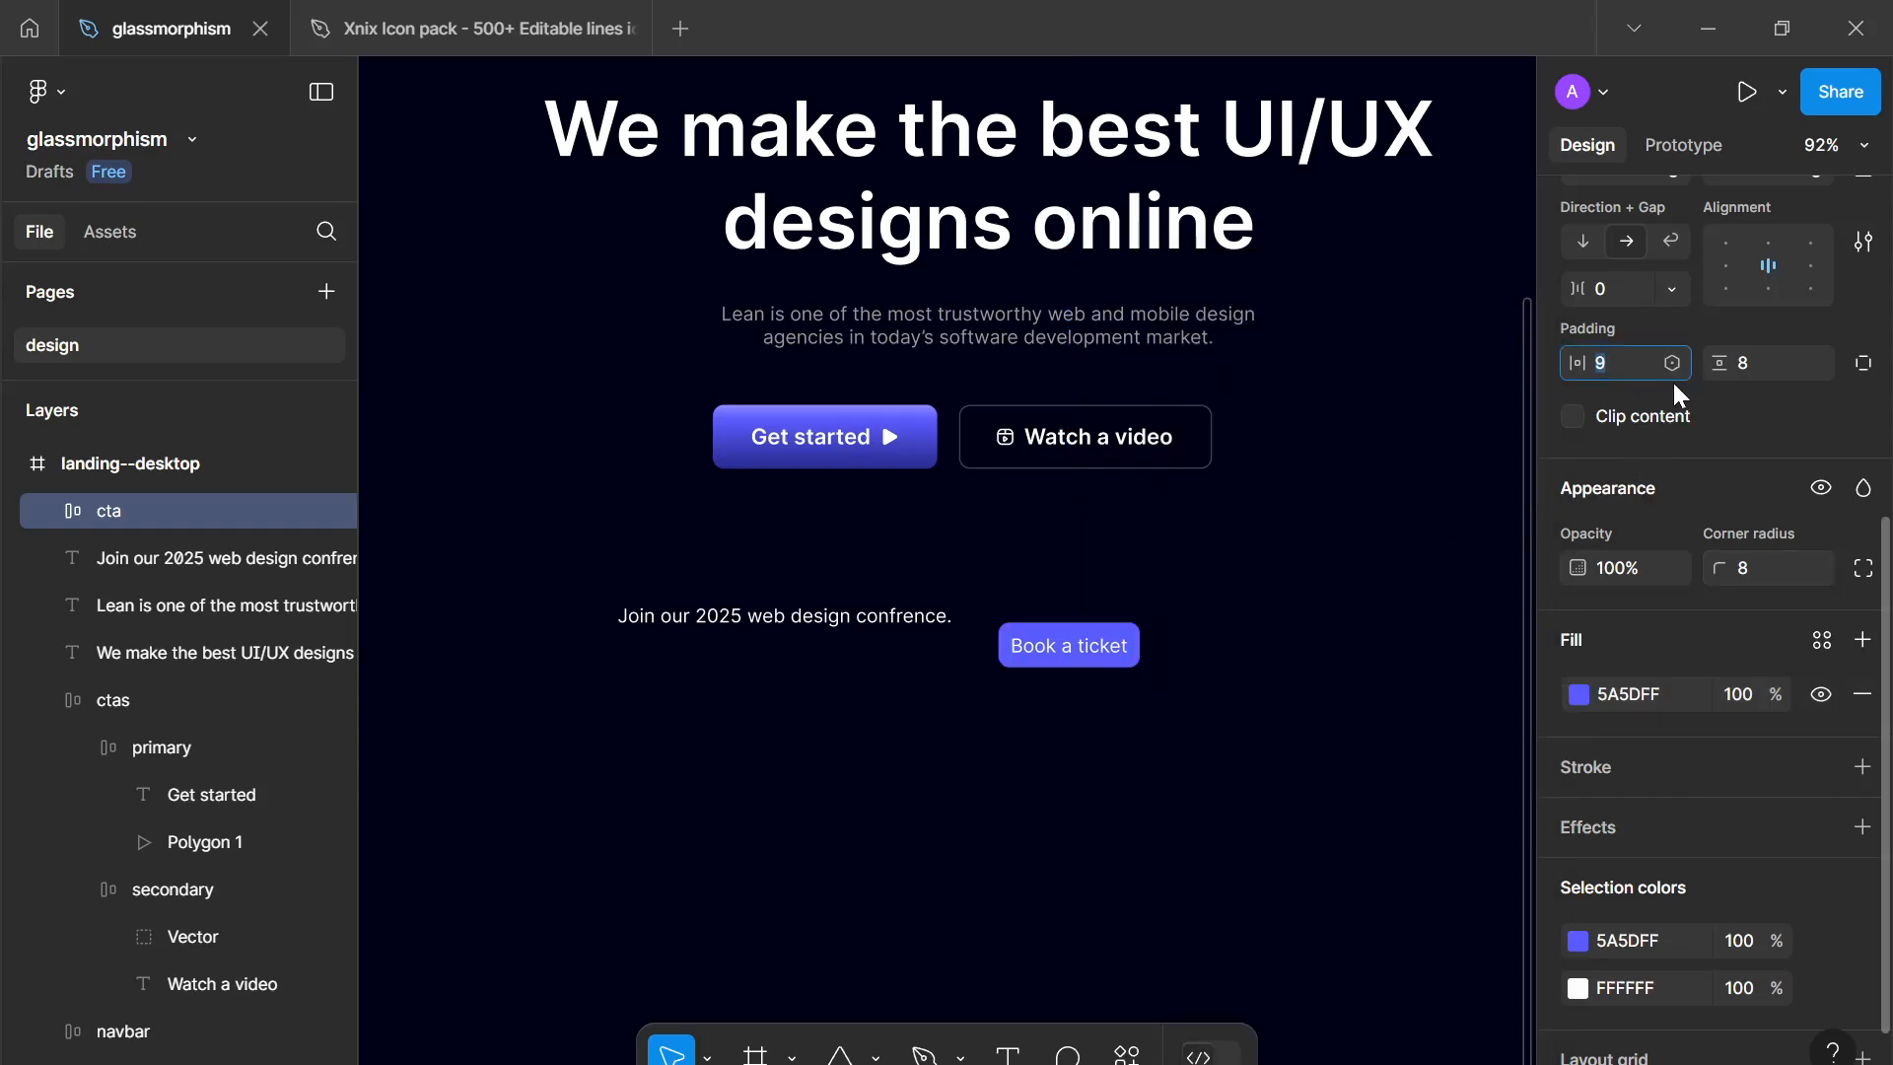
key(Return)
key(Up)
key(Up)
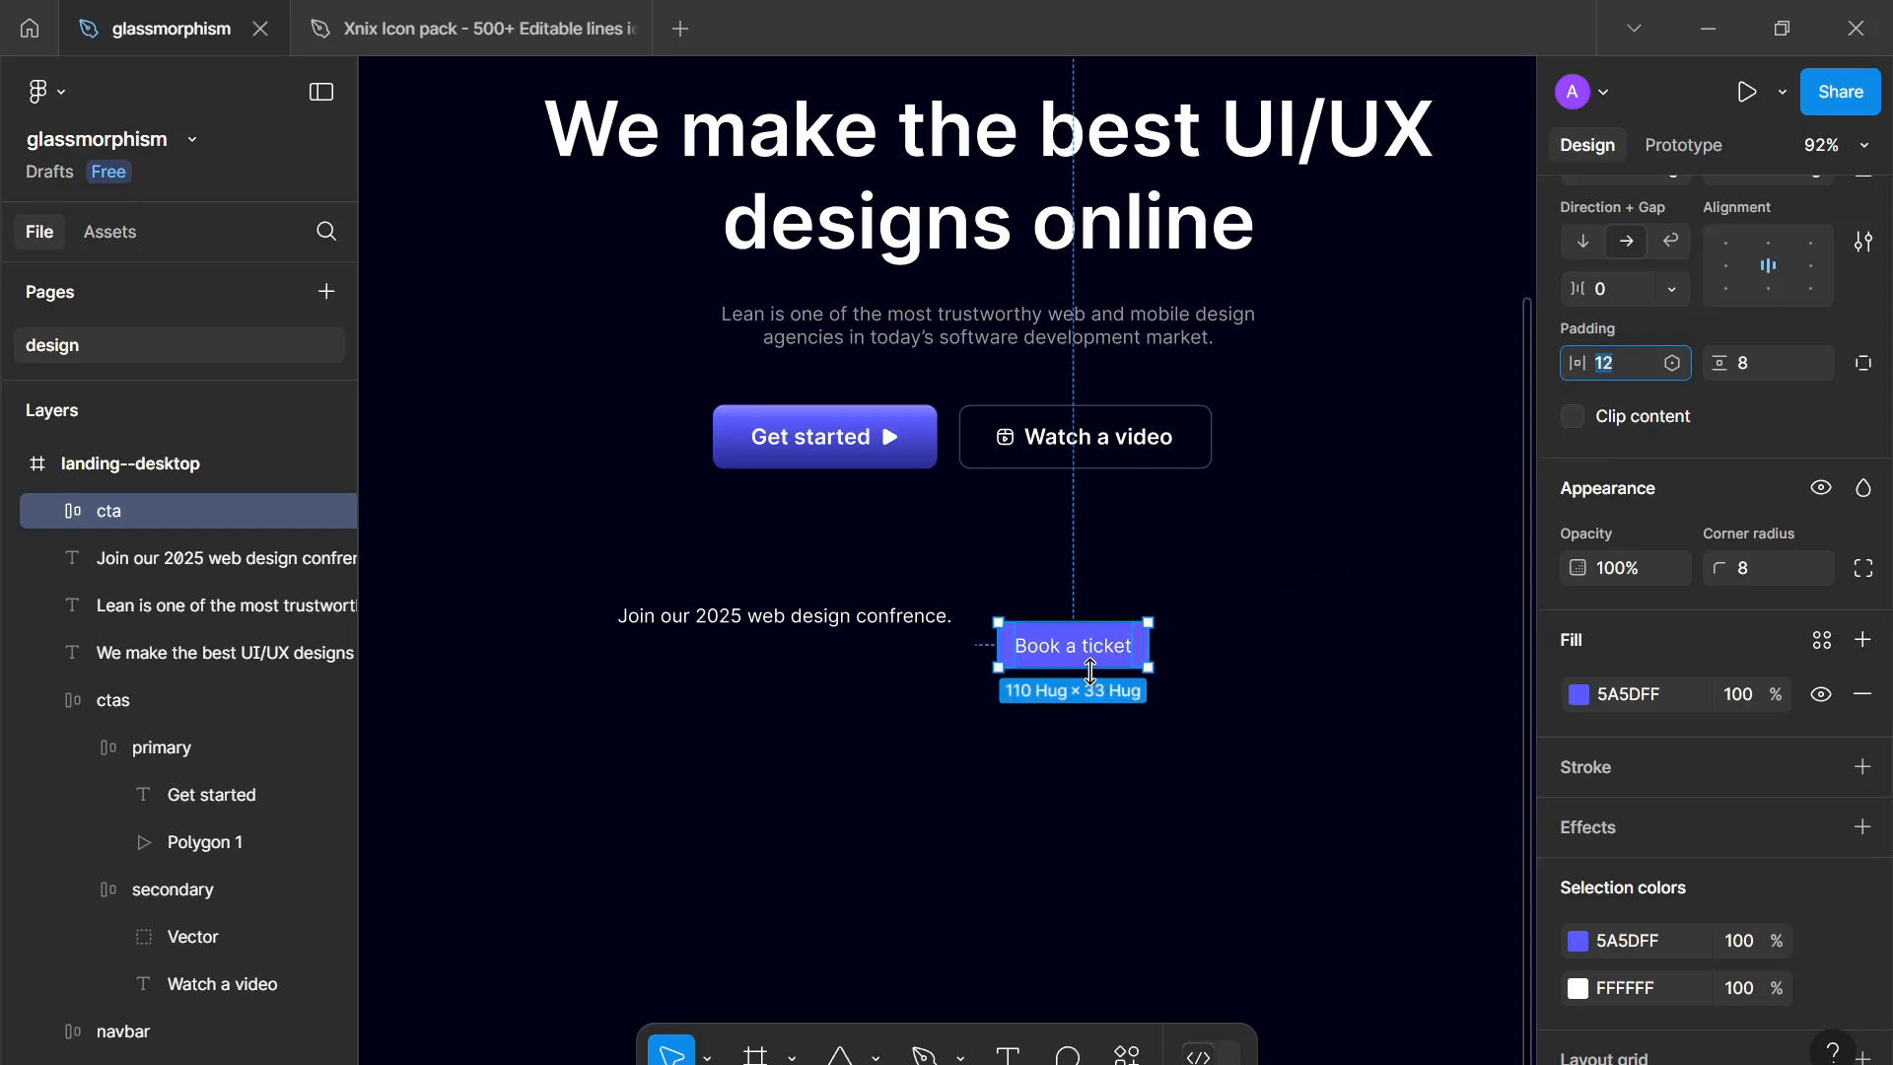
drag(1092, 656, 1092, 635)
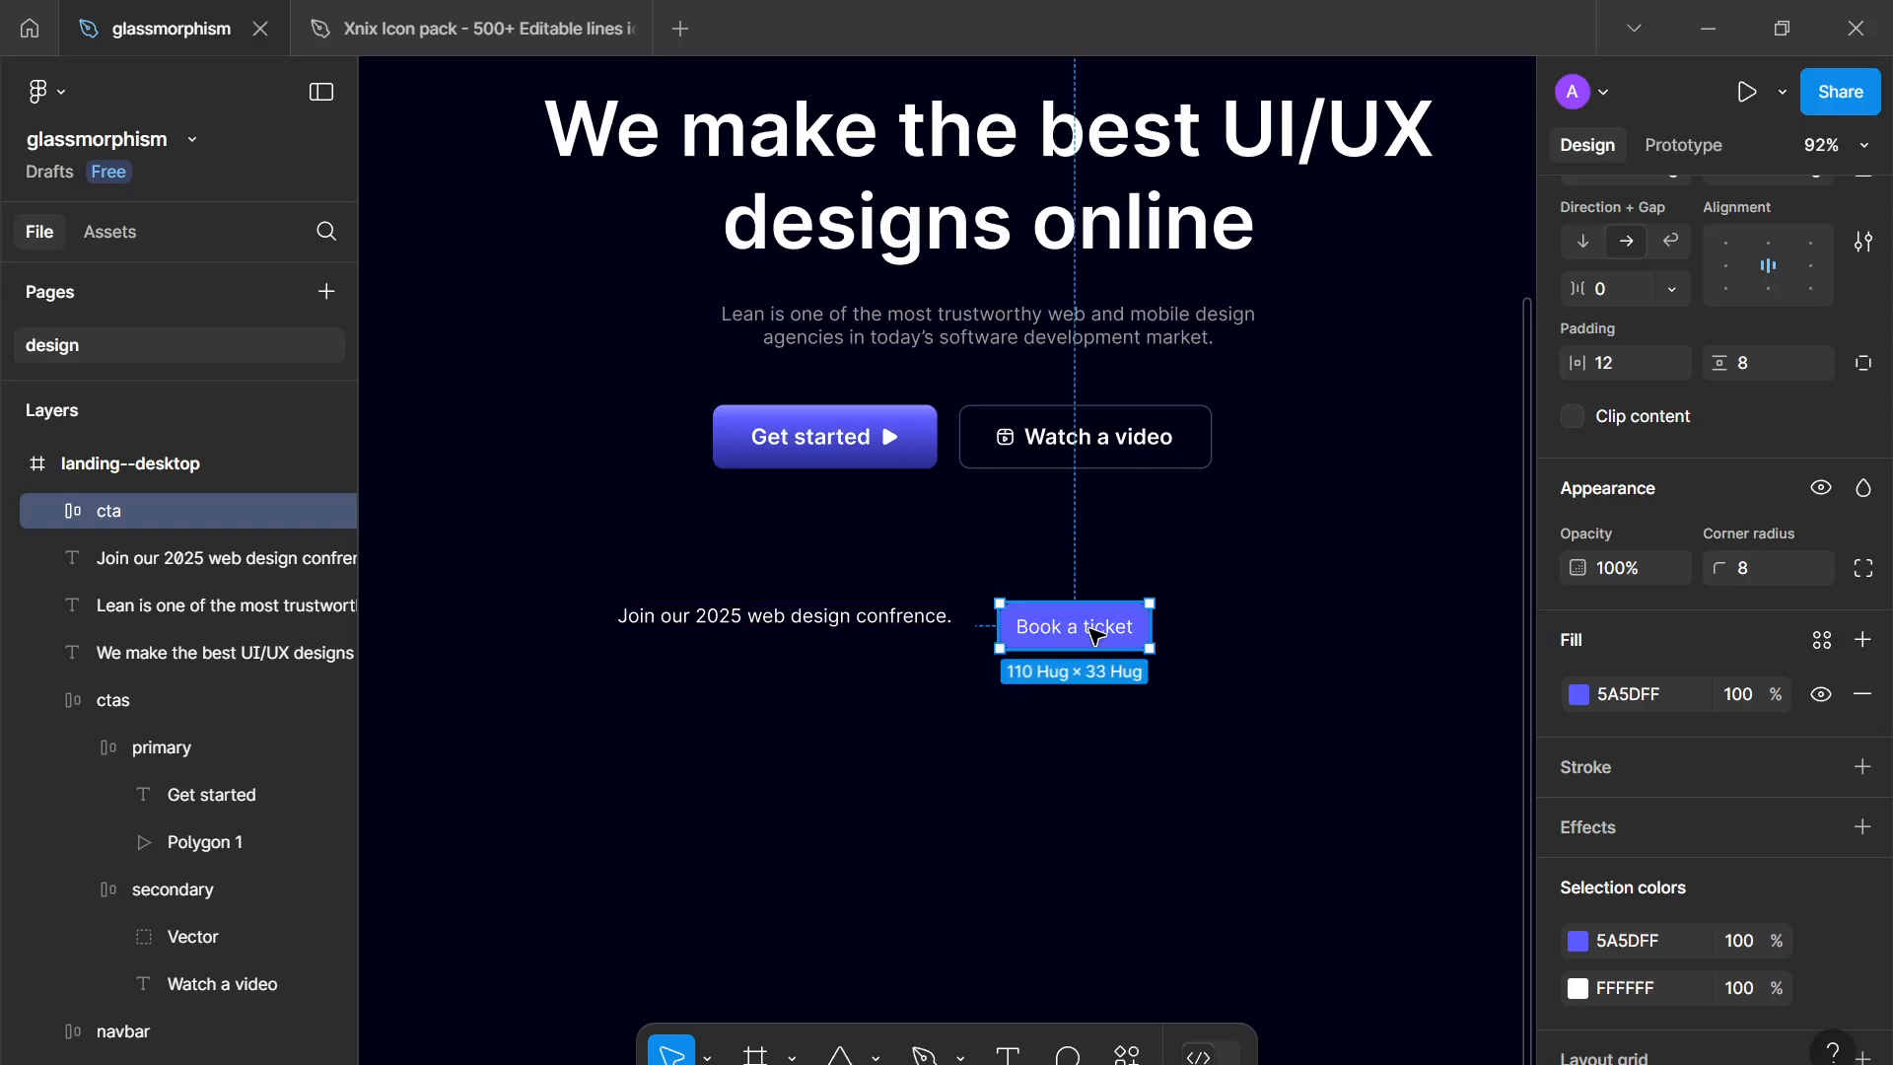
Step: Set the "Book a ticket" button text to the Semi Bold weight
double_click(1097, 634)
click(1662, 567)
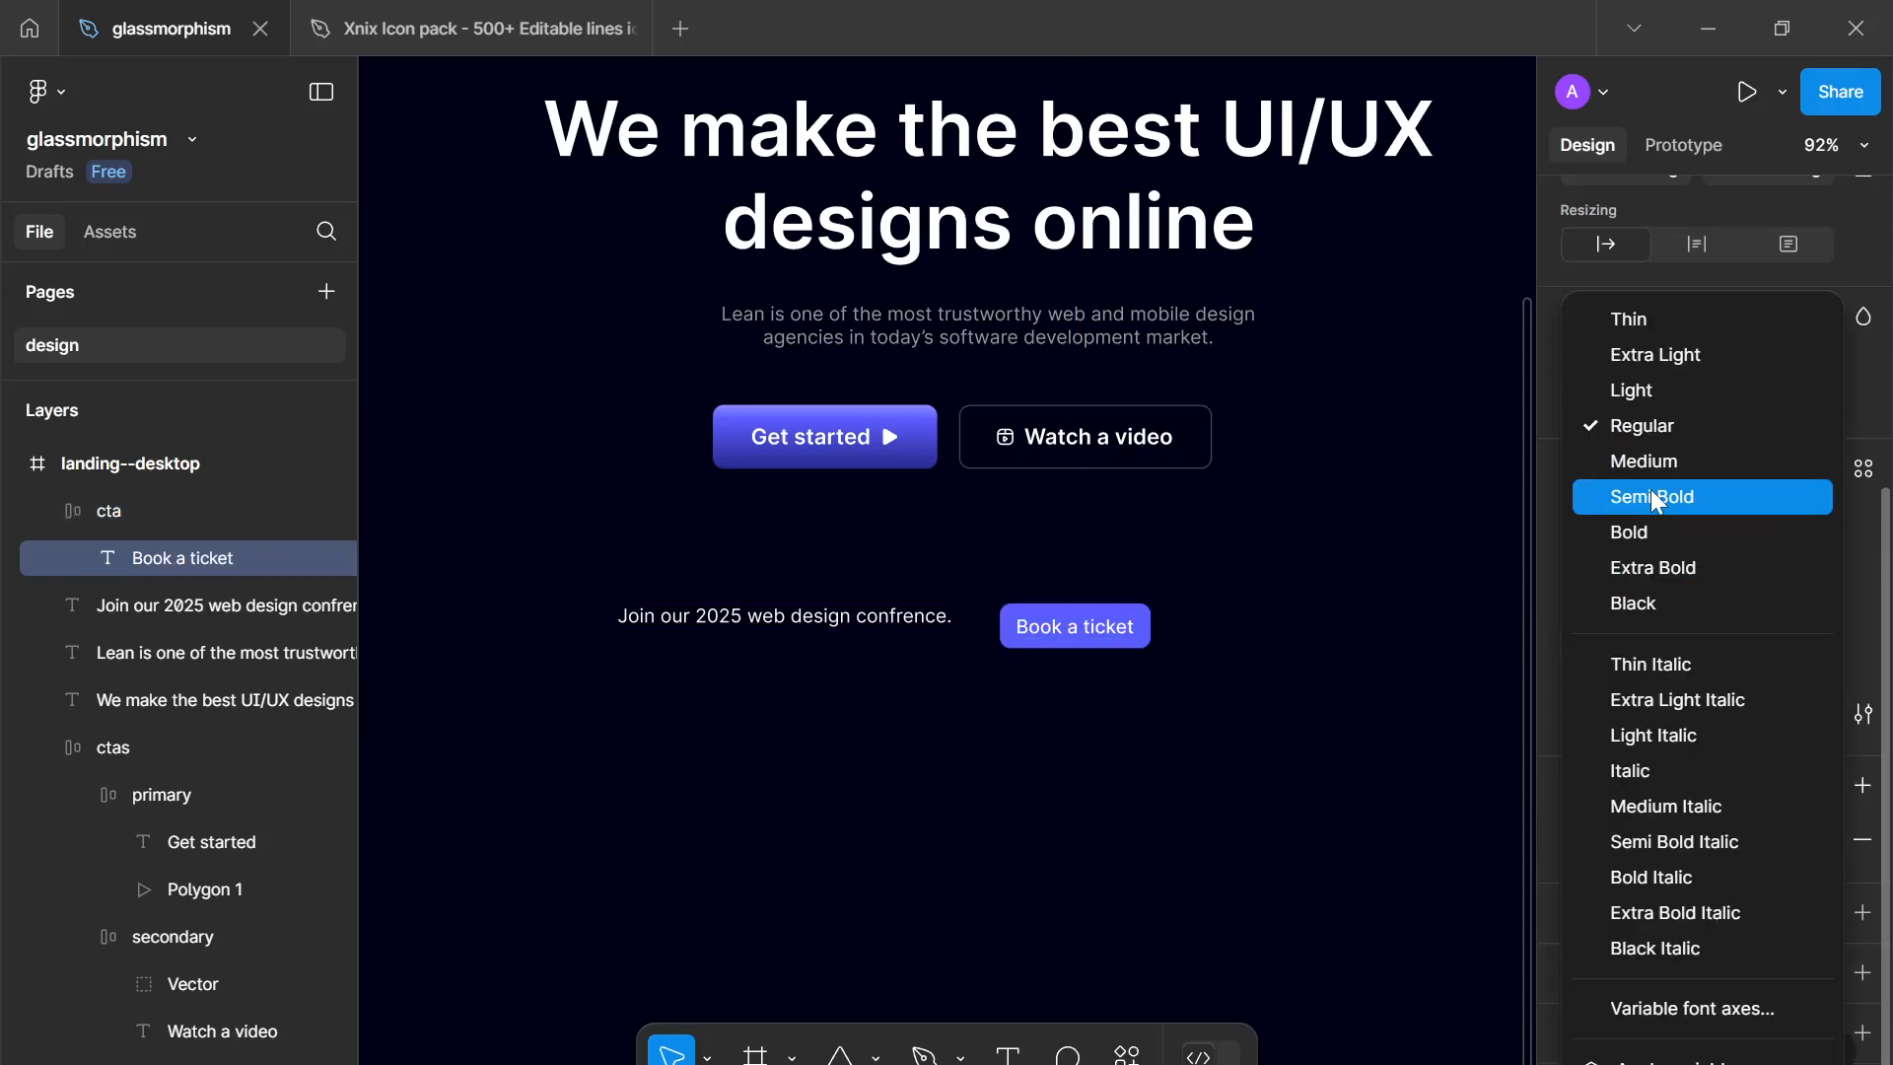
click(1657, 498)
click(1195, 651)
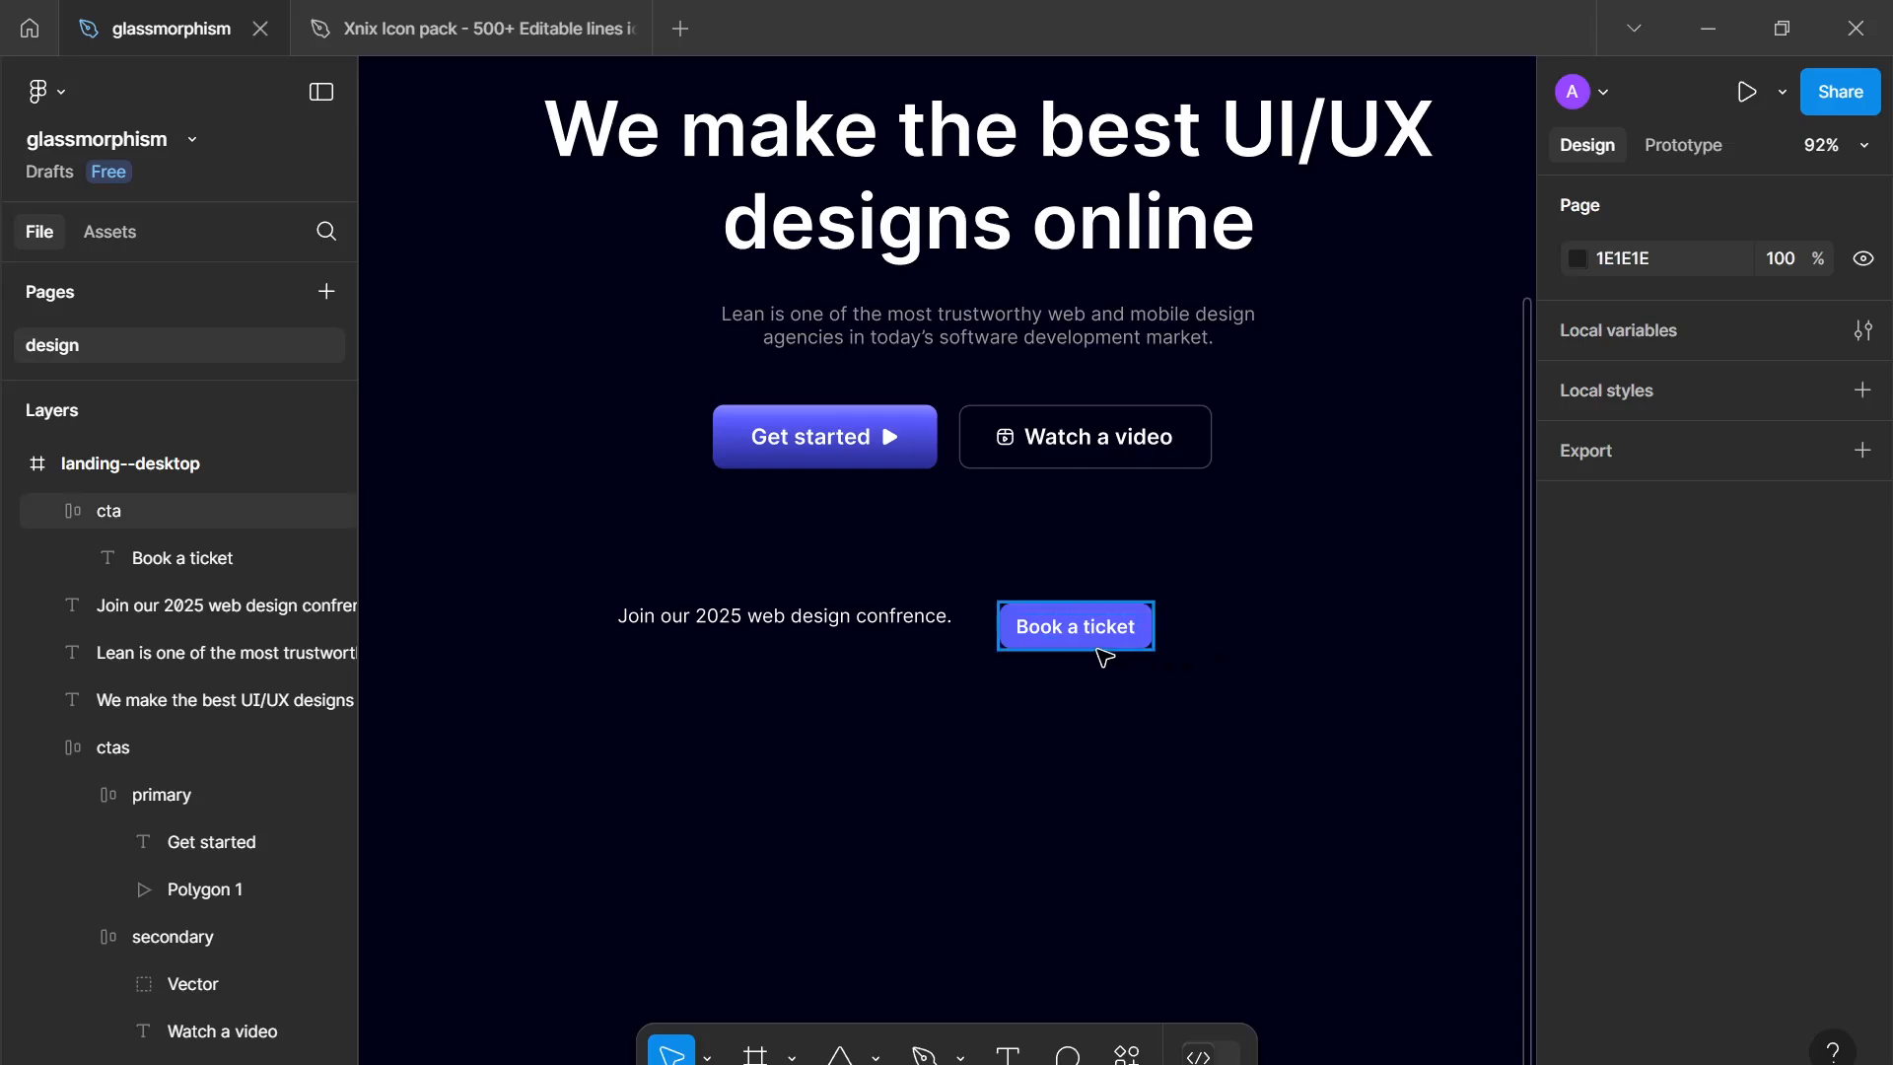
Step: Move the cta button closer to the conference text and wrap both in one auto layout frame
drag(1104, 657, 1082, 649)
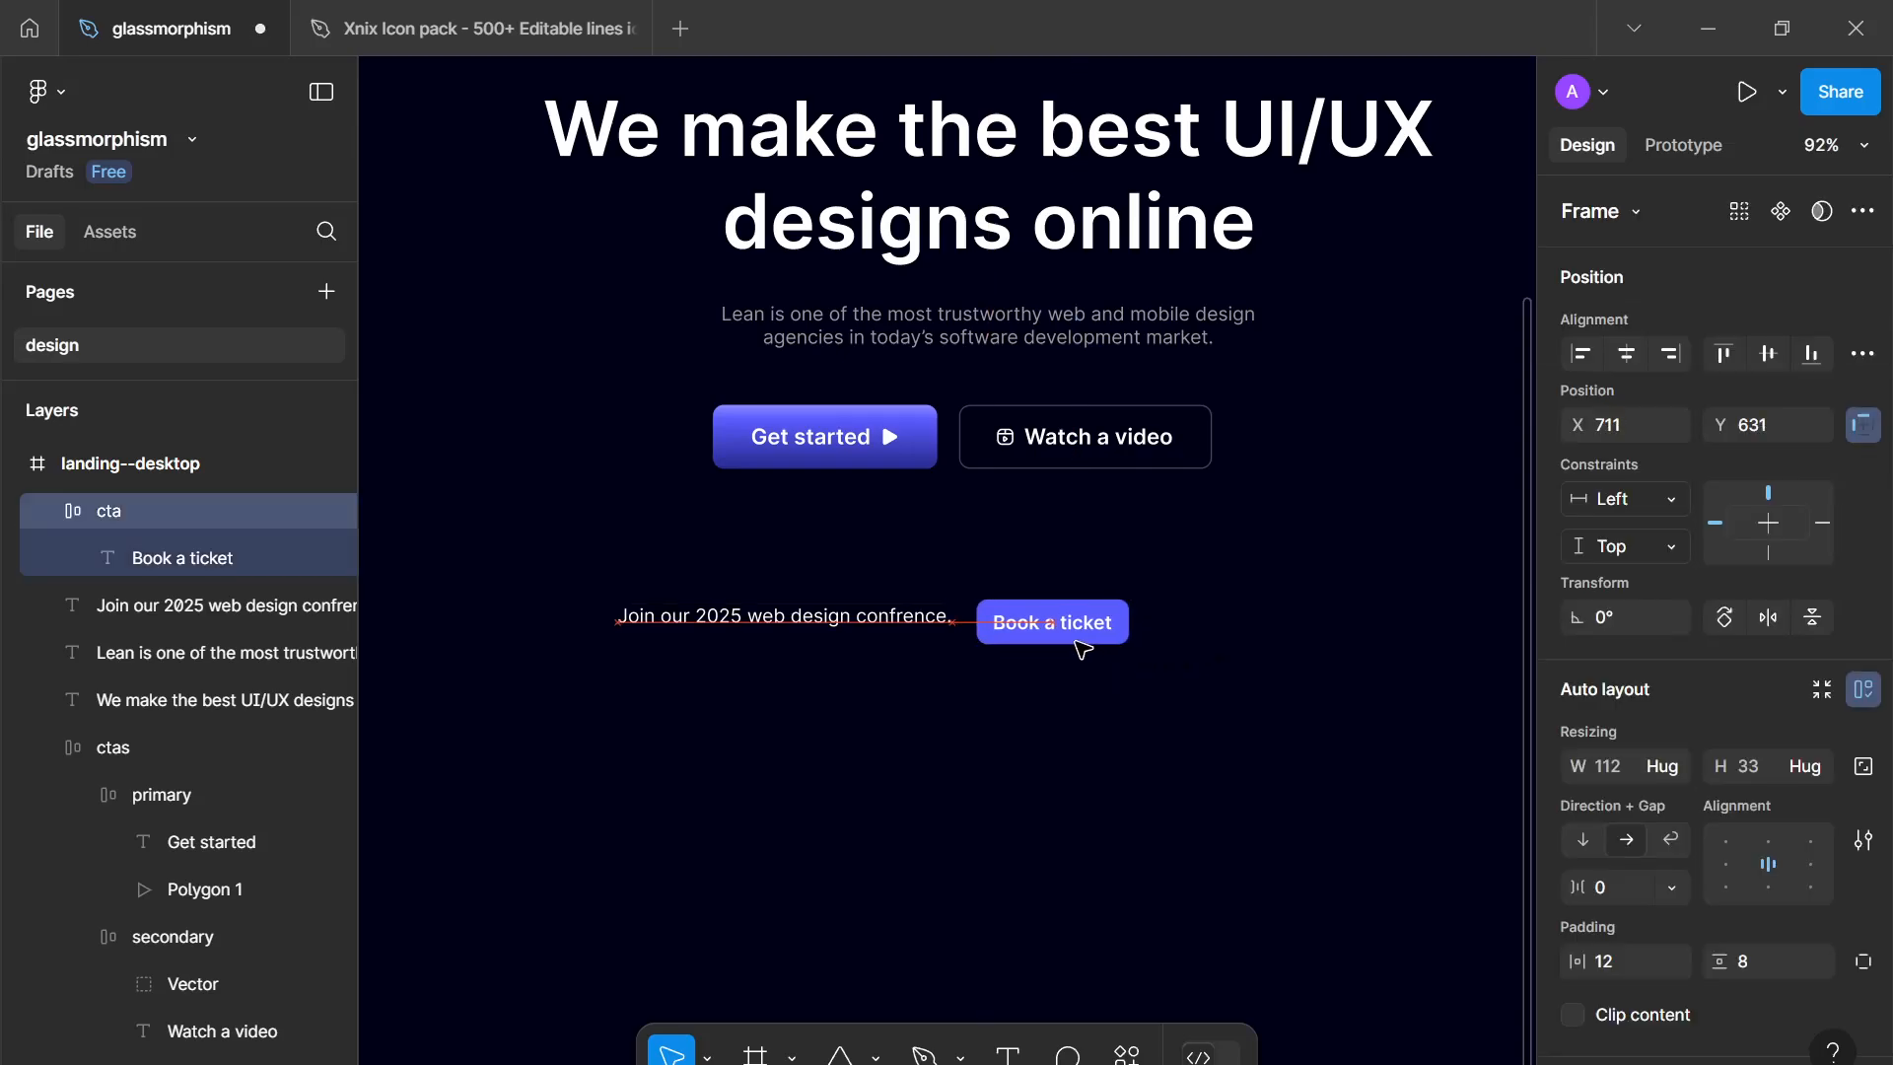
shift+click(784, 617)
key(shift+a)
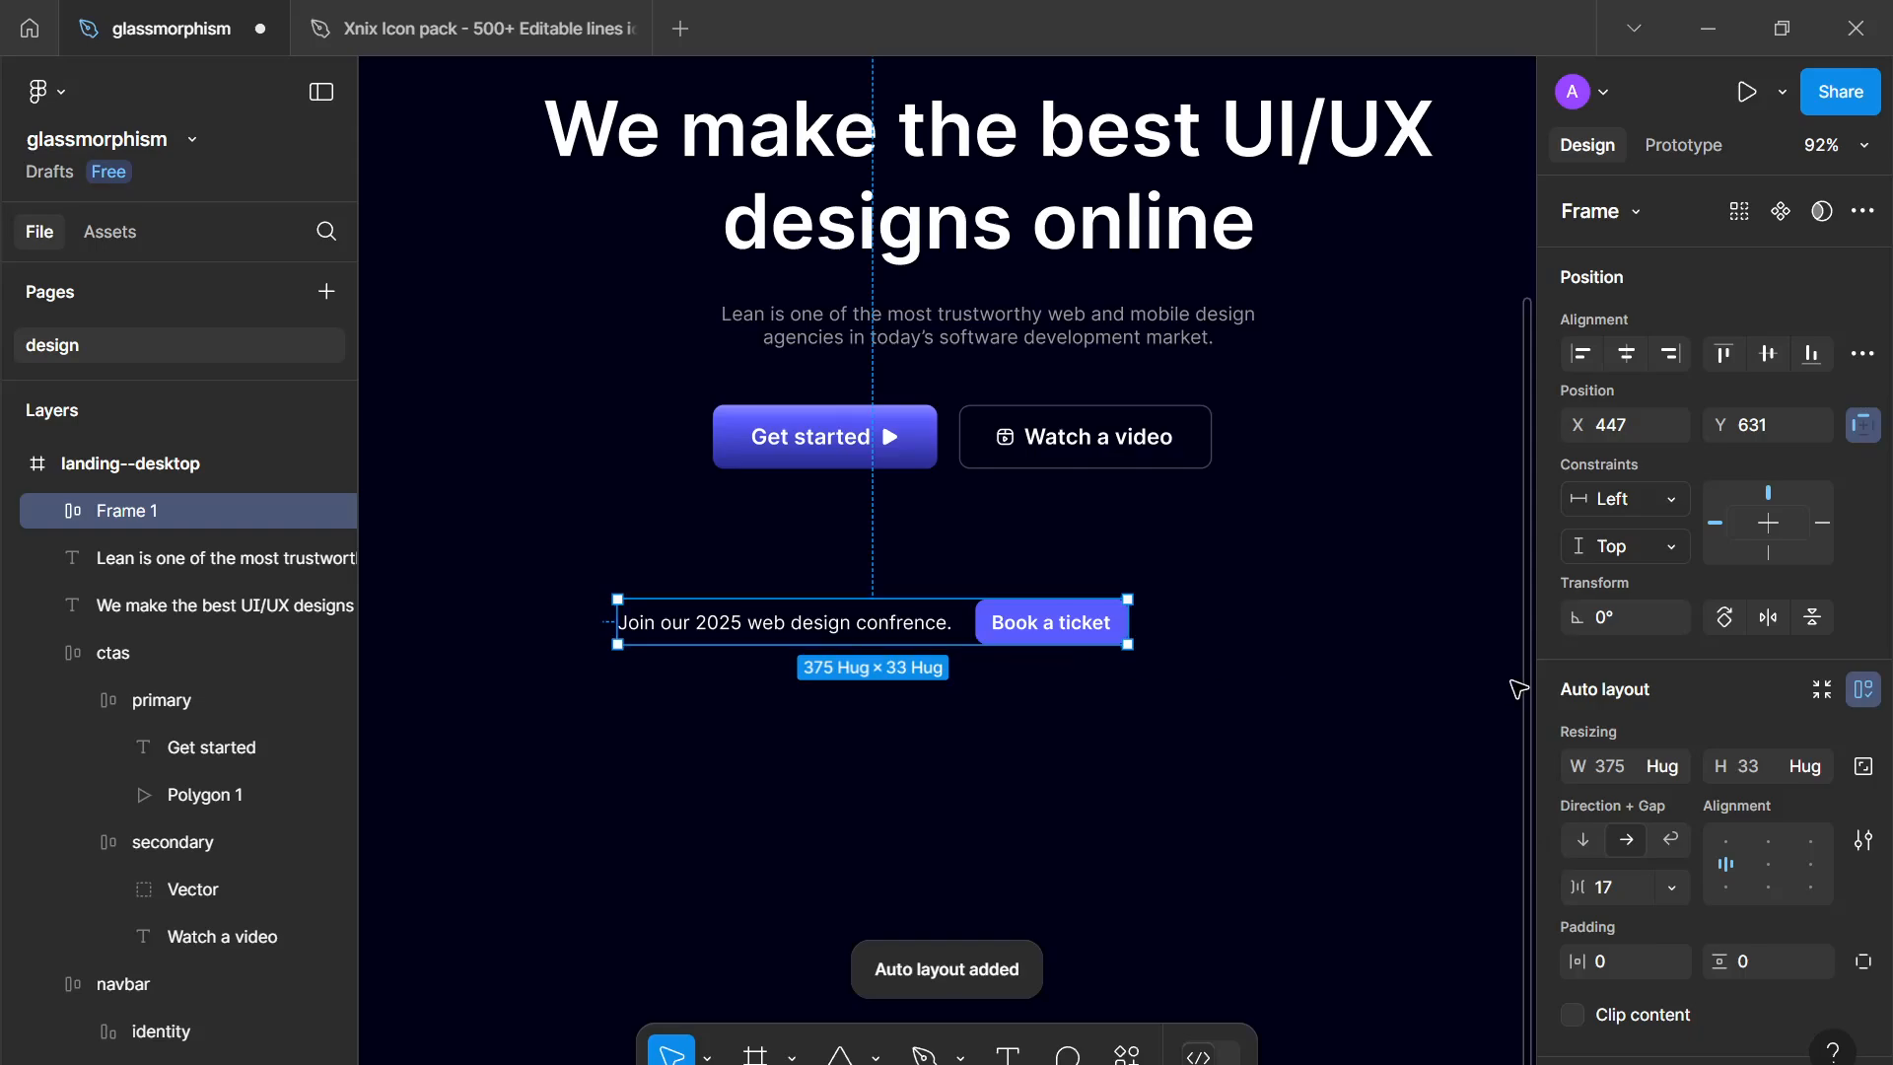
Step: Set the announcement frame's auto layout gap to 16 and its horizontal and vertical padding to 16
scroll(1518, 688, down, 1)
scroll(1600, 779, down, 3)
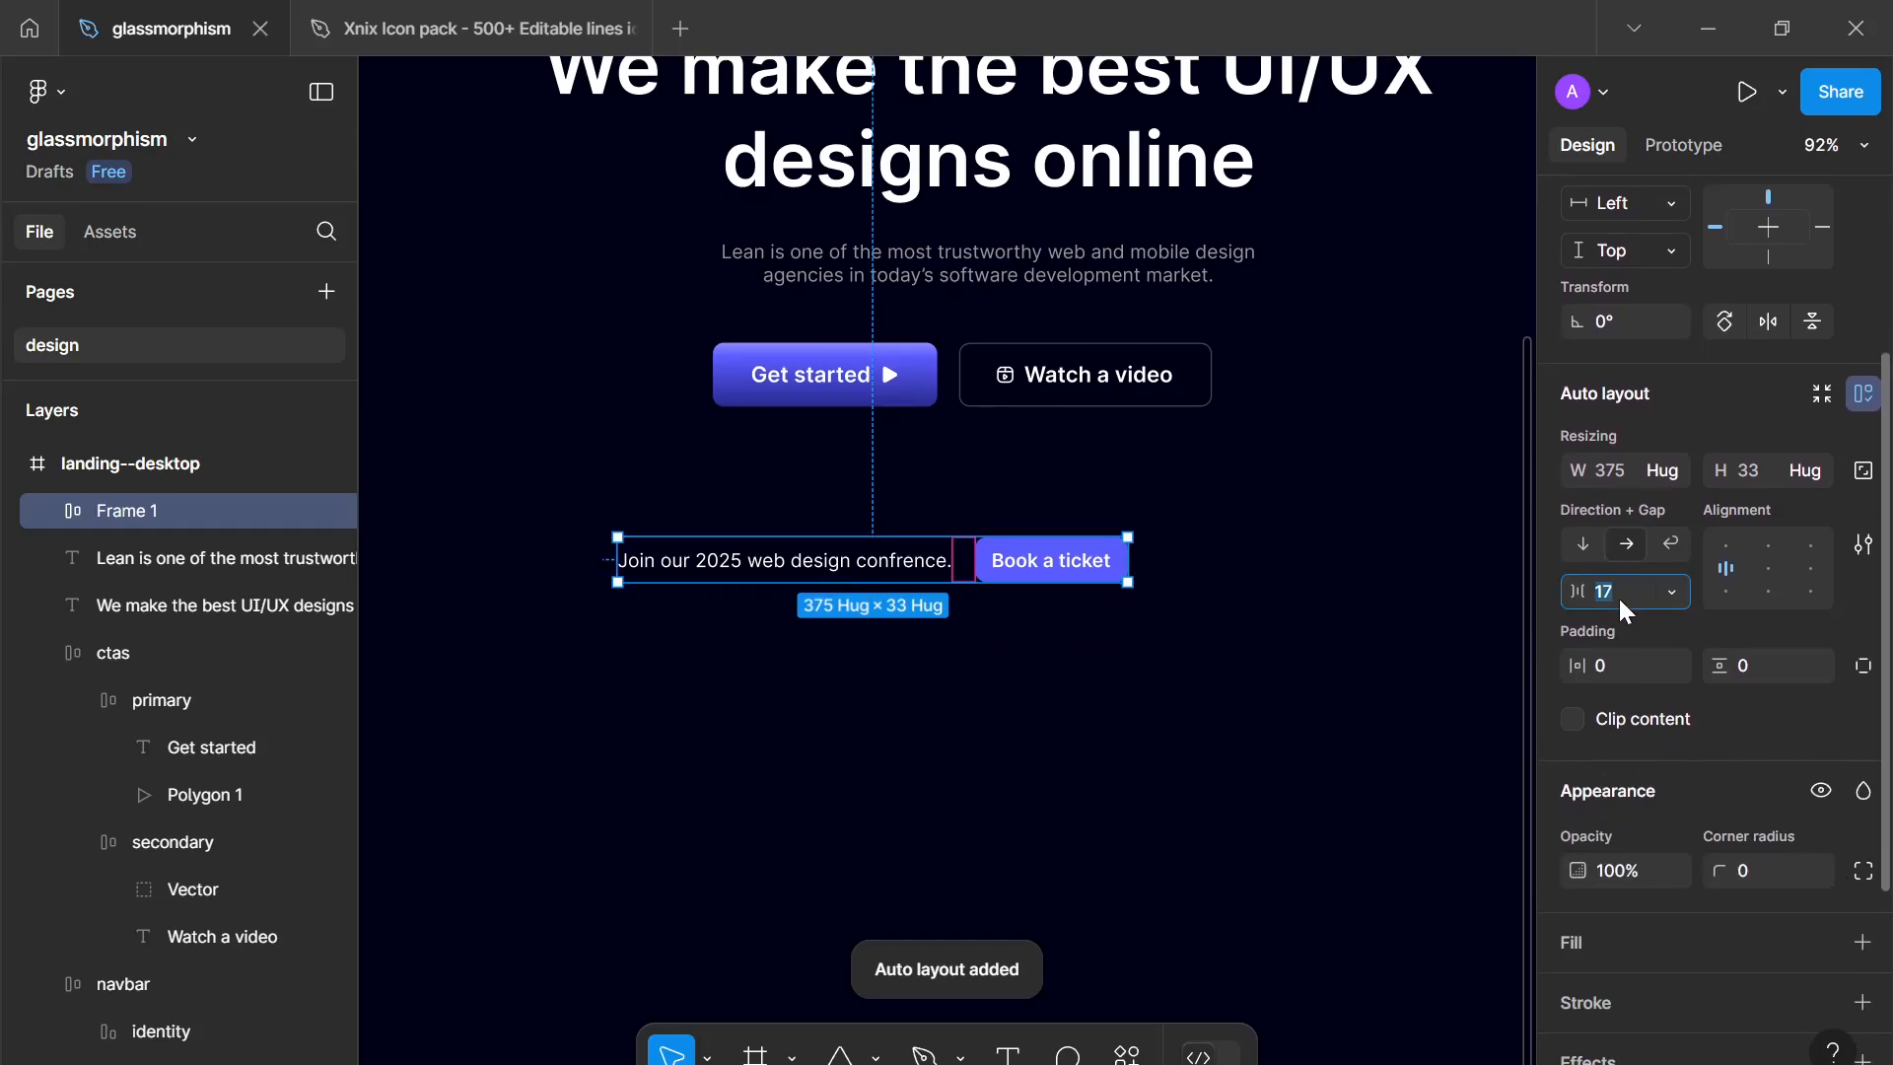
key(Down)
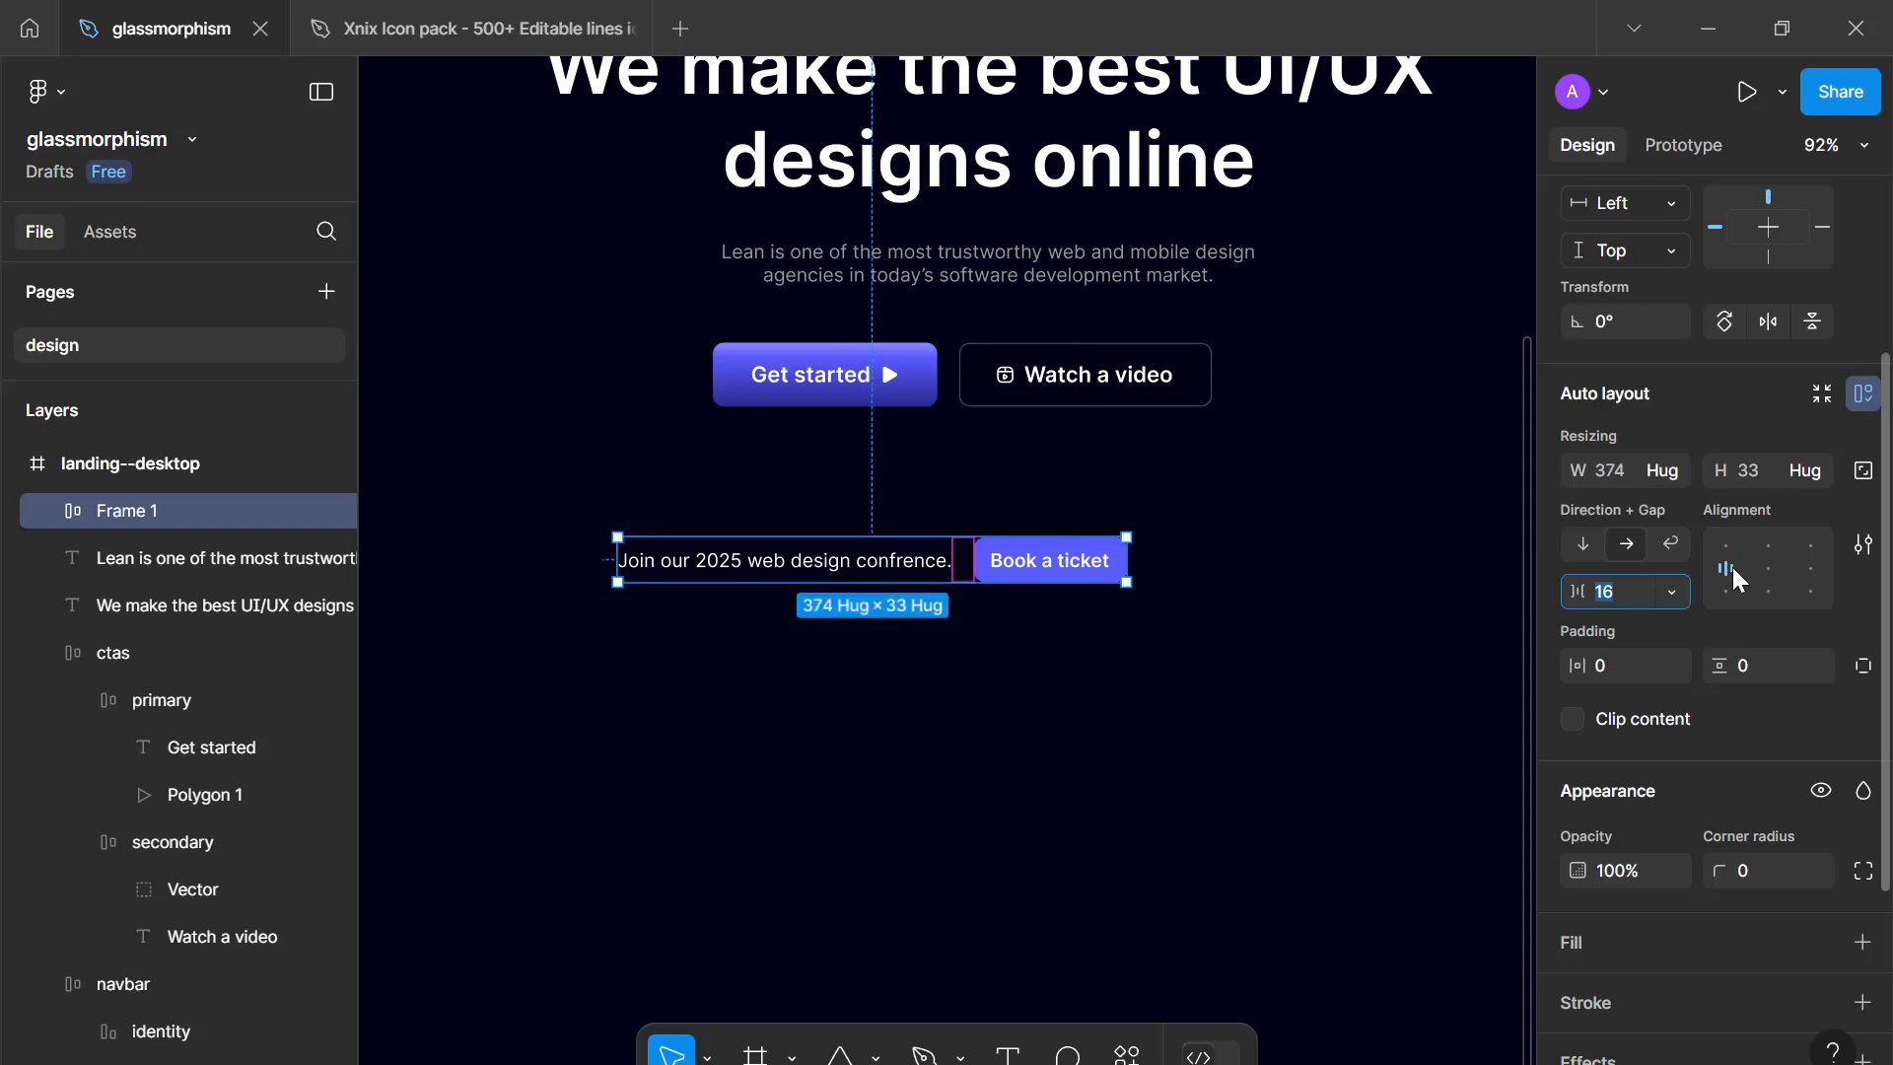
click(1766, 678)
text(16)
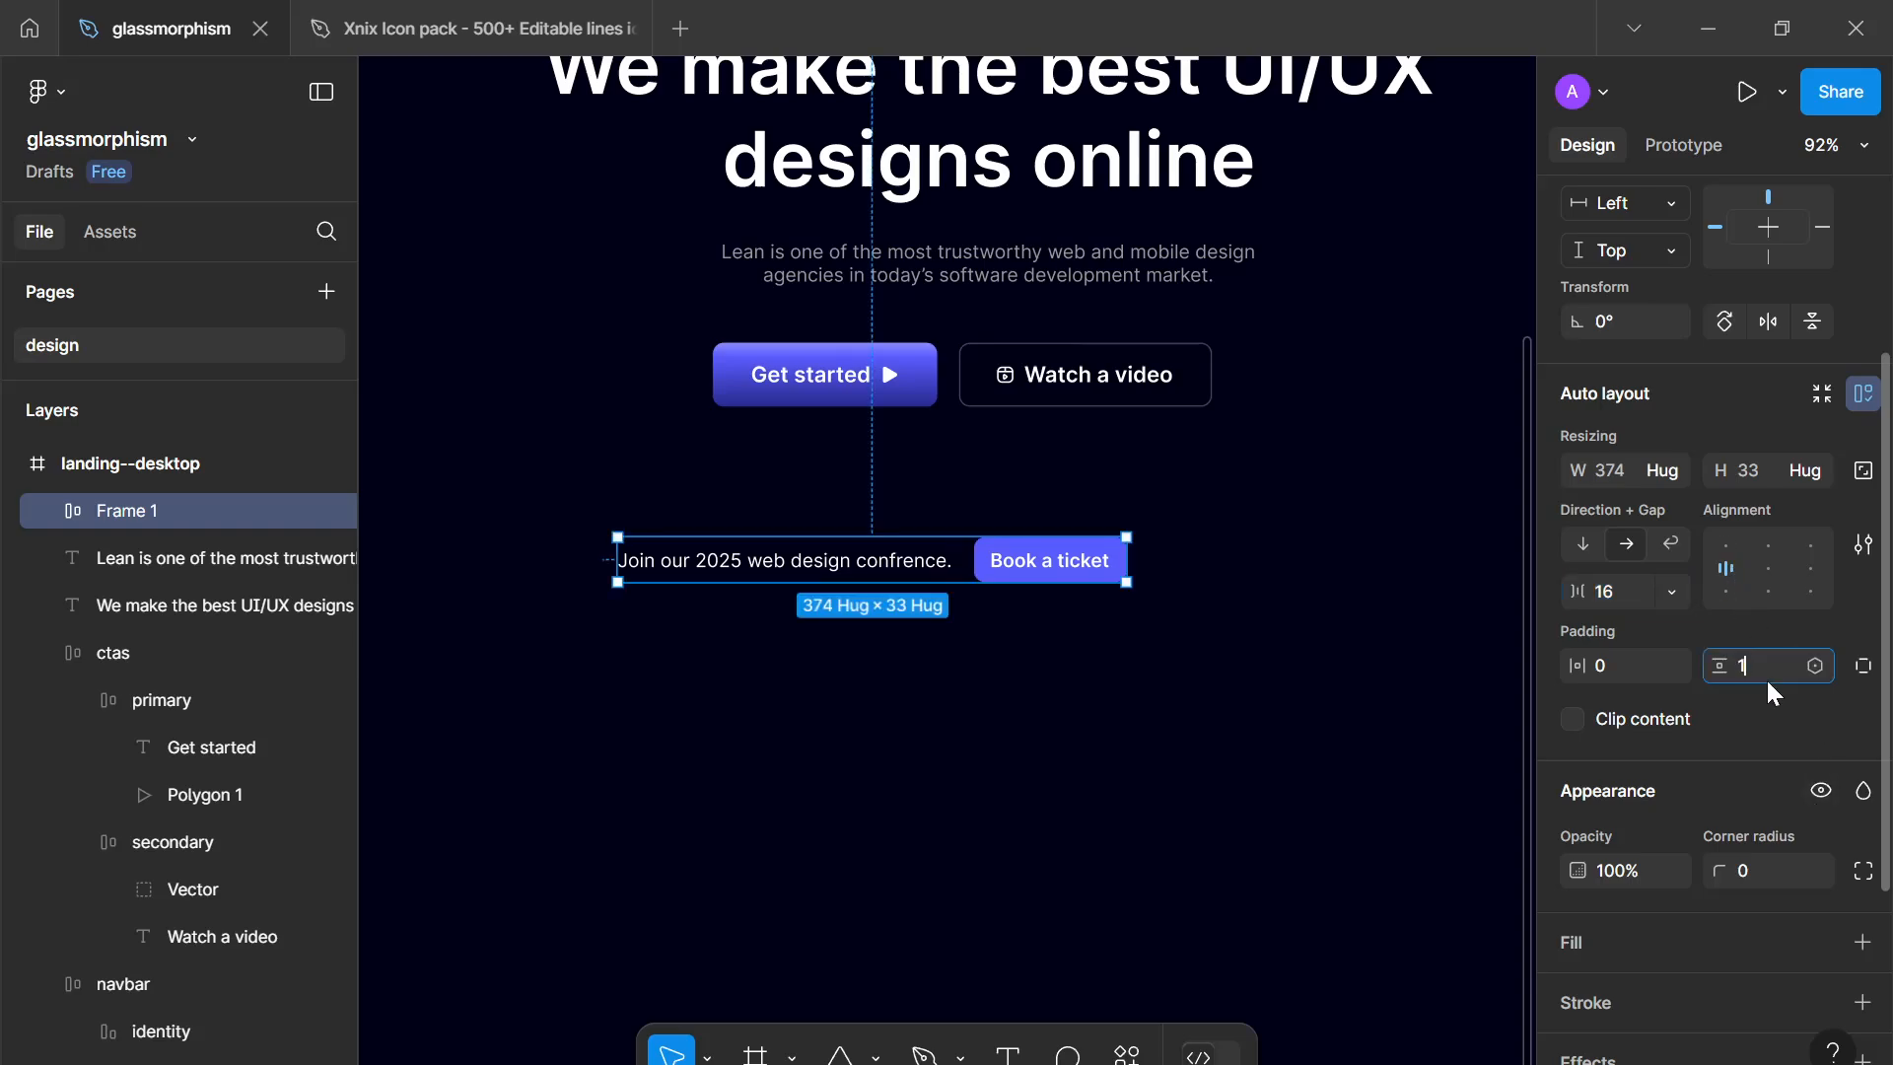
click(1630, 662)
text(16)
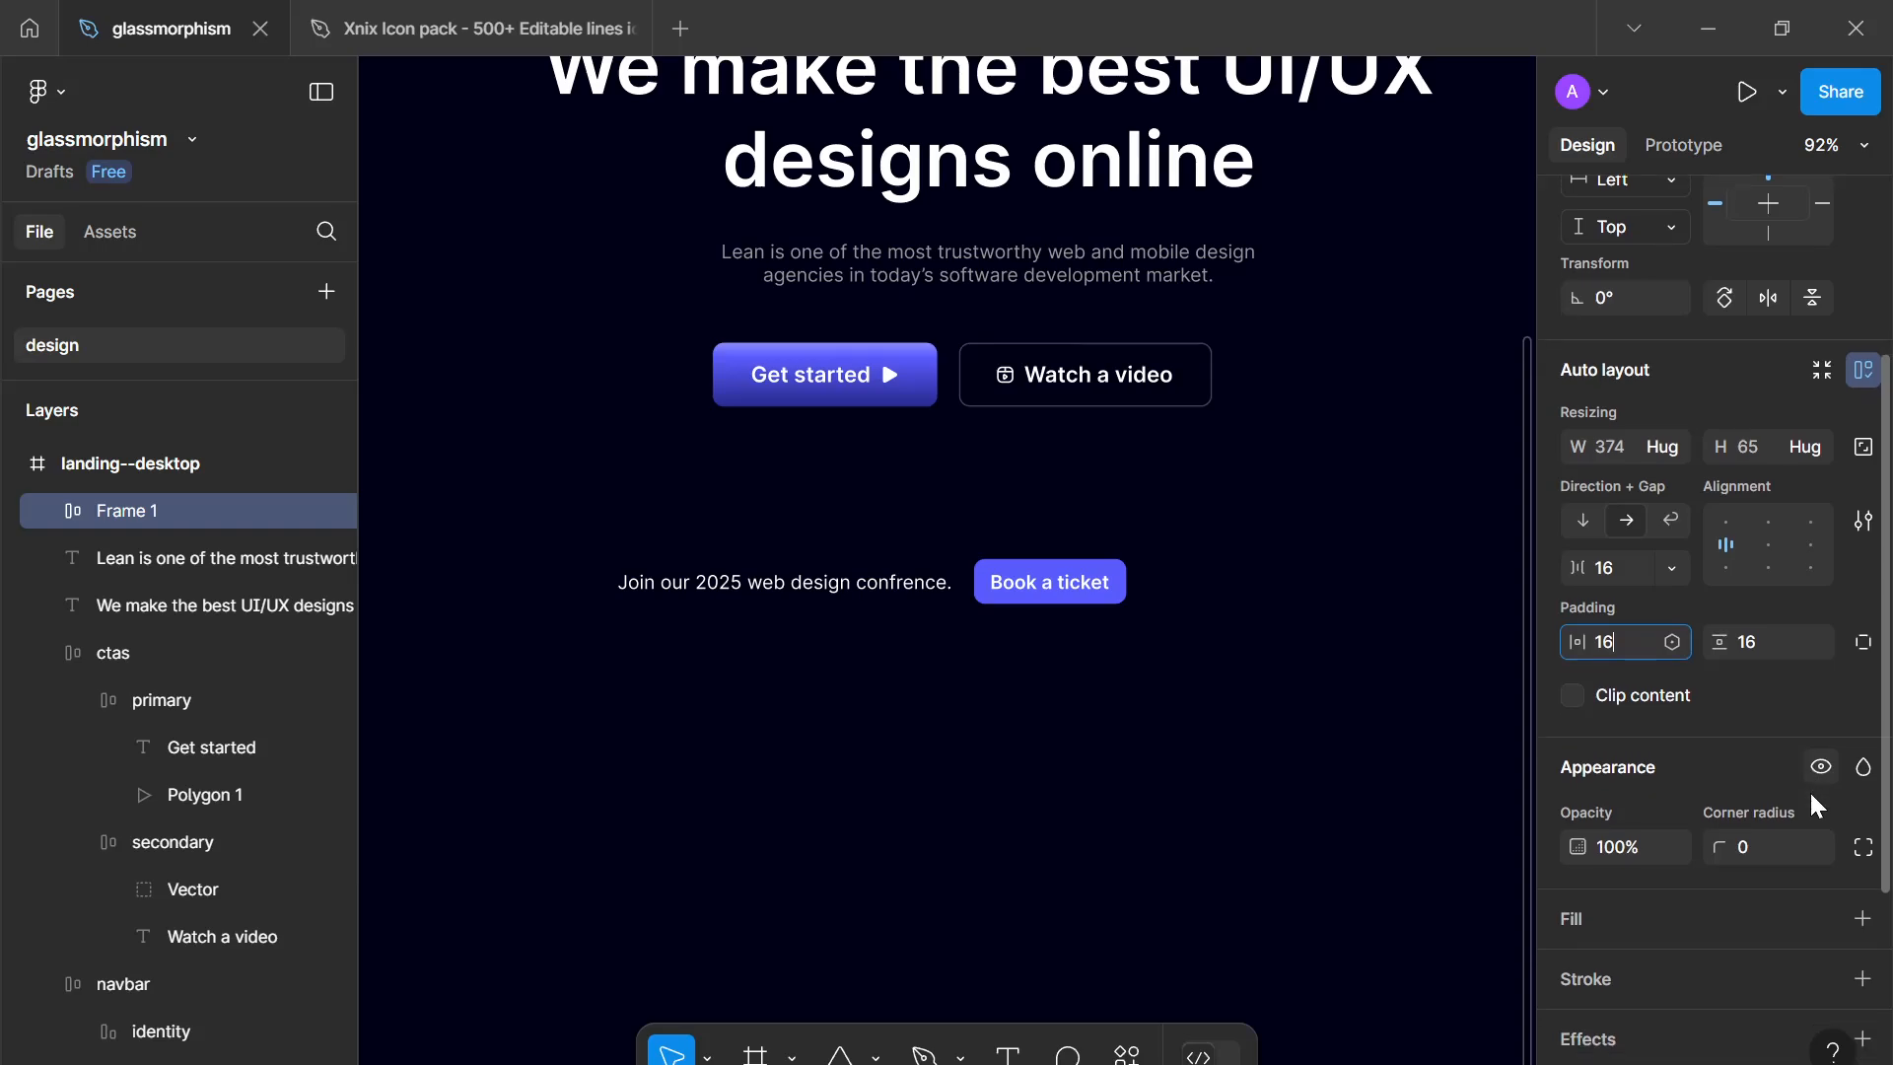
Step: Fill the announcement frame with the page's dark navy 000016 at 1% opacity
scroll(1808, 790, down, 3)
click(1862, 646)
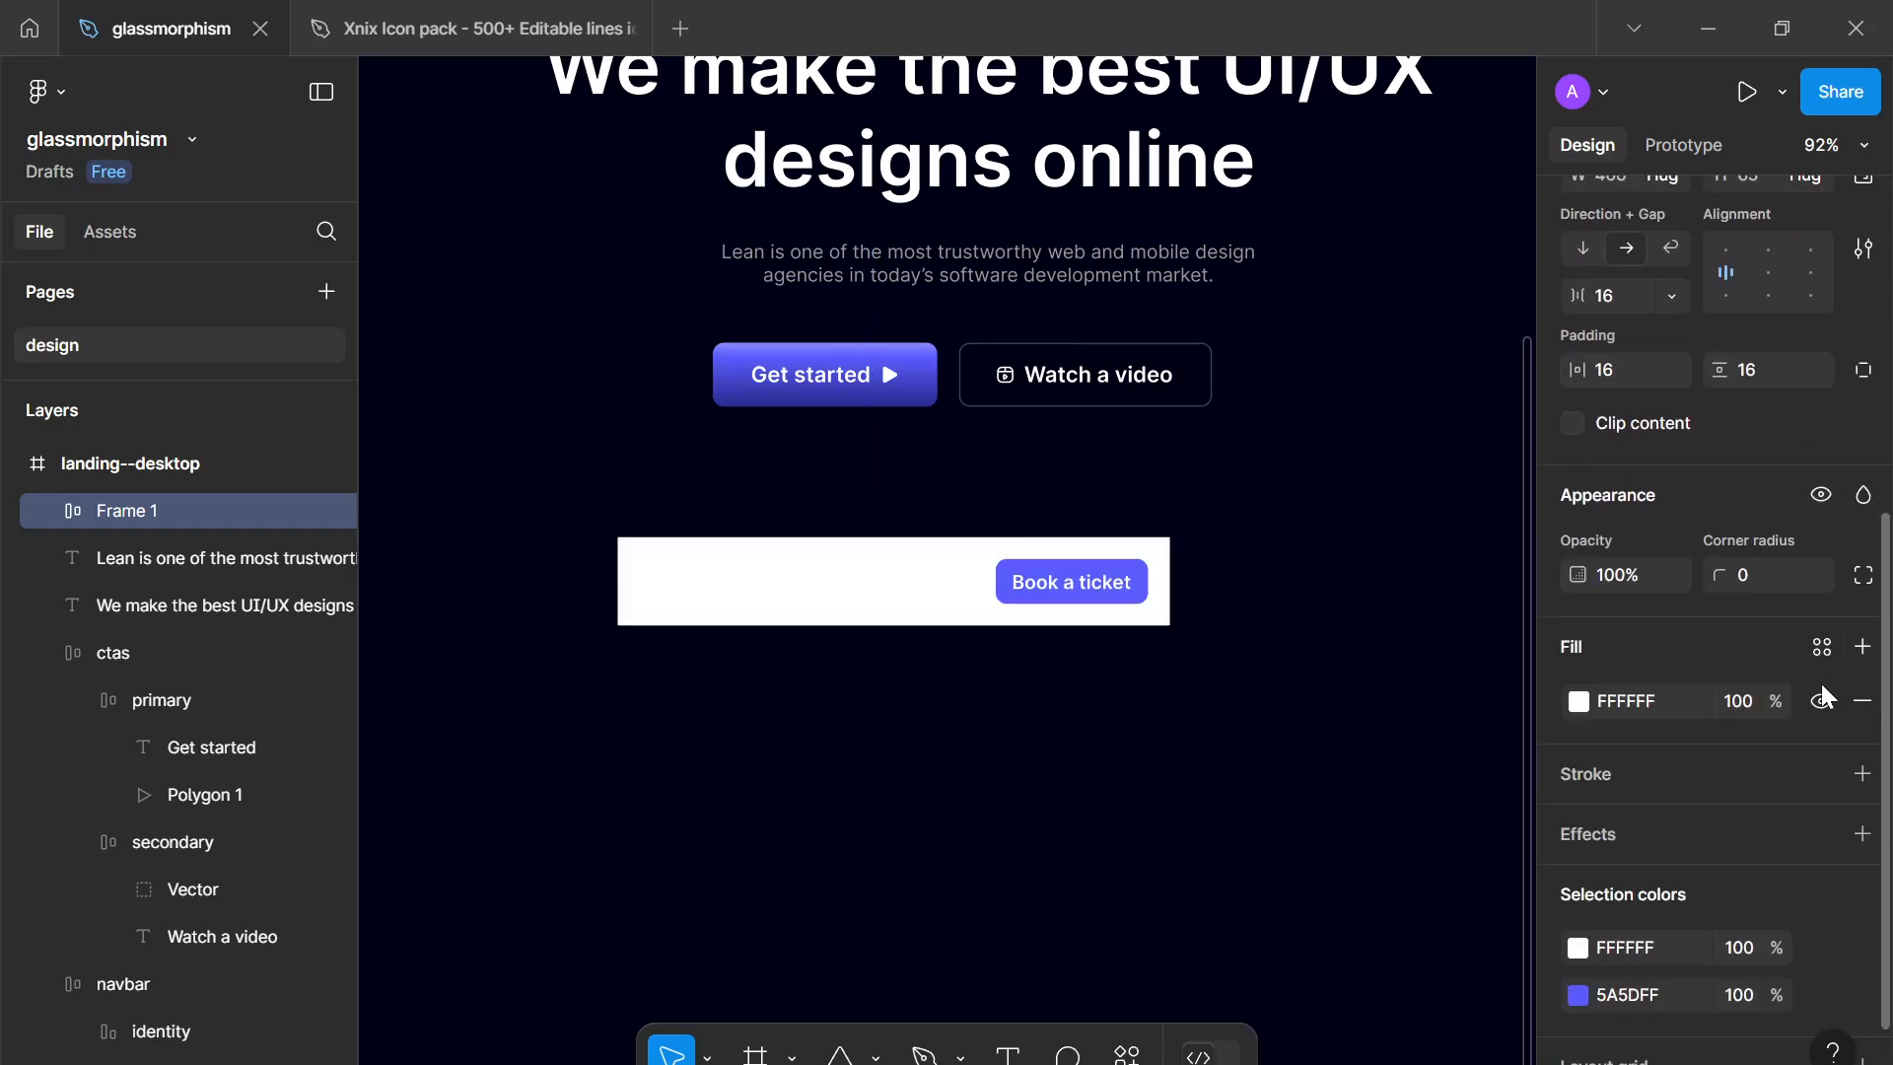
click(1716, 706)
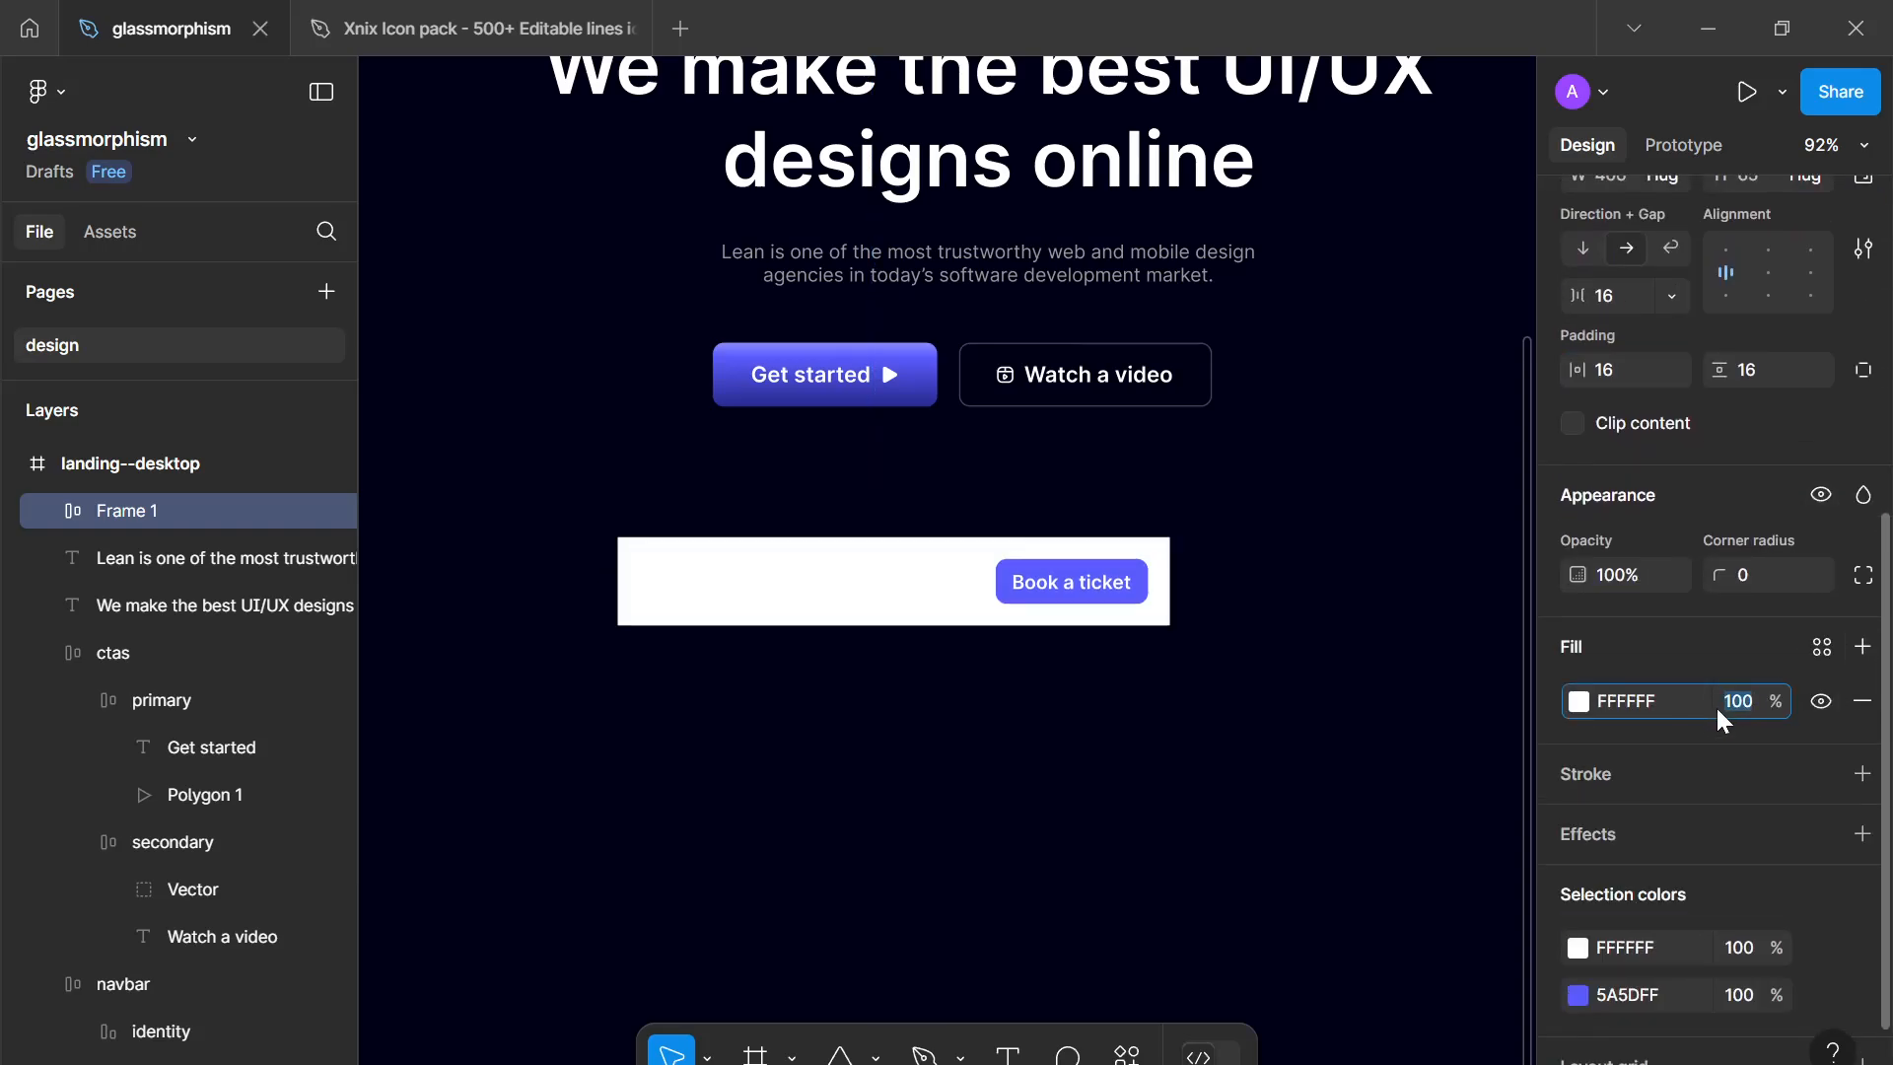
text(1)
click(1579, 702)
click(1324, 961)
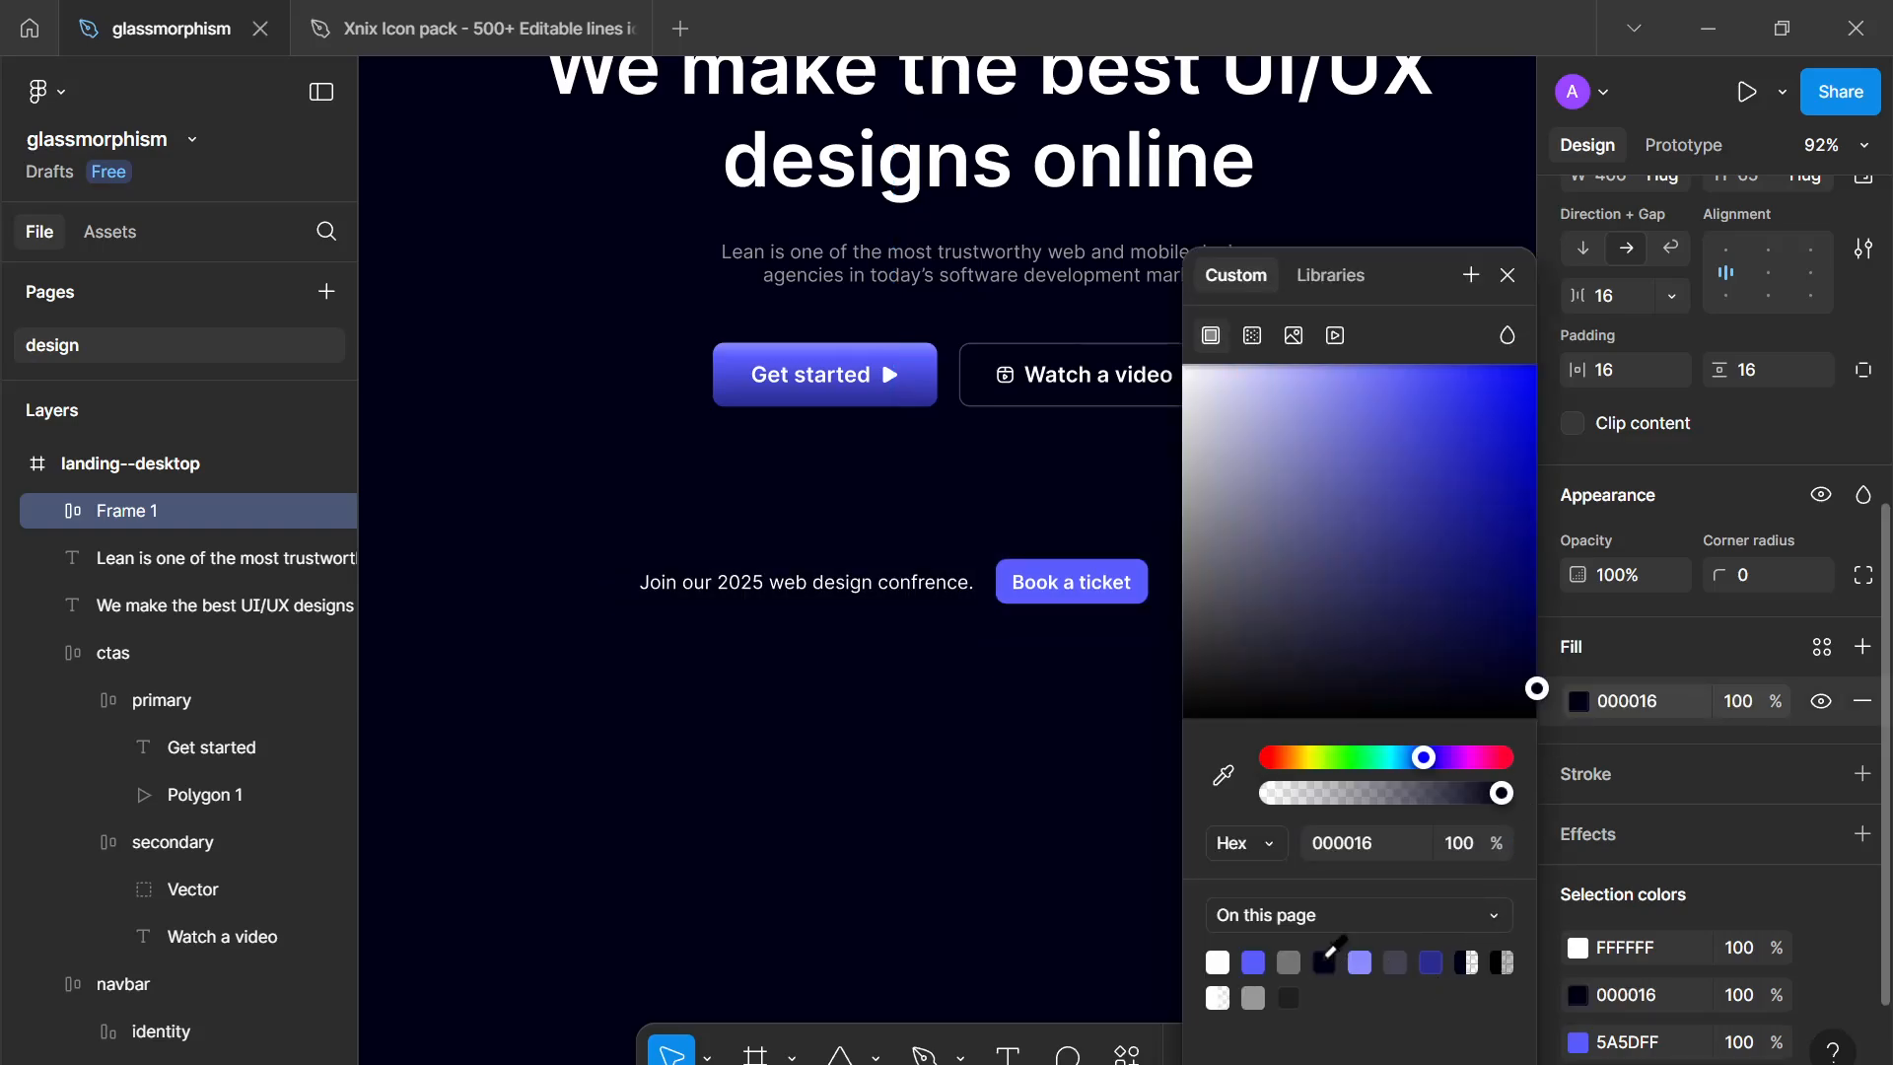
click(1748, 704)
text(1)
Step: Add a background blur effect to the announcement frame with a blur of 32
scroll(1727, 796, down, 3)
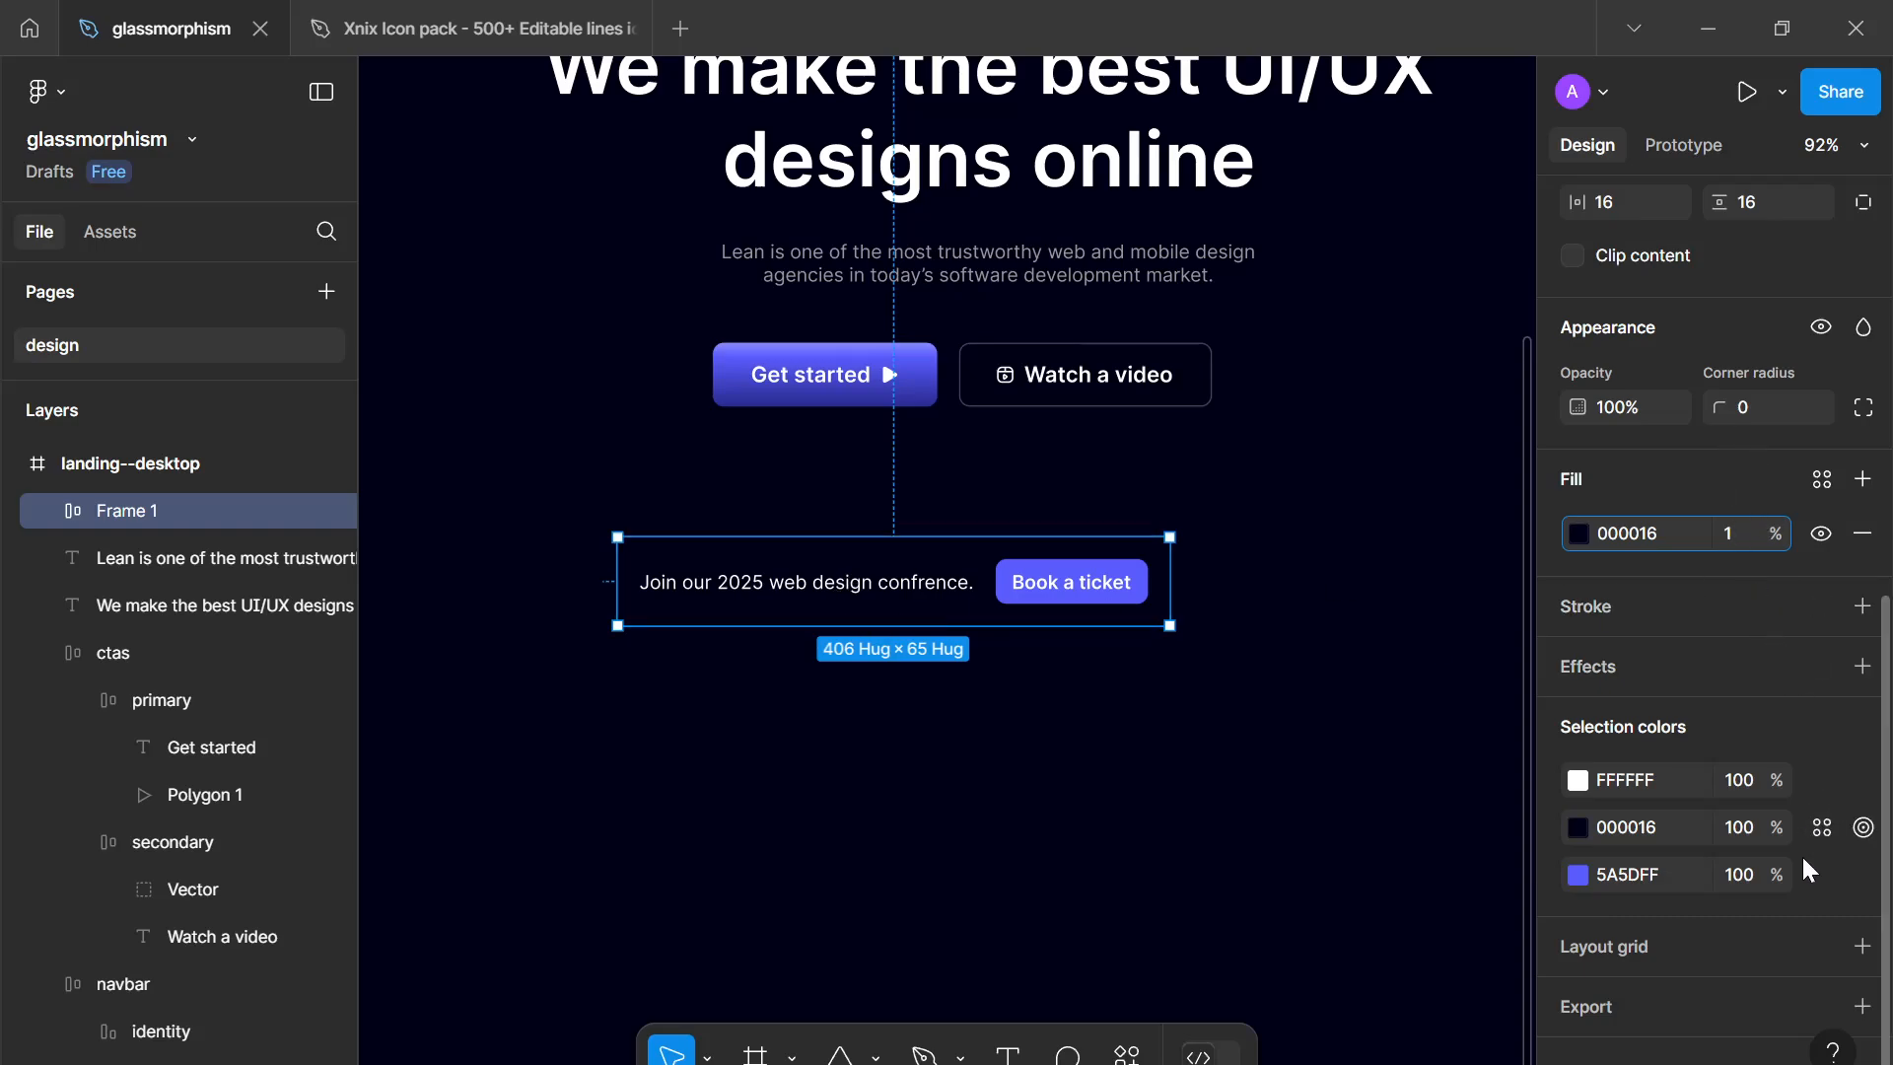
click(1862, 666)
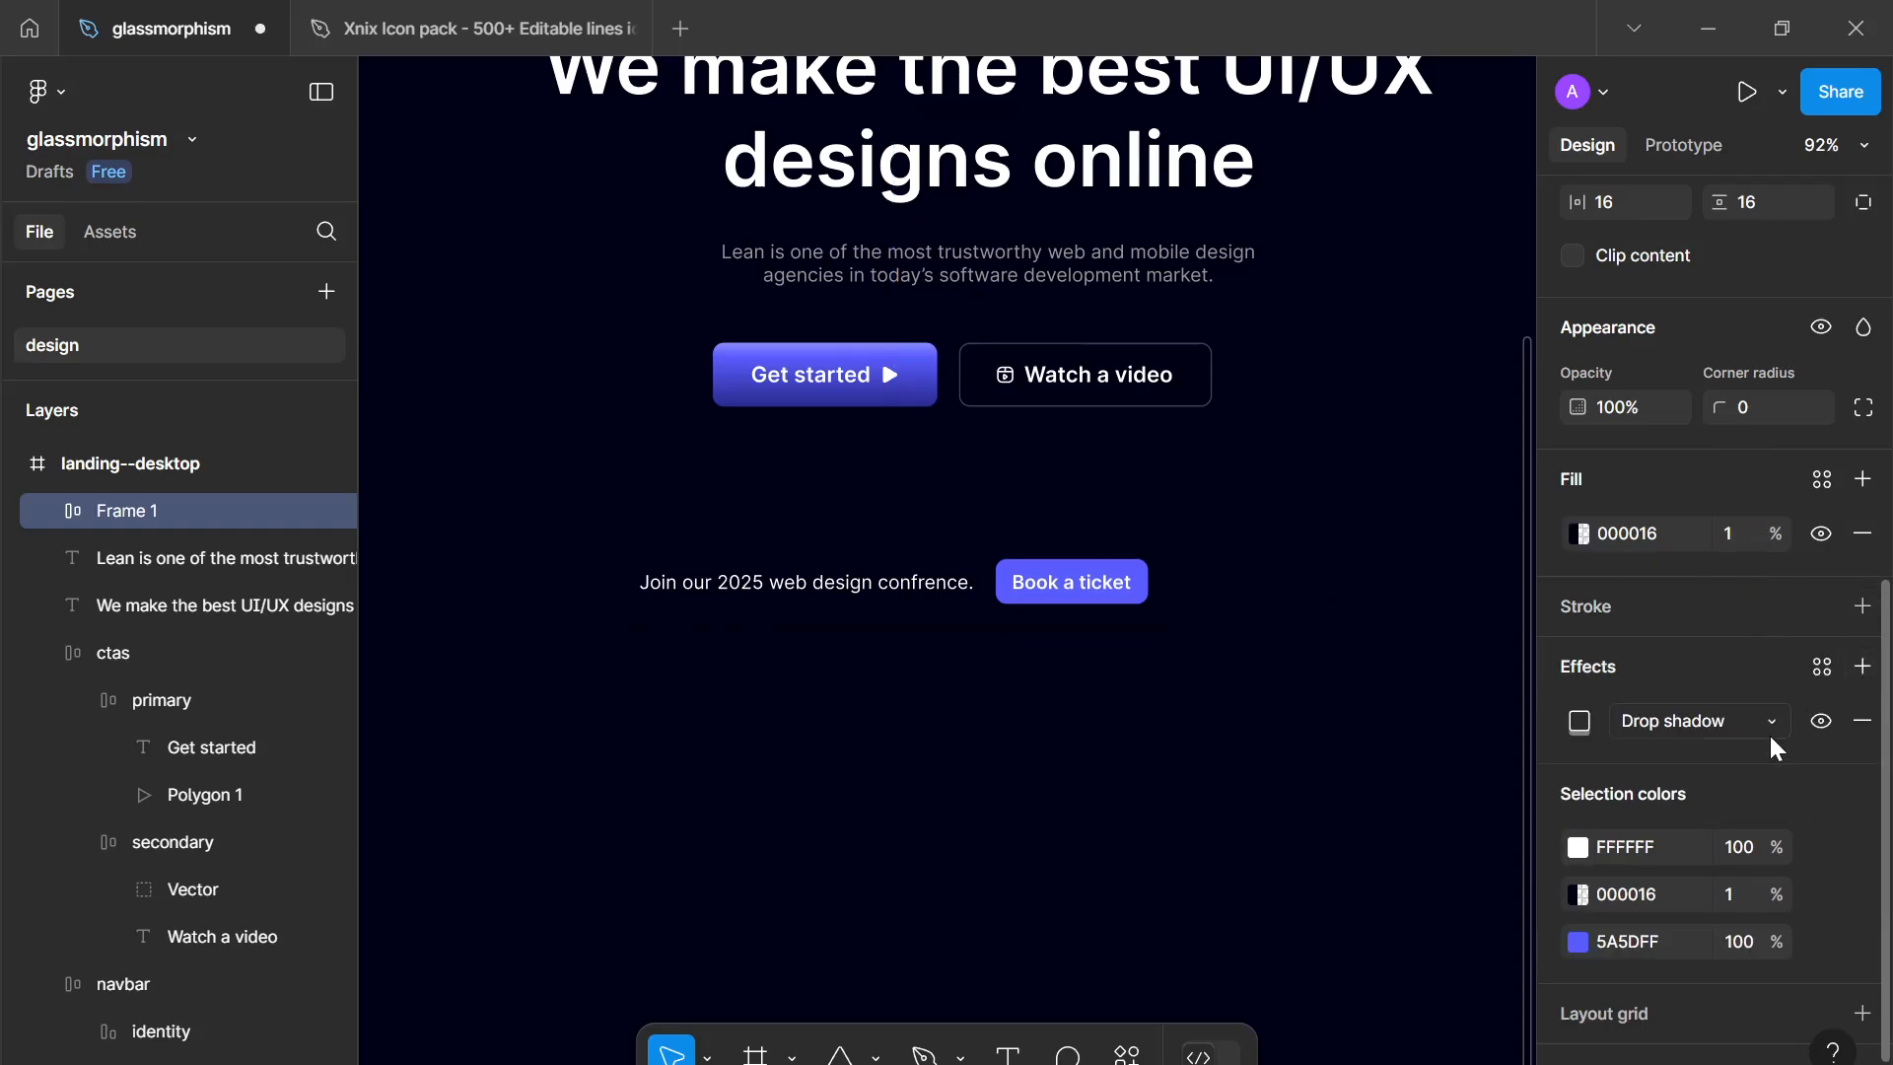
click(1767, 728)
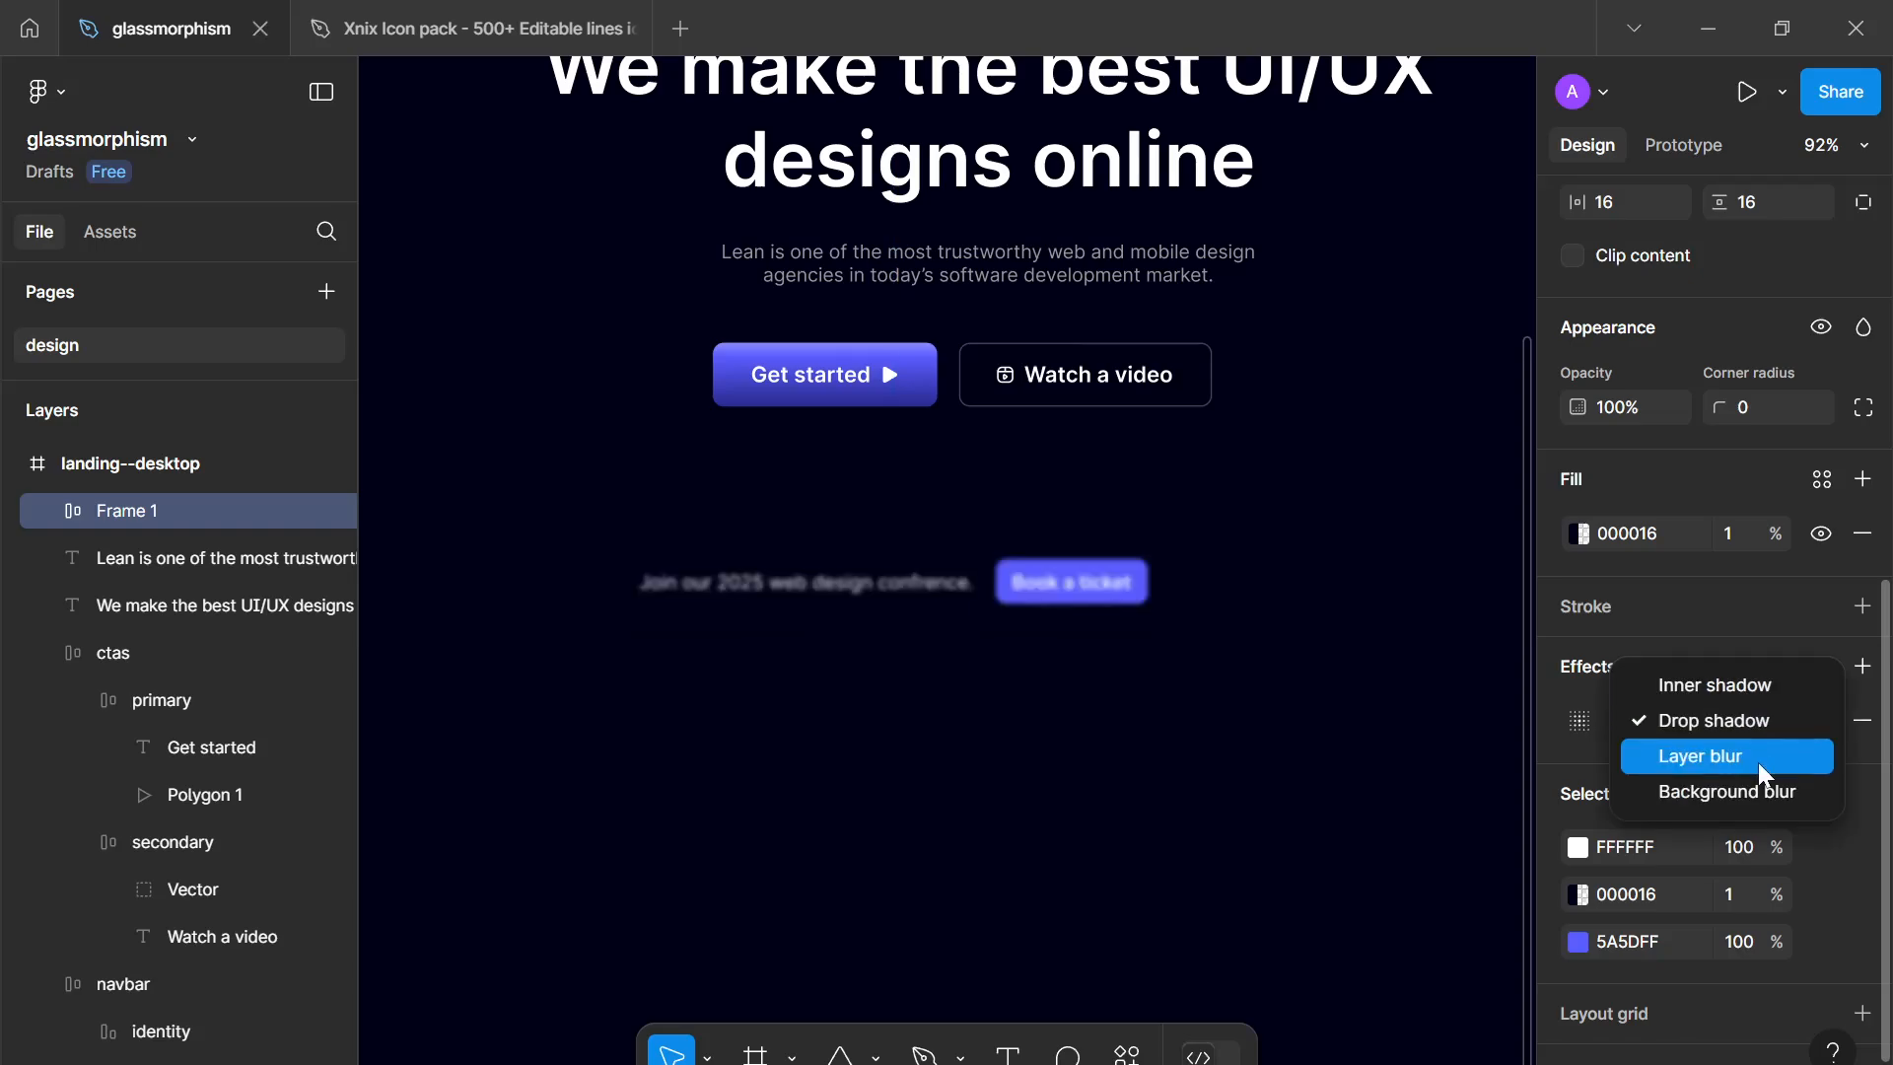
click(1742, 796)
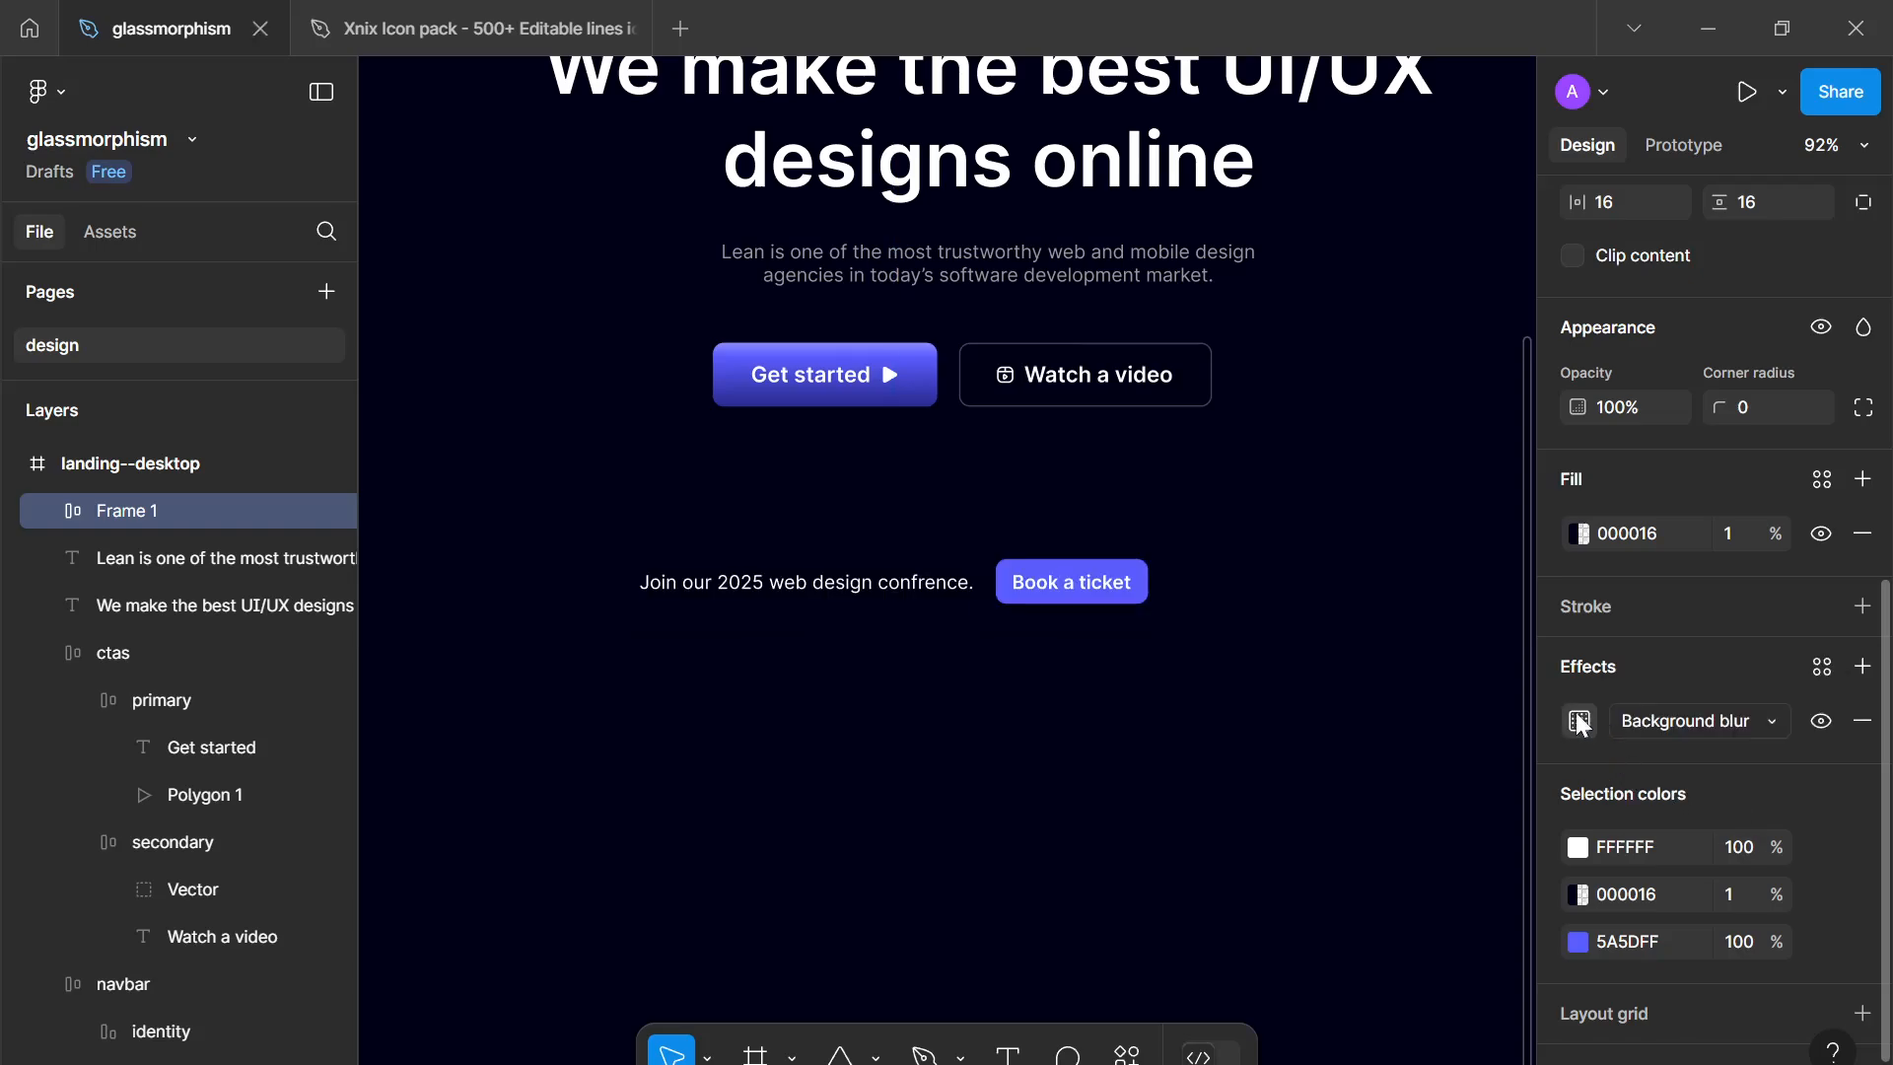
click(1577, 716)
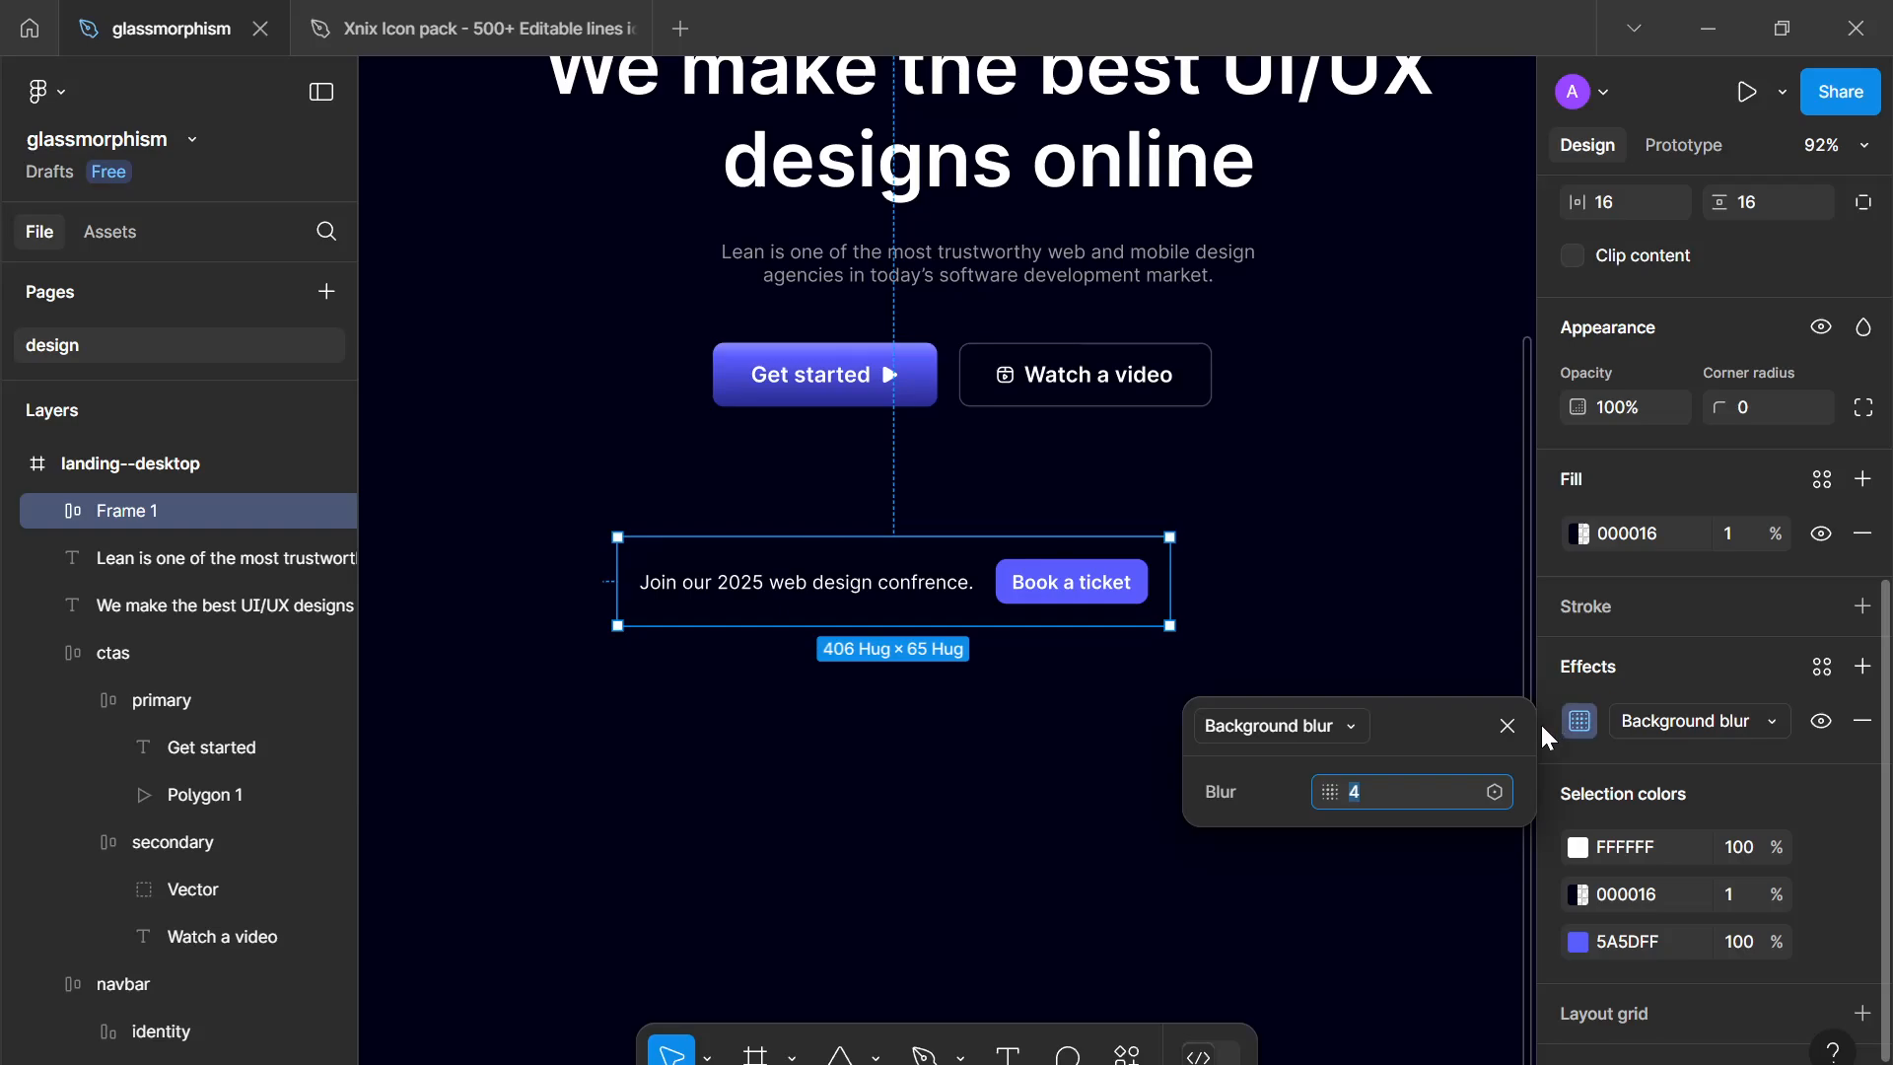
text(32)
key(Return)
click(1507, 726)
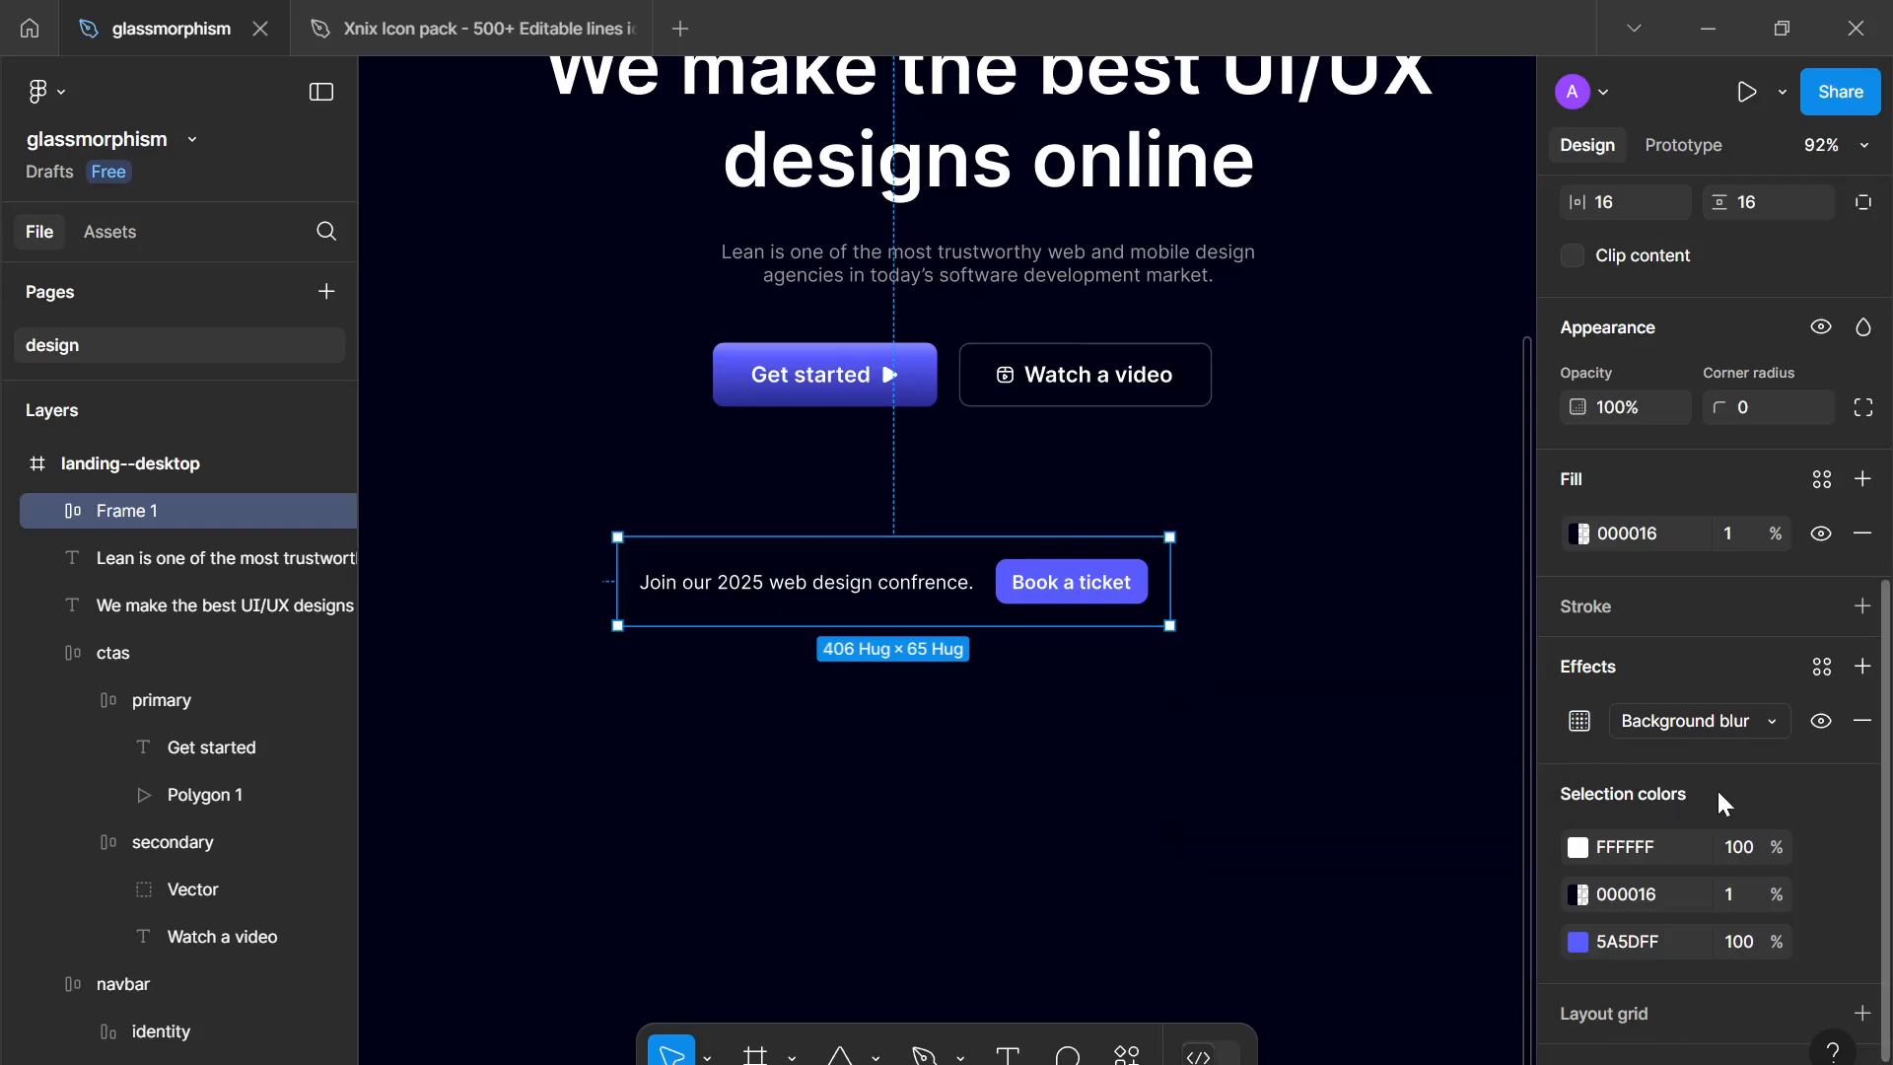
Step: Add an inside stroke of weight 1 to the announcement frame in the page's grey 444454
click(1873, 608)
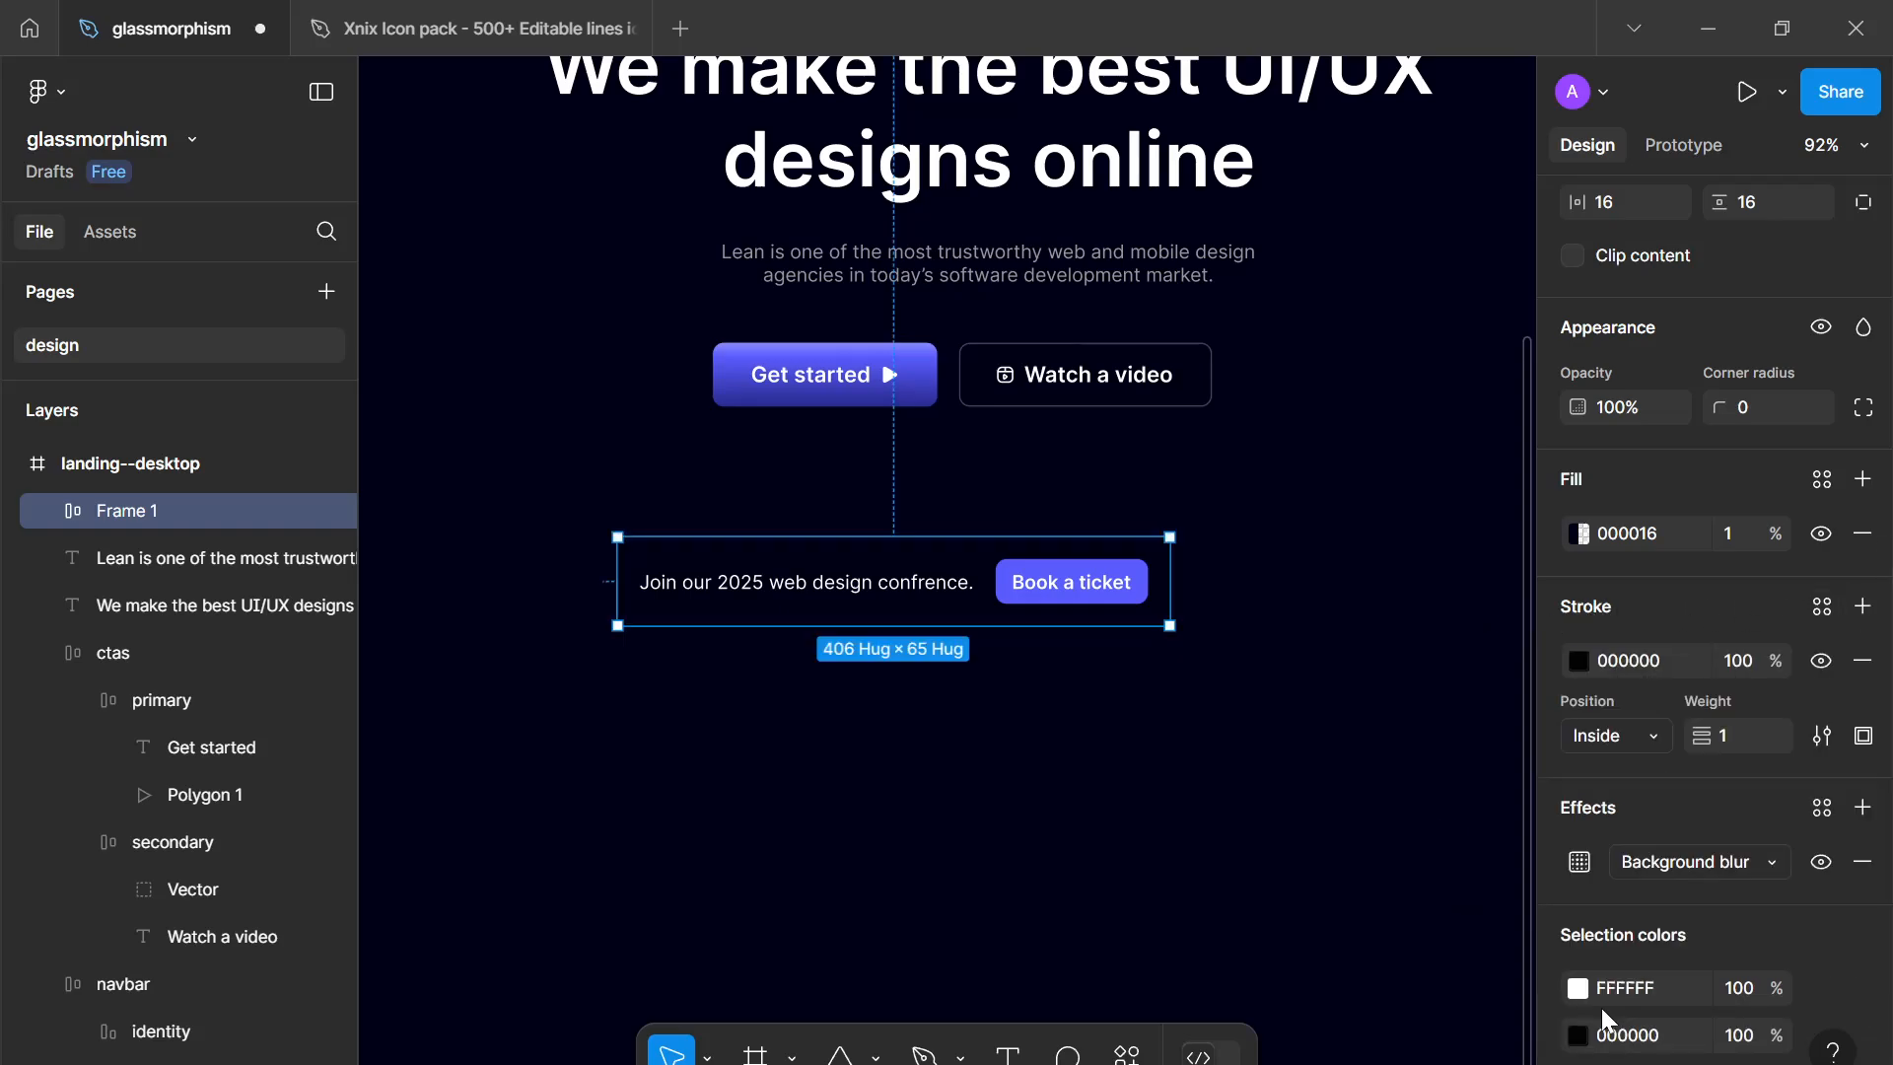
click(1579, 666)
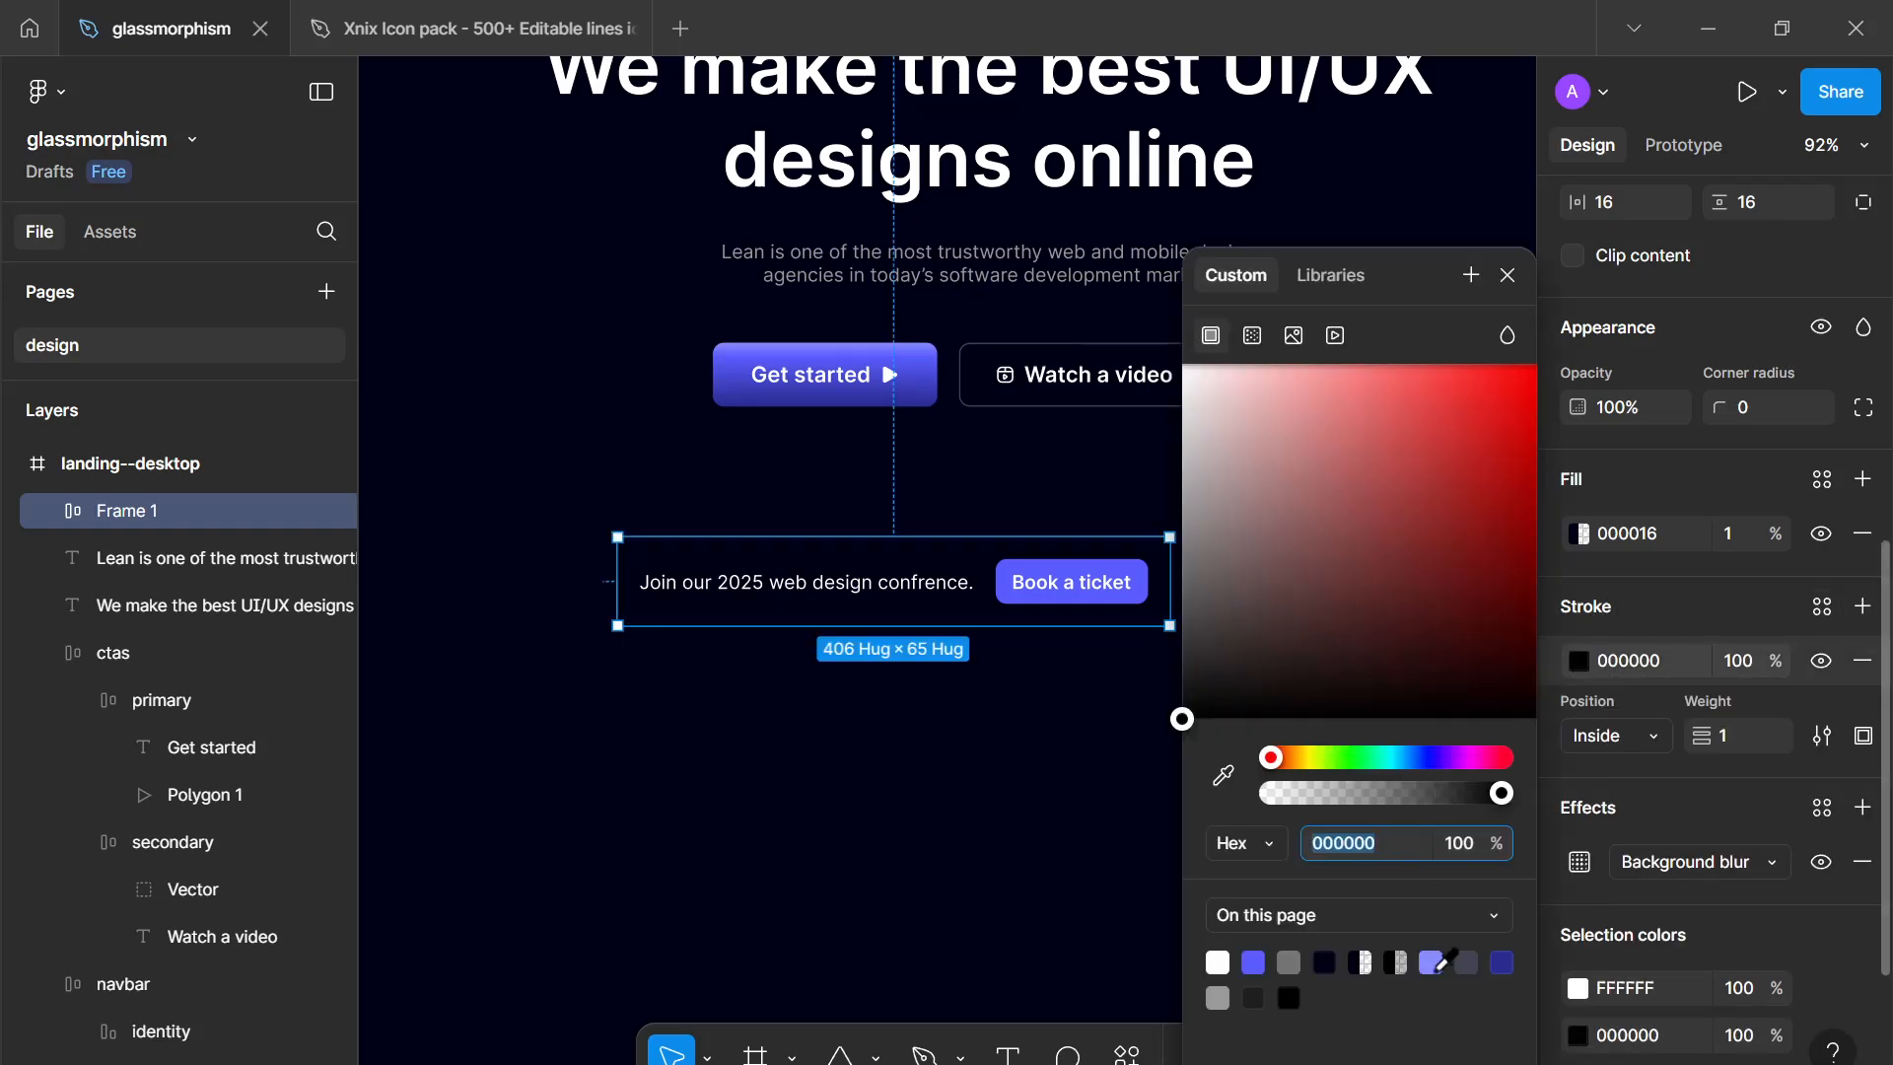
click(1471, 960)
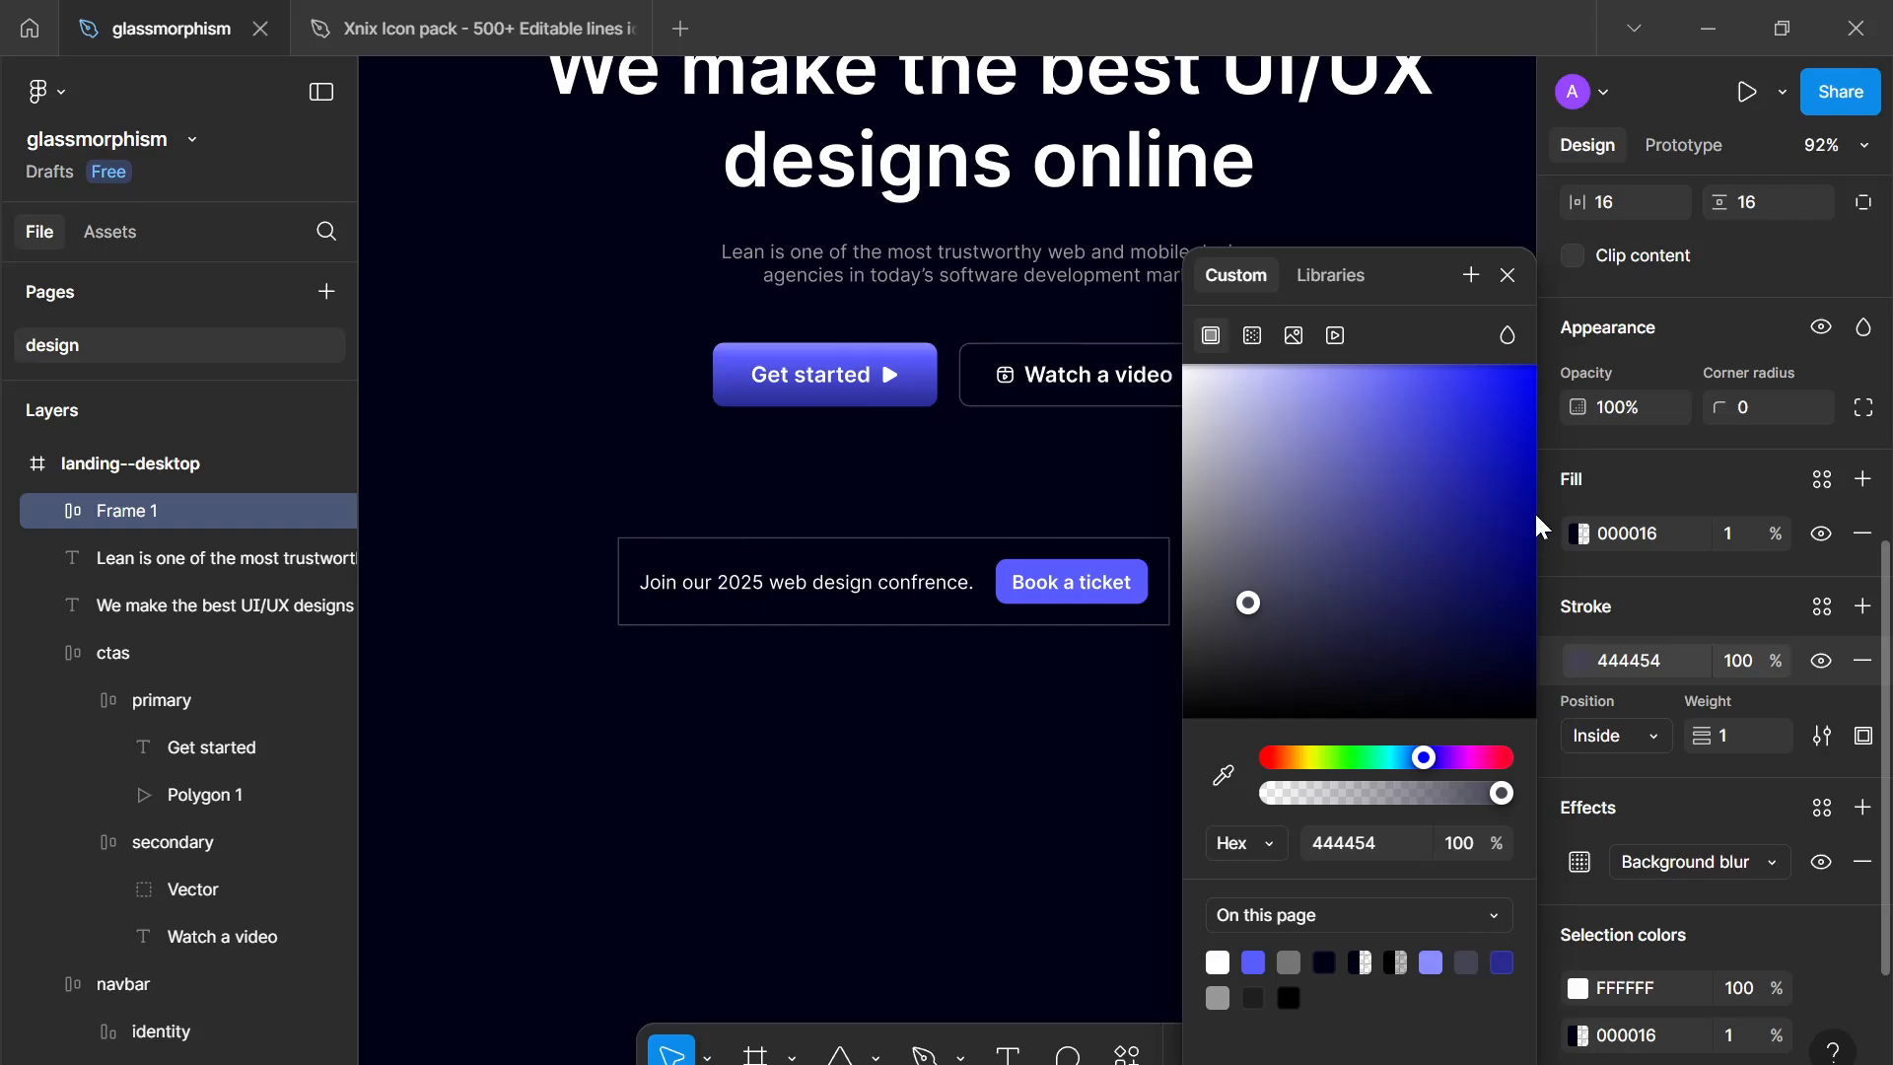
click(1508, 277)
Step: Round the corners of the announcement frame with a corner radius
scroll(1658, 648, down, 2)
scroll(1658, 648, up, 3)
scroll(1658, 647, up, 2)
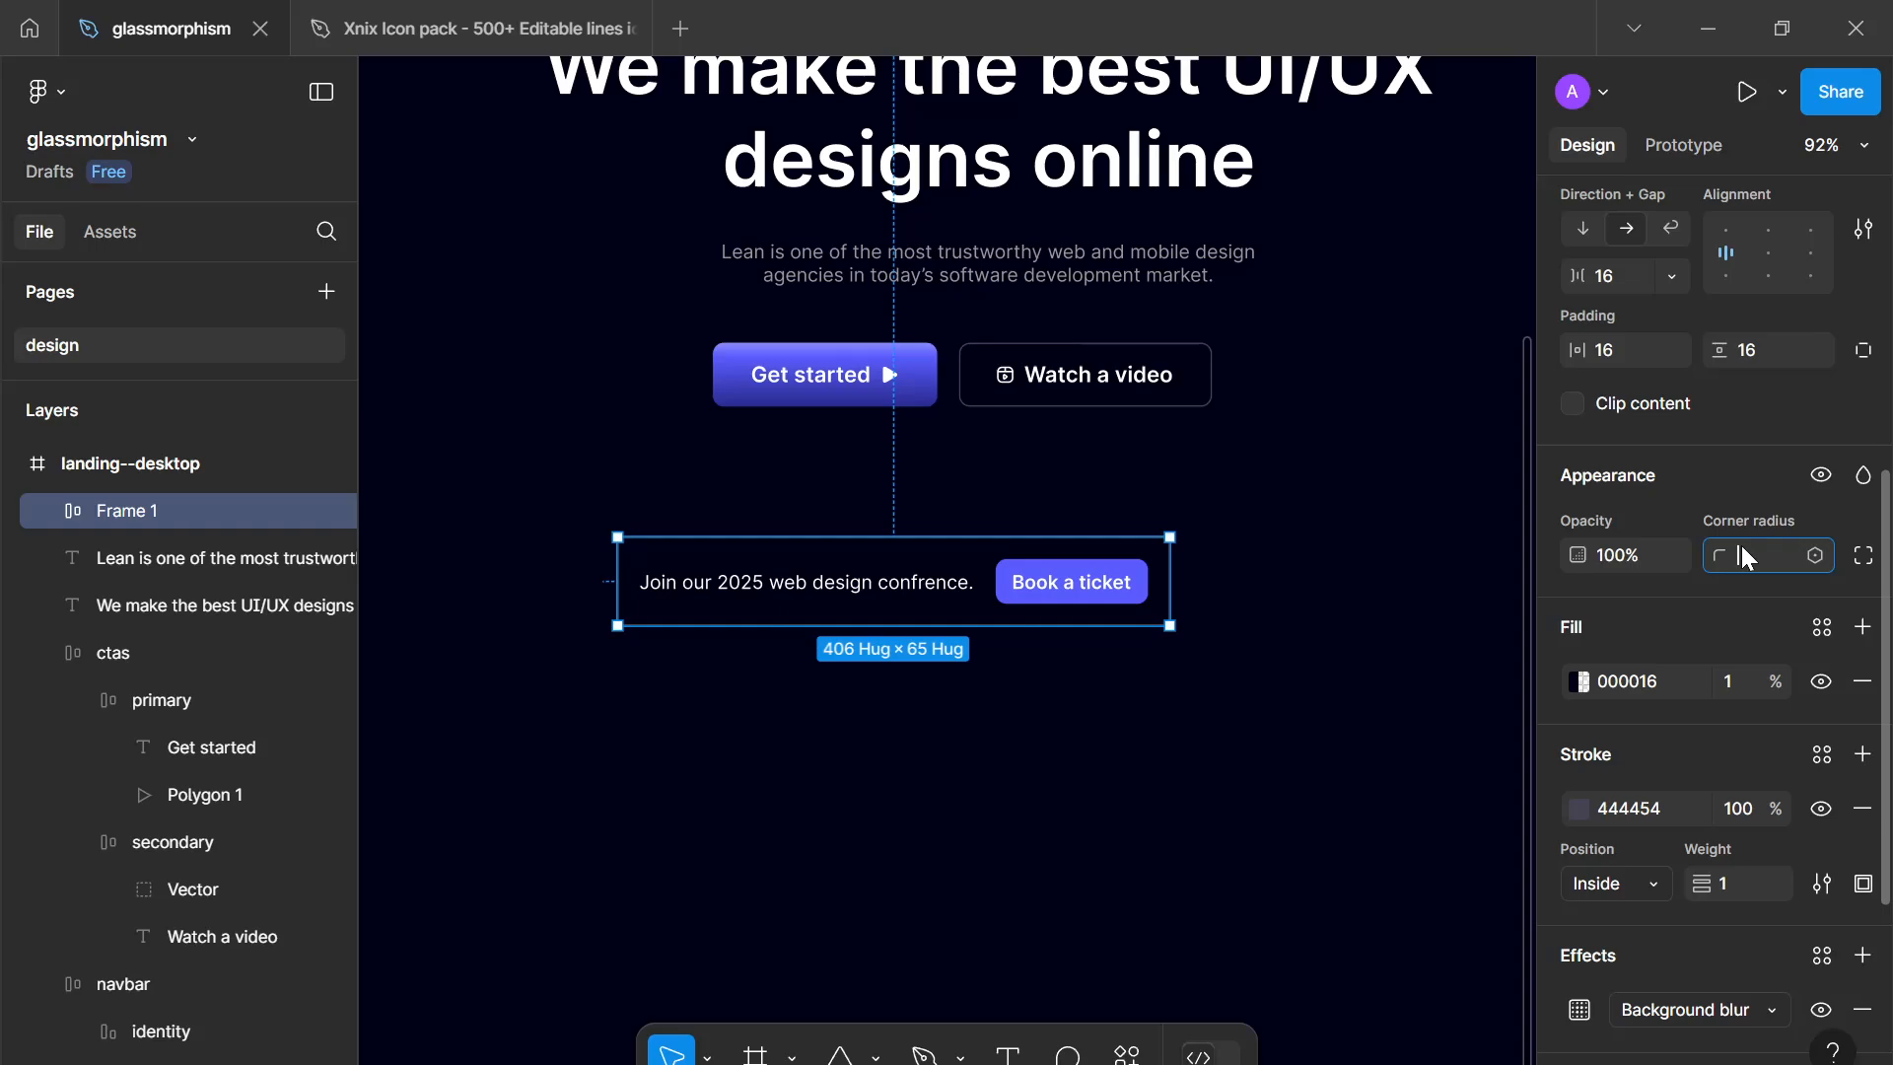
click(1225, 712)
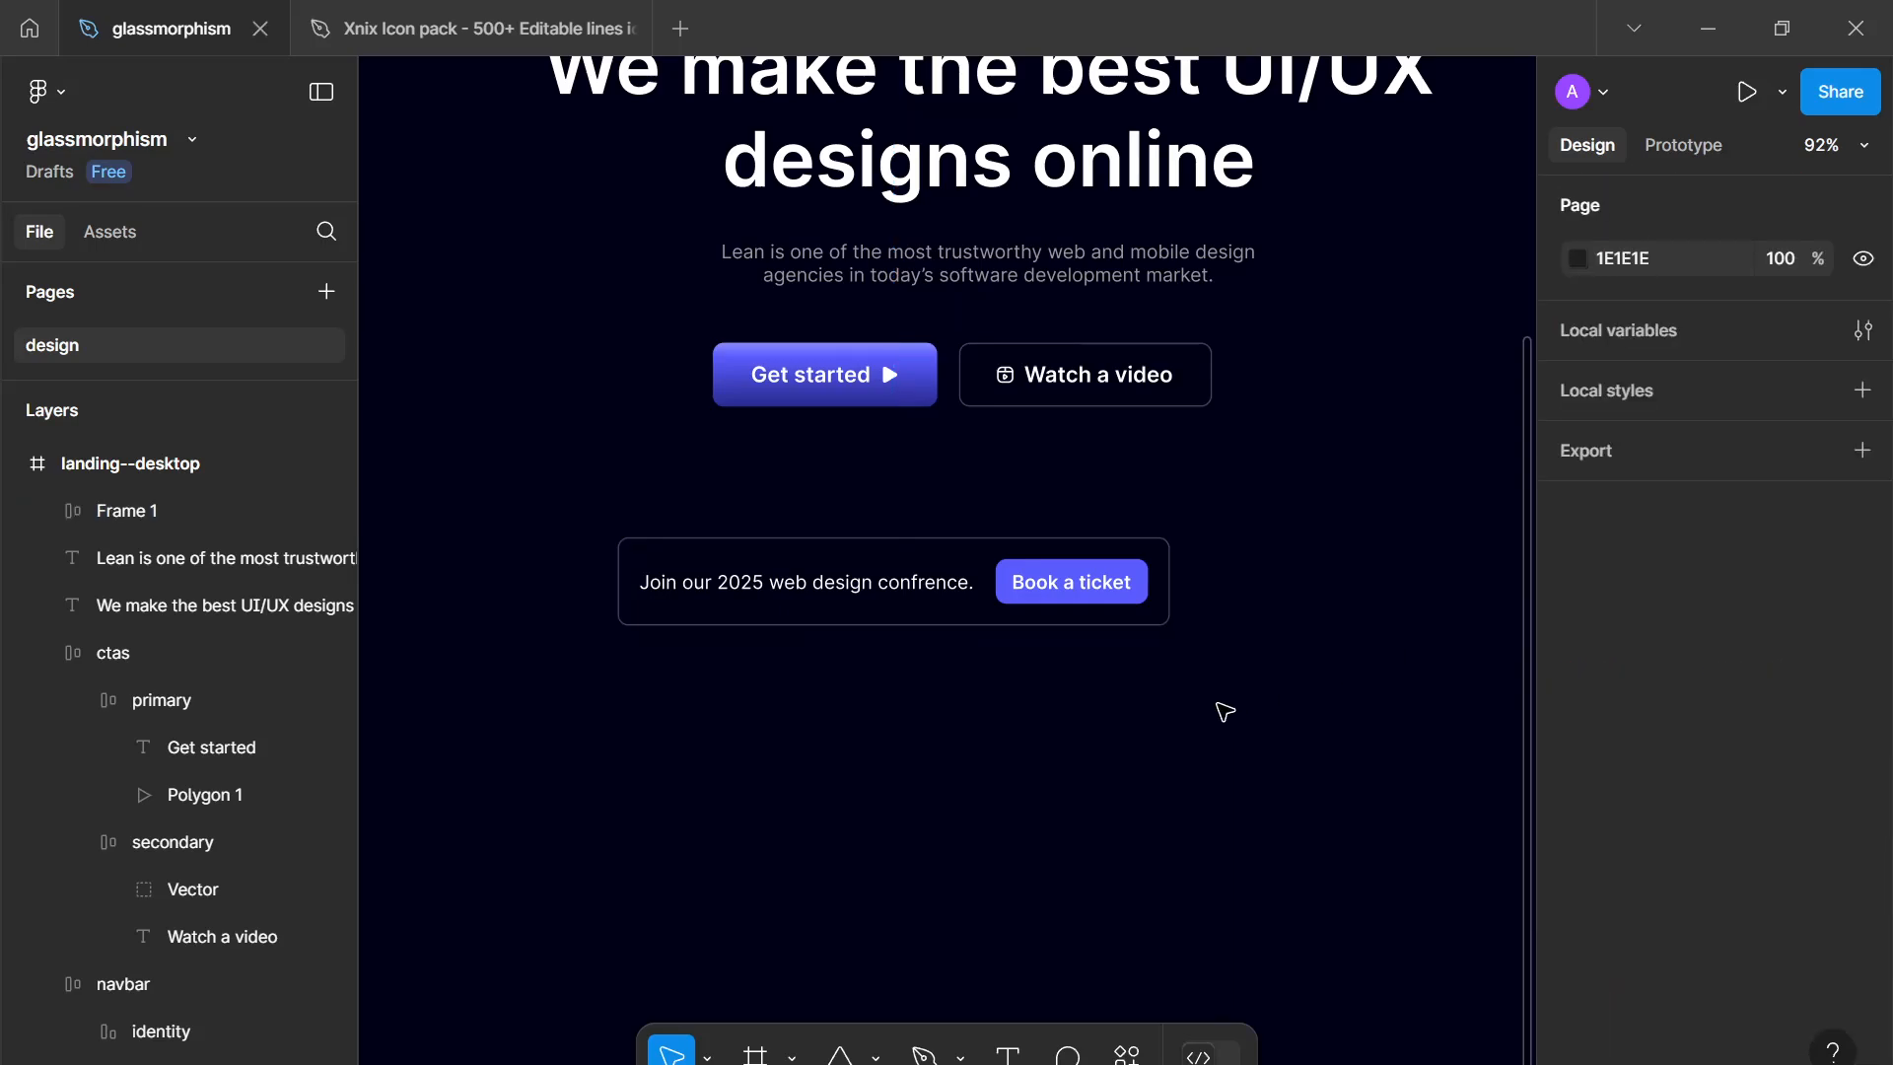
Step: Reduce the corner radius of the "Book a ticket" button inside the announcement frame
scroll(1161, 664, up, 5)
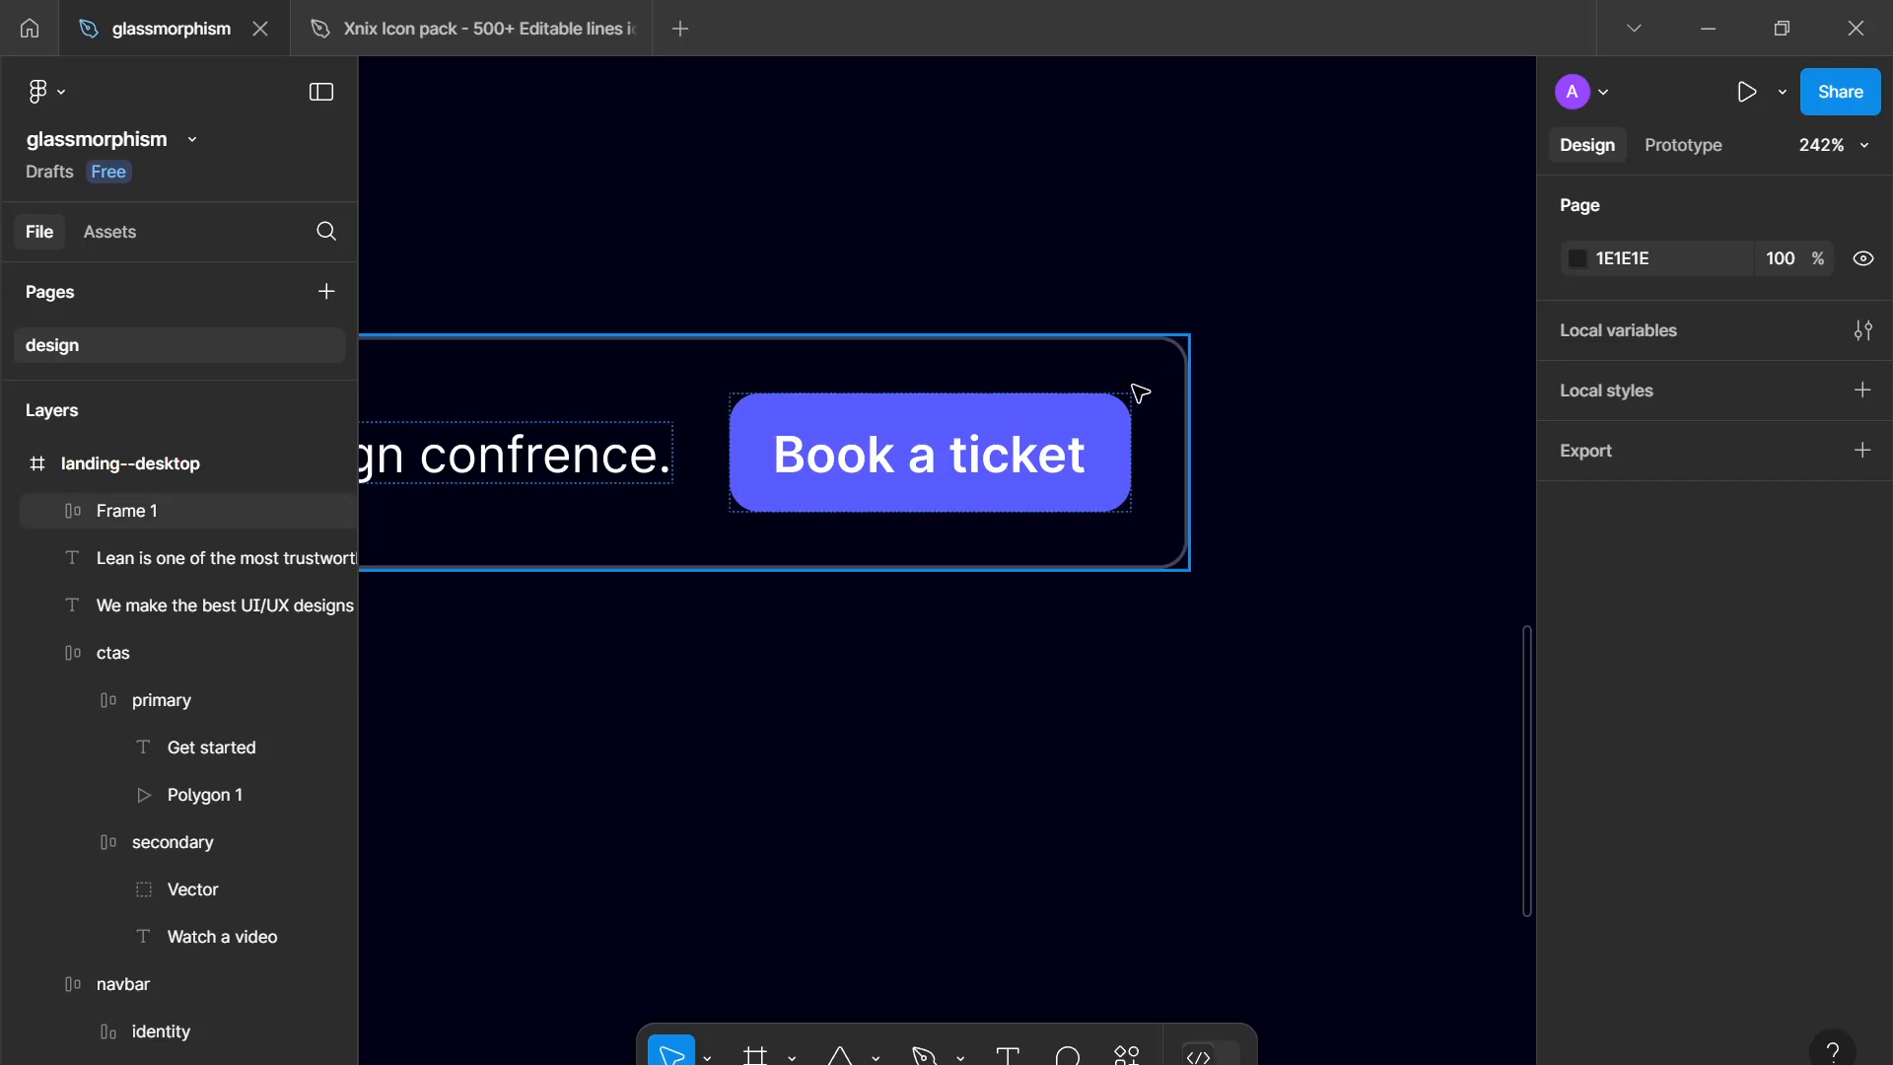
click(1048, 439)
click(1048, 439)
scroll(1770, 690, down, 2)
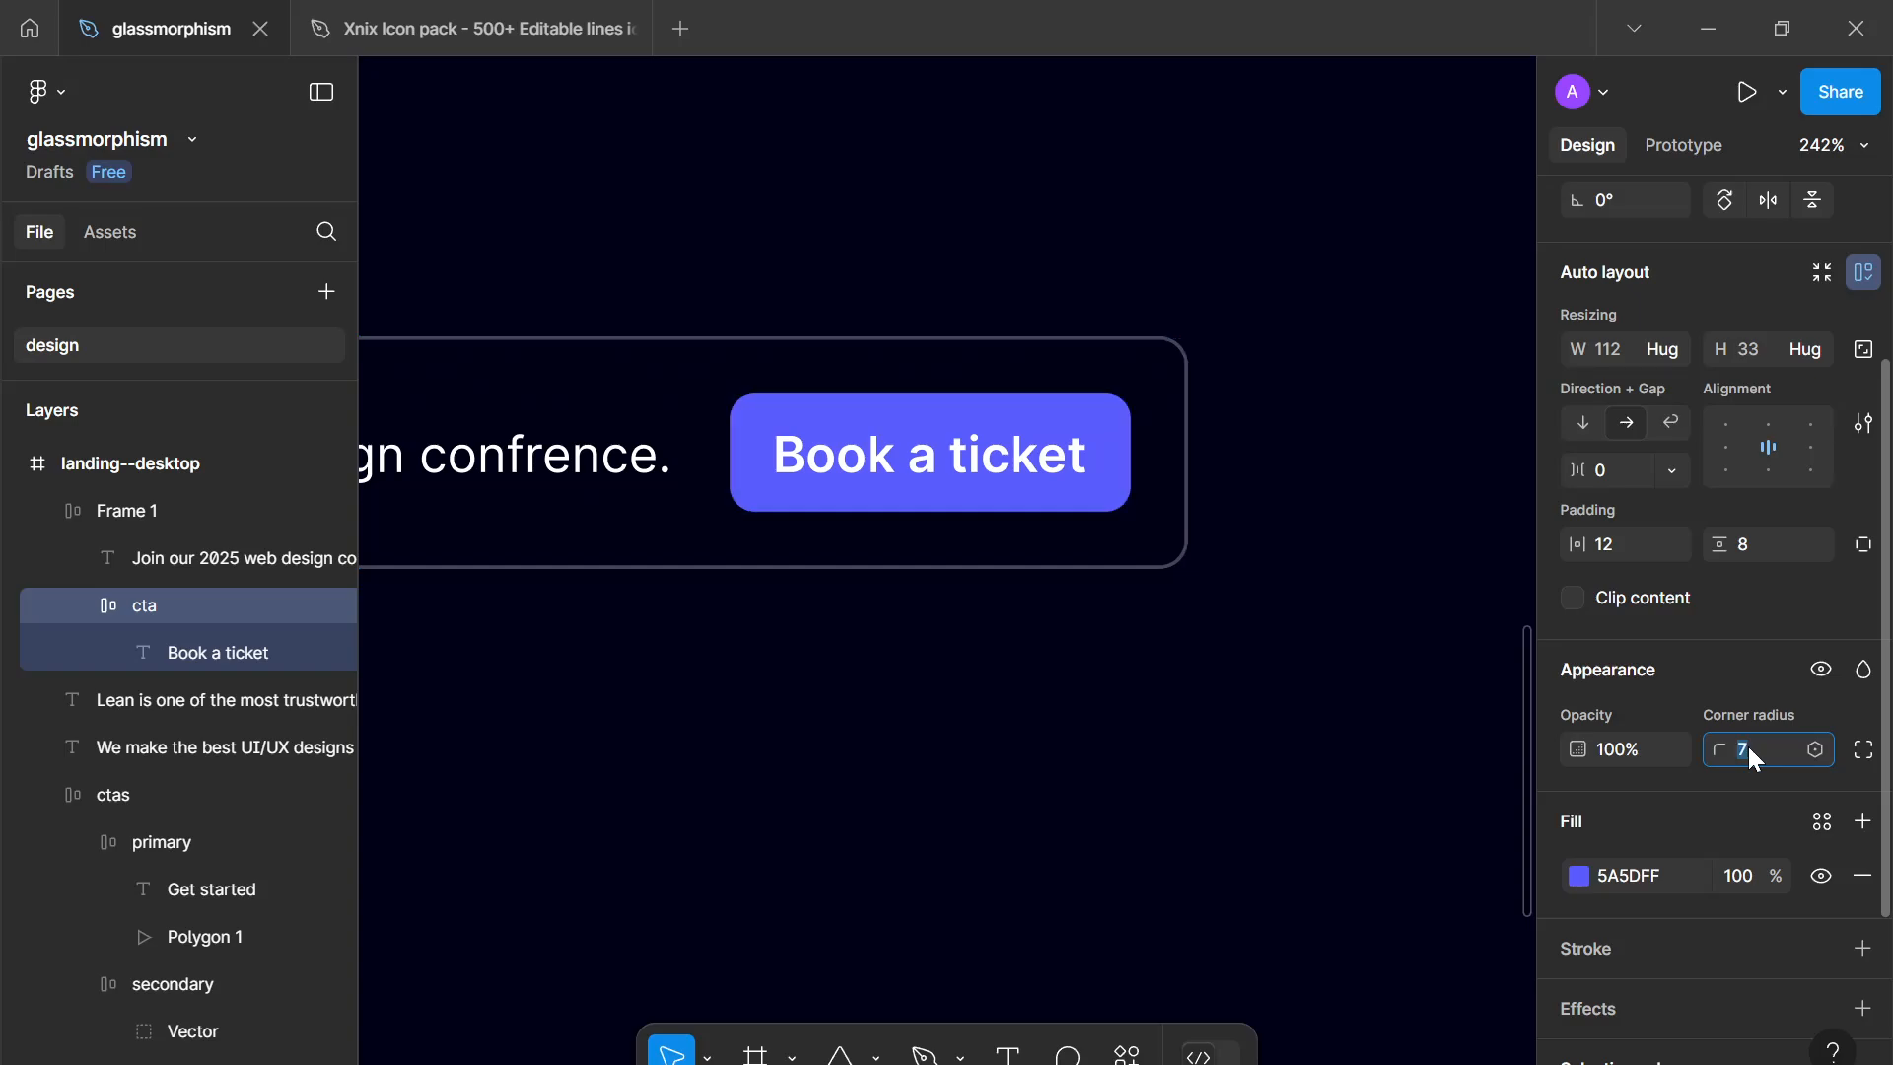
click(1209, 805)
scroll(1209, 805, down, 10)
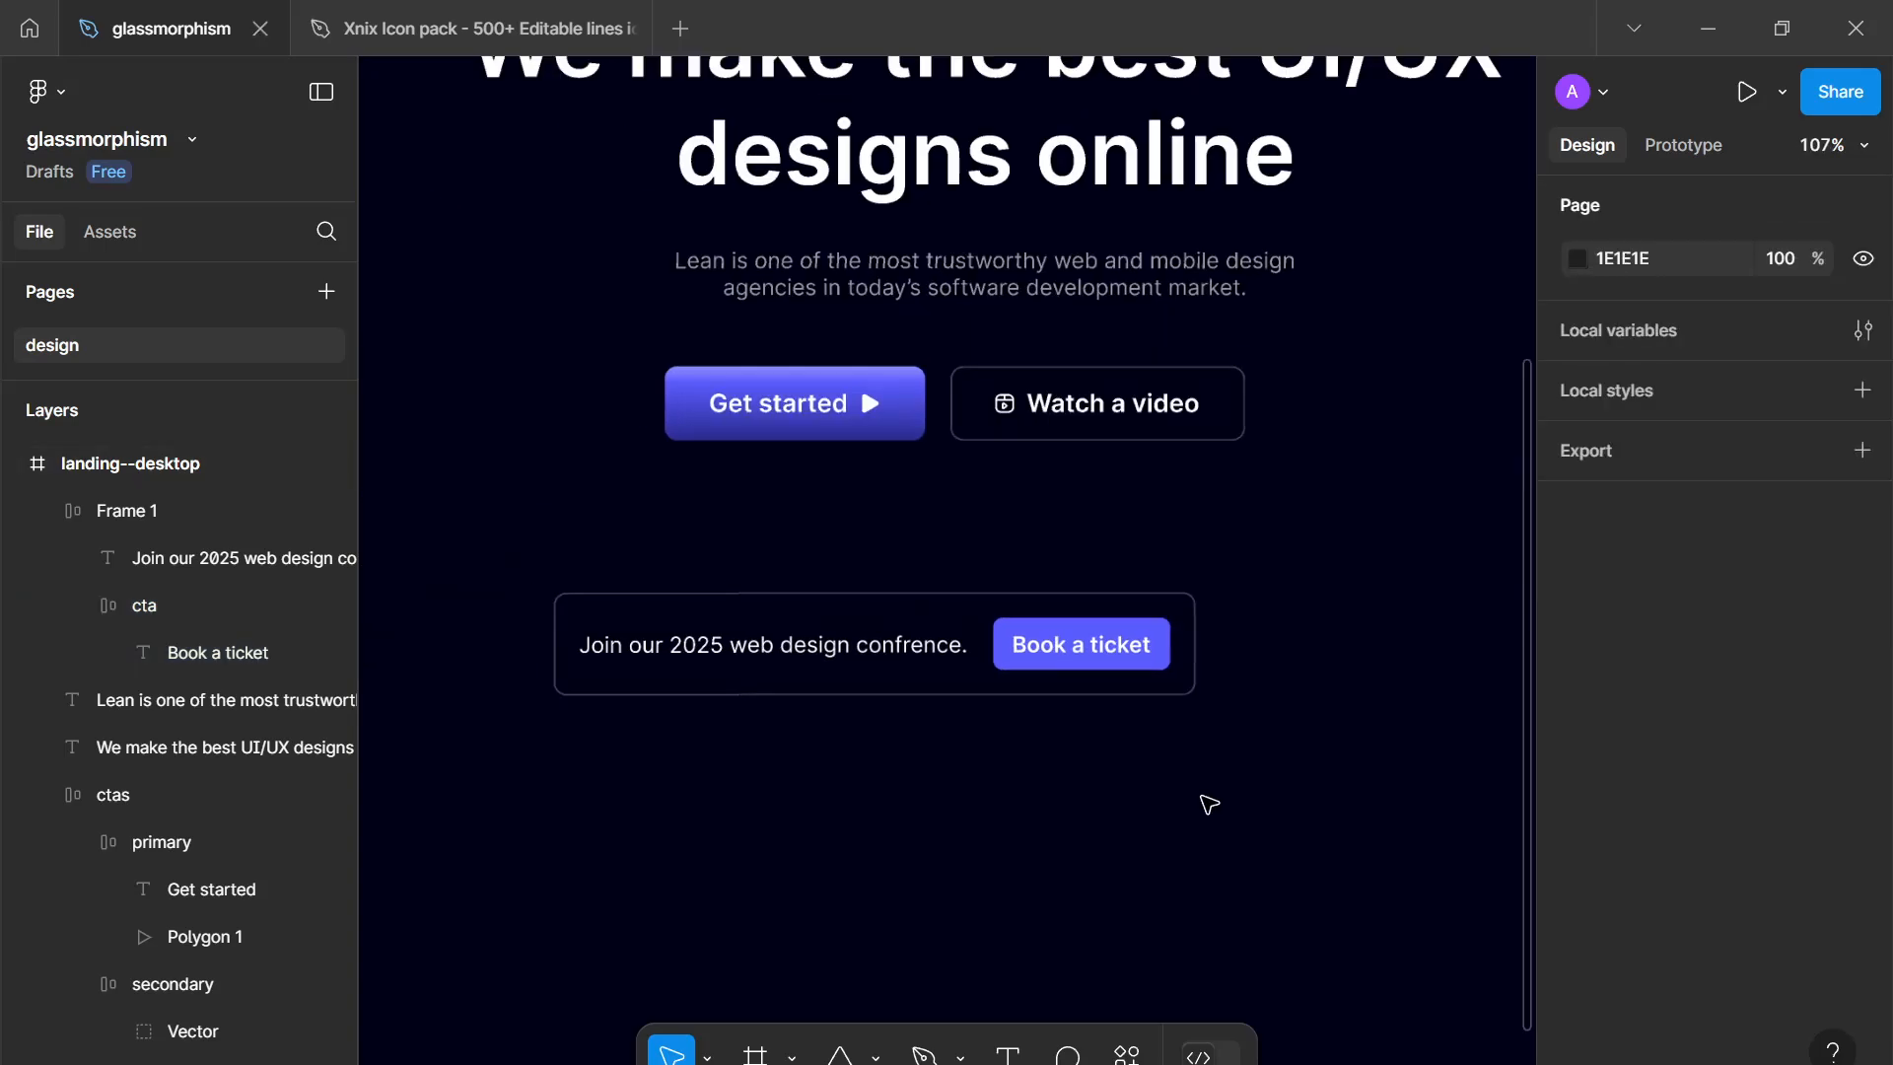
scroll(1263, 773, up, 1)
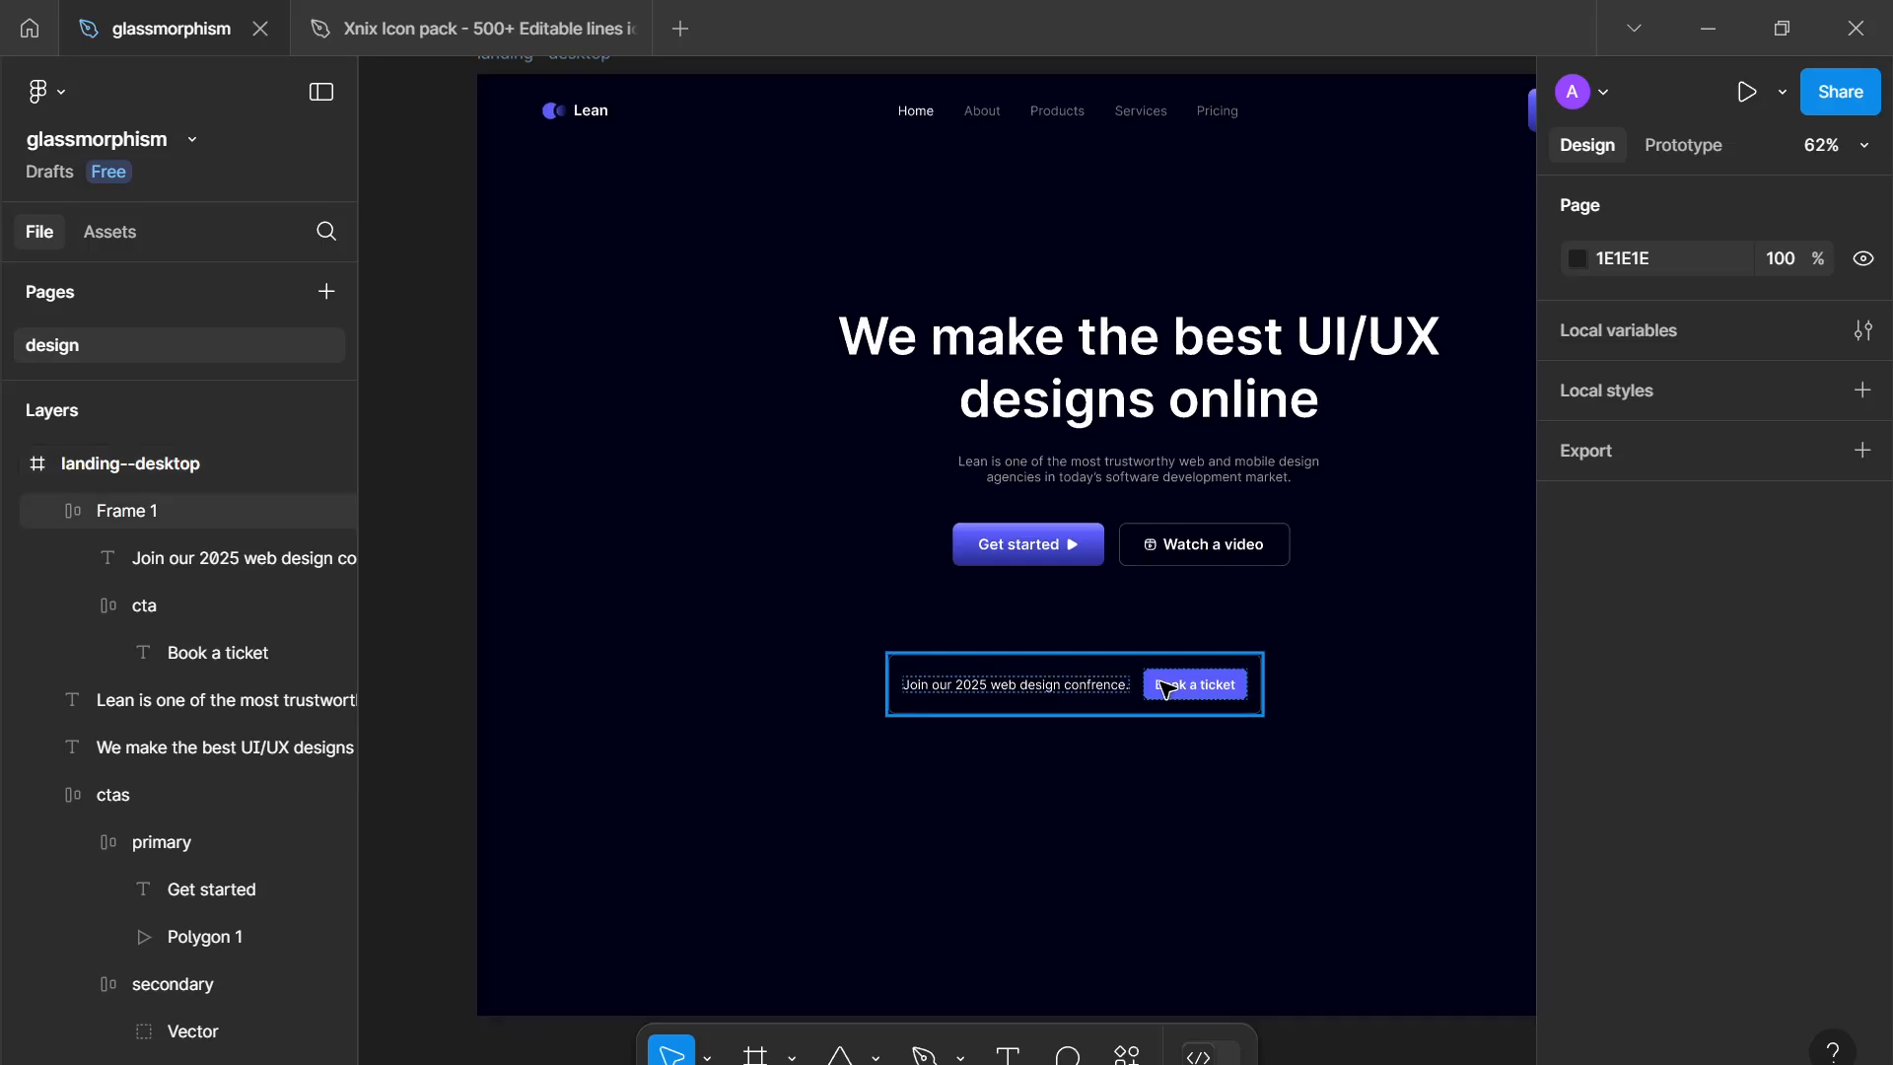
click(1165, 687)
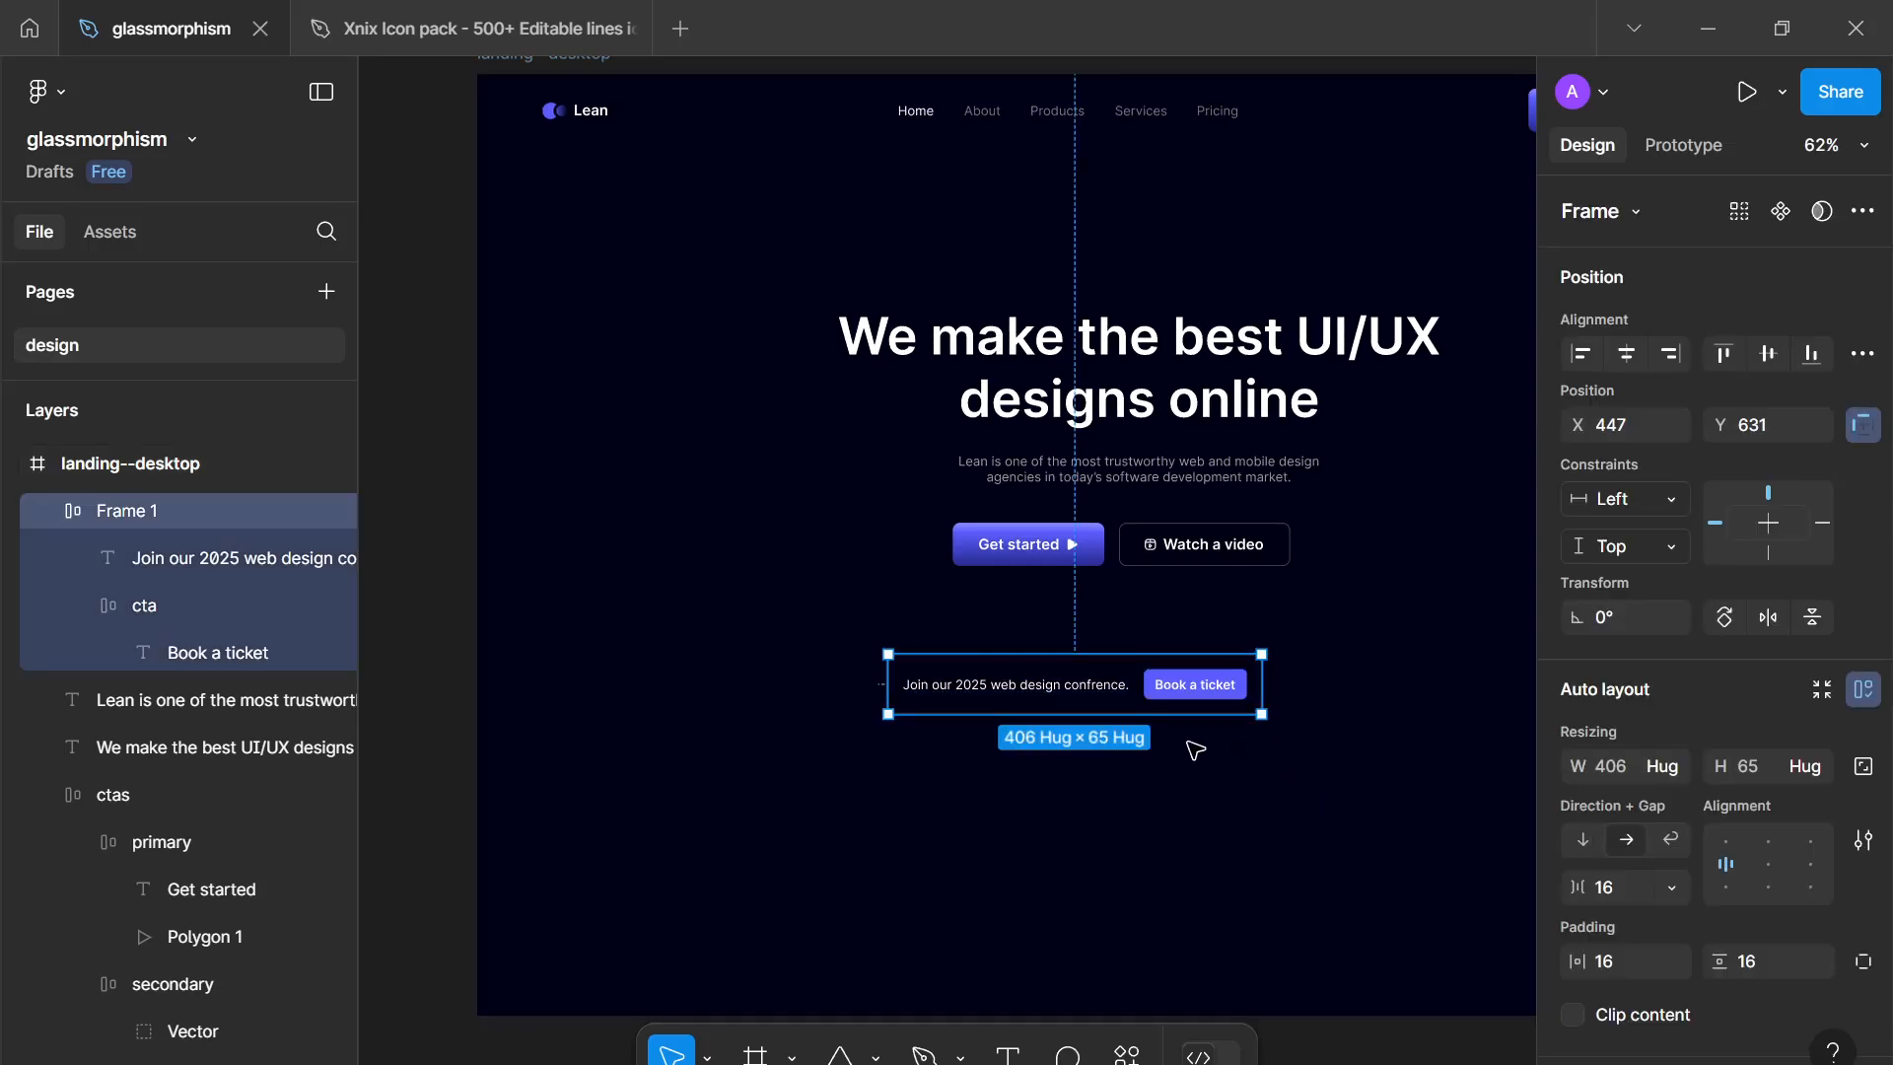
scroll(1195, 750, down, 1)
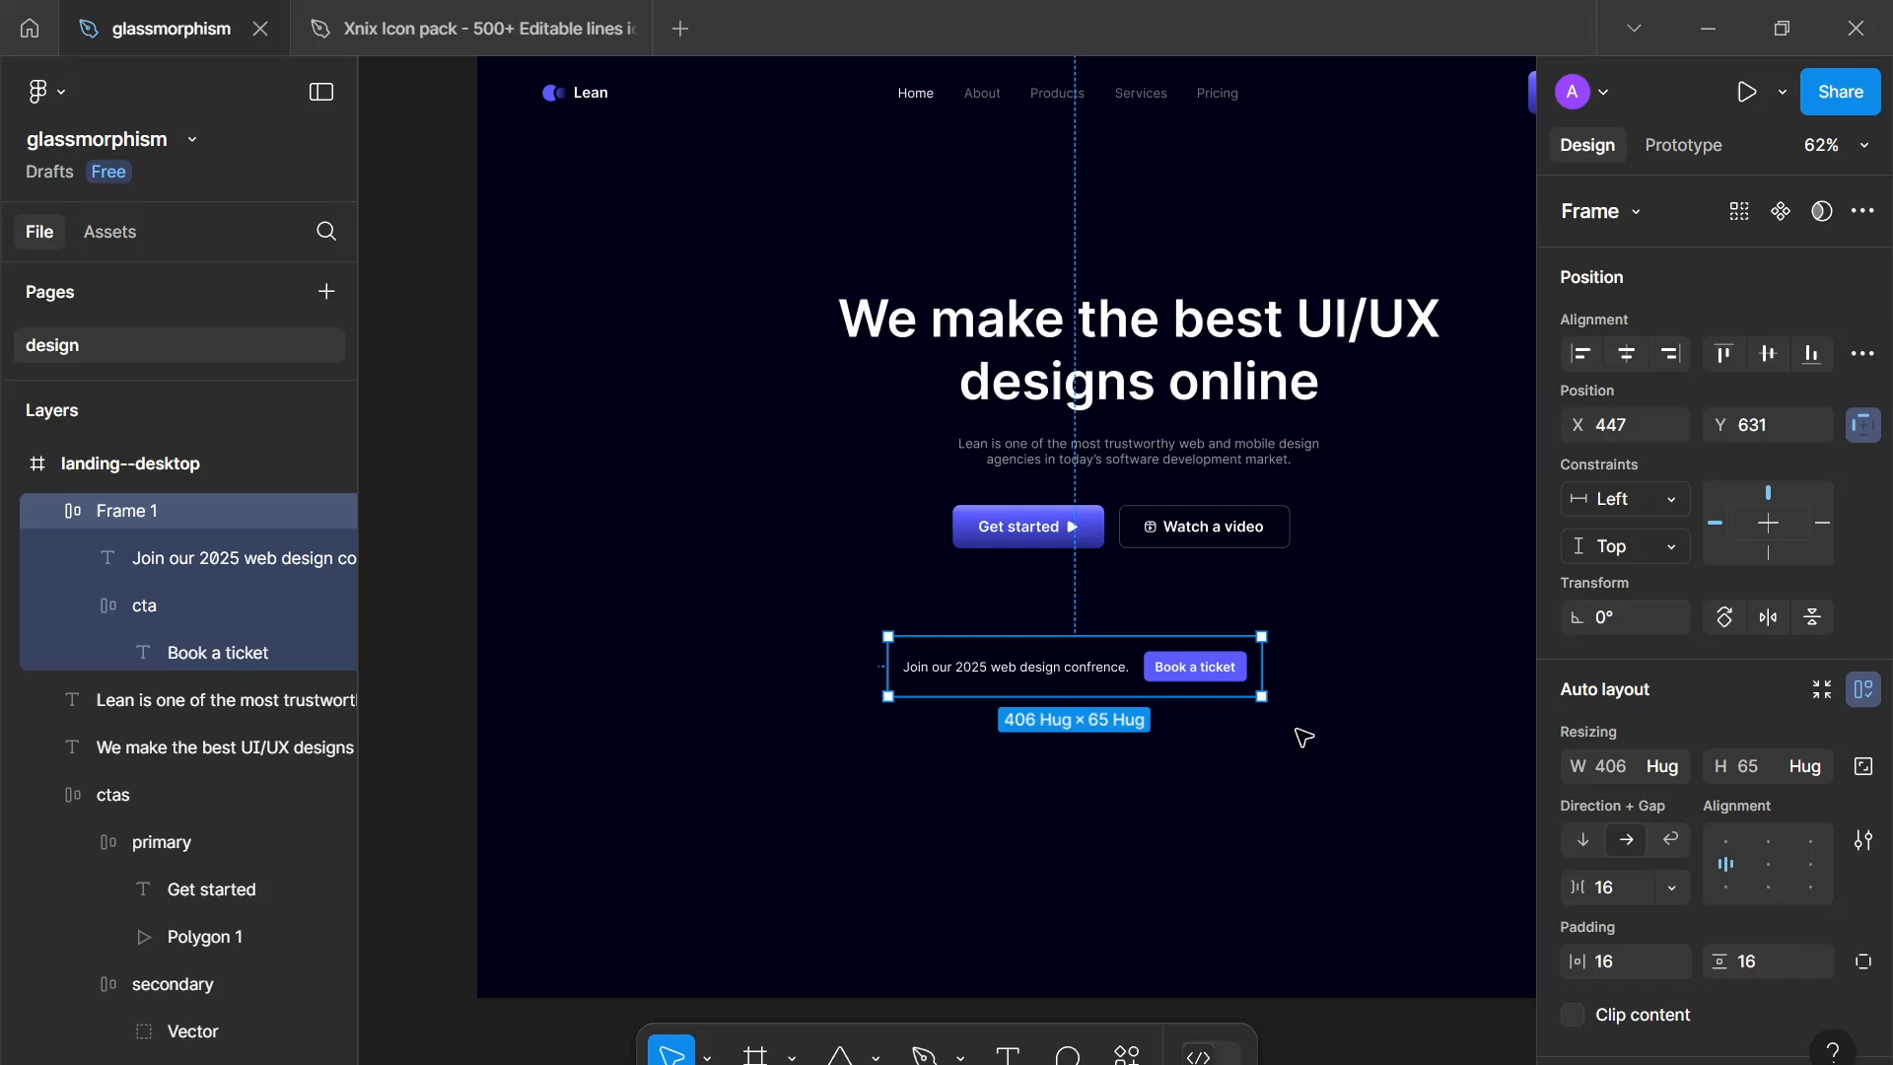
key(p)
click(1272, 748)
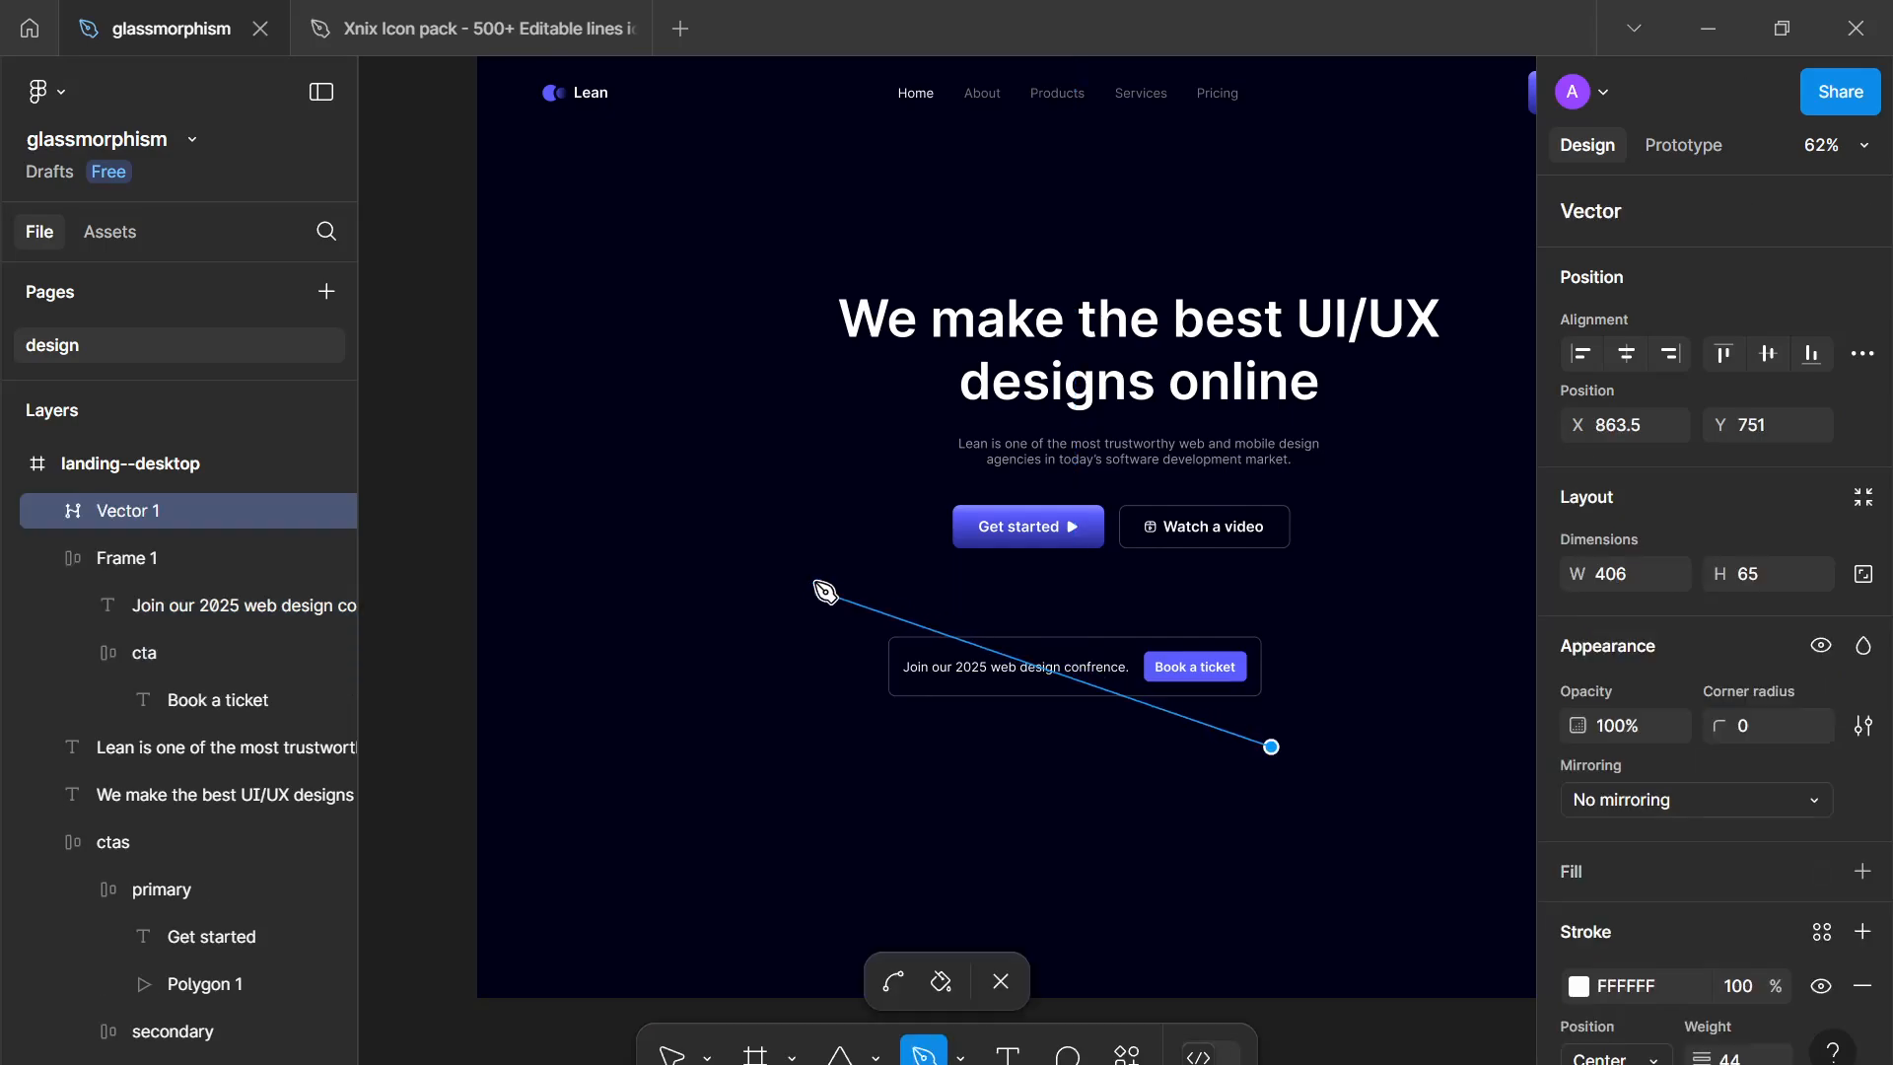
click(739, 510)
key(Escape)
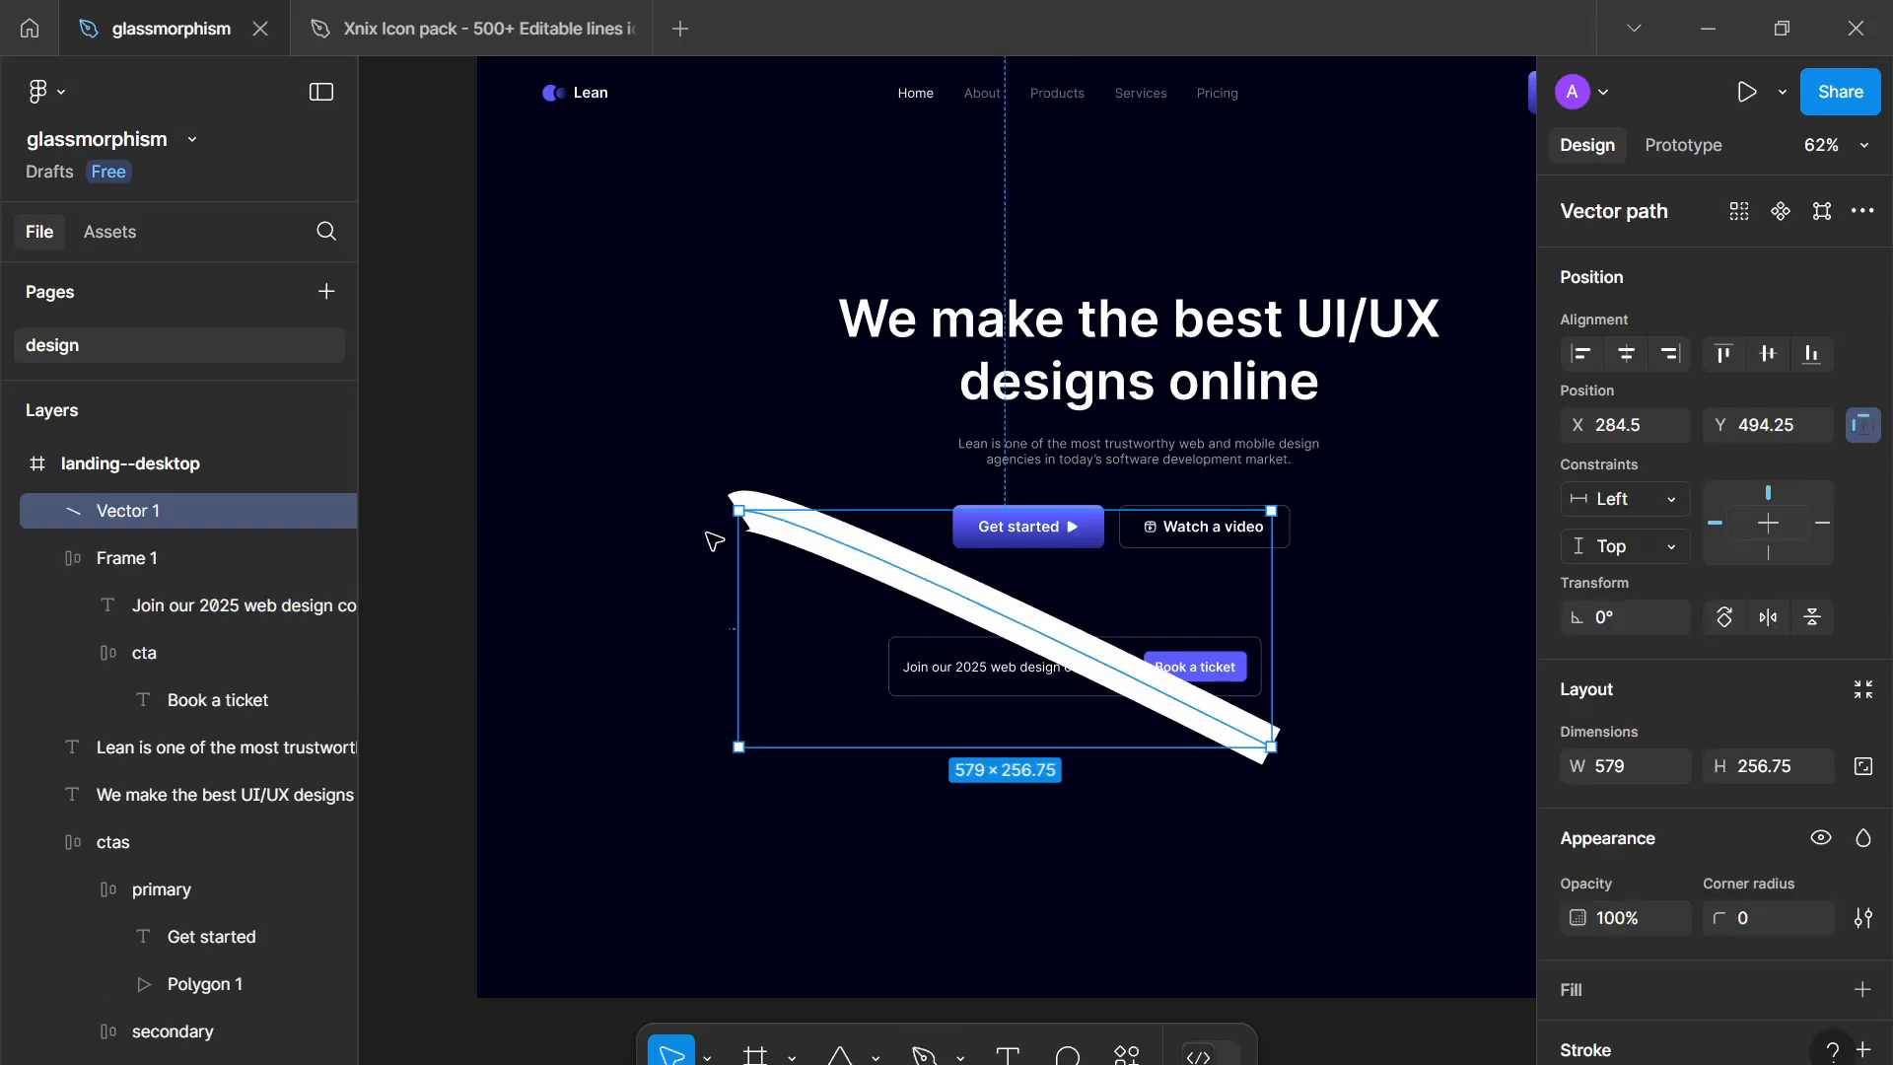
key(ctrl+shift+bracketleft)
key(Delete)
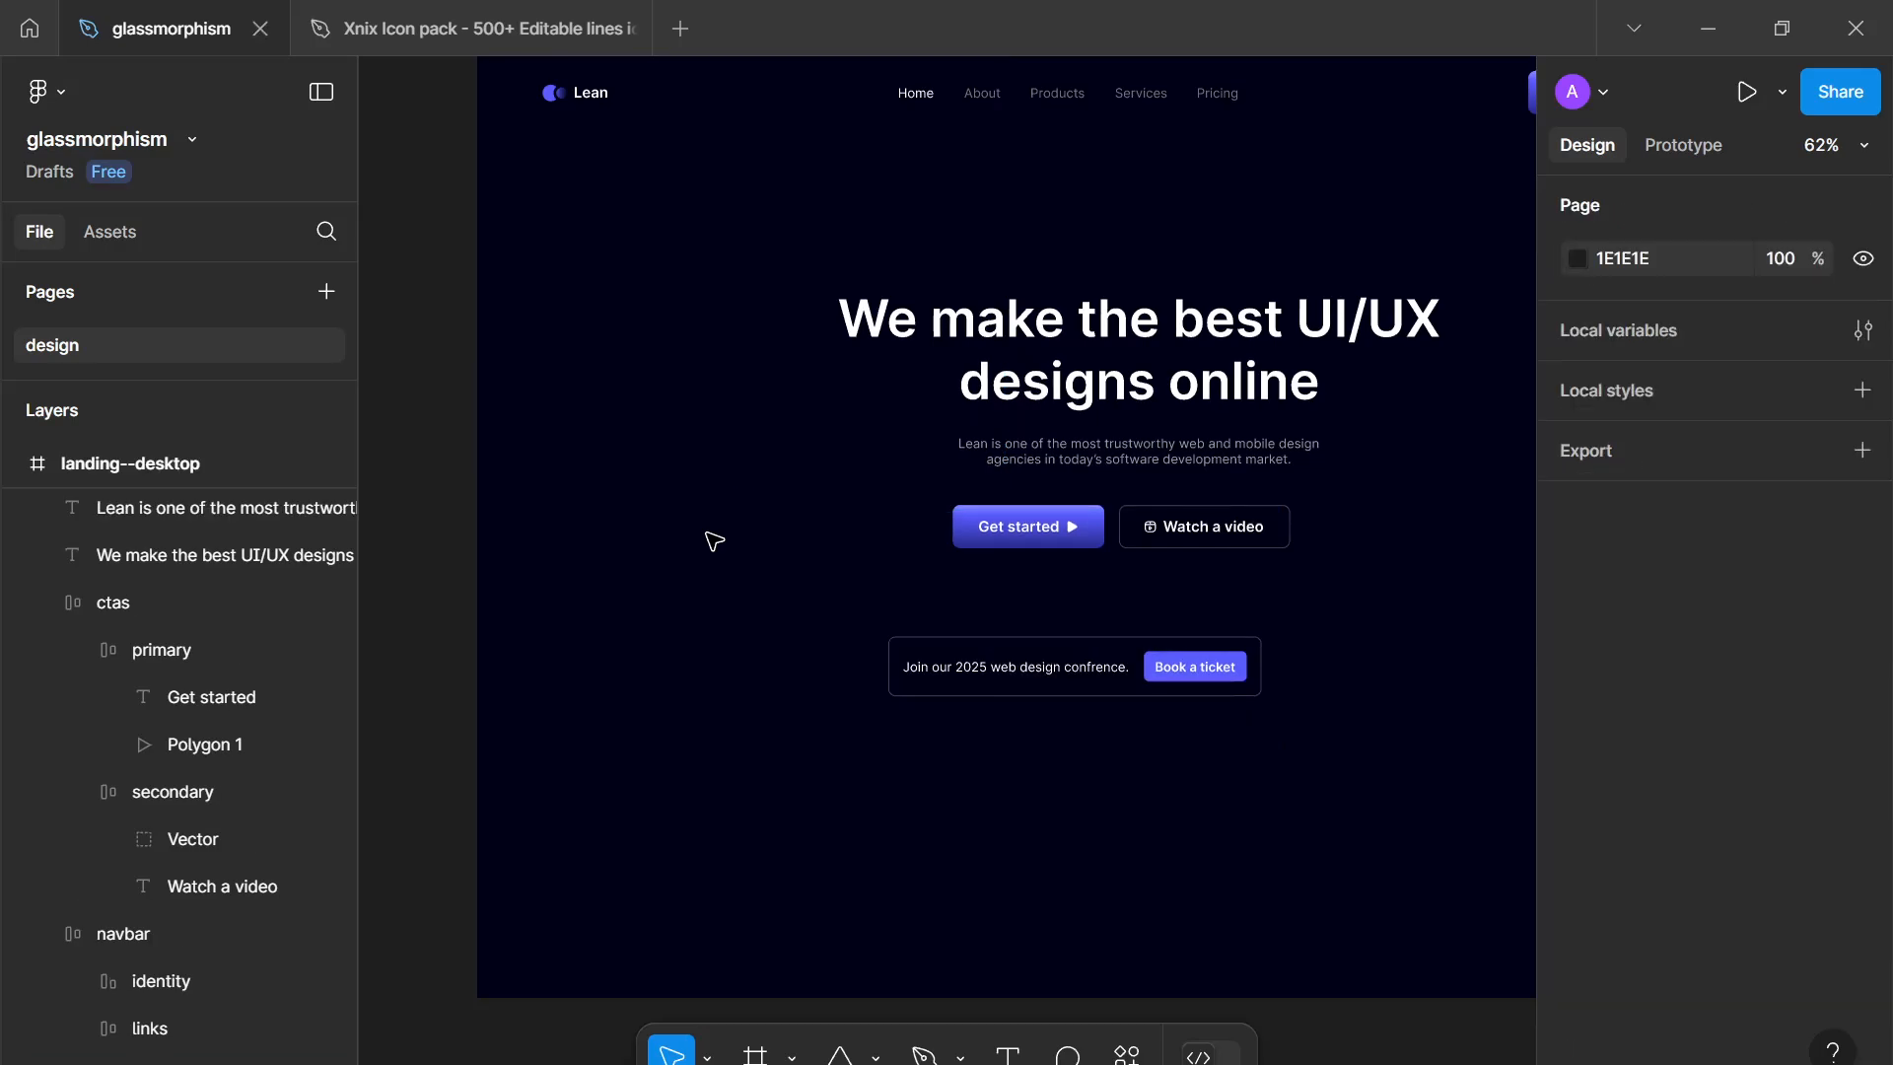
Step: Move the announcement frame up between the navbar and the headline, to about X 550 and Y 178
scroll(1259, 860, up, 3)
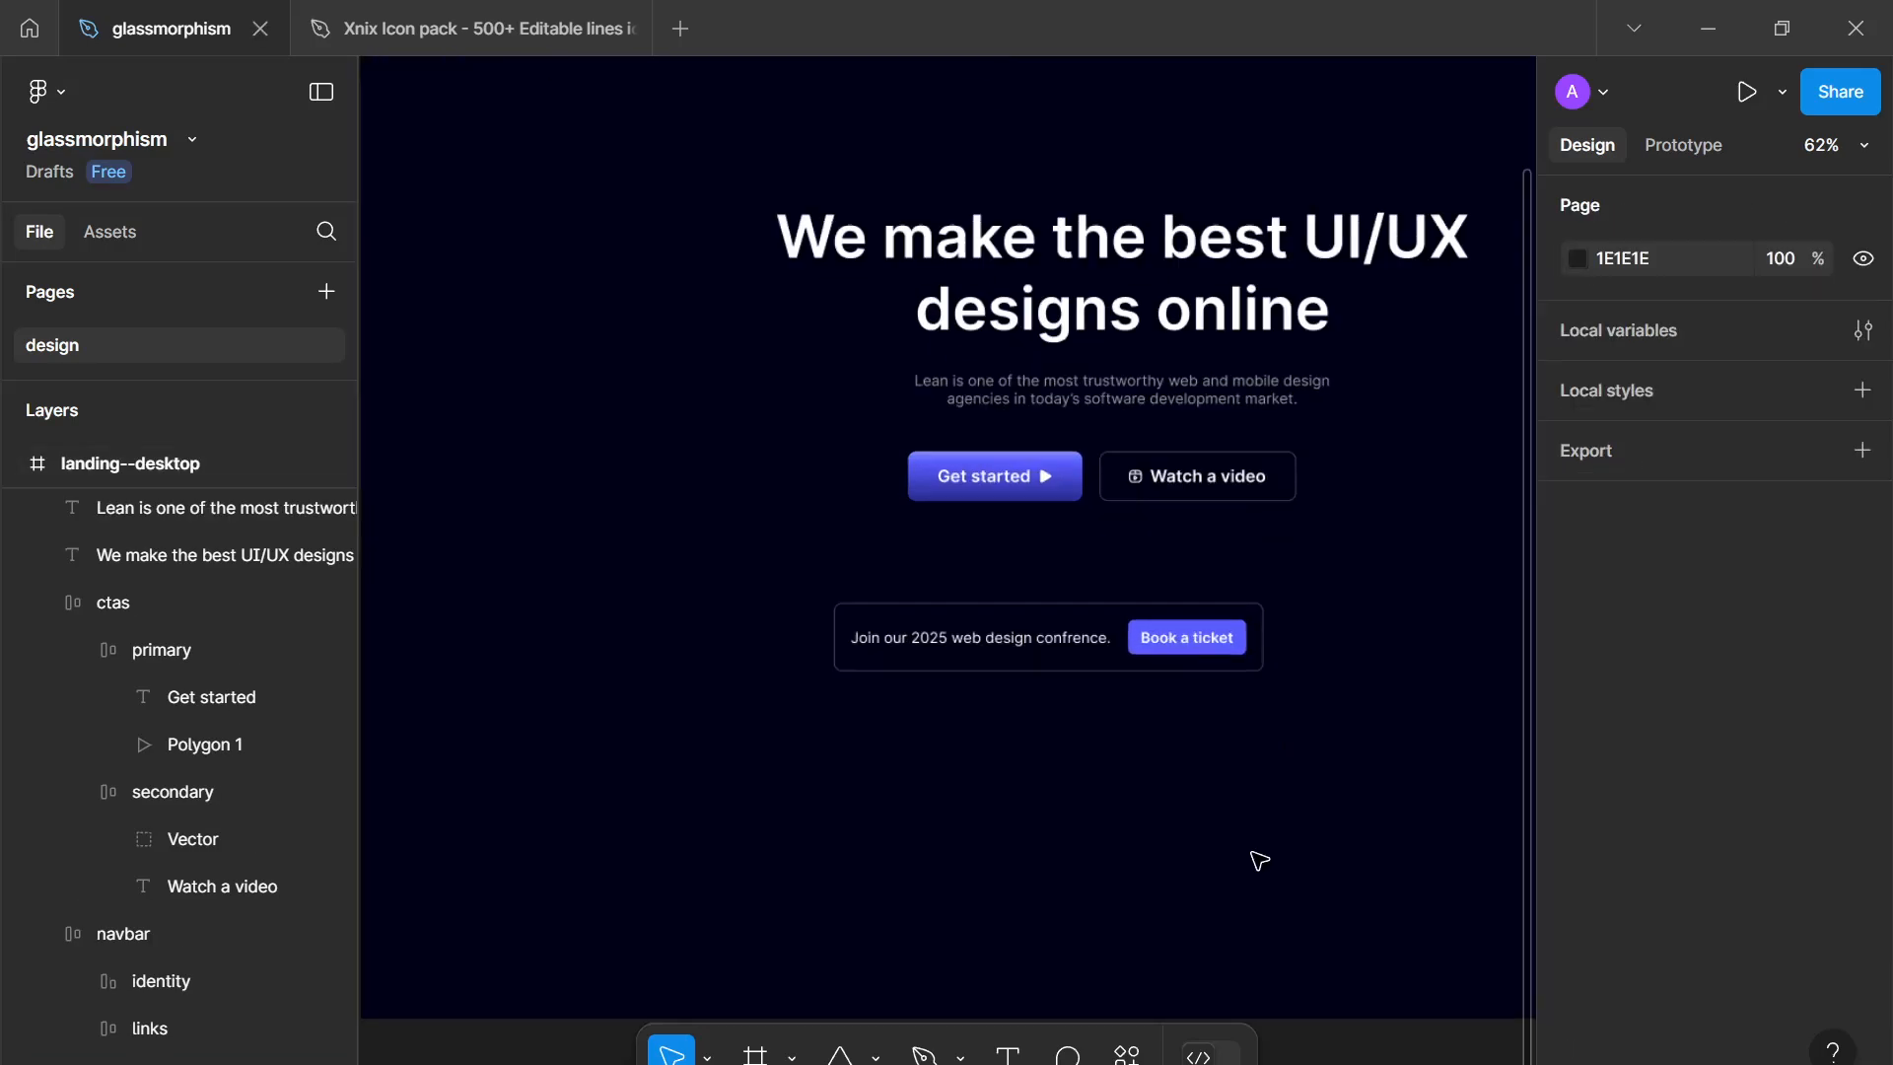
click(1218, 652)
scroll(1215, 655, down, 2)
drag(1205, 657, 1199, 361)
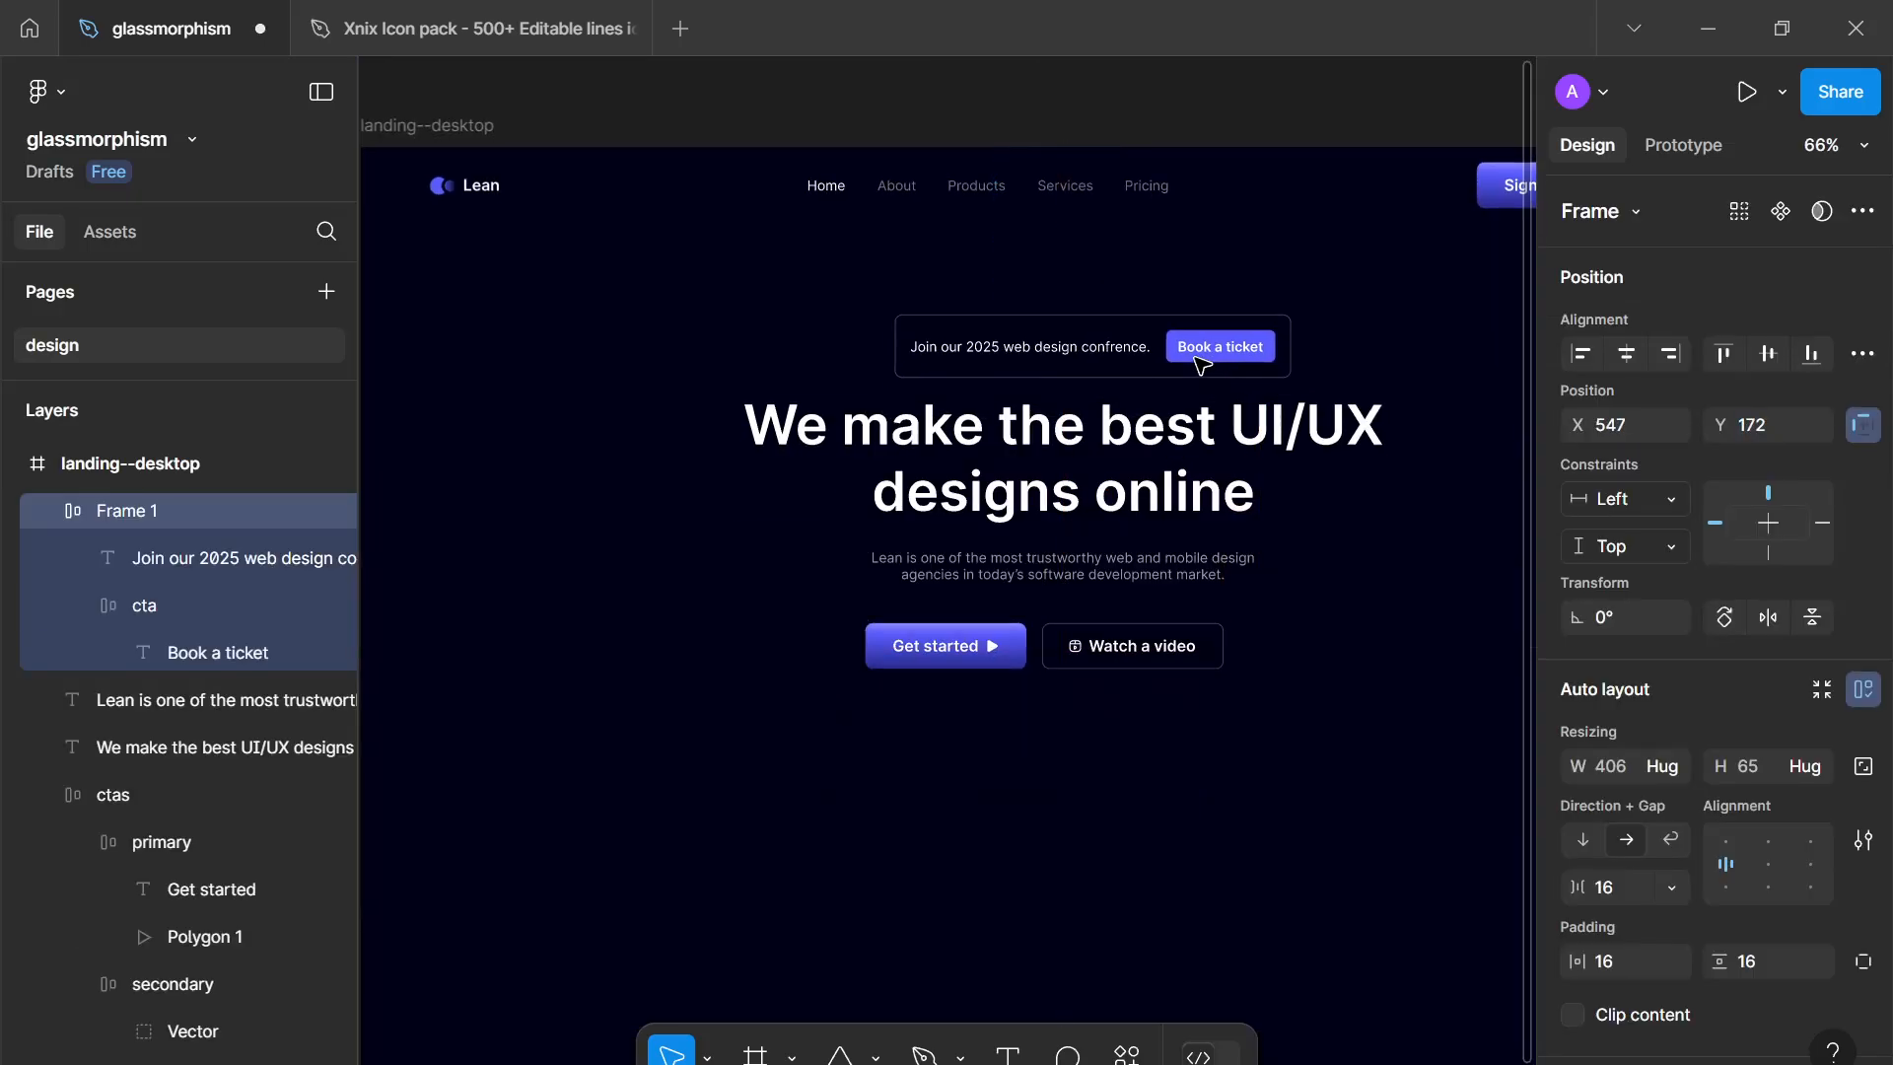
scroll(1199, 361, up, 5)
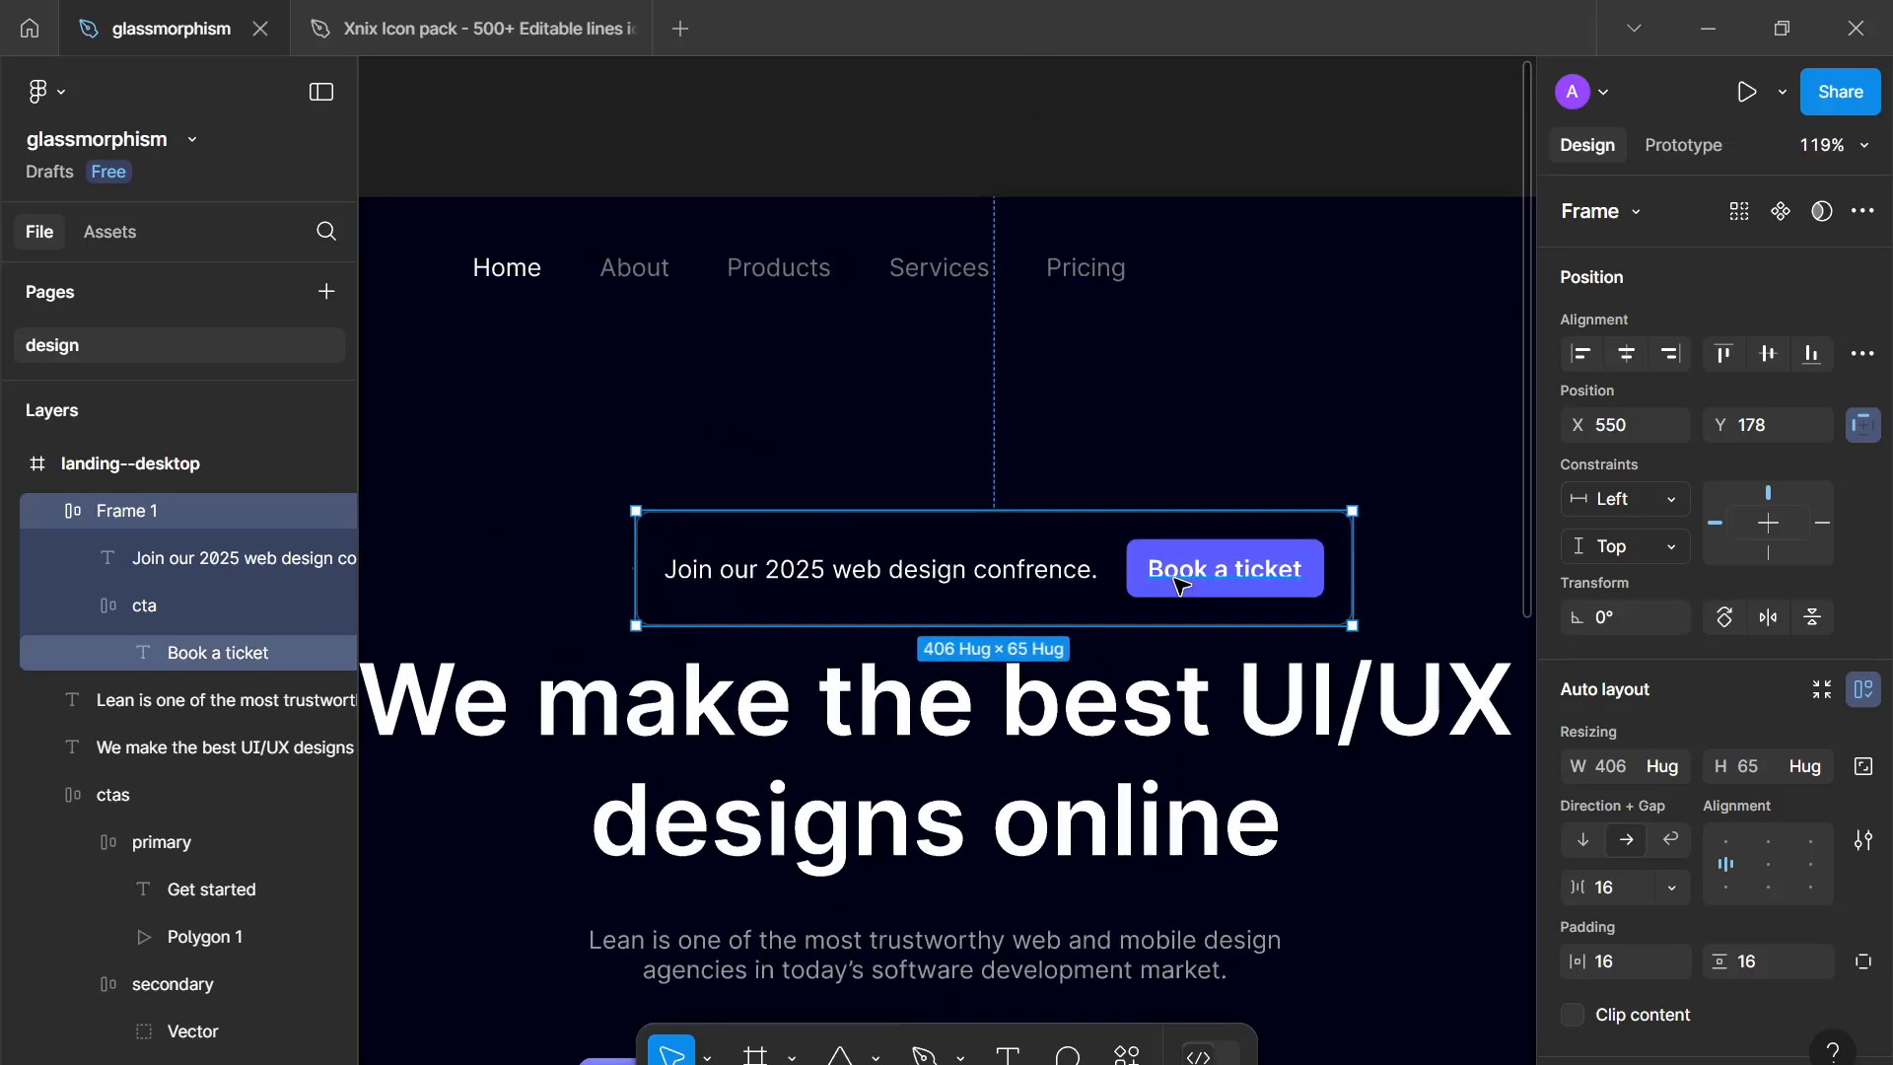
scroll(1179, 584, up, 1)
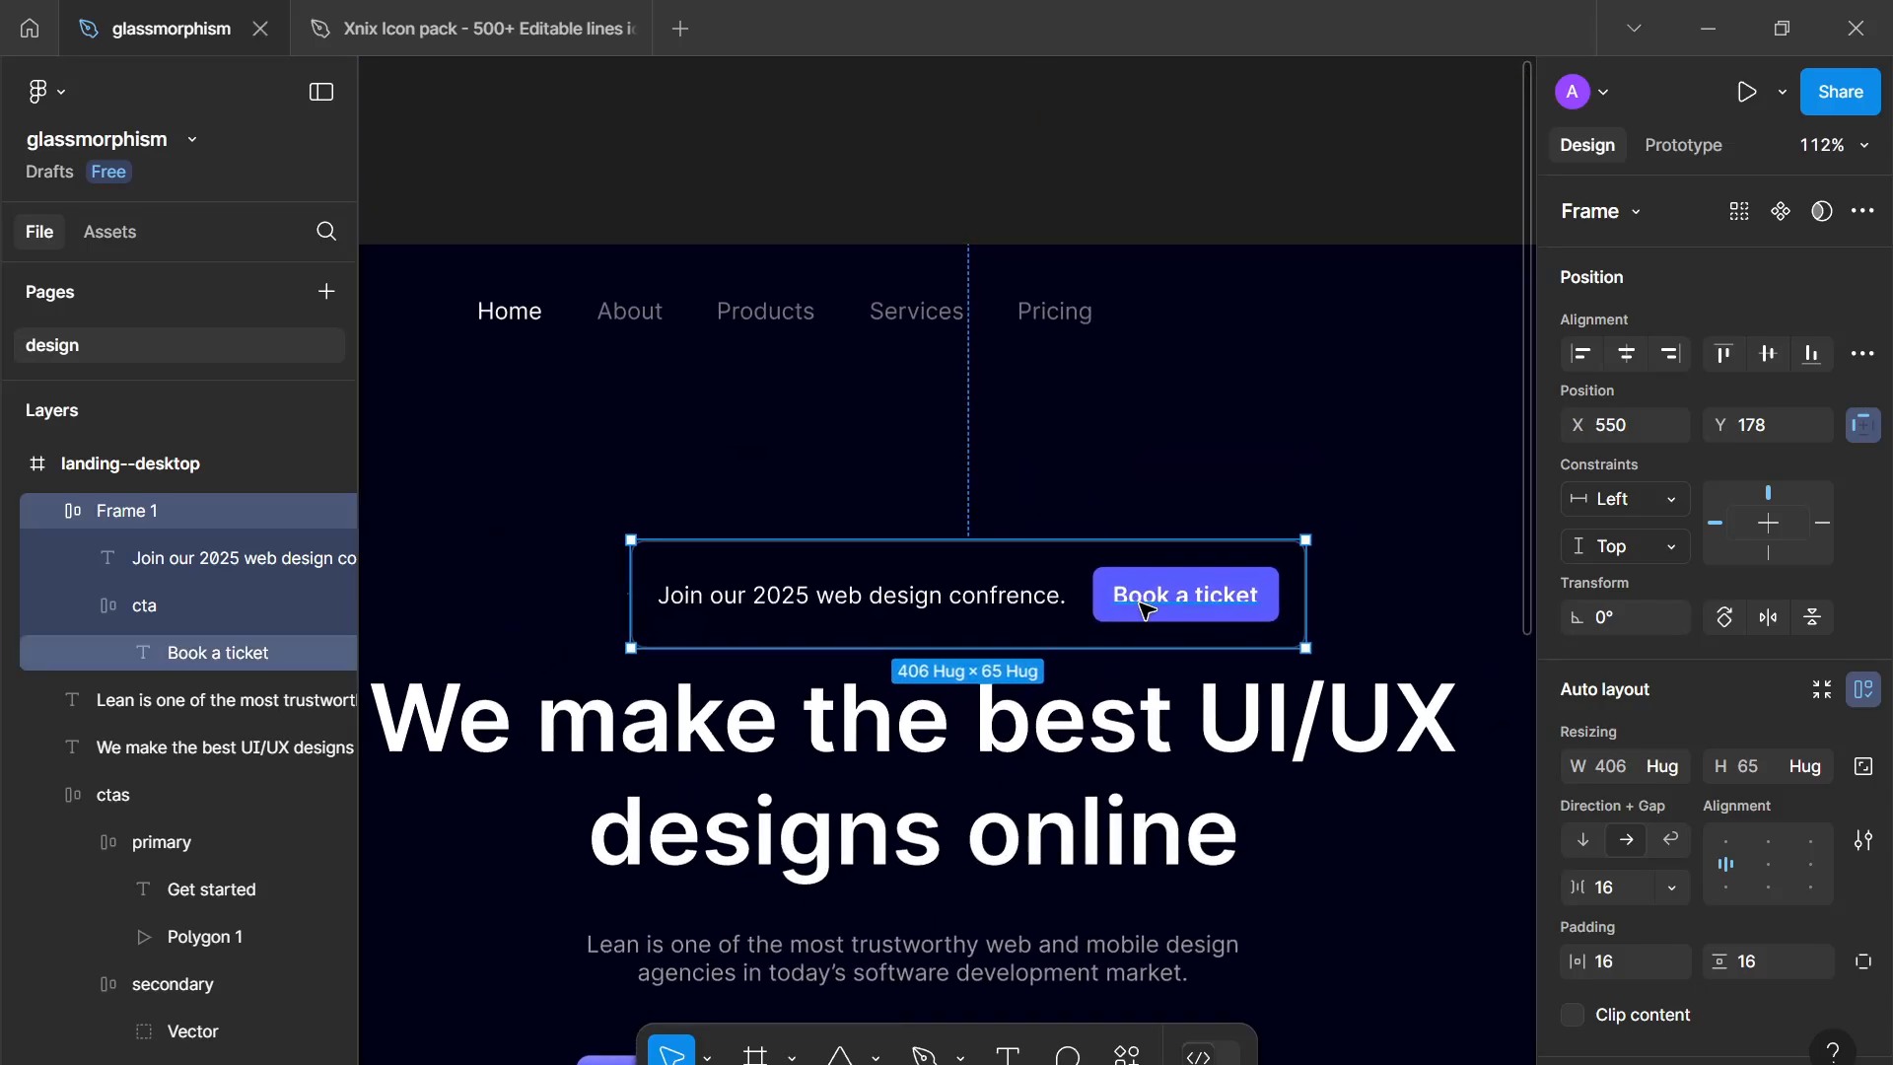
Step: Examine the announcement frame's placement and spacing above the headline, both close up and within the whole page
scroll(1146, 608, up, 2)
scroll(1146, 609, down, 2)
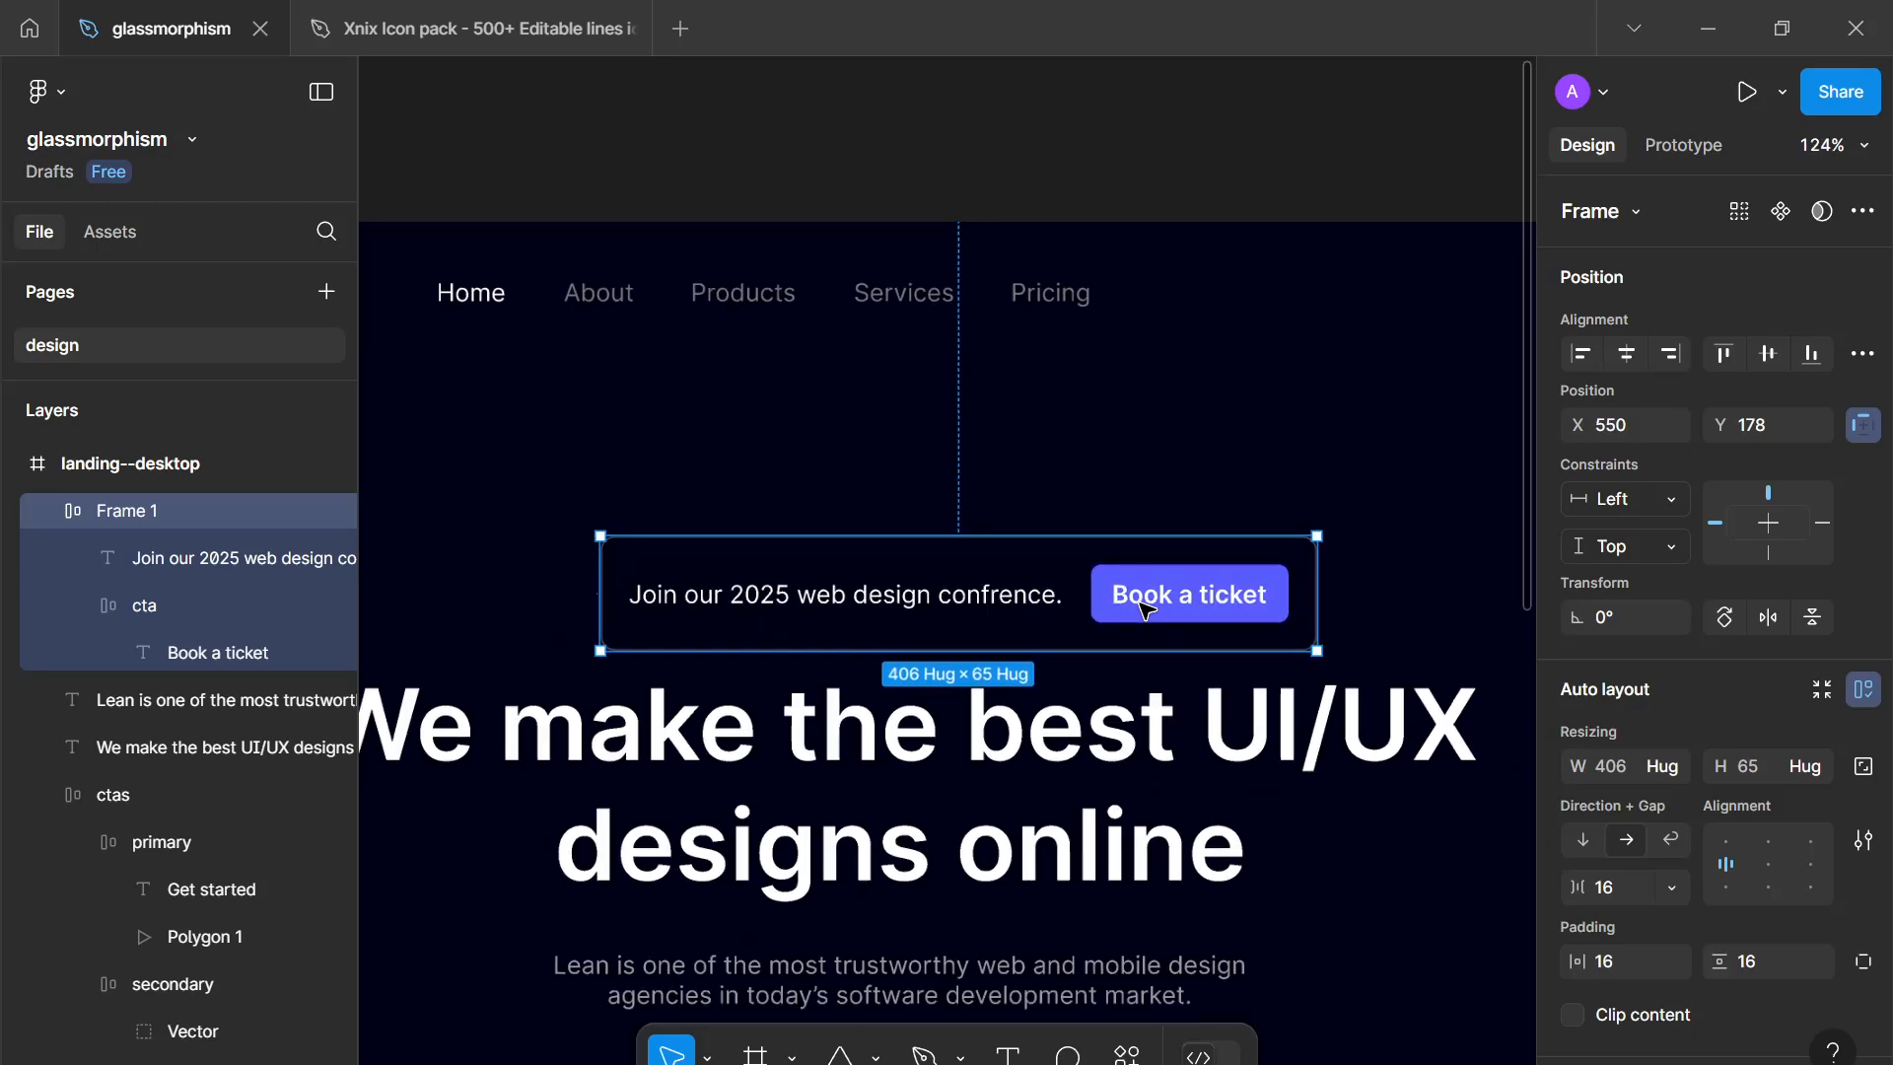
click(1407, 630)
scroll(1407, 629, down, 10)
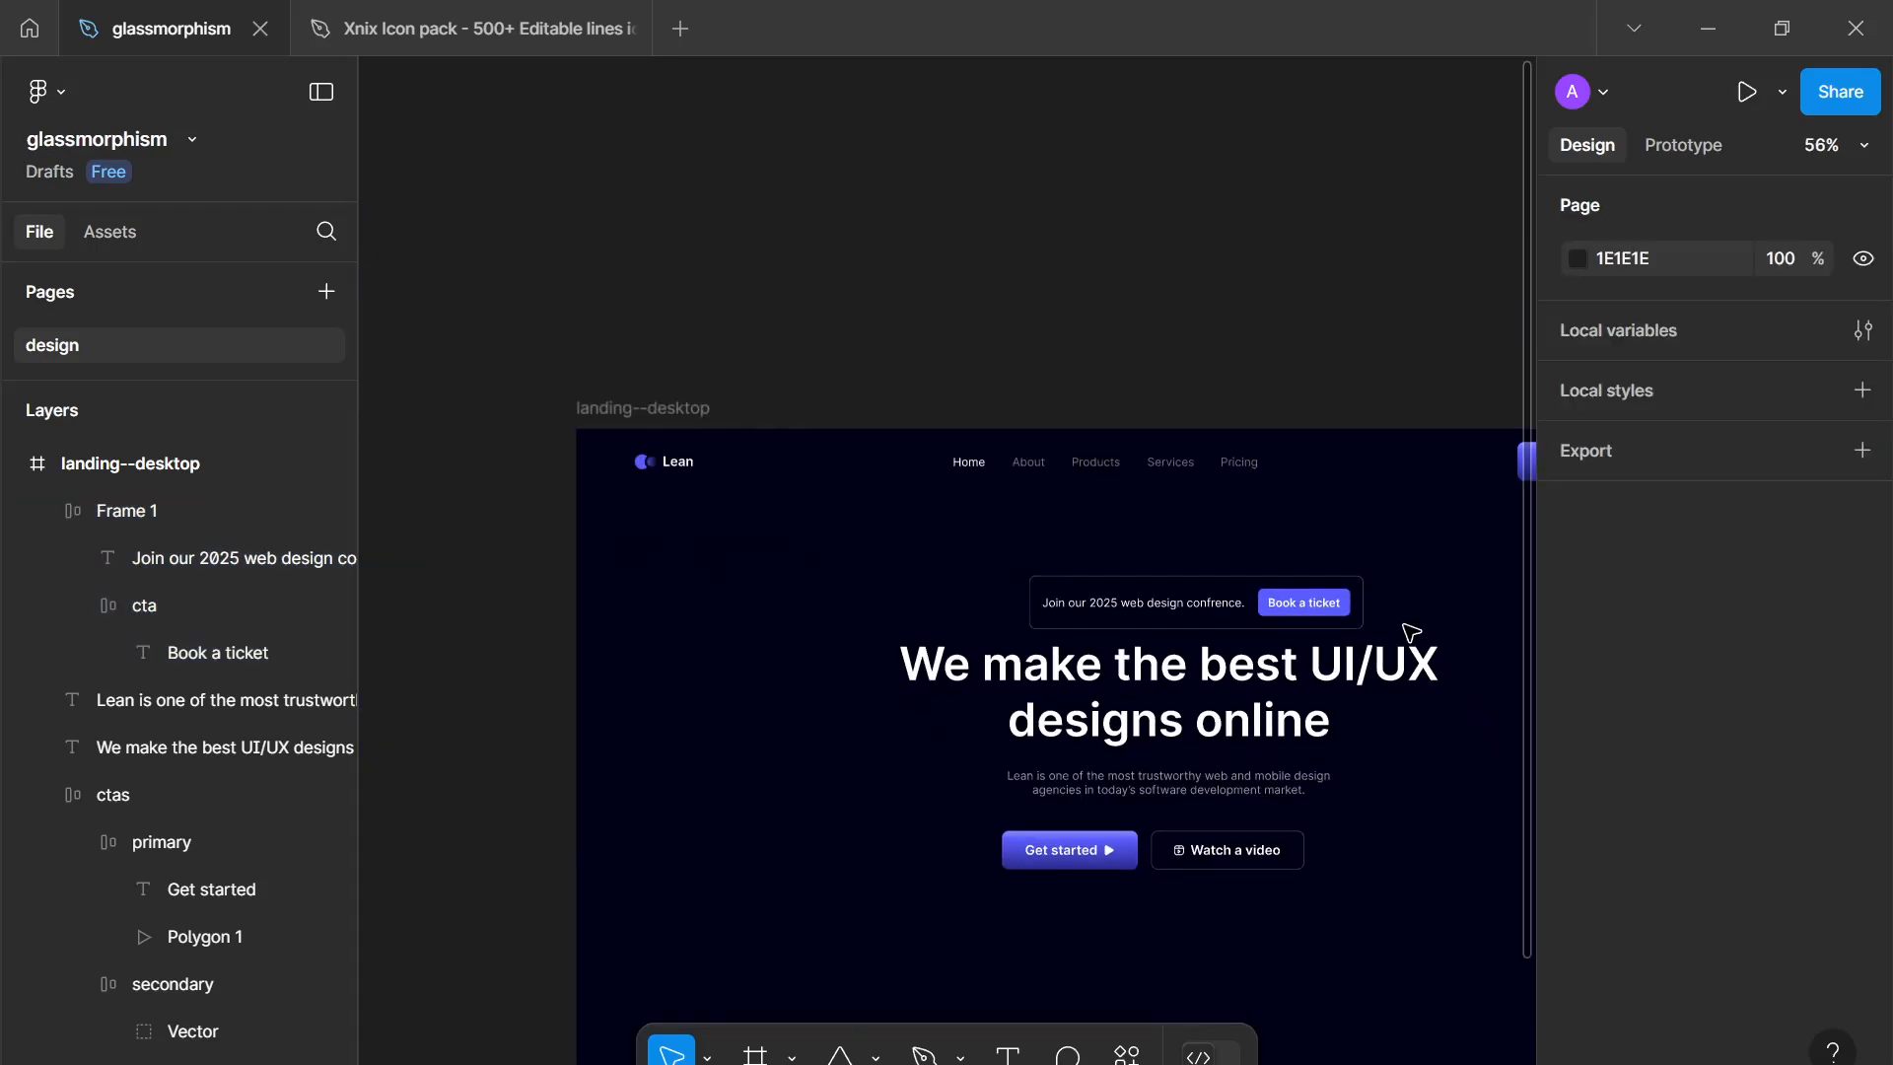
drag(1372, 632, 1233, 563)
scroll(1237, 552, down, 3)
scroll(1226, 549, up, 1)
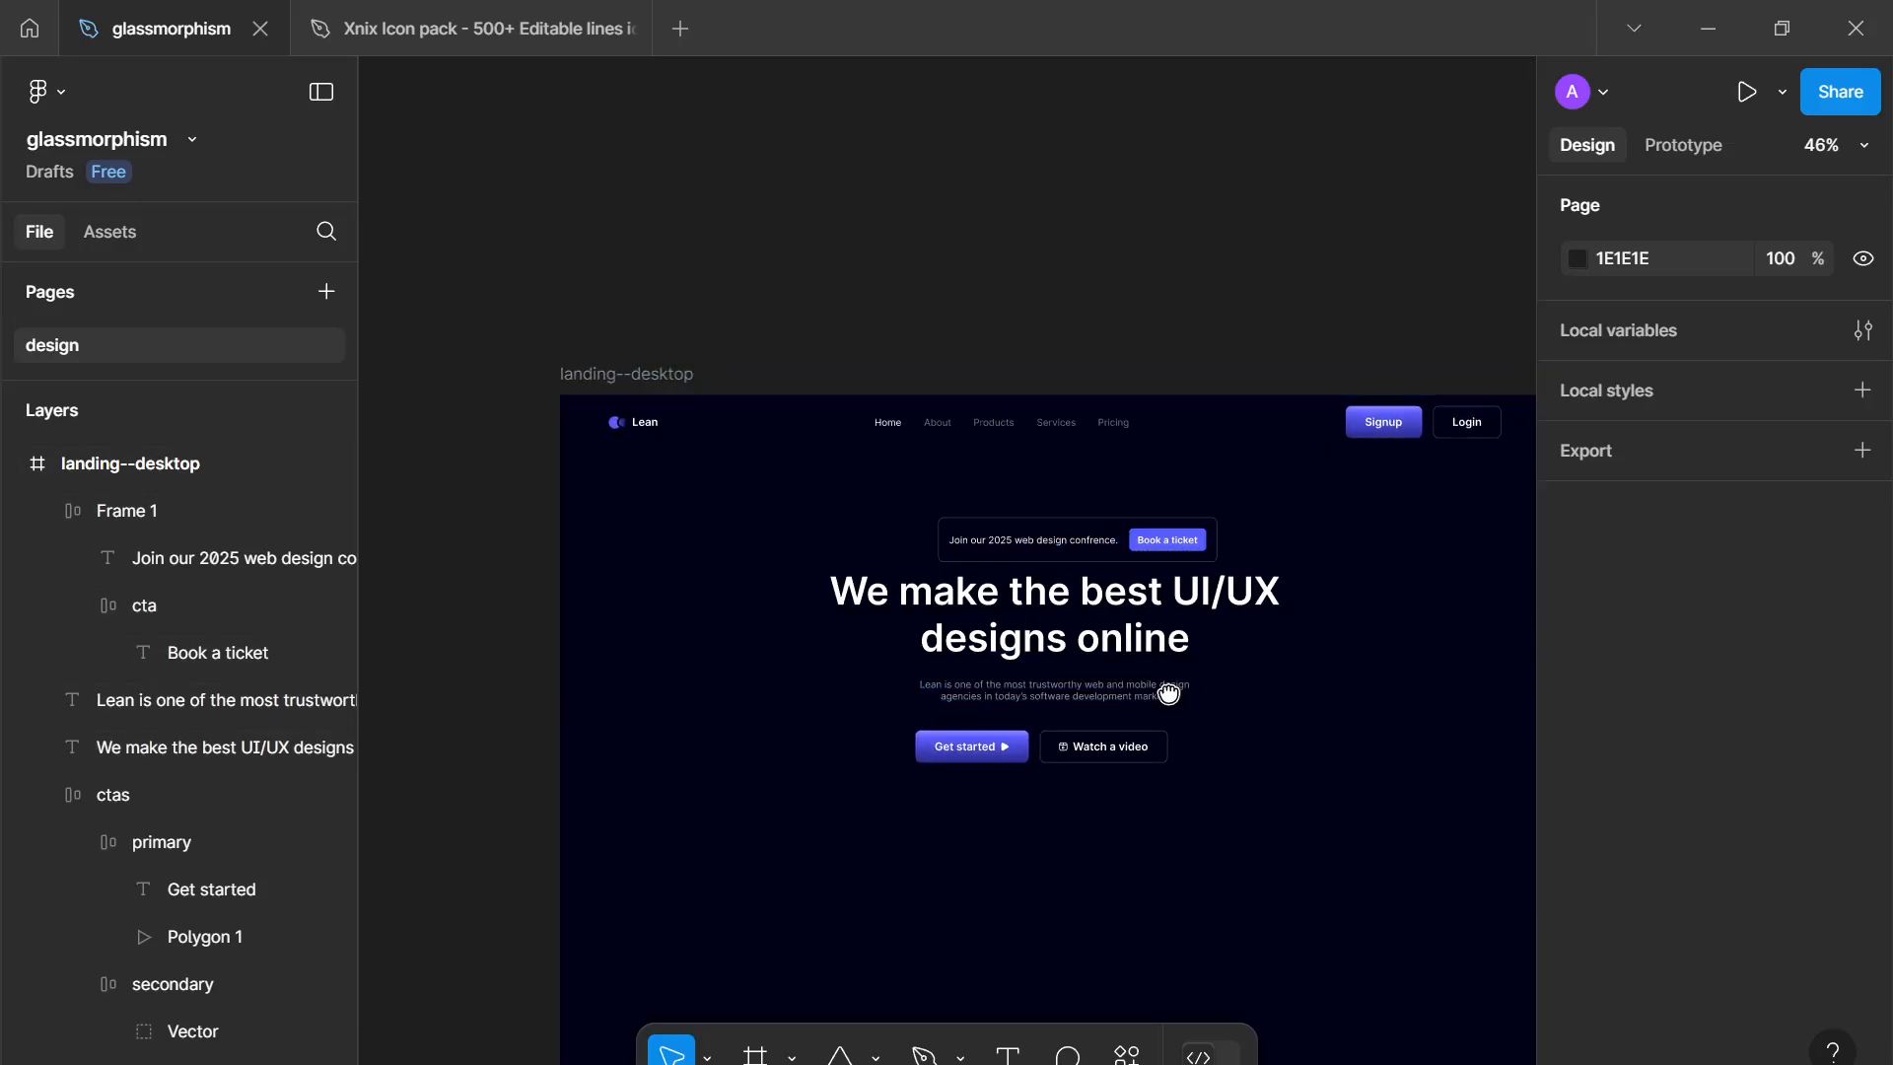
scroll(1170, 685, up, 1)
drag(1170, 684, 1209, 773)
scroll(1119, 710, up, 4)
scroll(1191, 811, up, 4)
scroll(1190, 811, up, 1)
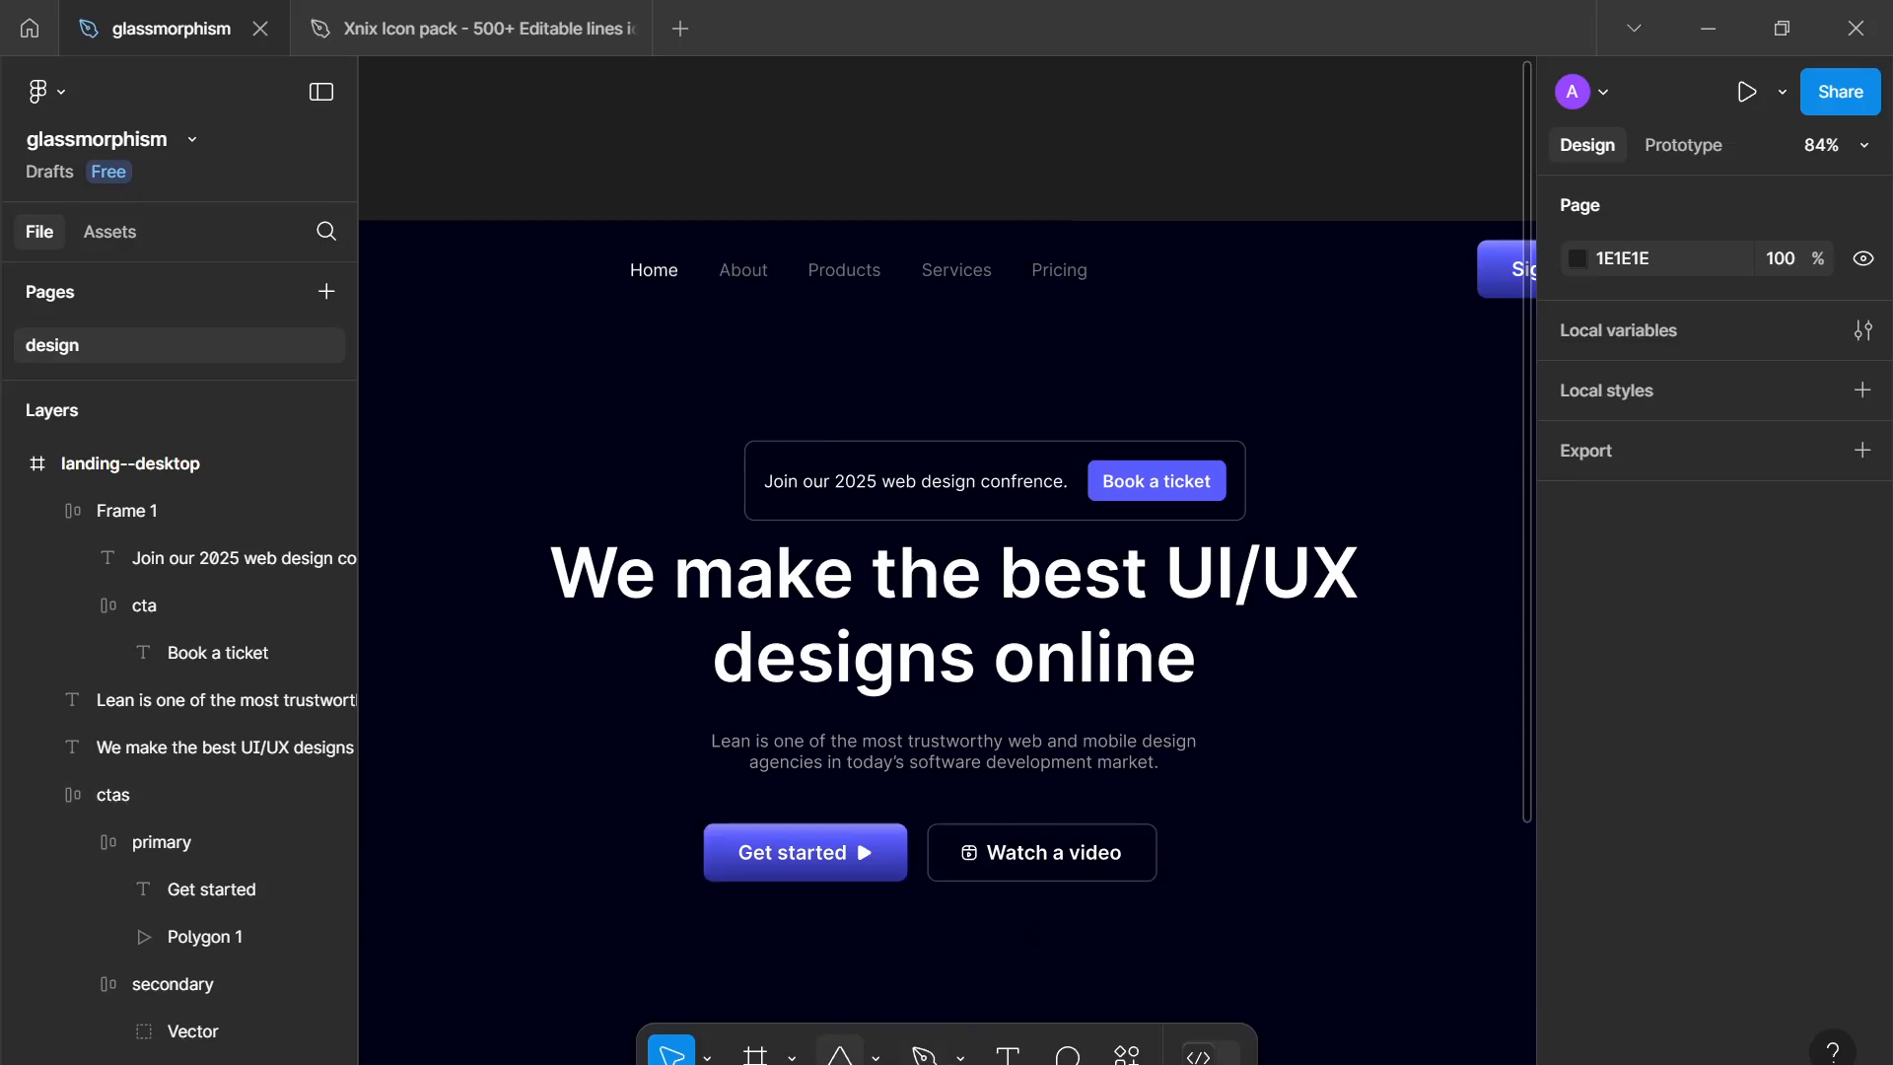
Step: Draw a star about 23 × 23 inside the "Book a ticket" button, after its label
click(875, 1055)
click(879, 954)
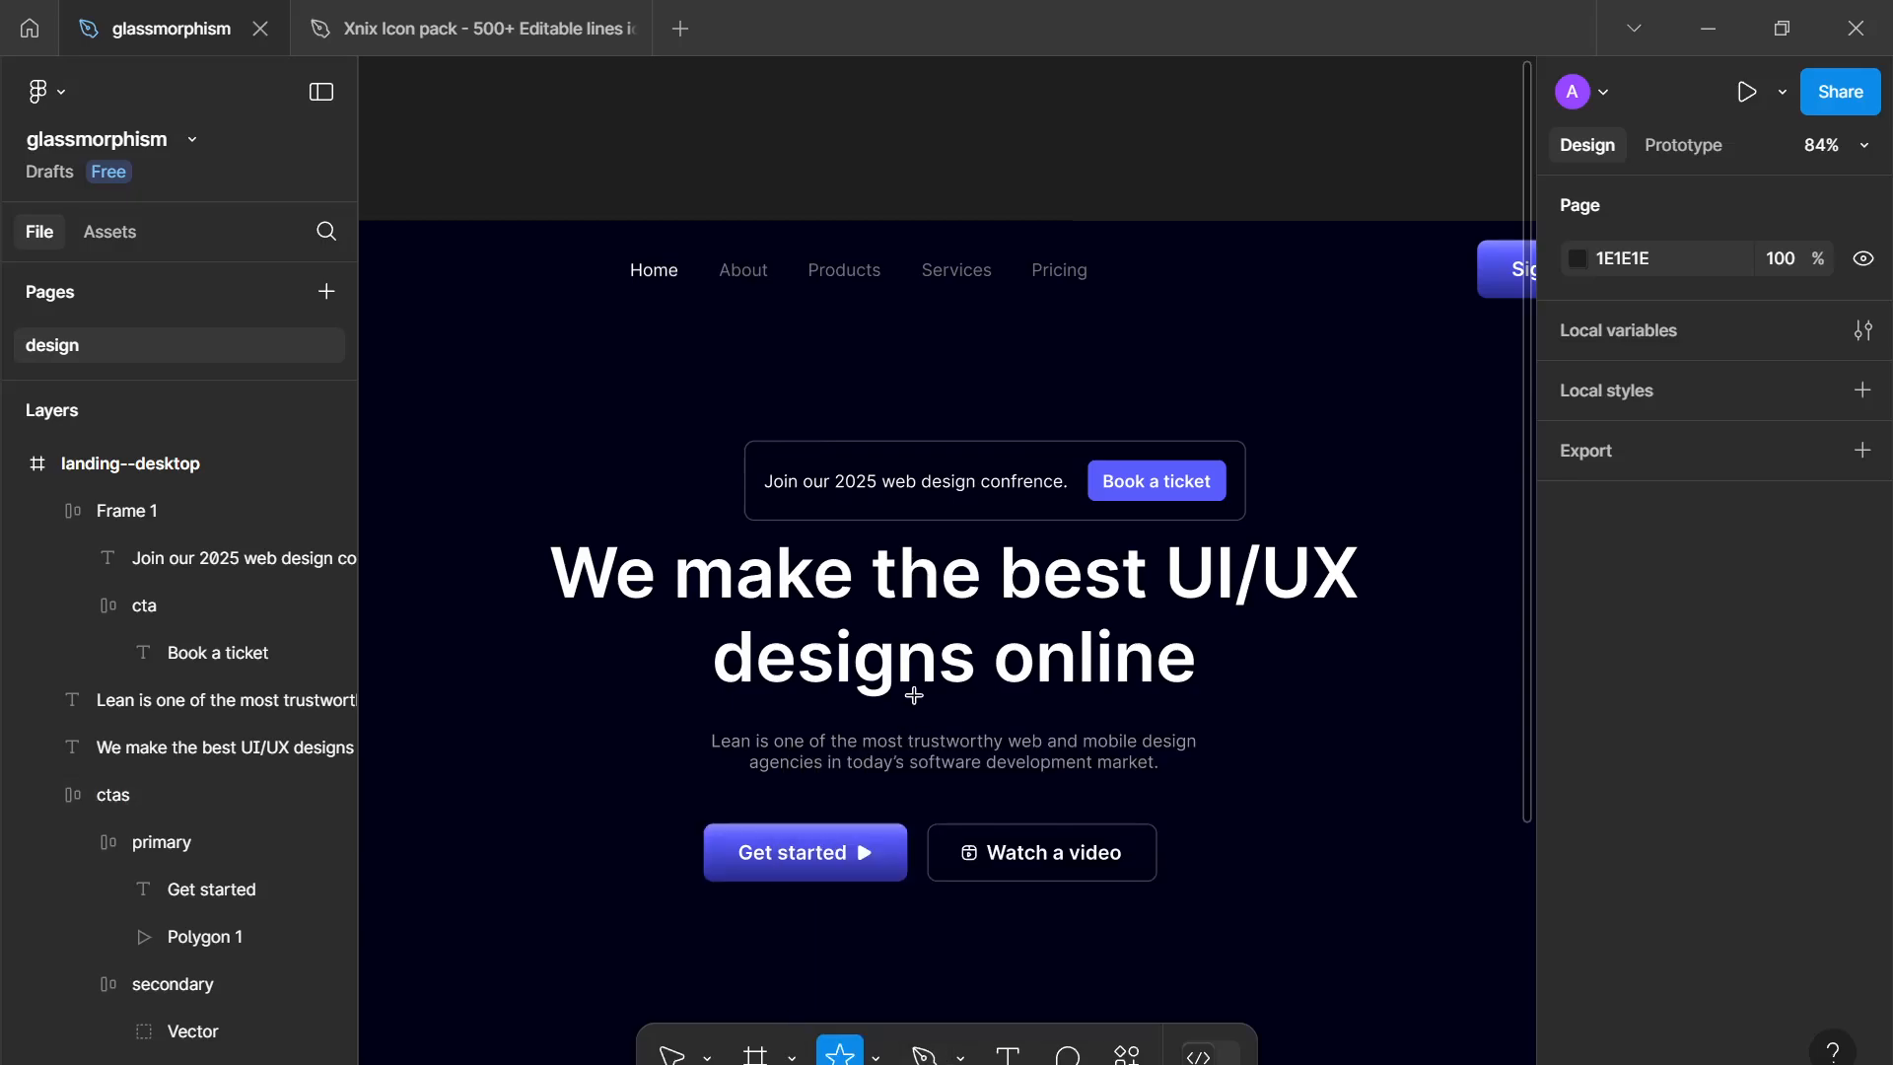
scroll(914, 695, up, 5)
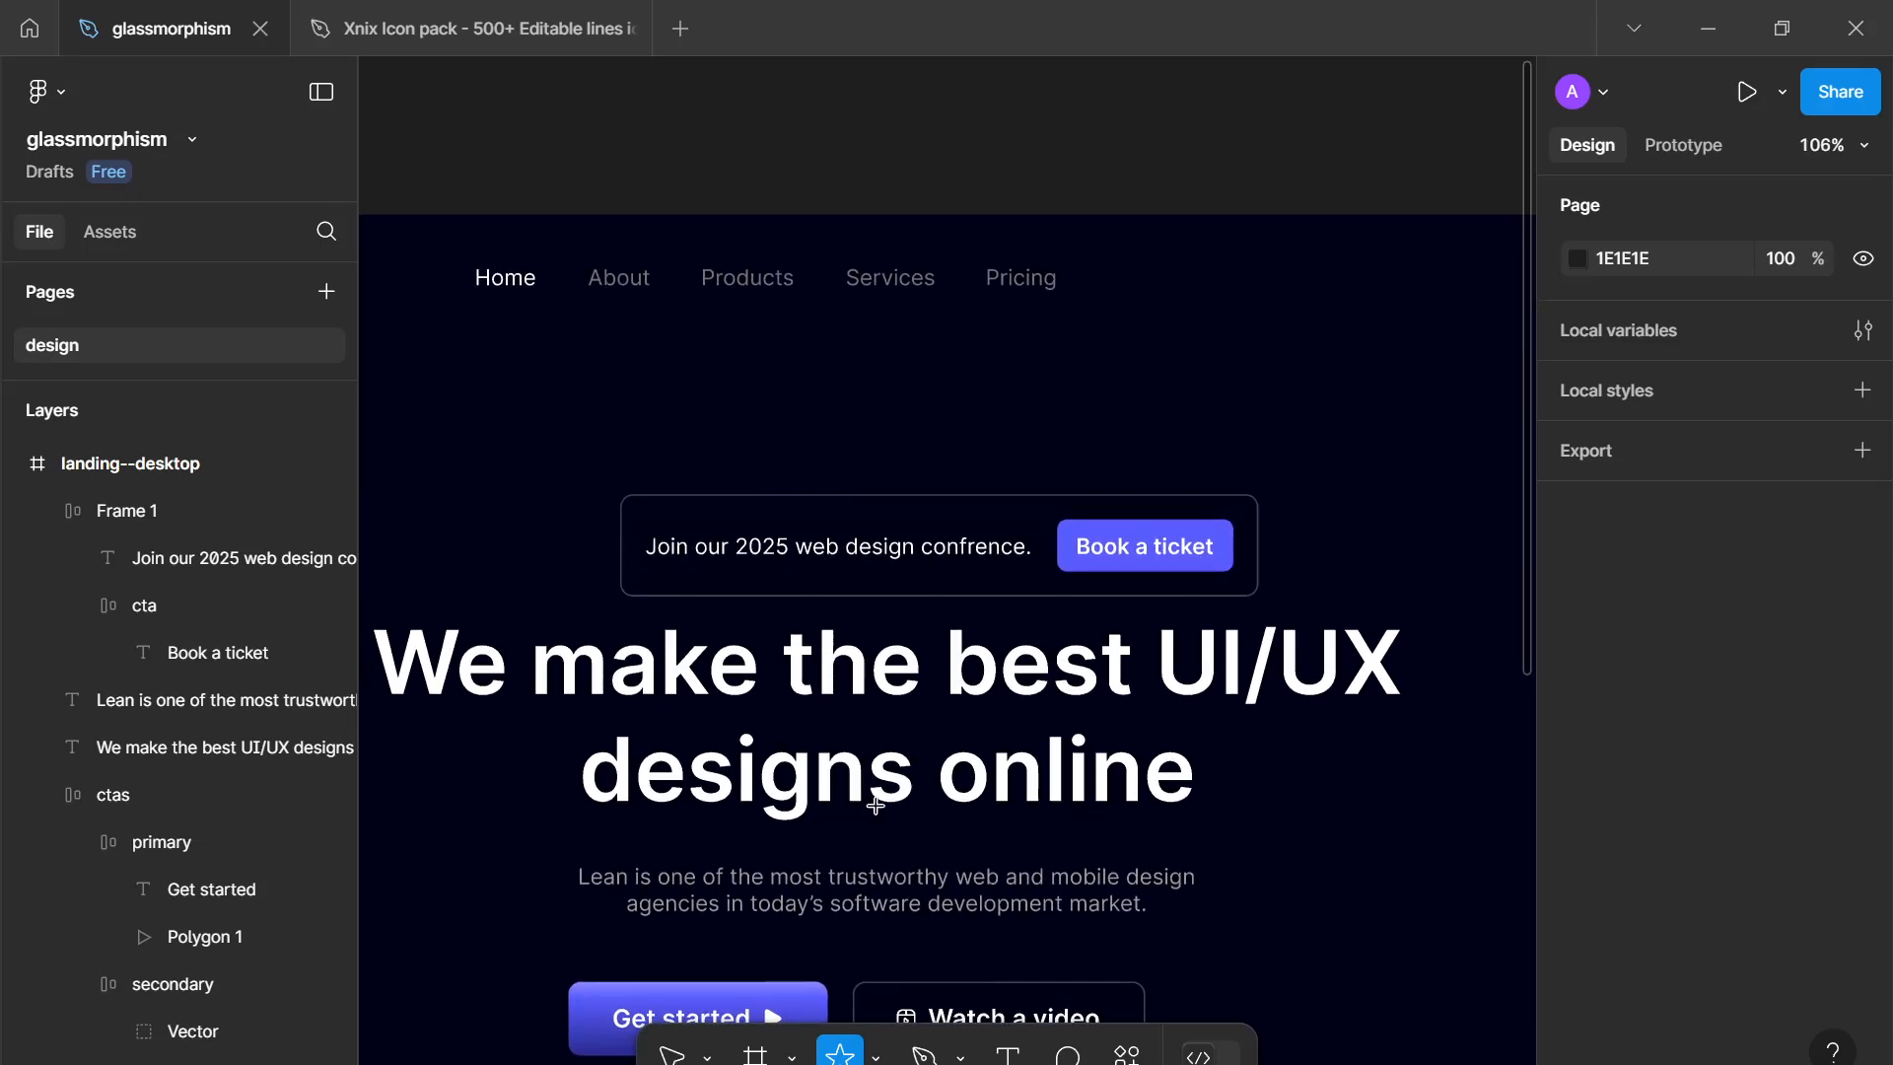
scroll(889, 776, up, 2)
scroll(890, 730, right, 2)
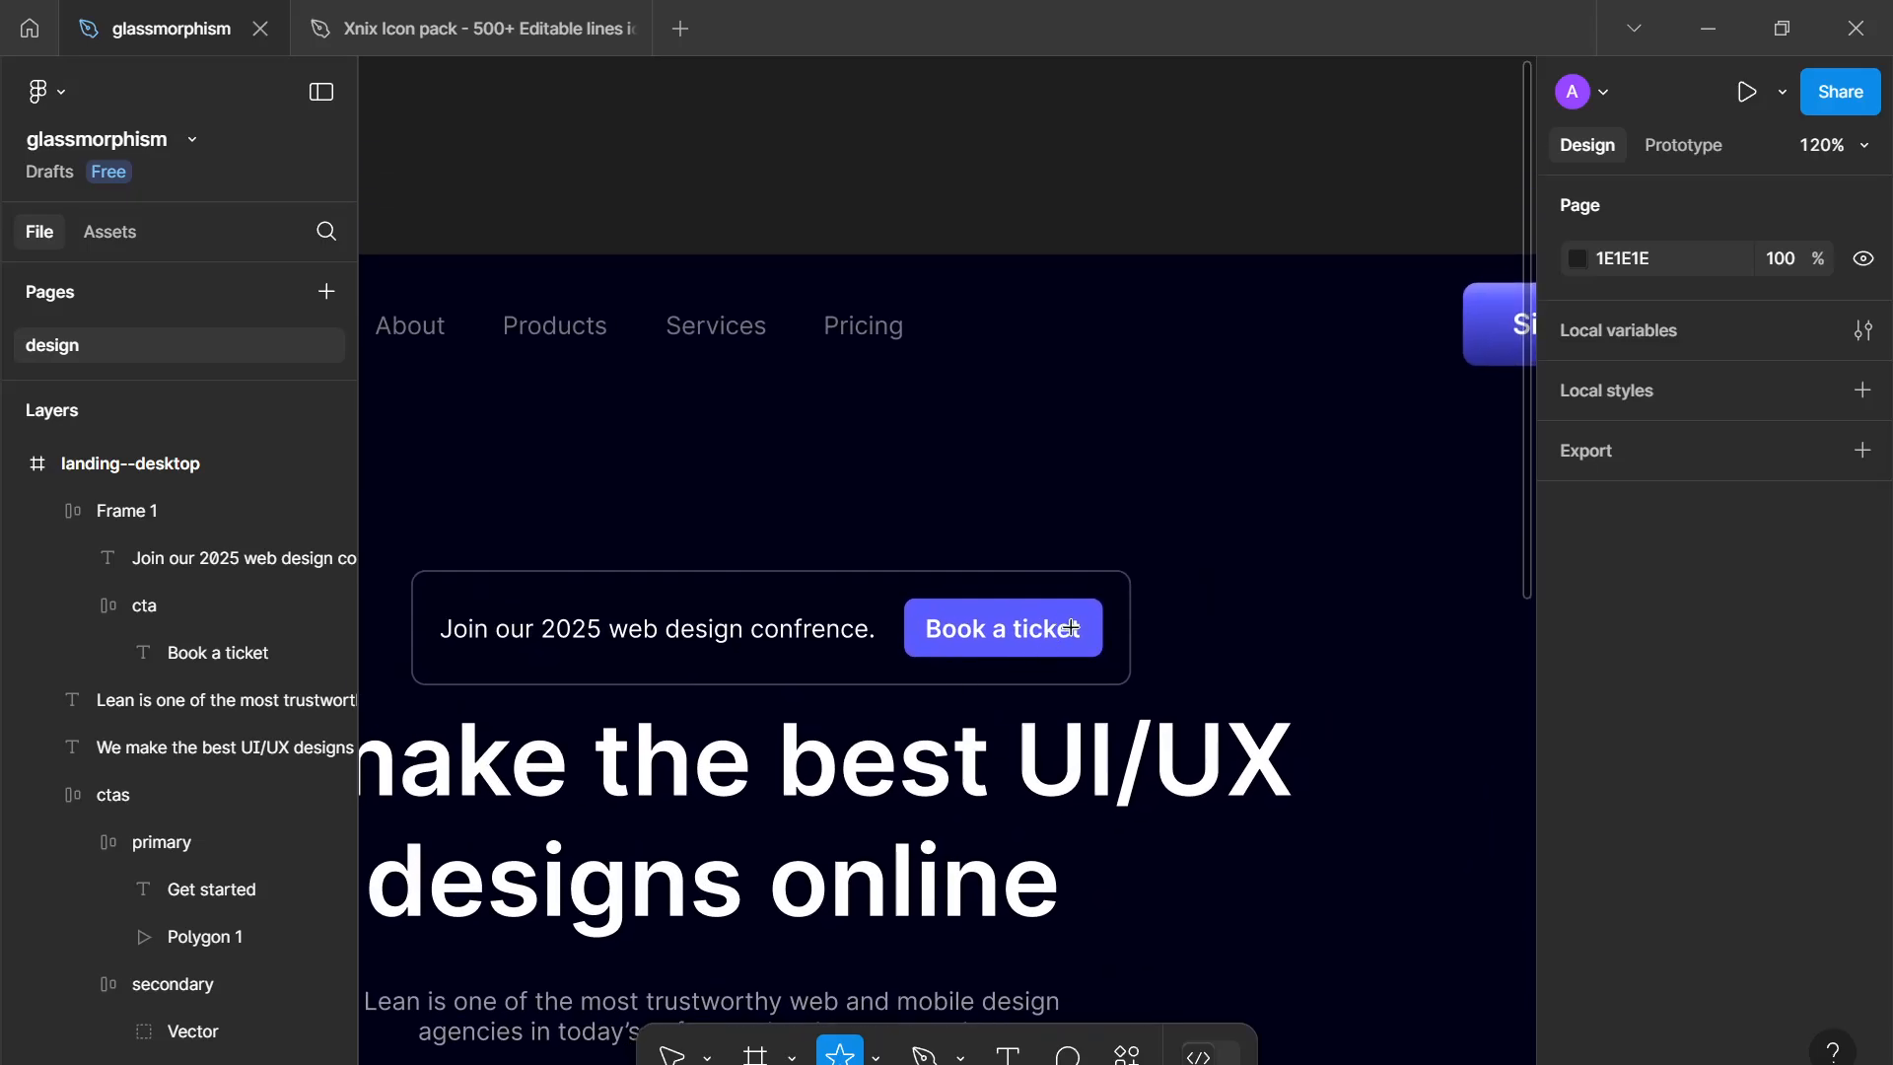
drag(1097, 646, 1101, 647)
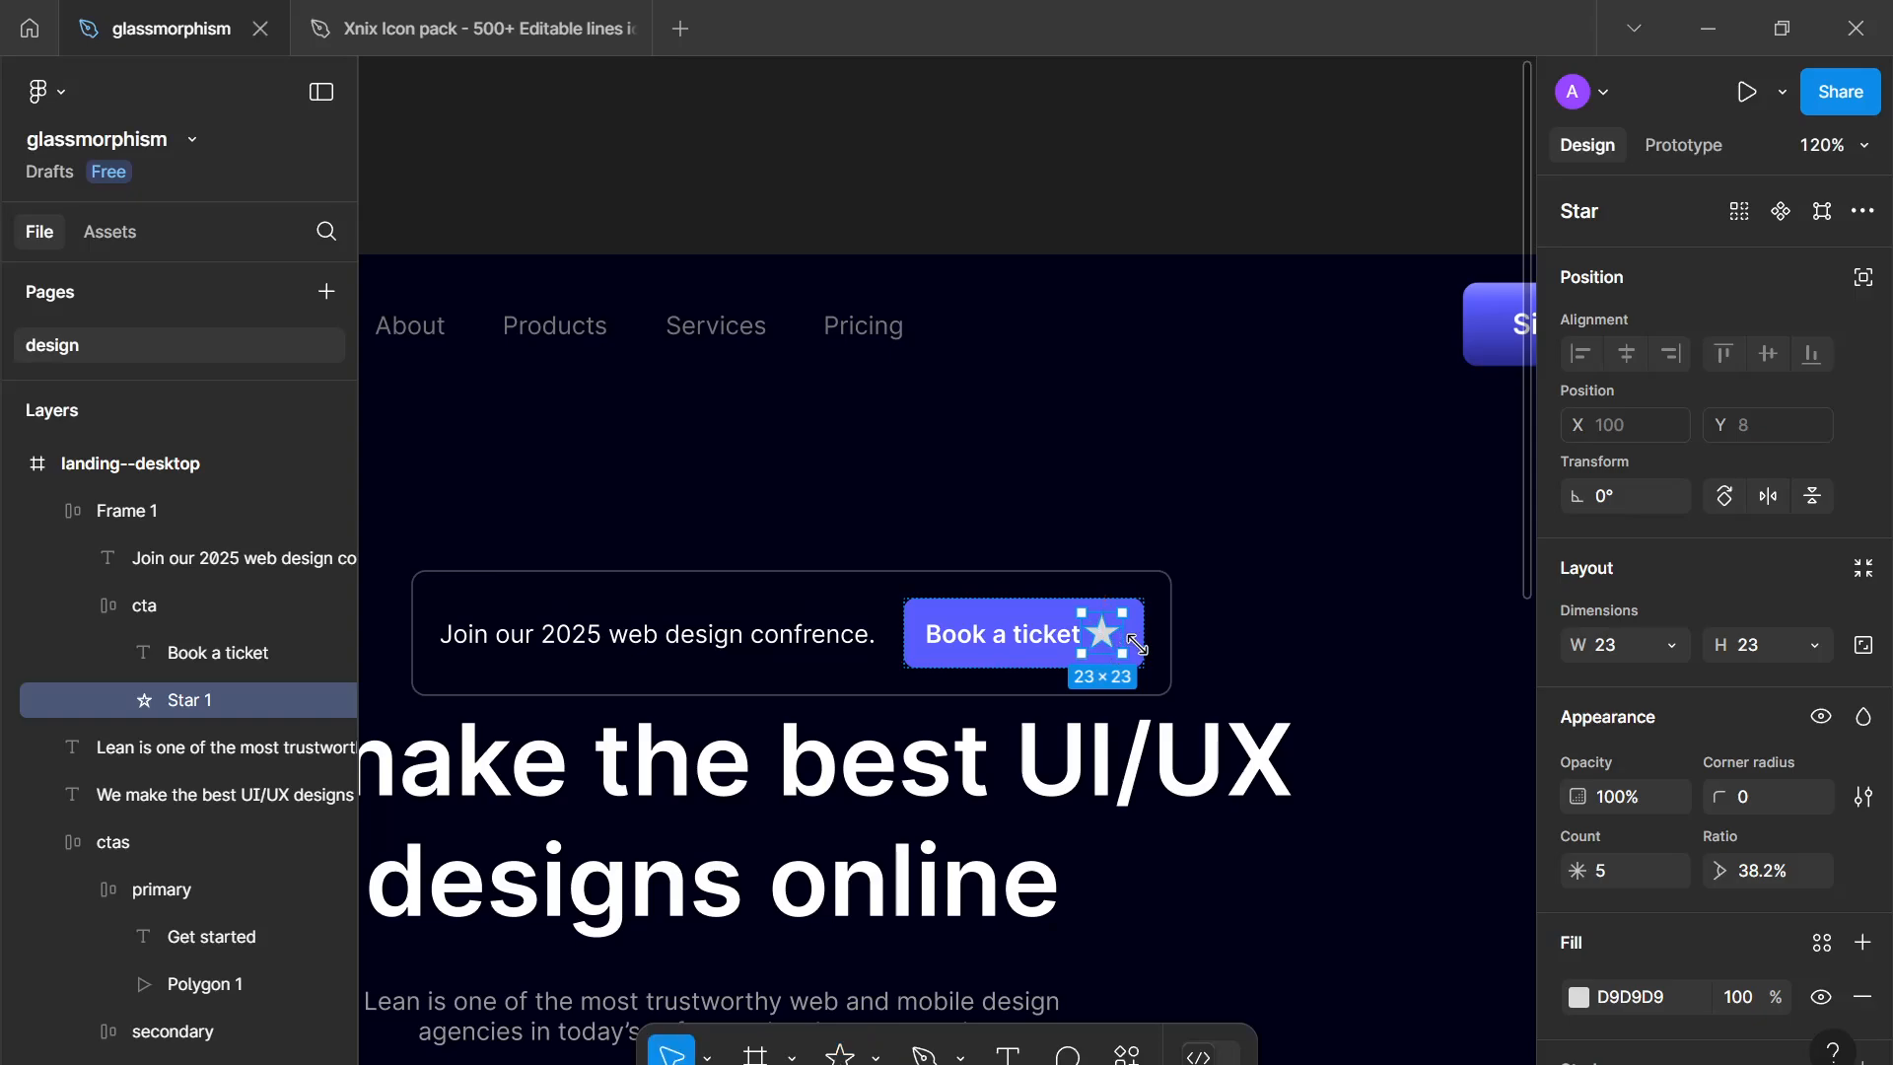
Step: Lock the star's aspect ratio and set its height to 12
click(1863, 645)
click(1784, 651)
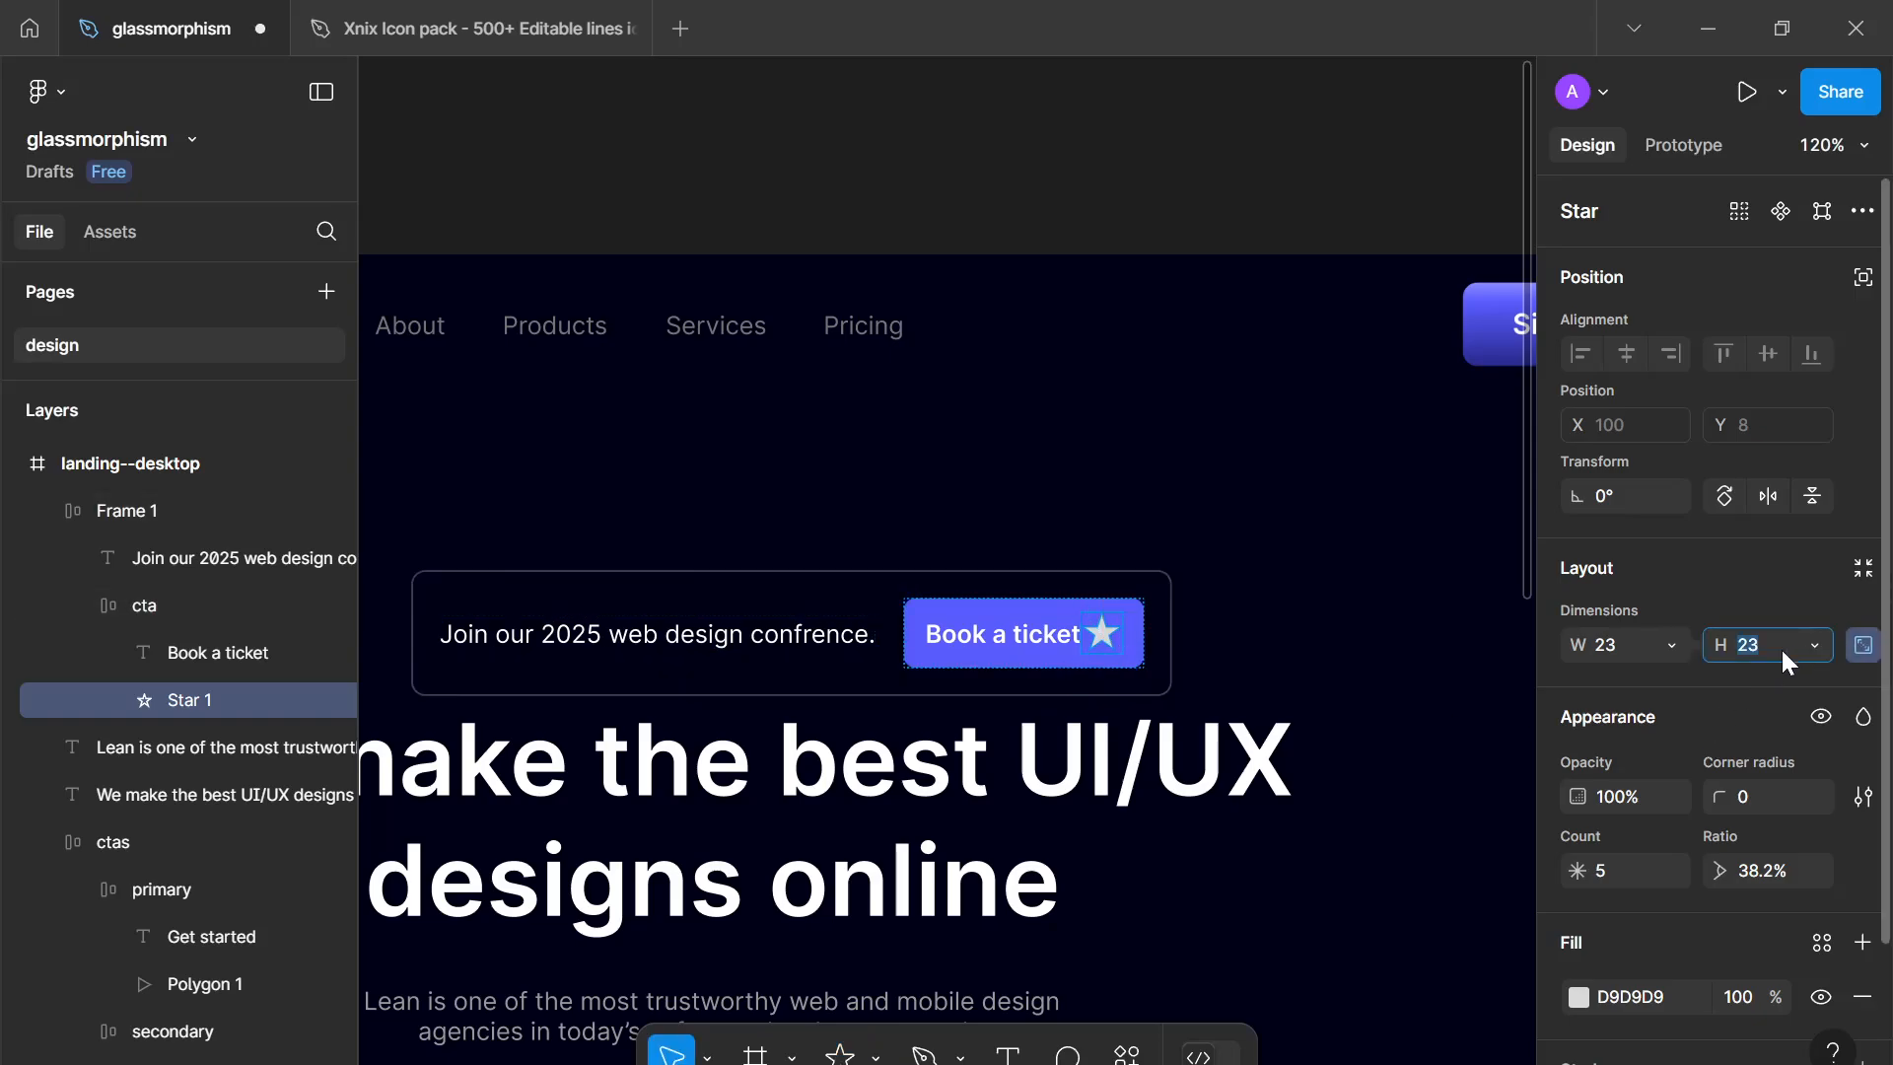
text(12)
key(Return)
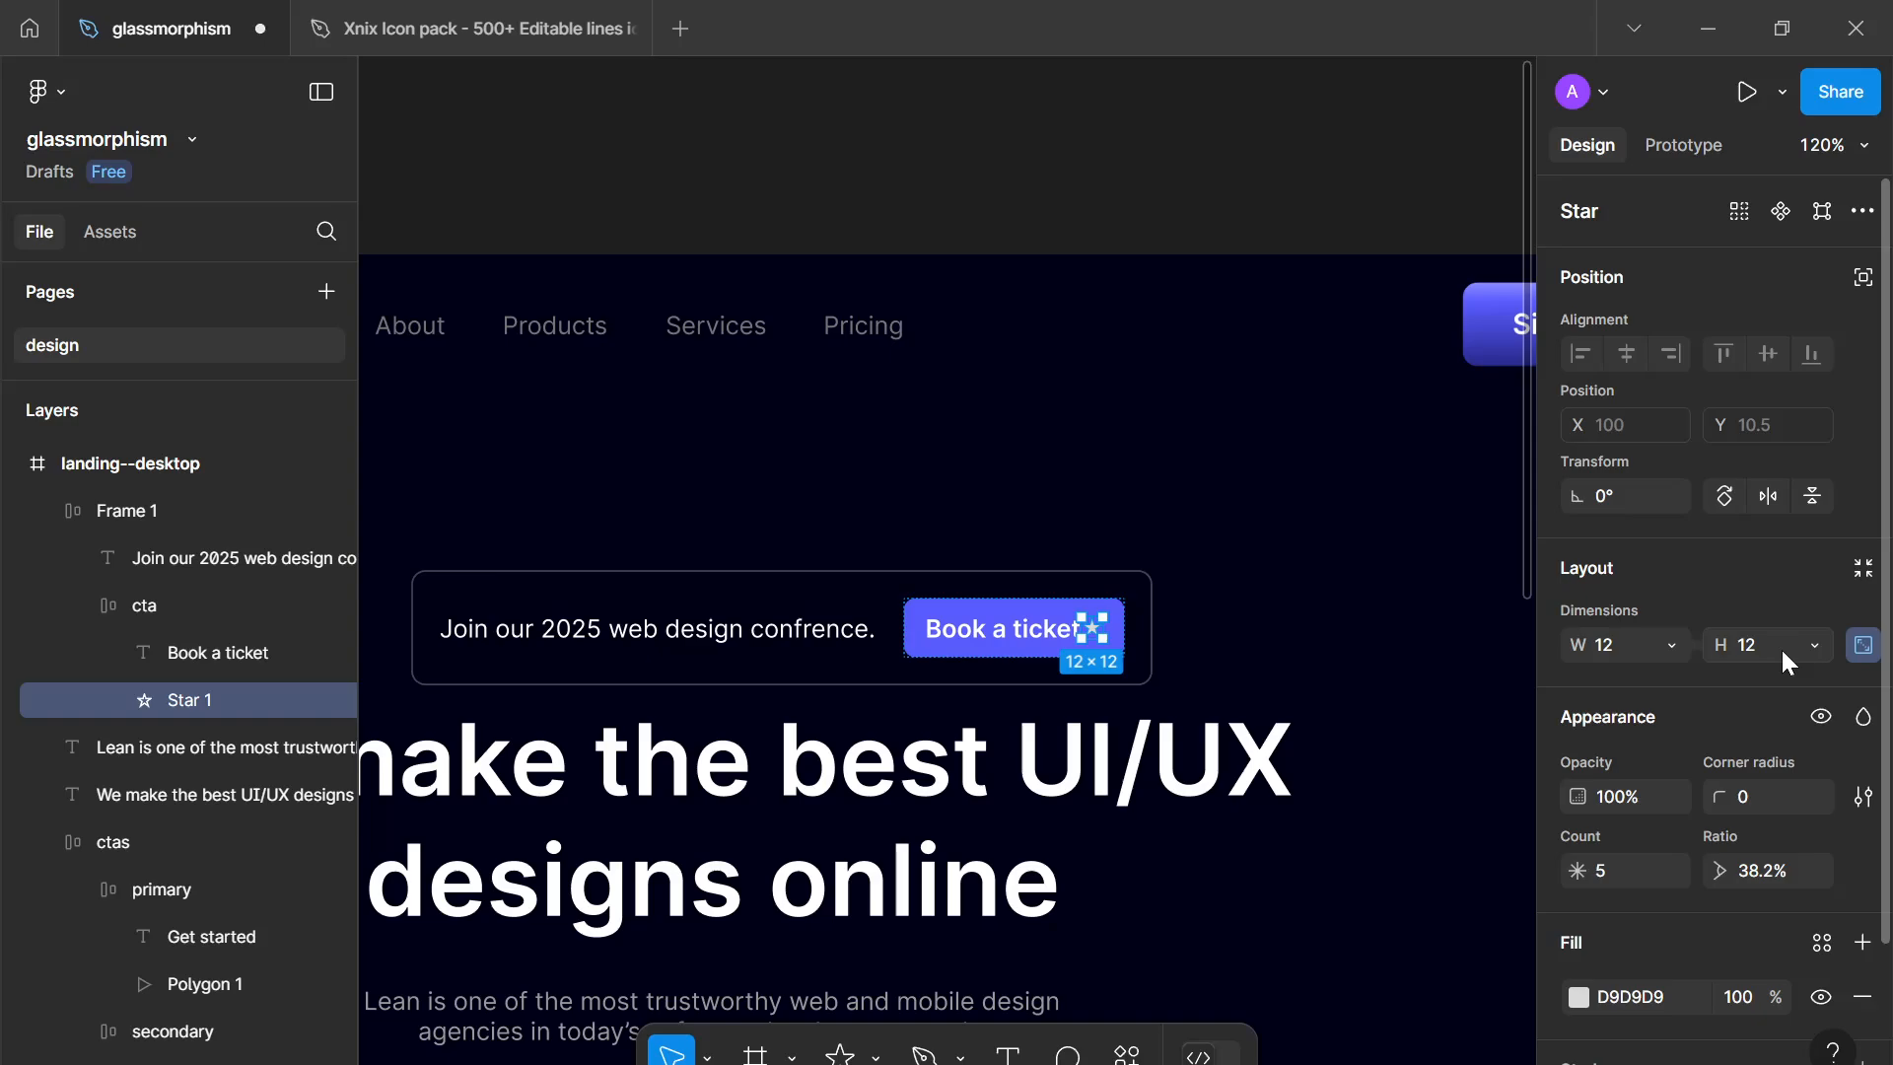
Step: Set the auto layout gap between the "Book a ticket" label and the star to 8
key(Escape)
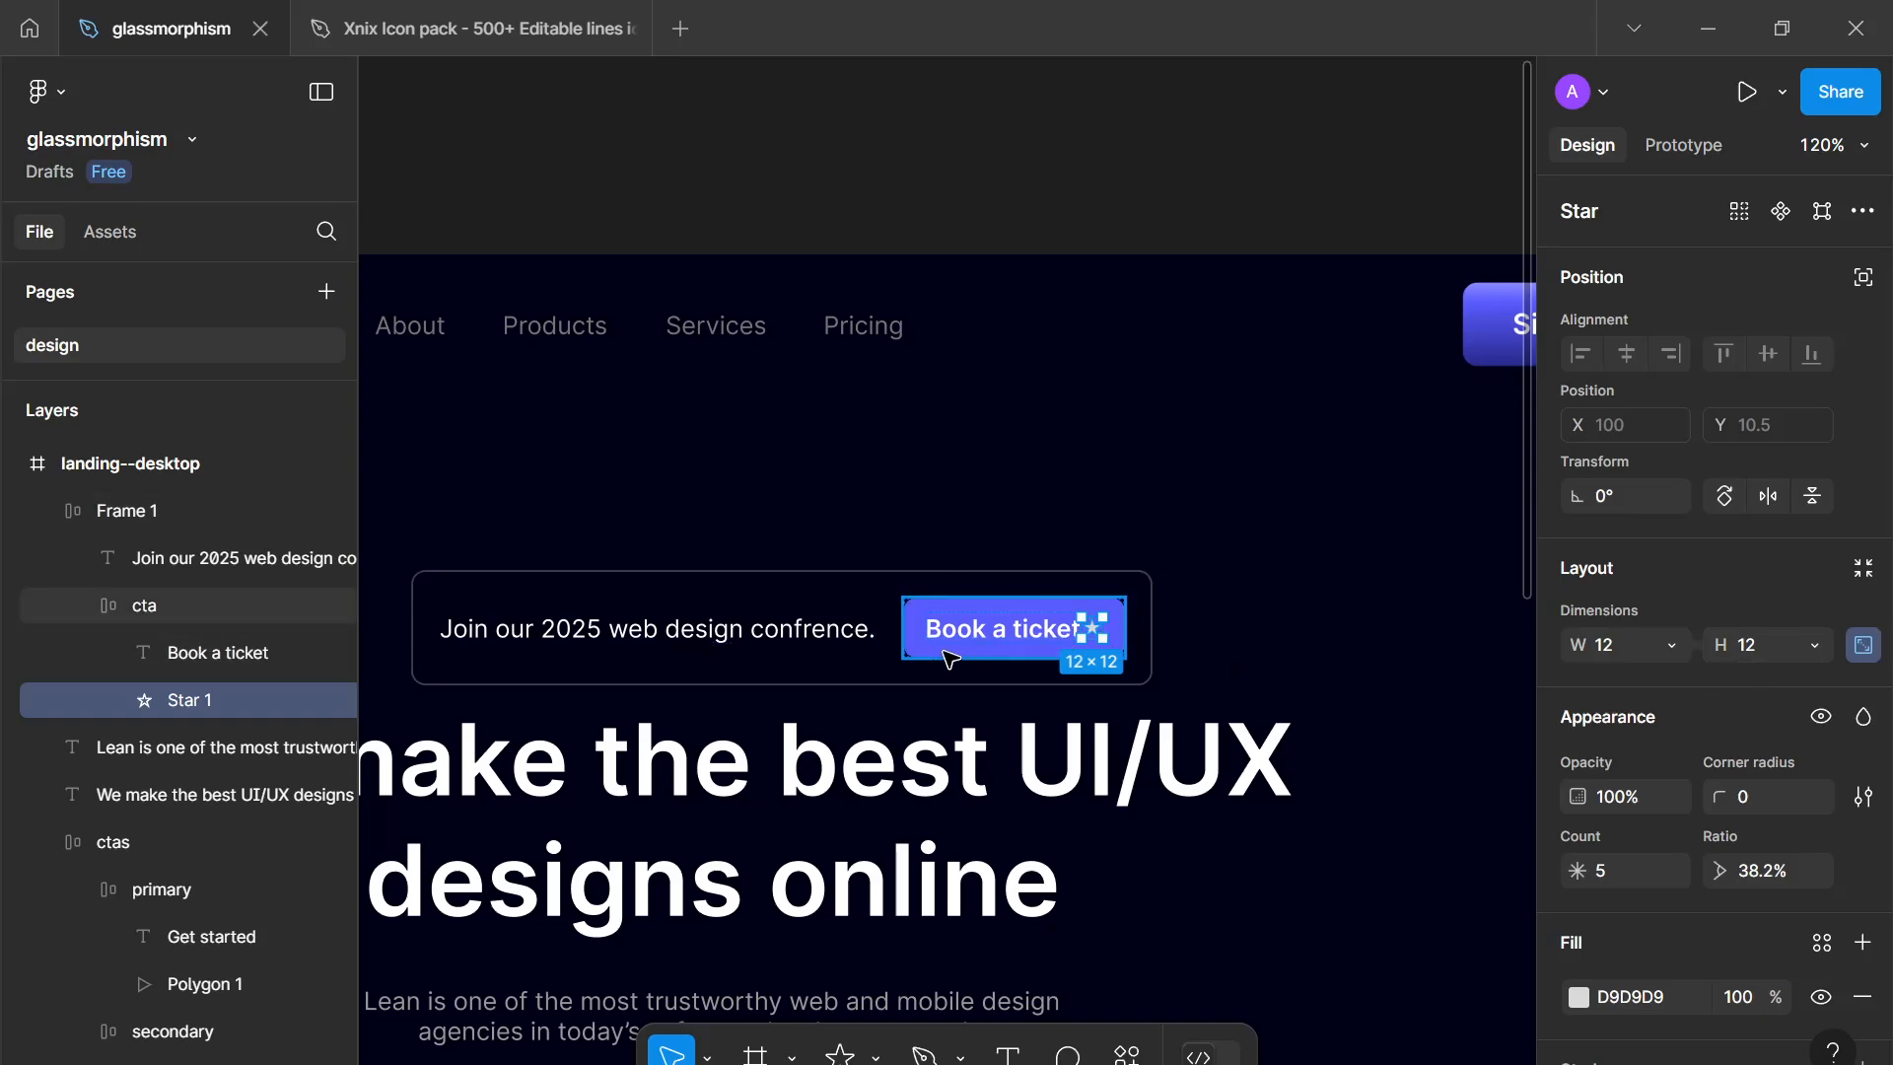
text(8)
key(Return)
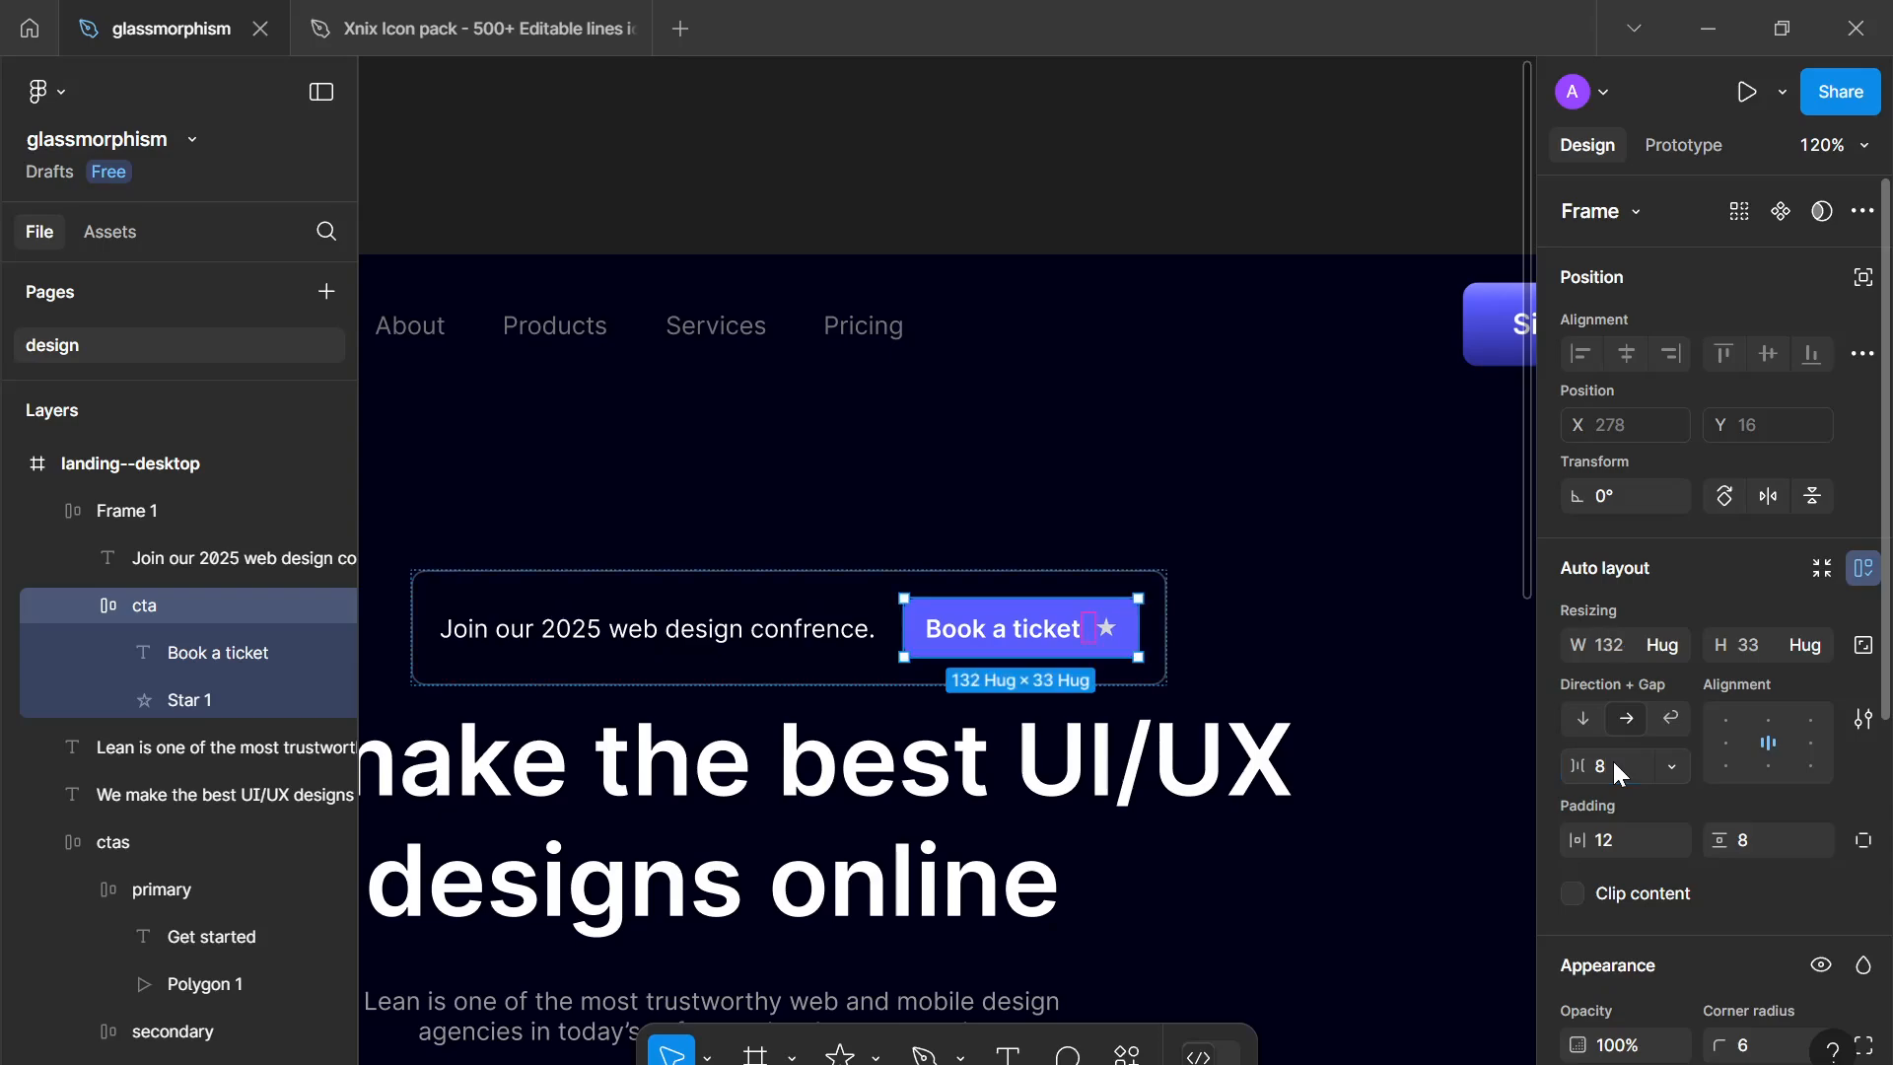
Step: Fill the star in the "Book a ticket" button with white FFFFFF and set its point count to 8
click(1108, 636)
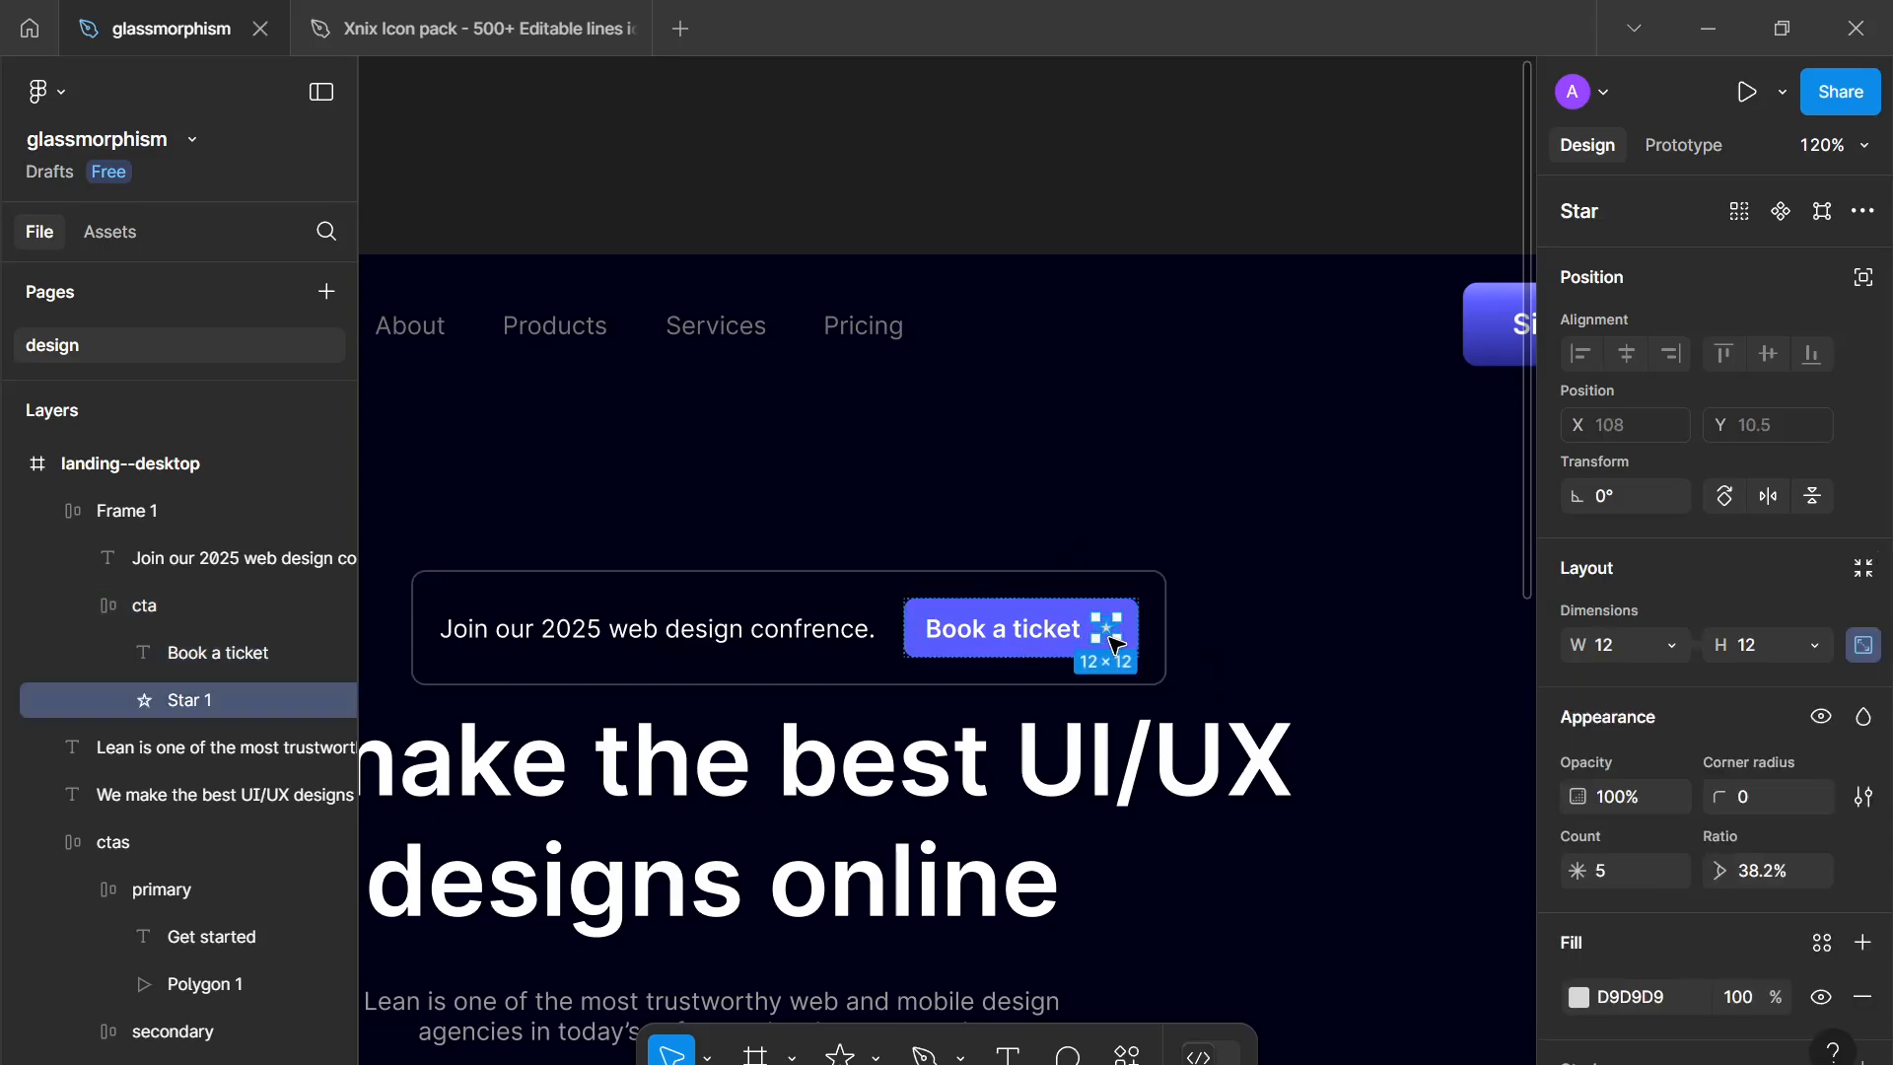
click(1631, 996)
text(FFFFFF)
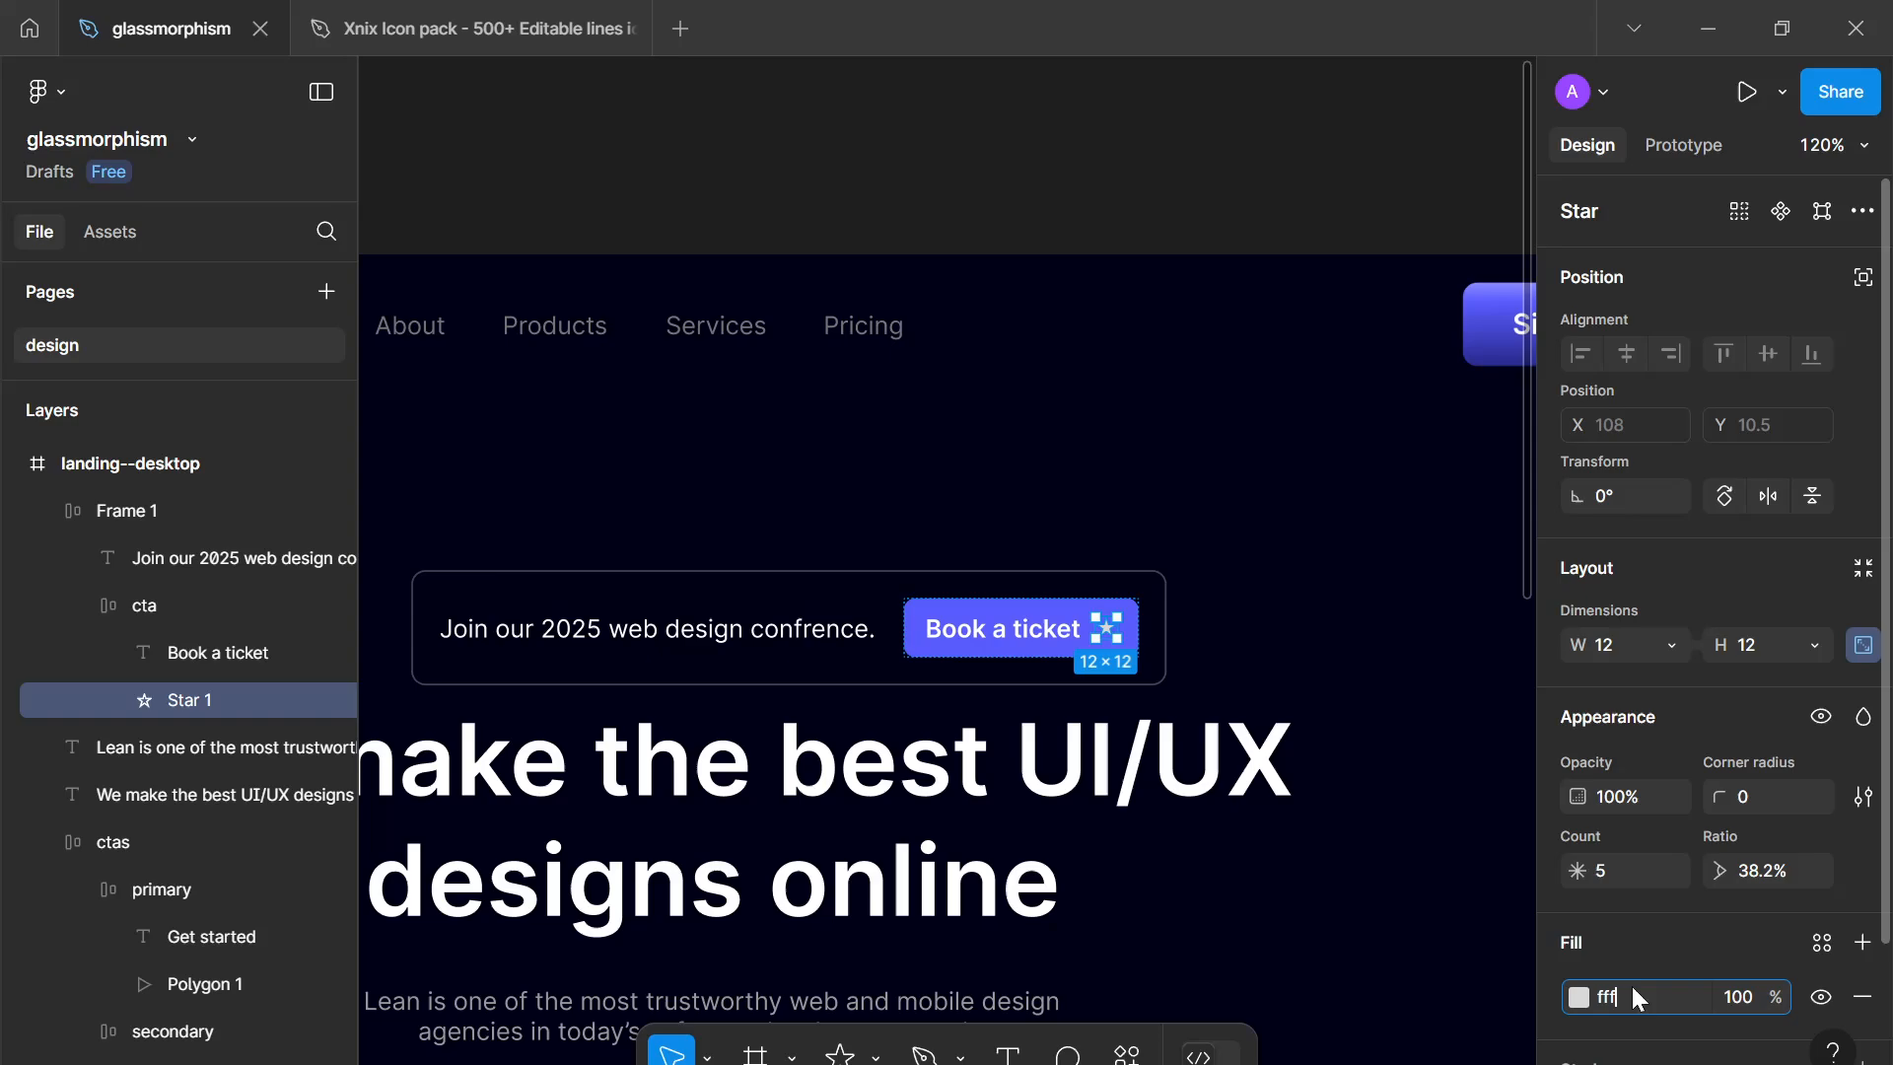
key(Return)
text(8)
key(Return)
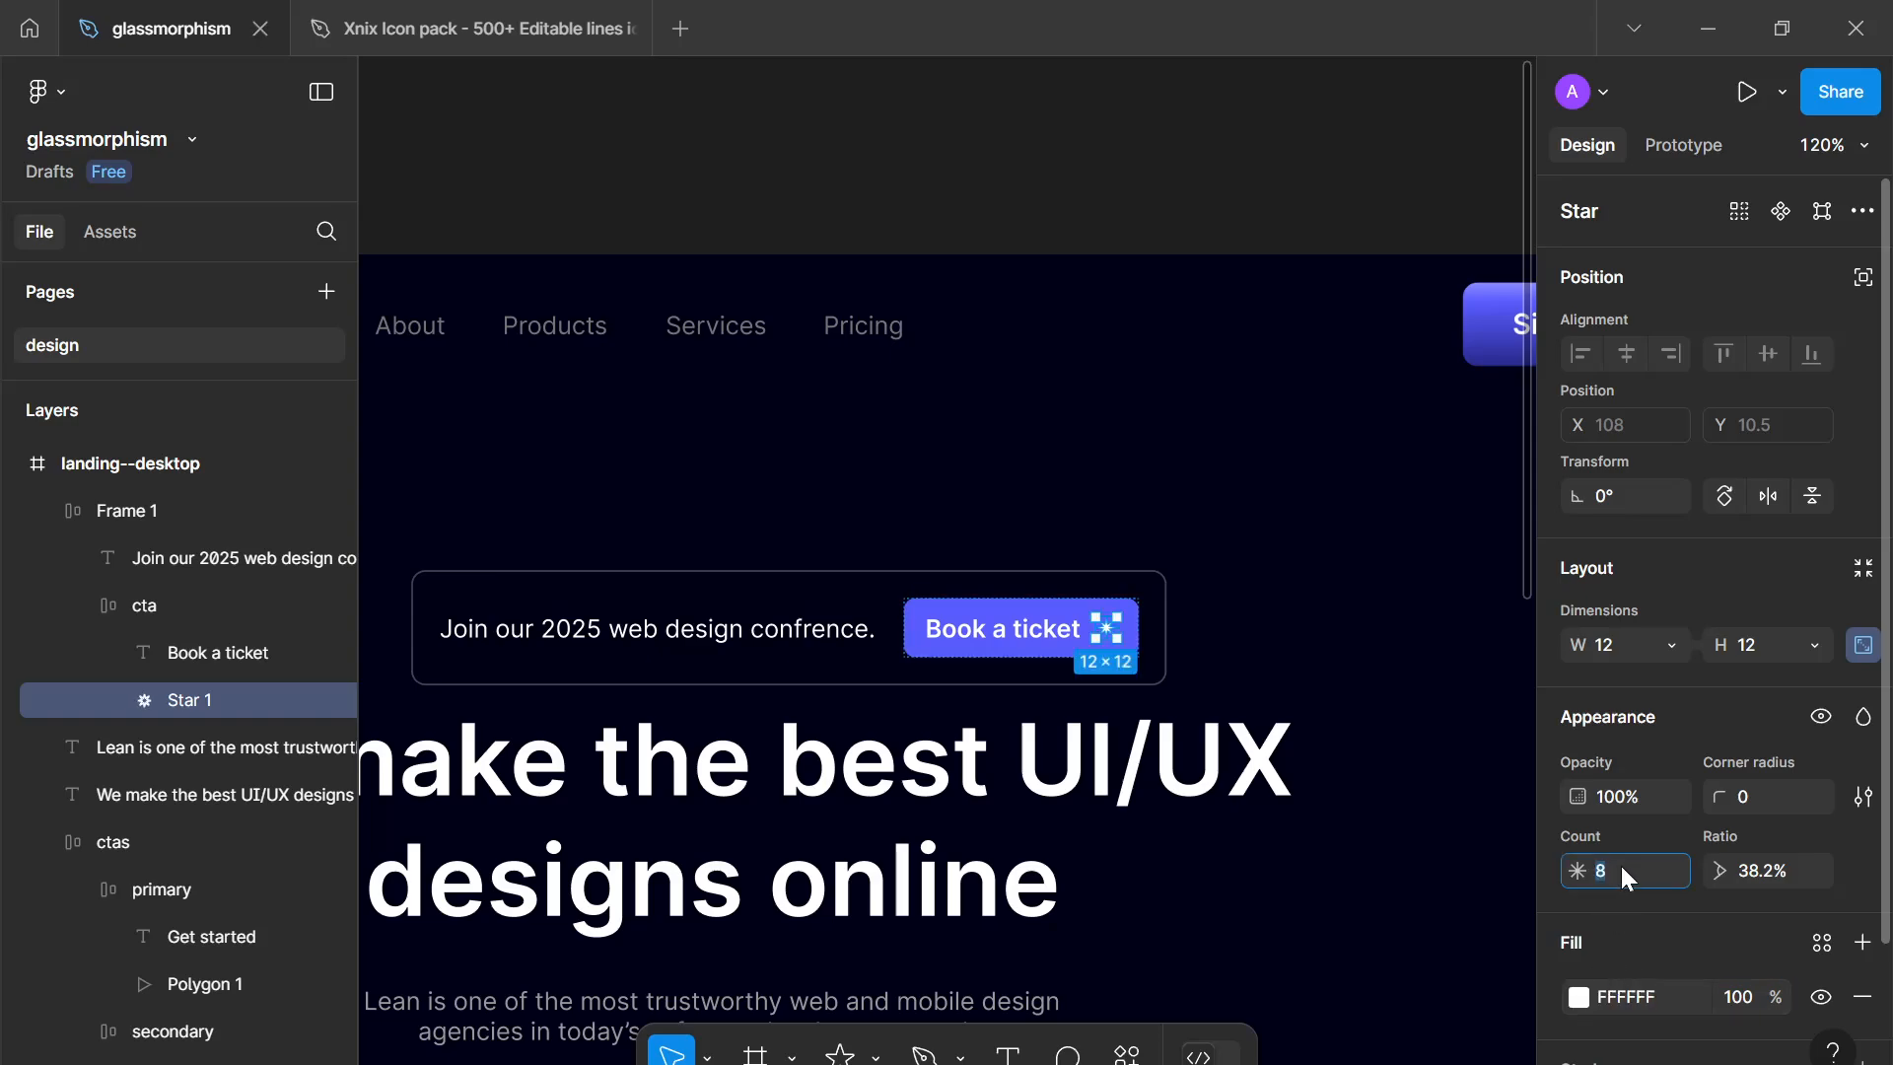
scroll(1619, 866, down, 2)
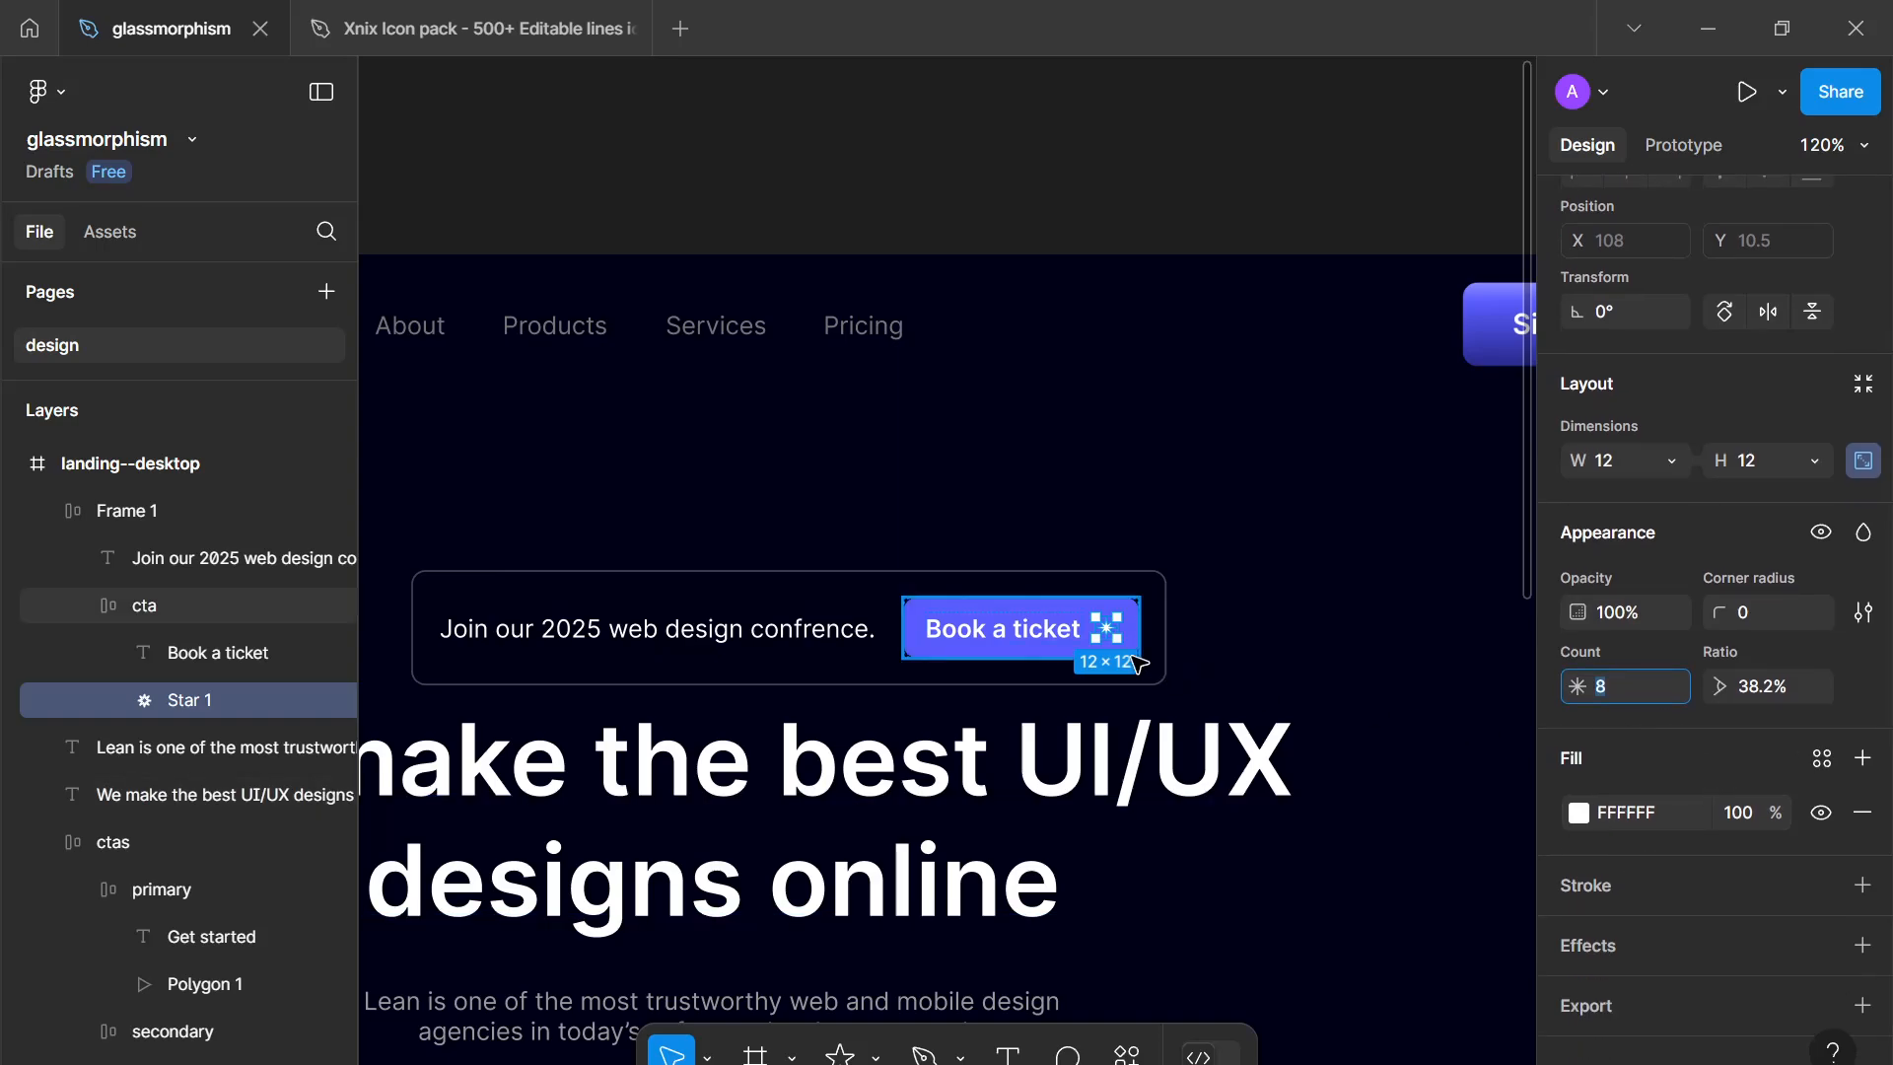
key(Escape)
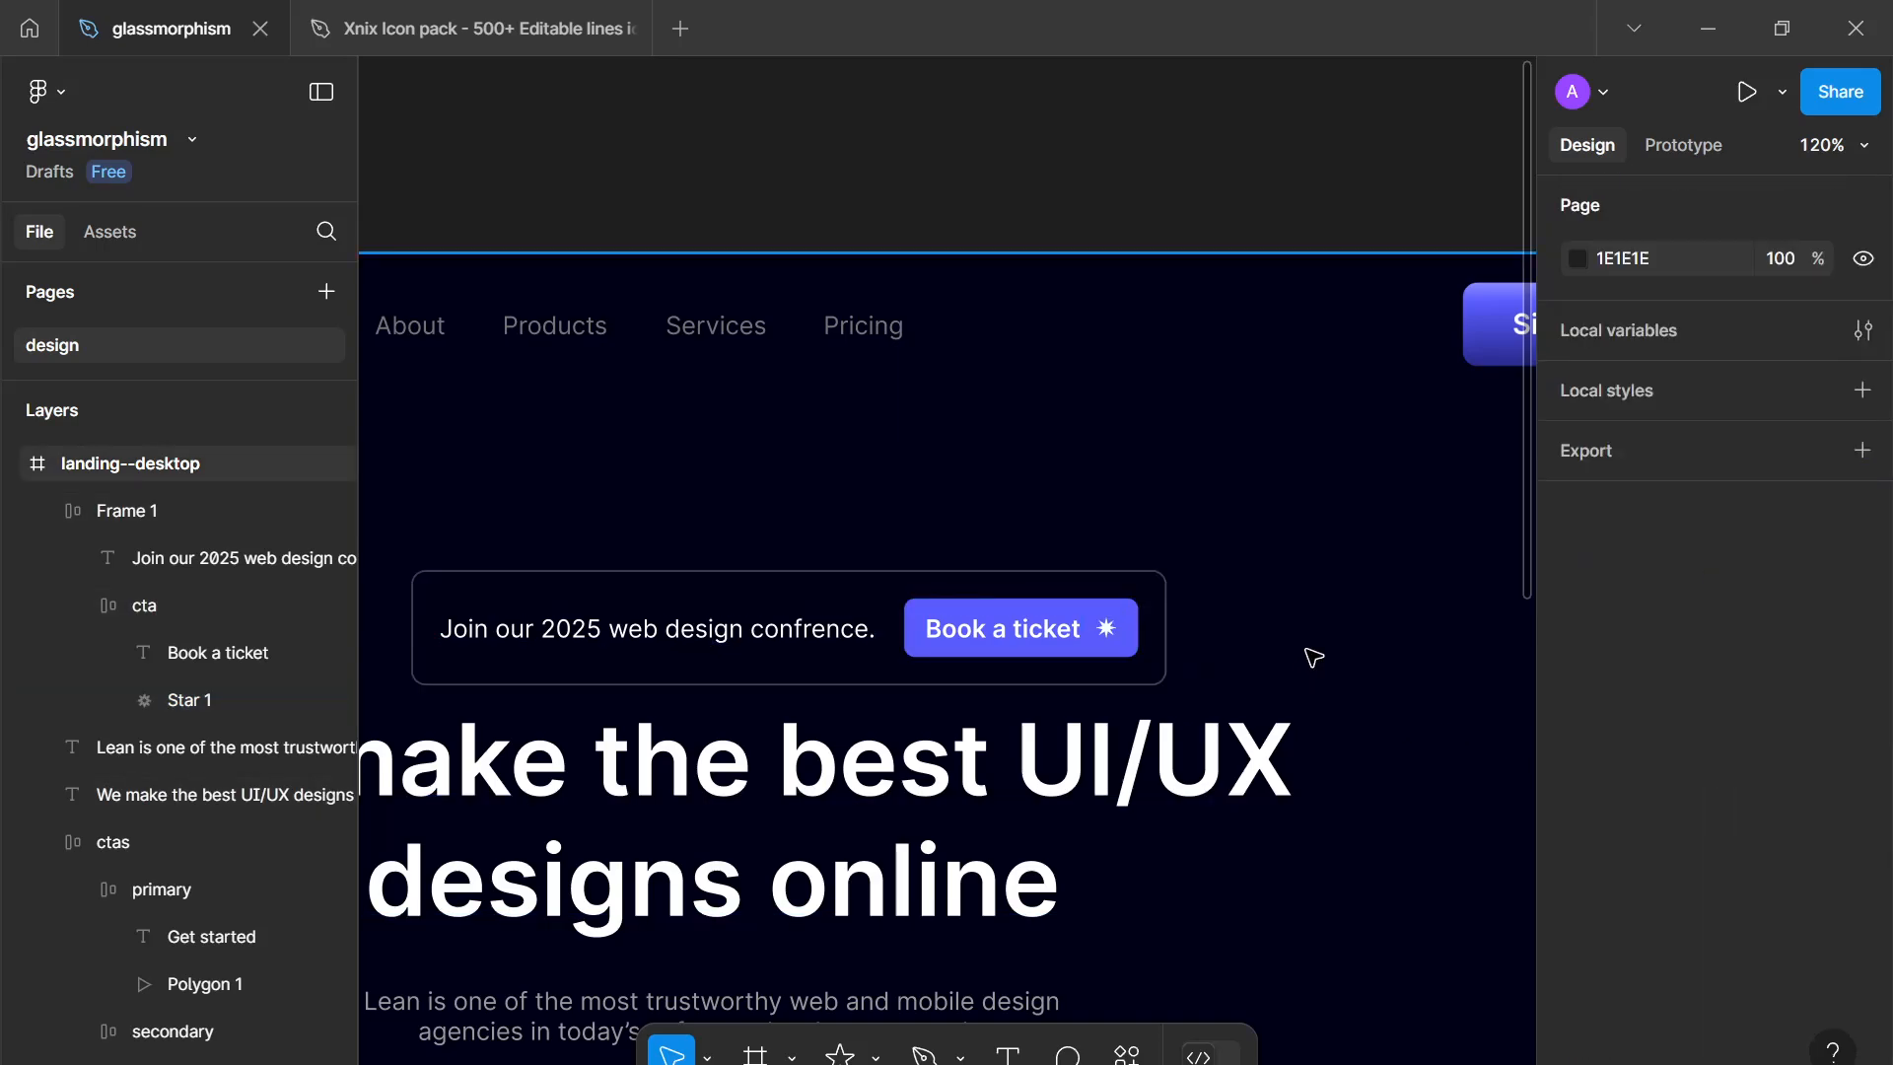
Step: Duplicate the button's star and place the copy in the announcement frame, before the conference text
scroll(1223, 612, down, 5)
scroll(1284, 608, up, 5)
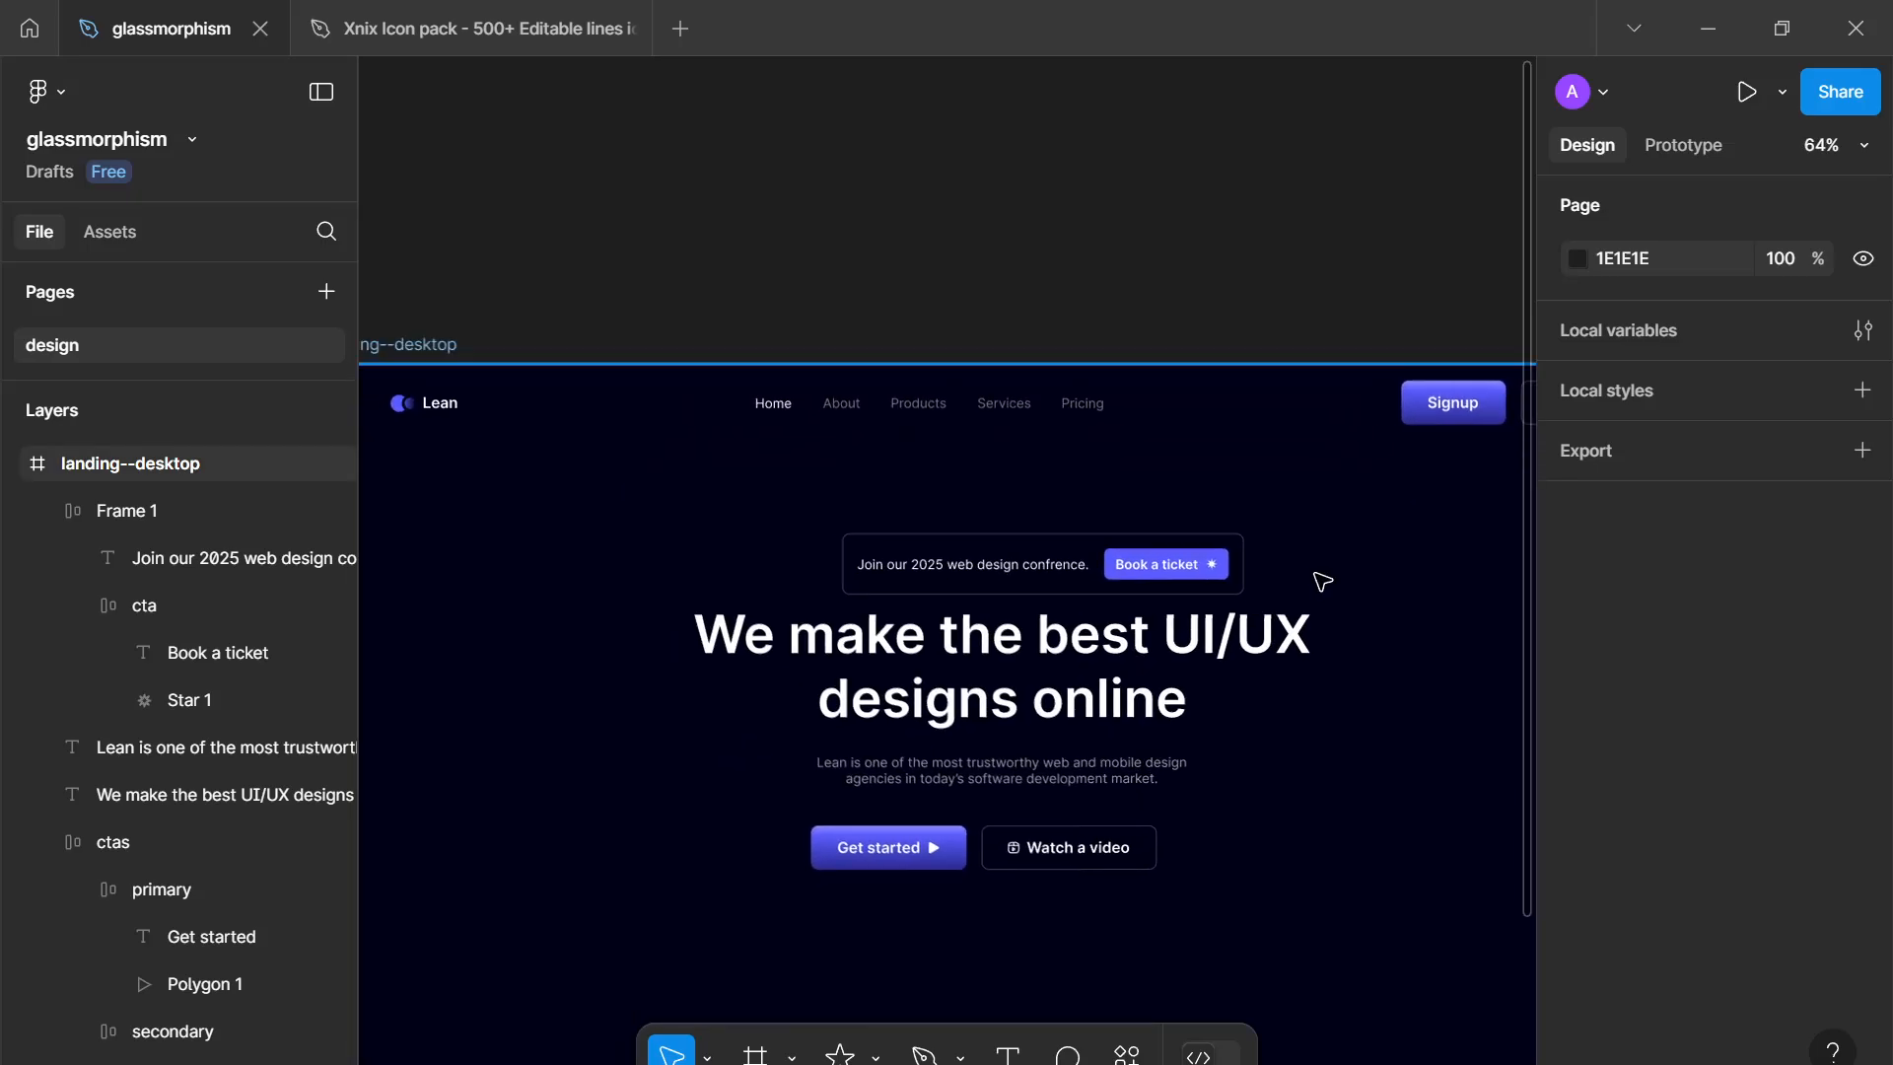
click(1189, 527)
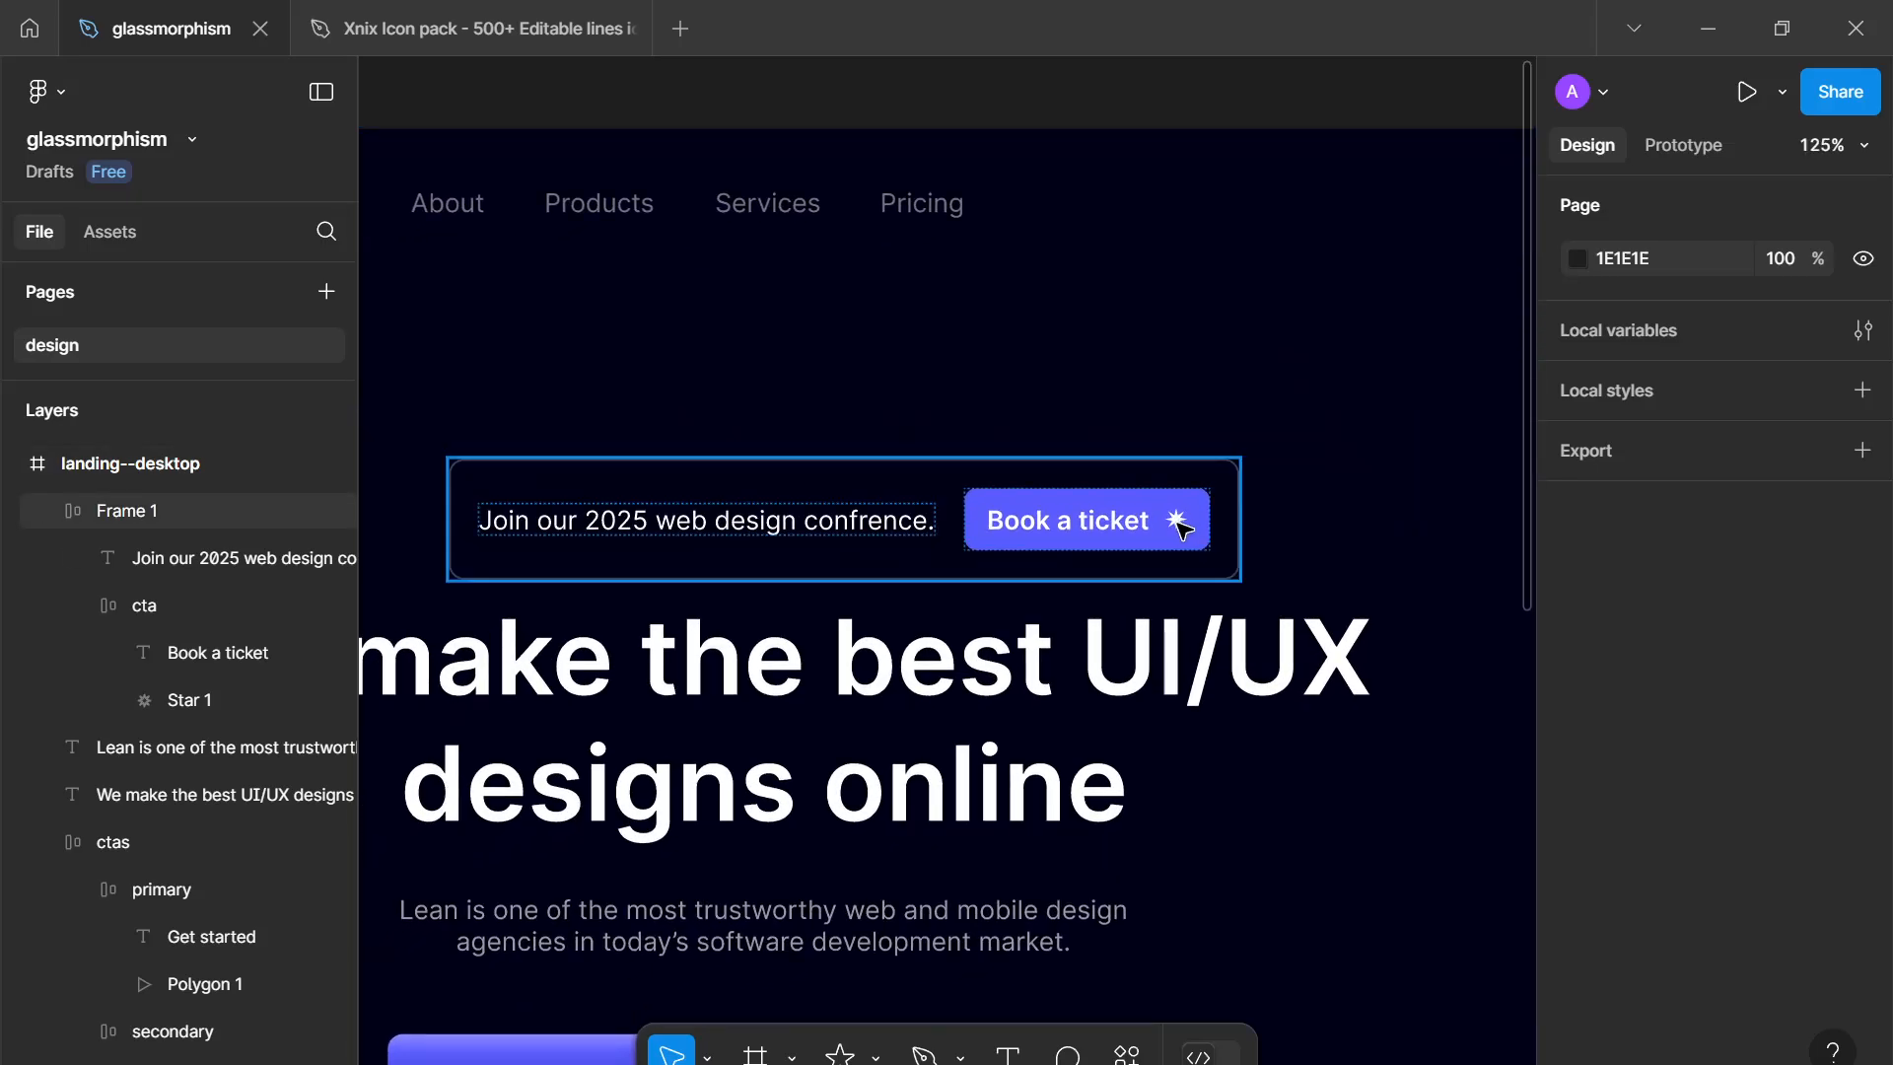
double_click(1183, 530)
key(ctrl+d)
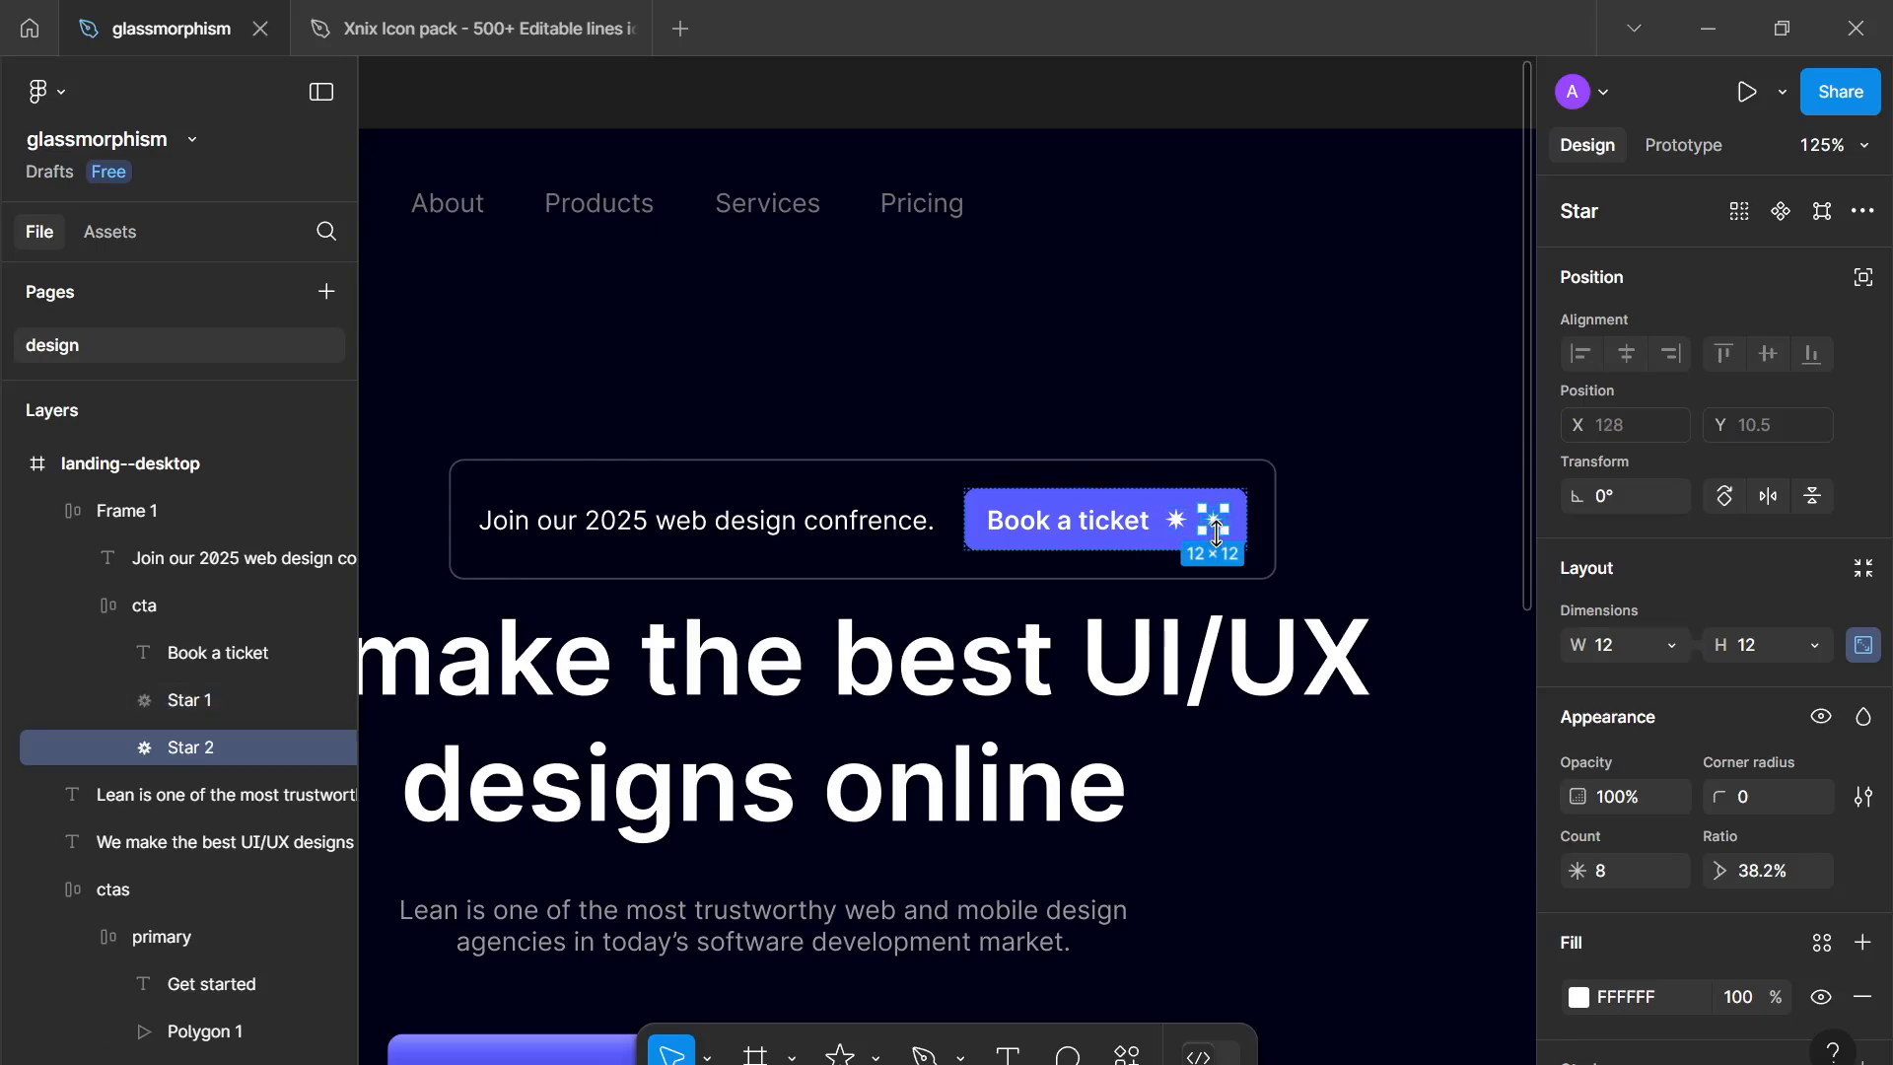
drag(1219, 522, 931, 534)
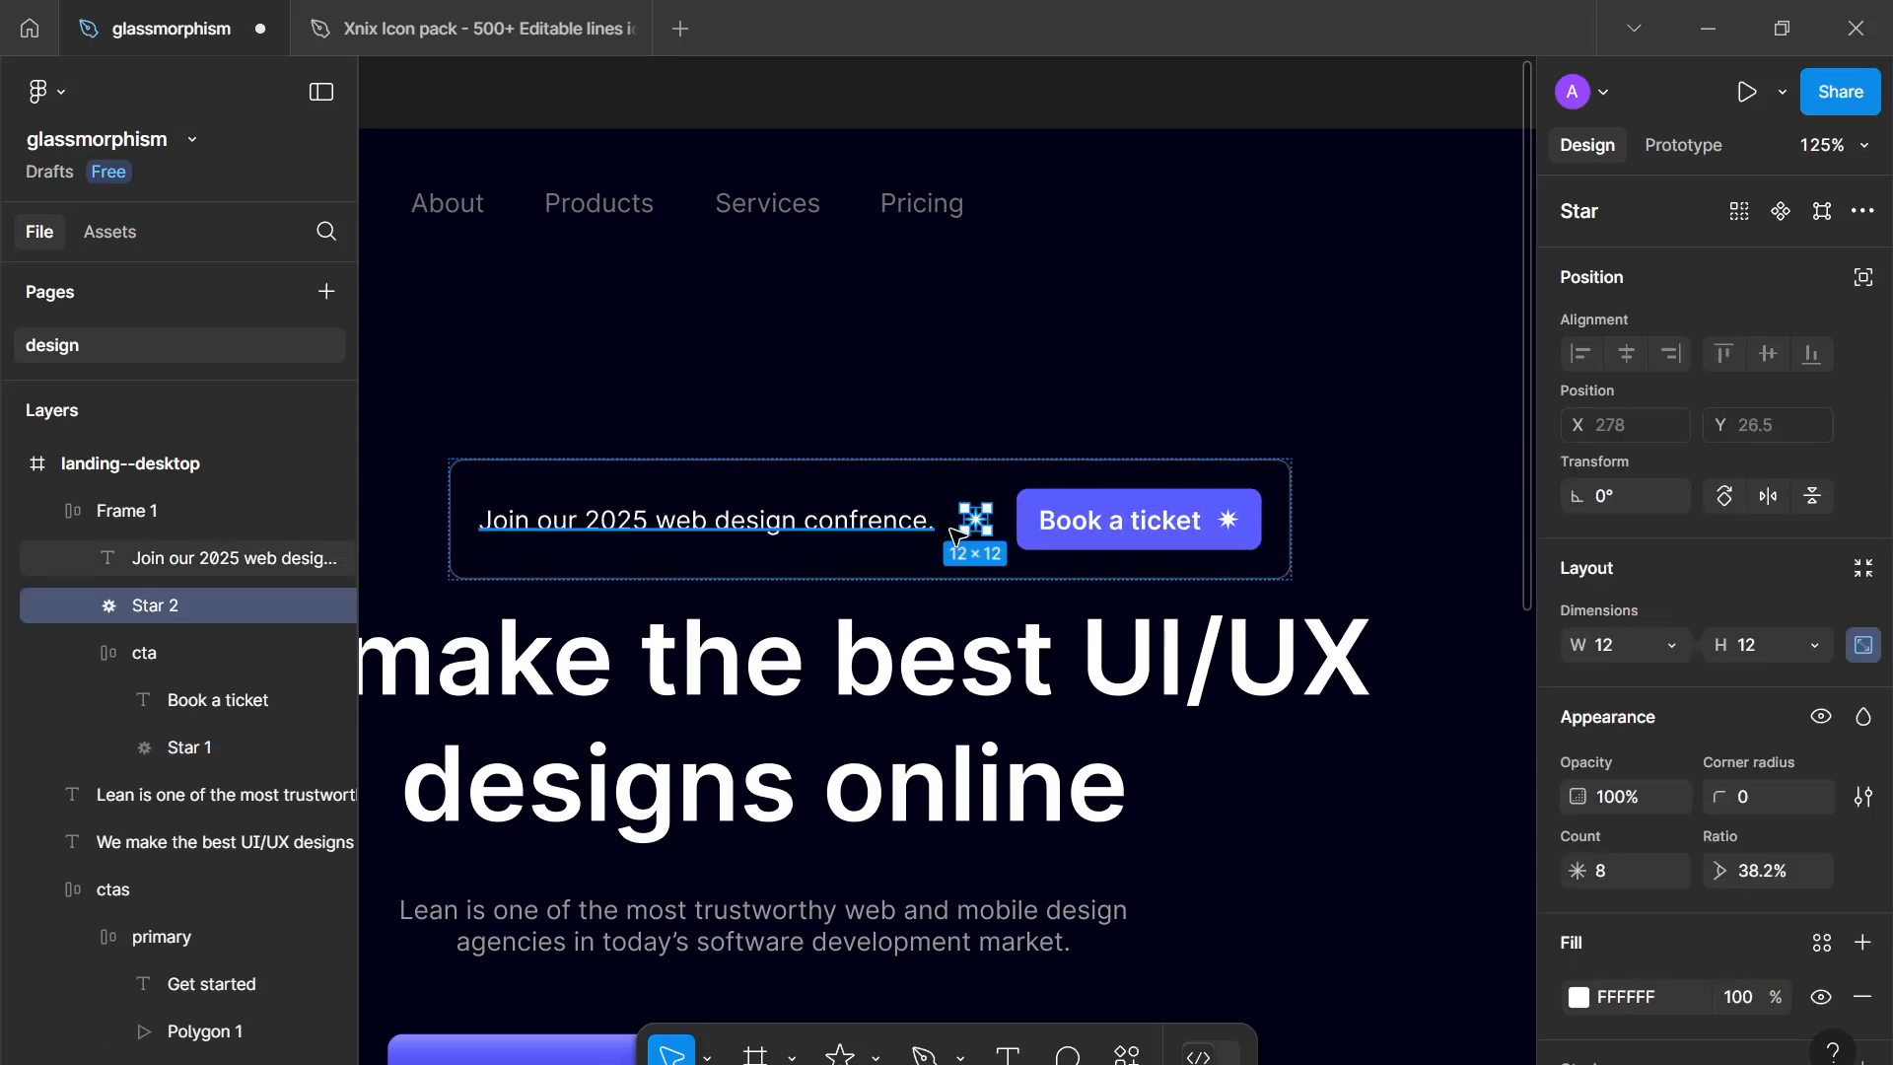
key(Left)
click(1225, 406)
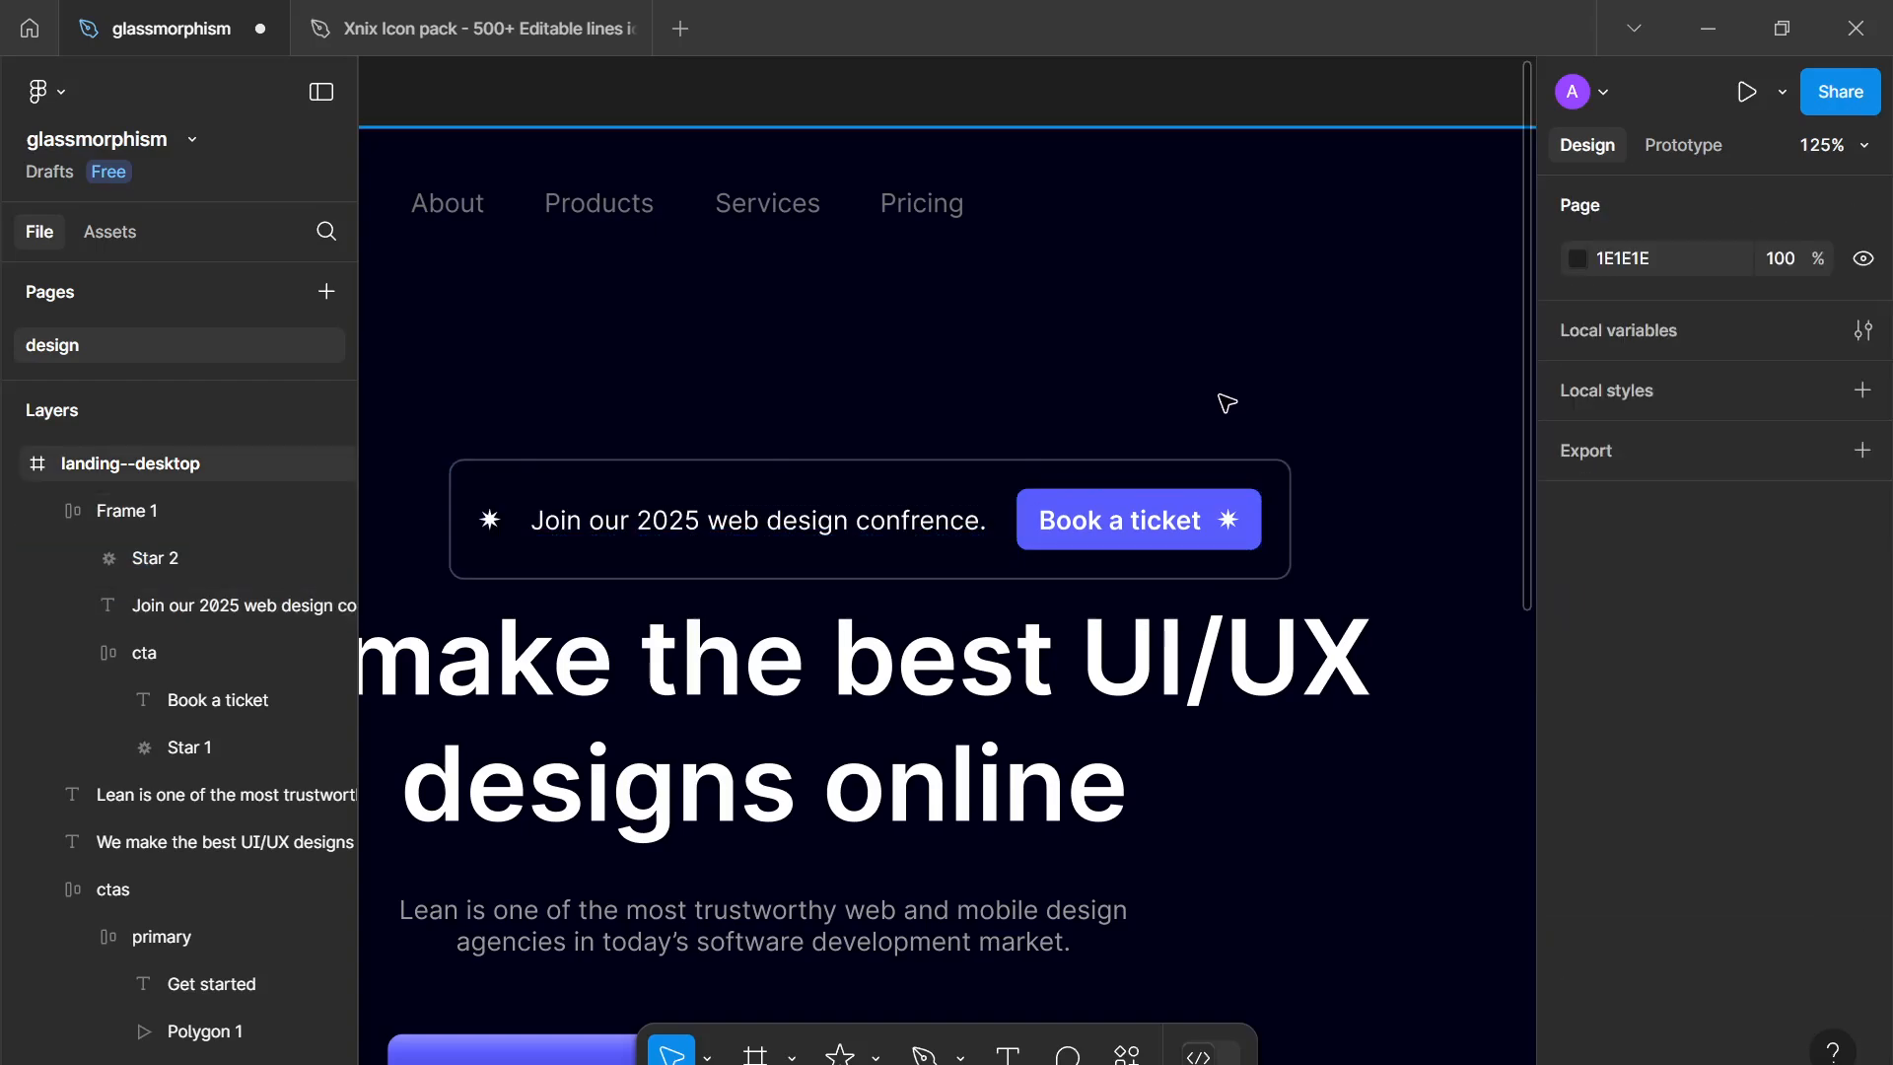
Step: Centre the announcement frame horizontally above the headline, at X 517 and Y 178
scroll(1226, 403, down, 5)
drag(1225, 405, 1086, 434)
scroll(1128, 413, up, 5)
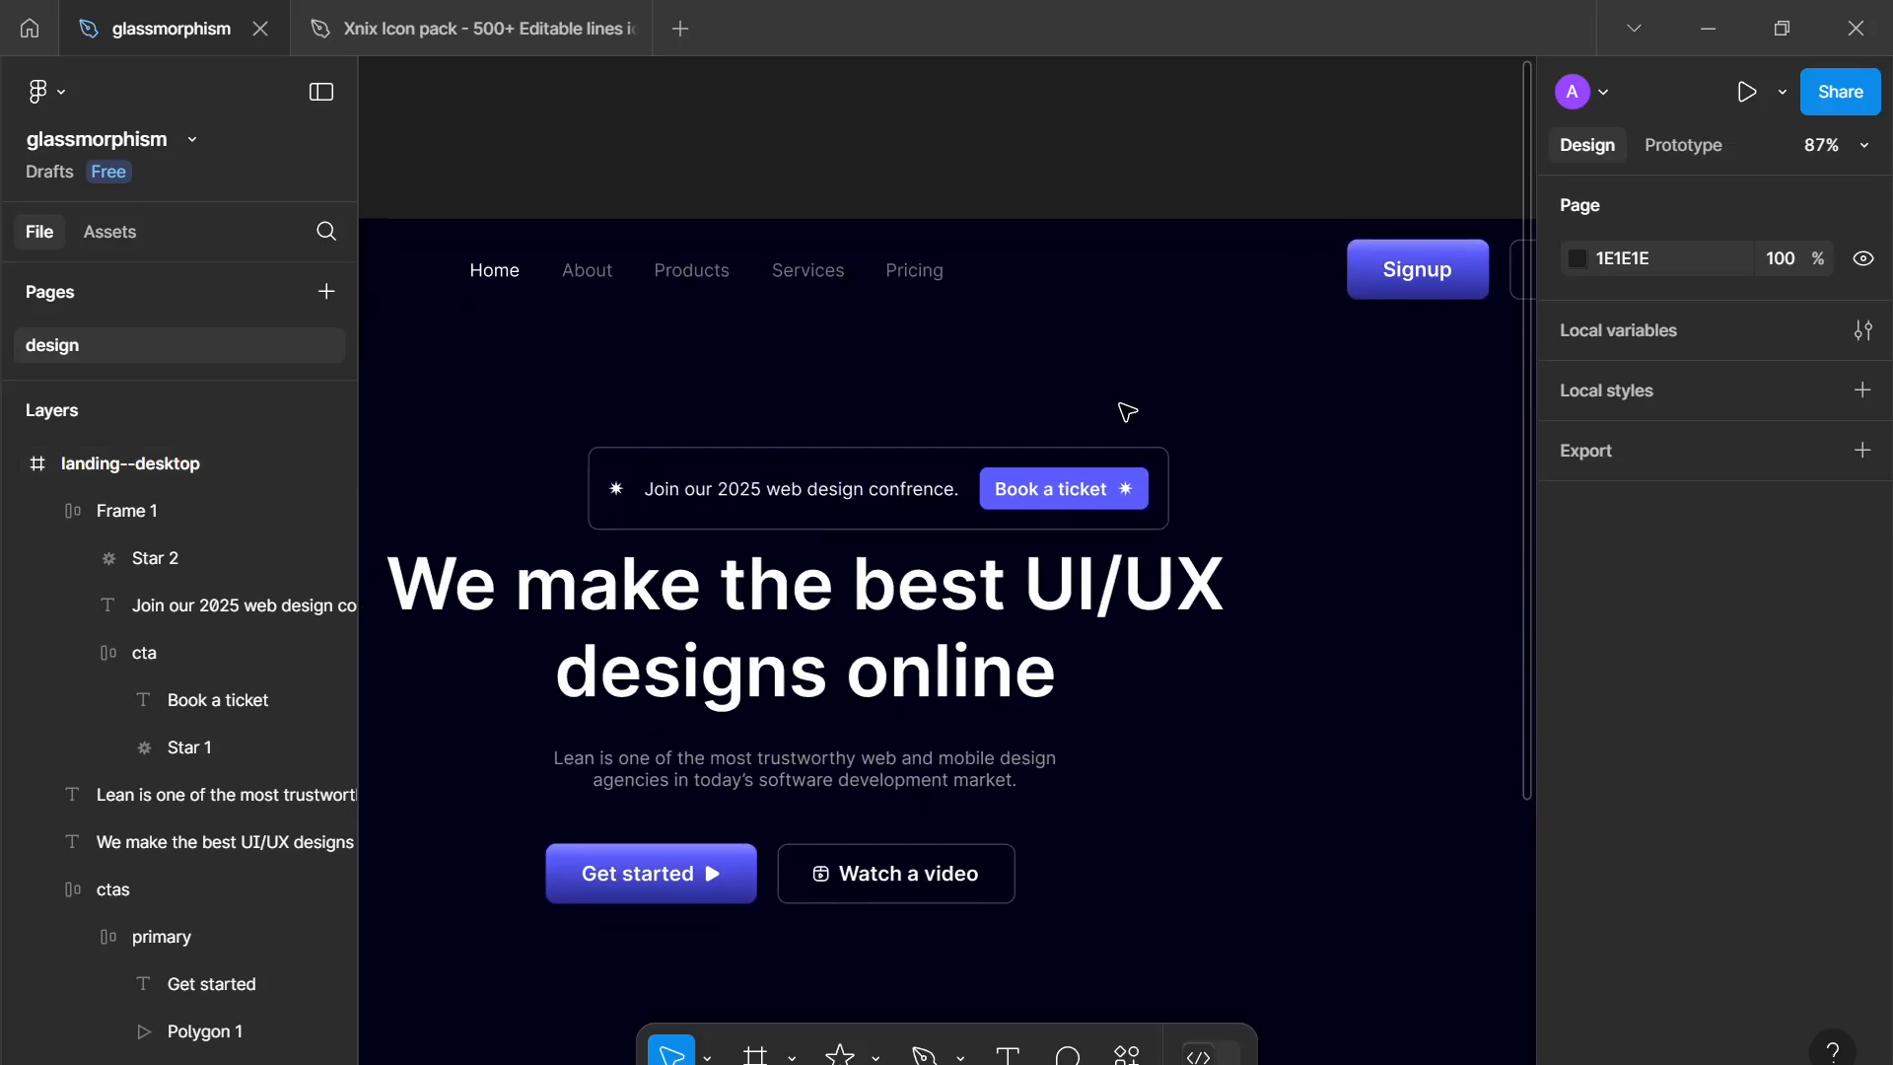
scroll(1128, 413, down, 3)
scroll(1148, 518, down, 4)
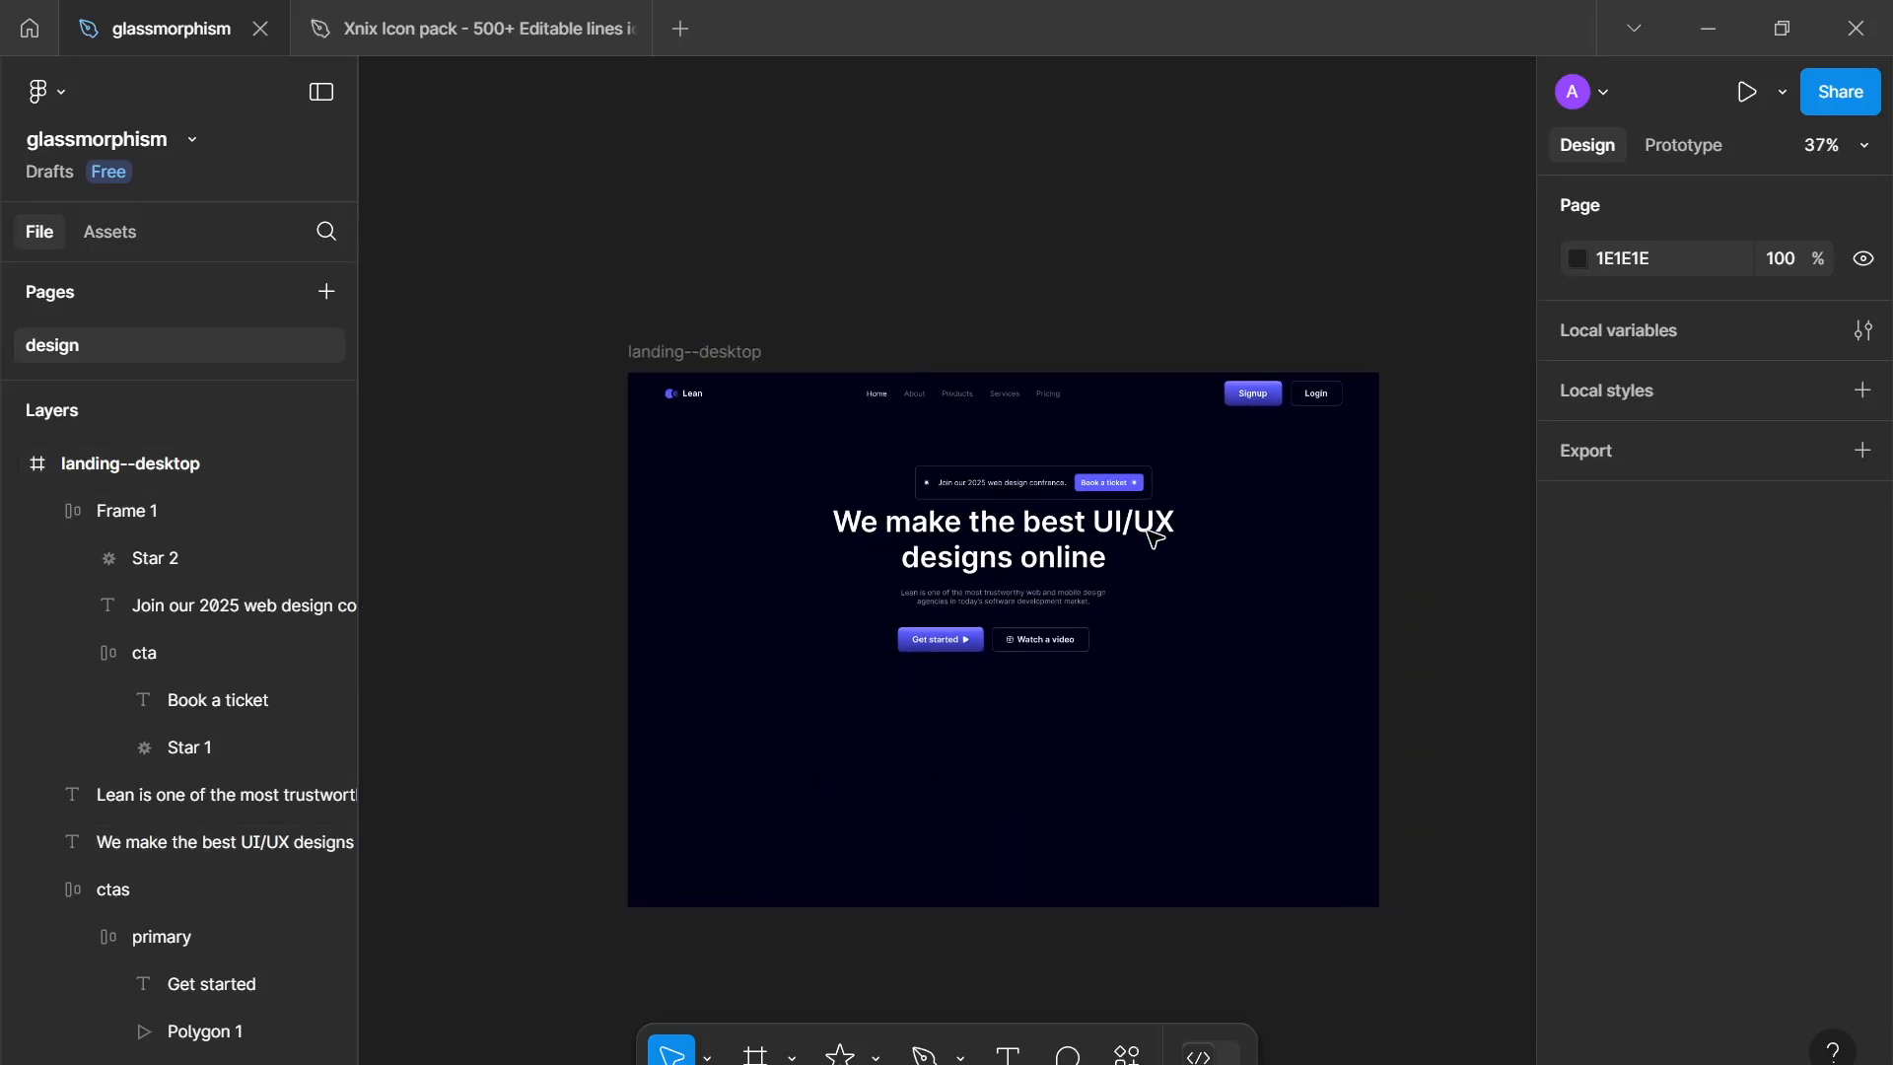
scroll(1184, 434, up, 2)
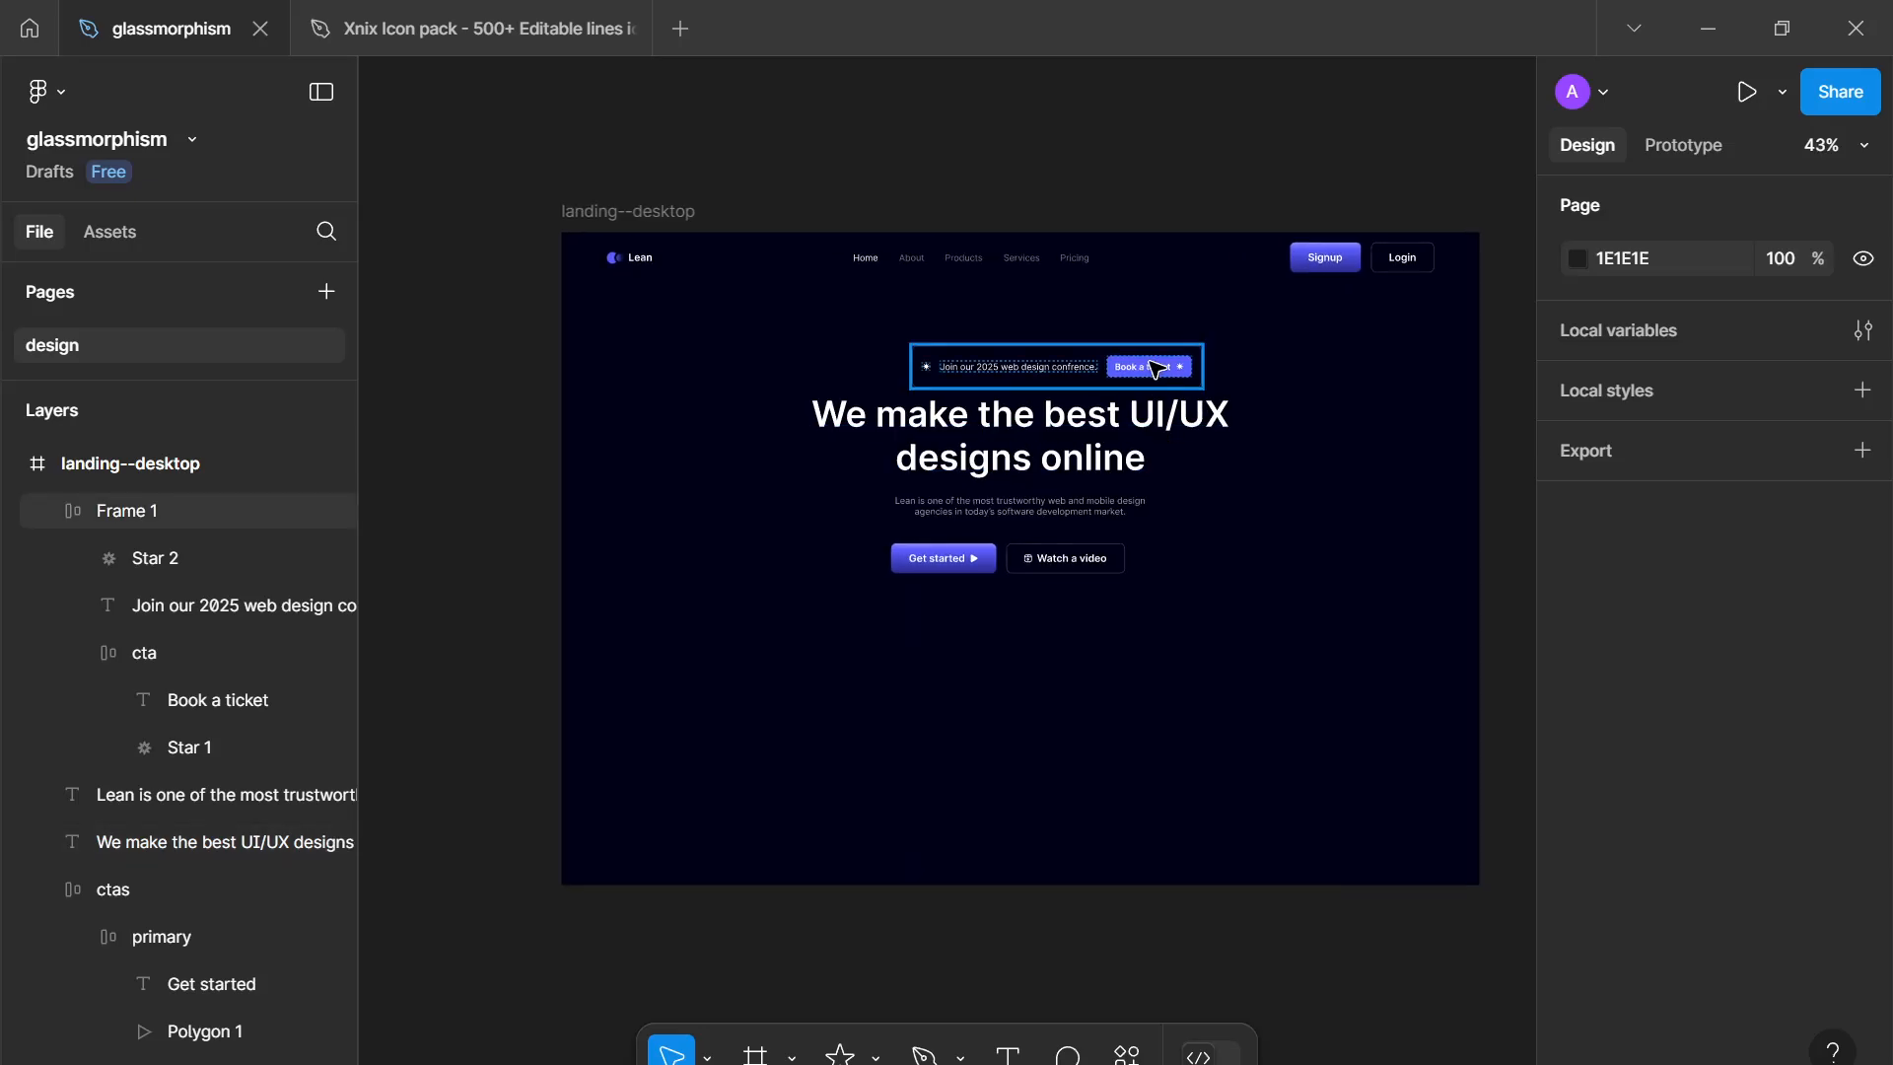
drag(1168, 371, 1147, 376)
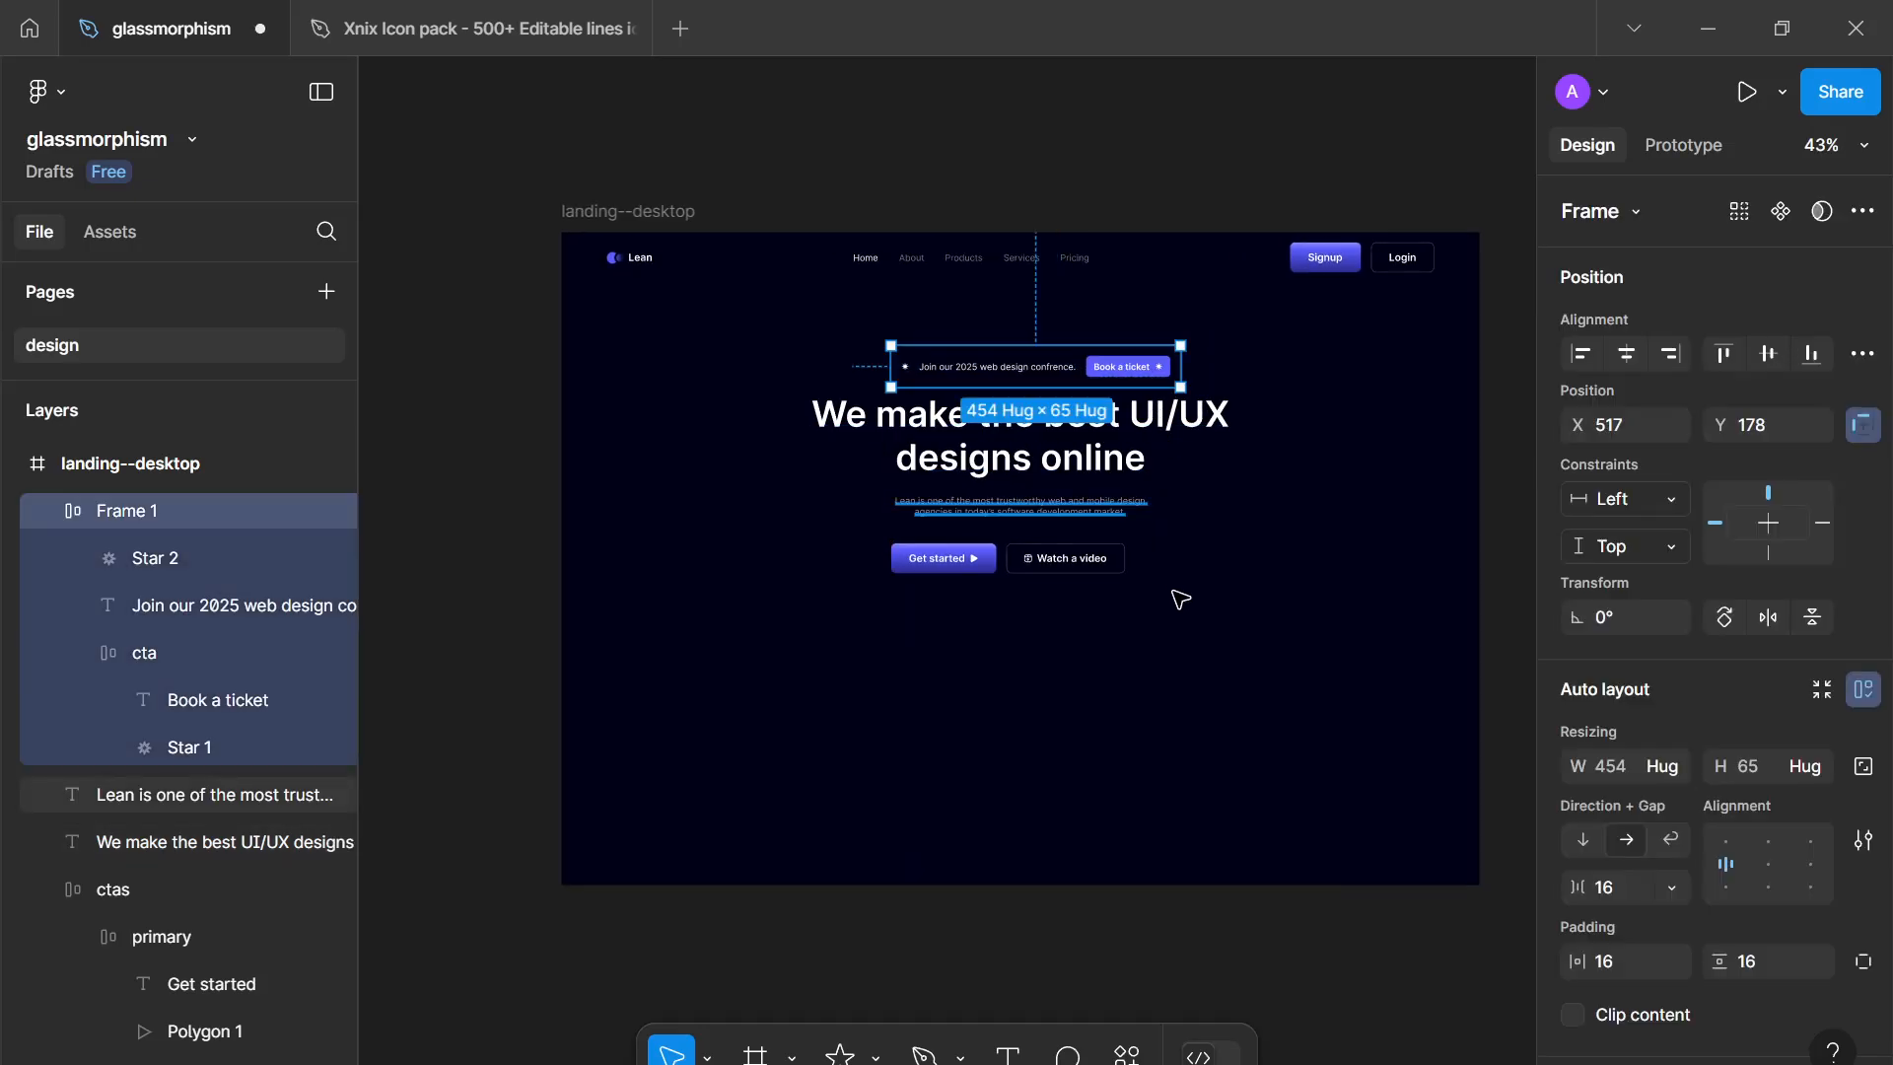
scroll(1192, 622, down, 3)
scroll(1219, 440, up, 3)
drag(1219, 441, 1171, 648)
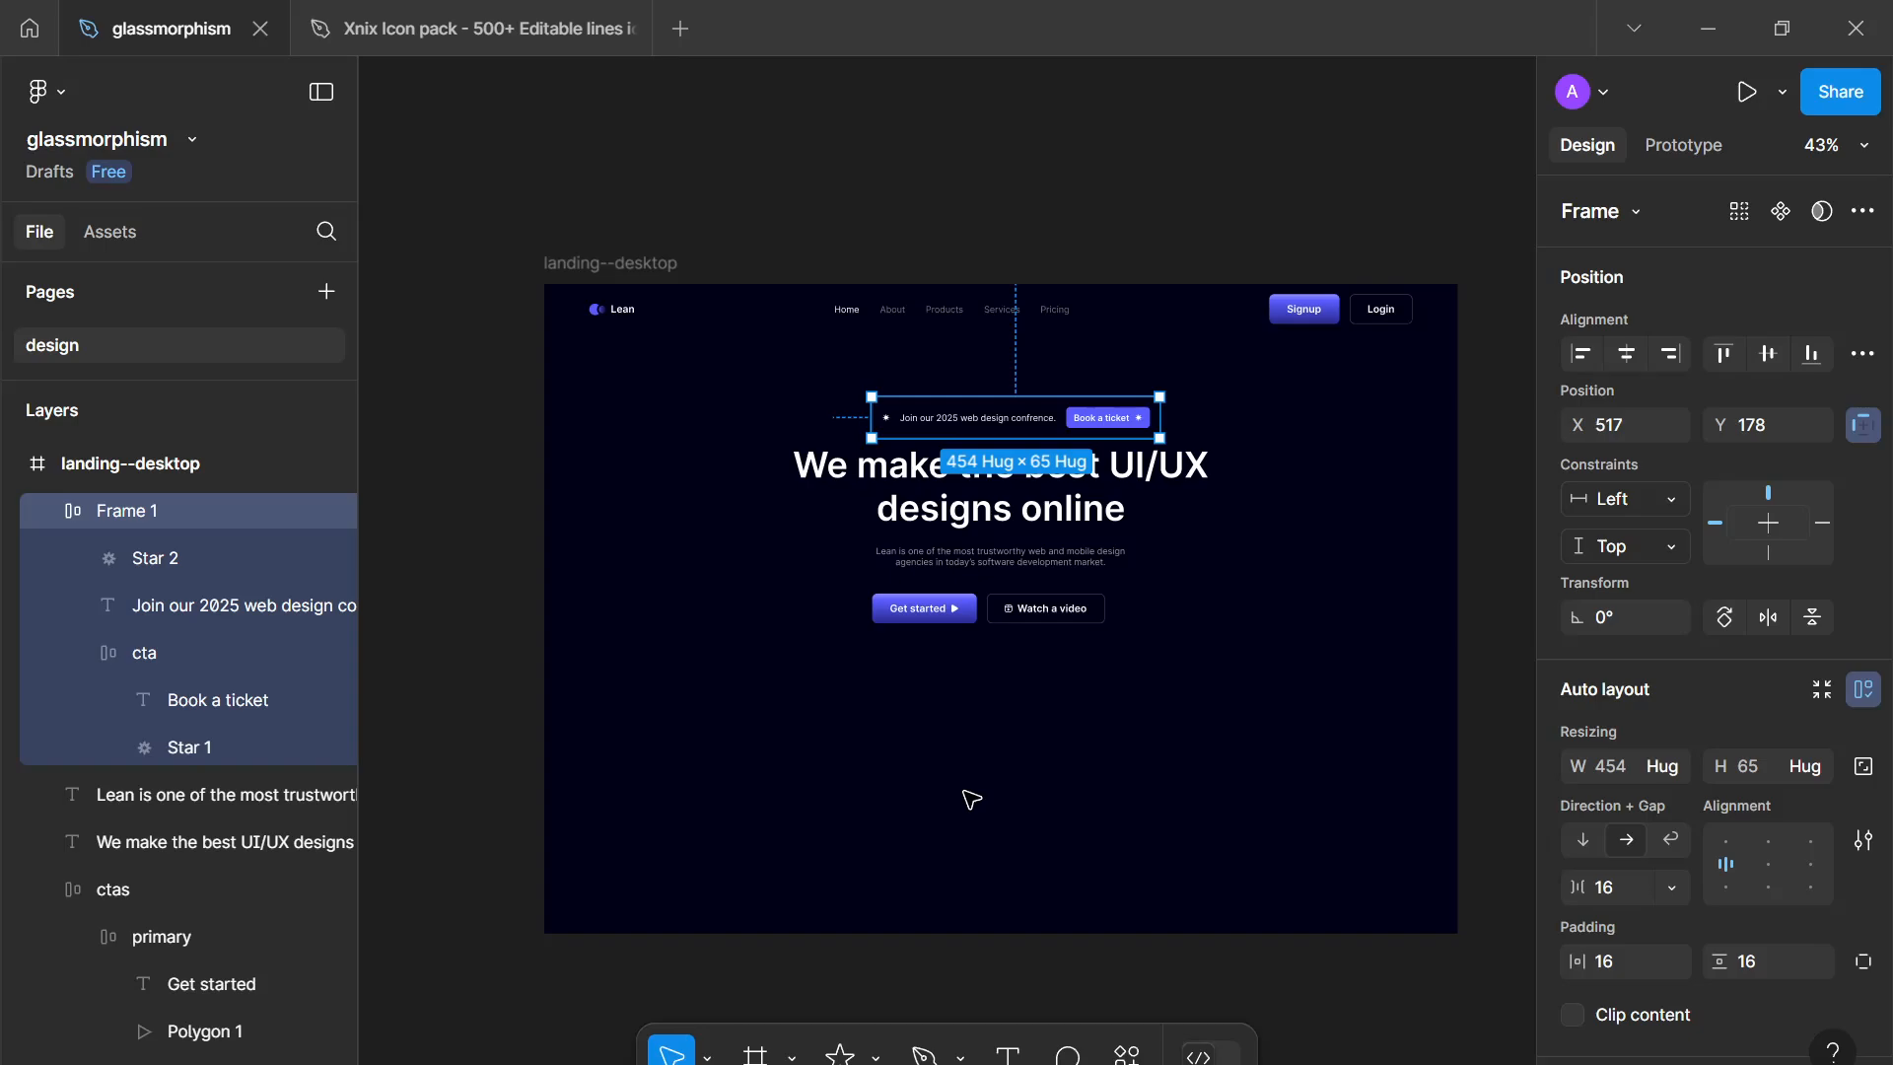
drag(966, 794, 960, 798)
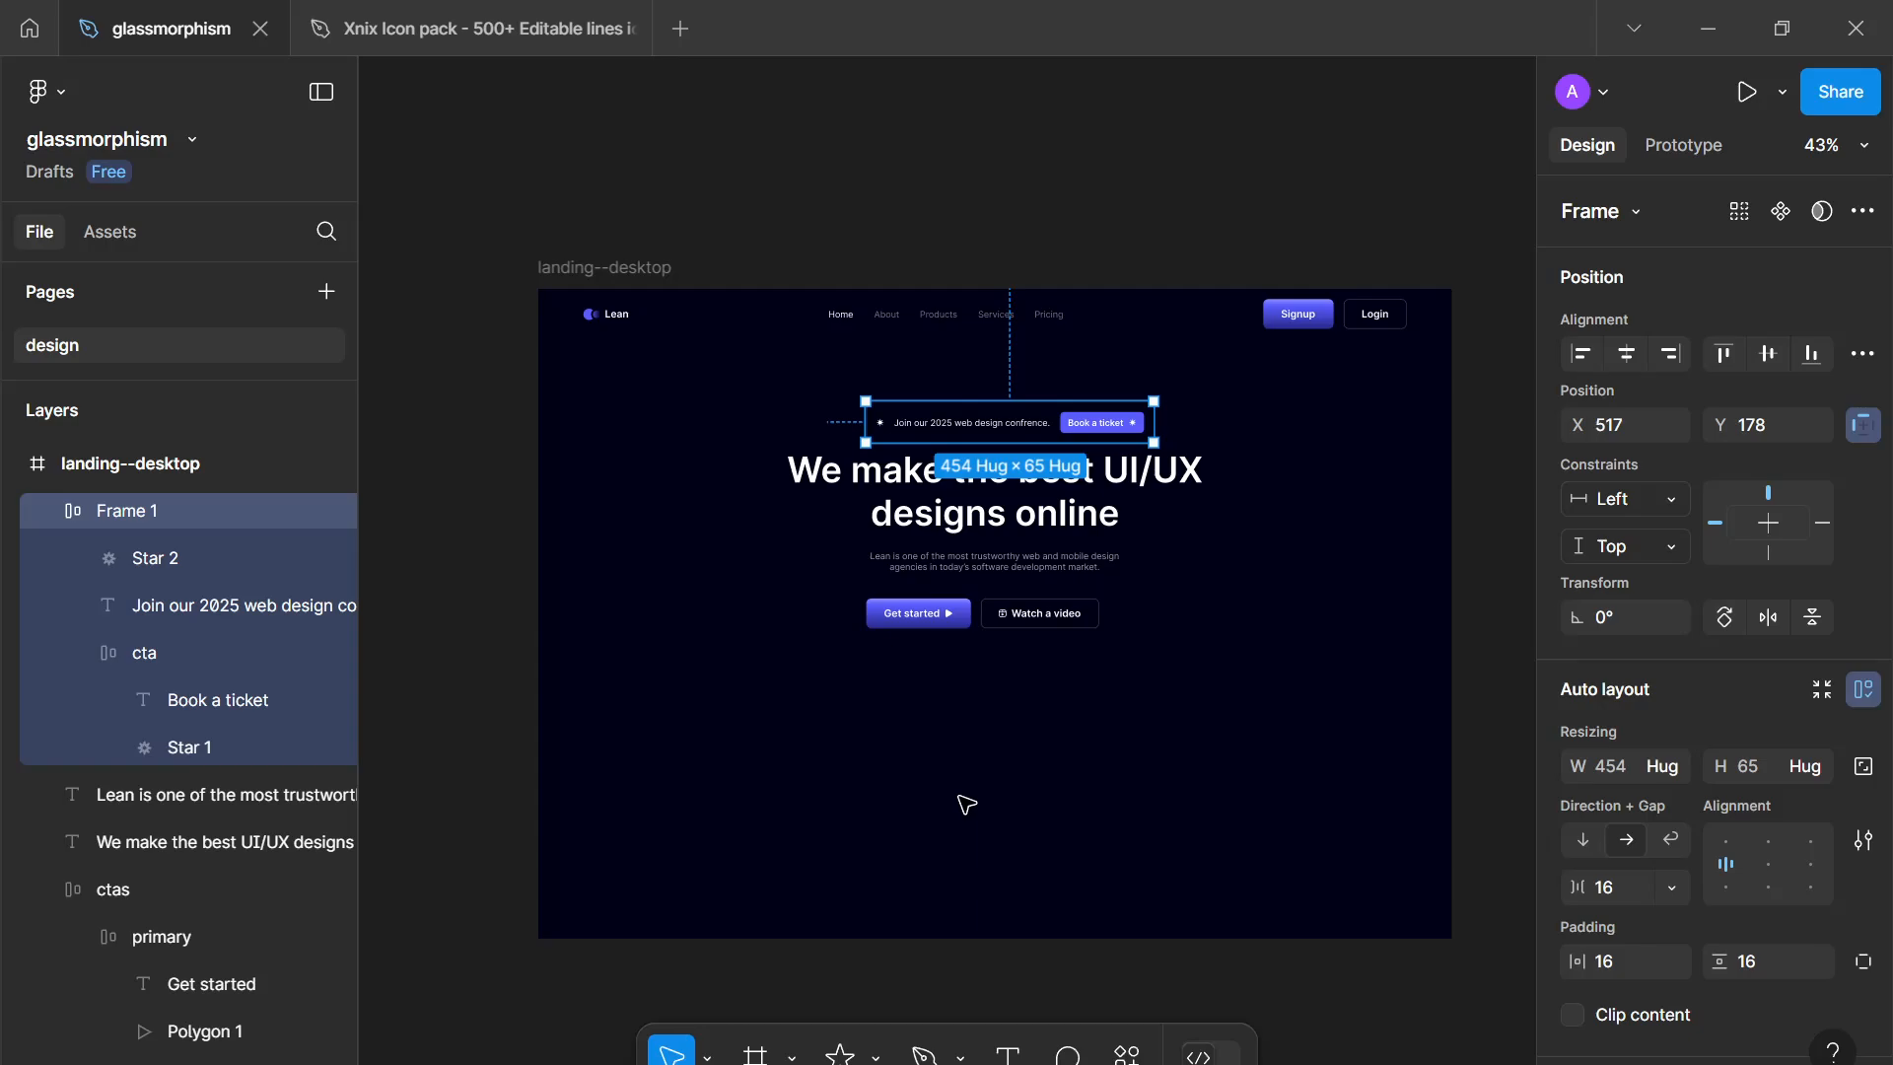
drag(959, 798, 973, 807)
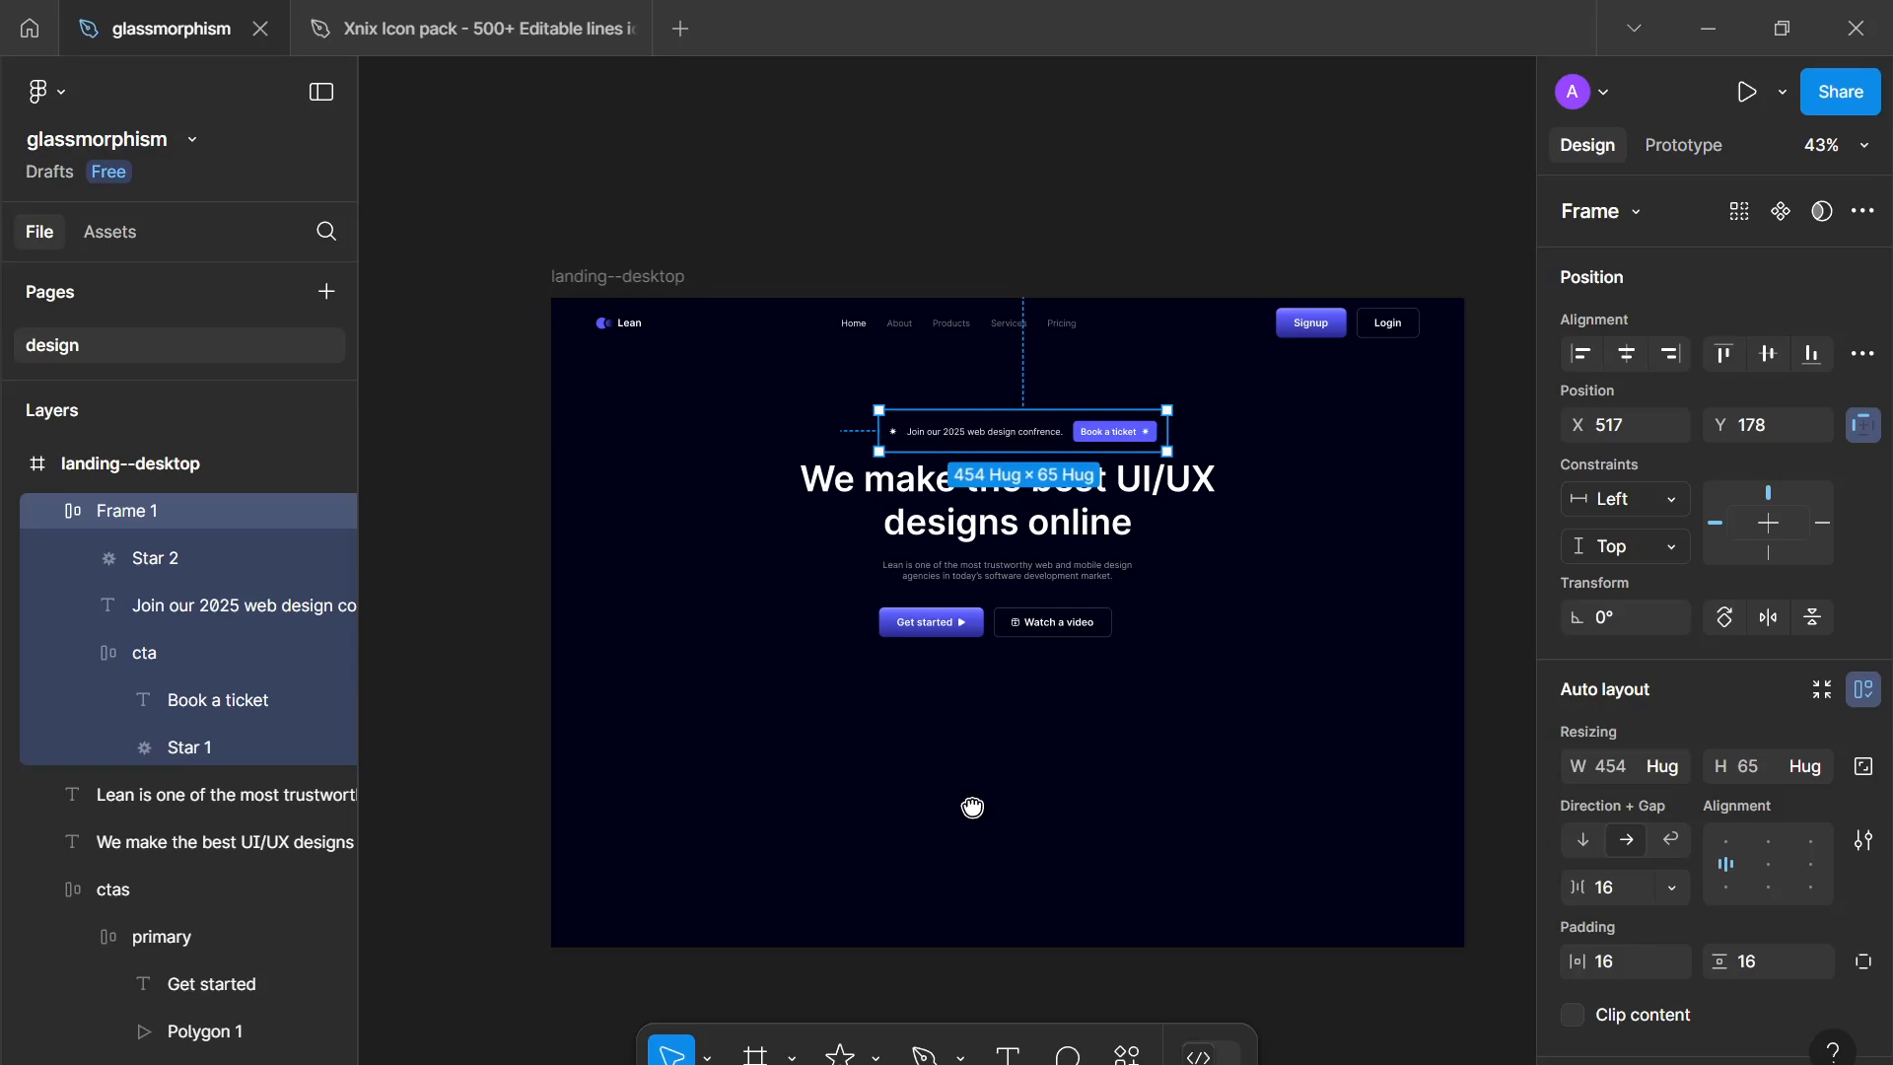
Step: Rename the announcement frame's layer to "banner" and both of its star layers to "accent"
double_click(252, 504)
text(banner)
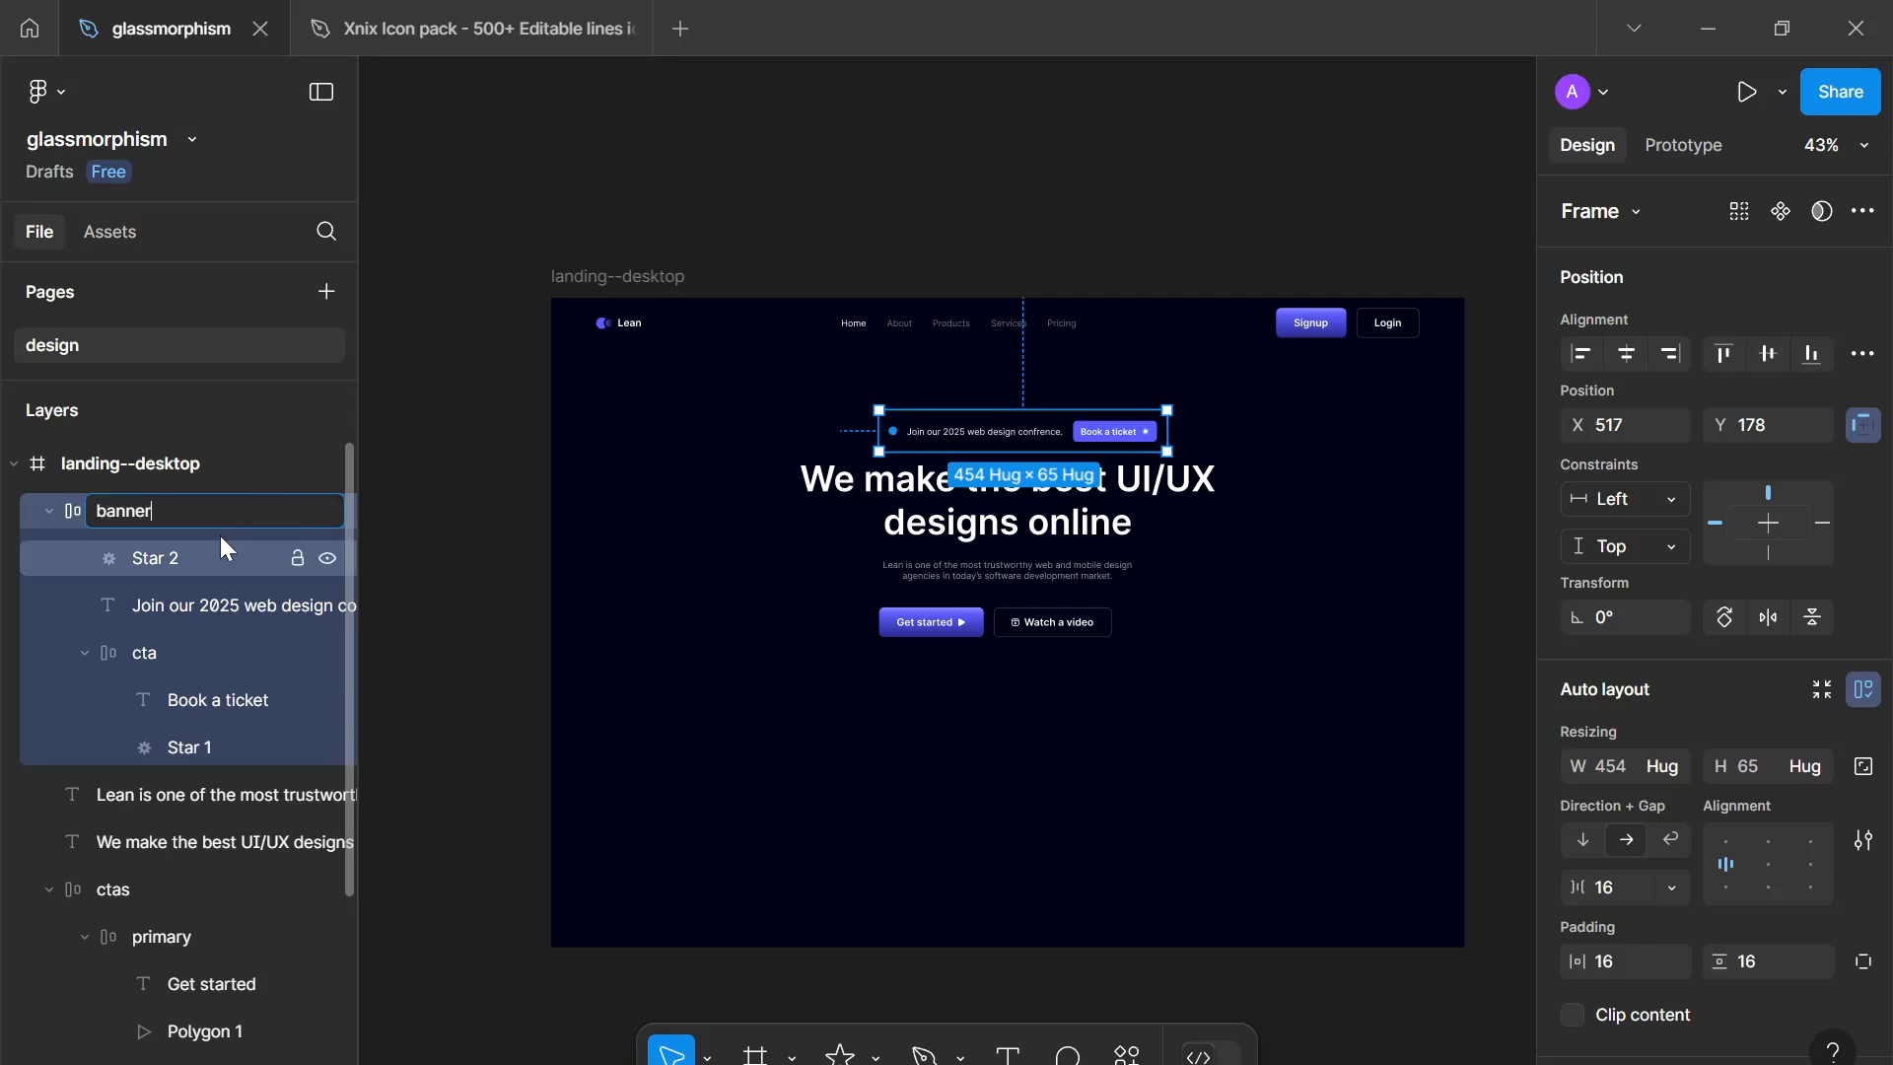
double_click(178, 552)
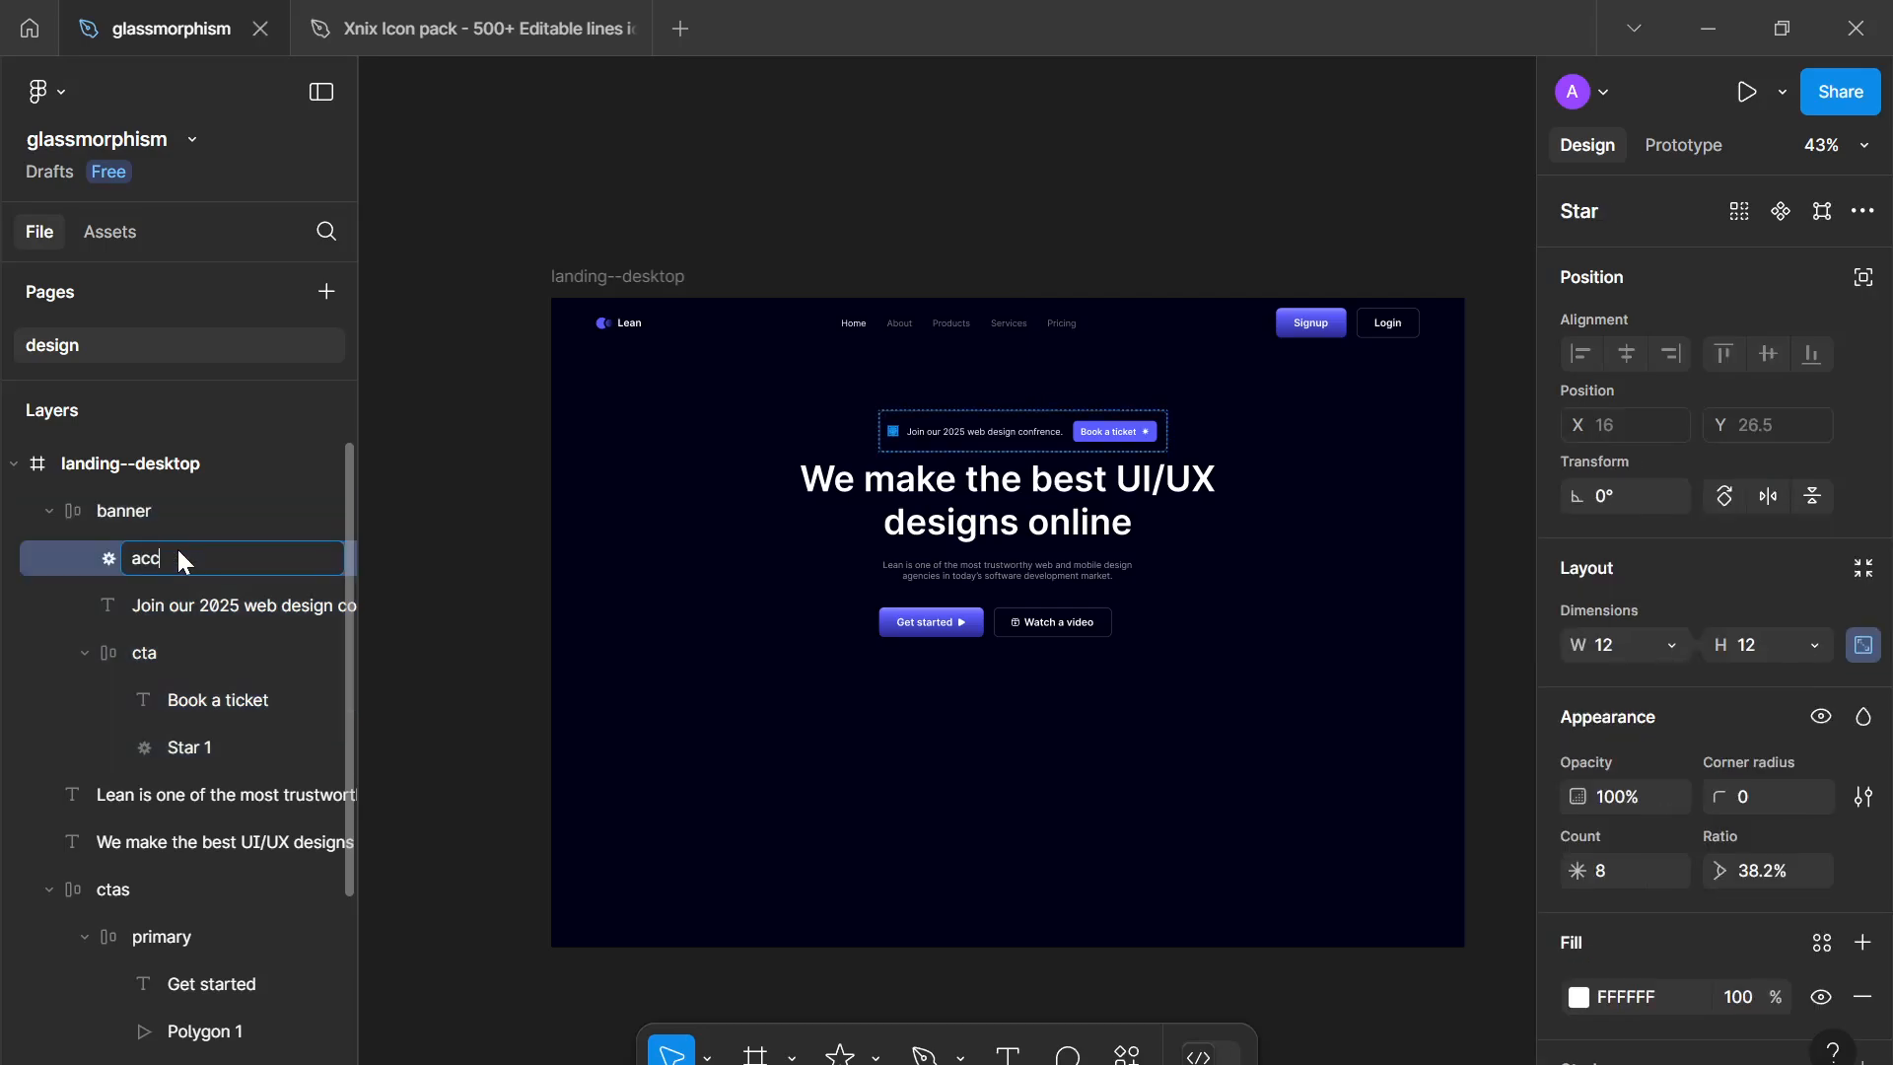
text(accent)
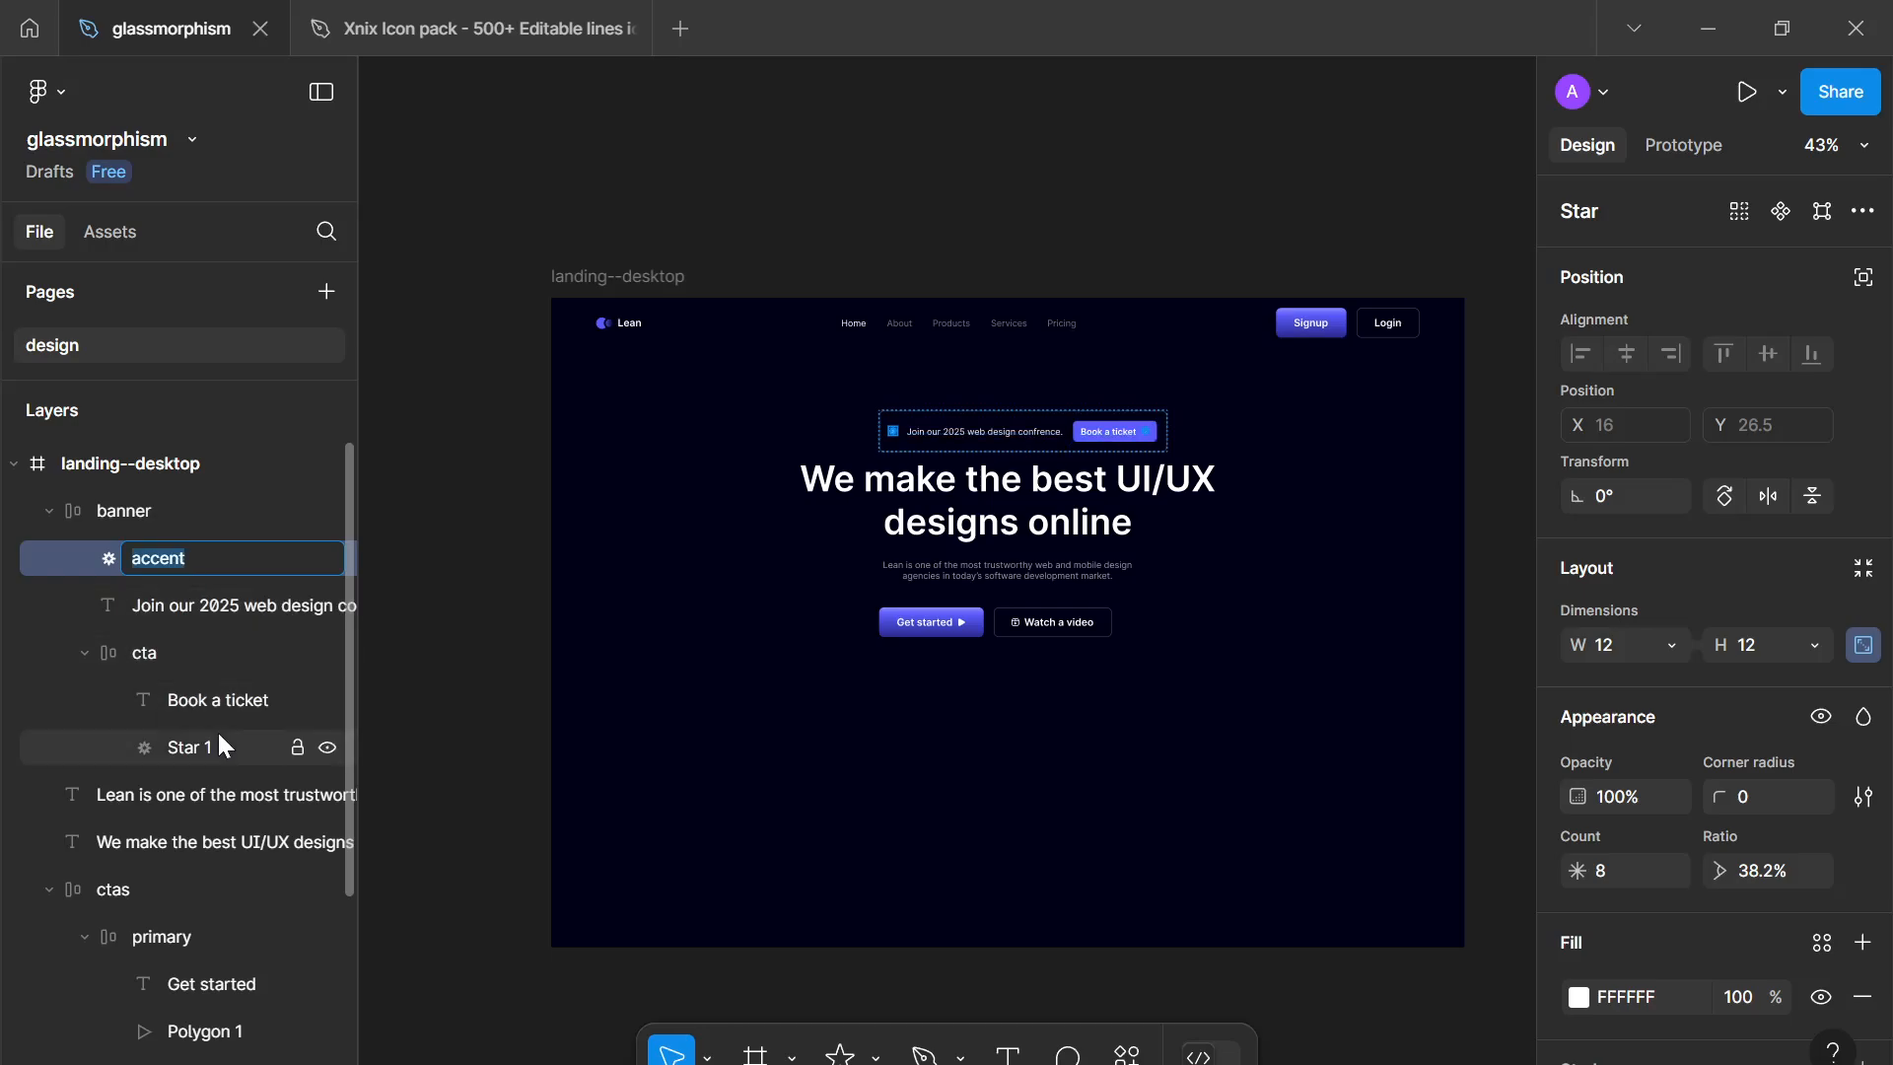
double_click(213, 737)
text(ac)
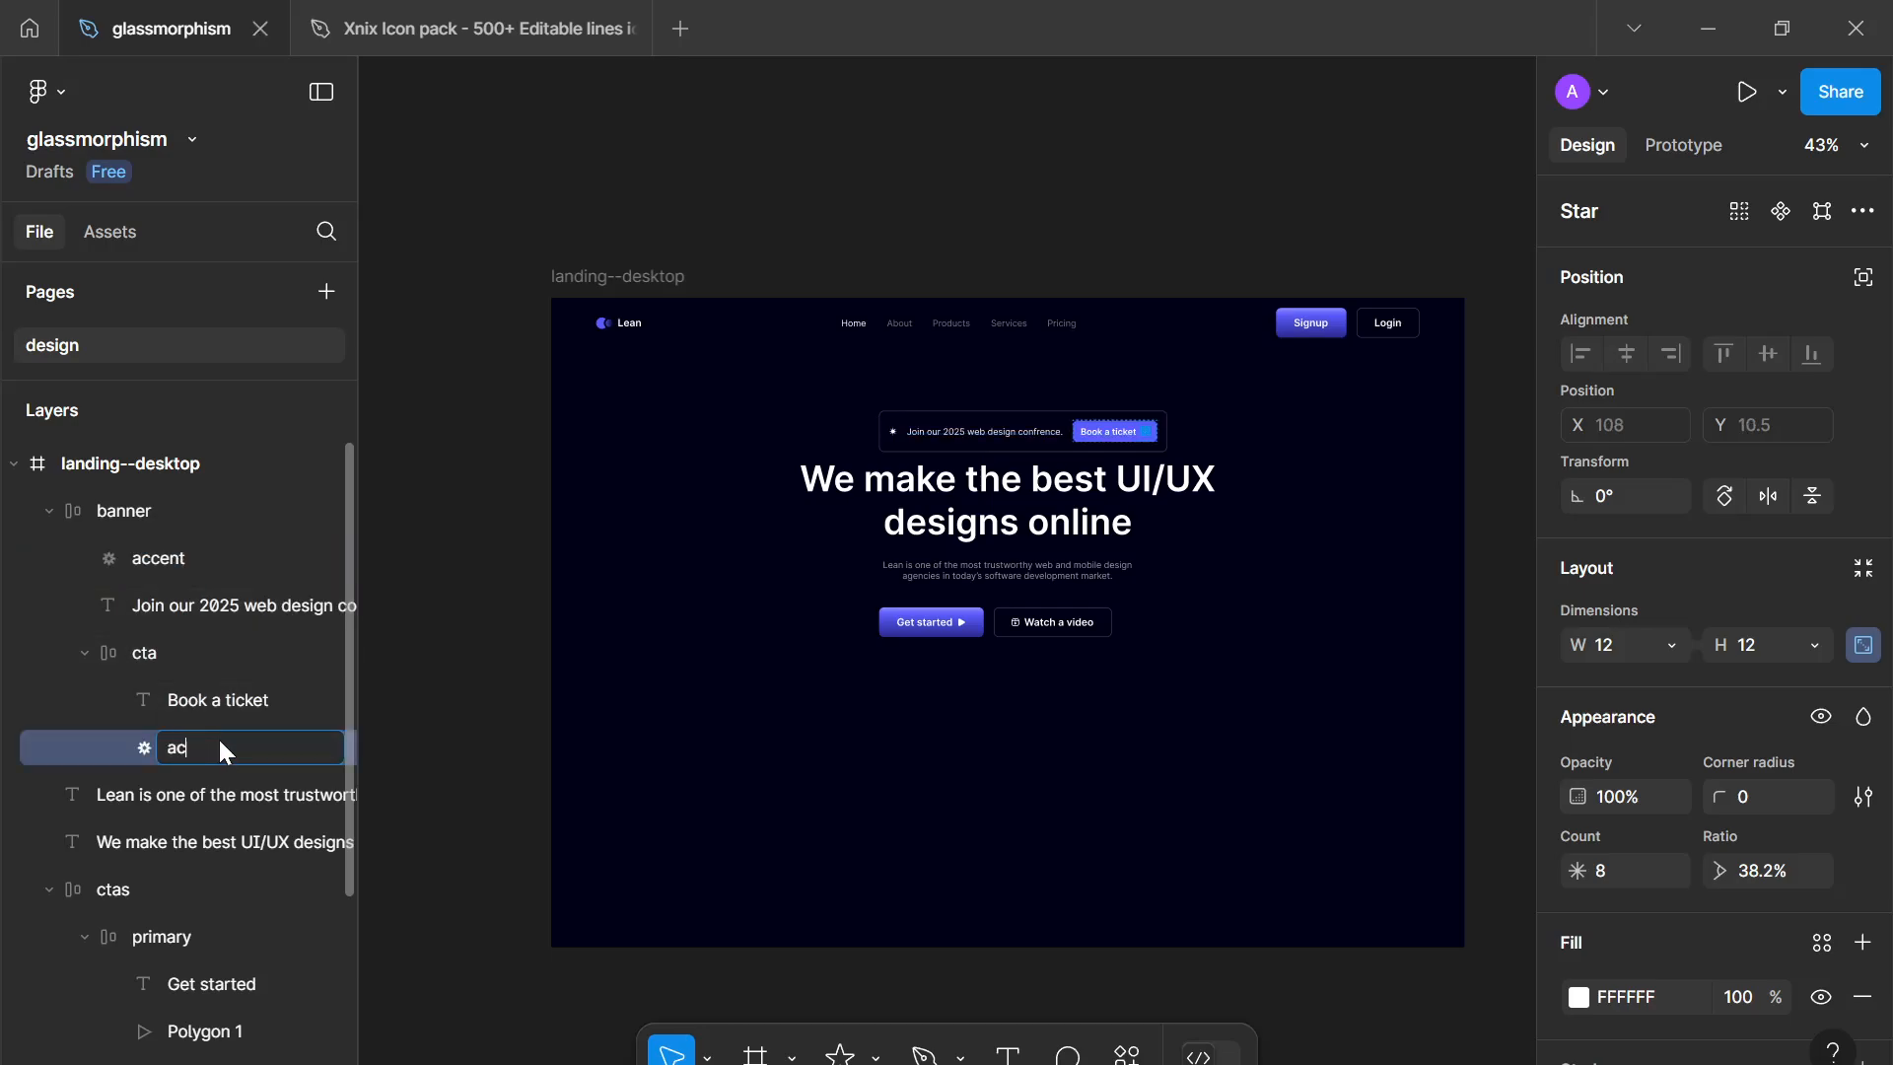
text(cent)
key(Return)
key(Escape)
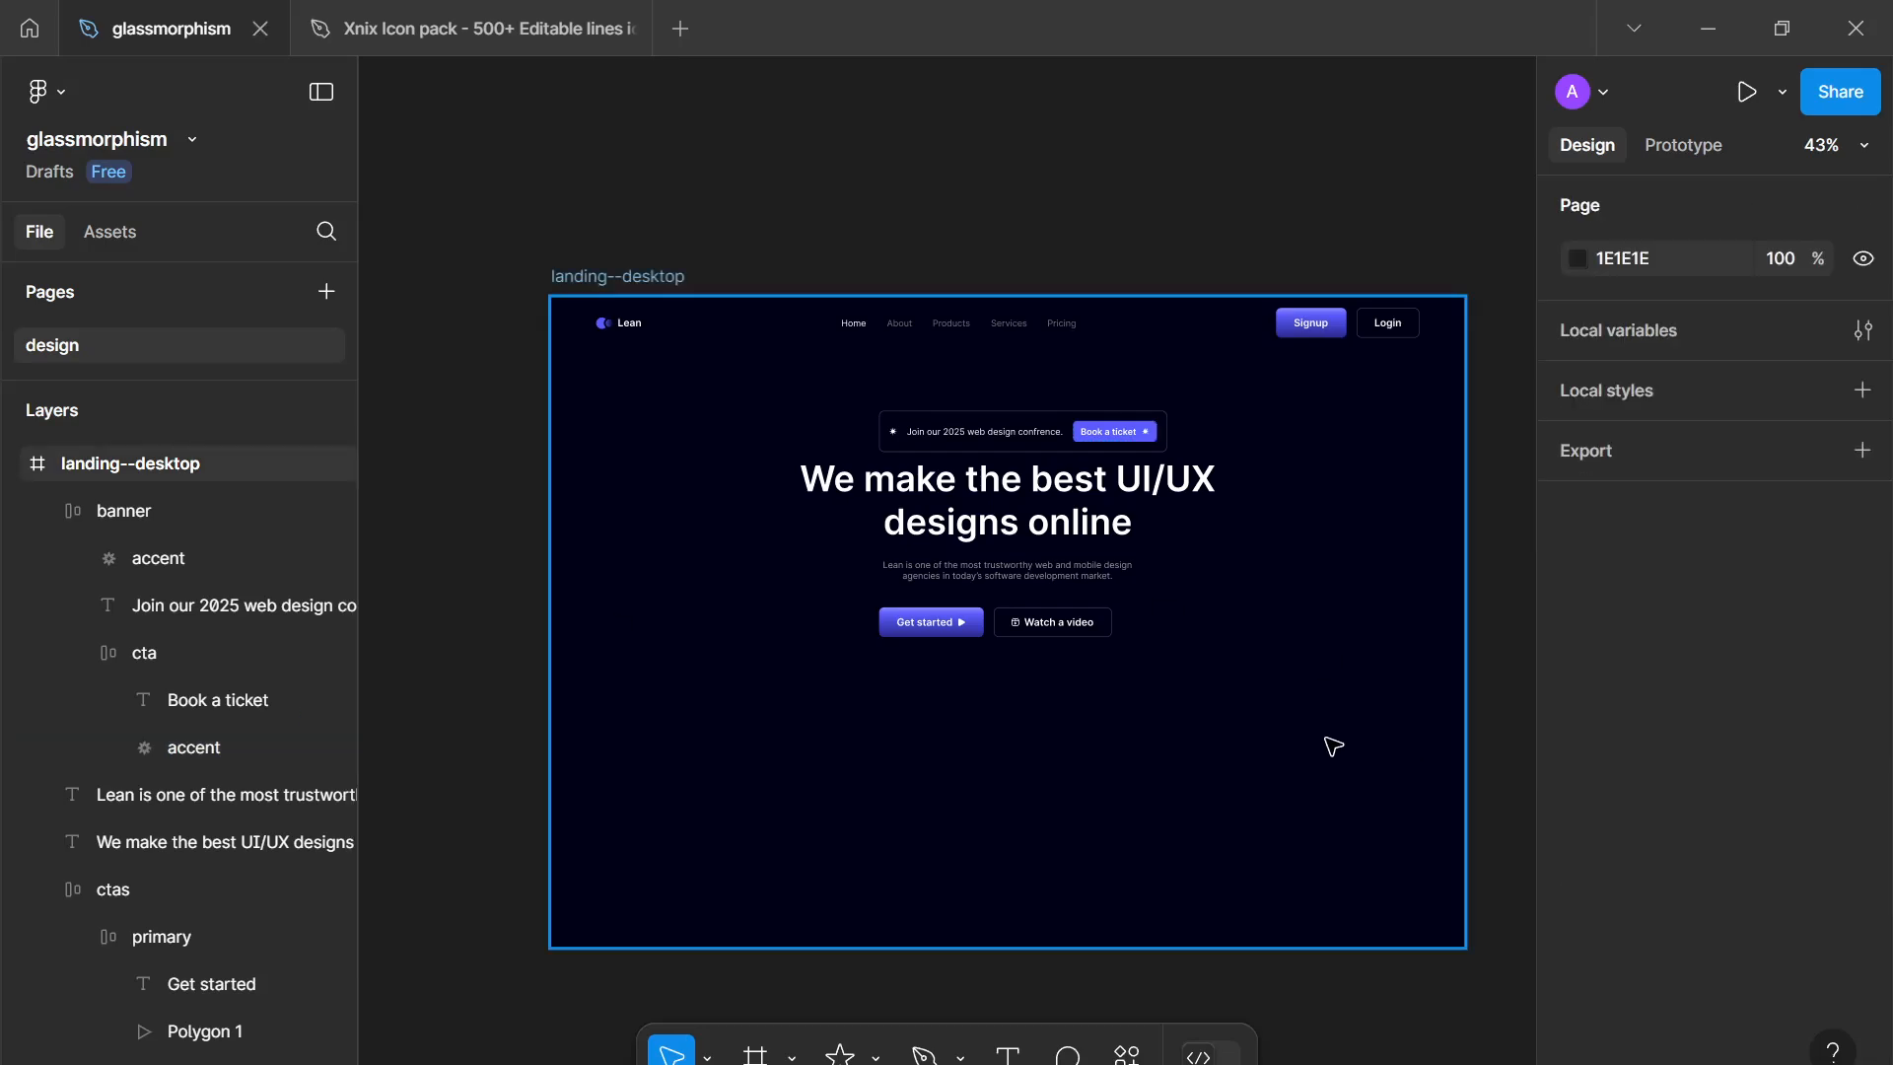
scroll(1333, 746, up, 5)
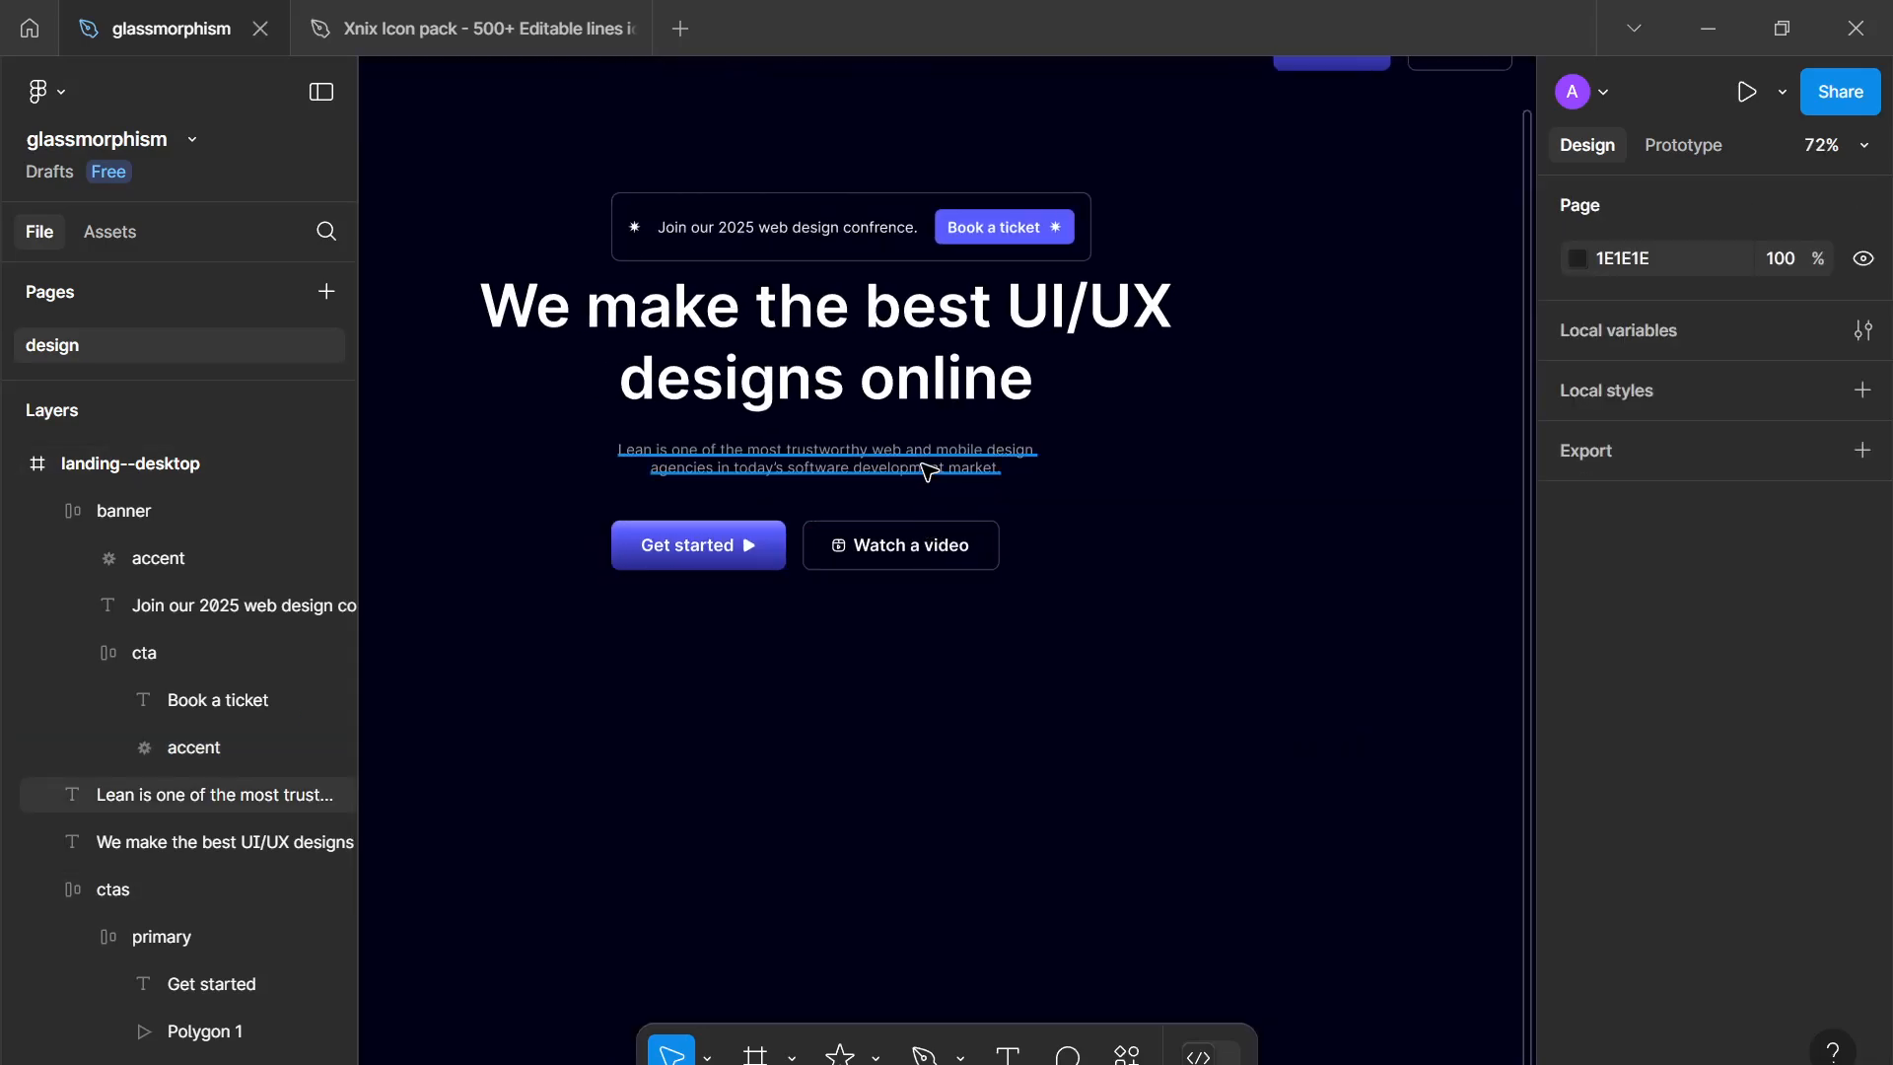
Step: Duplicate the description paragraph below the two hero buttons and replace its text with "Trusted by over 300+ companies"
drag(928, 472, 1002, 616)
key(Return)
text(T)
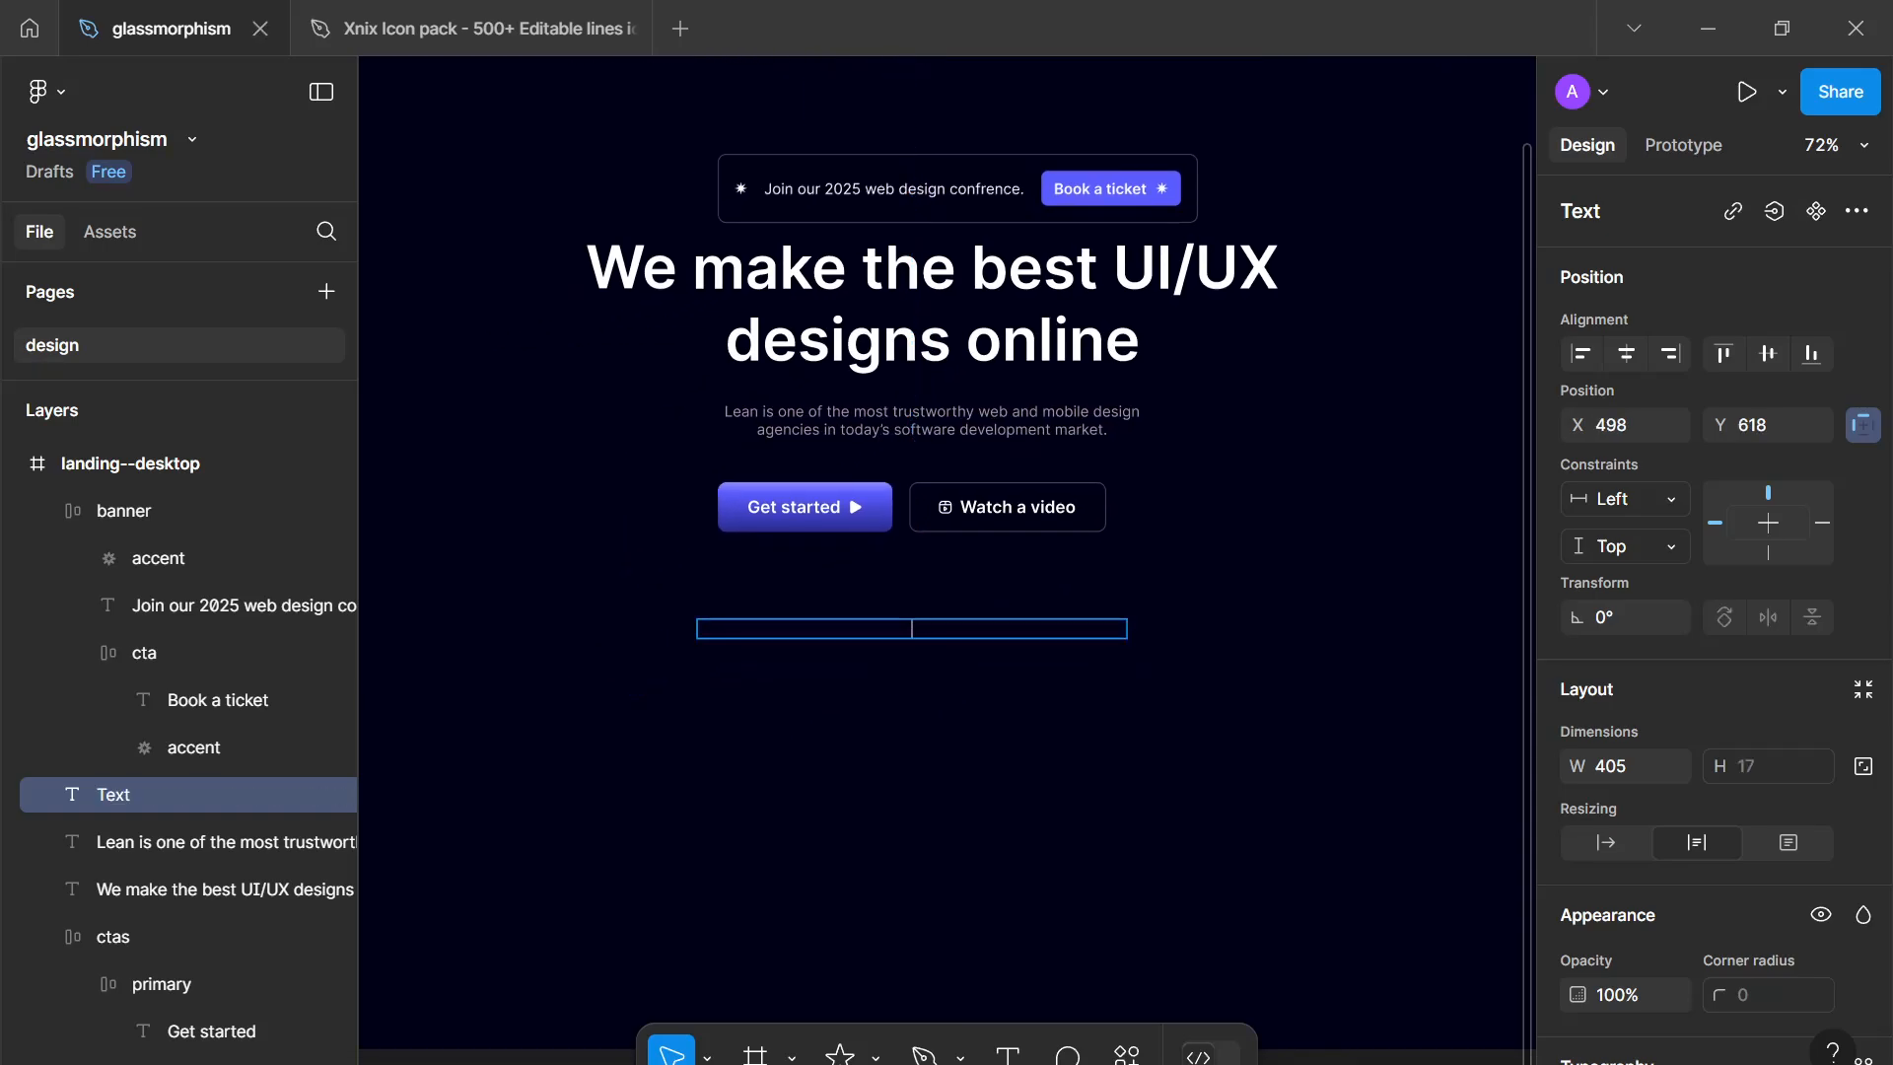
text(Trusted by over 300)
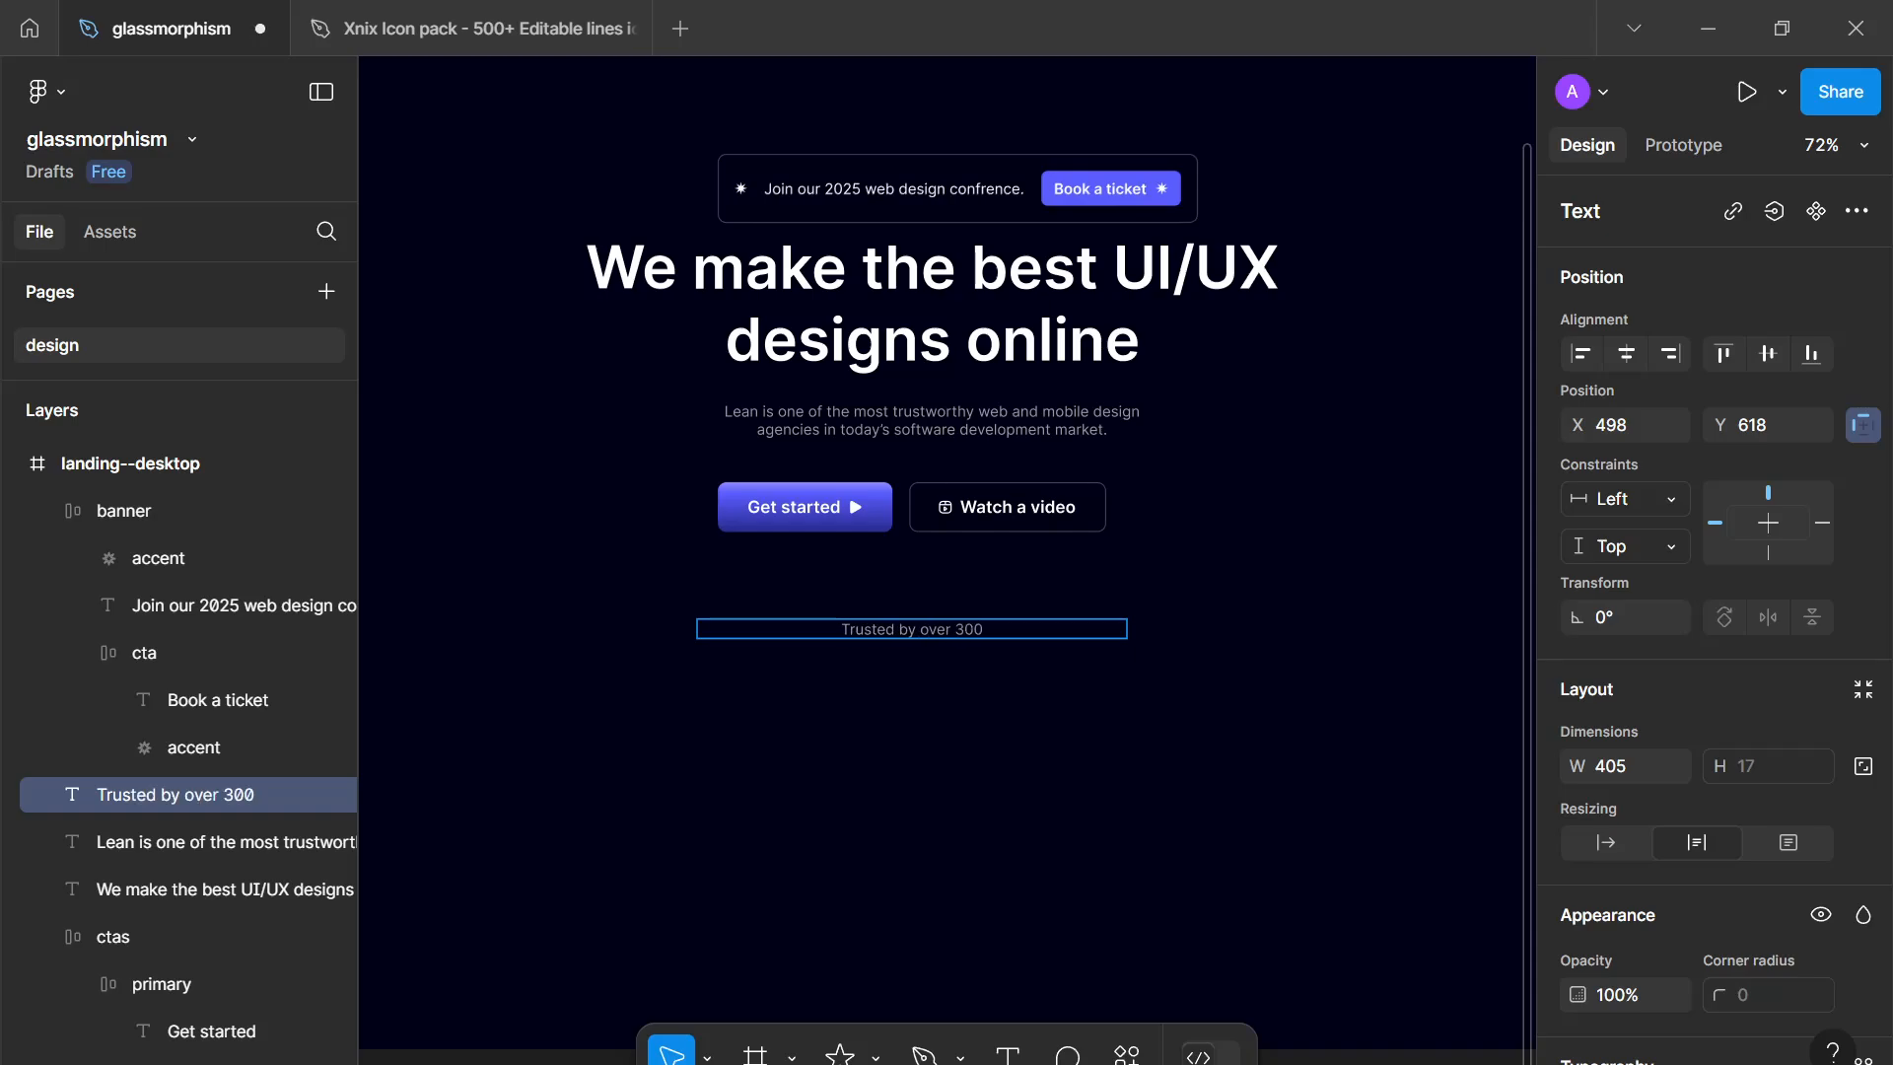
text(+ companies)
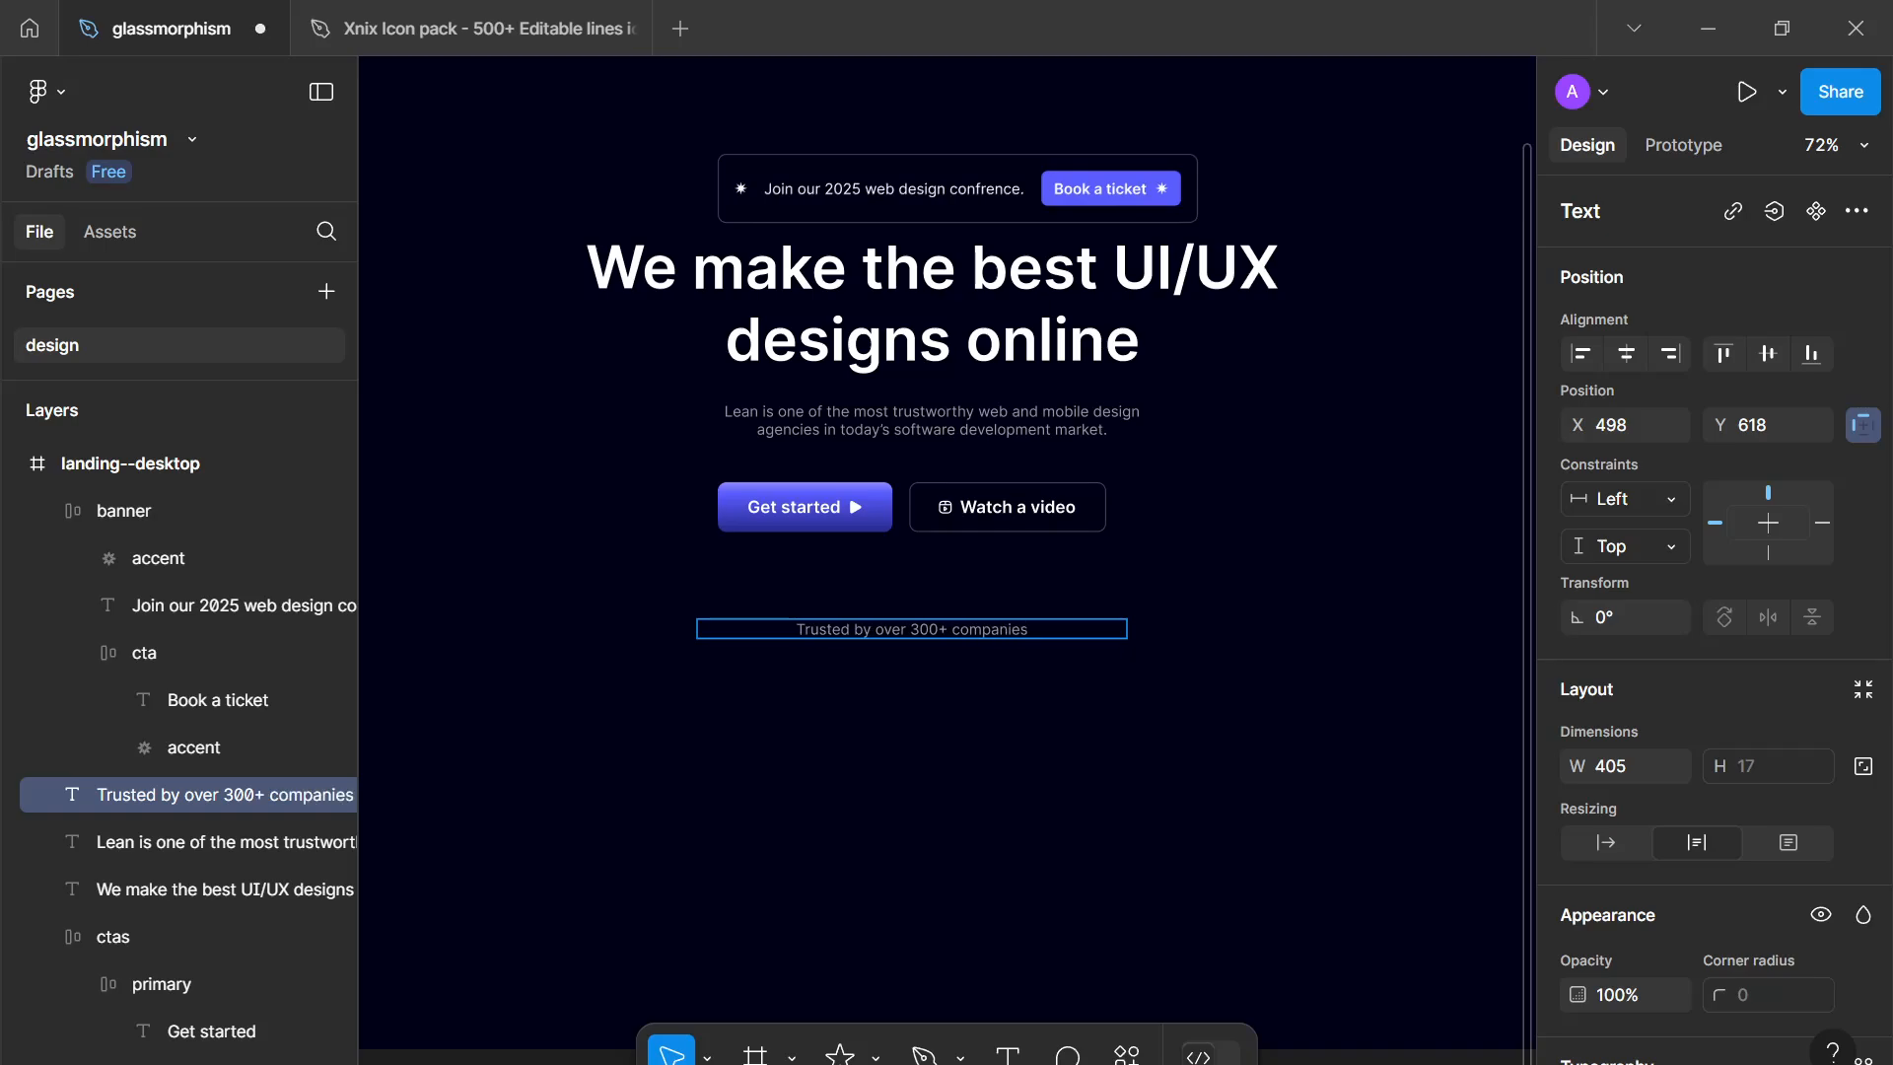
key(Escape)
Step: Set the "Trusted by over 300+ companies" text to auto width and move it up to Y 605
scroll(1591, 795, down, 5)
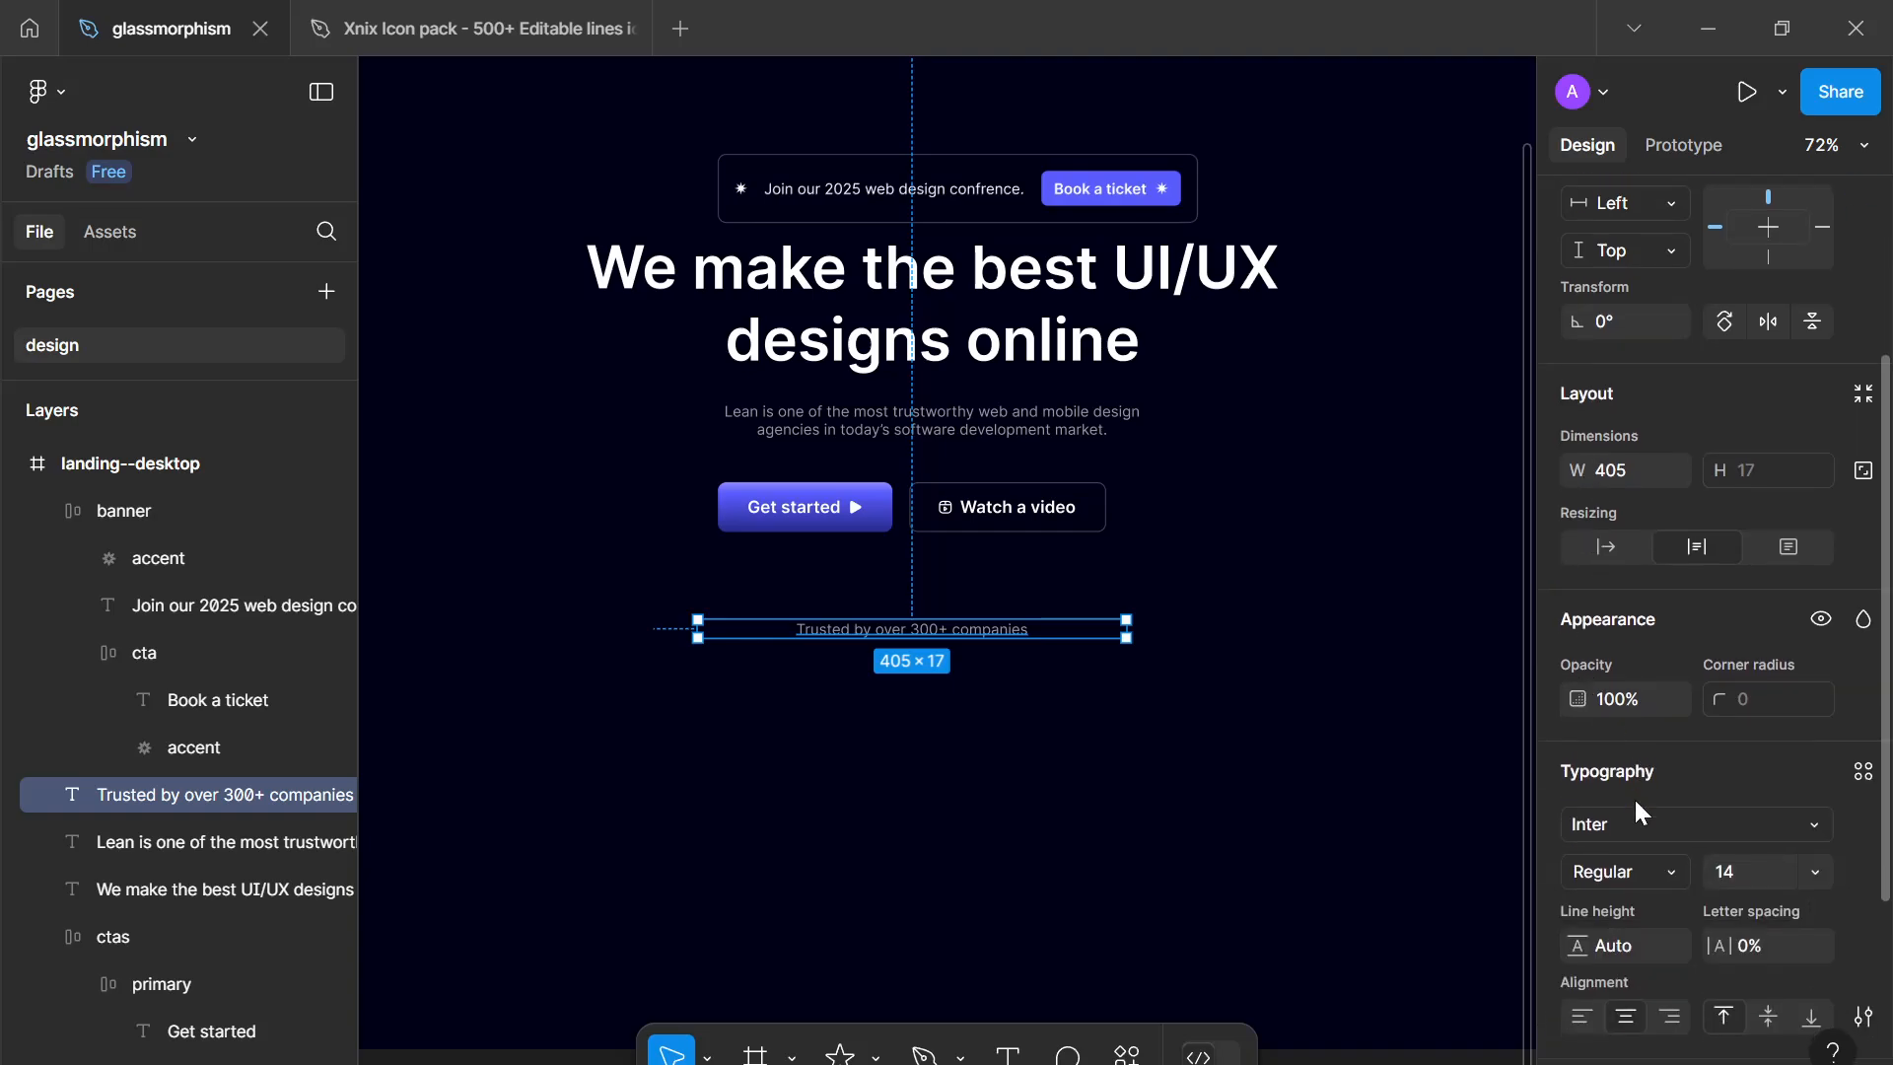
click(1608, 554)
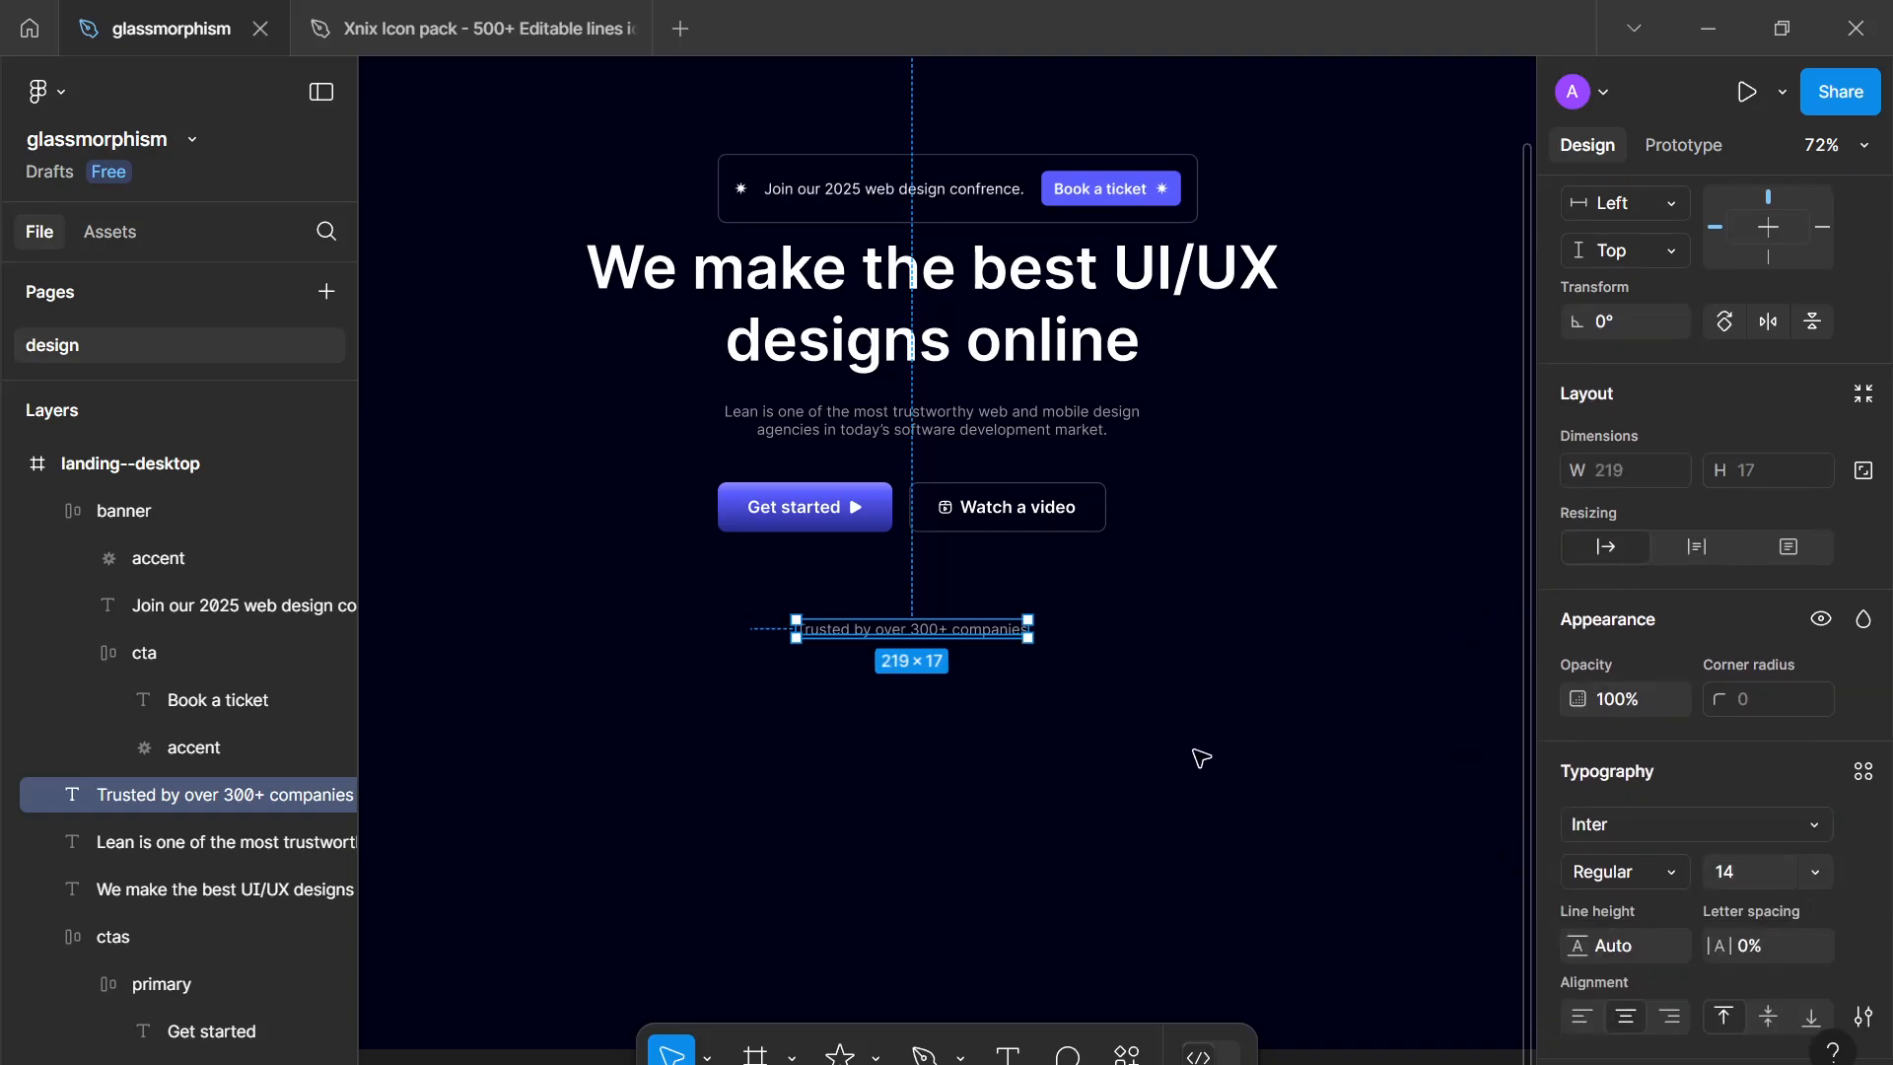
scroll(1207, 745, up, 2)
drag(1207, 744, 1304, 700)
scroll(1311, 748, down, 2)
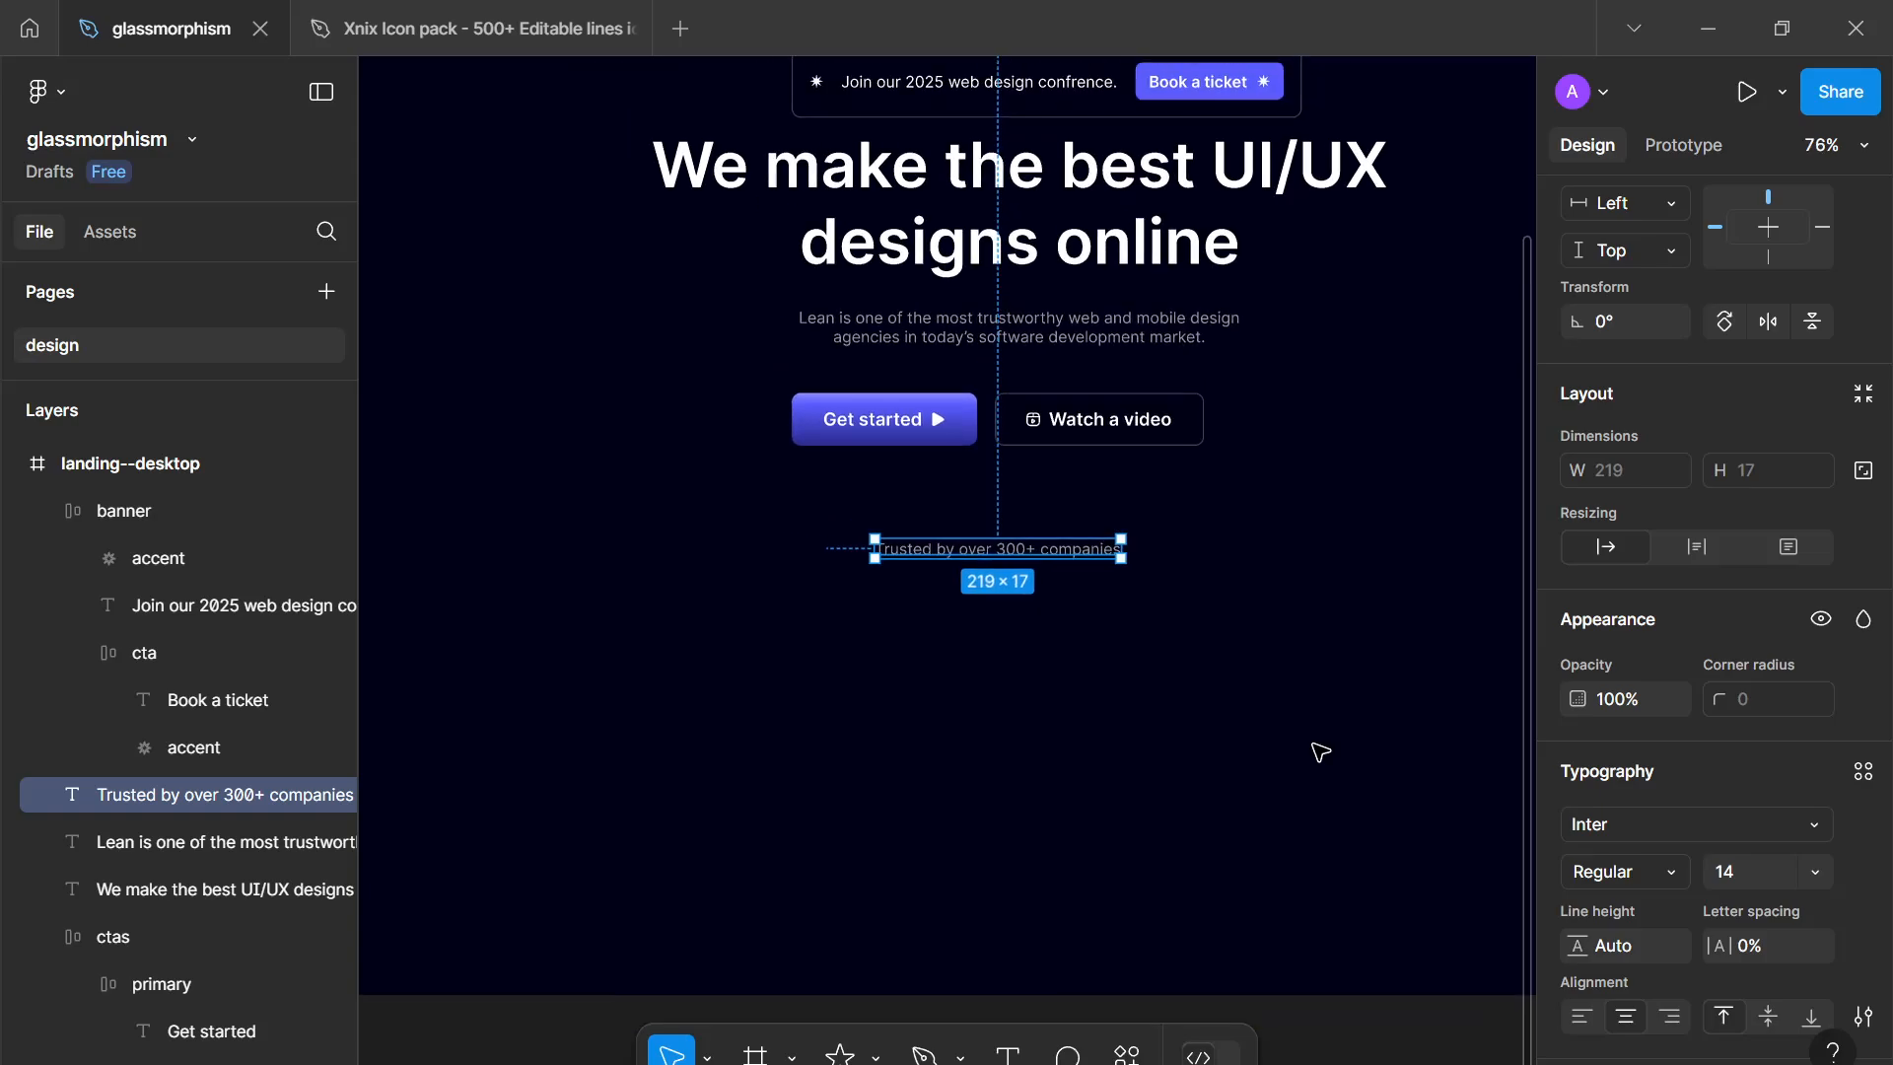
click(1143, 702)
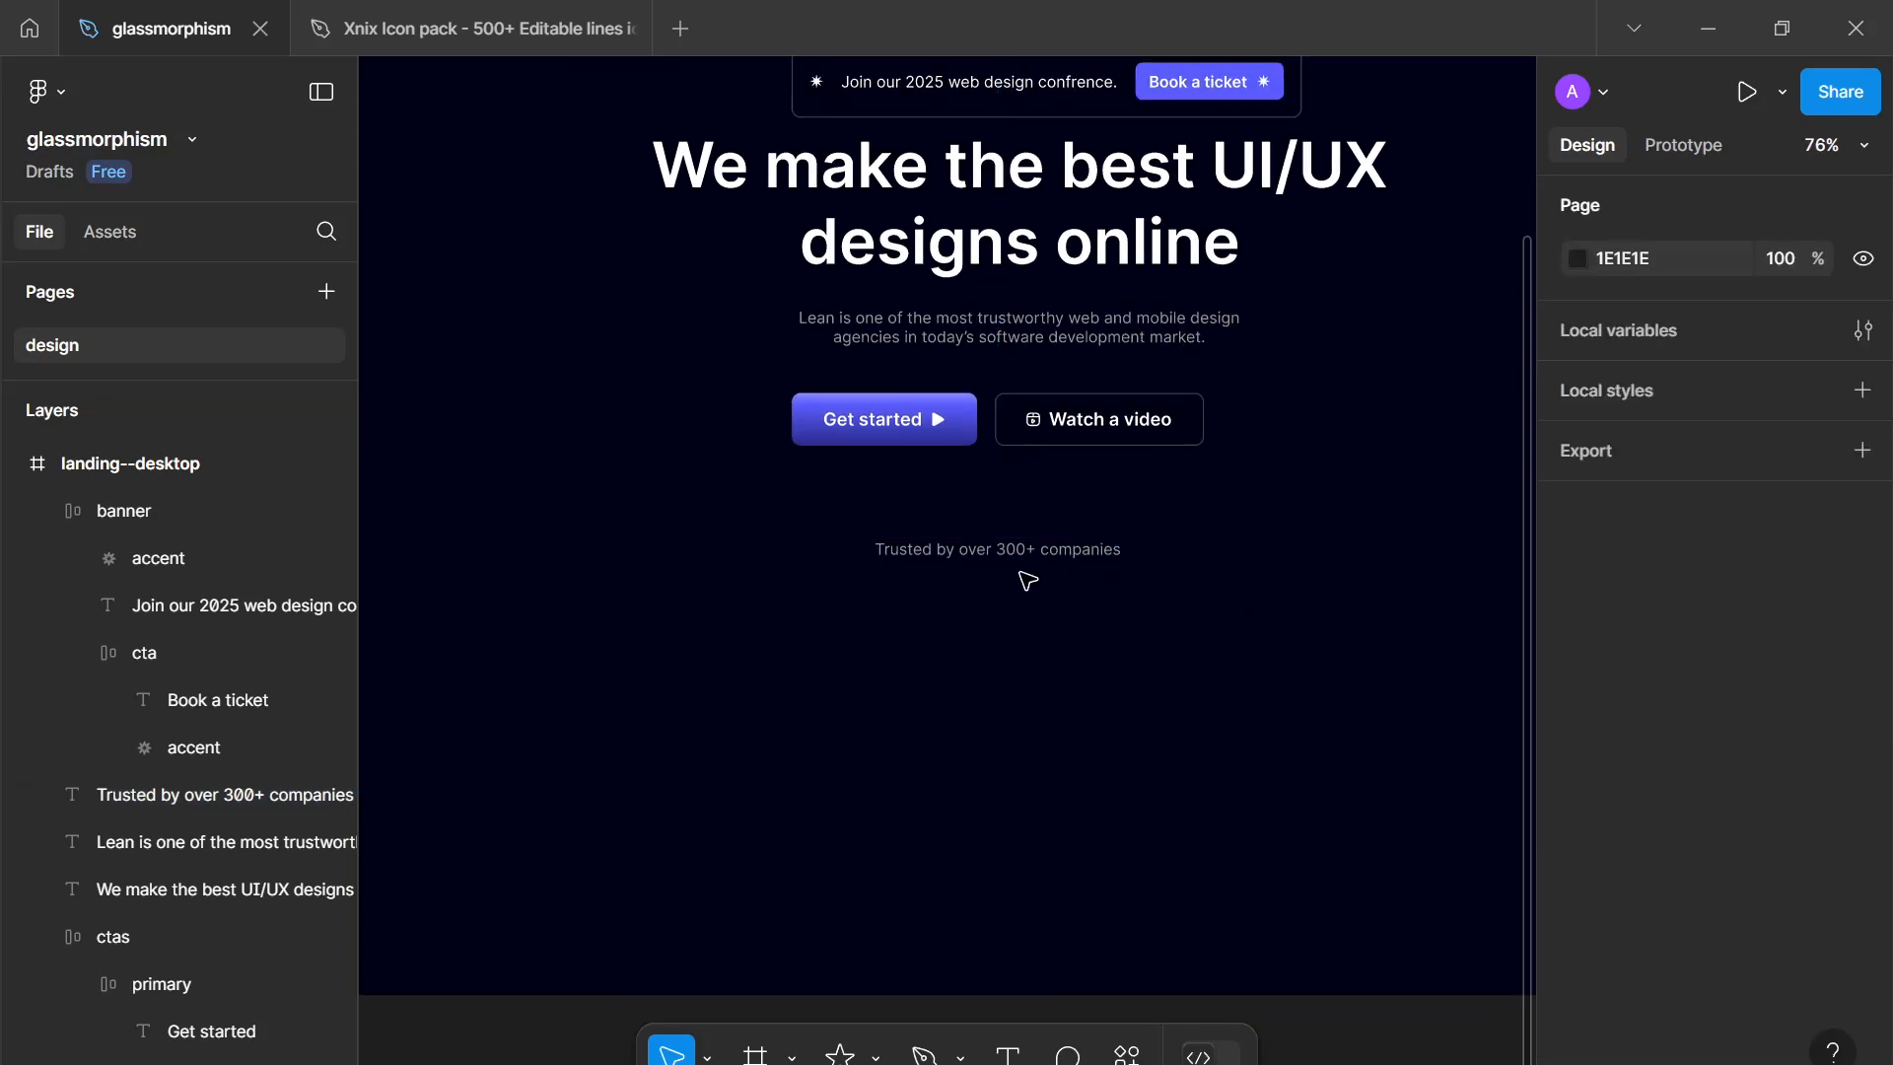
drag(1015, 558, 1016, 543)
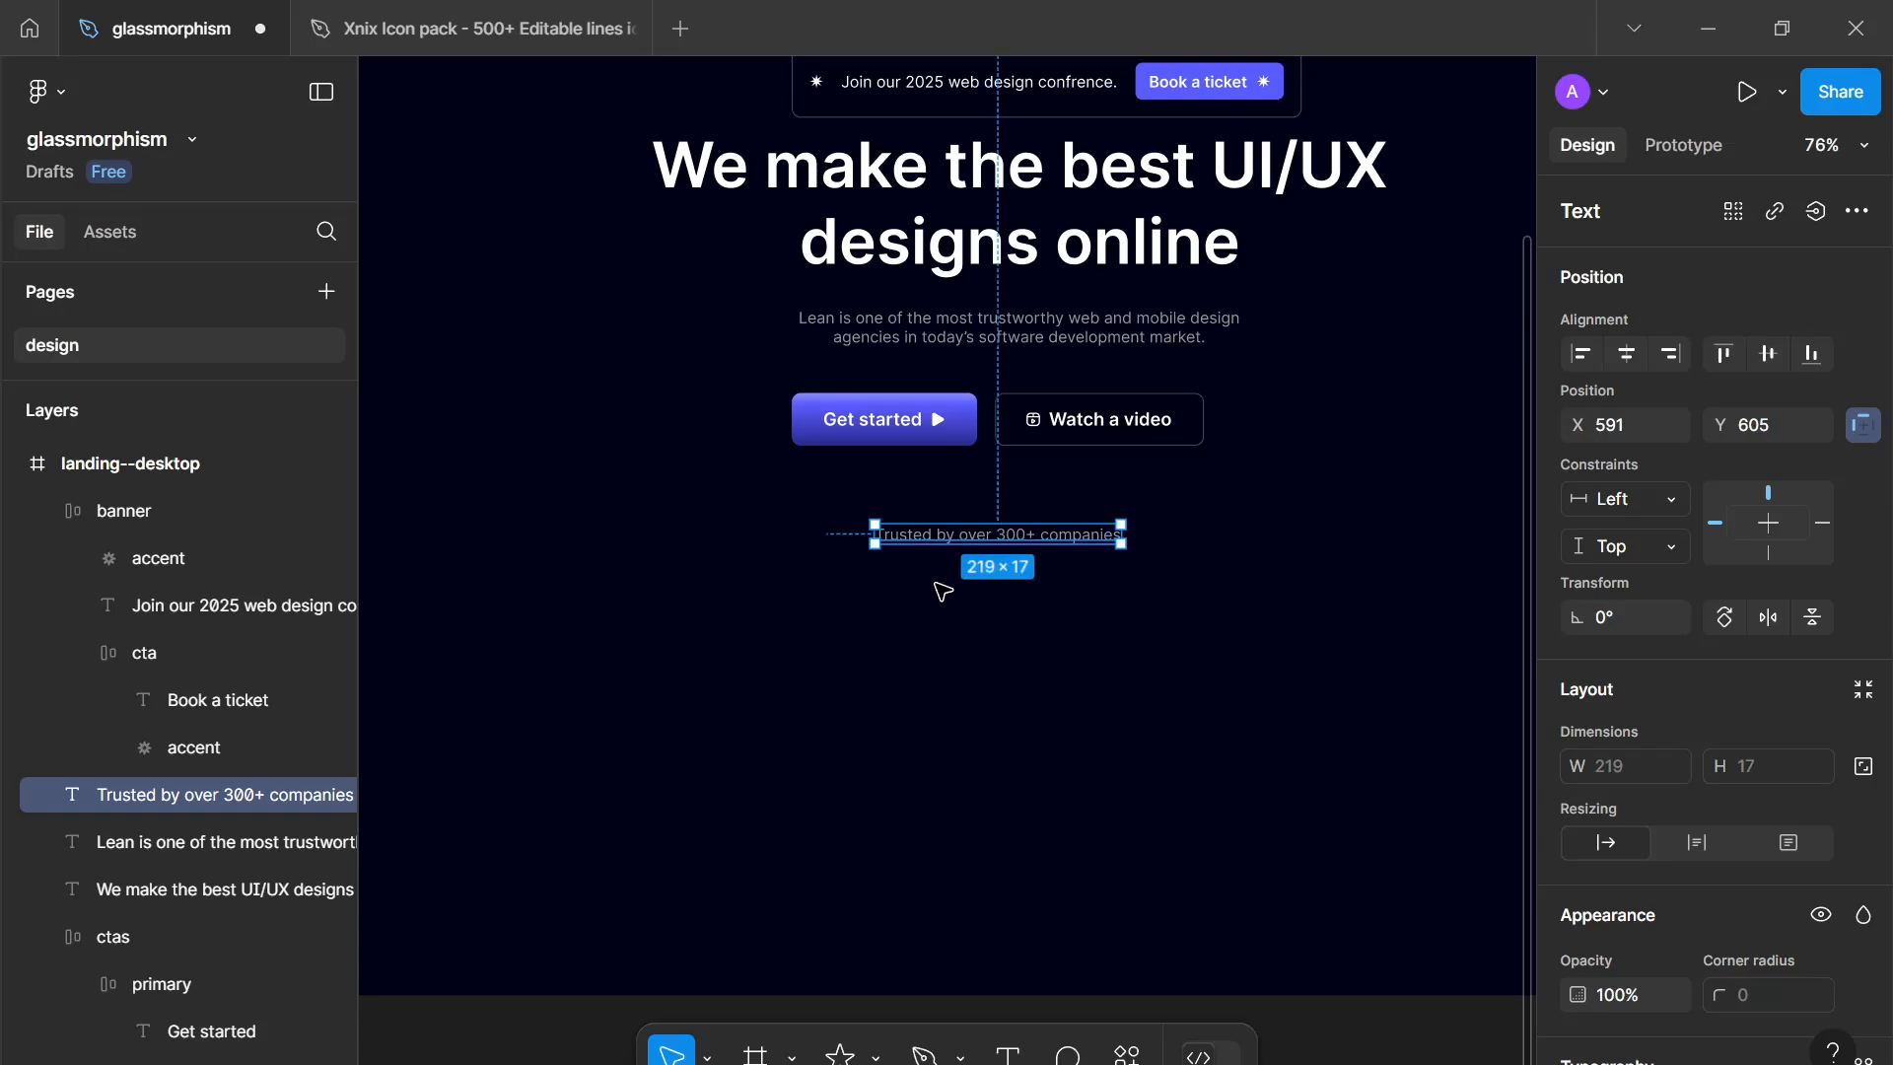
drag(920, 587, 959, 631)
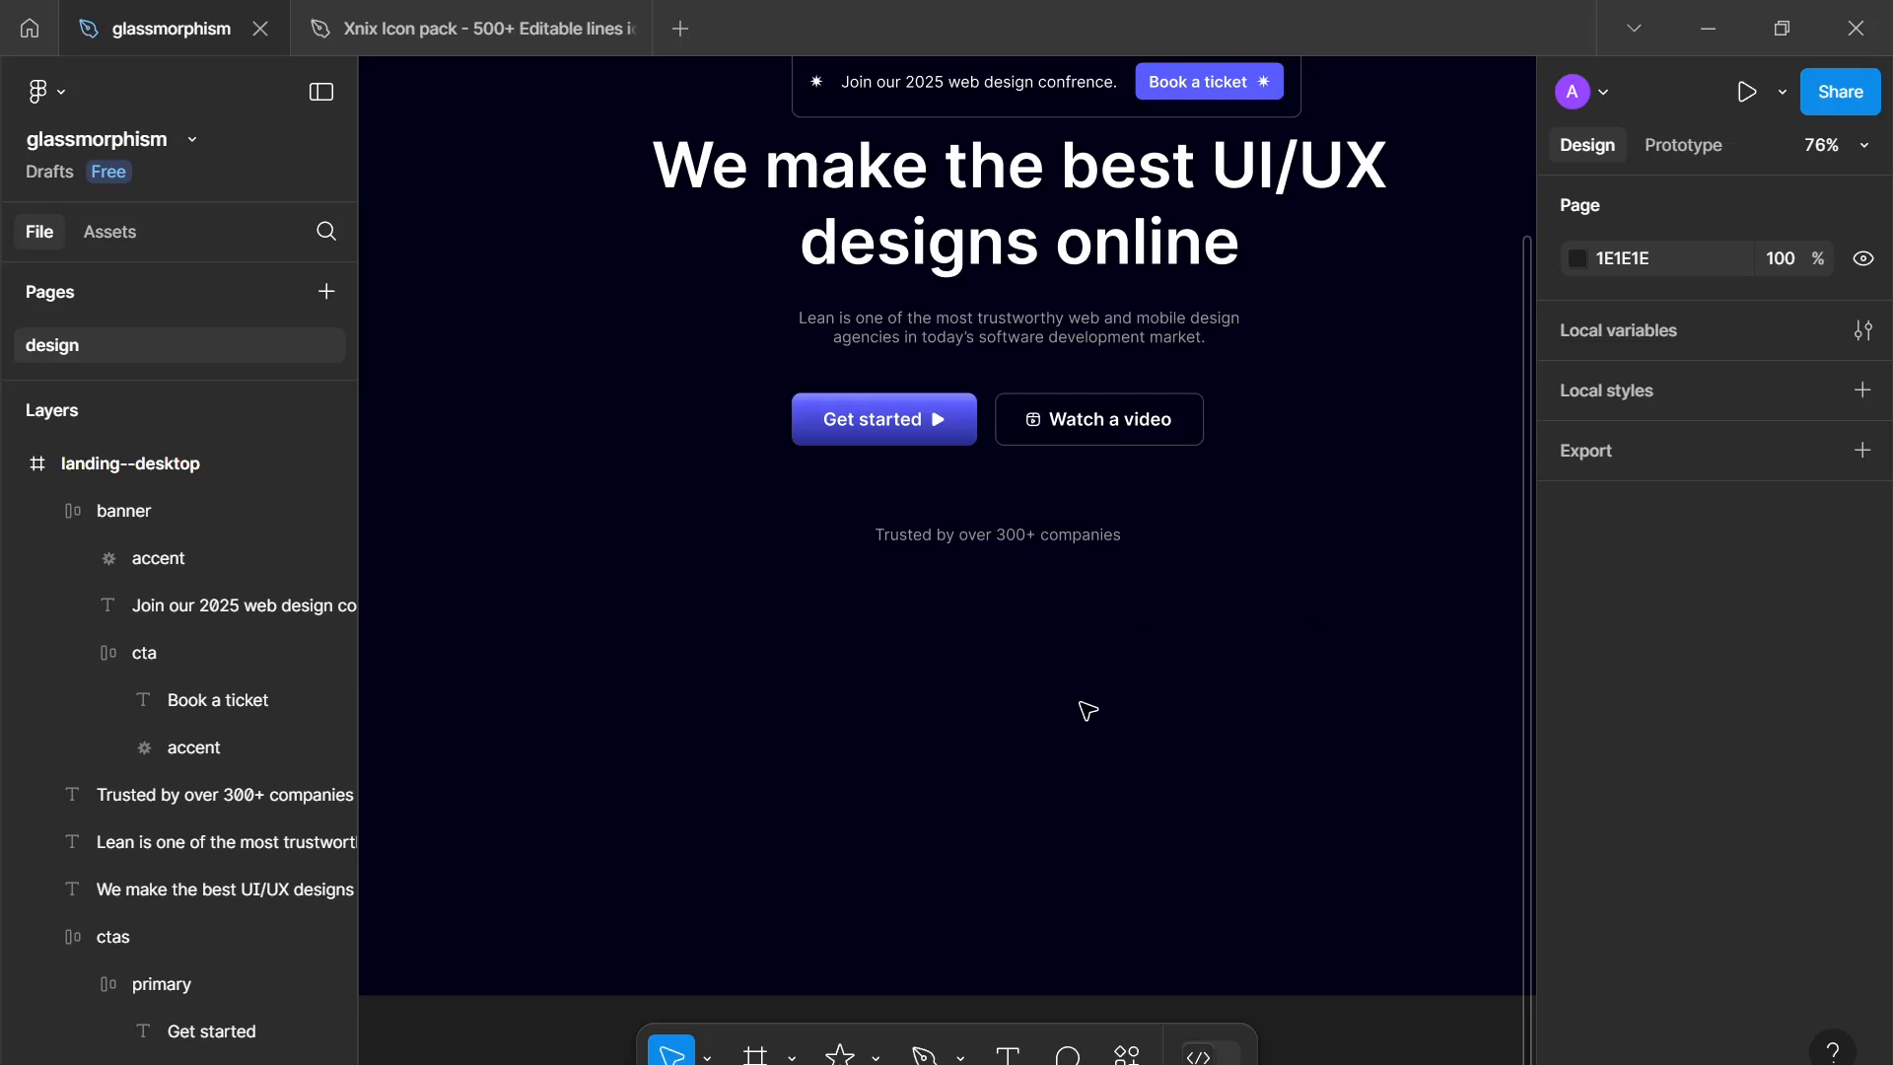
Step: Add the social-proof logo row to the landing frame and place it under the trusted-by text, at X 45 and Y 647
click(749, 651)
scroll(765, 651, down, 3)
scroll(769, 651, up, 1)
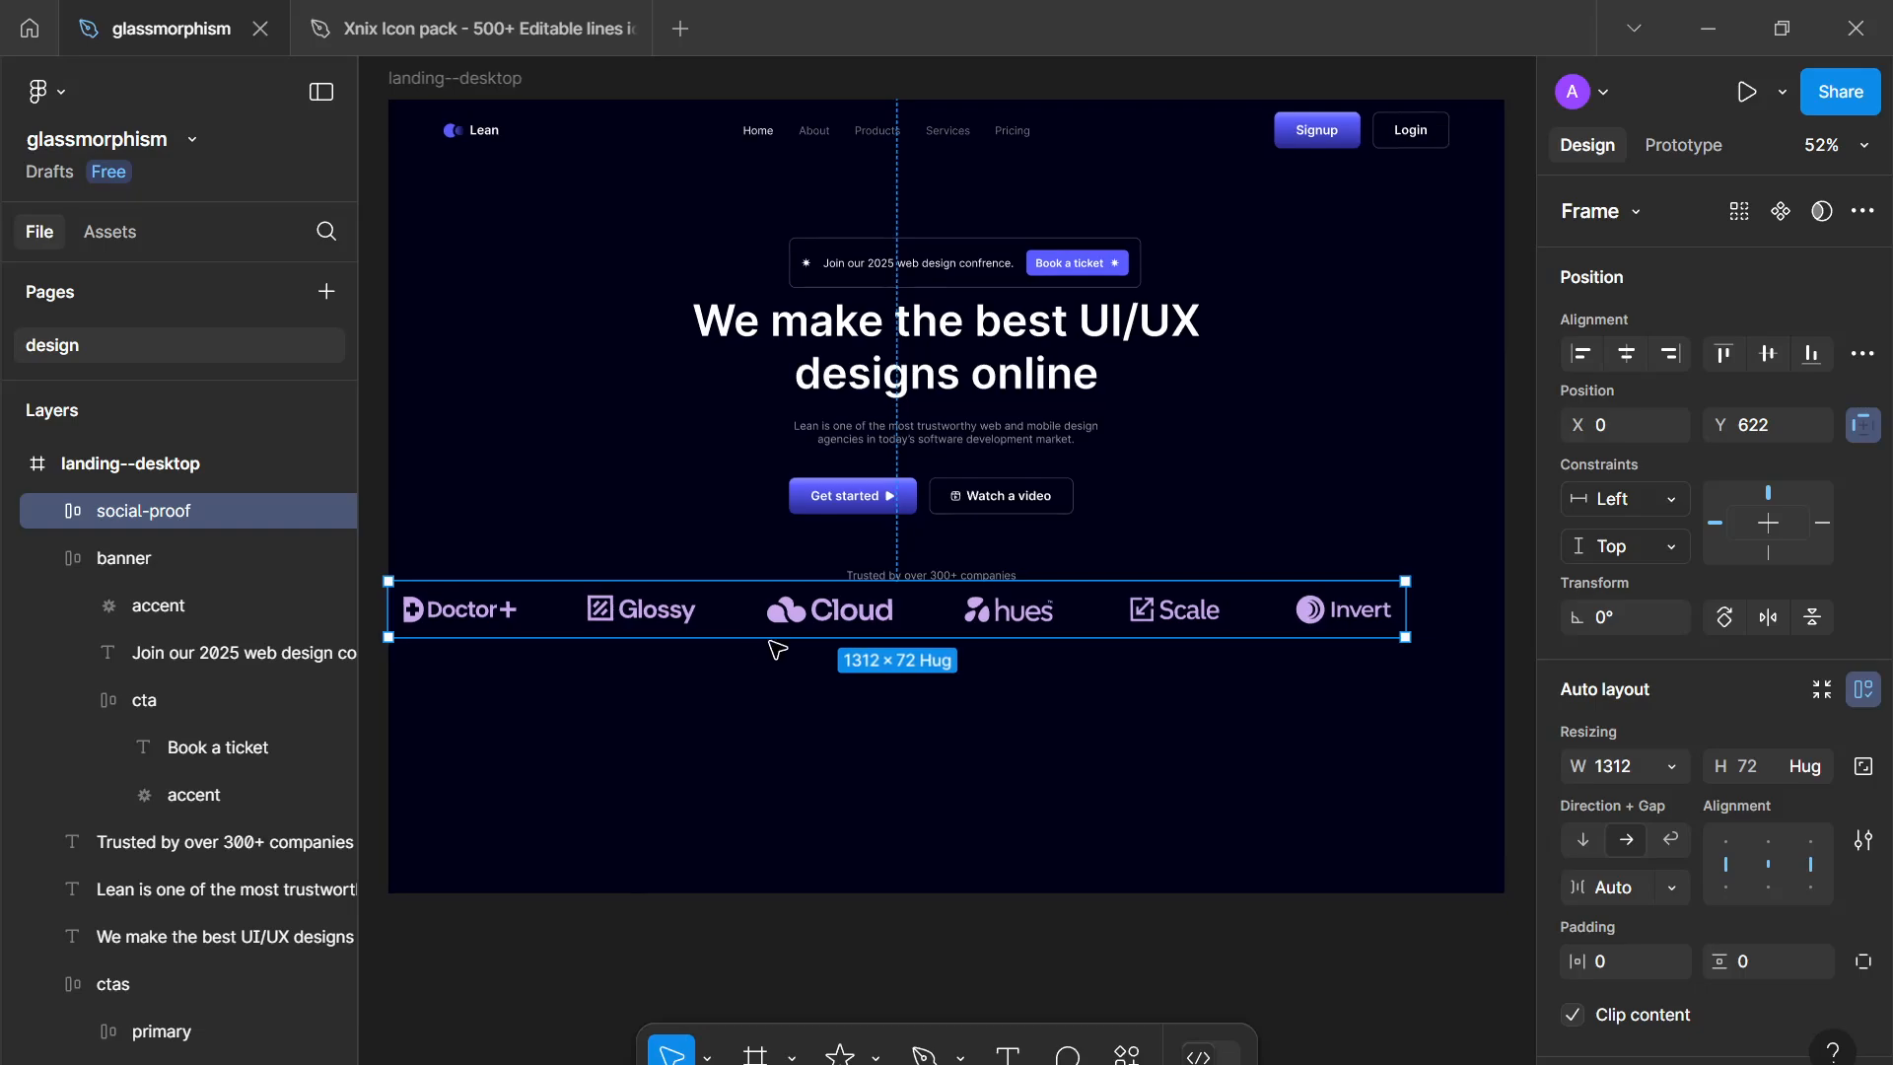
mouse_move(834, 636)
mouse_down()
mouse_move(854, 656)
mouse_move(832, 634)
mouse_up()
key(ctrl+z)
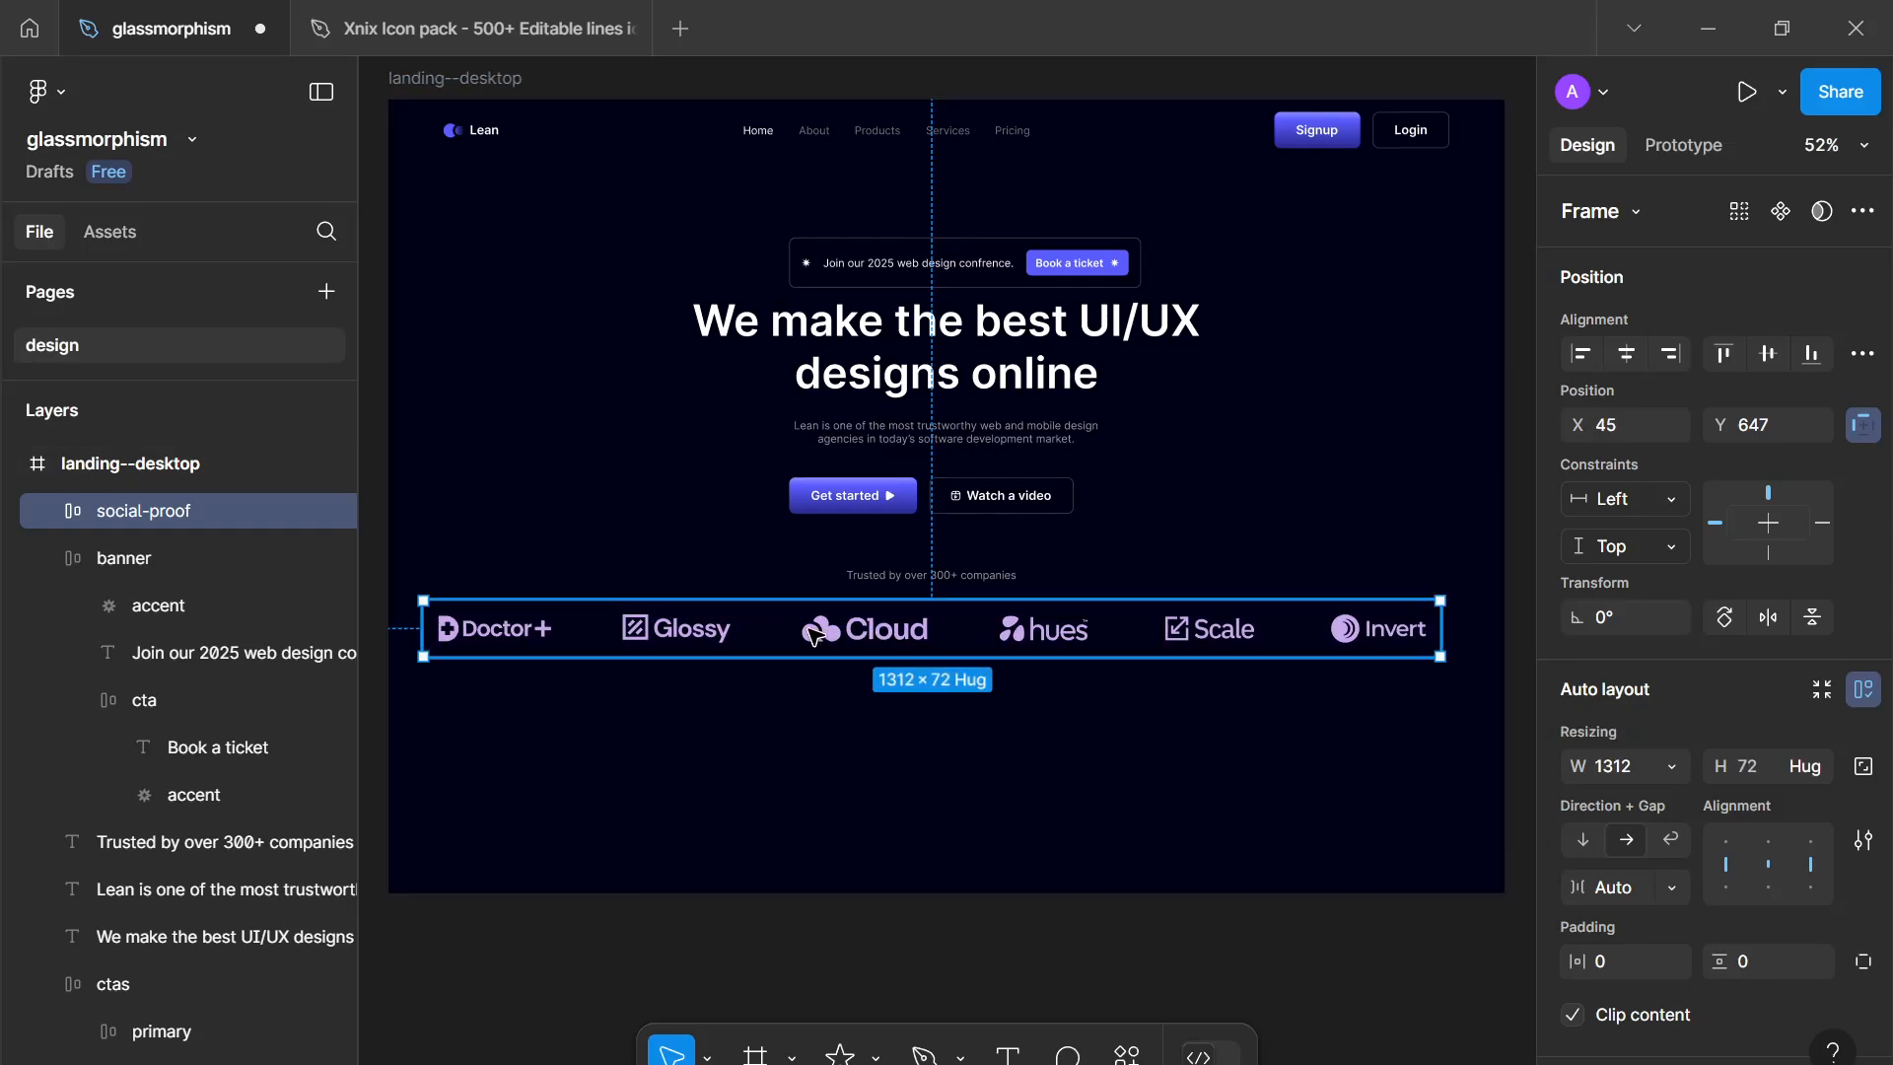
Step: Select all six company logos in the social-proof row and lock their aspect ratio
click(666, 629)
shift+click(543, 621)
shift+click(864, 629)
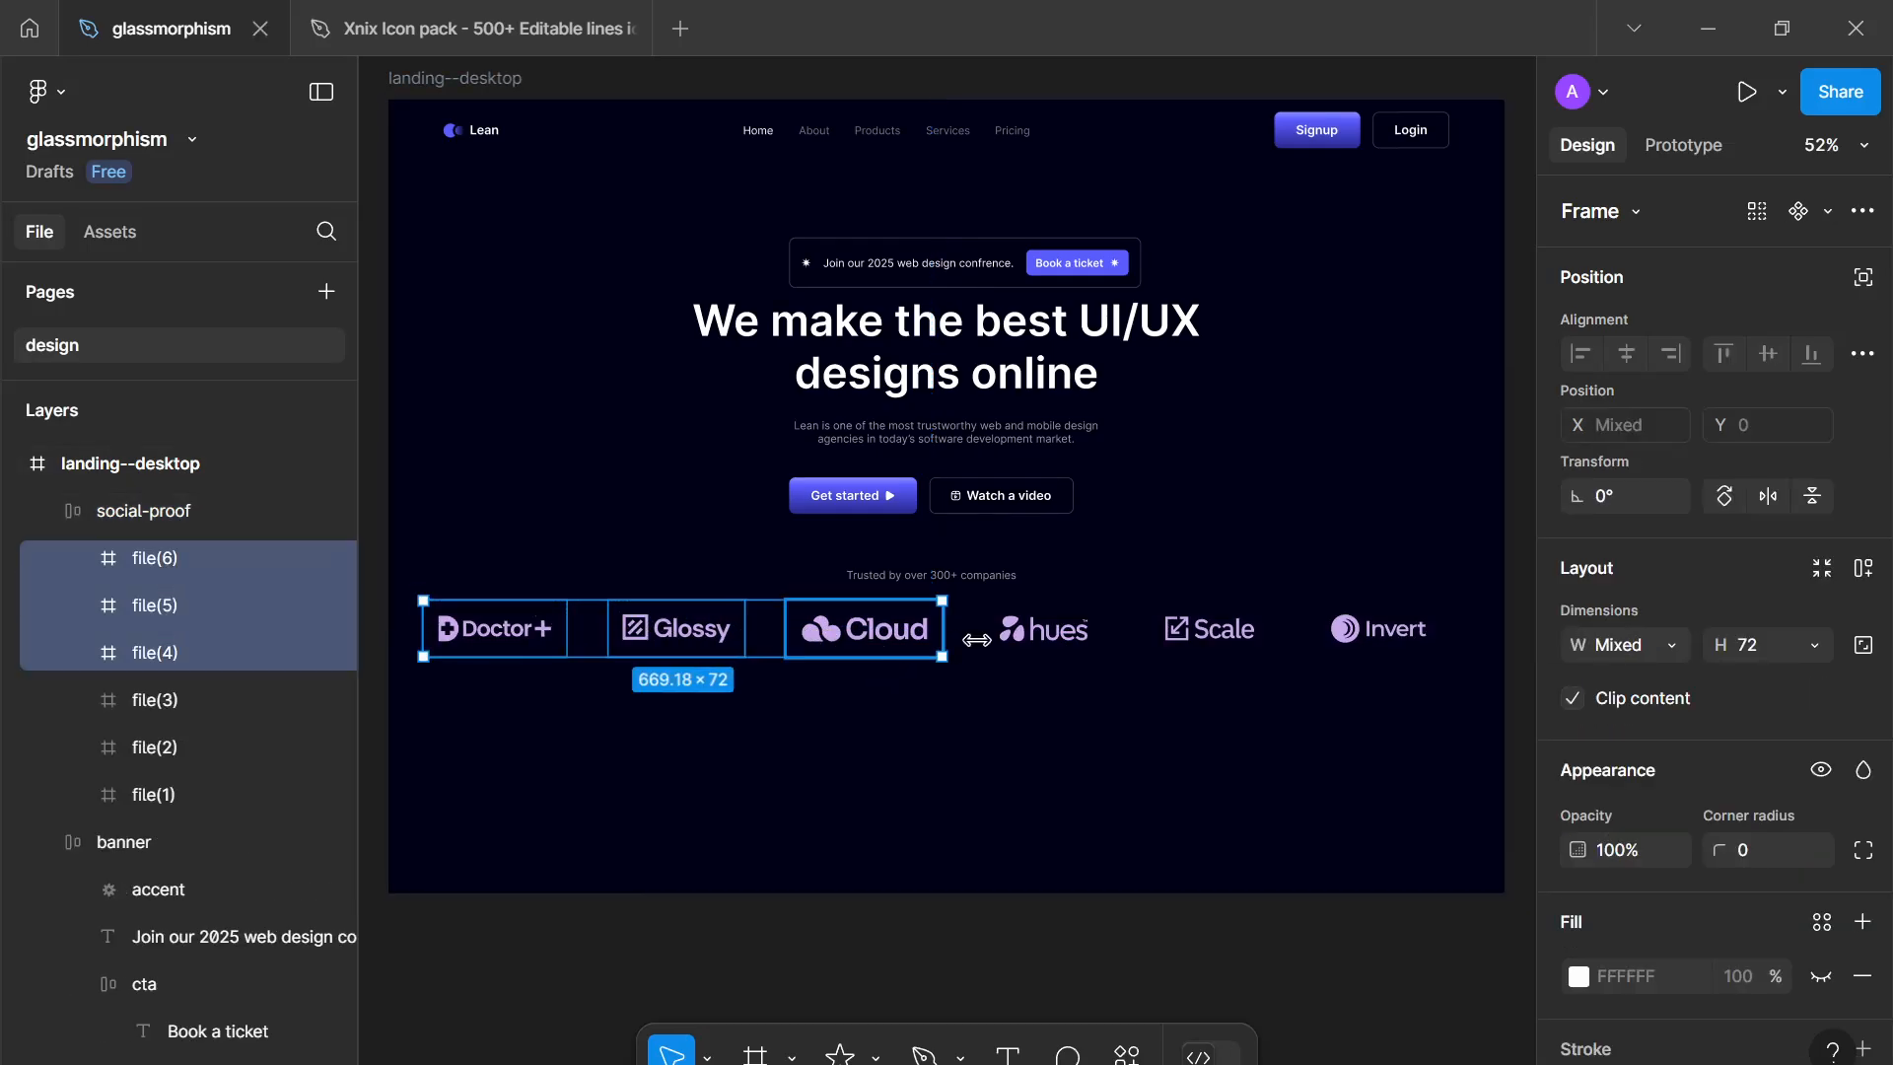
shift+click(1043, 629)
shift+click(1205, 629)
shift+click(1366, 631)
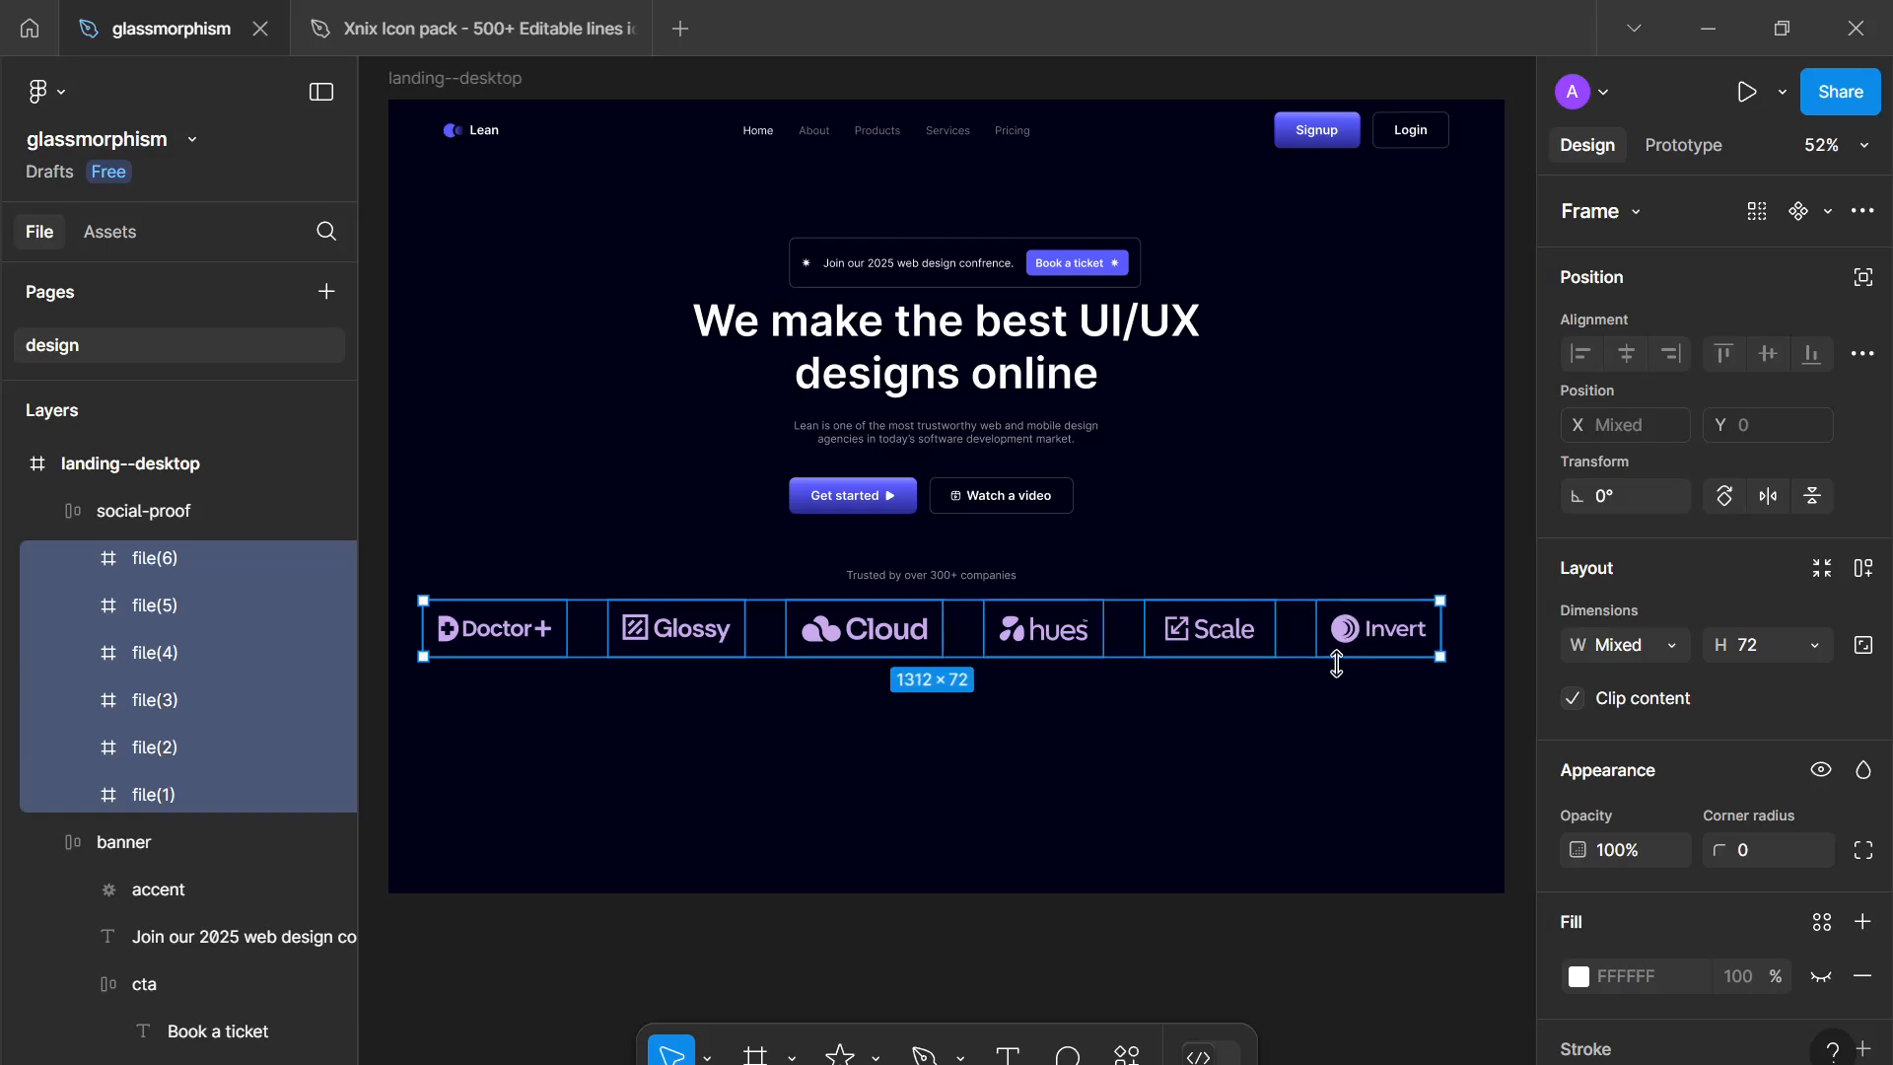
drag(1336, 659, 1336, 657)
click(1861, 658)
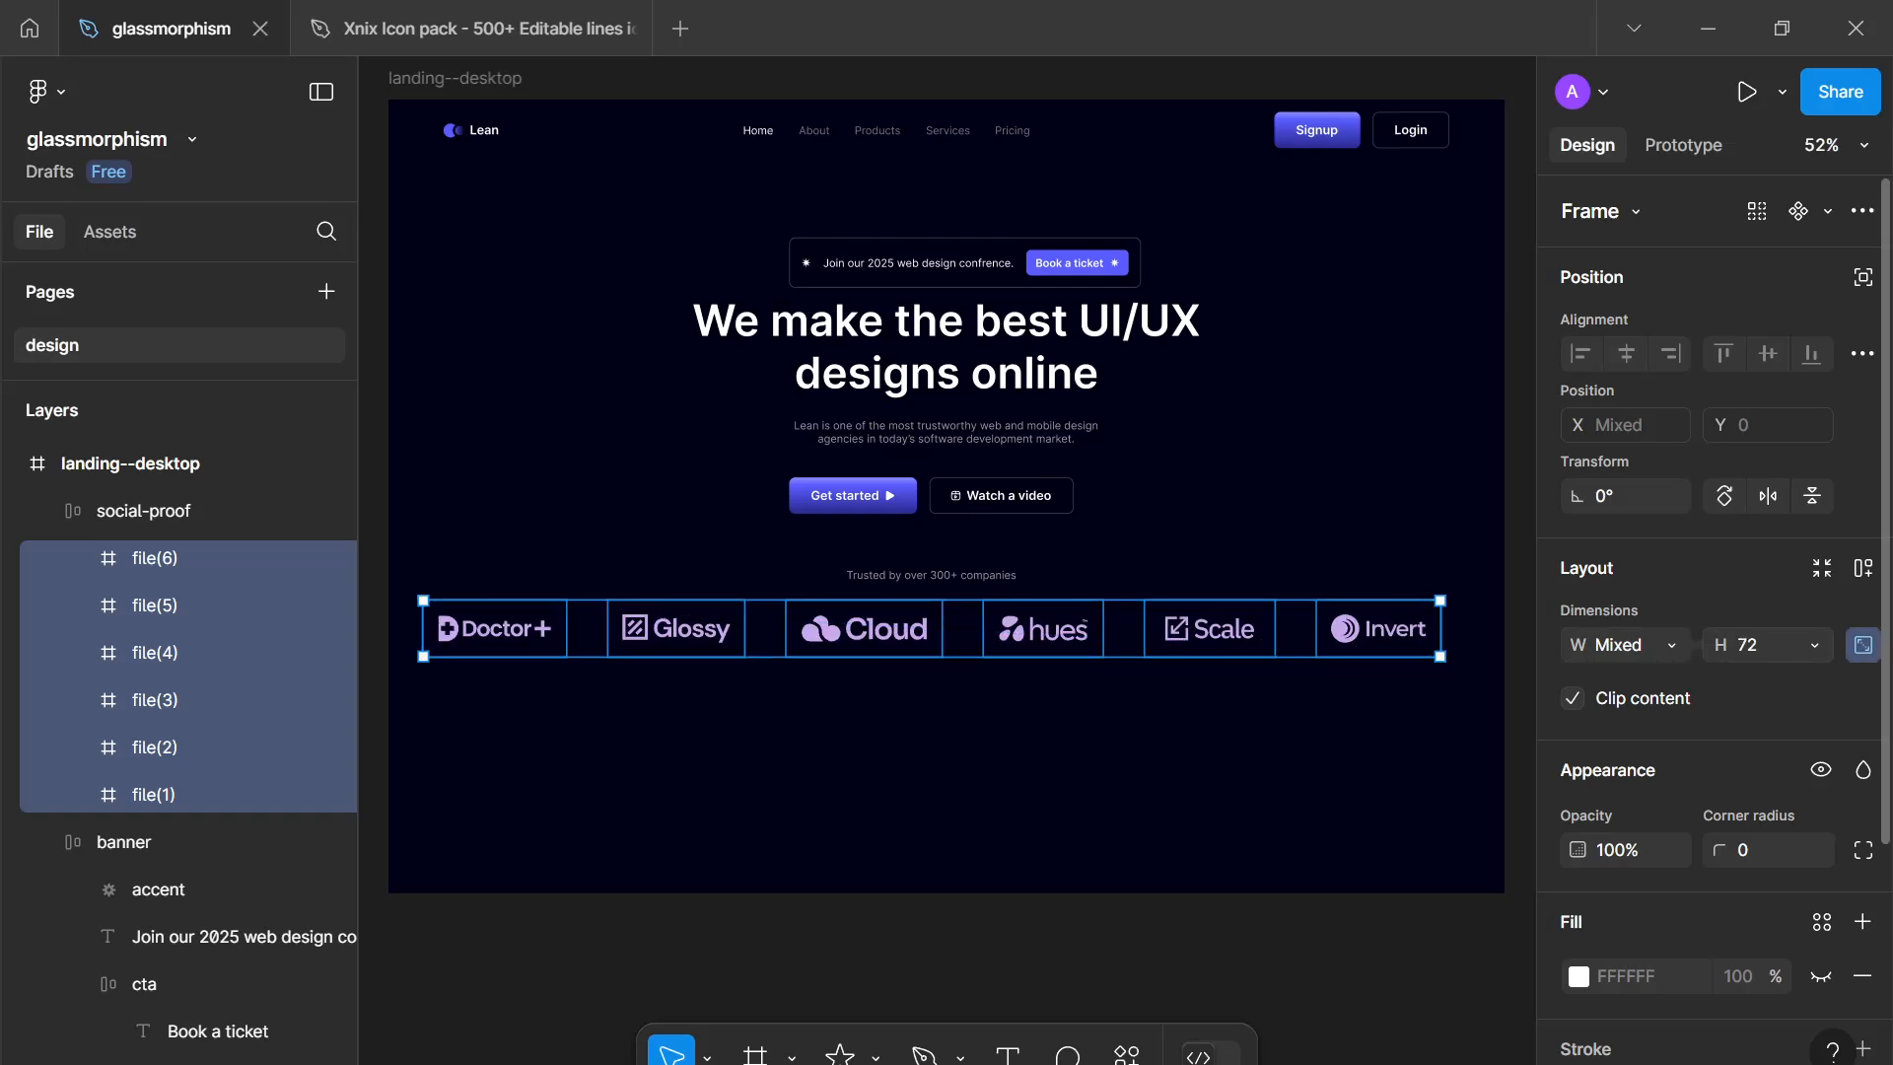
Step: Set the height of the six selected logos to 32
click(1743, 650)
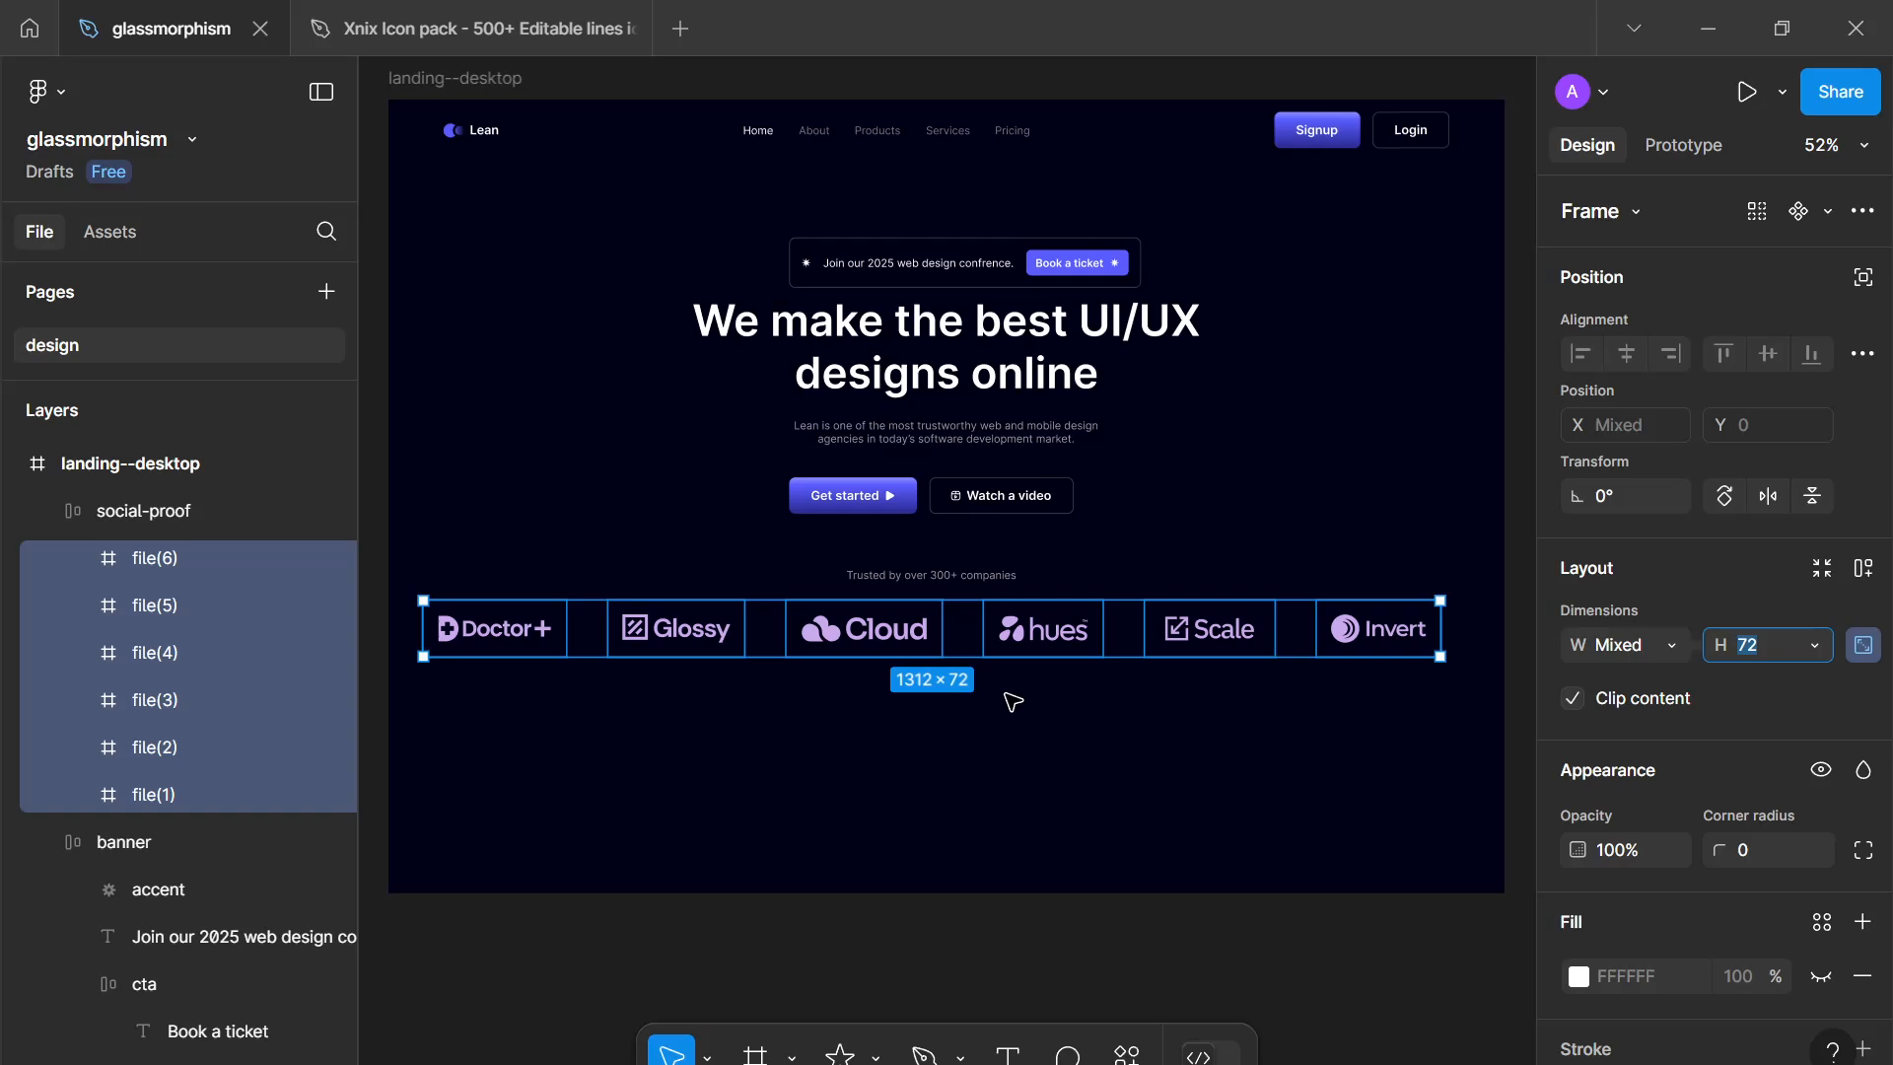
key(Down)
key(Down)
key(Down)
key(Down)
key(Down)
key(Down)
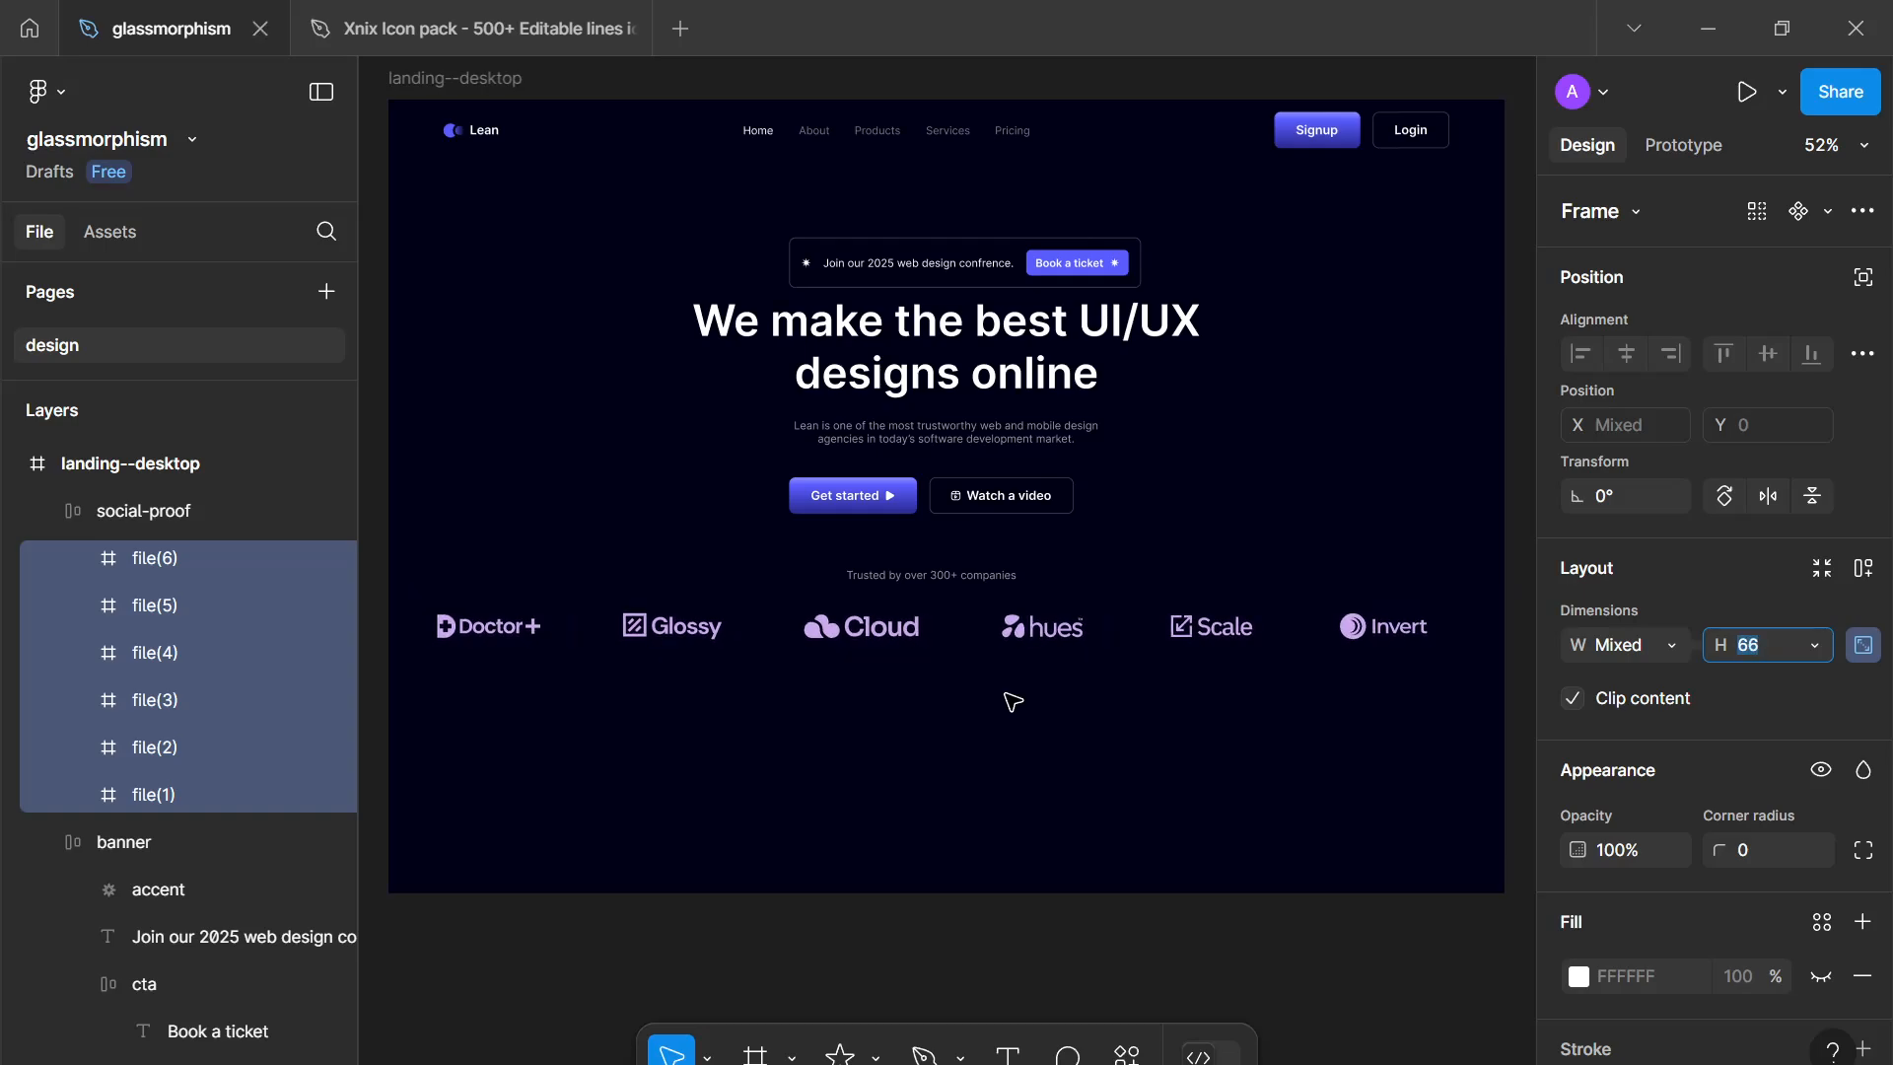
key(Return)
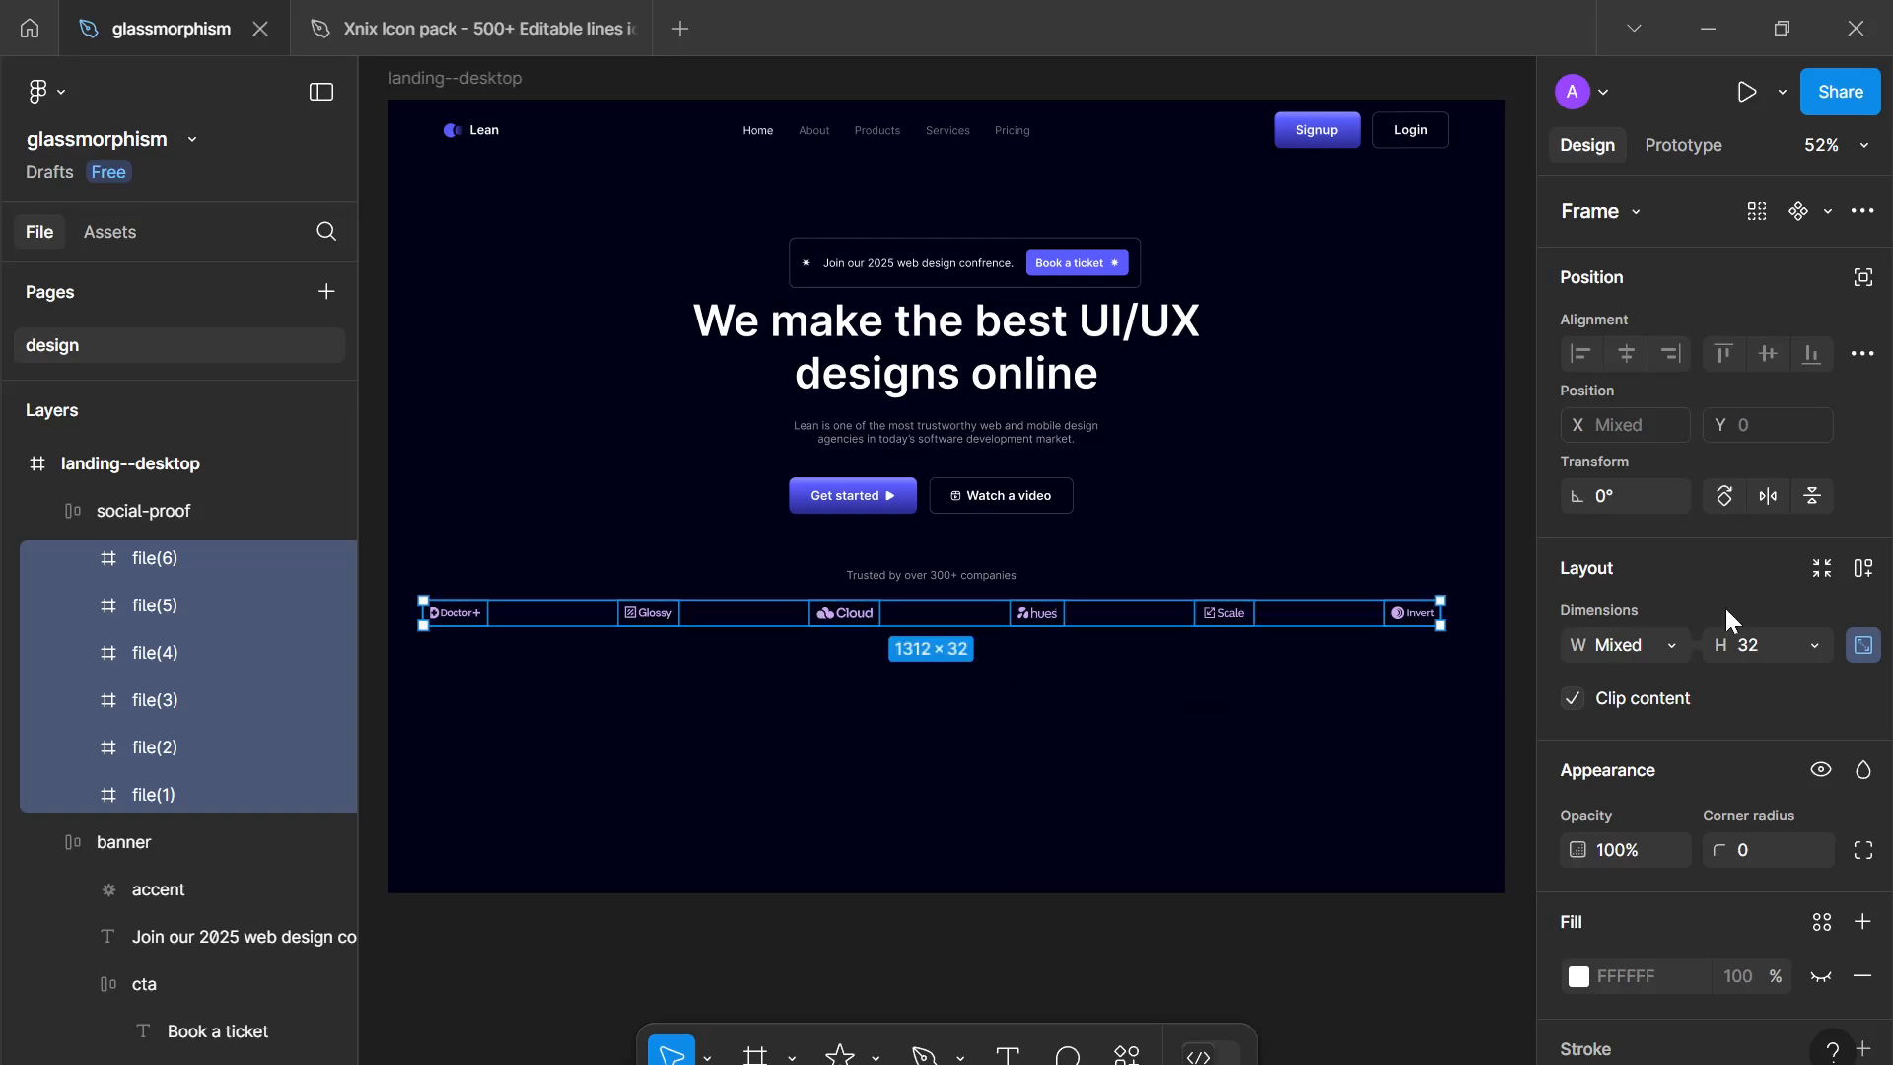
Step: Set the height of the six selected logos to 48
click(1758, 641)
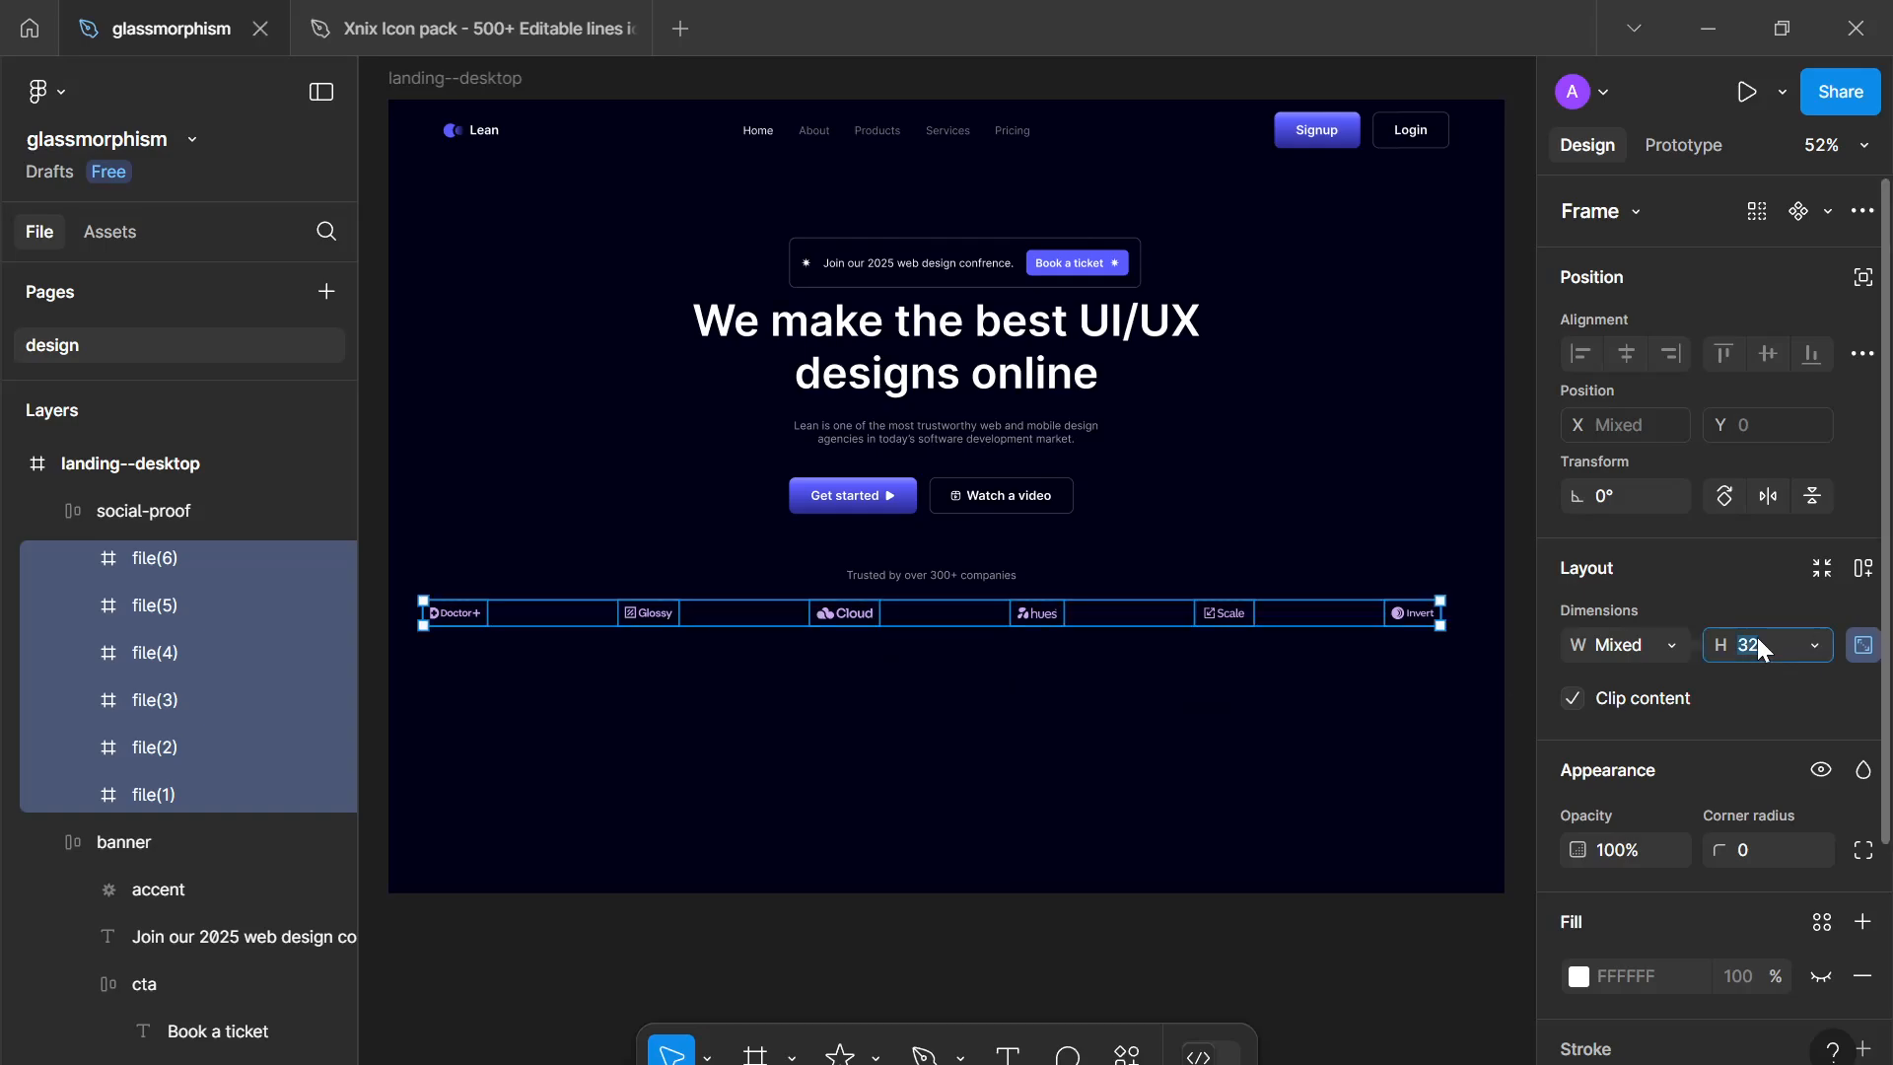
text(48)
key(Return)
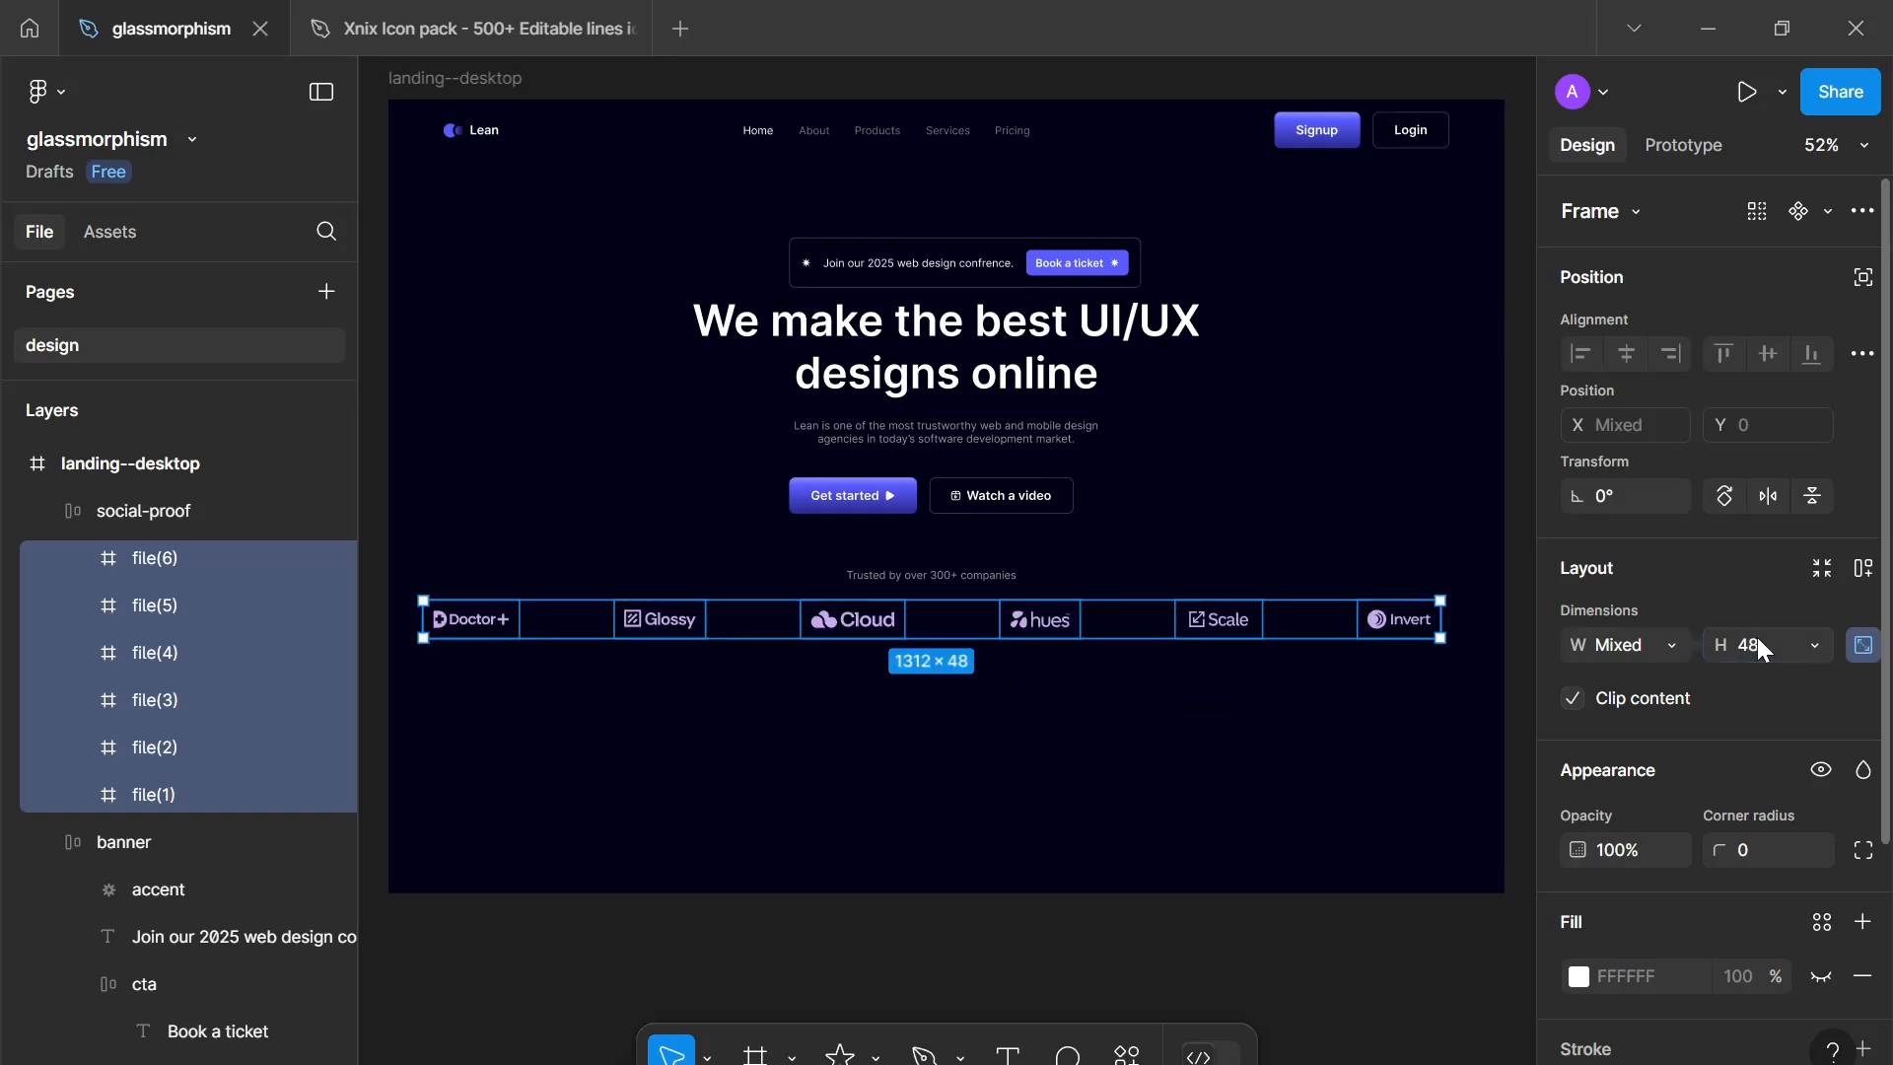
Step: Set the social-proof row's item gap to 24 and its width to hug contents
click(726, 680)
click(743, 632)
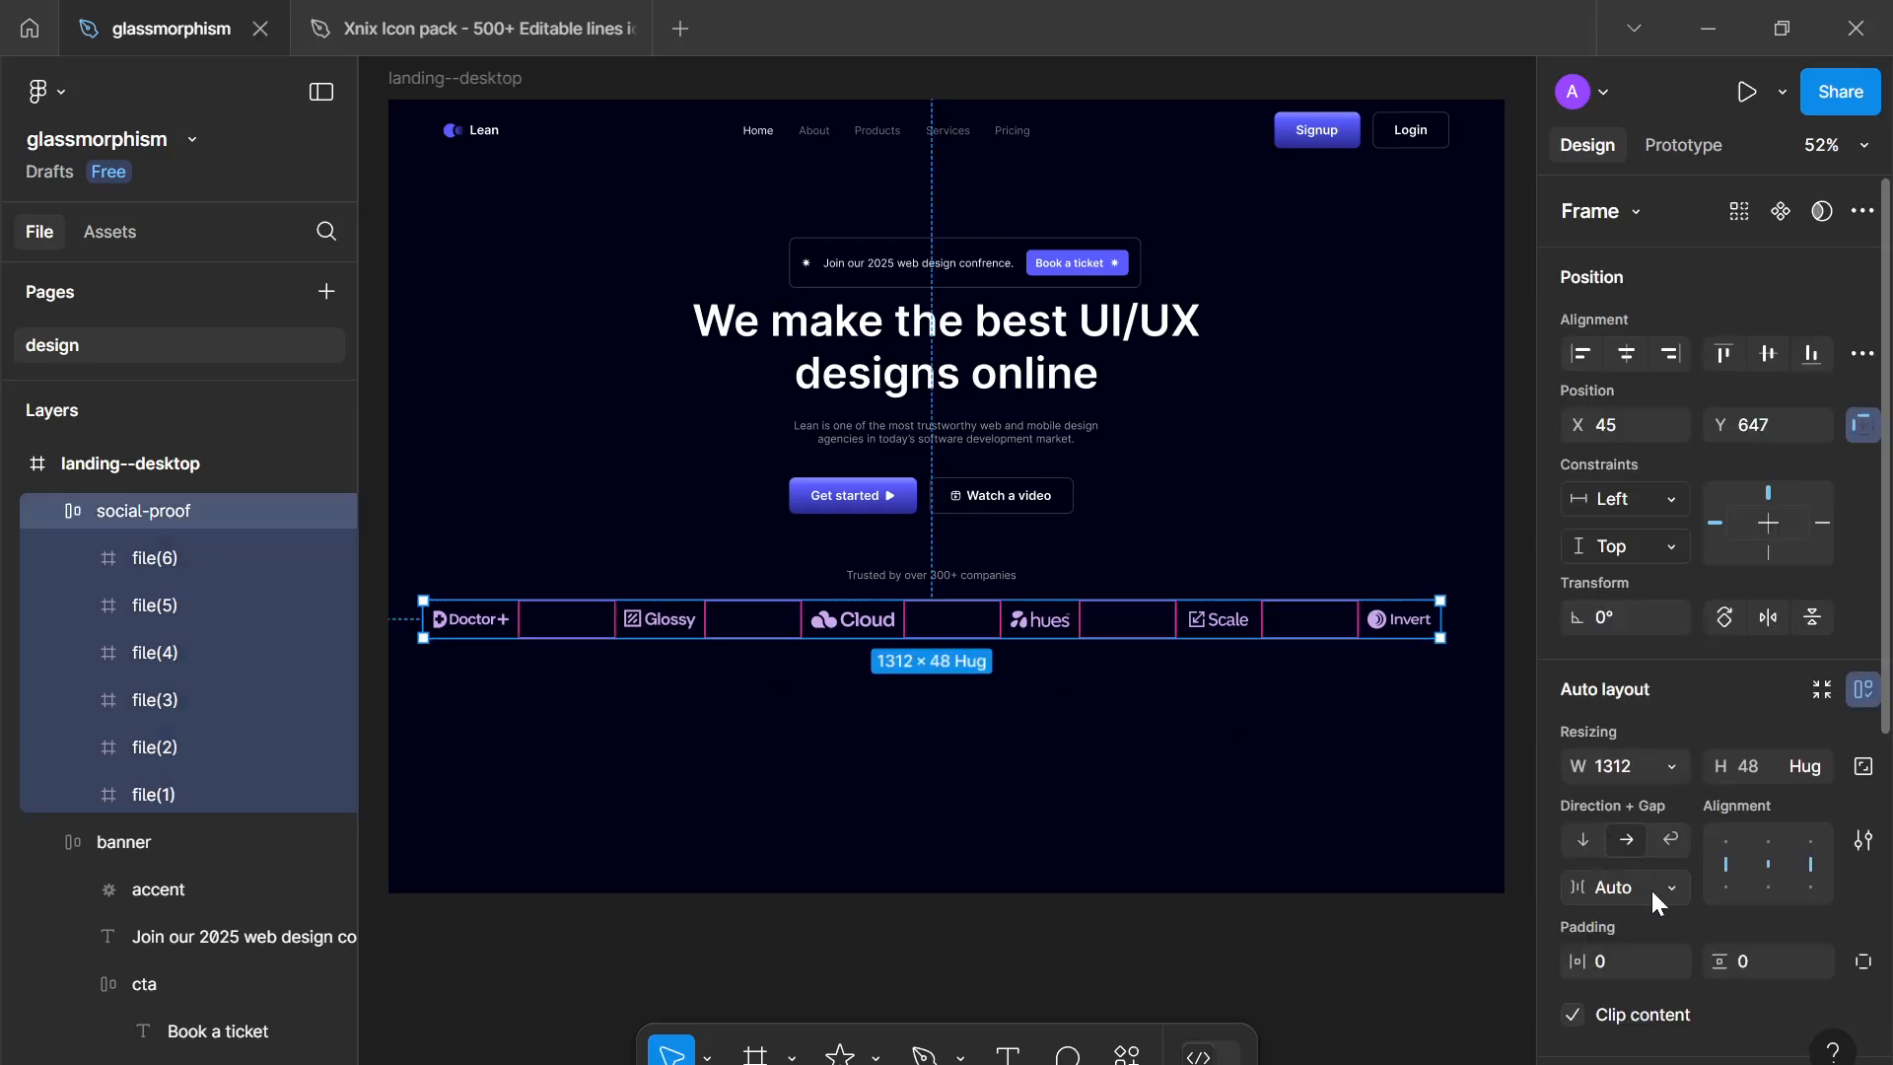
click(1625, 875)
text(24)
key(Return)
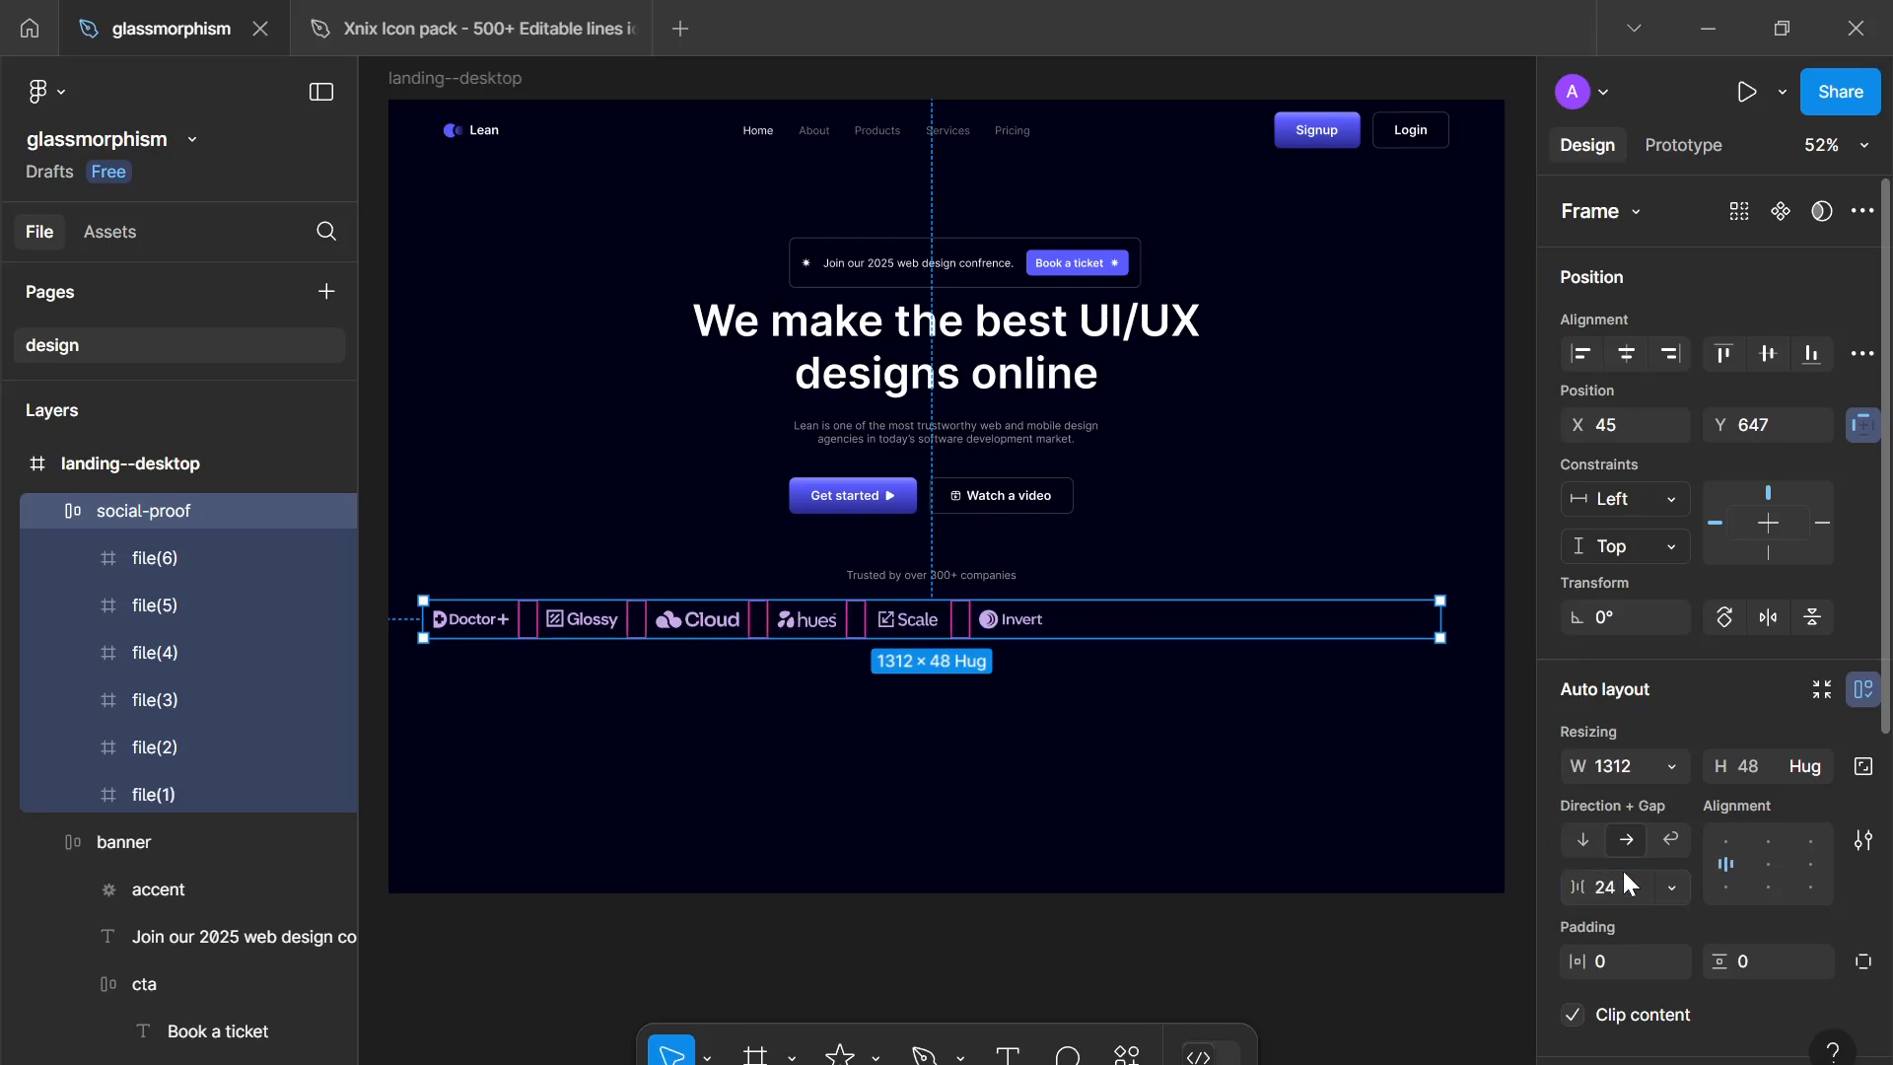
click(1674, 767)
key(Return)
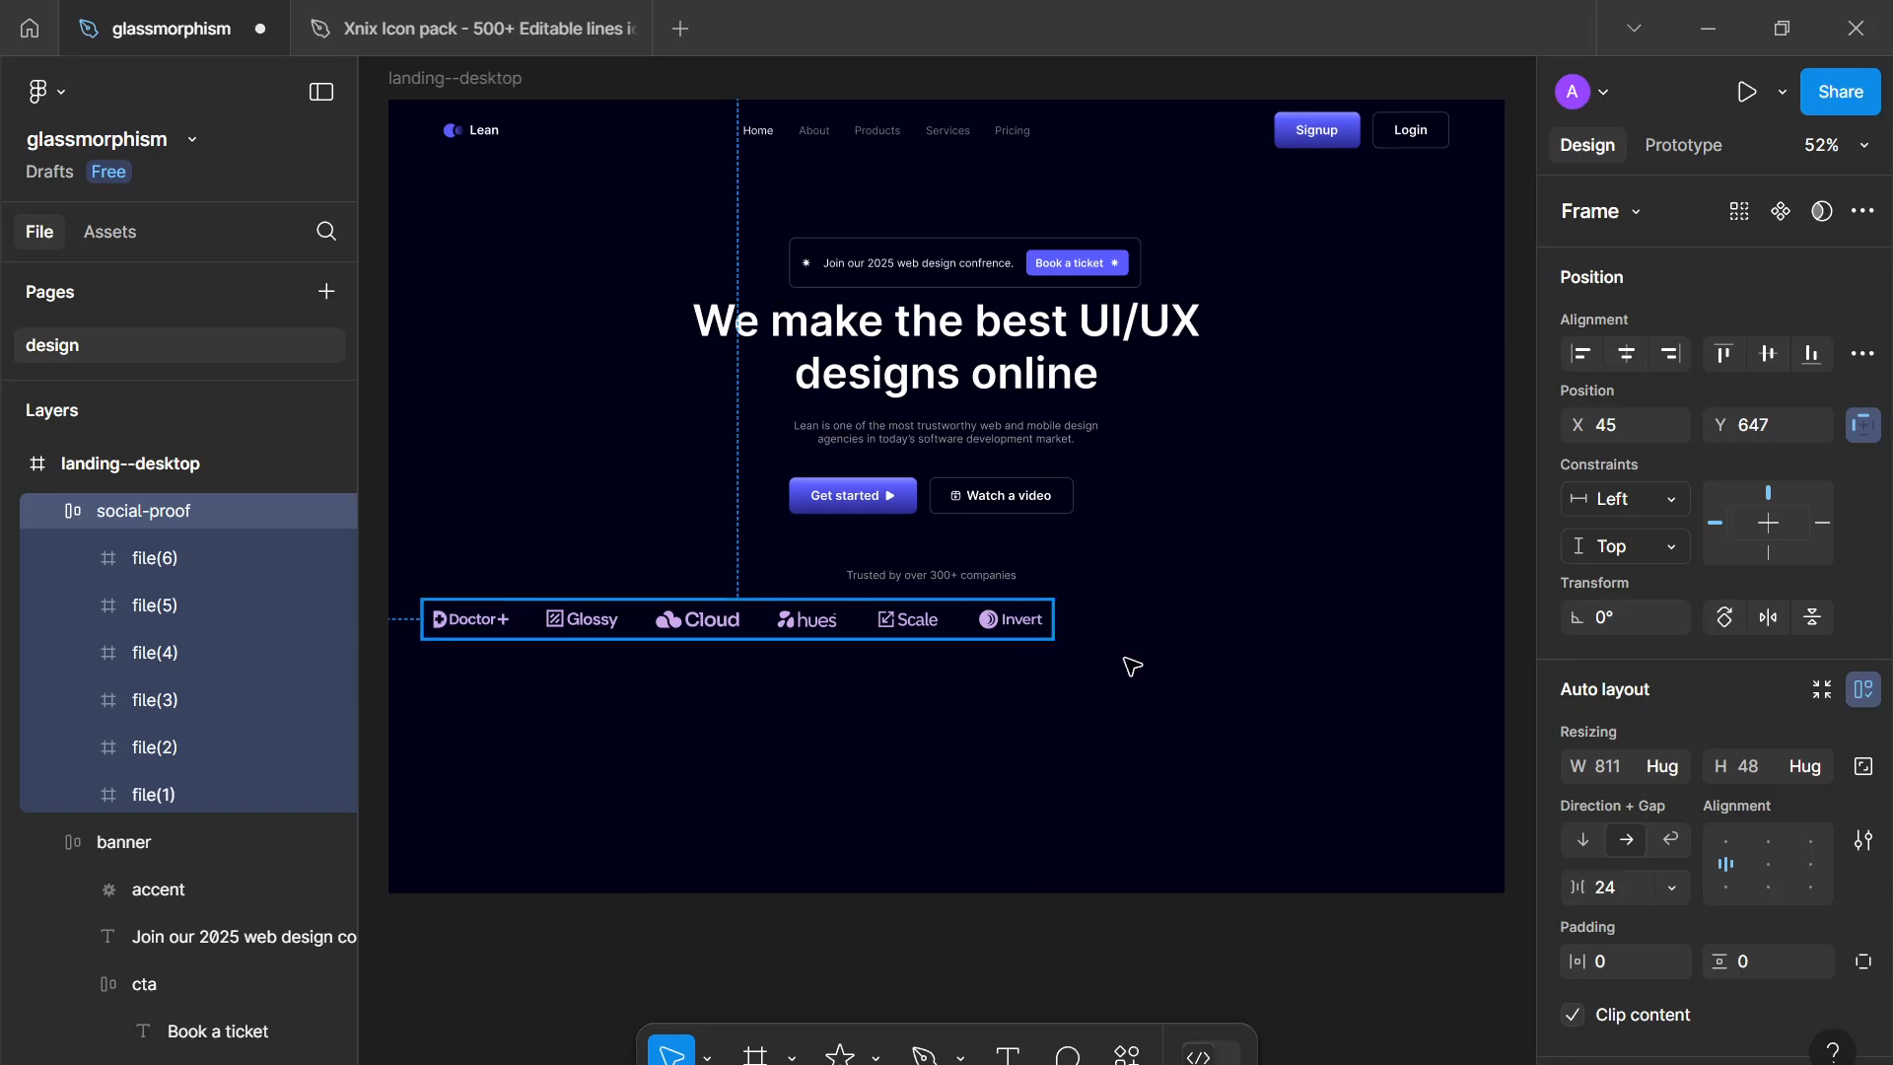
Step: Centre the social-proof row horizontally beneath the trusted-by text, at X 314 and Y 647
drag(986, 621, 1195, 631)
scroll(1192, 641, up, 5)
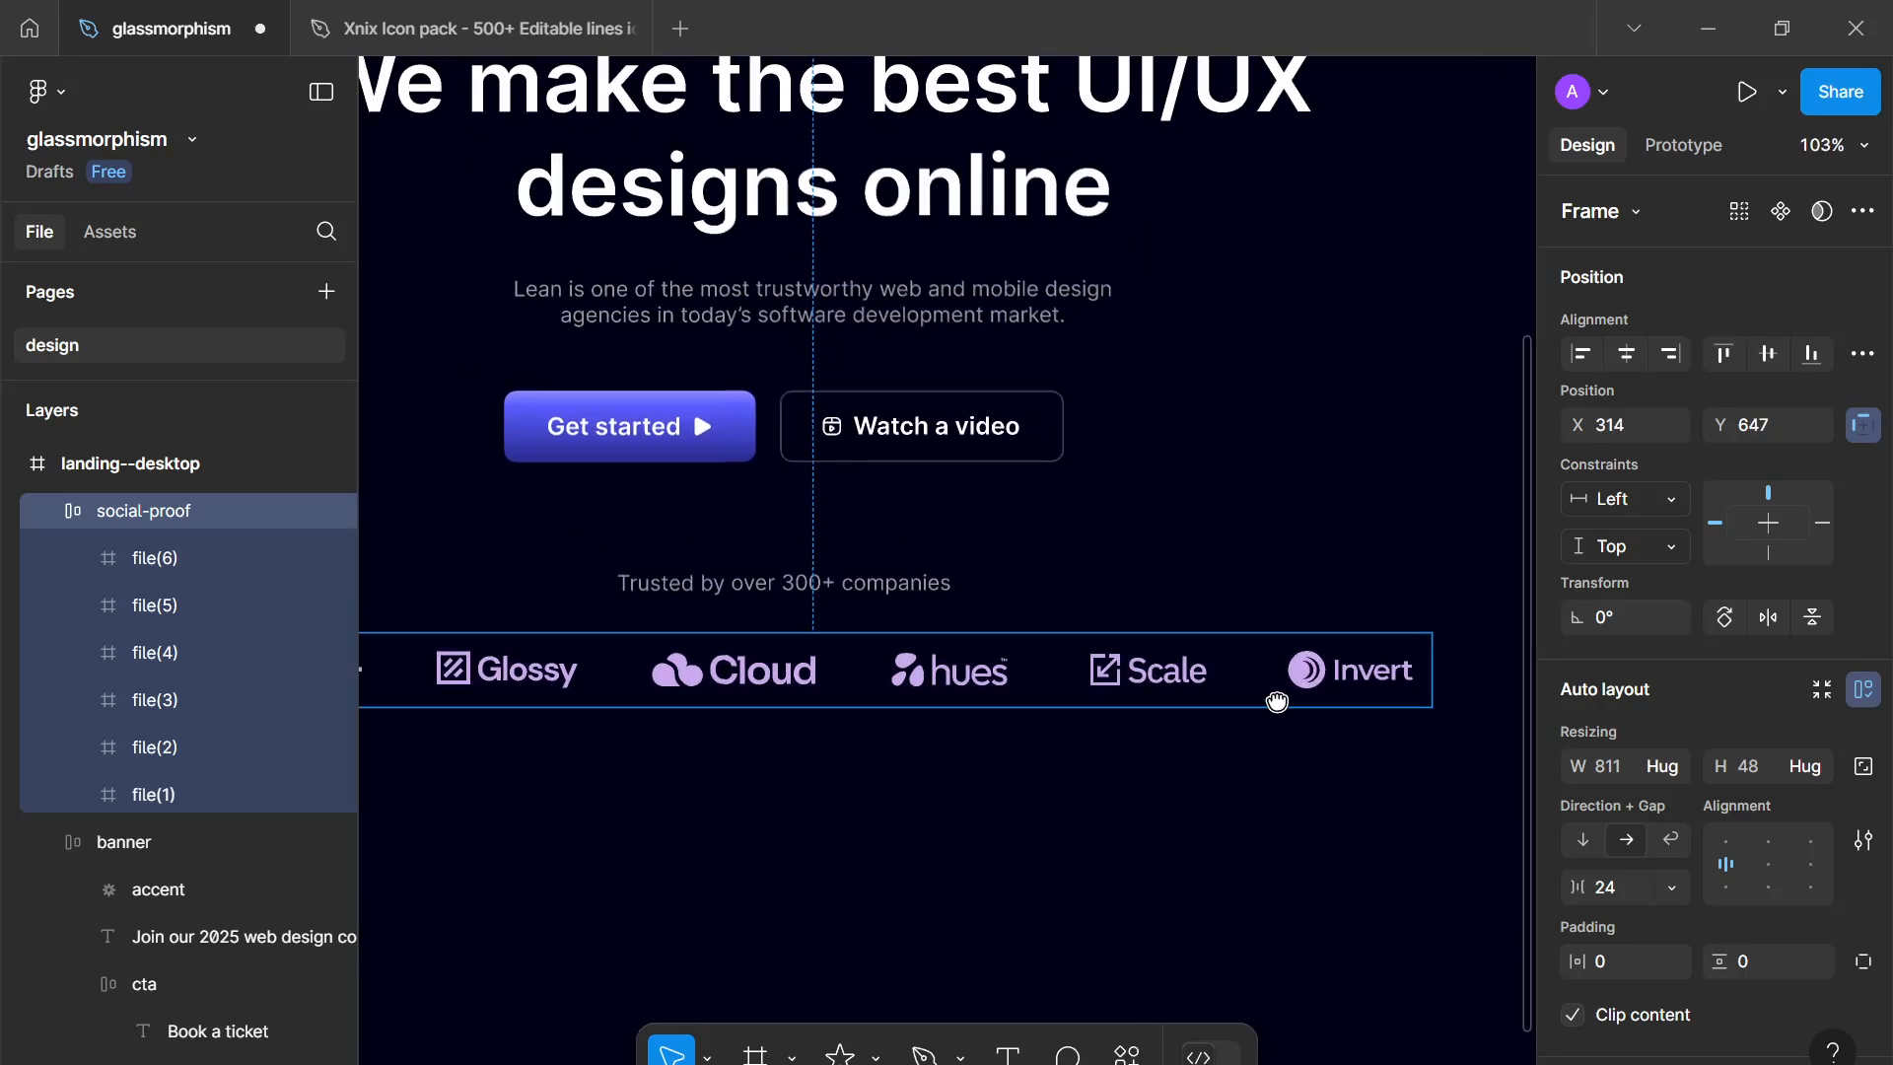
scroll(1277, 703, down, 5)
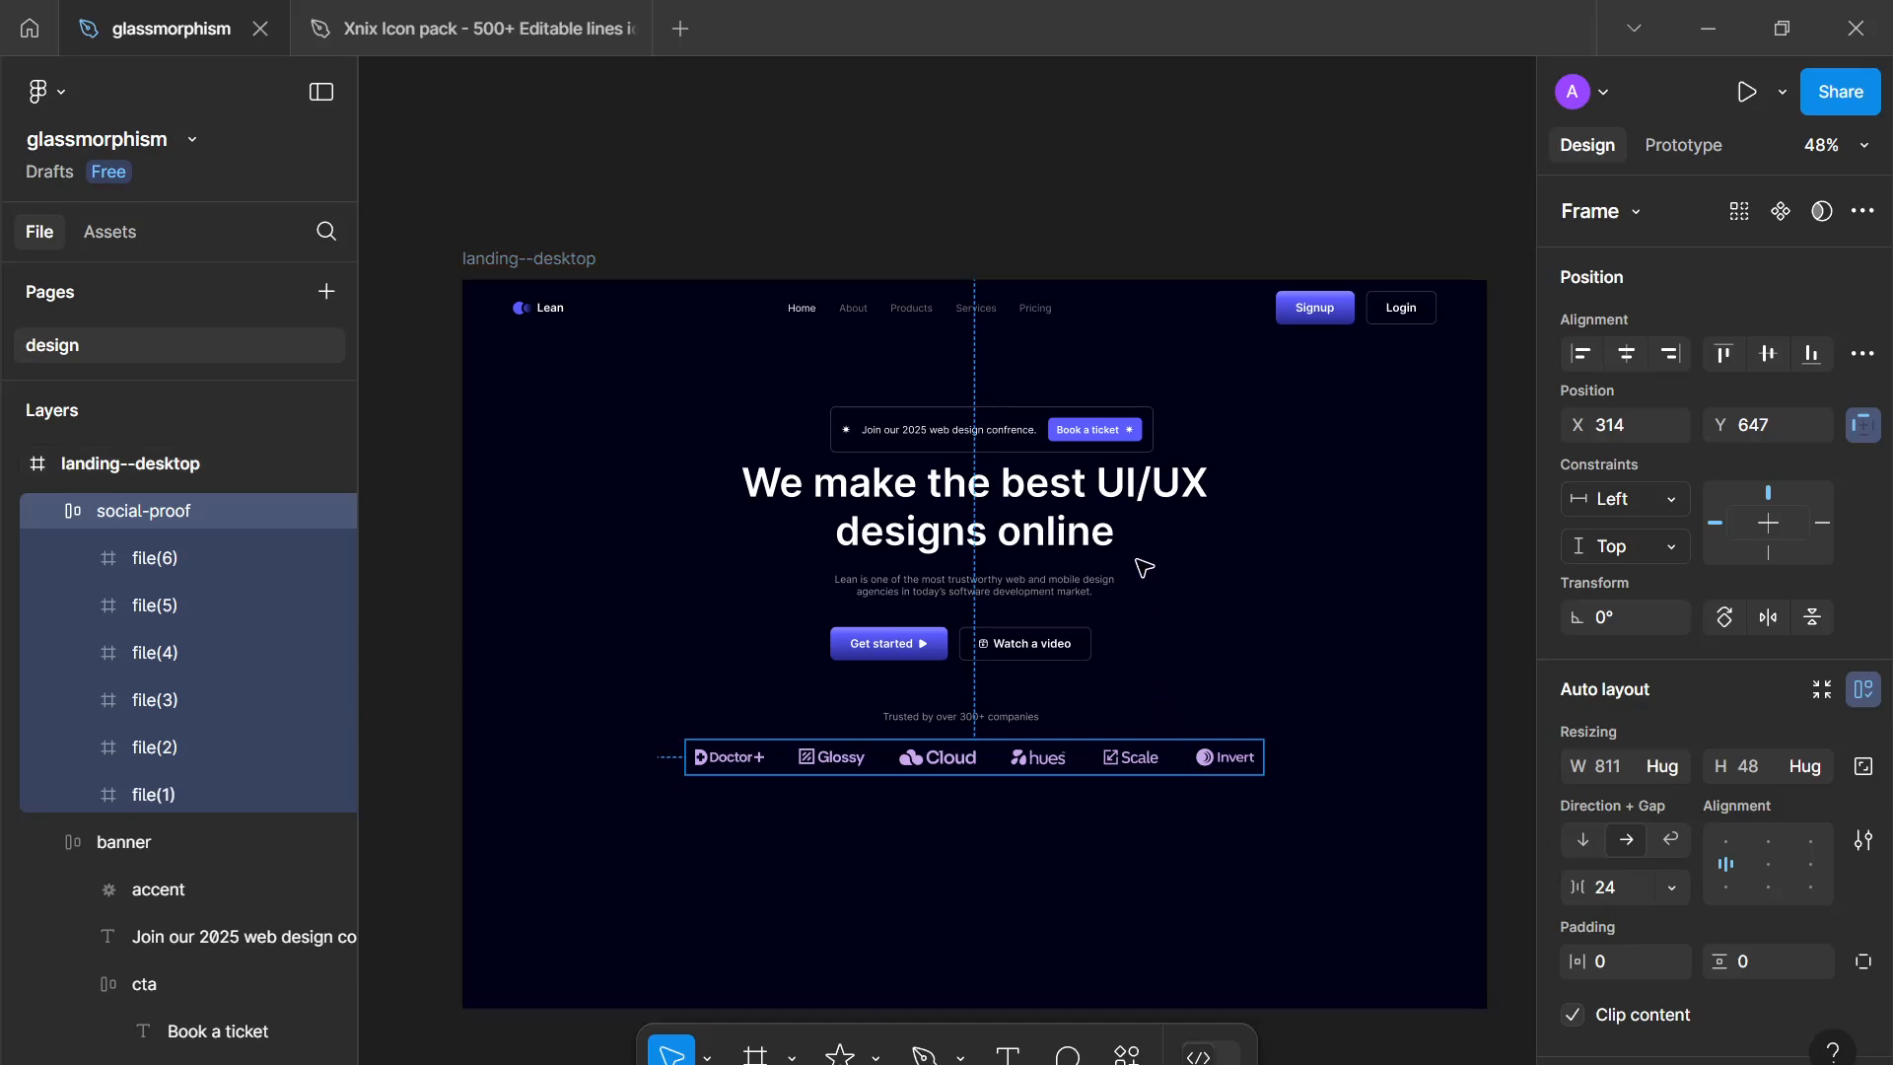
Step: Change the banner's blue 5A5DFF button colour to the logos' light purple CBAAEE
click(1037, 437)
scroll(1612, 801, down, 10)
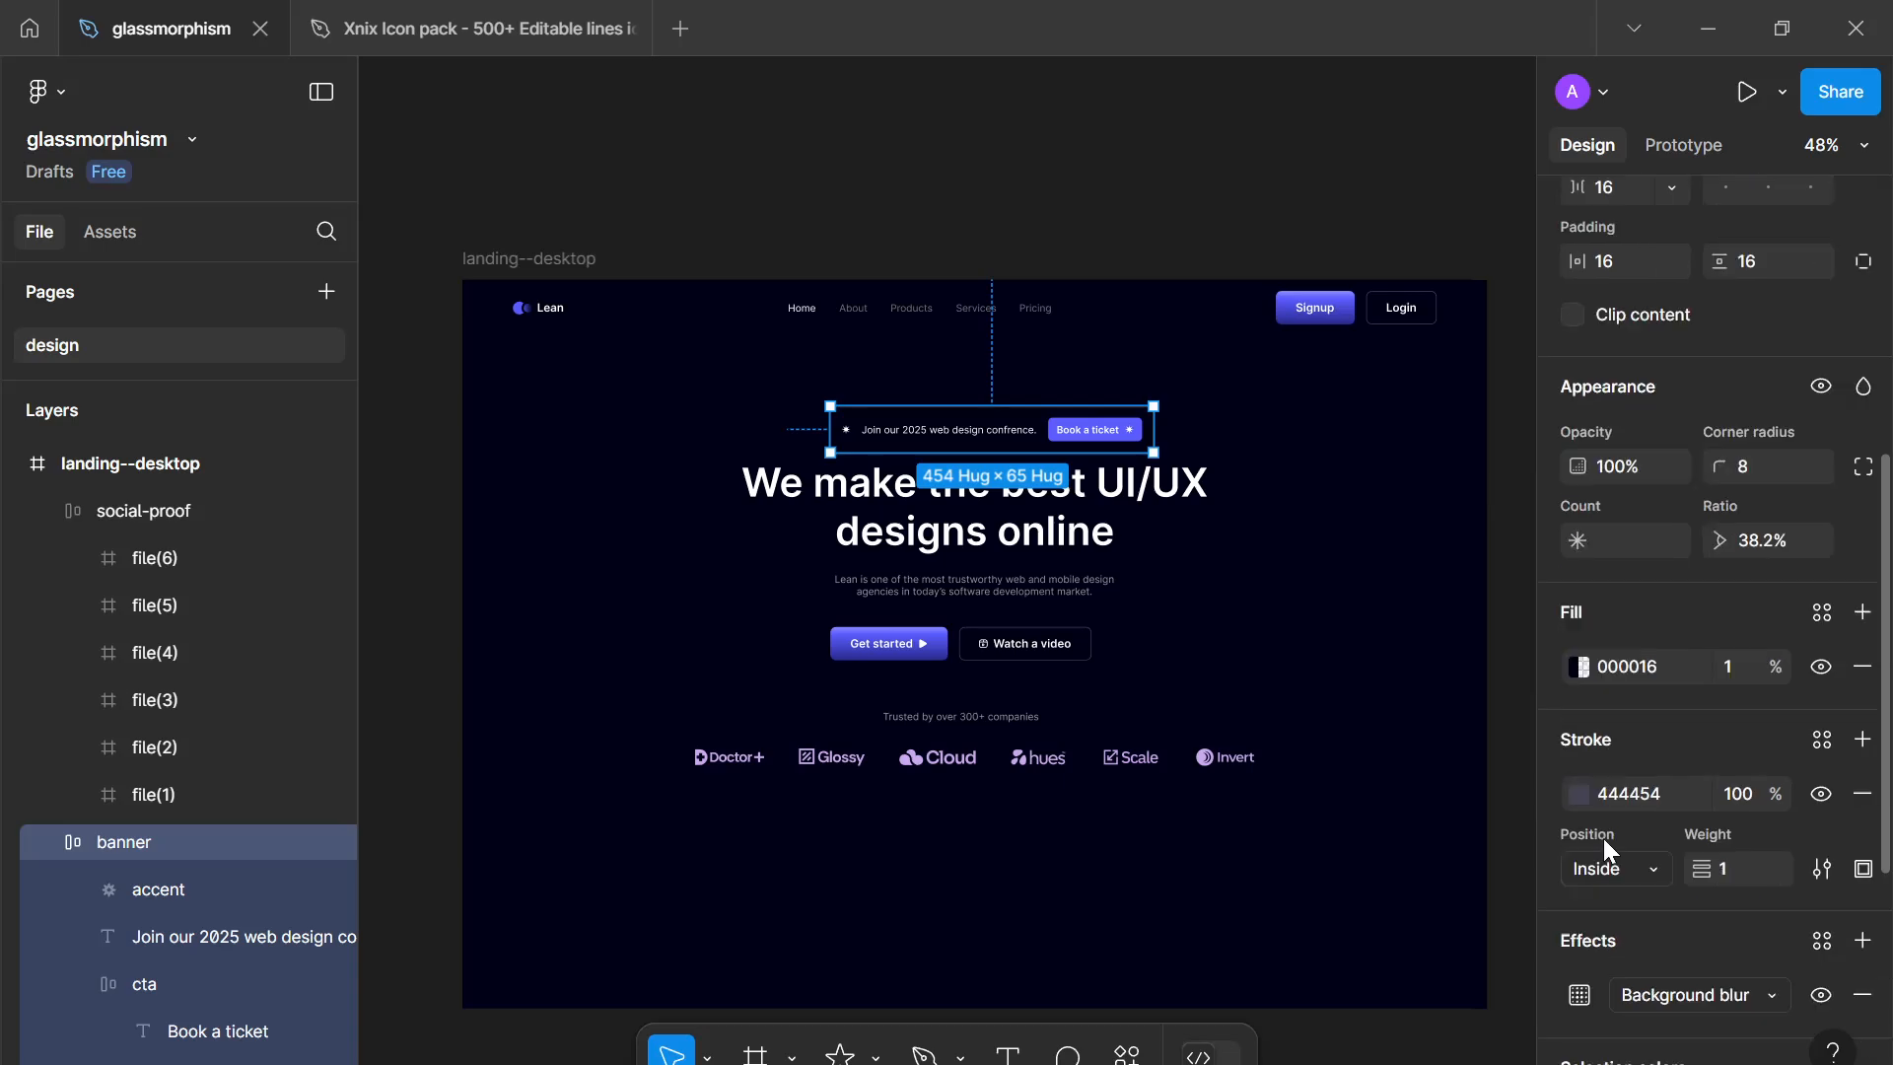
click(1581, 872)
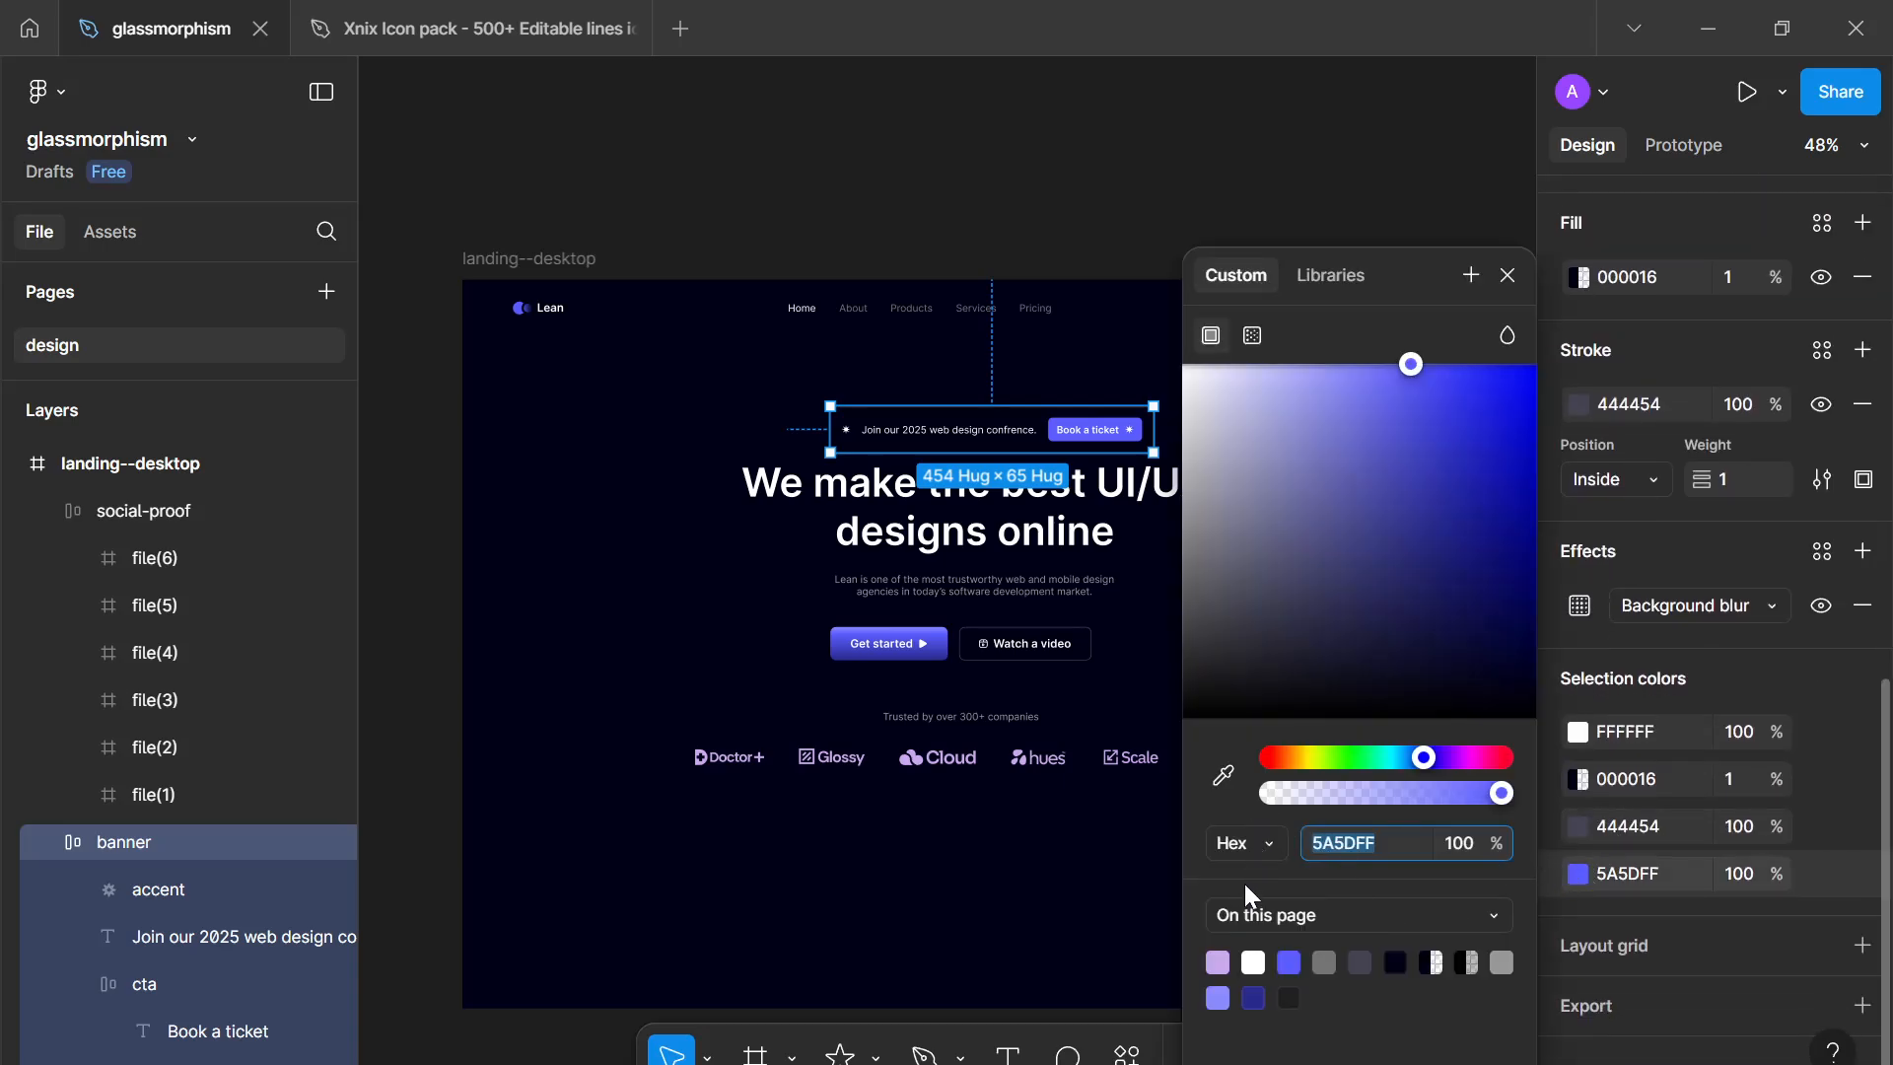
click(1223, 960)
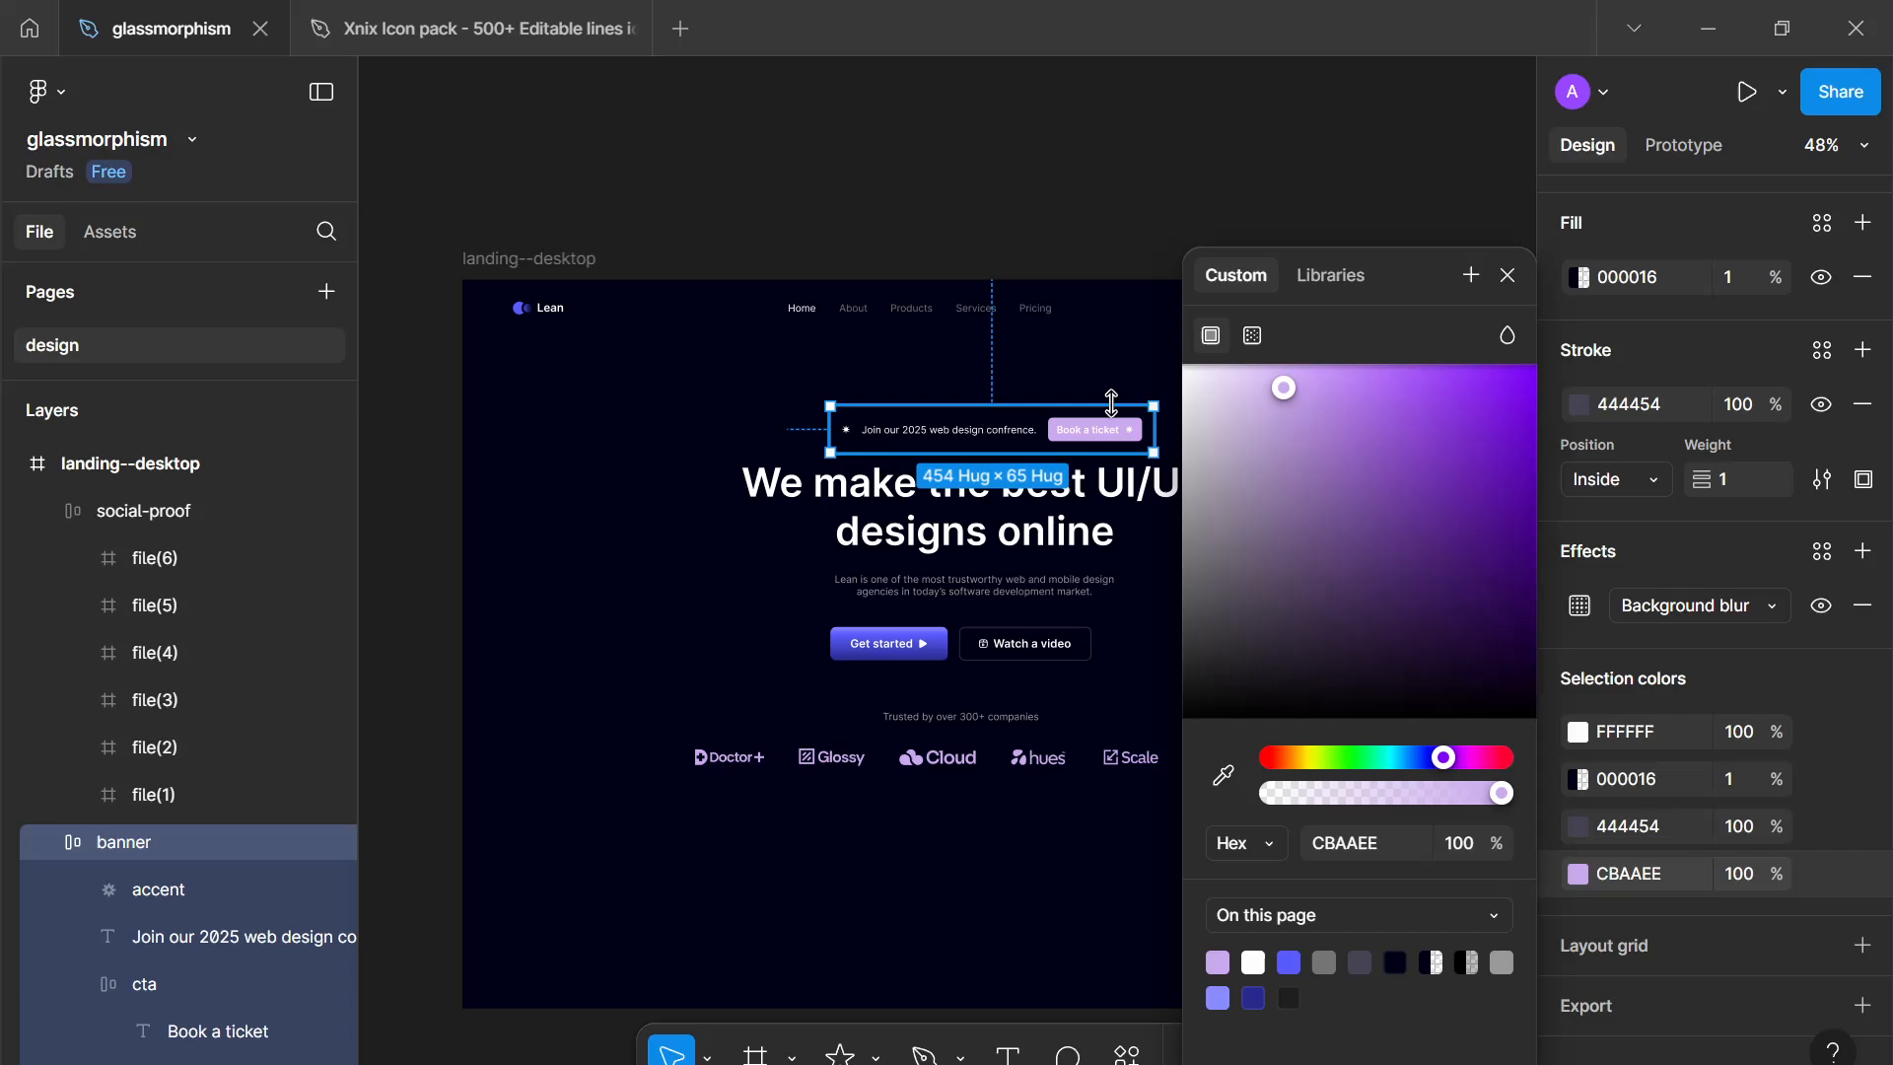
scroll(1111, 440, up, 6)
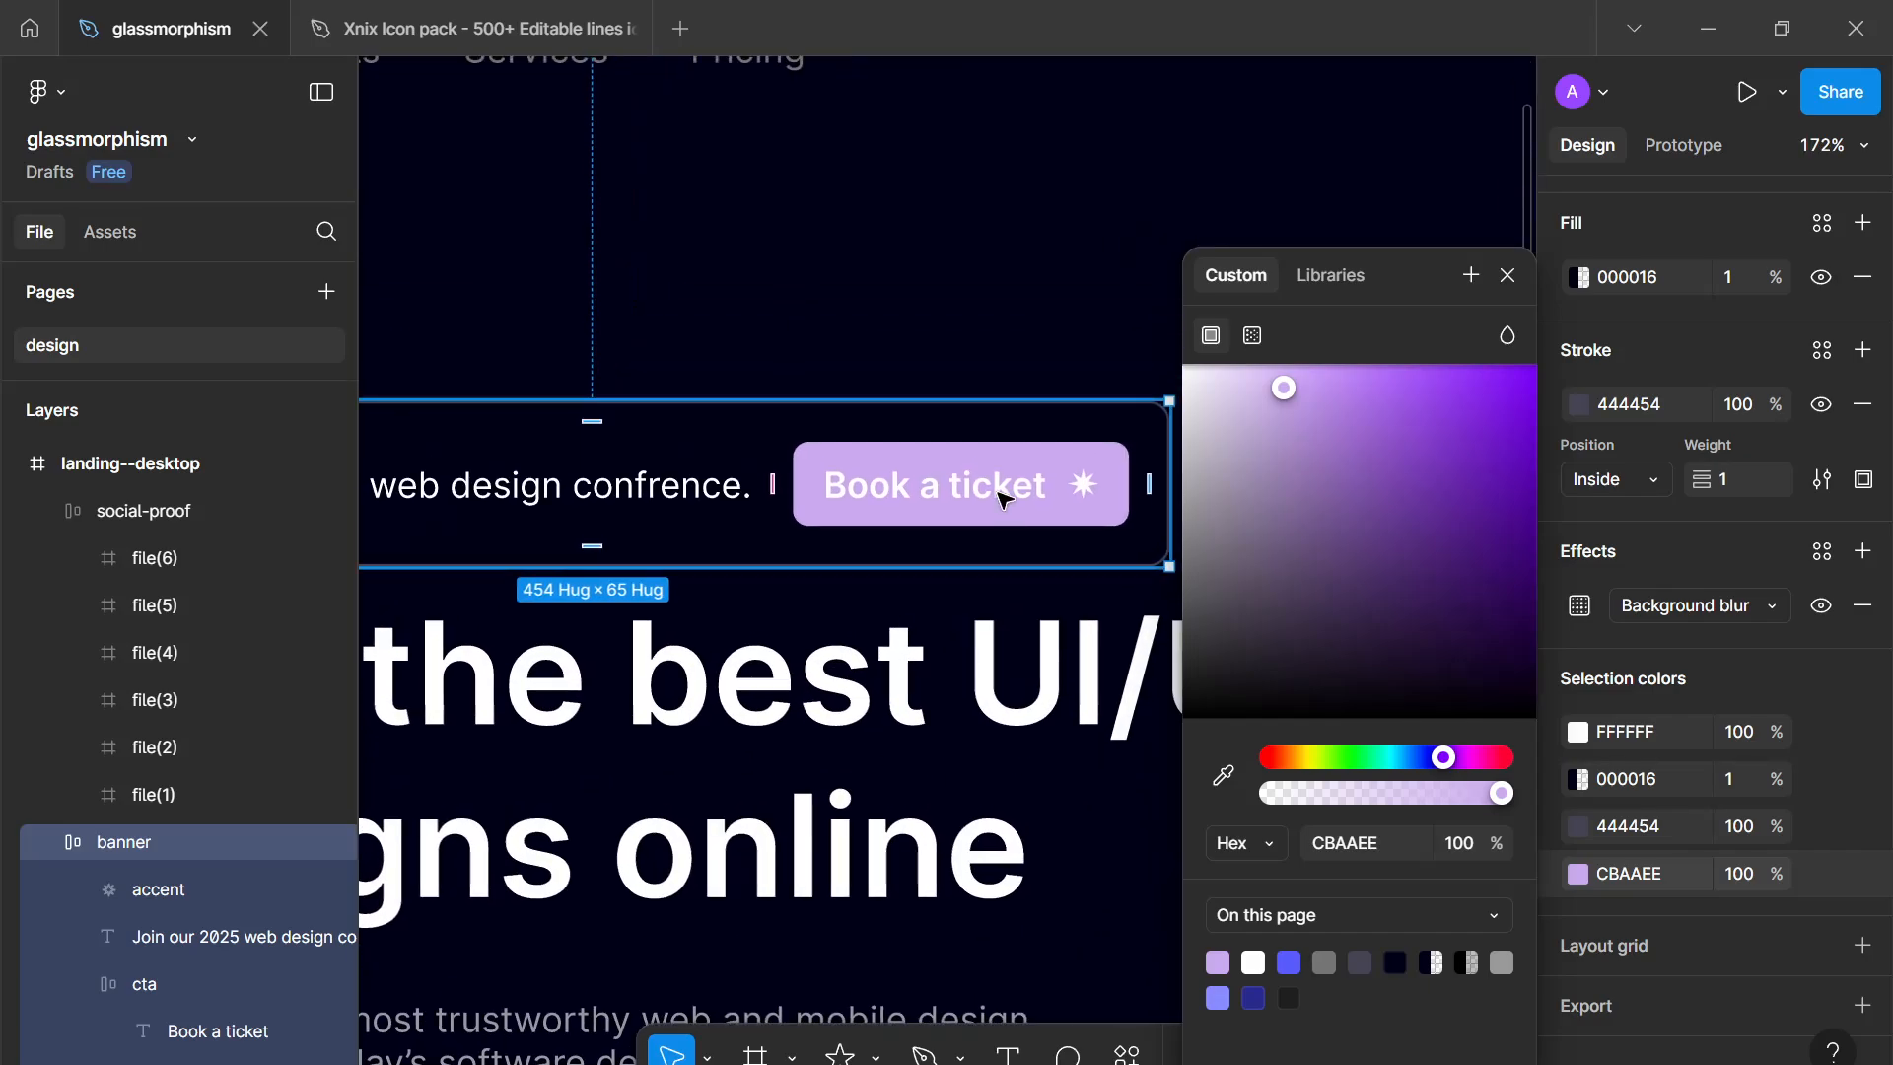
Step: Recolour the "Book a ticket" button's label and star to dark navy 000016
click(1090, 483)
scroll(1673, 773, up, 4)
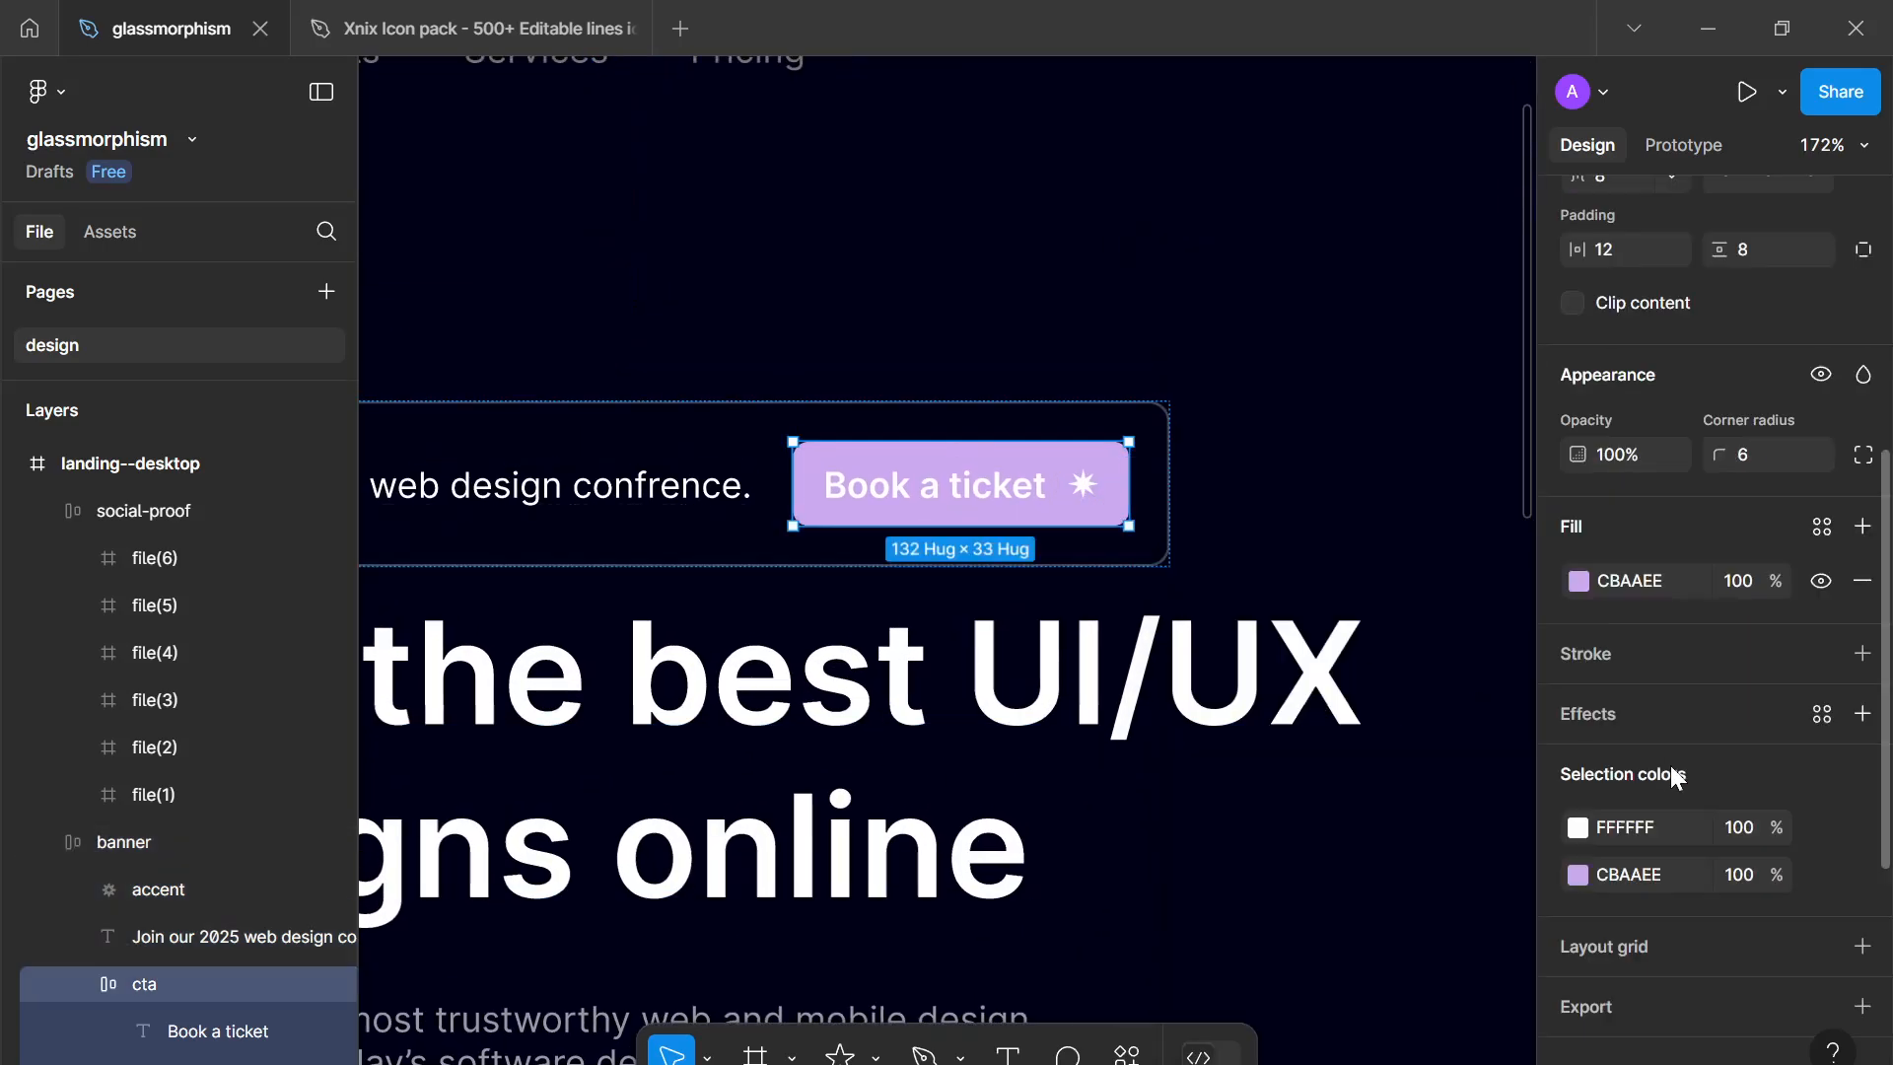
click(1579, 828)
drag(1344, 685, 1181, 719)
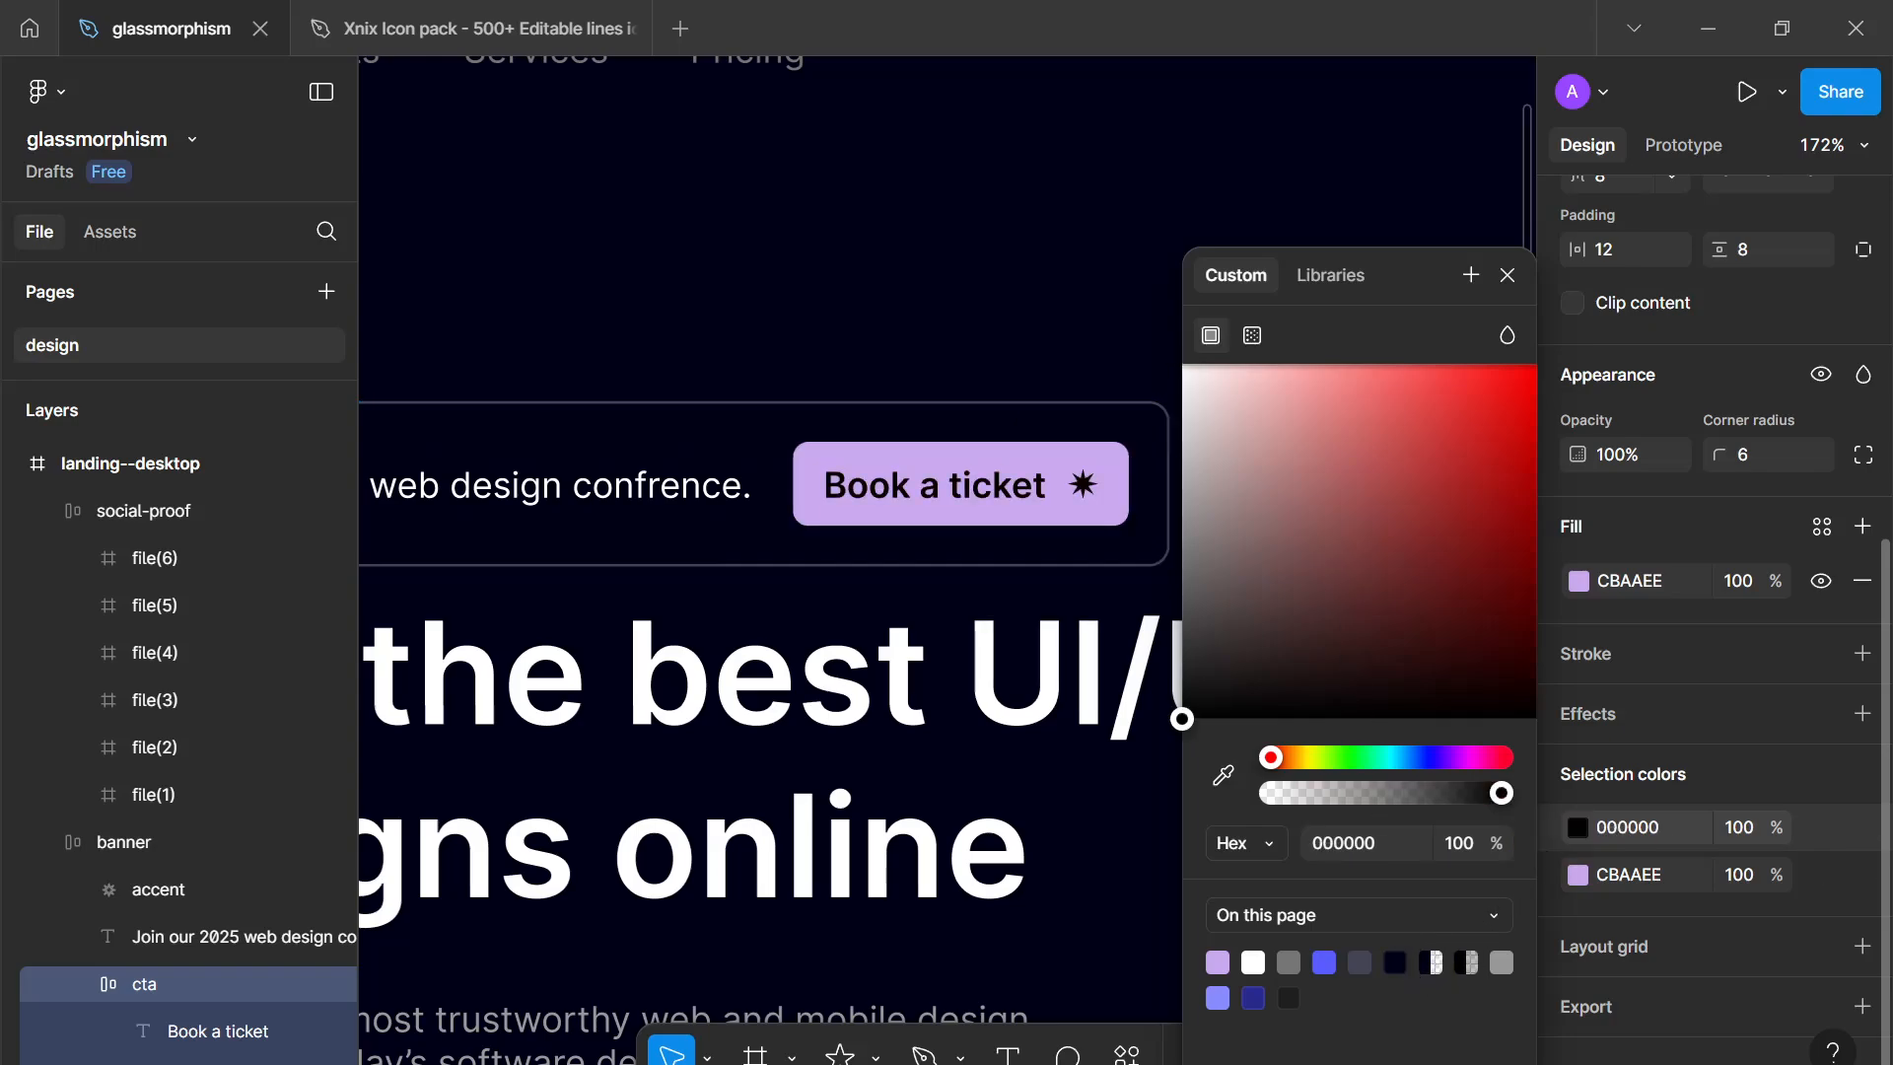
click(1395, 962)
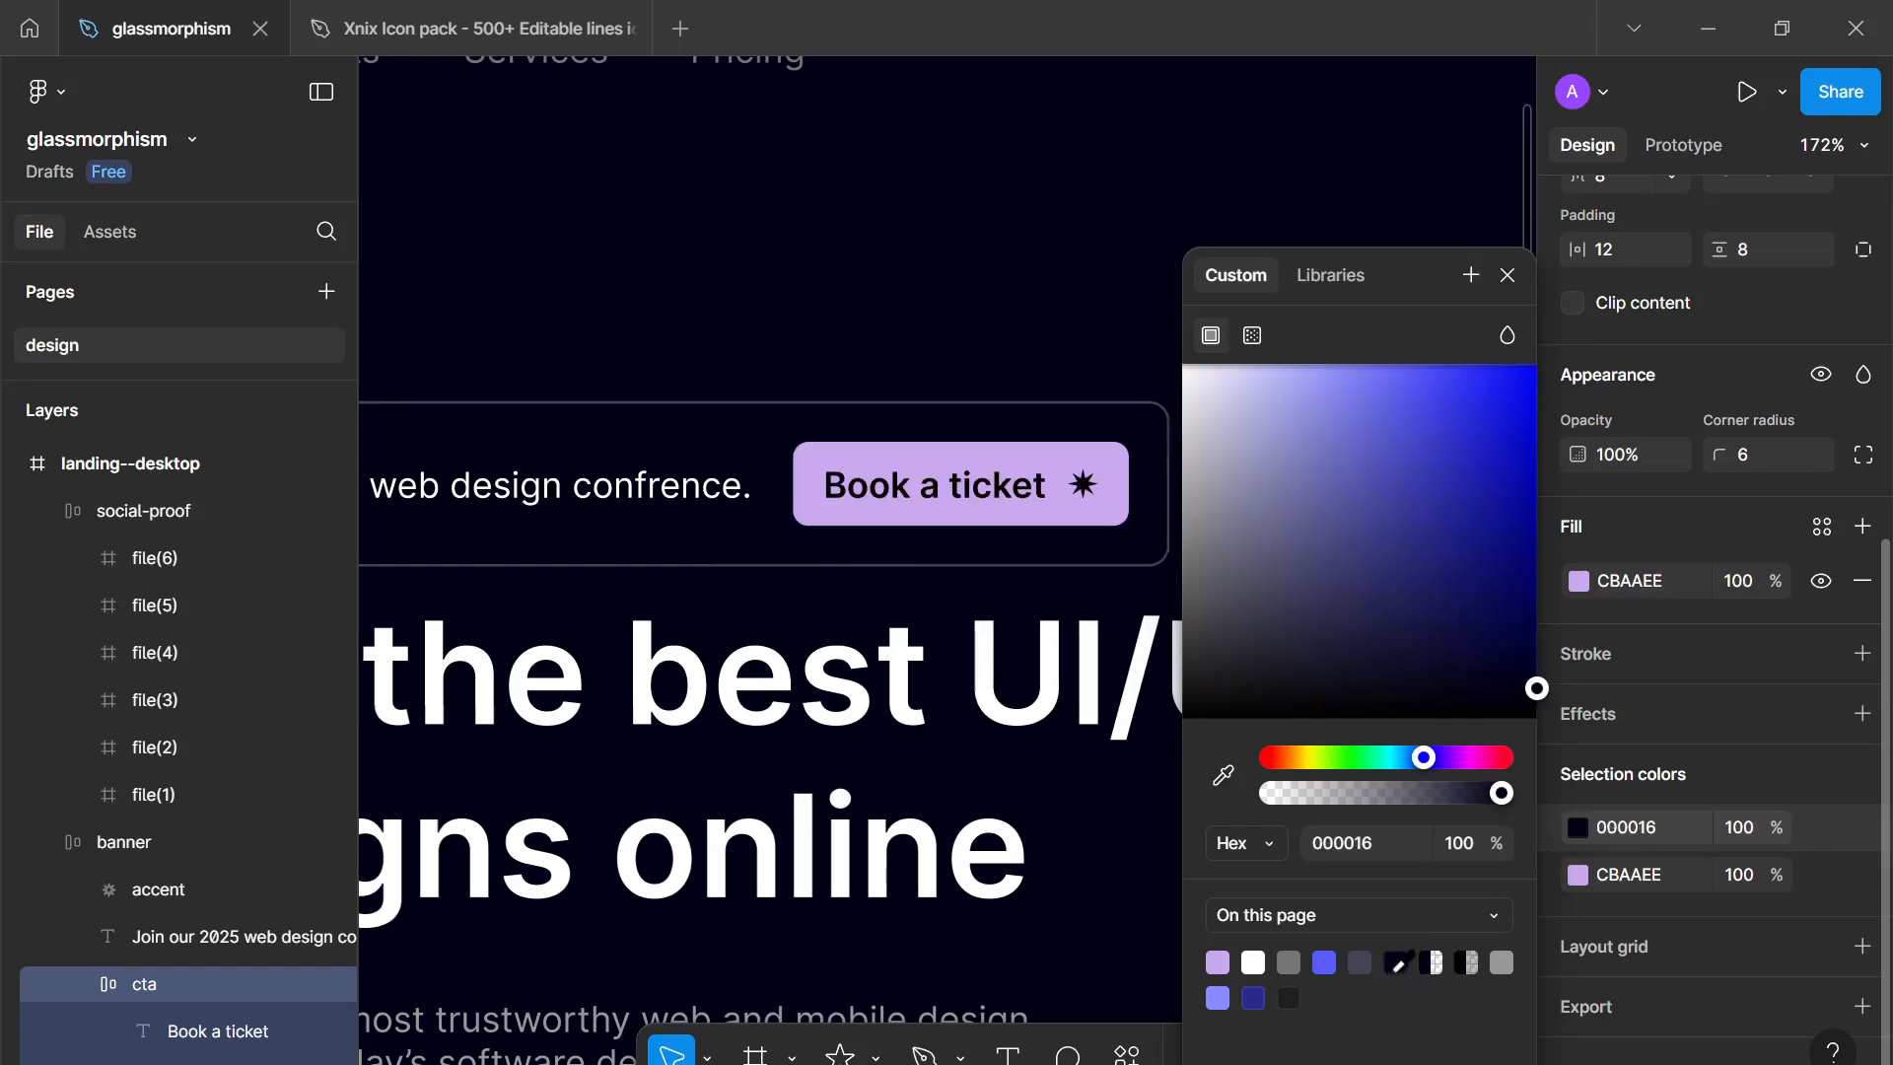
click(1504, 282)
click(1360, 534)
Step: Replace the banner's white with light purple CBAAEE for the conference text and the star beside it
scroll(1356, 539, down, 5)
drag(1355, 543, 1275, 480)
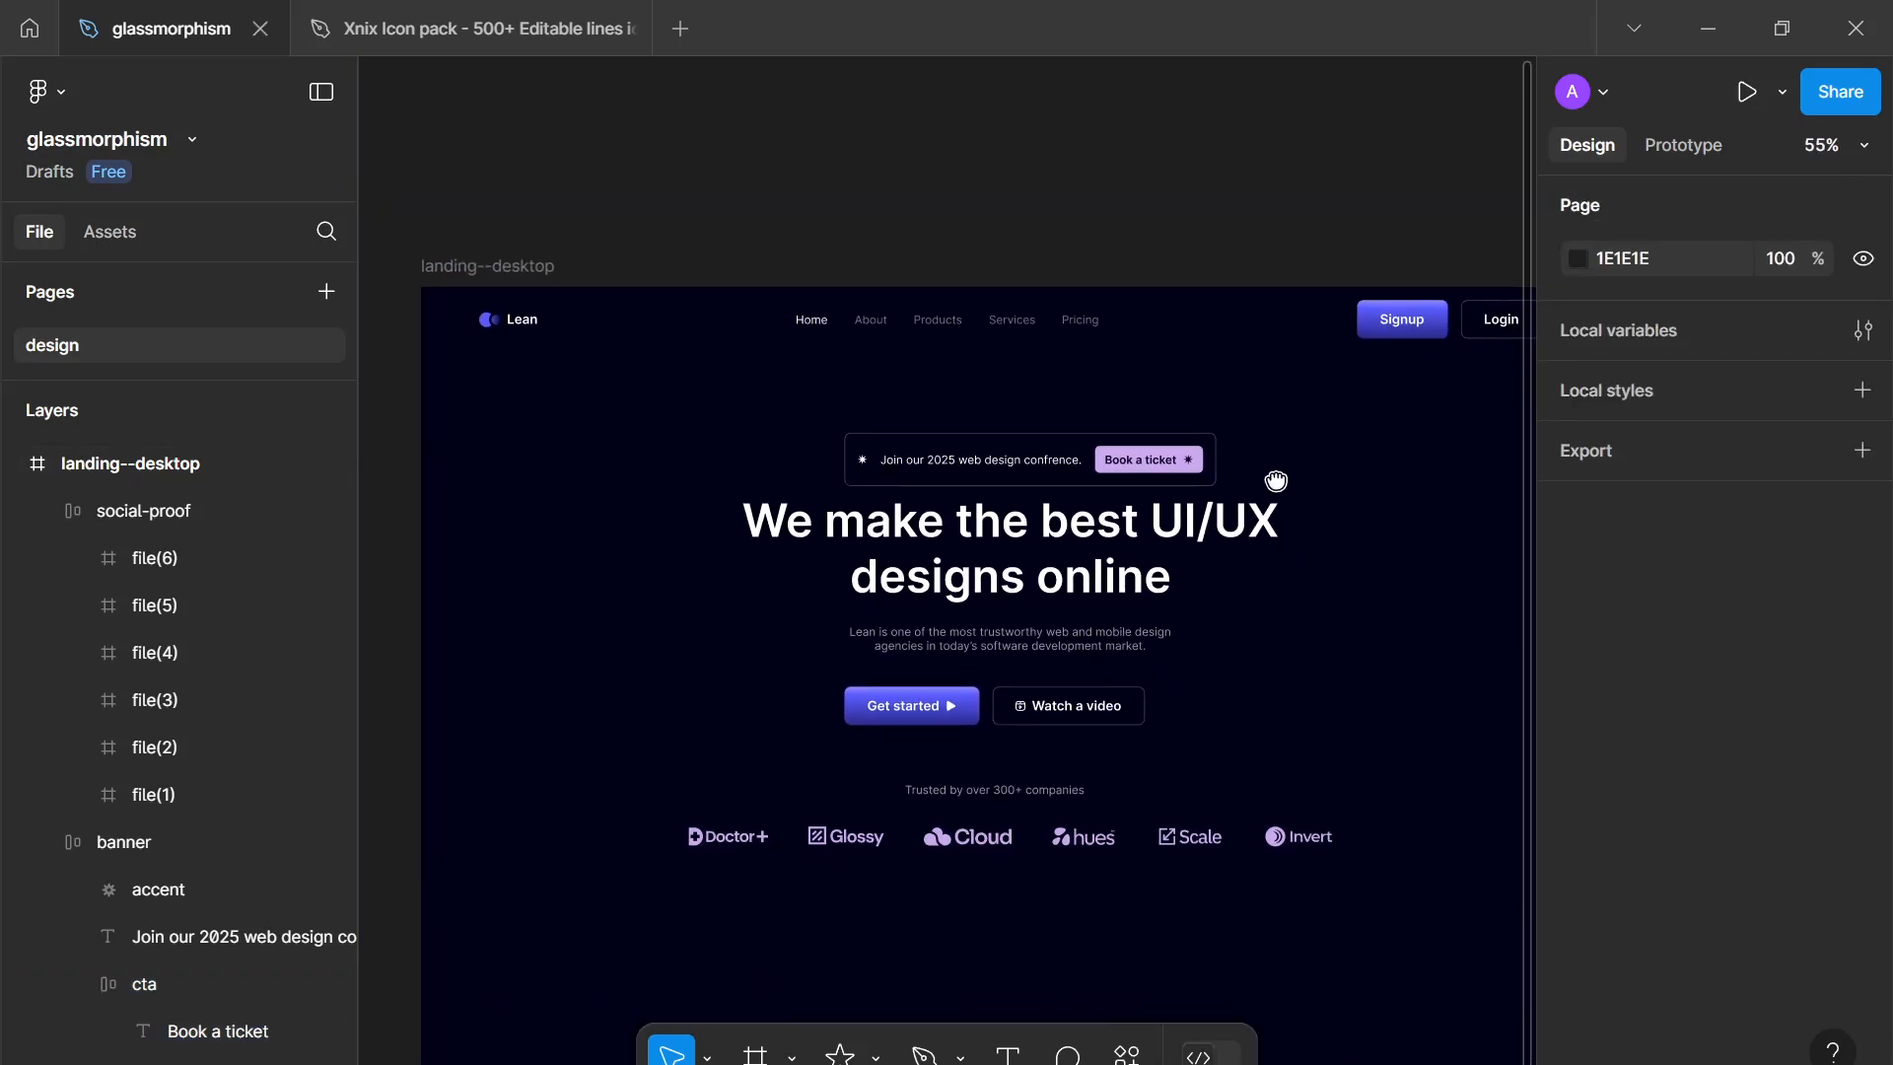
scroll(1086, 530, up, 3)
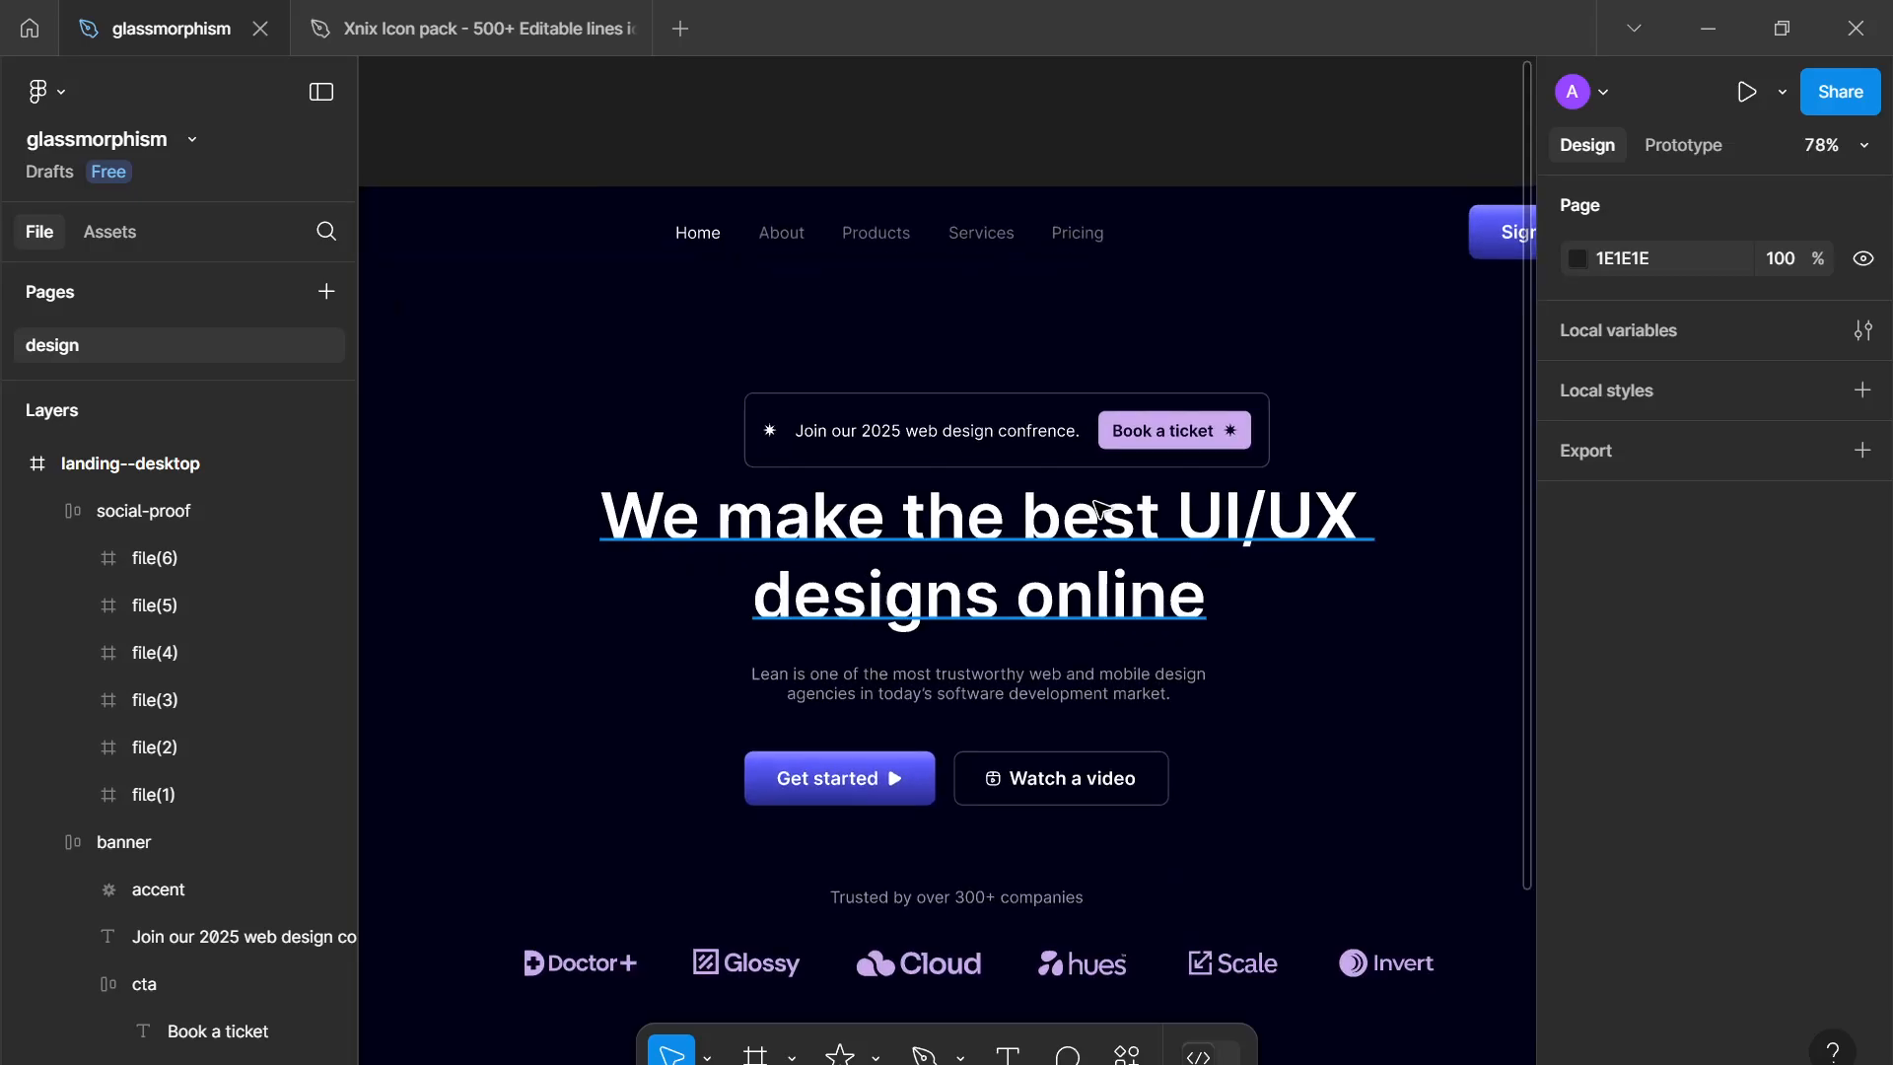
click(1213, 576)
scroll(1695, 816, down, 10)
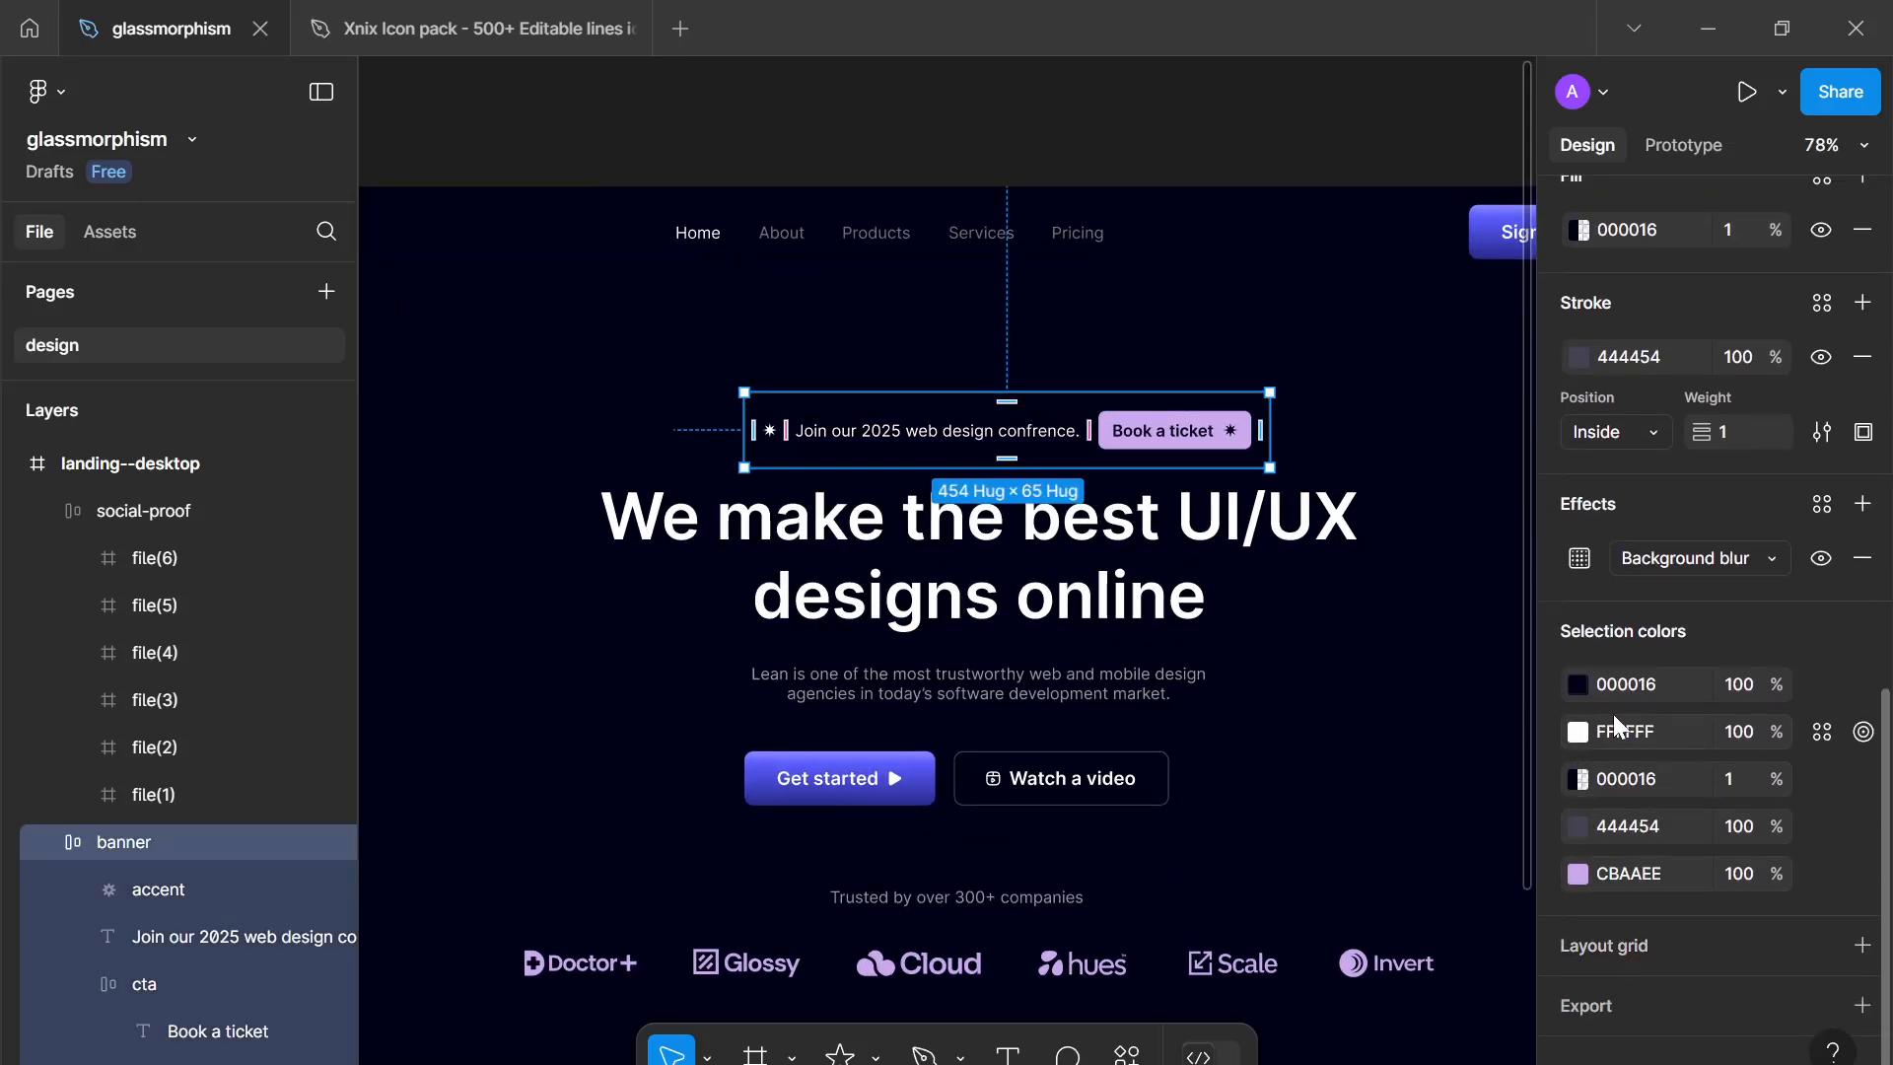
click(1615, 870)
key(ctrl+c)
click(1635, 728)
key(ctrl+v)
key(Return)
click(1394, 668)
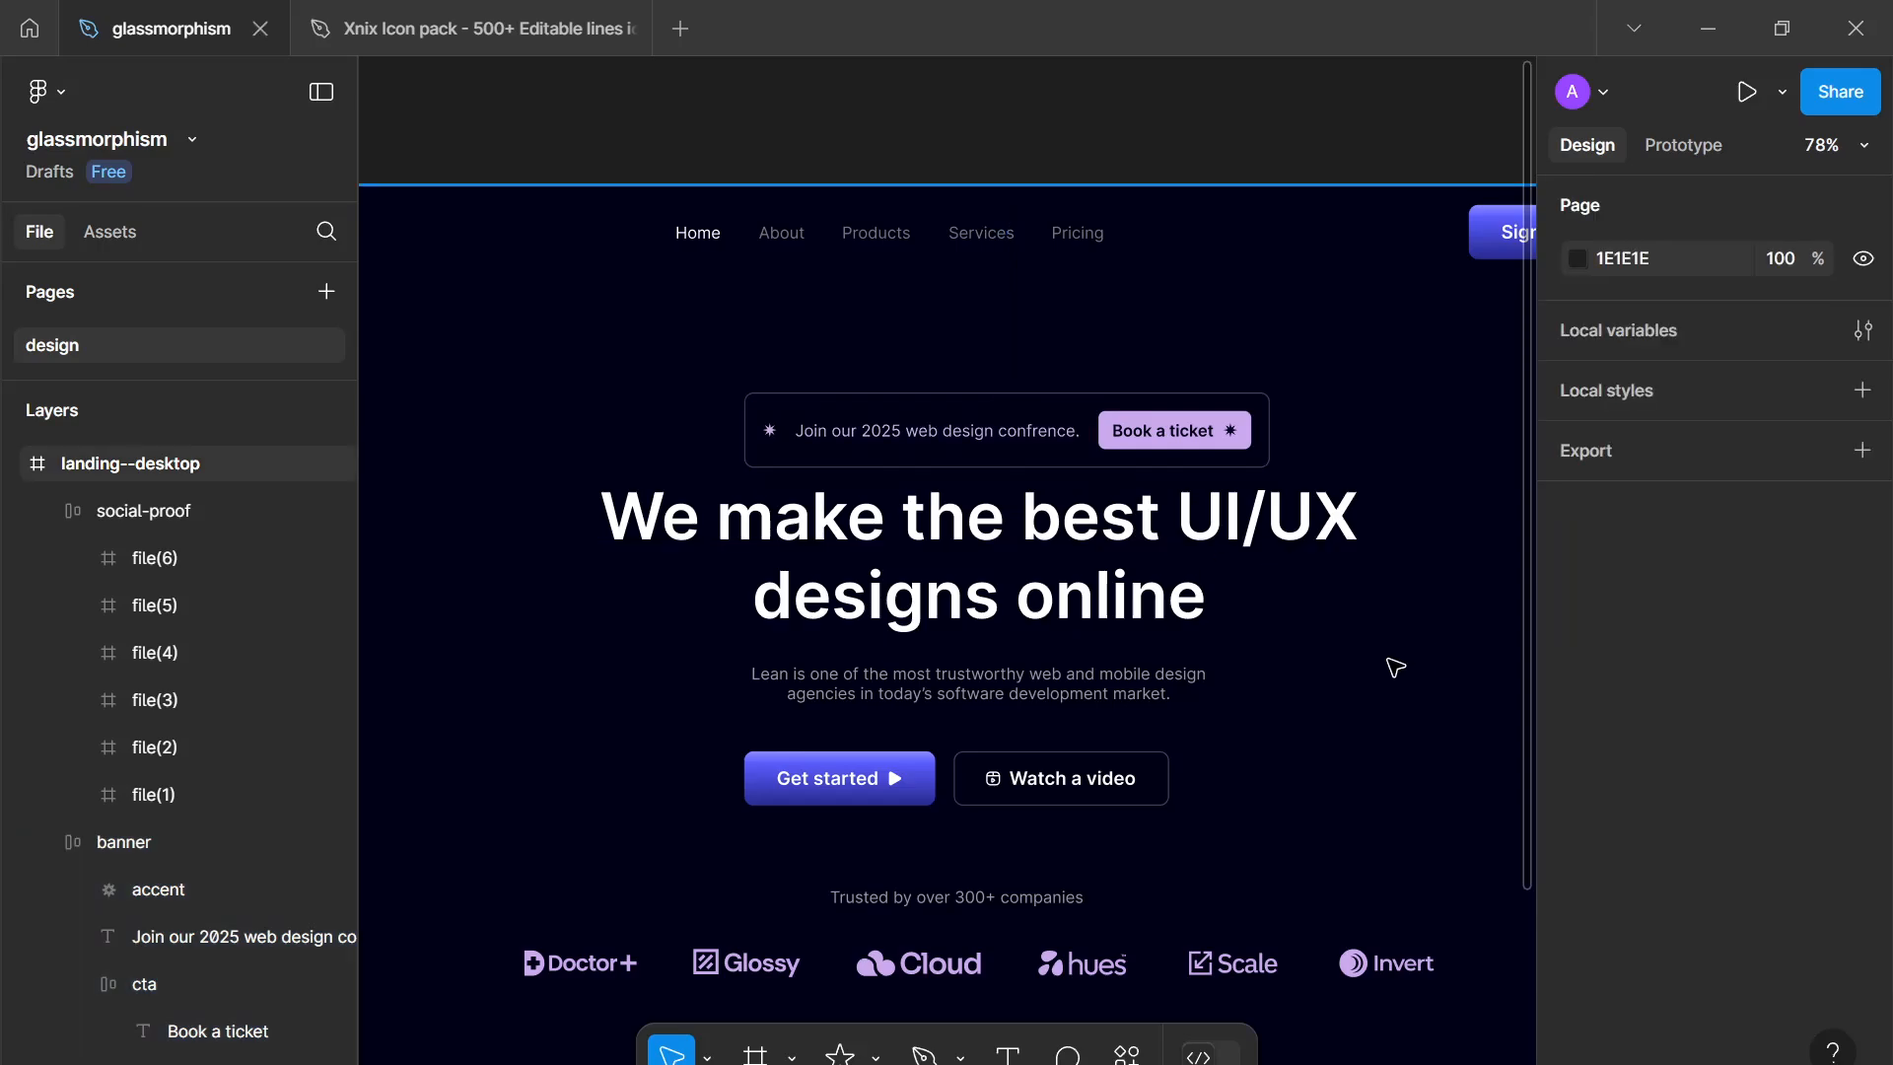
Step: Draw a rectangle about 808 × 50 over the company logo row inside the social-proof frame
scroll(1395, 668, down, 3)
drag(1394, 668, 1255, 578)
scroll(1242, 575, down, 2)
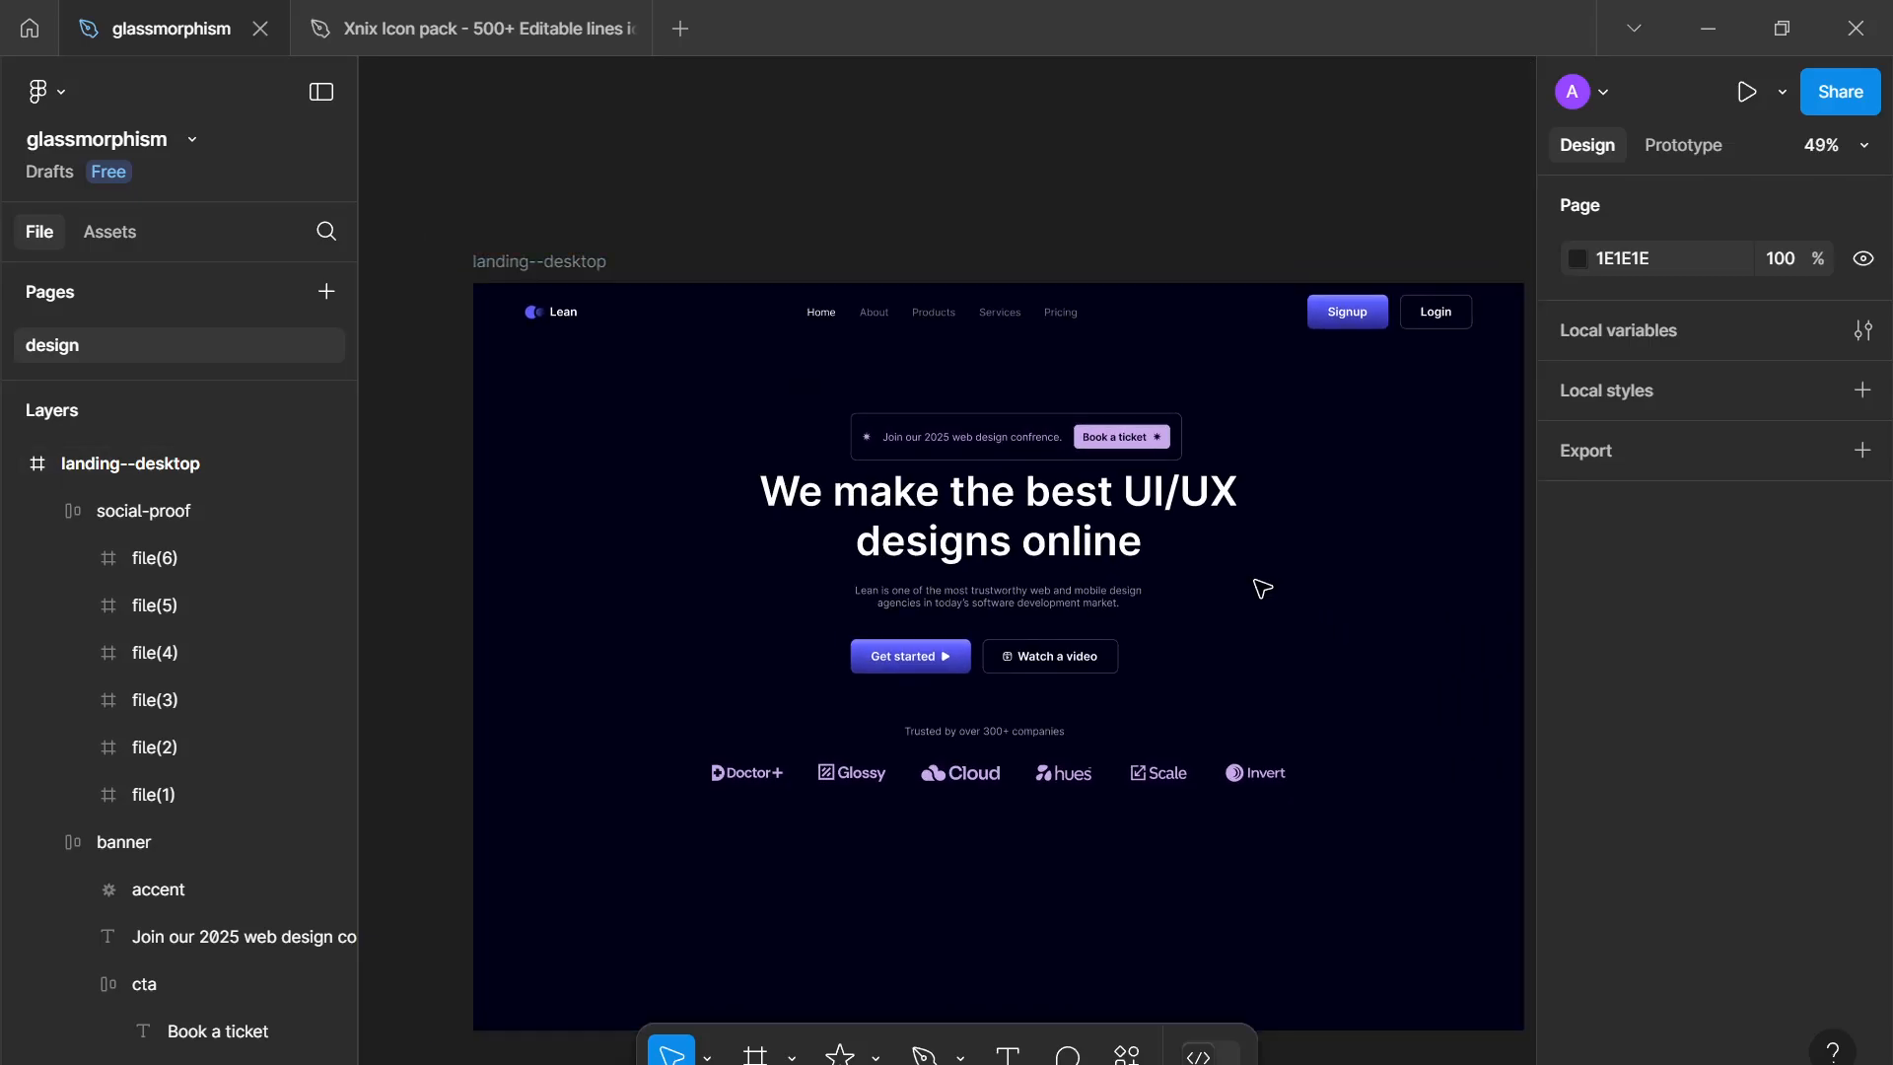
scroll(976, 676, up, 2)
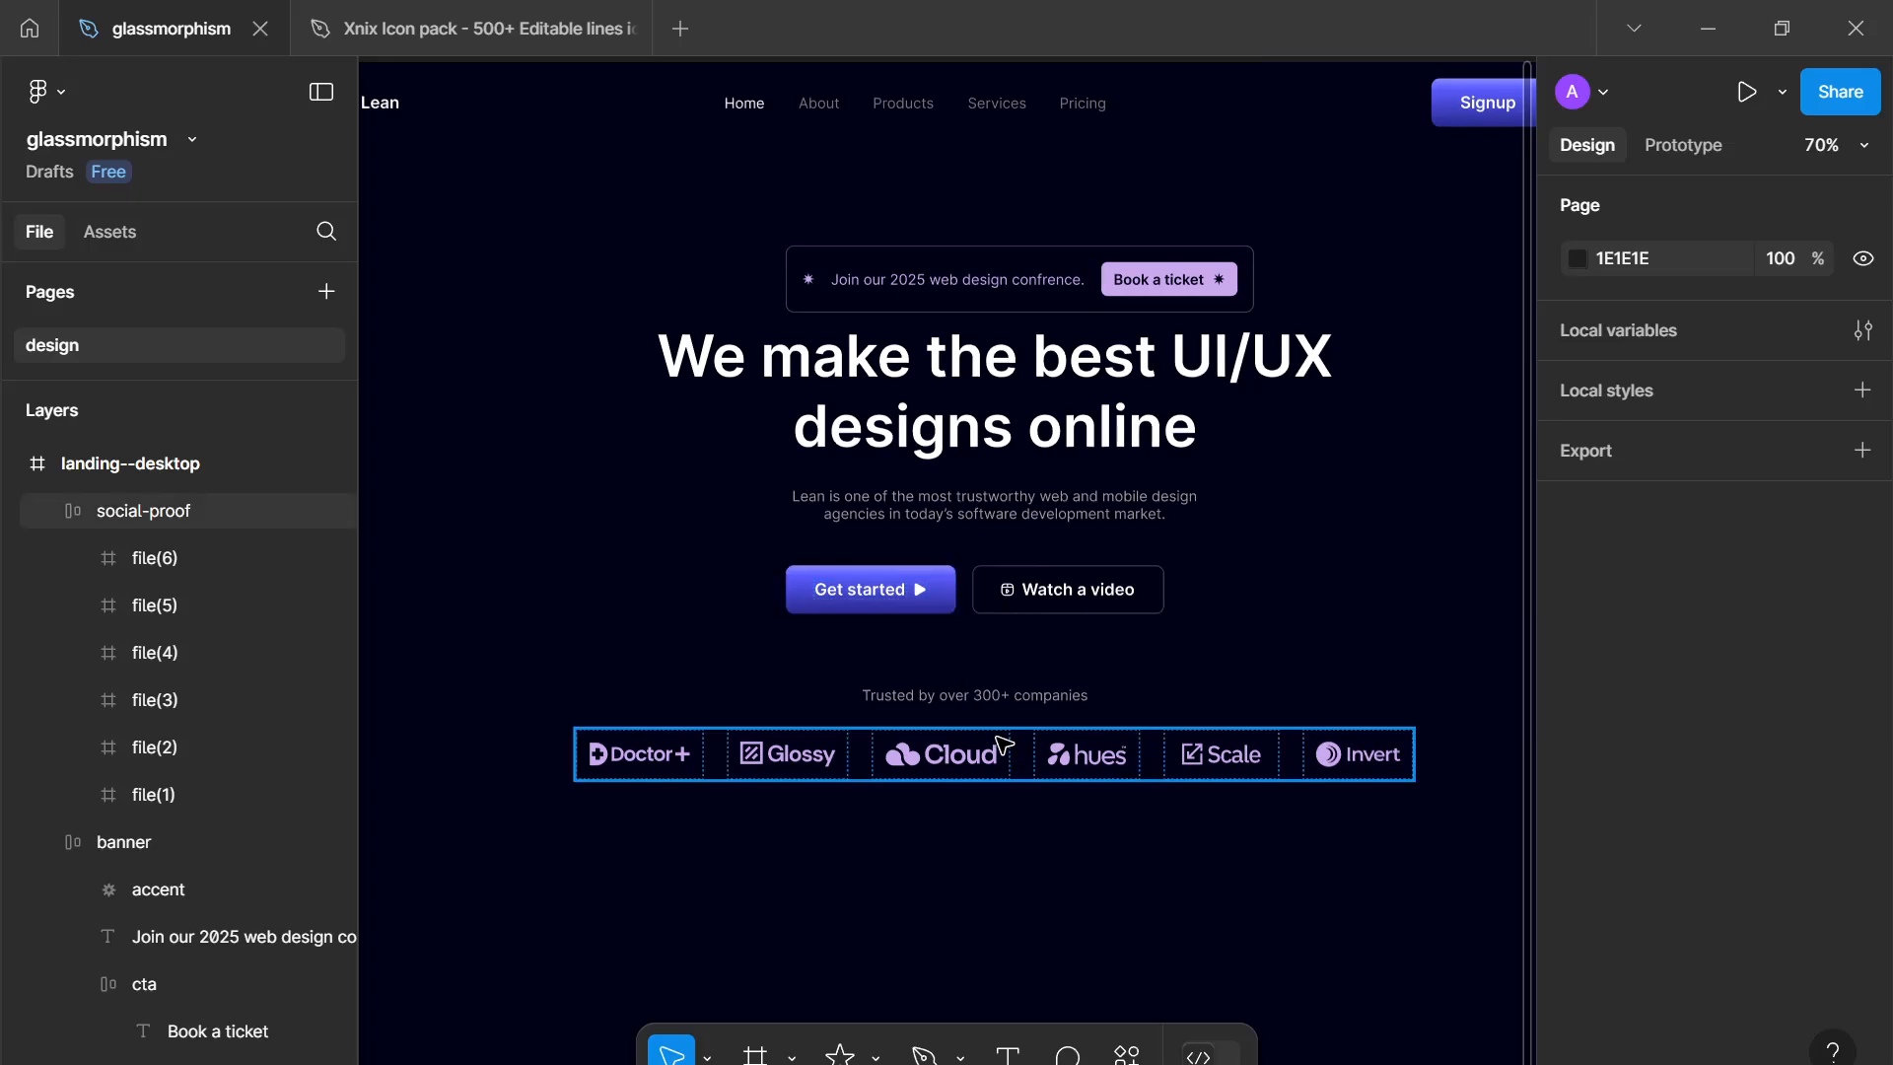
drag(1003, 744, 1013, 748)
scroll(1712, 887, down, 5)
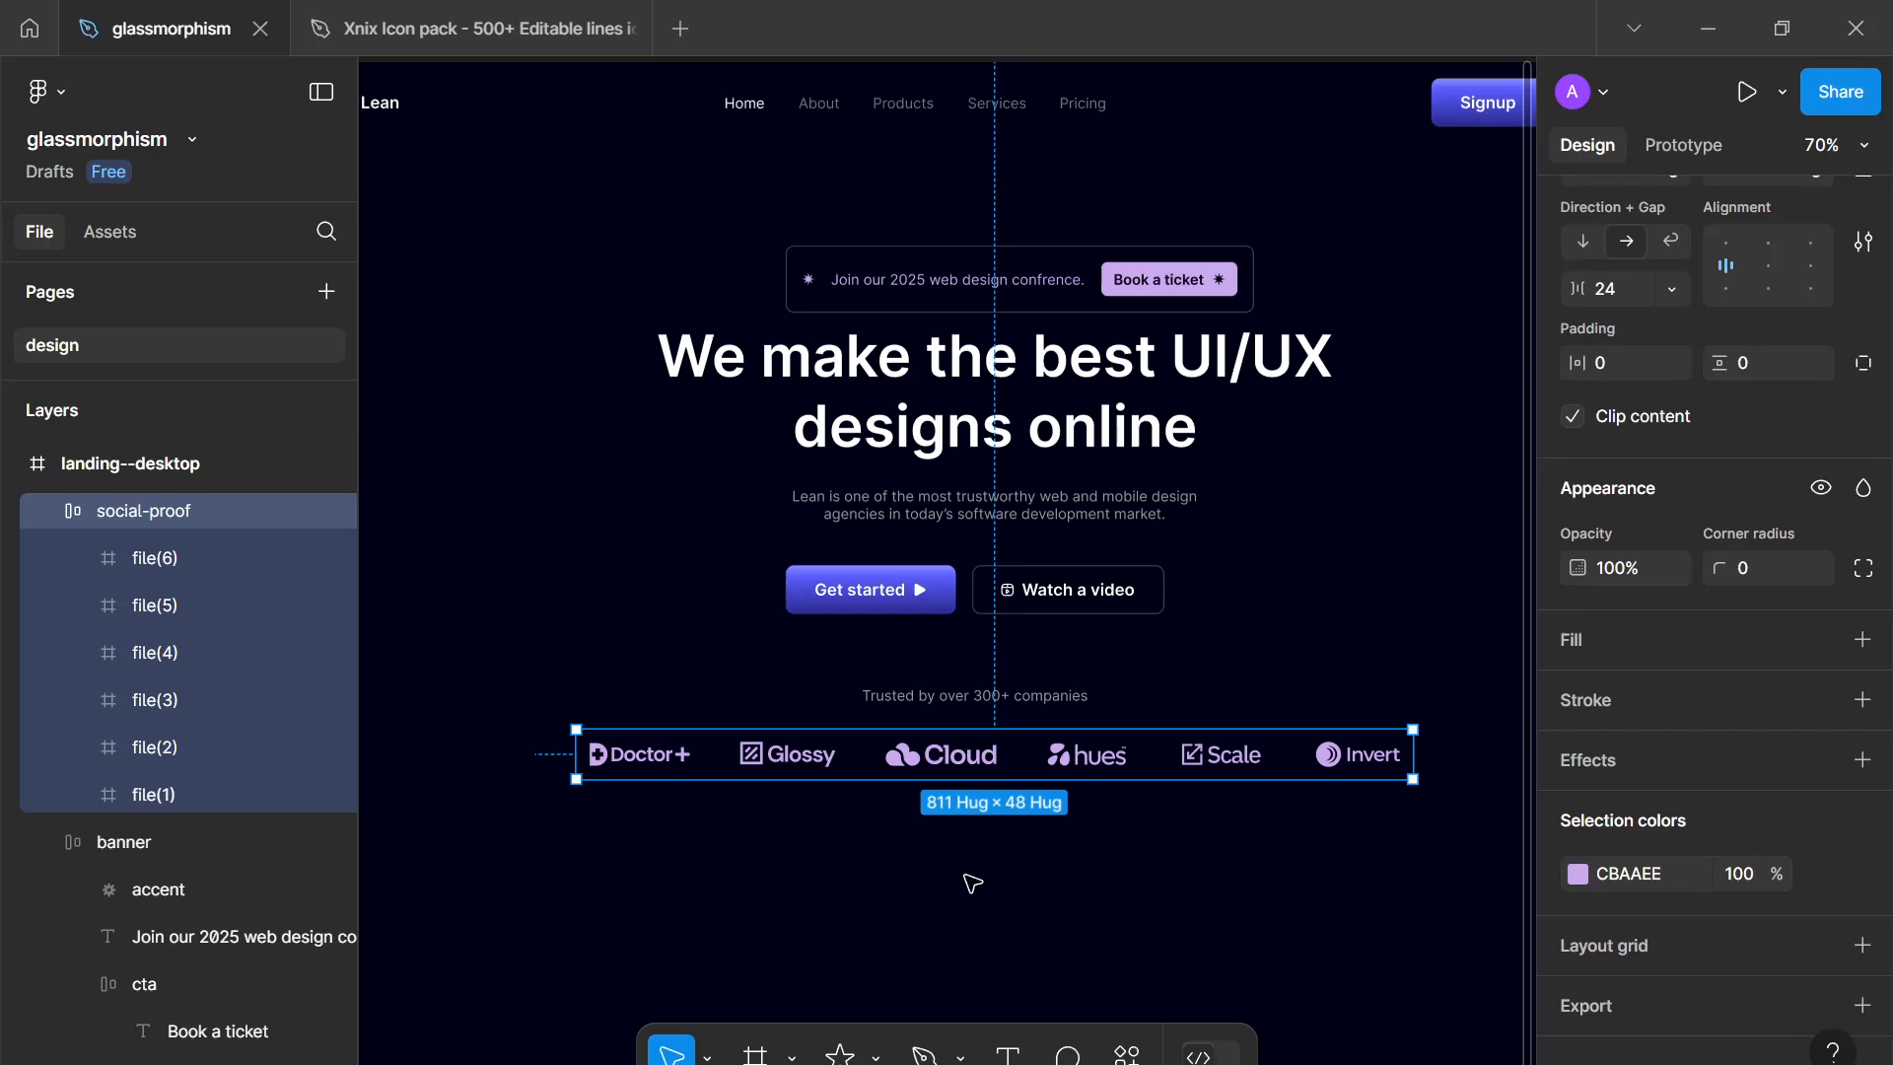
key(r)
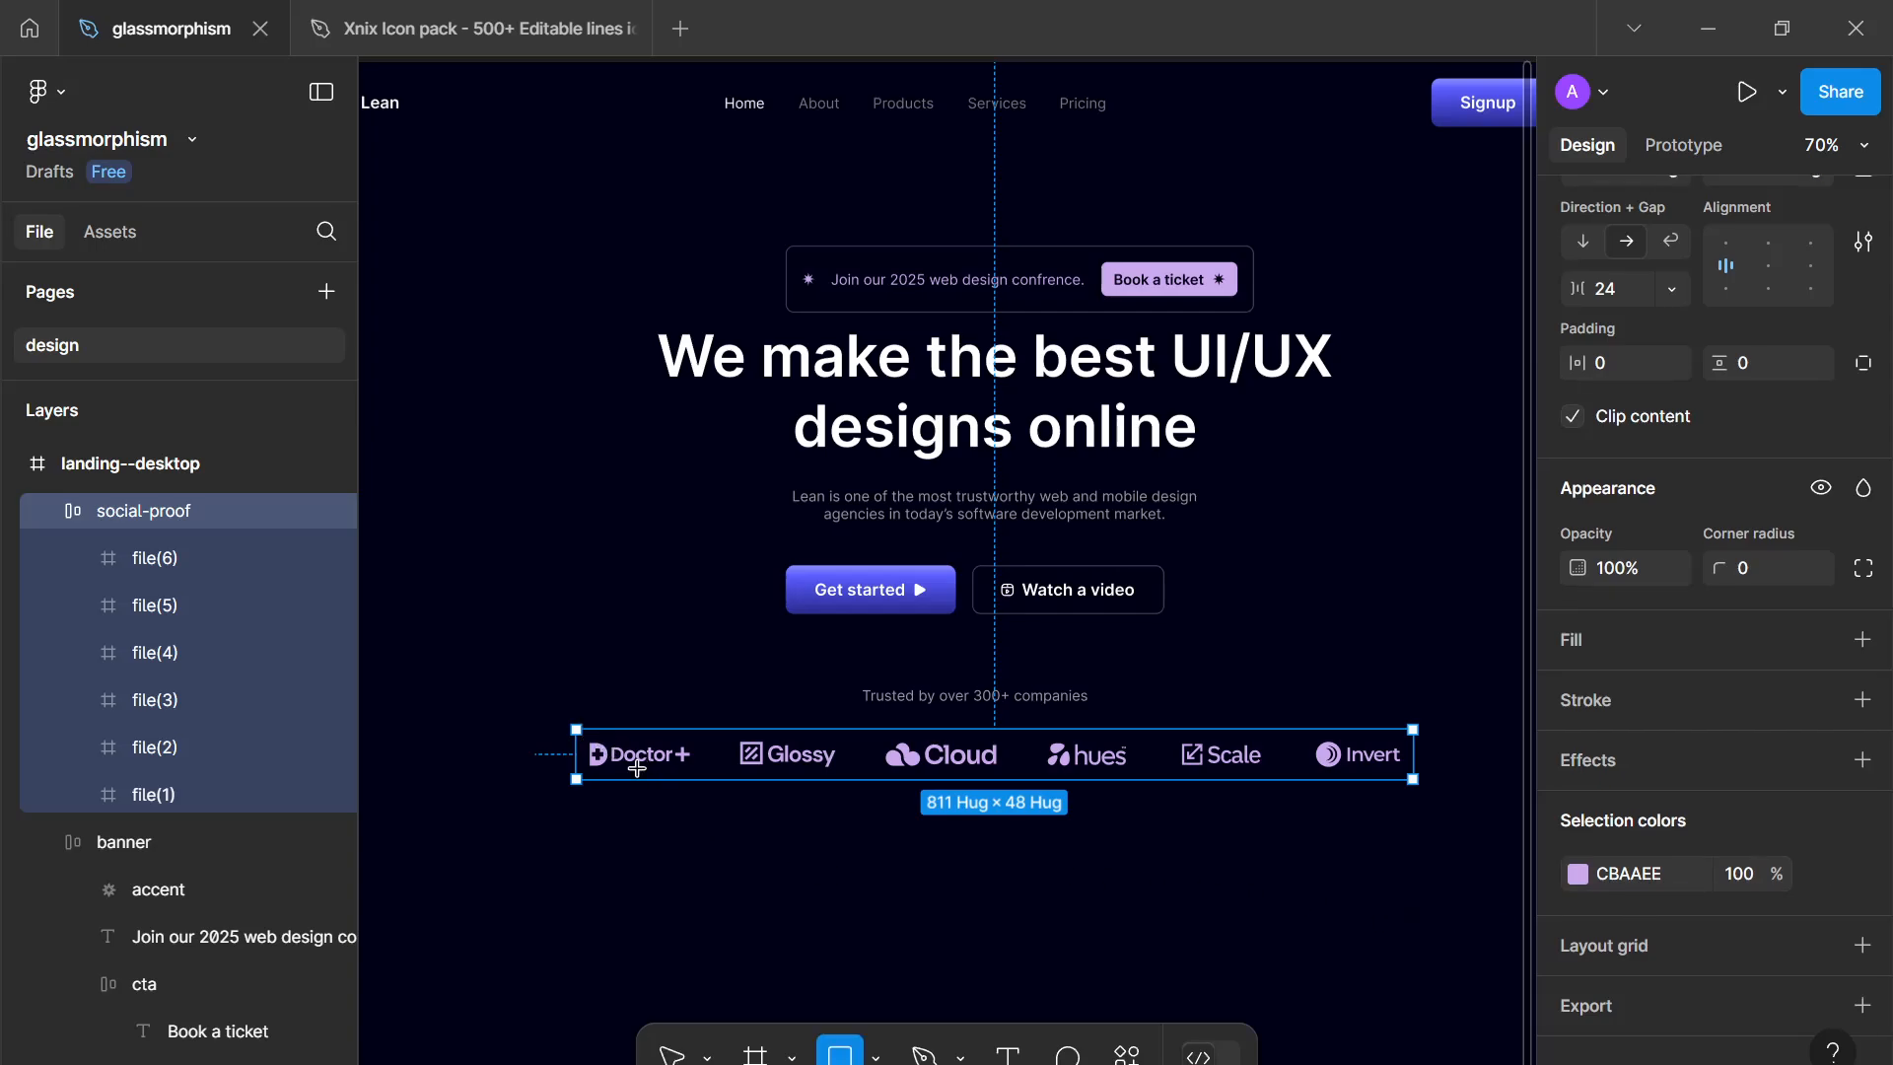
mouse_move(579, 728)
mouse_down()
mouse_move(740, 788)
mouse_move(1414, 779)
mouse_up()
drag(191, 502, 201, 572)
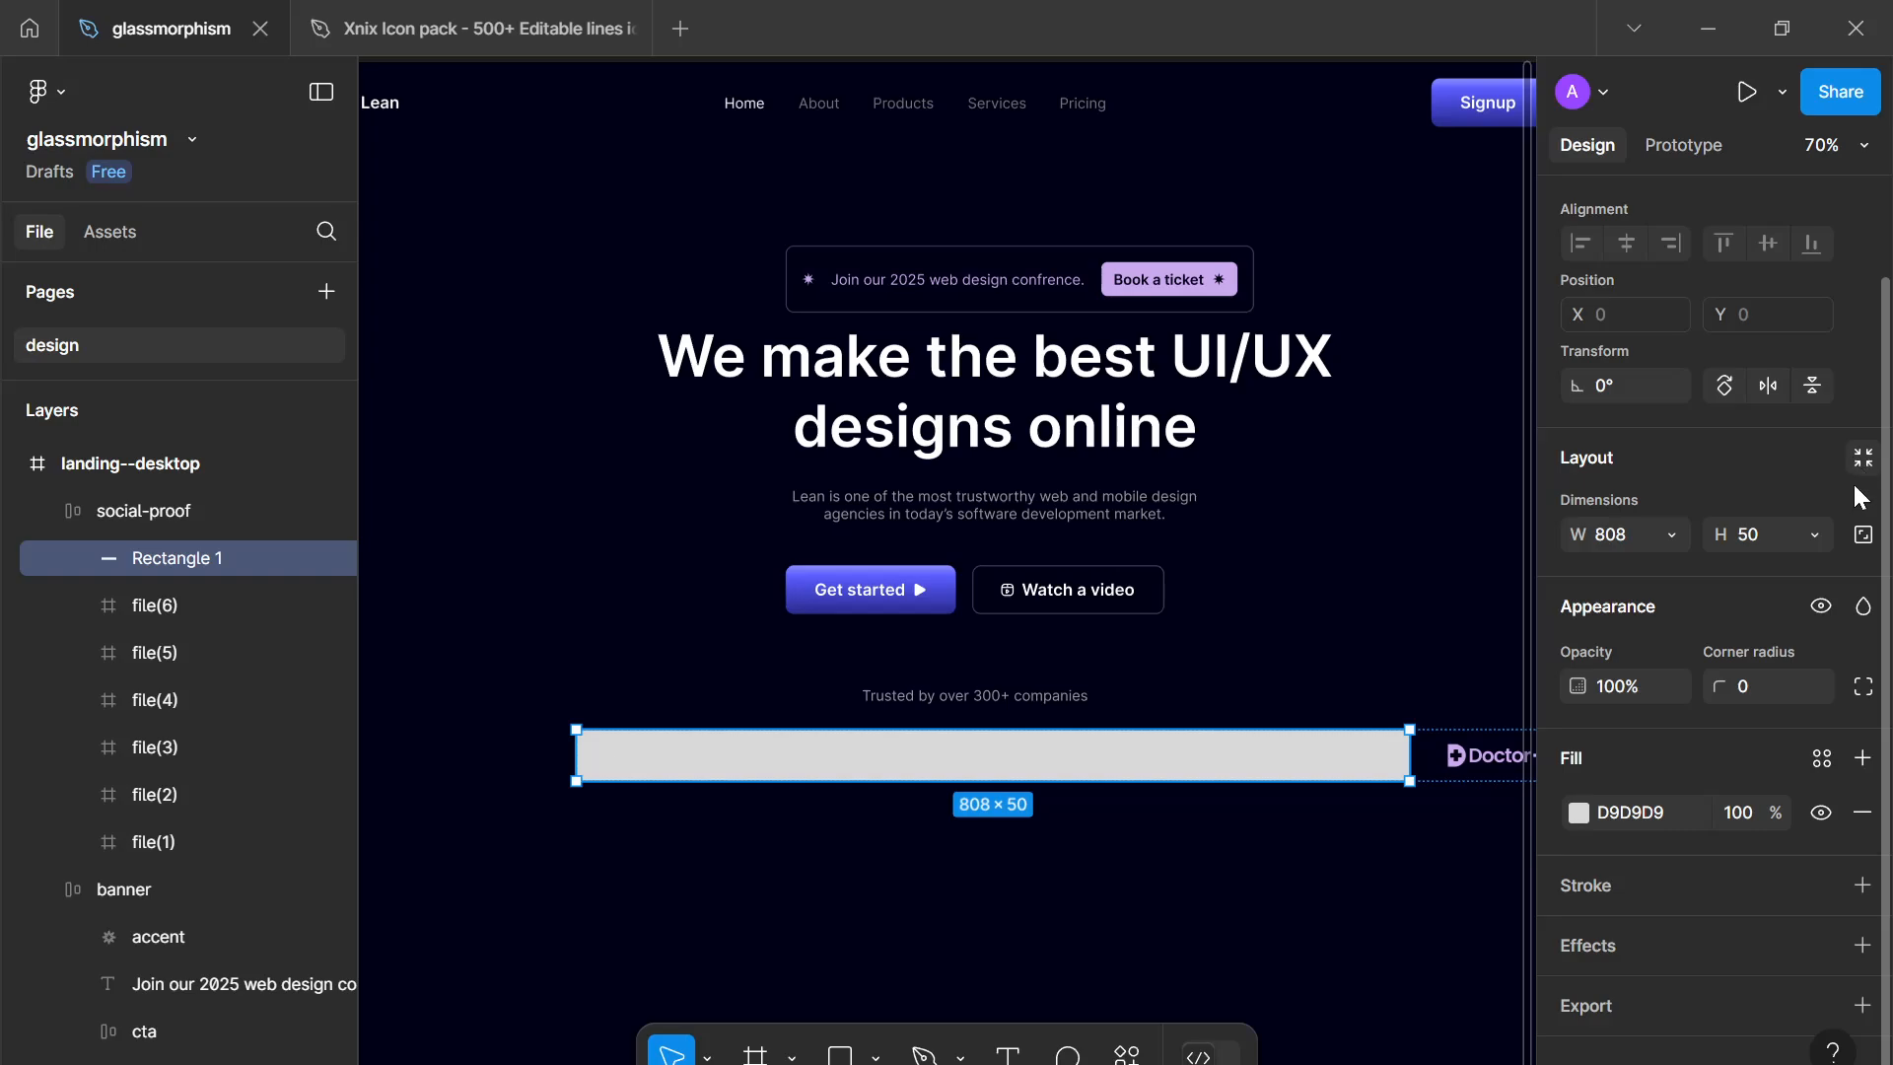
Step: Exclude the rectangle from the row's auto layout and resize it to 811 × 48 so it covers the logos
scroll(1659, 431, up, 2)
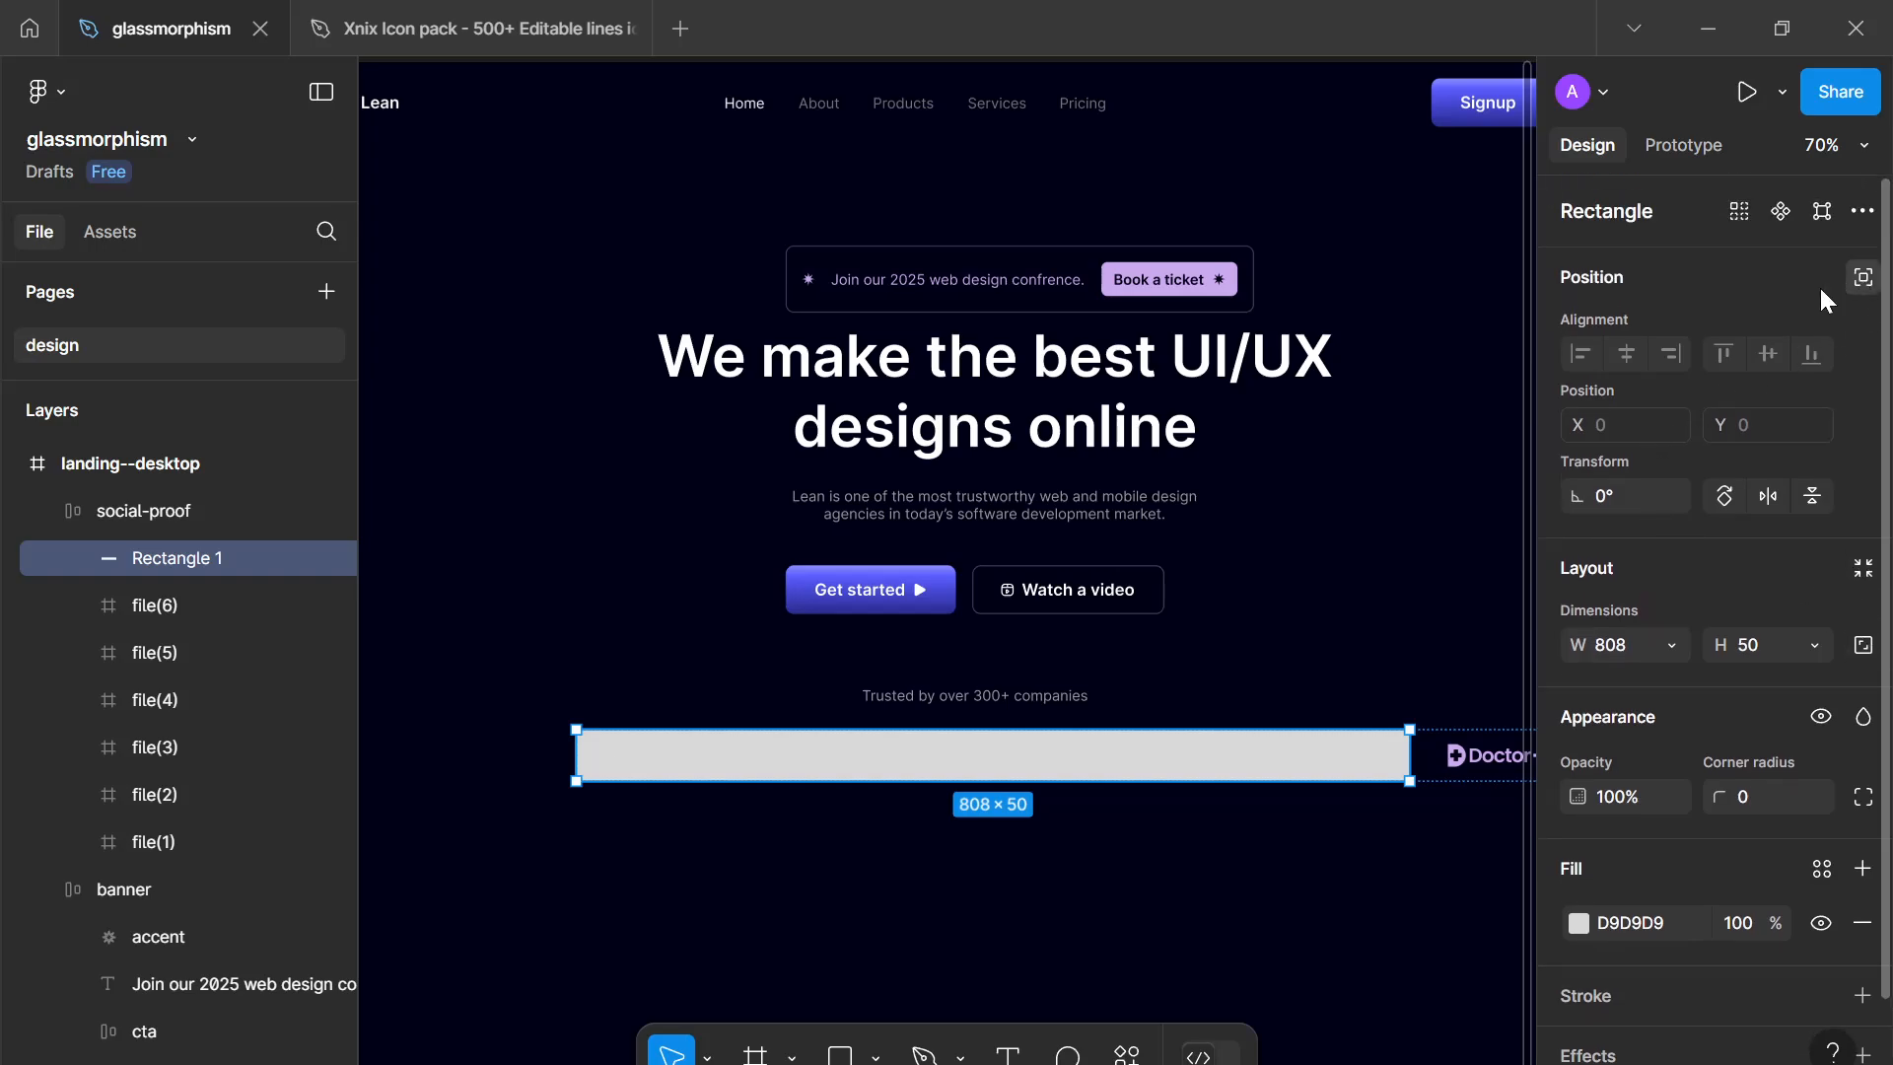
click(1862, 278)
drag(1419, 758, 1421, 756)
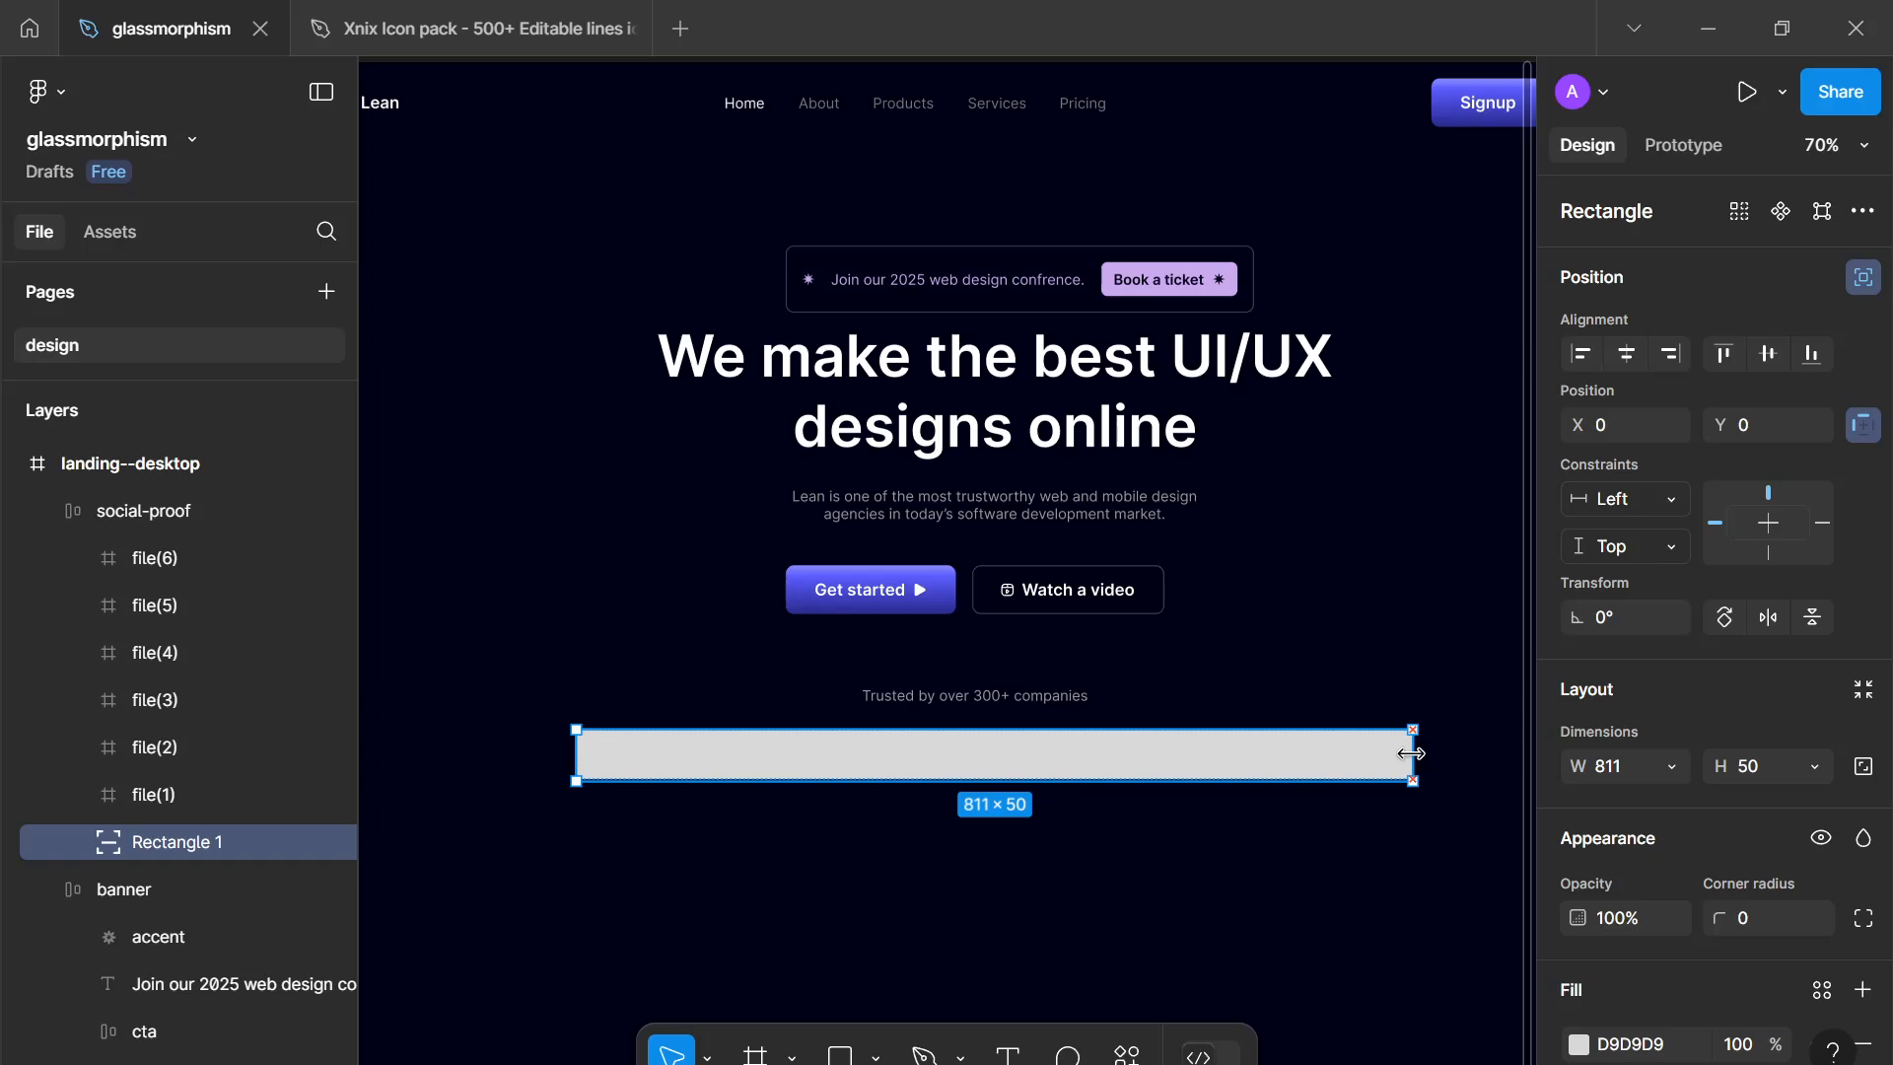
drag(578, 749, 655, 730)
drag(666, 824, 659, 782)
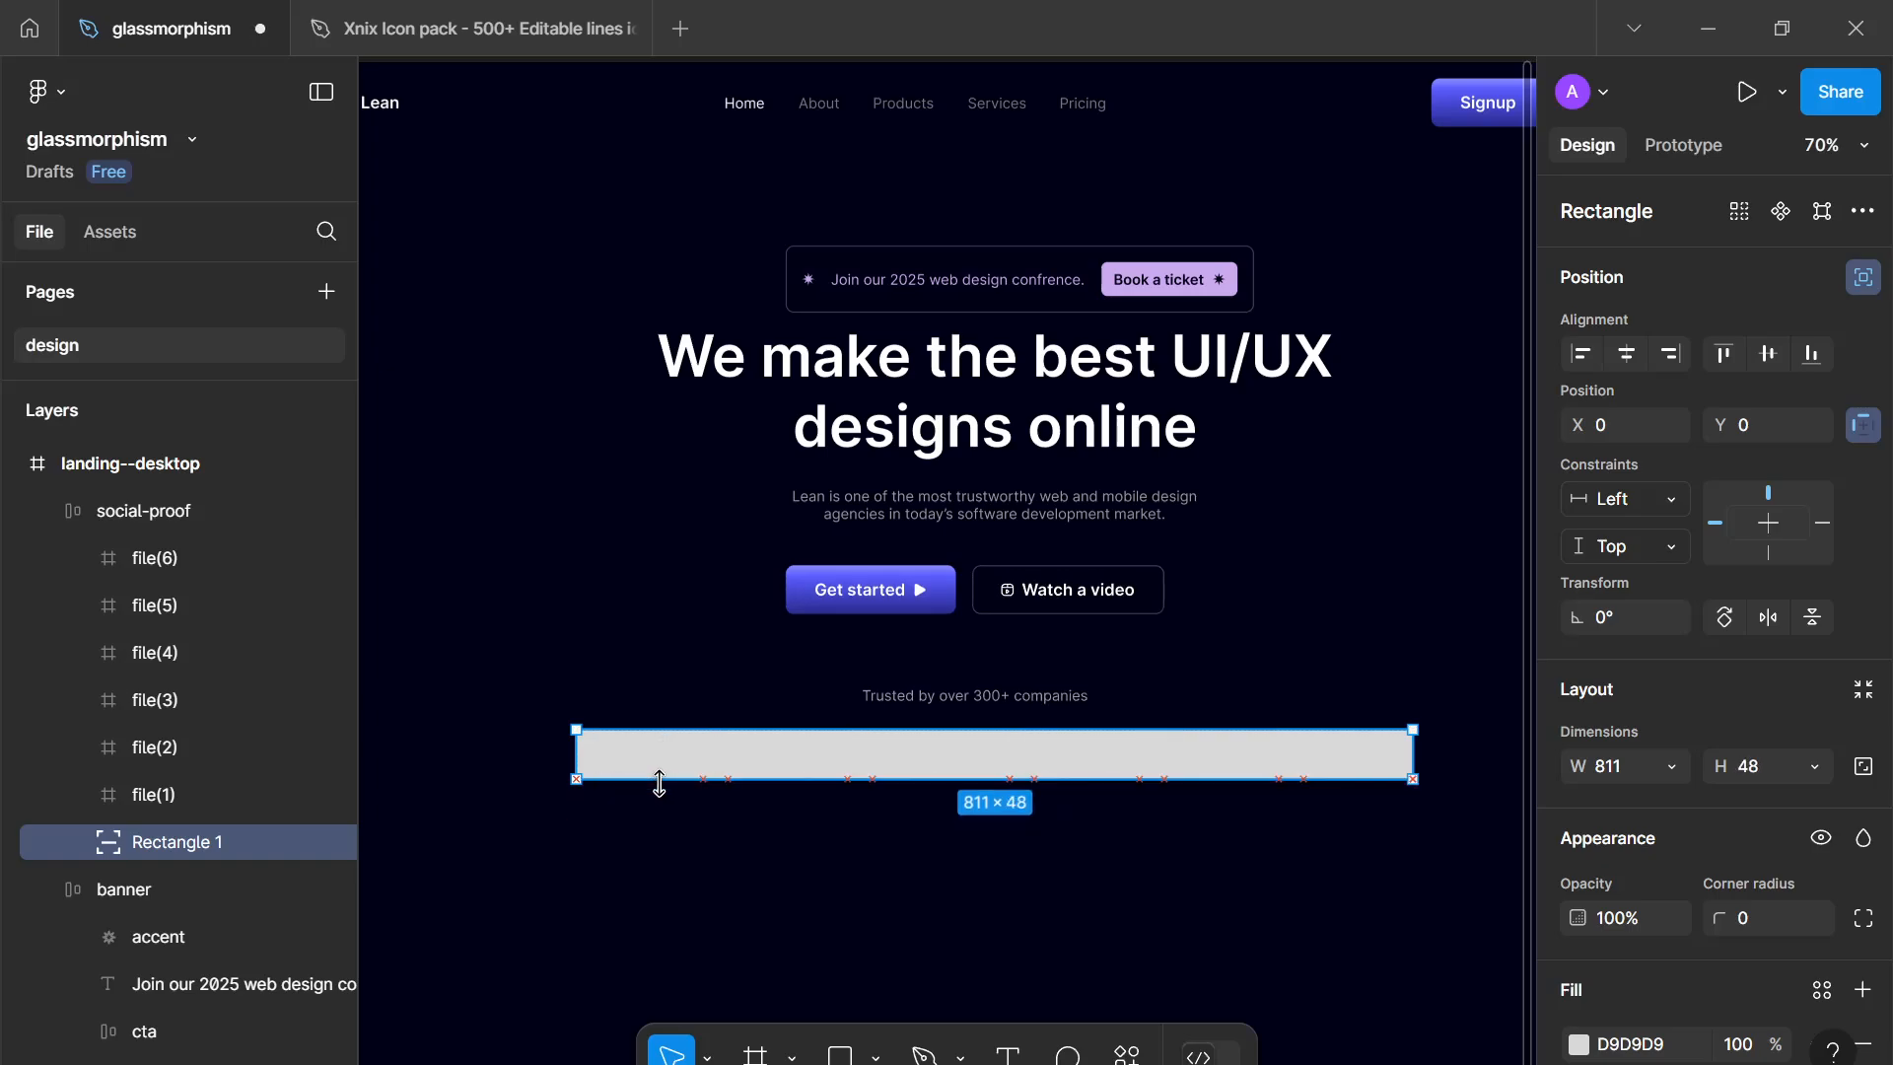
Step: Fill the rectangle over the logos with the page's dark navy 000016
scroll(1713, 922, down, 1)
scroll(1713, 922, down, 2)
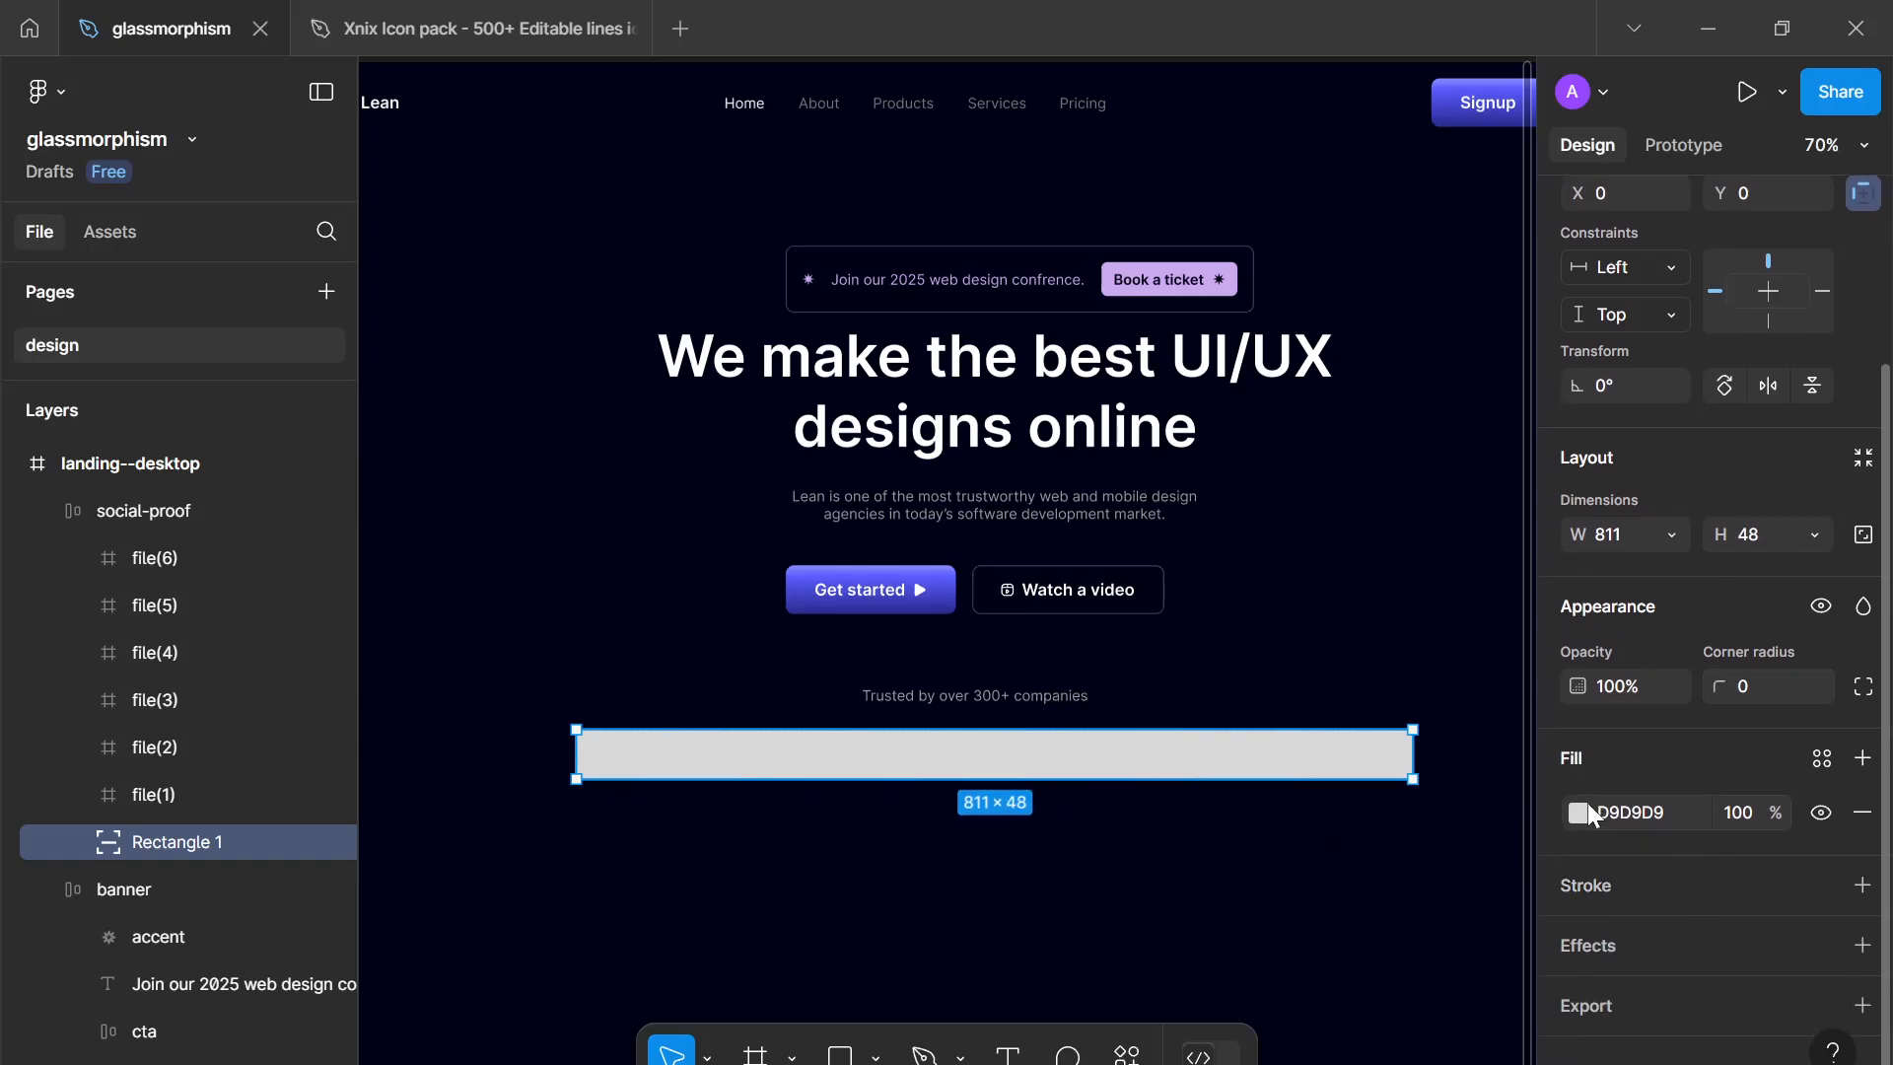
click(1582, 810)
click(1290, 961)
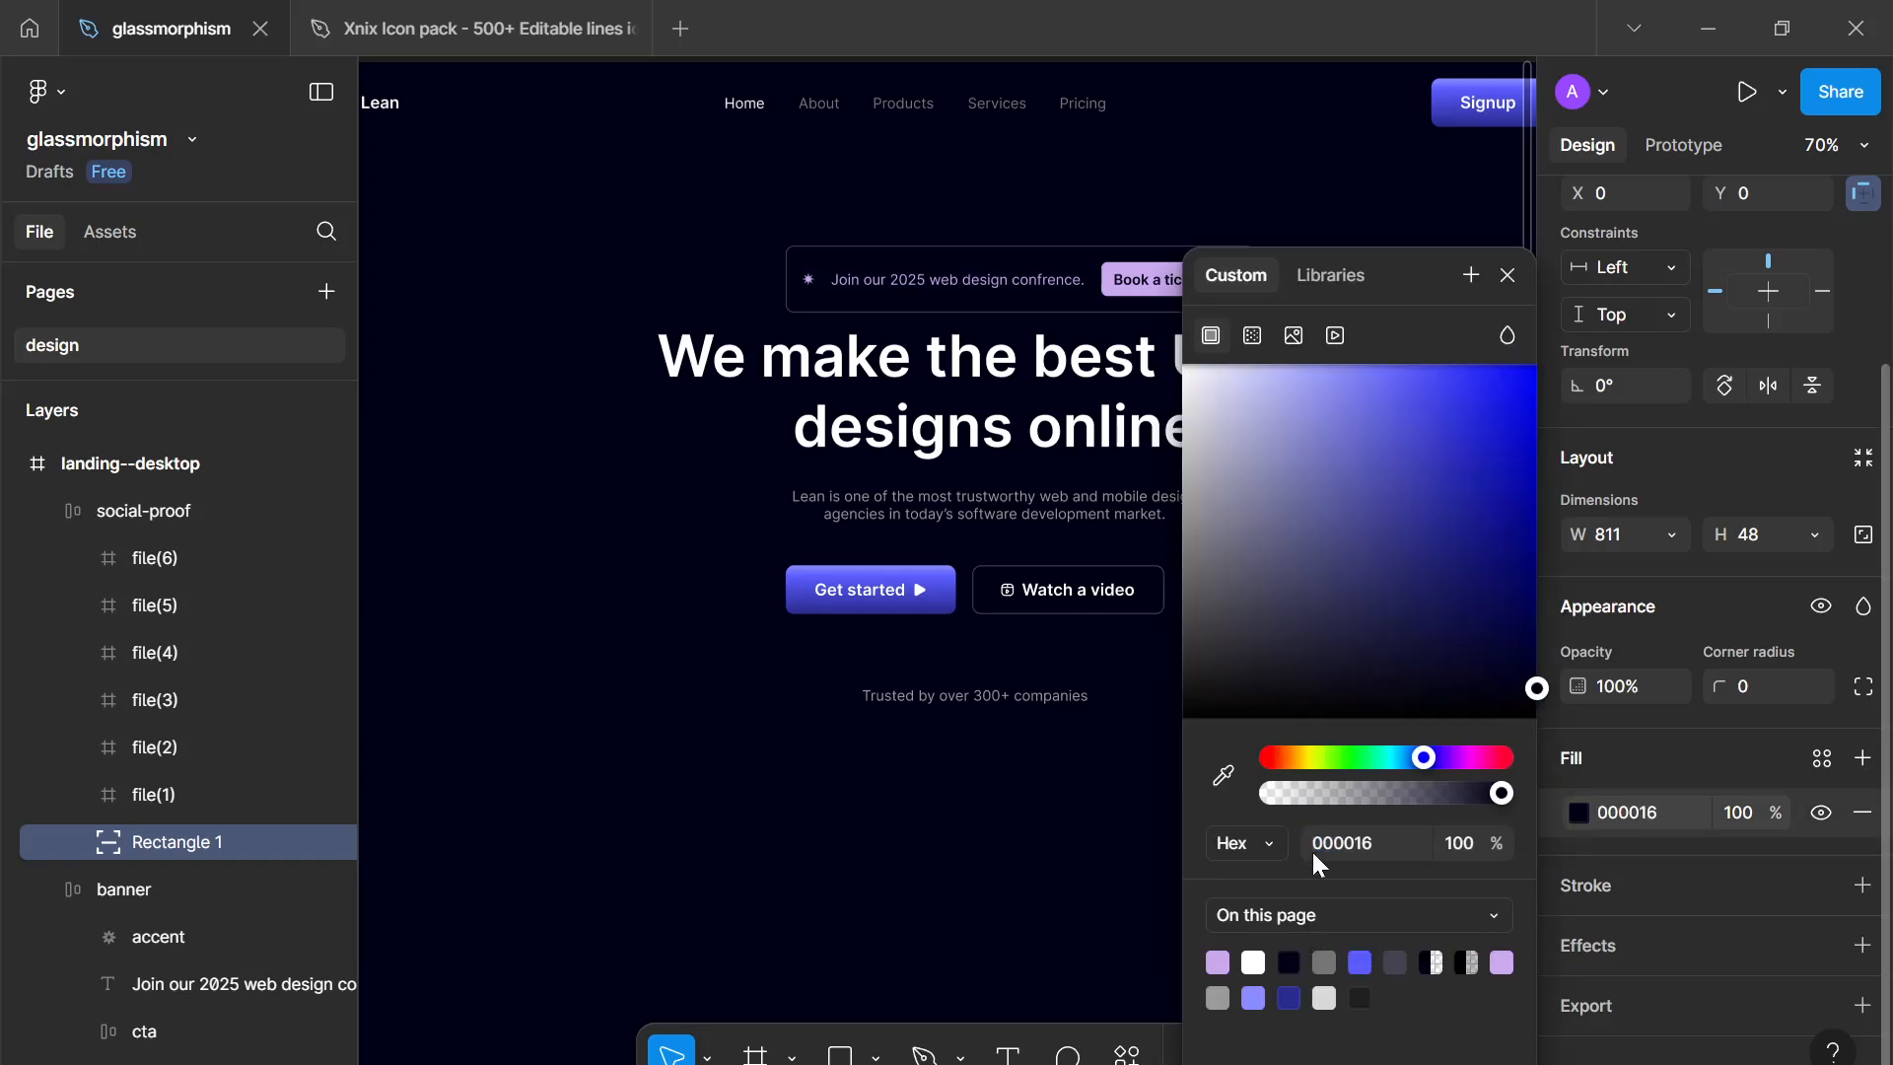
click(1531, 272)
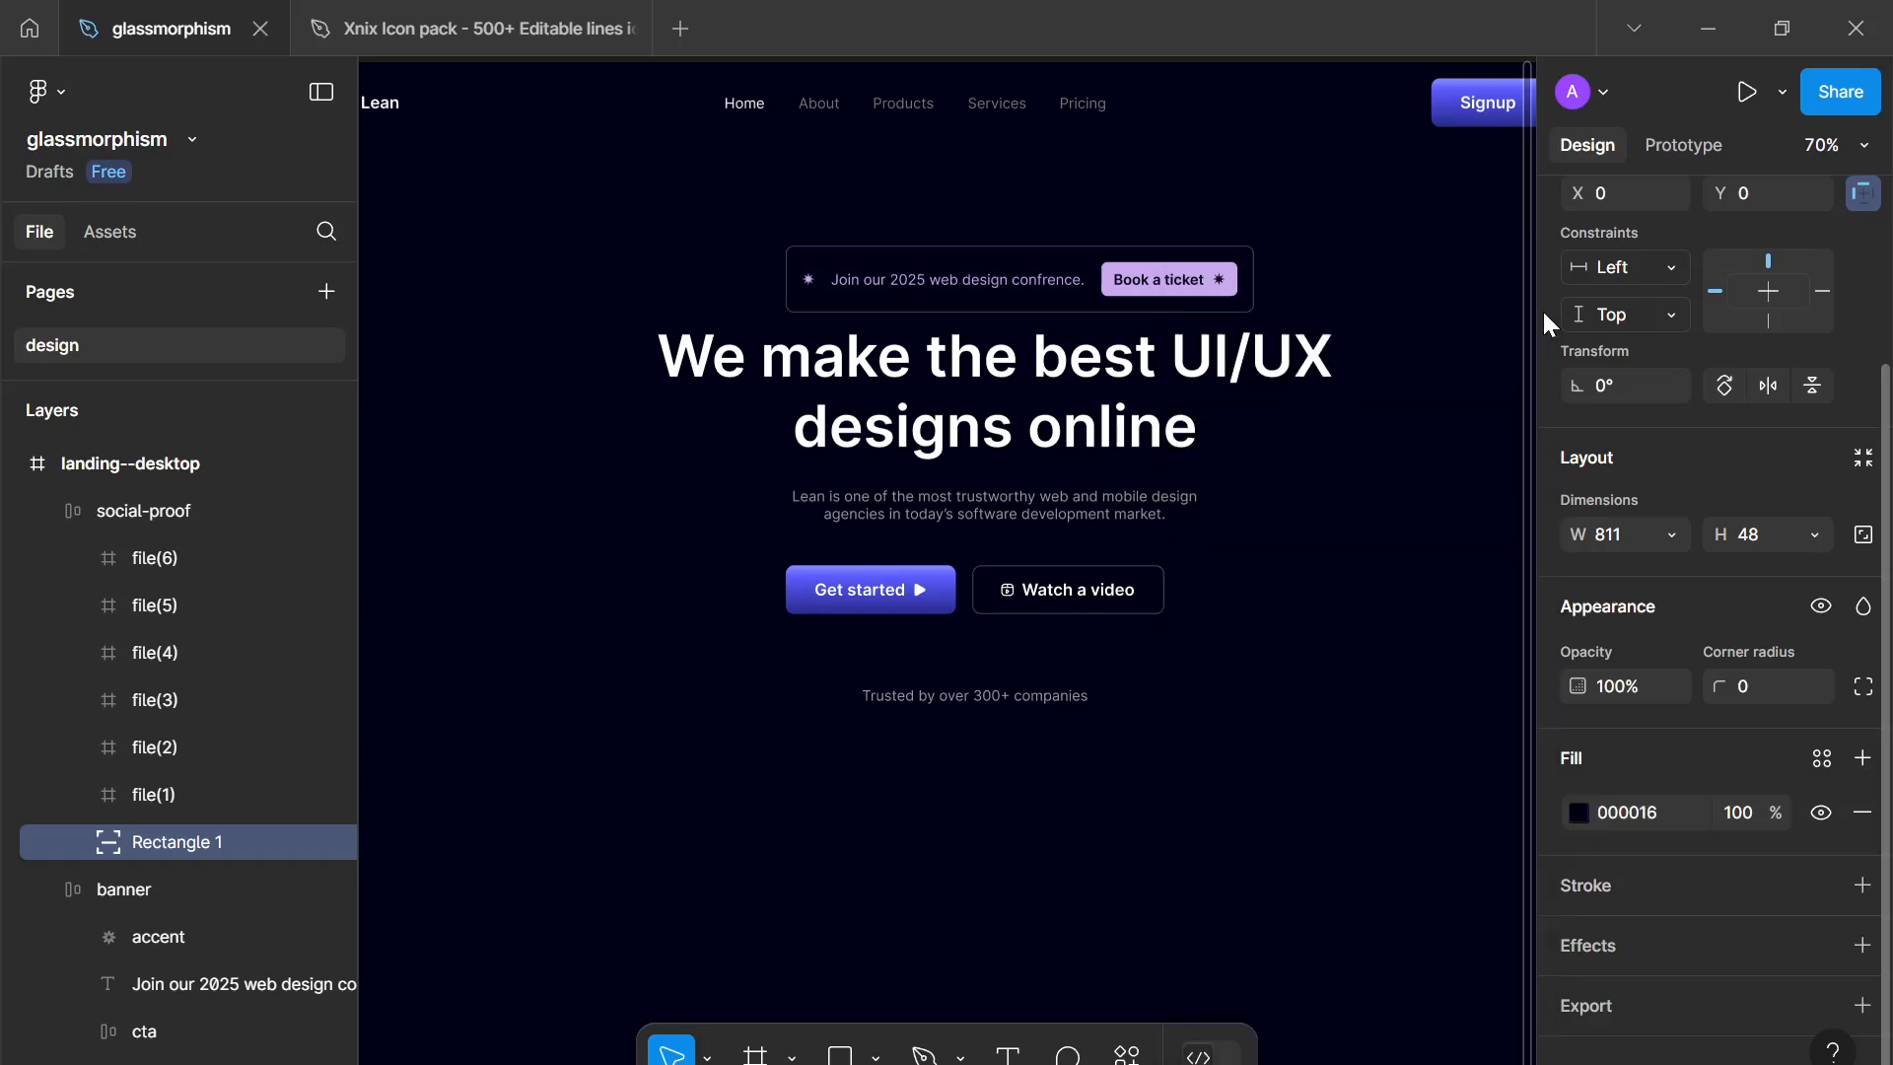
click(1864, 947)
click(1862, 996)
Step: Change the rectangle's fill to a linear gradient with 000016 at both the 0% and 100% stops
click(1570, 814)
click(1255, 336)
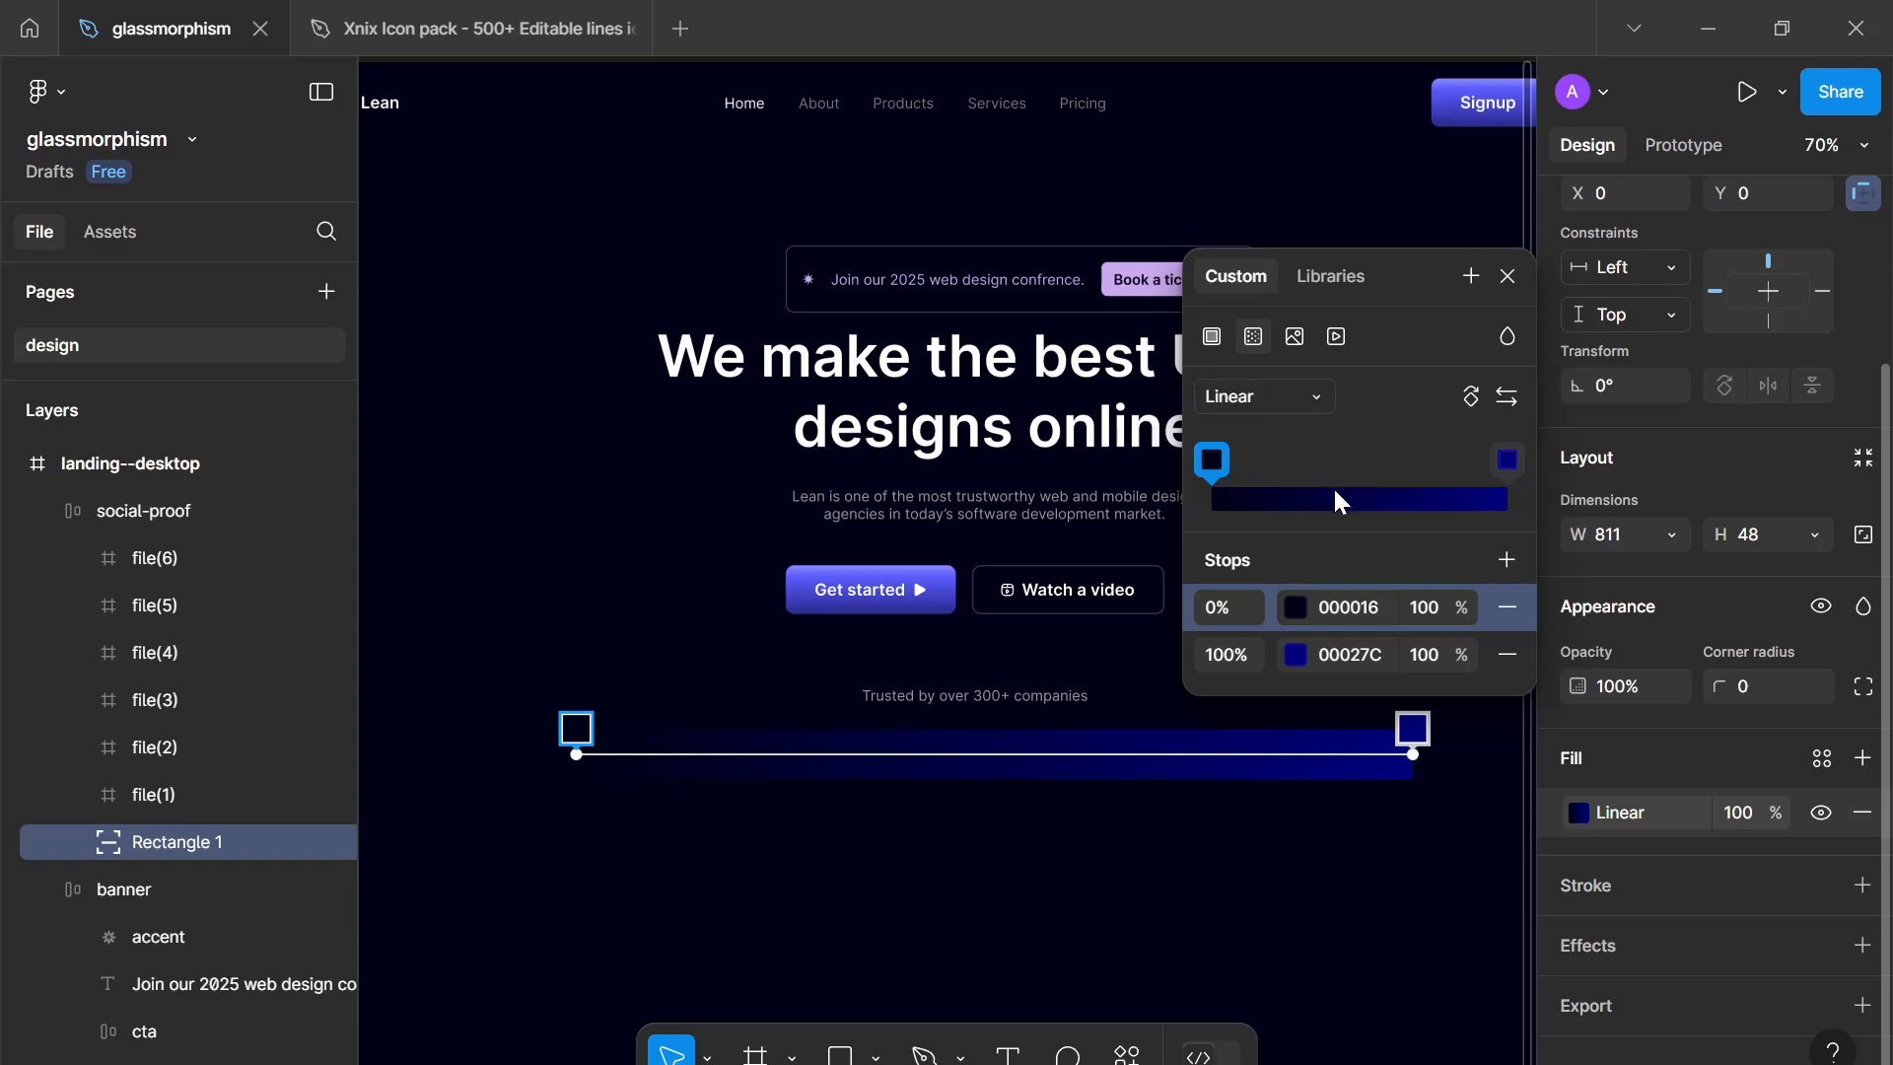
click(1515, 461)
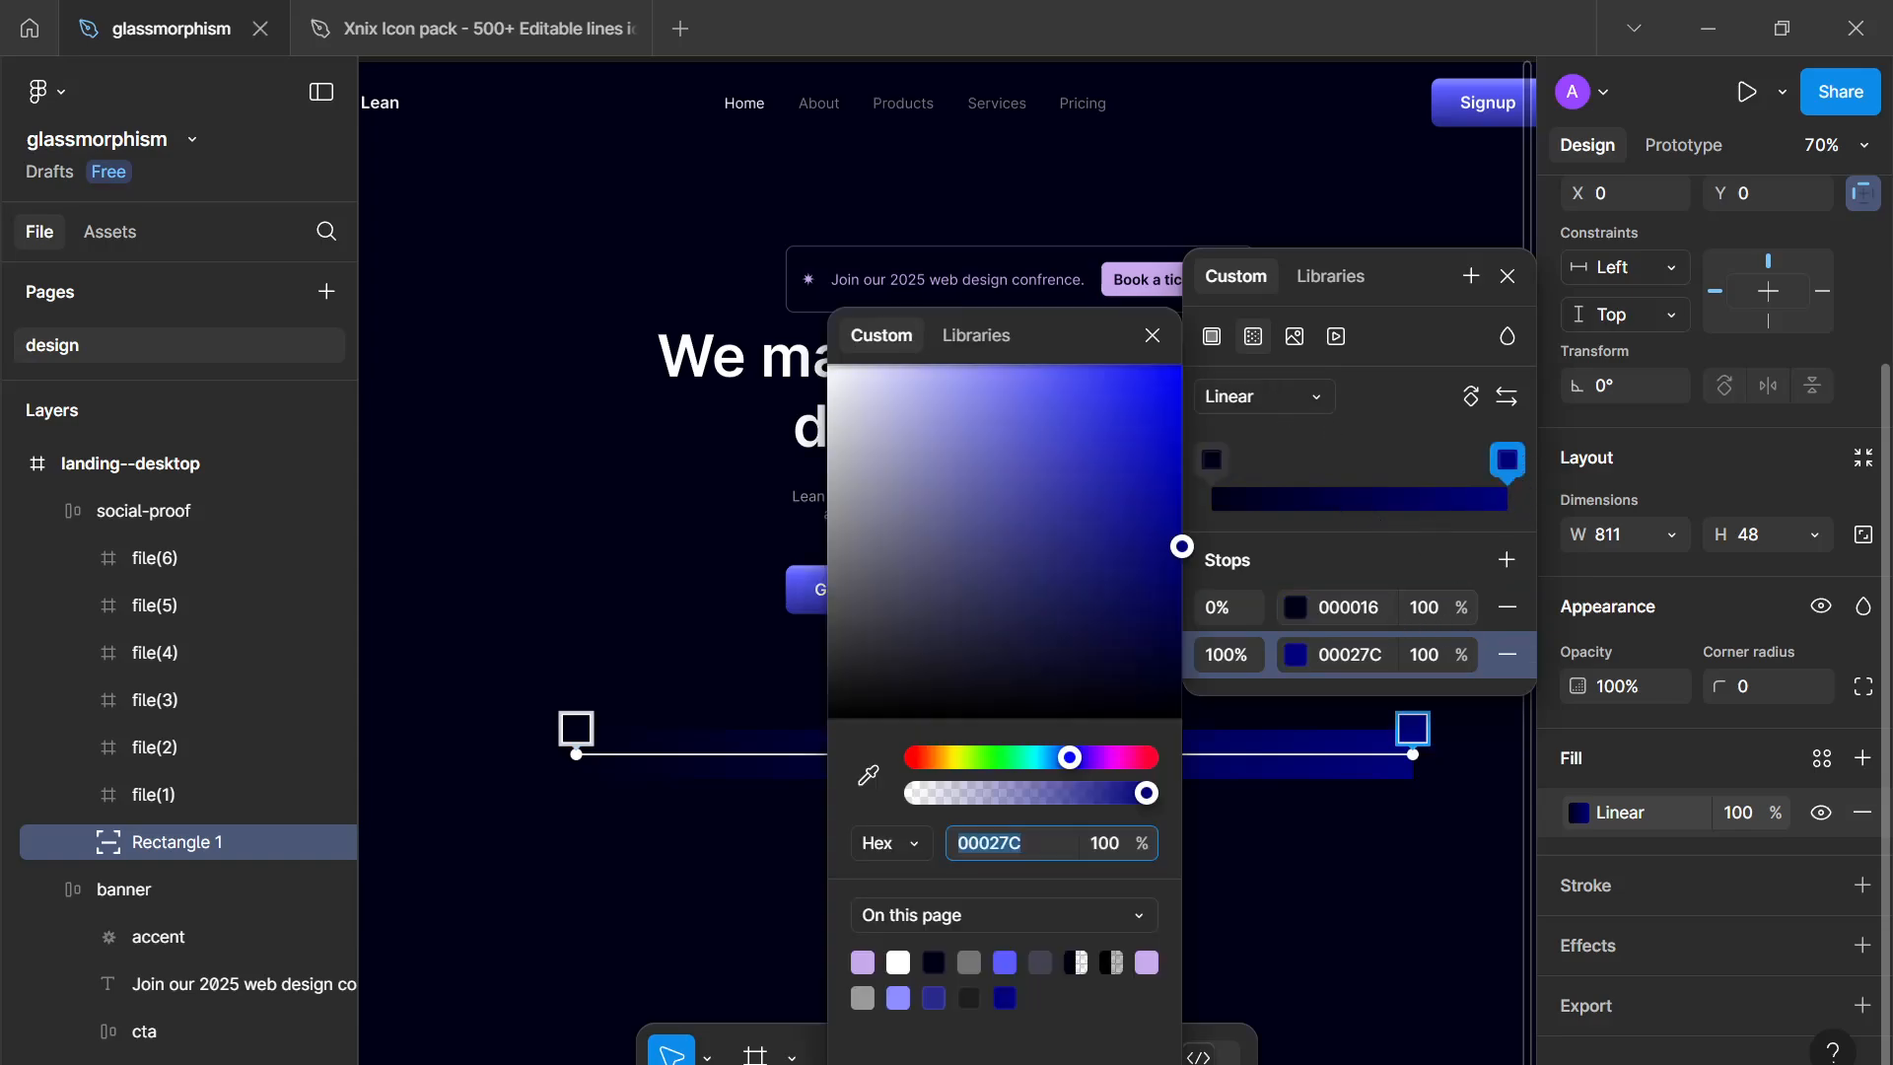
click(1349, 607)
click(1349, 655)
key(ctrl+v)
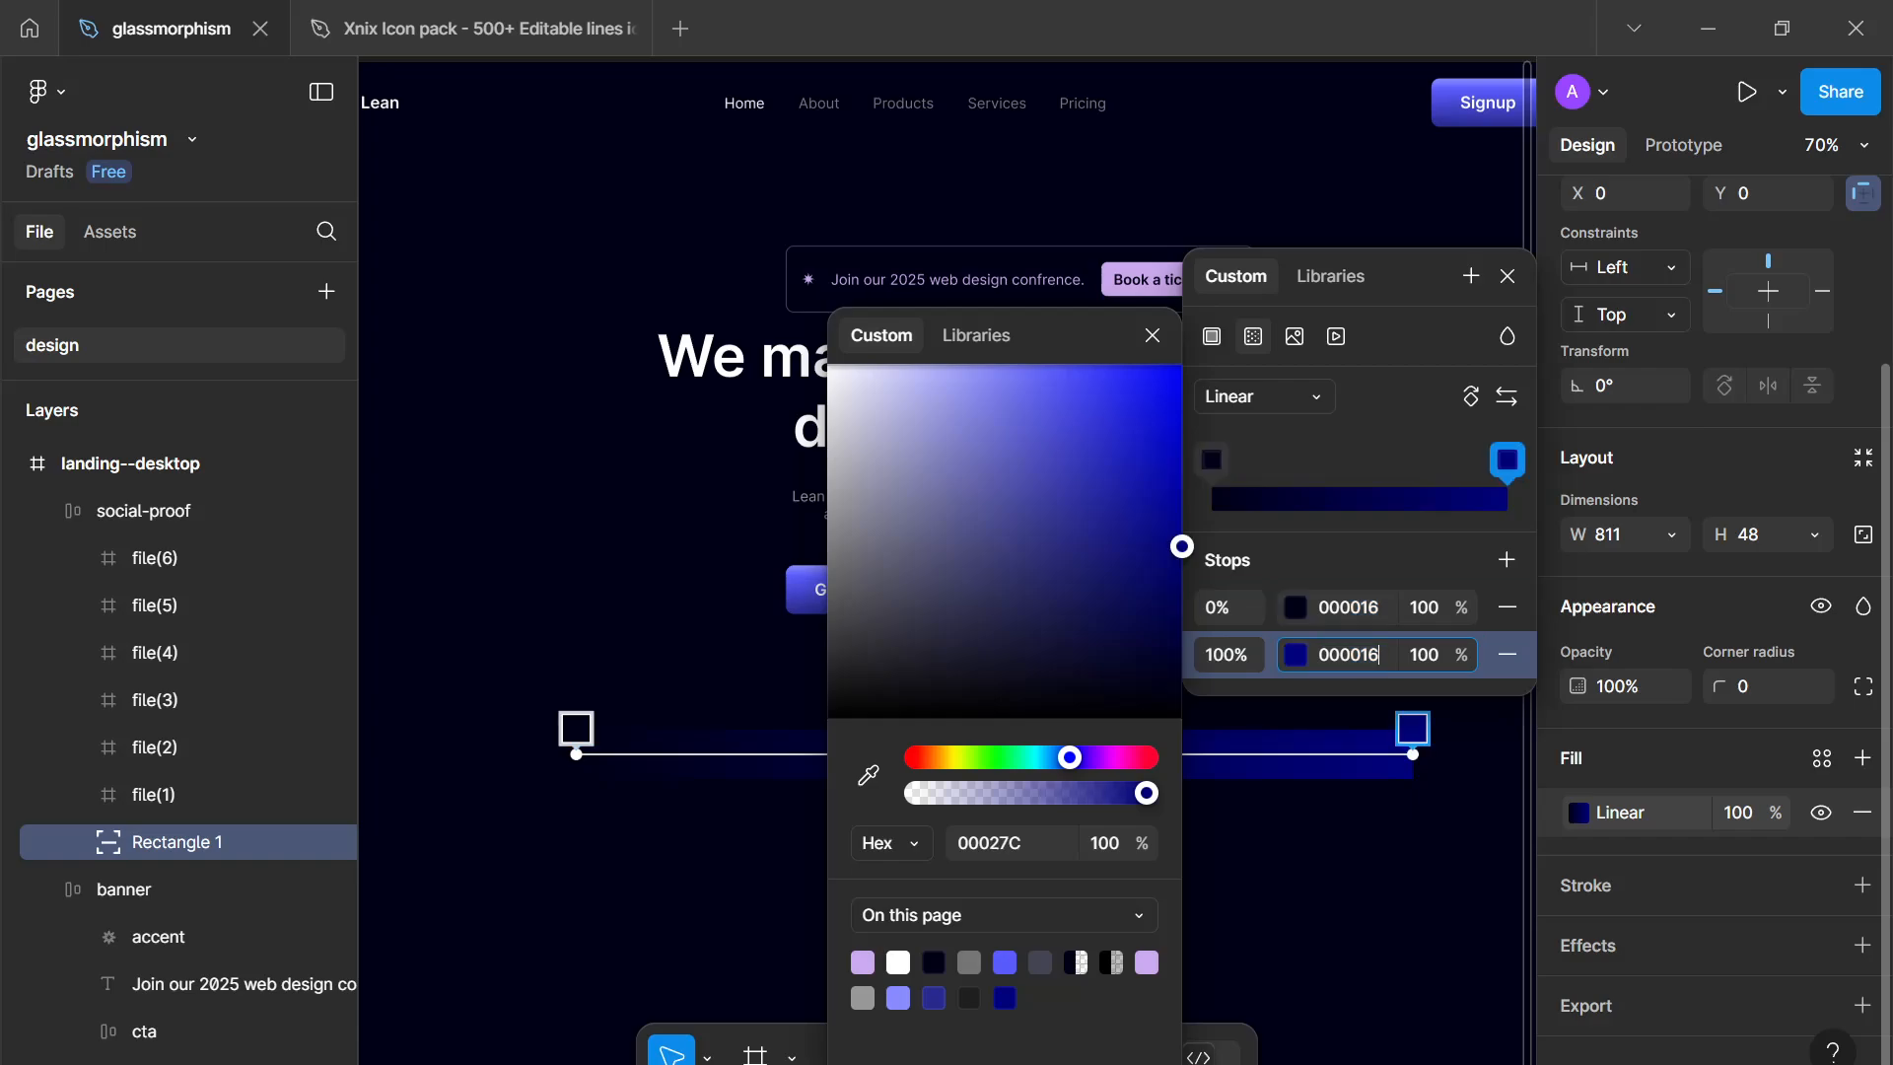
click(1379, 500)
drag(1389, 463, 1589, 476)
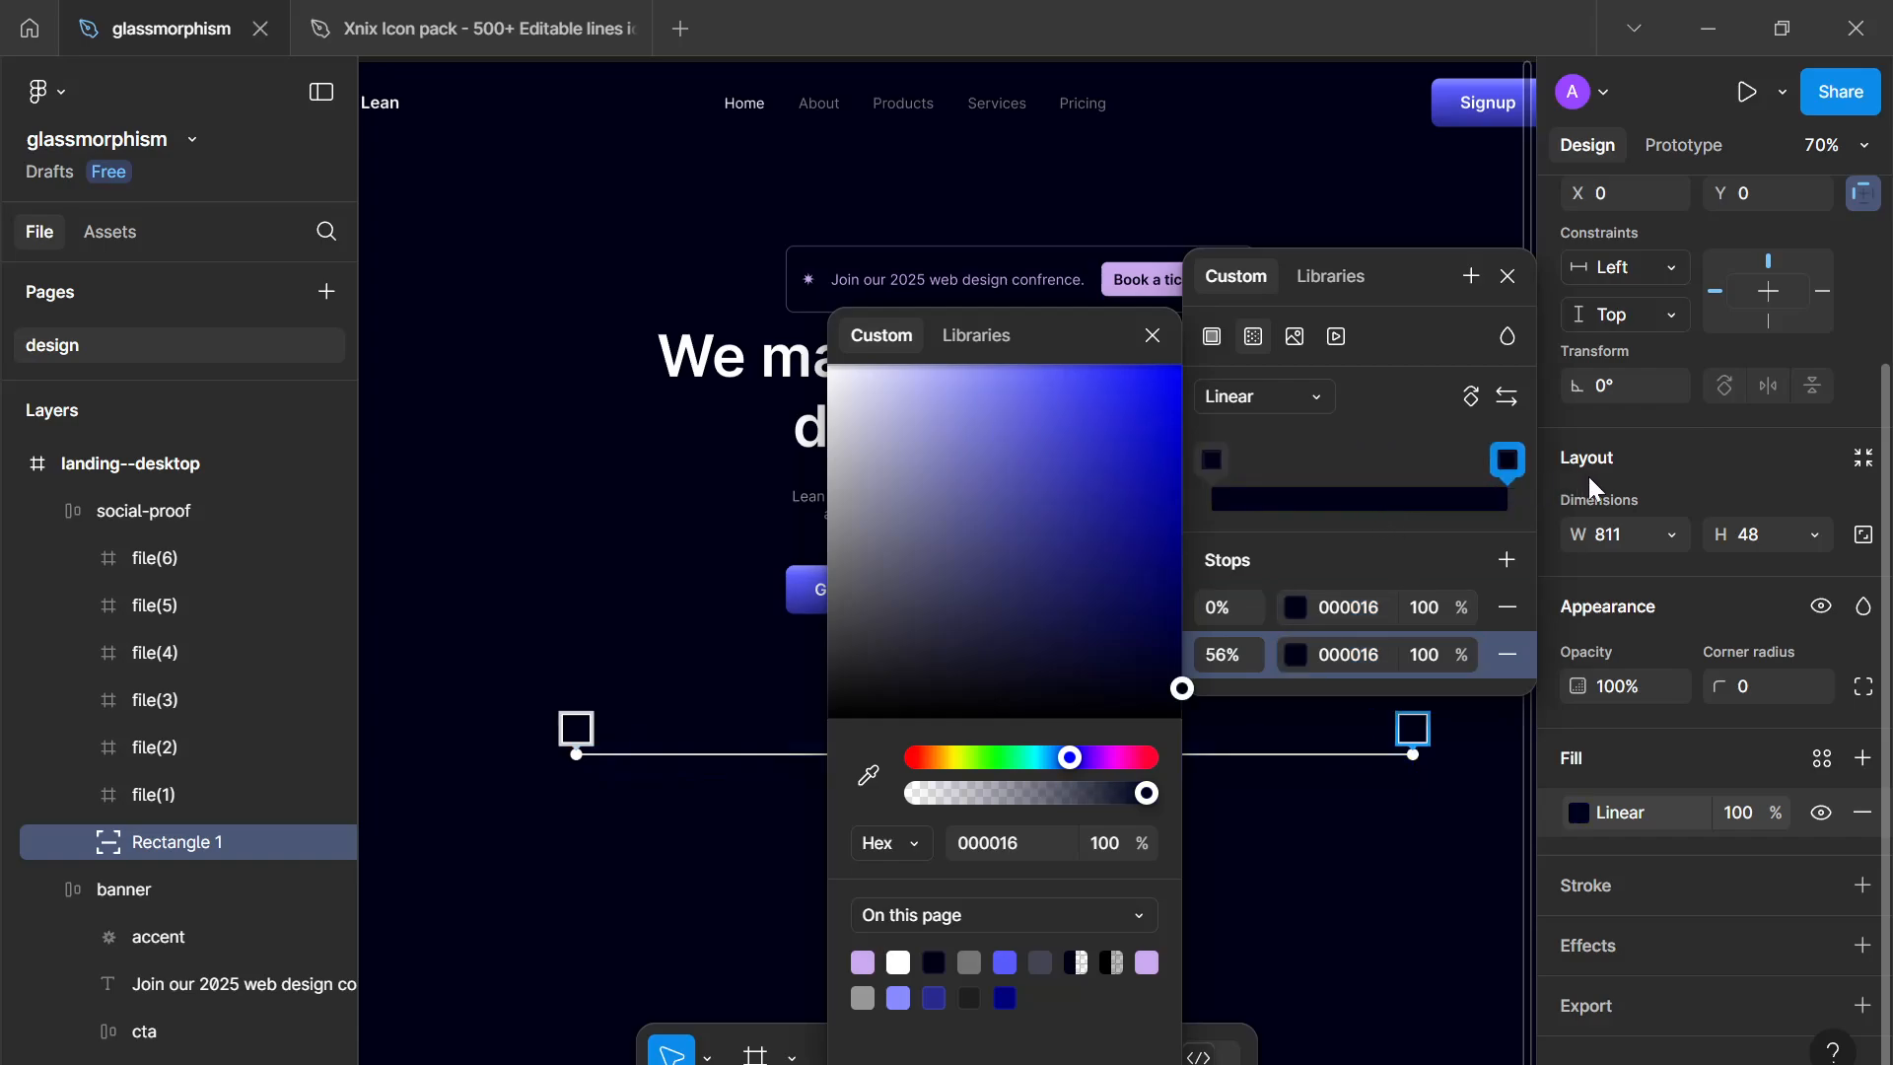
Step: Add a middle gradient stop at 50% in 000016 with 0% opacity
click(1359, 493)
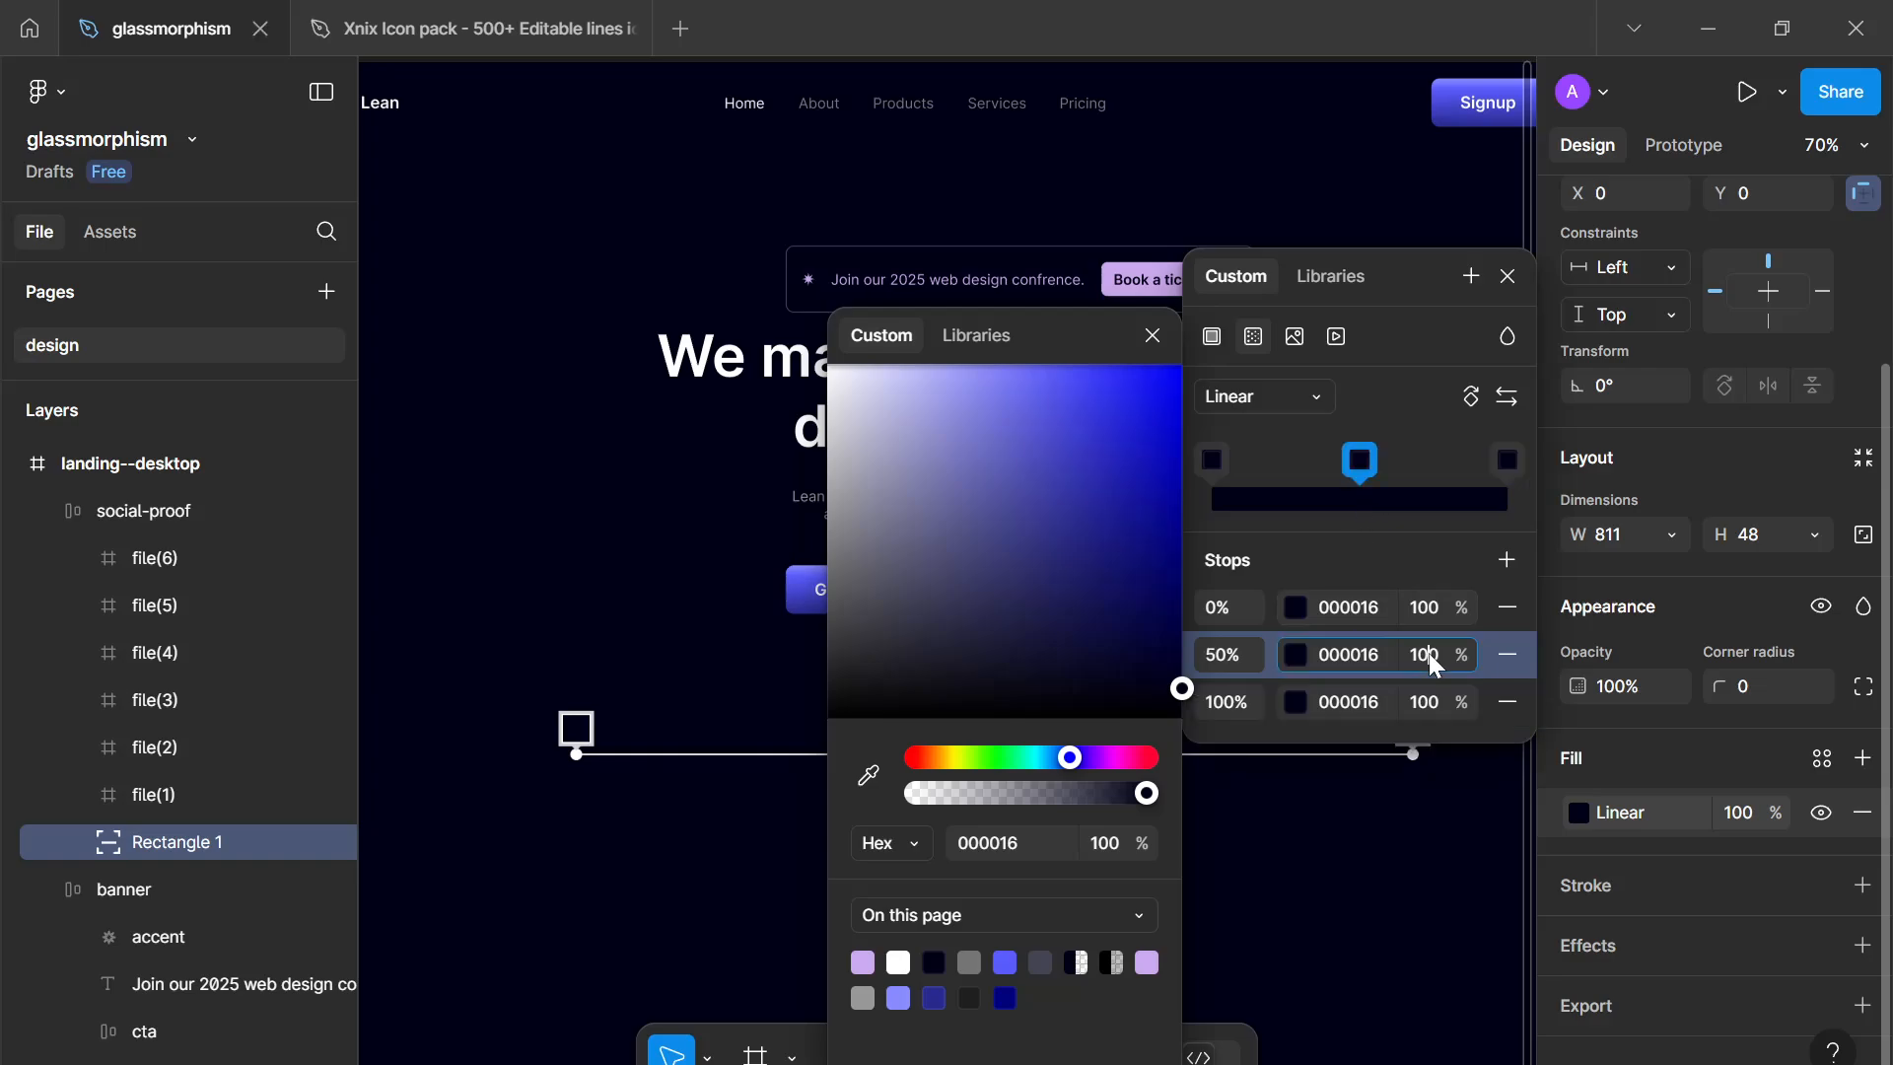
key(Return)
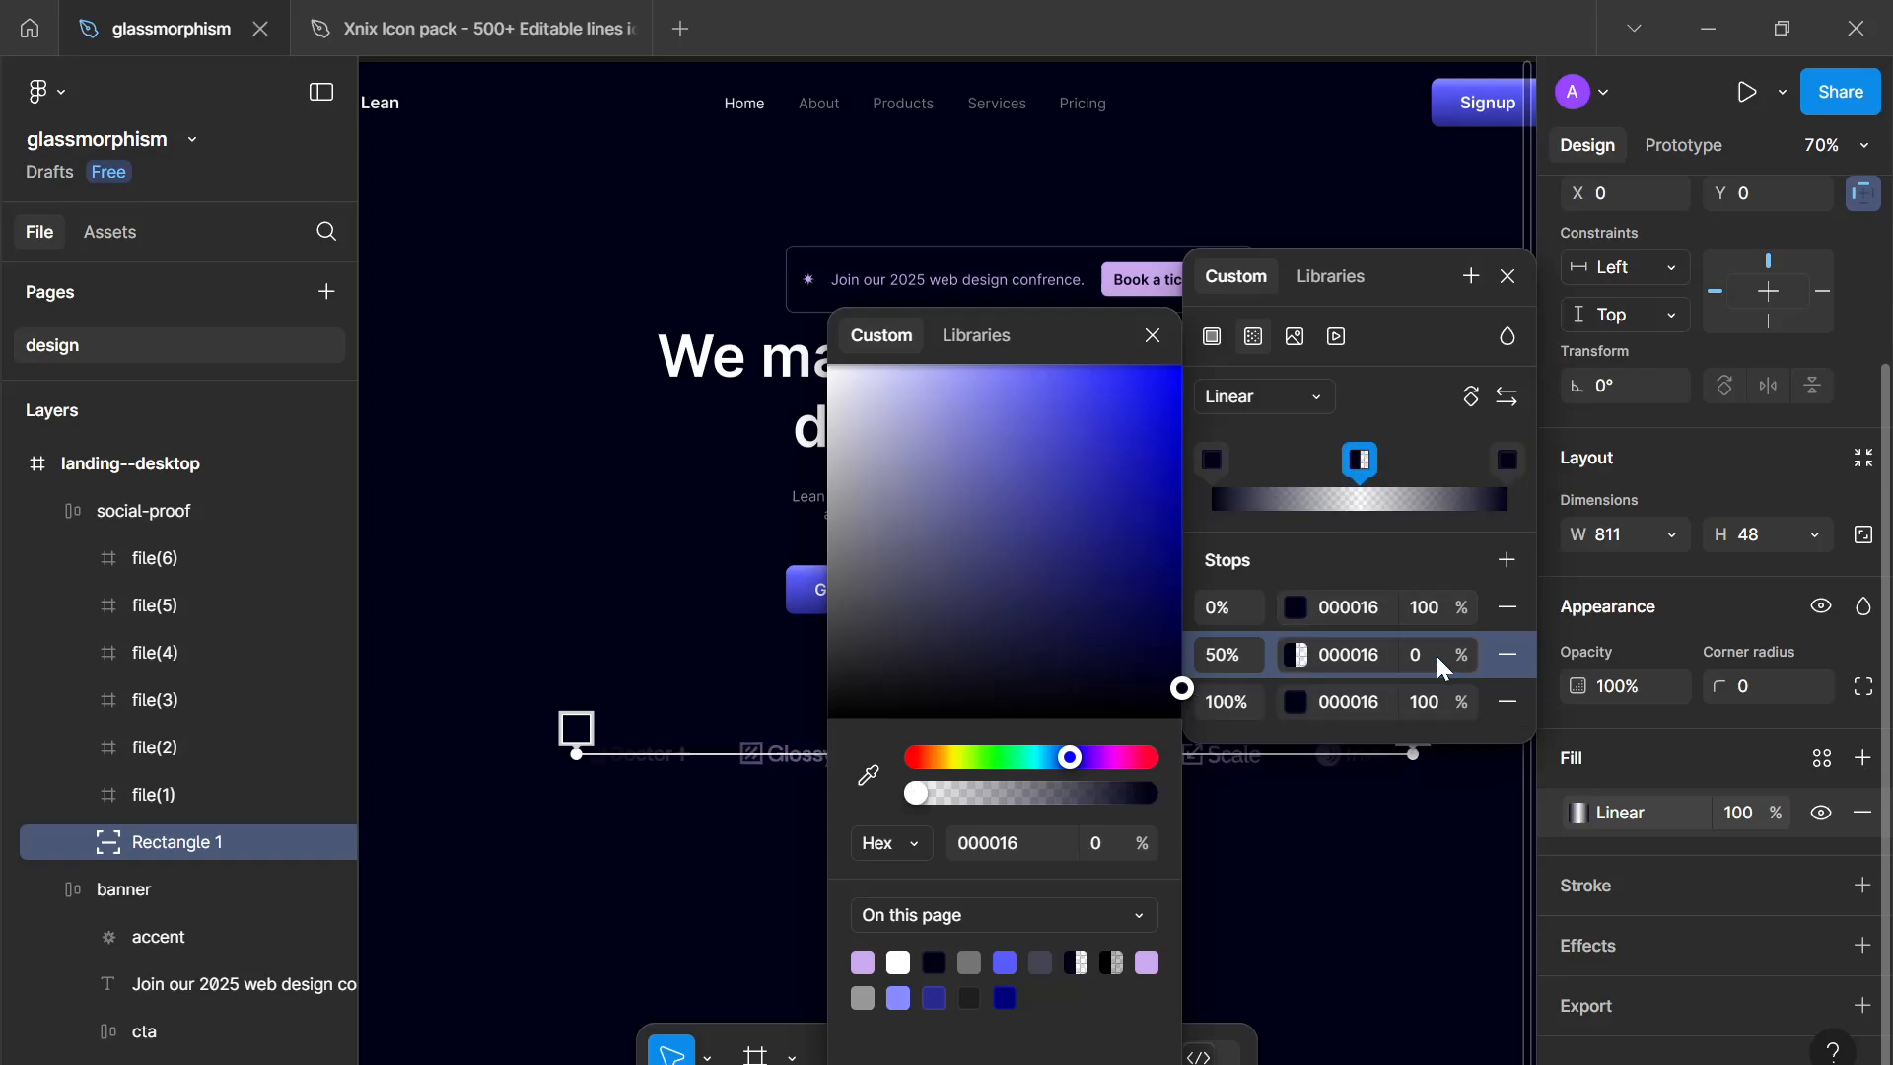
click(1152, 335)
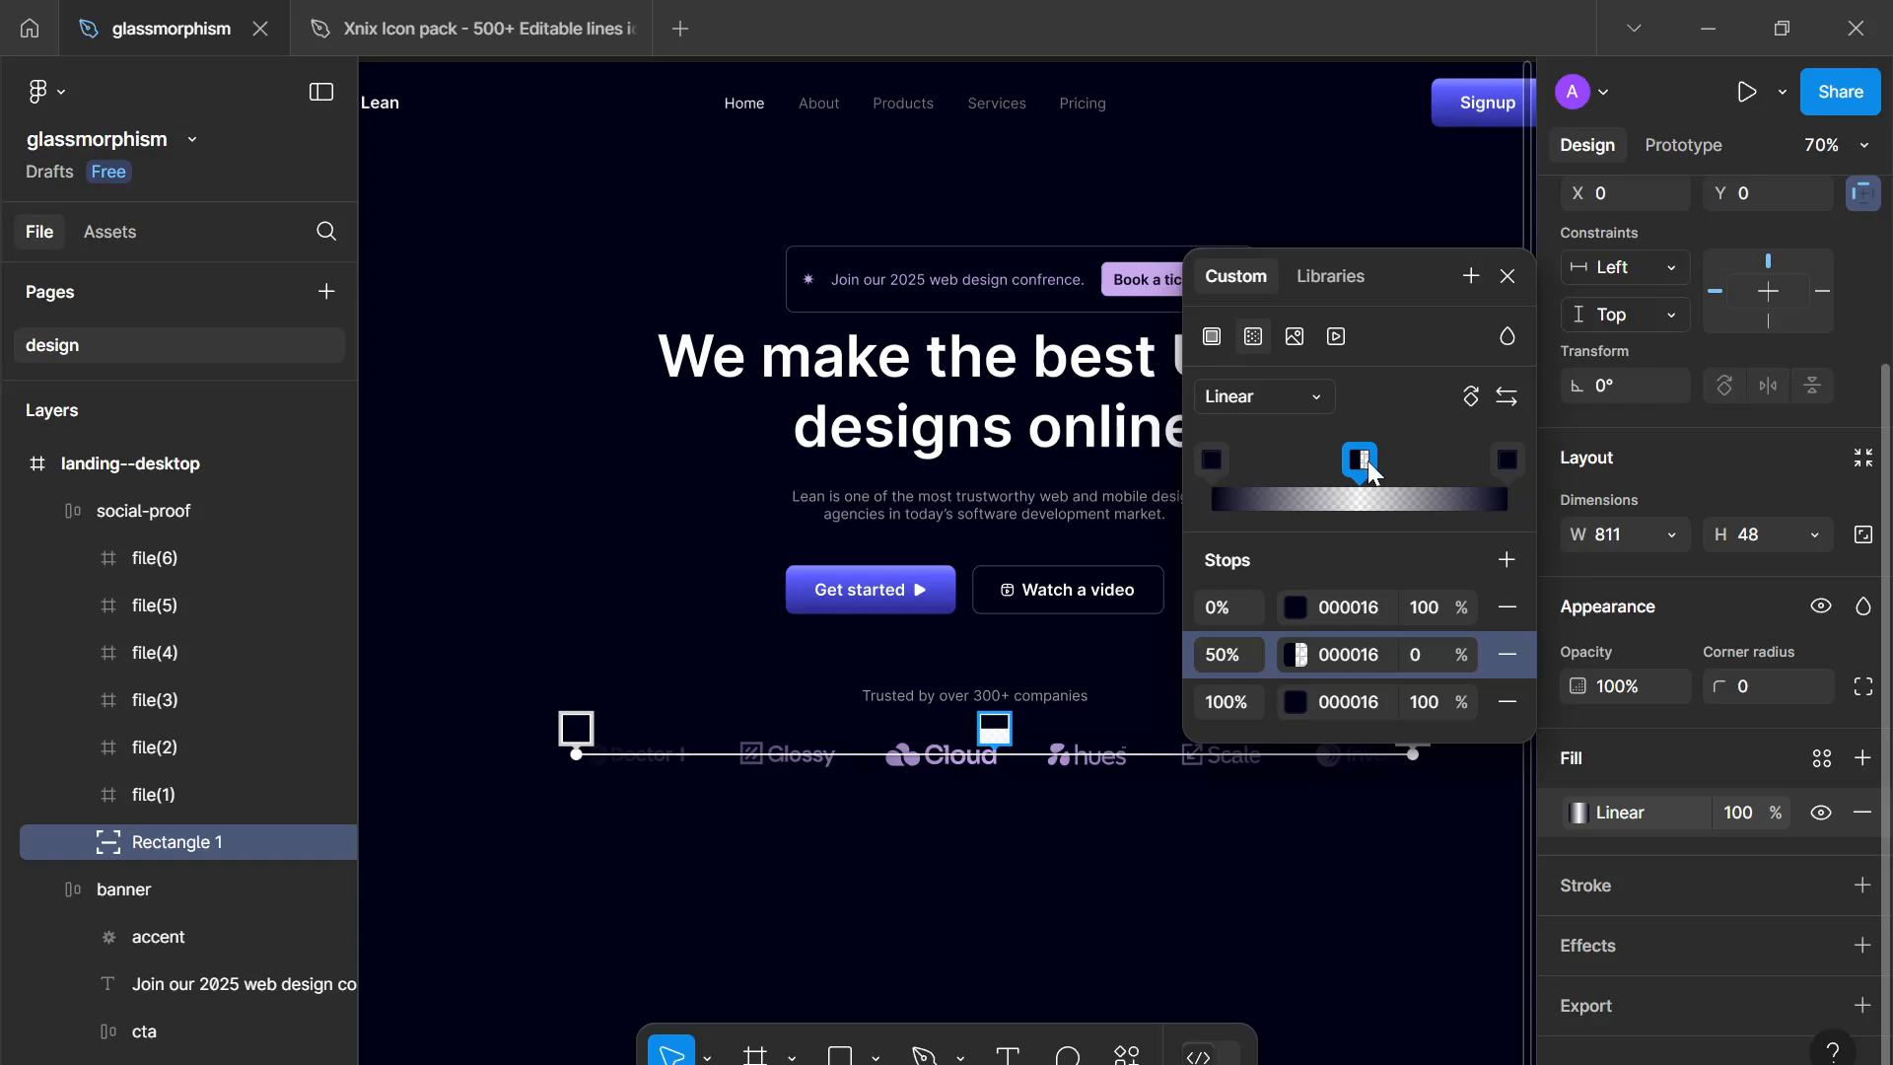
Step: Reposition the gradient's stops to 5%, 54% and 92%
drag(1368, 459, 1376, 471)
drag(1212, 464, 1227, 466)
drag(1506, 460, 1483, 458)
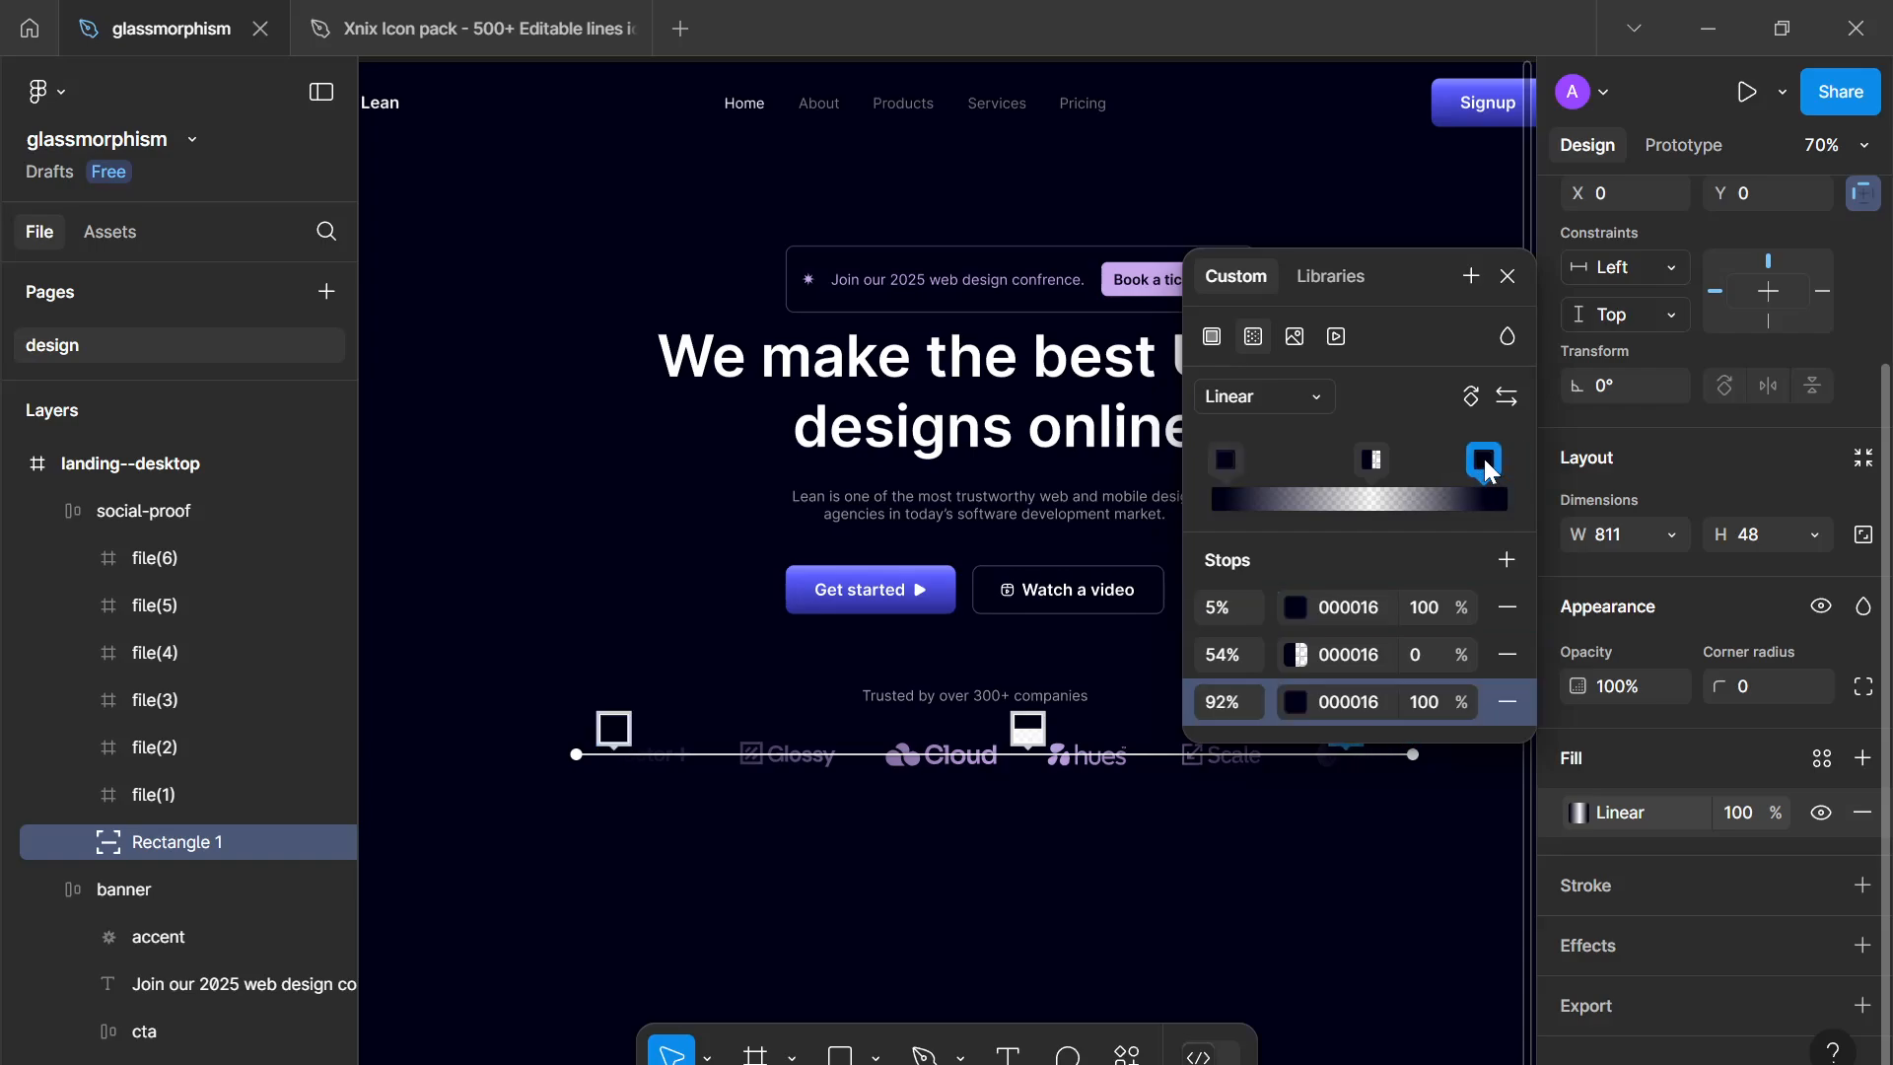
click(1507, 276)
click(1335, 937)
Step: Combine the trusted-by text and the social-proof row in a vertical auto layout with a gap of 16
scroll(1292, 921, down, 3)
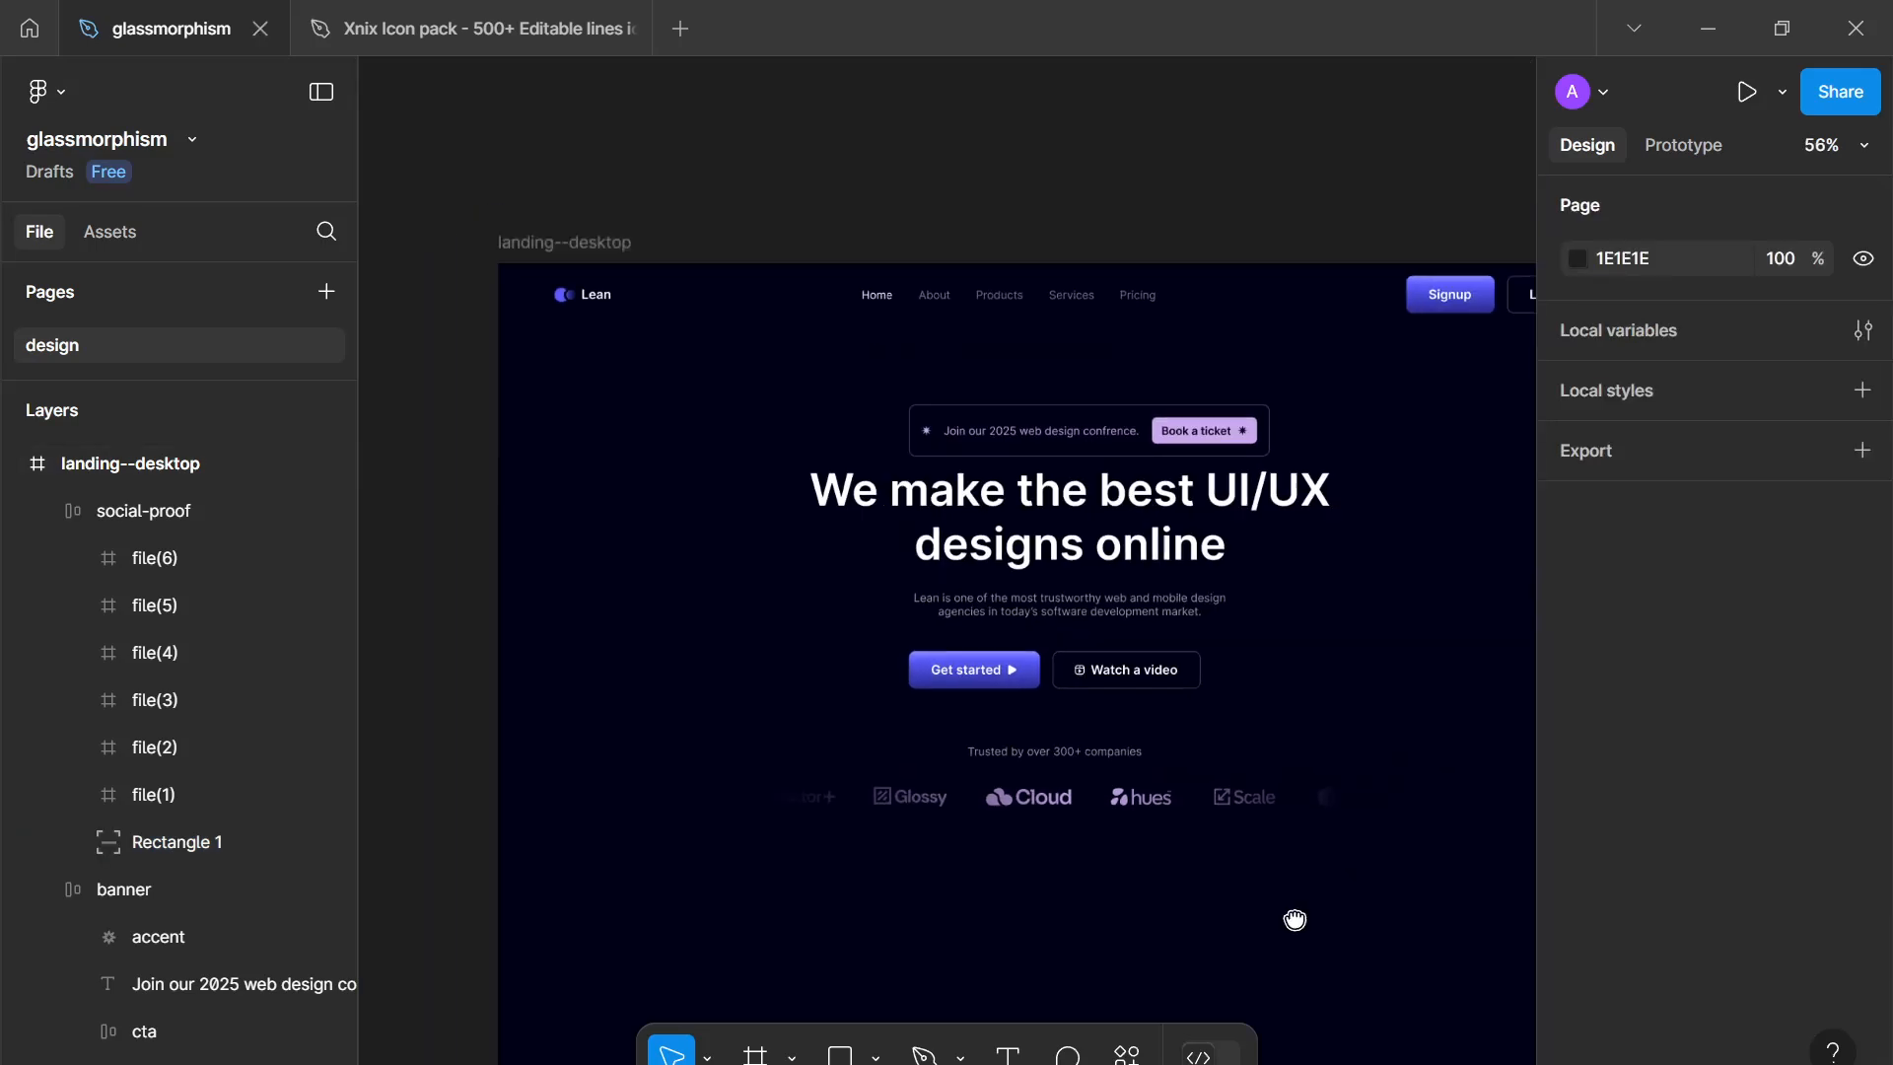
scroll(1270, 831, up, 1)
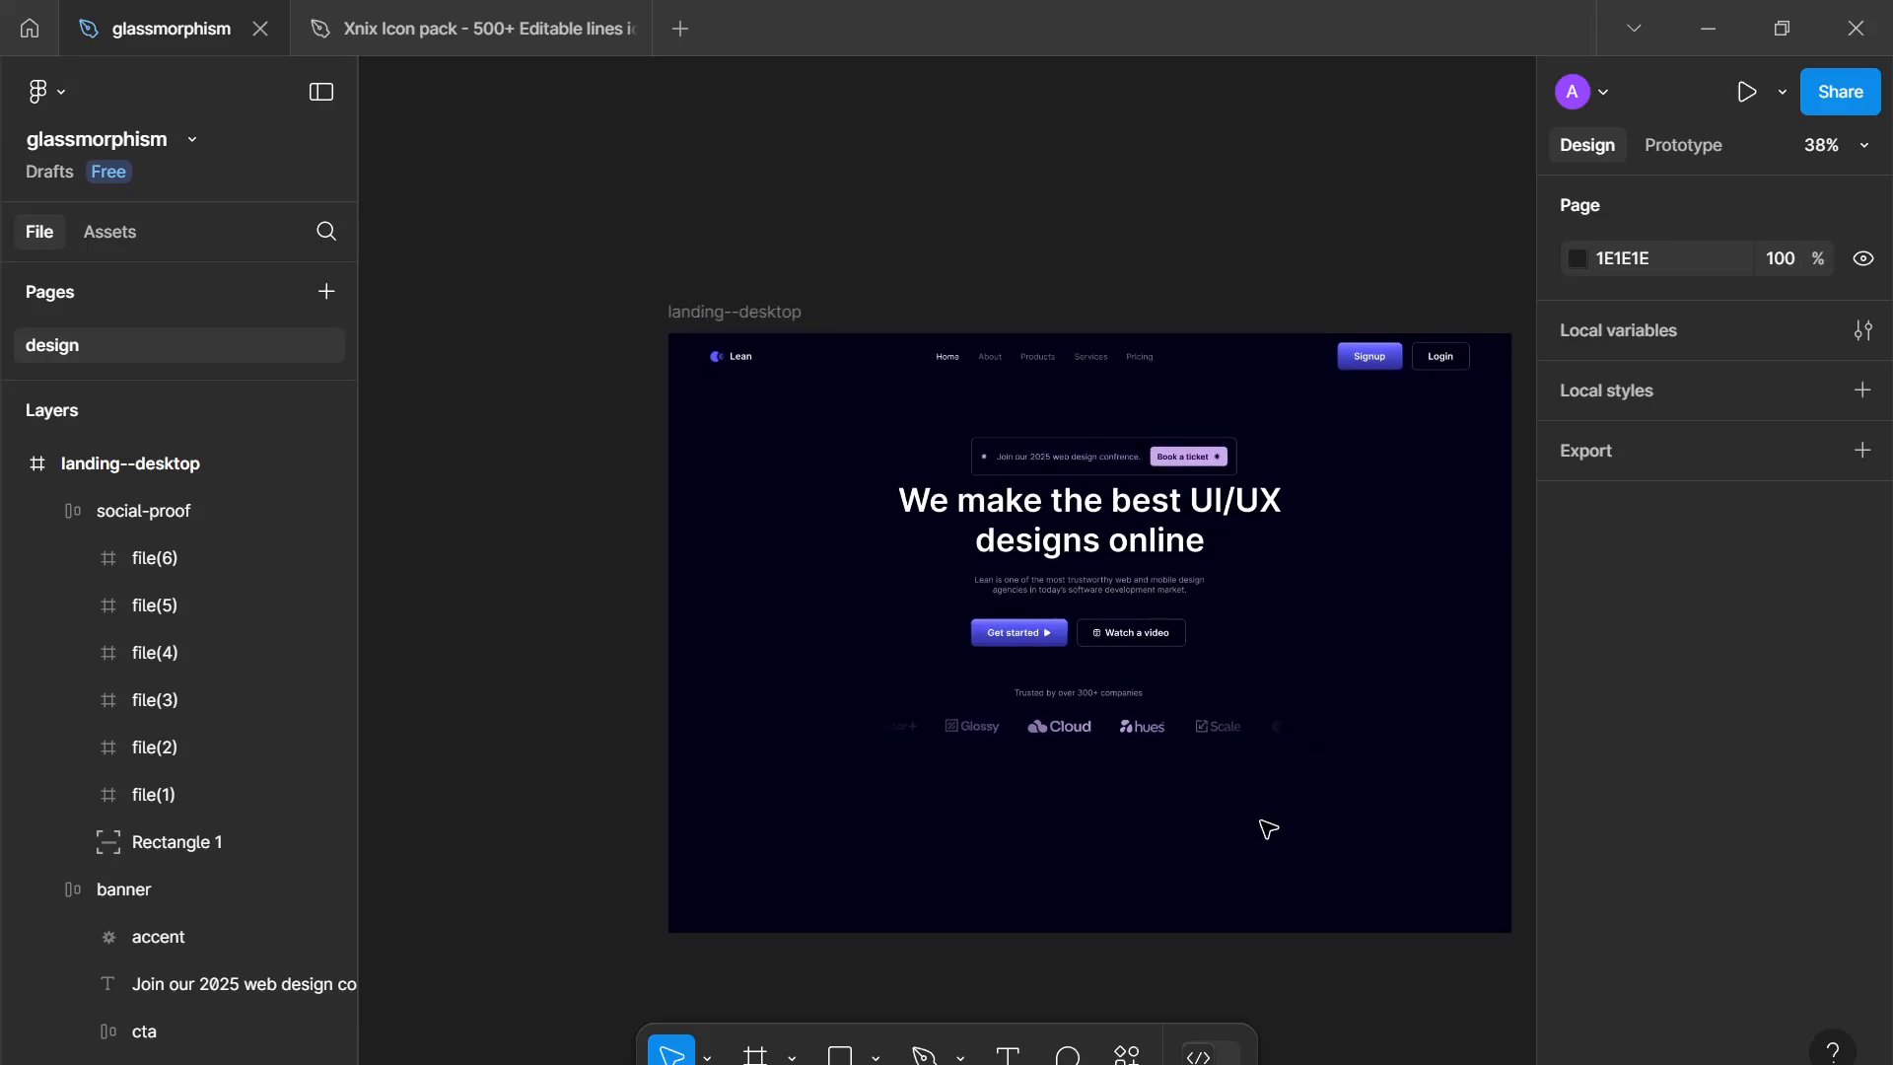
click(1269, 829)
scroll(1262, 826, up, 1)
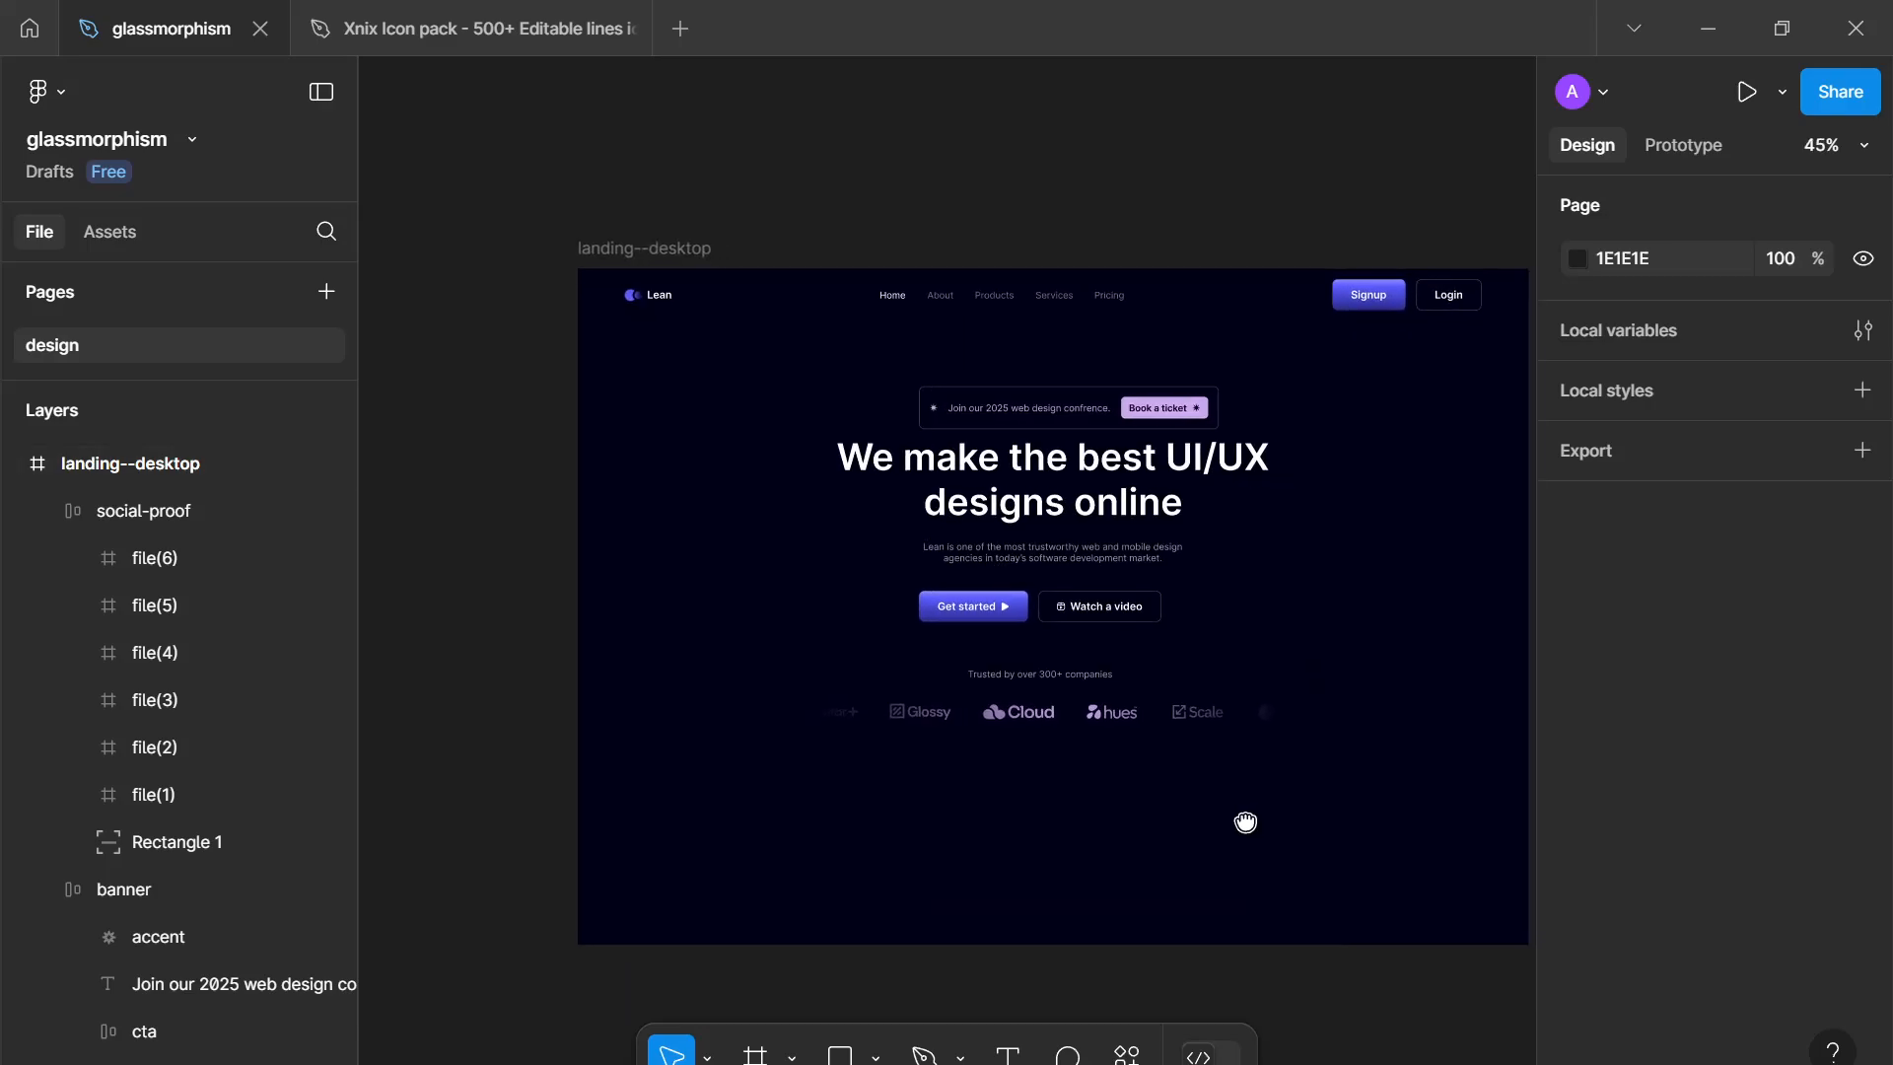
scroll(1220, 837, up, 2)
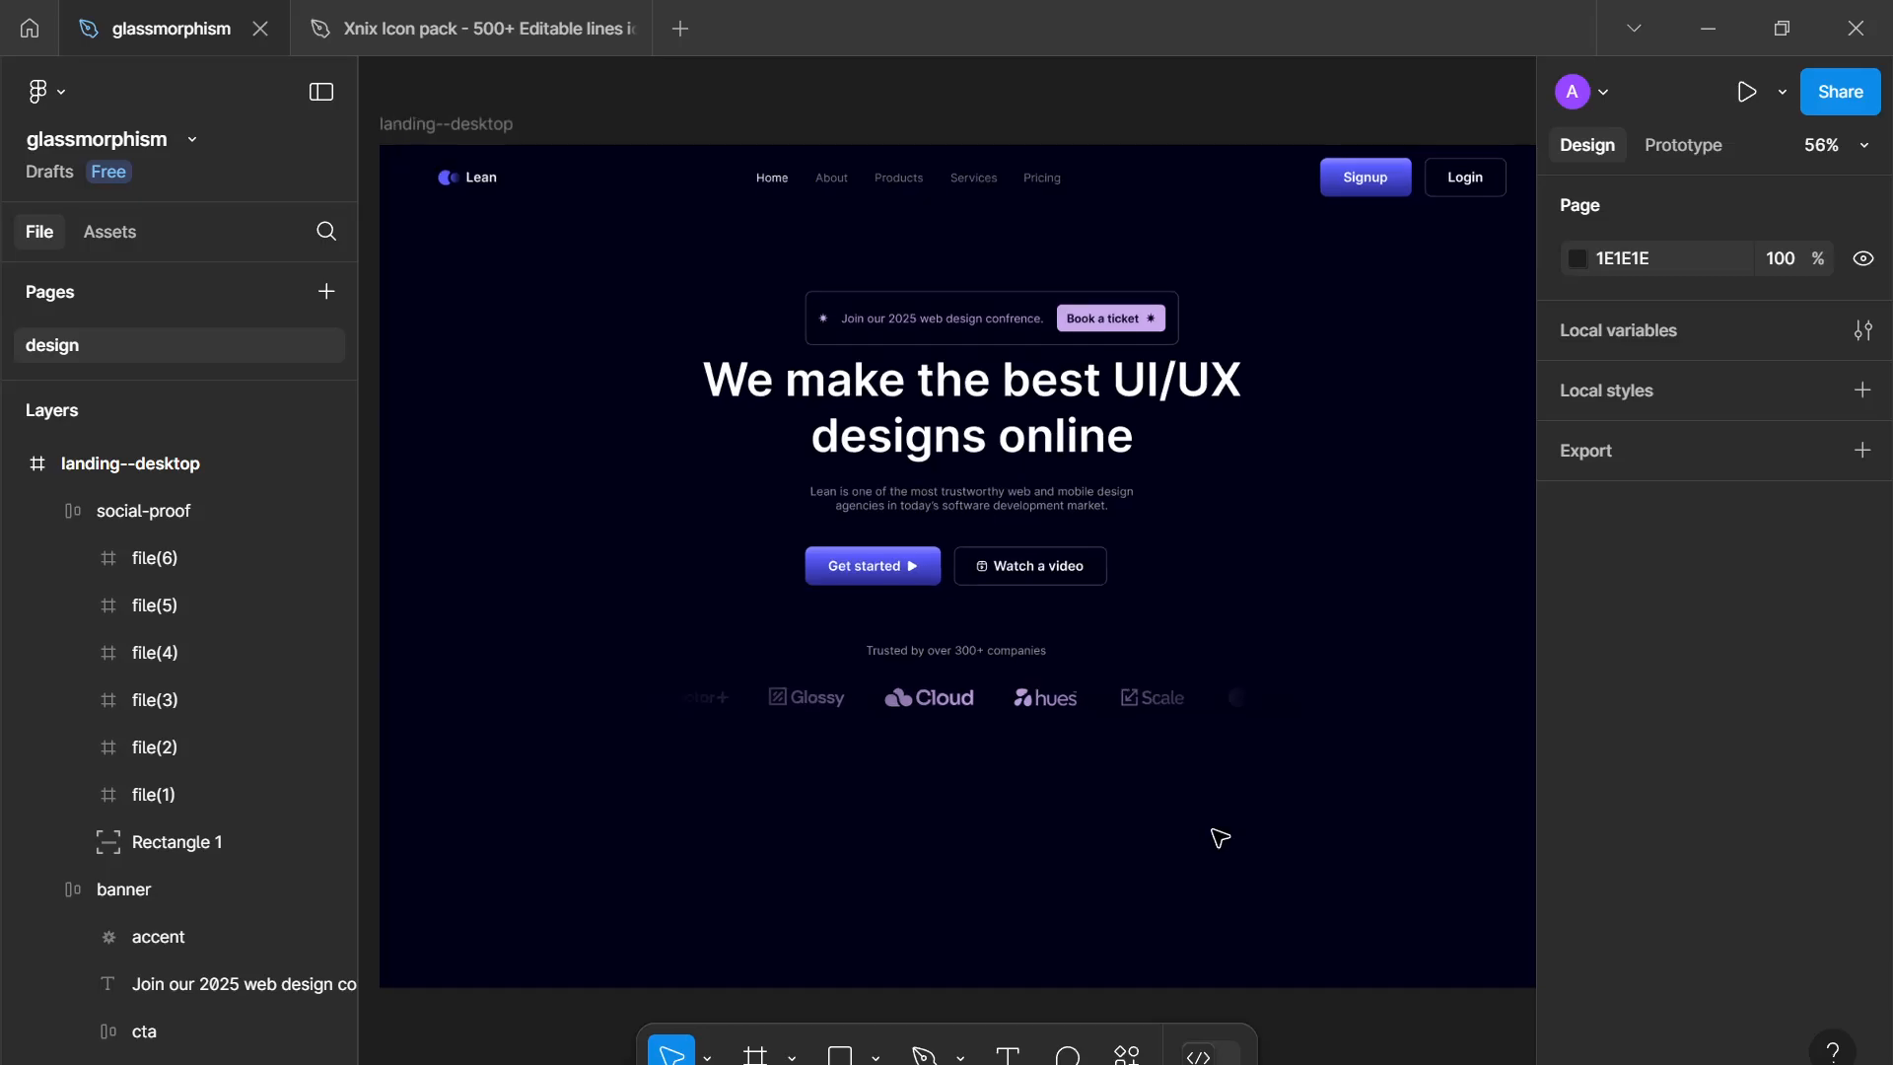
click(1079, 712)
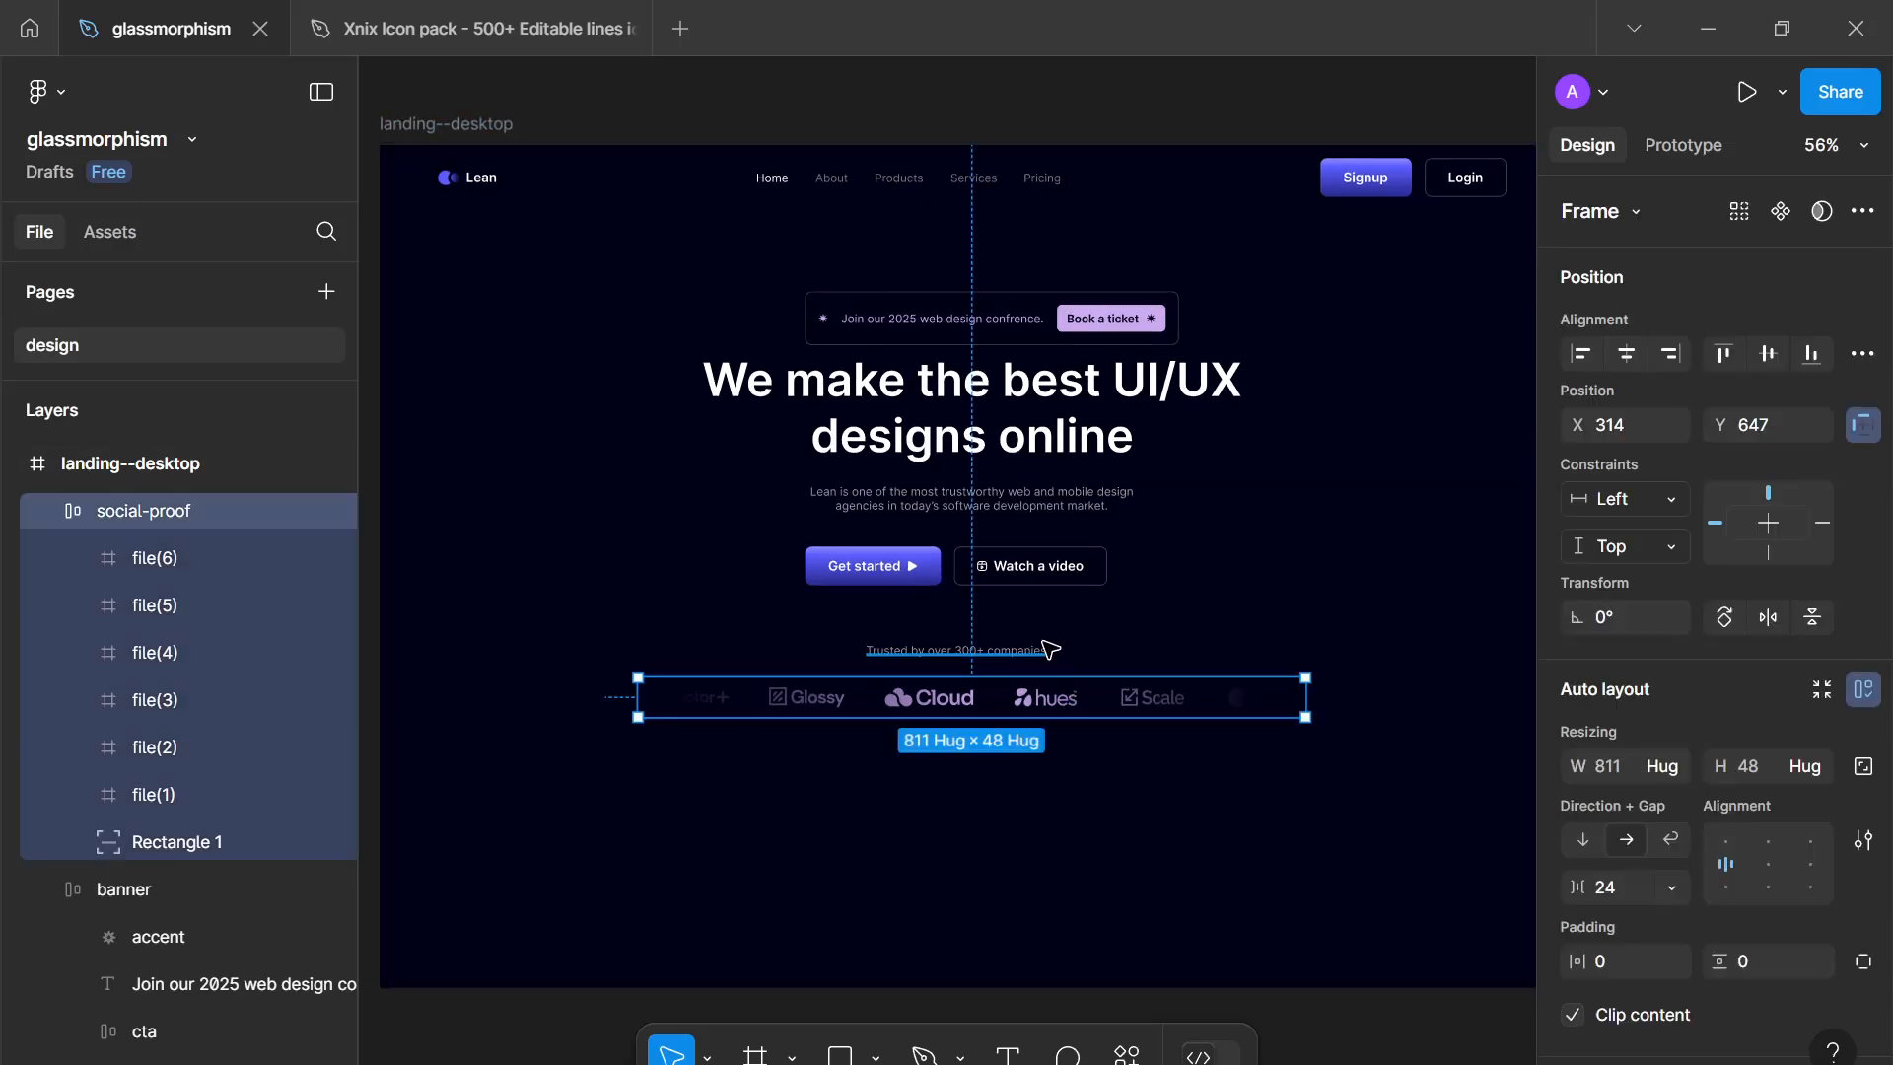
shift+click(1048, 649)
key(shift+a)
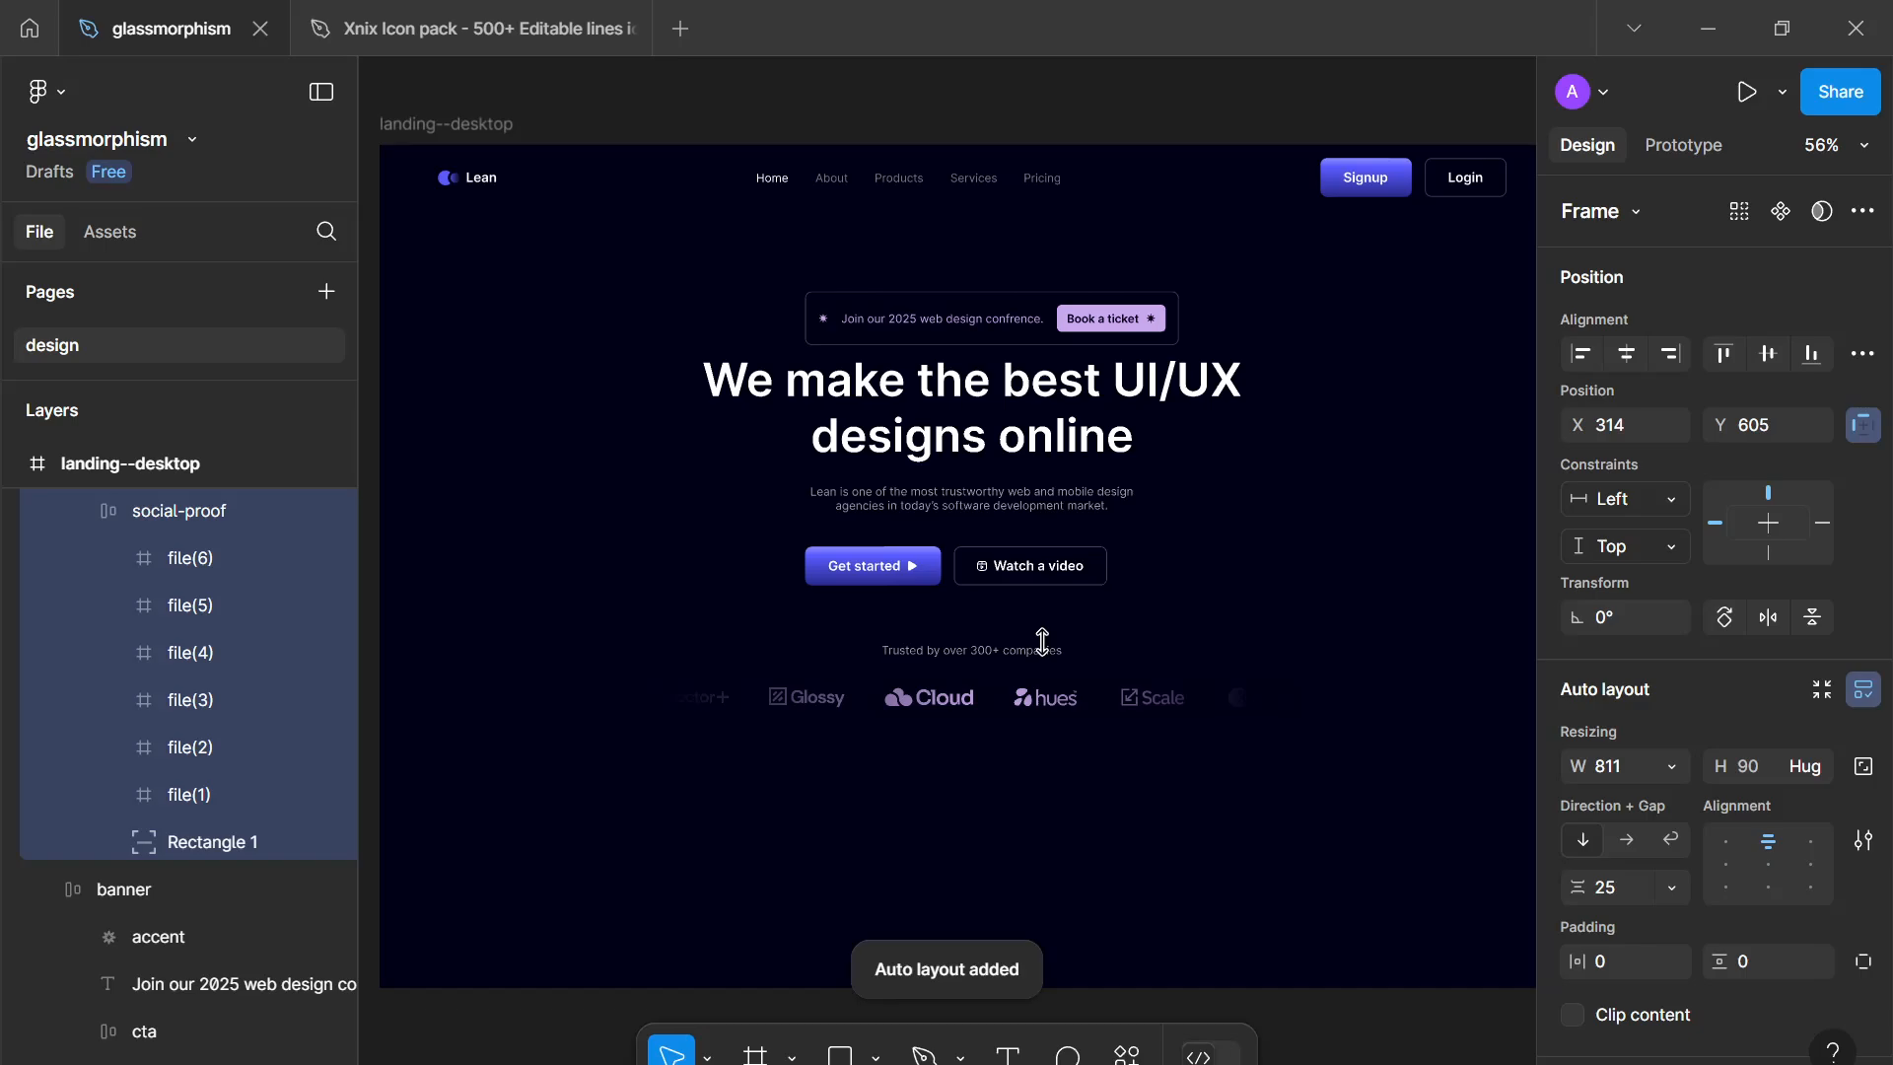
click(1606, 885)
text(1)
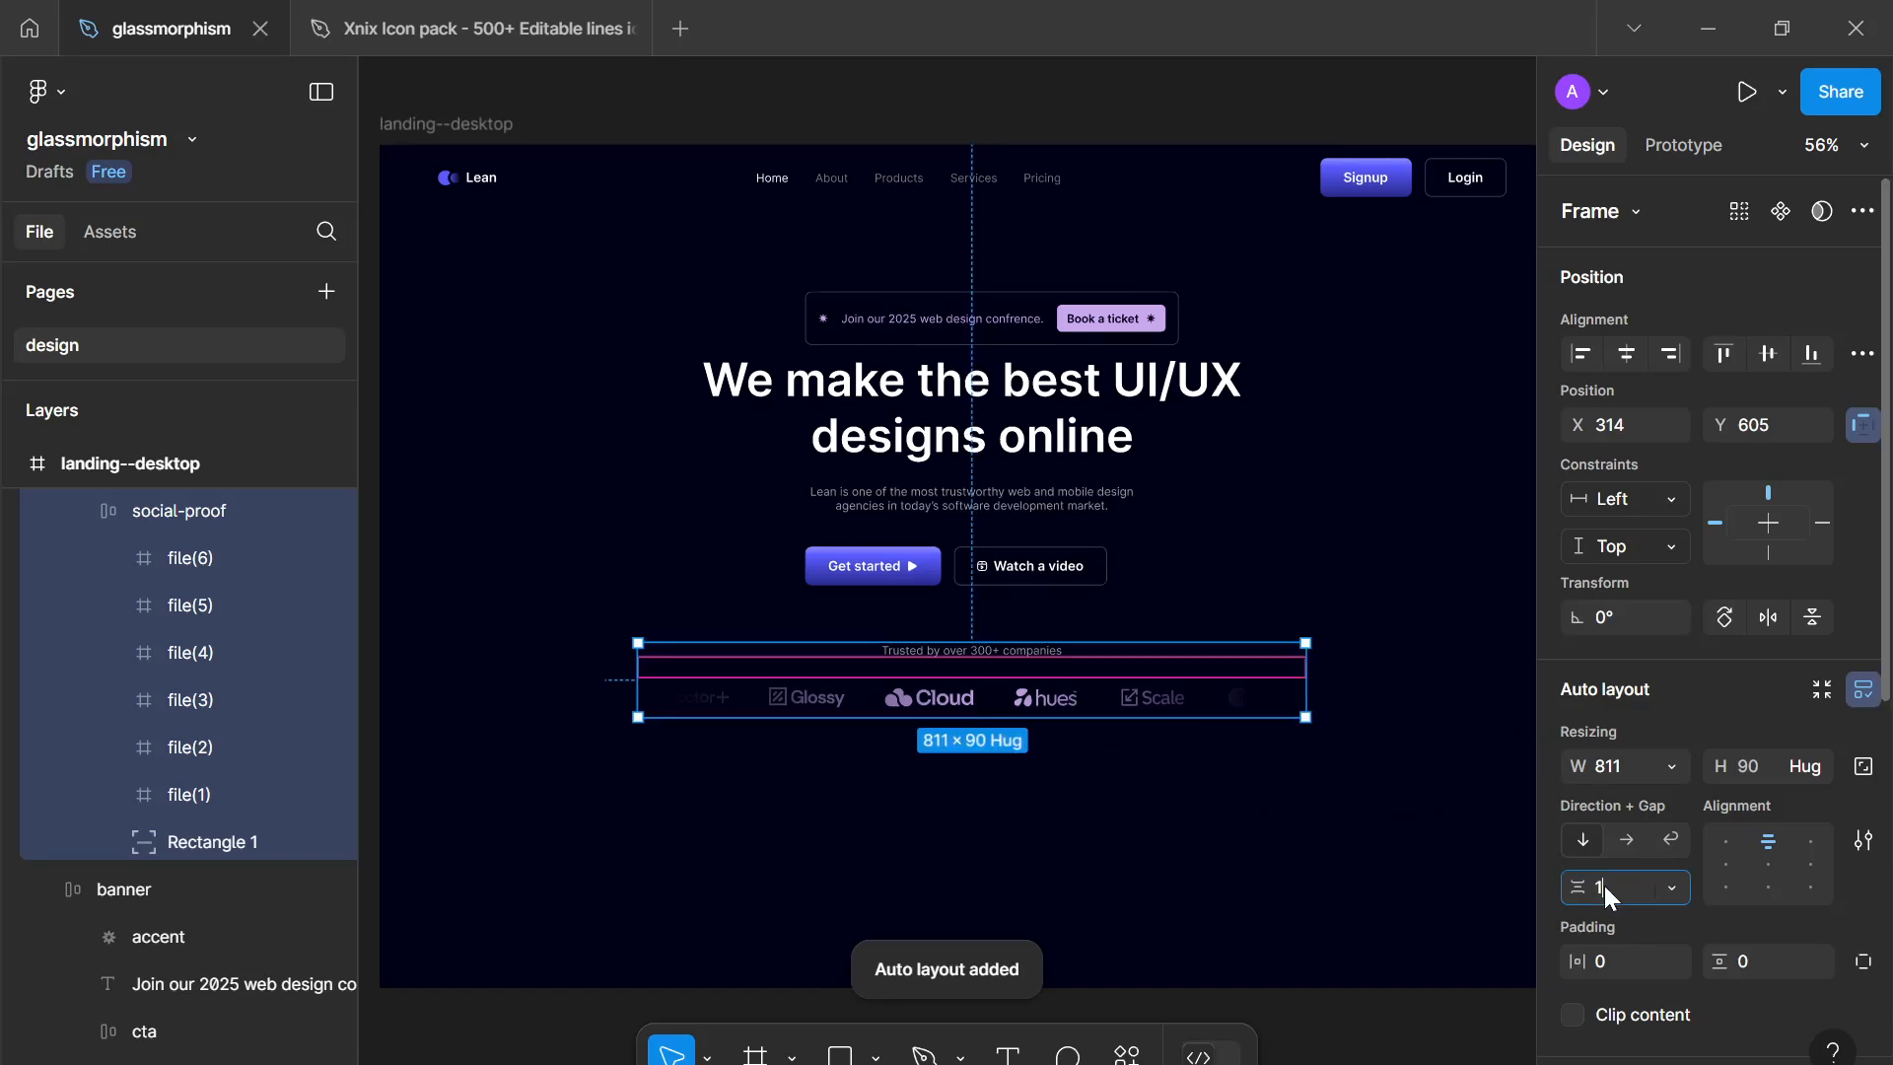
text(6)
key(Return)
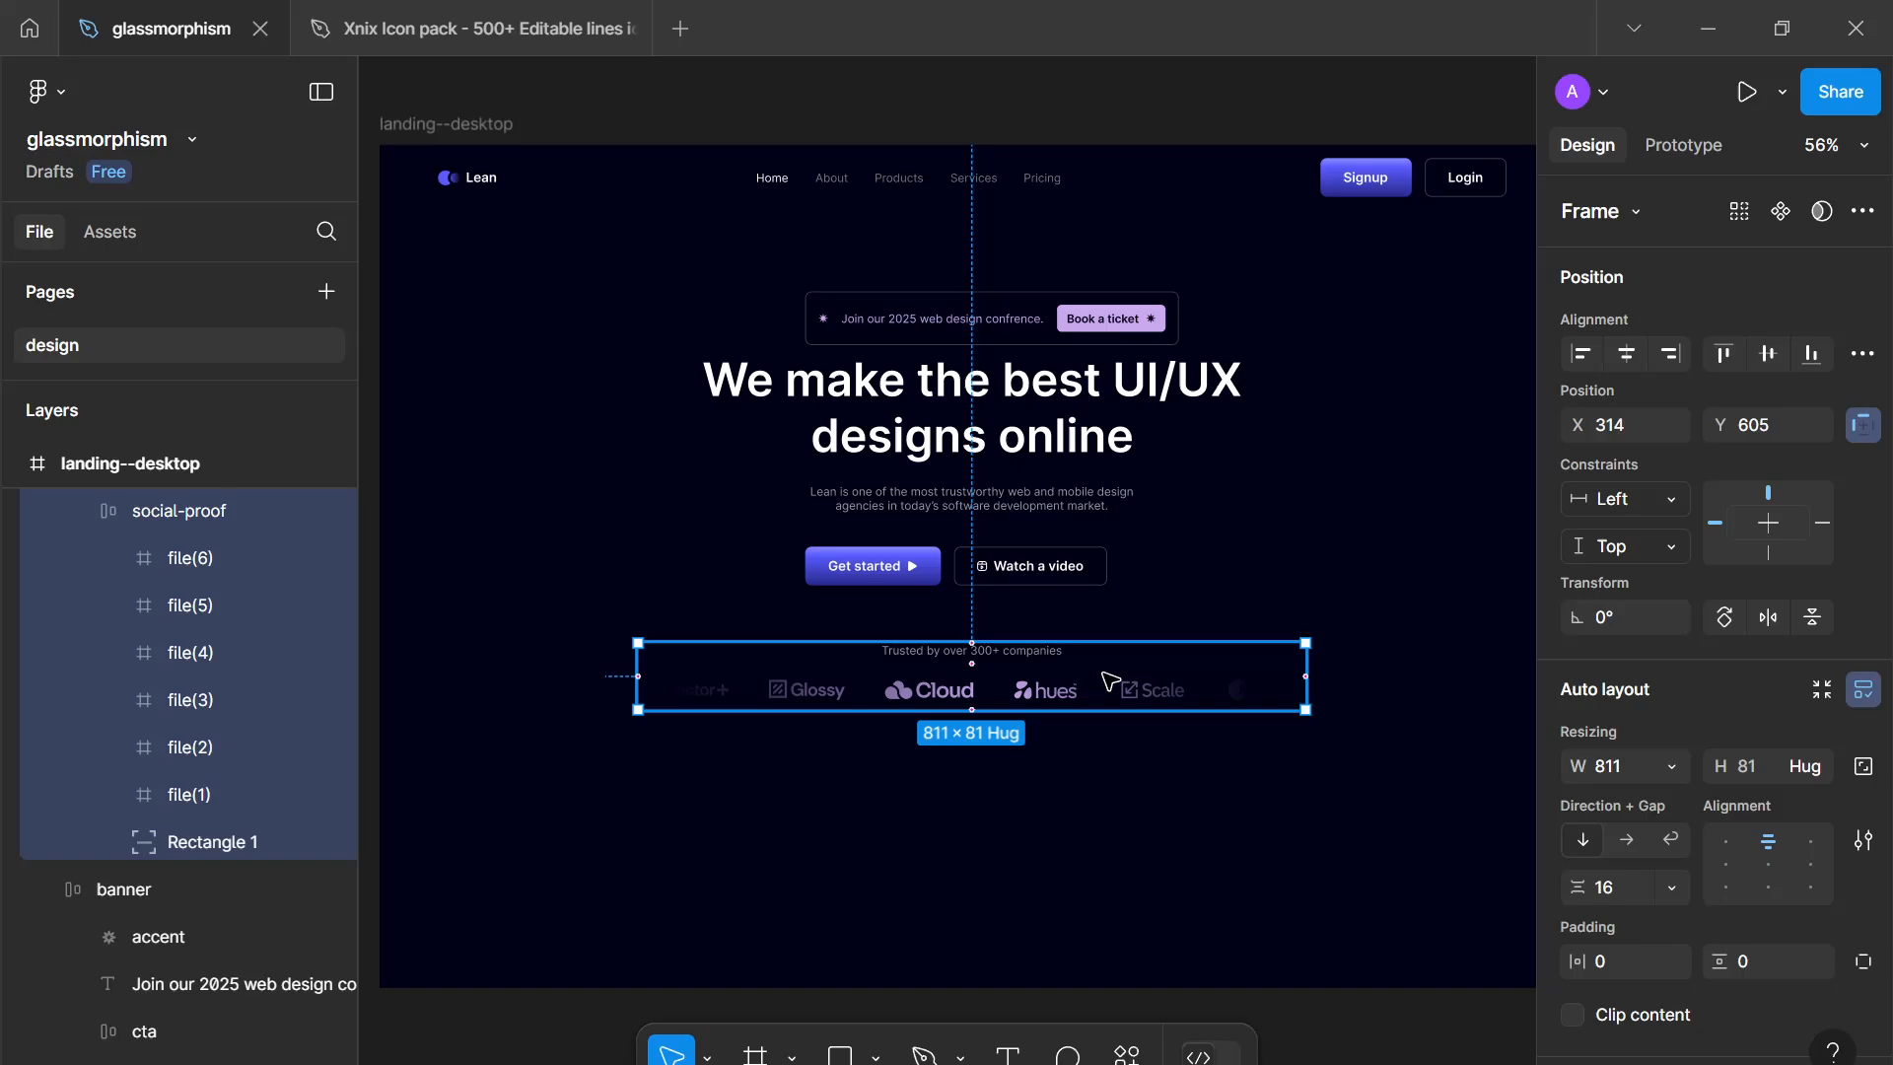
Step: Draw a rectangle about 309 × 320 below the logo row and duplicate it three times at a stepped offset
scroll(1119, 695, down, 3)
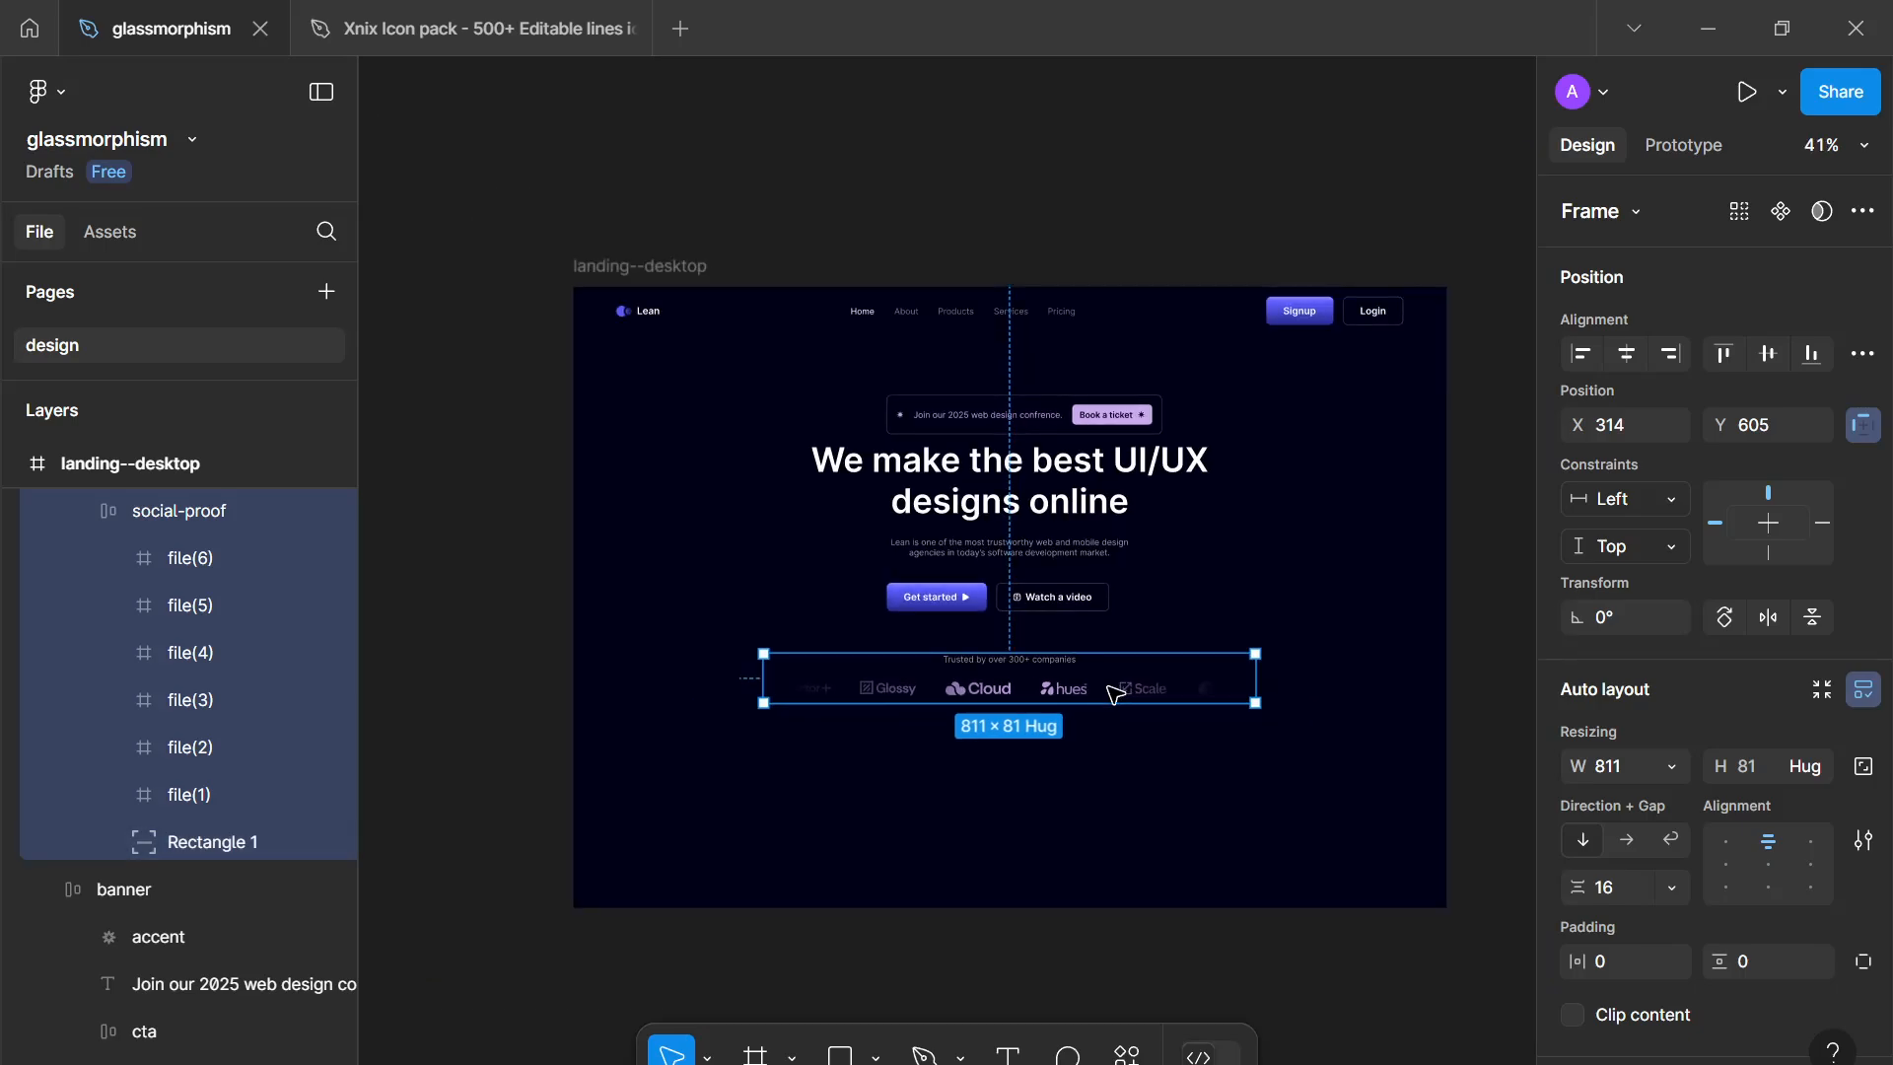
click(1106, 753)
click(1102, 675)
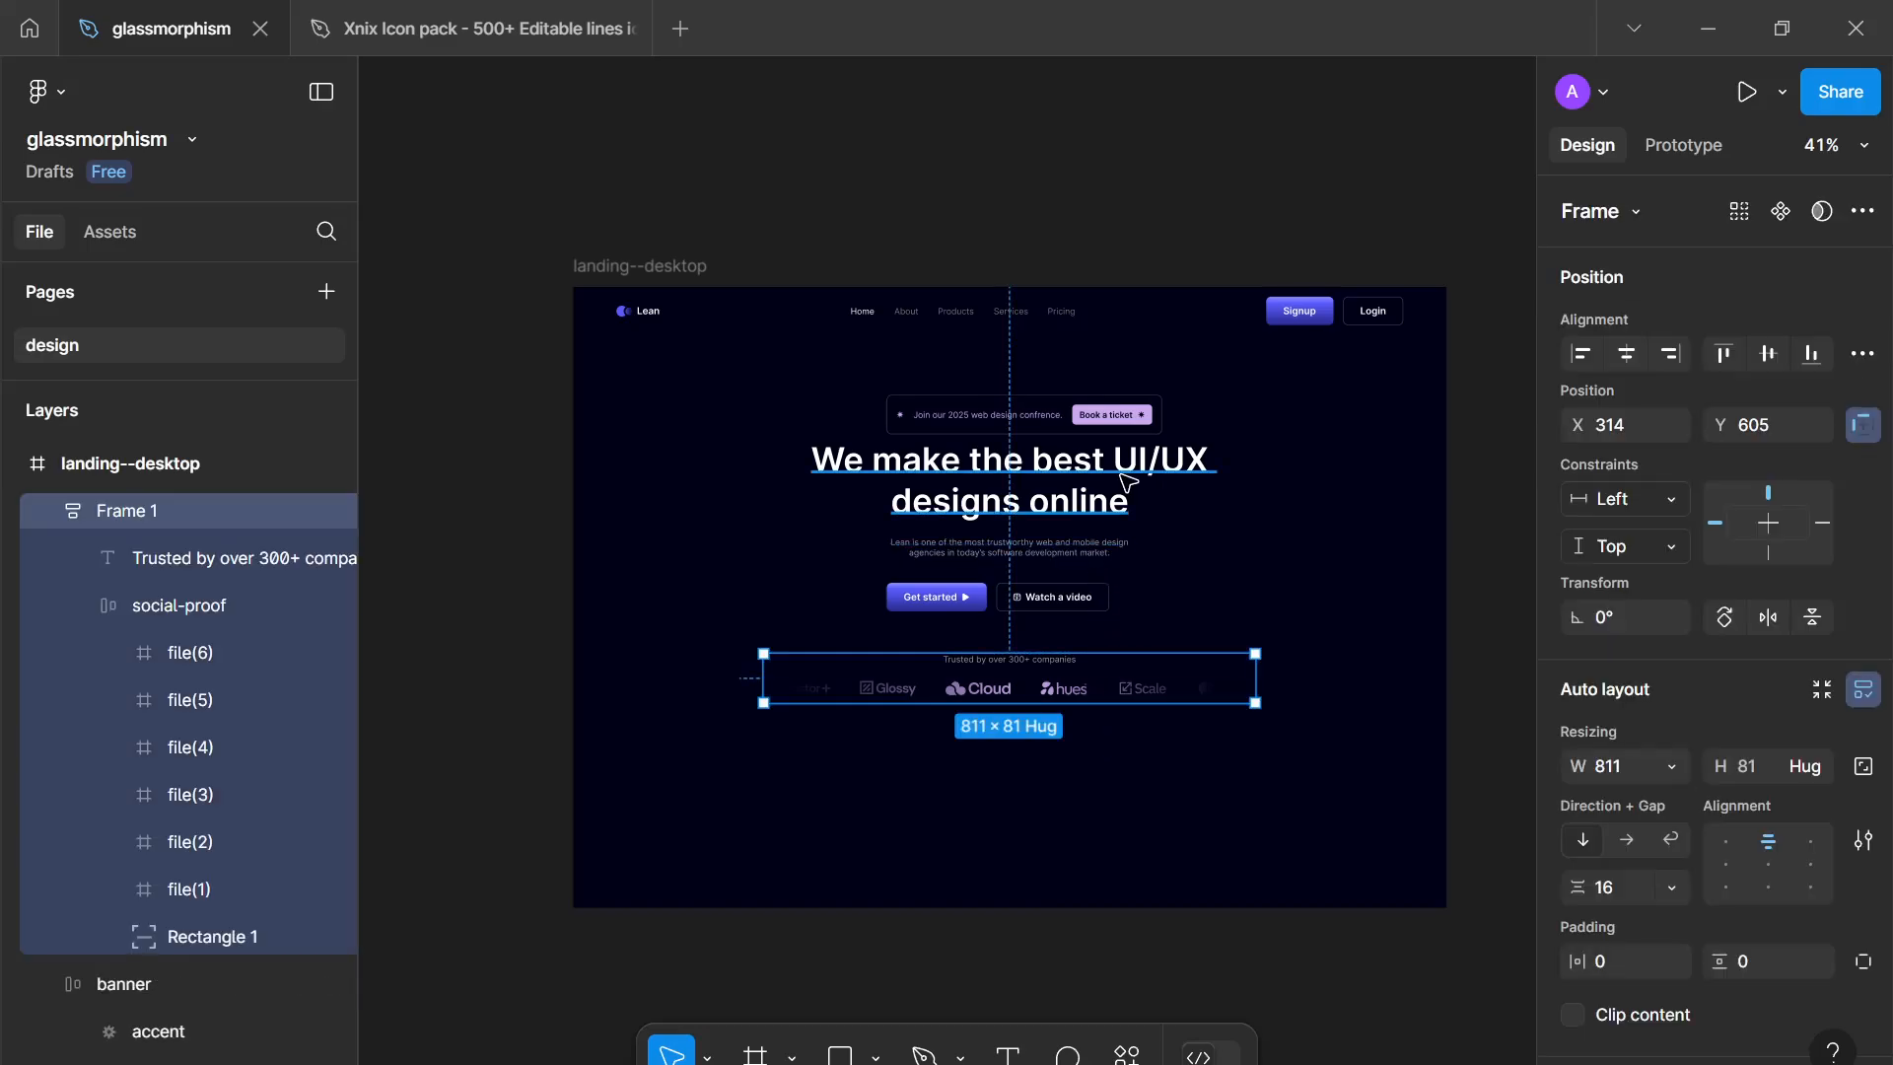
click(1006, 784)
key(r)
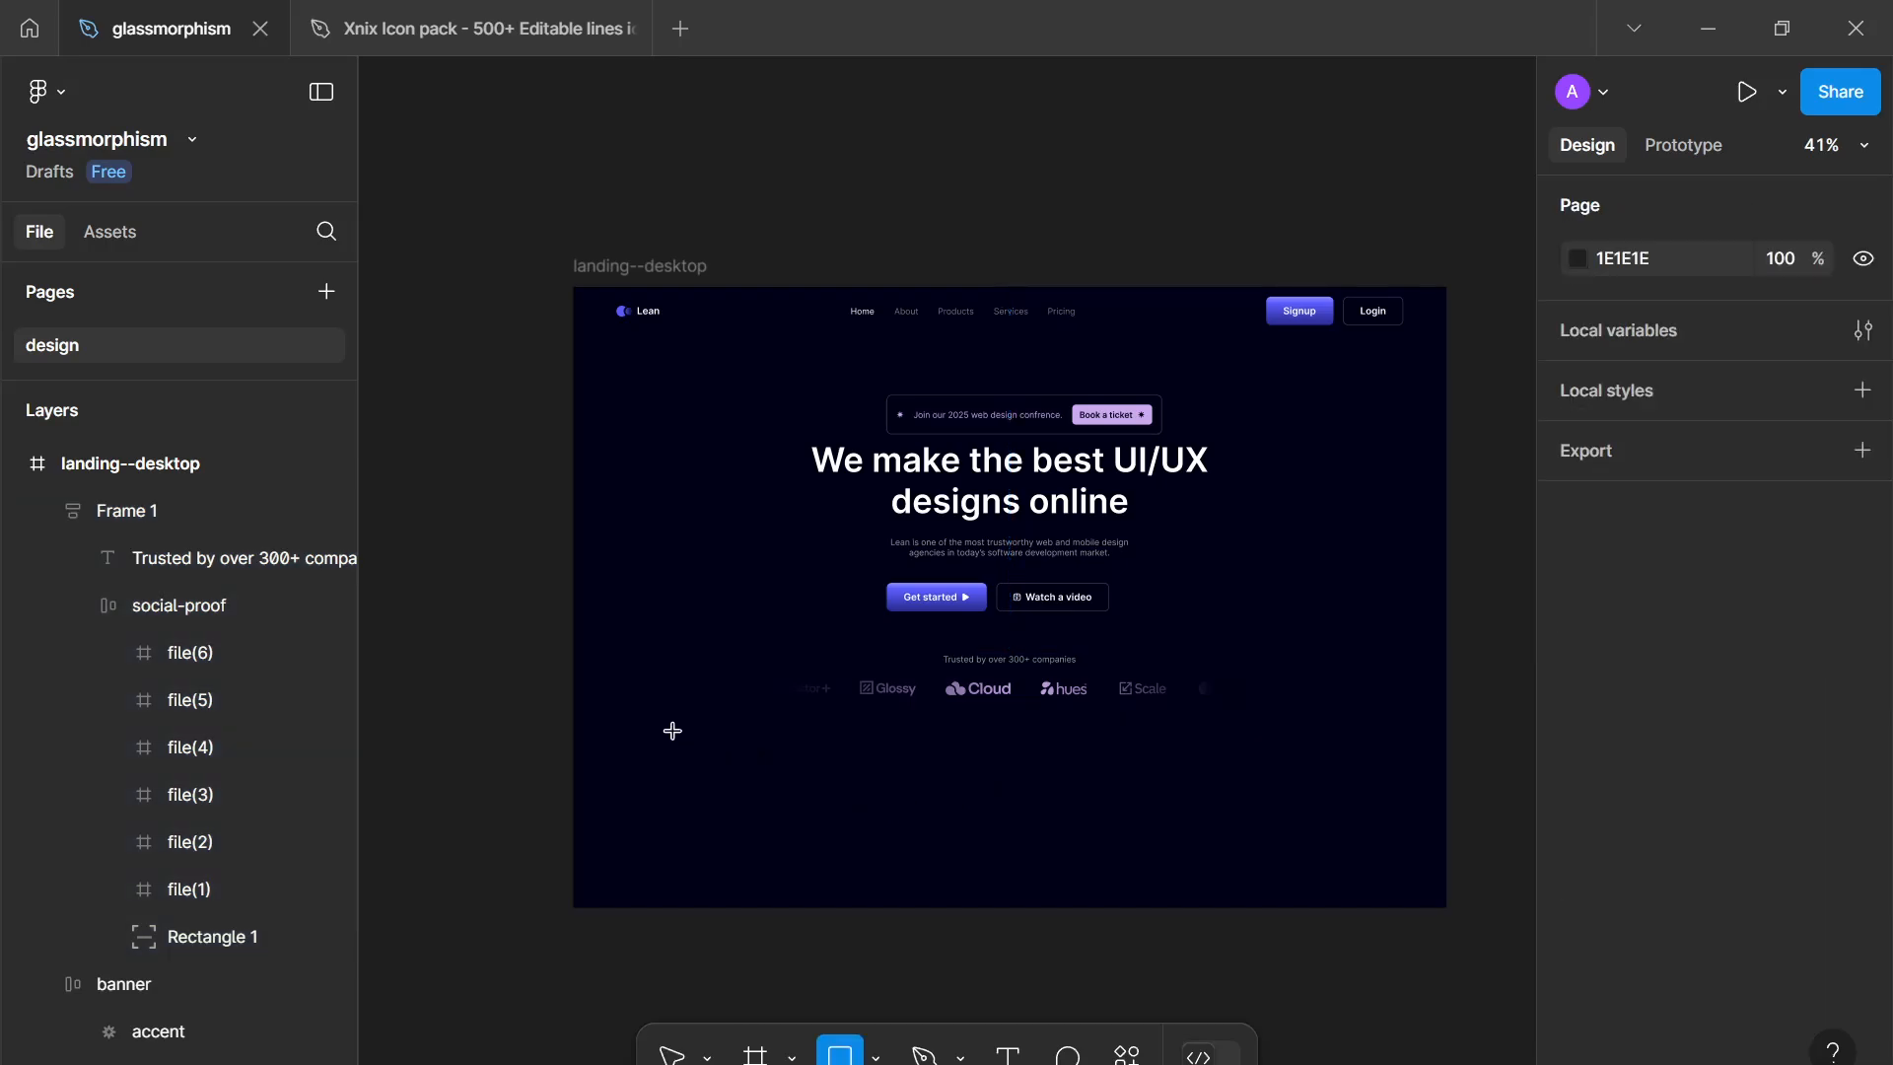
mouse_move(670, 728)
mouse_down()
mouse_move(856, 891)
mouse_move(857, 922)
mouse_up()
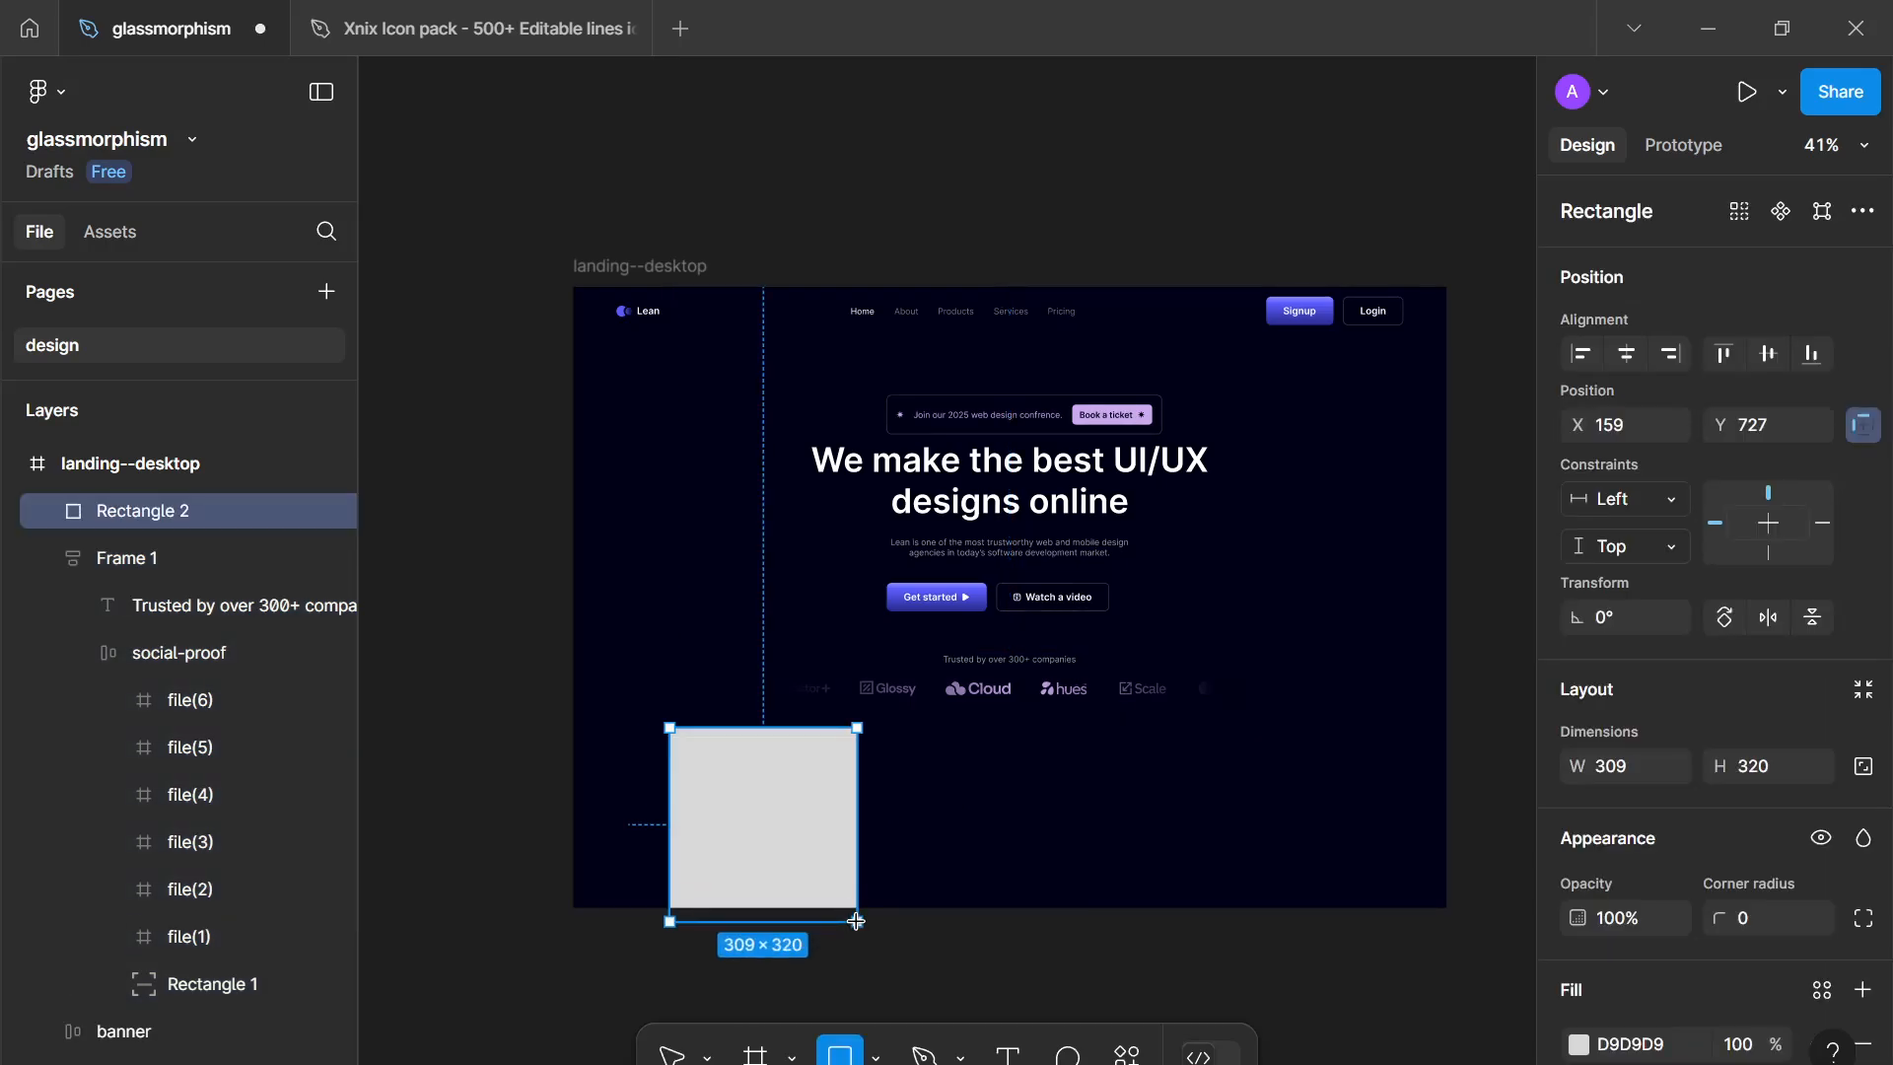
key(ctrl+d)
drag(788, 792, 1006, 839)
key(ctrl+d)
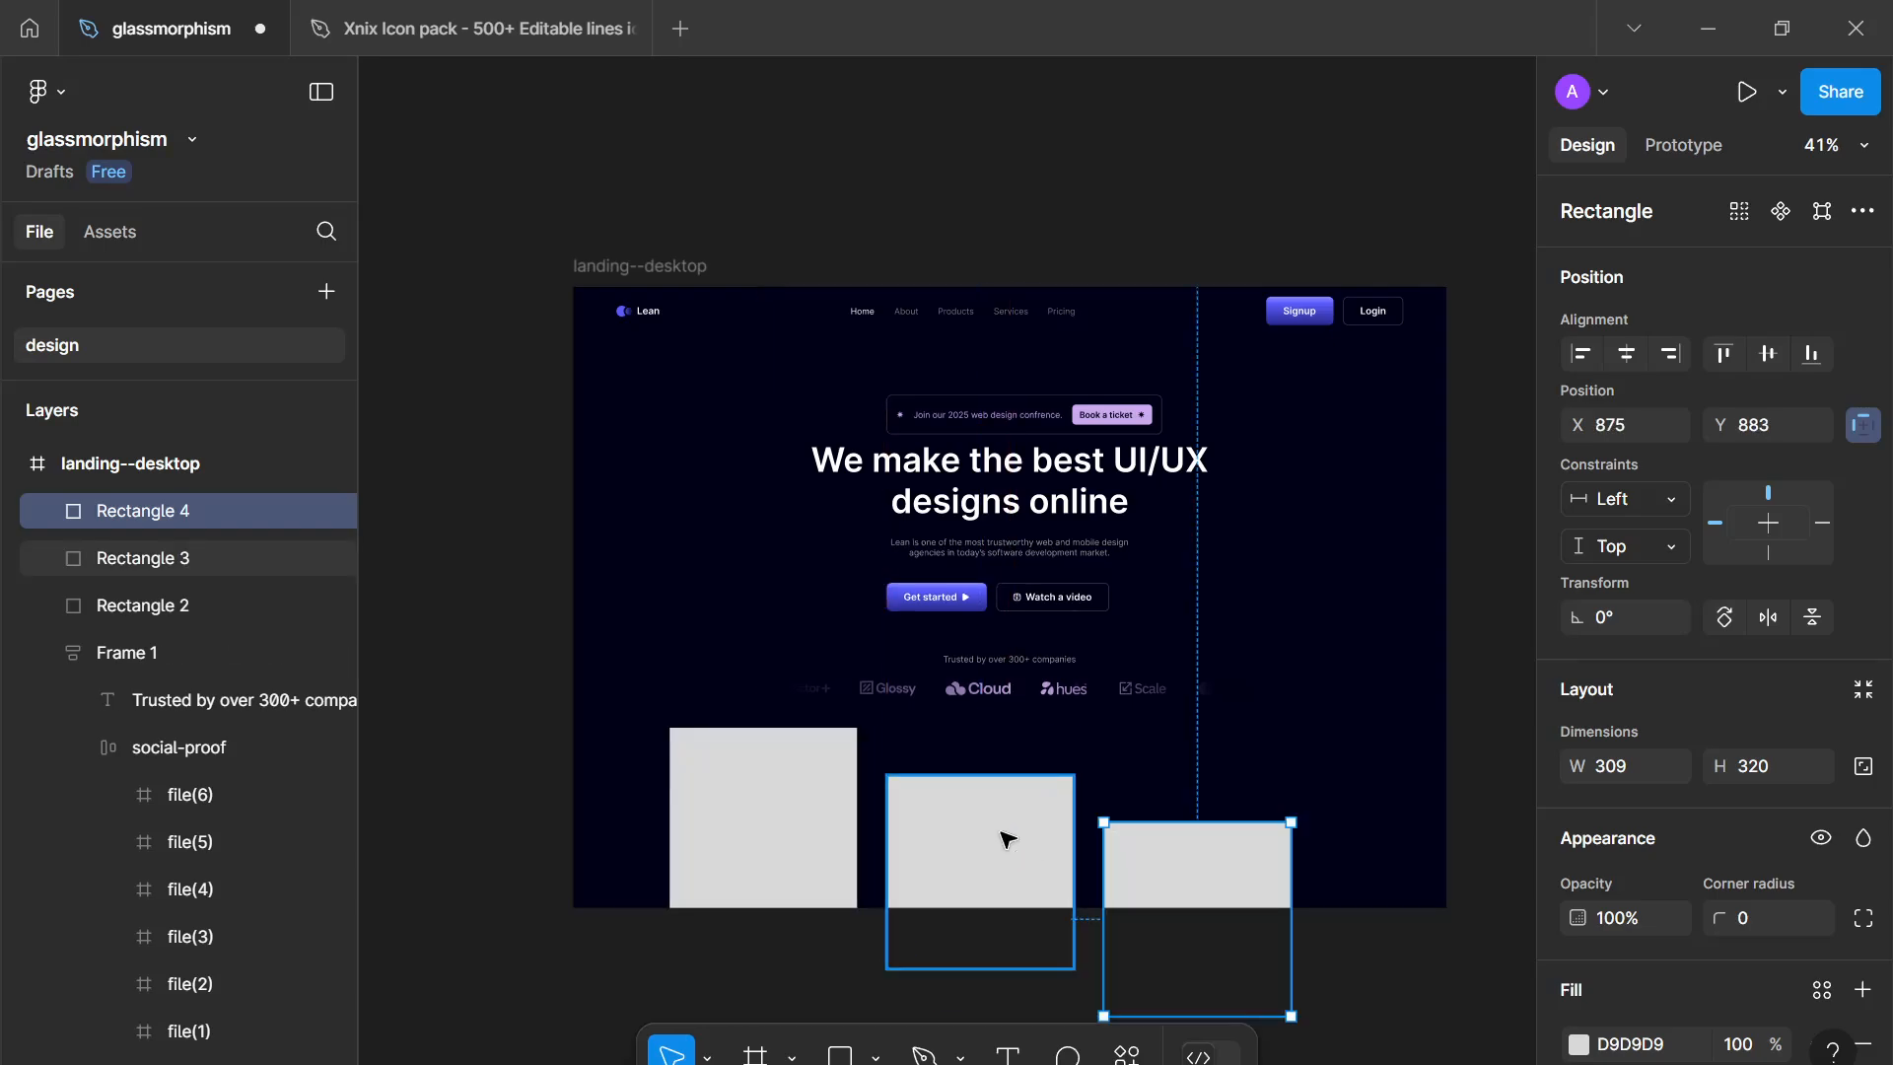
key(ctrl+d)
Step: Delete all four placeholder rectangles below the logo row
scroll(1005, 839, right, 1)
shift+click(1077, 827)
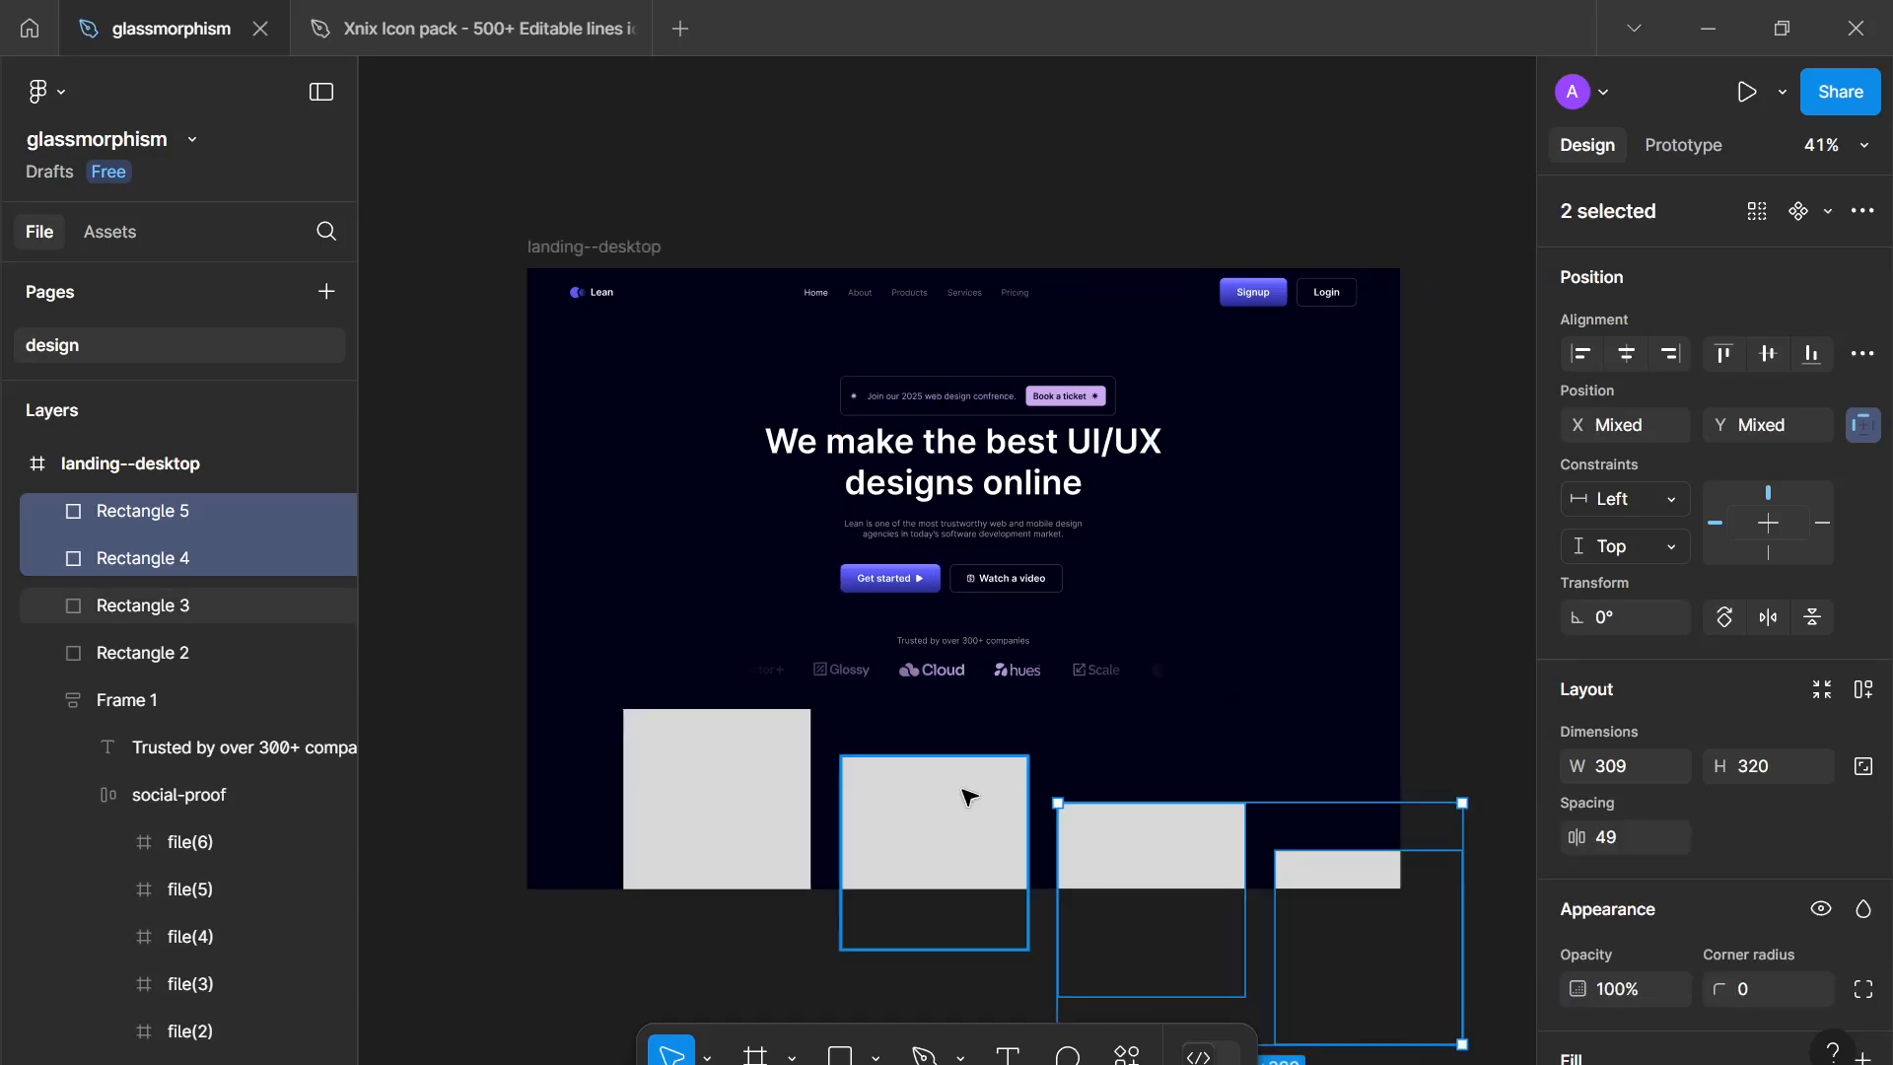
shift+click(965, 791)
shift+click(744, 824)
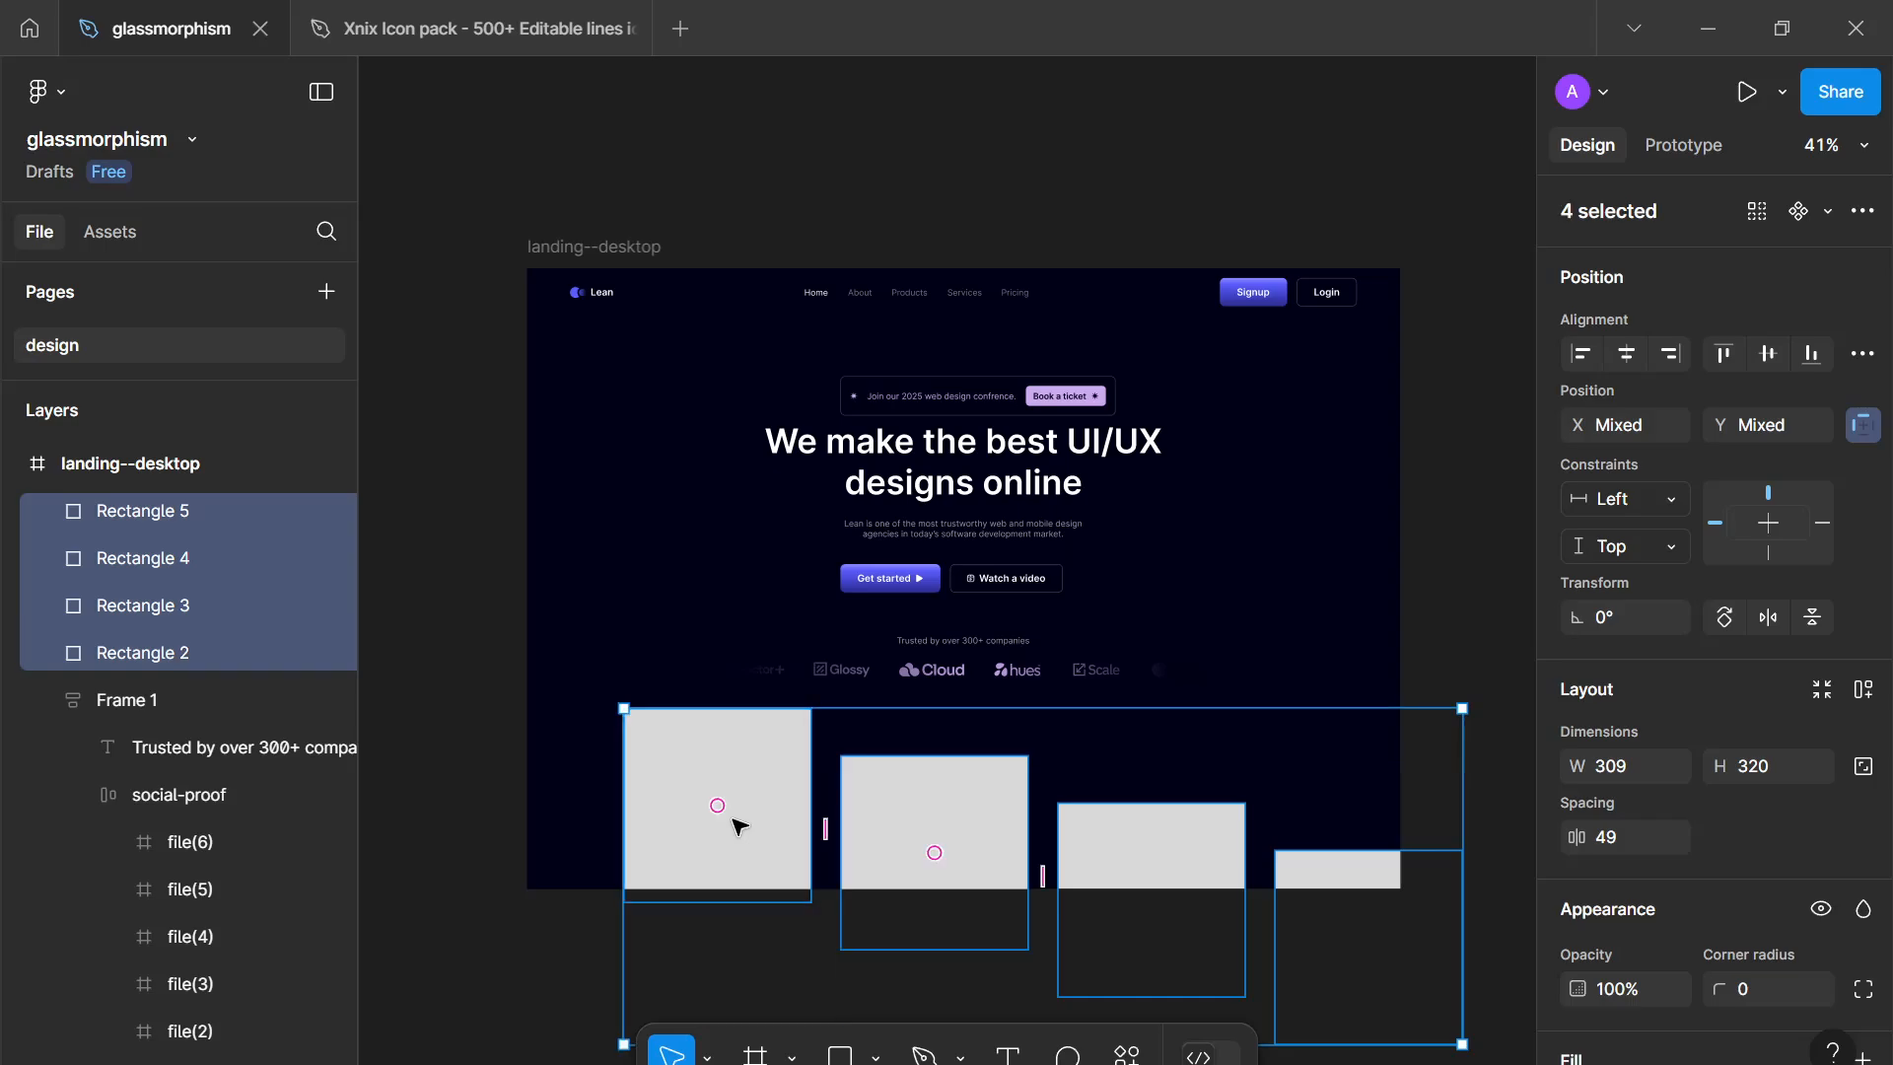
key(Delete)
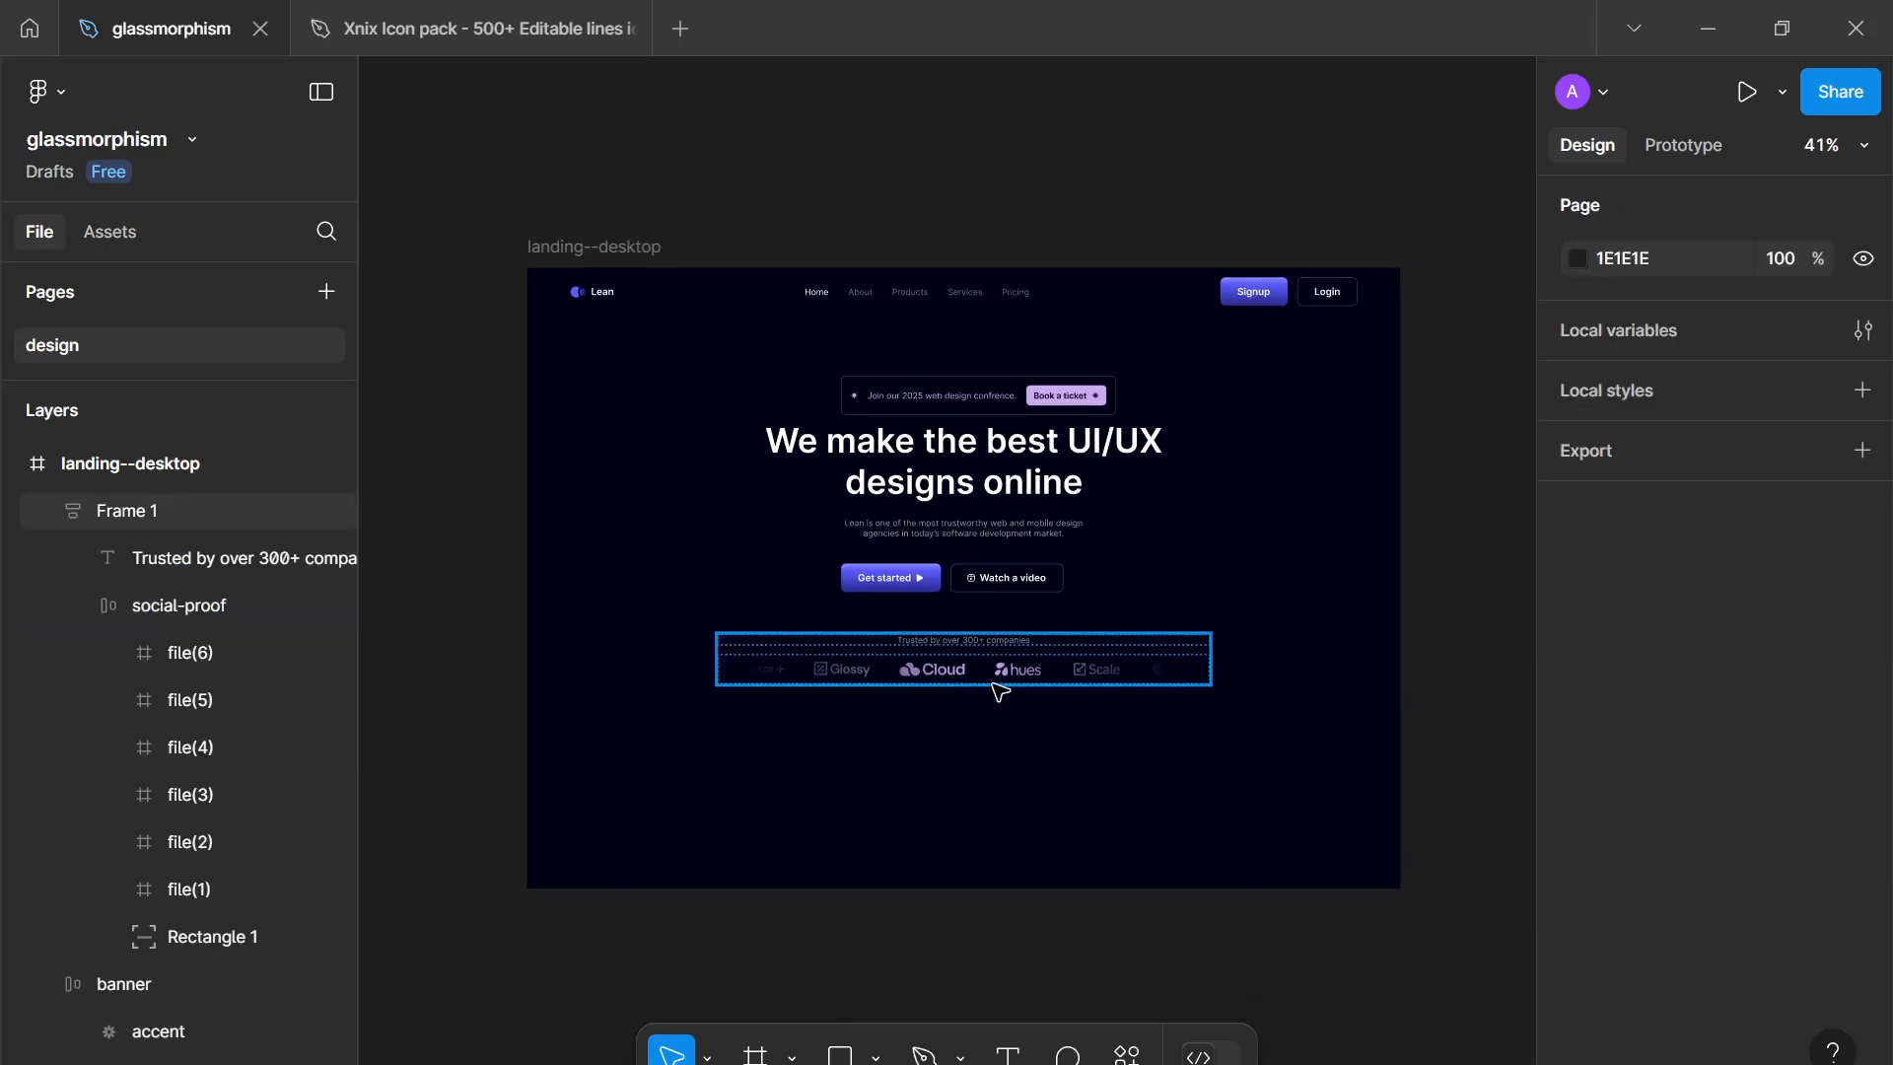
Step: Combine the conference banner and the headline in a vertical auto layout with a gap of 8
scroll(986, 444, left, 4)
scroll(1199, 622, up, 1)
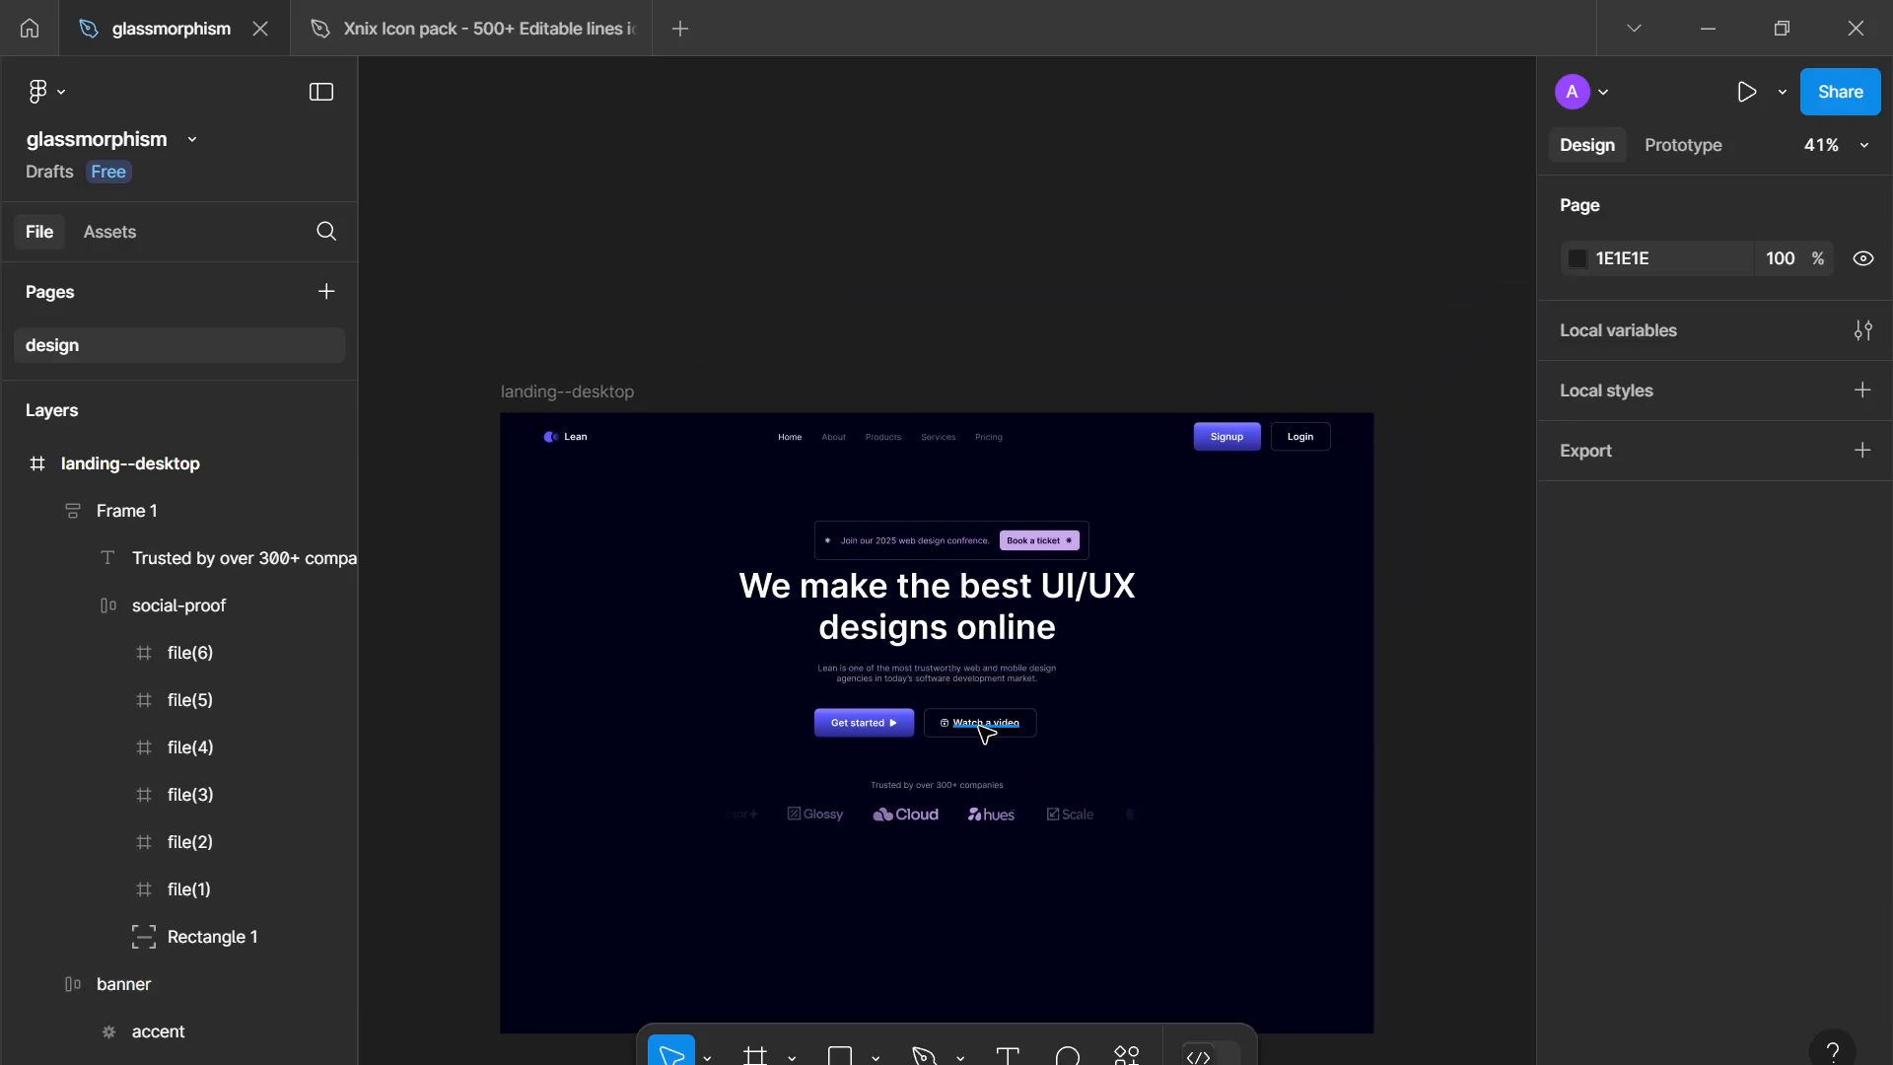
scroll(985, 617, up, 3)
click(924, 446)
shift+click(926, 401)
key(shift+a)
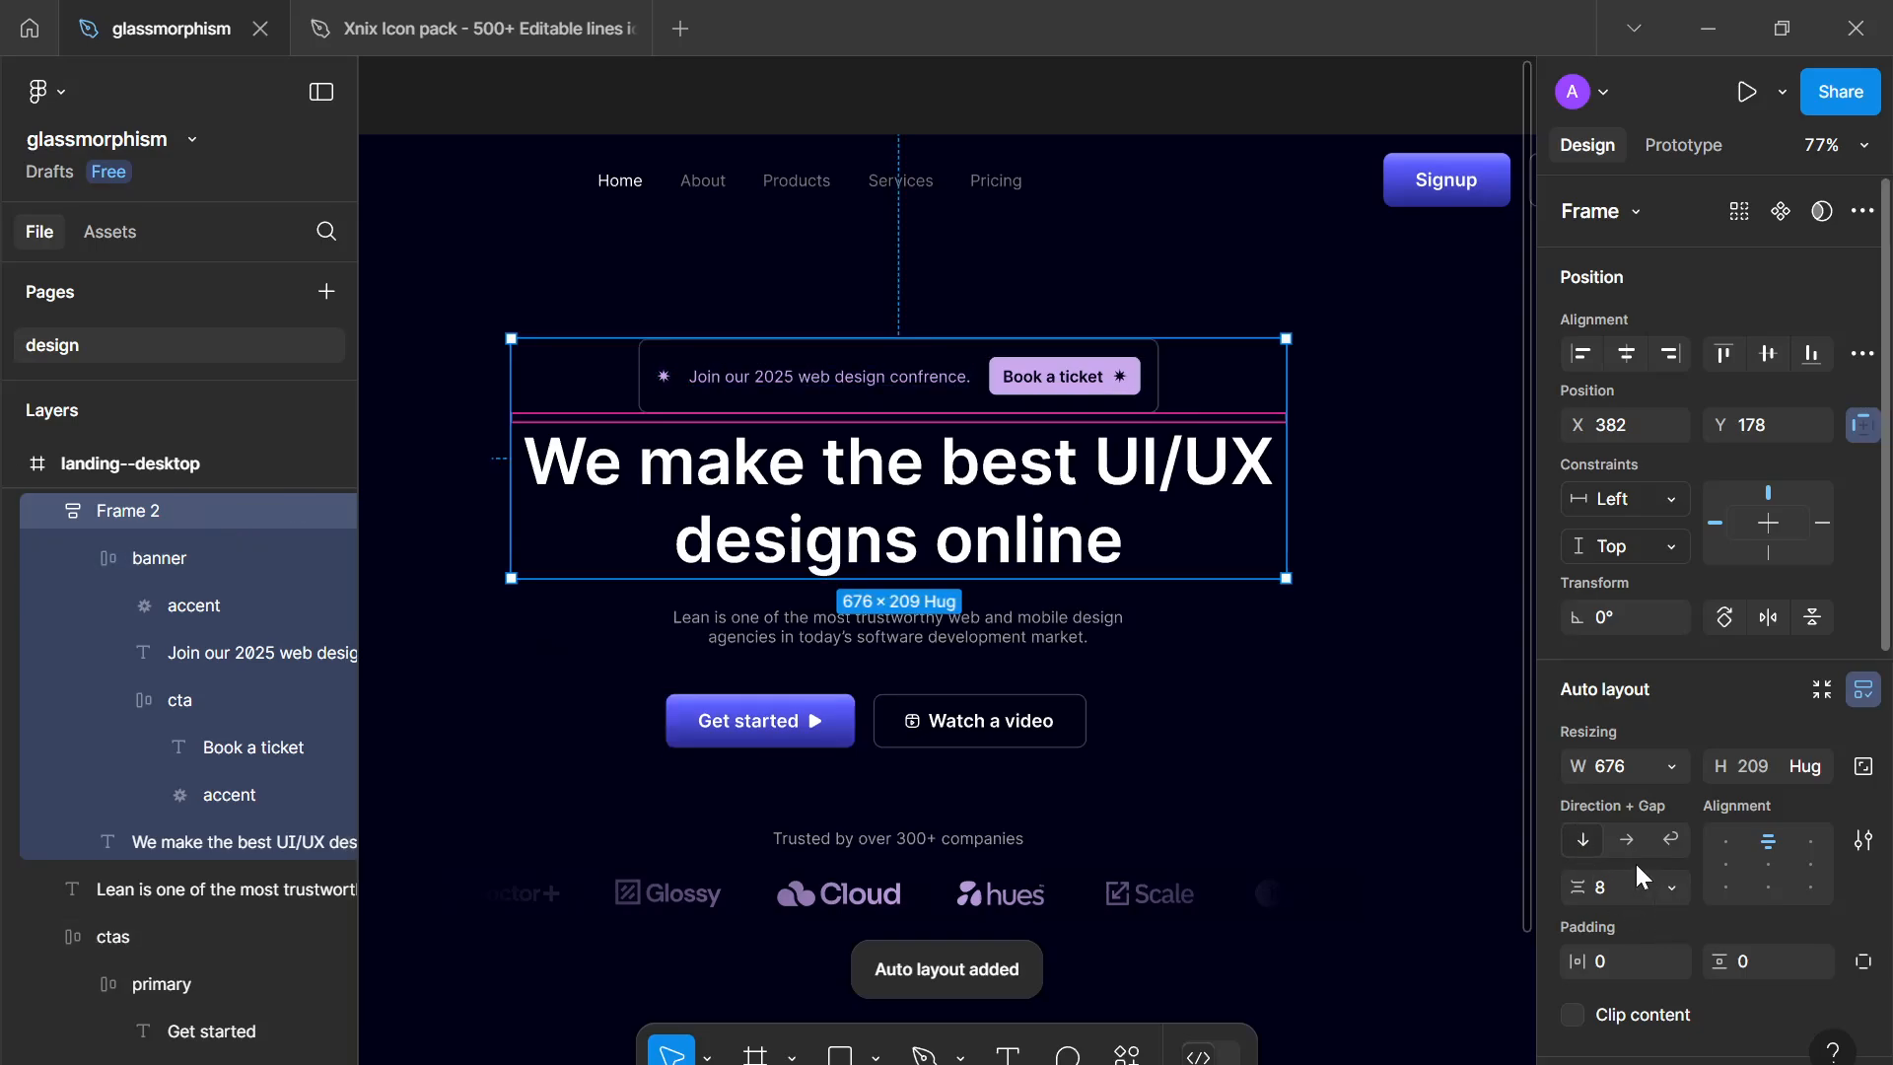
click(1632, 890)
Step: Stack the banner-headline group with the description, and the result with the call-to-action buttons in vertical auto layouts, using a gap of 32 above the buttons
shift+click(832, 626)
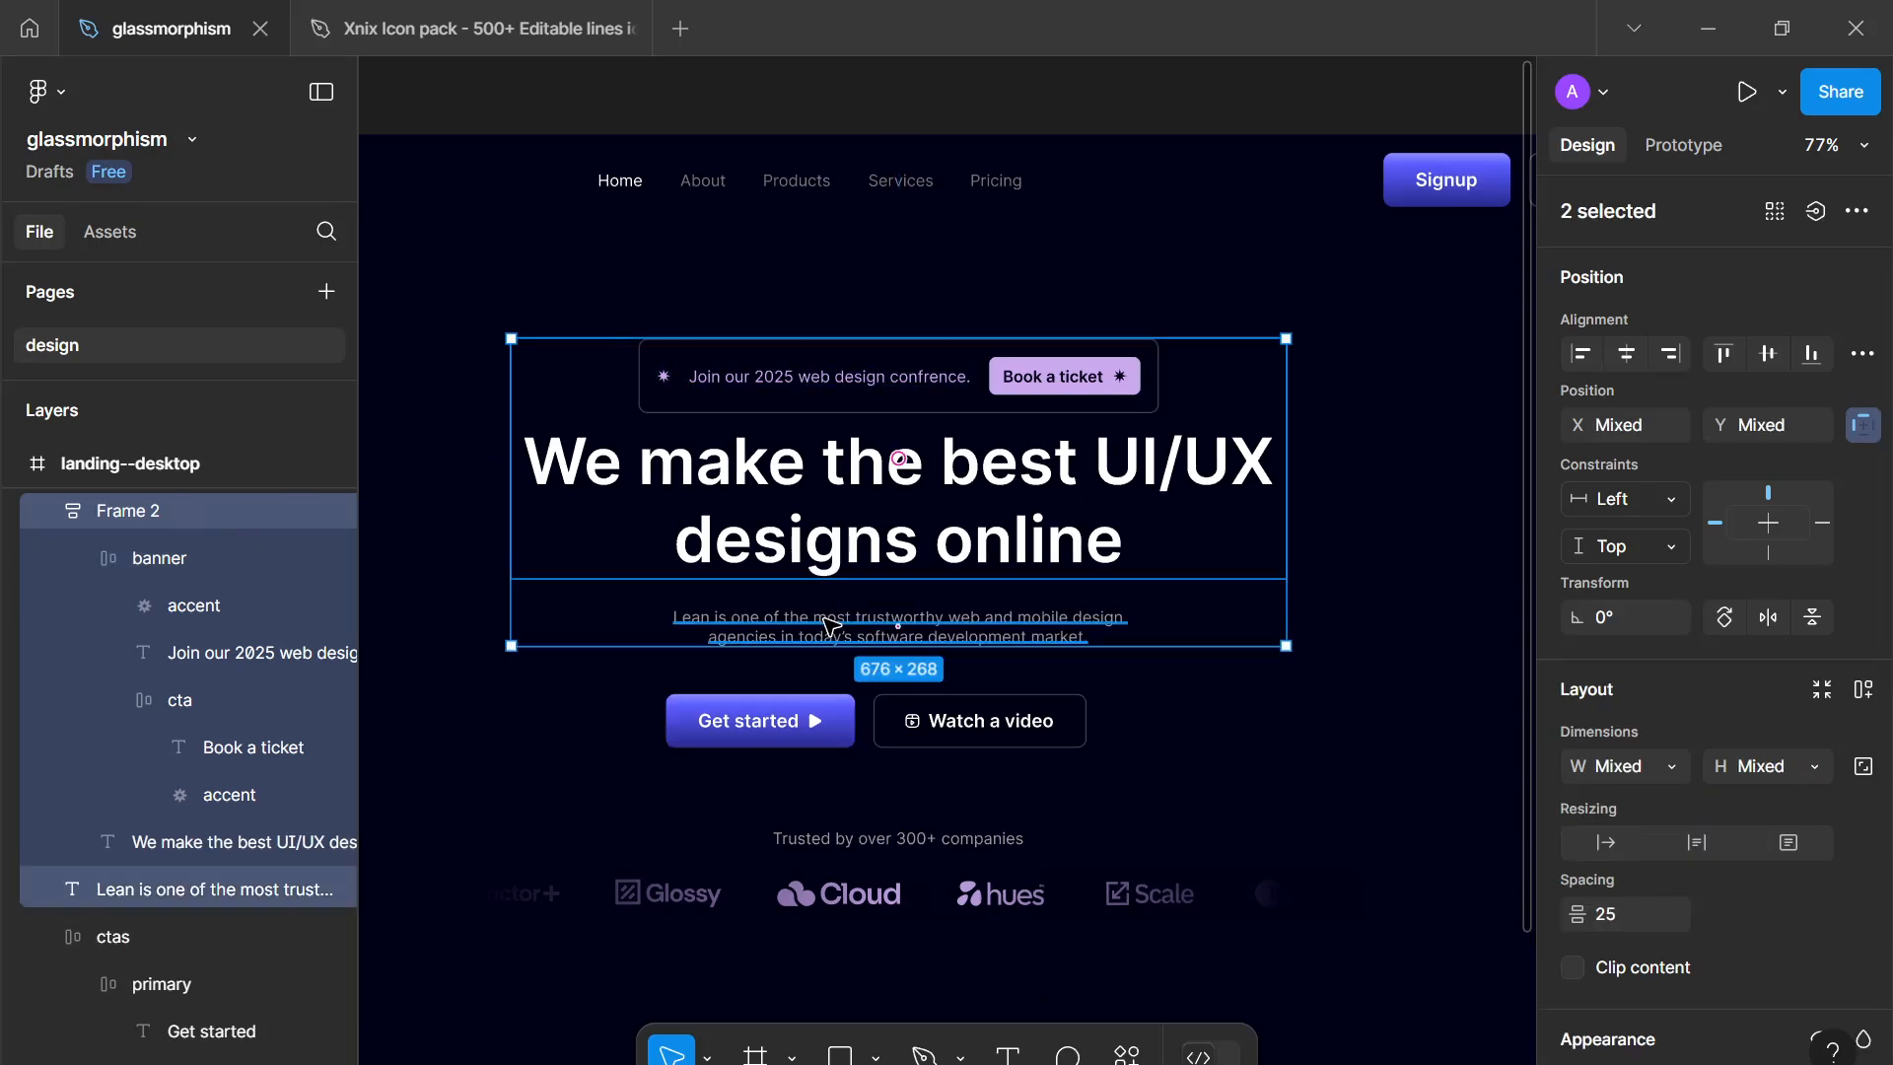
key(shift+a)
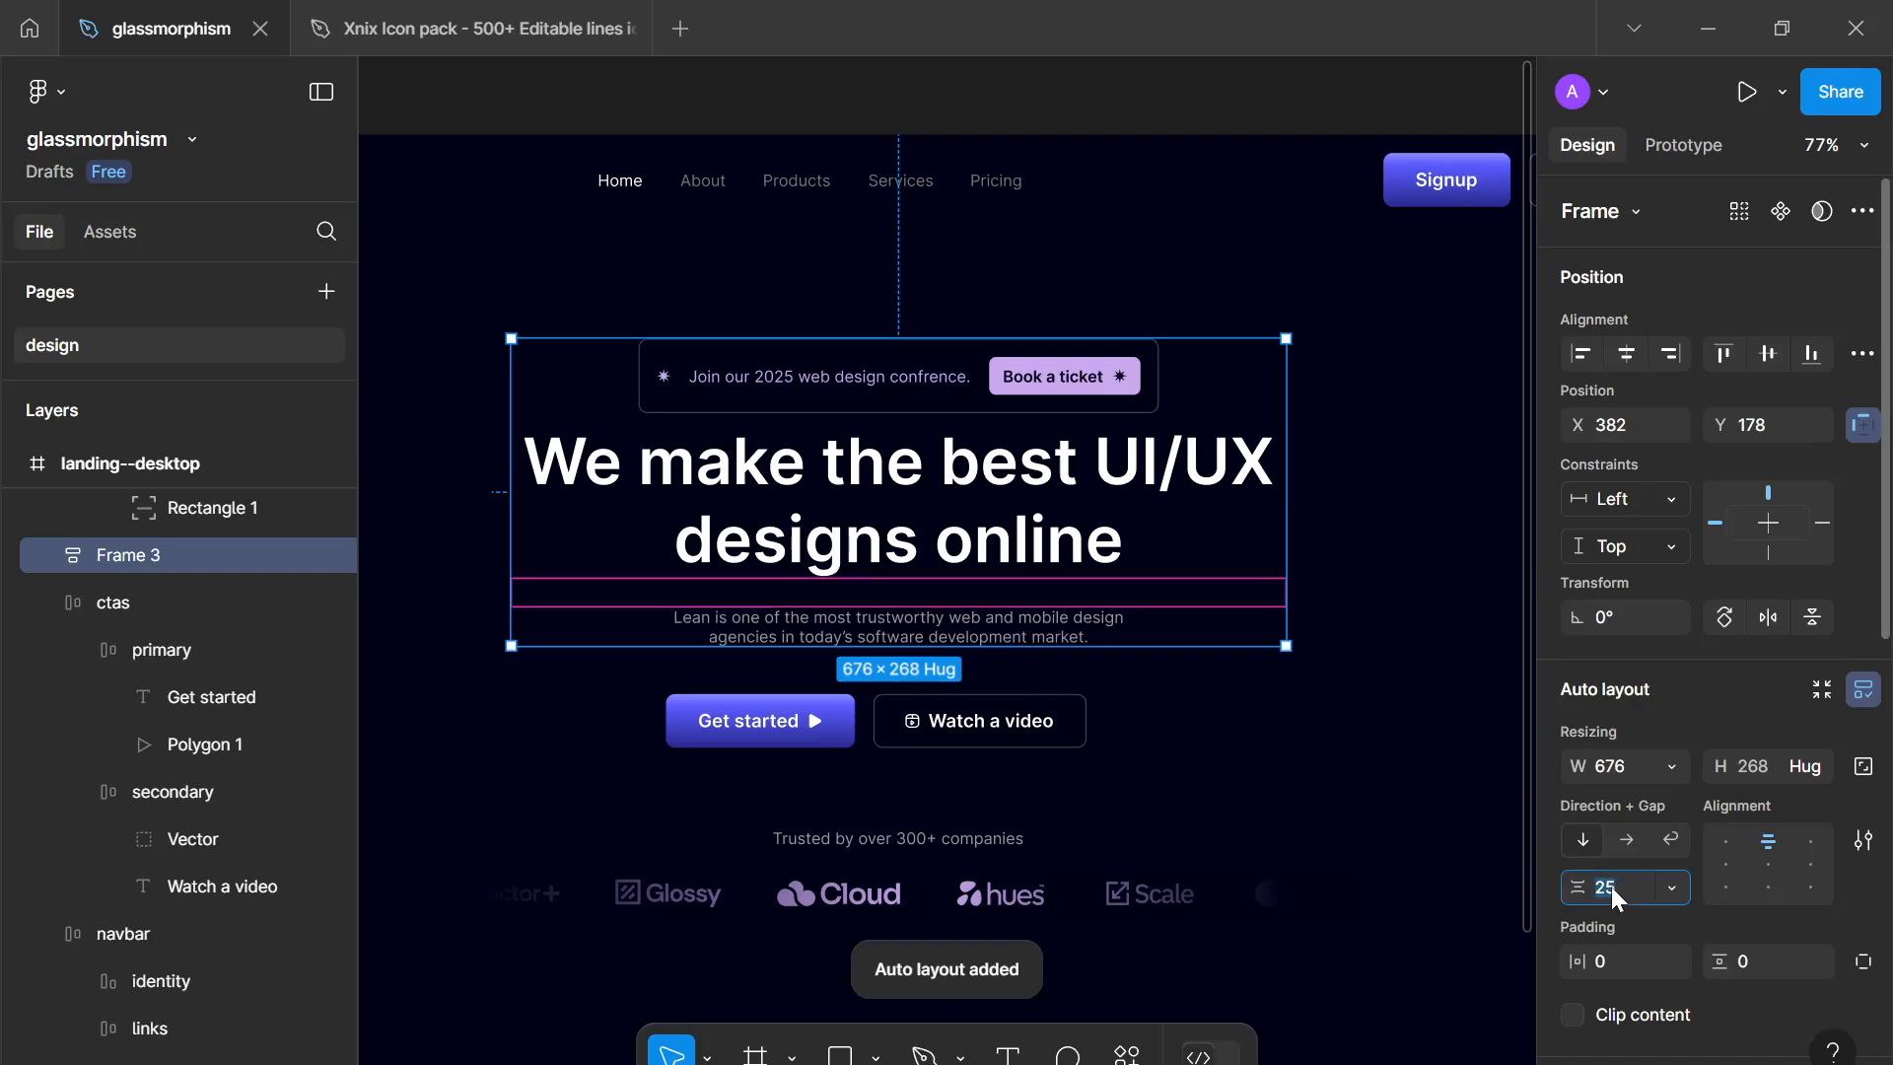
shift+click(800, 725)
key(shift+a)
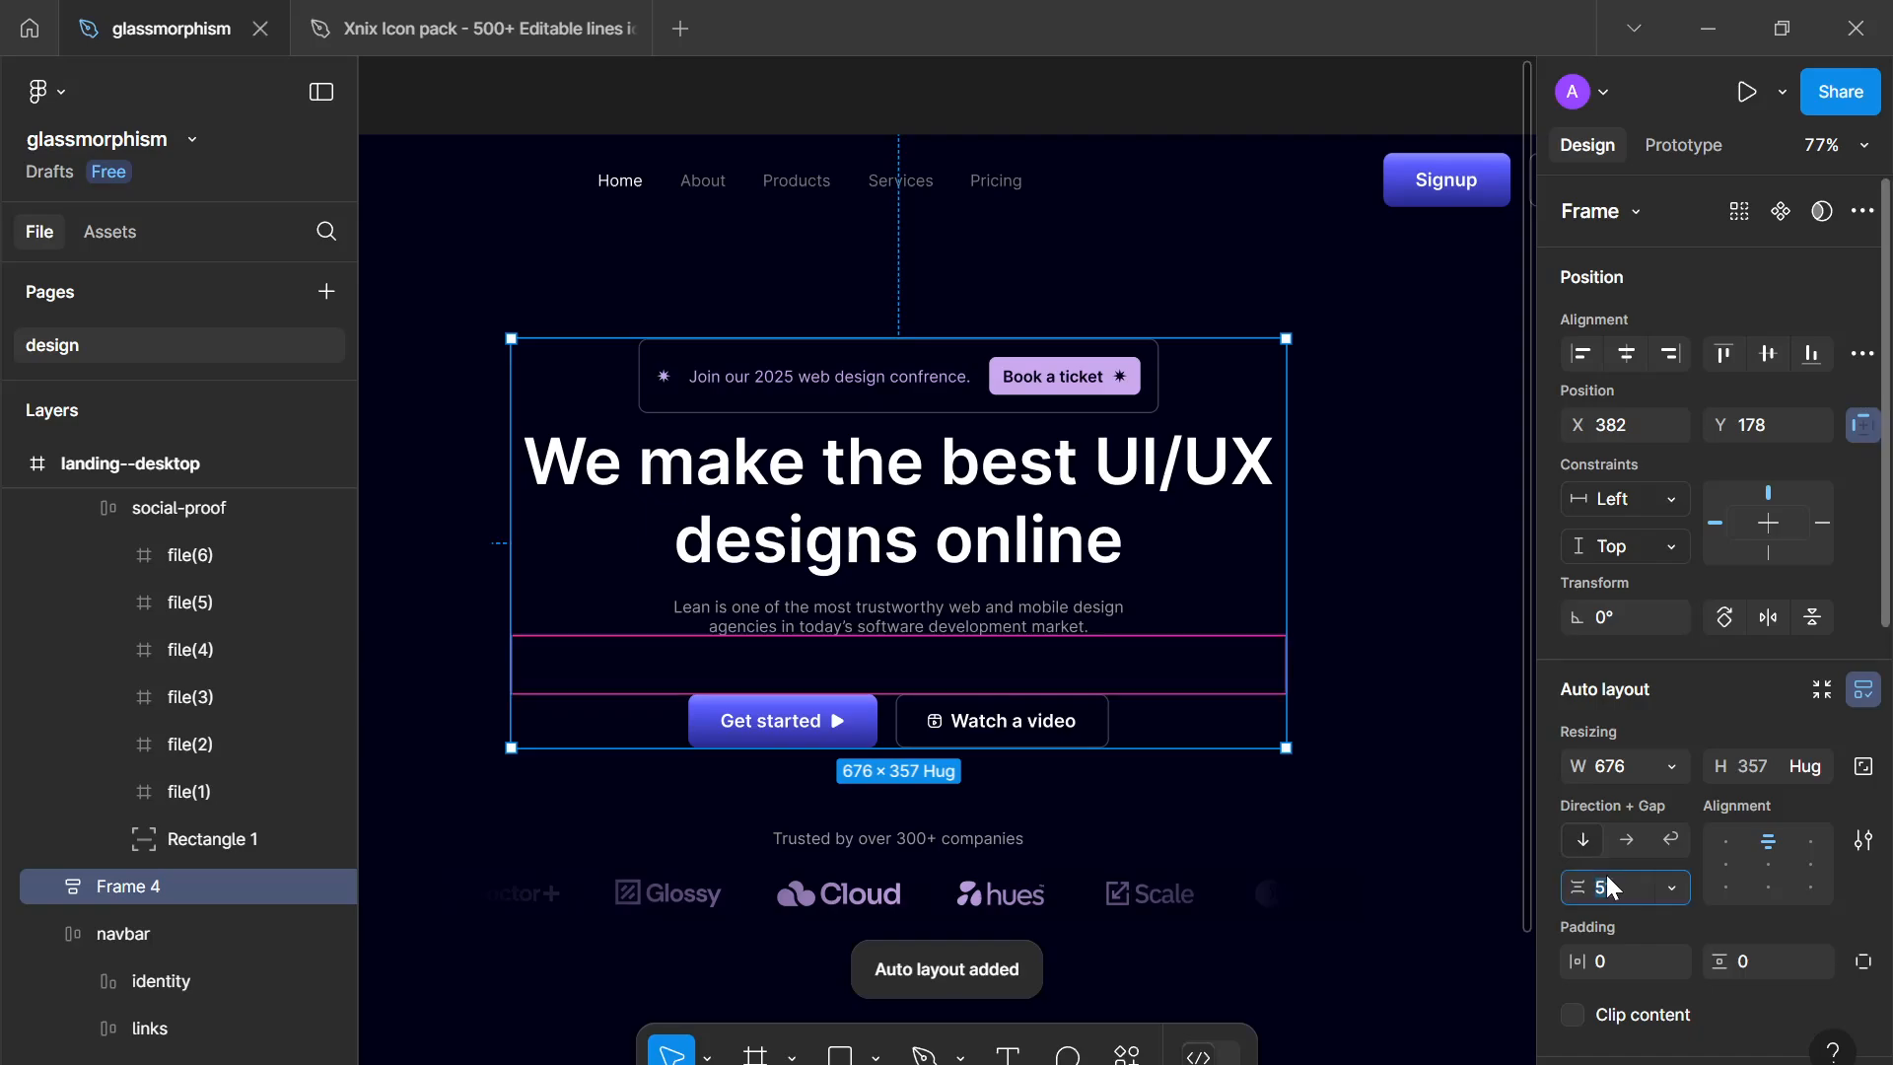
text(32)
key(Return)
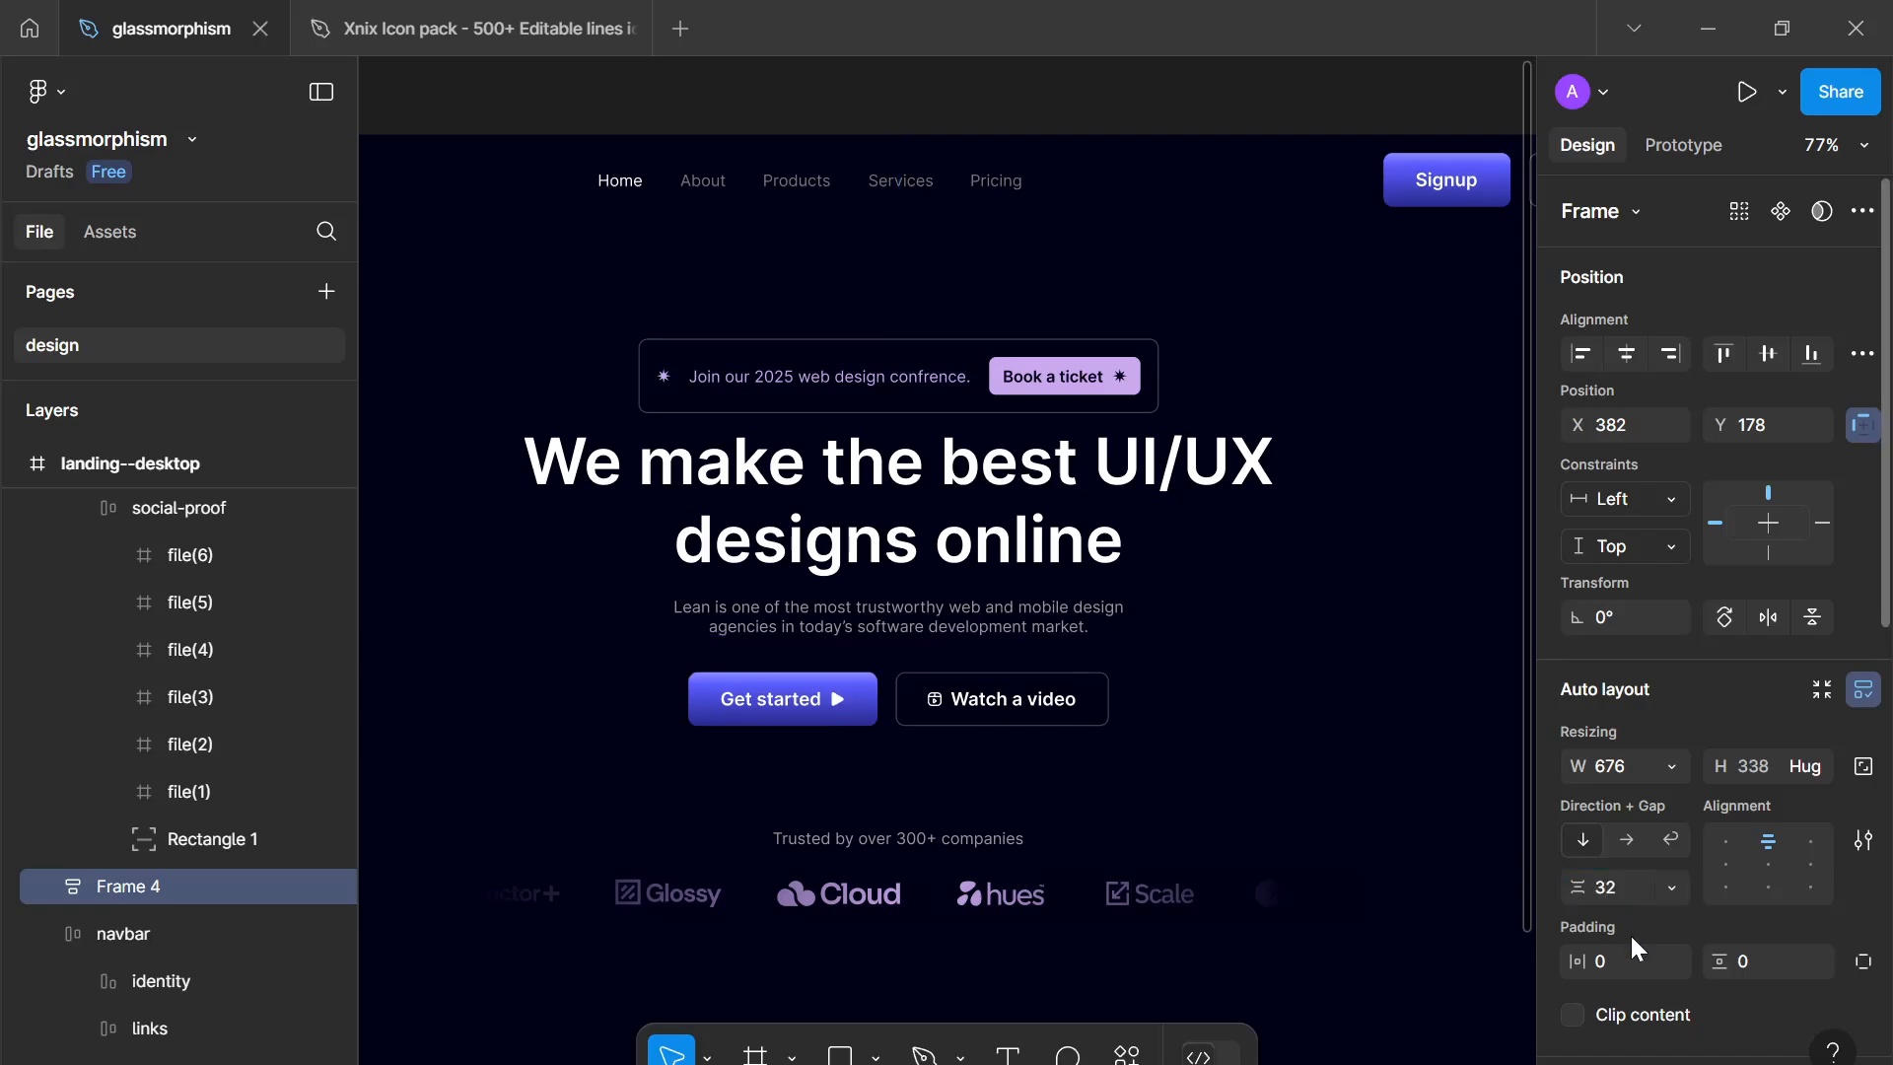
click(1154, 667)
scroll(1154, 667, down, 5)
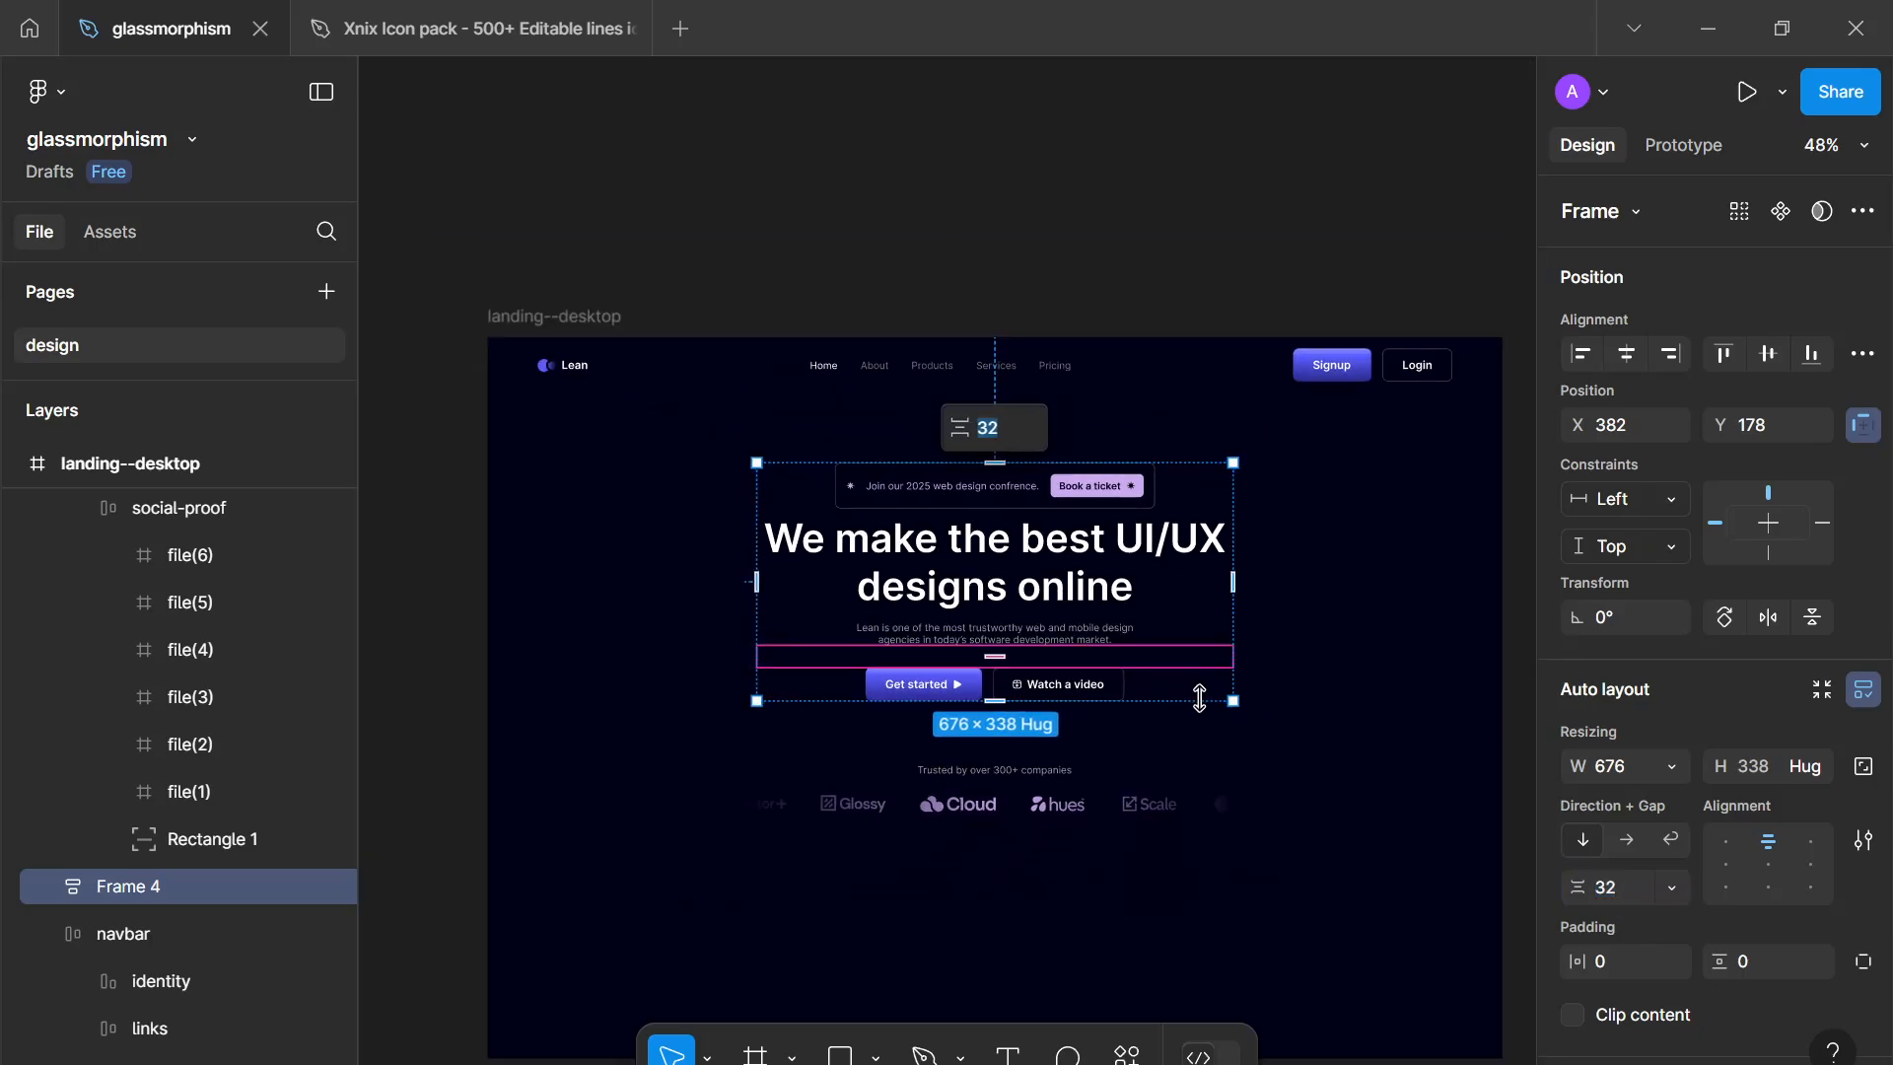
click(1303, 681)
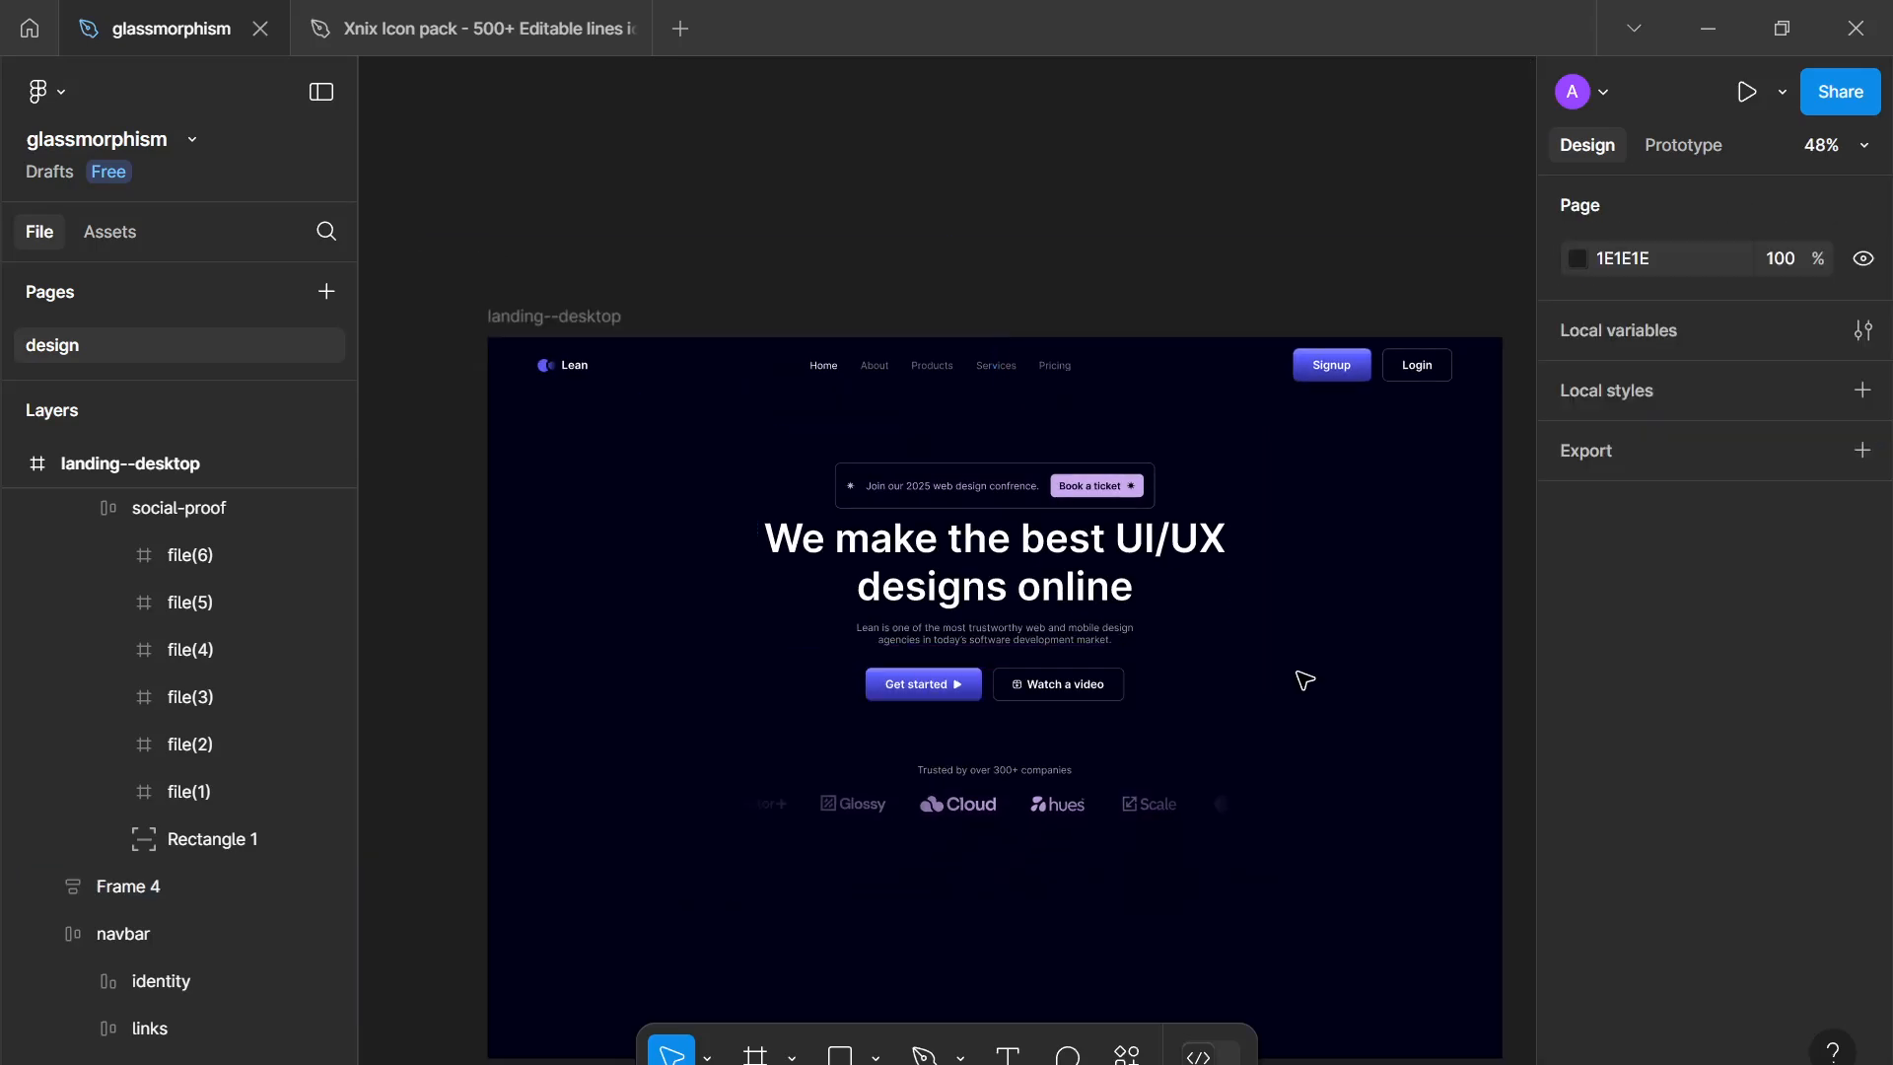
Step: Combine the hero content and the trusted-by section in a vertical auto layout with a gap of 64
click(1081, 823)
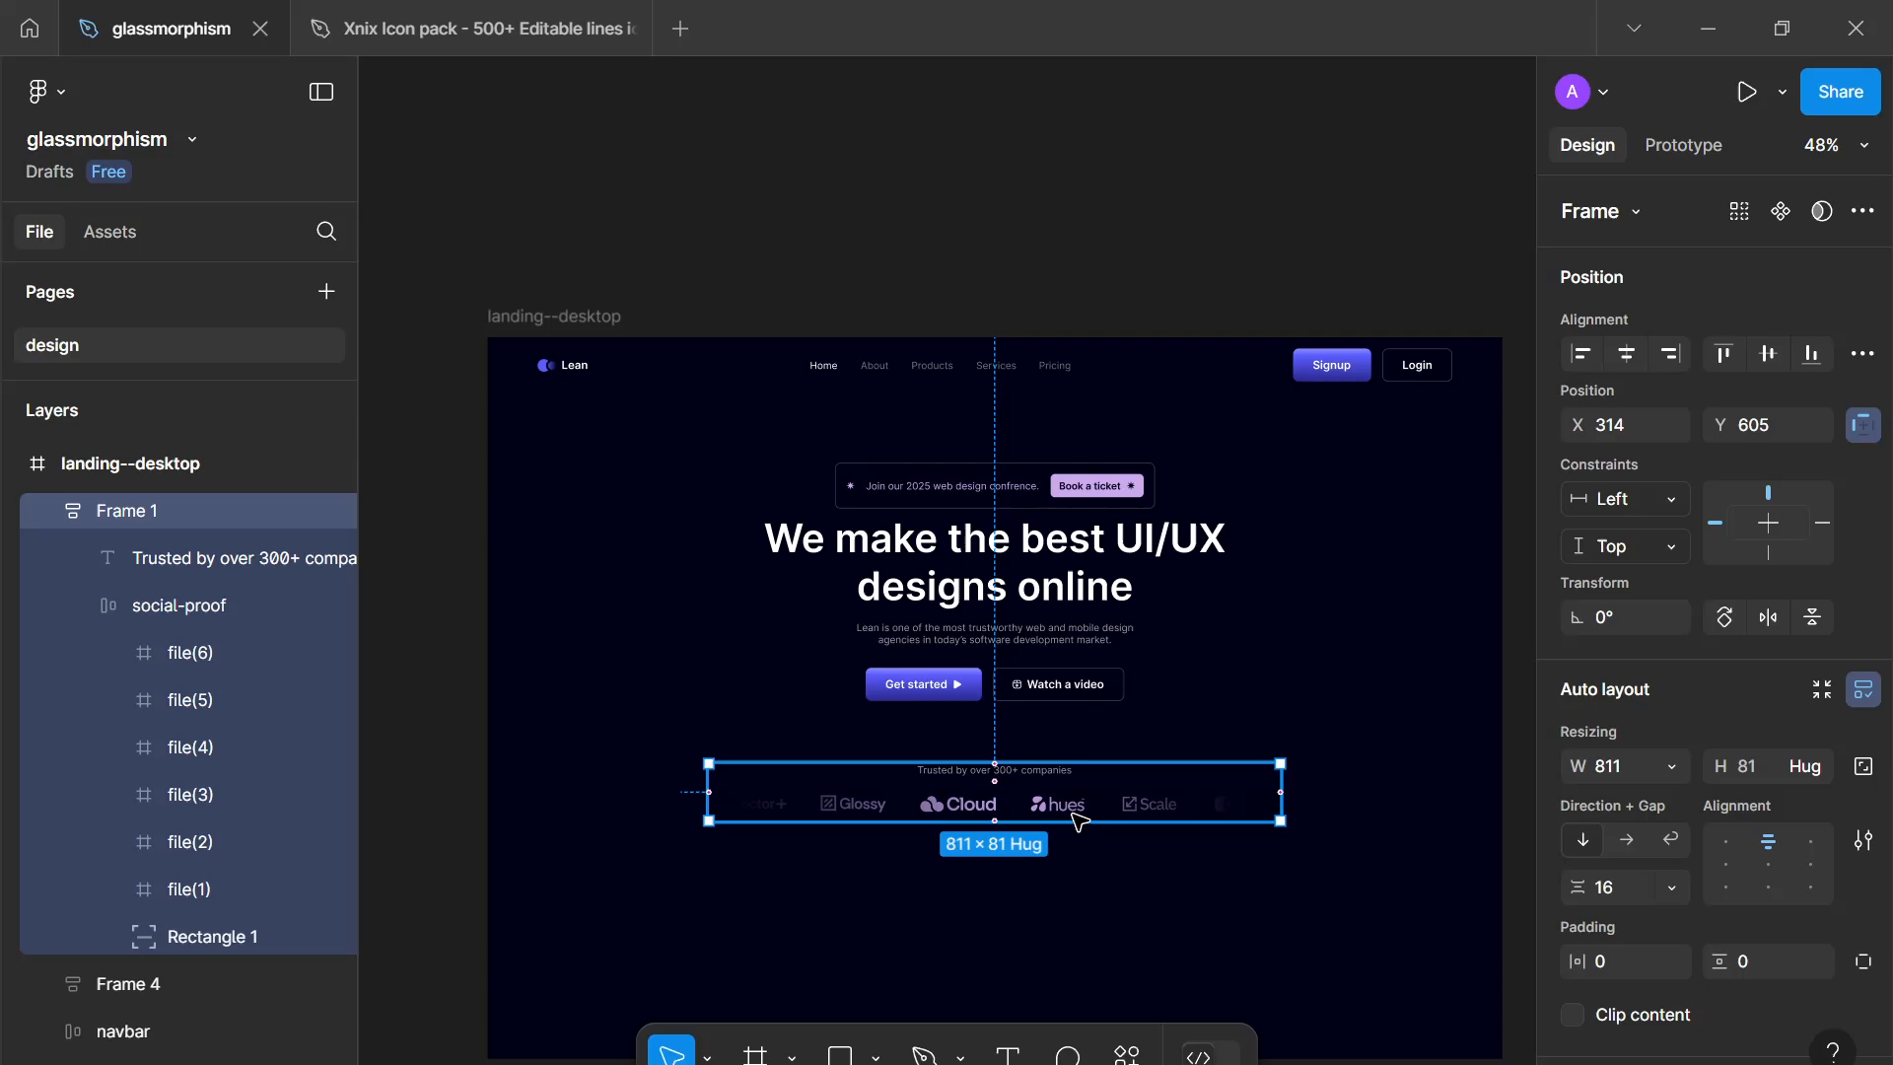
scroll(1081, 822, down, 3)
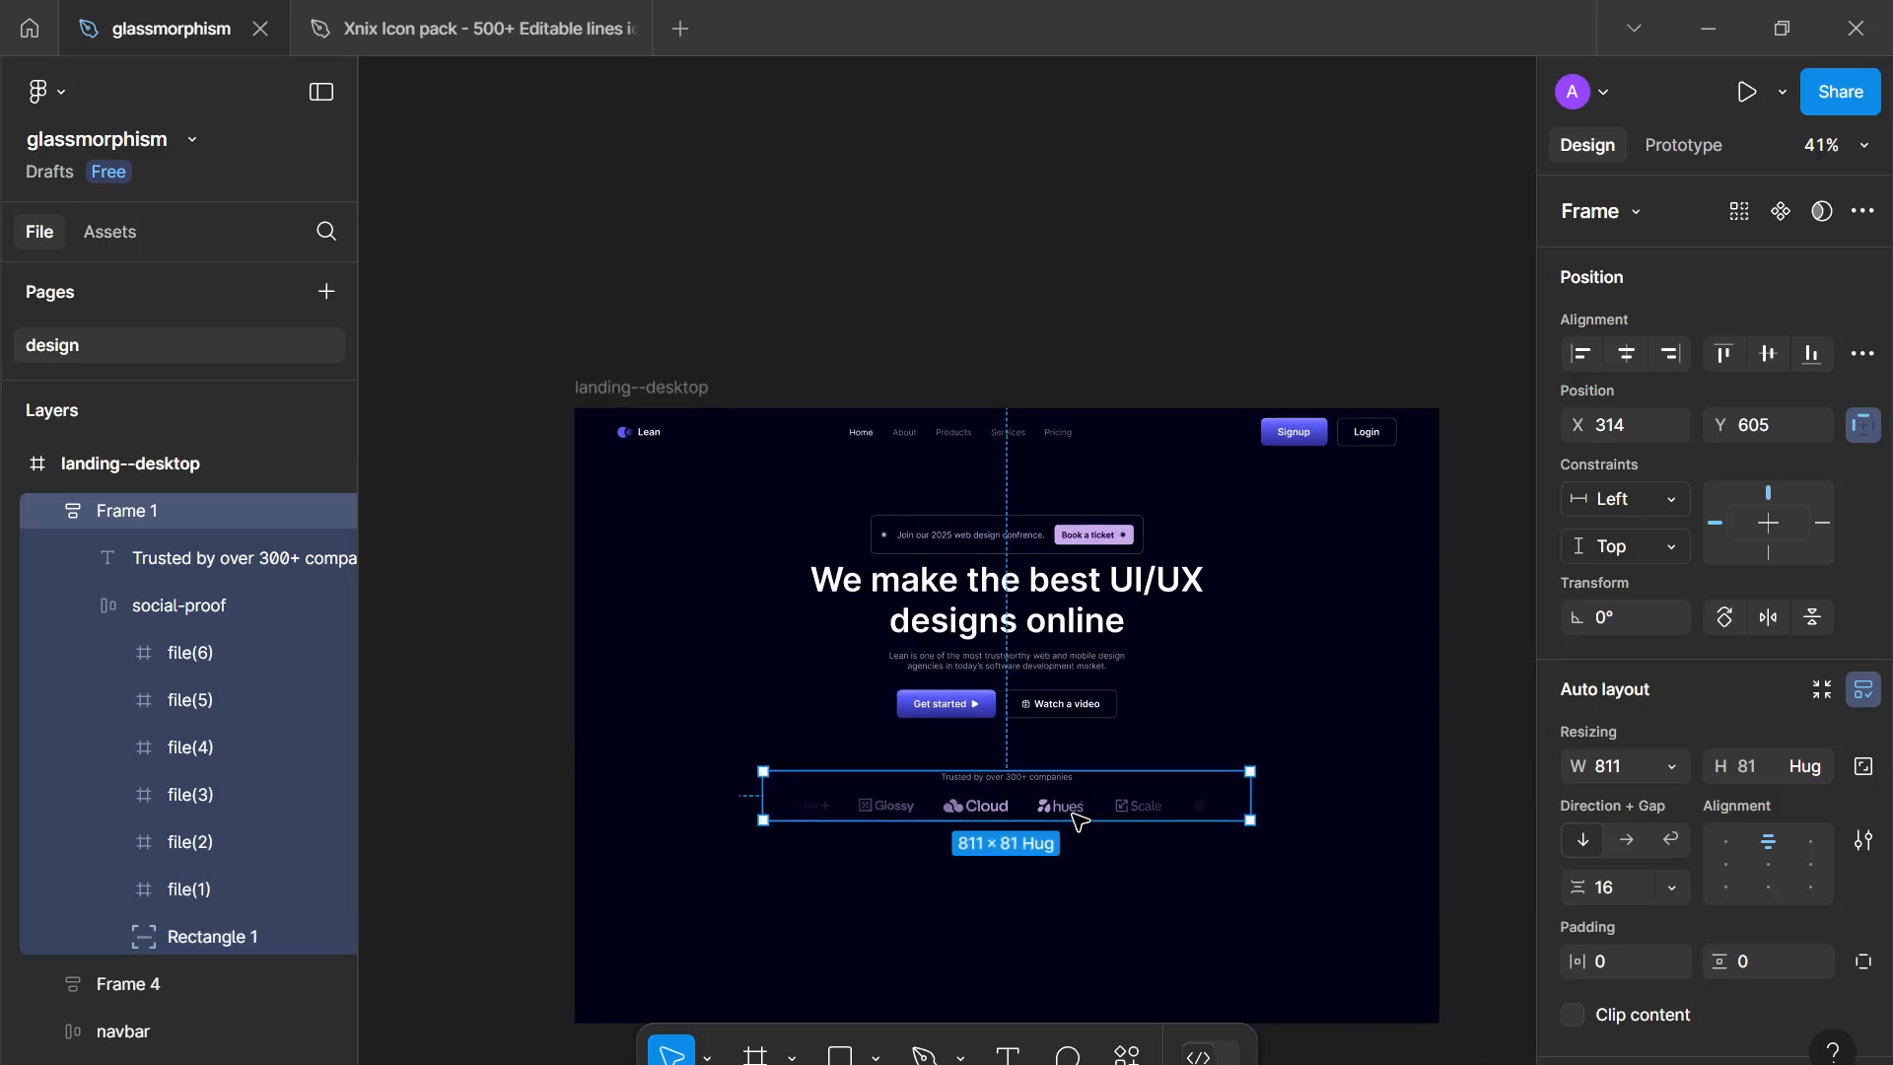
scroll(1080, 822, up, 1)
scroll(1065, 814, right, 1)
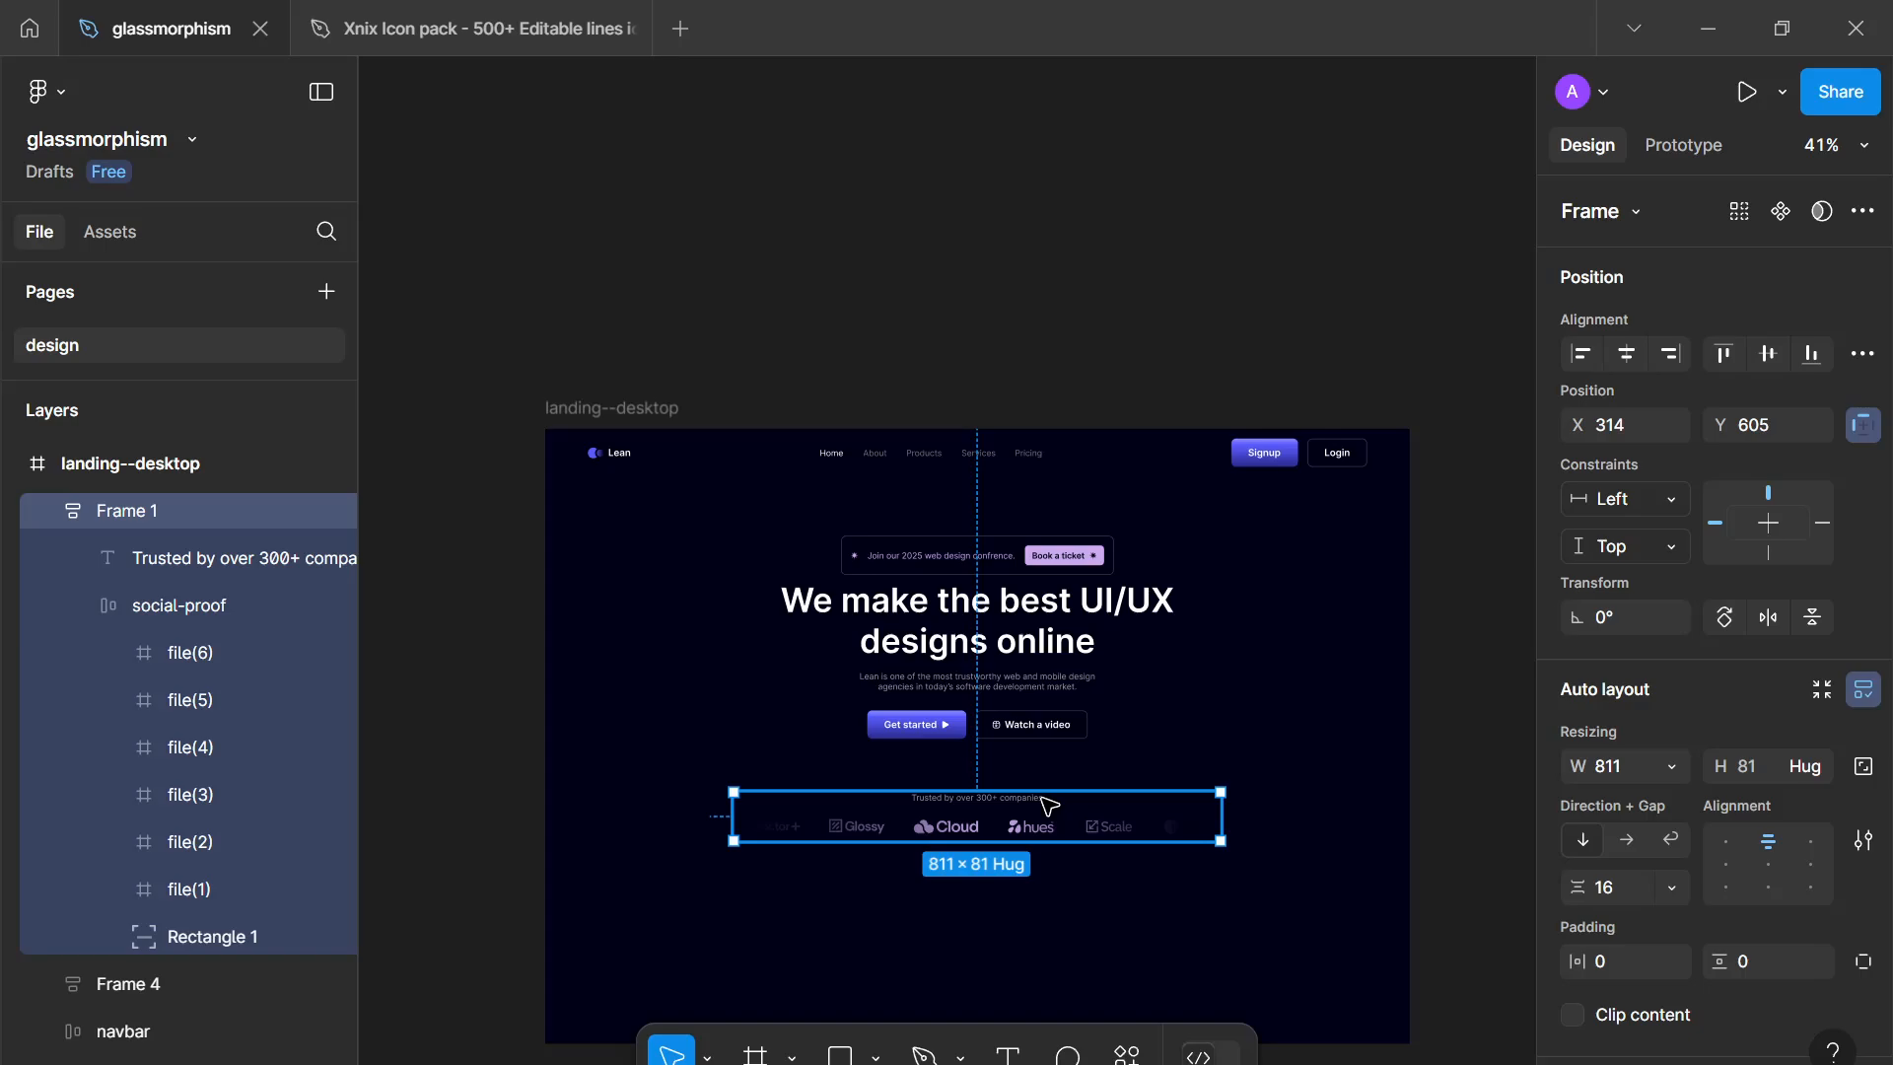
scroll(1048, 806, down, 2)
scroll(1052, 752, up, 5)
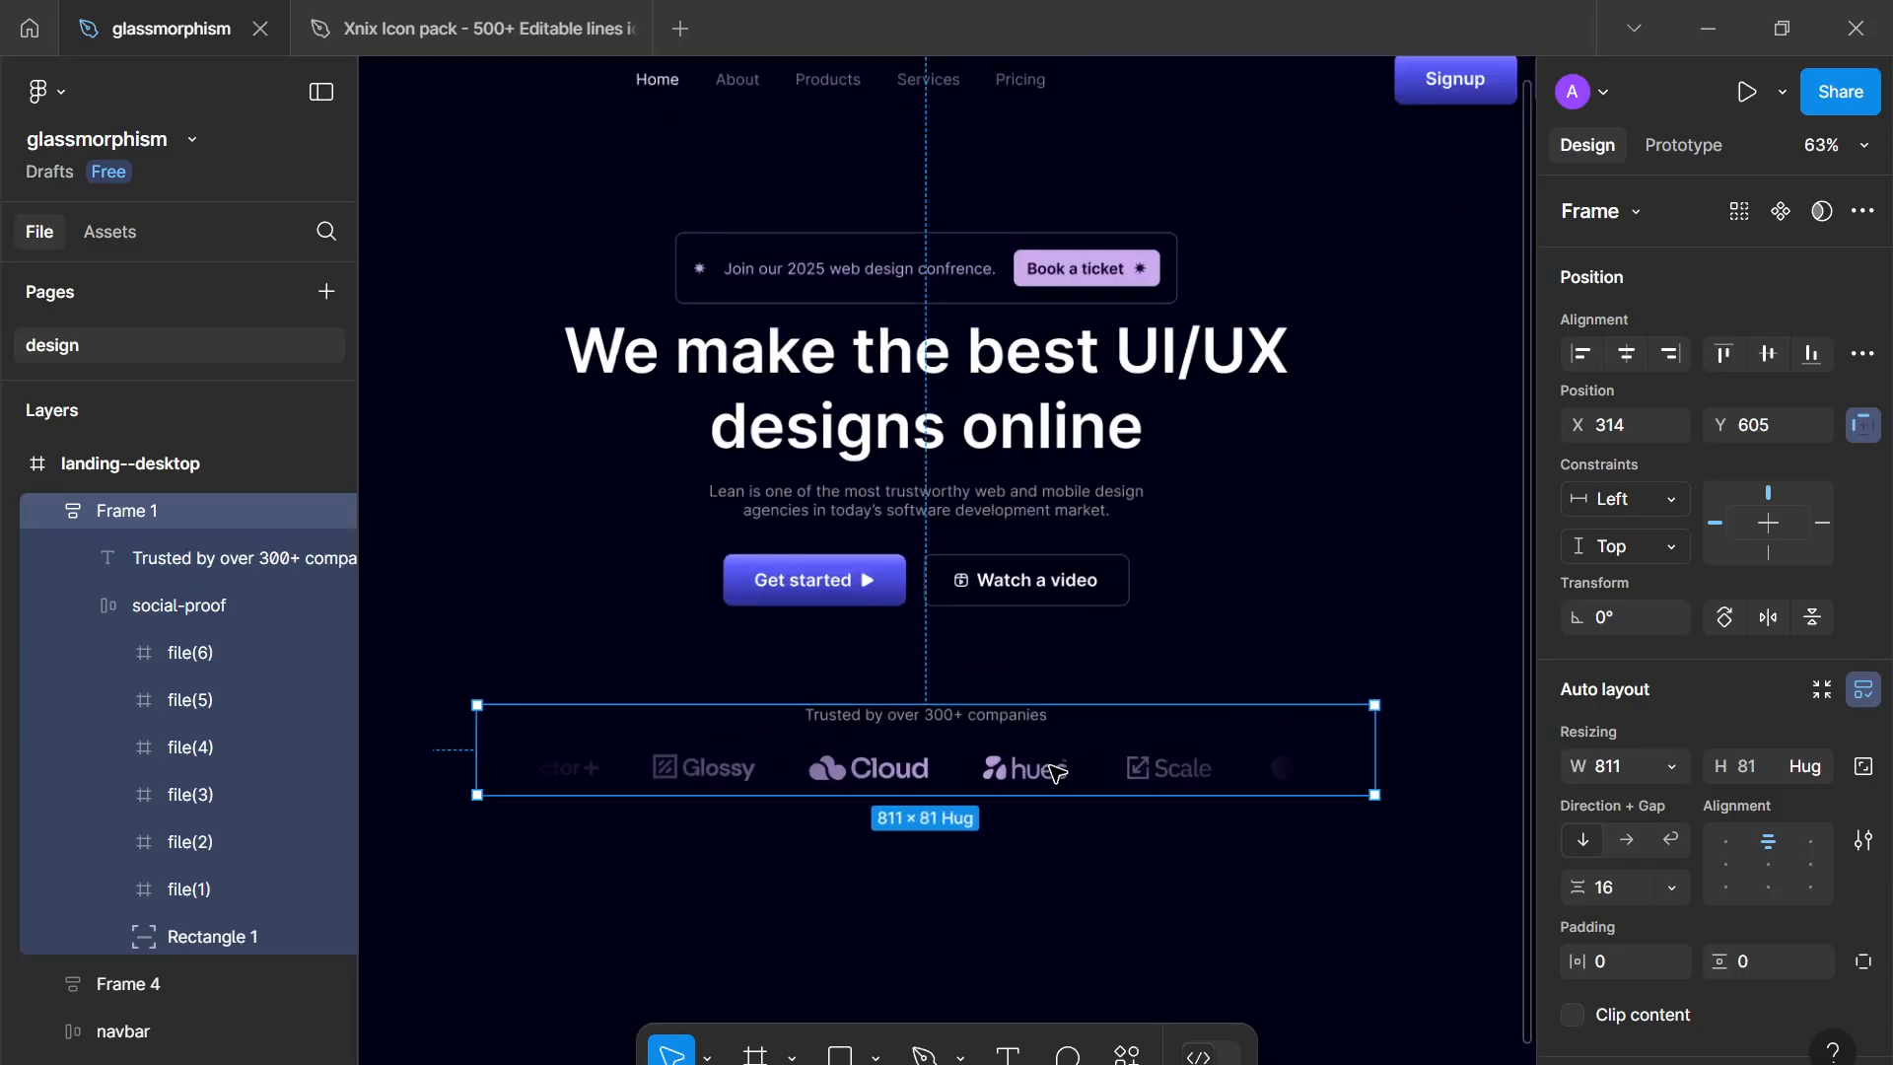
scroll(1056, 773, down, 3)
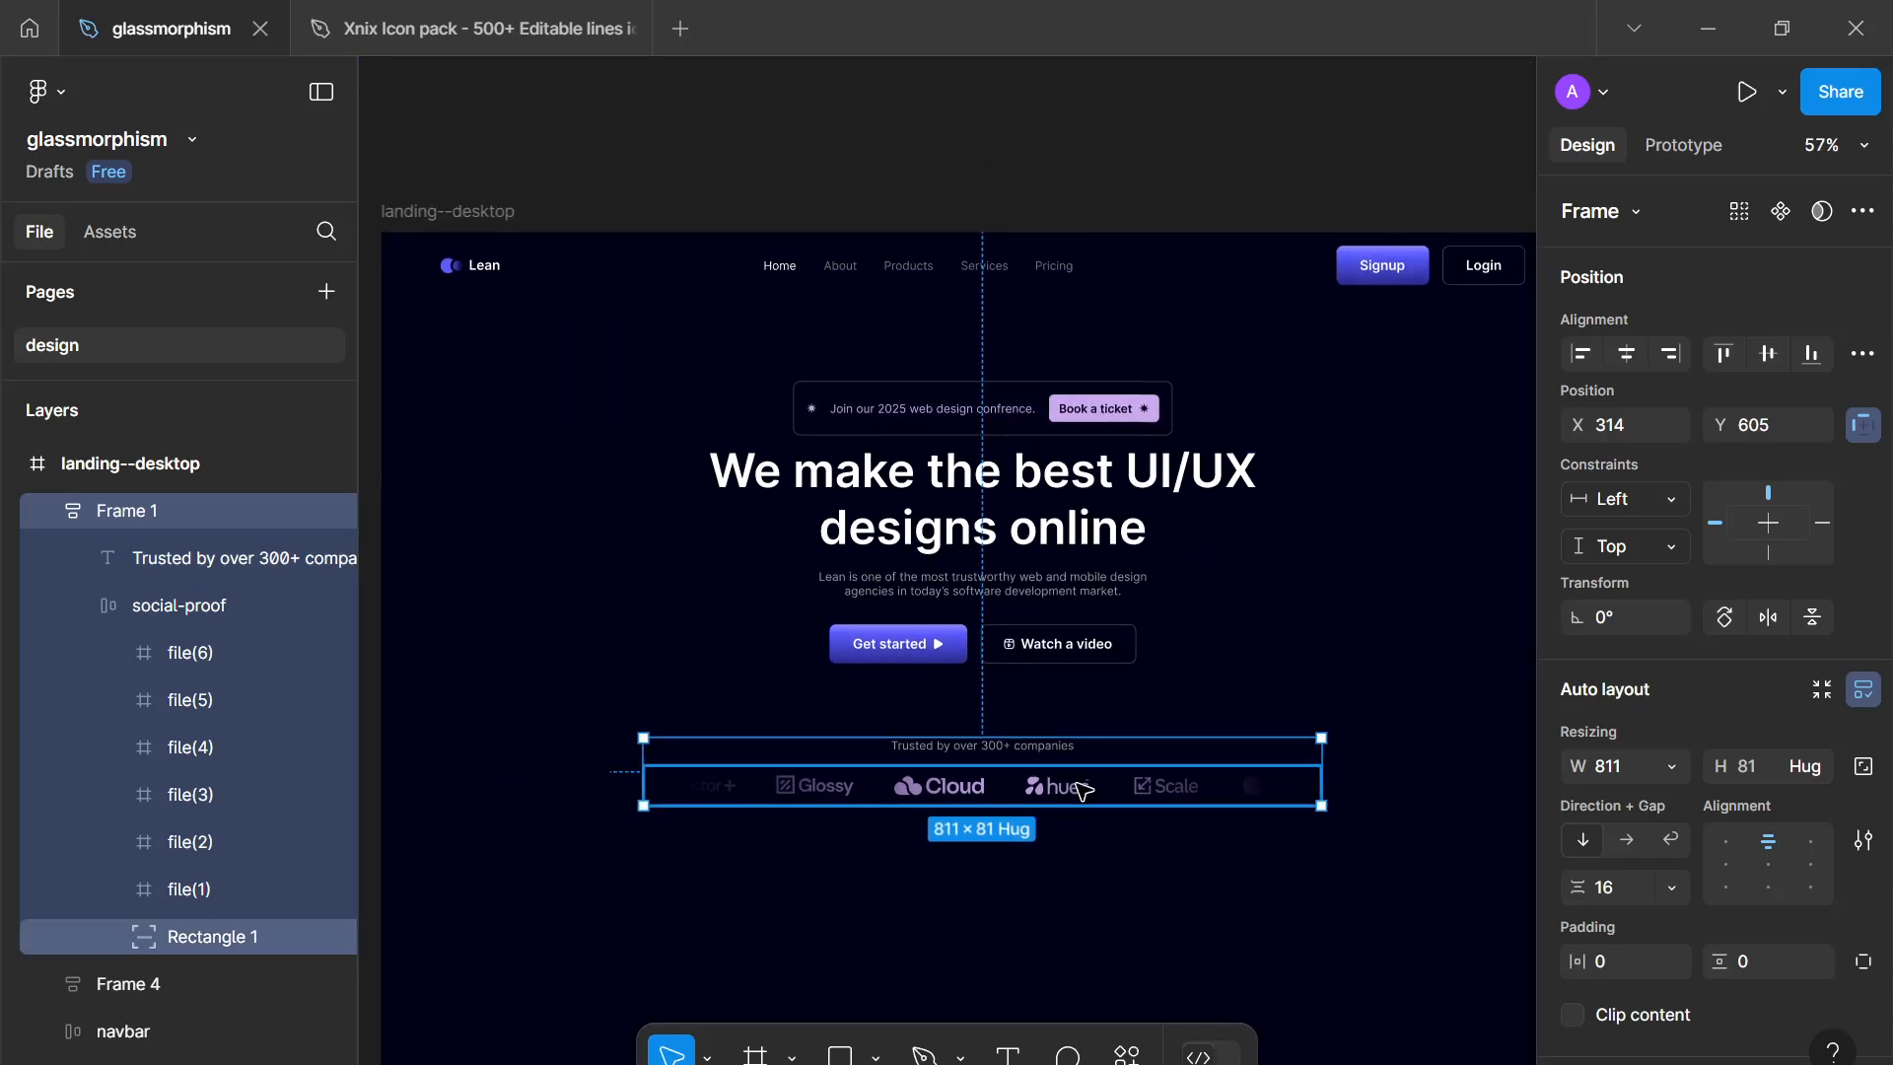
shift+click(1036, 658)
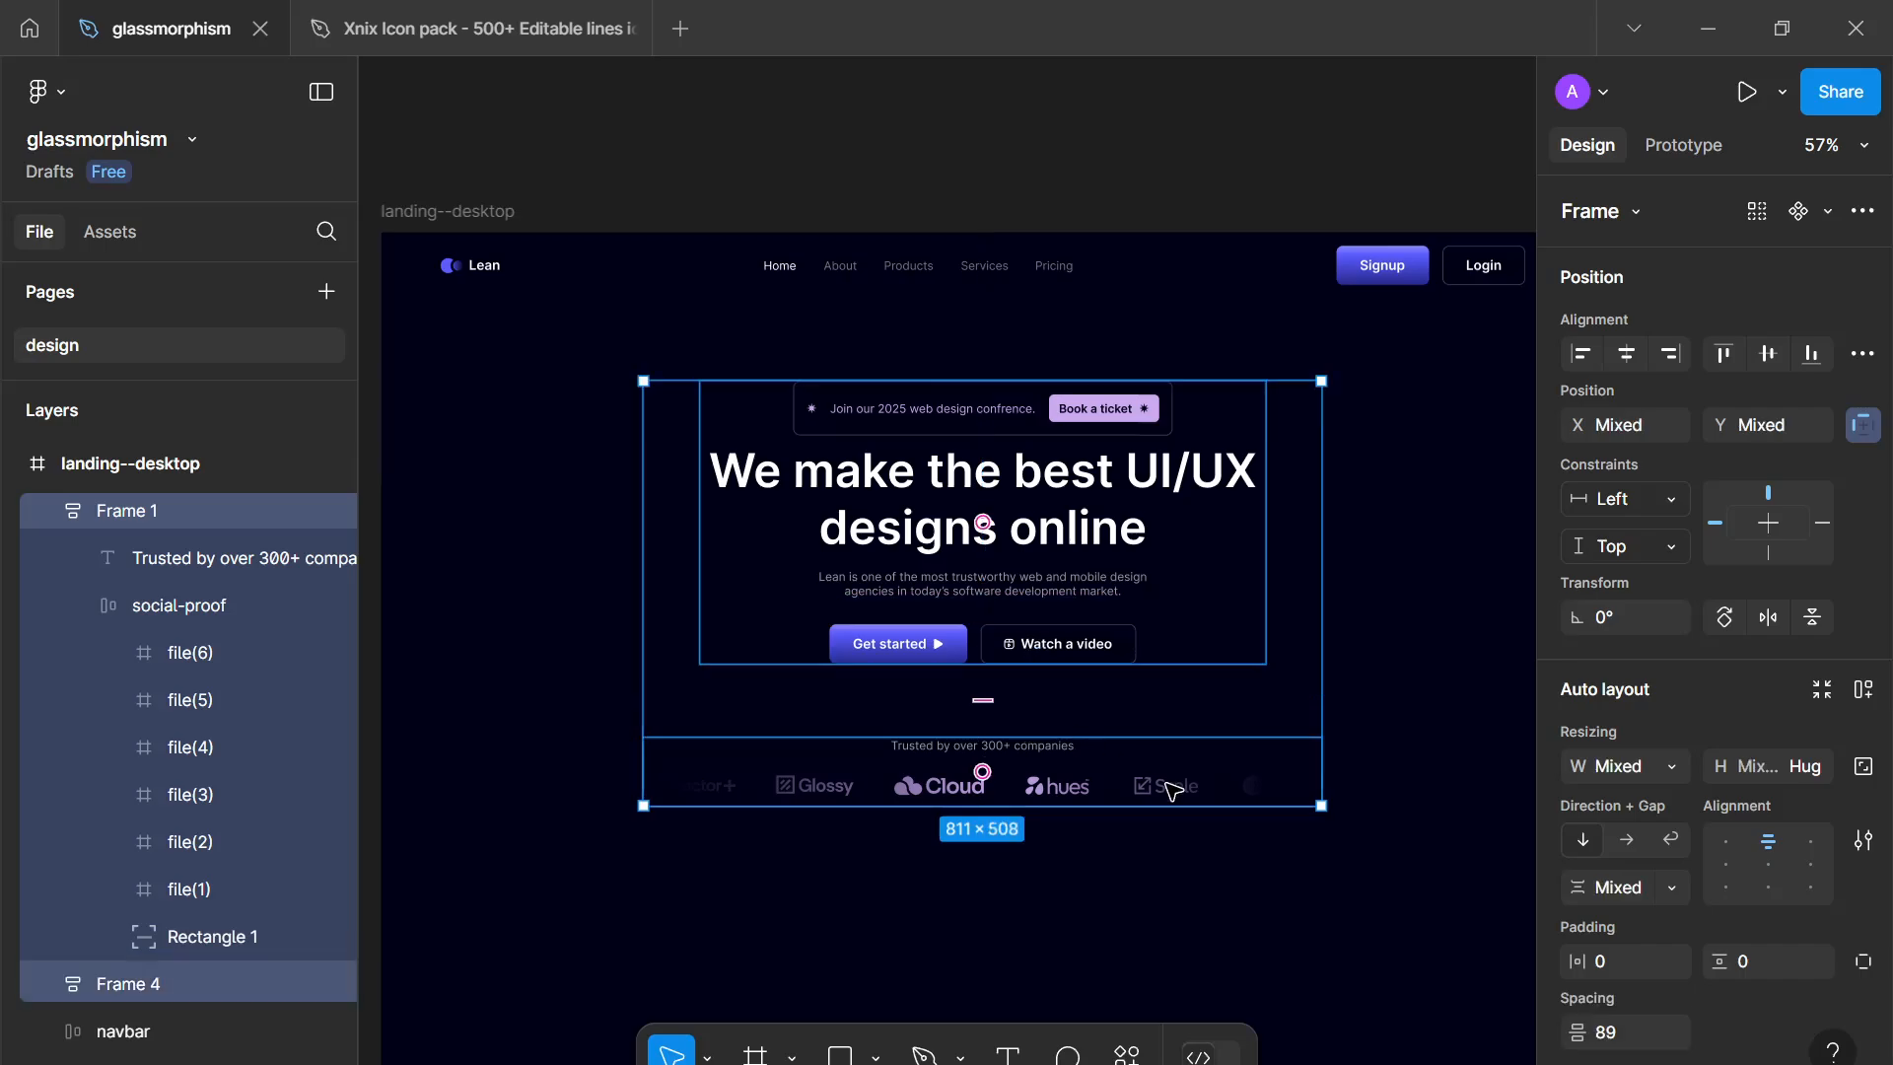
key(shift+a)
text(64)
key(Return)
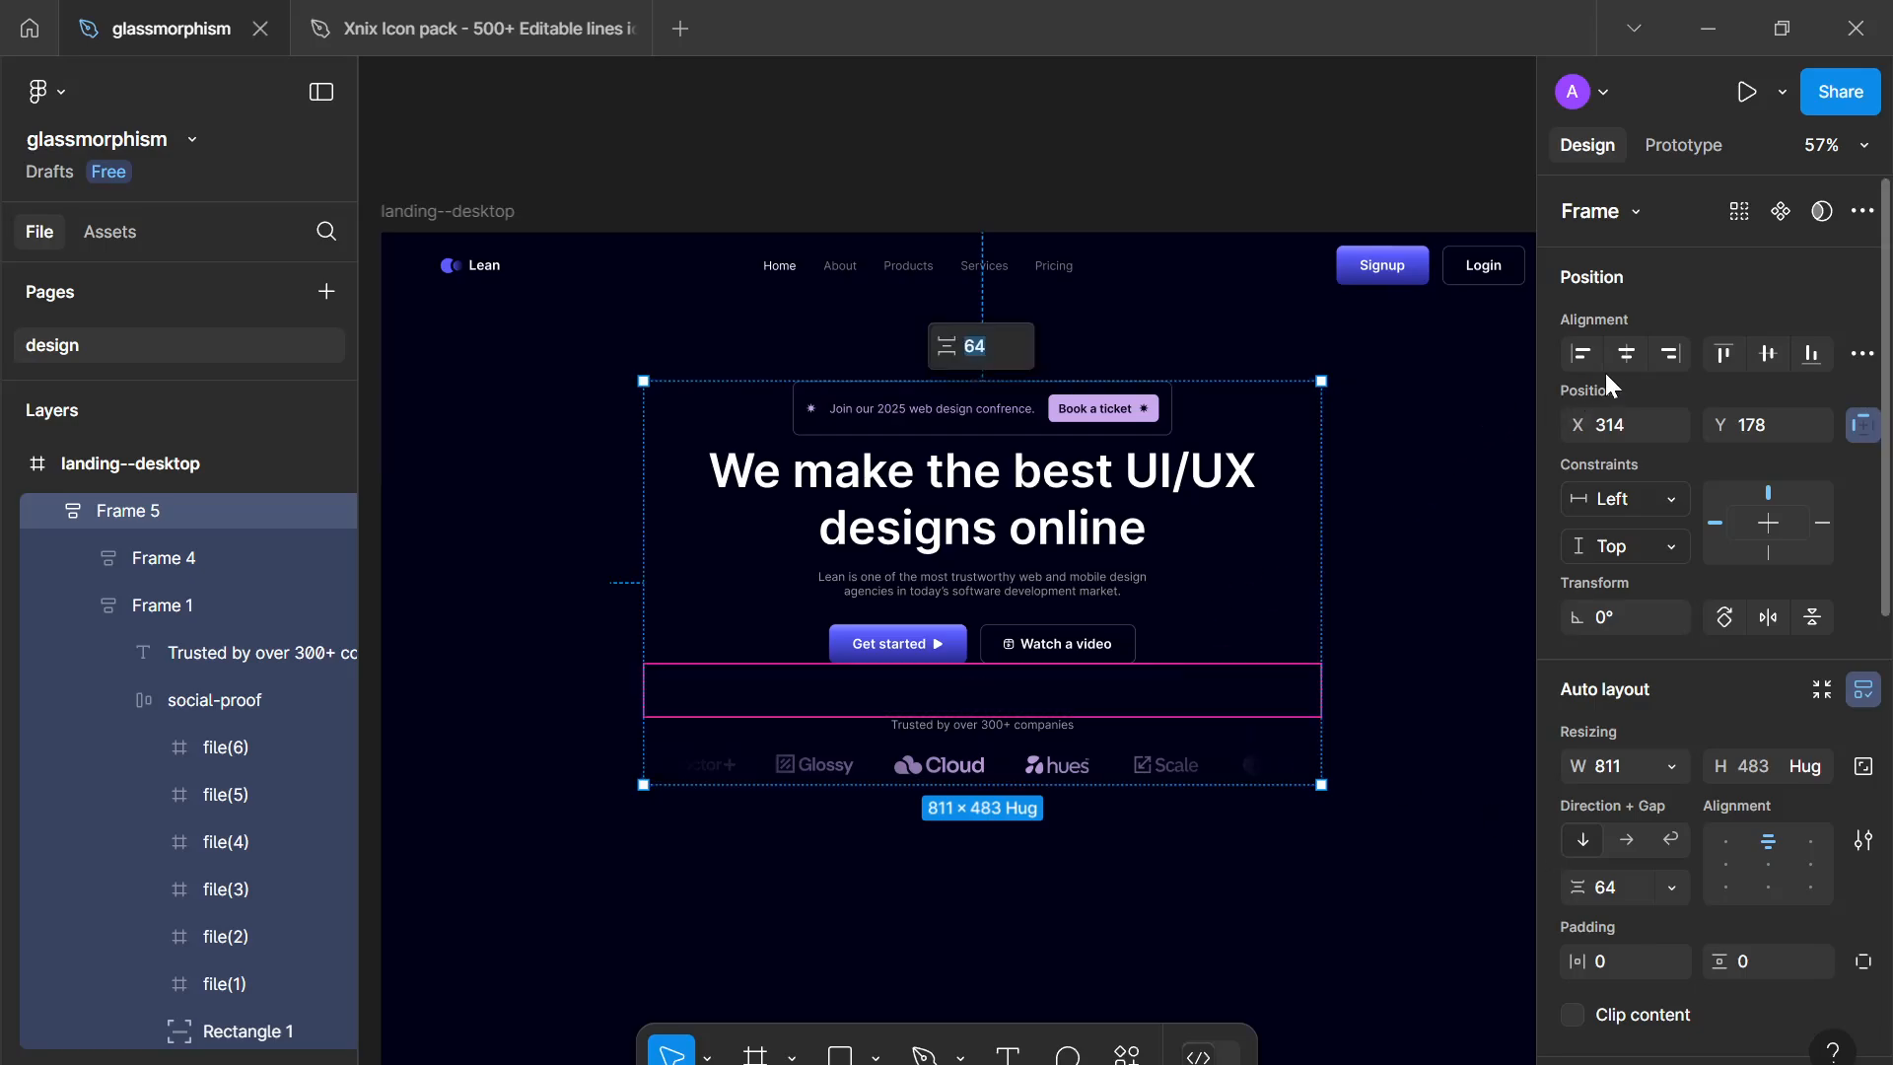
Step: Center the combined hero frame horizontally and vertically within the landing--desktop frame
click(1627, 353)
click(1768, 353)
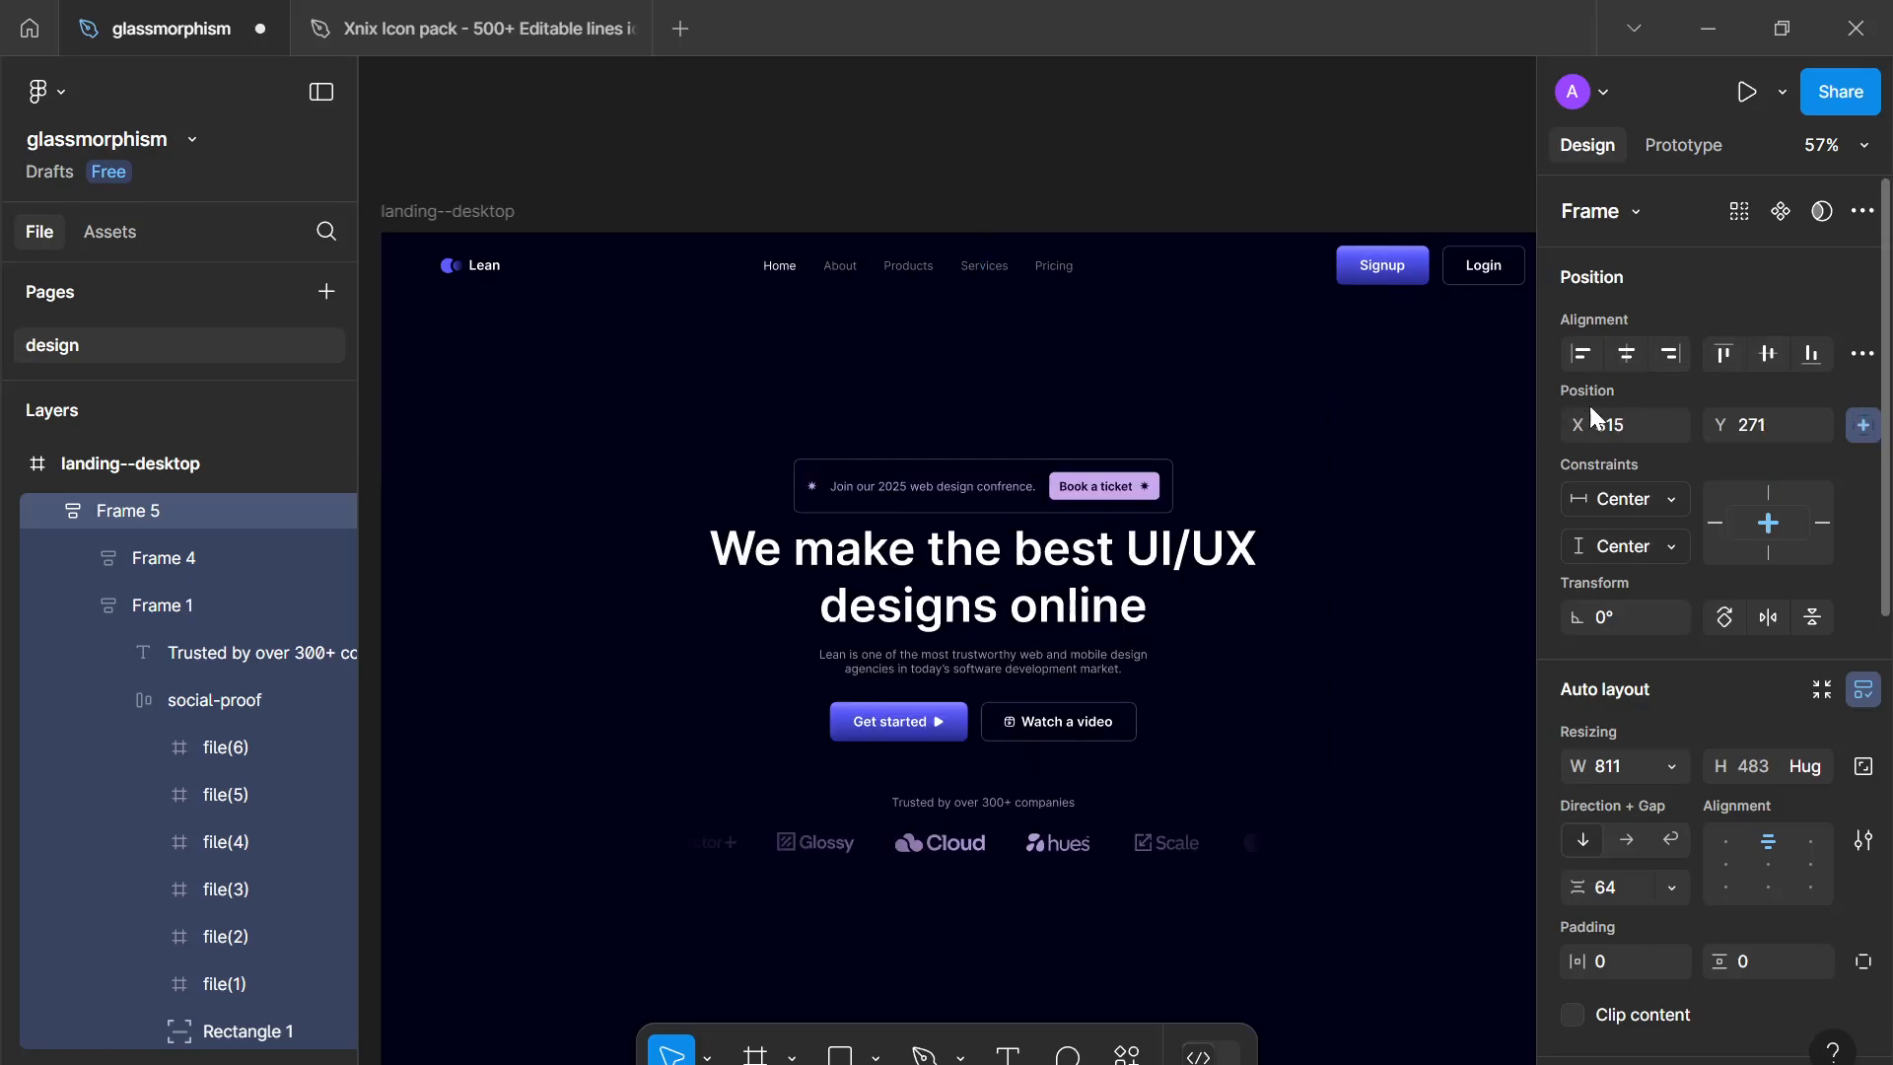
click(1444, 582)
scroll(1436, 587, down, 5)
scroll(1270, 596, up, 6)
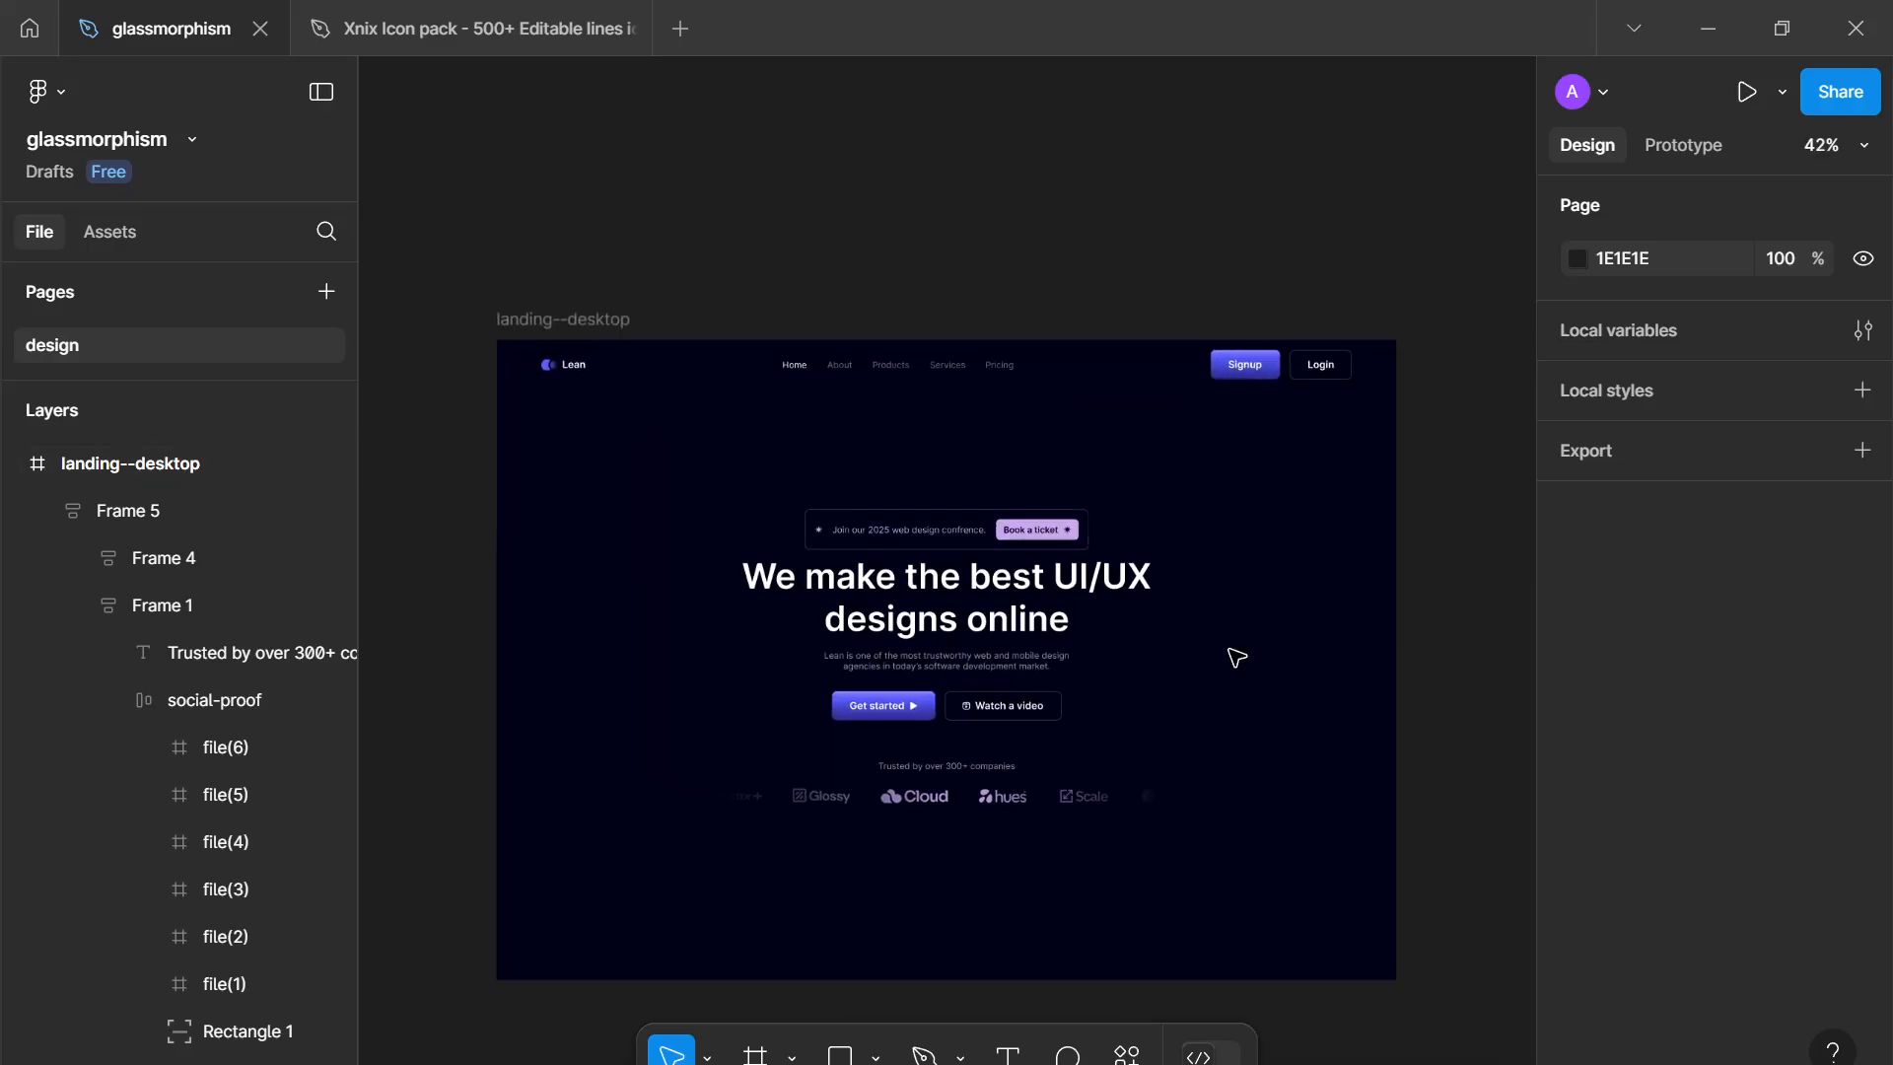
scroll(1287, 543, down, 2)
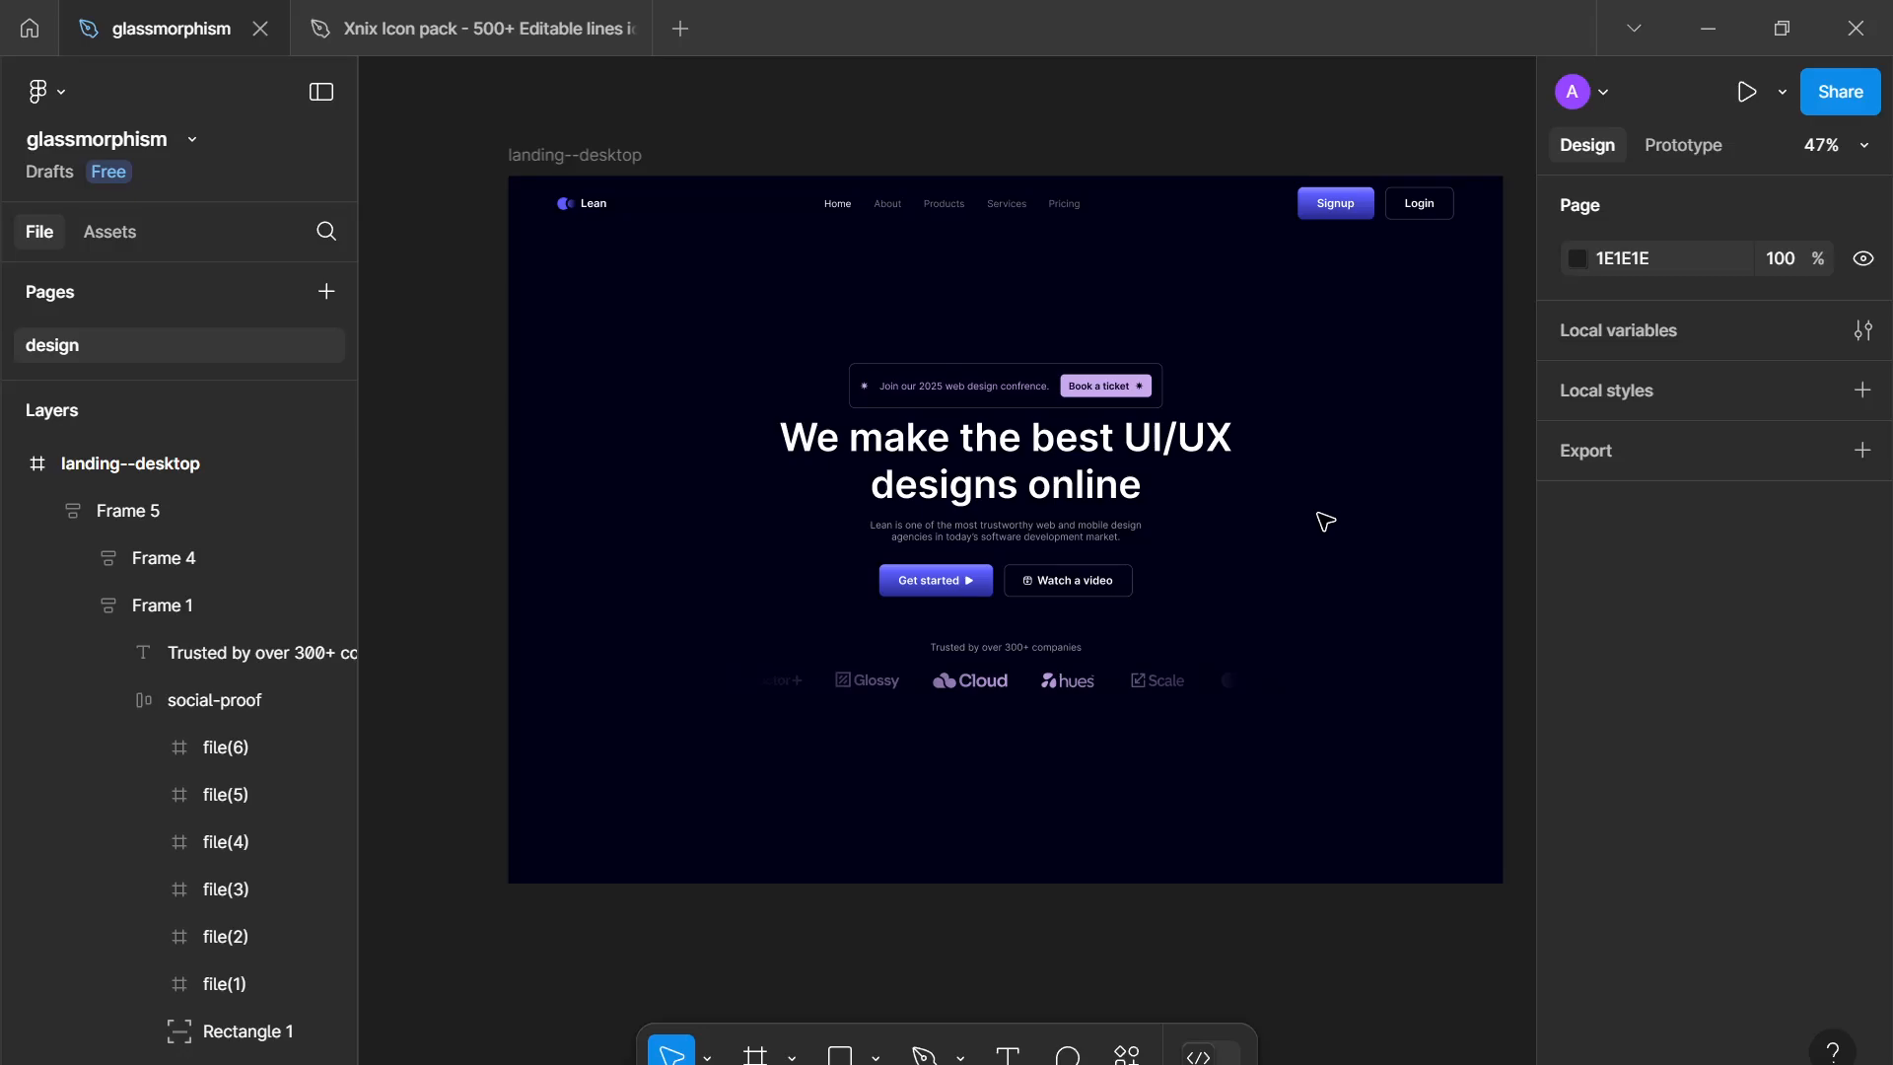
Step: Draw a circle about 313 × 313 overlapping the start of the headline
key(p)
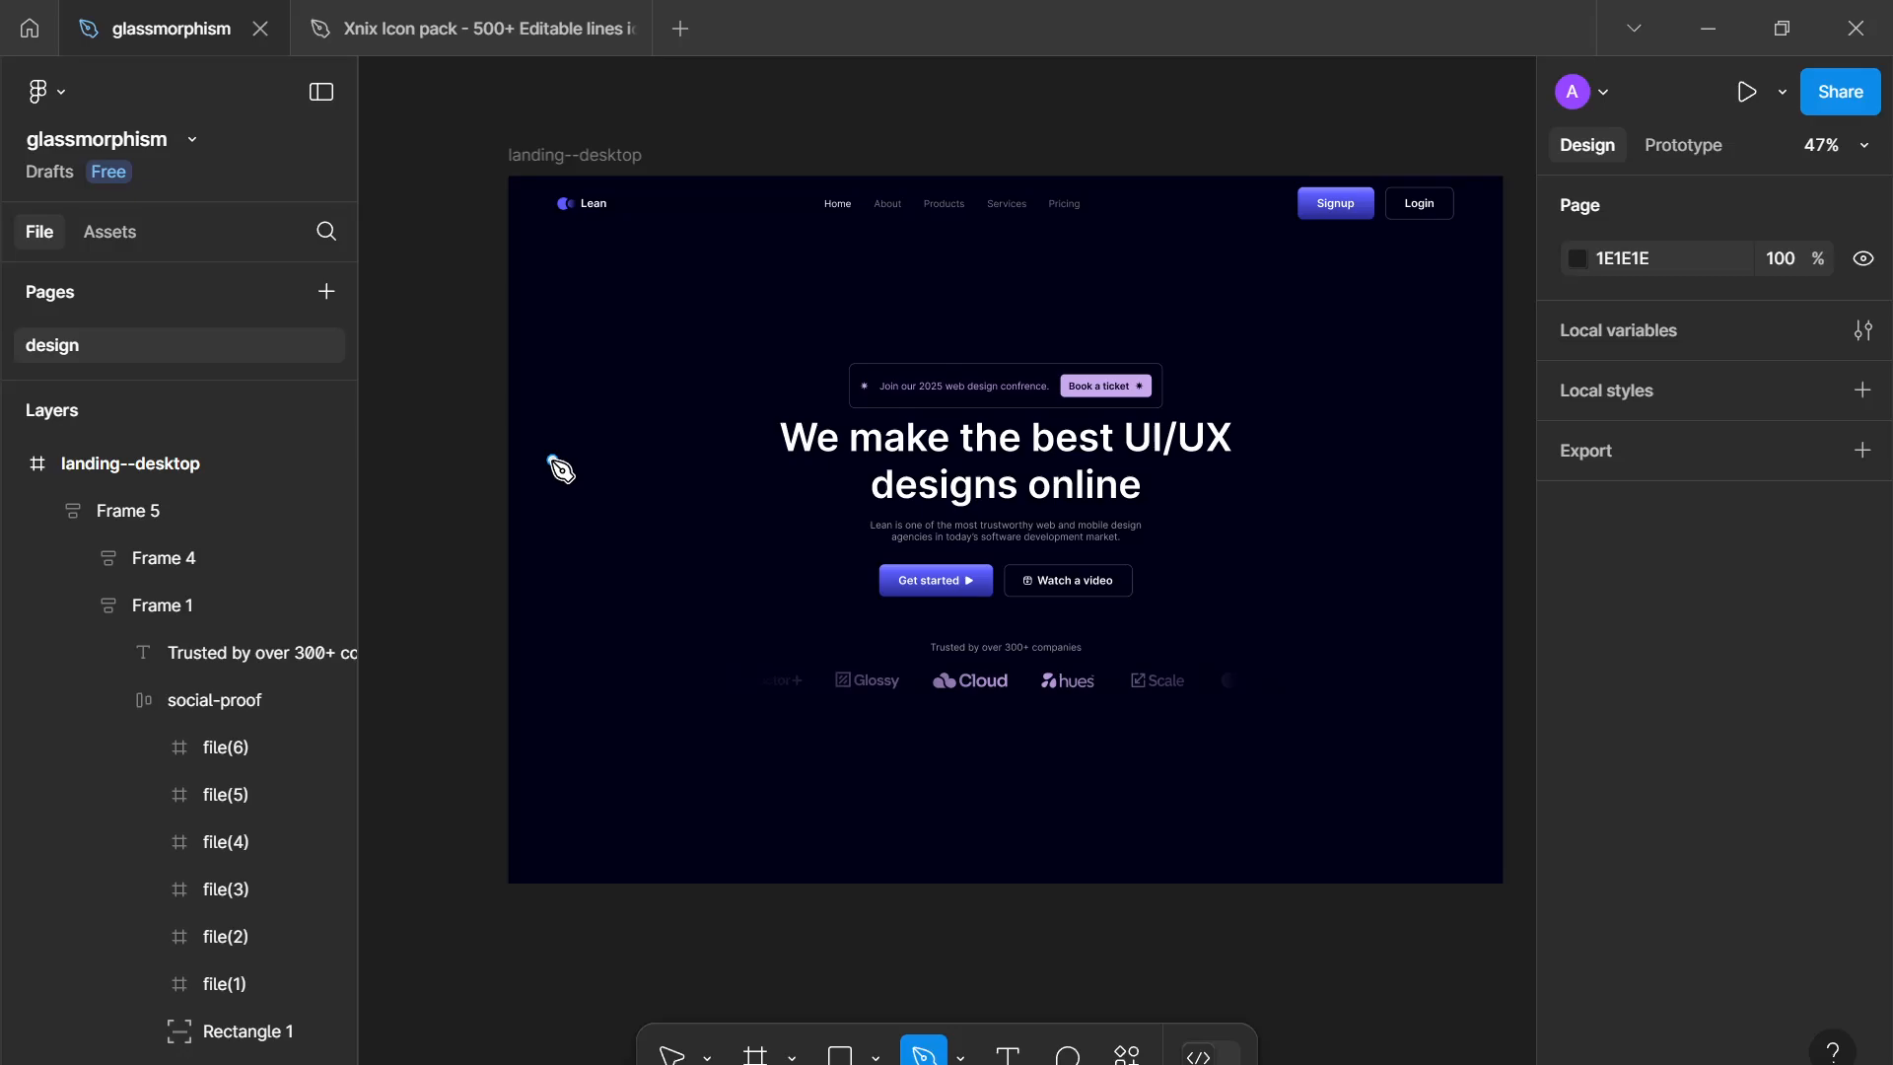
key(o)
drag(598, 343, 761, 559)
scroll(1509, 576, down, 1)
scroll(1754, 687, down, 3)
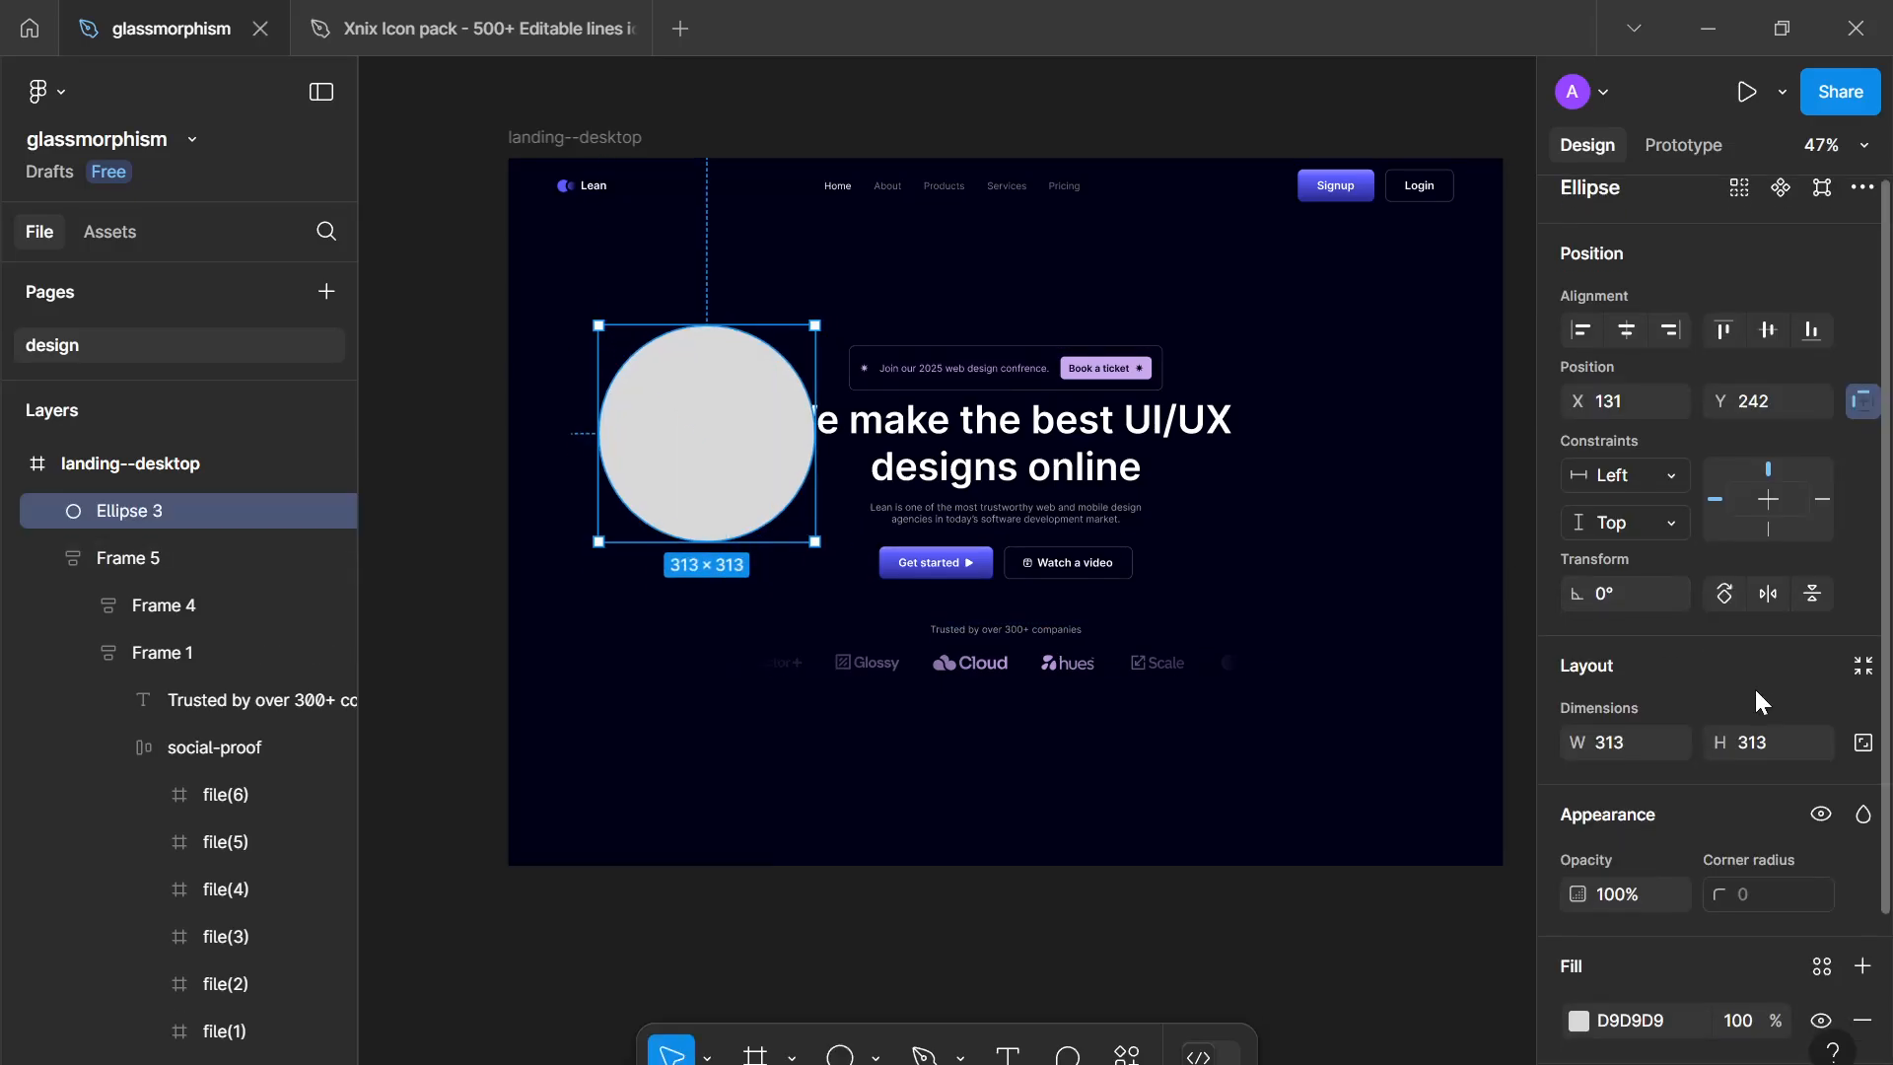
Step: Give the circle a linear gradient fill from 5A5DFF at 0% to 090BA2 at 100%
click(1583, 813)
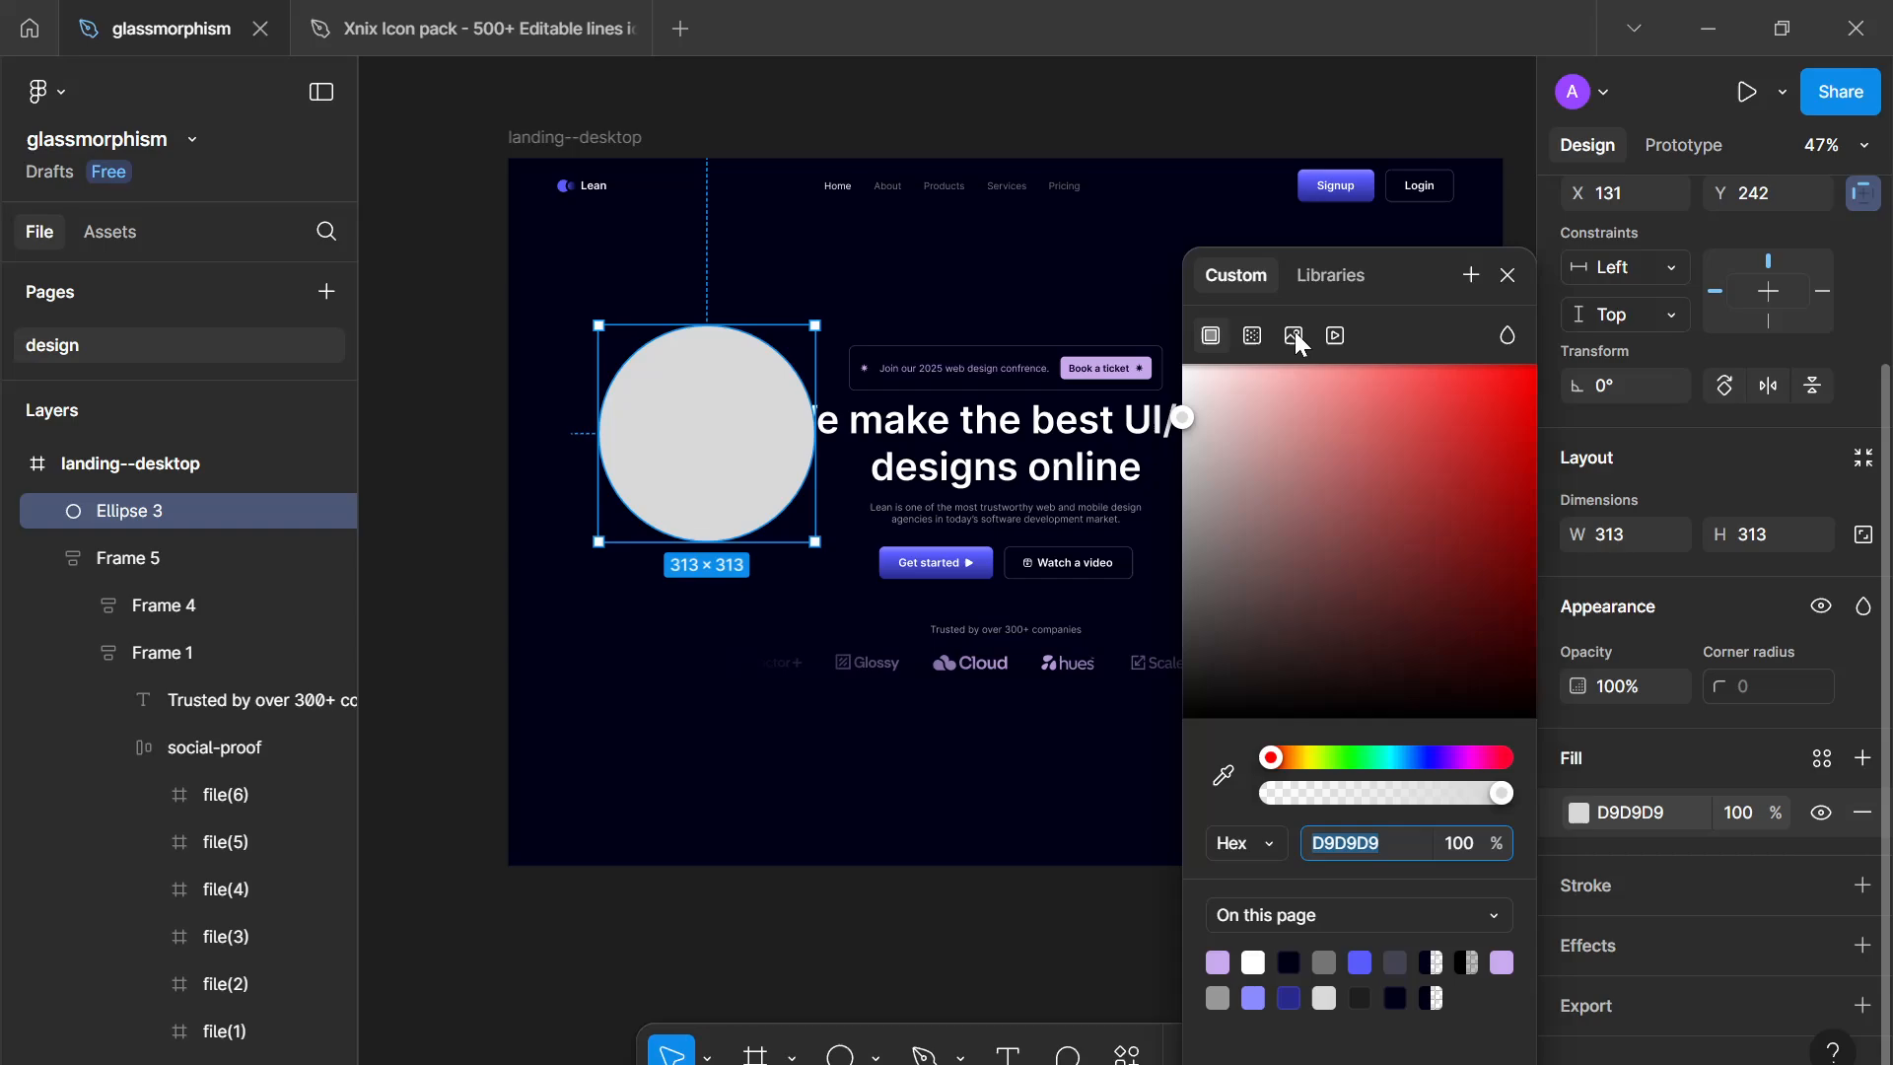
click(1252, 336)
click(1288, 615)
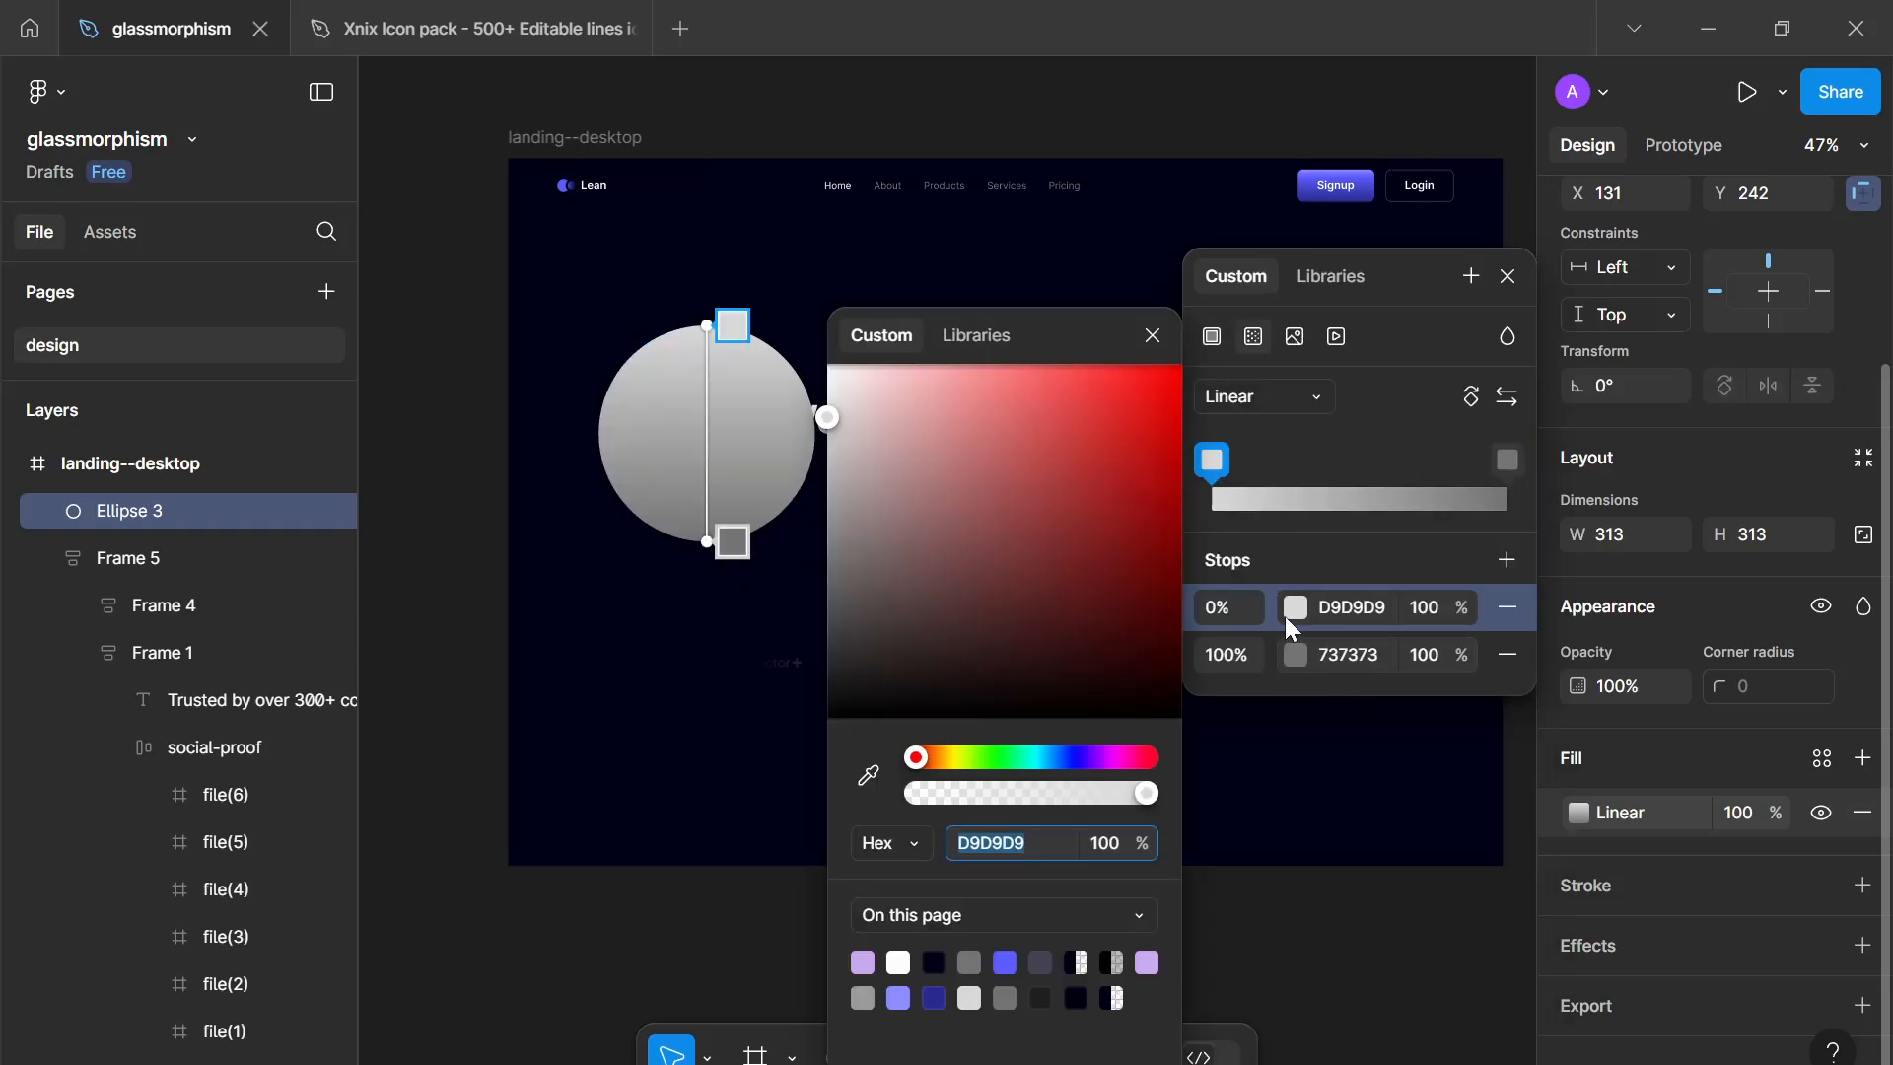
click(1008, 961)
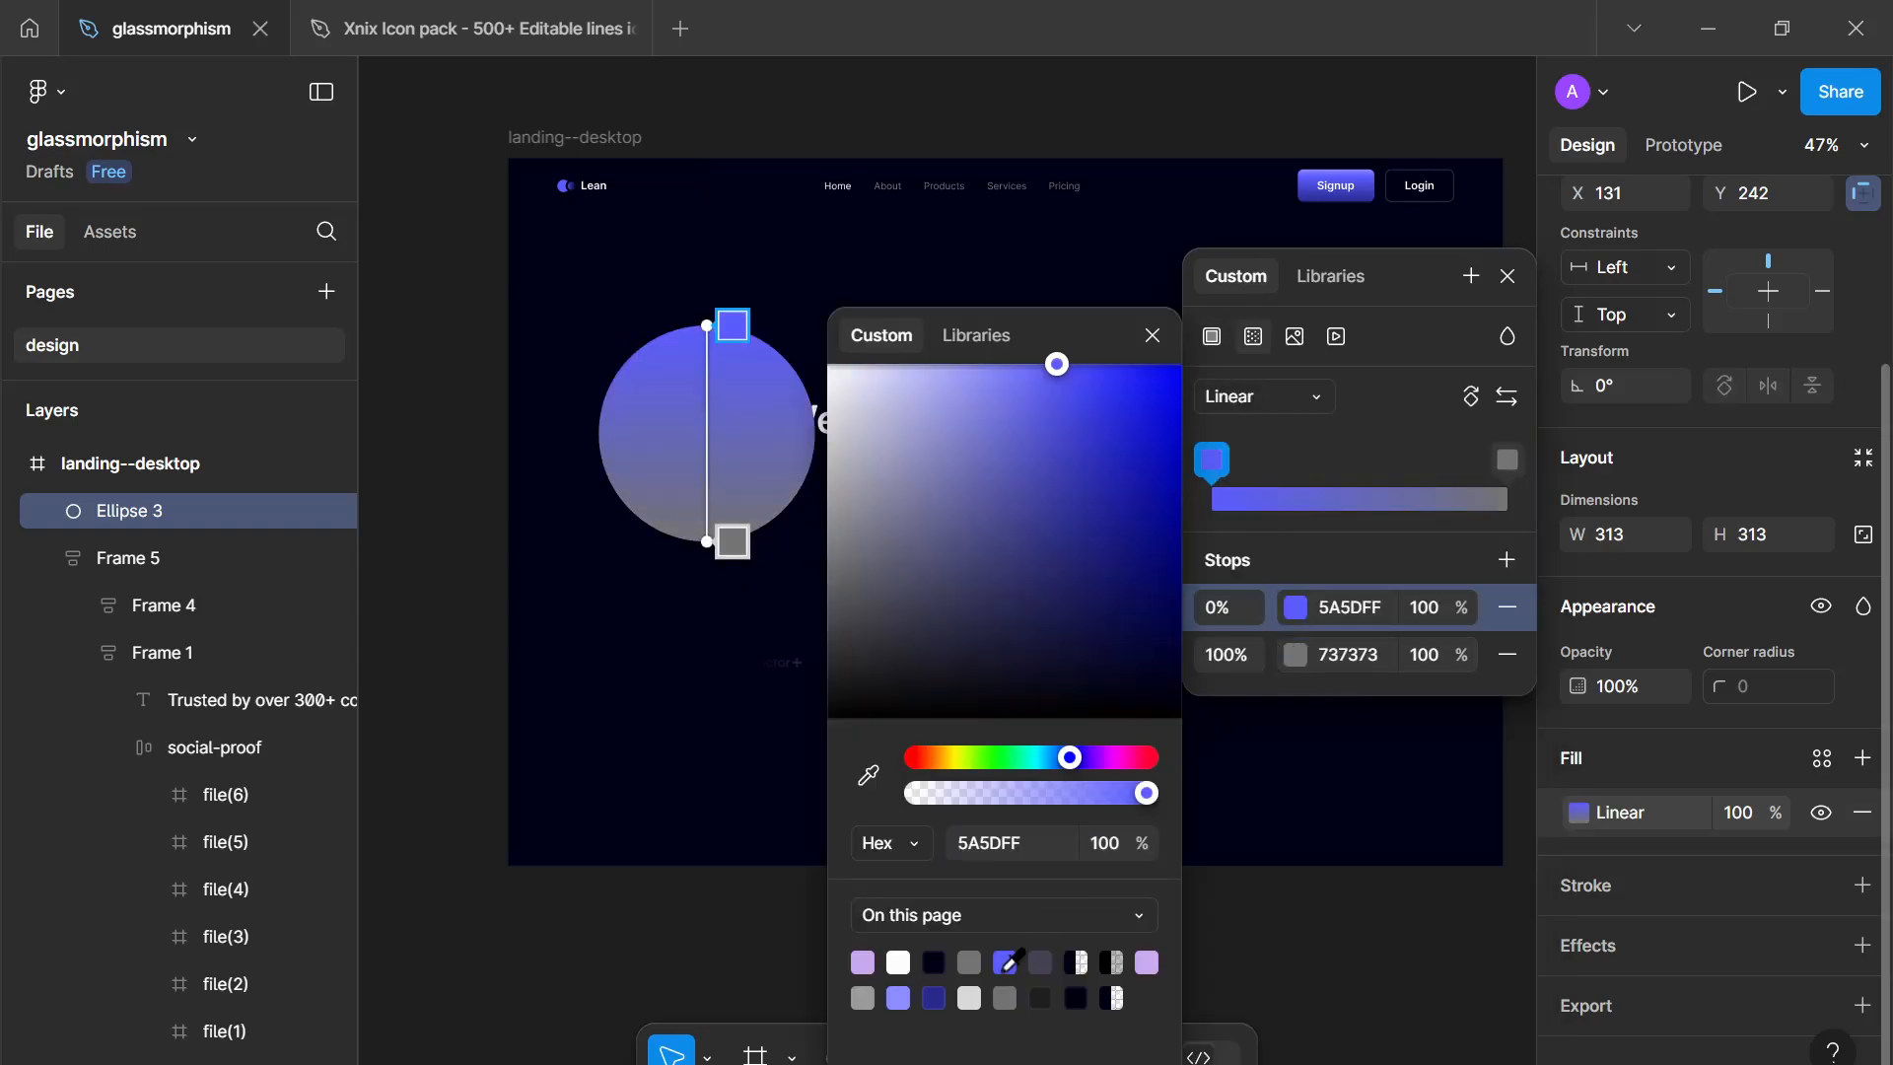
click(1295, 655)
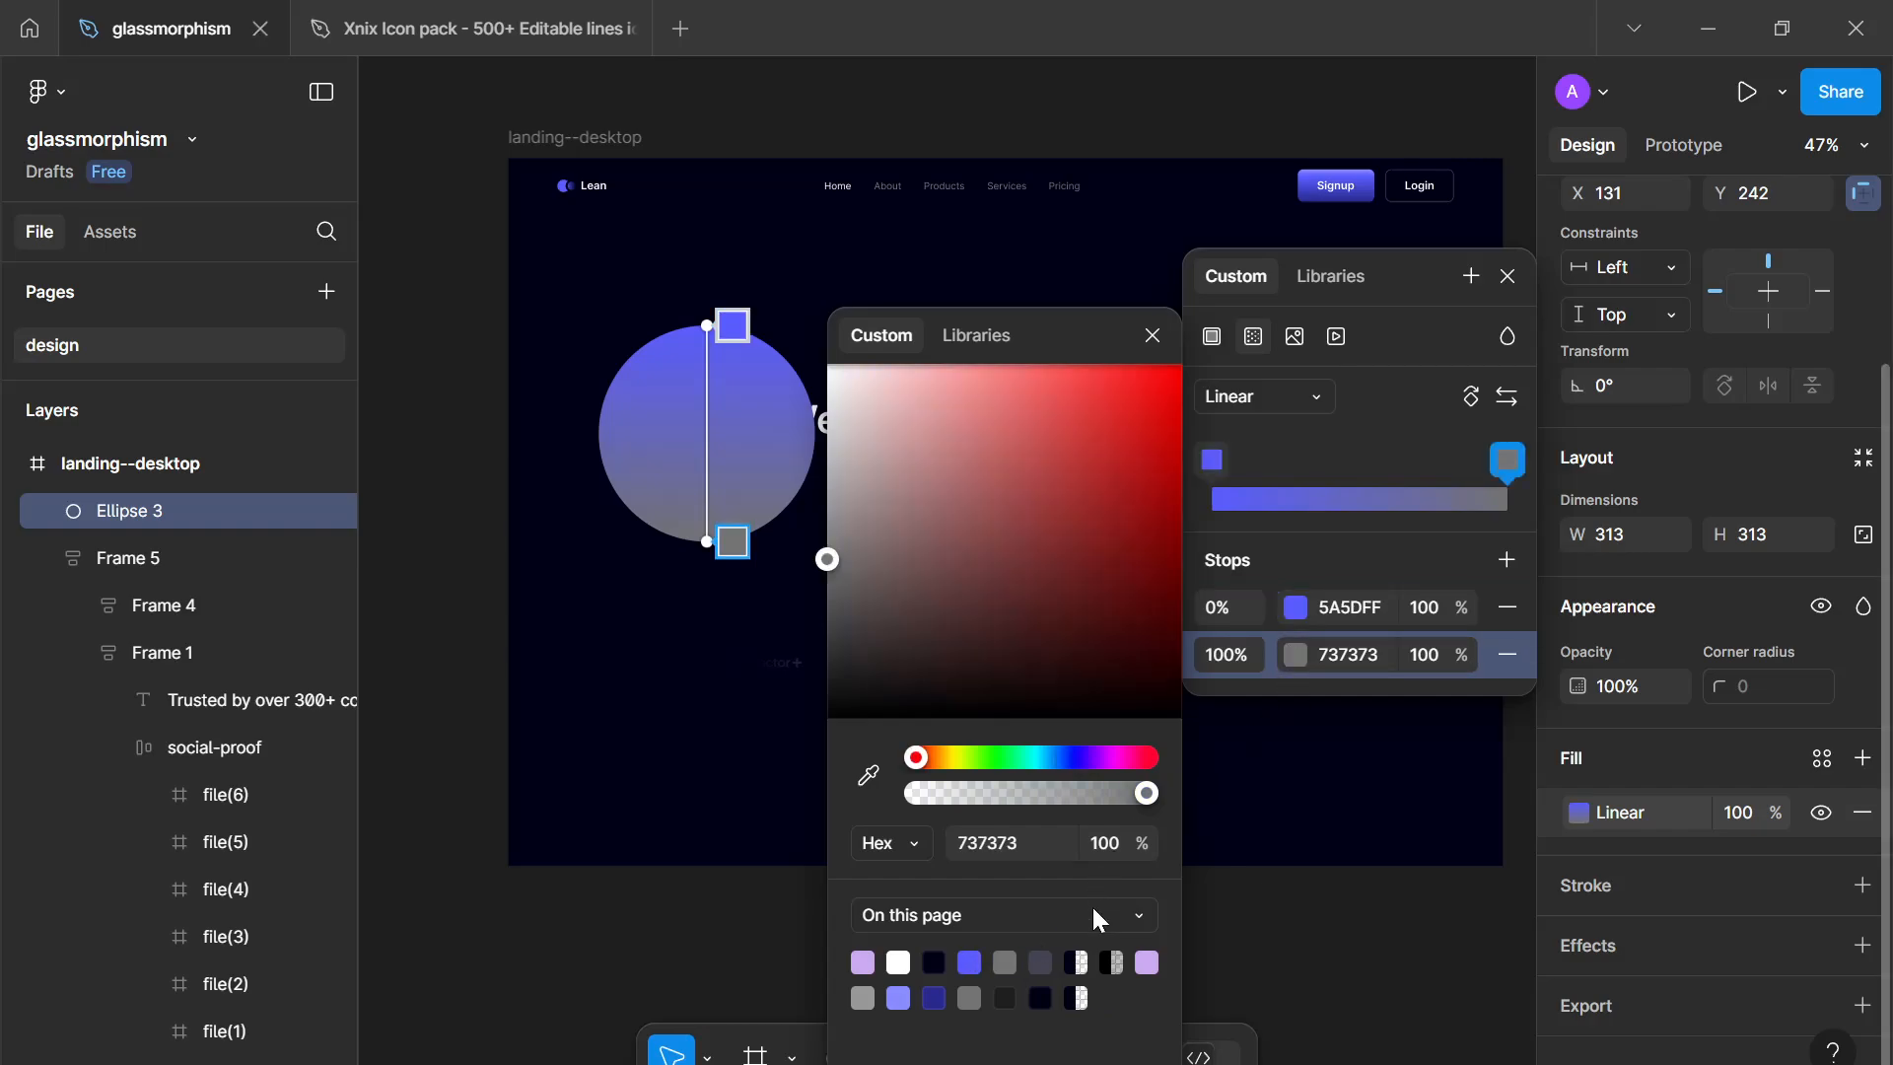
click(971, 961)
drag(1117, 451, 1164, 494)
click(1158, 333)
click(1507, 276)
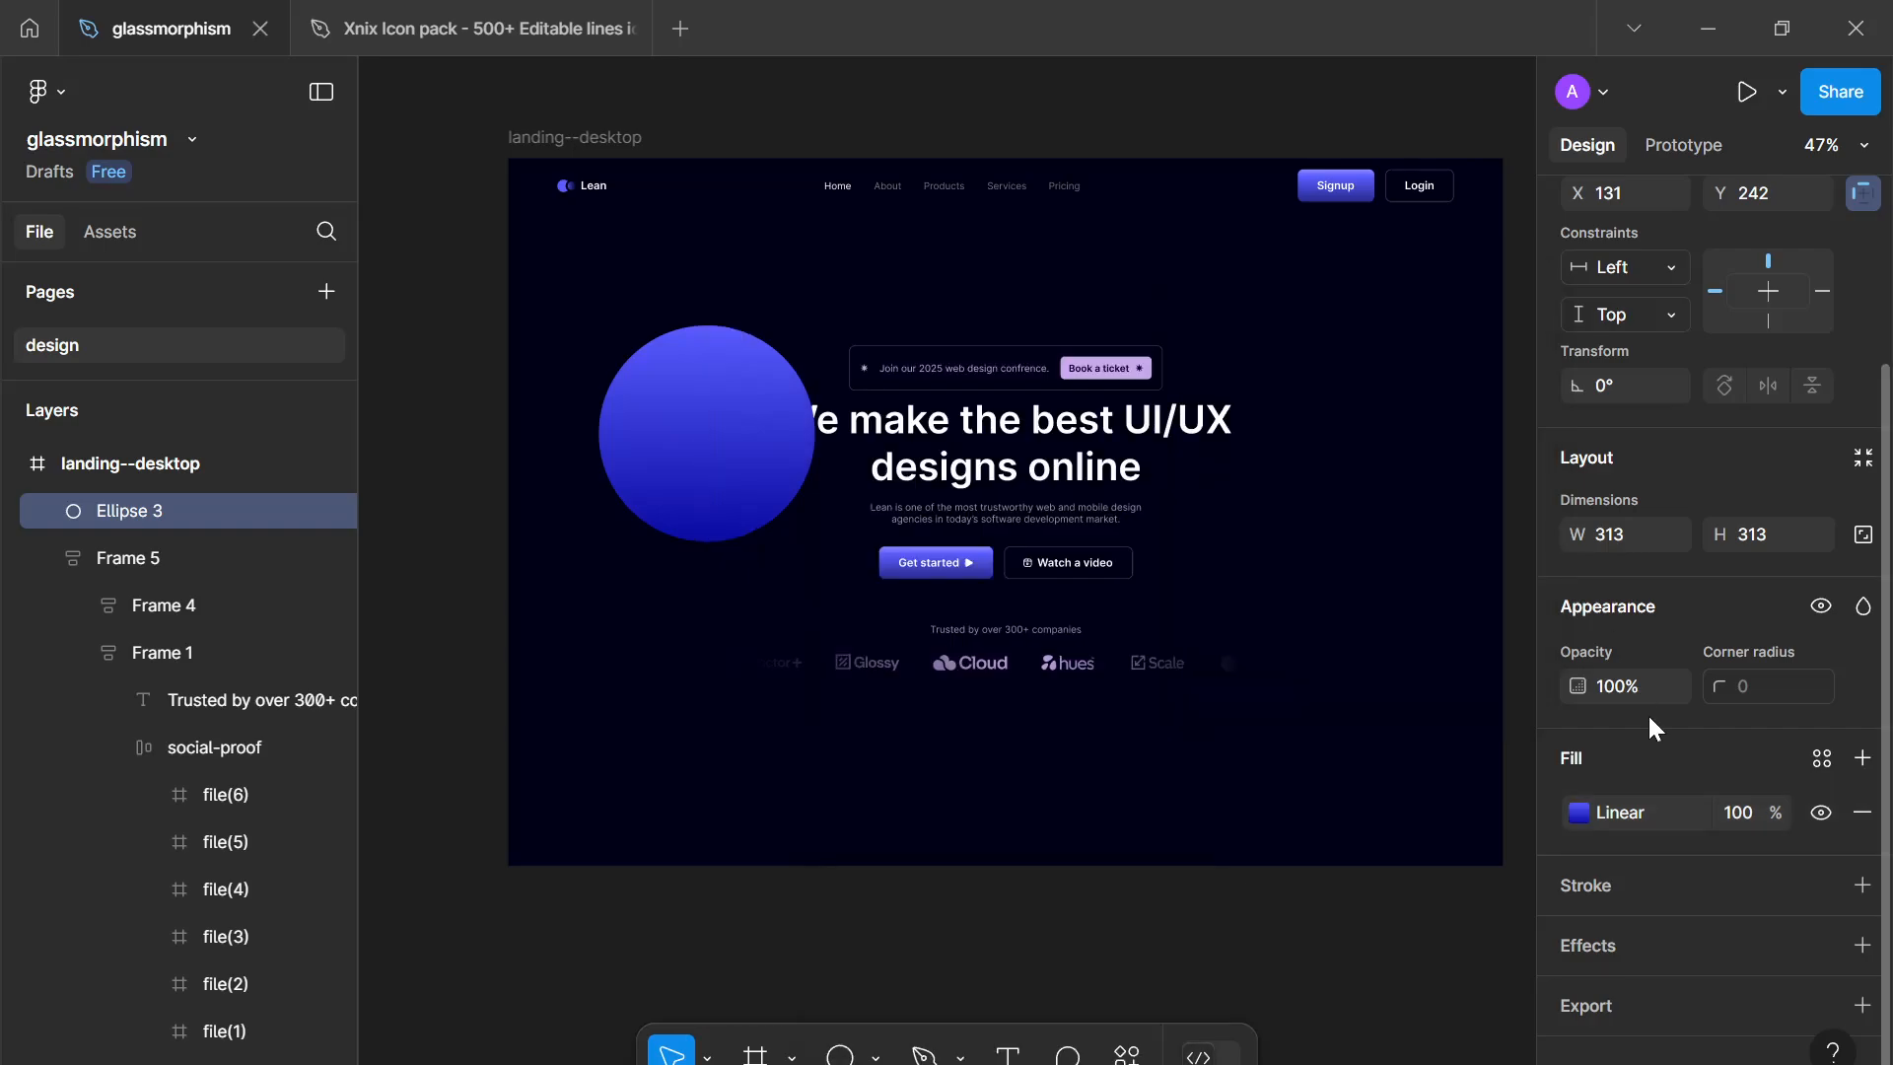
Step: Add a layer blur effect of 96 to the circle
click(1863, 945)
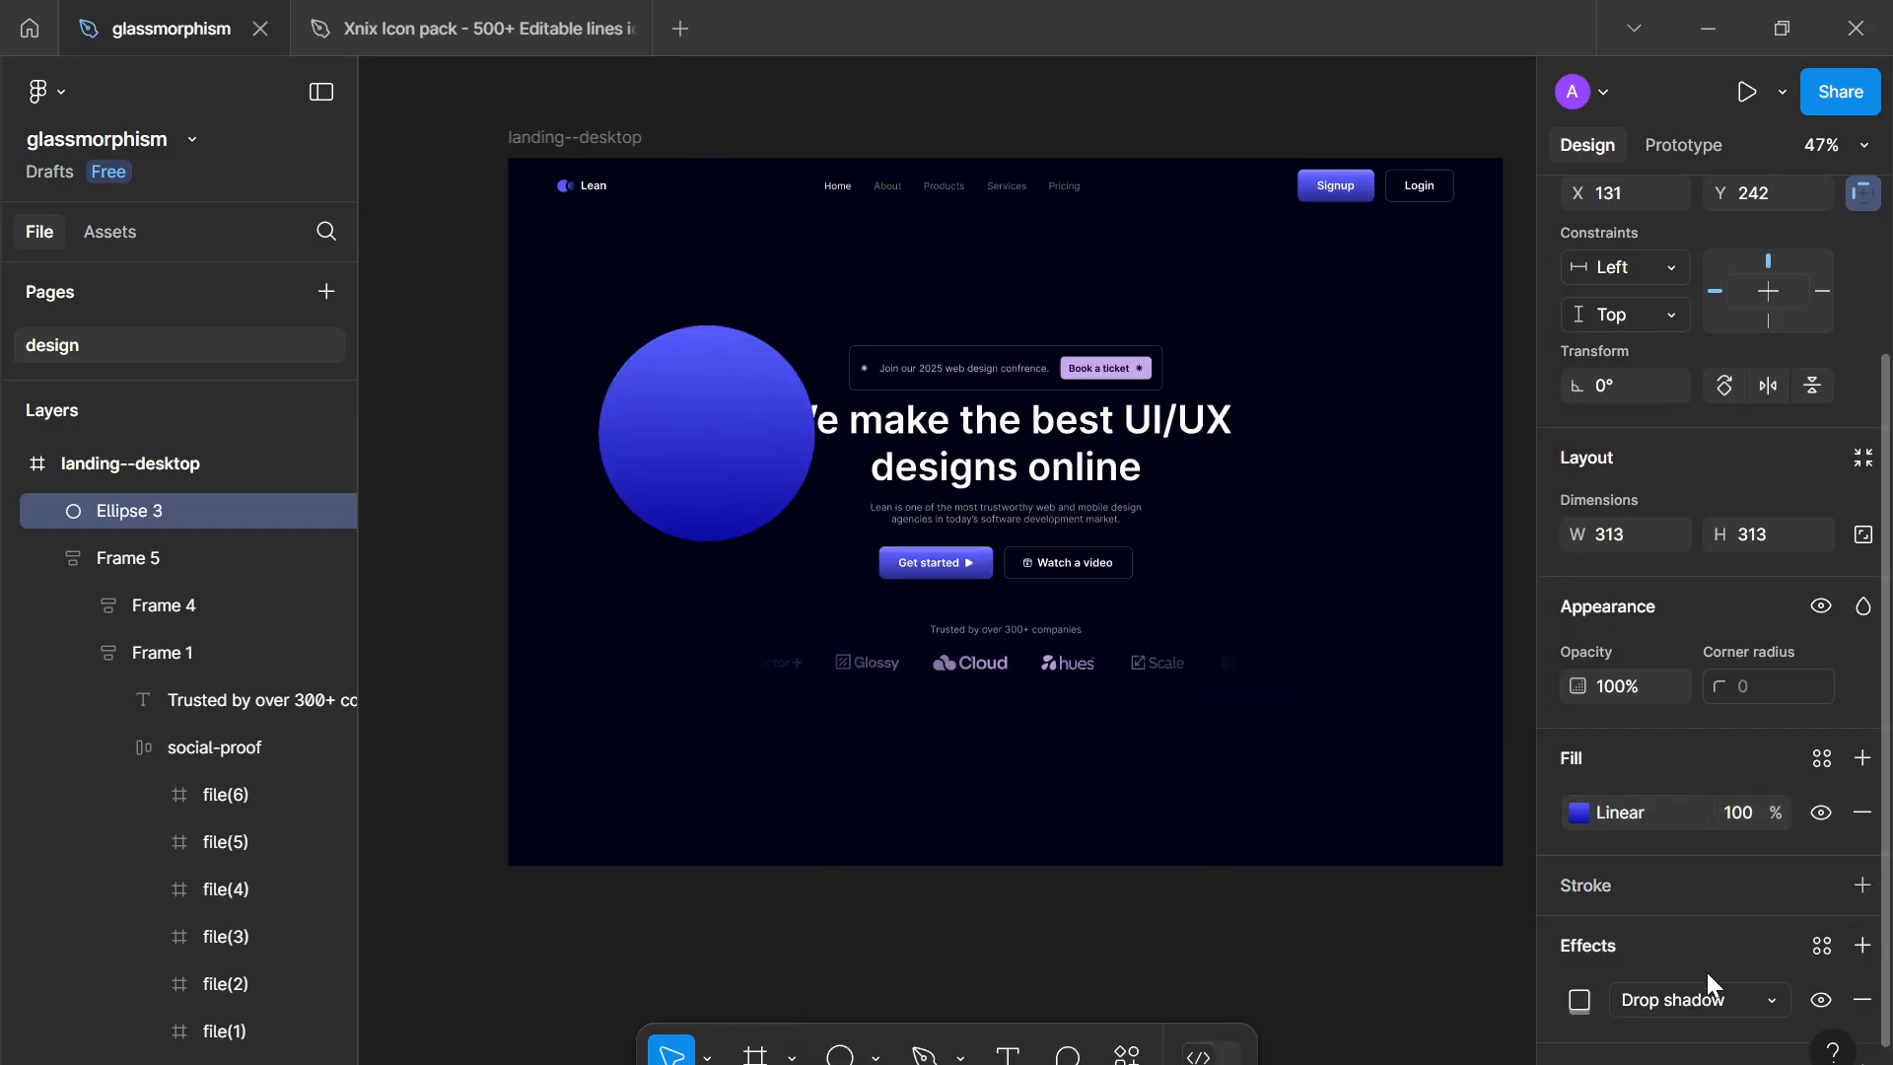
click(1713, 1000)
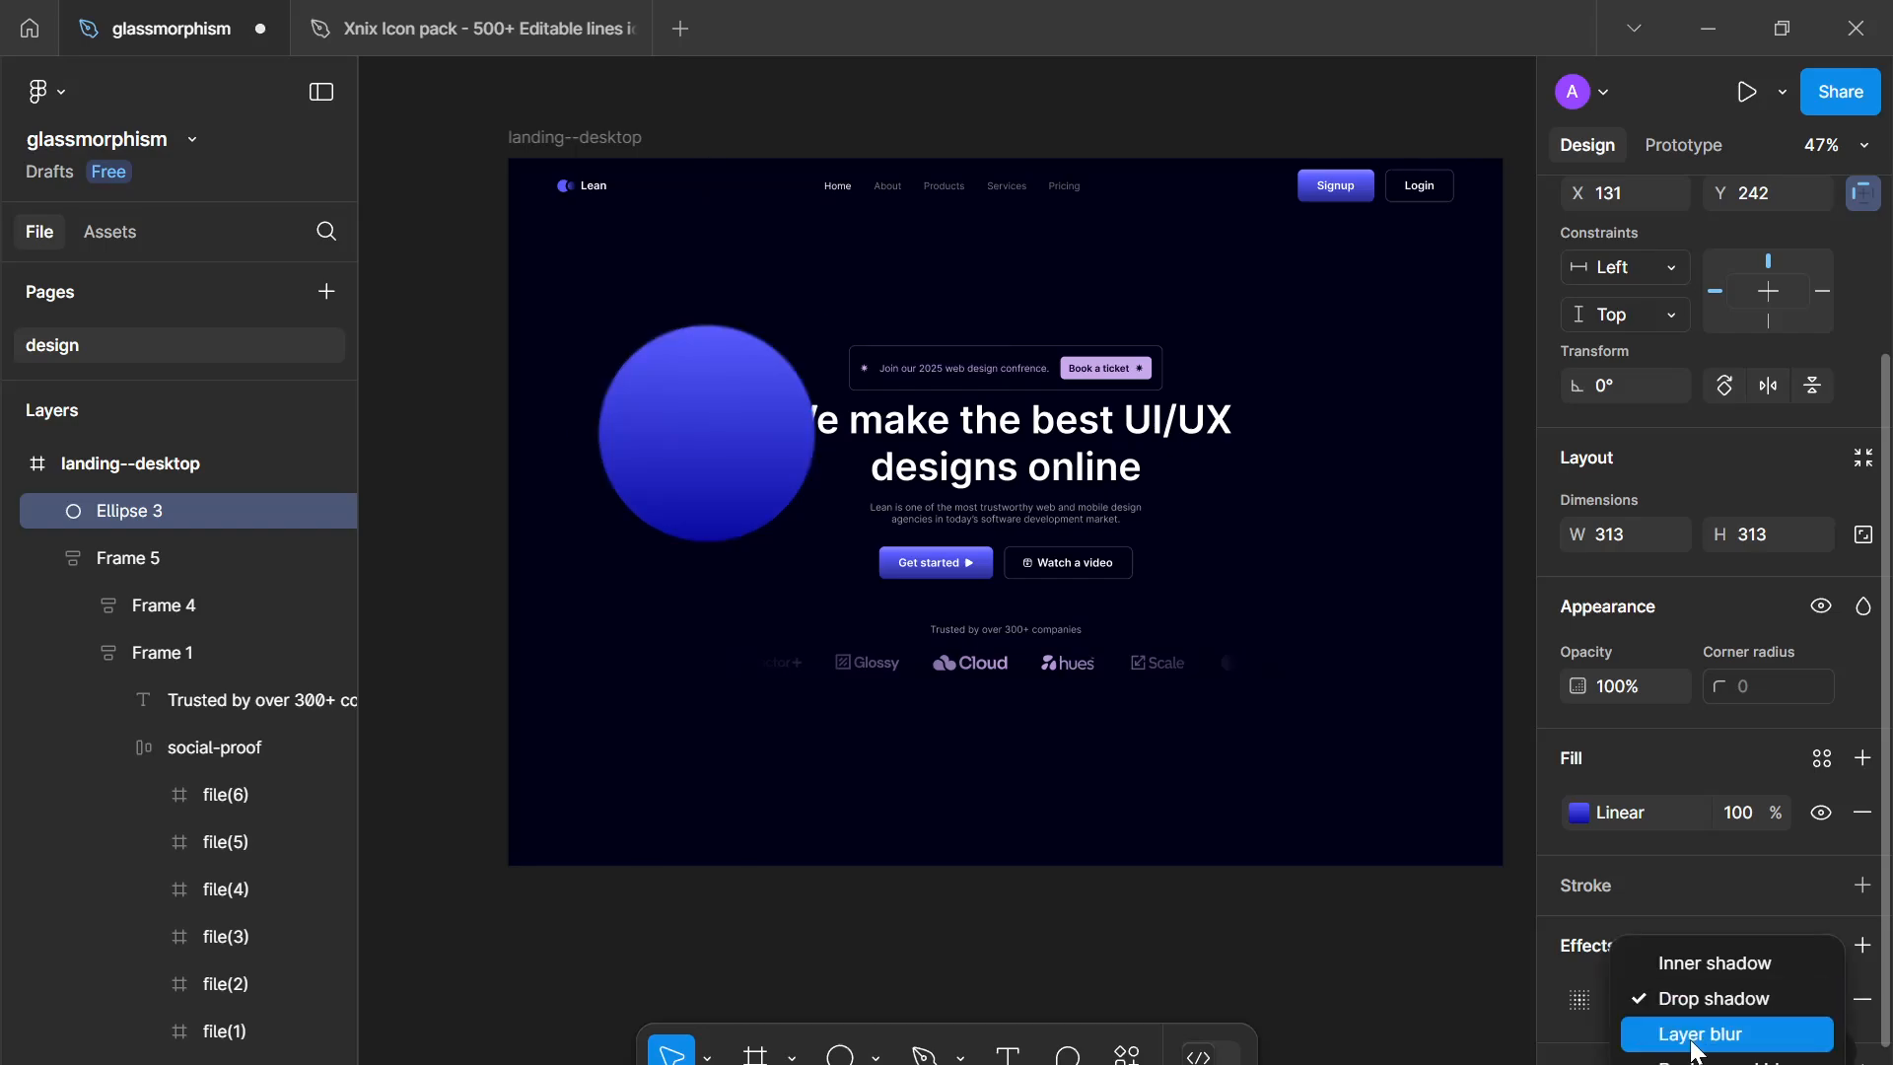
click(1694, 1035)
click(1588, 1001)
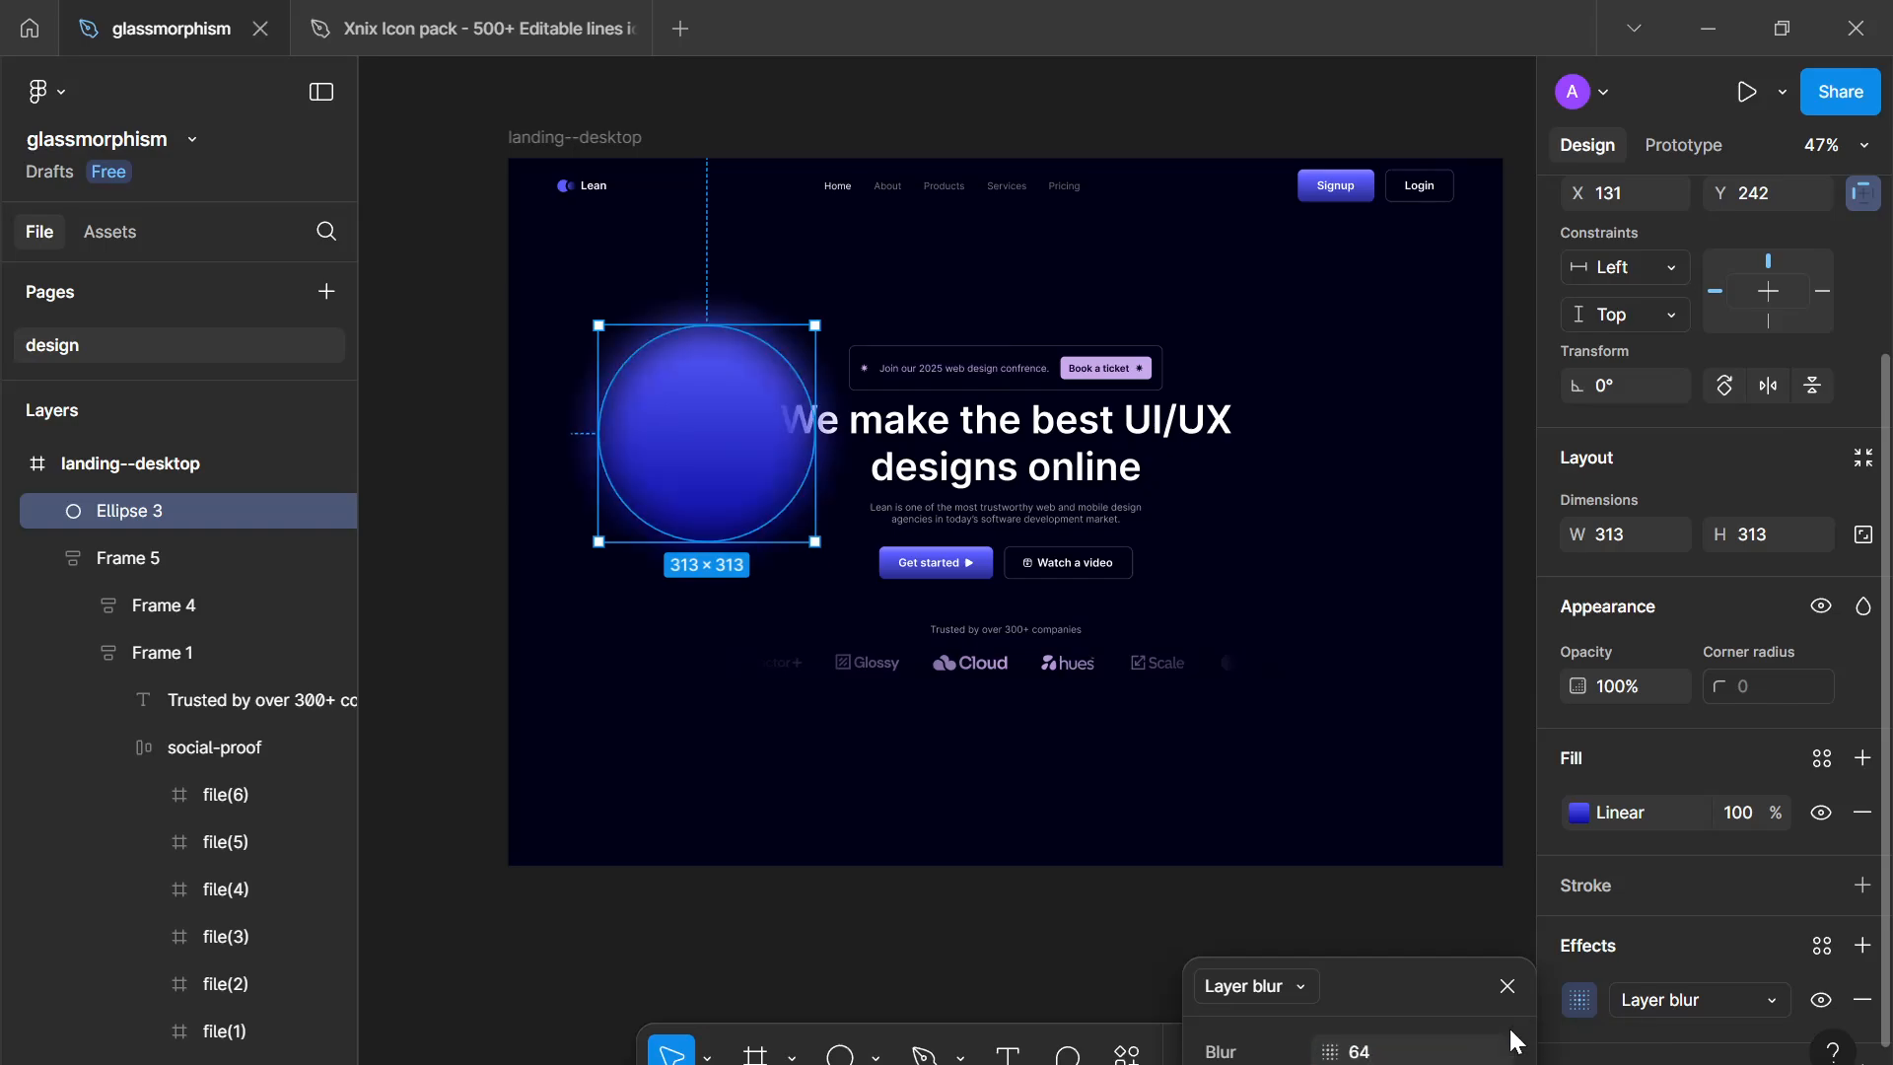
click(1386, 1047)
key(Up)
key(Up)
key(Up)
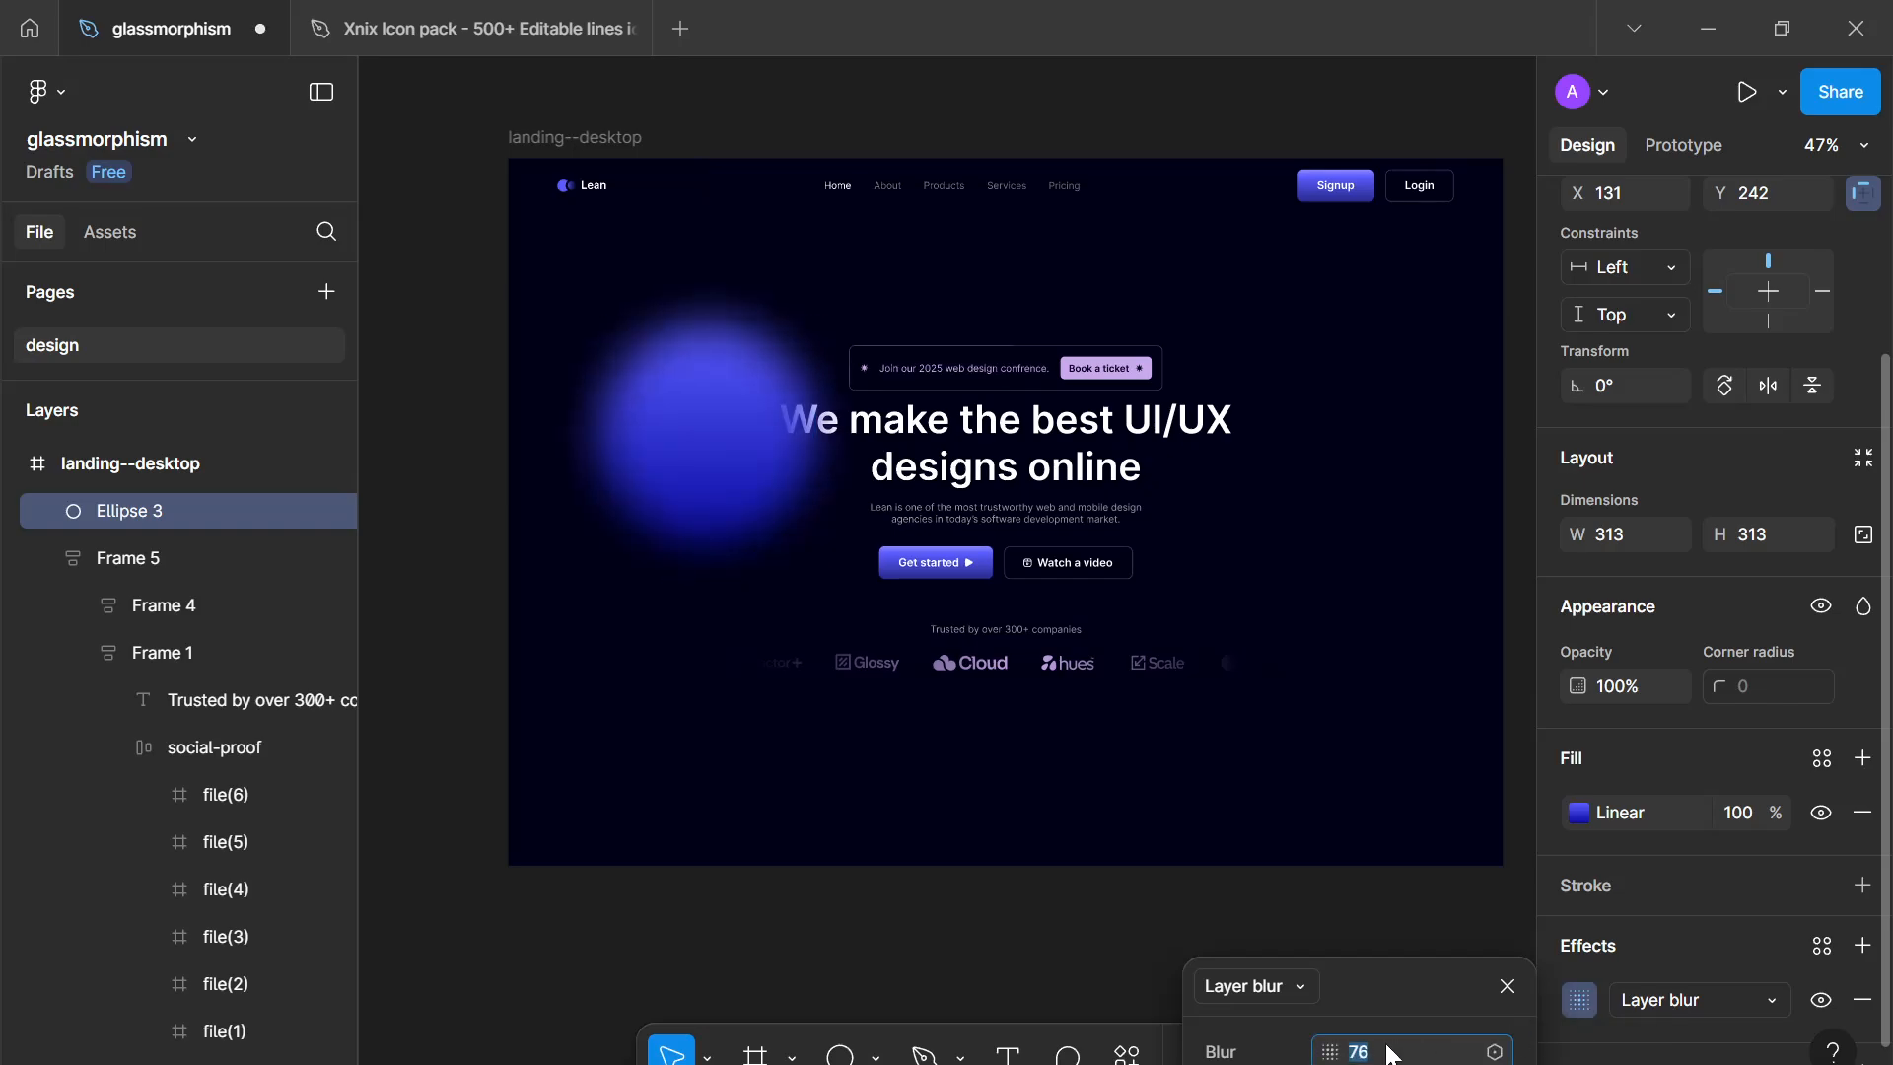
key(Up)
key(Up)
key(Up)
key(Up)
key(Up)
key(Up)
key(Up)
key(Up)
key(Up)
key(Up)
key(Up)
key(Up)
key(Up)
key(Up)
key(Up)
key(Up)
key(Up)
key(Up)
key(Up)
key(Up)
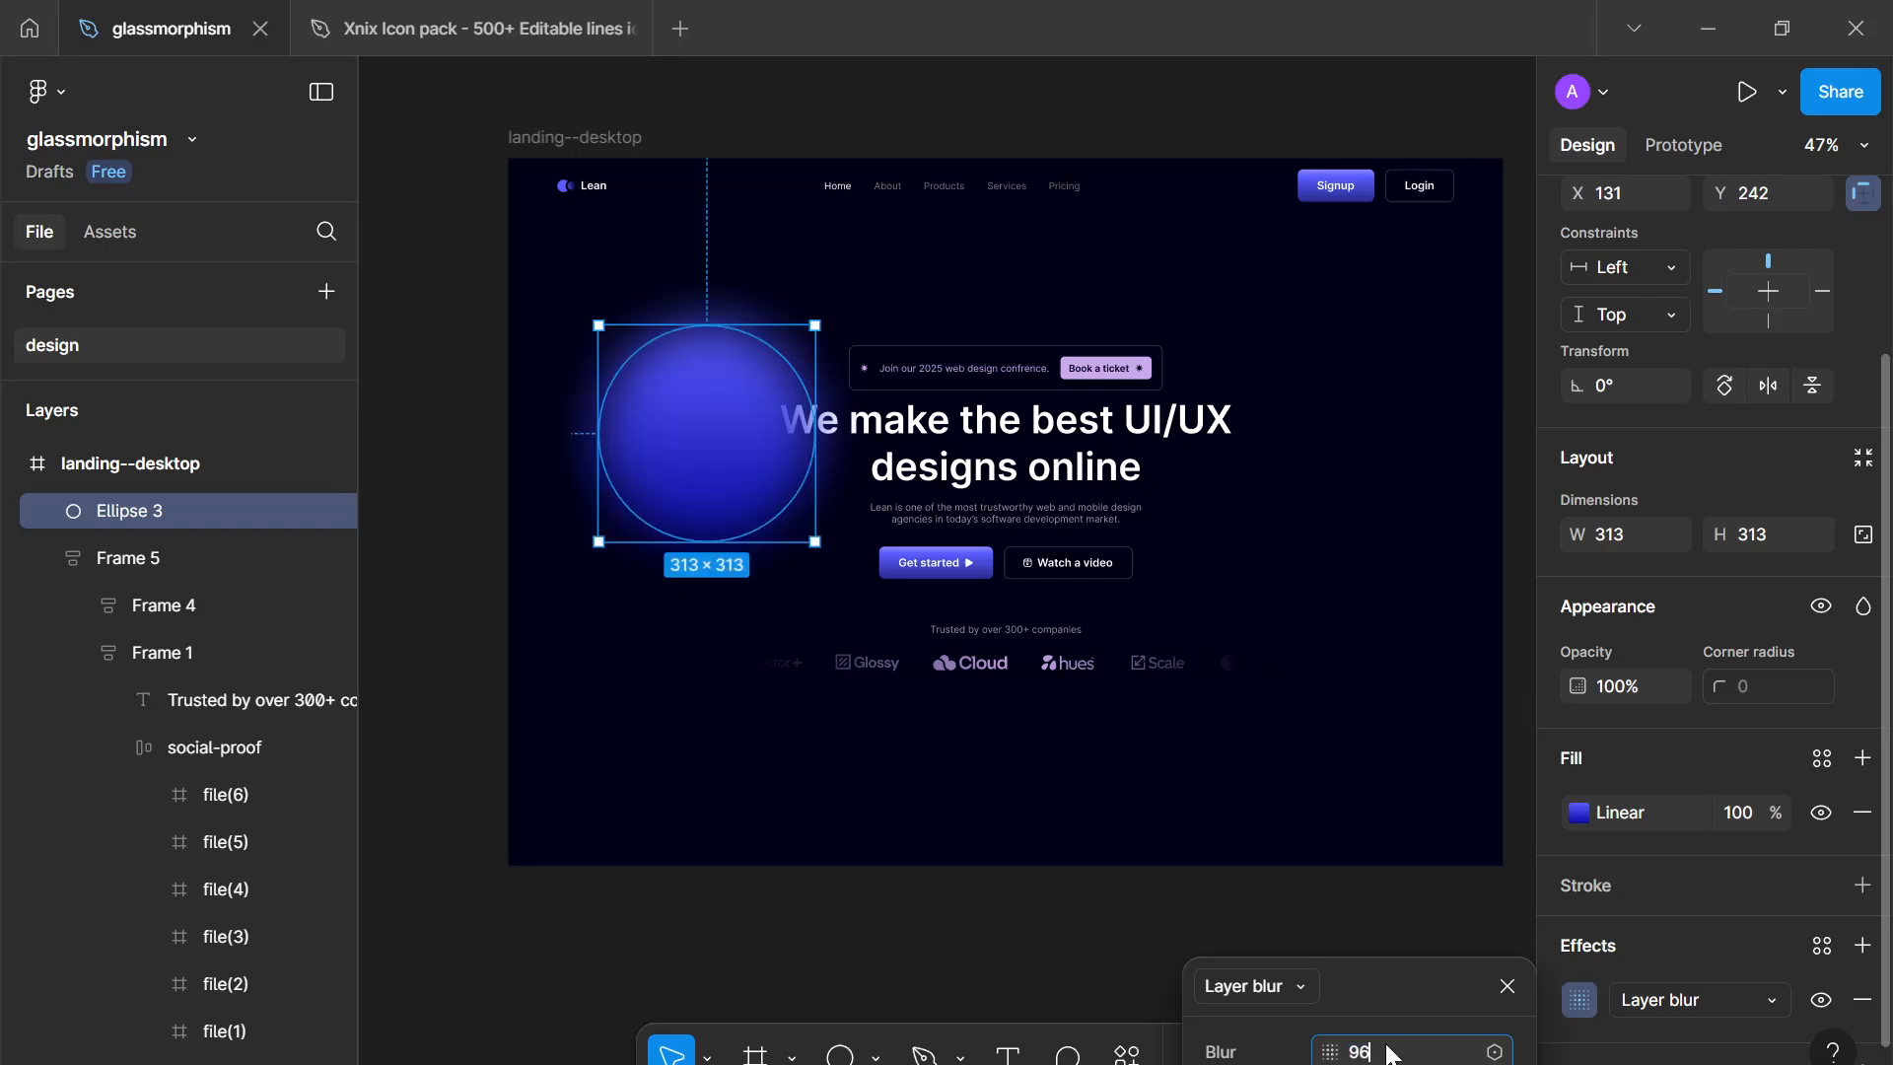
Step: Darken the circle gradient's 100% stop to 000144
click(1580, 814)
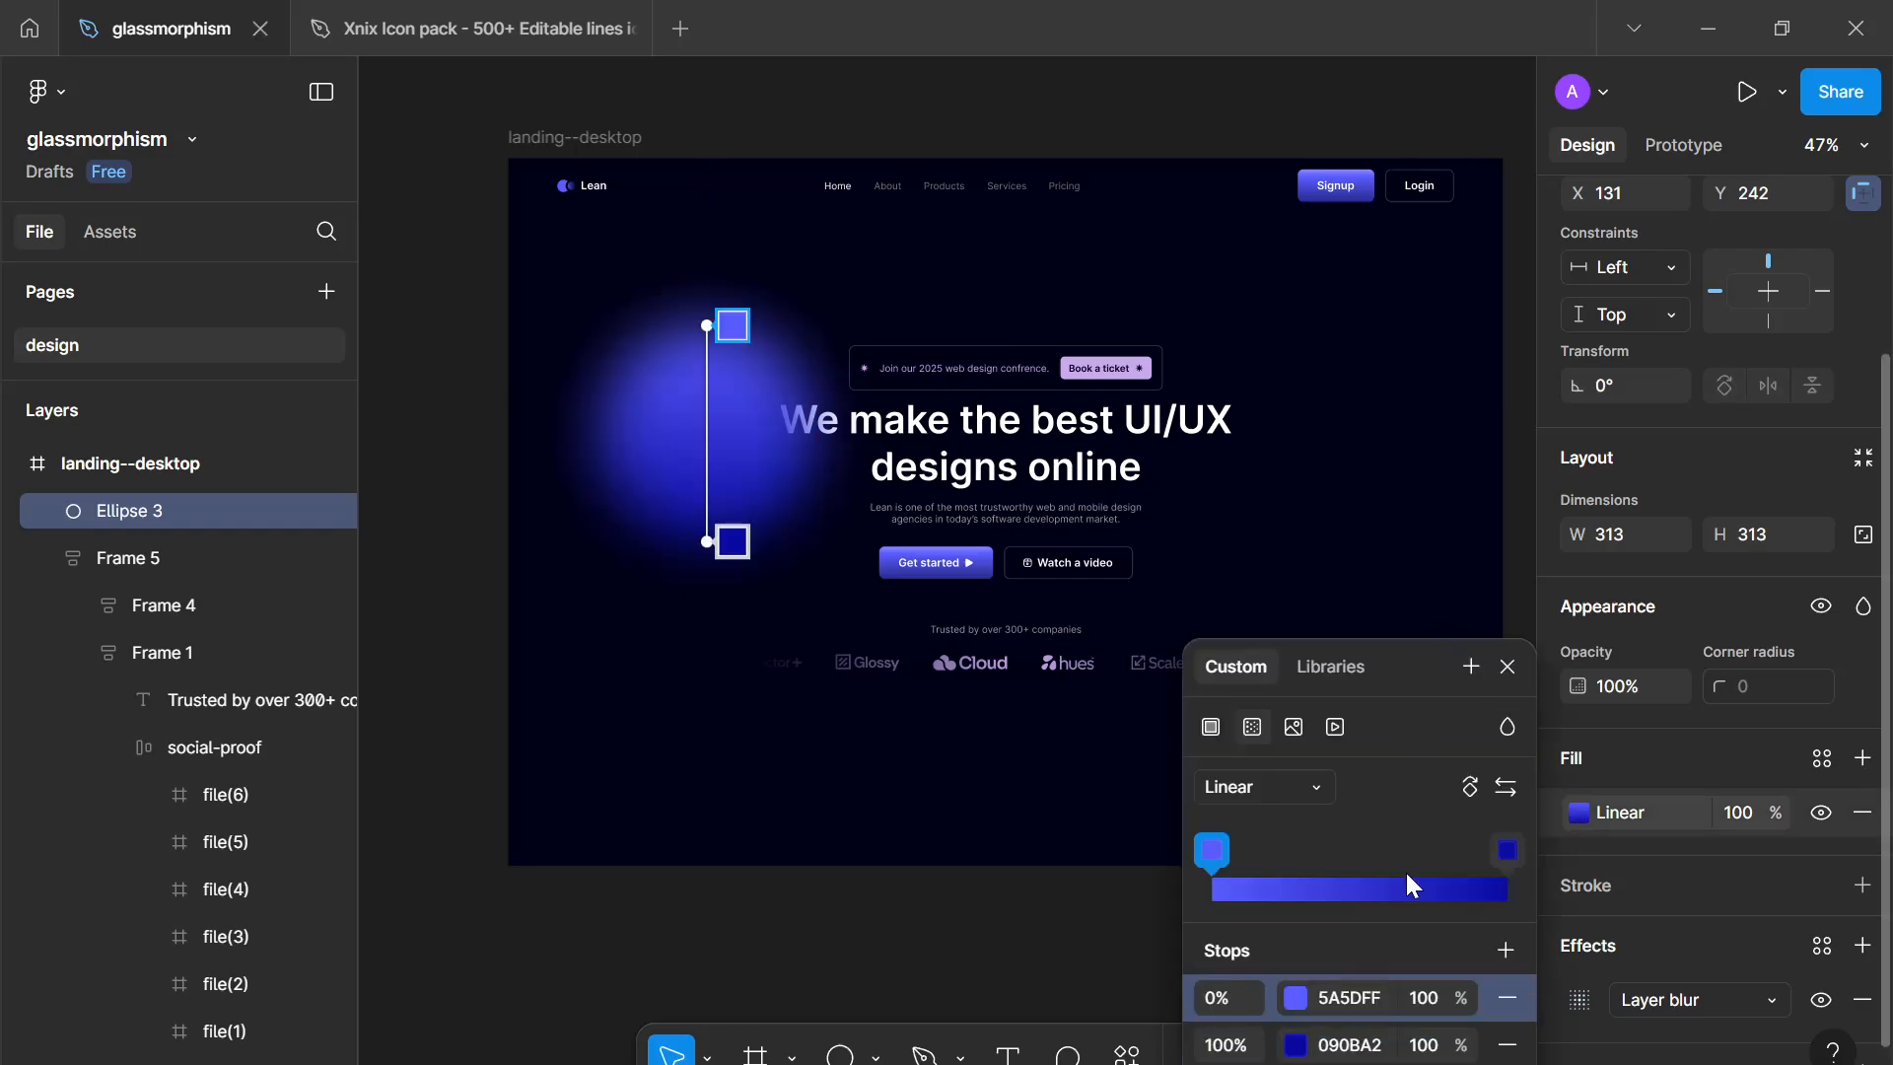
click(1507, 850)
click(1296, 1047)
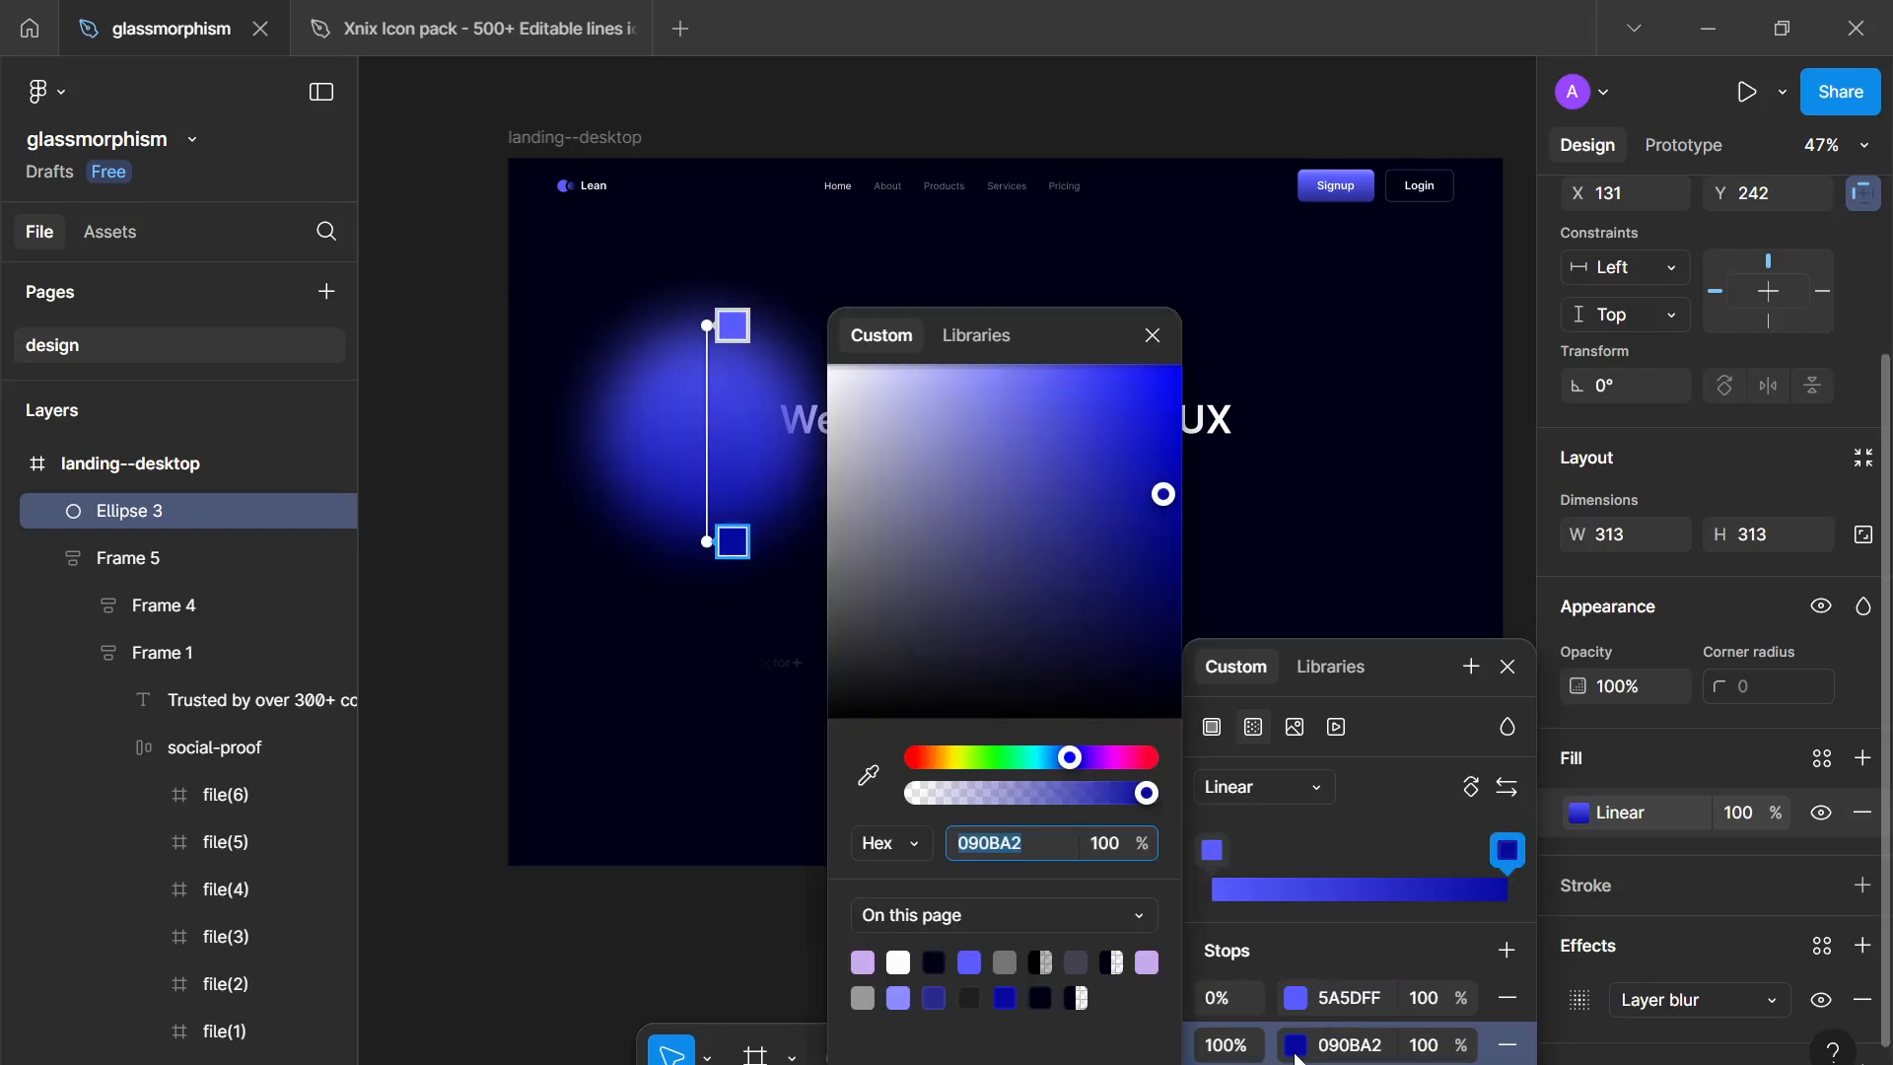
mouse_move(1163, 593)
mouse_down()
mouse_move(1168, 567)
mouse_move(1181, 624)
mouse_up()
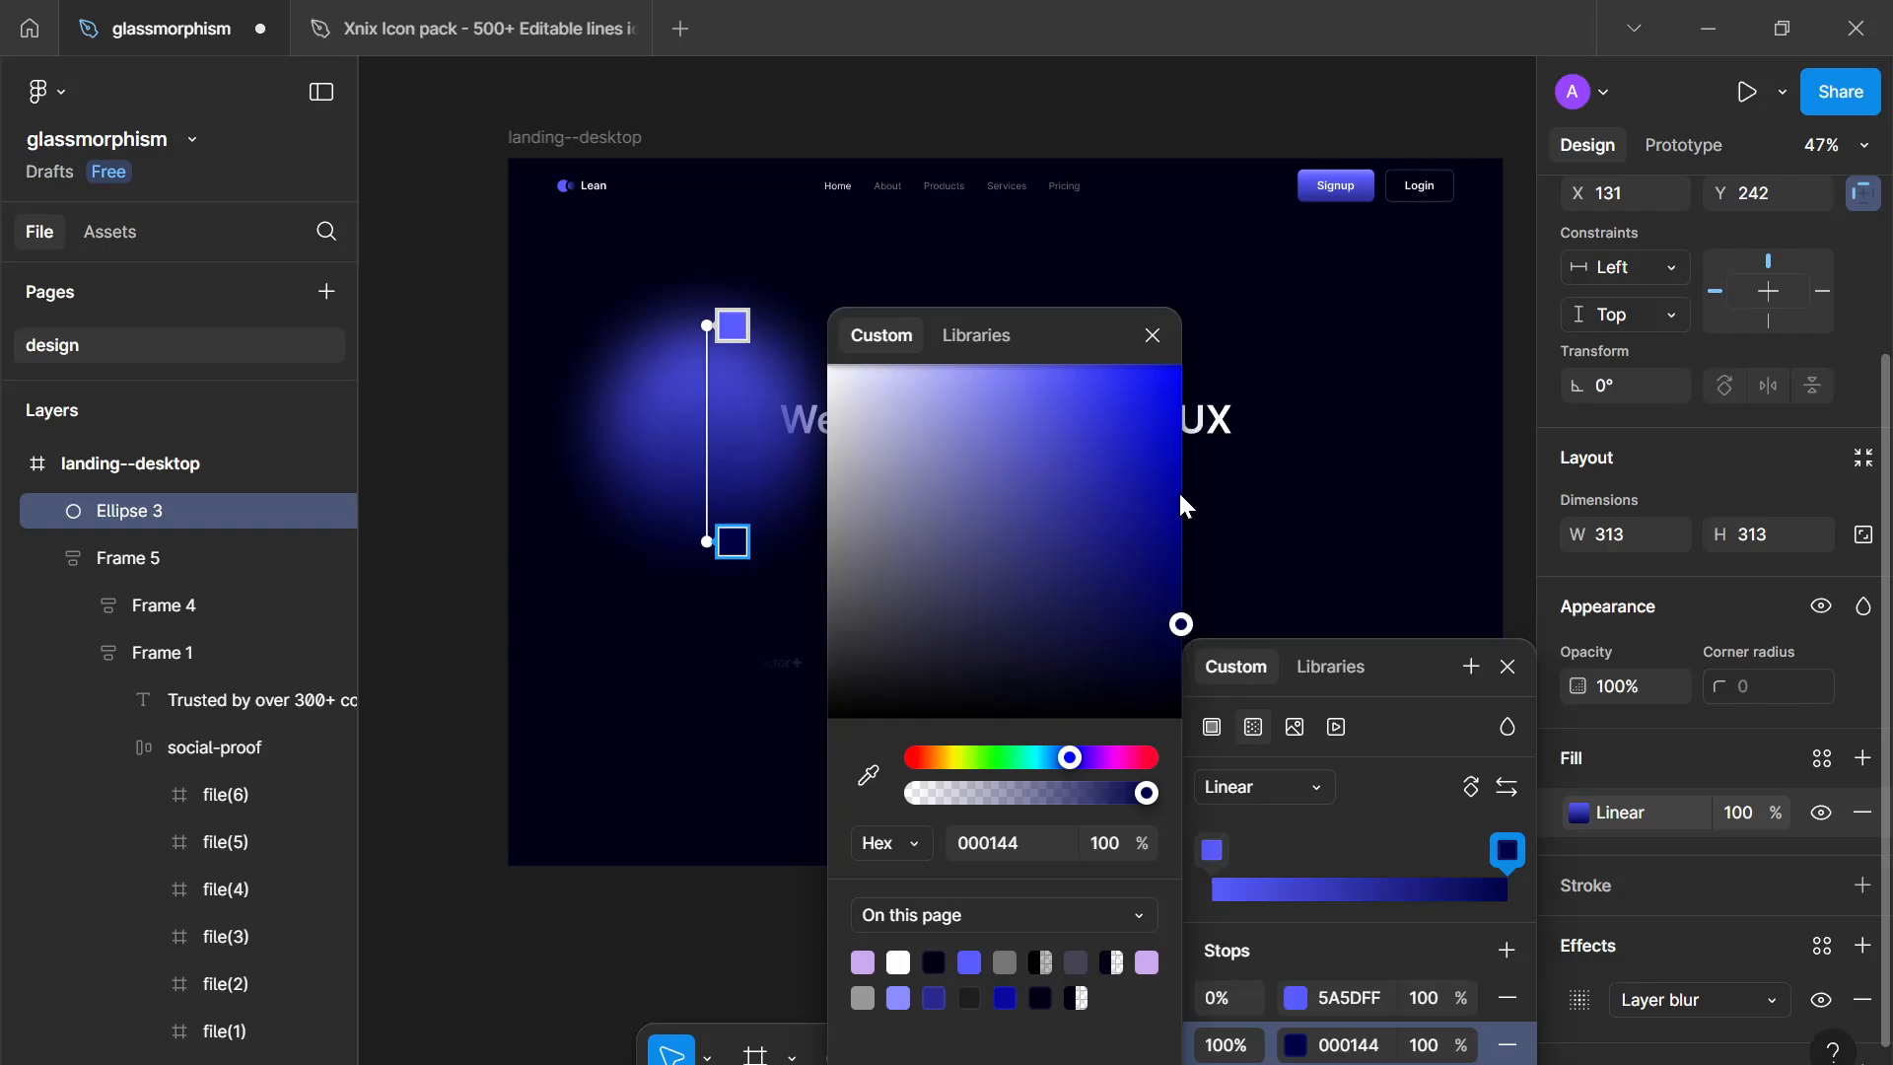
click(1150, 340)
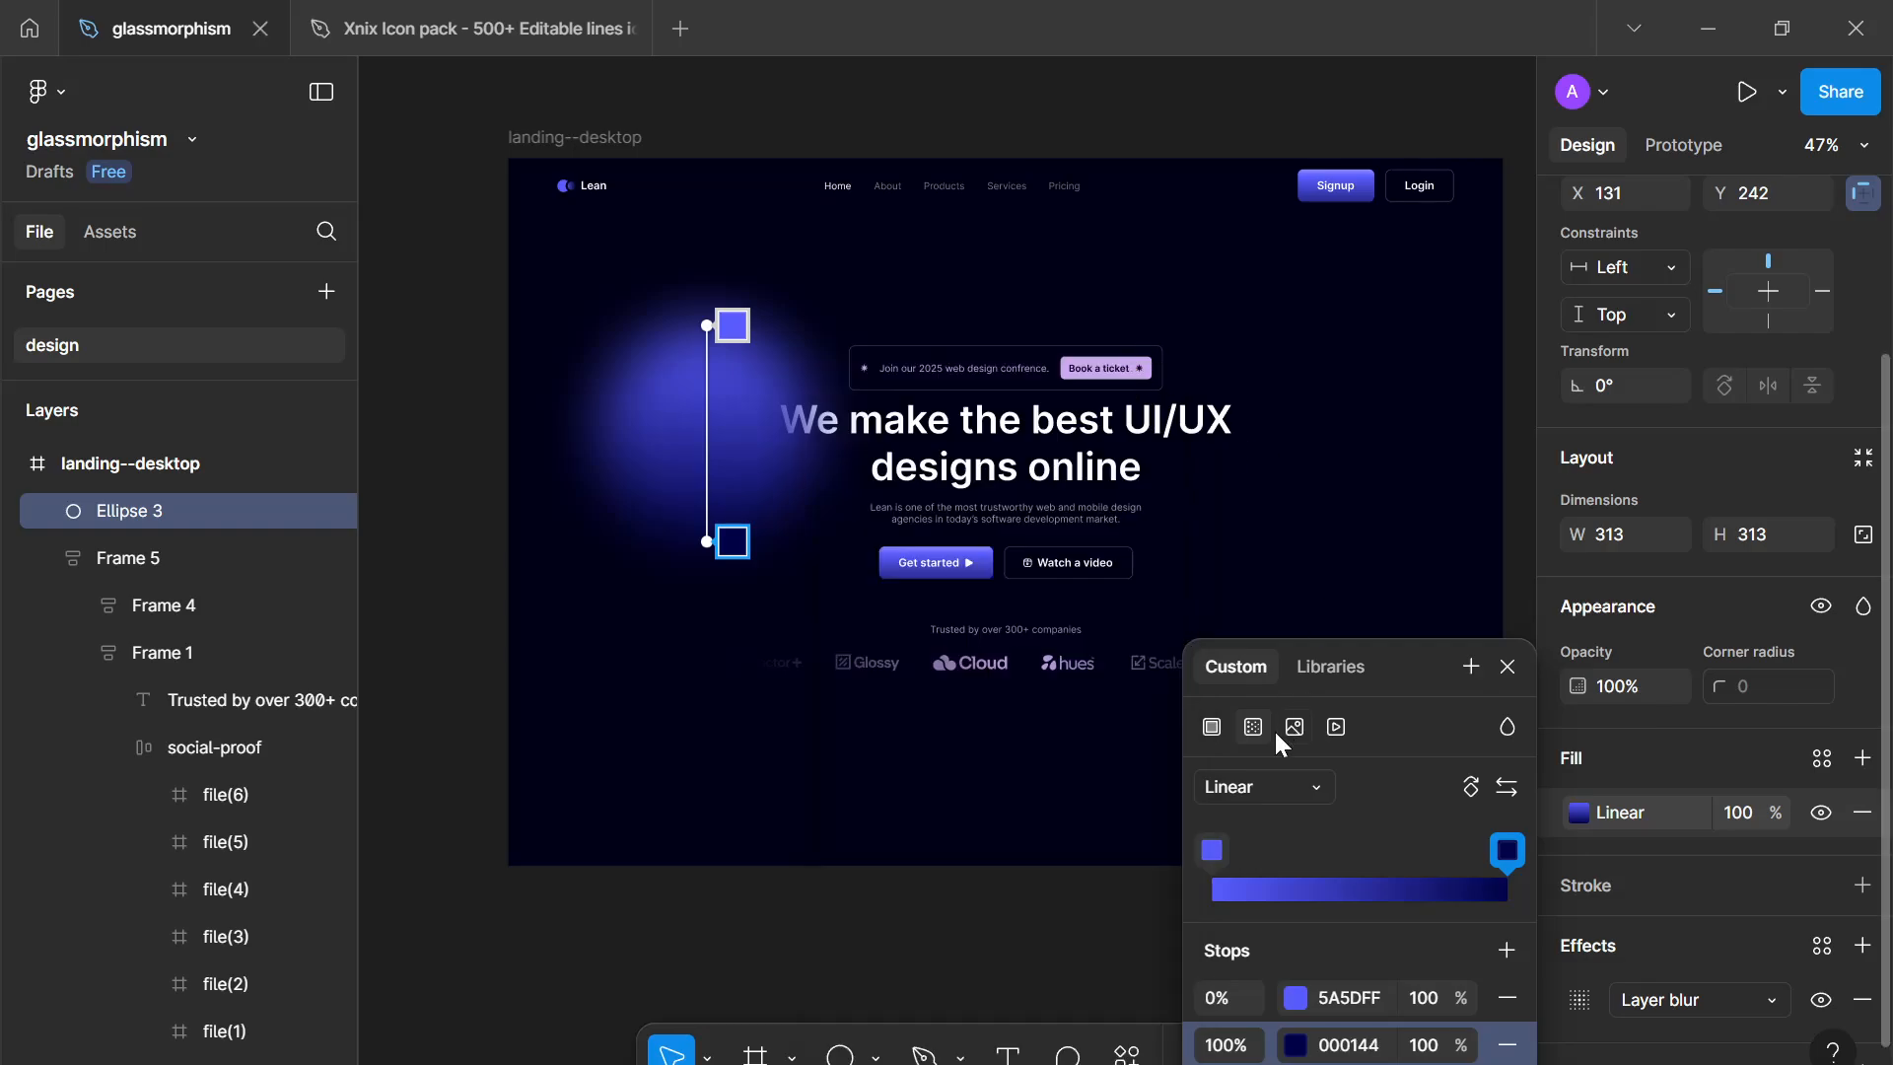
Step: Try a radial gradient on the circle's fill and switch it back to linear
click(1279, 775)
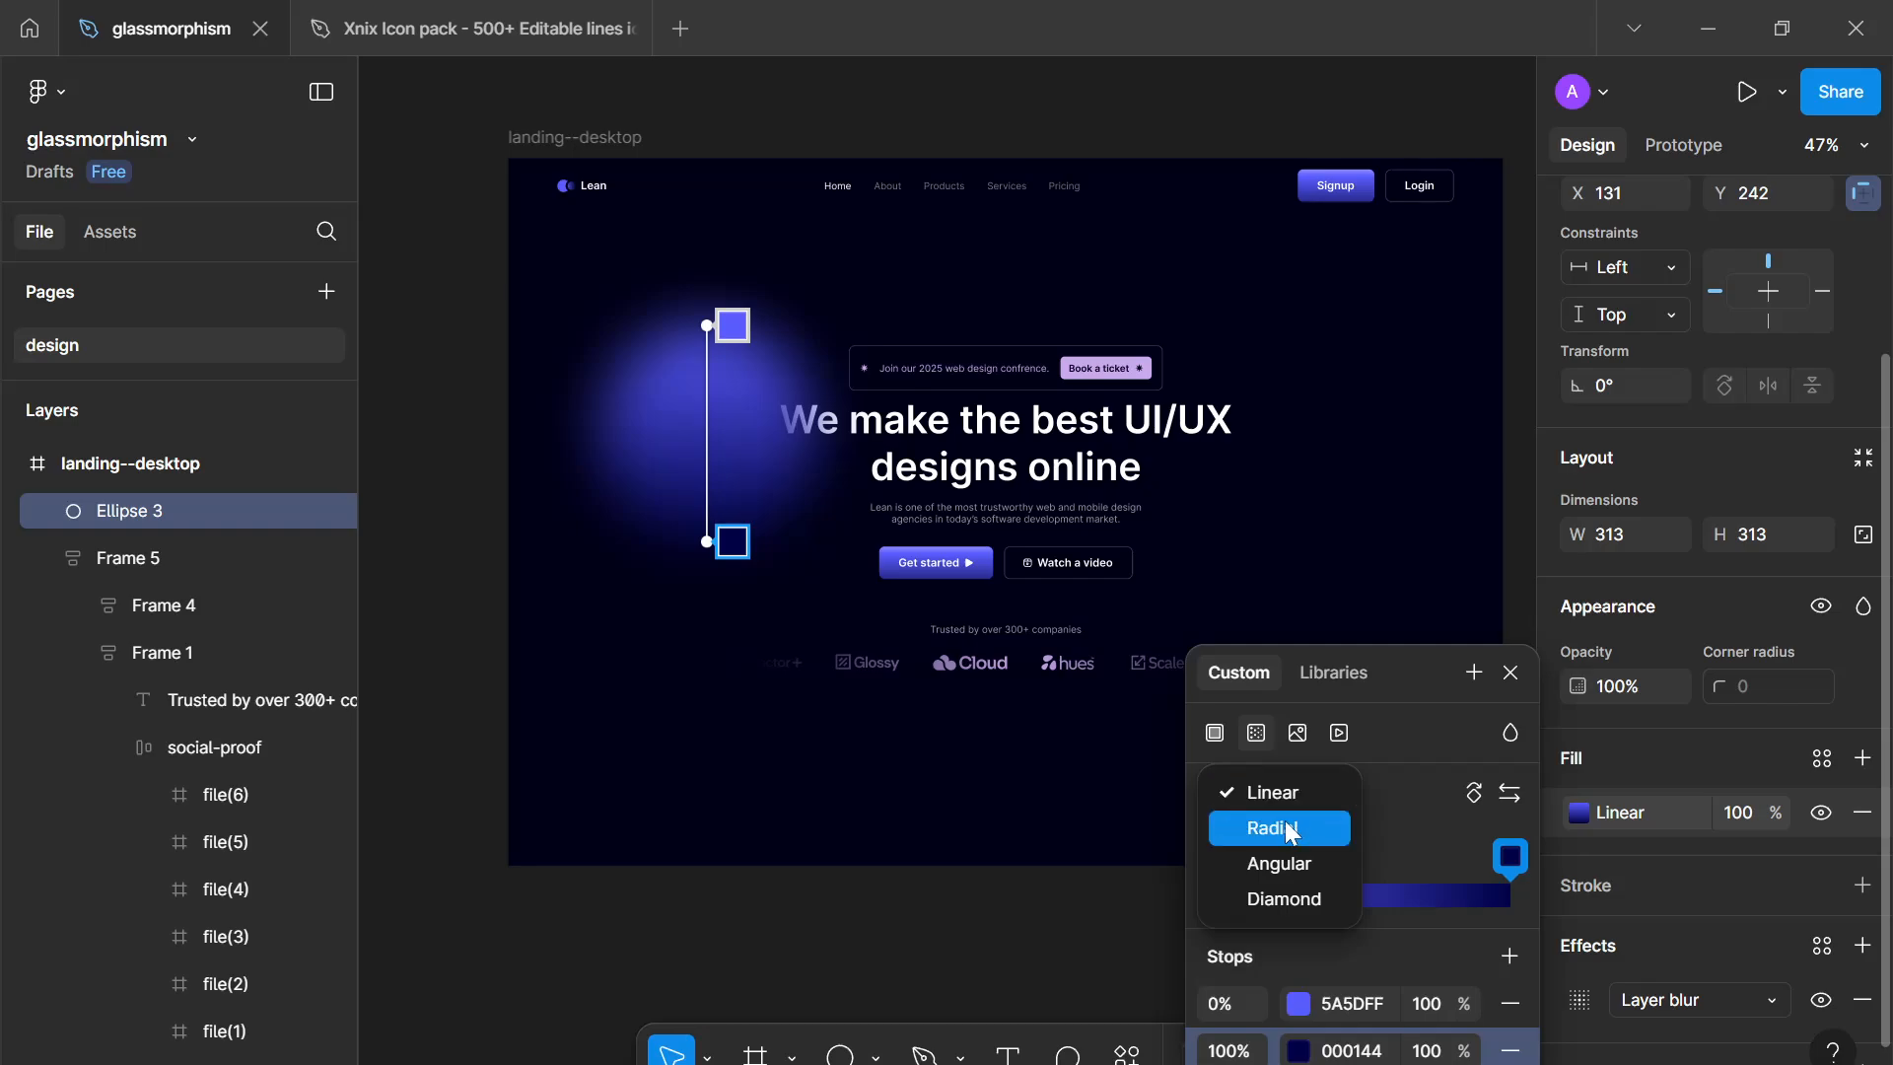
click(1286, 824)
click(1289, 796)
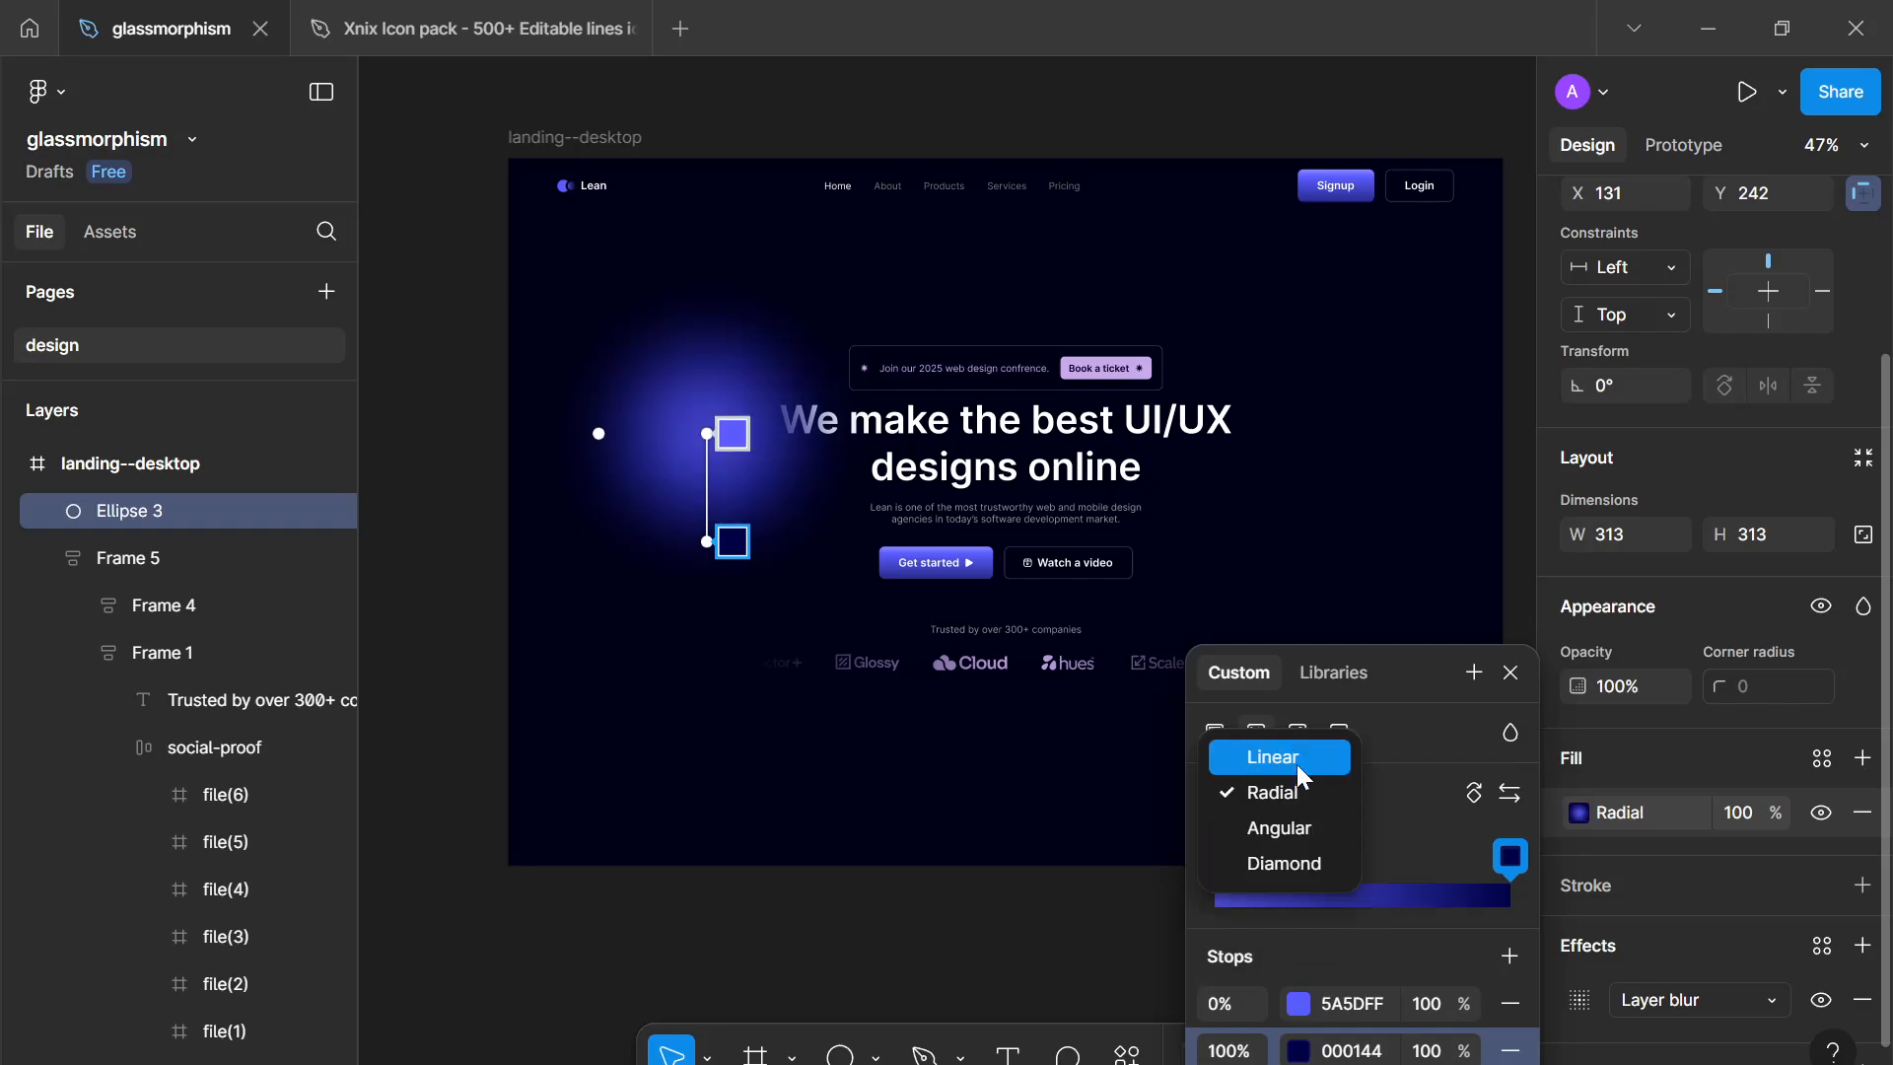
click(1298, 765)
click(1512, 674)
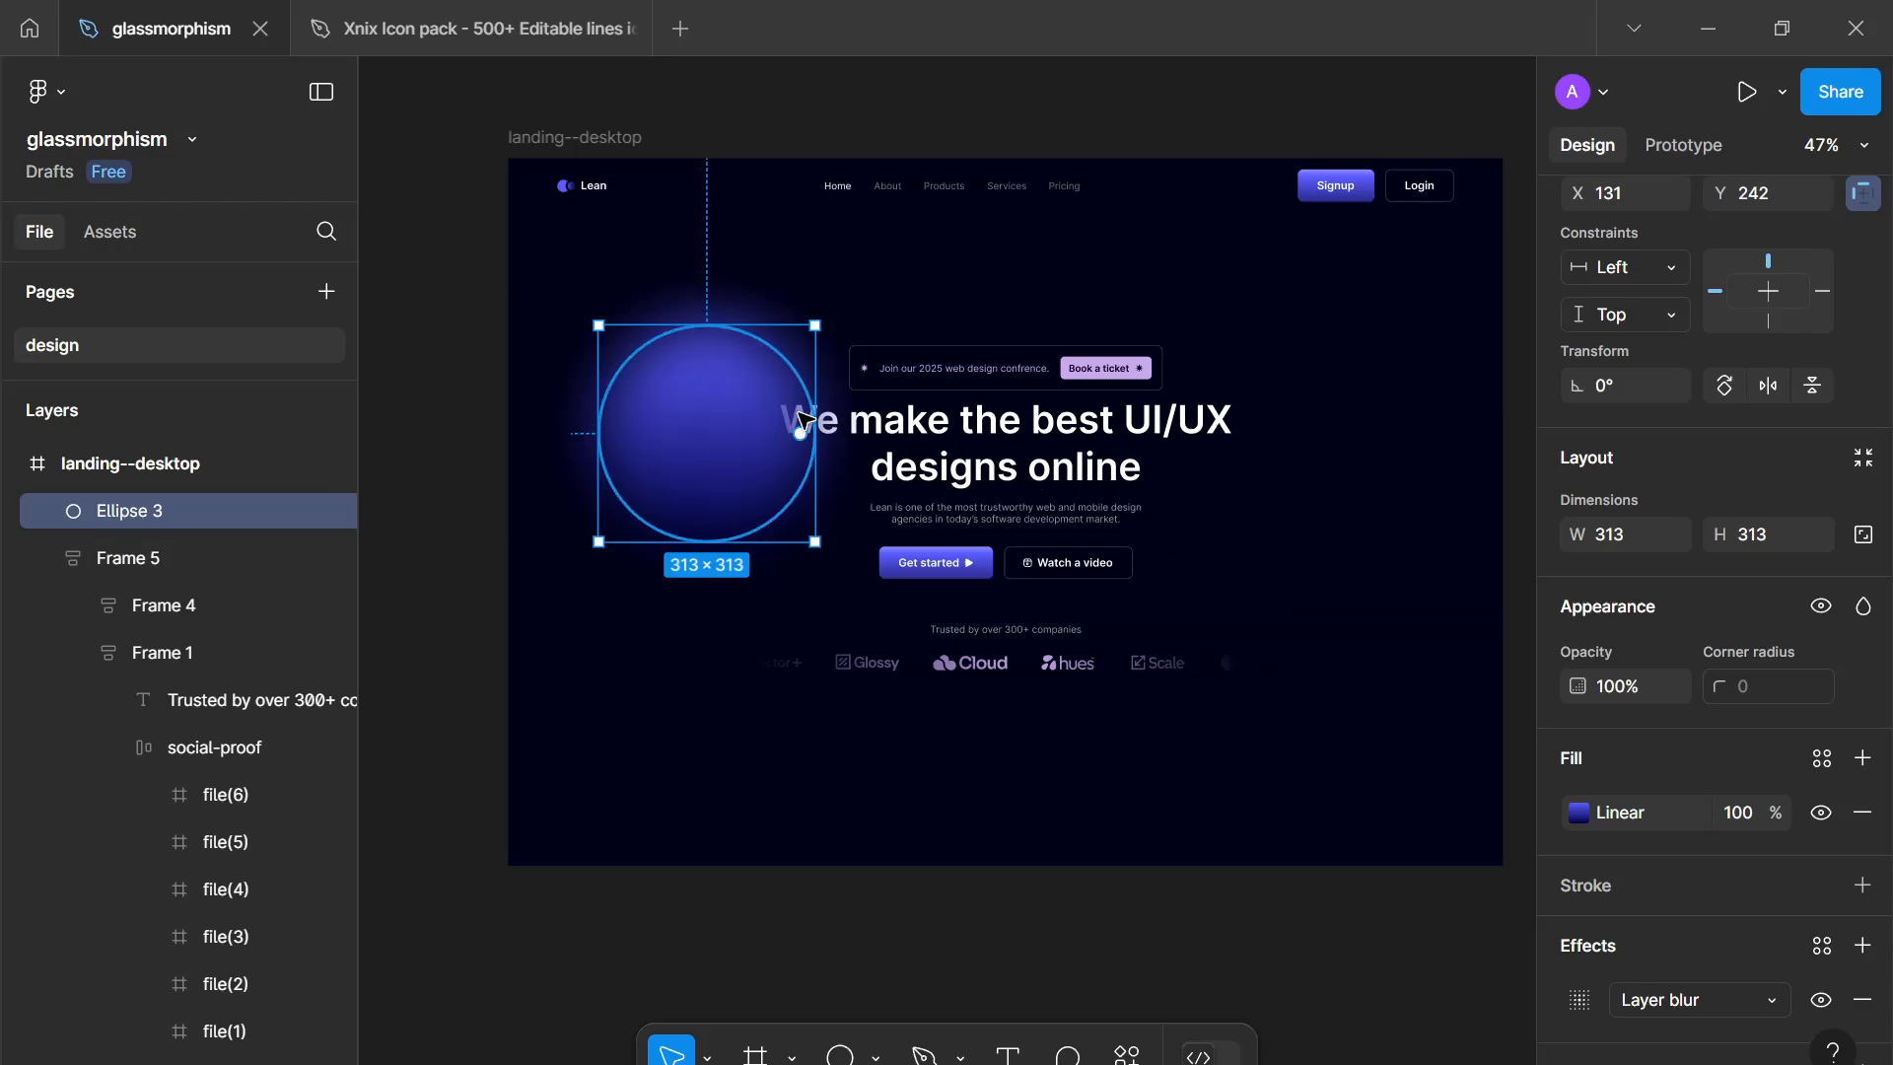
Step: Shrink the blurred circle to about 184 × 184 so it clears the start of the headline
drag(817, 402, 723, 414)
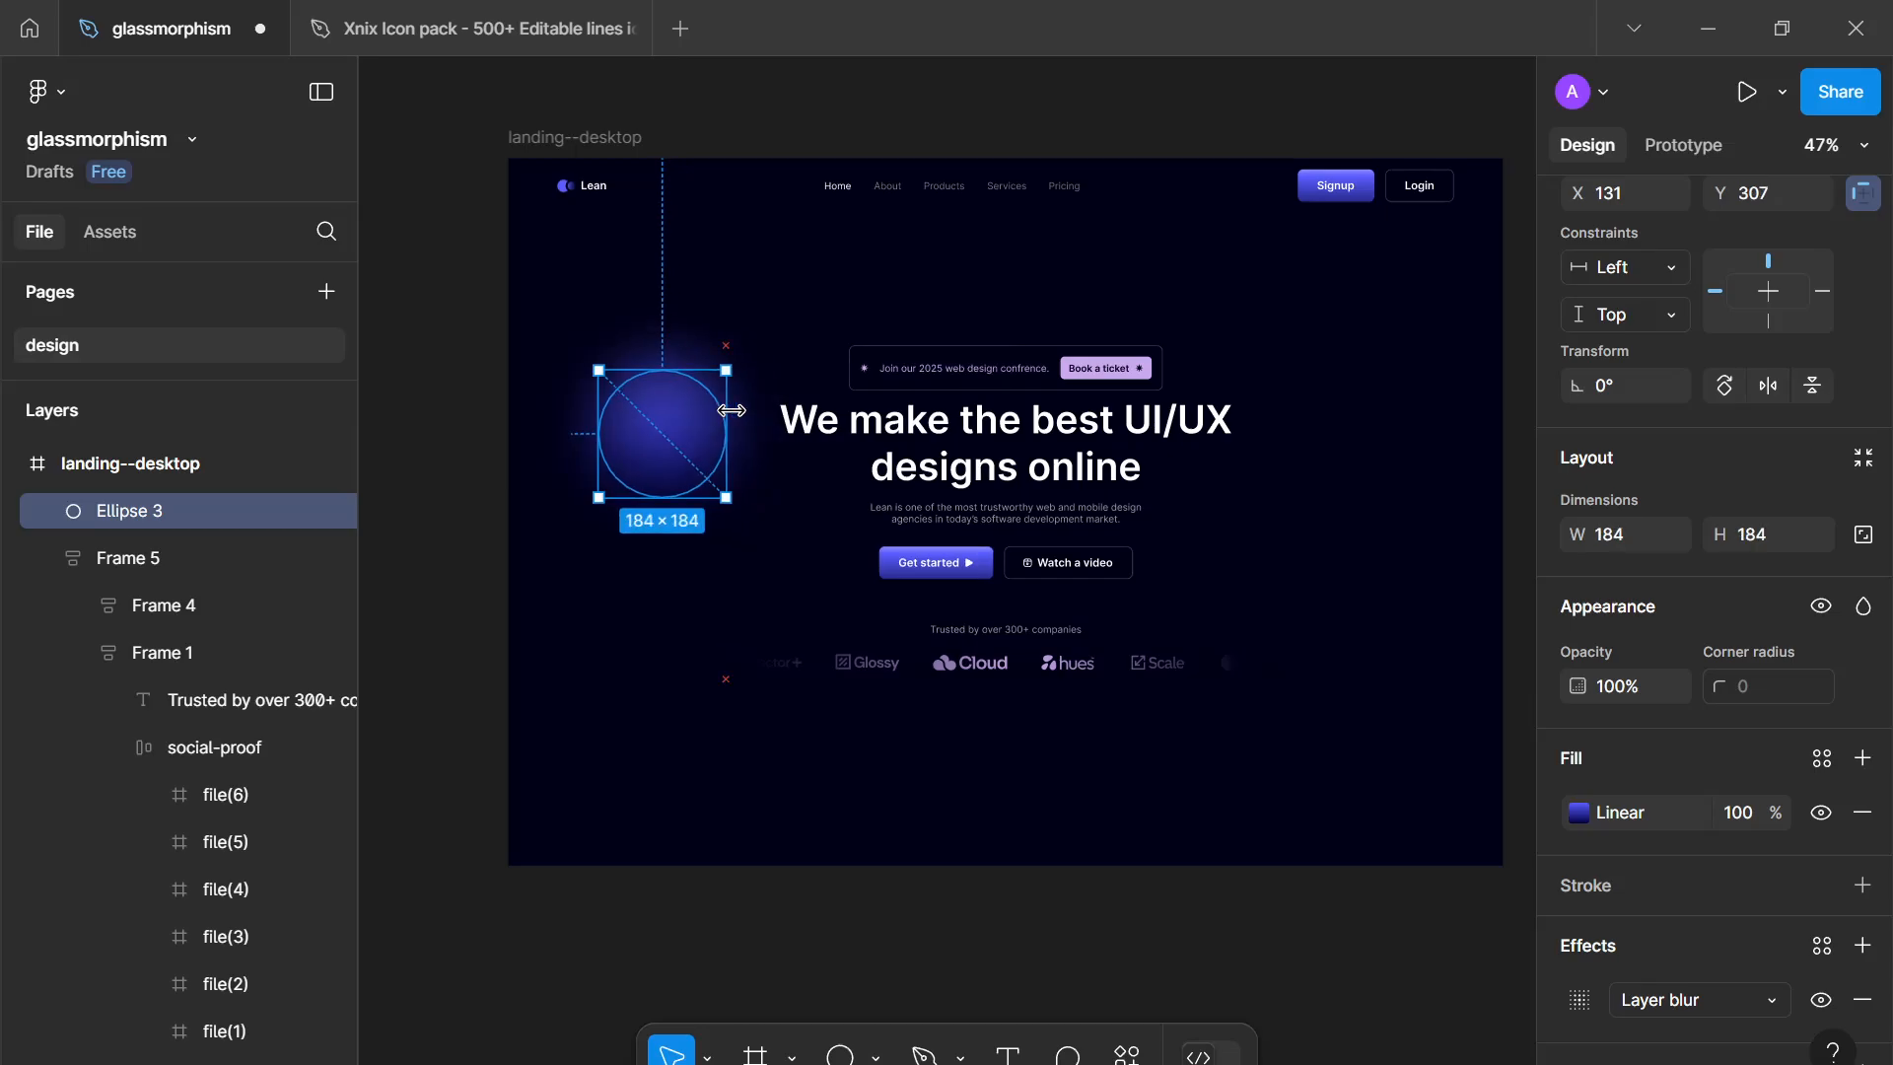
click(734, 662)
scroll(710, 661, down, 3)
scroll(680, 647, up, 6)
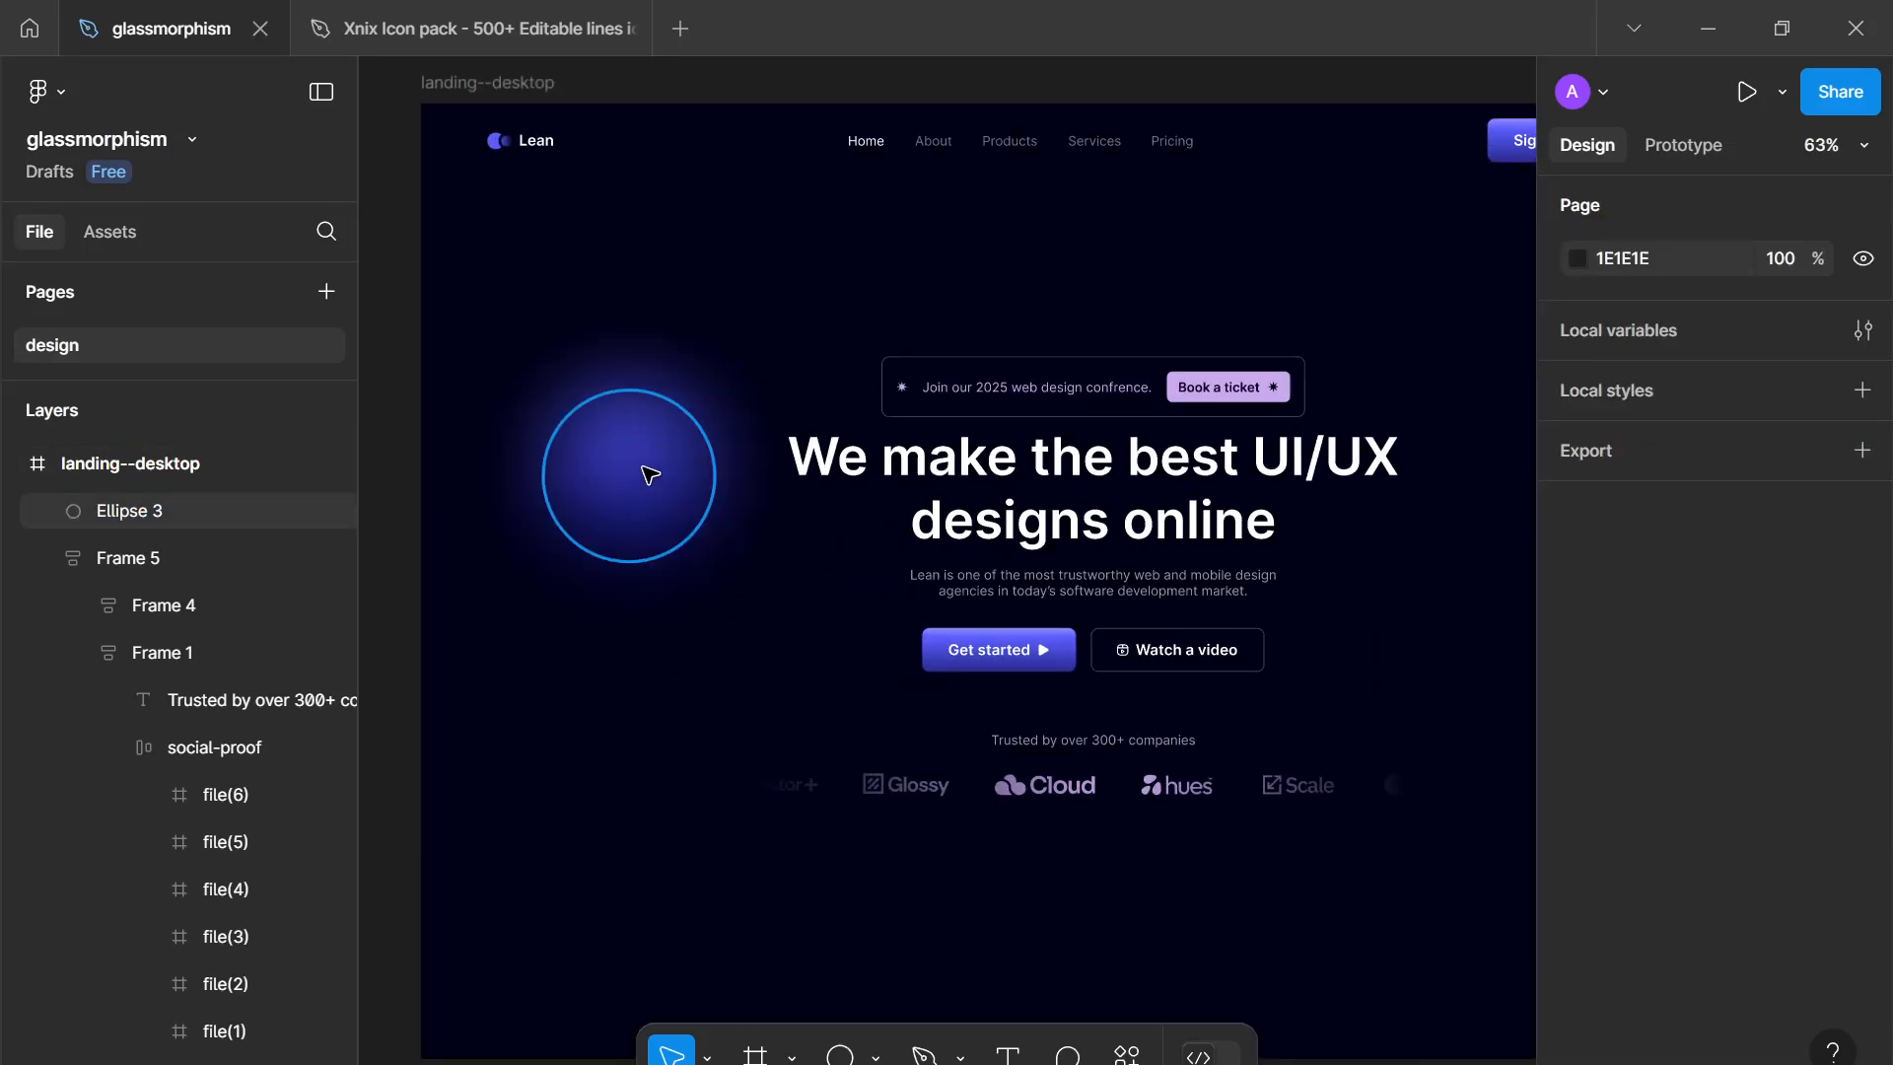
Step: Set the opacity of the circle's linear gradient fill to 65%
click(650, 475)
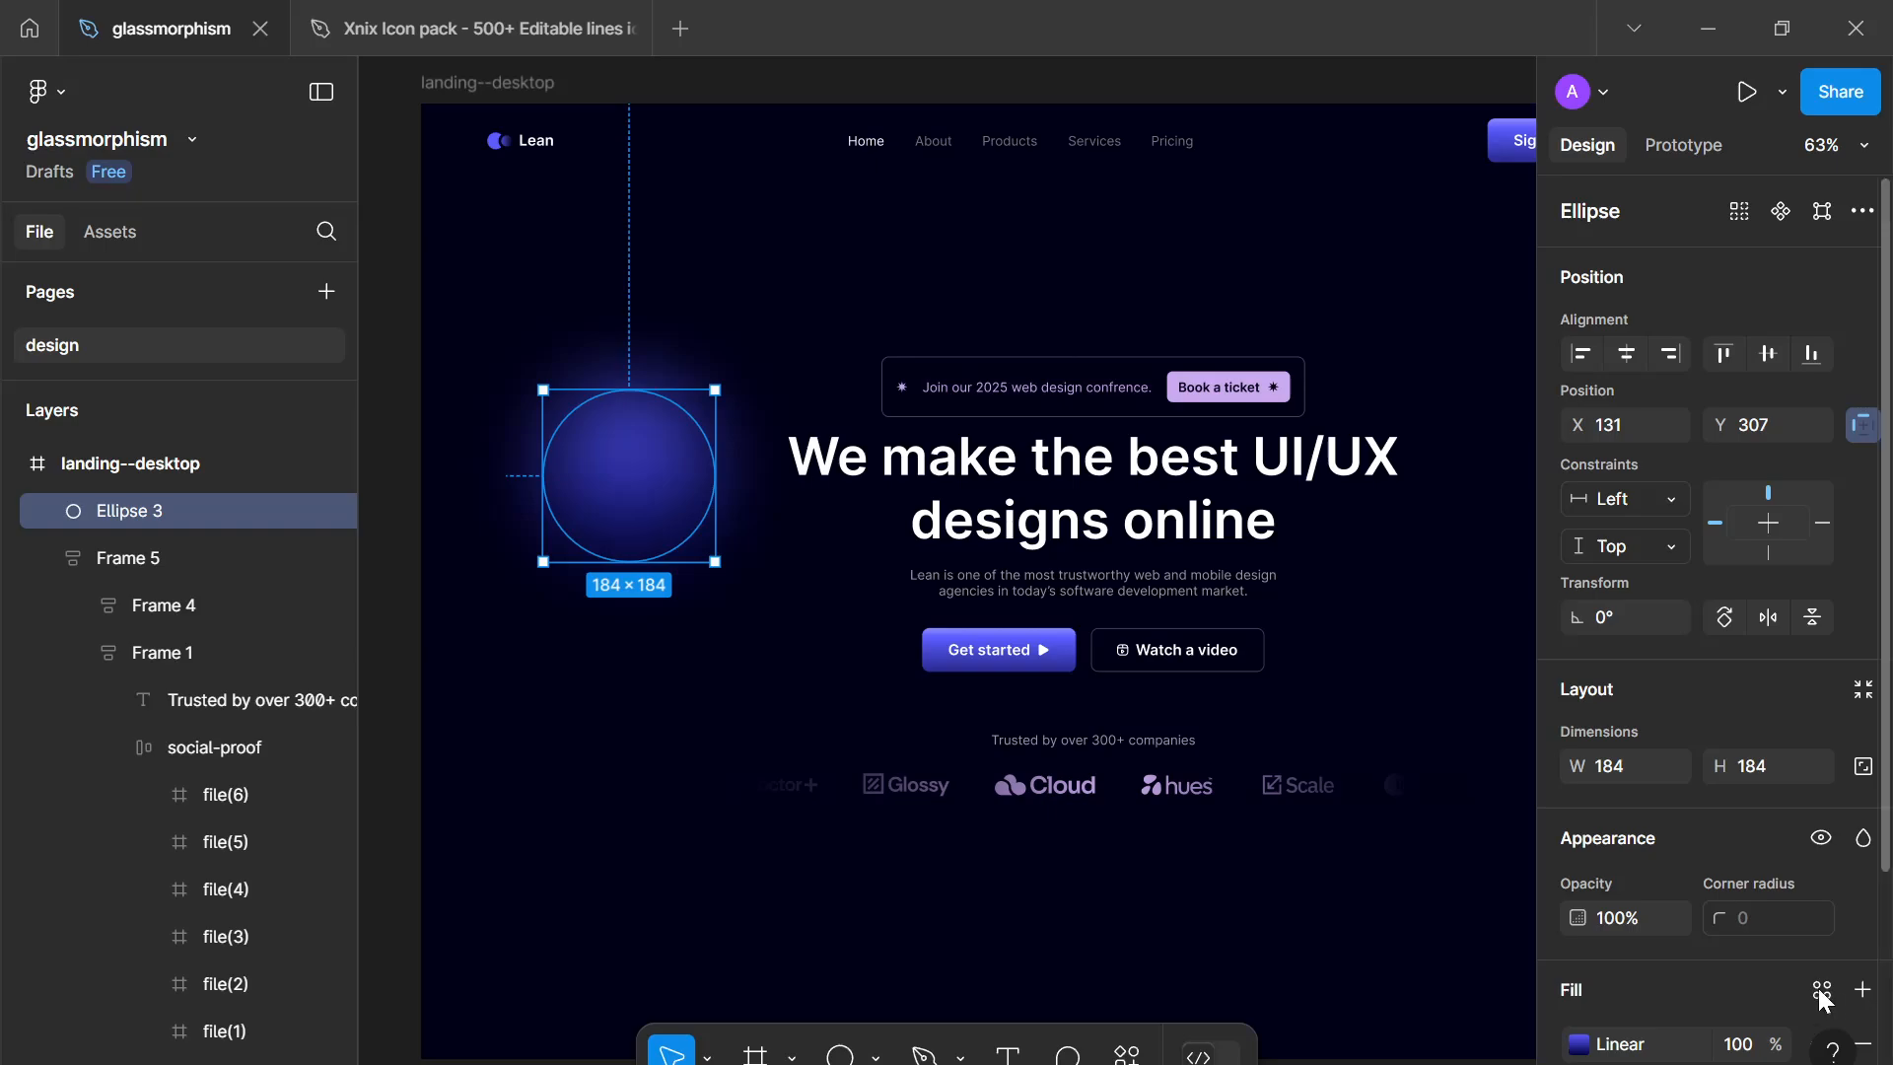
scroll(1818, 988, down, 3)
click(1748, 748)
text(95)
key(Return)
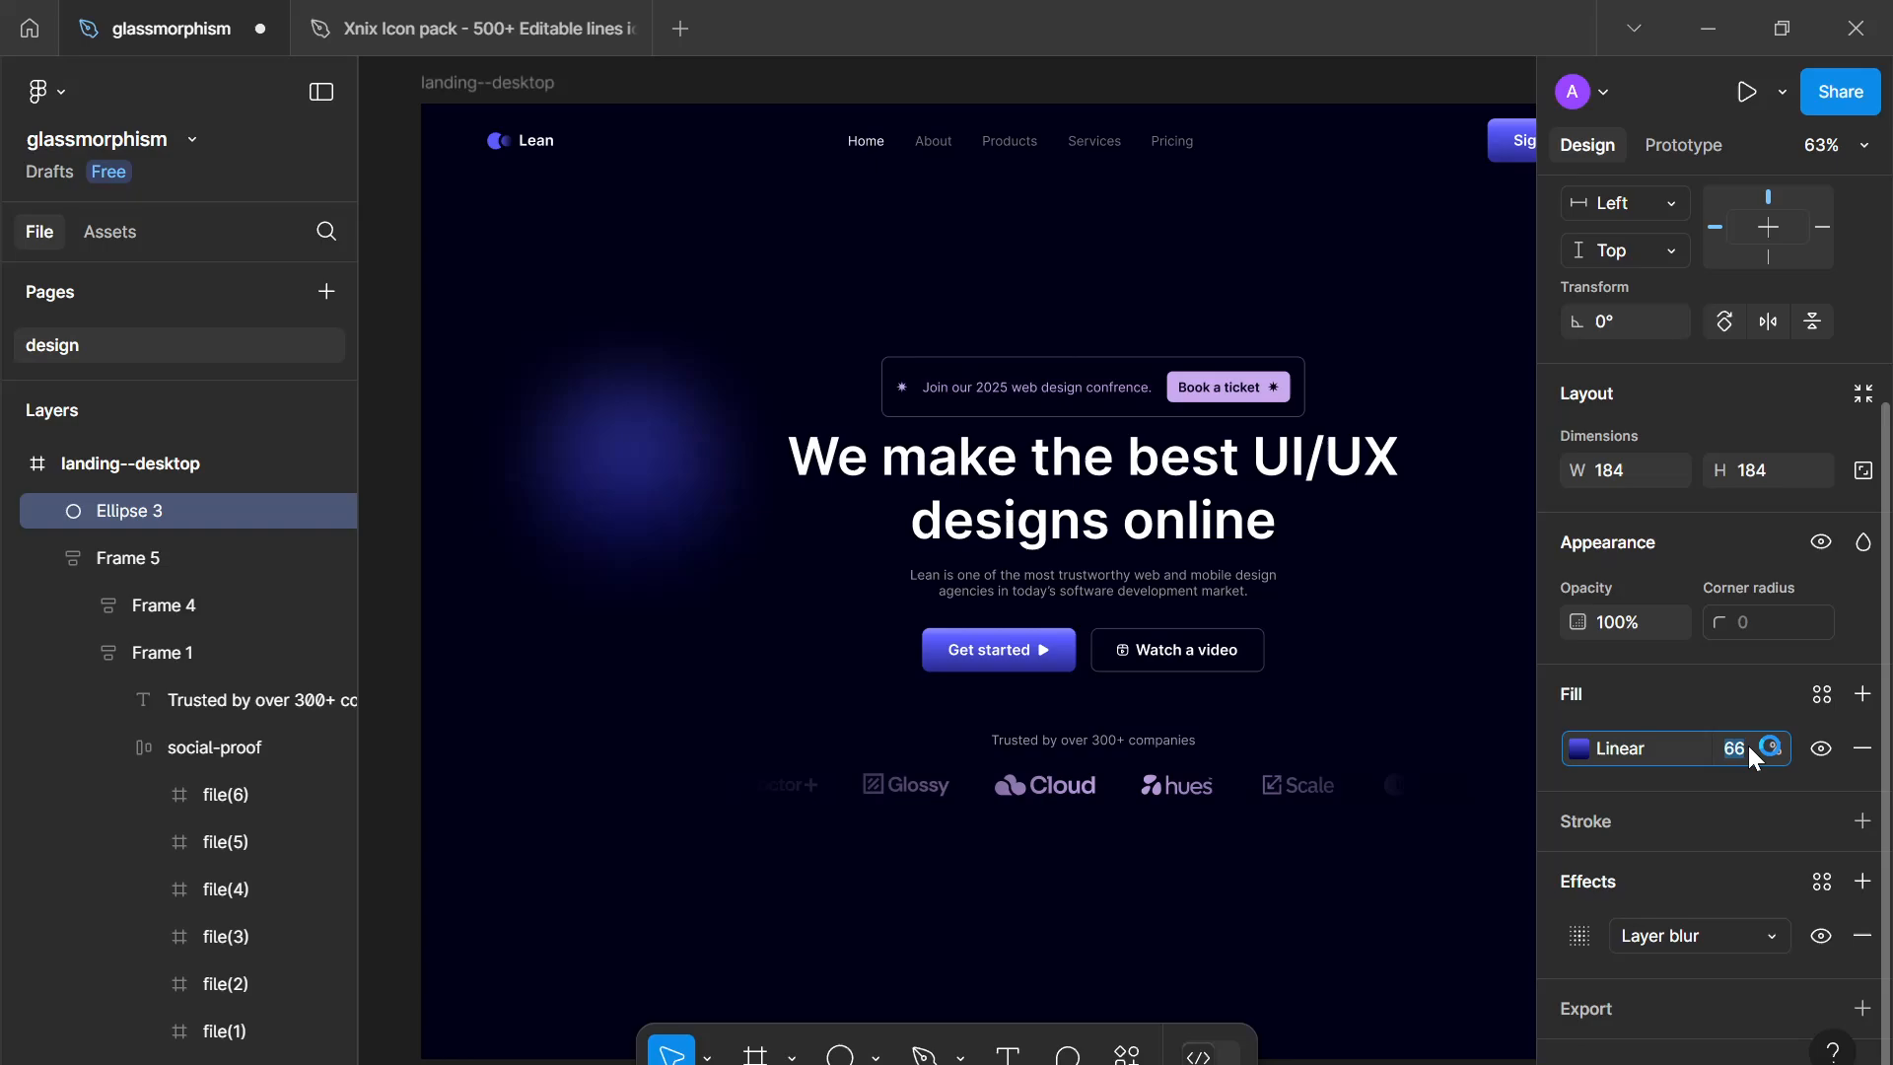
key(Down)
key(Down)
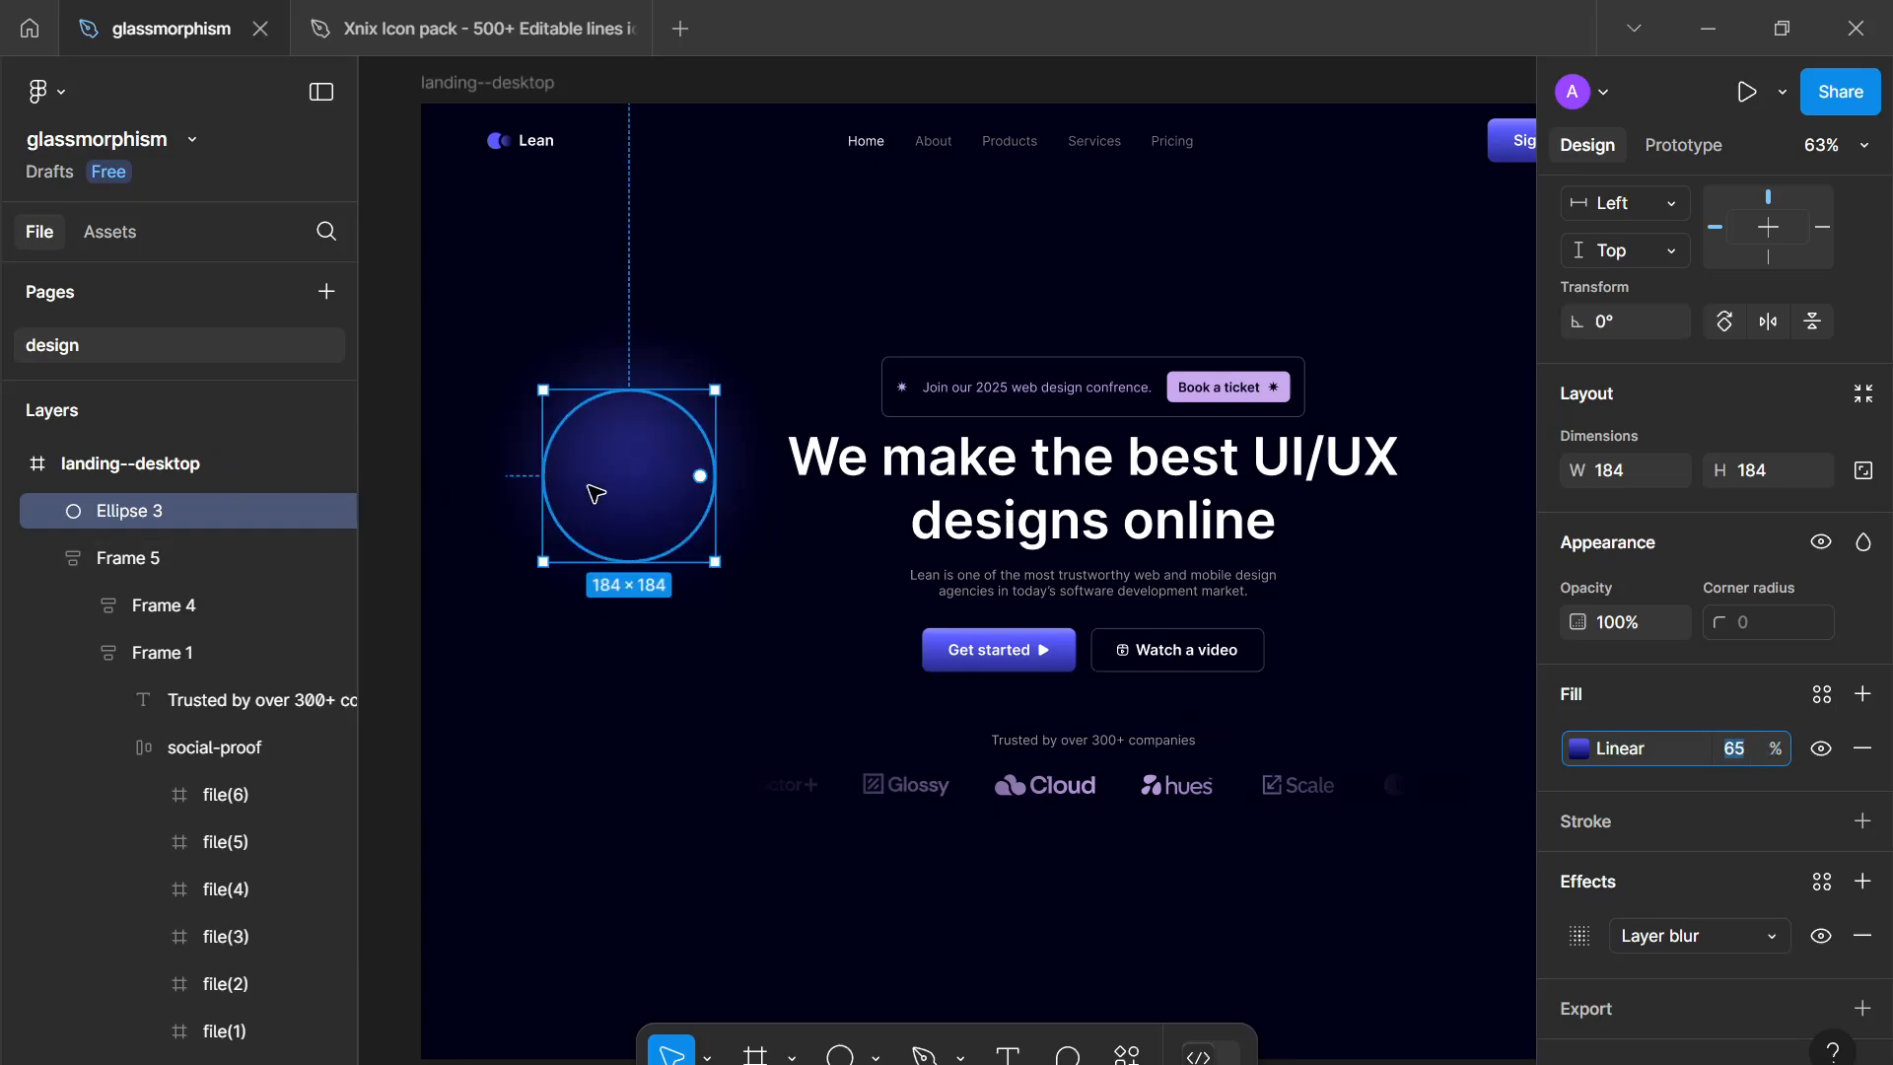
Step: Move the blurred circle over the banner's left end and send it behind the hero content
scroll(619, 493, down, 2)
click(615, 489)
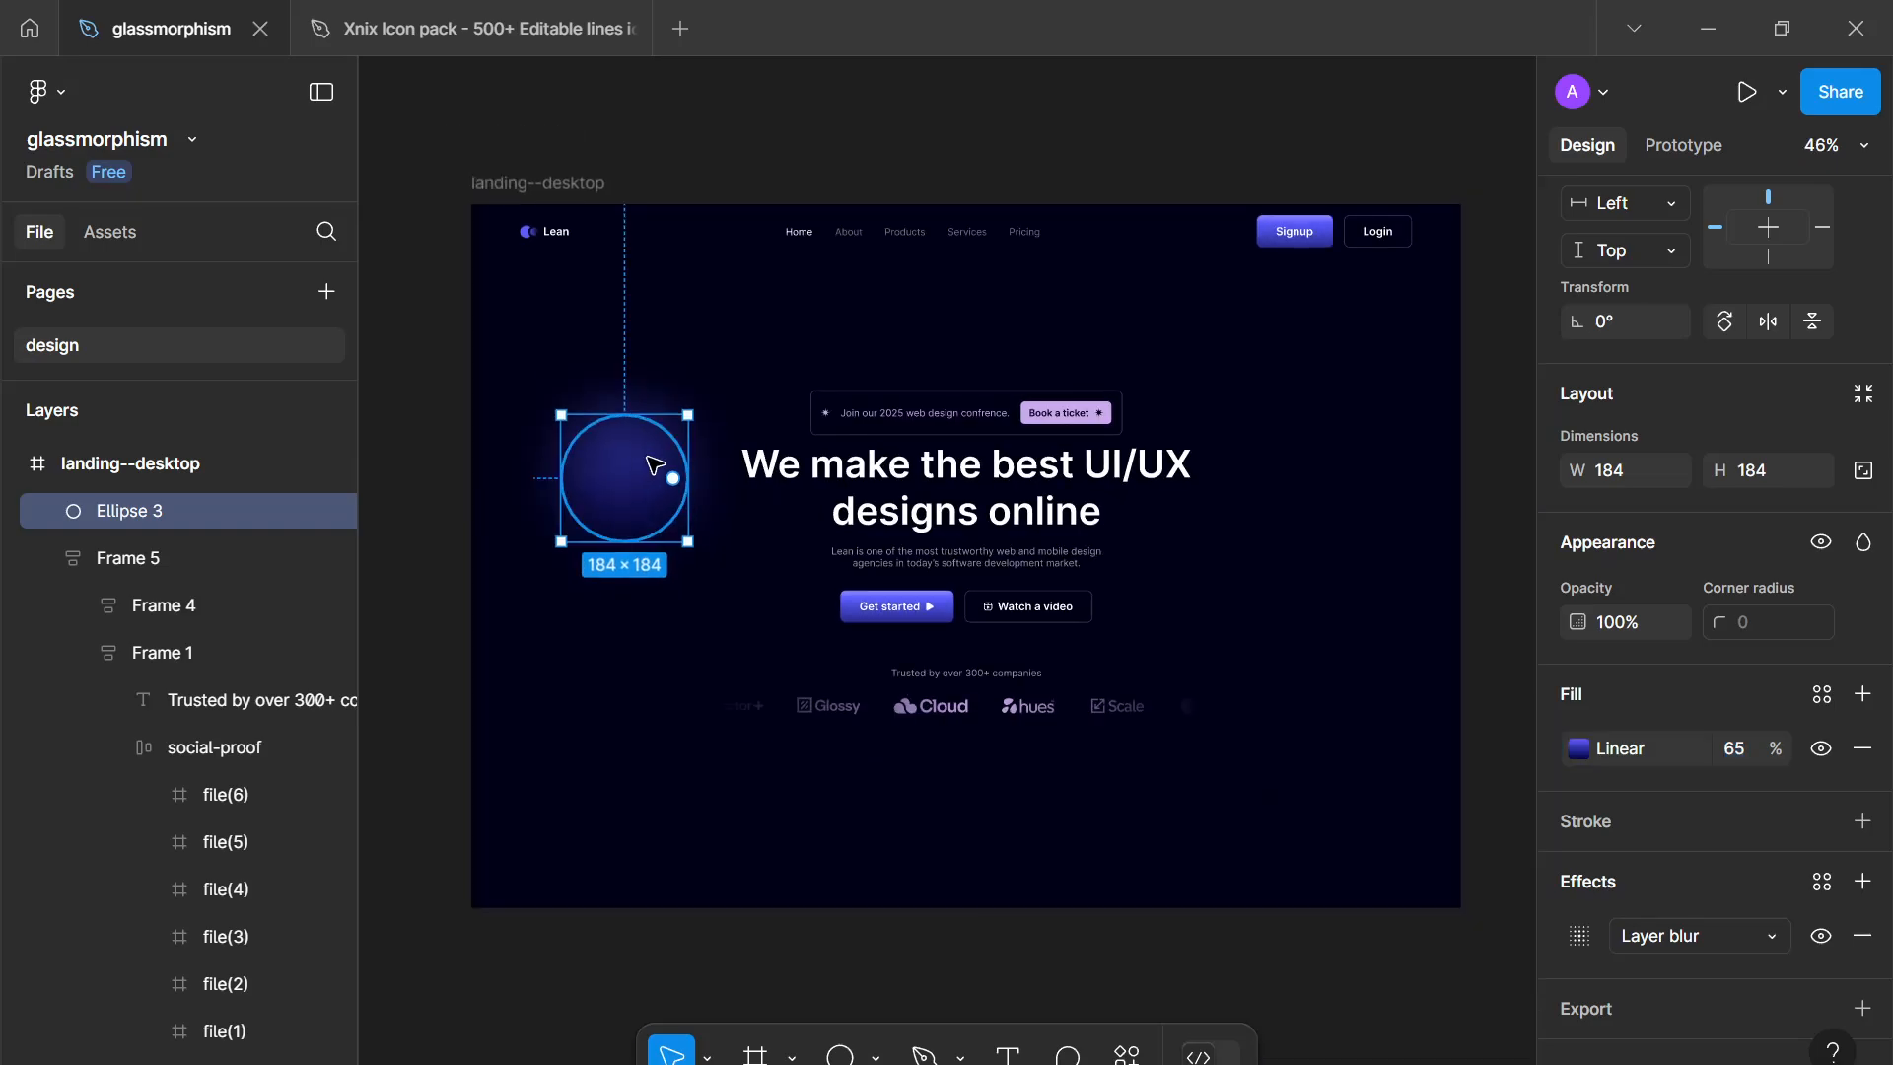
drag(648, 455, 800, 386)
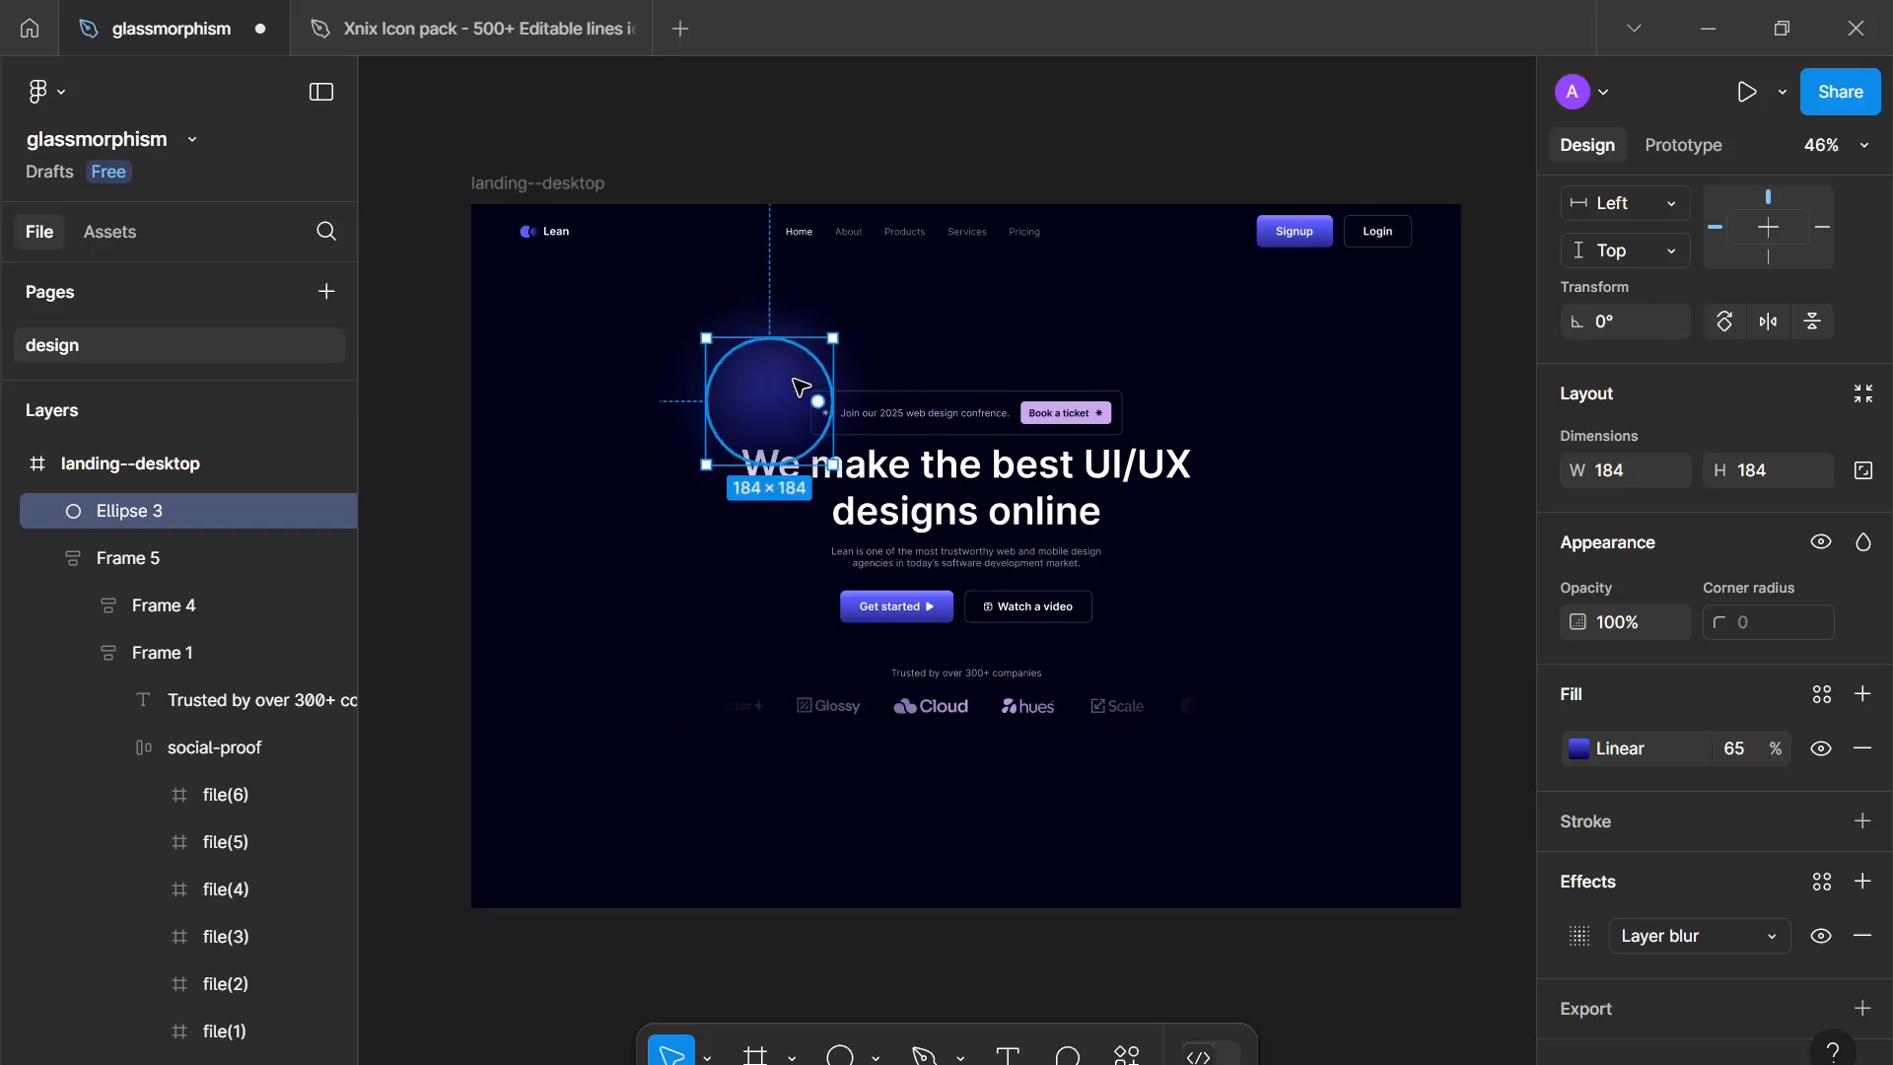
scroll(800, 386, up, 5)
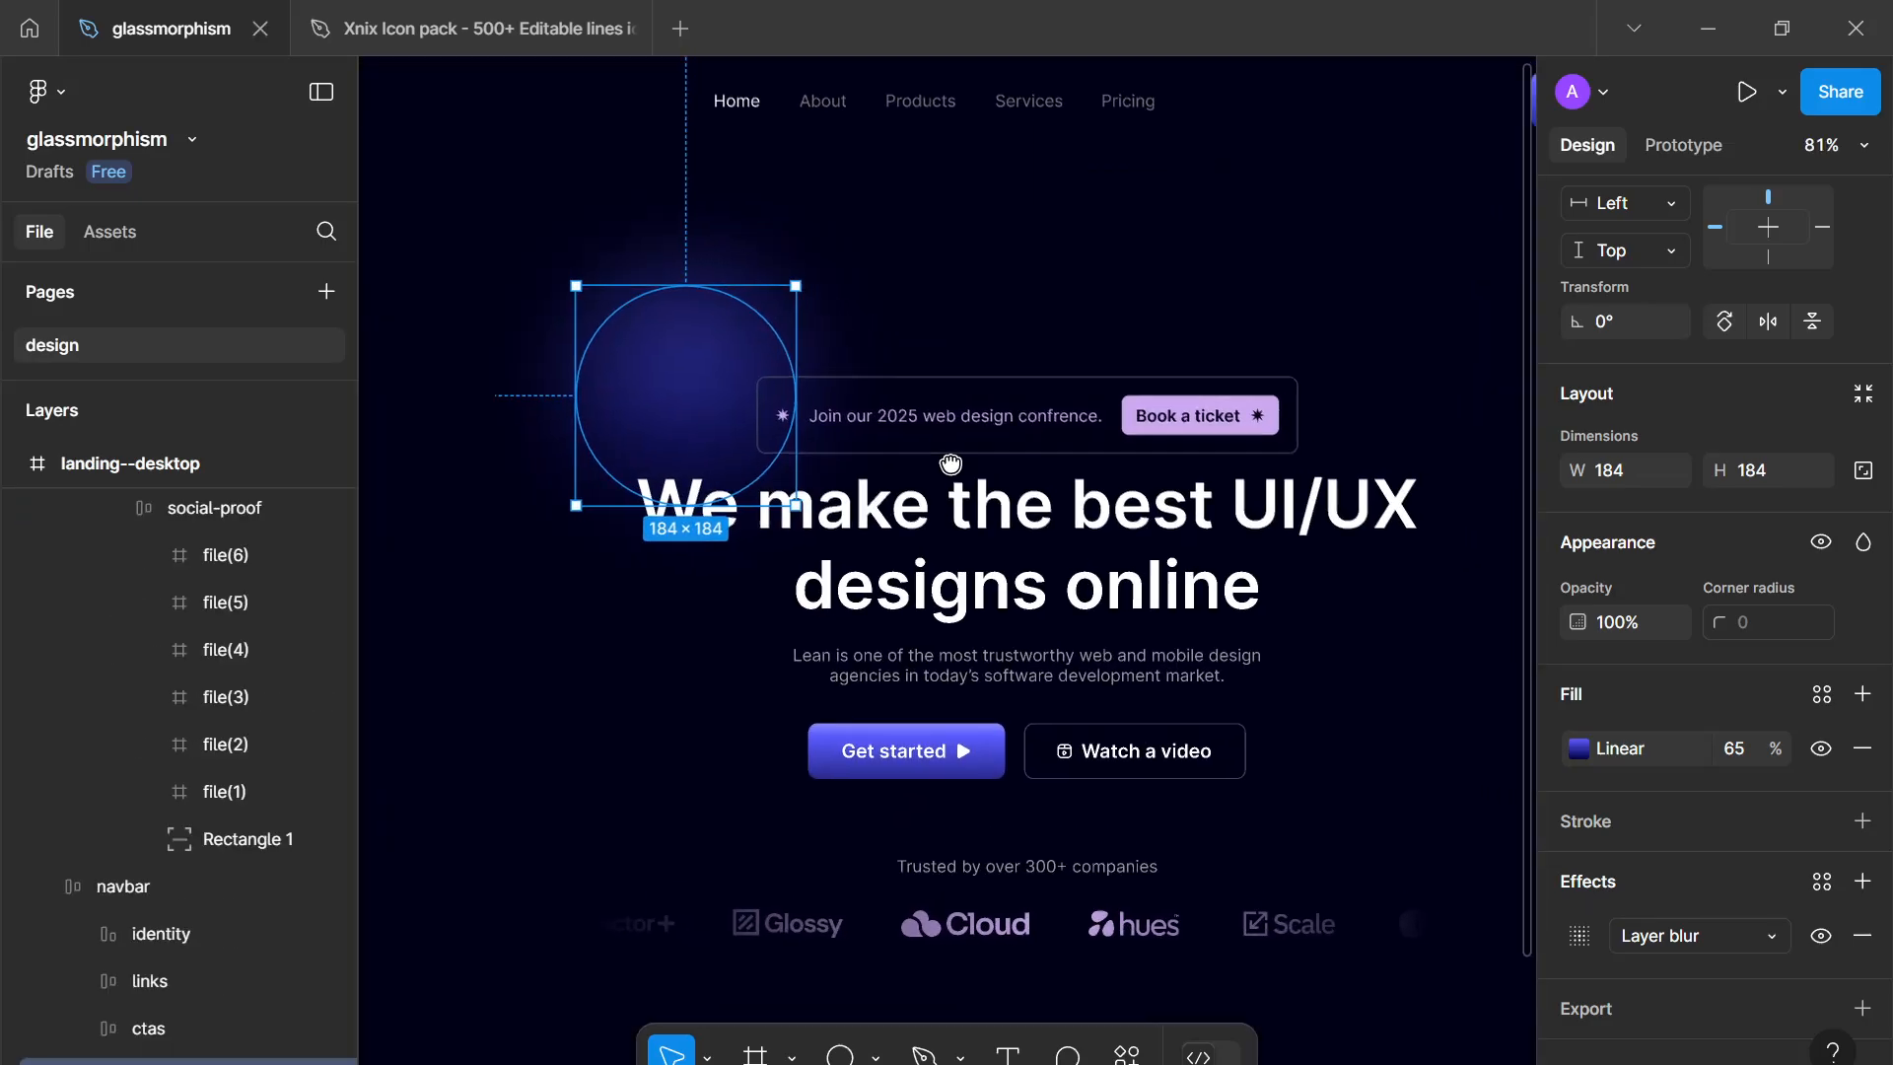
Step: Duplicate the blurred circle twice, placing one copy beside the headline's right end and the other below the Cloud logo
key(ctrl+d)
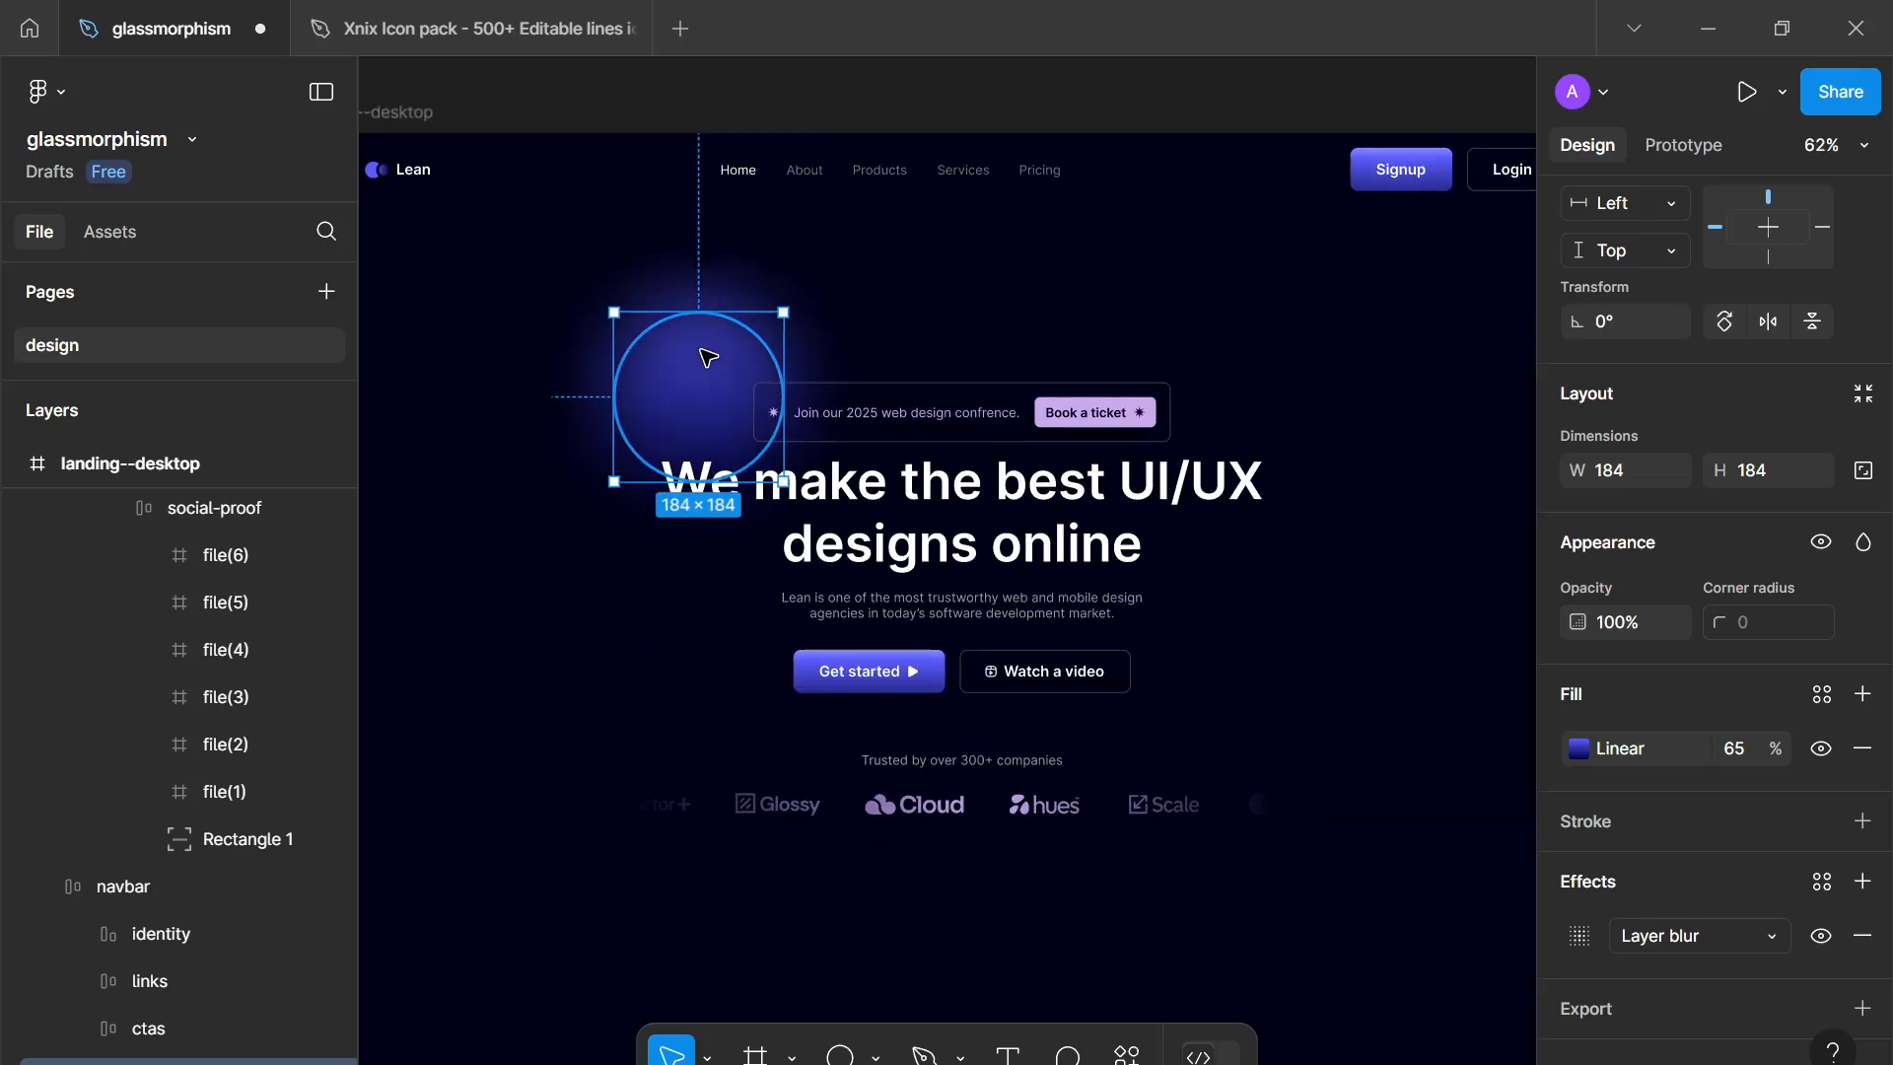
drag(703, 350, 1386, 544)
key(ctrl+d)
scroll(1386, 543, down, 2)
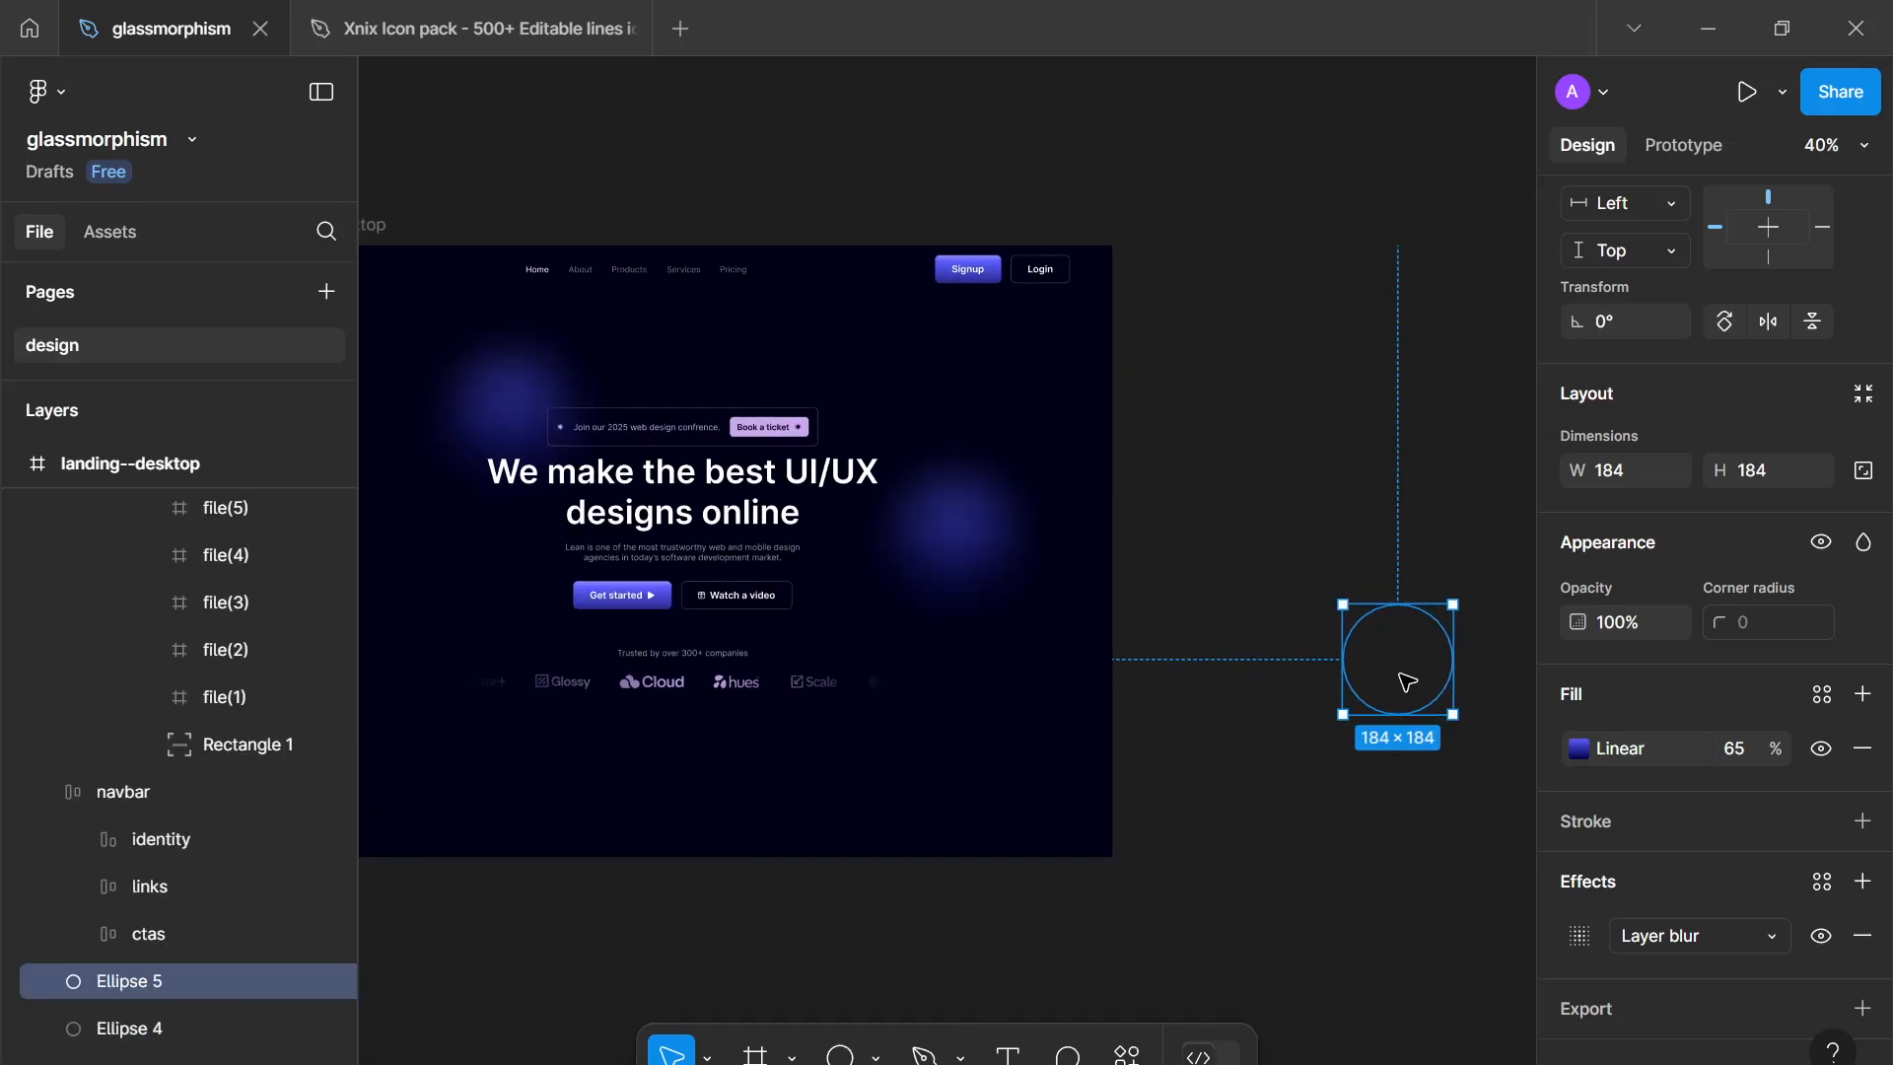
drag(1405, 684, 659, 775)
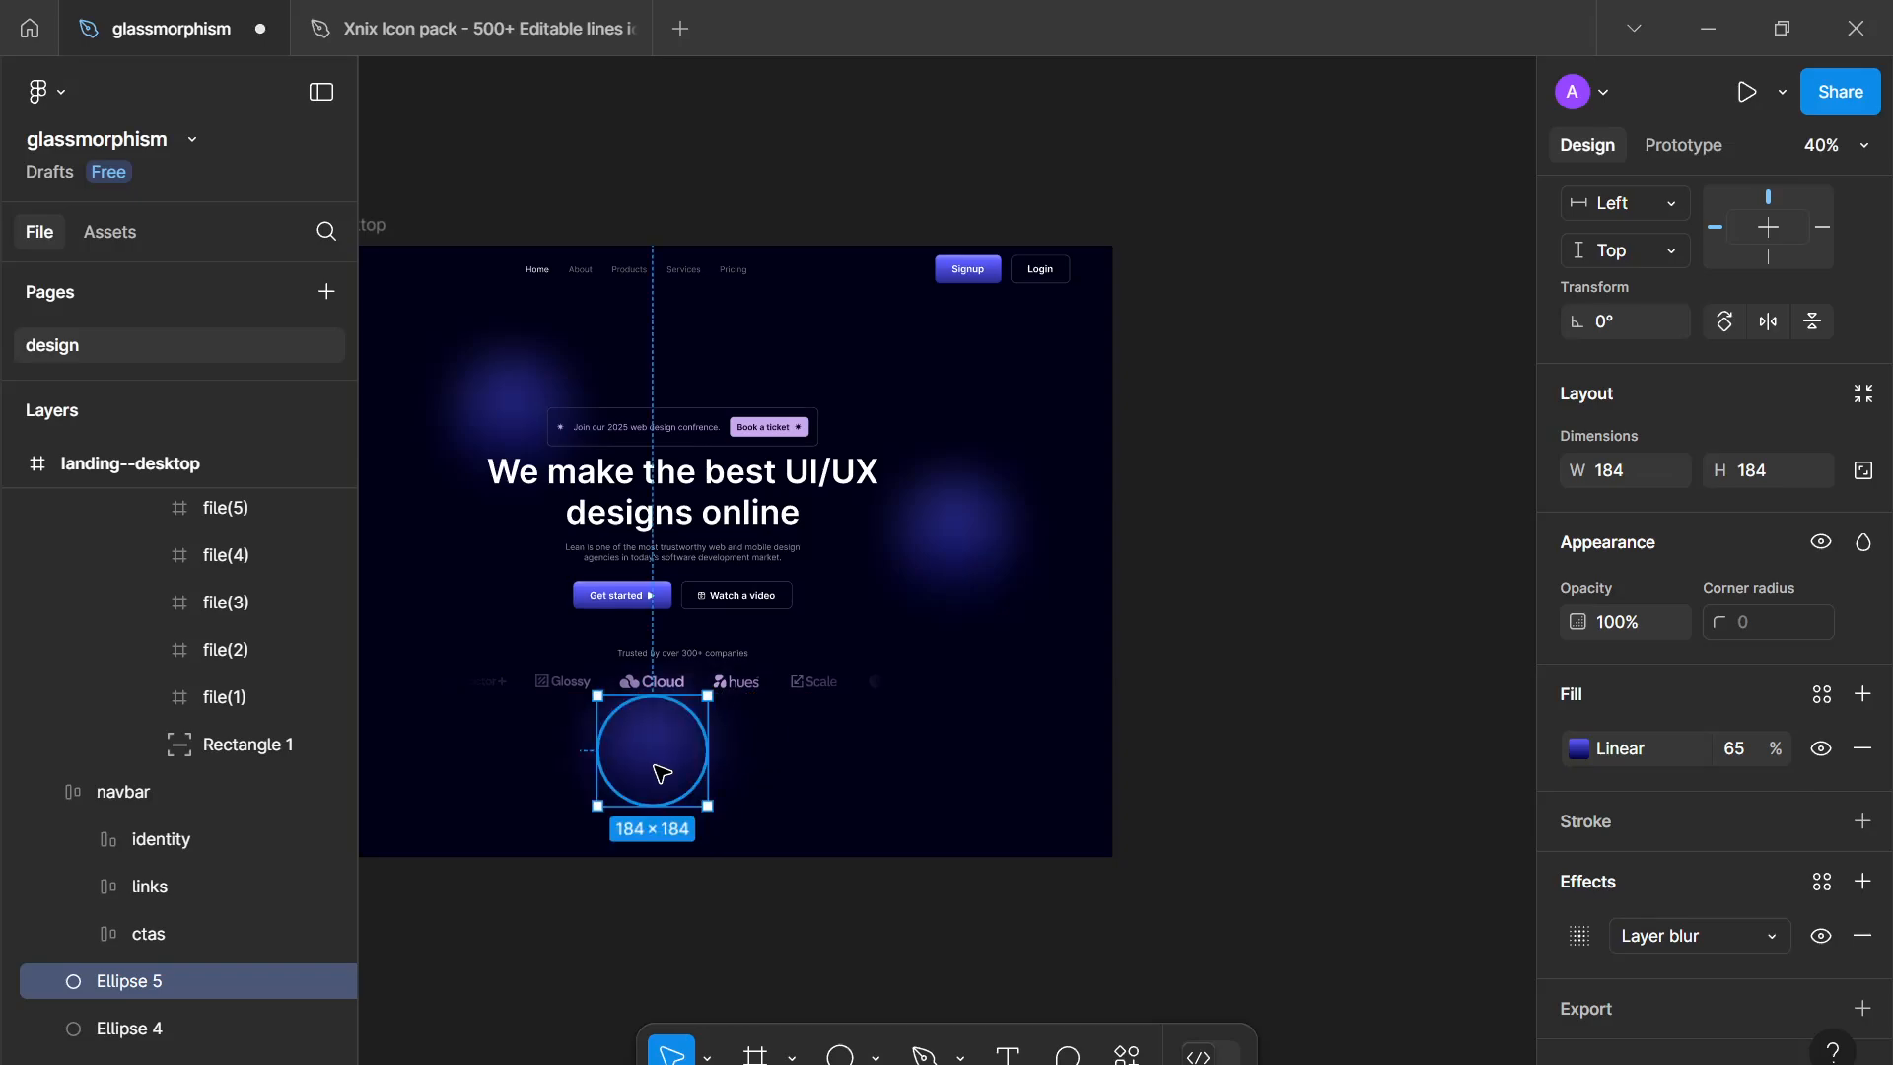
Step: Duplicate the circle below the logo row and place the copy in the frame's upper-right corner, just under the Login button
key(ctrl+d)
drag(466, 928, 1192, 321)
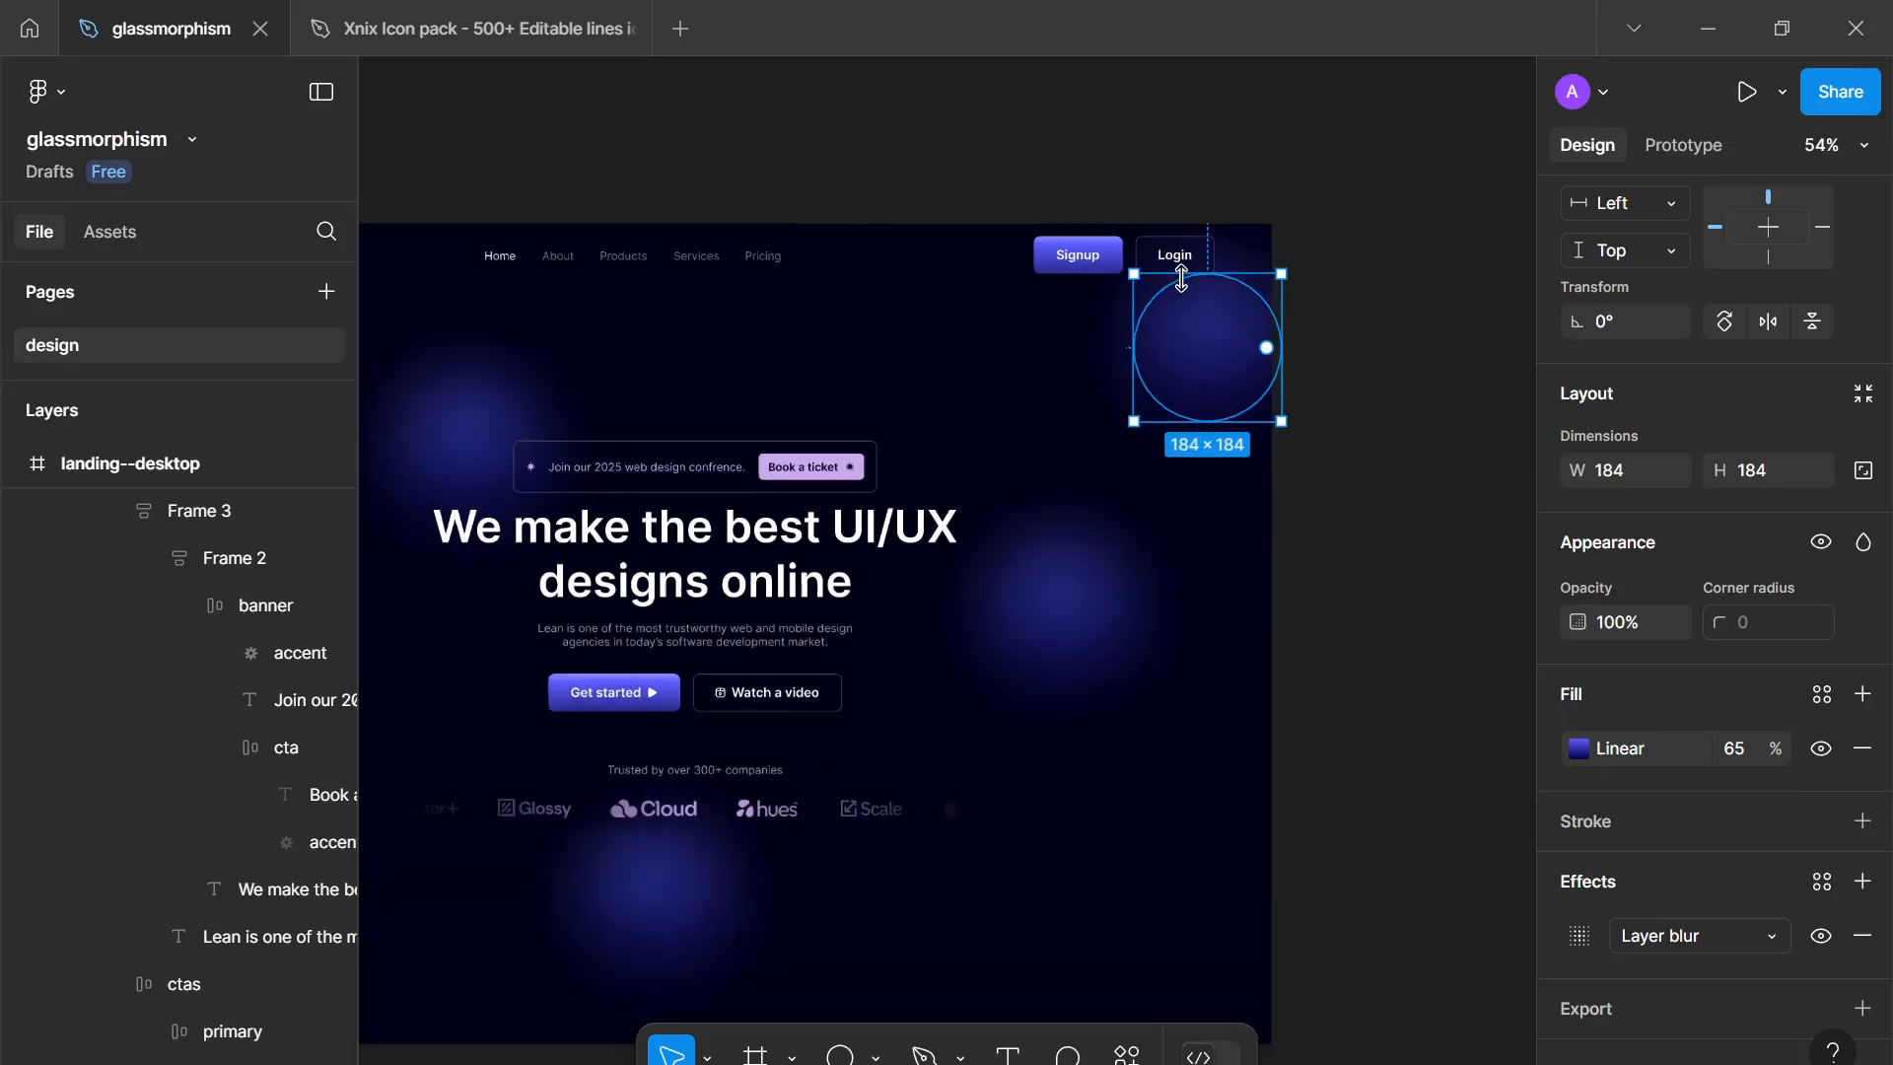
scroll(1191, 321, up, 6)
scroll(1189, 168, down, 5)
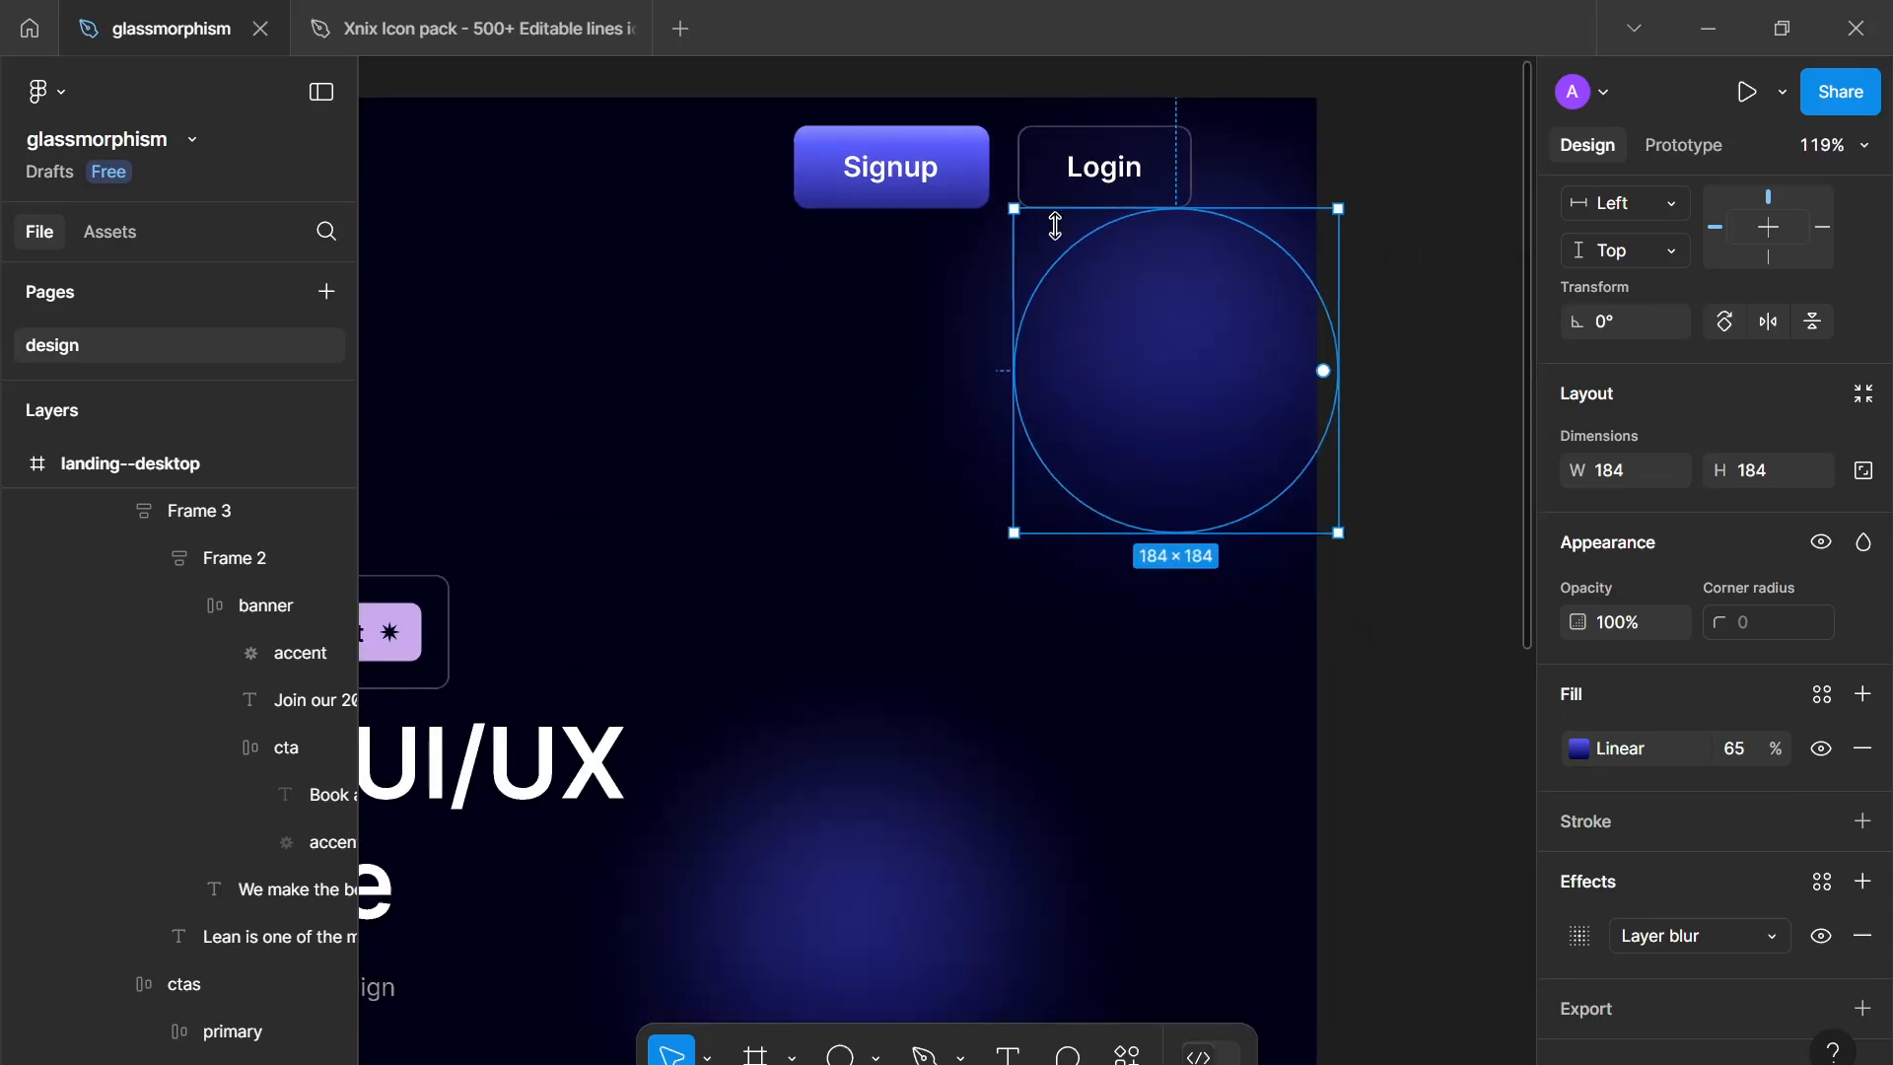
Step: Copy the circle beside the headline to the hero's left side, and the one below the logos to the frame's lower-right area
drag(526, 375, 1509, 566)
scroll(1324, 590, down, 3)
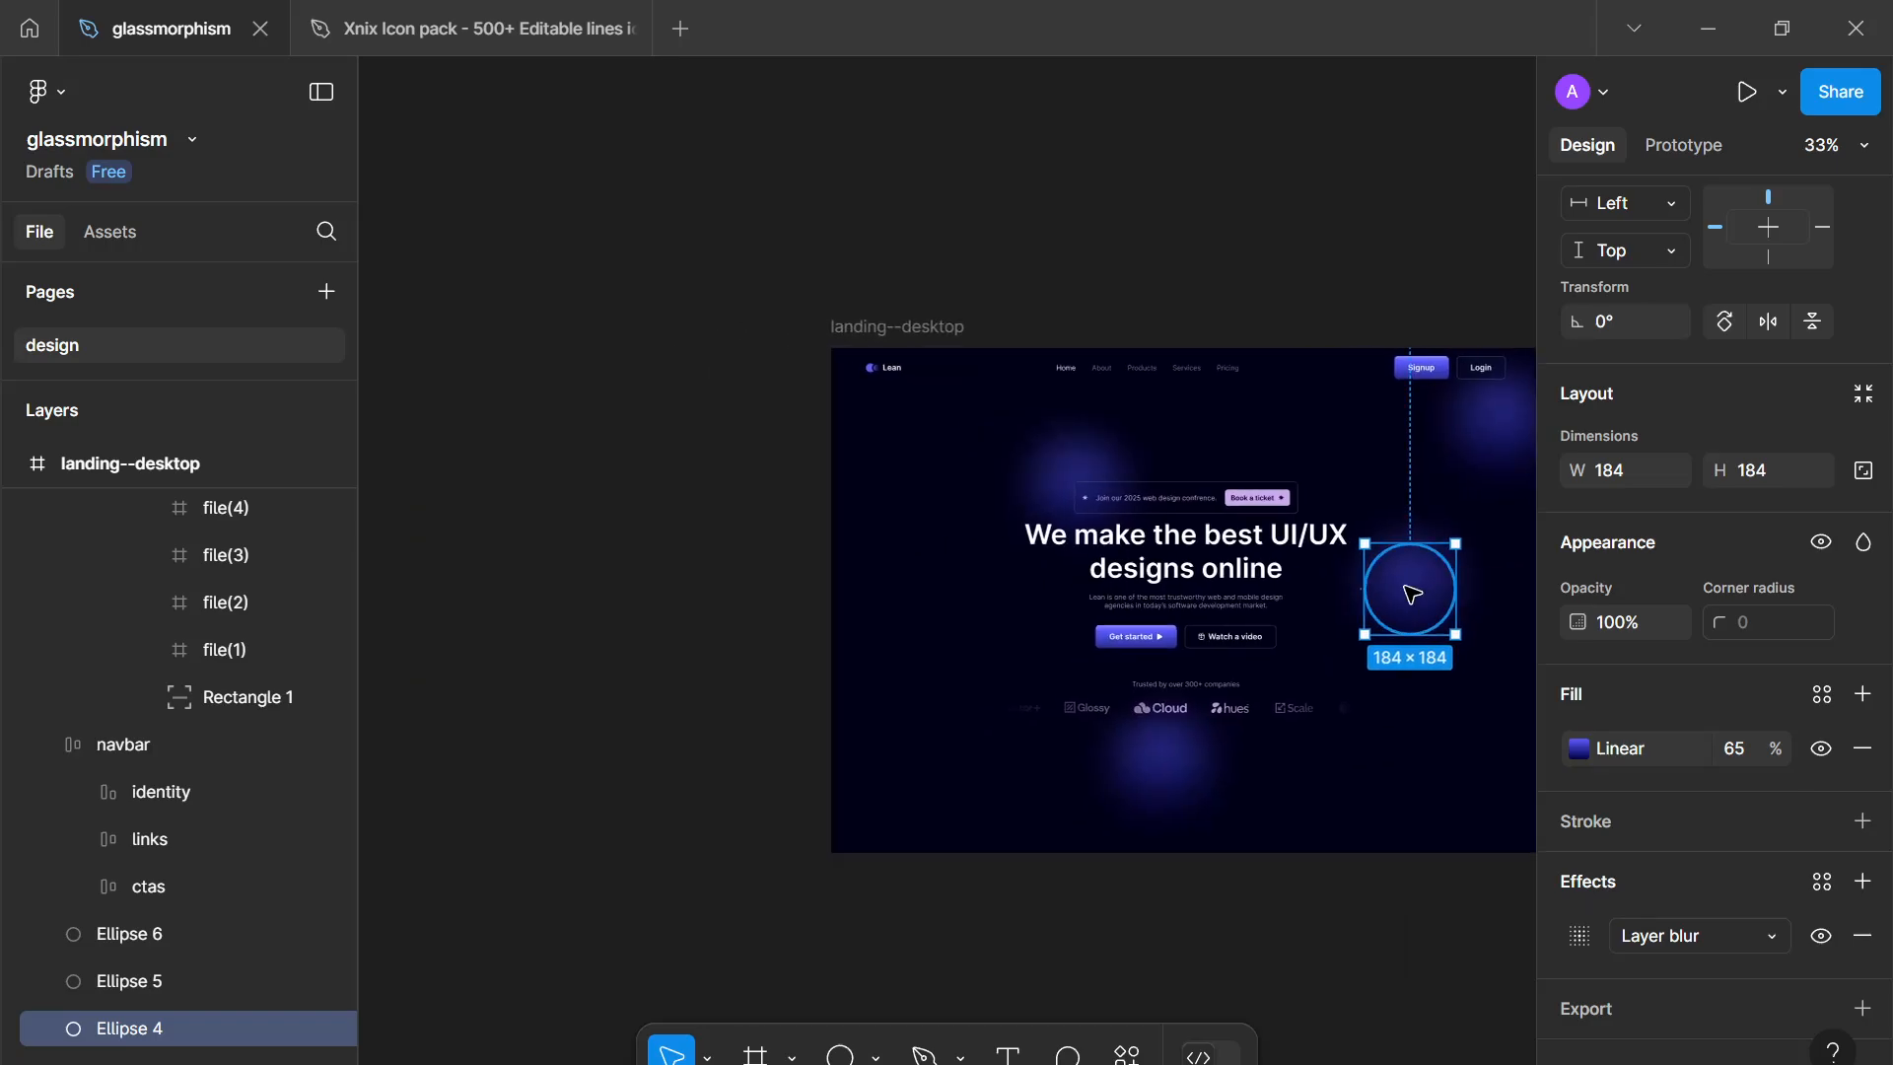
key(ctrl+d)
drag(1405, 594, 929, 643)
scroll(934, 684, up, 2)
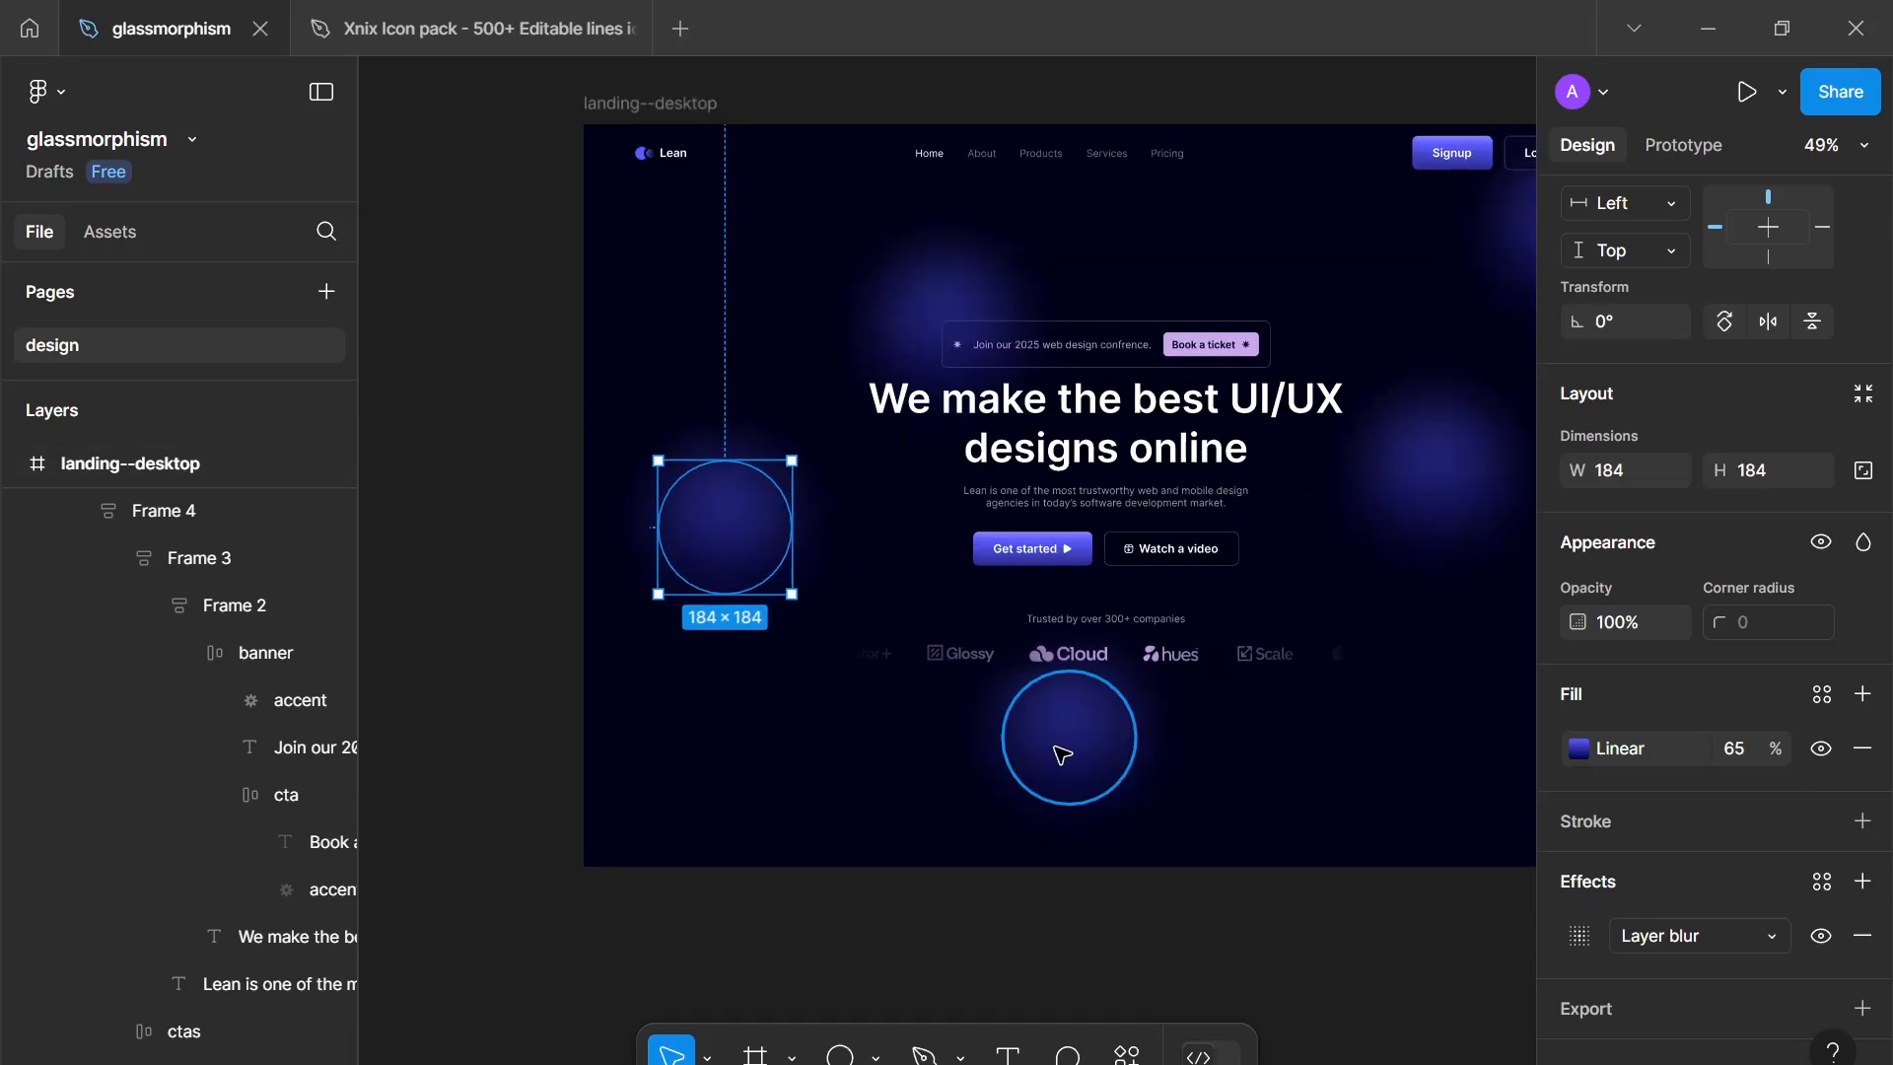
click(1053, 746)
drag(1043, 743, 1435, 767)
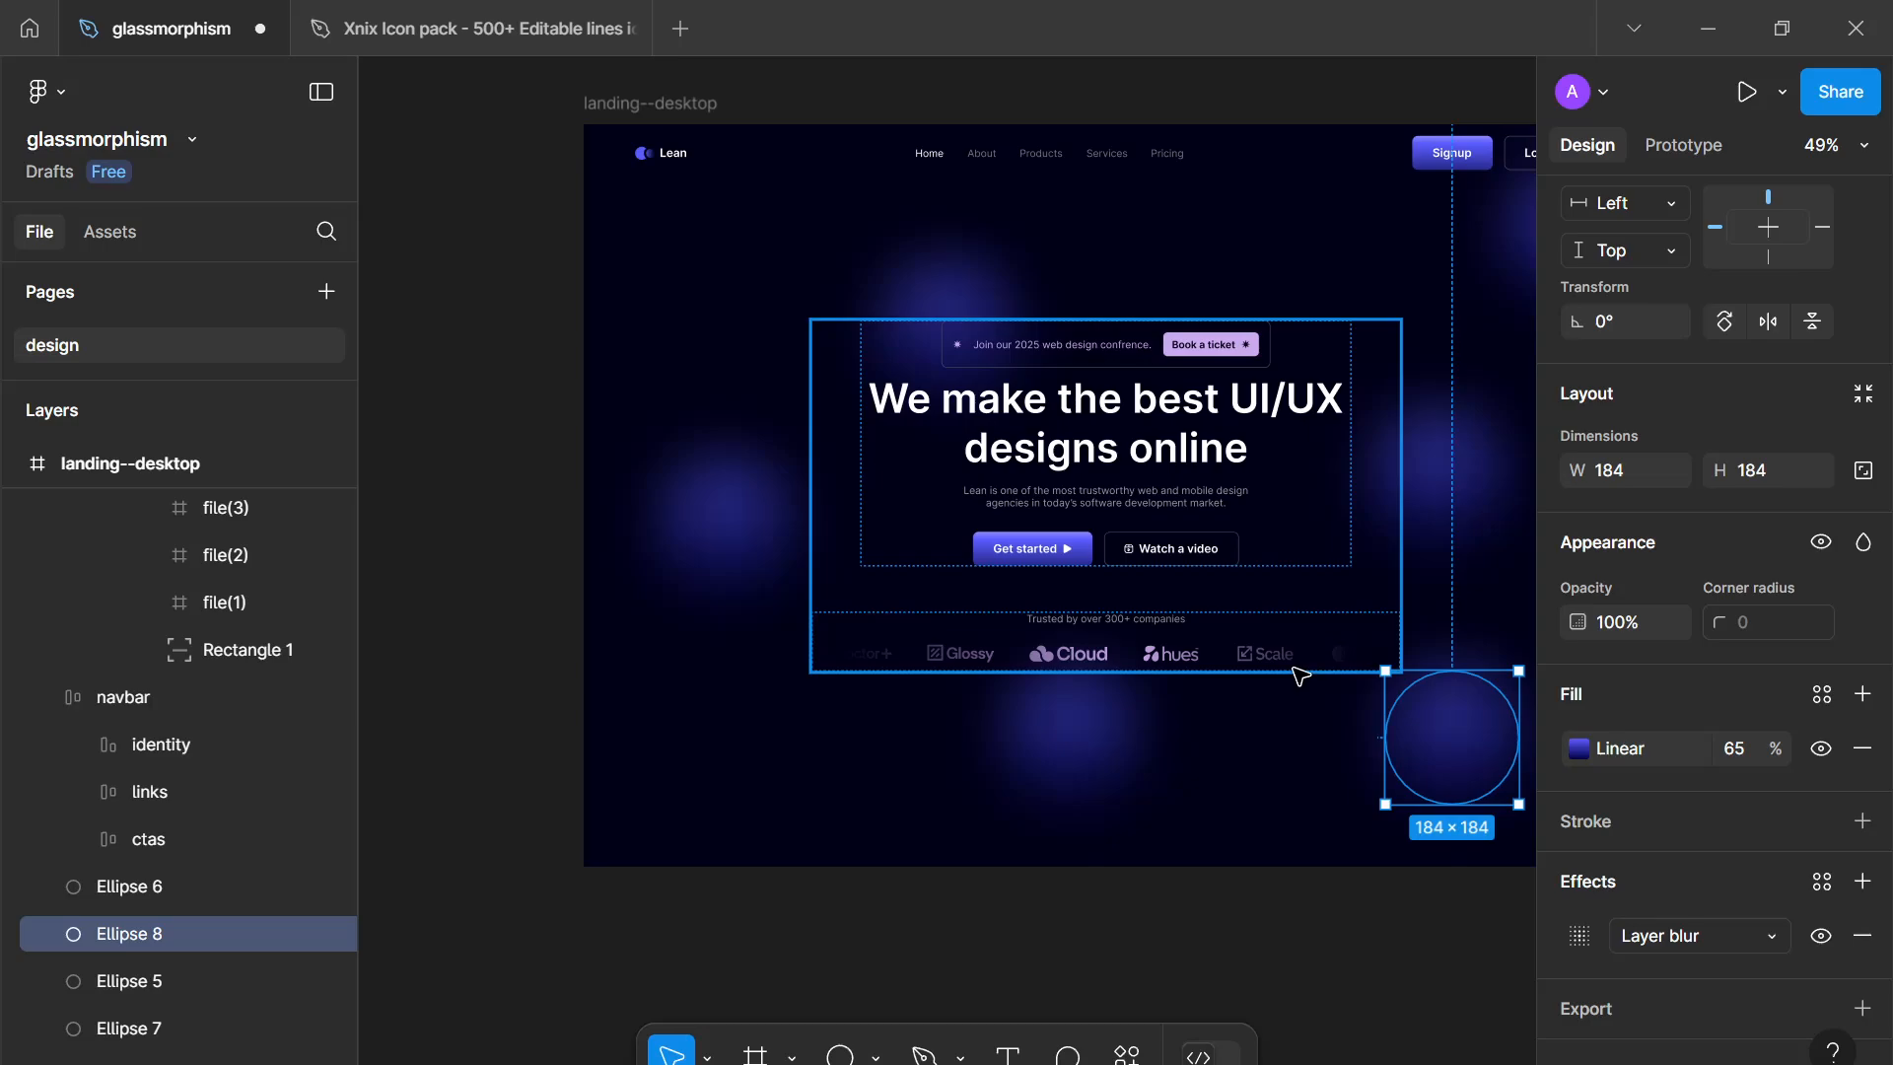
Step: Bring the lower-right blurred circle to the front, above the logo row's fade
scroll(1300, 677, up, 3)
click(1226, 614)
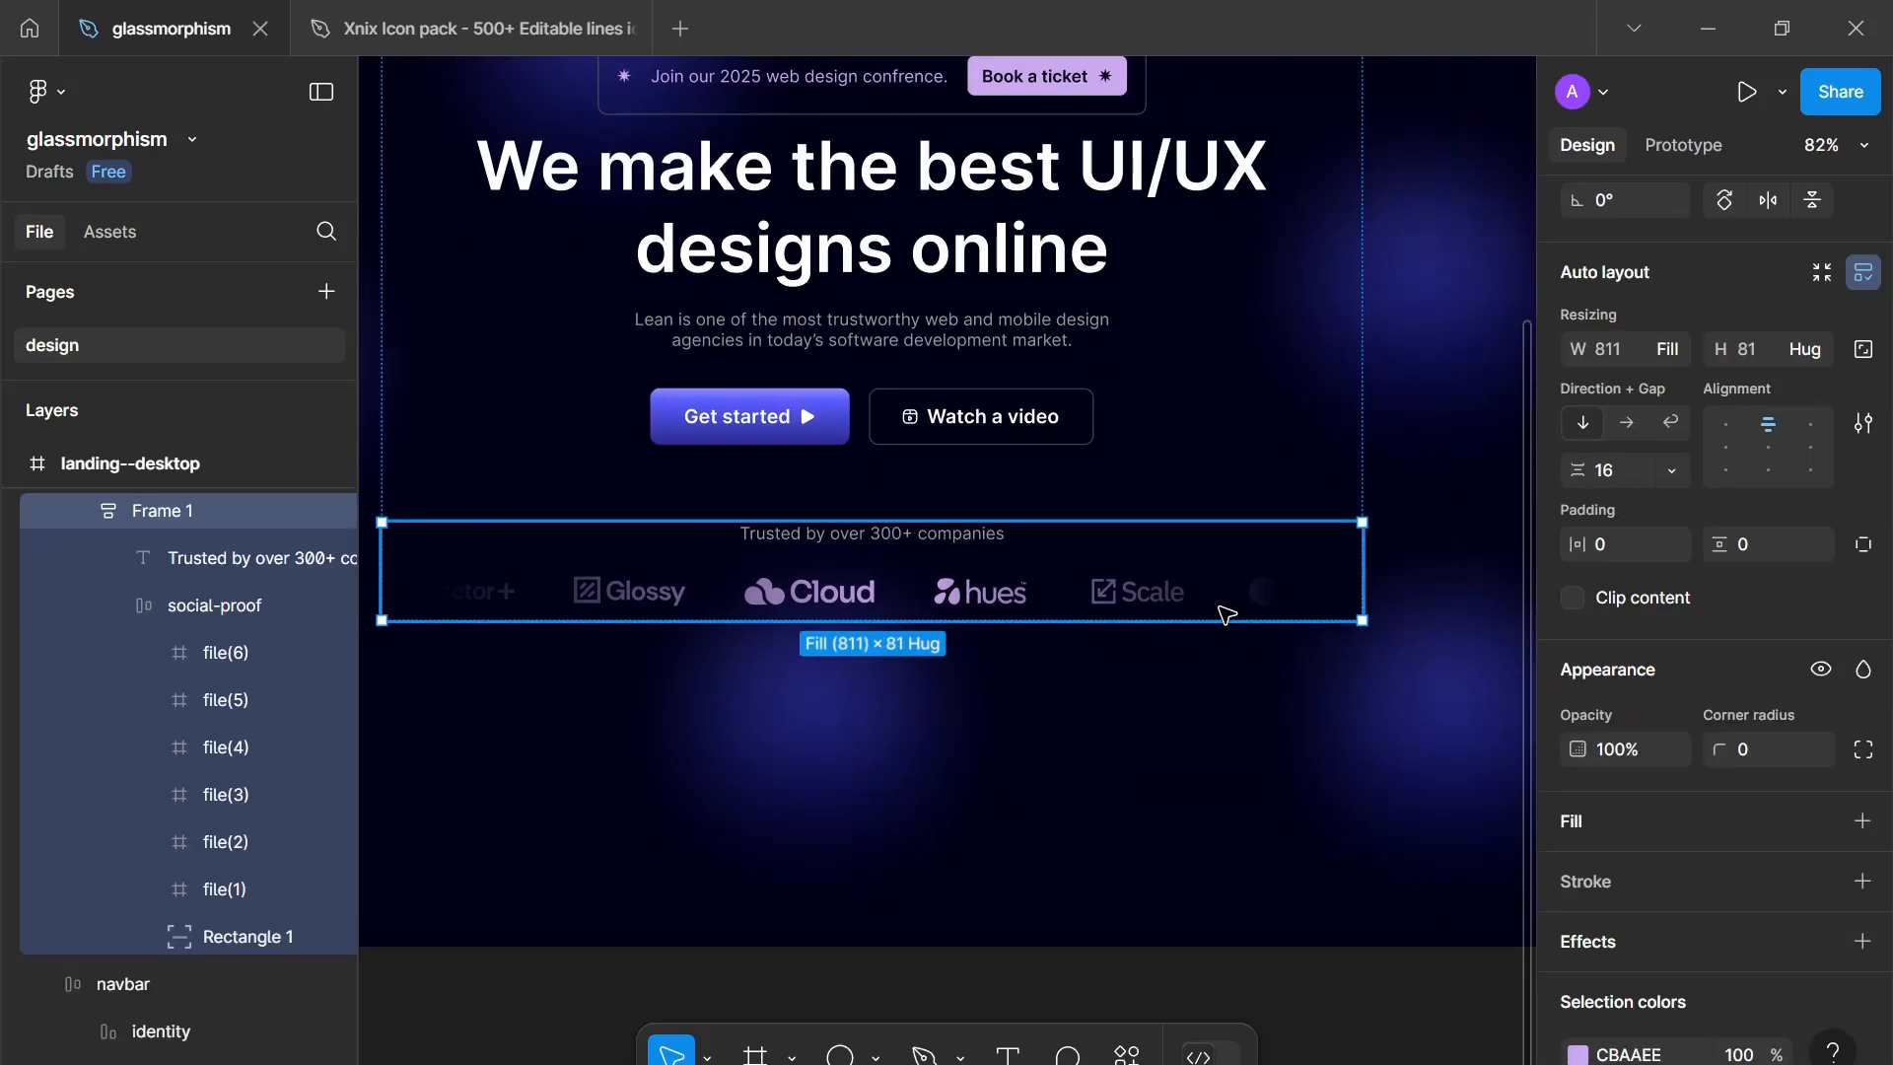
click(1239, 602)
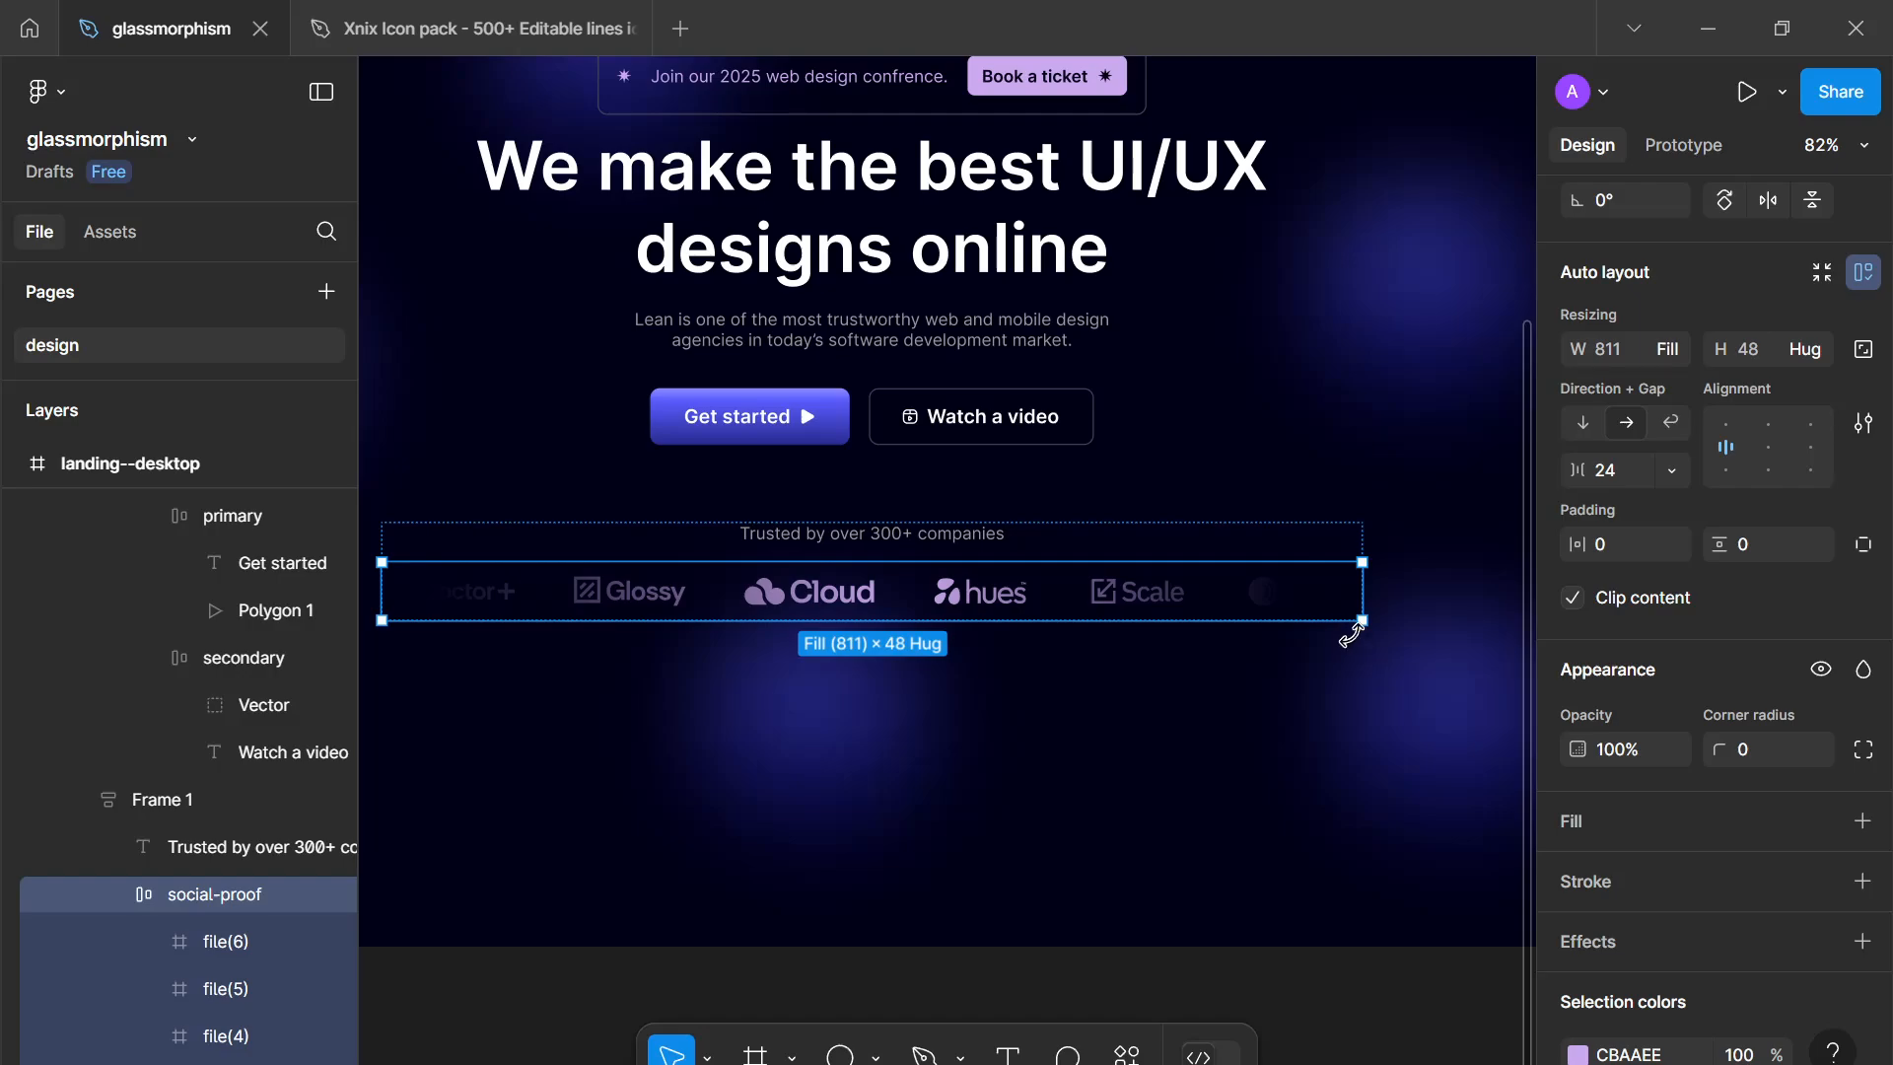
scroll(1228, 587, up, 5)
scroll(1214, 570, up, 1)
scroll(1204, 558, down, 5)
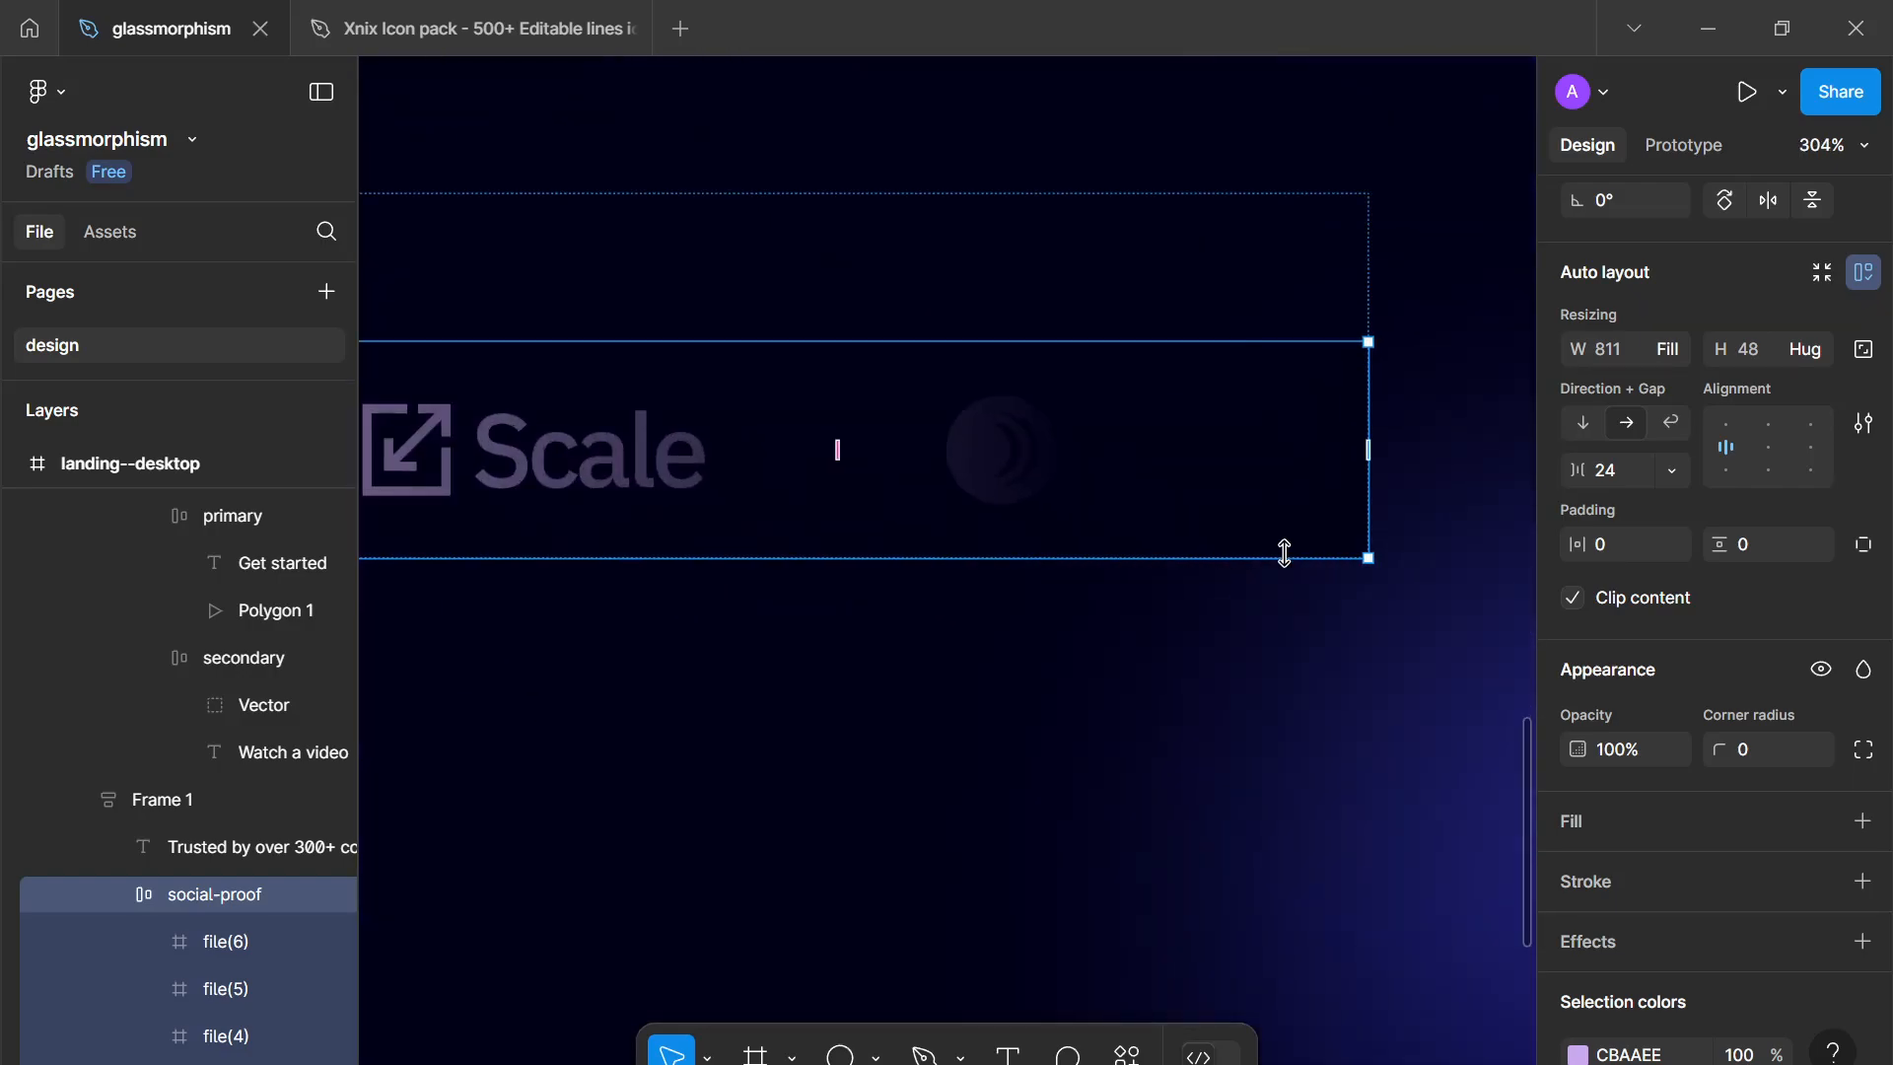
click(1376, 631)
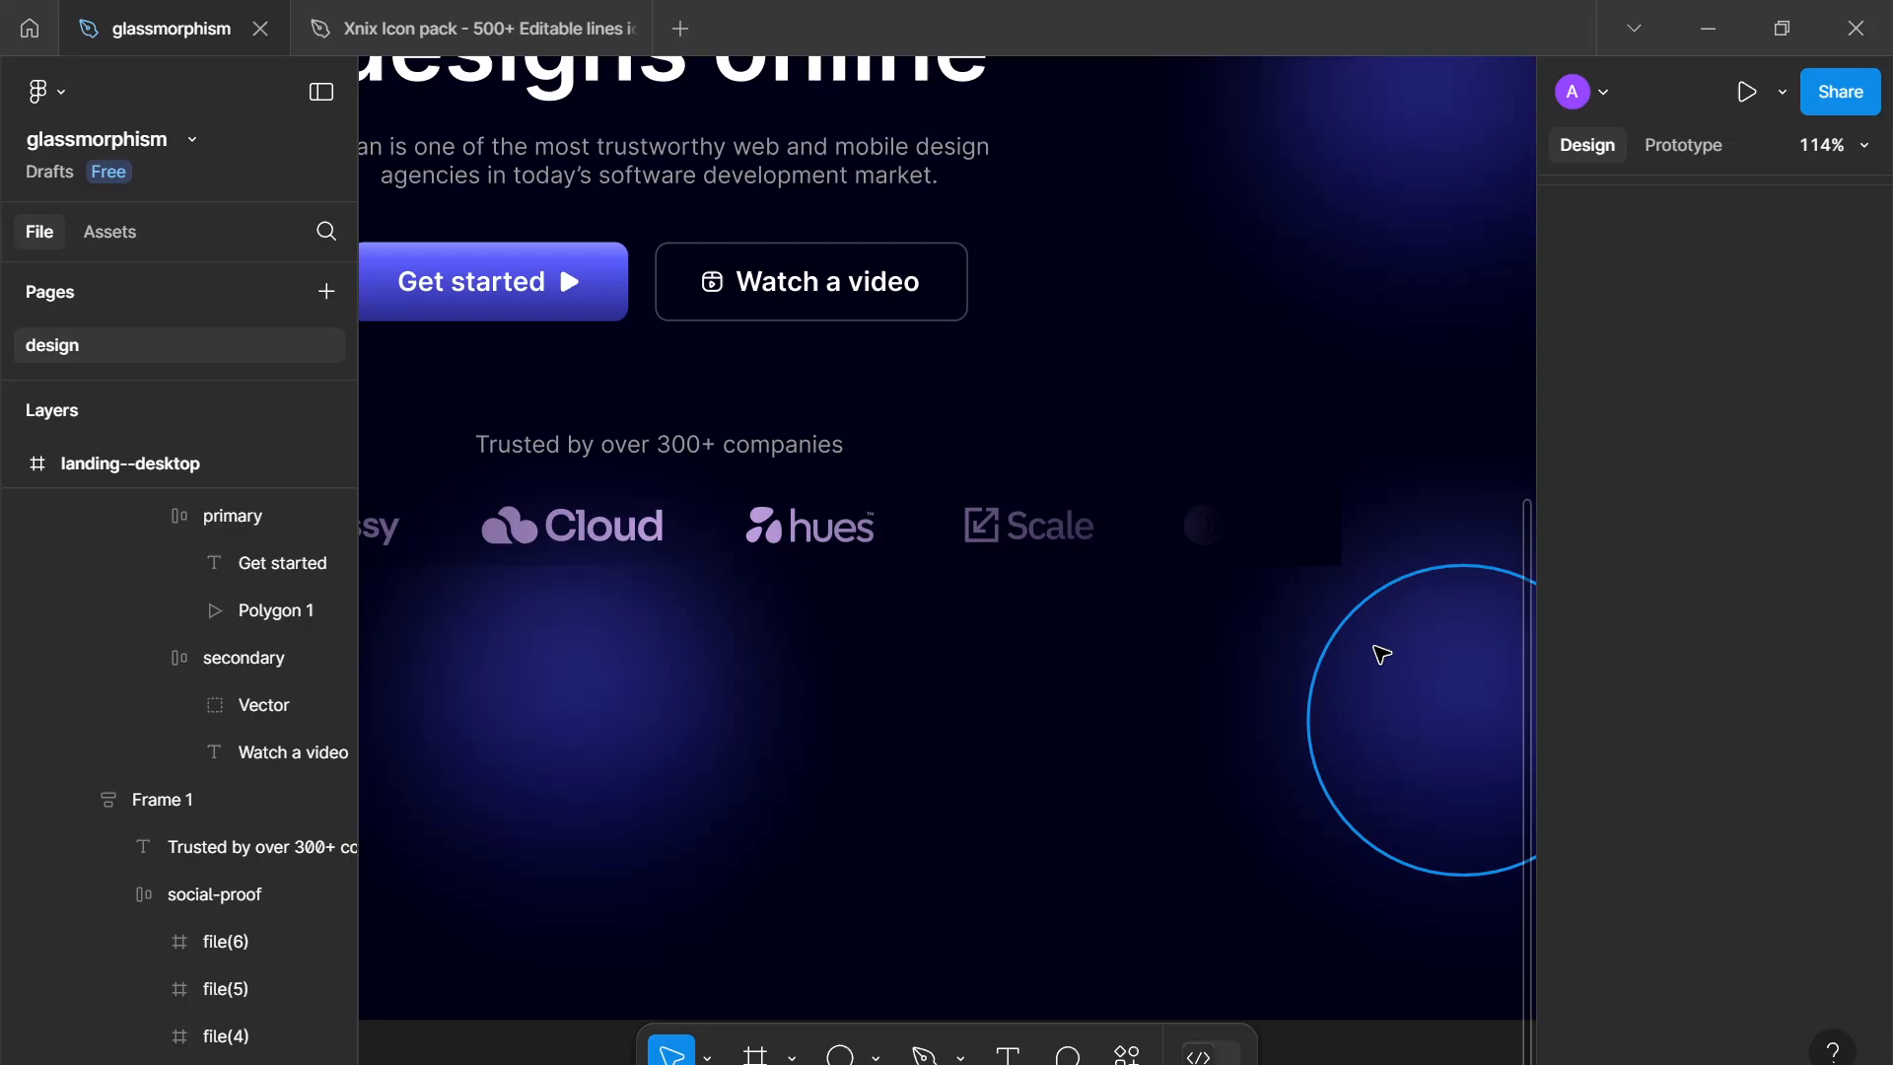
key(ctrl+shift+bracketright)
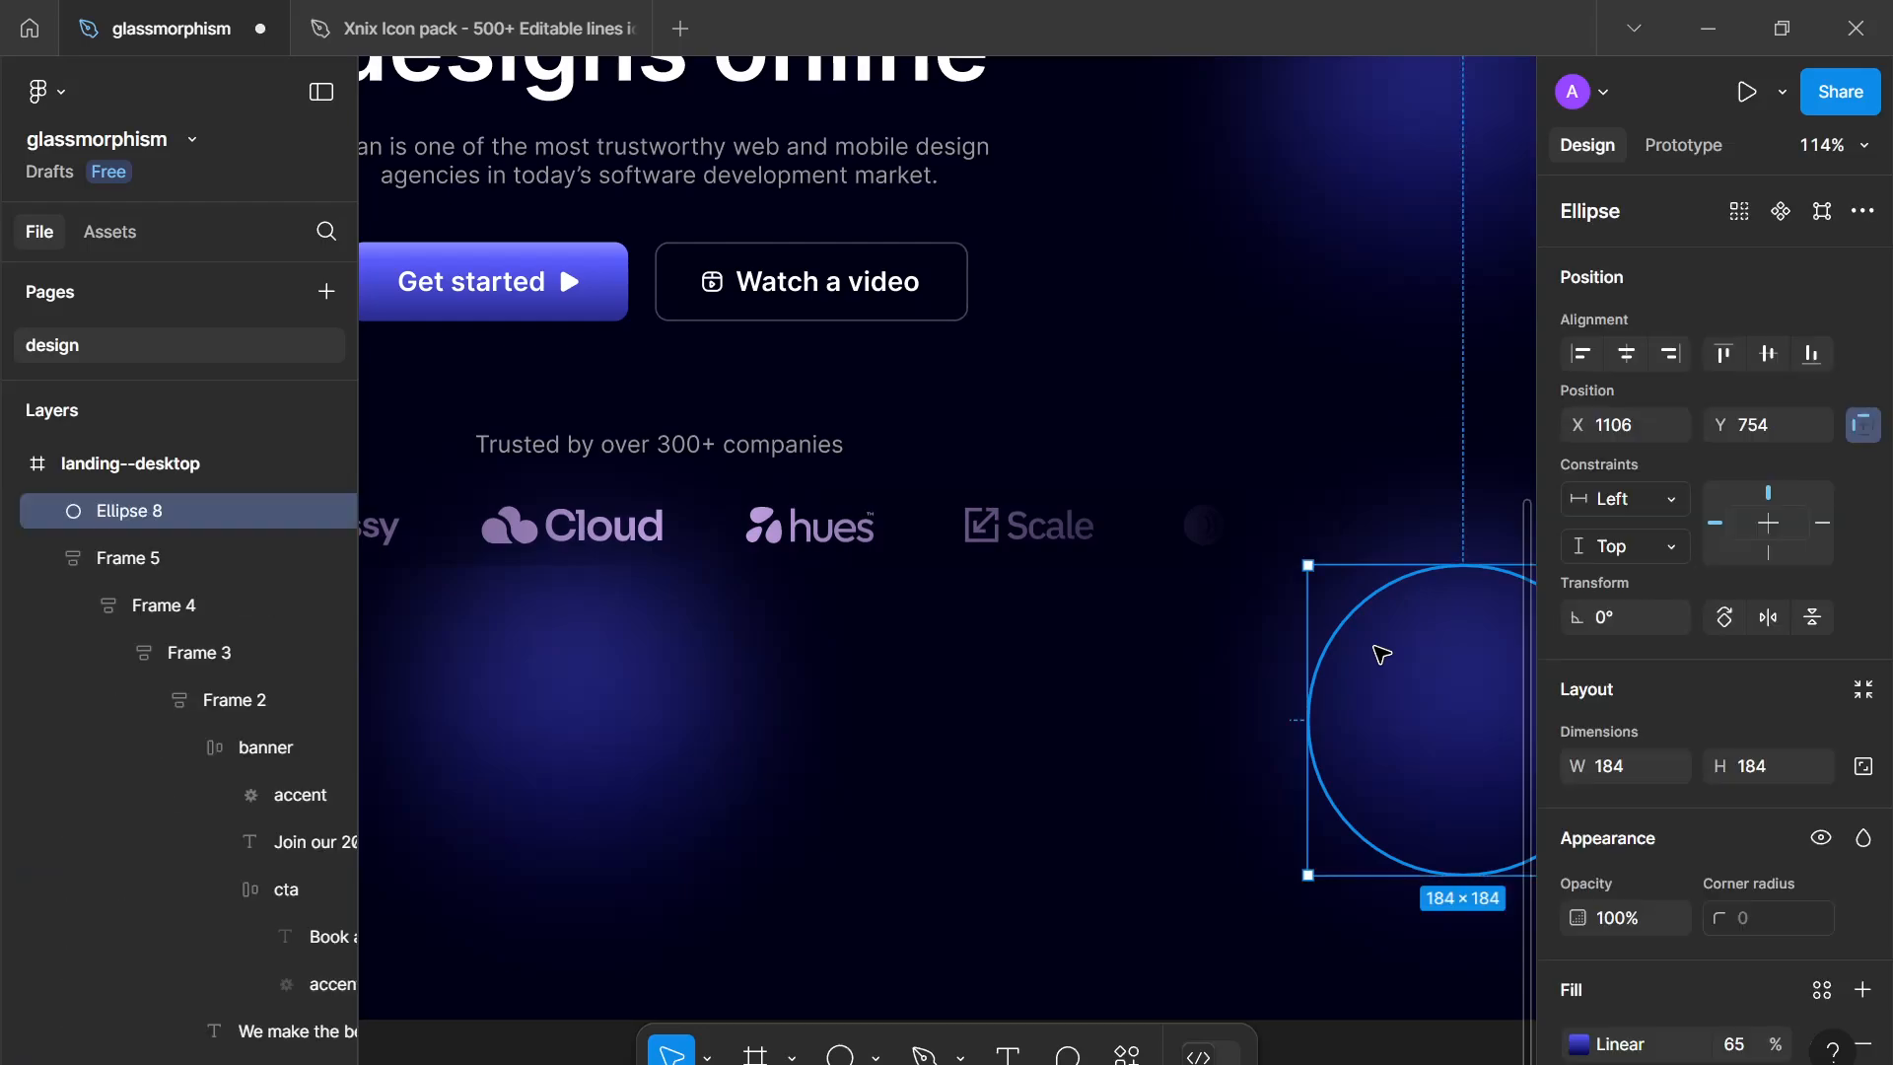
Step: Bring the blurred circle below the Cloud logo to the front of the layer stack
scroll(1045, 527, down, 2)
click(753, 727)
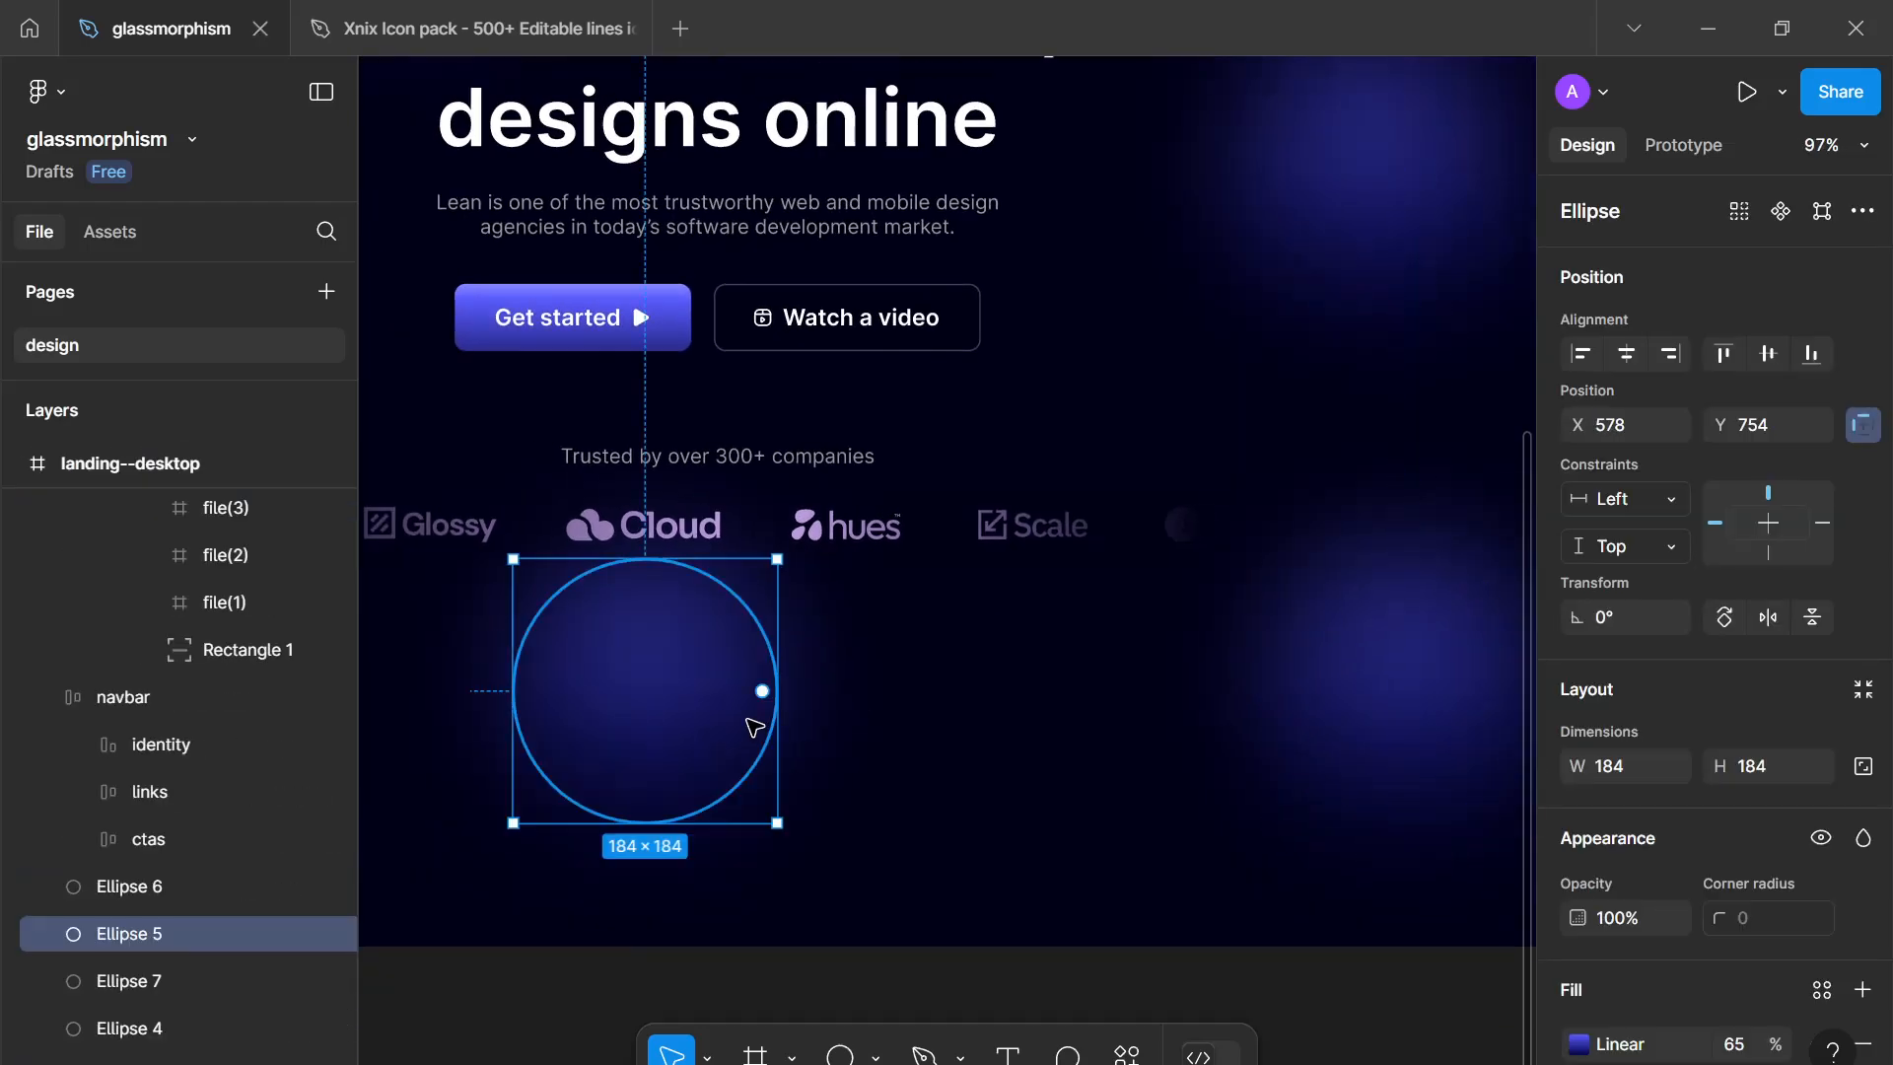
key(bracketleft)
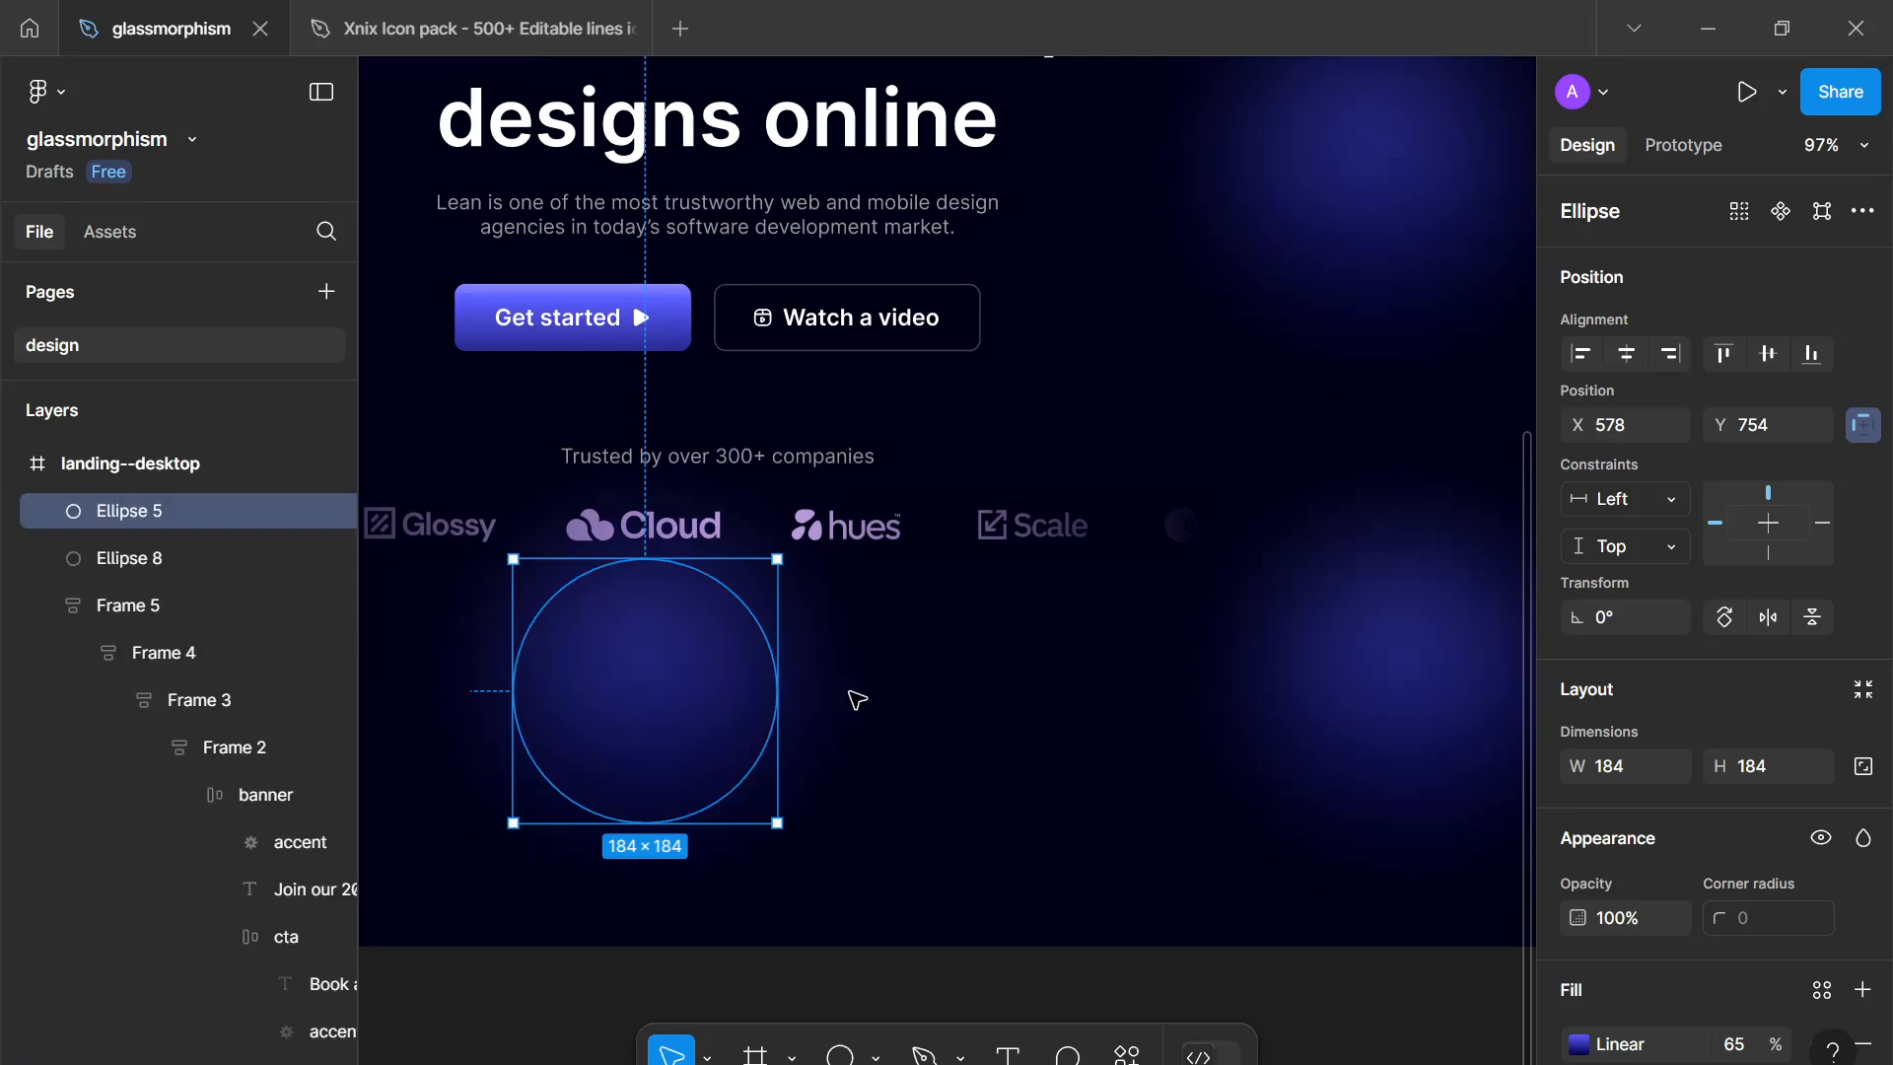
click(856, 699)
scroll(856, 699, down, 5)
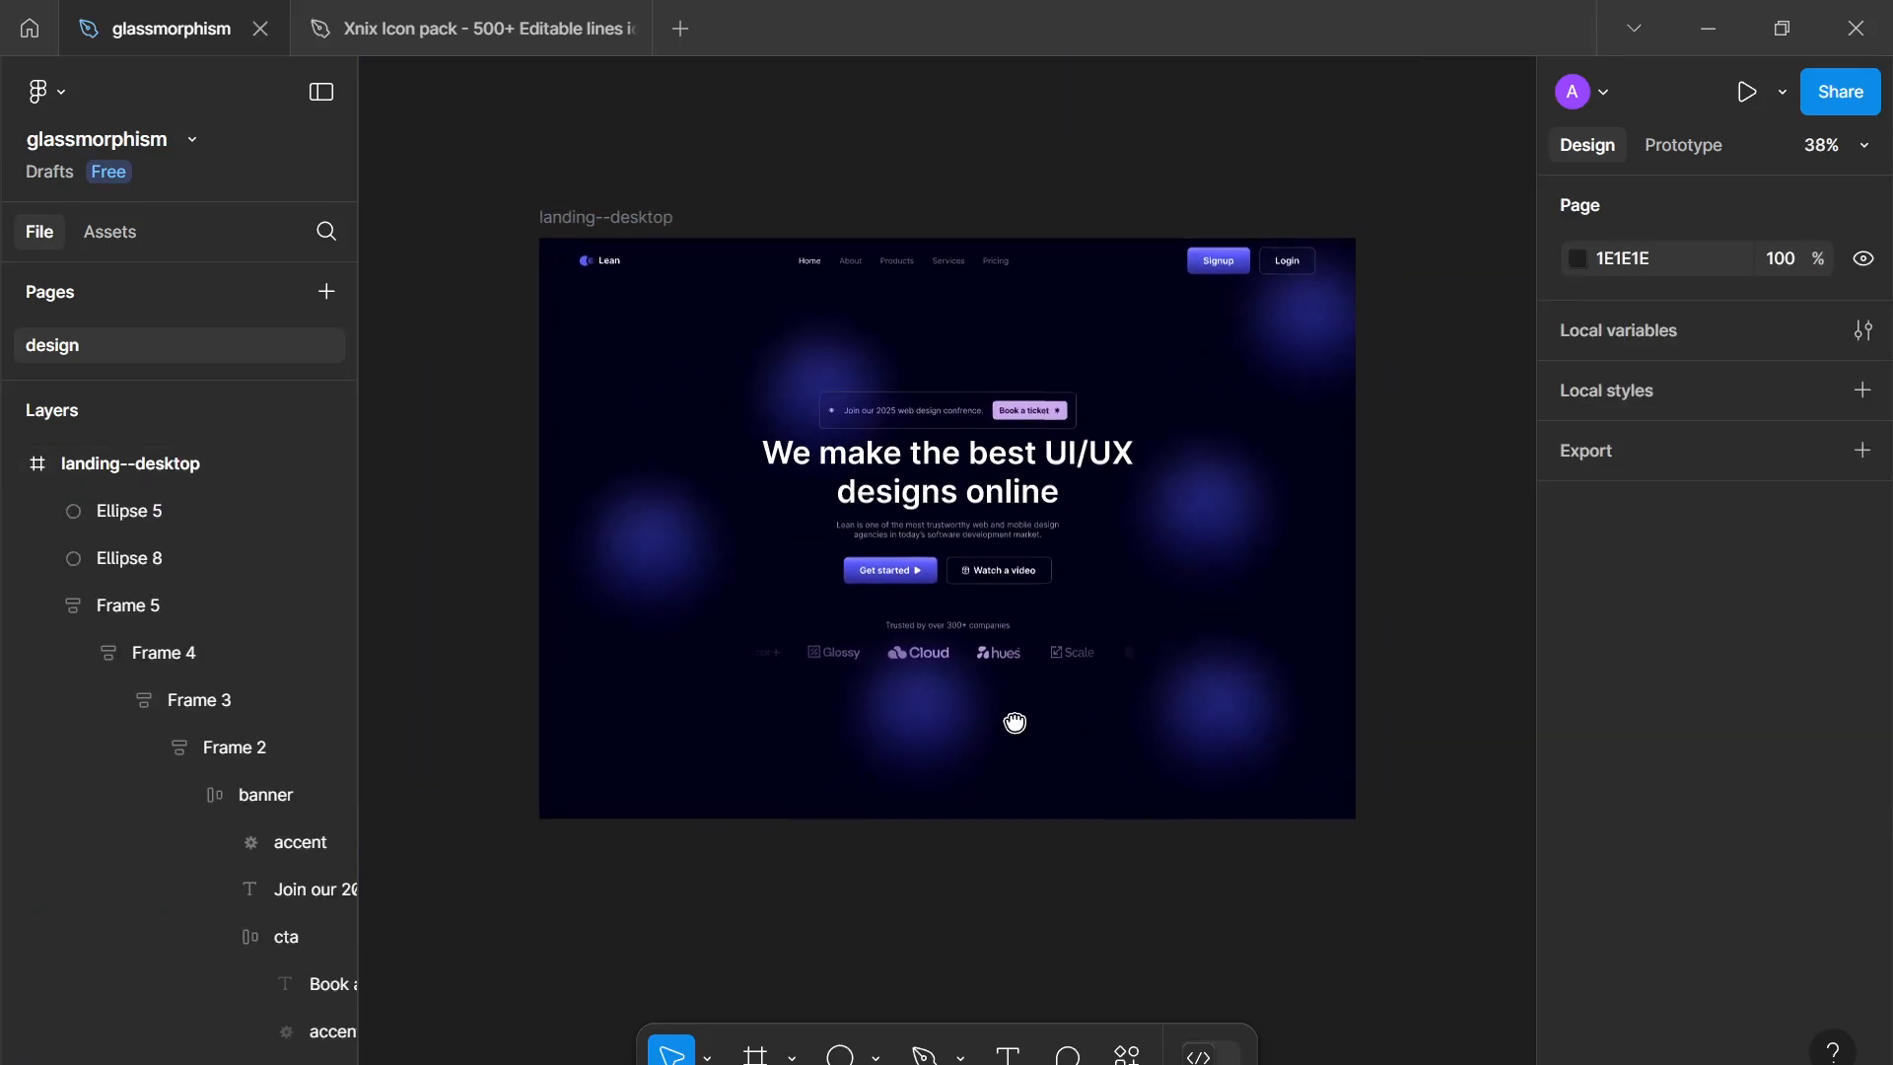
Step: Move the circle beside the headline up to the frame's upper right, bring the left circle closer, and put the former corner circle beside the hero
drag(1319, 357, 696, 745)
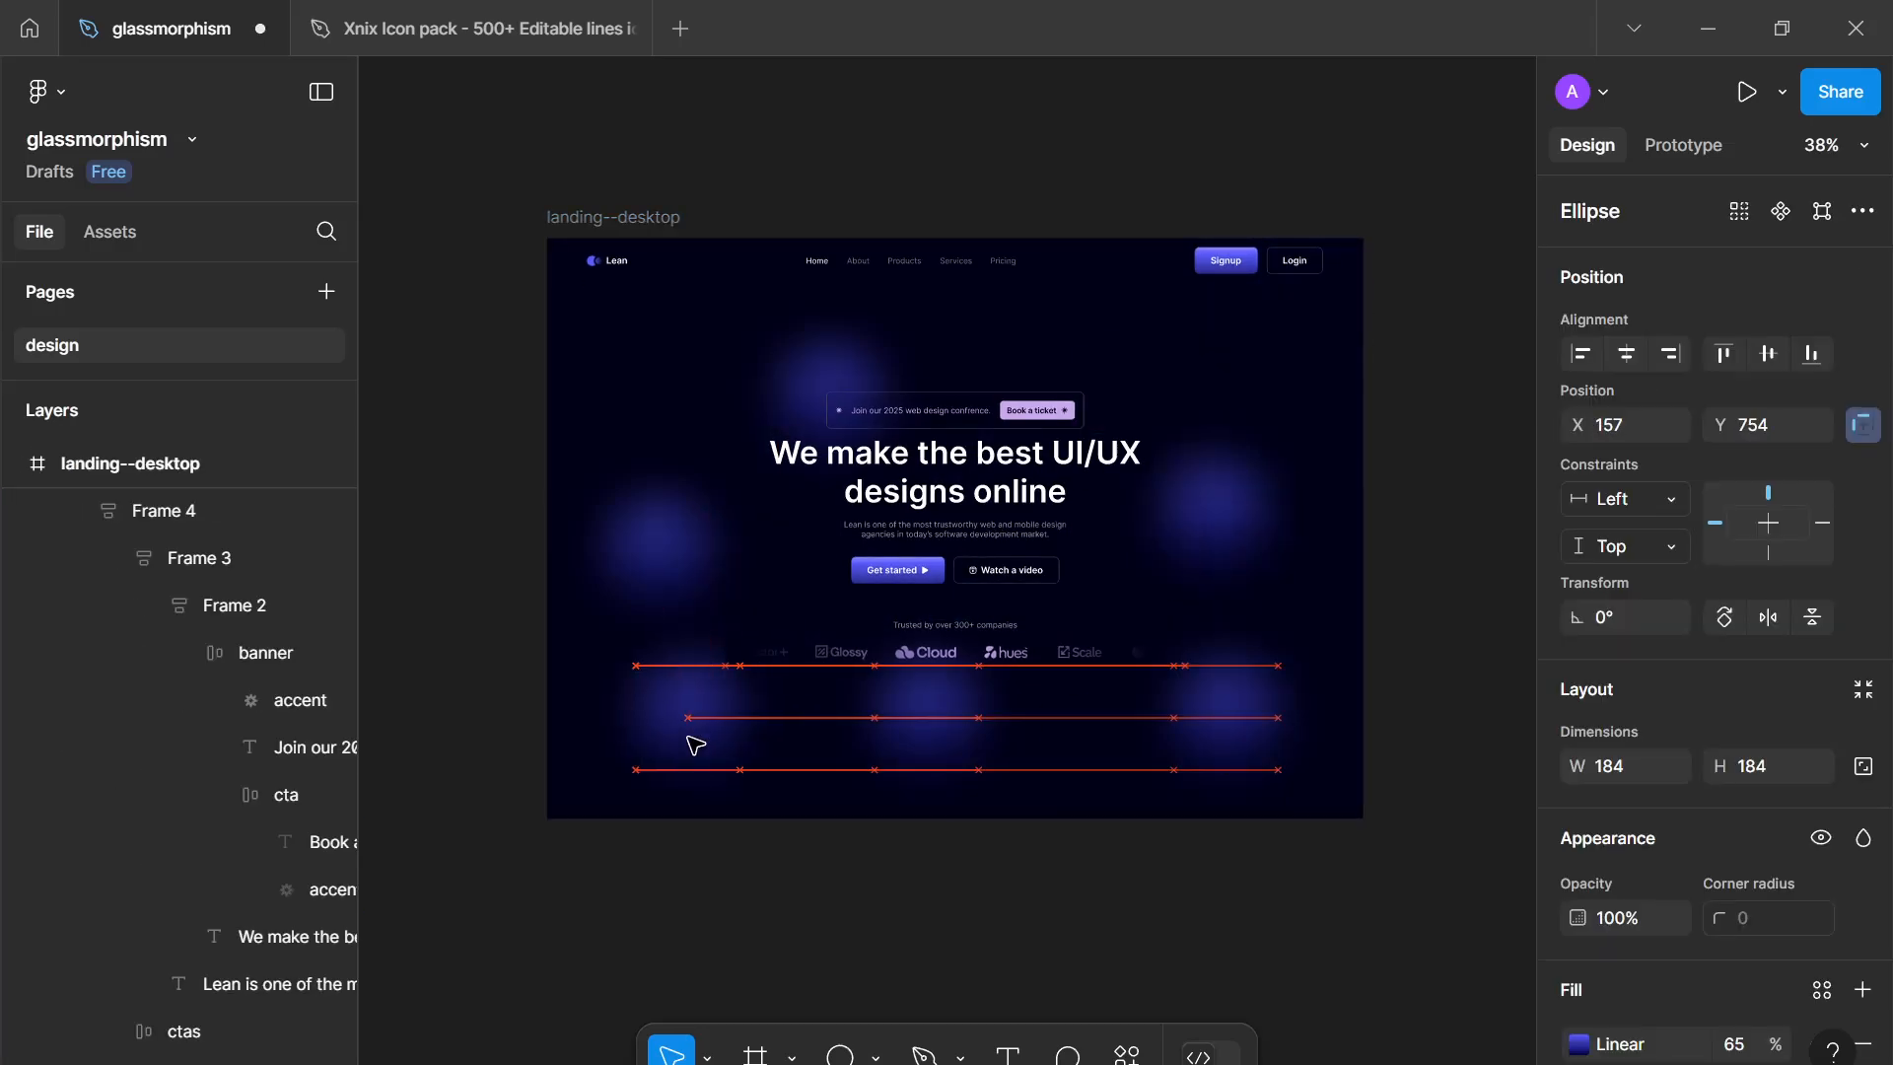
drag(1229, 528, 1231, 412)
mouse_move(653, 552)
mouse_down()
mouse_move(676, 541)
mouse_move(666, 577)
mouse_up()
drag(692, 734, 1203, 561)
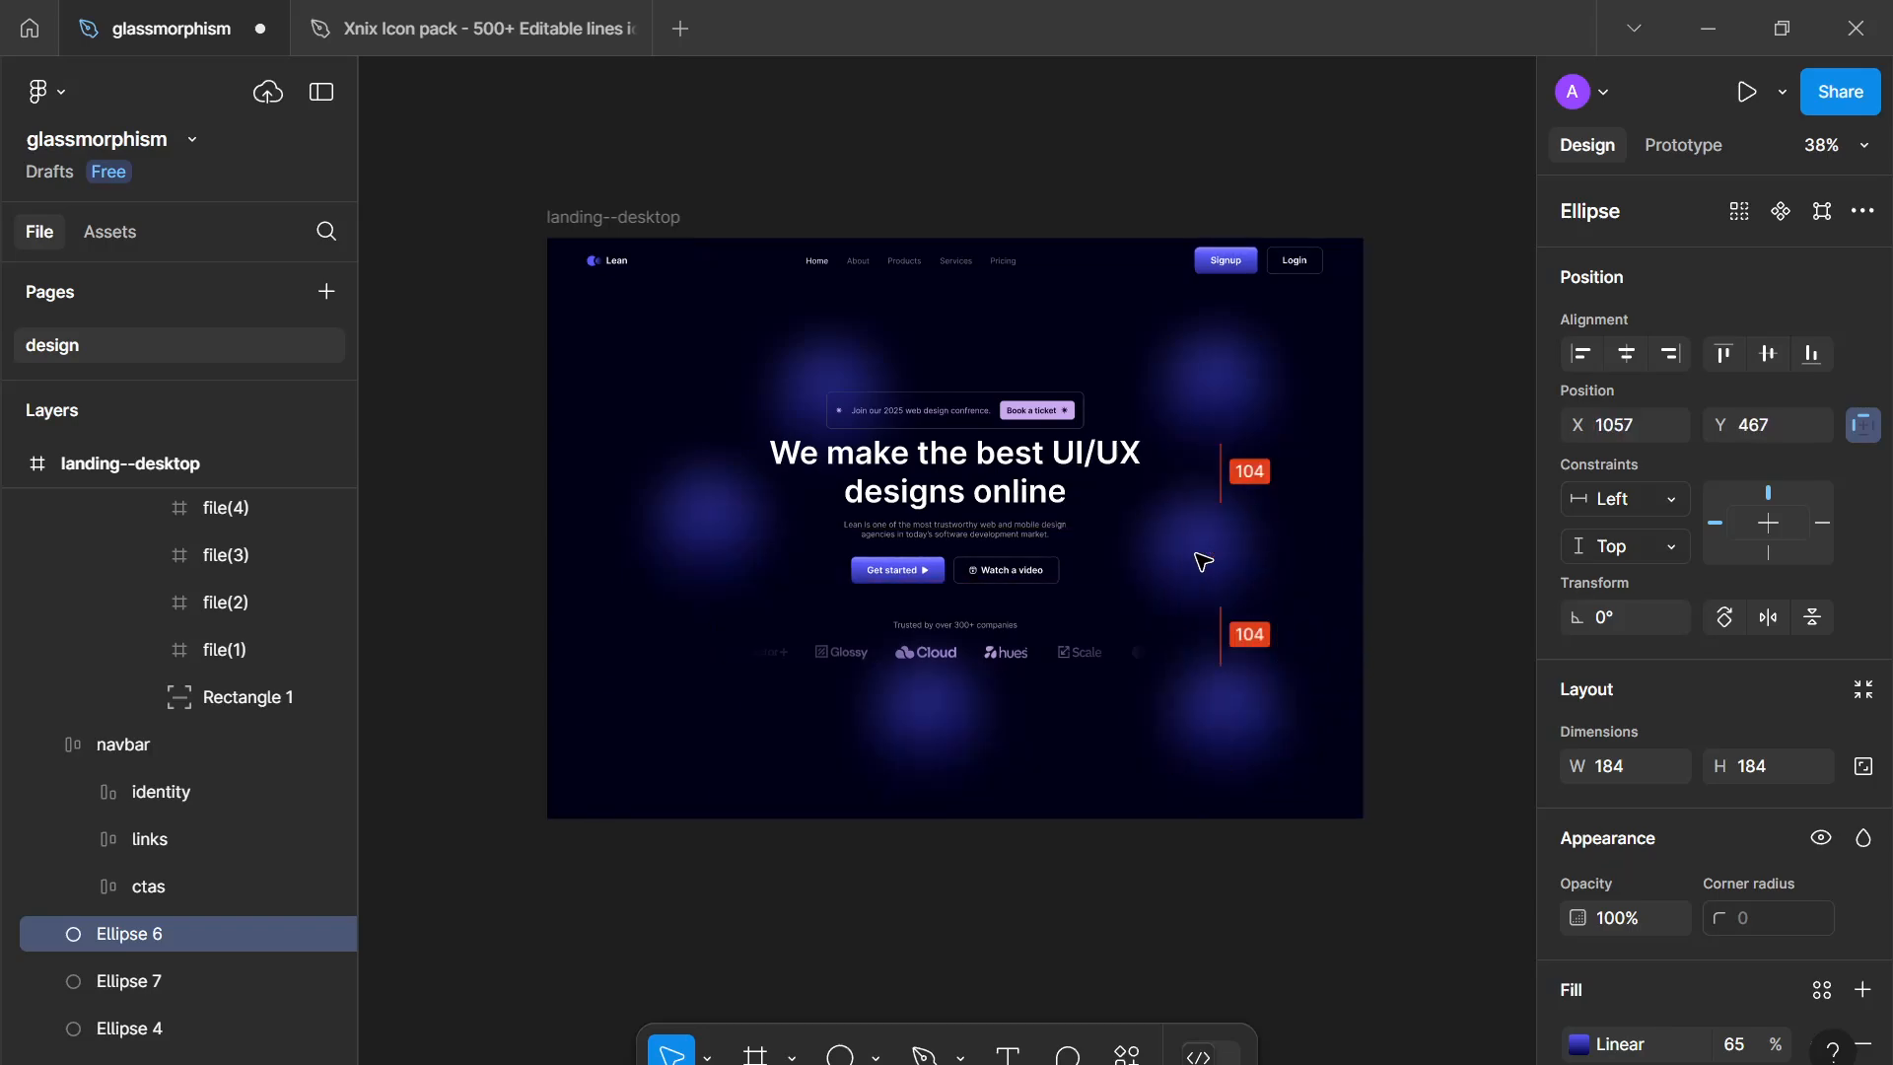
Step: Shift the two lower circles to the frame's lower left and lower middle, and copy the upper-right circle to the lower right
drag(832, 782, 710, 760)
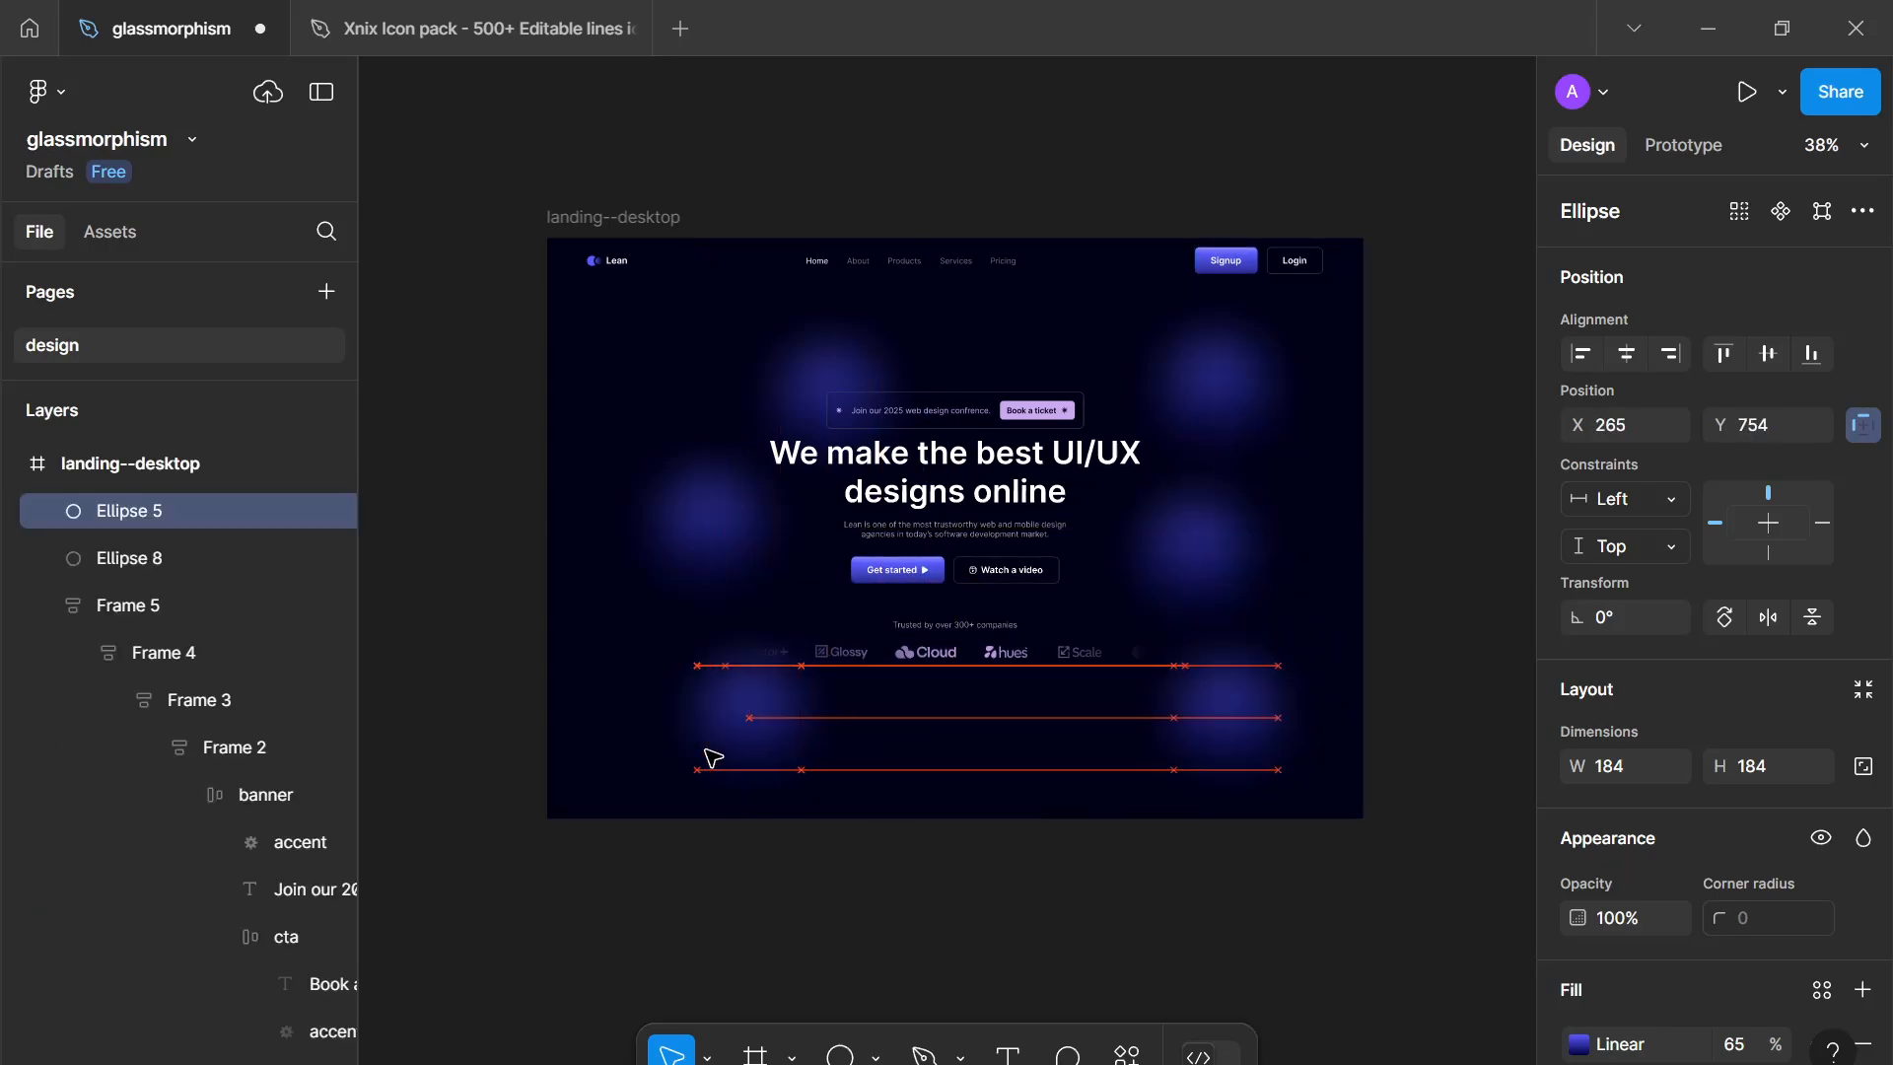
drag(1190, 722, 942, 740)
drag(706, 529, 689, 493)
drag(1218, 379, 1216, 739)
Step: Move the circle on the hero's right side closer to the headline, to X 959 and Y 405
mouse_move(1188, 547)
mouse_down()
mouse_move(1141, 553)
mouse_move(1220, 549)
mouse_up()
click(1214, 557)
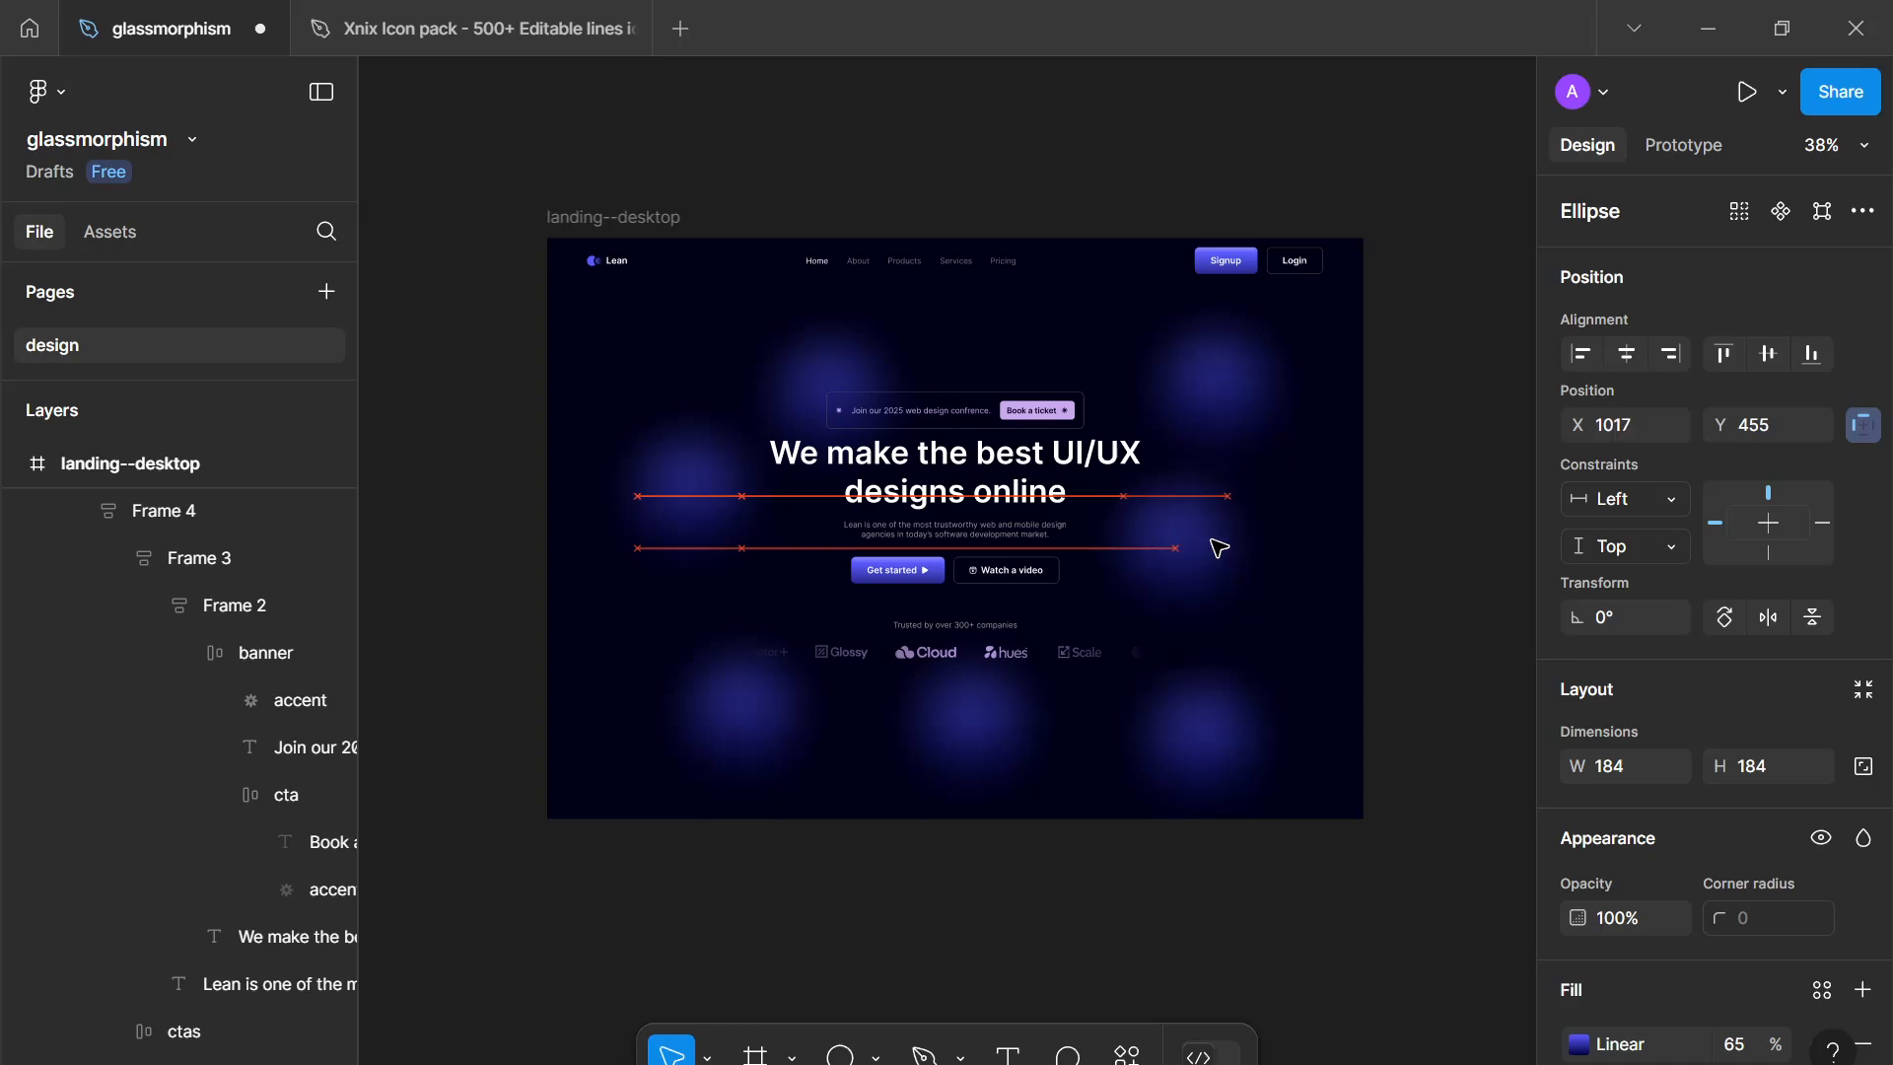
key(Left)
key(Left)
key(Left)
key(Left)
key(Left)
key(Left)
key(Left)
key(Left)
key(Left)
key(Left)
key(Left)
key(Left)
key(Left)
key(Left)
key(Left)
key(Left)
key(Left)
key(Left)
key(Left)
key(Left)
key(Up)
key(Up)
key(Up)
key(Up)
key(Up)
key(Up)
key(Up)
key(Up)
key(Up)
key(Up)
key(Up)
key(Up)
key(Up)
key(Up)
key(Up)
key(Up)
key(Up)
key(Up)
key(Up)
key(Up)
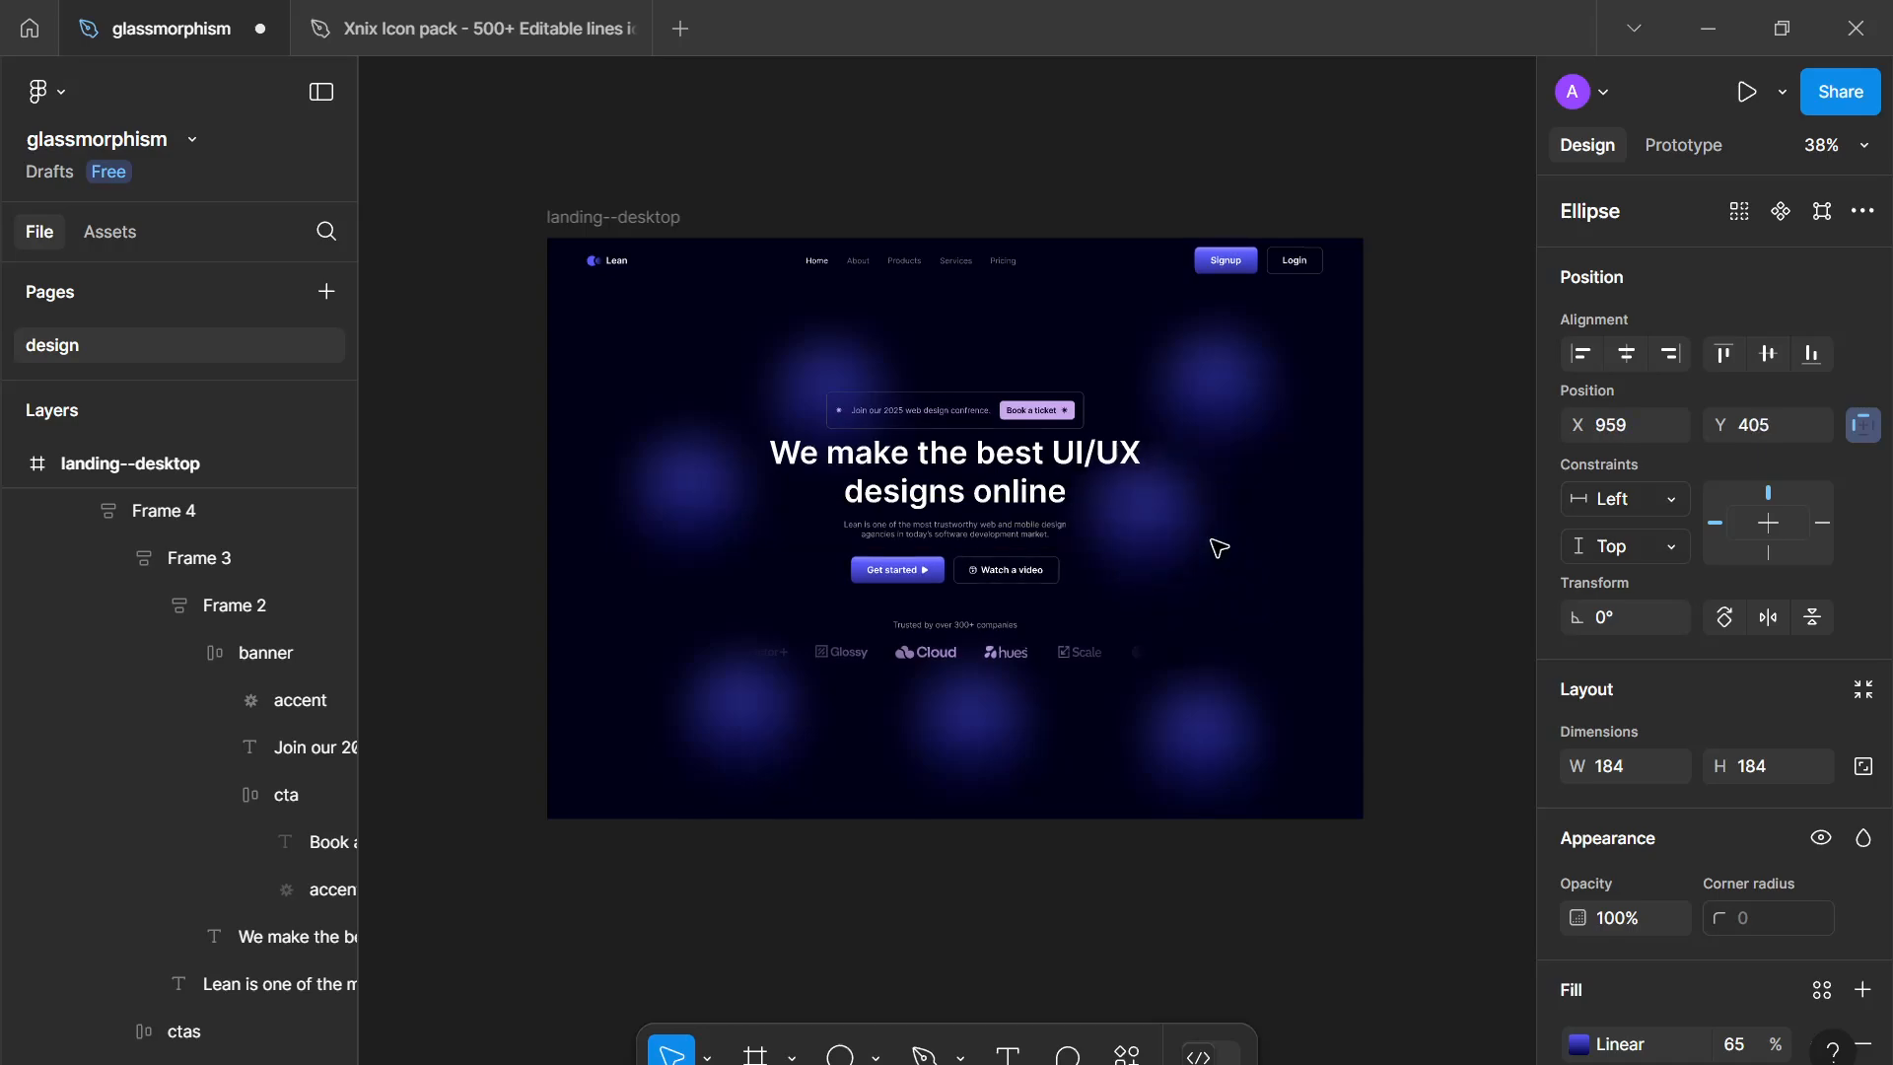
Step: Nudge the blurred circle on the hero's right side down and closer to the center, to X 863 and Y 465
key(Left)
key(Left)
key(Left)
key(Left)
key(Left)
key(Left)
key(Left)
key(Left)
key(Left)
key(Left)
key(Left)
key(Left)
key(Left)
key(Left)
key(Left)
key(Left)
key(Left)
key(Left)
key(Left)
key(Down)
key(Down)
key(Down)
key(Down)
key(Down)
key(Down)
key(Down)
key(Down)
key(Down)
key(Down)
key(Down)
key(Down)
key(Down)
key(Down)
key(Down)
key(Down)
key(Down)
key(Down)
key(Down)
key(Down)
key(Down)
key(Down)
key(Down)
key(Down)
key(Down)
key(Down)
key(Down)
key(Down)
key(Down)
key(Down)
key(Down)
key(Down)
key(Down)
key(Down)
key(Down)
key(Down)
key(Down)
key(Down)
key(Down)
key(Down)
key(Left)
key(Left)
key(Left)
key(Left)
key(Left)
key(Left)
key(Left)
key(Left)
key(Left)
key(Left)
key(Left)
key(Left)
key(Left)
key(Left)
key(Left)
key(Left)
key(Left)
key(Left)
key(Left)
key(Left)
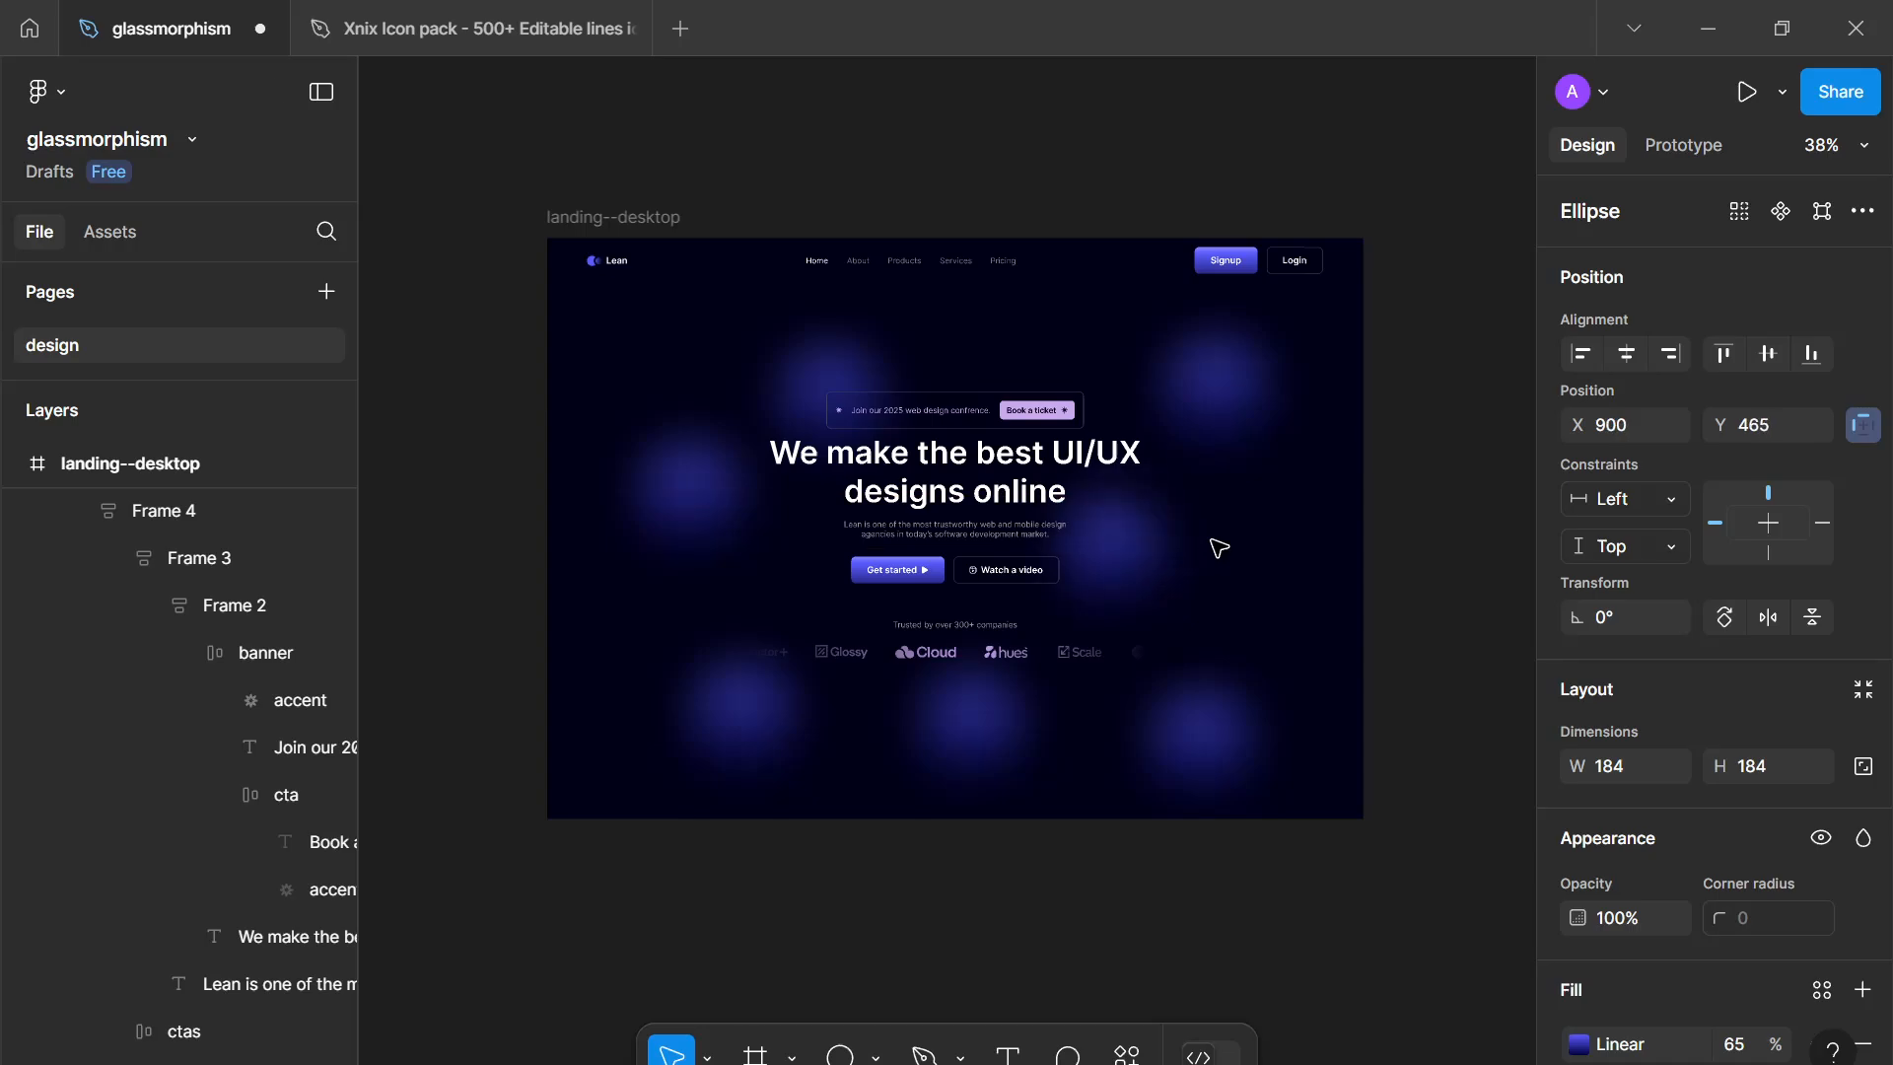
key(Left)
key(Left)
key(Left)
key(Left)
key(Left)
key(Left)
key(Left)
key(Left)
key(Left)
key(Left)
key(Left)
key(Left)
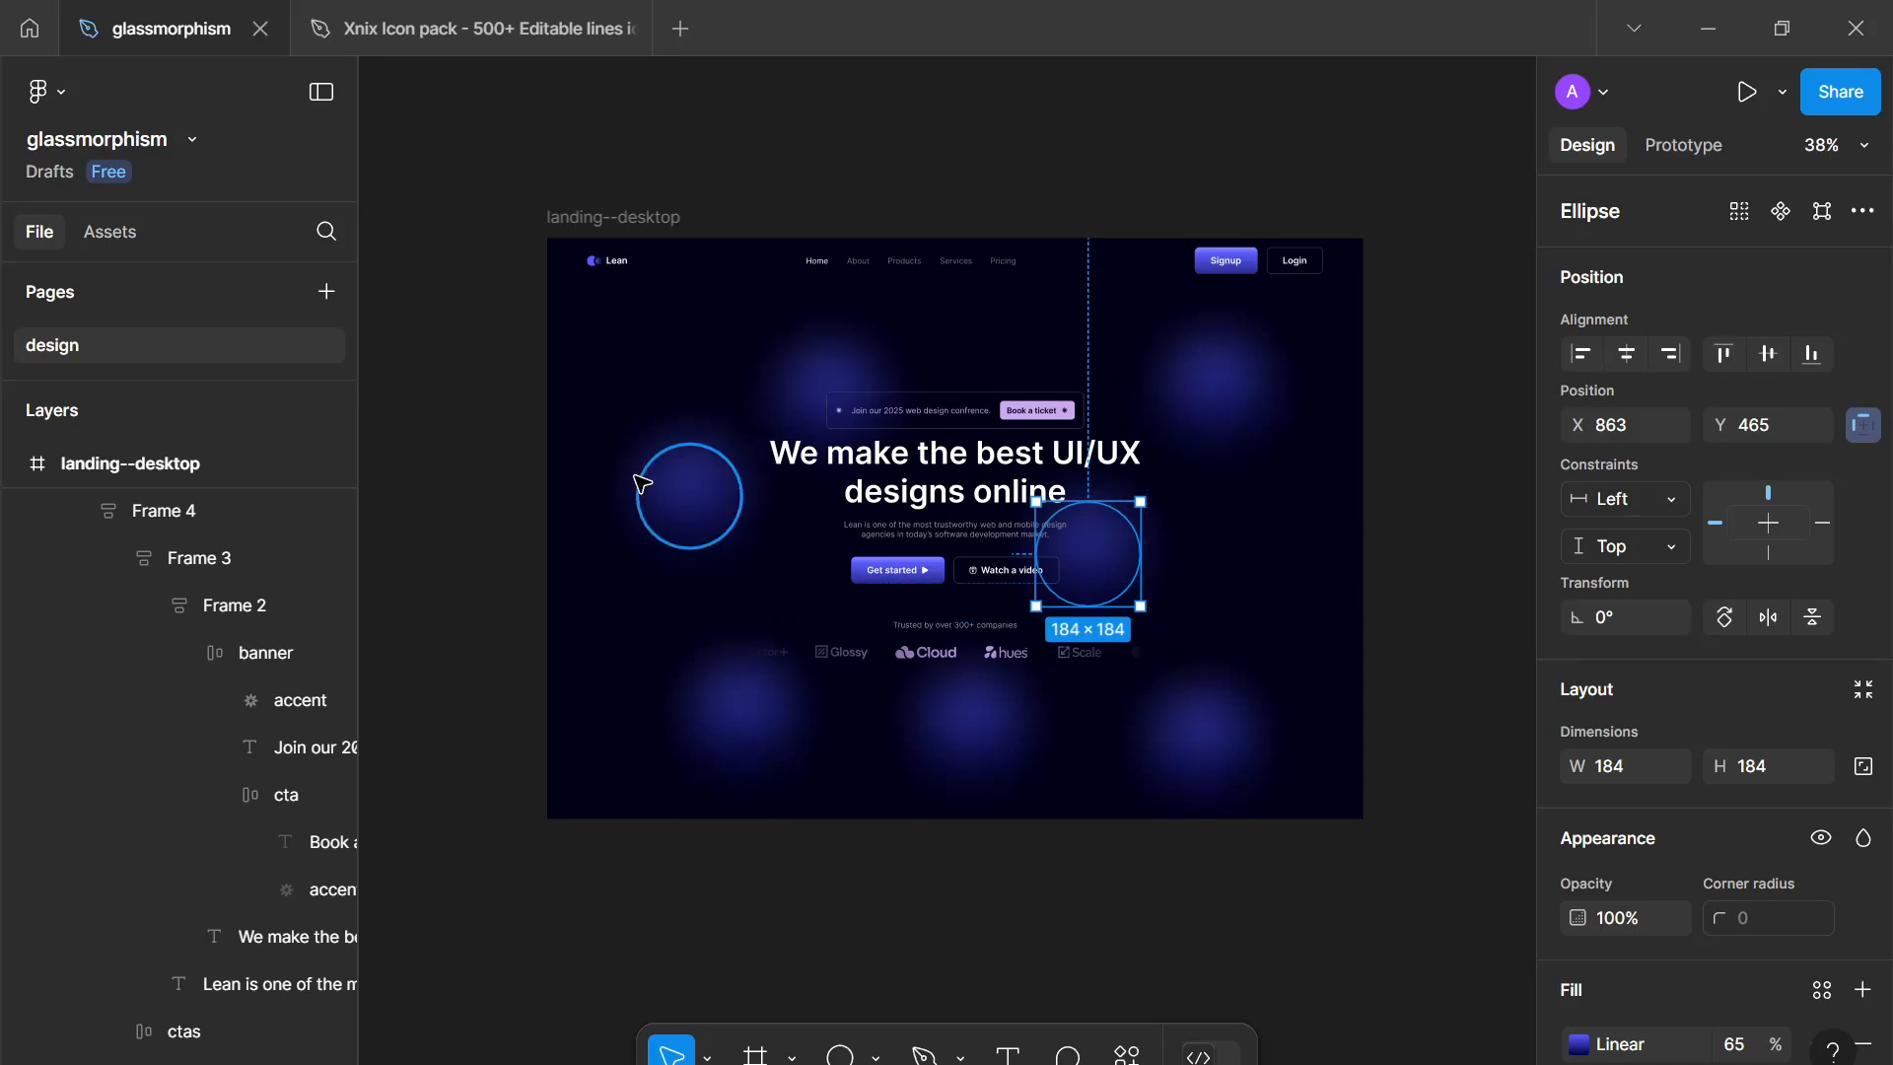
Step: Move the left circle slightly toward the hero's center, place the lower-right circle at X 1140, Y 701, and bring it to the front
double_click(697, 513)
drag(697, 514, 1272, 689)
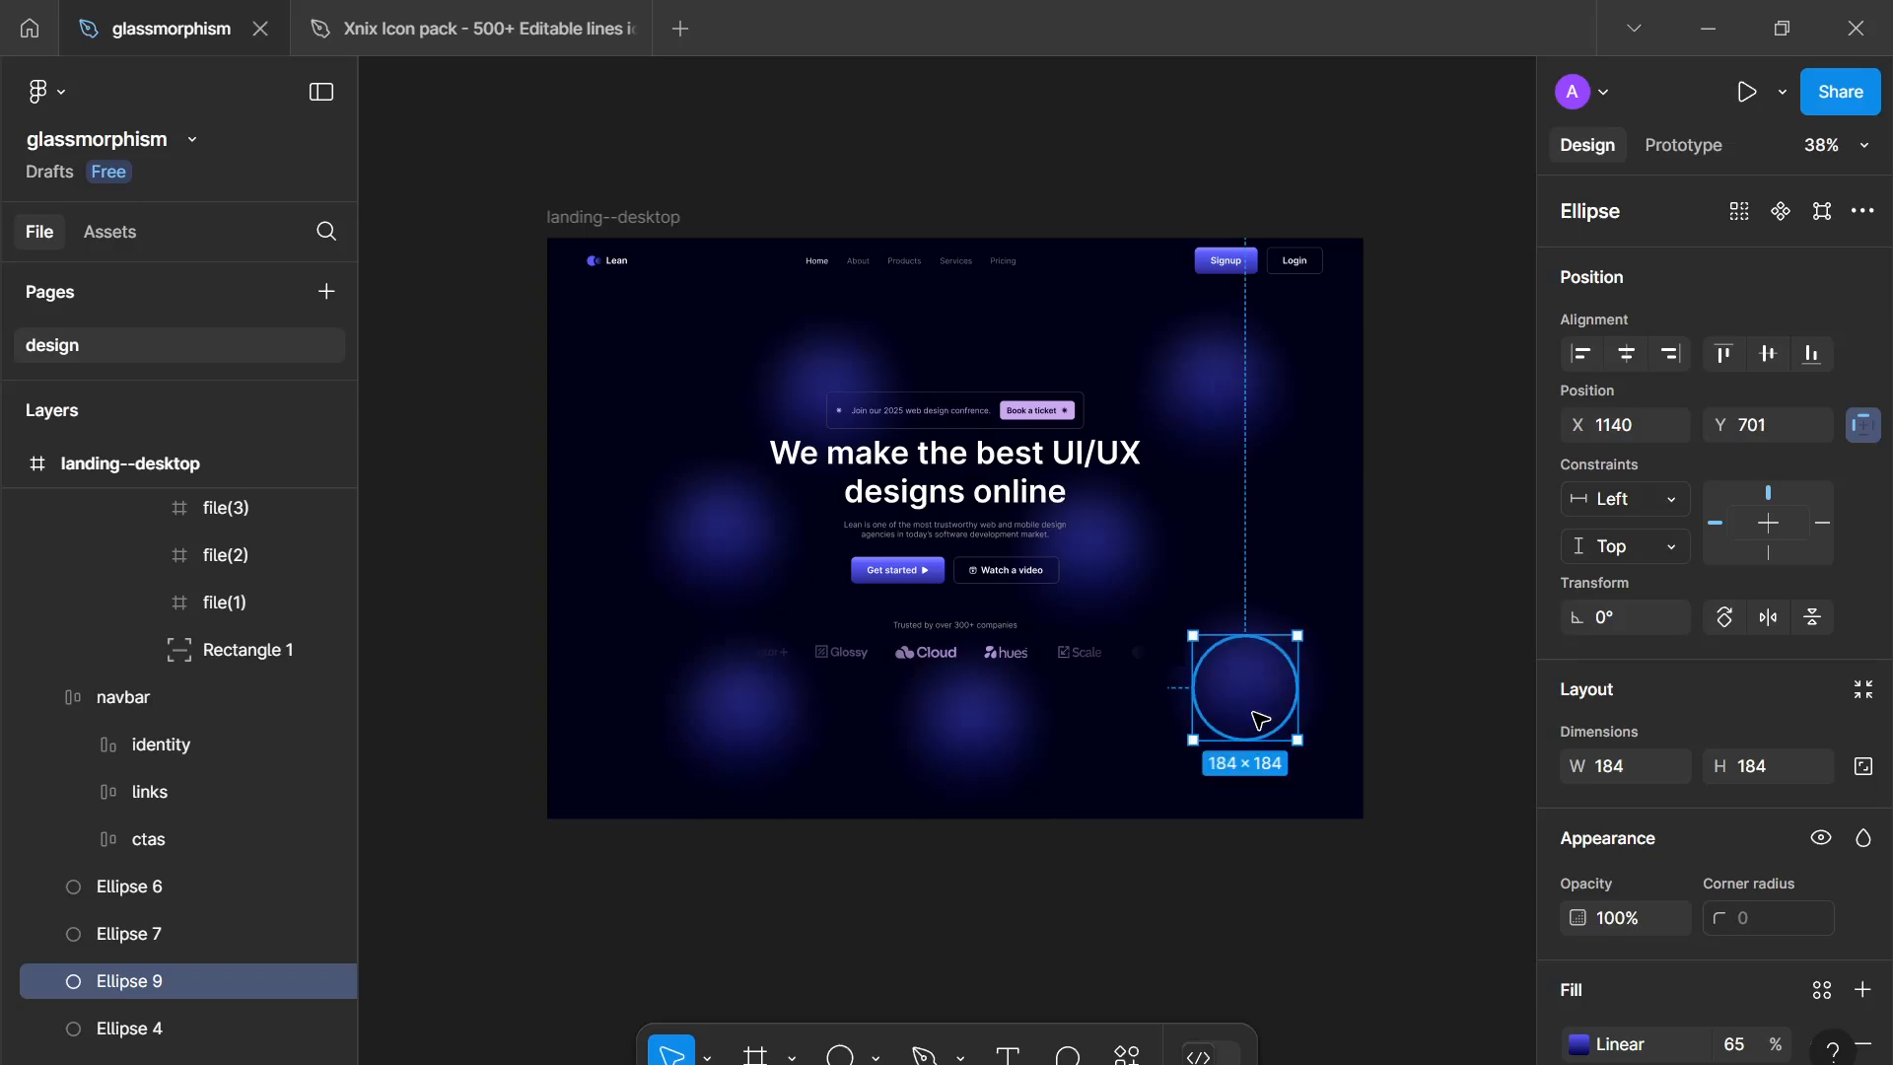
key([)
key(])
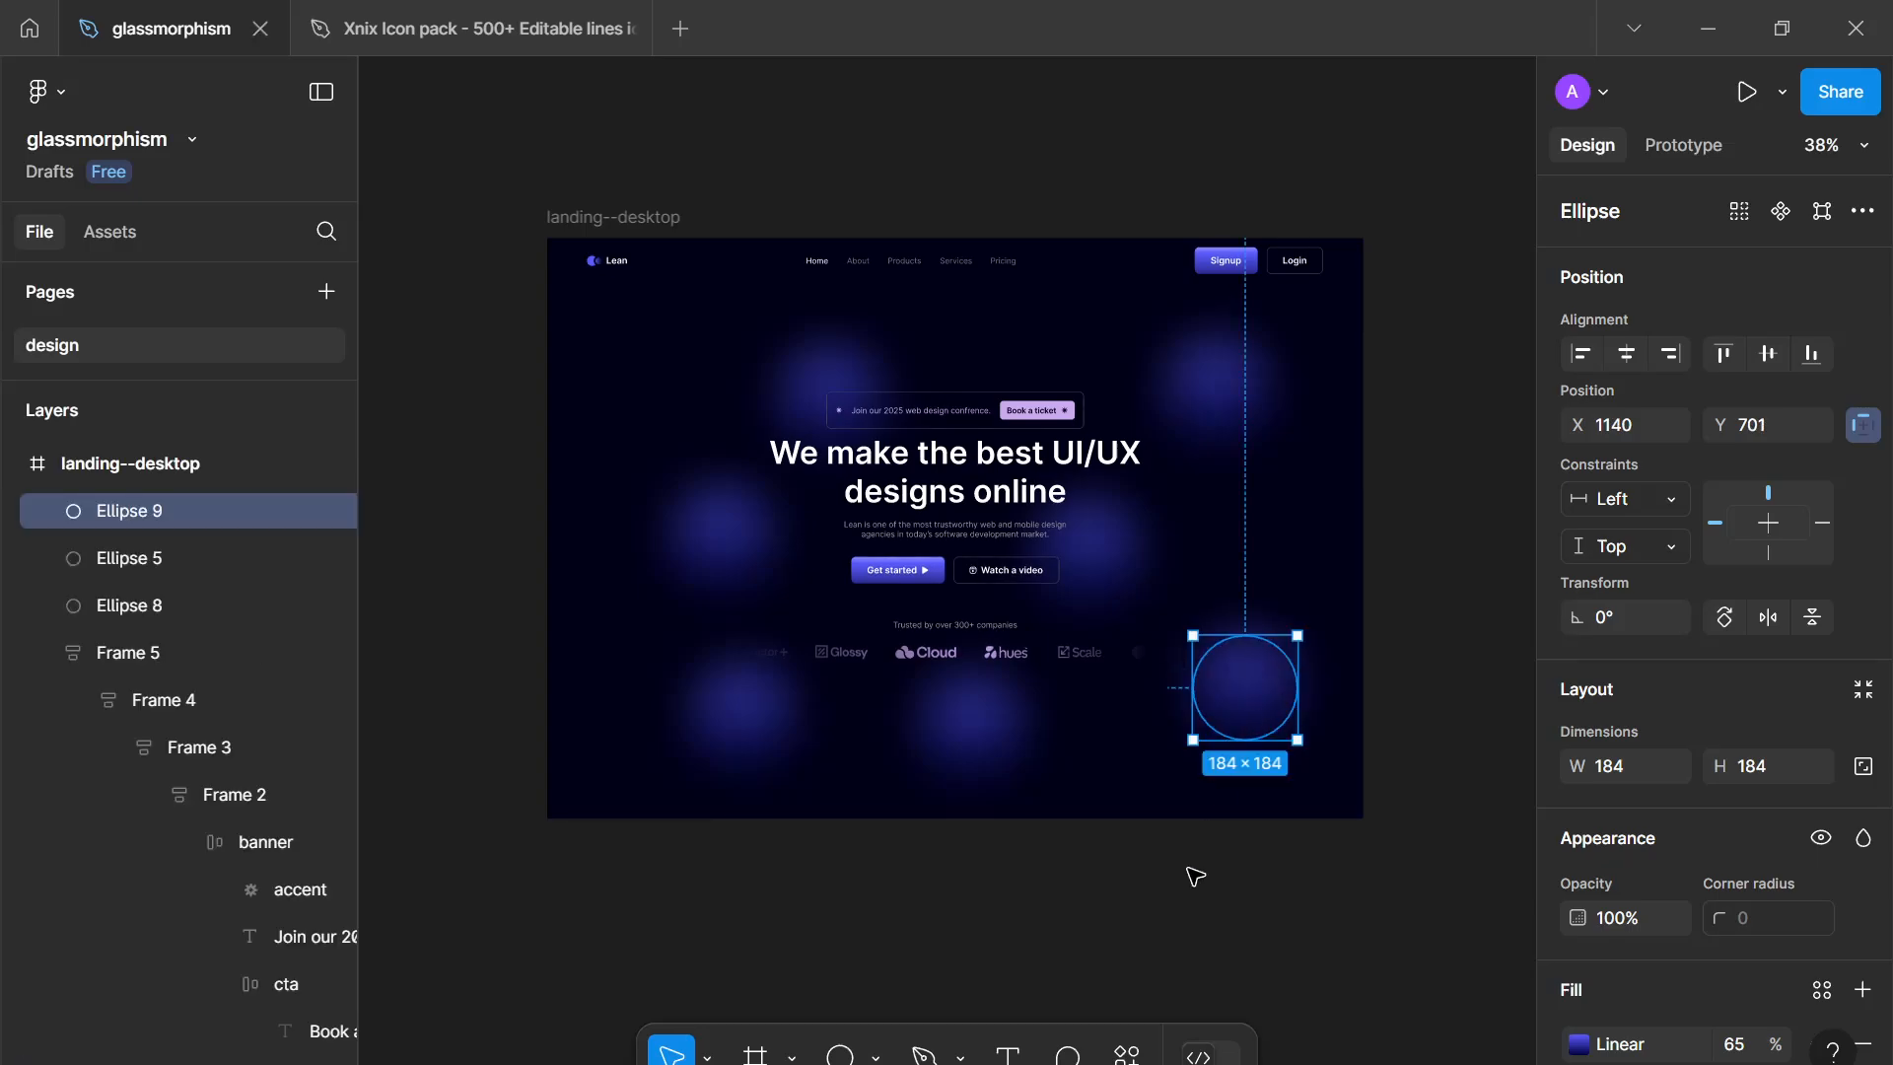
click(1196, 874)
scroll(1196, 875, down, 3)
scroll(1196, 875, up, 3)
scroll(1196, 874, up, 5)
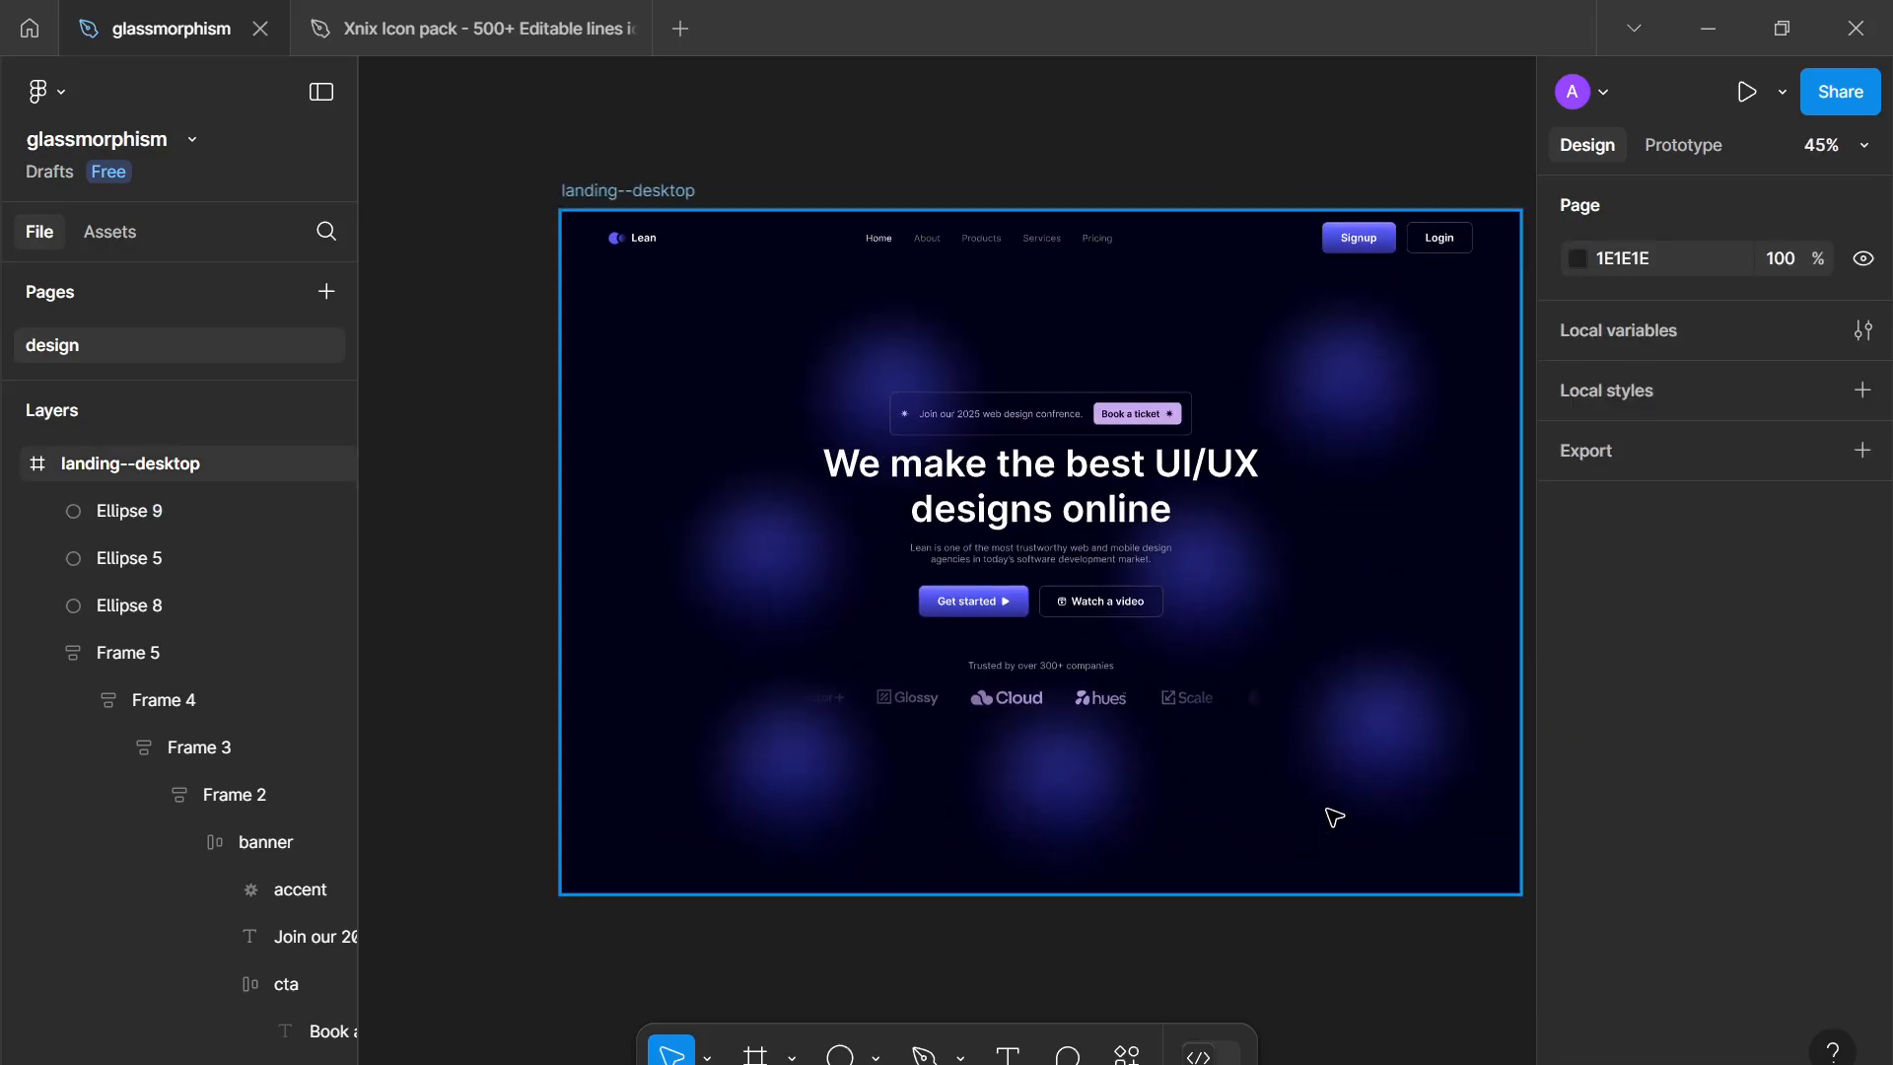
Step: Select all seven blurred circles and shift them together slightly up and to the left
click(1354, 758)
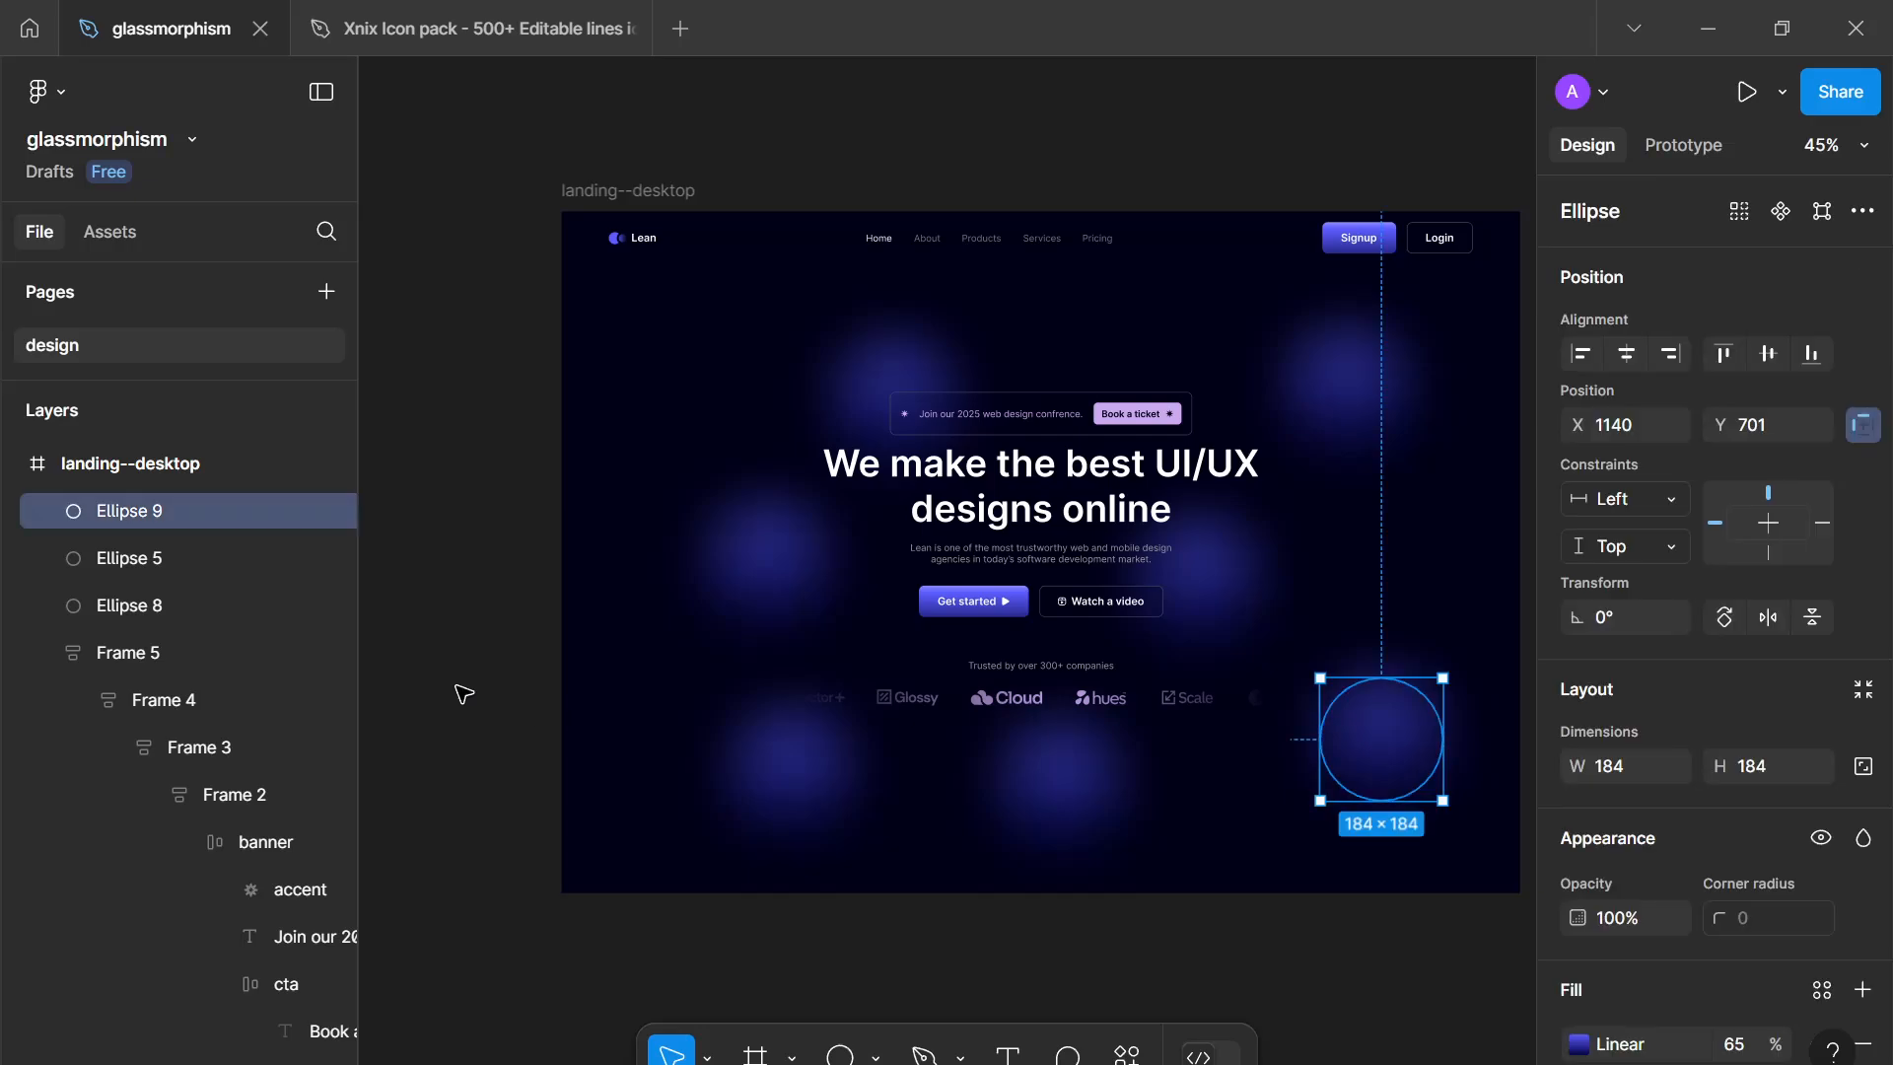
shift+click(197, 607)
click(49, 650)
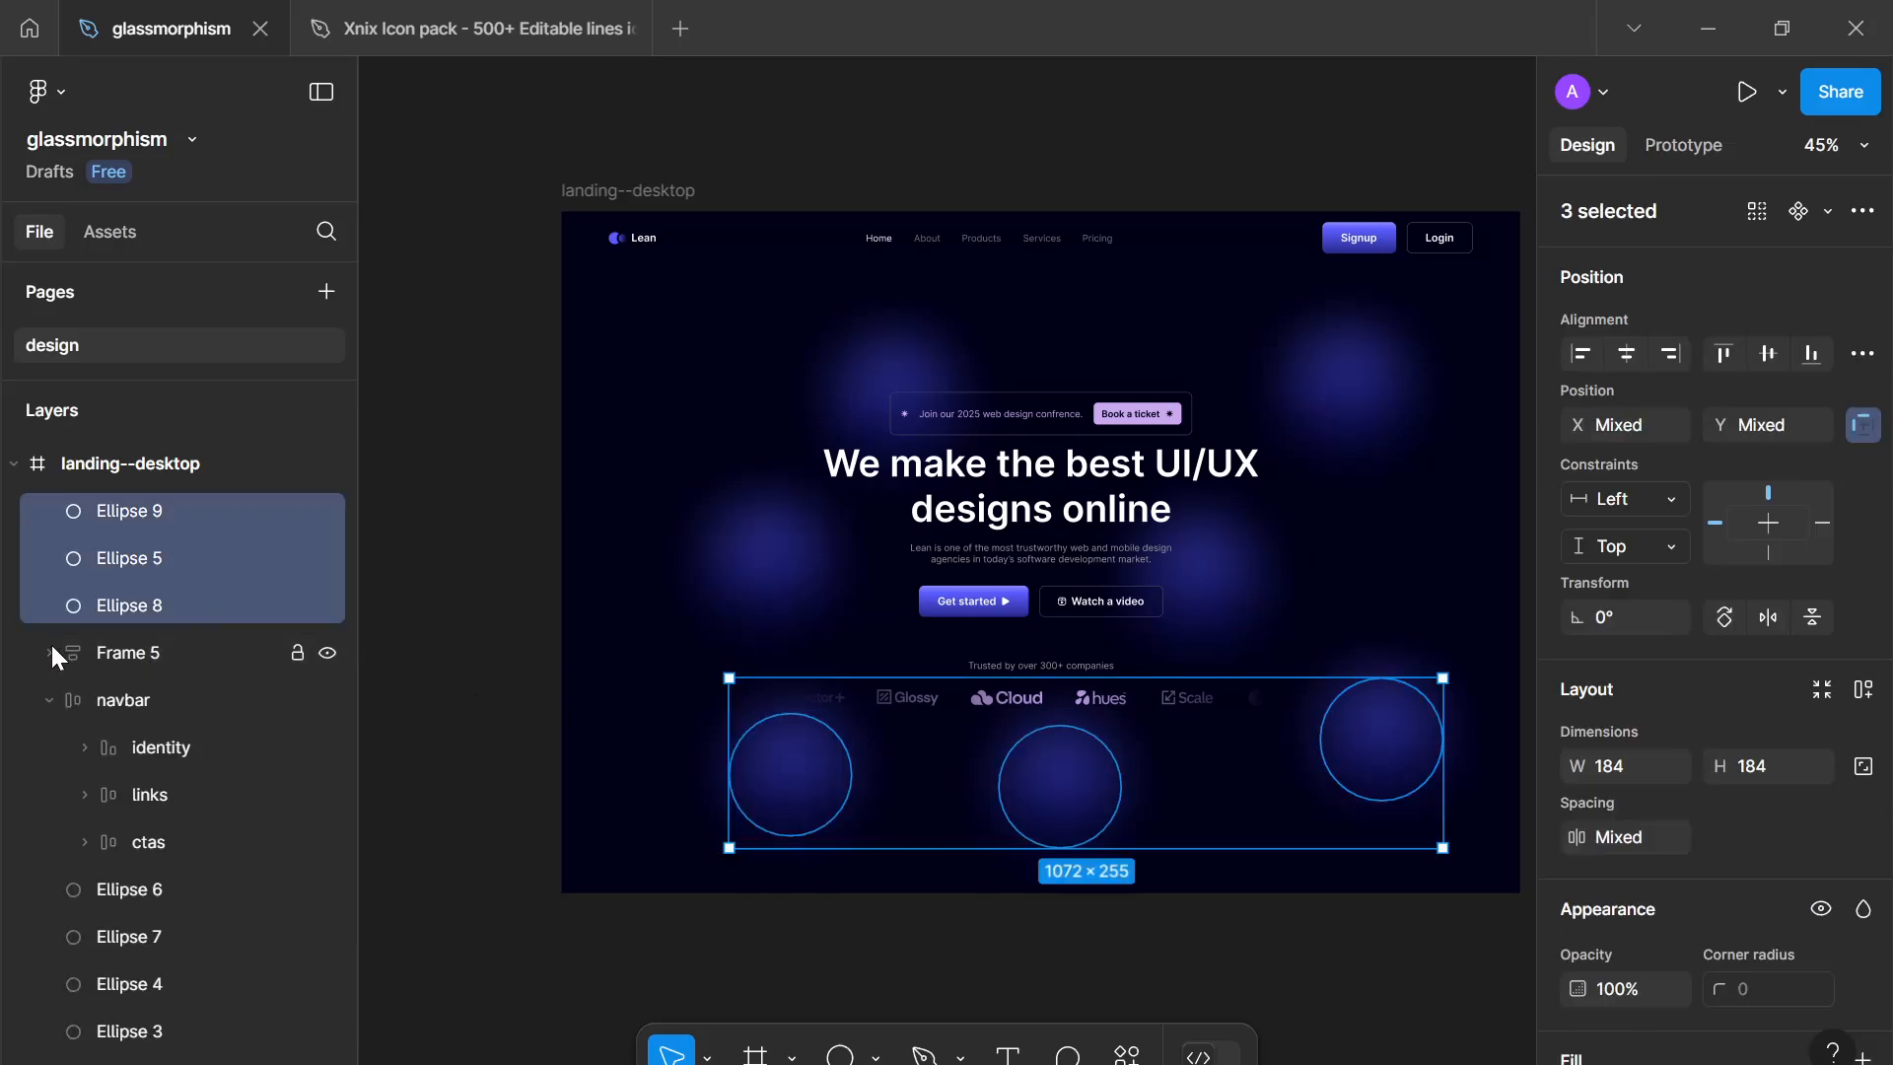
click(133, 894)
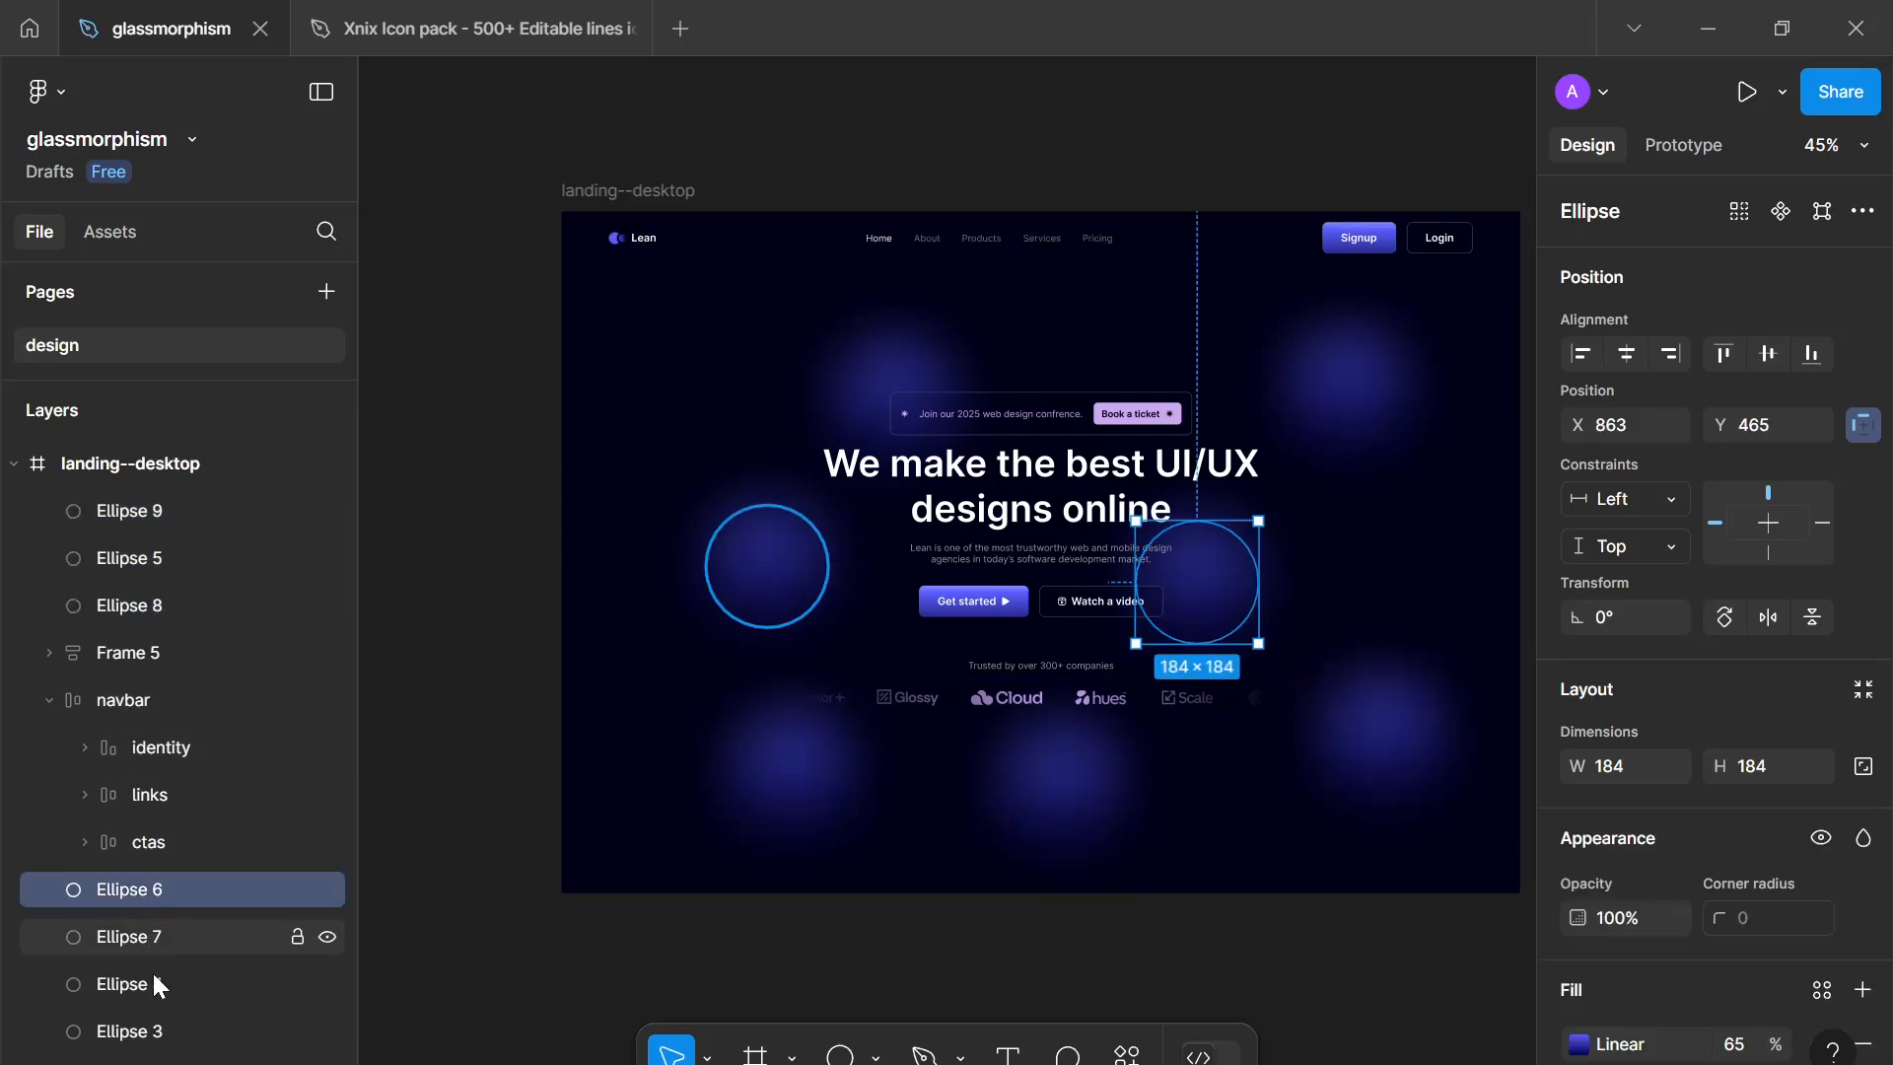
shift+click(157, 1026)
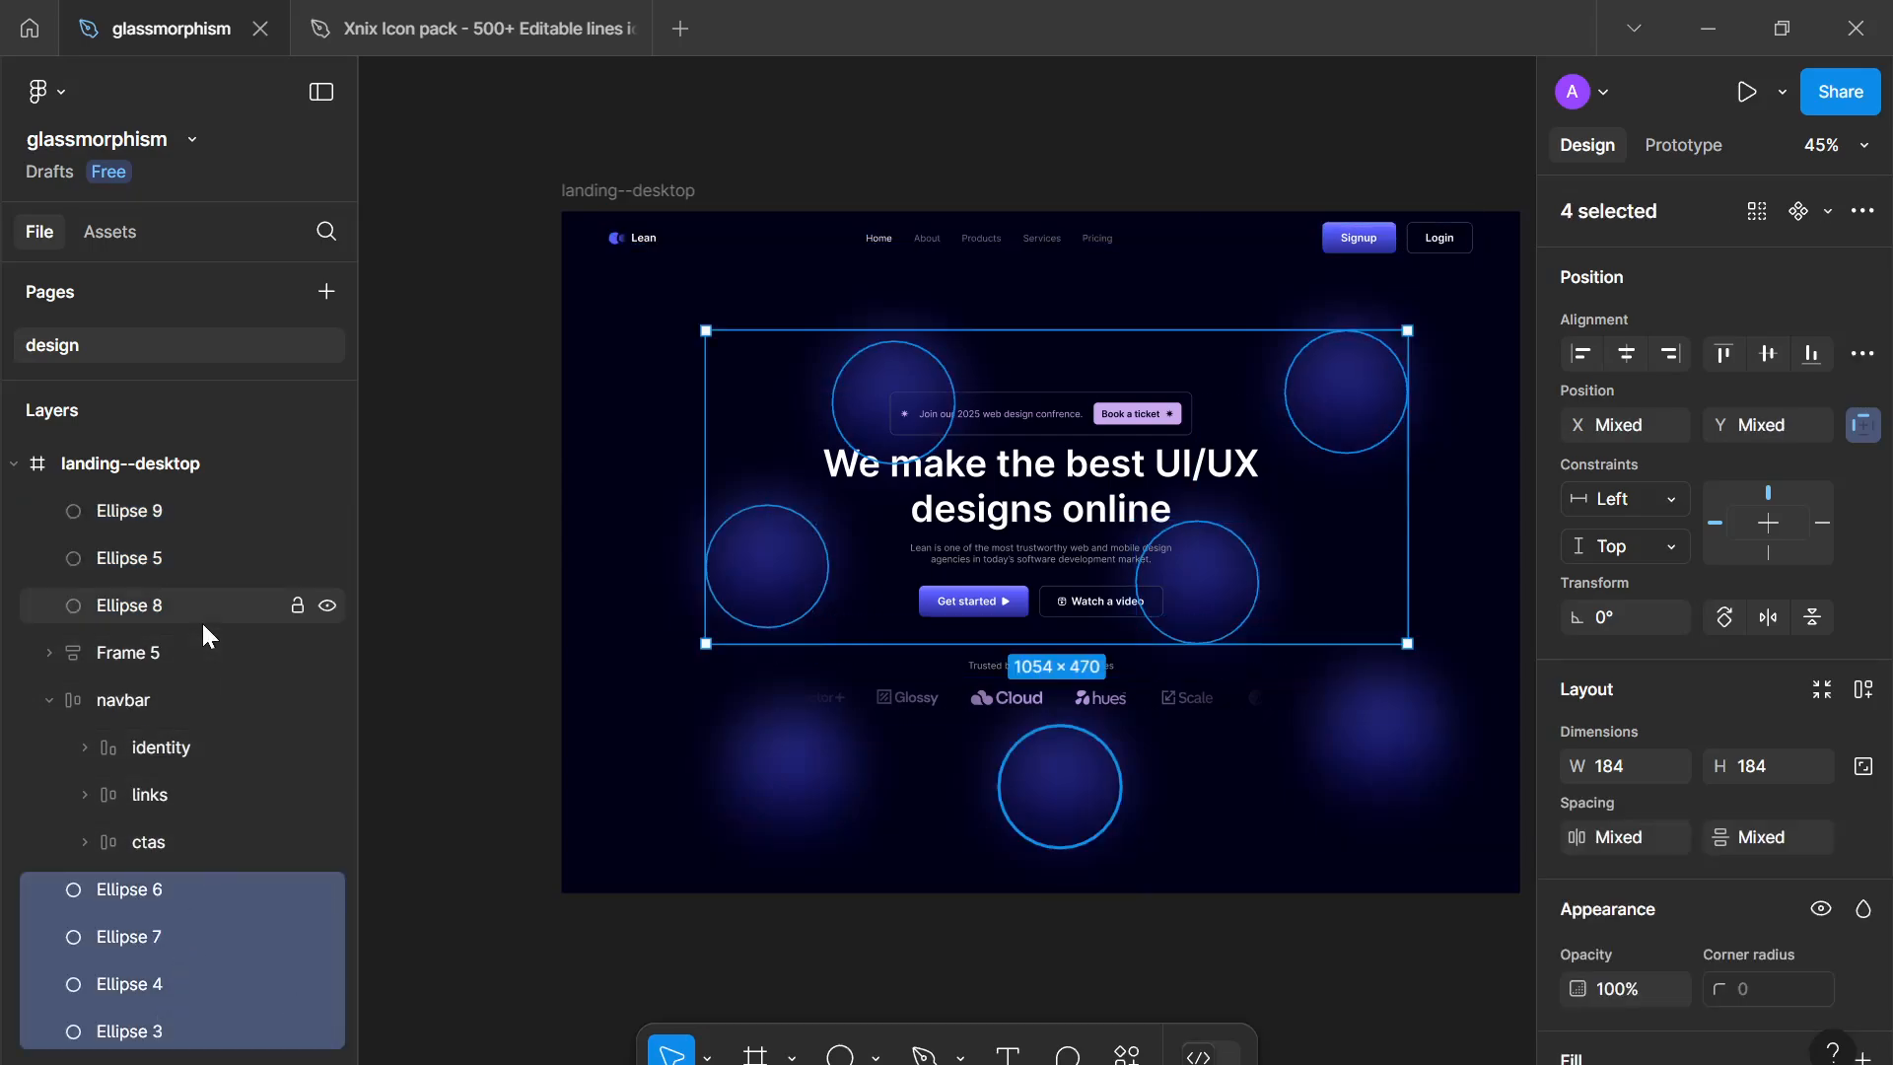
shift+click(204, 611)
shift+click(205, 558)
shift+click(210, 511)
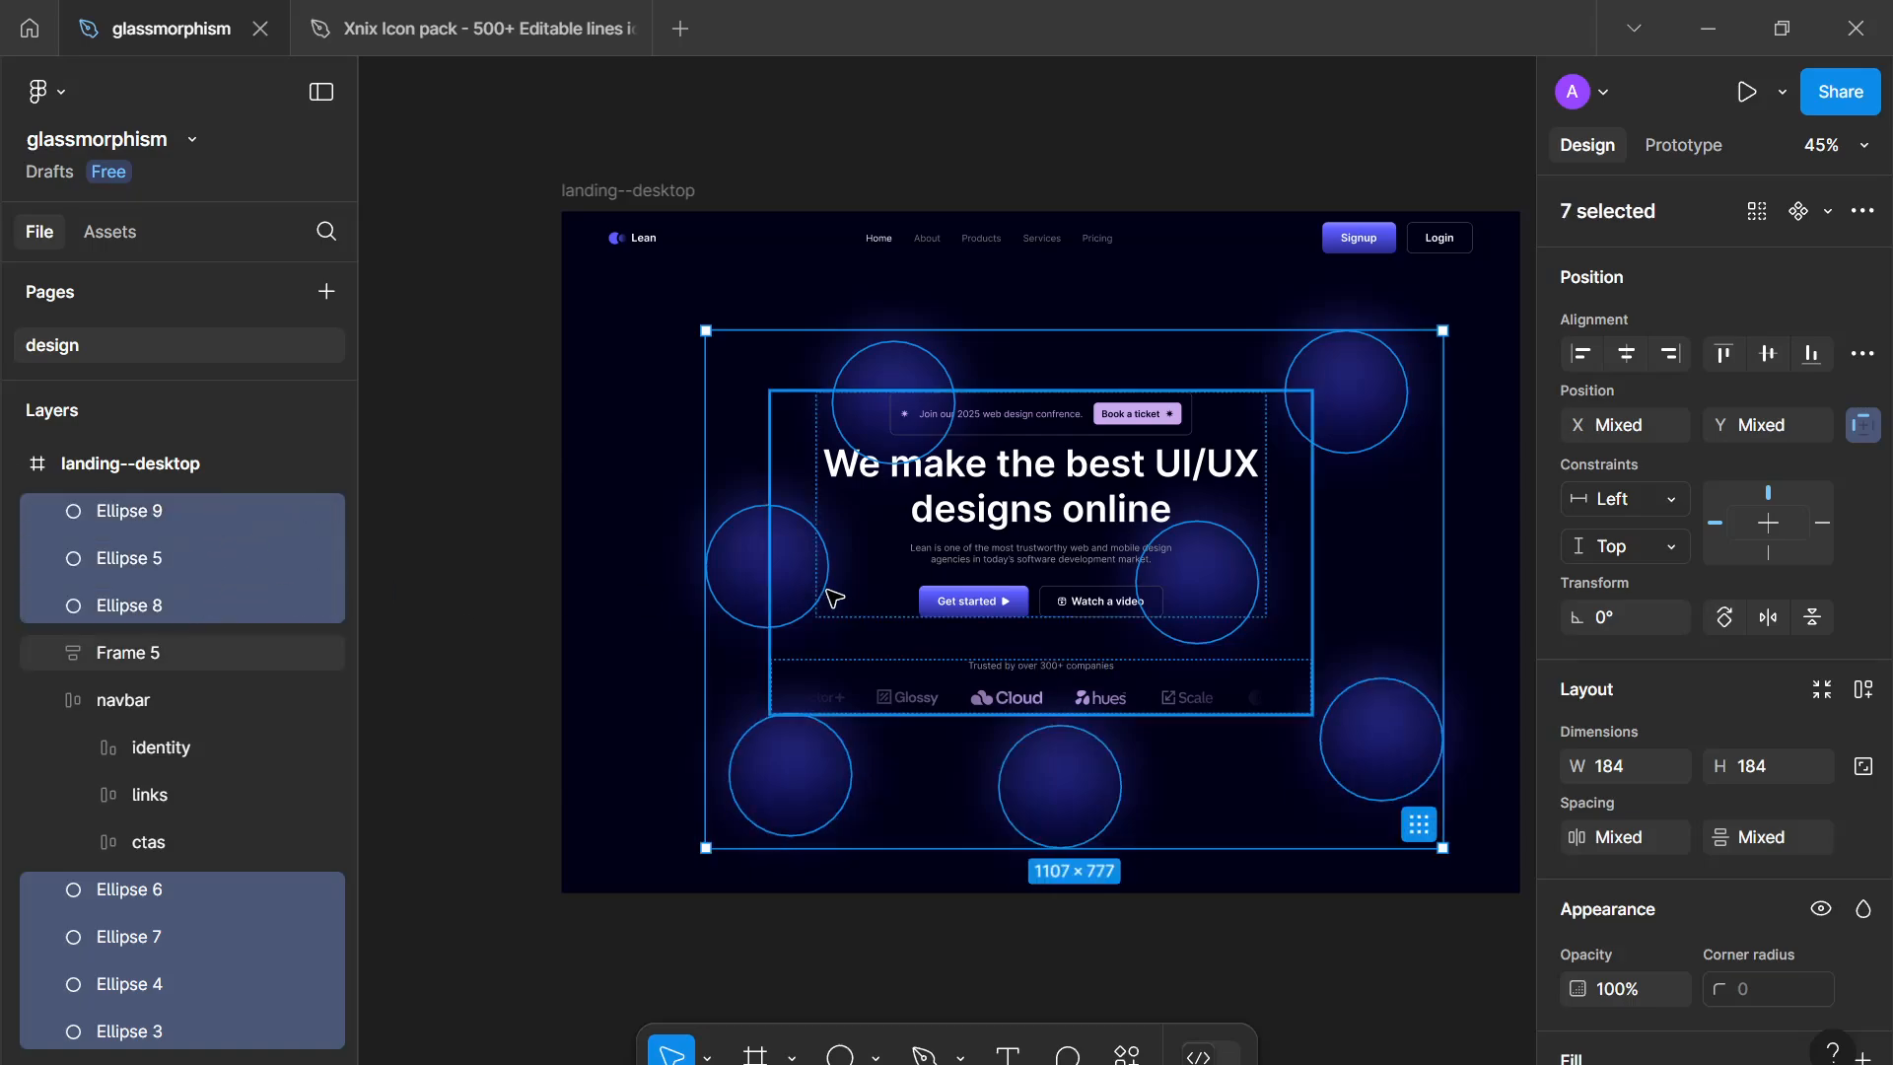
mouse_move(738, 560)
mouse_down()
mouse_move(719, 536)
mouse_move(737, 549)
mouse_up()
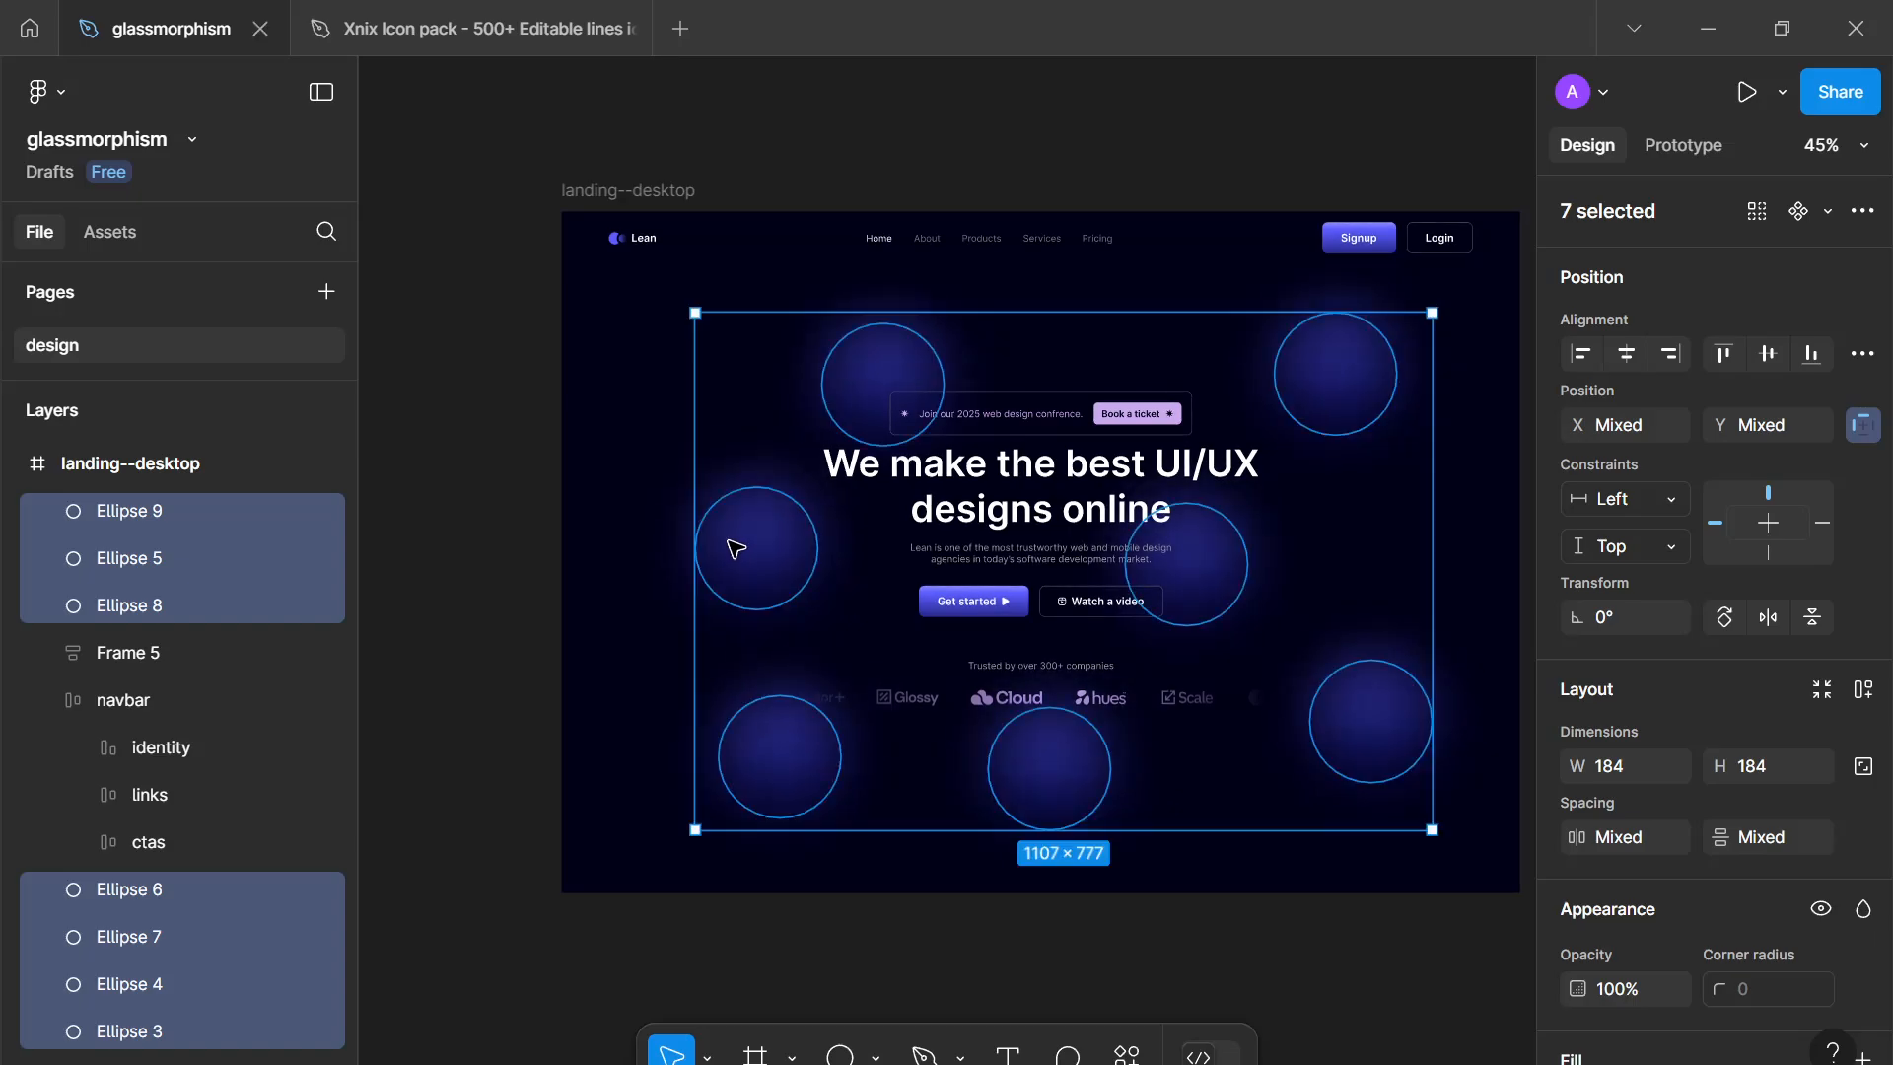
click(616, 593)
scroll(621, 600, down, 3)
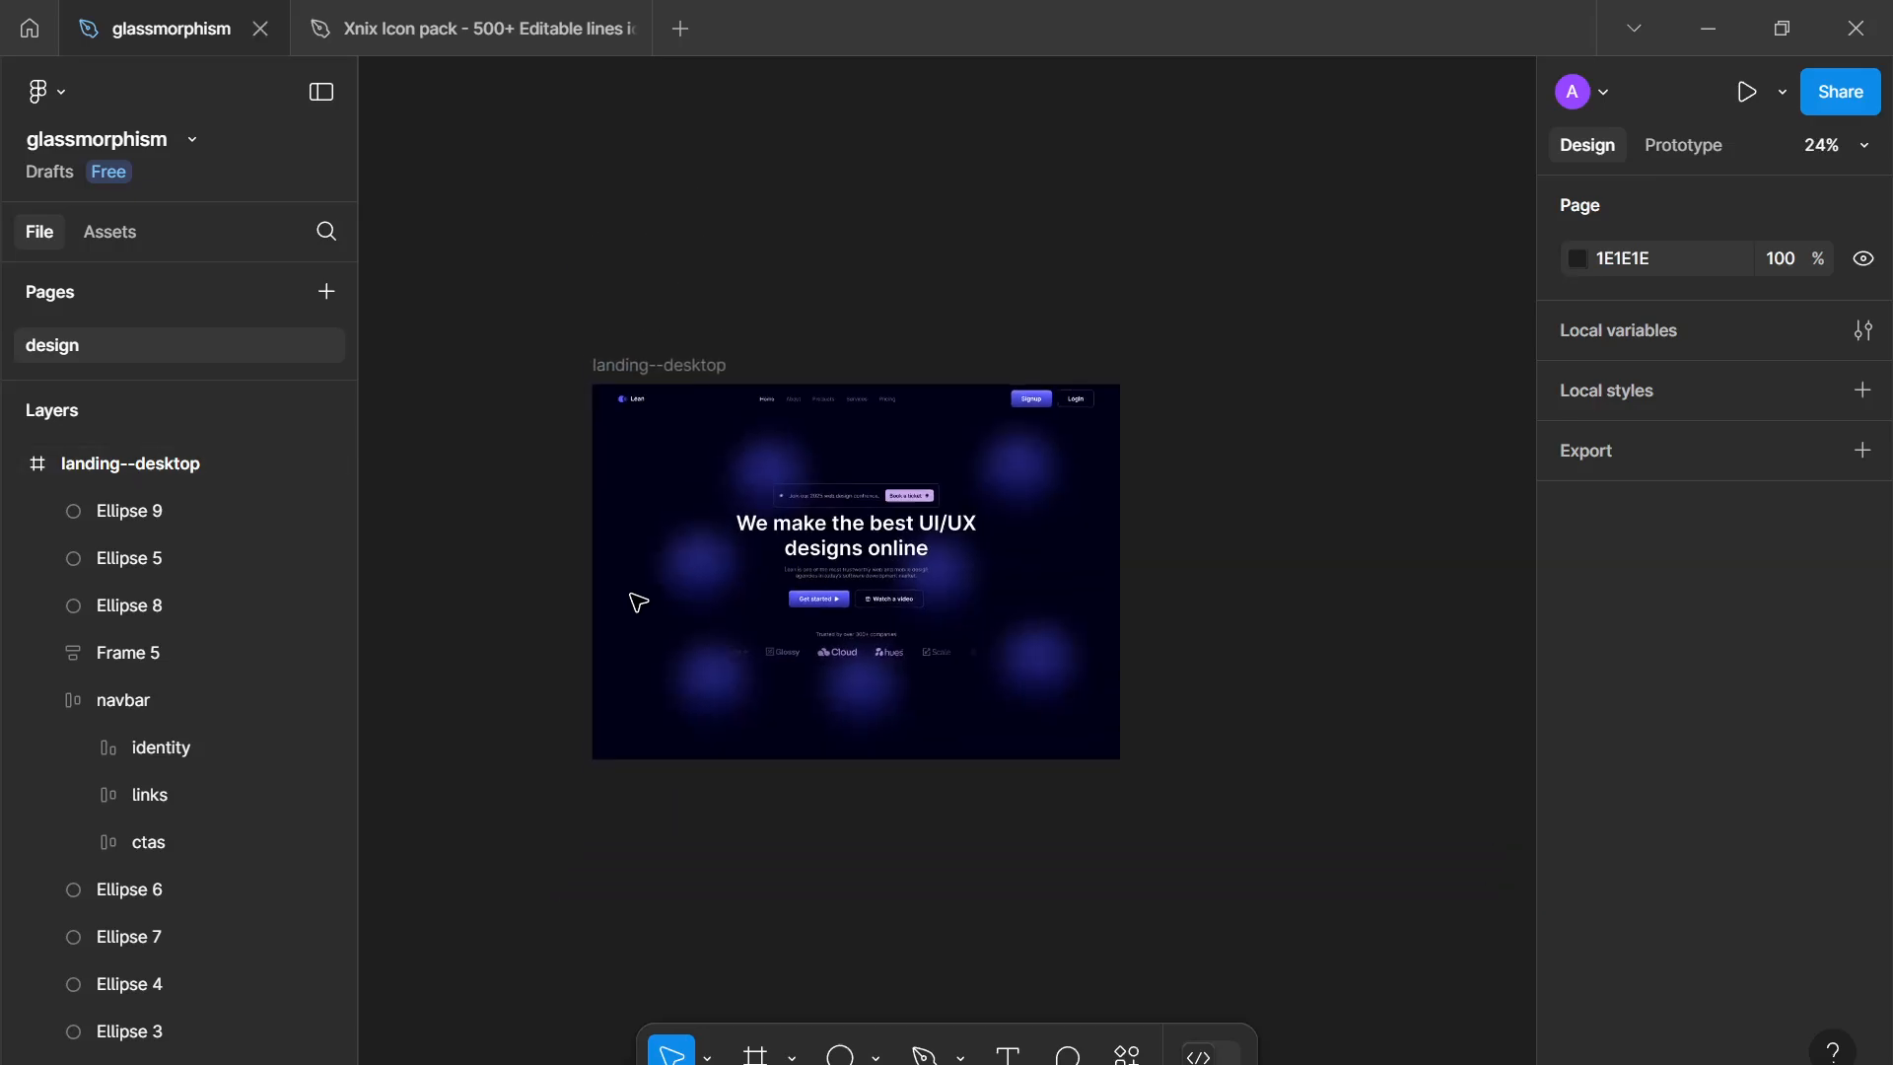
scroll(634, 599, up, 3)
drag(634, 600, 577, 565)
scroll(576, 565, up, 1)
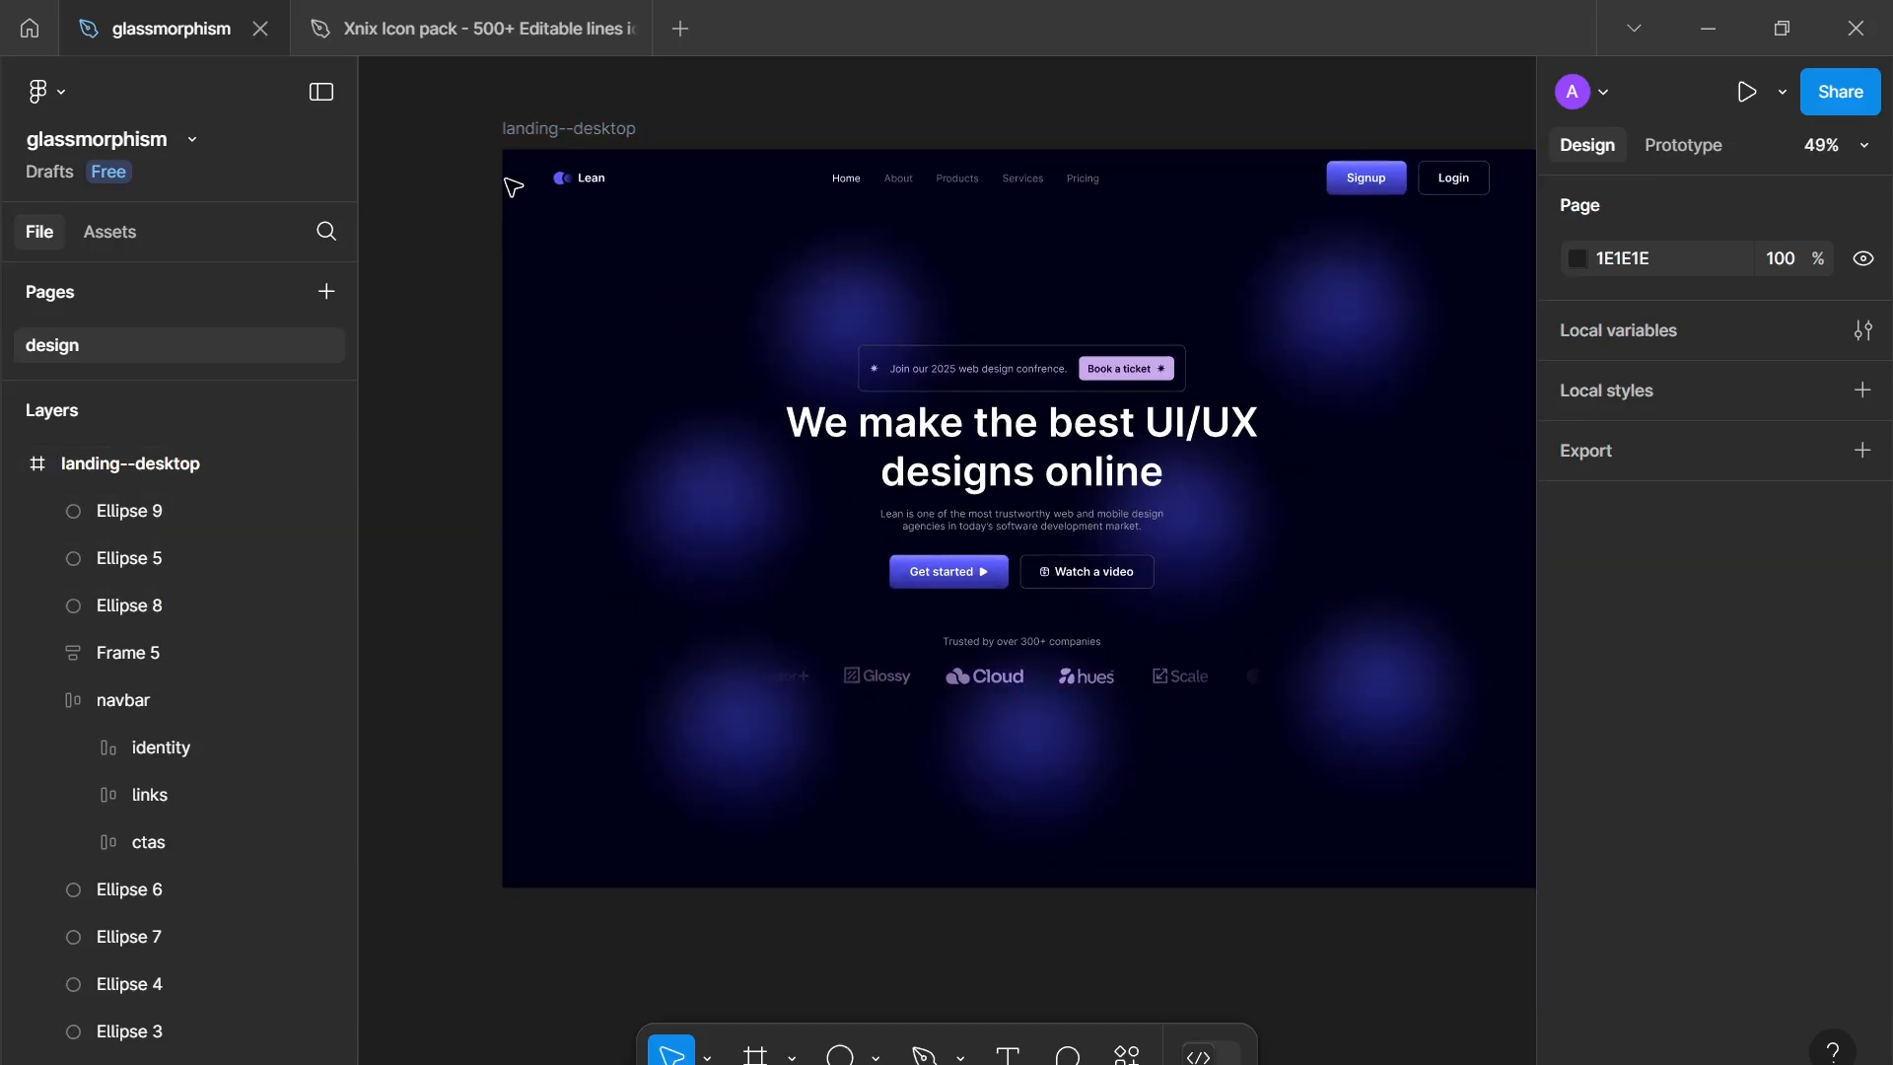
Step: In the landing--desktop frame's selection colors, edit the 65% linear gradient, keeping the 5A5DFF stop at 0% and placing the 000144 stop at 61%
click(569, 128)
scroll(1858, 745, down, 9)
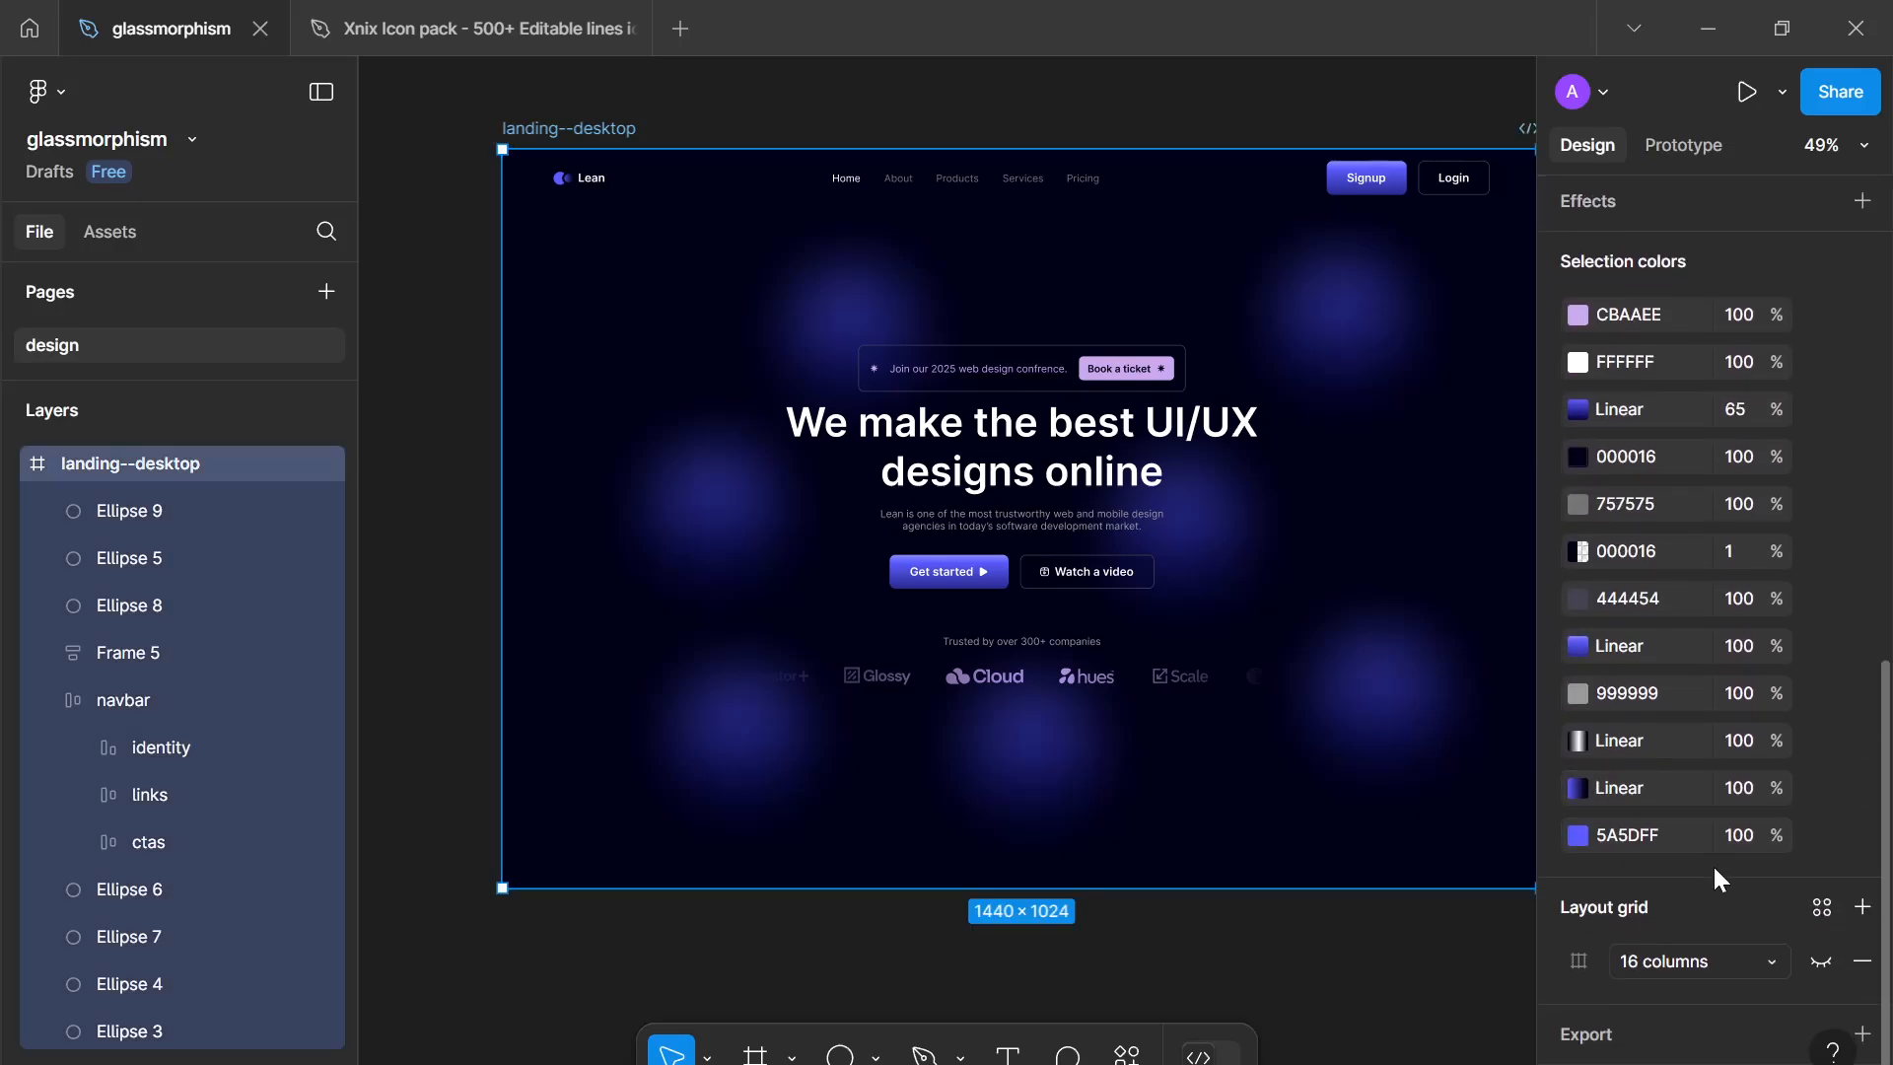
click(1577, 385)
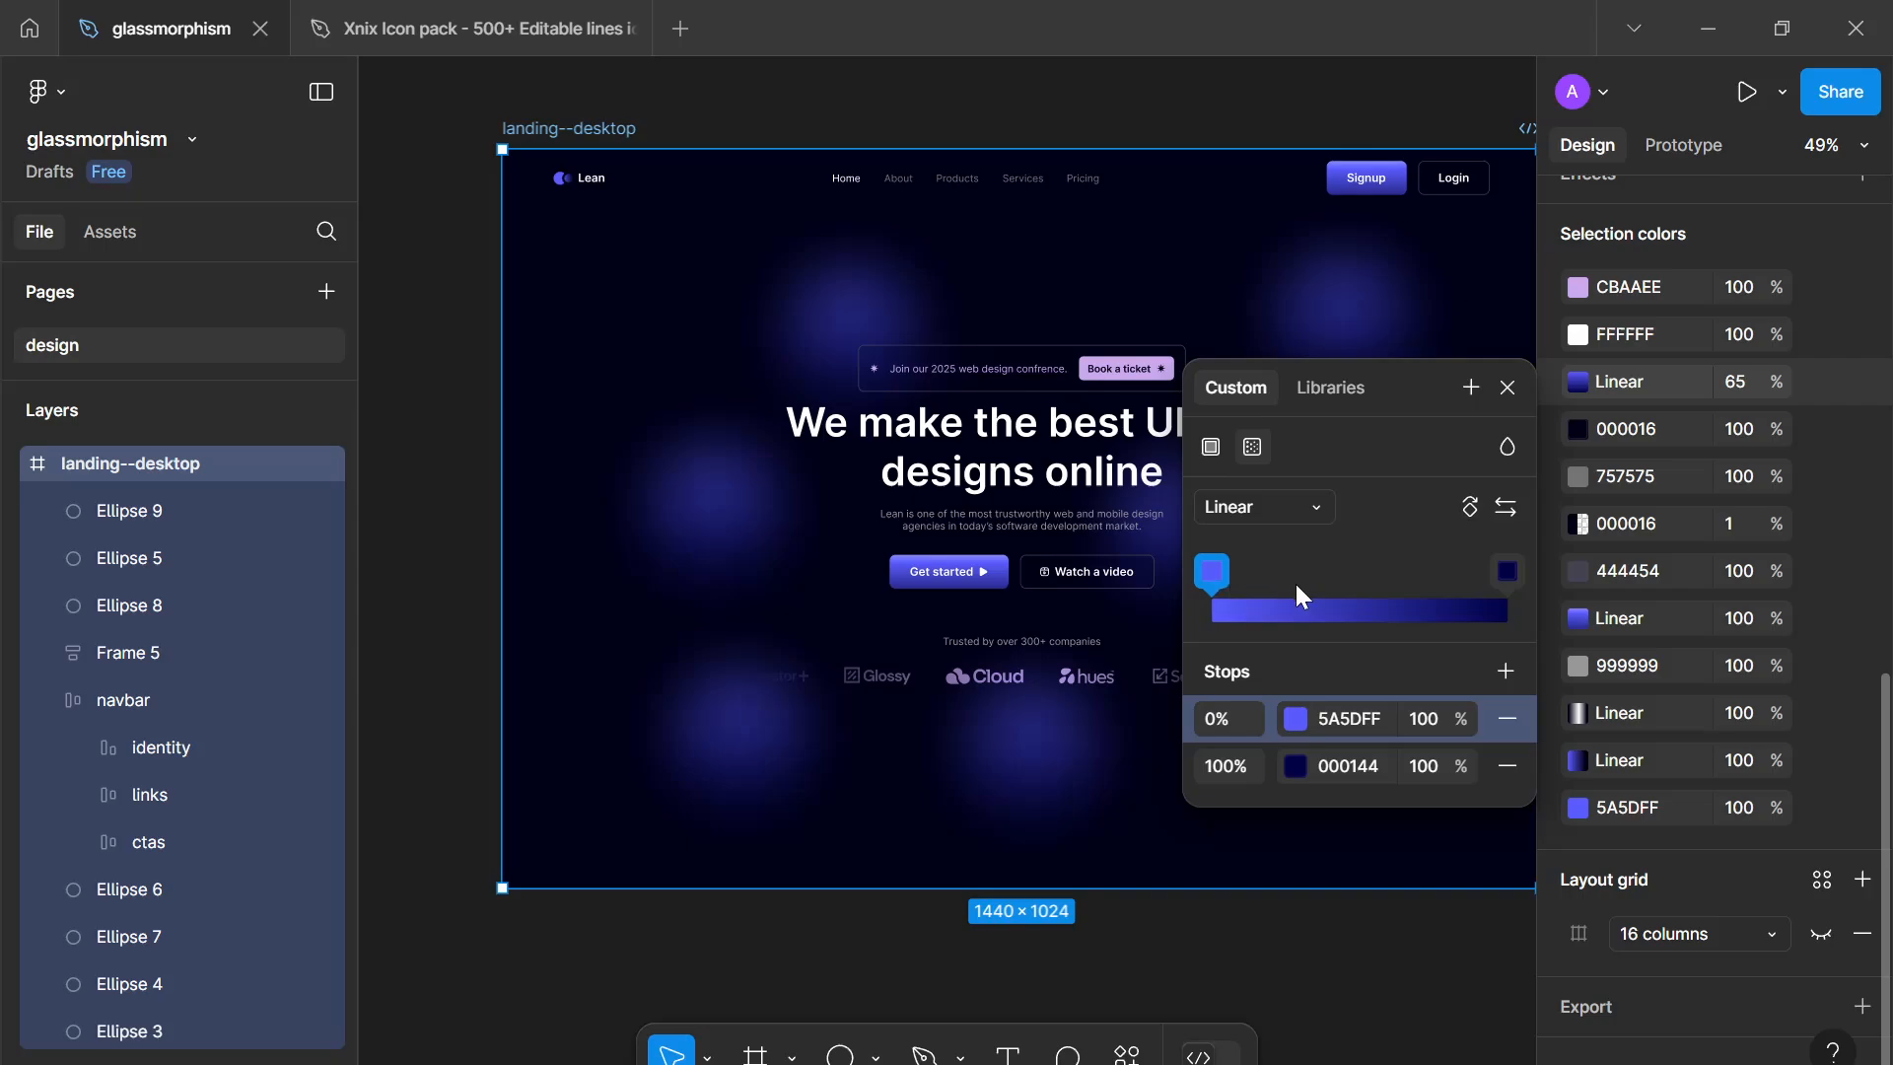
drag(1213, 574, 1209, 615)
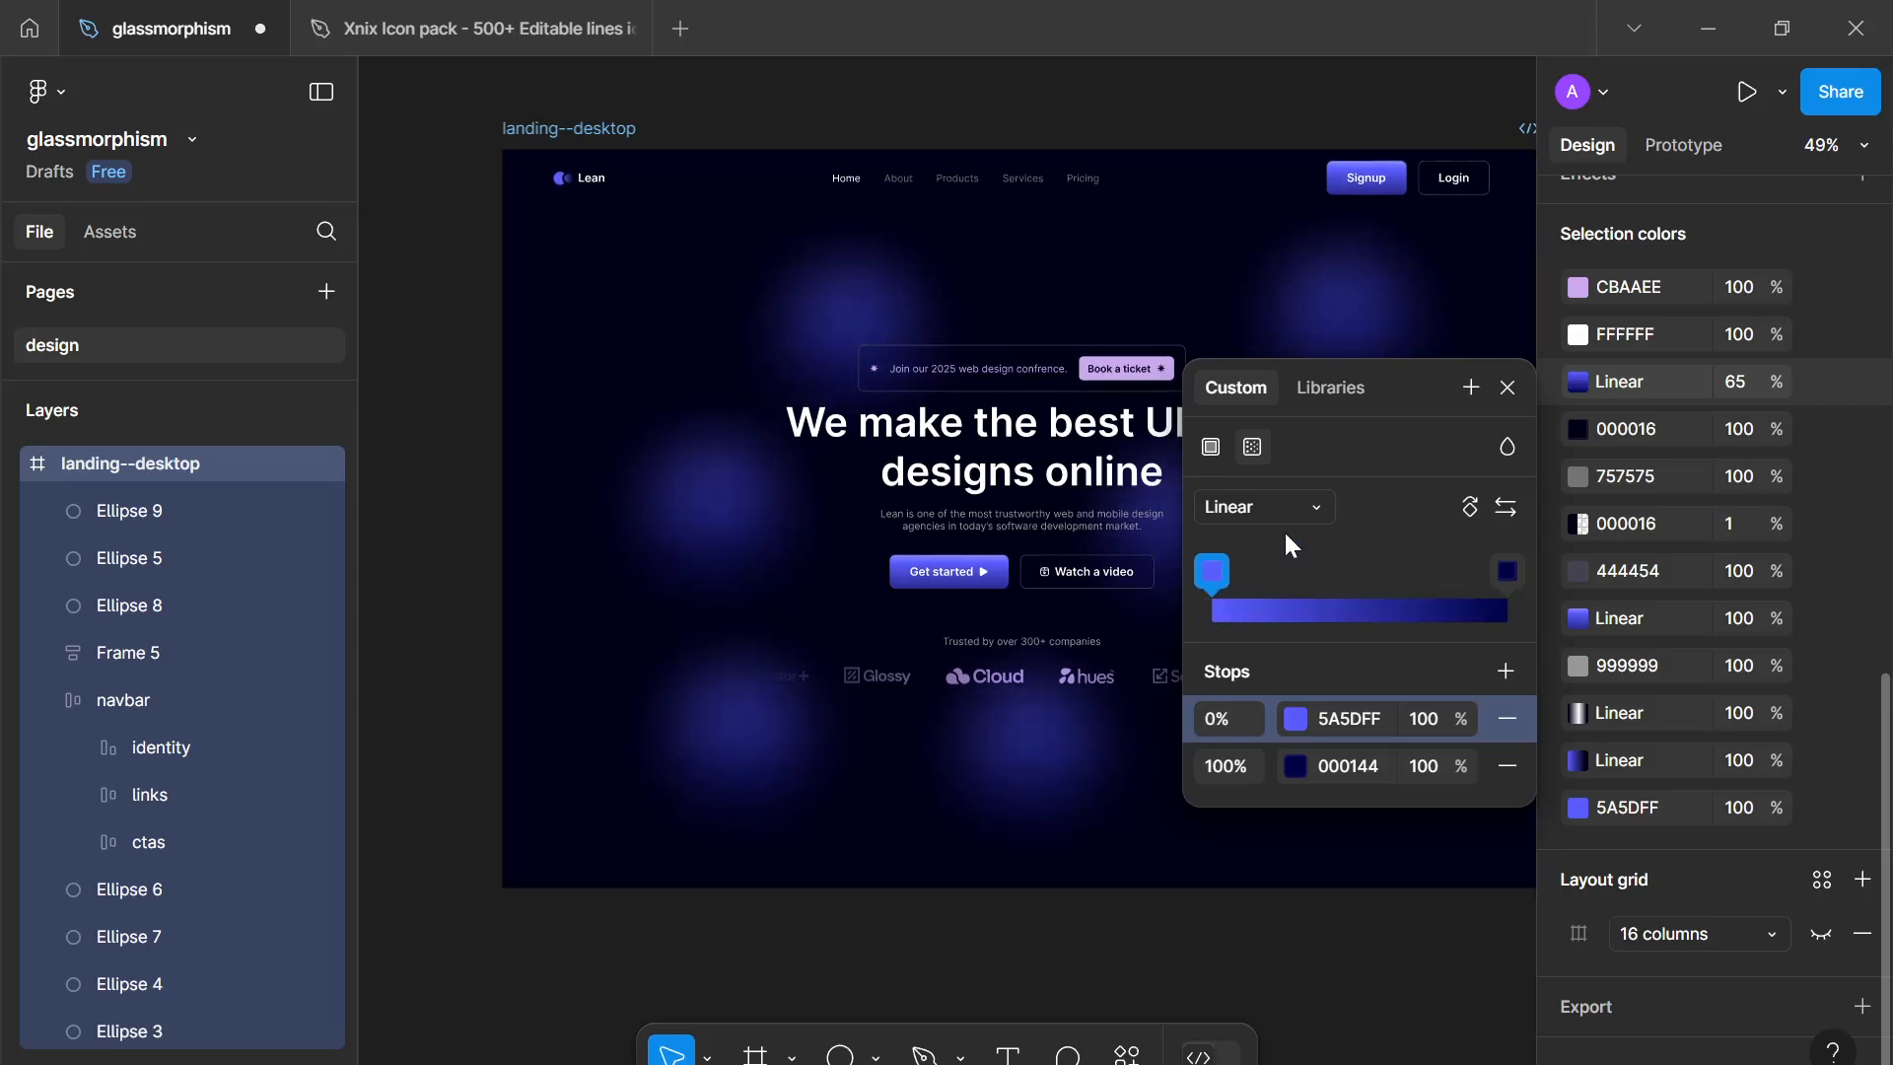
drag(1410, 399, 1734, 444)
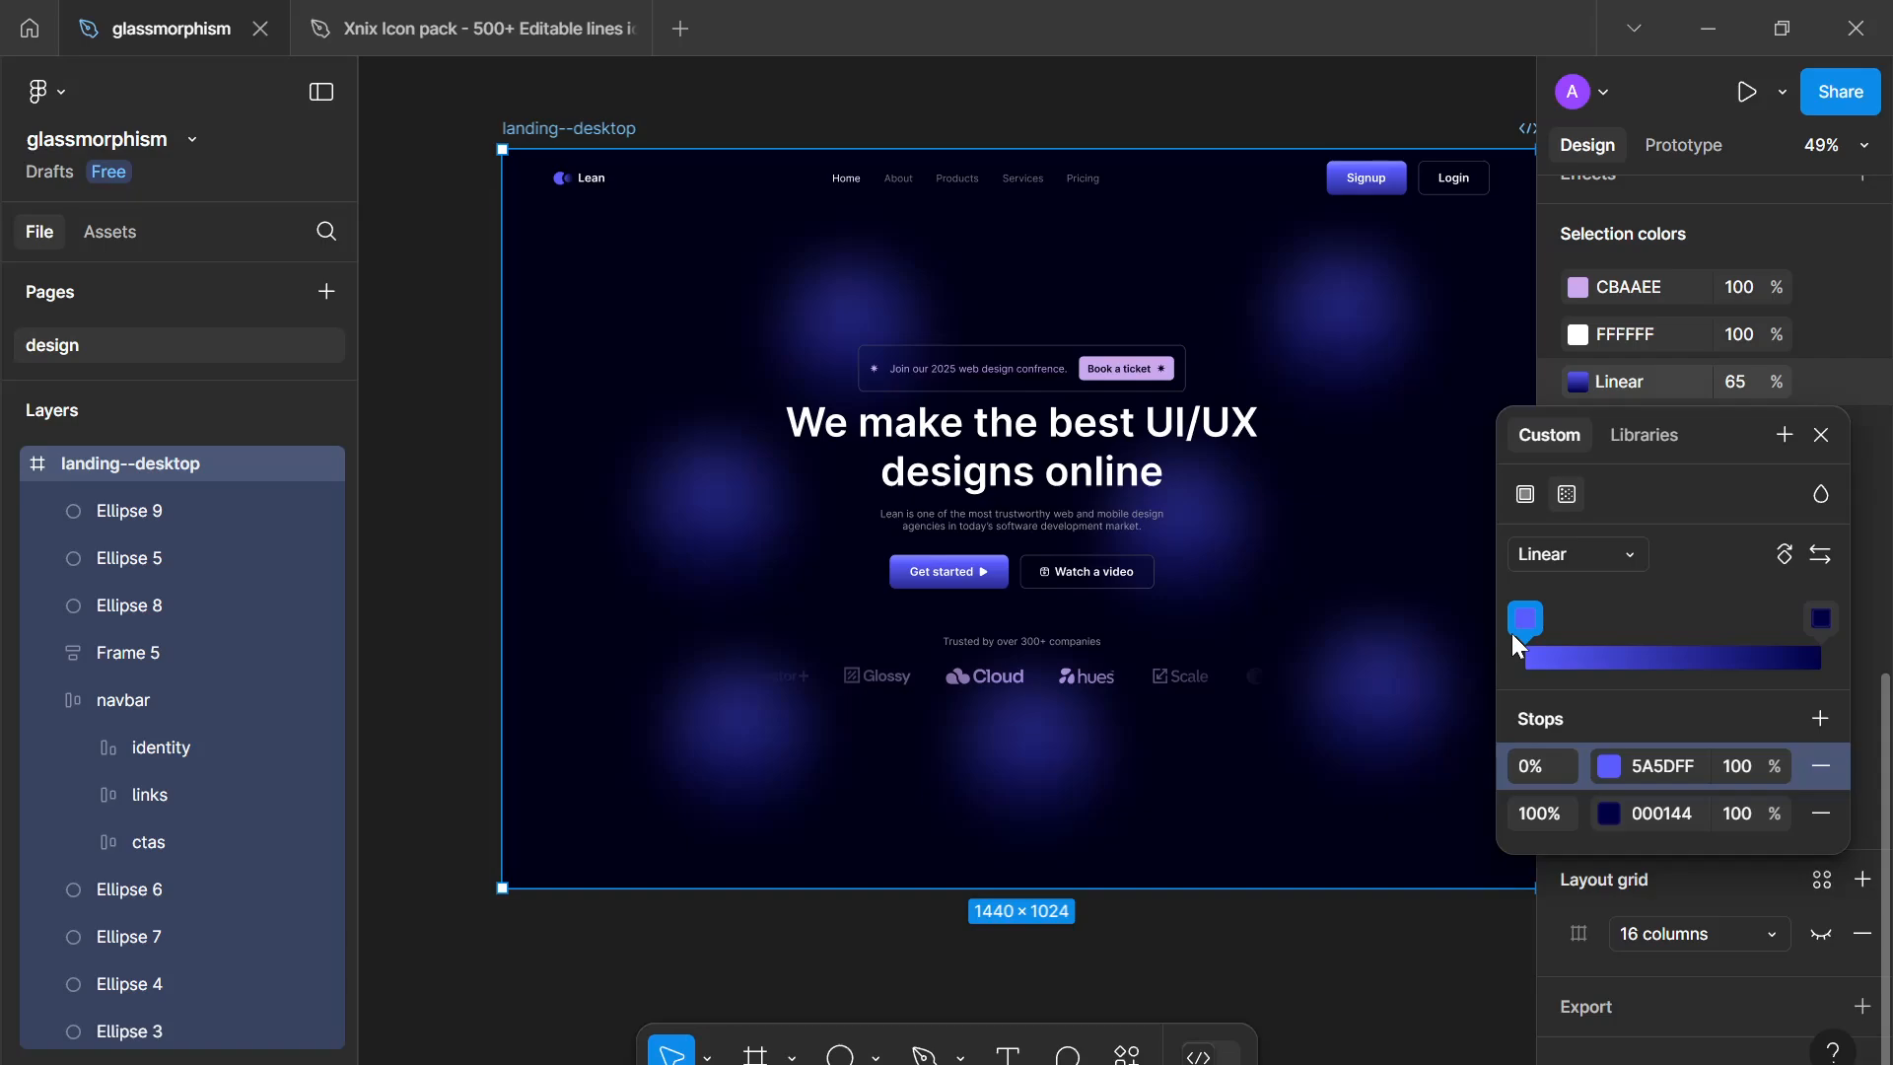
drag(1524, 633, 1730, 633)
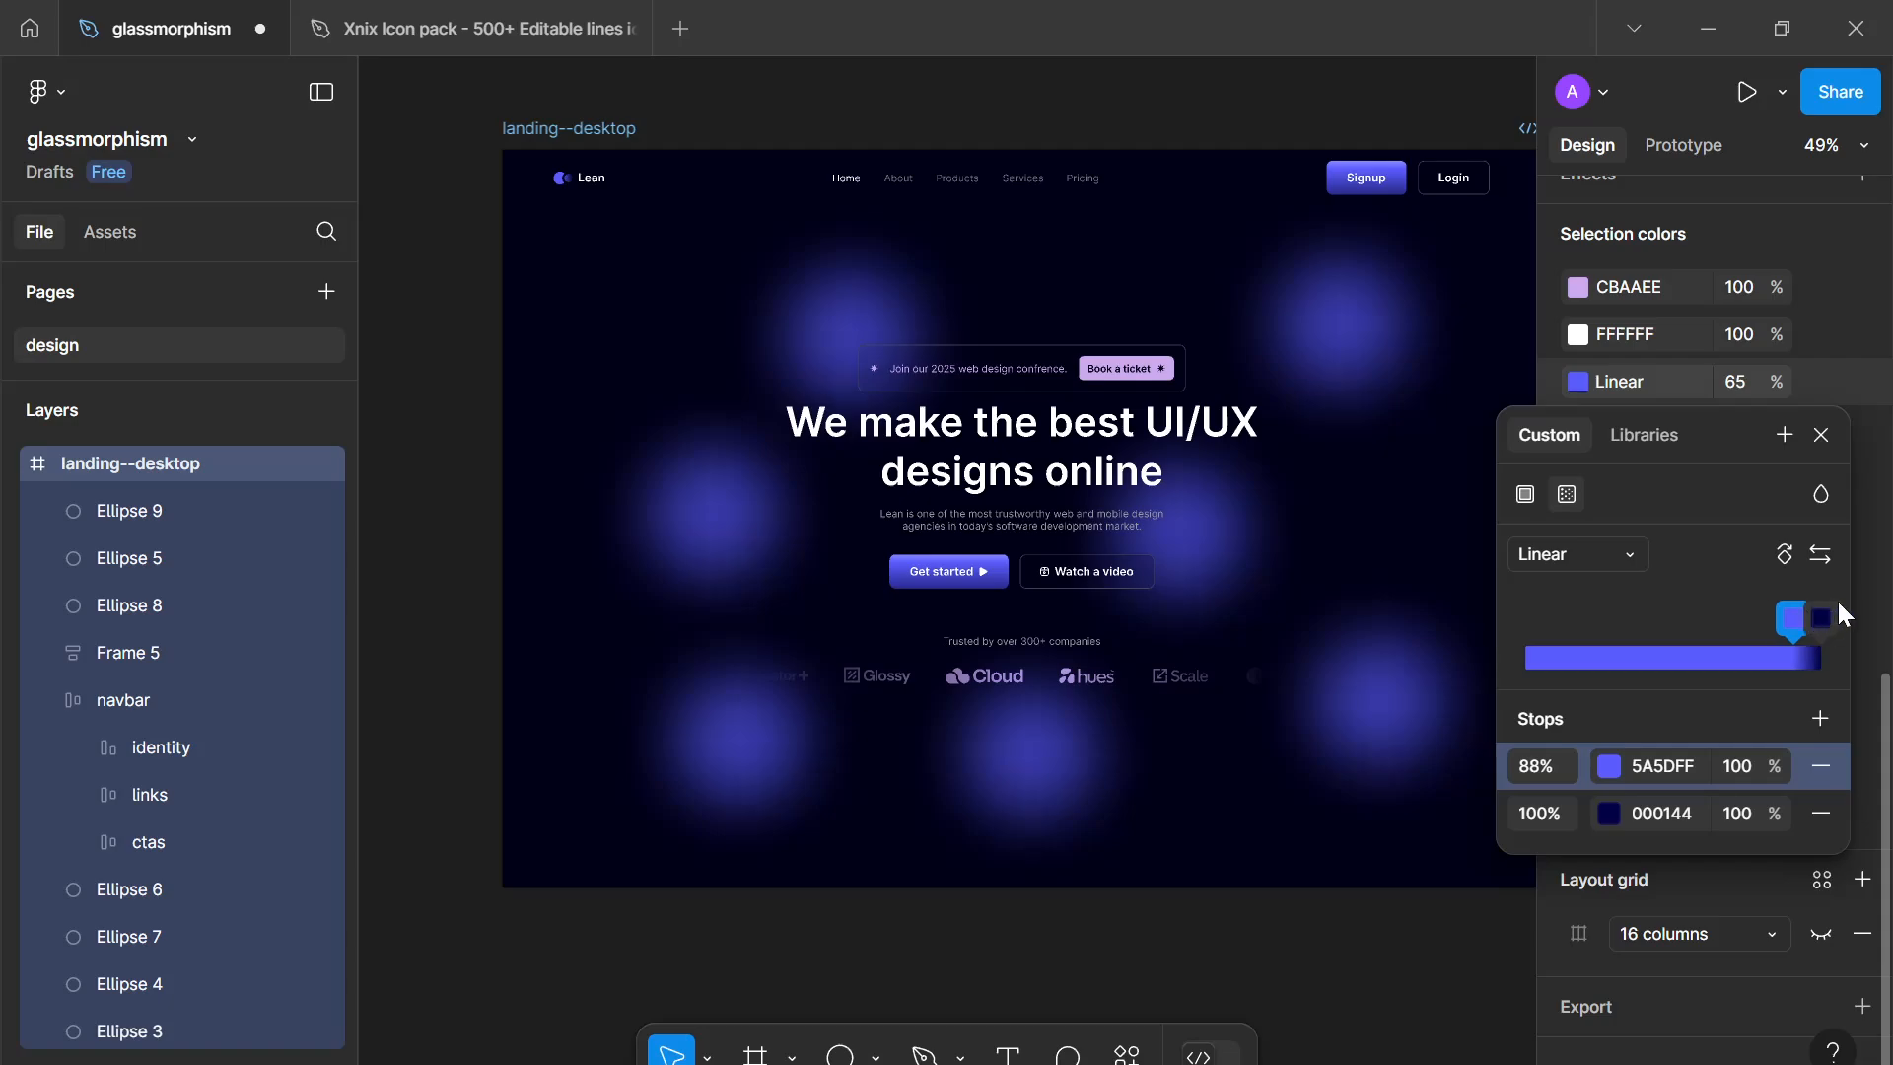
drag(1840, 613, 1373, 679)
drag(1821, 619, 1707, 617)
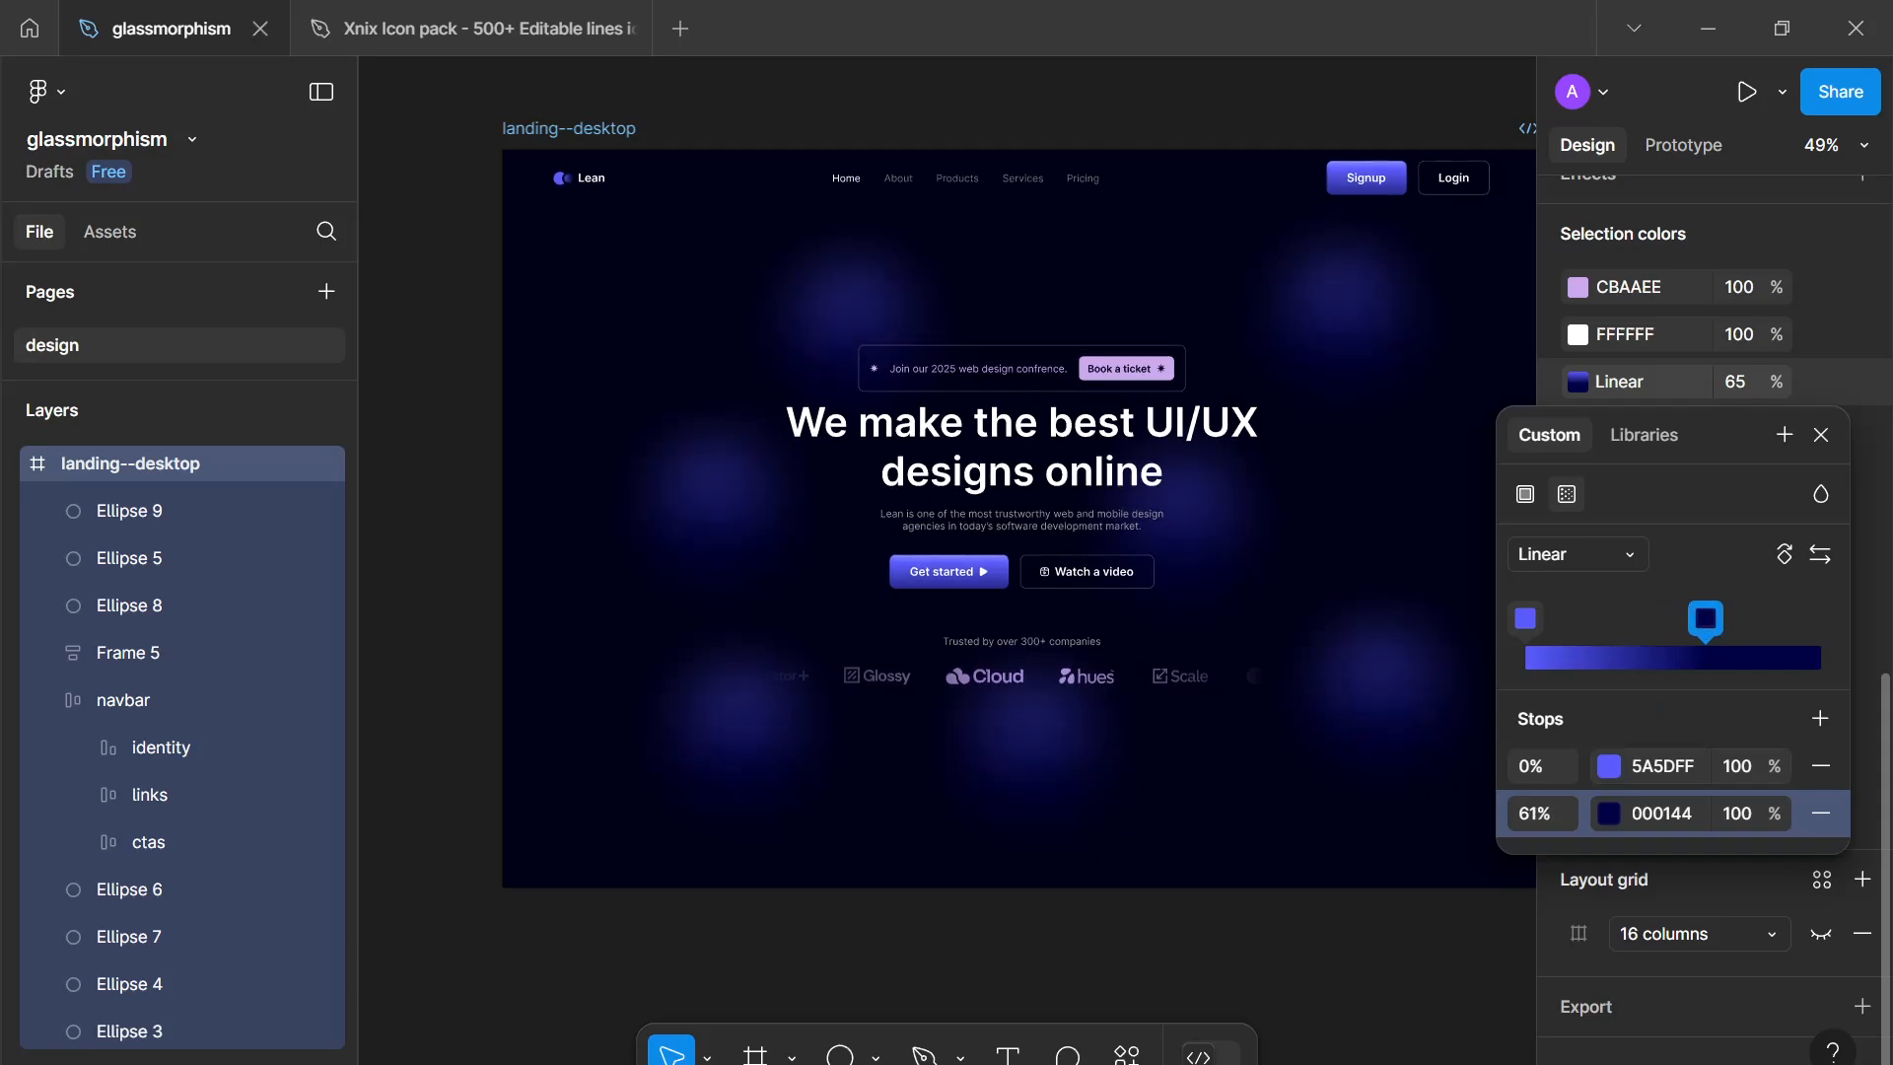
Step: Change the circles' gradient stop at 0% to the page color CBAAEE and close the color settings
click(1613, 767)
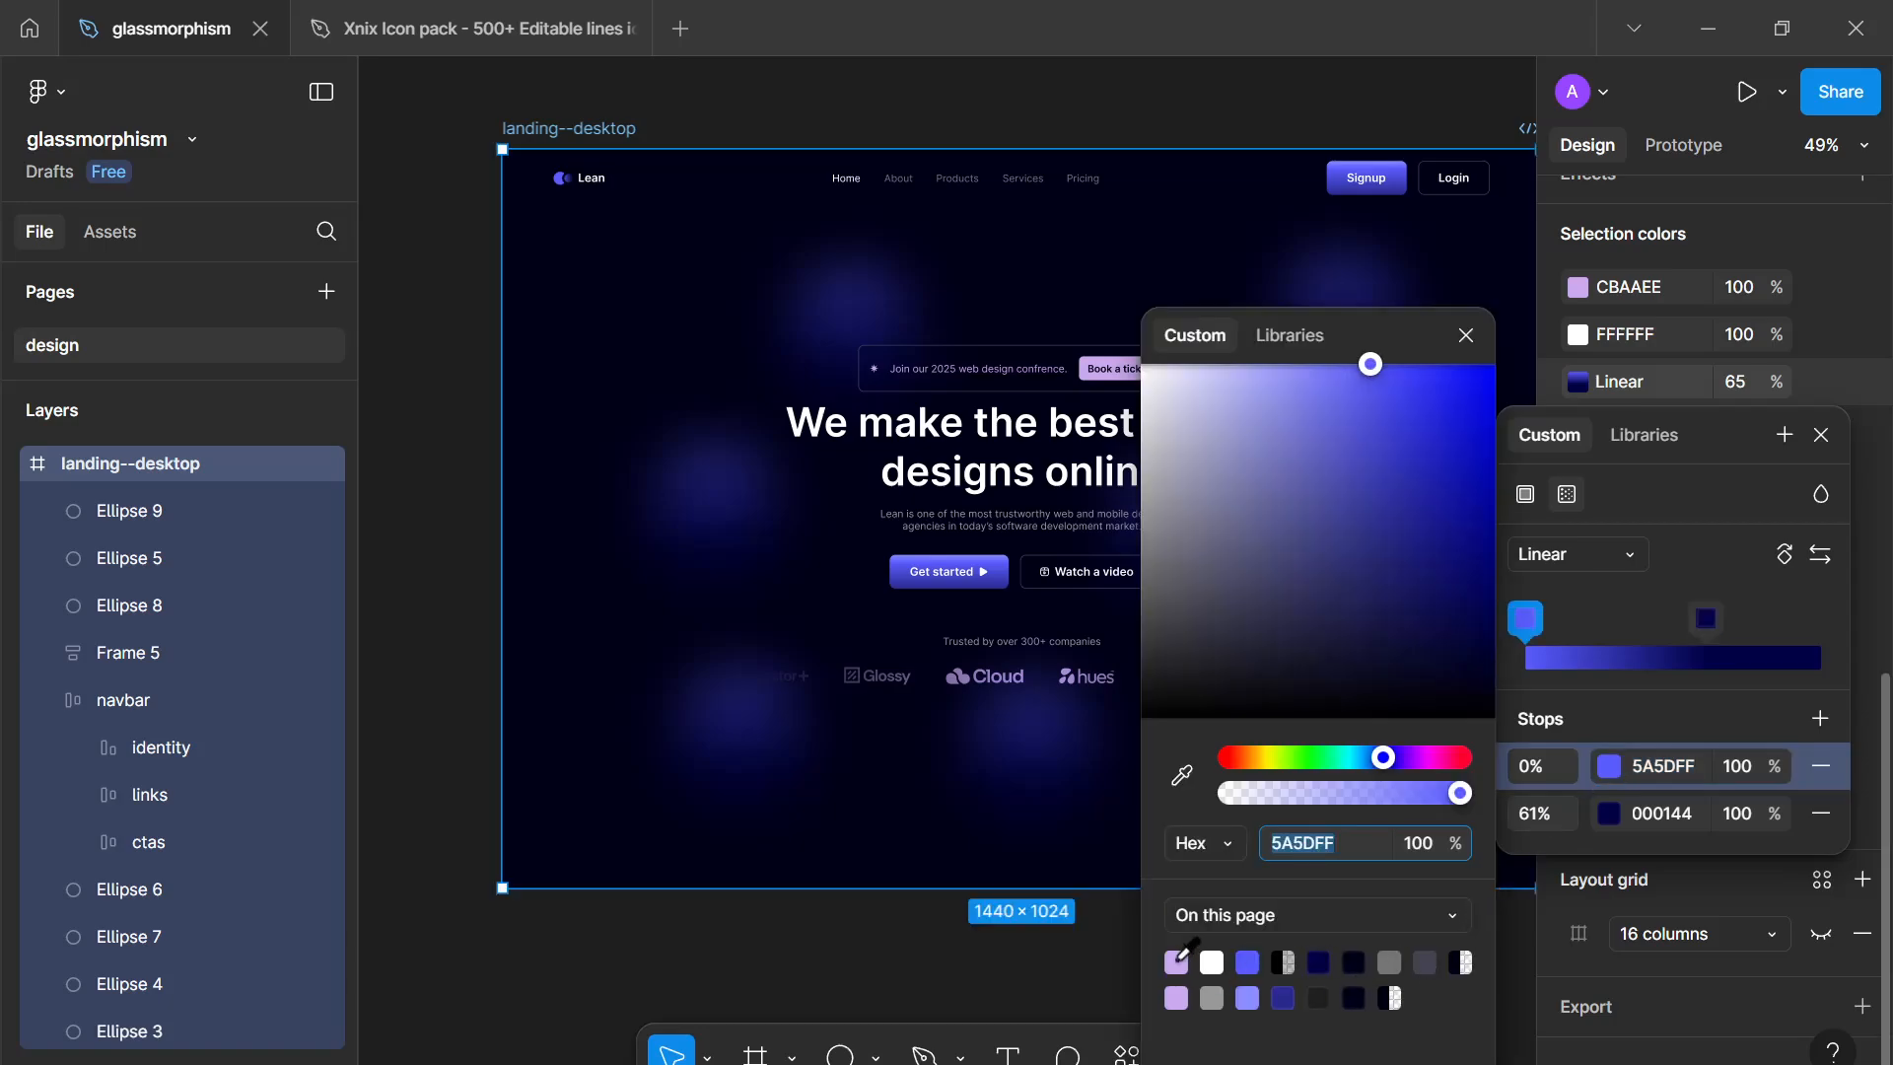
click(1178, 960)
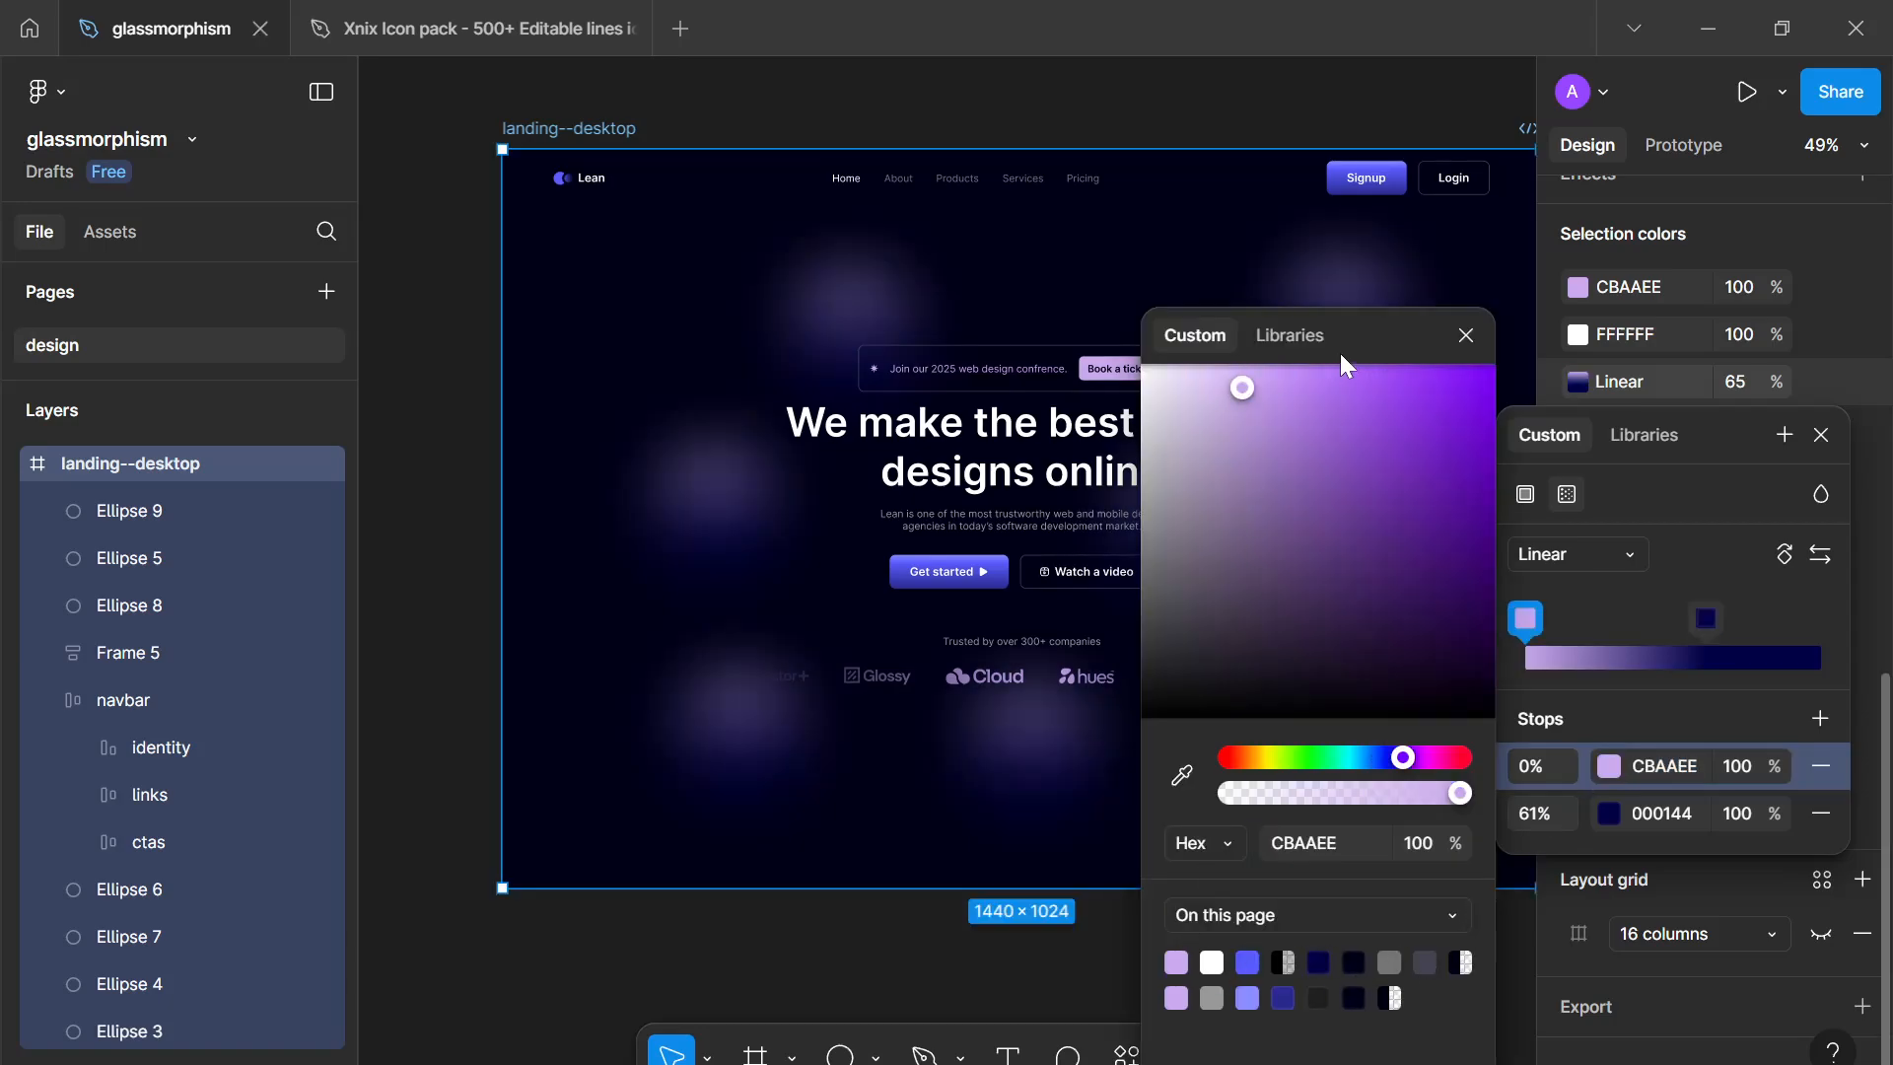
drag(1432, 345, 1705, 314)
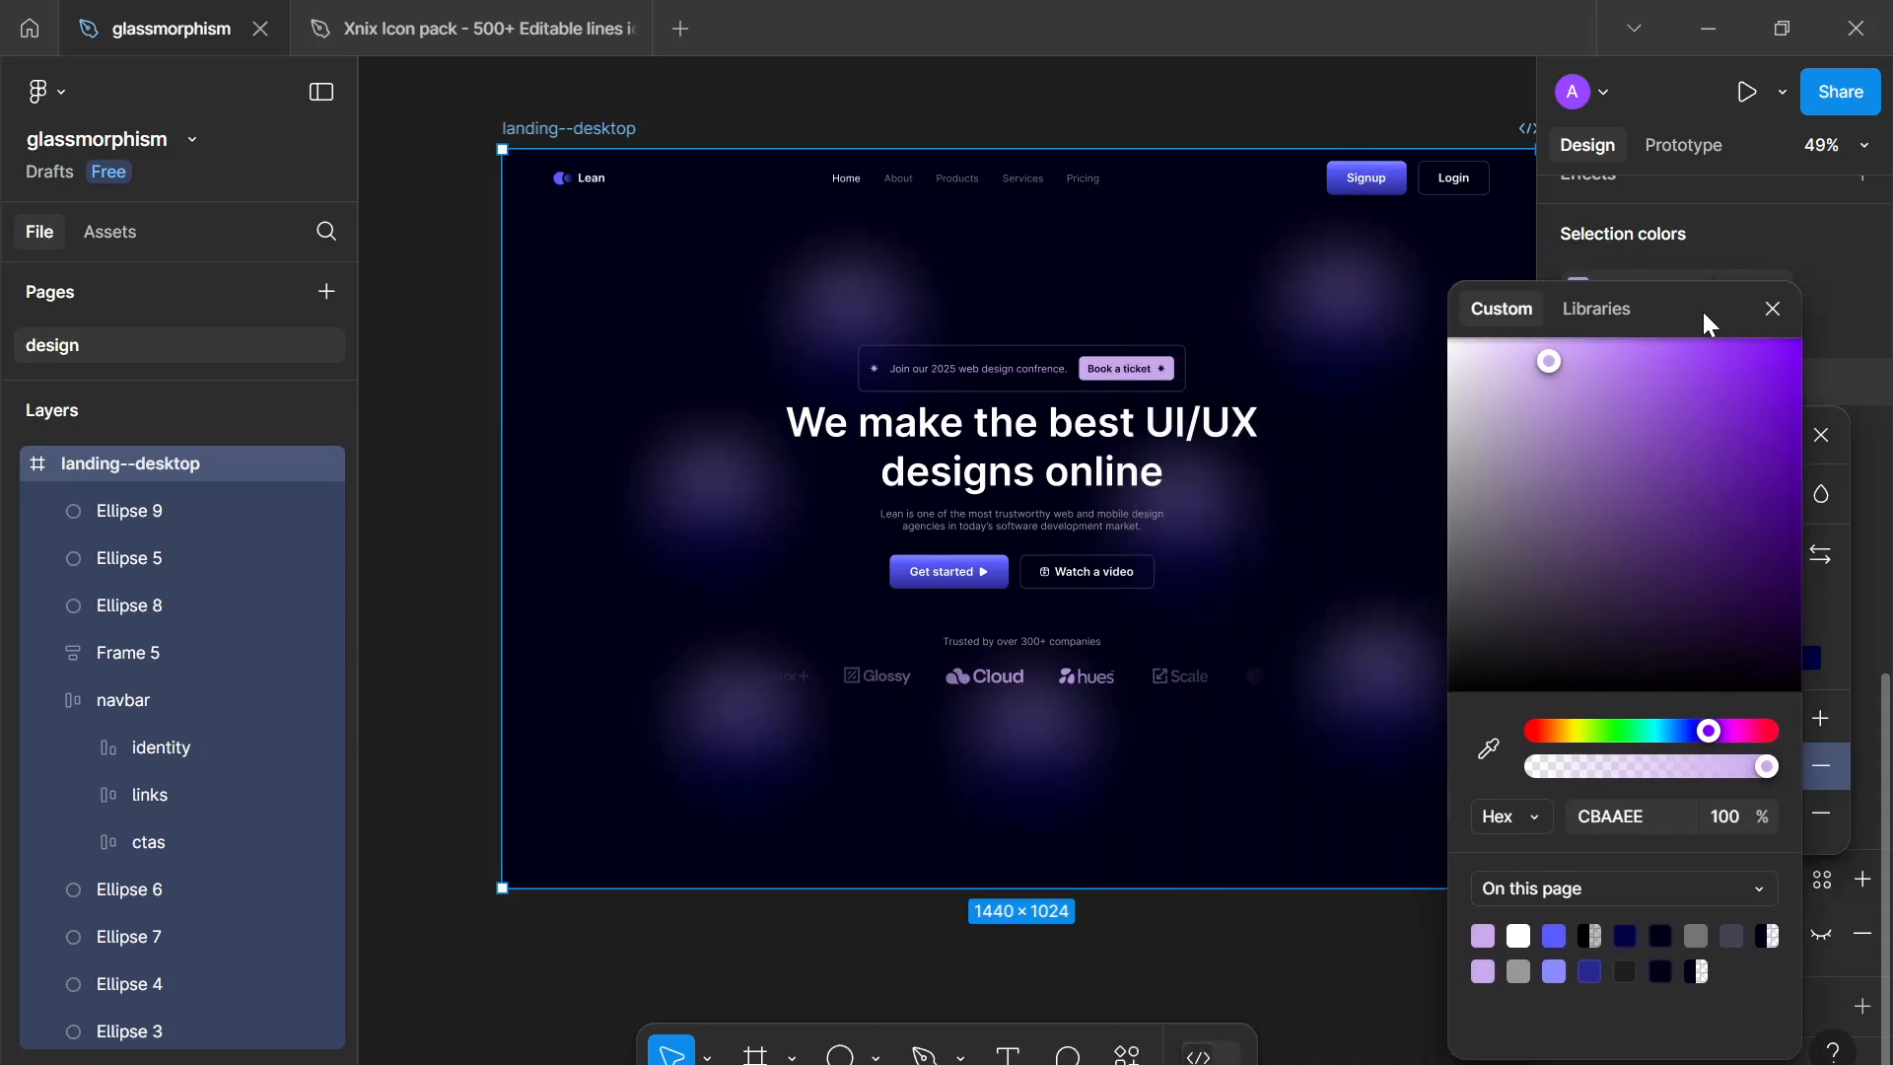
click(1760, 322)
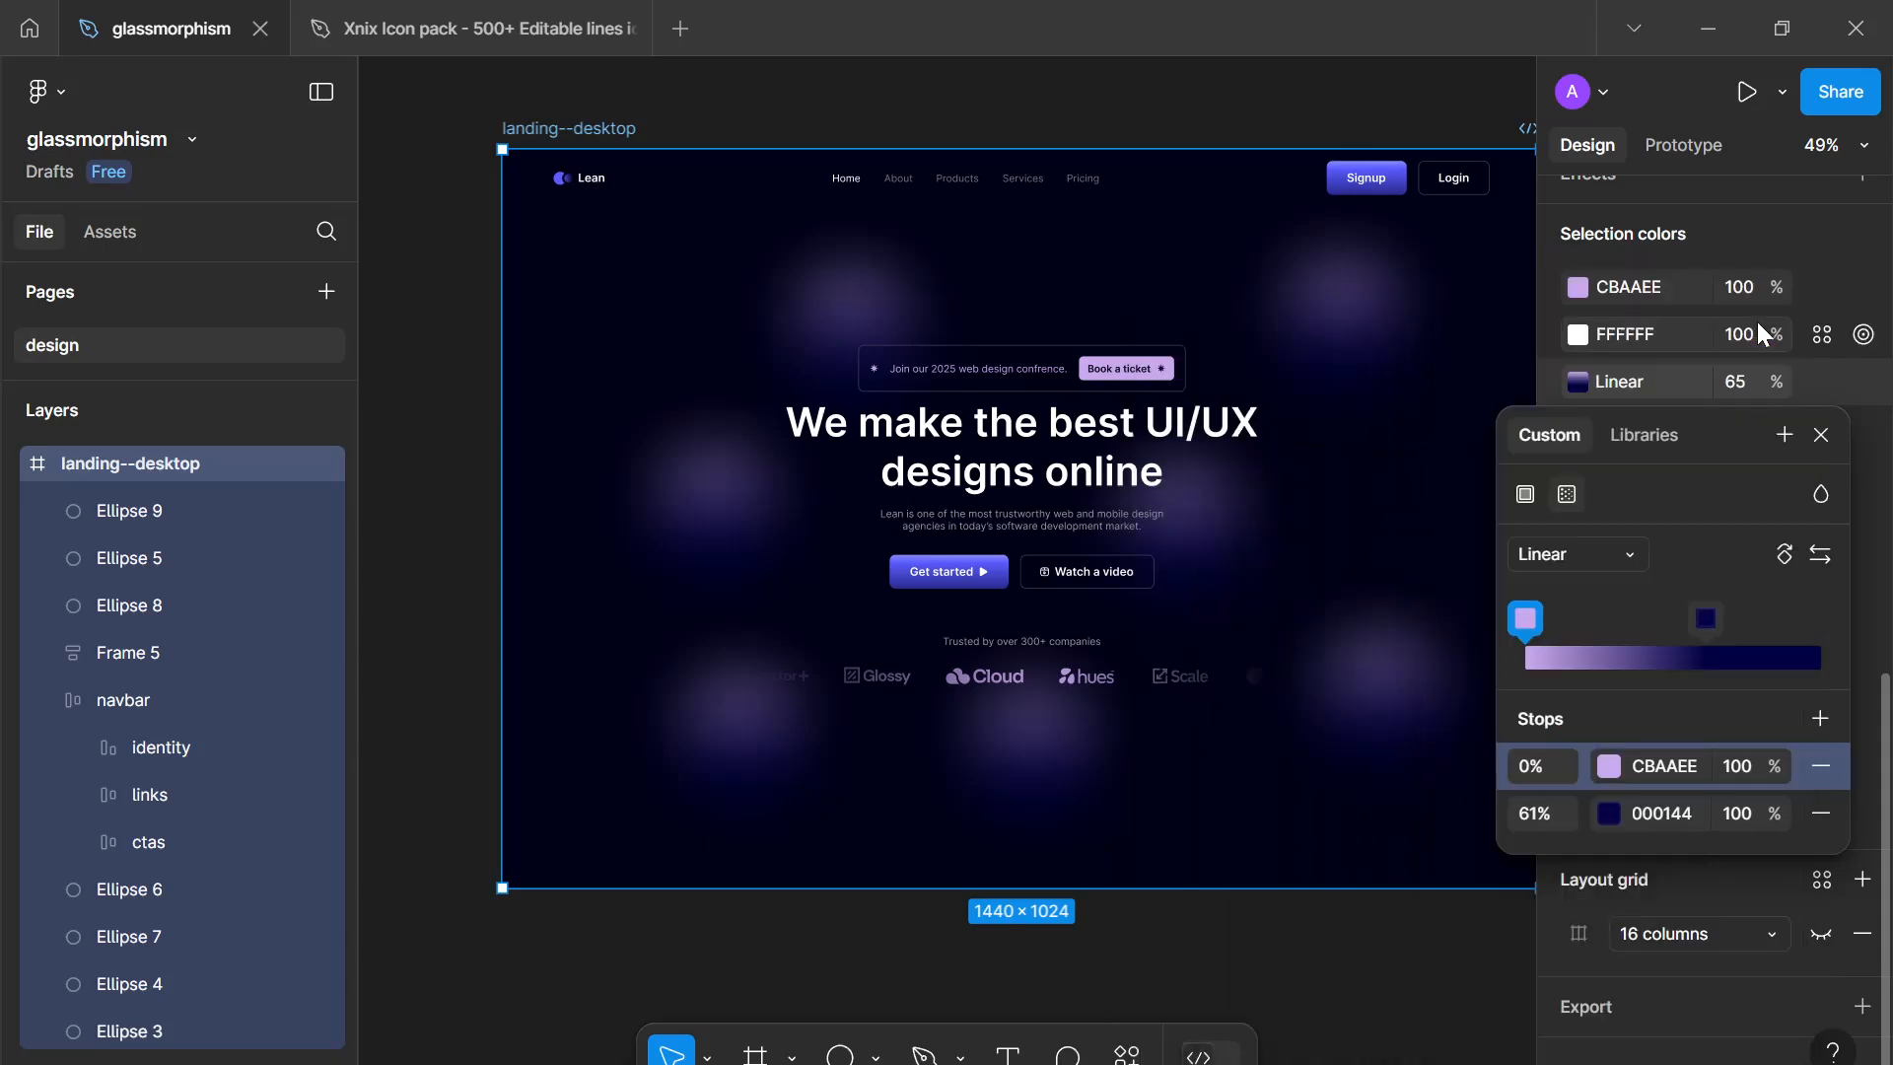
click(1250, 961)
scroll(1251, 961, down, 2)
scroll(1250, 962, up, 3)
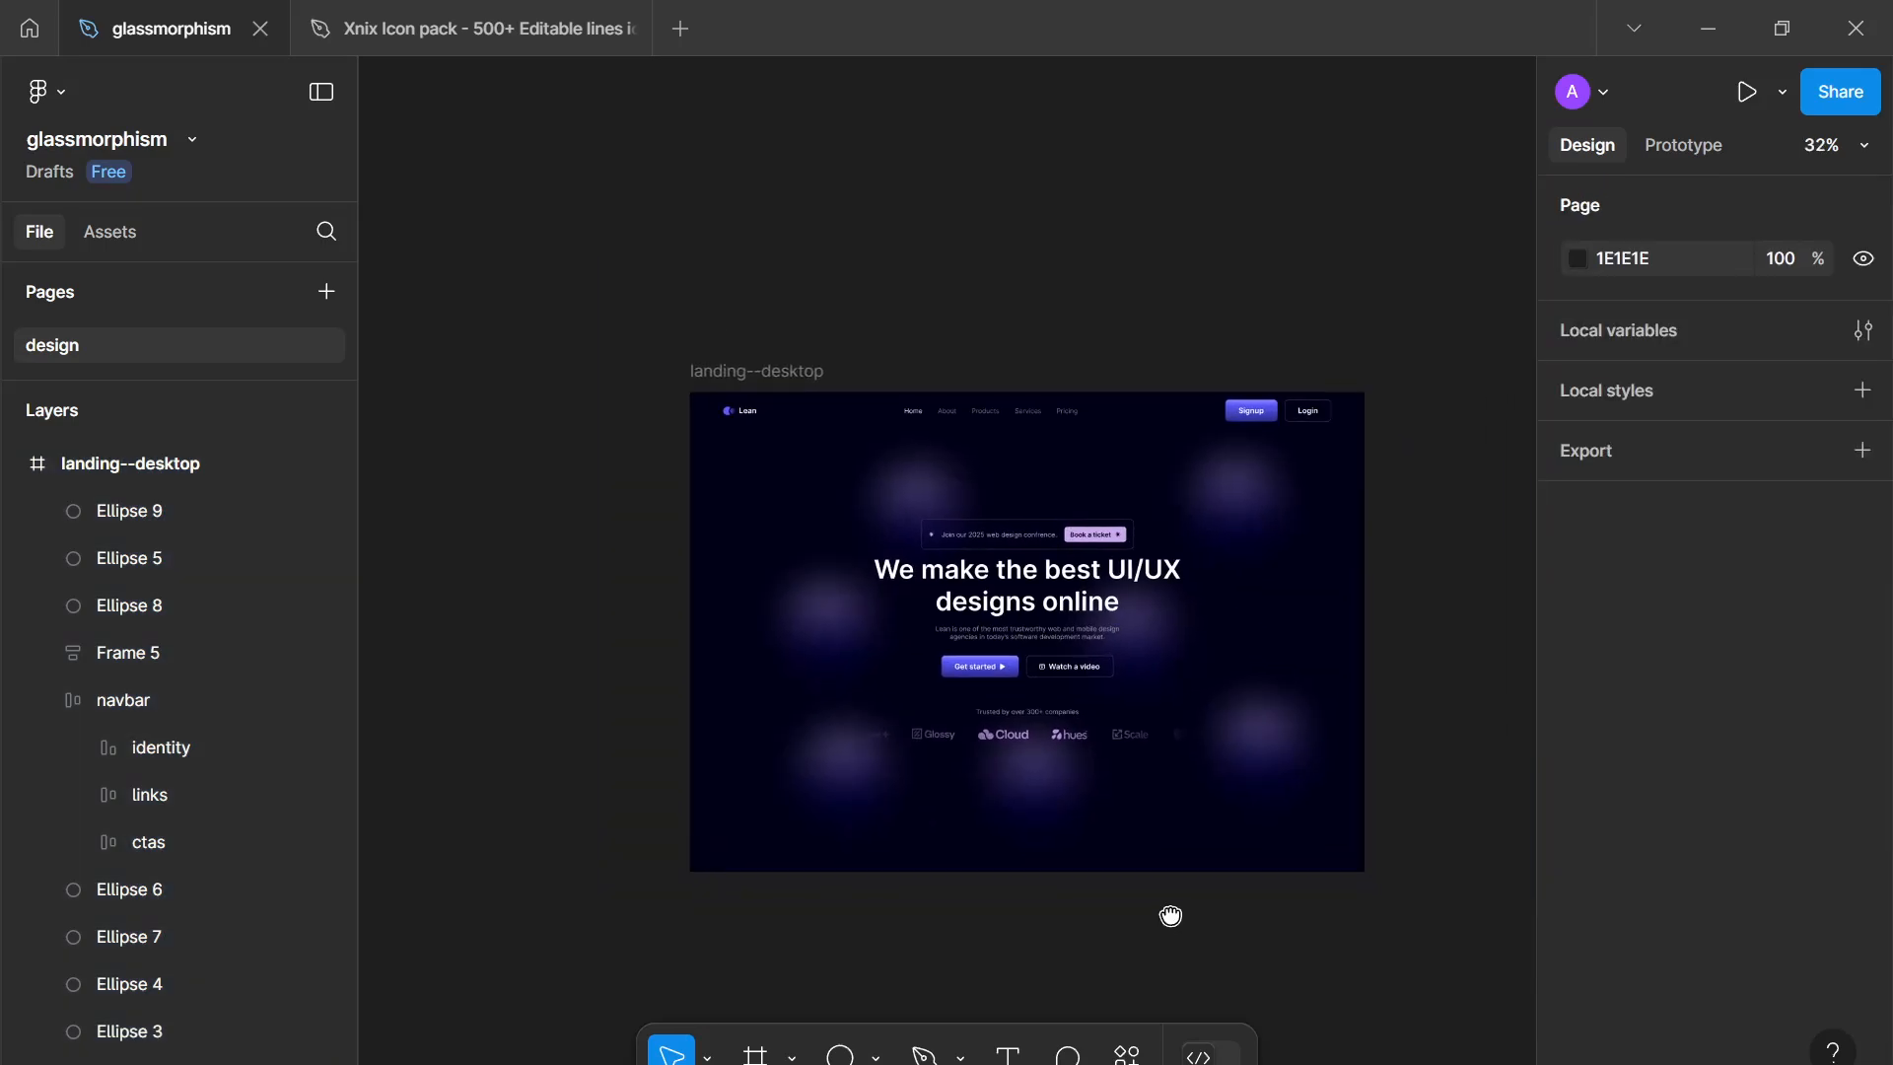
scroll(1250, 961, down, 2)
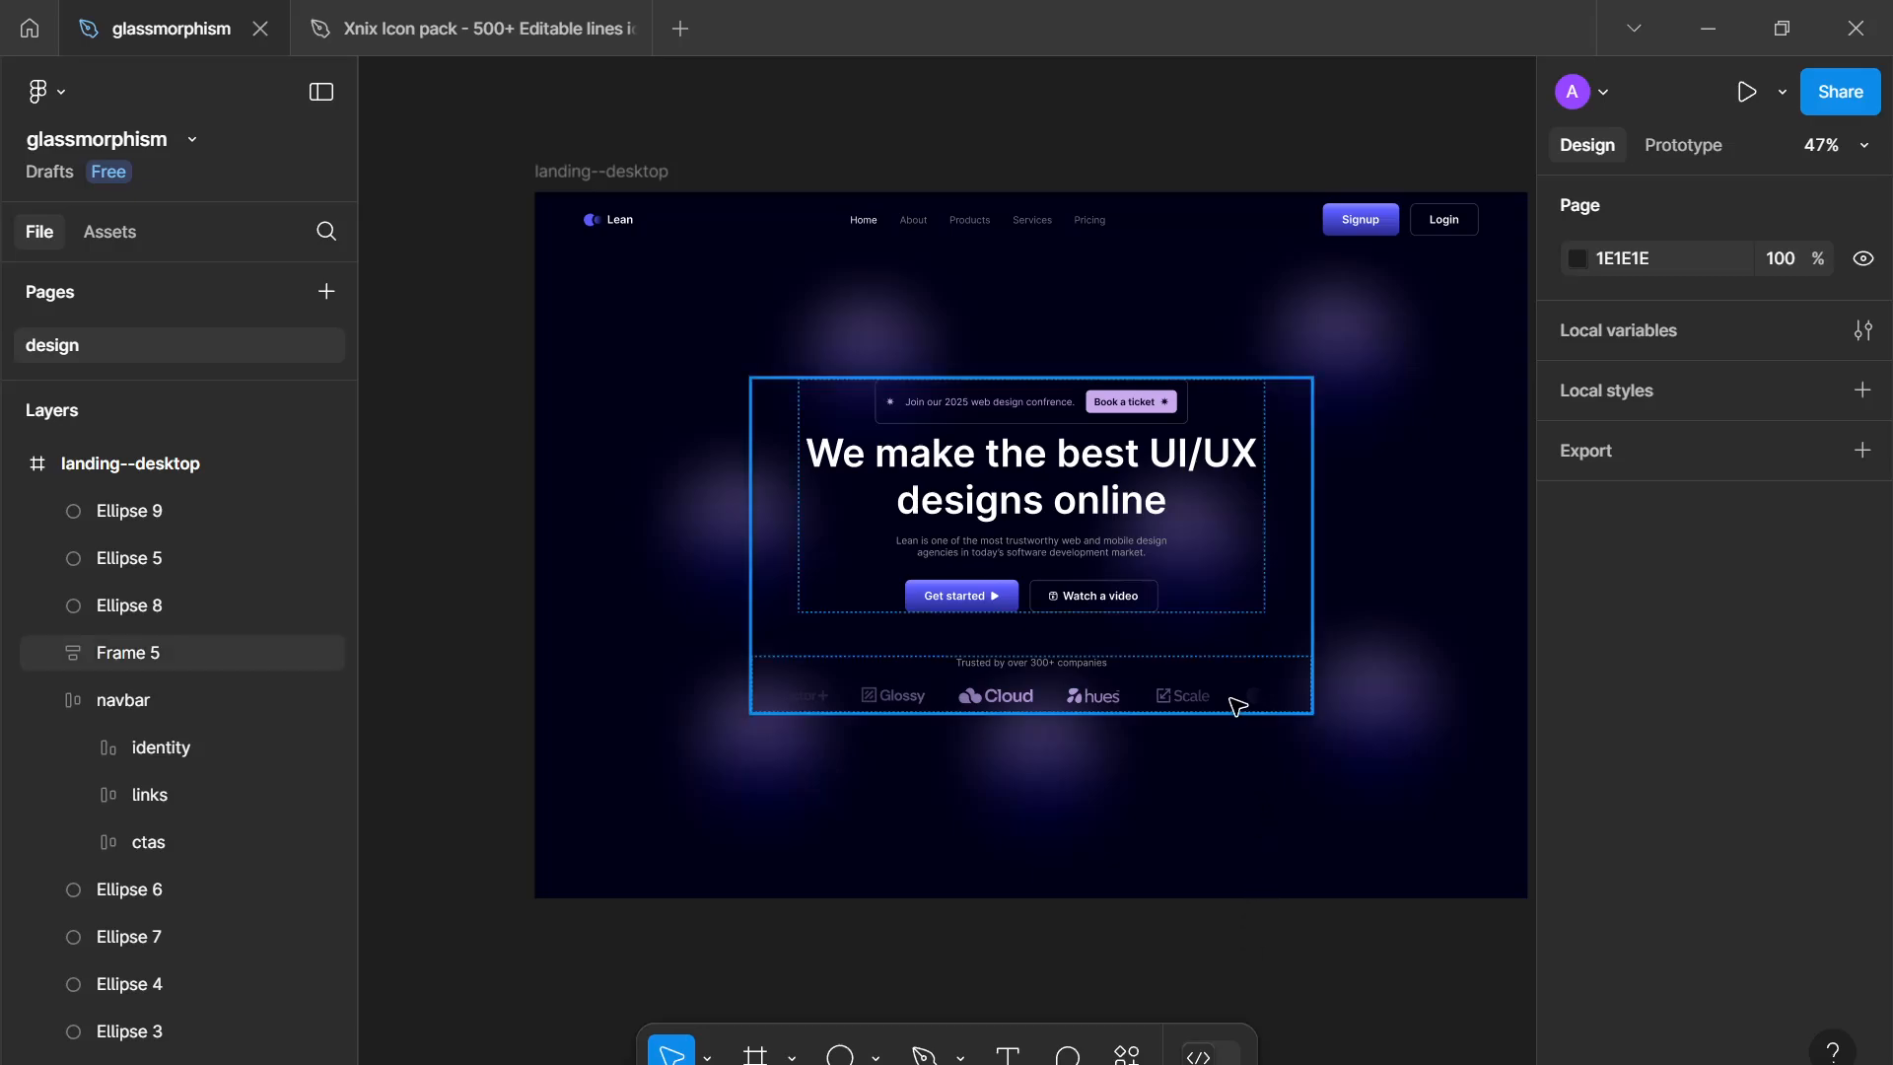
click(1268, 552)
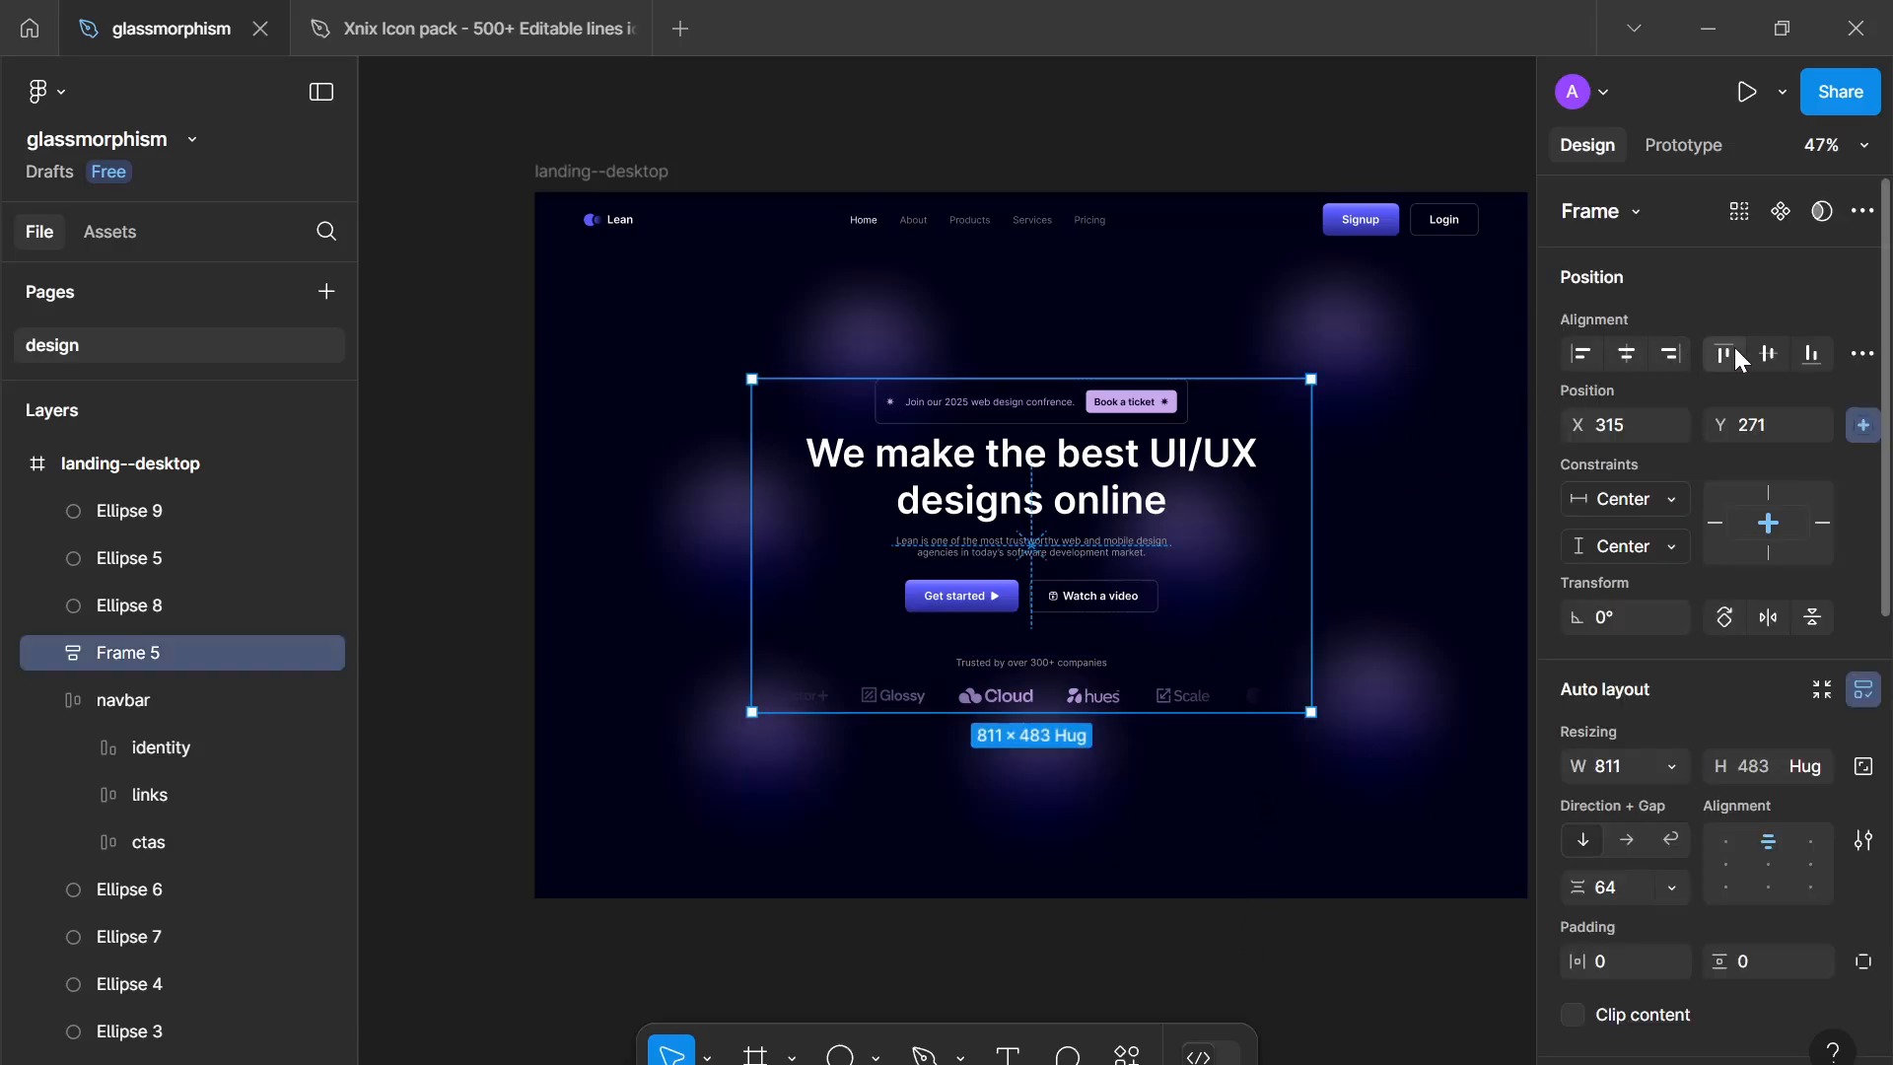
click(1265, 876)
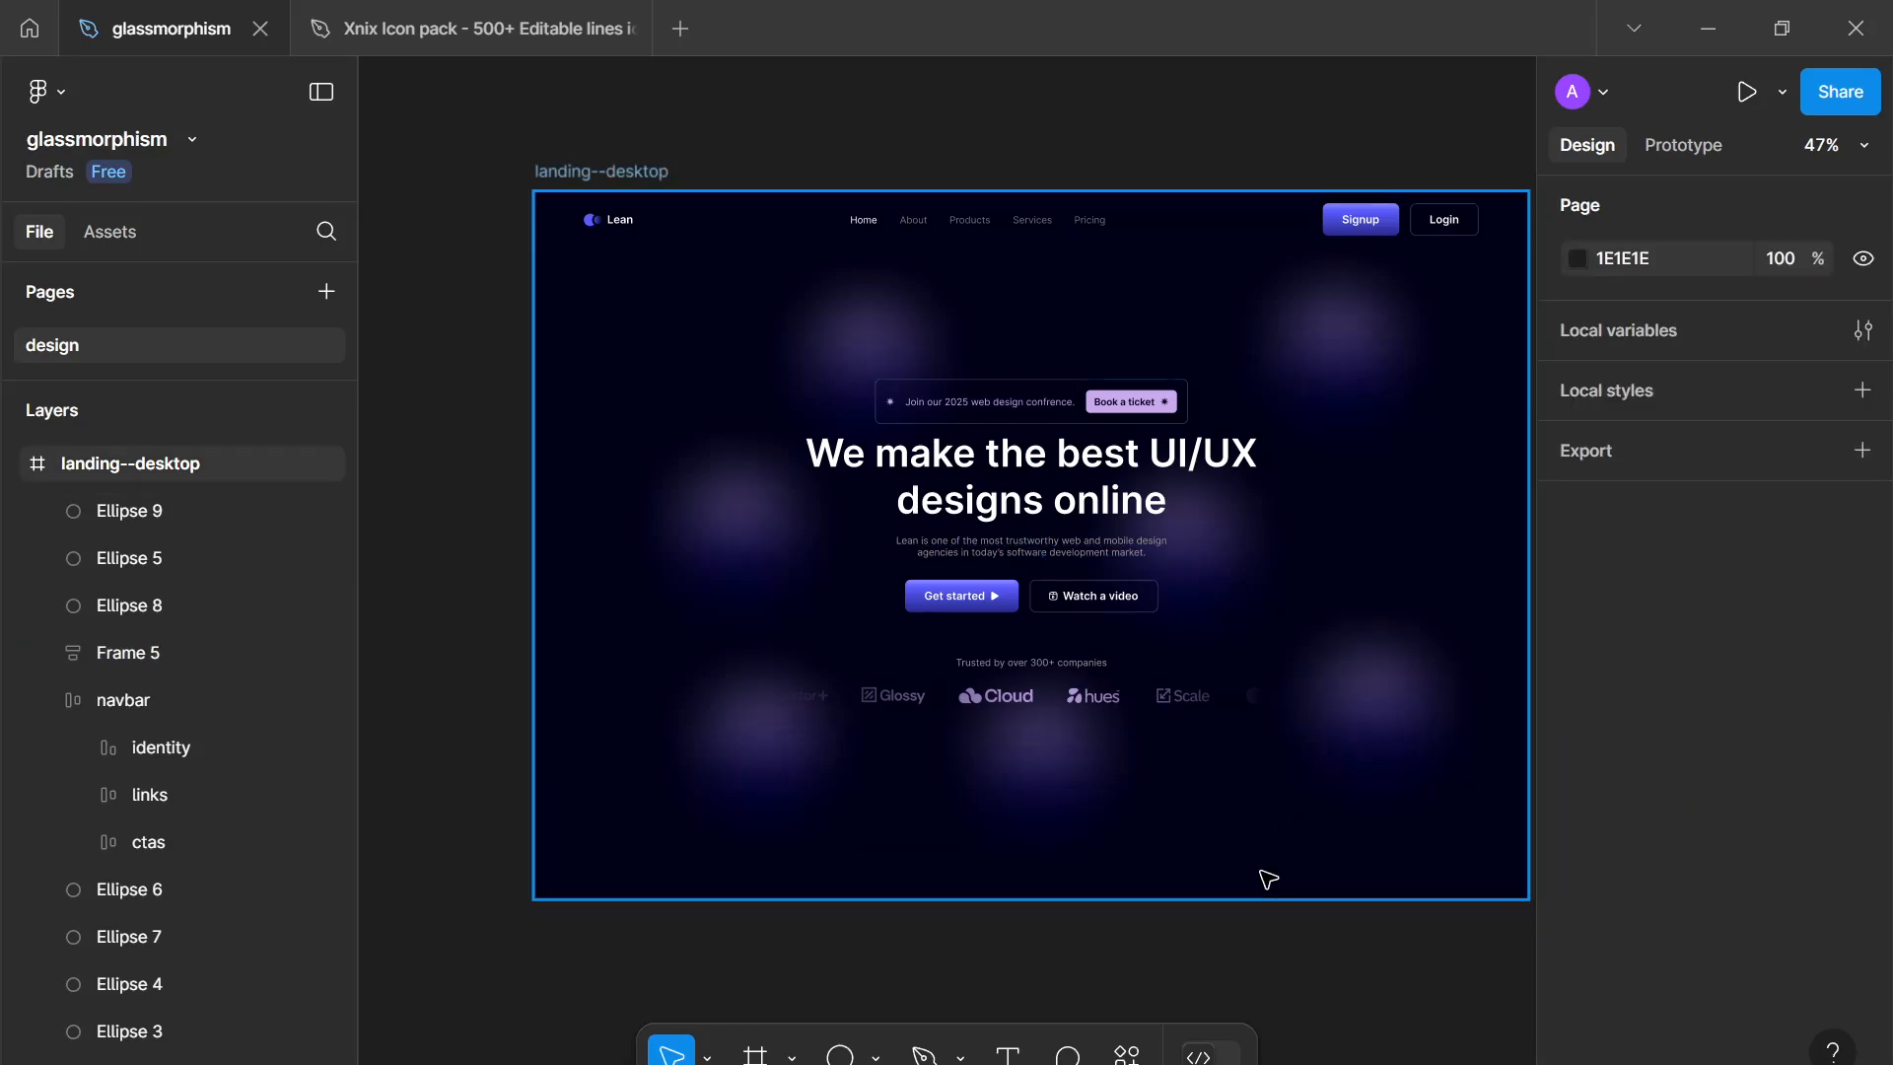
scroll(1268, 877, down, 1)
scroll(1262, 875, down, 1)
scroll(1271, 883, up, 3)
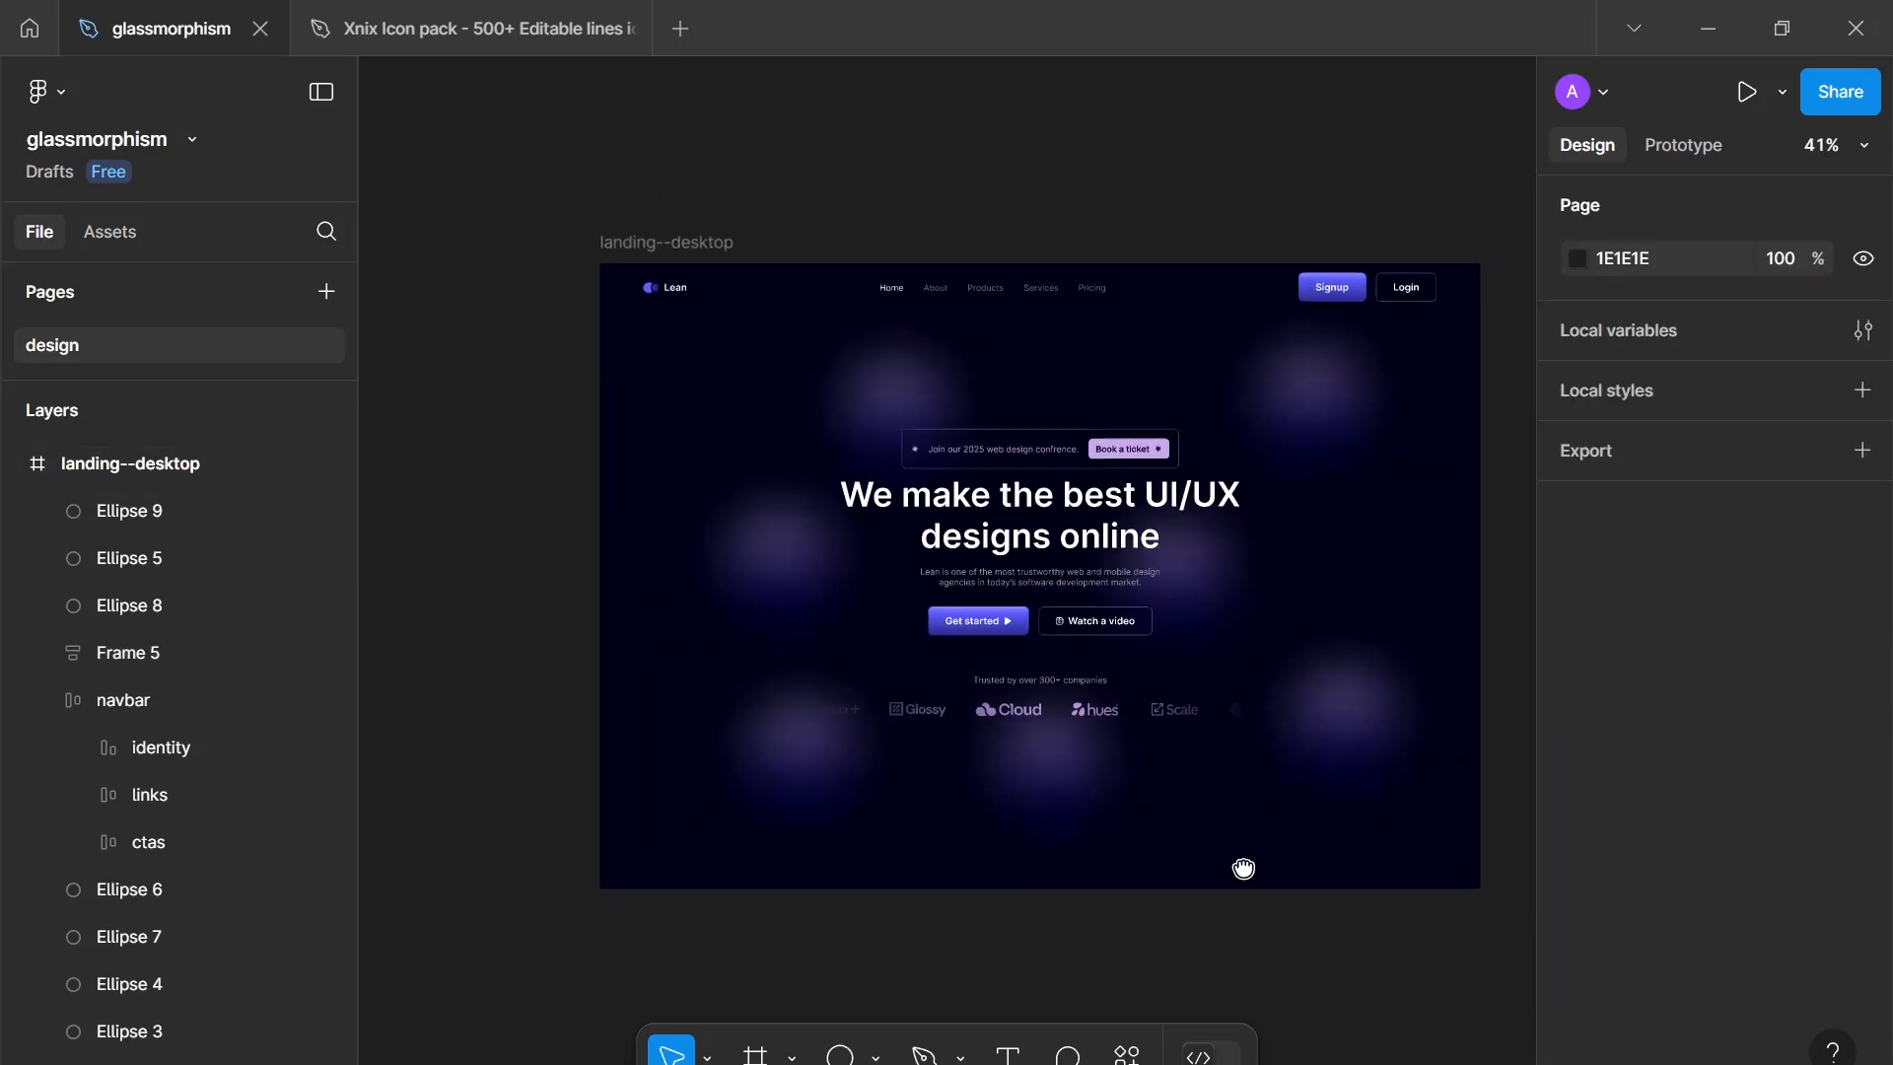
drag(1272, 888, 1220, 883)
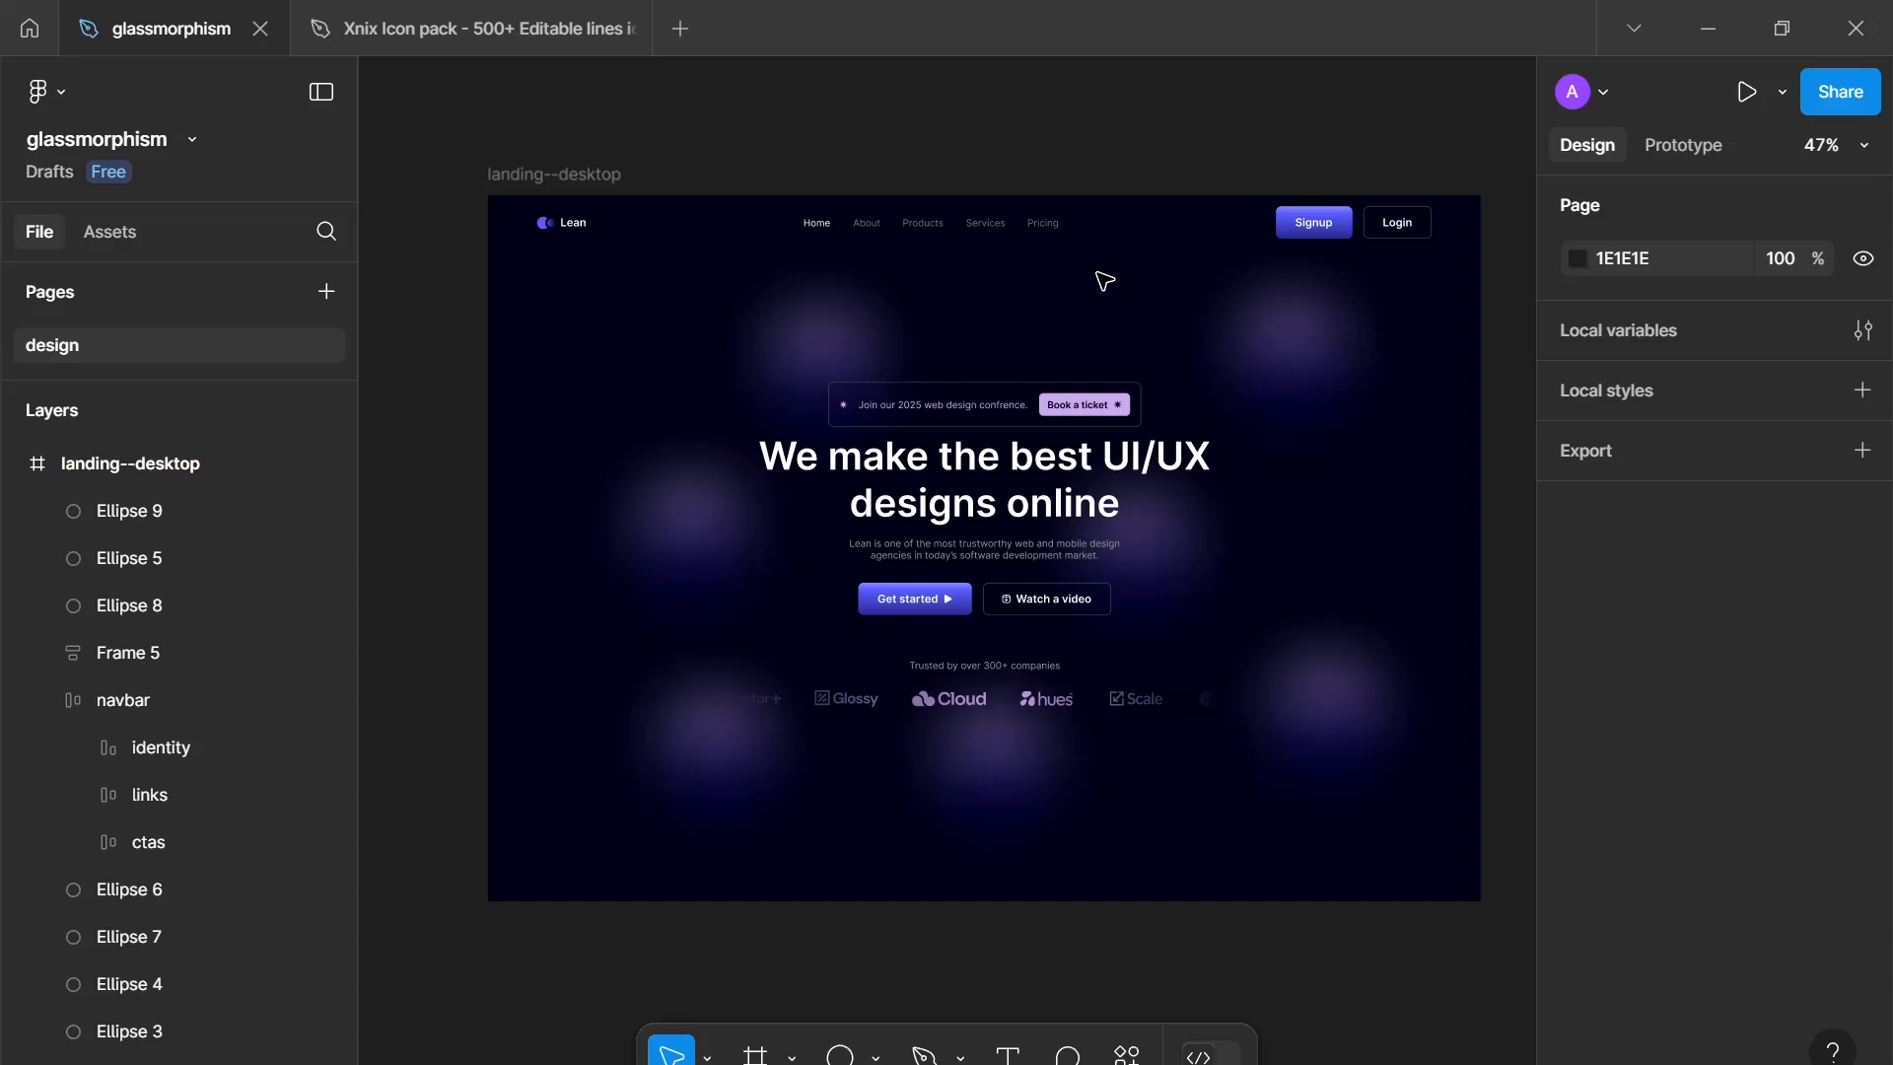
Step: Add an inside stroke of weight 1 to the navbar, limited to its bottom edge
click(1118, 245)
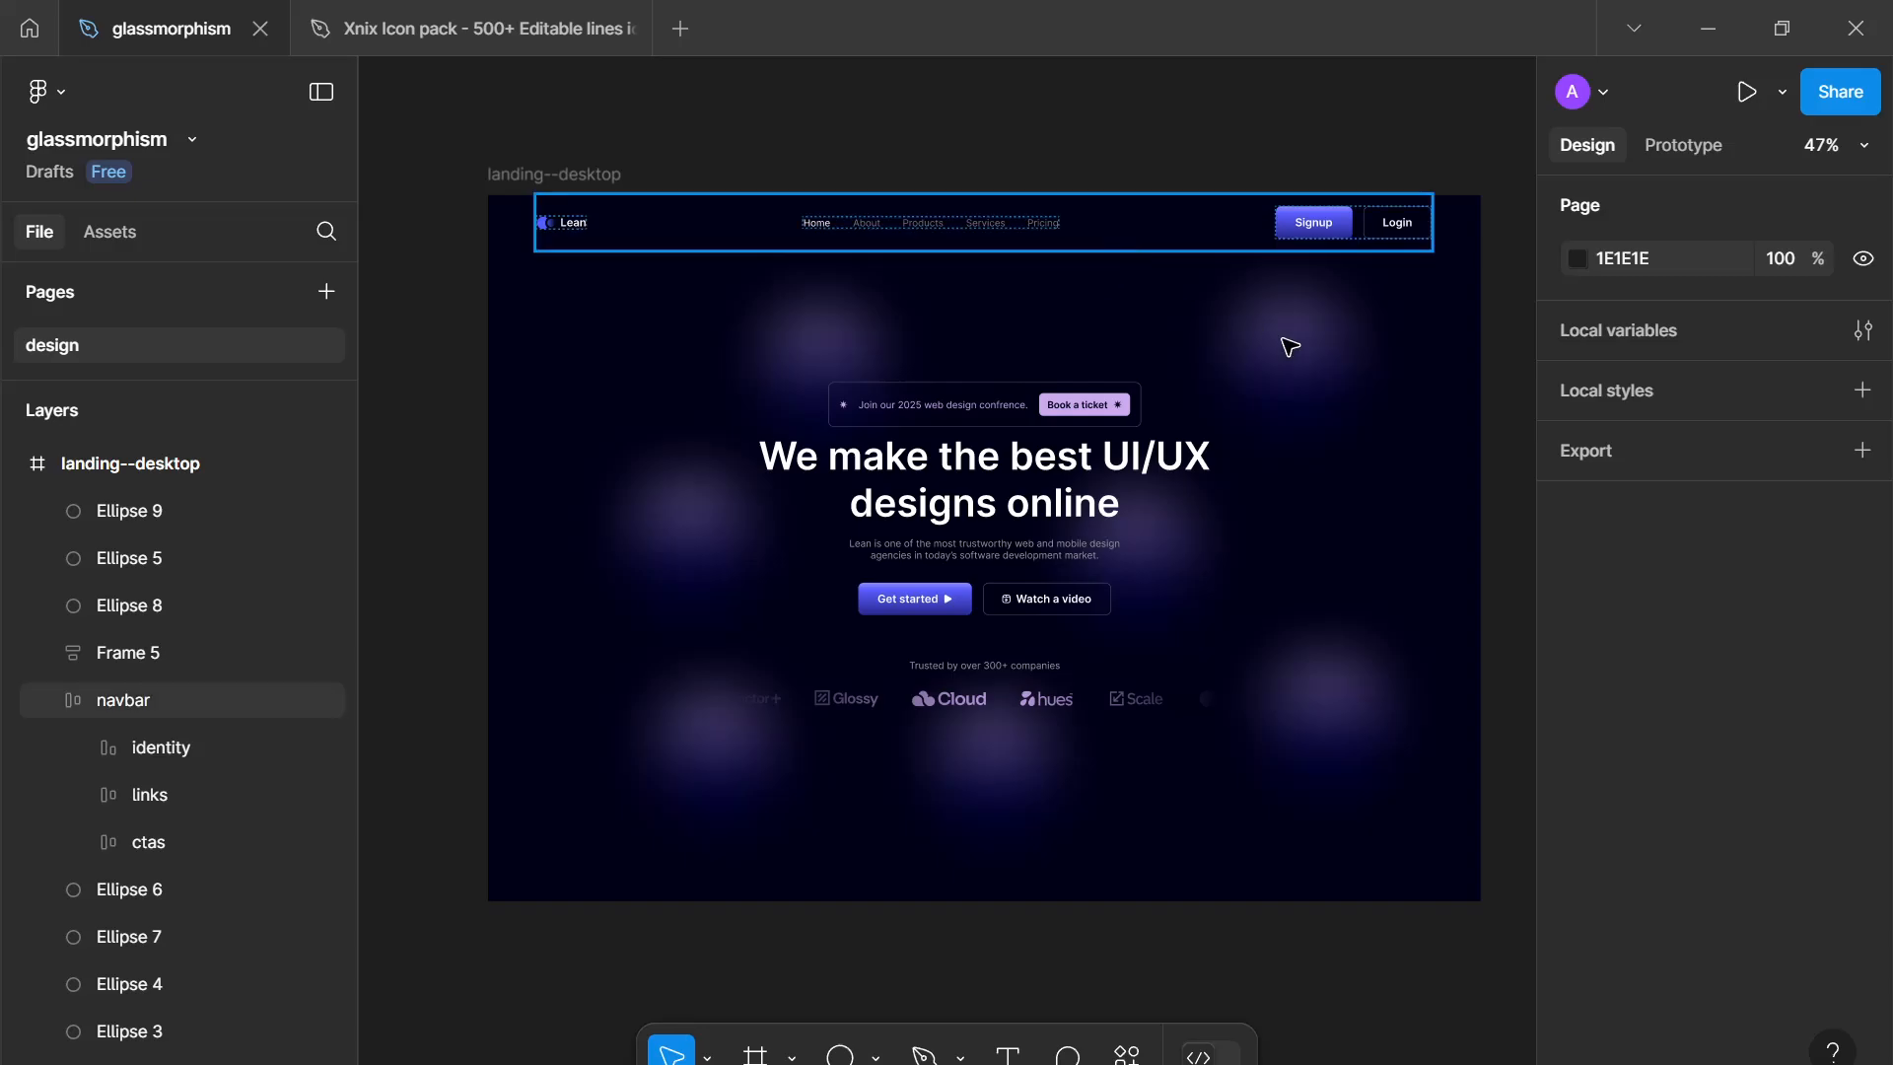
scroll(1678, 708, down, 5)
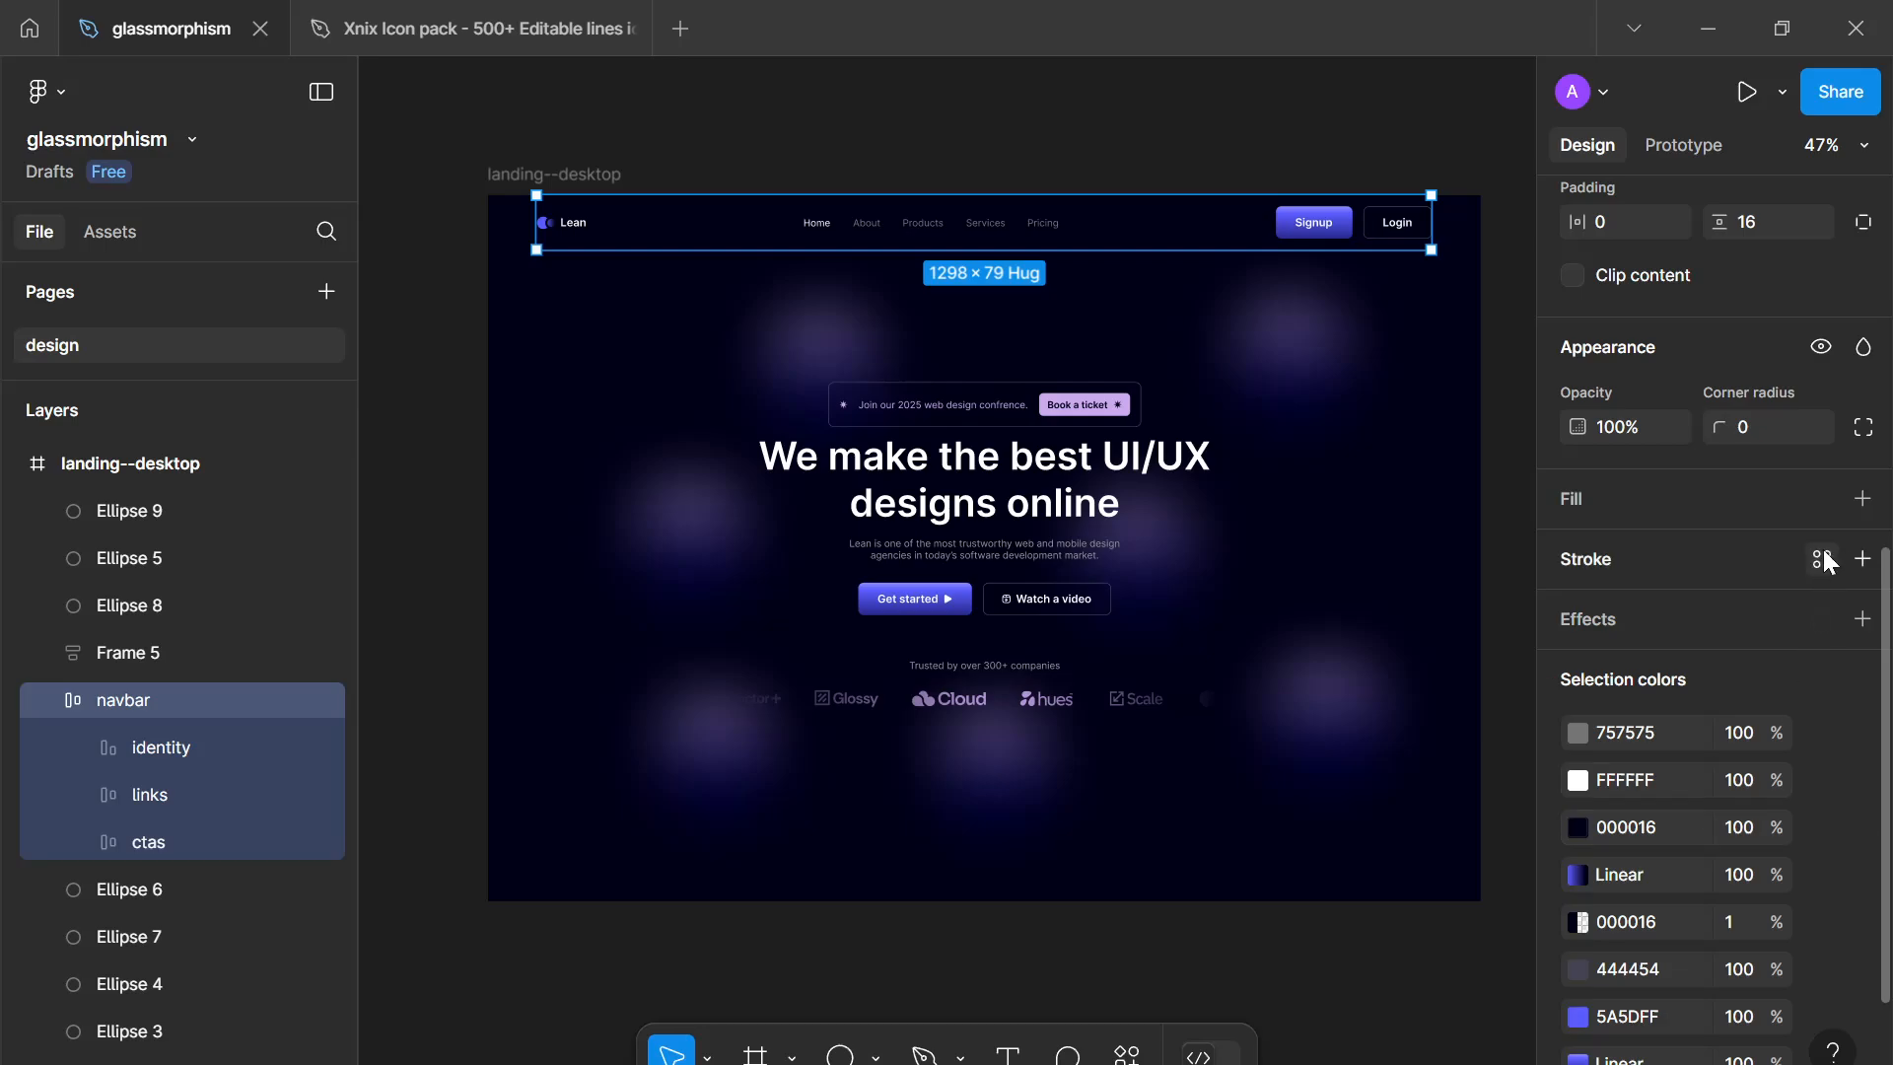
click(1863, 559)
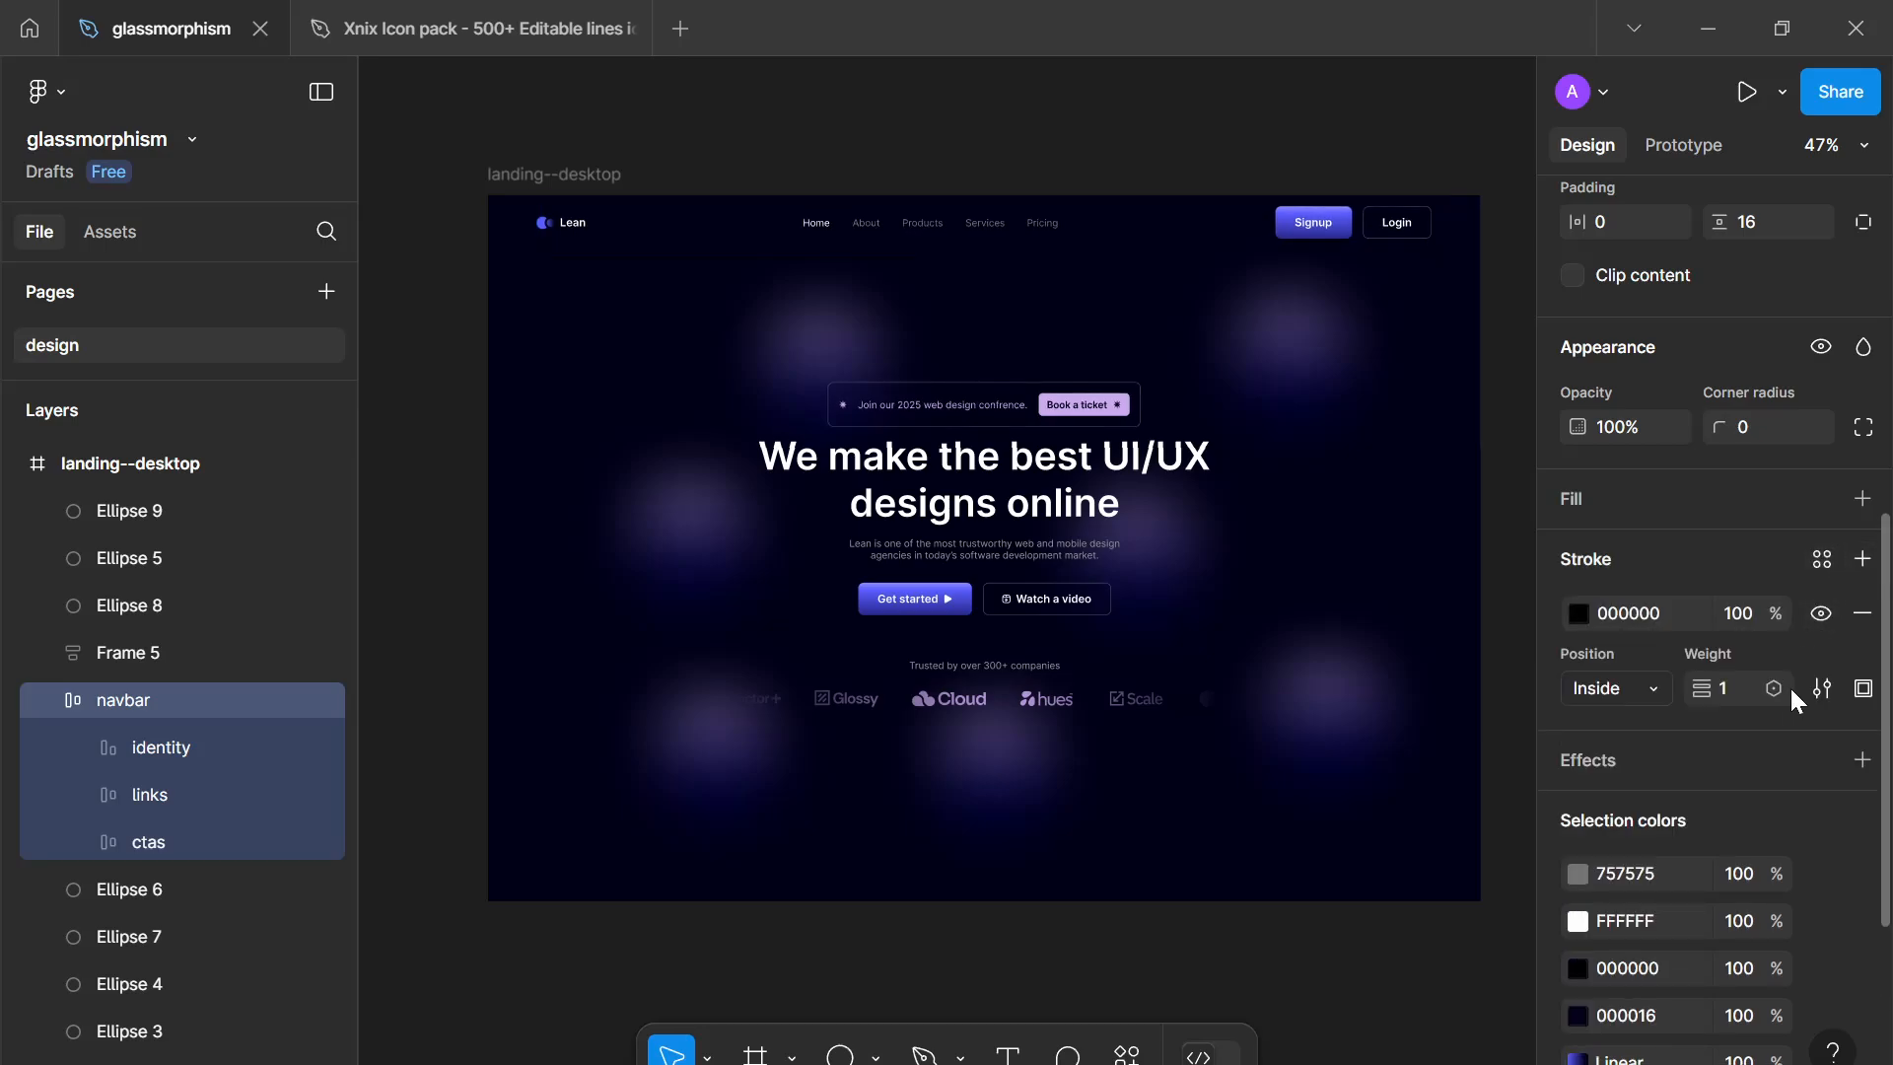
click(1862, 689)
click(1779, 803)
Step: Set the navbar's stroke color to the page color 444454
click(1584, 613)
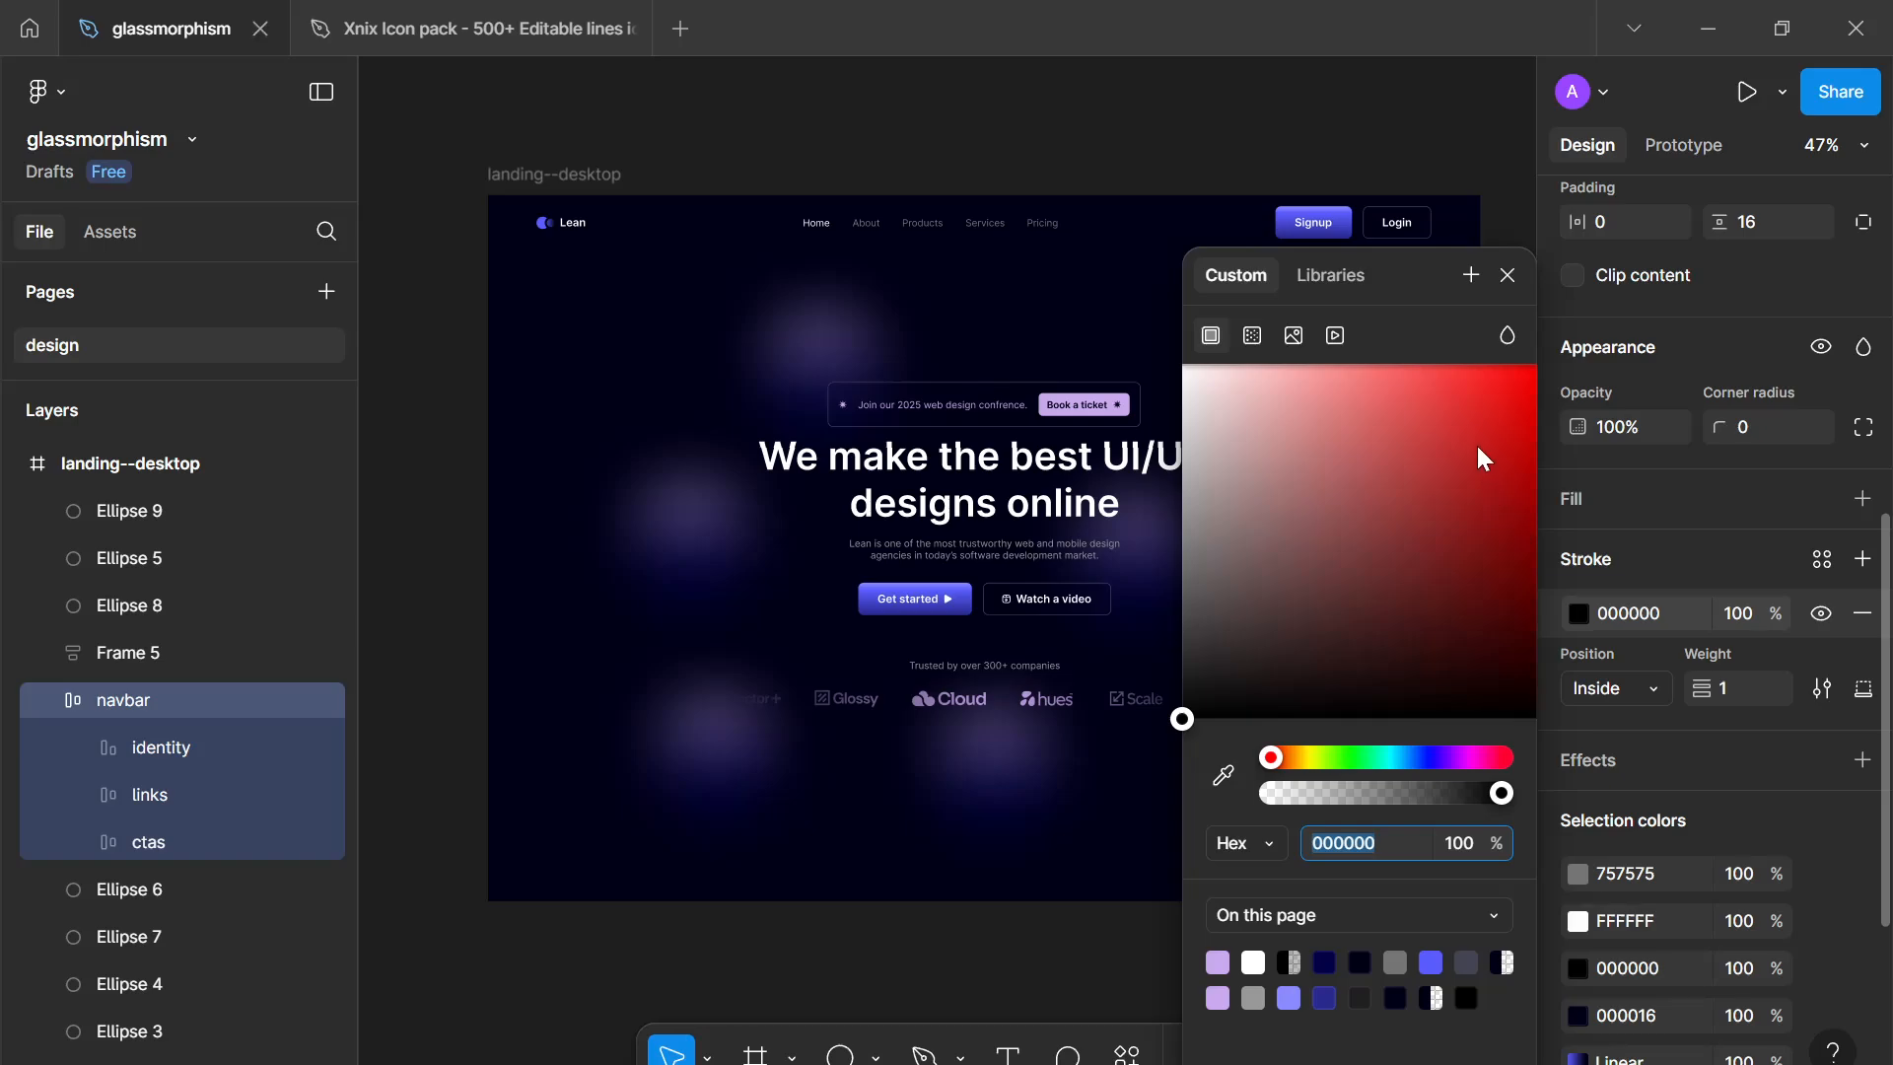
mouse_move(1476, 442)
mouse_down()
mouse_move(1144, 324)
mouse_move(1105, 384)
mouse_move(1099, 618)
mouse_move(1081, 632)
mouse_move(1095, 673)
mouse_up()
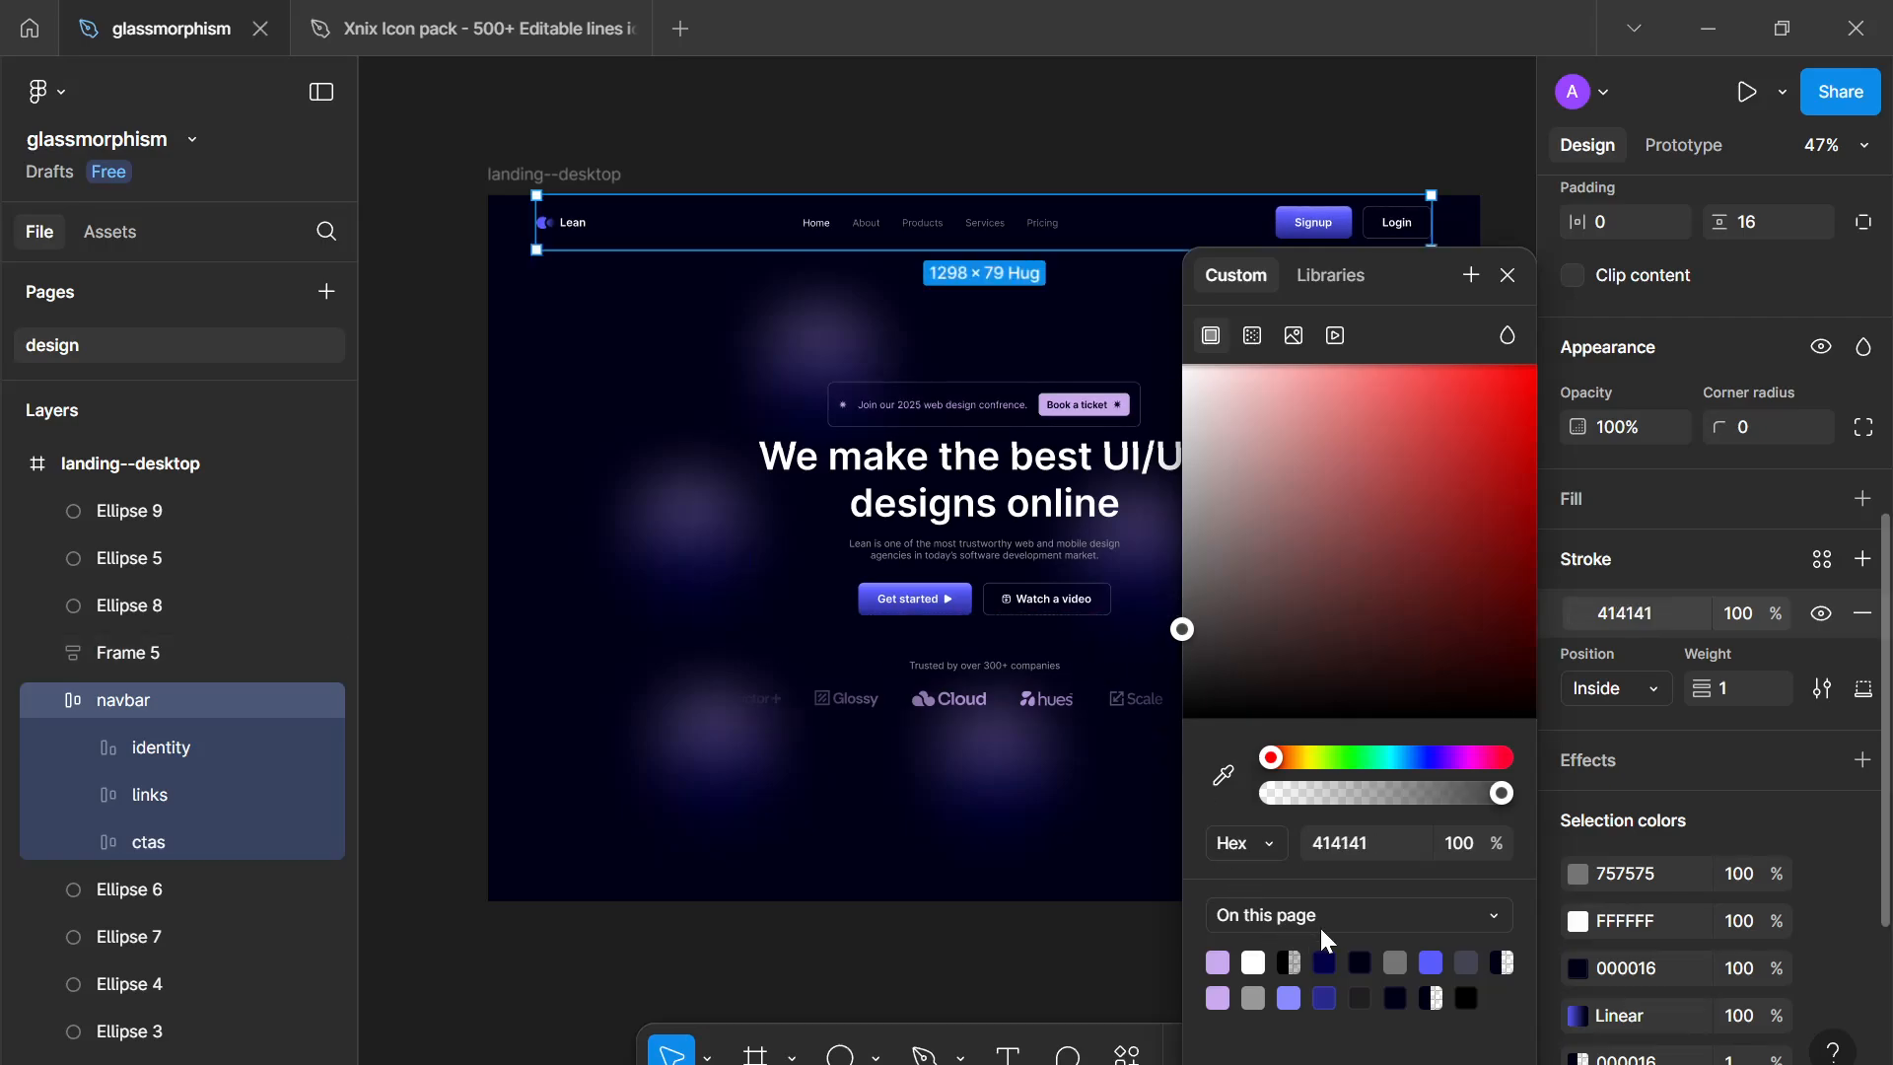
click(1475, 955)
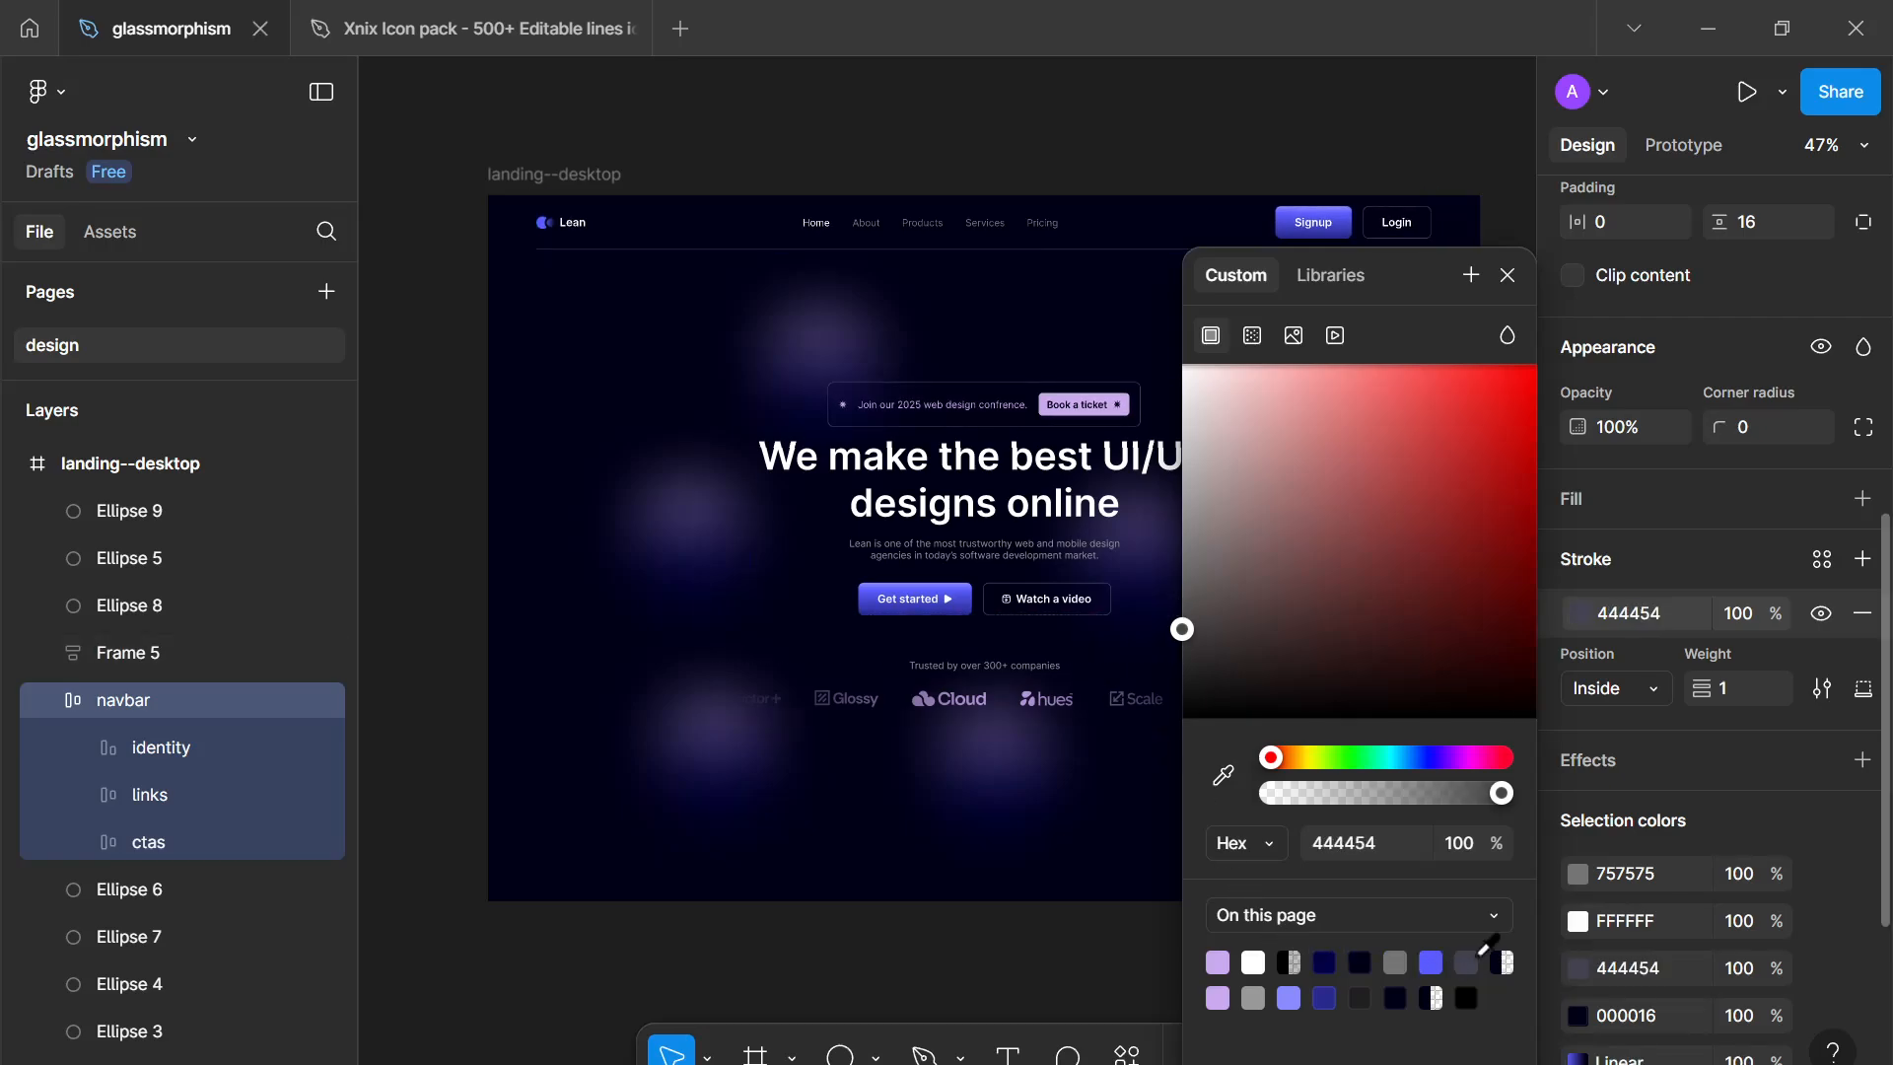
Step: Close the color settings and stretch the navbar to X 0 and a width of 1440, spanning the whole landing--desktop frame
click(1506, 276)
click(1494, 473)
scroll(1442, 475, down, 1)
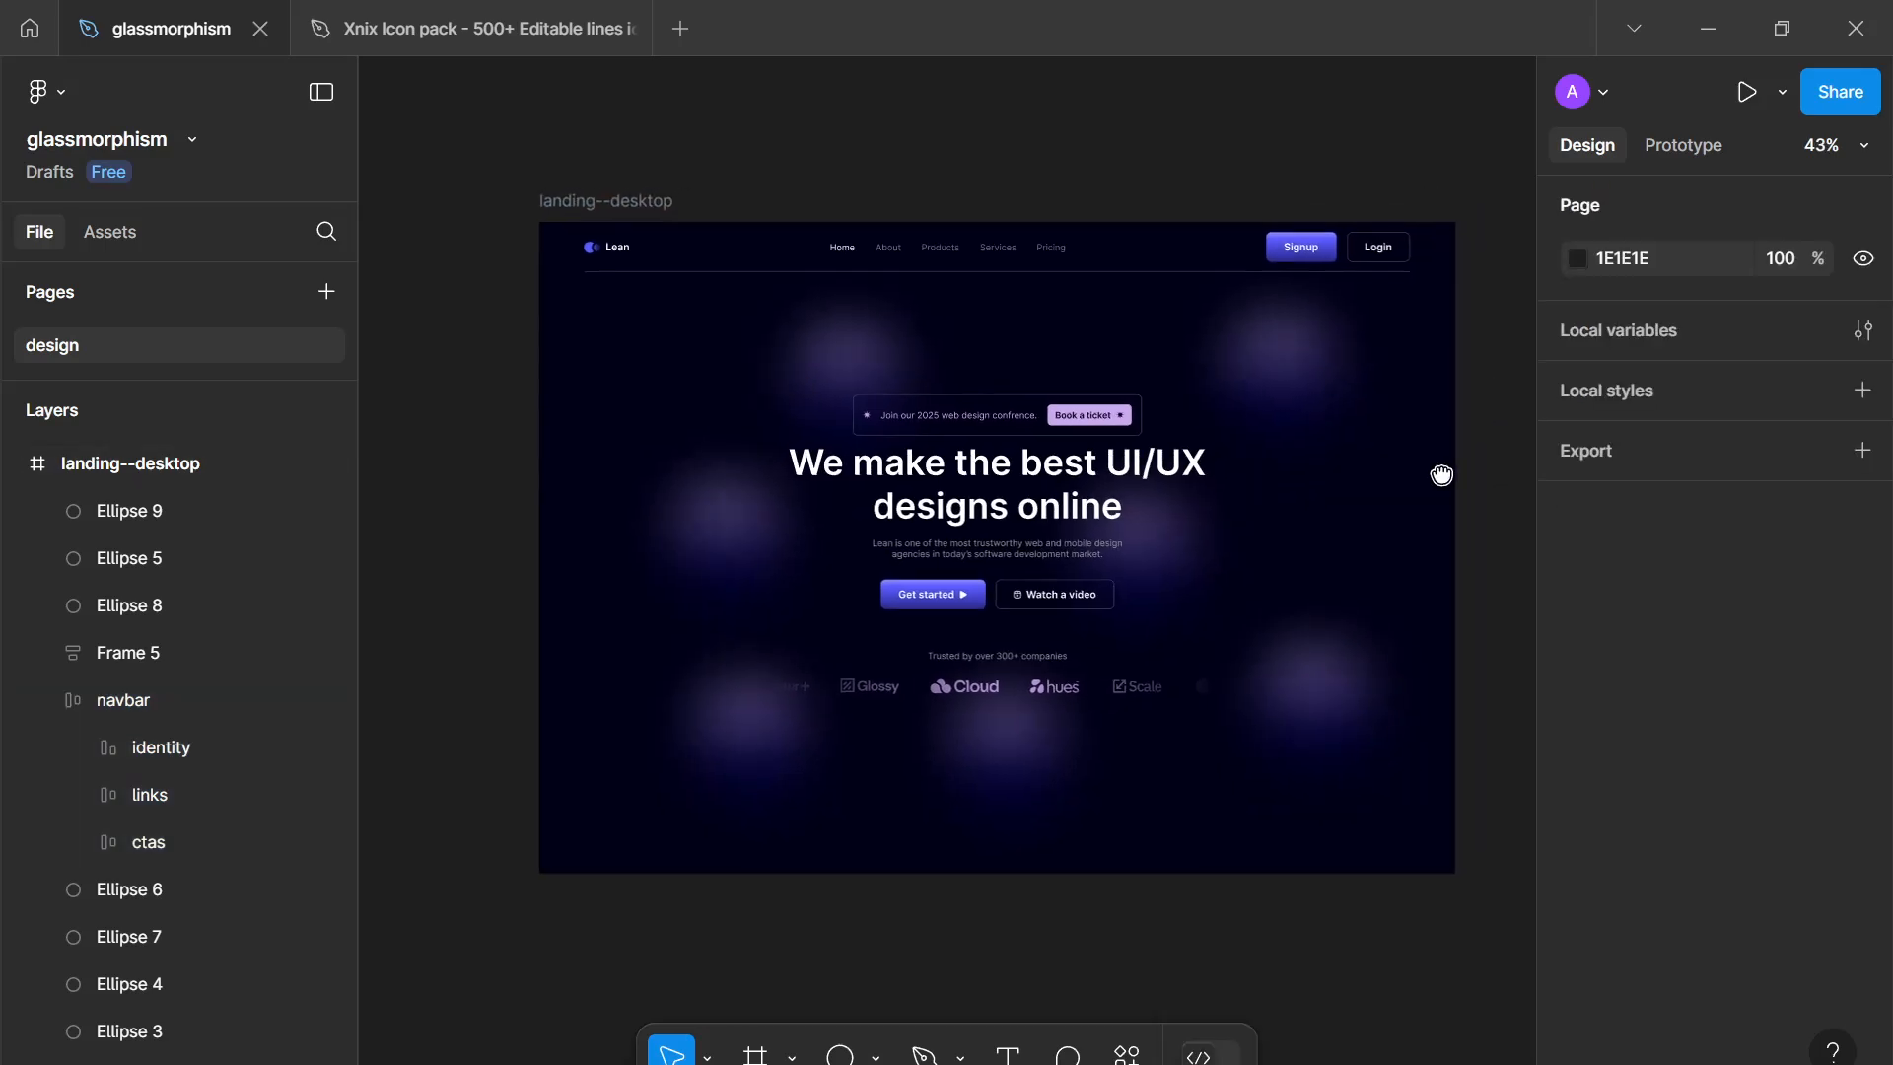
click(1405, 259)
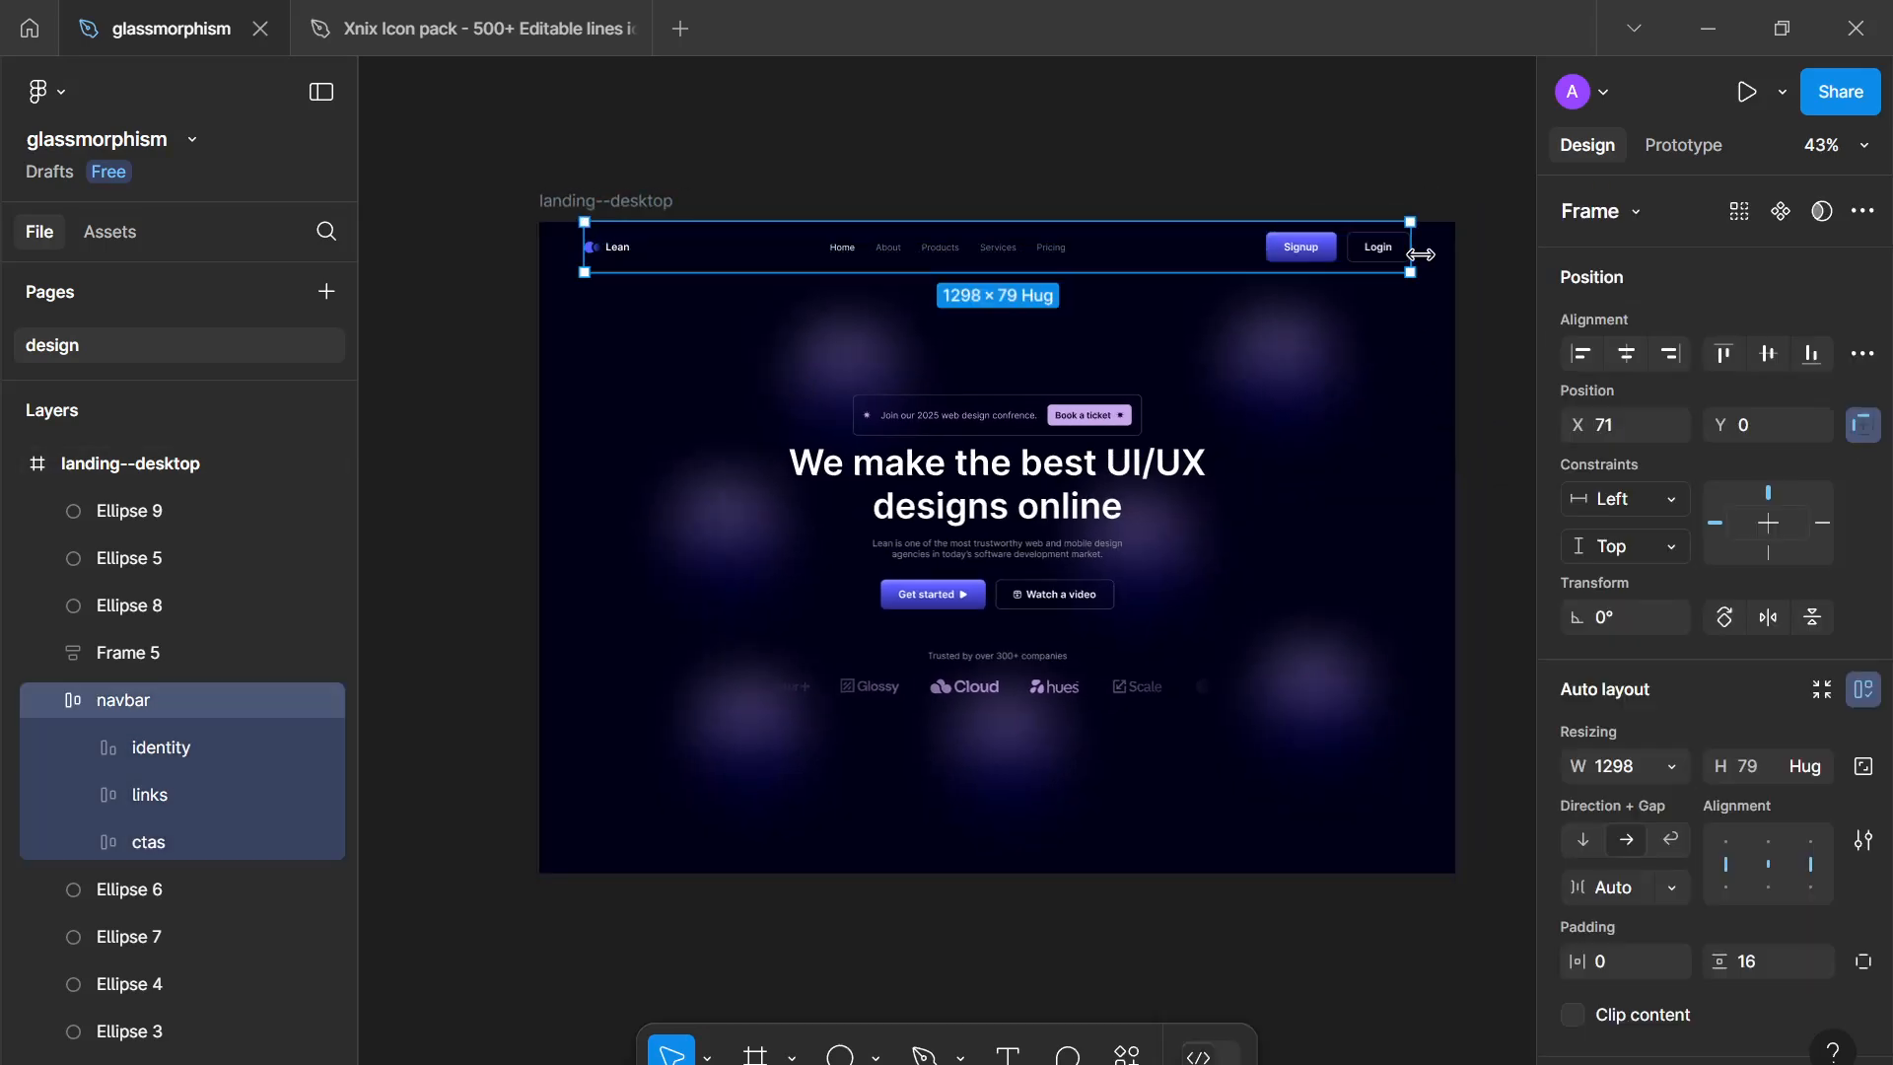
click(1603, 768)
drag(589, 253, 539, 252)
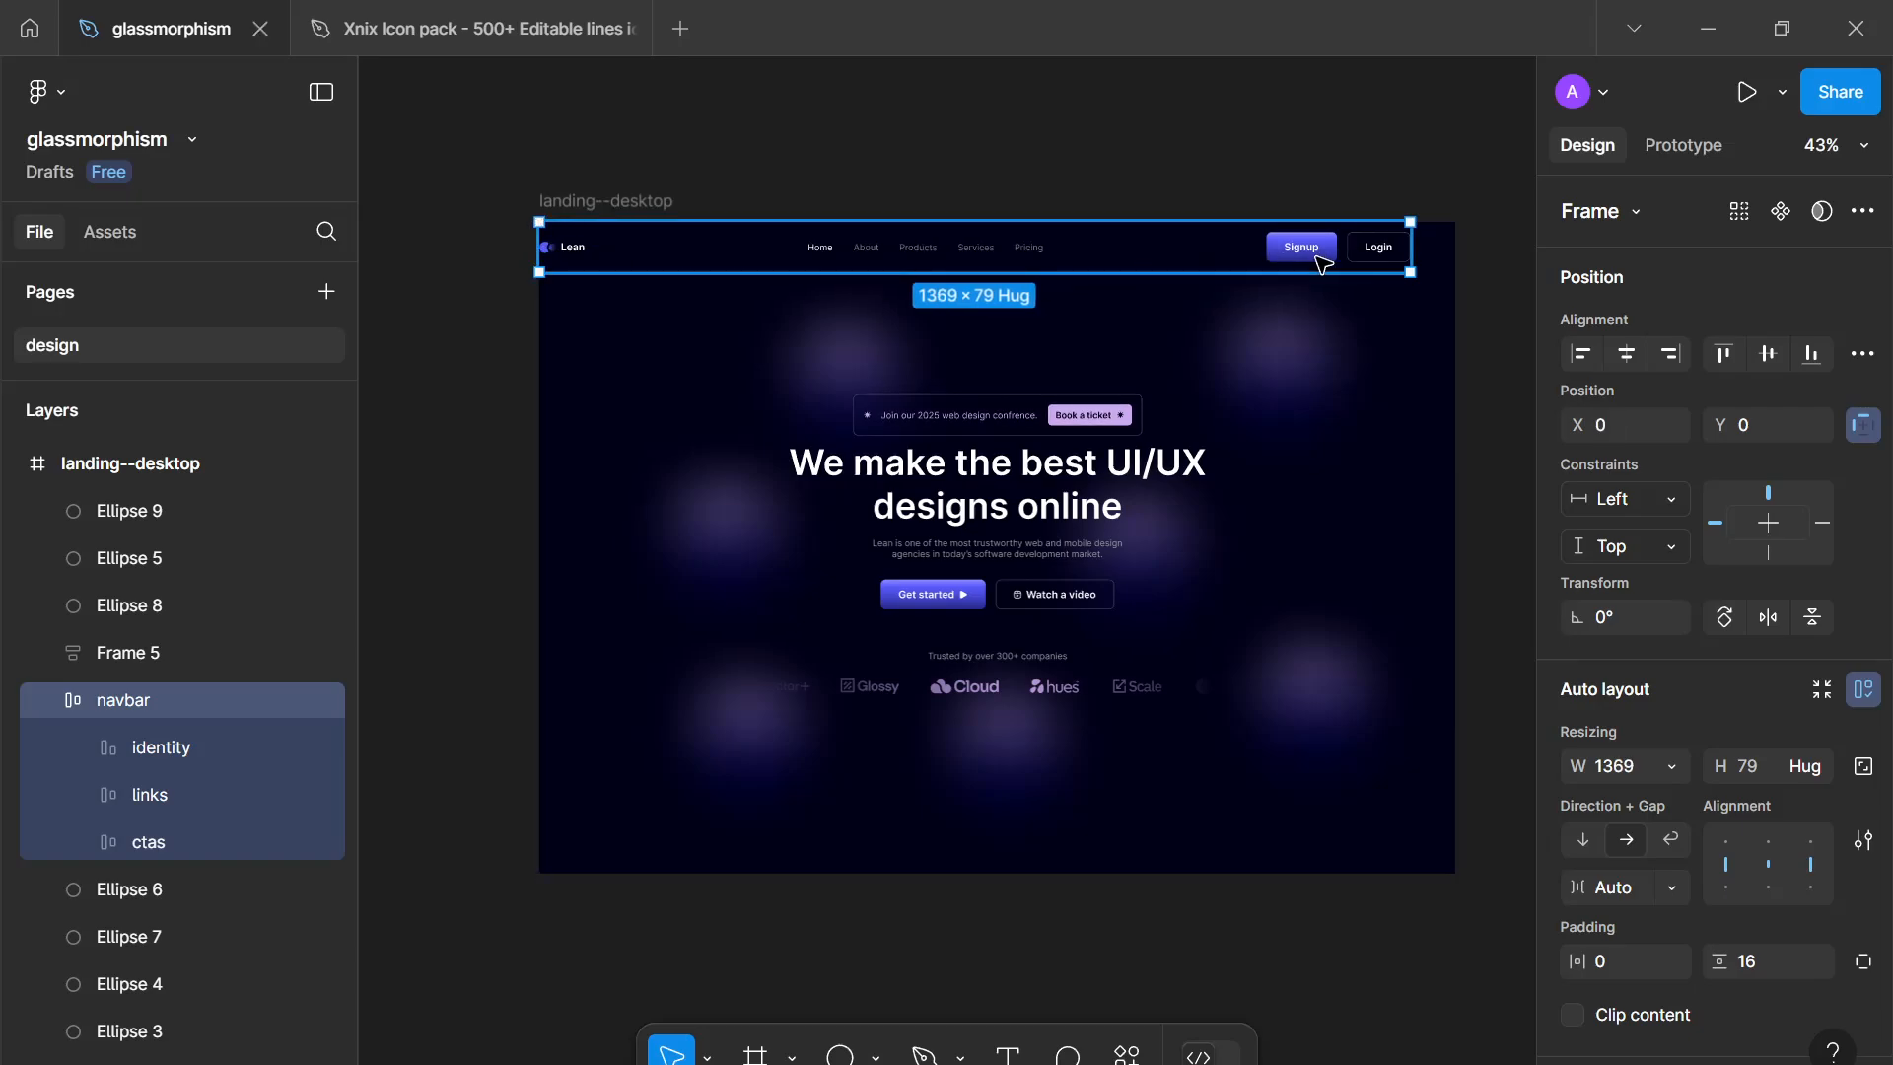
drag(1411, 253, 1449, 256)
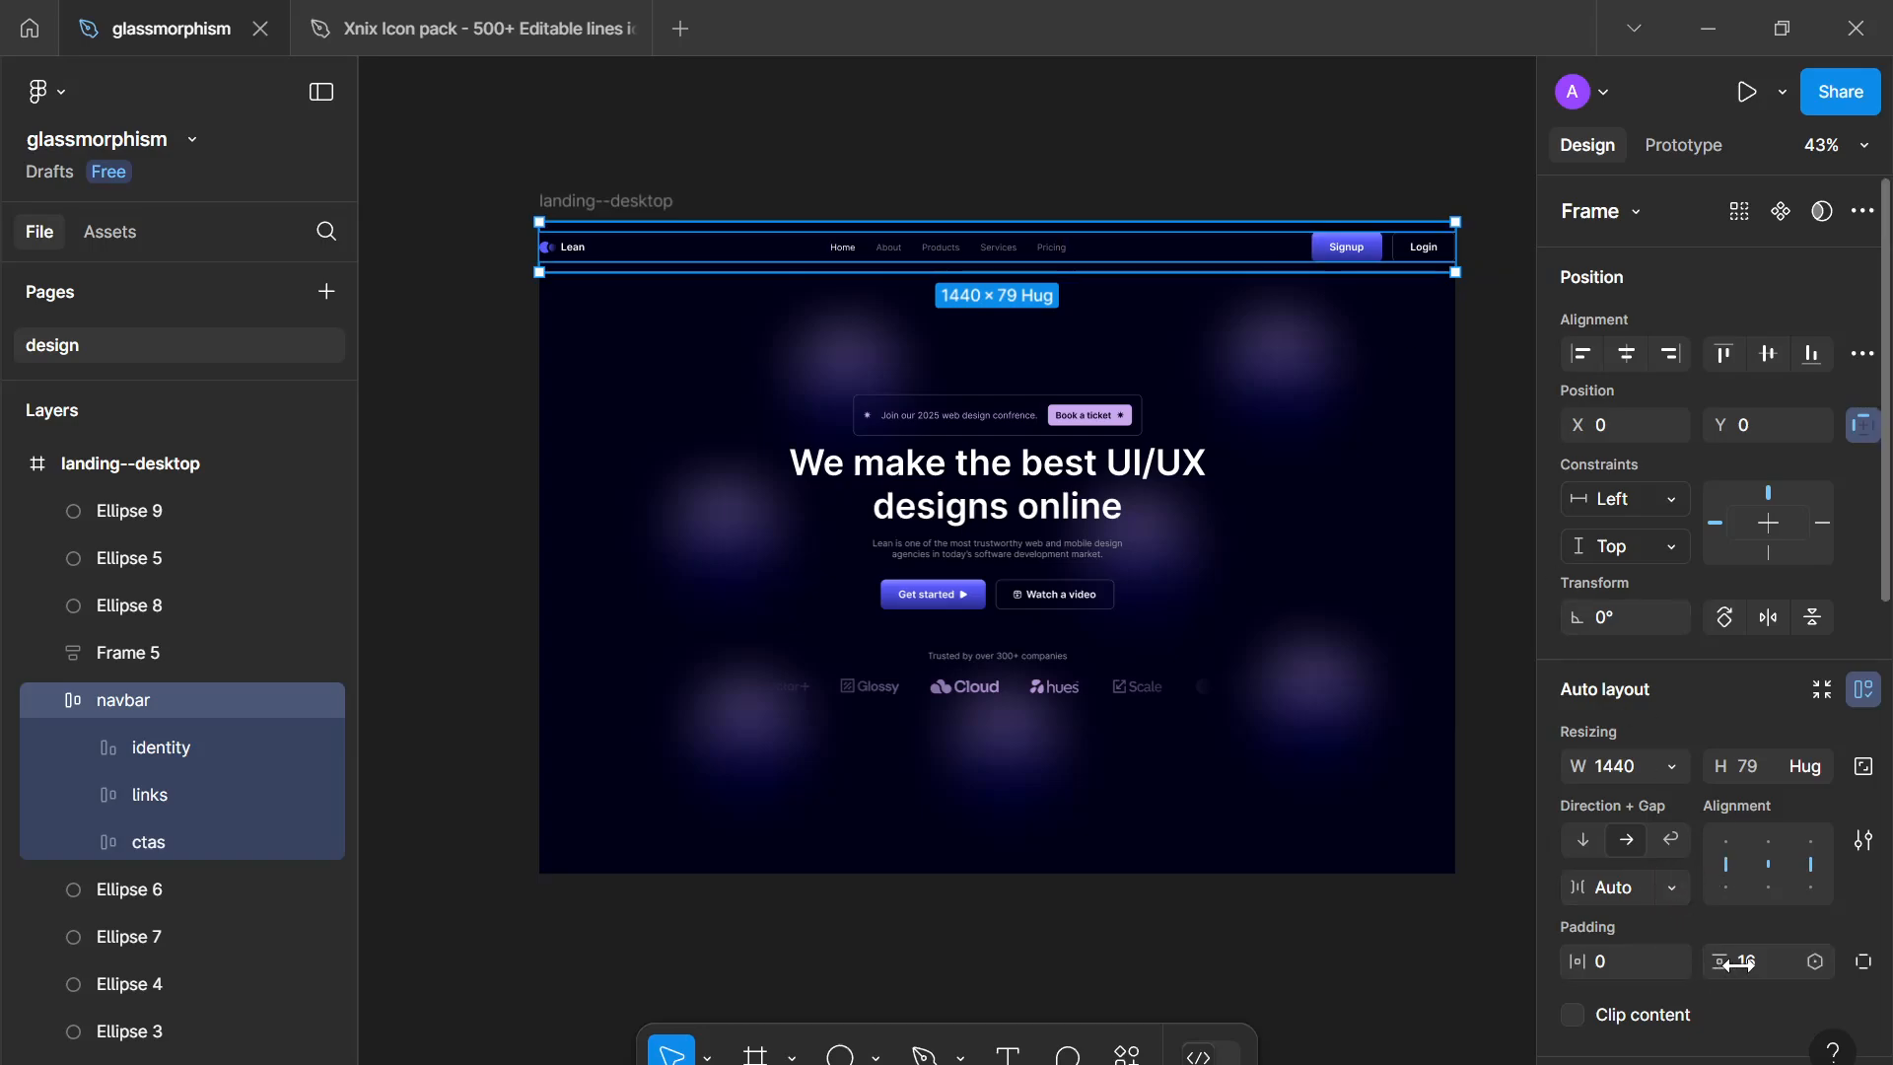
Step: Set the navbar's horizontal padding to 96
click(1616, 952)
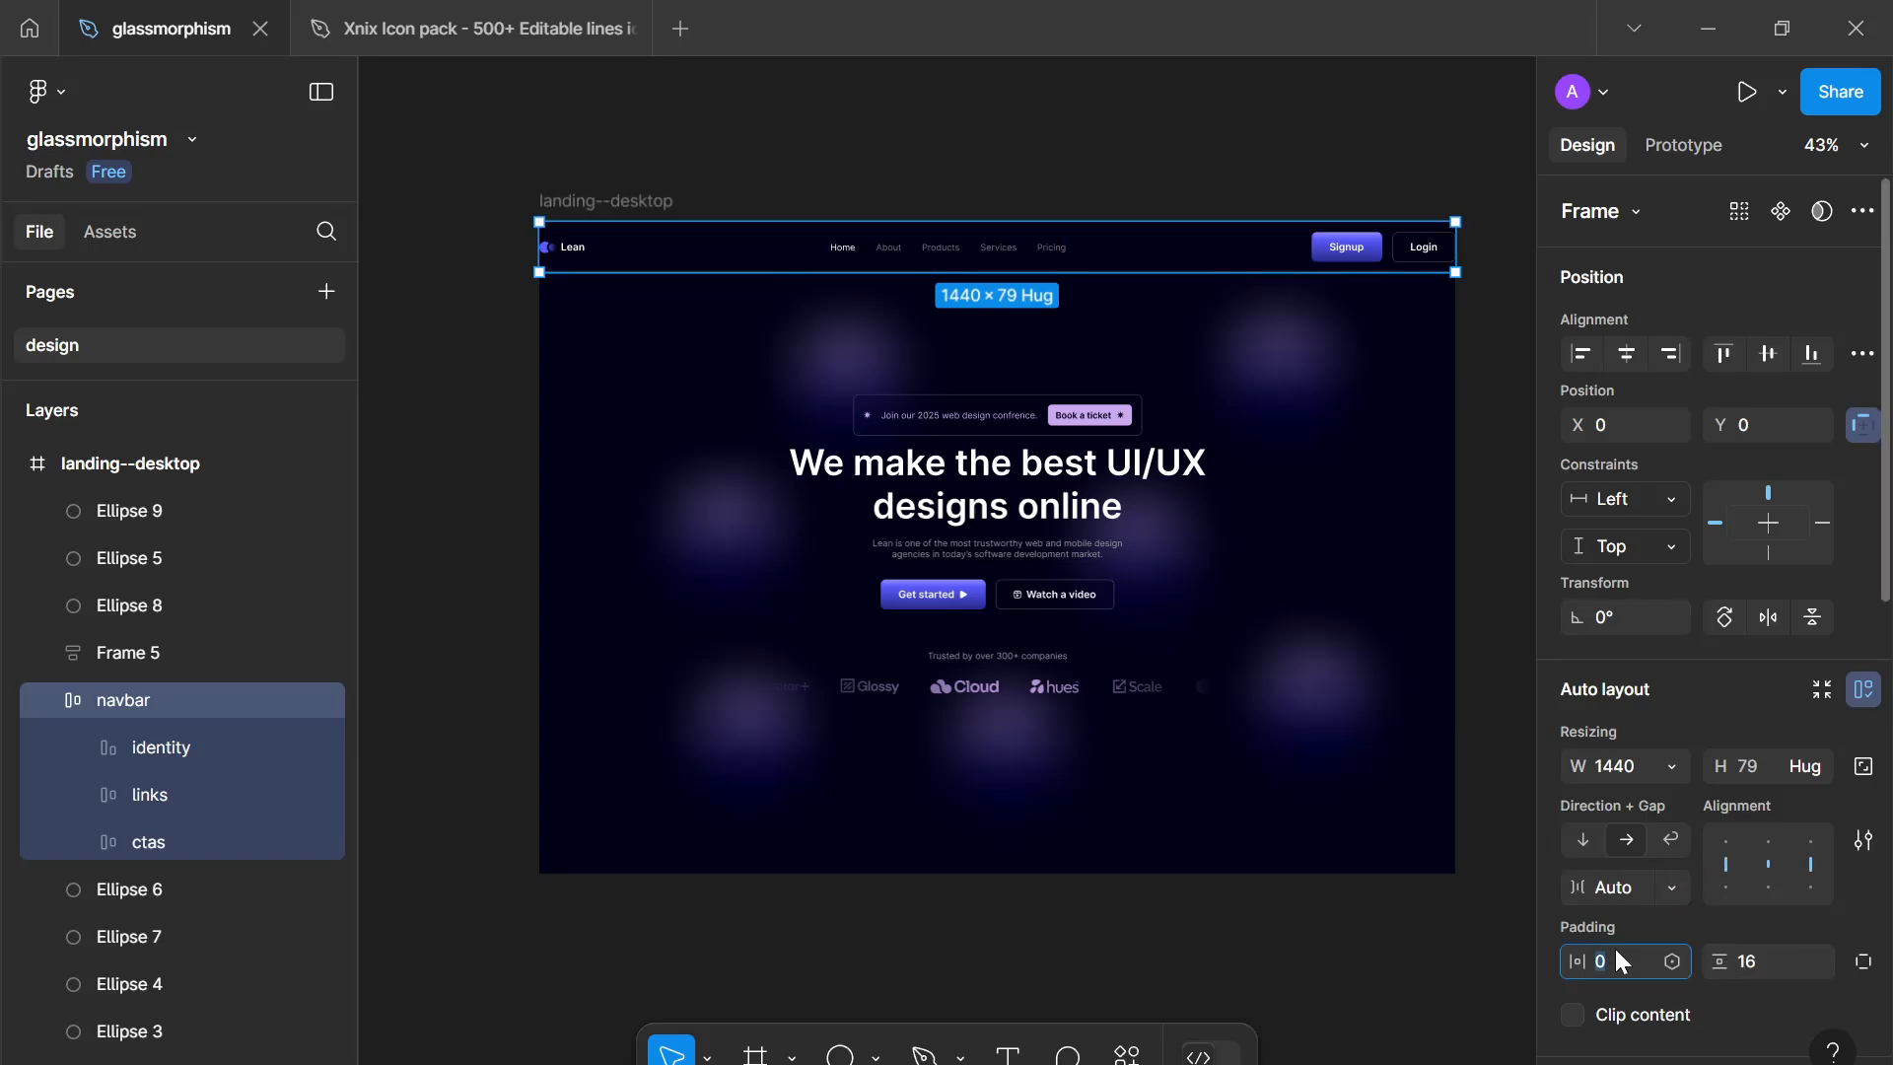
text(96)
key(Return)
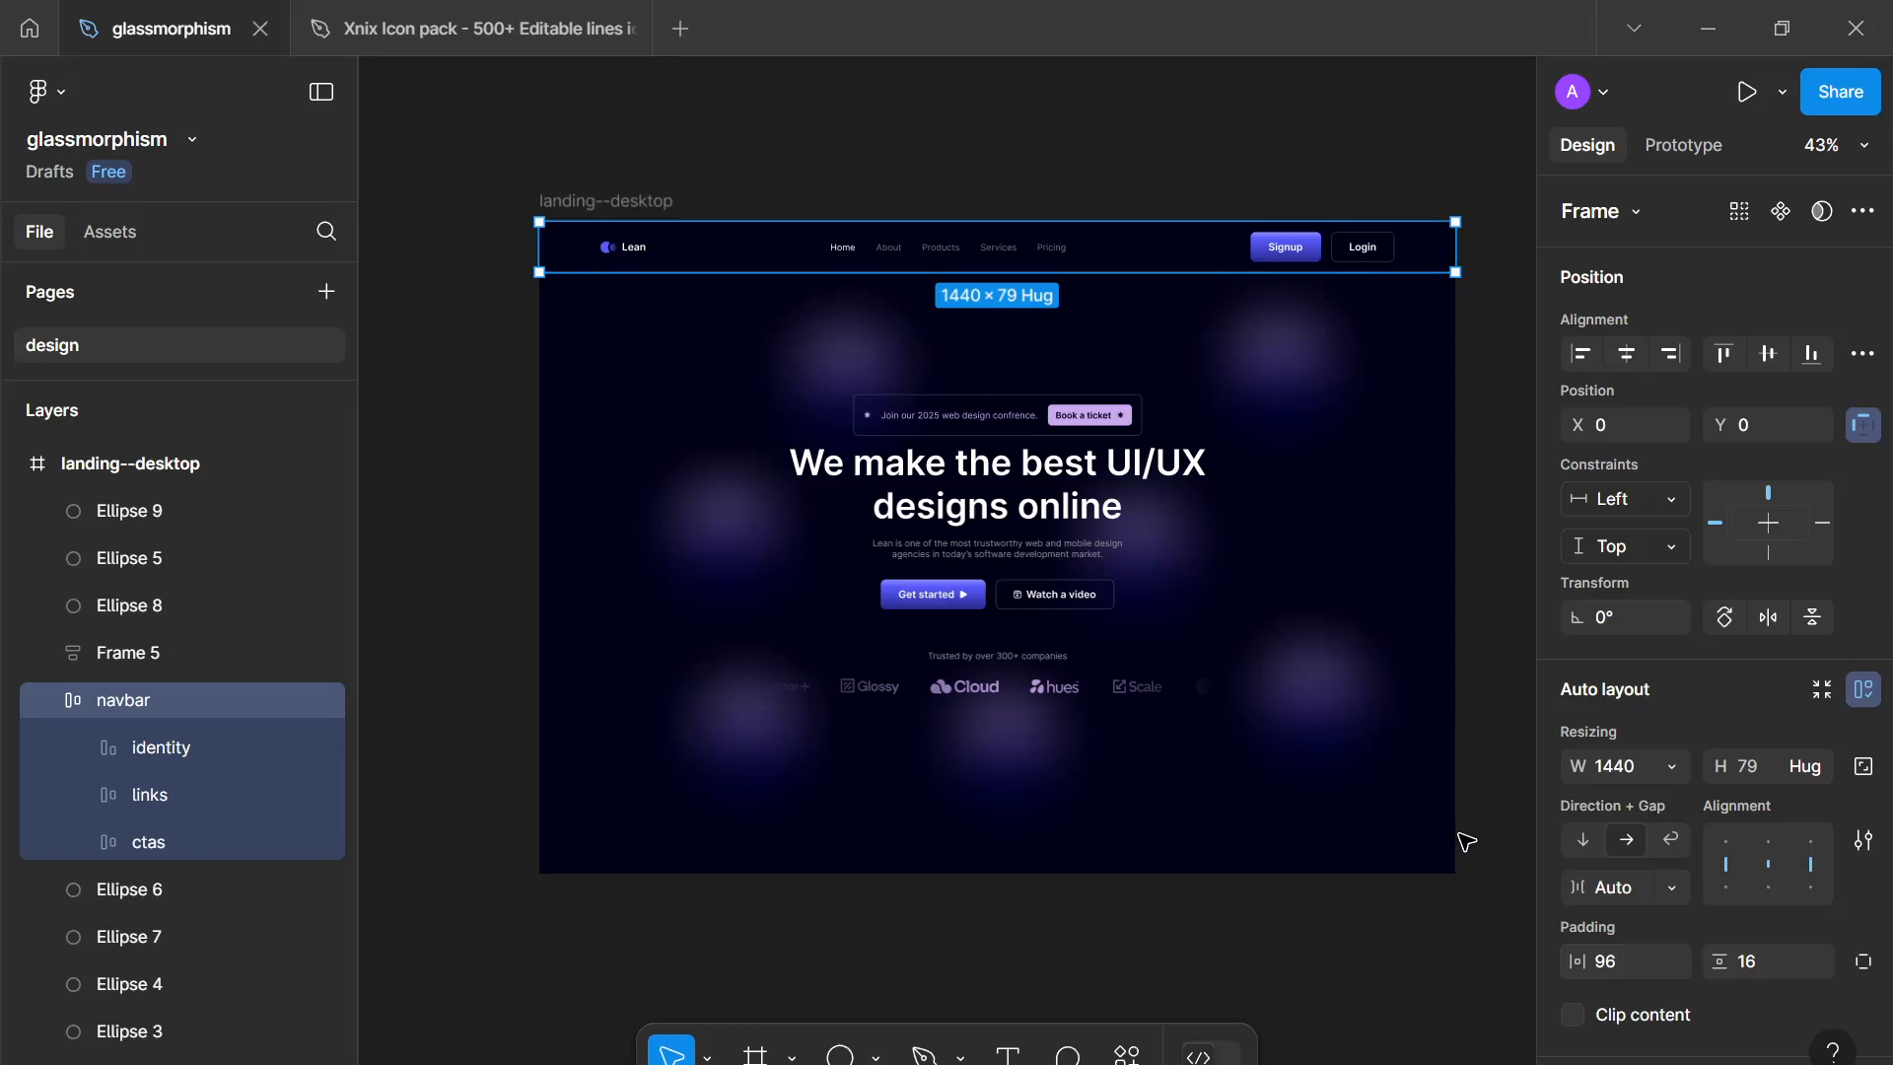
click(1416, 965)
scroll(1416, 964, up, 3)
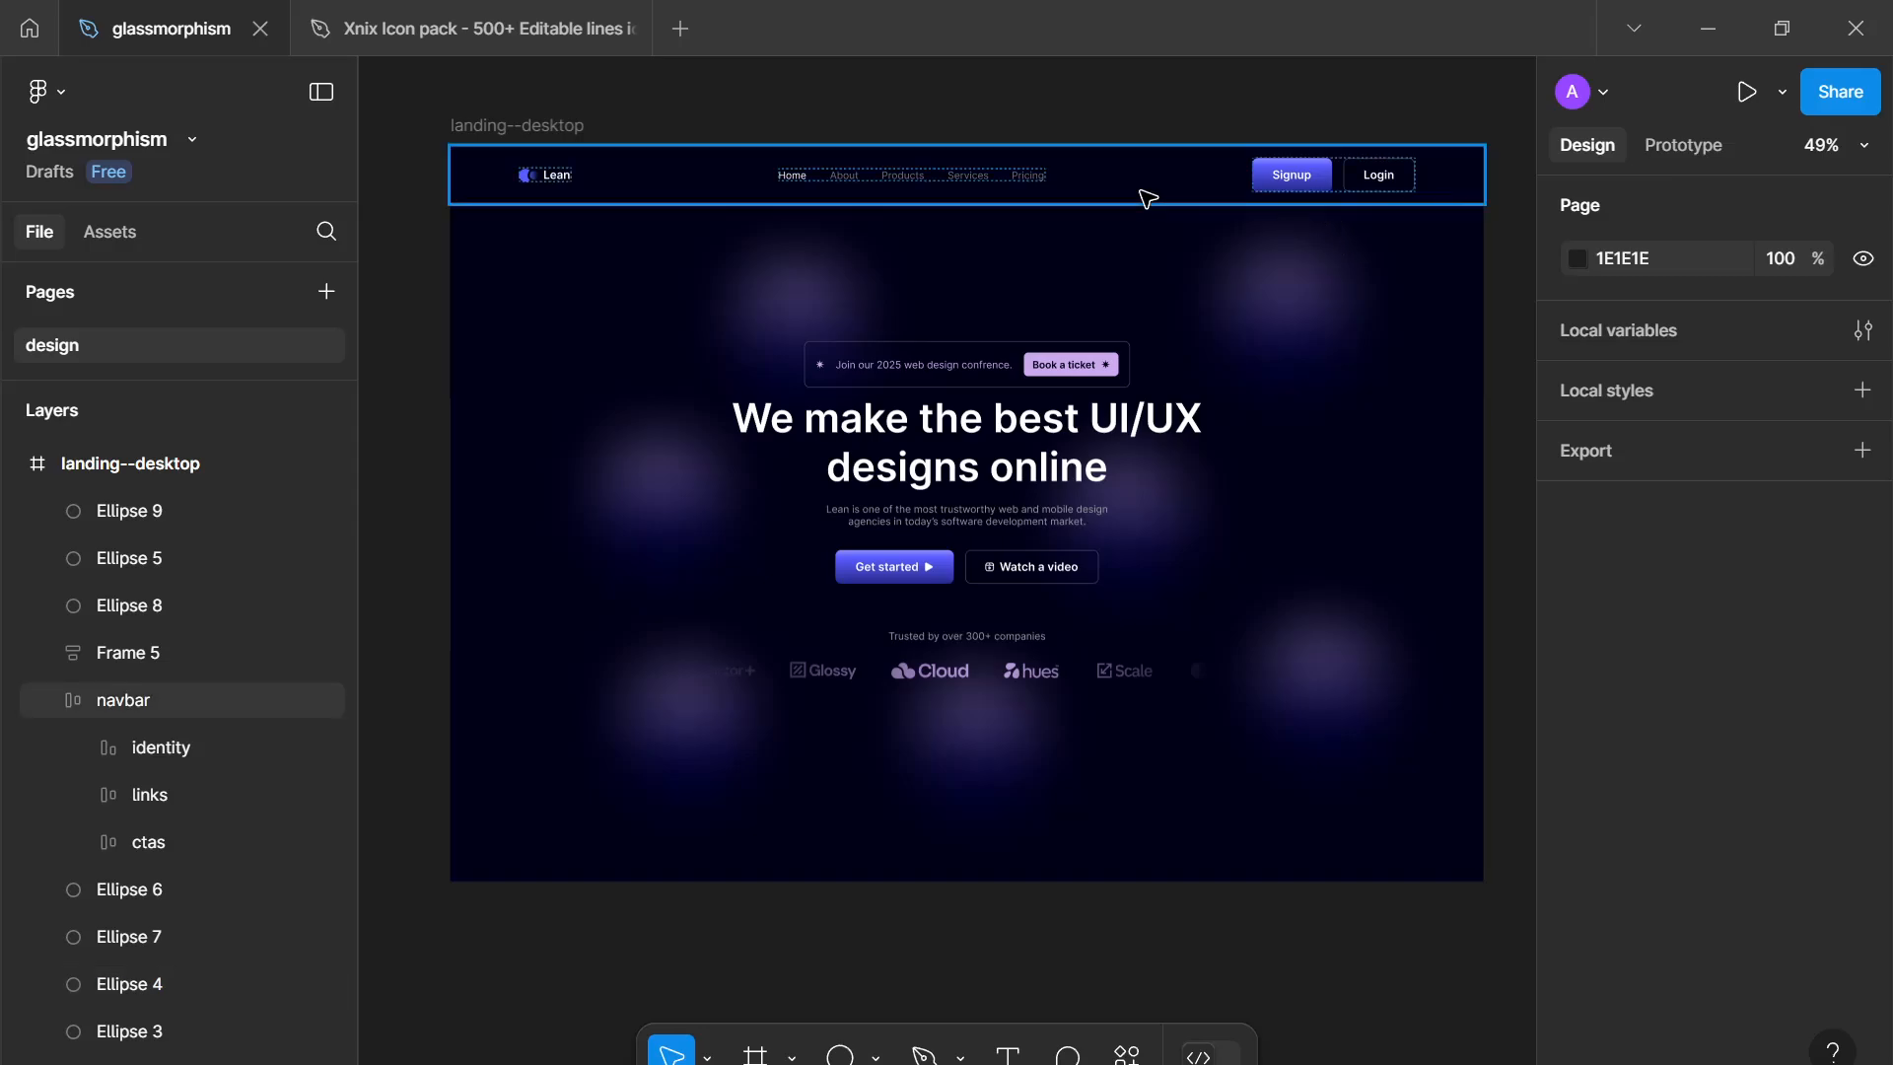
Step: Add an effect to the navbar and make it a background blur
click(1208, 185)
scroll(1740, 710, down, 9)
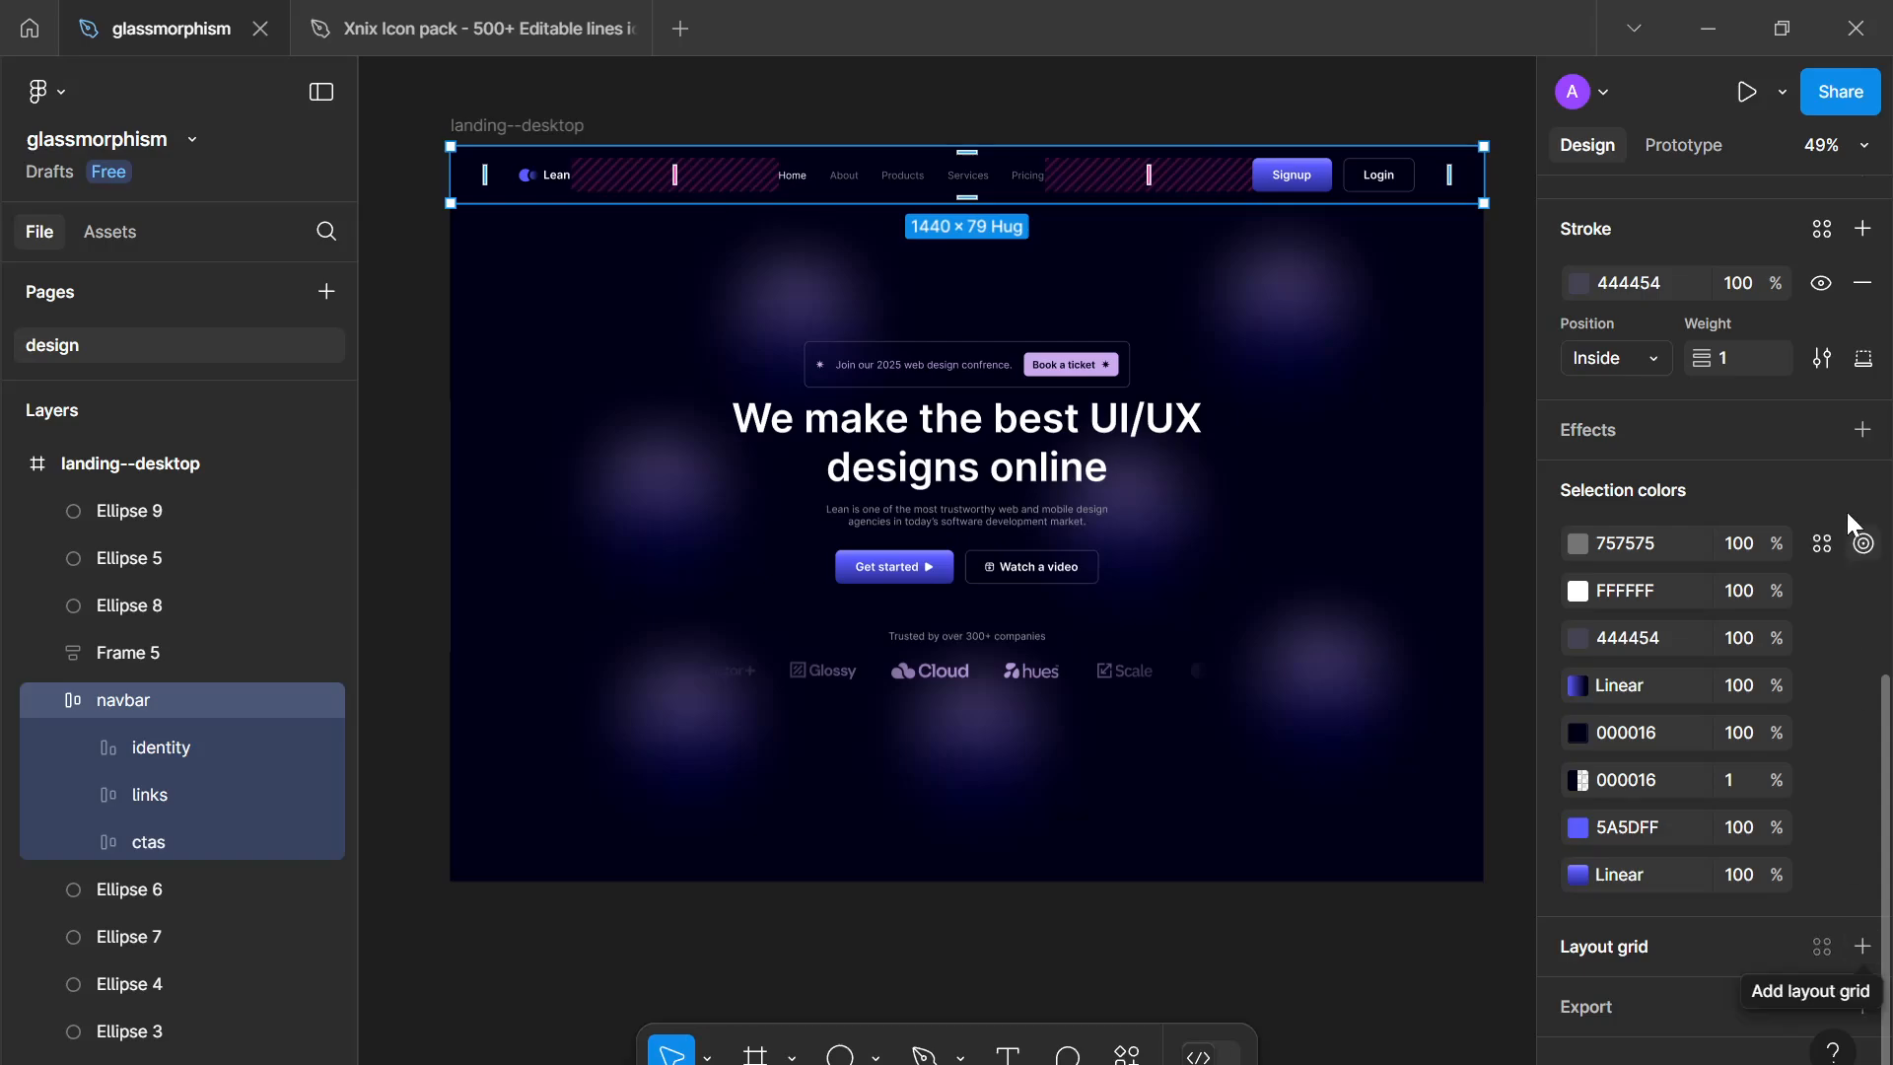
click(1861, 430)
click(1690, 469)
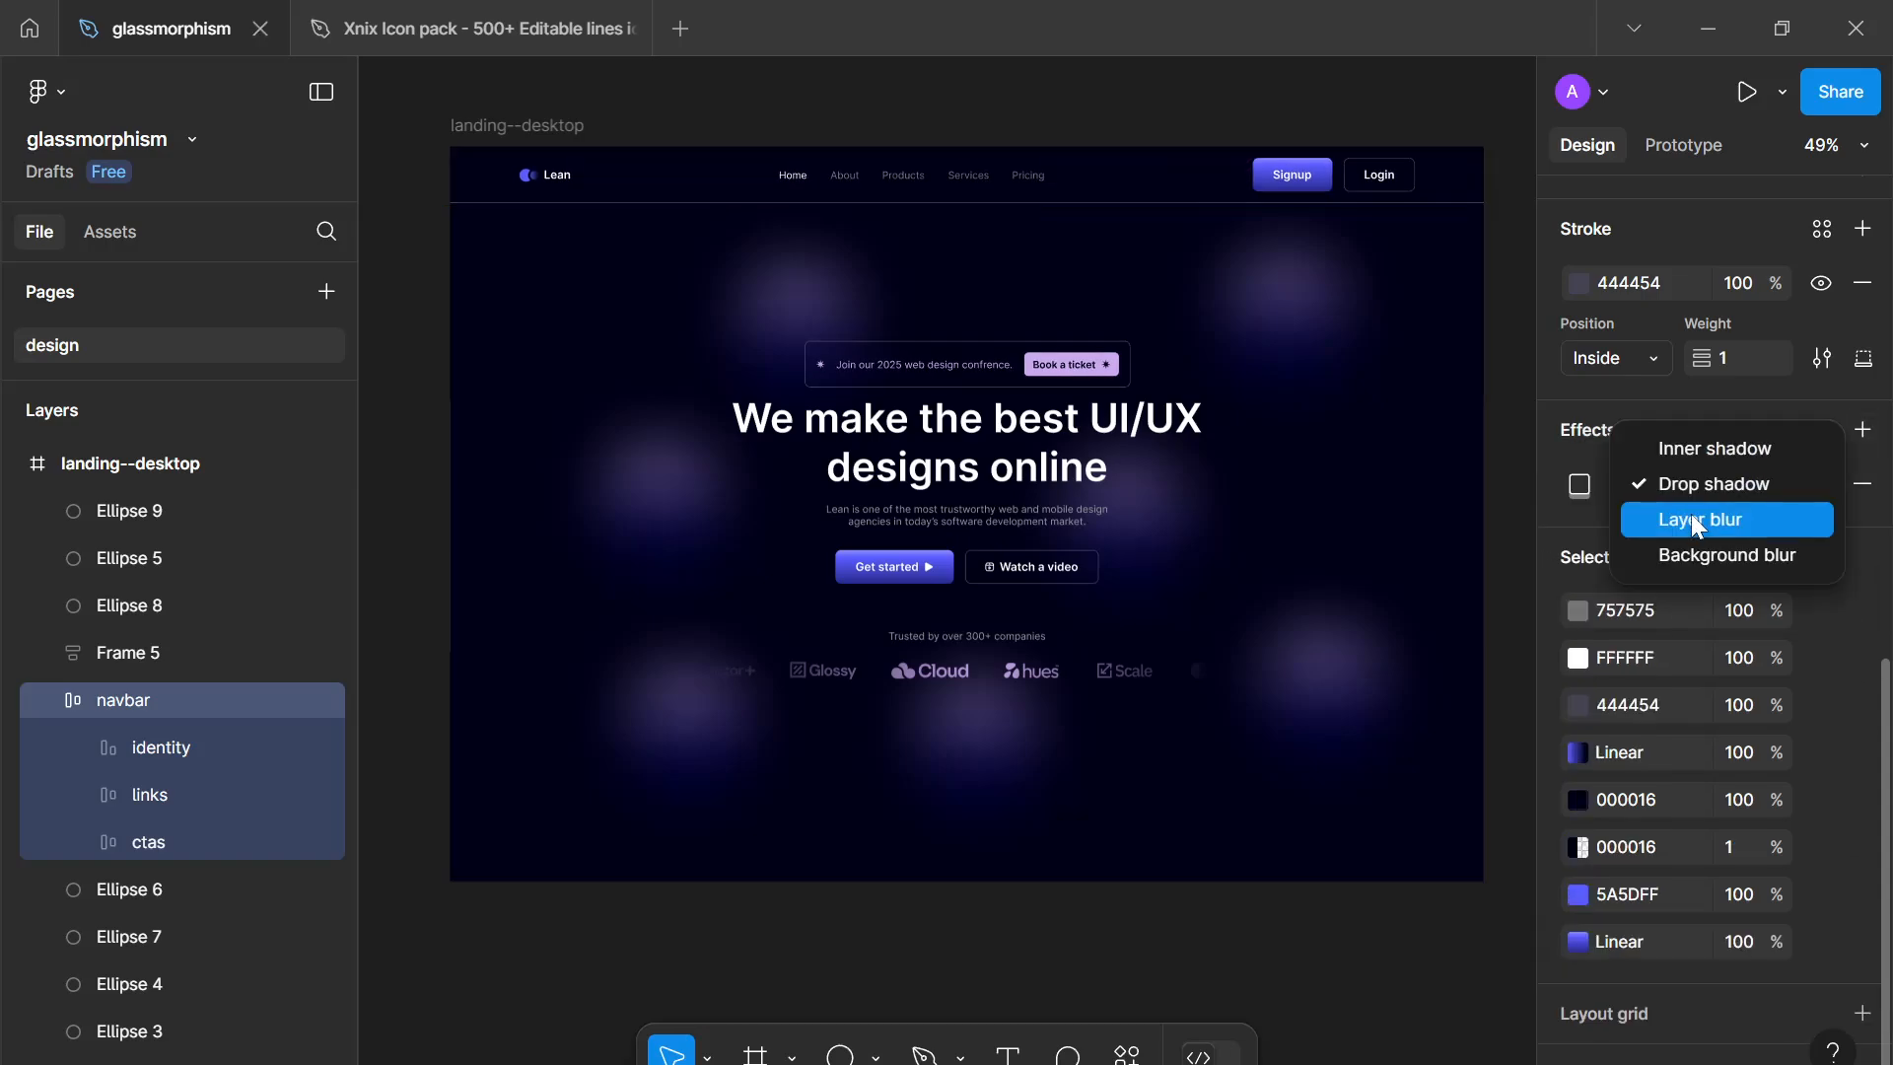
click(1690, 513)
click(1690, 511)
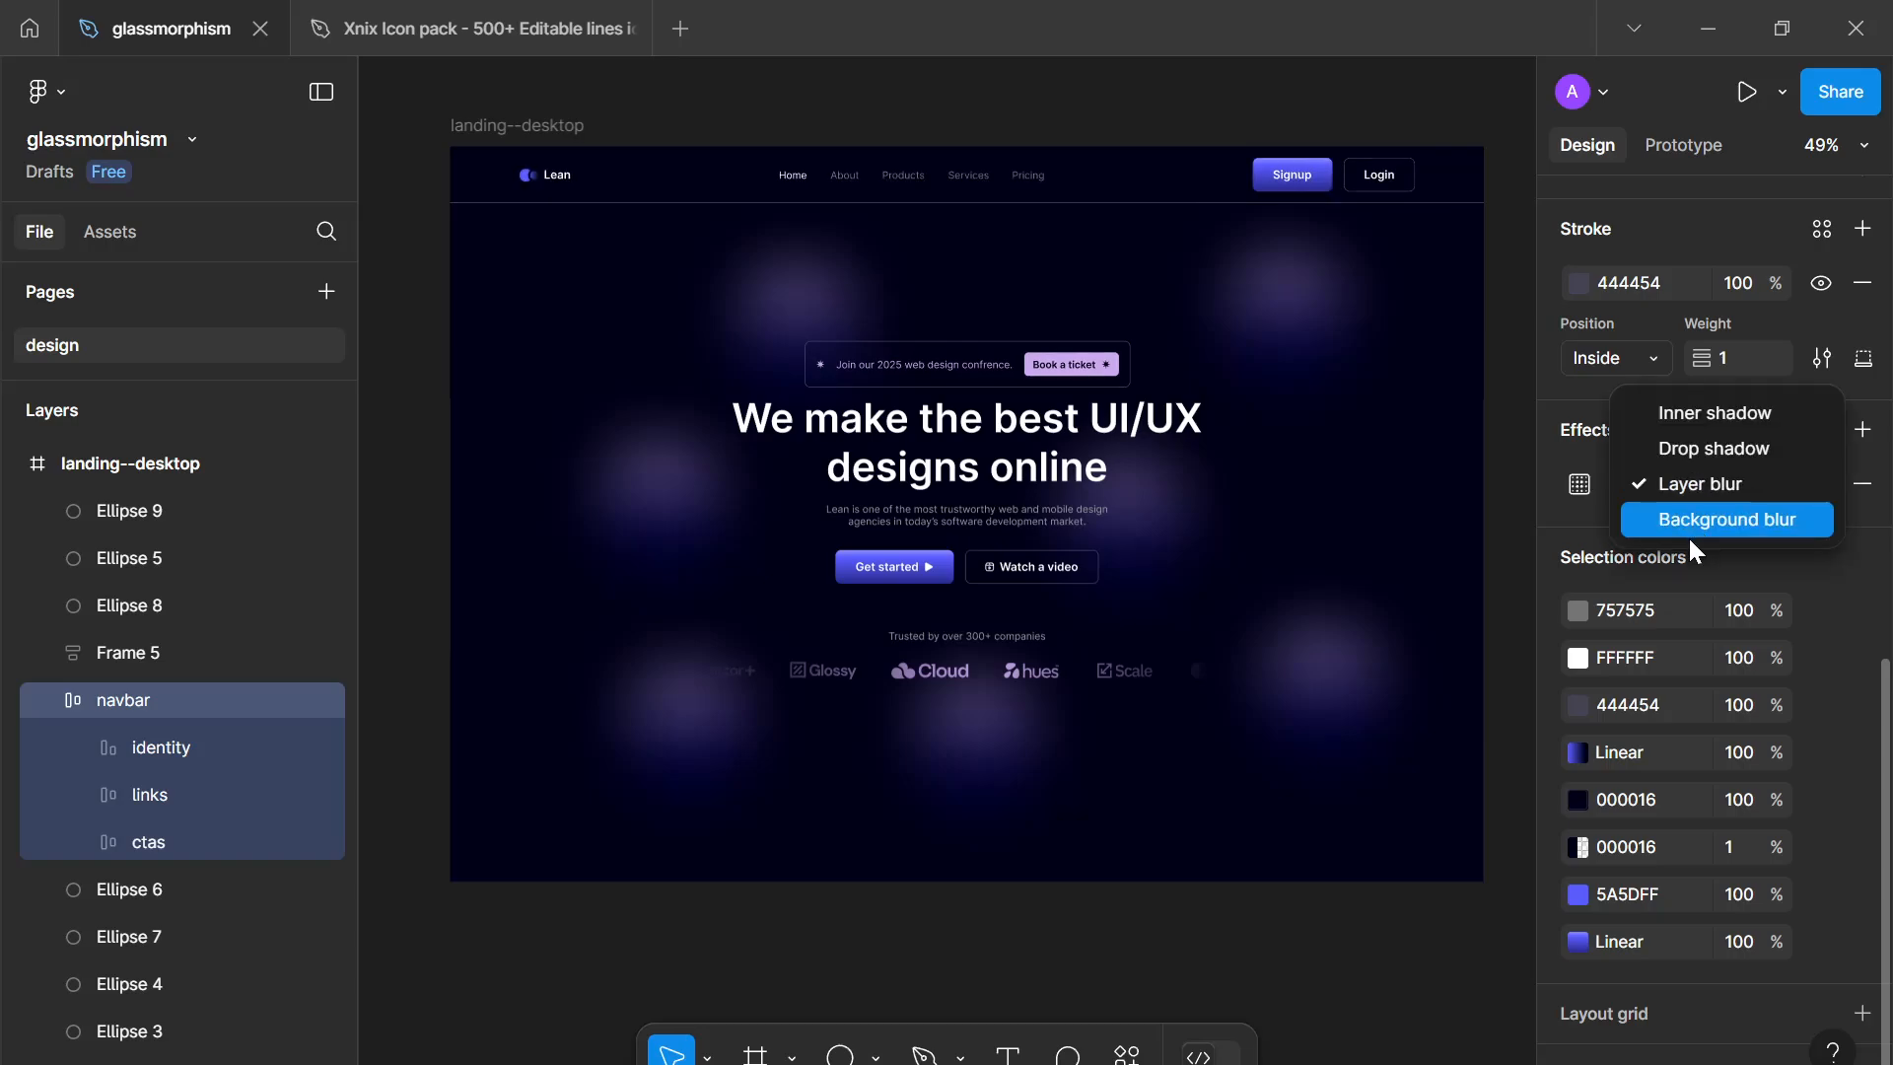
click(1666, 523)
click(1579, 486)
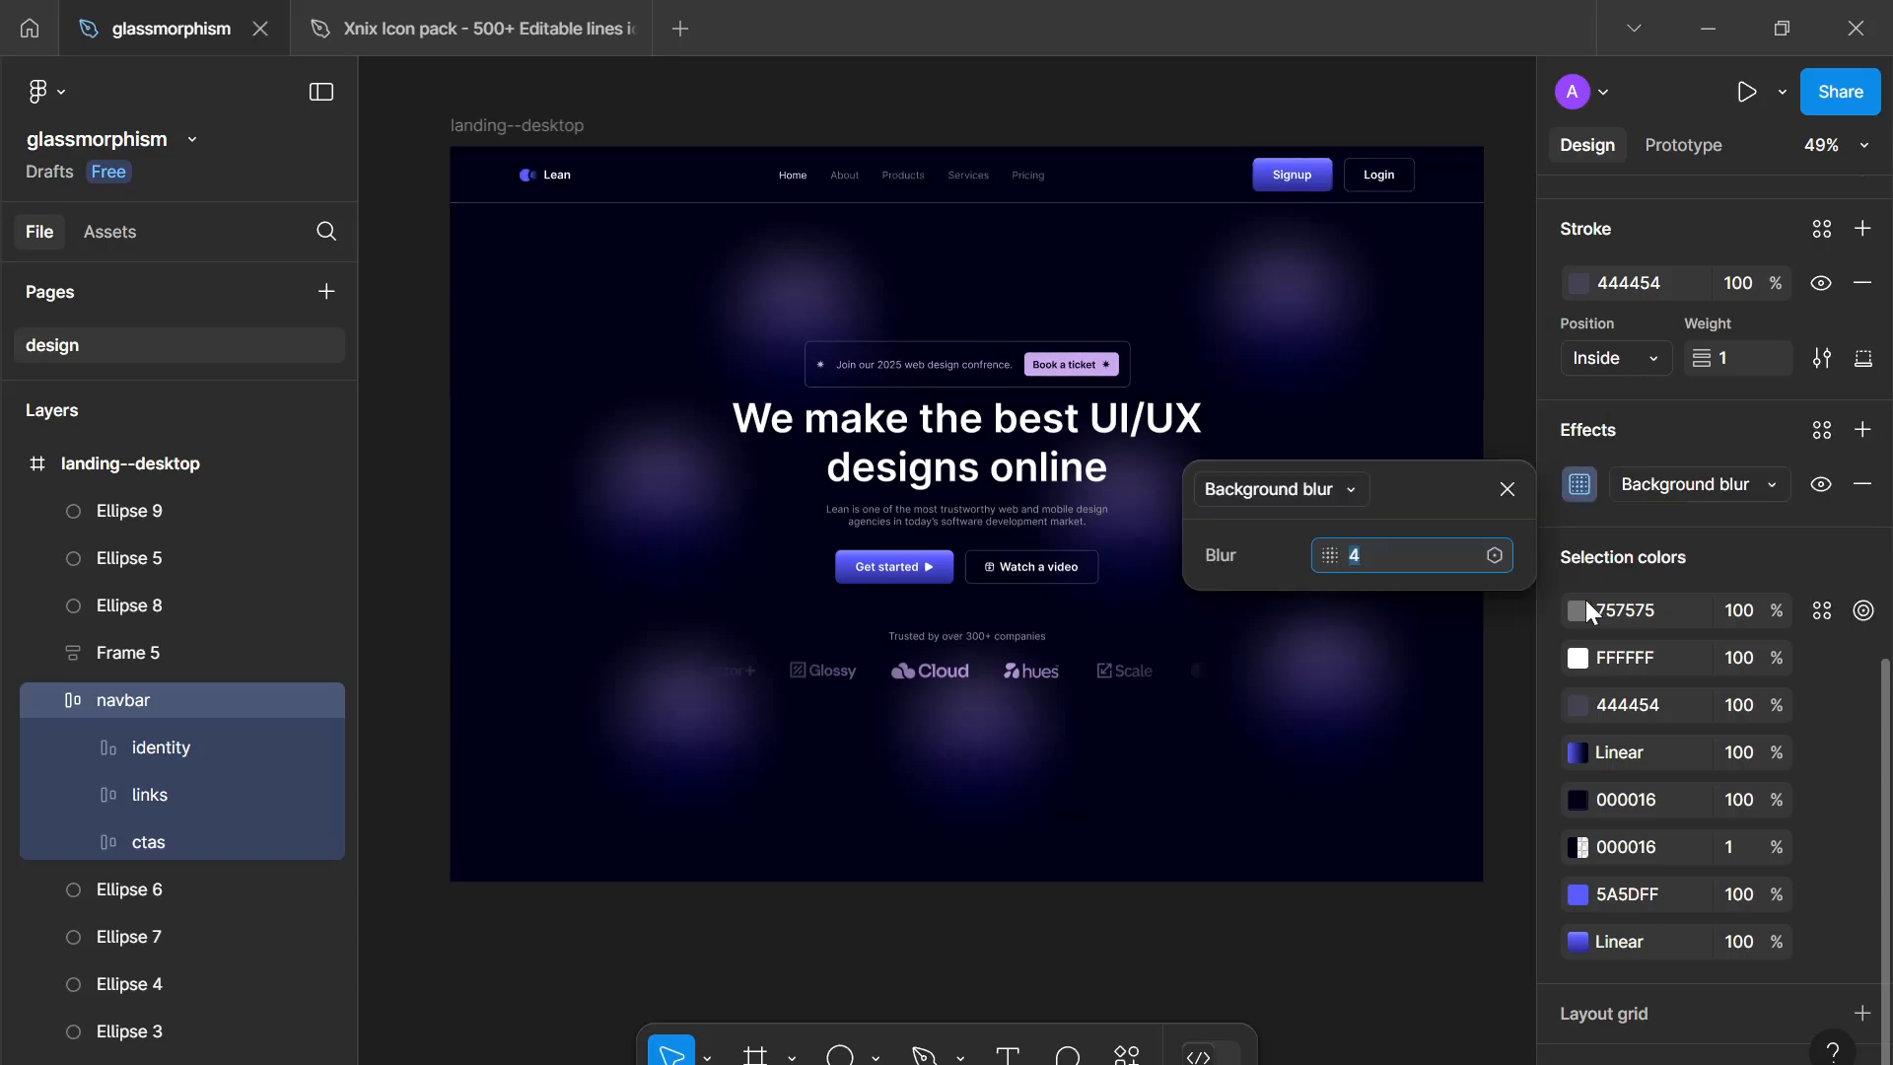
click(1506, 489)
Step: Draw a thick white curved path about 756 × 368 with the Pen tool, send it to the back and shift it under the navbar
scroll(1471, 478, up, 2)
scroll(1472, 477, up, 2)
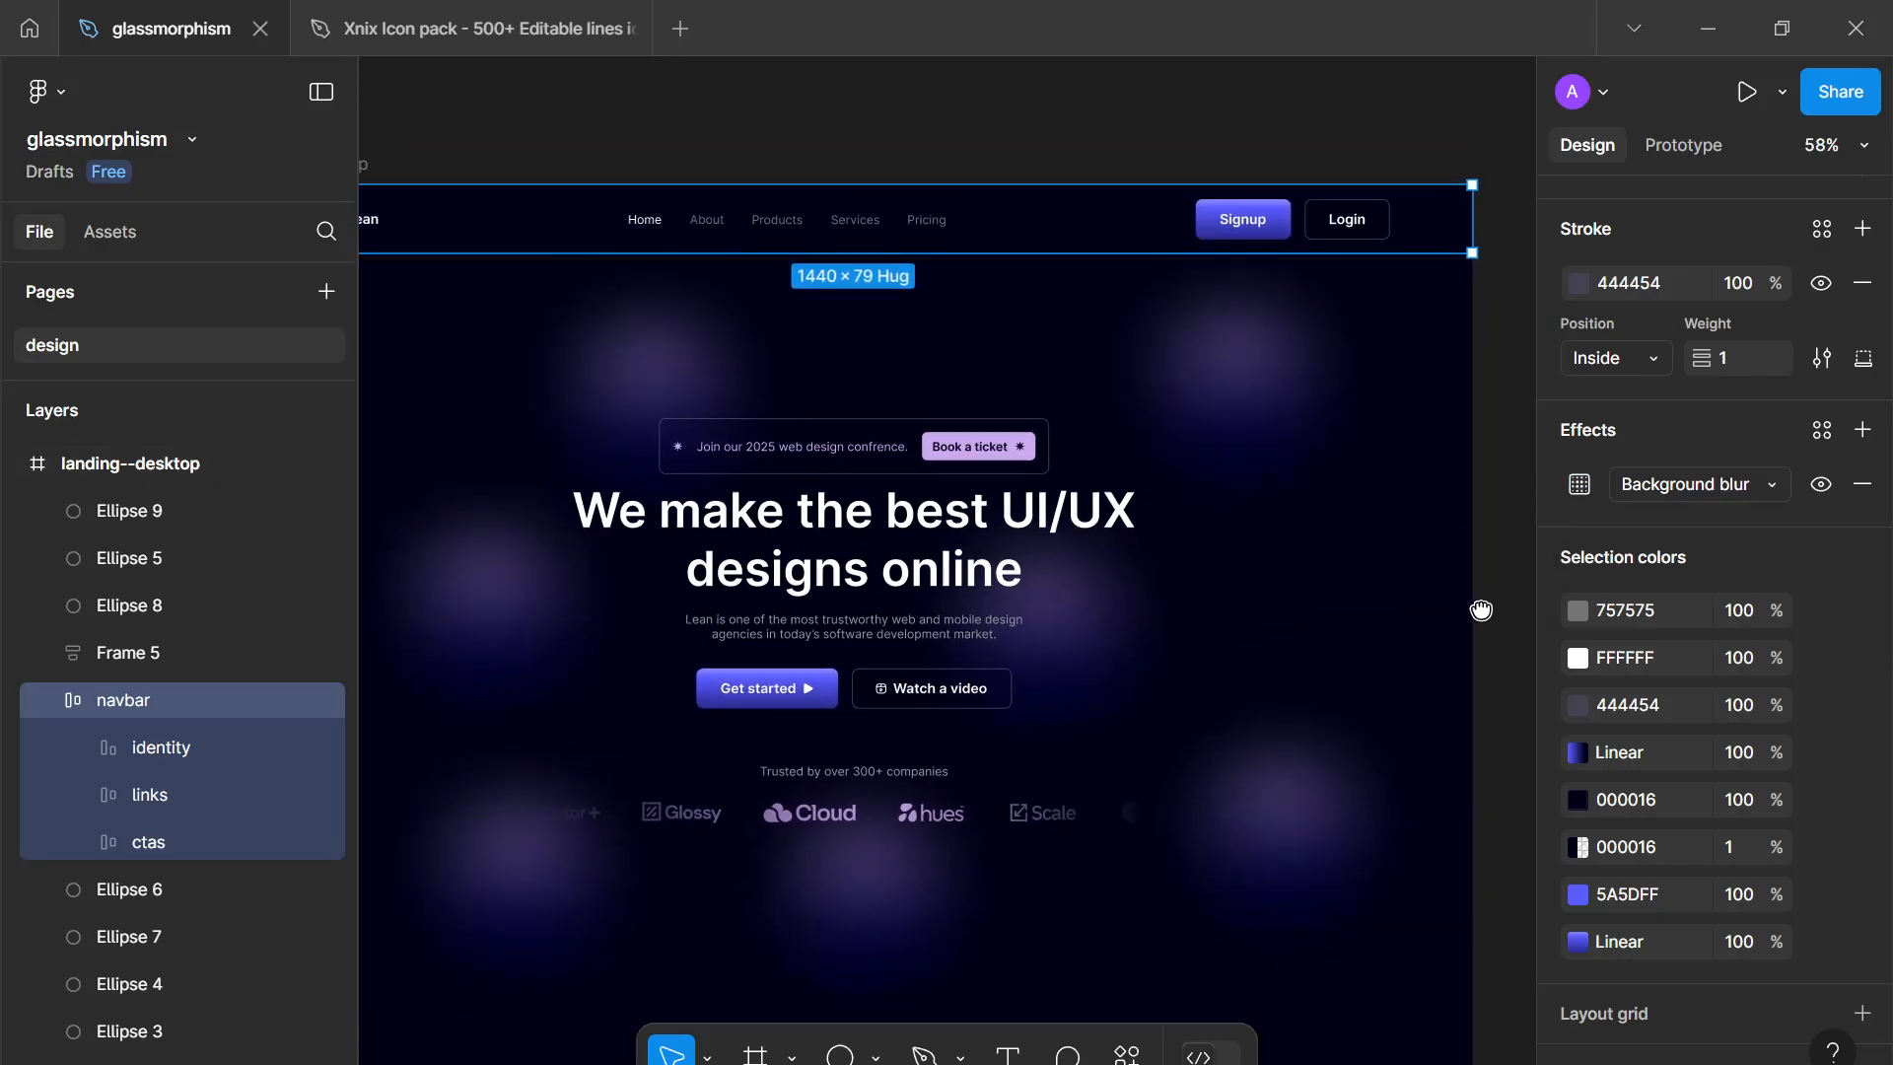
drag(1087, 372, 1133, 372)
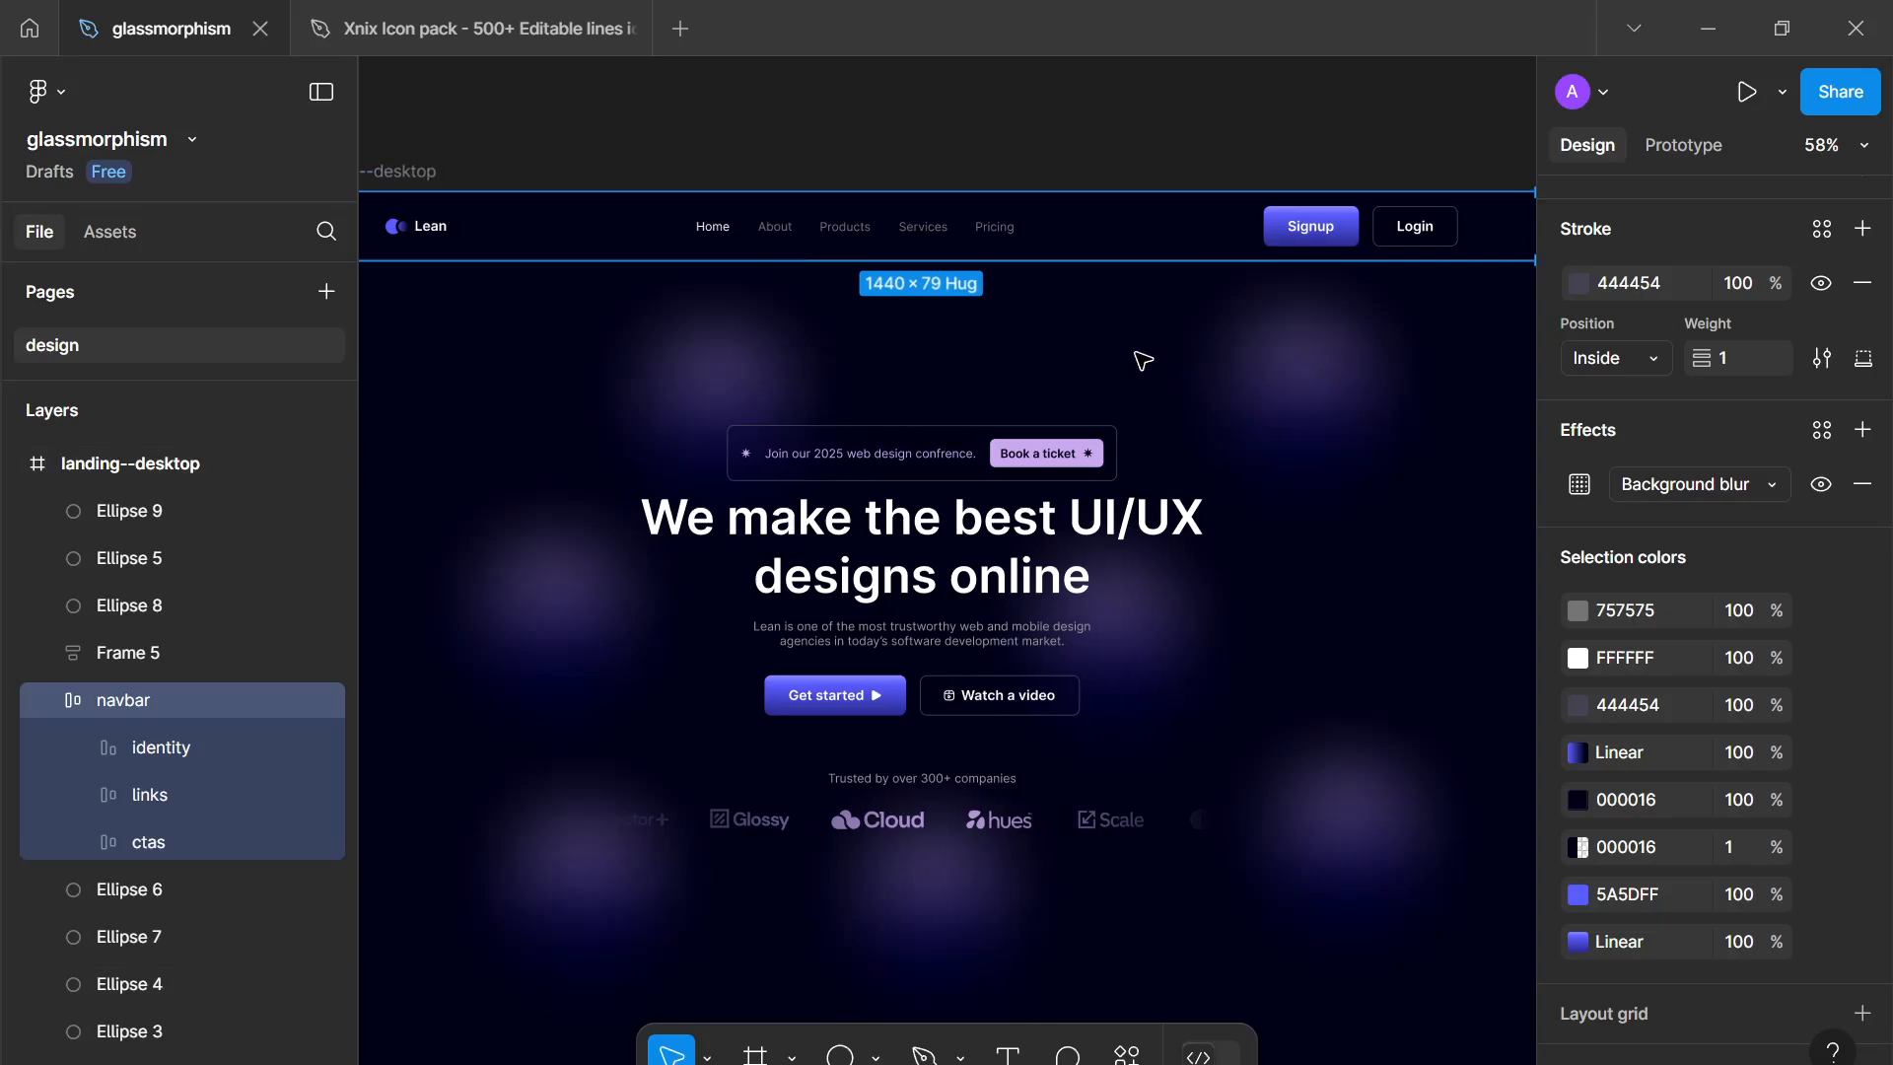
key(p)
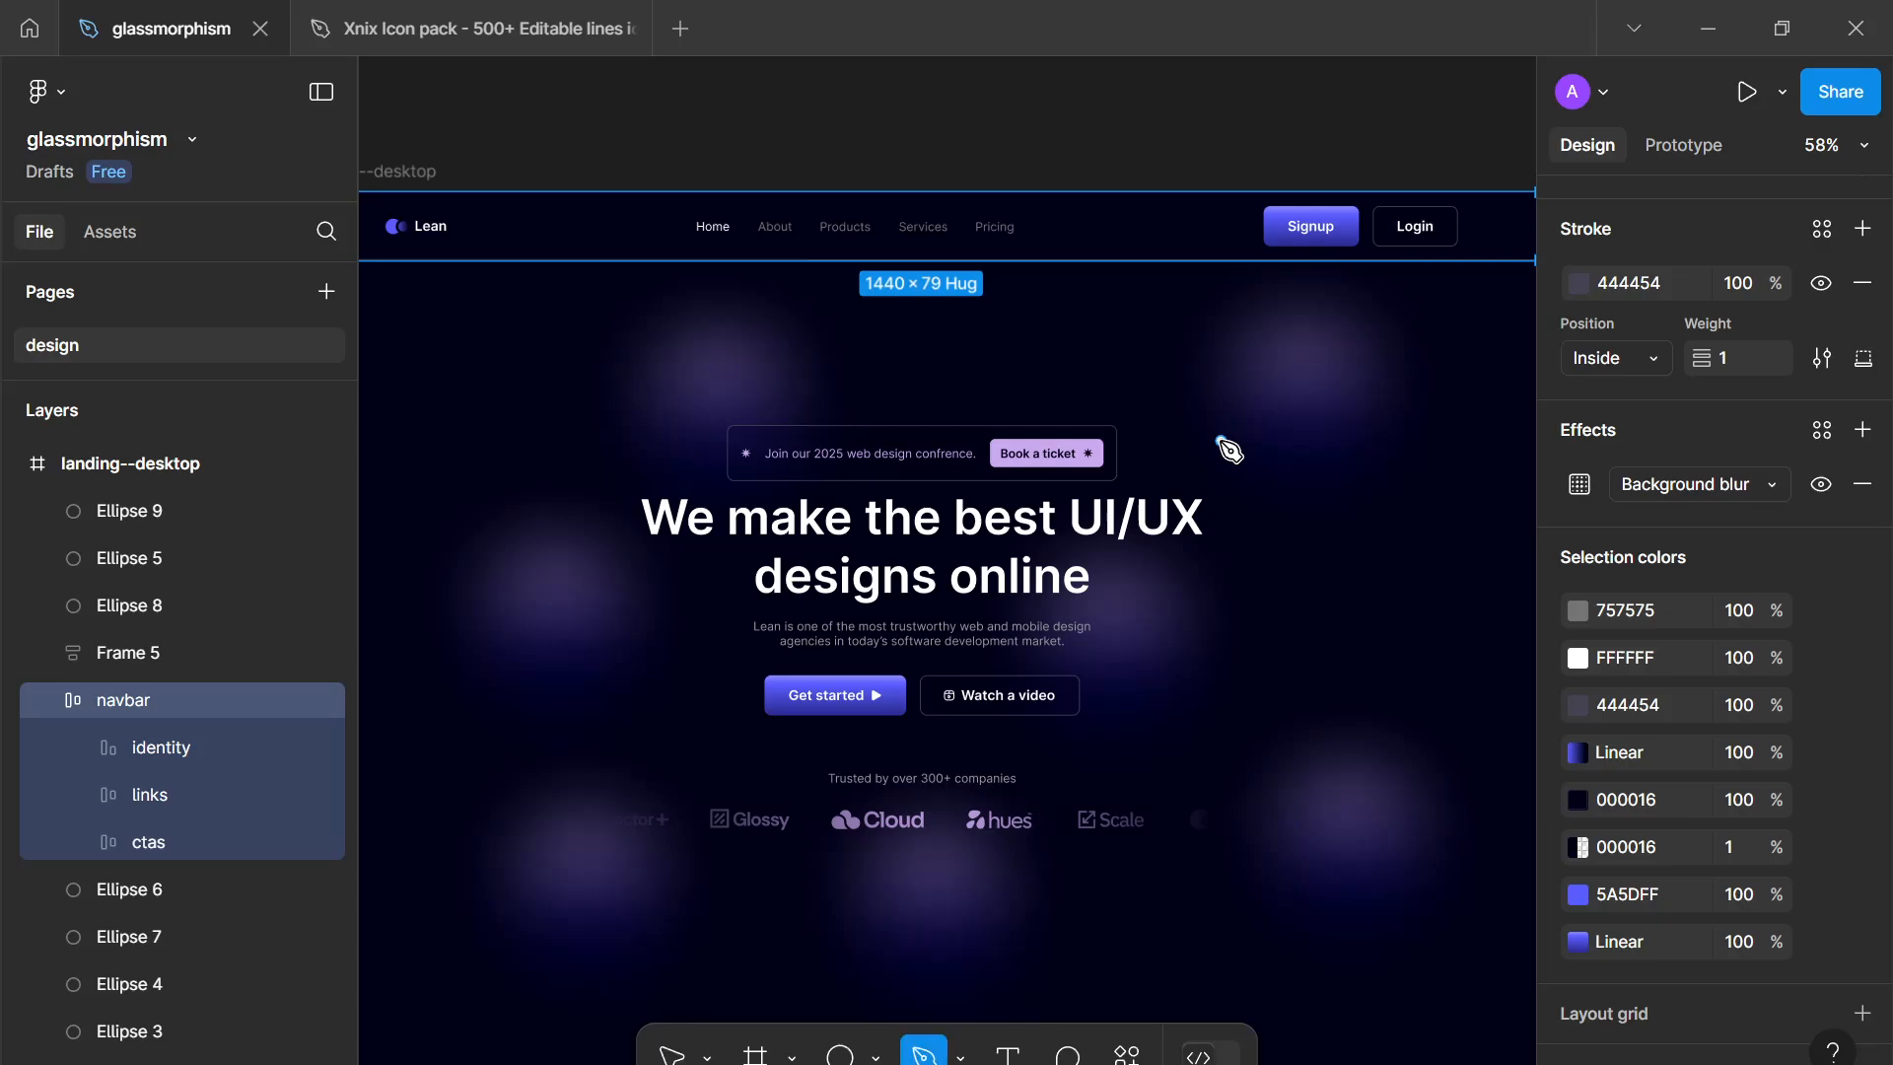
click(1333, 561)
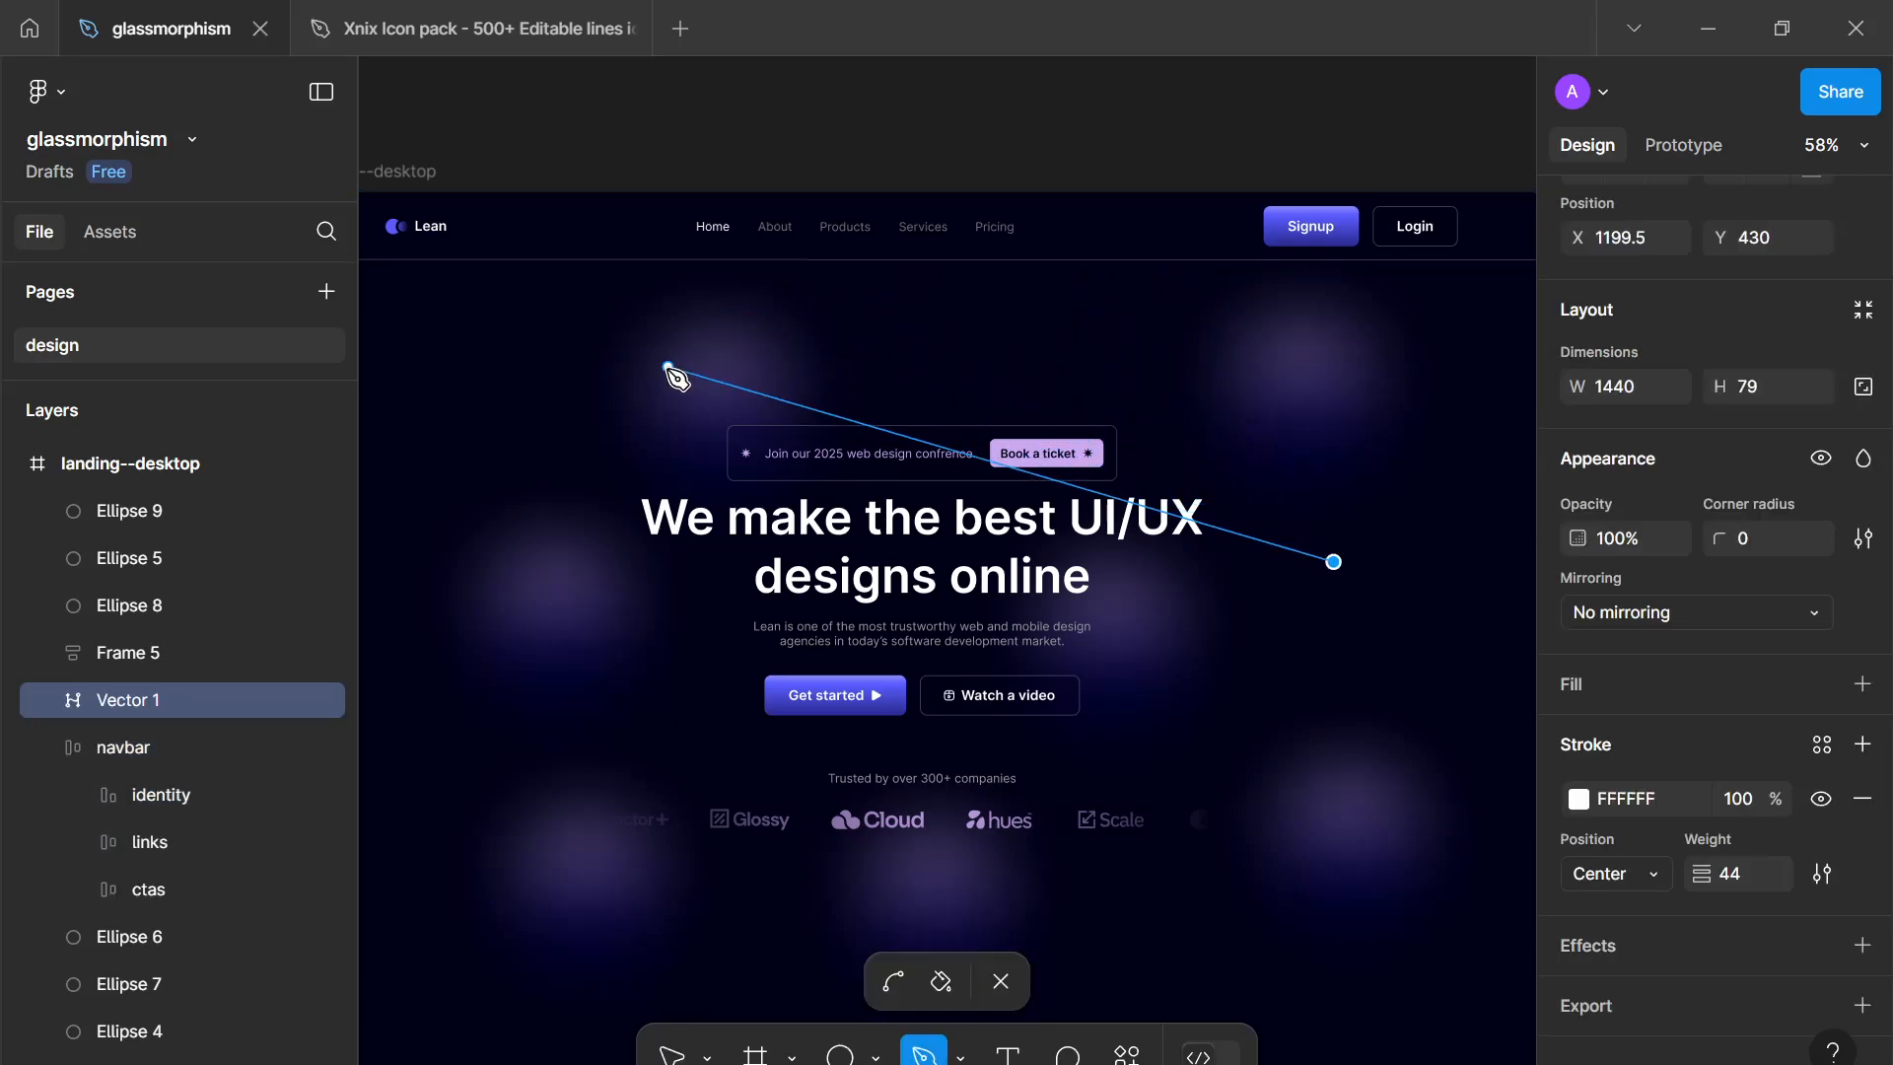
drag(684, 323, 370, 599)
key(Escape)
key([)
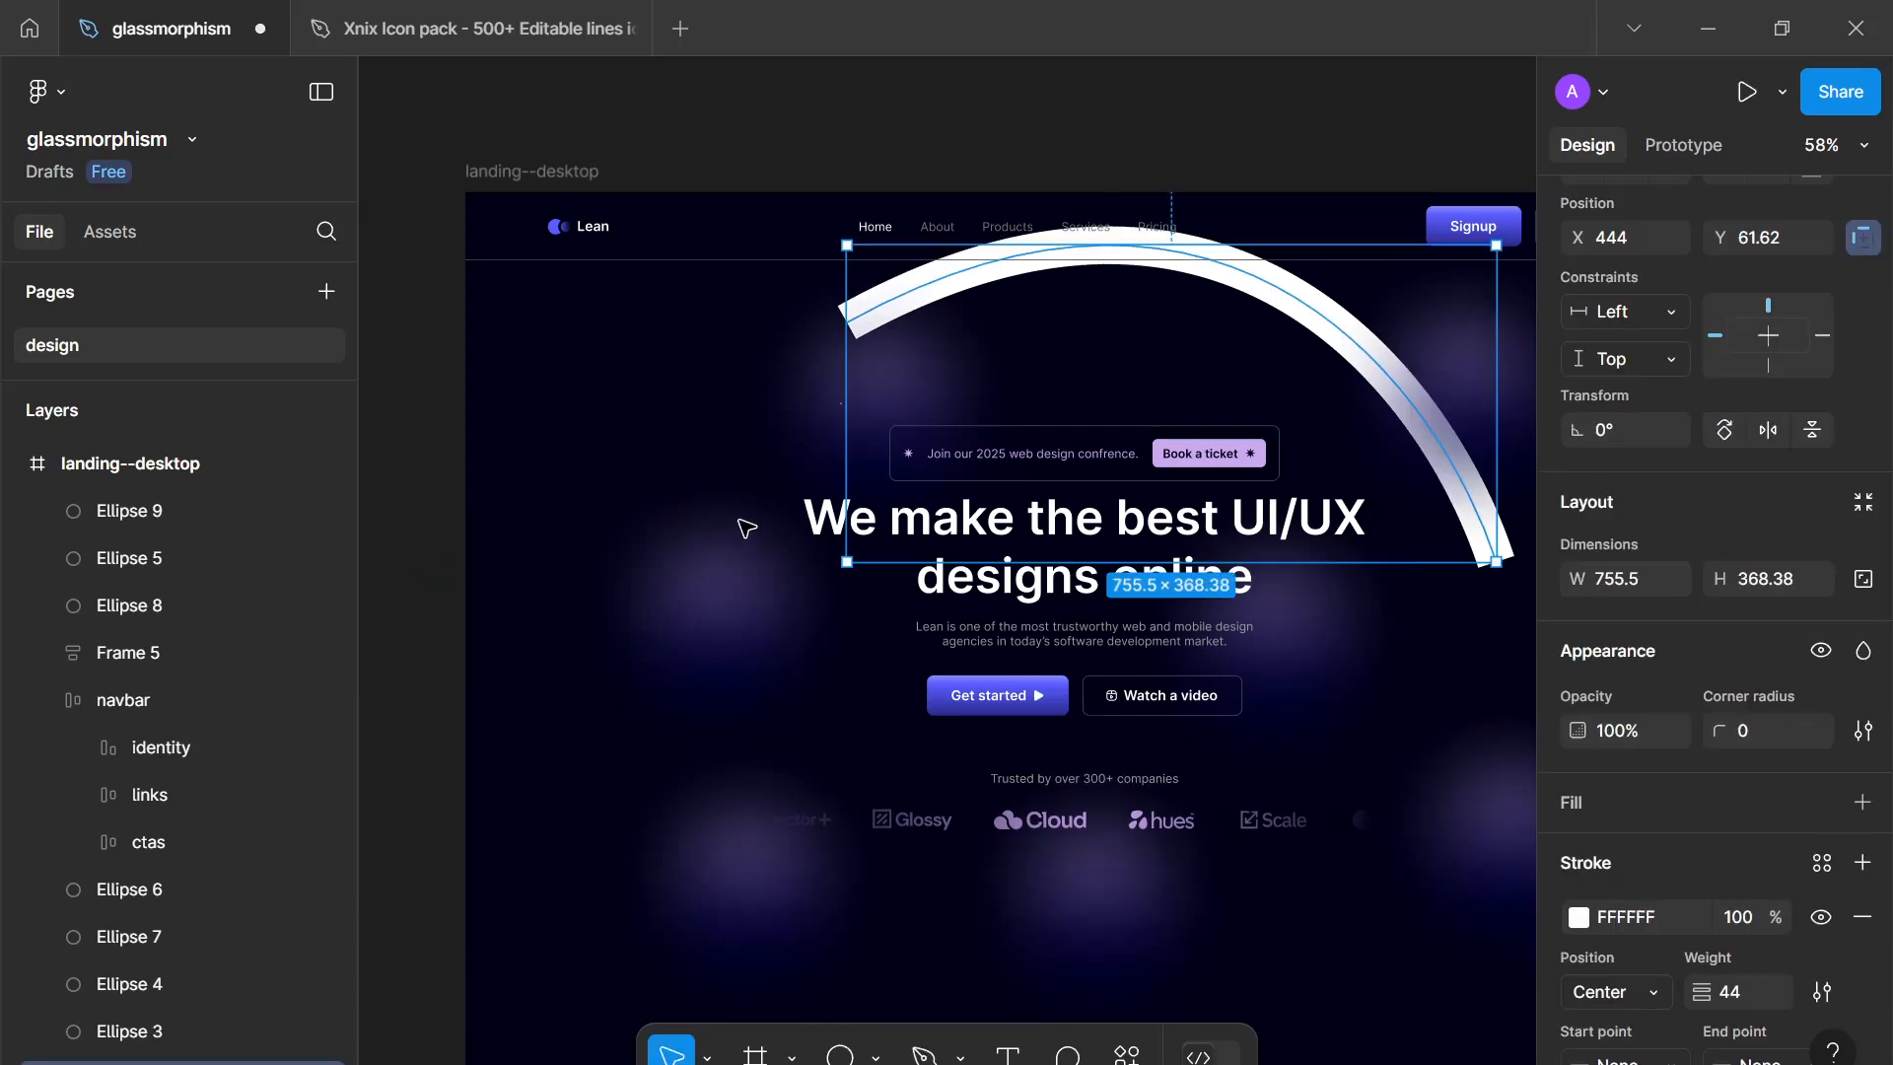
drag(986, 483, 696, 718)
scroll(743, 717, up, 1)
scroll(740, 713, up, 1)
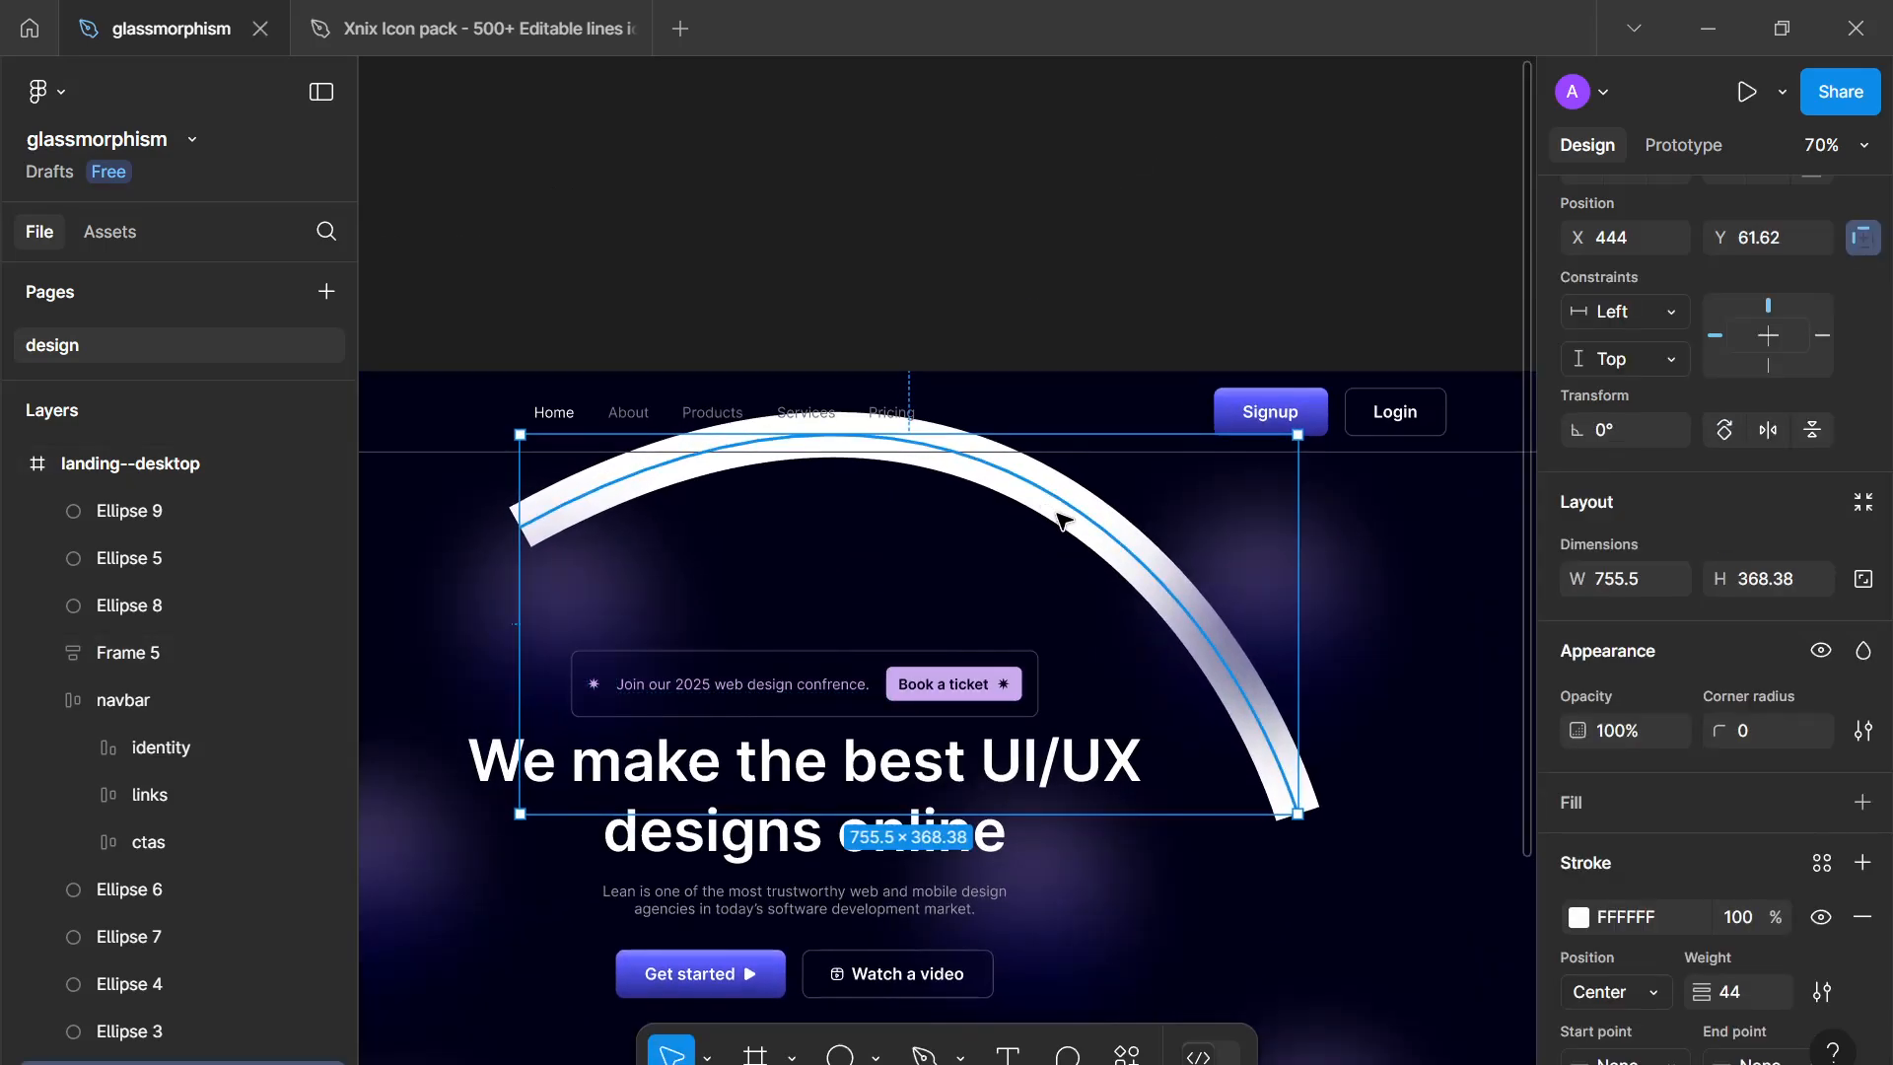
drag(1051, 511, 1098, 519)
Step: Add a fill to the navbar using the page color 000016 at 1% opacity
click(1065, 405)
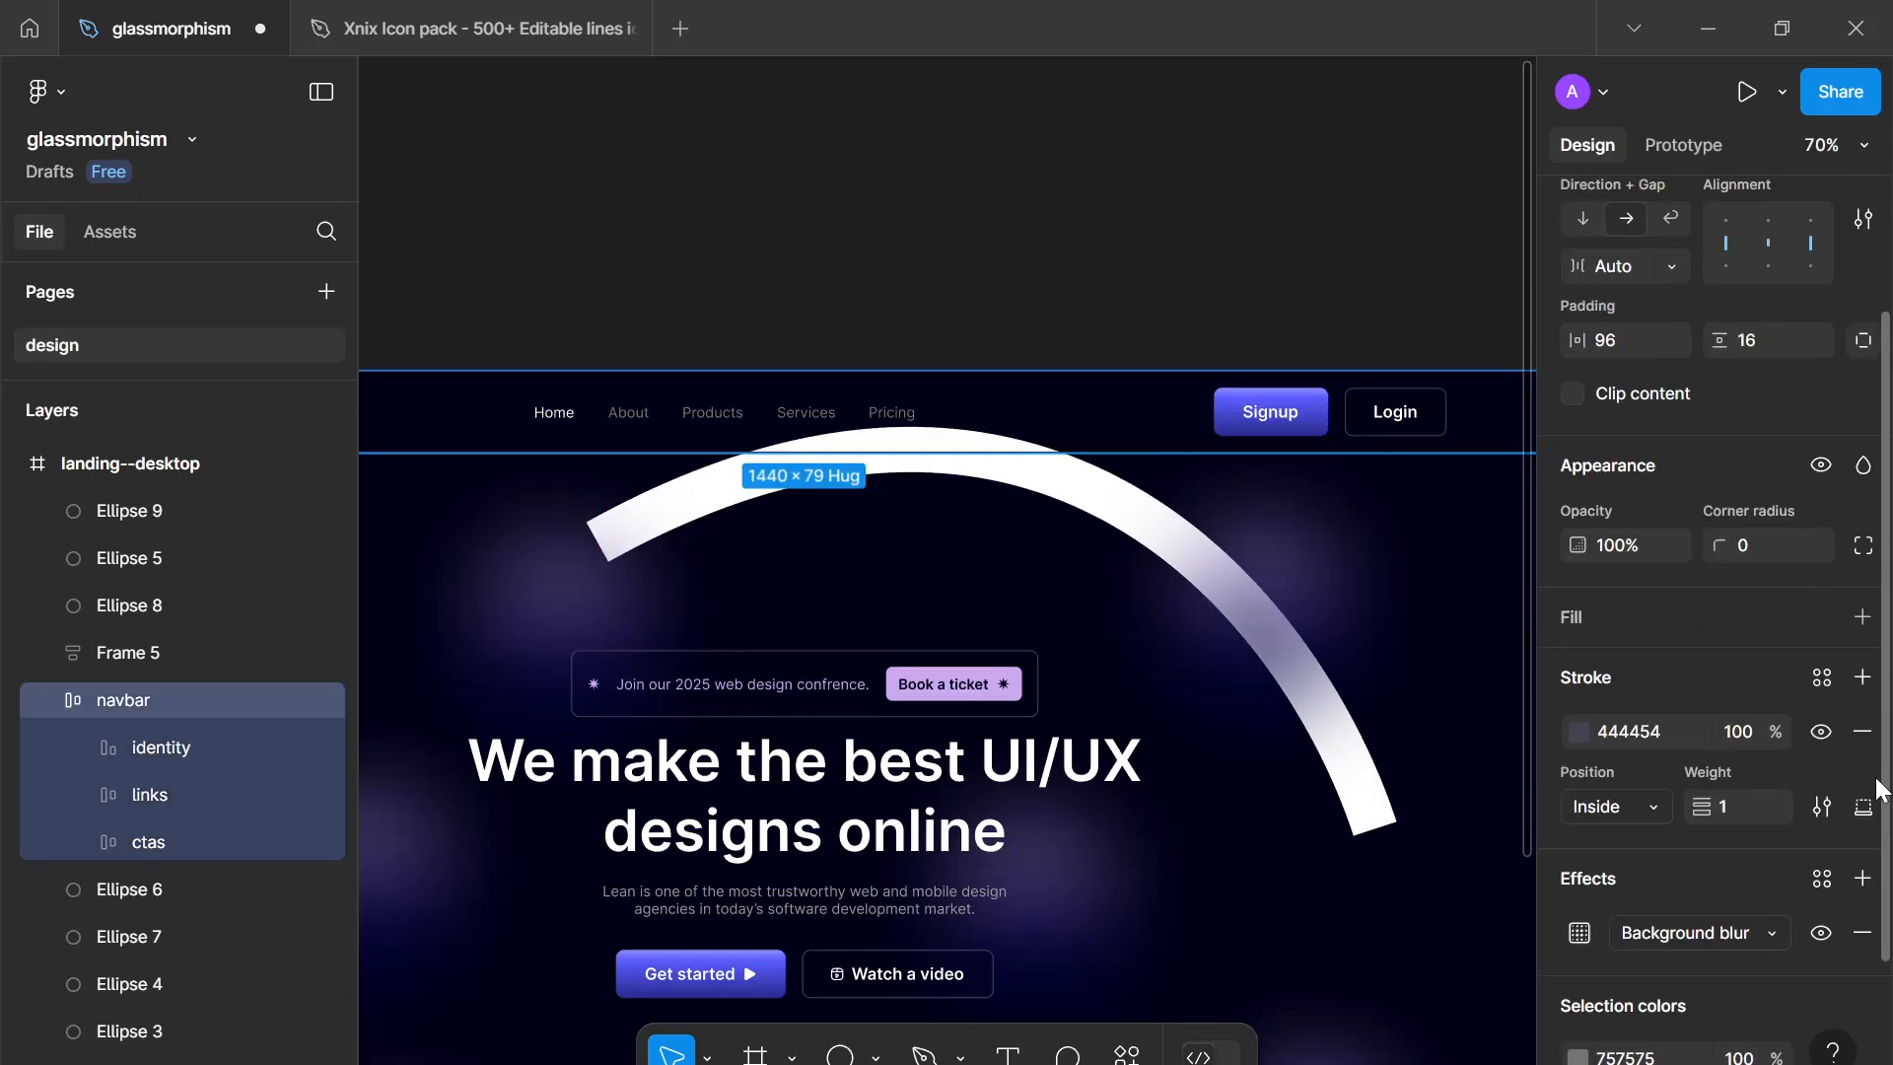
click(1862, 608)
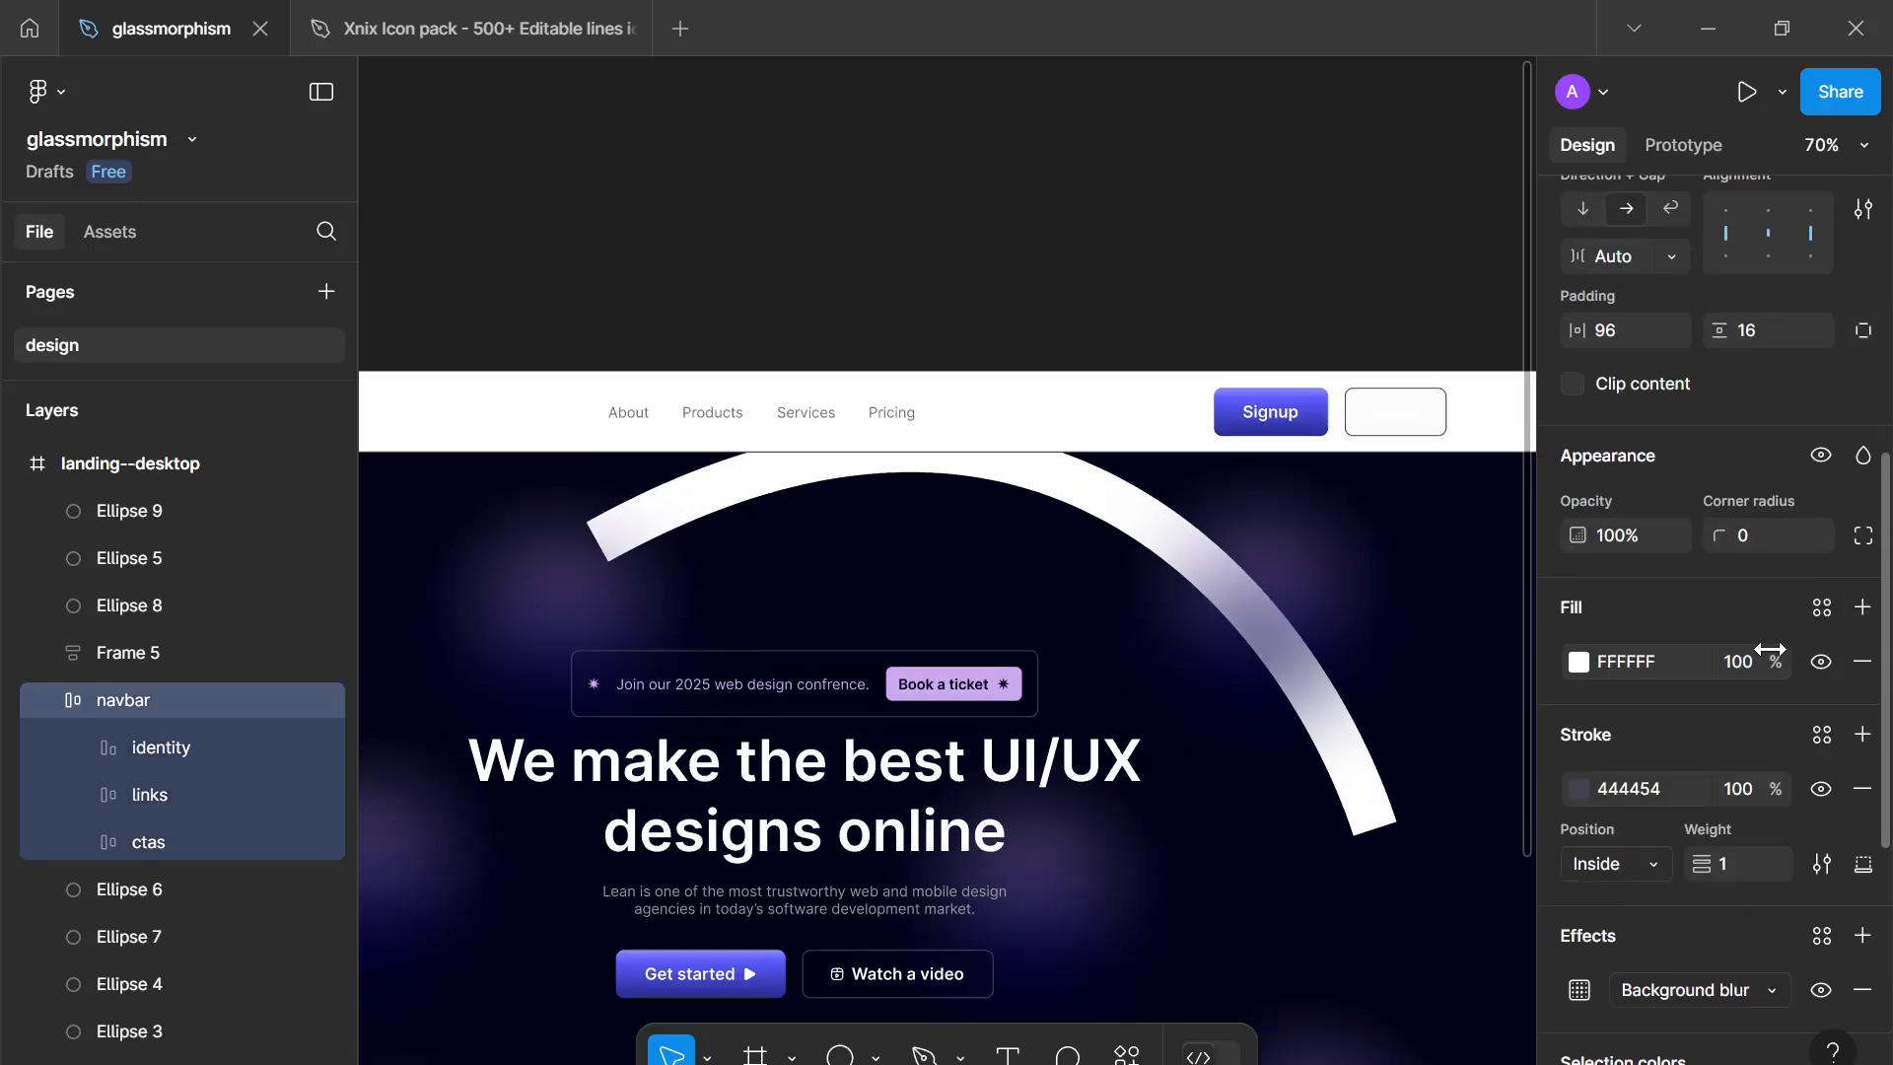
click(1579, 662)
click(1360, 961)
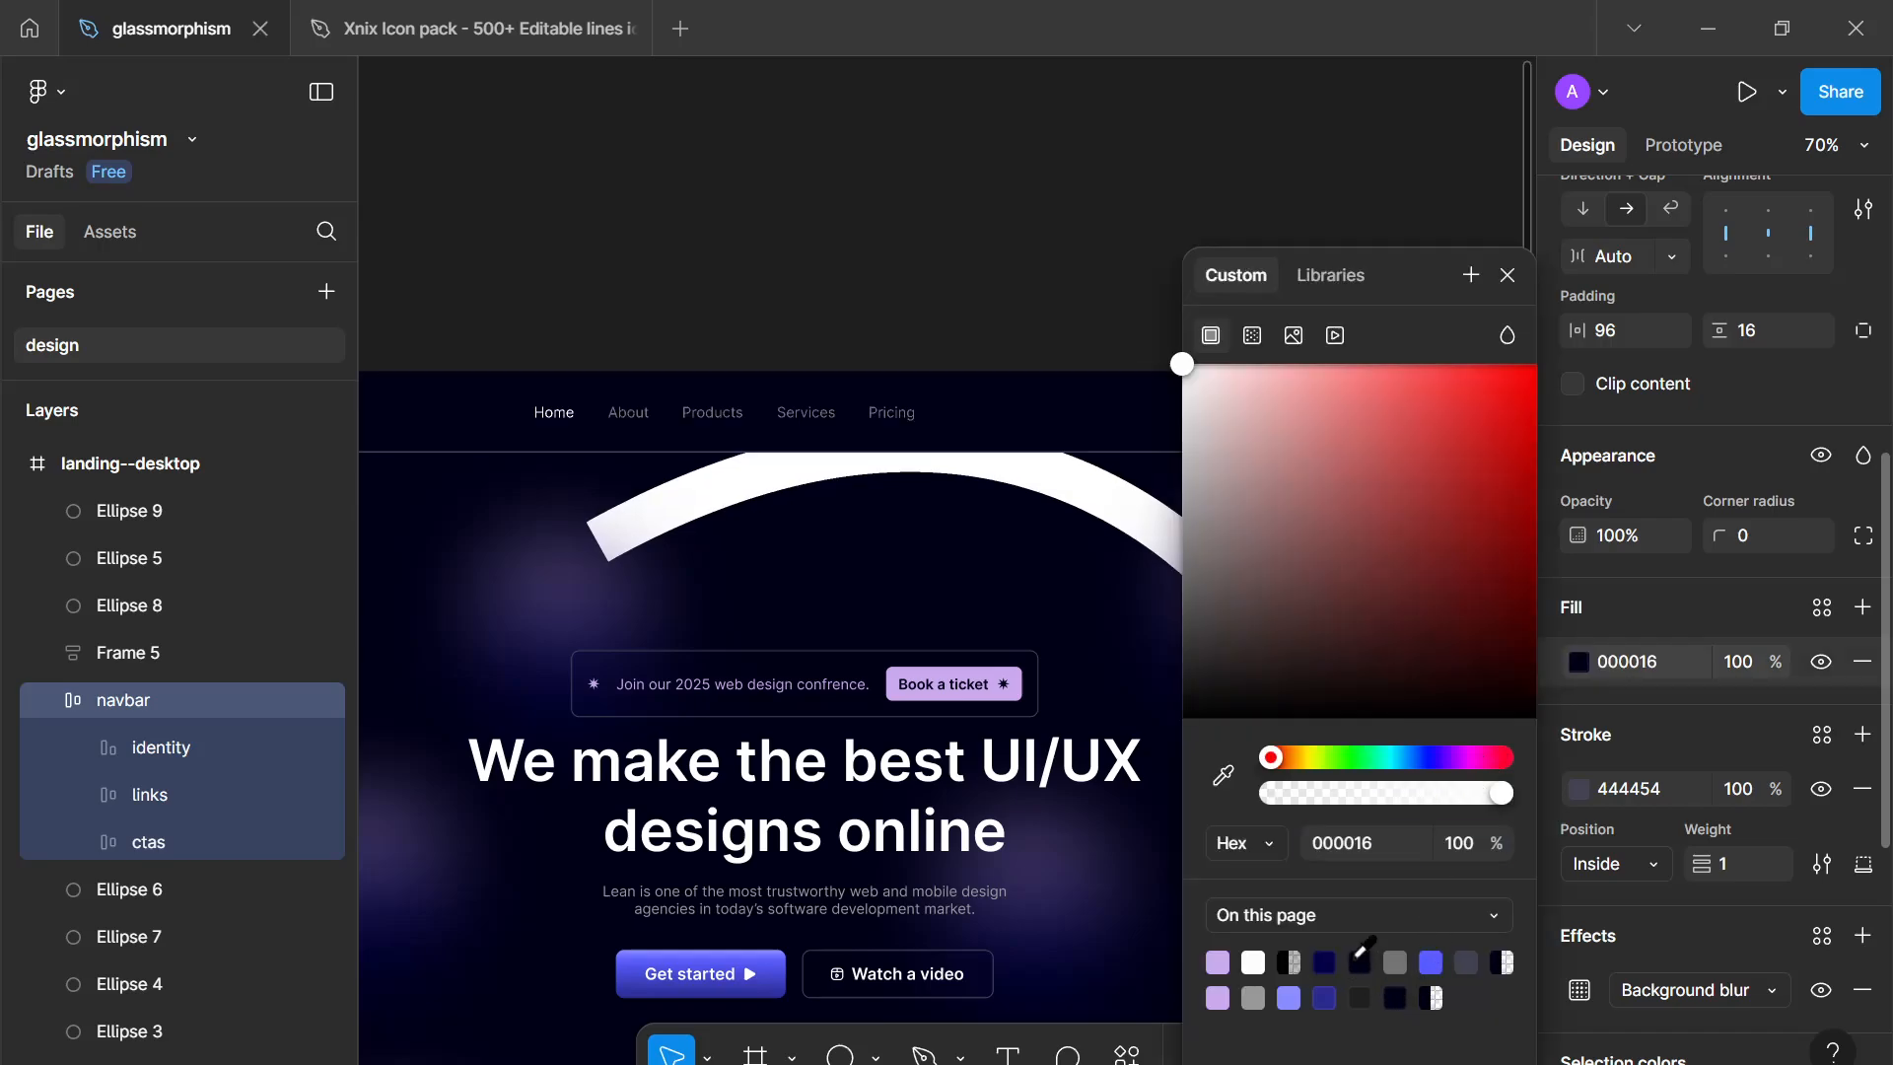
click(1749, 666)
text(1)
key(Return)
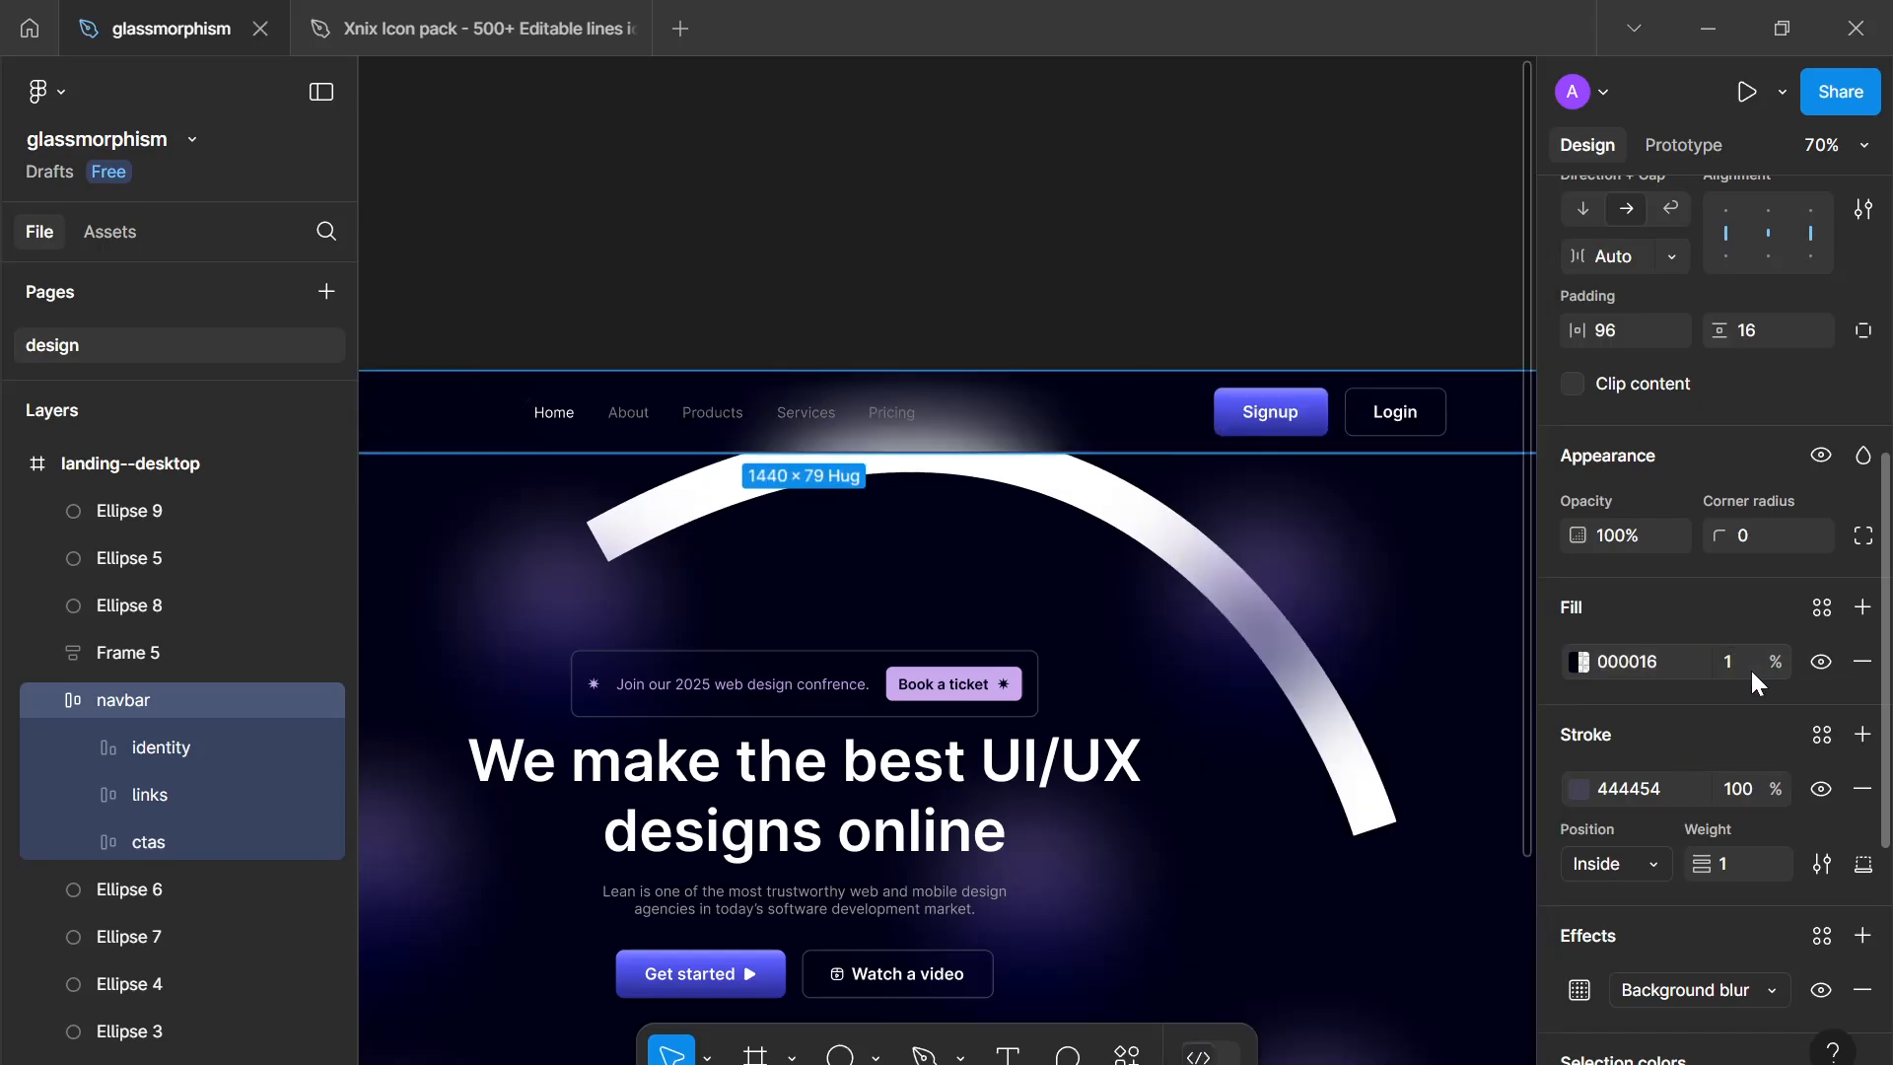
Step: Delete the white curved path behind the navbar
scroll(1371, 782, down, 4)
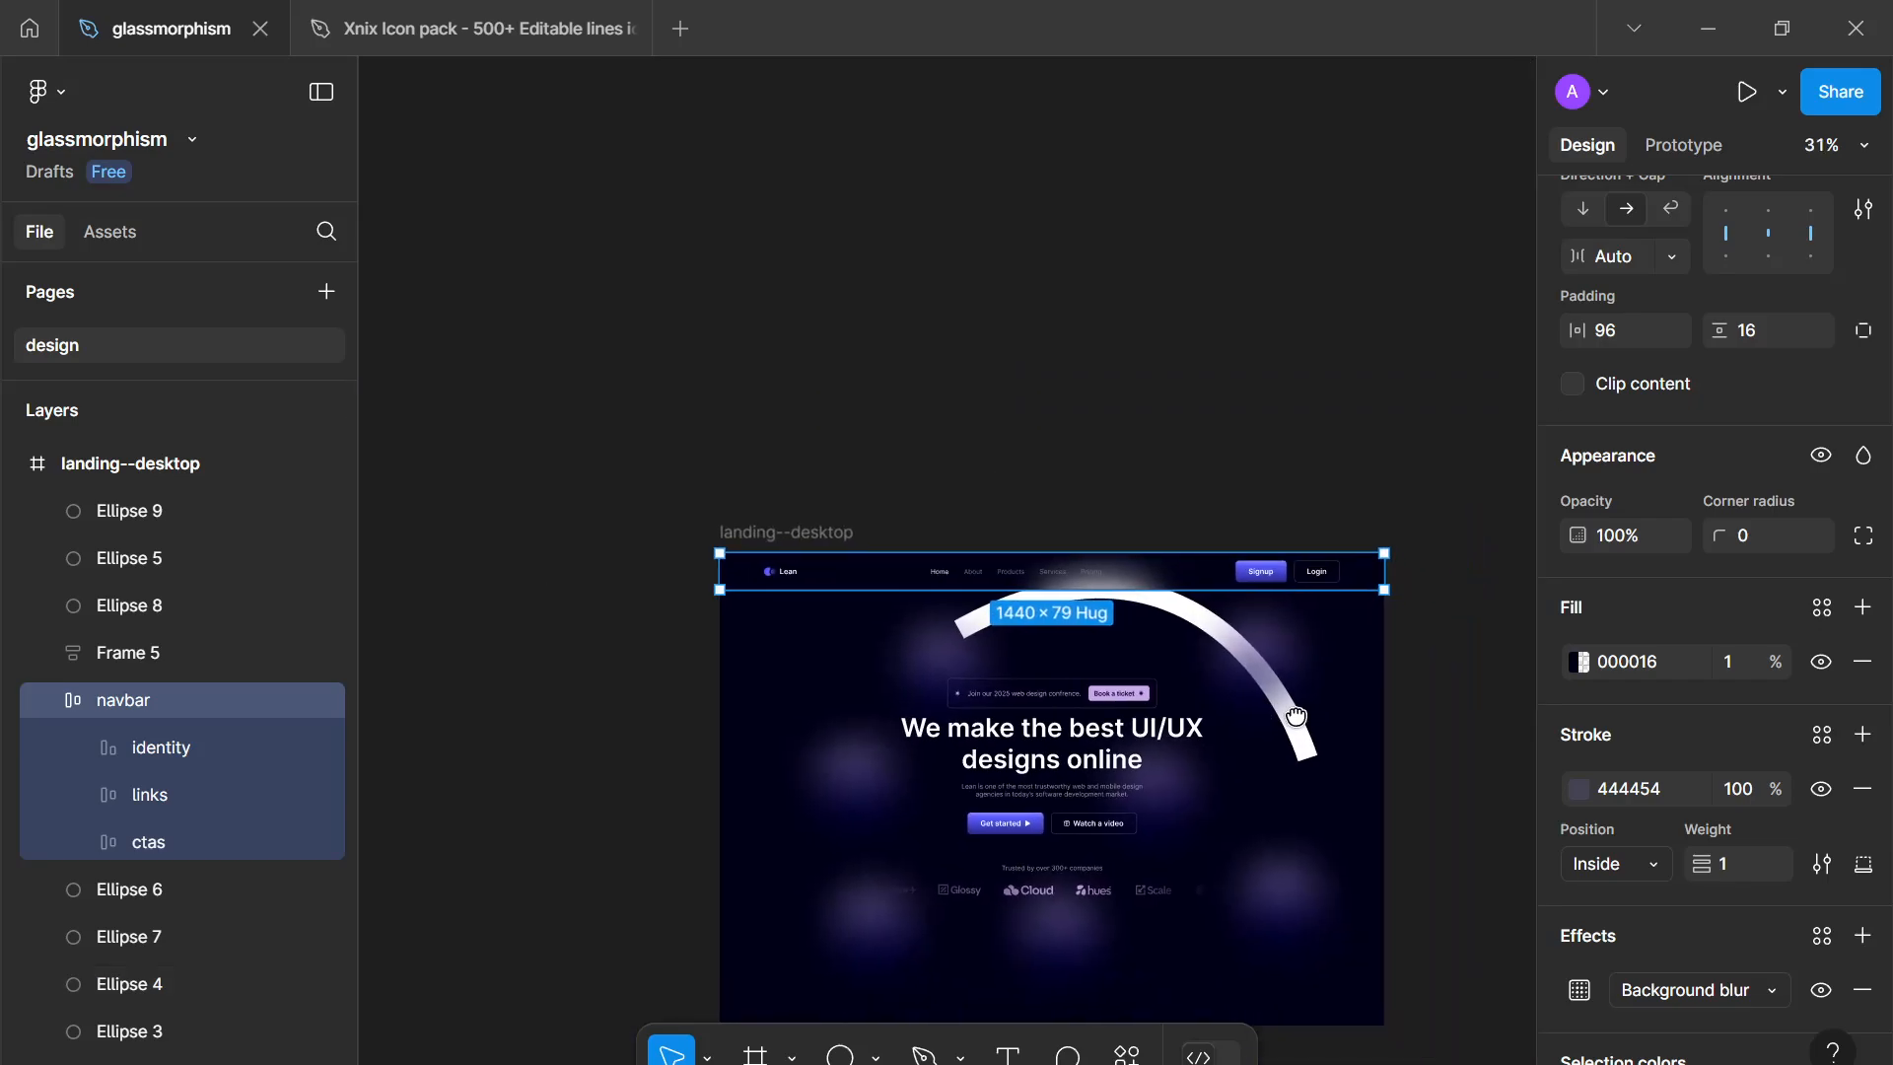
click(1436, 754)
drag(1437, 754, 1482, 738)
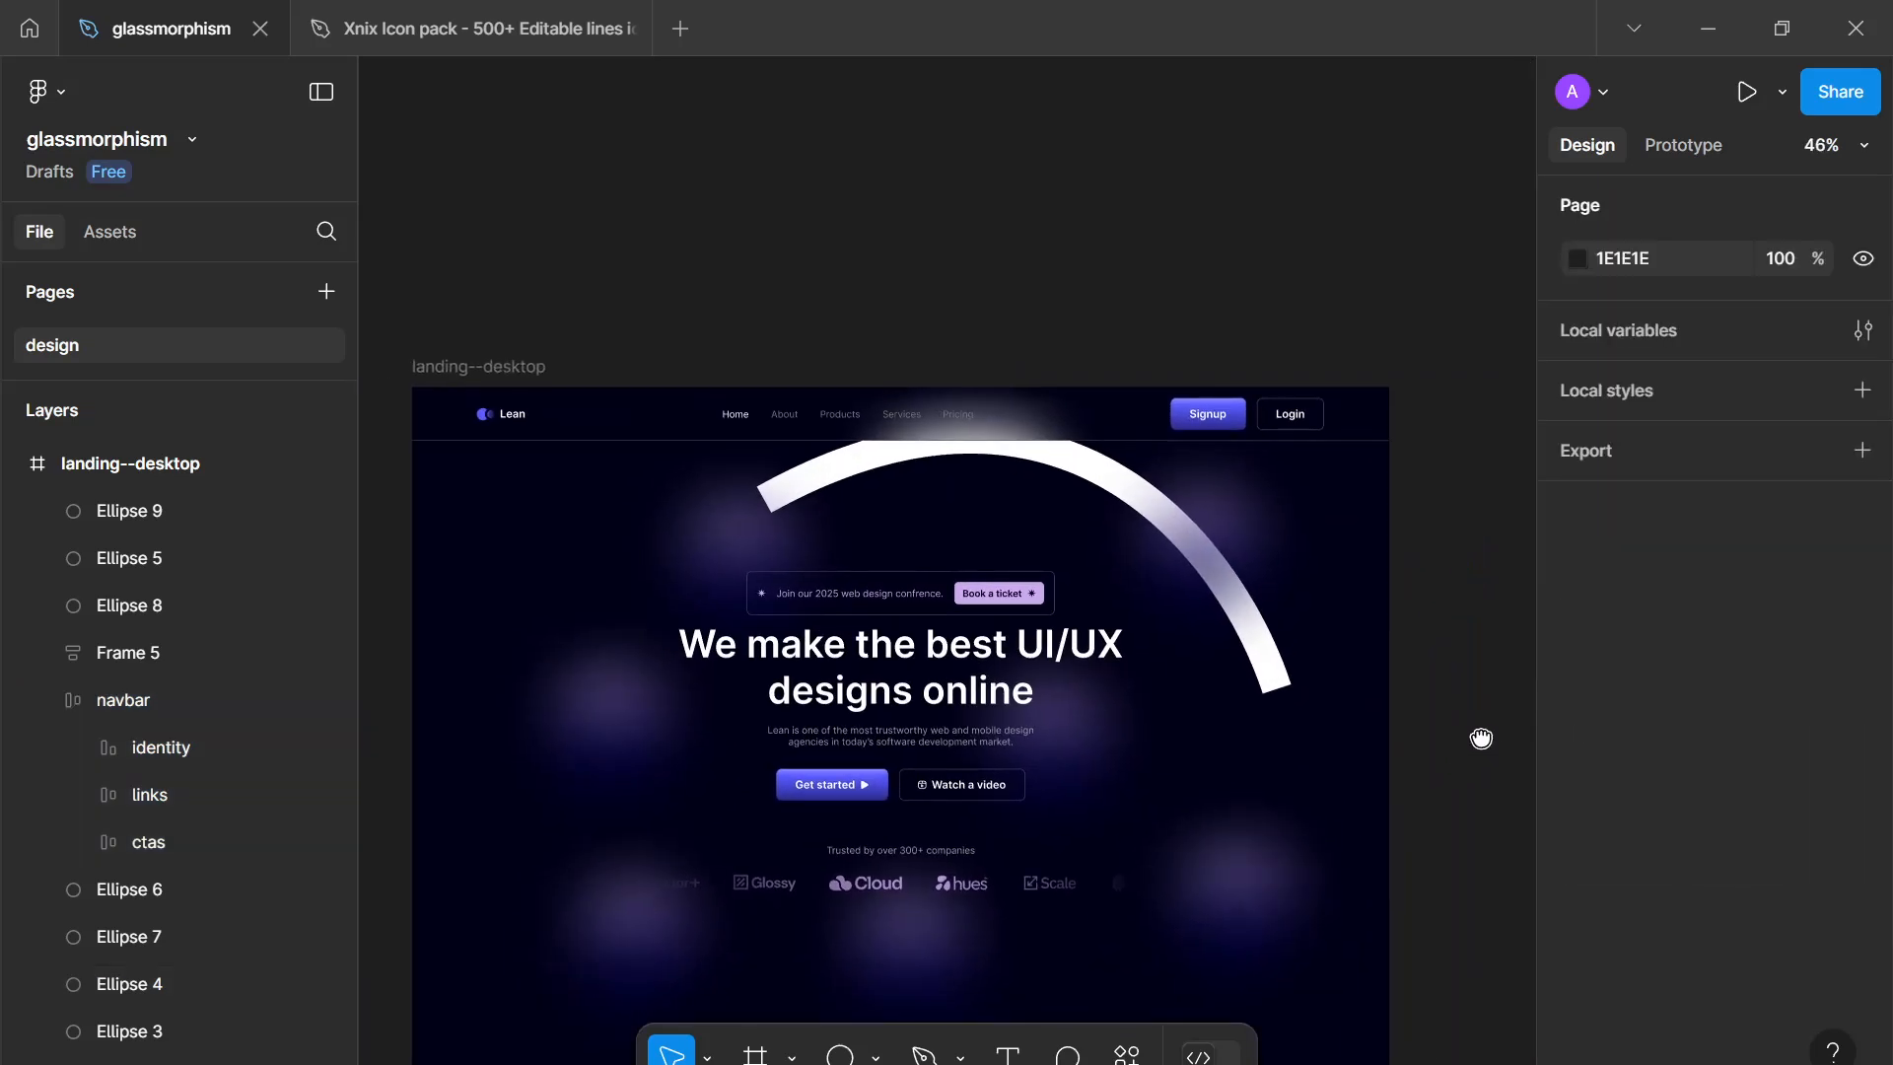
click(1227, 607)
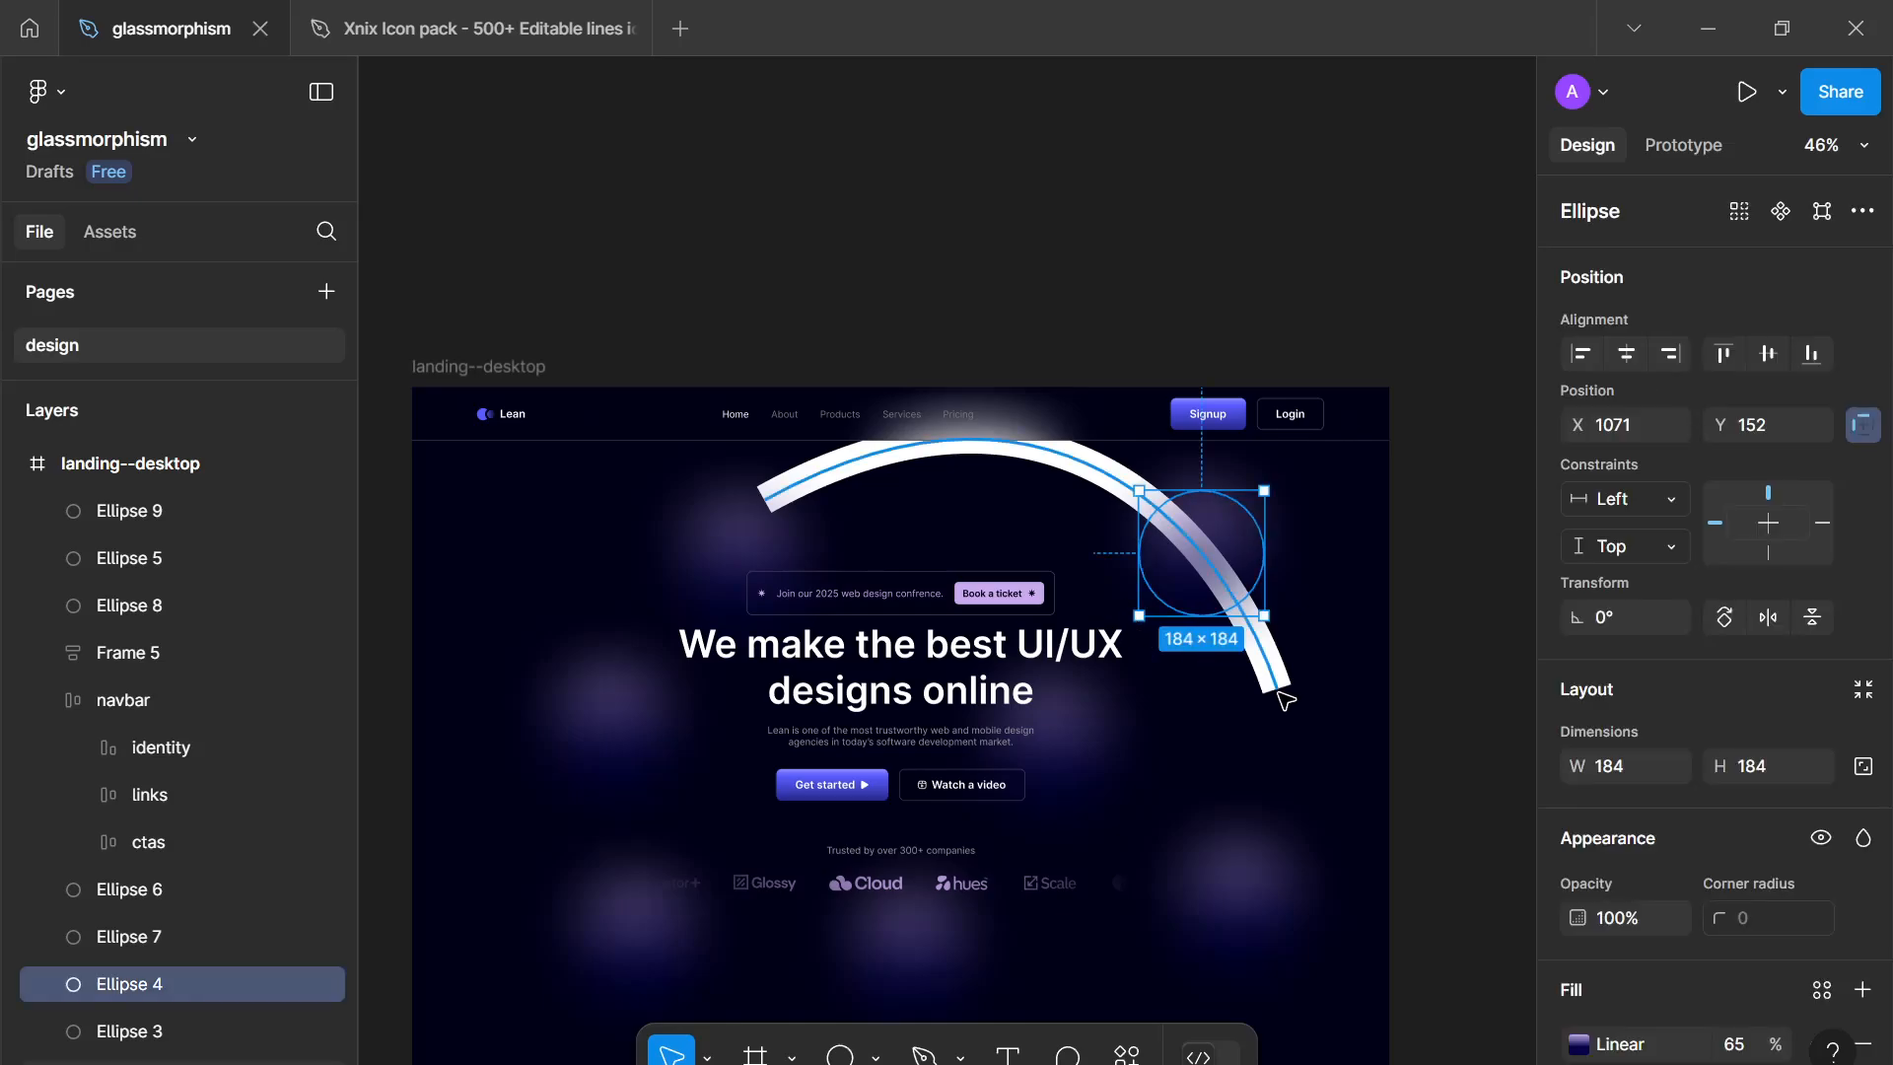
click(1277, 694)
key(Delete)
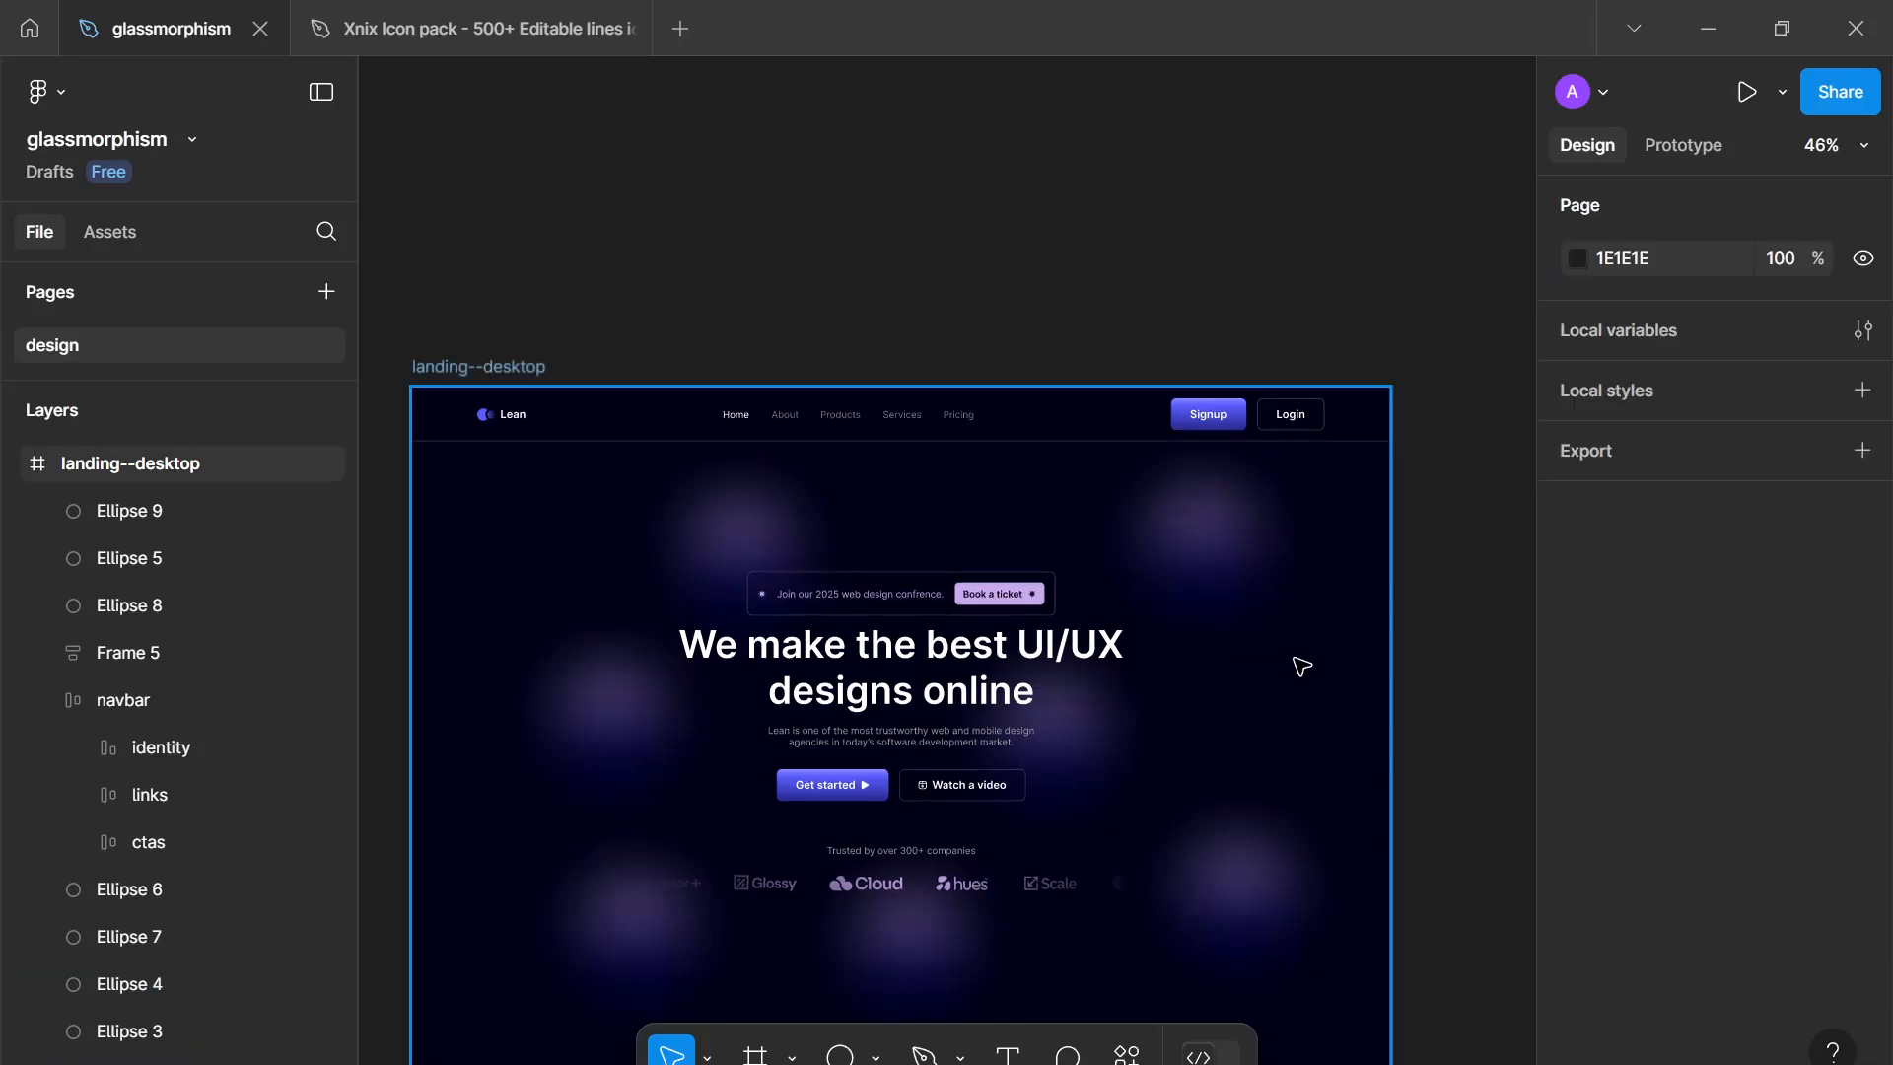
Step: Move the upper-right blurred circle under the navbar to X 885, Y 54, and the lower-right circle up to X 1144, Y 368
scroll(1297, 642, up, 4)
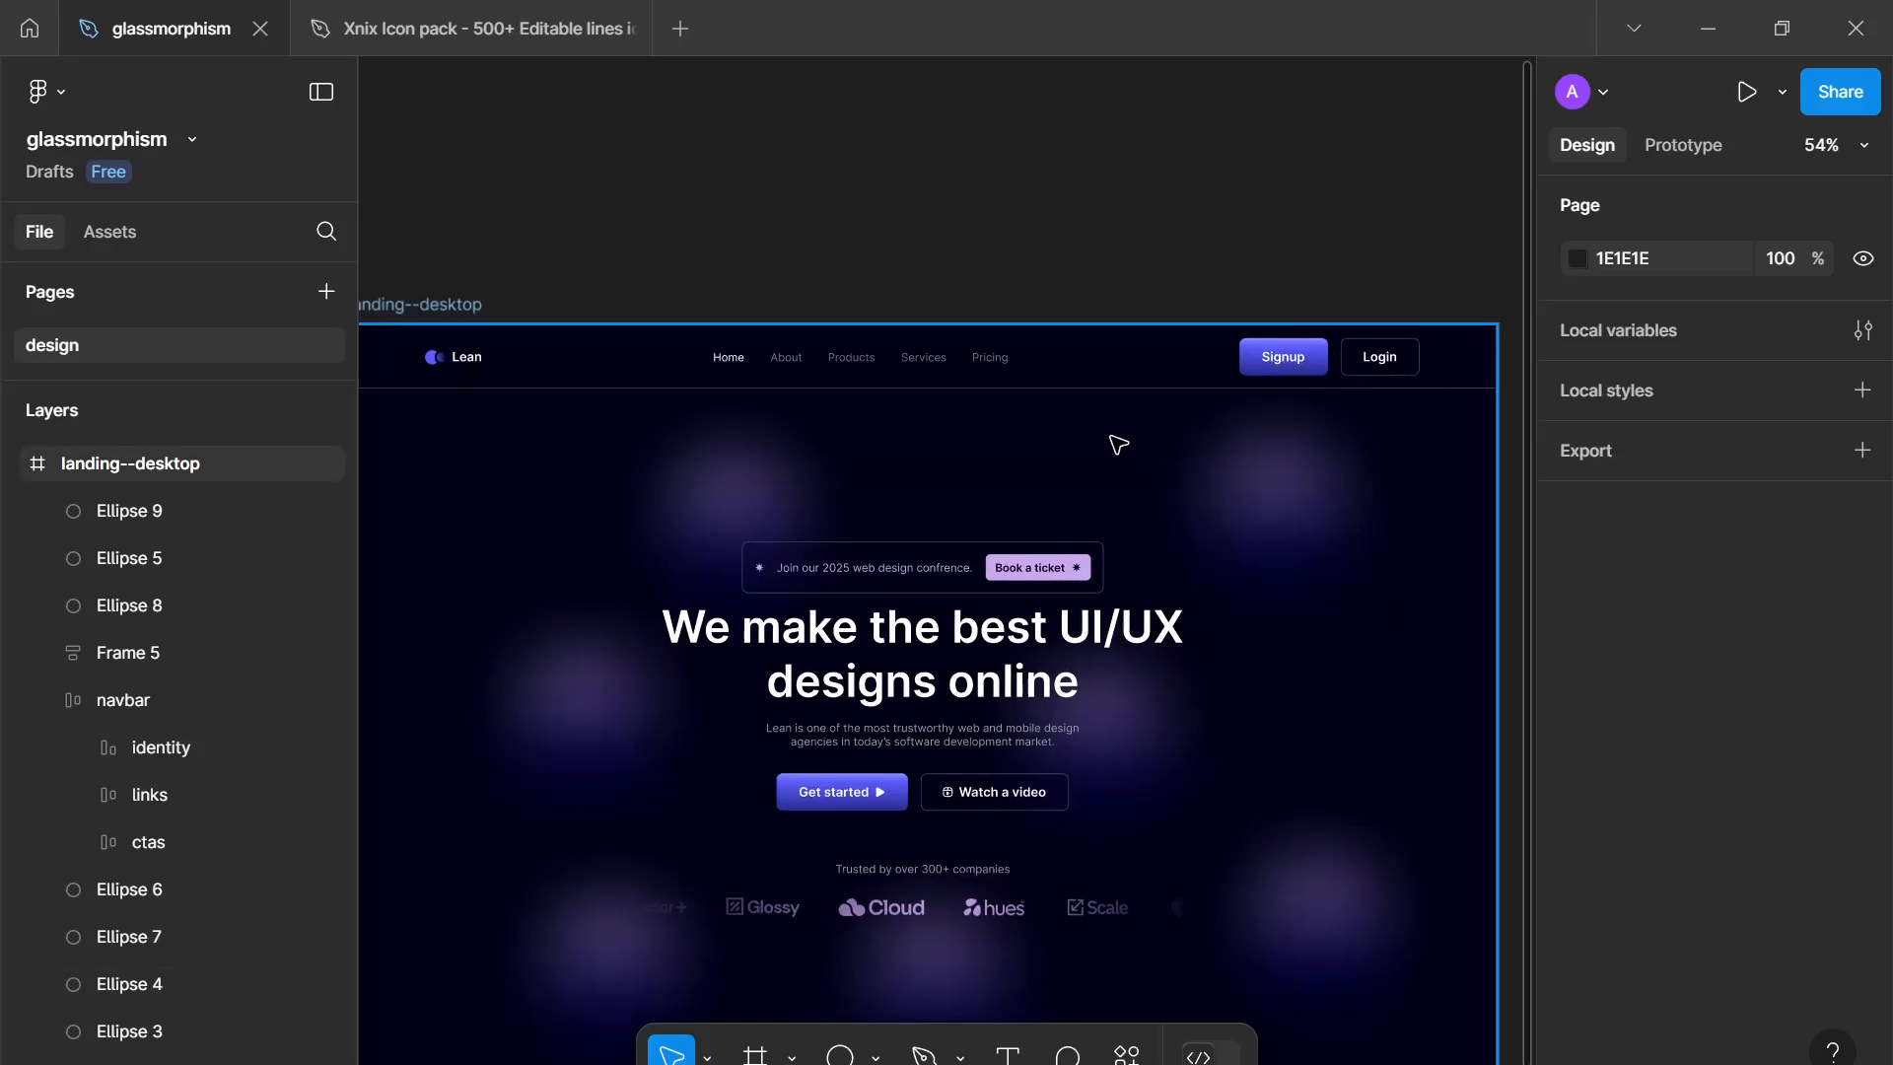
drag(1296, 542, 1134, 453)
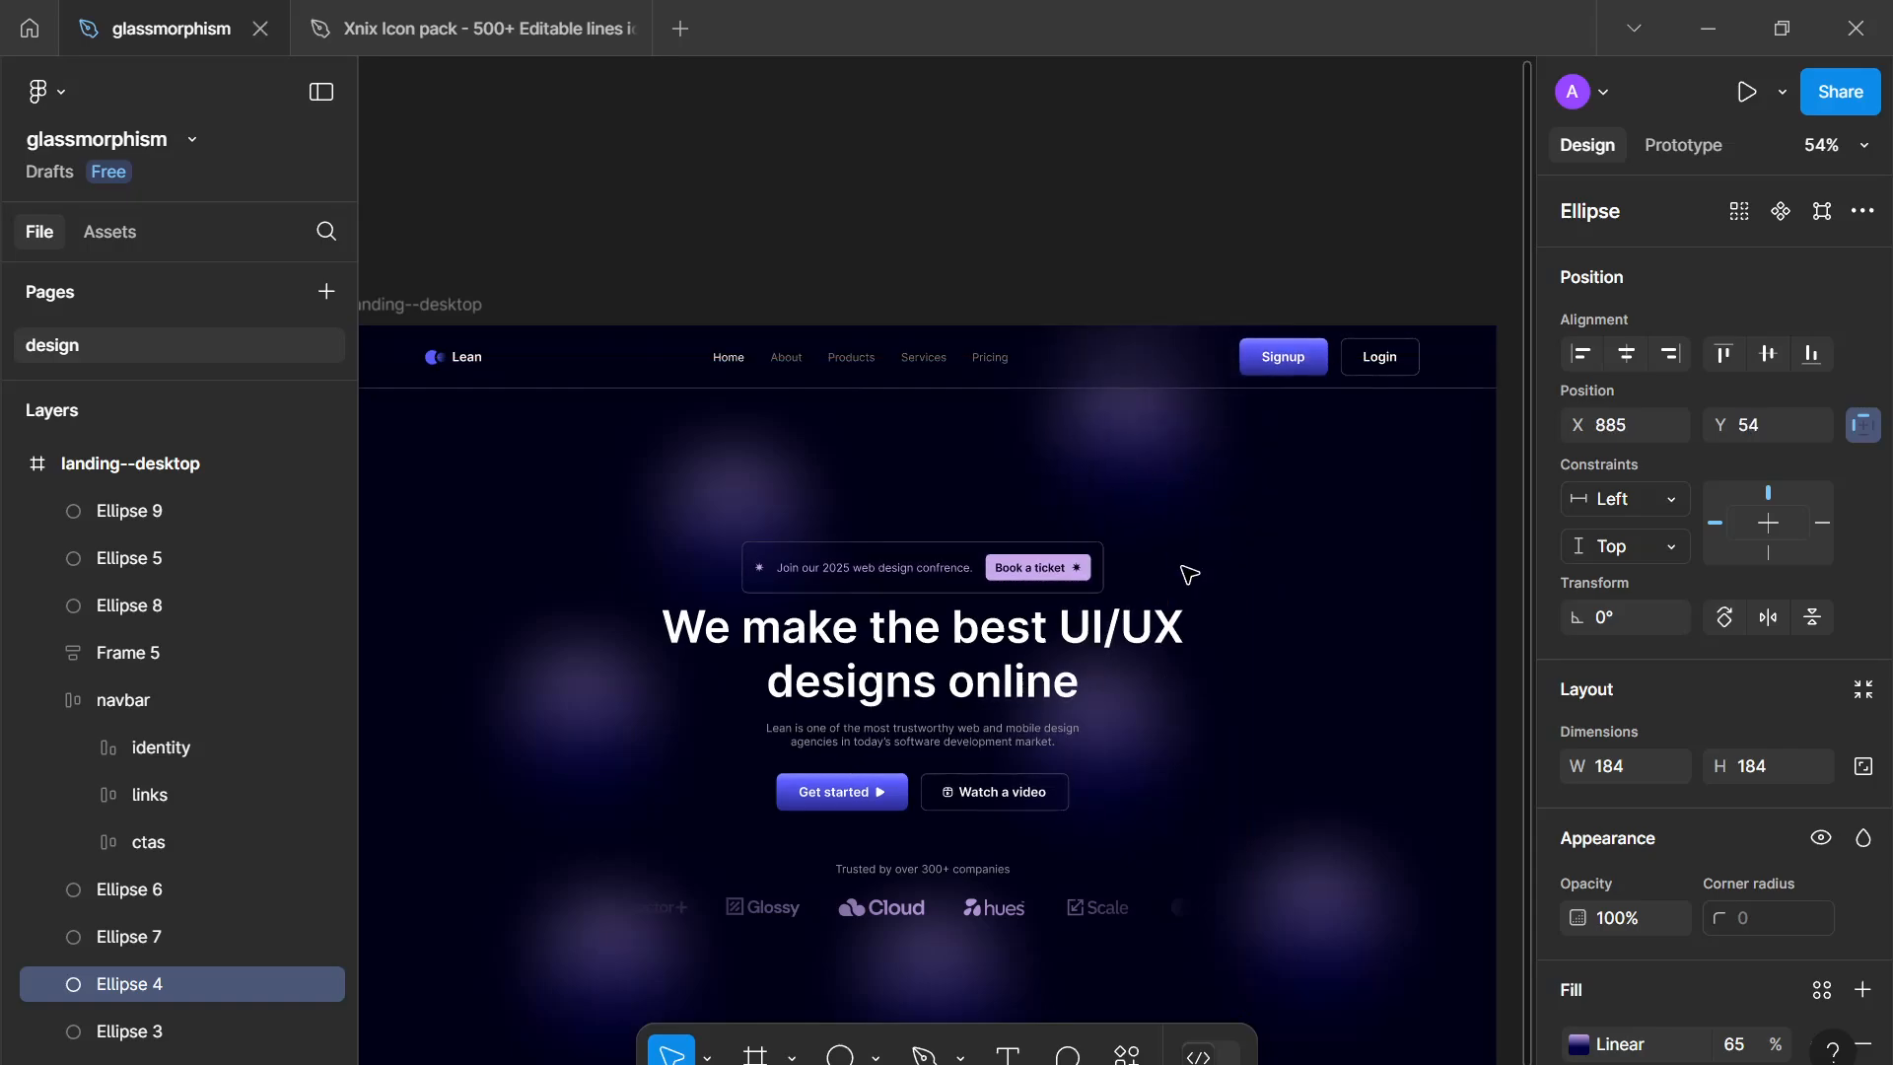
drag(1335, 887, 1344, 642)
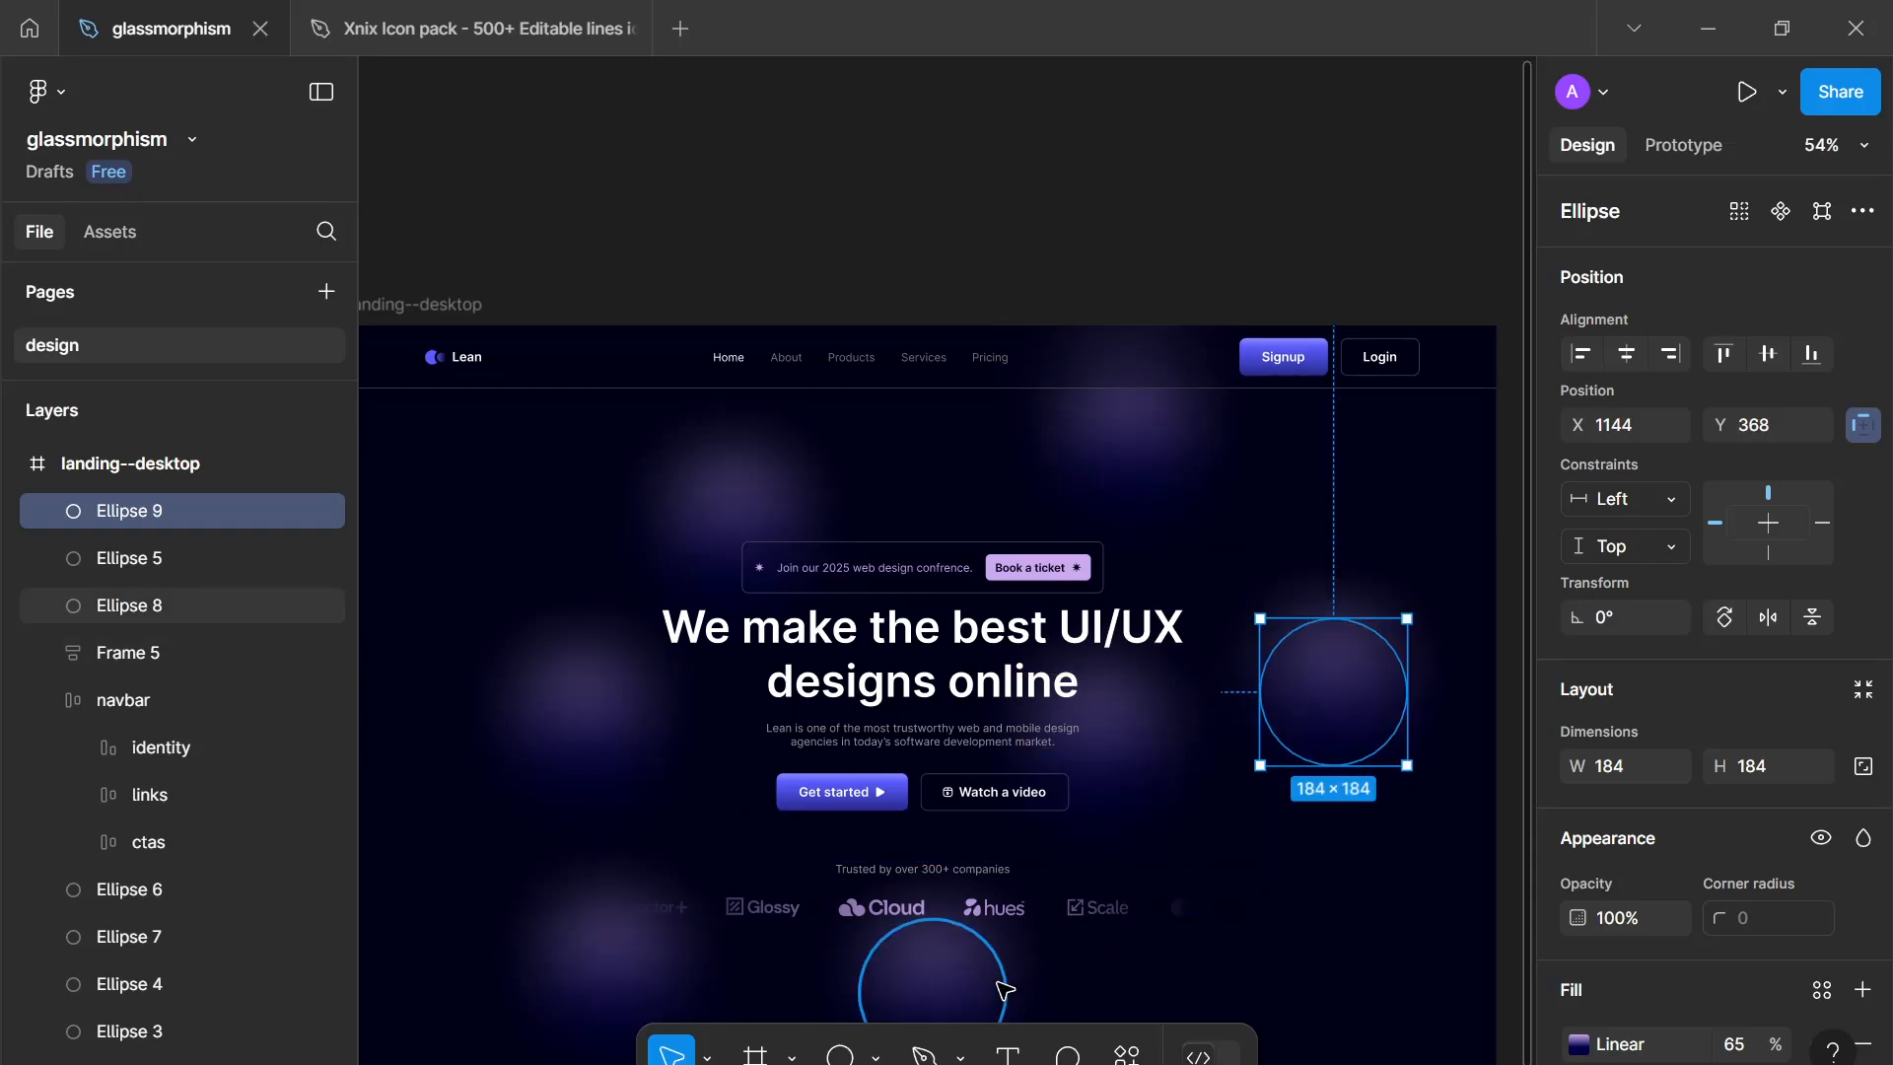
Step: Duplicate the blurred circle beside the headline's left edge and place the copy at the right end of the logo row
scroll(1034, 655, down, 3)
click(687, 724)
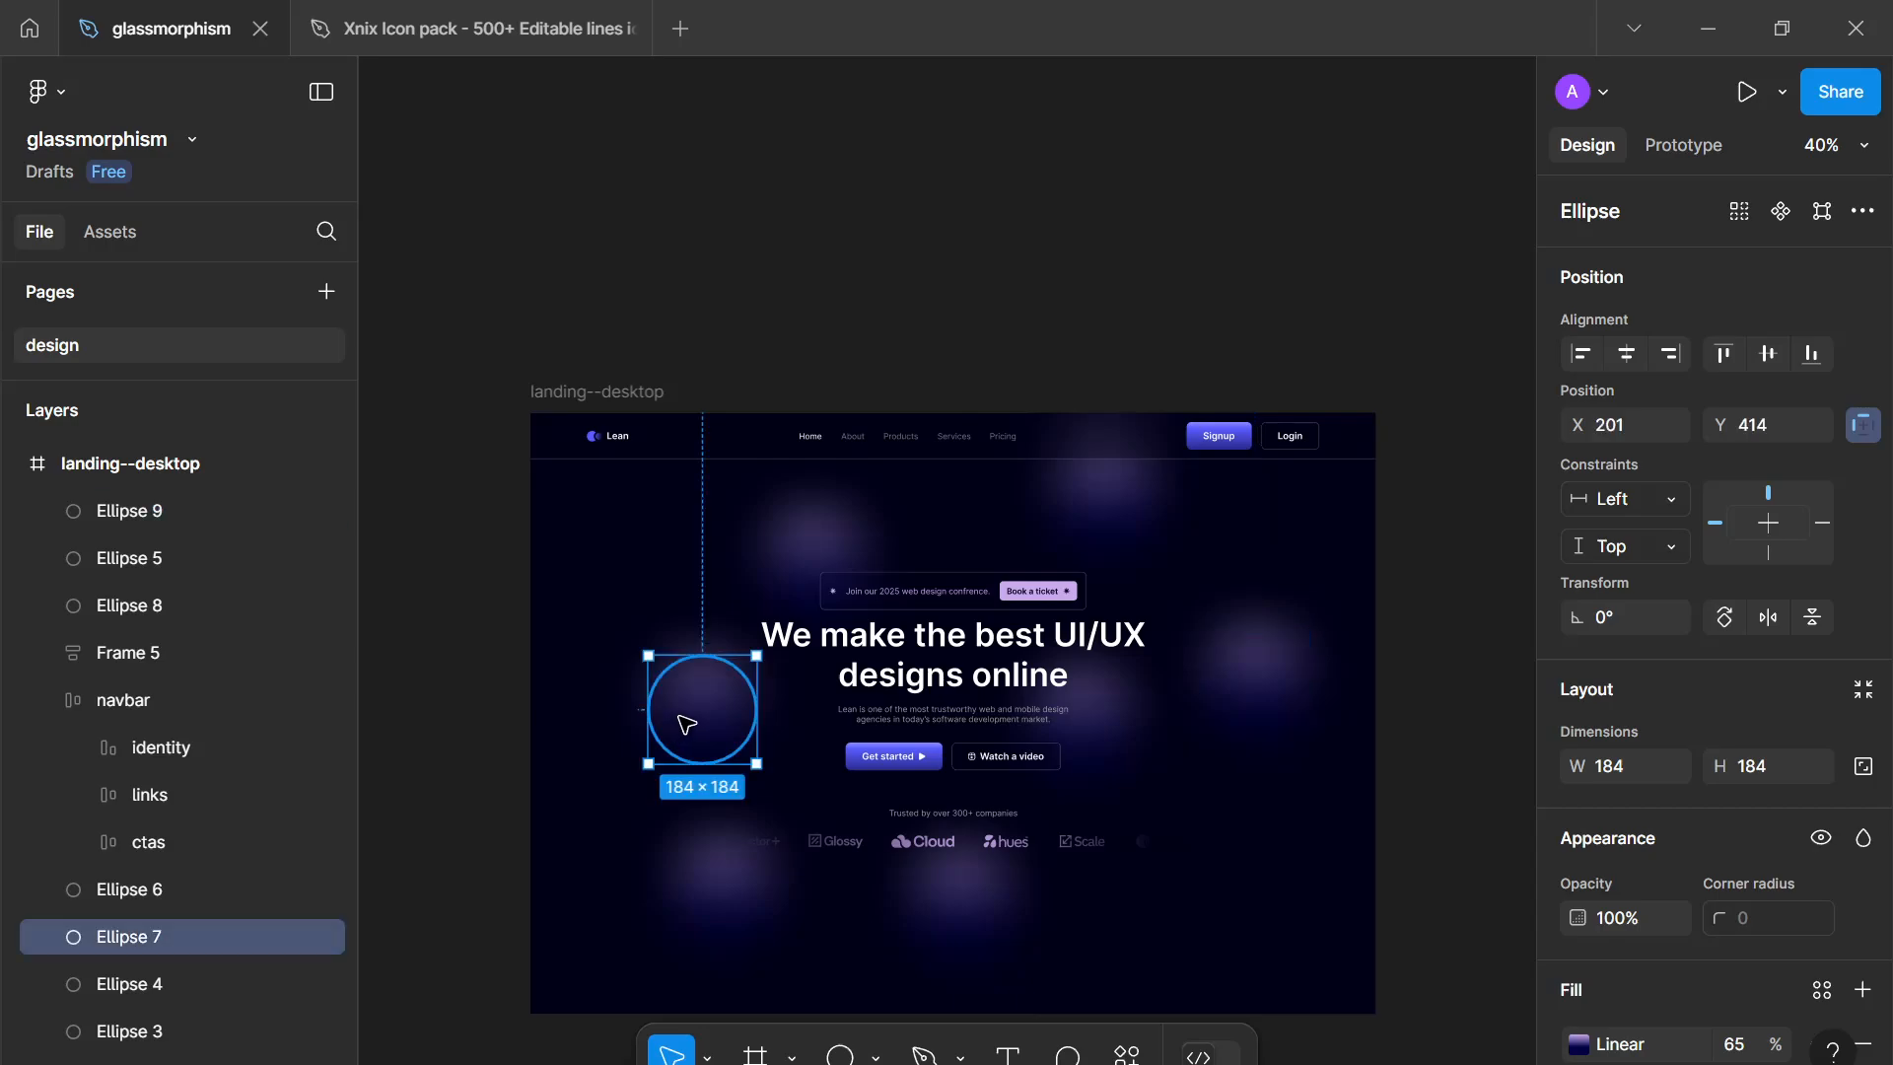
key(ctrl+d)
drag(688, 724, 1168, 887)
click(1403, 819)
scroll(1400, 808, down, 3)
scroll(1403, 655, up, 3)
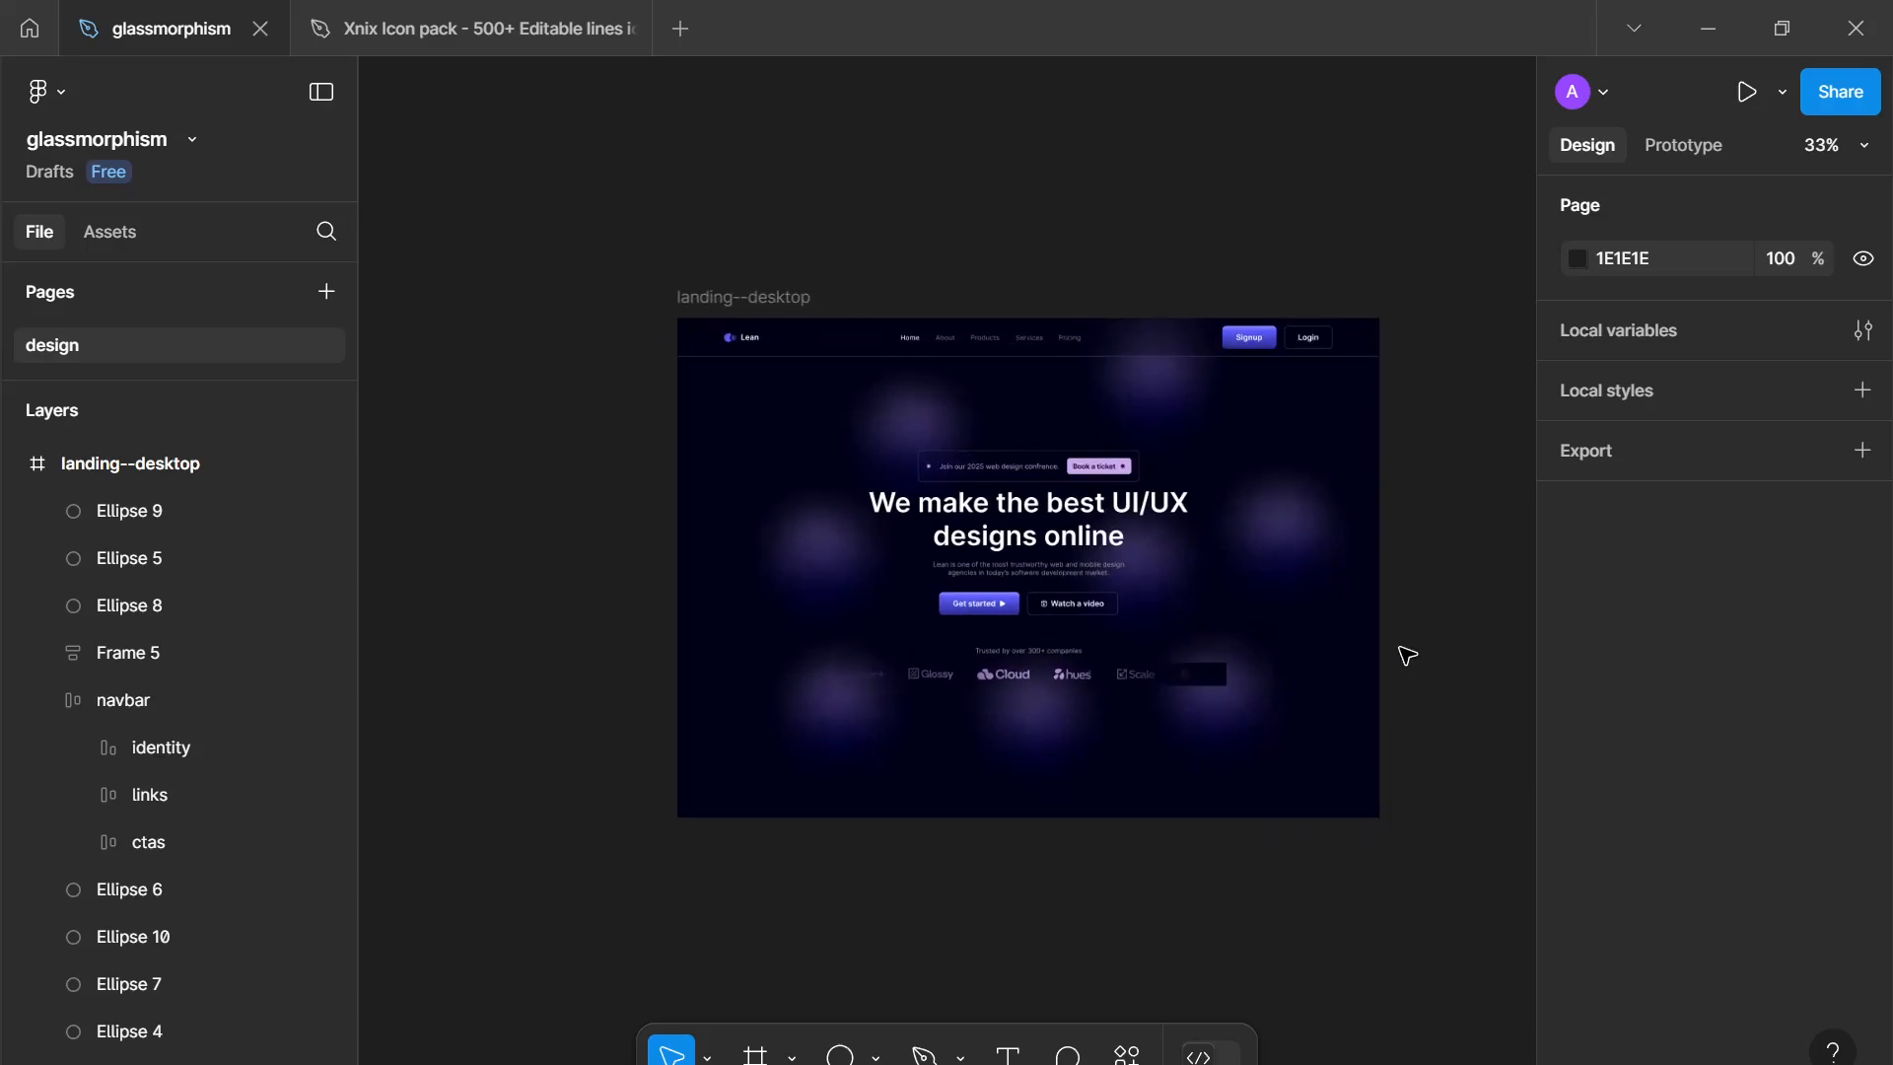
drag(1398, 646, 1416, 626)
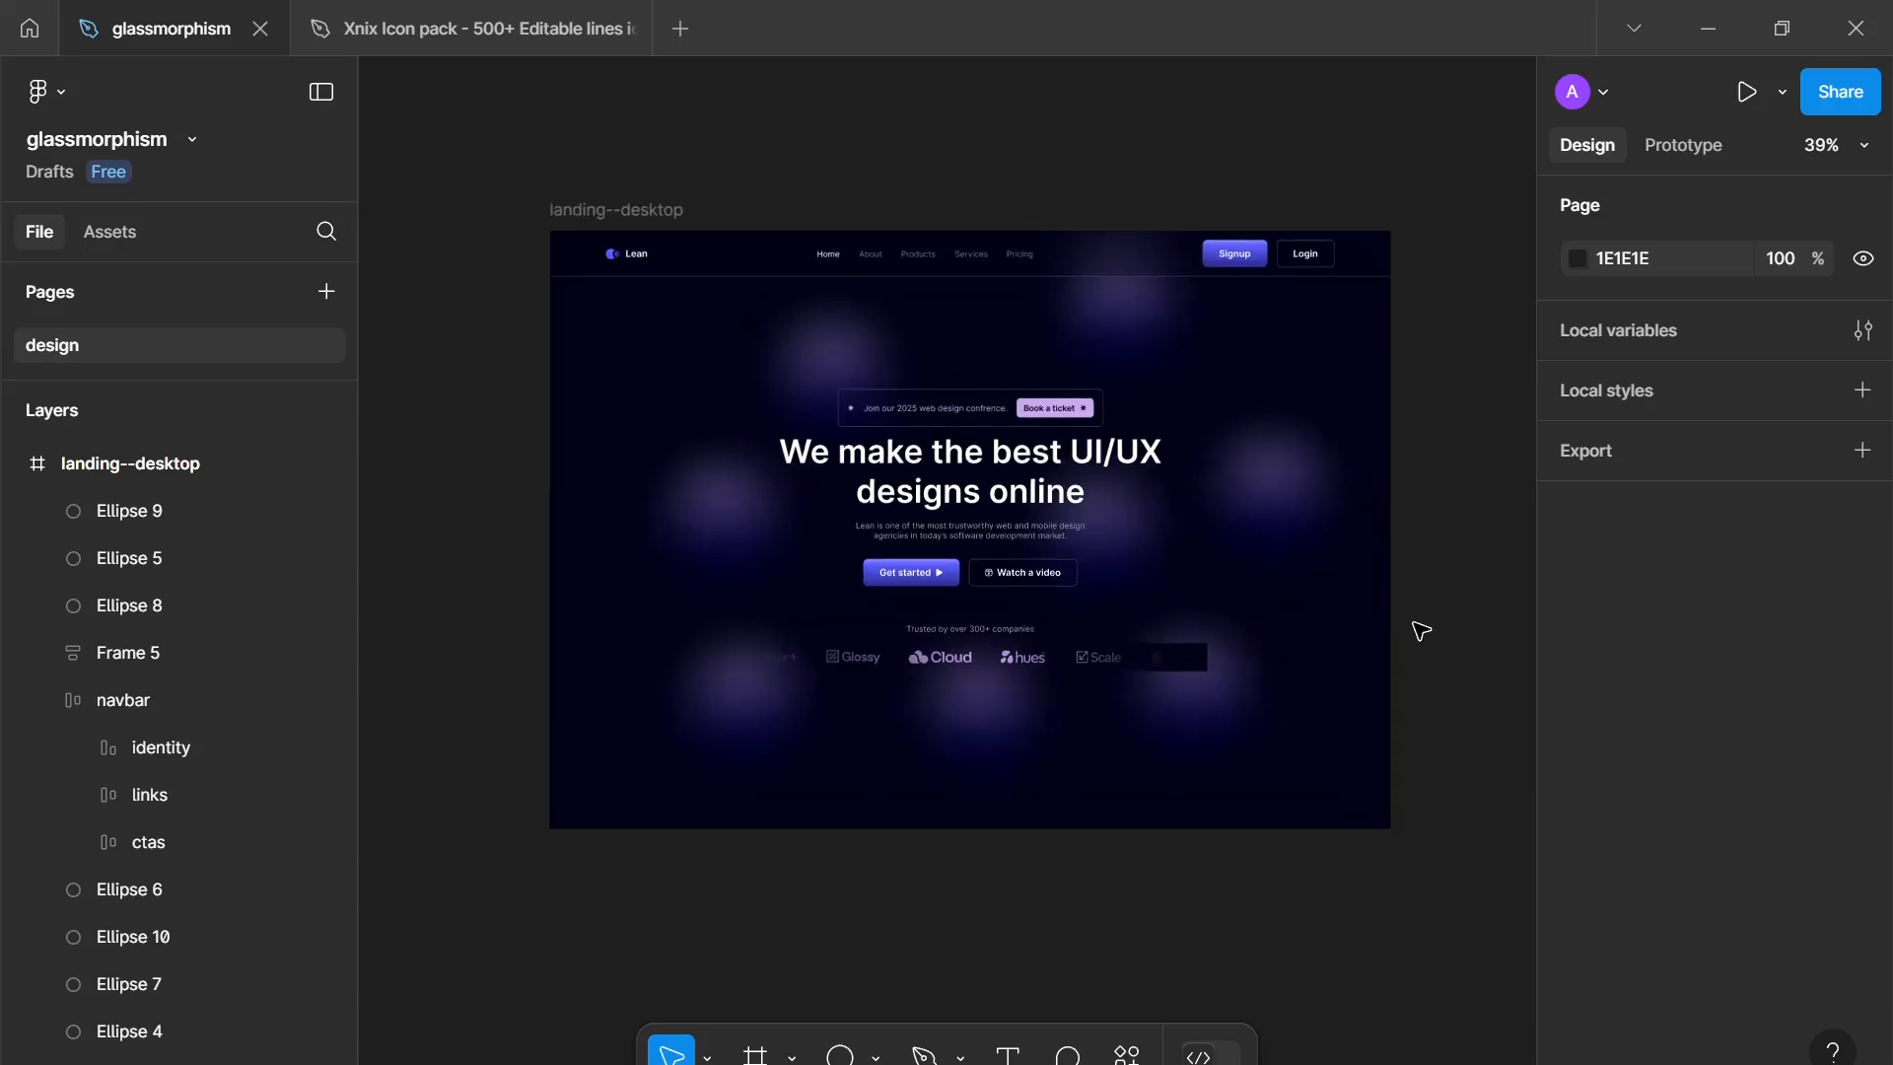
scroll(1423, 628, up, 3)
scroll(1439, 665, down, 2)
drag(1411, 668, 1437, 652)
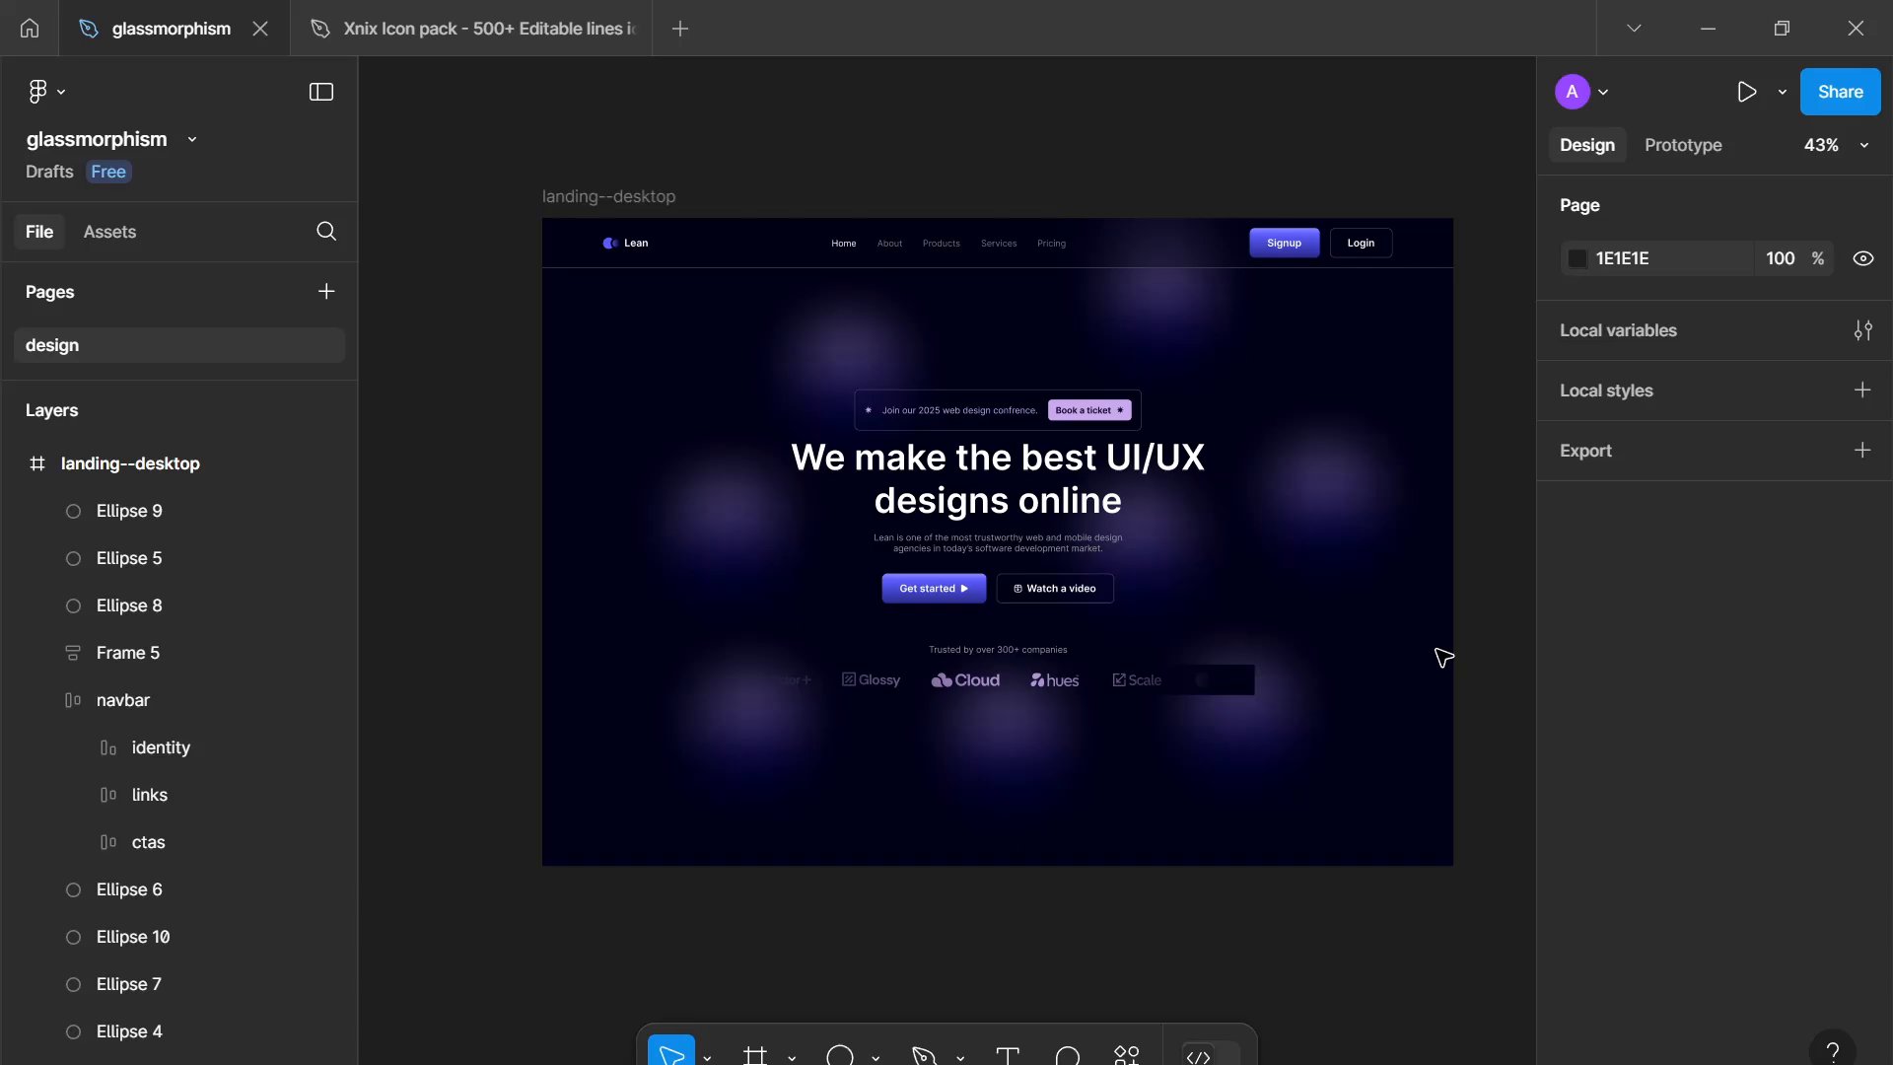
Step: Darken the navbar's stroke color to 1F1F24
click(1408, 266)
scroll(1658, 807, down, 5)
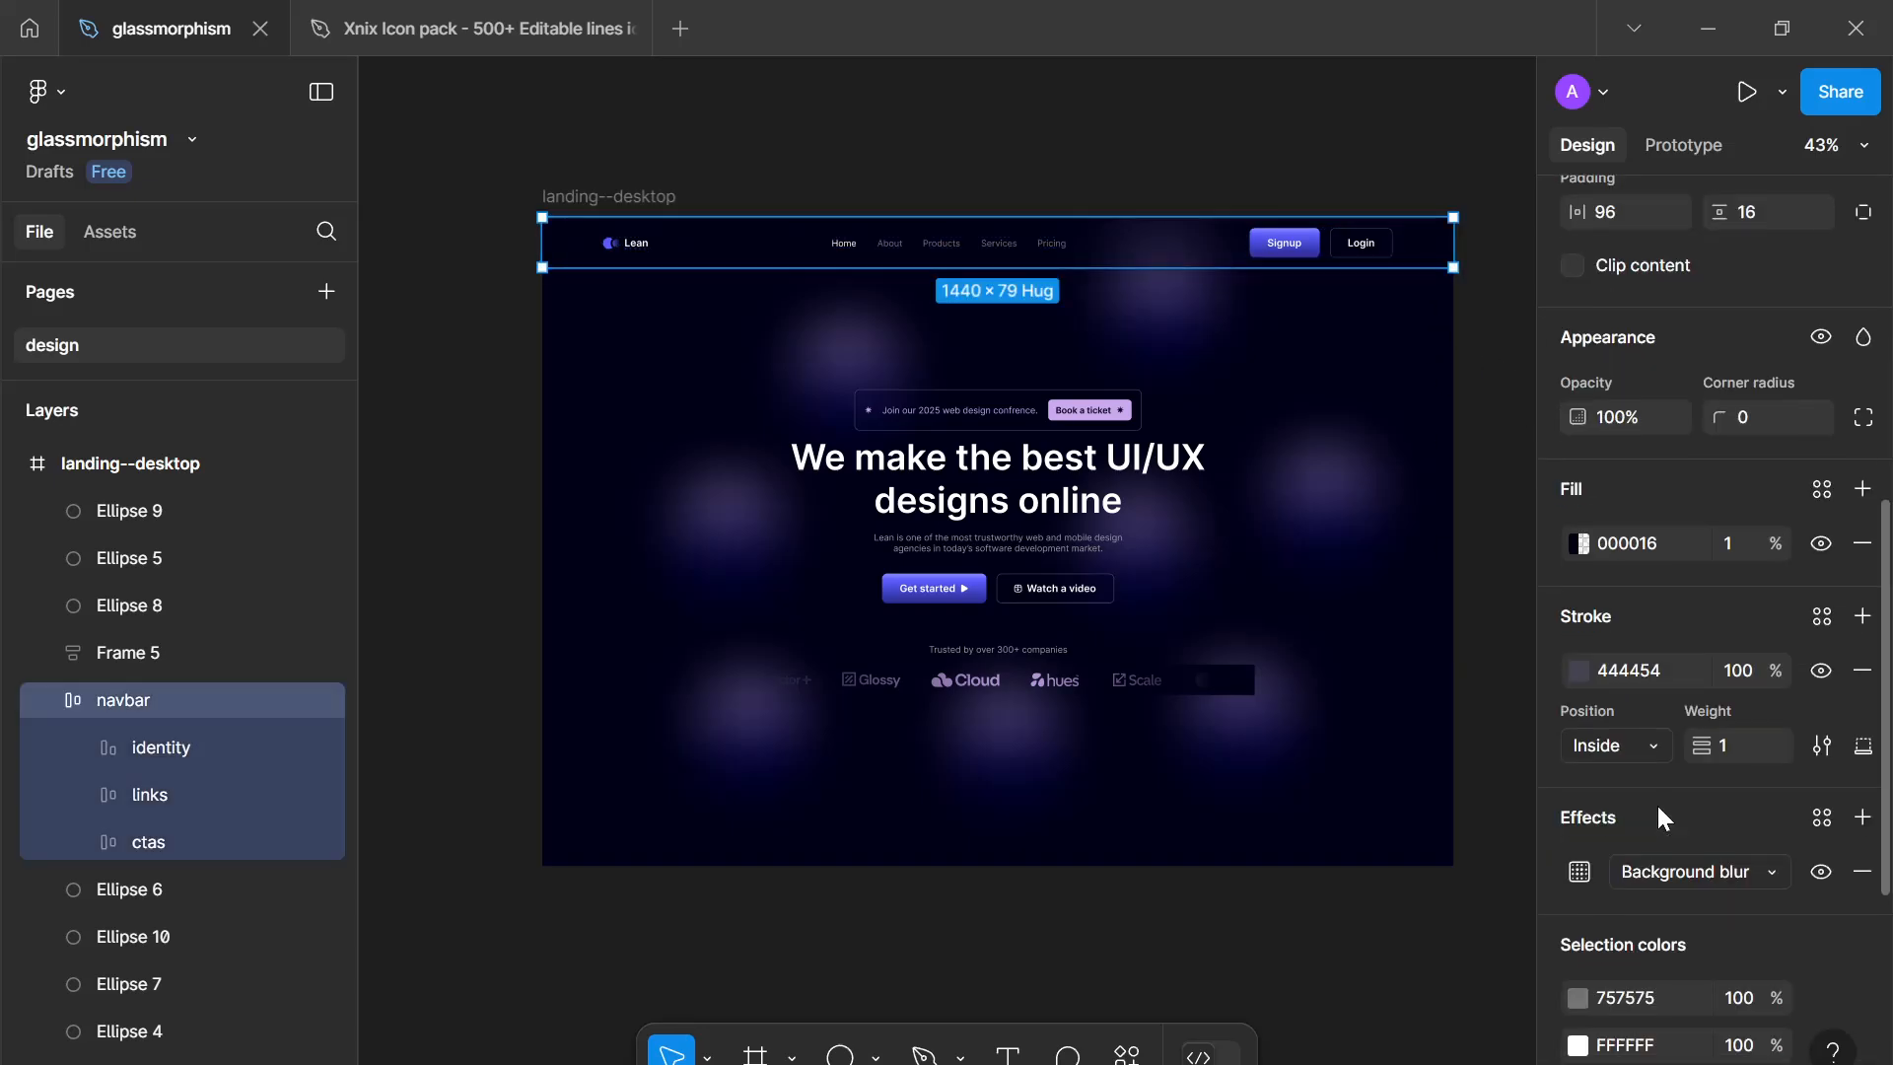
scroll(1657, 803, down, 4)
scroll(1627, 375, up, 2)
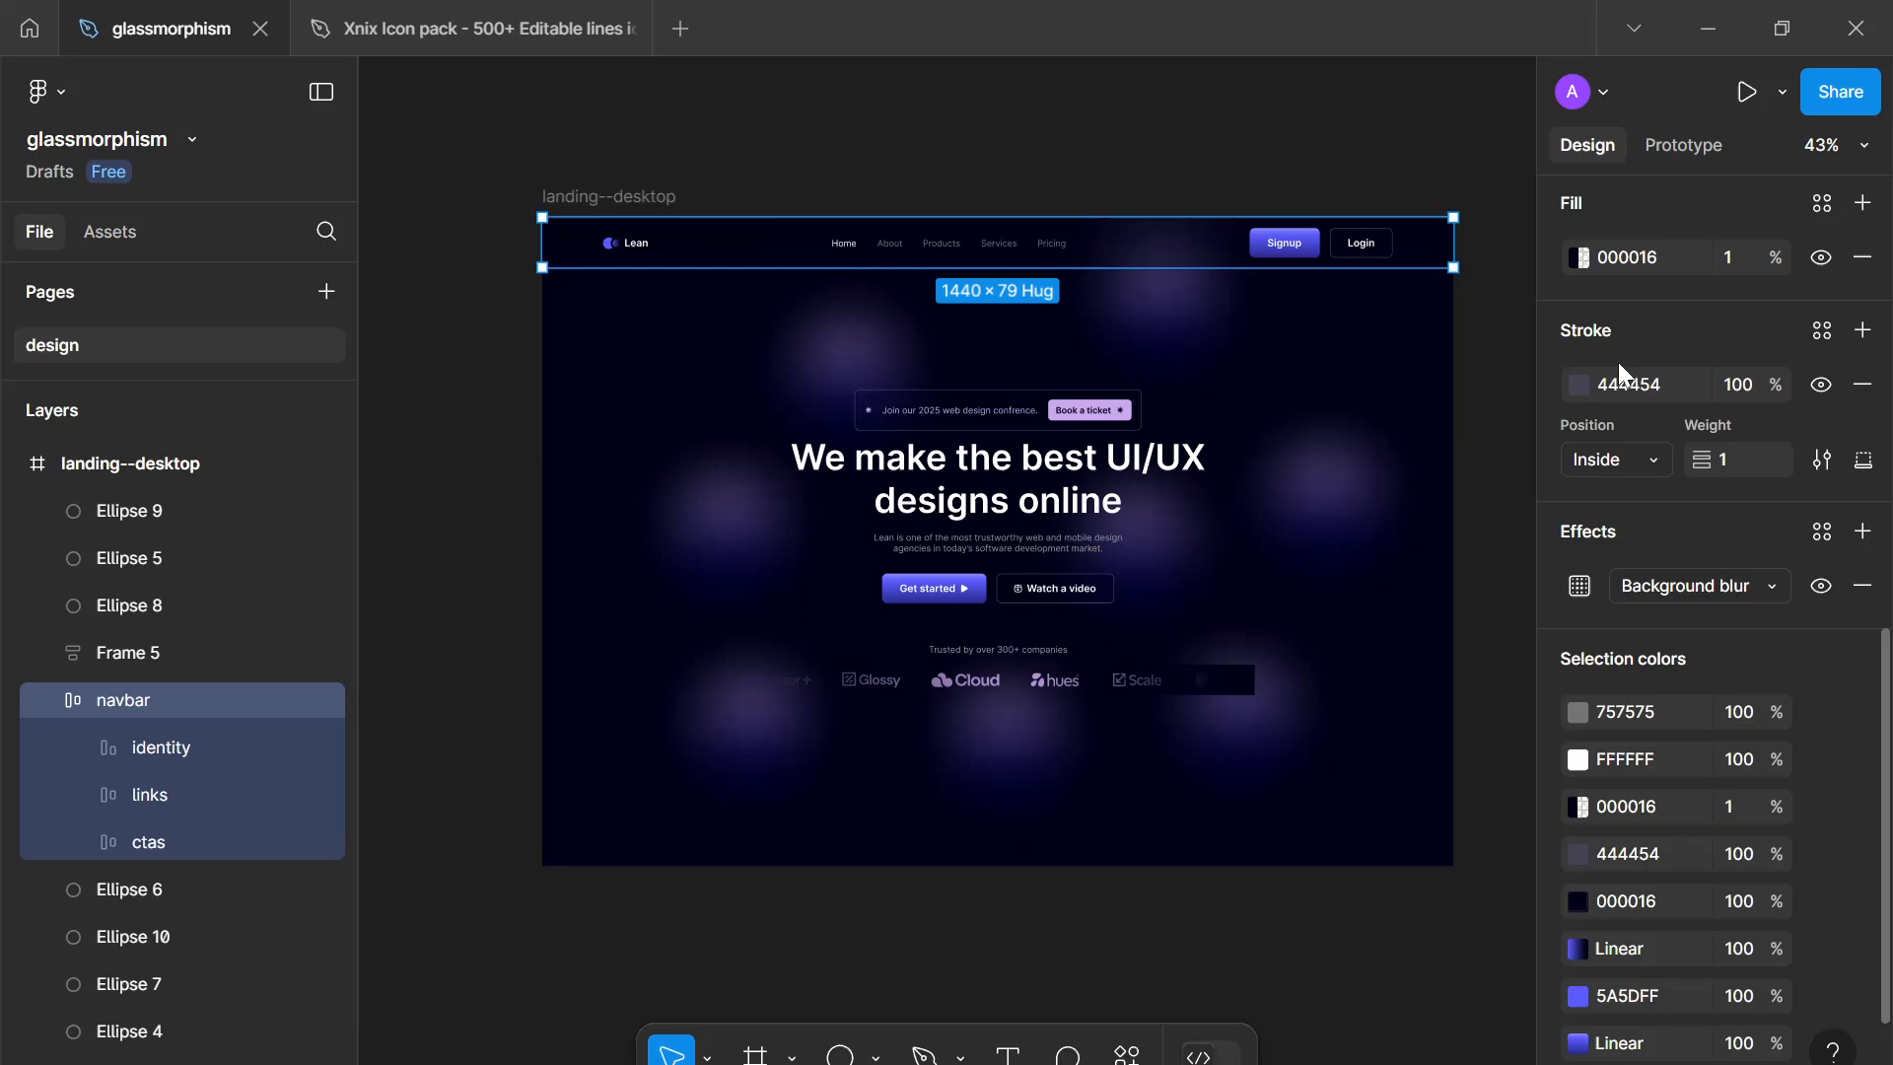
click(1578, 385)
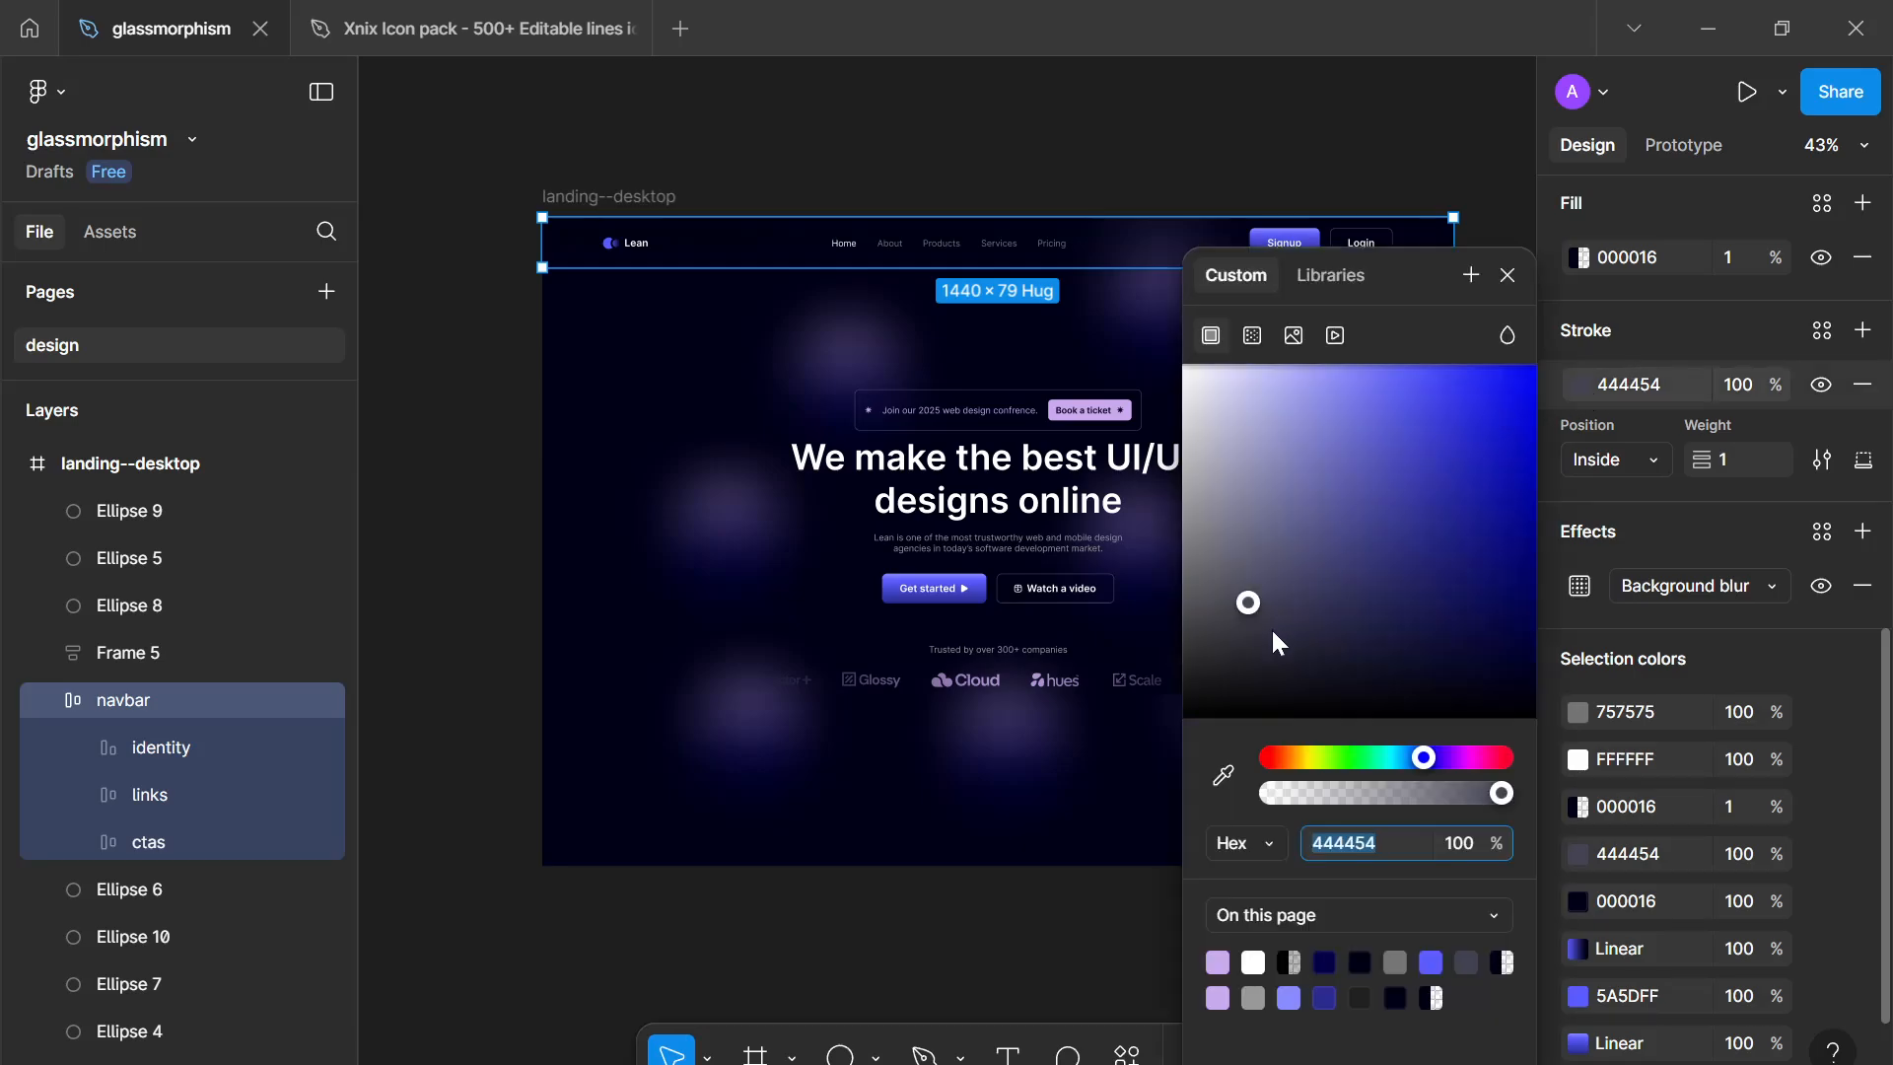
drag(1270, 627, 1233, 683)
click(1507, 275)
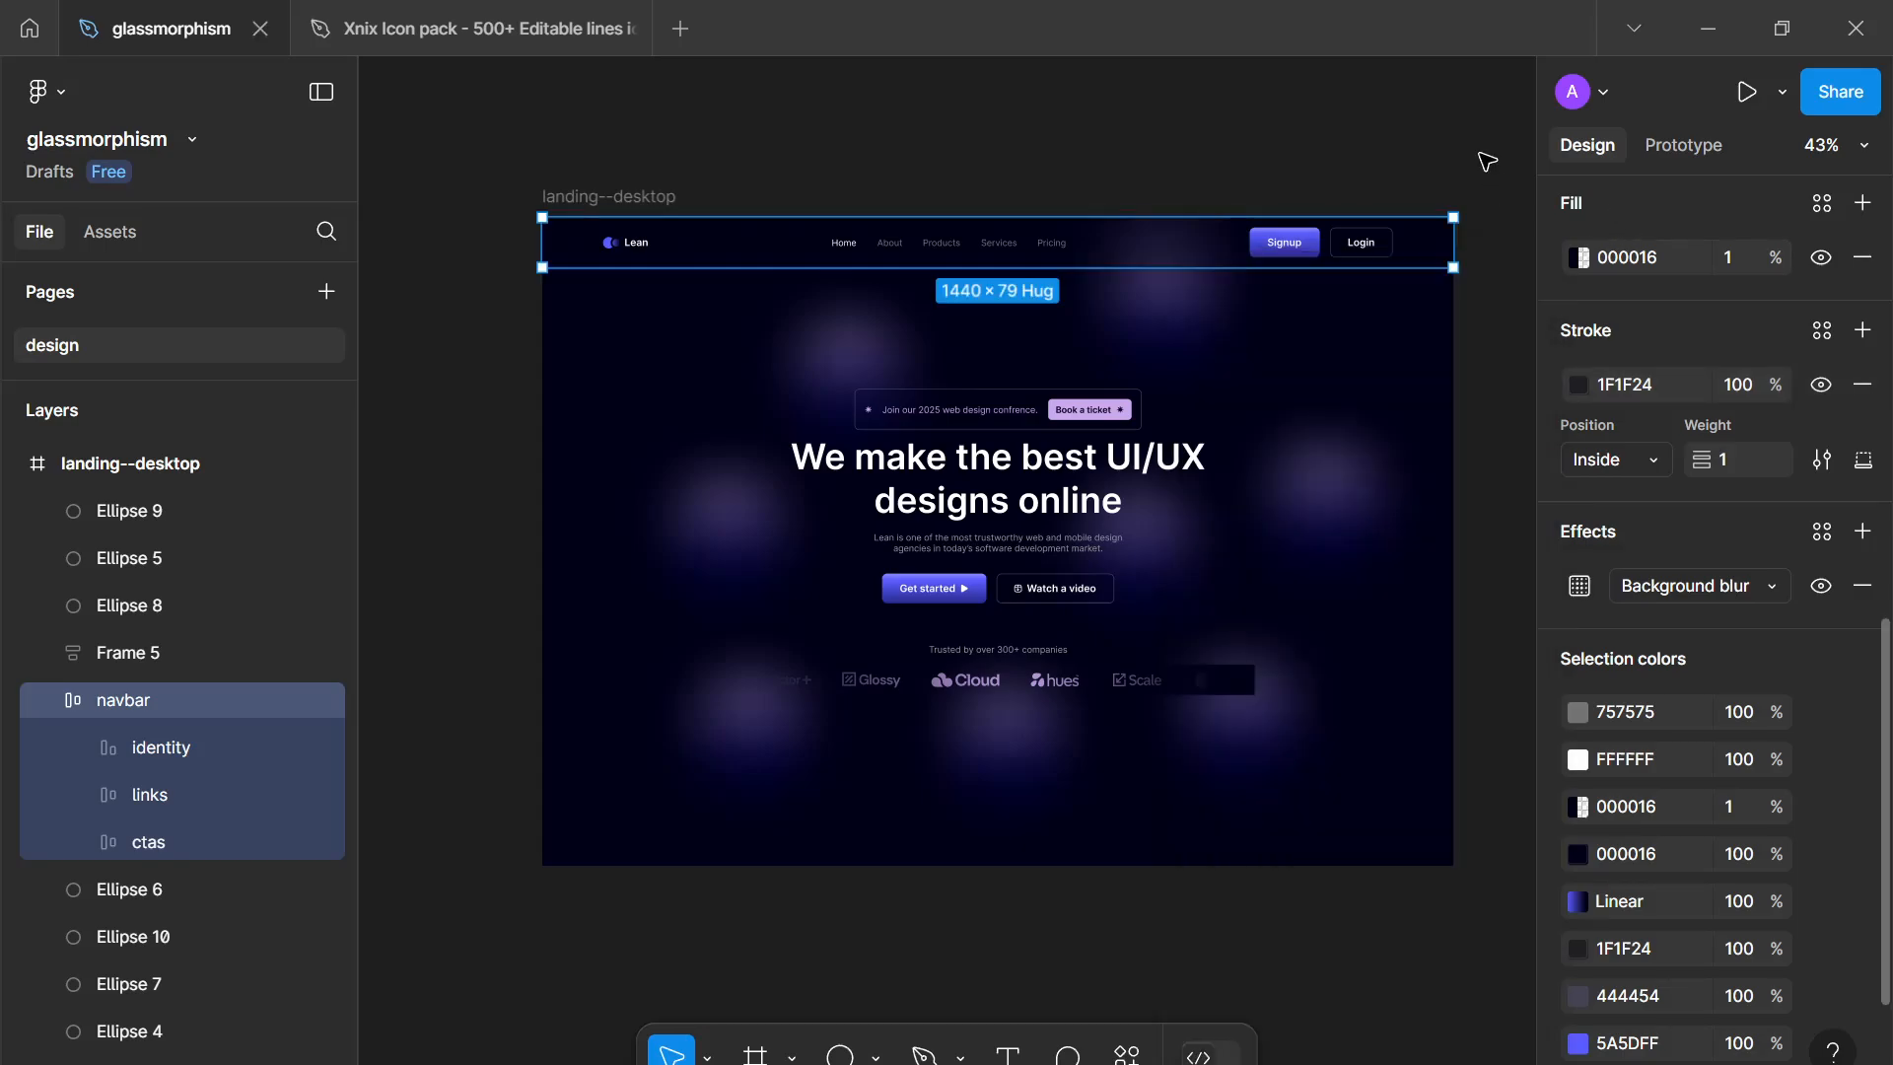
click(1437, 490)
Step: Bring the blurred circle at the right end of the logo row to the front of the layer stack
scroll(1444, 525, up, 2)
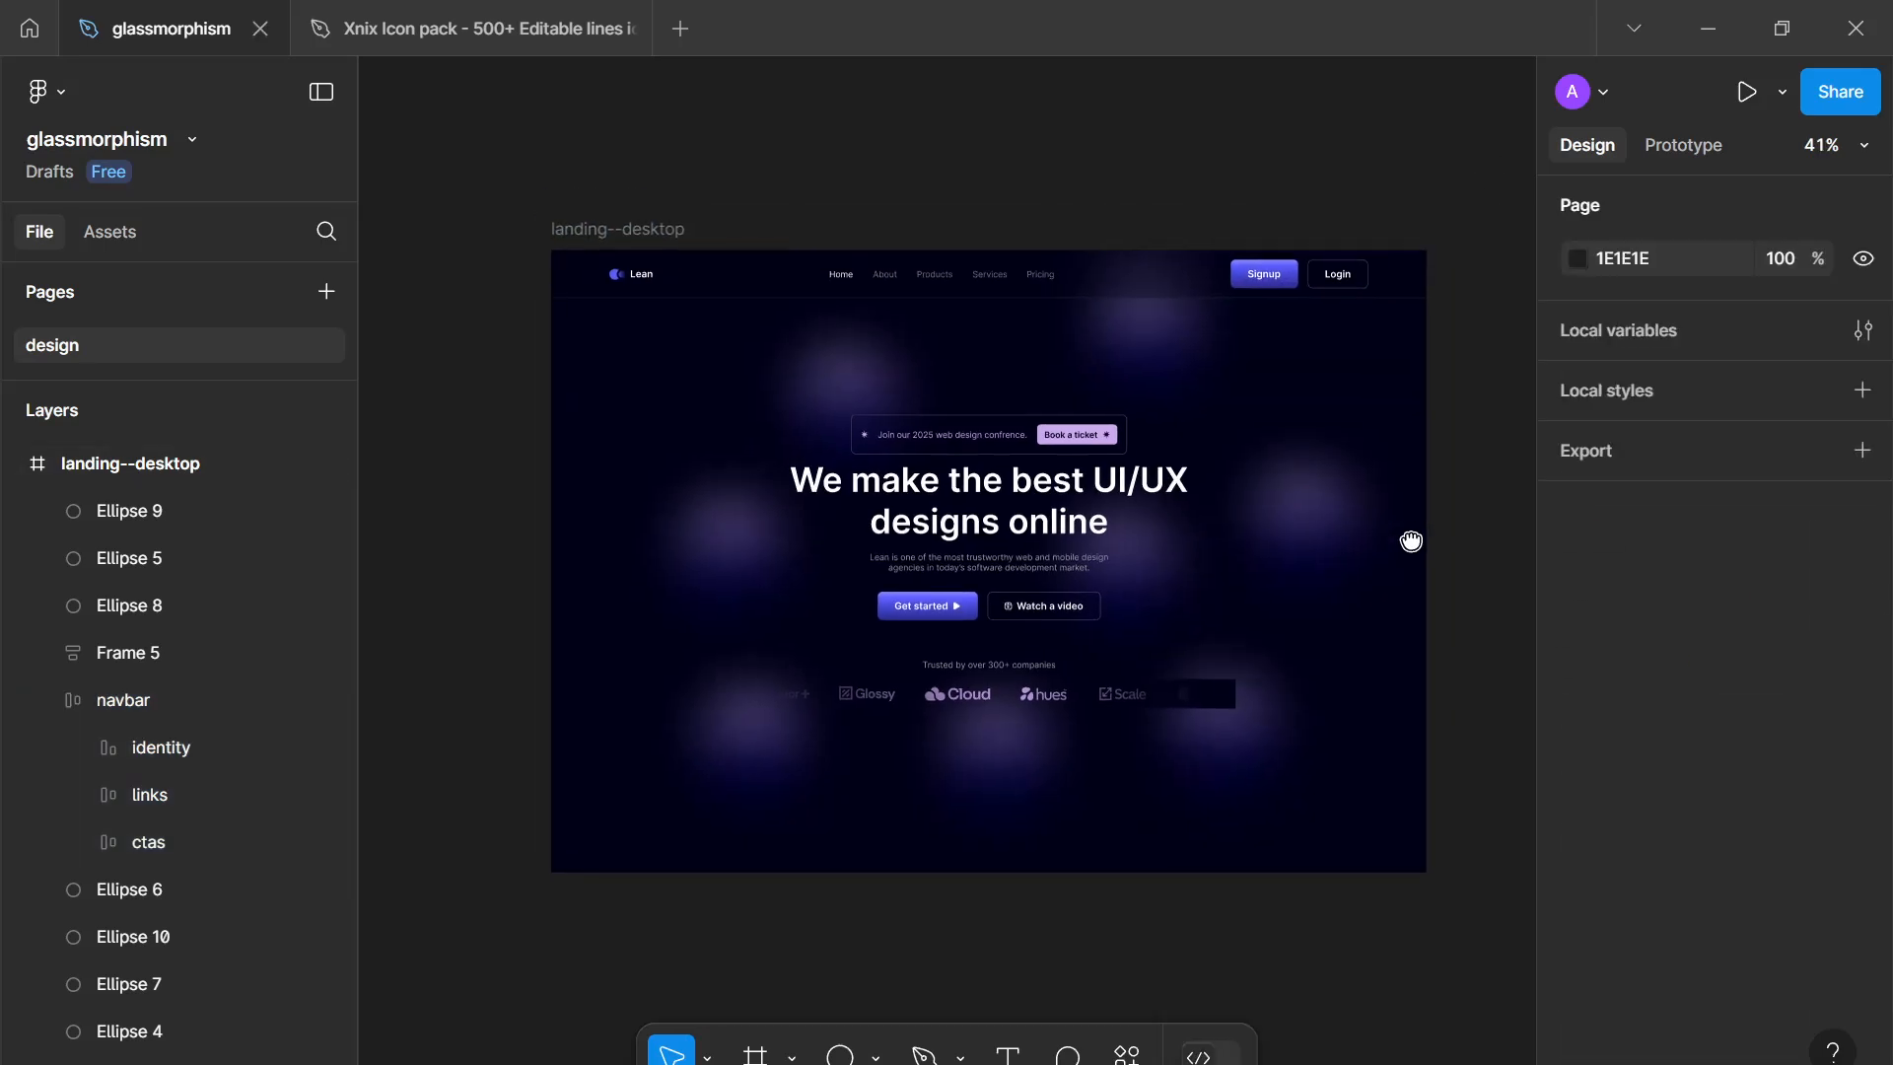
scroll(1233, 735, up, 5)
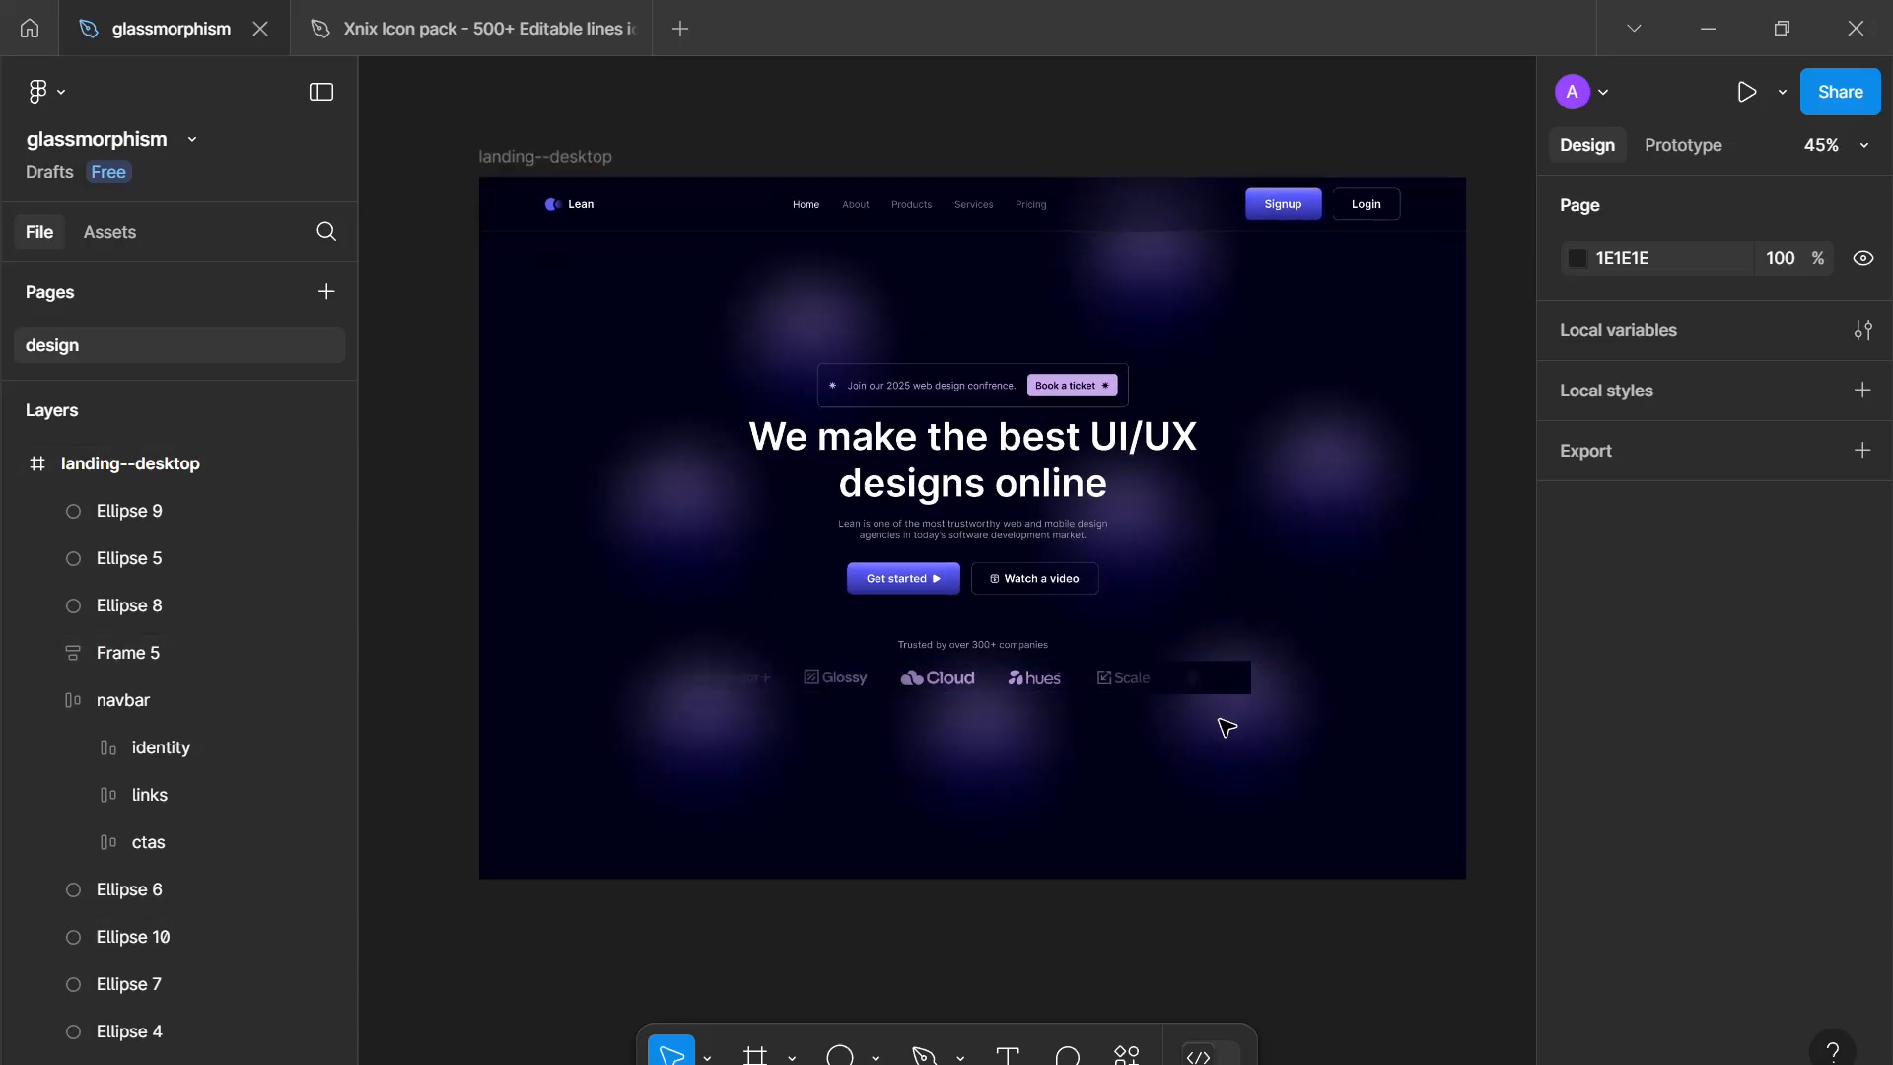
click(1290, 751)
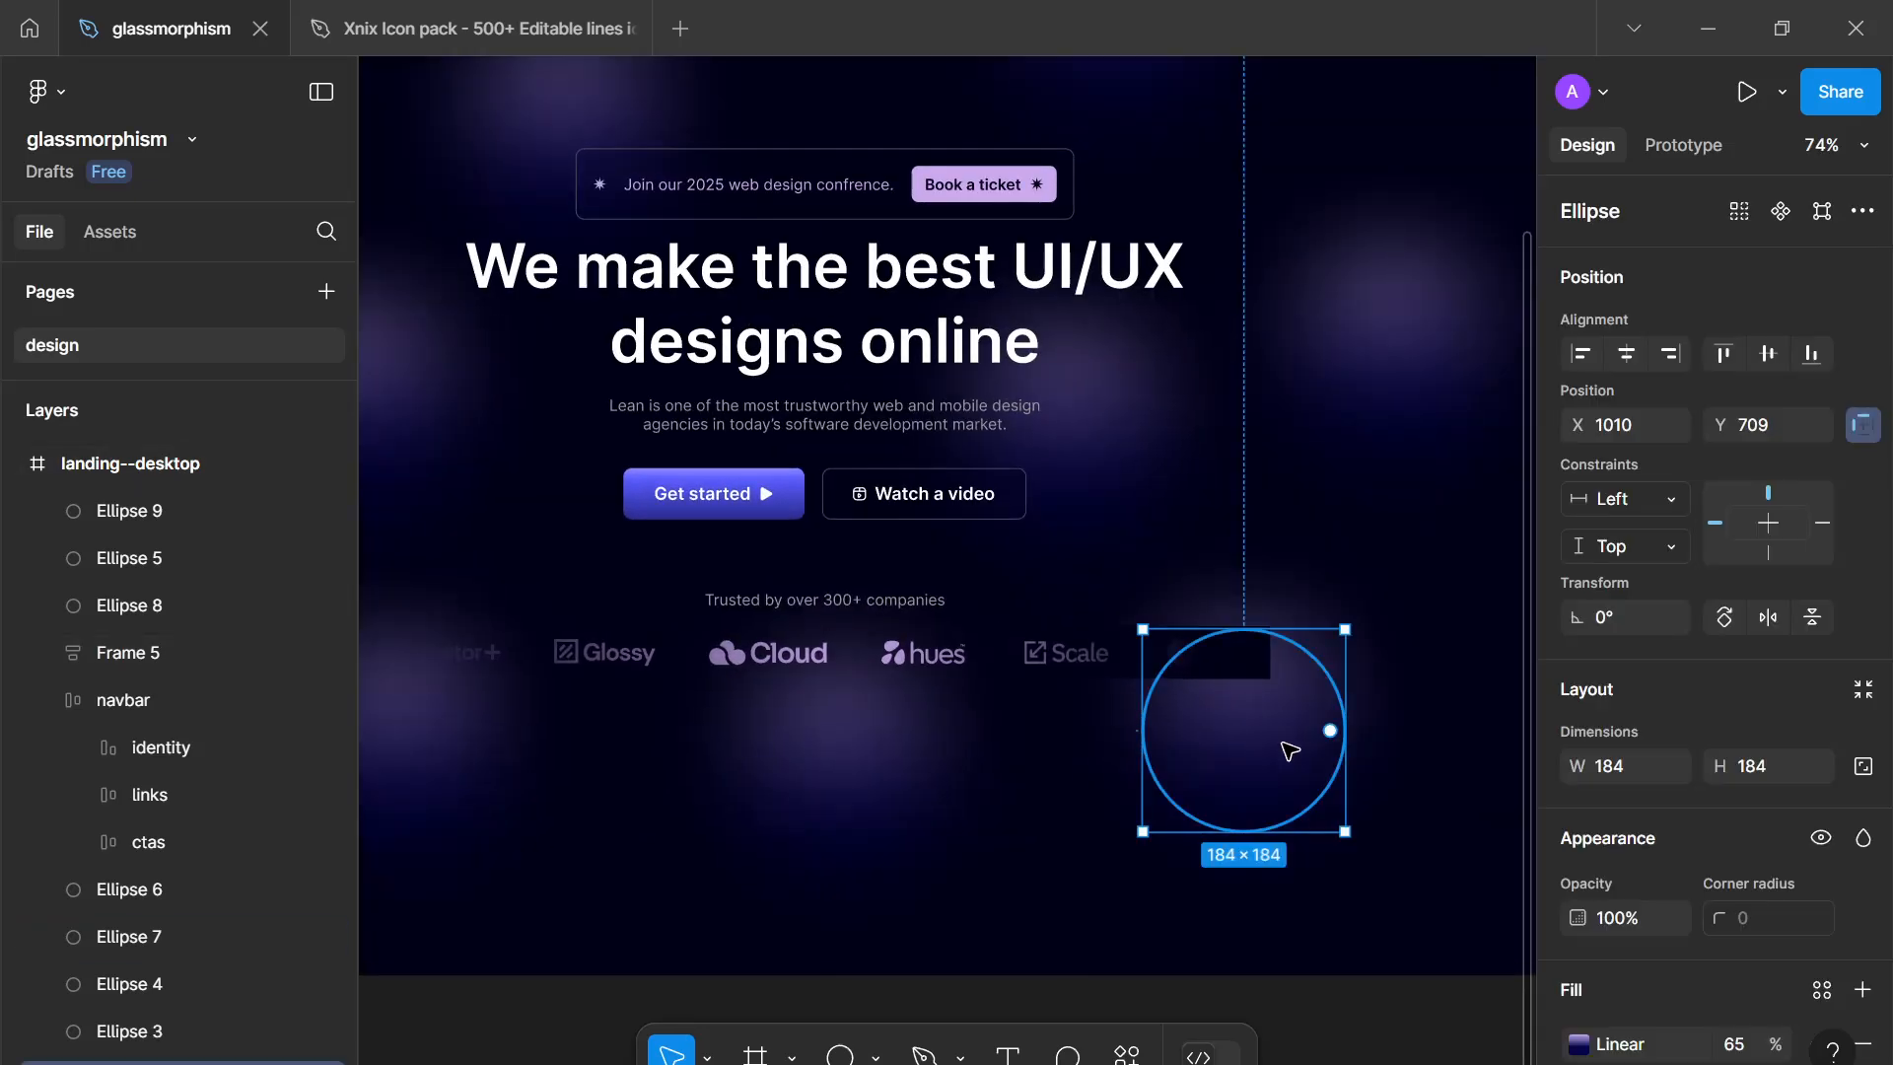
key(ctrl+shift+bracketright)
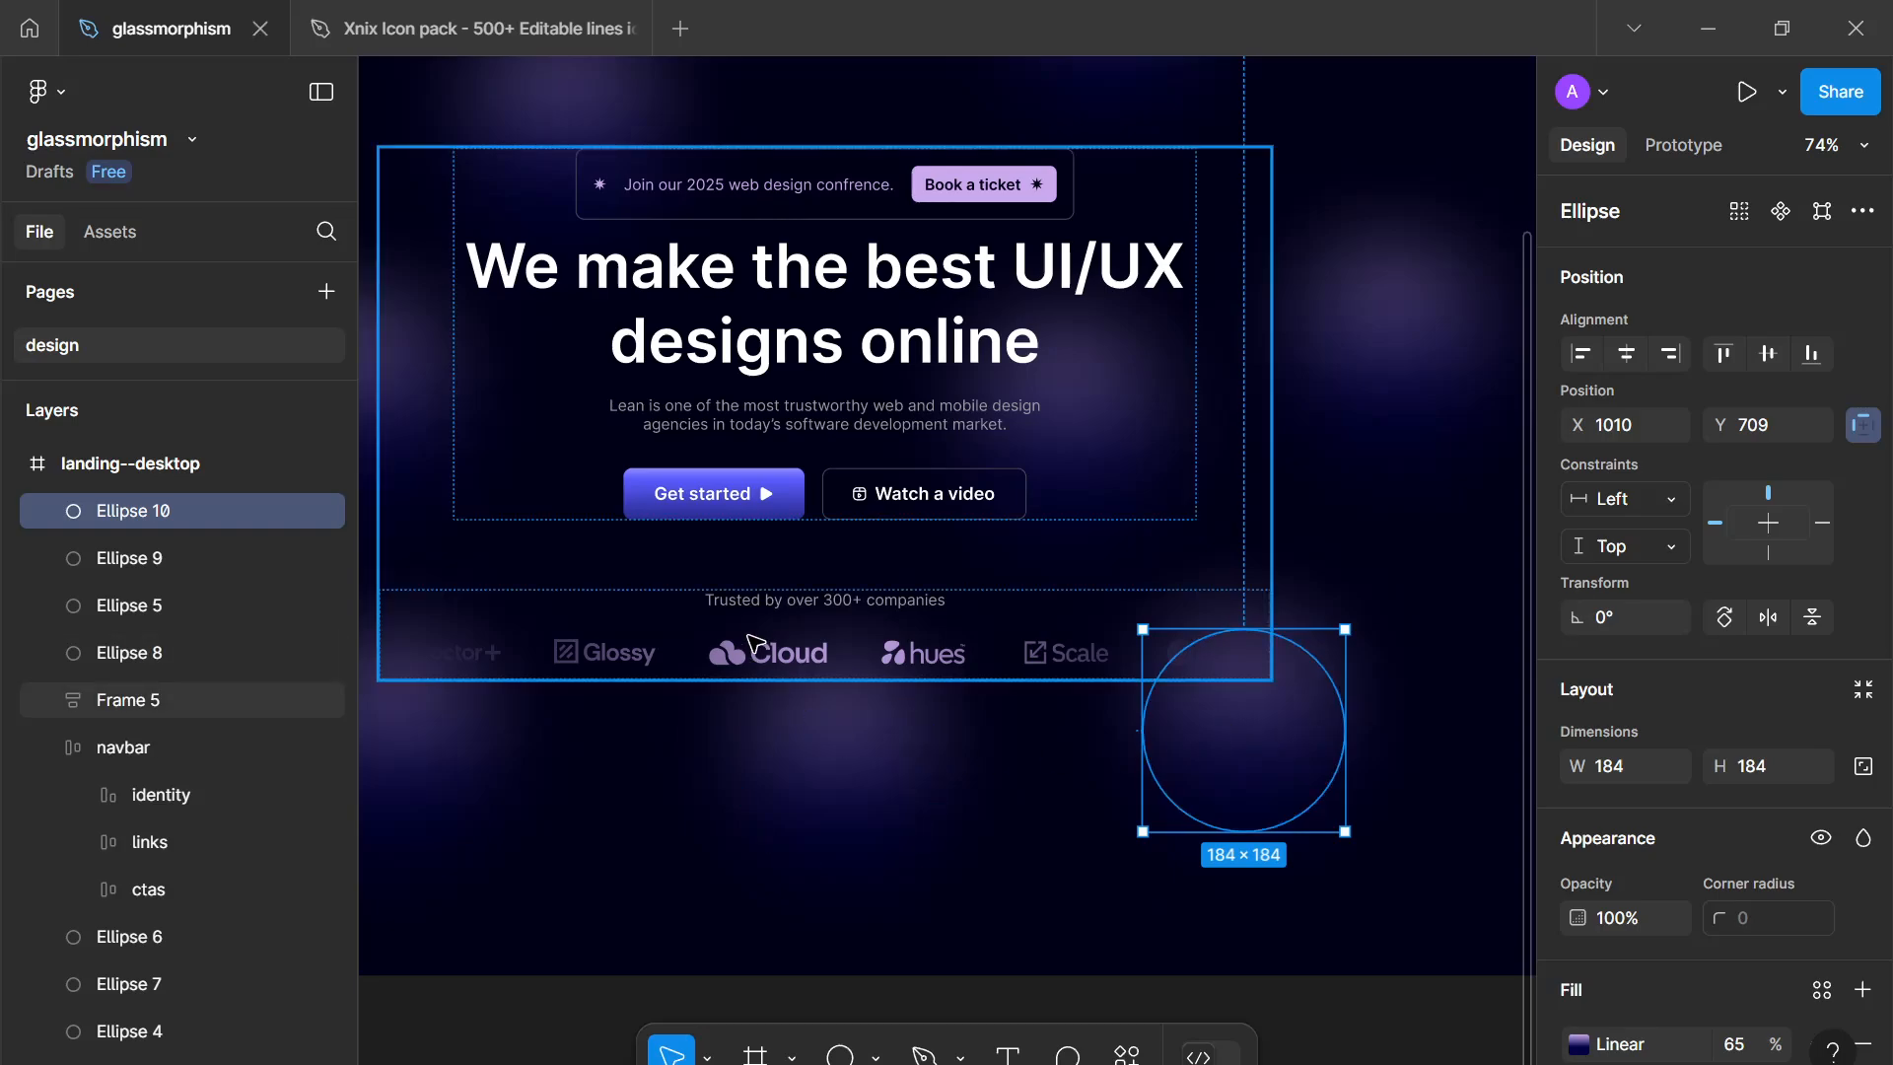
scroll(895, 904, down, 5)
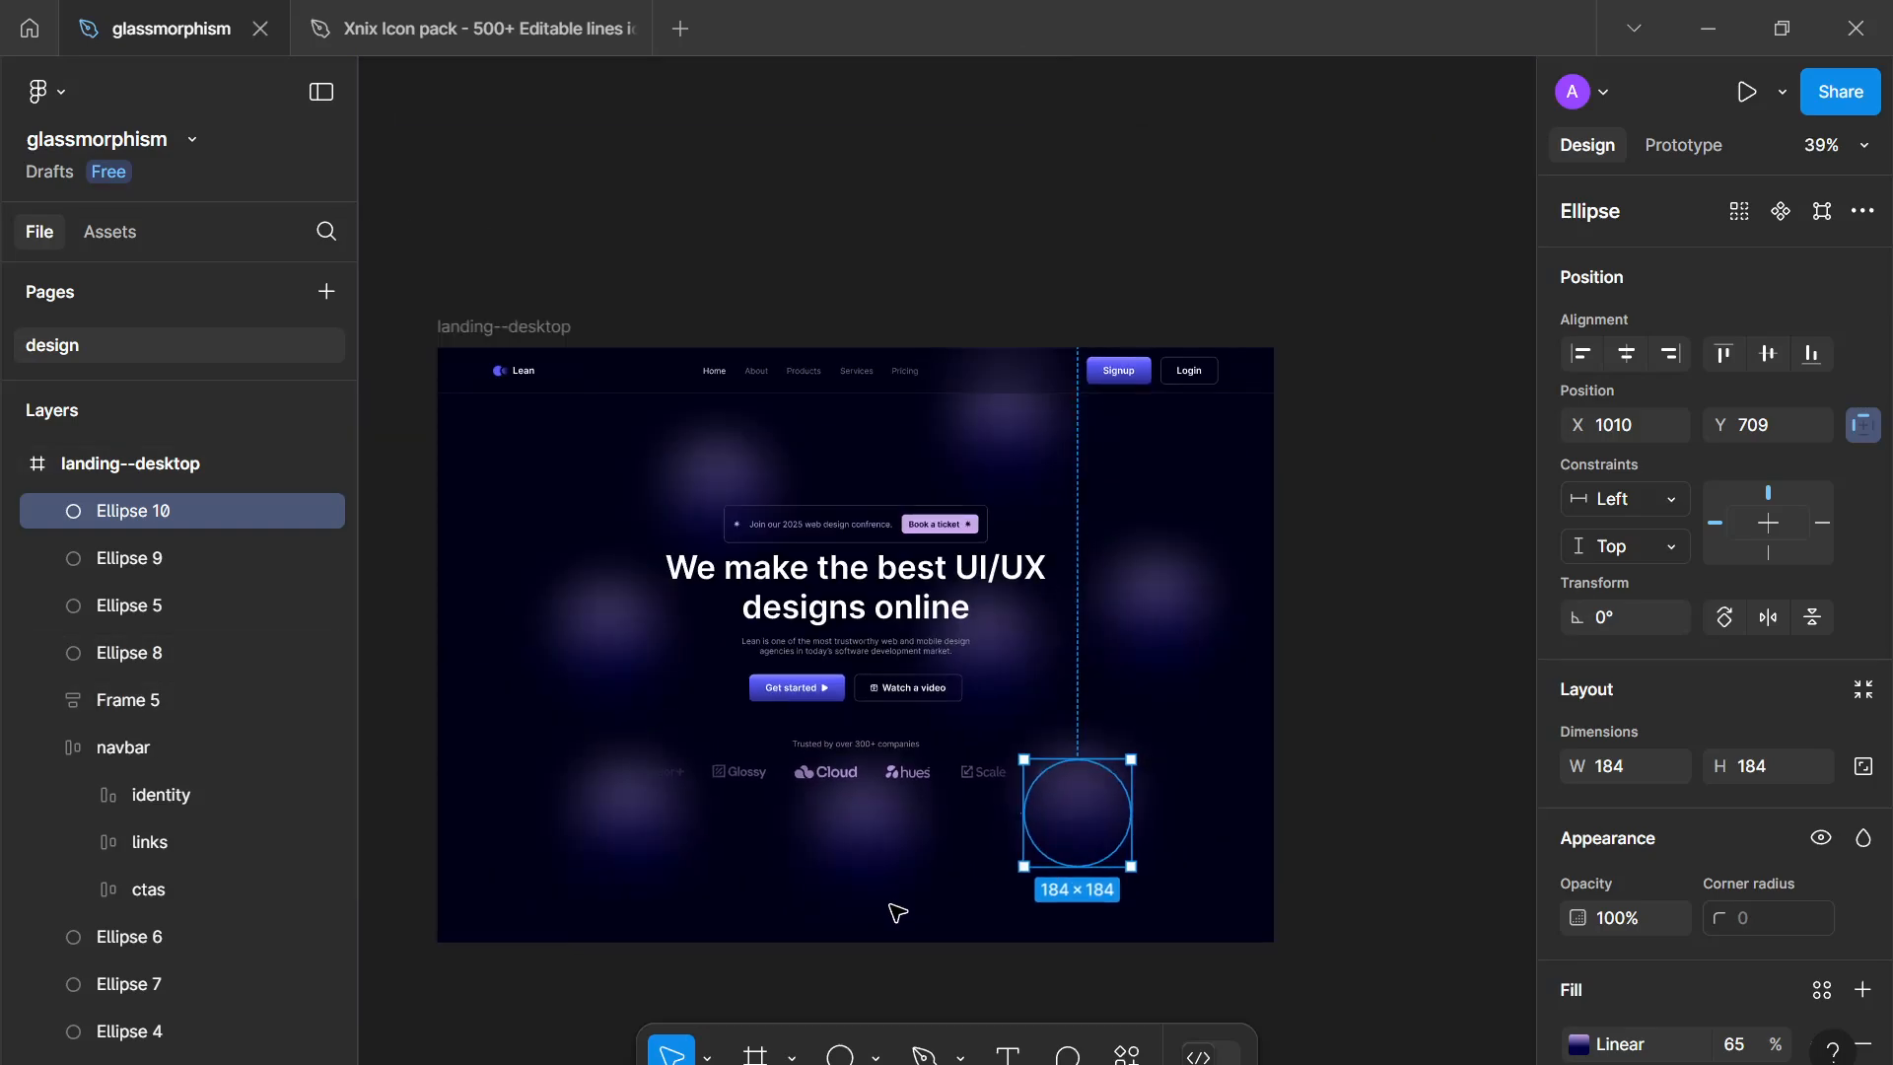
scroll(908, 900, up, 3)
scroll(1078, 828, up, 1)
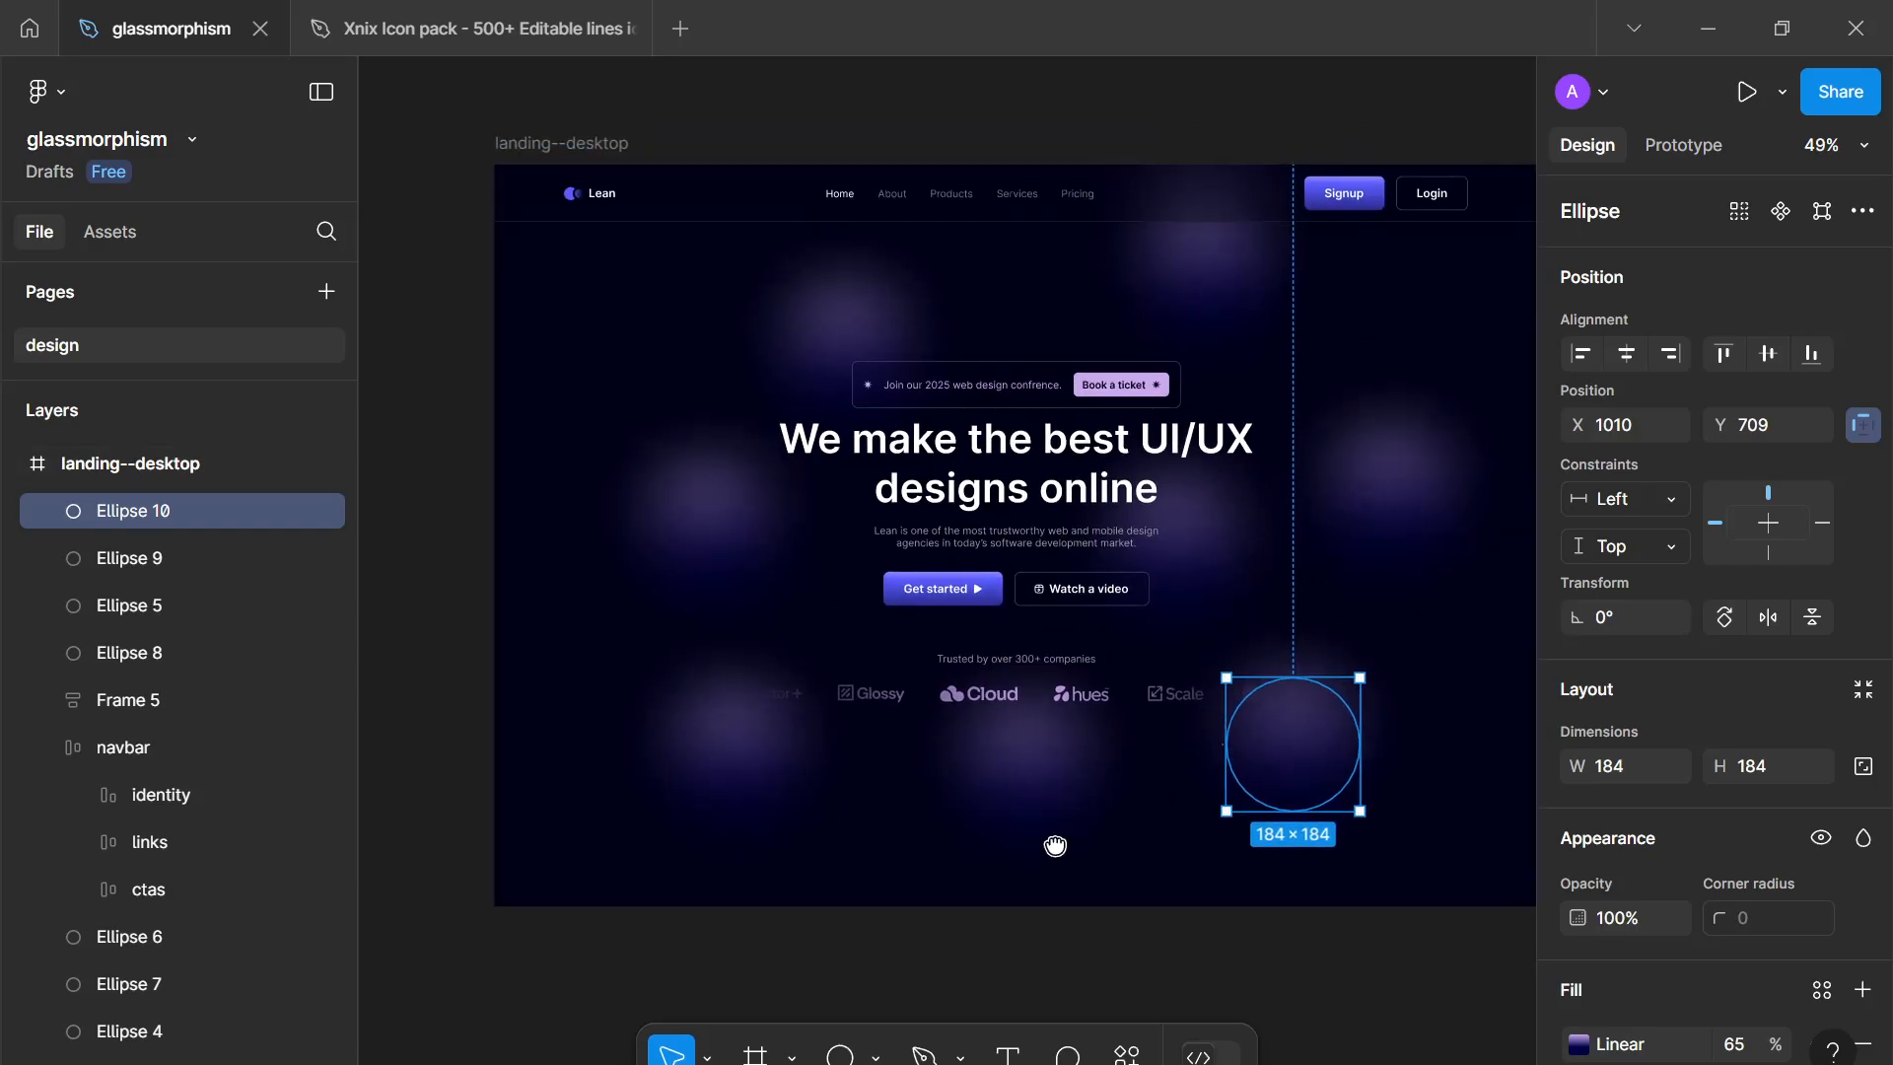
click(1040, 932)
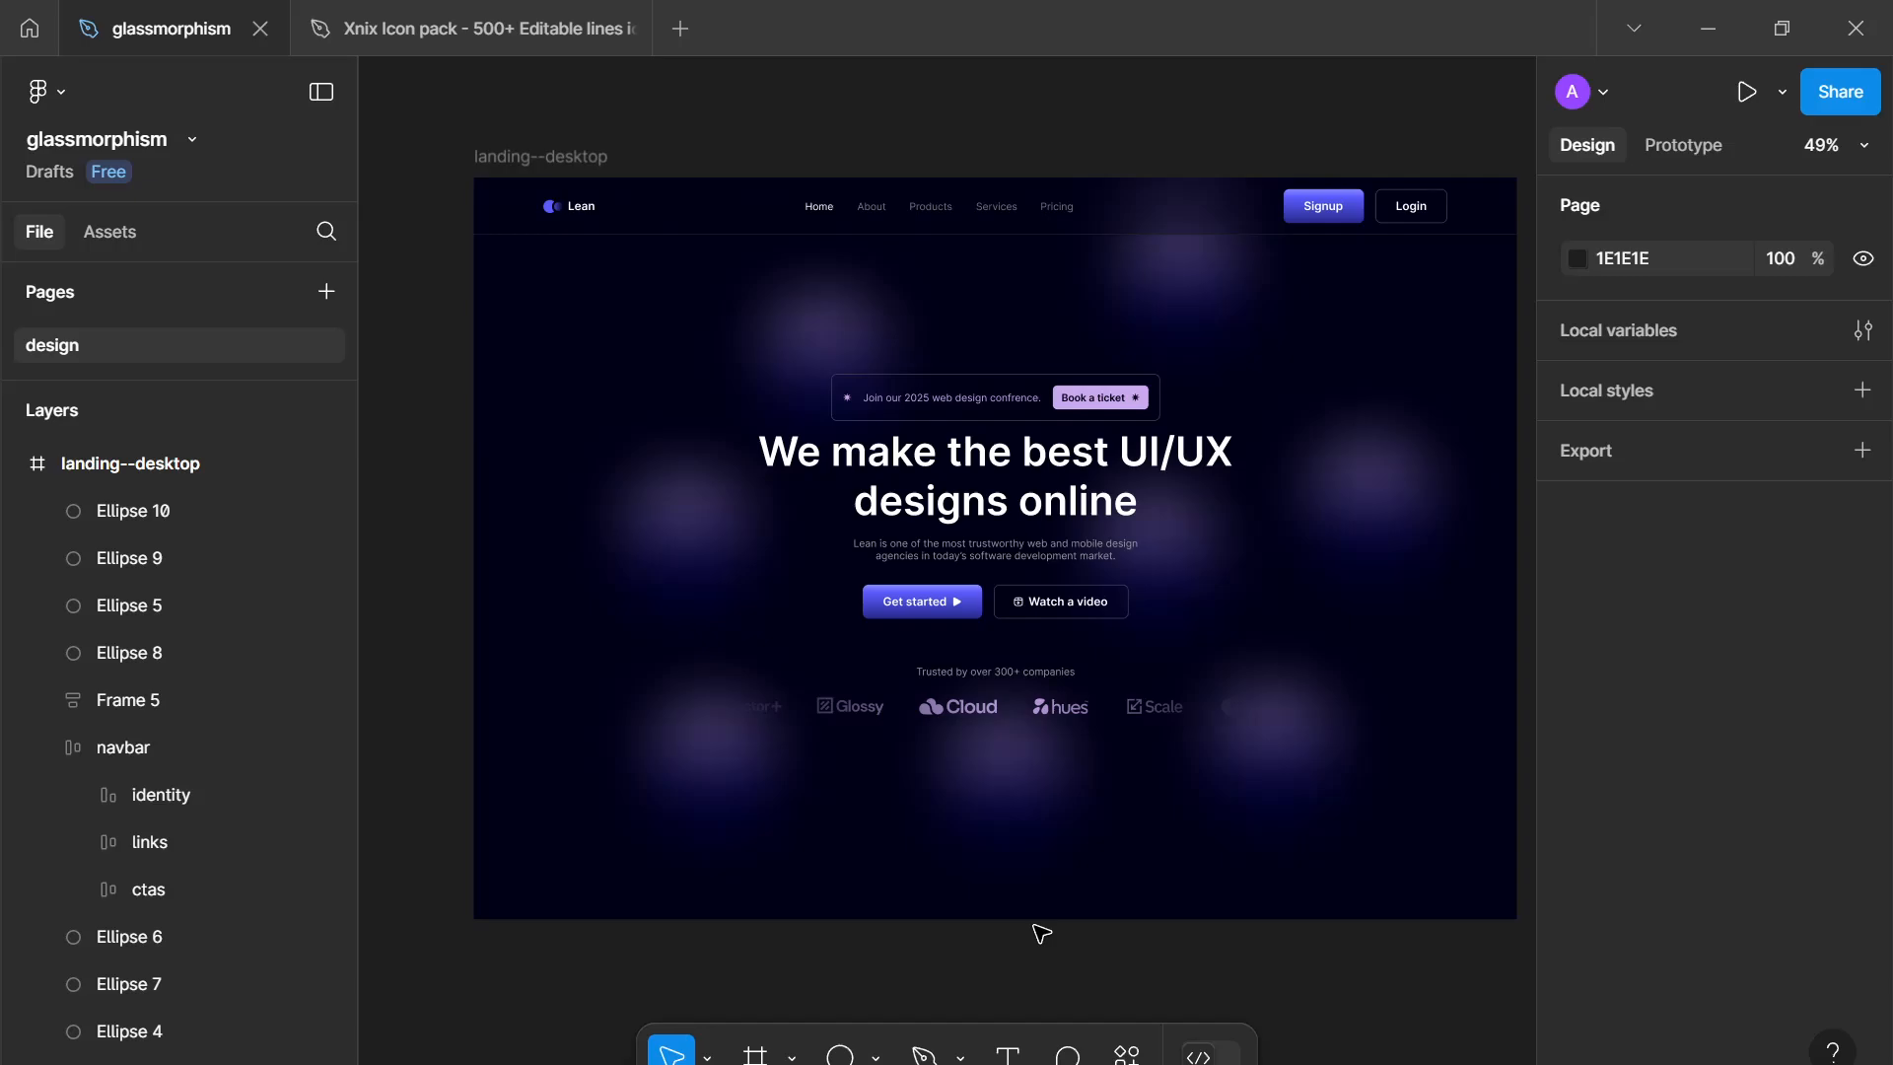
scroll(1042, 934, up, 2)
scroll(1064, 947, left, 2)
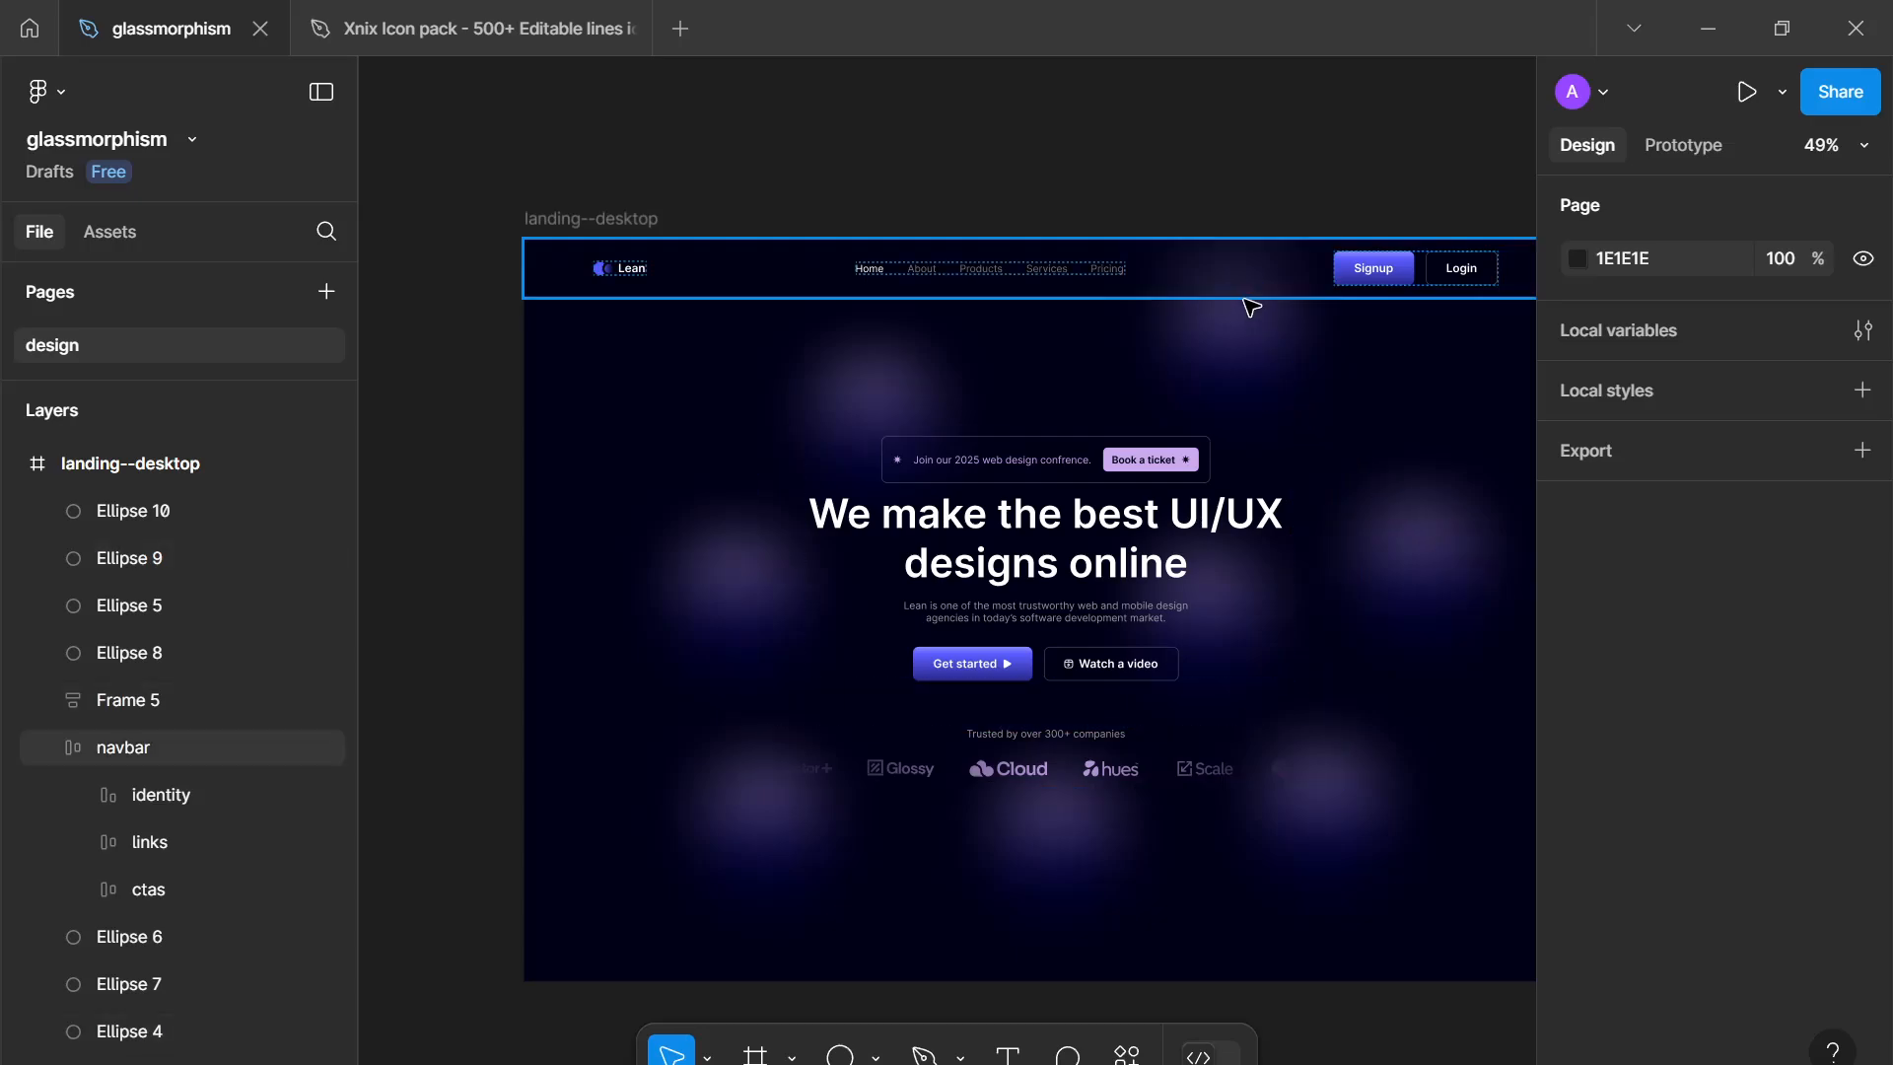
drag(1243, 309, 1160, 309)
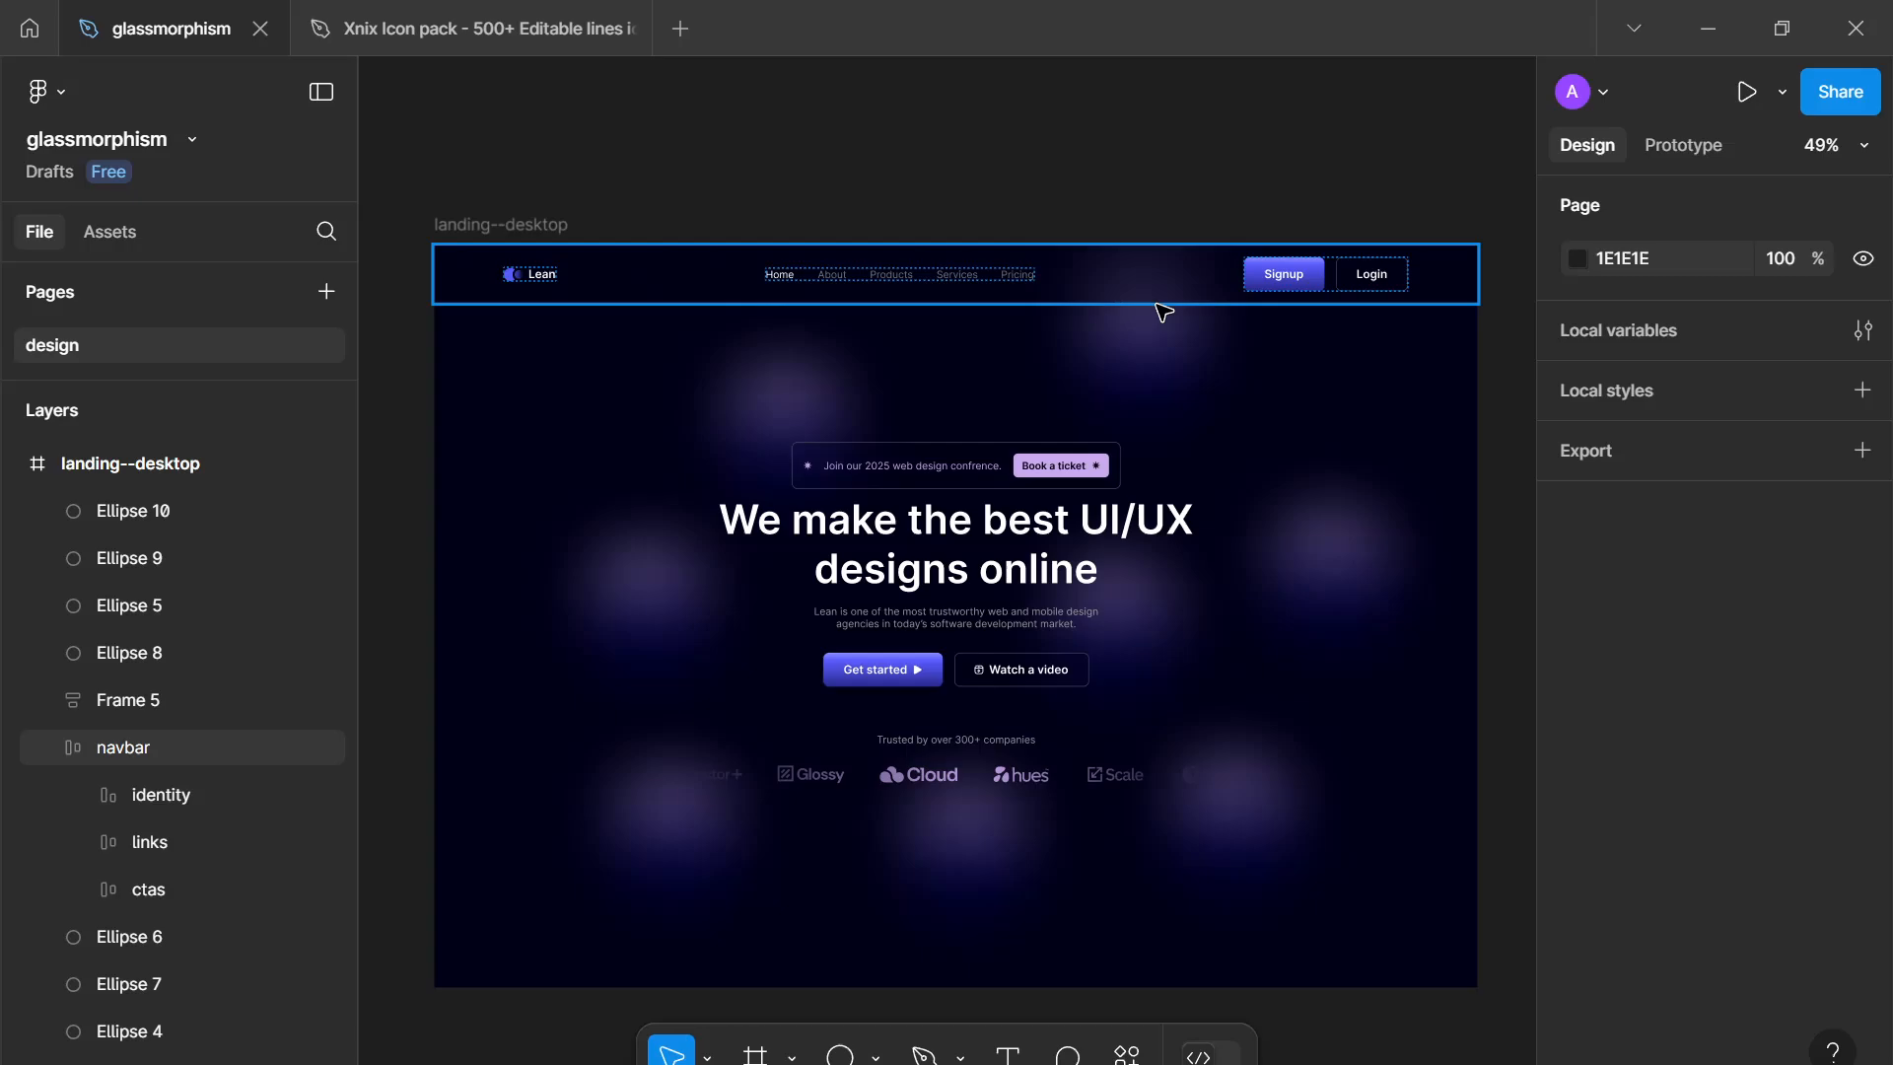
drag(1174, 309, 1192, 296)
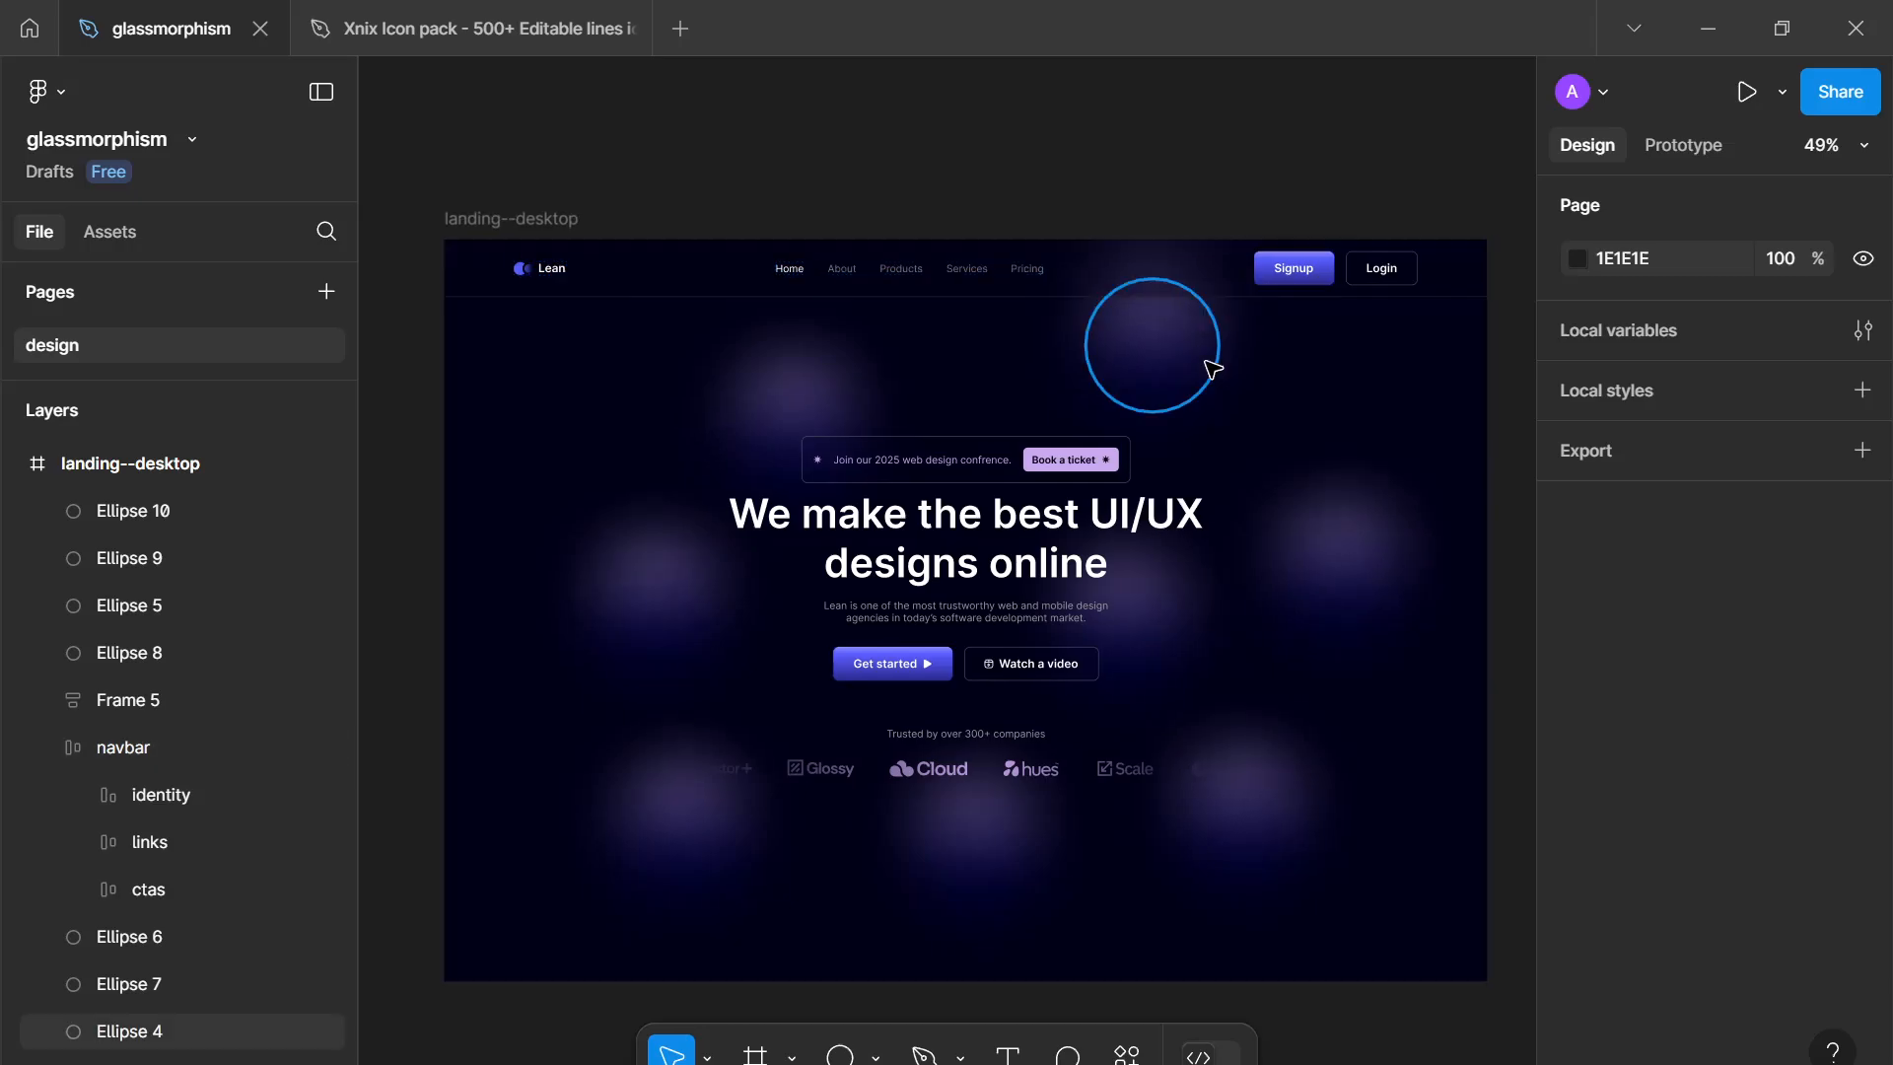